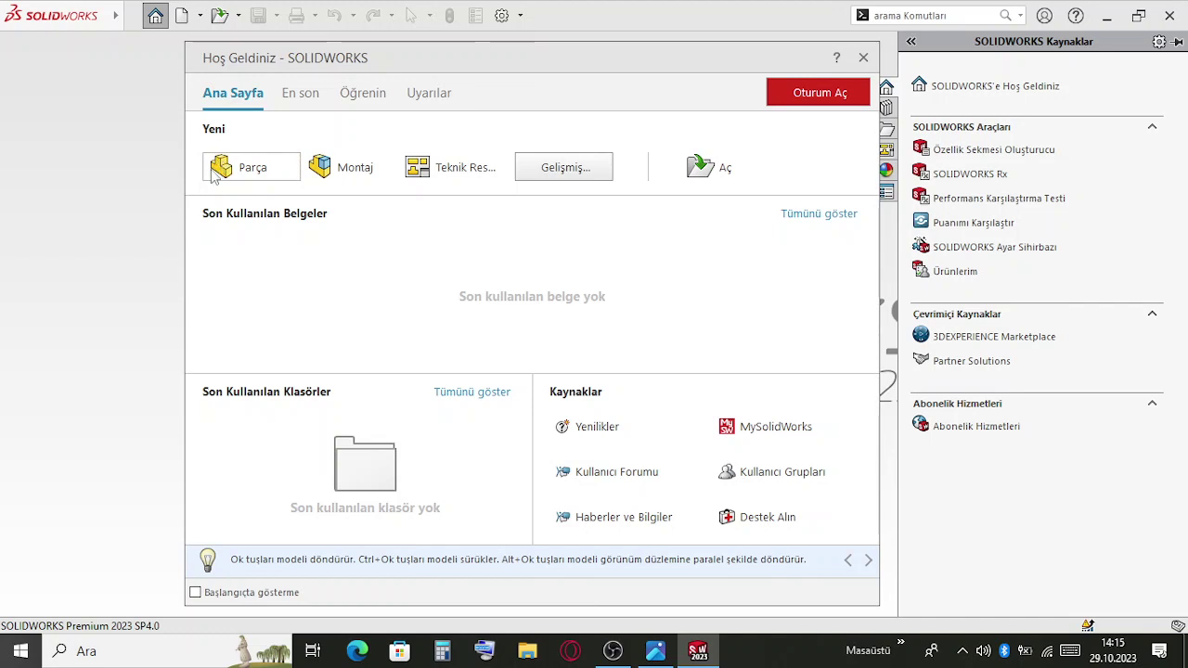
Create a new part and start a sketch on the Front Plane (Ön Düzlem)
{"action": "left_click", "coordinate": [239, 176]}
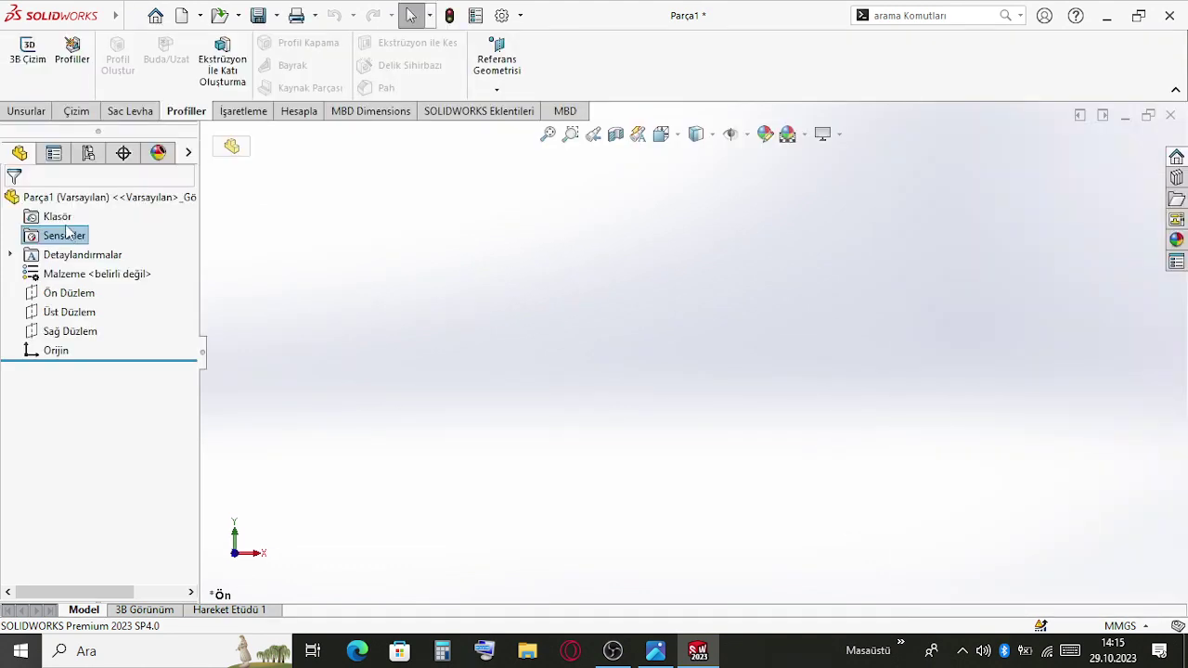
{"action": "left_click", "coordinate": [69, 292]}
{"action": "left_click", "coordinate": [66, 271]}
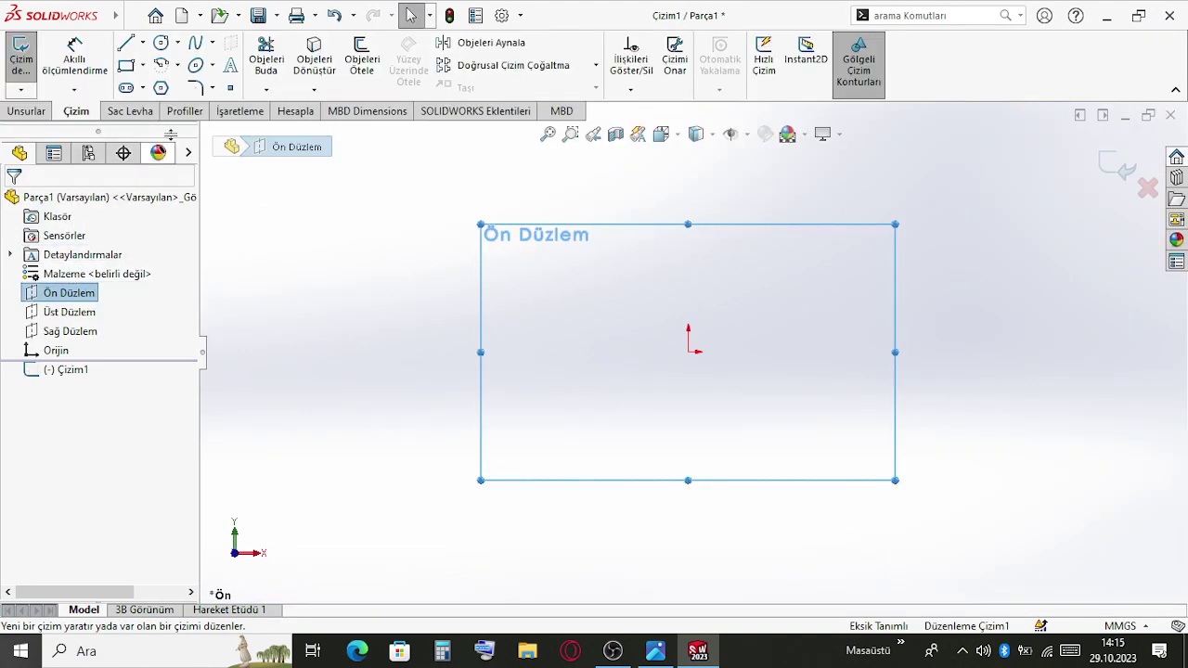
Sketch a corner rectangle about 77 mm tall, extending up and to the right from the origin
{"action": "left_click", "coordinate": [130, 73]}
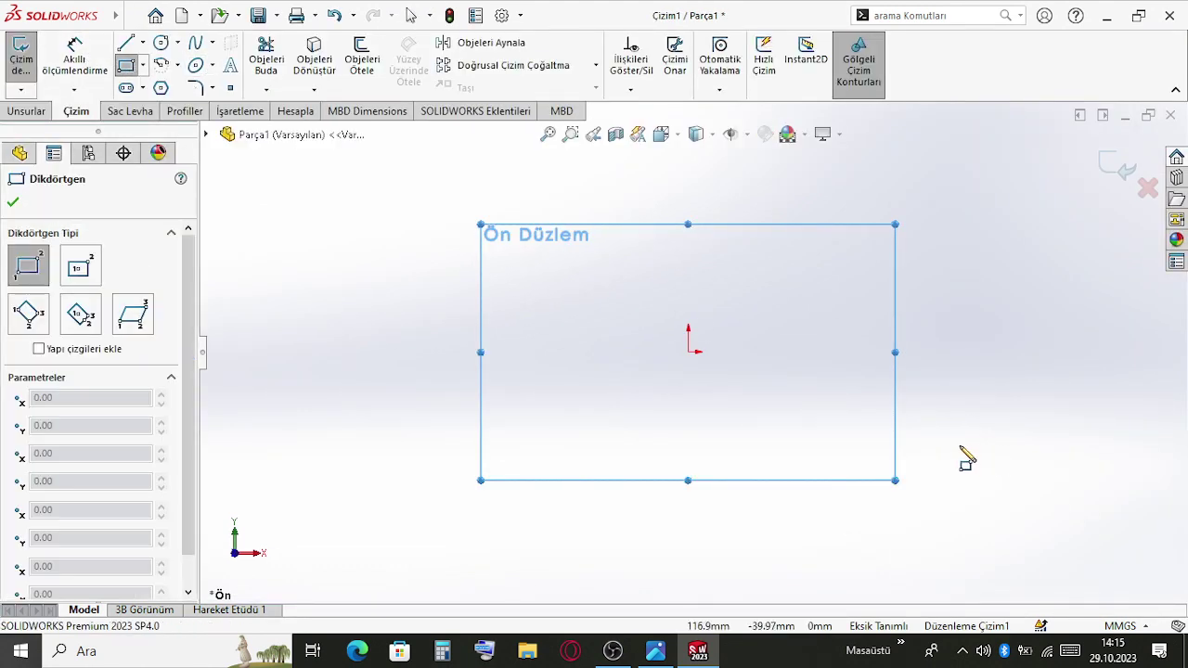
{"action": "left_click", "coordinate": [687, 351]}
{"action": "left_click", "coordinate": [976, 174]}
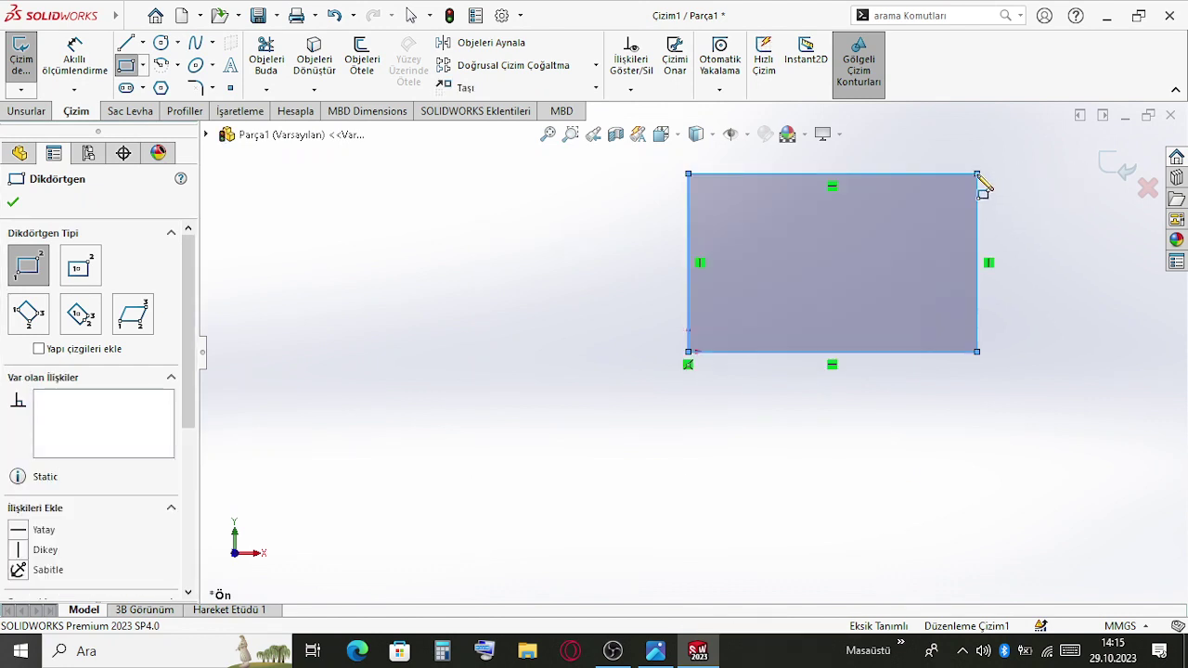
{"action": "key", "text": "Escape"}
Dimension the rectangle's left side with a height of 1640 mm
{"action": "left_click", "coordinate": [74, 56]}
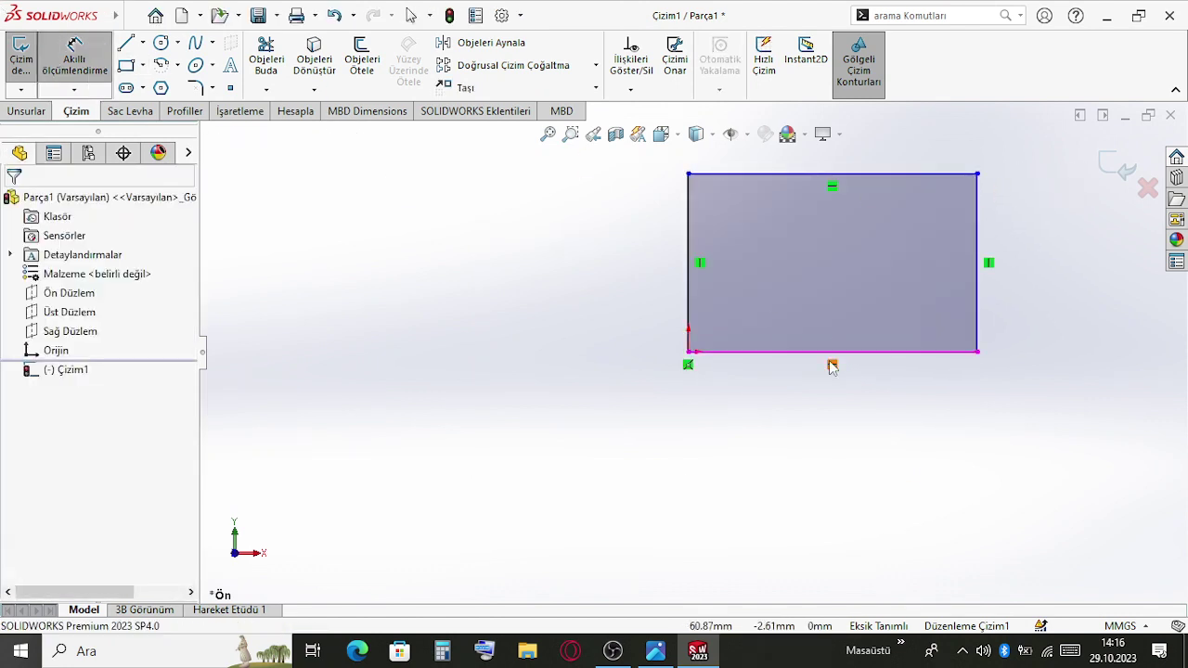
{"action": "left_click", "coordinate": [689, 306]}
{"action": "left_click", "coordinate": [546, 298]}
{"action": "type", "text": "16"}
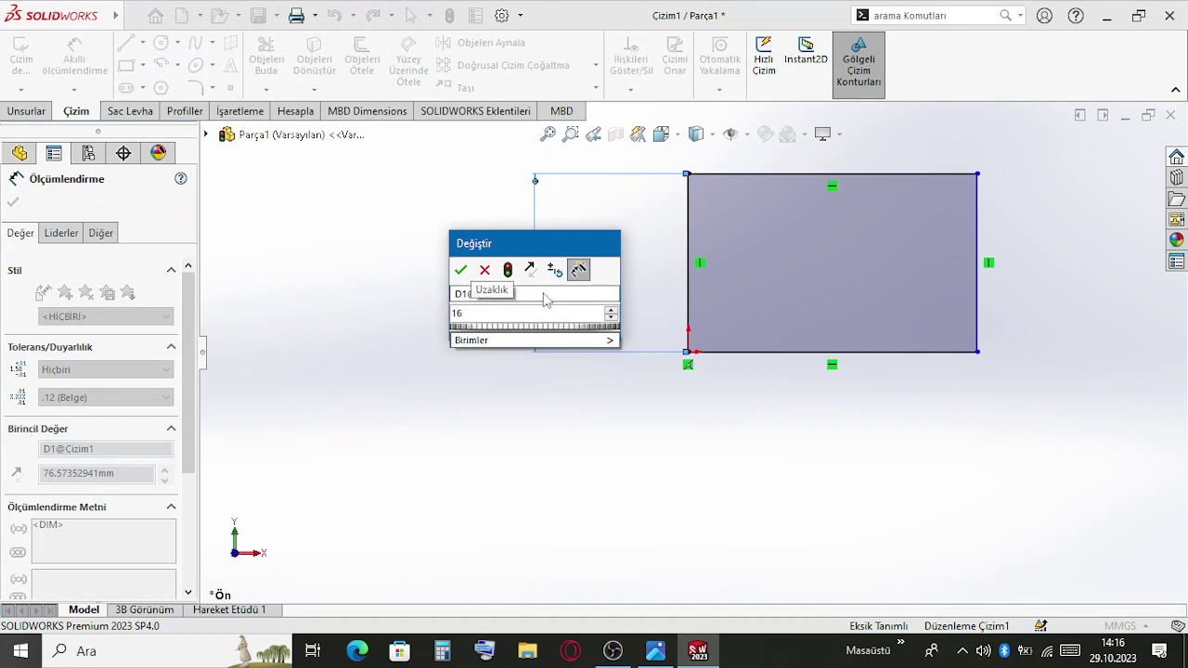
{"action": "type", "text": "40"}
{"action": "key", "text": "Return"}
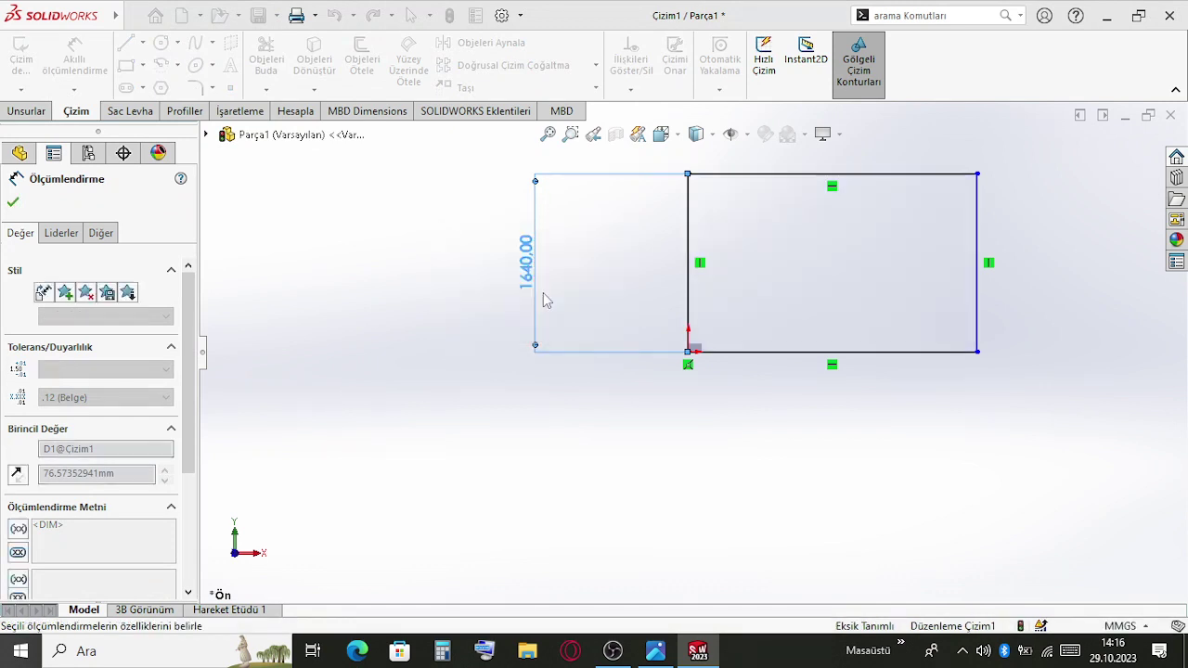
Dimension the rectangle's upper edge with a width of 3000 mm
{"action": "left_click", "coordinate": [830, 206]}
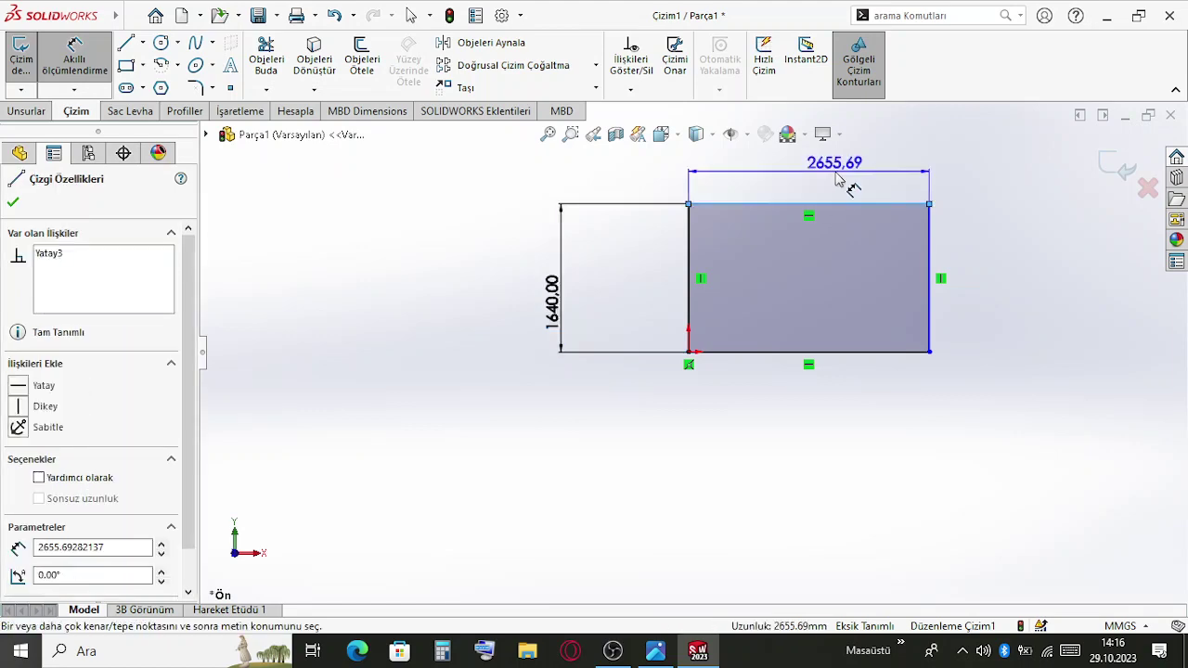
{"action": "left_click", "coordinate": [807, 162]}
{"action": "type", "text": "3000"}
{"action": "key", "text": "Return"}
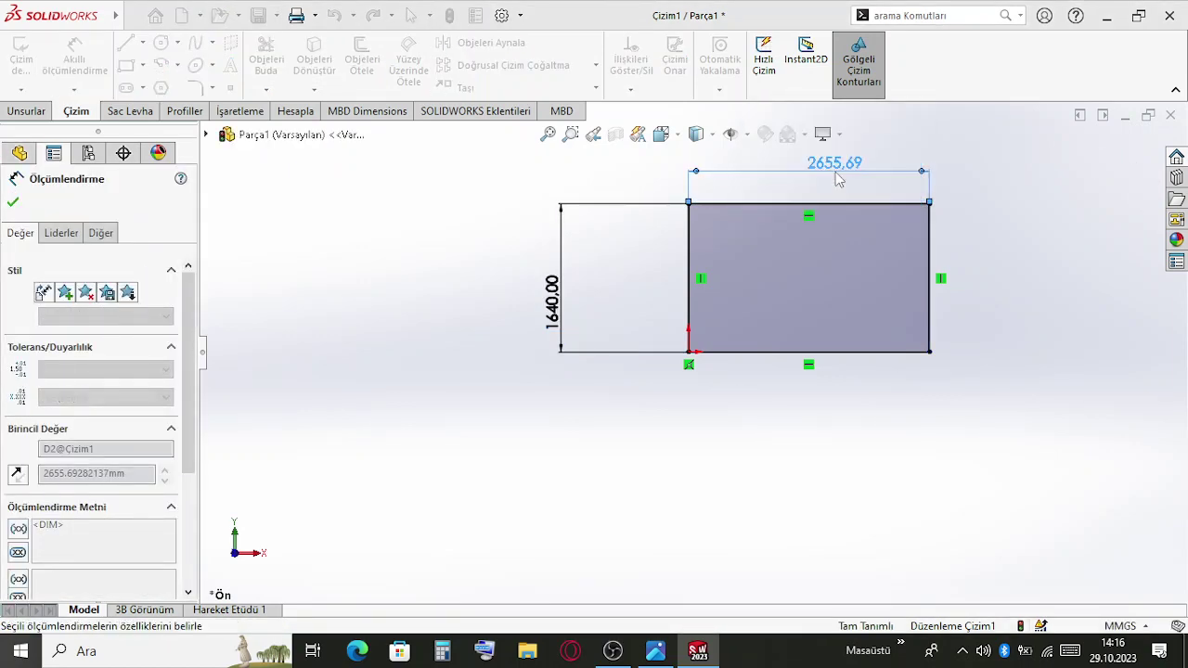
{"action": "double_click", "coordinate": [855, 170]}
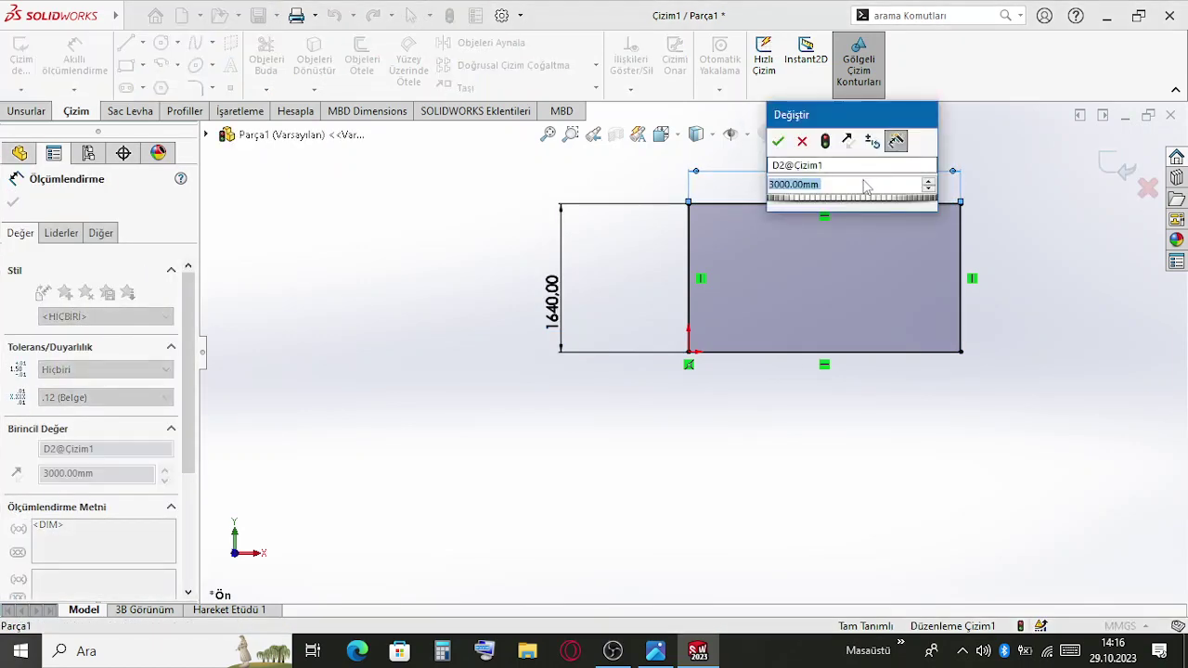
{"action": "type", "text": "0"}
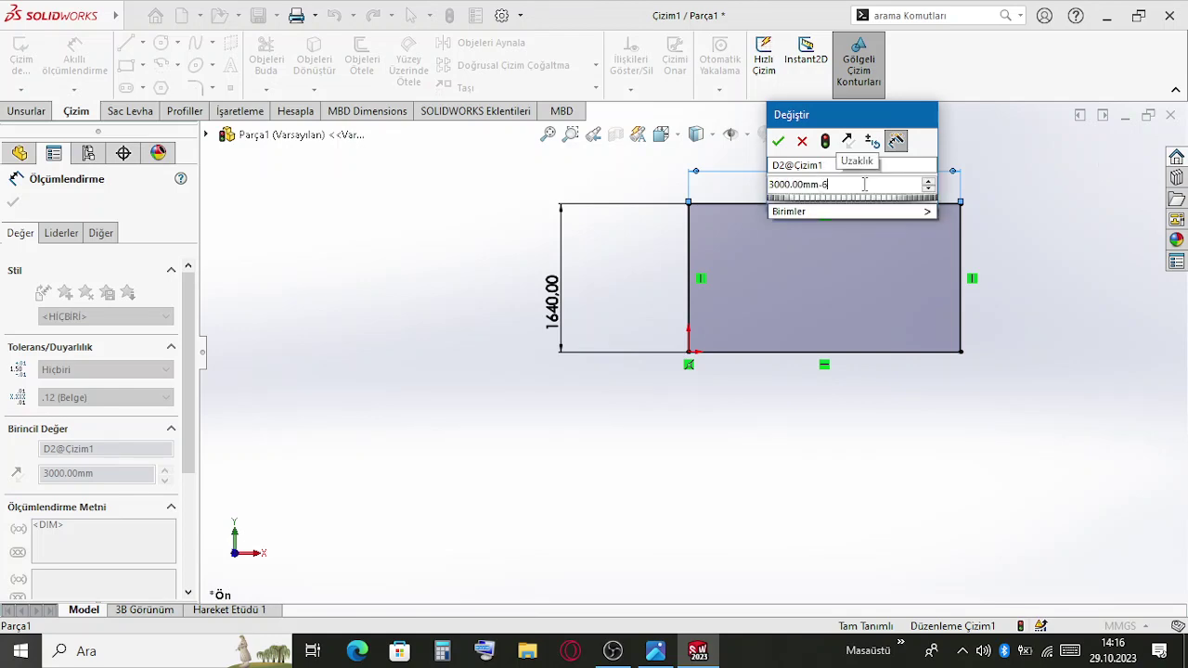
{"action": "key", "text": "Return"}
{"action": "key", "text": "Escape"}
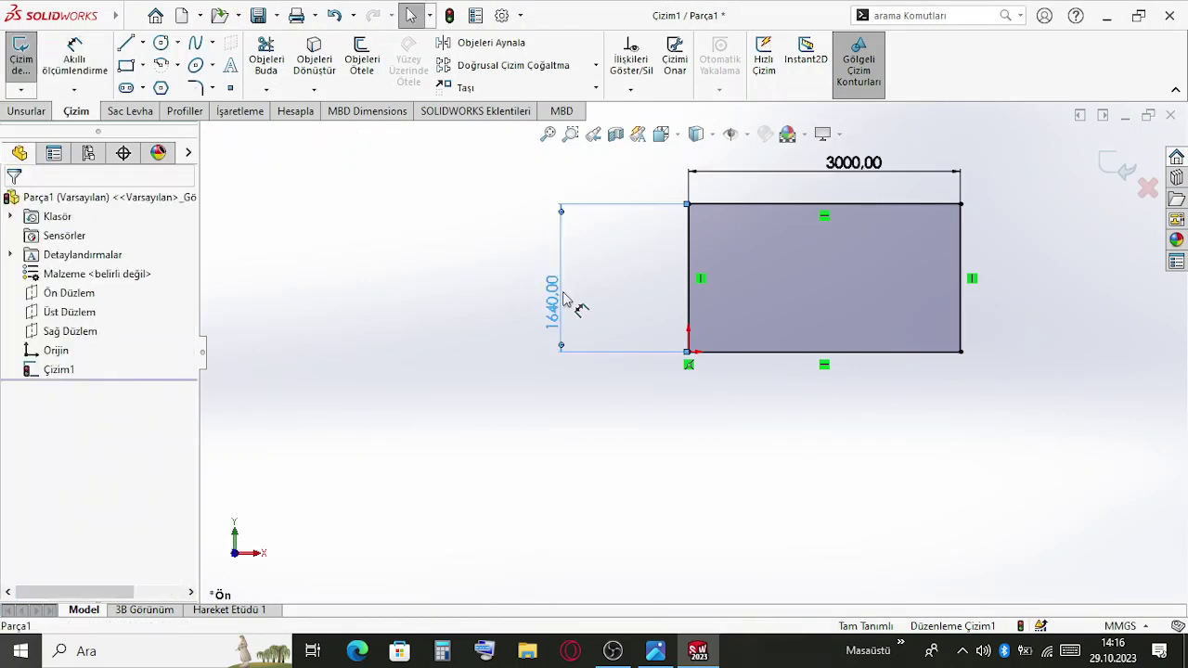
Set the rectangle's height dimension to 1600 mm
{"action": "double_click", "coordinate": [569, 298]}
{"action": "type", "text": "1600"}
{"action": "key", "text": "Return"}
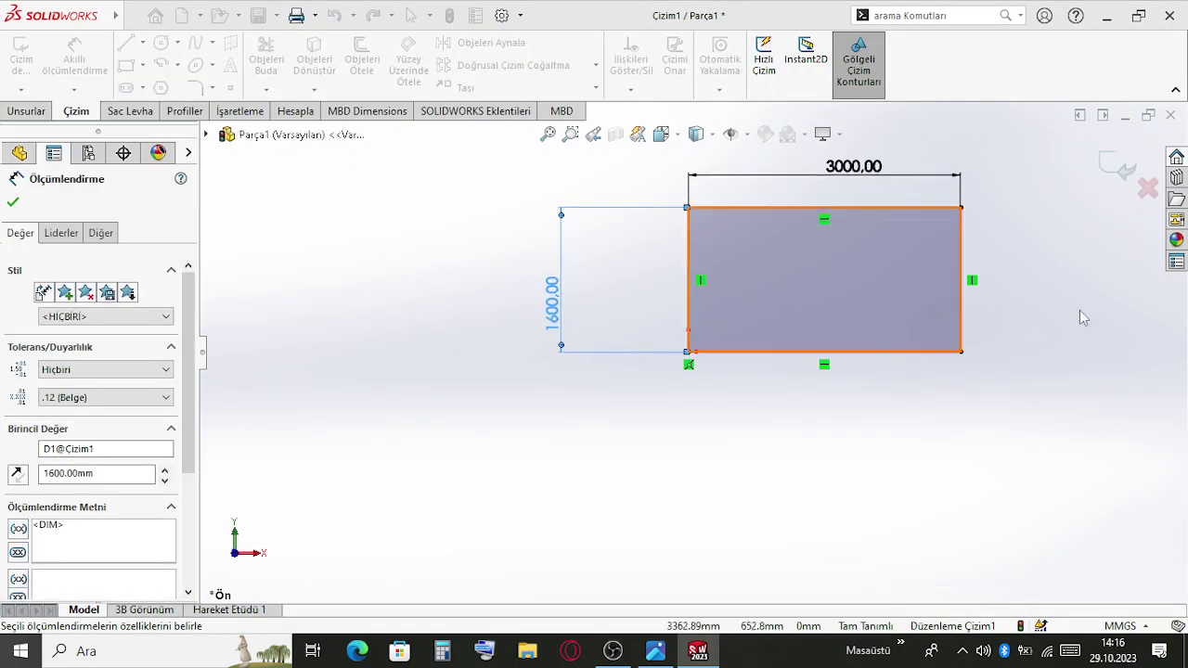
{"action": "key", "text": "Escape"}
Draw two vertical divider lines inside the rectangle, each running from the upper edge to the lower edge
{"action": "key", "text": "f"}
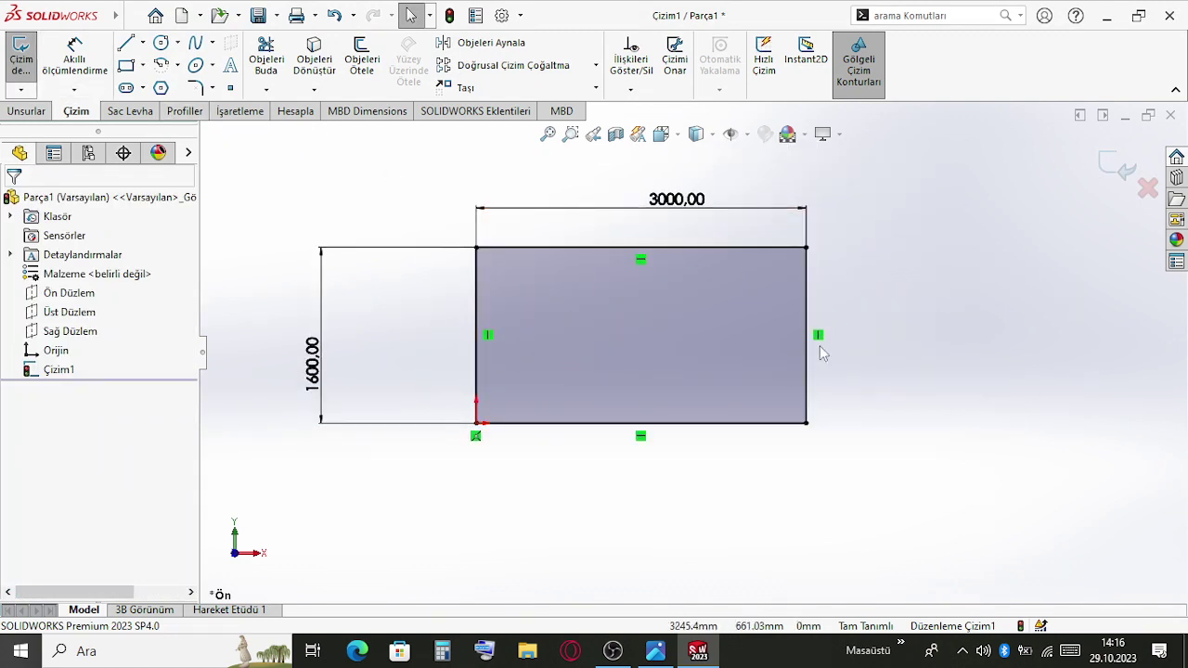
{"action": "key", "text": "l"}
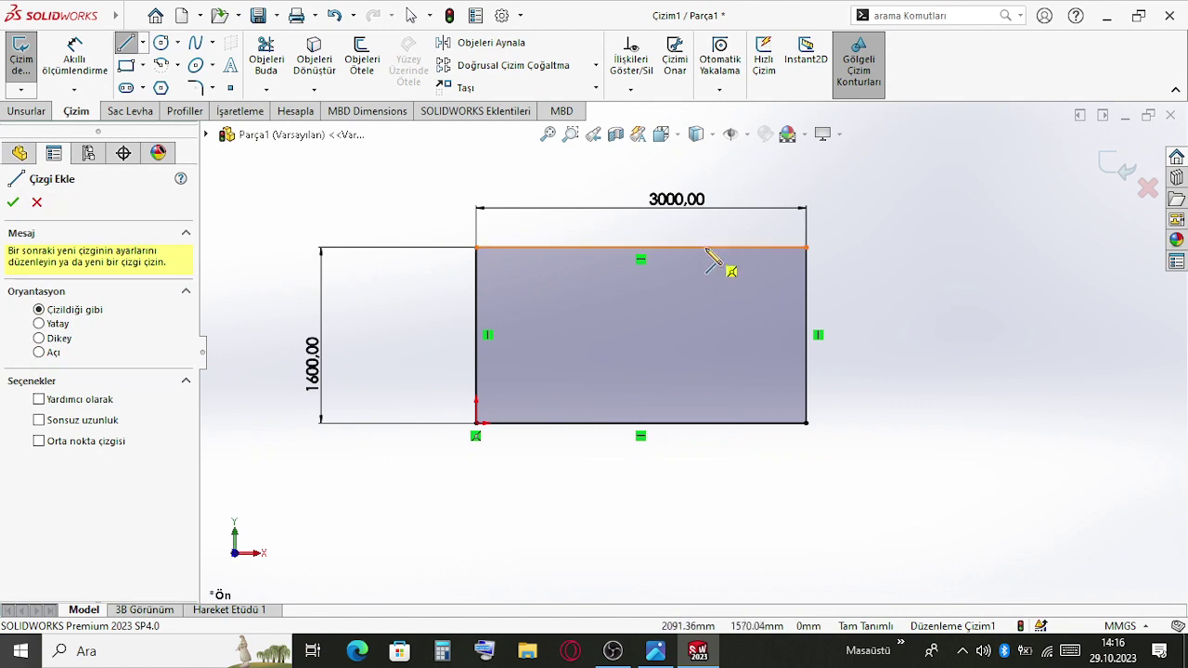
{"action": "left_click", "coordinate": [705, 247]}
{"action": "left_click", "coordinate": [705, 423]}
{"action": "key", "text": "Escape"}
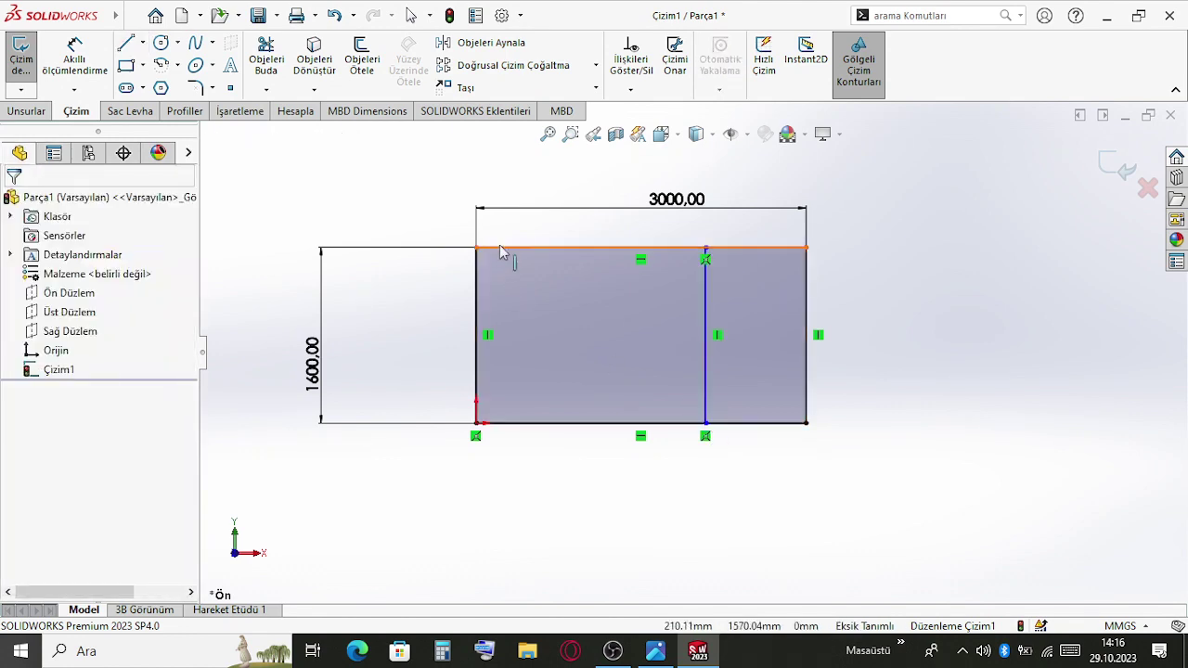
{"action": "key", "text": "l"}
{"action": "left_click", "coordinate": [552, 247]}
{"action": "left_click", "coordinate": [552, 423]}
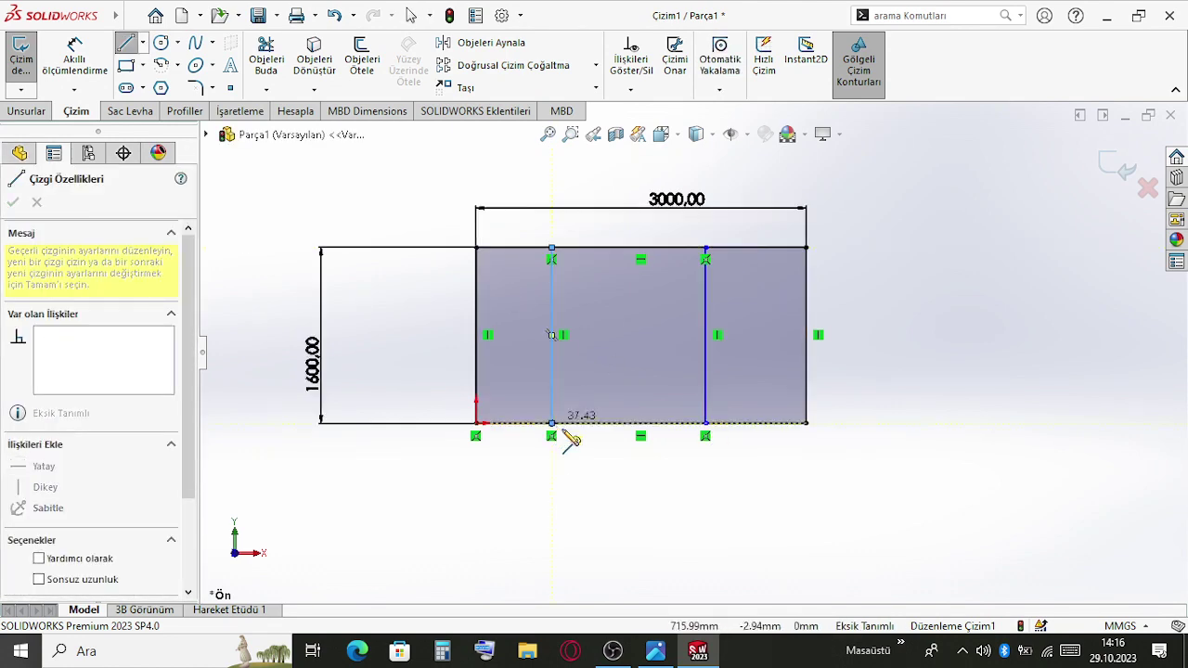
{"action": "key", "text": "Escape"}
Set the rectangle's overall width dimension to 3500 mm
{"action": "double_click", "coordinate": [672, 201]}
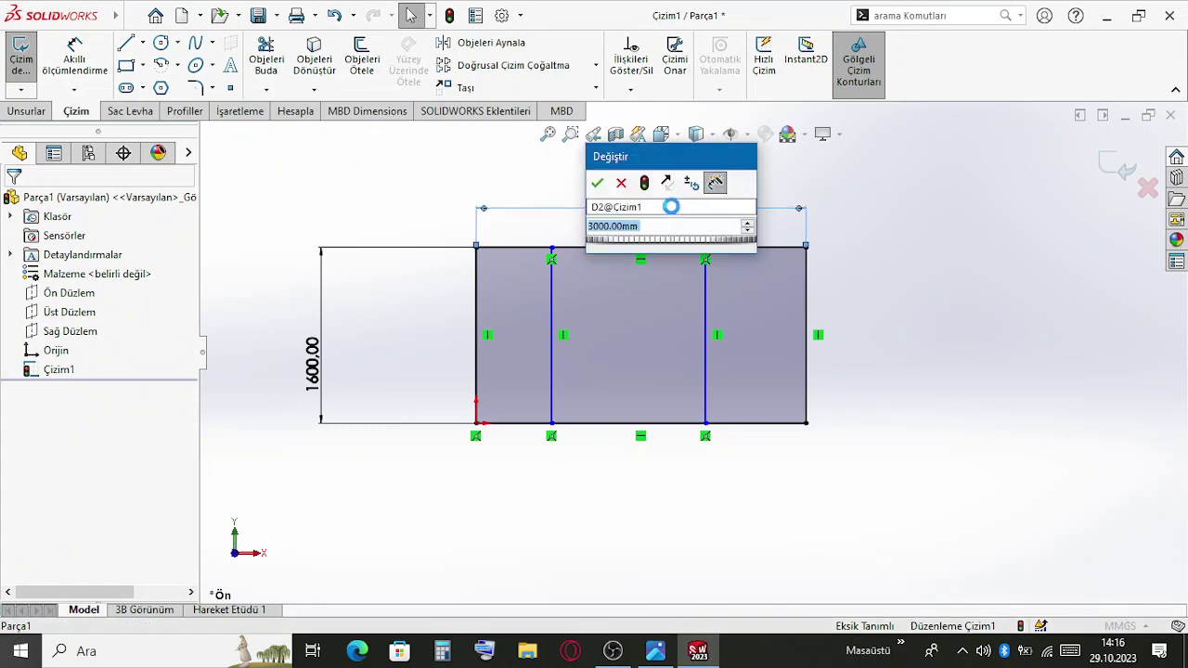
{"action": "type", "text": "3500"}
{"action": "key", "text": "Return"}
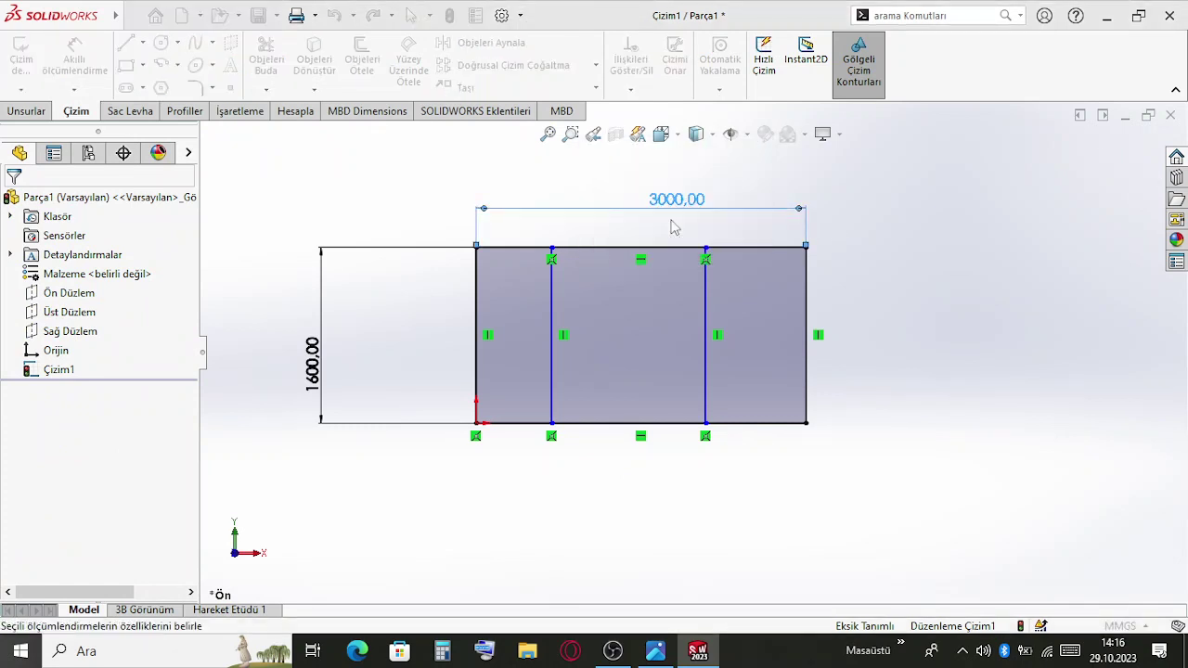
Dimension the distance from the rectangle's left edge to the first divider line, placed below the sketch and keeping its drawn value
{"action": "left_click", "coordinate": [51, 80]}
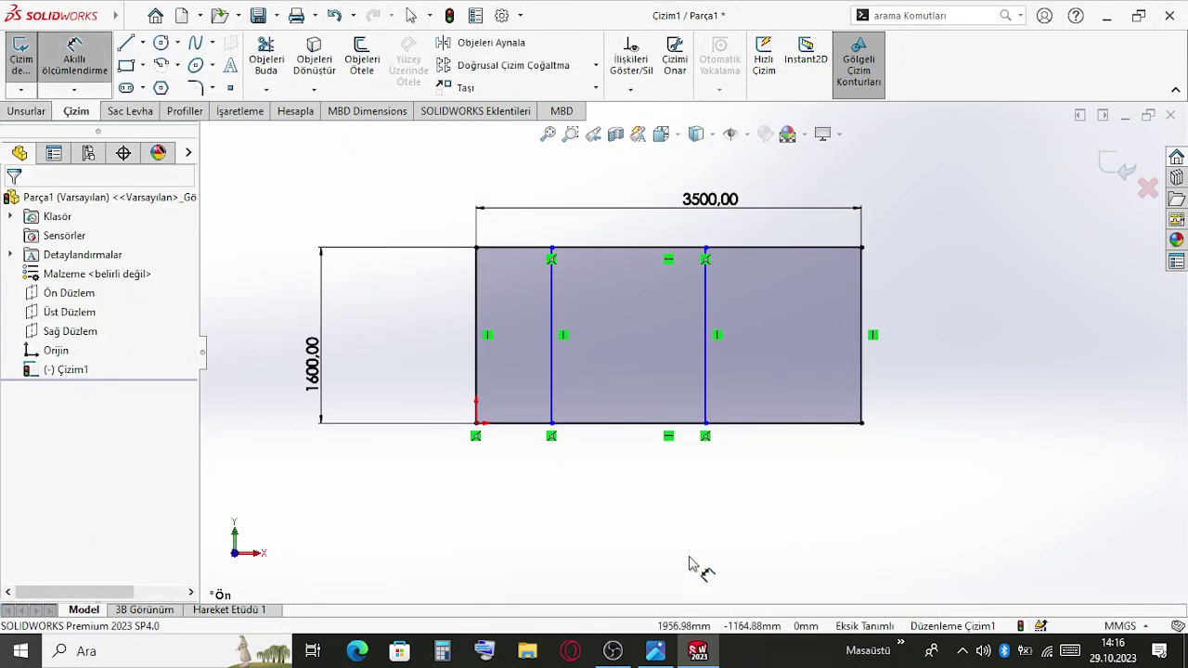
{"action": "left_click", "coordinate": [479, 398]}
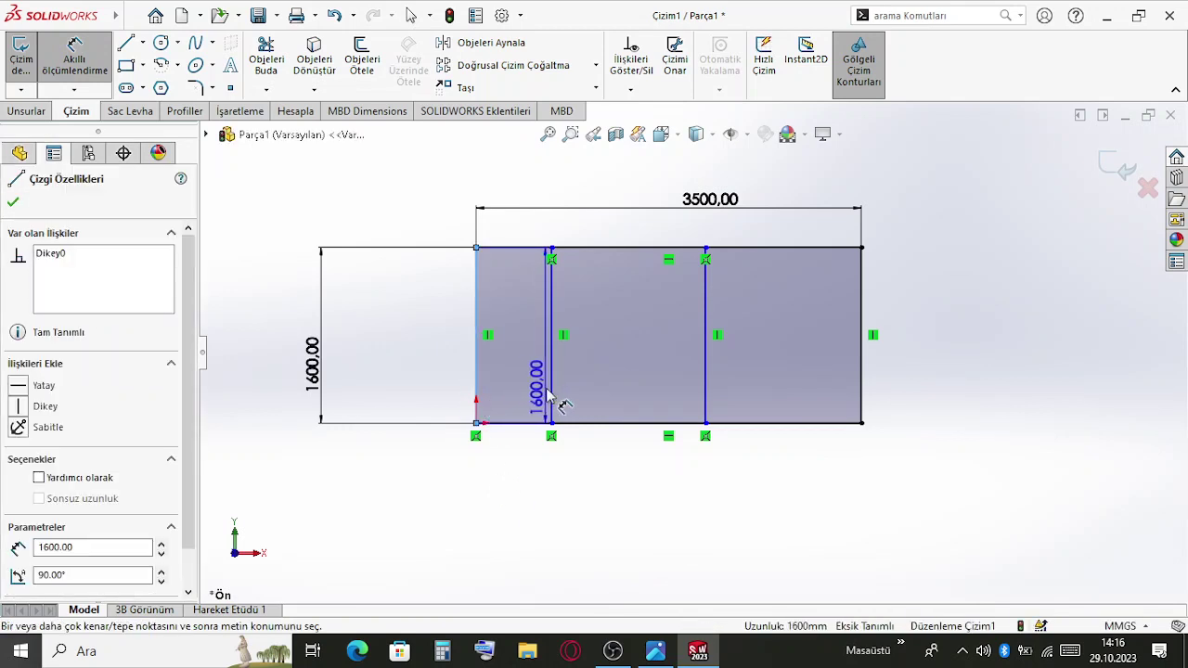
{"action": "left_click", "coordinate": [549, 397]}
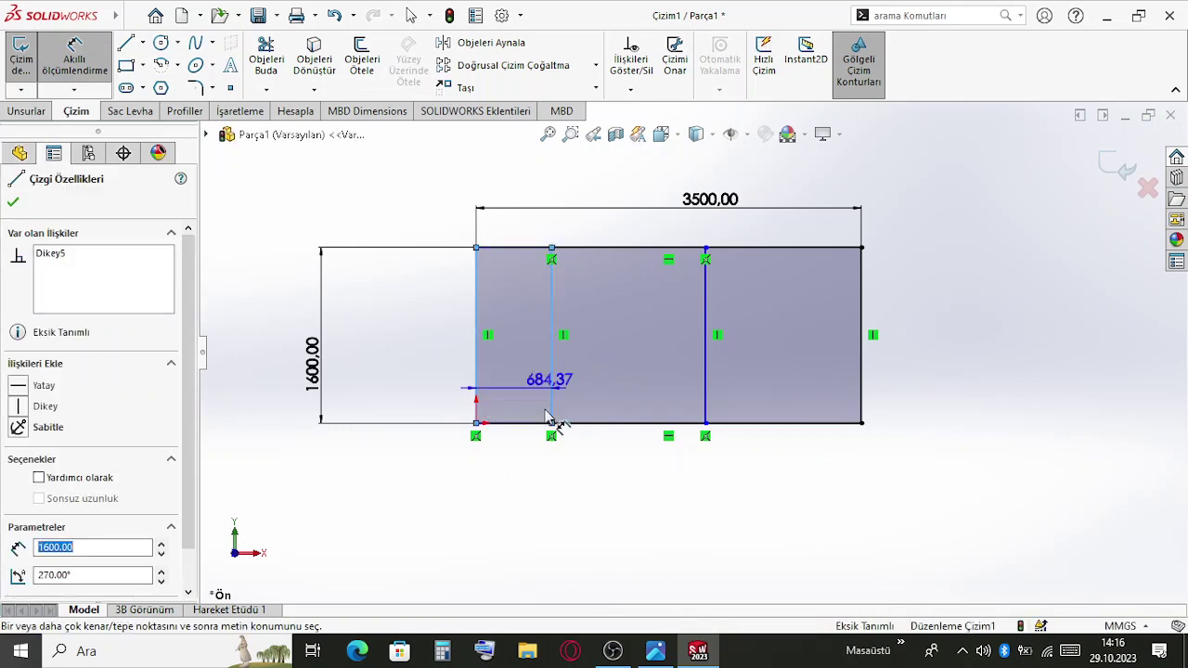
{"action": "left_click", "coordinate": [526, 475]}
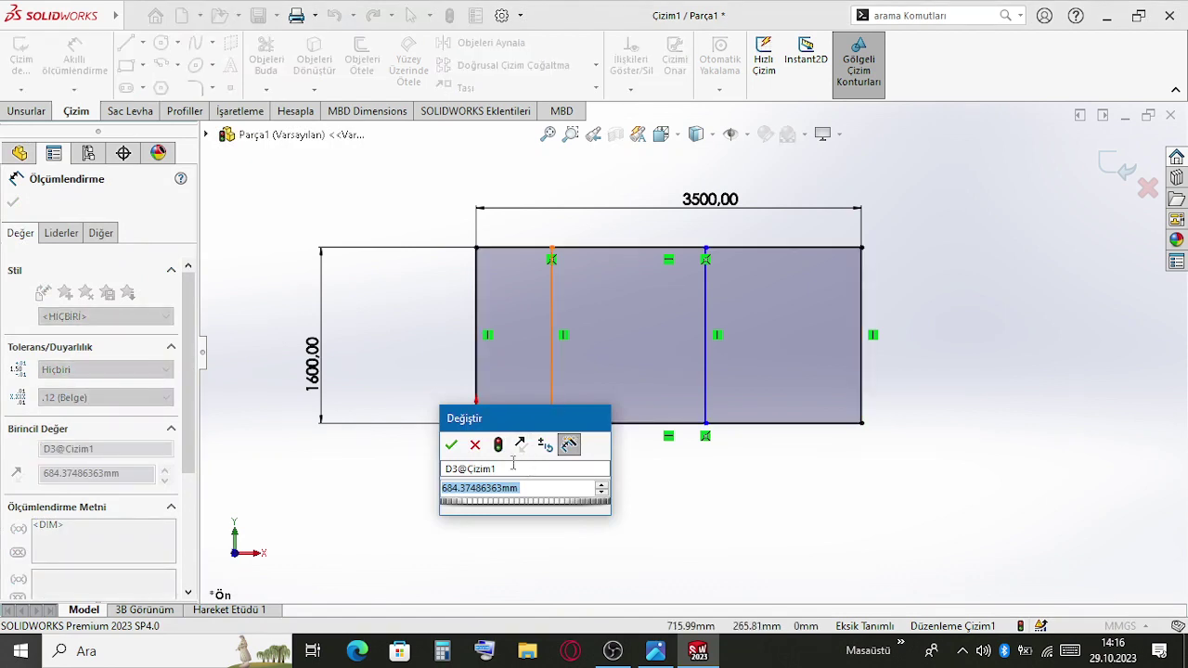
{"action": "left_click", "coordinate": [457, 449]}
{"action": "key", "text": "Escape"}
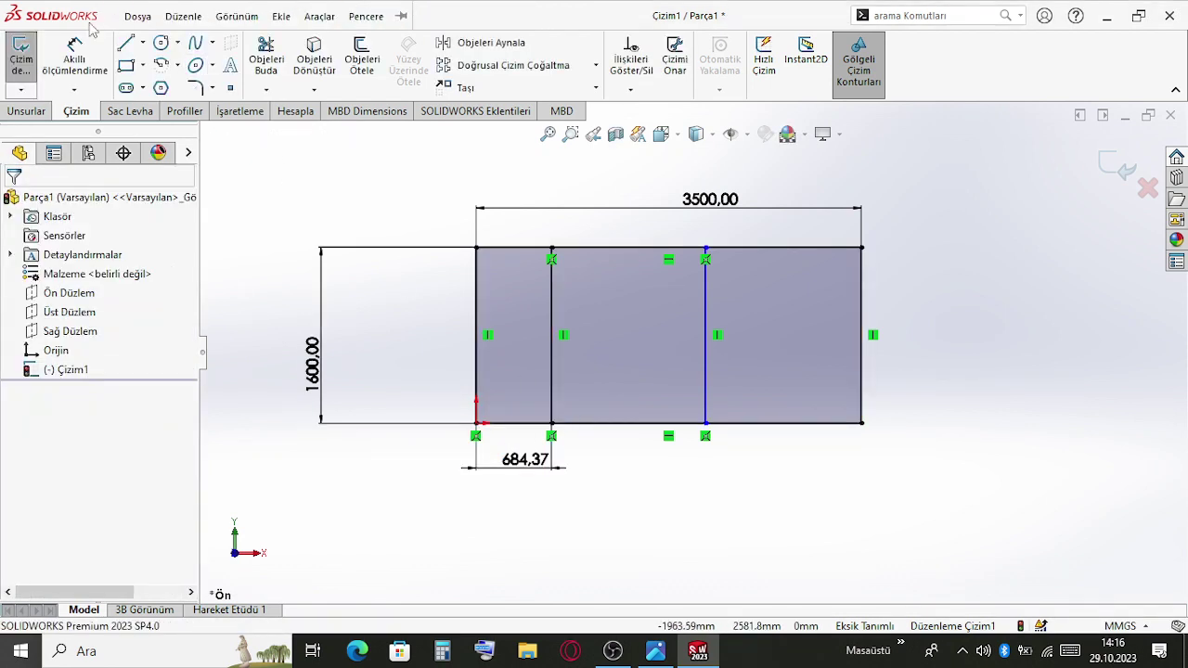
Dimension the distance between the two divider lines below the rectangle, keeping its drawn value
{"action": "left_click", "coordinate": [551, 381]}
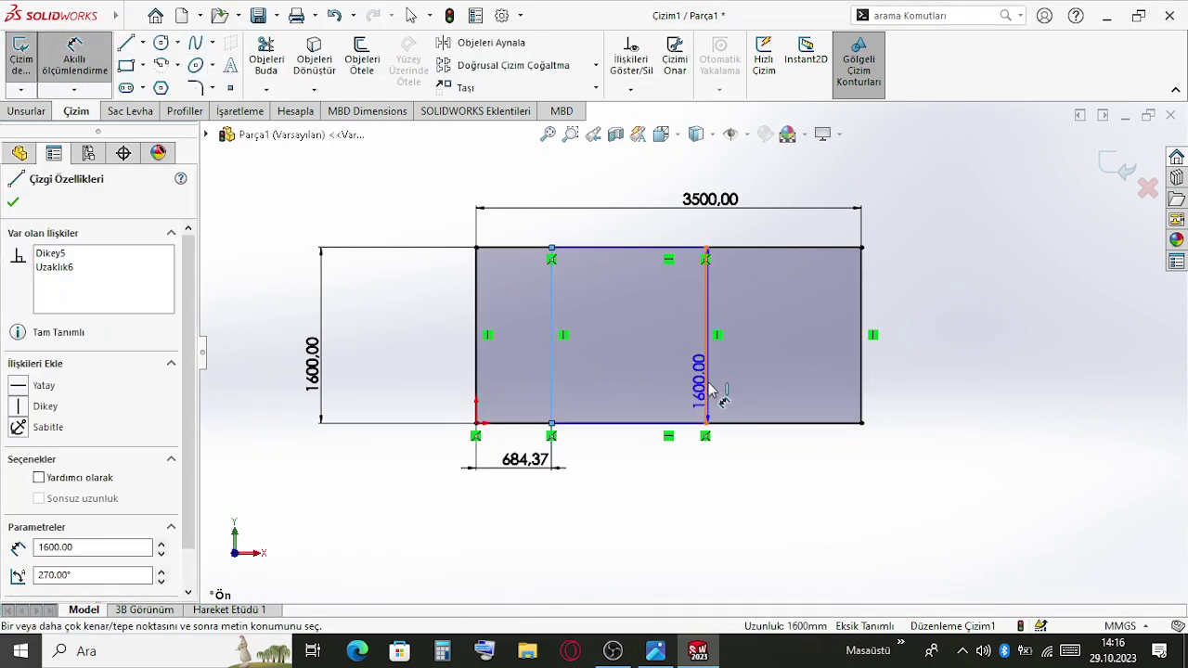
{"action": "left_click", "coordinate": [705, 385]}
{"action": "left_click", "coordinate": [610, 438]}
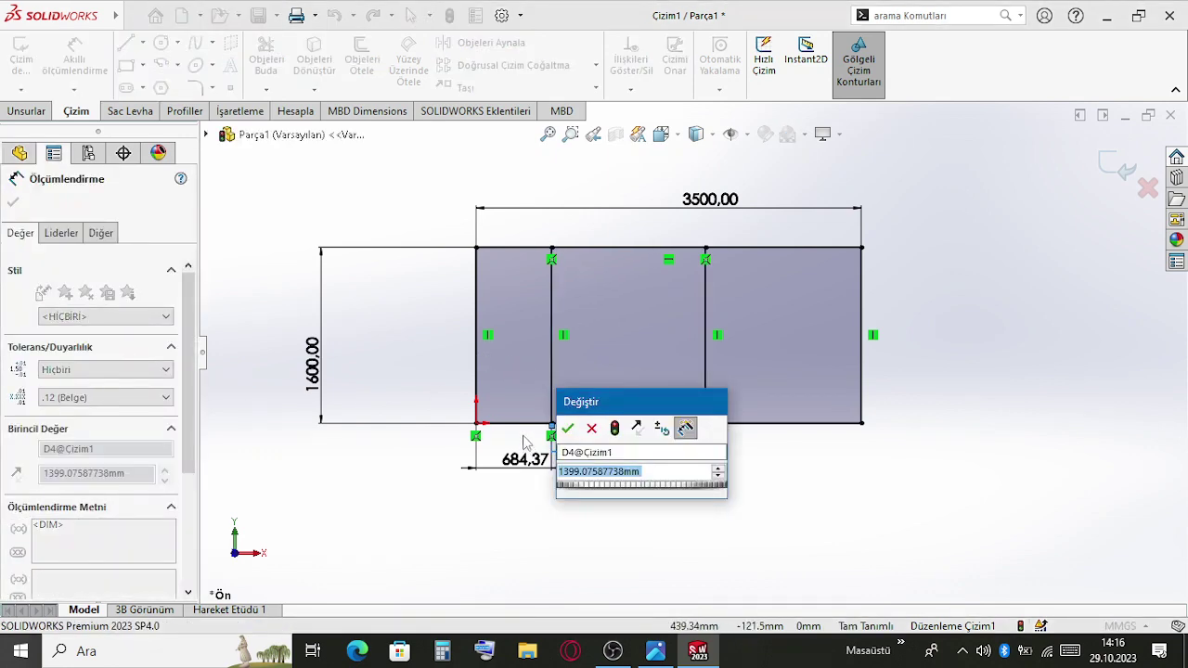
{"action": "key", "text": "Return"}
Try to dimension the distance from the second divider line to the rectangle's right edge
{"action": "left_click", "coordinate": [706, 392]}
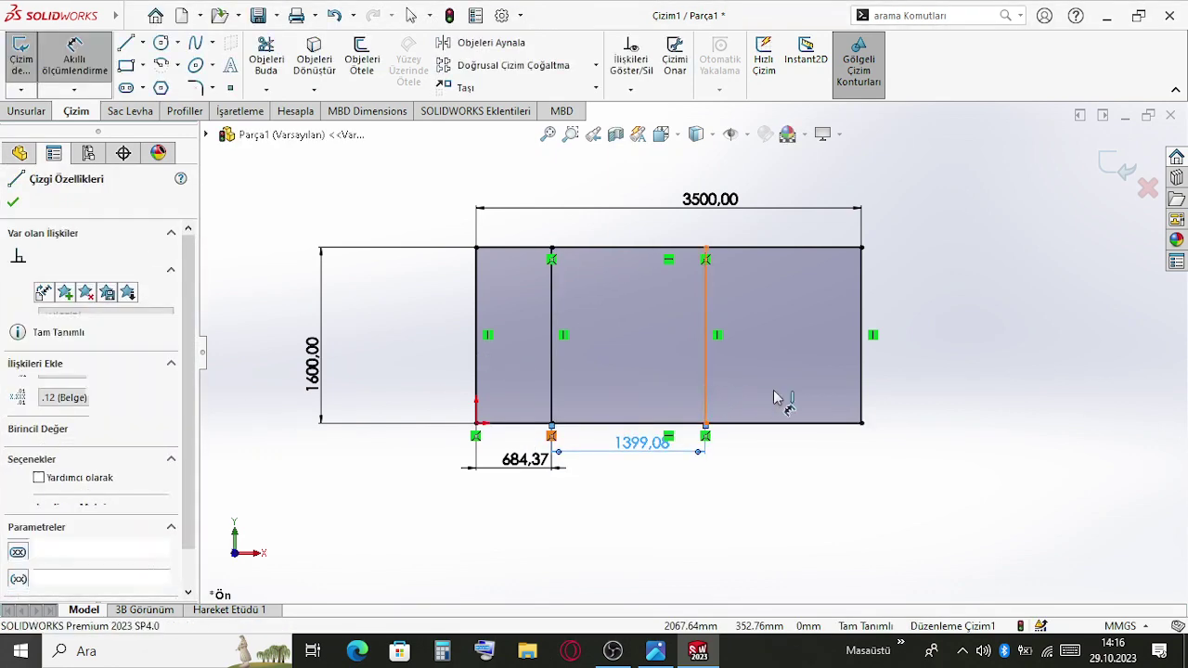
{"action": "left_click", "coordinate": [863, 399]}
{"action": "left_click", "coordinate": [788, 457]}
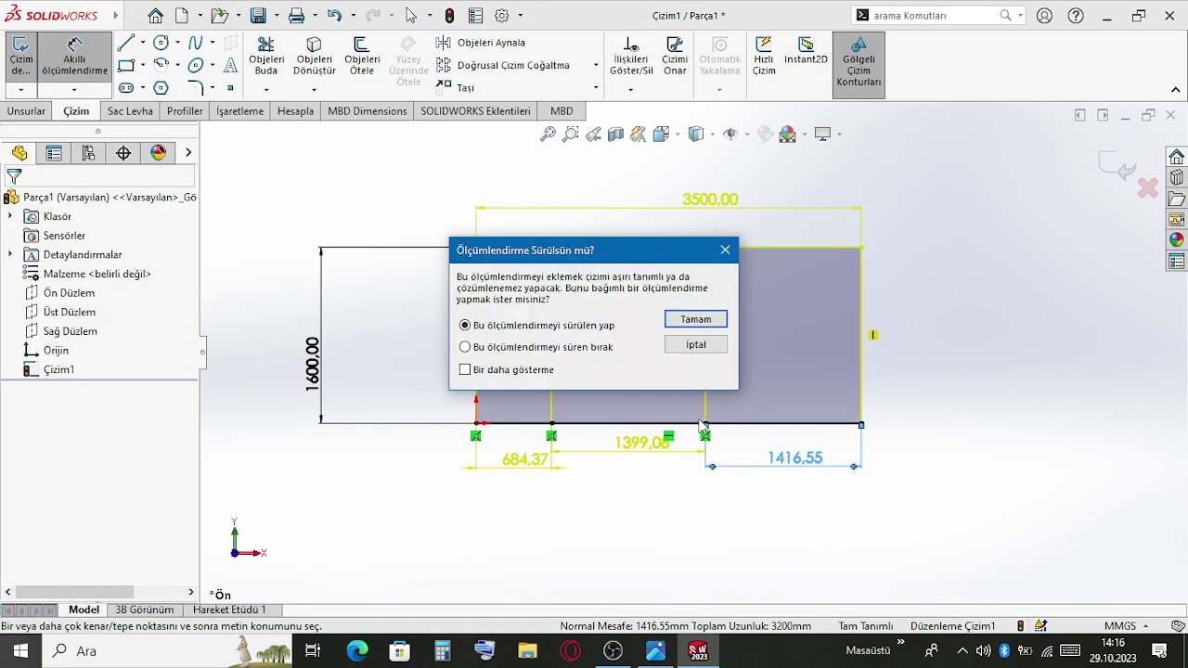
{"action": "key", "text": "Escape"}
{"action": "left_click", "coordinate": [638, 457]}
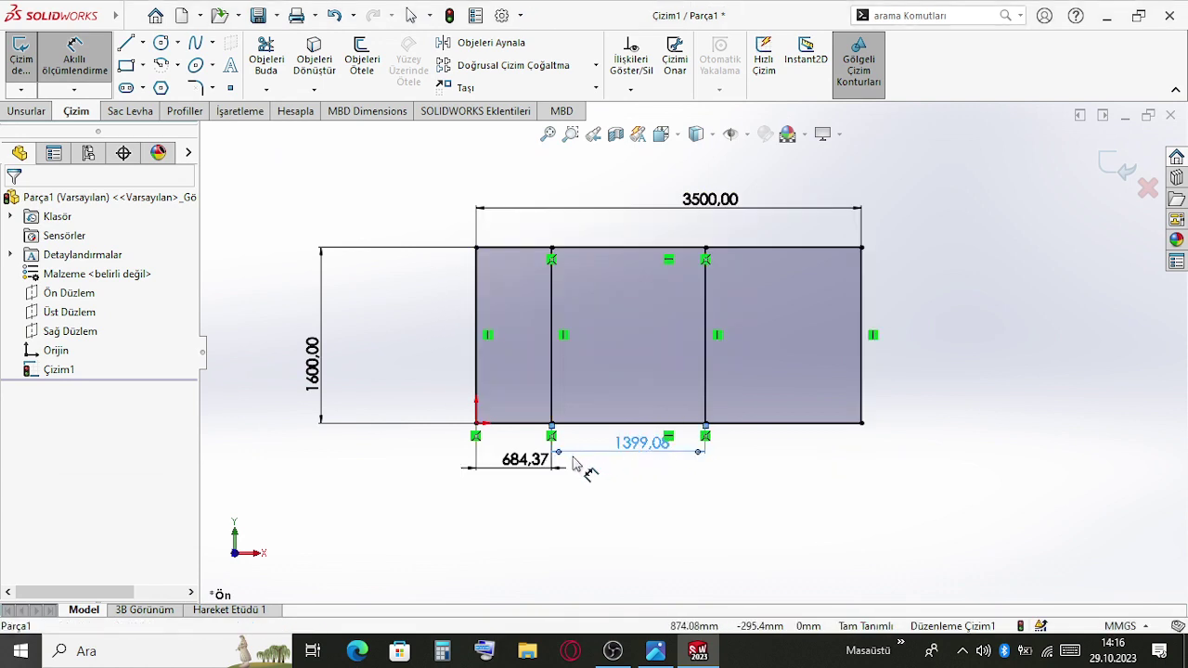
{"action": "left_click", "coordinate": [521, 472]}
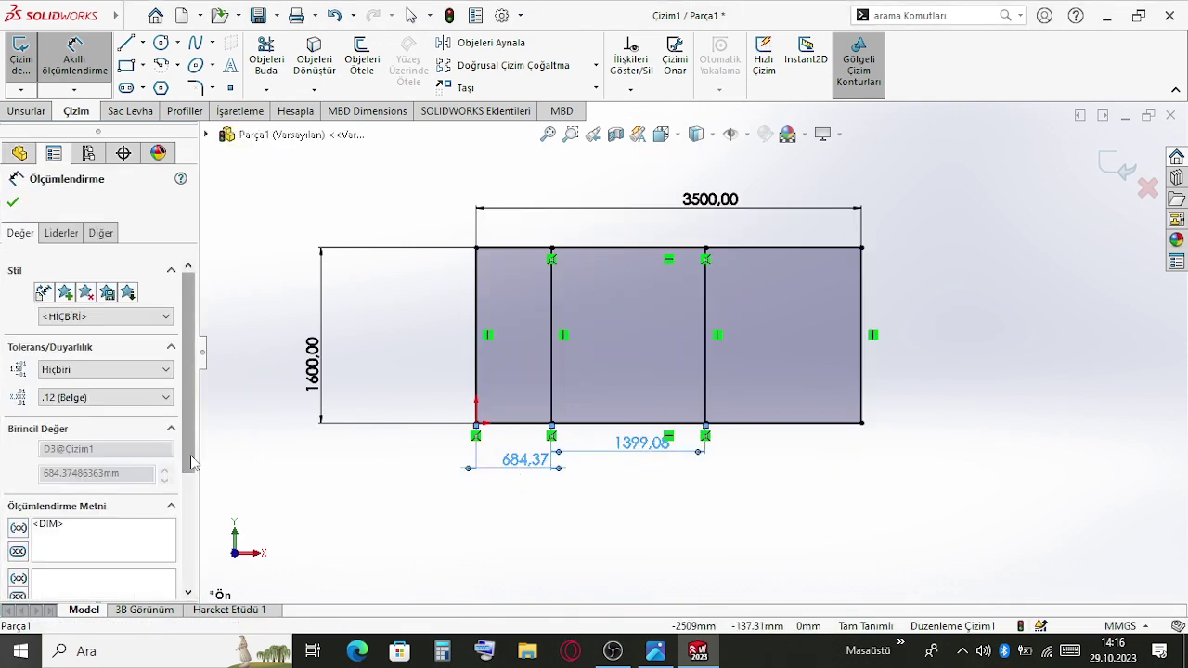
{"action": "scroll", "coordinate": [173, 408], "scroll_direction": "down", "scroll_amount": 3}
{"action": "scroll", "coordinate": [178, 371], "scroll_direction": "up", "scroll_amount": 3}
{"action": "key", "text": "Escape"}
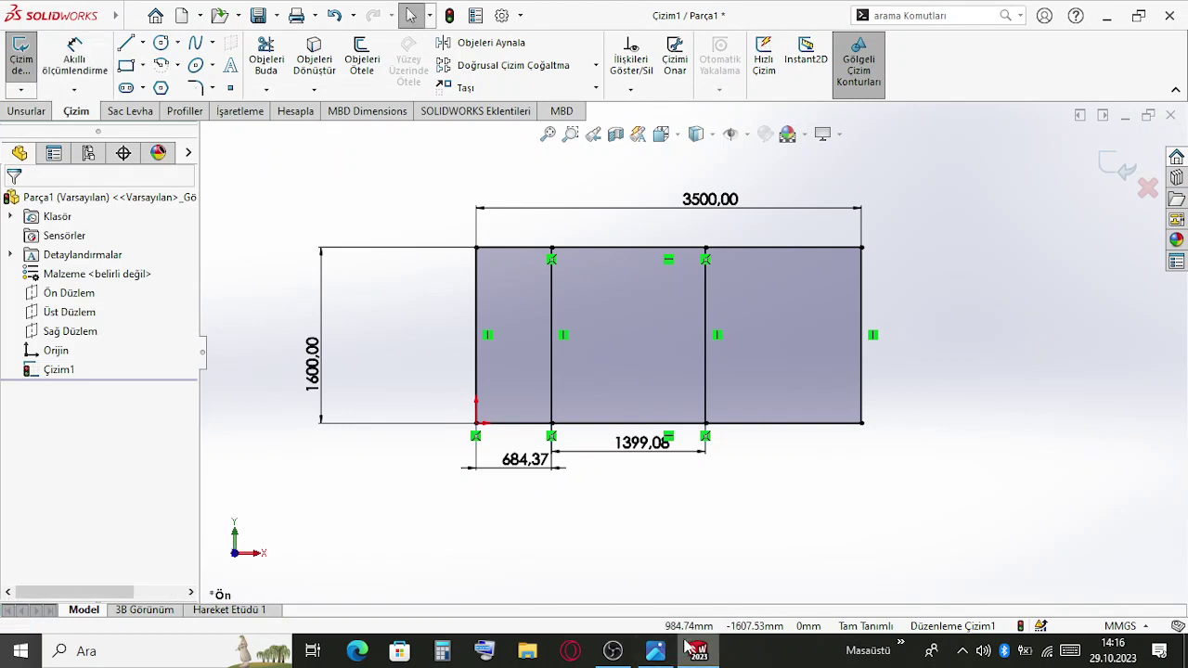
Set the distance from the rectangle's left edge to the first divider line to 3500/3 mm
{"action": "double_click", "coordinate": [525, 460]}
{"action": "type", "text": "35"}
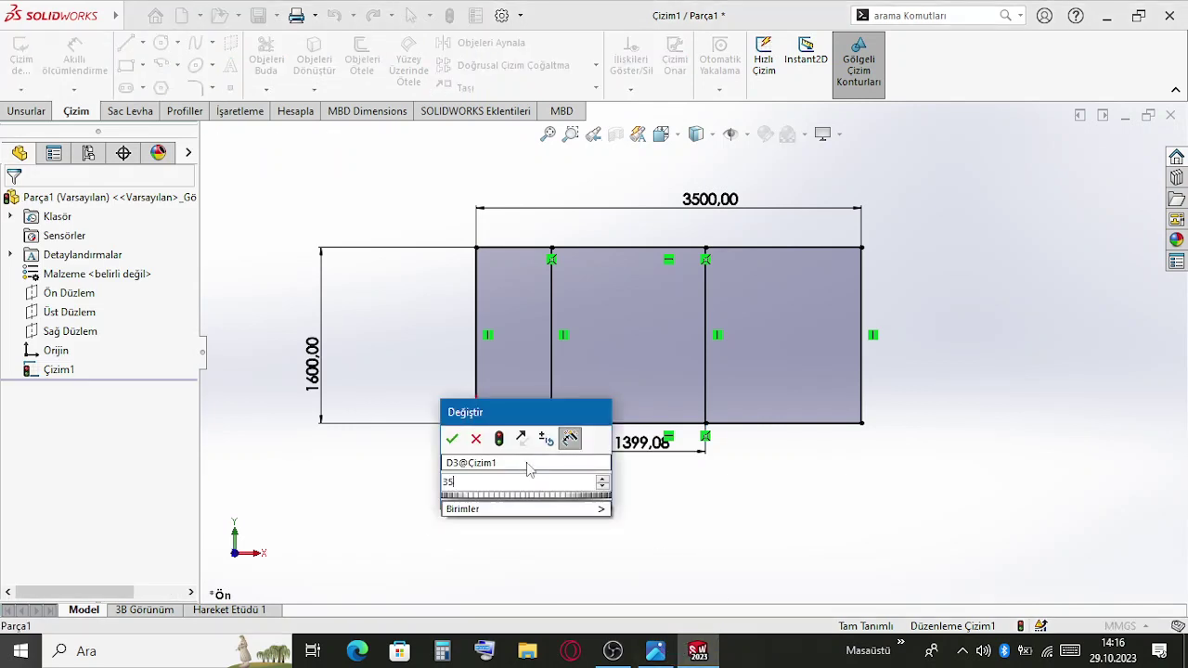
{"action": "type", "text": "00"}
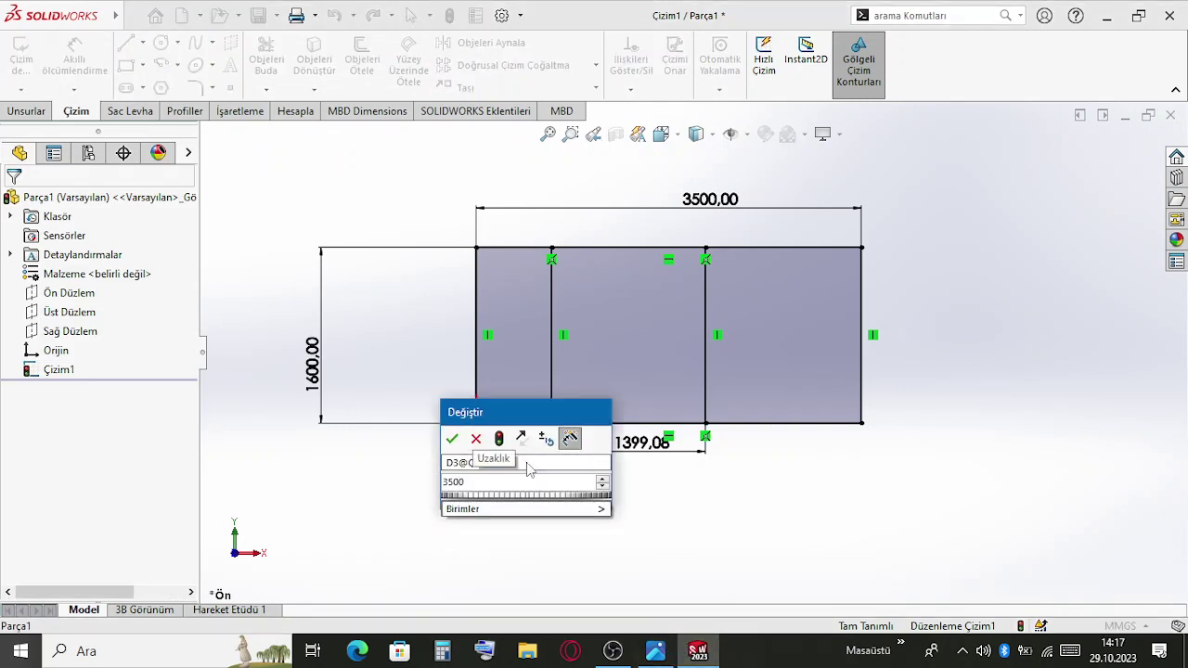
{"action": "type", "text": "/3"}
{"action": "key", "text": "Return"}
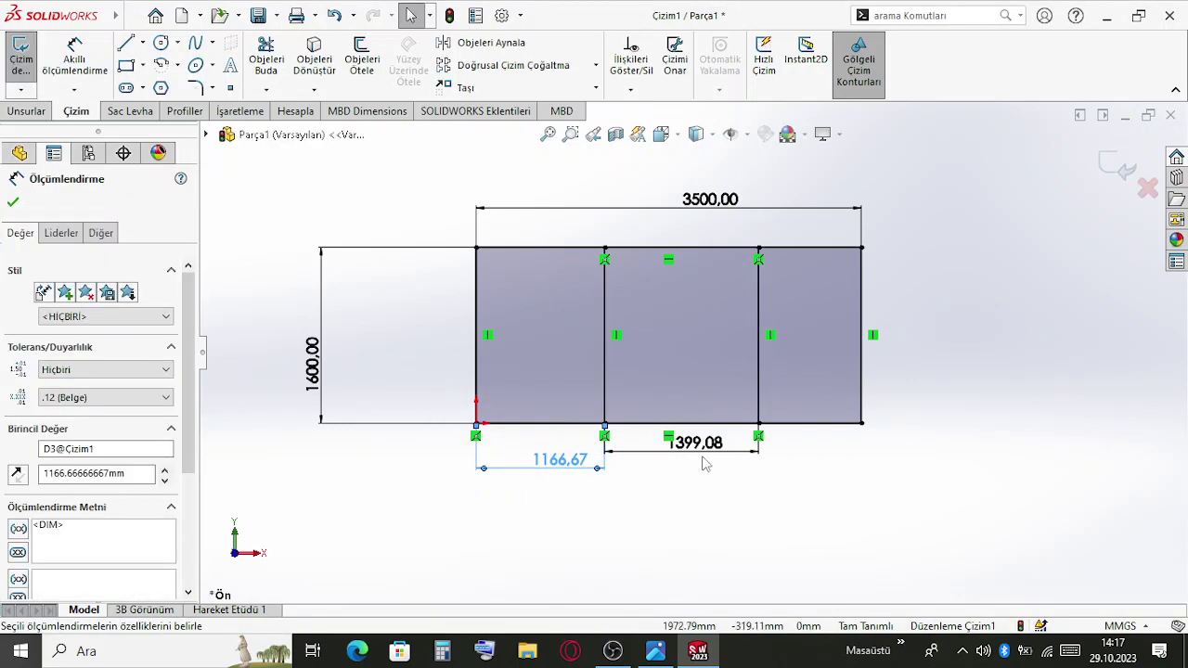
Set the distance between the two divider lines to 3500/3 mm
{"action": "double_click", "coordinate": [696, 444]}
{"action": "type", "text": "3500"}
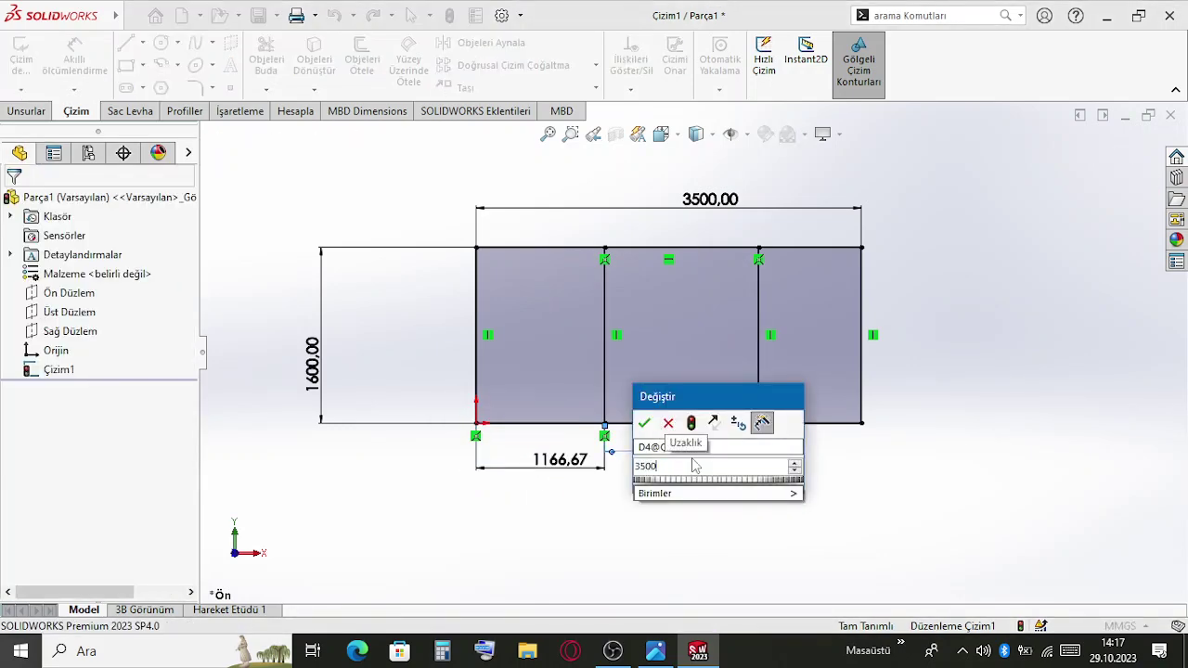
{"action": "type", "text": "/3"}
{"action": "key", "text": "Return"}
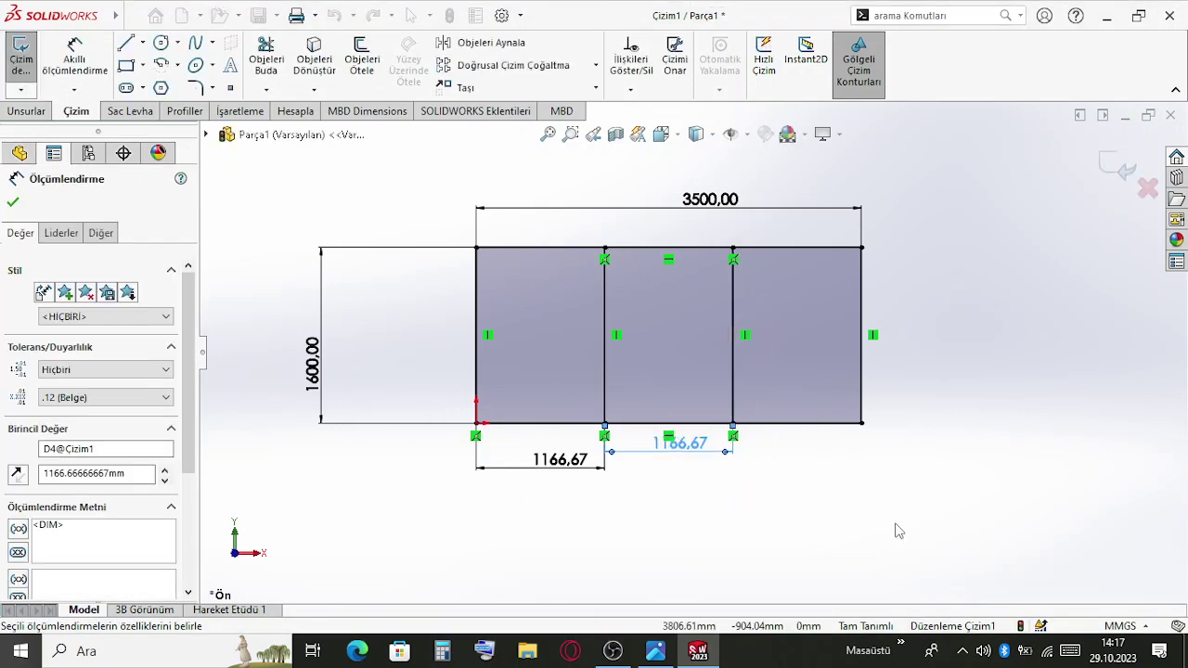
{"action": "left_click", "coordinate": [898, 530]}
{"action": "key", "text": "z"}
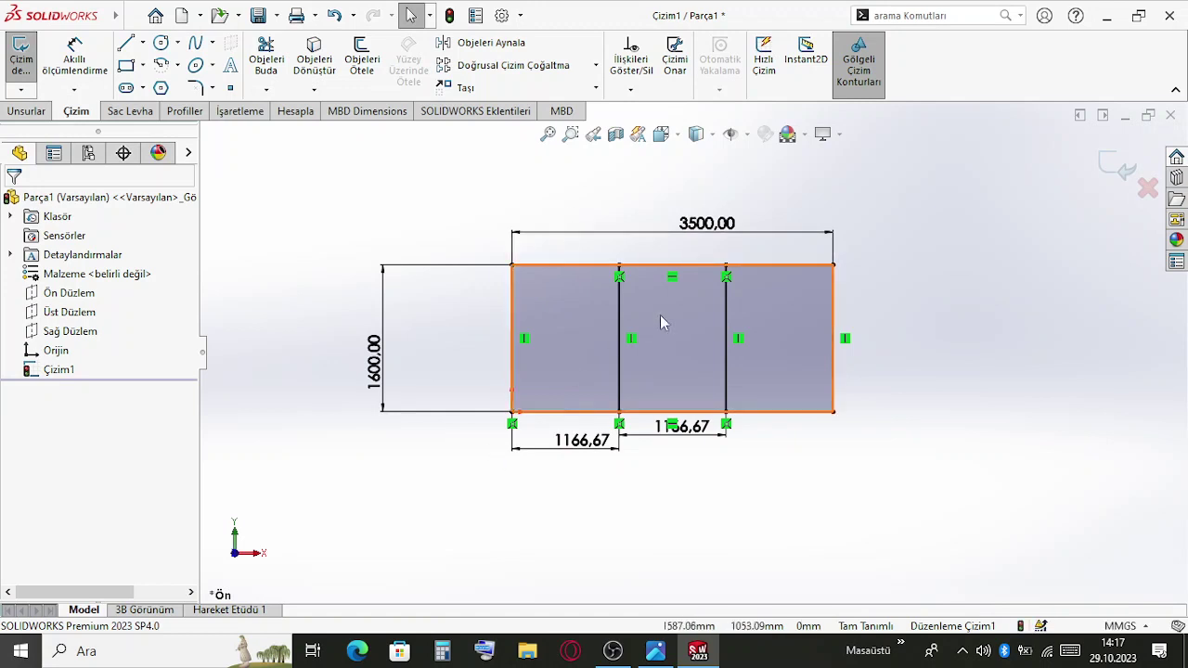
Switch to the reference photo bahcekapisistemleri.jpg to examine the gate's frame and panel layout, and return to SOLIDWORKS
{"action": "left_click", "coordinate": [612, 649]}
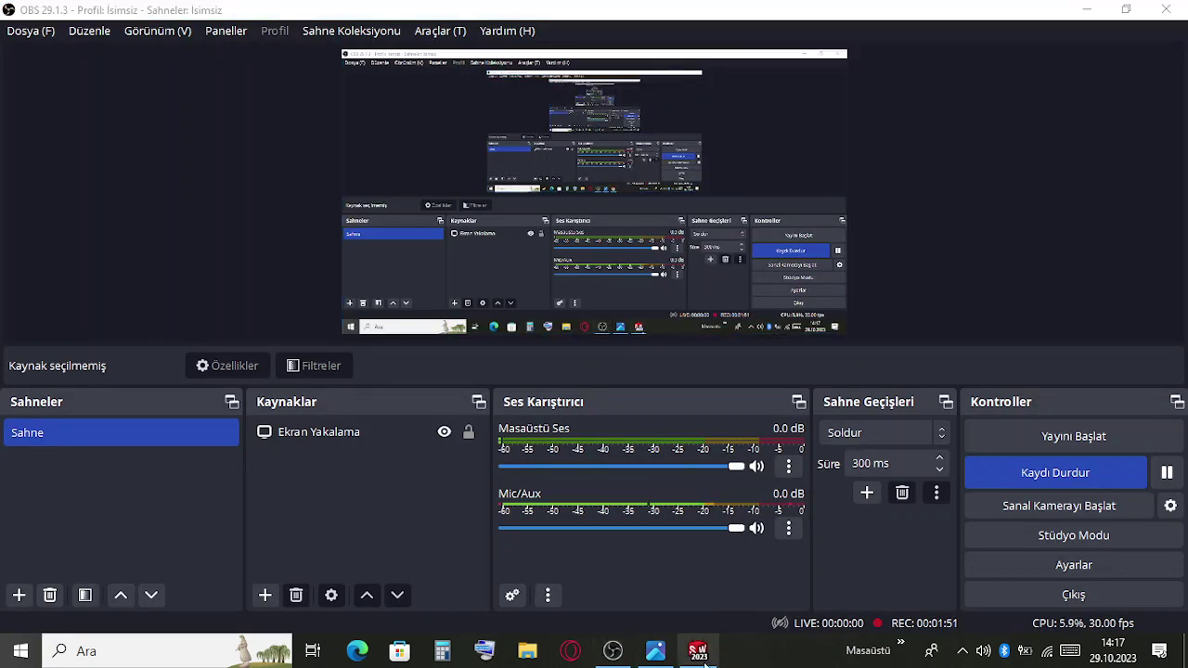
{"action": "left_click", "coordinate": [613, 650]}
{"action": "left_click", "coordinate": [655, 650]}
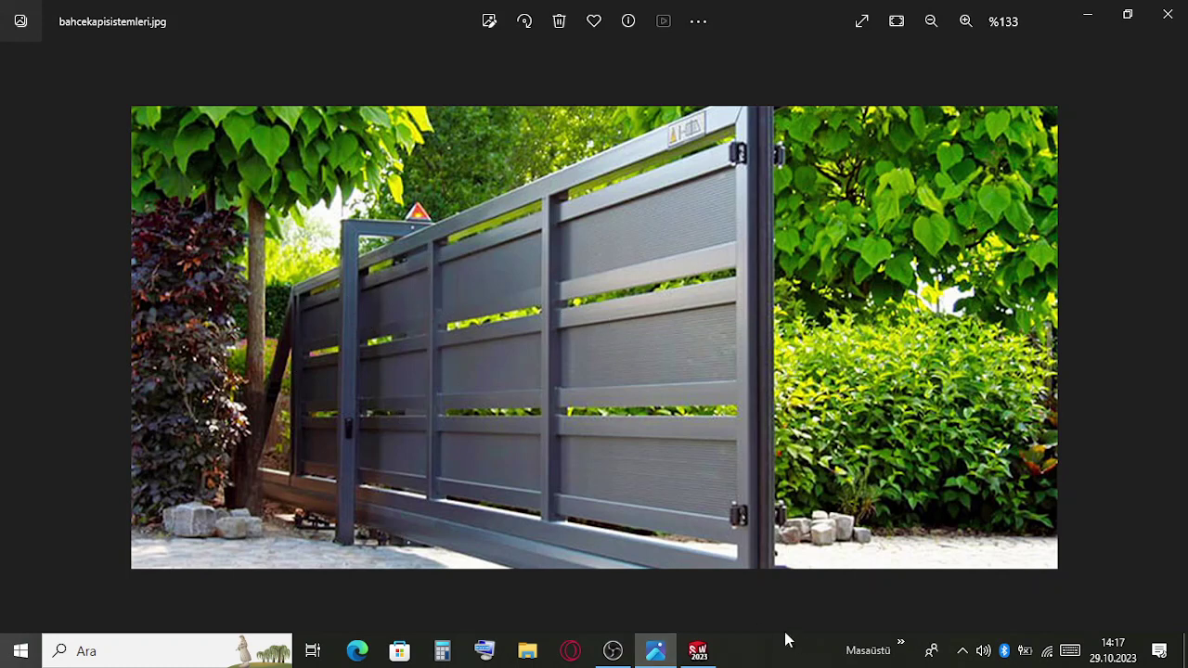
{"action": "left_click", "coordinate": [703, 651]}
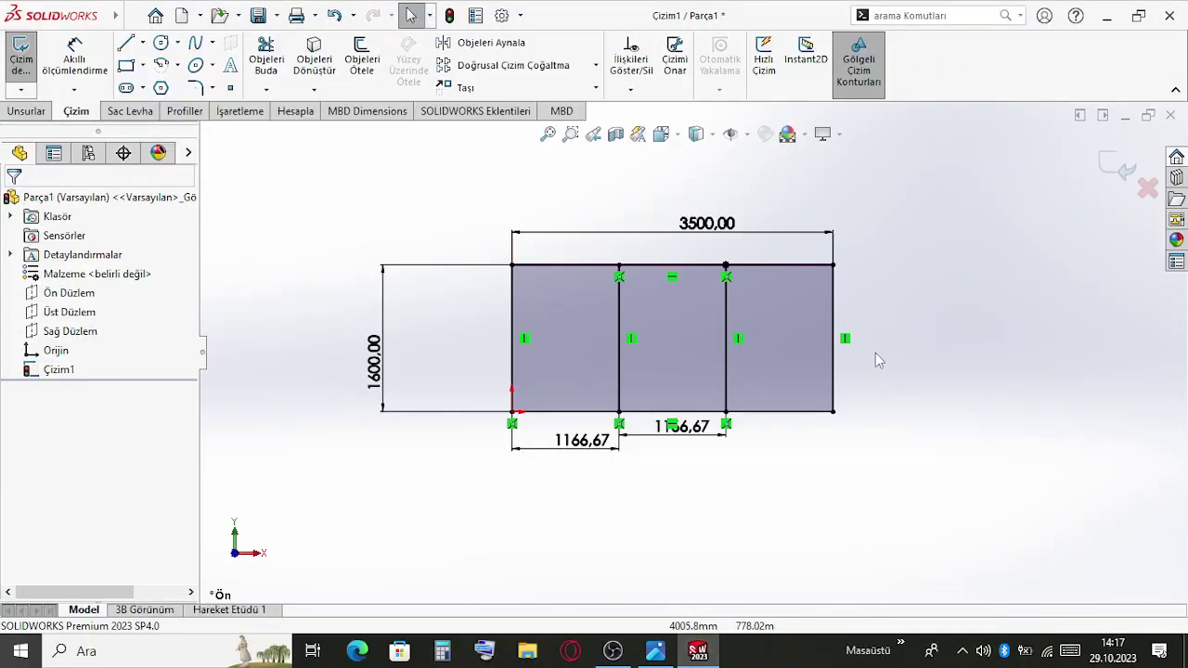
Exit the frame sketch and add a Weldment (Kaynak) feature to the part
{"action": "scroll", "coordinate": [847, 371], "scroll_direction": "down", "scroll_amount": 1}
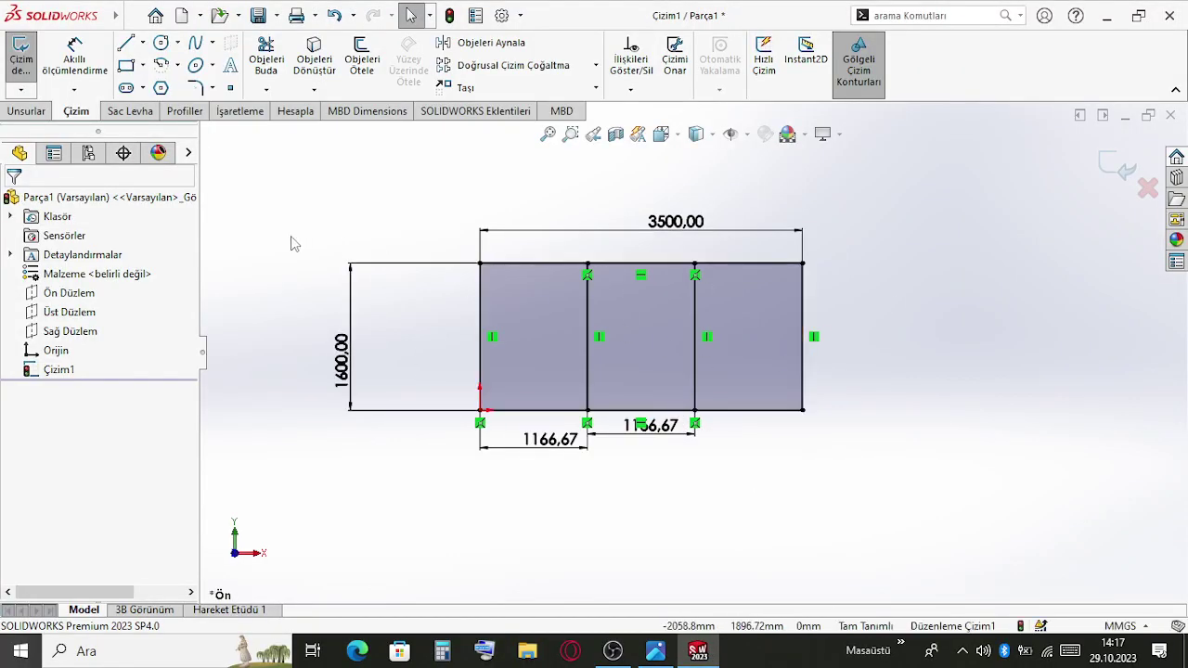
{"action": "left_click", "coordinate": [190, 112]}
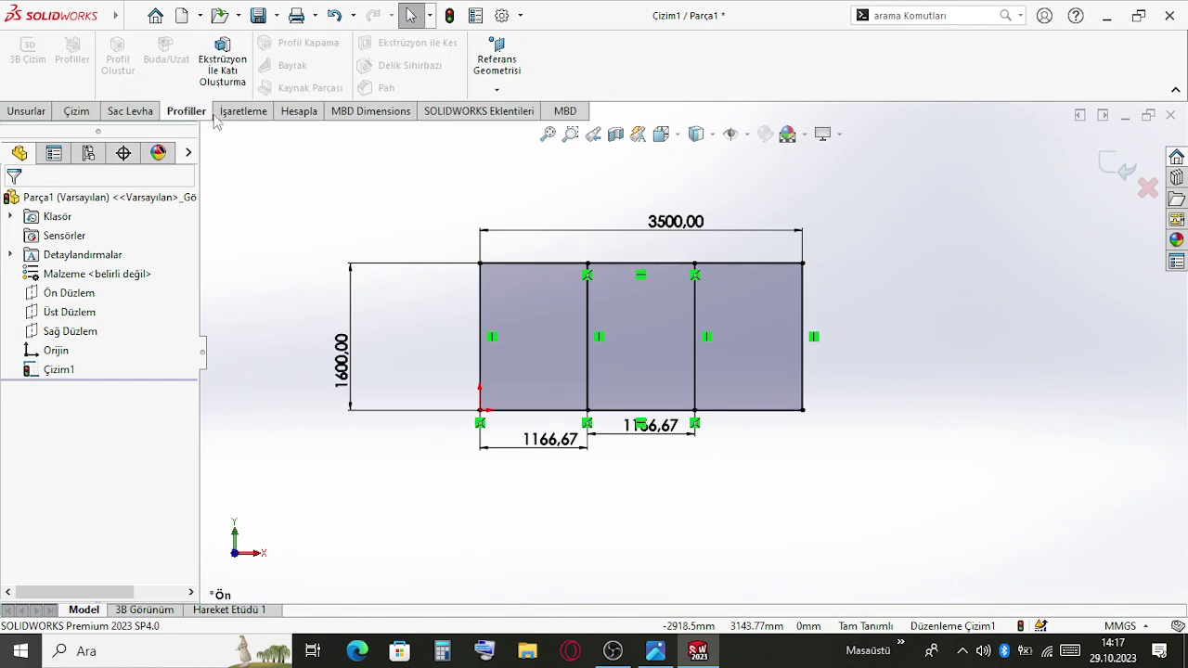
{"action": "left_click", "coordinate": [1133, 160]}
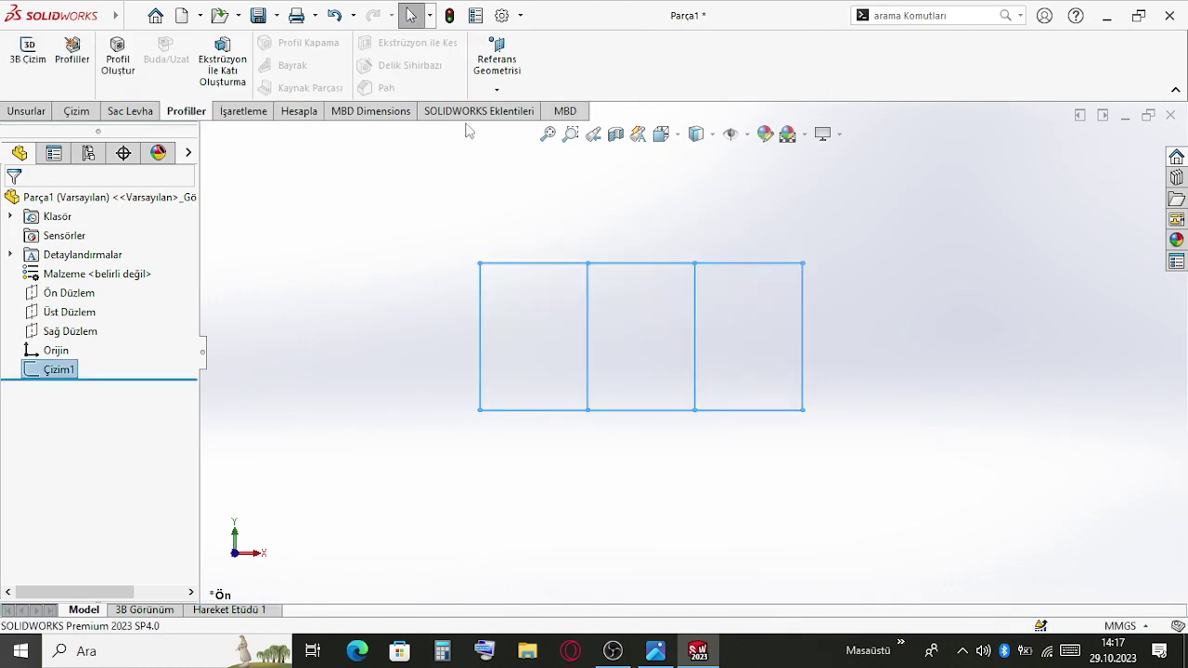
{"action": "mouse_move", "coordinate": [18, 10]}
{"action": "left_click", "coordinate": [58, 62]}
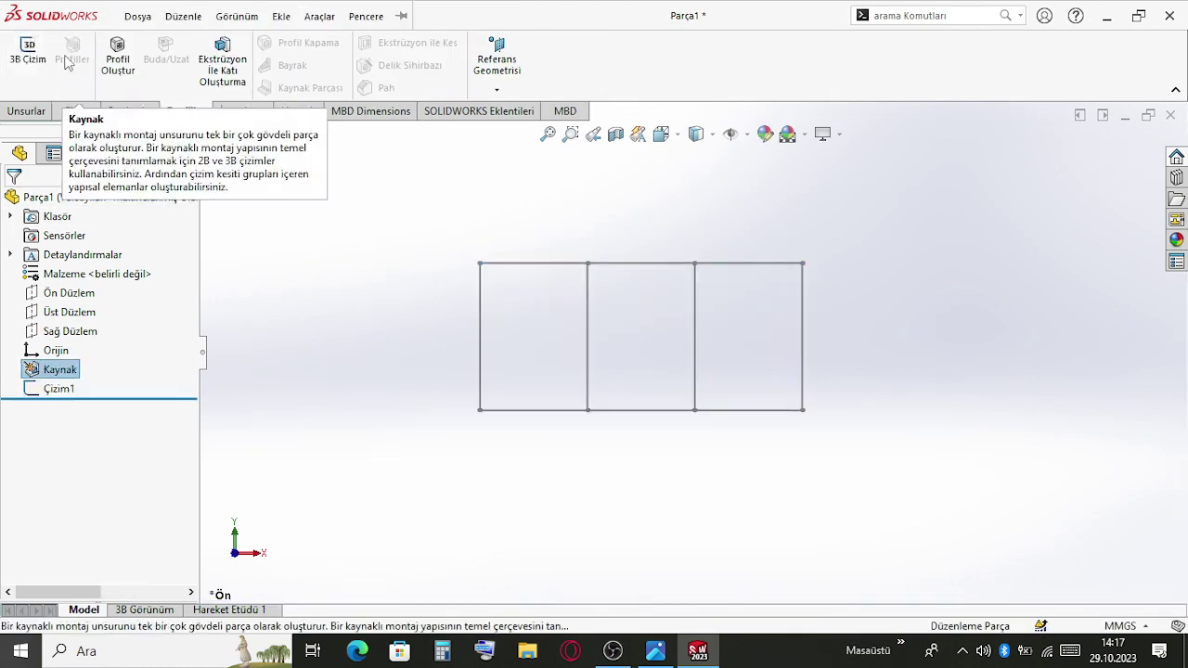
Start a structural member with the iso standard, rectangular tube (dikdörtgen tüp) type and size 60 x 40 x 3.2
{"action": "left_click", "coordinate": [131, 77]}
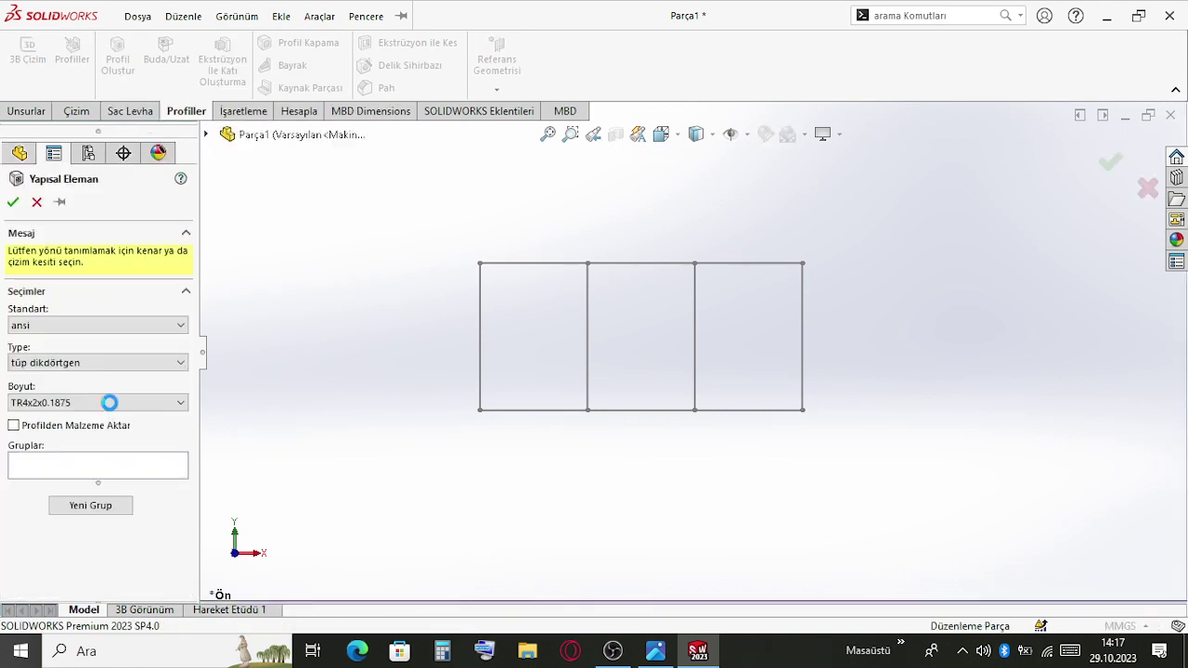
{"action": "left_click", "coordinate": [96, 329]}
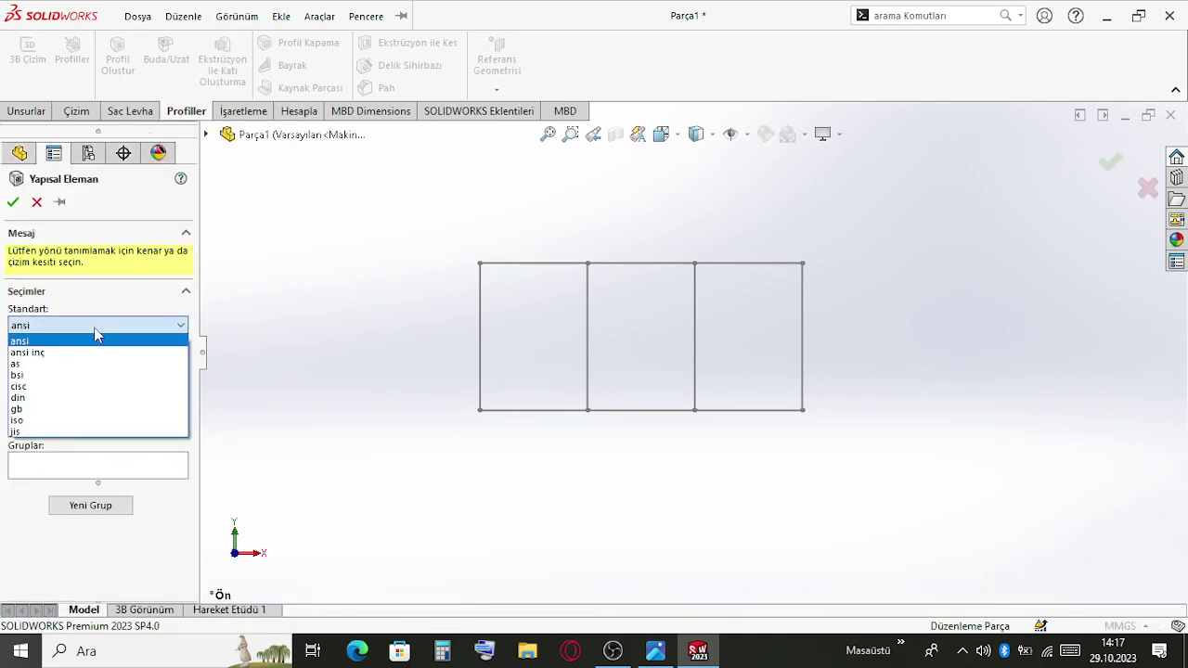
{"action": "left_click", "coordinate": [82, 420]}
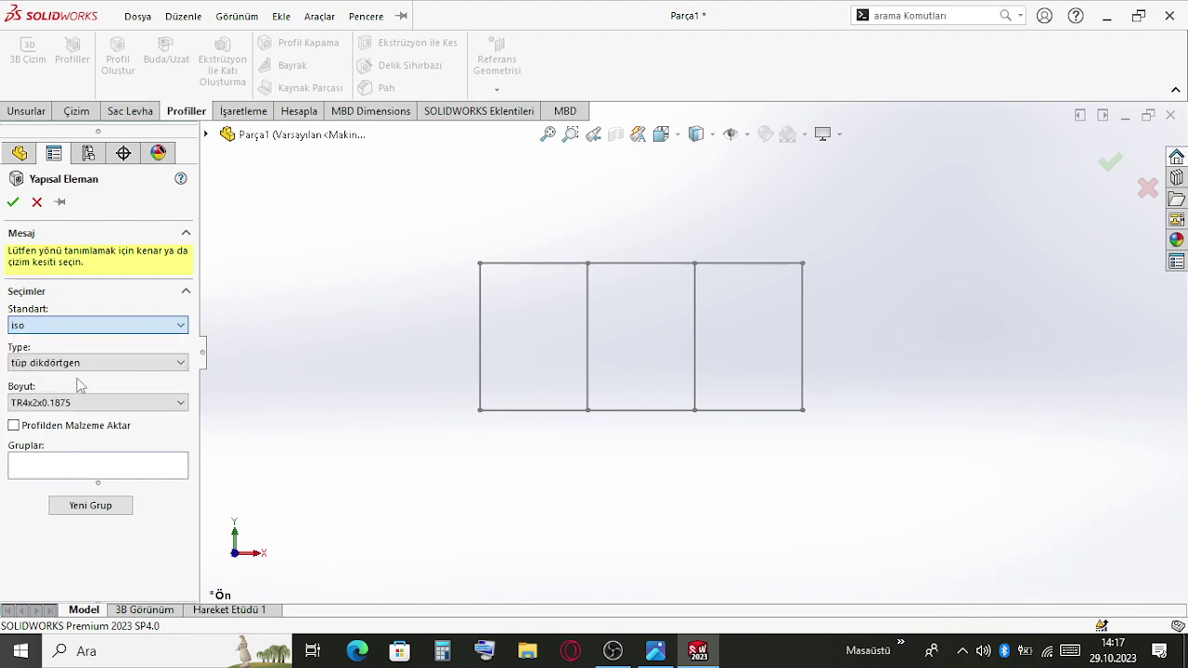
{"action": "left_click", "coordinate": [85, 370]}
{"action": "left_click", "coordinate": [89, 411]}
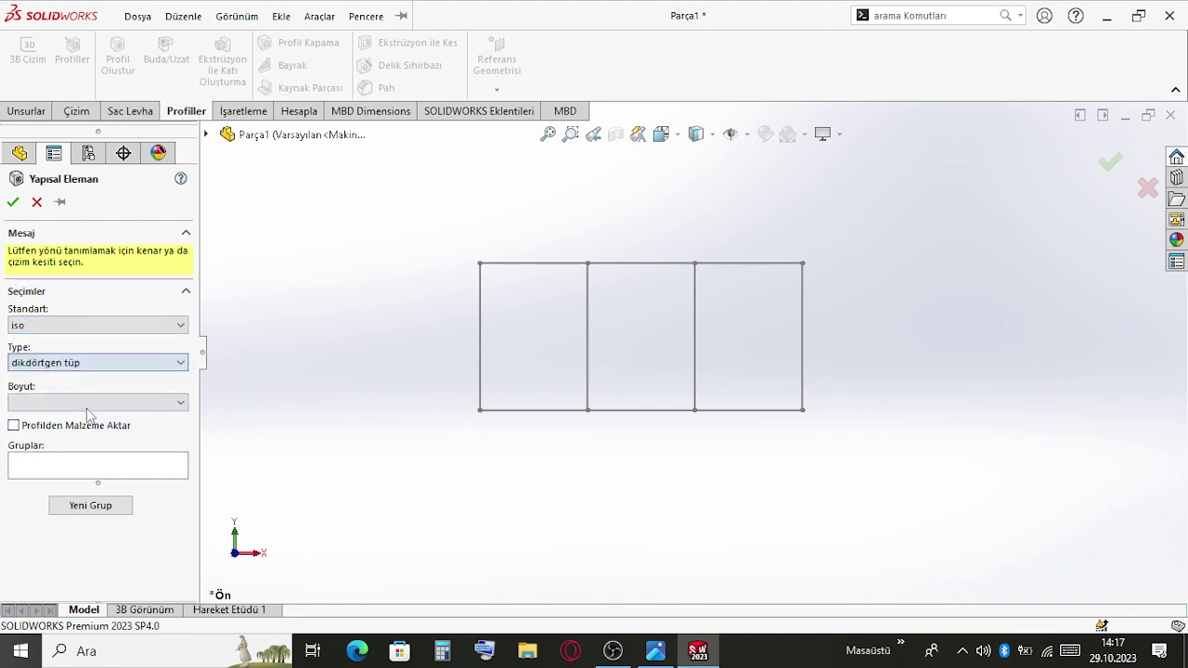
{"action": "left_click", "coordinate": [90, 404]}
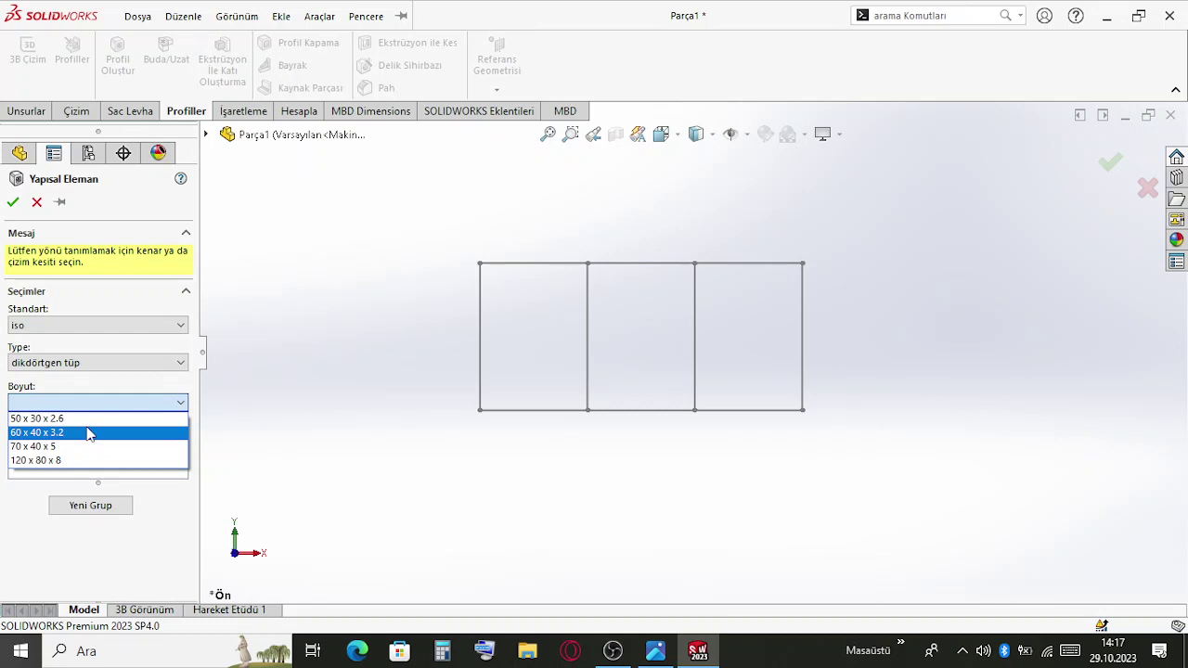
{"action": "left_click", "coordinate": [89, 434]}
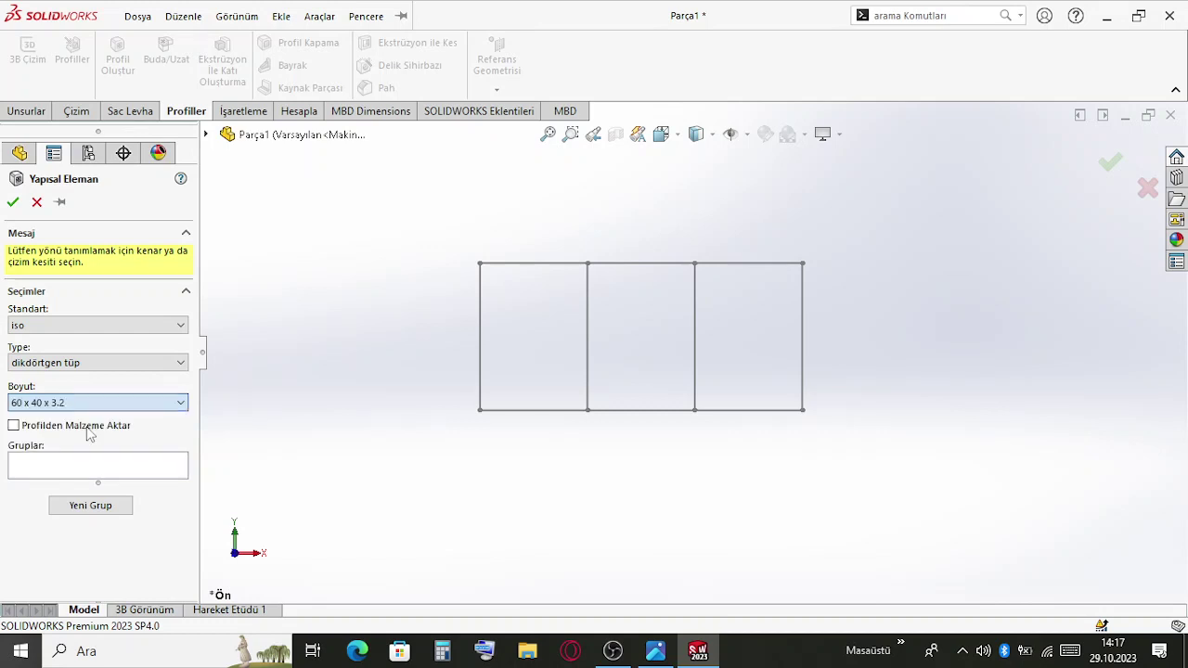
Assign the outer rectangle's sketch lines to the structural member's first group
{"action": "left_click", "coordinate": [98, 510]}
{"action": "left_click", "coordinate": [481, 353]}
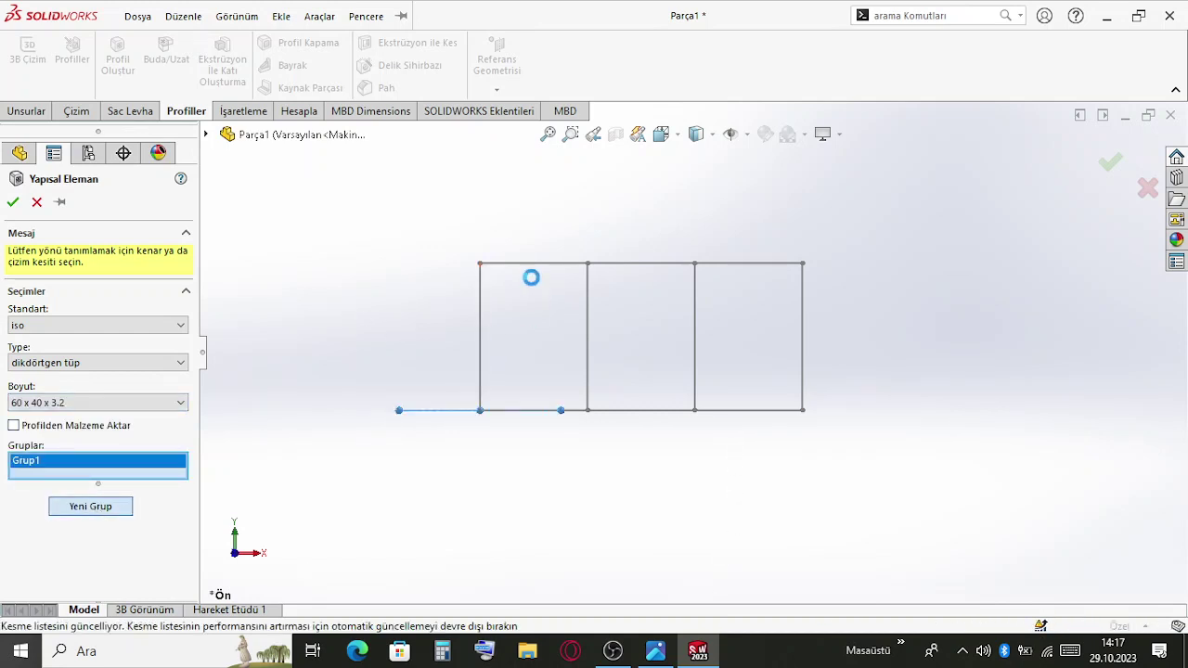
{"action": "left_click", "coordinate": [548, 269]}
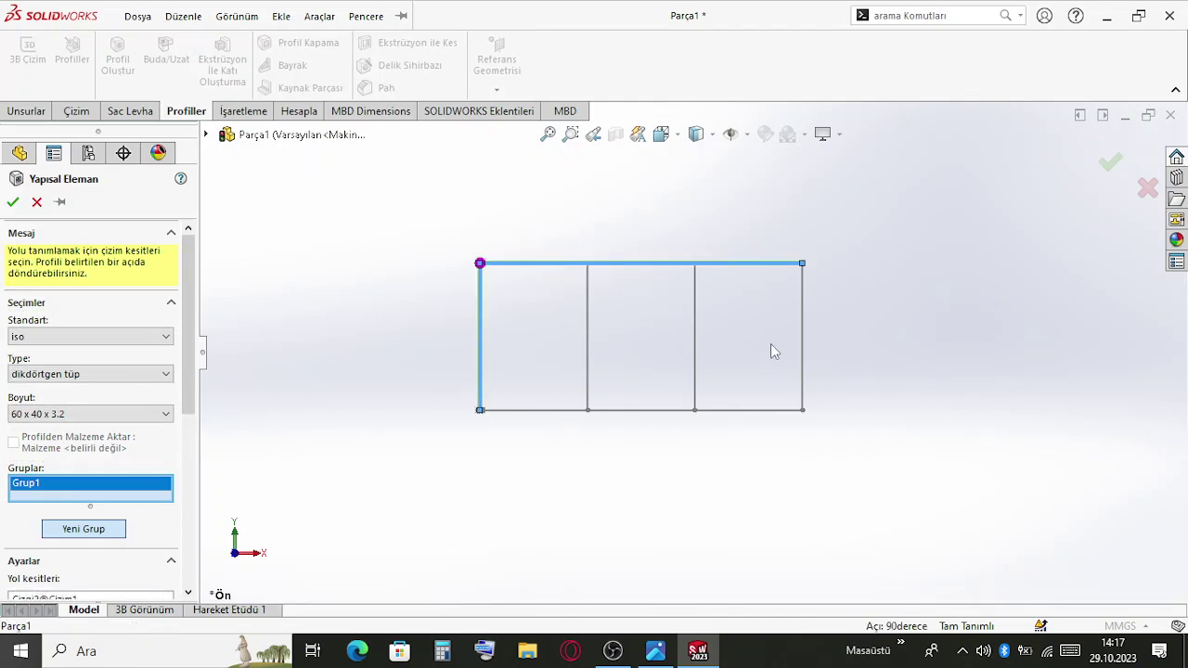
{"action": "left_click", "coordinate": [732, 411]}
Examine the previewed tube's orientation and corner joints around the outer frame
{"action": "scroll", "coordinate": [575, 414], "scroll_direction": "down", "scroll_amount": 3}
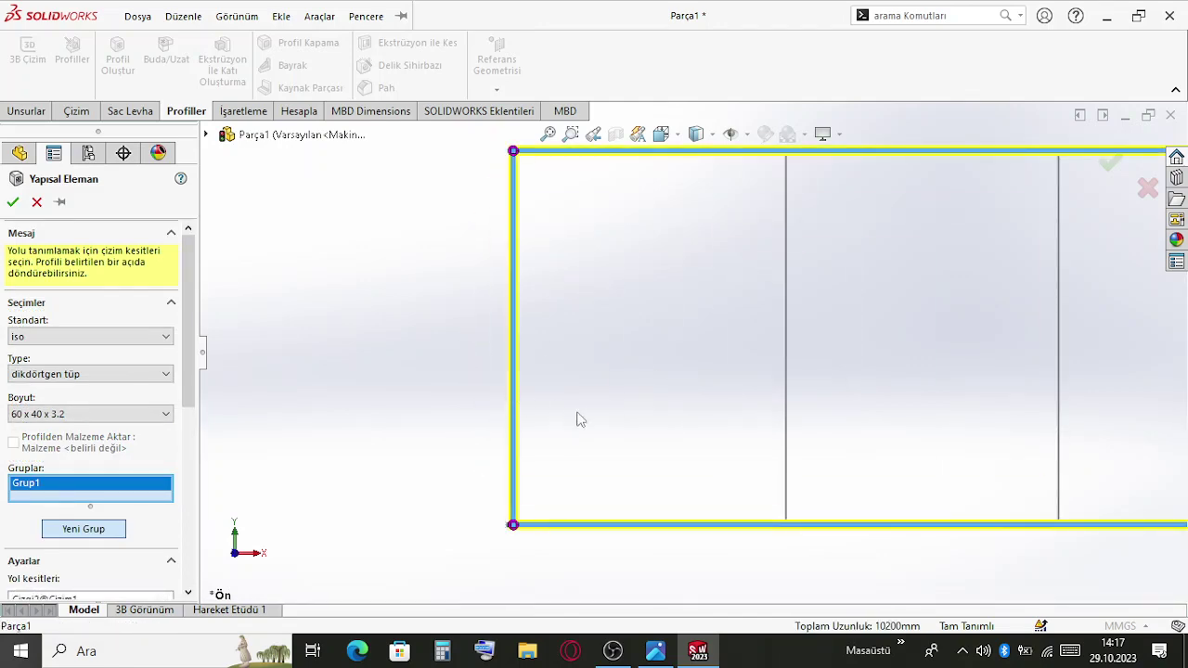
{"action": "middle_click_drag", "start_coordinate": [576, 414], "coordinate": [890, 526]}
{"action": "scroll", "coordinate": [890, 526], "scroll_direction": "down", "scroll_amount": 5}
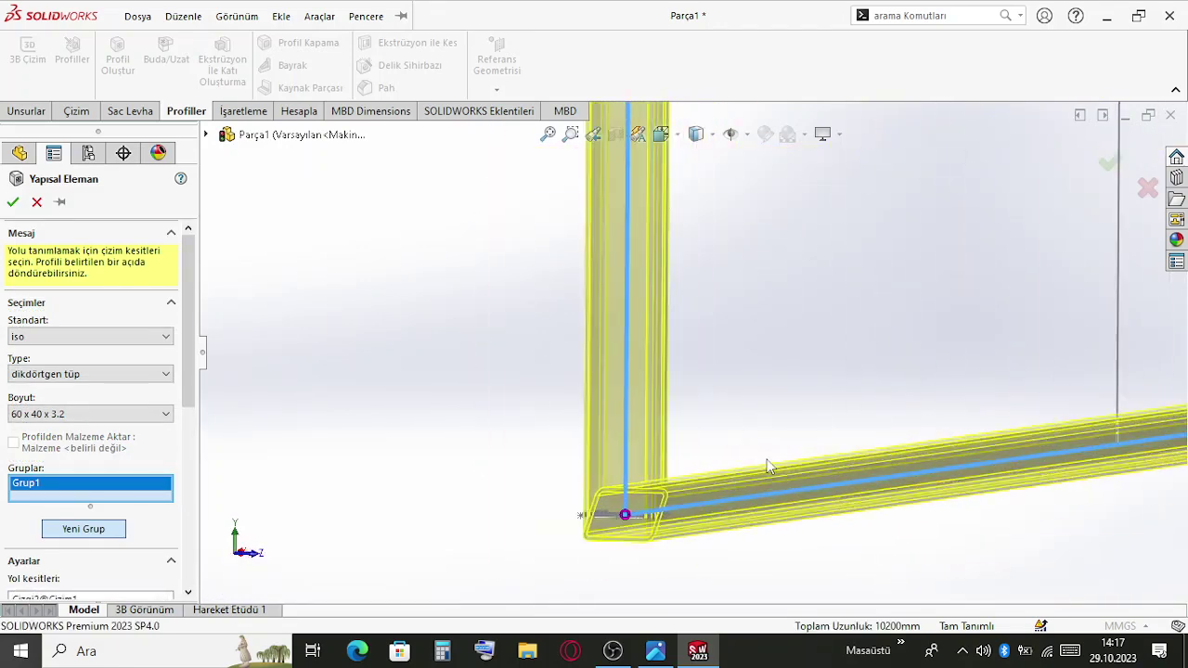
{"action": "scroll", "coordinate": [816, 391], "scroll_direction": "up", "scroll_amount": 1}
{"action": "middle_click_drag", "start_coordinate": [816, 390], "coordinate": [711, 398]}
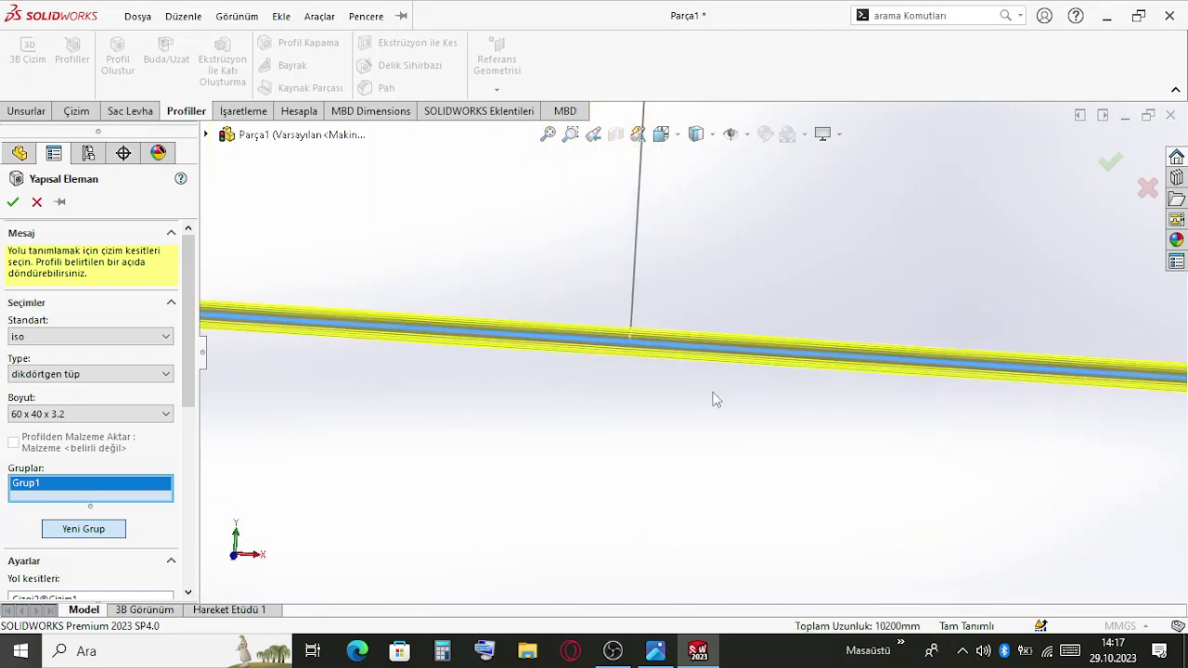
{"action": "scroll", "coordinate": [711, 371], "scroll_direction": "up", "scroll_amount": 3}
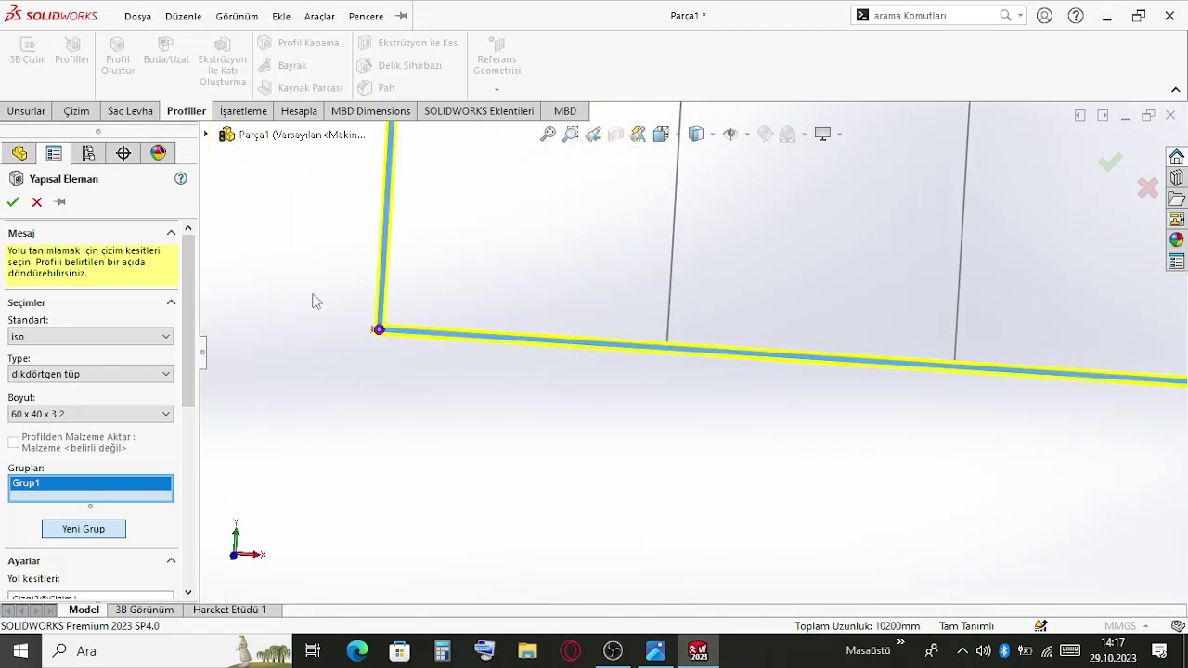
{"action": "scroll", "coordinate": [611, 257], "scroll_direction": "up", "scroll_amount": 5}
{"action": "middle_click_drag", "start_coordinate": [623, 257], "coordinate": [599, 315]}
{"action": "scroll", "coordinate": [749, 280], "scroll_direction": "down", "scroll_amount": 2}
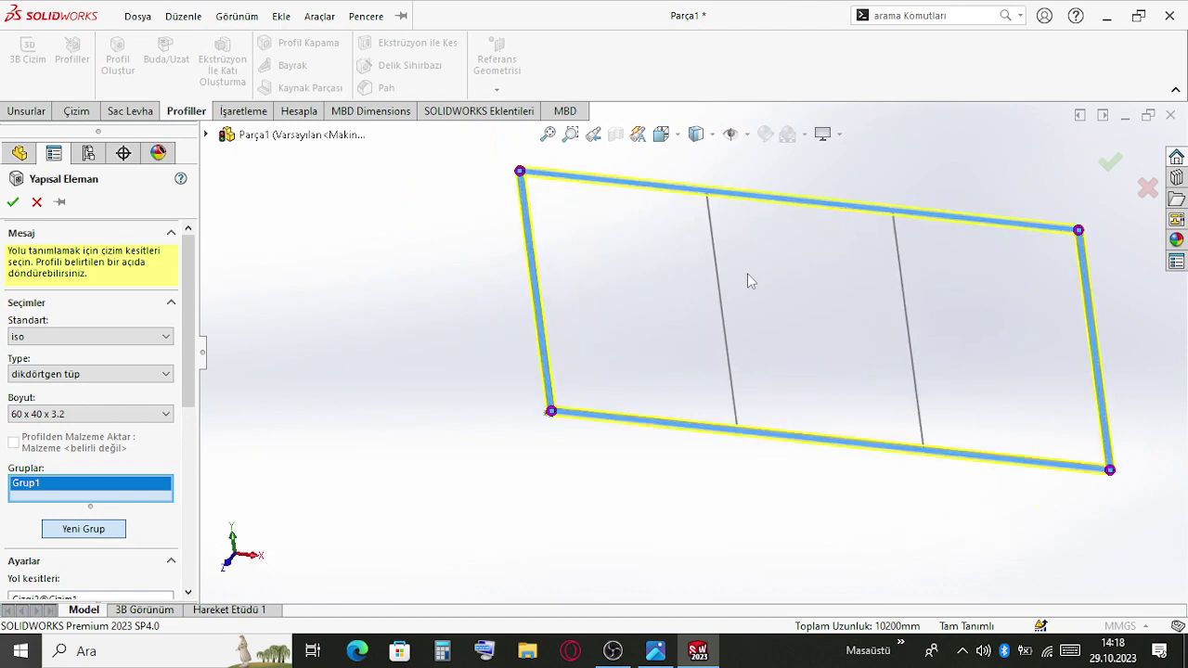
{"action": "scroll", "coordinate": [749, 280], "scroll_direction": "down", "scroll_amount": 2}
{"action": "middle_click_drag", "start_coordinate": [749, 280], "coordinate": [685, 283]}
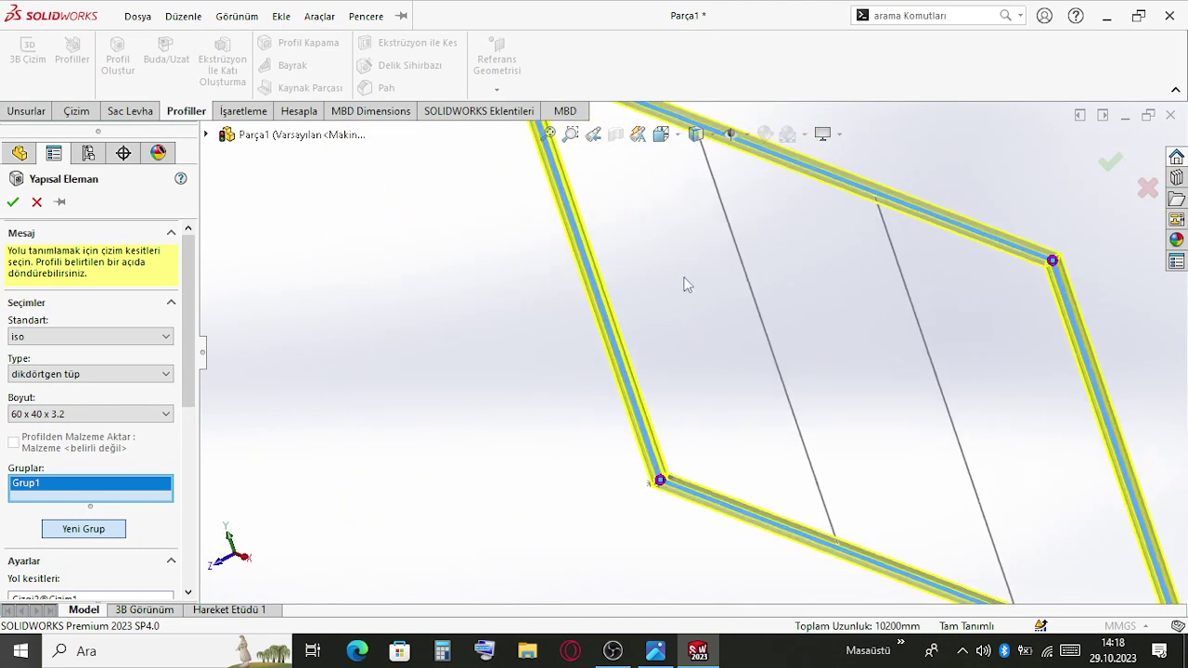
{"action": "scroll", "coordinate": [740, 294], "scroll_direction": "up", "scroll_amount": 3}
{"action": "middle_click_drag", "start_coordinate": [711, 334], "coordinate": [805, 290]}
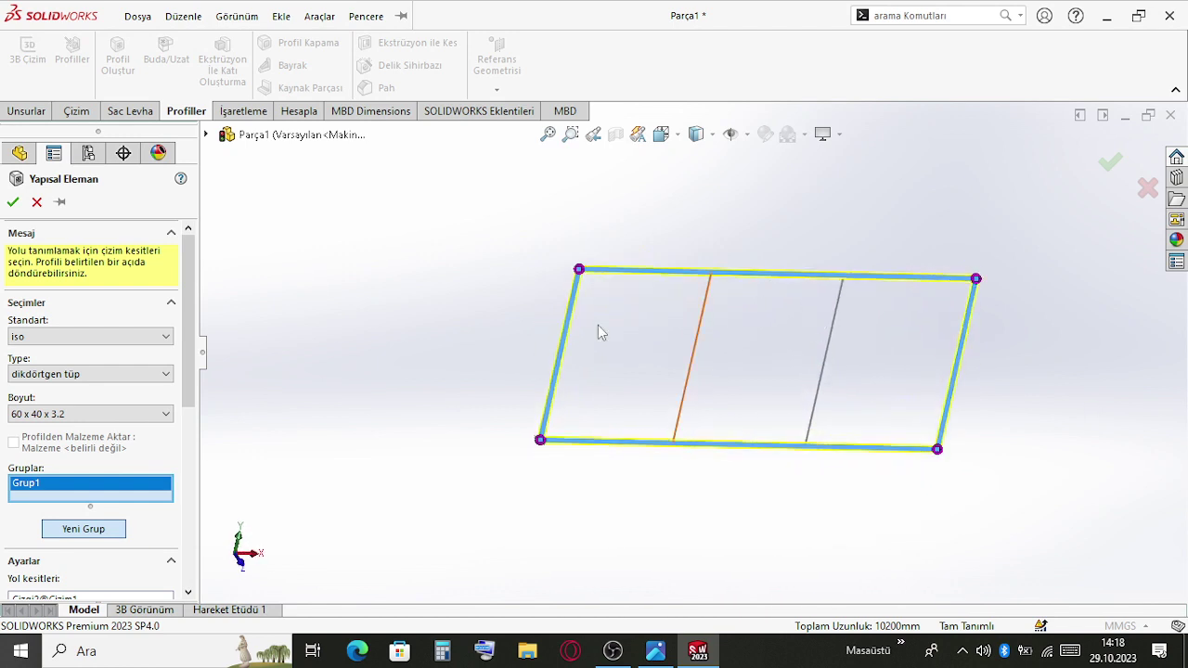
Add the two divider lines as a second group with the same tube profile and accept the structural member
{"action": "left_click", "coordinate": [118, 536]}
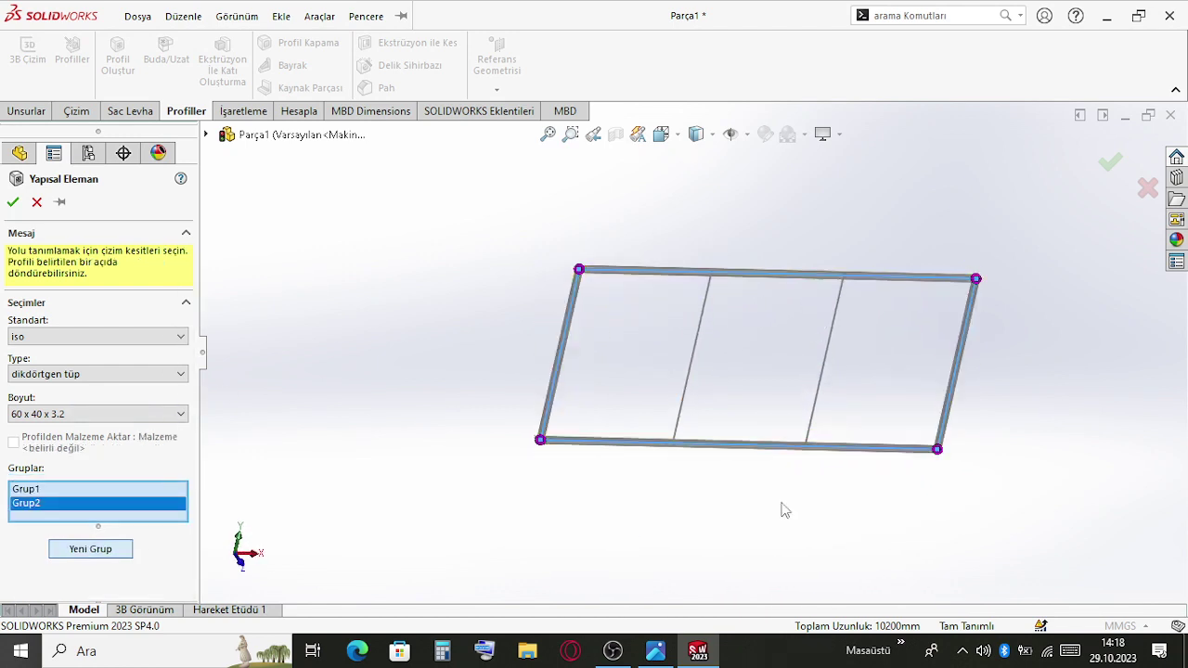
{"action": "left_click", "coordinate": [683, 416]}
{"action": "left_click", "coordinate": [812, 431]}
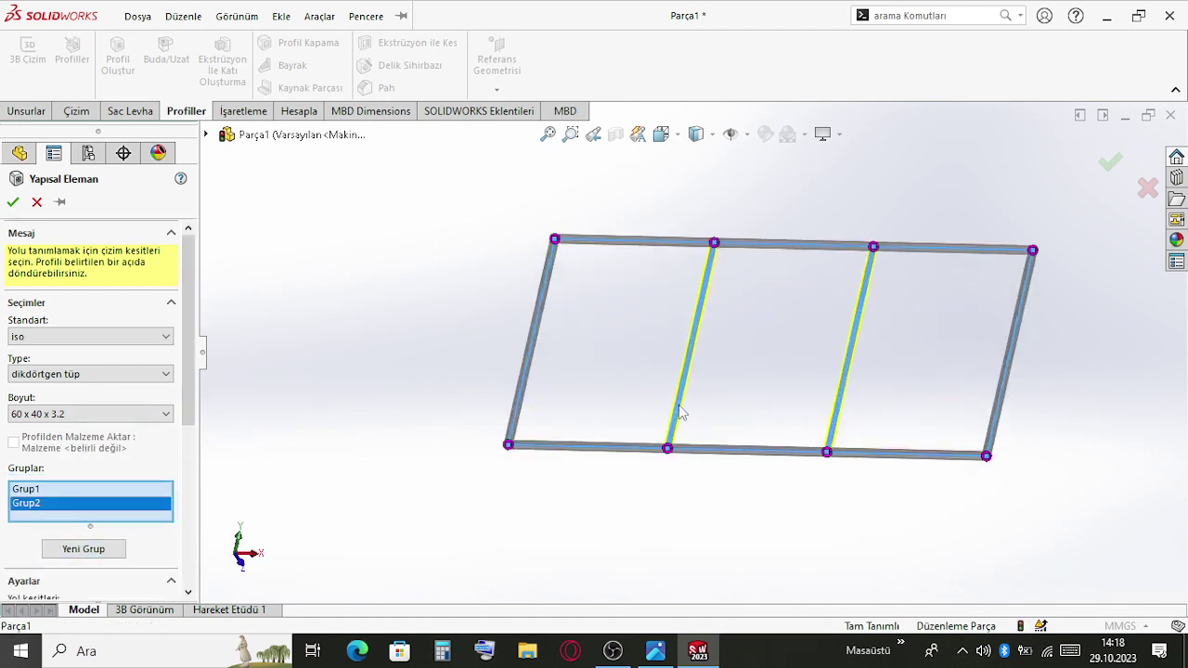
{"action": "scroll", "coordinate": [685, 446], "scroll_direction": "down", "scroll_amount": 10}
{"action": "scroll", "coordinate": [685, 456], "scroll_direction": "up", "scroll_amount": 10}
{"action": "middle_click_drag", "start_coordinate": [770, 492], "coordinate": [965, 353]}
{"action": "scroll", "coordinate": [913, 360], "scroll_direction": "down", "scroll_amount": 8}
{"action": "middle_click_drag", "start_coordinate": [838, 360], "coordinate": [878, 272]}
{"action": "scroll", "coordinate": [877, 271], "scroll_direction": "up", "scroll_amount": 5}
{"action": "scroll", "coordinate": [877, 270], "scroll_direction": "up", "scroll_amount": 6}
{"action": "middle_click_drag", "start_coordinate": [676, 225], "coordinate": [1046, 235]}
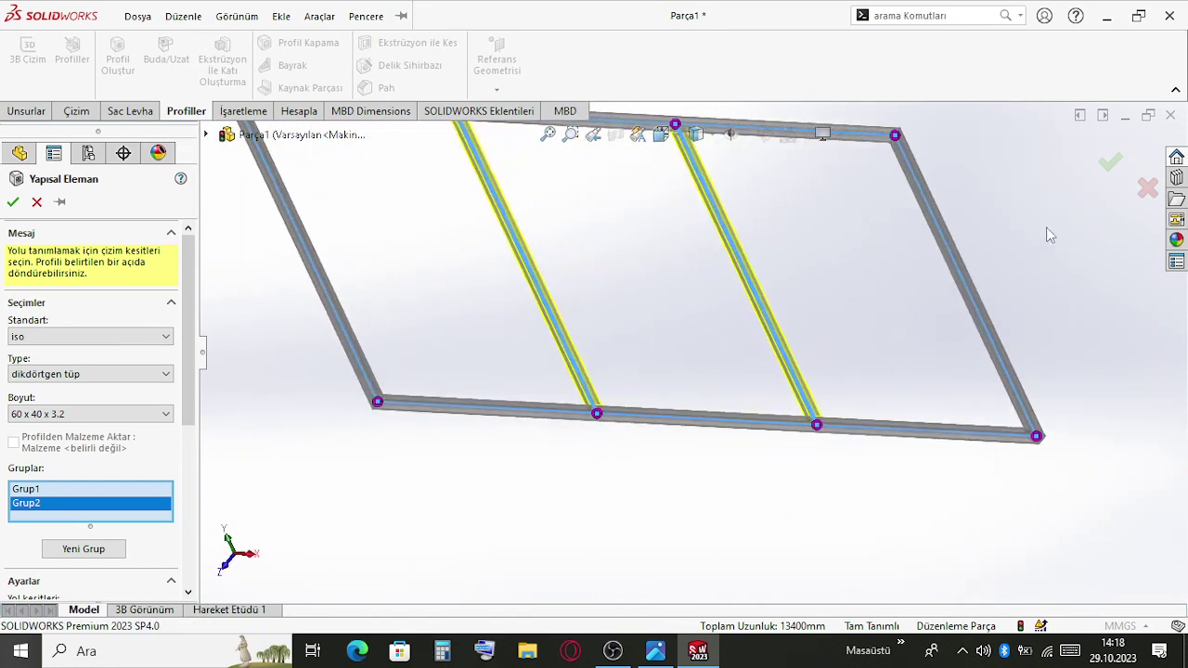
{"action": "left_click", "coordinate": [1109, 165]}
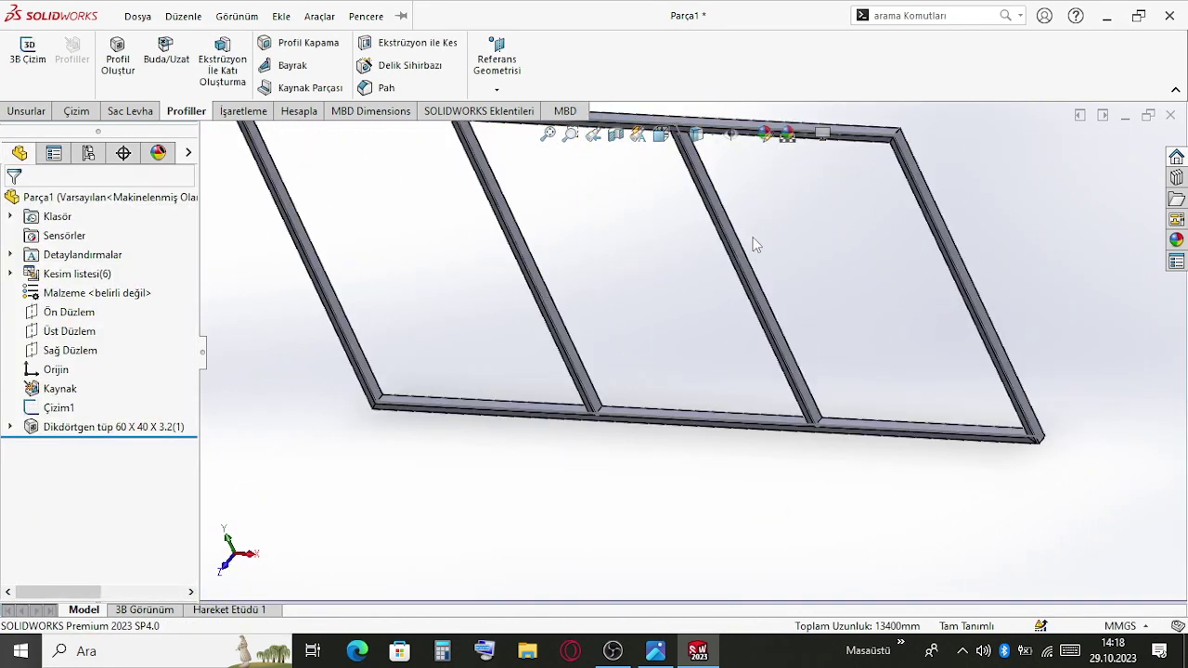
Examine the finished tube frame and the mitred joint at its upper corner
{"action": "middle_click_drag", "start_coordinate": [727, 263], "coordinate": [1066, 411]}
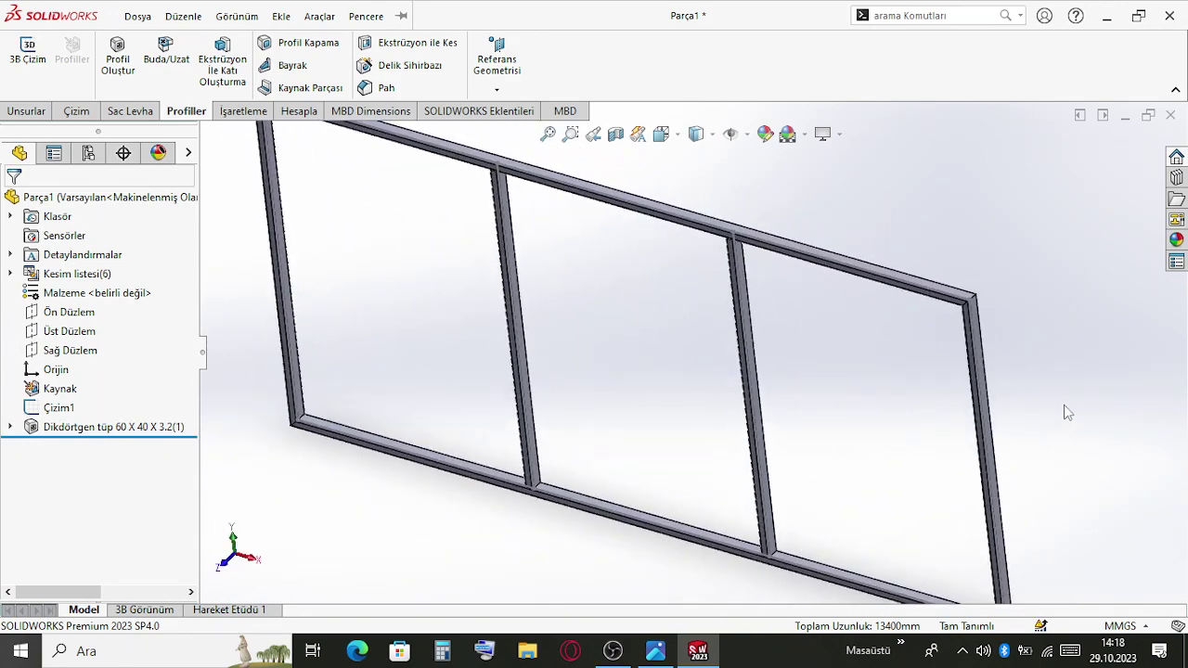
{"action": "scroll", "coordinate": [825, 295], "scroll_direction": "down", "scroll_amount": 5}
{"action": "scroll", "coordinate": [826, 295], "scroll_direction": "up", "scroll_amount": 2}
{"action": "left_click", "coordinate": [839, 269]}
{"action": "scroll", "coordinate": [906, 286], "scroll_direction": "up", "scroll_amount": 3}
{"action": "mouse_move", "coordinate": [907, 286]}
{"action": "middle_mouse_down"}
{"action": "mouse_move", "coordinate": [729, 325]}
{"action": "mouse_move", "coordinate": [761, 310]}
{"action": "middle_mouse_up"}
{"action": "left_click", "coordinate": [755, 299]}
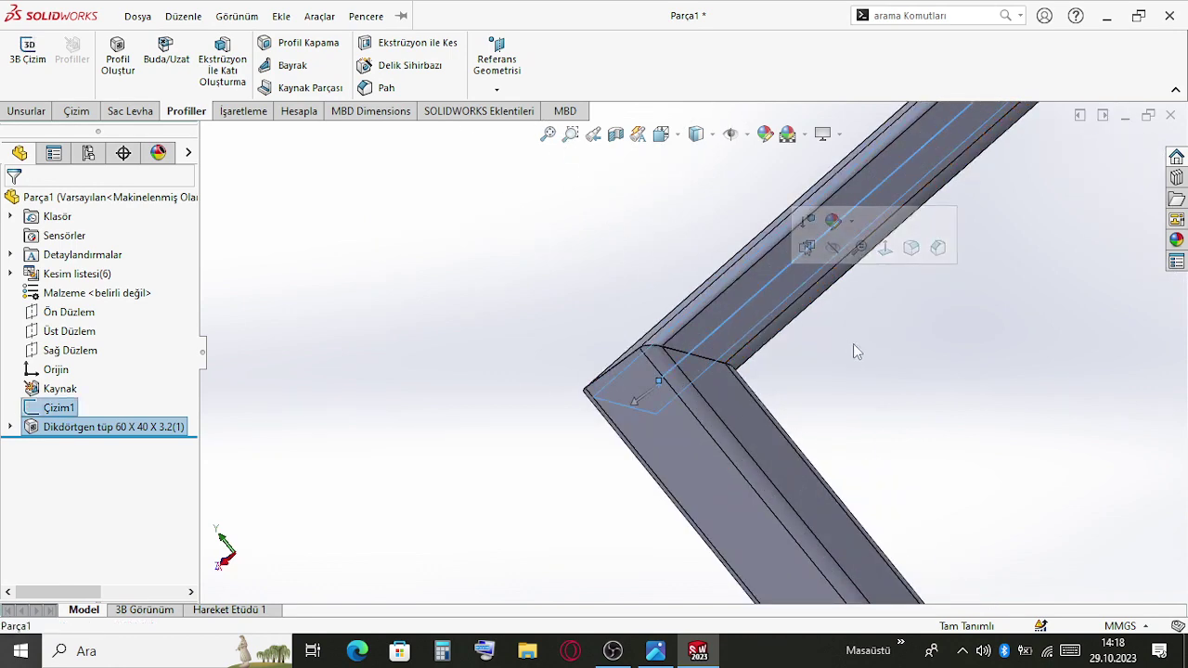
{"action": "left_click", "coordinate": [852, 343]}
Select the top rail's outer faces to check the tube's section size
{"action": "left_click", "coordinate": [713, 314]}
{"action": "scroll", "coordinate": [755, 299], "scroll_direction": "up", "scroll_amount": 3}
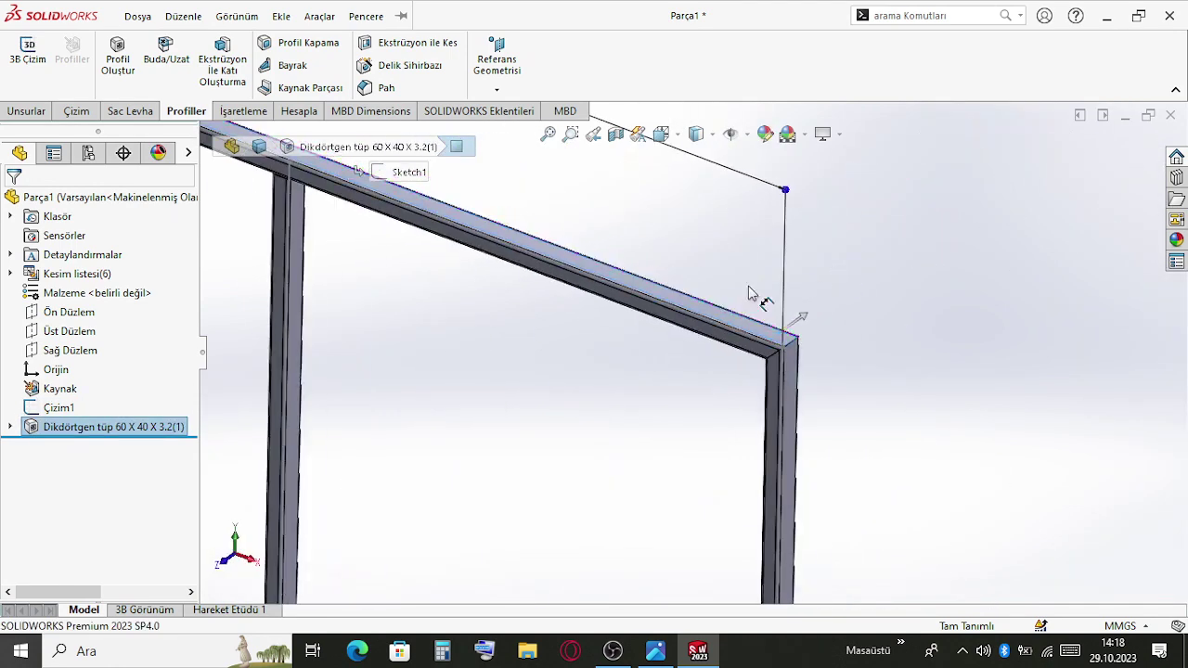
{"action": "scroll", "coordinate": [752, 346], "scroll_direction": "down", "scroll_amount": 5}
{"action": "left_click", "coordinate": [756, 354]}
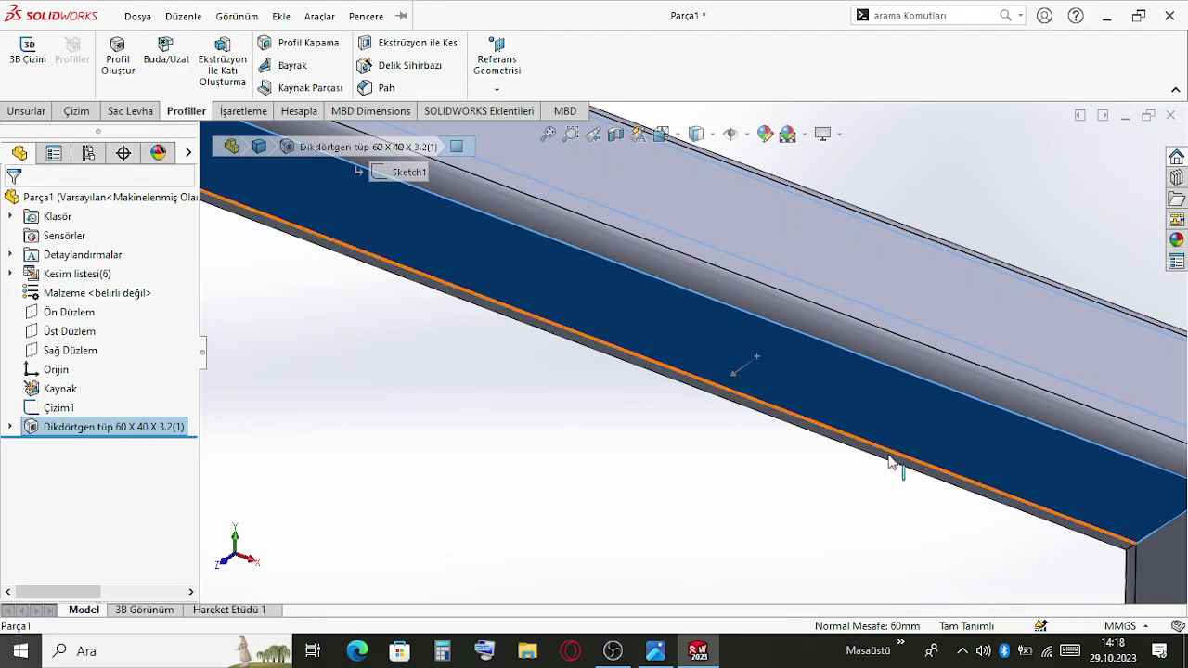
{"action": "scroll", "coordinate": [835, 473], "scroll_direction": "up", "scroll_amount": 5}
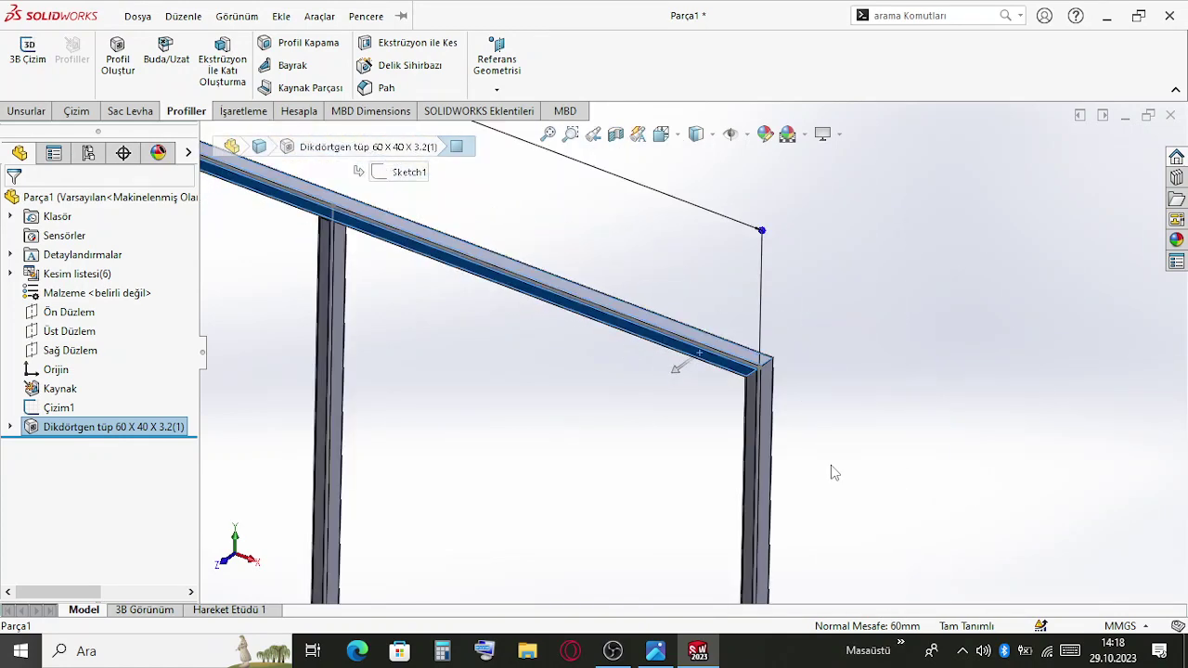
{"action": "middle_click_drag", "start_coordinate": [835, 473], "coordinate": [889, 360]}
{"action": "scroll", "coordinate": [889, 360], "scroll_direction": "up", "scroll_amount": 5}
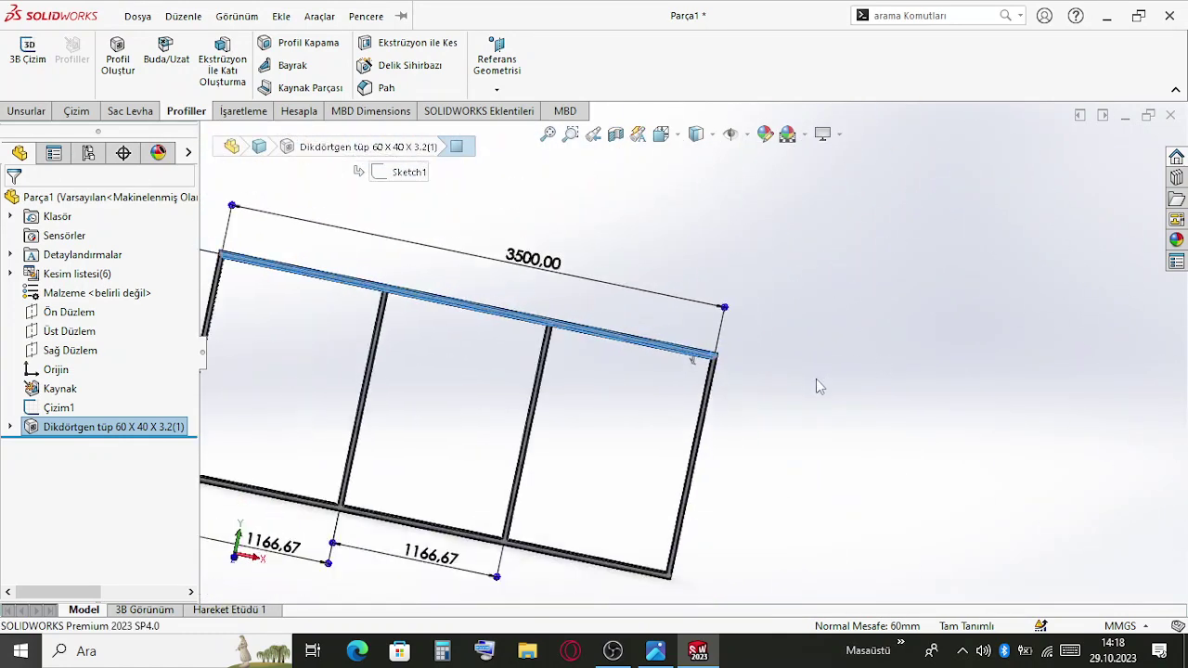
Examine the tube frame from several angles, including the upper corner and the divider joints along the top rail
{"action": "left_click", "coordinate": [814, 384]}
{"action": "middle_click_drag", "start_coordinate": [813, 384], "coordinate": [658, 416]}
{"action": "scroll", "coordinate": [666, 371], "scroll_direction": "down", "scroll_amount": 4}
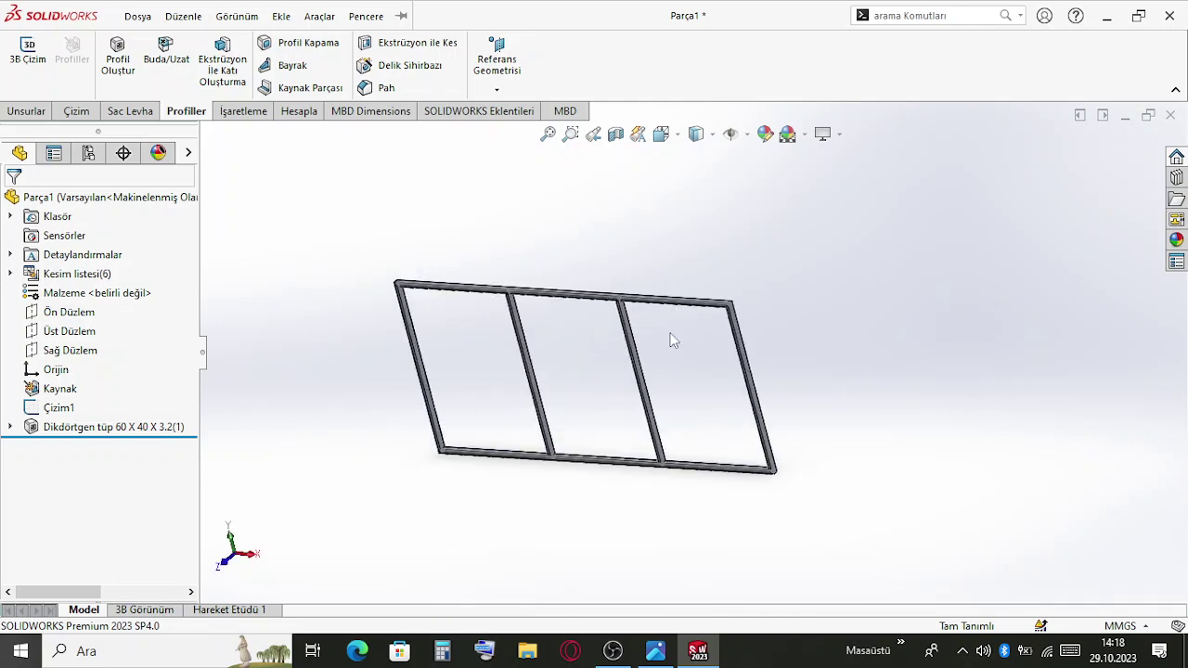
{"action": "scroll", "coordinate": [705, 306], "scroll_direction": "up", "scroll_amount": 2}
{"action": "scroll", "coordinate": [691, 320], "scroll_direction": "down", "scroll_amount": 6}
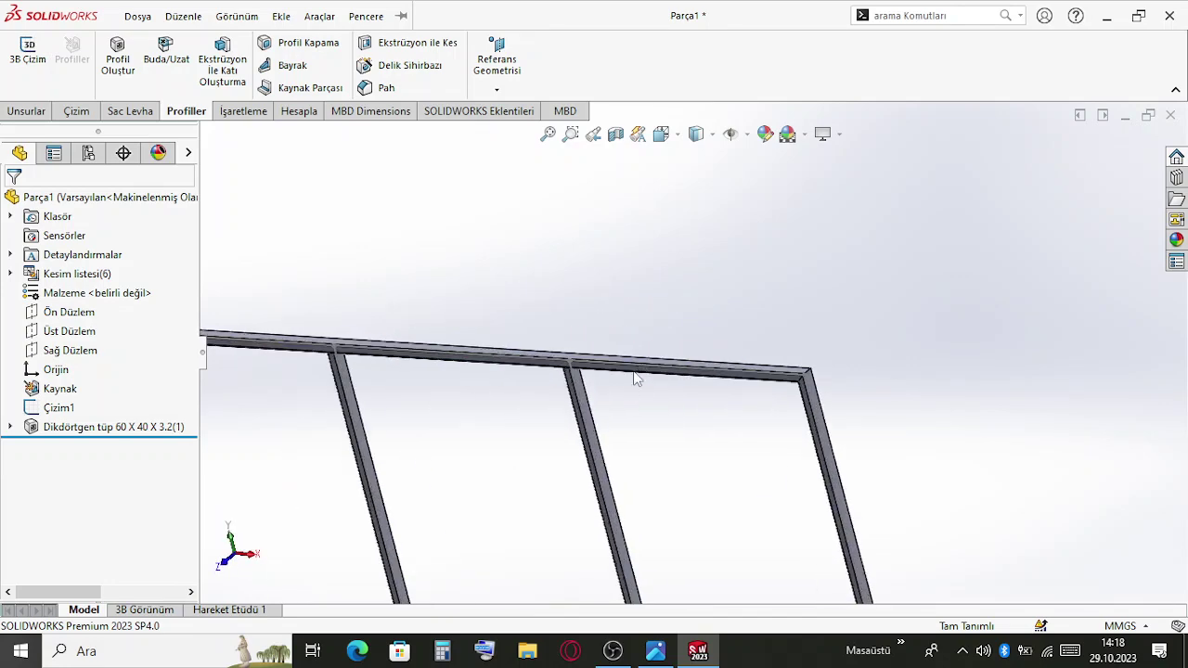
{"action": "scroll", "coordinate": [627, 383], "scroll_direction": "up", "scroll_amount": 1}
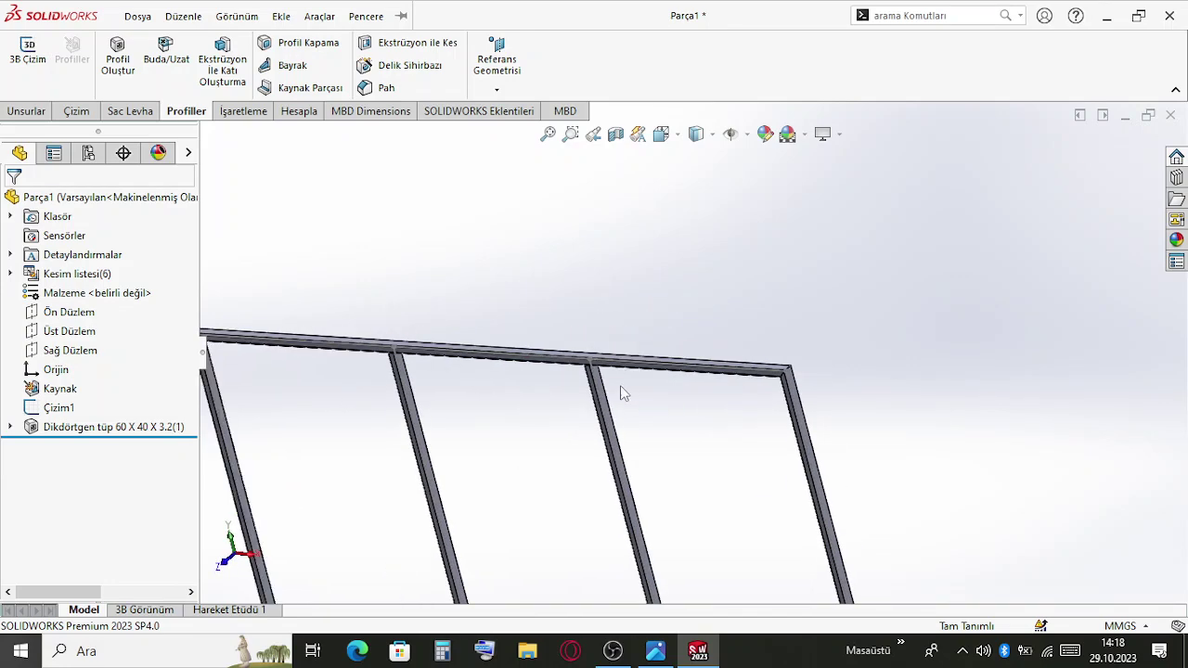
{"action": "scroll", "coordinate": [703, 408], "scroll_direction": "up", "scroll_amount": 5}
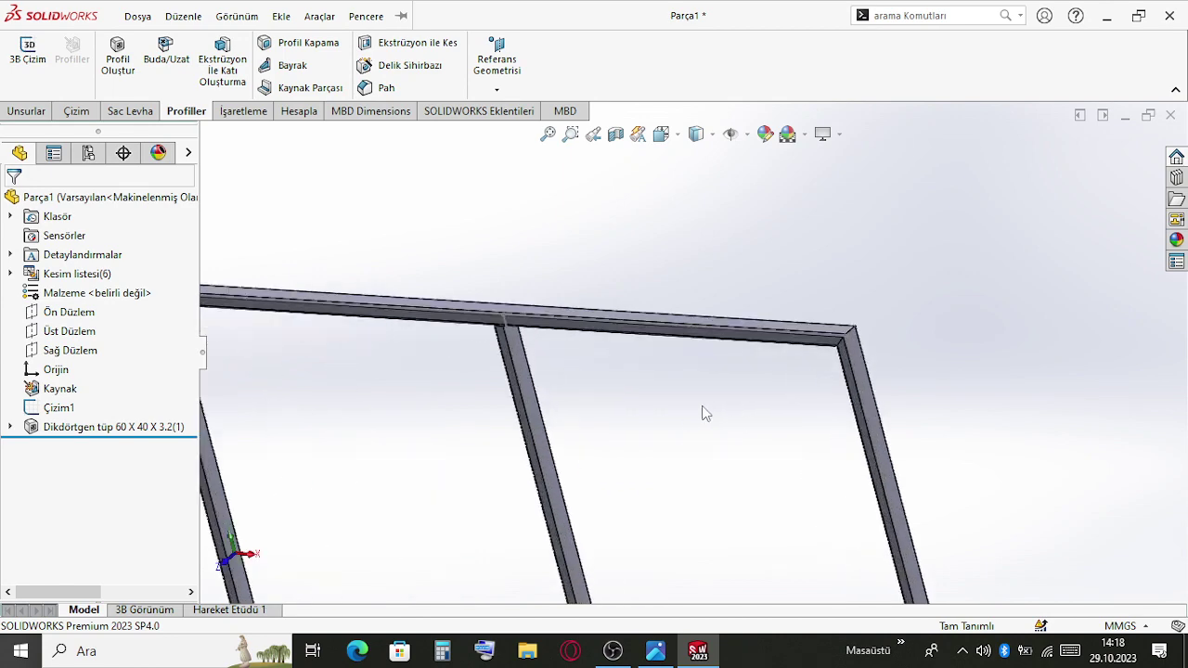
{"action": "scroll", "coordinate": [697, 400], "scroll_direction": "down", "scroll_amount": 5}
{"action": "middle_click_drag", "start_coordinate": [690, 399], "coordinate": [699, 506]}
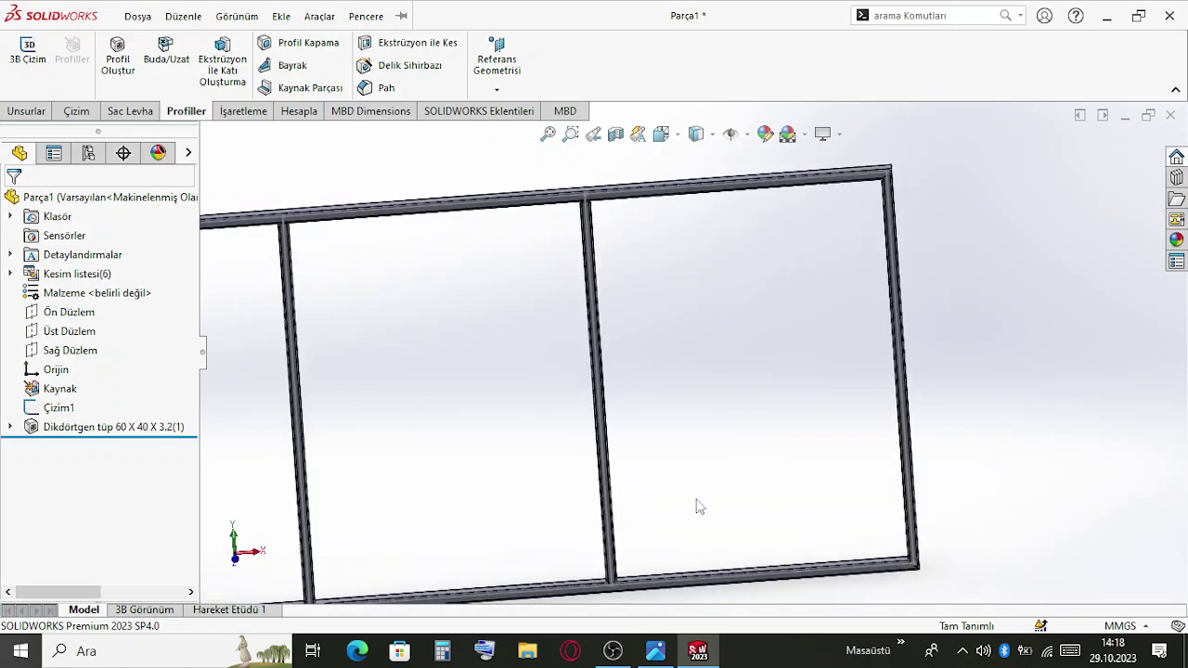
Switch to the reference photo bahcekapisistemleri.jpg and compare its horizontal infill panels with the modelled frame
{"action": "left_click", "coordinate": [655, 650]}
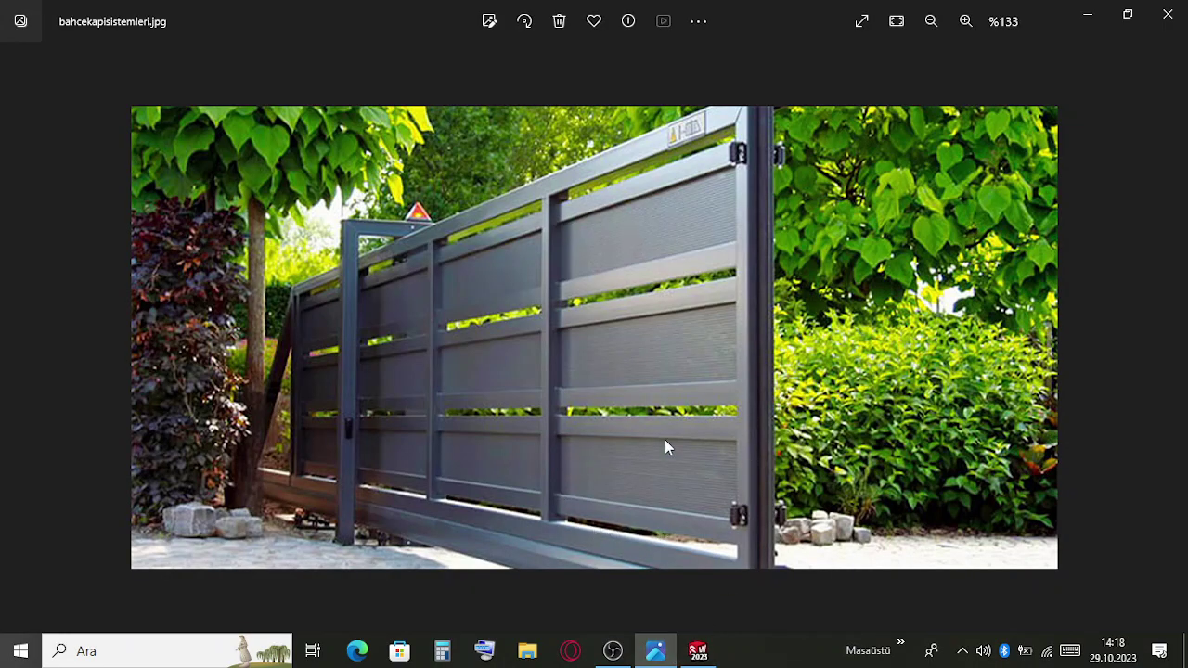
{"action": "key", "text": "alt+Tab"}
{"action": "scroll", "coordinate": [811, 276], "scroll_direction": "up", "scroll_amount": 3}
{"action": "scroll", "coordinate": [772, 274], "scroll_direction": "down", "scroll_amount": 5}
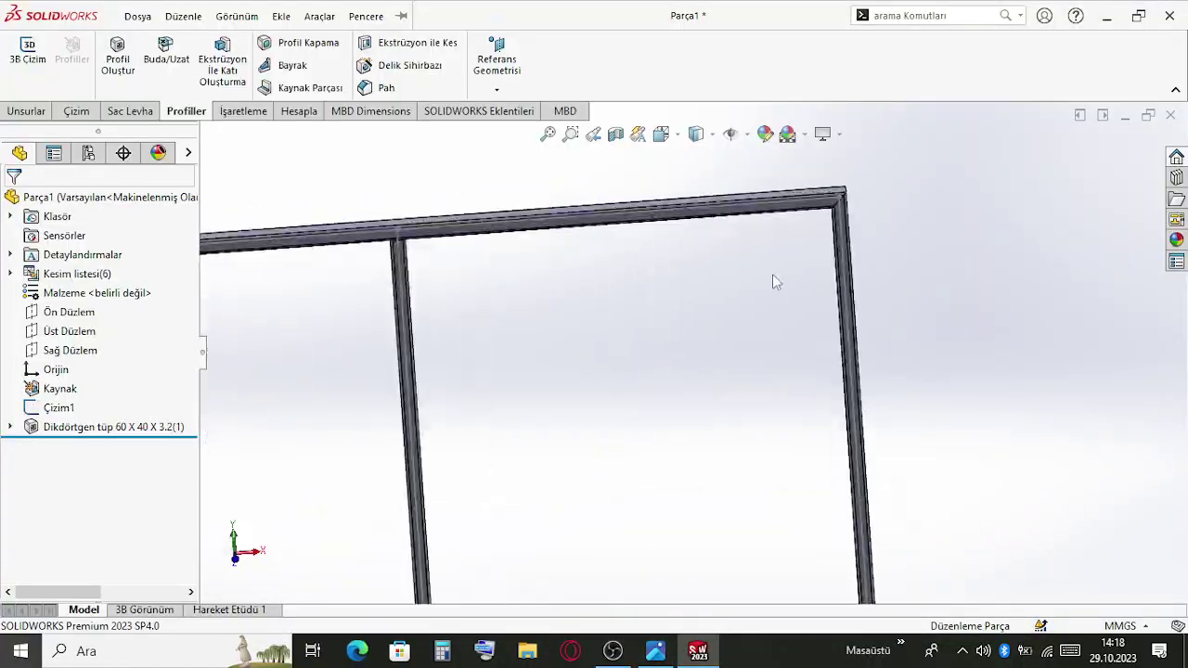
{"action": "key", "text": "alt+Tab"}
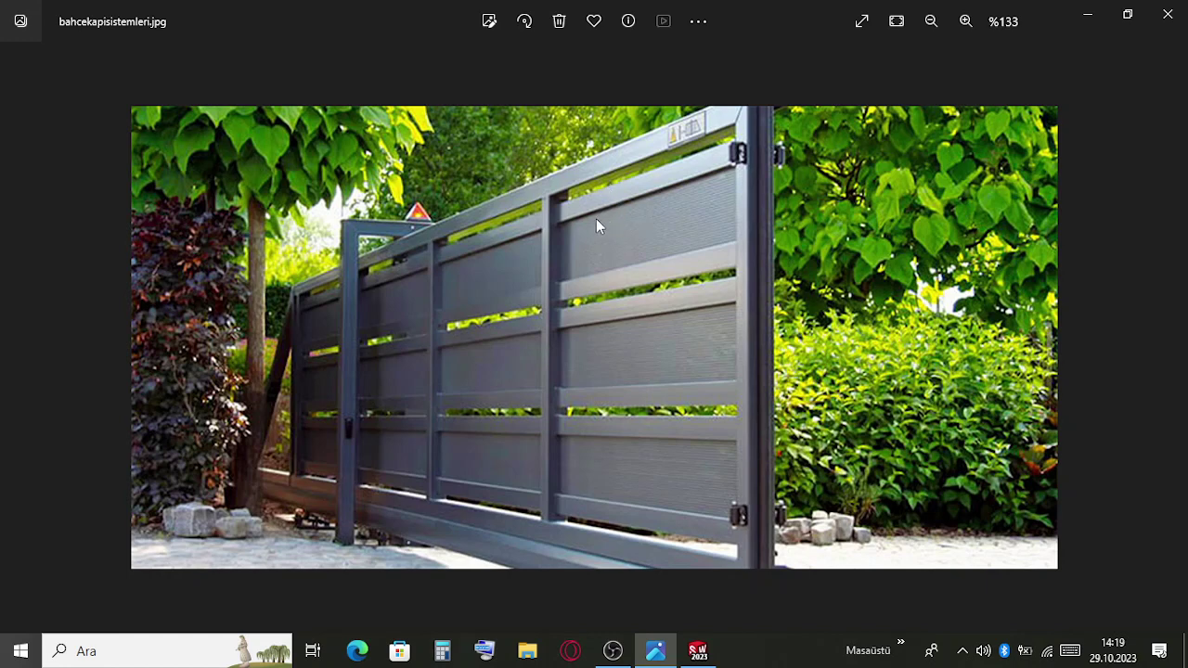
{"action": "key", "text": "alt+Tab"}
{"action": "scroll", "coordinate": [698, 322], "scroll_direction": "up", "scroll_amount": 3}
{"action": "scroll", "coordinate": [773, 290], "scroll_direction": "down", "scroll_amount": 3}
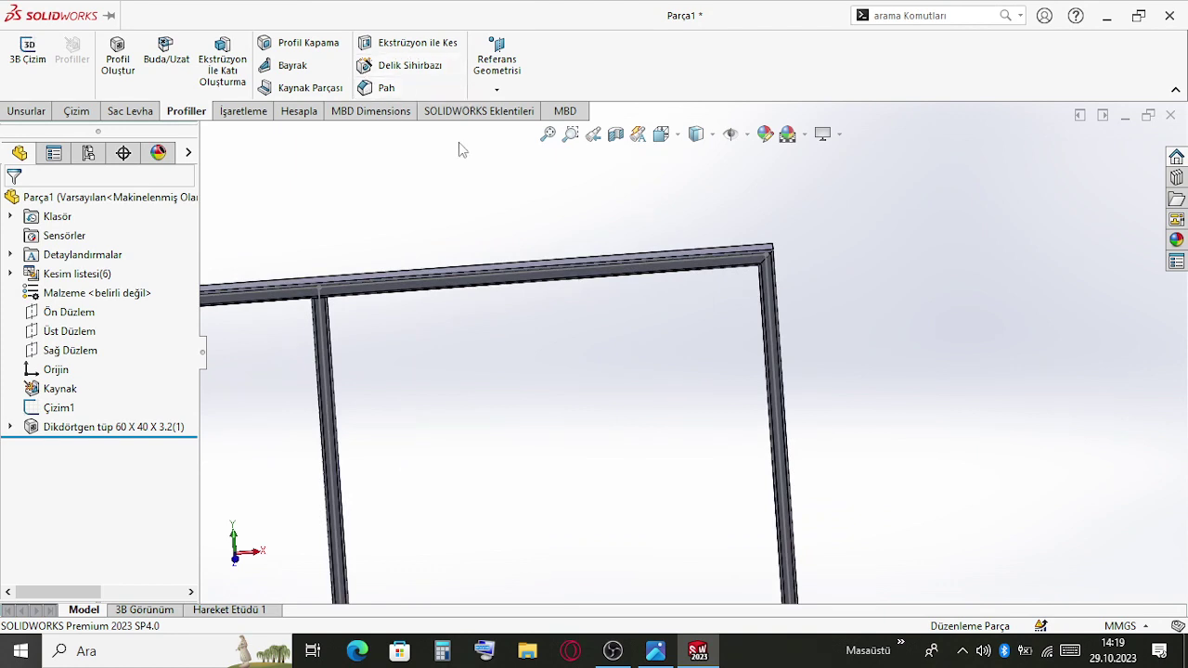
Create a reference plane offset 10 mm from the top rail's front face, with the offset direction flipped
{"action": "left_click", "coordinate": [25, 110]}
{"action": "scroll", "coordinate": [705, 273], "scroll_direction": "up", "scroll_amount": 5}
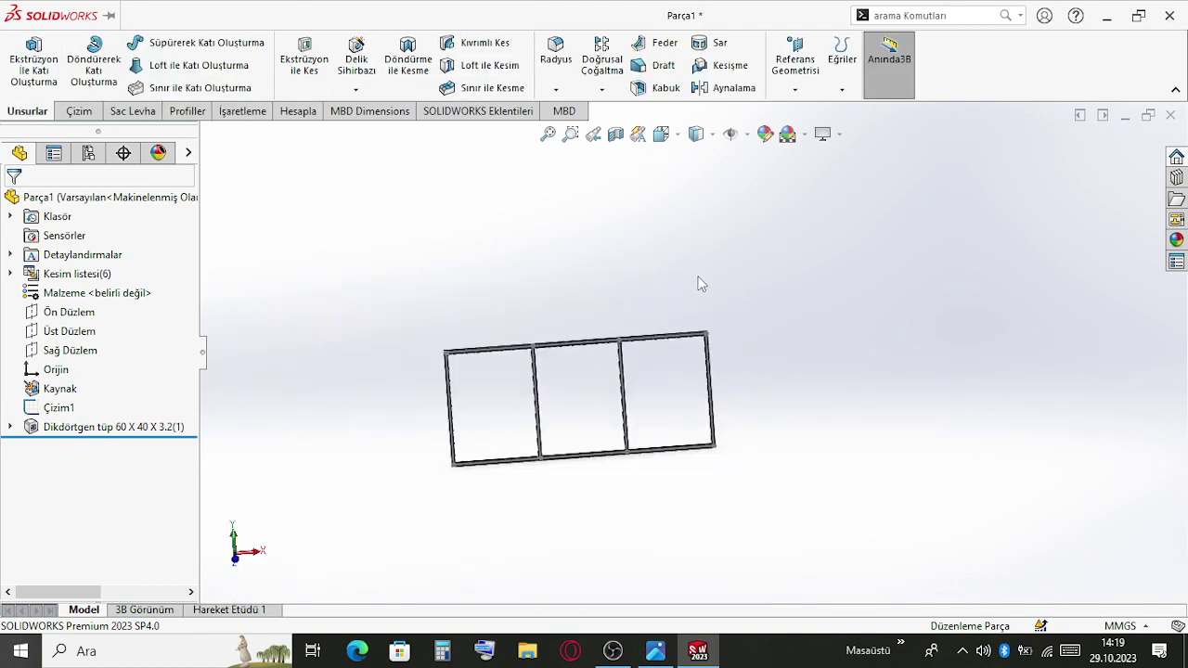
{"action": "middle_click_drag", "start_coordinate": [697, 283], "coordinate": [638, 304]}
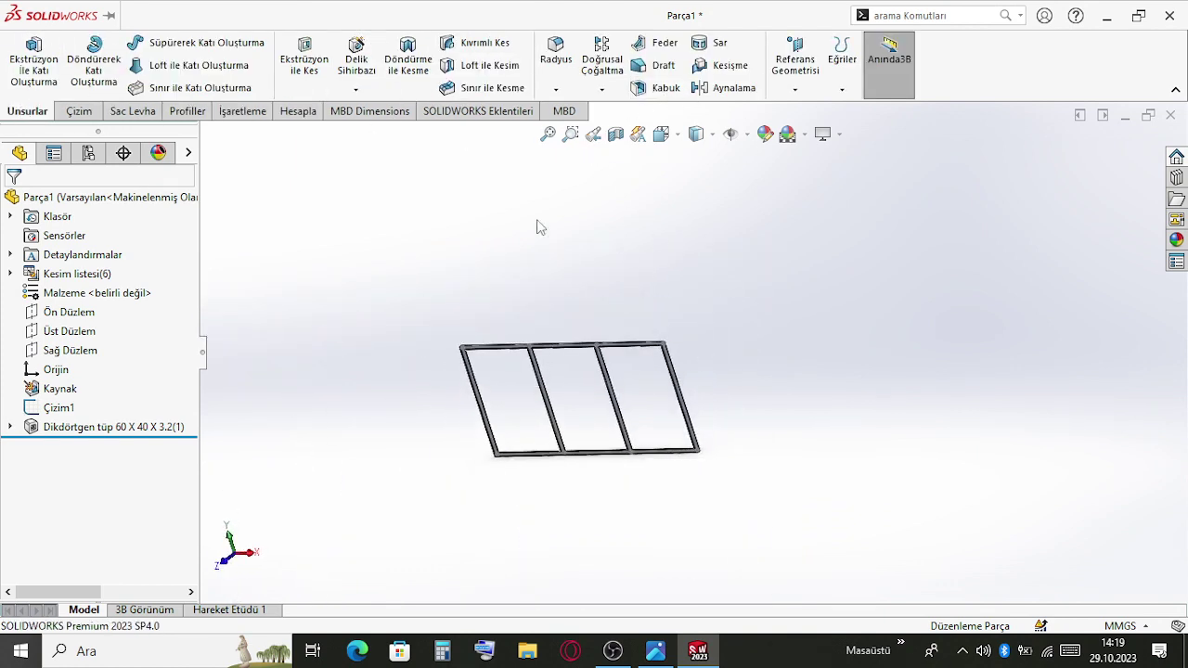
{"action": "scroll", "coordinate": [647, 319], "scroll_direction": "down", "scroll_amount": 2}
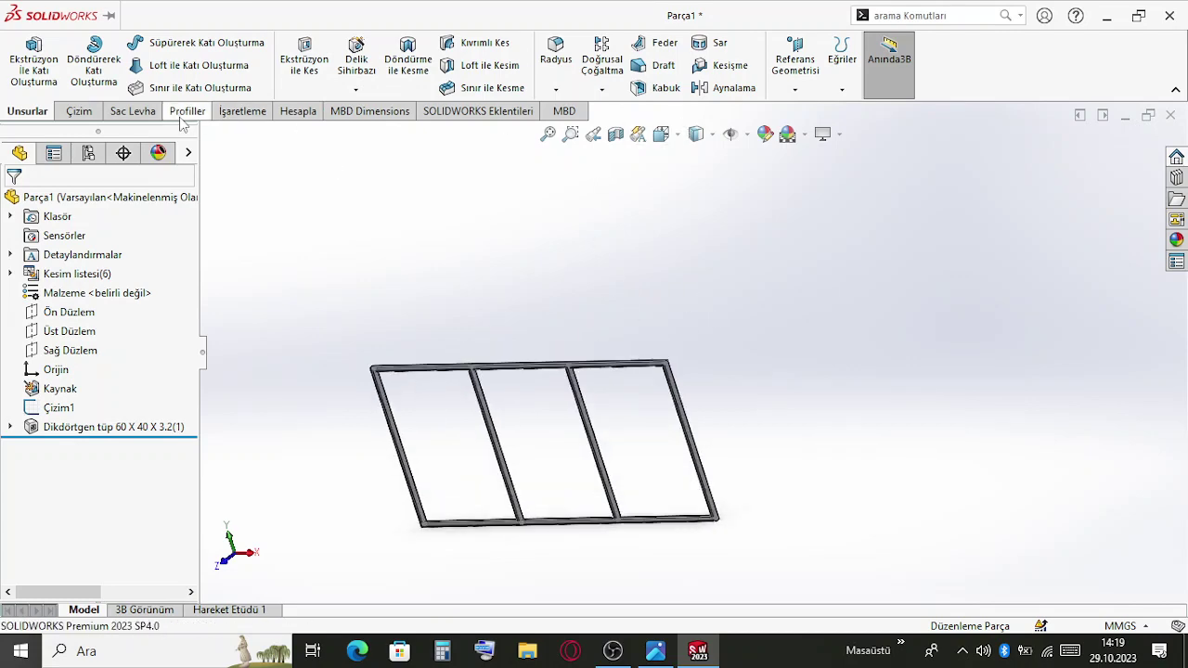
{"action": "left_click", "coordinate": [794, 88]}
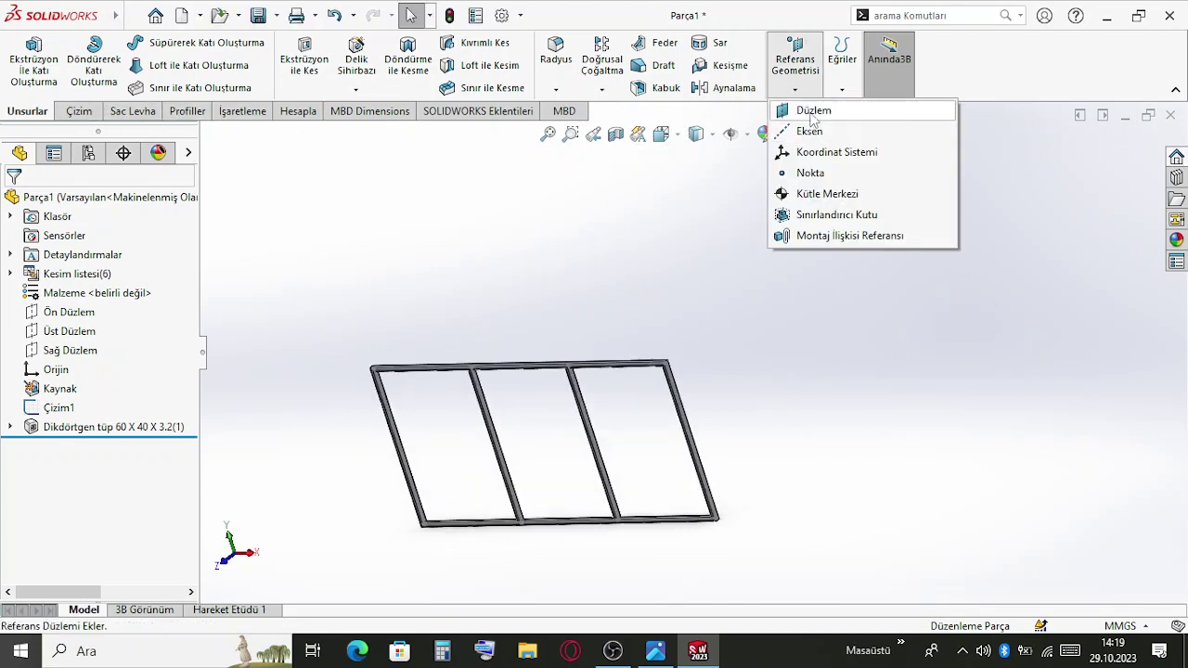
{"action": "left_click", "coordinate": [813, 113]}
{"action": "scroll", "coordinate": [619, 397], "scroll_direction": "down", "scroll_amount": 8}
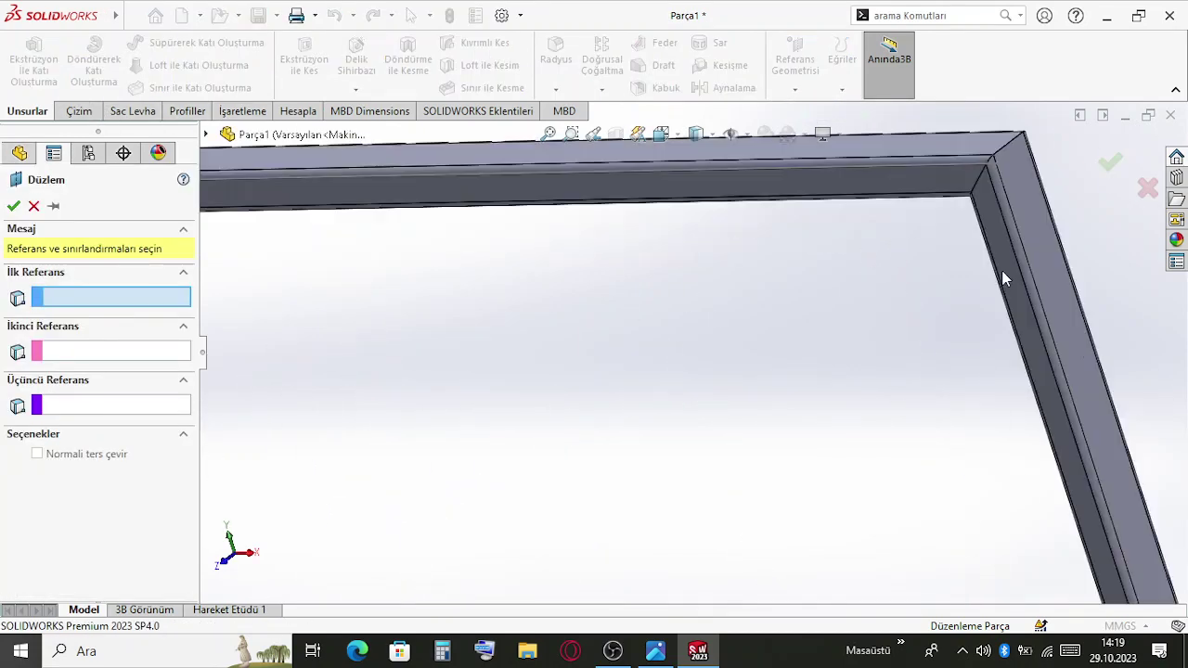
{"action": "scroll", "coordinate": [867, 243], "scroll_direction": "up", "scroll_amount": 3}
{"action": "left_click", "coordinate": [835, 187]}
{"action": "middle_click_drag", "start_coordinate": [835, 187], "coordinate": [831, 389]}
{"action": "scroll", "coordinate": [595, 245], "scroll_direction": "down", "scroll_amount": 6}
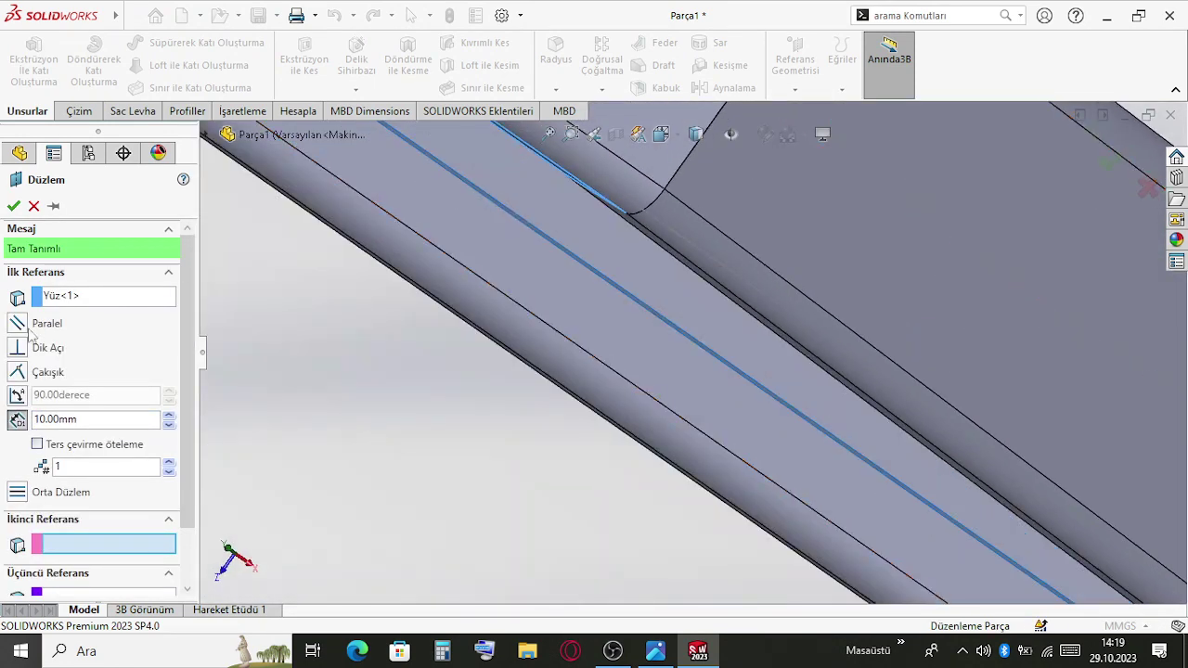
{"action": "left_click", "coordinate": [37, 445]}
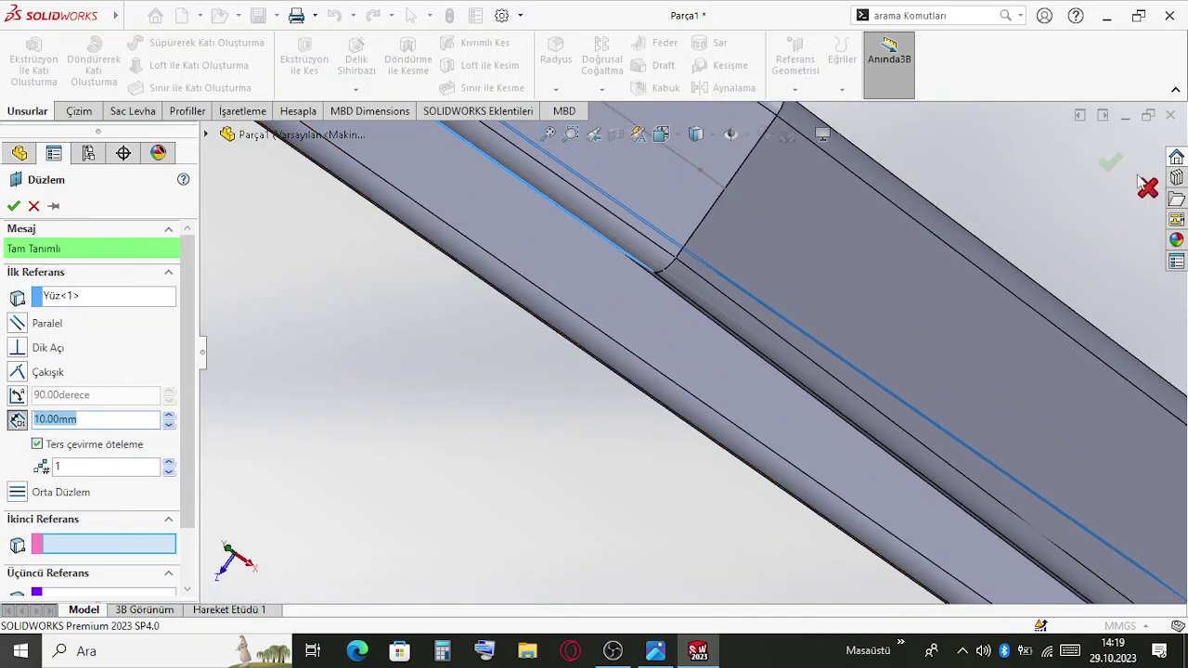
{"action": "left_click", "coordinate": [1114, 168]}
Start a new sketch on the offset plane at the top rail
{"action": "scroll", "coordinate": [934, 386], "scroll_direction": "up", "scroll_amount": 5}
{"action": "middle_click_drag", "start_coordinate": [934, 386], "coordinate": [904, 251]}
{"action": "scroll", "coordinate": [796, 264], "scroll_direction": "up", "scroll_amount": 3}
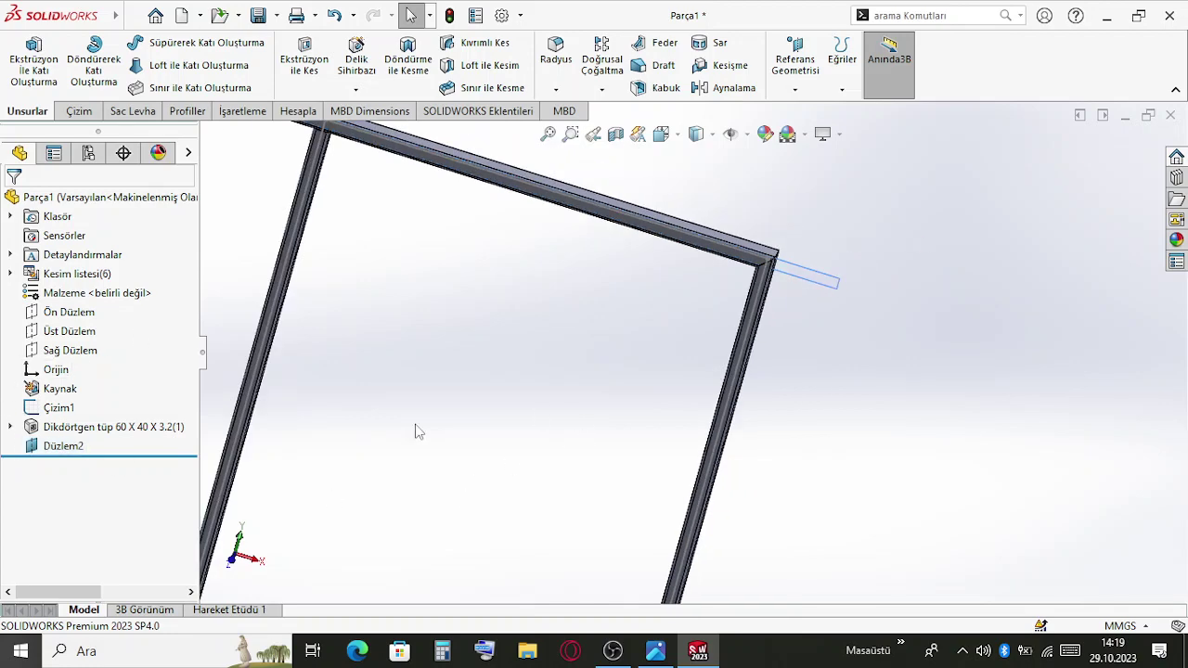
{"action": "right_click", "coordinate": [59, 445]}
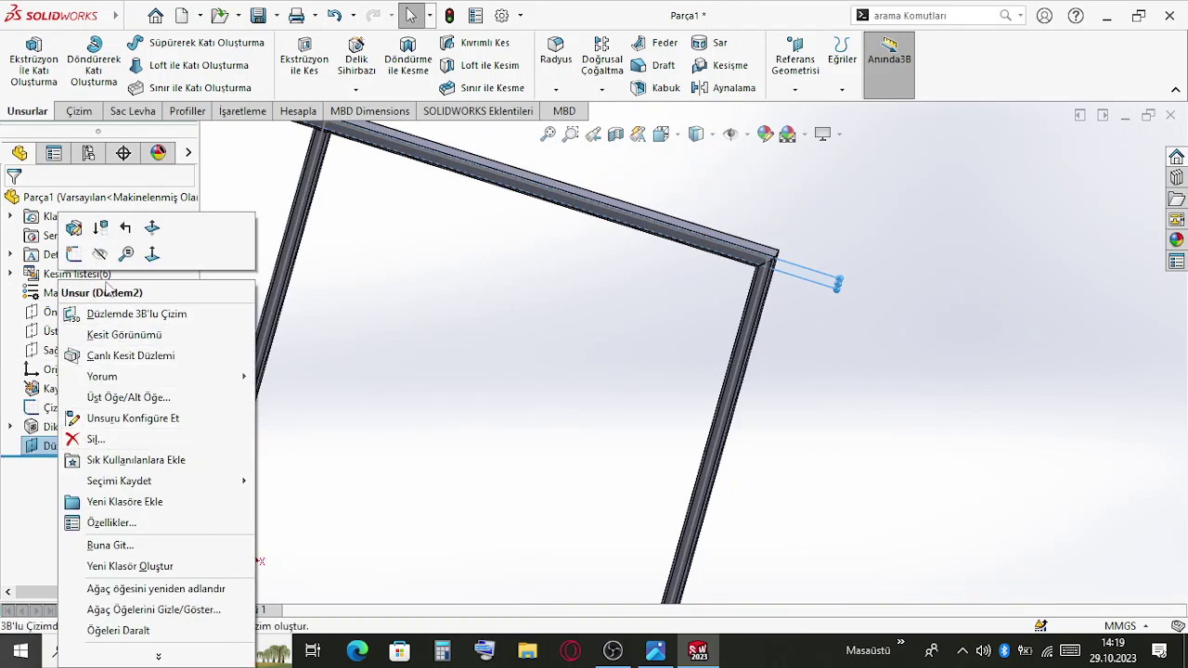
{"action": "left_click", "coordinate": [76, 256]}
{"action": "scroll", "coordinate": [872, 278], "scroll_direction": "down", "scroll_amount": 3}
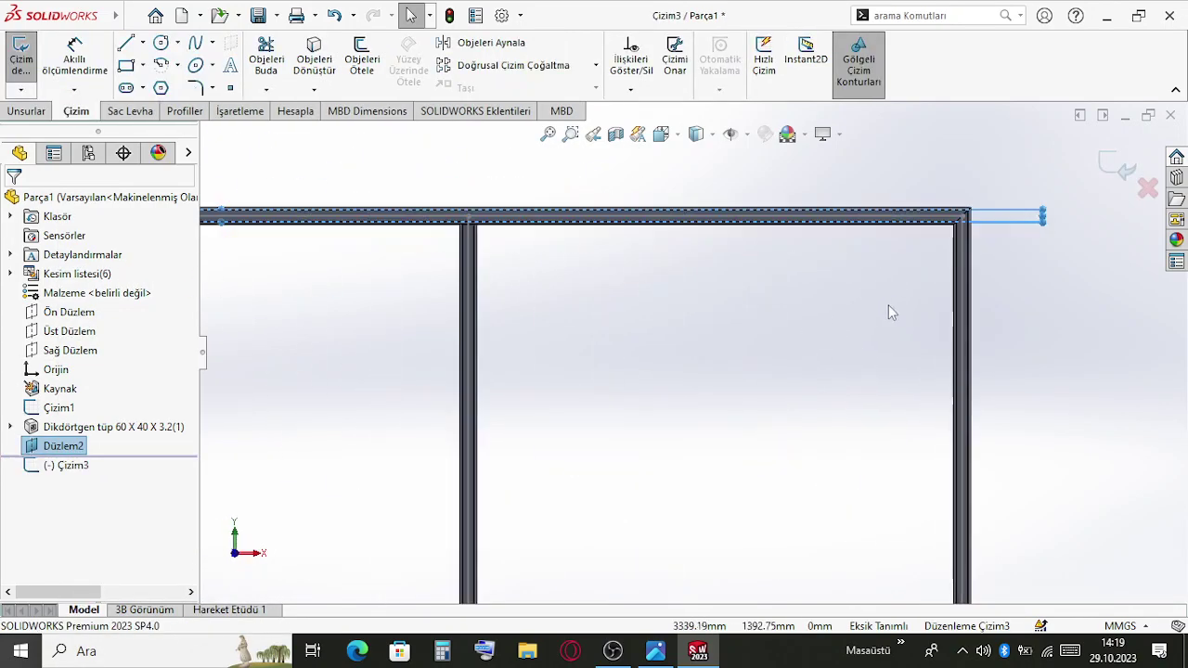
Draw a horizontal line about 1127 mm long across the right-hand bay, just below the top rail, from divider to end post
{"action": "left_click", "coordinate": [125, 43]}
{"action": "scroll", "coordinate": [464, 240], "scroll_direction": "down", "scroll_amount": 5}
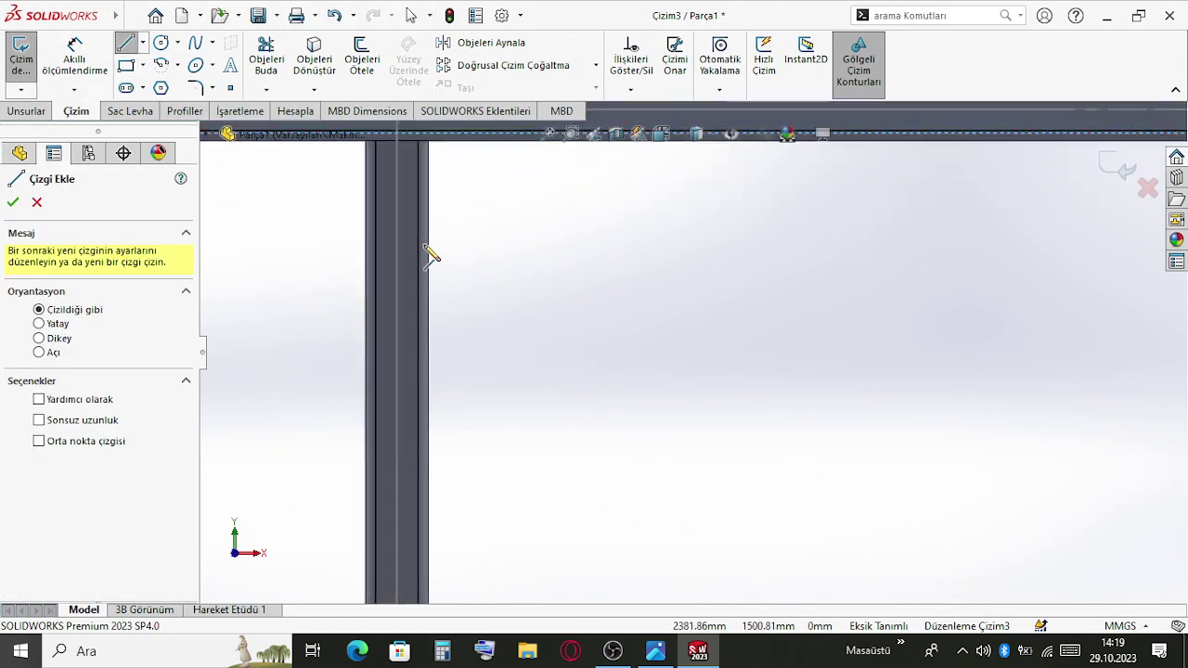
{"action": "left_click", "coordinate": [448, 232]}
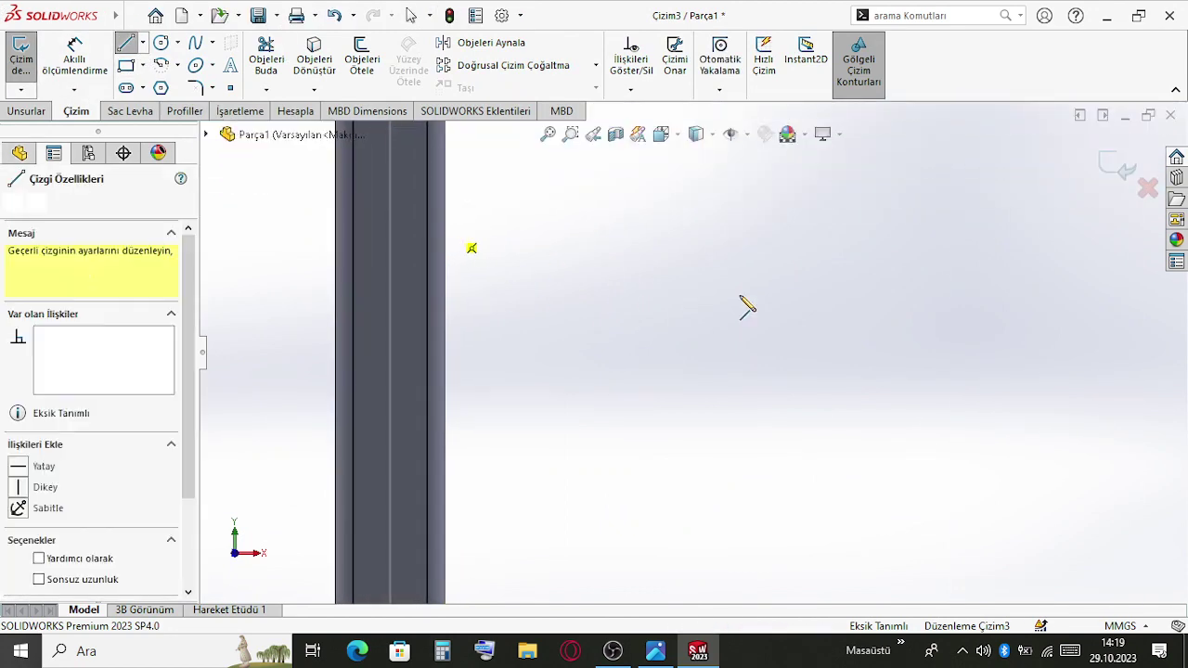
{"action": "scroll", "coordinate": [835, 320], "scroll_direction": "up", "scroll_amount": 5}
{"action": "scroll", "coordinate": [1042, 350], "scroll_direction": "up", "scroll_amount": 3}
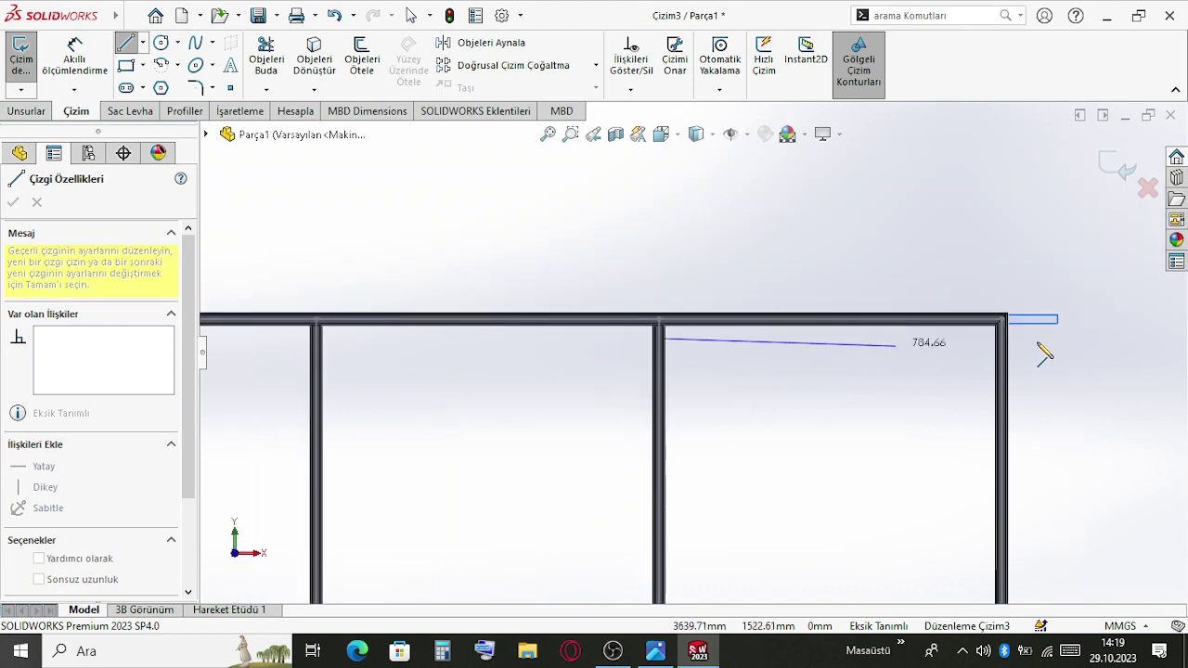
{"action": "scroll", "coordinate": [875, 343], "scroll_direction": "down", "scroll_amount": 5}
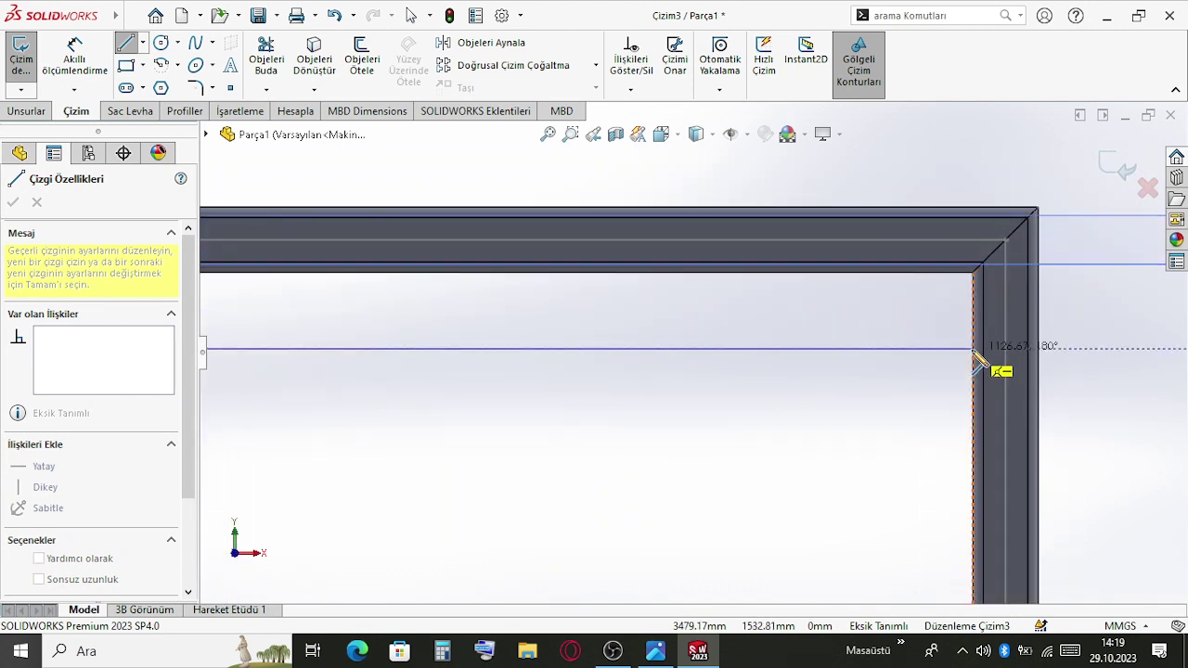
{"action": "left_click", "coordinate": [974, 356]}
{"action": "scroll", "coordinate": [947, 403], "scroll_direction": "up", "scroll_amount": 4}
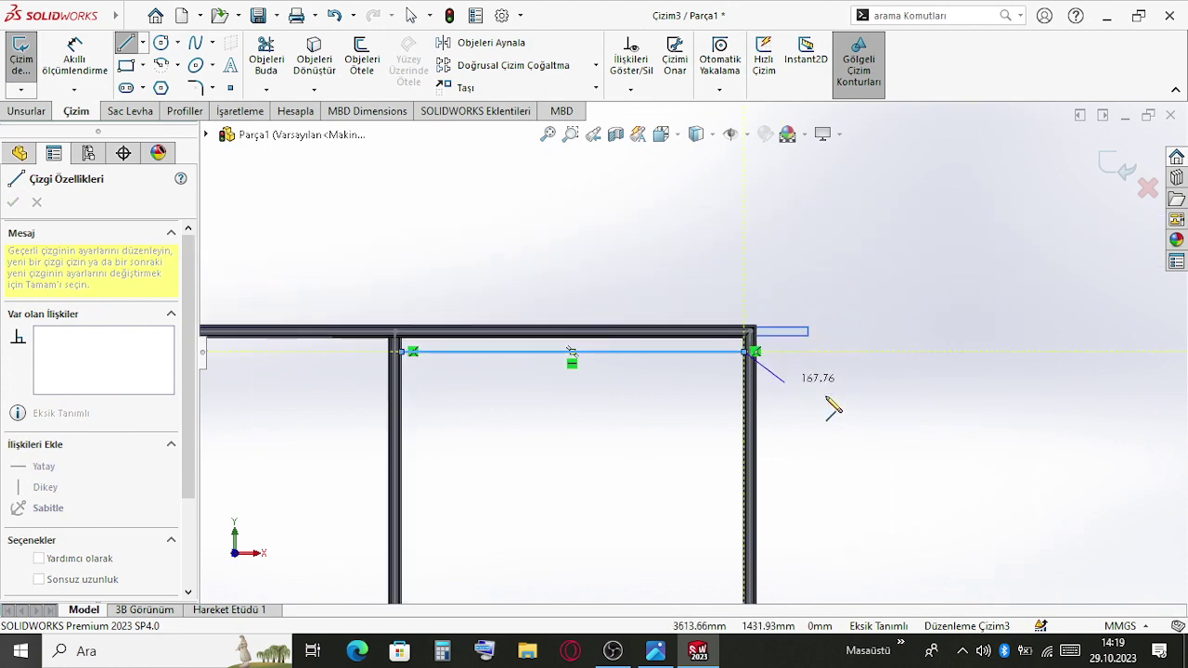
{"action": "key", "text": "Escape"}
Draw a second horizontal line across the right-hand bay, about 161 mm below the first, from divider to end post
{"action": "key", "text": "l"}
{"action": "scroll", "coordinate": [519, 404], "scroll_direction": "down", "scroll_amount": 4}
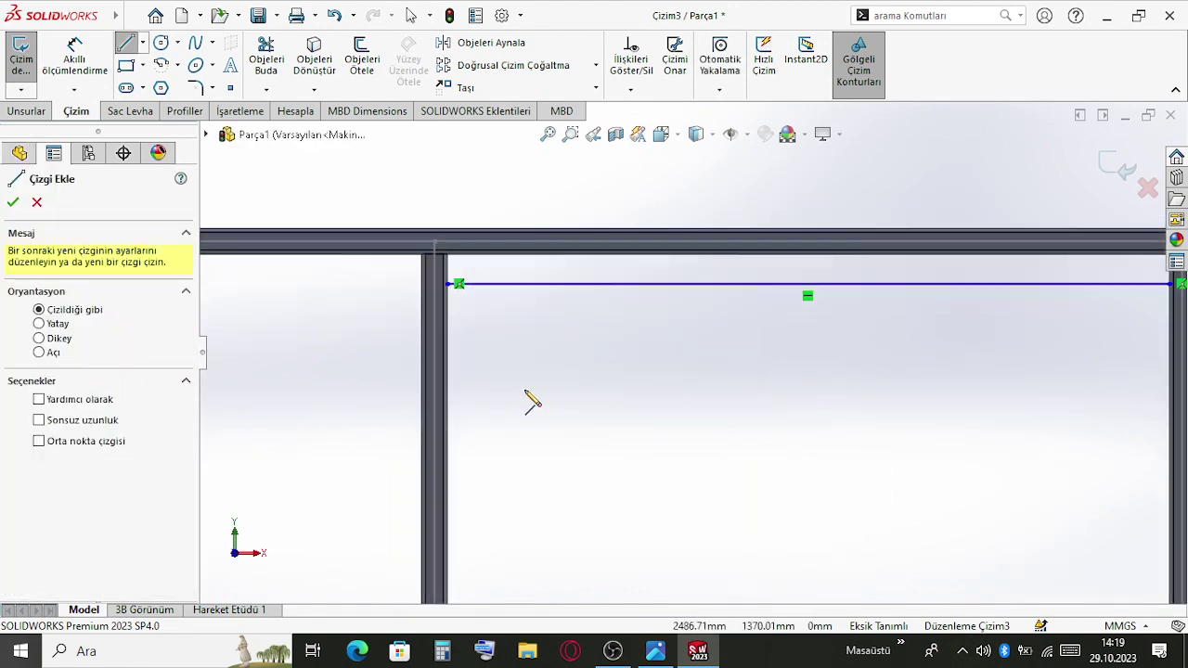
{"action": "scroll", "coordinate": [468, 385], "scroll_direction": "down", "scroll_amount": 3}
{"action": "left_click", "coordinate": [414, 388]}
{"action": "scroll", "coordinate": [708, 422], "scroll_direction": "up", "scroll_amount": 3}
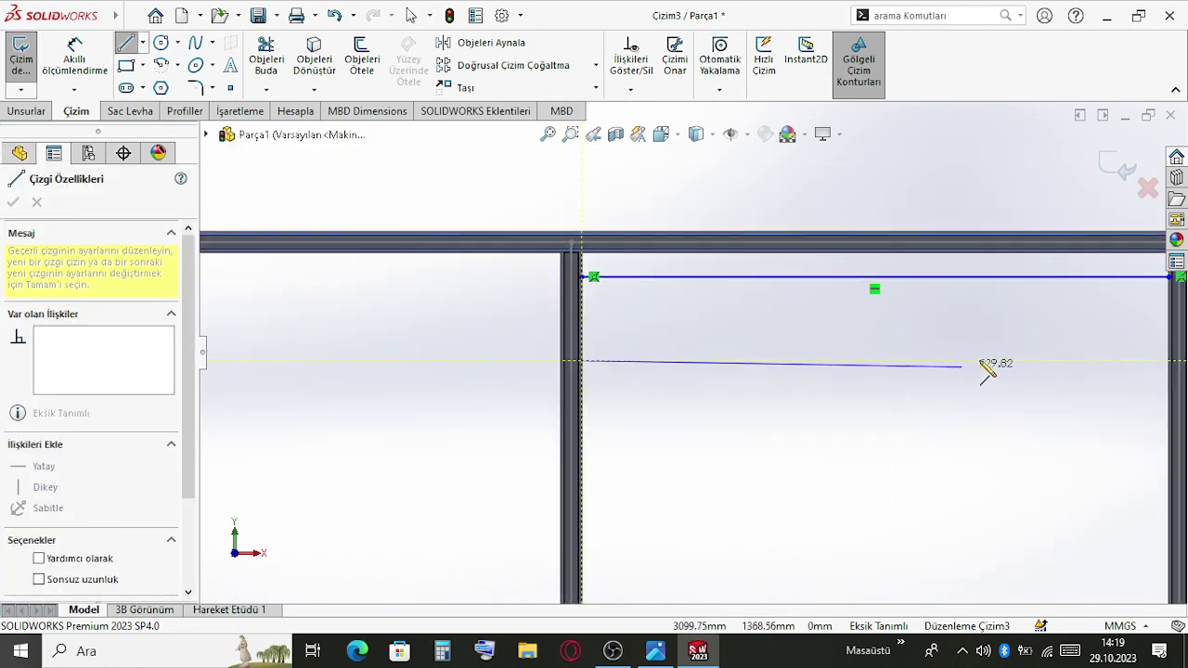
{"action": "scroll", "coordinate": [943, 364], "scroll_direction": "down", "scroll_amount": 4}
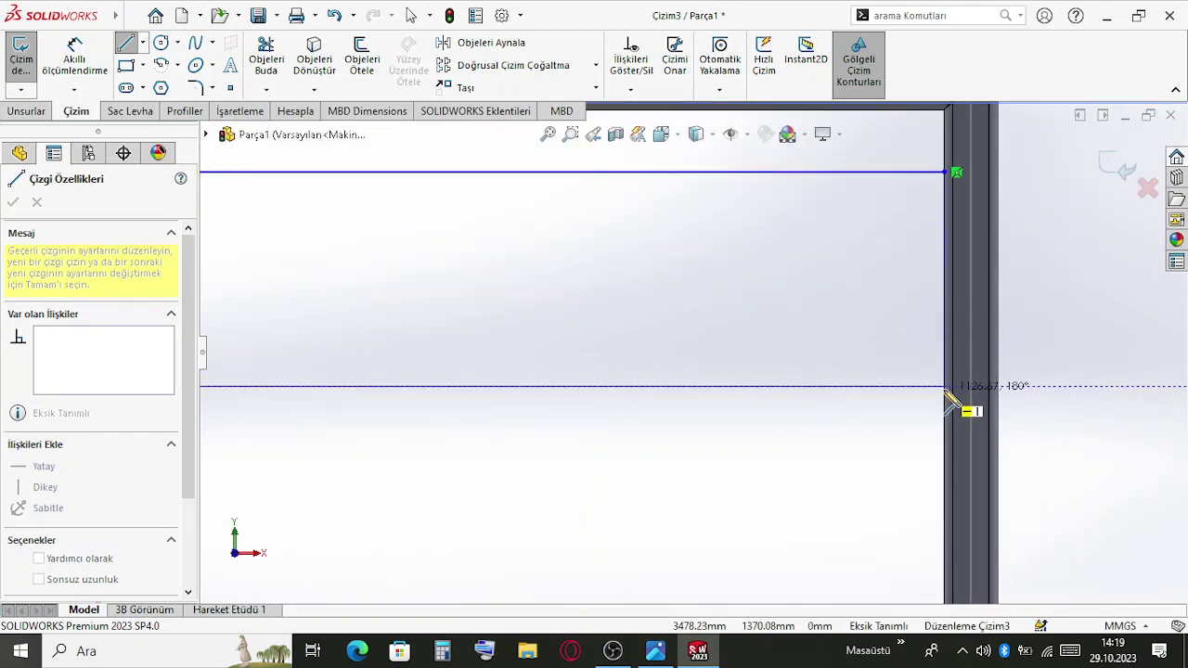
{"action": "left_click", "coordinate": [950, 388]}
{"action": "key", "text": "Escape"}
{"action": "scroll", "coordinate": [725, 359], "scroll_direction": "up", "scroll_amount": 2}
Dimension the distance between the two horizontal lines and set it to 400 mm
{"action": "left_click", "coordinate": [74, 58]}
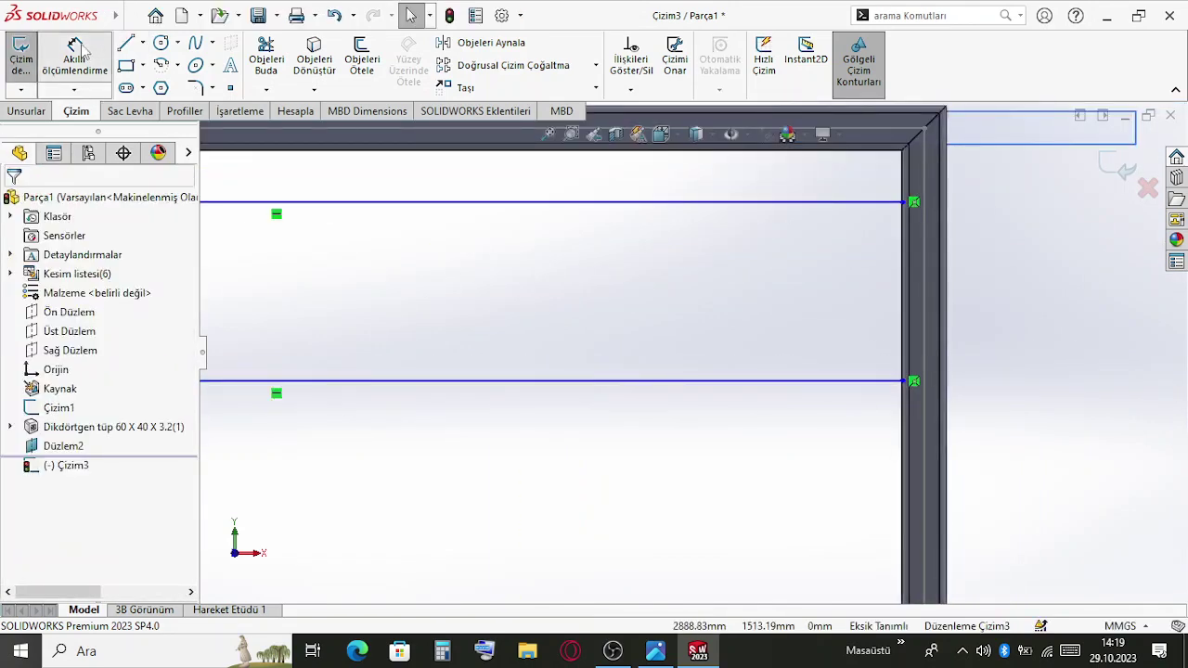
{"action": "left_click", "coordinate": [435, 202]}
{"action": "left_click", "coordinate": [422, 380]}
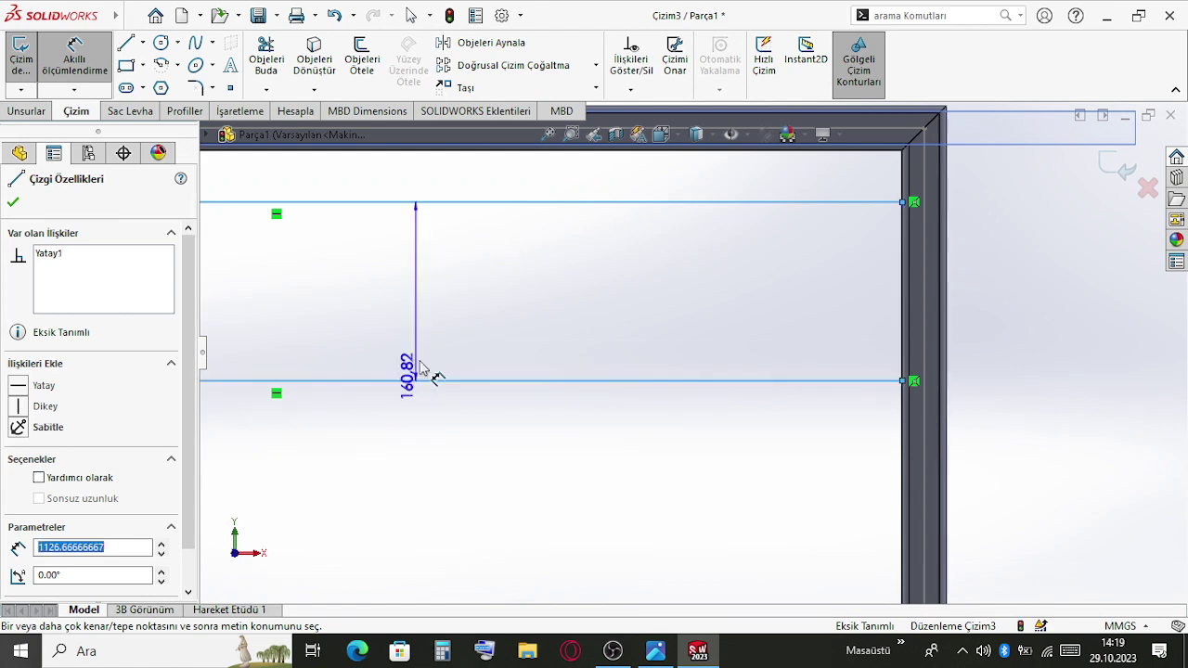
{"action": "left_click", "coordinate": [444, 291]}
{"action": "type", "text": "400"}
{"action": "key", "text": "Return"}
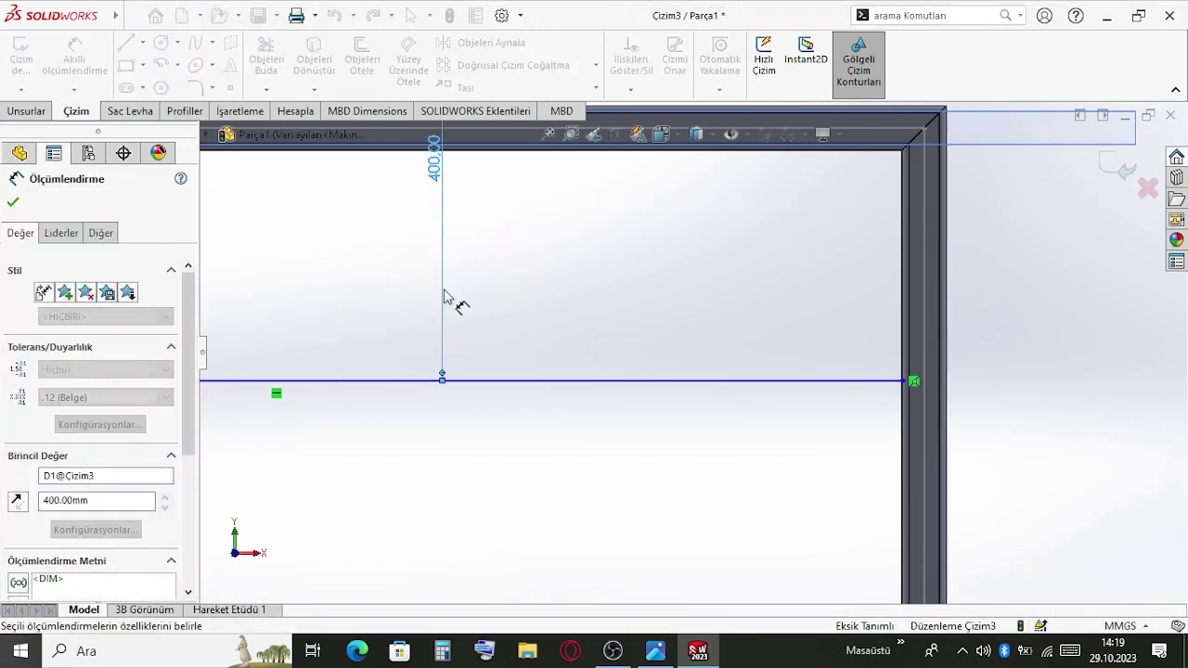
{"action": "scroll", "coordinate": [464, 311], "scroll_direction": "up", "scroll_amount": 1}
{"action": "scroll", "coordinate": [681, 315], "scroll_direction": "up", "scroll_amount": 2}
{"action": "key", "text": "Escape"}
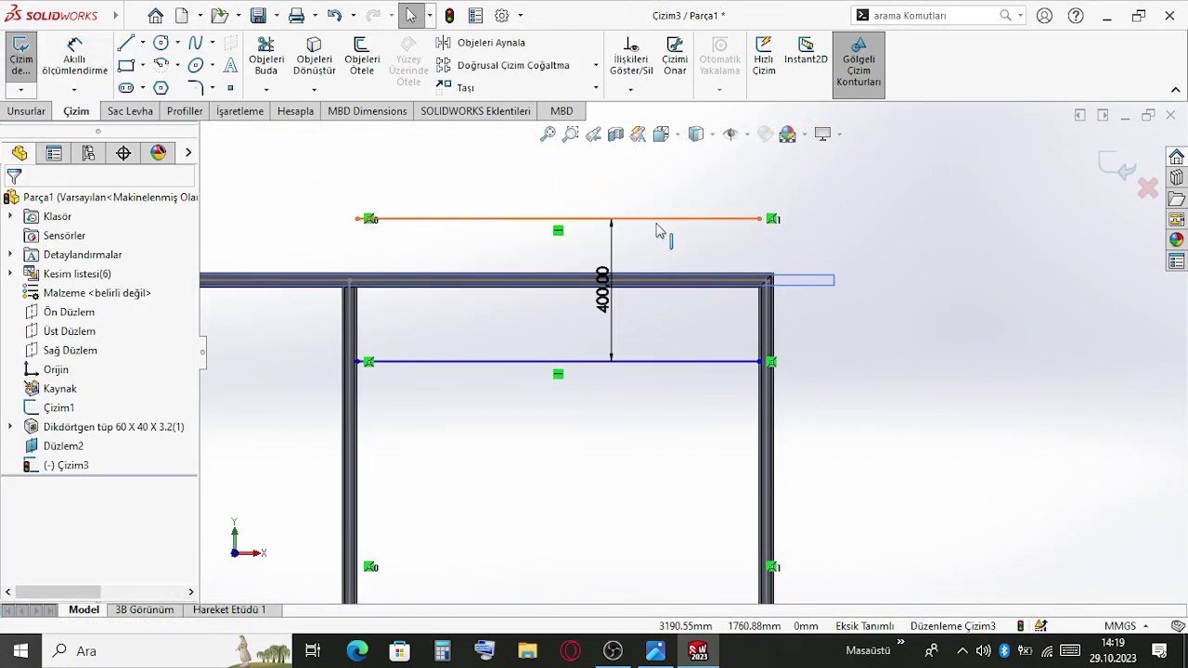
Move the dimensioned line pair down so the upper line lies inside the right-hand bay, below the top rail
{"action": "left_click", "coordinate": [658, 285]}
{"action": "scroll", "coordinate": [650, 334], "scroll_direction": "up", "scroll_amount": 3}
{"action": "left_click", "coordinate": [384, 406]}
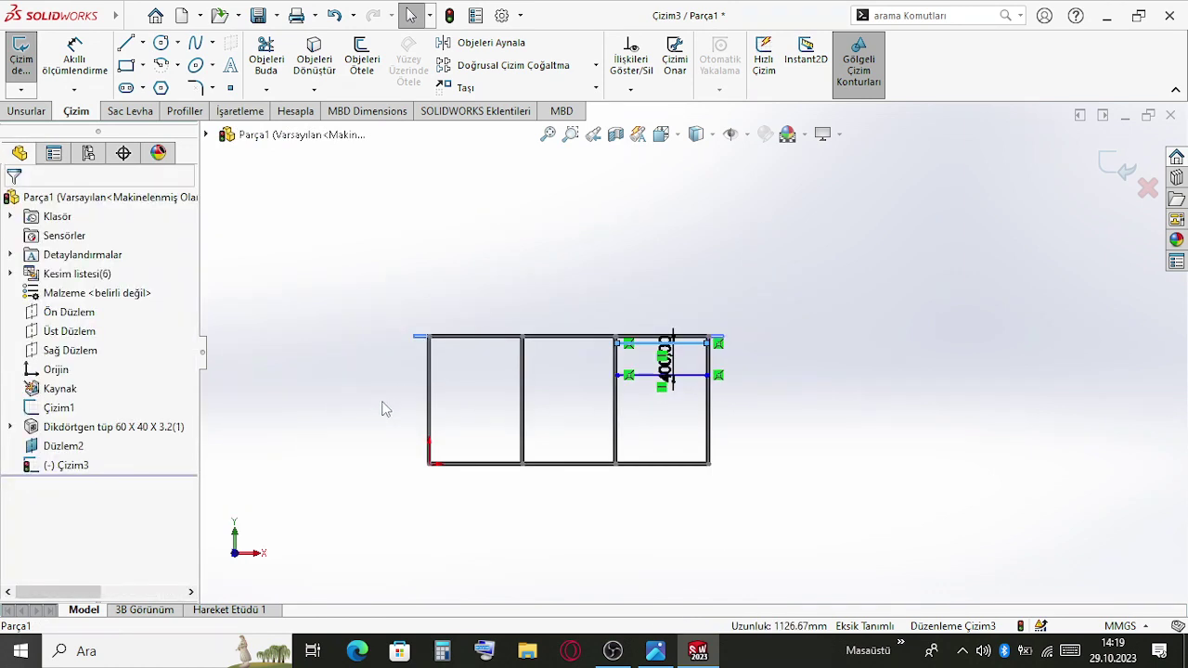
{"action": "scroll", "coordinate": [501, 380], "scroll_direction": "down", "scroll_amount": 2}
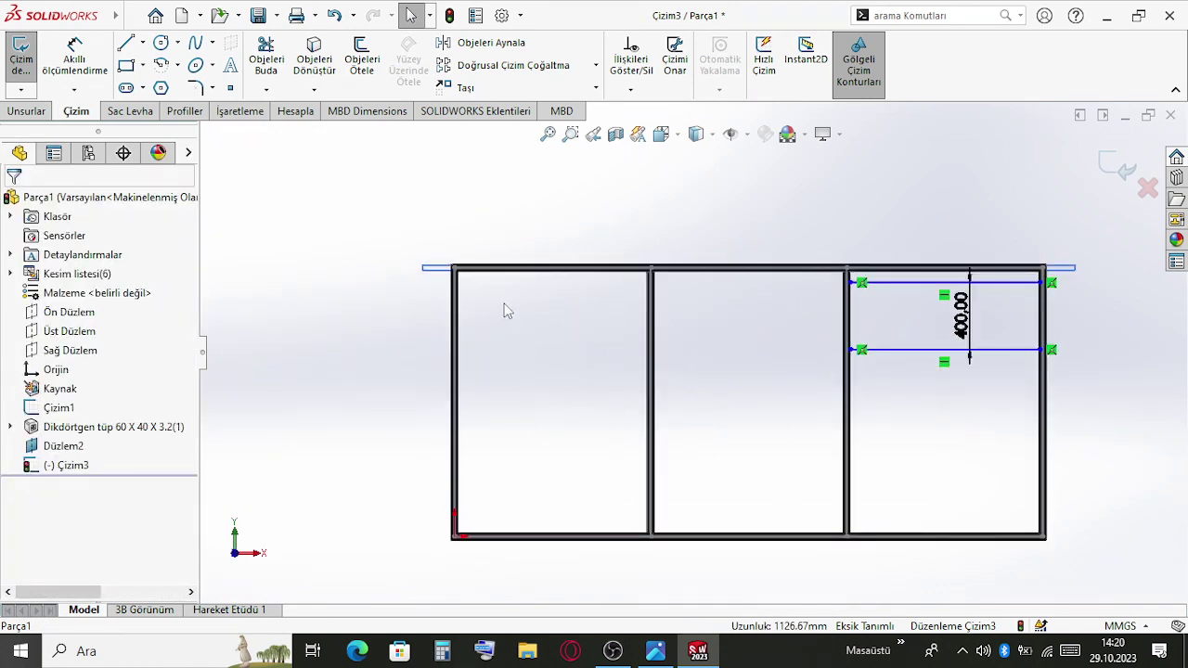
Check the panel heights and gaps in the reference gate photo against the two sketched lines
{"action": "left_click", "coordinate": [655, 650]}
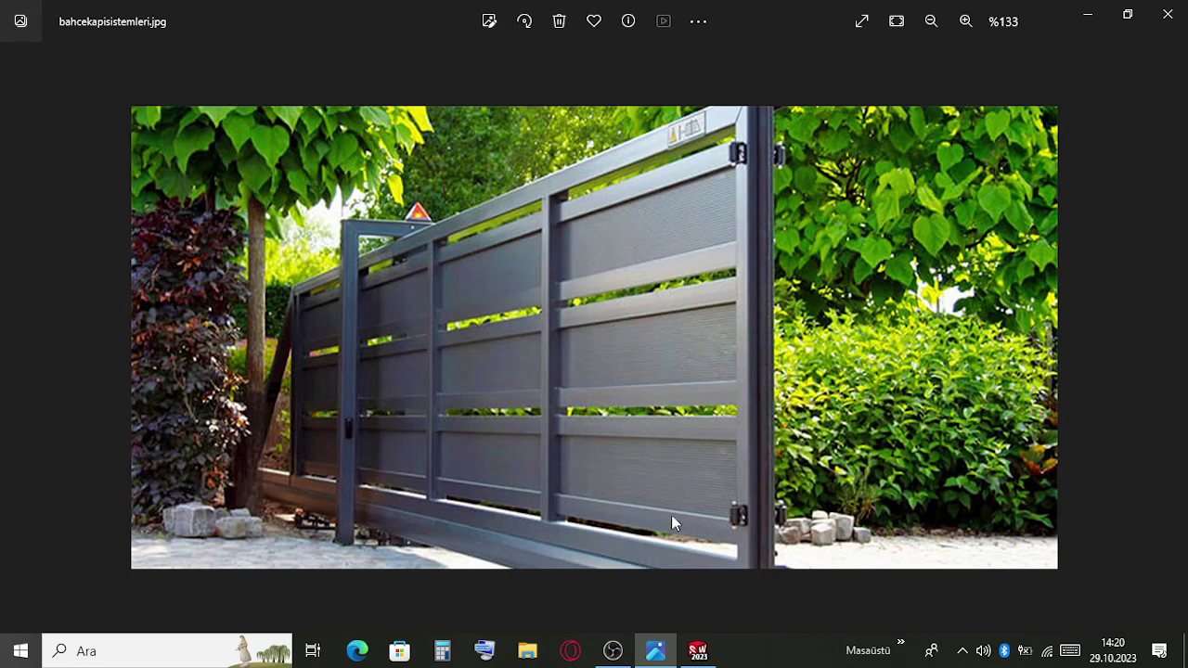
{"action": "key", "text": "alt+Tab"}
{"action": "scroll", "coordinate": [905, 371], "scroll_direction": "down", "scroll_amount": 4}
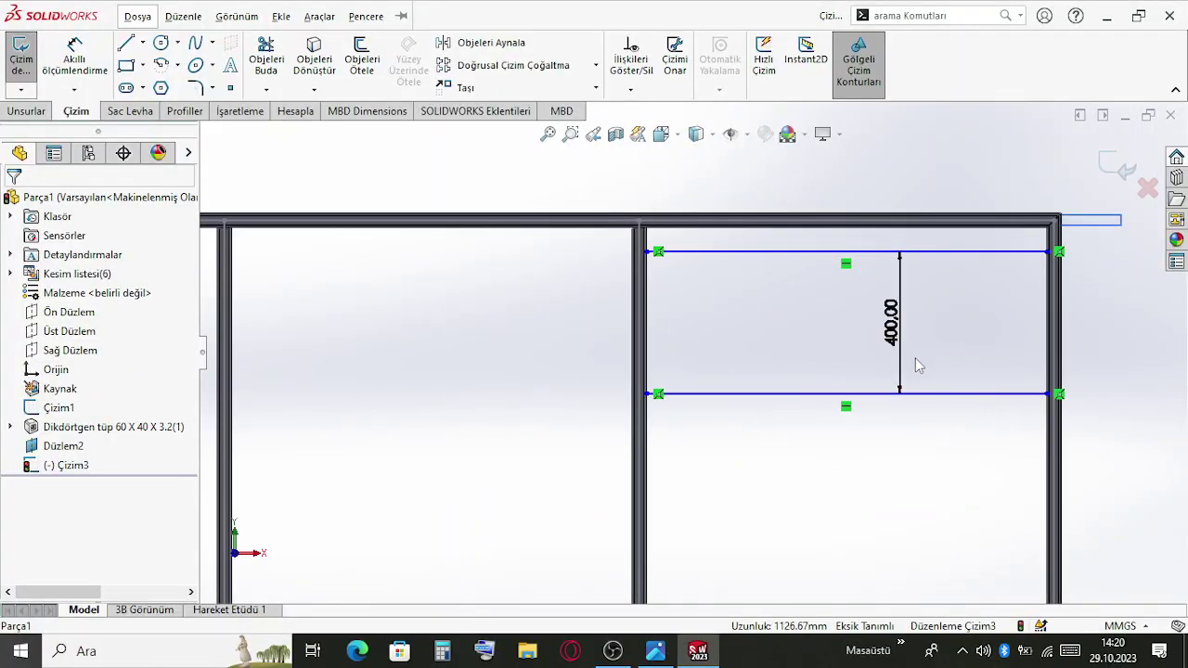
Set up a linear sketch pattern along the Y axis with two instances, selecting both horizontal lines in the right-hand bay as the objects
{"action": "scroll", "coordinate": [927, 380], "scroll_direction": "up", "scroll_amount": 3}
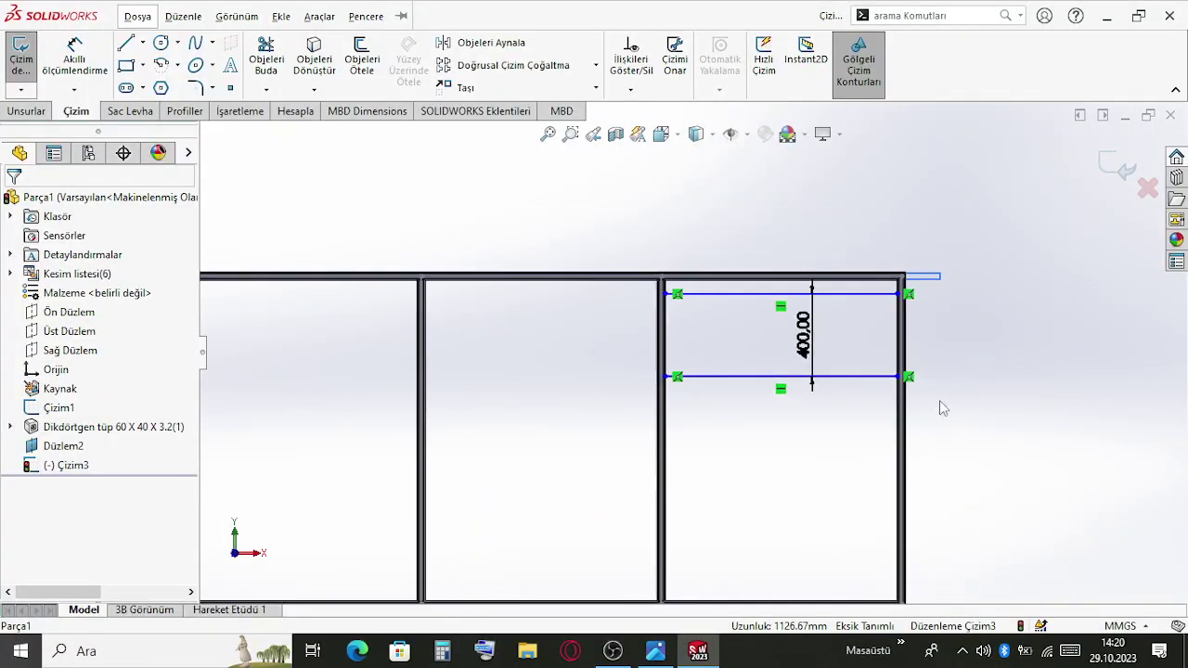
{"action": "left_click", "coordinate": [519, 65]}
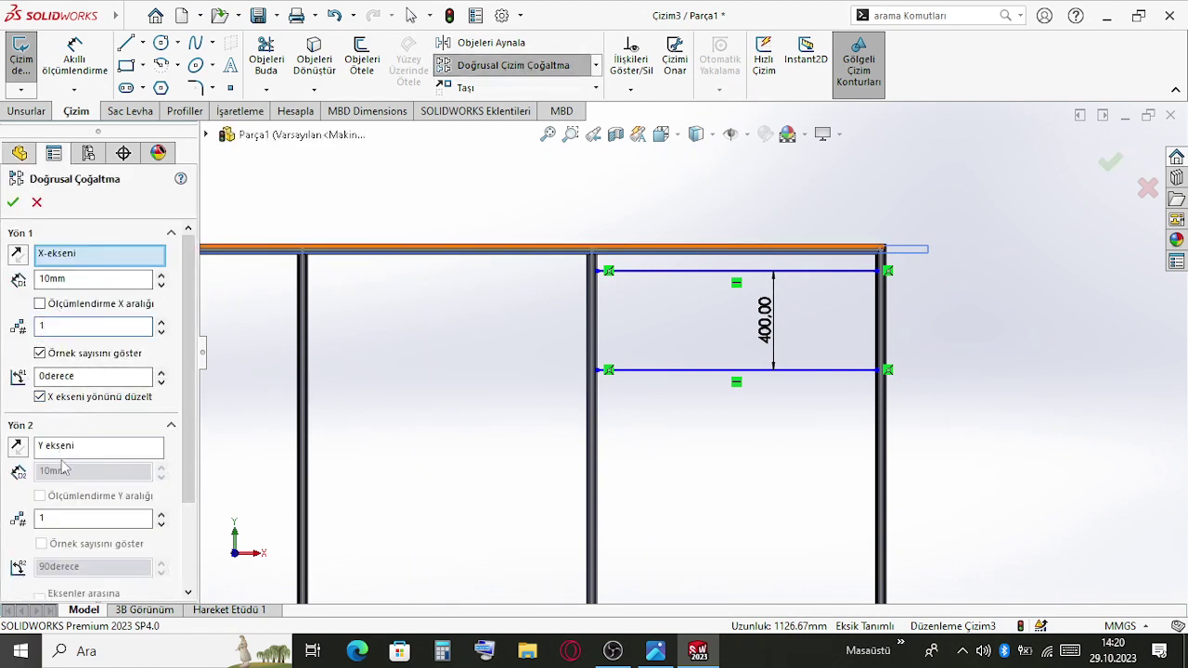
{"action": "left_click", "coordinate": [67, 520]}
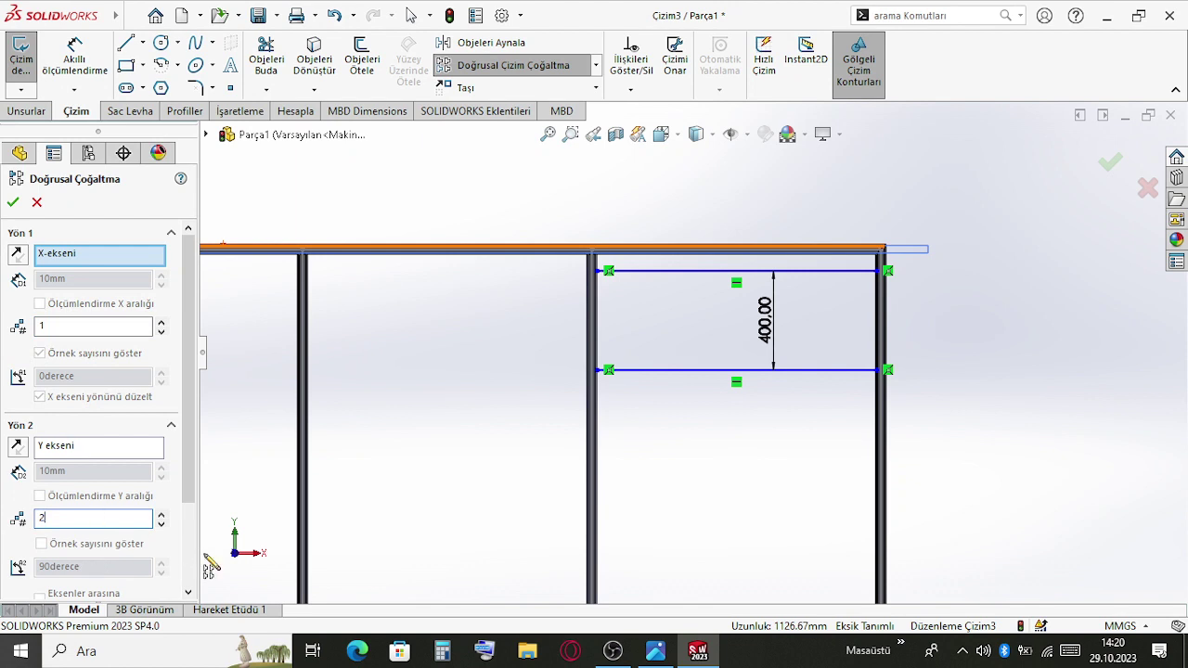
{"action": "type", "text": "2"}
{"action": "scroll", "coordinate": [112, 538], "scroll_direction": "down", "scroll_amount": 3}
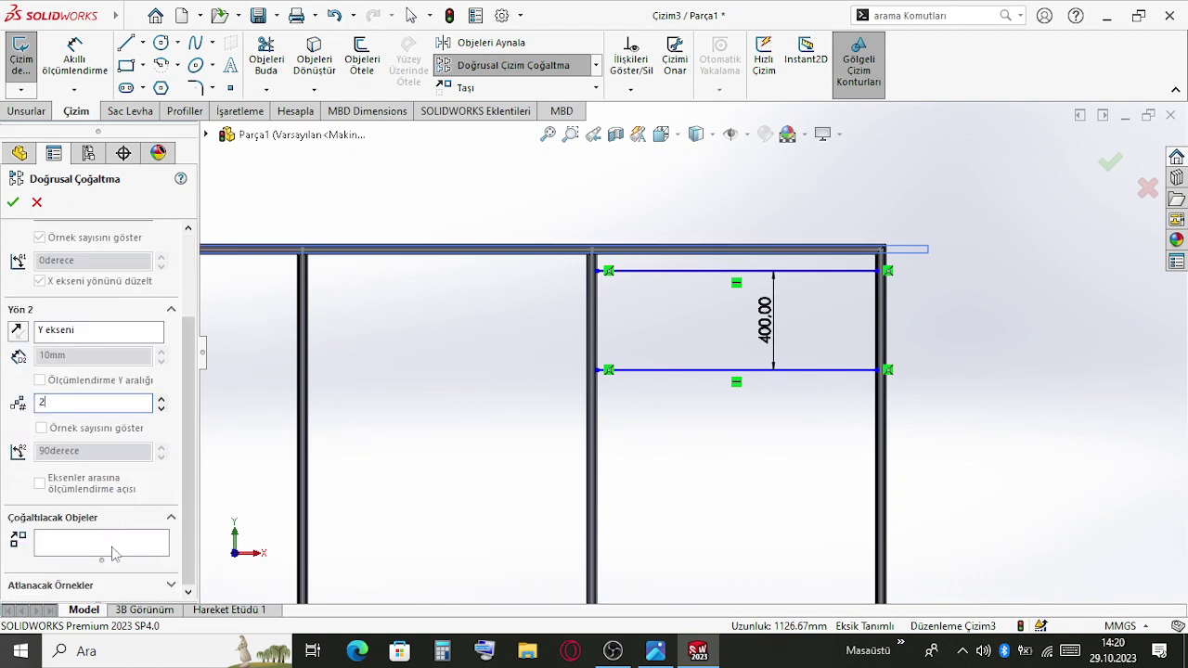
{"action": "left_click", "coordinate": [111, 551]}
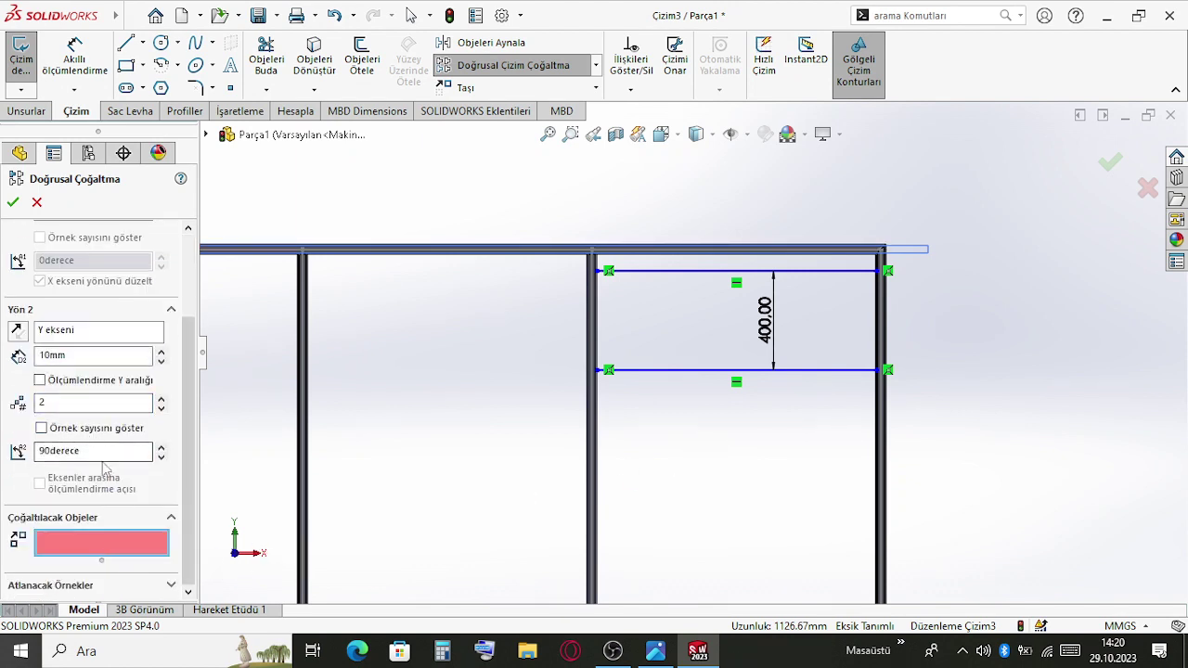
{"action": "left_click", "coordinate": [100, 452]}
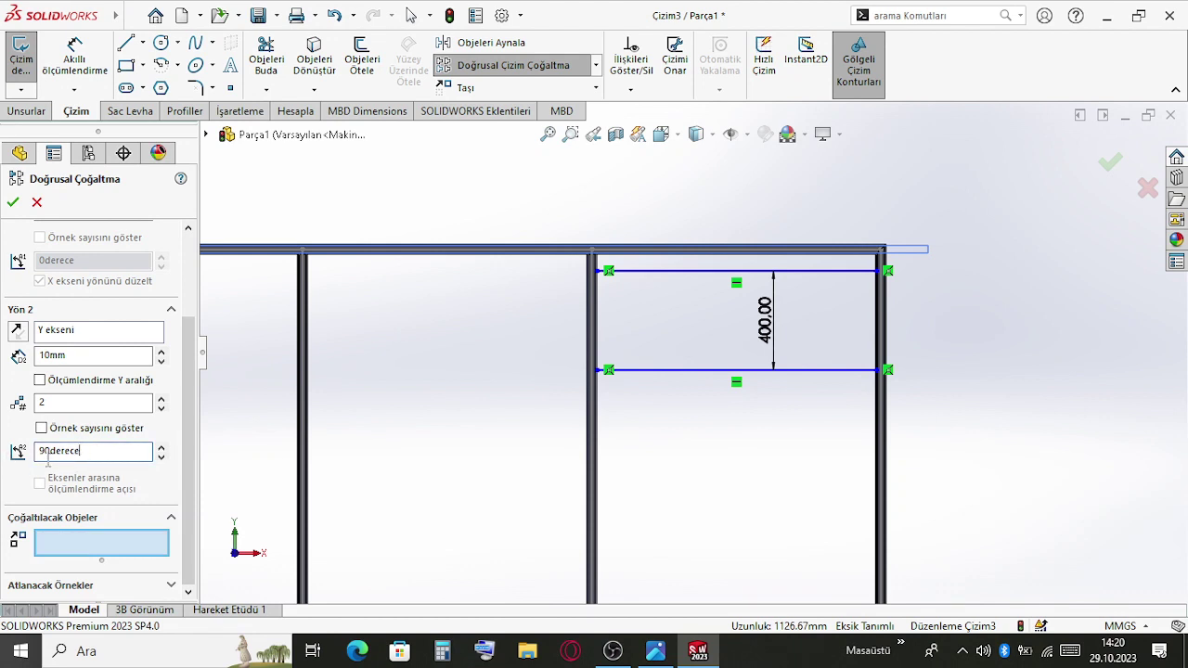
{"action": "left_click", "coordinate": [100, 546]}
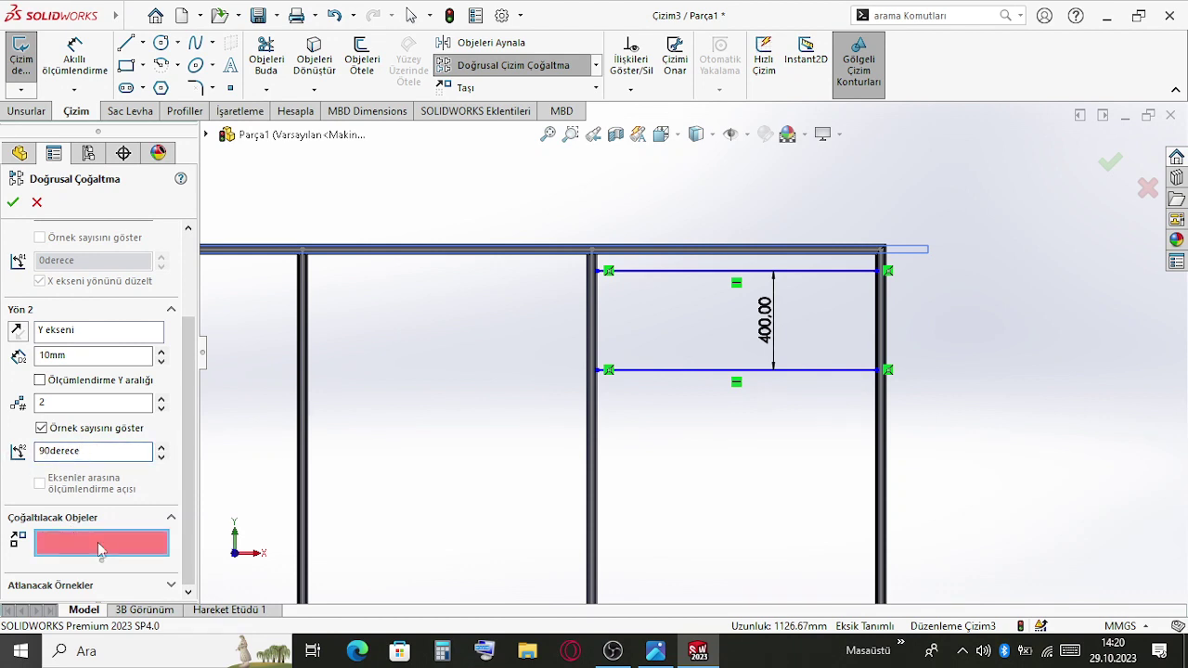
{"action": "left_click", "coordinate": [711, 271]}
{"action": "left_click", "coordinate": [687, 370]}
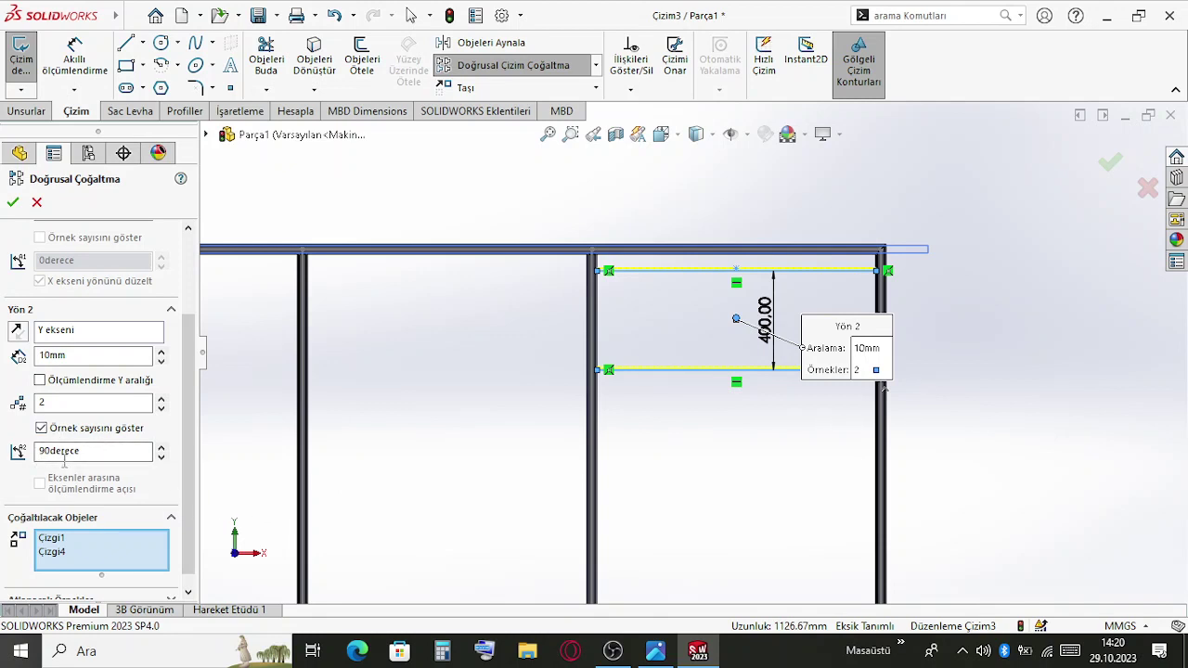
Reverse the pattern's Y direction to run downward, set three instances at 500 mm spacing, and create the pattern
{"action": "left_click", "coordinate": [18, 331]}
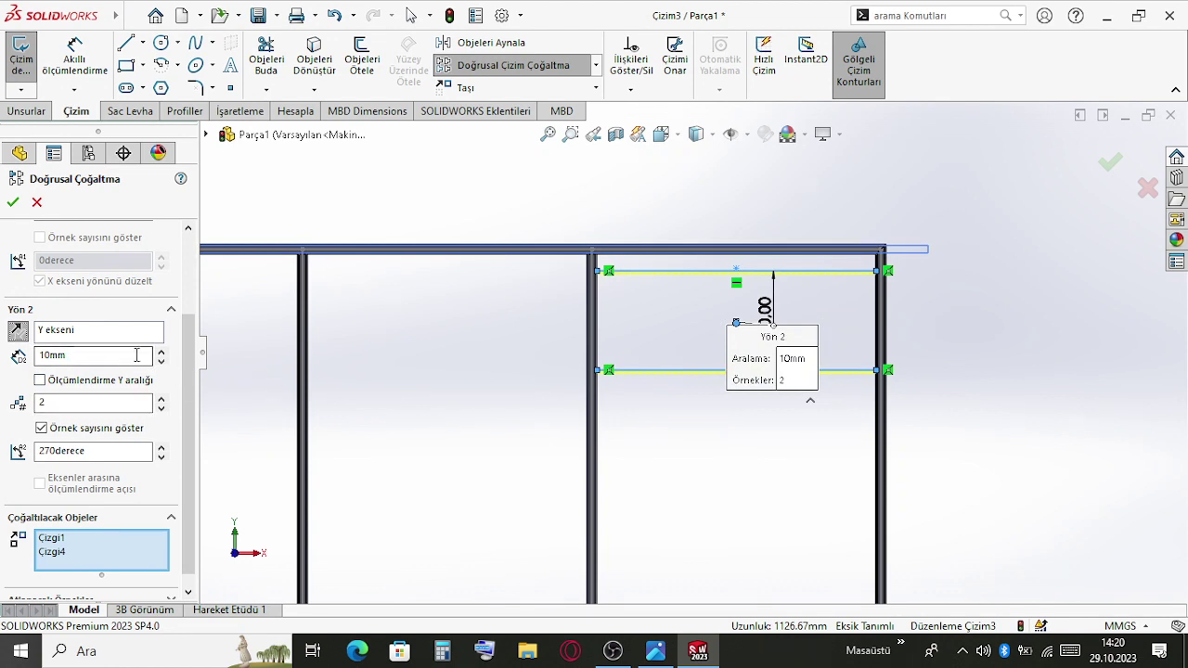
{"action": "left_click", "coordinate": [162, 399]}
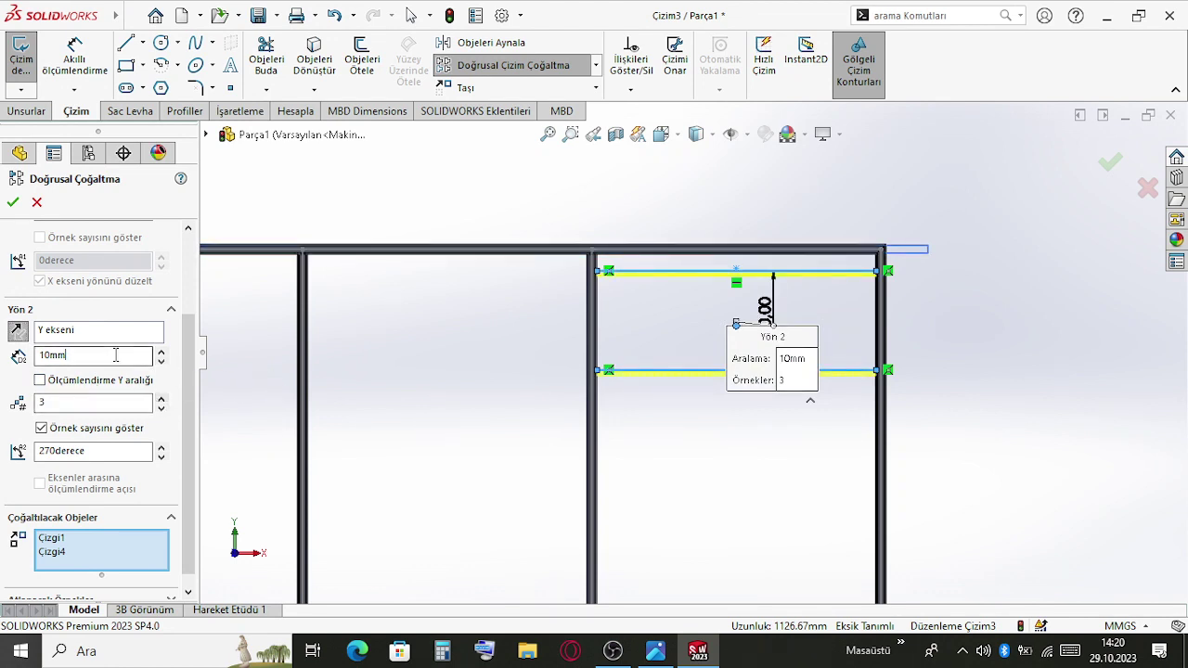
{"action": "type", "text": "500"}
{"action": "key", "text": "Return"}
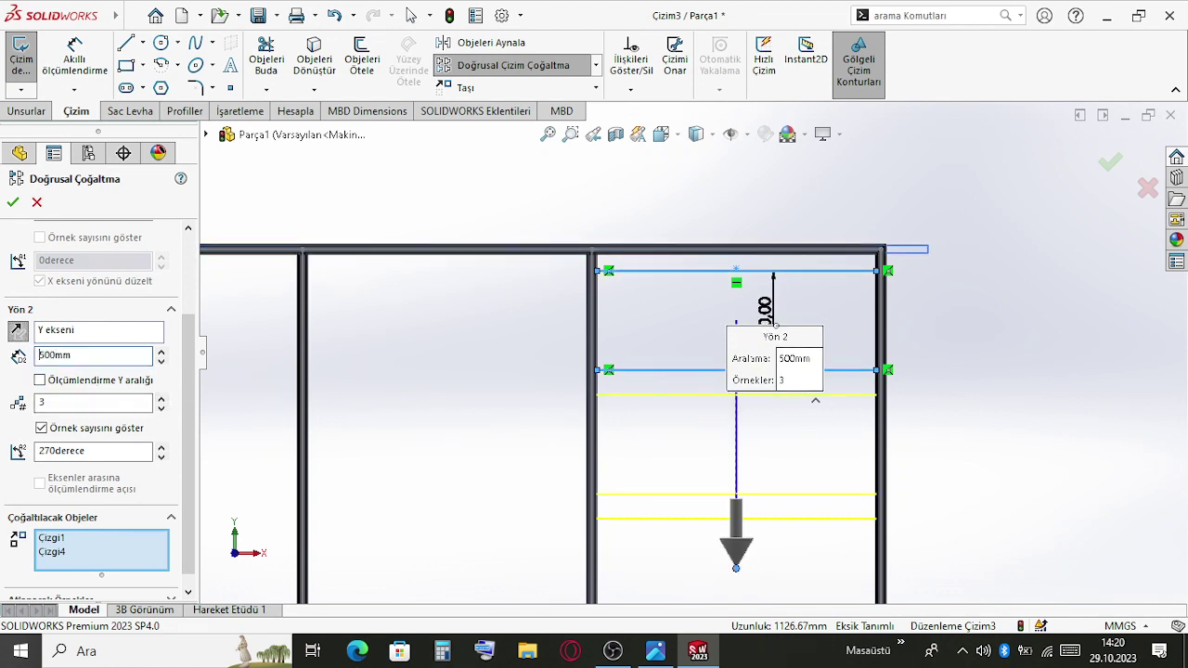
{"action": "scroll", "coordinate": [269, 394], "scroll_direction": "down", "scroll_amount": 3}
{"action": "left_click", "coordinate": [13, 202]}
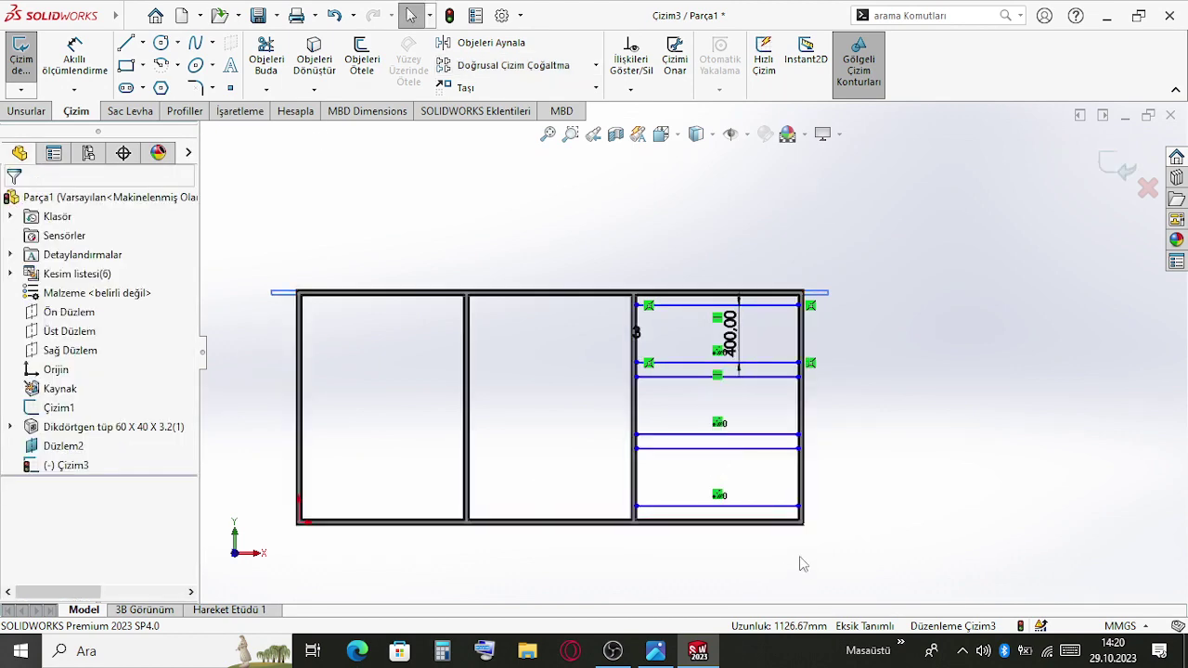
Dimension the distance from the top rail's lower edge to the uppermost horizontal line and set it to 50 mm
{"action": "scroll", "coordinate": [747, 497], "scroll_direction": "down", "scroll_amount": 2}
{"action": "left_click", "coordinate": [59, 51]}
{"action": "scroll", "coordinate": [747, 287], "scroll_direction": "down", "scroll_amount": 3}
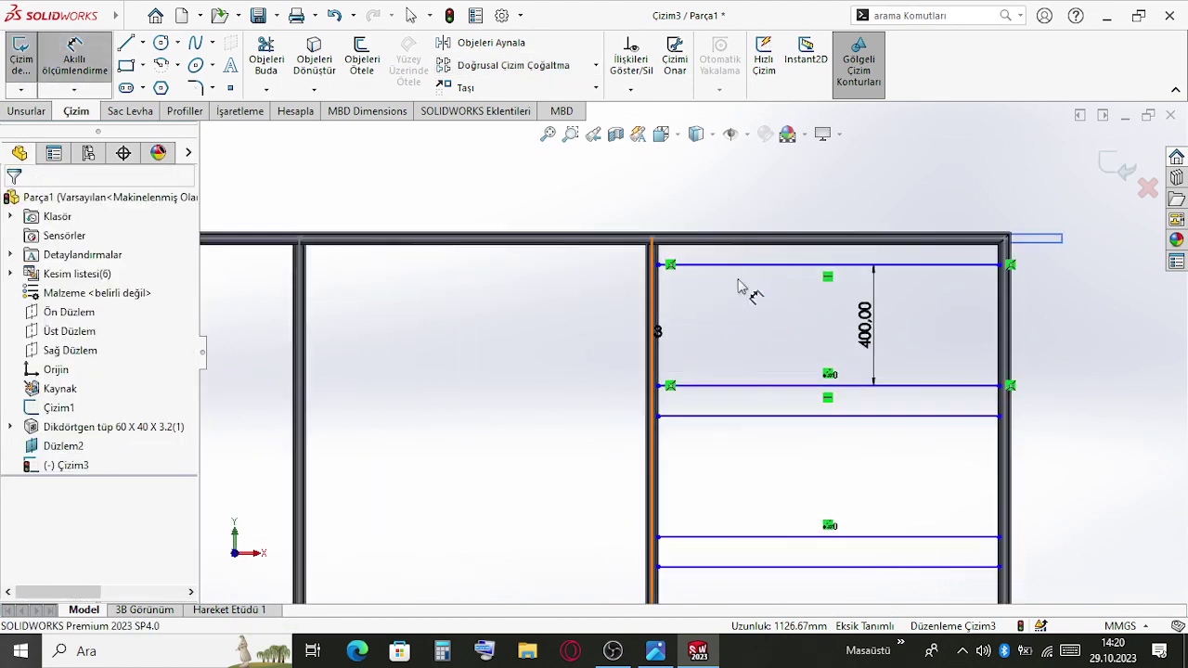
{"action": "left_click", "coordinate": [650, 278]}
{"action": "scroll", "coordinate": [555, 215], "scroll_direction": "up", "scroll_amount": 2}
{"action": "scroll", "coordinate": [470, 214], "scroll_direction": "up", "scroll_amount": 2}
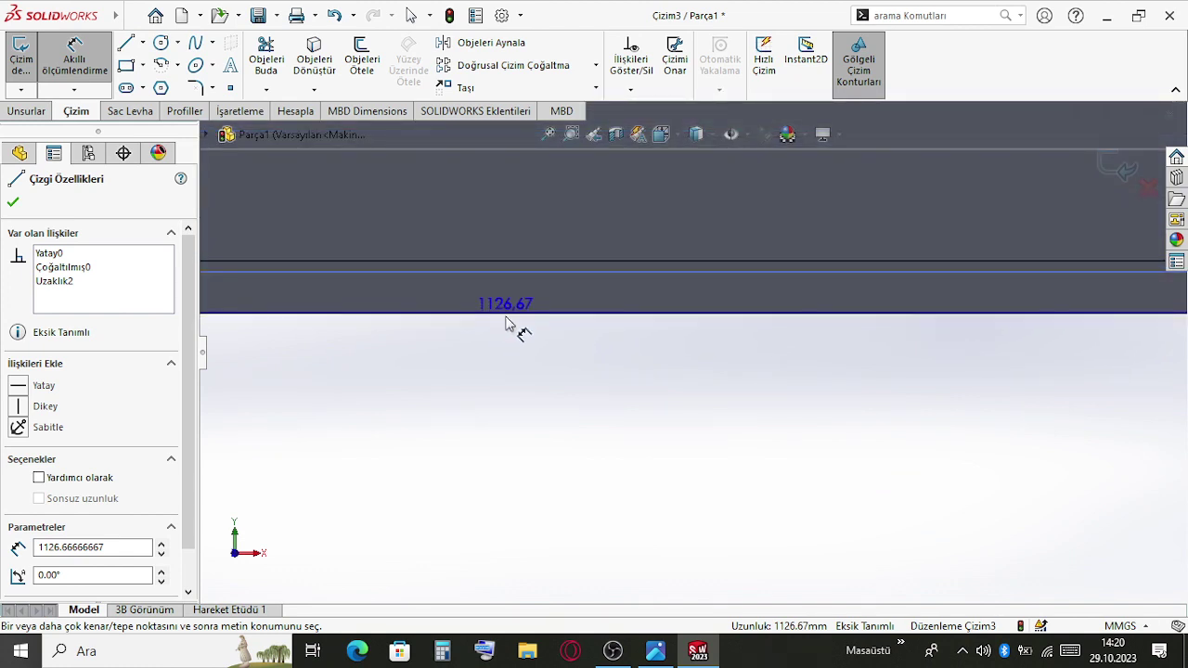
{"action": "scroll", "coordinate": [520, 318], "scroll_direction": "down", "scroll_amount": 2}
{"action": "scroll", "coordinate": [532, 313], "scroll_direction": "down", "scroll_amount": 5}
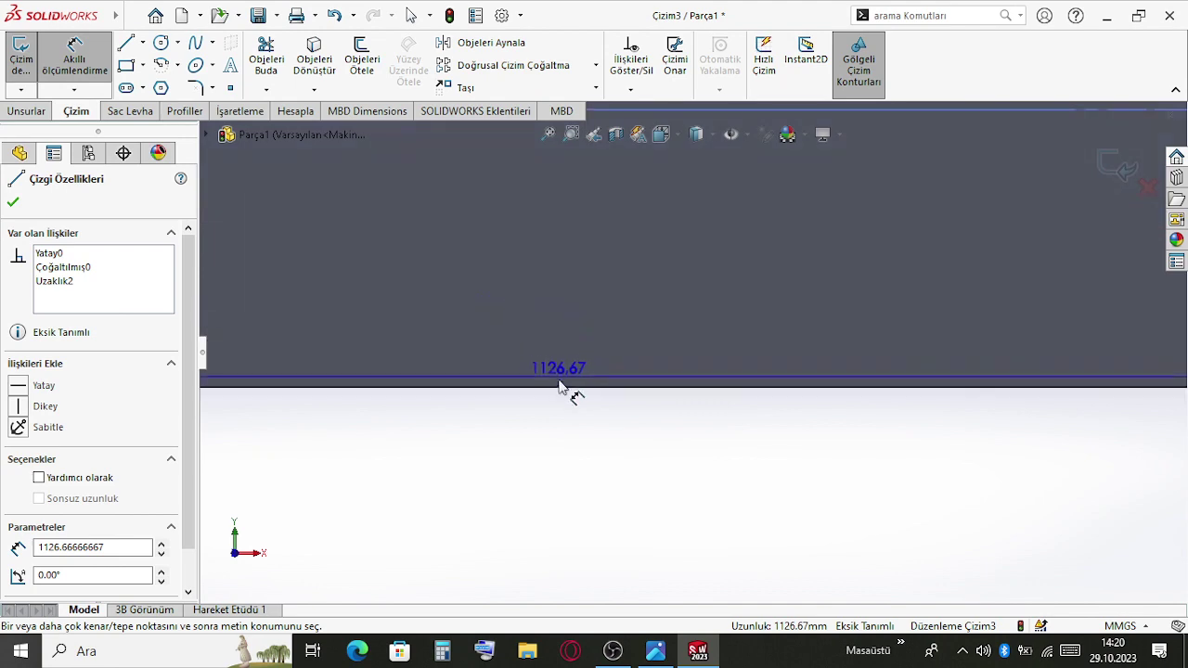
{"action": "key", "text": "Escape"}
{"action": "scroll", "coordinate": [599, 483], "scroll_direction": "up", "scroll_amount": 3}
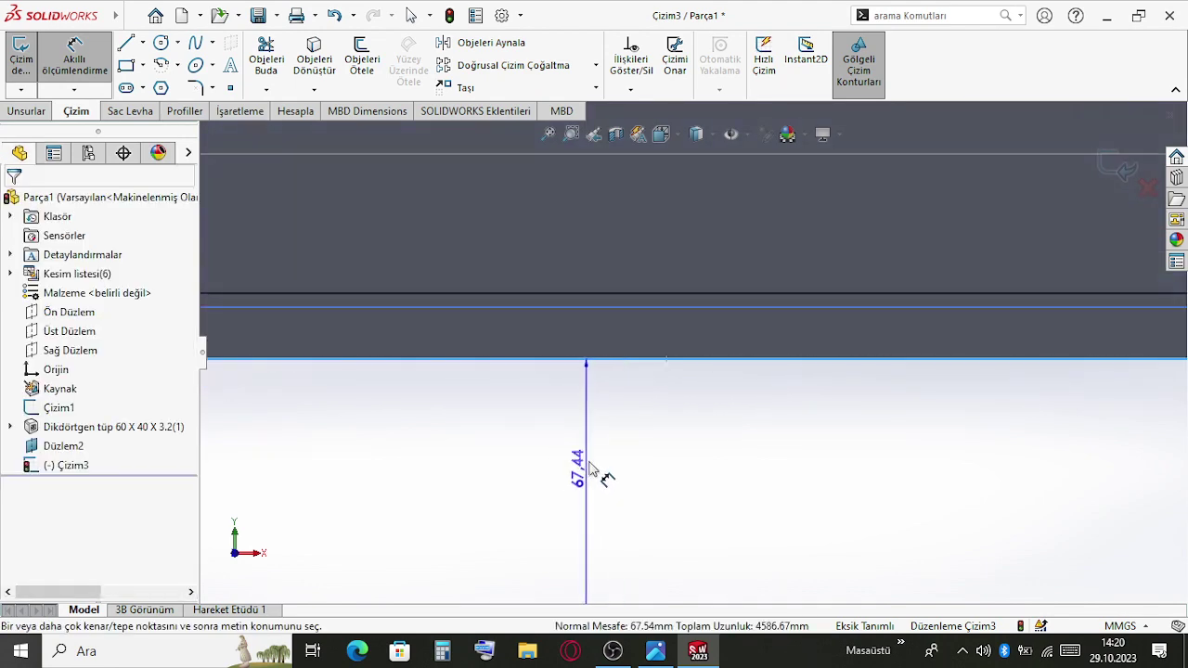
{"action": "left_click", "coordinate": [615, 470]}
{"action": "type", "text": "50"}
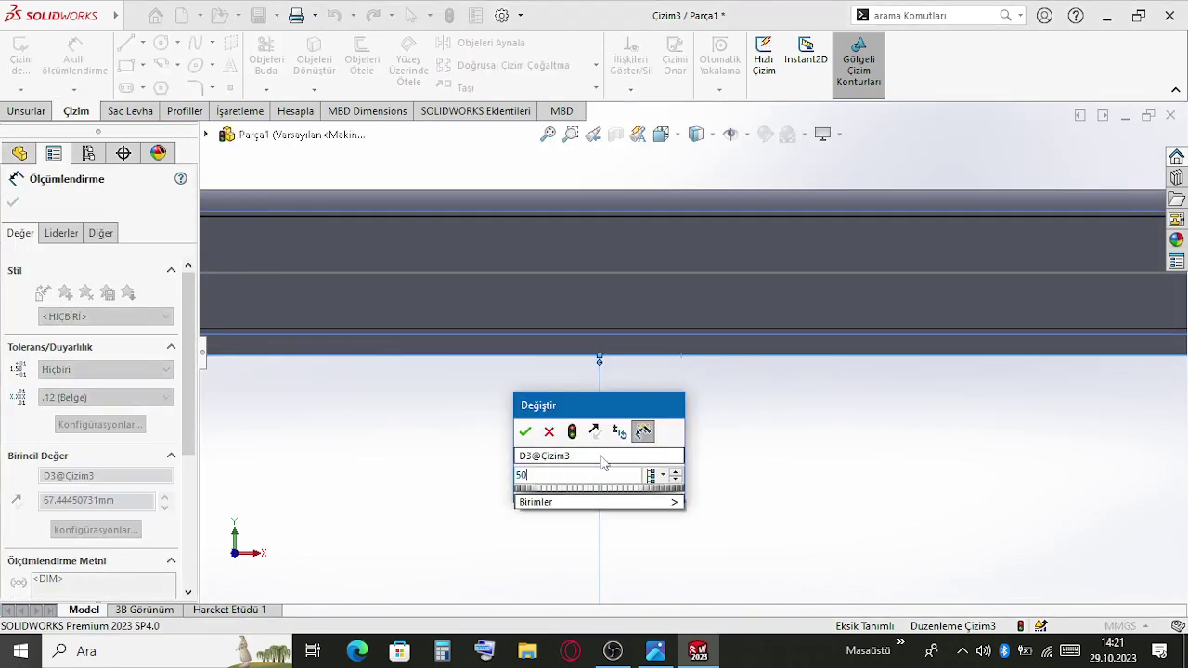
{"action": "key", "text": "Return"}
Set the distance between the top rail and the uppermost line to 60 mm
{"action": "scroll", "coordinate": [714, 534], "scroll_direction": "up", "scroll_amount": 2}
{"action": "scroll", "coordinate": [808, 504], "scroll_direction": "up", "scroll_amount": 2}
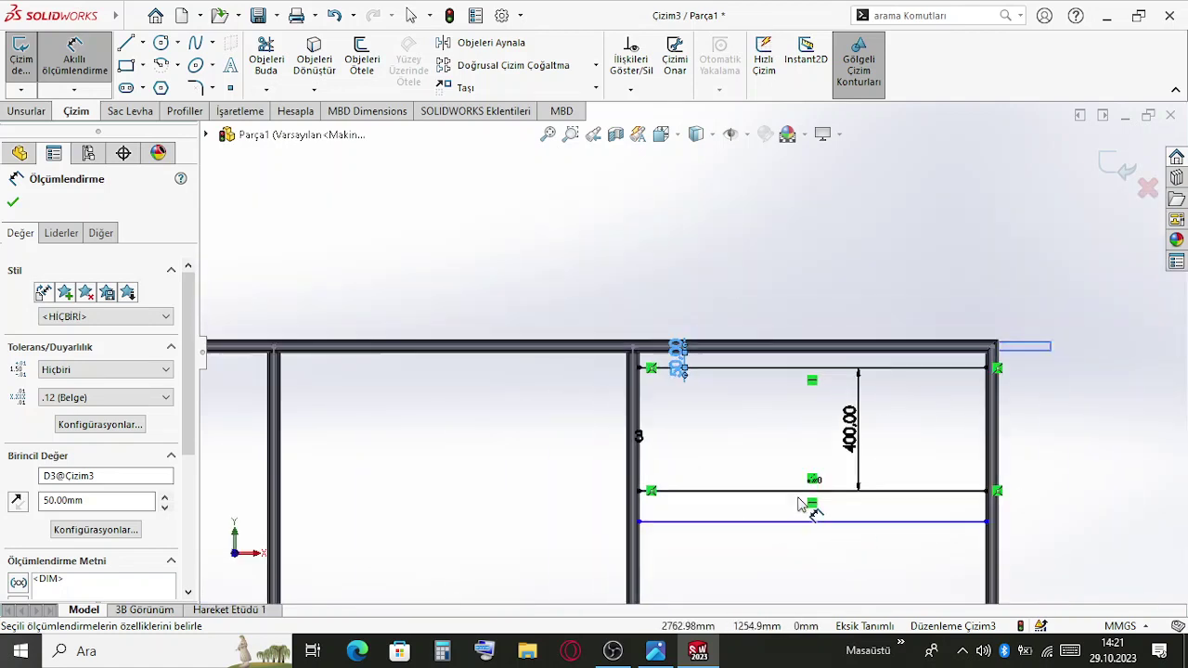
{"action": "scroll", "coordinate": [684, 344], "scroll_direction": "down", "scroll_amount": 4}
{"action": "double_click", "coordinate": [643, 291]}
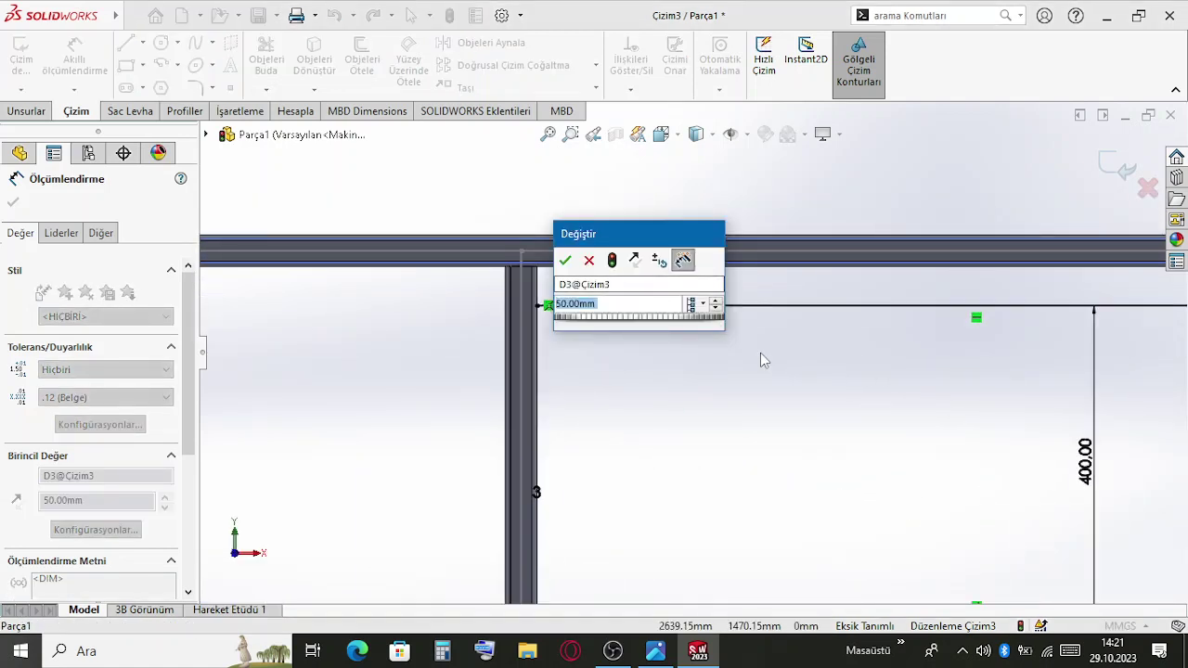
{"action": "type", "text": "="}
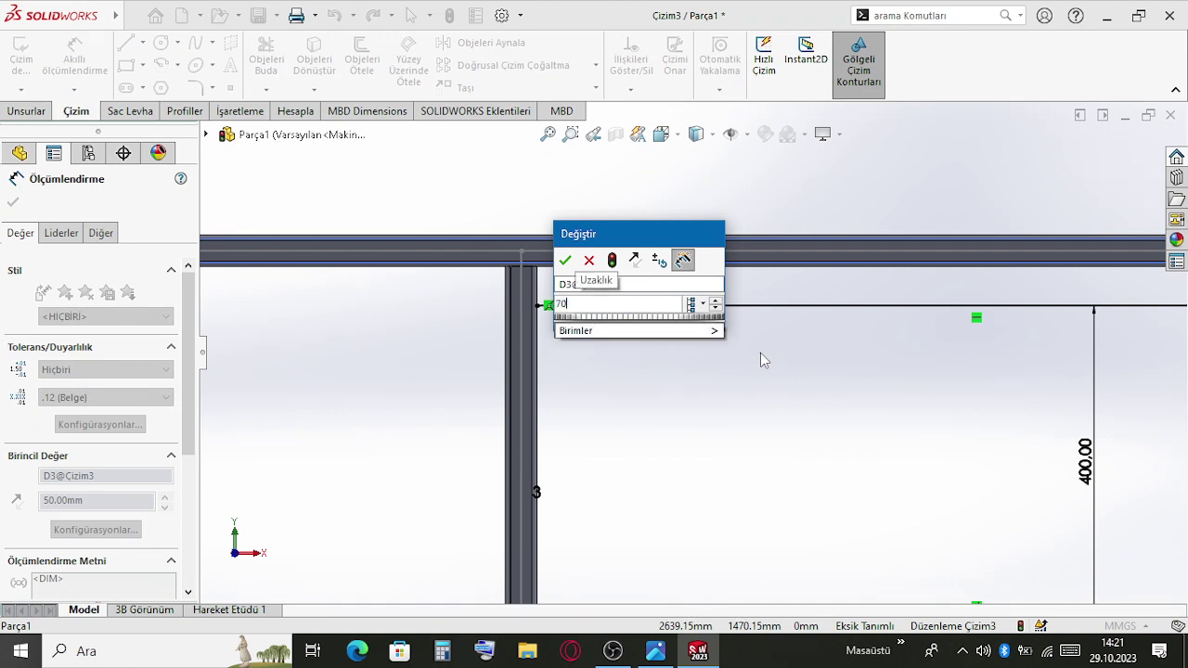
{"action": "key", "text": "Escape"}
{"action": "scroll", "coordinate": [773, 399], "scroll_direction": "up", "scroll_amount": 3}
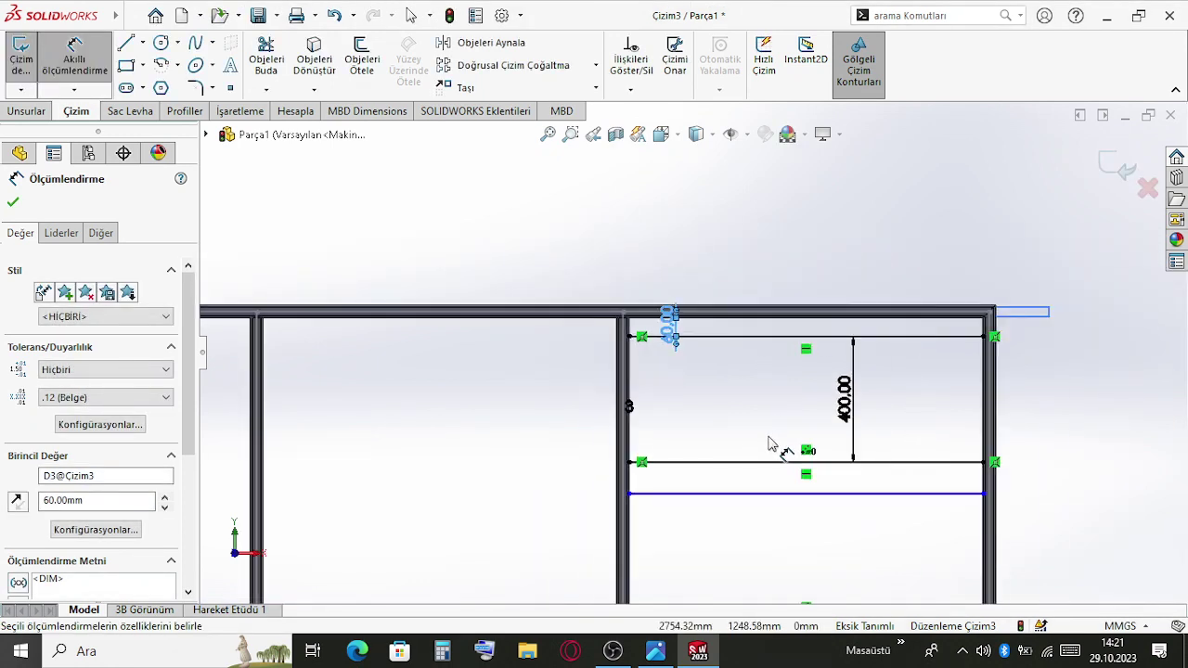
Dimension the gap between the second and third horizontal lines and set it to 80 mm
{"action": "scroll", "coordinate": [743, 464], "scroll_direction": "down", "scroll_amount": 2}
{"action": "left_click", "coordinate": [715, 471]}
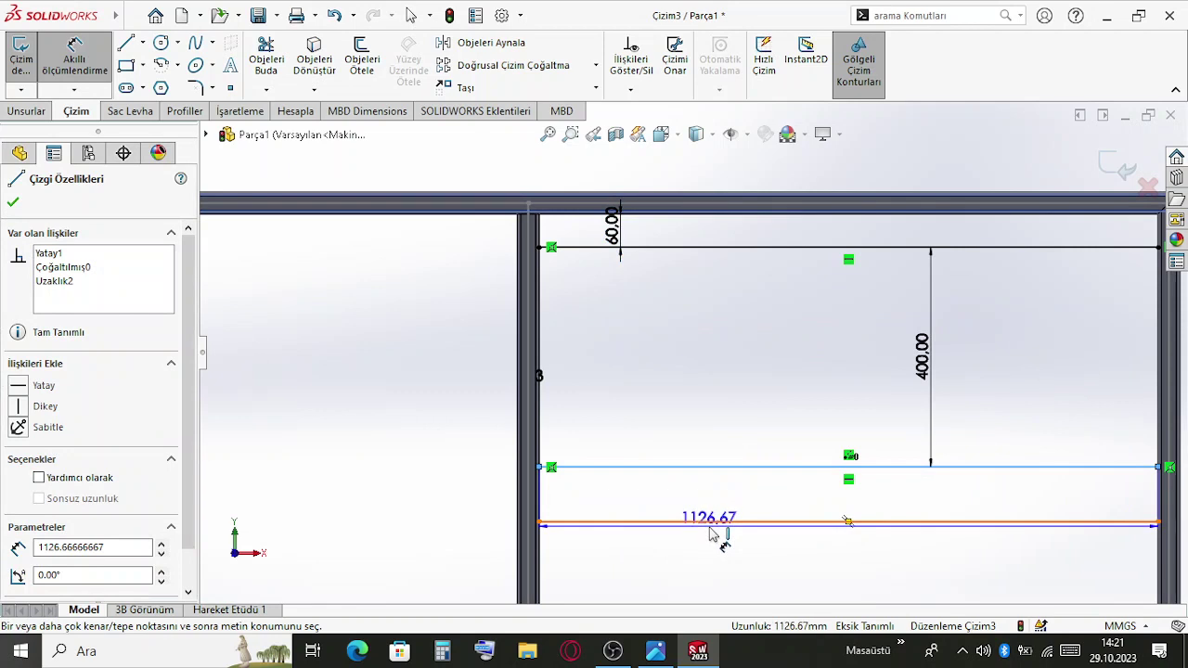
{"action": "left_click", "coordinate": [707, 521]}
{"action": "left_click", "coordinate": [705, 513]}
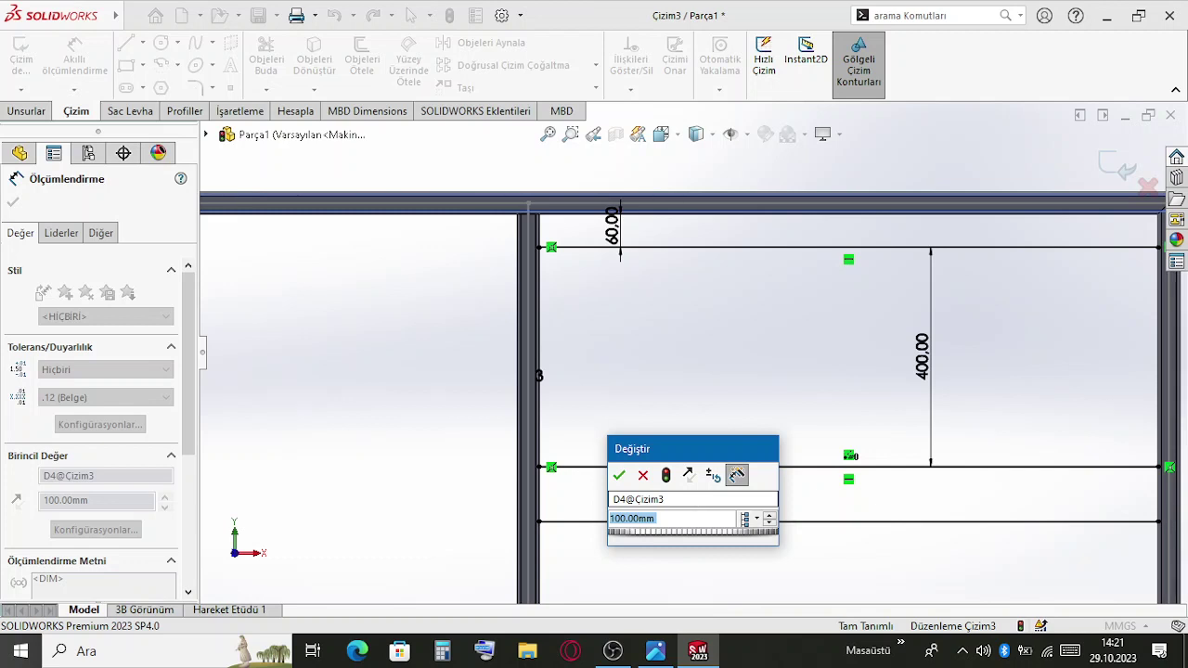
{"action": "type", "text": "80"}
{"action": "key", "text": "Return"}
{"action": "scroll", "coordinate": [705, 505], "scroll_direction": "up", "scroll_amount": 5}
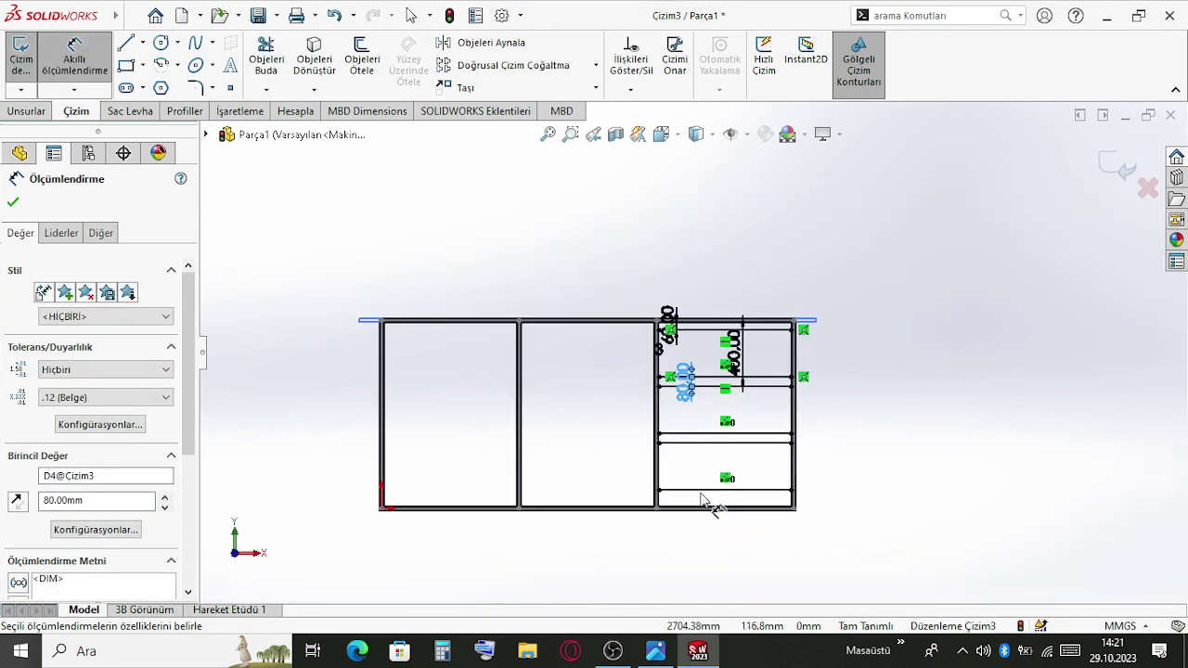
Check the distance from the lowest patterned line to the bottom rail's upper edge without placing a dimension
{"action": "scroll", "coordinate": [702, 498], "scroll_direction": "down", "scroll_amount": 2}
{"action": "left_click", "coordinate": [686, 471]}
{"action": "scroll", "coordinate": [668, 482], "scroll_direction": "down", "scroll_amount": 5}
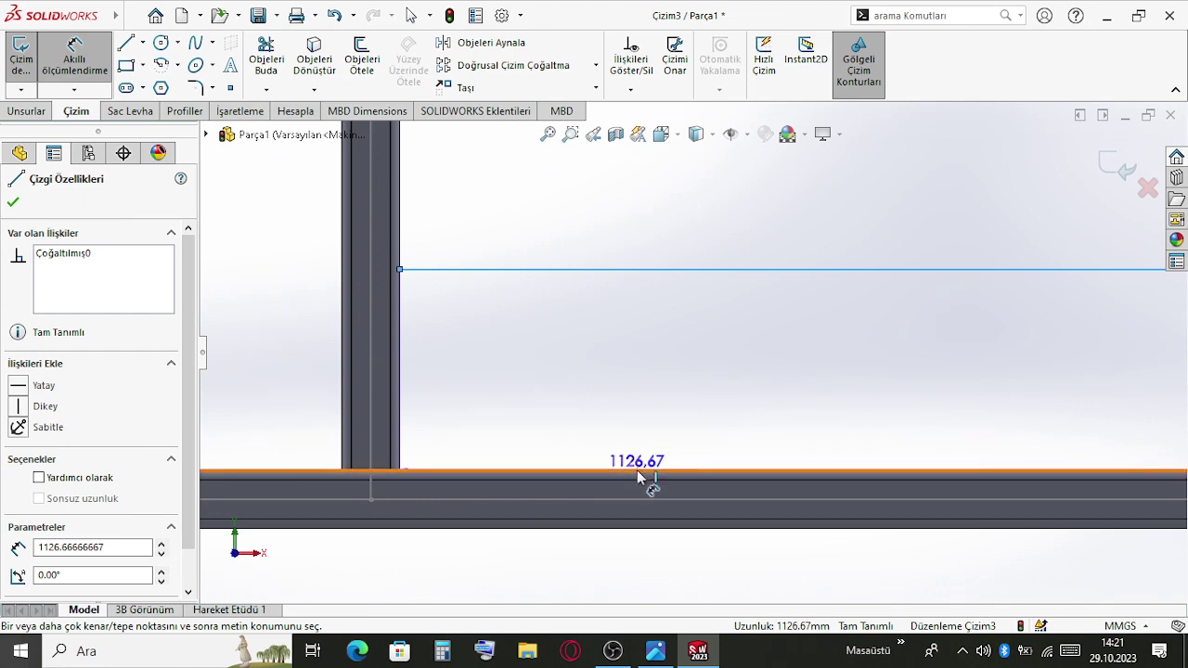
{"action": "left_click", "coordinate": [640, 473]}
{"action": "scroll", "coordinate": [662, 443], "scroll_direction": "up", "scroll_amount": 6}
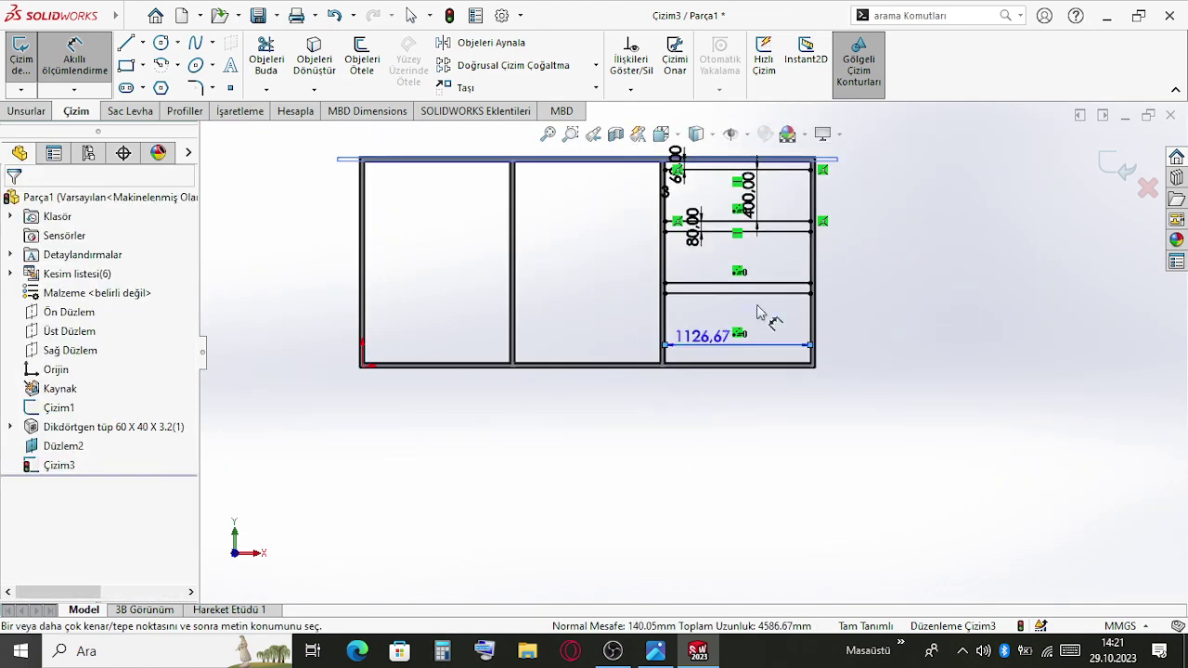
{"action": "scroll", "coordinate": [758, 191], "scroll_direction": "down", "scroll_amount": 3}
{"action": "key", "text": "Escape"}
Set the distance between the first two horizontal lines to 420 mm
{"action": "double_click", "coordinate": [750, 196]}
{"action": "type", "text": "42"}
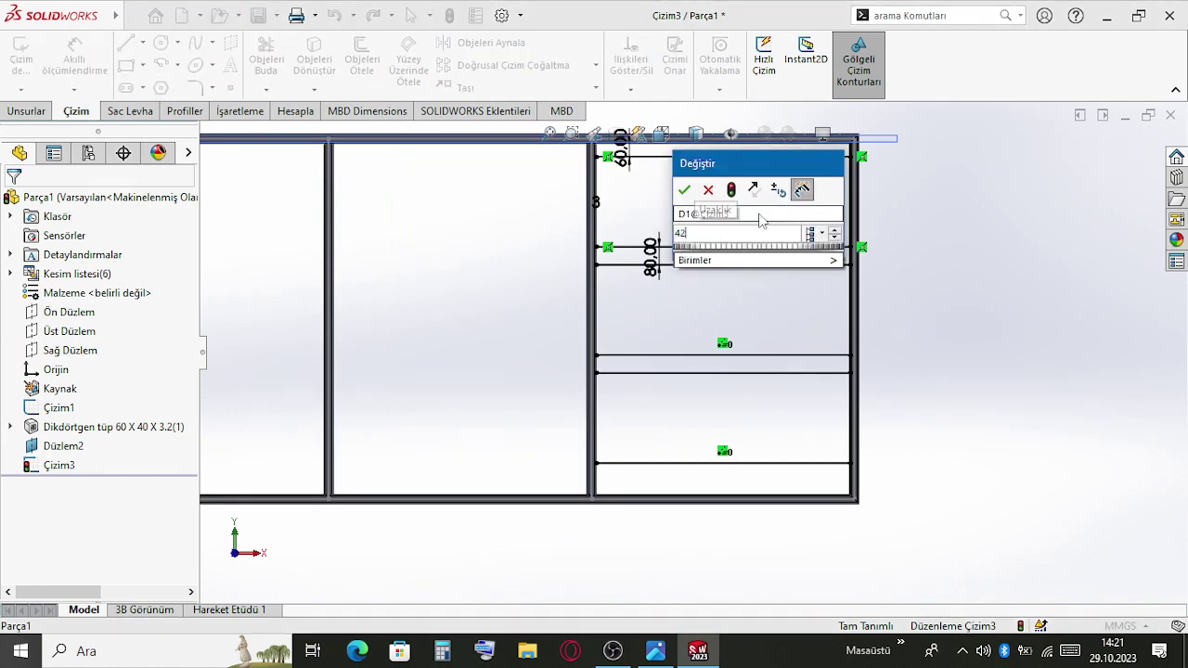
{"action": "type", "text": "0"}
{"action": "key", "text": "Return"}
{"action": "key", "text": "Escape"}
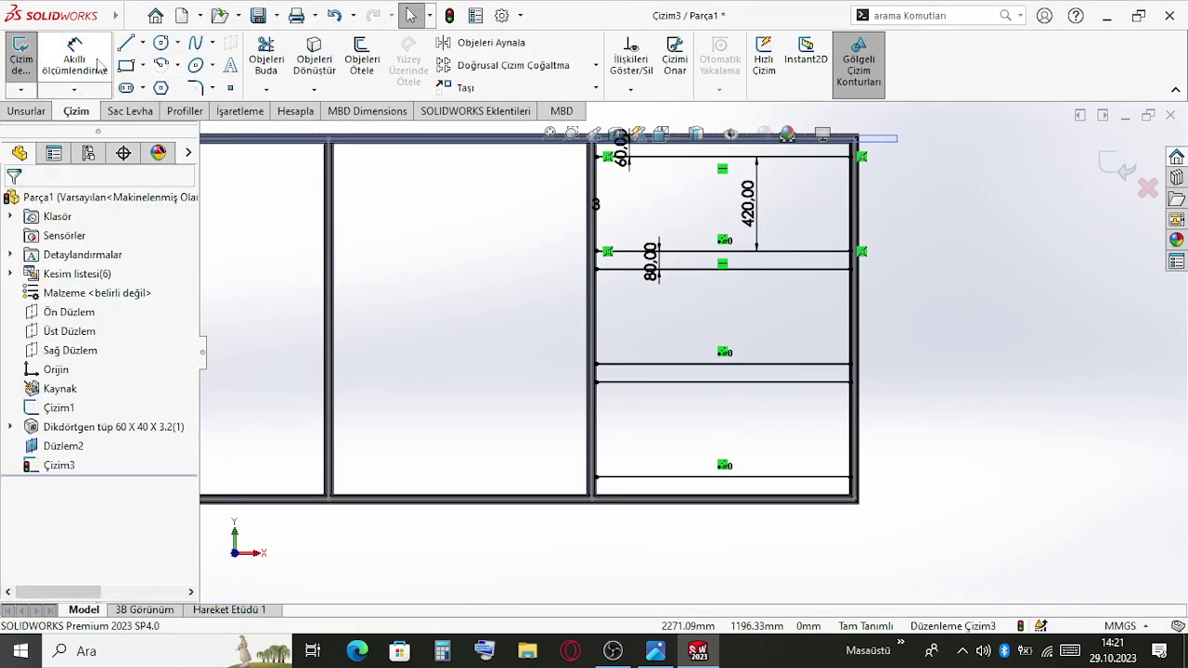
Measure the gap between the lowest line and the bottom rail again with Smart Dimension
{"action": "left_click", "coordinate": [98, 63]}
{"action": "scroll", "coordinate": [618, 463], "scroll_direction": "down", "scroll_amount": 3}
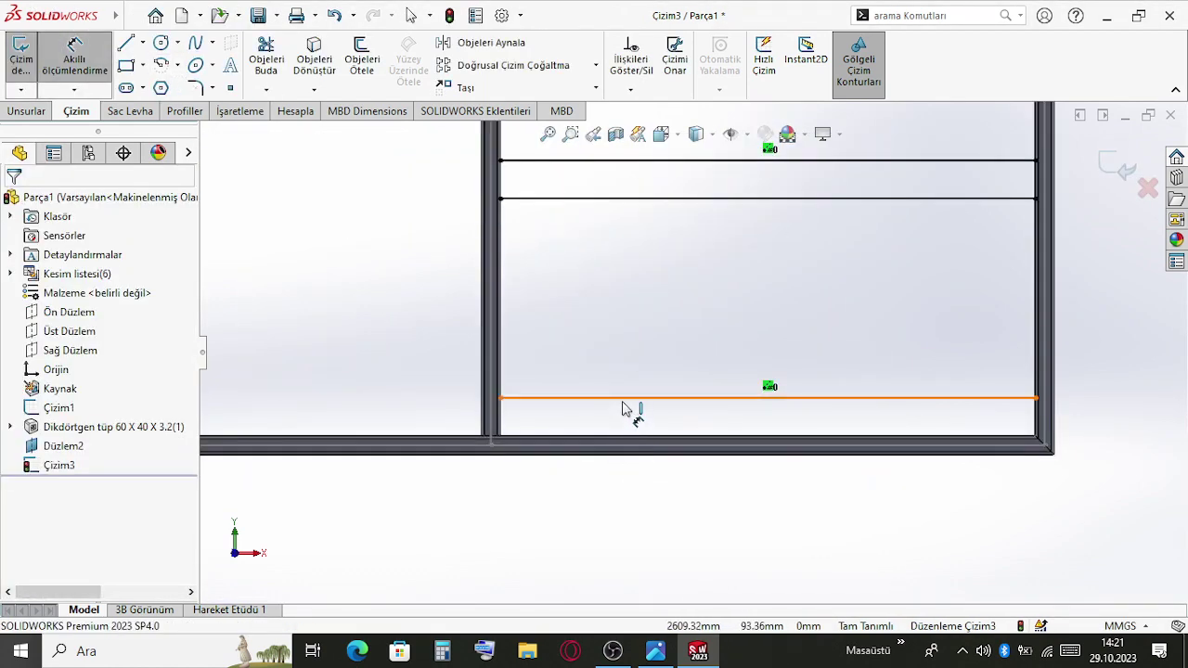
{"action": "left_click", "coordinate": [624, 409]}
{"action": "scroll", "coordinate": [620, 417], "scroll_direction": "down", "scroll_amount": 5}
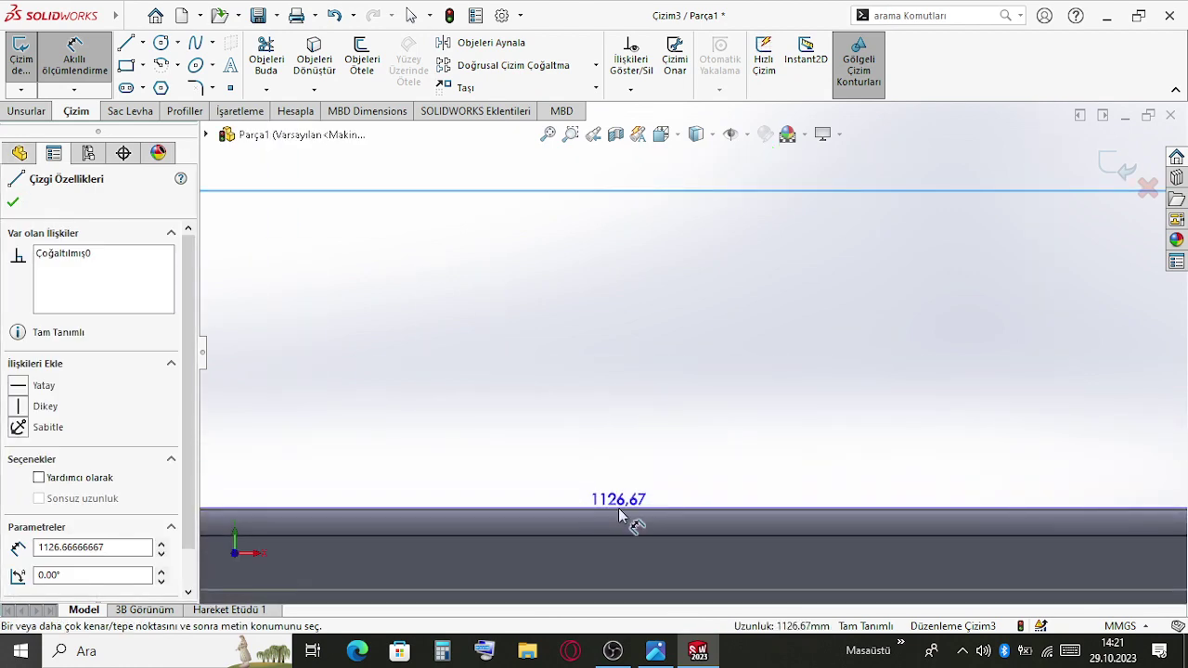
{"action": "left_click", "coordinate": [627, 512]}
{"action": "scroll", "coordinate": [643, 432], "scroll_direction": "up", "scroll_amount": 8}
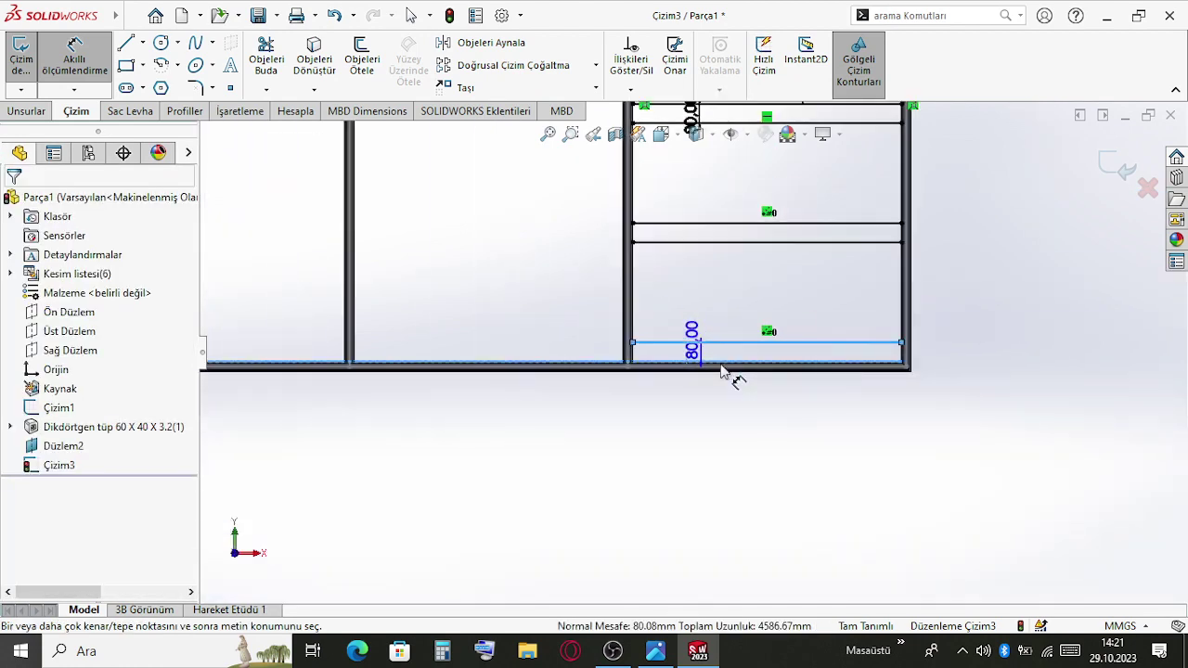
{"action": "left_click", "coordinate": [722, 371]}
{"action": "scroll", "coordinate": [722, 371], "scroll_direction": "up", "scroll_amount": 3}
{"action": "scroll", "coordinate": [668, 243], "scroll_direction": "down", "scroll_amount": 6}
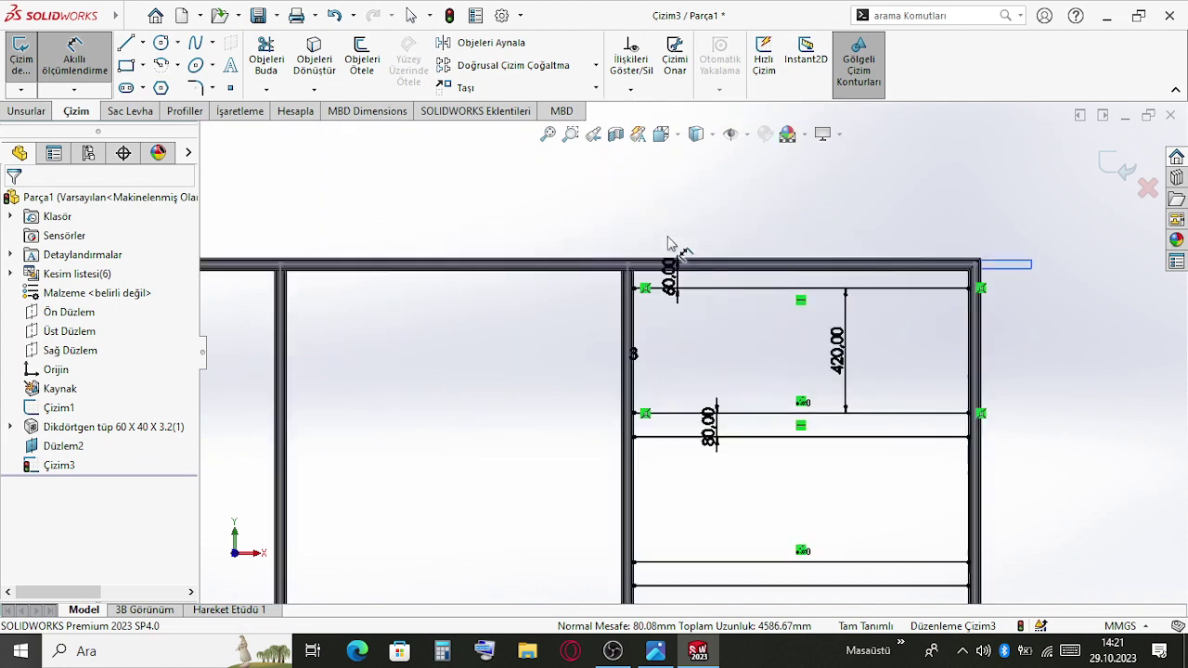
Set the distance between the top rail and the uppermost line to 70 mm
{"action": "scroll", "coordinate": [668, 243], "scroll_direction": "down", "scroll_amount": 4}
{"action": "left_click", "coordinate": [685, 292]}
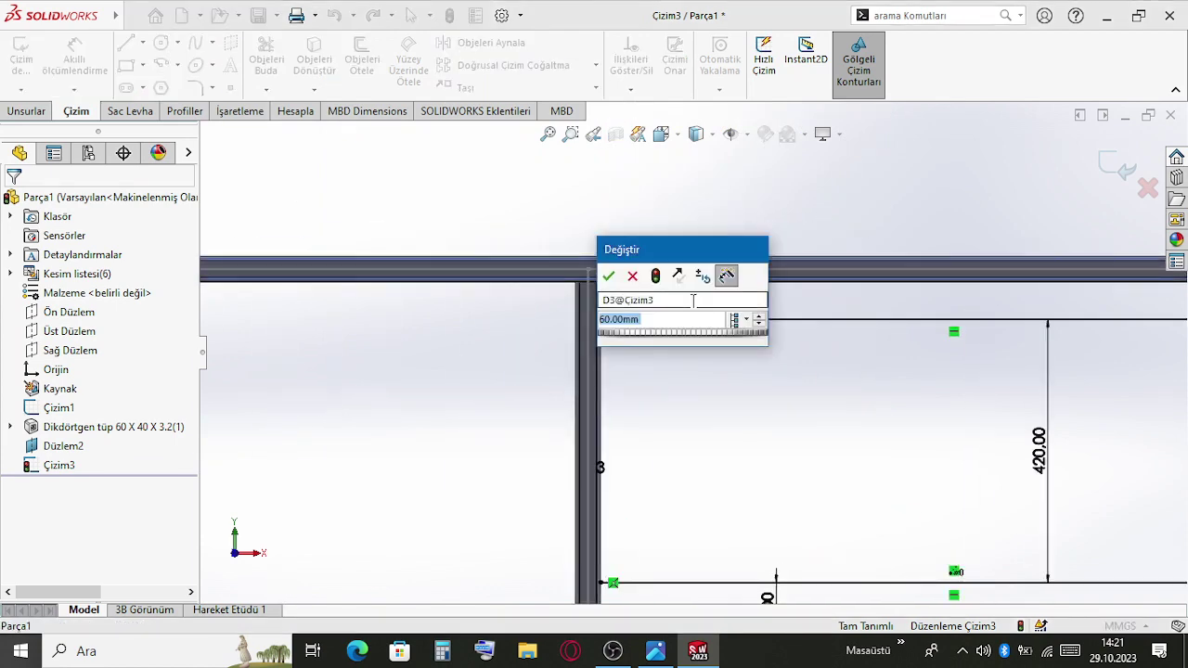
{"action": "type", "text": "70"}
{"action": "key", "text": "Return"}
{"action": "scroll", "coordinate": [838, 437], "scroll_direction": "up", "scroll_amount": 4}
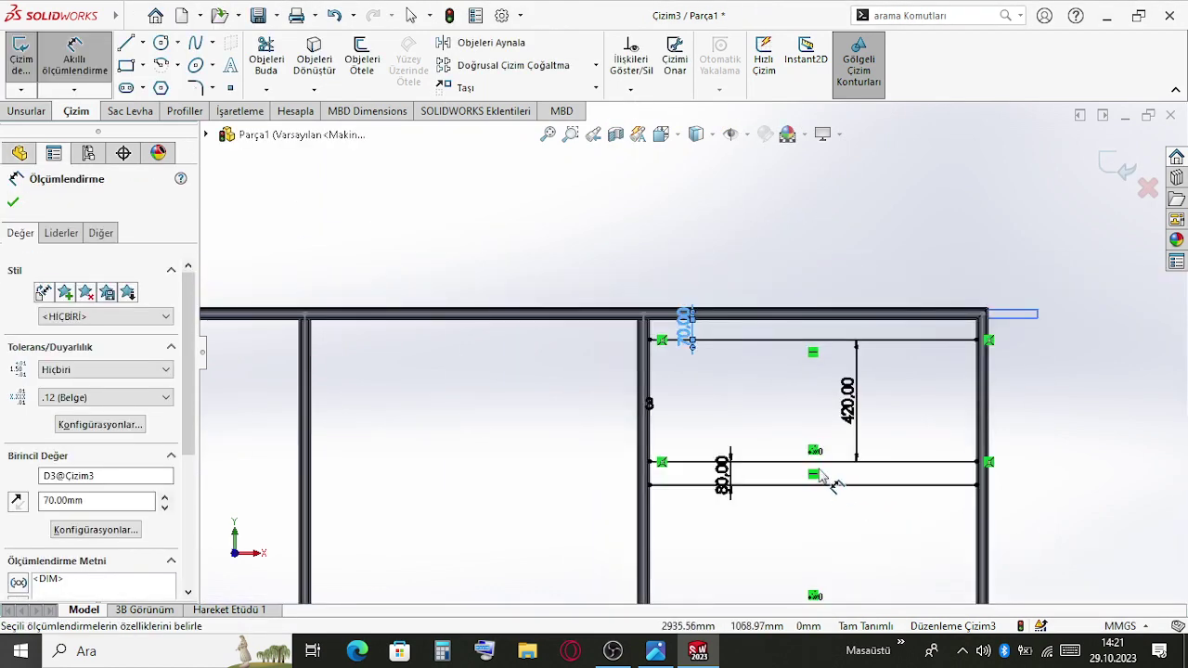
{"action": "scroll", "coordinate": [816, 473], "scroll_direction": "down", "scroll_amount": 3}
{"action": "scroll", "coordinate": [678, 439], "scroll_direction": "up", "scroll_amount": 4}
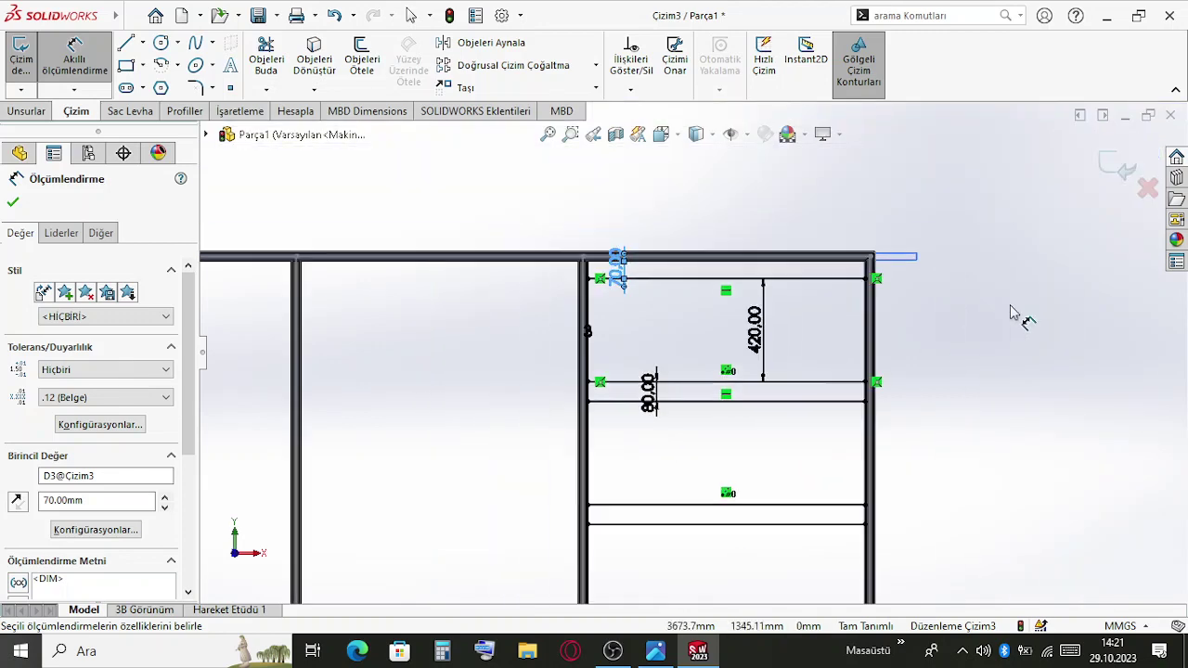
Measure the distance between the lowest horizontal line and the bottom rail's upper edge without placing a dimension
{"action": "scroll", "coordinate": [702, 564], "scroll_direction": "down", "scroll_amount": 8}
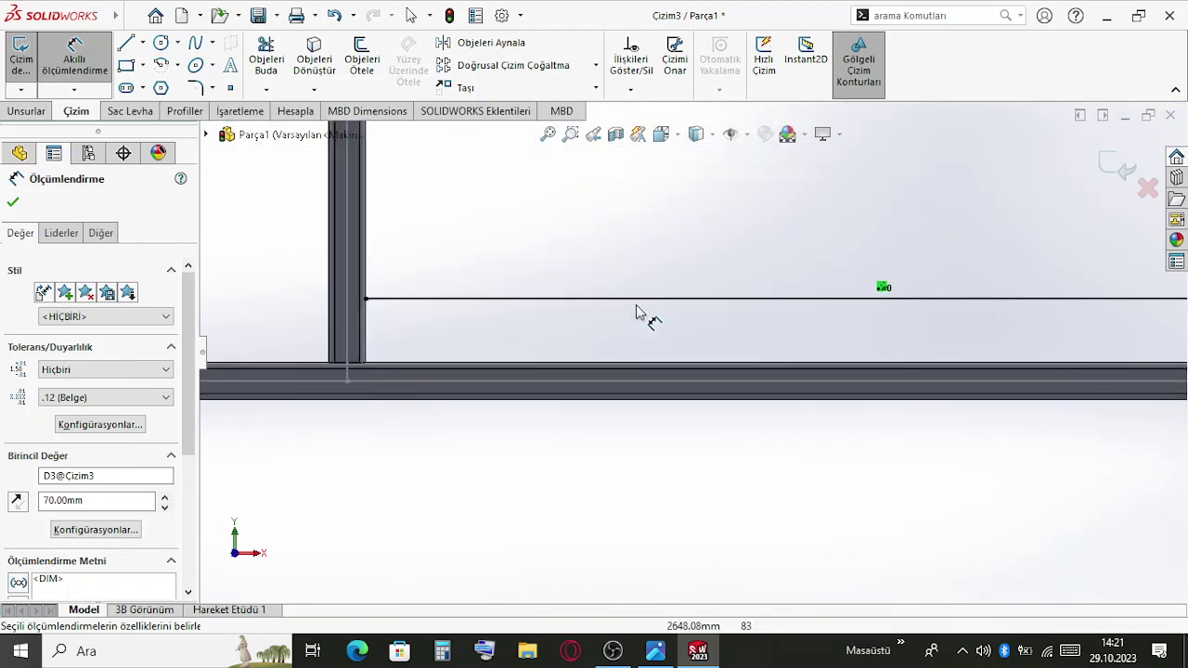
{"action": "key", "text": "Escape"}
{"action": "scroll", "coordinate": [609, 362], "scroll_direction": "down", "scroll_amount": 5}
{"action": "left_click", "coordinate": [644, 208]}
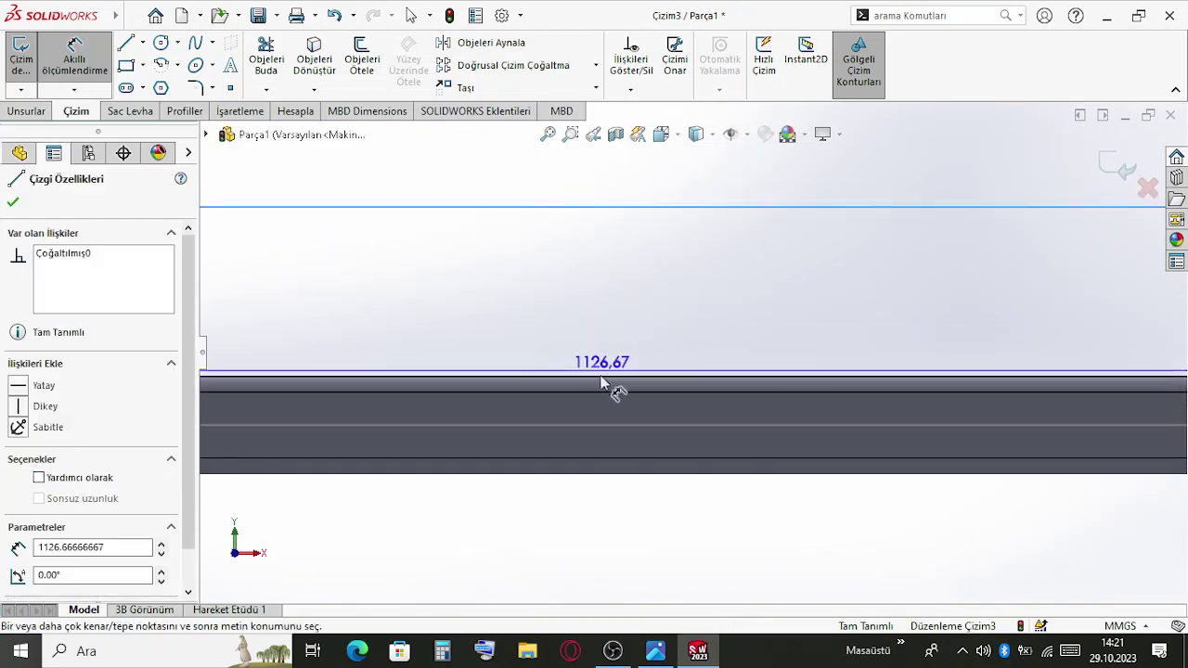
{"action": "left_click", "coordinate": [606, 380]}
{"action": "scroll", "coordinate": [632, 310], "scroll_direction": "up", "scroll_amount": 2}
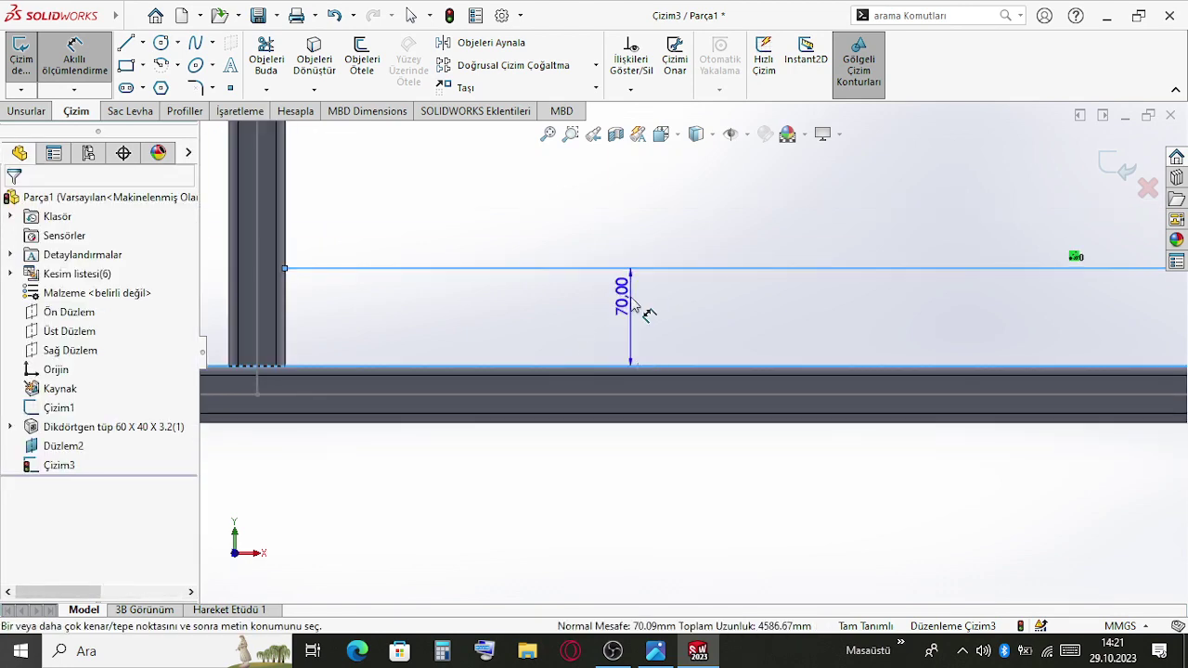
{"action": "scroll", "coordinate": [635, 309], "scroll_direction": "up", "scroll_amount": 6}
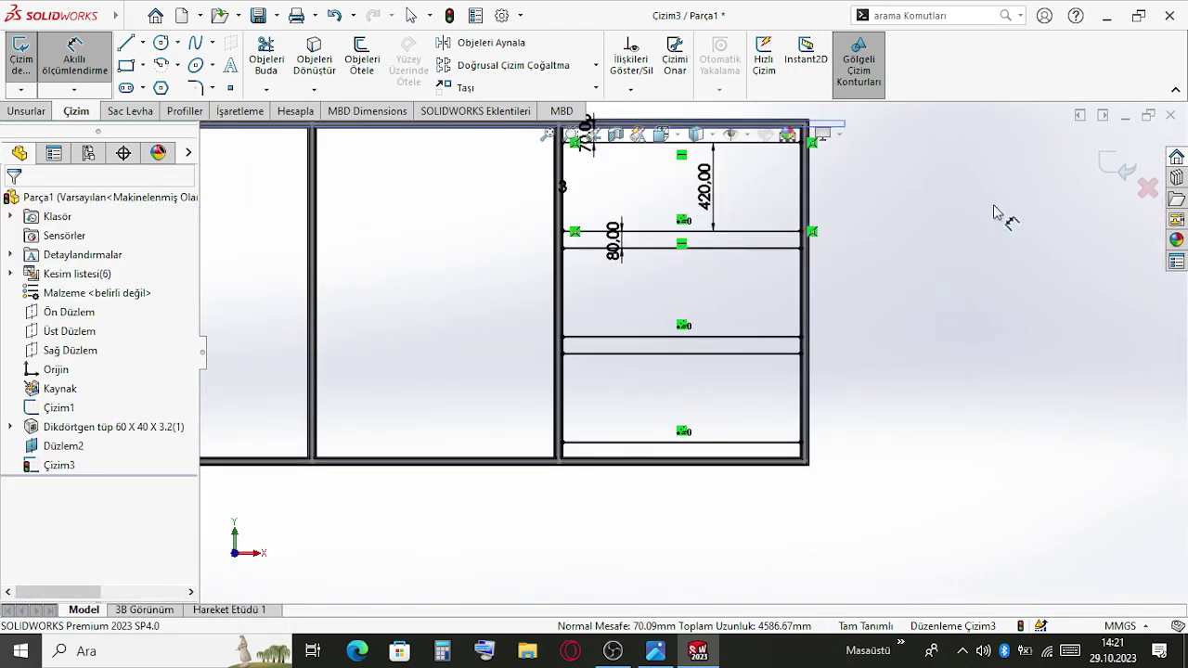
Exit the line sketch and start a structural member using the iso rectangular tube profile in size 50 x 30 x 2.6
{"action": "key", "text": "f"}
{"action": "left_click", "coordinate": [1118, 167]}
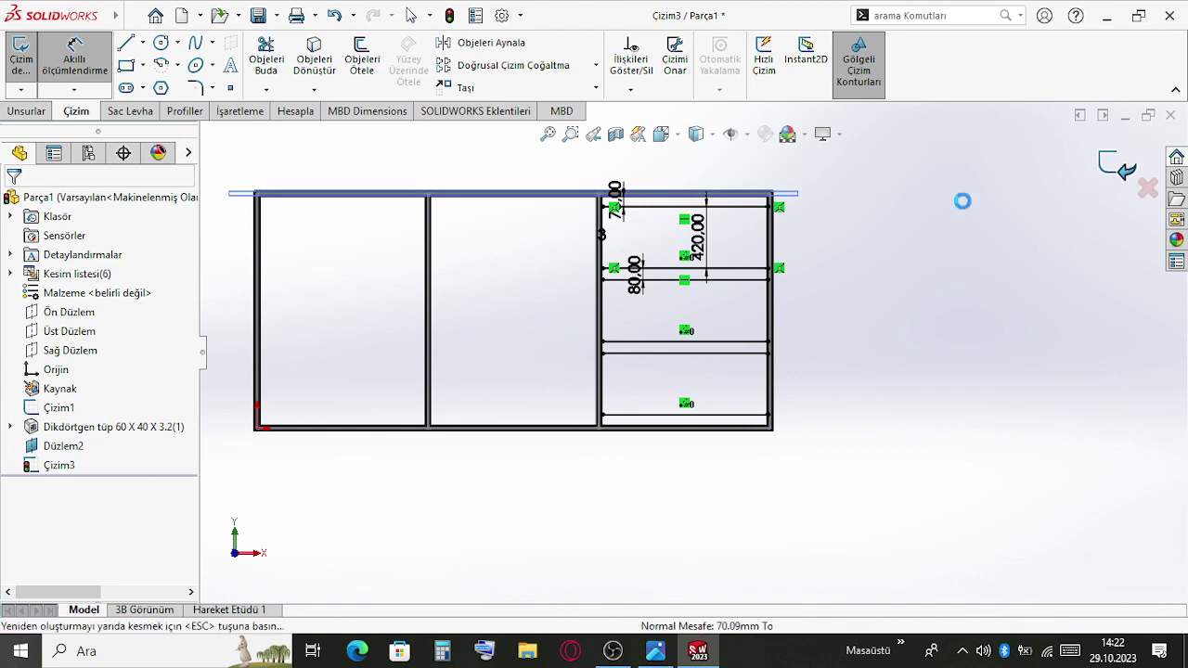
{"action": "left_click", "coordinate": [189, 112]}
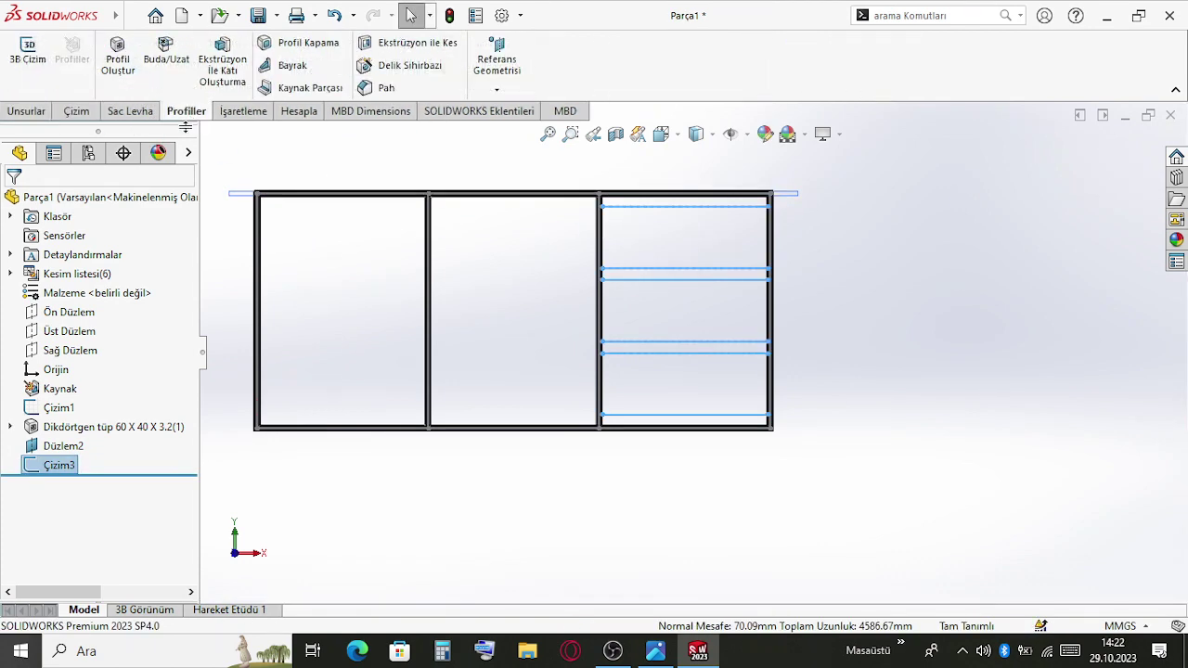
{"action": "left_click", "coordinate": [118, 74]}
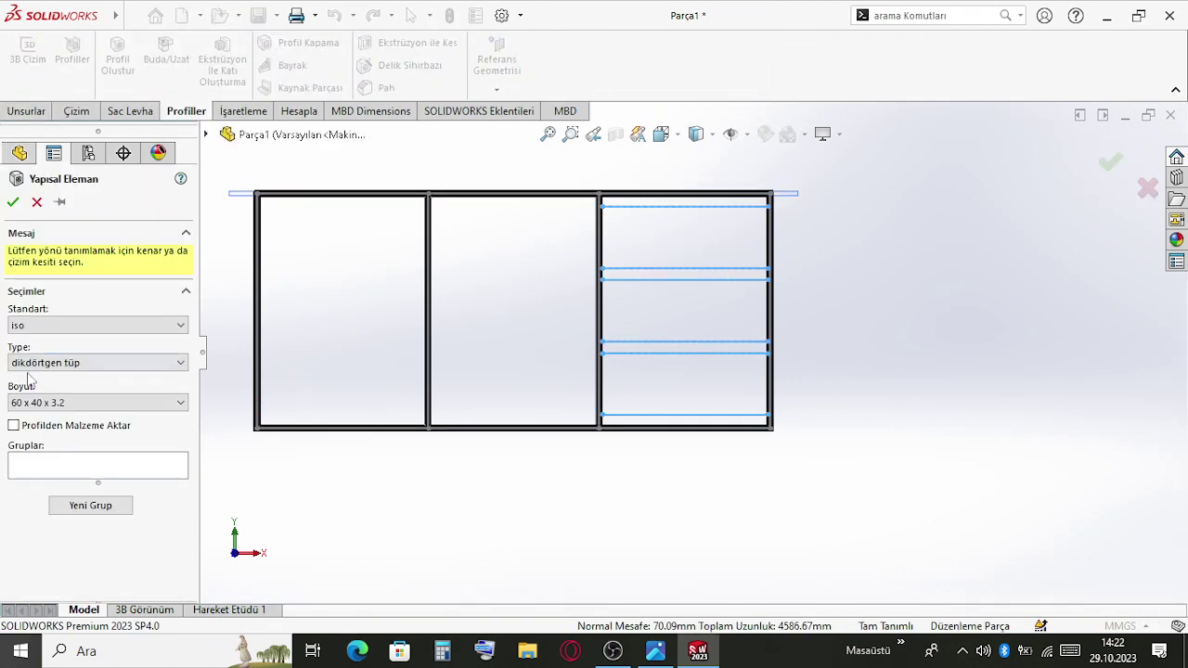
{"action": "left_click", "coordinate": [56, 403]}
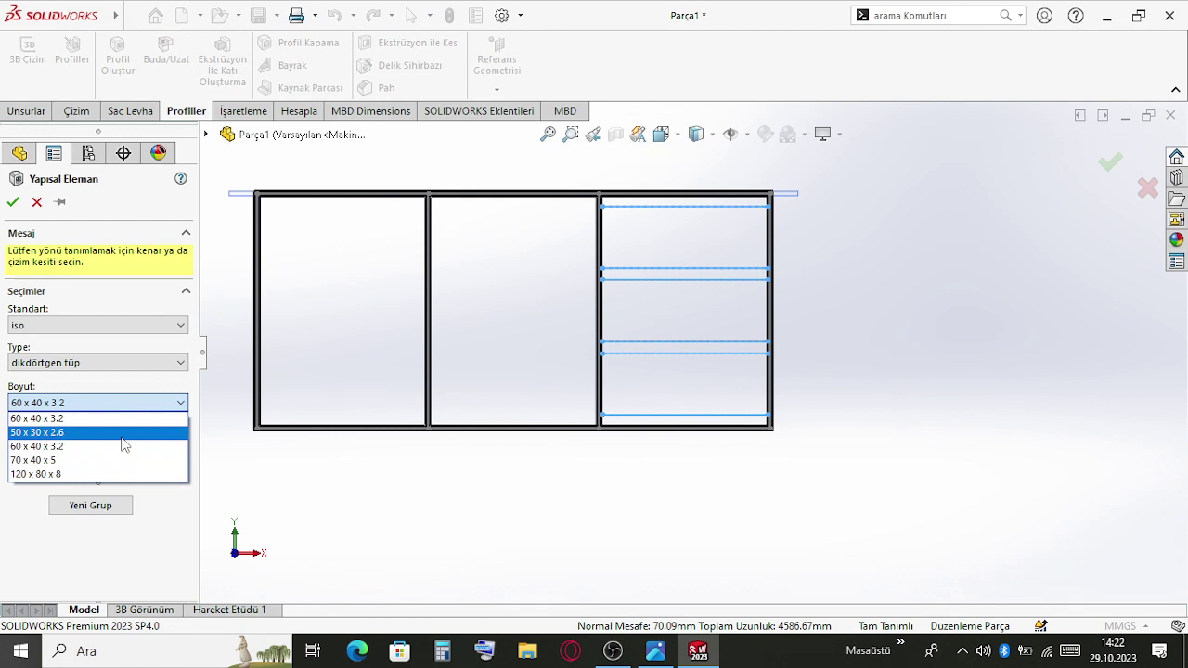
{"action": "left_click", "coordinate": [60, 432]}
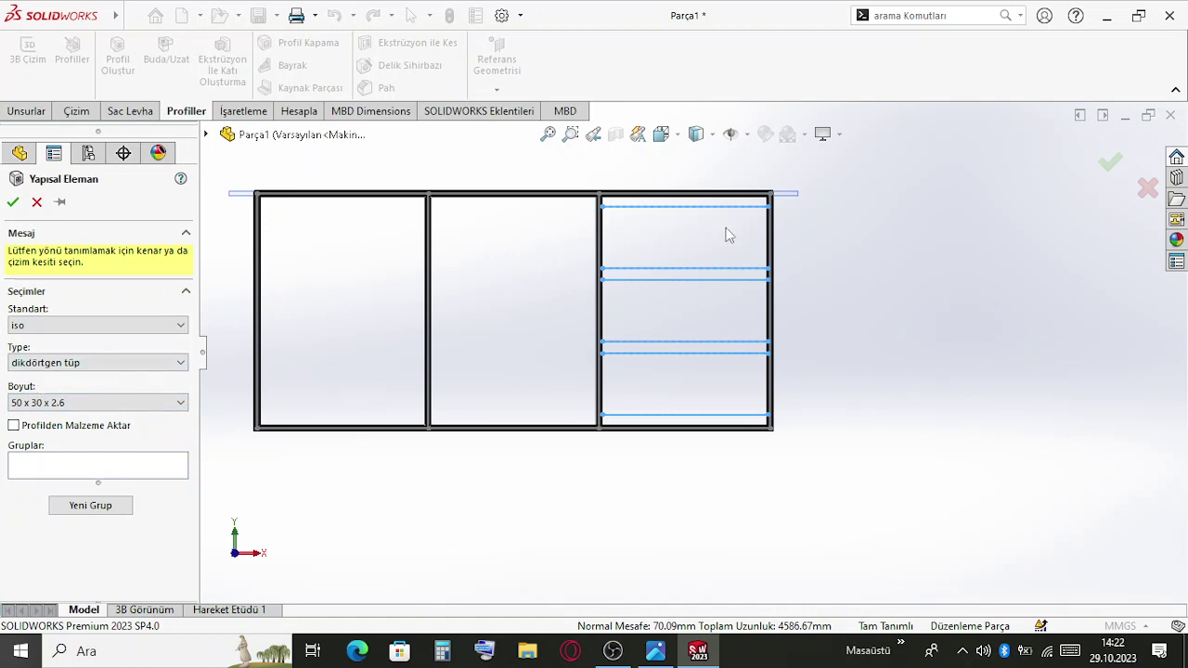
Assign all six horizontal sketch lines as path segments of the structural member's group
{"action": "scroll", "coordinate": [729, 235], "scroll_direction": "down", "scroll_amount": 3}
{"action": "left_click", "coordinate": [729, 204]}
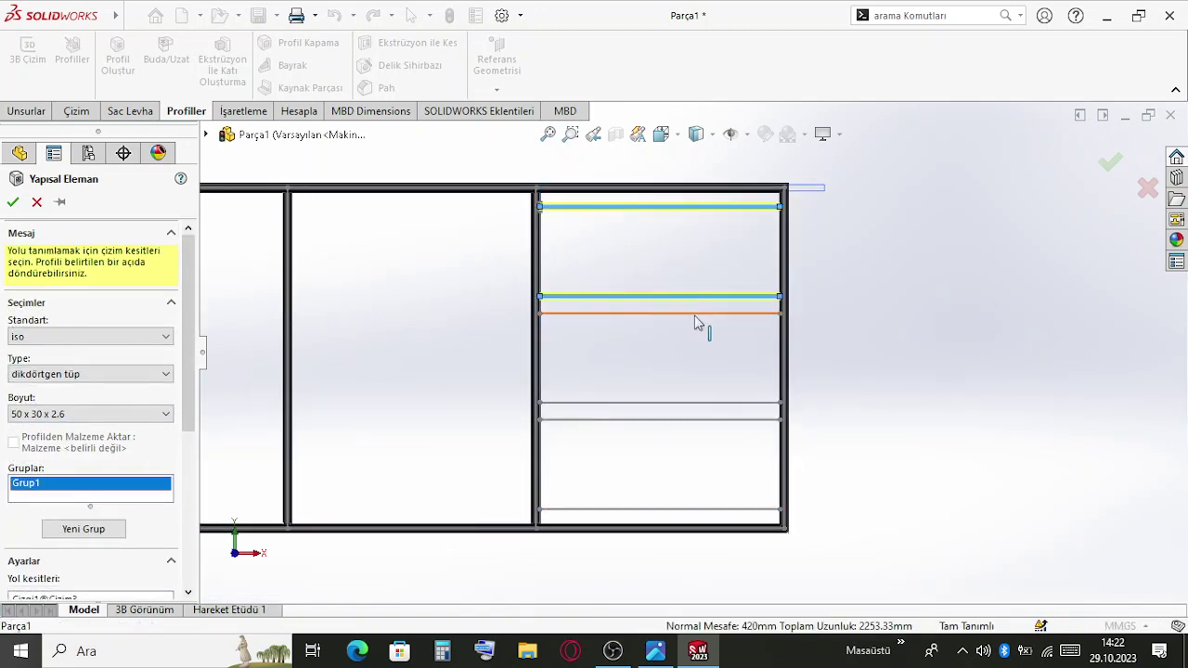
{"action": "left_click", "coordinate": [696, 315]}
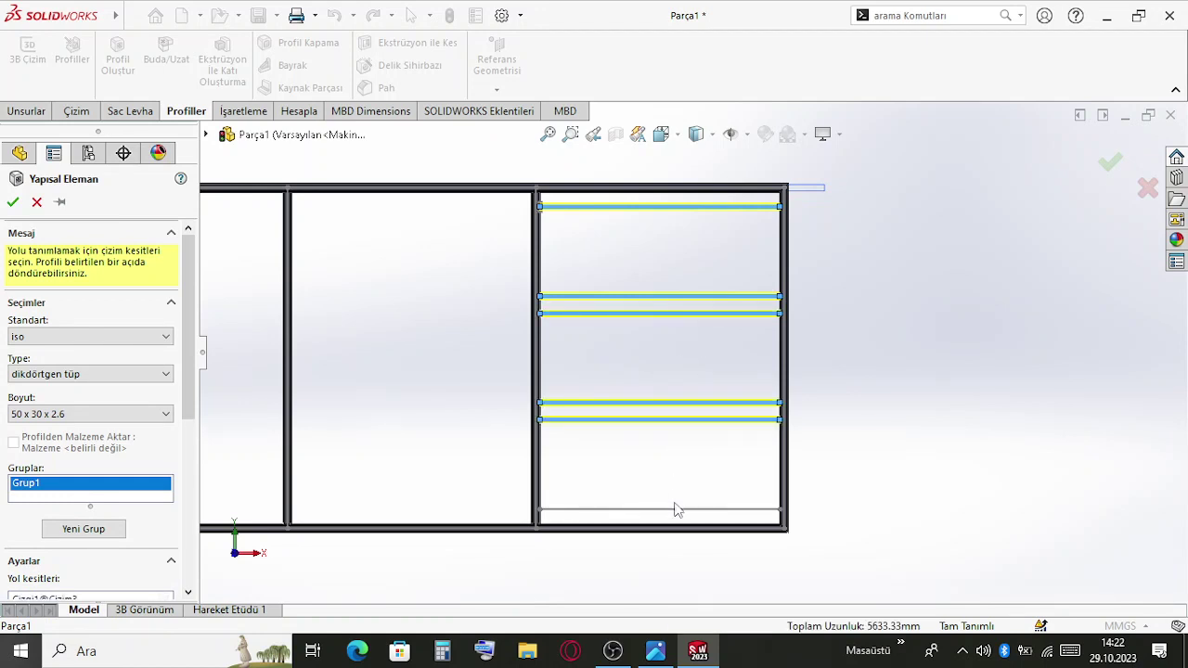
Rotate the tube profile by 90 degrees and create the six infill members
{"action": "scroll", "coordinate": [170, 546], "scroll_direction": "down", "scroll_amount": 2}
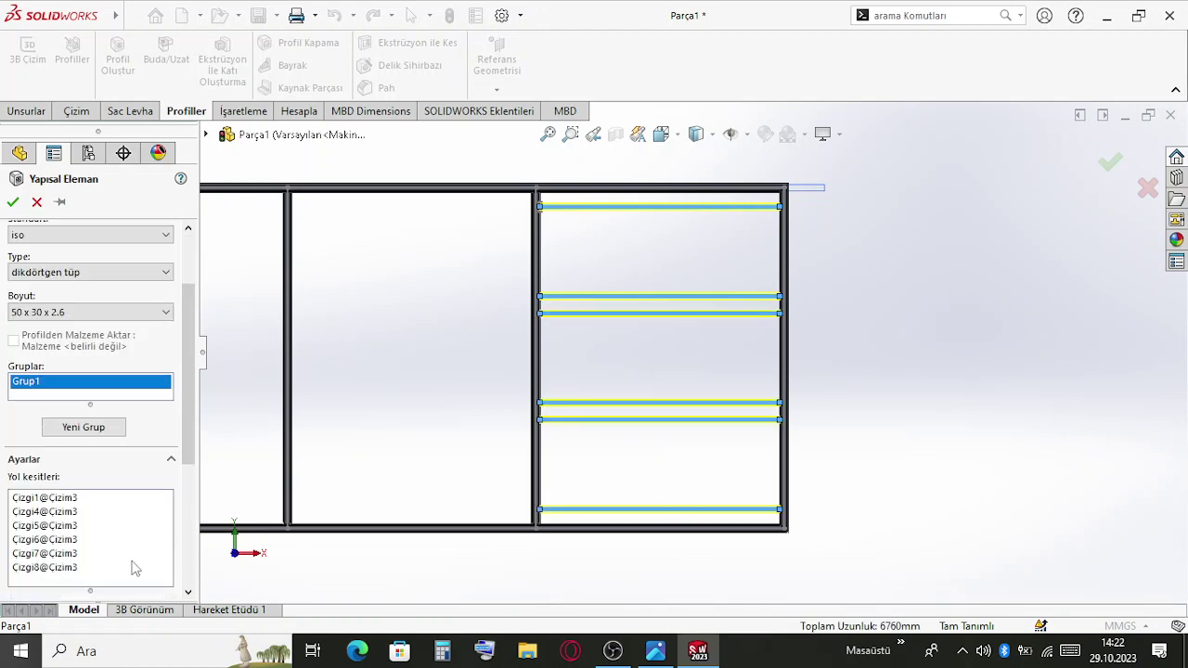
{"action": "left_click_drag", "start_coordinate": [188, 453], "coordinate": [155, 590]}
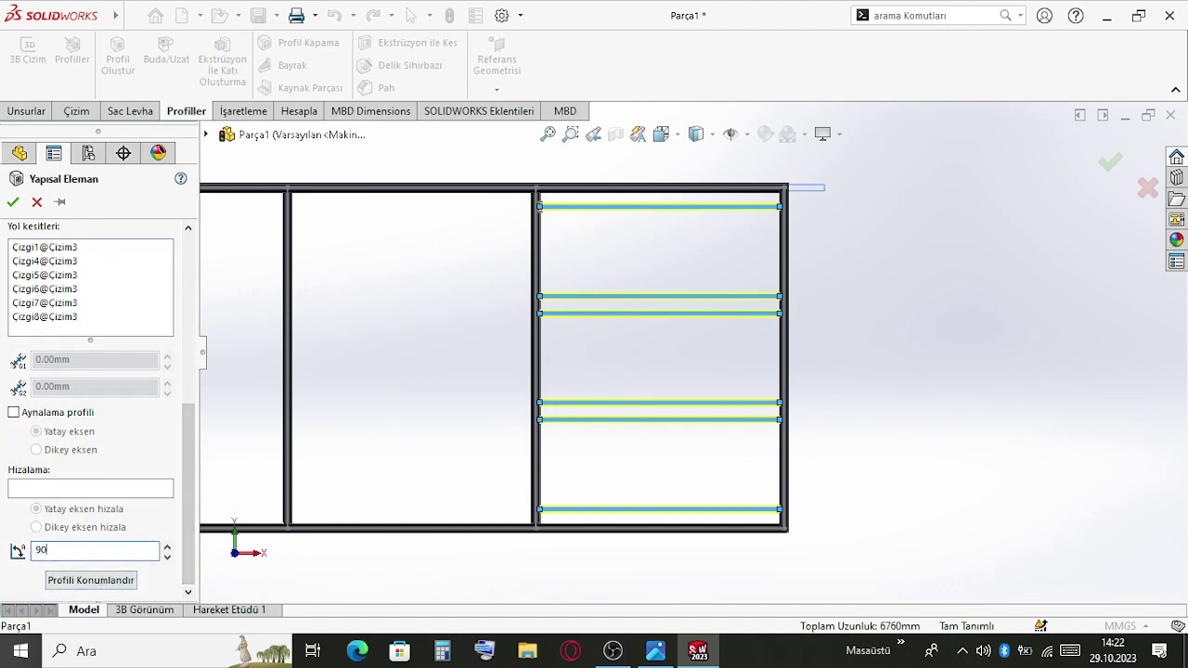
{"action": "key", "text": "Return"}
{"action": "scroll", "coordinate": [557, 501], "scroll_direction": "down", "scroll_amount": 10}
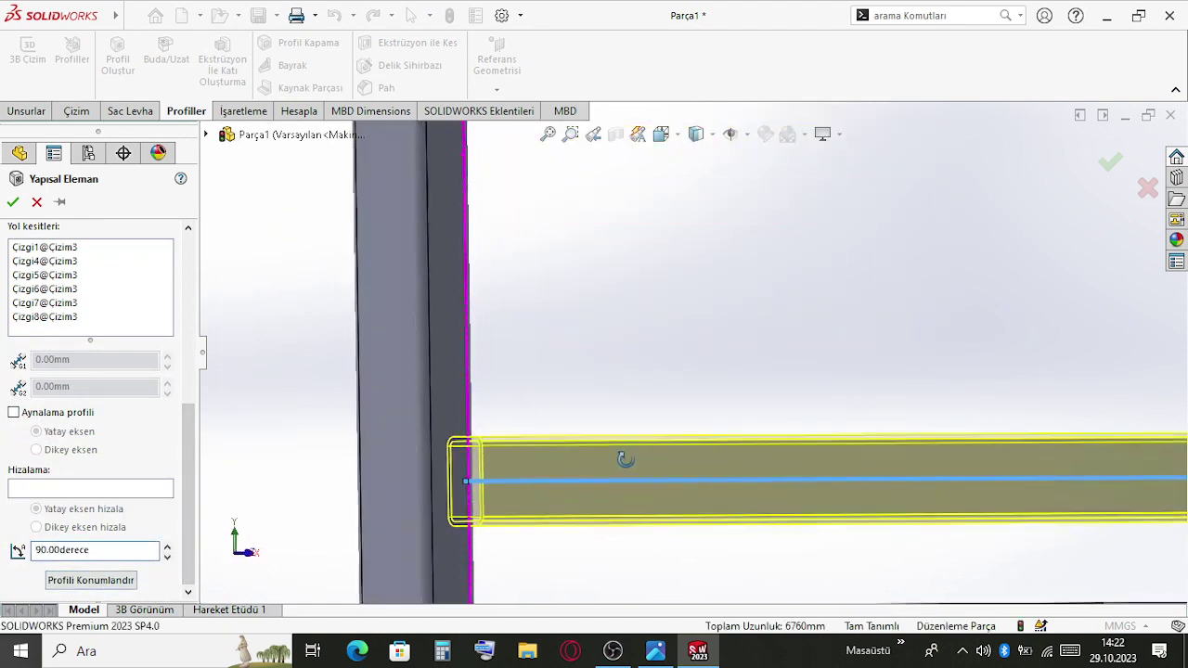
{"action": "middle_click_drag", "start_coordinate": [625, 460], "coordinate": [571, 481]}
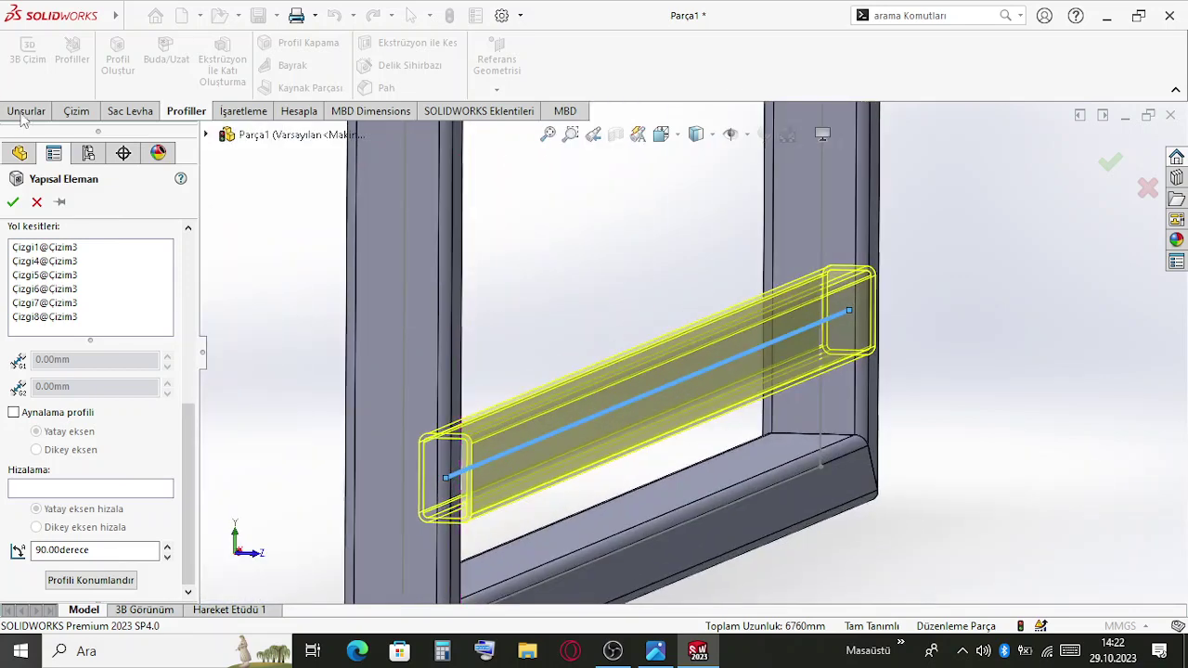
{"action": "key", "text": "Return"}
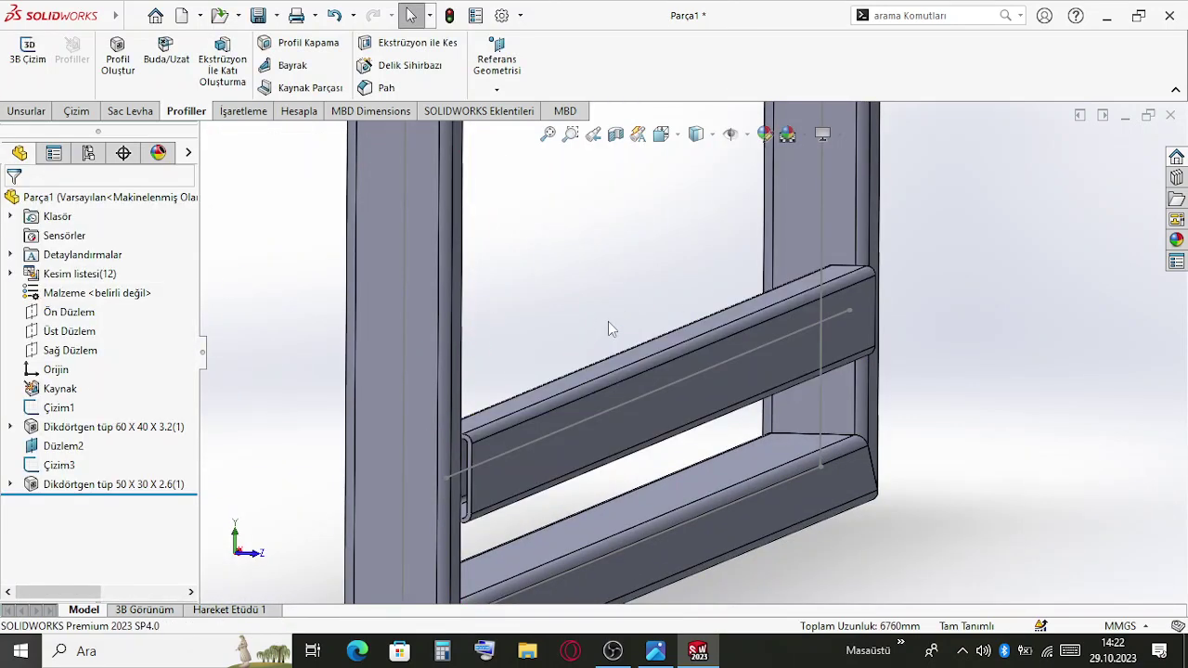
Open the profile sketch of the 50 x 30 x 2.6 tube feature for editing
{"action": "left_click", "coordinate": [11, 485]}
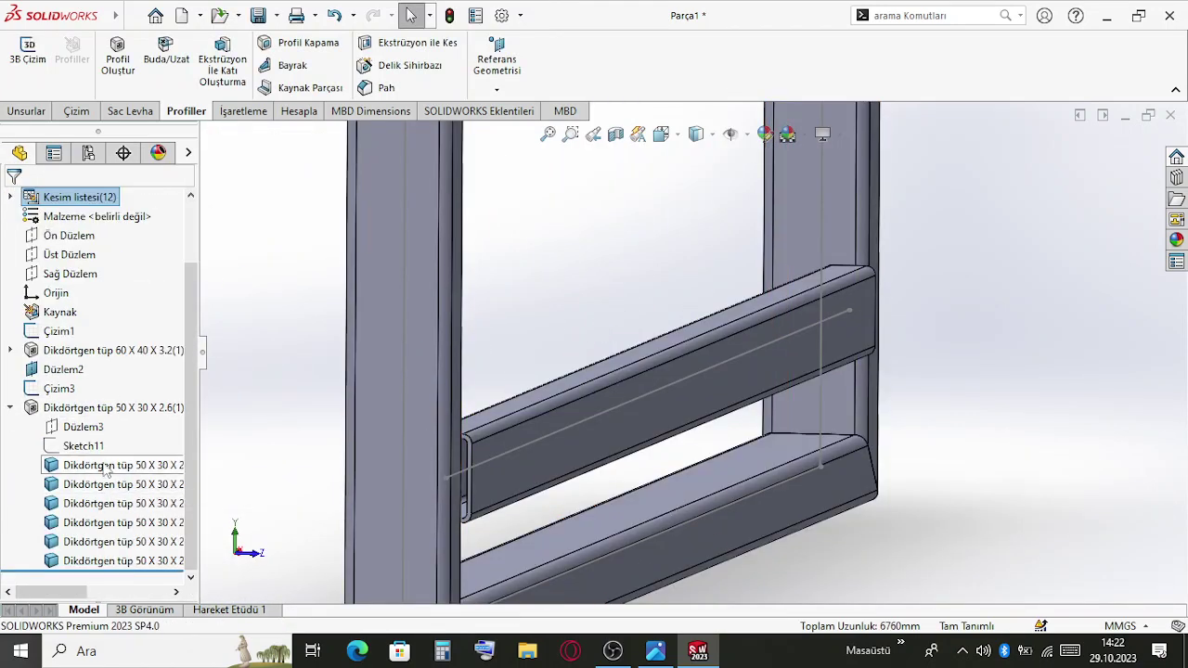
{"action": "left_click", "coordinate": [93, 409]}
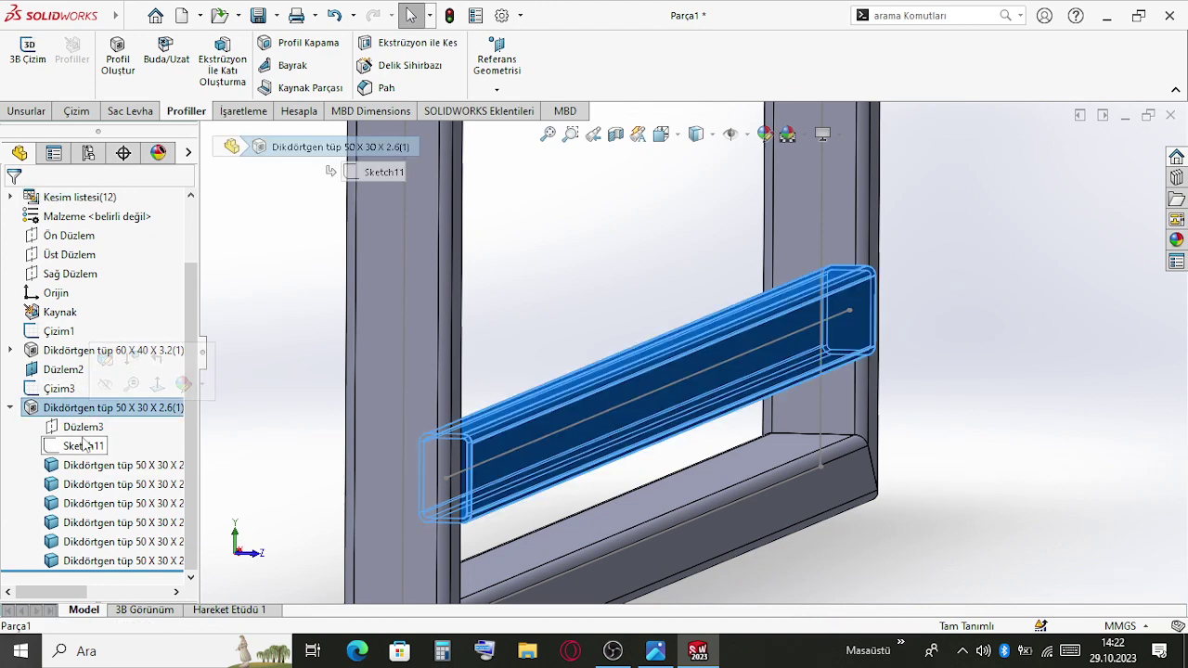
{"action": "left_click", "coordinate": [84, 445]}
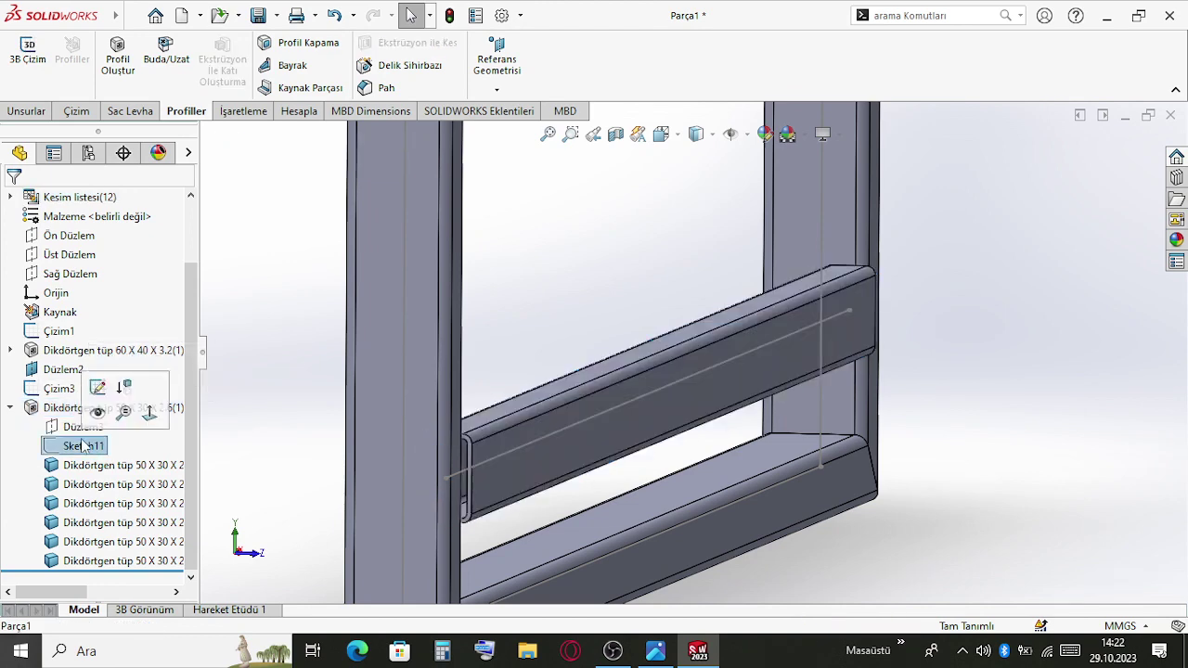
{"action": "left_click", "coordinate": [13, 350]}
{"action": "left_click", "coordinate": [10, 350]}
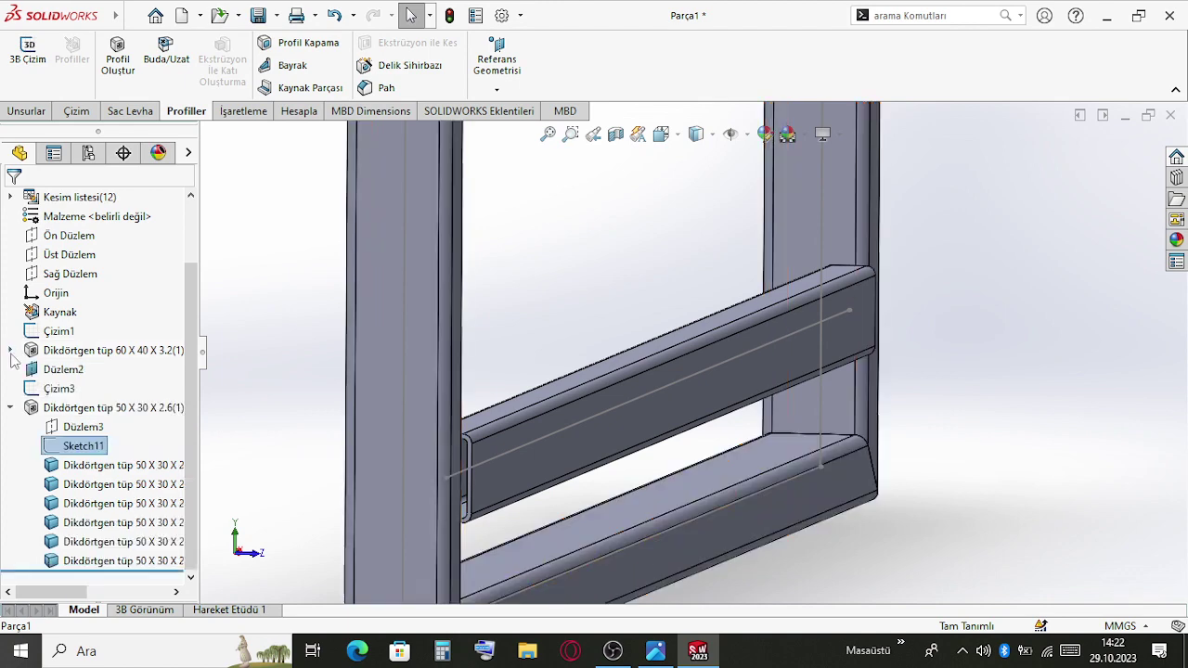
{"action": "left_click", "coordinate": [123, 407]}
{"action": "scroll", "coordinate": [802, 385], "scroll_direction": "up", "scroll_amount": 12}
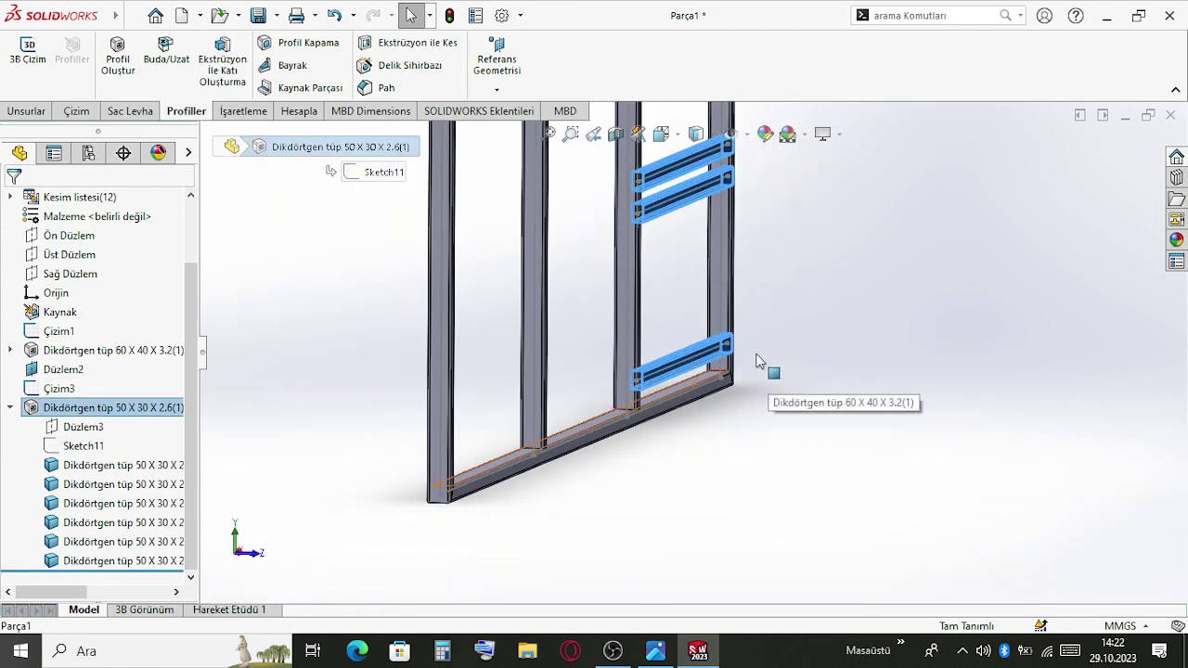
{"action": "scroll", "coordinate": [781, 281], "scroll_direction": "down", "scroll_amount": 2}
{"action": "left_click", "coordinate": [94, 446]}
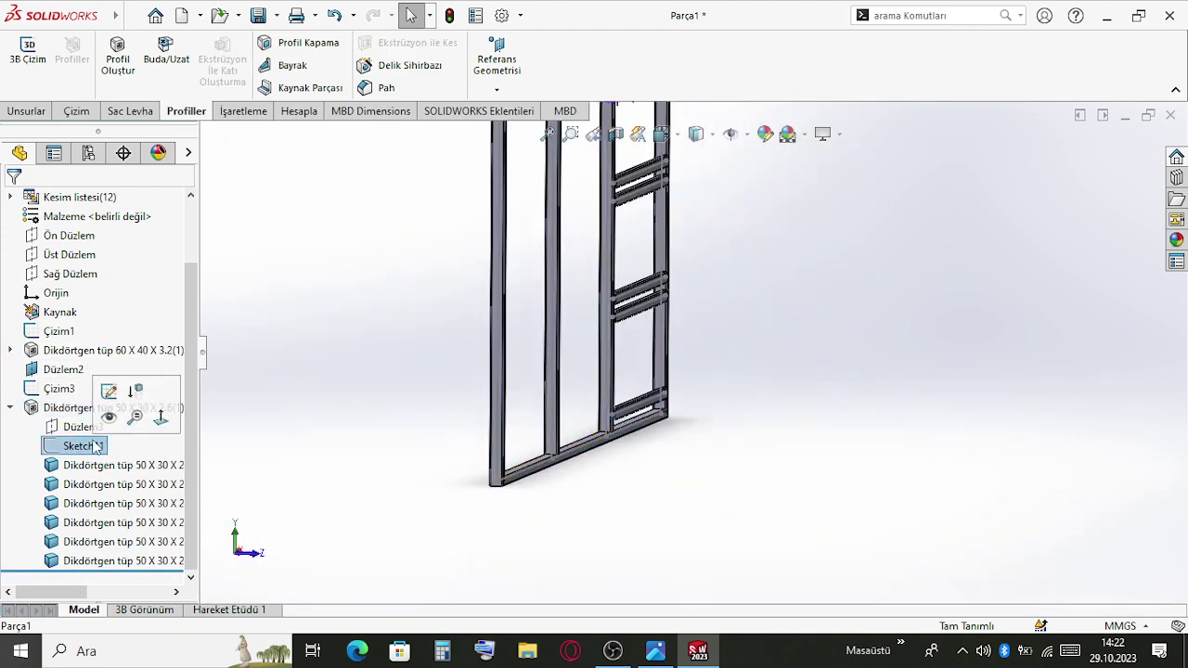
{"action": "left_click", "coordinate": [109, 392]}
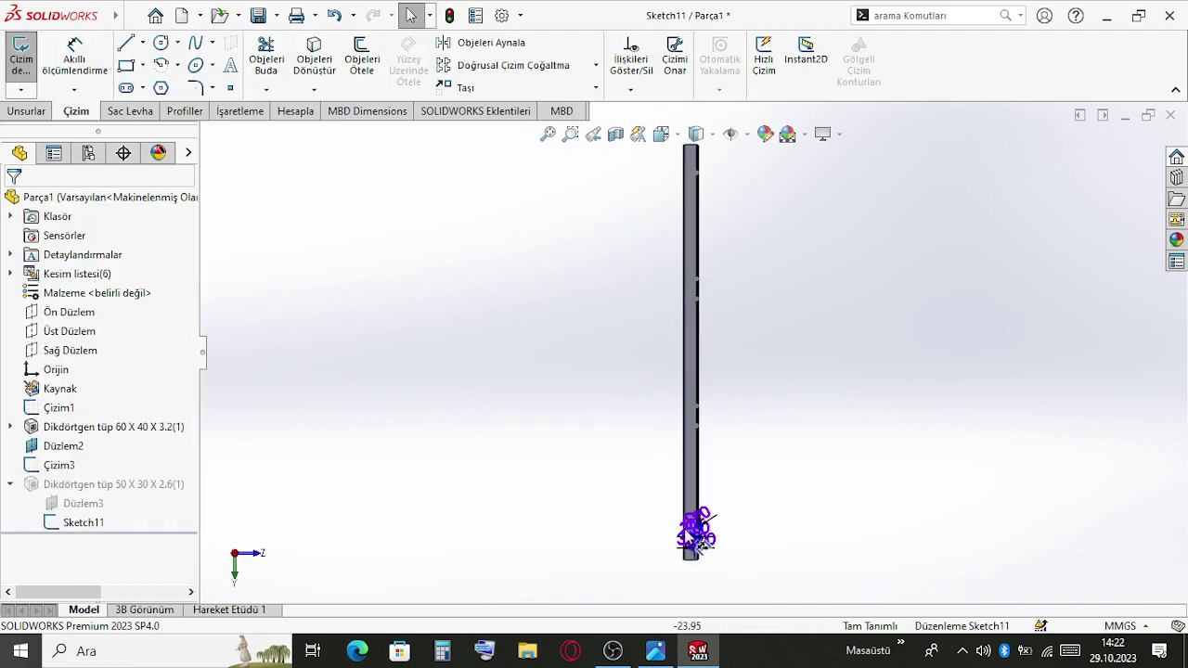
Set the infill profile's width to 20 mm and its height to 40 mm
{"action": "scroll", "coordinate": [715, 445], "scroll_direction": "down", "scroll_amount": 5}
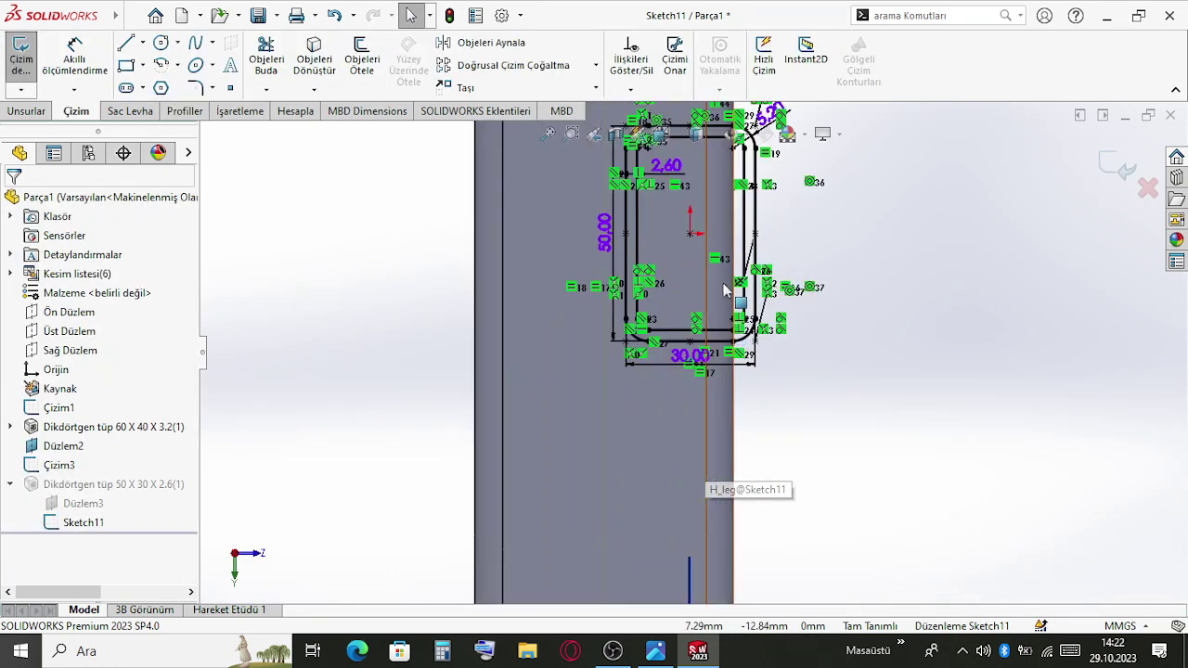
{"action": "scroll", "coordinate": [727, 291], "scroll_direction": "down", "scroll_amount": 2}
{"action": "double_click", "coordinate": [675, 401]}
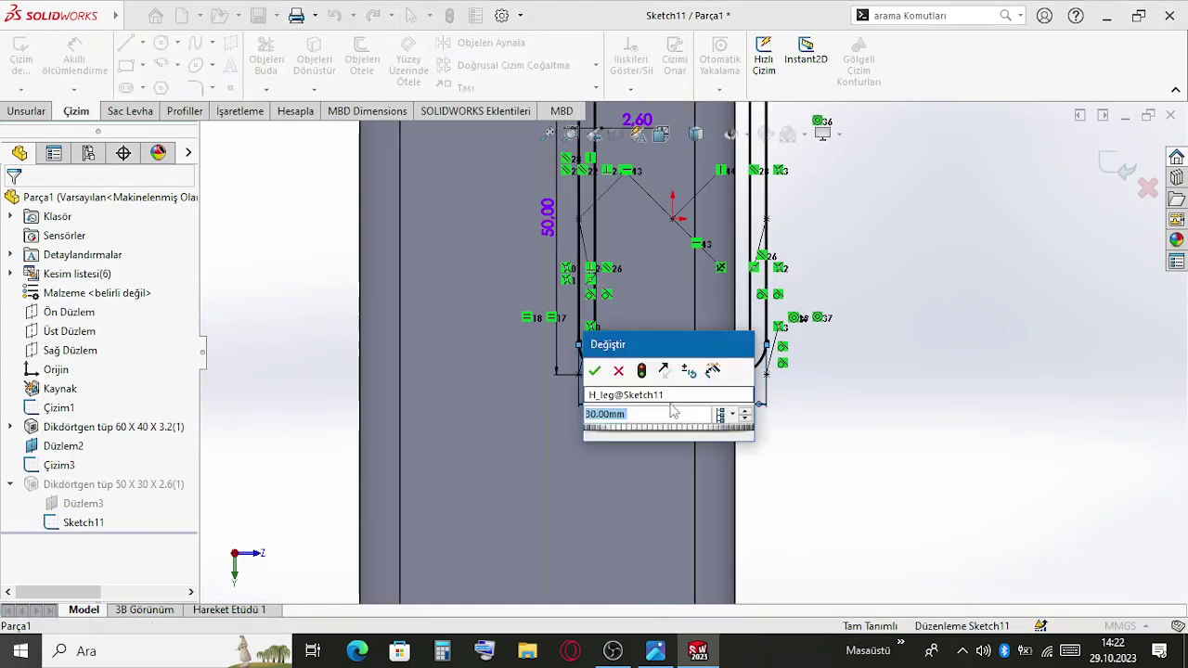
{"action": "type", "text": "20"}
{"action": "key", "text": "Return"}
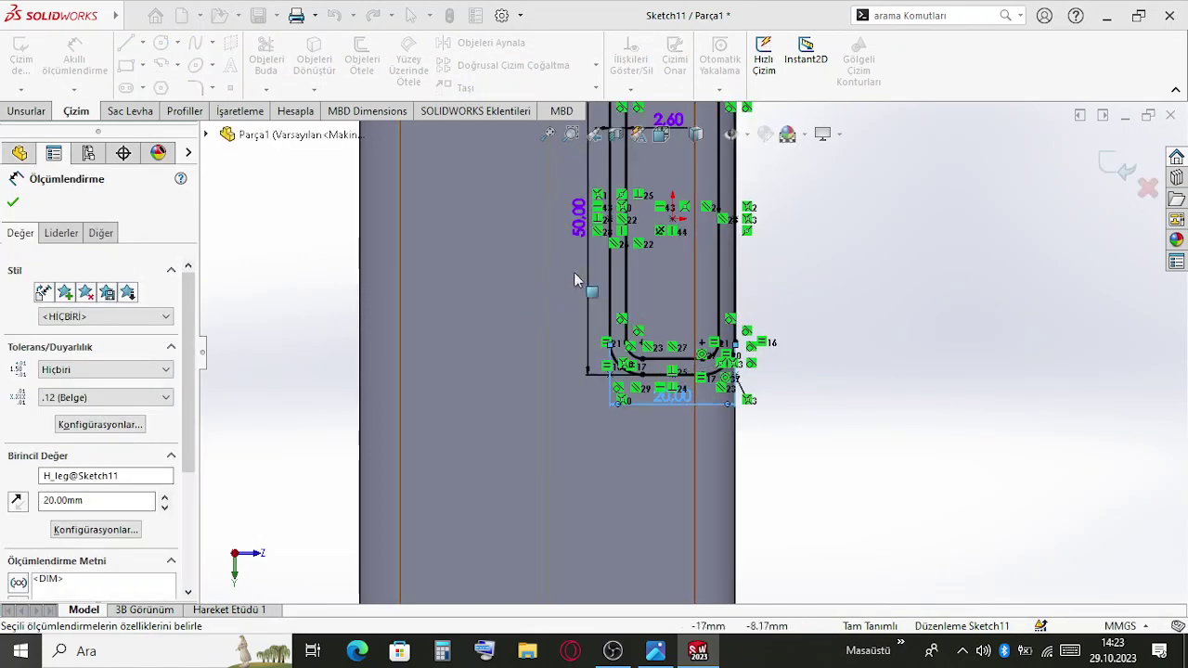
{"action": "double_click", "coordinate": [580, 218]}
{"action": "type", "text": "40"}
{"action": "key", "text": "Return"}
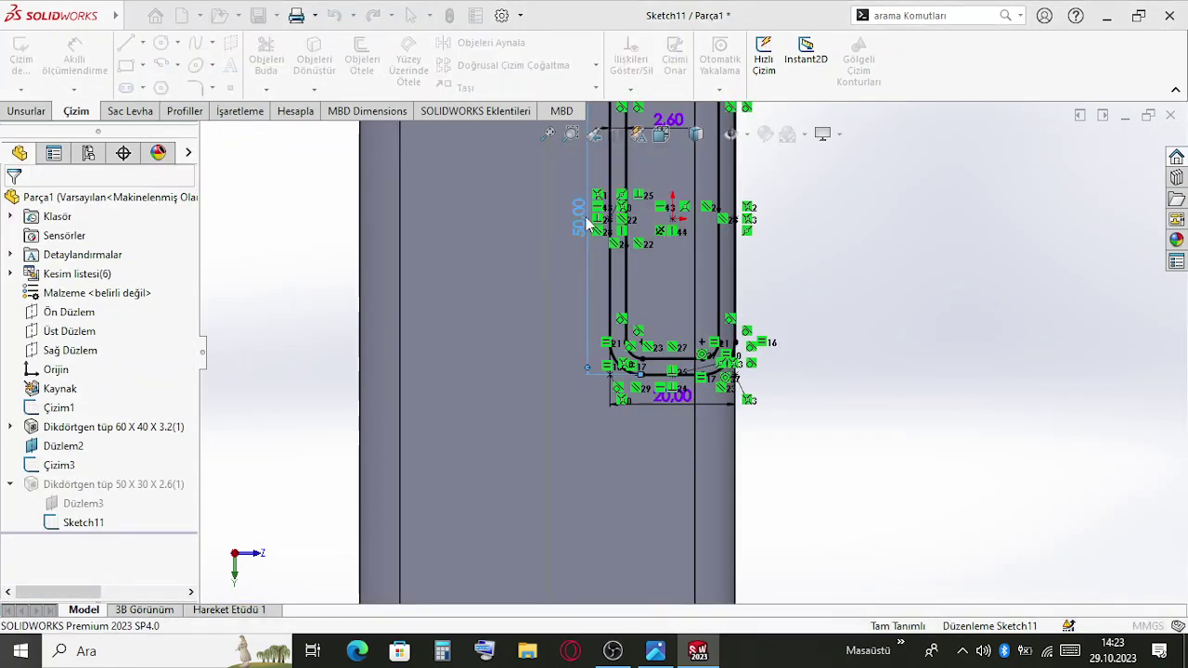
{"action": "scroll", "coordinate": [702, 275], "scroll_direction": "down", "scroll_amount": 3}
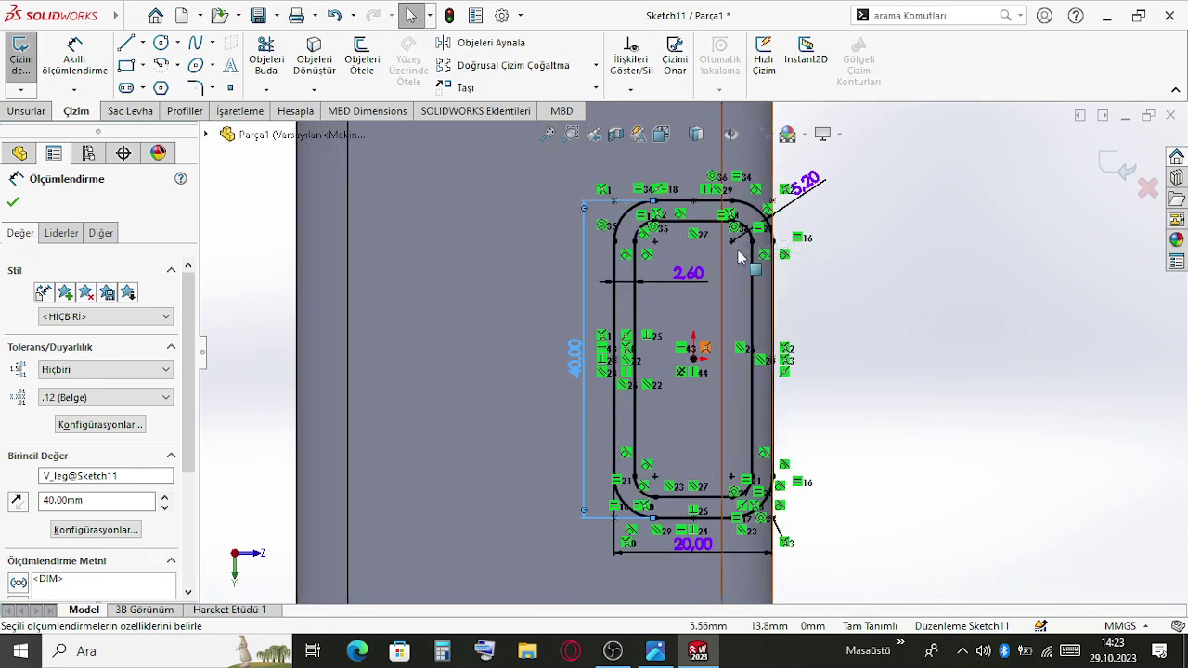
{"action": "key", "text": "Escape"}
Set the profile's wall thickness to 1.2 mm and its outer corner radius to 1.3 mm, and exit the sketch
{"action": "double_click", "coordinate": [676, 283]}
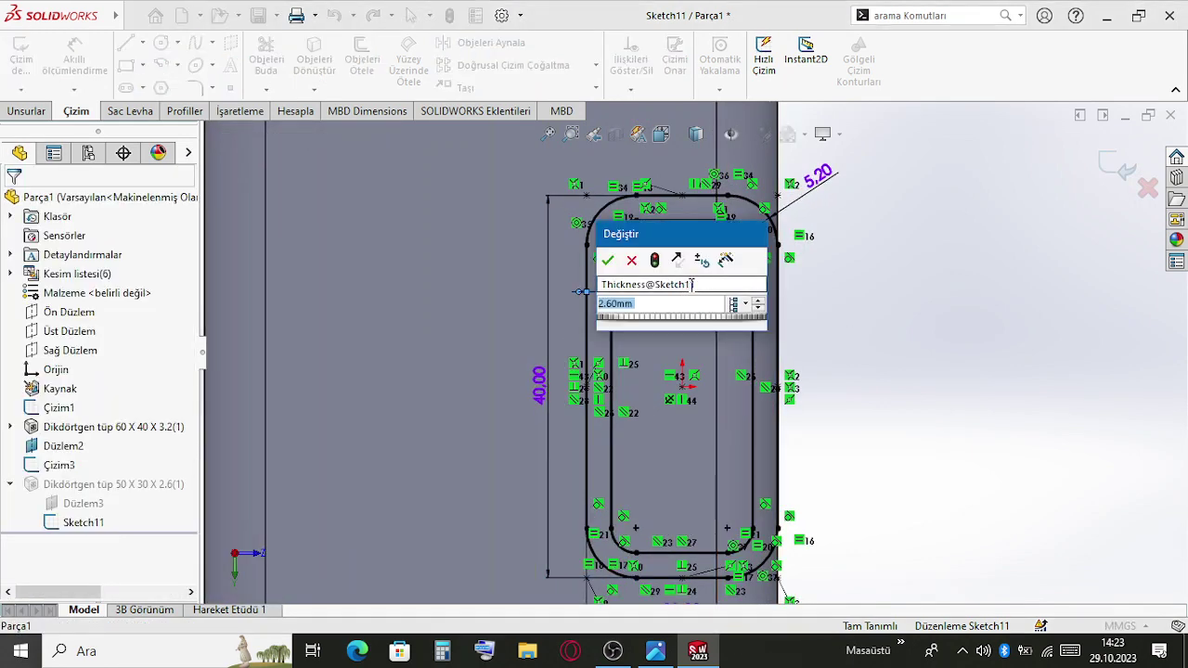
{"action": "type", "text": "1.2"}
{"action": "key", "text": "Return"}
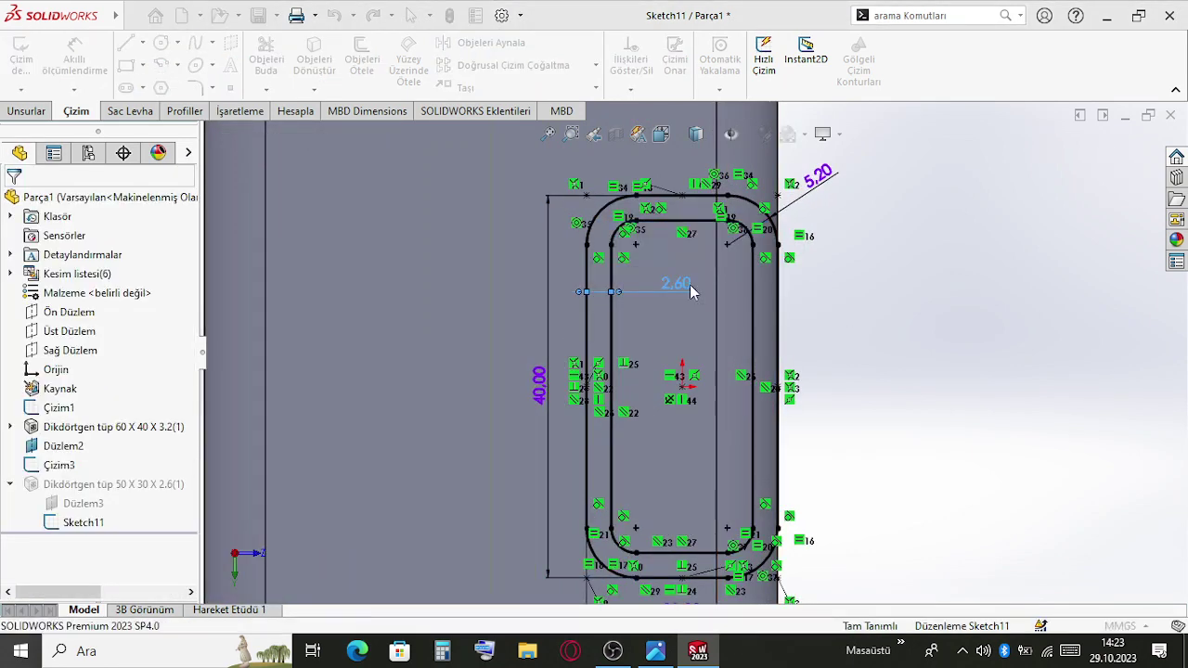
{"action": "double_click", "coordinate": [813, 189]}
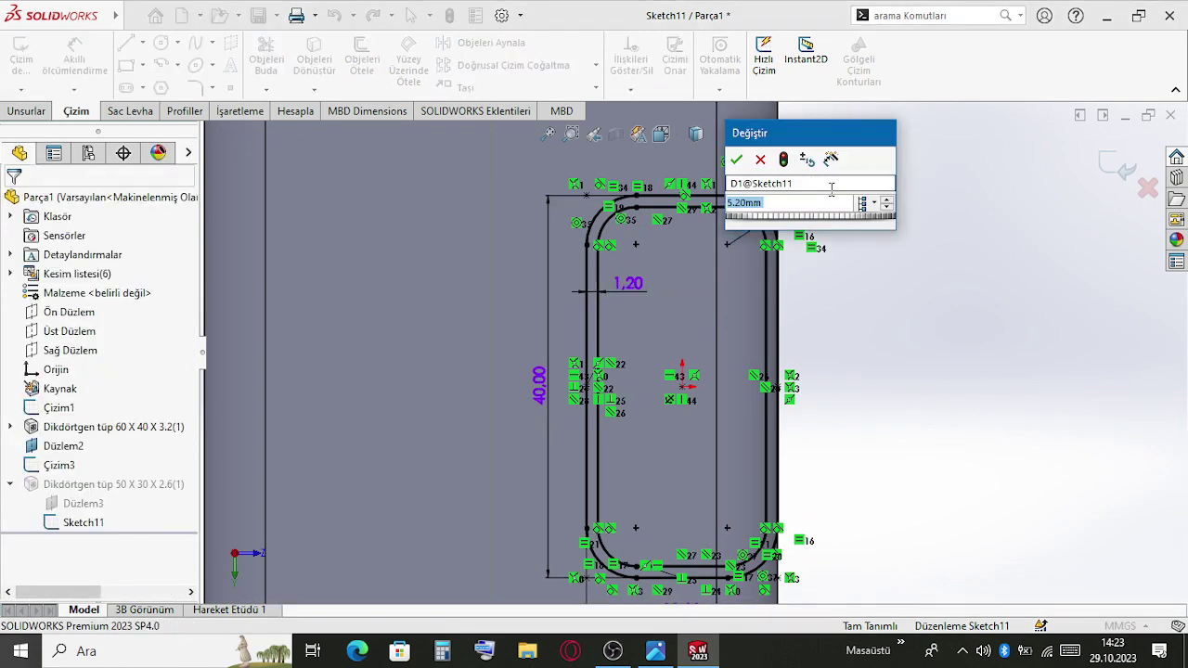
{"action": "type", "text": "1.3"}
{"action": "key", "text": "Return"}
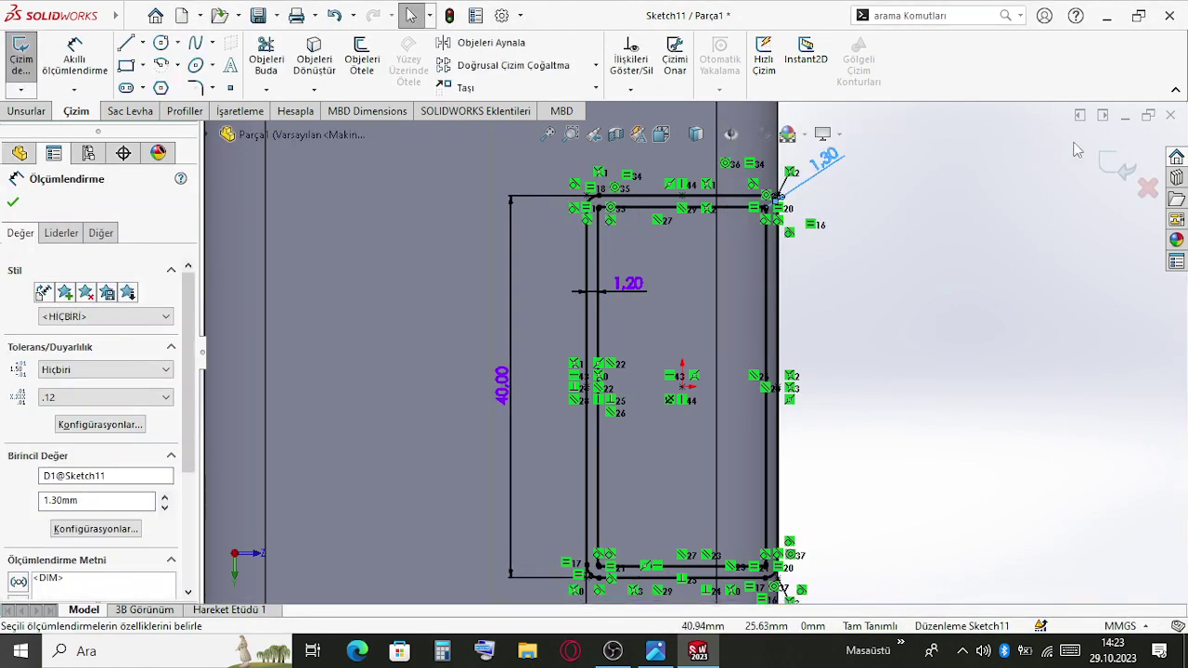
{"action": "left_click", "coordinate": [1107, 164]}
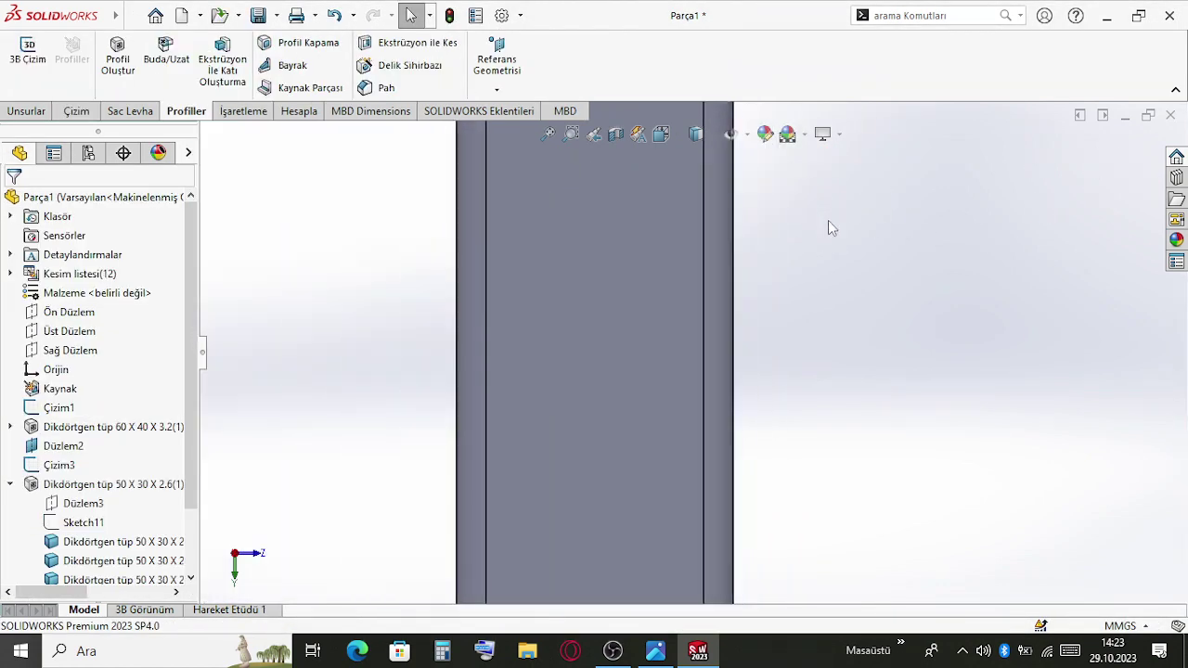
Examine how the resized infill tubes meet the frame and divider tubes, viewing the gate from both sides
{"action": "scroll", "coordinate": [816, 311], "scroll_direction": "up", "scroll_amount": 5}
{"action": "scroll", "coordinate": [881, 310], "scroll_direction": "down", "scroll_amount": 6}
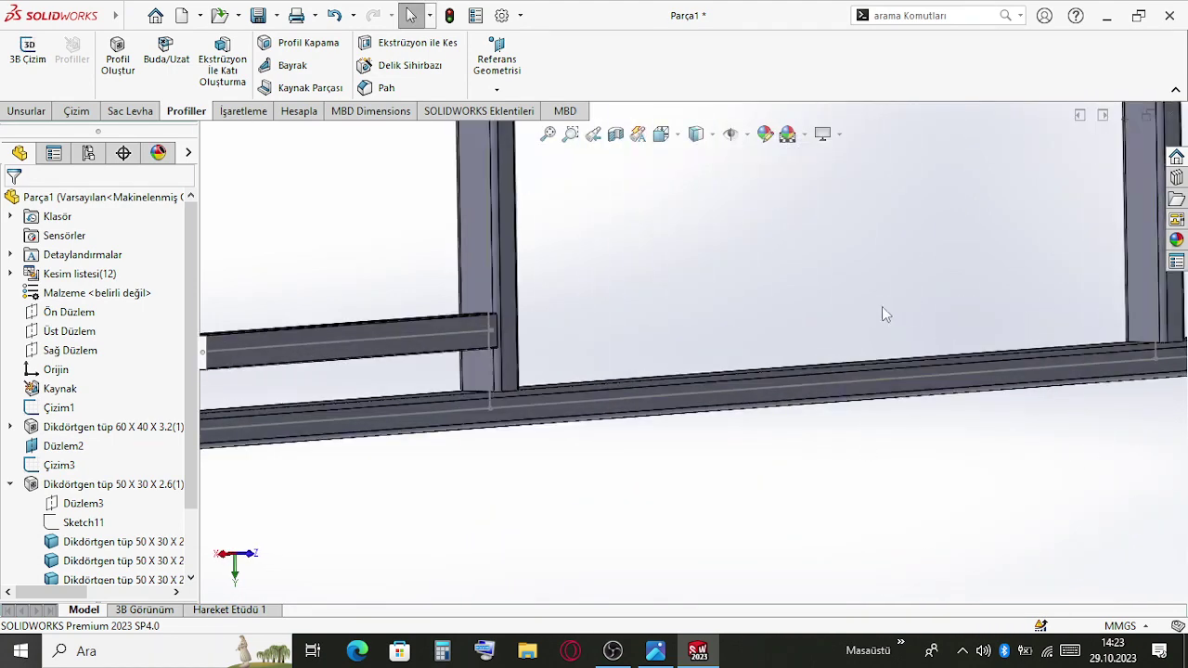
{"action": "left_click", "coordinate": [488, 445]}
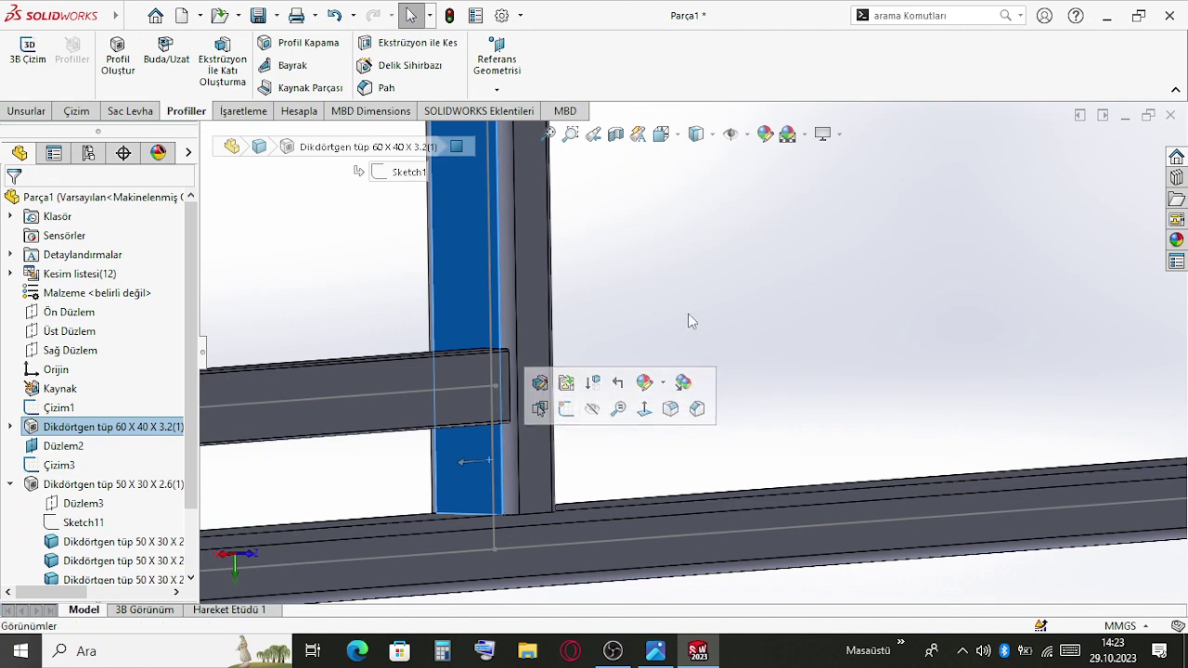
{"action": "key", "text": "Escape"}
{"action": "left_click", "coordinate": [491, 527]}
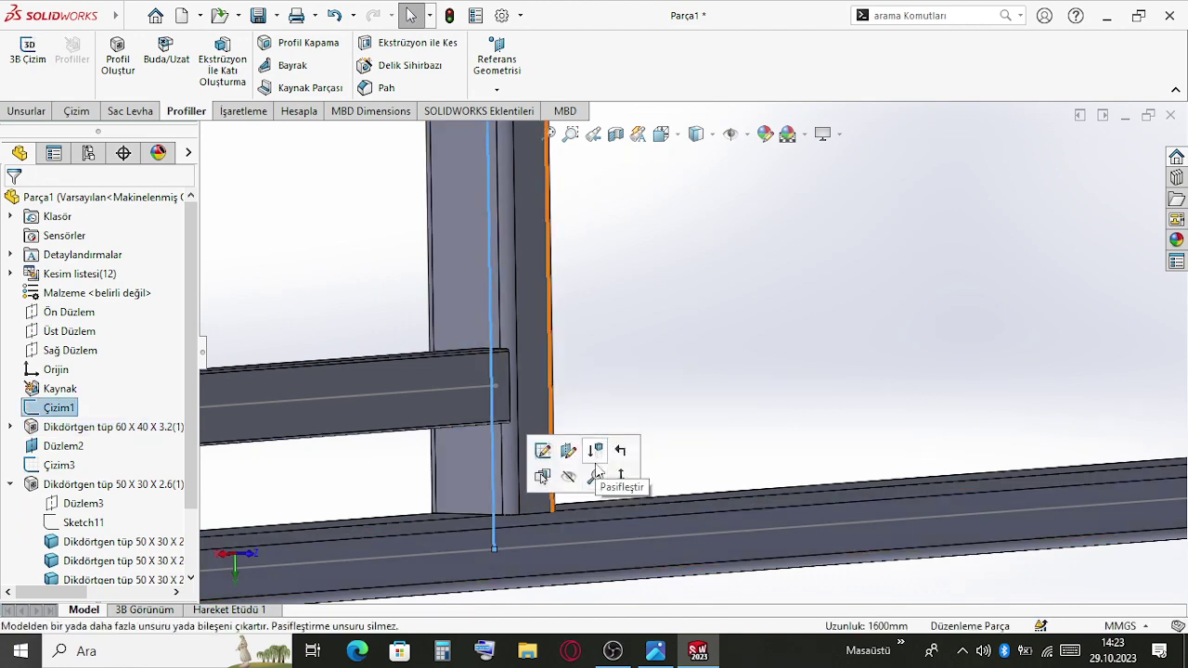
{"action": "scroll", "coordinate": [647, 340], "scroll_direction": "up", "scroll_amount": 3}
{"action": "scroll", "coordinate": [648, 340], "scroll_direction": "down", "scroll_amount": 3}
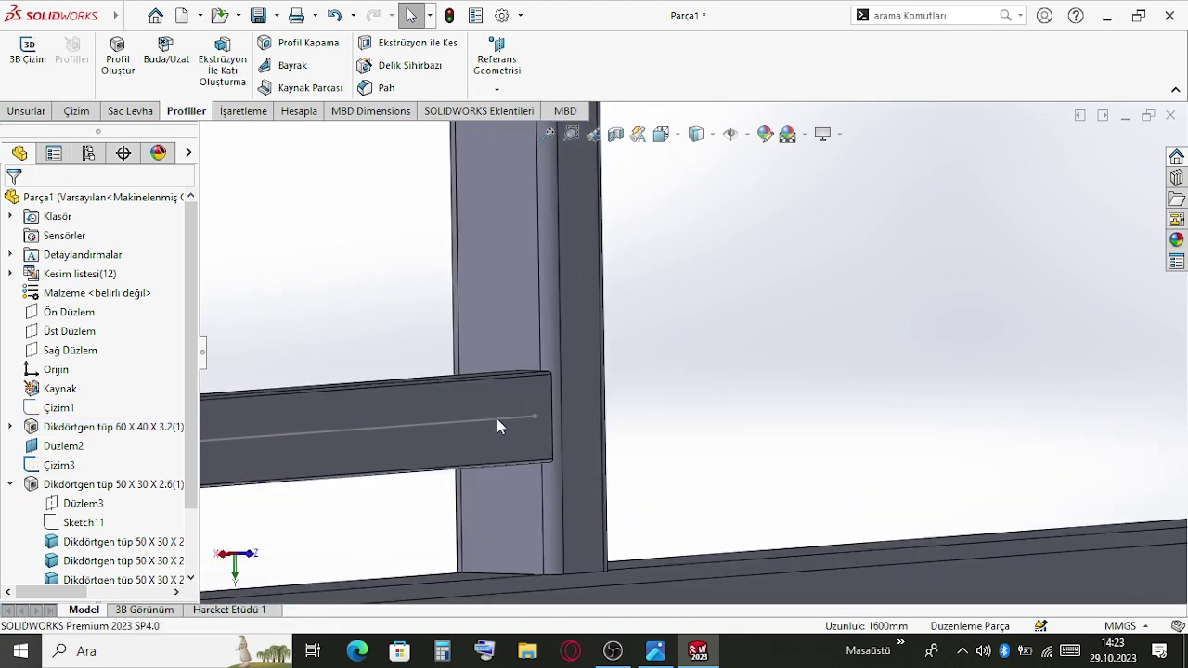
{"action": "left_click", "coordinate": [479, 421]}
{"action": "middle_click_drag", "start_coordinate": [583, 399], "coordinate": [602, 486]}
{"action": "scroll", "coordinate": [602, 485], "scroll_direction": "up", "scroll_amount": 10}
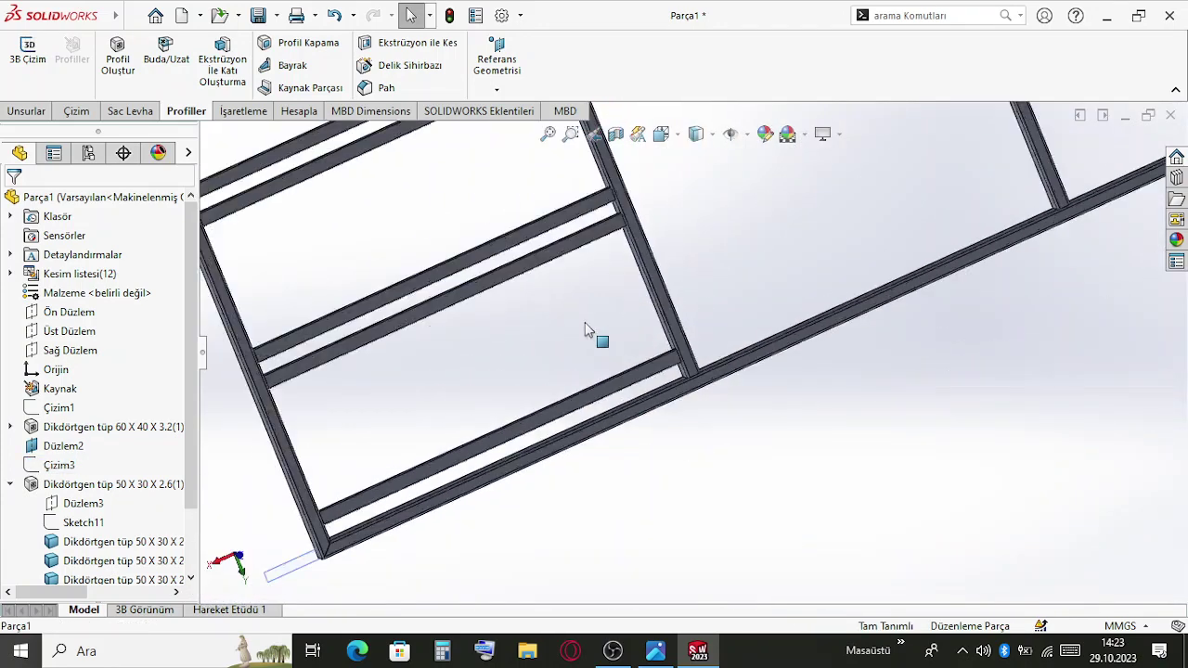
{"action": "middle_click_drag", "start_coordinate": [777, 257], "coordinate": [751, 275]}
{"action": "scroll", "coordinate": [634, 373], "scroll_direction": "down", "scroll_amount": 10}
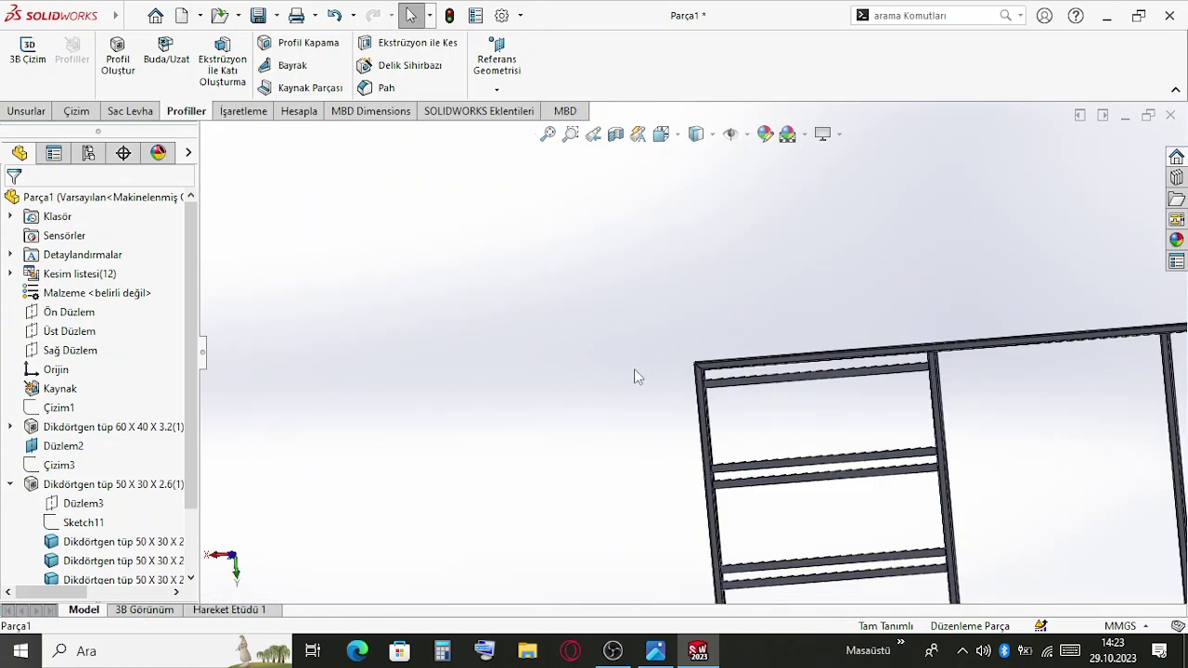
{"action": "scroll", "coordinate": [710, 344], "scroll_direction": "up", "scroll_amount": 5}
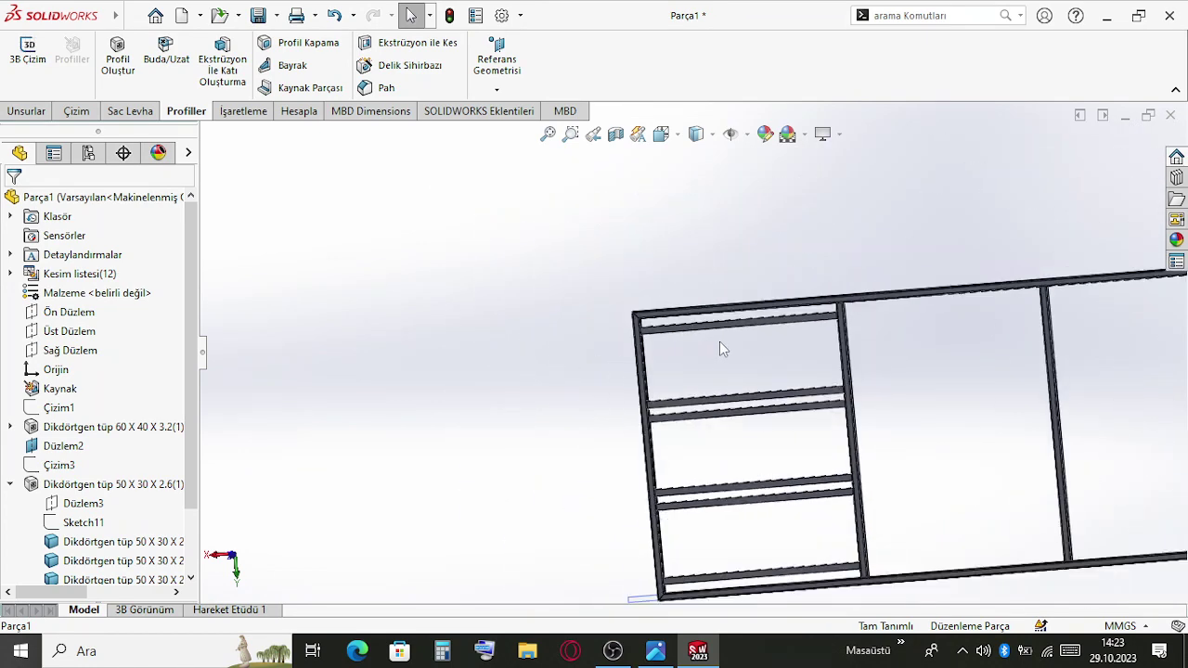
{"action": "middle_click_drag", "start_coordinate": [721, 344], "coordinate": [944, 474]}
{"action": "scroll", "coordinate": [980, 409], "scroll_direction": "up", "scroll_amount": 5}
{"action": "scroll", "coordinate": [796, 412], "scroll_direction": "down", "scroll_amount": 5}
{"action": "scroll", "coordinate": [1069, 431], "scroll_direction": "up", "scroll_amount": 4}
{"action": "scroll", "coordinate": [572, 324], "scroll_direction": "down", "scroll_amount": 6}
{"action": "scroll", "coordinate": [653, 332], "scroll_direction": "up", "scroll_amount": 1}
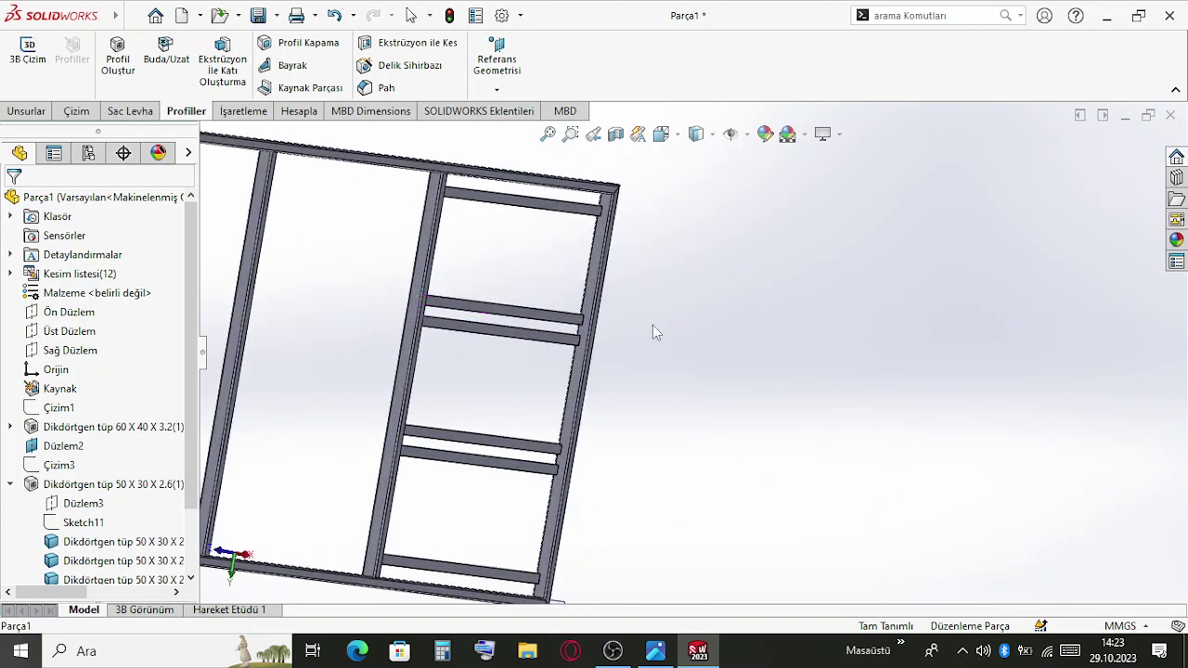
Start a new sketch on the outer flat face of the uppermost infill tube
{"action": "scroll", "coordinate": [572, 273], "scroll_direction": "down", "scroll_amount": 4}
{"action": "right_click", "coordinate": [563, 256]}
{"action": "left_click", "coordinate": [604, 183]}
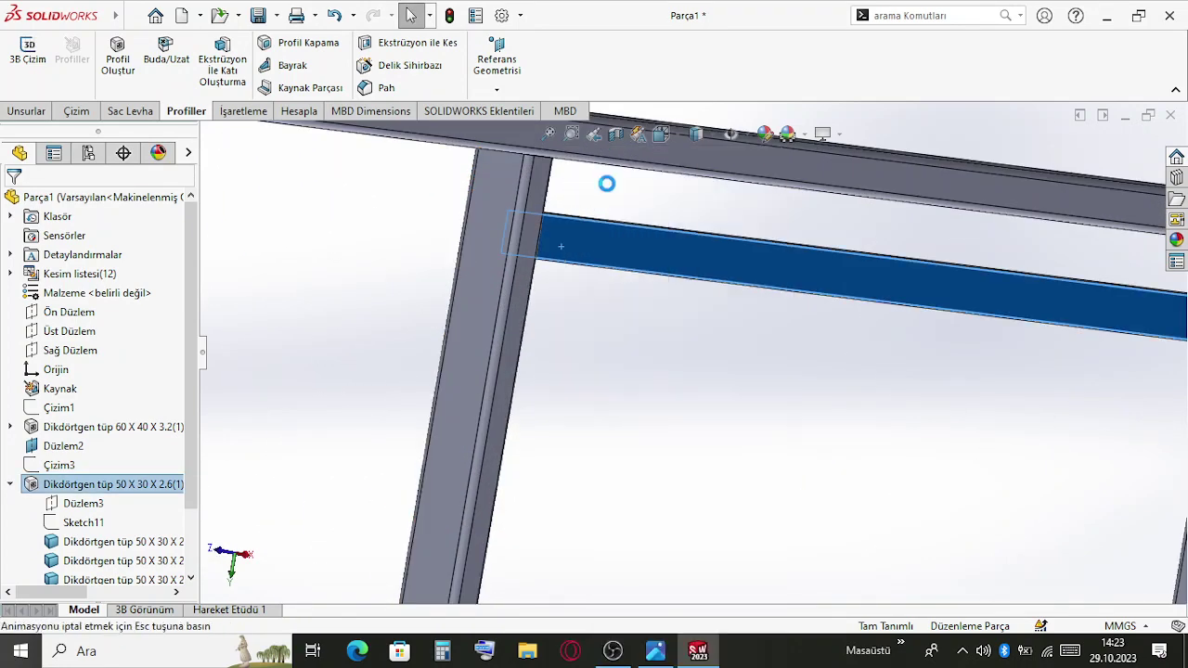
{"action": "scroll", "coordinate": [572, 320], "scroll_direction": "down", "scroll_amount": 5}
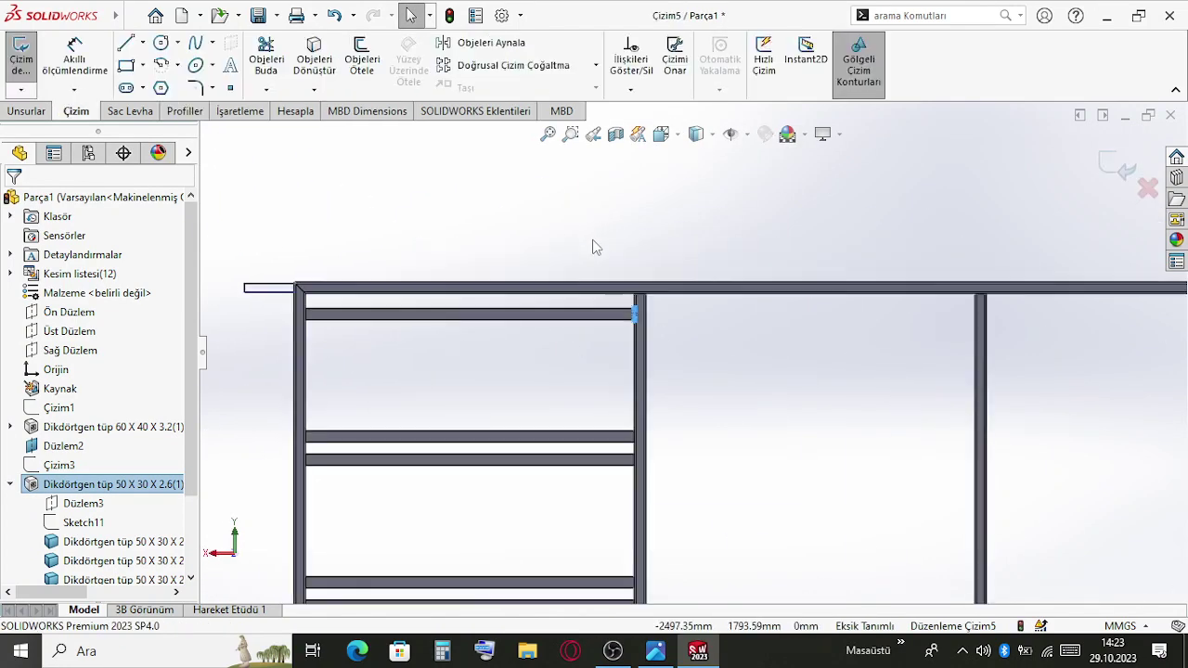
Sketch a corner rectangle about 1126.67 x 457.4 mm from the top infill tube's upper corner at the divider to the second tube's opposite lower corner
{"action": "left_click", "coordinate": [126, 65]}
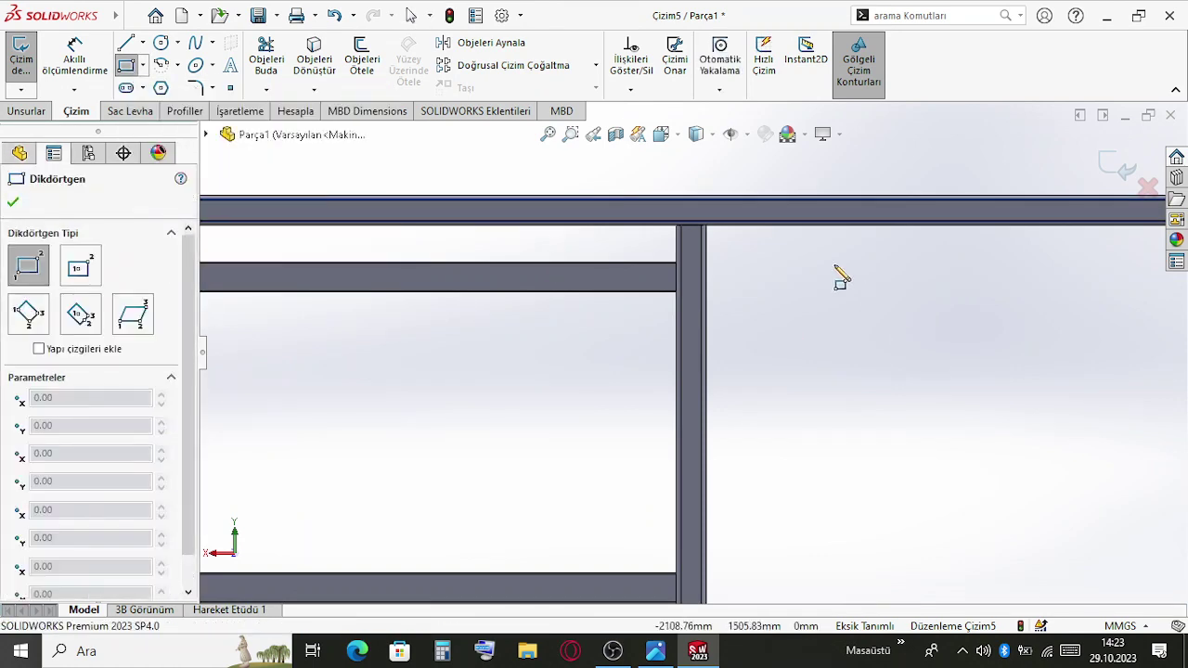
{"action": "left_click", "coordinate": [676, 264]}
{"action": "scroll", "coordinate": [519, 399], "scroll_direction": "up", "scroll_amount": 4}
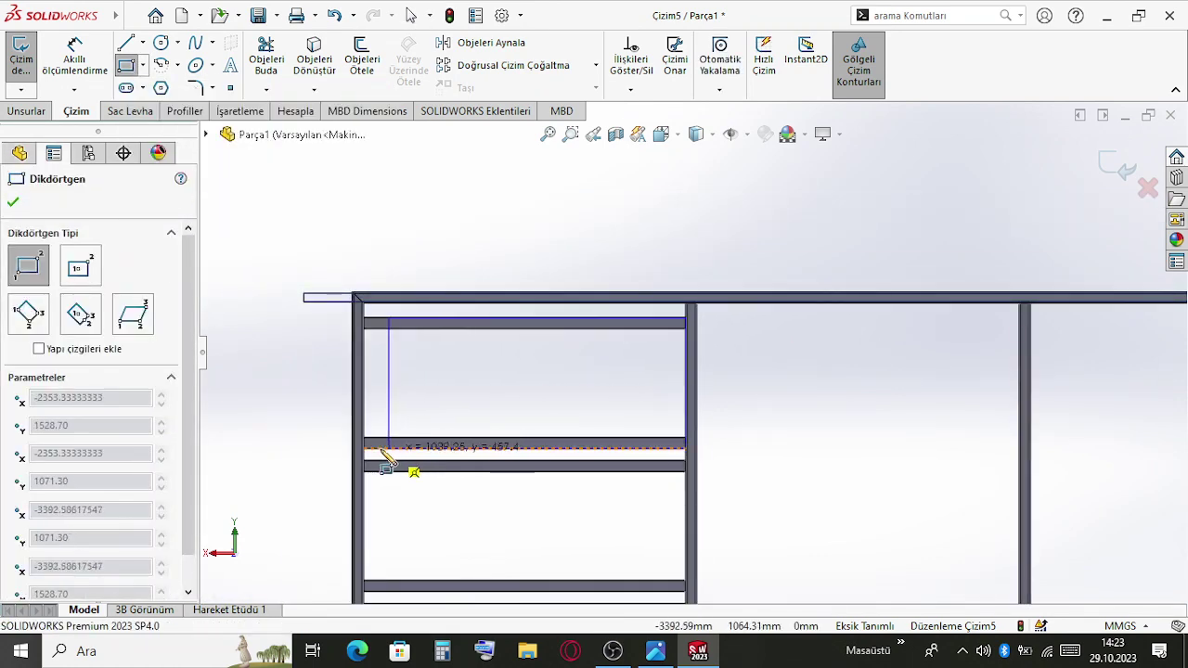
{"action": "scroll", "coordinate": [399, 459], "scroll_direction": "down", "scroll_amount": 5}
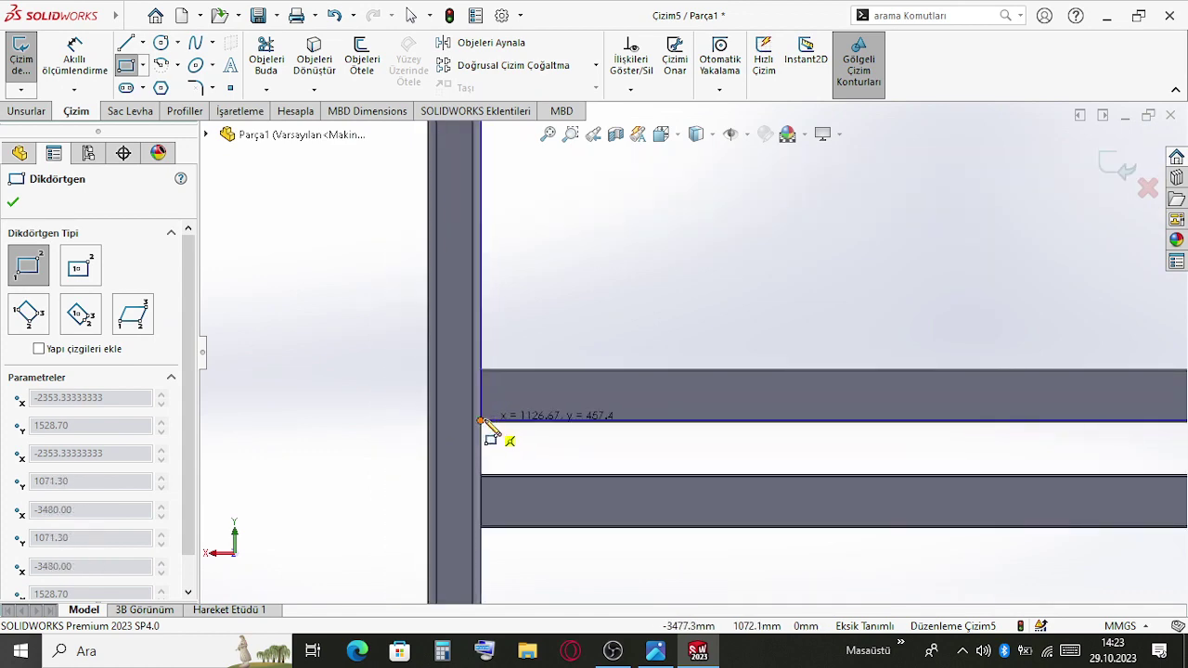
{"action": "left_click", "coordinate": [483, 422]}
{"action": "scroll", "coordinate": [696, 353], "scroll_direction": "up", "scroll_amount": 5}
{"action": "key", "text": "Escape"}
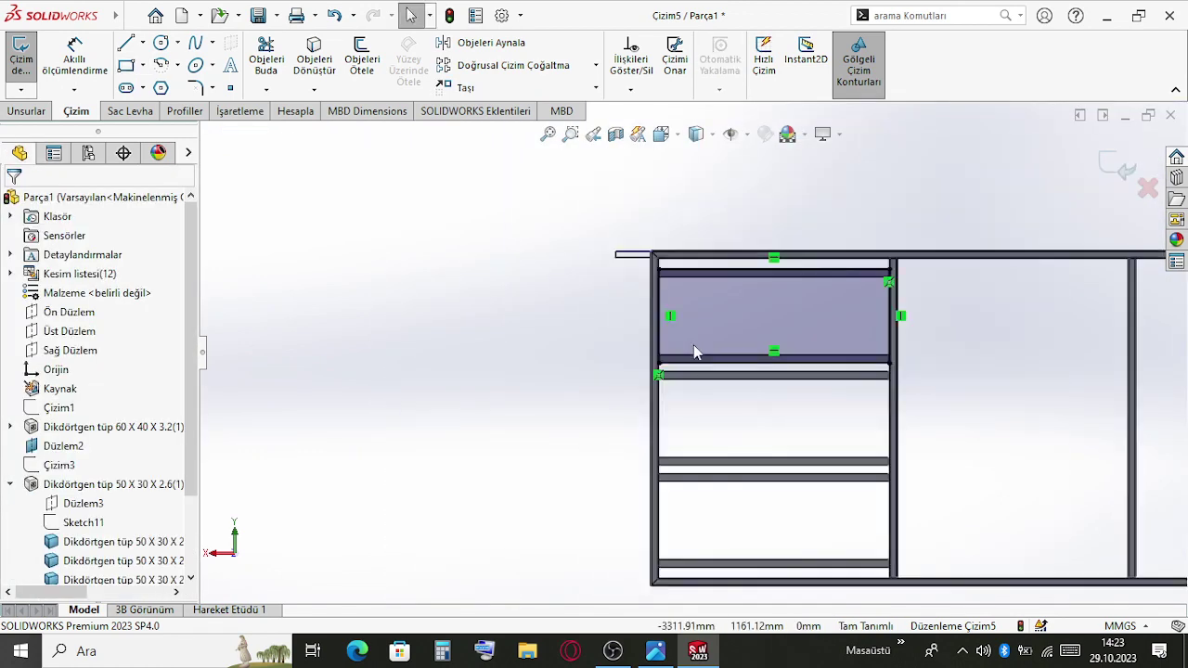
Create a linear sketch pattern of the rectangle with 3 instances spaced 400 mm apart, running downward along the Y axis
{"action": "left_click", "coordinate": [513, 67]}
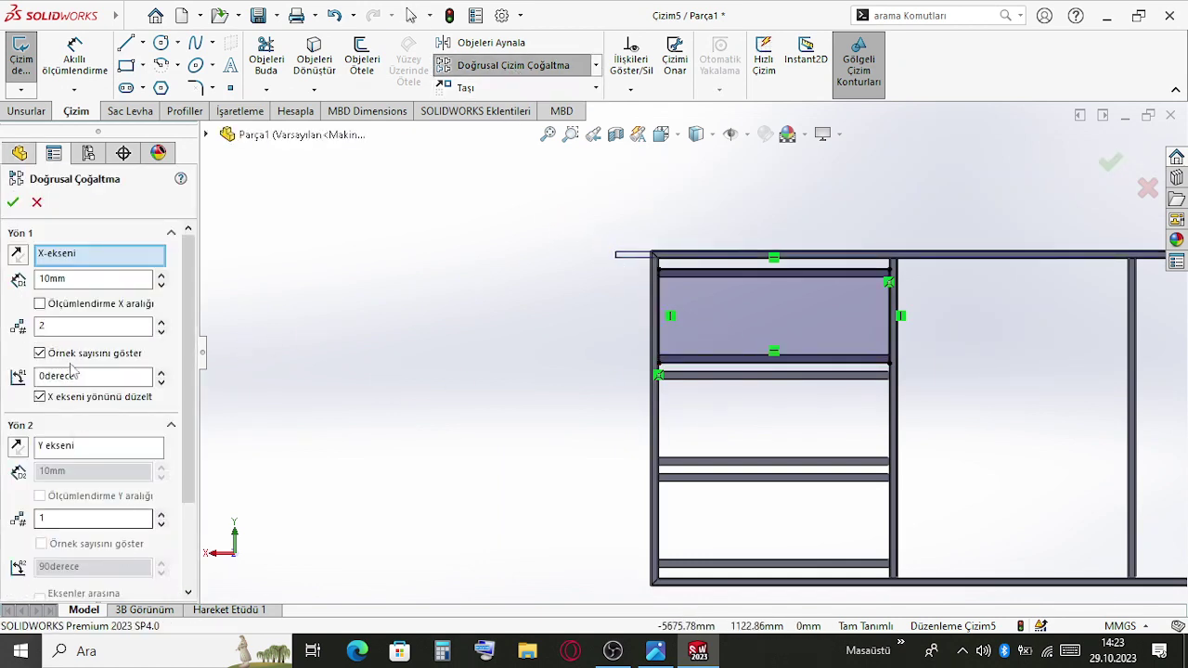
{"action": "double_click", "coordinate": [58, 518]}
{"action": "type", "text": "3"}
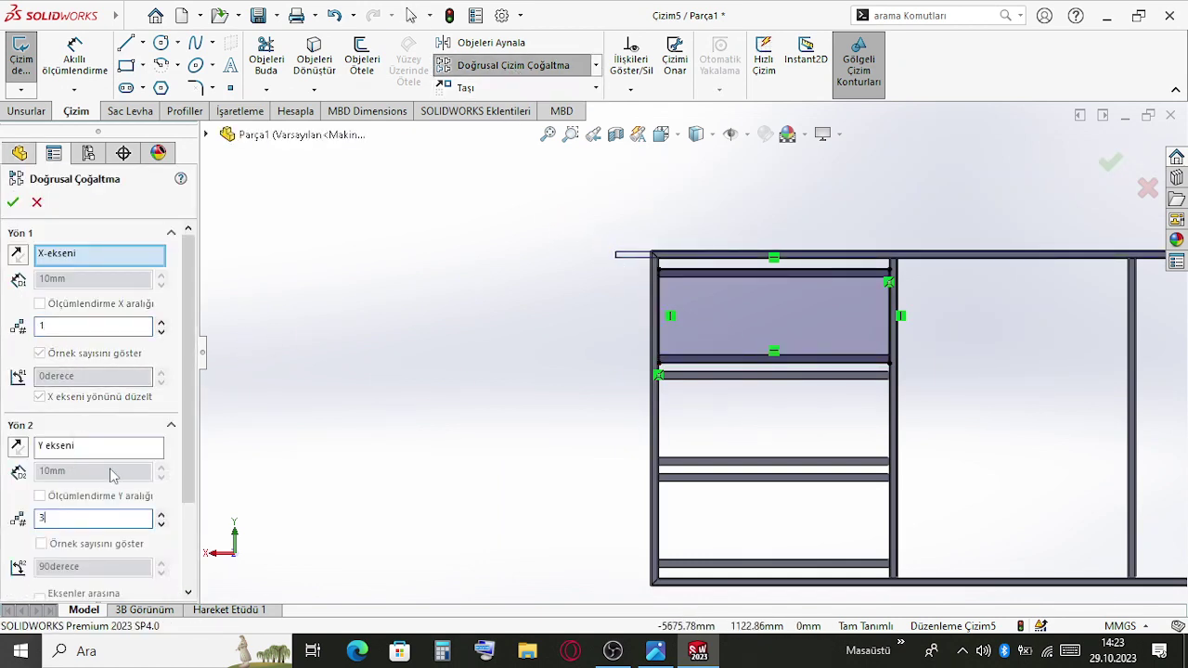
{"action": "scroll", "coordinate": [193, 480], "scroll_direction": "down", "scroll_amount": 3}
{"action": "left_click", "coordinate": [130, 543]}
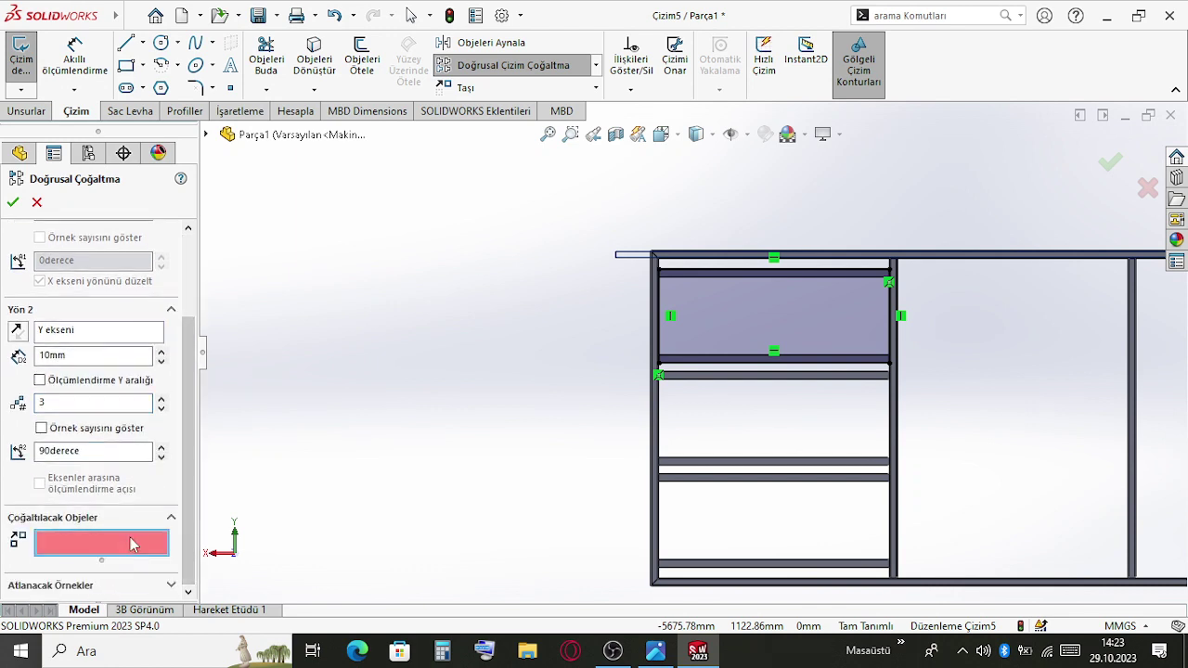
{"action": "left_click", "coordinate": [842, 306]}
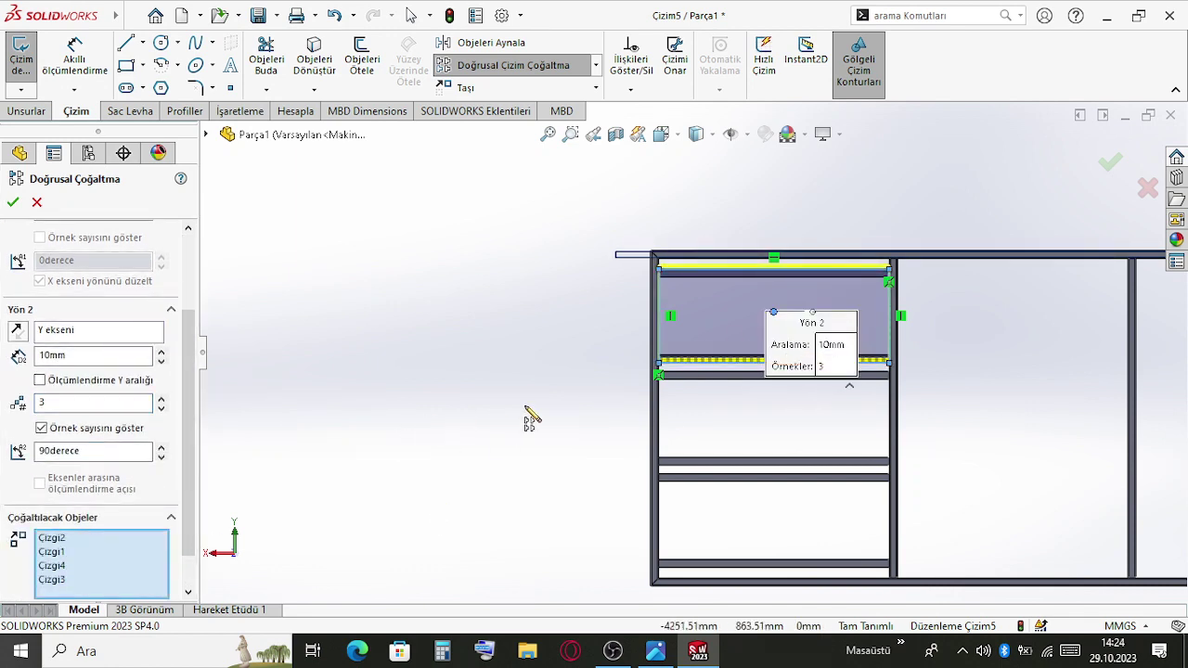
{"action": "left_click", "coordinate": [18, 332]}
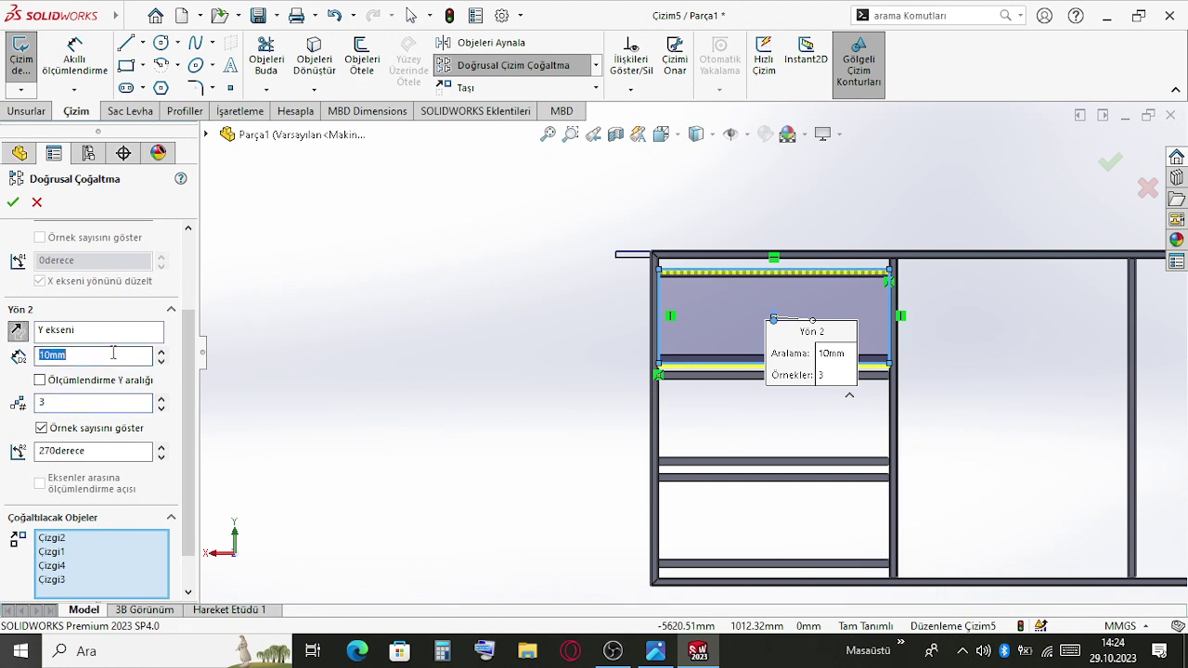
{"action": "key", "text": "Return"}
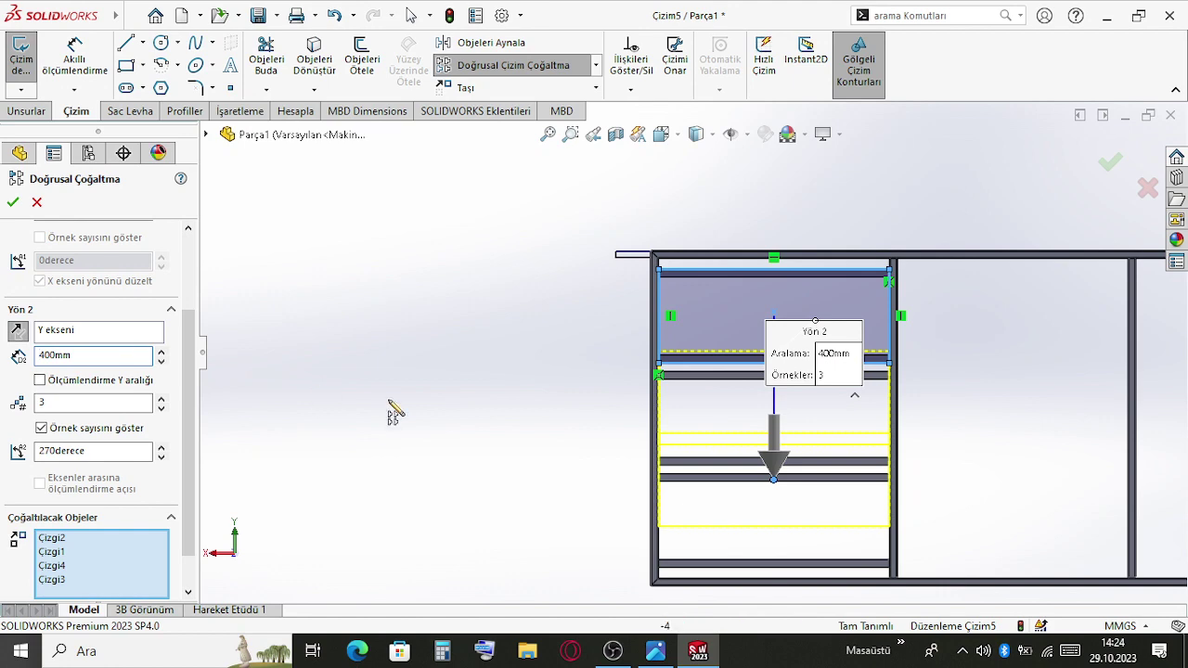
{"action": "left_click", "coordinate": [12, 203]}
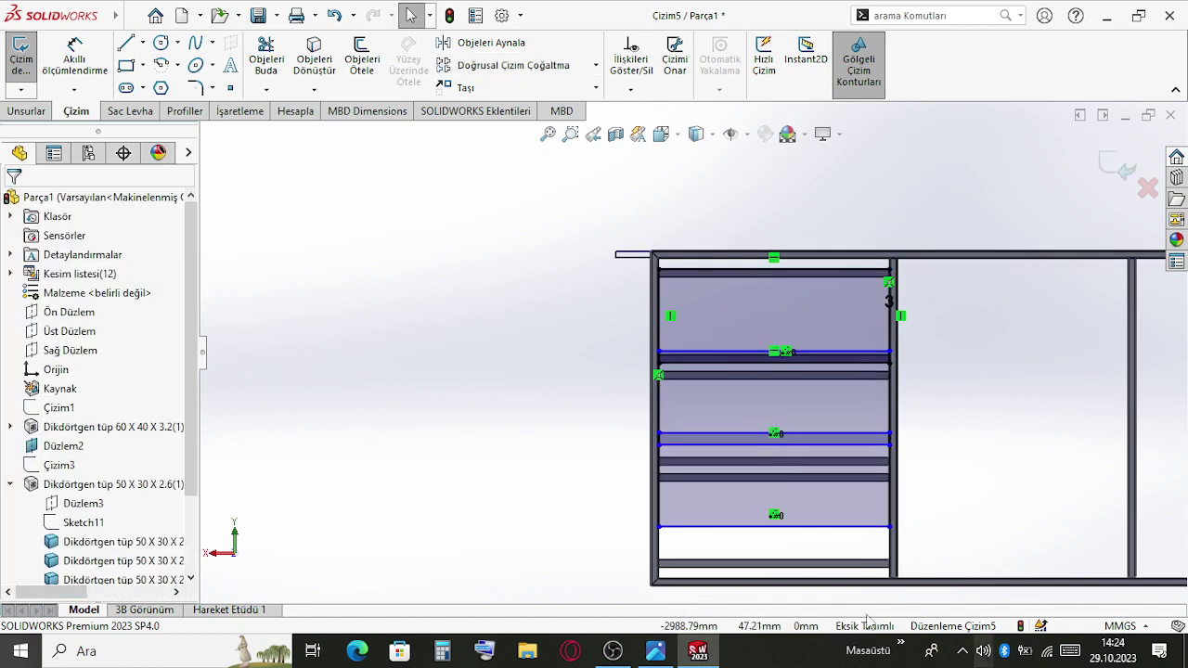
{"action": "left_click", "coordinate": [738, 535]}
{"action": "scroll", "coordinate": [742, 528], "scroll_direction": "down", "scroll_amount": 10}
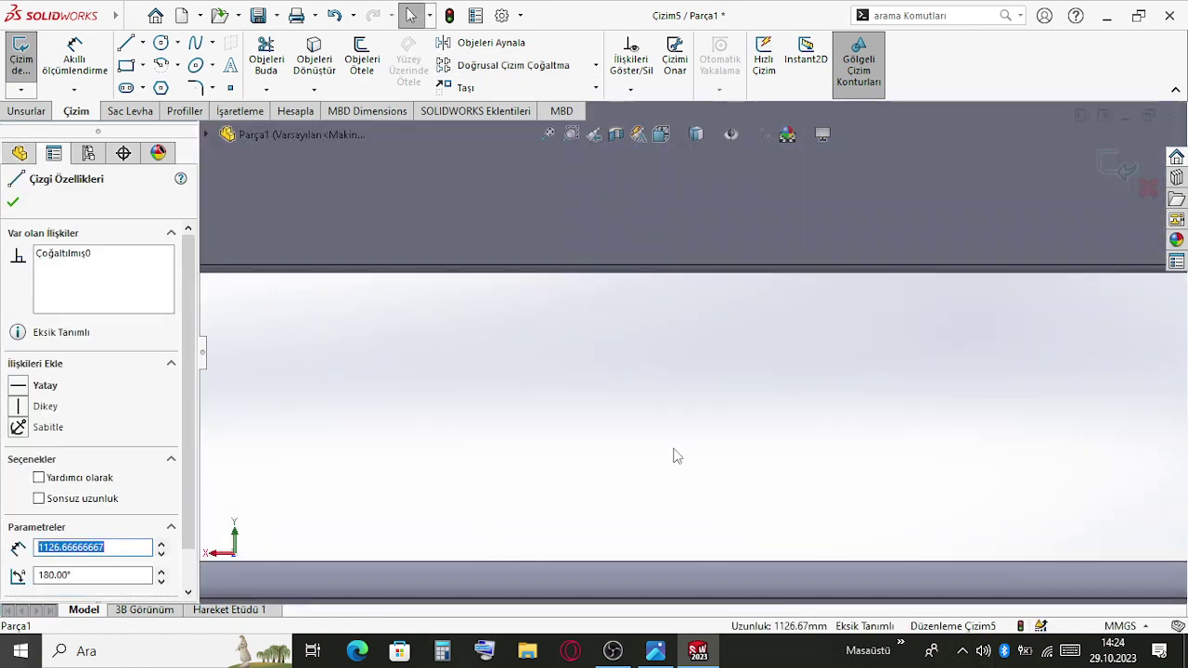
{"action": "scroll", "coordinate": [666, 239], "scroll_direction": "down", "scroll_amount": 10}
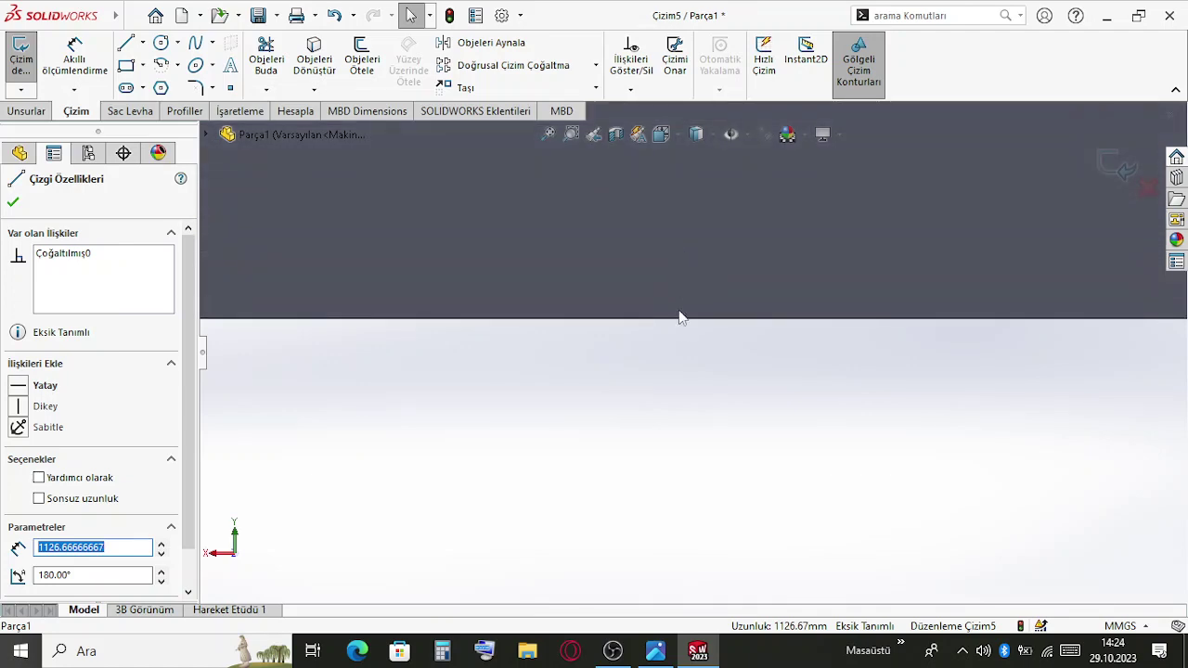
{"action": "left_click", "coordinate": [684, 319], "text": "ctrl"}
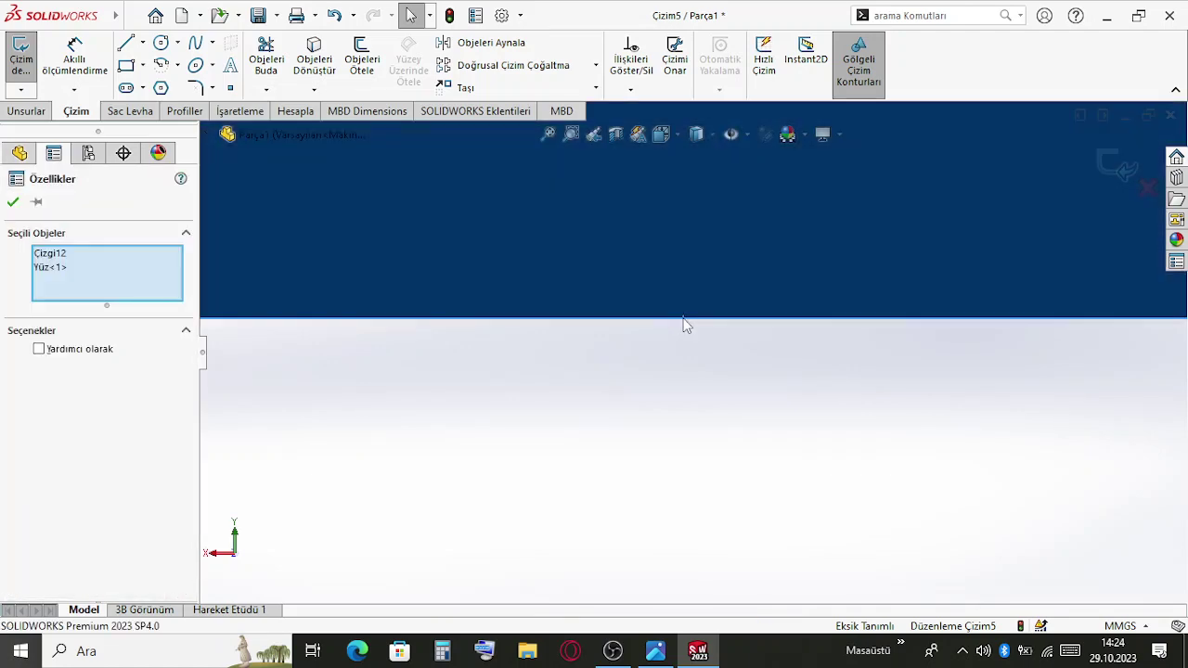
{"action": "left_click", "coordinate": [702, 397]}
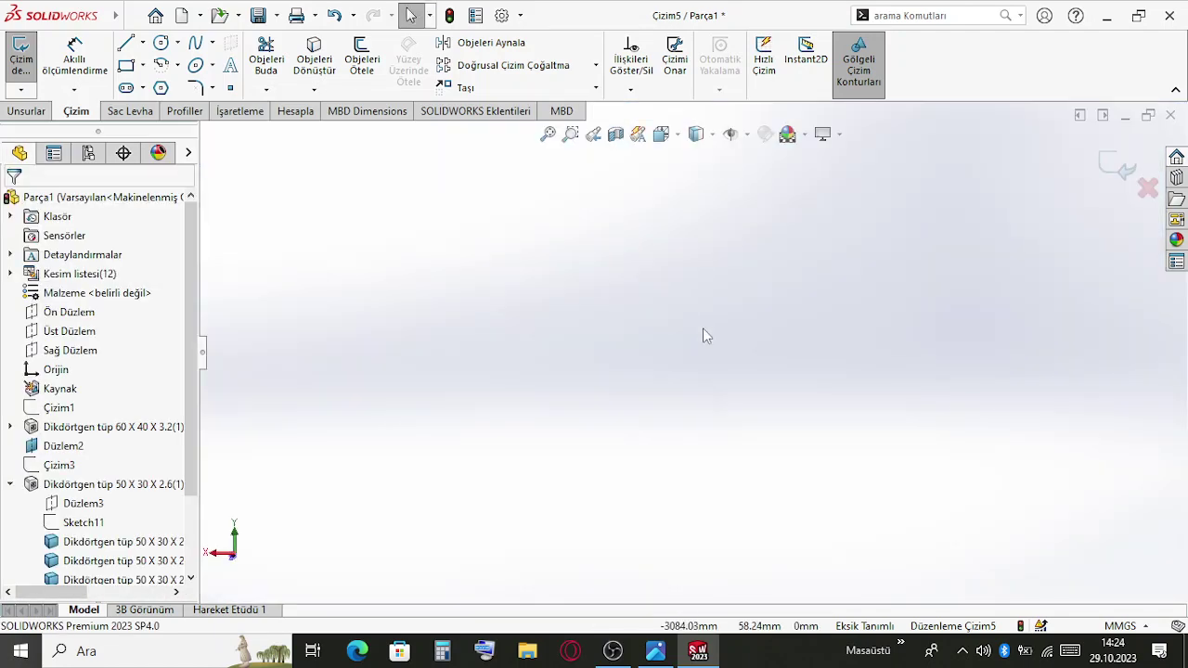
Make the lowest patterned rectangle's bottom line collinear with the underside face of the bottom infill tube
{"action": "scroll", "coordinate": [681, 344], "scroll_direction": "up", "scroll_amount": 8}
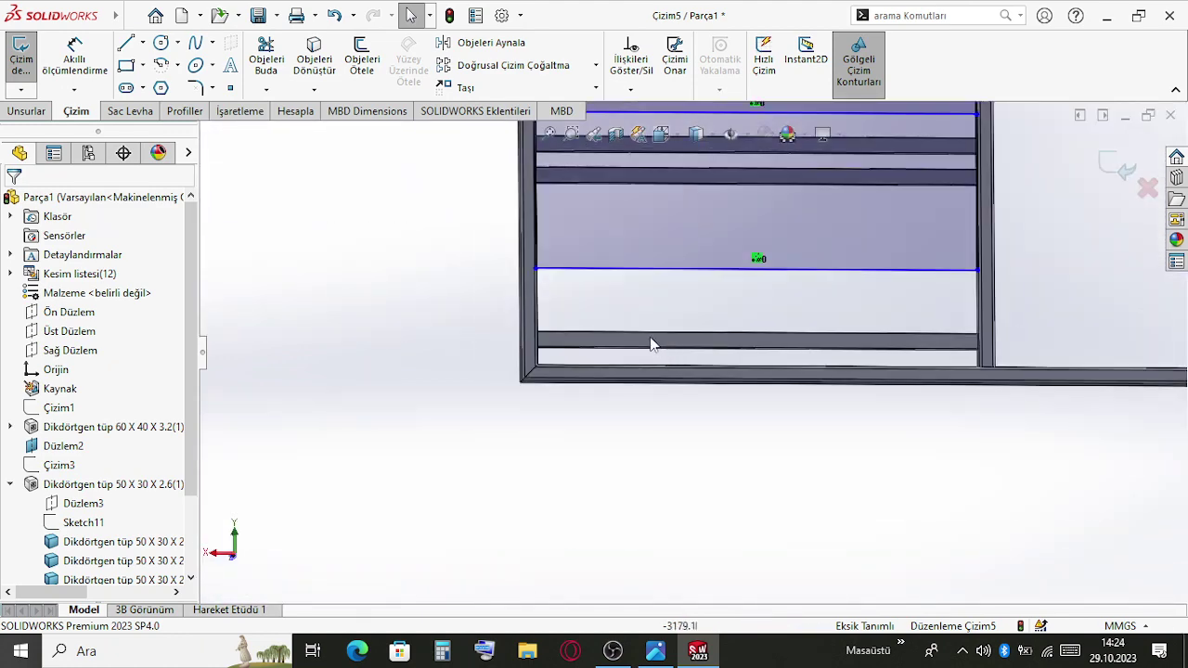
{"action": "left_click", "coordinate": [686, 287]}
{"action": "scroll", "coordinate": [631, 411], "scroll_direction": "down", "scroll_amount": 6}
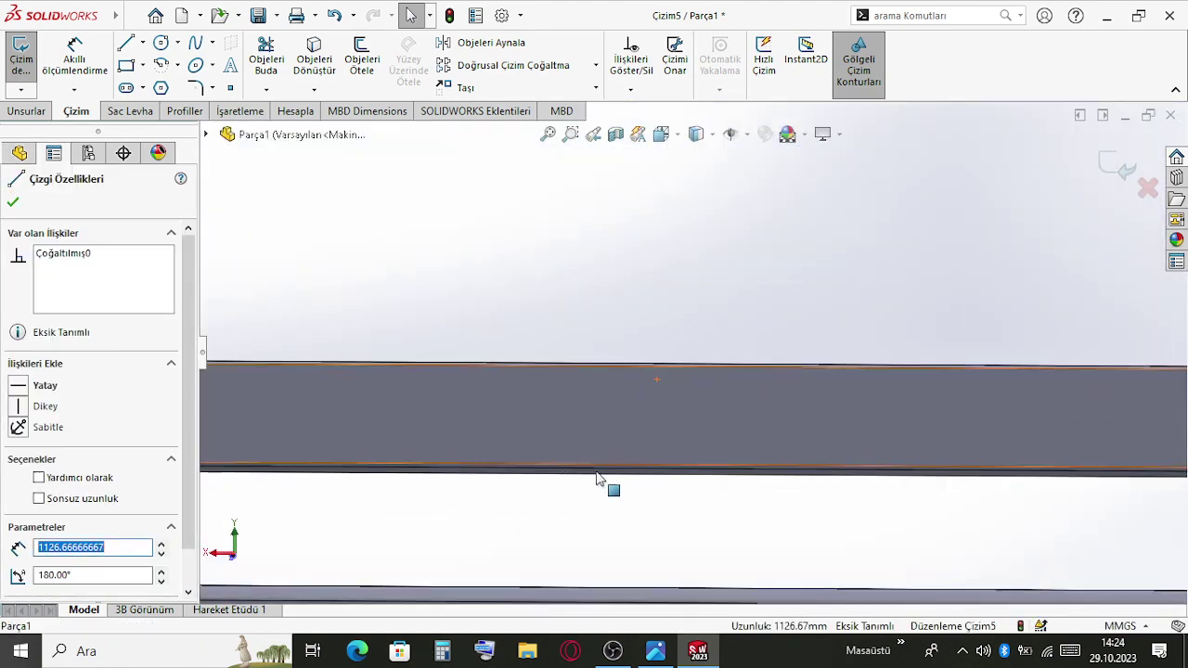
{"action": "left_click", "coordinate": [711, 252], "text": "ctrl"}
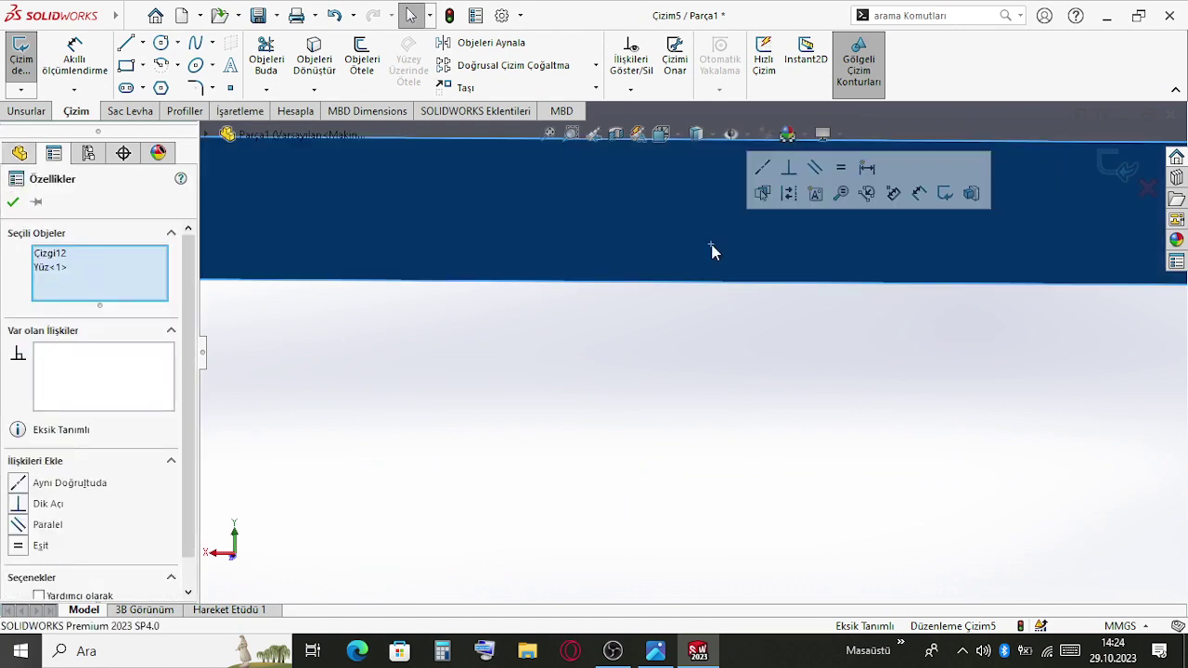
{"action": "left_click", "coordinate": [762, 169]}
{"action": "scroll", "coordinate": [654, 464], "scroll_direction": "up", "scroll_amount": 5}
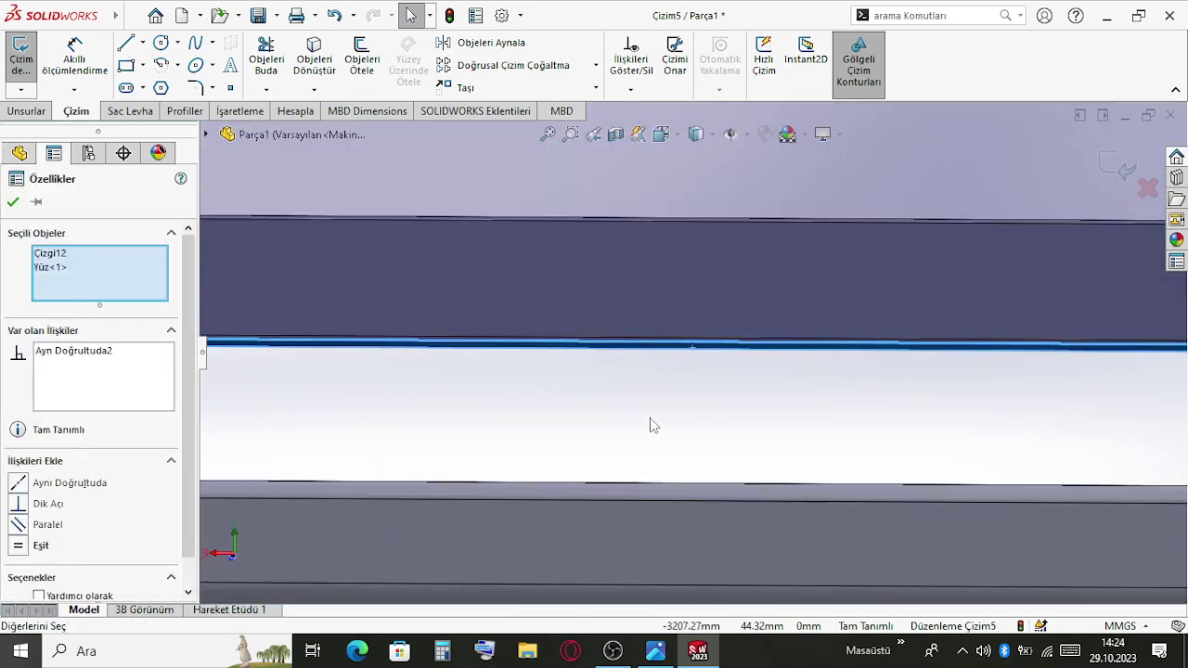
{"action": "key", "text": "Escape"}
Check the three patterned rectangles against the edges of the infill tubes and the divider
{"action": "scroll", "coordinate": [695, 291], "scroll_direction": "up", "scroll_amount": 4}
{"action": "scroll", "coordinate": [698, 313], "scroll_direction": "down", "scroll_amount": 8}
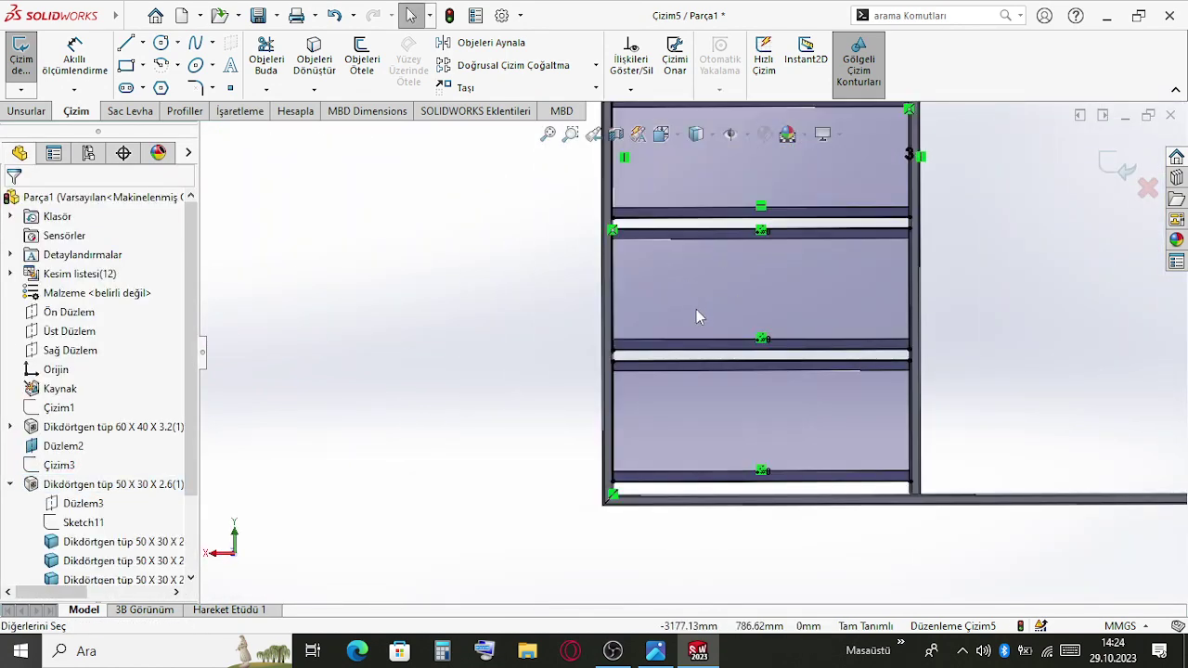
{"action": "middle_click_drag", "start_coordinate": [694, 340], "coordinate": [809, 370]}
{"action": "scroll", "coordinate": [809, 369], "scroll_direction": "down", "scroll_amount": 5}
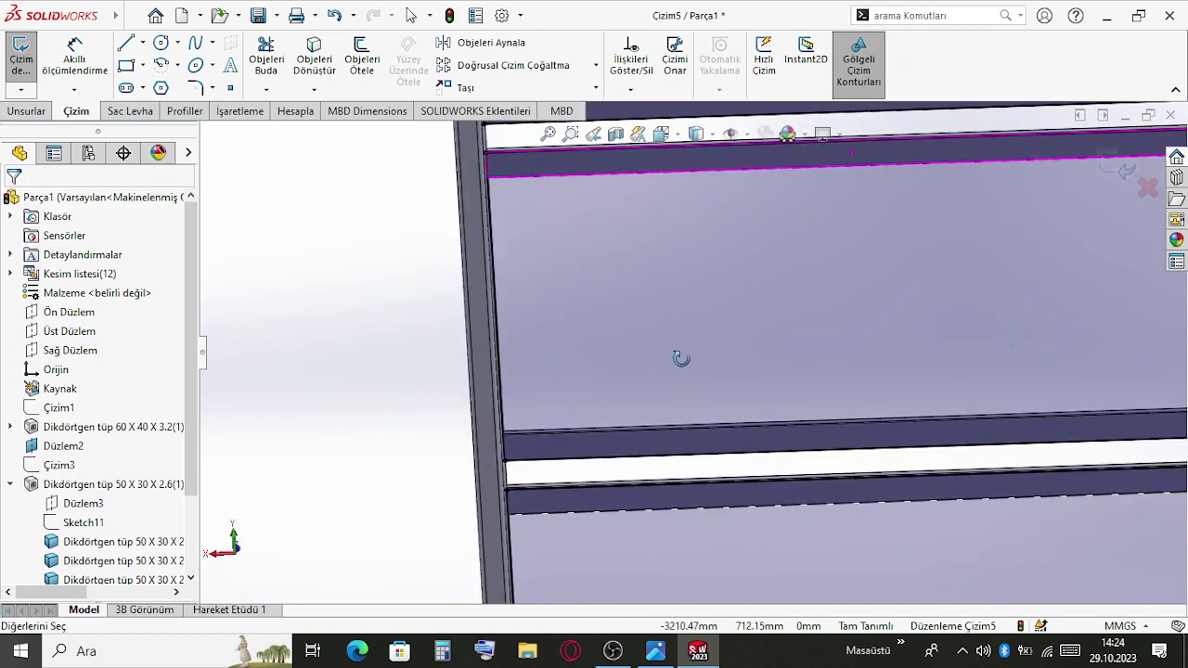
{"action": "key", "text": "space"}
{"action": "key", "text": "ctrl+8"}
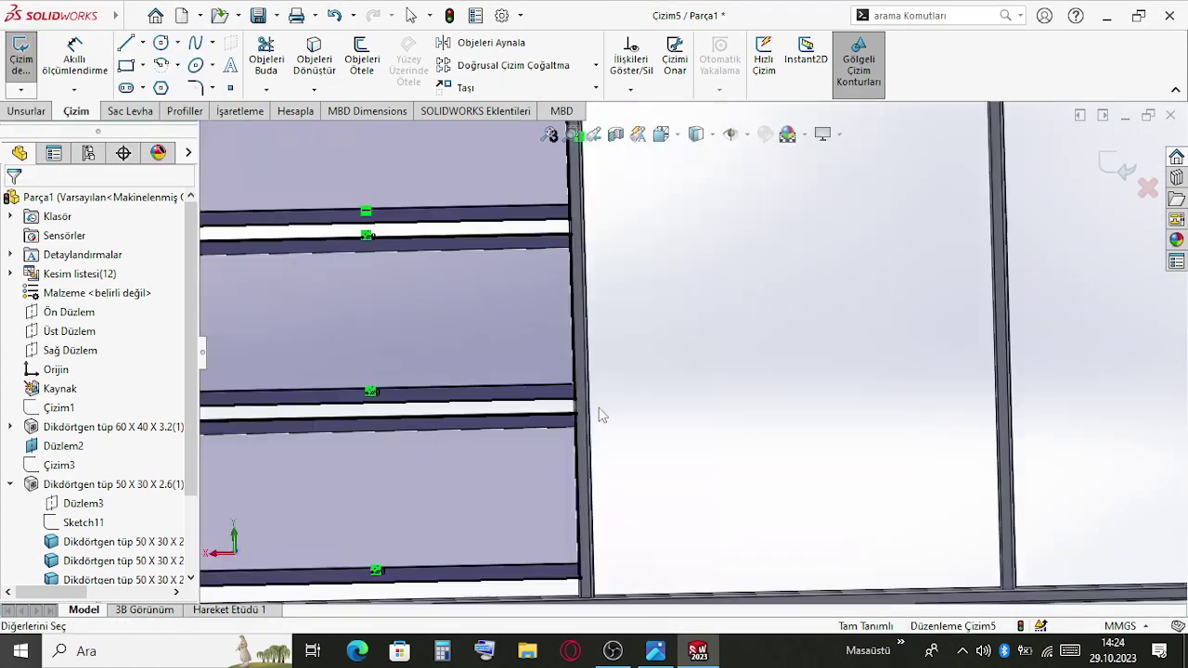
{"action": "scroll", "coordinate": [511, 315], "scroll_direction": "down", "scroll_amount": 5}
{"action": "scroll", "coordinate": [511, 315], "scroll_direction": "up", "scroll_amount": 3}
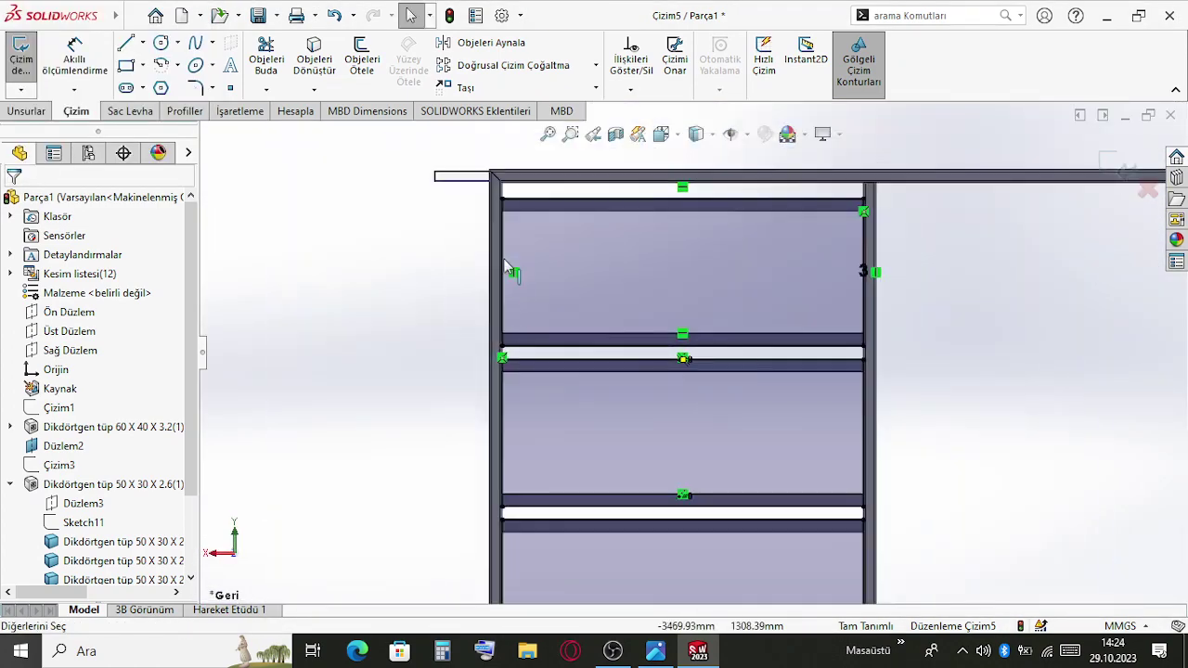
{"action": "key", "text": "z"}
{"action": "right_click", "coordinate": [463, 176]}
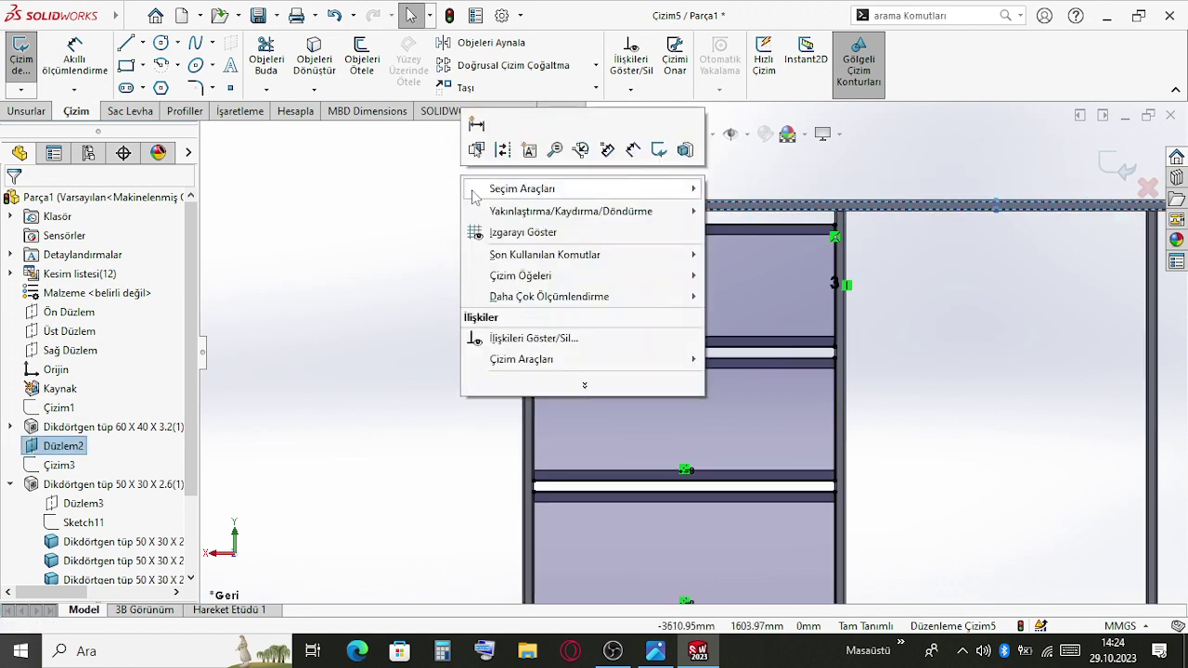
{"action": "left_click", "coordinate": [352, 284]}
{"action": "right_click", "coordinate": [511, 208]}
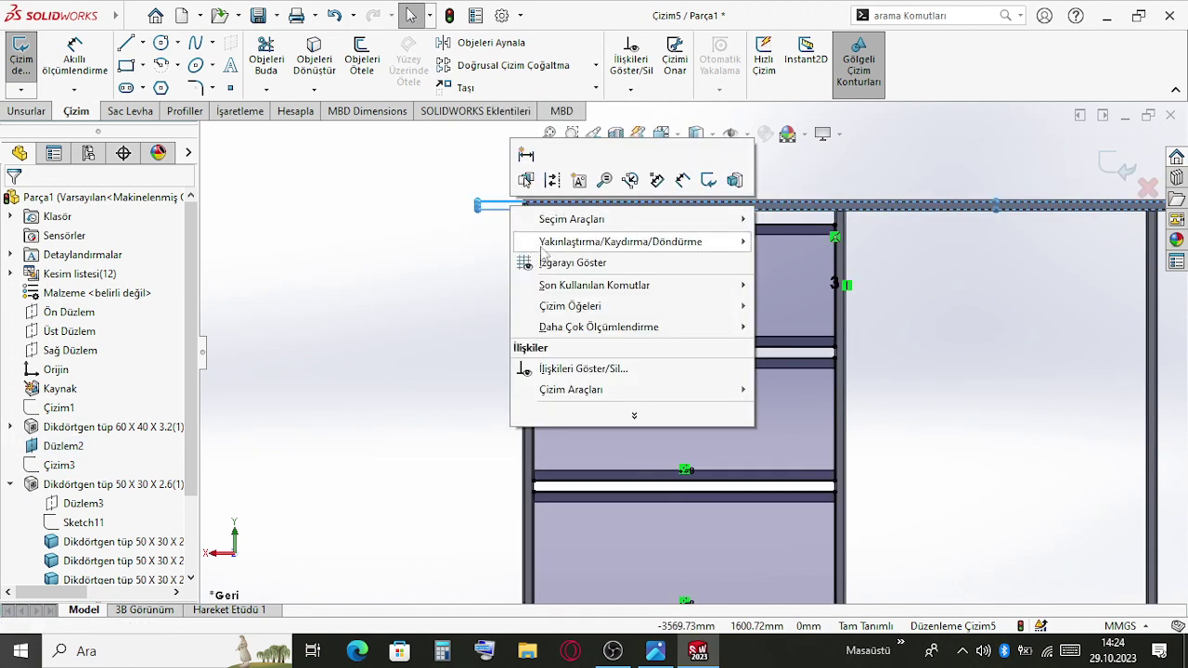
{"action": "left_click", "coordinate": [430, 291]}
{"action": "scroll", "coordinate": [837, 275], "scroll_direction": "up", "scroll_amount": 3}
{"action": "scroll", "coordinate": [949, 354], "scroll_direction": "down", "scroll_amount": 3}
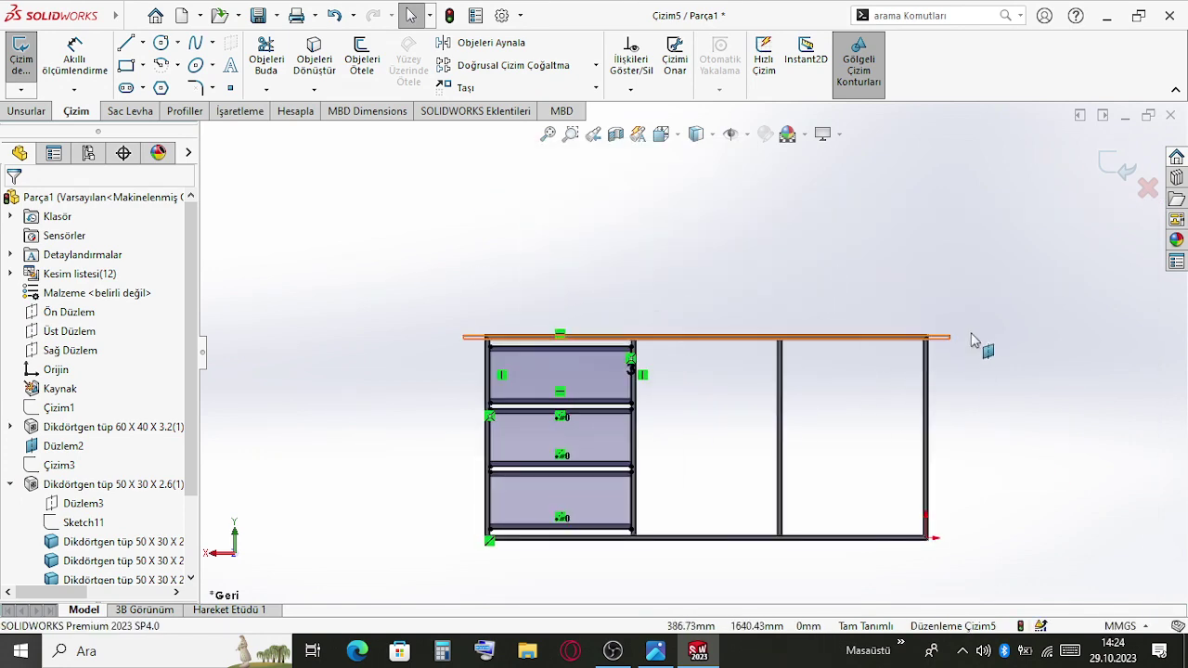
{"action": "scroll", "coordinate": [717, 357], "scroll_direction": "down", "scroll_amount": 5}
{"action": "scroll", "coordinate": [719, 202], "scroll_direction": "up", "scroll_amount": 5}
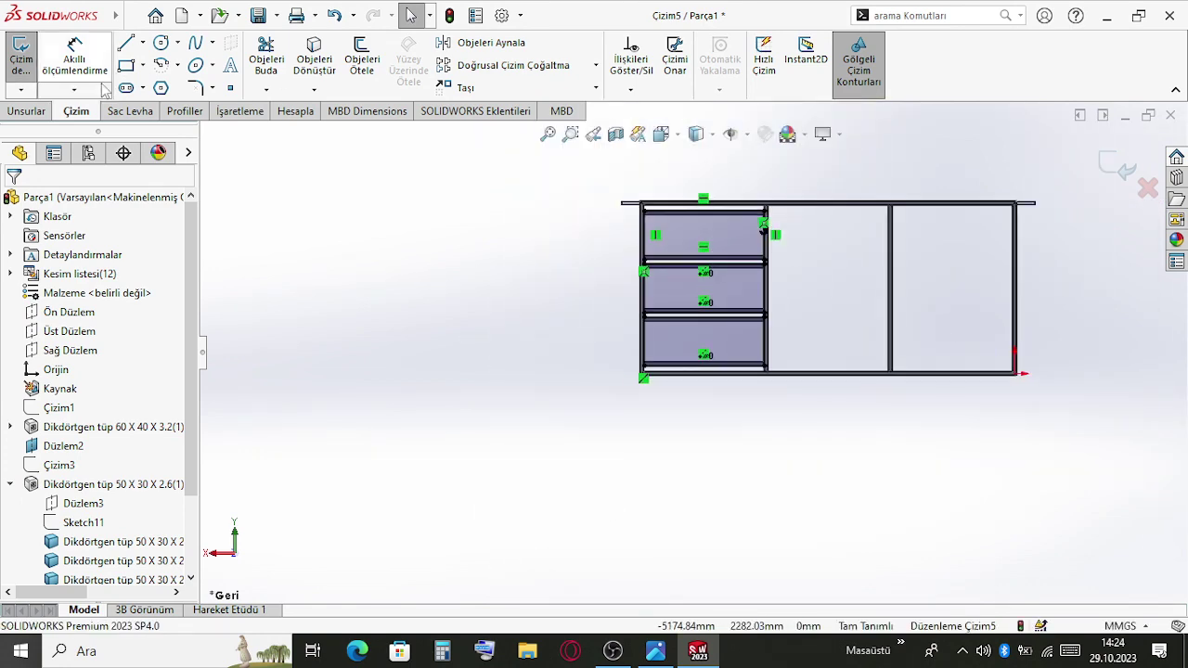
Start a sheet metal Base Flange with a 1 mm thickness on the patterned rectangle farthest from the overhanging rail
{"action": "left_click", "coordinate": [131, 113]}
{"action": "scroll", "coordinate": [756, 223], "scroll_direction": "down", "scroll_amount": 1}
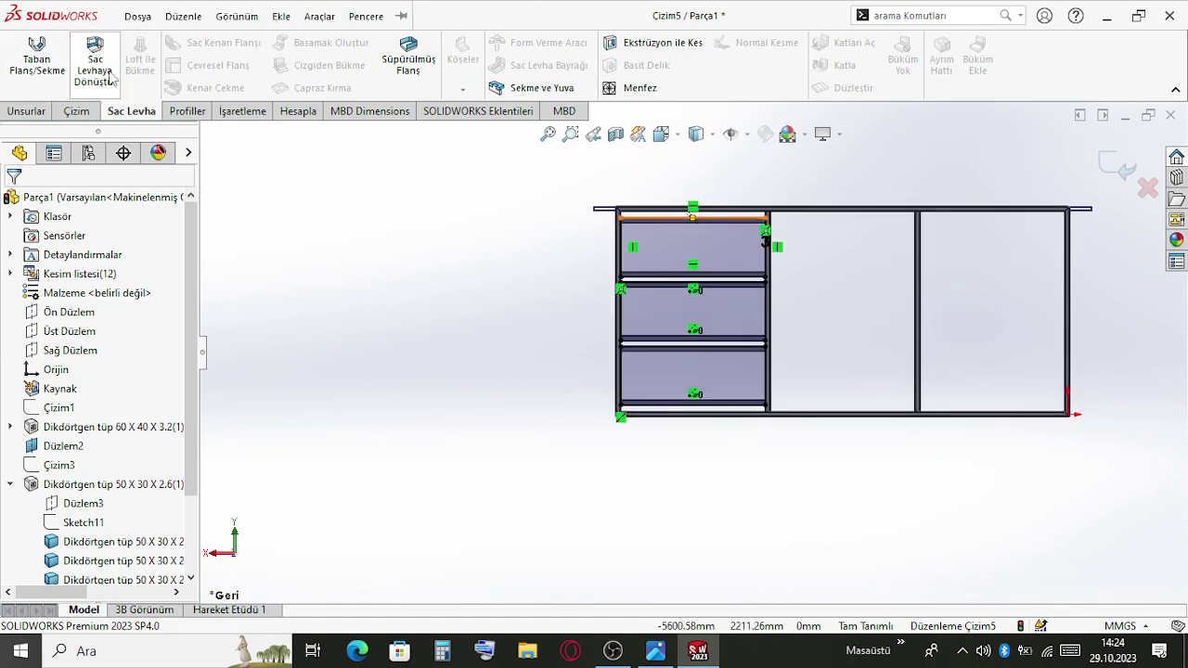
{"action": "left_click", "coordinate": [39, 63]}
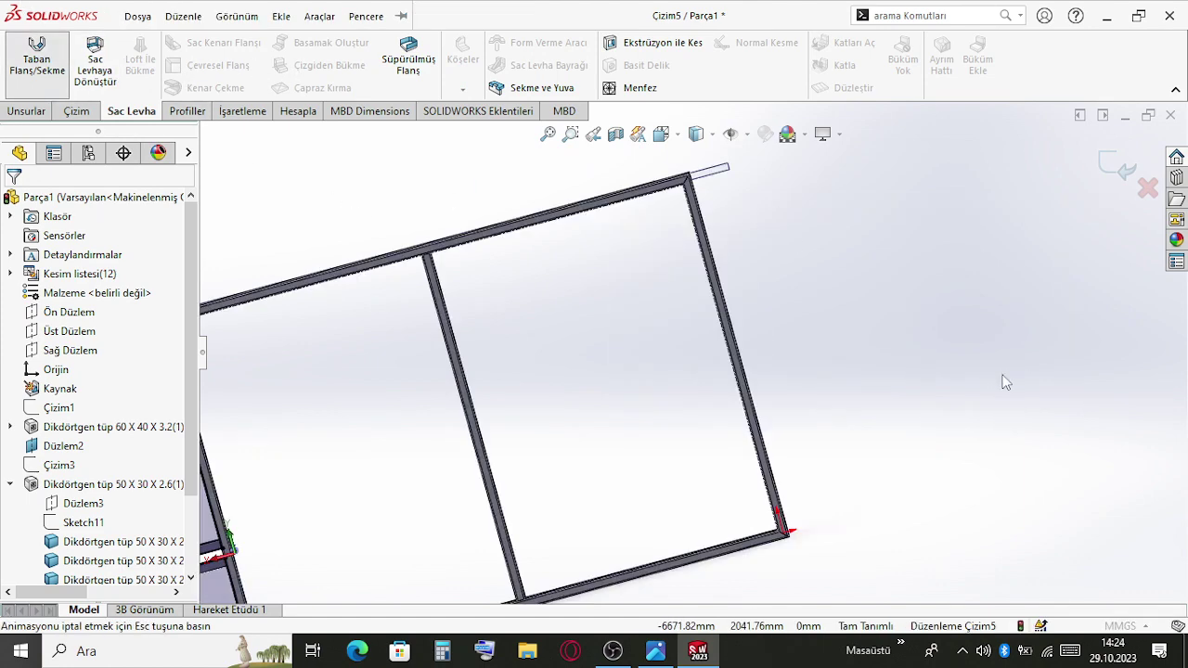
{"action": "scroll", "coordinate": [786, 403], "scroll_direction": "up", "scroll_amount": 3}
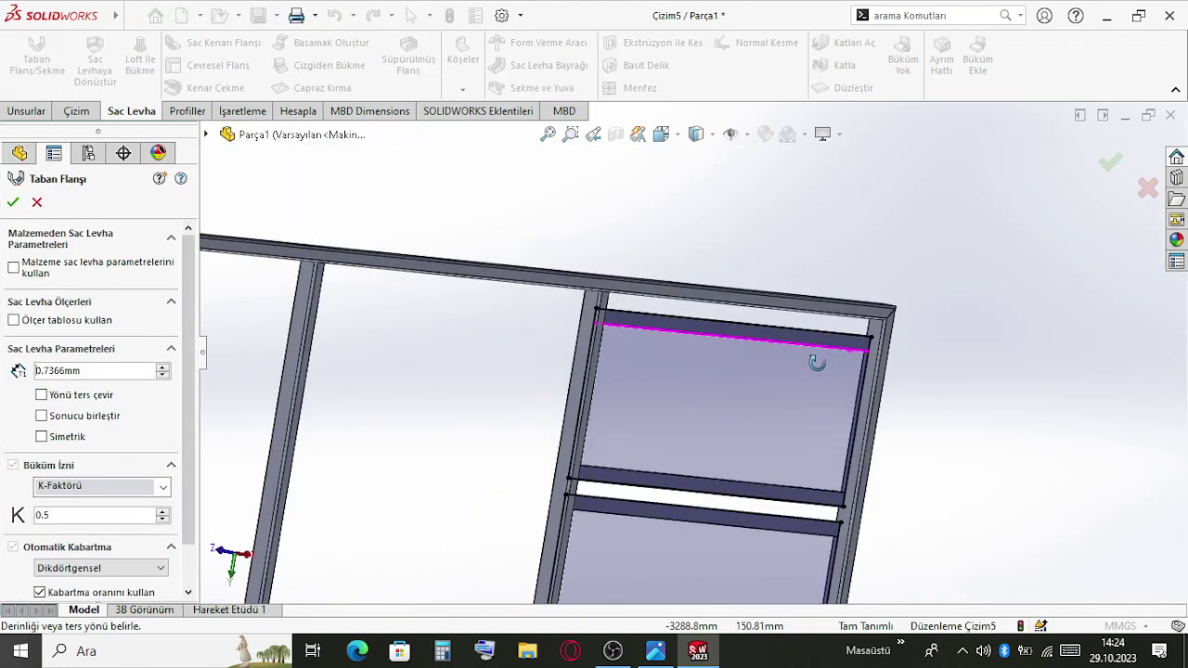
{"action": "middle_click_drag", "start_coordinate": [816, 363], "coordinate": [742, 374]}
{"action": "left_click", "coordinate": [742, 376]}
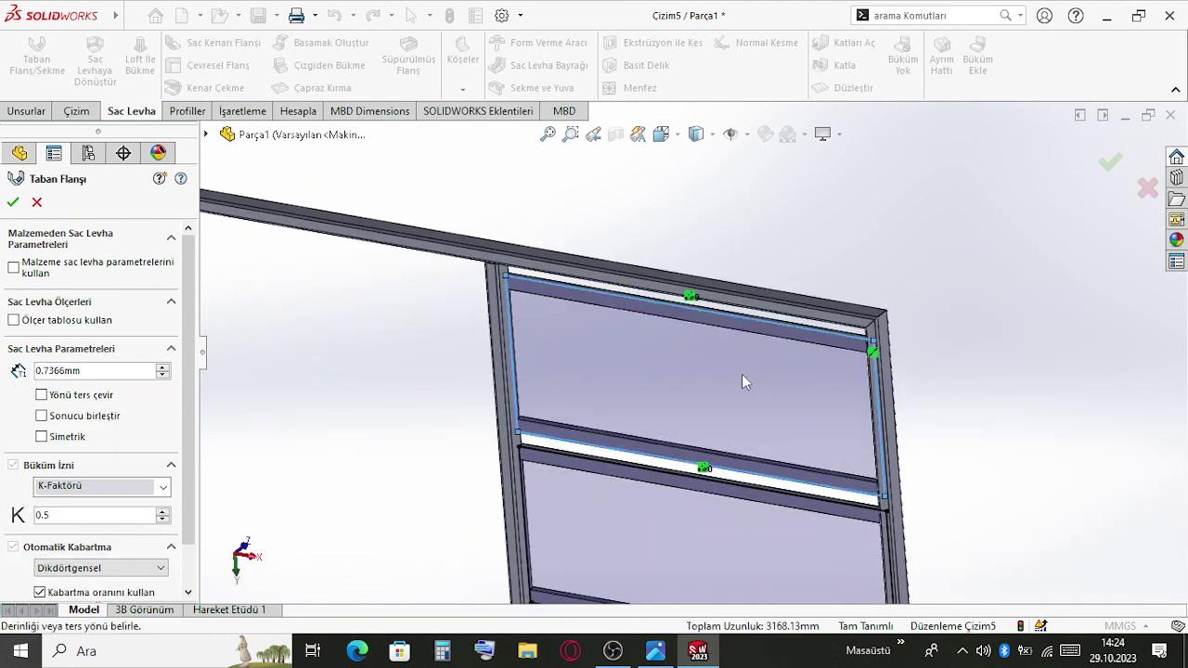
{"action": "scroll", "coordinate": [729, 482], "scroll_direction": "up", "scroll_amount": 2}
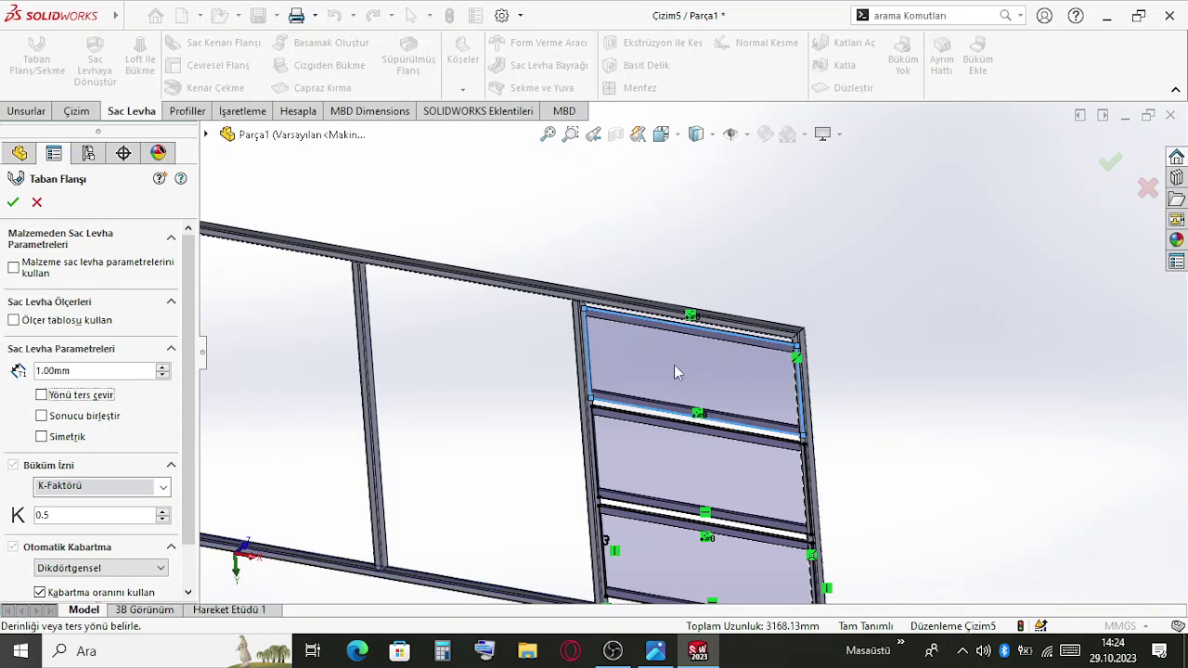
Add the other two rectangles to the Base Flange contours and try to create the 1 mm sheet from all three
{"action": "scroll", "coordinate": [454, 377], "scroll_direction": "down", "scroll_amount": 1}
{"action": "scroll", "coordinate": [134, 509], "scroll_direction": "down", "scroll_amount": 1}
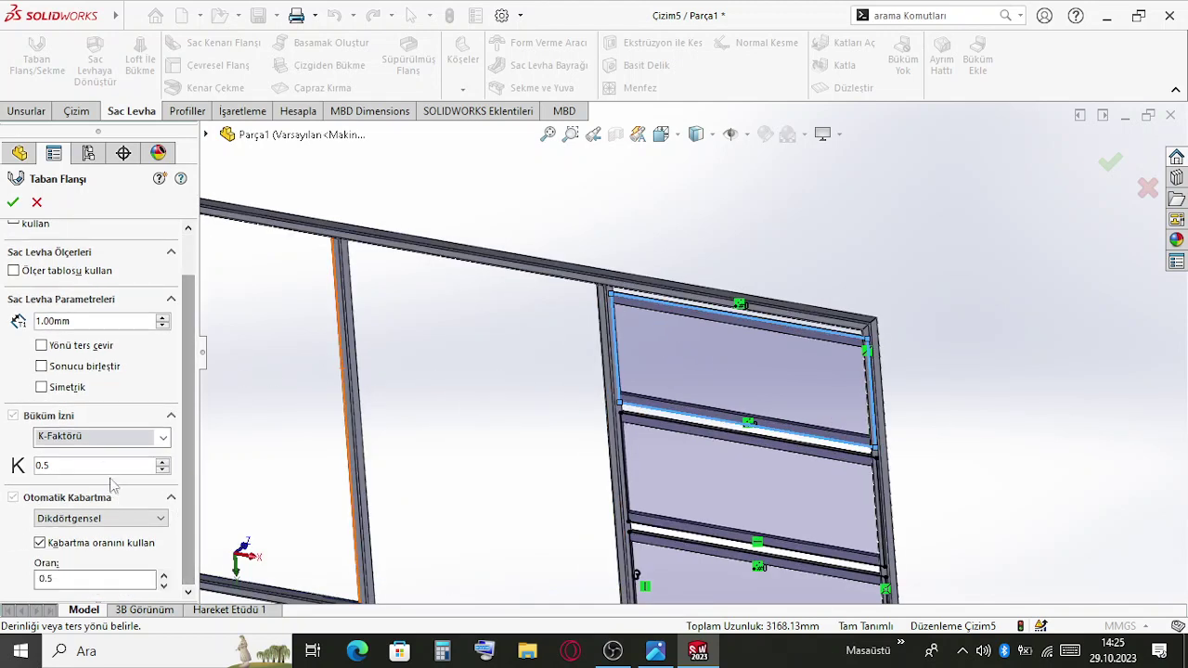
{"action": "middle_click_drag", "start_coordinate": [834, 409], "coordinate": [615, 411]}
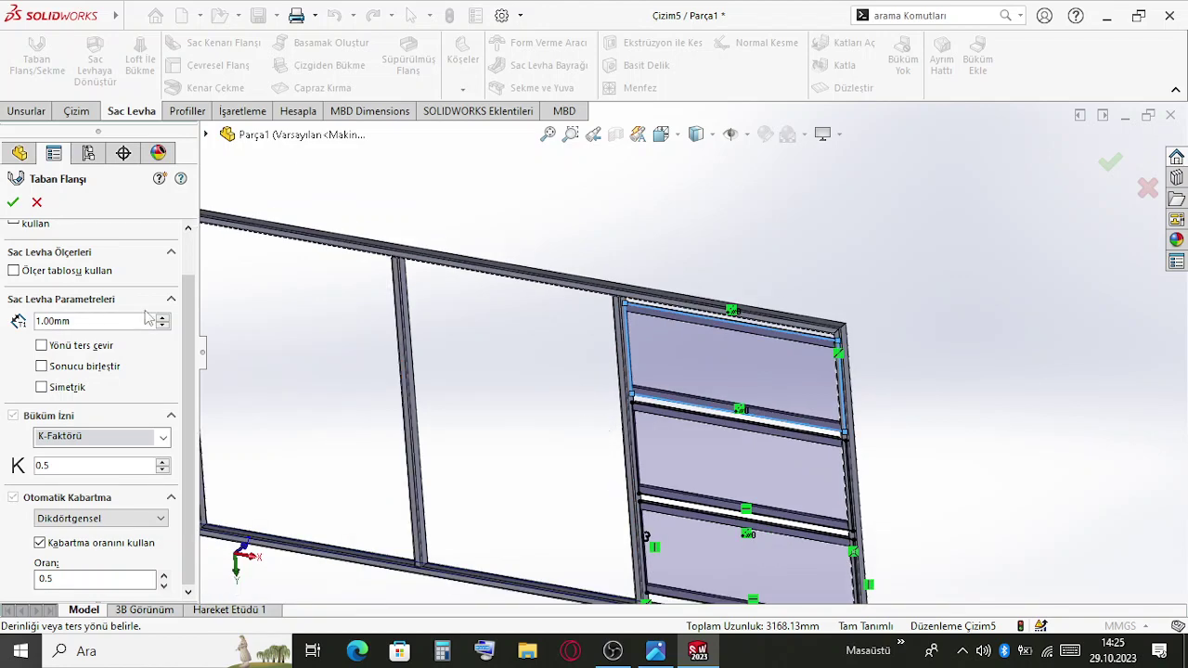
{"action": "scroll", "coordinate": [146, 318], "scroll_direction": "up", "scroll_amount": 1}
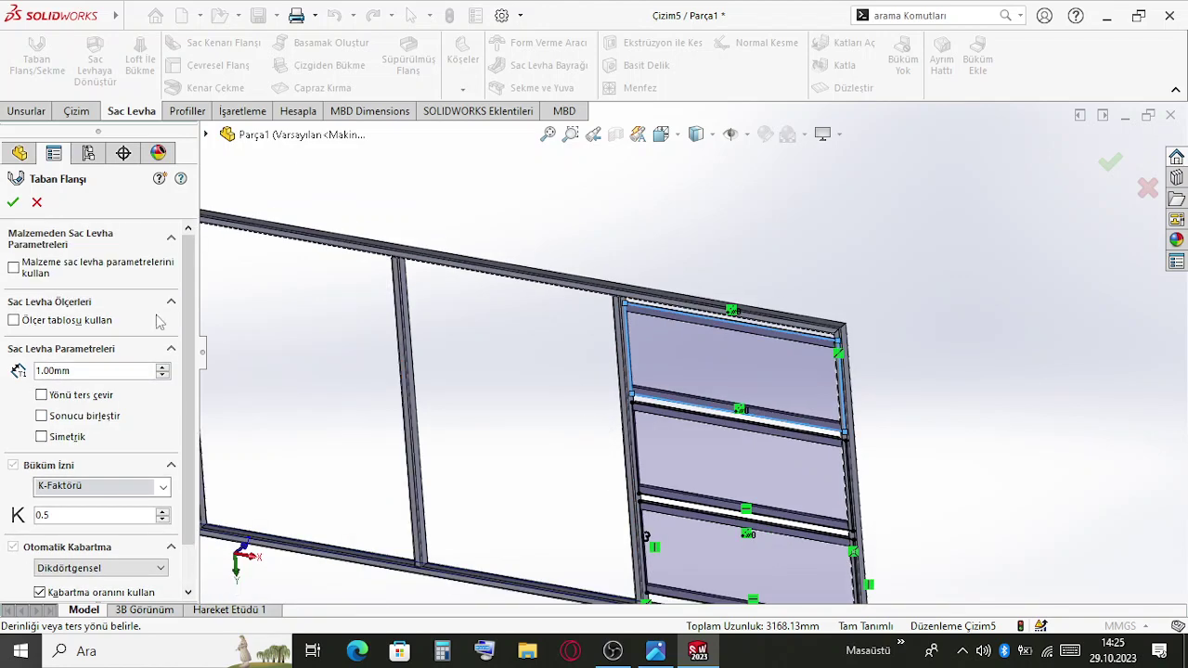
{"action": "left_click", "coordinate": [787, 525]}
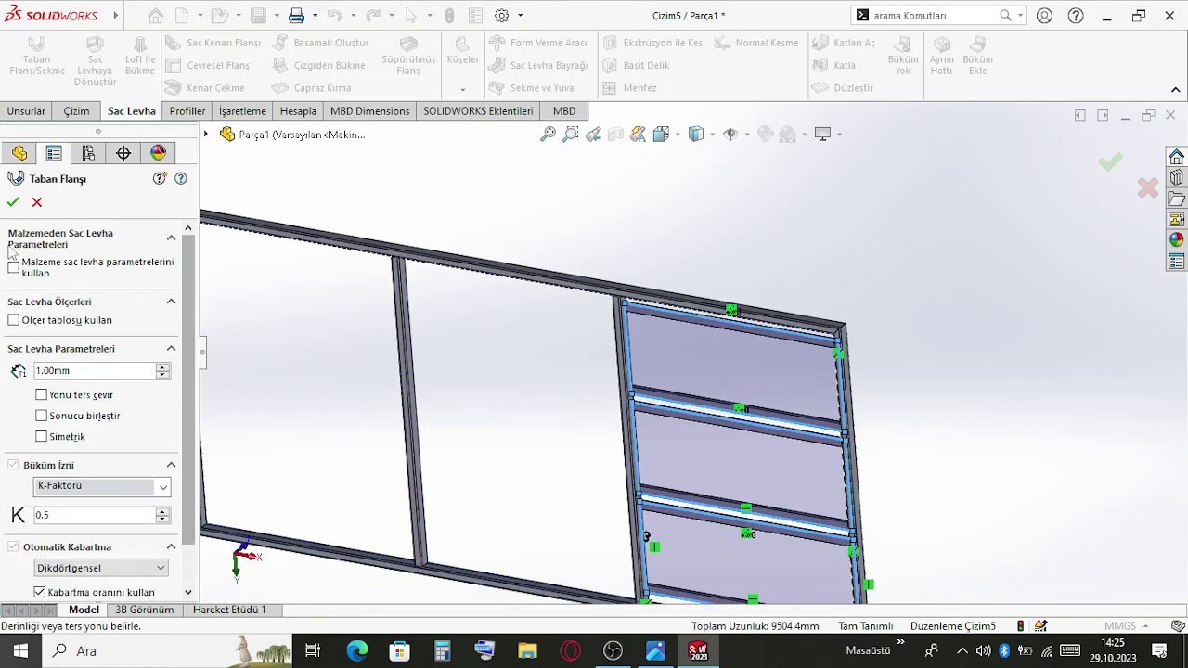
{"action": "scroll", "coordinate": [924, 375], "scroll_direction": "down", "scroll_amount": 6}
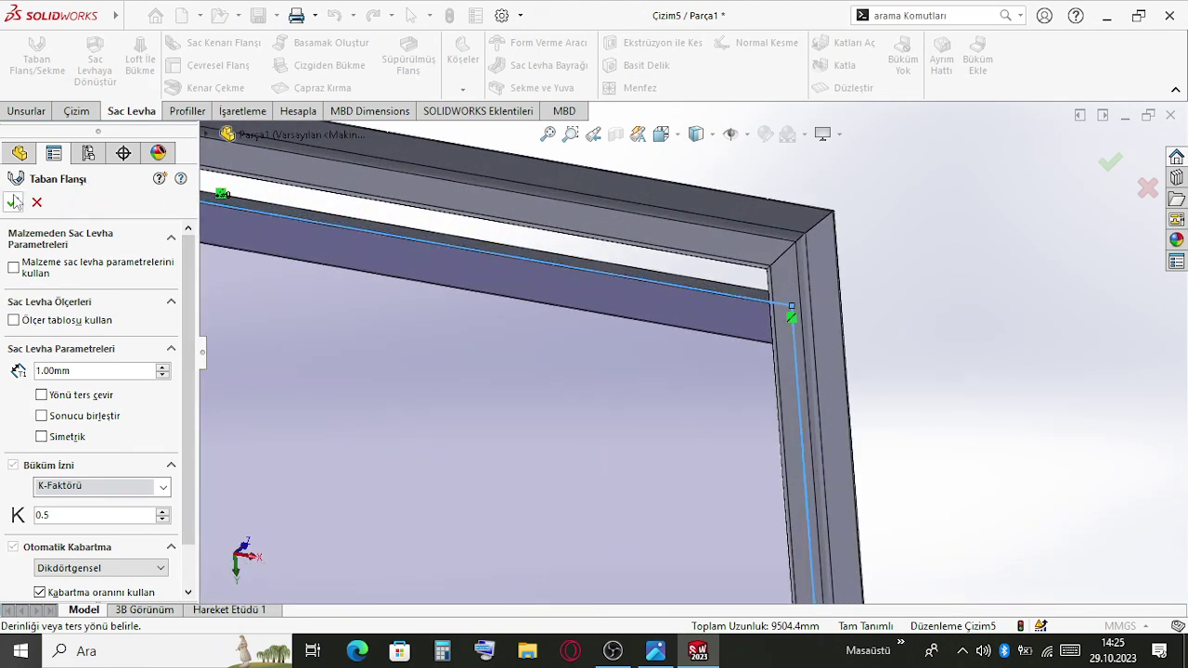
{"action": "left_click", "coordinate": [13, 202]}
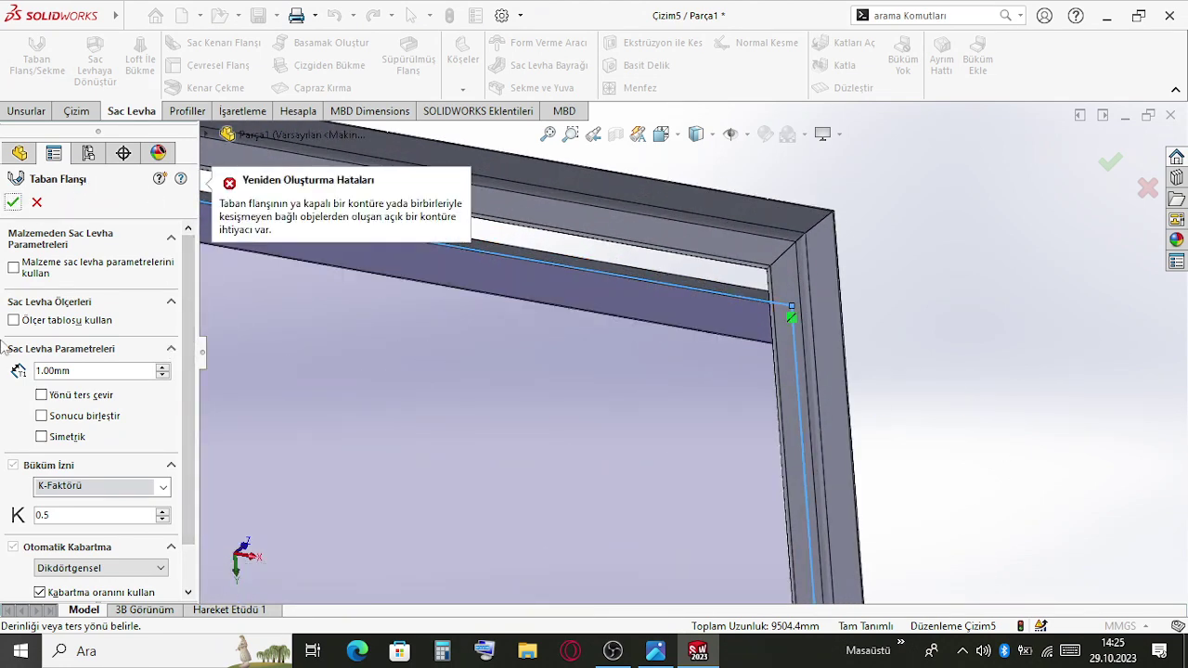
Try the 1 mm Base Flange with only the rectangle nearest the overhanging rail and its direction reversed, and close the command
{"action": "scroll", "coordinate": [116, 428], "scroll_direction": "down", "scroll_amount": 1}
{"action": "scroll", "coordinate": [744, 517], "scroll_direction": "up", "scroll_amount": 5}
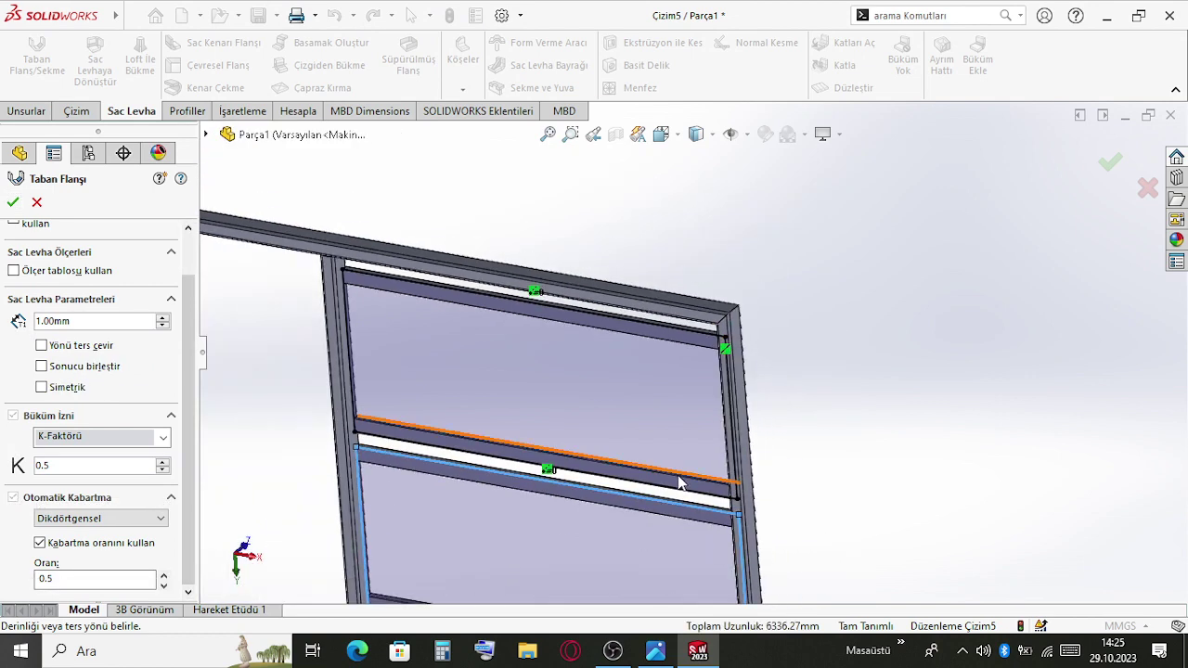
{"action": "left_click", "coordinate": [684, 454]}
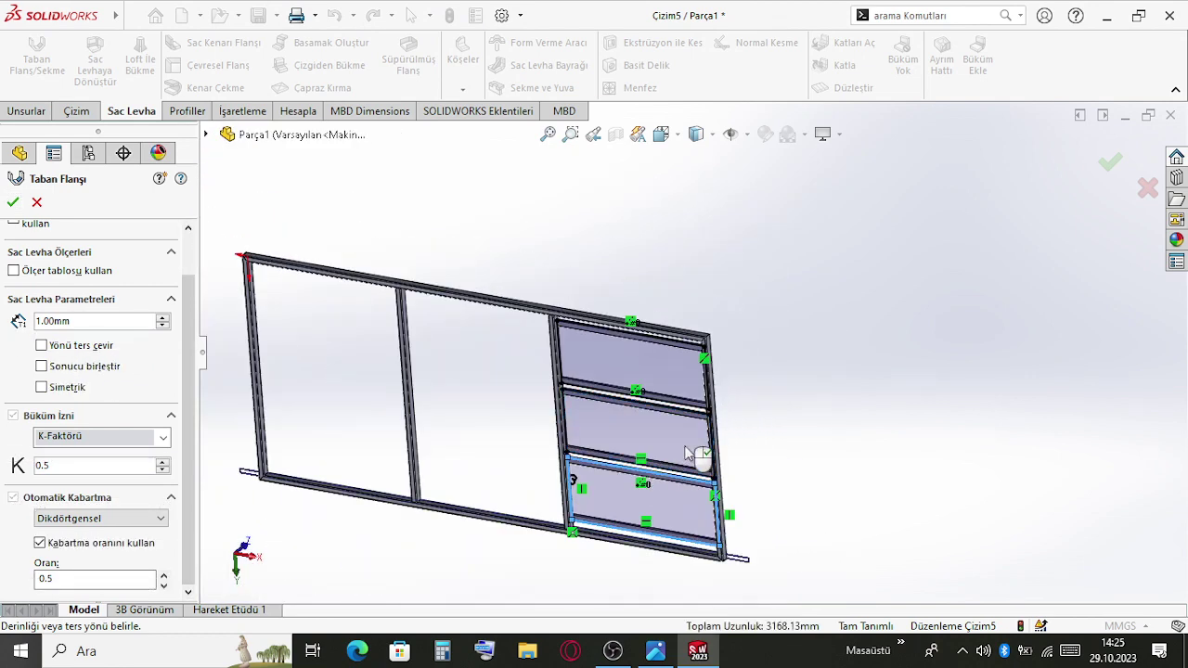
{"action": "left_click", "coordinate": [13, 203]}
{"action": "scroll", "coordinate": [652, 434], "scroll_direction": "down", "scroll_amount": 5}
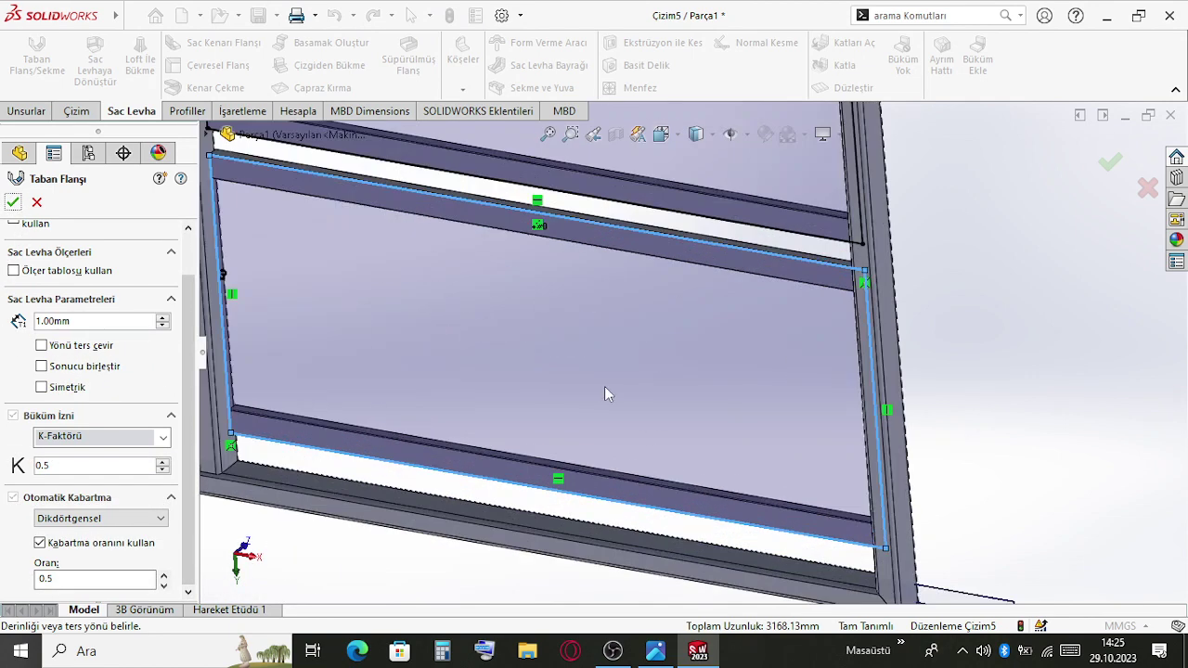
{"action": "left_click", "coordinate": [42, 346]}
{"action": "scroll", "coordinate": [485, 325], "scroll_direction": "up", "scroll_amount": 4}
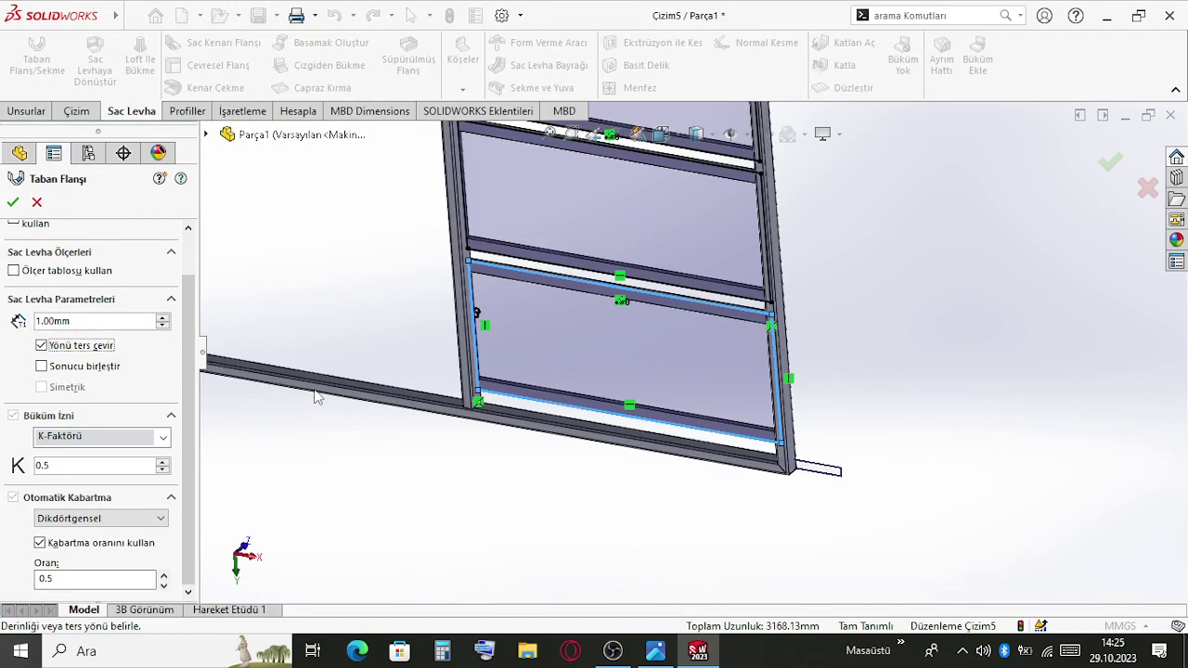
{"action": "key", "text": "Escape"}
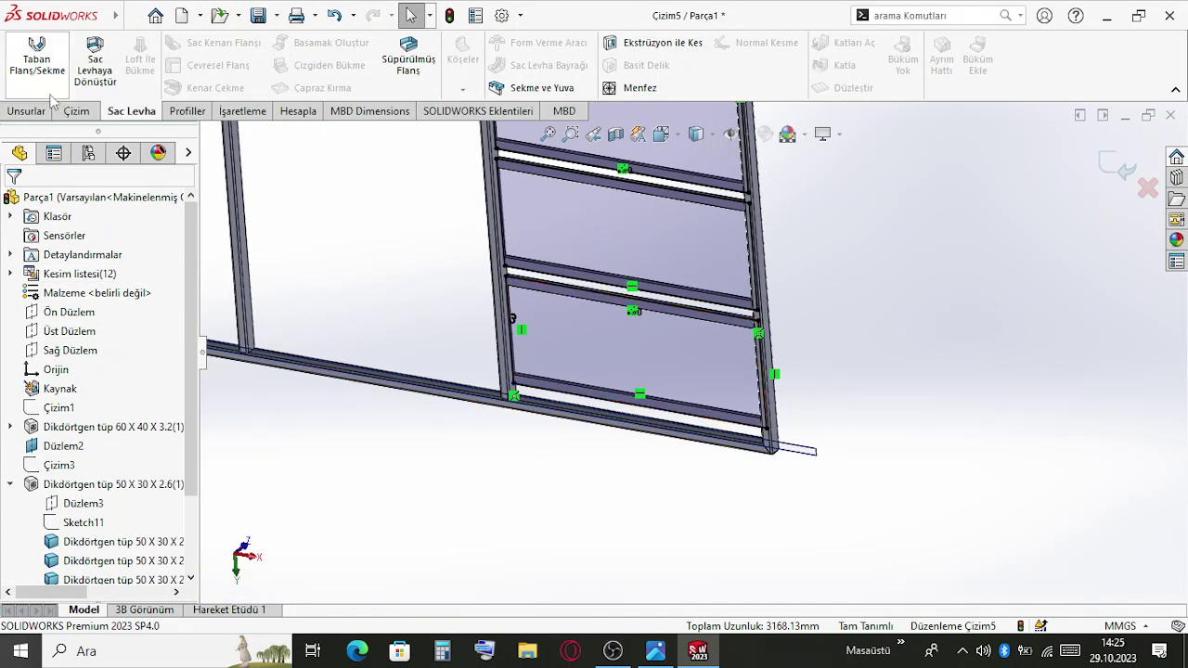
Try to create a Base Flange from only the rectangle farthest from the overhanging rail, using the default 0.7366 mm thickness
{"action": "left_click", "coordinate": [37, 57]}
{"action": "scroll", "coordinate": [662, 276], "scroll_direction": "up", "scroll_amount": 2}
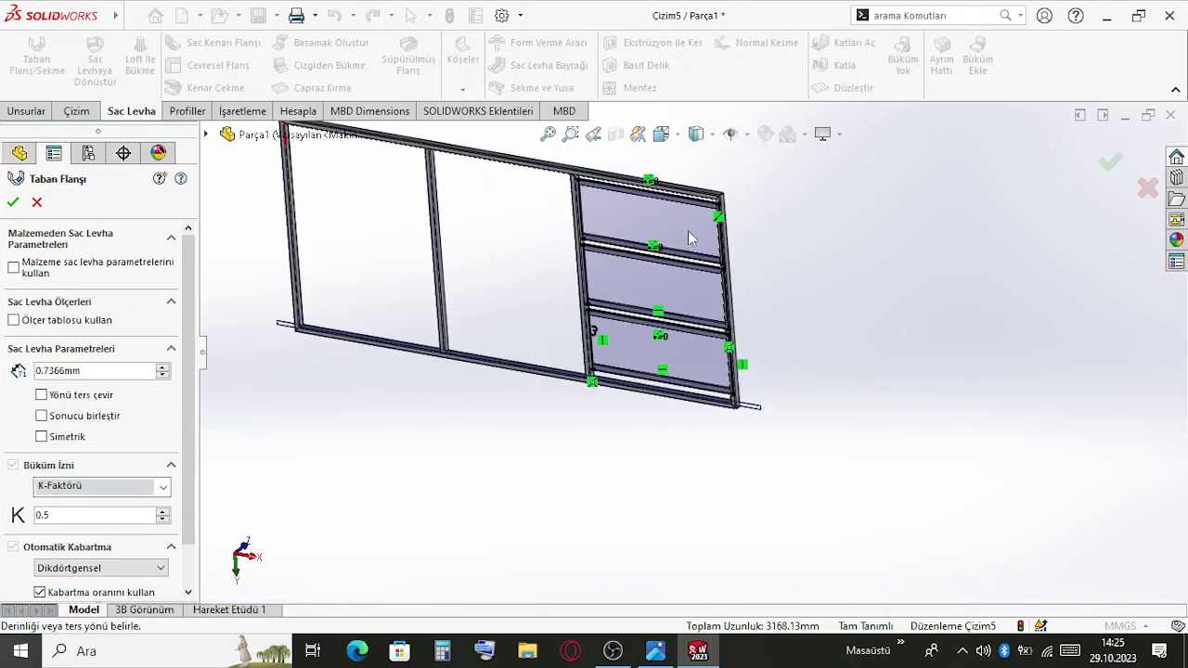
{"action": "scroll", "coordinate": [692, 238], "scroll_direction": "down", "scroll_amount": 3}
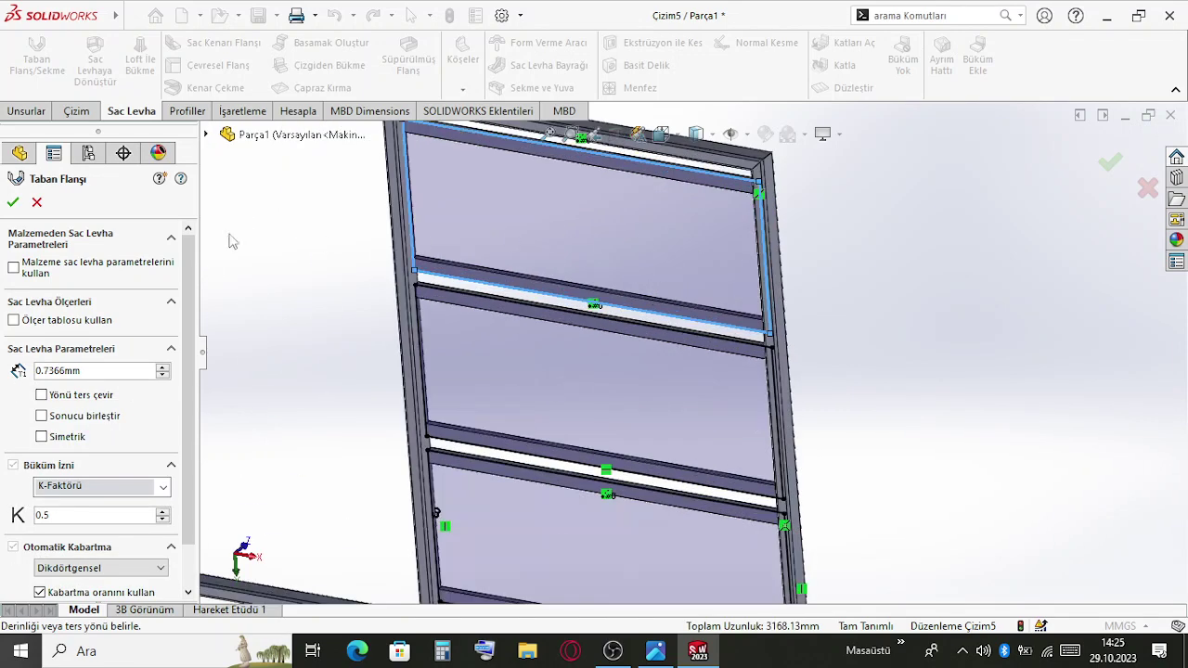
{"action": "left_click", "coordinate": [12, 204]}
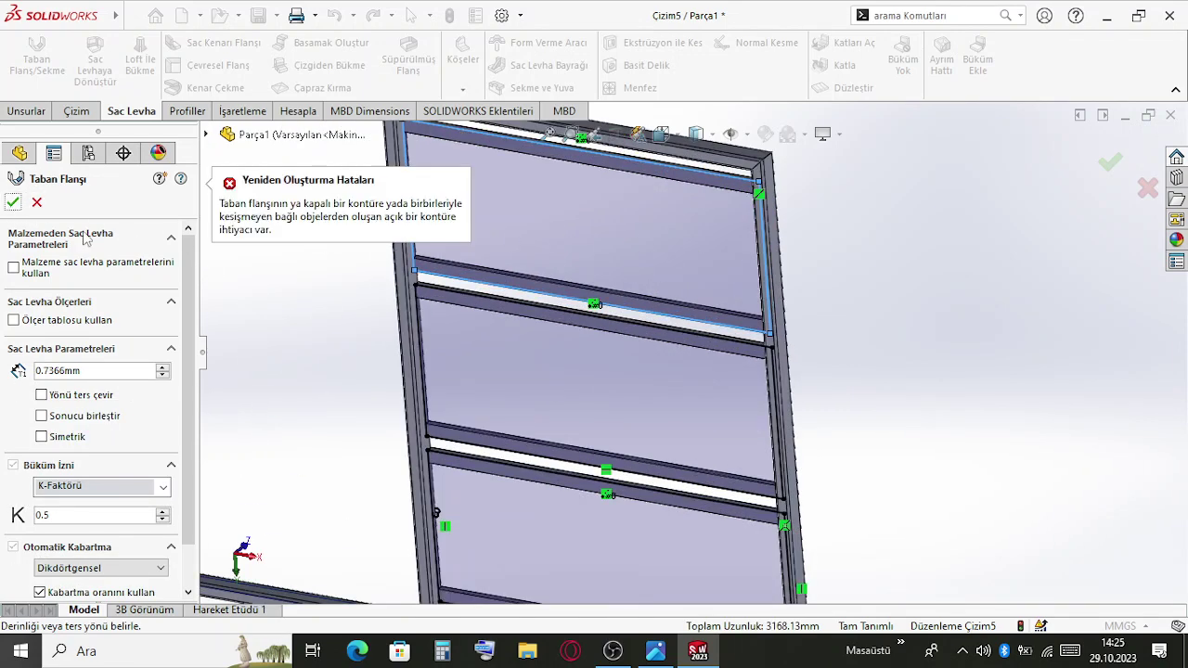
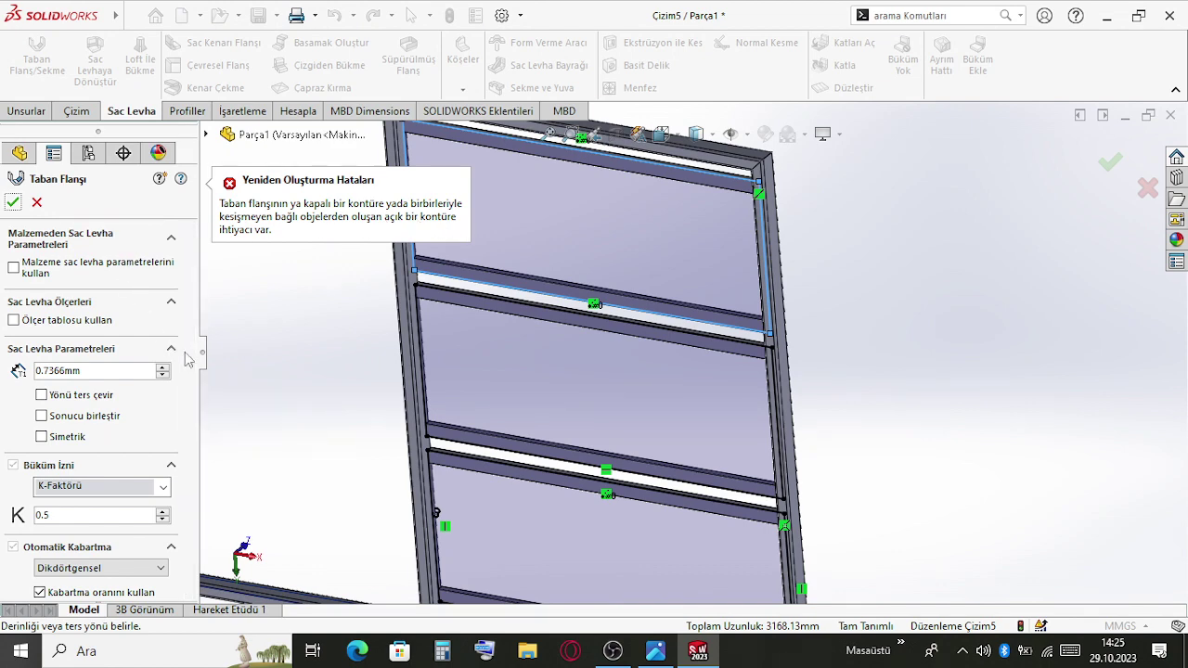
Try the single-rectangle Base Flange with Merge result enabled and the affected bodies selected automatically
{"action": "left_click", "coordinate": [42, 414]}
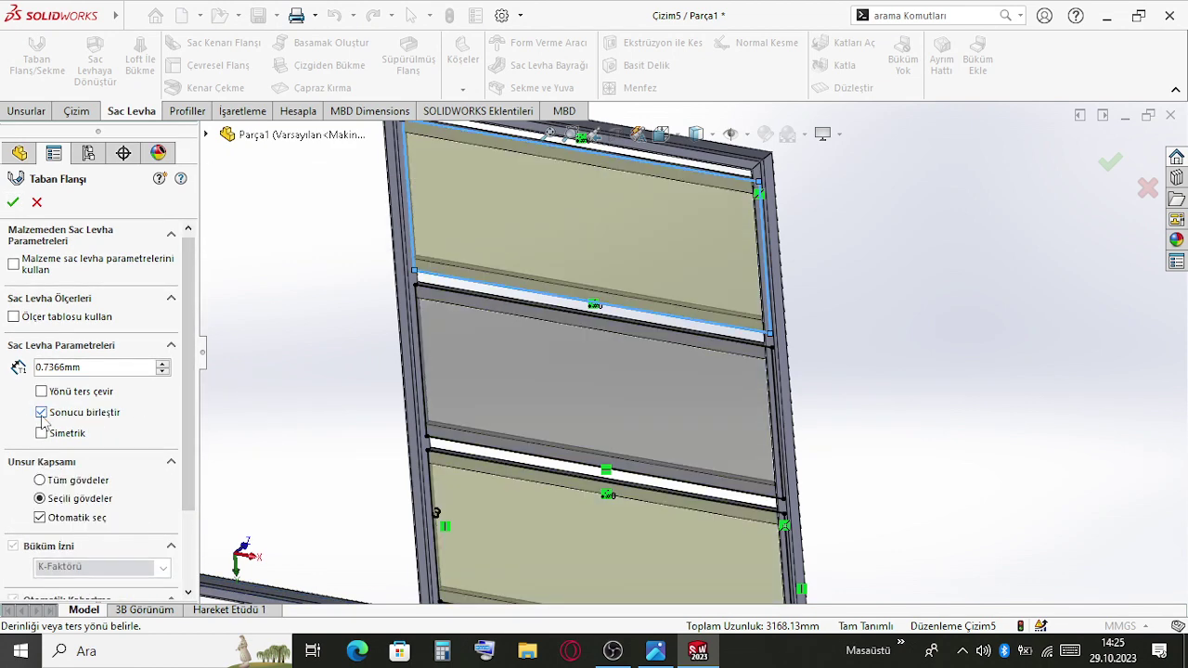
{"action": "scroll", "coordinate": [779, 343], "scroll_direction": "up", "scroll_amount": 6}
{"action": "middle_click_drag", "start_coordinate": [845, 365], "coordinate": [824, 379]}
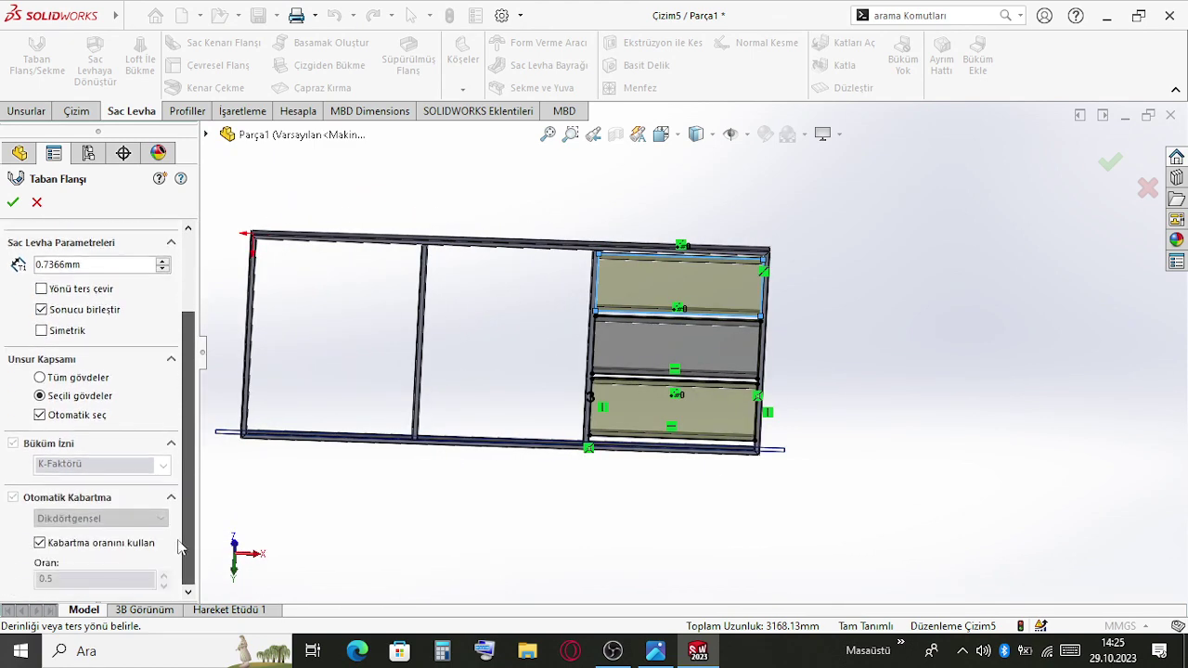
{"action": "scroll", "coordinate": [189, 378], "scroll_direction": "up", "scroll_amount": 3}
{"action": "scroll", "coordinate": [700, 353], "scroll_direction": "down", "scroll_amount": 5}
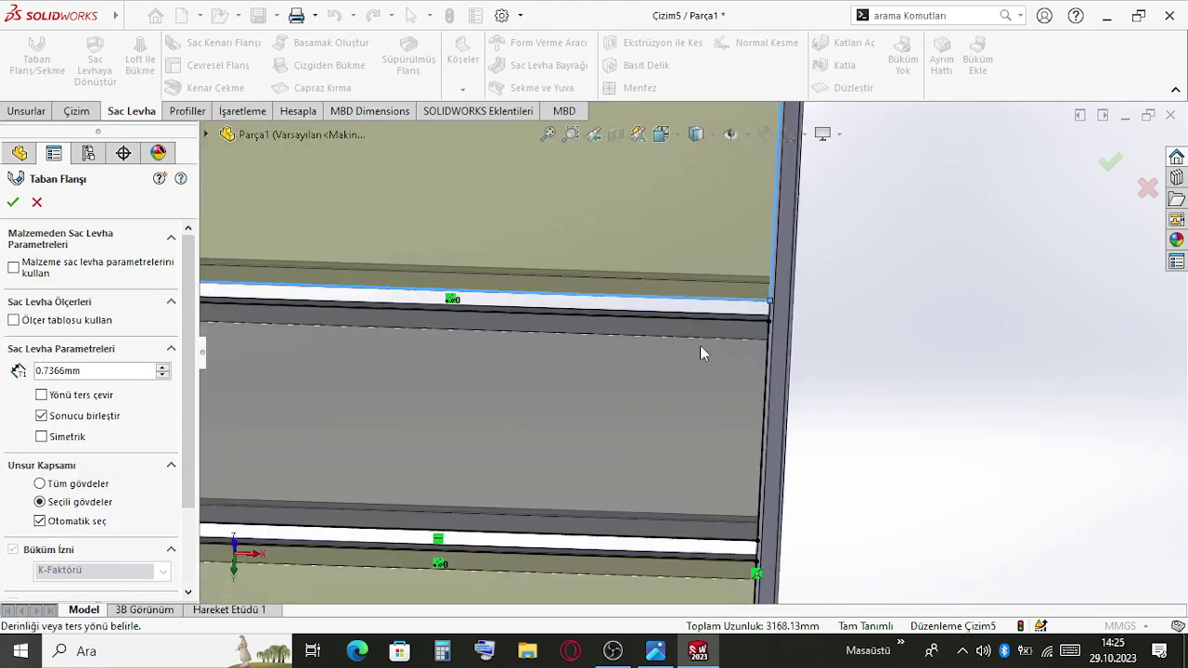
{"action": "left_click", "coordinate": [11, 203]}
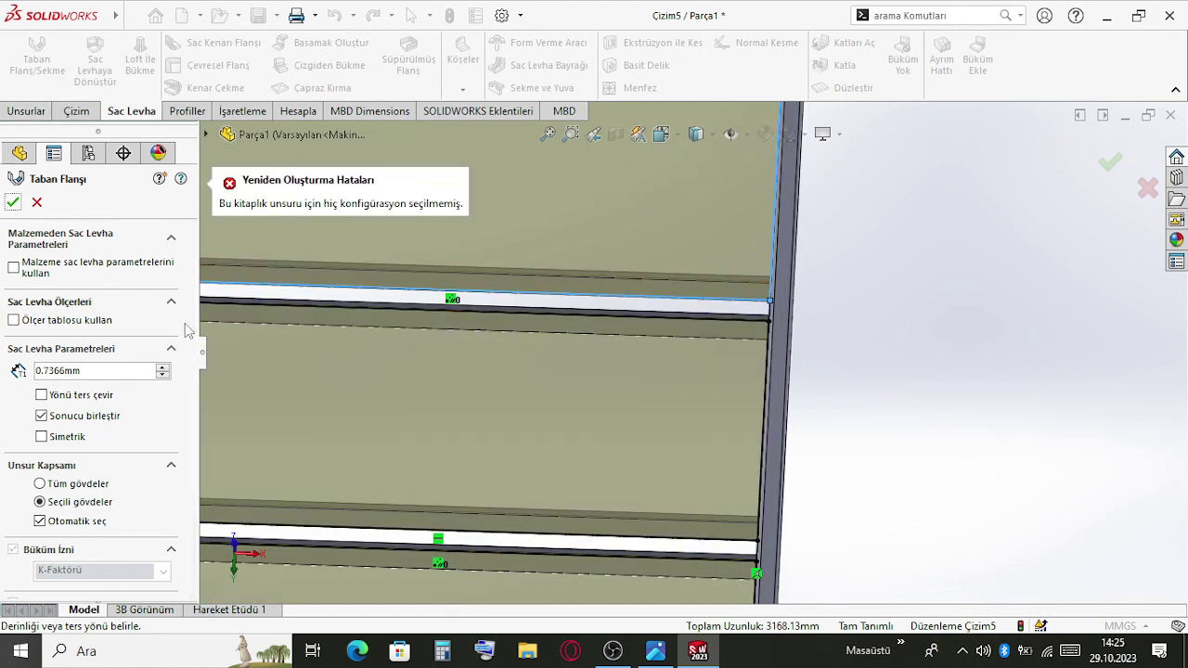
Try the merged Base Flange with its feature scope set to all bodies, and leave the command
{"action": "scroll", "coordinate": [184, 335], "scroll_direction": "down", "scroll_amount": 1}
{"action": "scroll", "coordinate": [26, 264], "scroll_direction": "down", "scroll_amount": 3}
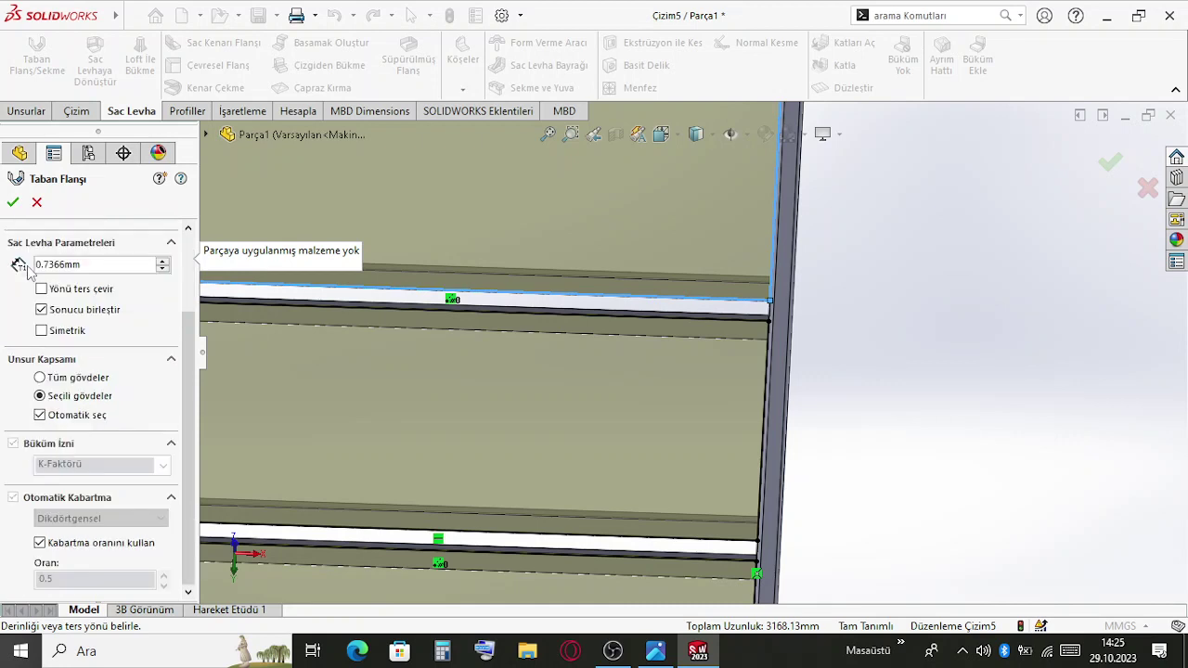
{"action": "left_click", "coordinate": [41, 378]}
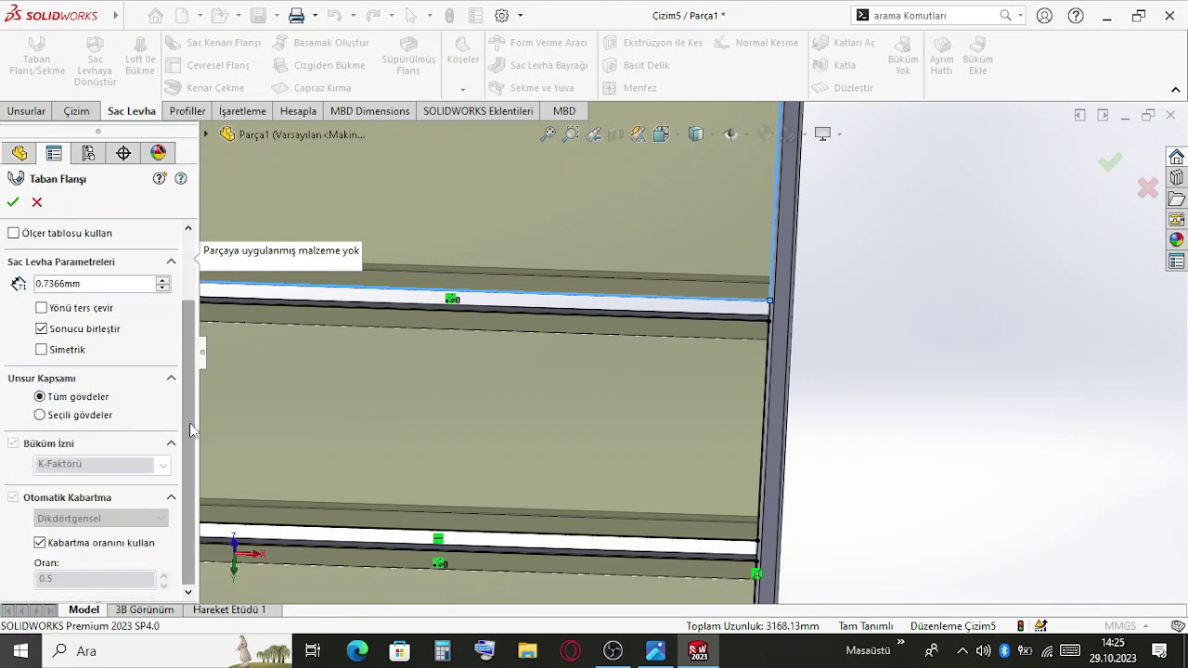
{"action": "left_click", "coordinate": [13, 202]}
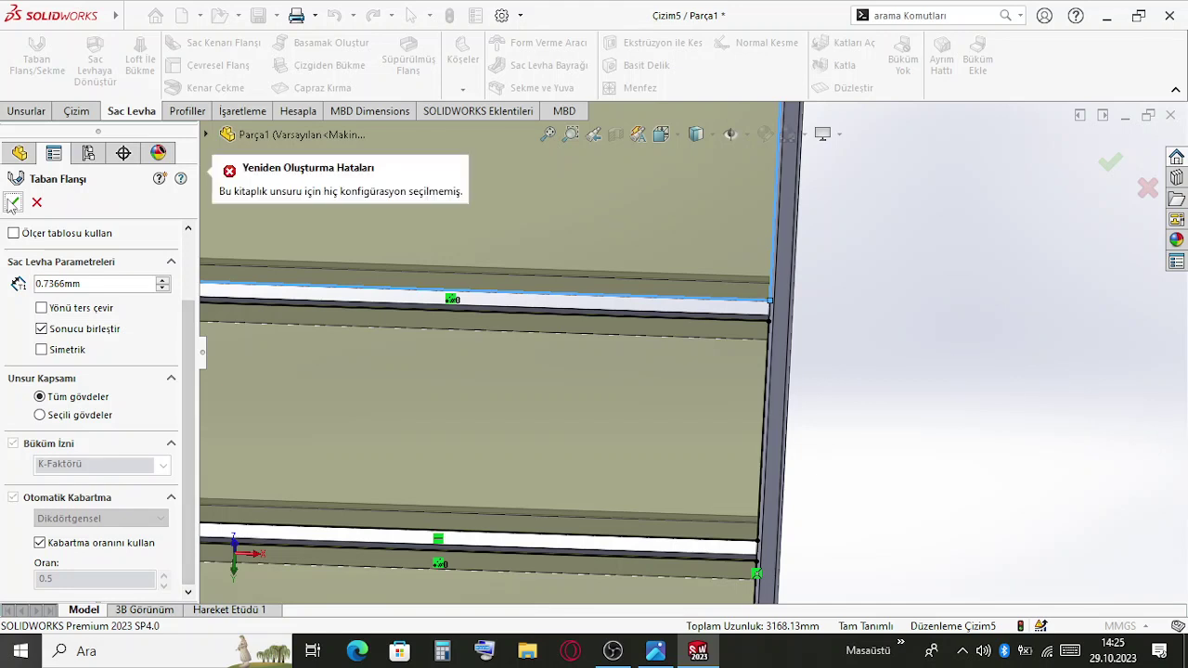
{"action": "scroll", "coordinate": [61, 291], "scroll_direction": "up", "scroll_amount": 3}
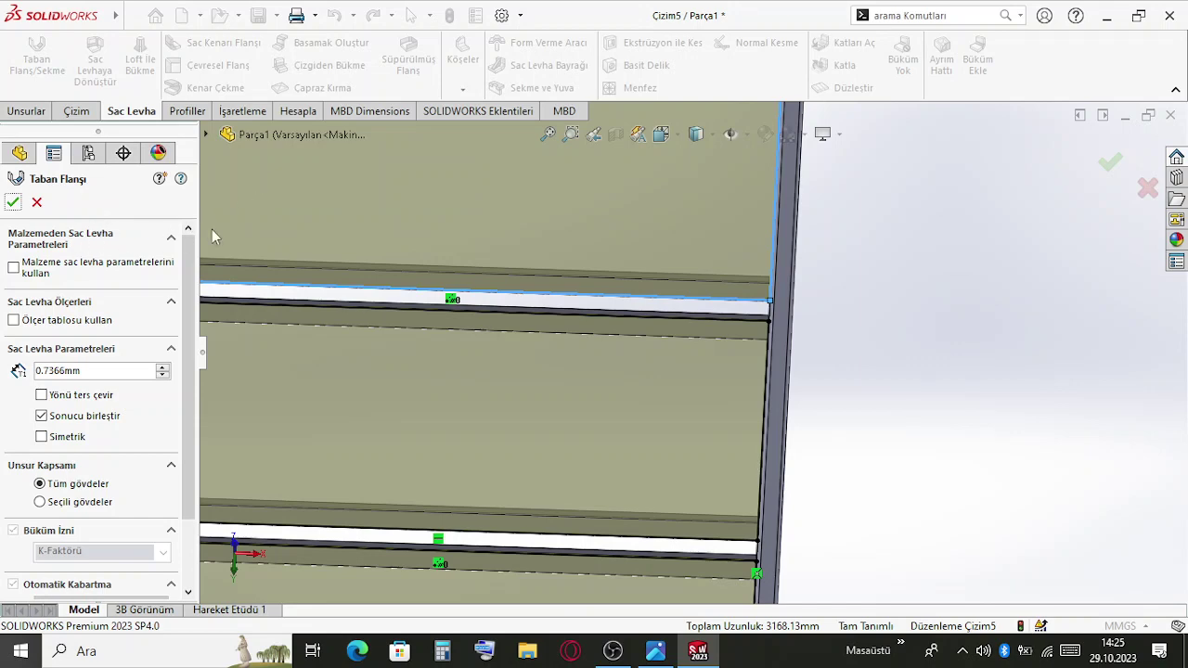
{"action": "key", "text": "Escape"}
Delete the rectangle nearest the overhanging rail and the middle rectangle from the sketch
{"action": "scroll", "coordinate": [621, 292], "scroll_direction": "up", "scroll_amount": 6}
{"action": "scroll", "coordinate": [621, 349], "scroll_direction": "down", "scroll_amount": 1}
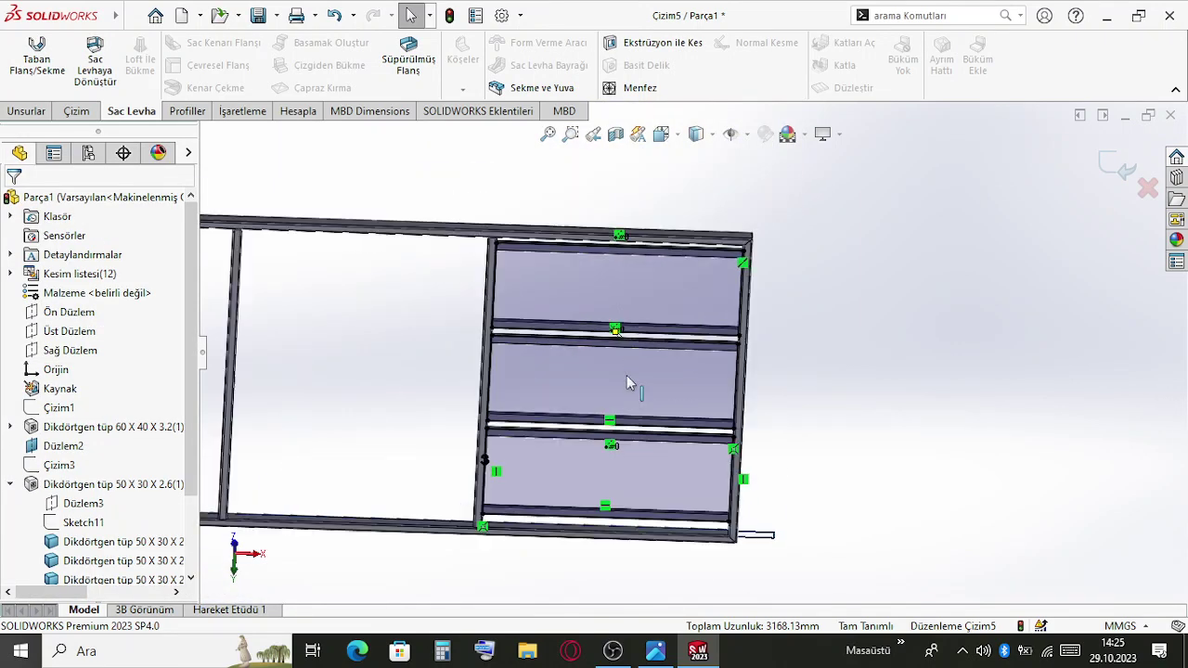
{"action": "left_click", "coordinate": [641, 485]}
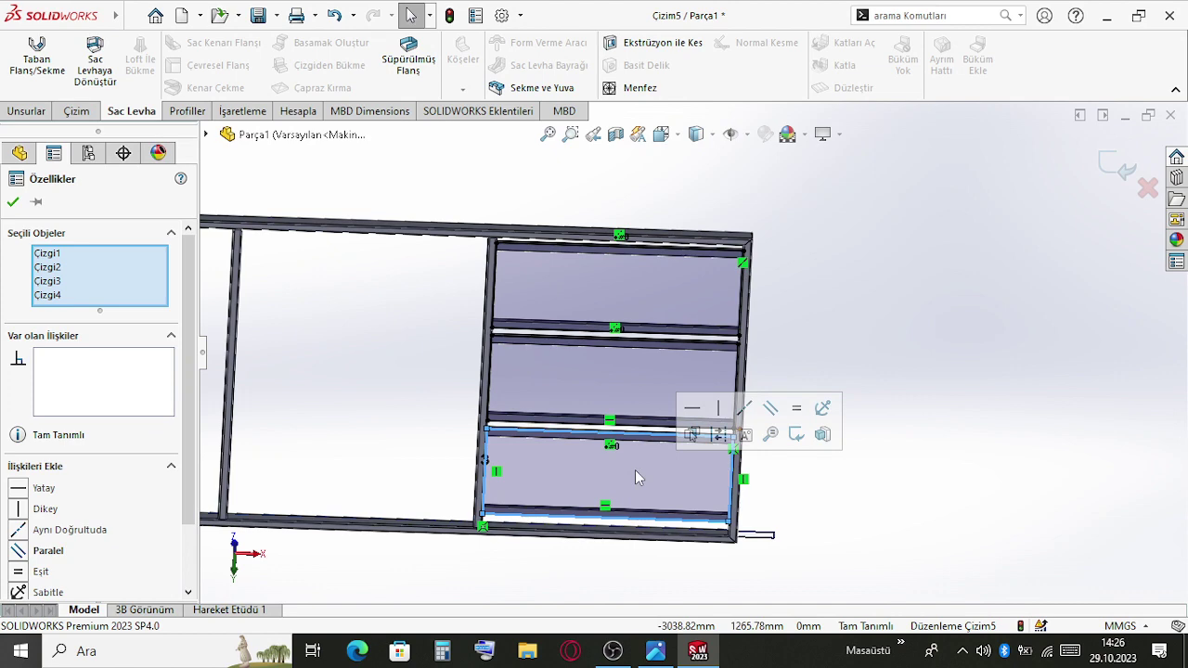
{"action": "key", "text": "Delete"}
{"action": "left_click", "coordinate": [587, 334]}
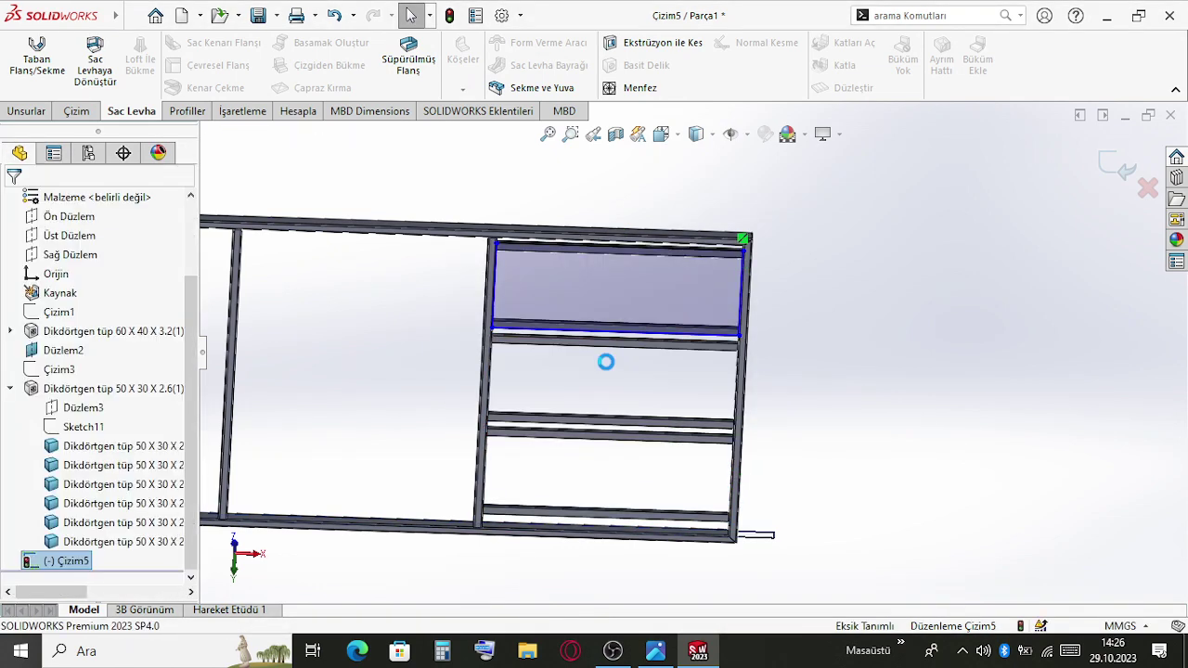
Create an unmerged 1 mm Base Flange from the remaining rectangle
{"action": "scroll", "coordinate": [615, 378], "scroll_direction": "up", "scroll_amount": 2}
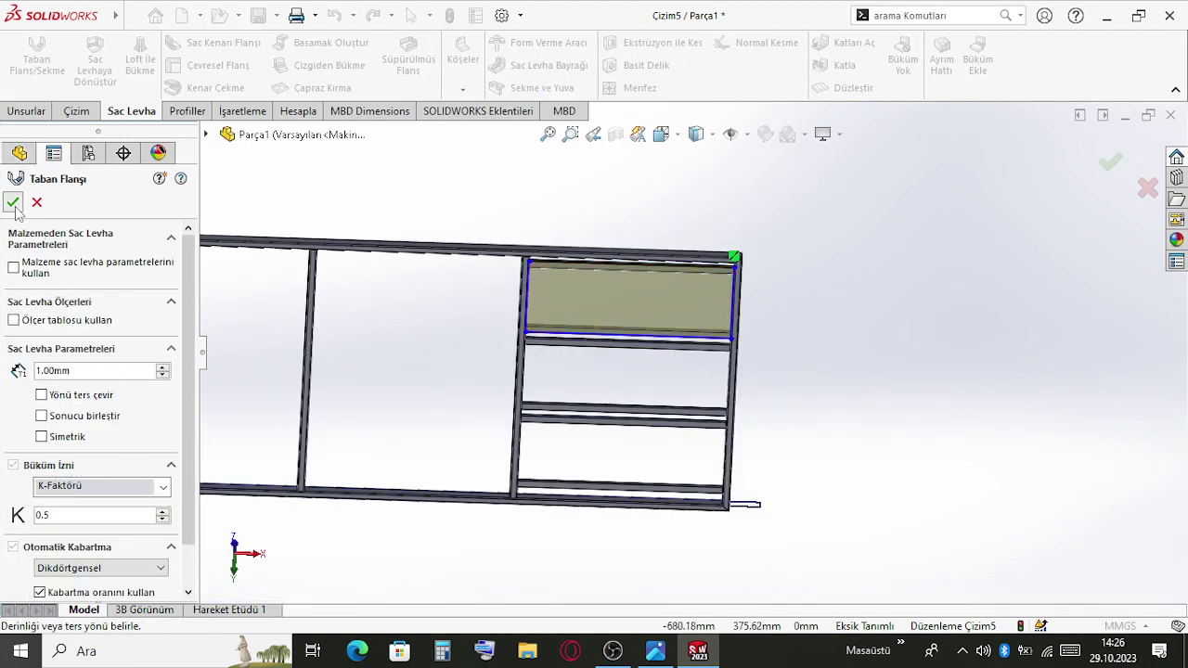
{"action": "scroll", "coordinate": [609, 325], "scroll_direction": "down", "scroll_amount": 5}
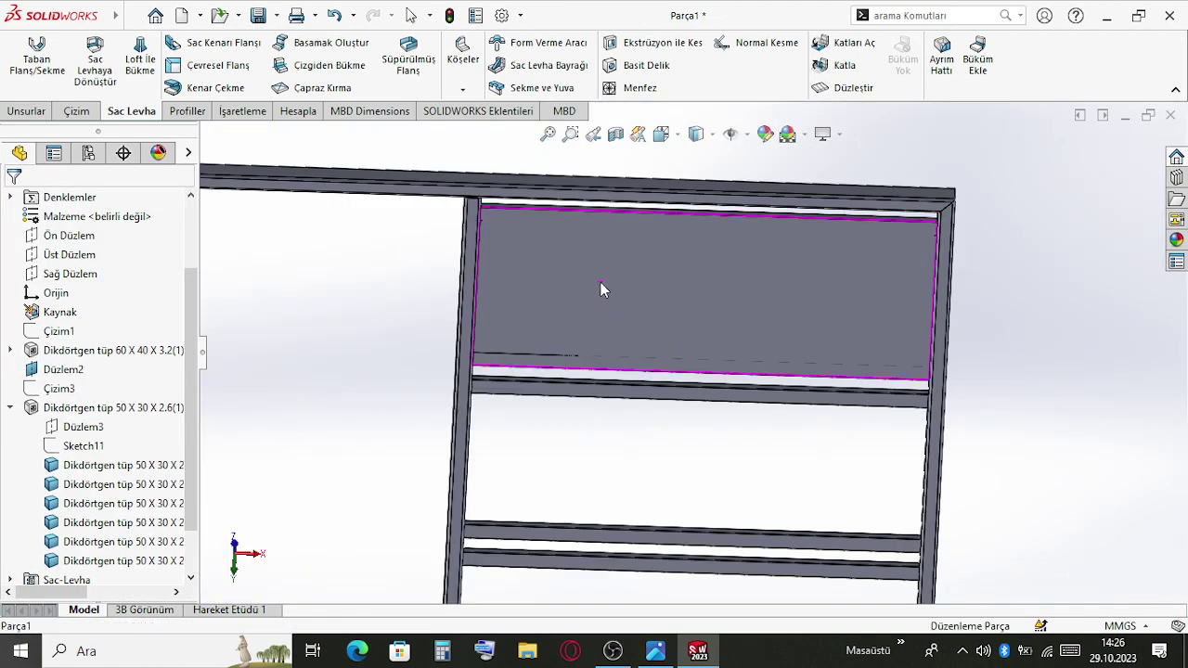
{"action": "middle_click_drag", "start_coordinate": [600, 282], "coordinate": [629, 325]}
{"action": "left_click", "coordinate": [629, 324]}
{"action": "scroll", "coordinate": [601, 318], "scroll_direction": "down", "scroll_amount": 3}
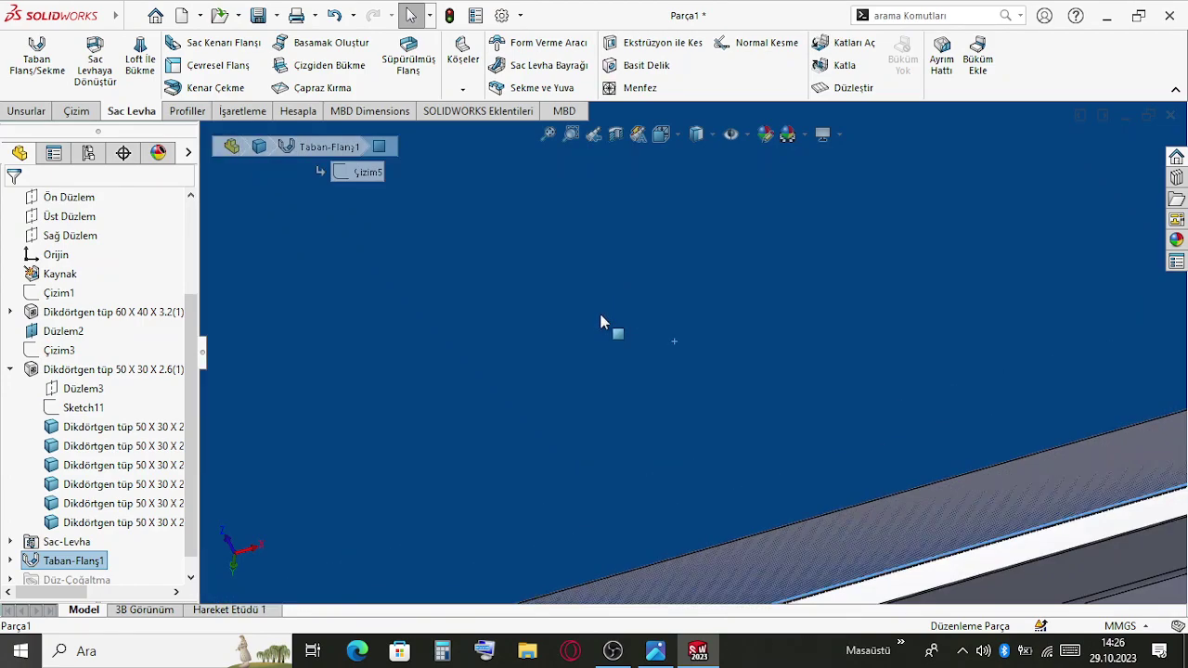
{"action": "key", "text": "Escape"}
Edit the new Base Flange to reverse its direction, keeping the default thickness
{"action": "scroll", "coordinate": [664, 298], "scroll_direction": "up", "scroll_amount": 6}
{"action": "right_click", "coordinate": [665, 297]}
{"action": "middle_click_drag", "start_coordinate": [732, 216], "coordinate": [723, 249]}
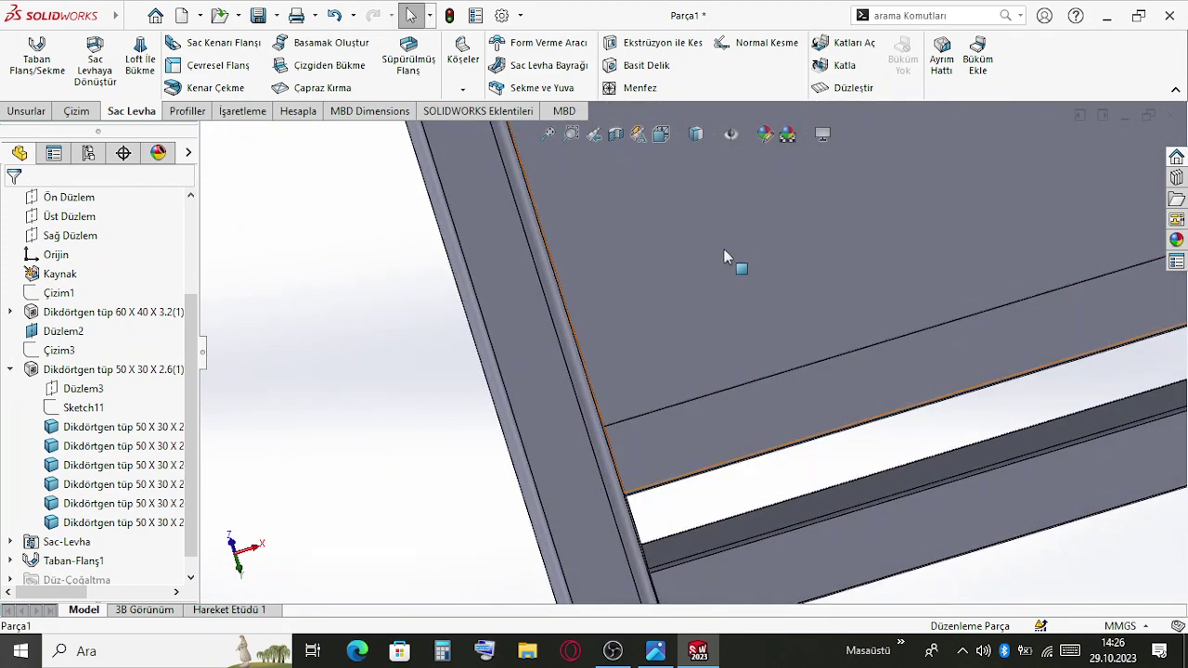
{"action": "left_click", "coordinate": [722, 249]}
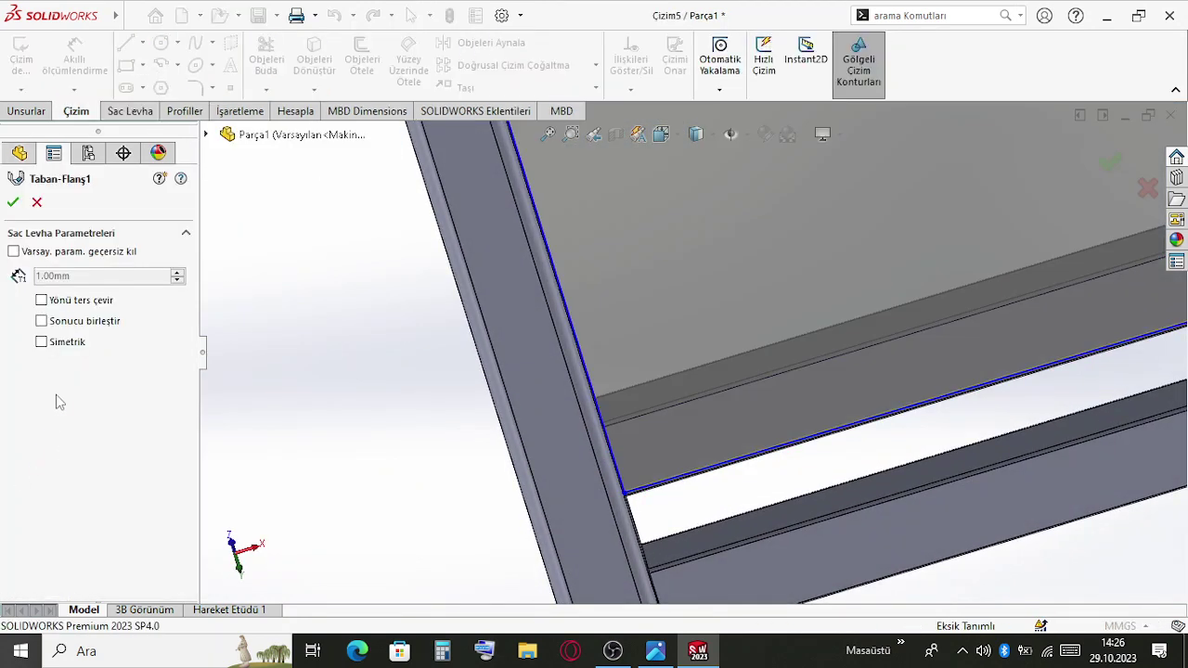
{"action": "left_click", "coordinate": [41, 301]}
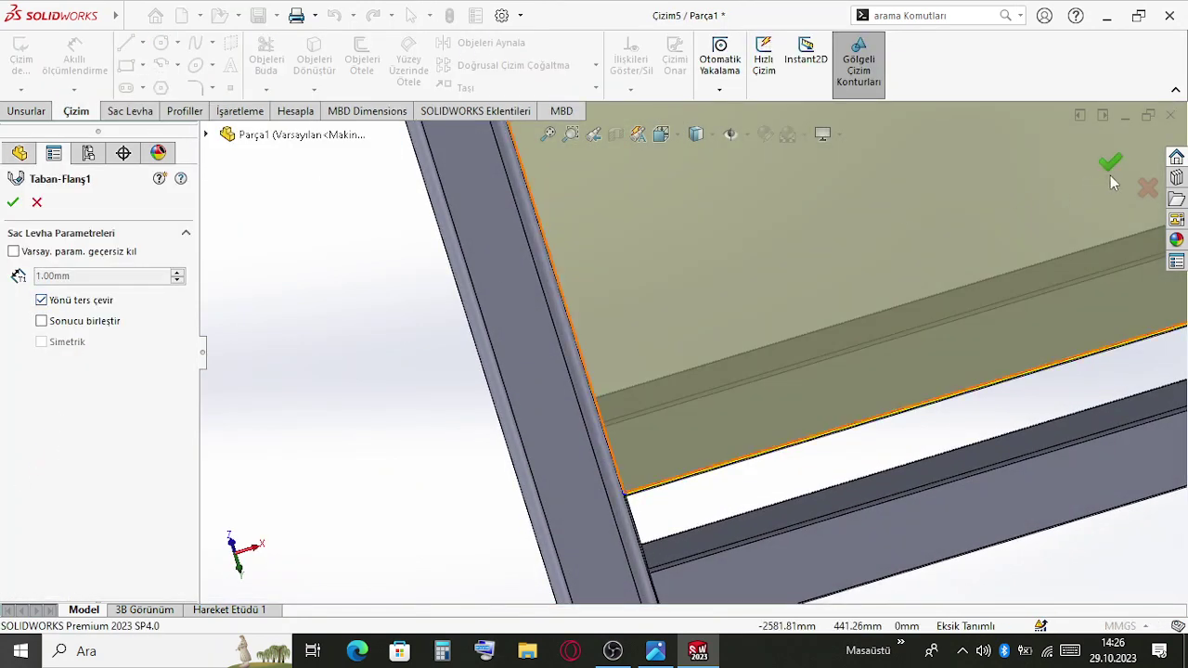
Inspect the panel against the tubes from behind and delete the Base Flange
{"action": "middle_click_drag", "start_coordinate": [750, 382], "coordinate": [628, 310]}
{"action": "scroll", "coordinate": [640, 310], "scroll_direction": "up", "scroll_amount": 3}
{"action": "scroll", "coordinate": [949, 281], "scroll_direction": "down", "scroll_amount": 5}
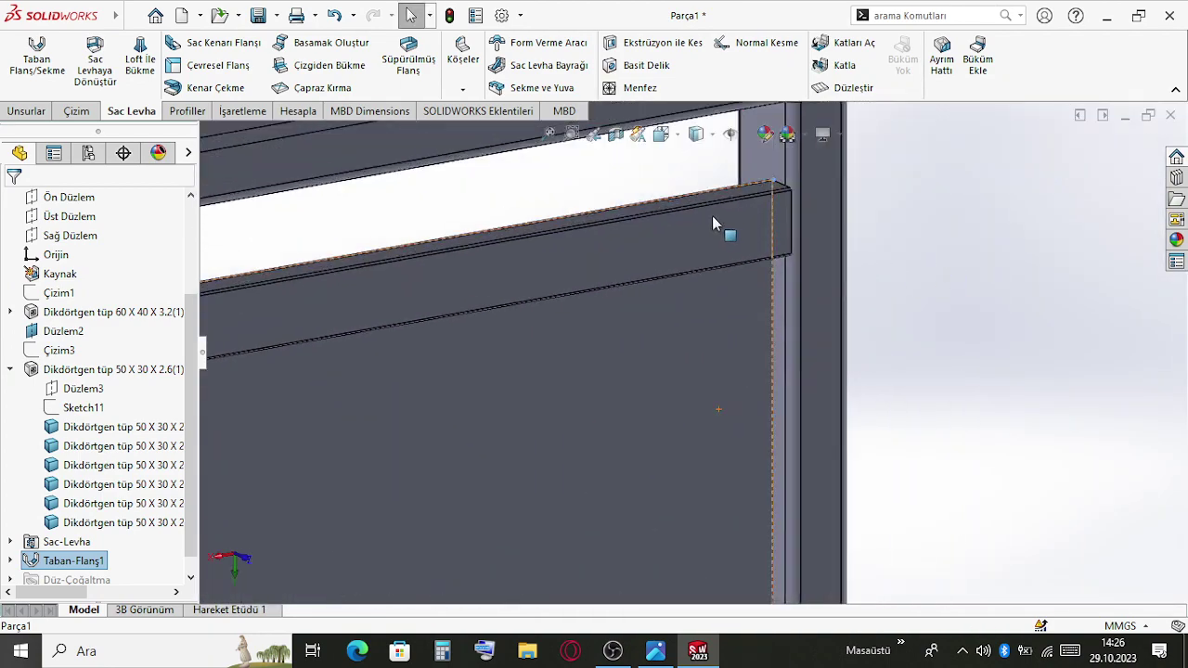
{"action": "scroll", "coordinate": [711, 269], "scroll_direction": "up", "scroll_amount": 2}
{"action": "scroll", "coordinate": [687, 324], "scroll_direction": "down", "scroll_amount": 2}
{"action": "middle_click_drag", "start_coordinate": [645, 268], "coordinate": [555, 515]}
{"action": "left_click", "coordinate": [555, 515]}
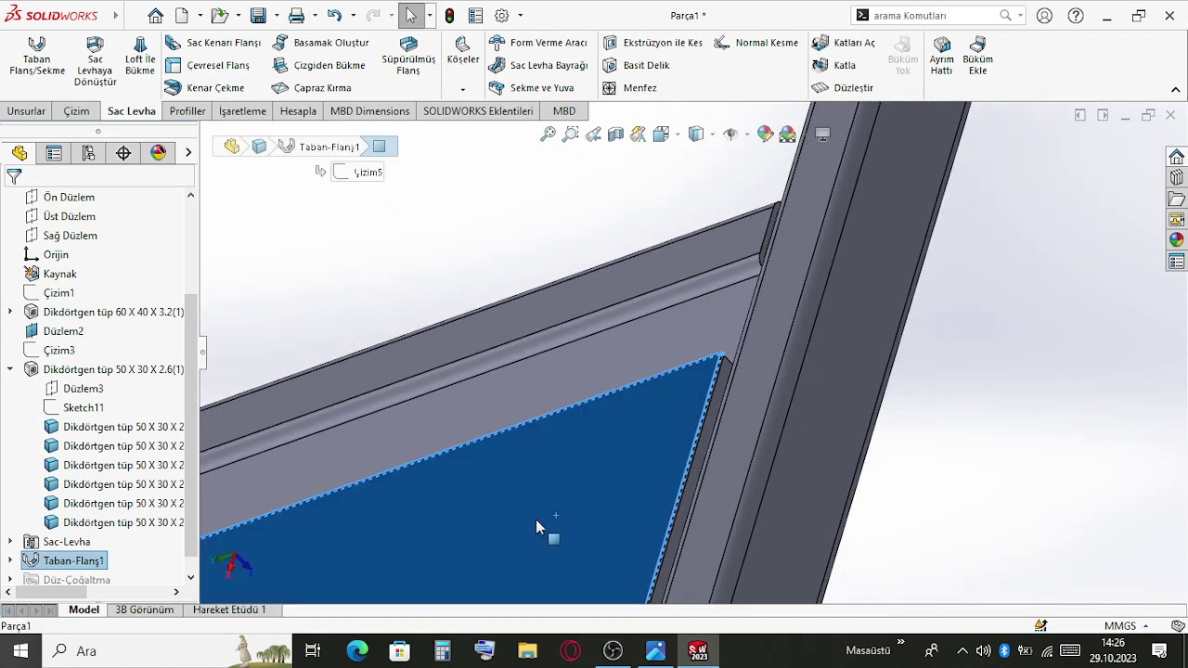
{"action": "key", "text": "Delete"}
{"action": "key", "text": "Return"}
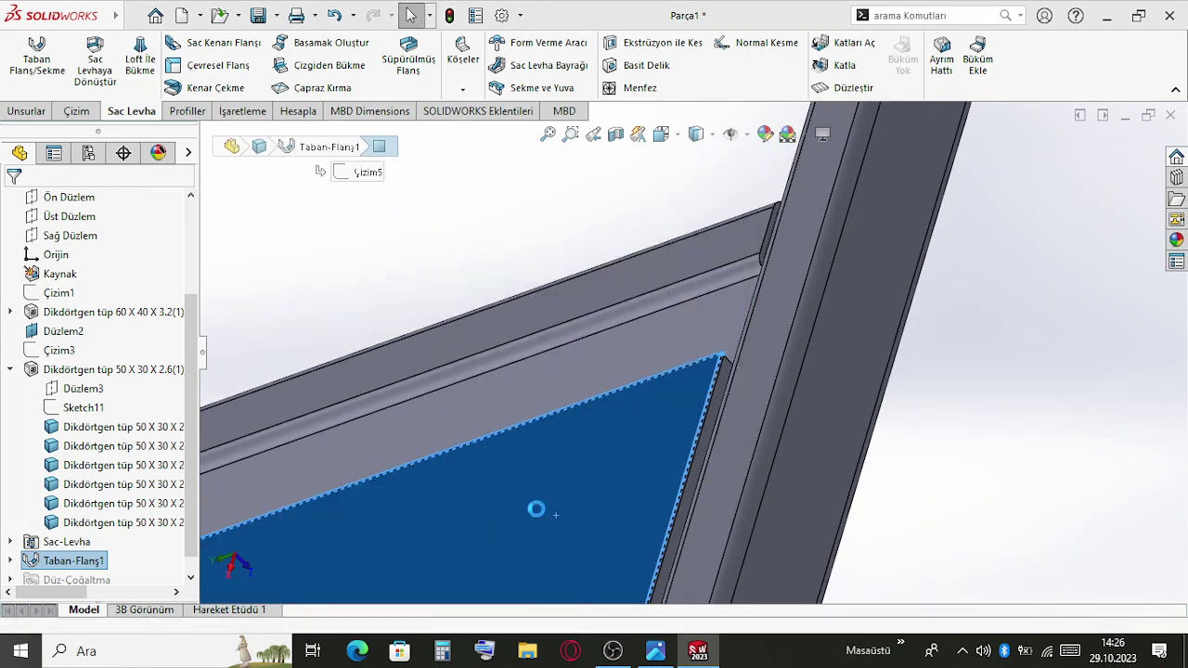
Start a new sketch on the wide outer face of the infill tube farthest from the overhanging rail
{"action": "middle_click_drag", "start_coordinate": [539, 505], "coordinate": [234, 387]}
{"action": "scroll", "coordinate": [526, 390], "scroll_direction": "down", "scroll_amount": 5}
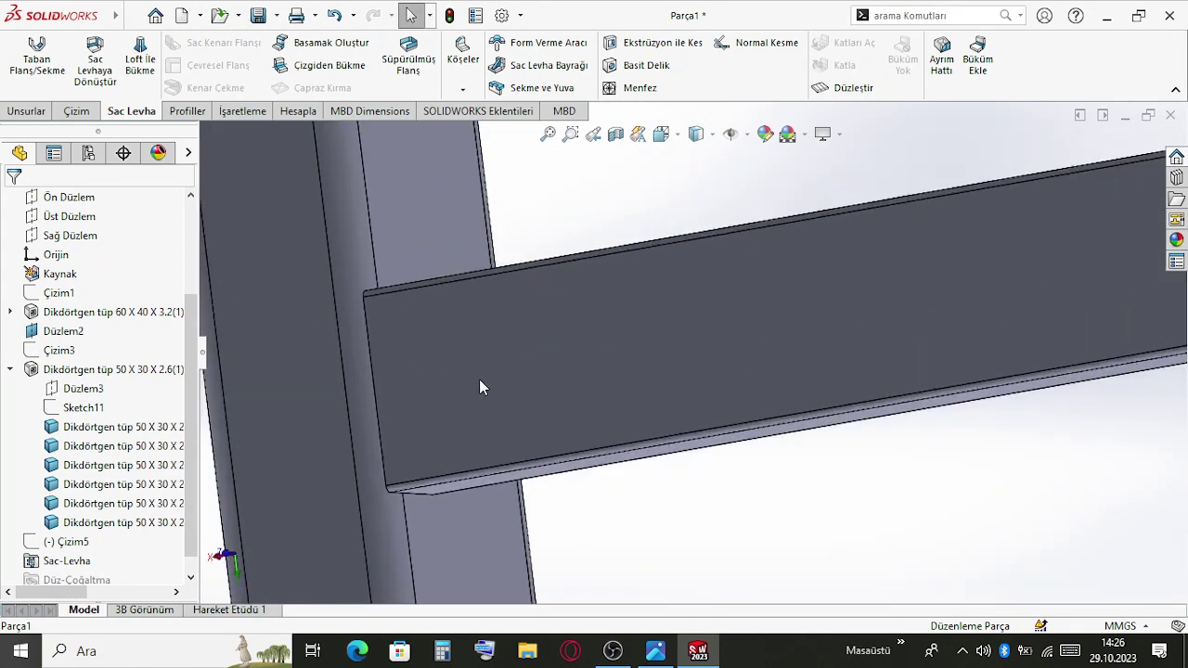
{"action": "right_click", "coordinate": [480, 387]}
{"action": "left_click", "coordinate": [521, 187]}
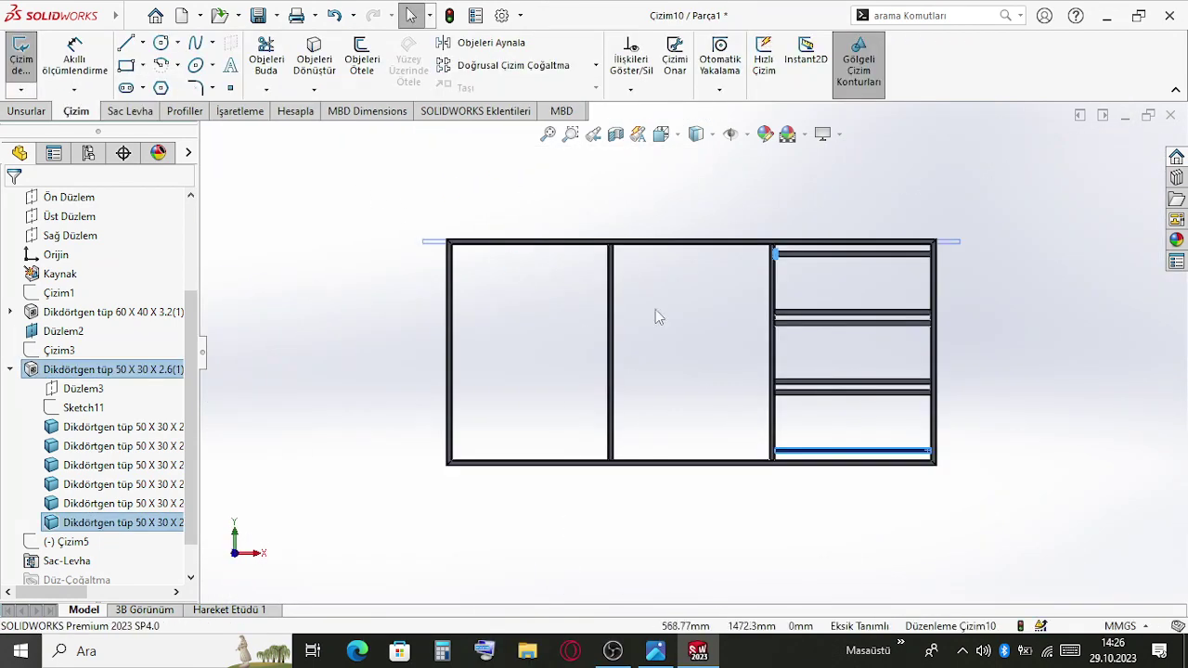
{"action": "scroll", "coordinate": [655, 309], "scroll_direction": "down", "scroll_amount": 3}
{"action": "mouse_move", "coordinate": [648, 265]}
{"action": "middle_mouse_down"}
{"action": "mouse_move", "coordinate": [655, 247]}
{"action": "mouse_move", "coordinate": [628, 268]}
{"action": "mouse_move", "coordinate": [252, 53]}
{"action": "middle_mouse_up"}
Draw a corner rectangle about 1127 mm wide, spanning the outer corners of the two infill tubes nearest the overhanging rail
{"action": "left_click", "coordinate": [126, 65]}
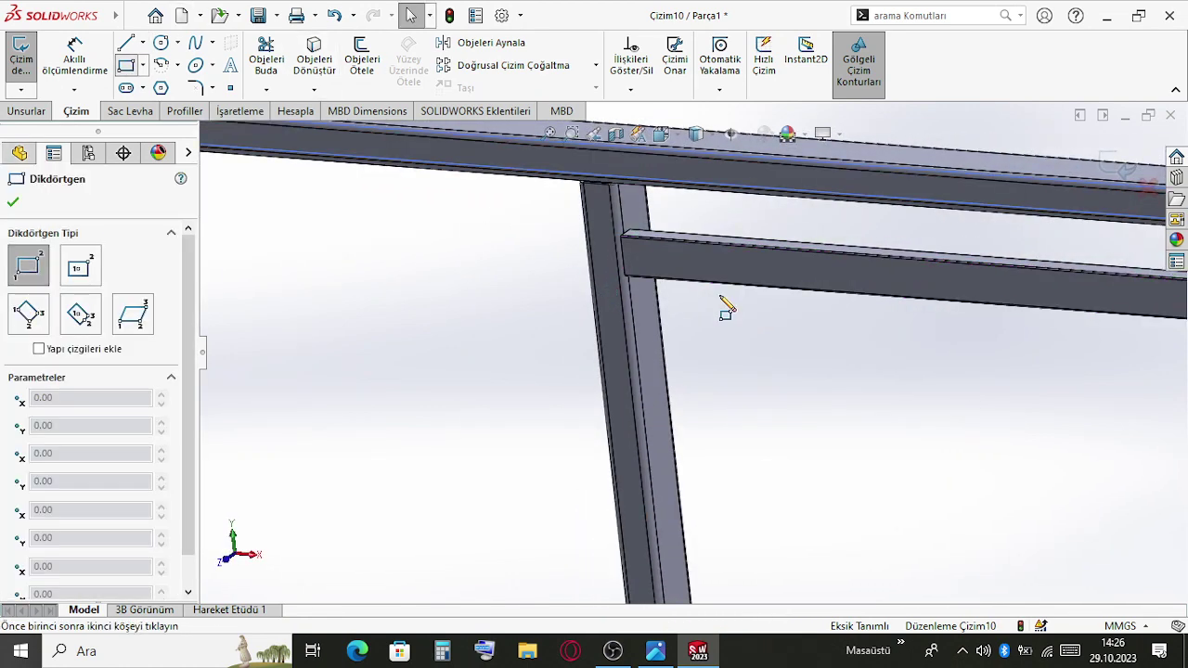
{"action": "scroll", "coordinate": [638, 281], "scroll_direction": "down", "scroll_amount": 5}
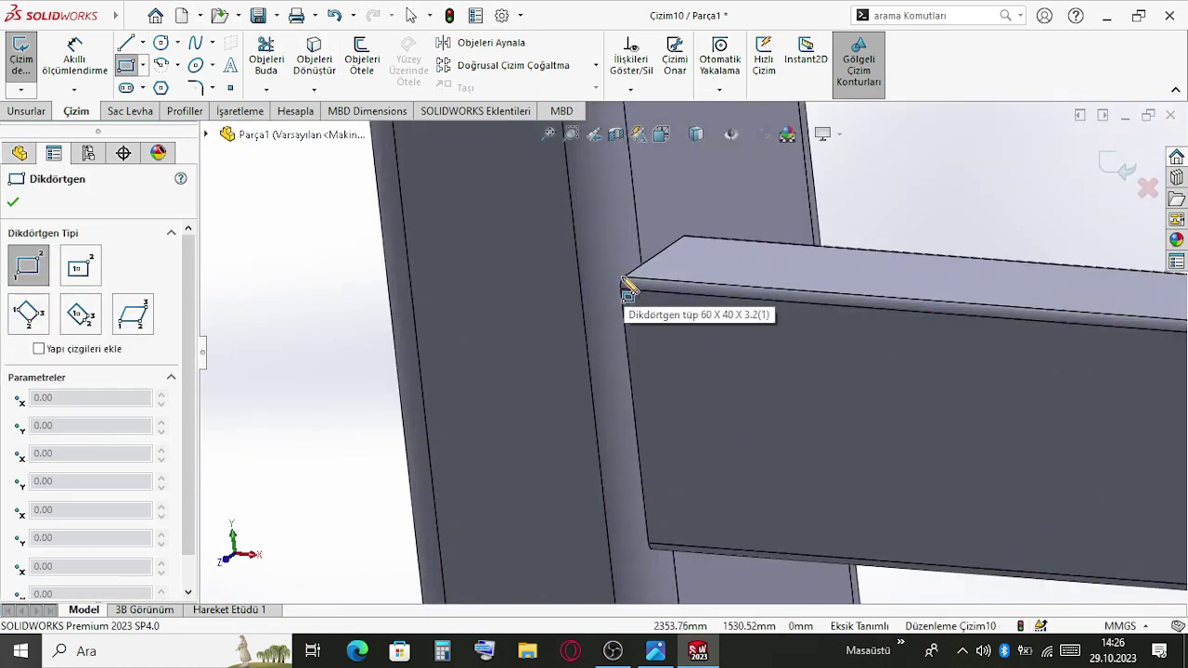
{"action": "left_click", "coordinate": [624, 295]}
{"action": "scroll", "coordinate": [668, 340], "scroll_direction": "up", "scroll_amount": 5}
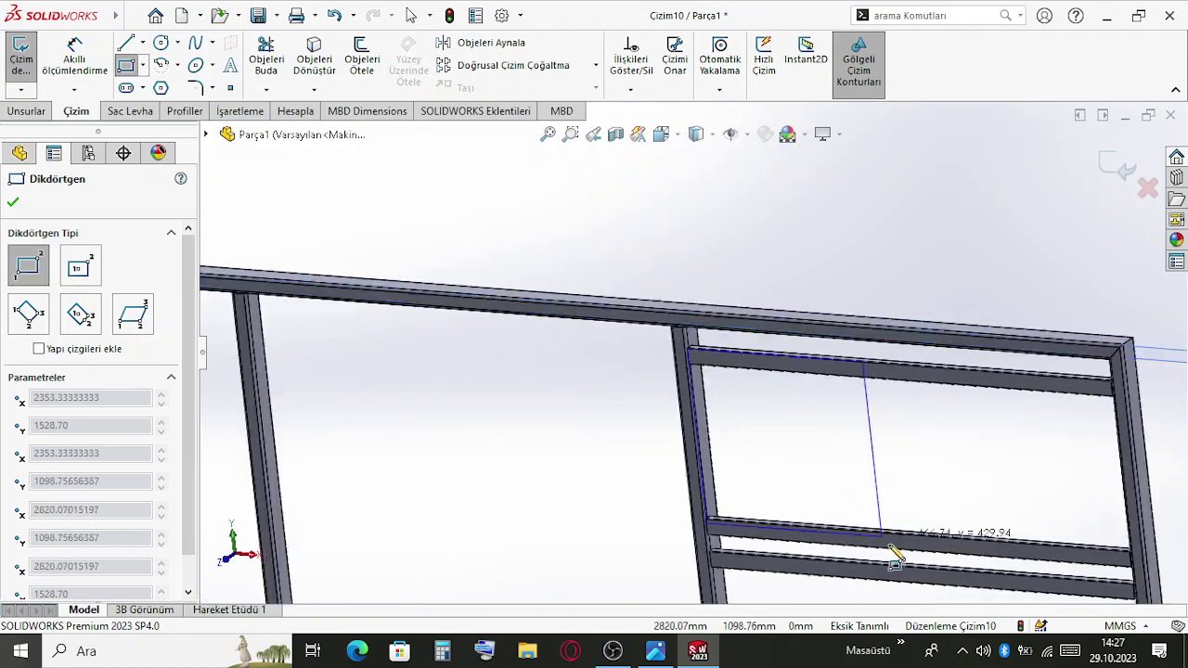
{"action": "scroll", "coordinate": [795, 416], "scroll_direction": "down", "scroll_amount": 5}
{"action": "scroll", "coordinate": [790, 316], "scroll_direction": "down", "scroll_amount": 4}
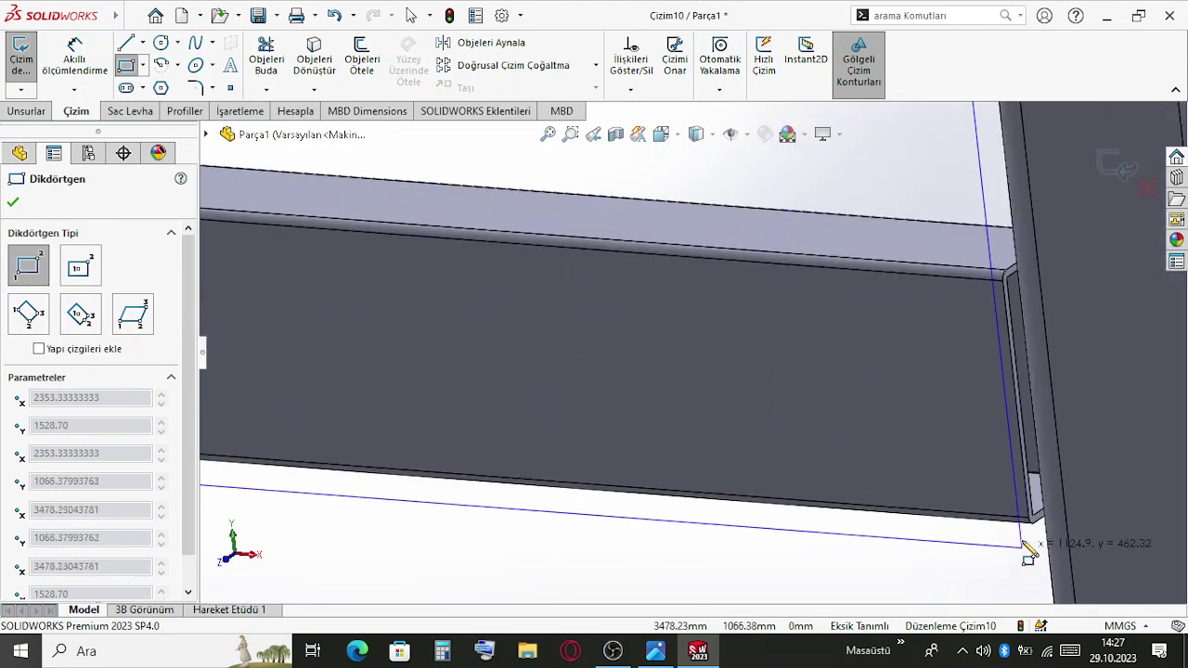
{"action": "left_click", "coordinate": [1036, 519]}
{"action": "scroll", "coordinate": [927, 418], "scroll_direction": "up", "scroll_amount": 6}
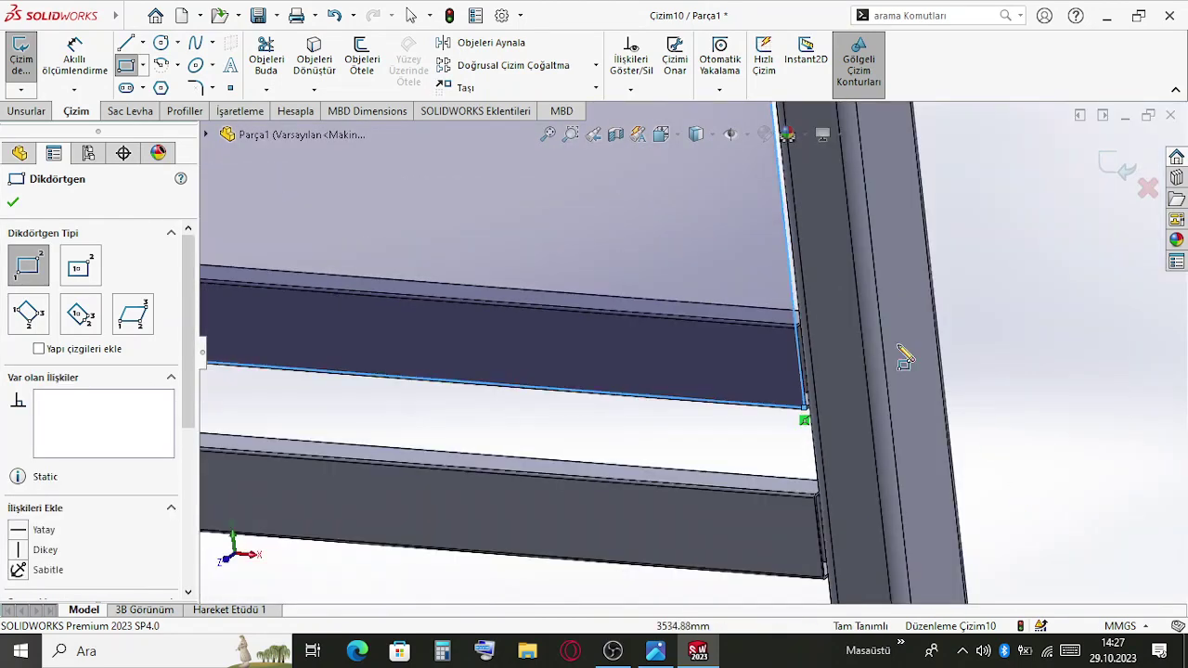
{"action": "key", "text": "Escape"}
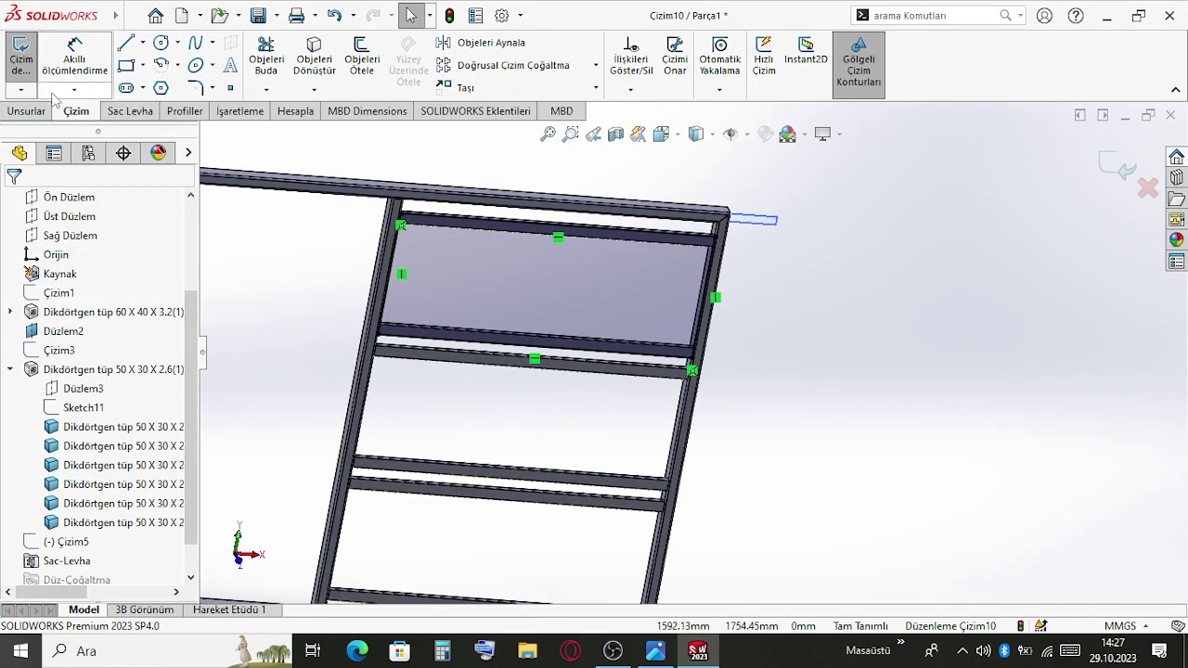
Start a Base Flange from the new rectangle and preview it with overridden thicknesses of 15 mm and 31 mm
{"action": "left_click", "coordinate": [129, 110]}
{"action": "left_click", "coordinate": [56, 63]}
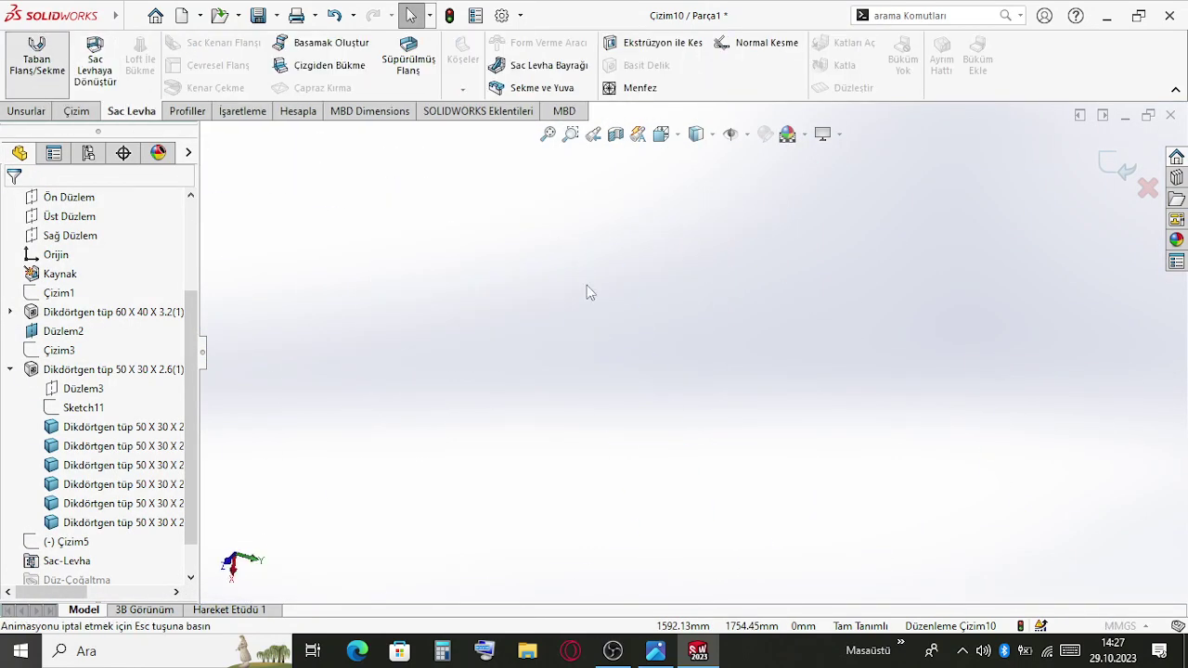
{"action": "scroll", "coordinate": [899, 440], "scroll_direction": "up", "scroll_amount": 4}
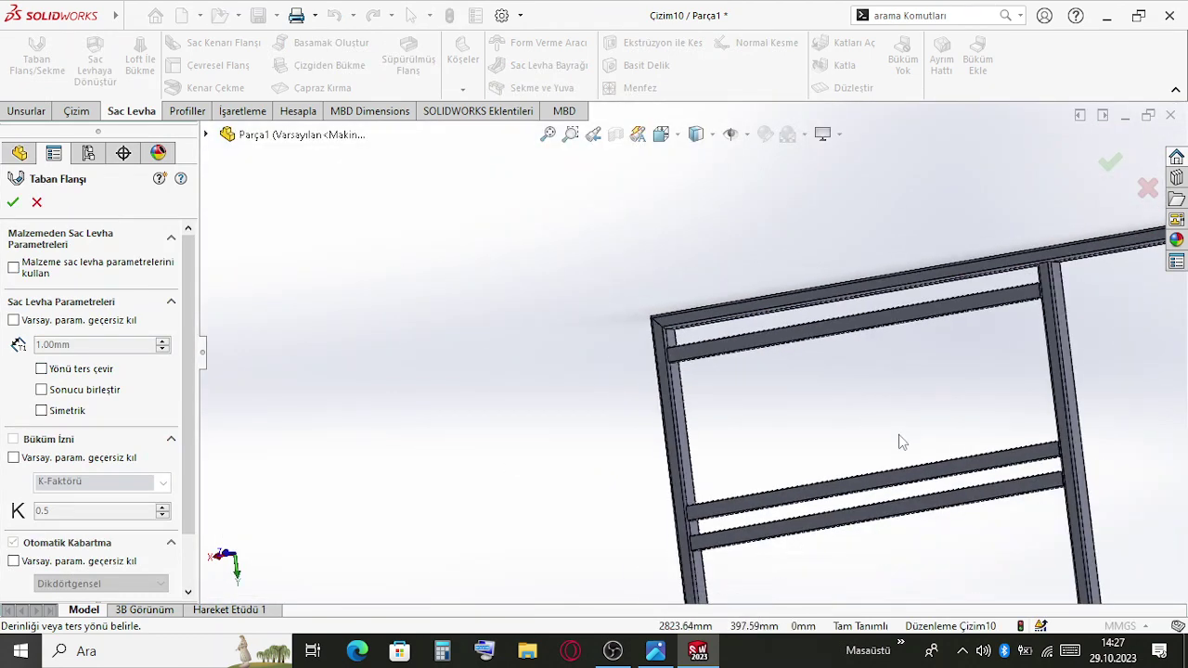
{"action": "scroll", "coordinate": [835, 482], "scroll_direction": "down", "scroll_amount": 6}
{"action": "scroll", "coordinate": [947, 316], "scroll_direction": "up", "scroll_amount": 3}
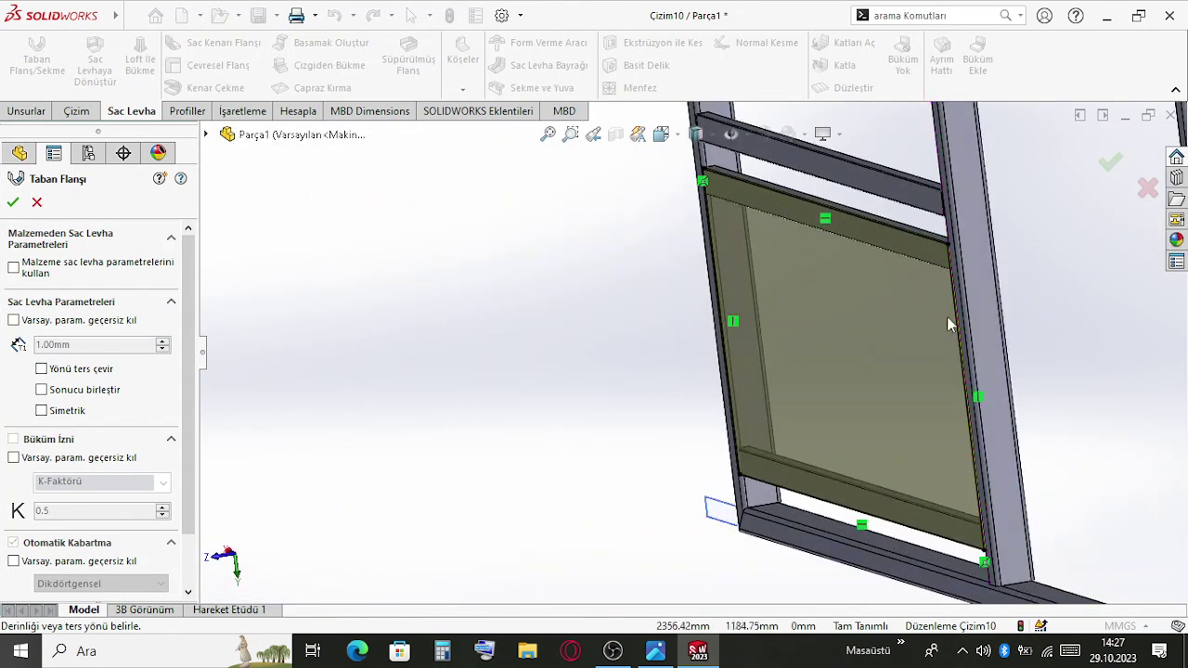
{"action": "scroll", "coordinate": [947, 316], "scroll_direction": "down", "scroll_amount": 5}
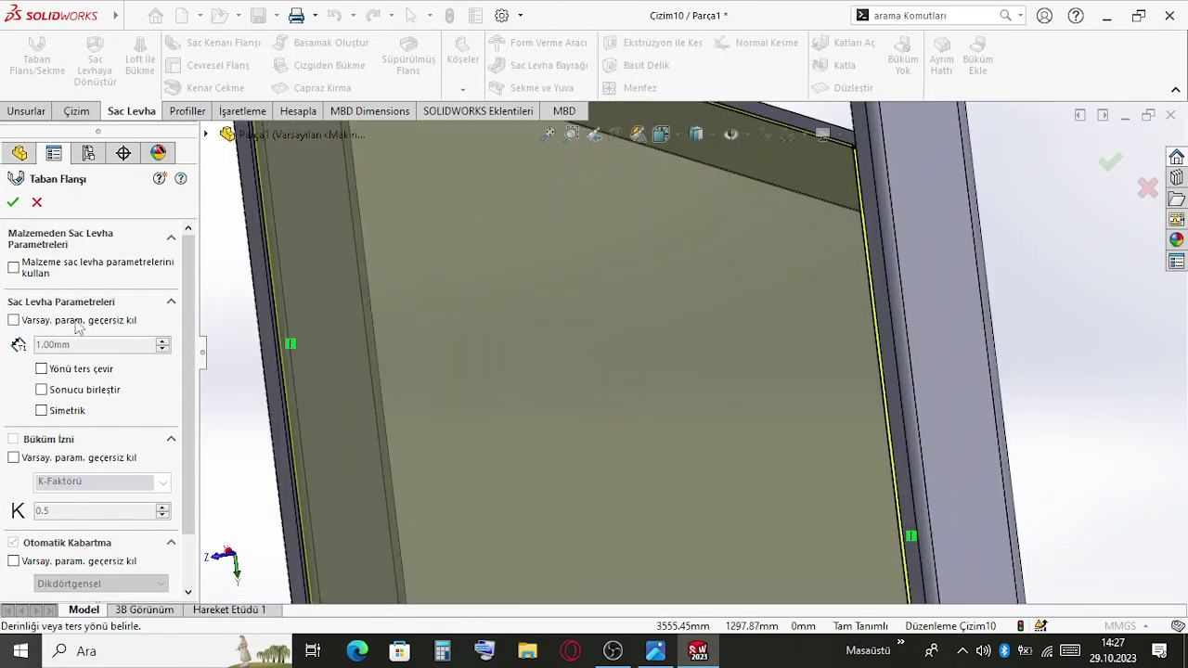
{"action": "double_click", "coordinate": [83, 345]}
{"action": "type", "text": "15"}
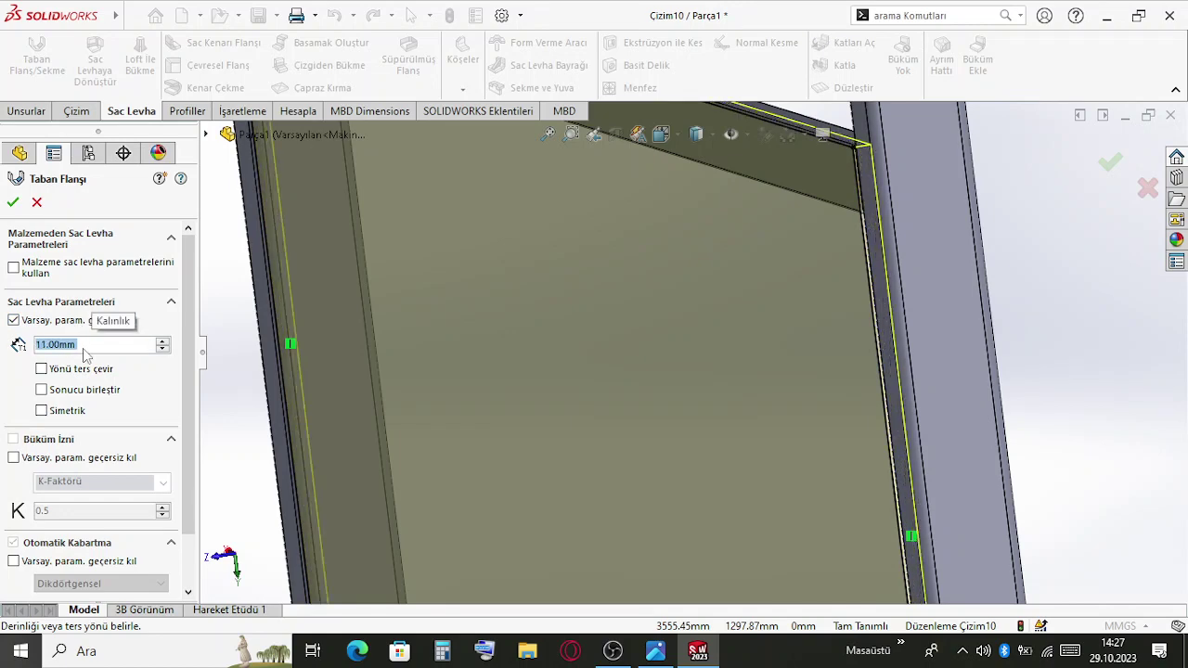
{"action": "key", "text": "Return"}
{"action": "scroll", "coordinate": [901, 183], "scroll_direction": "up", "scroll_amount": 1}
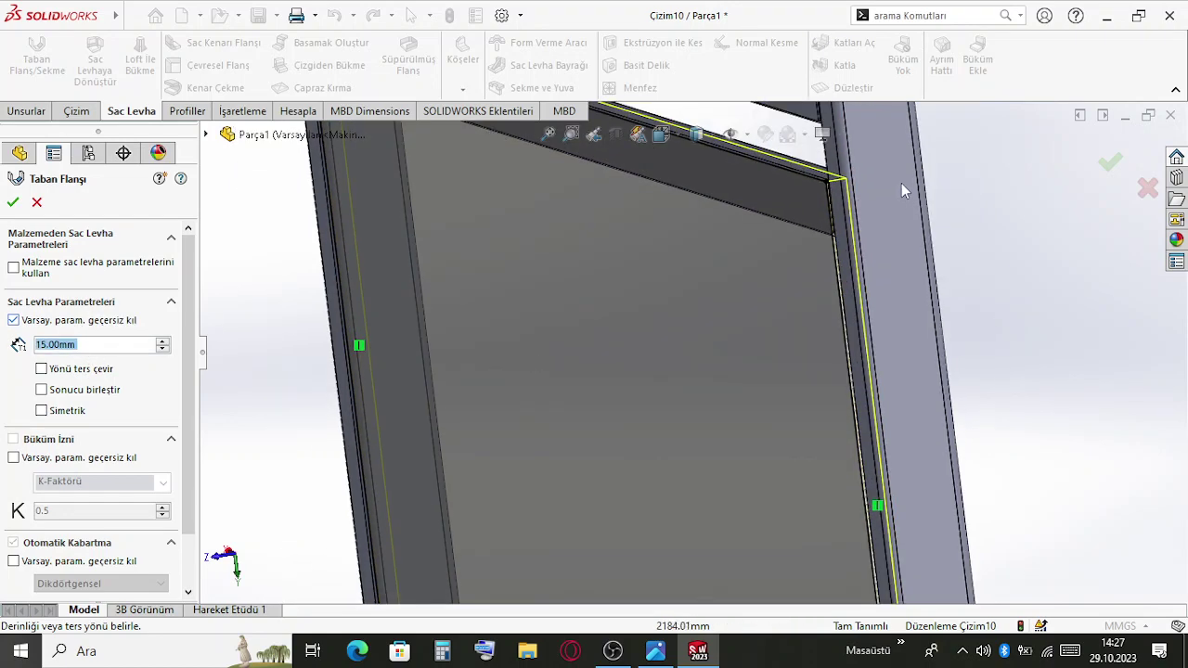
{"action": "scroll", "coordinate": [96, 351], "scroll_direction": "up", "scroll_amount": 13}
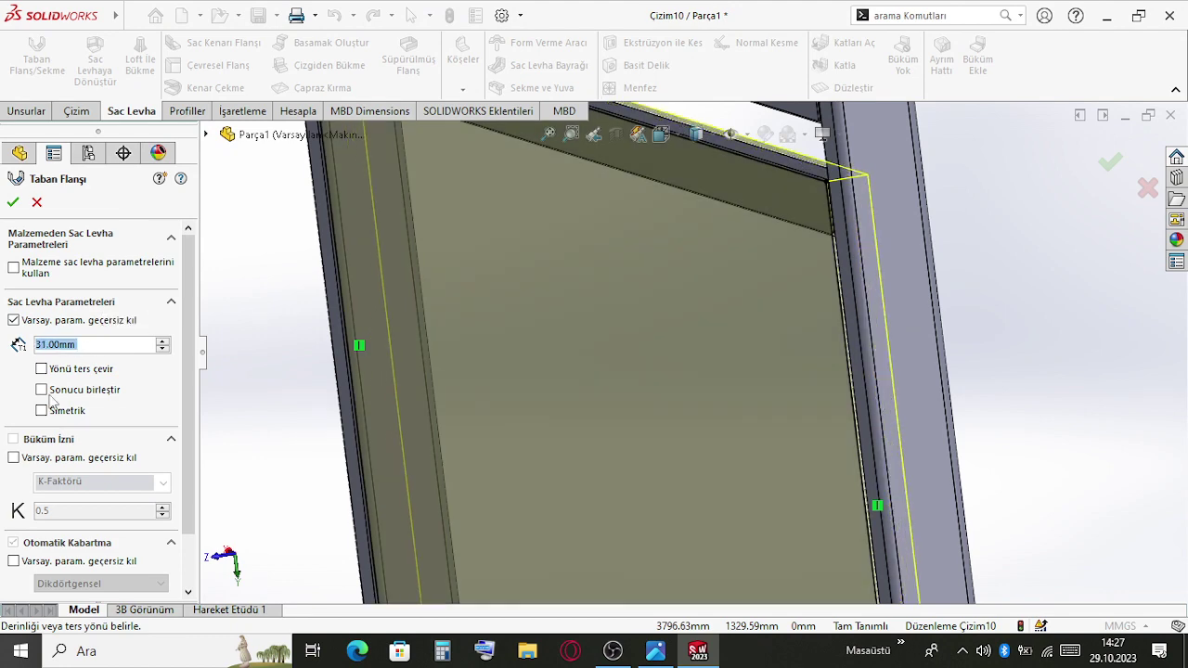
Reverse the Base Flange's direction, create the panel and check how it sits on the infill tubes
{"action": "left_click", "coordinate": [41, 368]}
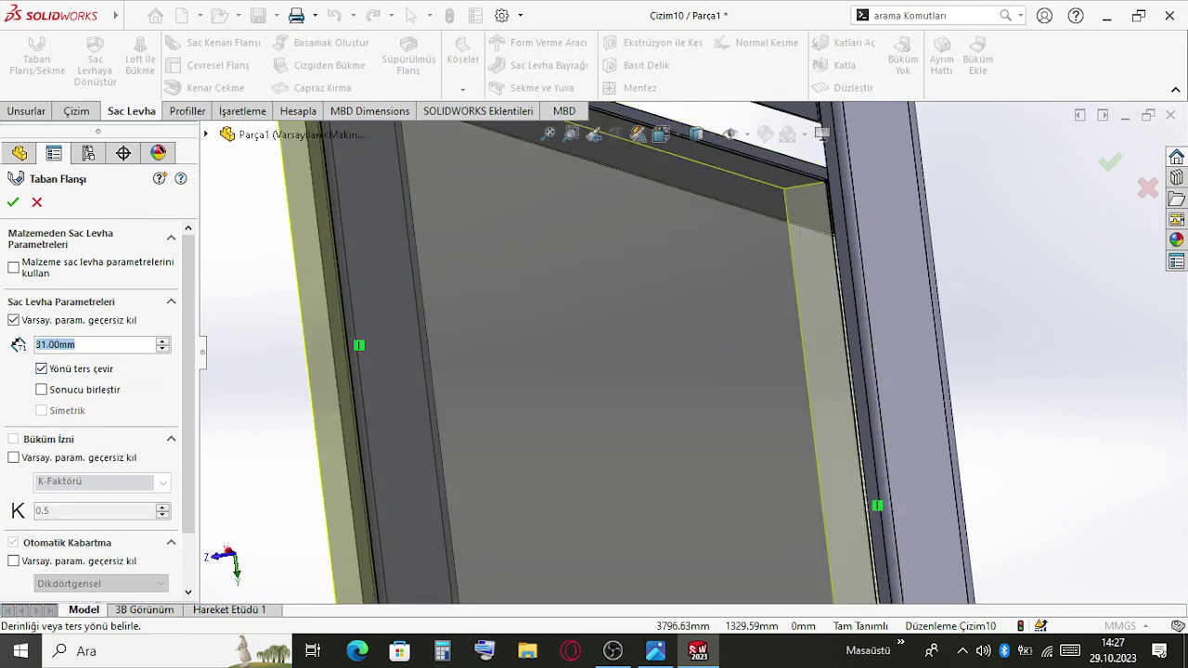
{"action": "left_click", "coordinate": [13, 201]}
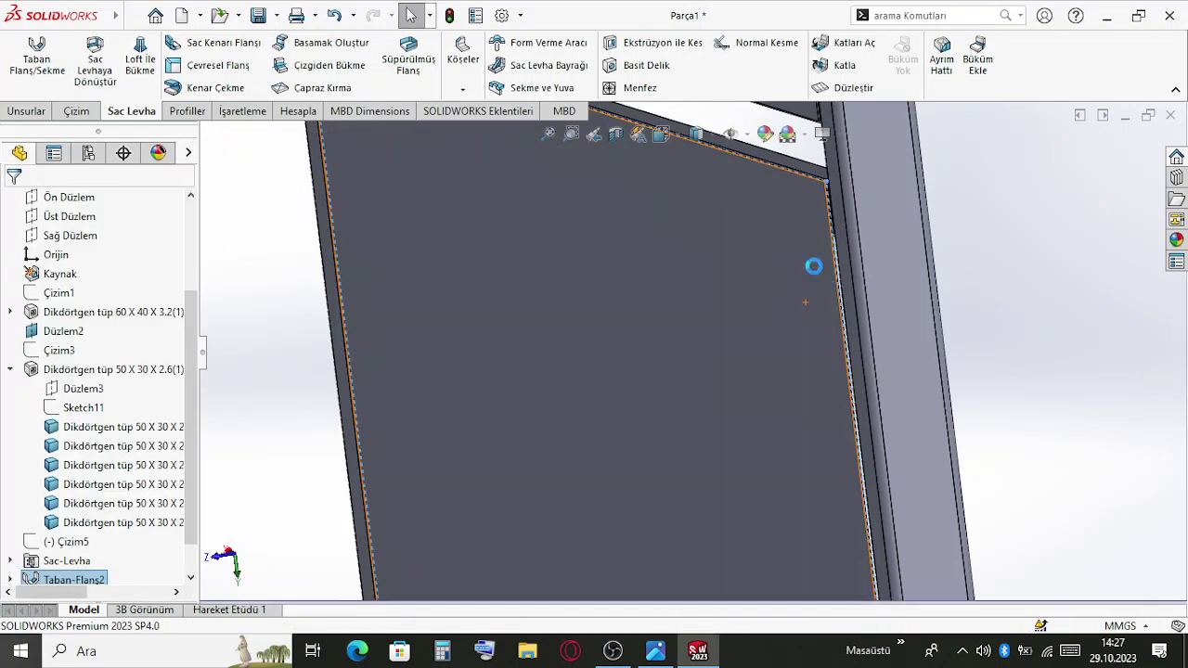
{"action": "scroll", "coordinate": [828, 245], "scroll_direction": "up", "scroll_amount": 5}
{"action": "middle_click_drag", "start_coordinate": [827, 245], "coordinate": [799, 298]}
{"action": "scroll", "coordinate": [687, 360], "scroll_direction": "down", "scroll_amount": 5}
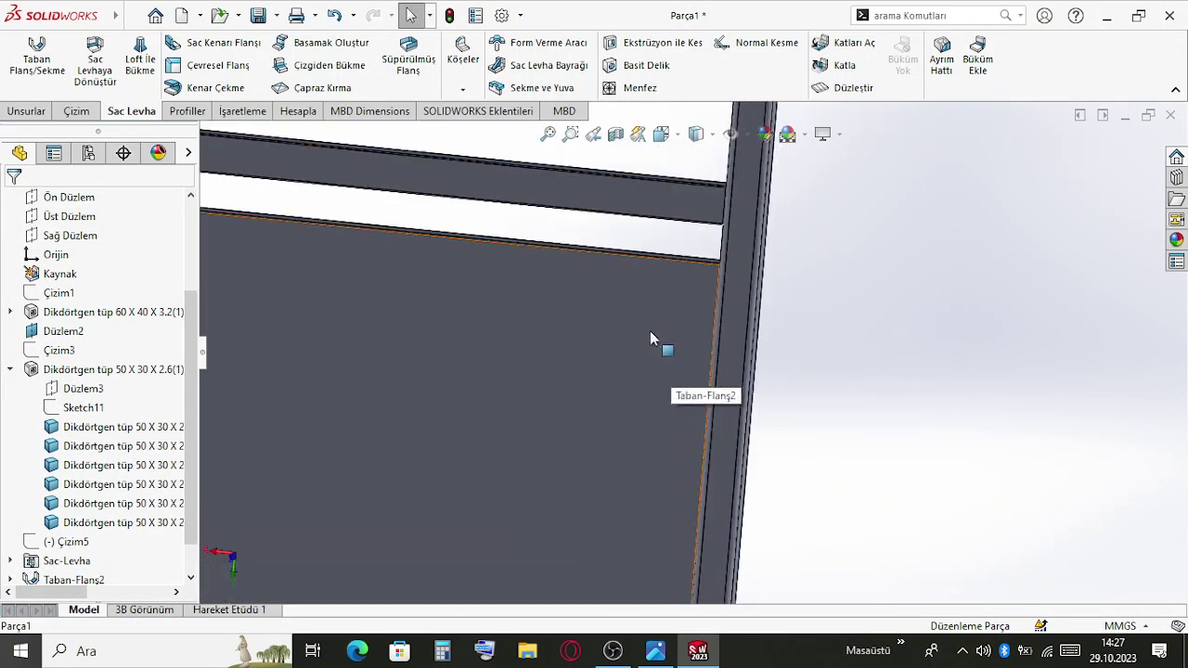
{"action": "scroll", "coordinate": [649, 338], "scroll_direction": "up", "scroll_amount": 4}
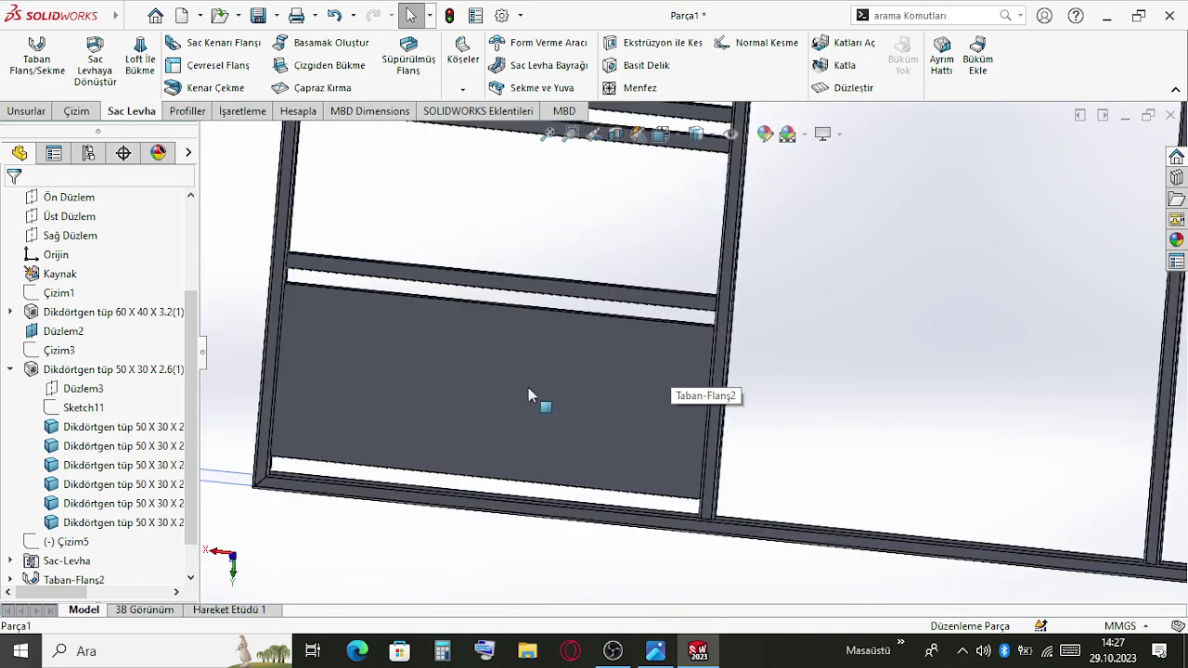
Edit the panel's sketch, free the rectangle from its corner relations and move its lower edge above the second infill tube
{"action": "left_click", "coordinate": [529, 385]}
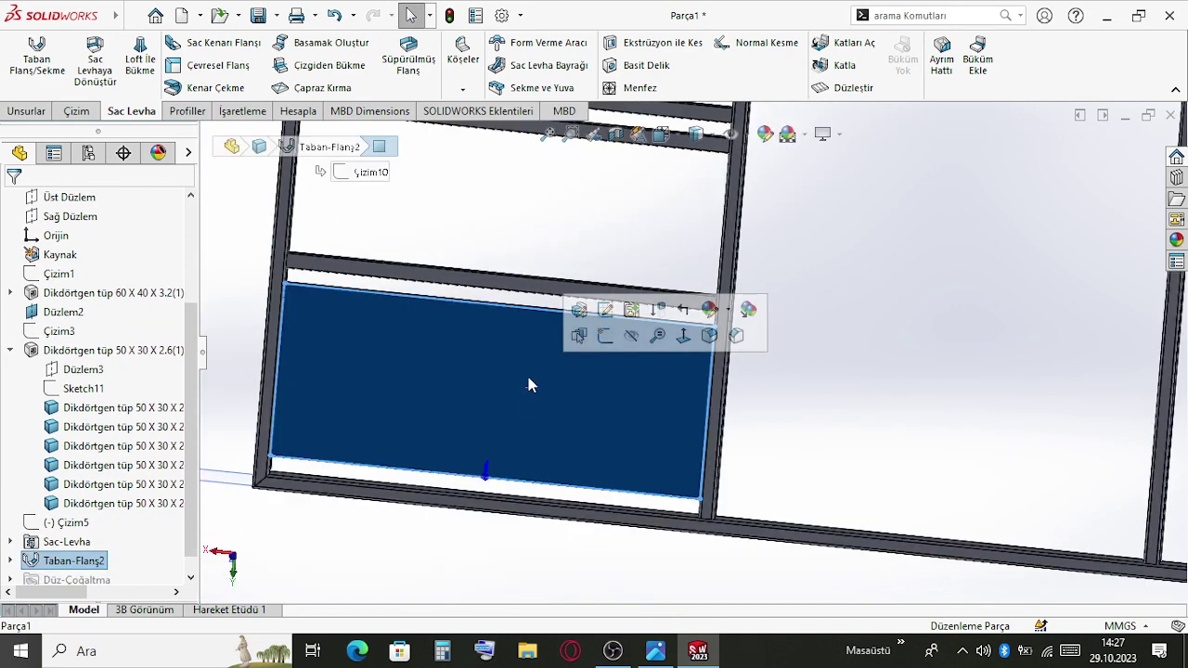
{"action": "left_click", "coordinate": [599, 314]}
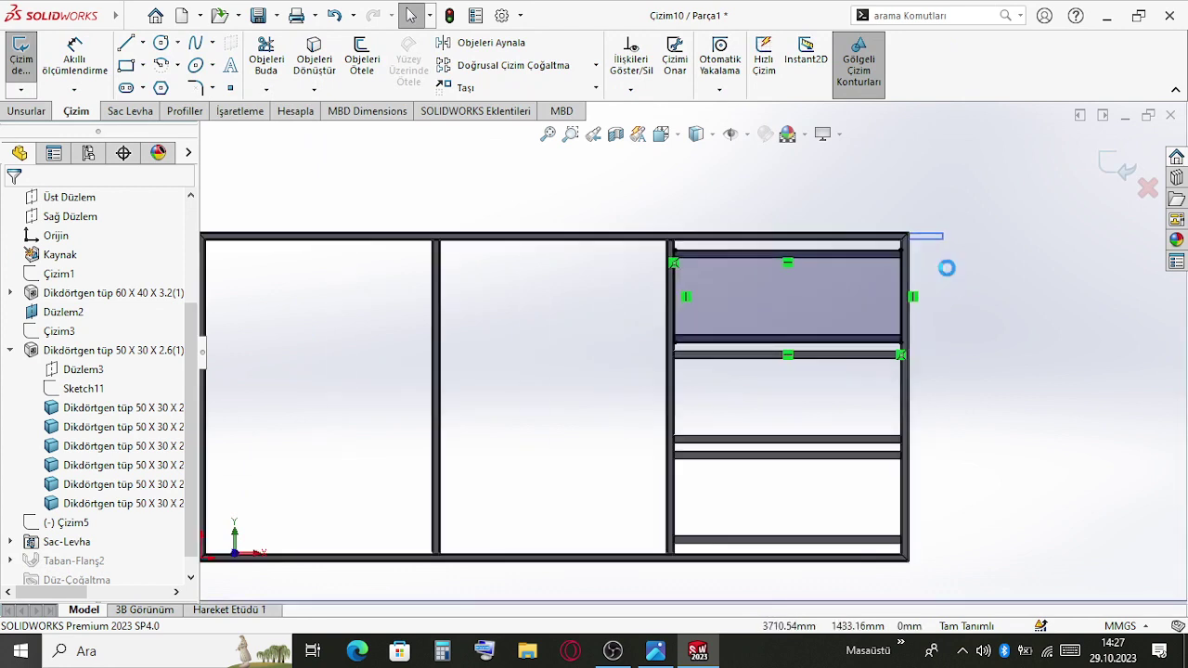
{"action": "scroll", "coordinate": [945, 267], "scroll_direction": "down", "scroll_amount": 5}
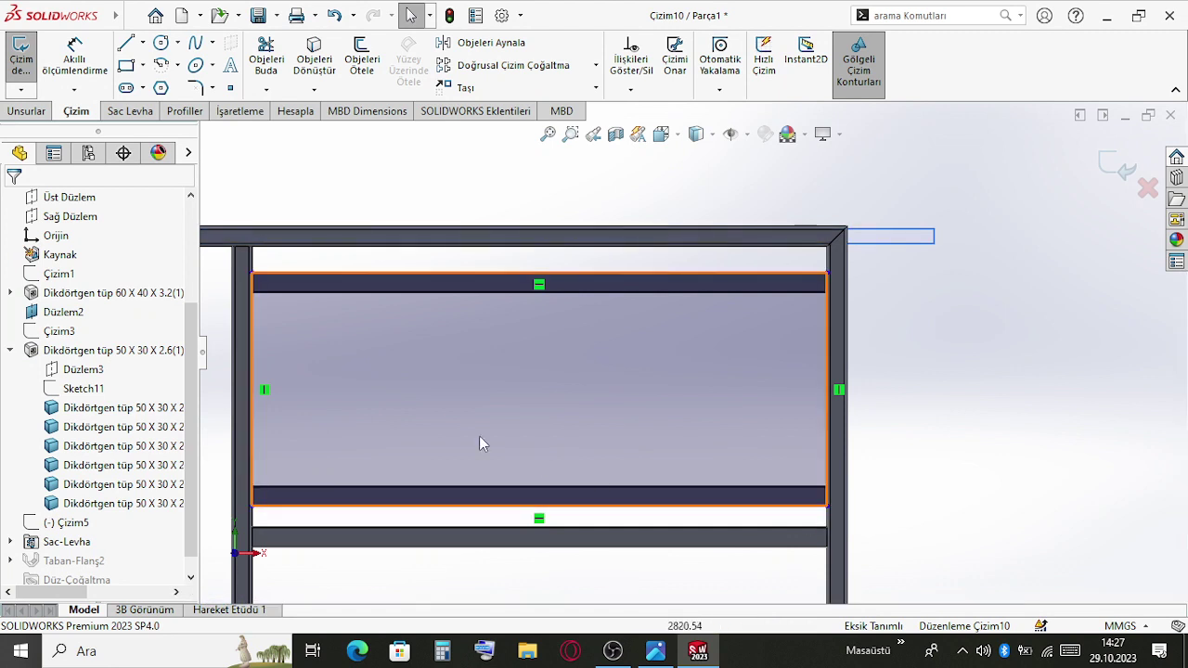
{"action": "scroll", "coordinate": [244, 408], "scroll_direction": "down", "scroll_amount": 2}
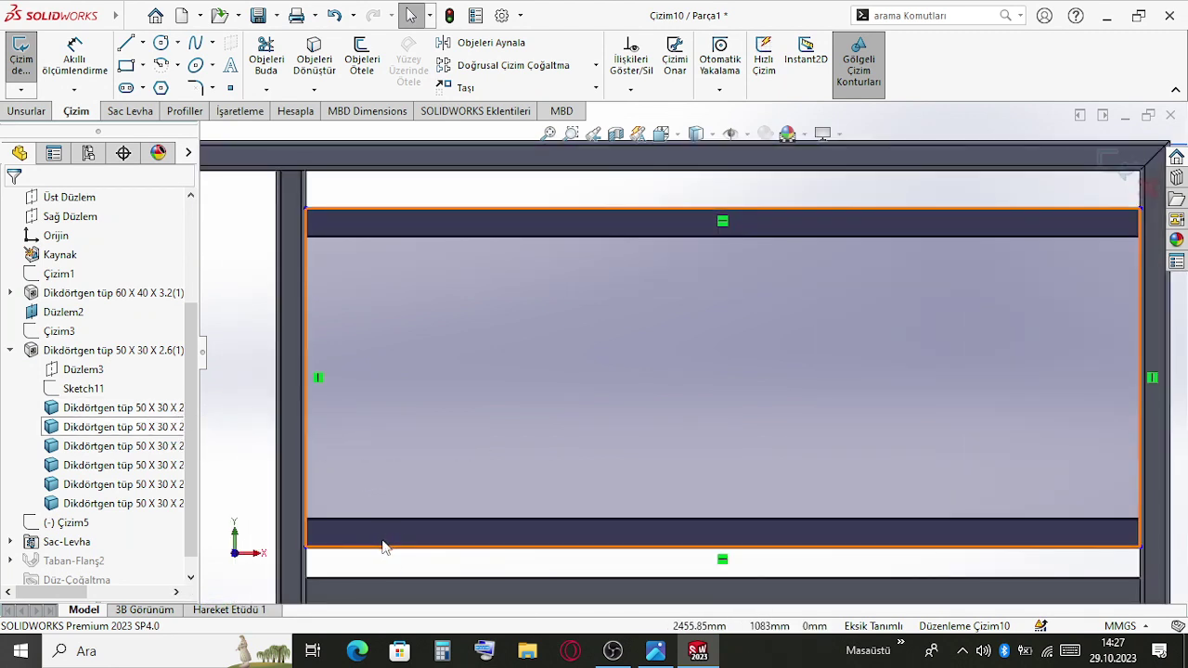
{"action": "left_click_drag", "start_coordinate": [385, 547], "coordinate": [380, 485]}
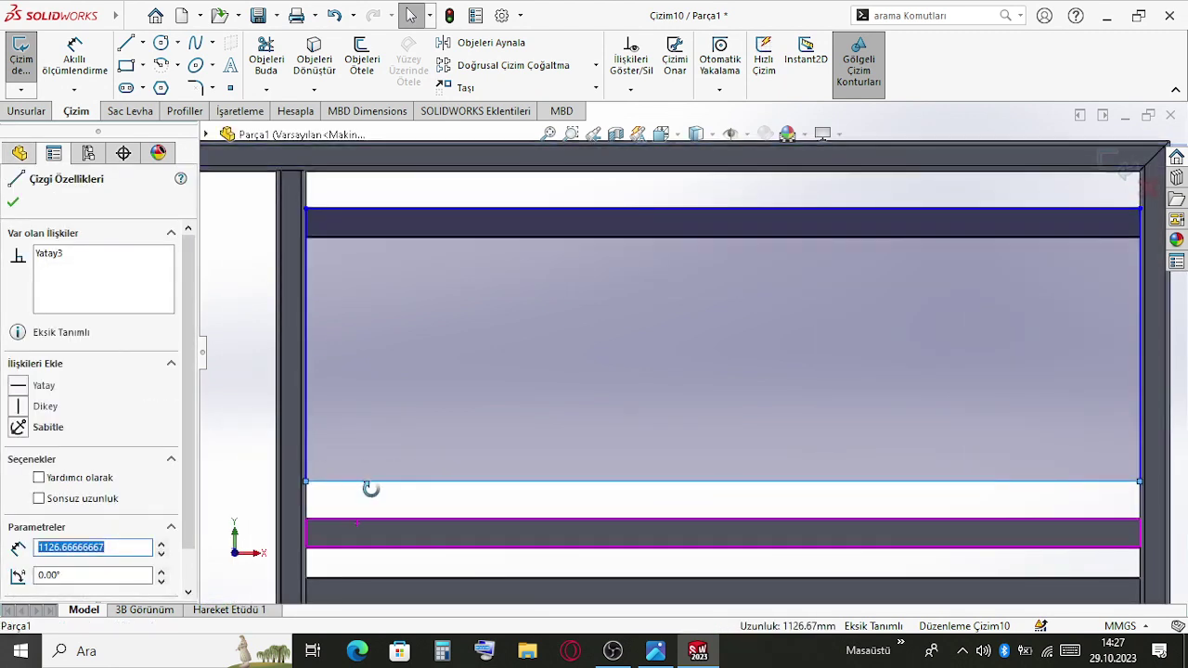
Make the rectangle's lower edge collinear with the underside face of the second infill tube
{"action": "scroll", "coordinate": [369, 506], "scroll_direction": "down", "scroll_amount": 2}
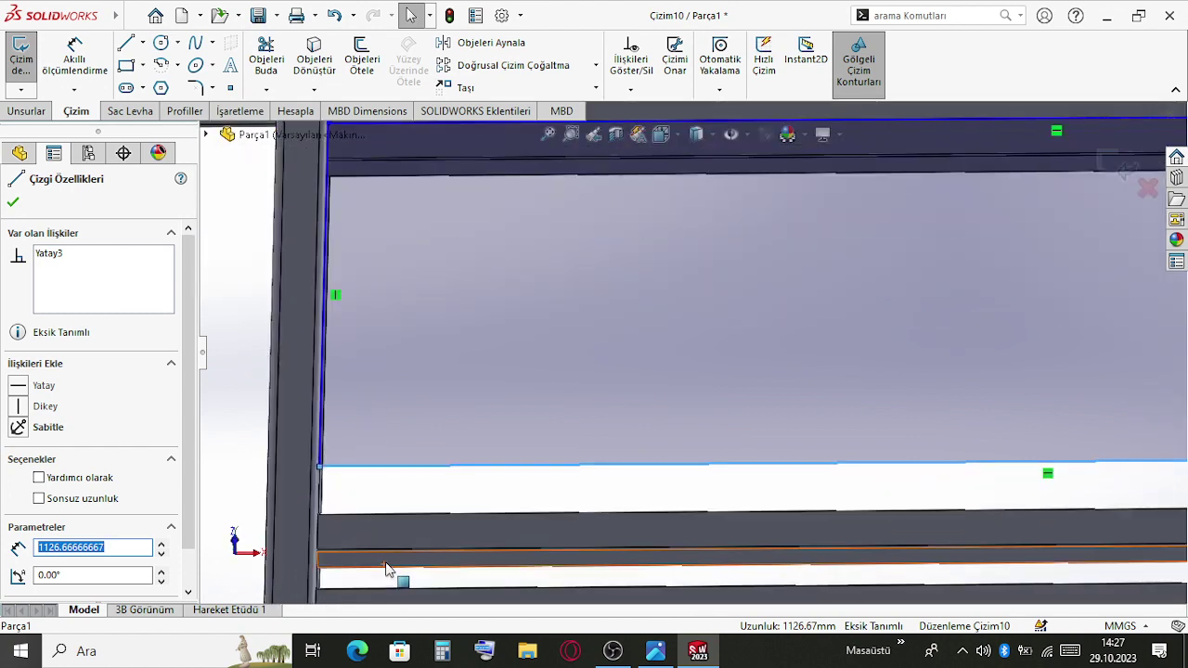
{"action": "left_click", "coordinate": [388, 573], "text": "ctrl"}
{"action": "left_click", "coordinate": [436, 484]}
{"action": "scroll", "coordinate": [556, 273], "scroll_direction": "up", "scroll_amount": 2}
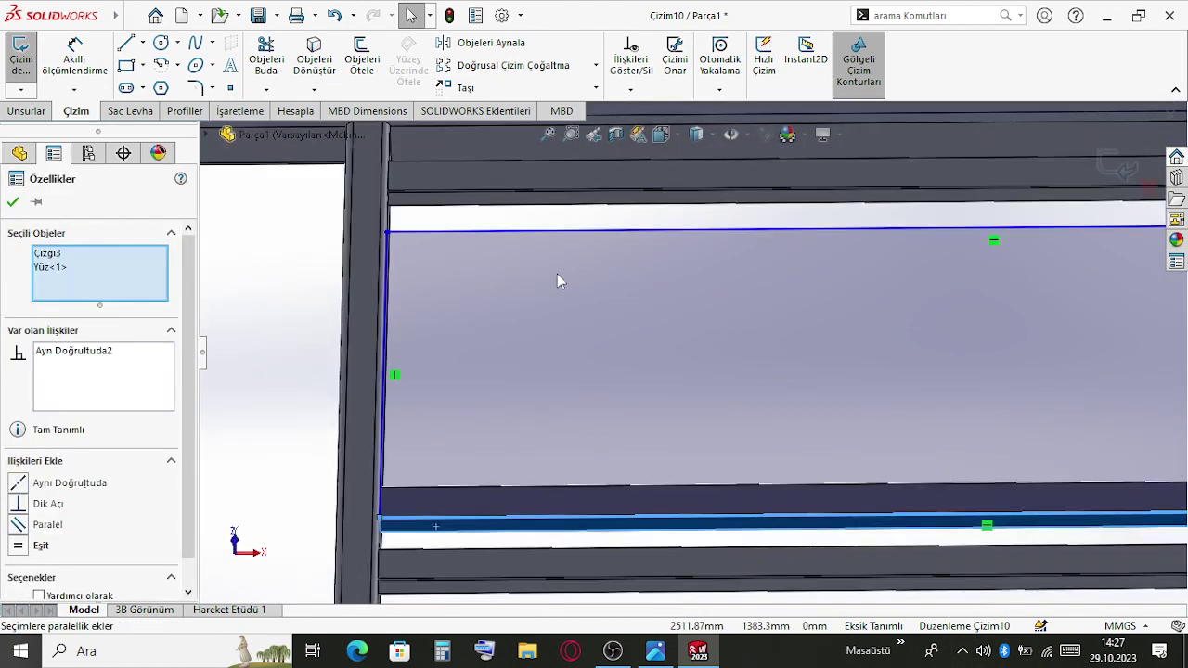
Try making the rectangle's upper edge collinear with the uppermost infill tube's top face, and undo that relation
{"action": "mouse_move", "coordinate": [557, 274]}
{"action": "middle_mouse_down"}
{"action": "mouse_move", "coordinate": [596, 383]}
{"action": "mouse_move", "coordinate": [650, 317]}
{"action": "middle_mouse_up"}
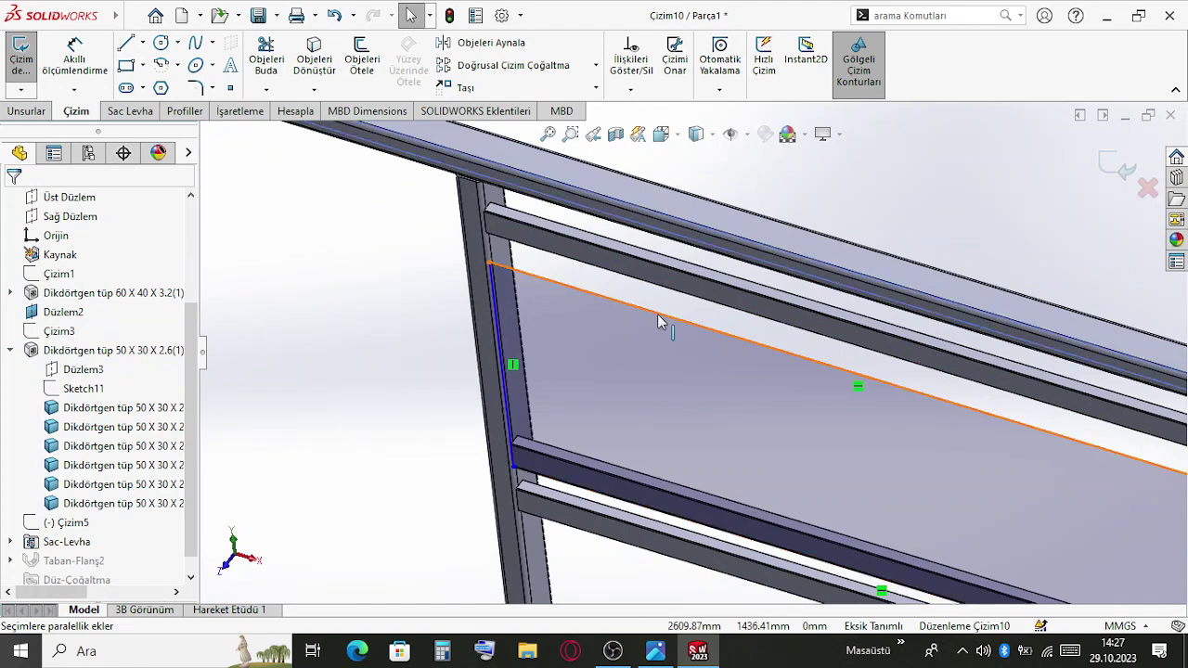
{"action": "left_click", "coordinate": [684, 273]}
{"action": "scroll", "coordinate": [679, 283], "scroll_direction": "down", "scroll_amount": 3}
{"action": "left_click", "coordinate": [684, 287], "text": "ctrl"}
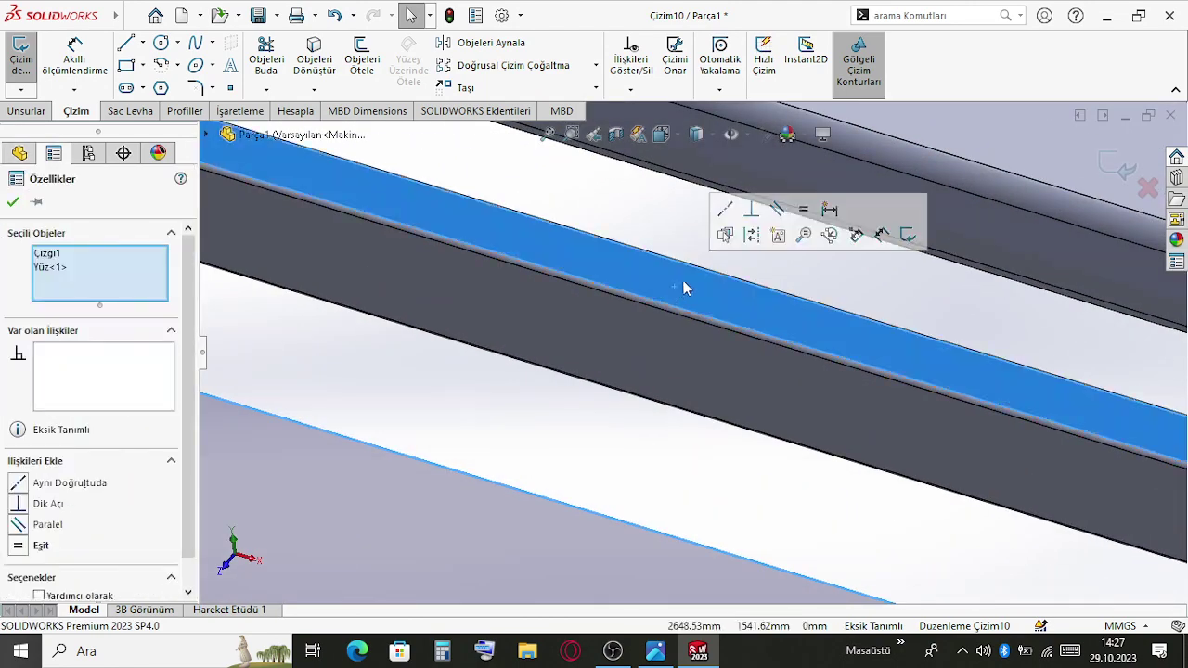
{"action": "left_click", "coordinate": [721, 231]}
{"action": "key", "text": "Escape"}
{"action": "scroll", "coordinate": [595, 274], "scroll_direction": "up", "scroll_amount": 4}
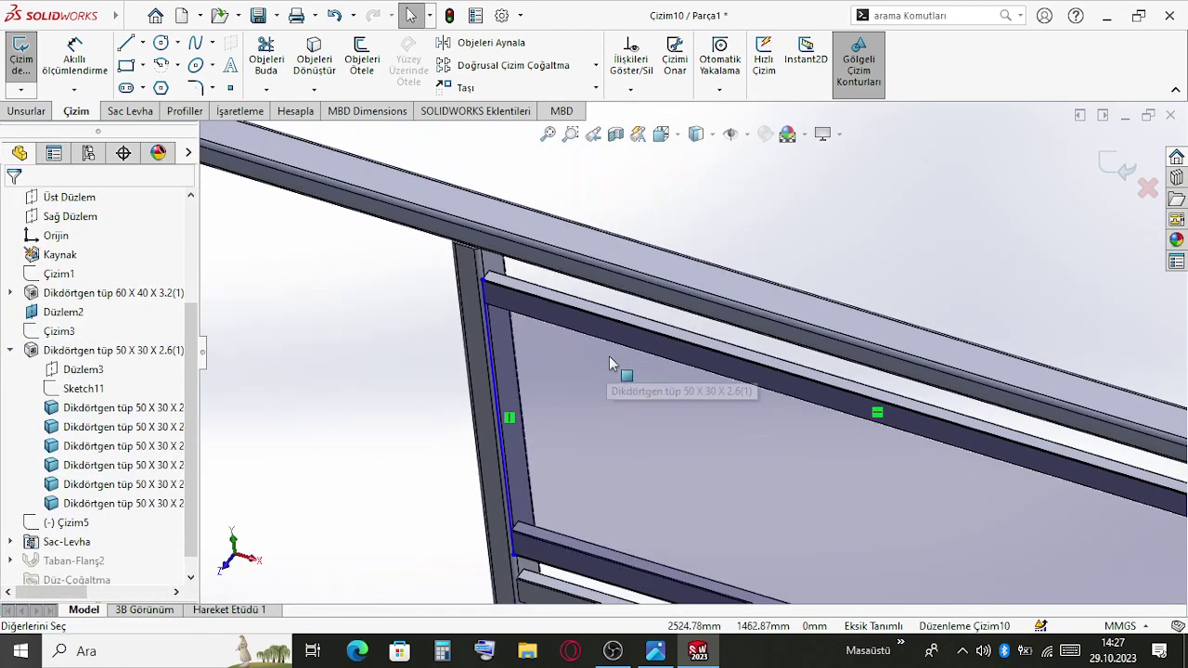
{"action": "middle_click_drag", "start_coordinate": [657, 322], "coordinate": [693, 248]}
{"action": "key", "text": "ctrl+z"}
{"action": "scroll", "coordinate": [700, 287], "scroll_direction": "up", "scroll_amount": 5}
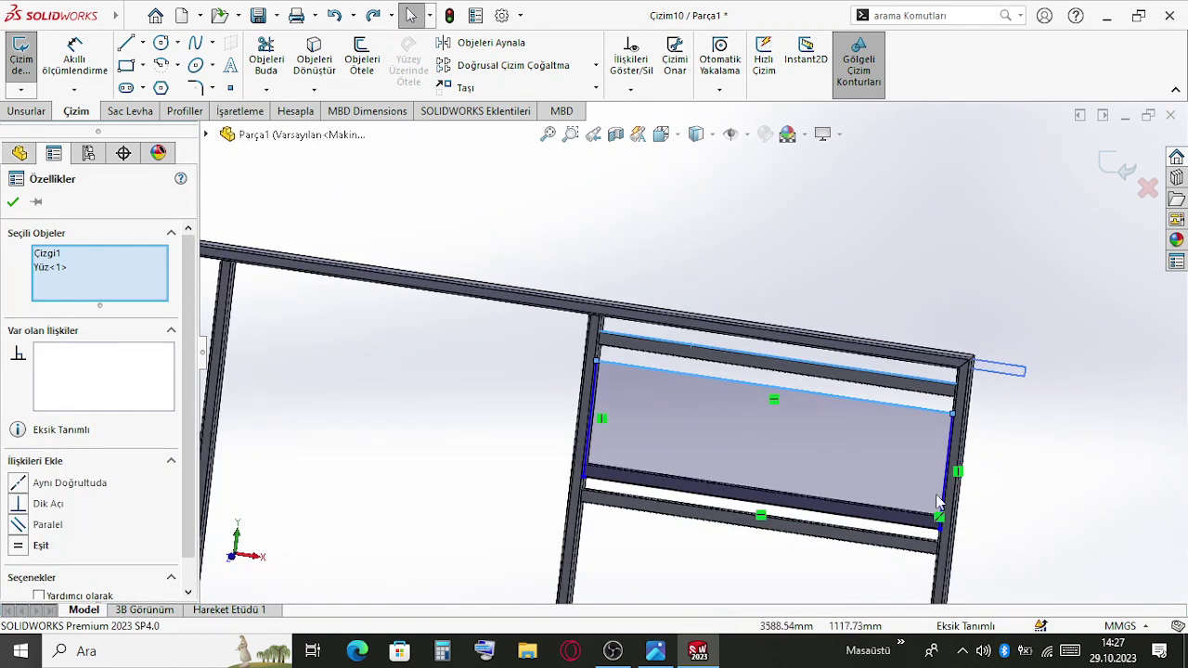
{"action": "key", "text": "Escape"}
Dimension the rectangle's upper edge 10 mm from the top edge of the uppermost infill tube
{"action": "key", "text": "d"}
{"action": "scroll", "coordinate": [625, 327], "scroll_direction": "down", "scroll_amount": 5}
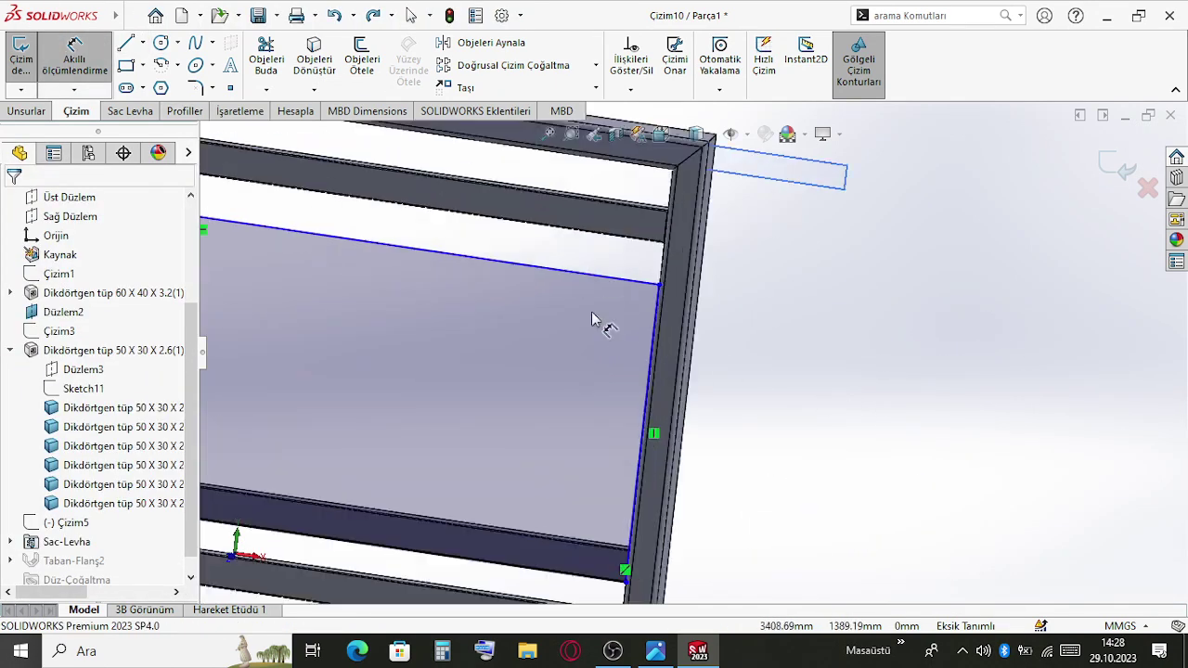
{"action": "left_click", "coordinate": [591, 281]}
{"action": "scroll", "coordinate": [649, 206], "scroll_direction": "down", "scroll_amount": 8}
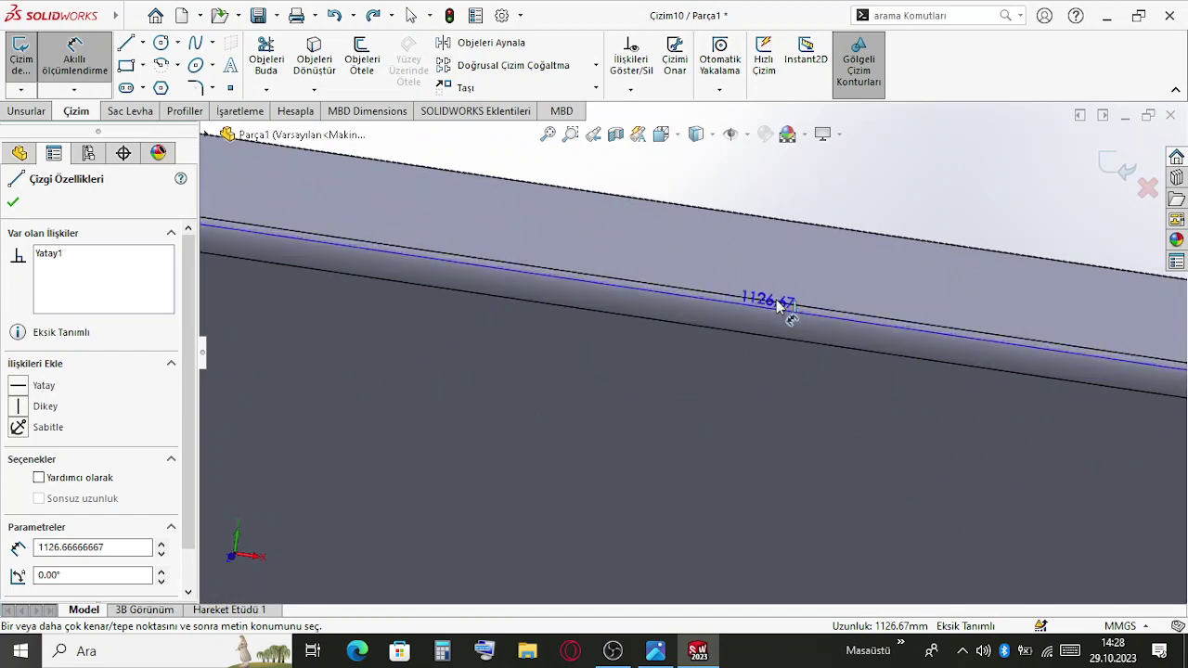
{"action": "left_click", "coordinate": [772, 306]}
{"action": "scroll", "coordinate": [703, 426], "scroll_direction": "up", "scroll_amount": 2}
{"action": "left_click", "coordinate": [701, 434]}
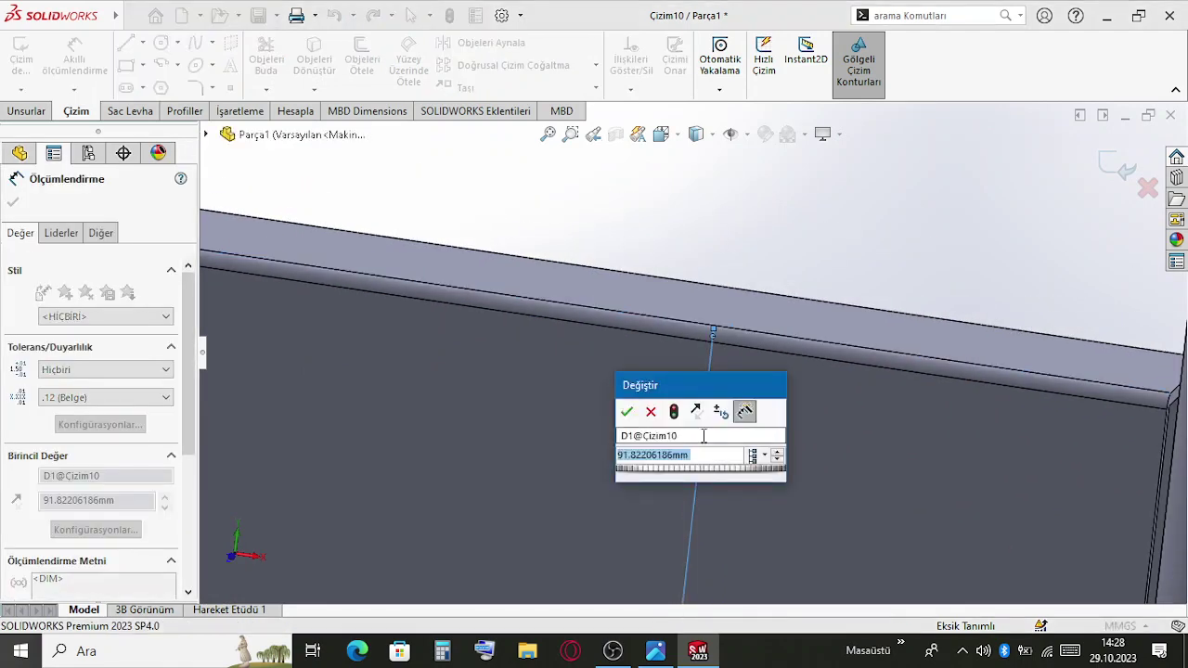
{"action": "type", "text": "10"}
{"action": "key", "text": "Return"}
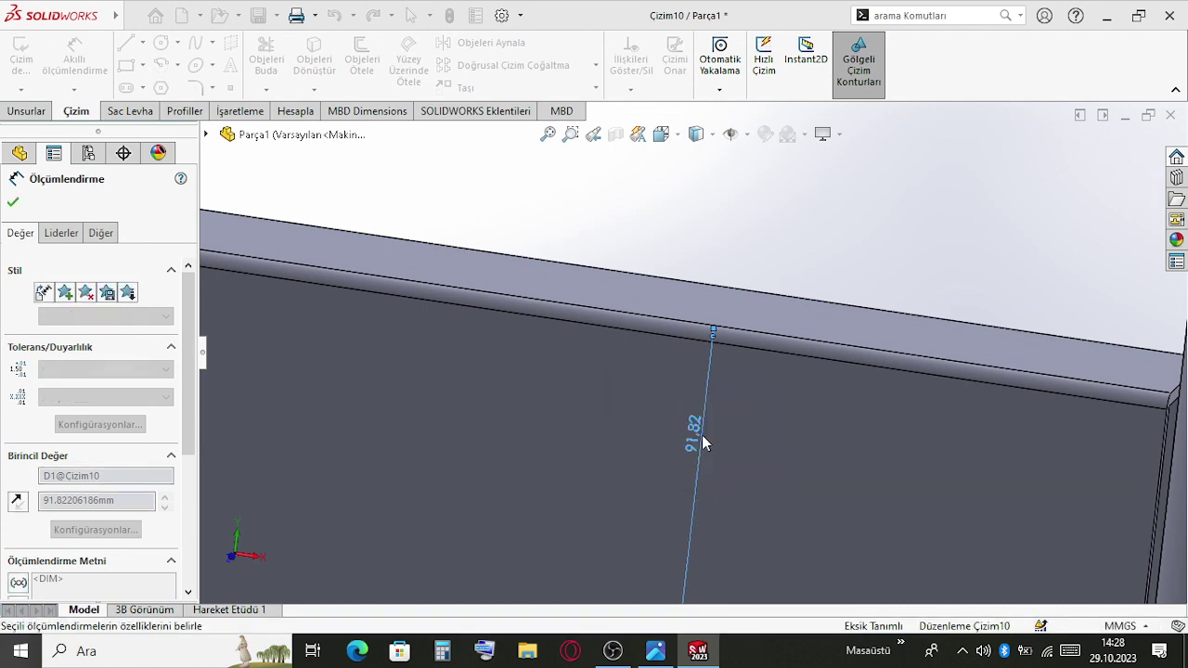
{"action": "key", "text": "Escape"}
{"action": "scroll", "coordinate": [812, 411], "scroll_direction": "up", "scroll_amount": 3}
{"action": "scroll", "coordinate": [813, 411], "scroll_direction": "up", "scroll_amount": 3}
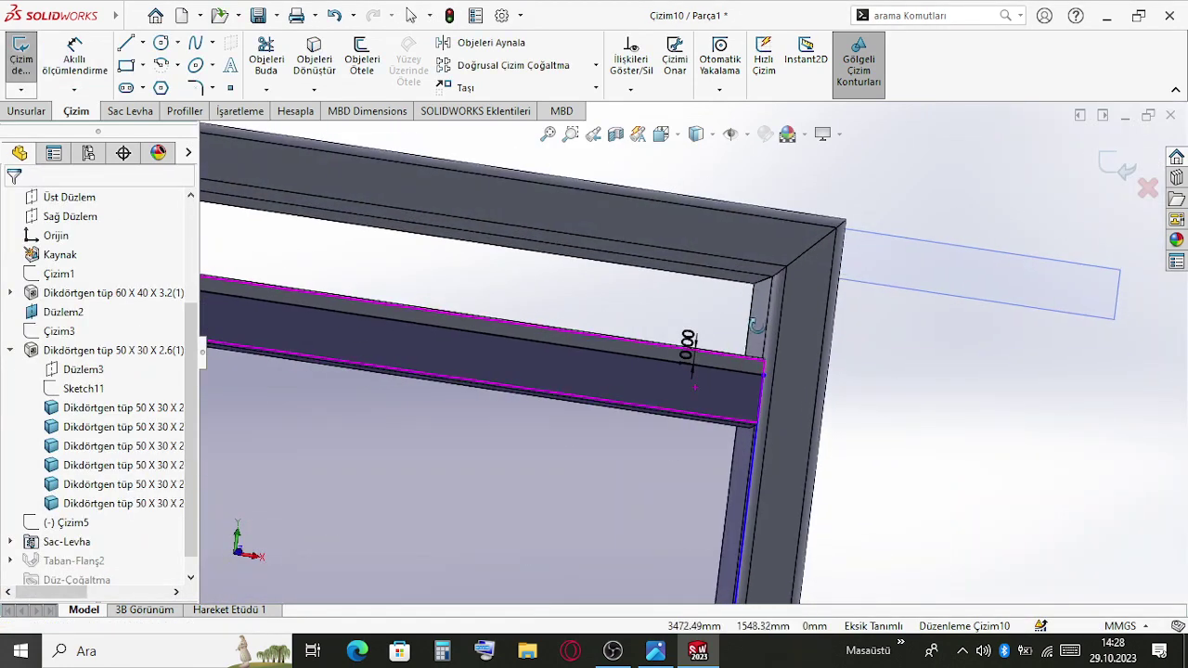
{"action": "scroll", "coordinate": [629, 360], "scroll_direction": "up", "scroll_amount": 2}
{"action": "scroll", "coordinate": [629, 360], "scroll_direction": "up", "scroll_amount": 2}
Make the rectangle's right edge collinear with the outer side face of the gate's right end post
{"action": "scroll", "coordinate": [381, 371], "scroll_direction": "down", "scroll_amount": 1}
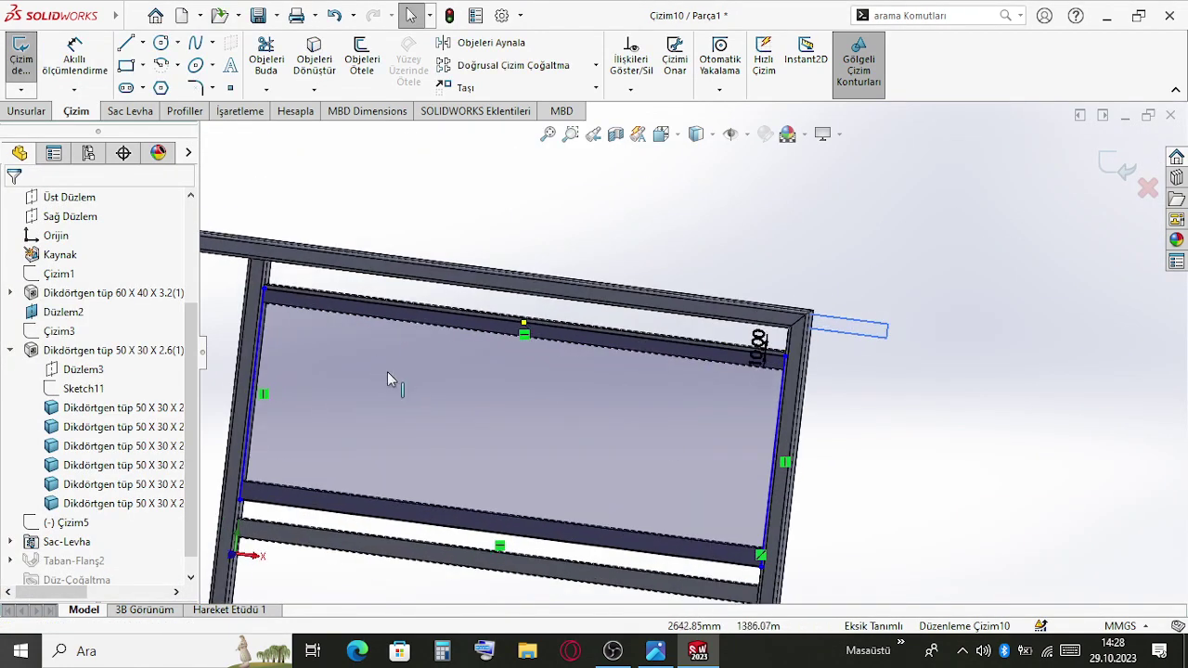
{"action": "scroll", "coordinate": [302, 406], "scroll_direction": "down", "scroll_amount": 2}
{"action": "scroll", "coordinate": [260, 298], "scroll_direction": "down", "scroll_amount": 2}
{"action": "left_click", "coordinate": [75, 58]}
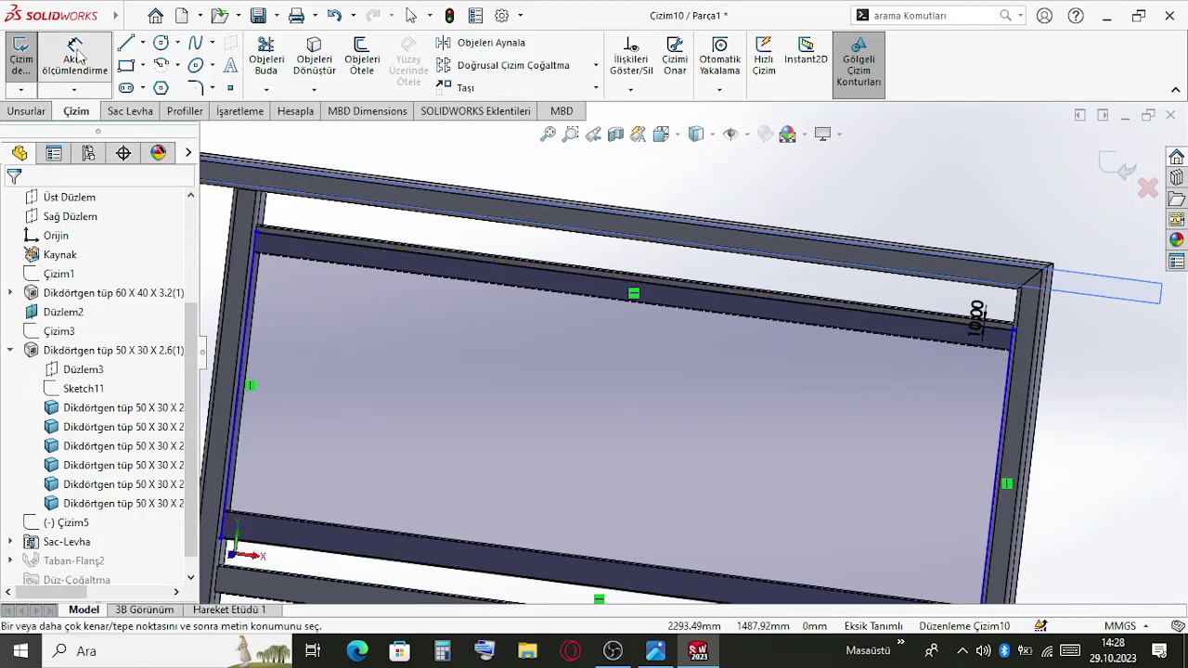
{"action": "key", "text": "Escape"}
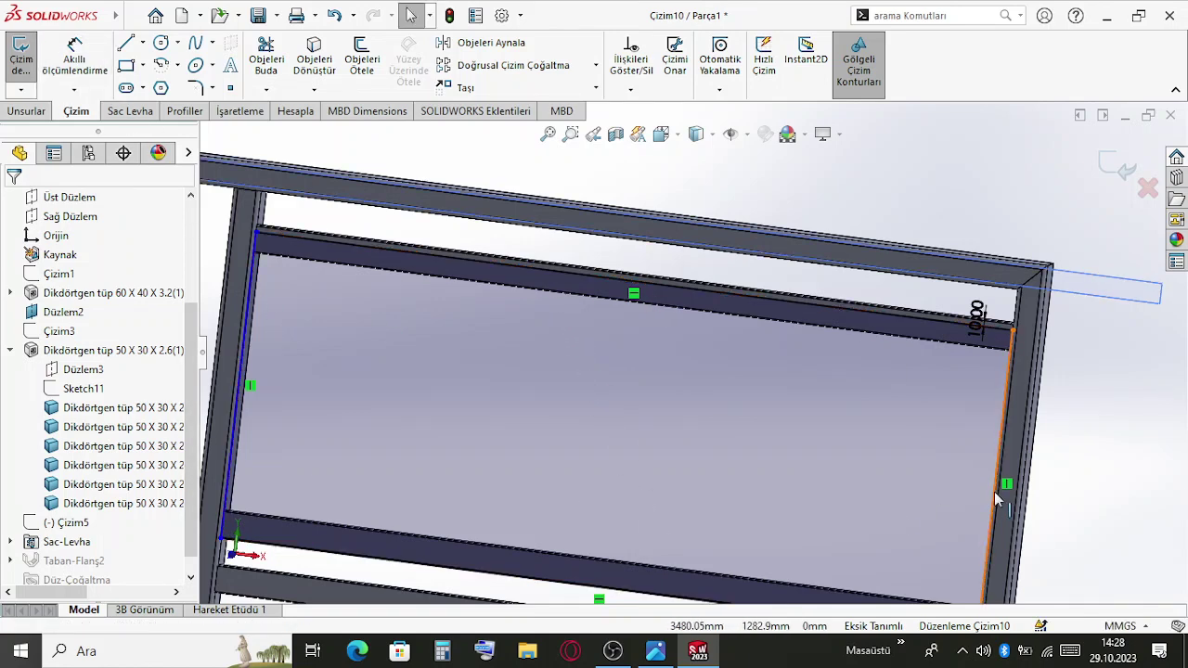
{"action": "left_click", "coordinate": [994, 492]}
{"action": "scroll", "coordinate": [996, 502], "scroll_direction": "up", "scroll_amount": 2}
{"action": "scroll", "coordinate": [996, 502], "scroll_direction": "down", "scroll_amount": 2}
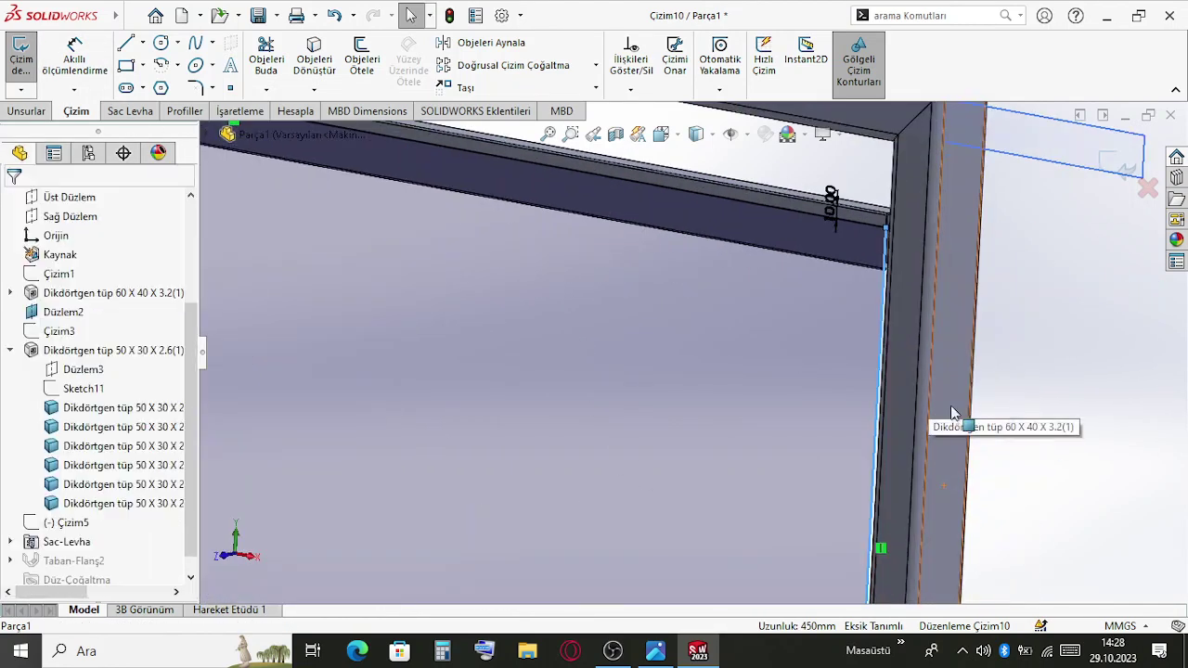
{"action": "left_click", "coordinate": [974, 392], "text": "ctrl"}
{"action": "left_click", "coordinate": [985, 329]}
{"action": "scroll", "coordinate": [524, 395], "scroll_direction": "up", "scroll_amount": 4}
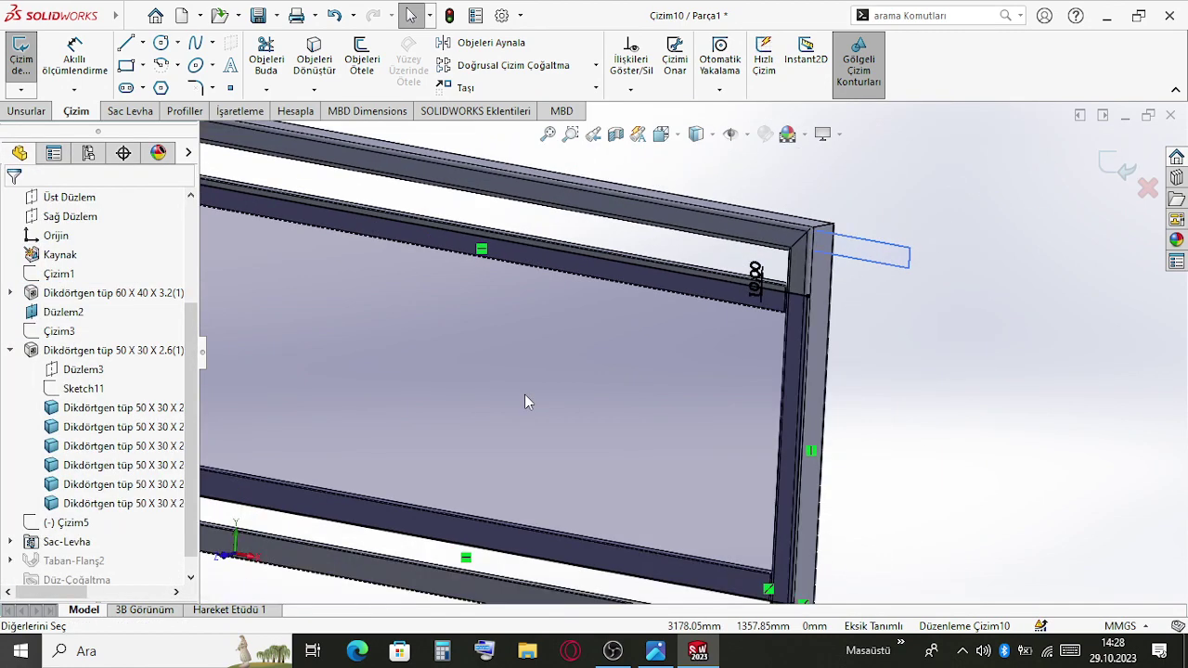
Dimension the rectangle's left edge from the far edge of the adjacent vertical post and enter 10 mm
{"action": "scroll", "coordinate": [367, 223], "scroll_direction": "down", "scroll_amount": 3}
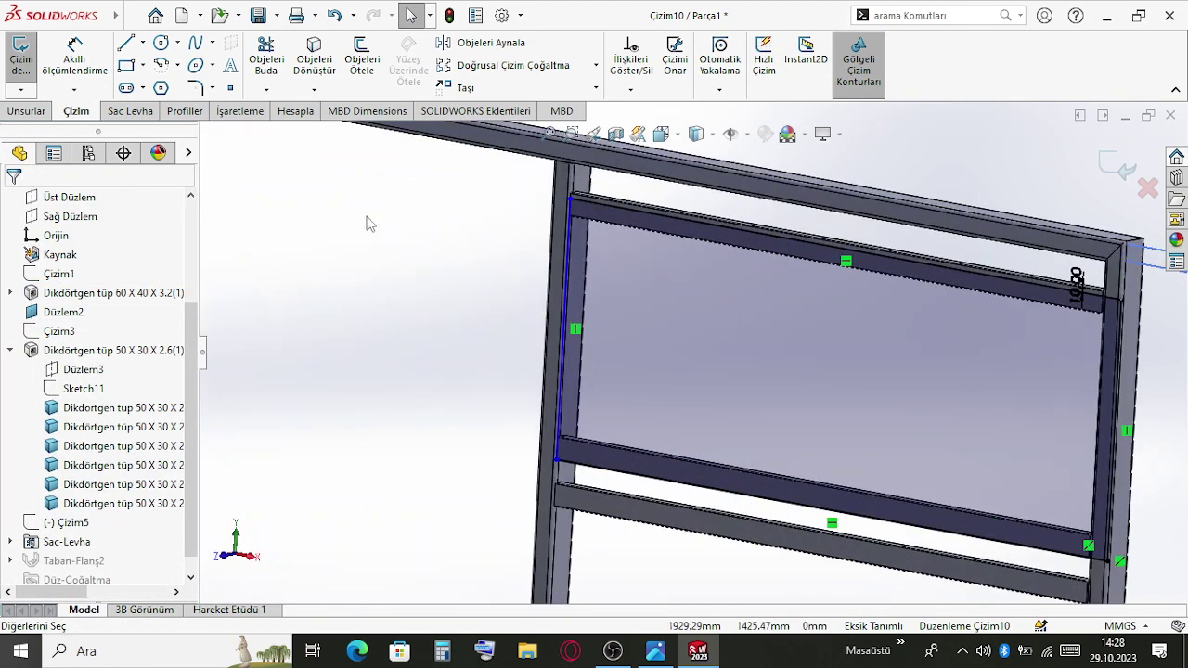
{"action": "left_click", "coordinate": [75, 43]}
{"action": "scroll", "coordinate": [509, 300], "scroll_direction": "down", "scroll_amount": 2}
{"action": "scroll", "coordinate": [684, 456], "scroll_direction": "down", "scroll_amount": 3}
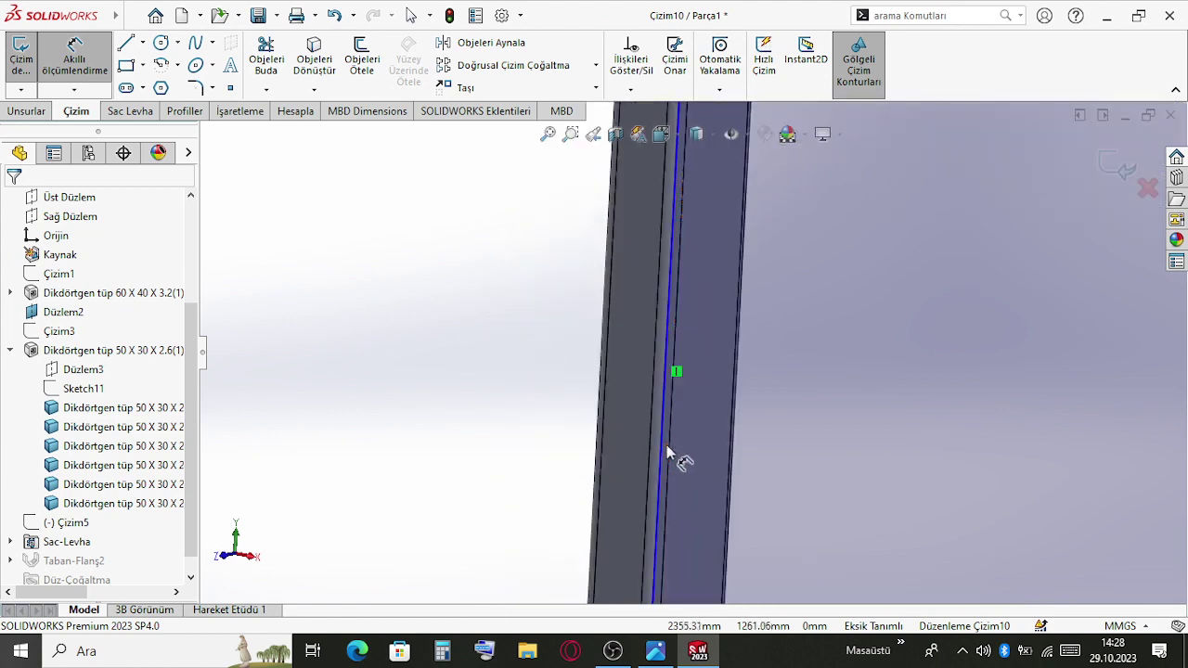
{"action": "left_click", "coordinate": [662, 456]}
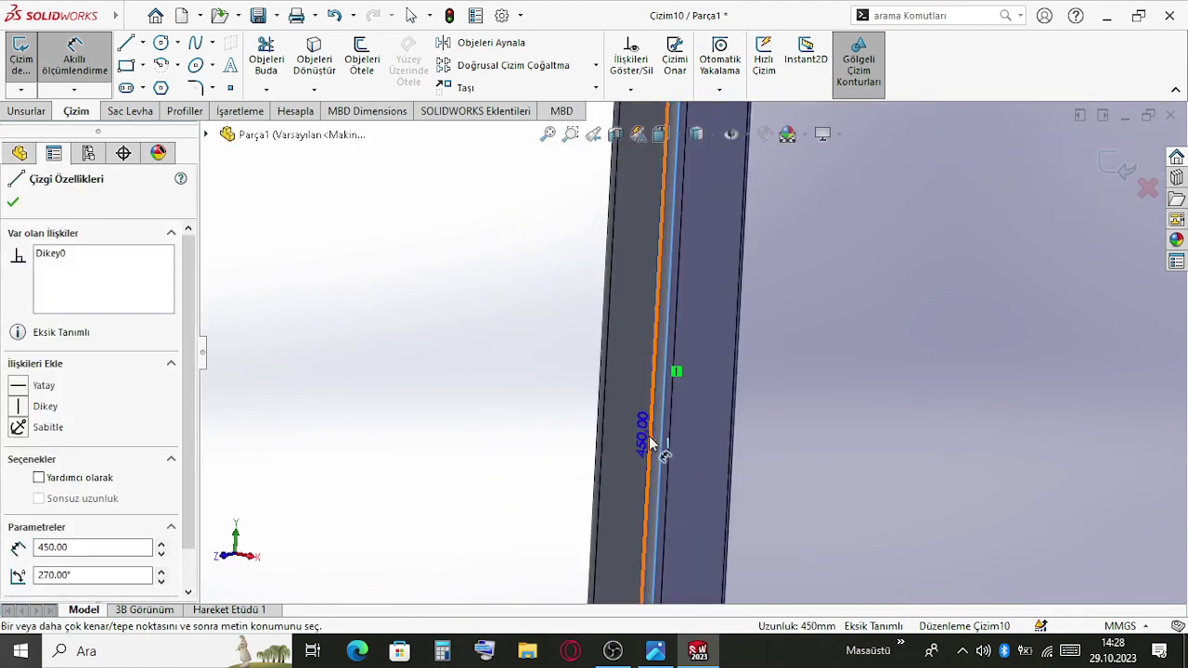
{"action": "middle_click_drag", "start_coordinate": [668, 469], "coordinate": [610, 397]}
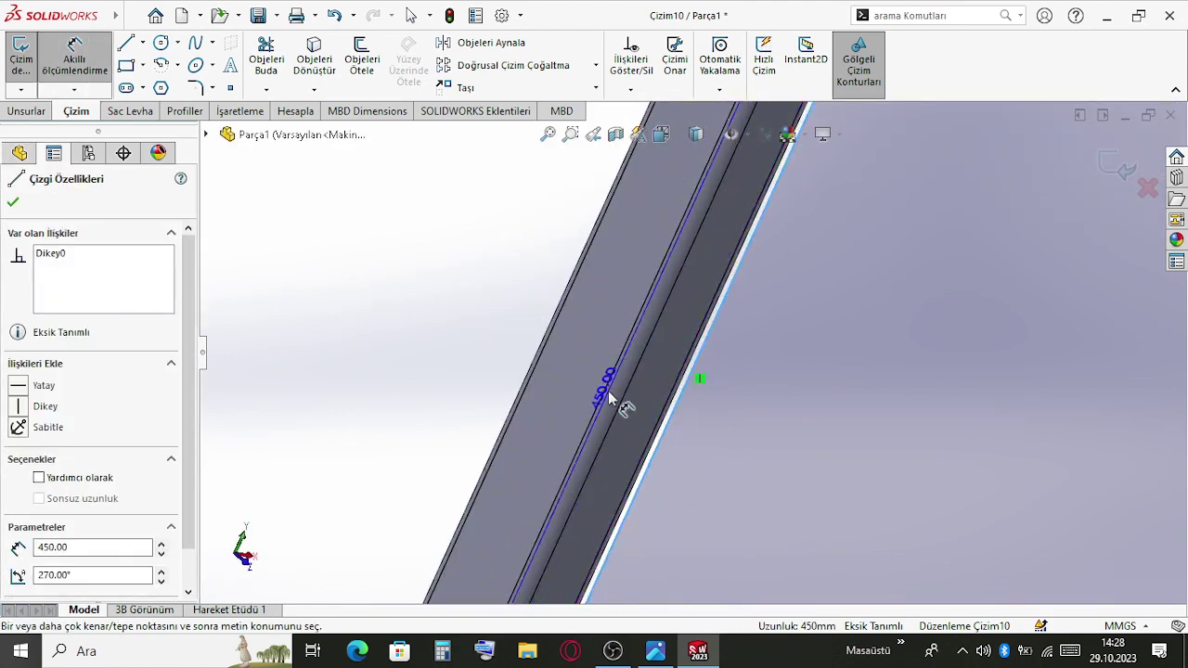
{"action": "left_click", "coordinate": [608, 397]}
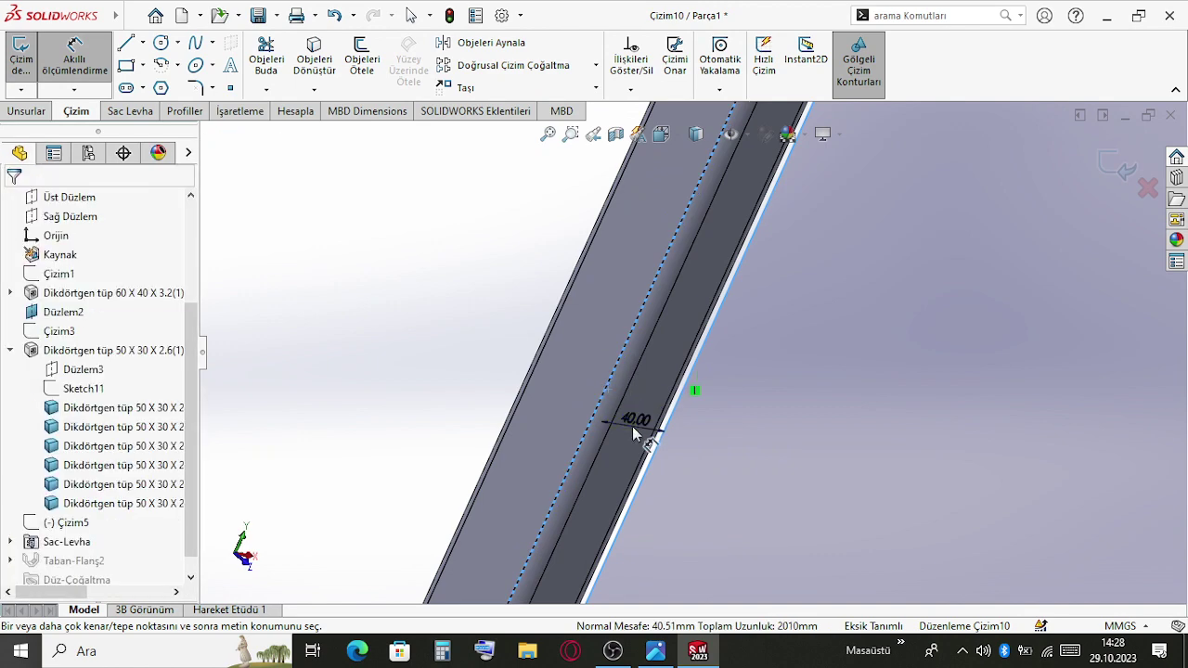
{"action": "left_click", "coordinate": [660, 488]}
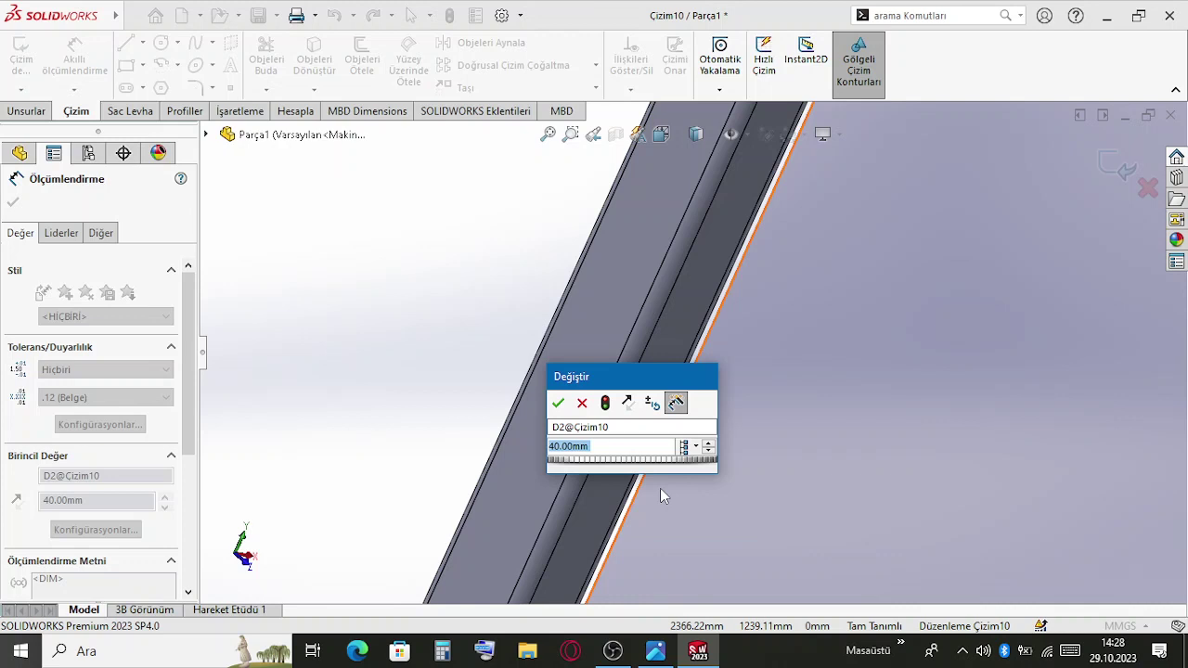
{"action": "type", "text": "10"}
{"action": "key", "text": "Return"}
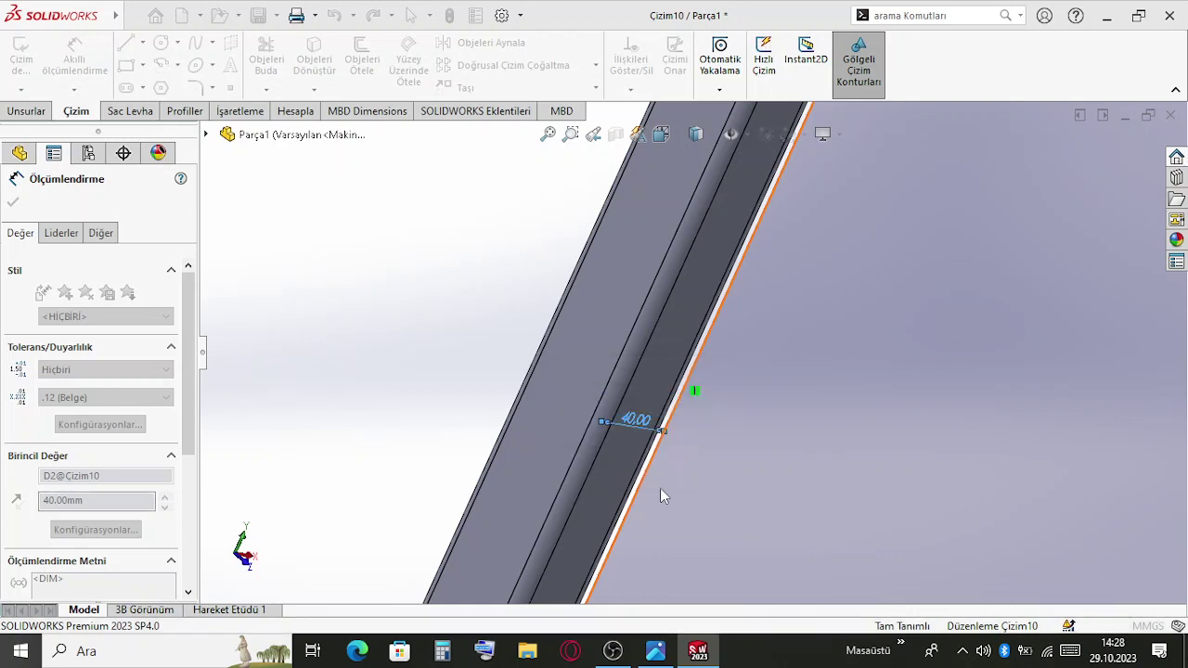
Set the left edge's distance from the post to 30 mm and check how the rectangle overlaps the frame
{"action": "double_click", "coordinate": [615, 417]}
{"action": "type", "text": "30"}
{"action": "key", "text": "Return"}
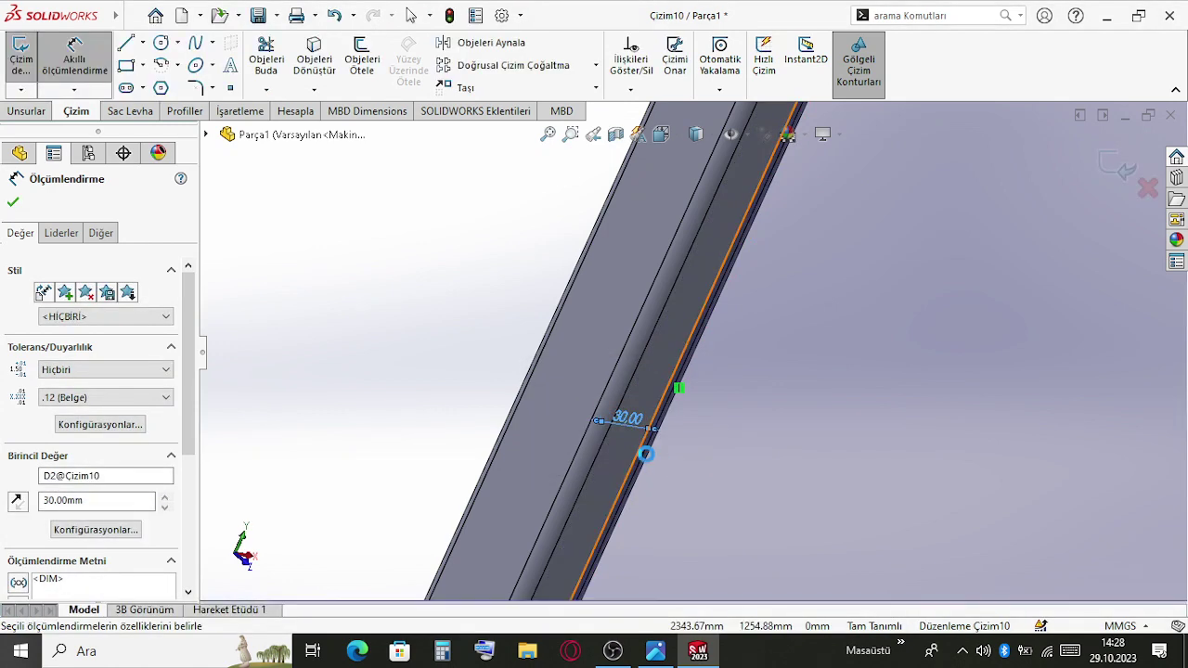
{"action": "middle_click_drag", "start_coordinate": [644, 455], "coordinate": [710, 243]}
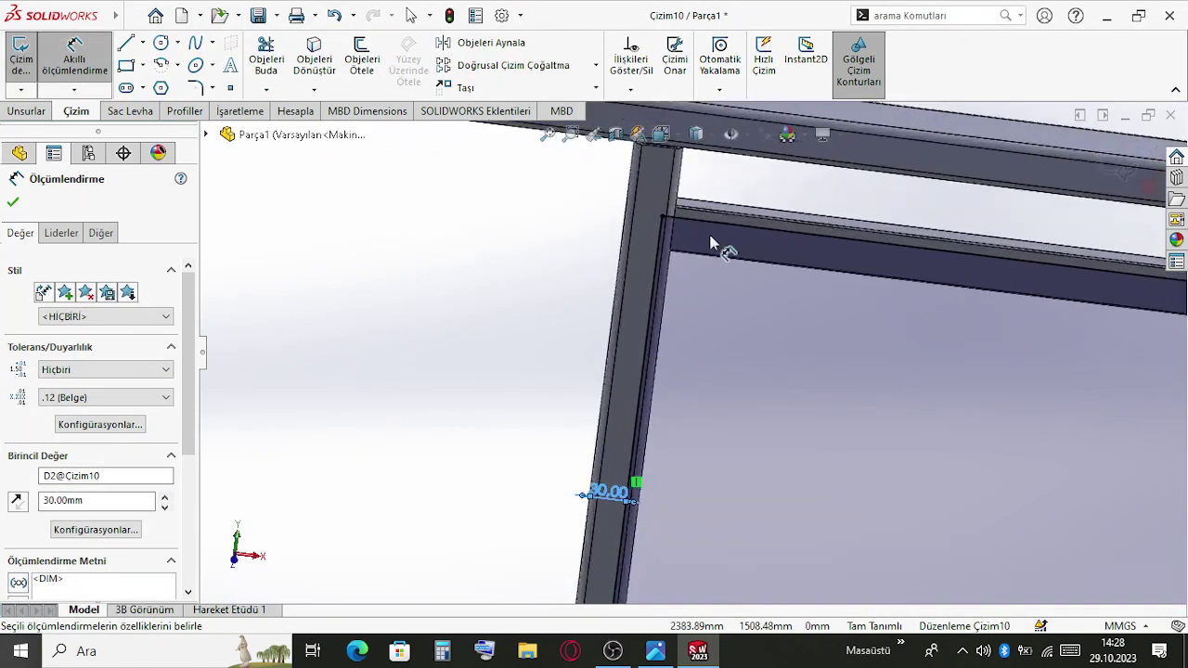
{"action": "scroll", "coordinate": [678, 395], "scroll_direction": "up", "scroll_amount": 5}
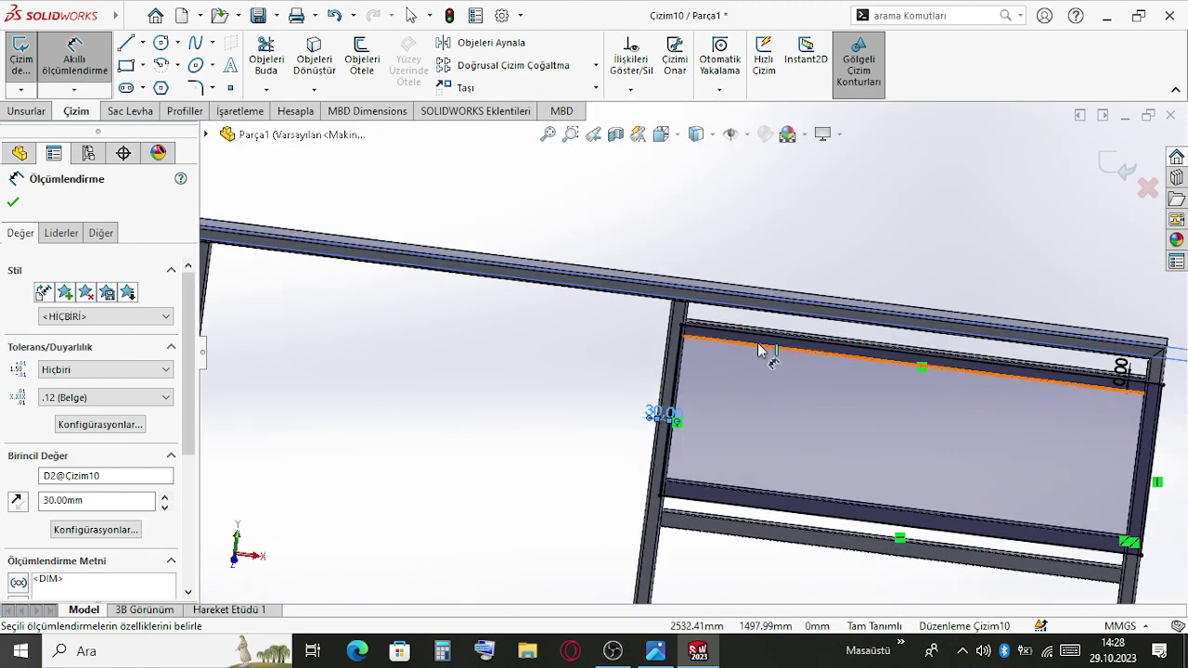
{"action": "scroll", "coordinate": [881, 441], "scroll_direction": "up", "scroll_amount": 3}
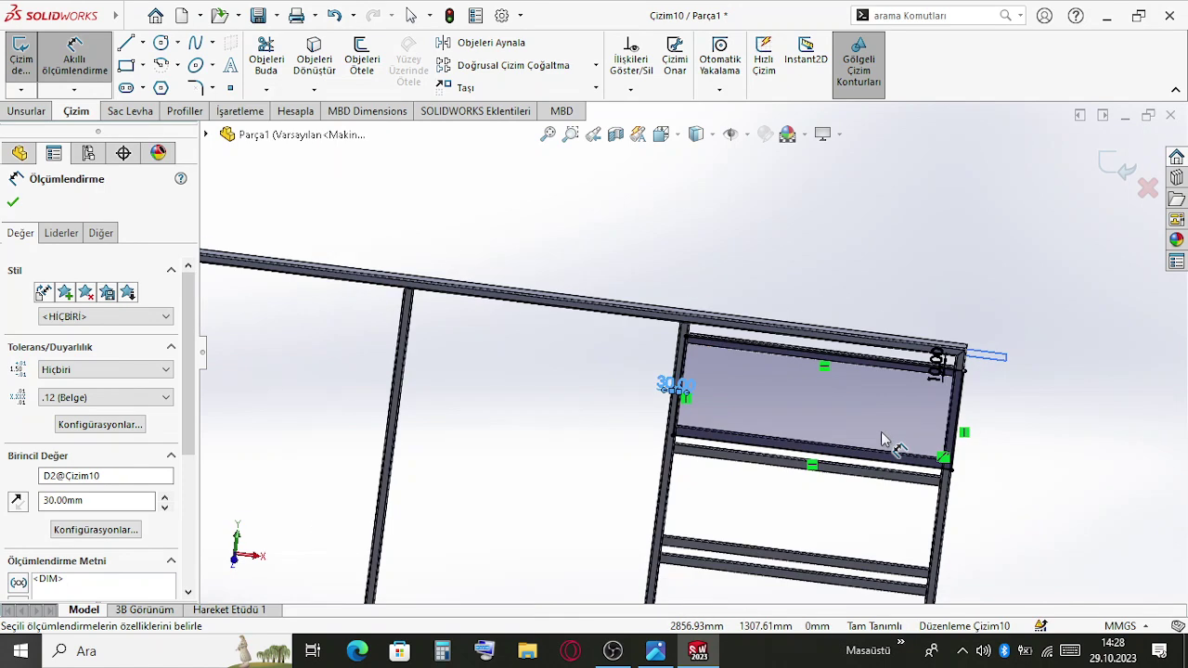
{"action": "scroll", "coordinate": [742, 398], "scroll_direction": "down", "scroll_amount": 3}
{"action": "scroll", "coordinate": [711, 398], "scroll_direction": "up", "scroll_amount": 5}
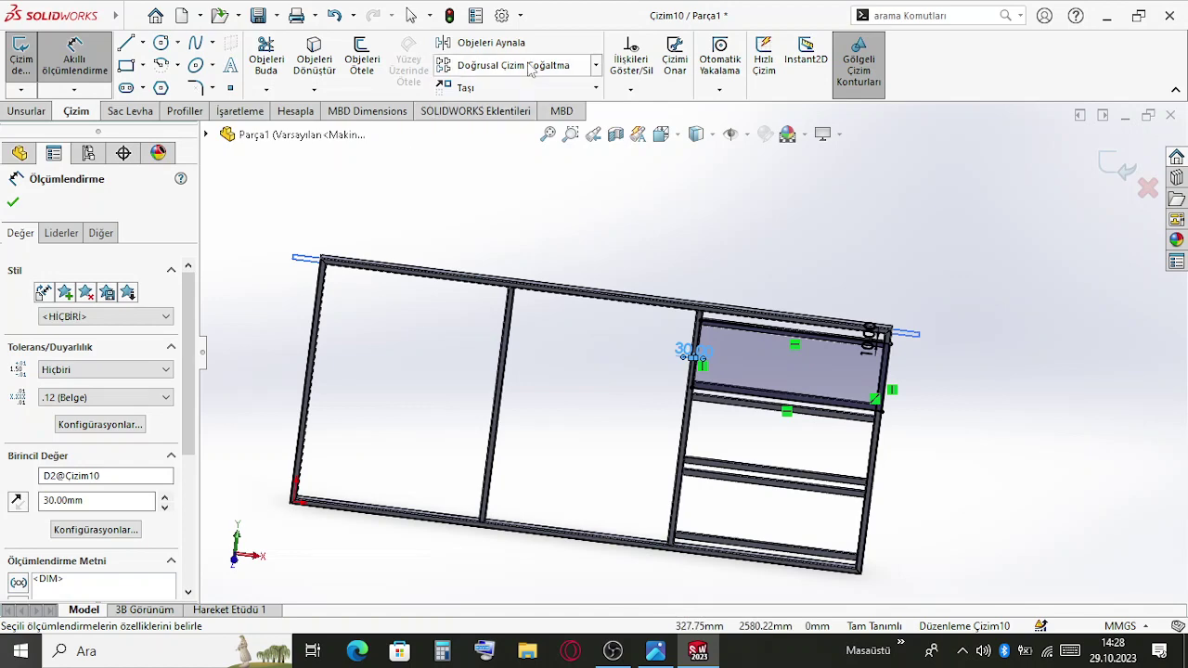
{"action": "key", "text": "Escape"}
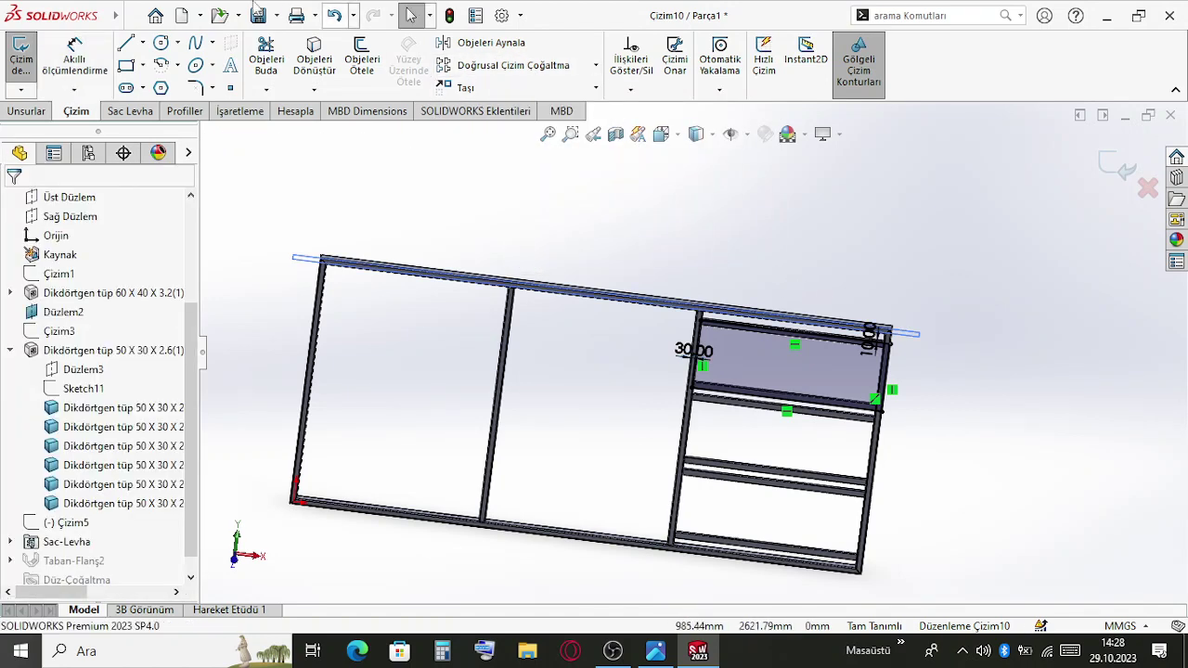
{"action": "left_click", "coordinate": [519, 67]}
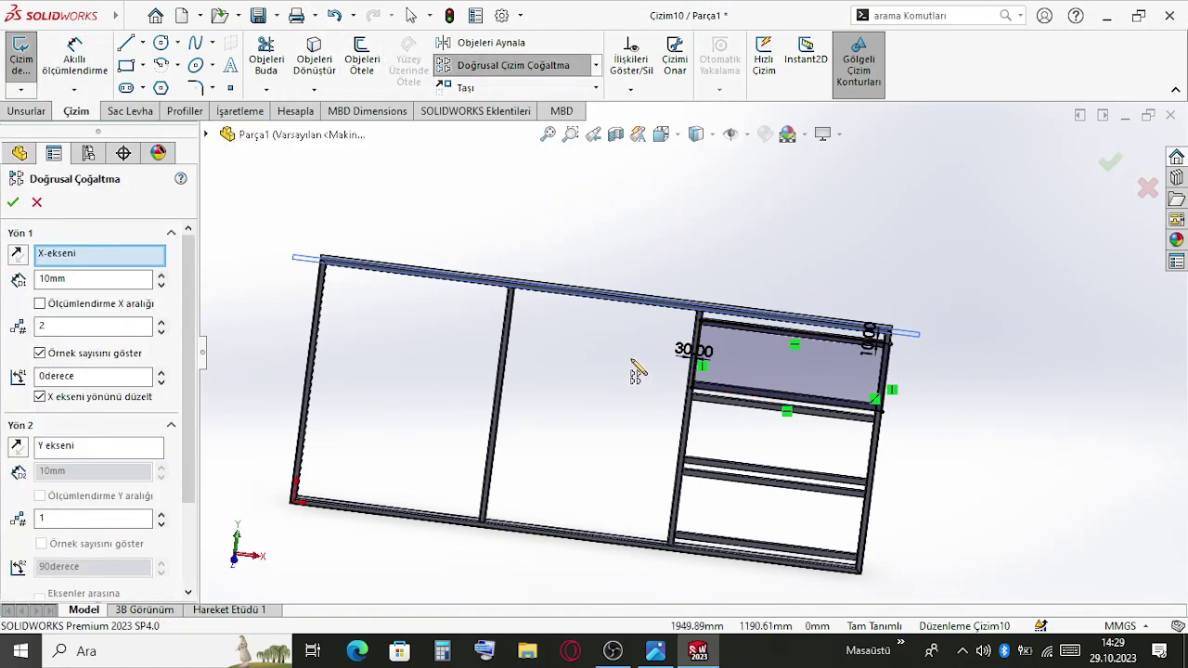
{"action": "left_click", "coordinate": [1110, 164]}
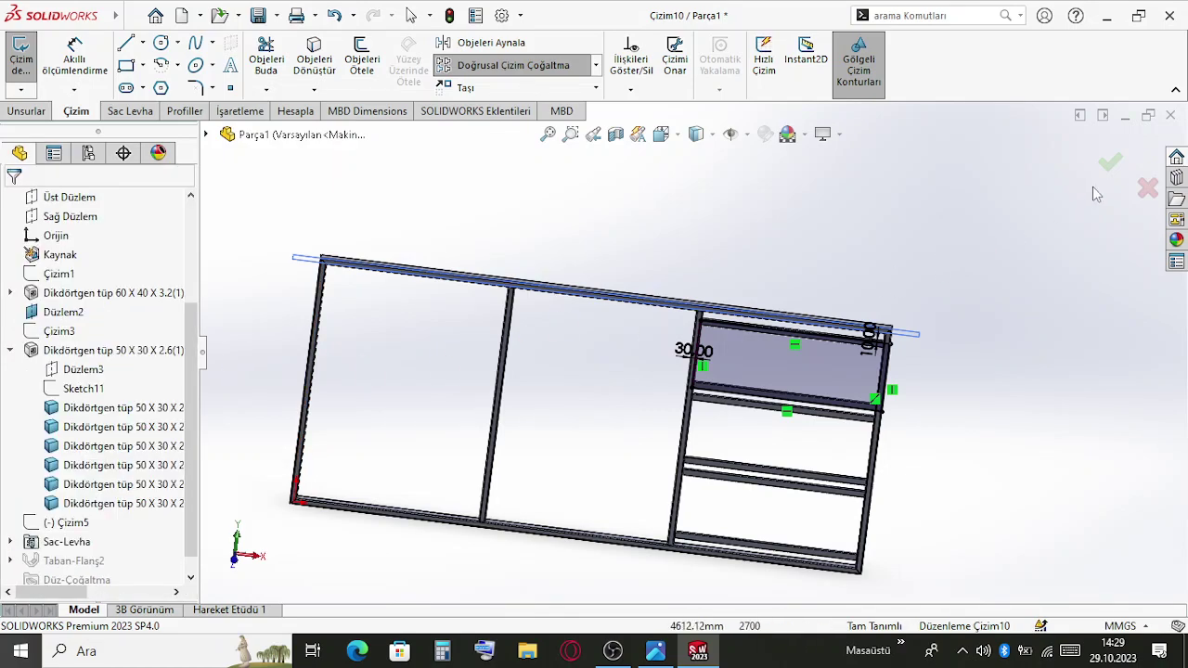
Exit the sketch to rebuild the sheet metal panel and inspect its fit on the tubes
{"action": "left_click", "coordinate": [1118, 172]}
{"action": "scroll", "coordinate": [827, 389], "scroll_direction": "up", "scroll_amount": 5}
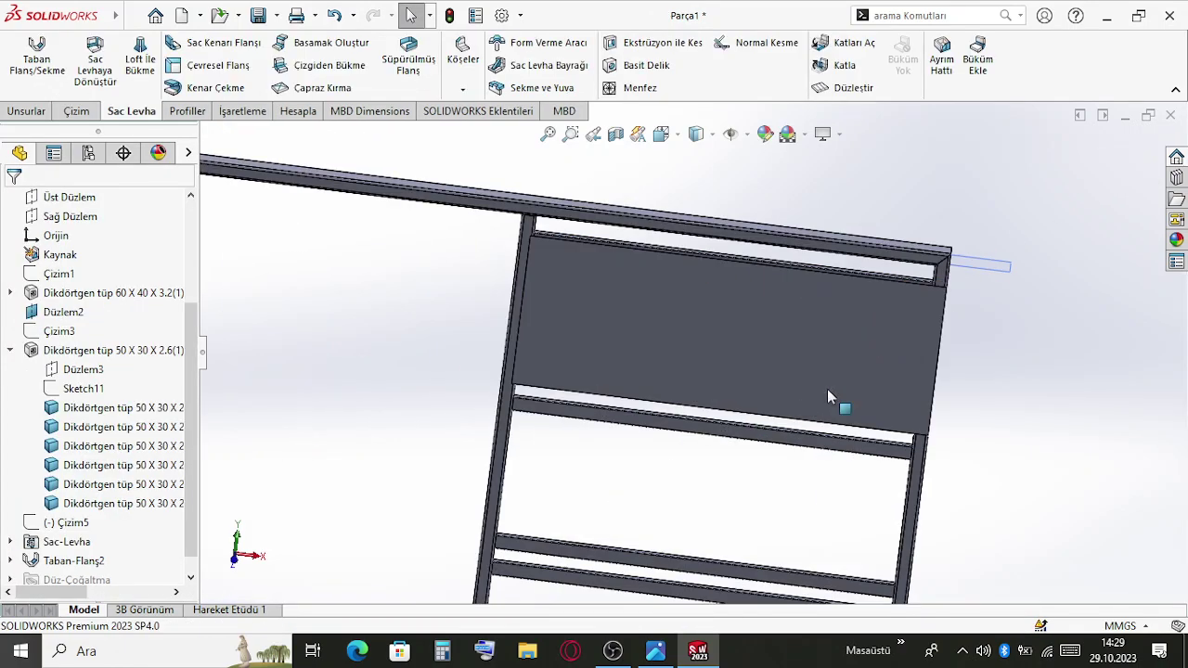
{"action": "mouse_move", "coordinate": [804, 387]}
{"action": "middle_mouse_down"}
{"action": "mouse_move", "coordinate": [732, 397]}
{"action": "mouse_move", "coordinate": [829, 335]}
{"action": "mouse_move", "coordinate": [741, 342]}
{"action": "middle_mouse_up"}
{"action": "scroll", "coordinate": [781, 366], "scroll_direction": "down", "scroll_amount": 8}
{"action": "scroll", "coordinate": [741, 341], "scroll_direction": "up", "scroll_amount": 5}
{"action": "left_click", "coordinate": [706, 386]}
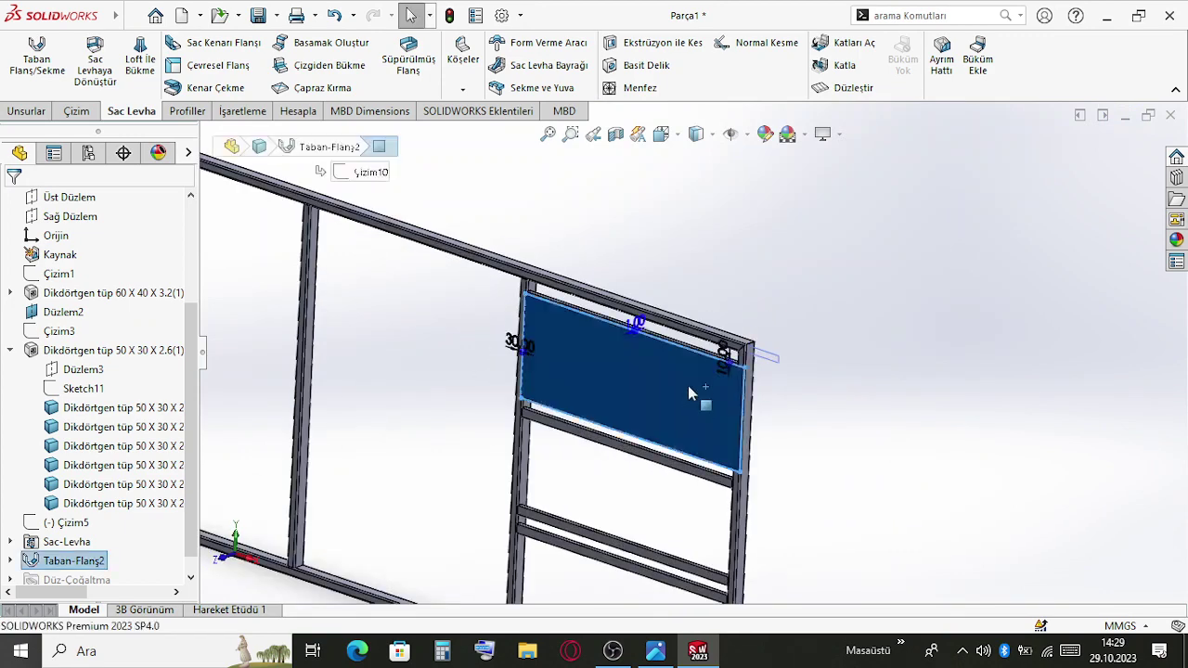
{"action": "left_click", "coordinate": [965, 492]}
{"action": "scroll", "coordinate": [680, 420], "scroll_direction": "down", "scroll_amount": 6}
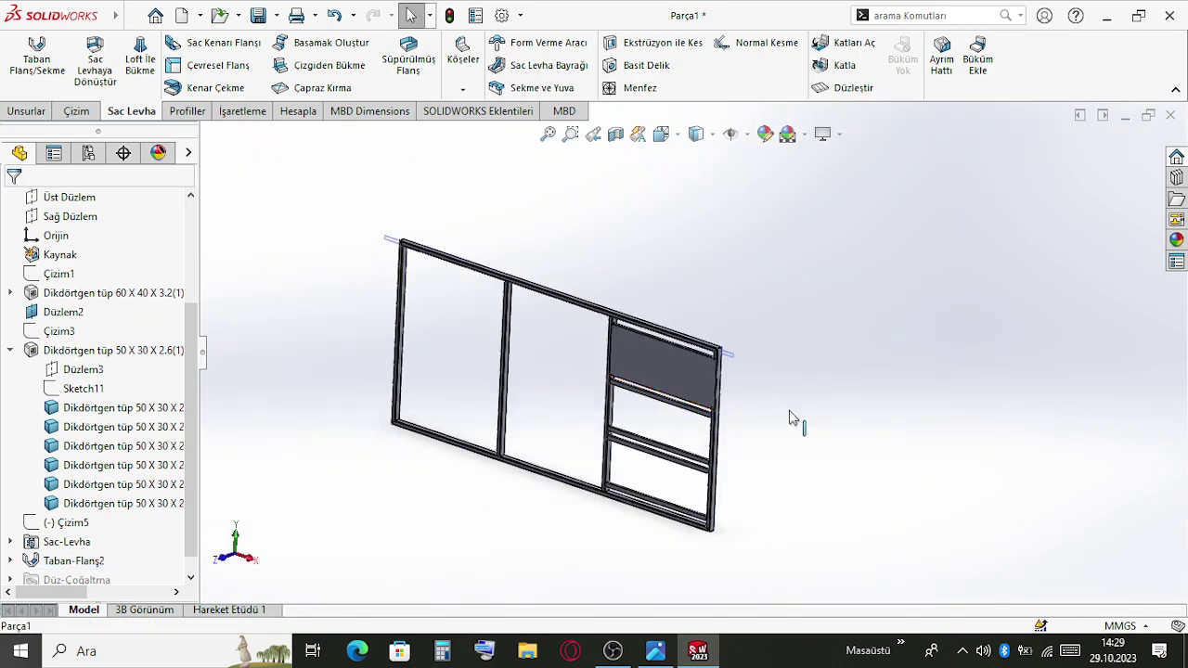
{"action": "scroll", "coordinate": [644, 380], "scroll_direction": "up", "scroll_amount": 6}
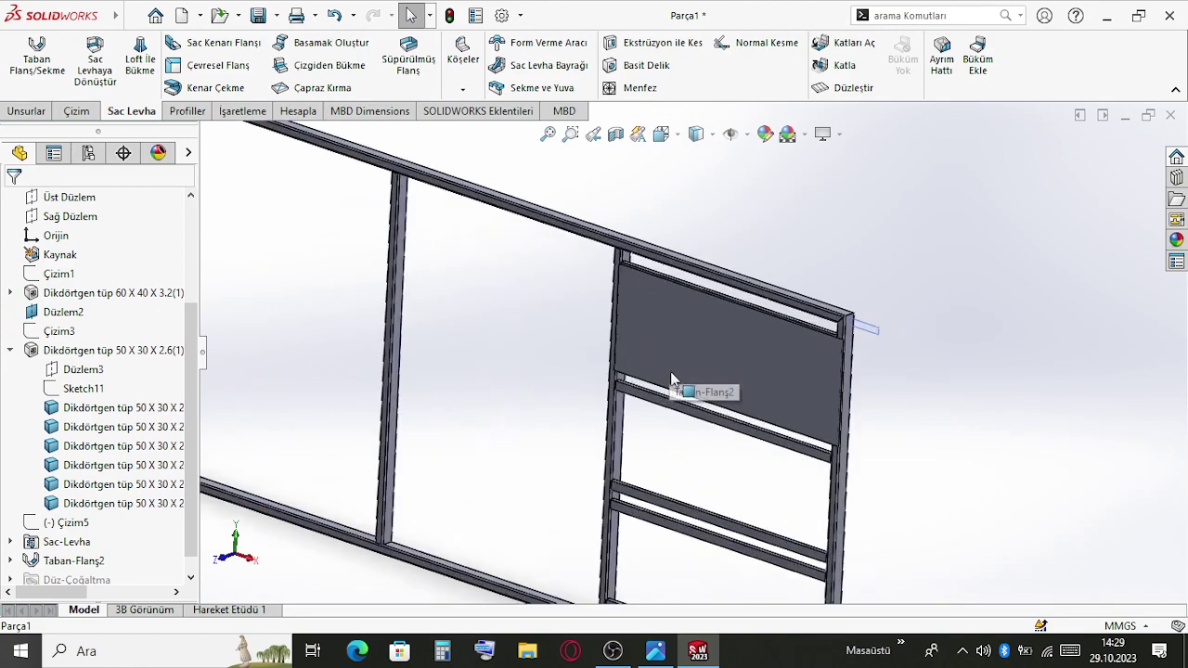
Hide the reference plane Düzlem2 that extends beyond the gate's upper rail
{"action": "middle_click_drag", "start_coordinate": [663, 402], "coordinate": [517, 417]}
{"action": "left_click", "coordinate": [349, 393]}
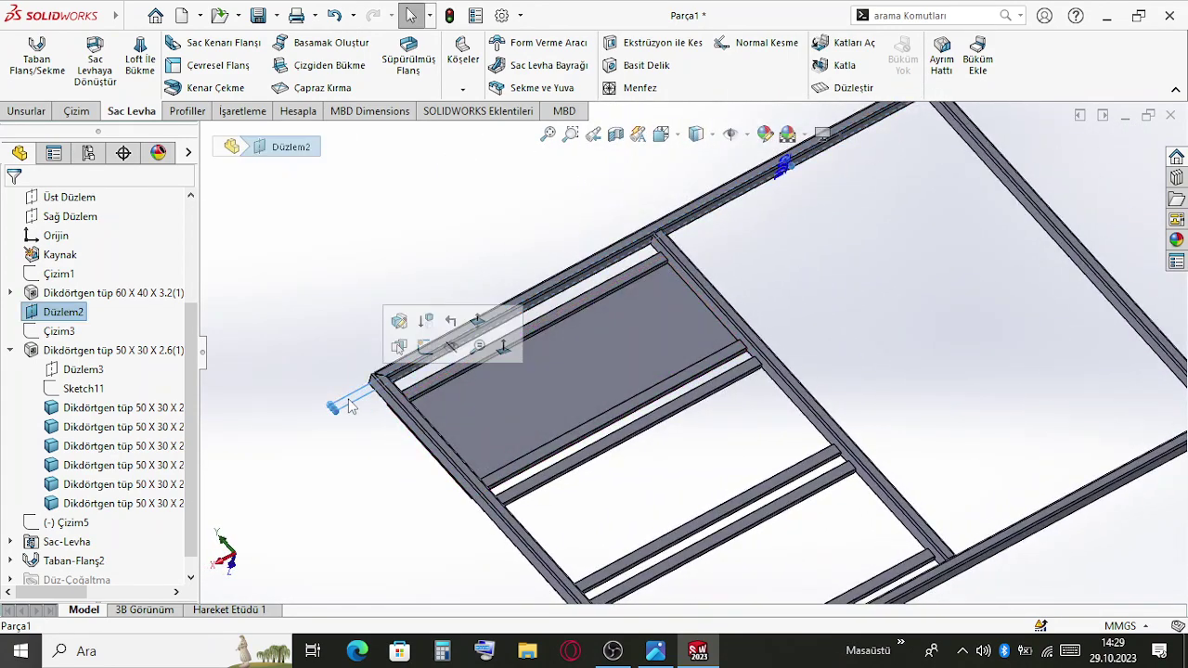
{"action": "left_click", "coordinate": [452, 346]}
{"action": "scroll", "coordinate": [443, 313], "scroll_direction": "down", "scroll_amount": 2}
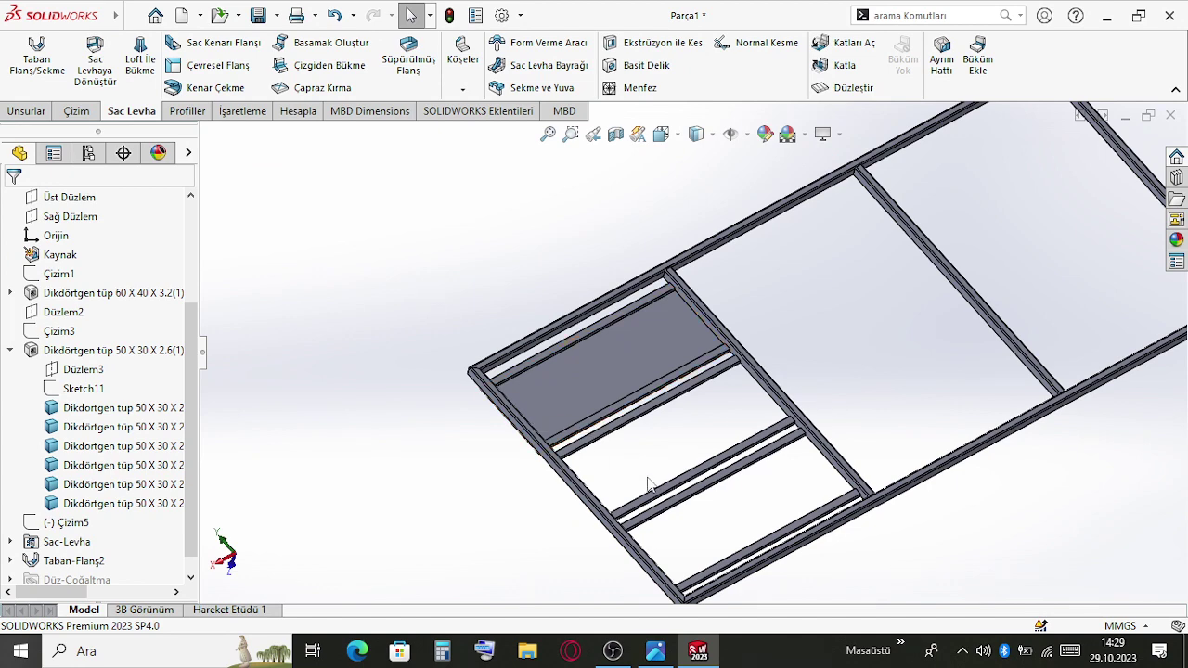
Examine the sheet metal panel on the gate and the contents of the frame and infill tube features
{"action": "scroll", "coordinate": [683, 338], "scroll_direction": "down", "scroll_amount": 2}
{"action": "middle_click_drag", "start_coordinate": [682, 338], "coordinate": [974, 298]}
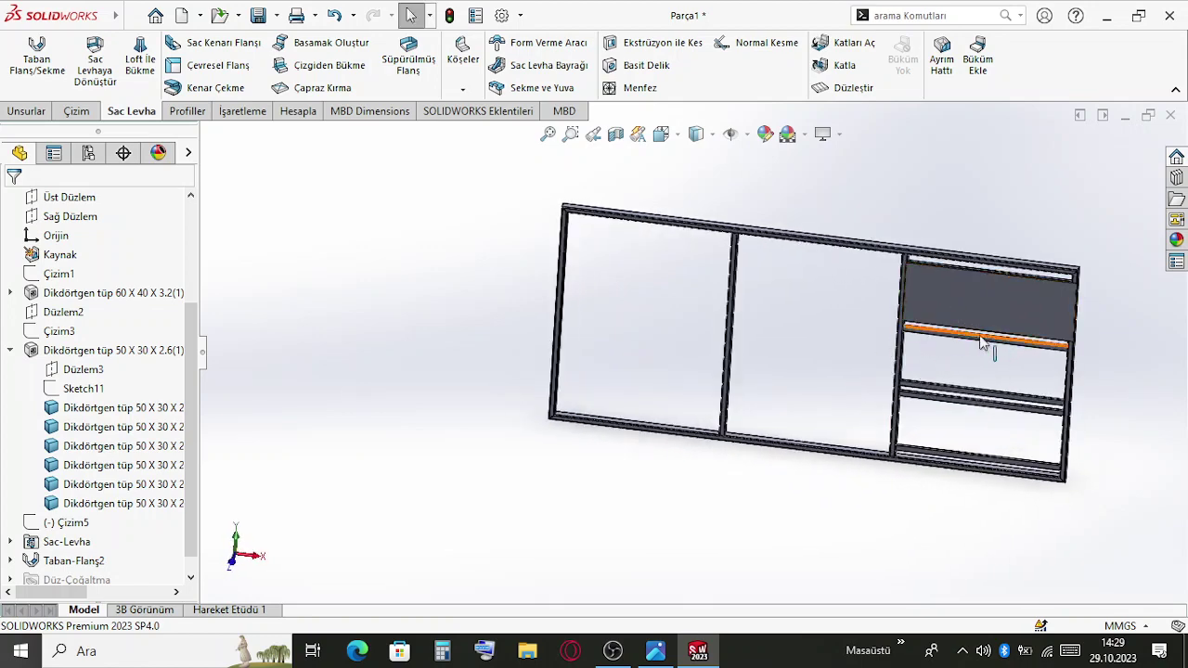
{"action": "scroll", "coordinate": [991, 341], "scroll_direction": "up", "scroll_amount": 4}
{"action": "scroll", "coordinate": [813, 318], "scroll_direction": "down", "scroll_amount": 4}
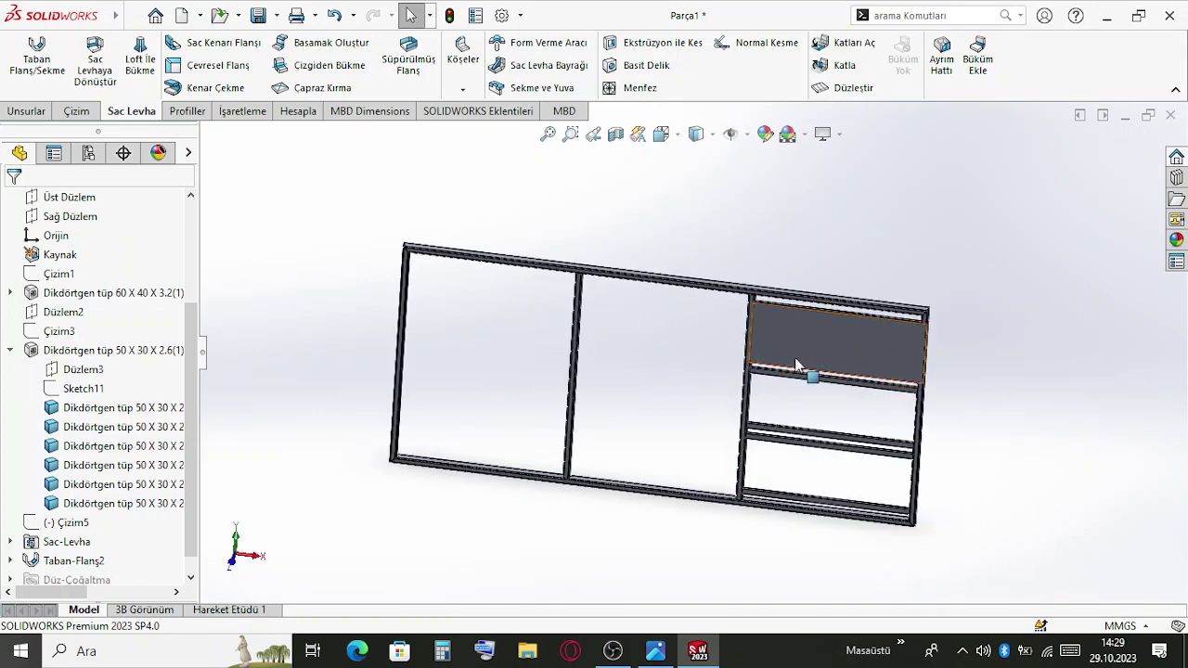
{"action": "scroll", "coordinate": [776, 387], "scroll_direction": "down", "scroll_amount": 2}
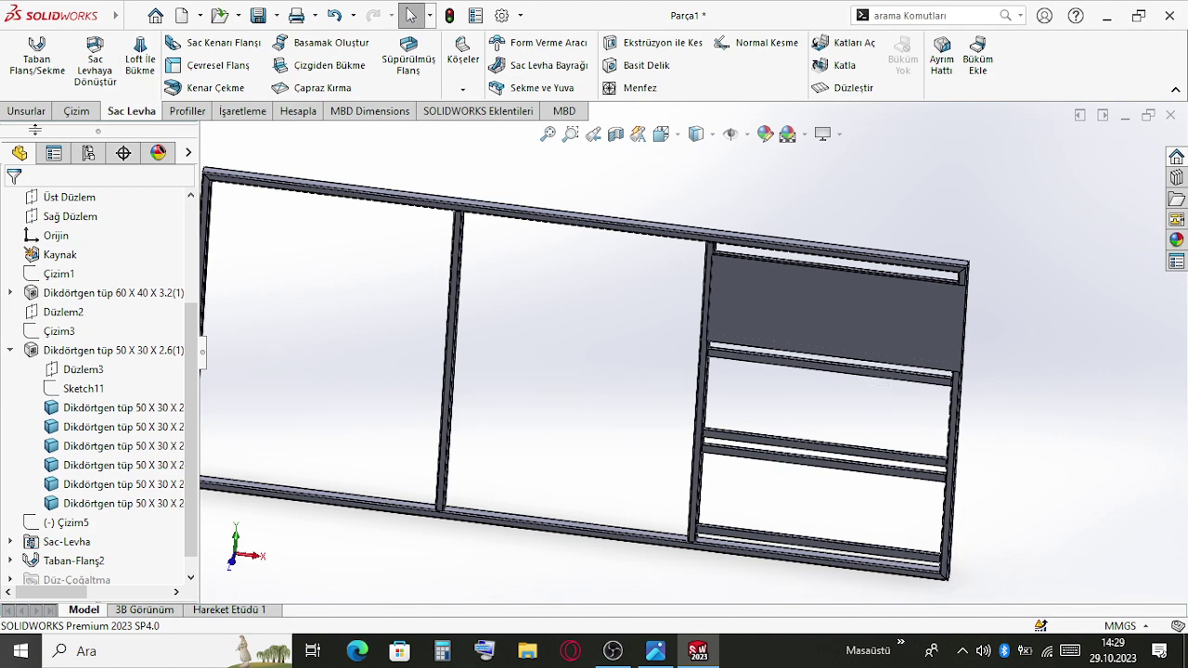
{"action": "left_click", "coordinate": [41, 311]}
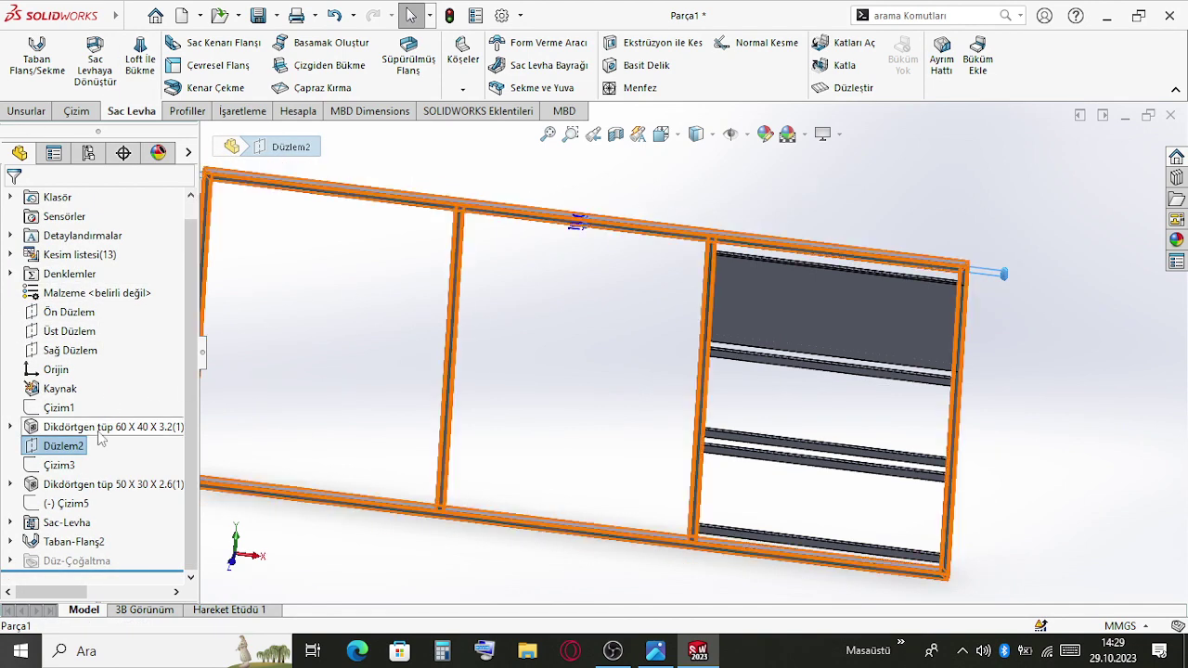
{"action": "left_click", "coordinate": [10, 427]}
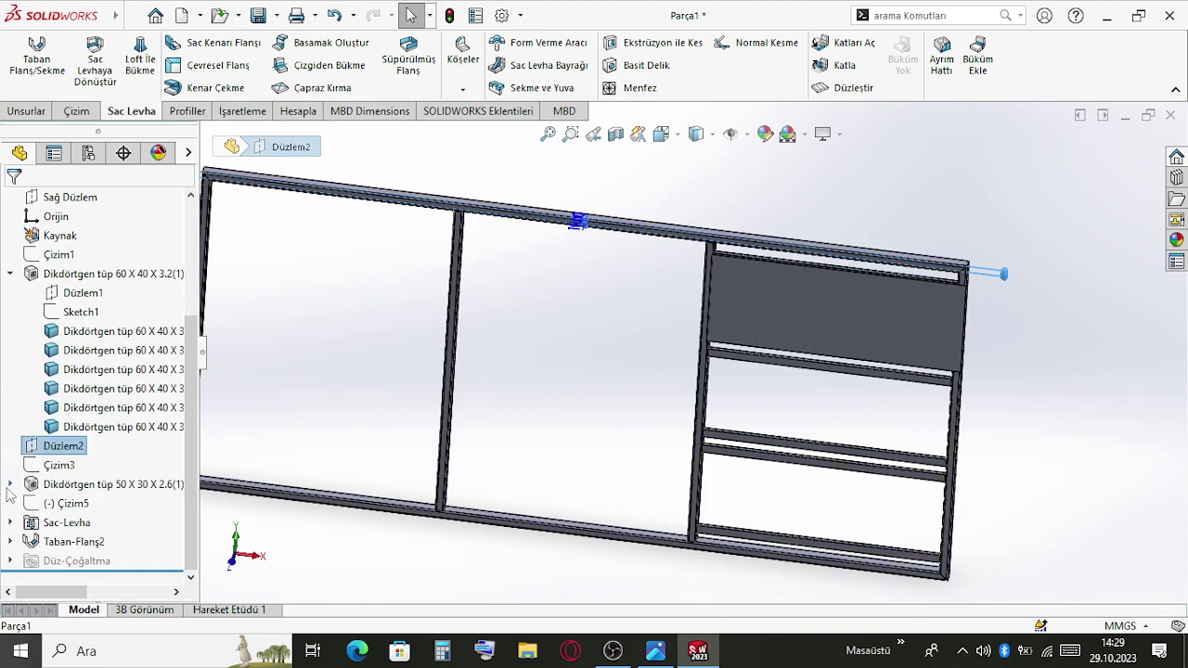
{"action": "left_click", "coordinate": [11, 484]}
{"action": "left_click", "coordinate": [51, 484]}
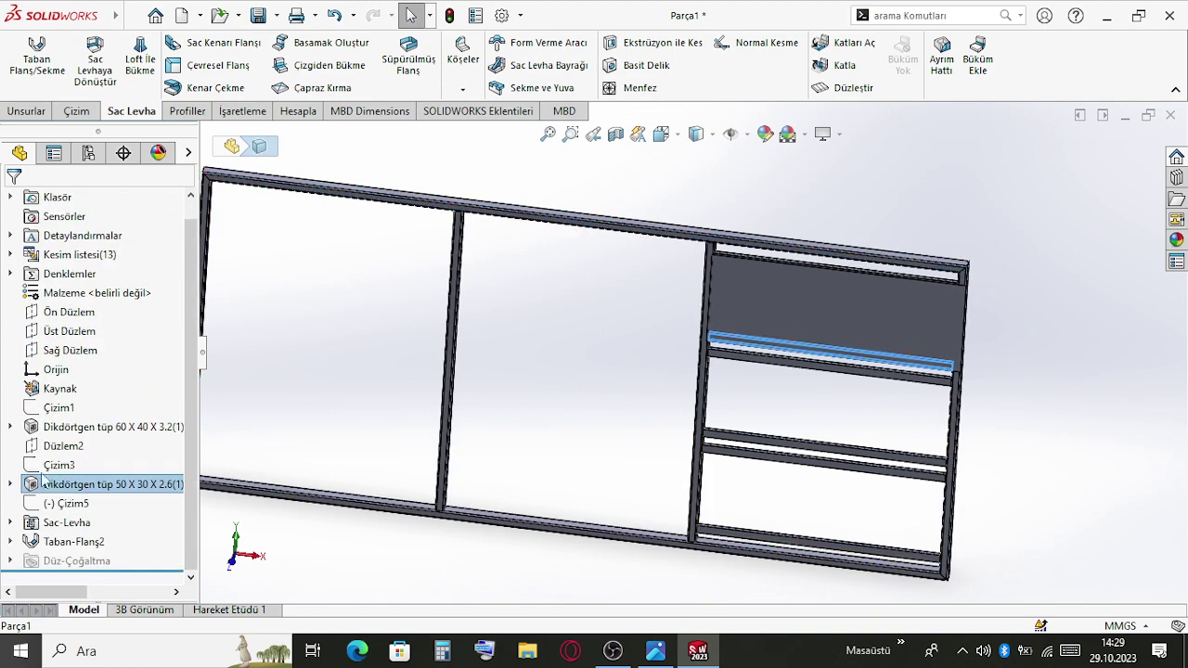
{"action": "left_click", "coordinate": [1047, 304]}
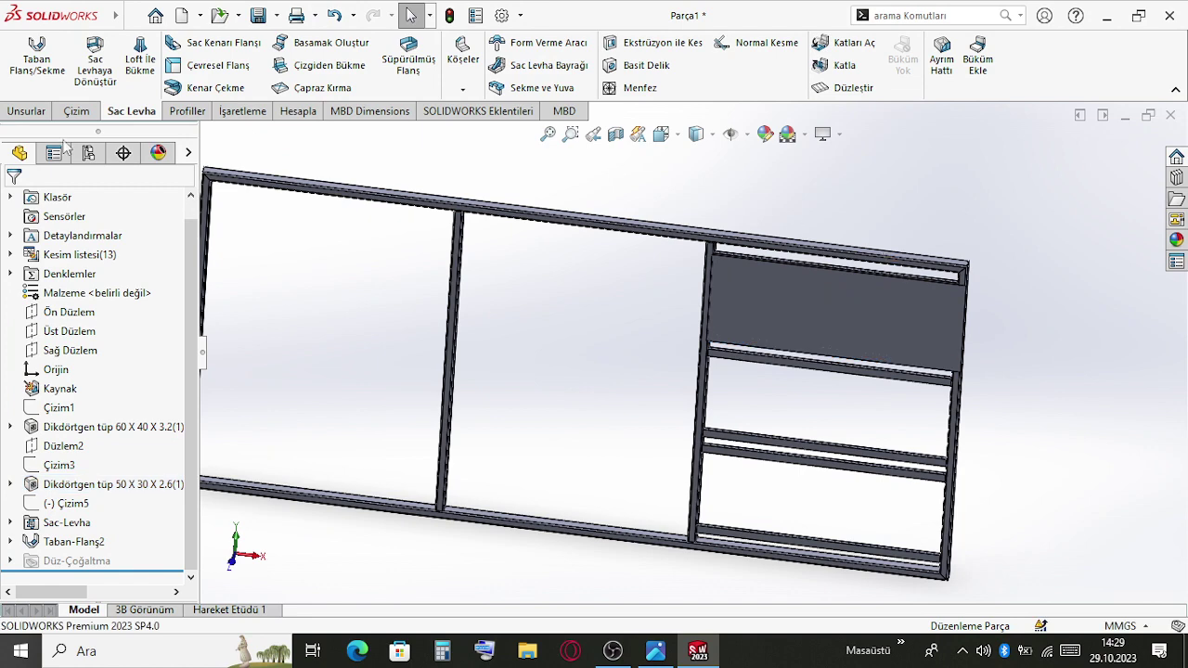
{"action": "left_click", "coordinate": [26, 111]}
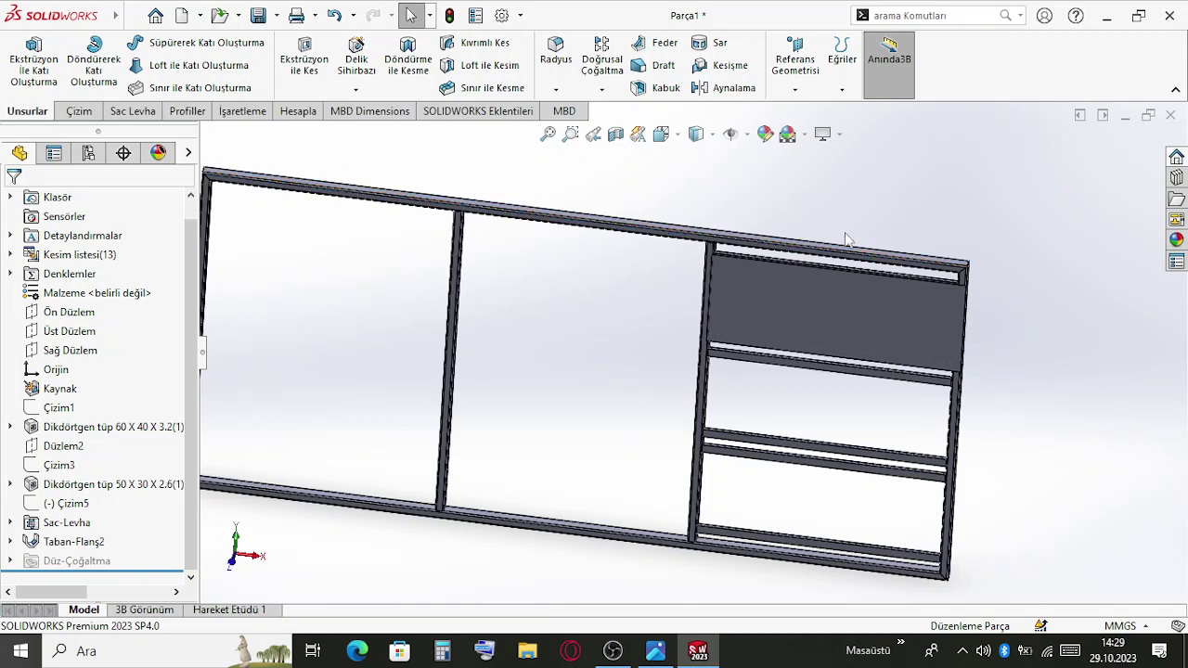
Open the sheet metal panel's sketch for editing and check its rectangle's upper edge length with a trial dimension
{"action": "left_click", "coordinate": [887, 302]}
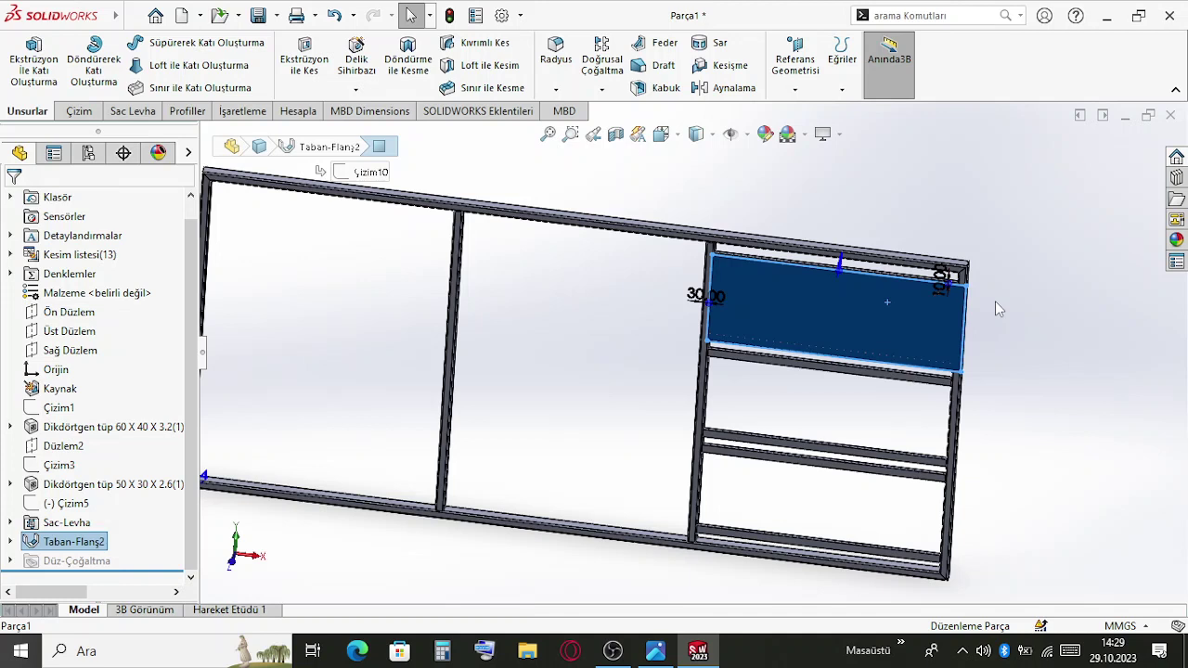
{"action": "left_click", "coordinate": [10, 542]}
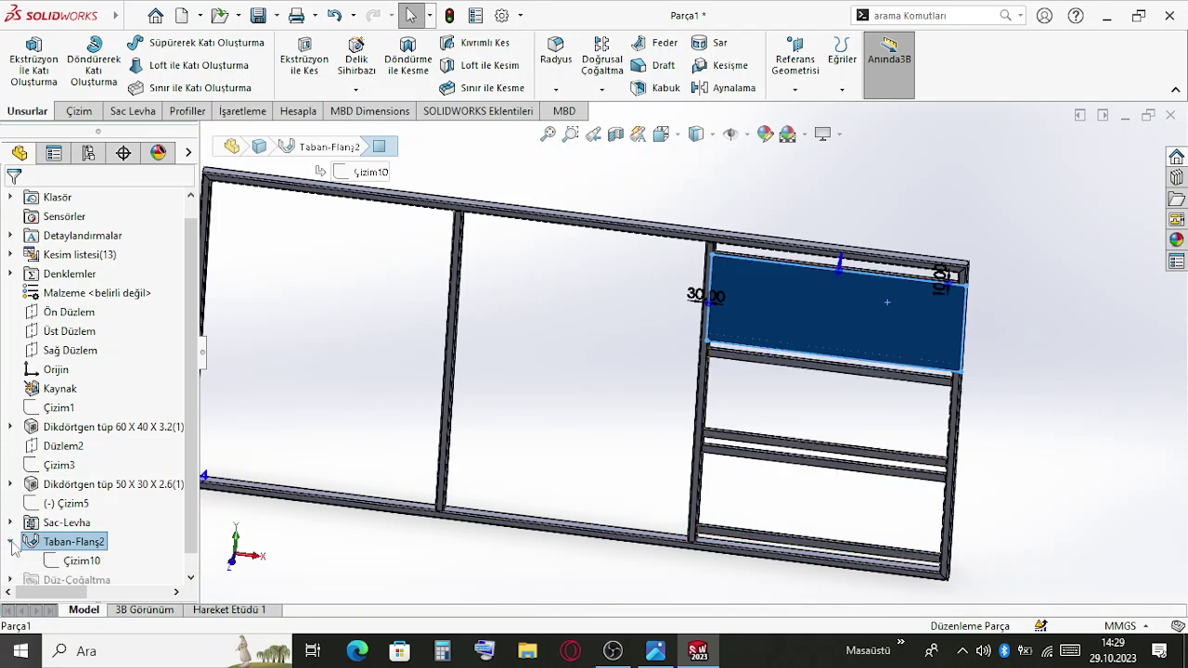
{"action": "left_click", "coordinate": [61, 564]}
{"action": "left_click", "coordinate": [97, 508]}
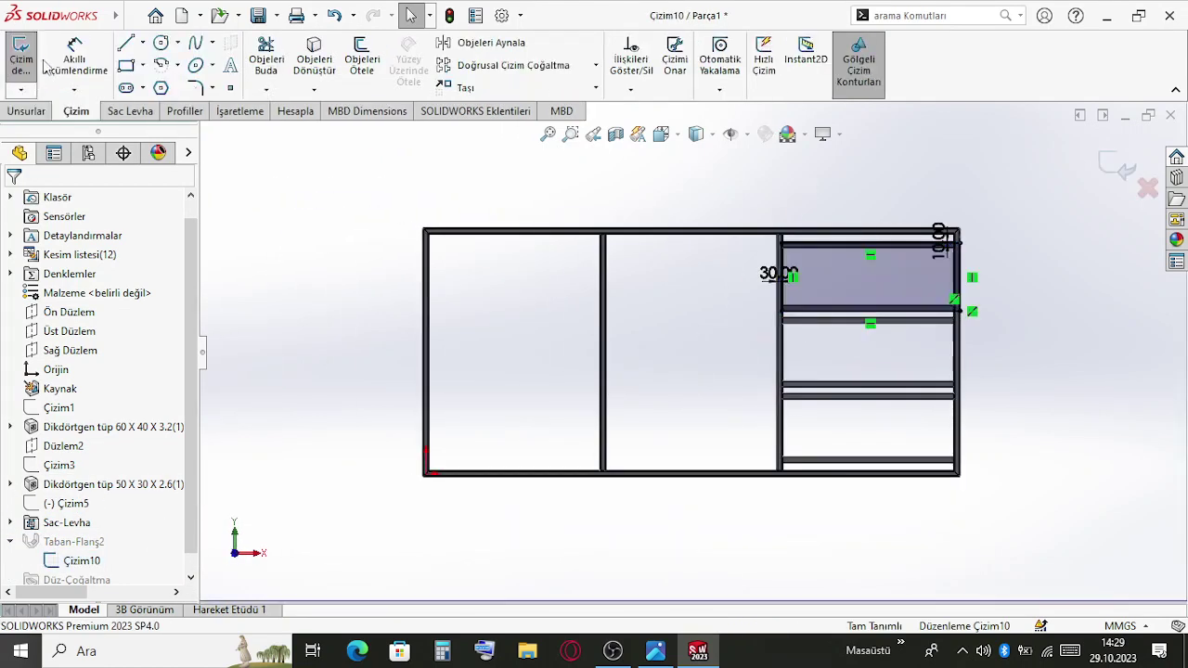
{"action": "left_click", "coordinate": [57, 60]}
{"action": "scroll", "coordinate": [1100, 300], "scroll_direction": "down", "scroll_amount": 3}
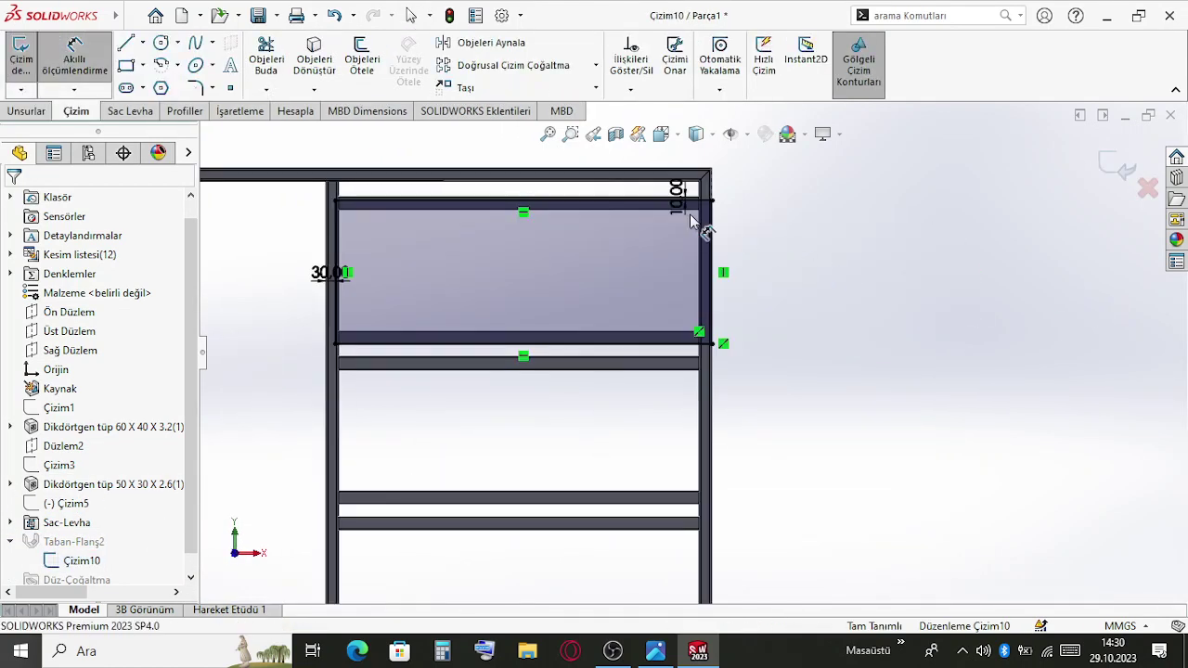
{"action": "left_click", "coordinate": [599, 209]}
{"action": "scroll", "coordinate": [586, 233], "scroll_direction": "up", "scroll_amount": 3}
{"action": "scroll", "coordinate": [615, 255], "scroll_direction": "down", "scroll_amount": 4}
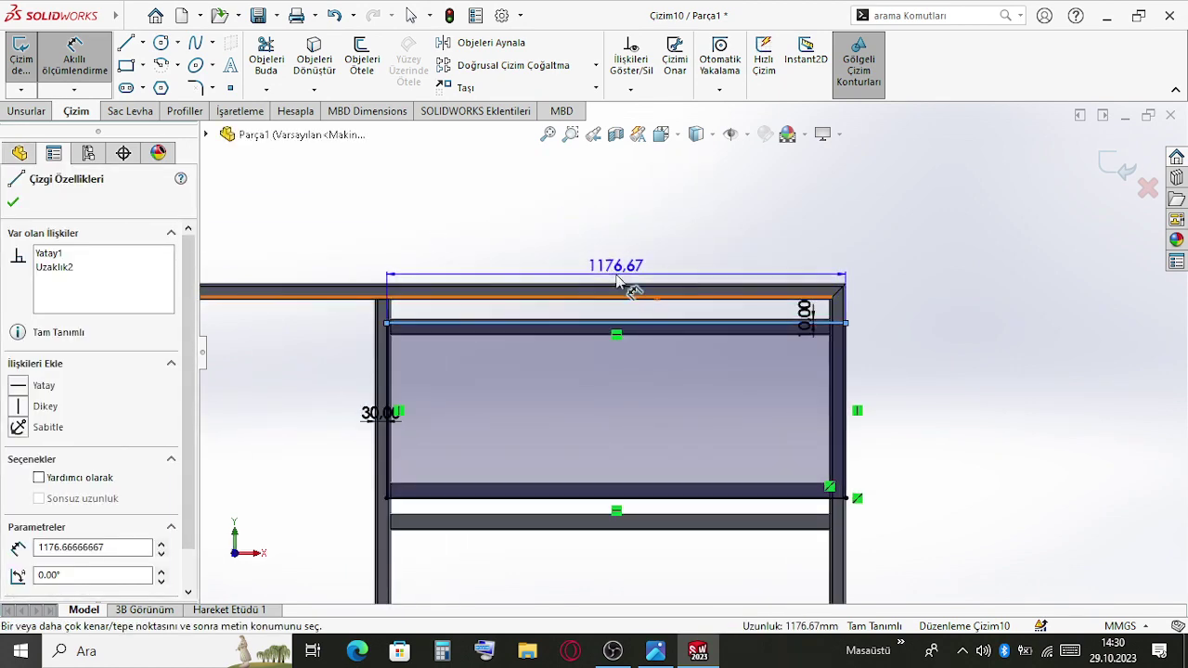
{"action": "scroll", "coordinate": [619, 281], "scroll_direction": "down", "scroll_amount": 3}
{"action": "key", "text": "Escape"}
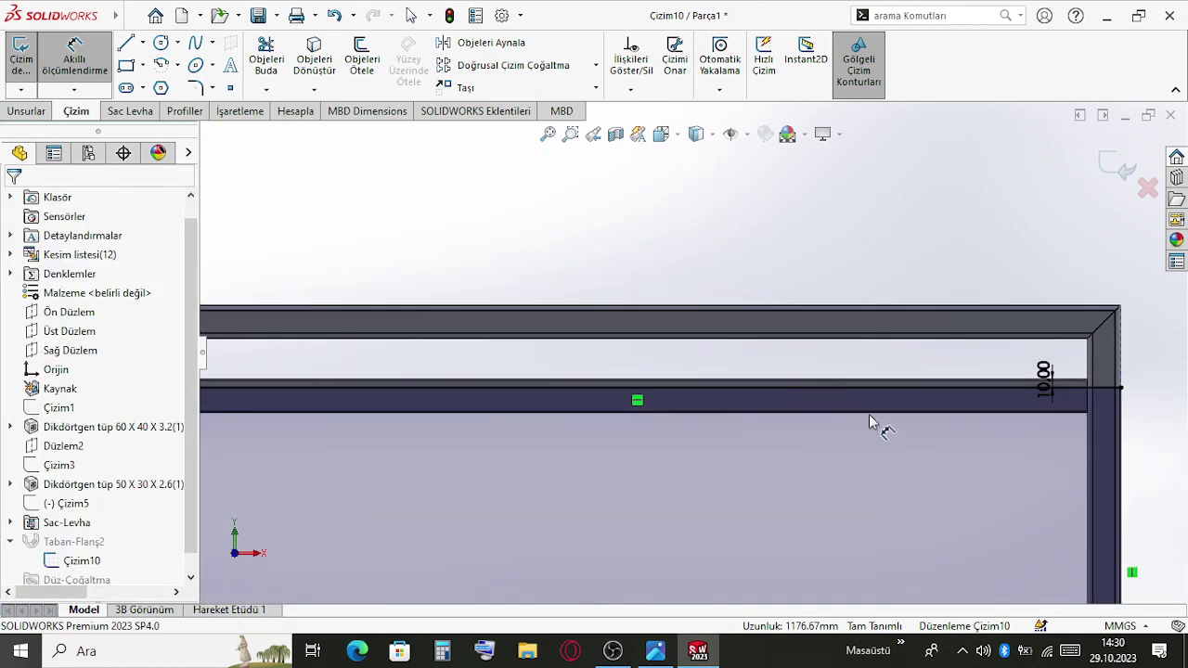
Check the panel rectangle's height with a trial dimension on its outer vertical edge
{"action": "scroll", "coordinate": [869, 413], "scroll_direction": "up", "scroll_amount": 2}
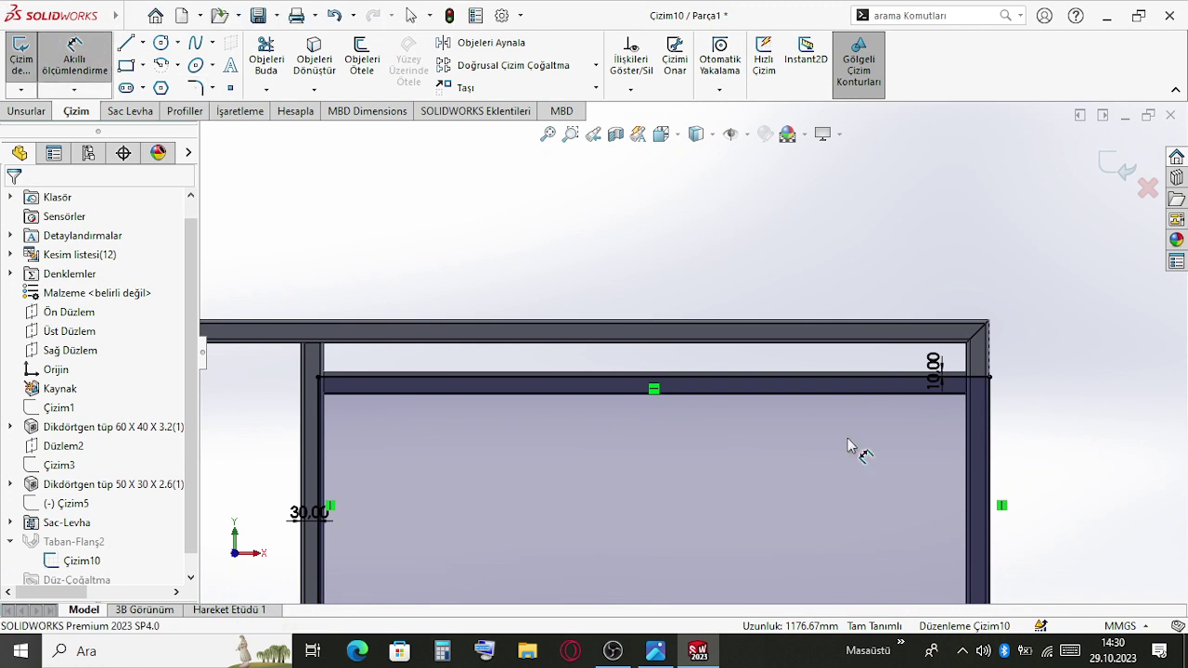
{"action": "left_click", "coordinate": [991, 483]}
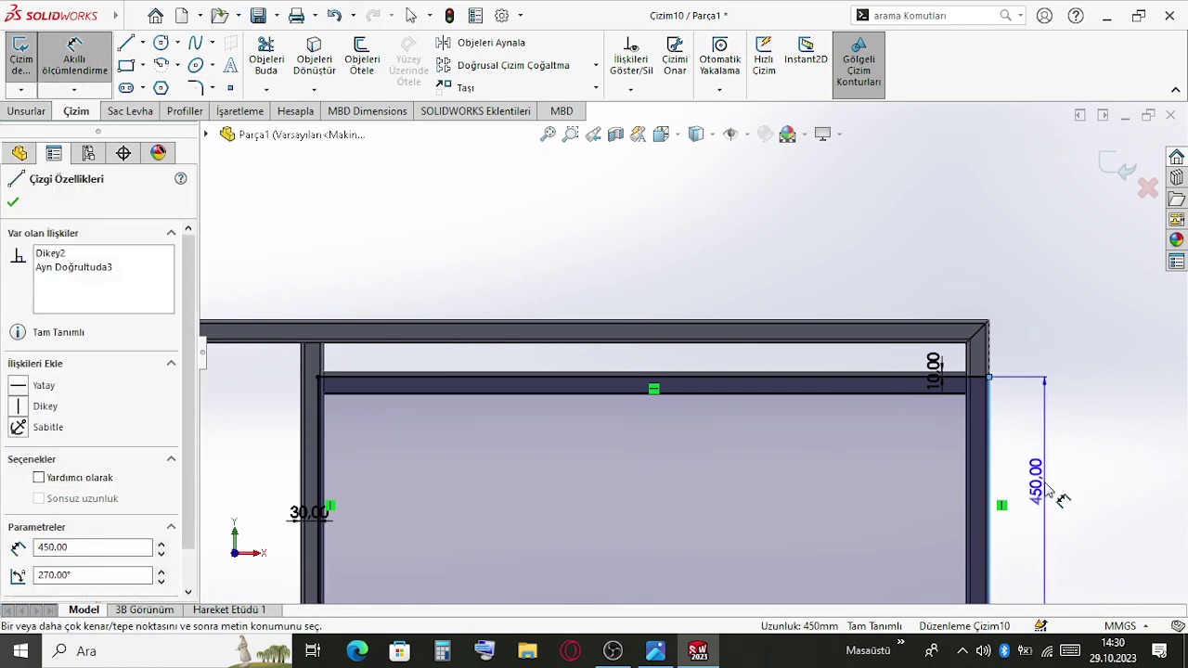
{"action": "key", "text": "Escape"}
{"action": "key", "text": "Escape"}
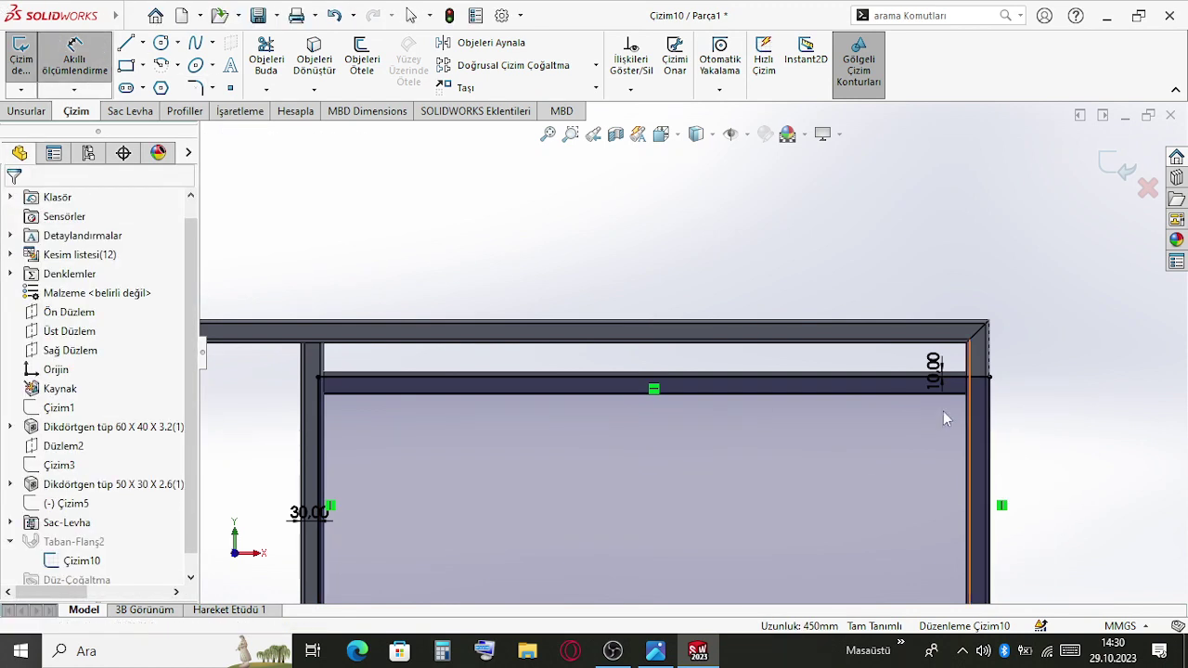
Delete the 30 mm distance dimension from the panel's sketch and exit the sketch
{"action": "left_click", "coordinate": [309, 516]}
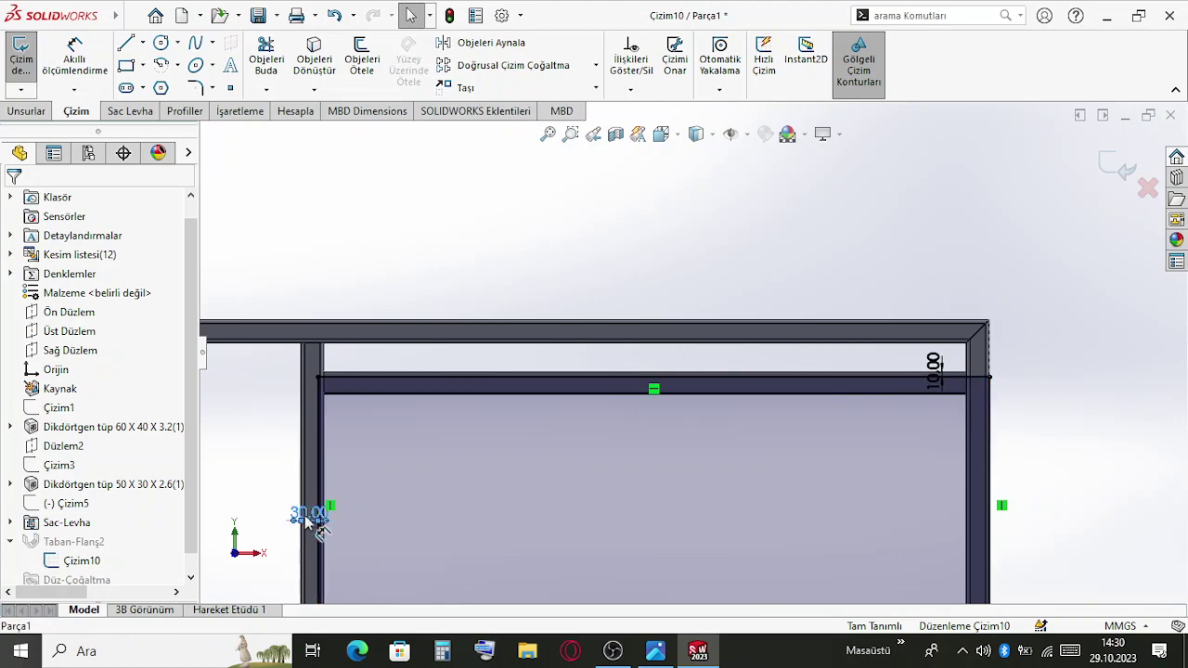
{"action": "key", "text": "Delete"}
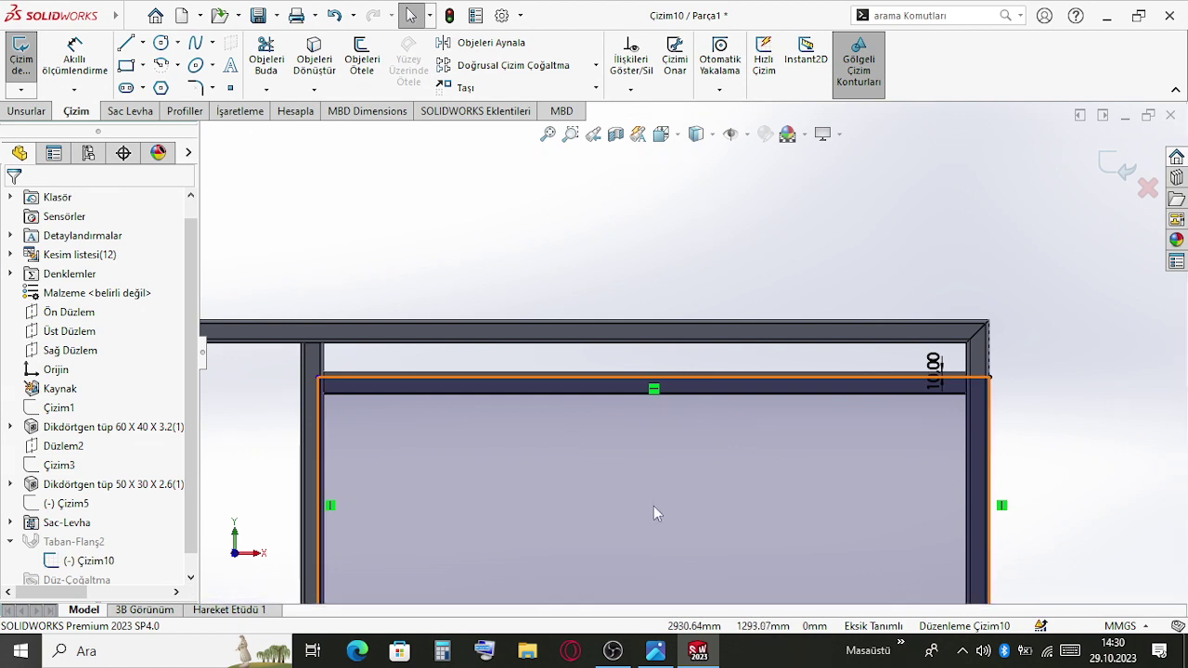
{"action": "left_click", "coordinate": [1125, 170]}
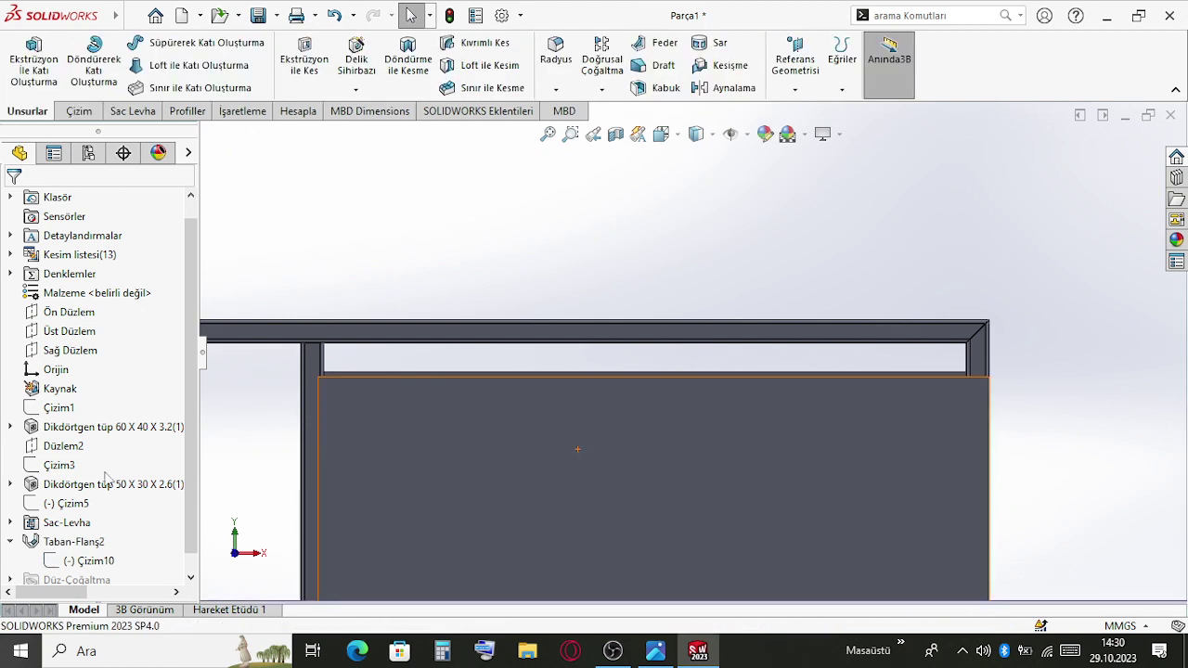
Delete the sheet metal panel's base flange Taban-Flanş2 and its leftover sketch Çizim10 from the gate part
{"action": "left_click", "coordinate": [72, 560]}
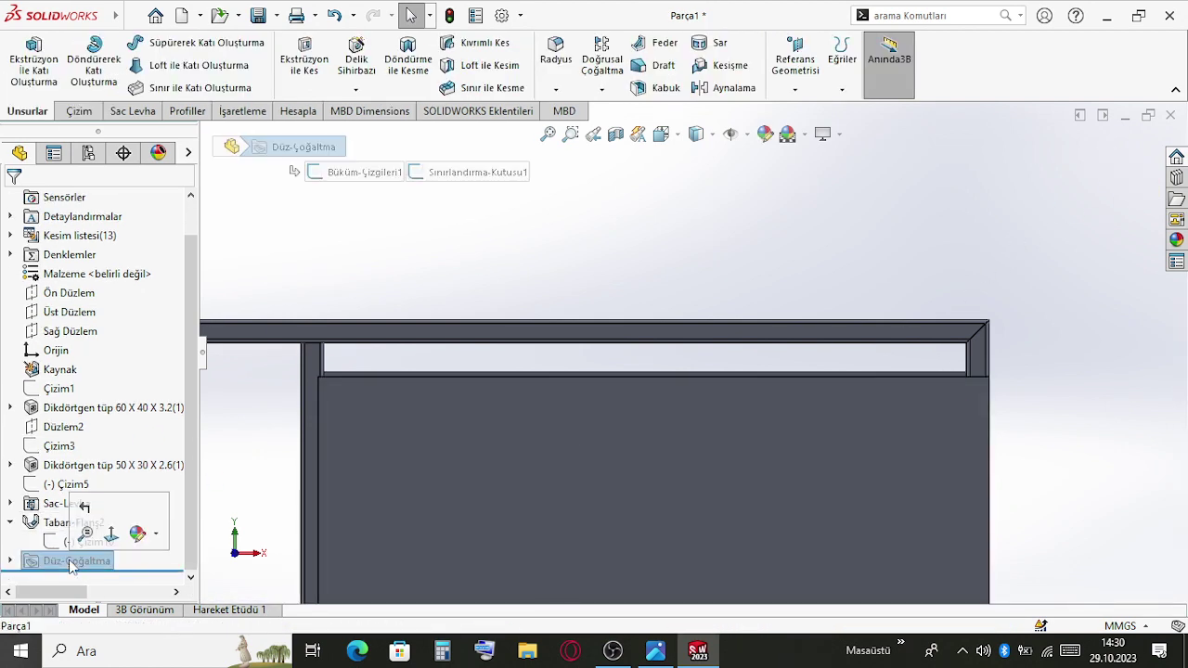
{"action": "left_click", "coordinate": [75, 522]}
{"action": "key", "text": "Delete"}
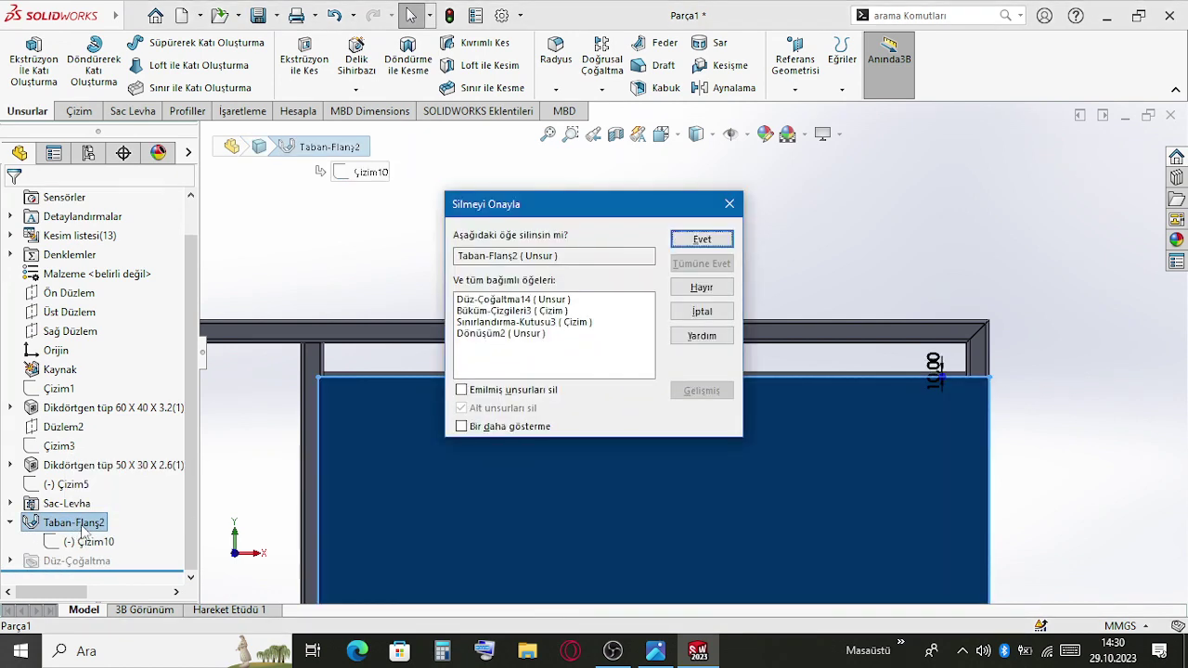
{"action": "key", "text": "Return"}
{"action": "left_click", "coordinate": [69, 540]}
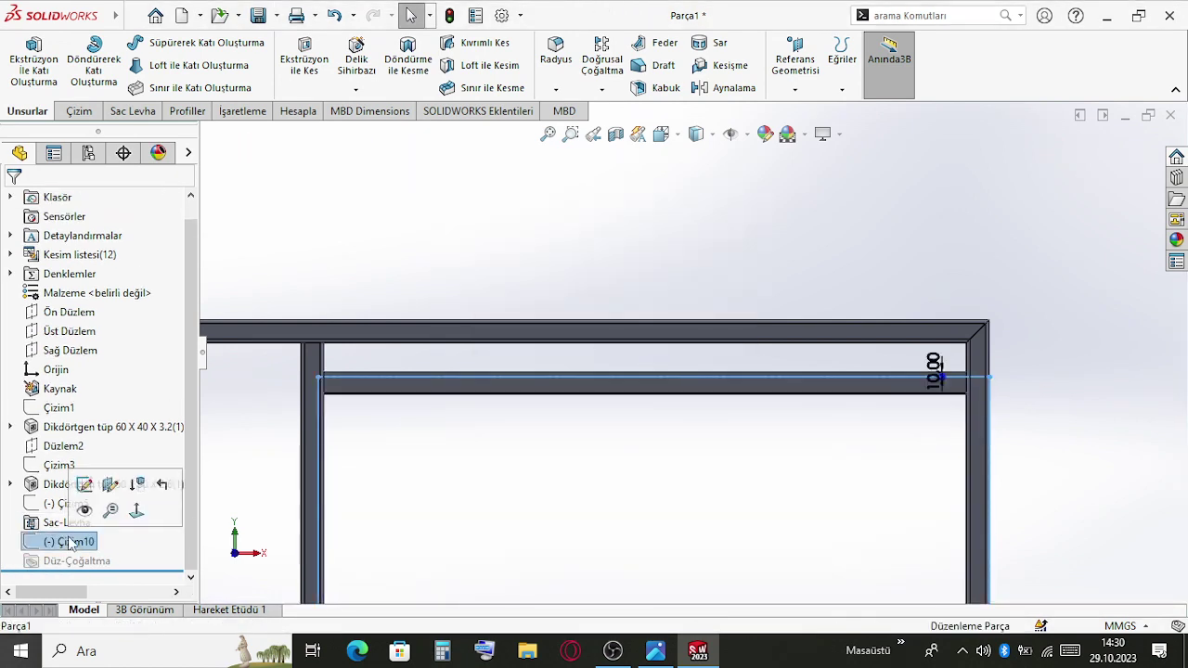
{"action": "scroll", "coordinate": [353, 527], "scroll_direction": "up", "scroll_amount": 8}
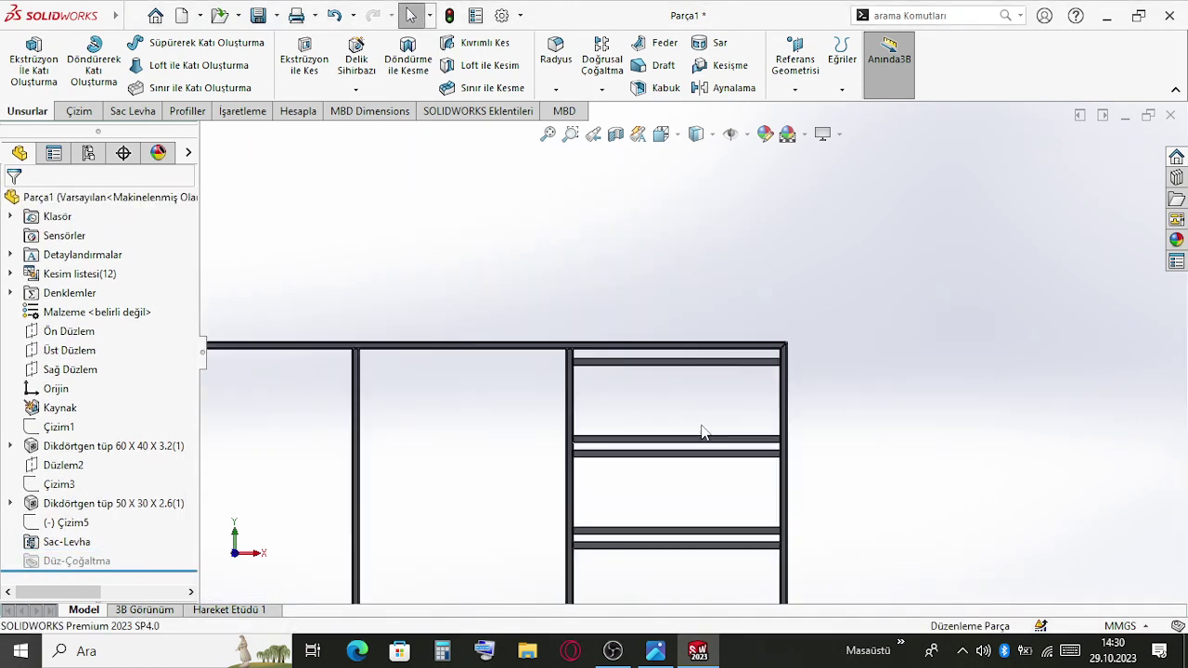
{"action": "scroll", "coordinate": [674, 399], "scroll_direction": "up", "scroll_amount": 2}
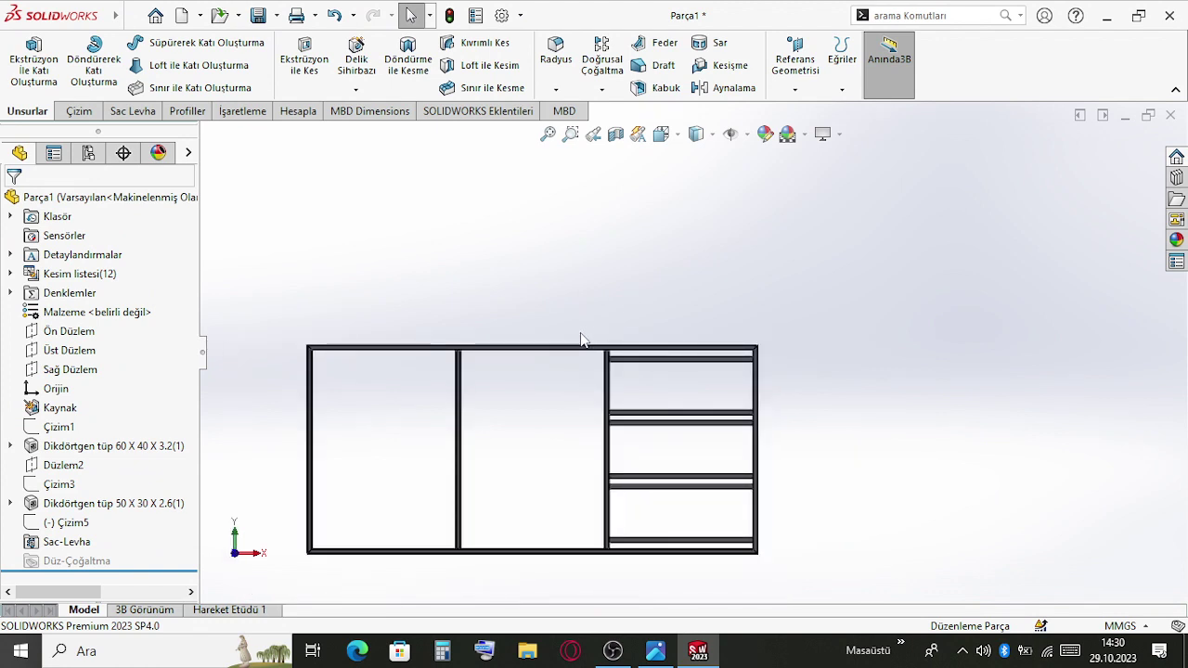
{"action": "scroll", "coordinate": [608, 371], "scroll_direction": "down", "scroll_amount": 3}
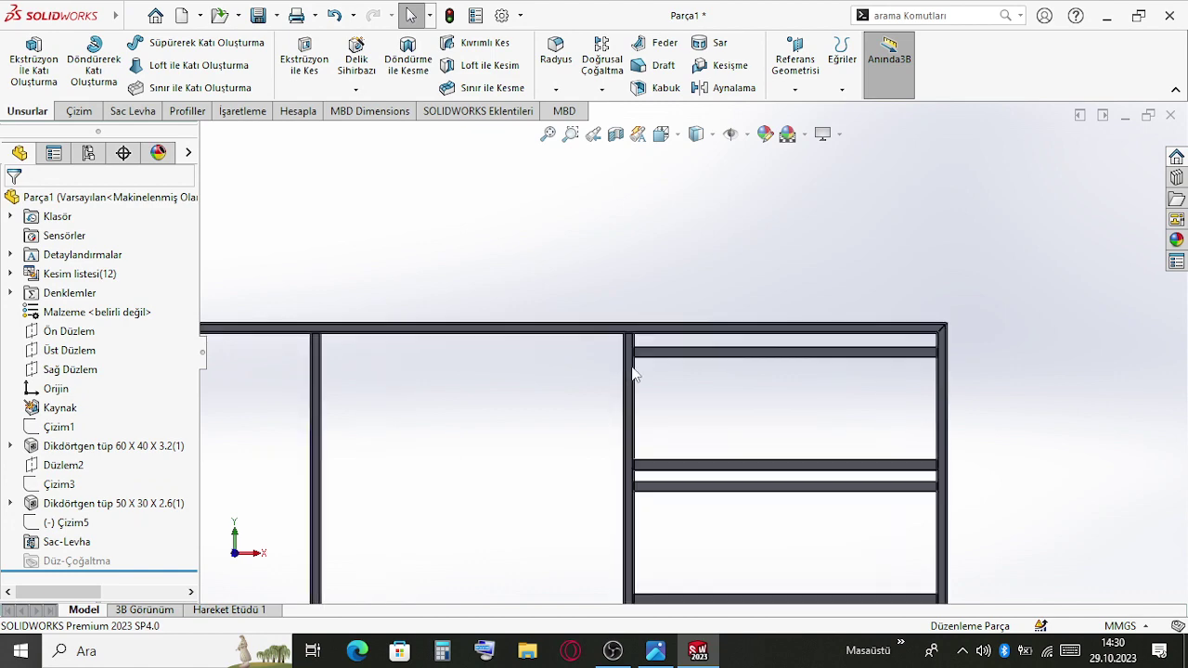
Create a new part document for modelling the sheet metal panel separately
{"action": "left_click", "coordinate": [136, 11]}
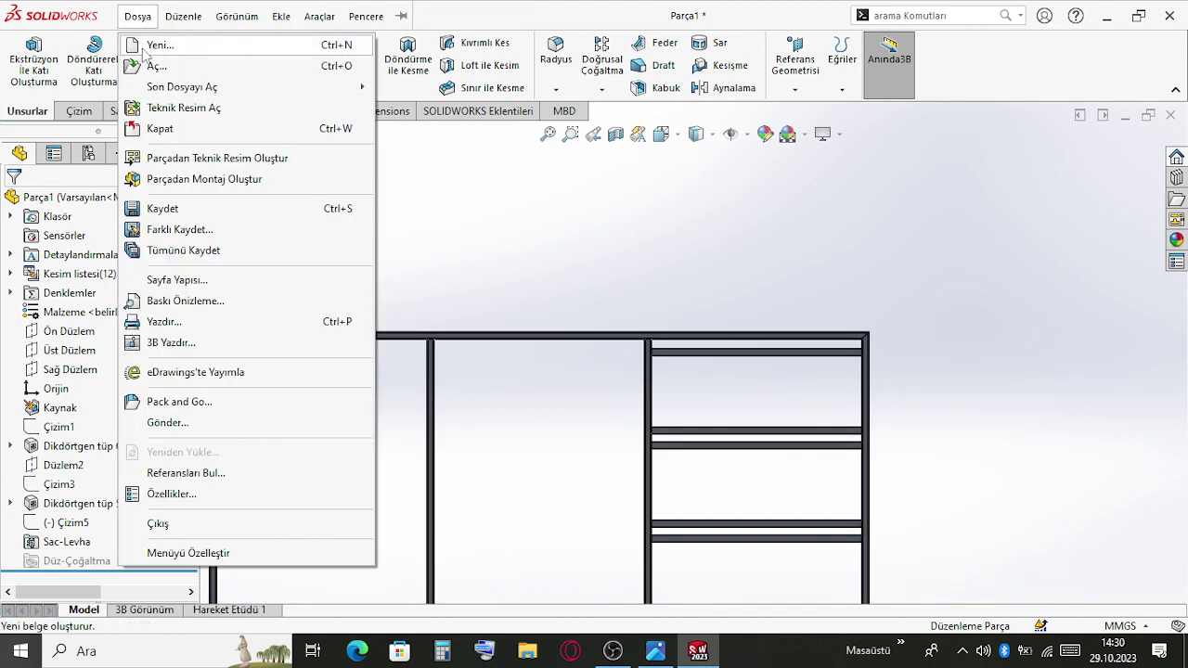
{"action": "left_click", "coordinate": [159, 43]}
{"action": "left_click", "coordinate": [712, 544]}
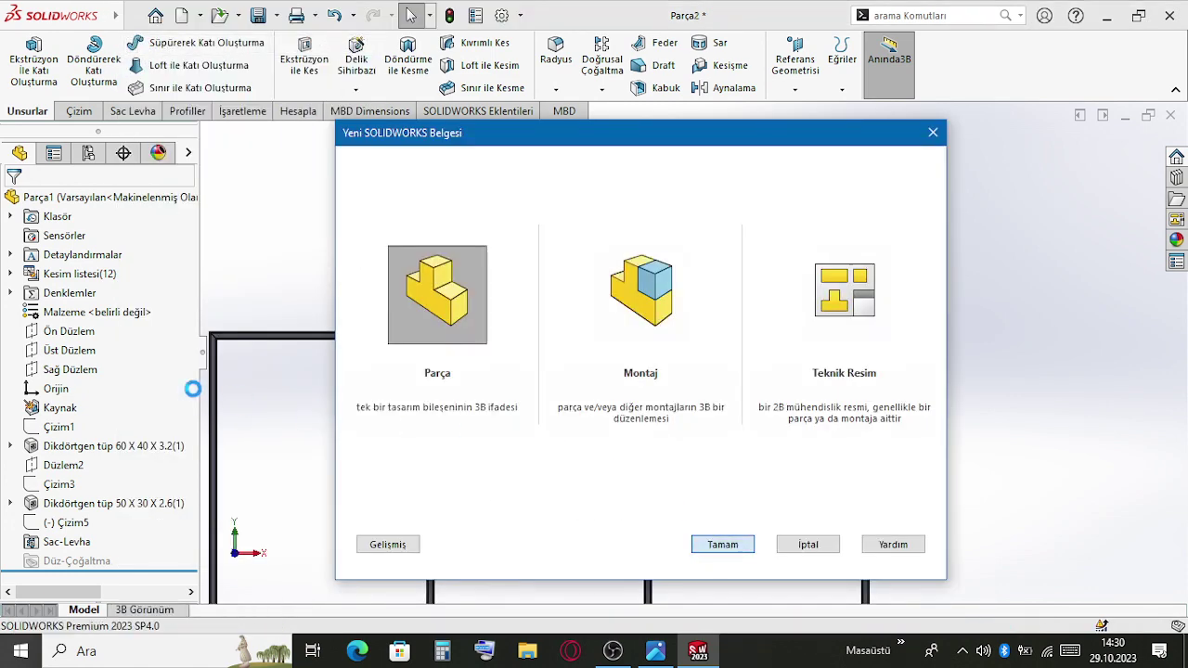
Sketch a corner rectangle on the front plane (Ön Düzlem) with one corner at the origin
{"action": "left_click", "coordinate": [69, 292]}
{"action": "left_click", "coordinate": [93, 274]}
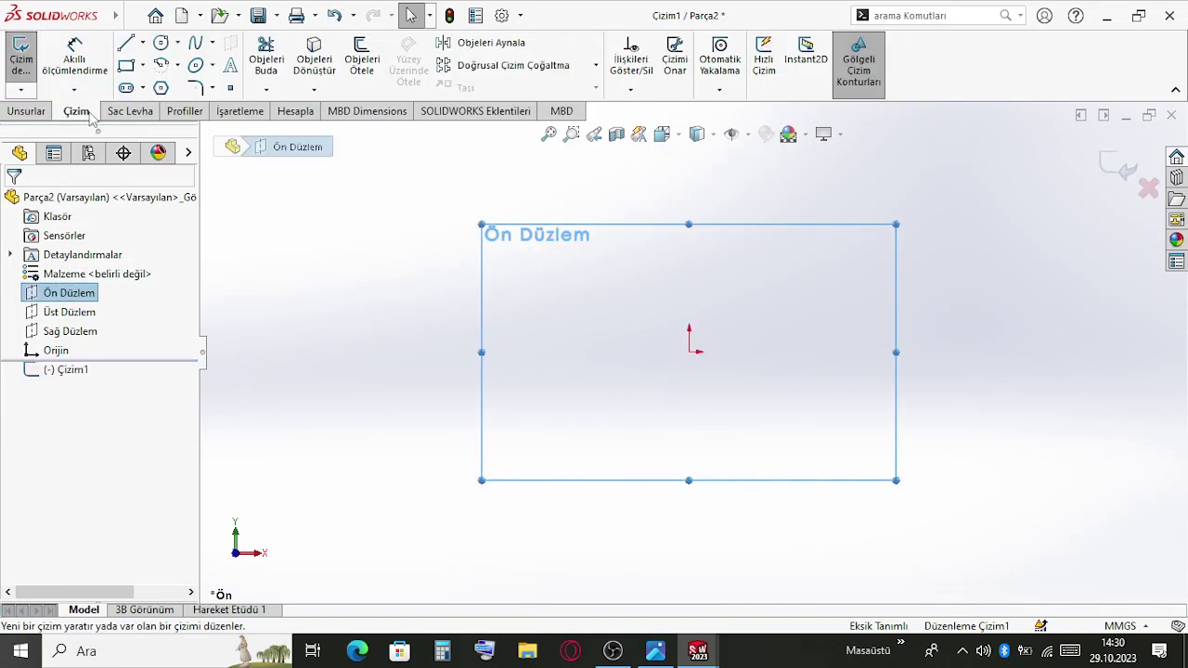
{"action": "left_click", "coordinate": [125, 65]}
{"action": "left_click", "coordinate": [689, 352]}
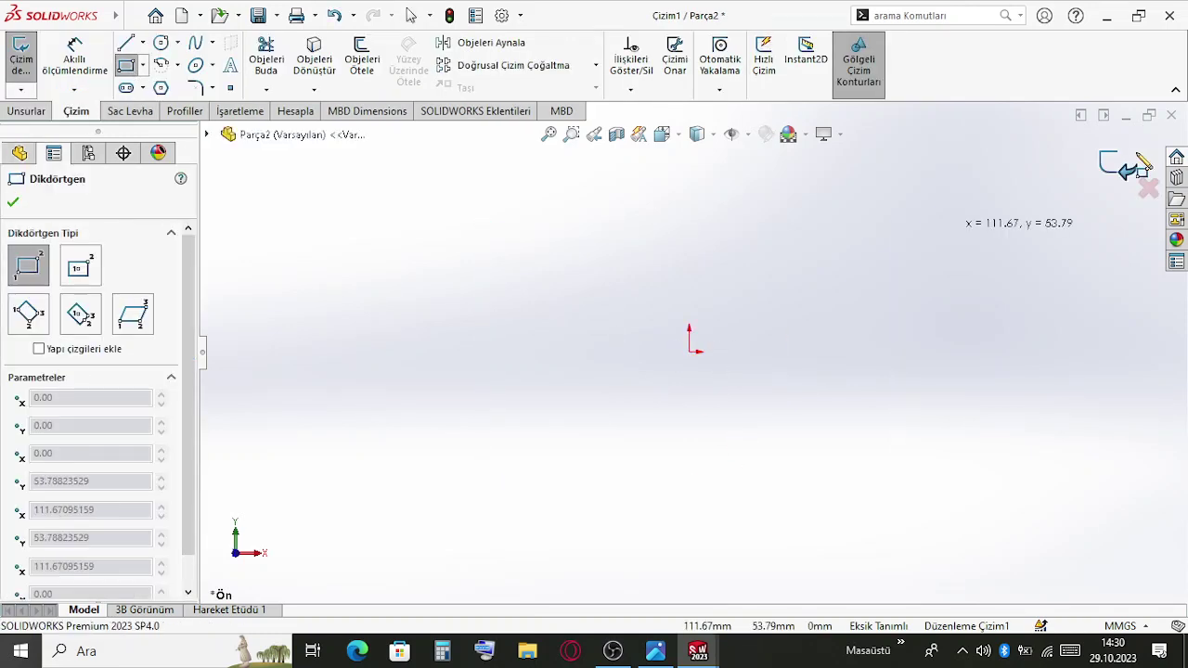
{"action": "left_click", "coordinate": [1002, 198]}
Dimension the rectangle to a height of 450 mm and a width of 1180 mm
{"action": "left_click", "coordinate": [75, 59]}
{"action": "left_click", "coordinate": [690, 283]}
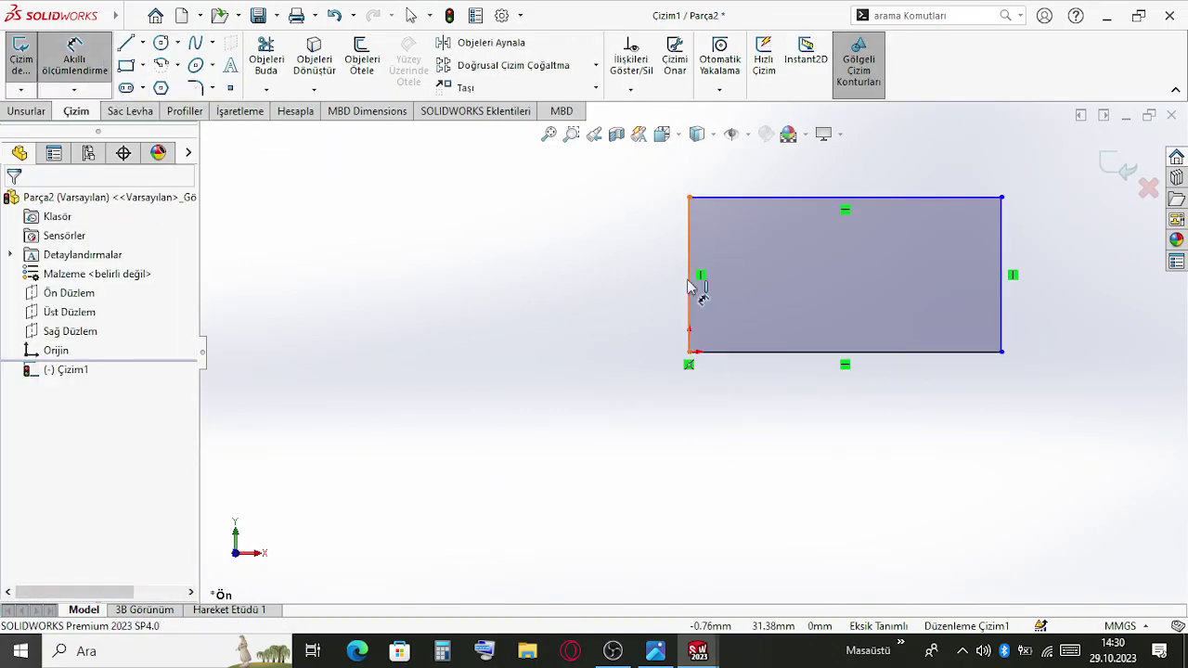
{"action": "left_click", "coordinate": [635, 293]}
{"action": "type", "text": "450"}
{"action": "key", "text": "Return"}
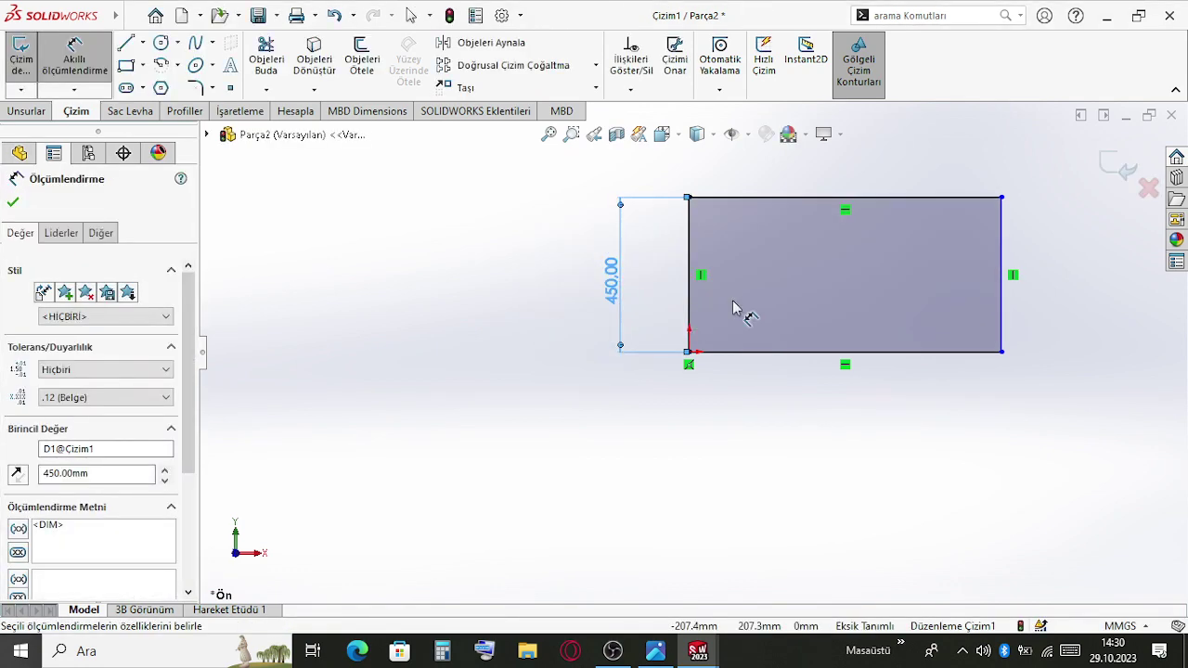
{"action": "left_click", "coordinate": [860, 198]}
{"action": "left_click", "coordinate": [863, 175]}
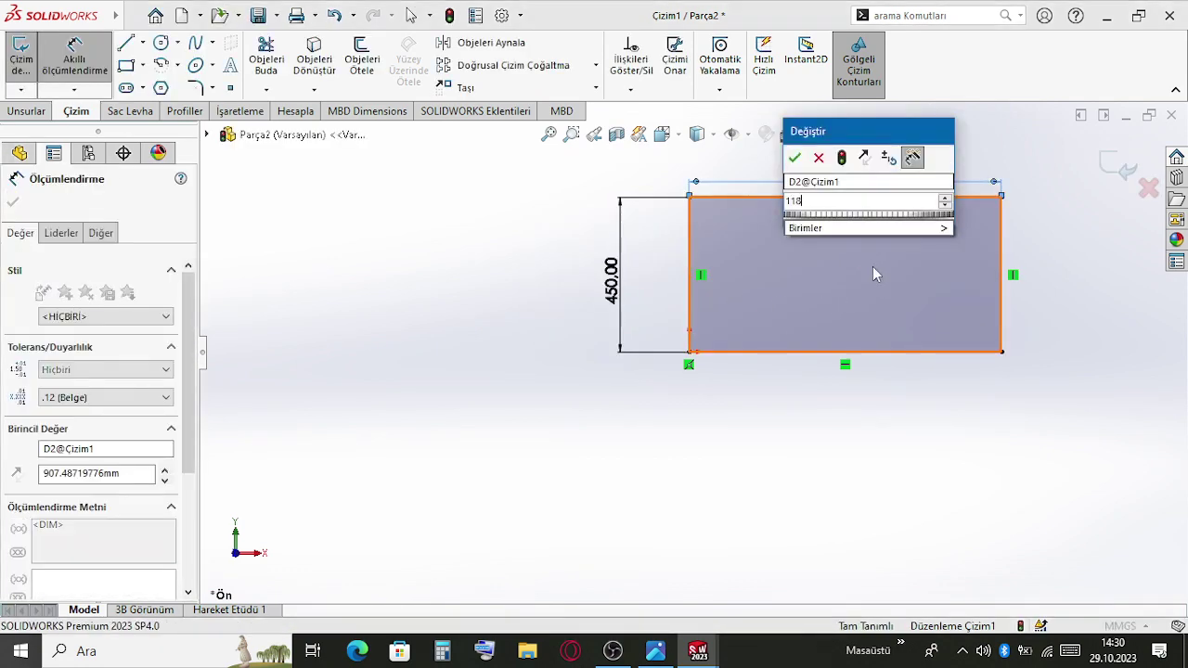
{"action": "key", "text": "Return"}
{"action": "key", "text": "Escape"}
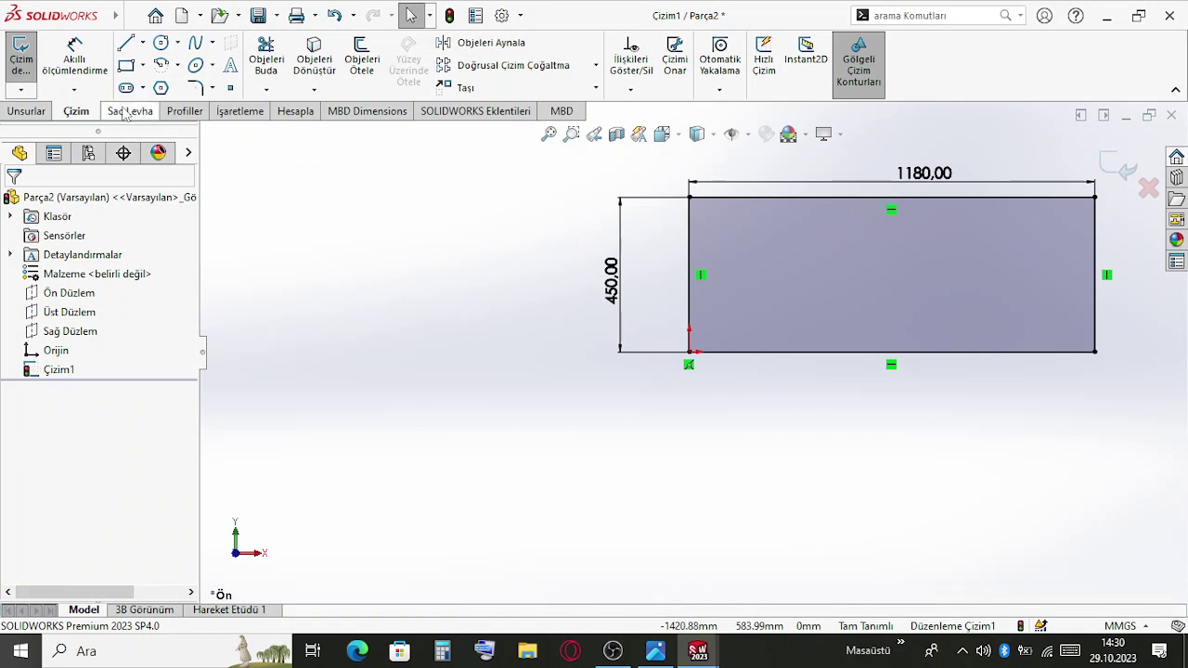
Create a sheet metal base flange from the rectangle sketch with 1 mm thickness and a K-factor of 0.5
{"action": "left_click", "coordinate": [130, 111]}
{"action": "left_click", "coordinate": [37, 58]}
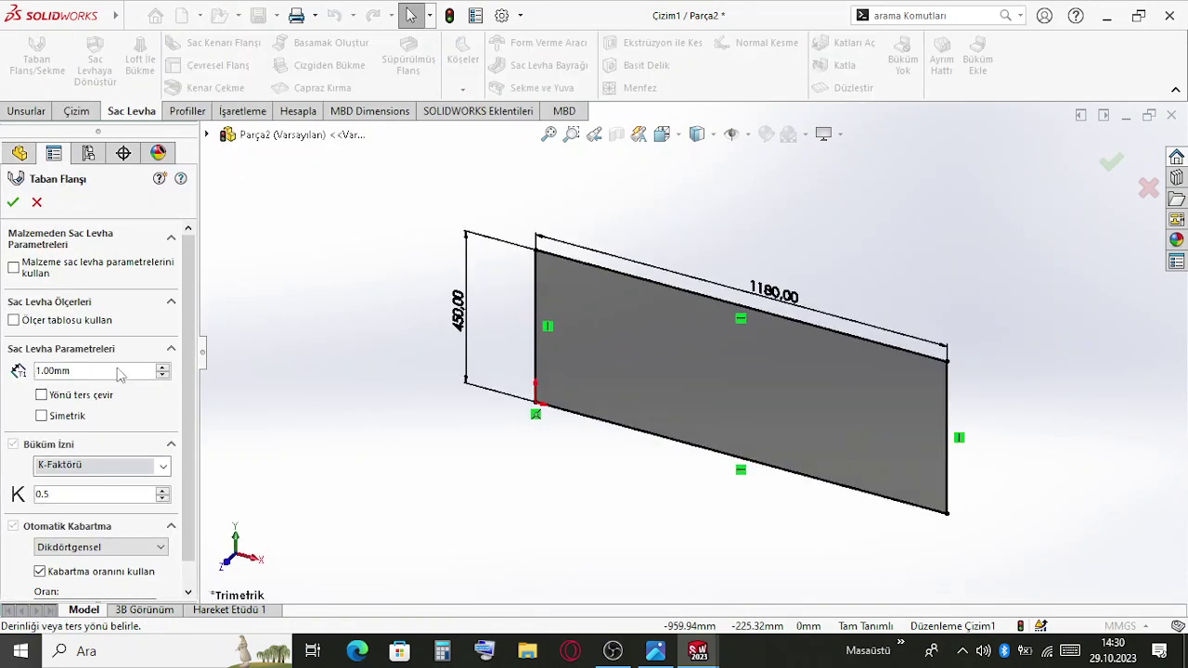
{"action": "left_click", "coordinate": [14, 202]}
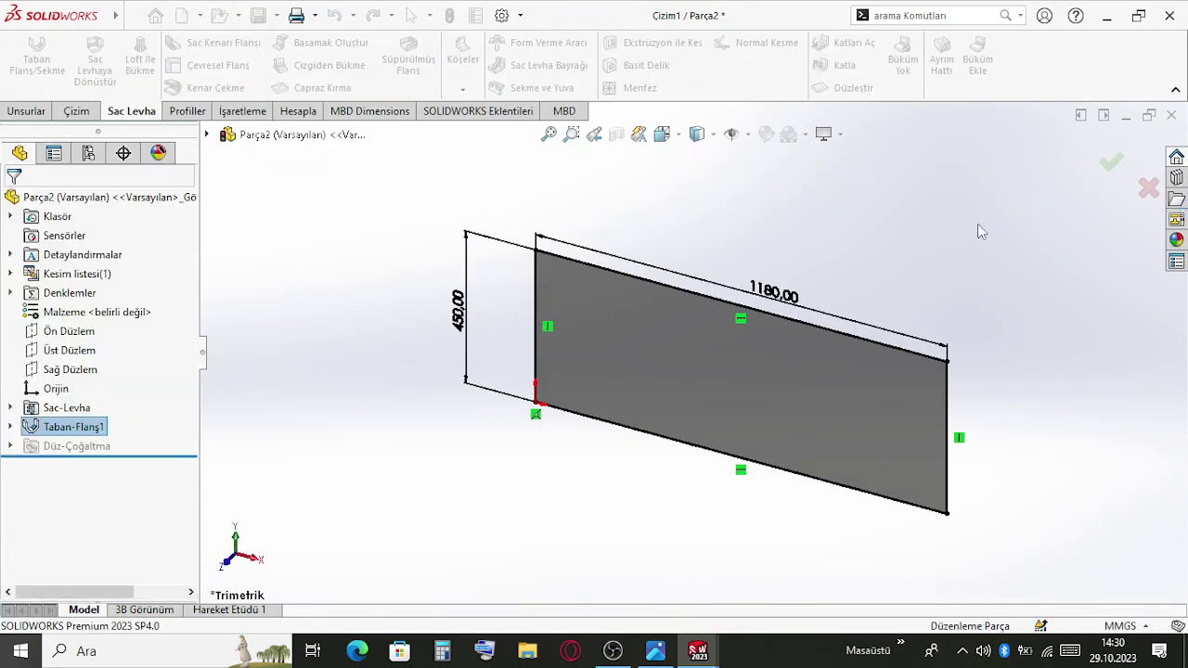
{"action": "scroll", "coordinate": [738, 279], "scroll_direction": "down", "scroll_amount": 3}
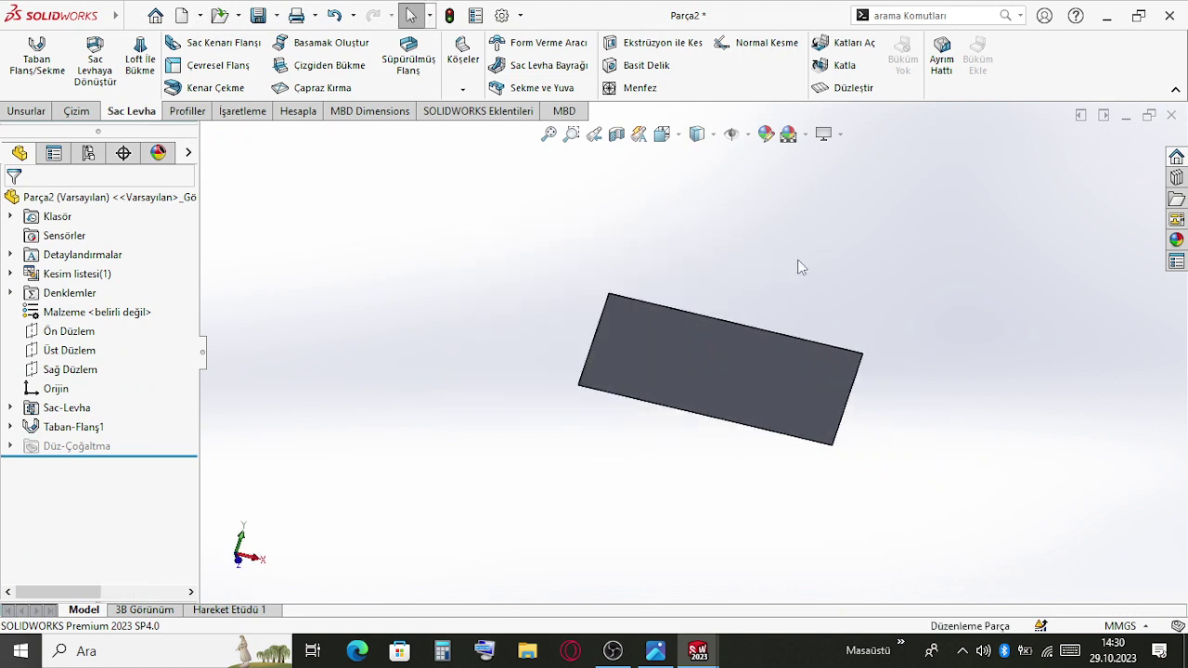
Switch to the gate part and examine the horizontal infill tubes and where they meet the vertical frame tubes, from both sides
{"action": "key", "text": "ctrl+Tab"}
{"action": "scroll", "coordinate": [771, 511], "scroll_direction": "up", "scroll_amount": 3}
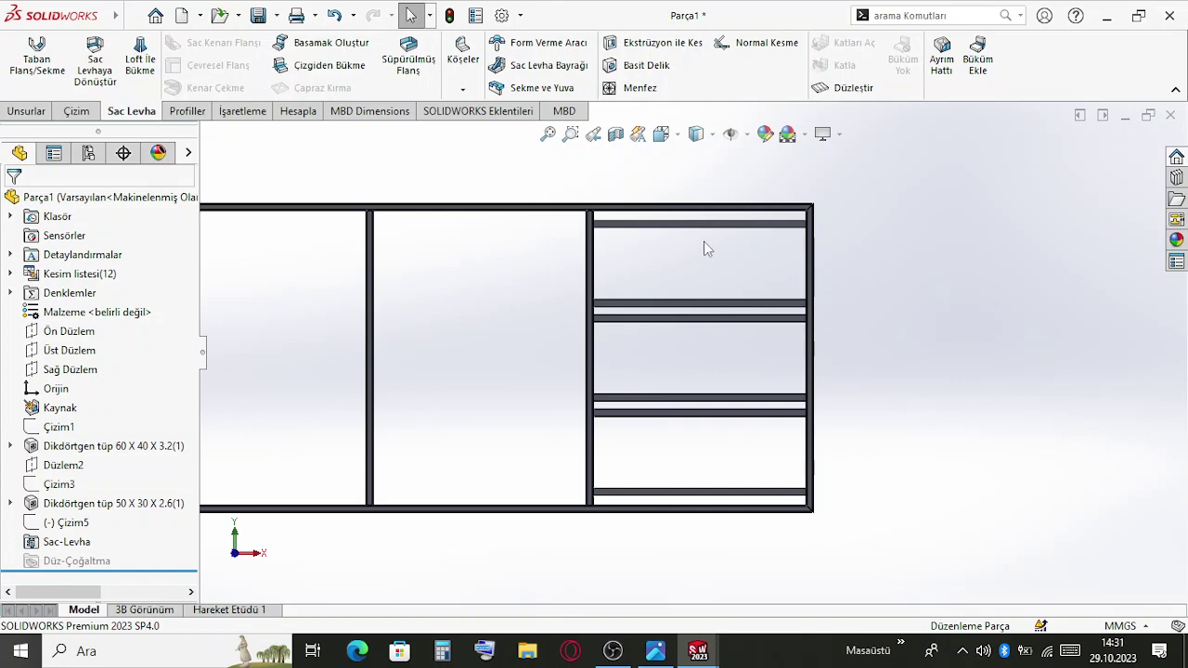
{"action": "scroll", "coordinate": [620, 254], "scroll_direction": "up", "scroll_amount": 4}
{"action": "scroll", "coordinate": [636, 261], "scroll_direction": "down", "scroll_amount": 4}
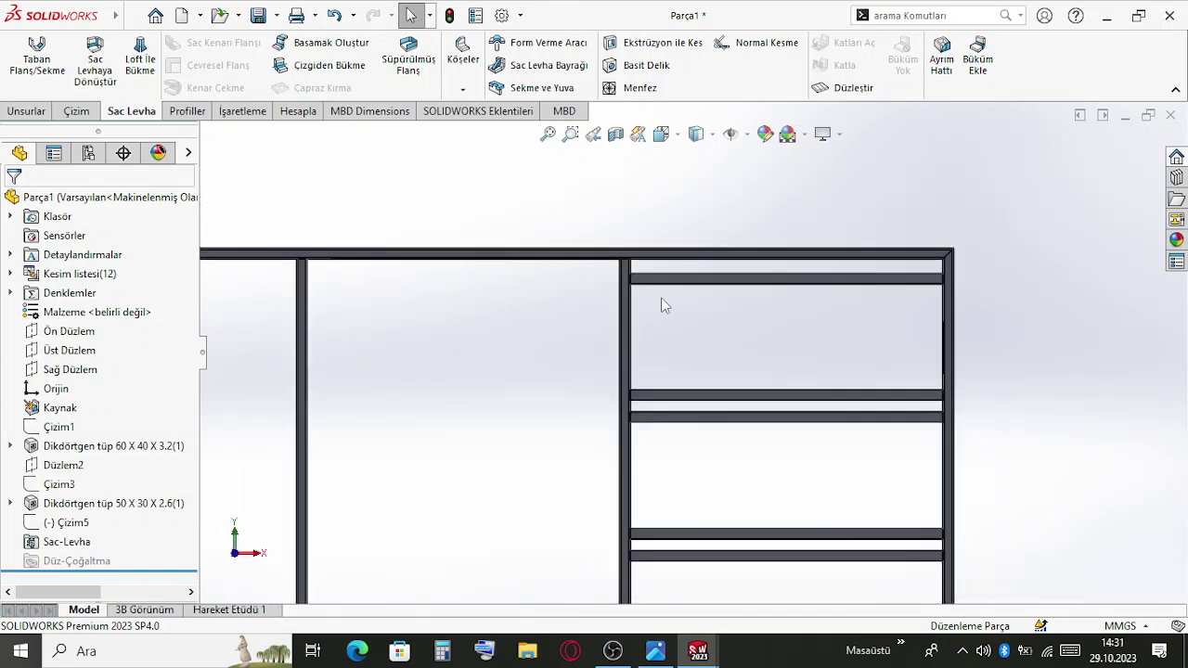
{"action": "middle_click_drag", "start_coordinate": [660, 302], "coordinate": [543, 339]}
{"action": "scroll", "coordinate": [605, 325], "scroll_direction": "down", "scroll_amount": 3}
{"action": "scroll", "coordinate": [604, 324], "scroll_direction": "up", "scroll_amount": 5}
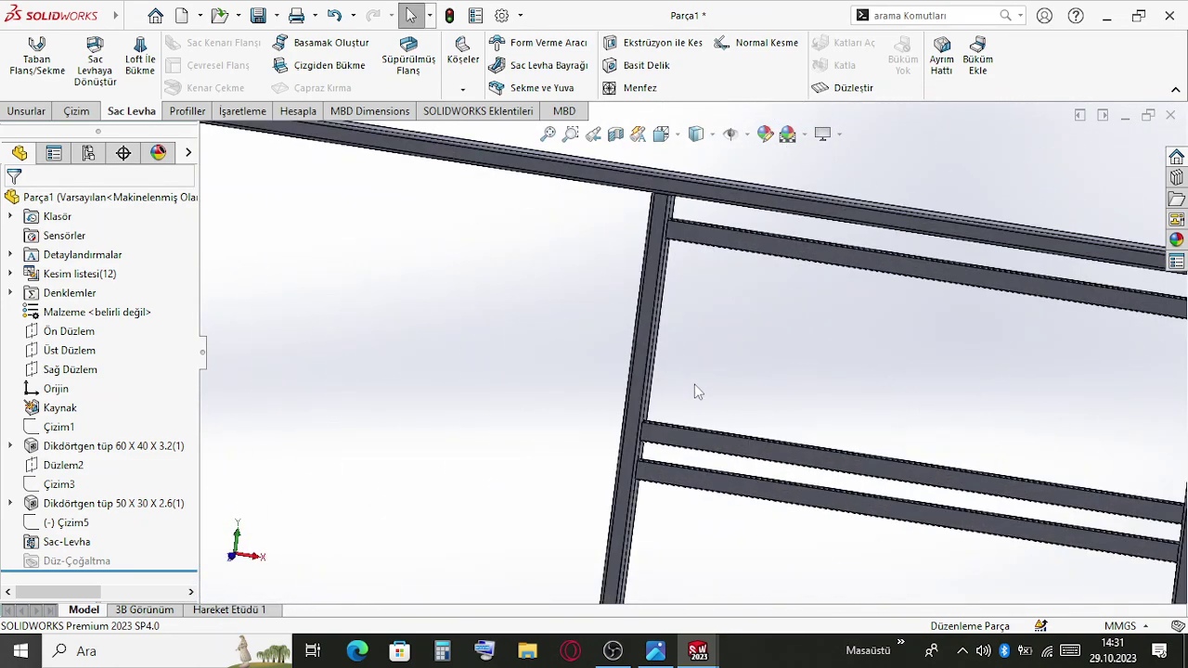
{"action": "scroll", "coordinate": [694, 392], "scroll_direction": "down", "scroll_amount": 2}
{"action": "scroll", "coordinate": [693, 393], "scroll_direction": "up", "scroll_amount": 3}
{"action": "scroll", "coordinate": [594, 421], "scroll_direction": "down", "scroll_amount": 3}
{"action": "scroll", "coordinate": [498, 424], "scroll_direction": "up", "scroll_amount": 3}
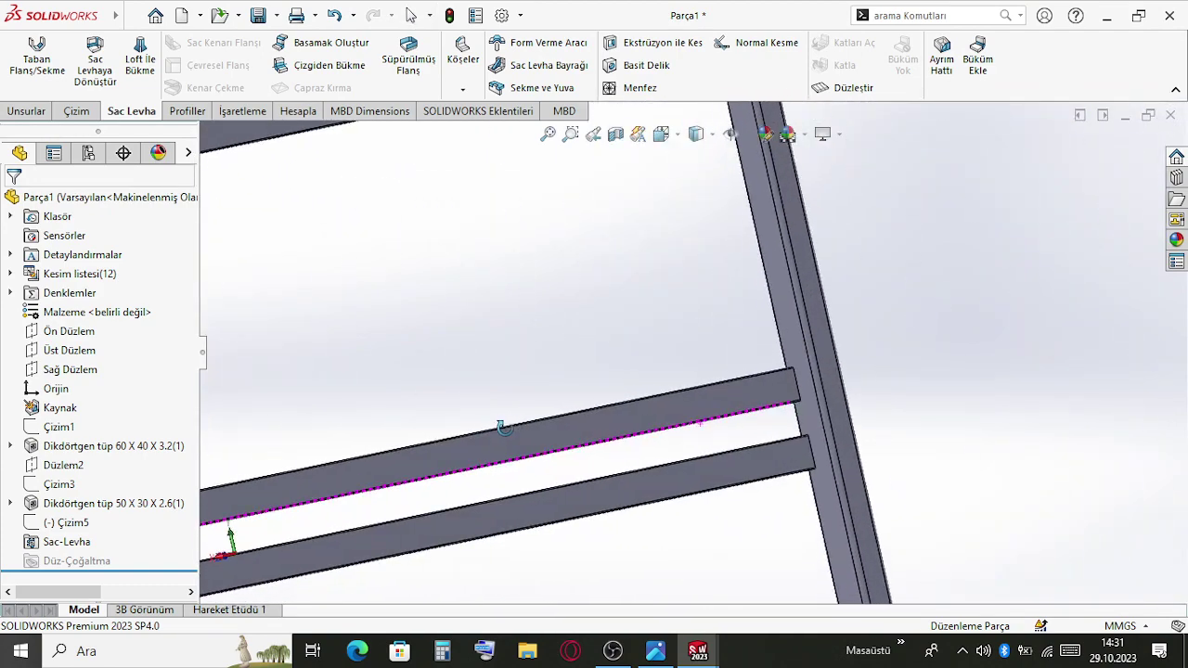
Start a linear pattern and try to choose the upper horizontal 50 x 30 tube as the feature to pattern
{"action": "middle_click_drag", "start_coordinate": [499, 424], "coordinate": [517, 442]}
{"action": "scroll", "coordinate": [643, 394], "scroll_direction": "down", "scroll_amount": 2}
{"action": "middle_click_drag", "start_coordinate": [643, 395], "coordinate": [798, 365]}
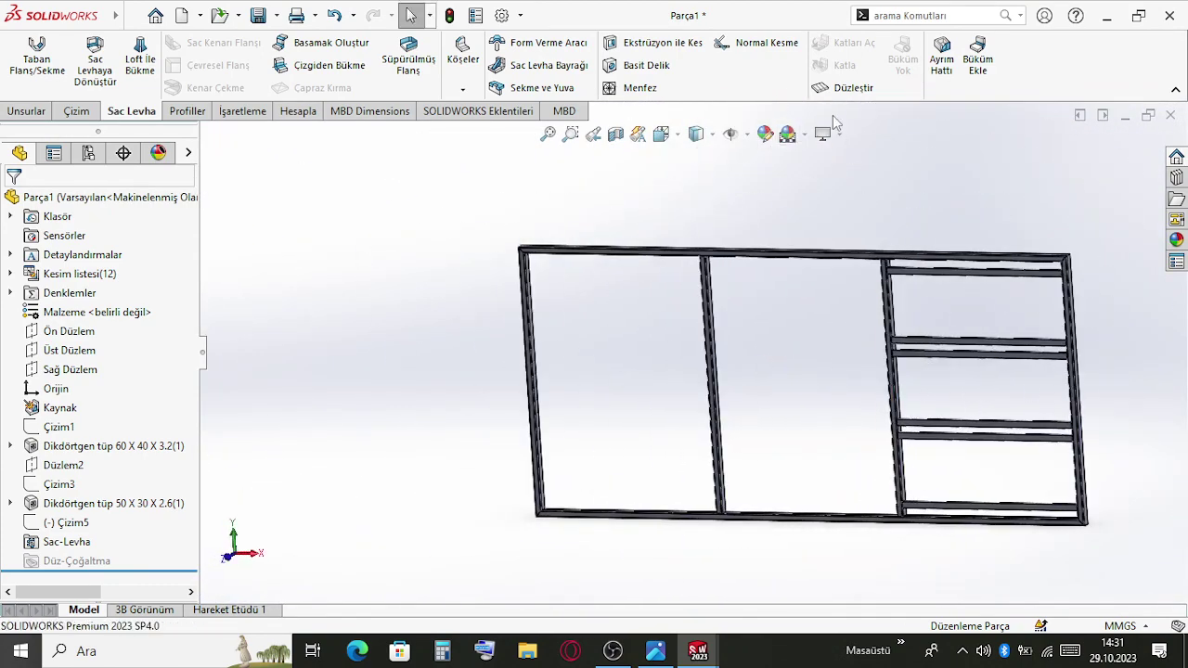
{"action": "left_click", "coordinate": [32, 114]}
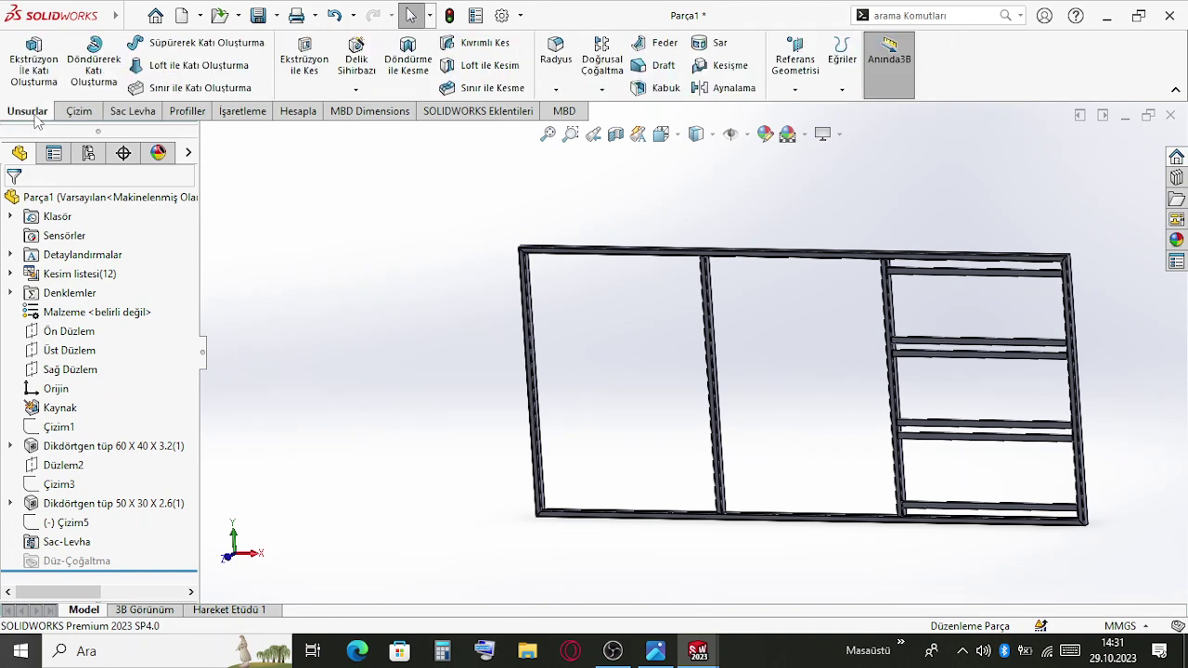
{"action": "left_click", "coordinate": [614, 68]}
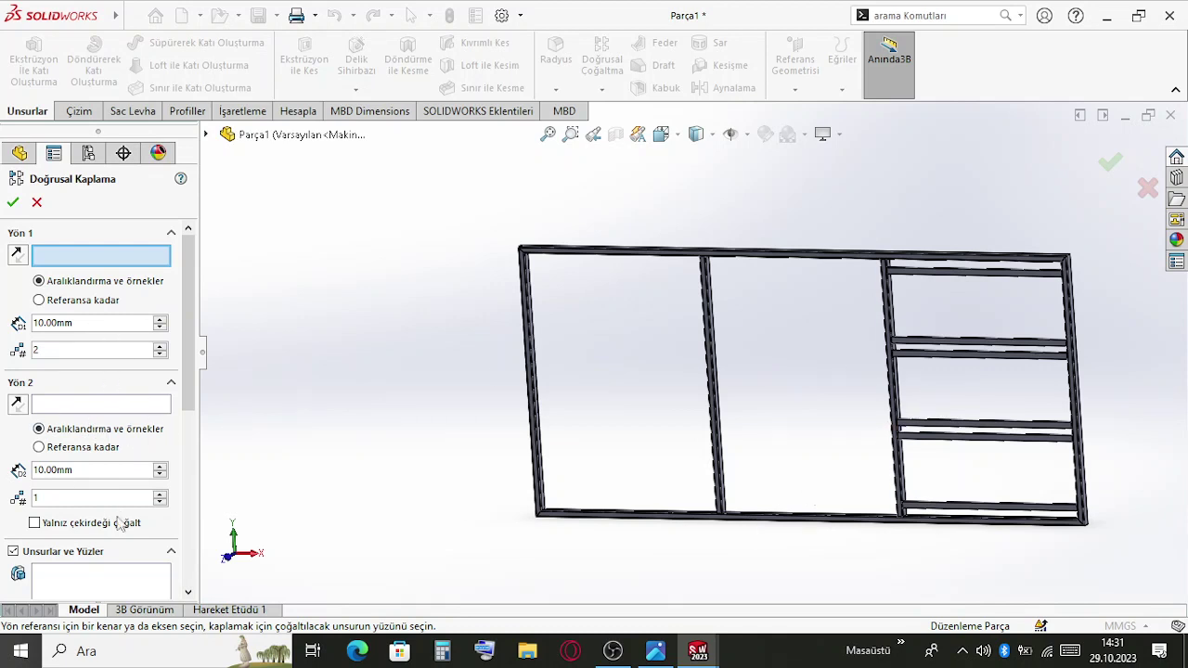
{"action": "left_click", "coordinate": [109, 582]}
{"action": "scroll", "coordinate": [30, 554], "scroll_direction": "down", "scroll_amount": 3}
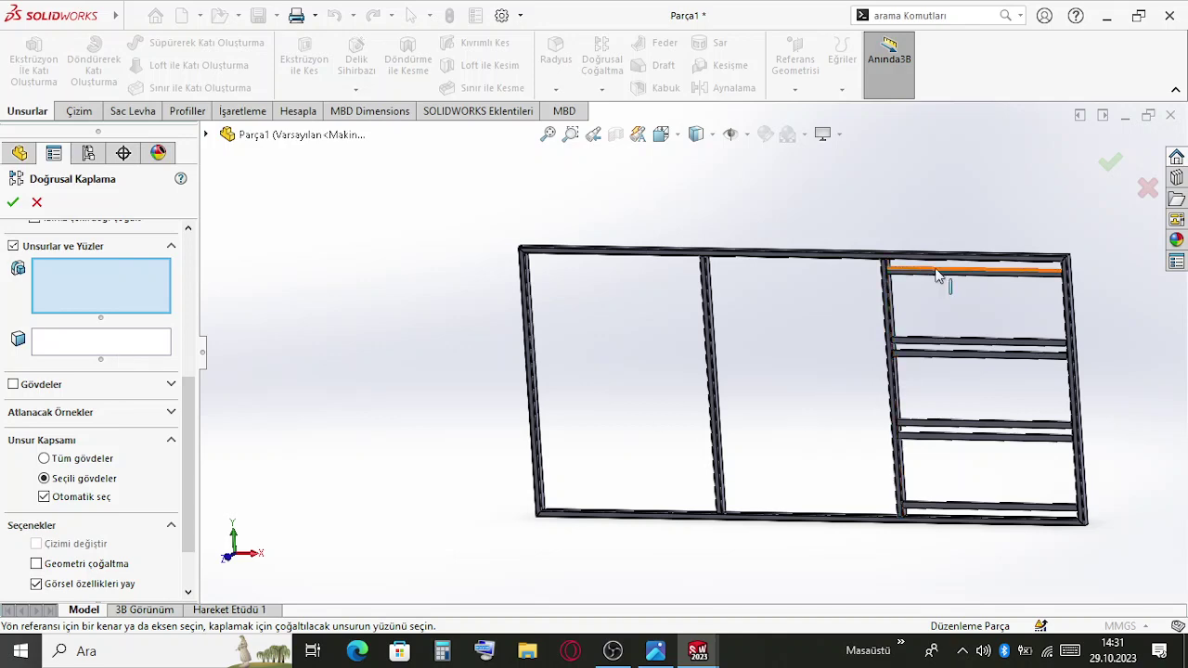
{"action": "scroll", "coordinate": [936, 269], "scroll_direction": "down", "scroll_amount": 4}
{"action": "left_click", "coordinate": [910, 307]}
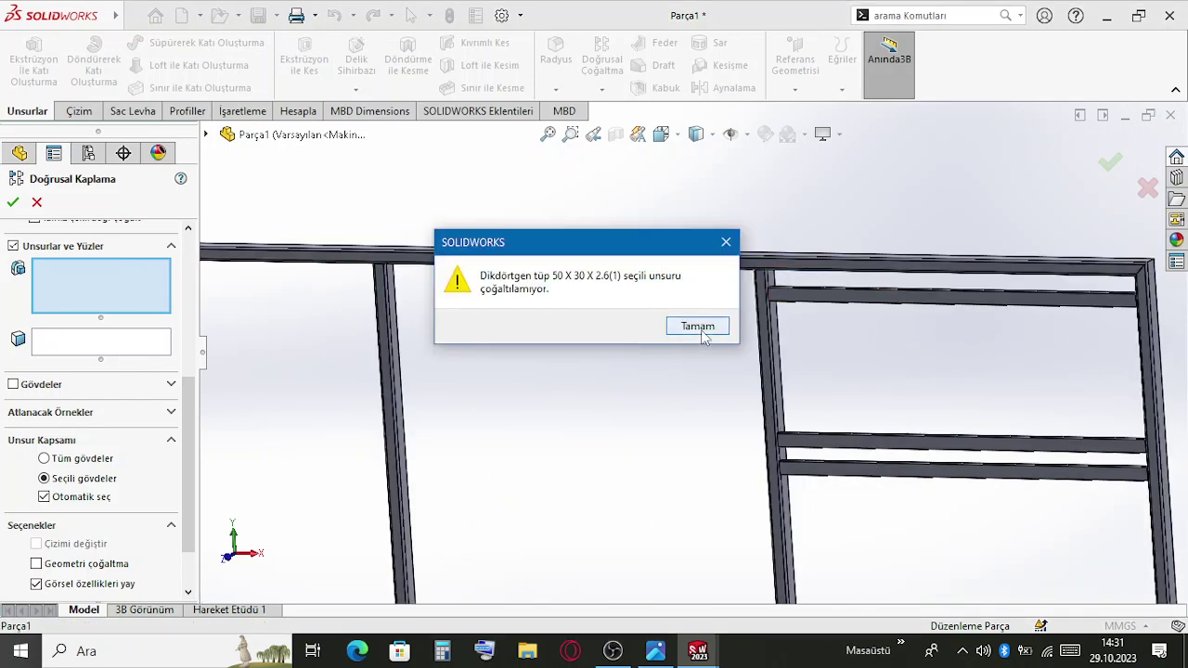
{"action": "left_click", "coordinate": [698, 326]}
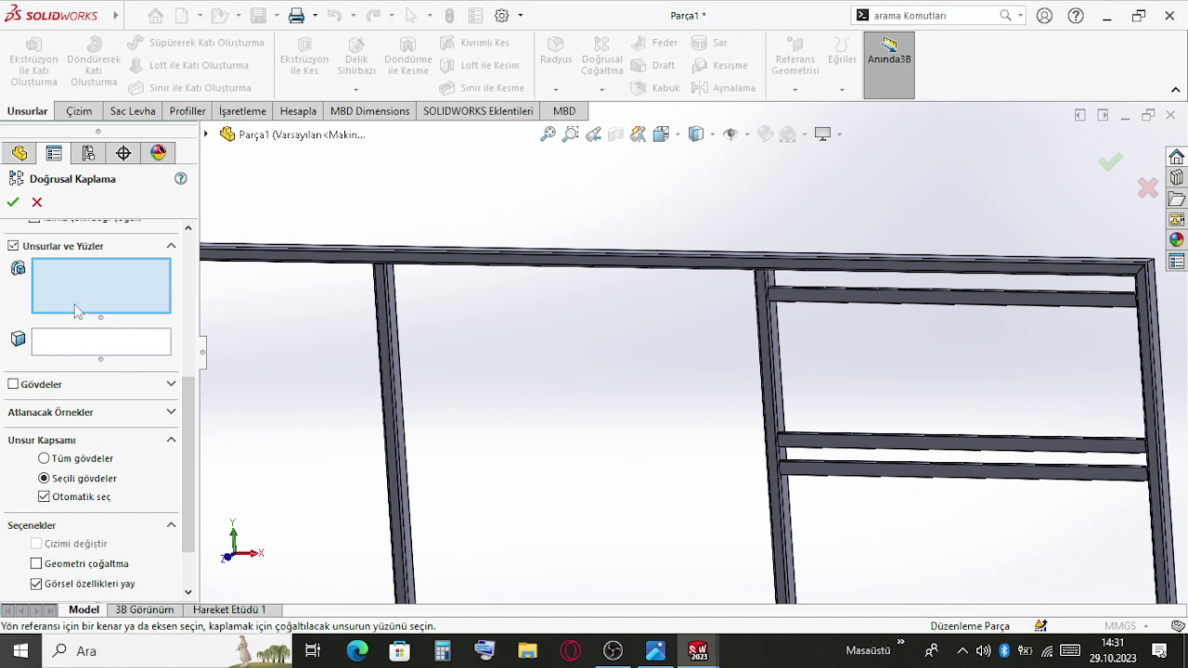
Switch the linear pattern to bodies and select all six horizontal 50 x 30 tubes in the frame's end bay
{"action": "left_click", "coordinate": [13, 384]}
{"action": "left_click", "coordinate": [976, 299]}
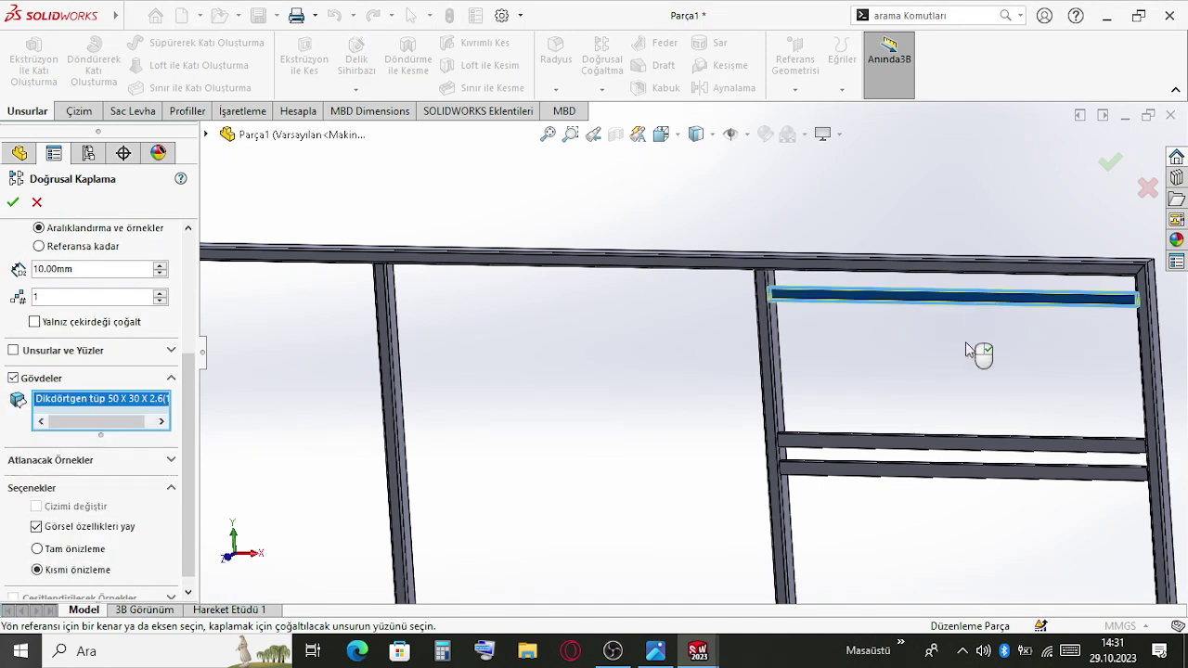
{"action": "left_click", "coordinate": [931, 446]}
{"action": "left_click", "coordinate": [933, 474]}
{"action": "scroll", "coordinate": [933, 477], "scroll_direction": "up", "scroll_amount": 3}
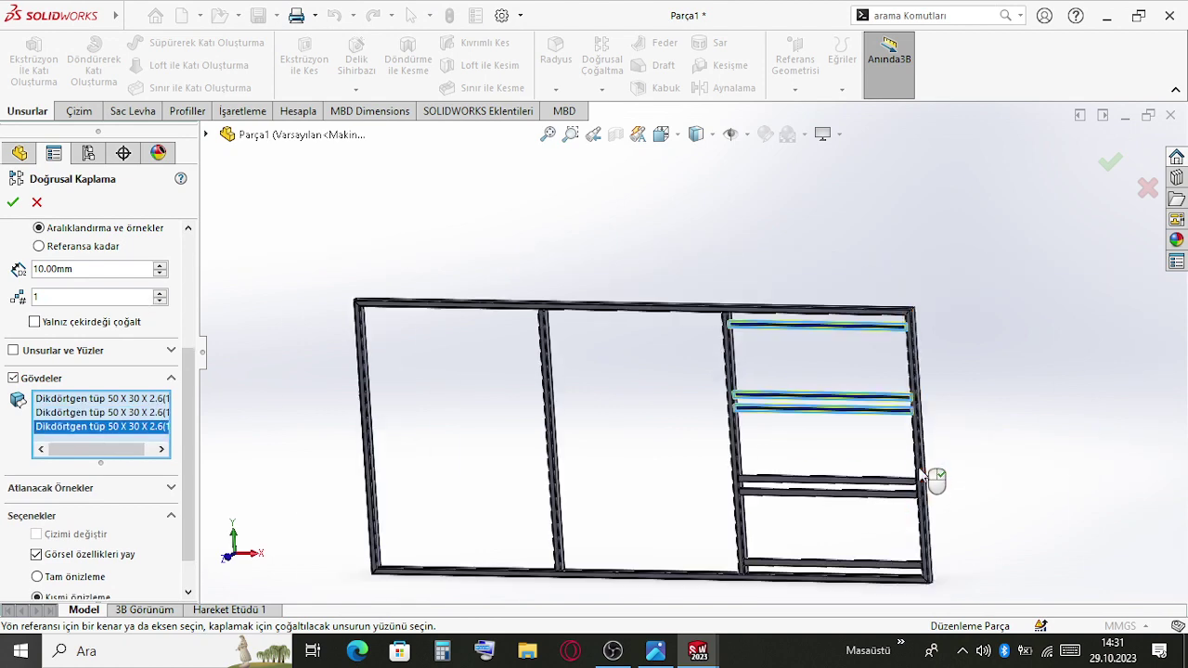
{"action": "left_click", "coordinate": [889, 484]}
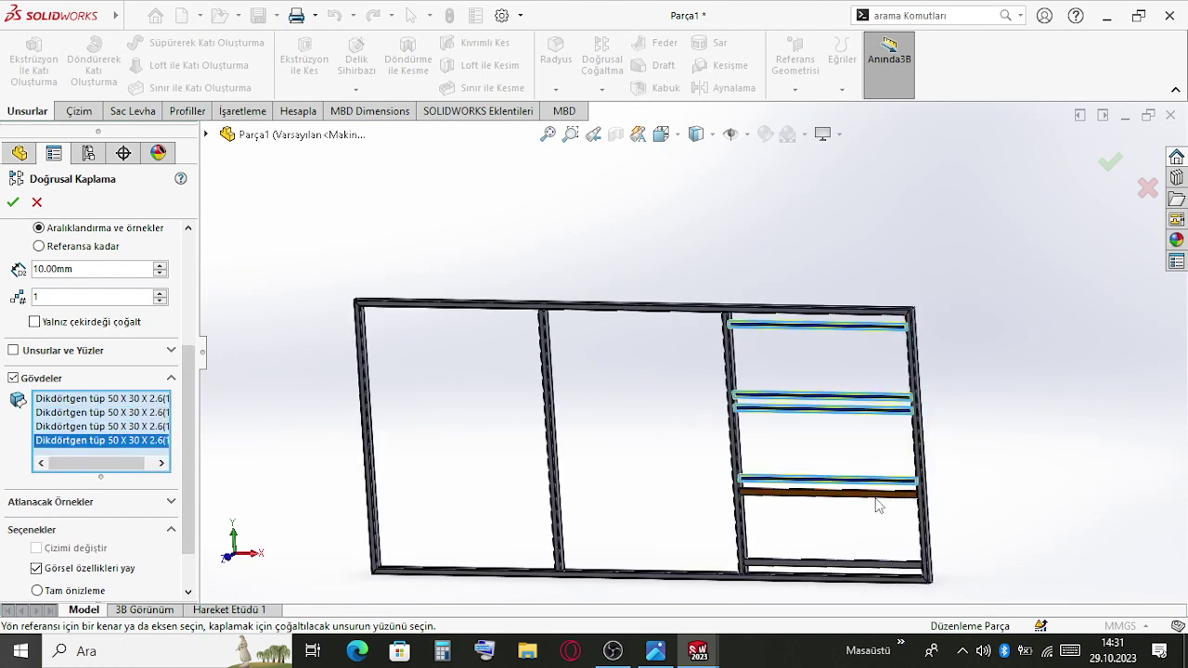
{"action": "left_click", "coordinate": [870, 494]}
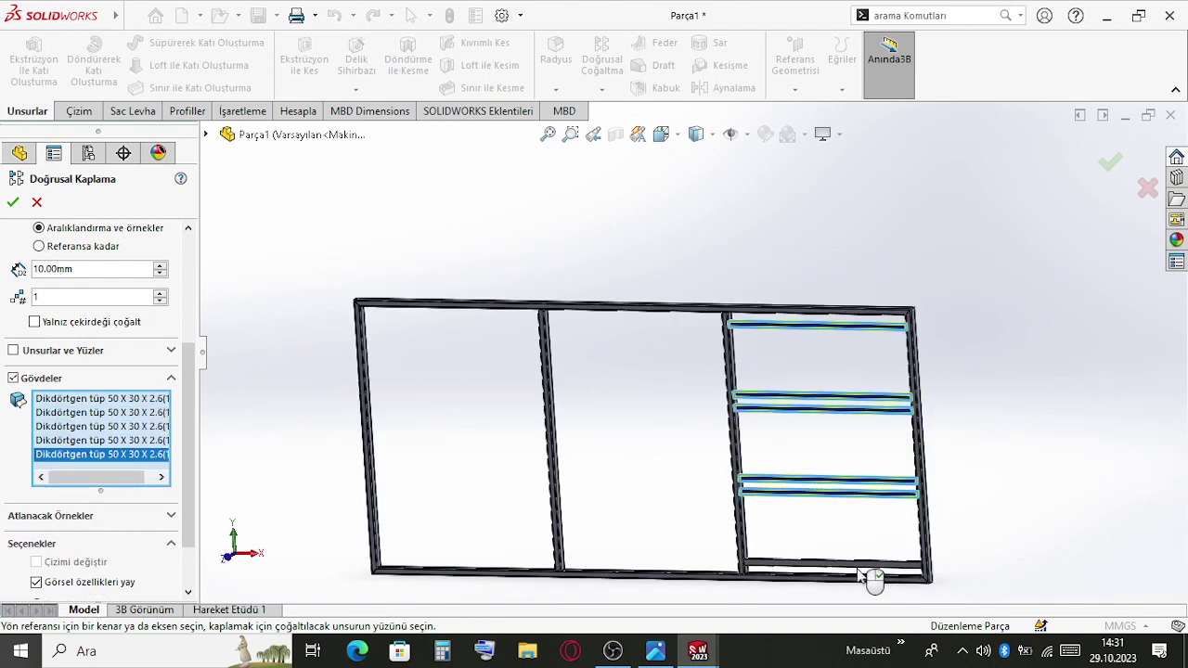
{"action": "left_click", "coordinate": [860, 565]}
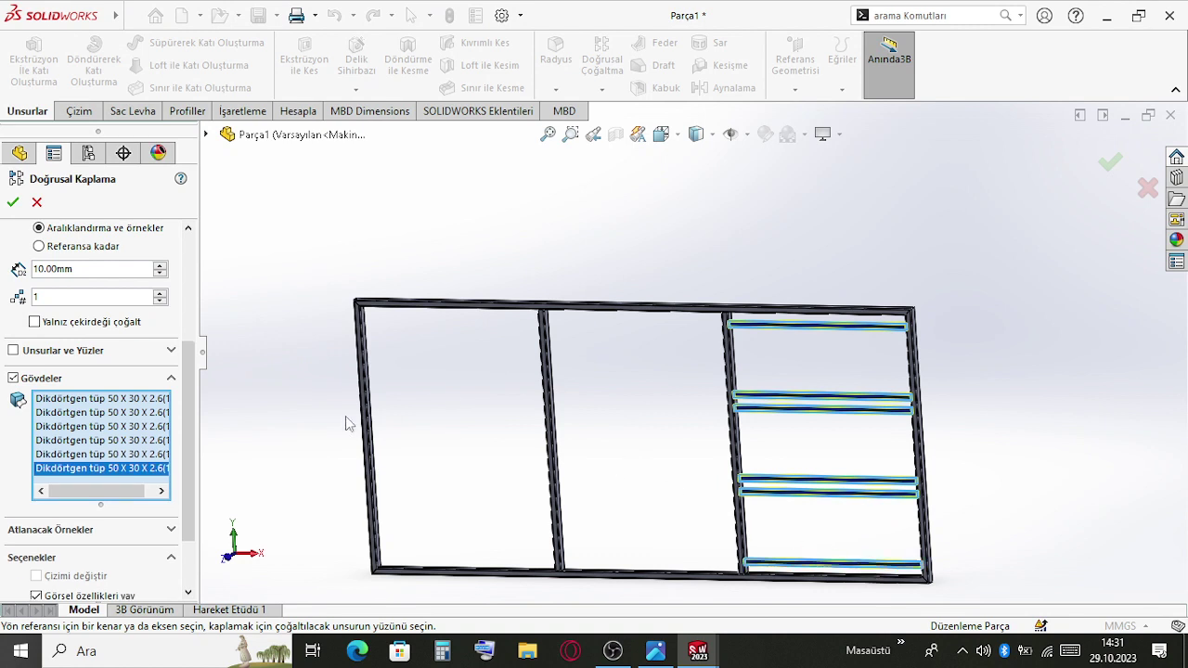
Set Direction 1 of the pattern to 3500/3 mm spacing and 3 instances along the frame's upper long edge
{"action": "scroll", "coordinate": [171, 327], "scroll_direction": "up", "scroll_amount": 3}
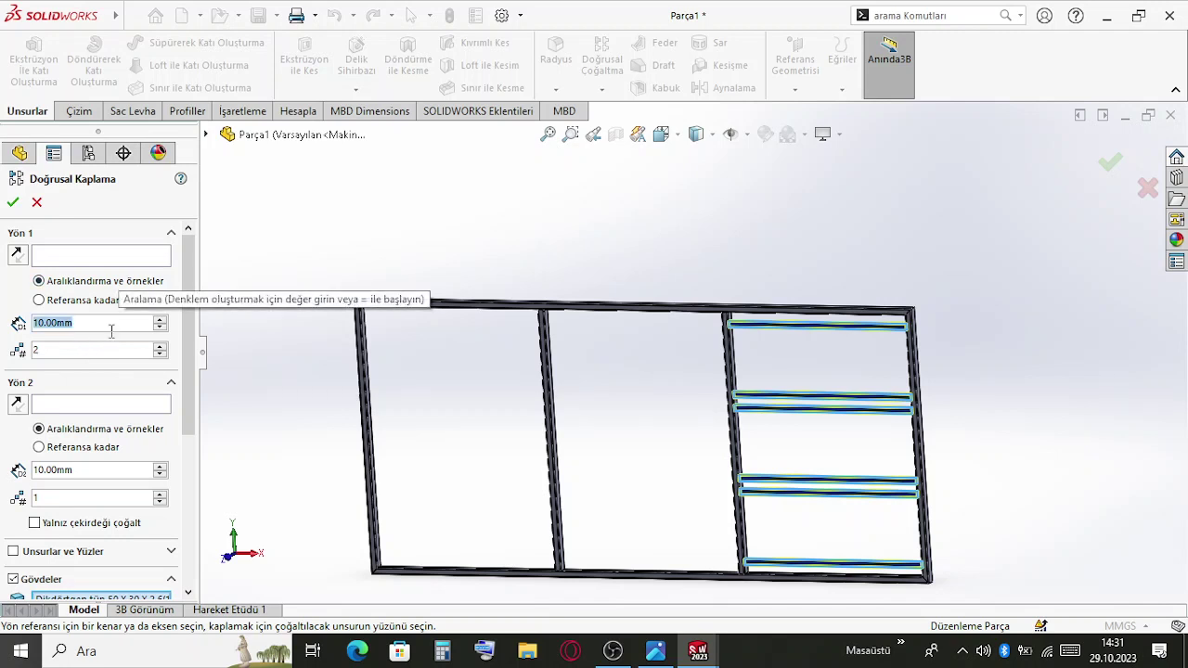
{"action": "type", "text": "3500"}
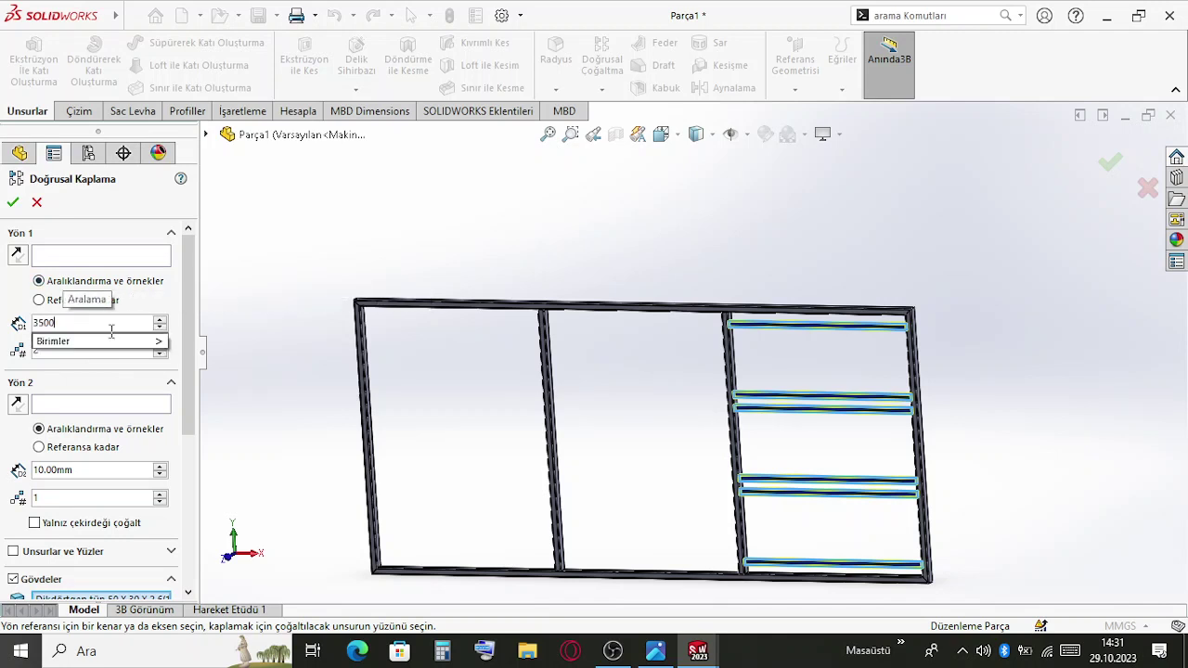
{"action": "type", "text": "/3"}
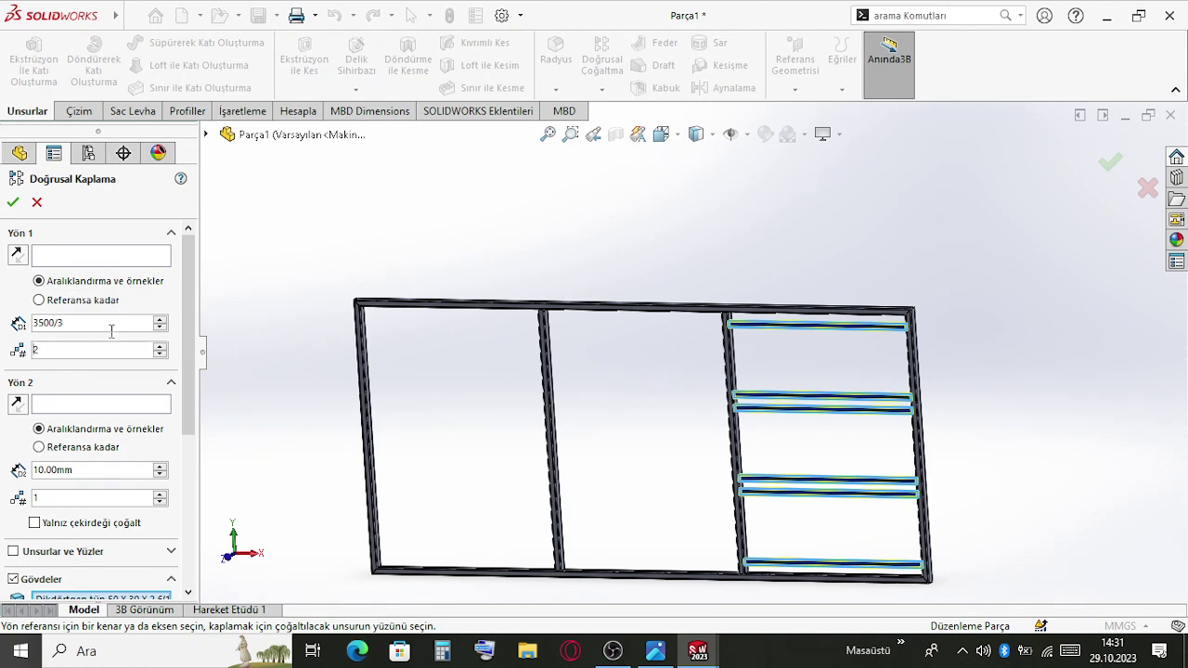
{"action": "left_click", "coordinate": [74, 256]}
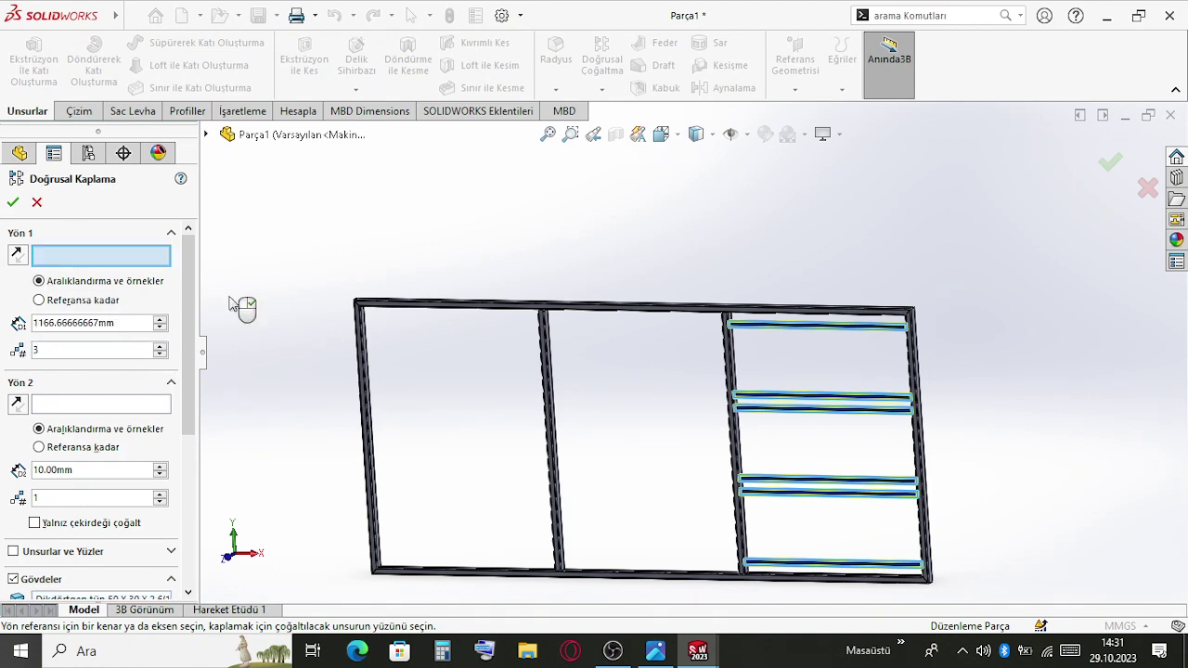
{"action": "scroll", "coordinate": [371, 269], "scroll_direction": "down", "scroll_amount": 6}
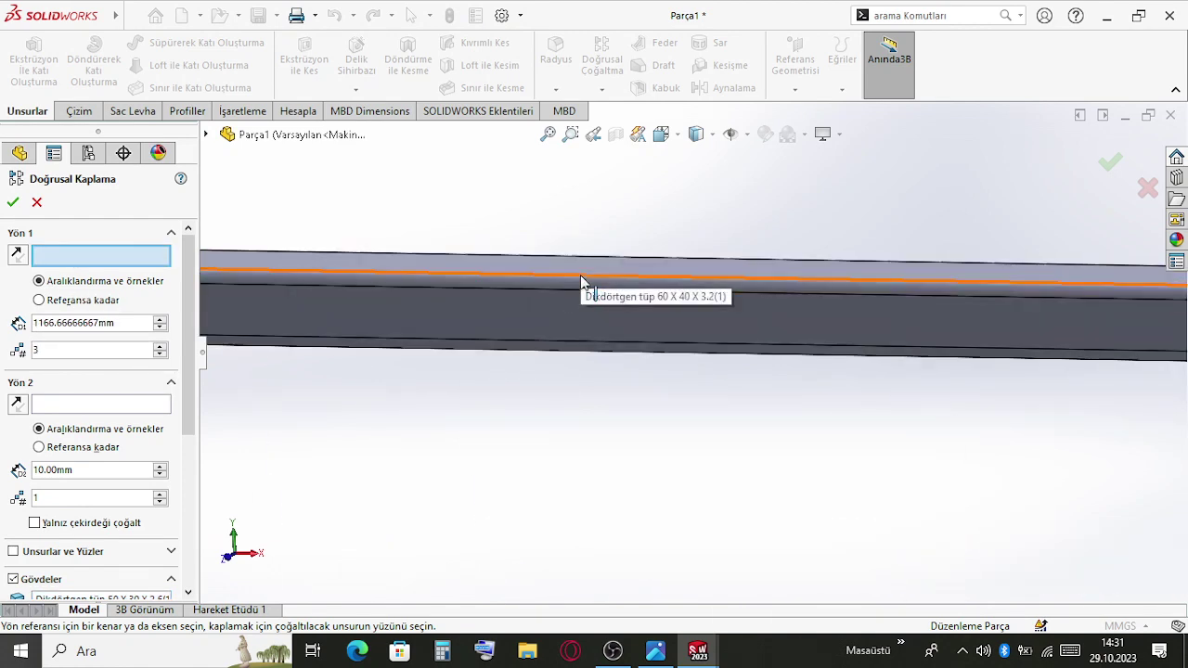
{"action": "left_click", "coordinate": [585, 285]}
Check the previewed tube copies against the vertical posts and accept the linear pattern
{"action": "scroll", "coordinate": [607, 429], "scroll_direction": "up", "scroll_amount": 8}
{"action": "scroll", "coordinate": [604, 390], "scroll_direction": "down", "scroll_amount": 8}
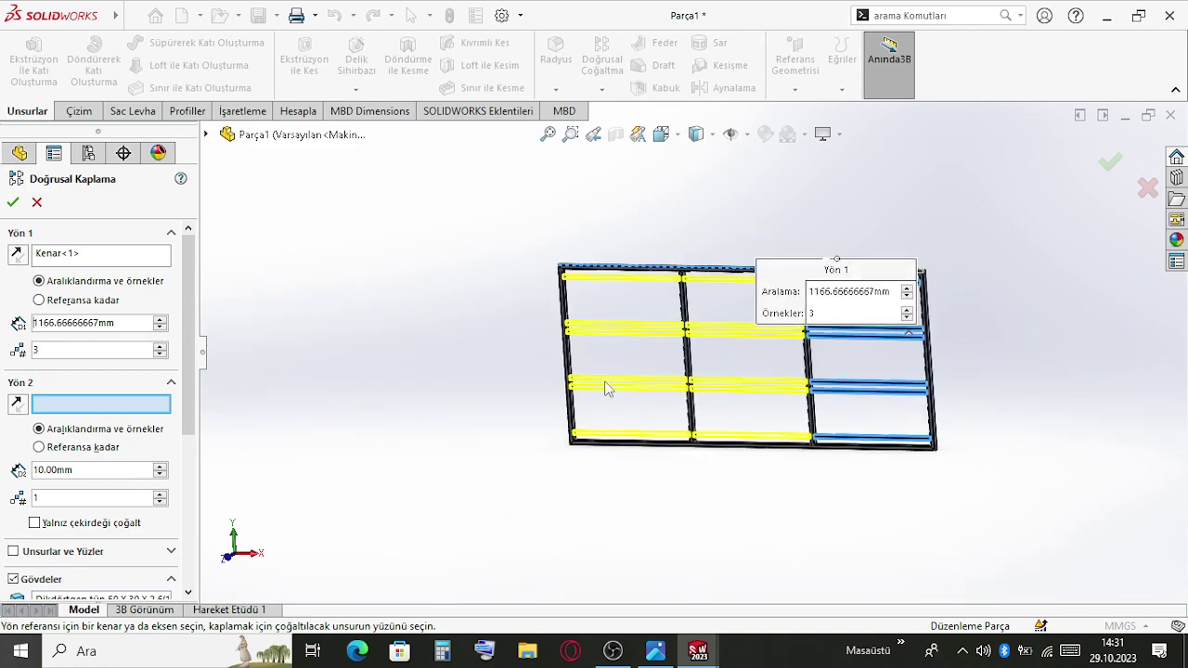
{"action": "middle_click_drag", "start_coordinate": [570, 472], "coordinate": [569, 492]}
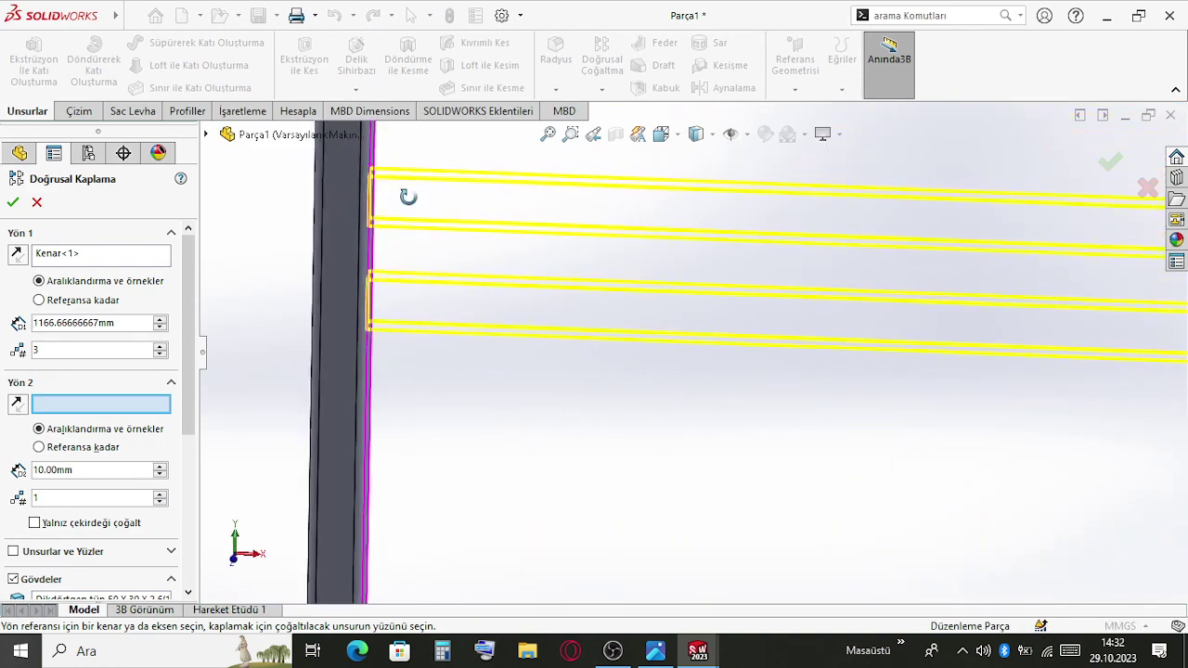
{"action": "scroll", "coordinate": [406, 194], "scroll_direction": "up", "scroll_amount": 10}
{"action": "scroll", "coordinate": [861, 323], "scroll_direction": "down", "scroll_amount": 10}
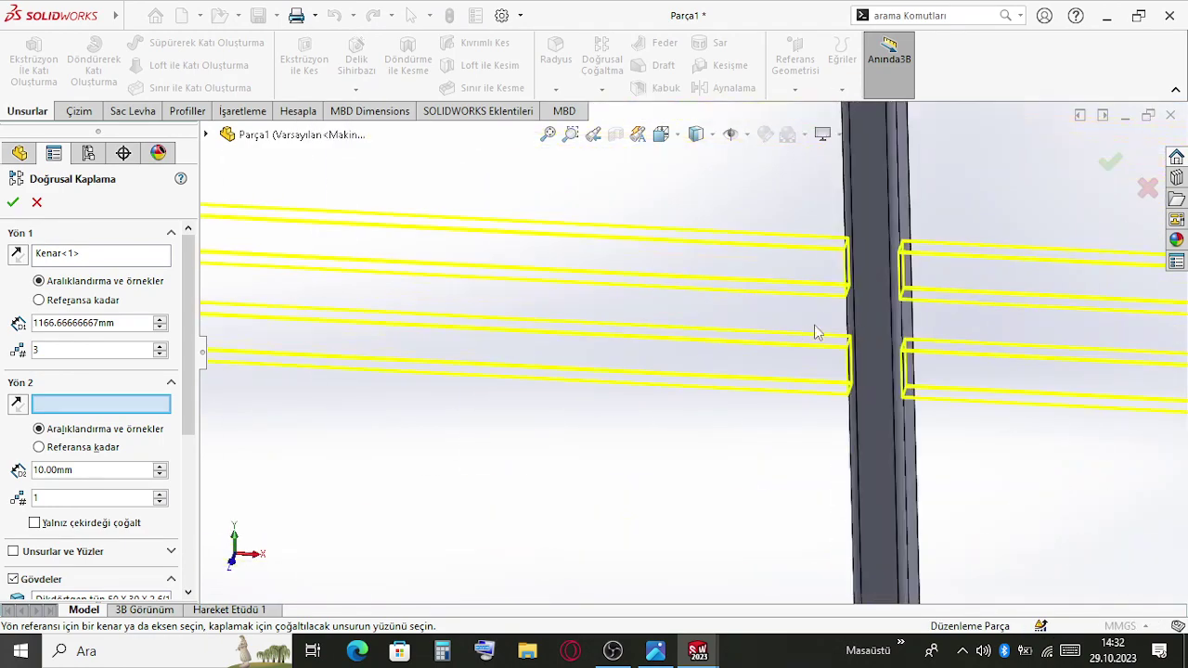
{"action": "middle_click_drag", "start_coordinate": [861, 323], "coordinate": [874, 348]}
{"action": "scroll", "coordinate": [874, 348], "scroll_direction": "up", "scroll_amount": 10}
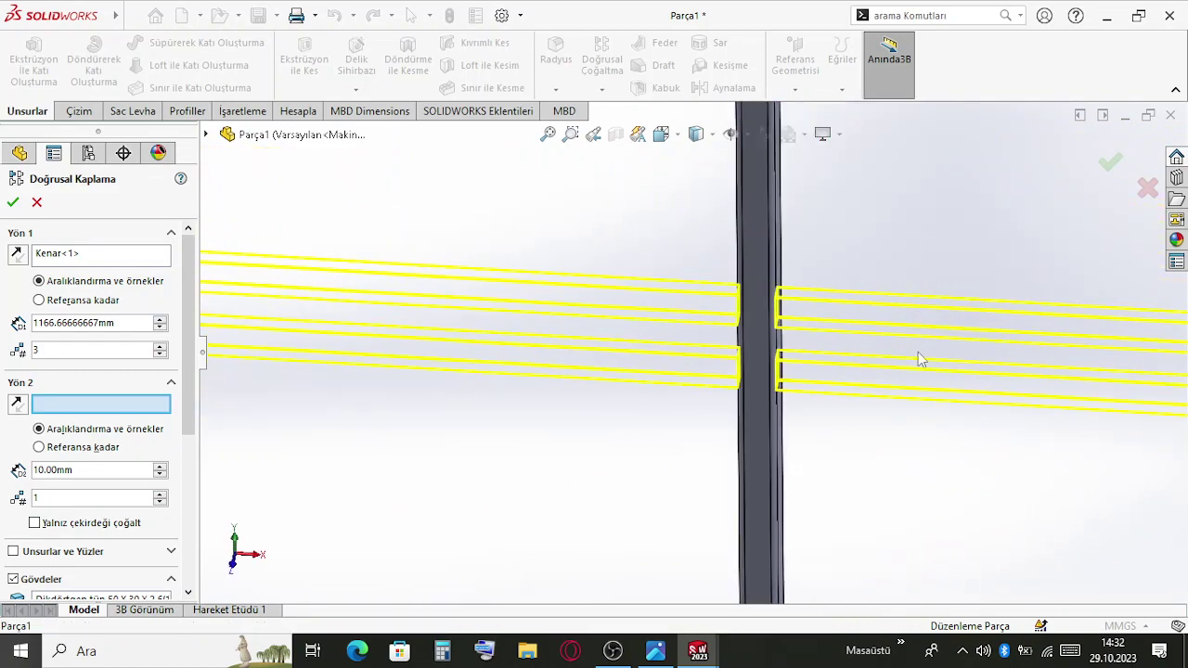
{"action": "left_click", "coordinate": [1109, 167]}
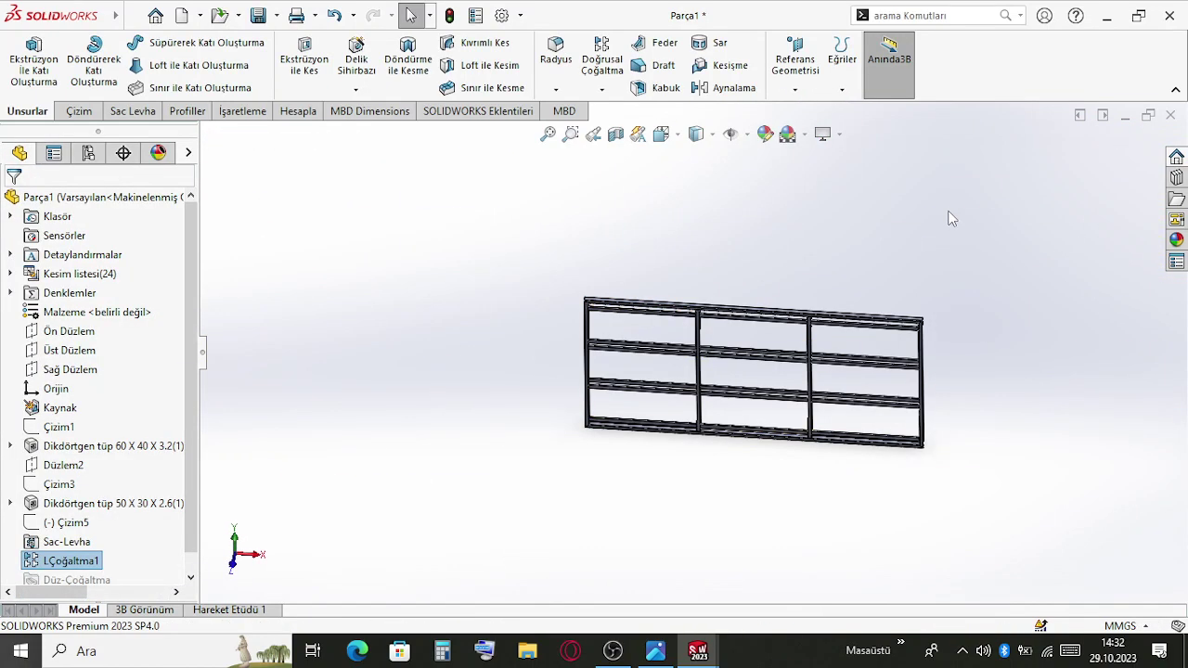
Examine the patterned gate frame from several sides, including its position relative to the top plane
{"action": "middle_click_drag", "start_coordinate": [946, 217], "coordinate": [827, 371]}
{"action": "scroll", "coordinate": [835, 313], "scroll_direction": "down", "scroll_amount": 5}
{"action": "middle_click_drag", "start_coordinate": [835, 314], "coordinate": [589, 297]}
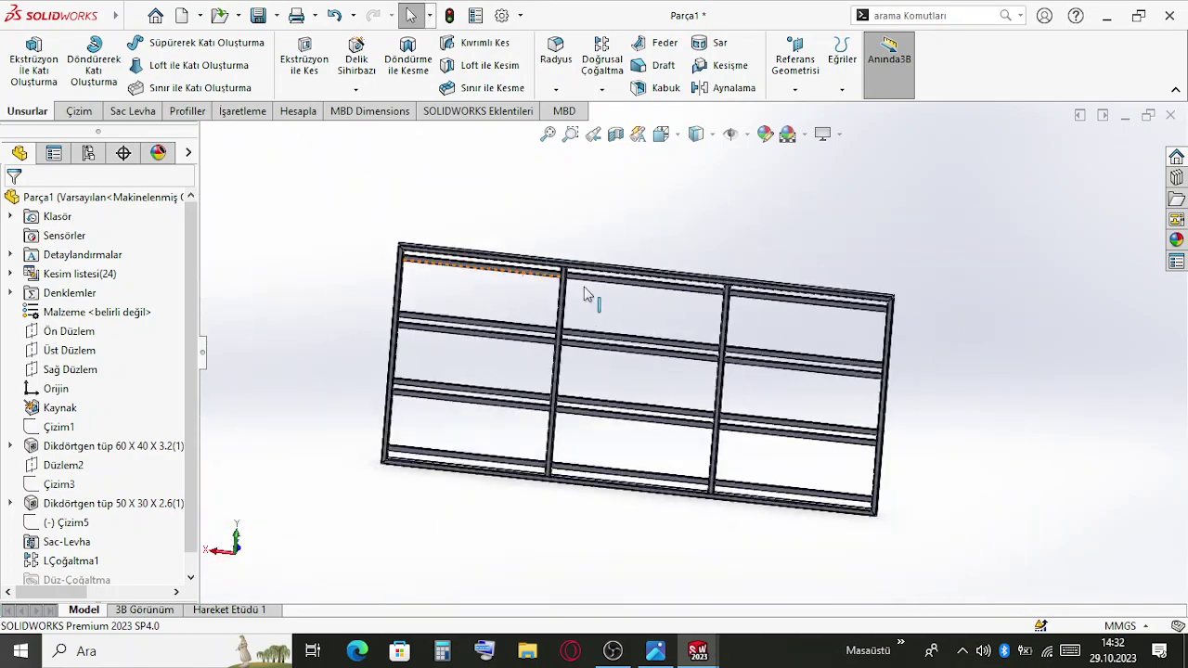
{"action": "left_click", "coordinate": [82, 350]}
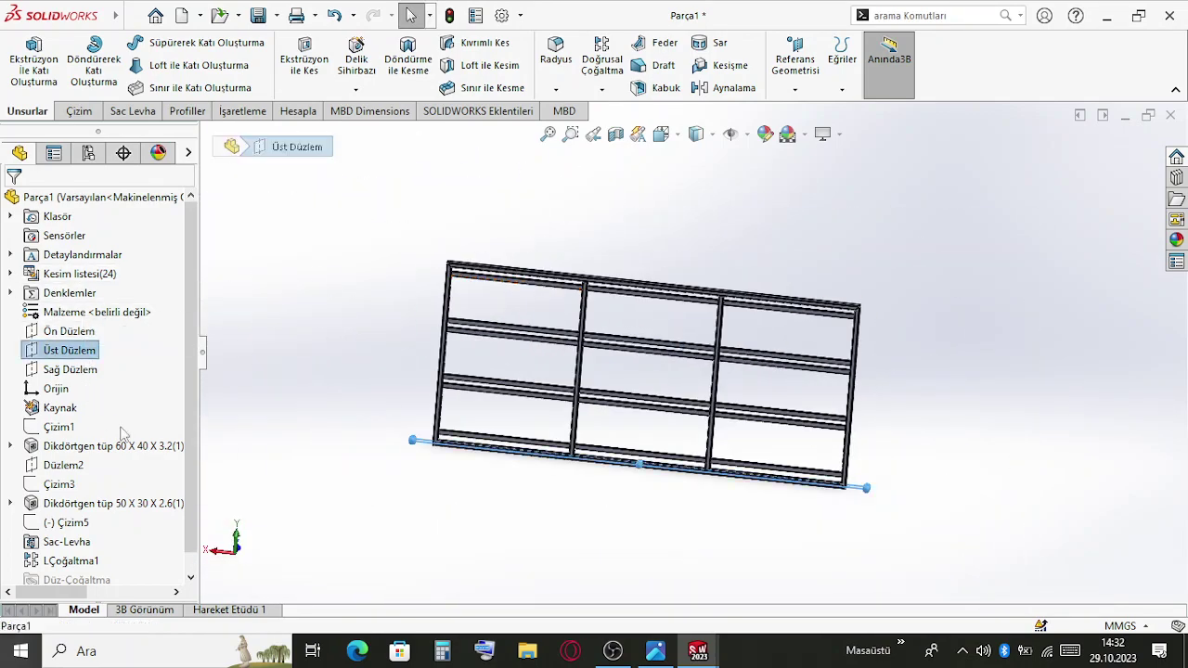
{"action": "scroll", "coordinate": [123, 433], "scroll_direction": "down", "scroll_amount": 3}
{"action": "scroll", "coordinate": [863, 357], "scroll_direction": "up", "scroll_amount": 2}
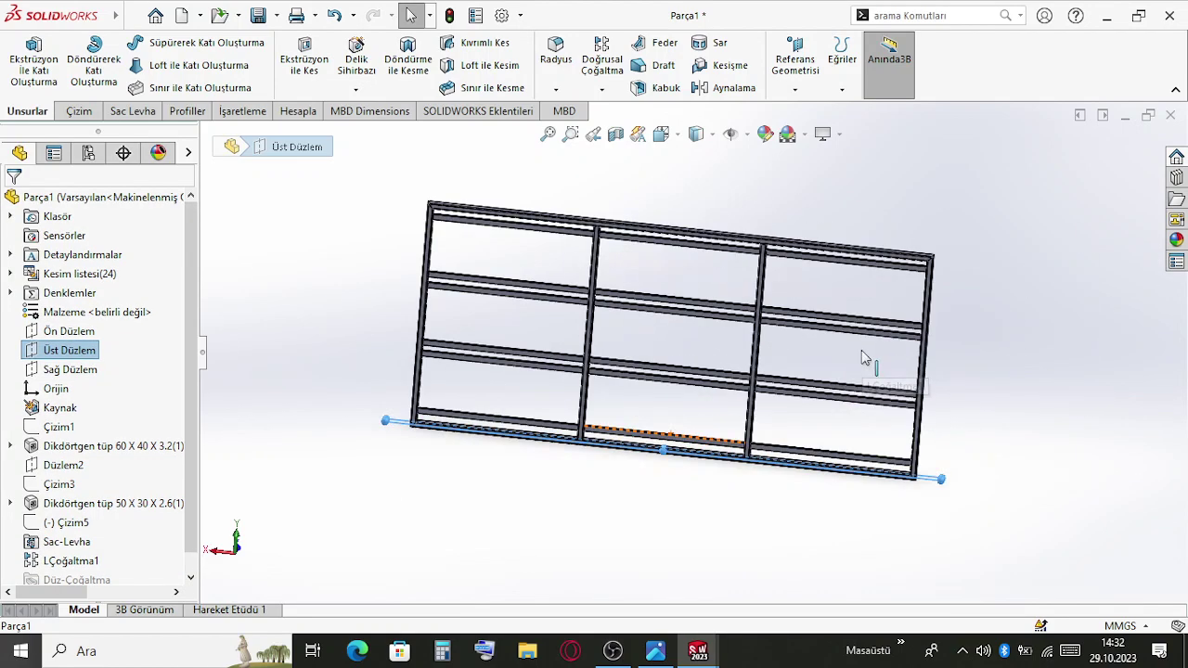
{"action": "scroll", "coordinate": [863, 357], "scroll_direction": "up", "scroll_amount": 2}
{"action": "scroll", "coordinate": [833, 266], "scroll_direction": "down", "scroll_amount": 5}
{"action": "scroll", "coordinate": [586, 309], "scroll_direction": "up", "scroll_amount": 5}
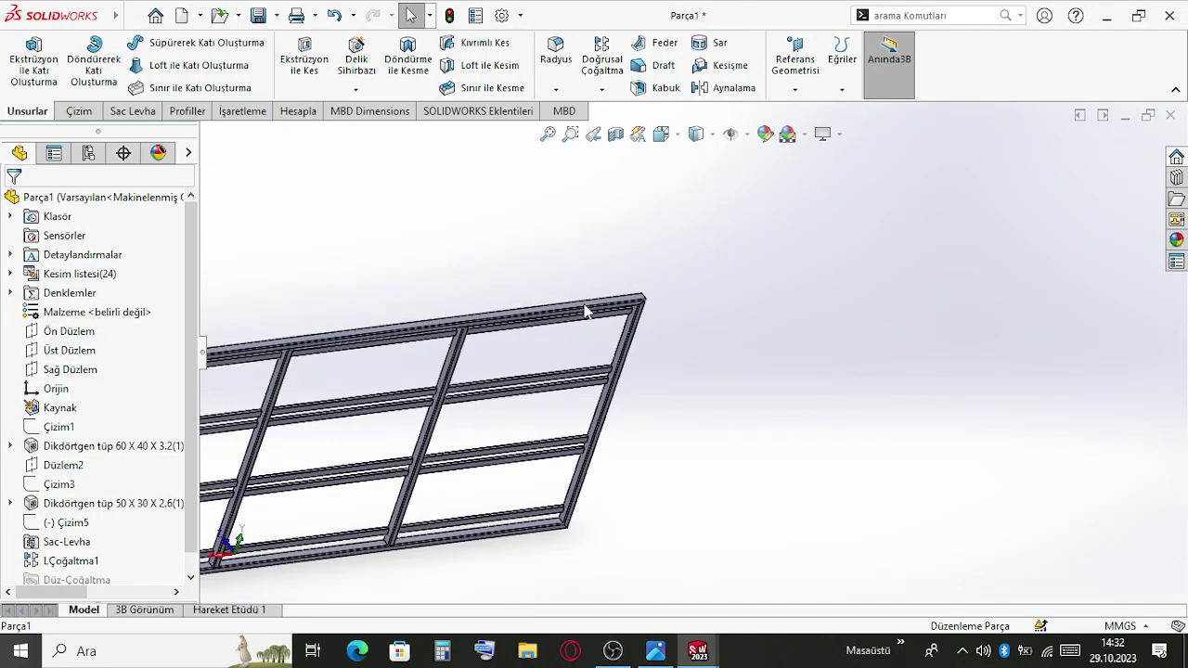
Save the frame part as KAPI ISKELET in a new desktop folder named BAHCE KAPISI
{"action": "key", "text": "ctrl+s"}
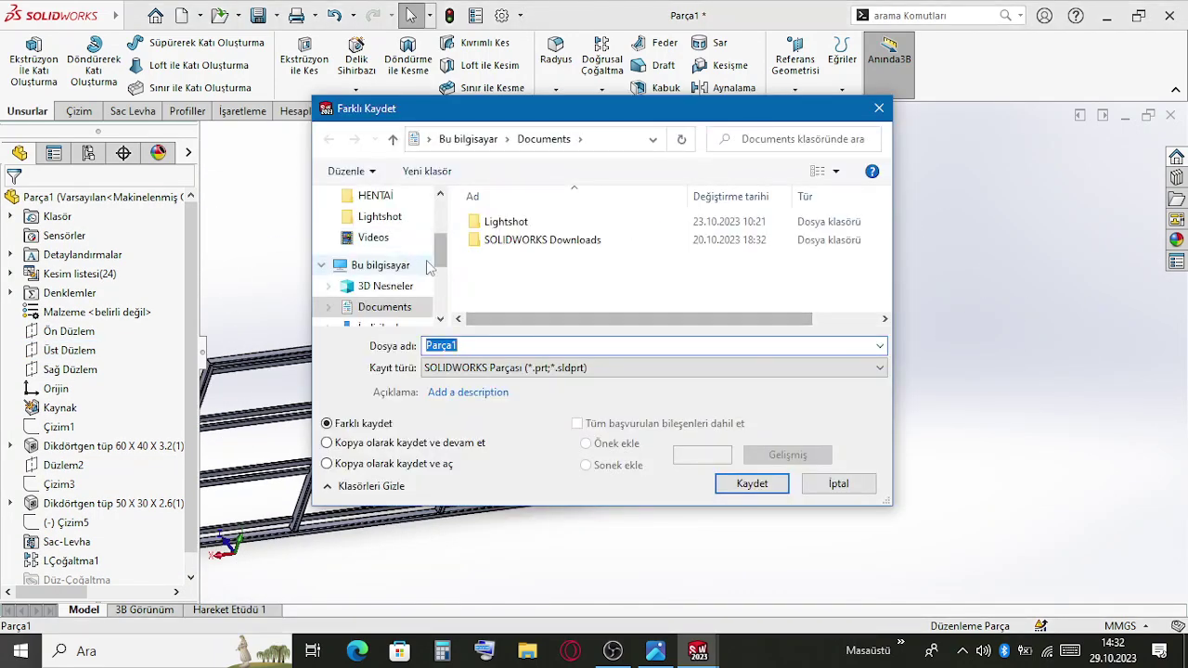
{"action": "scroll", "coordinate": [387, 262], "scroll_direction": "up", "scroll_amount": 1}
{"action": "scroll", "coordinate": [388, 258], "scroll_direction": "up", "scroll_amount": 2}
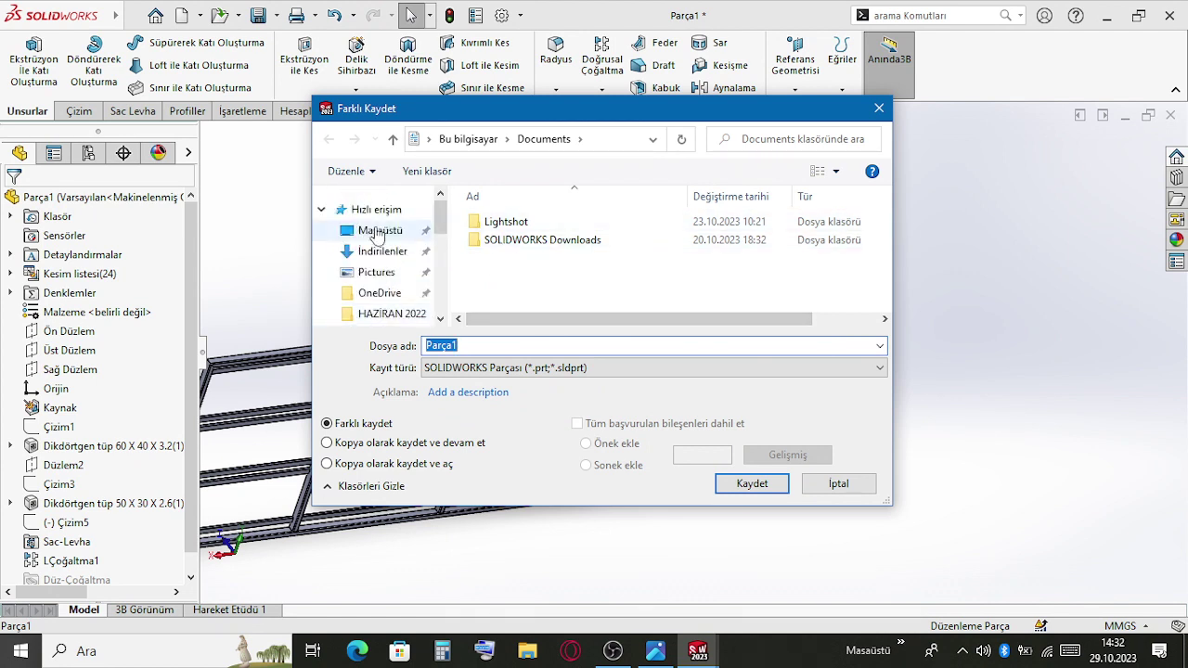
{"action": "left_click", "coordinate": [380, 230]}
{"action": "right_click", "coordinate": [536, 272]}
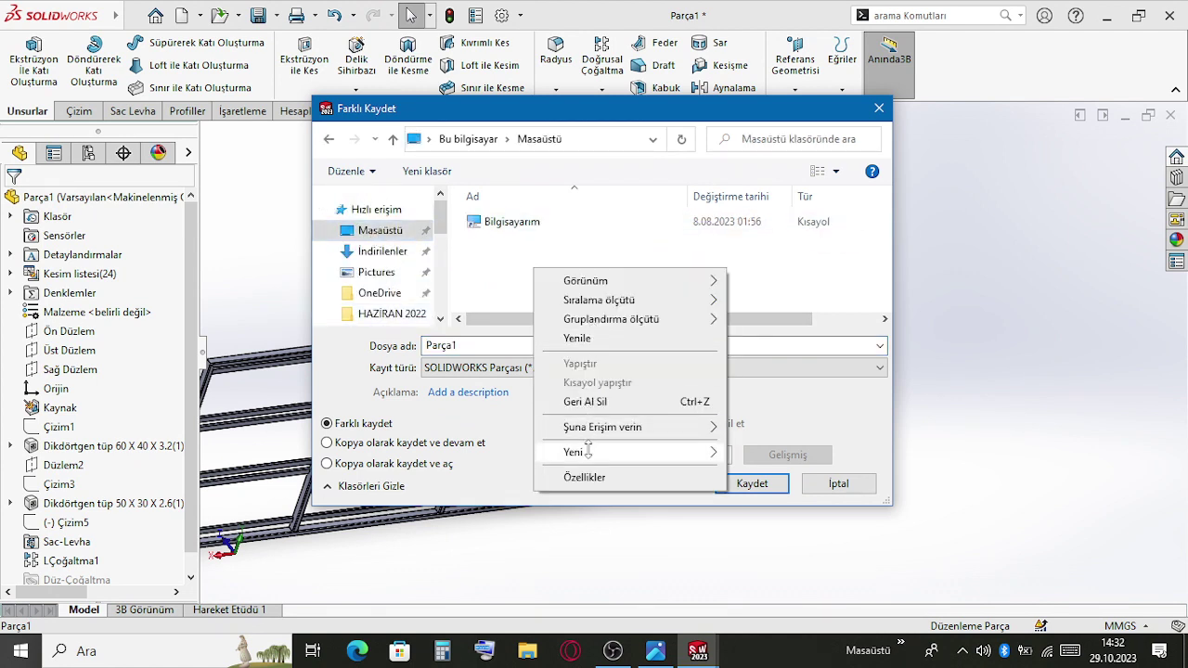
{"action": "mouse_move", "coordinate": [687, 453]}
{"action": "left_click", "coordinate": [764, 453]}
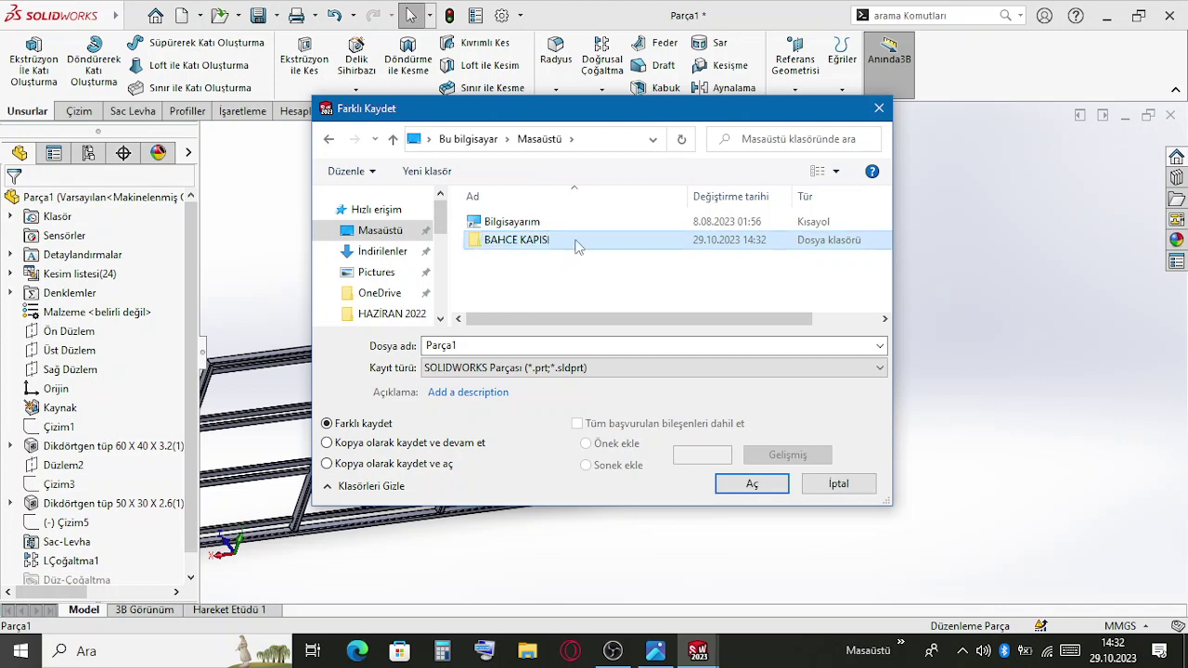
{"action": "double_click", "coordinate": [575, 241]}
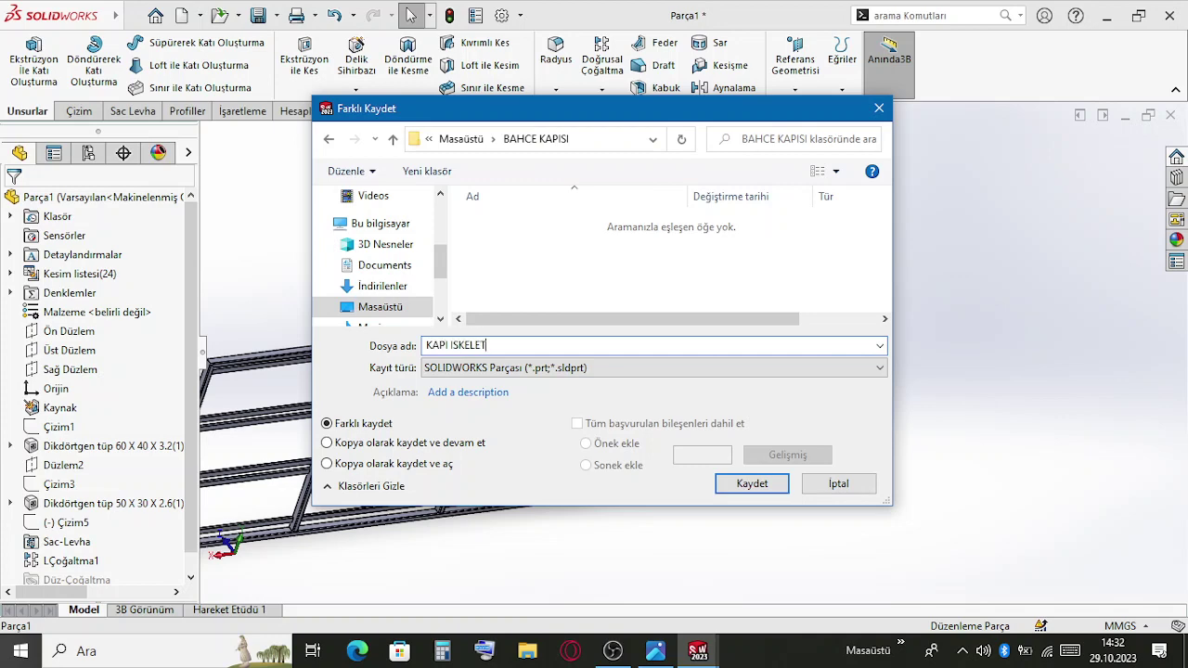
{"action": "key", "text": "Return"}
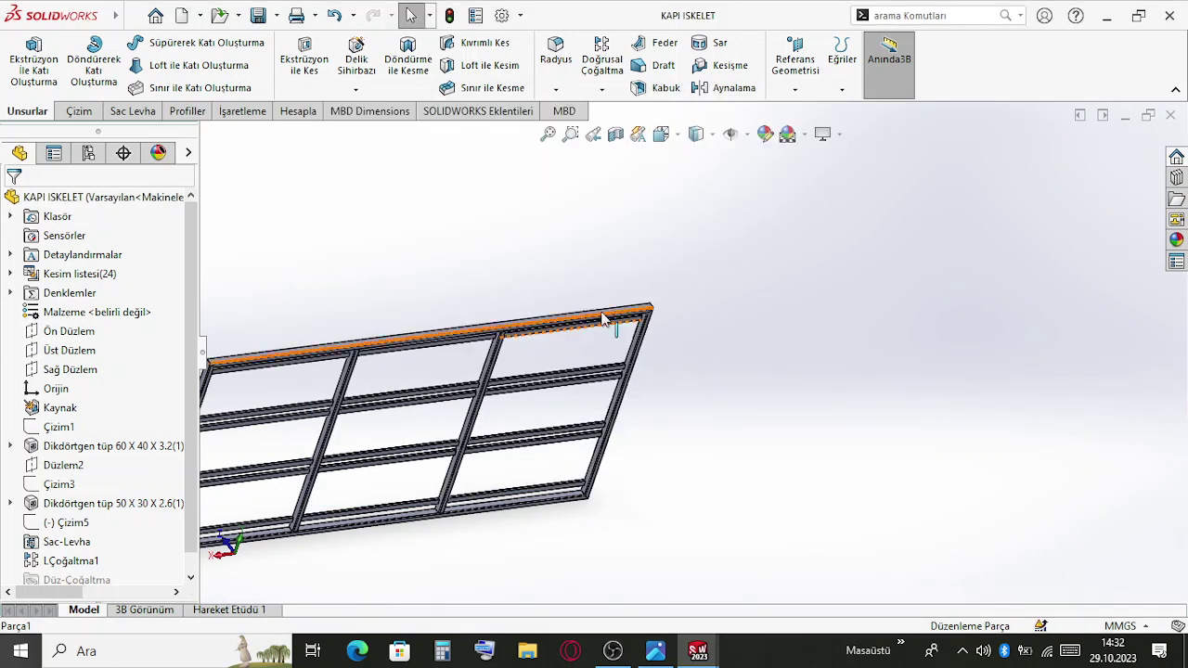
Switch to the sheet metal part and save it as KAPI SACI in the BAHCE KAPISI folder
{"action": "left_click", "coordinate": [130, 17]}
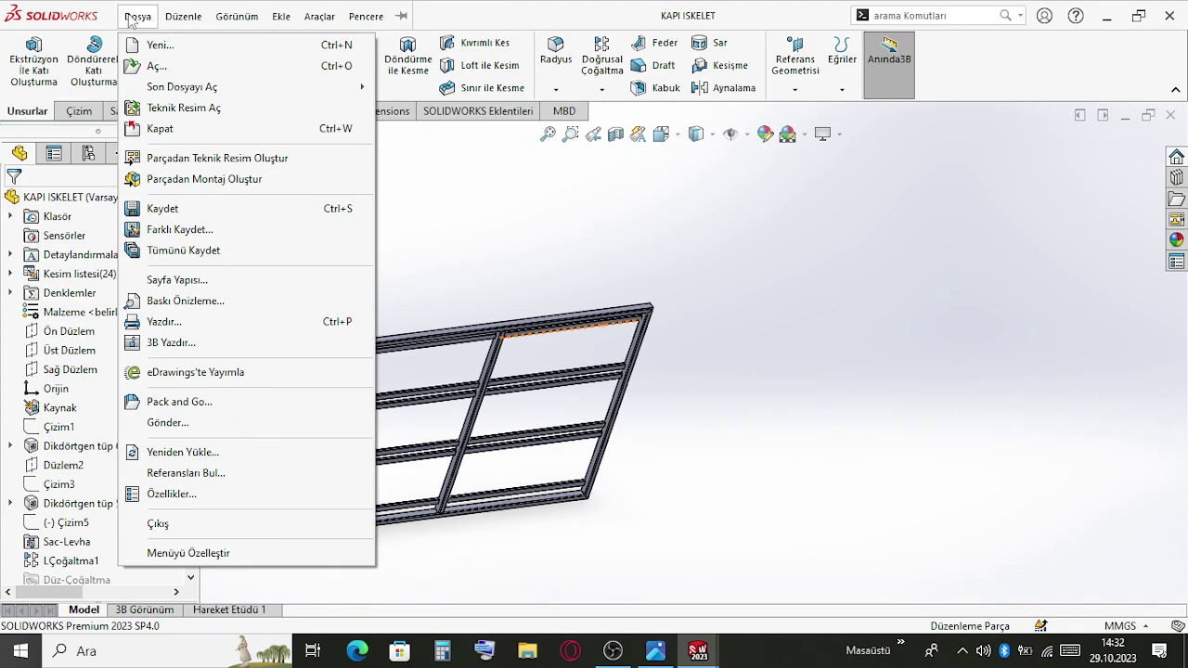
{"action": "left_click", "coordinate": [947, 397]}
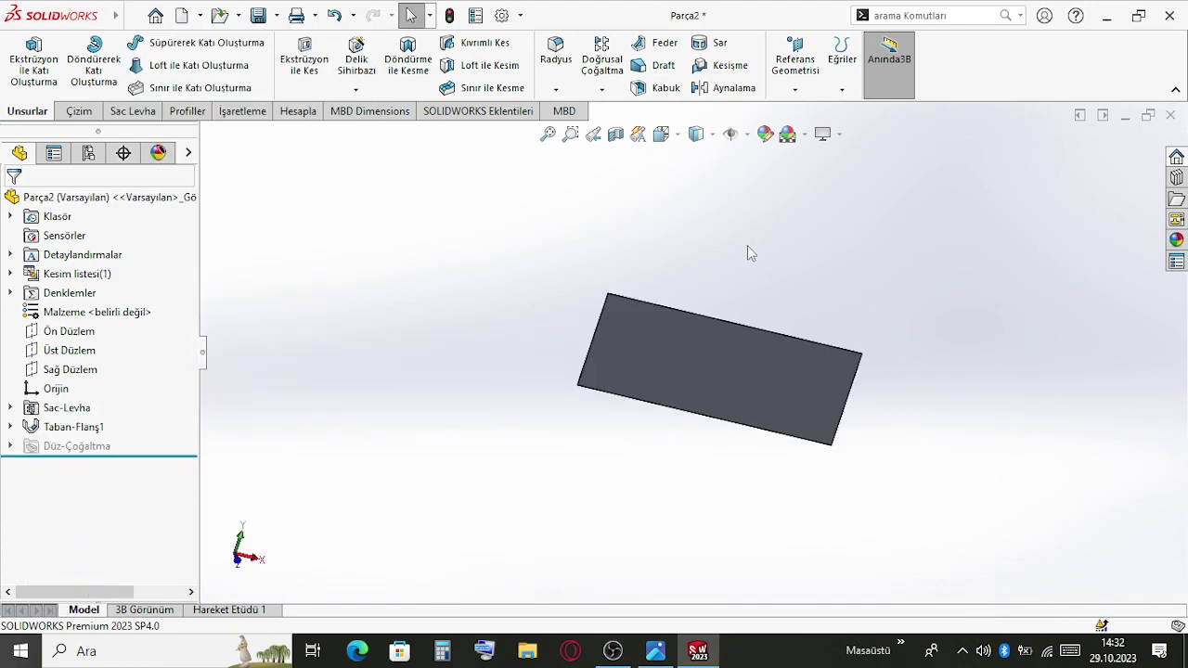
{"action": "key", "text": "ctrl+s"}
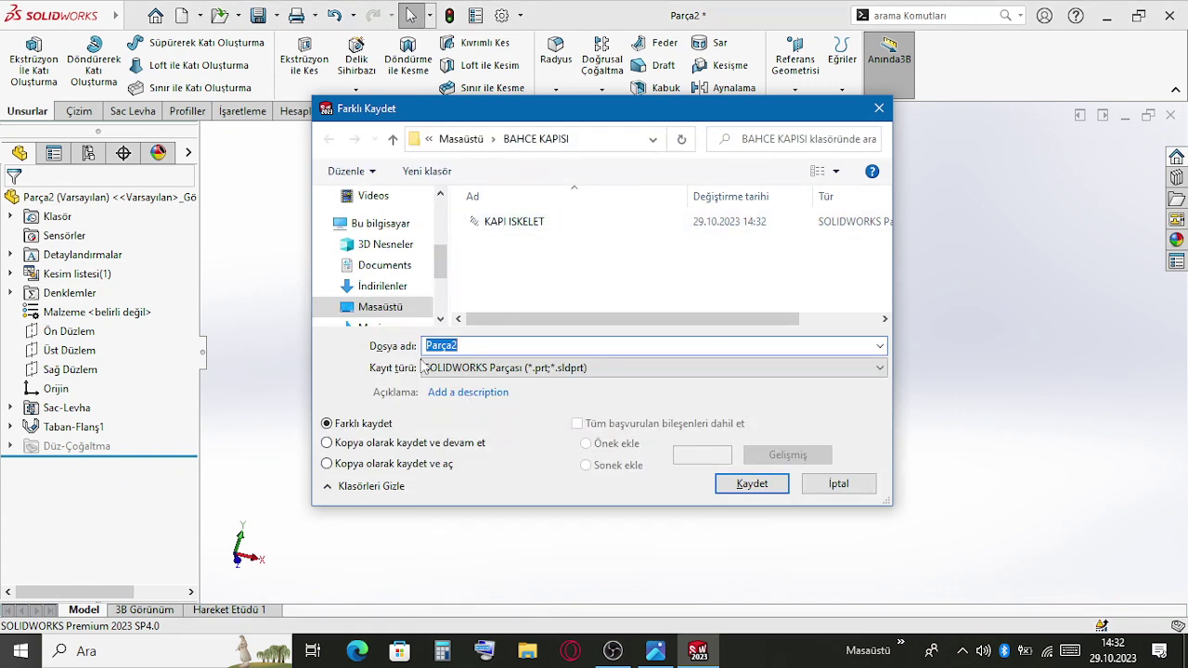
{"action": "type", "text": "KAPI SACI"}
{"action": "key", "text": "Return"}
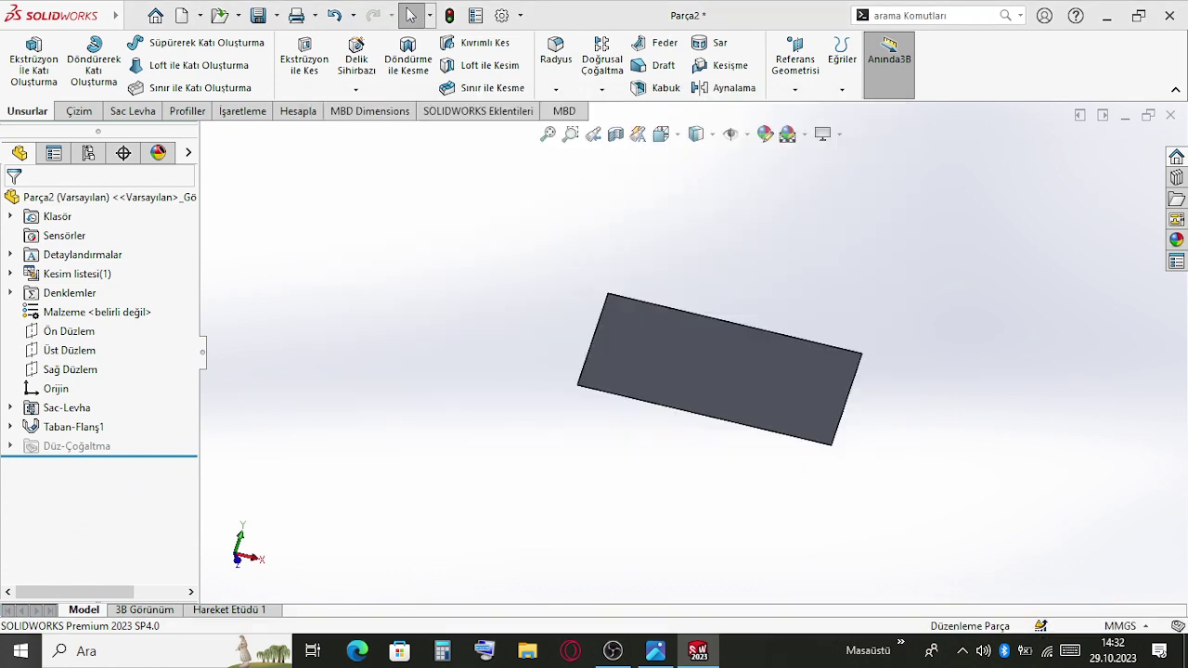
Close the sheet metal part and start a new assembly document
{"action": "left_click", "coordinate": [1169, 116]}
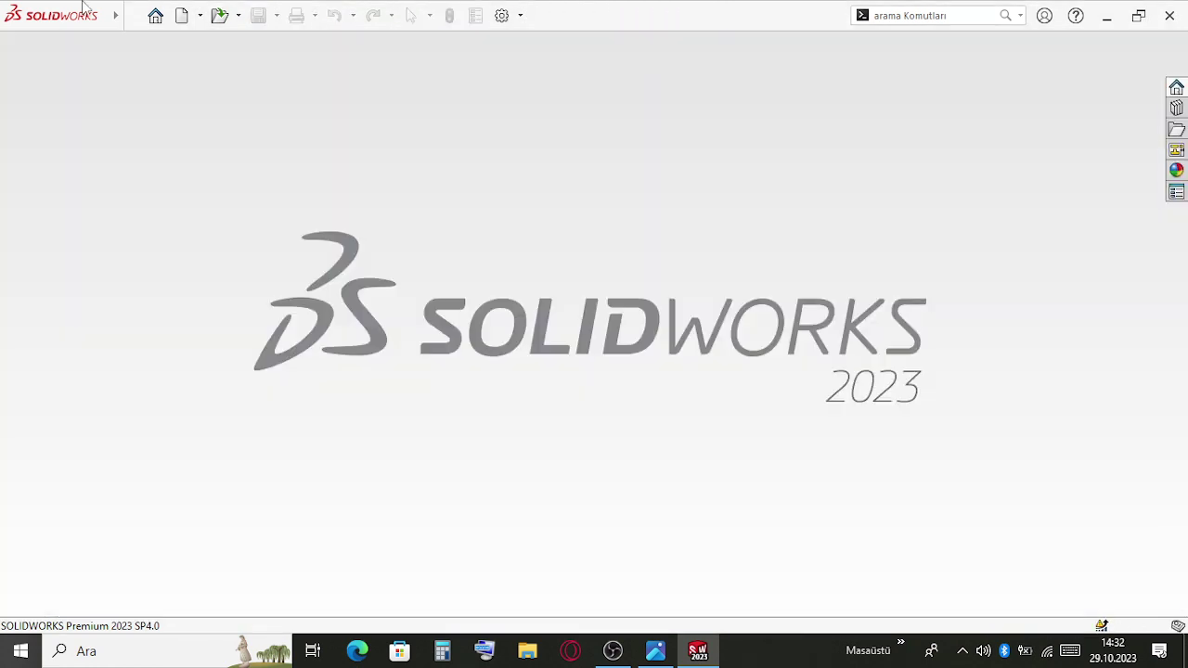
{"action": "left_click", "coordinate": [141, 17]}
{"action": "left_click", "coordinate": [151, 45]}
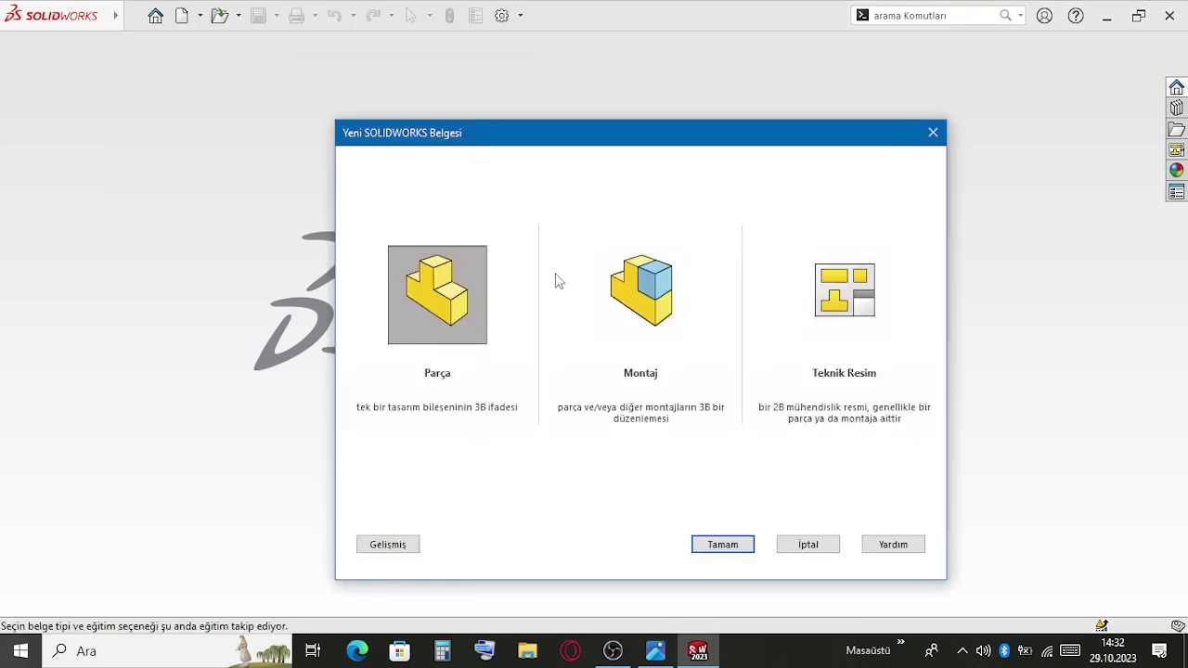
{"action": "left_click", "coordinate": [649, 321]}
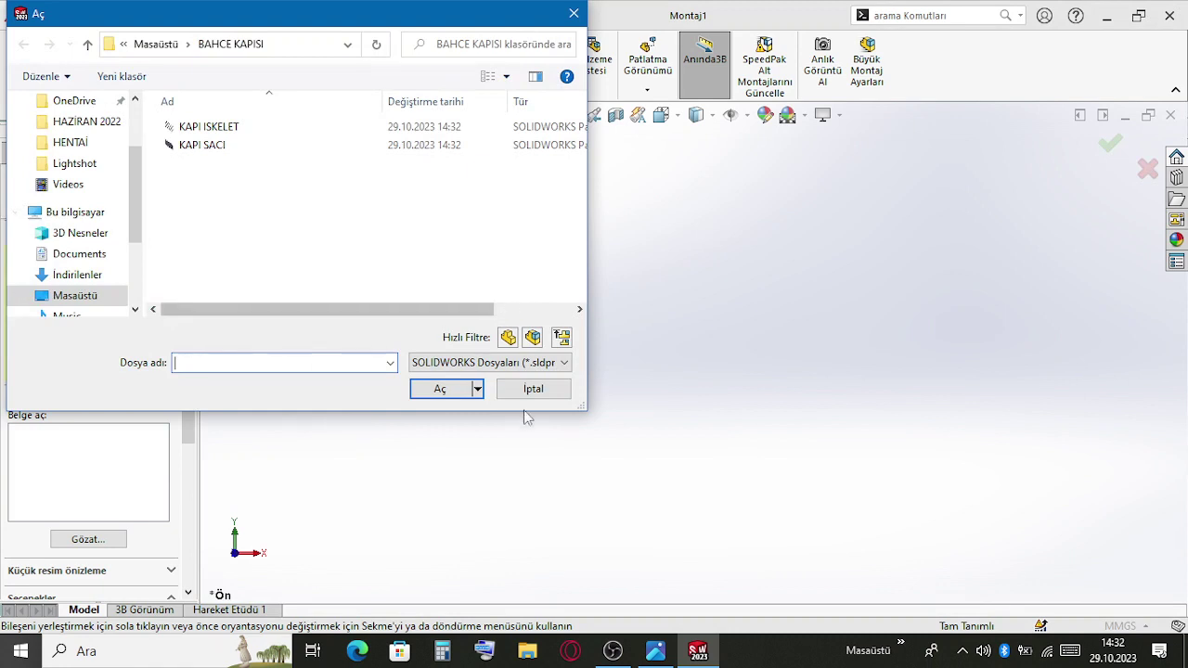
Insert KAPI ISKELET from the BAHCE KAPISI folder as the assembly's first component
{"action": "left_click", "coordinate": [272, 131]}
{"action": "left_click", "coordinate": [444, 391]}
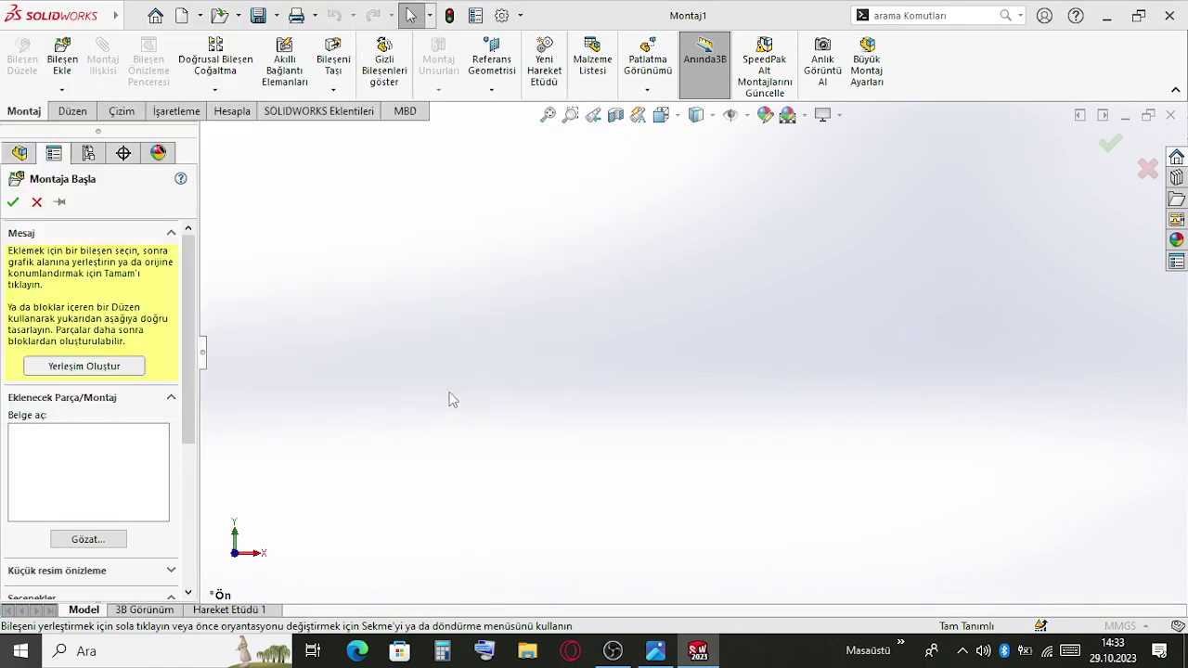
{"action": "left_click", "coordinate": [512, 358]}
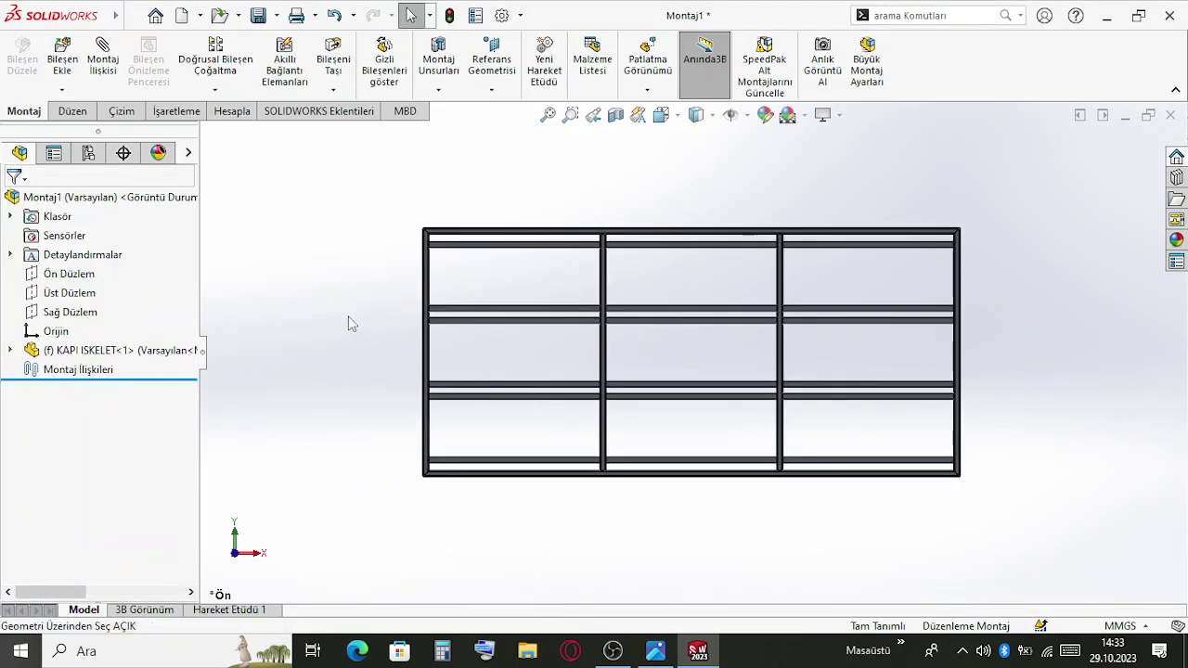
Insert the KAPI SACI panel into the assembly and place it beside the frame
{"action": "key", "text": "ctrl+F2"}
{"action": "left_click_drag", "start_coordinate": [379, 238], "coordinate": [1070, 400]}
{"action": "scroll", "coordinate": [932, 307], "scroll_direction": "down", "scroll_amount": 8}
{"action": "middle_click_drag", "start_coordinate": [821, 250], "coordinate": [362, 557]}
Mate the KAPI SACI panel's broad face coincident with the flat face of the uppermost 50 x 30 rail near the frame corner
{"action": "left_click", "coordinate": [349, 570]}
{"action": "scroll", "coordinate": [350, 568], "scroll_direction": "up", "scroll_amount": 4}
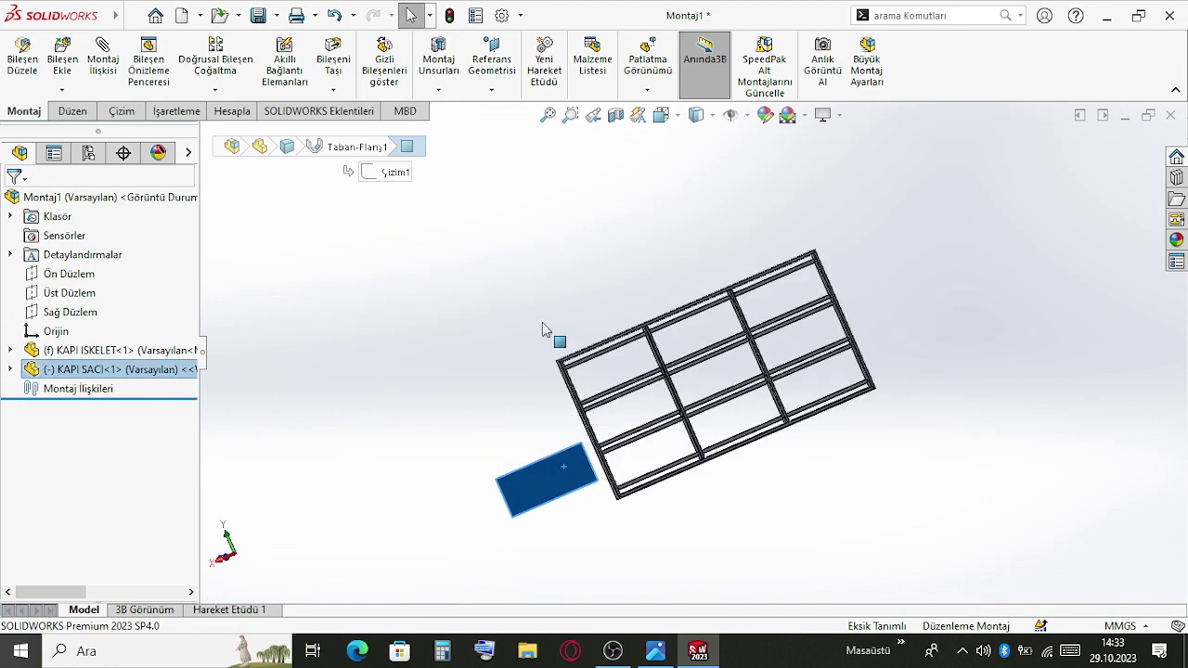
{"action": "middle_click_drag", "start_coordinate": [542, 322], "coordinate": [736, 352]}
{"action": "scroll", "coordinate": [776, 360], "scroll_direction": "down", "scroll_amount": 5}
{"action": "scroll", "coordinate": [738, 388], "scroll_direction": "down", "scroll_amount": 8}
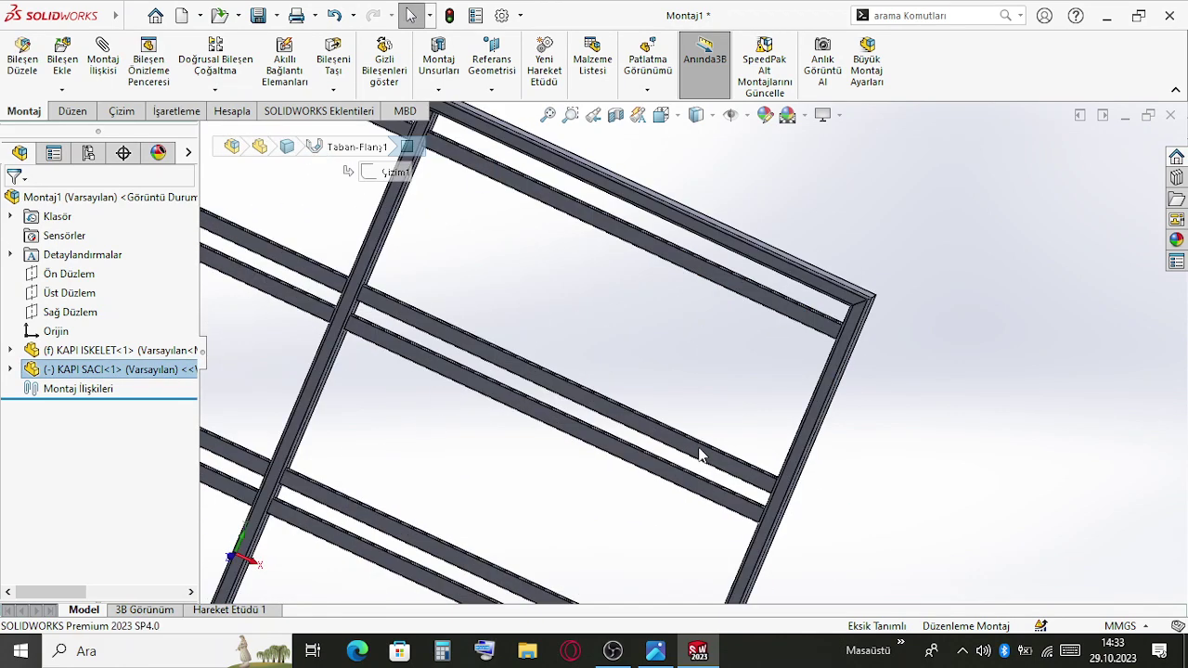
{"action": "left_click", "coordinate": [880, 336], "text": "ctrl"}
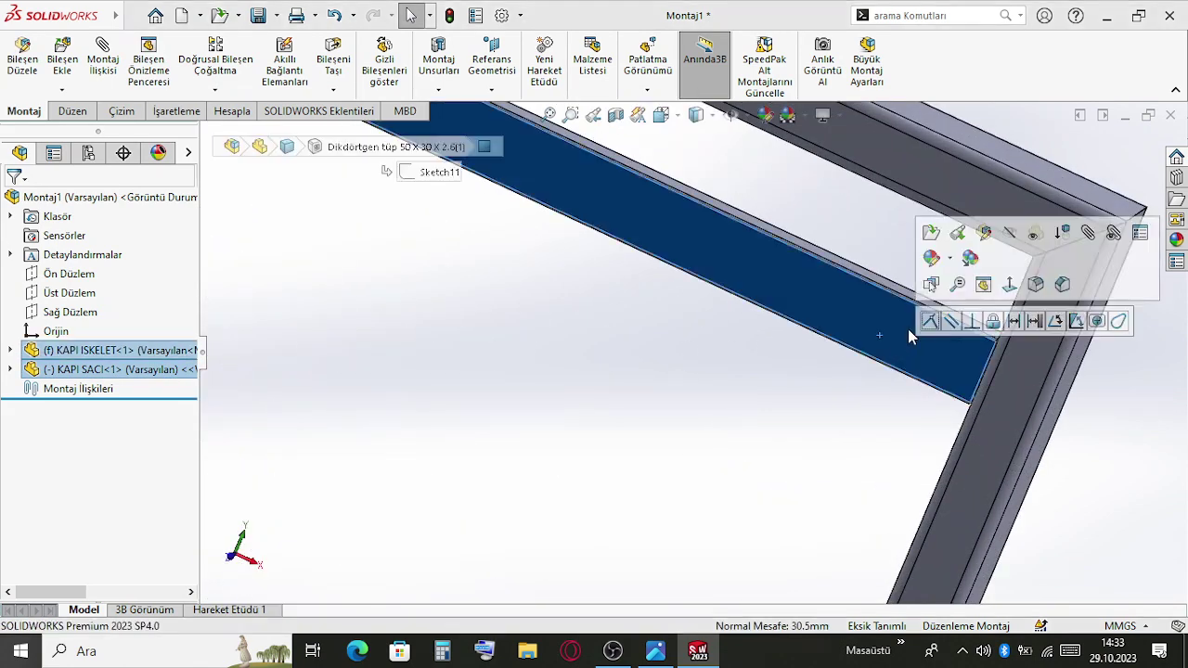
{"action": "left_click", "coordinate": [930, 322]}
{"action": "scroll", "coordinate": [823, 492], "scroll_direction": "up", "scroll_amount": 3}
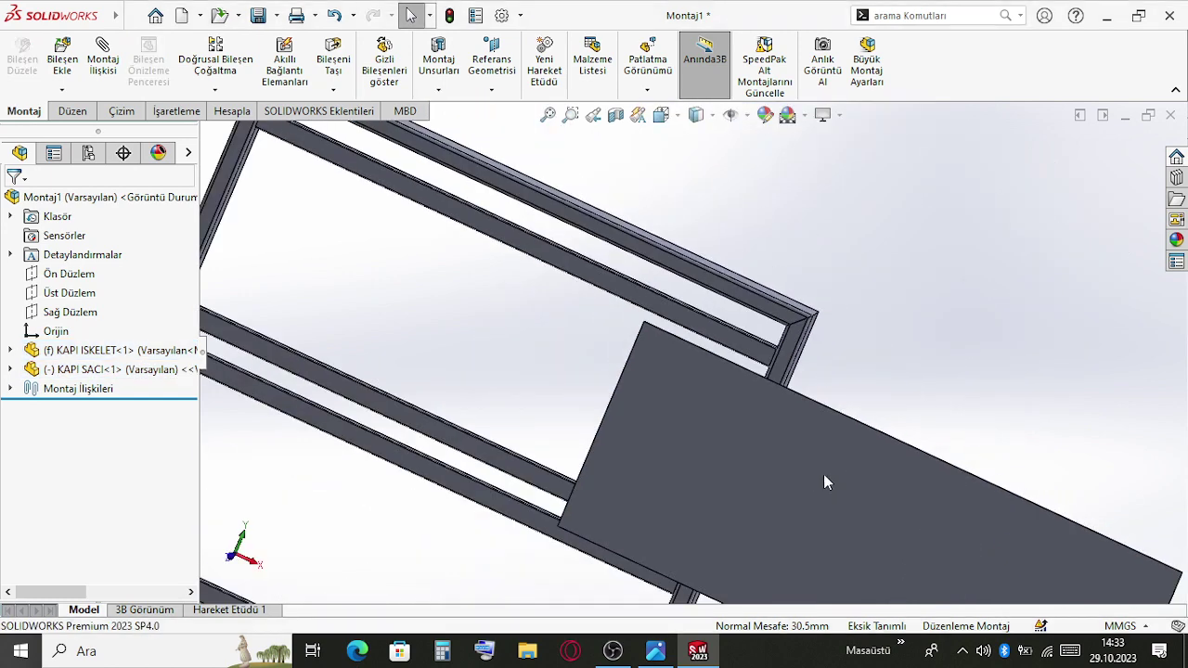
Move the panel over the frame's upper corner bay so it spans between the vertical posts
{"action": "left_click_drag", "start_coordinate": [824, 479], "coordinate": [480, 288]}
{"action": "scroll", "coordinate": [761, 385], "scroll_direction": "down", "scroll_amount": 5}
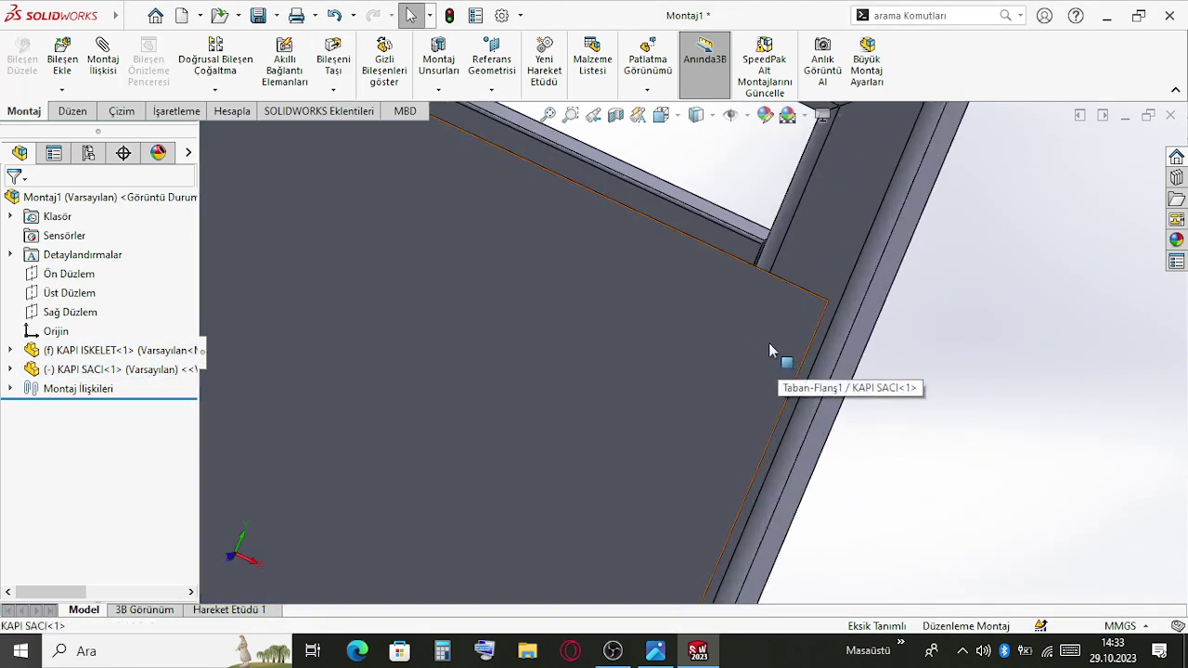
{"action": "left_click_drag", "start_coordinate": [777, 347], "coordinate": [743, 335]}
{"action": "key", "text": "Escape"}
Add a 20 mm distance mate between the panel's thin side face and the outer face of the frame's end post
{"action": "mouse_move", "coordinate": [743, 335]}
{"action": "middle_mouse_down"}
{"action": "mouse_move", "coordinate": [729, 324]}
{"action": "mouse_move", "coordinate": [766, 335]}
{"action": "middle_mouse_up"}
{"action": "left_click", "coordinate": [766, 335]}
{"action": "scroll", "coordinate": [761, 383], "scroll_direction": "down", "scroll_amount": 2}
{"action": "left_click", "coordinate": [762, 385], "text": "ctrl"}
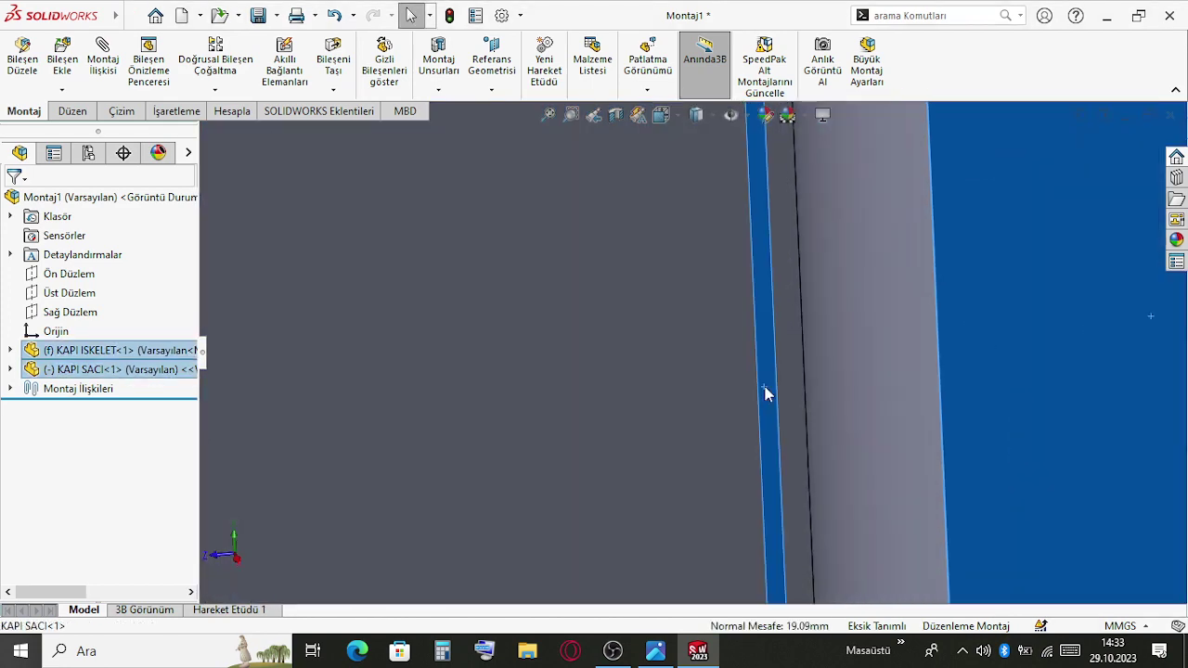
{"action": "left_click", "coordinate": [801, 410], "text": "ctrl"}
{"action": "left_click", "coordinate": [898, 372]}
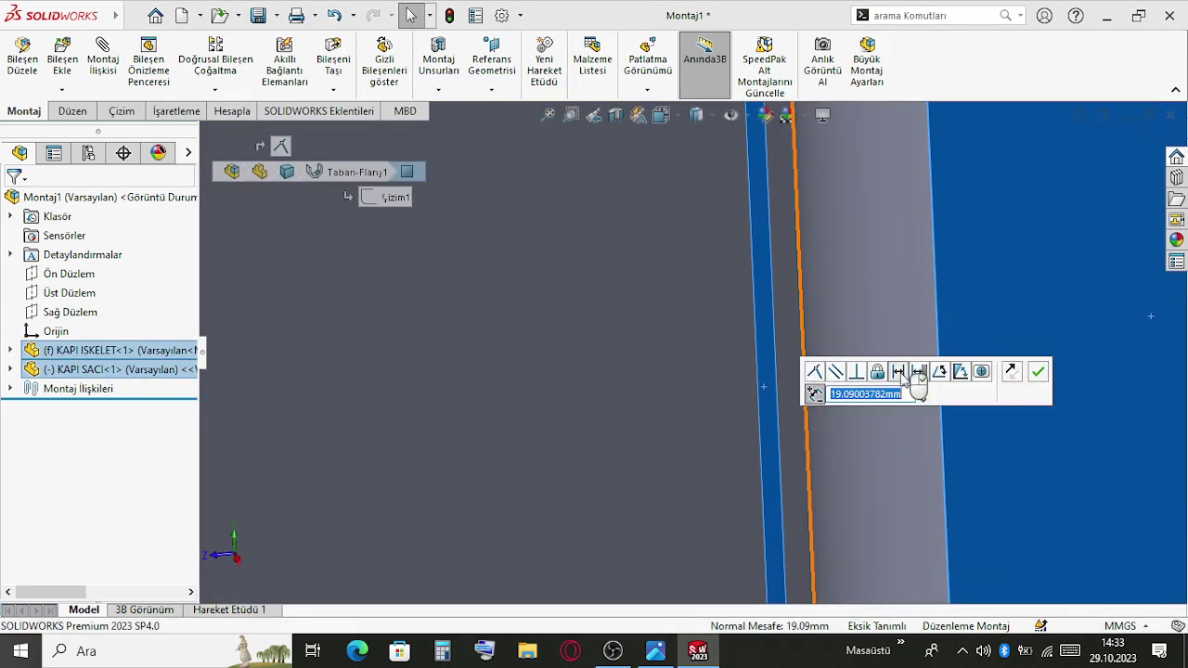
{"action": "type", "text": "20"}
{"action": "key", "text": "Return"}
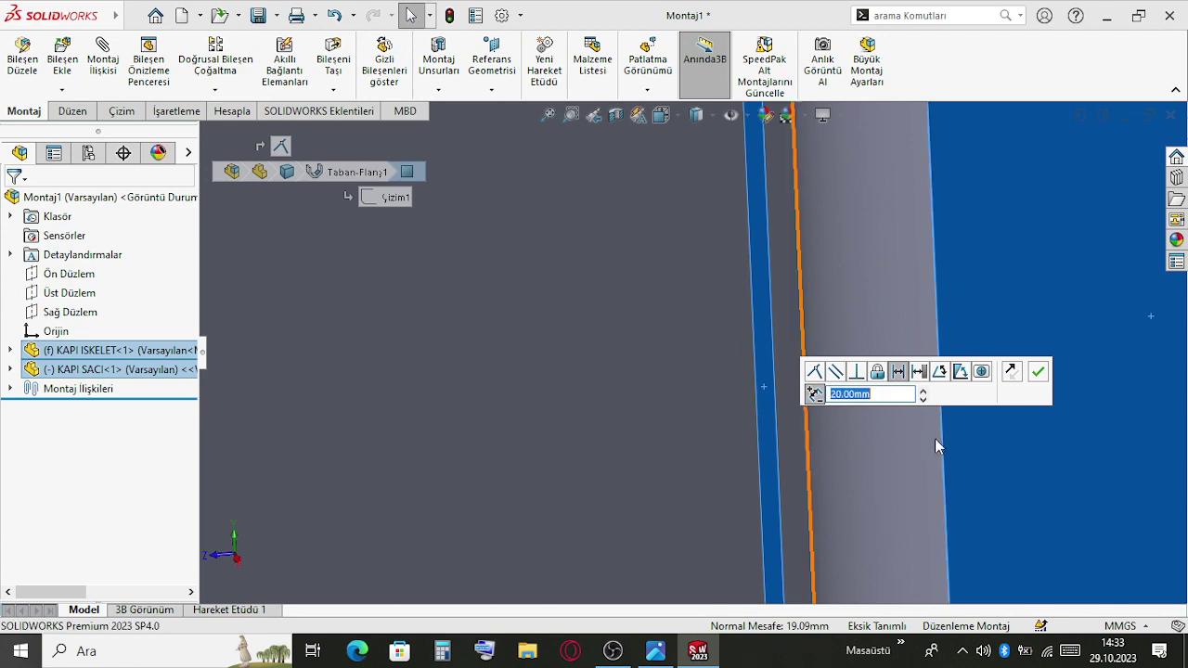
{"action": "left_click", "coordinate": [1036, 374]}
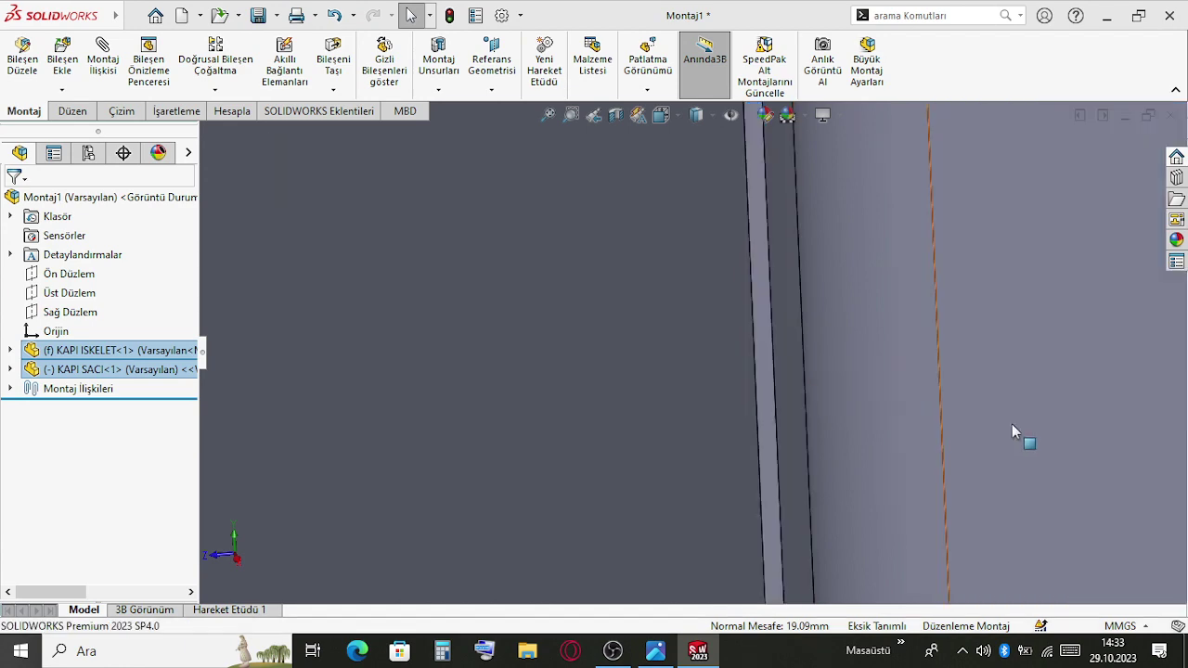
Check the panel's position over both posts and change its distance mate to the frame's end post to 10 mm
{"action": "middle_click_drag", "start_coordinate": [1015, 437], "coordinate": [581, 334]}
{"action": "scroll", "coordinate": [642, 355], "scroll_direction": "up", "scroll_amount": 3}
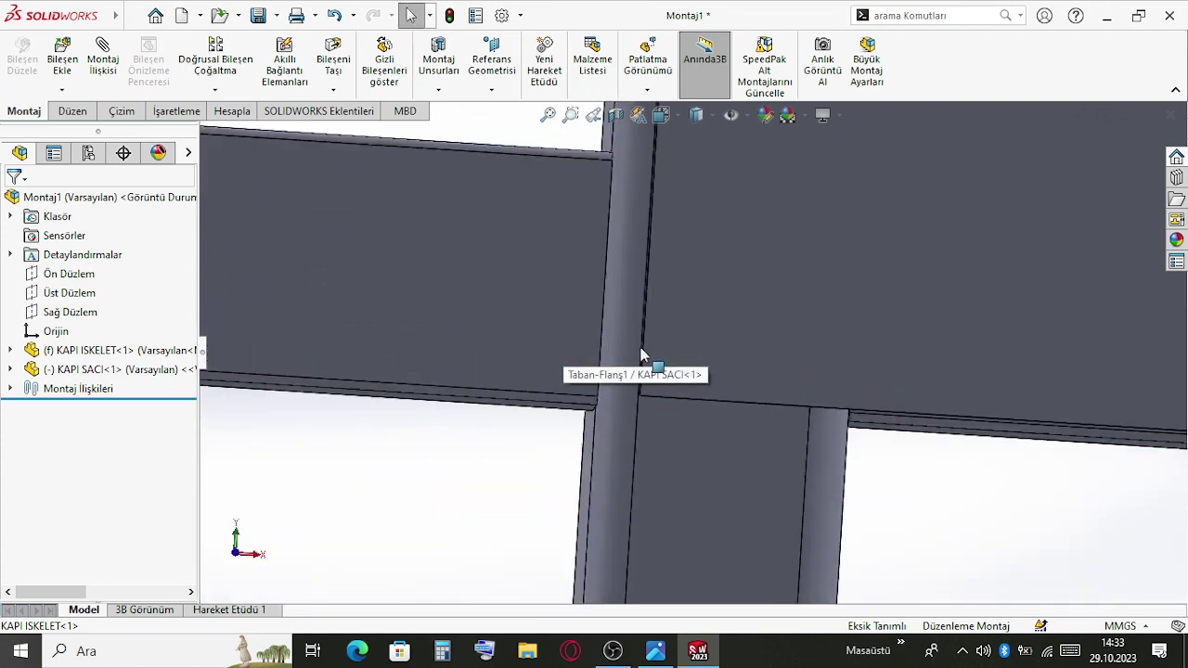
{"action": "scroll", "coordinate": [640, 353], "scroll_direction": "down", "scroll_amount": 5}
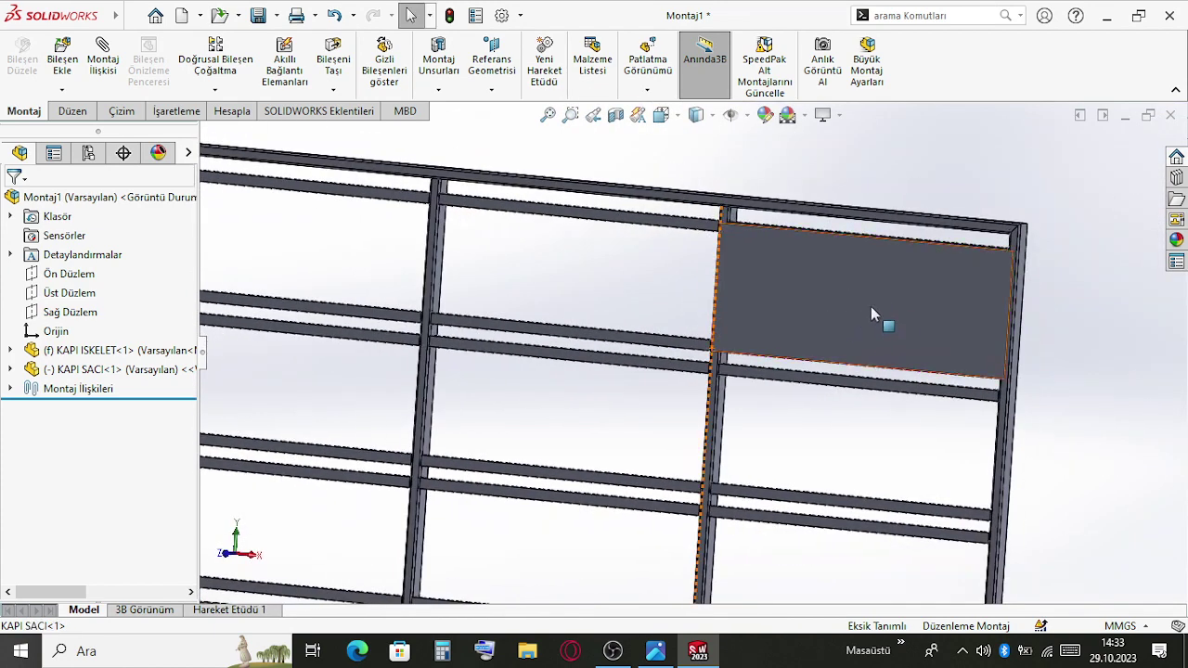
{"action": "left_click", "coordinate": [870, 313]}
{"action": "key", "text": "Escape"}
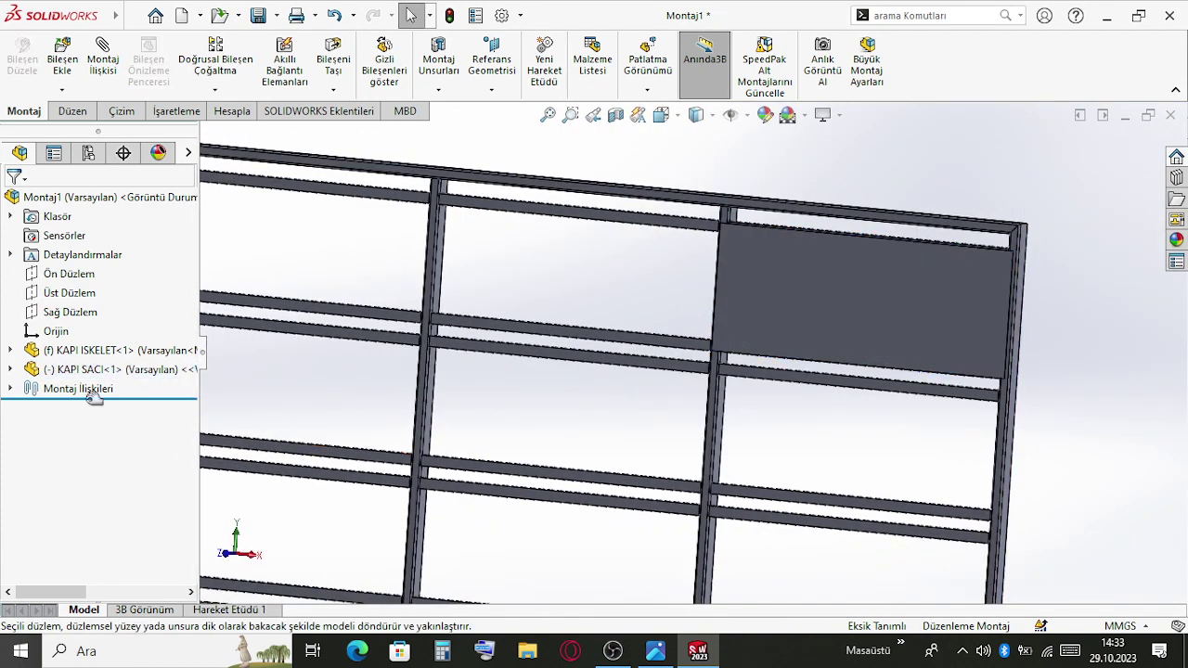
{"action": "left_click", "coordinate": [10, 389]}
{"action": "left_click", "coordinate": [130, 427]}
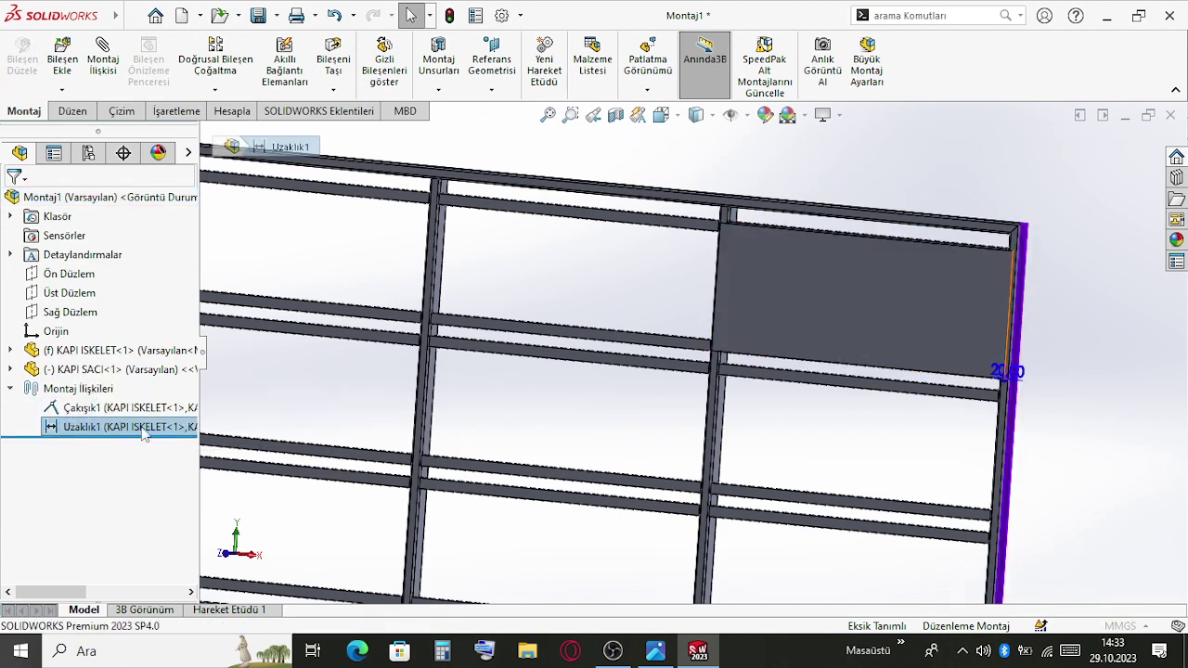
{"action": "double_click", "coordinate": [91, 427]}
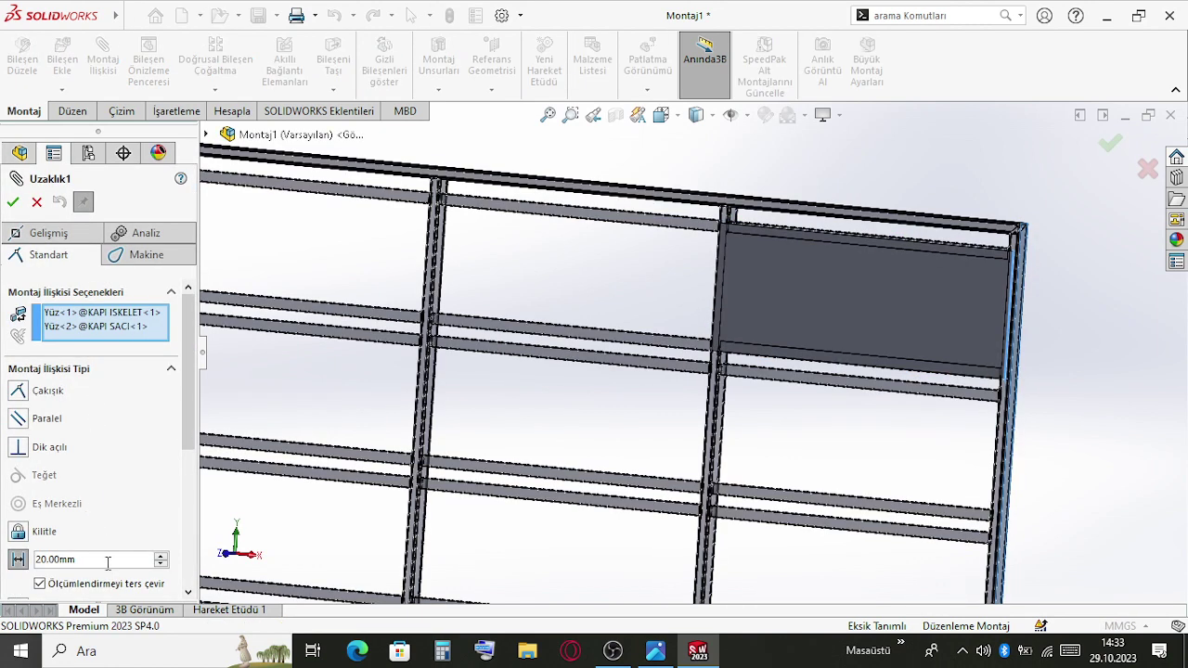
{"action": "type", "text": "10"}
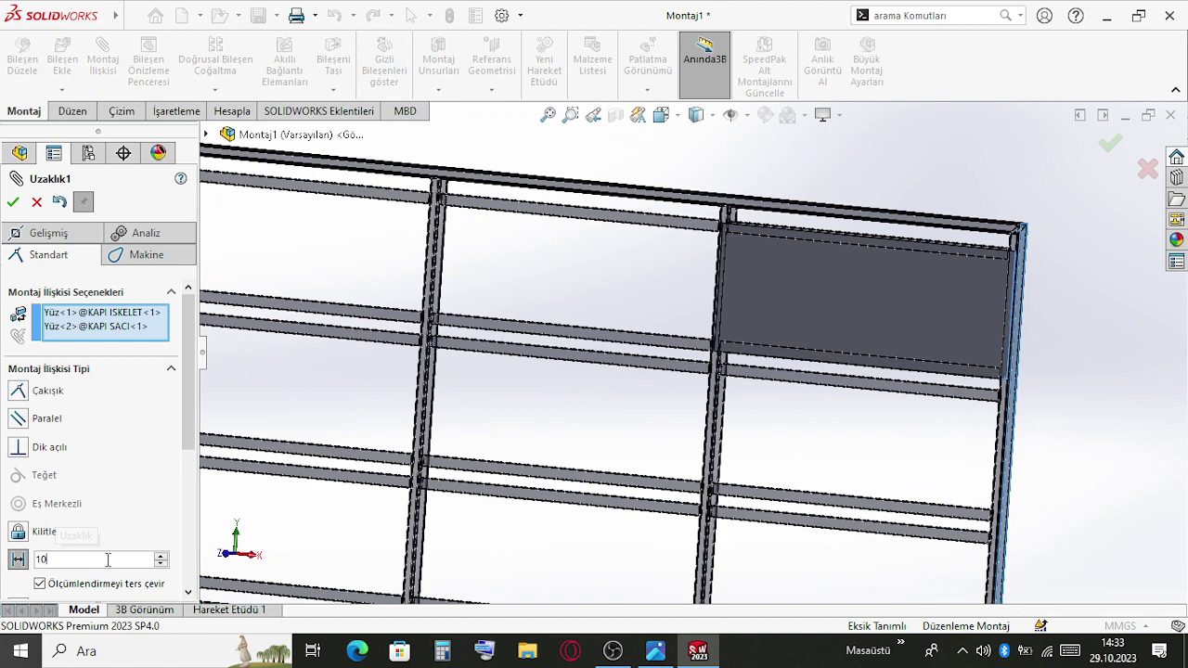
{"action": "key", "text": "Return"}
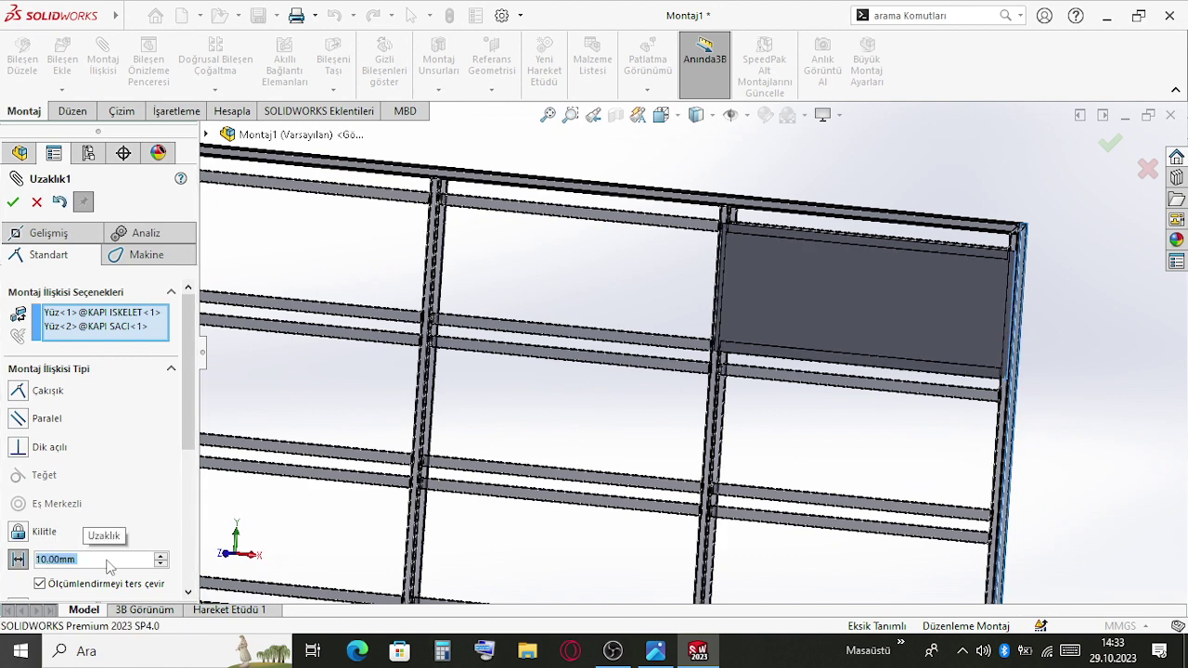
{"action": "left_click", "coordinate": [17, 201]}
{"action": "left_click", "coordinate": [1111, 143]}
Examine how the panel overlaps the vertical posts and the rails around its bay
{"action": "scroll", "coordinate": [989, 268], "scroll_direction": "down", "scroll_amount": 5}
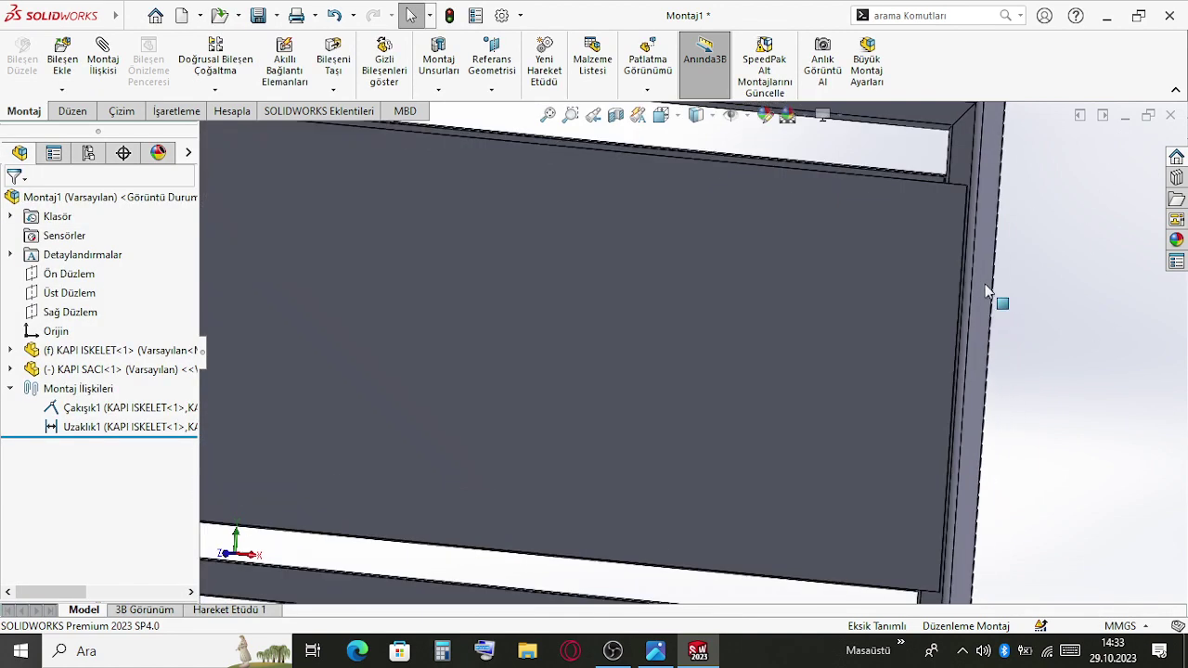
{"action": "scroll", "coordinate": [776, 226], "scroll_direction": "up", "scroll_amount": 5}
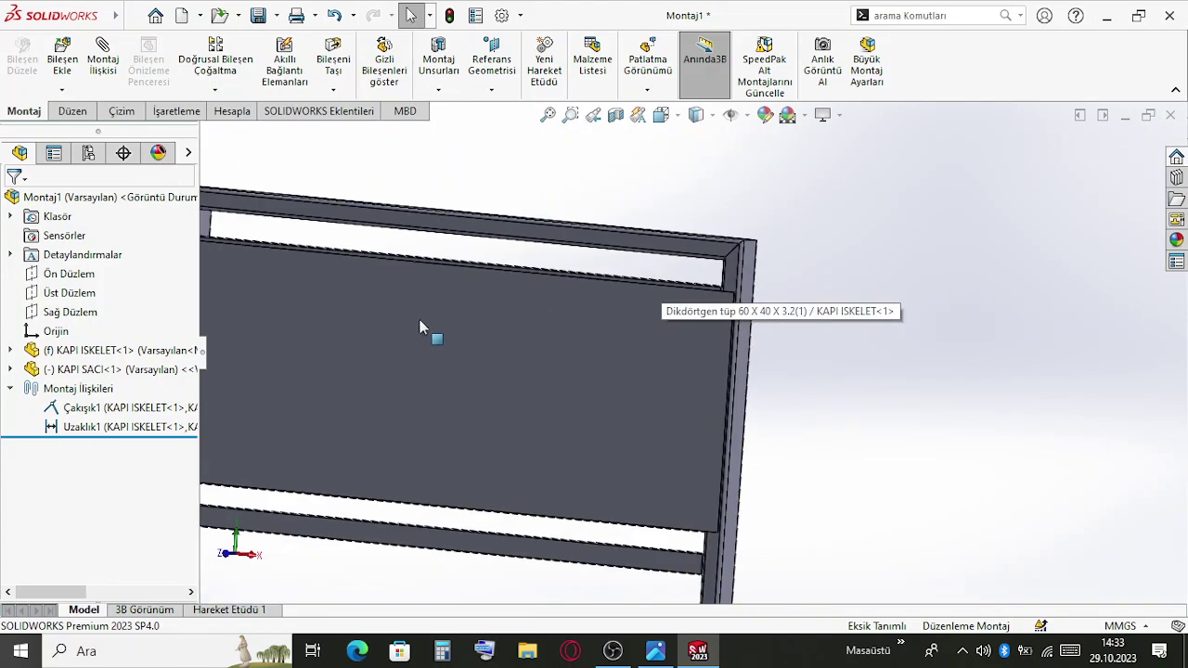
{"action": "left_click", "coordinate": [419, 319]}
{"action": "scroll", "coordinate": [451, 307], "scroll_direction": "up", "scroll_amount": 2}
{"action": "scroll", "coordinate": [452, 307], "scroll_direction": "down", "scroll_amount": 3}
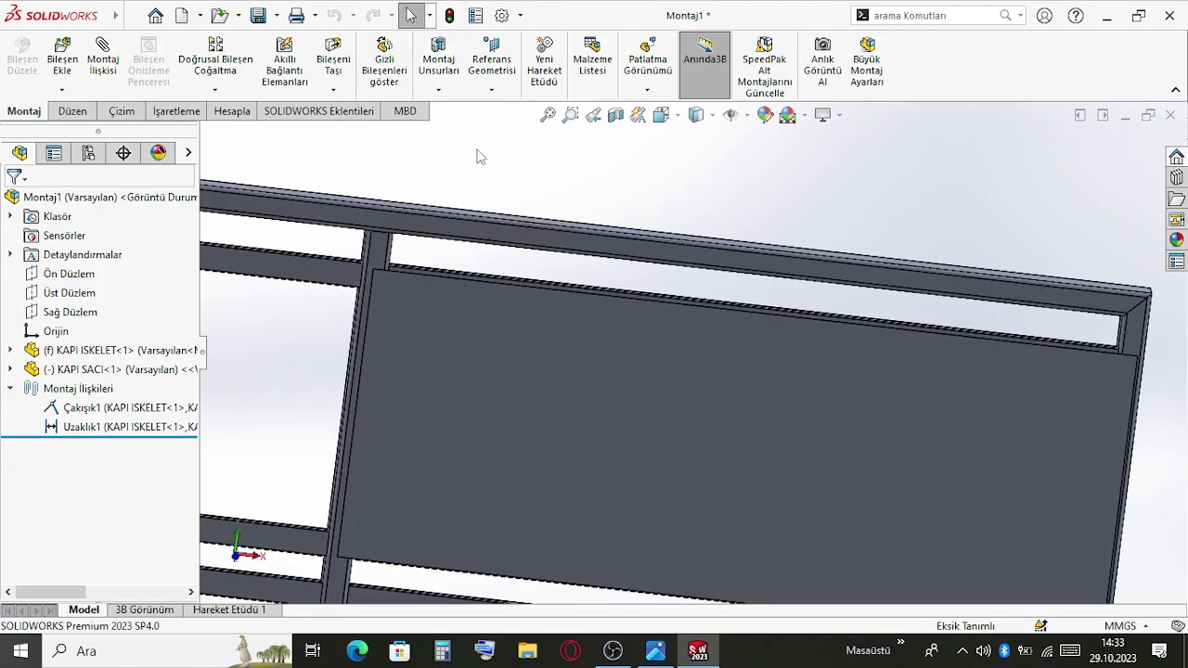
{"action": "scroll", "coordinate": [819, 488], "scroll_direction": "up", "scroll_amount": 4}
{"action": "left_click", "coordinate": [769, 389]}
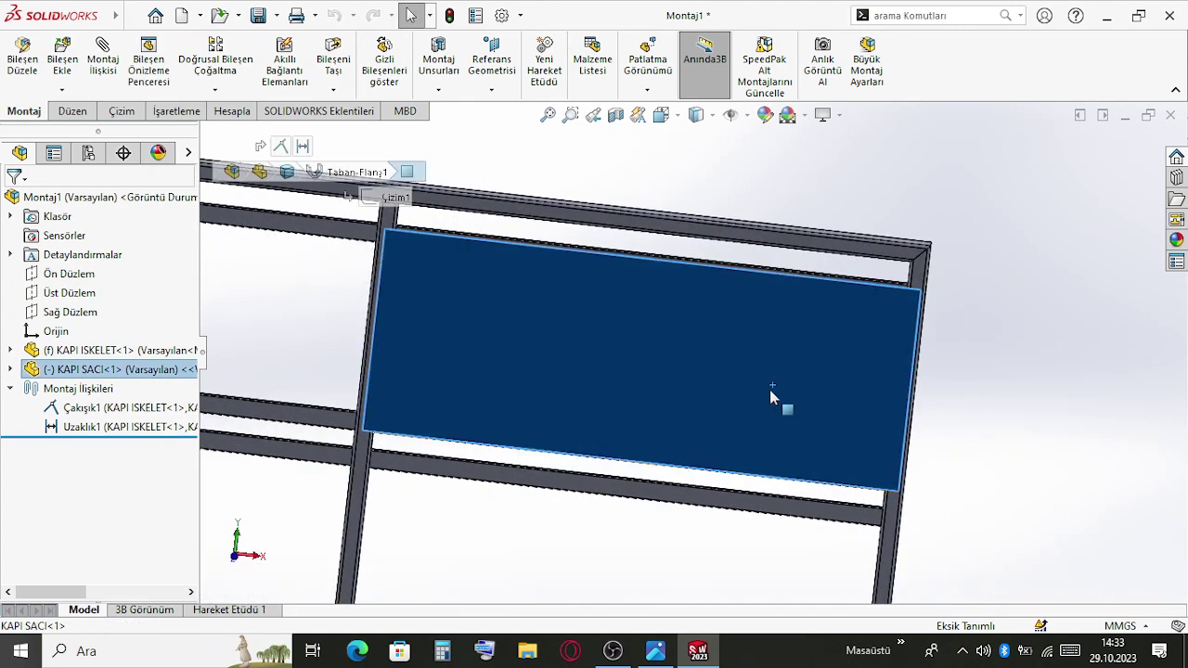
{"action": "key", "text": "Tab"}
{"action": "scroll", "coordinate": [769, 389], "scroll_direction": "down", "scroll_amount": 5}
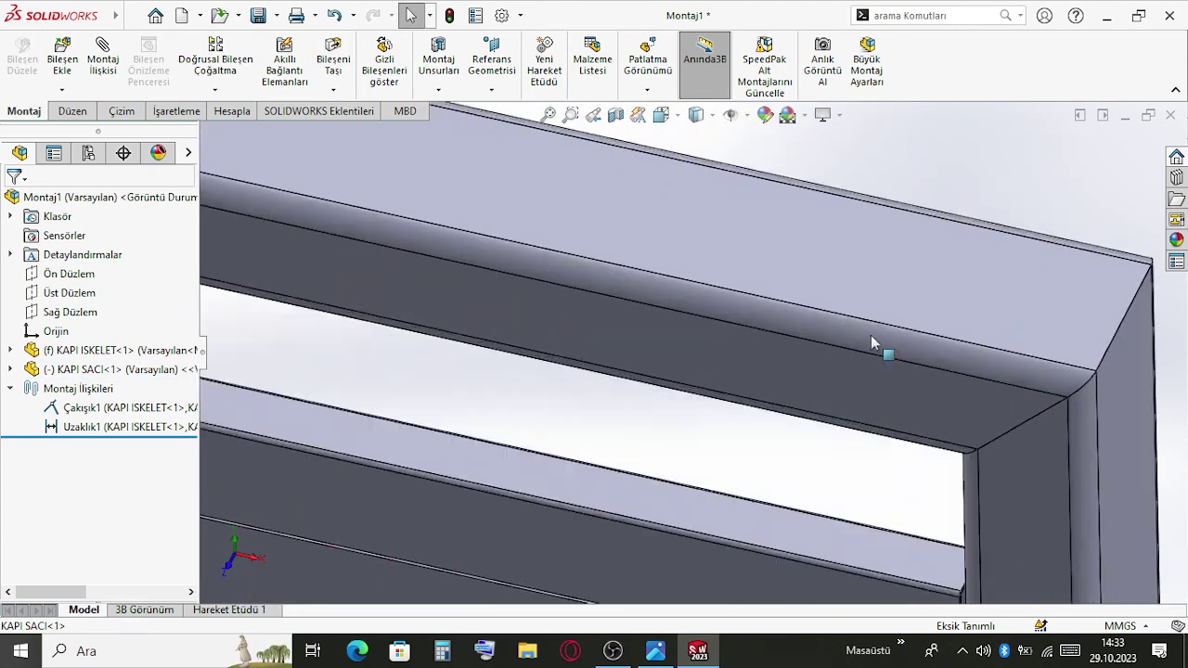
{"action": "scroll", "coordinate": [755, 485], "scroll_direction": "up", "scroll_amount": 3}
{"action": "scroll", "coordinate": [733, 501], "scroll_direction": "down", "scroll_amount": 2}
Center the panel vertically in its bay with a Width mate between its thin upper and lower faces and the bounding 50 x 30 rails' faces
{"action": "left_click", "coordinate": [733, 501]}
{"action": "scroll", "coordinate": [733, 501], "scroll_direction": "down", "scroll_amount": 4}
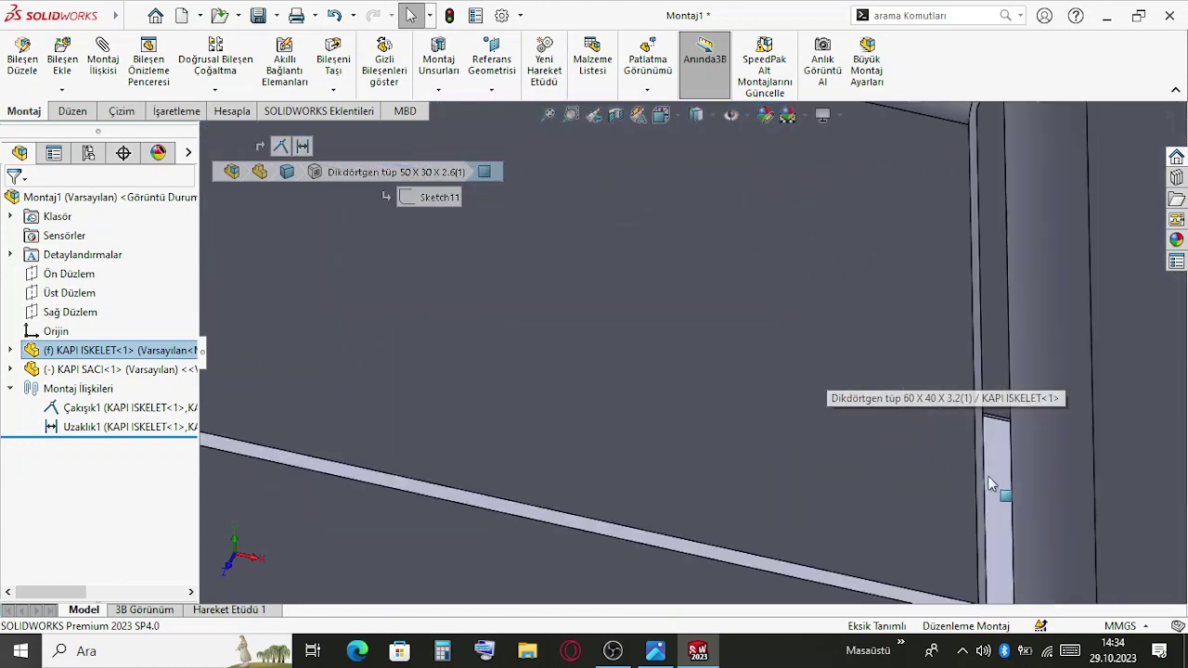
{"action": "scroll", "coordinate": [824, 552], "scroll_direction": "up", "scroll_amount": 3}
{"action": "key", "text": "shift+Tab"}
{"action": "left_click", "coordinate": [822, 561], "text": "ctrl"}
{"action": "scroll", "coordinate": [770, 444], "scroll_direction": "up", "scroll_amount": 3}
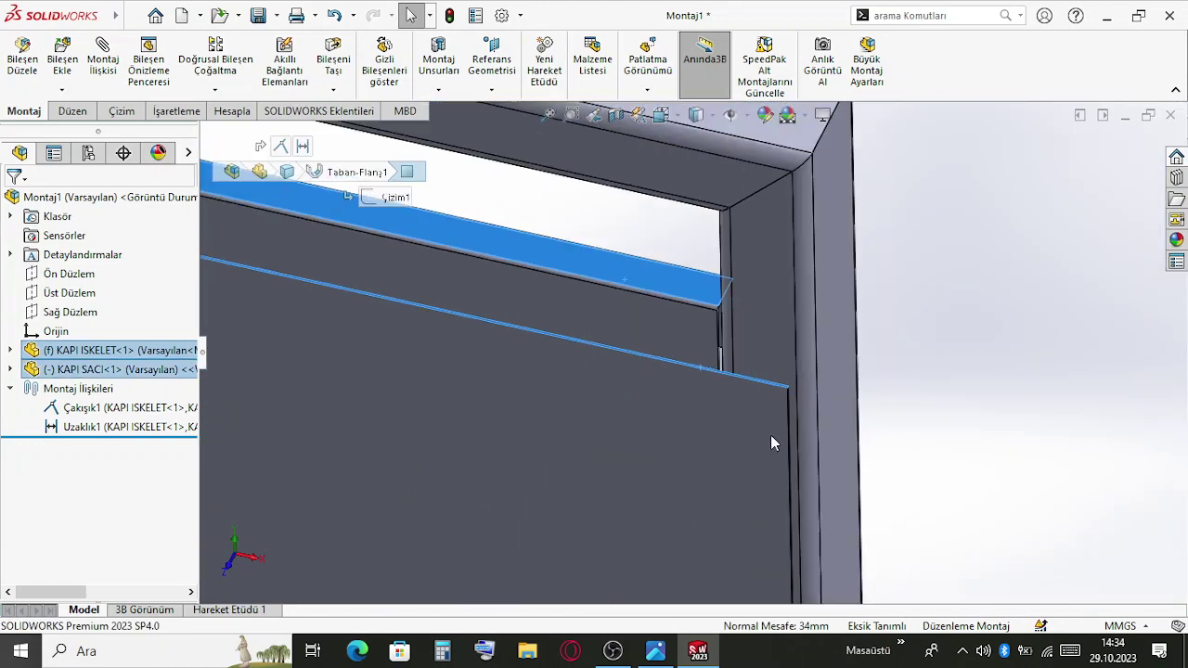
{"action": "scroll", "coordinate": [770, 444], "scroll_direction": "up", "scroll_amount": 3}
{"action": "middle_click_drag", "start_coordinate": [770, 443], "coordinate": [621, 617]}
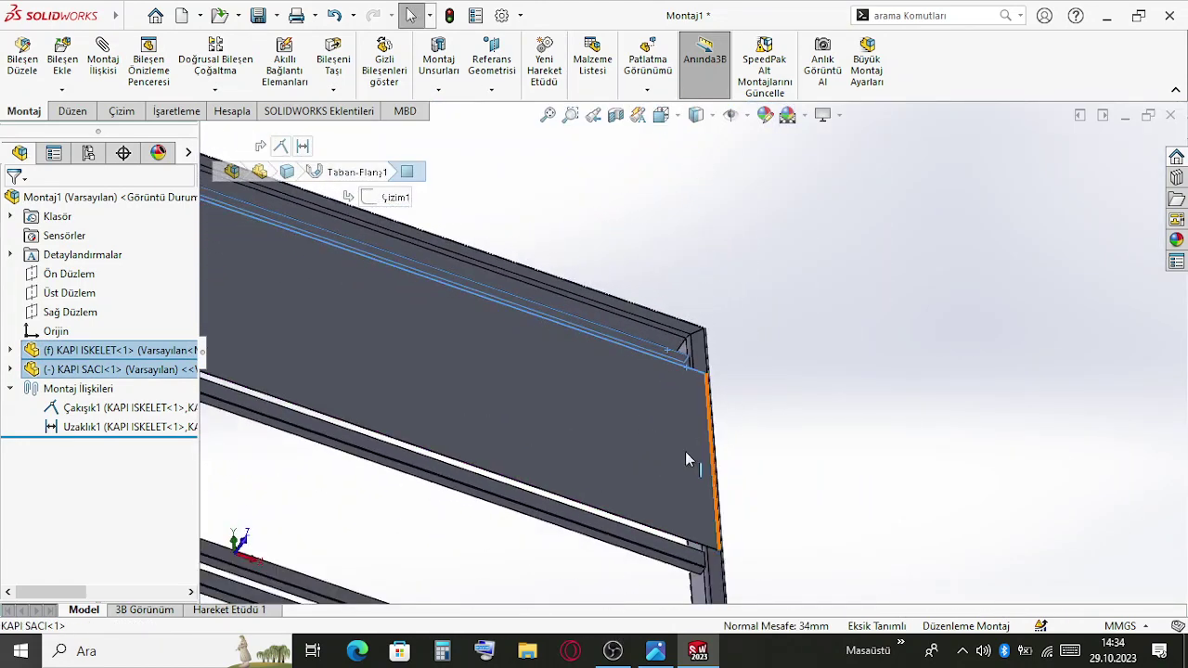
{"action": "middle_click_drag", "start_coordinate": [685, 453], "coordinate": [624, 465]}
{"action": "left_click", "coordinate": [641, 464]}
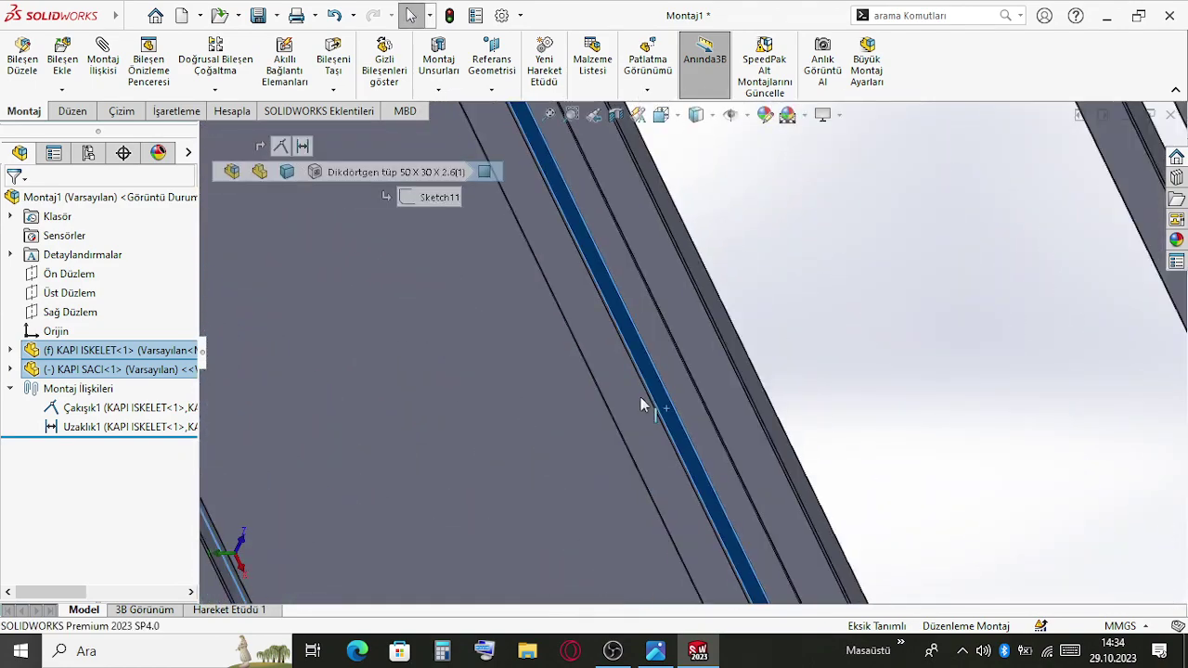
{"action": "scroll", "coordinate": [640, 404], "scroll_direction": "down", "scroll_amount": 2}
{"action": "middle_click_drag", "start_coordinate": [603, 411], "coordinate": [552, 462]}
{"action": "scroll", "coordinate": [726, 389], "scroll_direction": "down", "scroll_amount": 3}
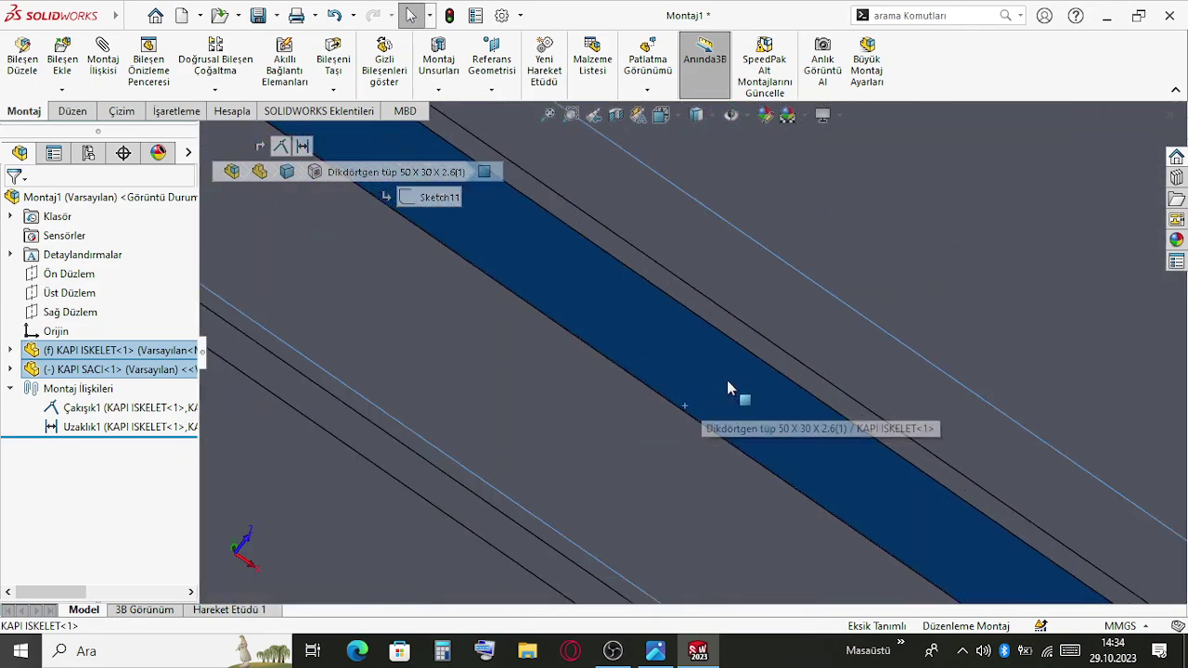
{"action": "scroll", "coordinate": [806, 337], "scroll_direction": "down", "scroll_amount": 3}
{"action": "left_click", "coordinate": [806, 340]}
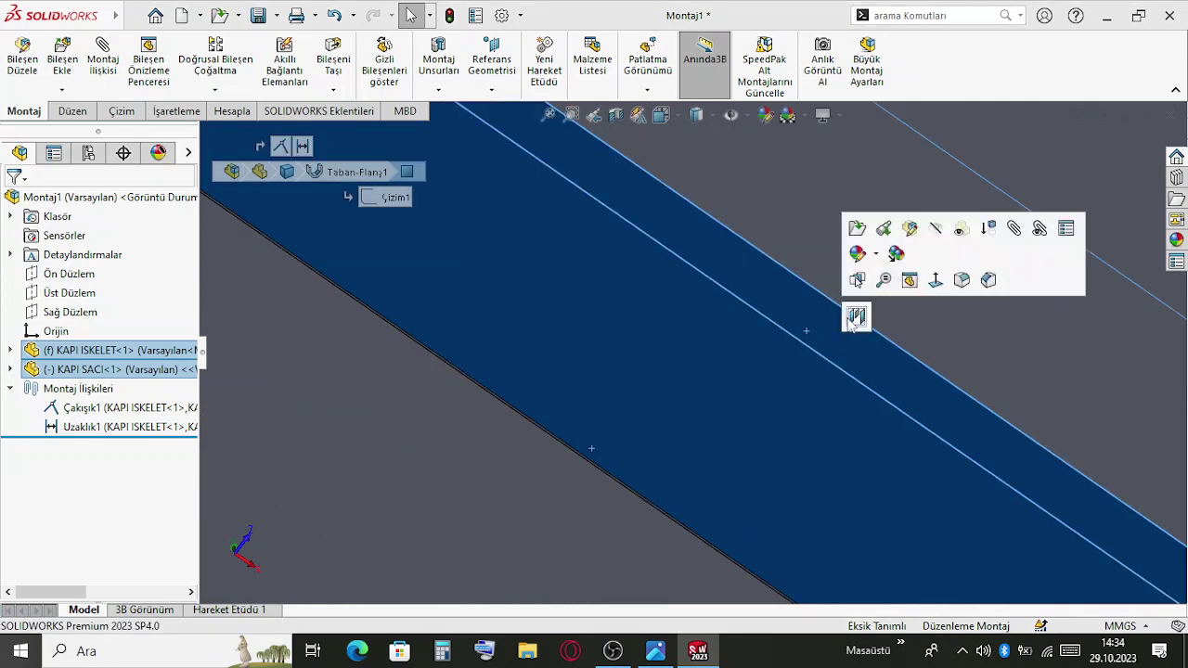
{"action": "left_click", "coordinate": [854, 317]}
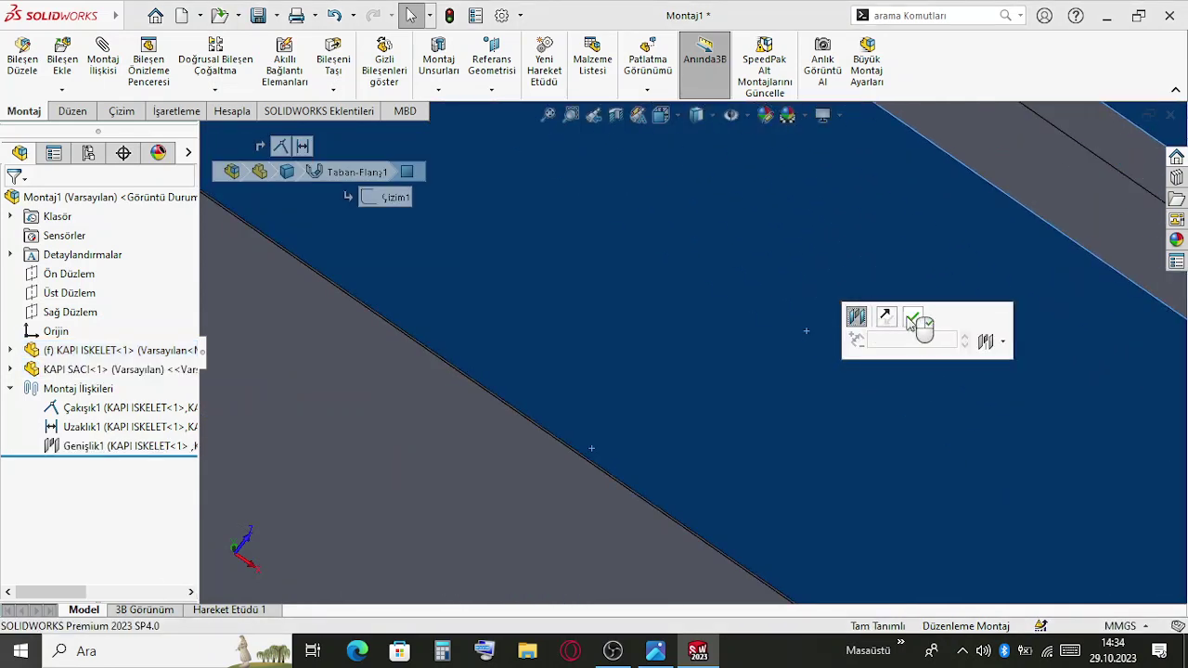
{"action": "left_click", "coordinate": [912, 320]}
Check the mated panel's upper corner against the rail and the end post
{"action": "scroll", "coordinate": [882, 335], "scroll_direction": "up", "scroll_amount": 5}
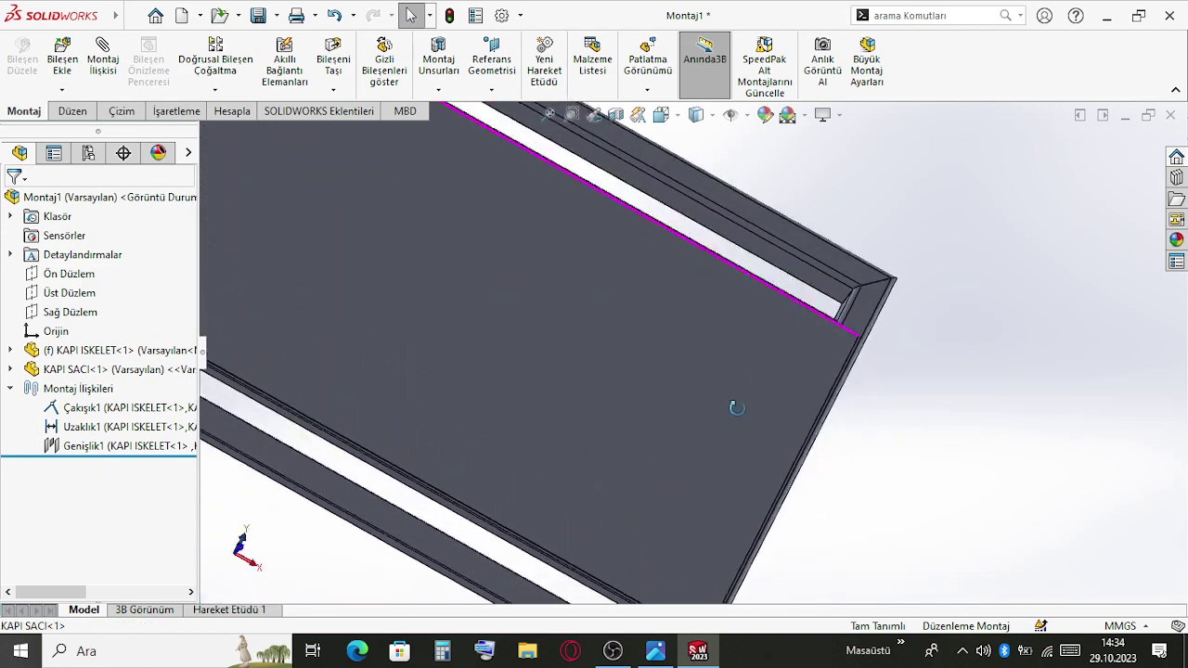
{"action": "middle_click_drag", "start_coordinate": [736, 407], "coordinate": [665, 371]}
{"action": "scroll", "coordinate": [745, 361], "scroll_direction": "down", "scroll_amount": 5}
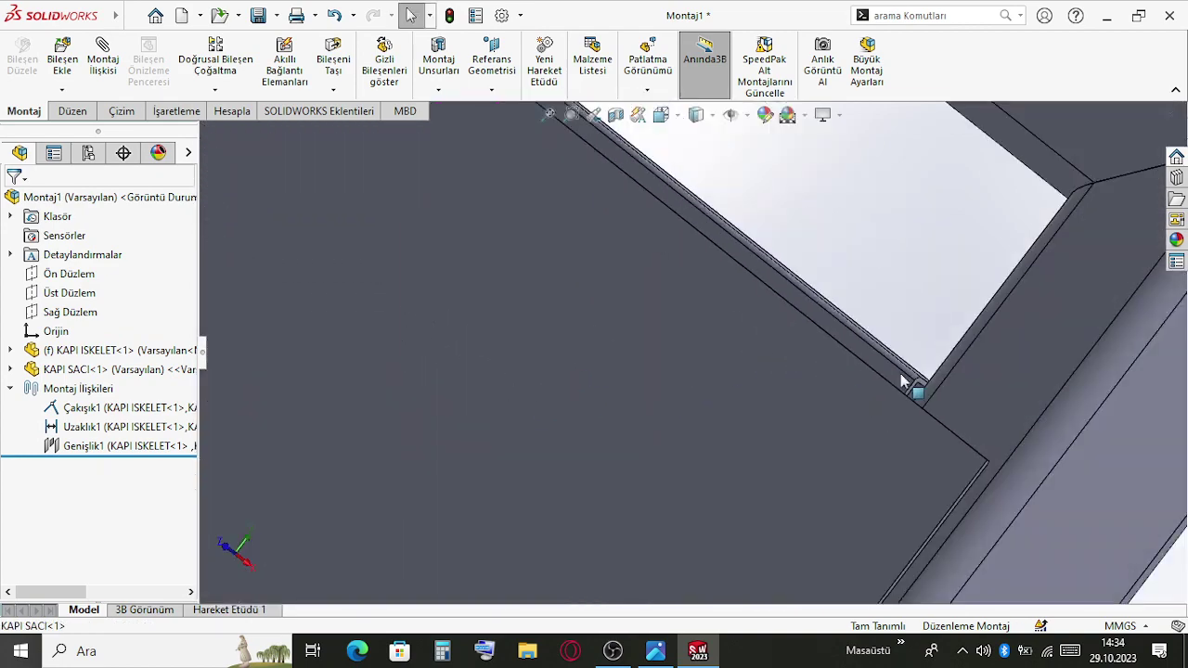
Begin a linear component pattern using the frame's upper long edge as the first direction and the end post's vertical edge as the second
{"action": "scroll", "coordinate": [904, 380], "scroll_direction": "up", "scroll_amount": 6}
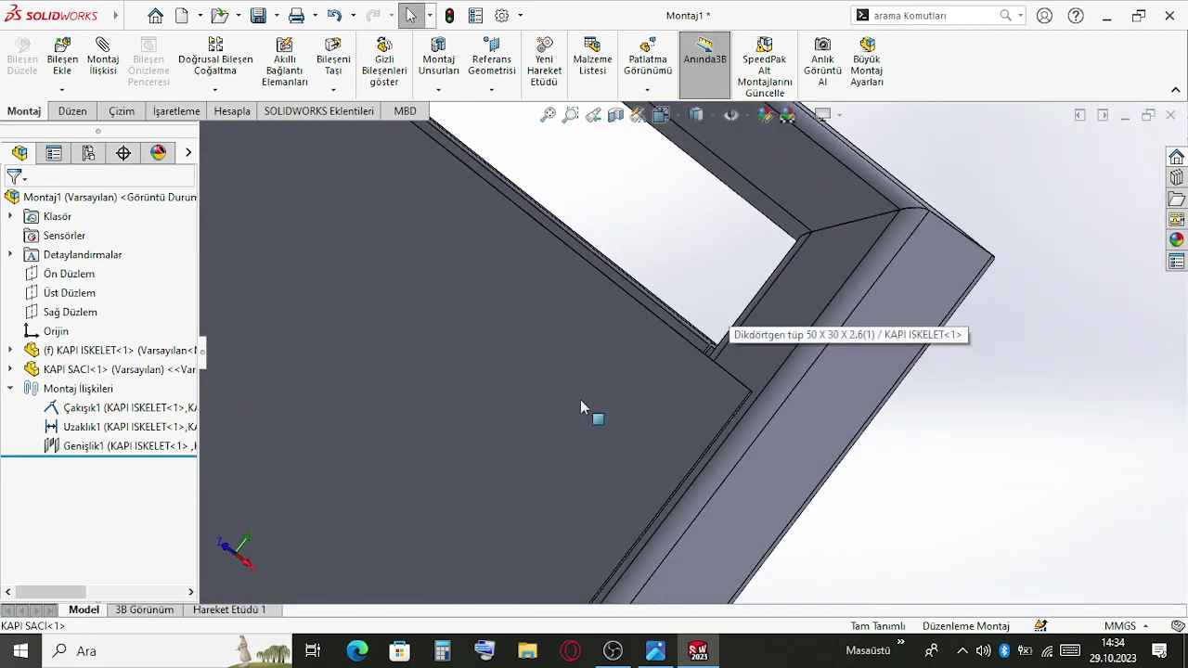
{"action": "middle_click_drag", "start_coordinate": [580, 405], "coordinate": [991, 332]}
{"action": "scroll", "coordinate": [674, 398], "scroll_direction": "up", "scroll_amount": 5}
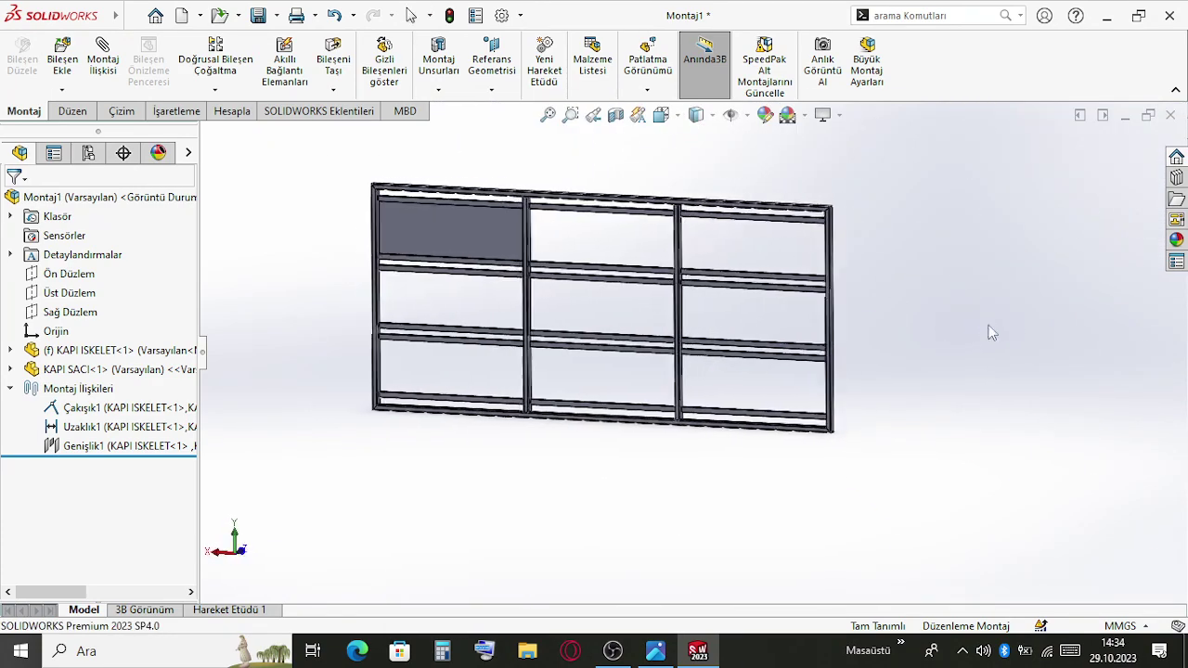
{"action": "scroll", "coordinate": [324, 252], "scroll_direction": "down", "scroll_amount": 7}
{"action": "scroll", "coordinate": [465, 269], "scroll_direction": "up", "scroll_amount": 8}
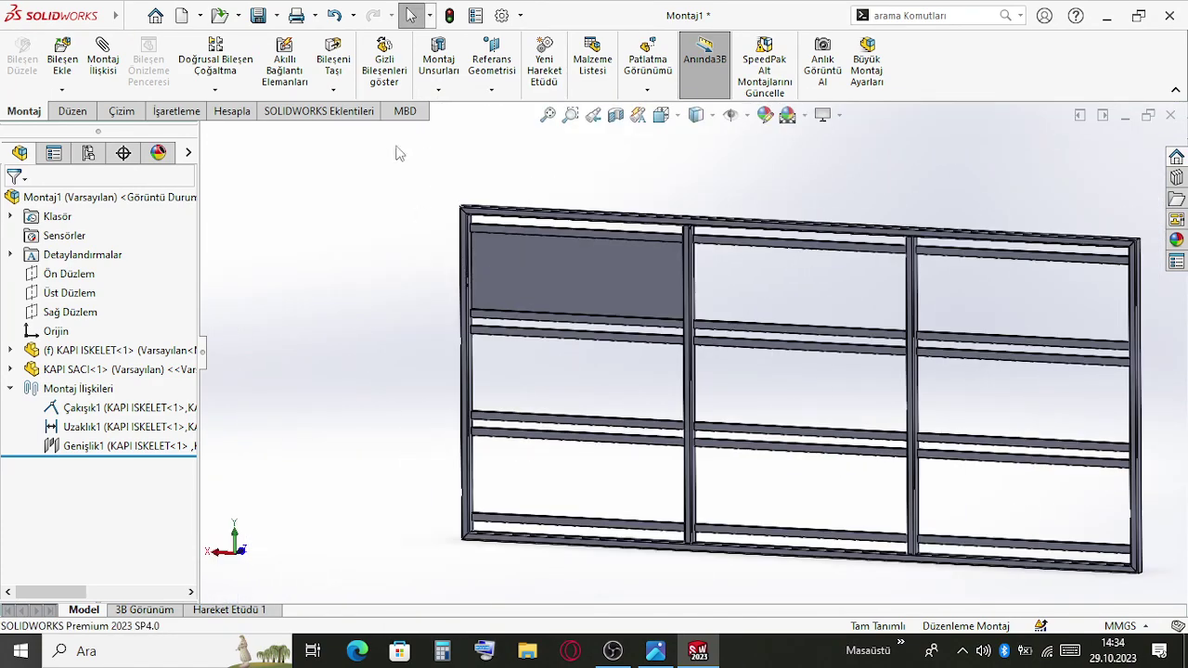
{"action": "left_click", "coordinate": [216, 59]}
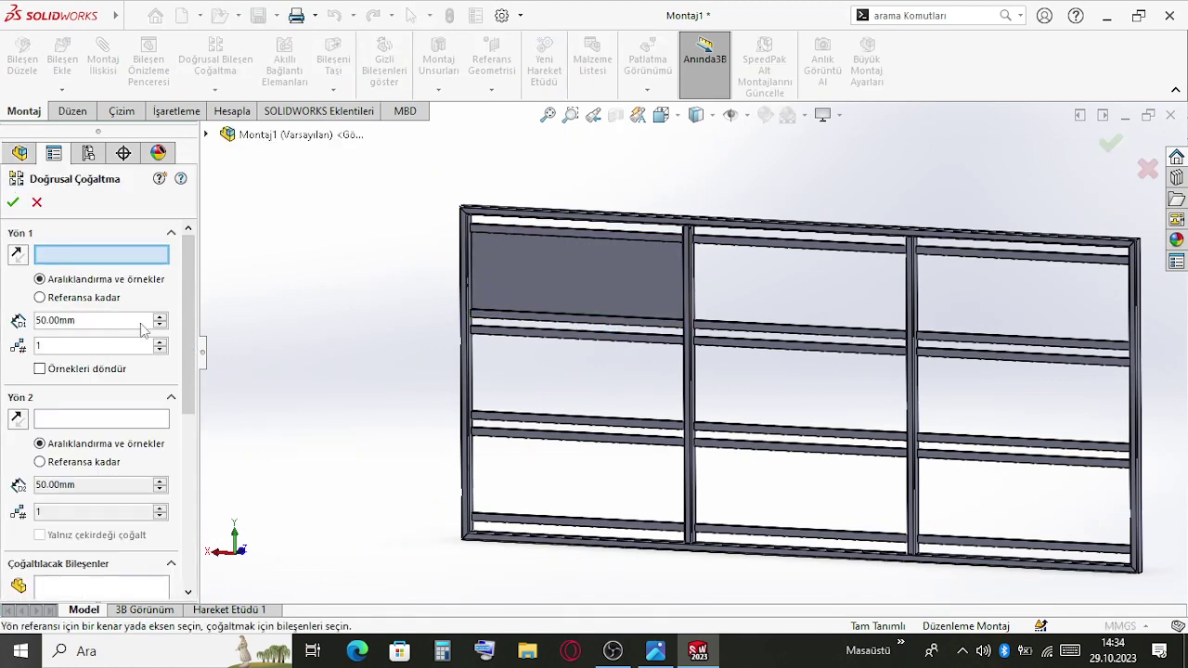
{"action": "scroll", "coordinate": [687, 243], "scroll_direction": "down", "scroll_amount": 5}
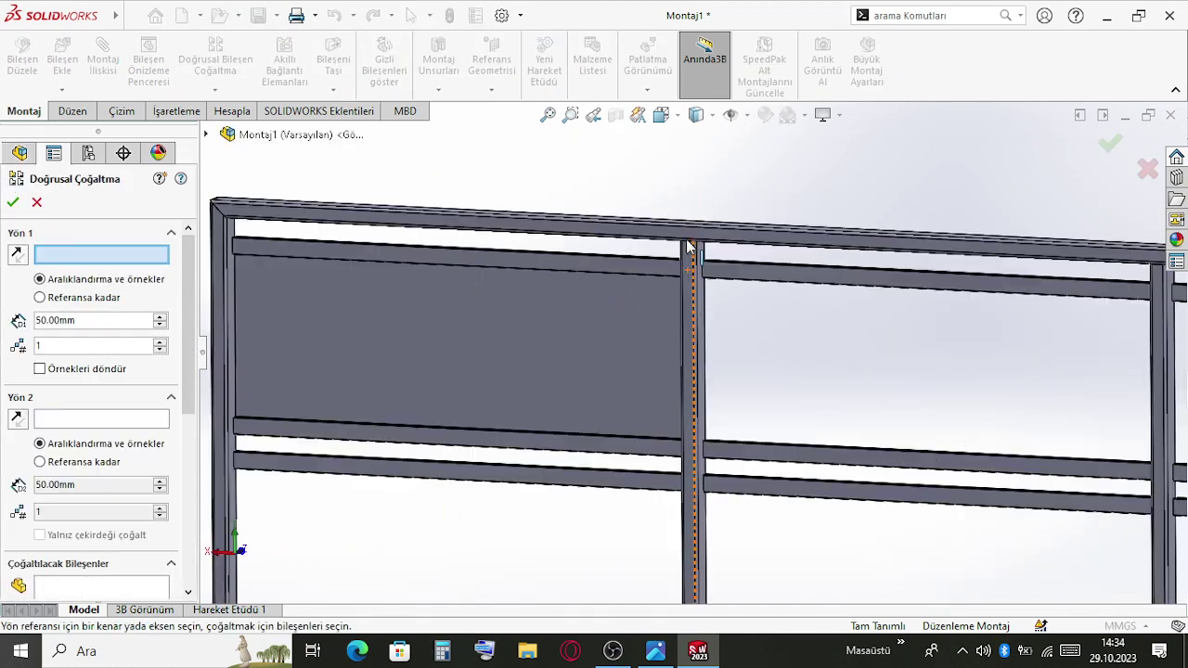
{"action": "left_click", "coordinate": [727, 231]}
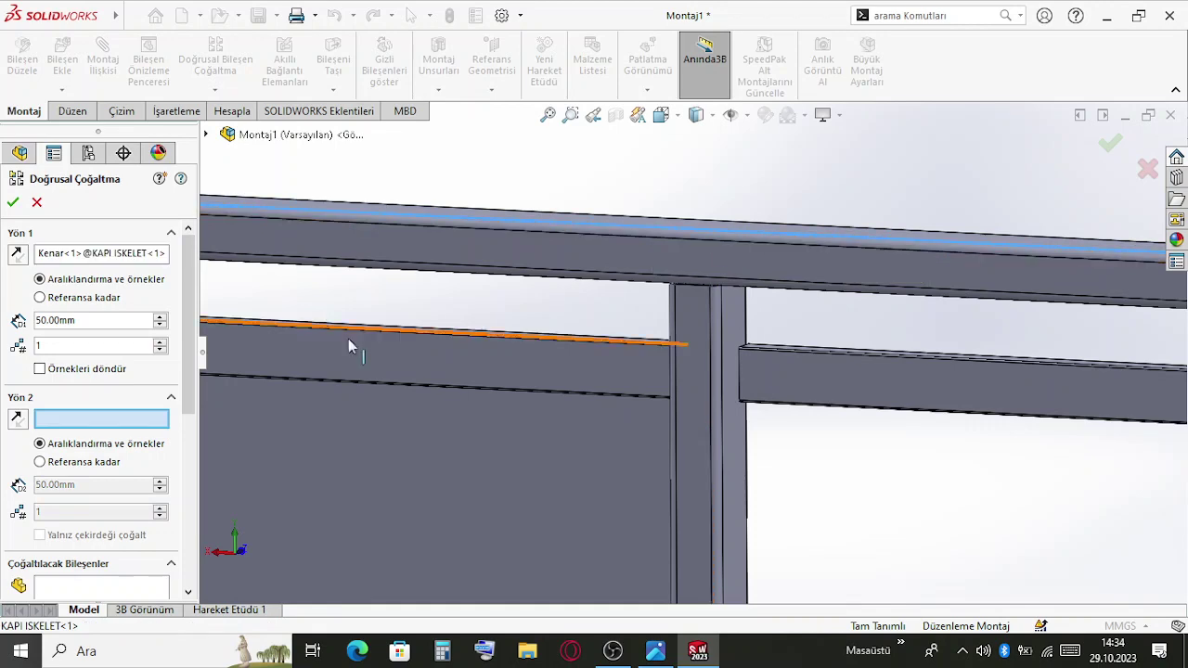
{"action": "scroll", "coordinate": [433, 388], "scroll_direction": "up", "scroll_amount": 5}
{"action": "scroll", "coordinate": [733, 390], "scroll_direction": "down", "scroll_amount": 5}
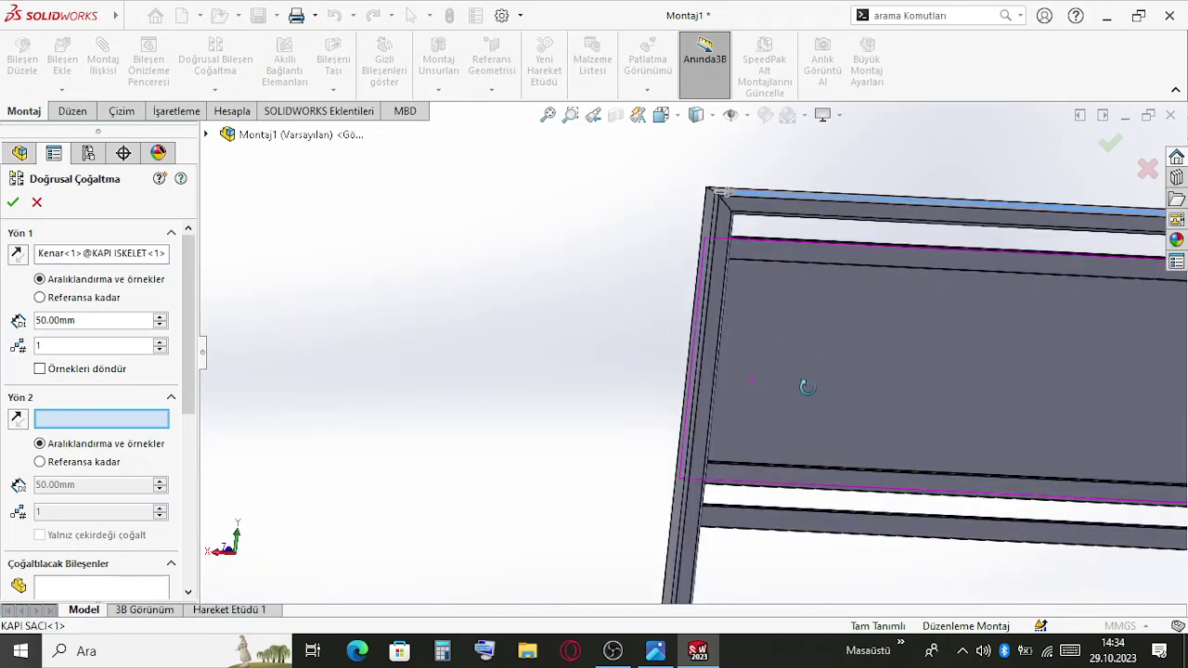
{"action": "left_click", "coordinate": [640, 397]}
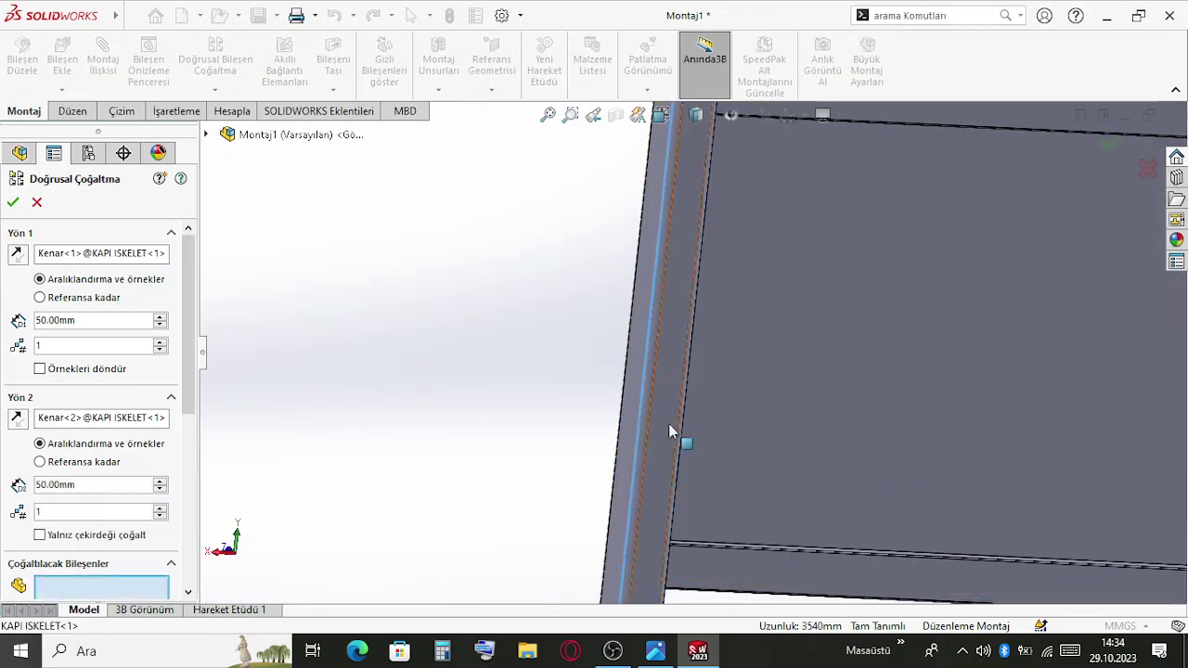
Choose the KAPI SACI panel as the patterned component, with 3 instances spaced 3500/3 mm along the first direction
{"action": "scroll", "coordinate": [798, 417], "scroll_direction": "up", "scroll_amount": 4}
{"action": "middle_click_drag", "start_coordinate": [826, 409], "coordinate": [791, 399]}
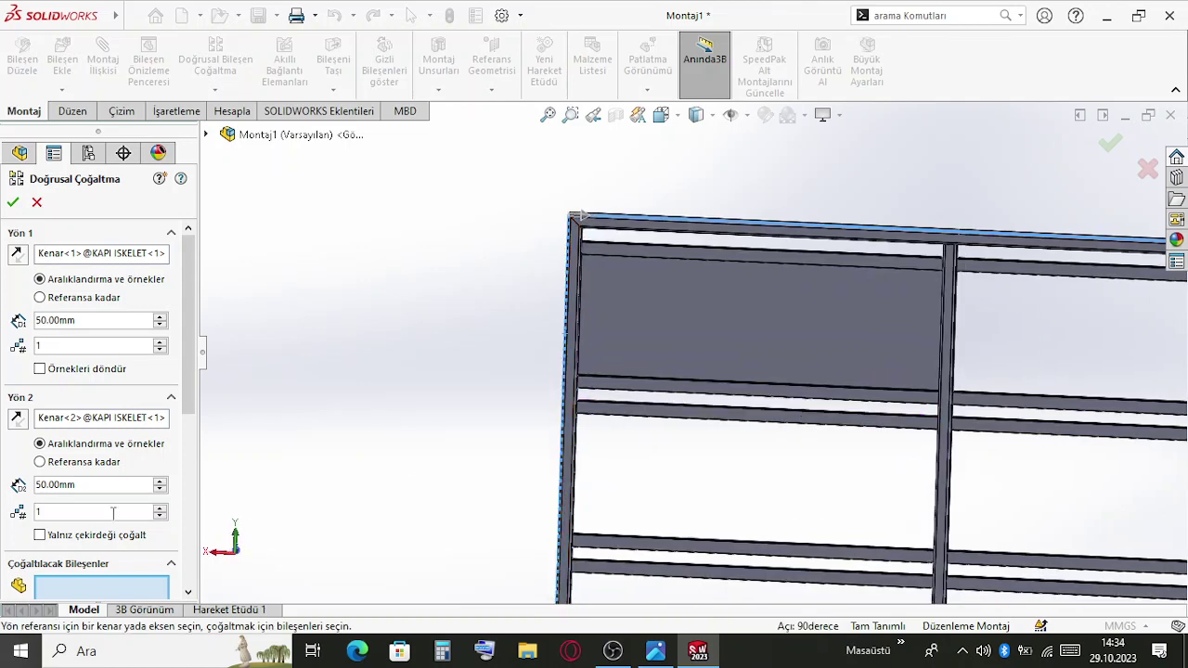
{"action": "scroll", "coordinate": [701, 343], "scroll_direction": "up", "scroll_amount": 1}
{"action": "left_click", "coordinate": [756, 312]}
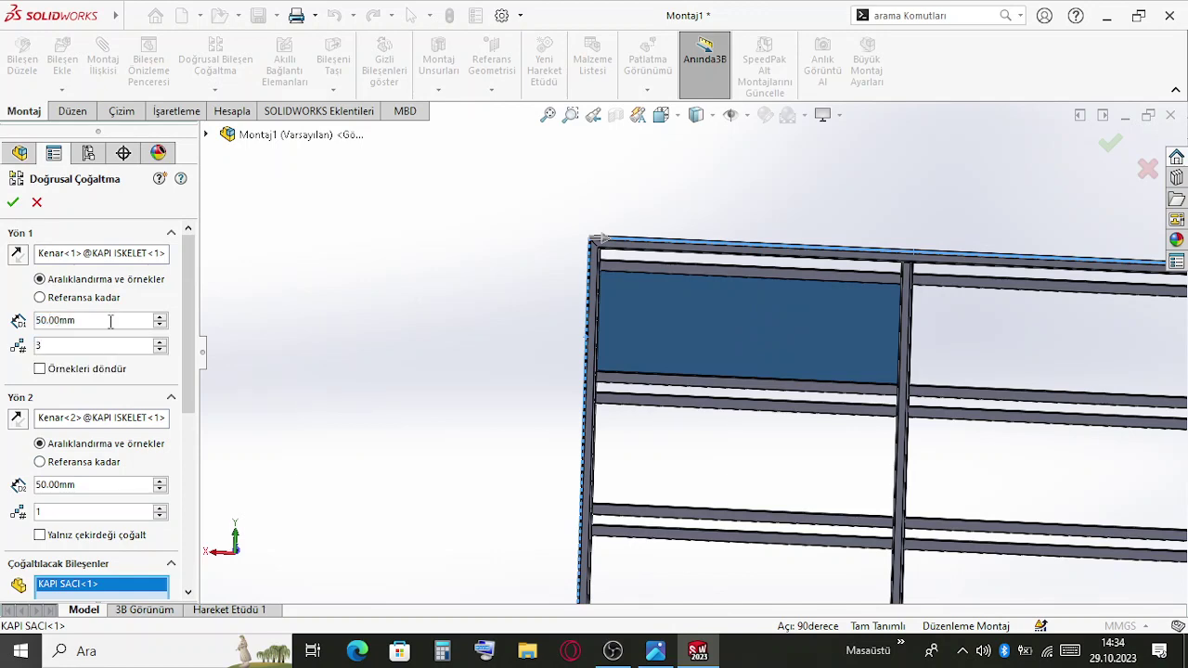
{"action": "left_click", "coordinate": [111, 321]}
{"action": "scroll", "coordinate": [584, 357], "scroll_direction": "up", "scroll_amount": 3}
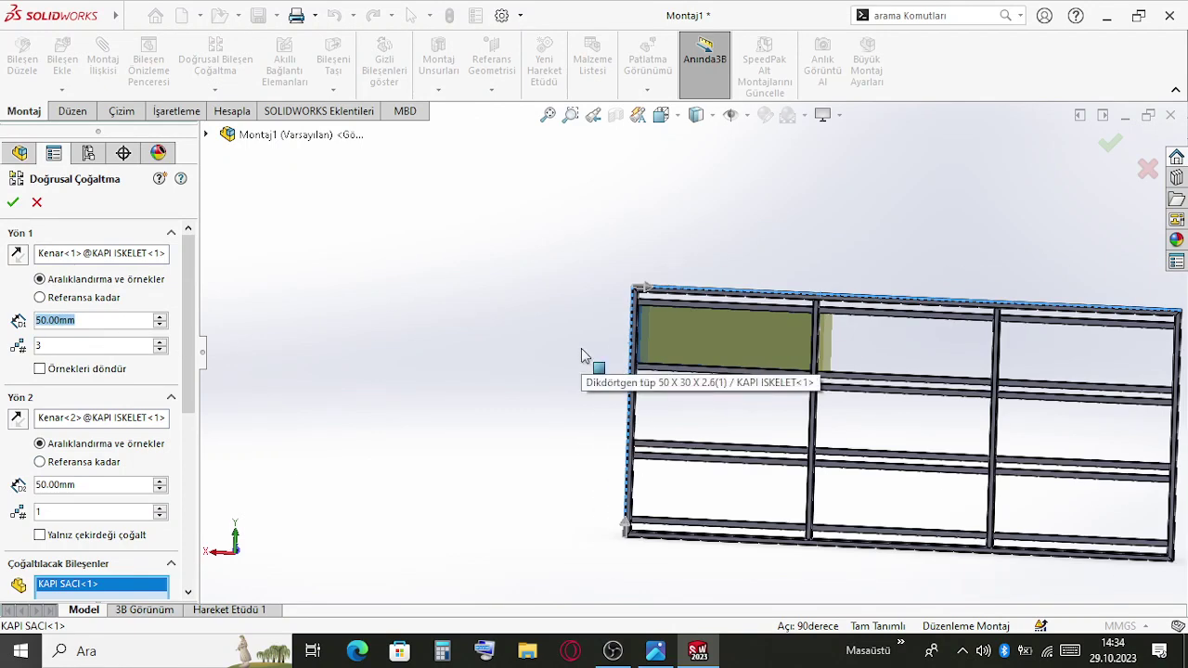
{"action": "type", "text": "3500/"}
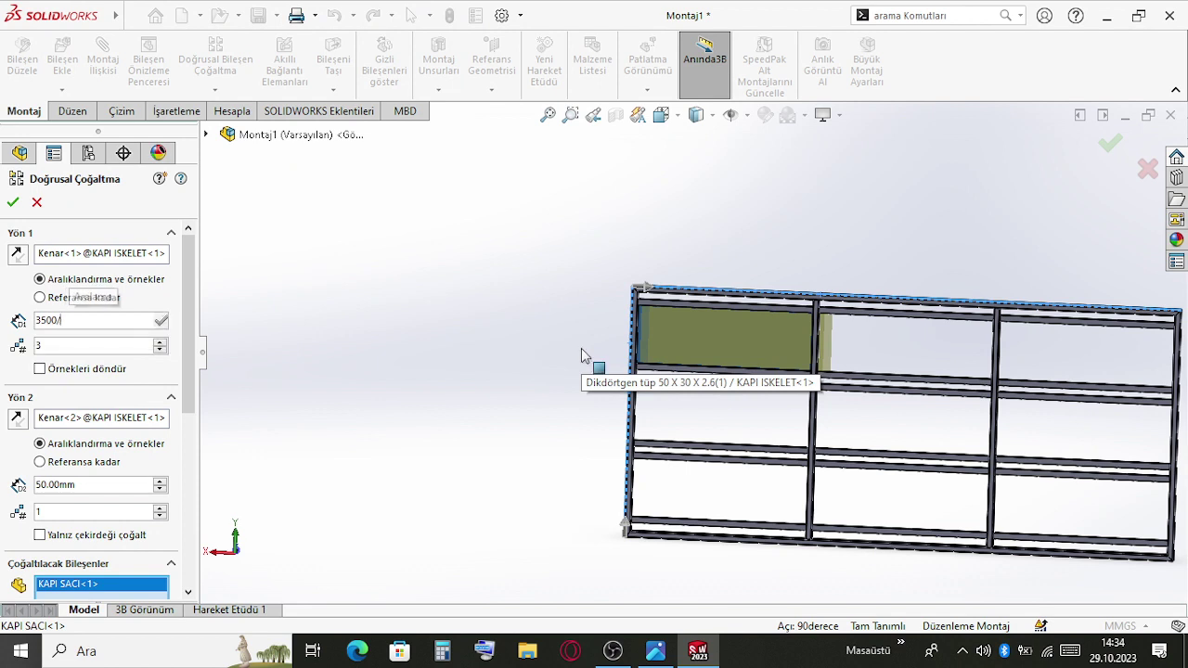
{"action": "type", "text": "3"}
{"action": "key", "text": "Tab"}
{"action": "scroll", "coordinate": [616, 399], "scroll_direction": "up", "scroll_amount": 2}
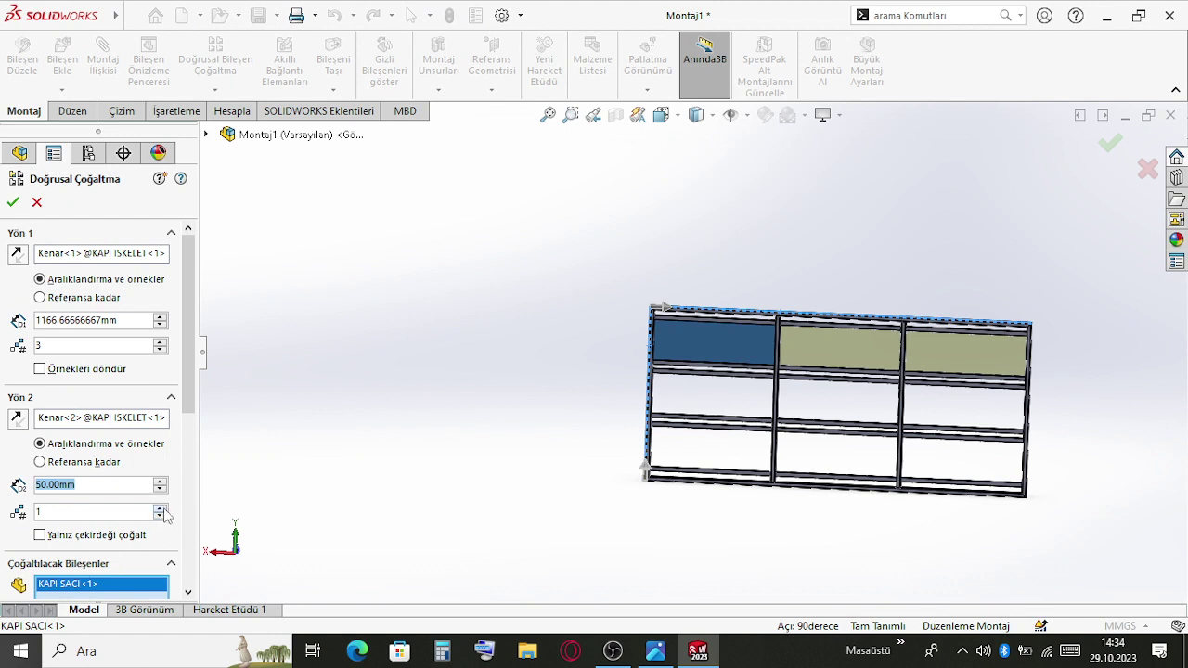
Set 3 instances in the second direction, reverse it to run downward, and create the pattern
{"action": "left_click", "coordinate": [161, 509]}
{"action": "left_click", "coordinate": [161, 509]}
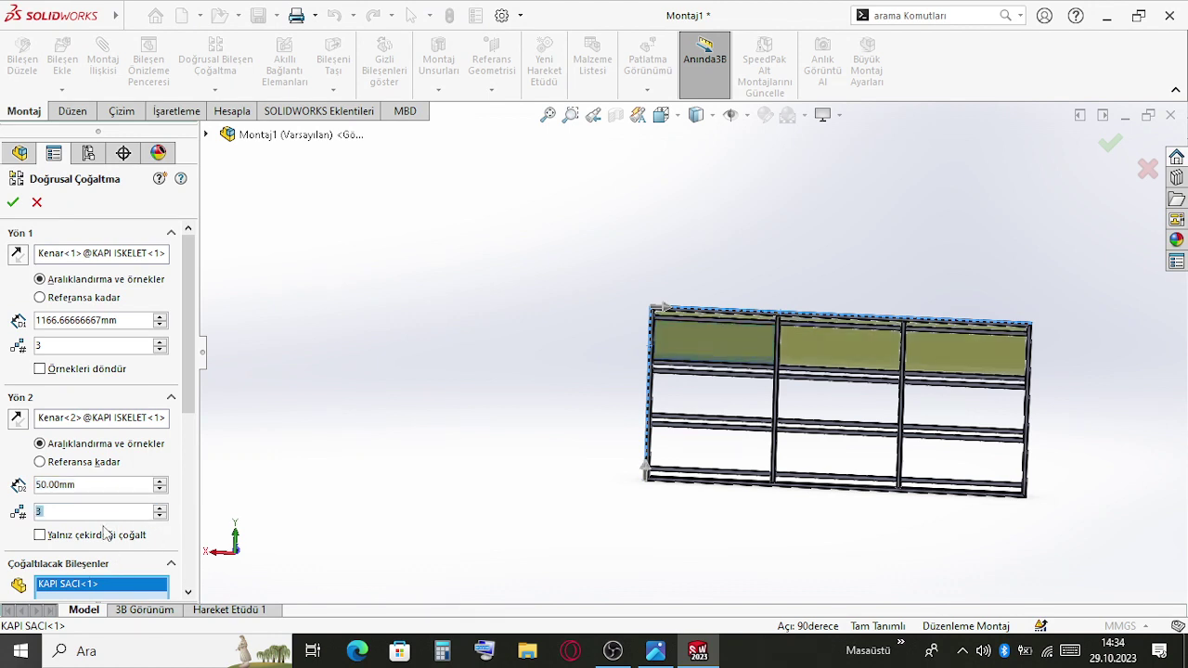
{"action": "left_click", "coordinate": [19, 422]}
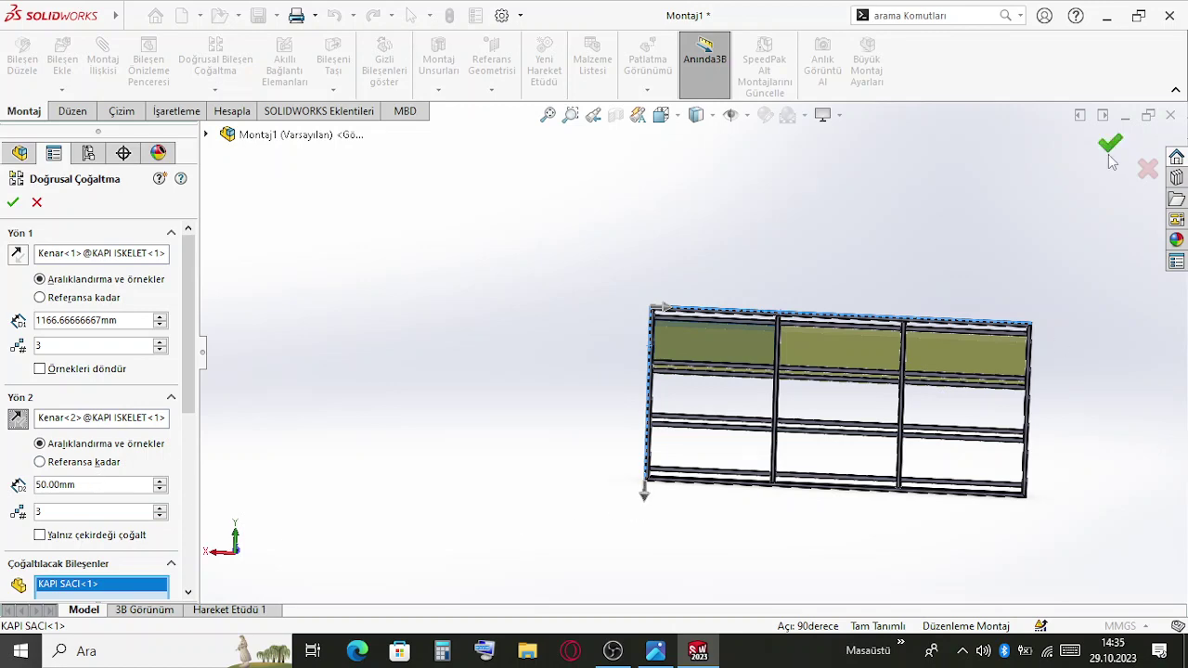
{"action": "key", "text": "Return"}
Try to measure the vertical spacing from a patterned panel's lower edge to the underside of the frame's lowest inner rail
{"action": "scroll", "coordinate": [674, 352], "scroll_direction": "down", "scroll_amount": 5}
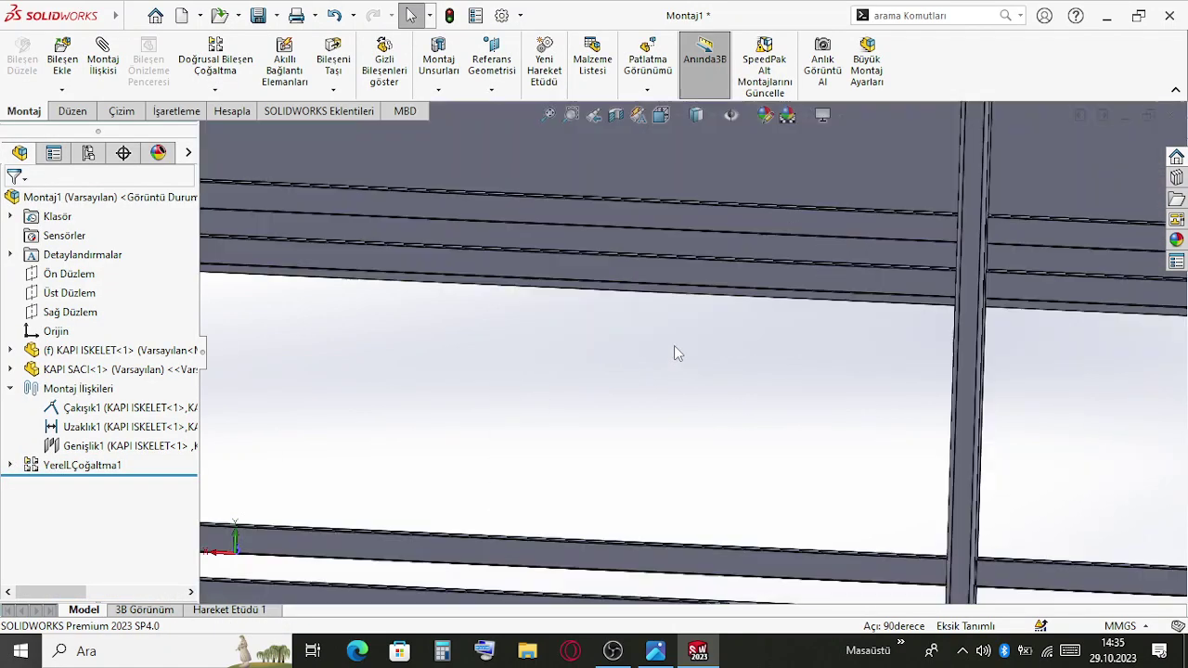
{"action": "left_click", "coordinate": [551, 296]}
{"action": "middle_click_drag", "start_coordinate": [536, 374], "coordinate": [745, 336]}
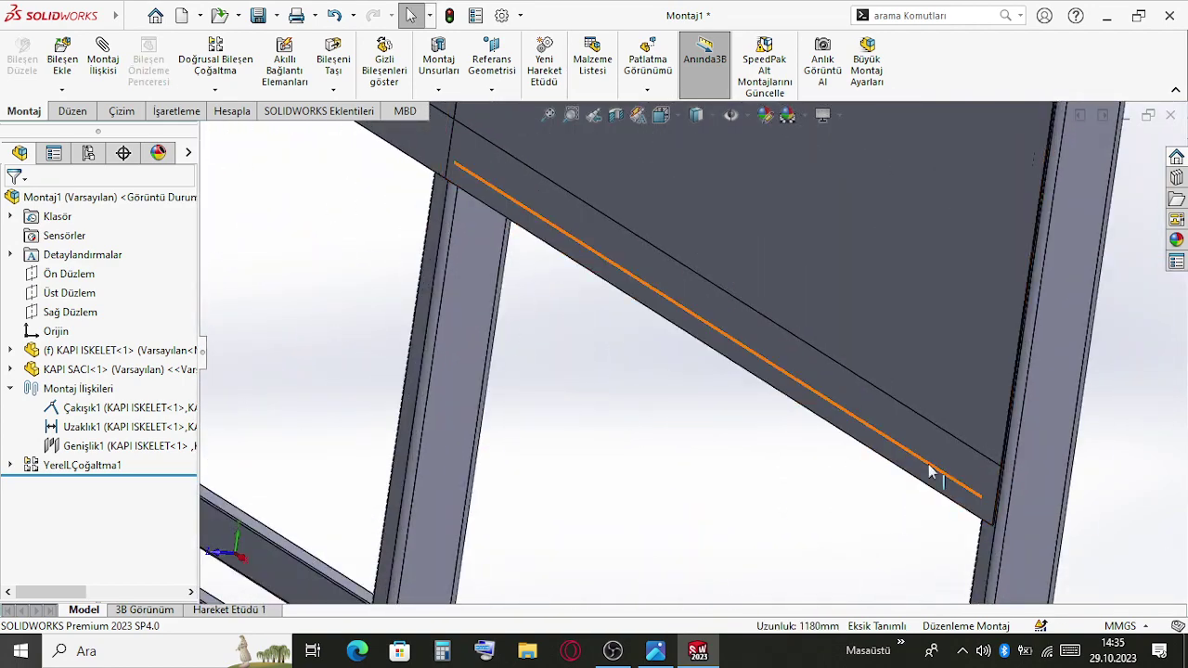
{"action": "key", "text": "Tab"}
{"action": "mouse_move", "coordinate": [1012, 537]}
{"action": "middle_mouse_down"}
{"action": "mouse_move", "coordinate": [910, 489]}
{"action": "mouse_move", "coordinate": [1075, 502]}
{"action": "mouse_move", "coordinate": [955, 411]}
{"action": "mouse_move", "coordinate": [973, 537]}
{"action": "mouse_move", "coordinate": [886, 428]}
{"action": "middle_mouse_up"}
{"action": "left_click", "coordinate": [852, 390]}
{"action": "scroll", "coordinate": [798, 408], "scroll_direction": "up", "scroll_amount": 8}
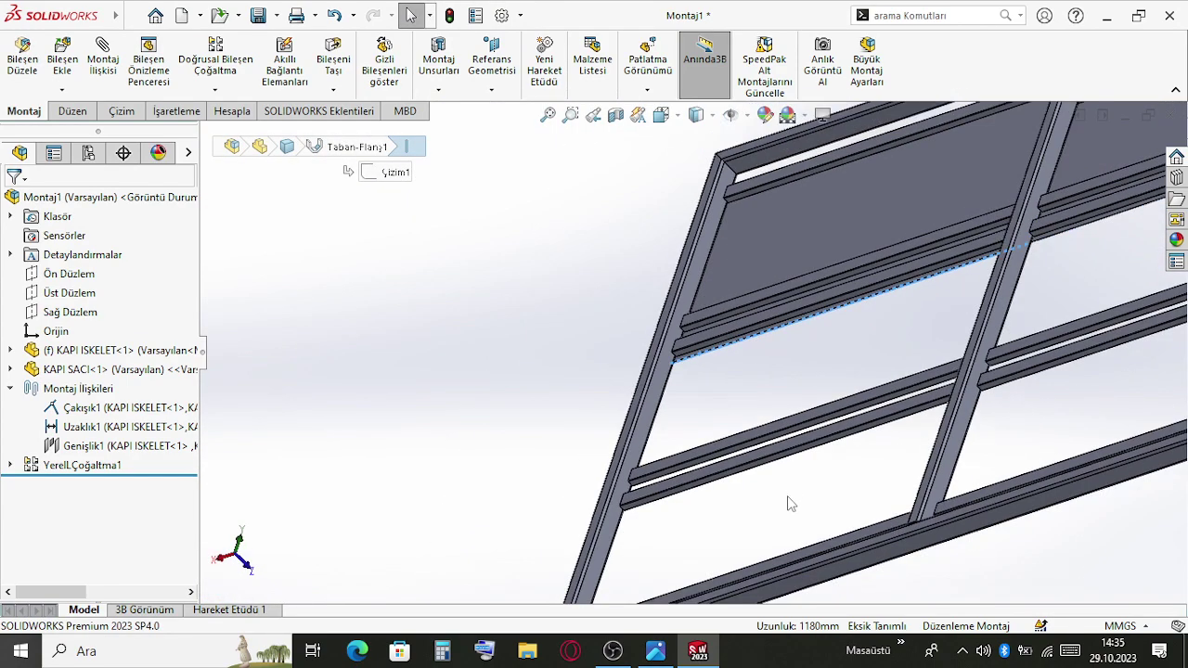
{"action": "scroll", "coordinate": [533, 514], "scroll_direction": "up", "scroll_amount": 5}
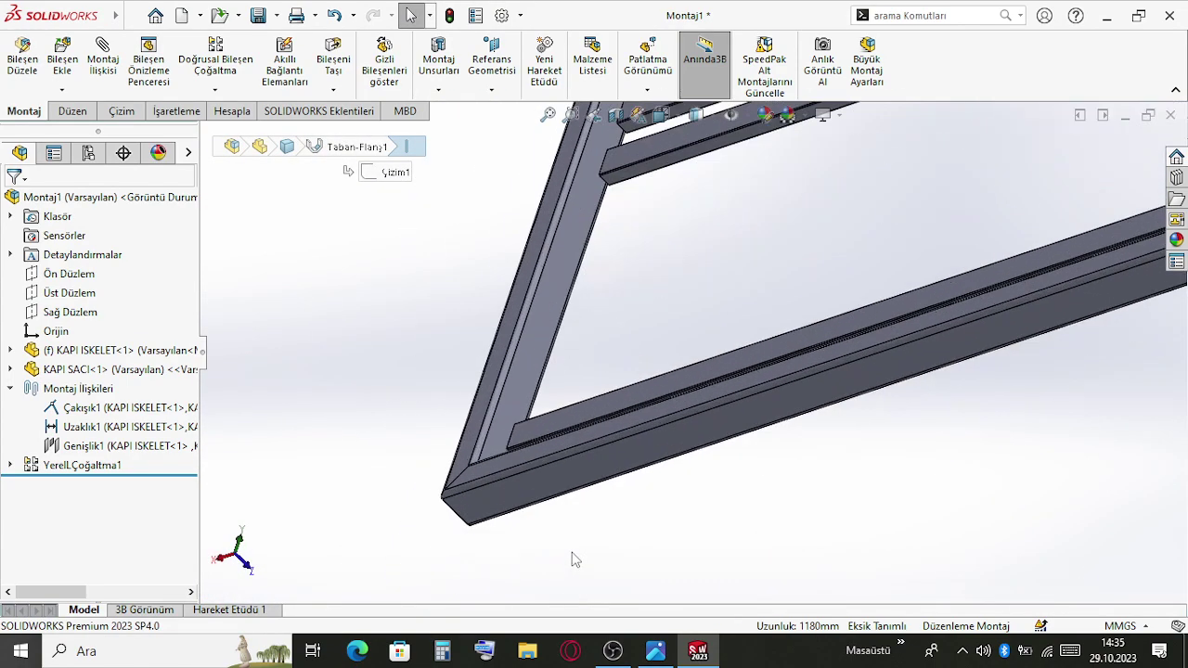
{"action": "middle_click_drag", "start_coordinate": [573, 557], "coordinate": [593, 578]}
{"action": "scroll", "coordinate": [481, 295], "scroll_direction": "up", "scroll_amount": 5}
{"action": "left_click", "coordinate": [480, 250]}
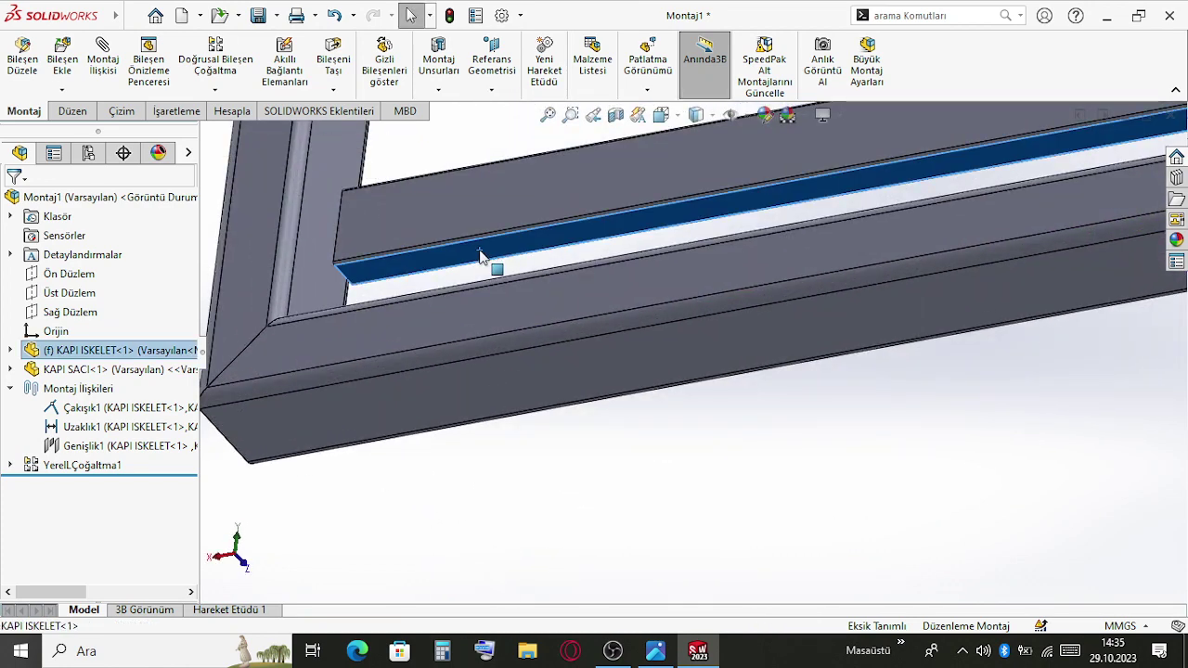
{"action": "left_click", "coordinate": [531, 237]}
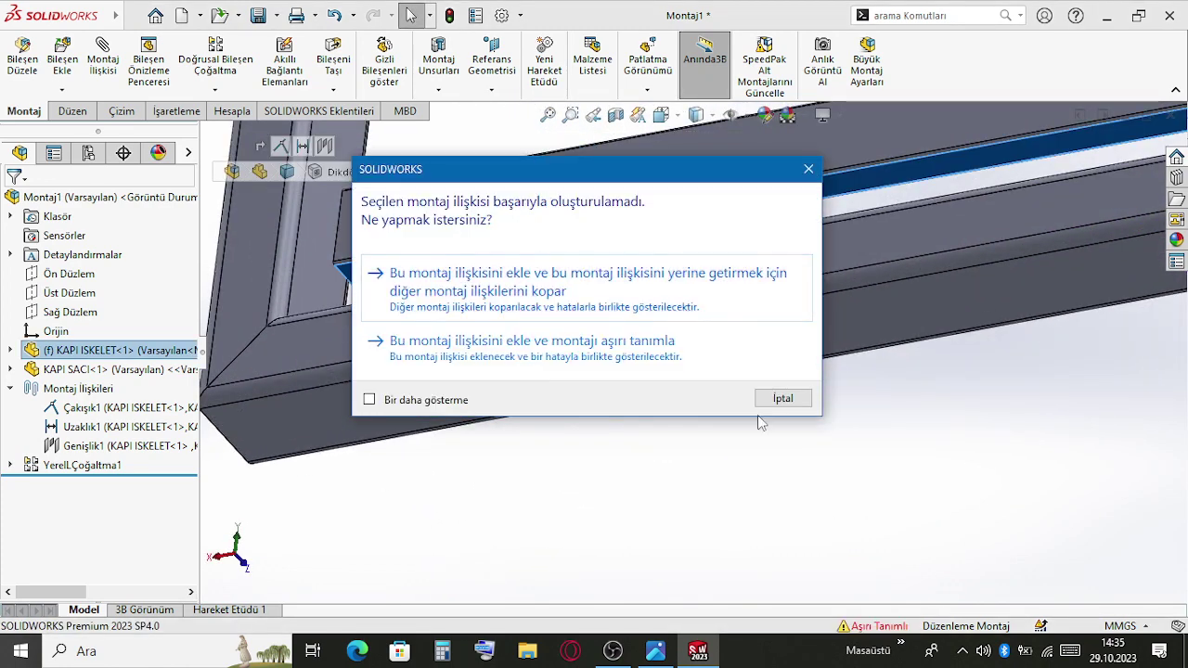
{"action": "left_click", "coordinate": [779, 398]}
Edit the panel pattern to a 500 mm spacing in the second direction, check the preview at the lower corner, and accept it
{"action": "left_click", "coordinate": [11, 464]}
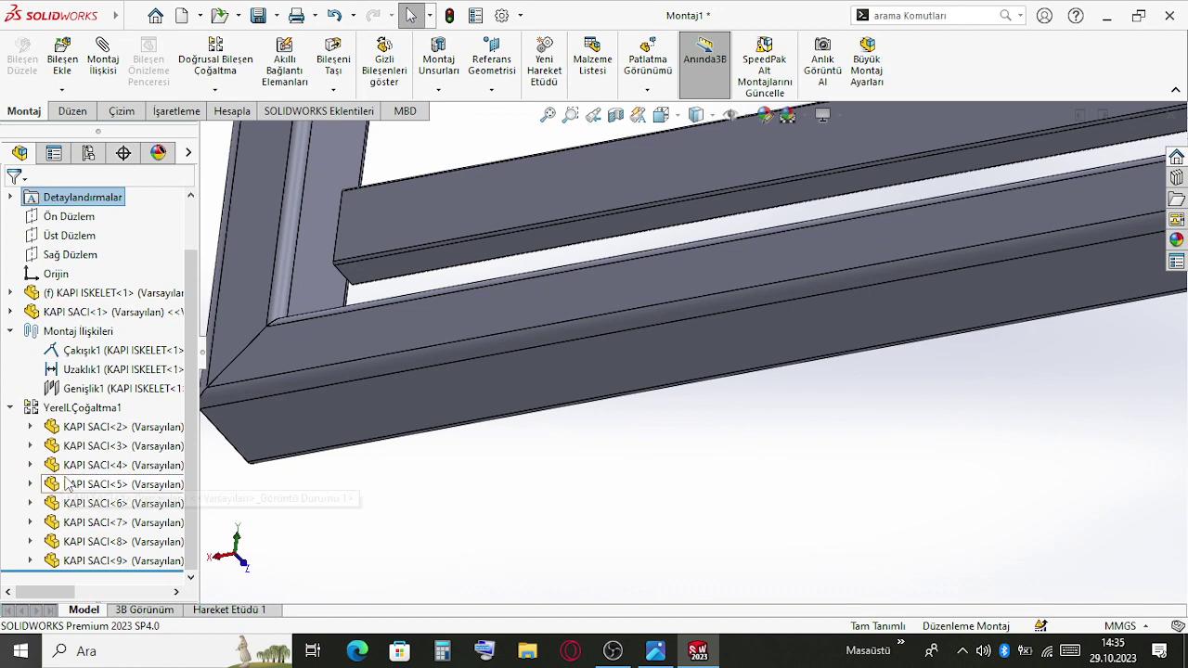
{"action": "left_click", "coordinate": [55, 417]}
{"action": "left_click", "coordinate": [77, 354]}
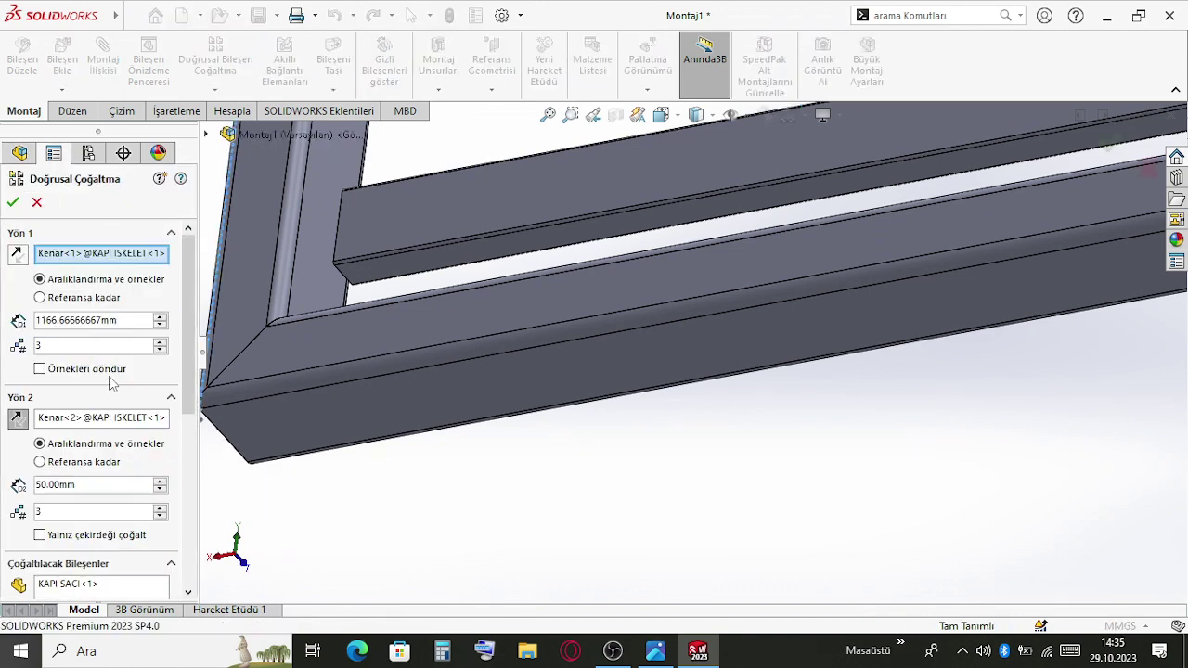
{"action": "scroll", "coordinate": [463, 371], "scroll_direction": "up", "scroll_amount": 5}
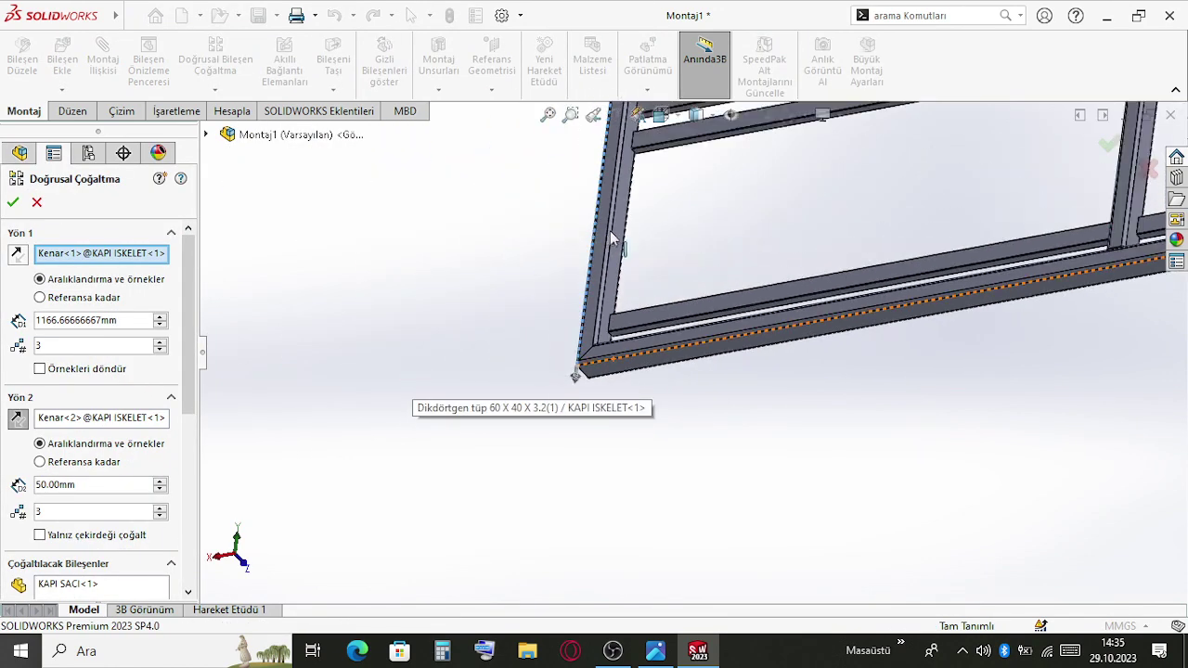
{"action": "scroll", "coordinate": [699, 218], "scroll_direction": "down", "scroll_amount": 2}
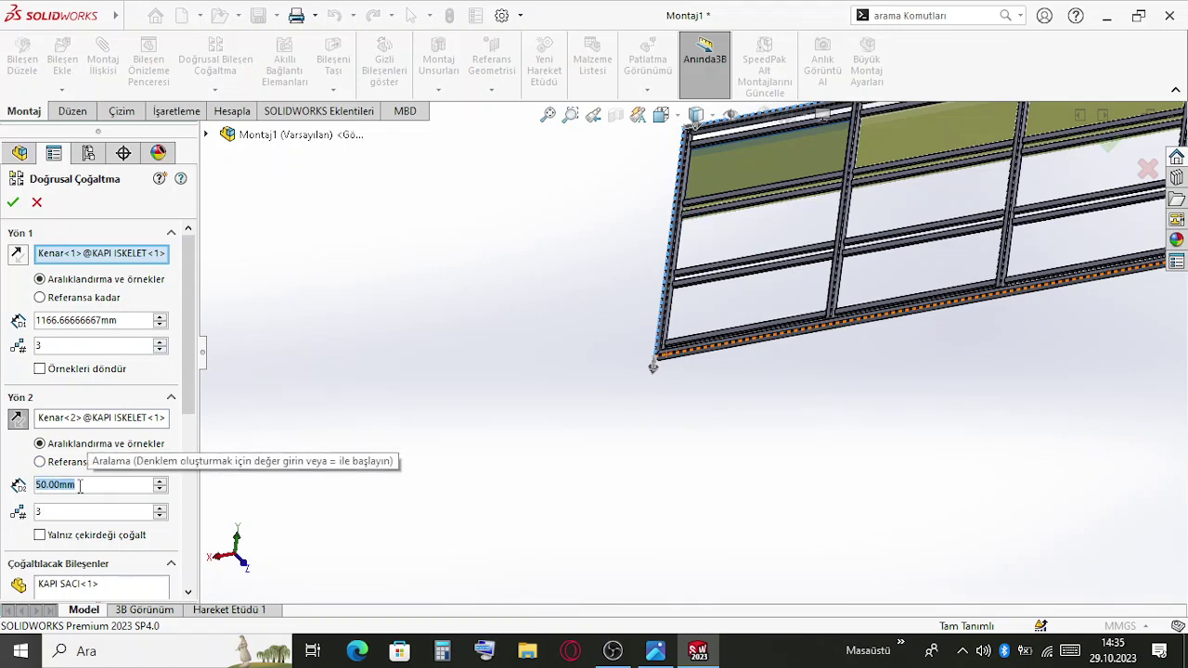
{"action": "type", "text": "500"}
{"action": "key", "text": "Return"}
{"action": "scroll", "coordinate": [689, 317], "scroll_direction": "down", "scroll_amount": 6}
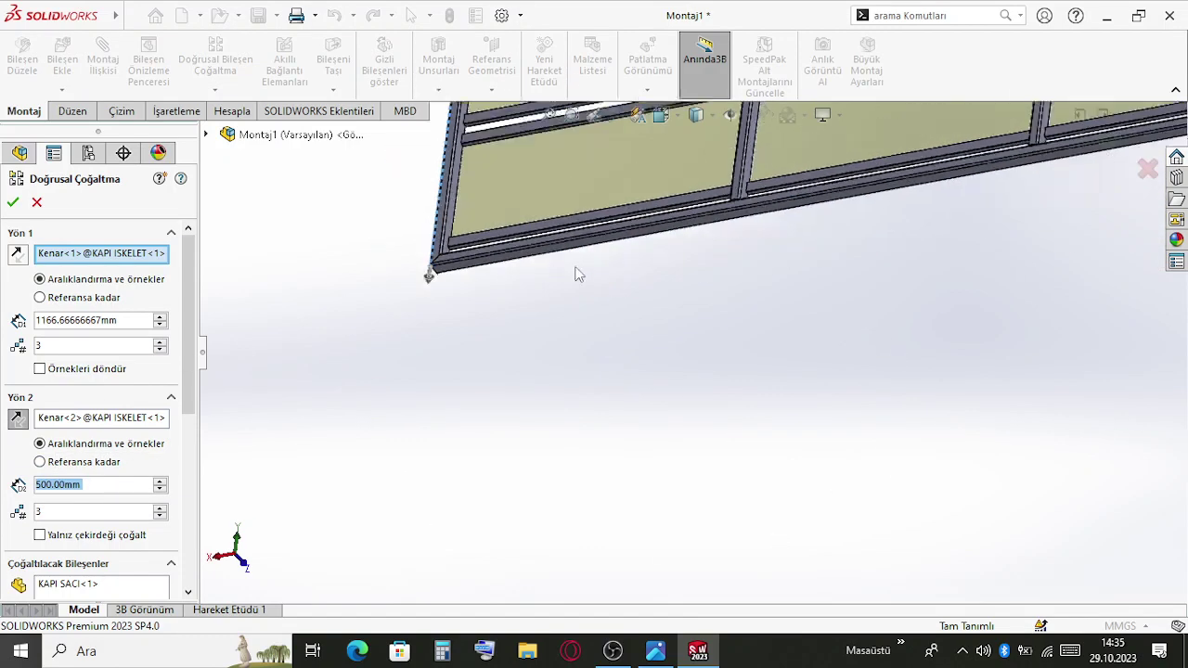
{"action": "middle_click_drag", "start_coordinate": [689, 310], "coordinate": [887, 353]}
{"action": "scroll", "coordinate": [705, 501], "scroll_direction": "up", "scroll_amount": 3}
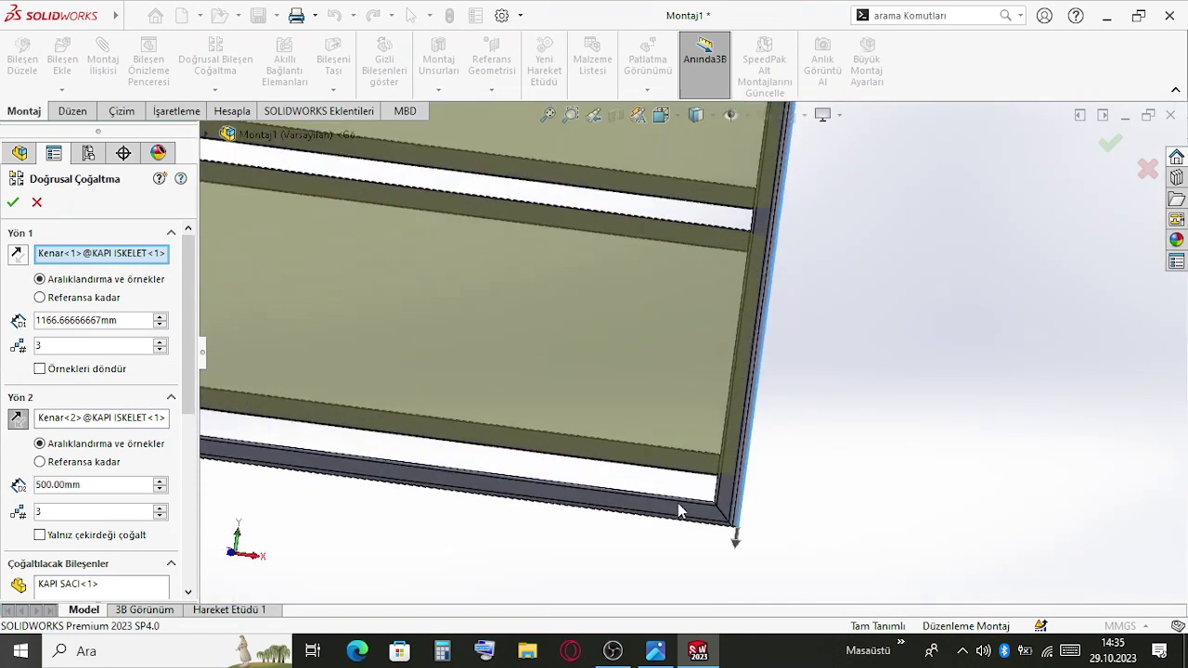
{"action": "scroll", "coordinate": [650, 406], "scroll_direction": "down", "scroll_amount": 5}
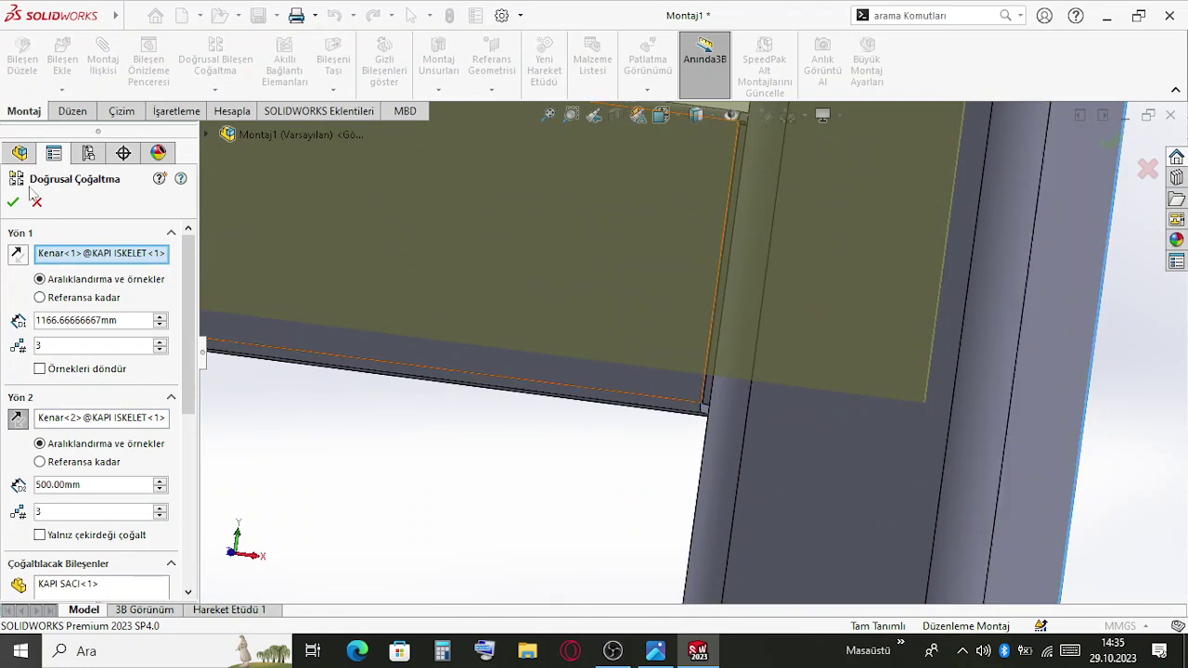
{"action": "left_click", "coordinate": [13, 203]}
Examine how the patterned panels sit in all the bays of the gate frame
{"action": "scroll", "coordinate": [808, 443], "scroll_direction": "up", "scroll_amount": 5}
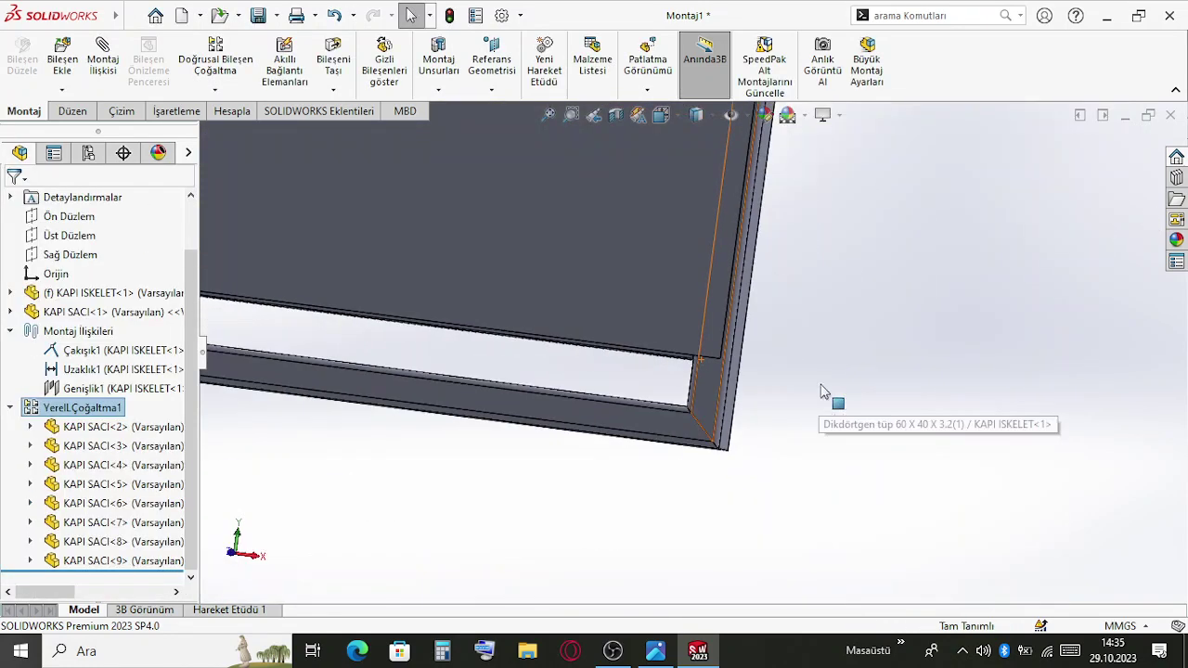
{"action": "middle_click_drag", "start_coordinate": [875, 352], "coordinate": [657, 320]}
{"action": "scroll", "coordinate": [682, 306], "scroll_direction": "up", "scroll_amount": 3}
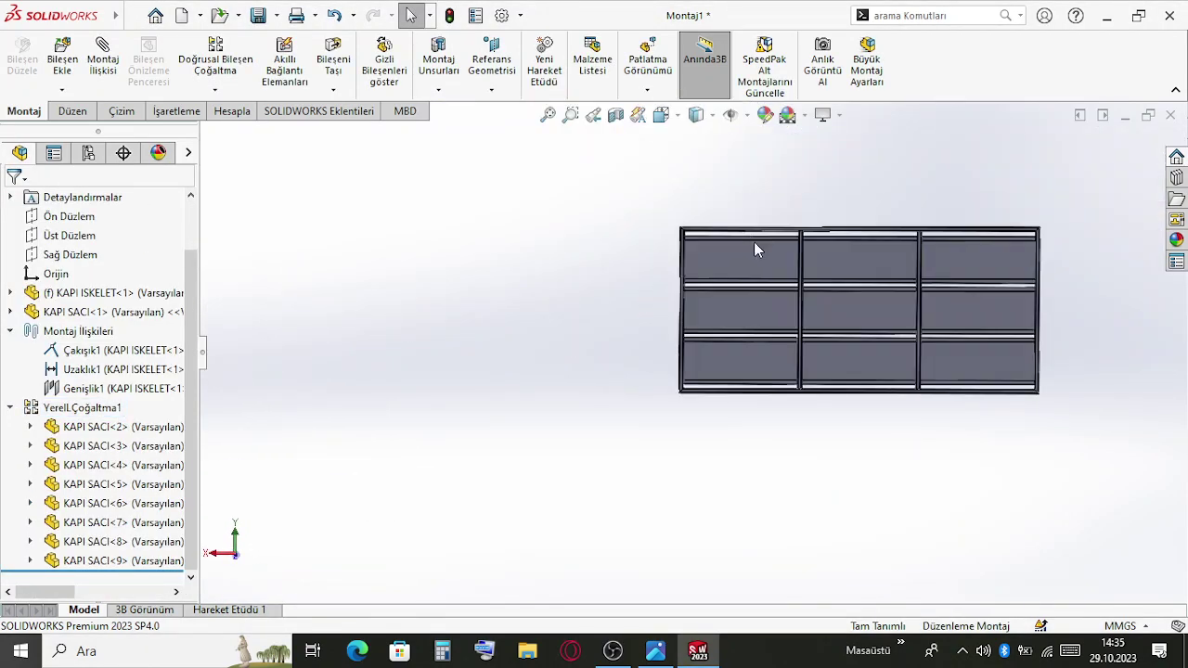
{"action": "scroll", "coordinate": [756, 243], "scroll_direction": "down", "scroll_amount": 7}
{"action": "scroll", "coordinate": [732, 329], "scroll_direction": "up", "scroll_amount": 3}
{"action": "scroll", "coordinate": [794, 416], "scroll_direction": "up", "scroll_amount": 3}
{"action": "middle_click_drag", "start_coordinate": [860, 436], "coordinate": [789, 415]}
{"action": "scroll", "coordinate": [789, 414], "scroll_direction": "down", "scroll_amount": 5}
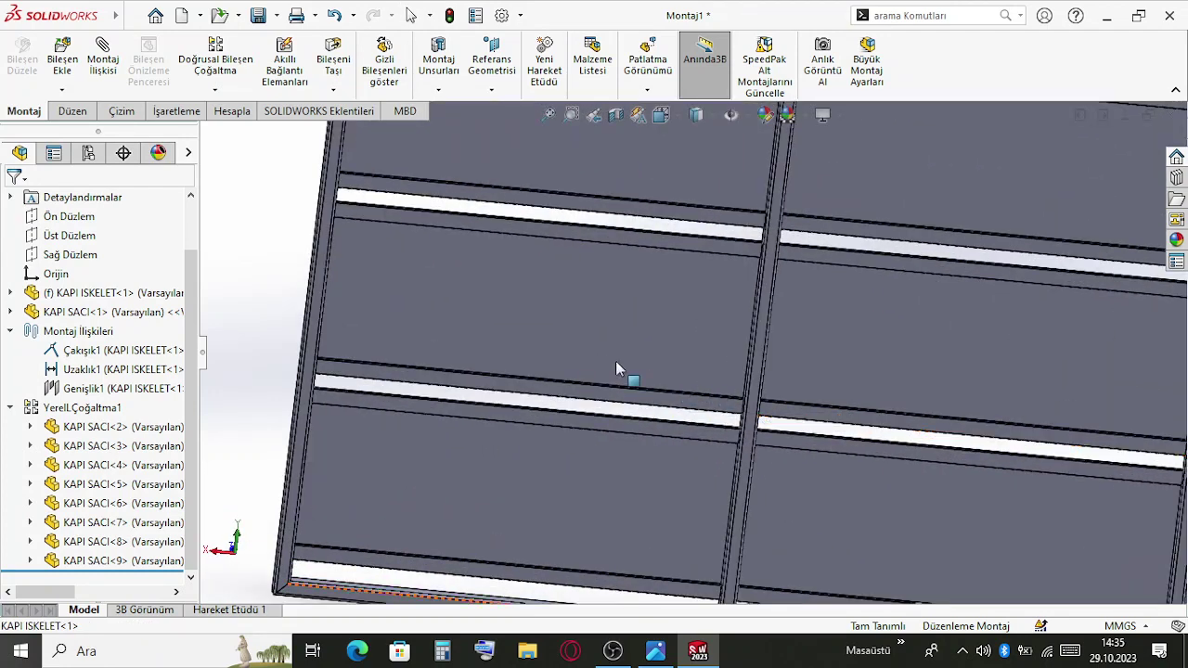
{"action": "scroll", "coordinate": [565, 257], "scroll_direction": "up", "scroll_amount": 5}
{"action": "middle_click_drag", "start_coordinate": [565, 257], "coordinate": [752, 316]}
Measure the distance between the outer faces of the frame's two end posts
{"action": "left_click", "coordinate": [896, 297]}
{"action": "scroll", "coordinate": [899, 300], "scroll_direction": "up", "scroll_amount": 4}
{"action": "scroll", "coordinate": [753, 317], "scroll_direction": "down", "scroll_amount": 6}
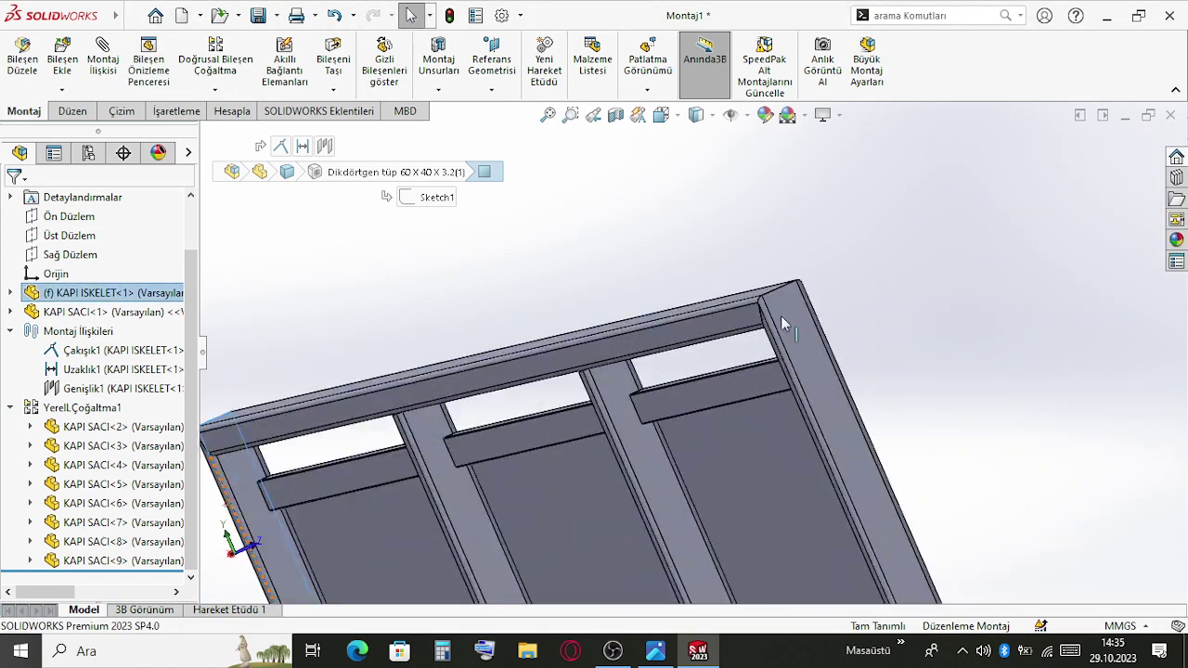
{"action": "scroll", "coordinate": [817, 464], "scroll_direction": "up", "scroll_amount": 6}
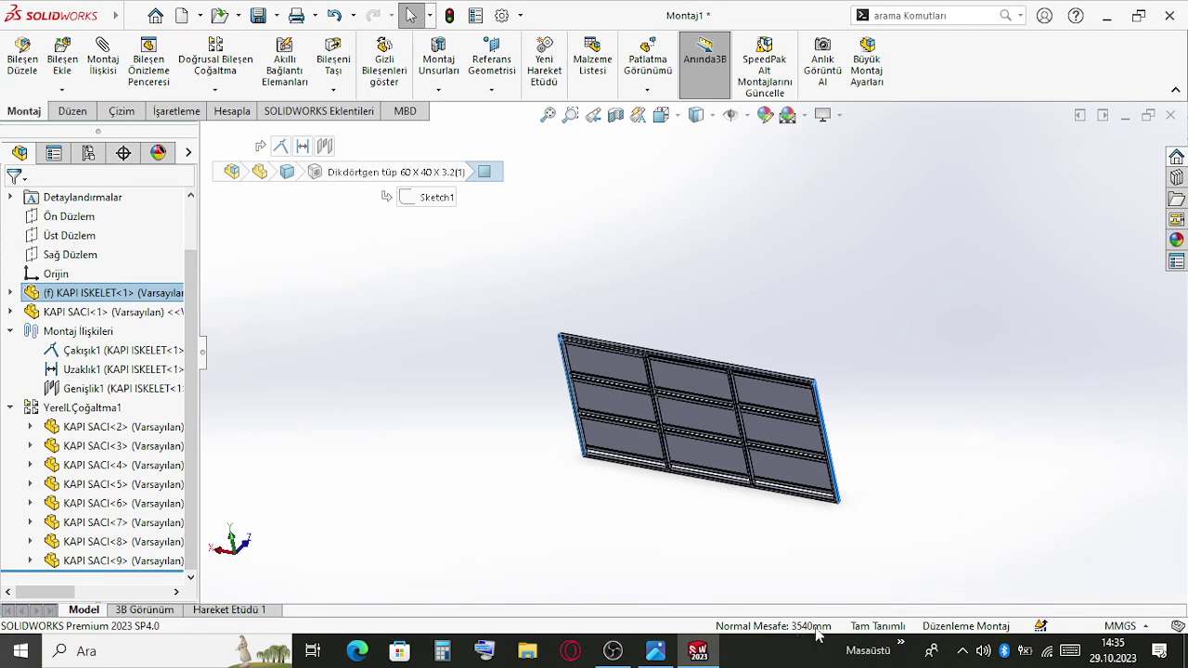
{"action": "scroll", "coordinate": [844, 543], "scroll_direction": "down", "scroll_amount": 5}
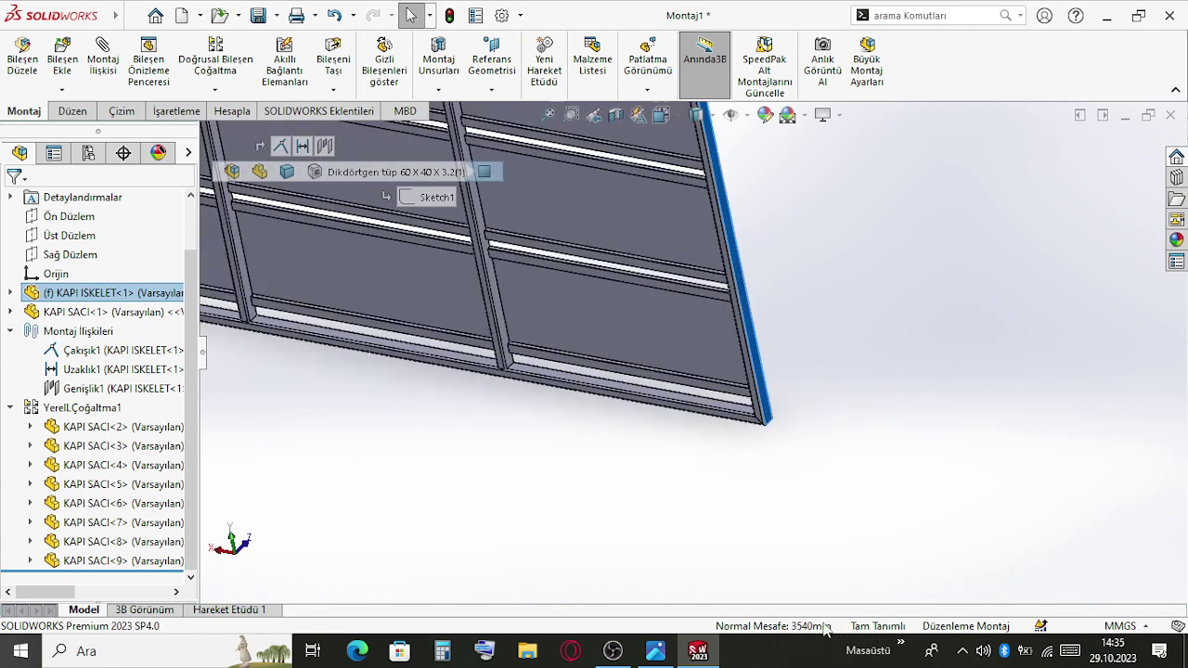
{"action": "middle_click_drag", "start_coordinate": [826, 630], "coordinate": [665, 342]}
{"action": "left_click", "coordinate": [664, 349]}
{"action": "scroll", "coordinate": [666, 348], "scroll_direction": "down", "scroll_amount": 6}
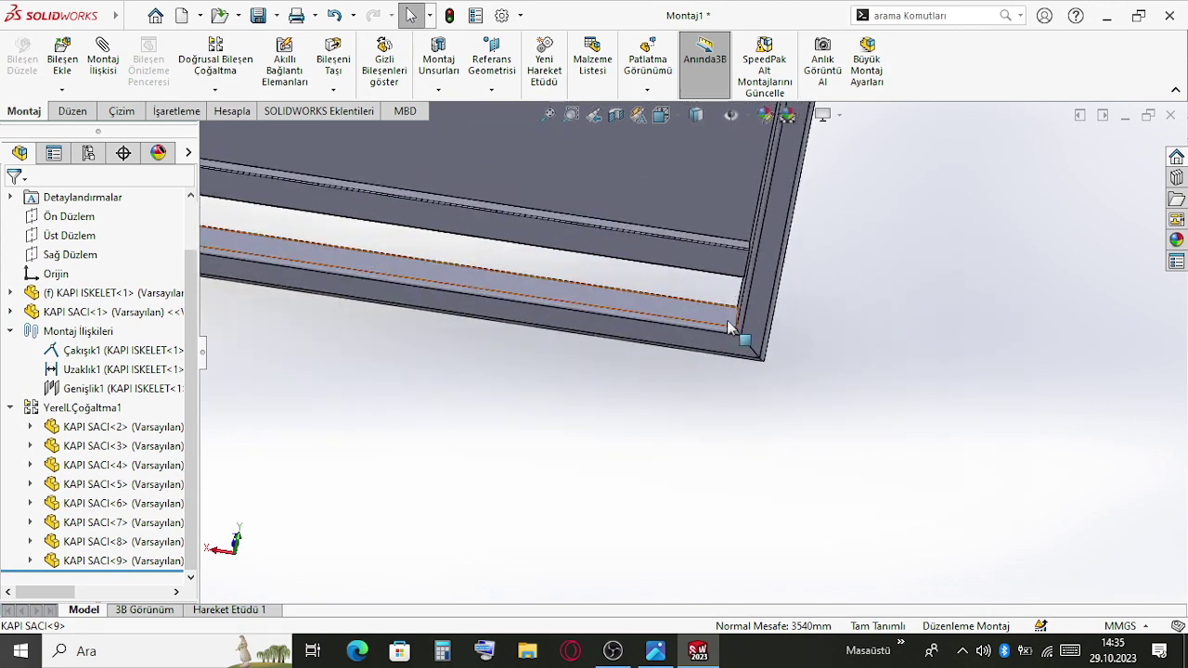
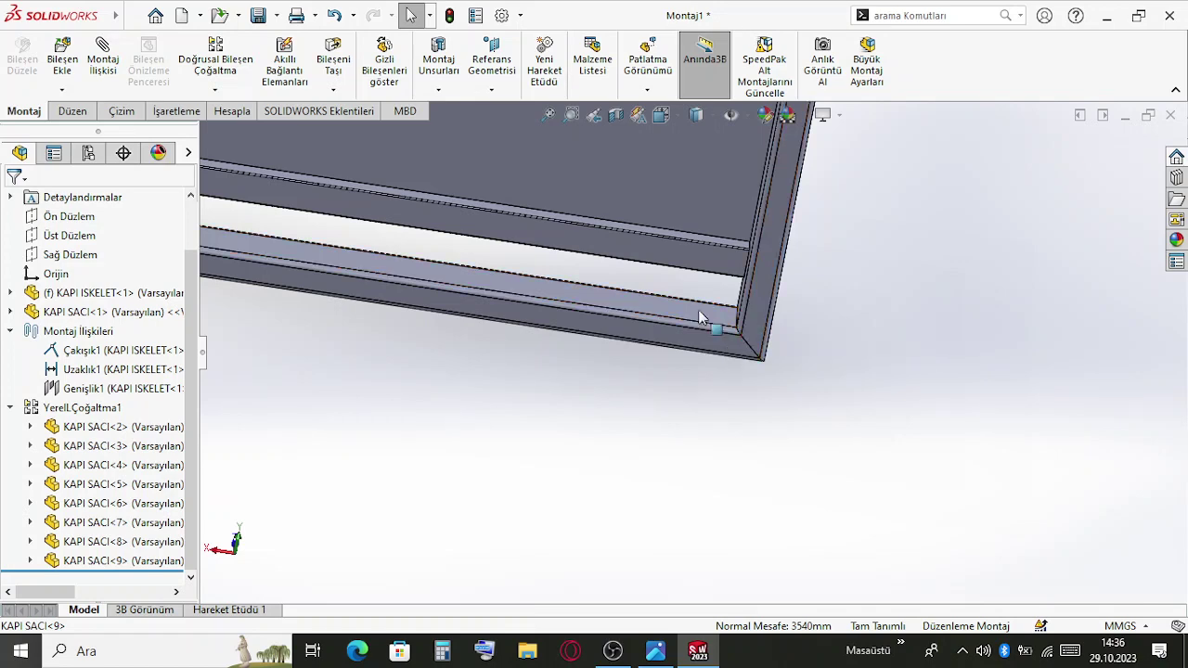
Open the gate frame part from the assembly in its own window
{"action": "scroll", "coordinate": [664, 331], "scroll_direction": "up", "scroll_amount": 3}
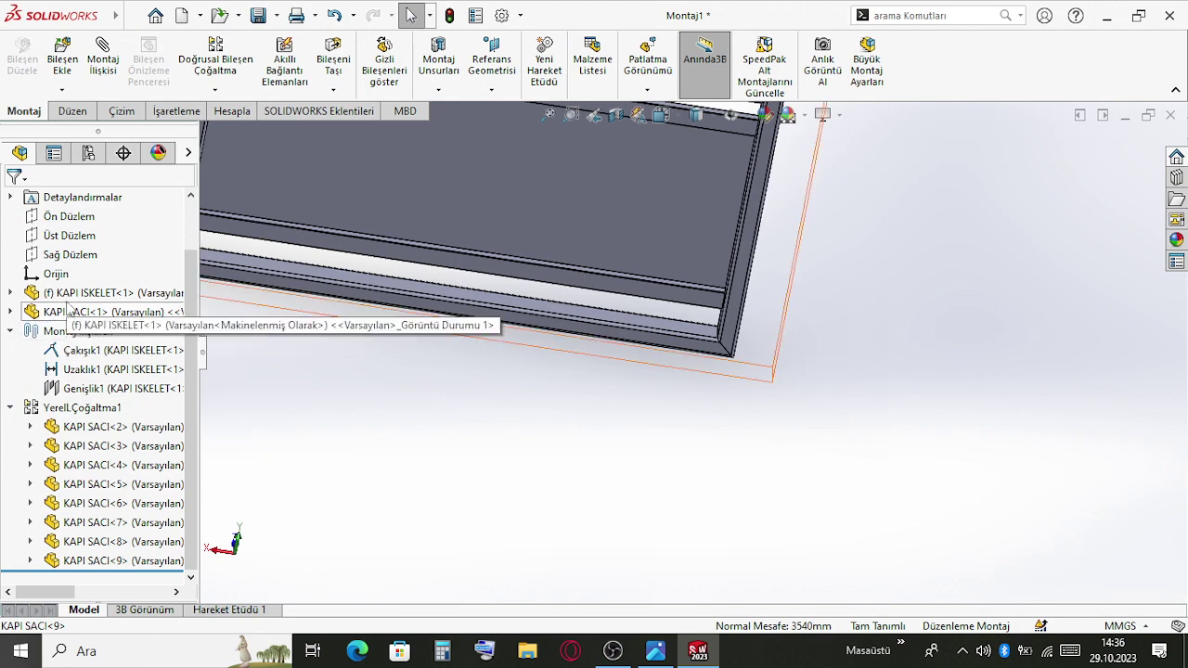
{"action": "left_click", "coordinate": [339, 288]}
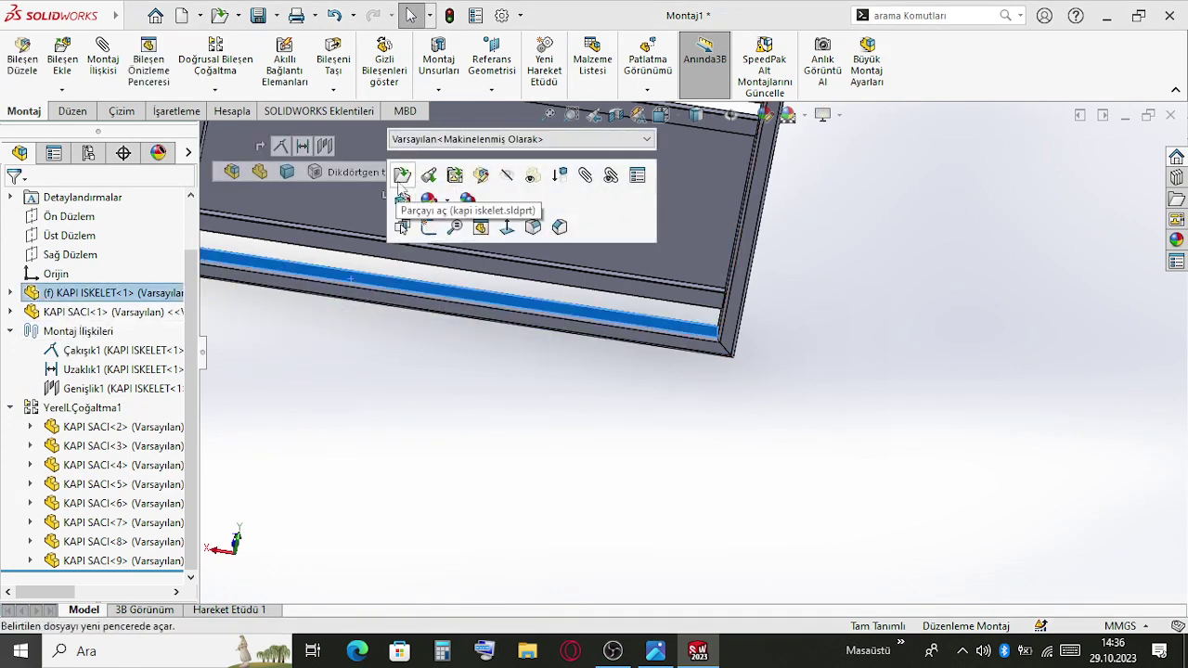
{"action": "left_click", "coordinate": [397, 181]}
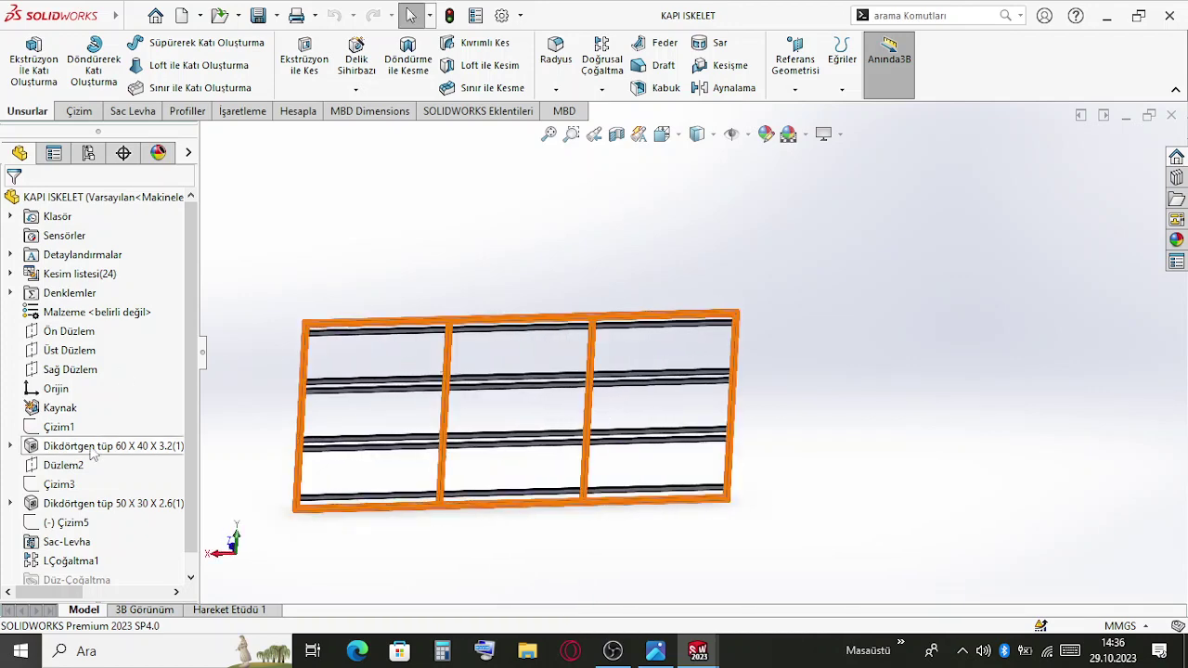
Edit the outer frame's layout sketch and set its overall width to 3460 mm
{"action": "left_click", "coordinate": [69, 406]}
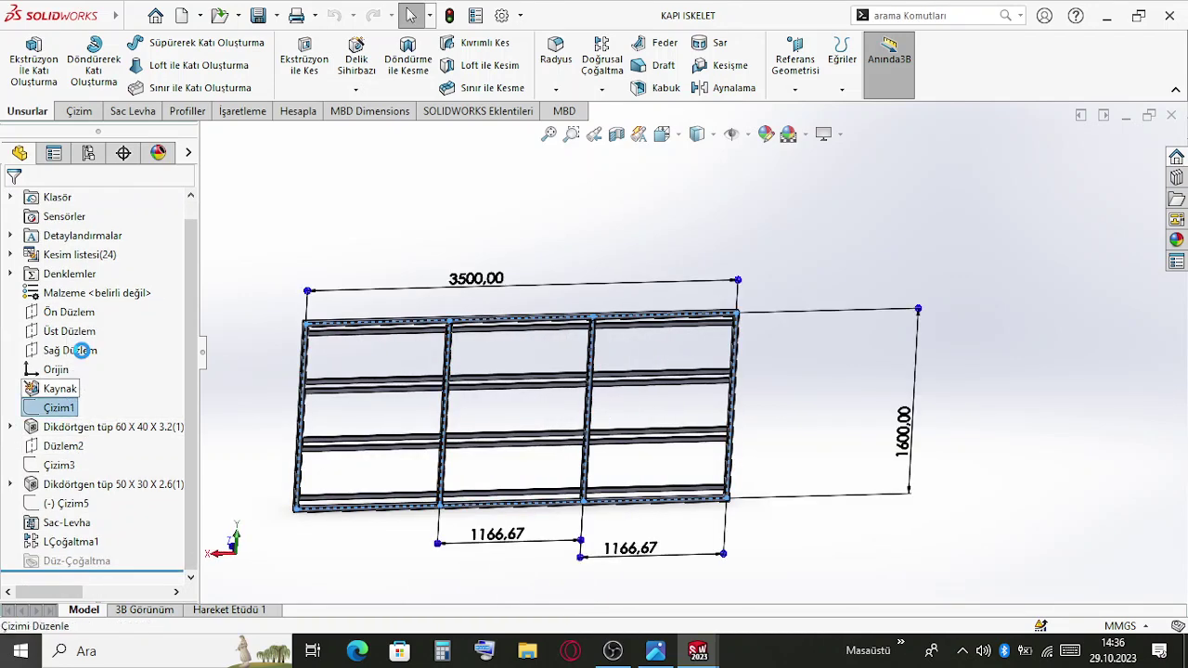
{"action": "double_click", "coordinate": [768, 177]}
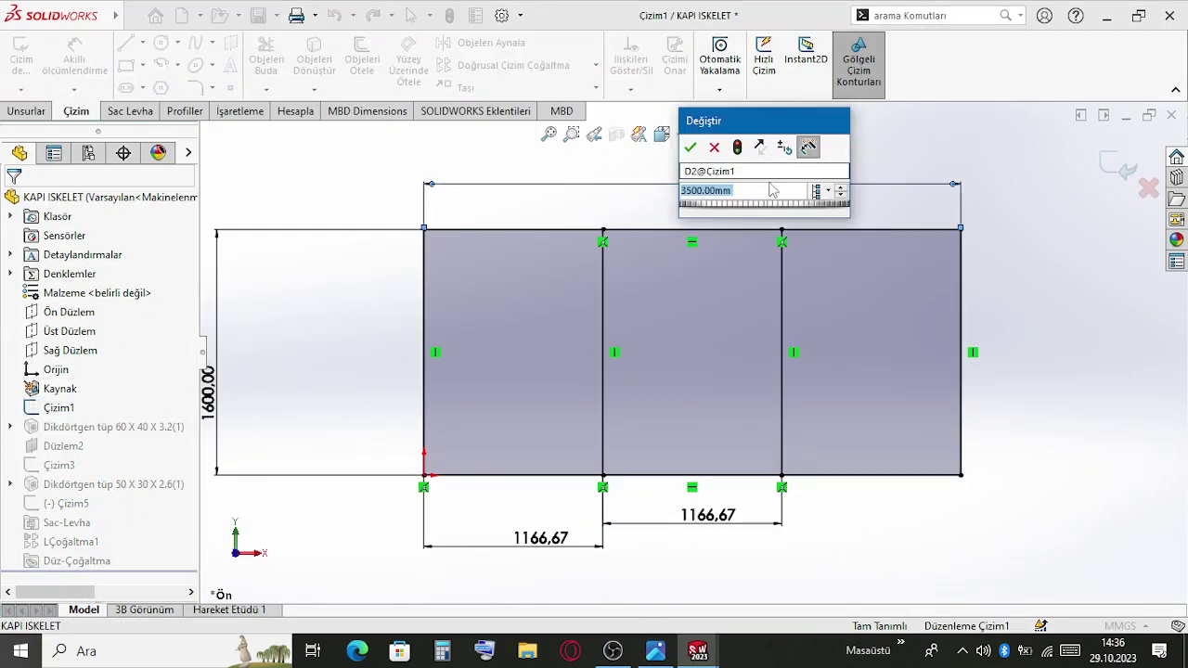
{"action": "type", "text": "3460"}
{"action": "key", "text": "Return"}
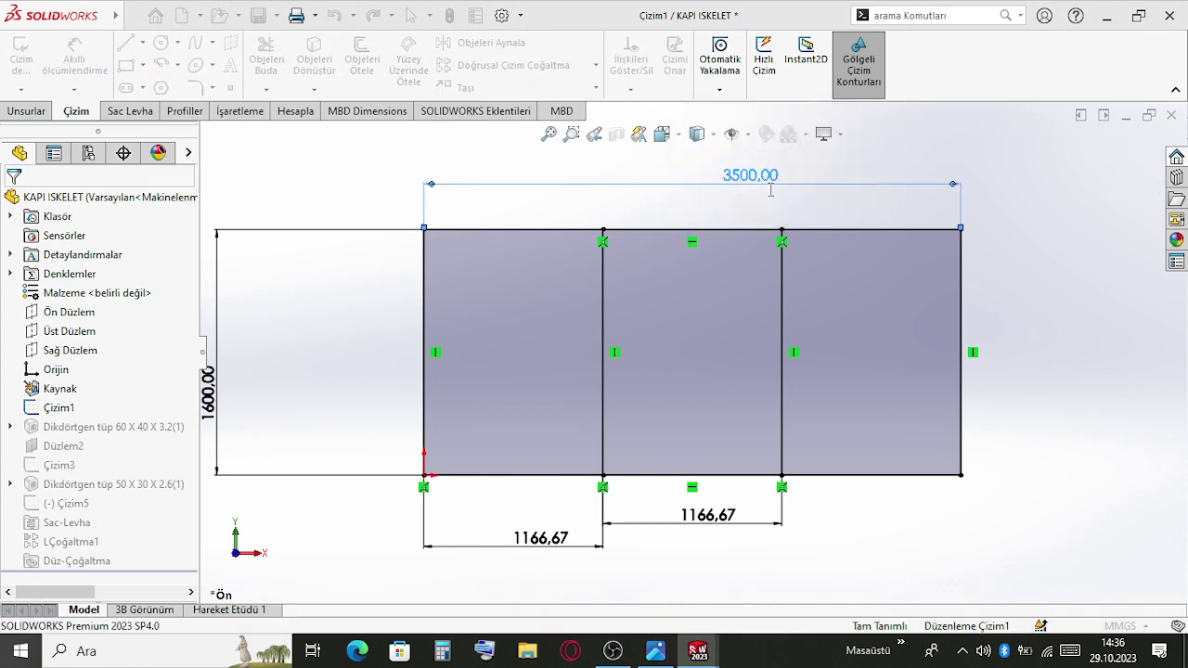
{"action": "double_click", "coordinate": [221, 413]}
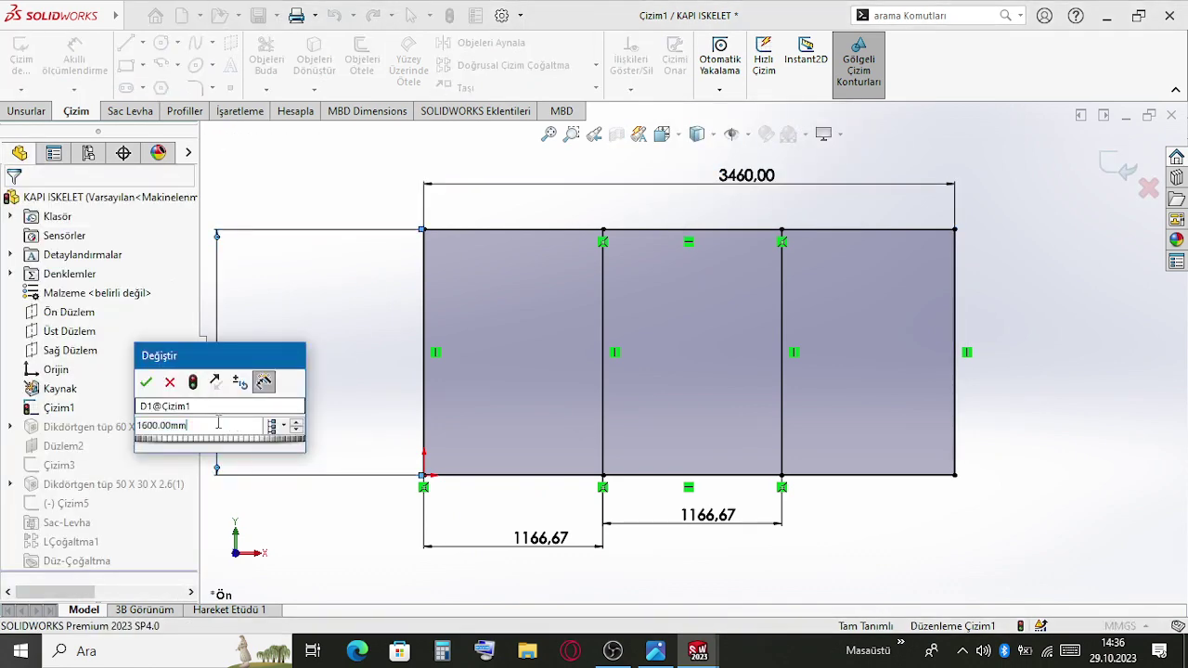
{"action": "type", "text": "-40"}
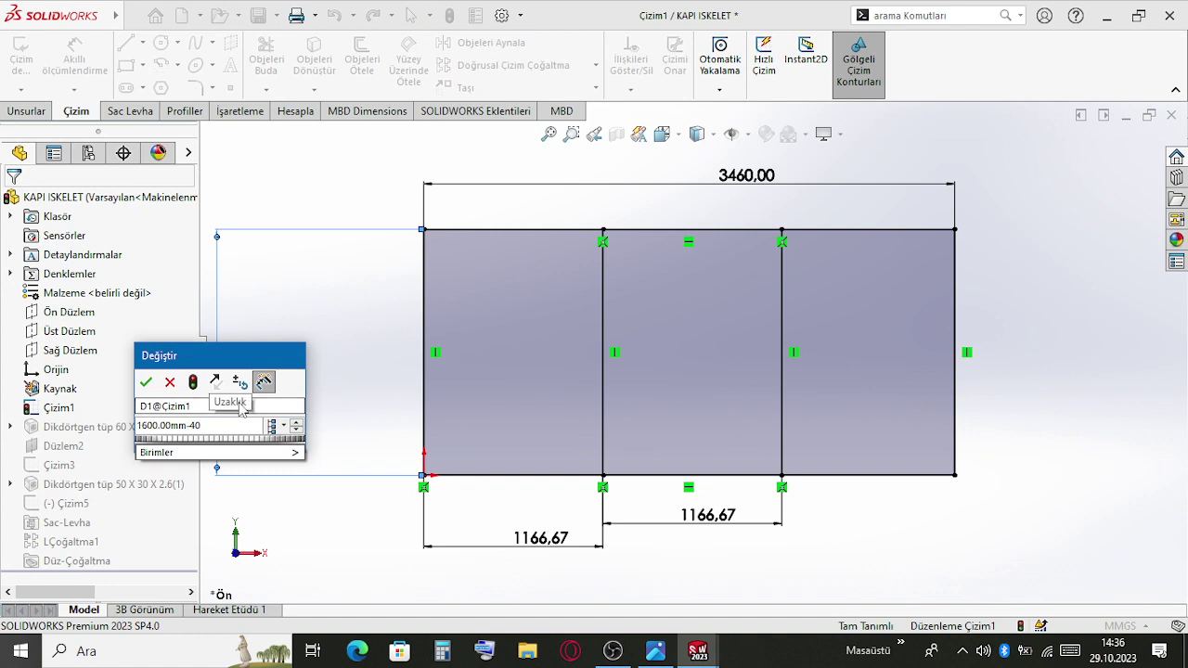
{"action": "key", "text": "Escape"}
{"action": "key", "text": "Escape"}
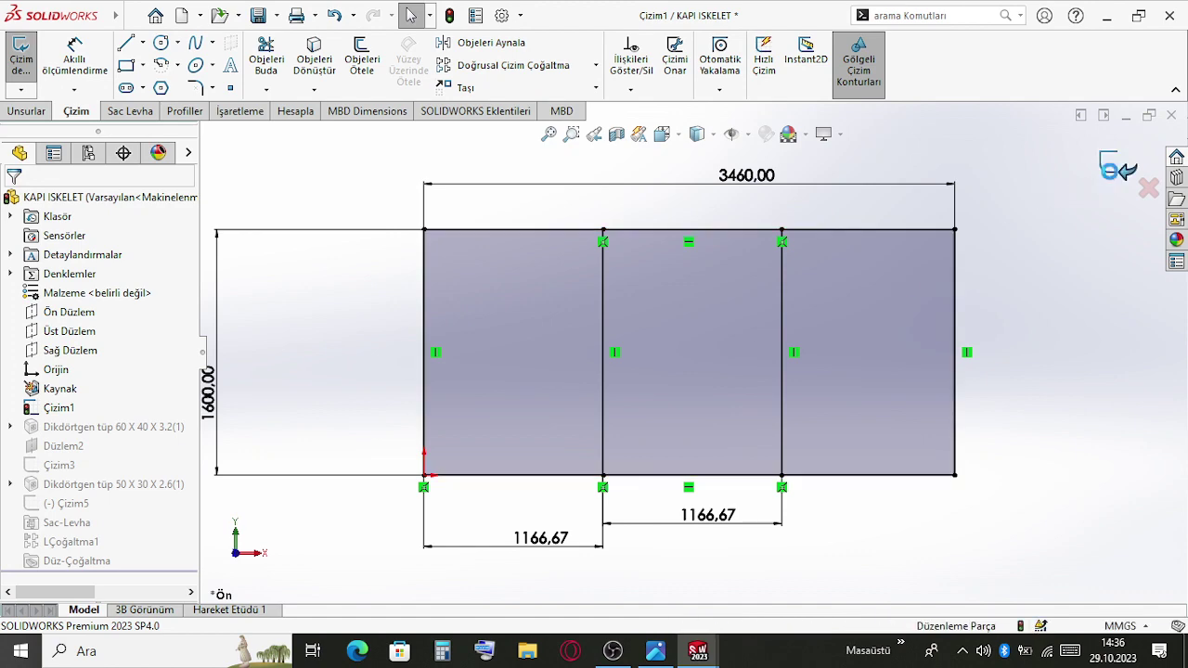
Exit the frame layout sketch and rebuild the part
{"action": "left_click", "coordinate": [1120, 169]}
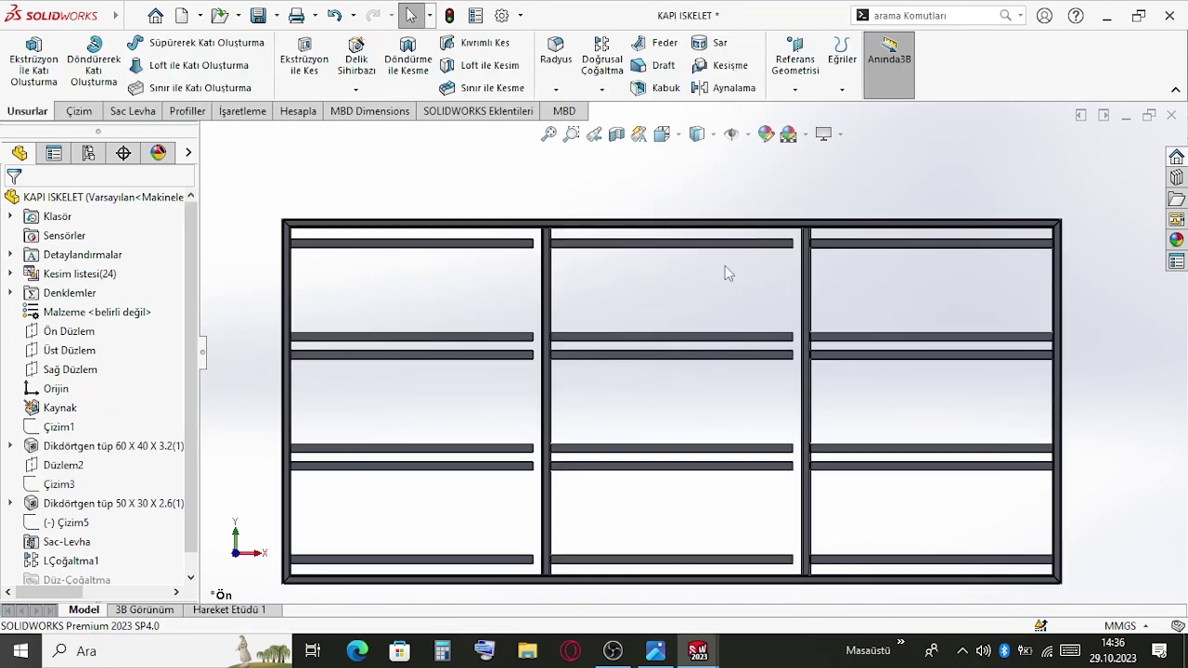
Set the inner rail pattern's horizontal spacing to 3540/3 mm and rebuild the frame
{"action": "scroll", "coordinate": [727, 268], "scroll_direction": "down", "scroll_amount": 5}
{"action": "left_click", "coordinate": [768, 258]}
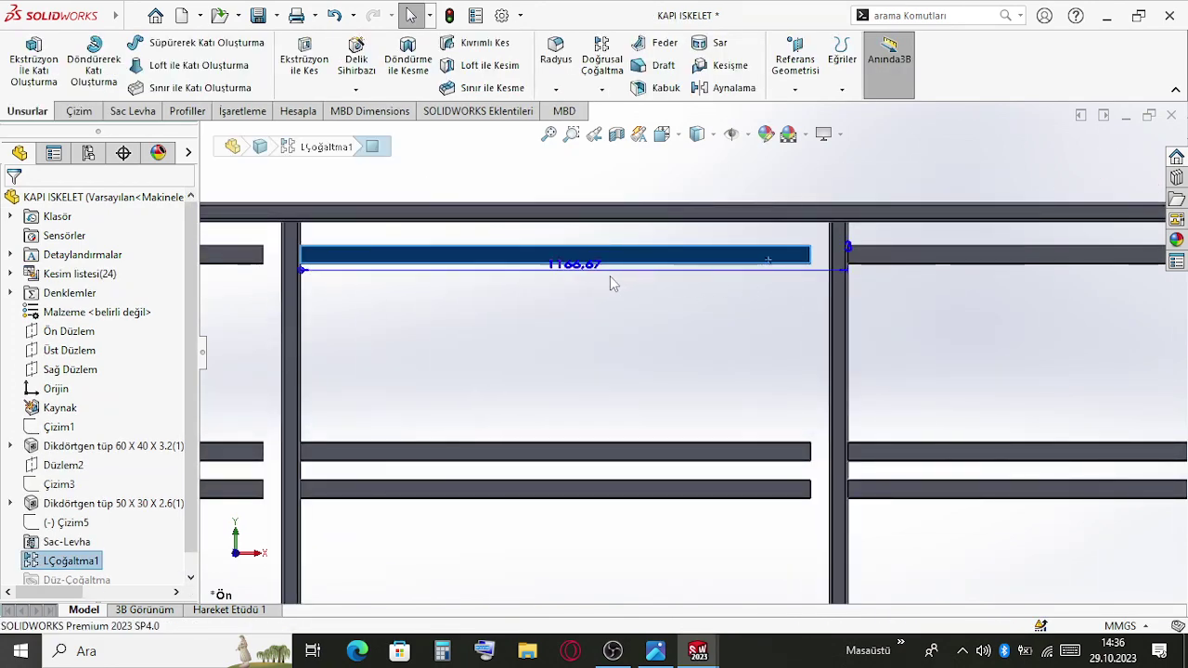
{"action": "left_click_drag", "start_coordinate": [593, 275], "coordinate": [586, 320]}
{"action": "scroll", "coordinate": [586, 320], "scroll_direction": "up", "scroll_amount": 2}
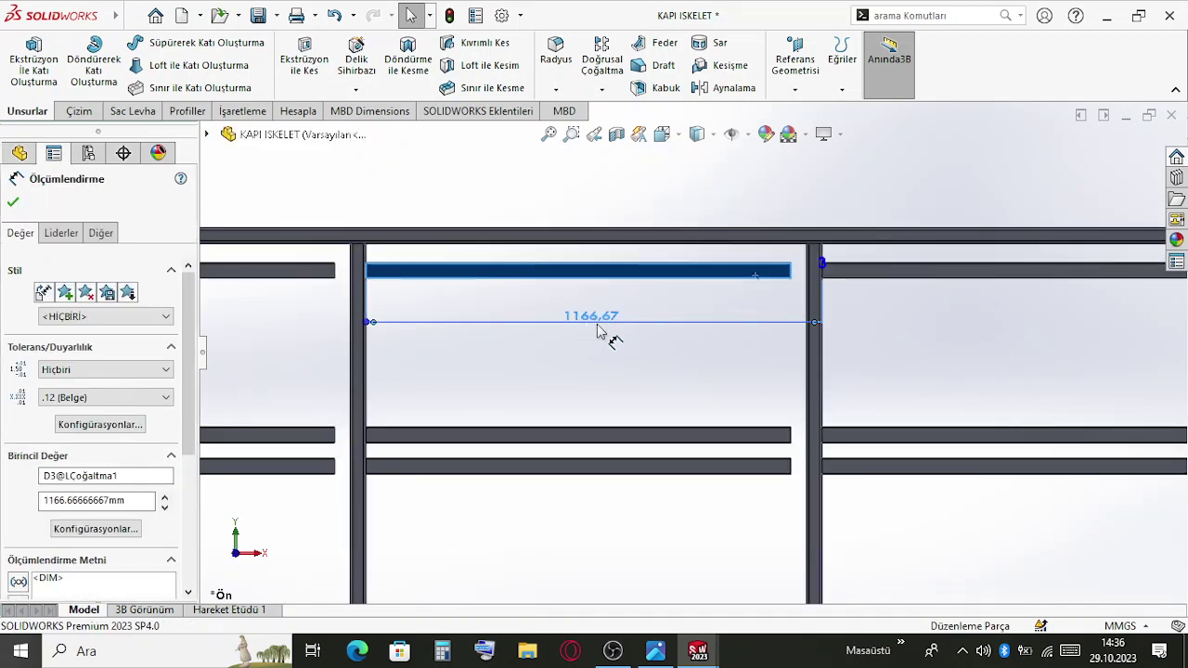
{"action": "double_click", "coordinate": [591, 316]}
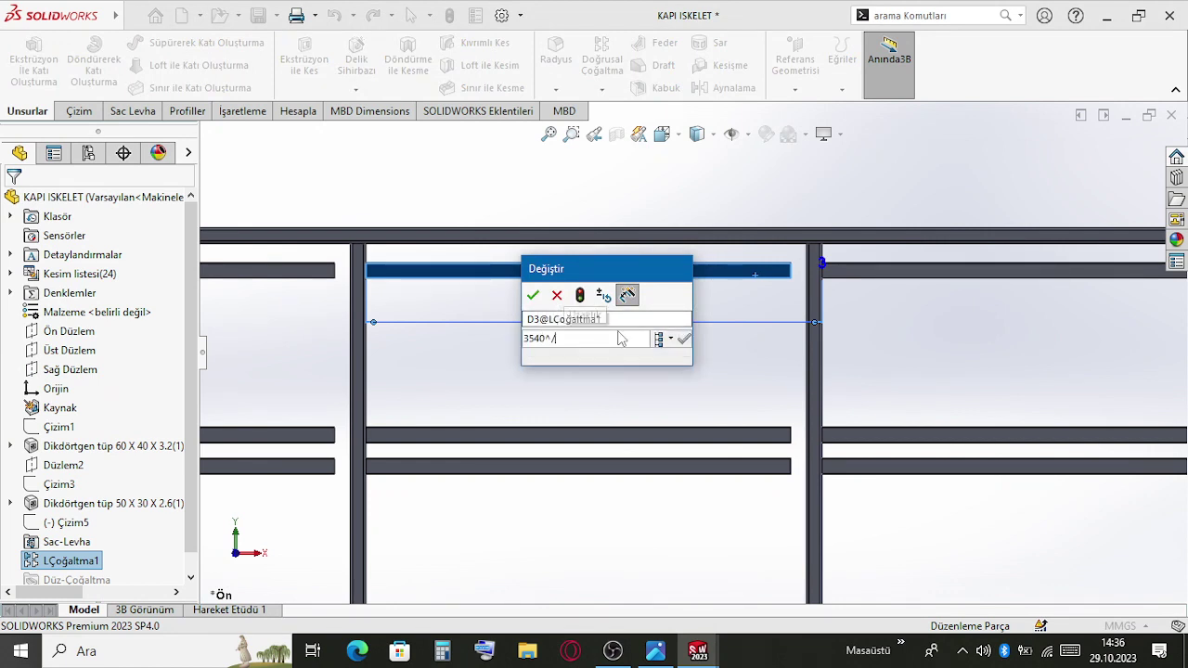
{"action": "type", "text": "3"}
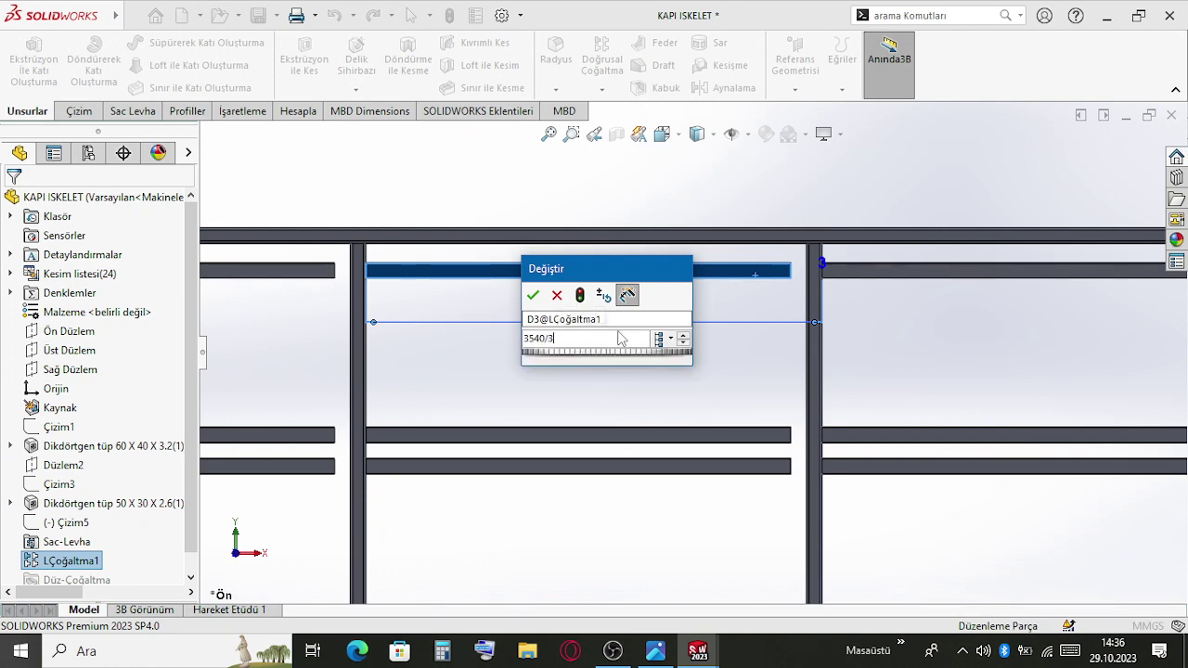
{"action": "key", "text": "Return"}
{"action": "key", "text": "Escape"}
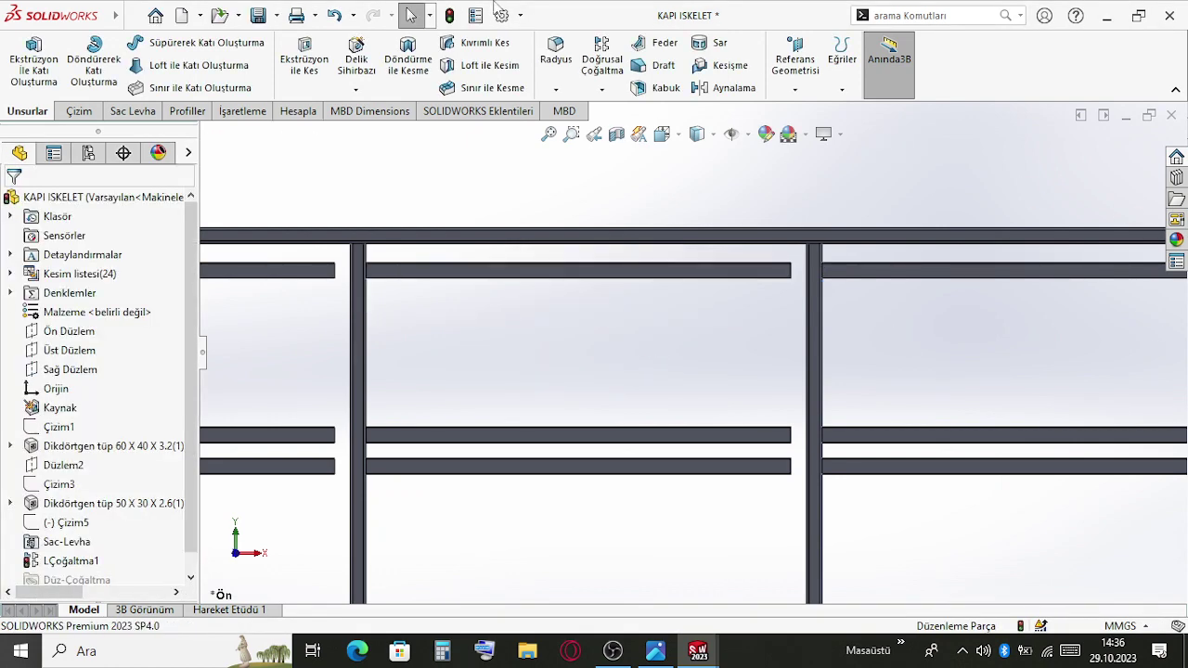
{"action": "left_click", "coordinate": [448, 16]}
{"action": "scroll", "coordinate": [602, 273], "scroll_direction": "up", "scroll_amount": 2}
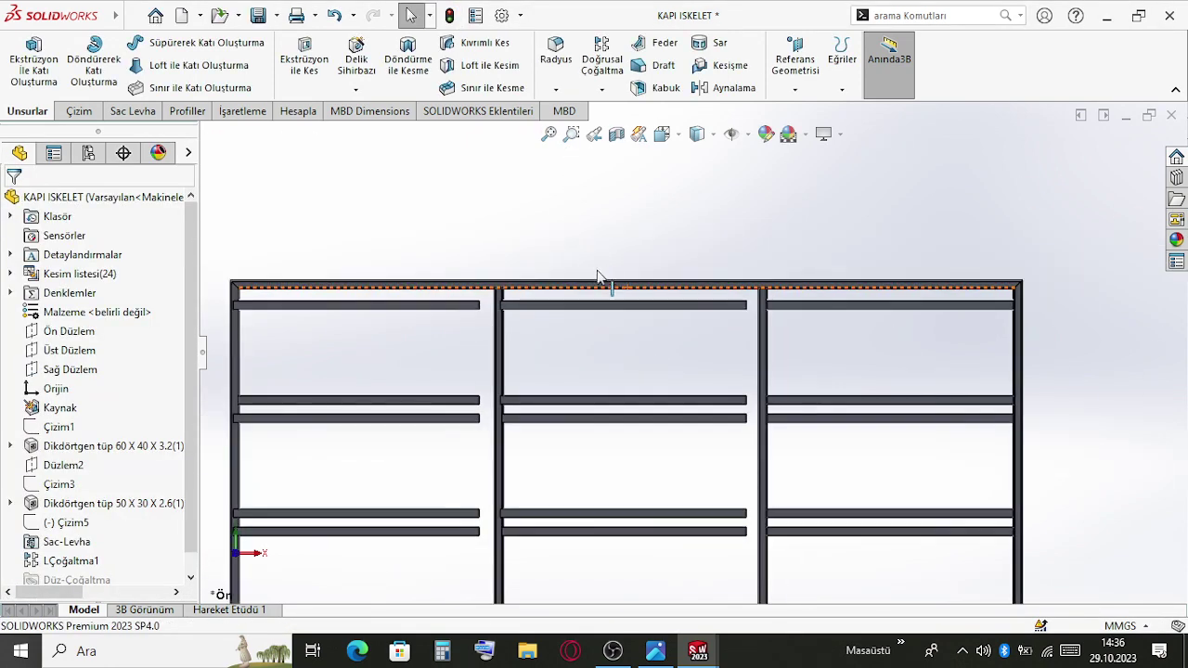
{"action": "scroll", "coordinate": [754, 322], "scroll_direction": "down", "scroll_amount": 1}
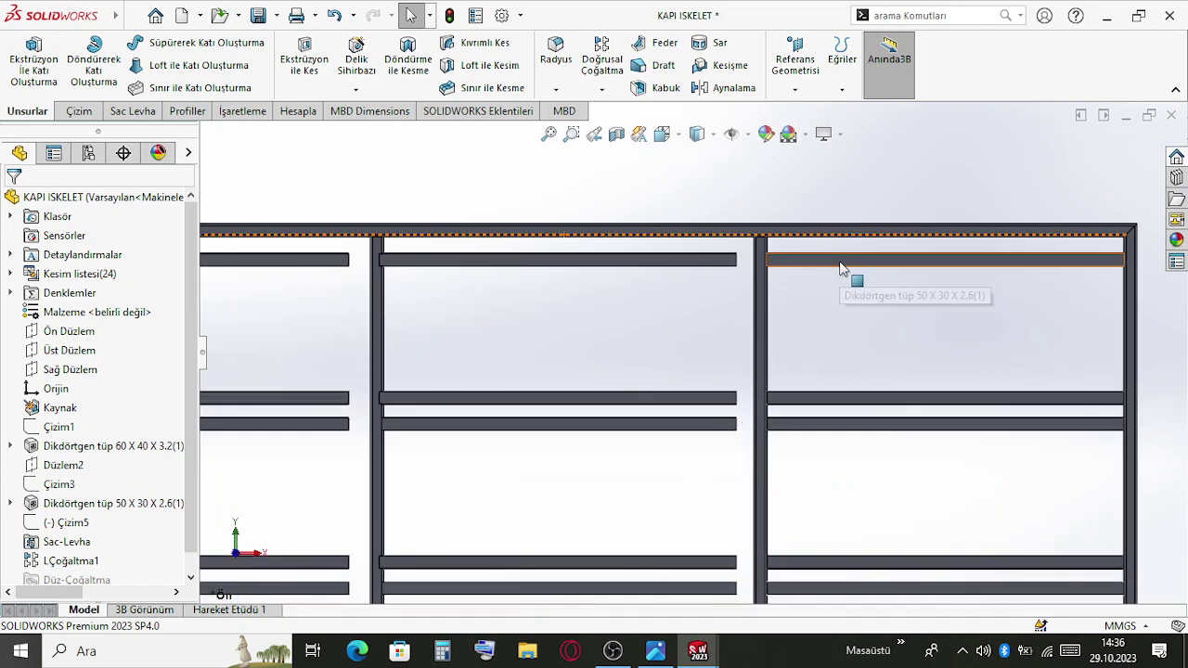
Check the frame's overall width dimension, set the inner rail pattern's spacing to 3460/3 mm, and rebuild the part
{"action": "middle_click_drag", "start_coordinate": [843, 268], "coordinate": [1102, 290]}
{"action": "left_click", "coordinate": [1027, 273]}
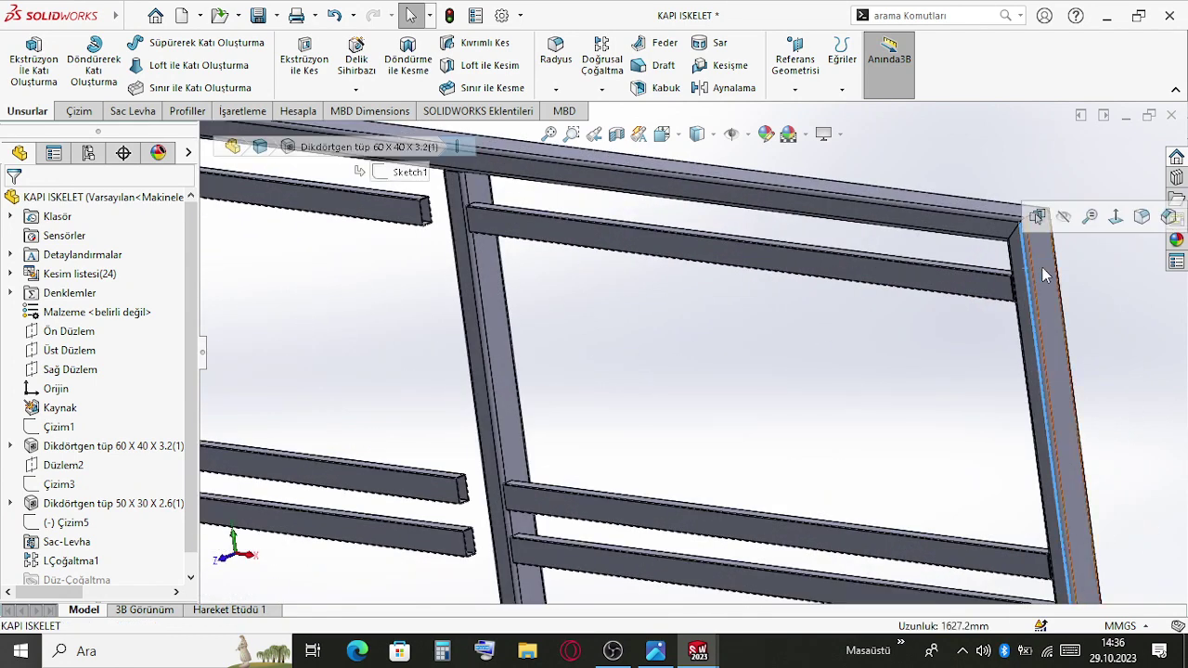
{"action": "scroll", "coordinate": [1042, 267], "scroll_direction": "up", "scroll_amount": 3}
{"action": "scroll", "coordinate": [691, 274], "scroll_direction": "down", "scroll_amount": 5}
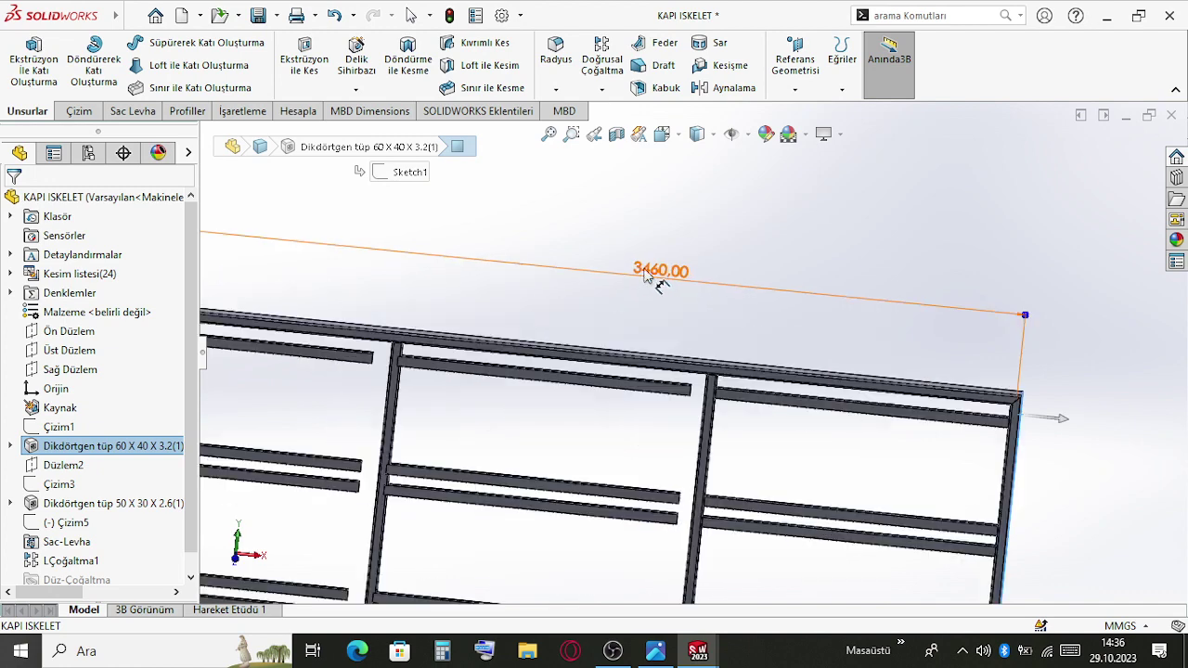
{"action": "left_click", "coordinate": [591, 390]}
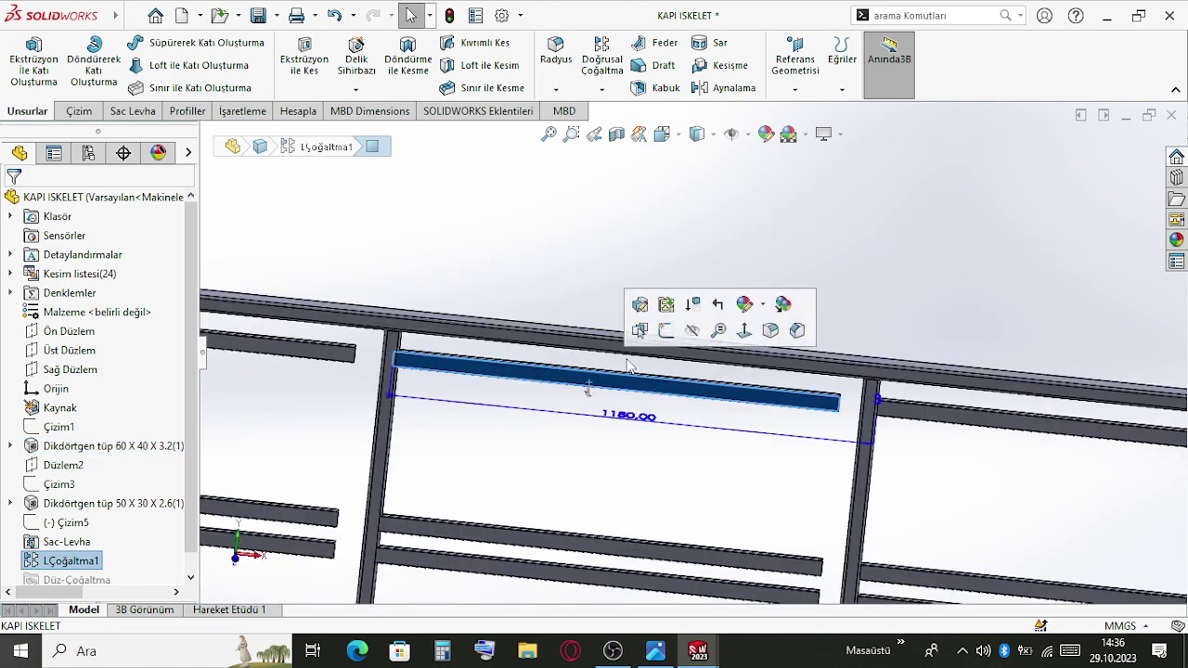
{"action": "double_click", "coordinate": [630, 418]}
{"action": "type", "text": "34"}
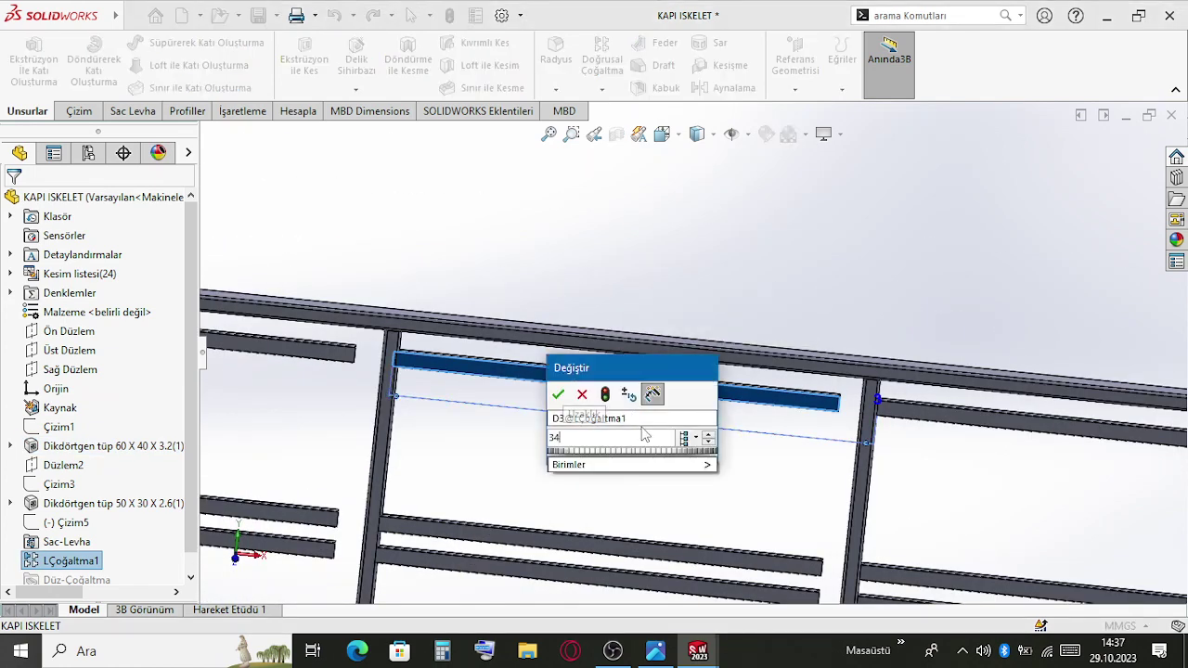
{"action": "type", "text": "60/3"}
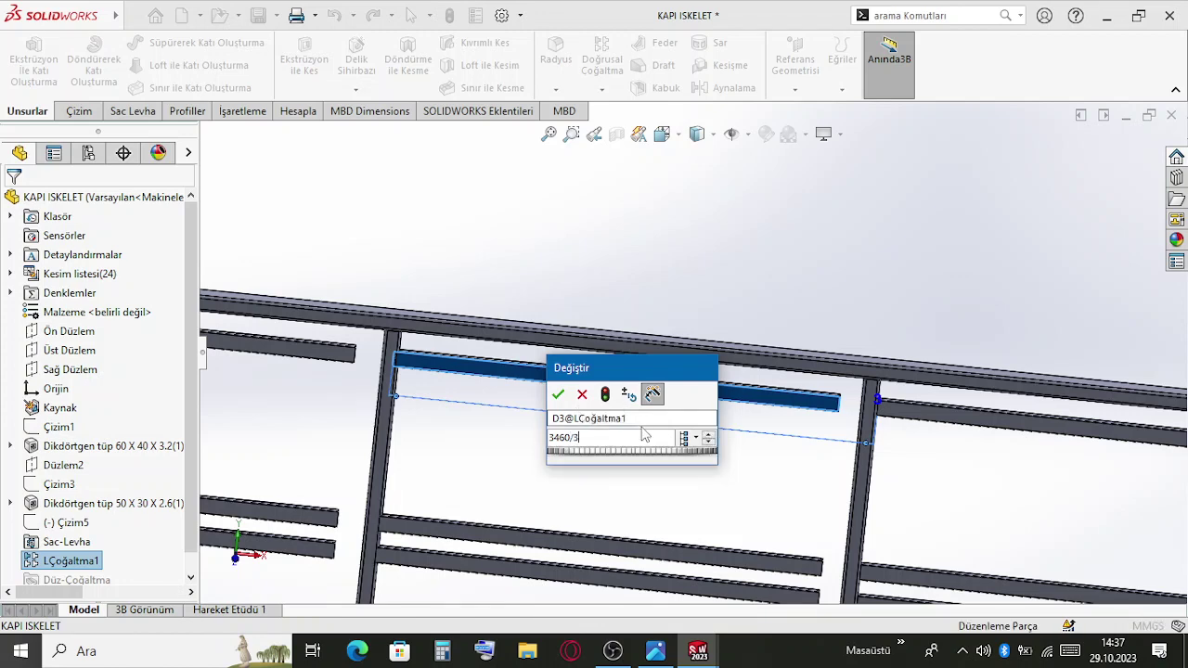
{"action": "key", "text": "Return"}
{"action": "key", "text": "Escape"}
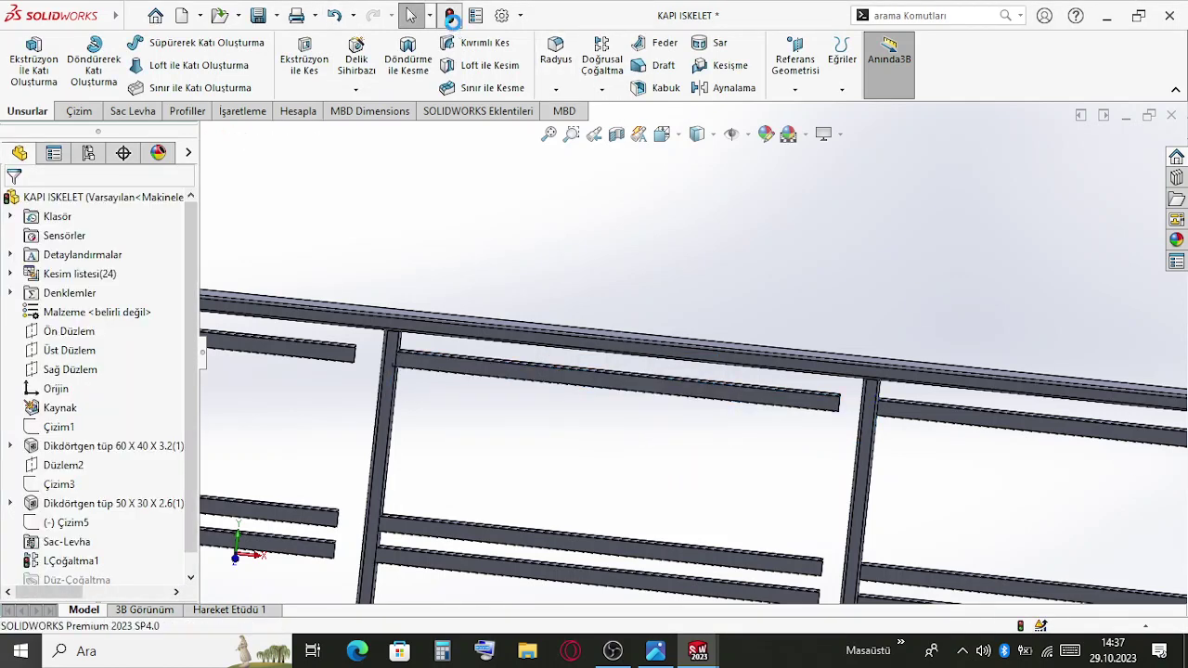
{"action": "left_click", "coordinate": [450, 17]}
Examine how the ends of the patterned inner rails meet the frame's vertical posts
{"action": "scroll", "coordinate": [735, 377], "scroll_direction": "up", "scroll_amount": 4}
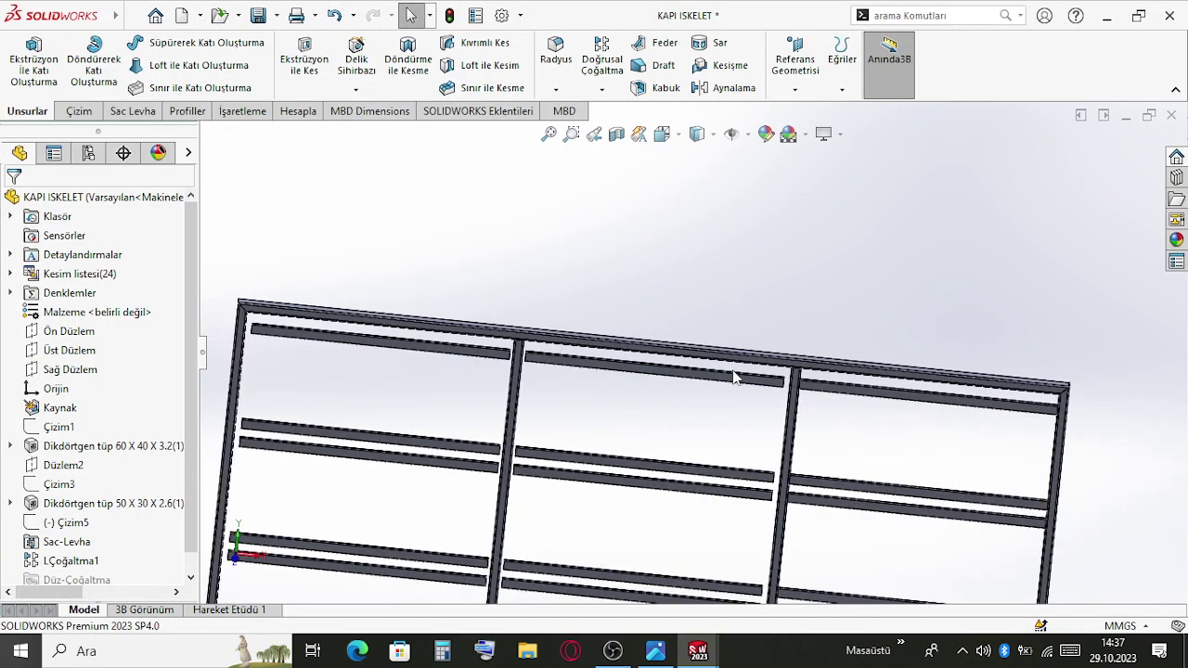
{"action": "scroll", "coordinate": [737, 401], "scroll_direction": "down", "scroll_amount": 6}
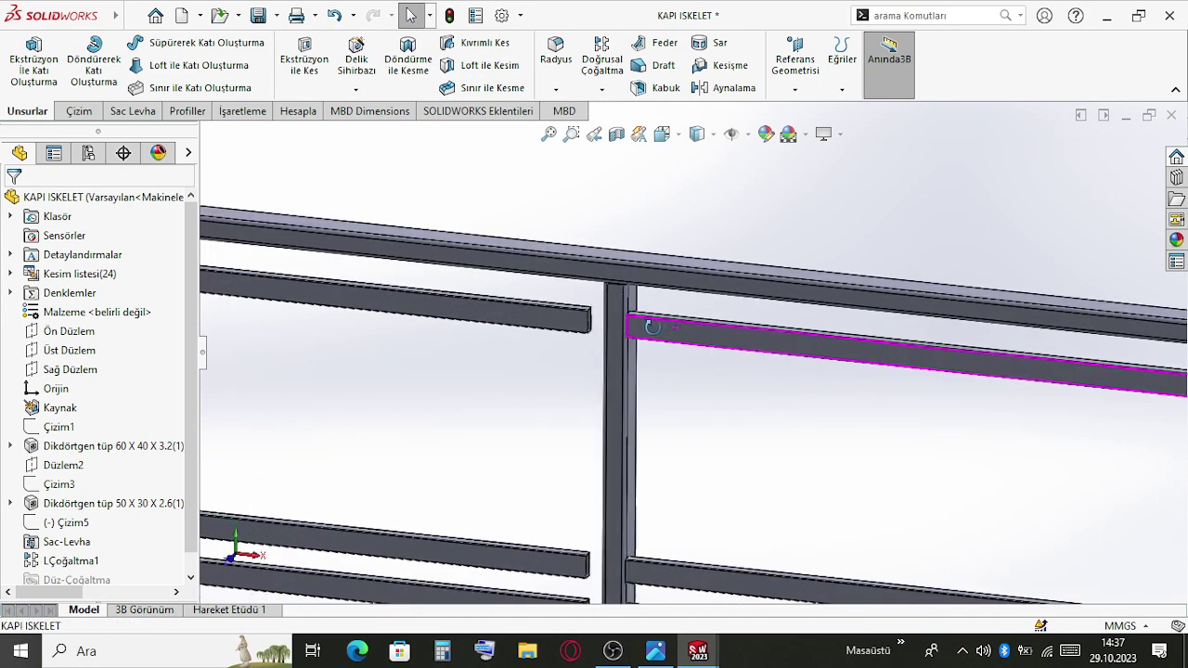
{"action": "middle_click_drag", "start_coordinate": [675, 334], "coordinate": [891, 318]}
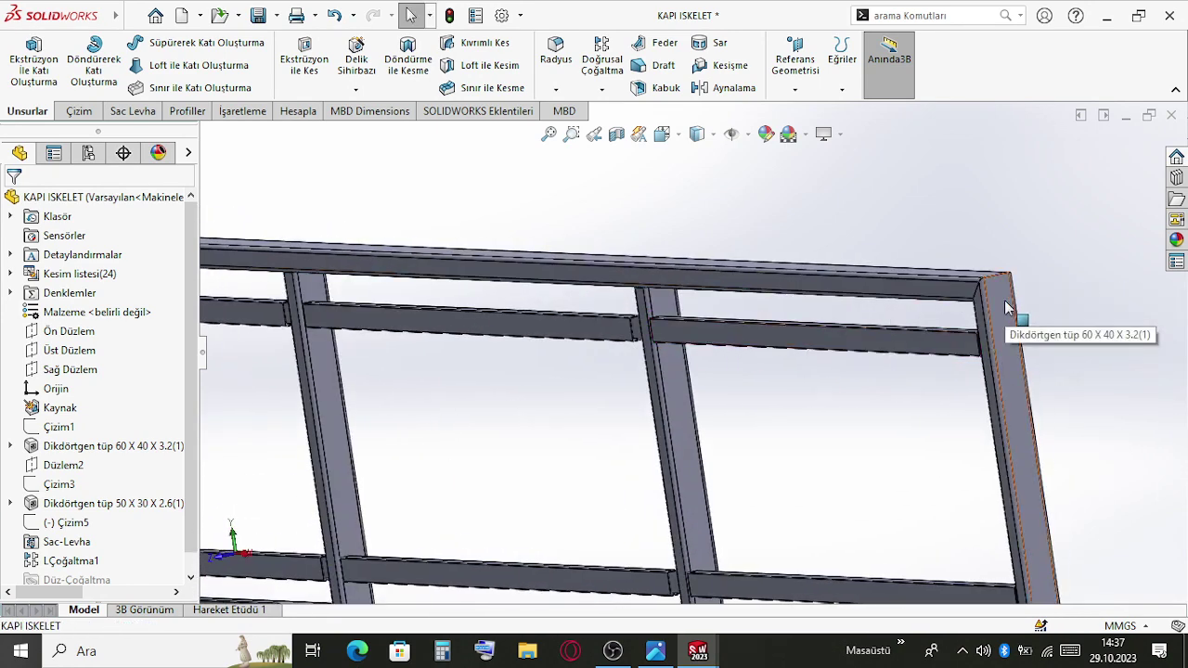
{"action": "left_click", "coordinate": [937, 297]}
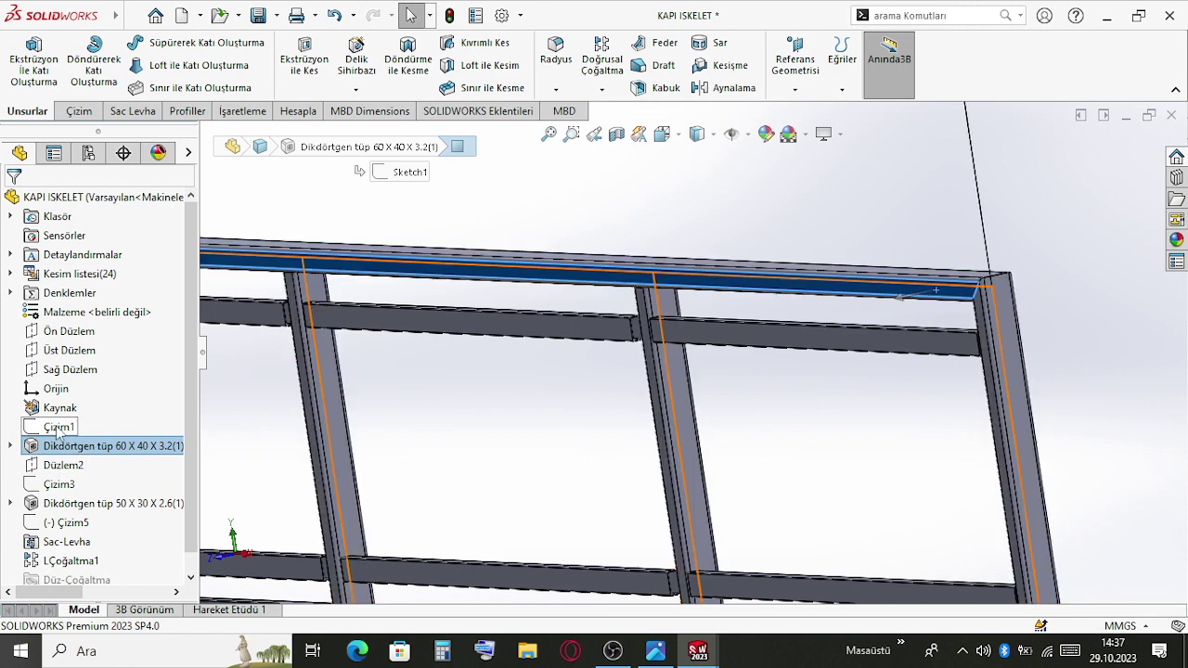
{"action": "scroll", "coordinate": [685, 415], "scroll_direction": "up", "scroll_amount": 2}
{"action": "scroll", "coordinate": [685, 415], "scroll_direction": "down", "scroll_amount": 6}
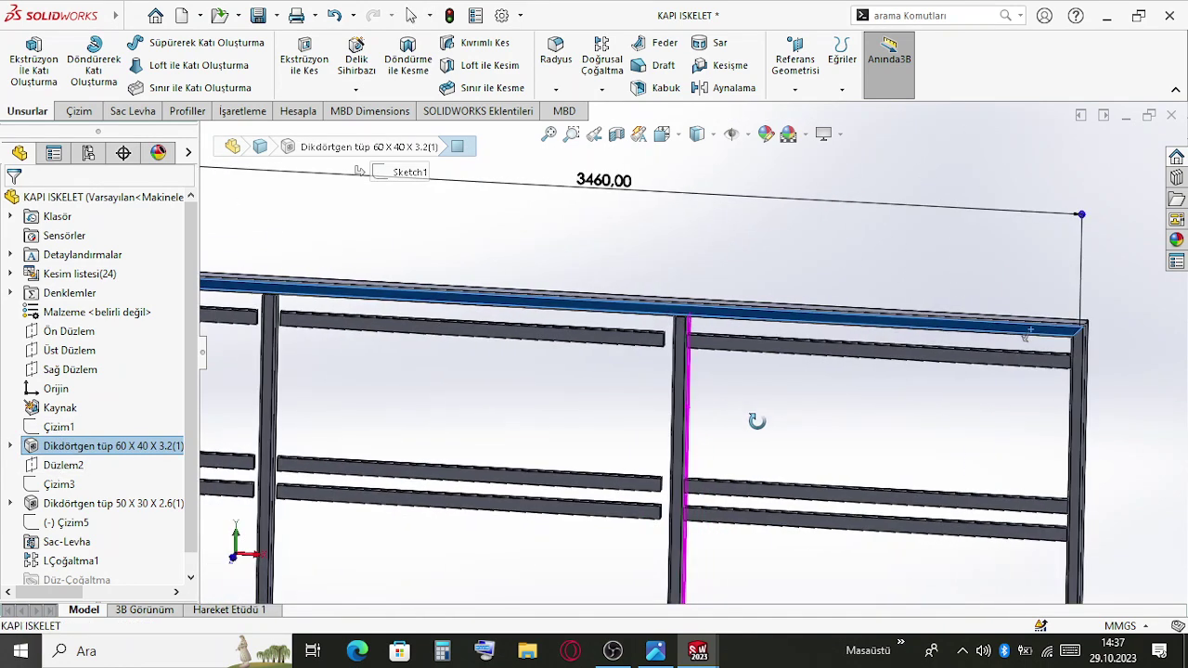
{"action": "scroll", "coordinate": [139, 463], "scroll_direction": "down", "scroll_amount": 1}
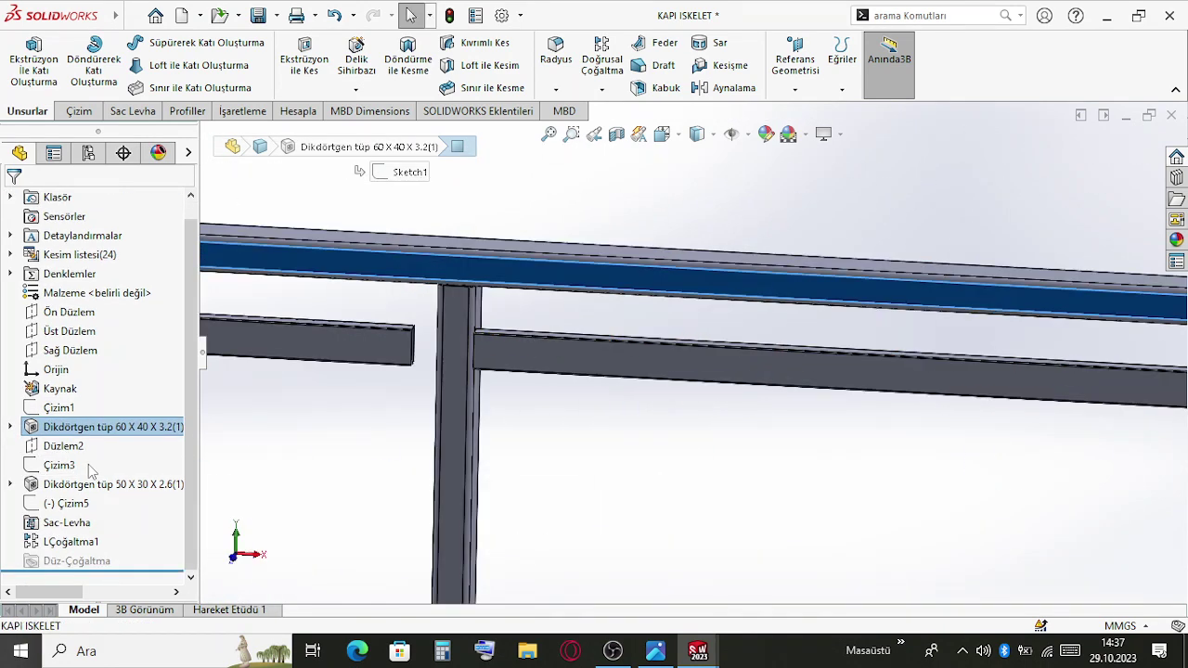
Open the inner rail pattern's definition, examine its spacing and preview against the frame's vertical posts, and accept it
{"action": "left_click", "coordinate": [74, 543]}
{"action": "left_click", "coordinate": [92, 489]}
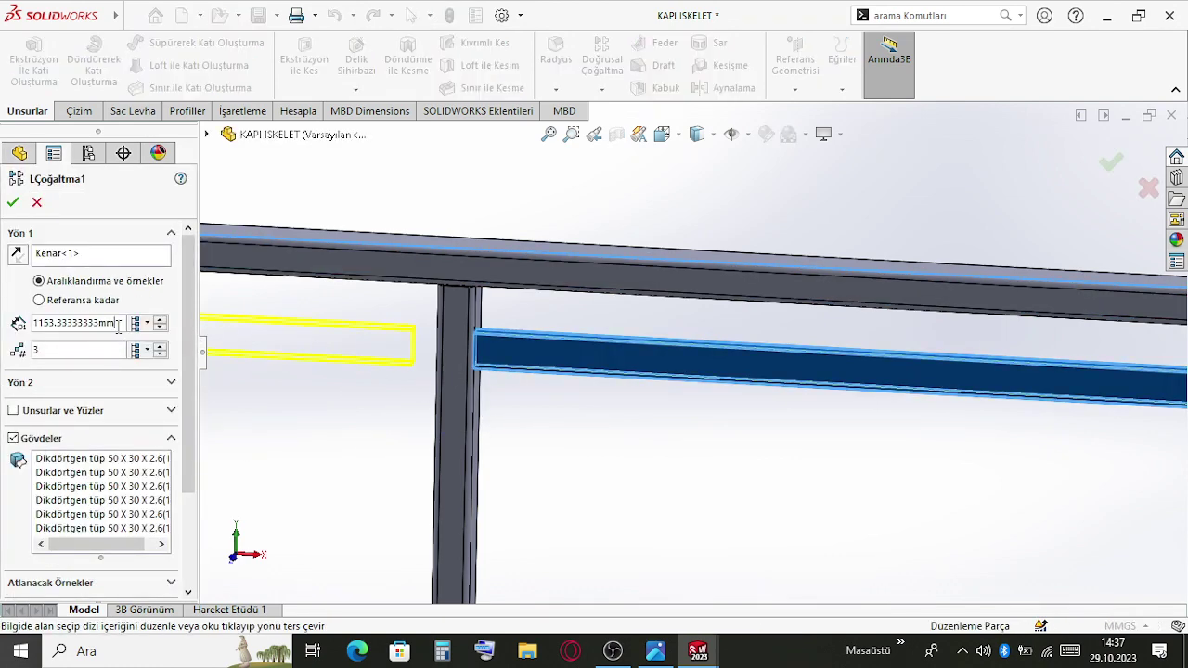
{"action": "scroll", "coordinate": [702, 451], "scroll_direction": "up", "scroll_amount": 6}
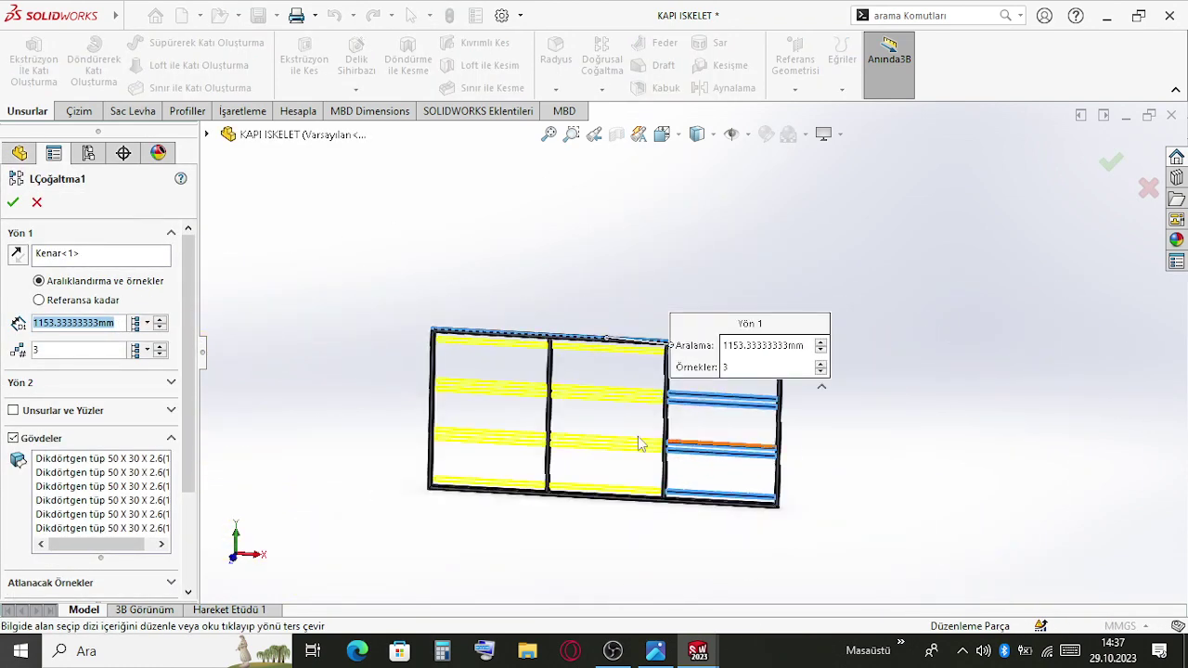
{"action": "scroll", "coordinate": [639, 444], "scroll_direction": "down", "scroll_amount": 5}
{"action": "scroll", "coordinate": [603, 324], "scroll_direction": "up", "scroll_amount": 6}
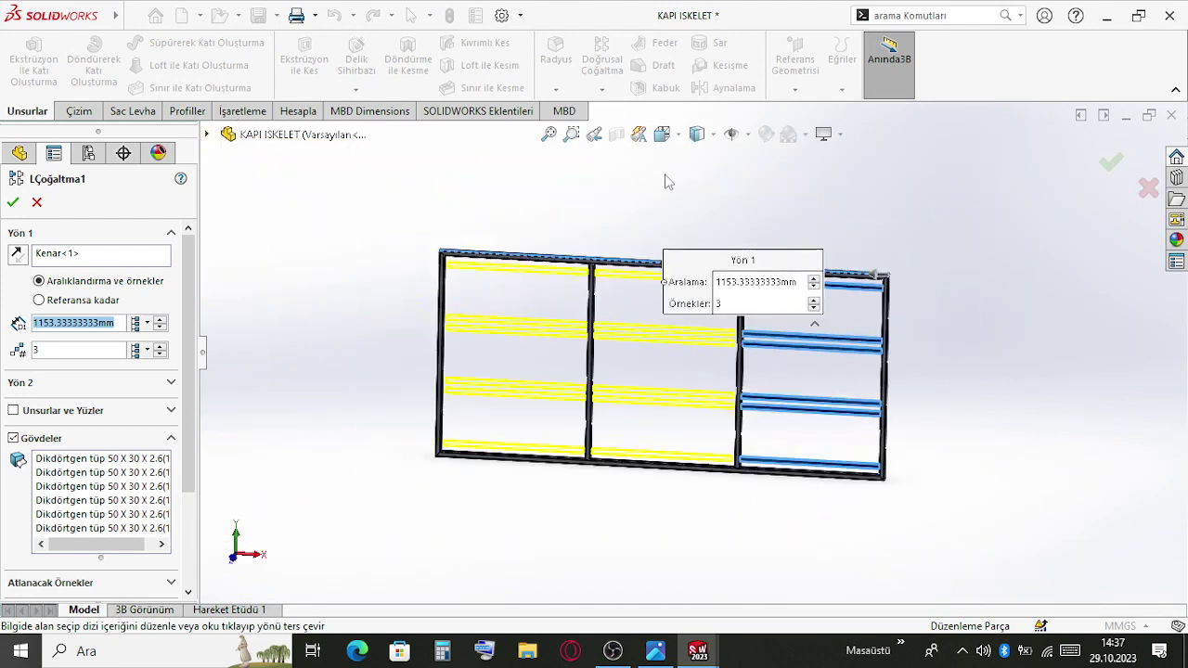
{"action": "scroll", "coordinate": [654, 307], "scroll_direction": "down", "scroll_amount": 3}
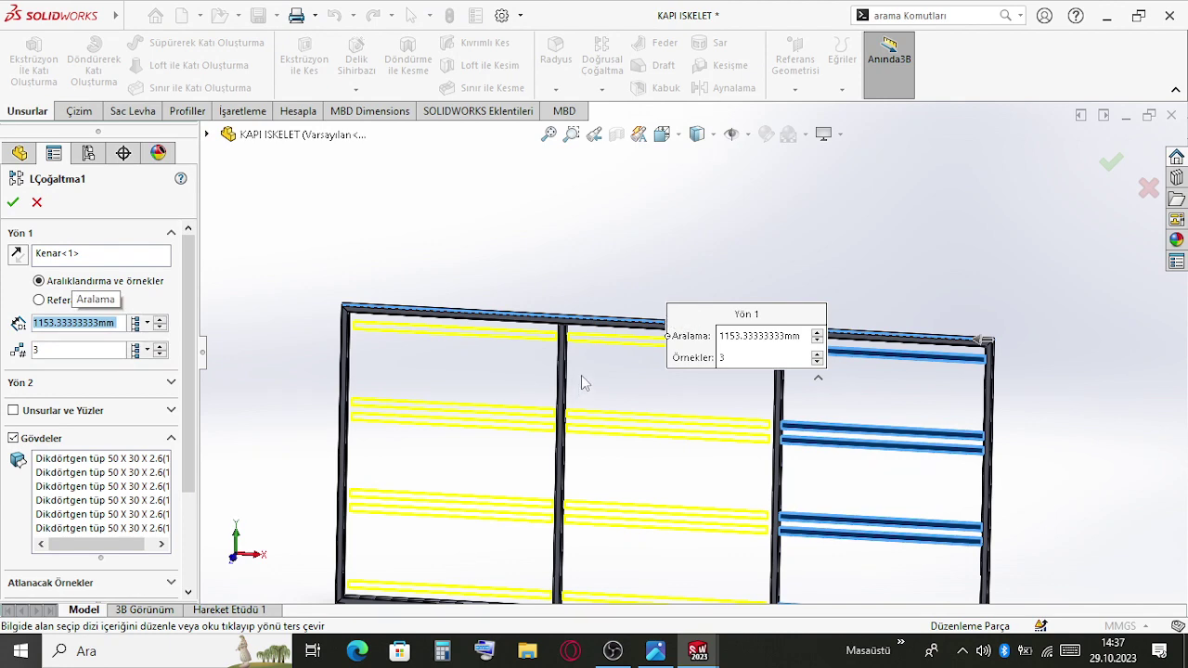
{"action": "scroll", "coordinate": [583, 381], "scroll_direction": "down", "scroll_amount": 5}
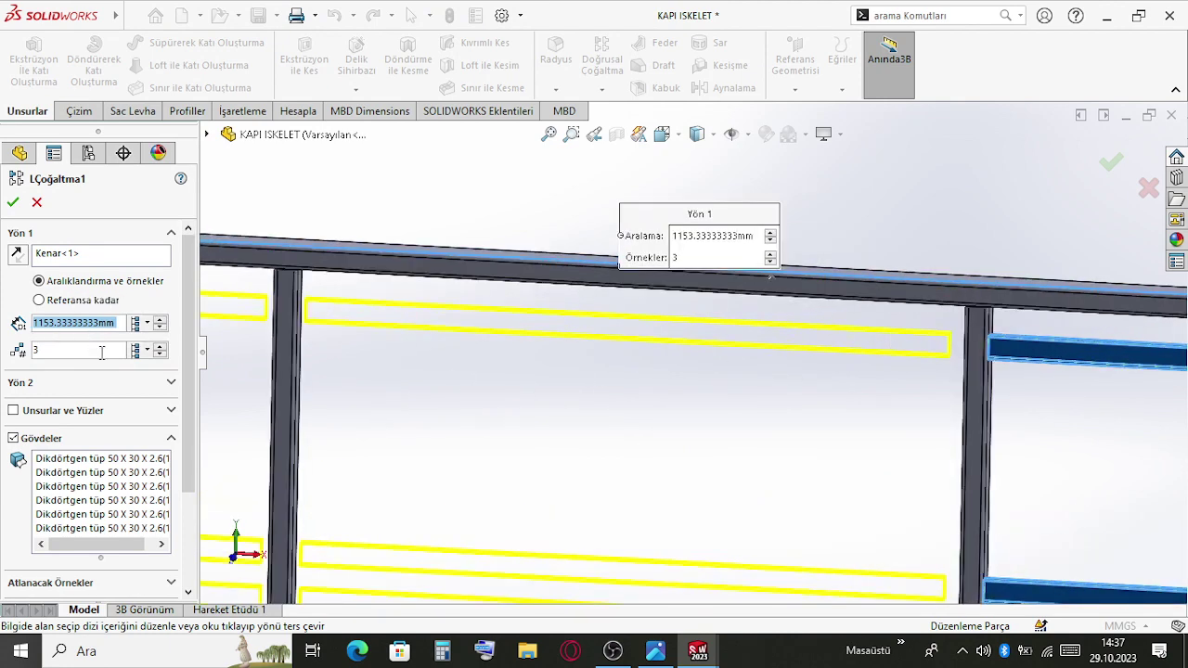
{"action": "scroll", "coordinate": [676, 306], "scroll_direction": "up", "scroll_amount": 3}
{"action": "scroll", "coordinate": [1113, 241], "scroll_direction": "down", "scroll_amount": 3}
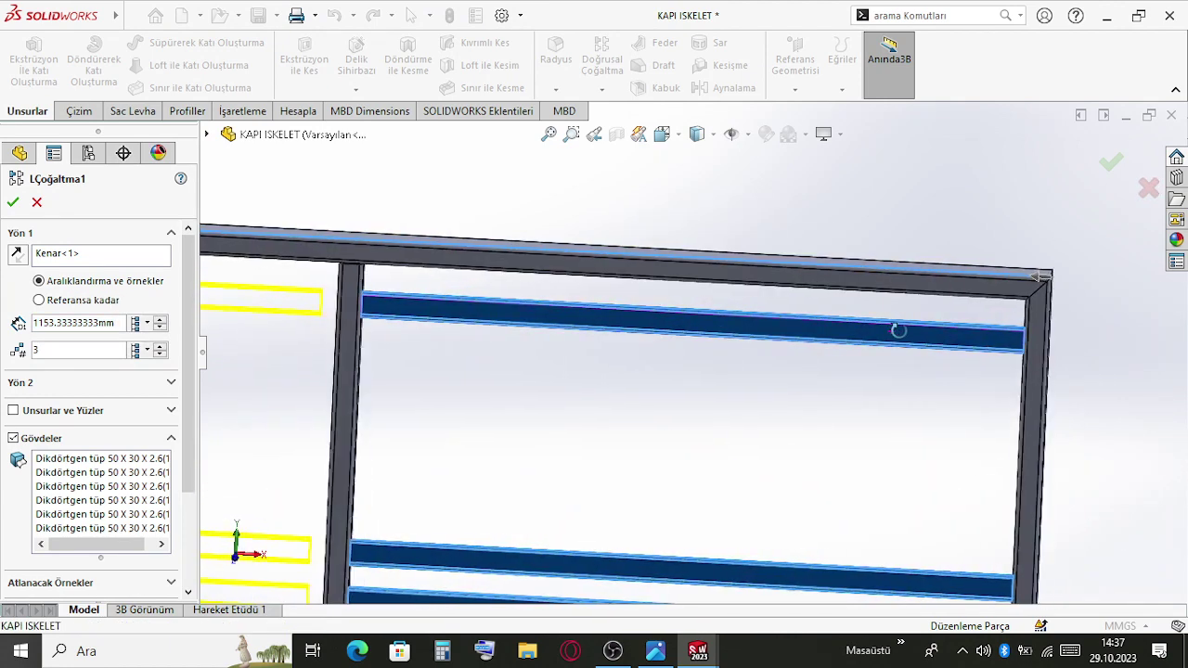
{"action": "key", "text": "Return"}
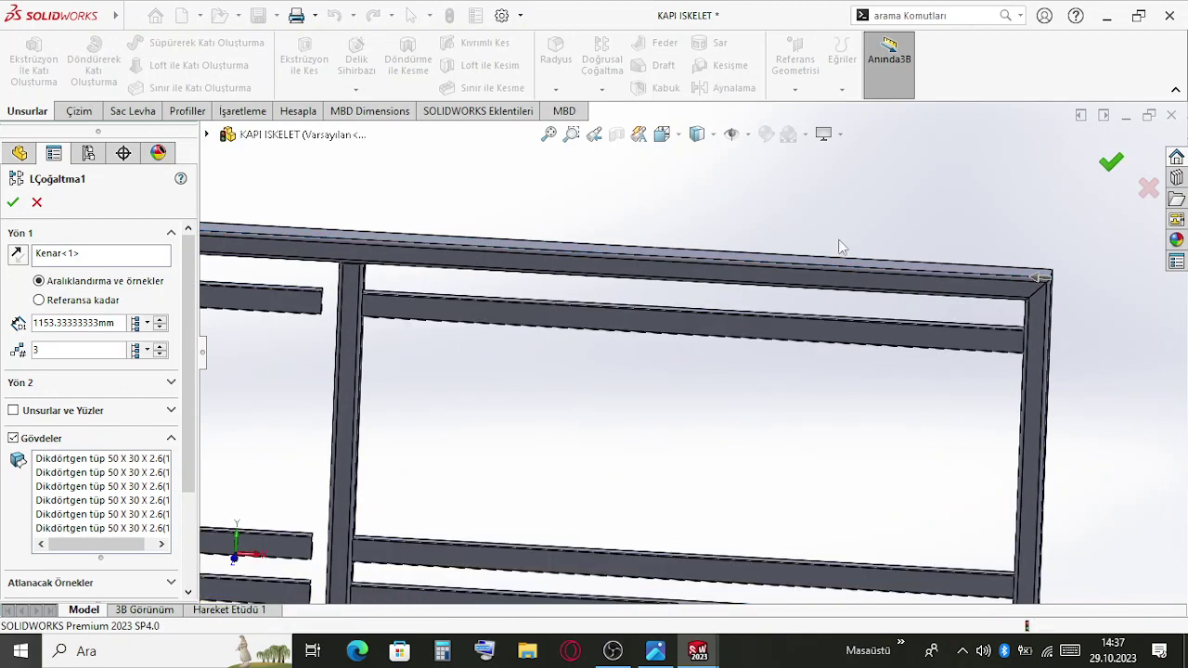
Edit the frame layout sketch and set the first bay's width, from the origin side to the first post, to 3460/3 mm
{"action": "left_click", "coordinate": [33, 408]}
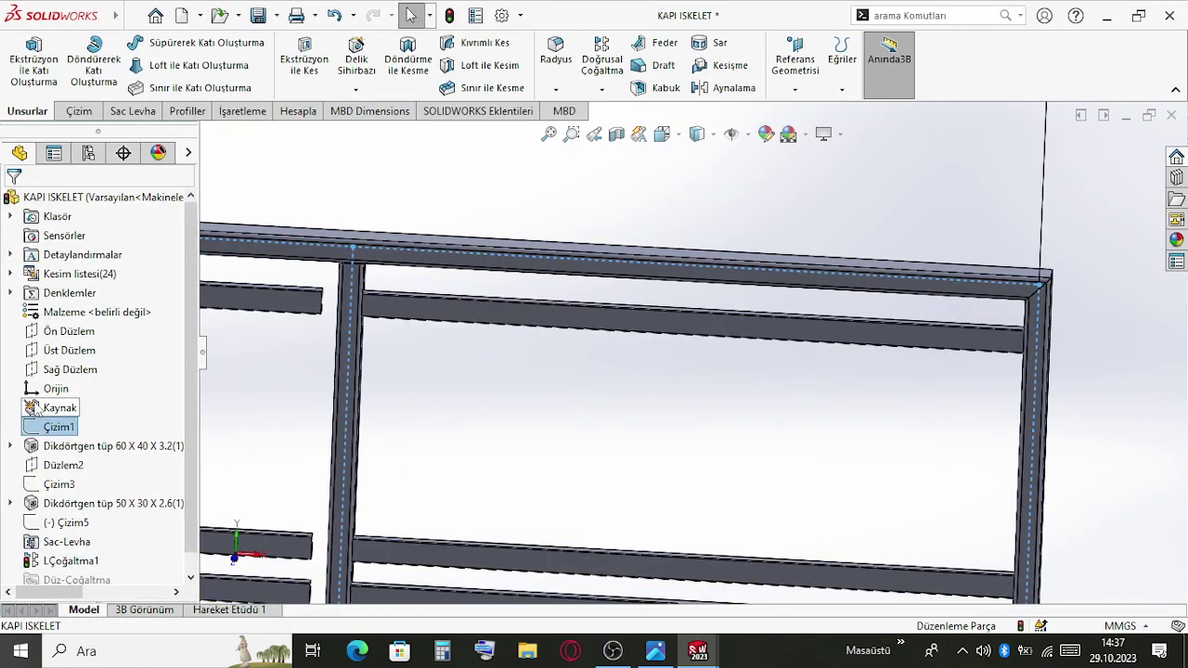
{"action": "right_click", "coordinate": [52, 426]}
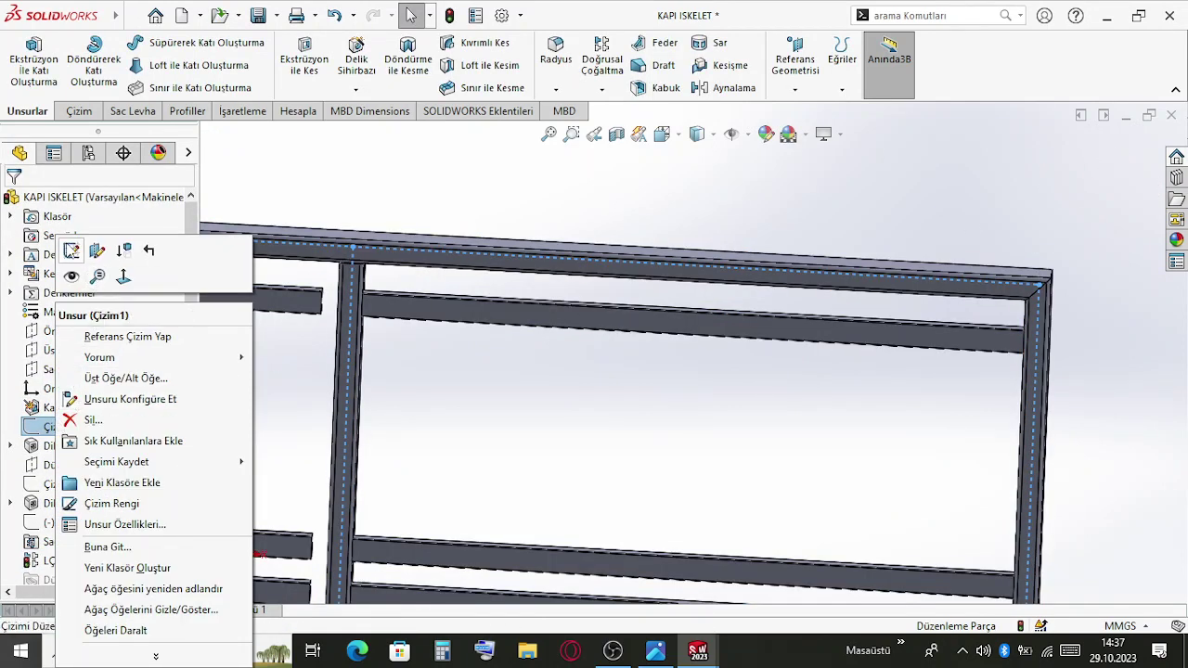
{"action": "left_click", "coordinate": [71, 250]}
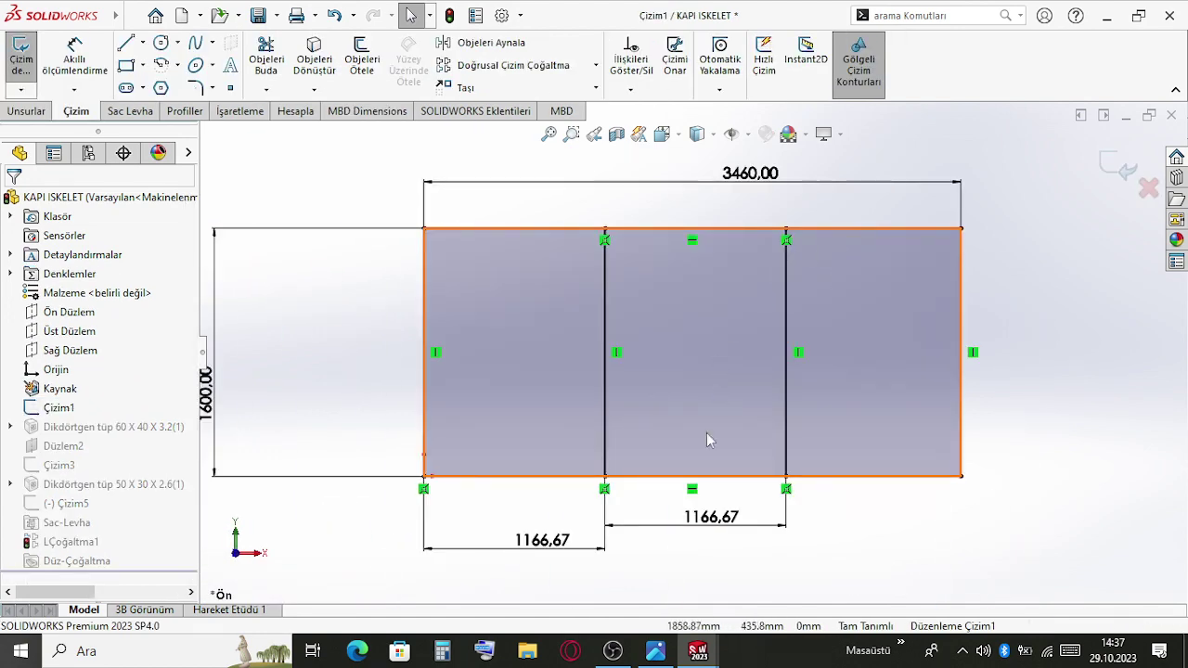
{"action": "double_click", "coordinate": [542, 540]}
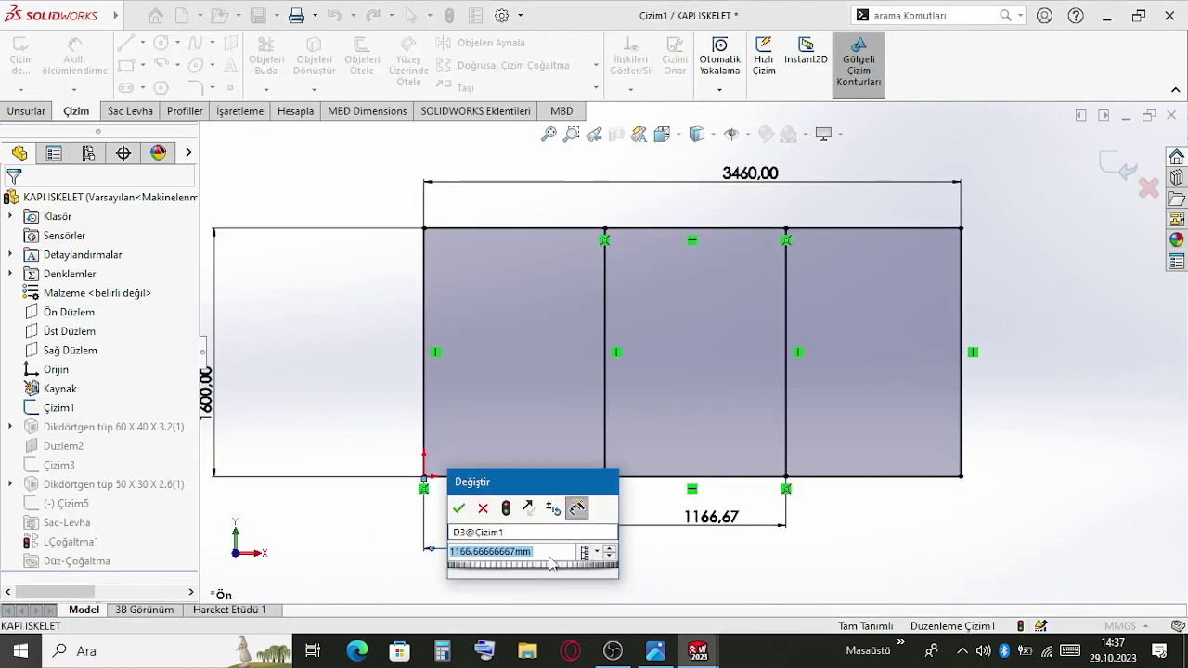
{"action": "type", "text": "3460"}
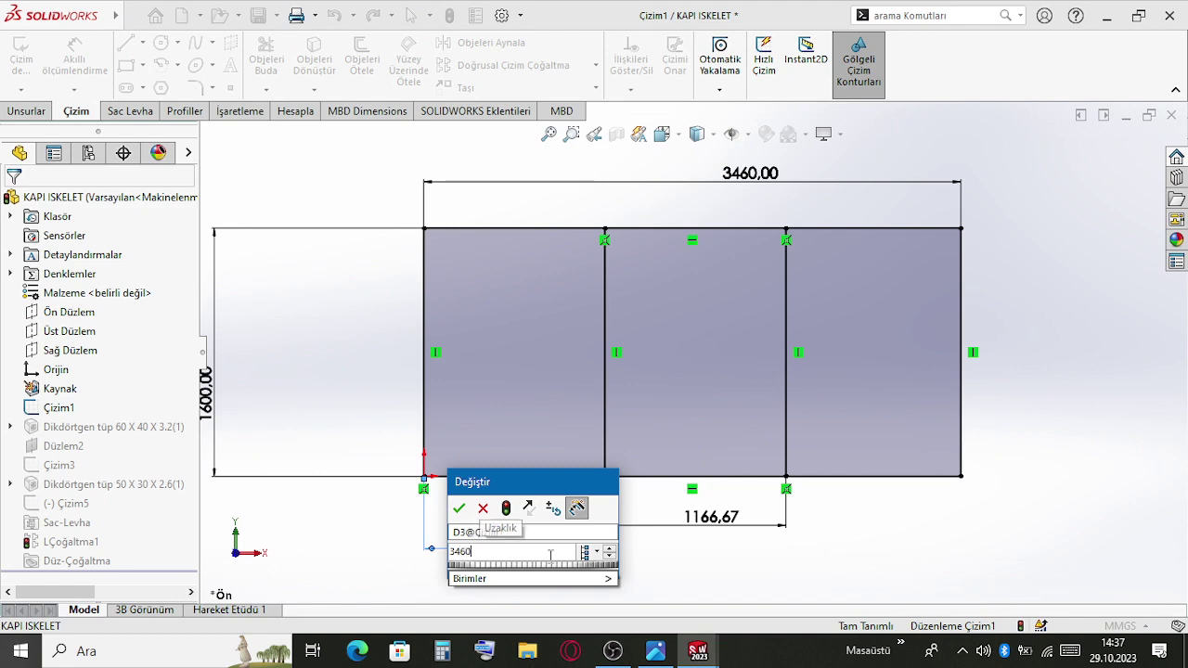
{"action": "type", "text": "/3"}
{"action": "key", "text": "Return"}
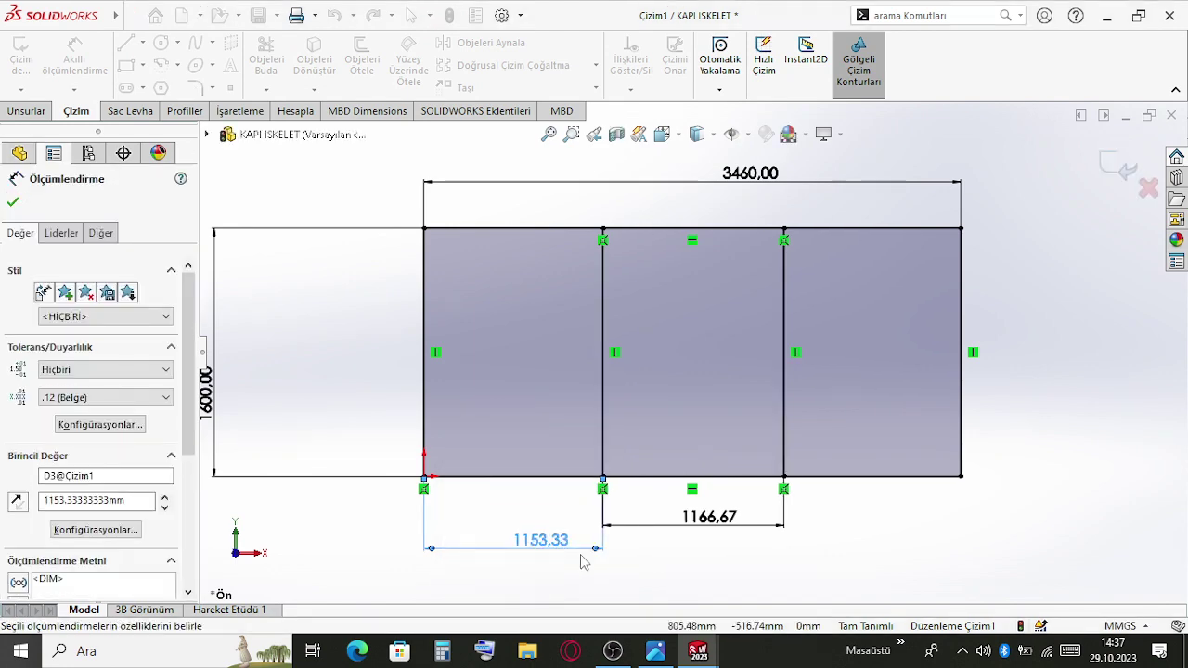
Set the middle bay's width to 3460/3 mm and exit the frame layout sketch
{"action": "double_click", "coordinate": [709, 517]}
{"action": "type", "text": "3460"}
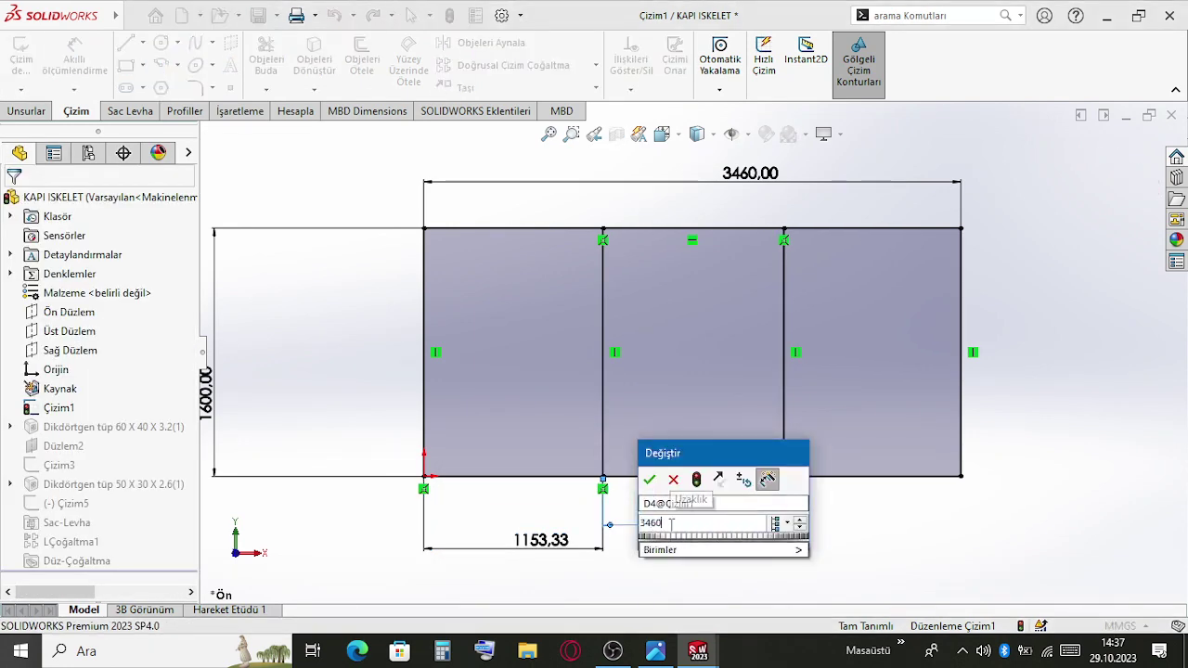
{"action": "type", "text": "/3"}
{"action": "key", "text": "Return"}
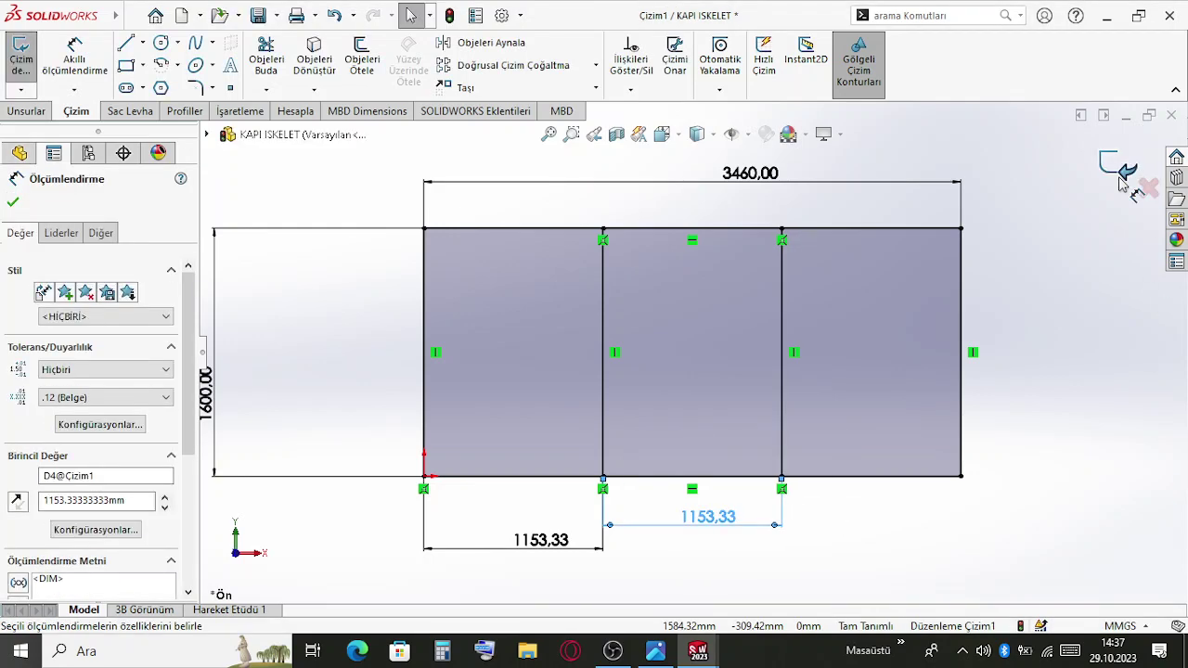
{"action": "left_click", "coordinate": [1122, 181]}
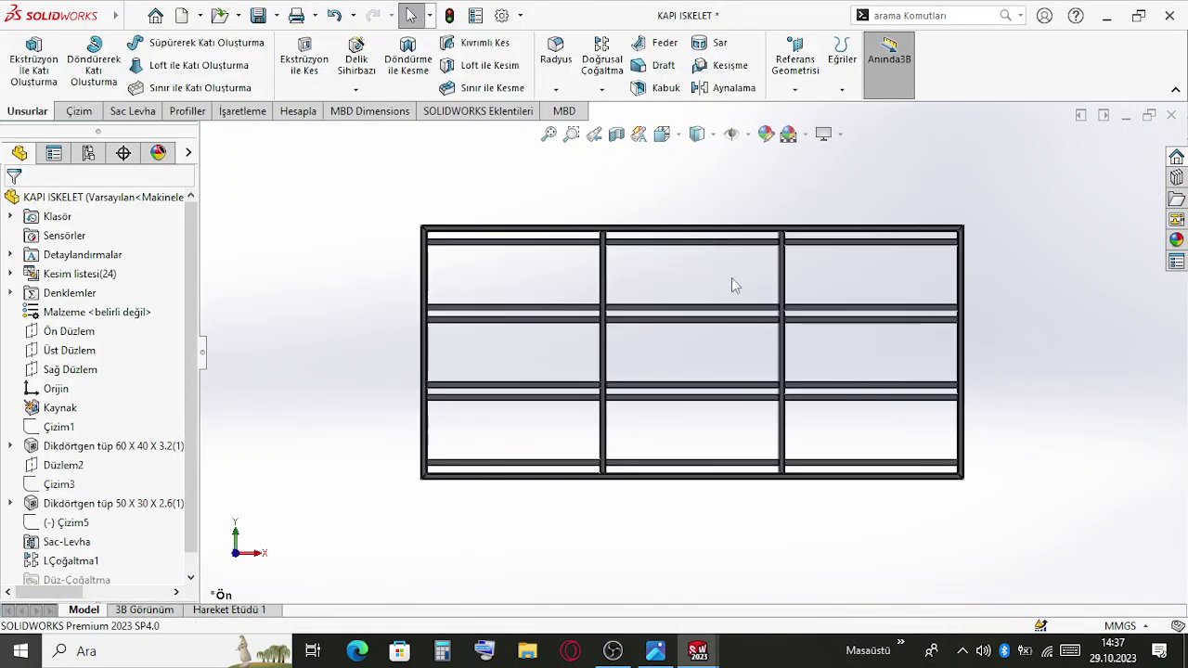
Check the inner rails' fit against the posts, save the frame part and return to the gate assembly
{"action": "scroll", "coordinate": [731, 285], "scroll_direction": "down", "scroll_amount": 5}
{"action": "middle_click_drag", "start_coordinate": [859, 321], "coordinate": [856, 351]}
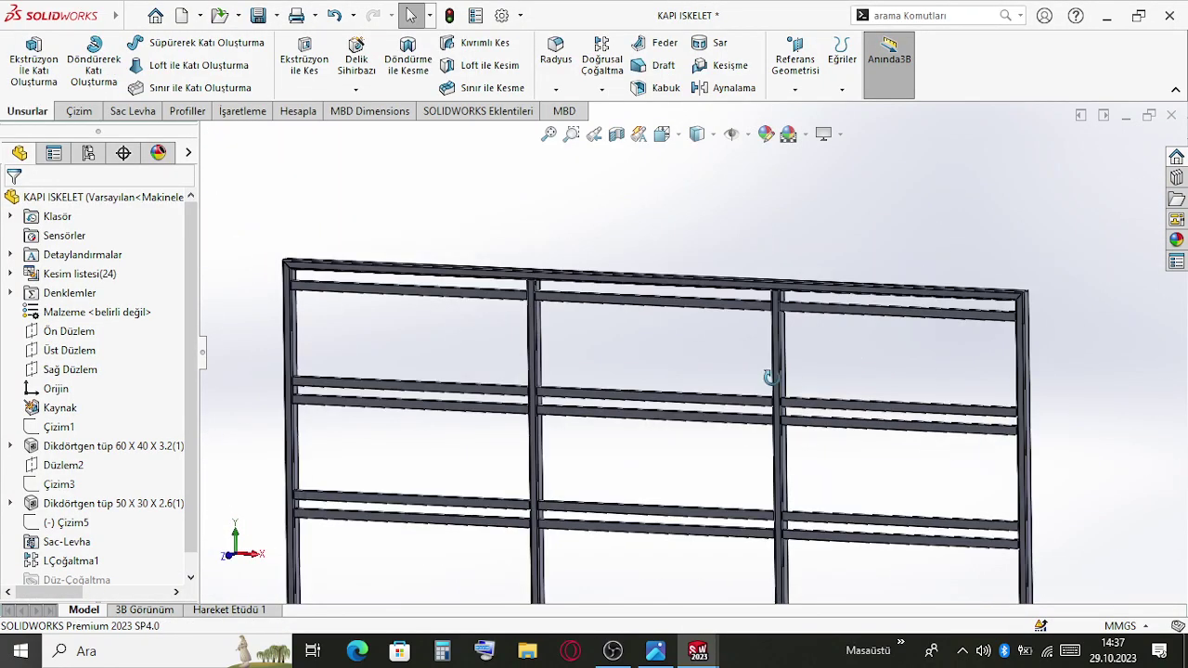
{"action": "scroll", "coordinate": [769, 377], "scroll_direction": "up", "scroll_amount": 3}
{"action": "scroll", "coordinate": [779, 399], "scroll_direction": "down", "scroll_amount": 6}
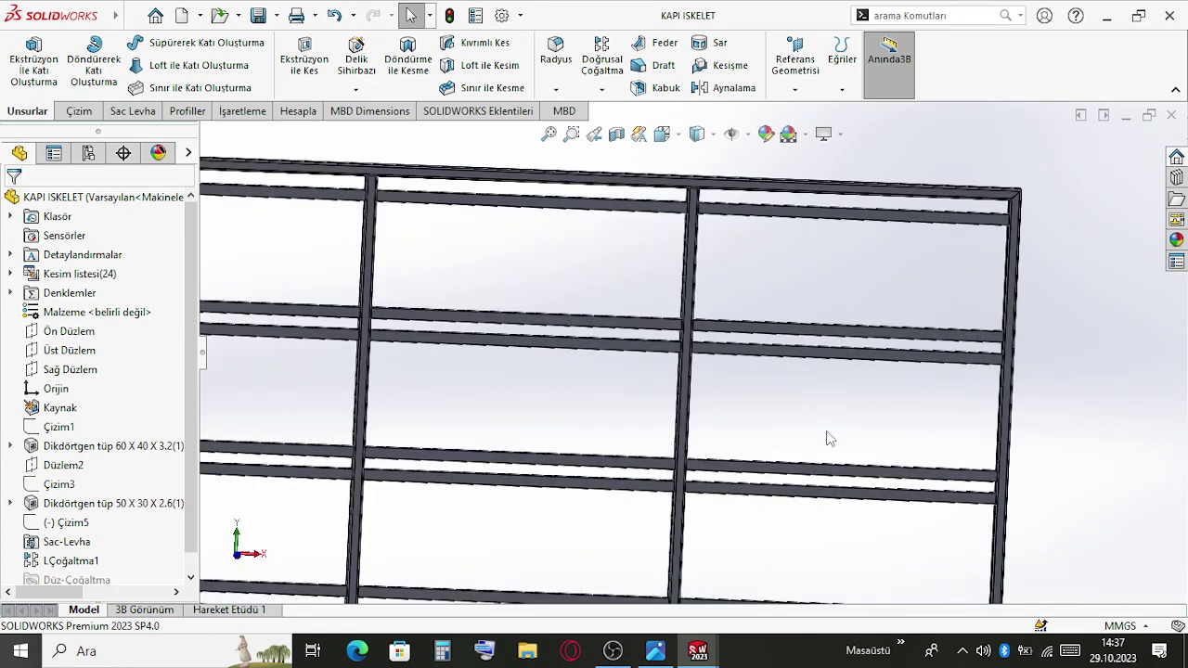
{"action": "scroll", "coordinate": [829, 438], "scroll_direction": "up", "scroll_amount": 3}
{"action": "key", "text": "ctrl+Tab"}
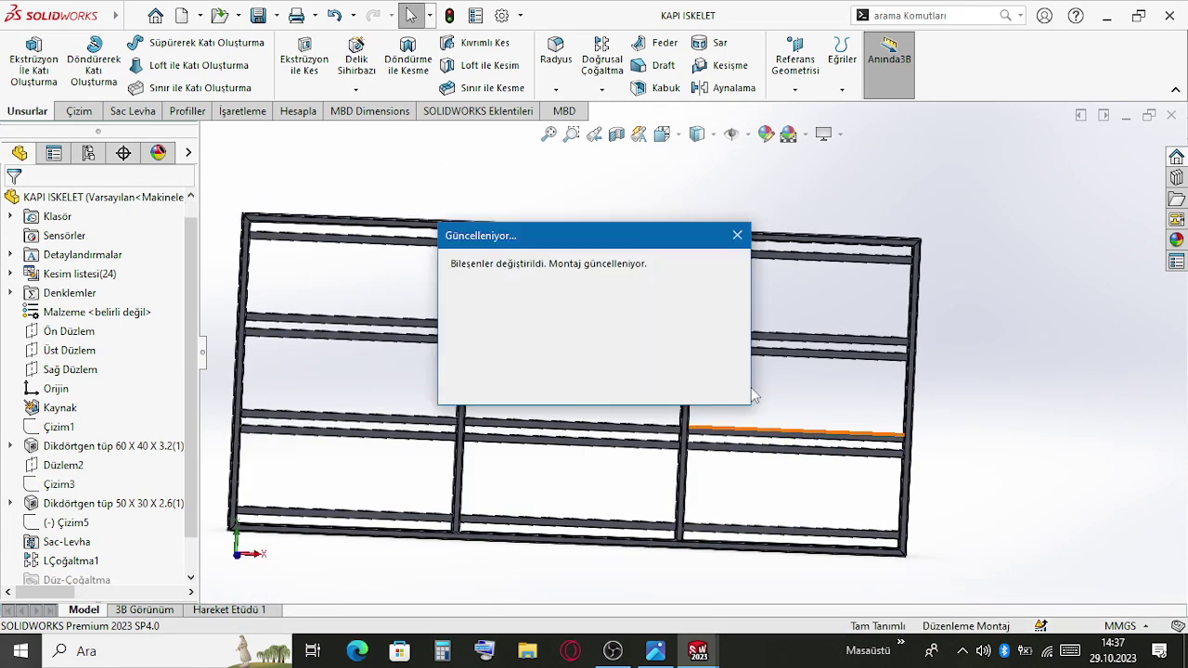
Edit the panel pattern in the assembly, setting its first-direction spacing to 1153.33333333 mm, and accept it
{"action": "left_click", "coordinate": [609, 316]}
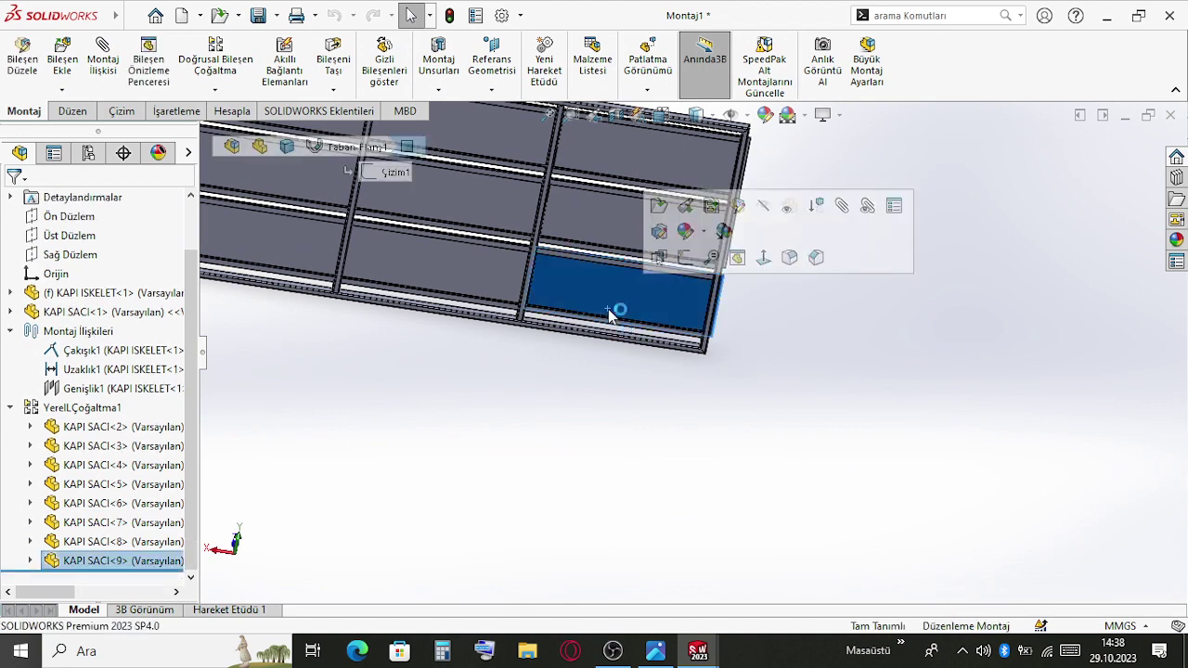
{"action": "middle_click_drag", "start_coordinate": [616, 310], "coordinate": [403, 386]}
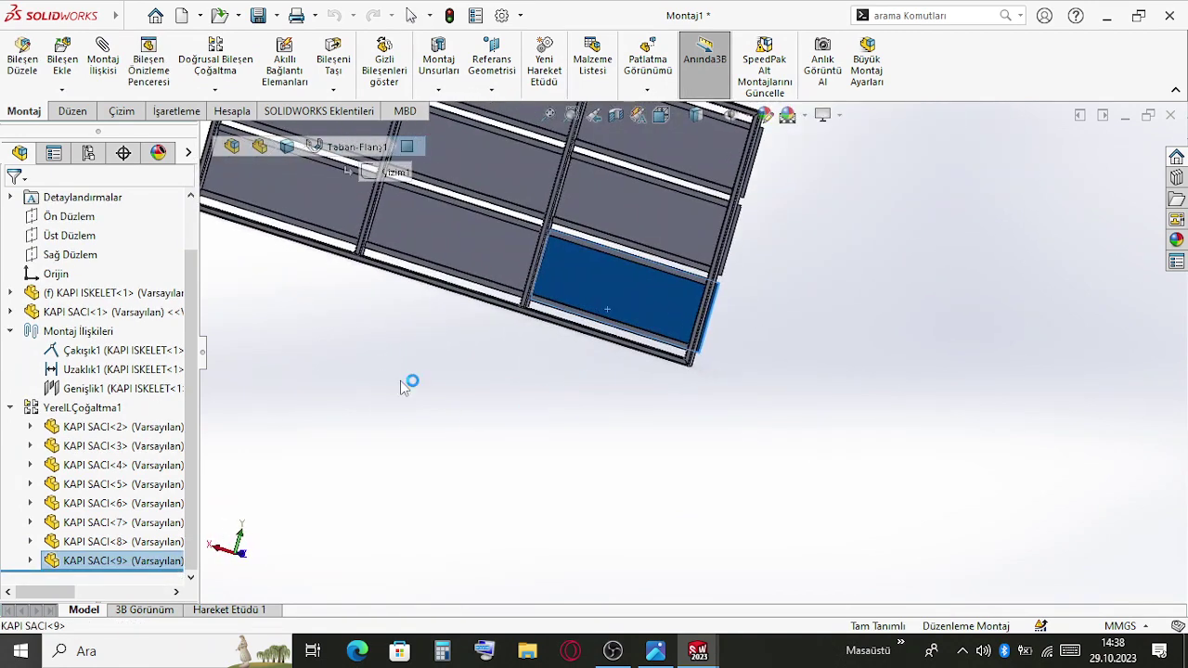
{"action": "left_click", "coordinate": [92, 407]}
{"action": "left_click", "coordinate": [130, 358]}
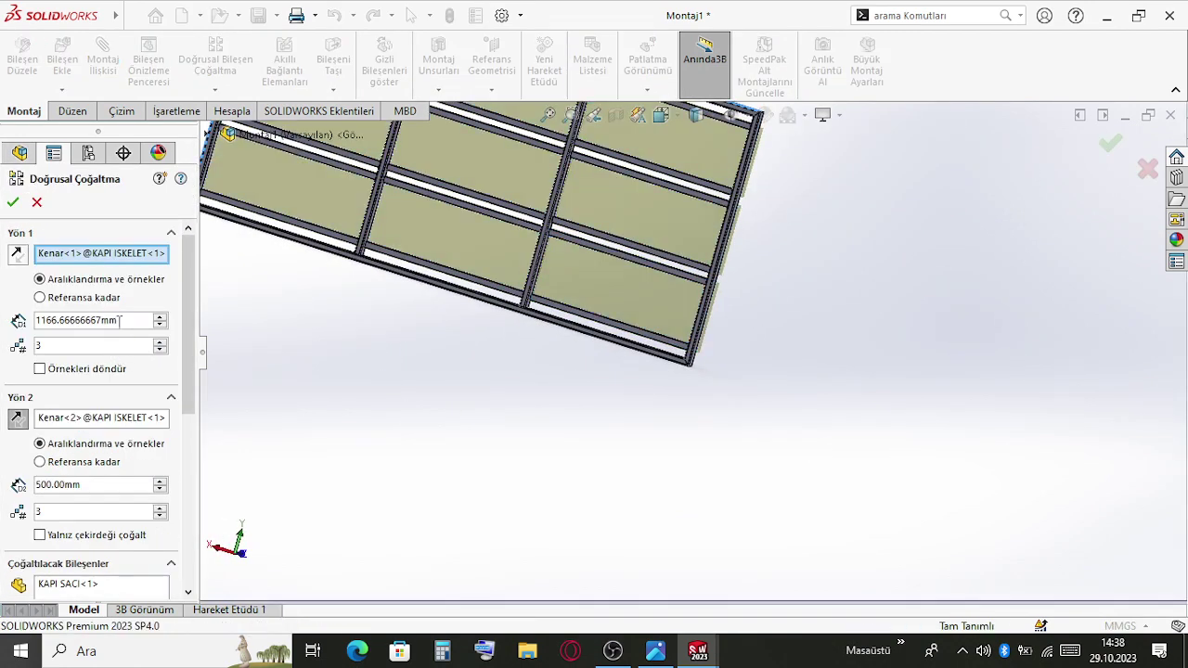
{"action": "left_click", "coordinate": [125, 320]}
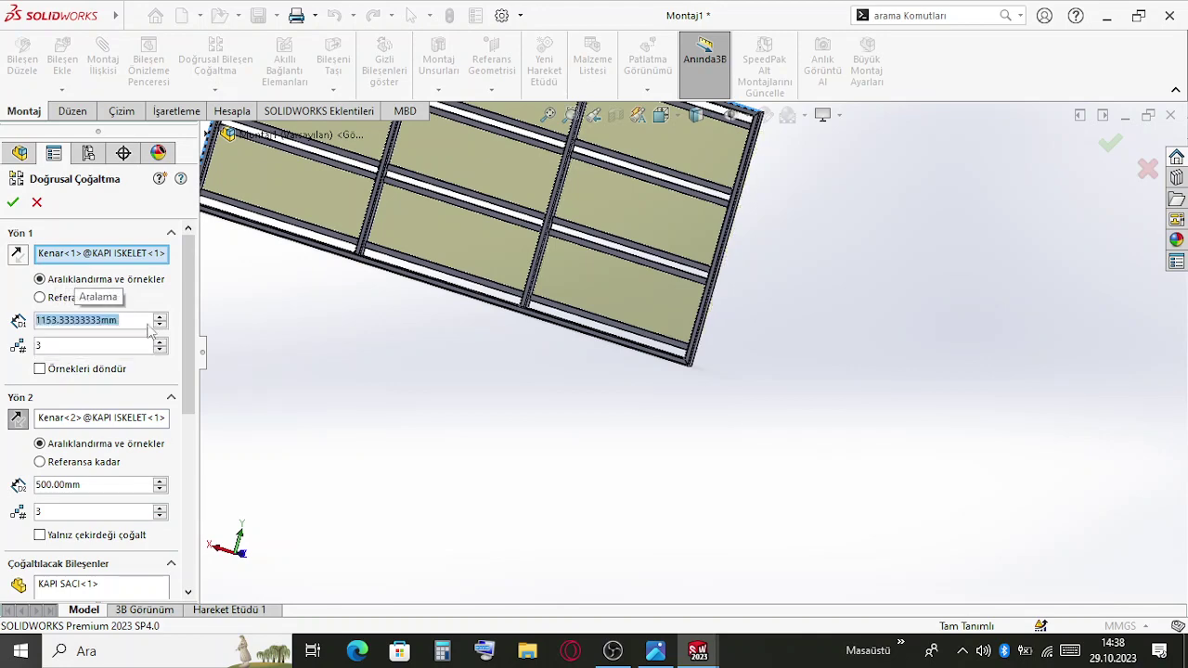
{"action": "left_click", "coordinate": [13, 202]}
Open the sheet panel part from the assembly, set the panel's width to 1160 mm and rebuild it
{"action": "scroll", "coordinate": [603, 286], "scroll_direction": "down", "scroll_amount": 5}
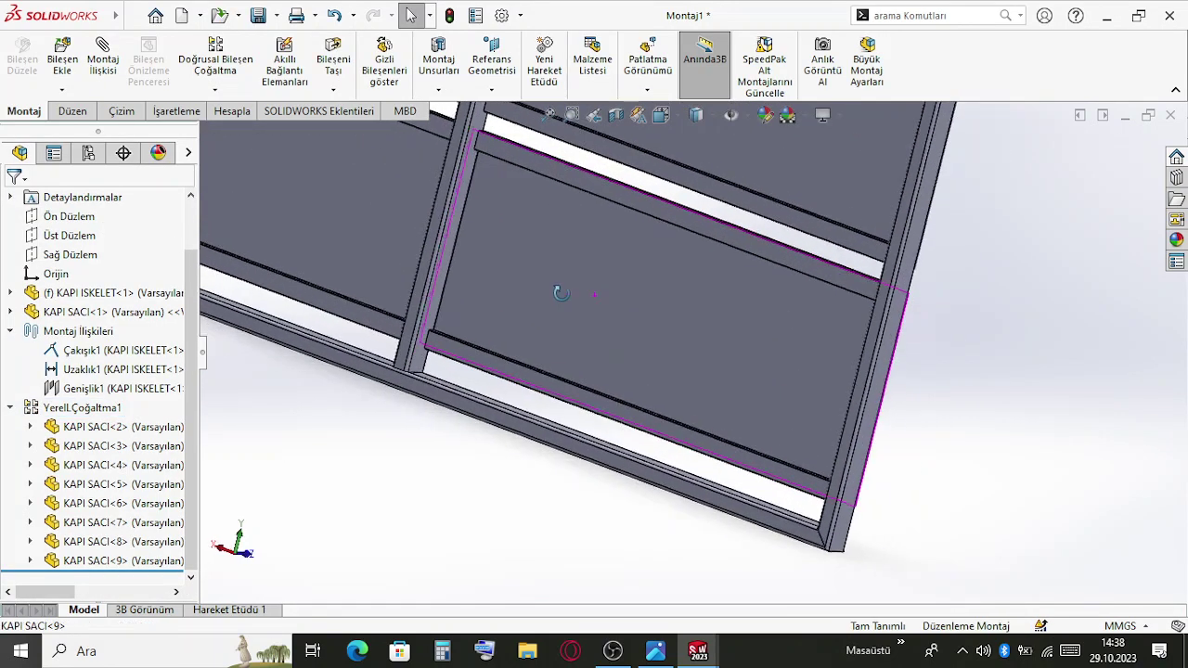
{"action": "left_click", "coordinate": [504, 291]}
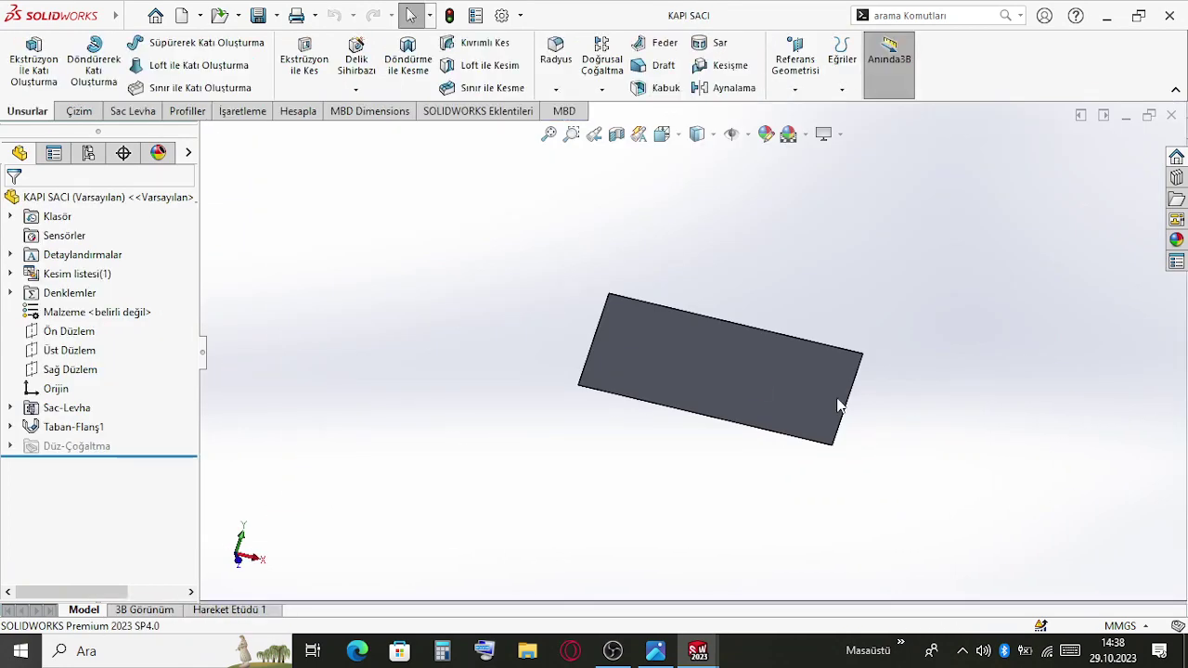
{"action": "left_click", "coordinate": [780, 385]}
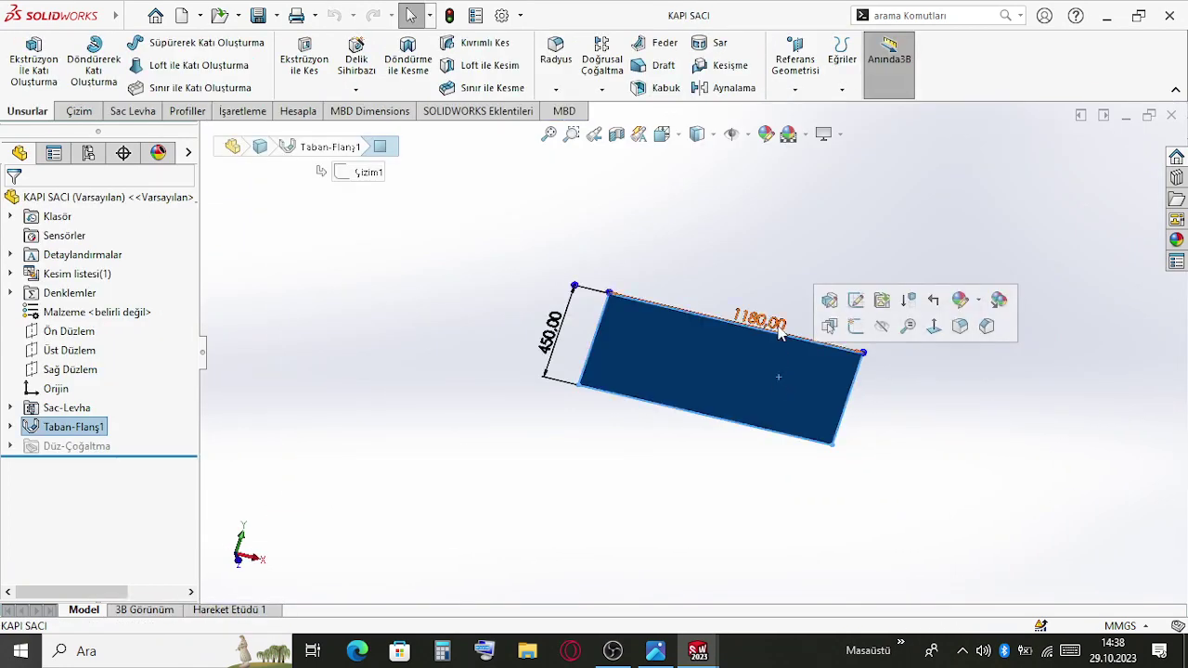
{"action": "double_click", "coordinate": [778, 330]}
{"action": "type", "text": "1160"}
{"action": "key", "text": "Return"}
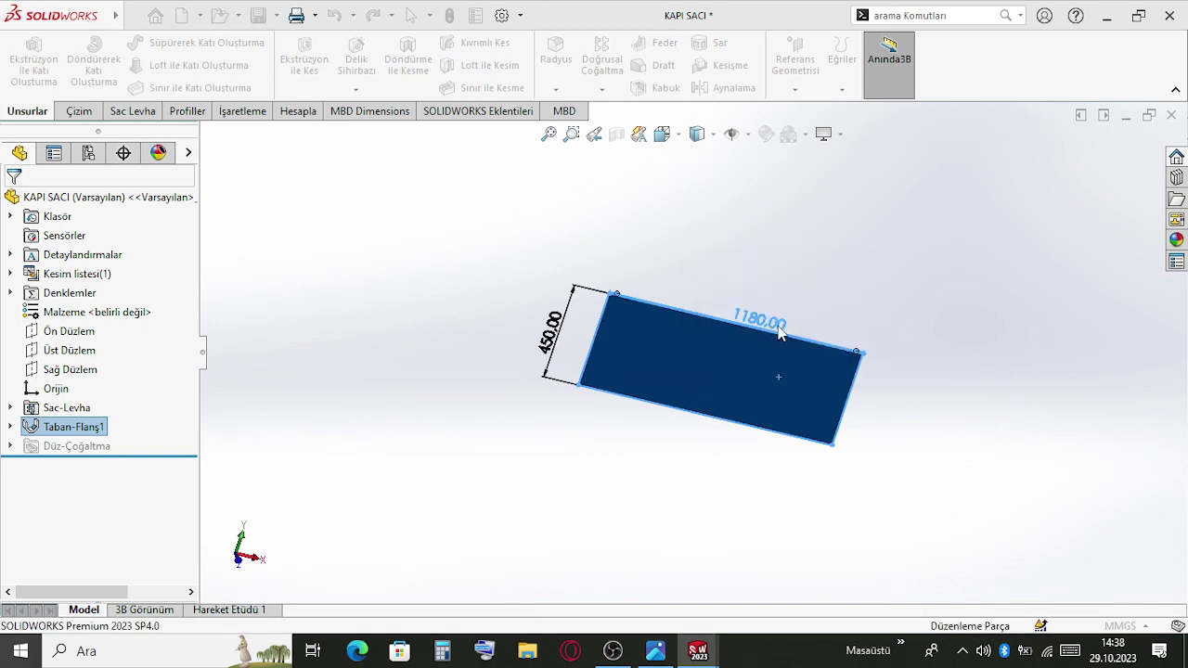
{"action": "left_click", "coordinate": [1132, 162]}
{"action": "left_click", "coordinate": [449, 14]}
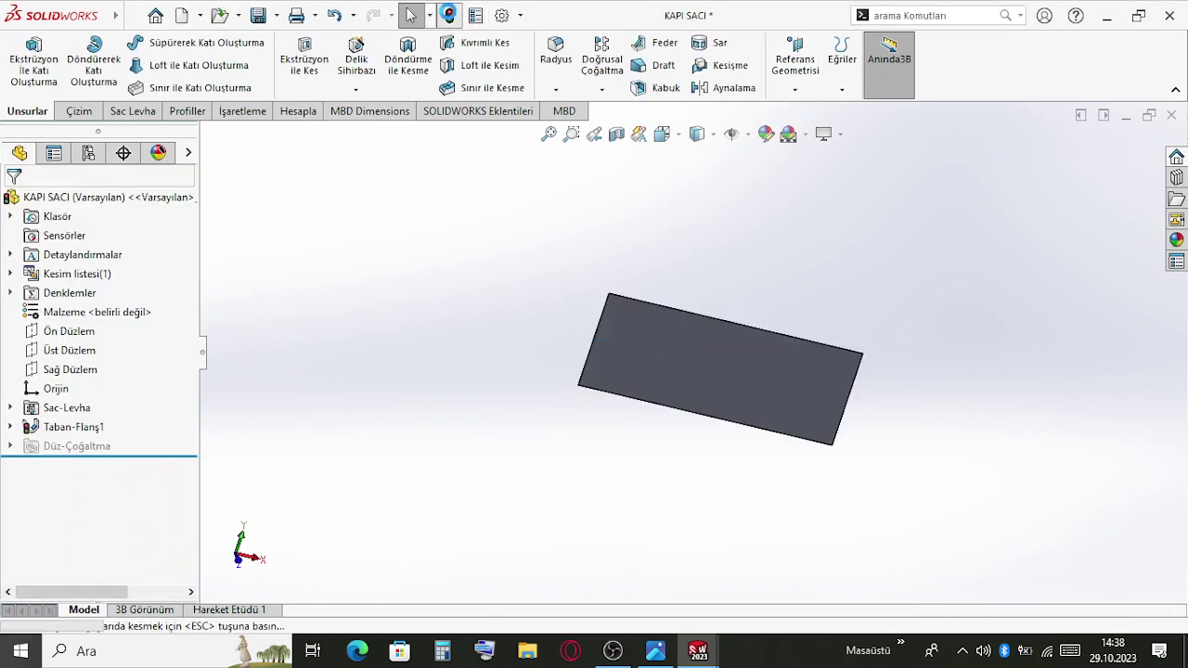
Return to the gate assembly, rebuild it with the changed panel, and inspect the joint between adjacent panels
{"action": "key", "text": "ctrl+Tab"}
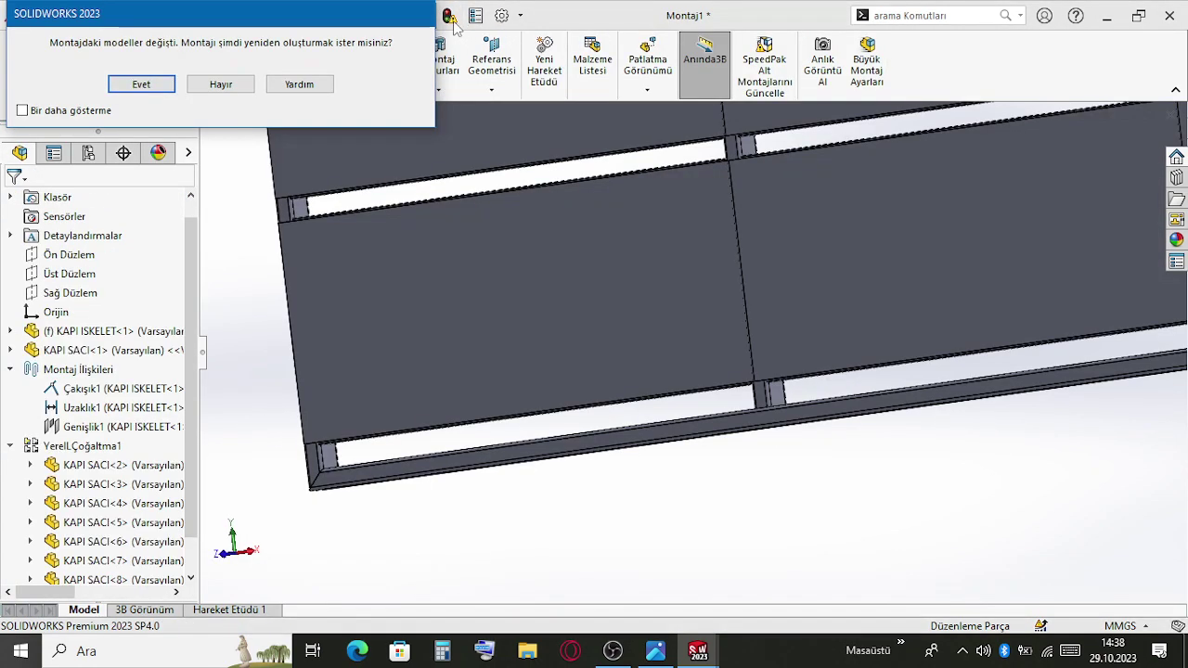
{"action": "left_click", "coordinate": [130, 85]}
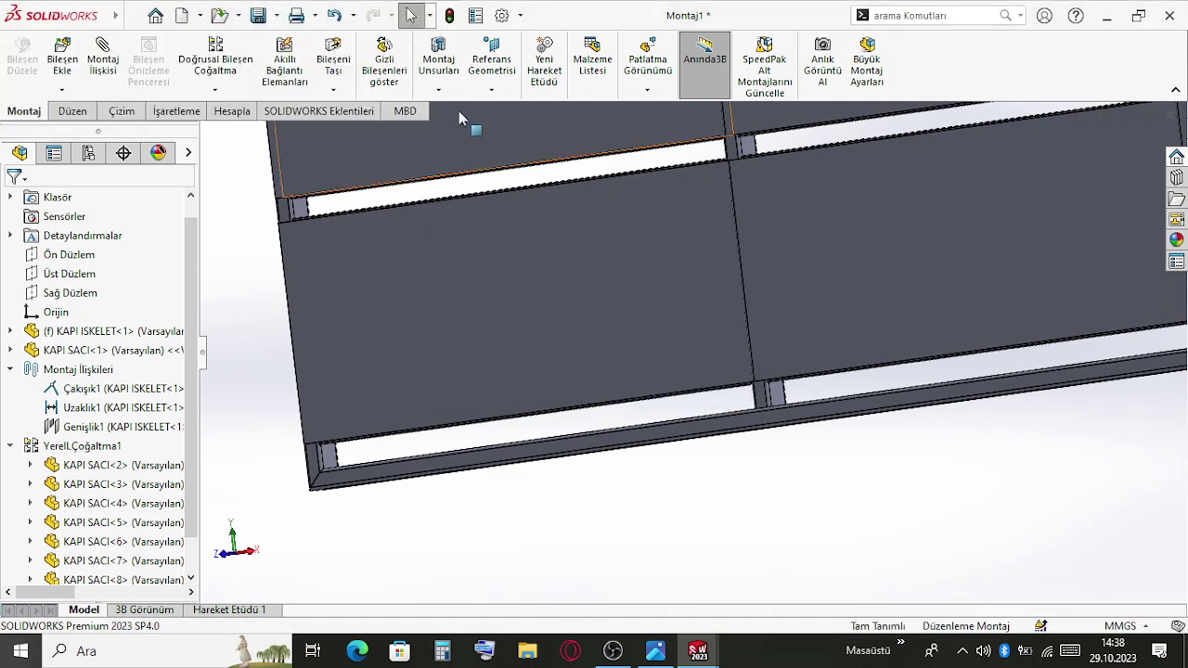
{"action": "scroll", "coordinate": [807, 241], "scroll_direction": "down", "scroll_amount": 6}
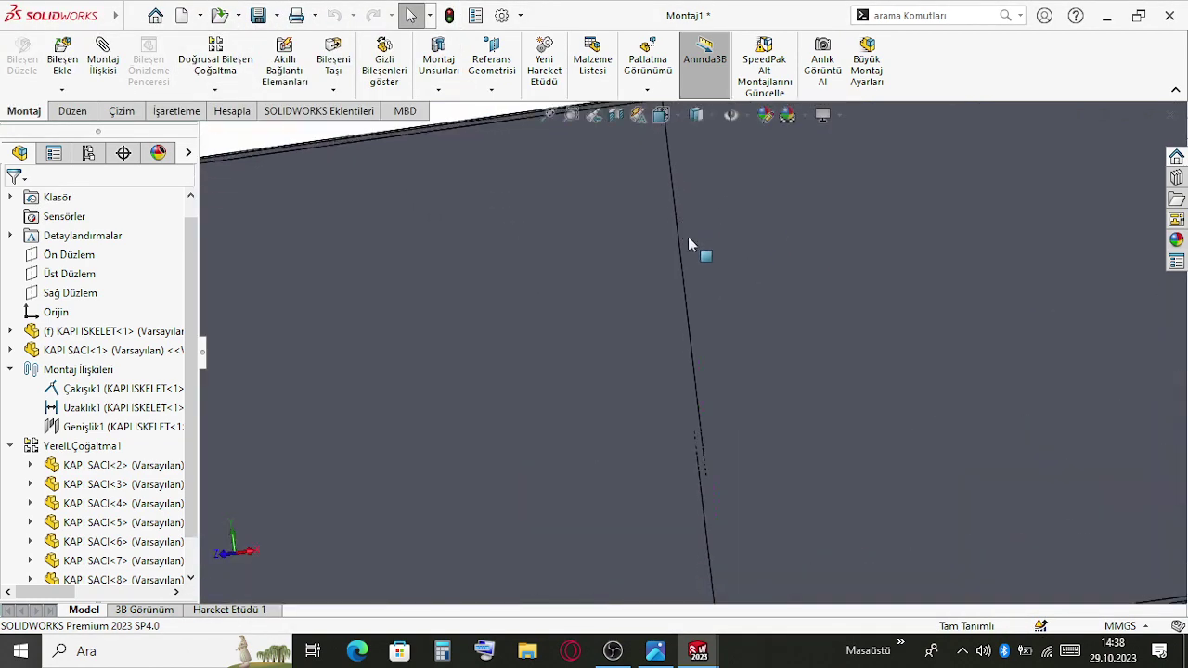
{"action": "scroll", "coordinate": [694, 269], "scroll_direction": "up", "scroll_amount": 6}
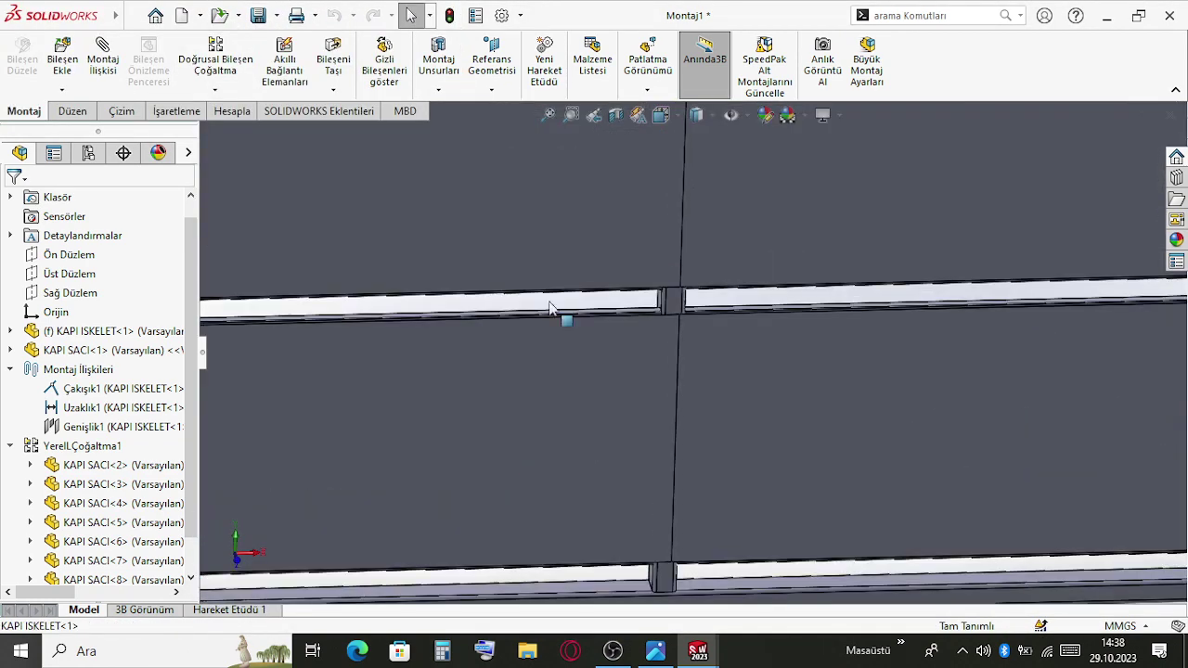
Switch to the sheet panel part, set the panel's width to 1150 mm and rebuild it
{"action": "key", "text": "ctrl+Tab"}
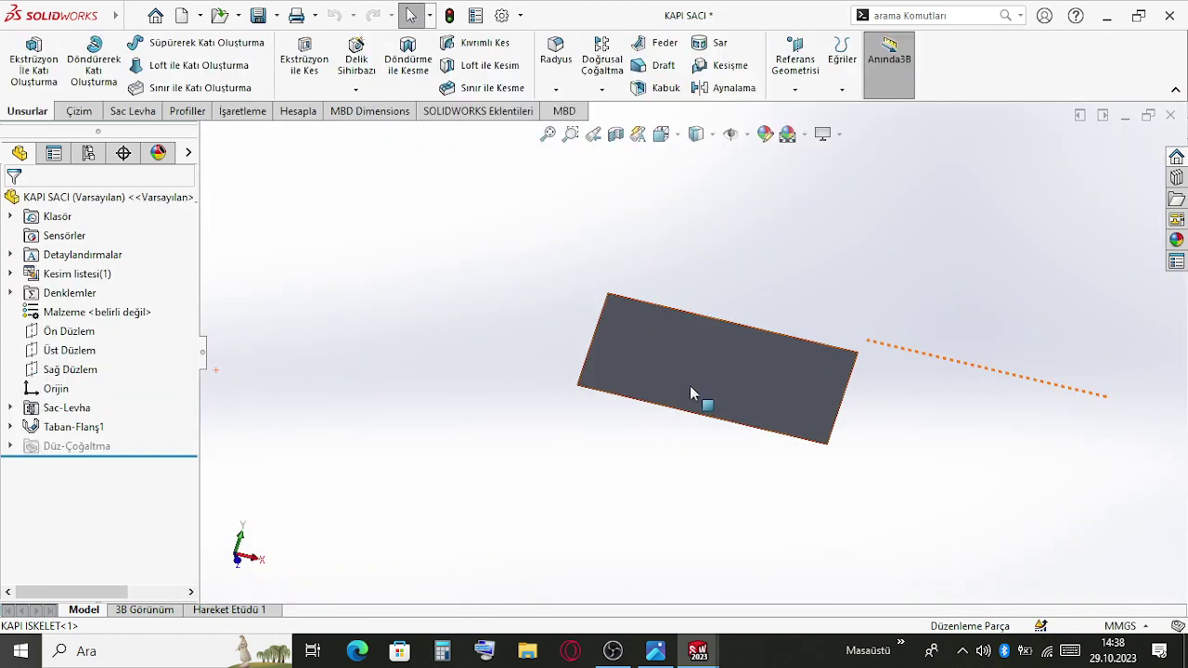
{"action": "left_click", "coordinate": [689, 380]}
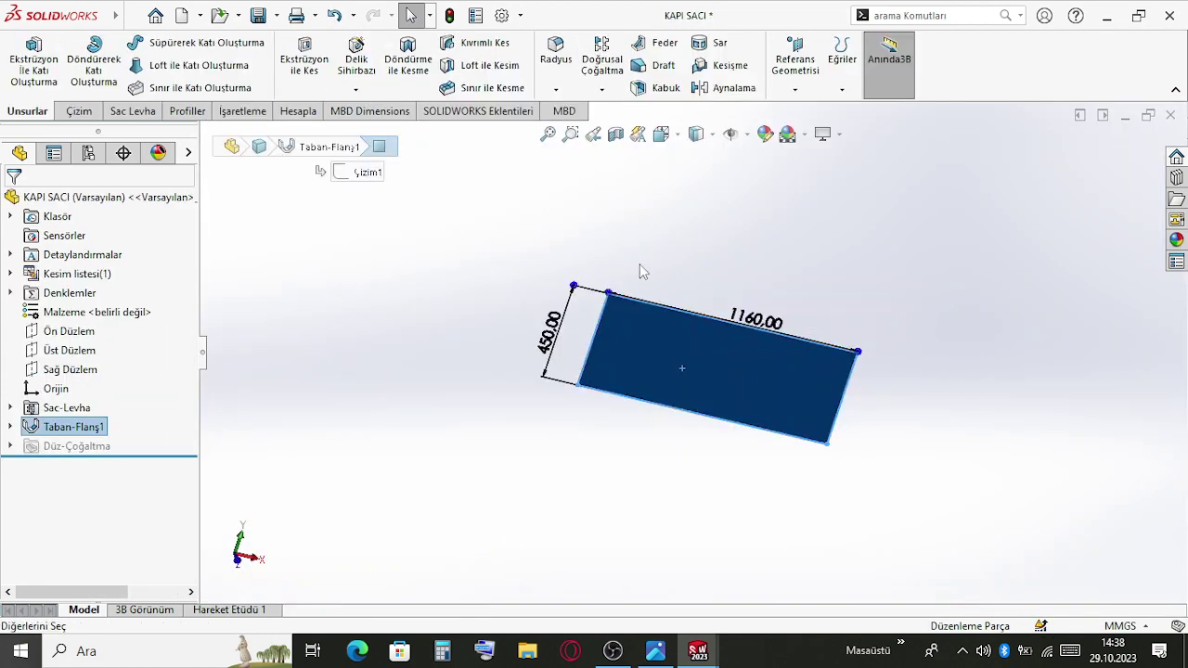
{"action": "double_click", "coordinate": [758, 295]}
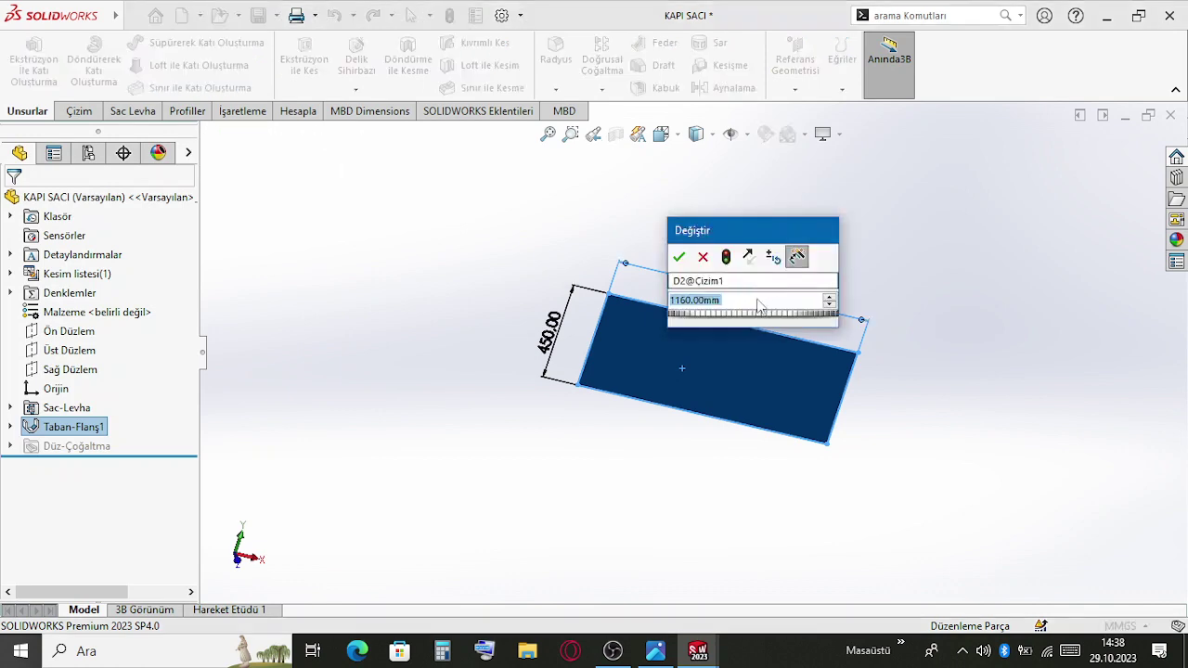
{"action": "type", "text": "1160"}
{"action": "key", "text": "Return"}
{"action": "left_click", "coordinate": [901, 270]}
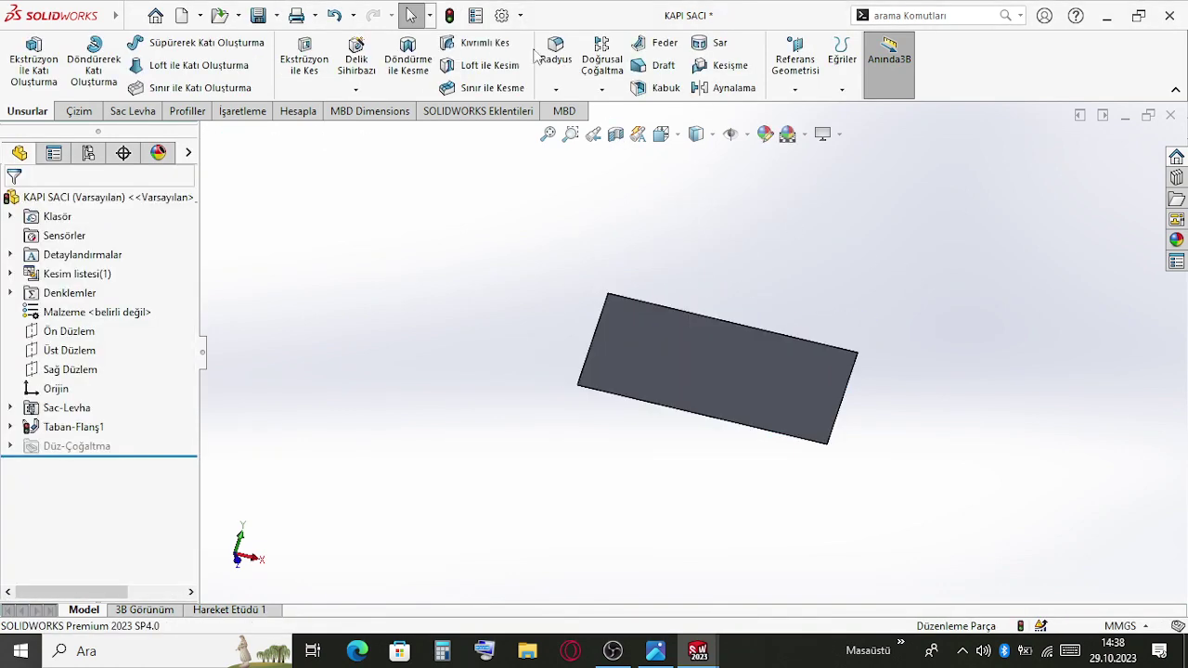
{"action": "left_click", "coordinate": [688, 362]}
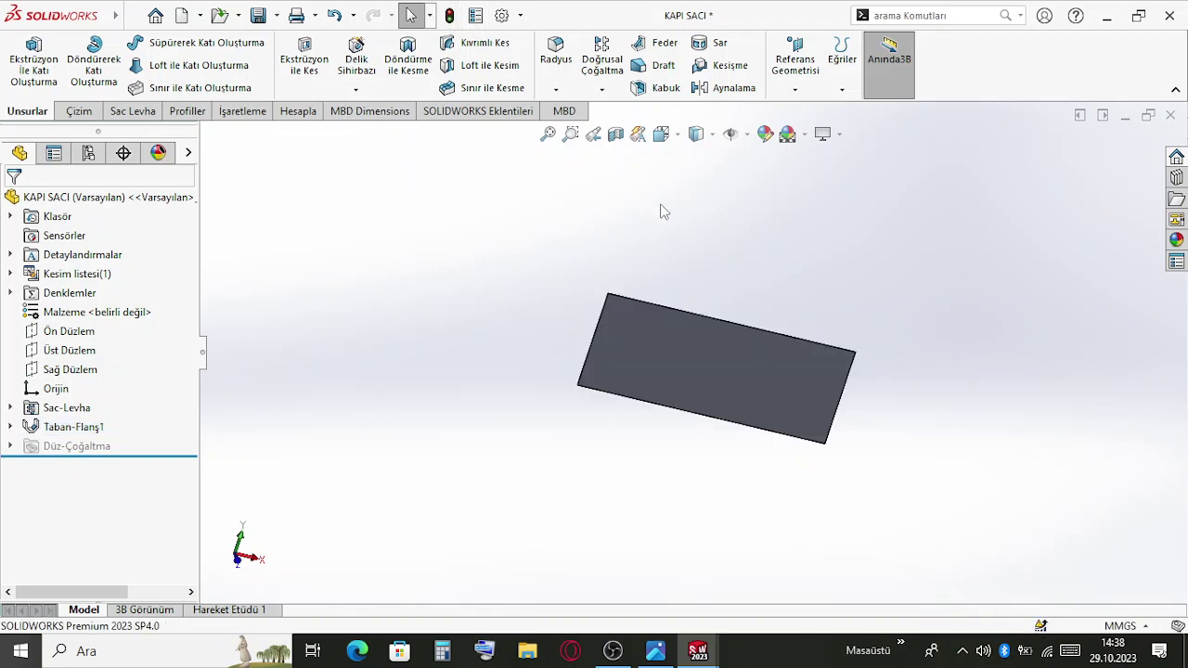
Return to the gate assembly and examine the joints between adjacent panels and the panel edge against the outer frame
{"action": "key", "text": "ctrl+Tab"}
{"action": "scroll", "coordinate": [701, 354], "scroll_direction": "down", "scroll_amount": 3}
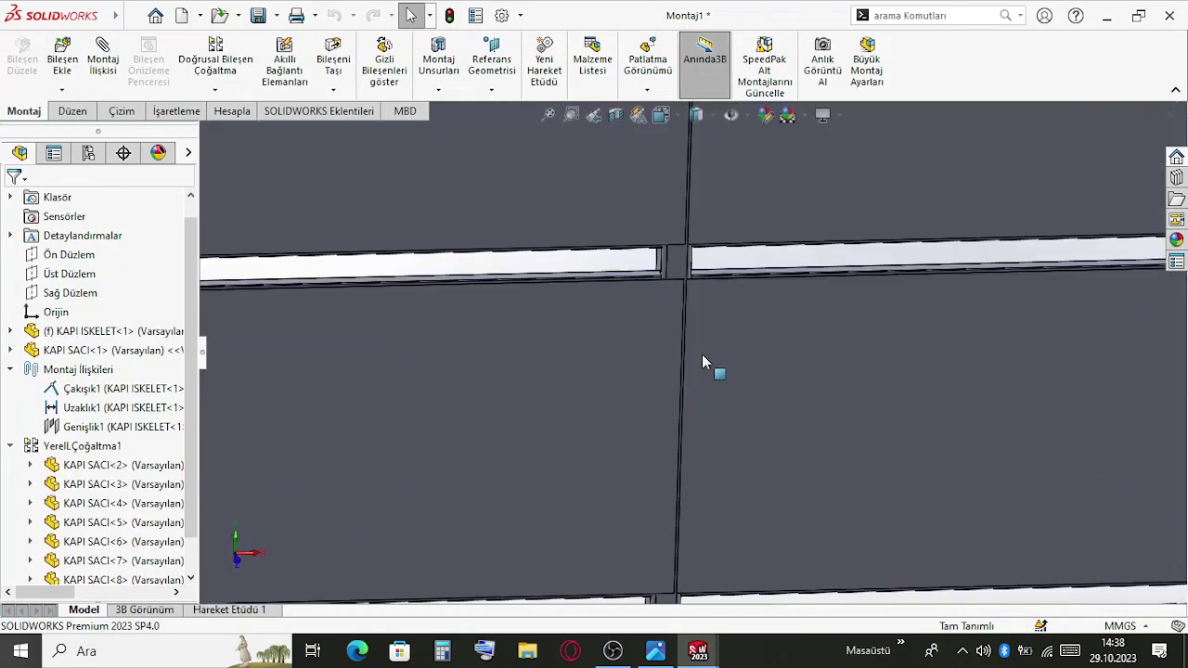
{"action": "mouse_move", "coordinate": [682, 352]}
{"action": "middle_mouse_down"}
{"action": "mouse_move", "coordinate": [656, 233]}
{"action": "mouse_move", "coordinate": [655, 260]}
{"action": "middle_mouse_up"}
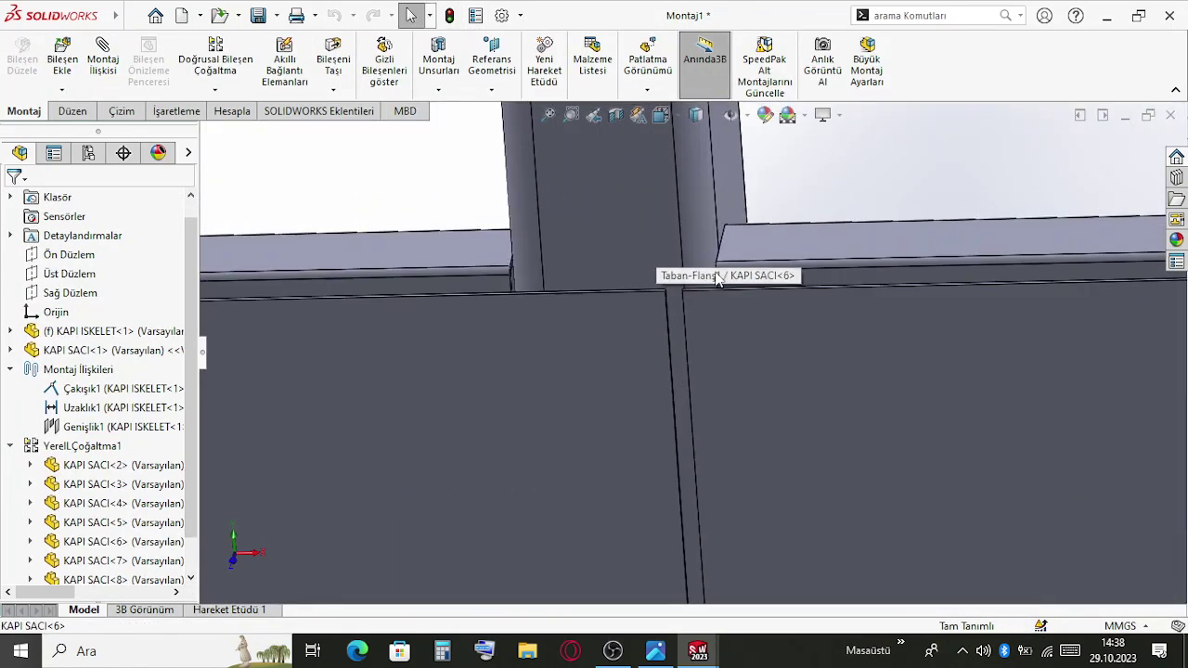
{"action": "scroll", "coordinate": [738, 292], "scroll_direction": "up", "scroll_amount": 5}
{"action": "scroll", "coordinate": [867, 445], "scroll_direction": "down", "scroll_amount": 4}
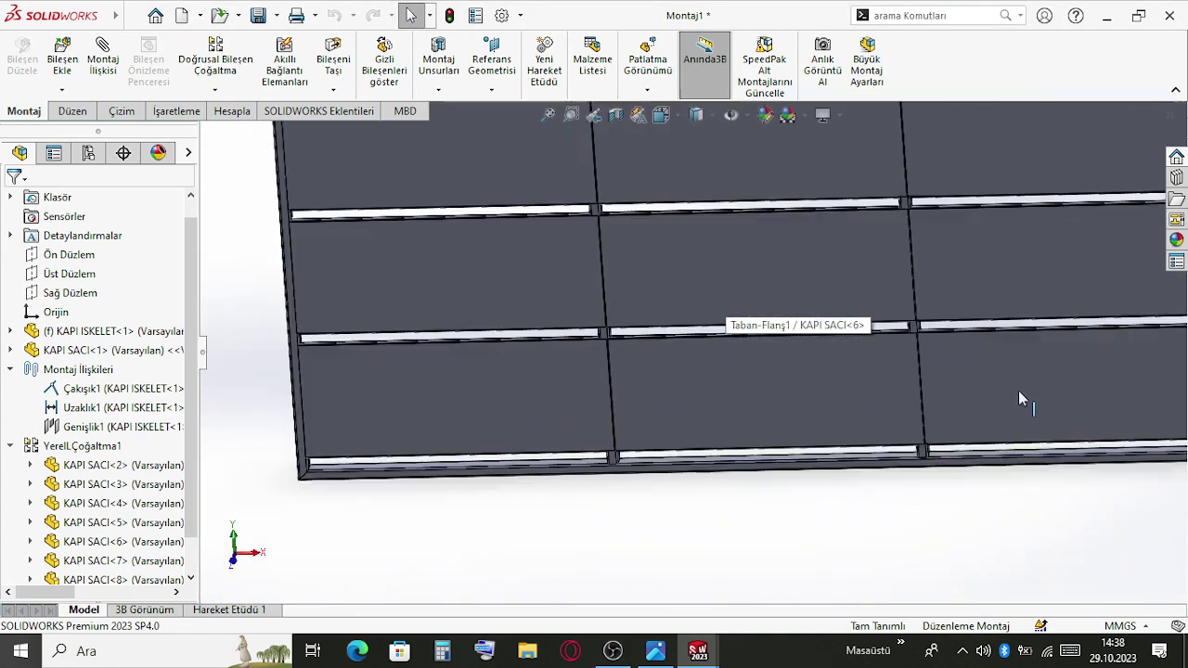
{"action": "scroll", "coordinate": [796, 313], "scroll_direction": "down", "scroll_amount": 3}
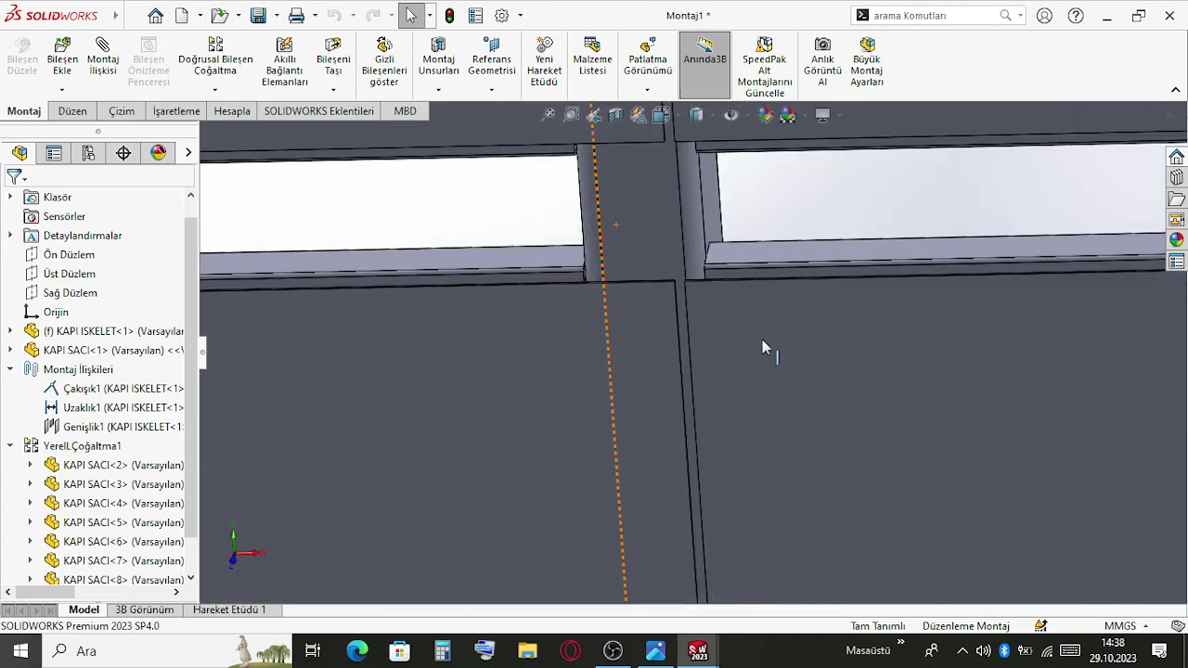
{"action": "scroll", "coordinate": [918, 365], "scroll_direction": "up", "scroll_amount": 4}
{"action": "scroll", "coordinate": [914, 371], "scroll_direction": "up", "scroll_amount": 1}
{"action": "scroll", "coordinate": [909, 343], "scroll_direction": "down", "scroll_amount": 3}
{"action": "scroll", "coordinate": [686, 328], "scroll_direction": "up", "scroll_amount": 5}
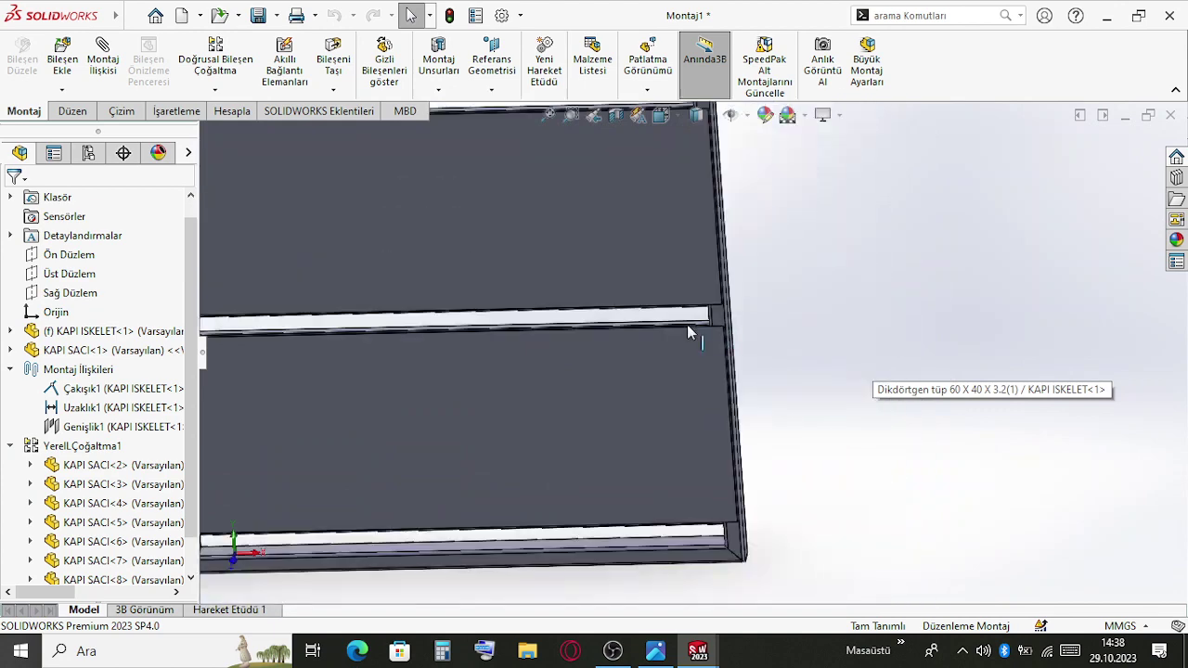
{"action": "scroll", "coordinate": [469, 382], "scroll_direction": "down", "scroll_amount": 6}
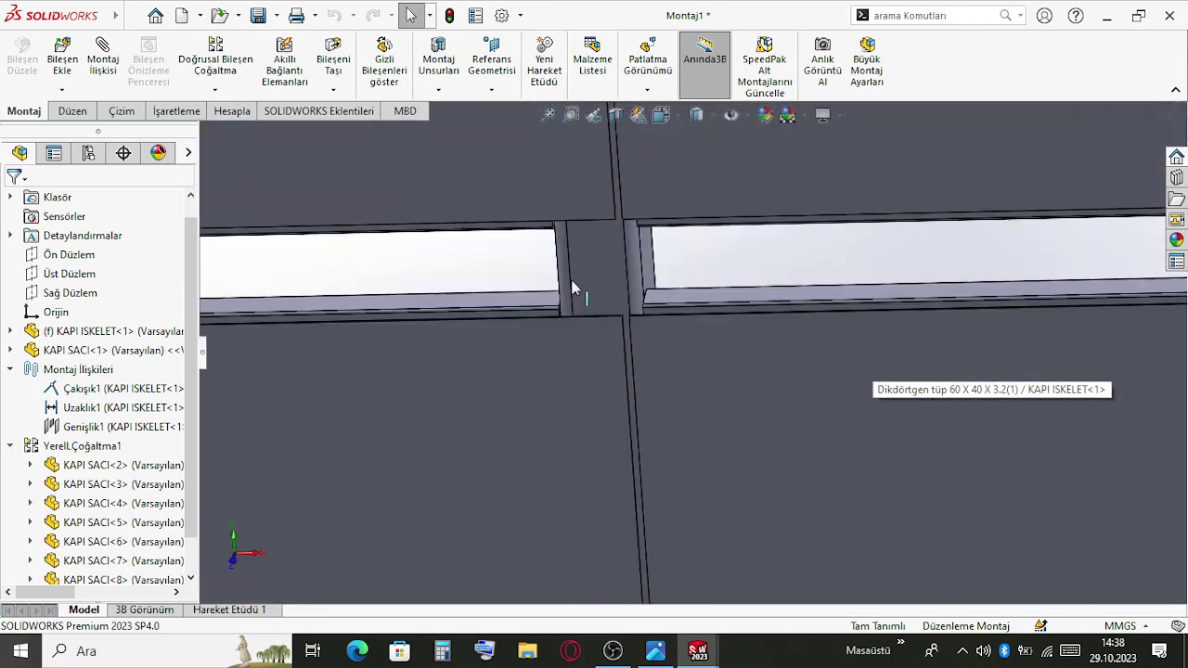
Go back to the sheet panel part, set the panel's width to 1142 mm and rebuild it
{"action": "left_click", "coordinate": [580, 408]}
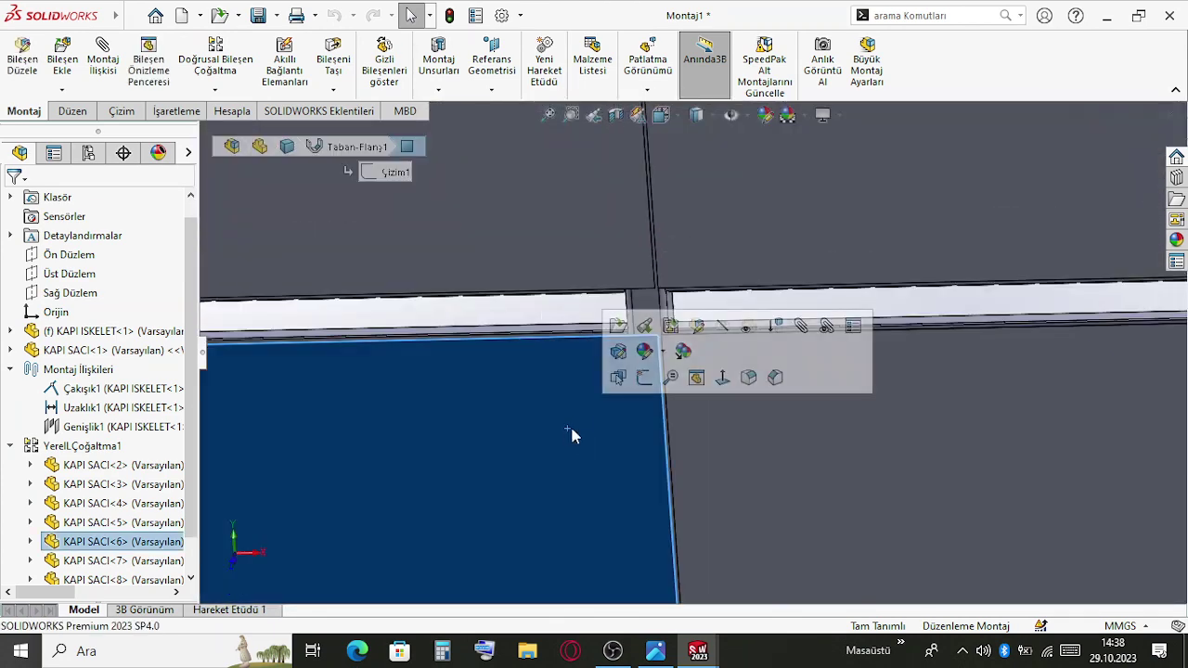
{"action": "left_click", "coordinate": [603, 376]}
{"action": "left_click", "coordinate": [632, 363]}
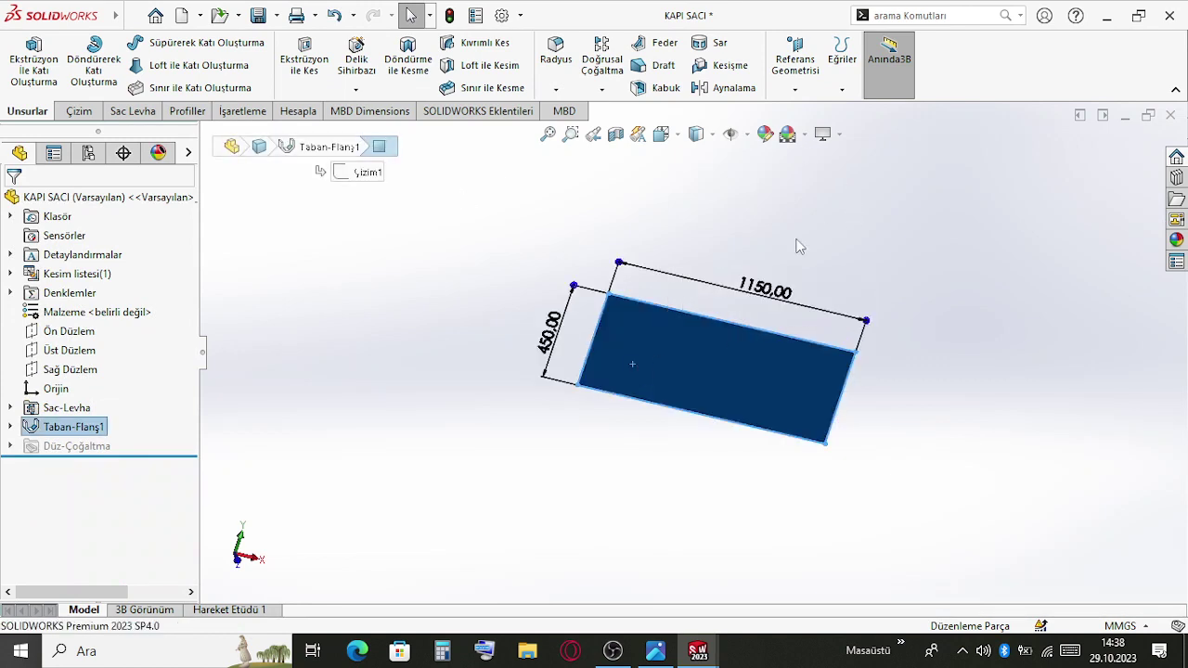
{"action": "double_click", "coordinate": [769, 280]}
{"action": "type", "text": "2,"}
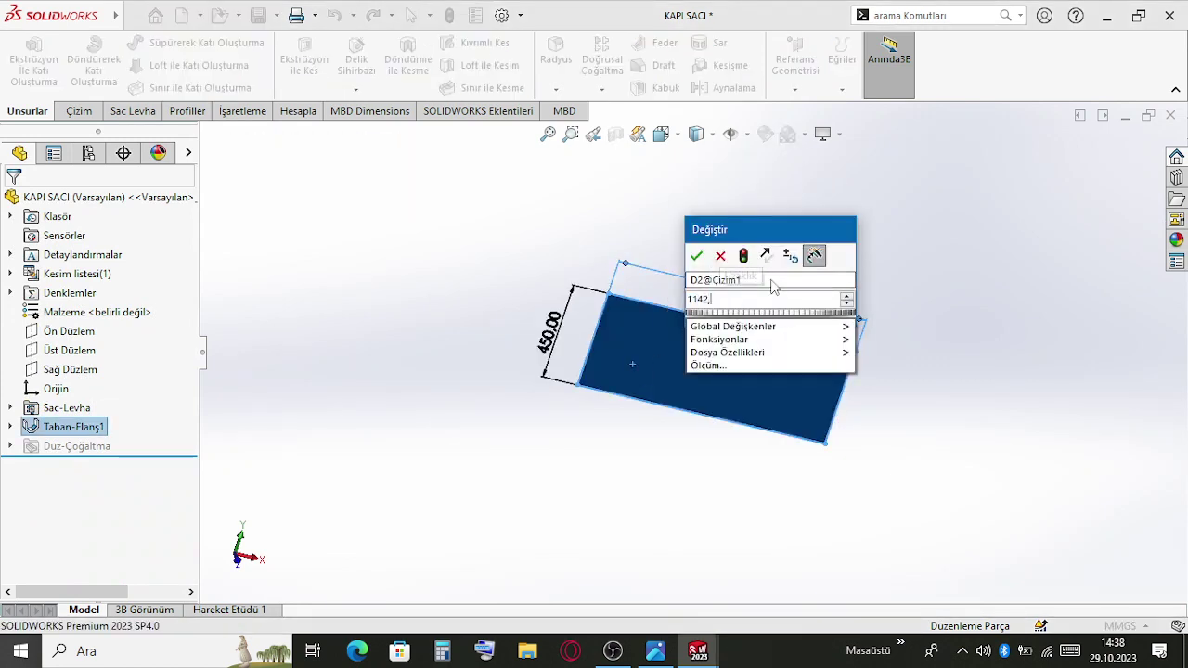
{"action": "key", "text": "Return"}
{"action": "key", "text": "Return"}
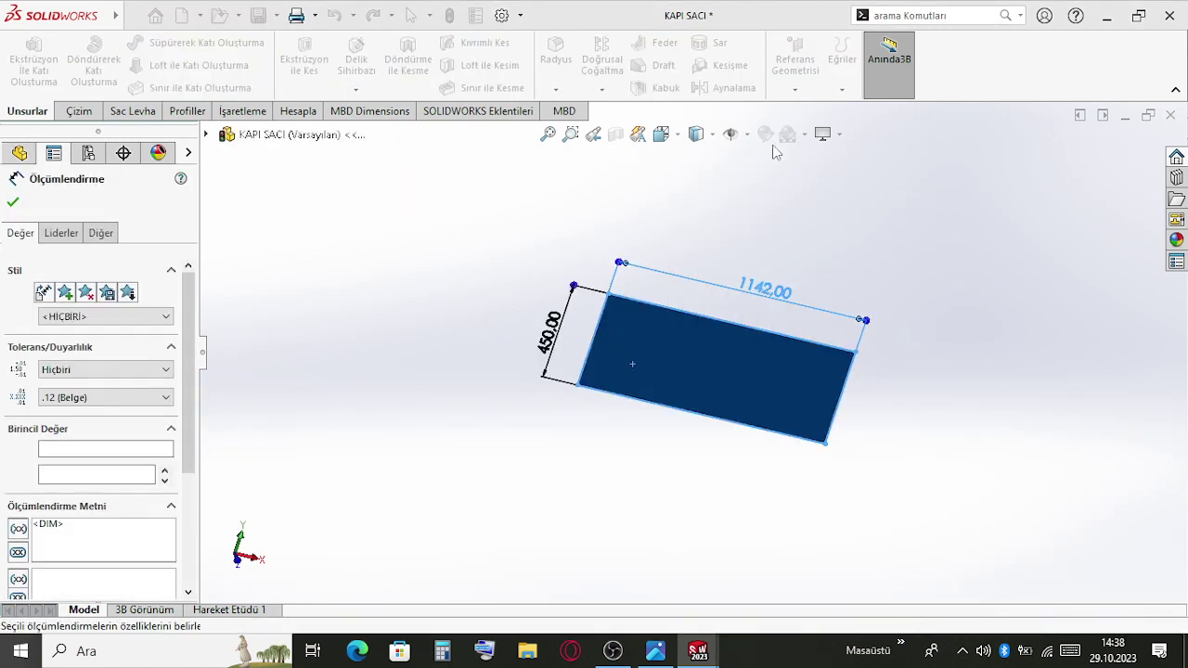
{"action": "left_click", "coordinate": [448, 15]}
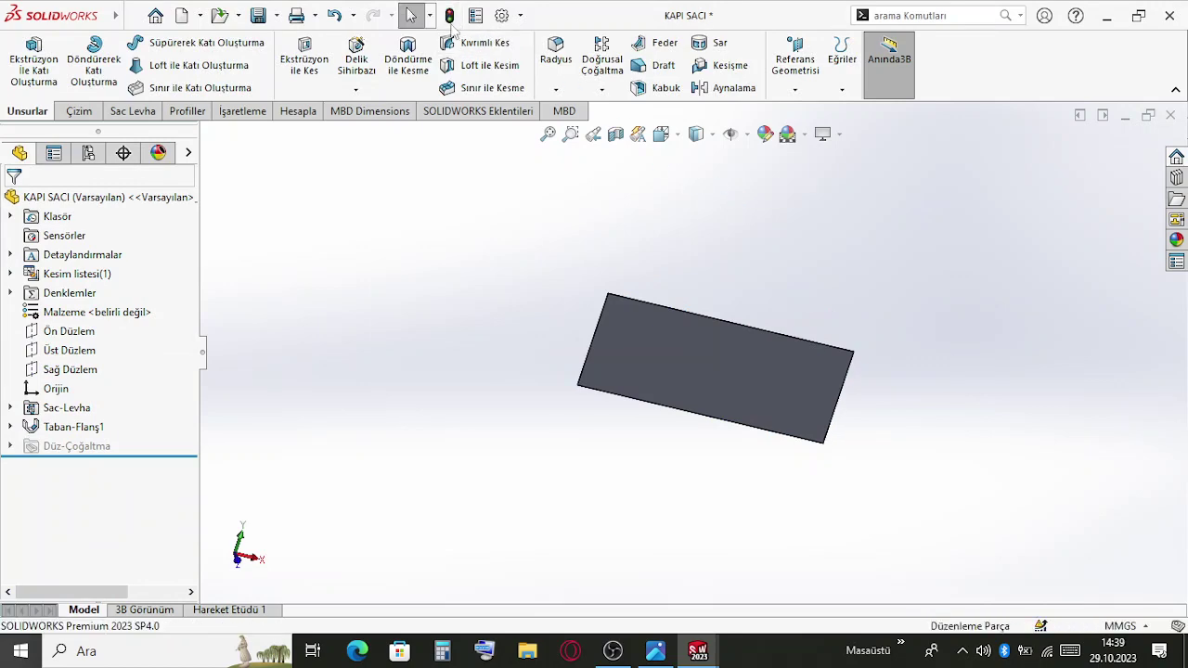
Return to the gate assembly and inspect the gaps between the narrowed panels and beside the outer frame post
{"action": "key", "text": "ctrl+Tab"}
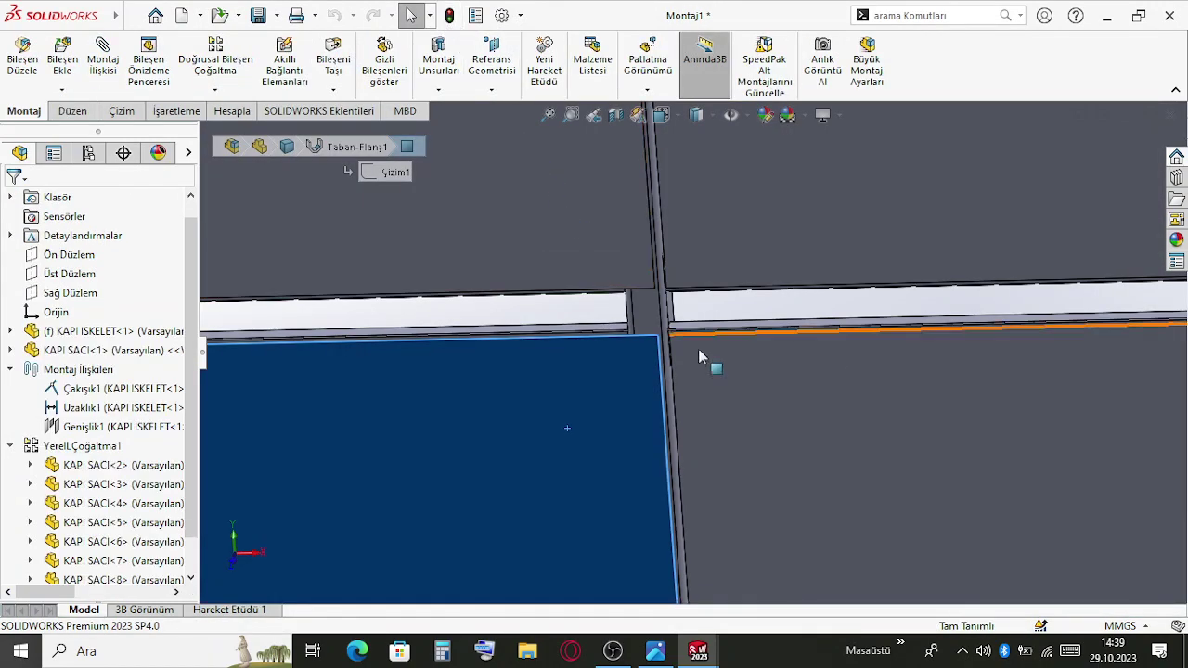
{"action": "scroll", "coordinate": [732, 389], "scroll_direction": "up", "scroll_amount": 5}
{"action": "scroll", "coordinate": [709, 364], "scroll_direction": "up", "scroll_amount": 1}
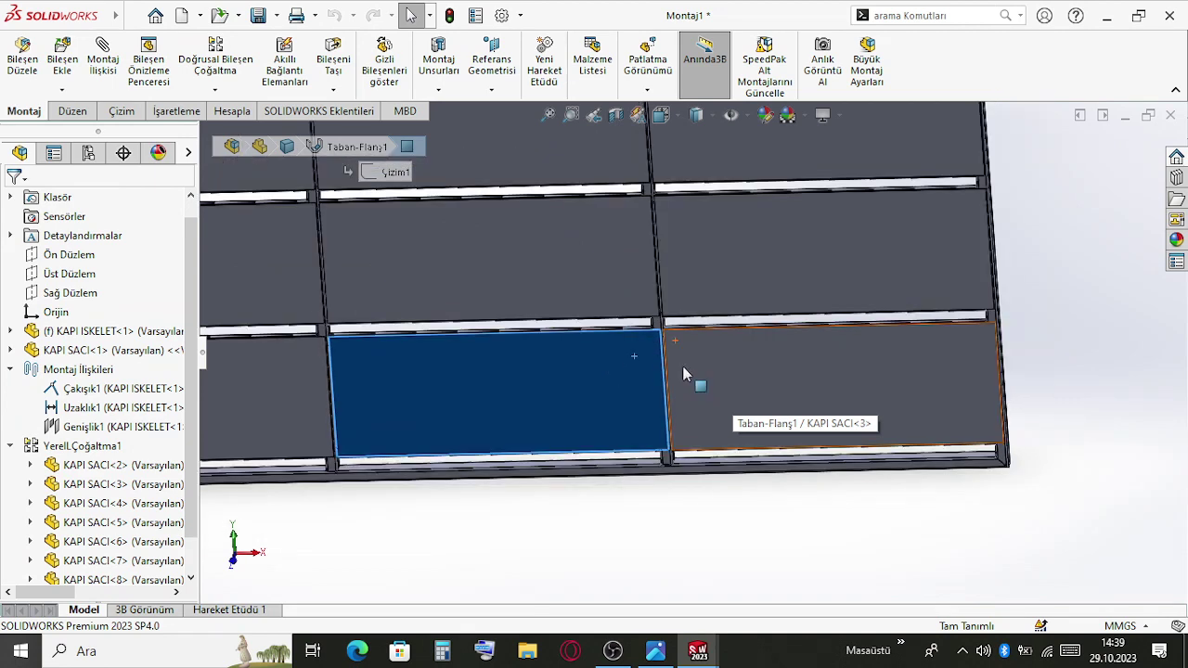
{"action": "scroll", "coordinate": [663, 354], "scroll_direction": "down", "scroll_amount": 8}
{"action": "key", "text": "Escape"}
{"action": "mouse_move", "coordinate": [763, 223]}
{"action": "middle_mouse_down"}
{"action": "mouse_move", "coordinate": [782, 217]}
{"action": "mouse_move", "coordinate": [761, 230]}
{"action": "middle_mouse_up"}
{"action": "scroll", "coordinate": [994, 369], "scroll_direction": "up", "scroll_amount": 7}
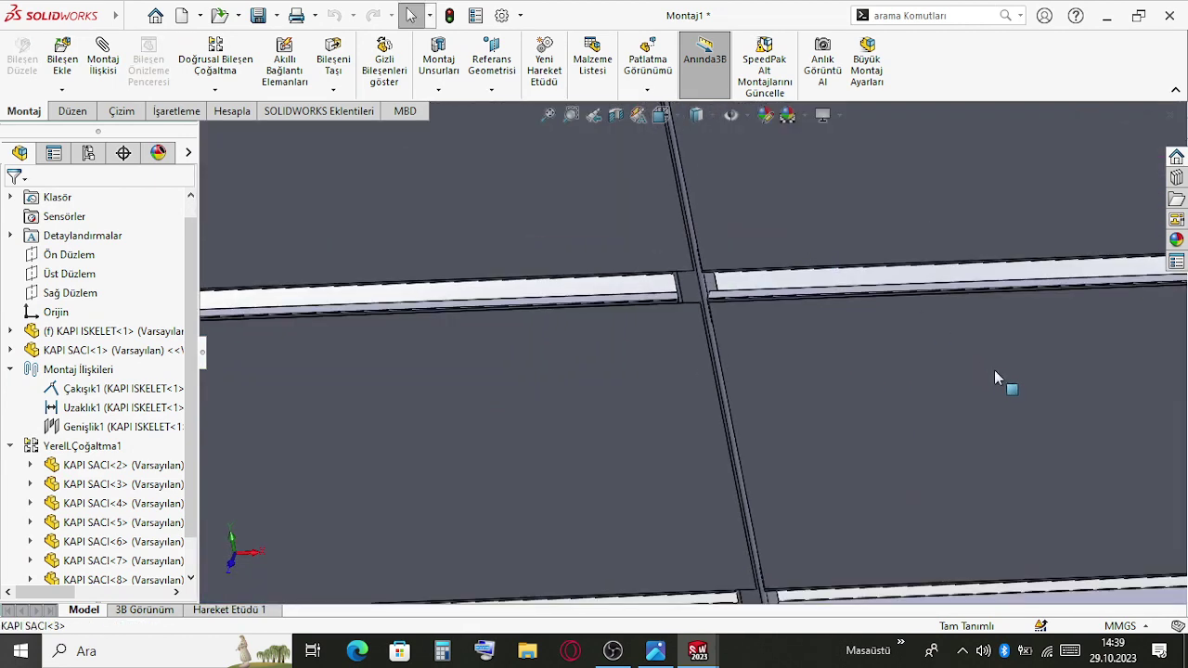
{"action": "scroll", "coordinate": [740, 360], "scroll_direction": "down", "scroll_amount": 6}
{"action": "scroll", "coordinate": [796, 336], "scroll_direction": "up", "scroll_amount": 3}
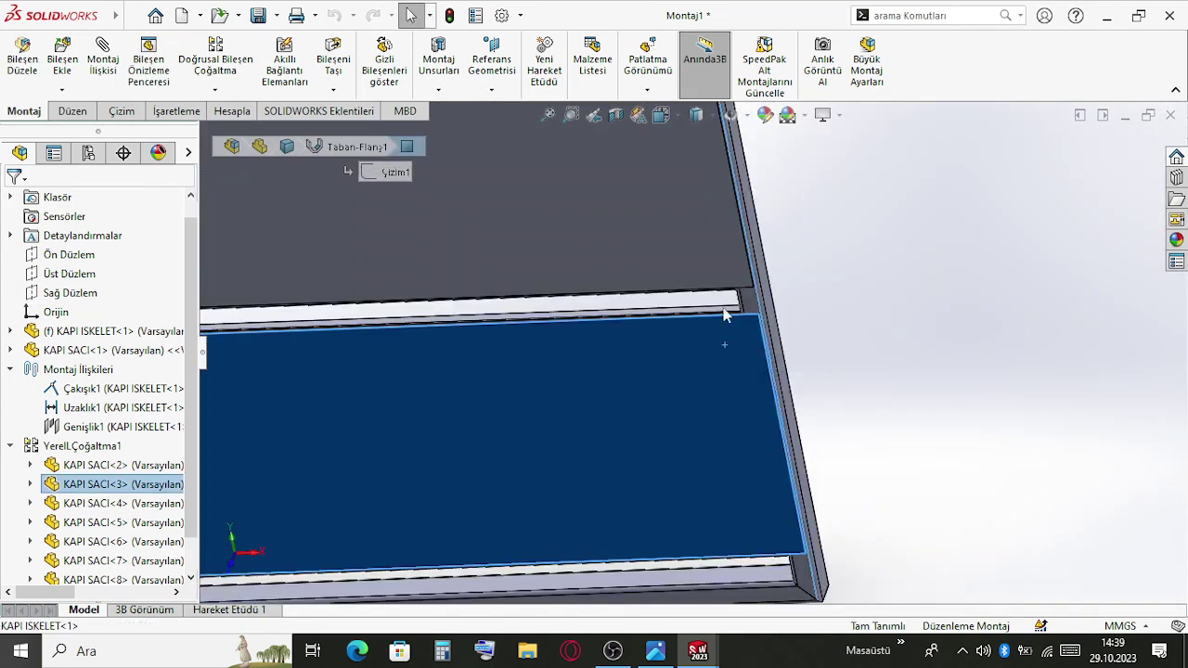
Edit the distance mate between the frame's side and the first panel to shift the panels, and rebuild the assembly
{"action": "left_click", "coordinate": [10, 447]}
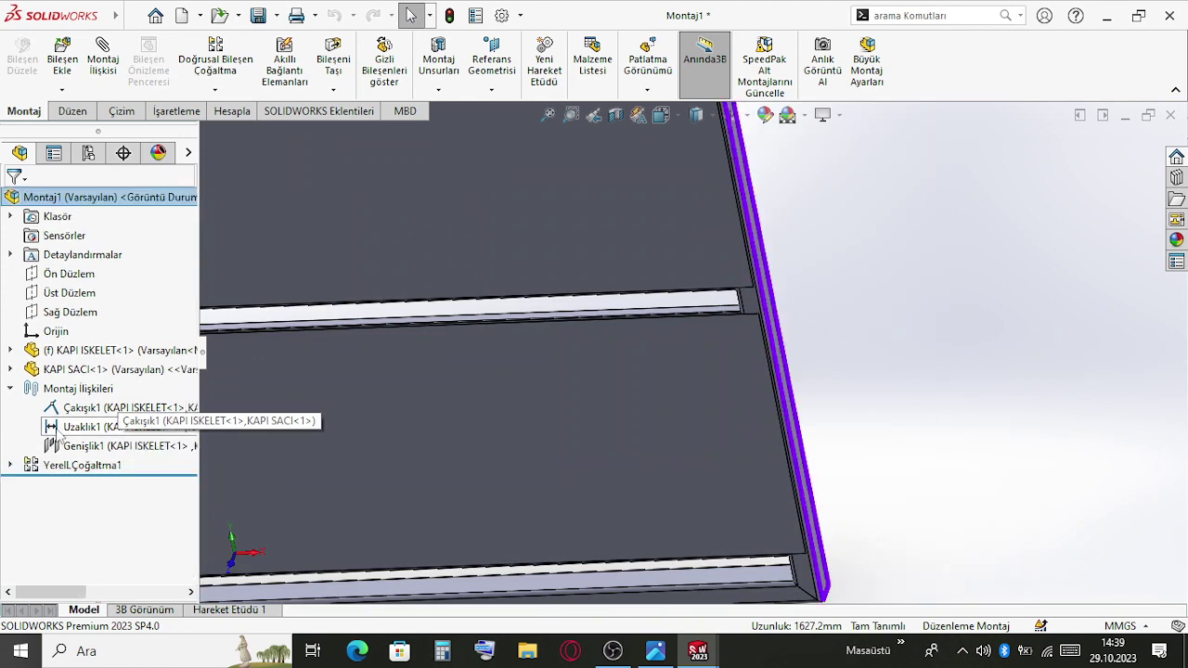
{"action": "left_click", "coordinate": [83, 426]}
{"action": "scroll", "coordinate": [730, 244], "scroll_direction": "up", "scroll_amount": 3}
{"action": "scroll", "coordinate": [683, 324], "scroll_direction": "down", "scroll_amount": 5}
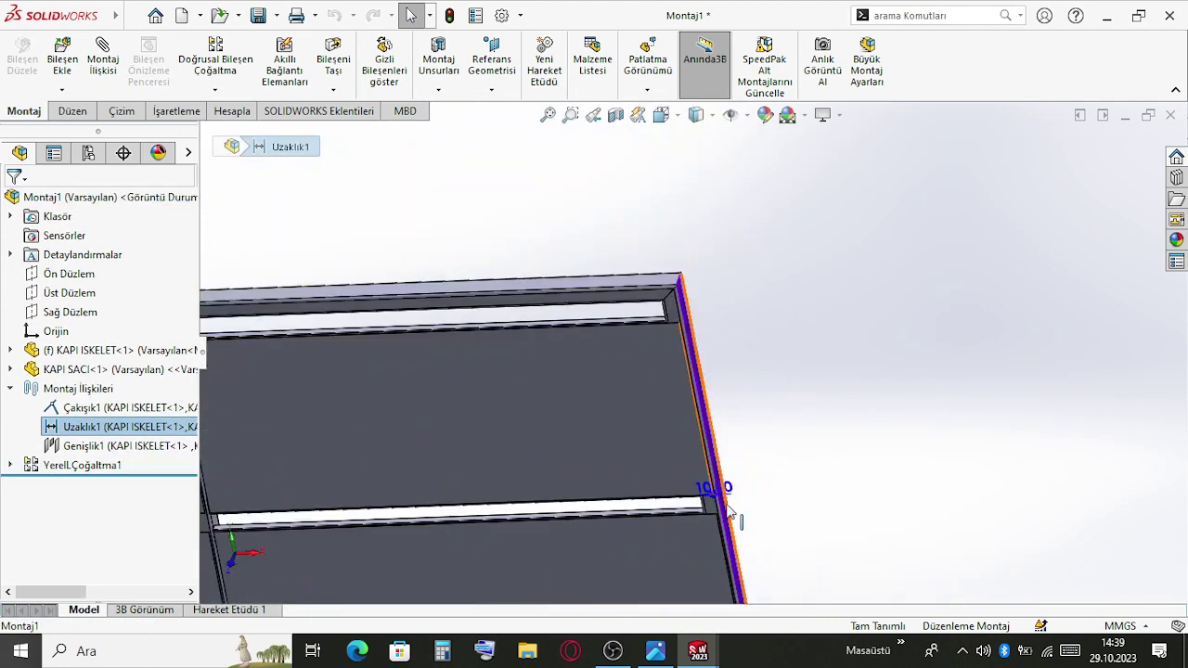
{"action": "double_click", "coordinate": [728, 498]}
{"action": "left_click", "coordinate": [710, 491]}
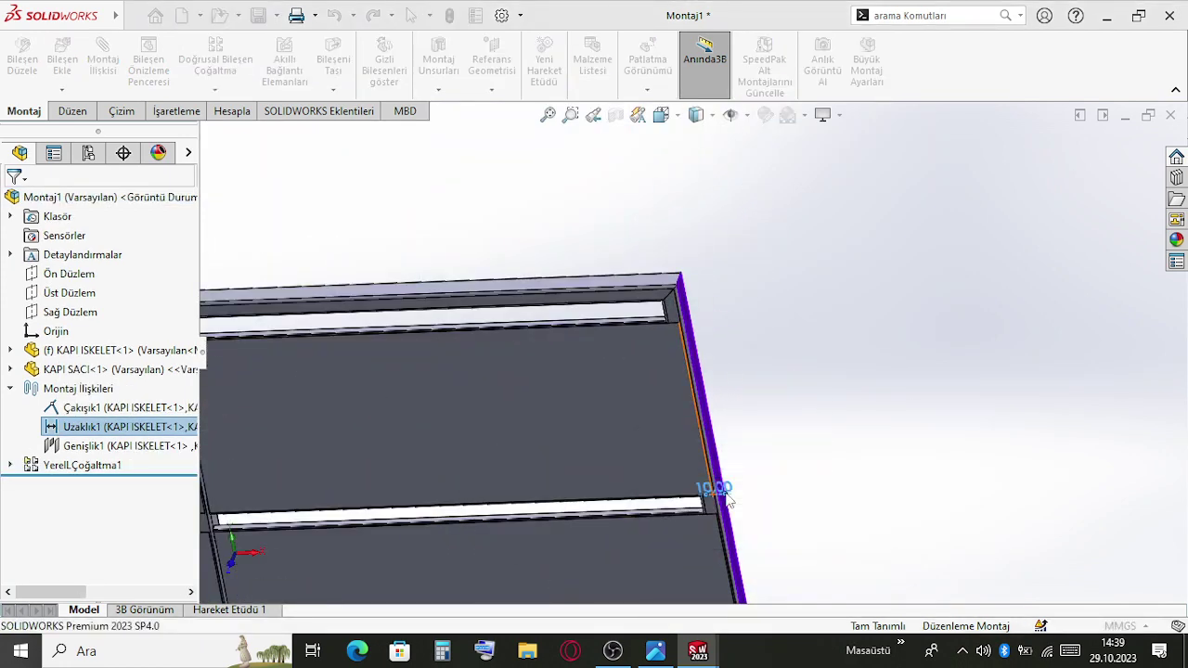
{"action": "left_click", "coordinate": [937, 229]}
{"action": "left_click", "coordinate": [449, 16]}
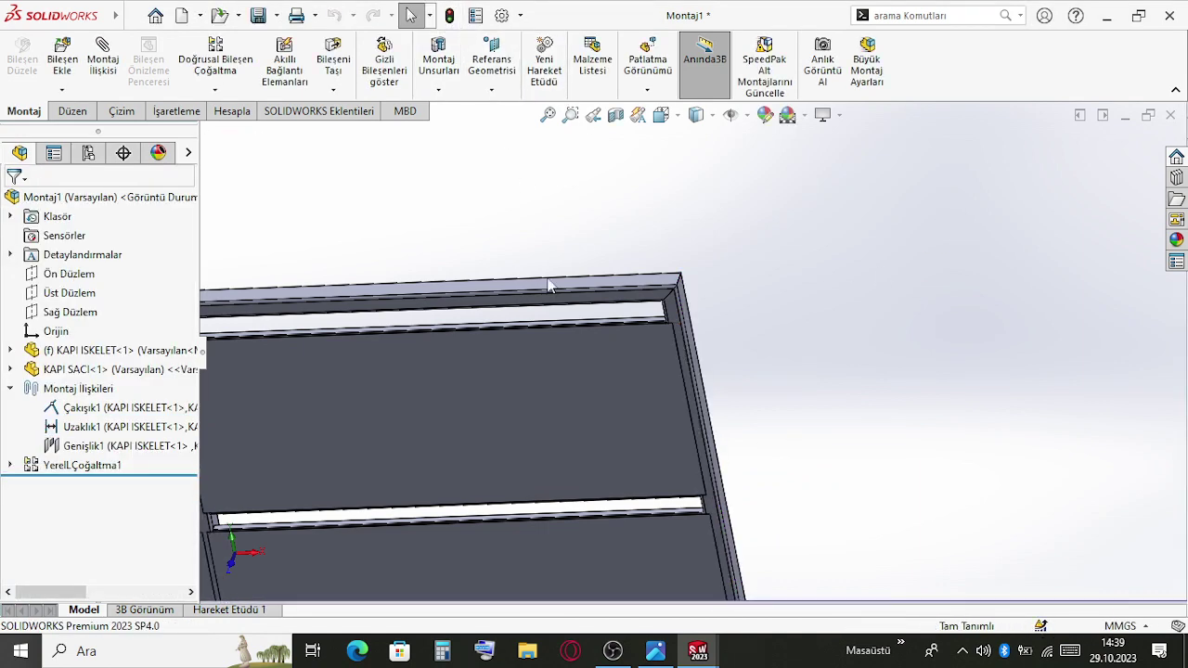
Inspect the panel gaps at the frame corners and middle posts, and view the whole gate from behind
{"action": "scroll", "coordinate": [445, 390], "scroll_direction": "down", "scroll_amount": 5}
{"action": "scroll", "coordinate": [380, 334], "scroll_direction": "up", "scroll_amount": 6}
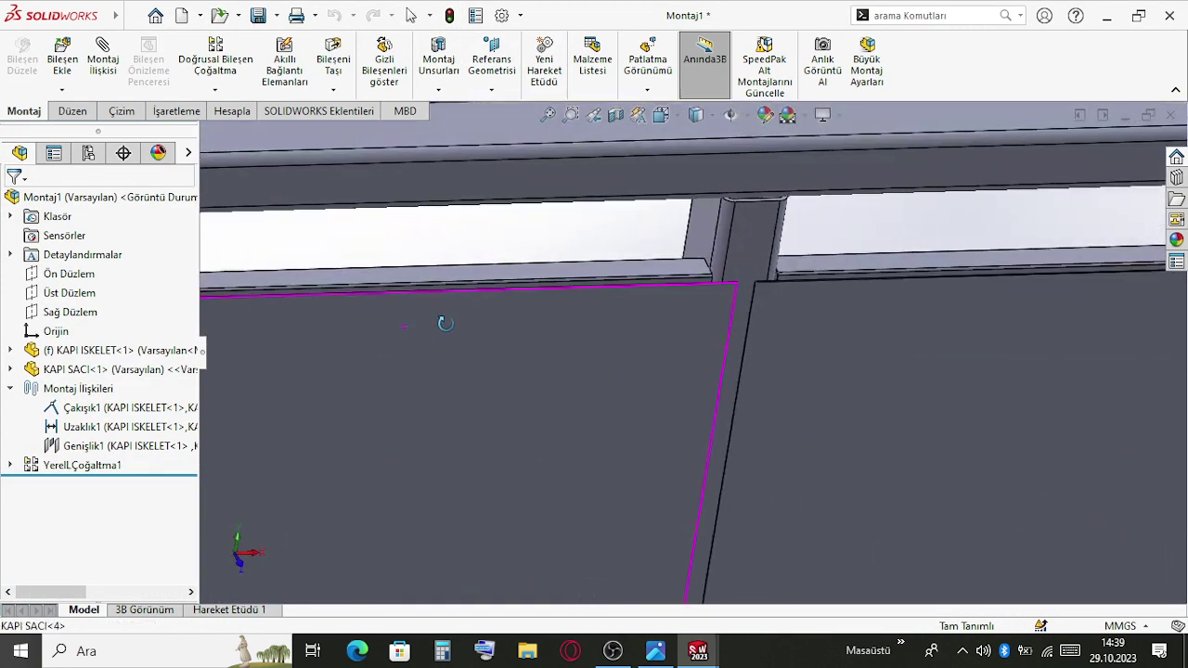
{"action": "scroll", "coordinate": [322, 367], "scroll_direction": "down", "scroll_amount": 5}
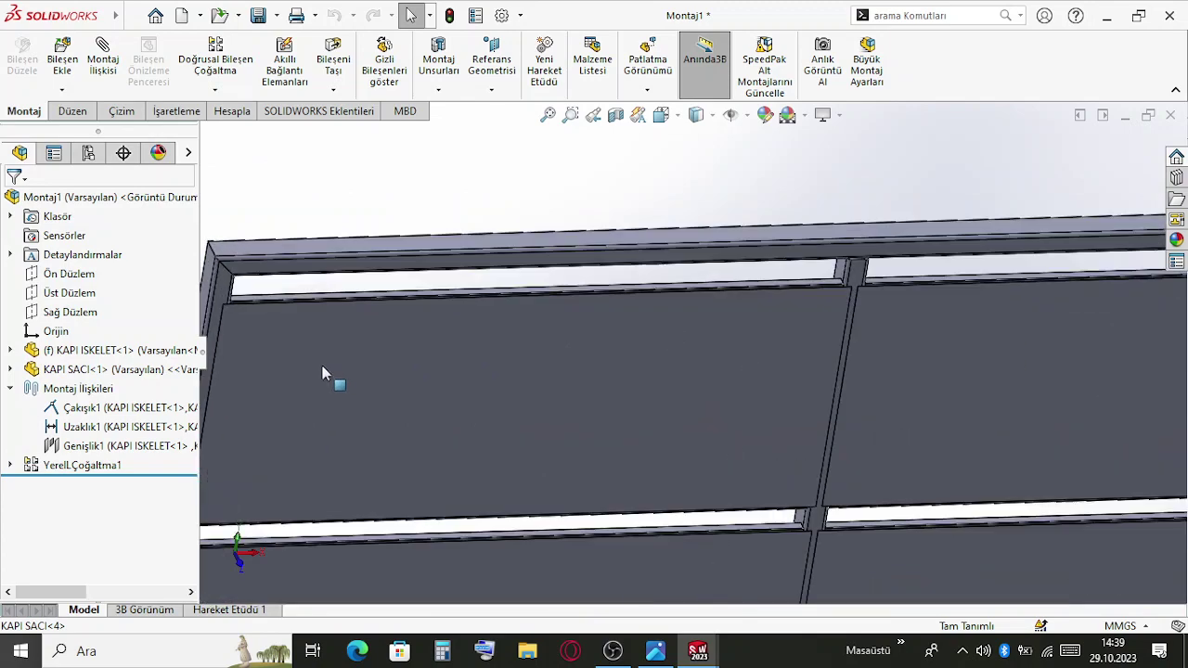
{"action": "middle_click_drag", "start_coordinate": [264, 340], "coordinate": [282, 350]}
{"action": "scroll", "coordinate": [705, 357], "scroll_direction": "up", "scroll_amount": 4}
{"action": "scroll", "coordinate": [845, 374], "scroll_direction": "down", "scroll_amount": 4}
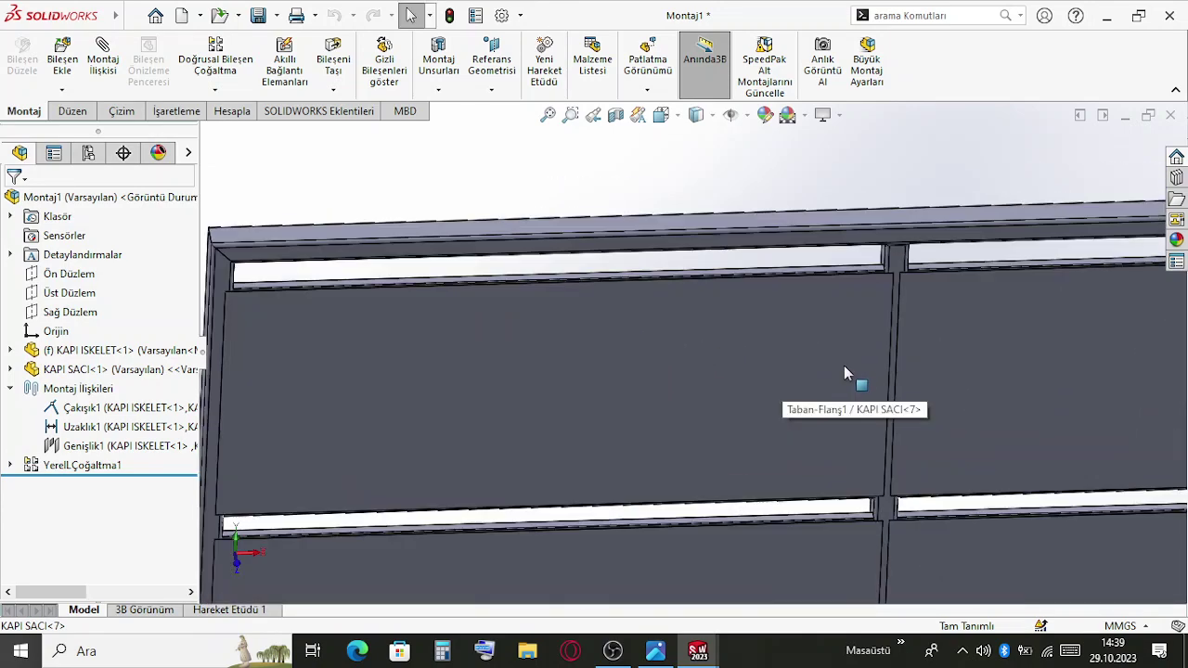
{"action": "scroll", "coordinate": [764, 403], "scroll_direction": "up", "scroll_amount": 6}
{"action": "middle_click_drag", "start_coordinate": [764, 403], "coordinate": [989, 511]}
{"action": "scroll", "coordinate": [889, 428], "scroll_direction": "up", "scroll_amount": 2}
{"action": "middle_click_drag", "start_coordinate": [888, 428], "coordinate": [917, 510]}
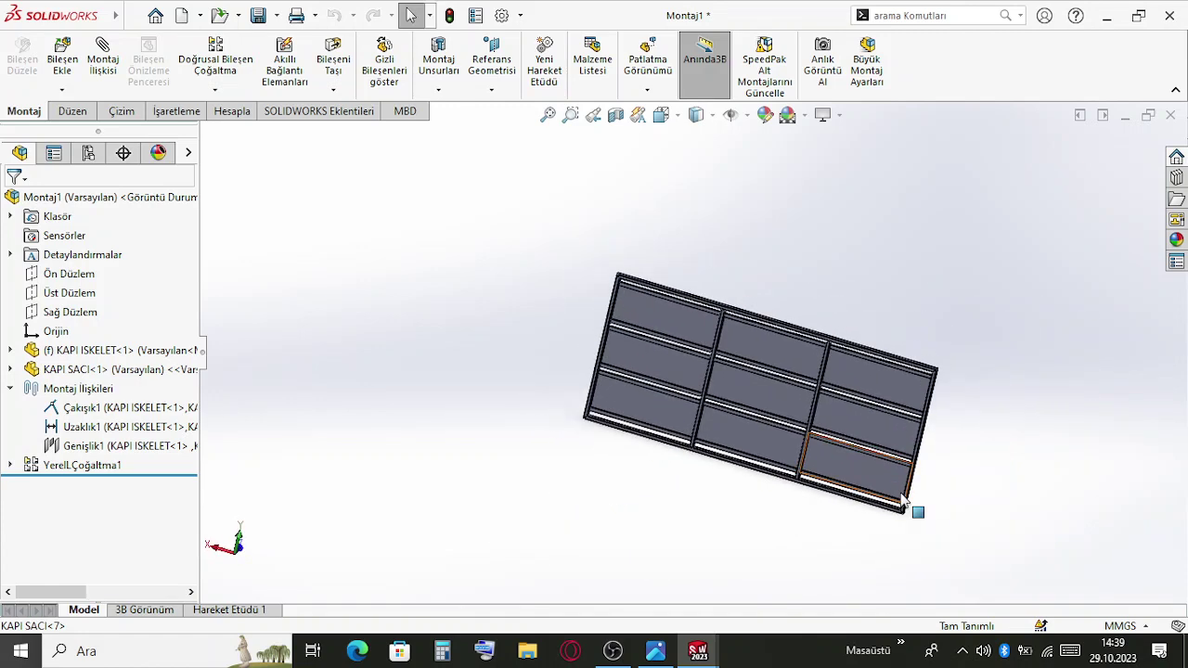
Save the assembly as BAHCE KAPISI 359 CM in the BAHCE KAPISI folder, together with the modified sheet panel part
{"action": "key", "text": "ctrl+s"}
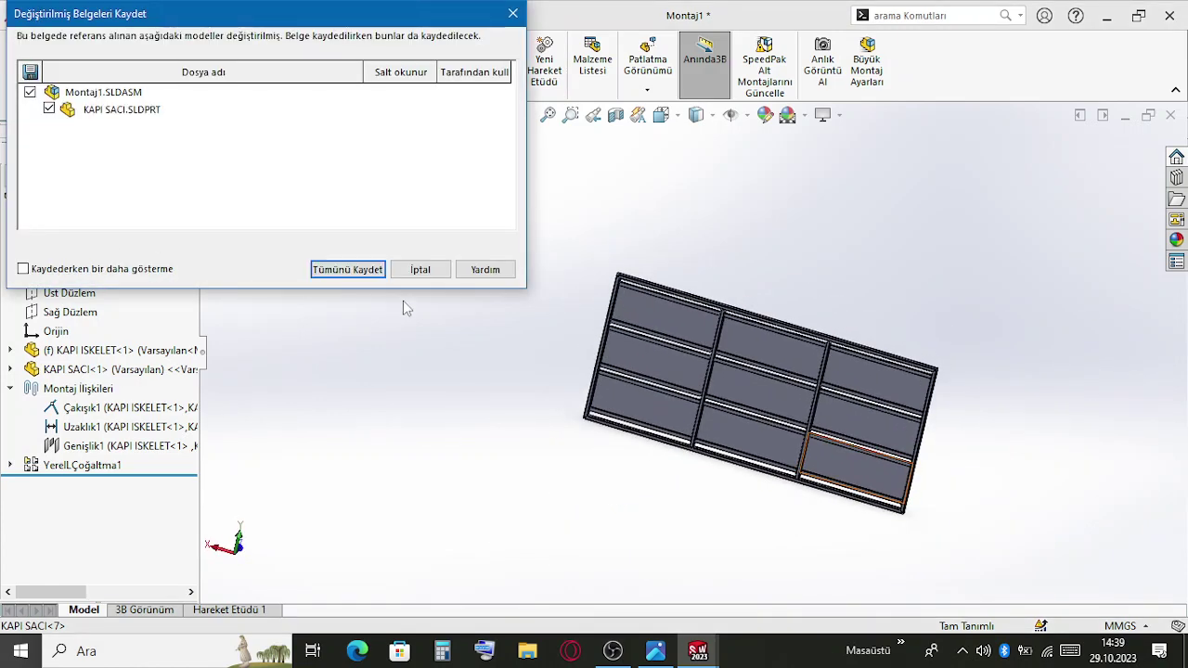
{"action": "left_click", "coordinate": [357, 269]}
{"action": "type", "text": "BAHCE KAPISI 359 C"}
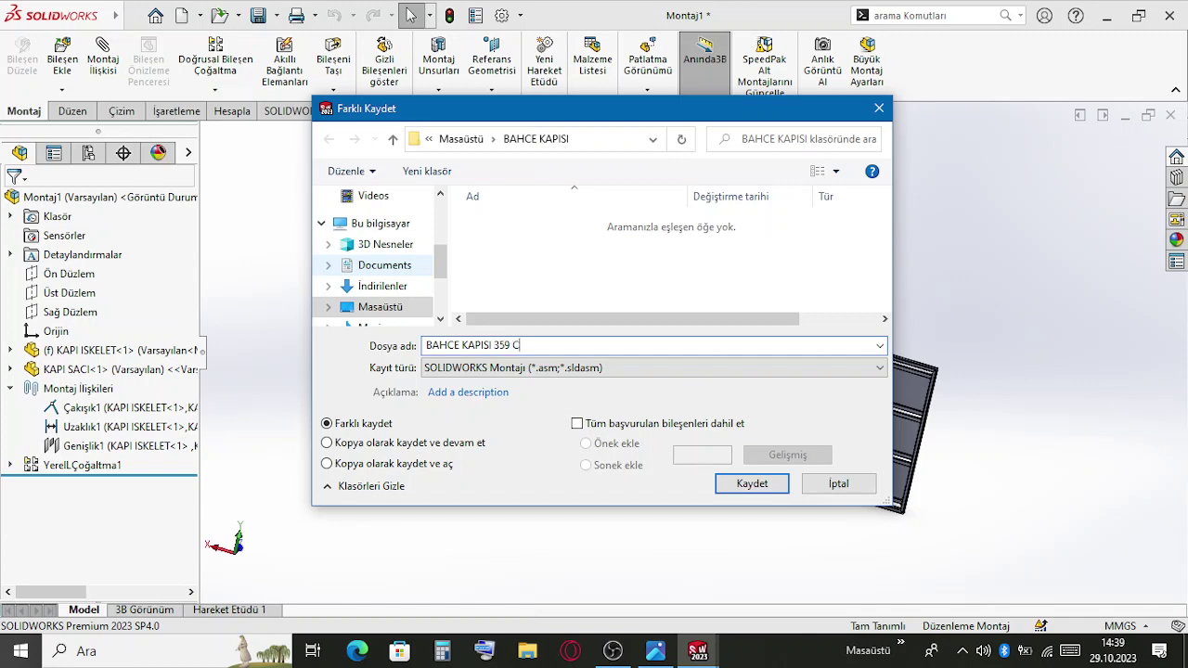
{"action": "key", "text": "Return"}
Measure the gate's overall width between the outer faces of the frame's two end posts
{"action": "scroll", "coordinate": [633, 265], "scroll_direction": "down", "scroll_amount": 2}
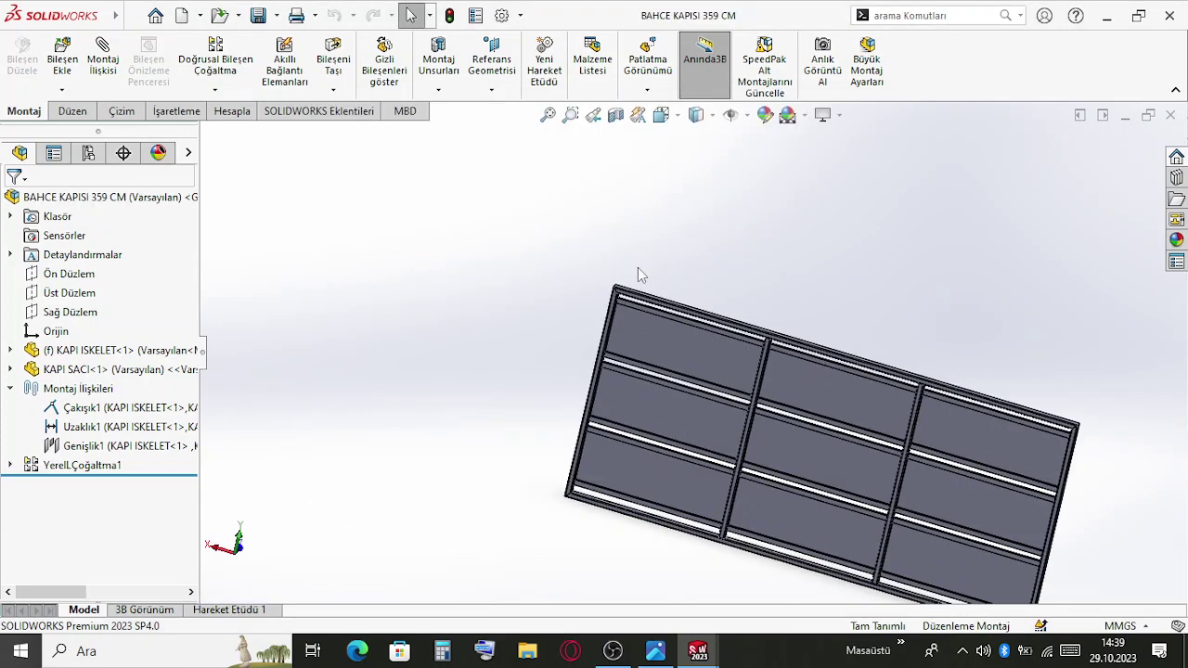
{"action": "middle_click_drag", "start_coordinate": [637, 269], "coordinate": [685, 341]}
{"action": "scroll", "coordinate": [657, 341], "scroll_direction": "down", "scroll_amount": 8}
{"action": "left_click", "coordinate": [733, 377]}
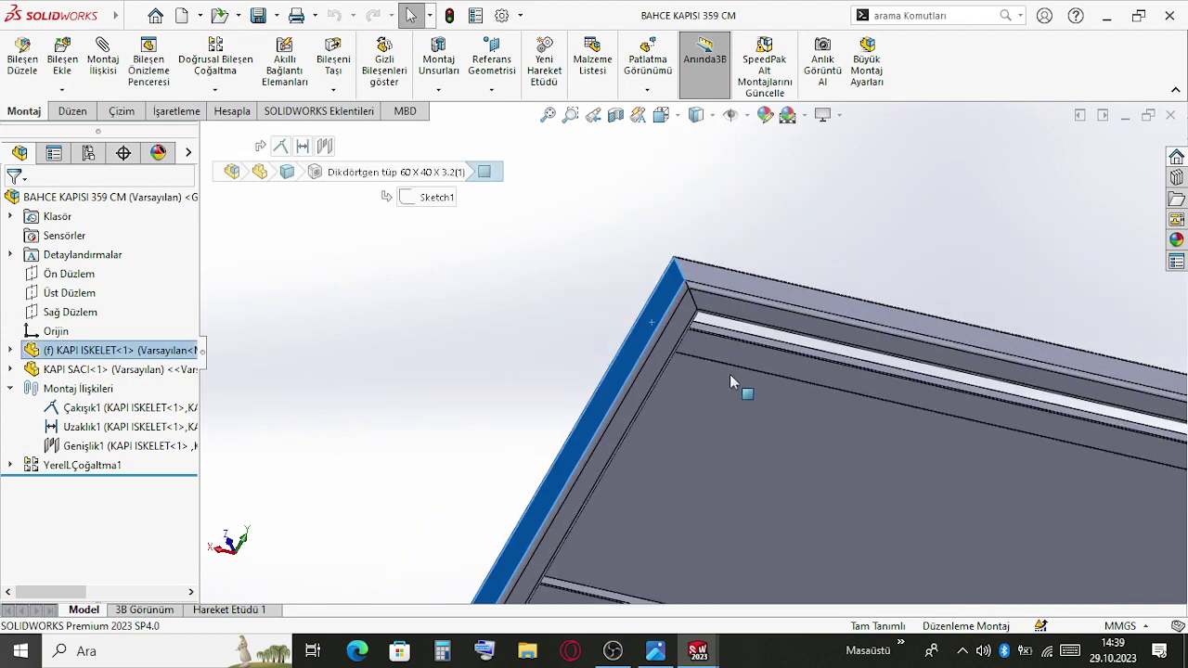
{"action": "scroll", "coordinate": [733, 377], "scroll_direction": "up", "scroll_amount": 10}
{"action": "scroll", "coordinate": [786, 355], "scroll_direction": "down", "scroll_amount": 8}
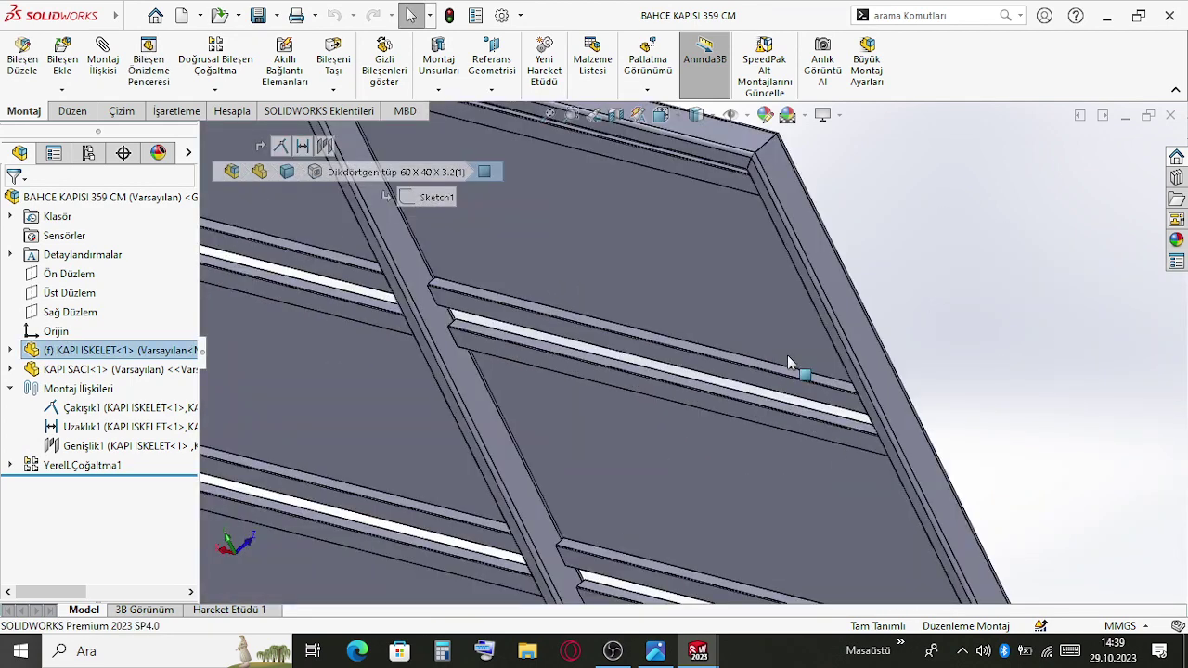
{"action": "left_click", "coordinate": [883, 374]}
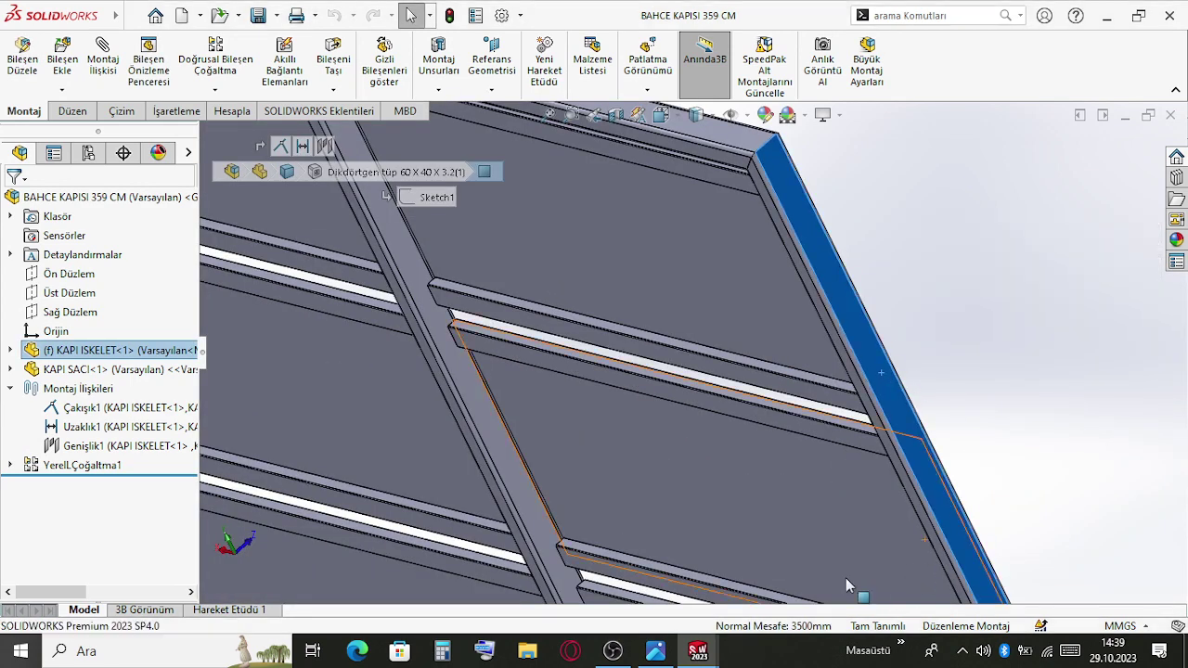
{"action": "scroll", "coordinate": [982, 367], "scroll_direction": "up", "scroll_amount": 5}
{"action": "left_click", "coordinate": [956, 358]}
{"action": "scroll", "coordinate": [928, 346], "scroll_direction": "up", "scroll_amount": 4}
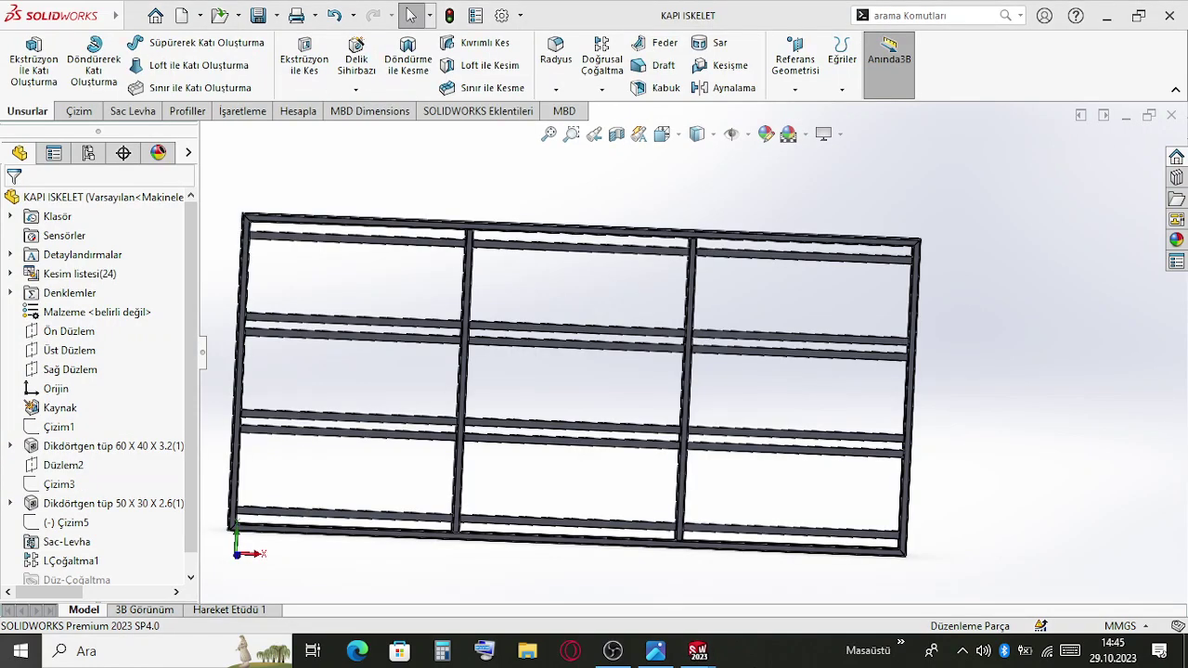
Inspect the tube profile orientation at the frame's upper corner in the KAPI ISKELET part
{"action": "left_click", "coordinate": [612, 651]}
{"action": "left_click", "coordinate": [613, 651]}
{"action": "scroll", "coordinate": [594, 316], "scroll_direction": "up", "scroll_amount": 3}
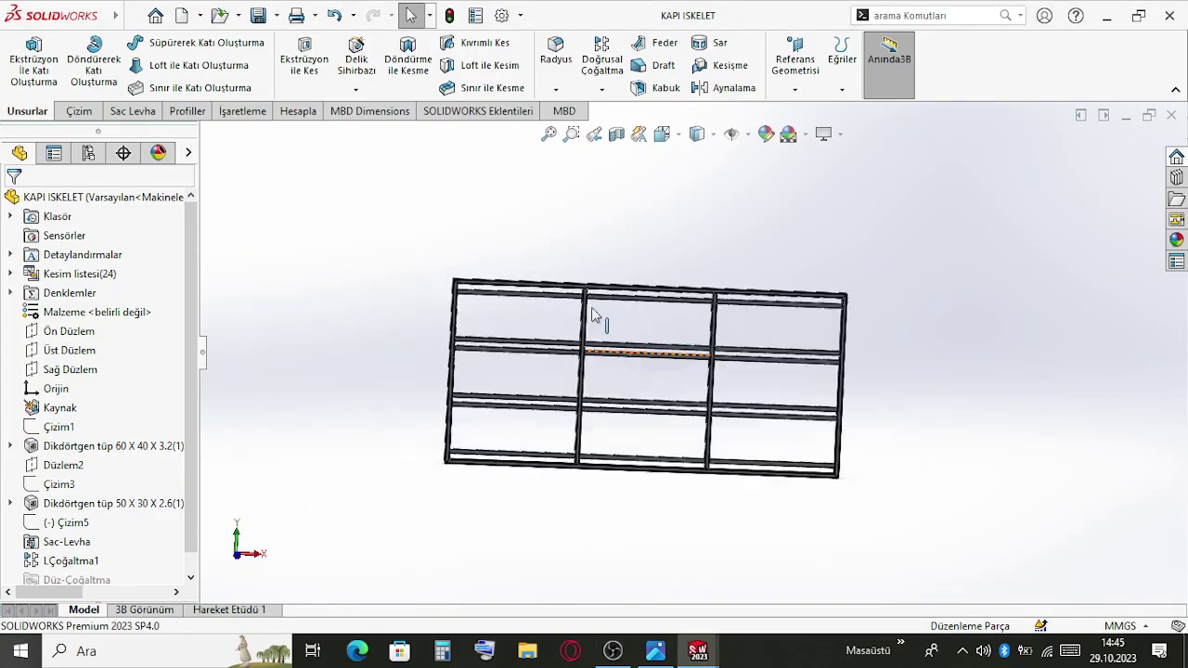
{"action": "scroll", "coordinate": [593, 315], "scroll_direction": "down", "scroll_amount": 5}
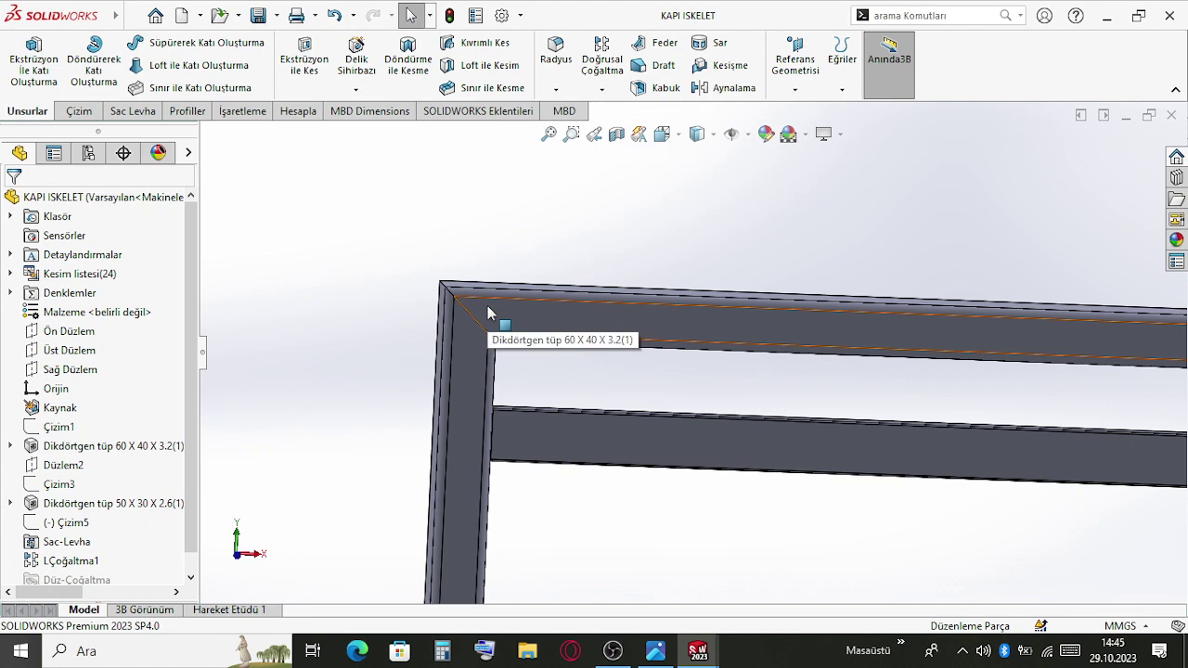
{"action": "middle_click_drag", "start_coordinate": [489, 313], "coordinate": [534, 275], "text": "ctrl"}
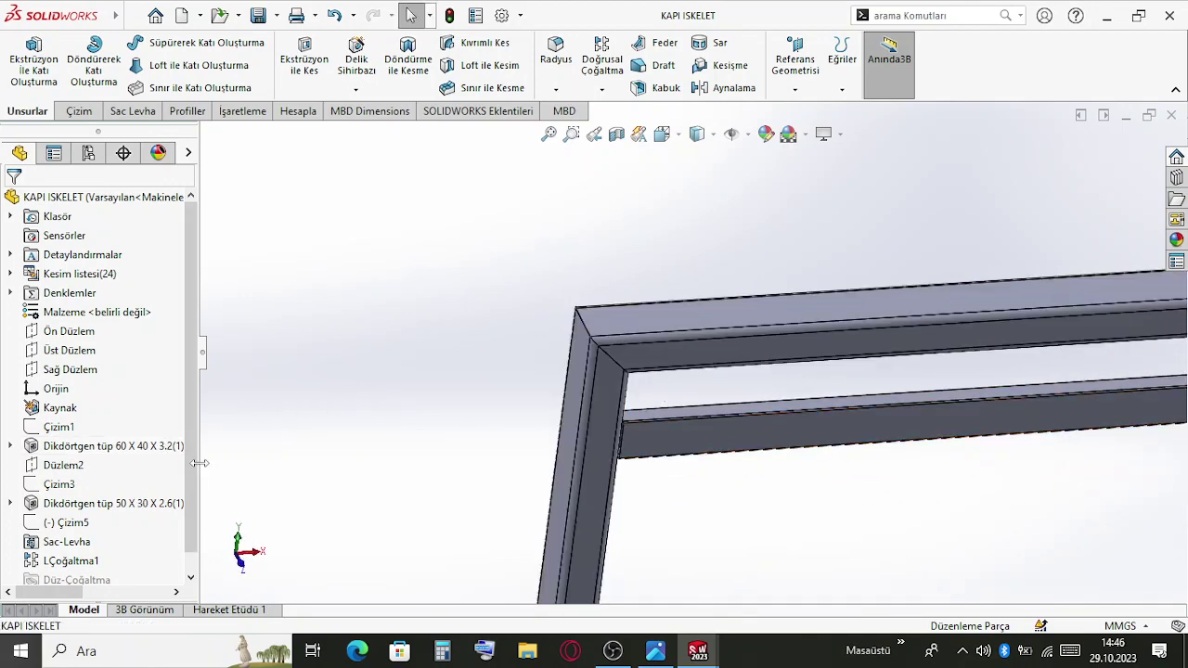
{"action": "scroll", "coordinate": [192, 501], "scroll_direction": "down", "scroll_amount": 1}
{"action": "scroll", "coordinate": [190, 525], "scroll_direction": "up", "scroll_amount": 1}
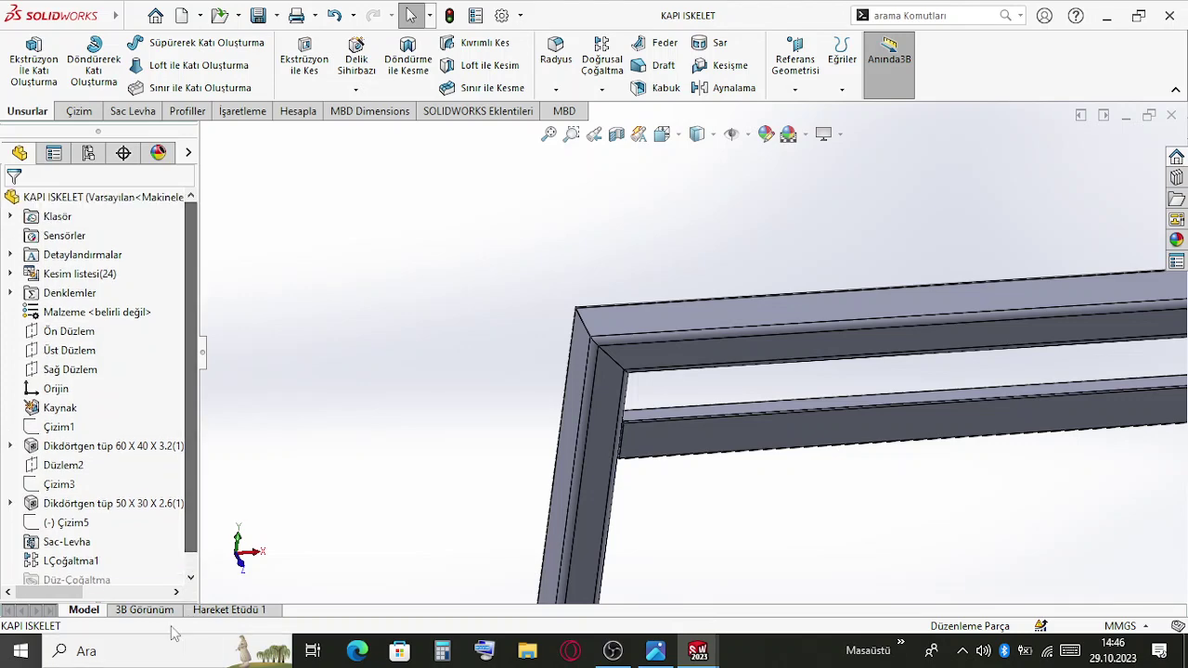
Edit the 60 x 40 x 3.2 rectangular tube feature and set the Grup1 profile's rotation angle to 90 degrees
{"action": "scroll", "coordinate": [185, 538], "scroll_direction": "down", "scroll_amount": 1}
{"action": "left_click", "coordinate": [123, 484]}
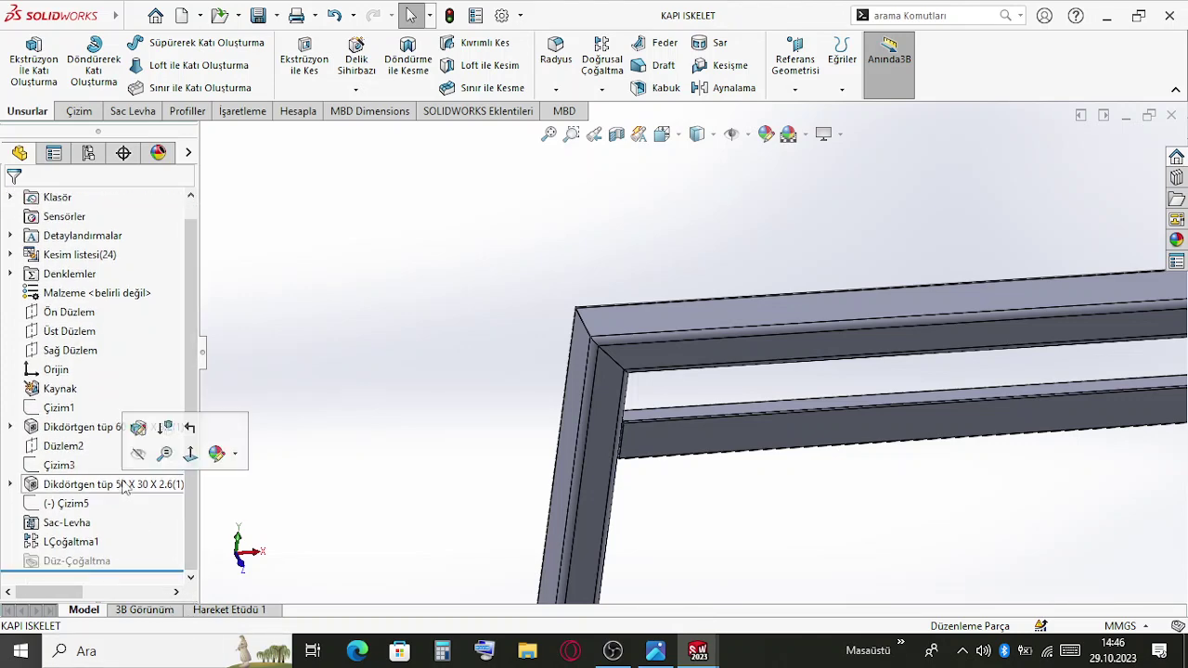
{"action": "left_click", "coordinate": [65, 427]}
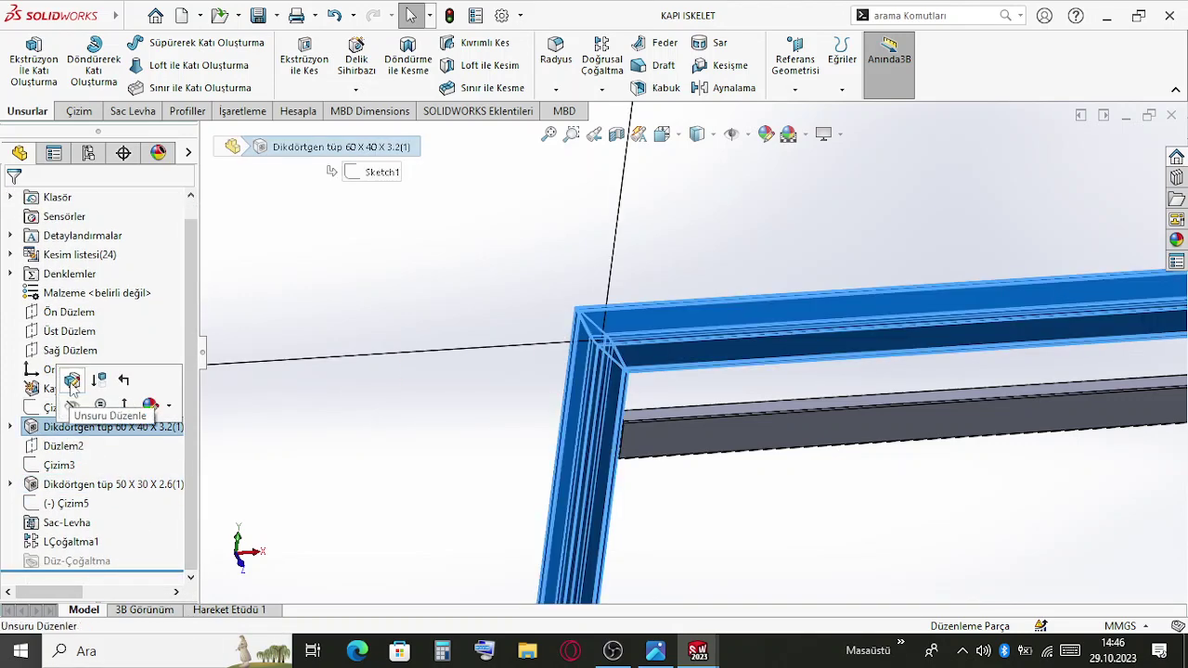
{"action": "left_click", "coordinate": [122, 399]}
{"action": "double_click", "coordinate": [111, 431]}
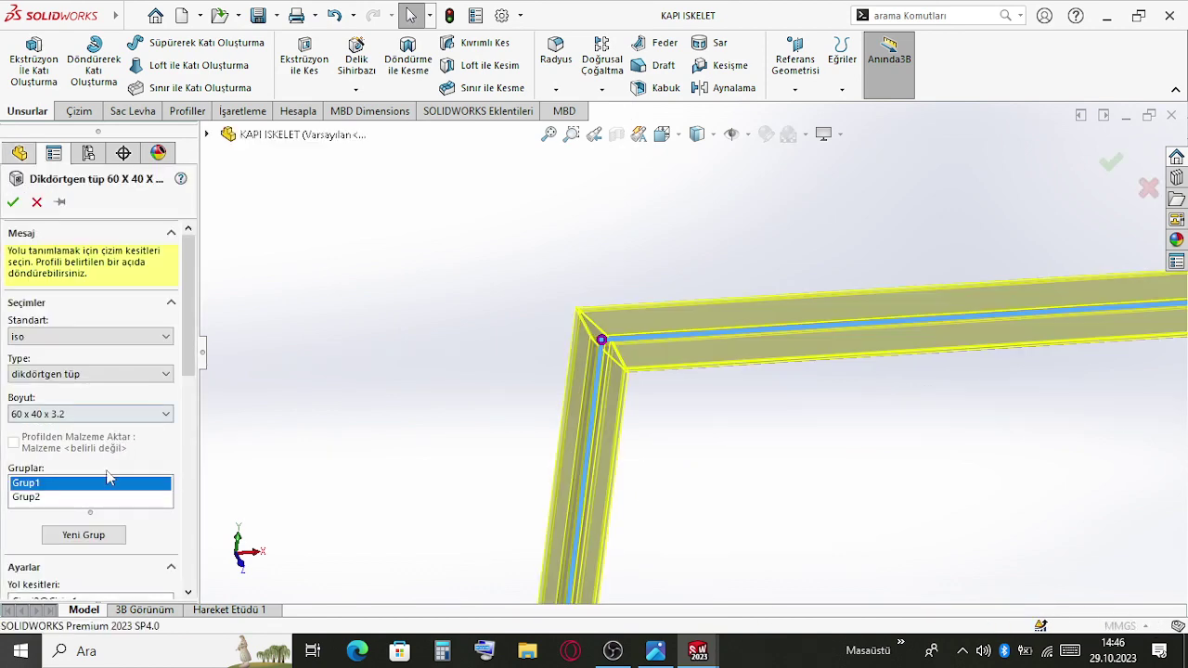
{"action": "scroll", "coordinate": [193, 388], "scroll_direction": "down", "scroll_amount": 5}
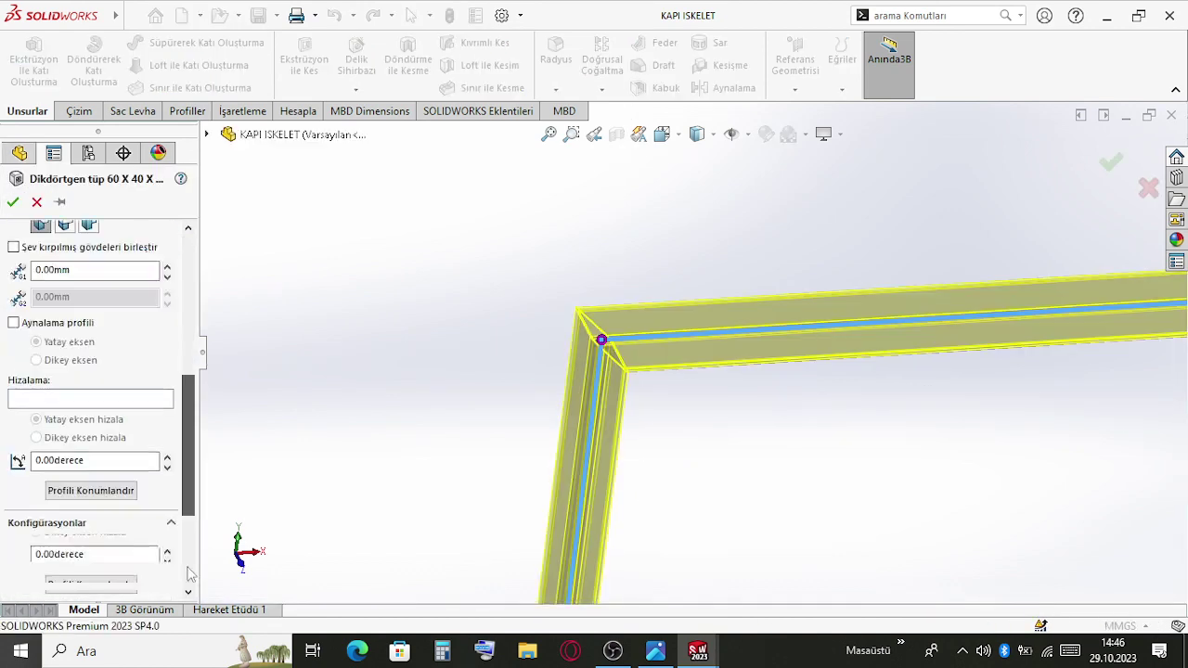
{"action": "scroll", "coordinate": [125, 536], "scroll_direction": "up", "scroll_amount": 5}
{"action": "left_click_drag", "start_coordinate": [188, 369], "coordinate": [179, 598]}
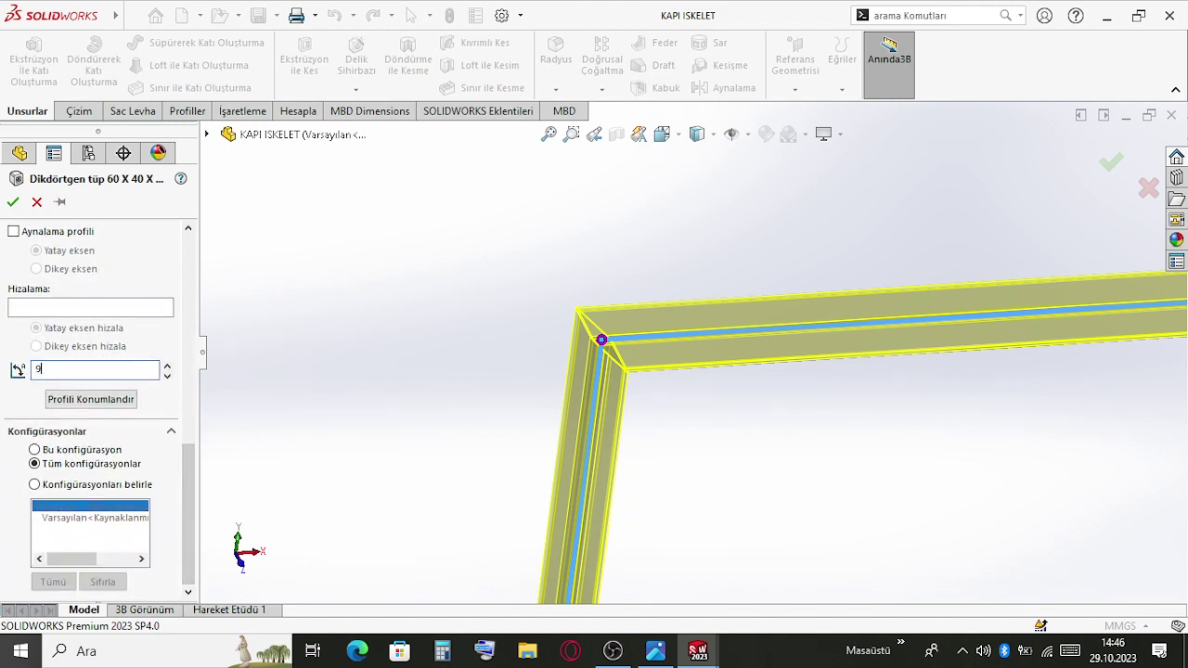
{"action": "key", "text": "Return"}
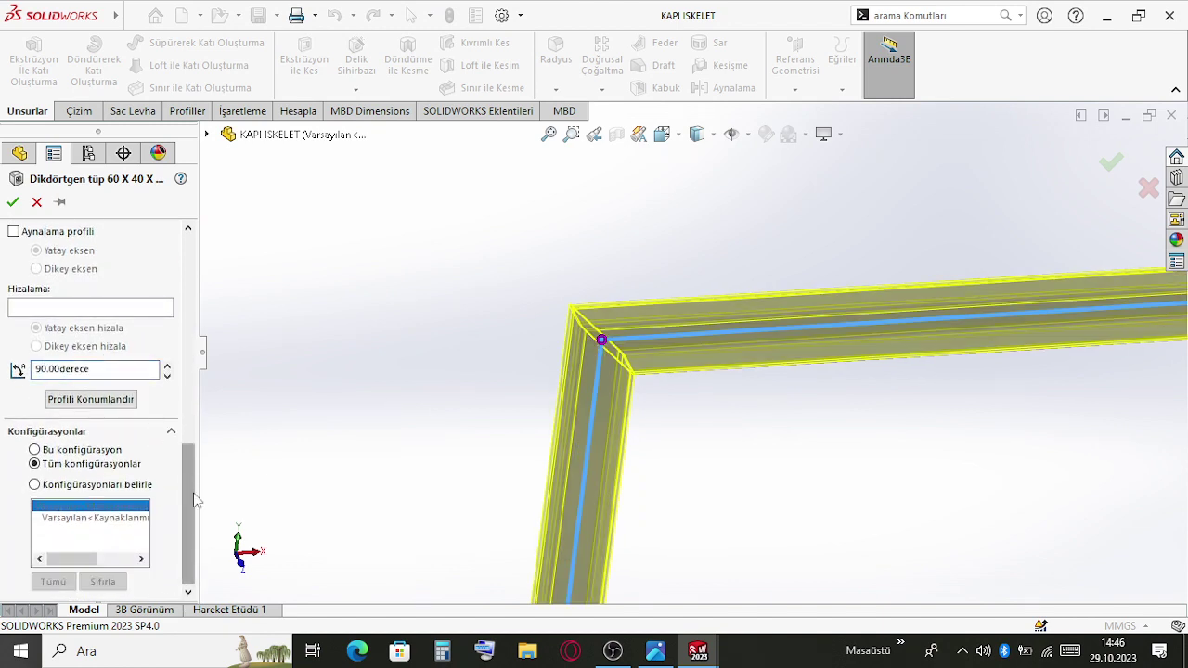
{"action": "left_click", "coordinate": [12, 198]}
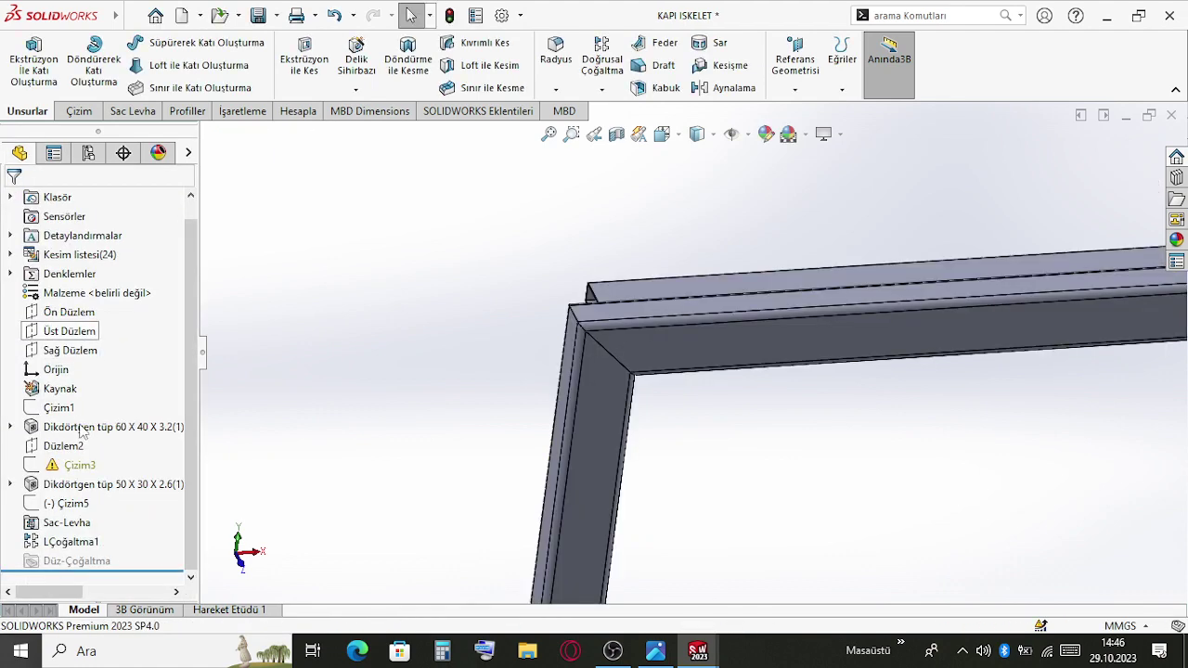
Edit the same rectangular tube feature again and set the Grup2 profile's rotation angle to 90 degrees
{"action": "left_click", "coordinate": [93, 427]}
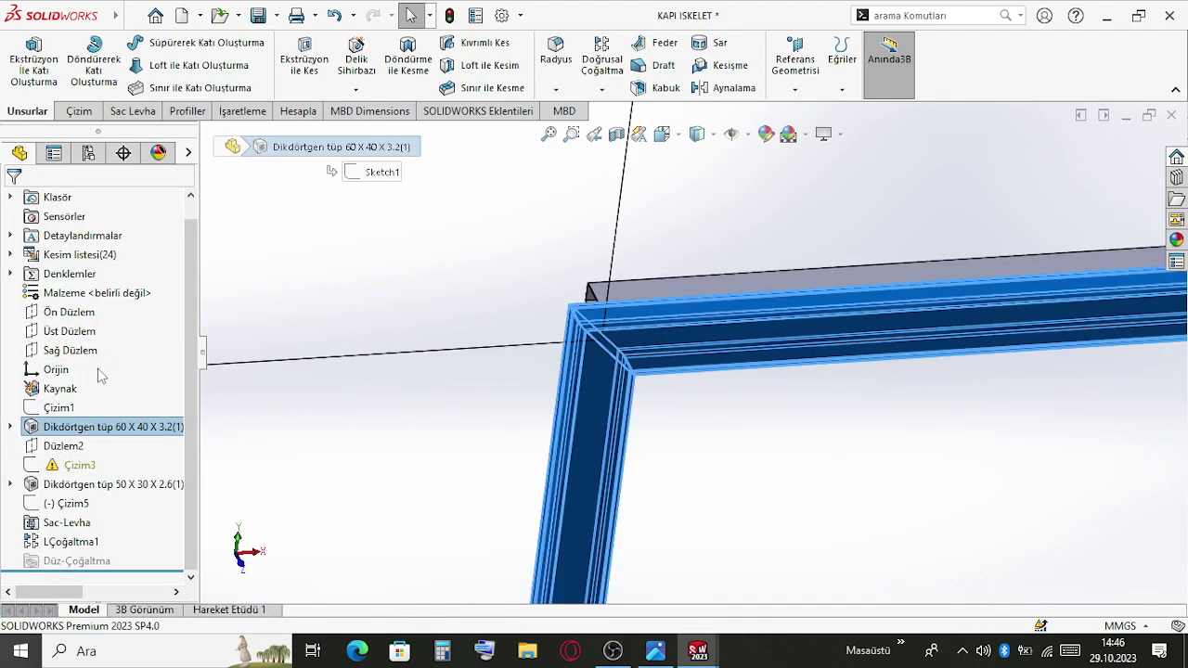
{"action": "left_click", "coordinate": [63, 443]}
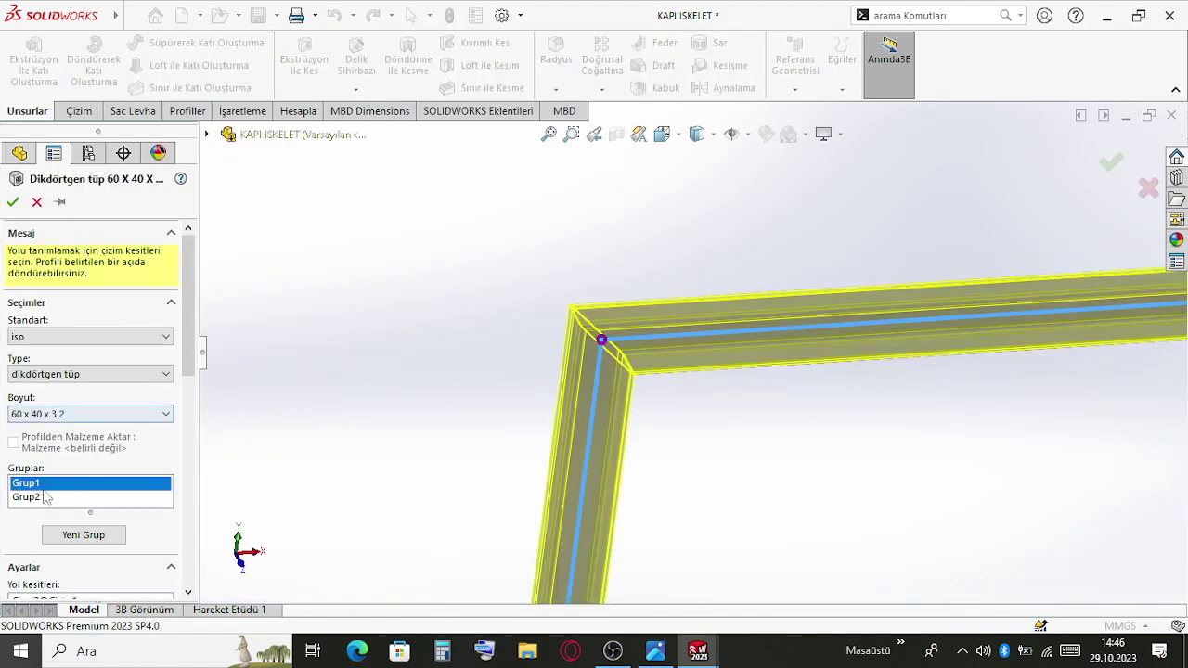
{"action": "left_click", "coordinate": [41, 505]}
{"action": "left_click", "coordinate": [70, 533]}
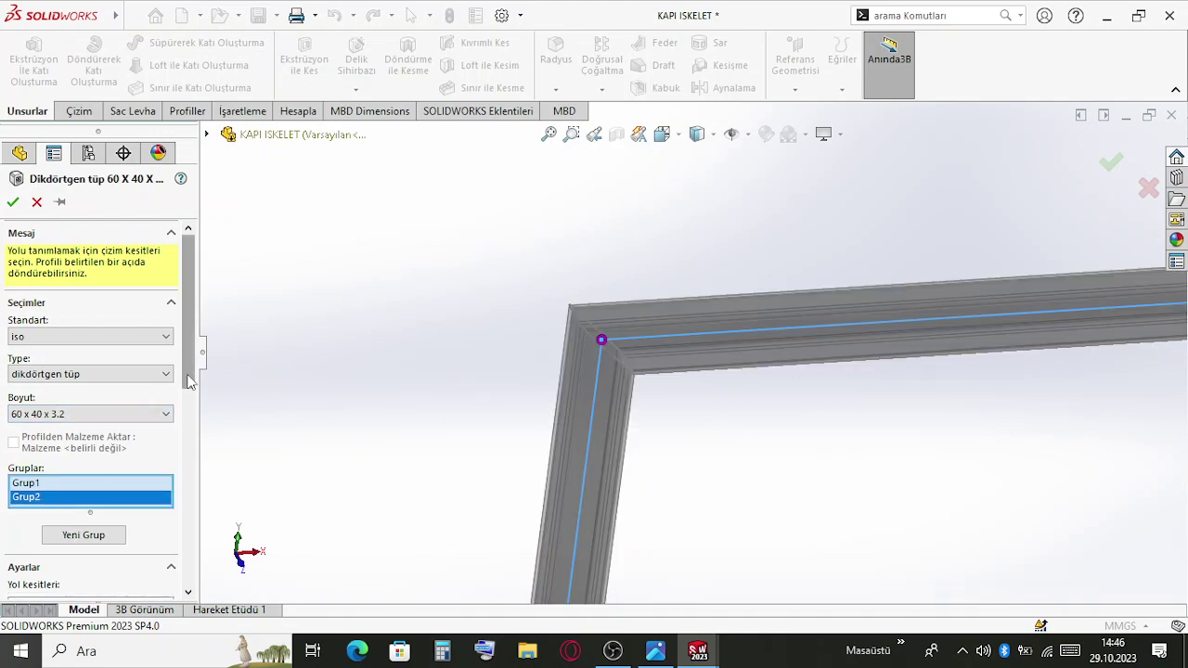
{"action": "scroll", "coordinate": [188, 380], "scroll_direction": "down", "scroll_amount": 10}
{"action": "left_click", "coordinate": [109, 370]}
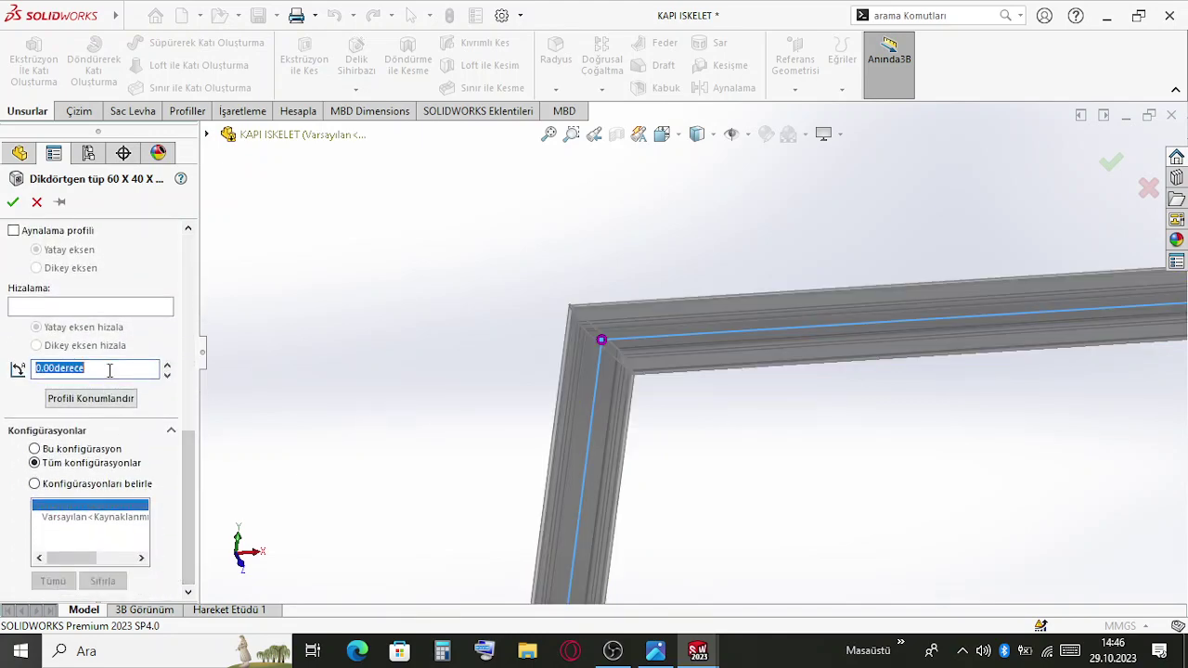
{"action": "type", "text": "90"}
{"action": "left_click", "coordinate": [17, 199]}
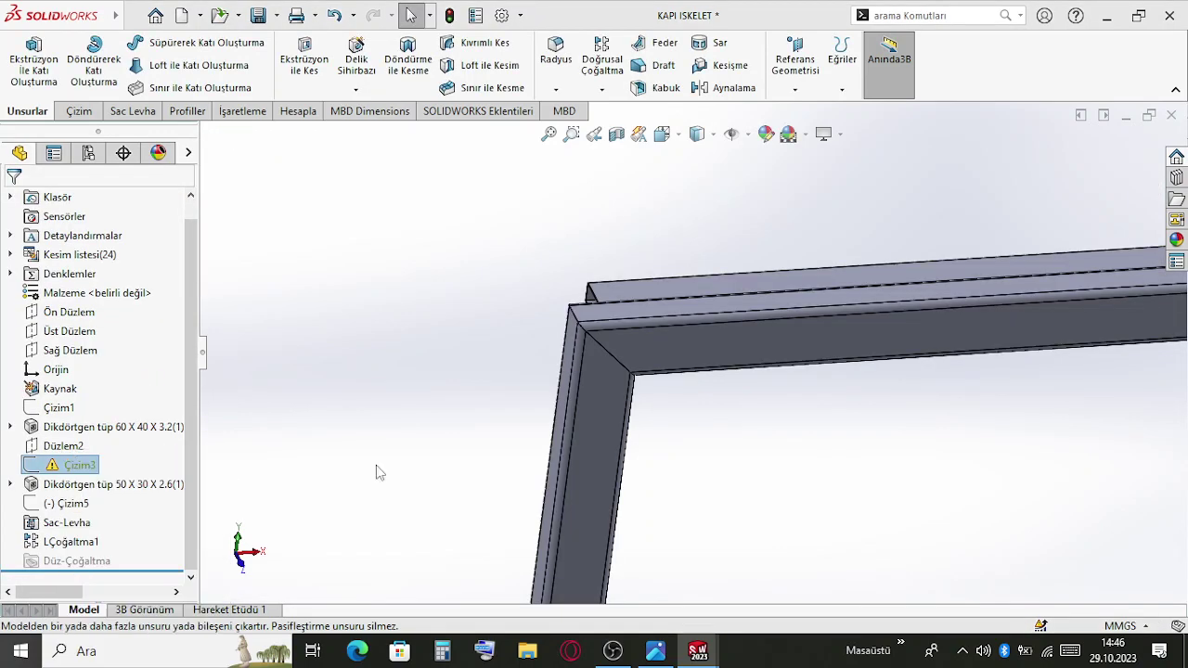
Try to reassign the rail sketch Çizim3 to the front face of the frame's top tube
{"action": "scroll", "coordinate": [695, 429], "scroll_direction": "up", "scroll_amount": 6}
{"action": "middle_click_drag", "start_coordinate": [813, 398], "coordinate": [883, 466]}
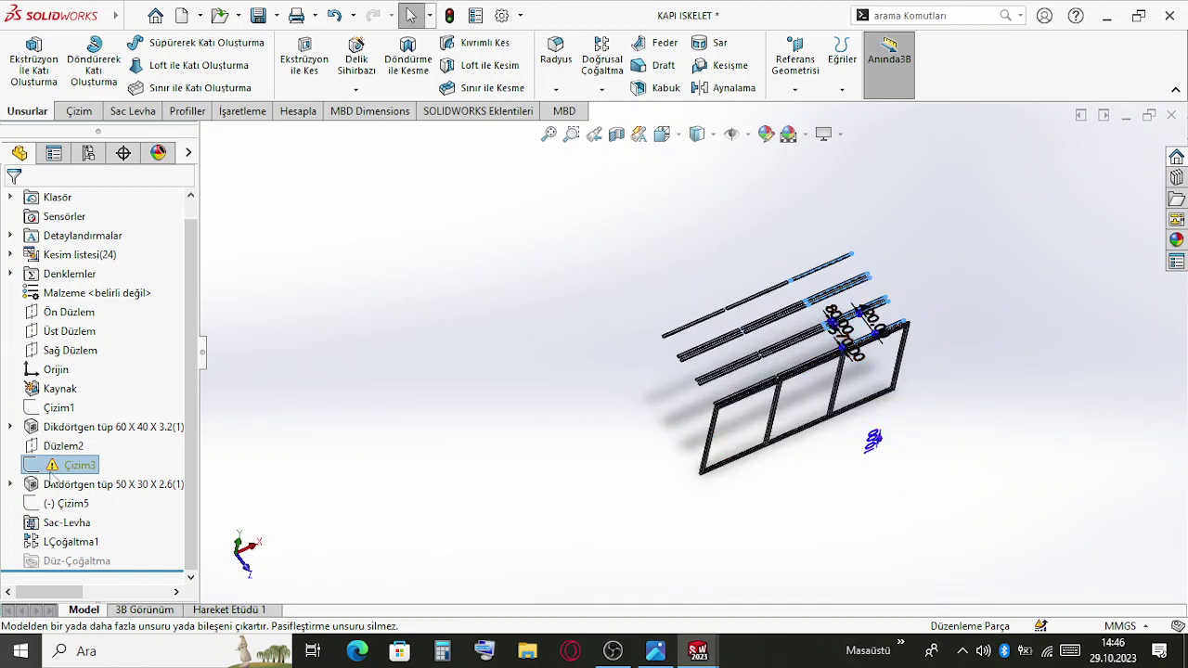
{"action": "right_click", "coordinate": [69, 465]}
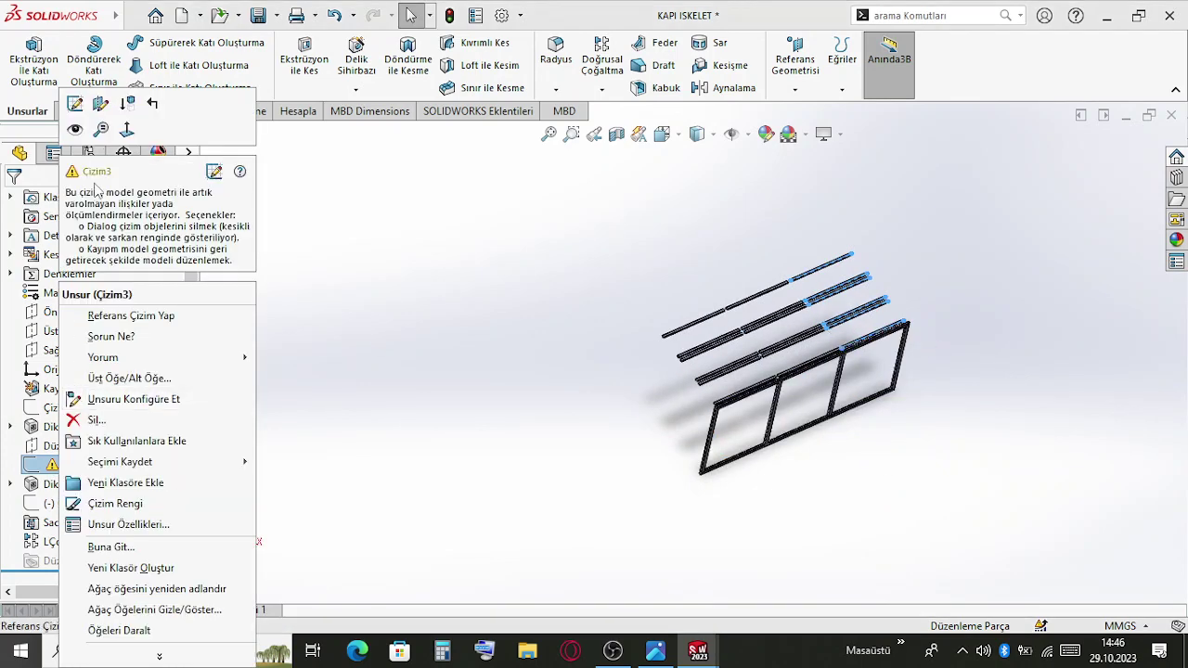
{"action": "left_click", "coordinate": [100, 104]}
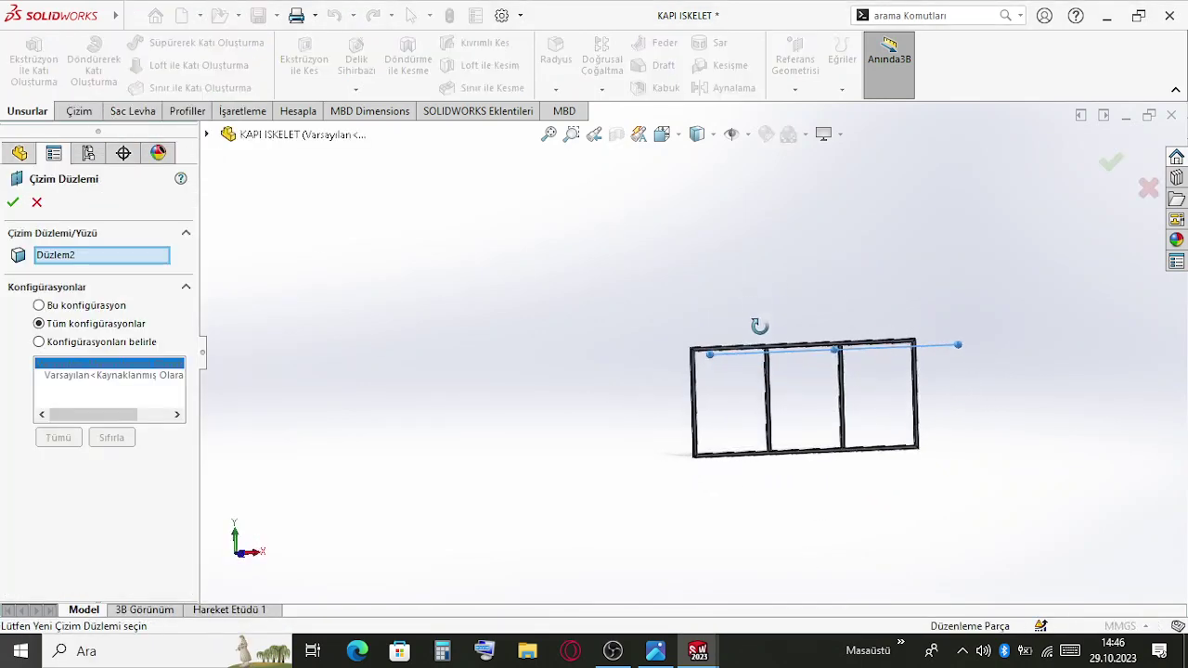
{"action": "scroll", "coordinate": [804, 378], "scroll_direction": "down", "scroll_amount": 6}
{"action": "left_click", "coordinate": [578, 314]}
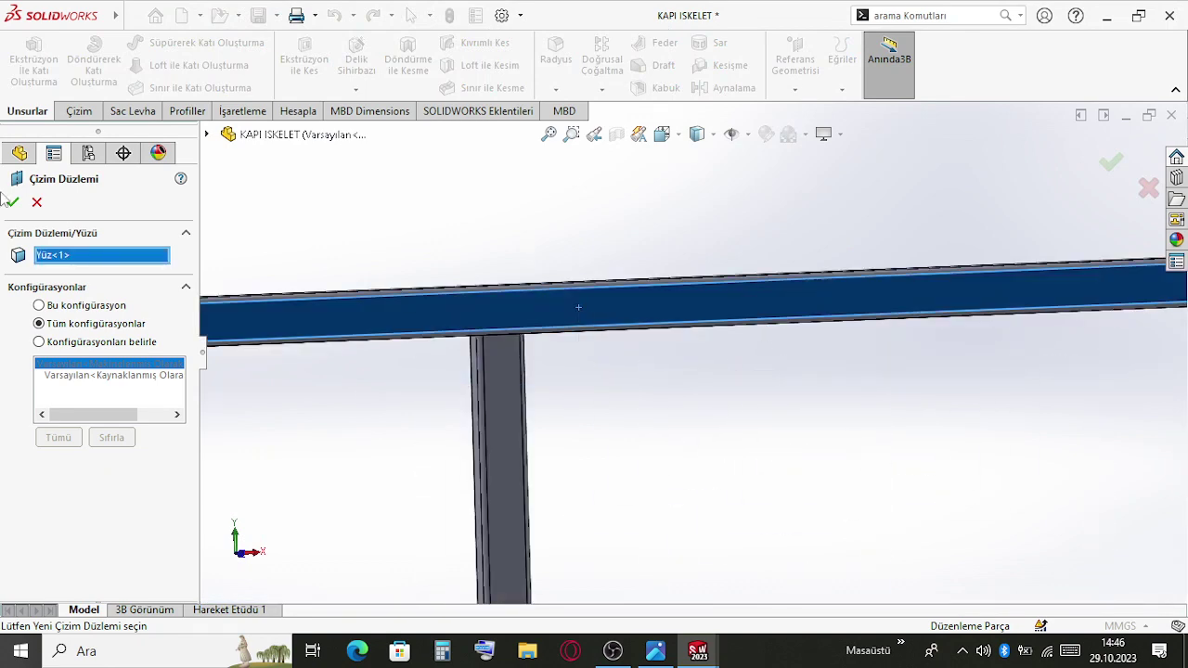
{"action": "middle_click_drag", "start_coordinate": [369, 334], "coordinate": [436, 345]}
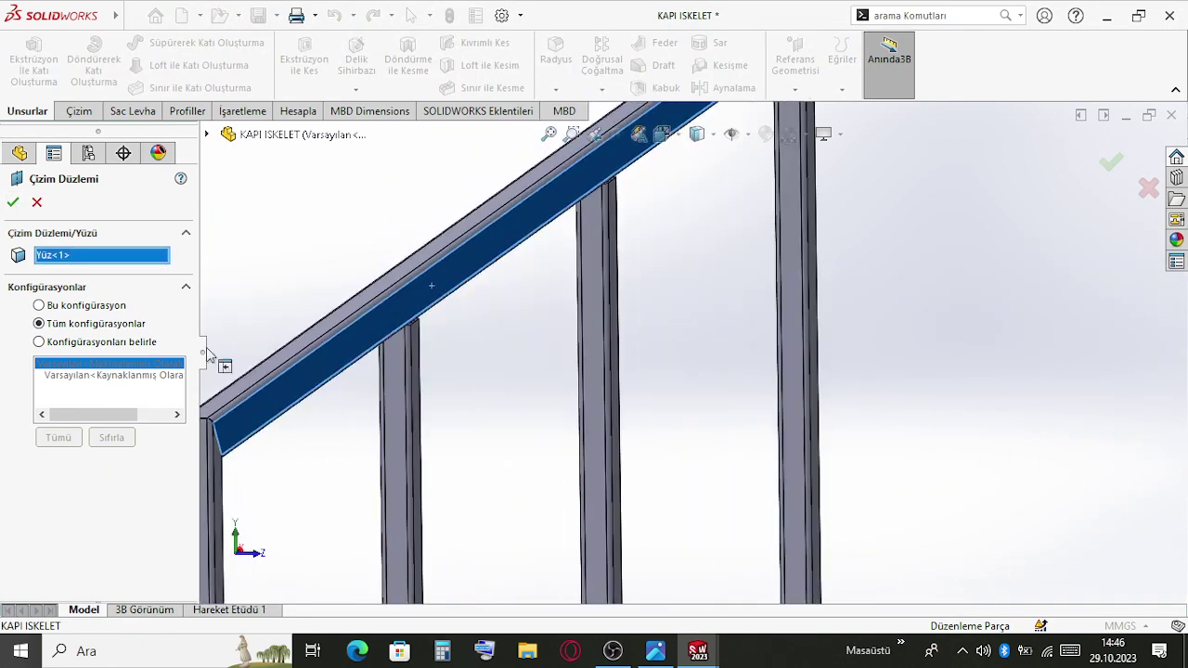
{"action": "left_click", "coordinate": [13, 201]}
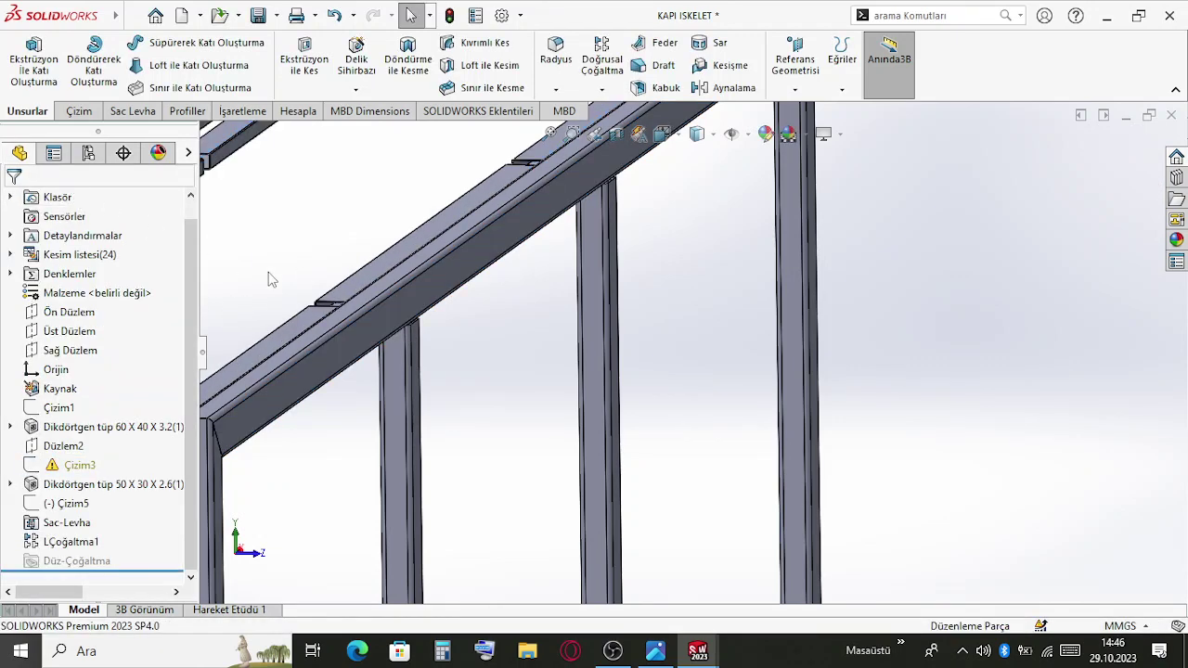
Create a reference plane offset 10 mm from the front face of the frame's top tube, with the offset direction flipped inward
{"action": "scroll", "coordinate": [431, 324], "scroll_direction": "up", "scroll_amount": 3}
{"action": "scroll", "coordinate": [430, 325], "scroll_direction": "up", "scroll_amount": 1}
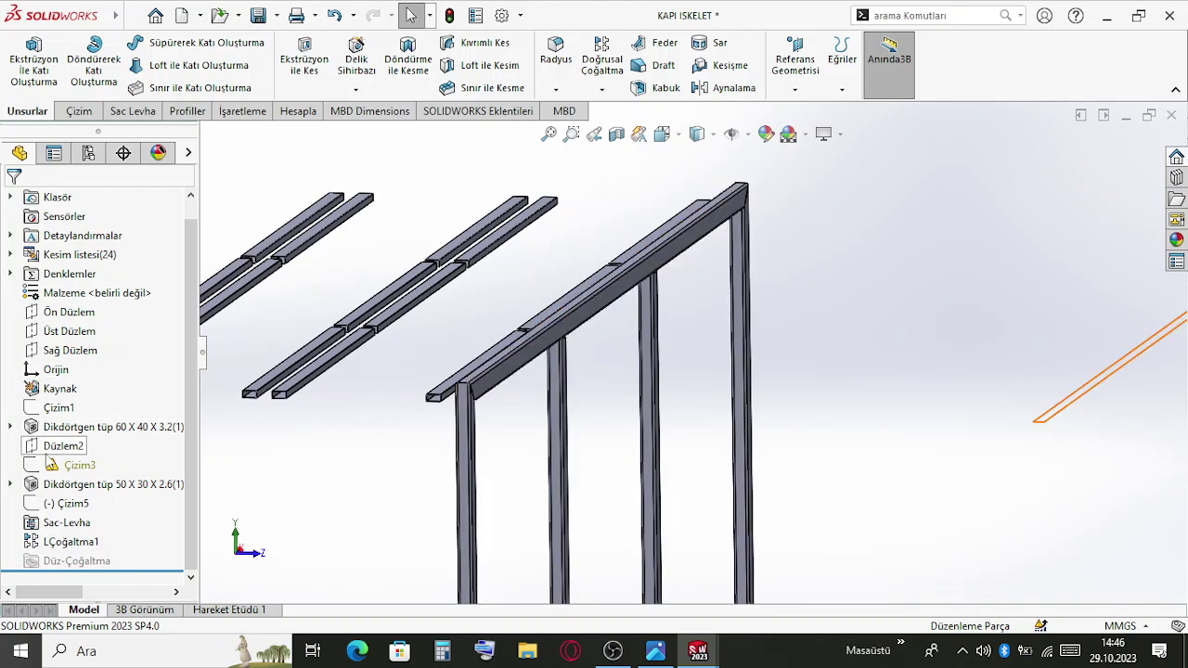
{"action": "left_click", "coordinate": [57, 449]}
{"action": "scroll", "coordinate": [690, 389], "scroll_direction": "up", "scroll_amount": 2}
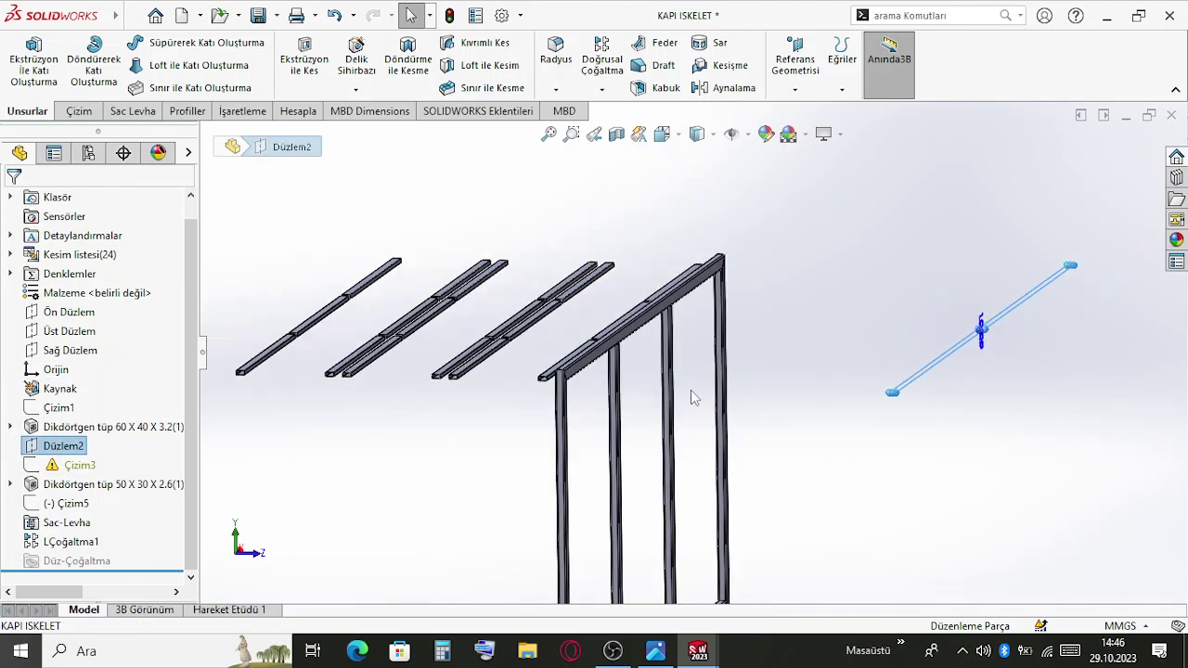
{"action": "left_click", "coordinate": [259, 344]}
{"action": "left_click", "coordinate": [795, 89]}
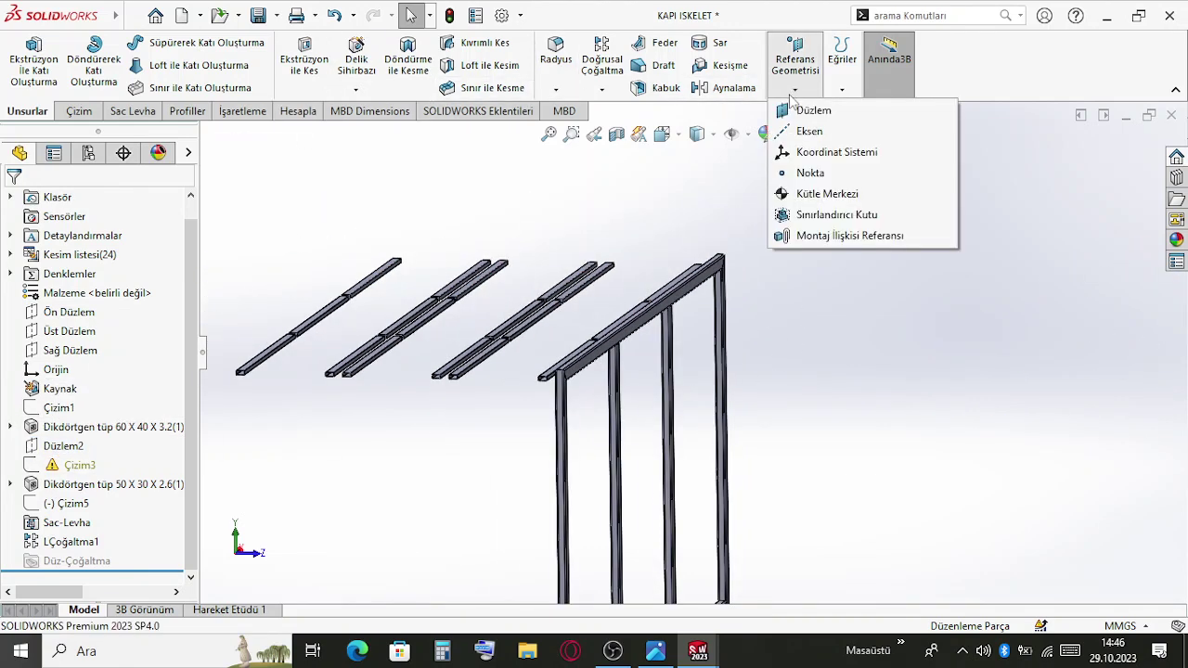
{"action": "left_click", "coordinate": [807, 111]}
{"action": "scroll", "coordinate": [641, 352], "scroll_direction": "down", "scroll_amount": 5}
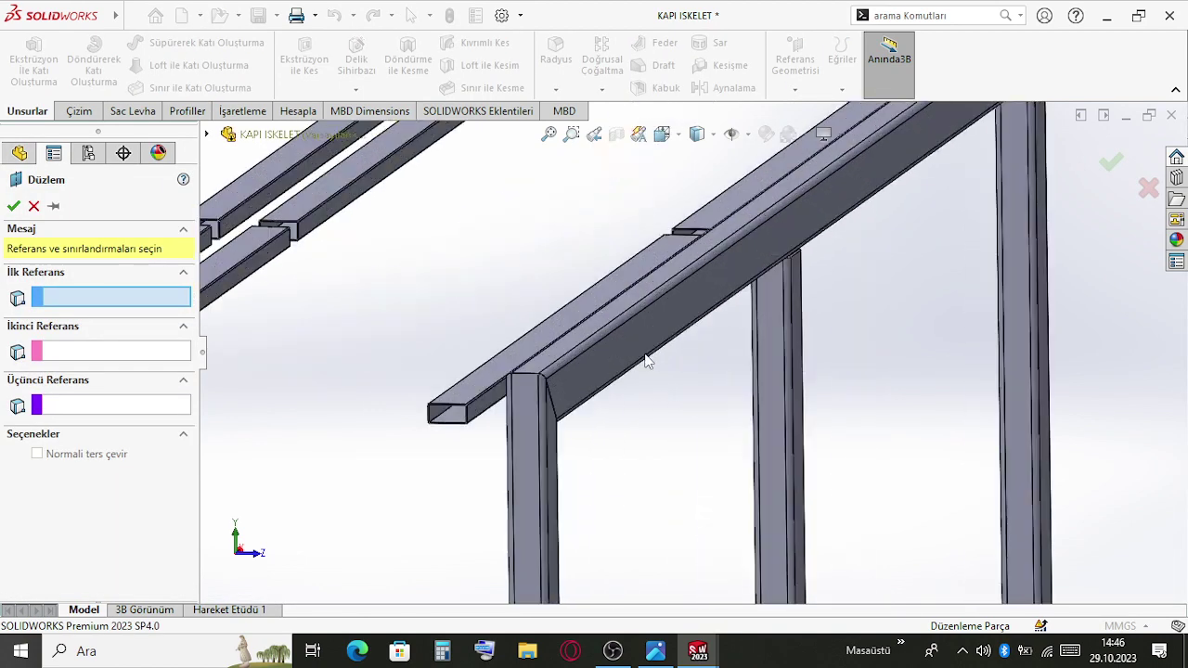
{"action": "left_click", "coordinate": [637, 350]}
{"action": "middle_click_drag", "start_coordinate": [570, 352], "coordinate": [668, 360]}
{"action": "left_click", "coordinate": [36, 445]}
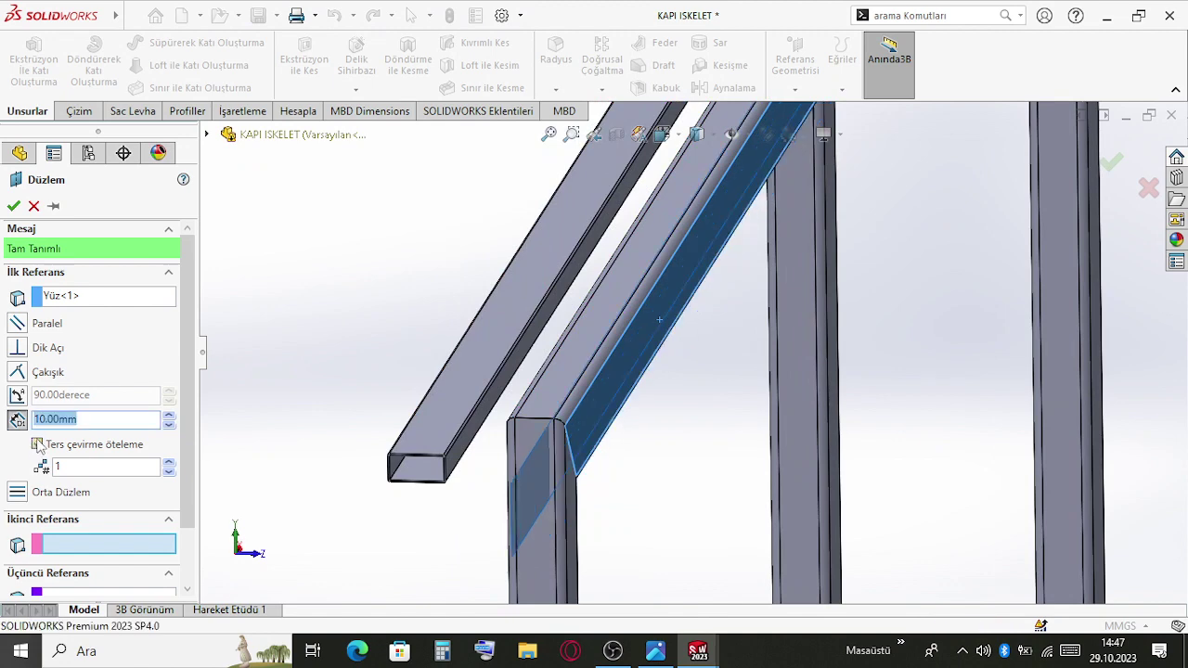
{"action": "left_click", "coordinate": [13, 206]}
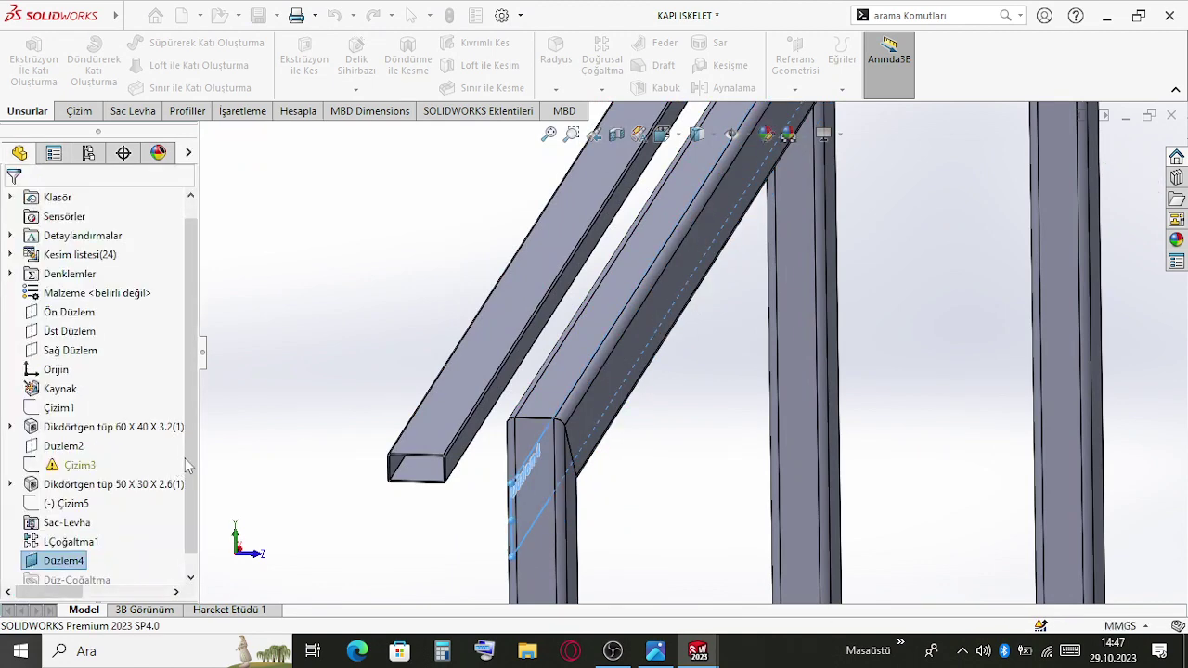
Reorder the new plane to directly after the 60 x 40 x 3.2 tube feature, continuing past the sketch warning
{"action": "left_click_drag", "start_coordinate": [53, 570], "coordinate": [30, 427]}
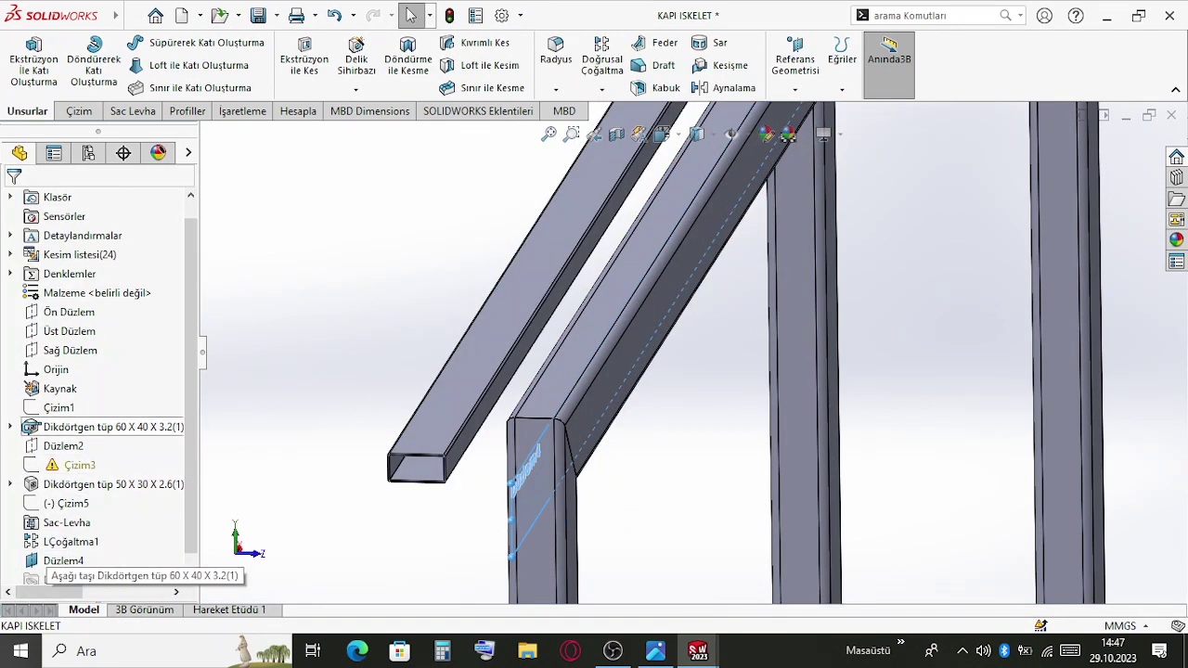
{"action": "left_click_drag", "start_coordinate": [35, 560], "coordinate": [27, 428]}
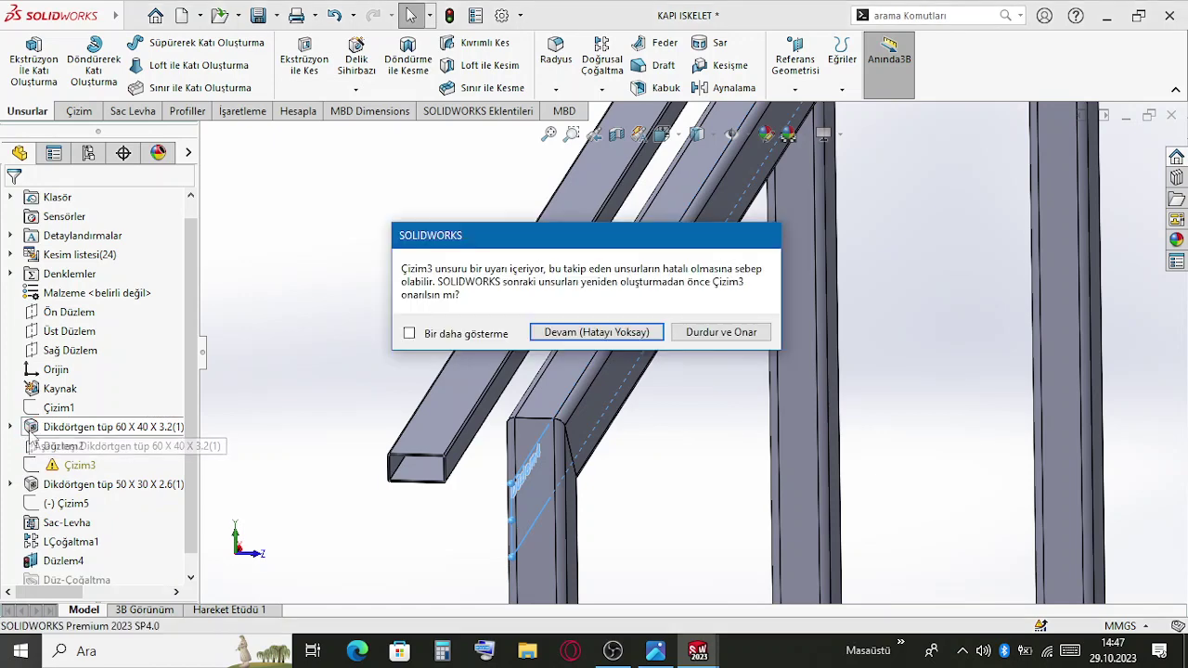
{"action": "left_click", "coordinate": [627, 338]}
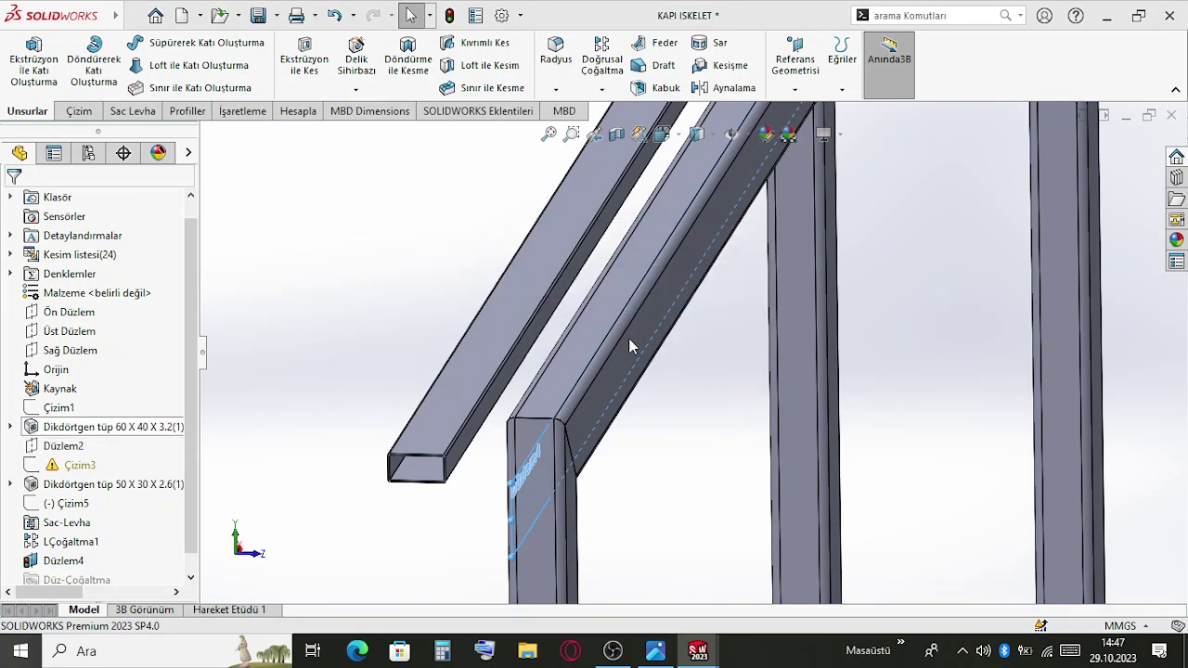
{"action": "left_click", "coordinate": [522, 245]}
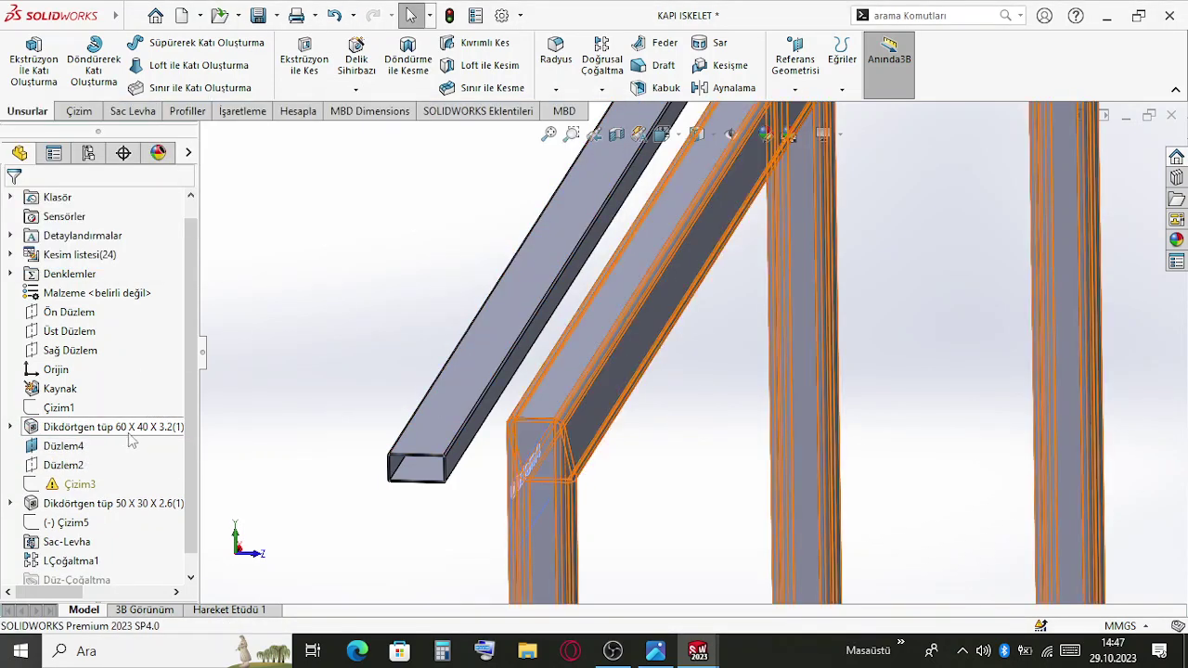
Change the sketch plane of Çizim3 from Düzlem2 to the new offset plane Düzlem4
{"action": "left_click", "coordinate": [70, 489]}
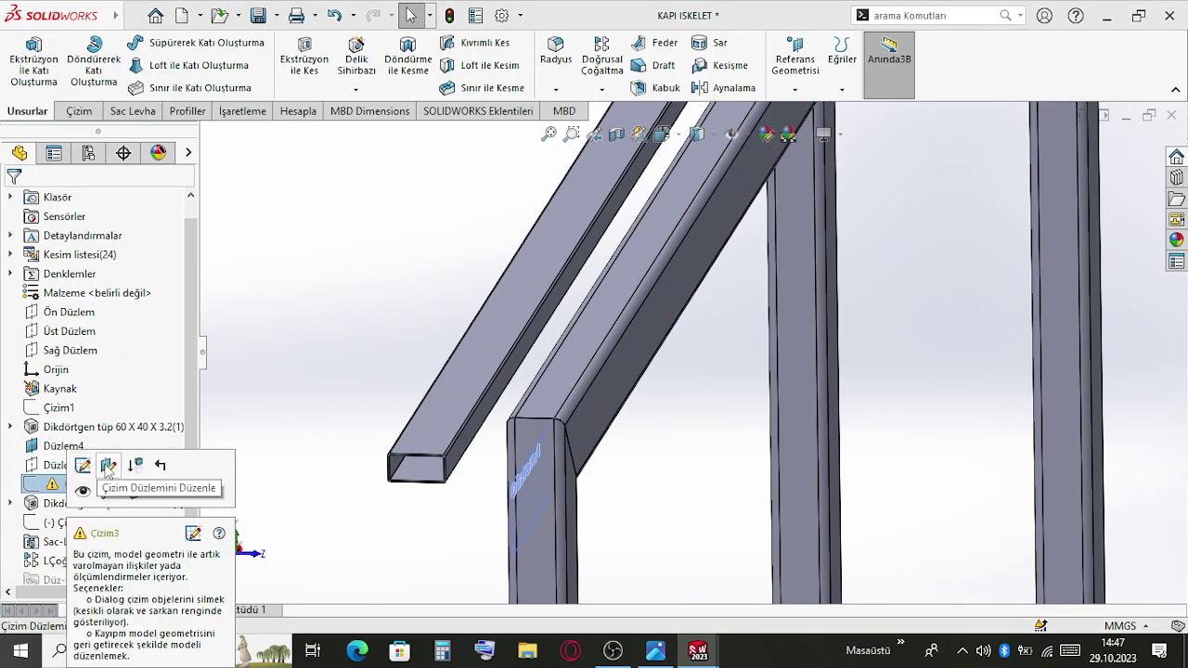
{"action": "left_click", "coordinate": [79, 464]}
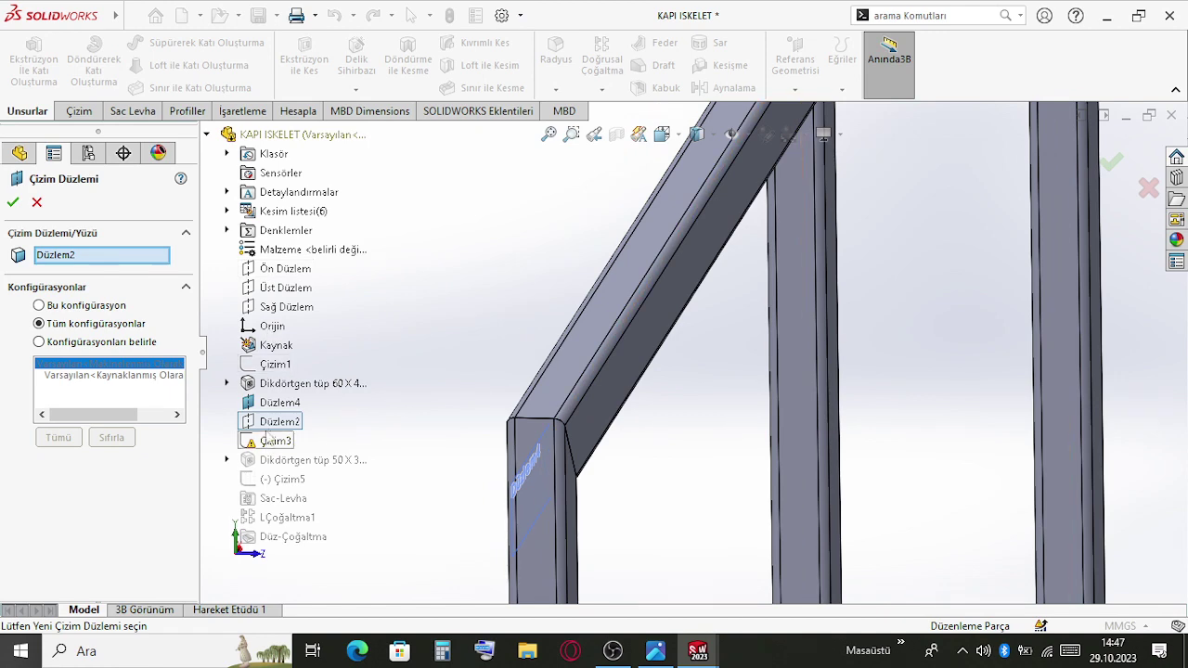
{"action": "left_click", "coordinate": [279, 405]}
{"action": "left_click", "coordinate": [13, 203]}
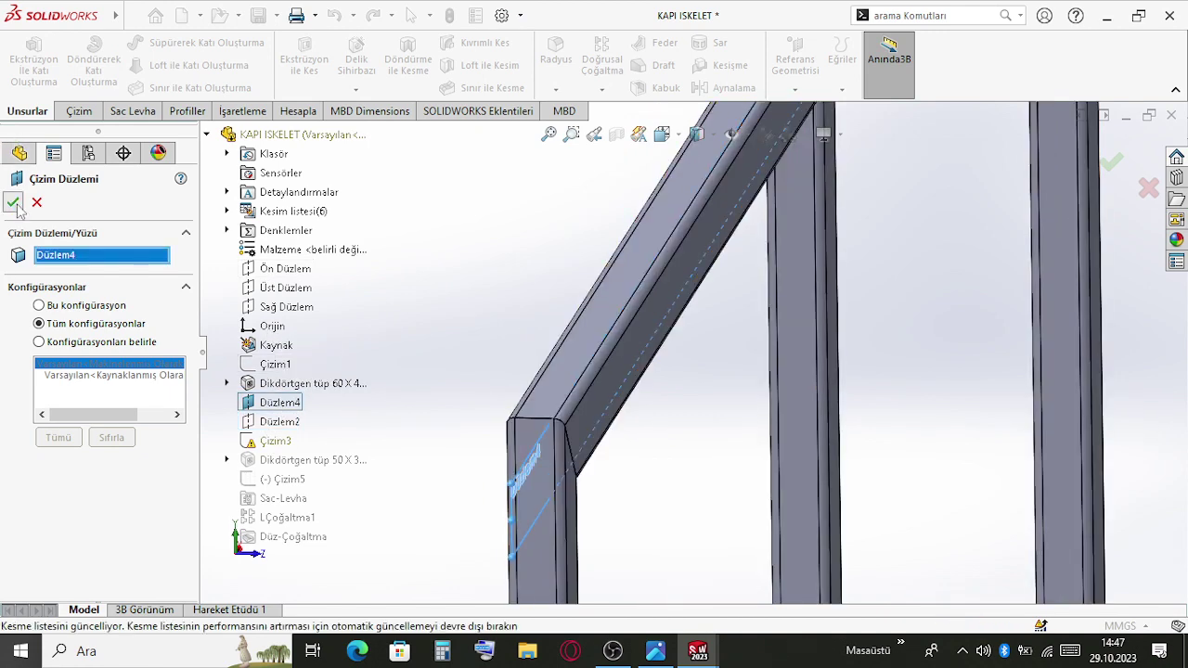
Open the rail sketch Çizim3 for editing and delete the 70 mm dimension between the first rail line and the frame tube
{"action": "scroll", "coordinate": [583, 332], "scroll_direction": "up", "scroll_amount": 3}
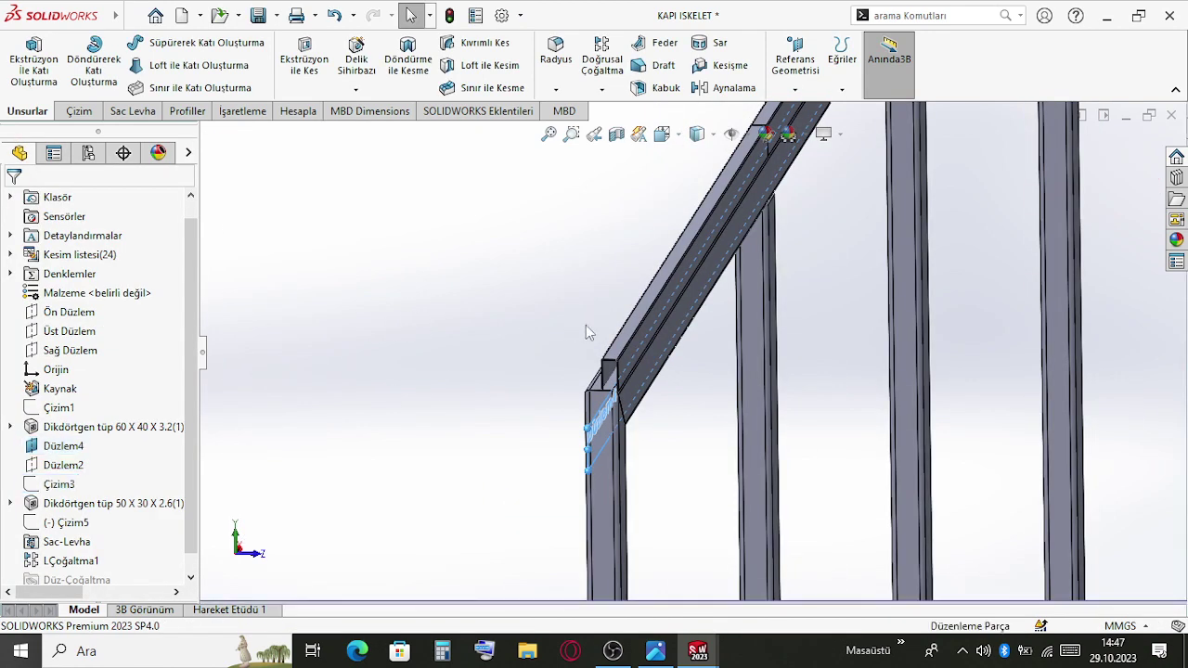
{"action": "middle_click_drag", "start_coordinate": [584, 331], "coordinate": [647, 330]}
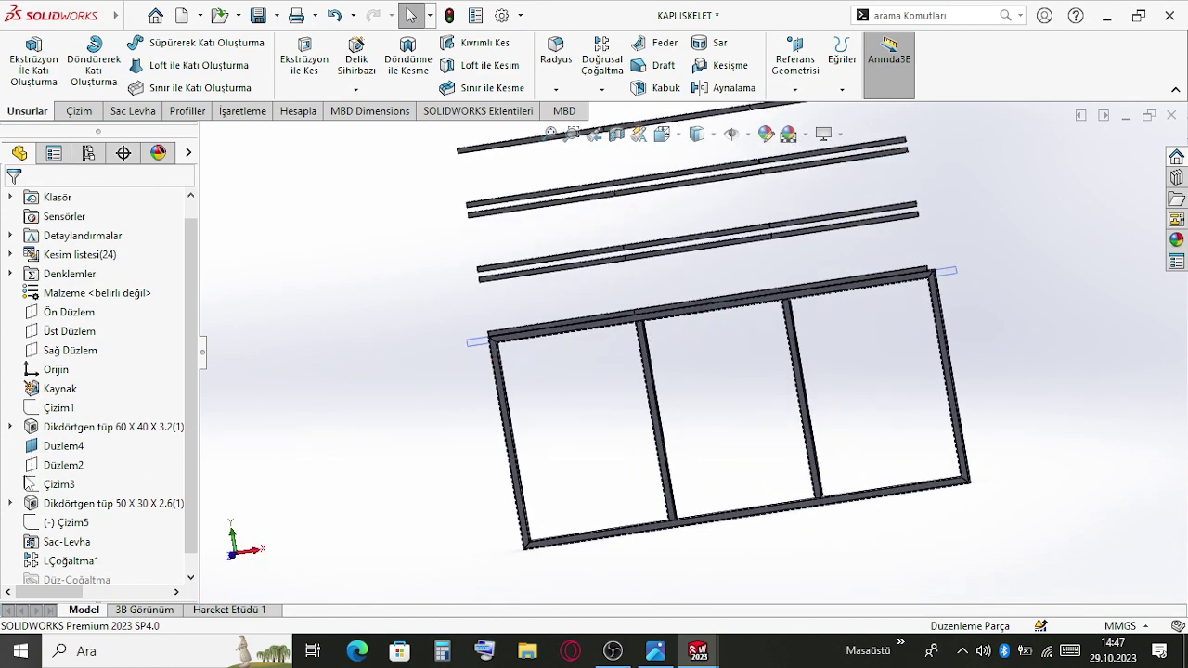
{"action": "left_click", "coordinate": [58, 484]}
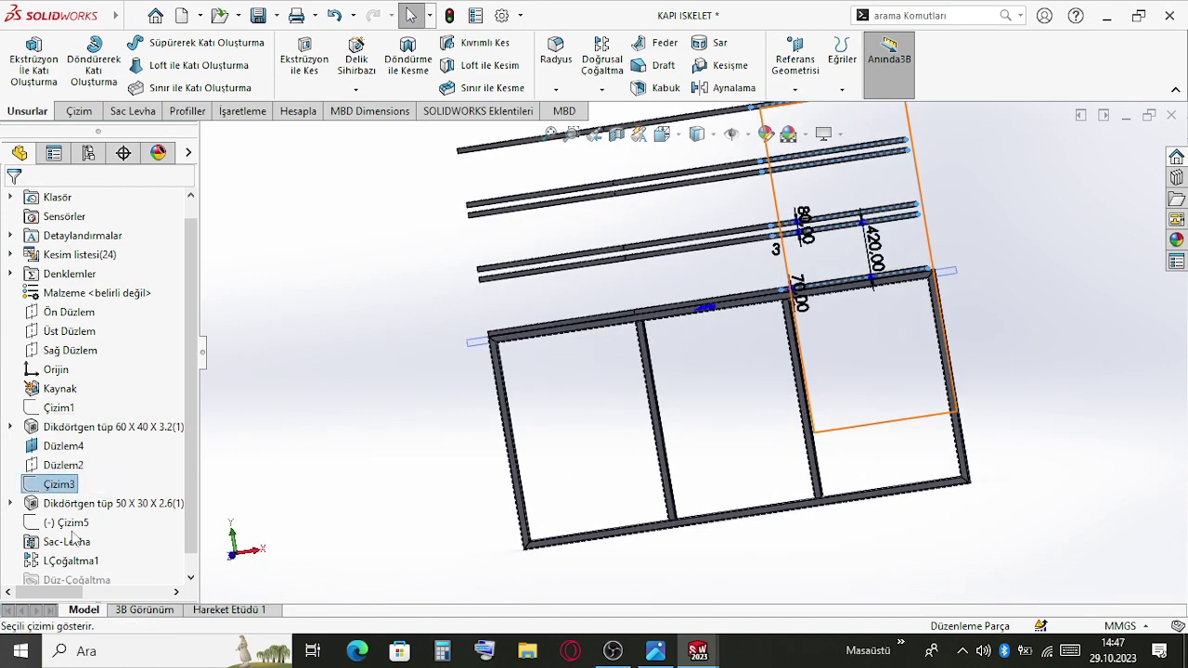
{"action": "left_click", "coordinate": [63, 447]}
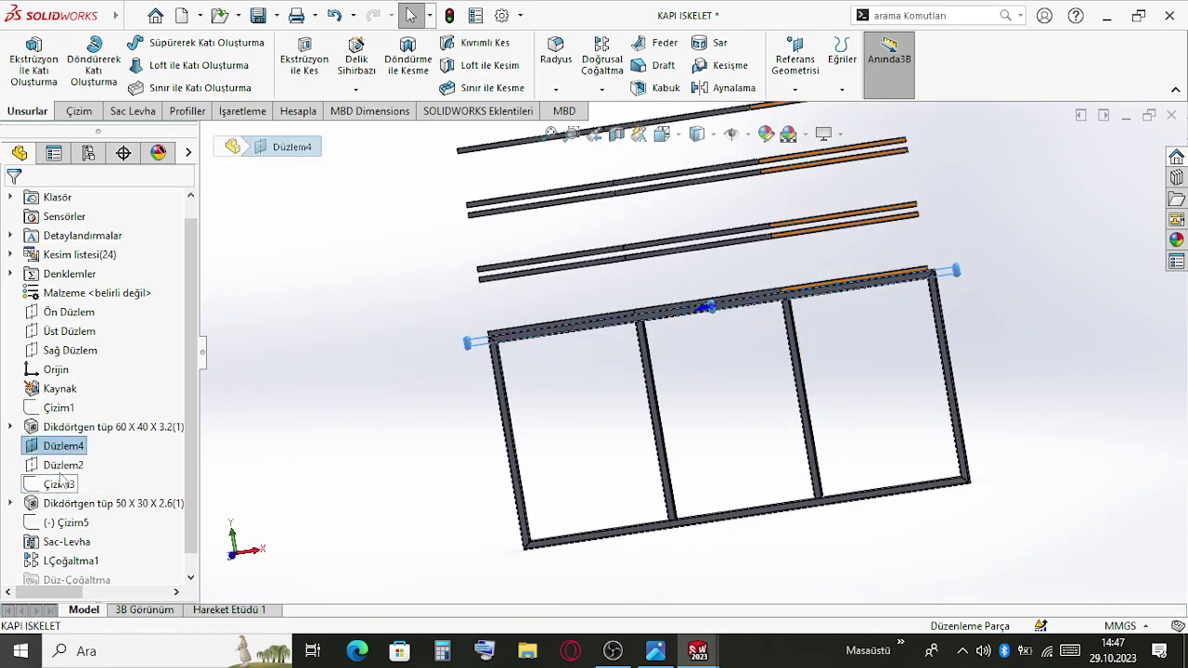
{"action": "left_click", "coordinate": [65, 499]}
{"action": "left_click", "coordinate": [59, 484]}
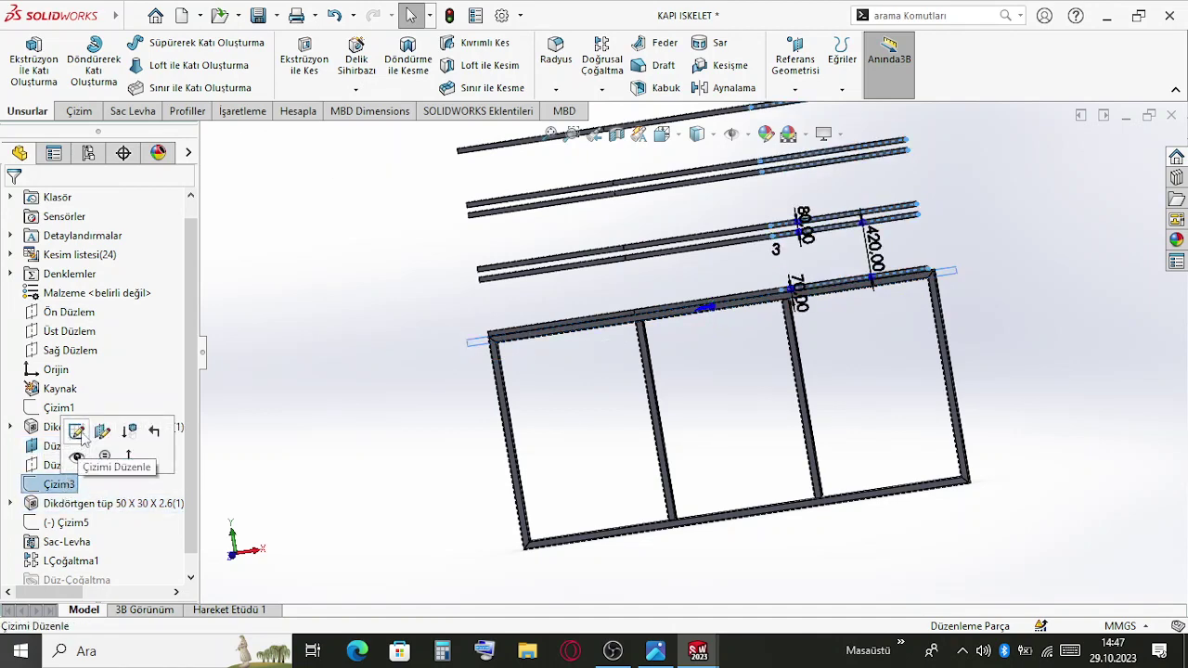
{"action": "left_click", "coordinate": [93, 429]}
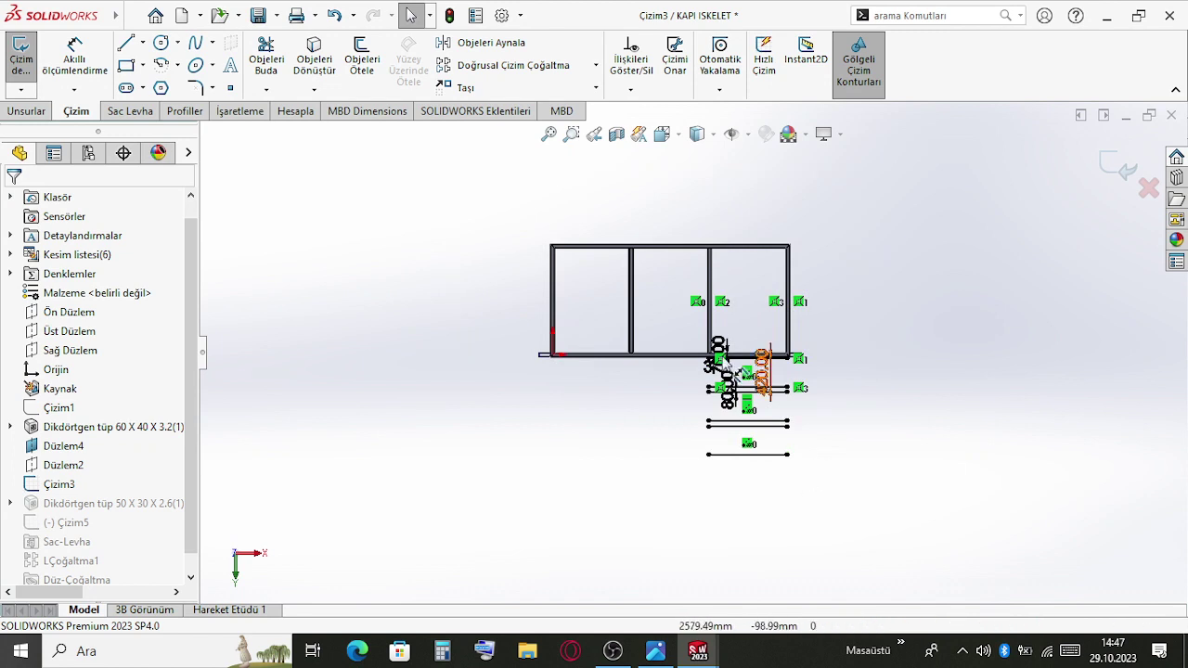
{"action": "scroll", "coordinate": [702, 339], "scroll_direction": "down", "scroll_amount": 3}
{"action": "scroll", "coordinate": [729, 383], "scroll_direction": "down", "scroll_amount": 5}
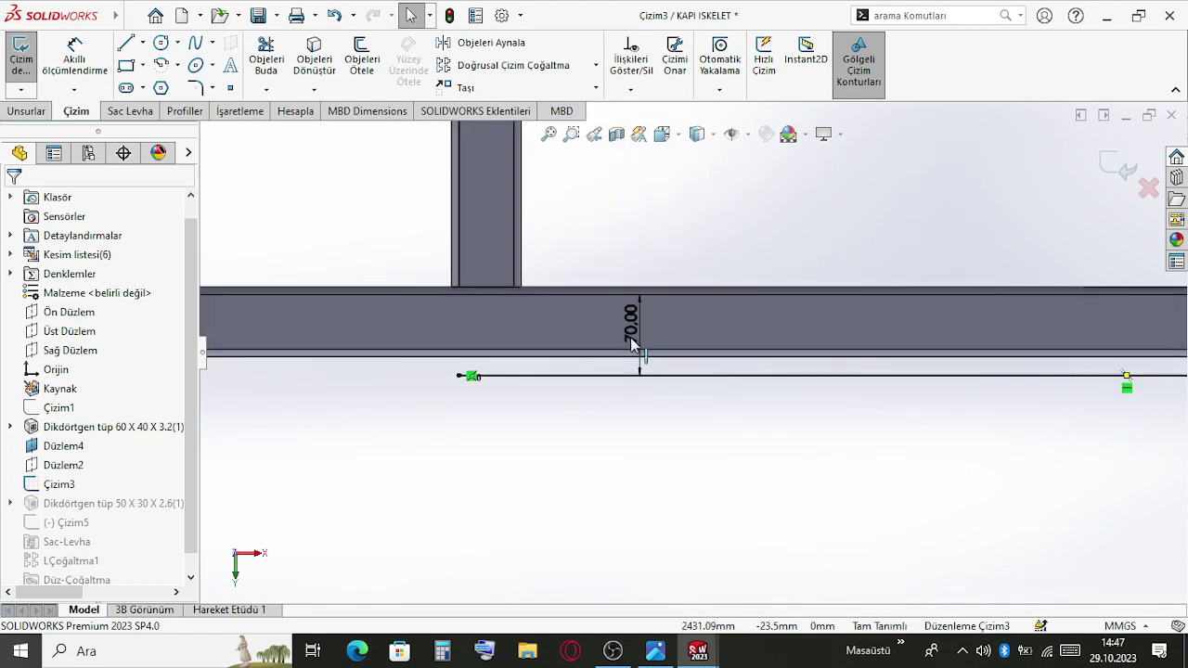
{"action": "left_click", "coordinate": [636, 345]}
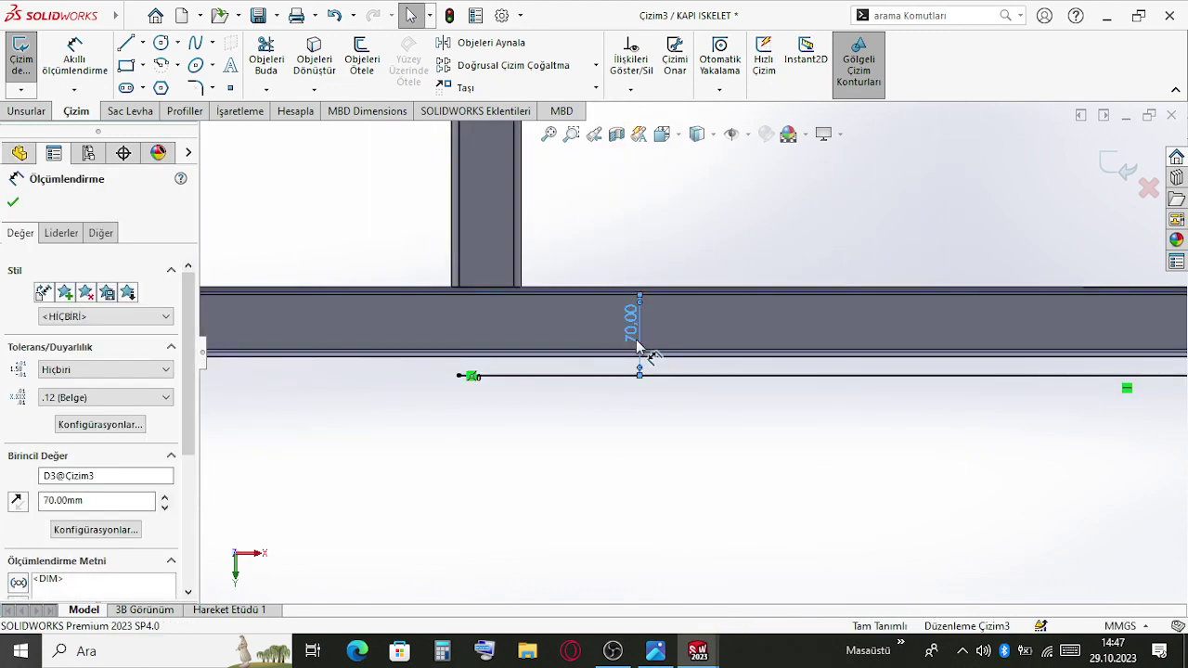
{"action": "key", "text": "Delete"}
Dimension the first rail line 70 mm from the inner edge of the frame's opposite horizontal tube
{"action": "left_click", "coordinate": [107, 78]}
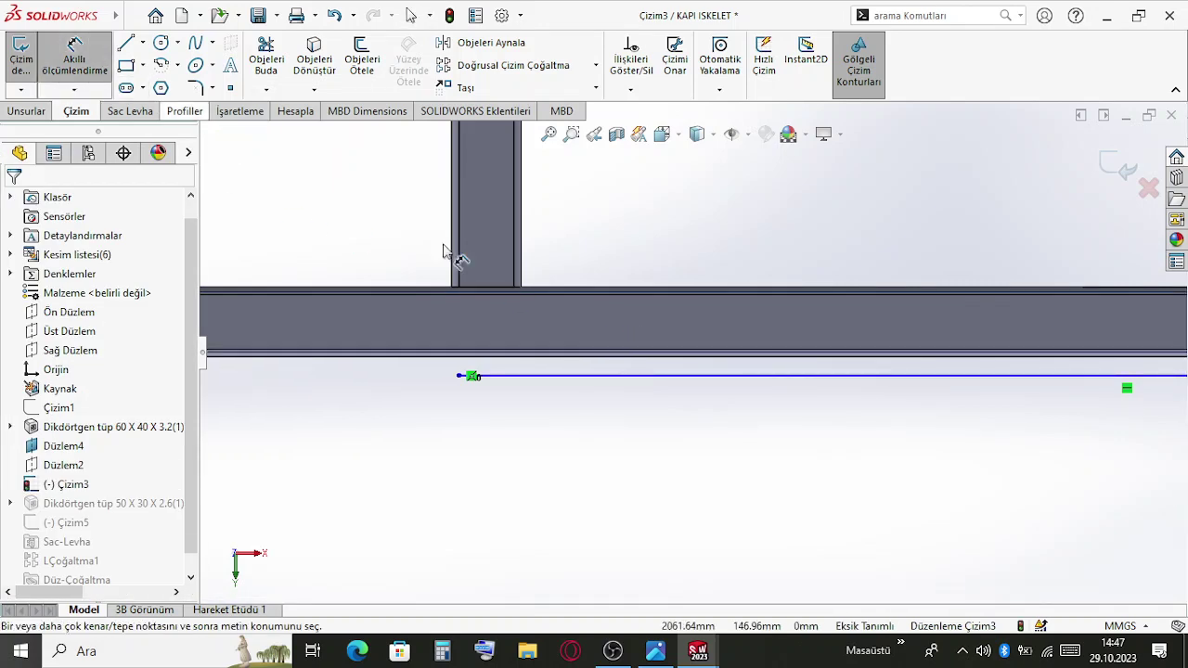
{"action": "left_click", "coordinate": [636, 376]}
{"action": "scroll", "coordinate": [640, 358], "scroll_direction": "up", "scroll_amount": 2}
{"action": "scroll", "coordinate": [650, 324], "scroll_direction": "up", "scroll_amount": 3}
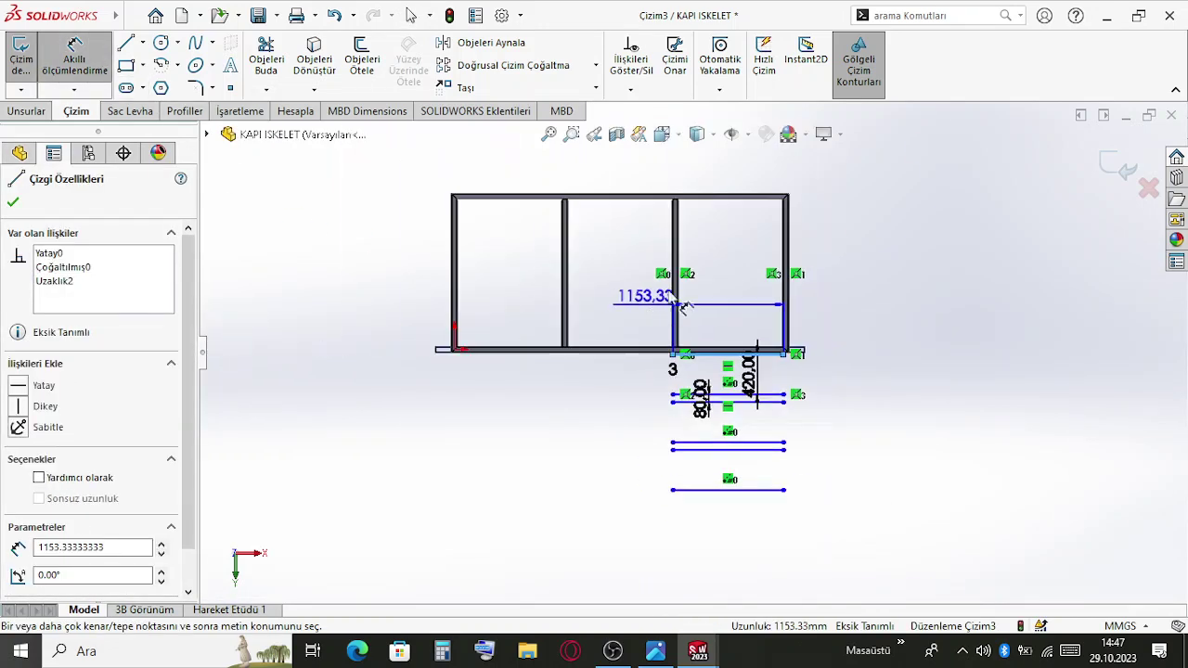
{"action": "scroll", "coordinate": [672, 269], "scroll_direction": "down", "scroll_amount": 8}
{"action": "scroll", "coordinate": [482, 225], "scroll_direction": "up", "scroll_amount": 3}
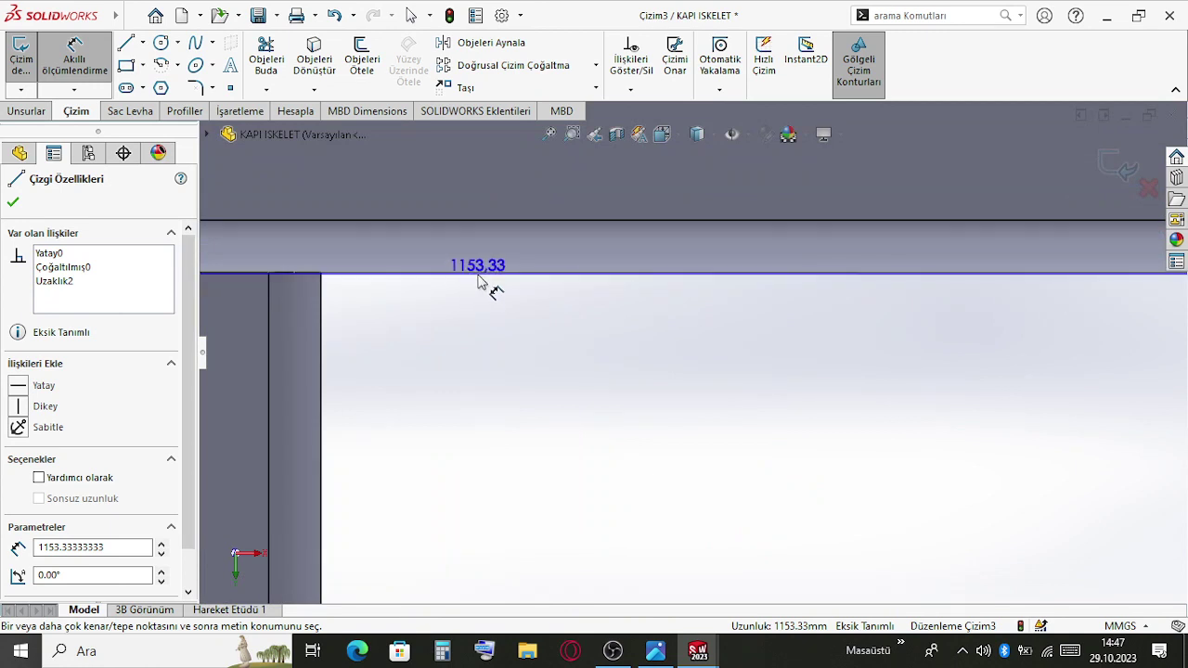
{"action": "left_click", "coordinate": [481, 276]}
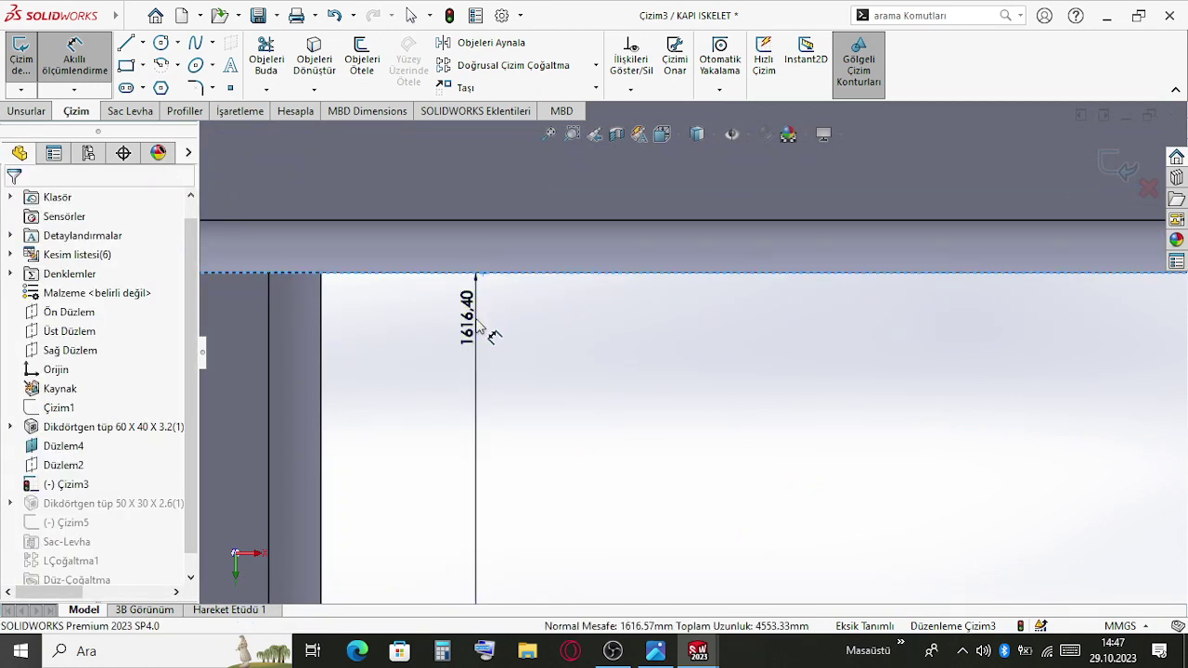
{"action": "left_click", "coordinate": [484, 331]}
{"action": "key", "text": "Return"}
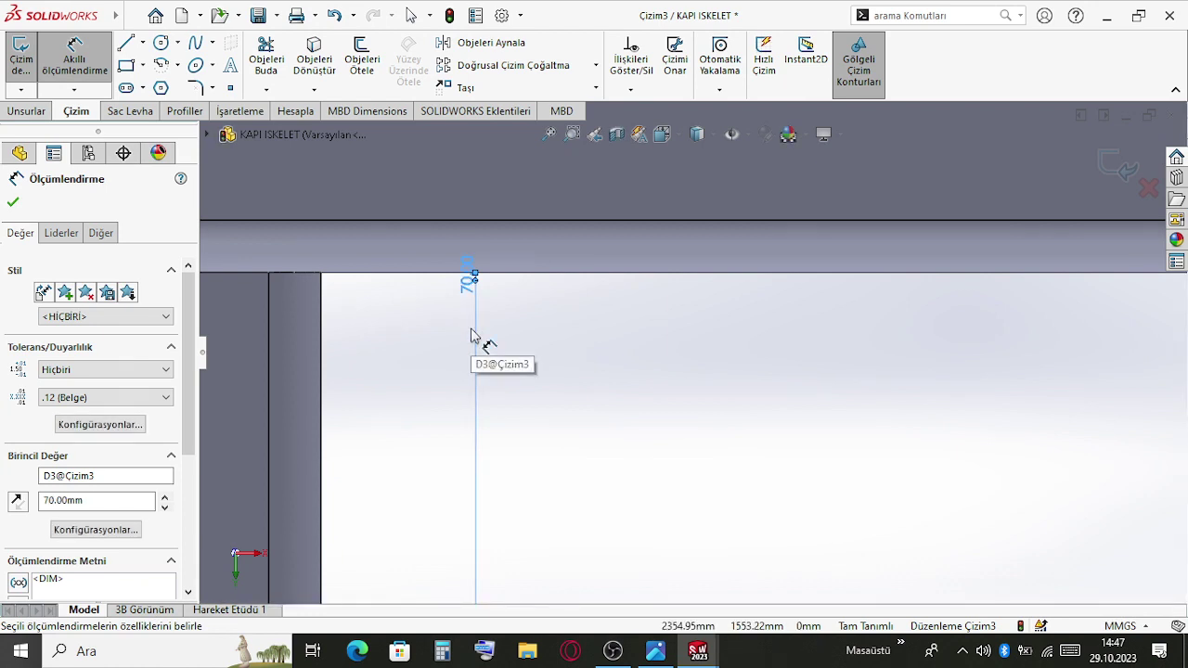
Check the rail lines' ends against the frame uprights, leave the sketch and rebuild the model
{"action": "scroll", "coordinate": [577, 292], "scroll_direction": "up", "scroll_amount": 2}
{"action": "scroll", "coordinate": [718, 437], "scroll_direction": "down", "scroll_amount": 3}
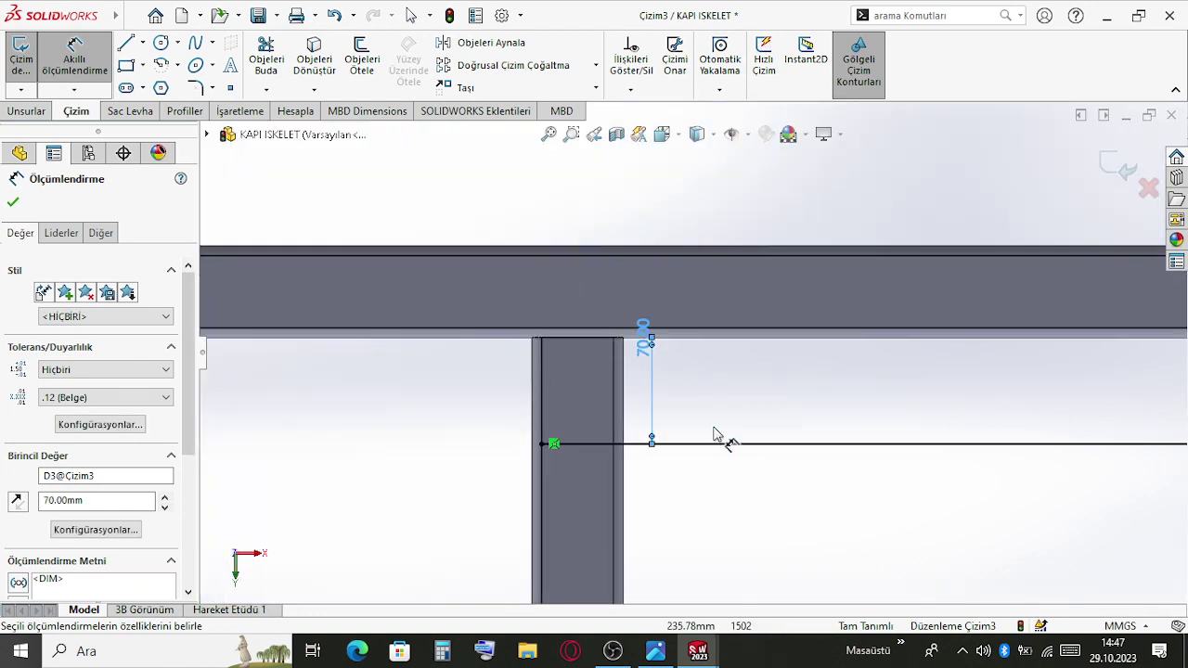
{"action": "scroll", "coordinate": [705, 416], "scroll_direction": "up", "scroll_amount": 4}
{"action": "scroll", "coordinate": [779, 442], "scroll_direction": "up", "scroll_amount": 3}
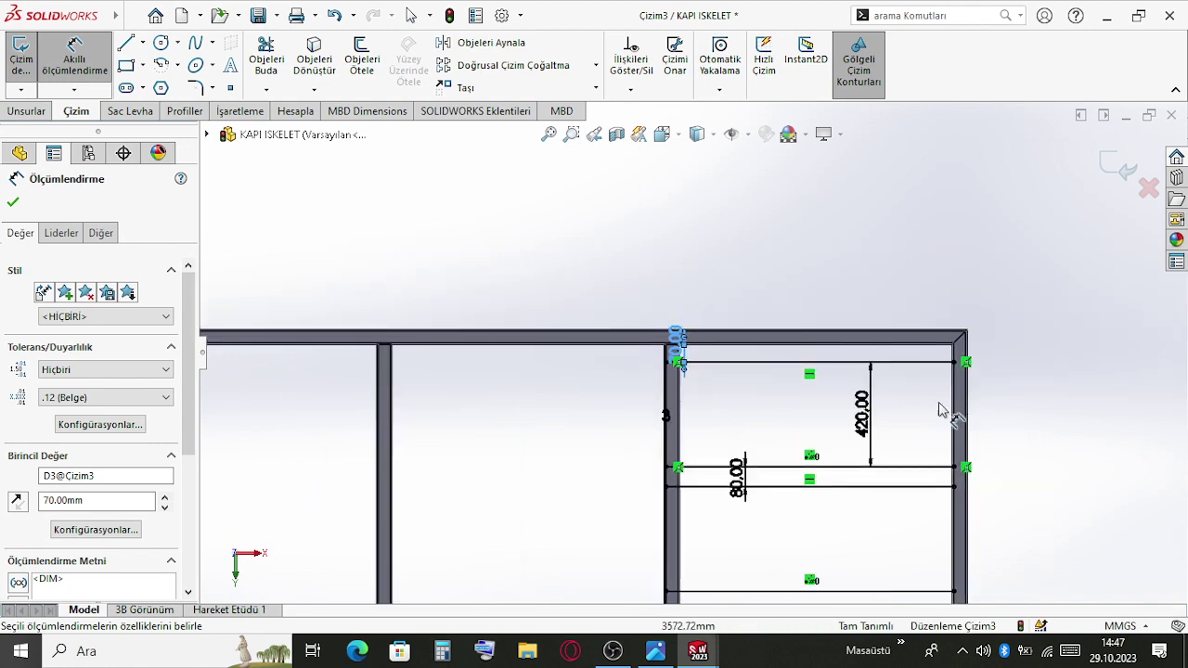
{"action": "scroll", "coordinate": [801, 340], "scroll_direction": "down", "scroll_amount": 4}
{"action": "scroll", "coordinate": [933, 362], "scroll_direction": "up", "scroll_amount": 1}
{"action": "scroll", "coordinate": [946, 373], "scroll_direction": "down", "scroll_amount": 1}
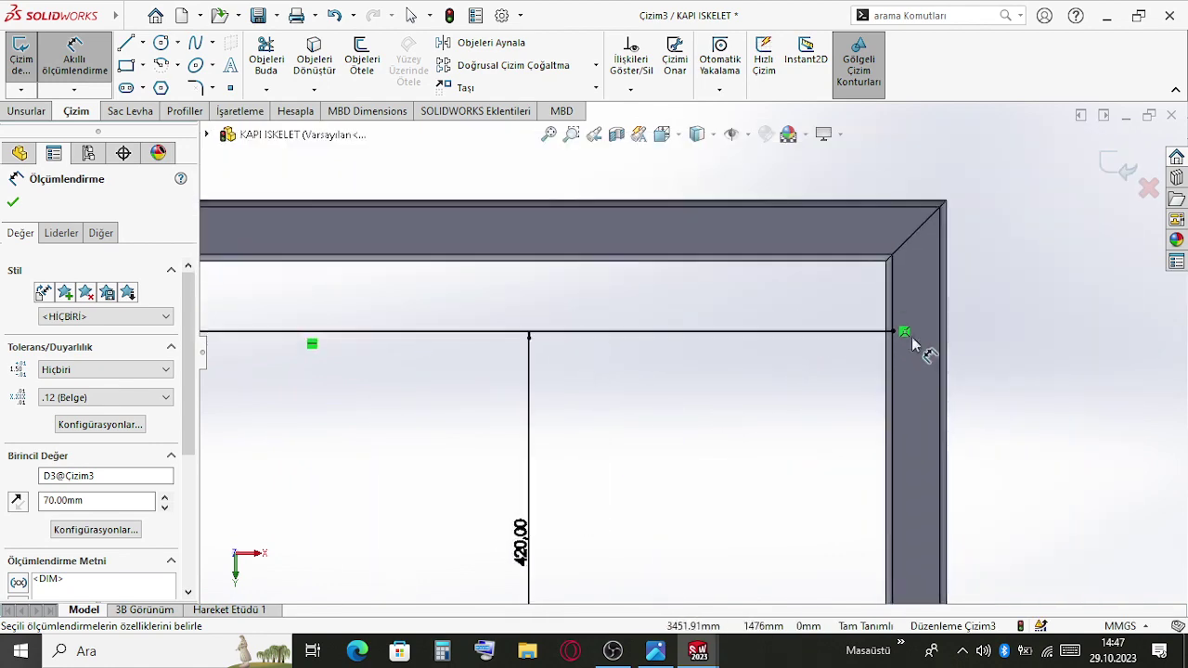
{"action": "key", "text": "Escape"}
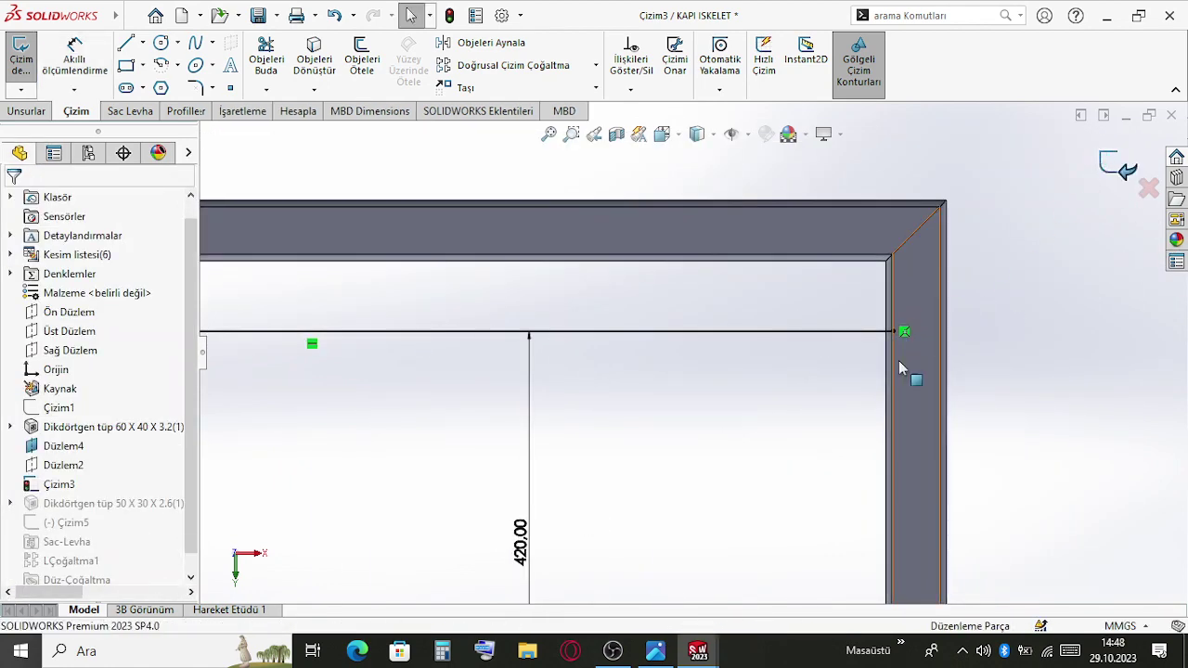
{"action": "key", "text": "ctrl+b"}
Examine where the 50 x 30 x 2.6 rails meet the frame's intermediate post
{"action": "scroll", "coordinate": [898, 367], "scroll_direction": "up", "scroll_amount": 4}
{"action": "scroll", "coordinate": [519, 367], "scroll_direction": "down", "scroll_amount": 3}
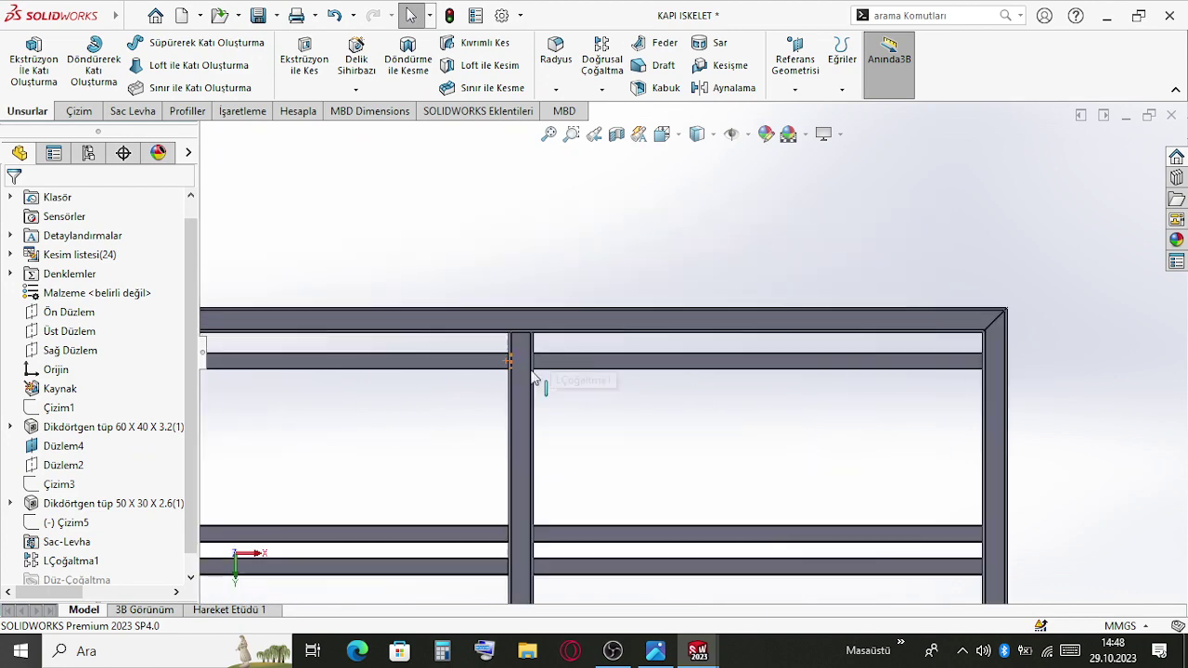
{"action": "scroll", "coordinate": [534, 376], "scroll_direction": "down", "scroll_amount": 5}
{"action": "left_click", "coordinate": [662, 331]}
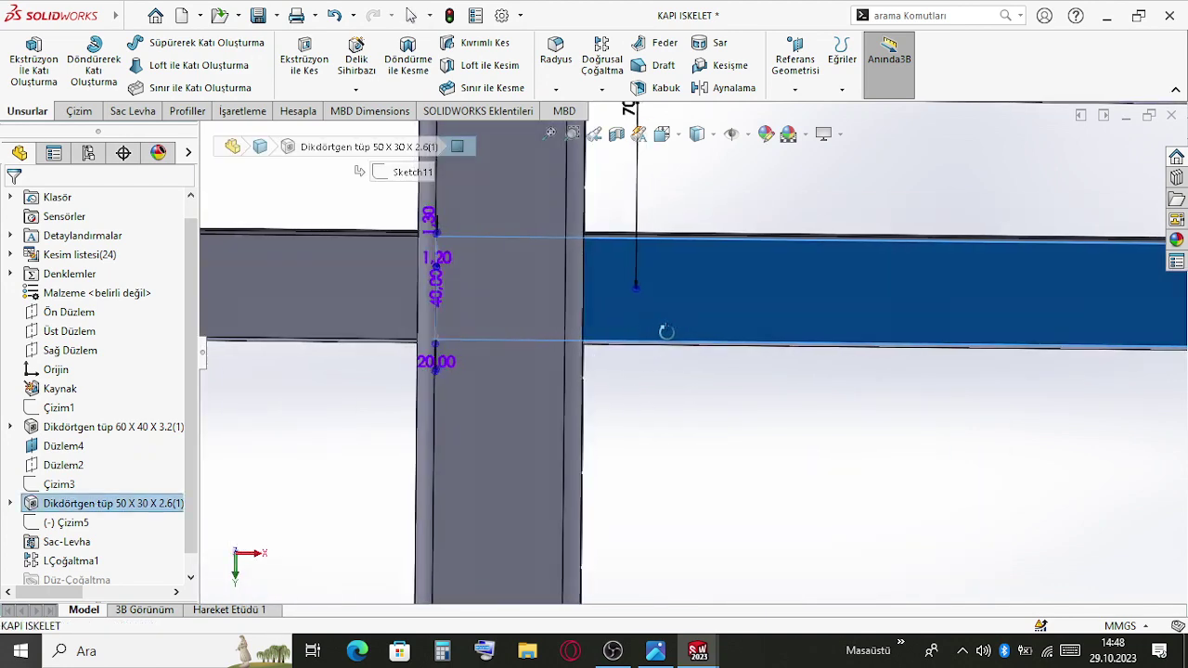
{"action": "scroll", "coordinate": [665, 331], "scroll_direction": "up", "scroll_amount": 2}
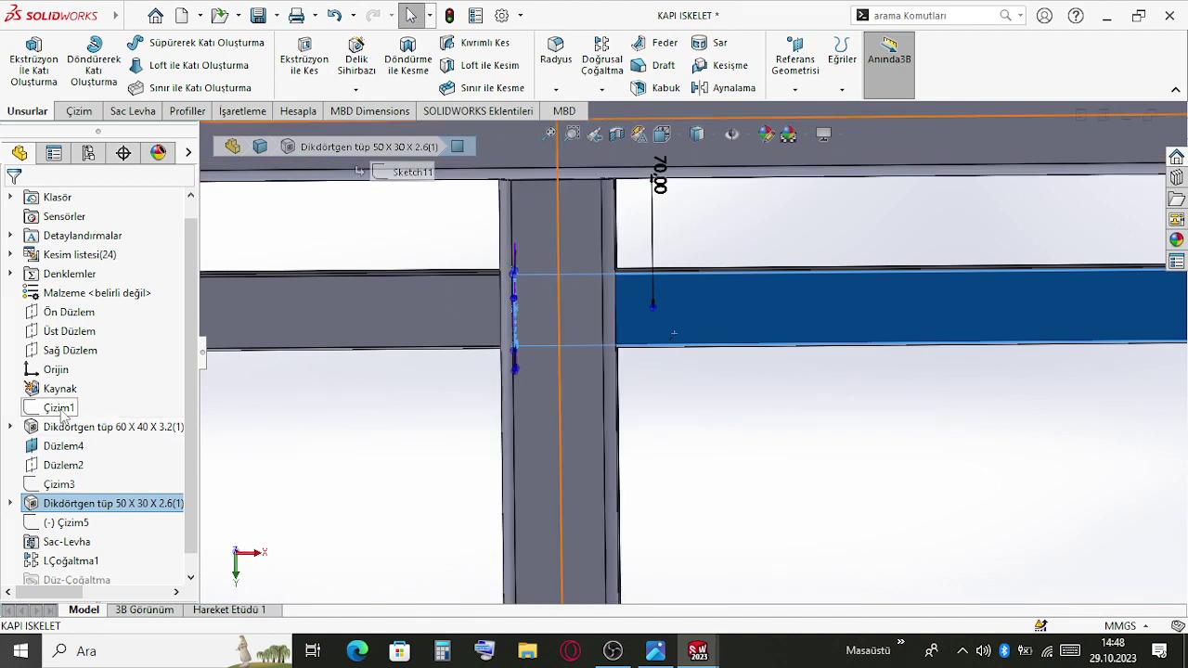
Review the frame layout sketch Çizim1 and the panel sketch Çizim5, closing each without edits
{"action": "left_click", "coordinate": [59, 407]}
{"action": "left_click", "coordinate": [96, 357]}
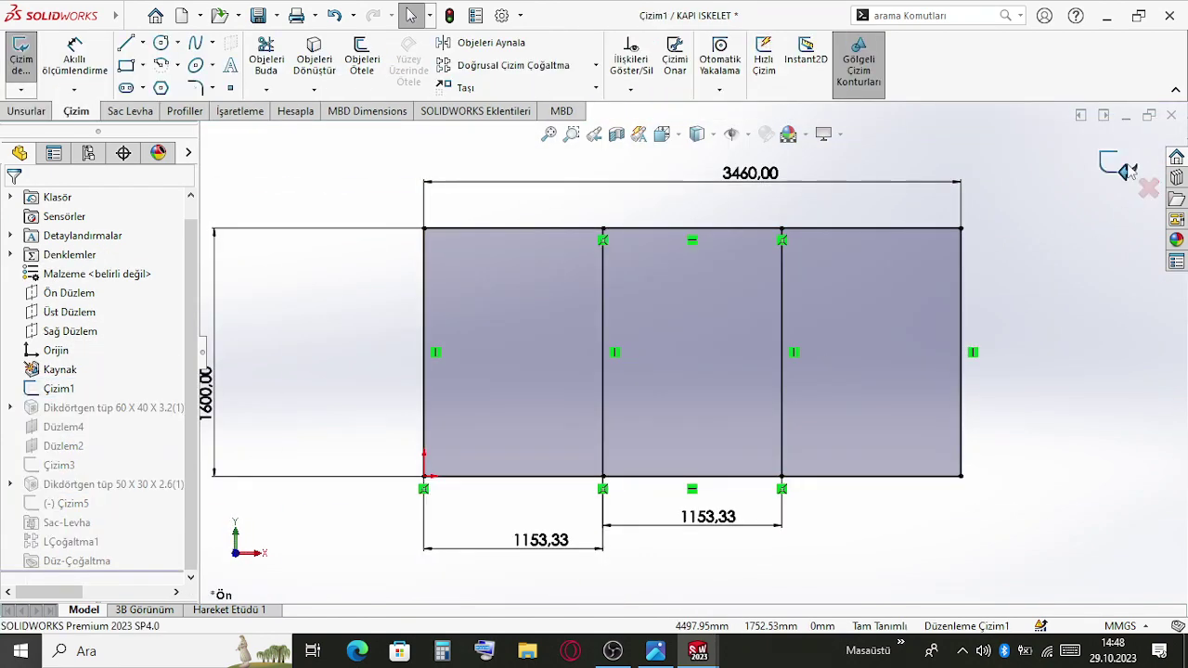
{"action": "left_click", "coordinate": [1120, 164]}
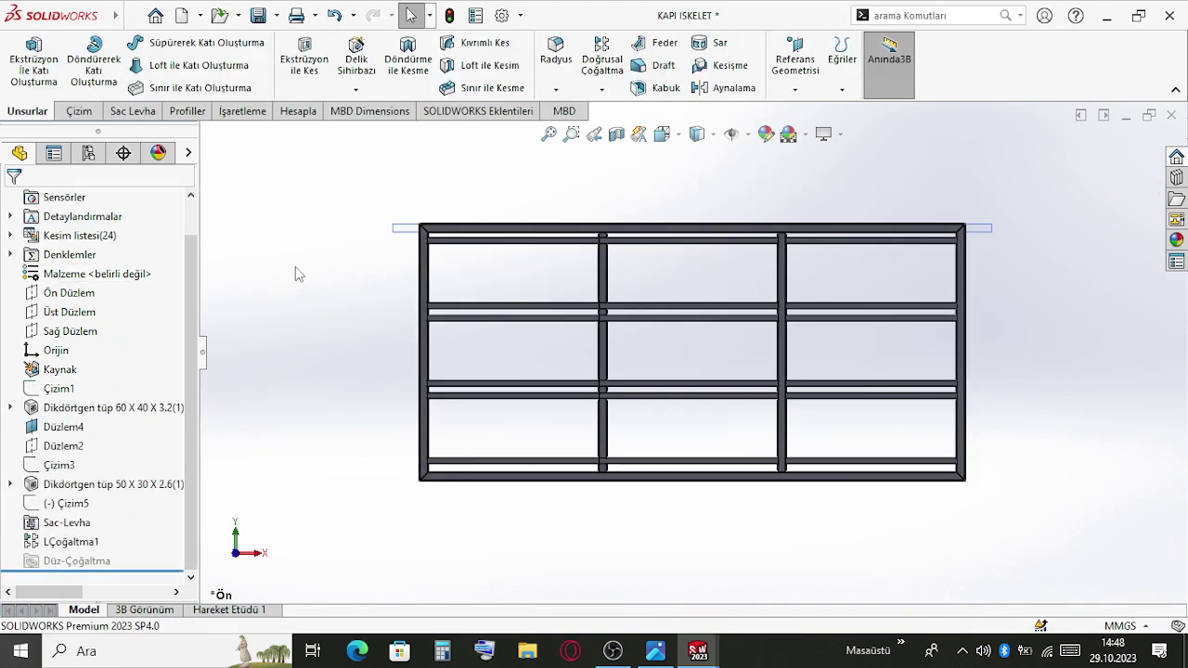
{"action": "left_click", "coordinate": [55, 428]}
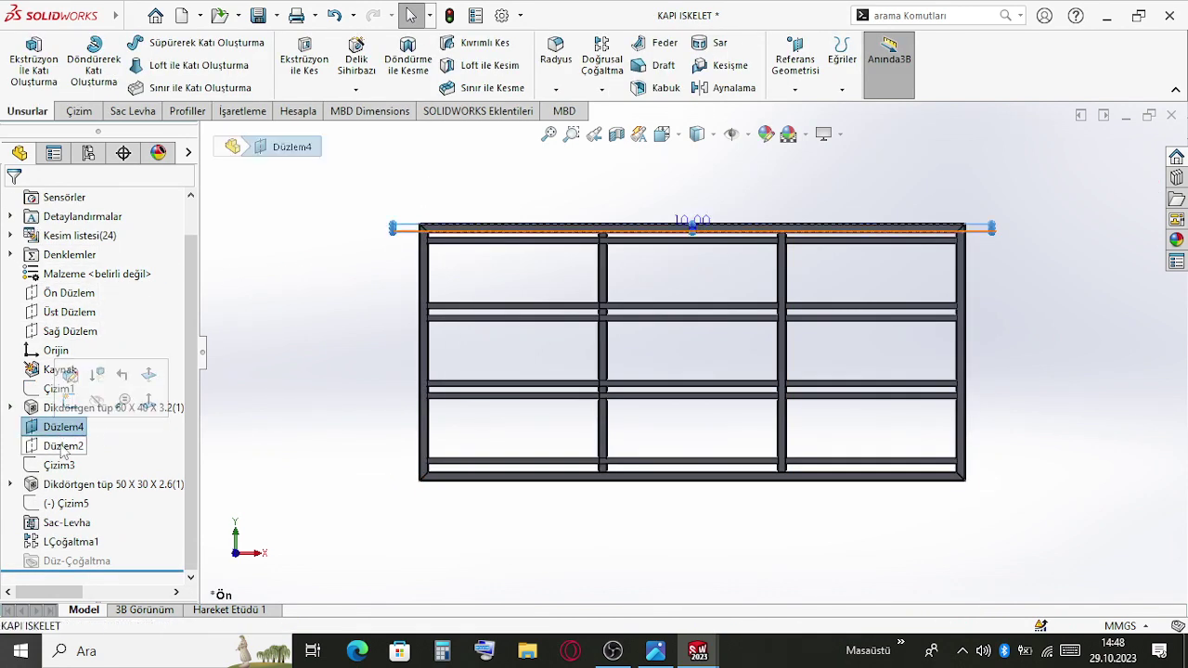
{"action": "left_click", "coordinate": [41, 408]}
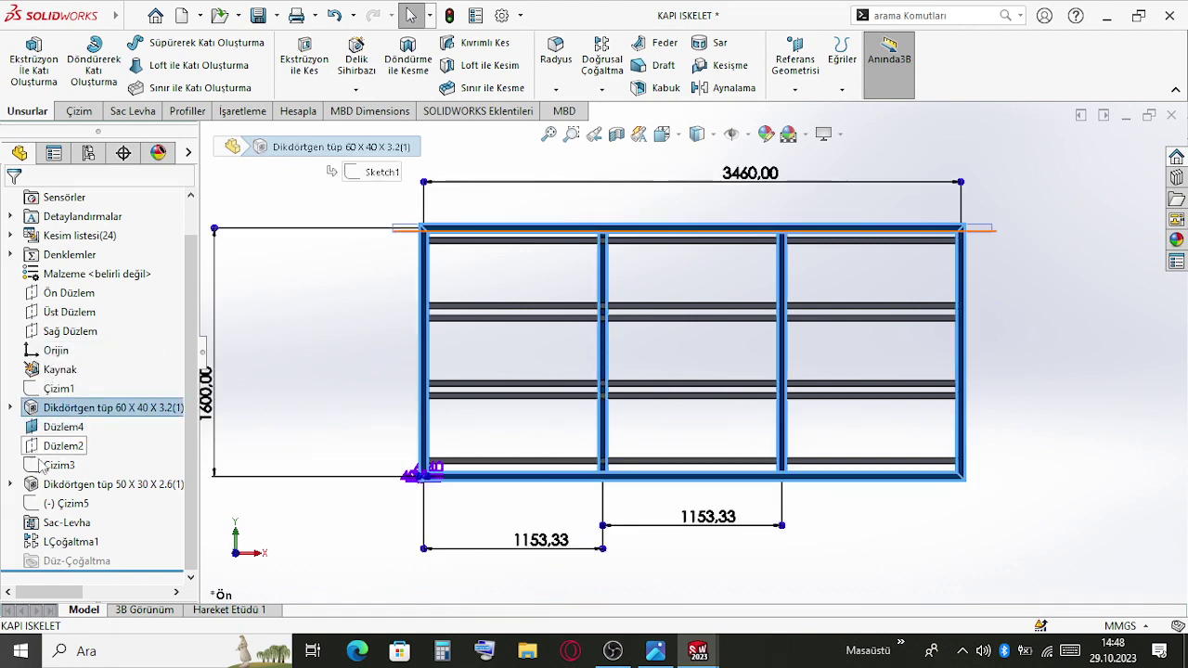
{"action": "left_click", "coordinate": [65, 503]}
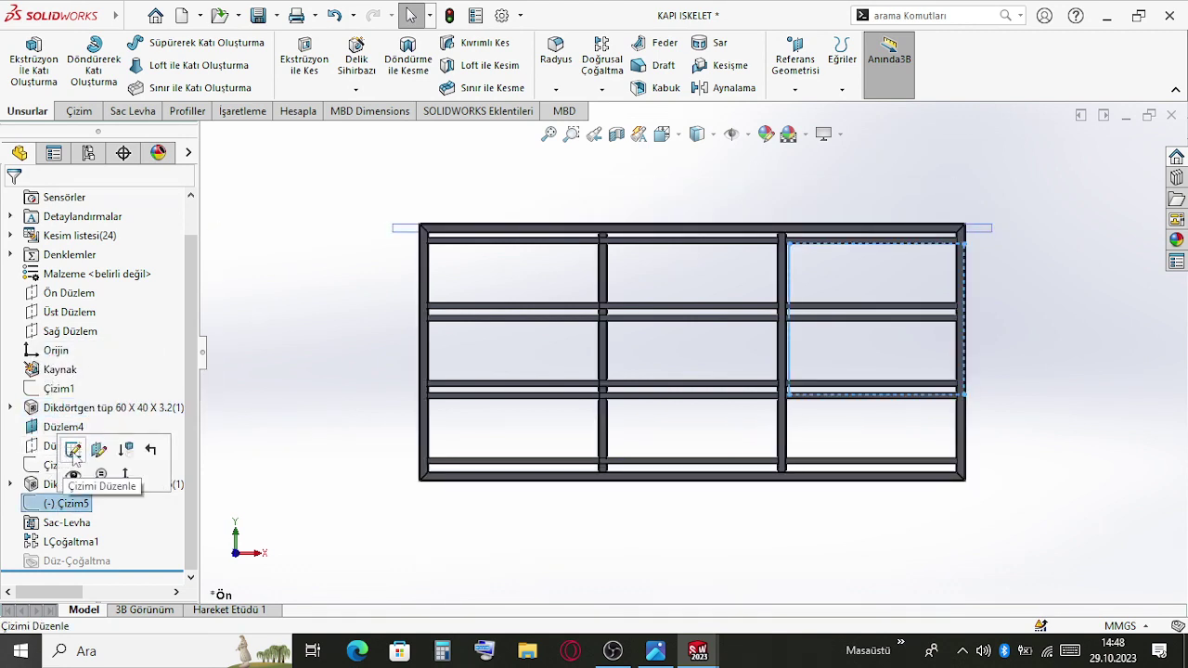
{"action": "left_click", "coordinate": [73, 453]}
{"action": "scroll", "coordinate": [566, 276], "scroll_direction": "down", "scroll_amount": 3}
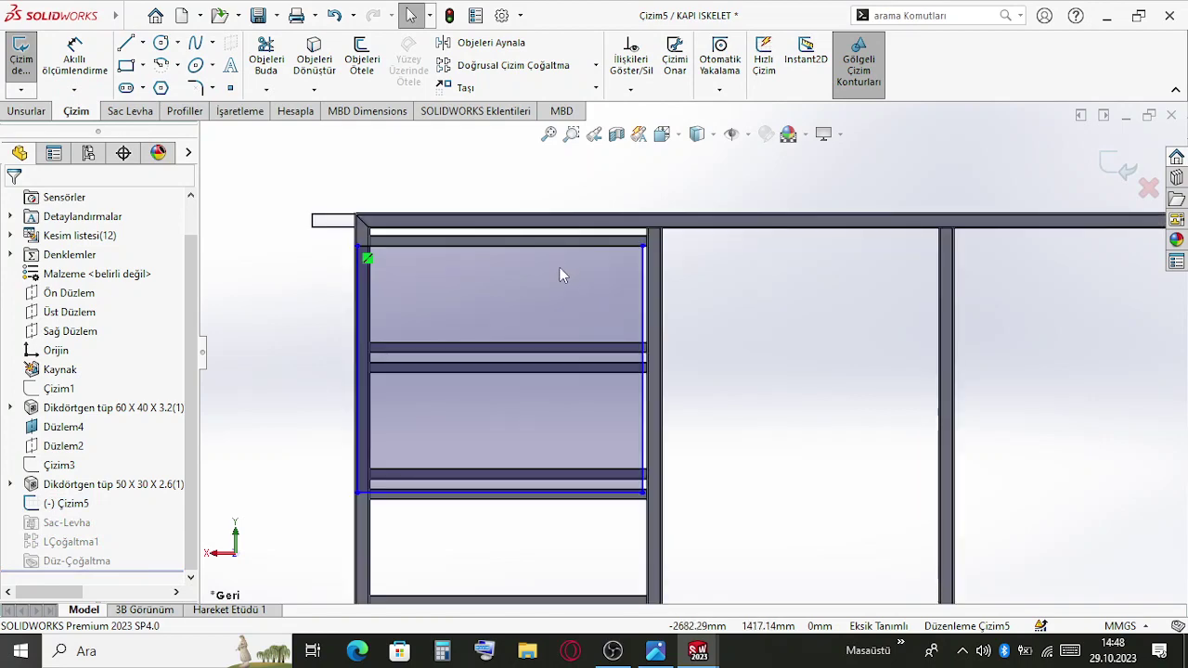
{"action": "left_click", "coordinate": [1117, 167]}
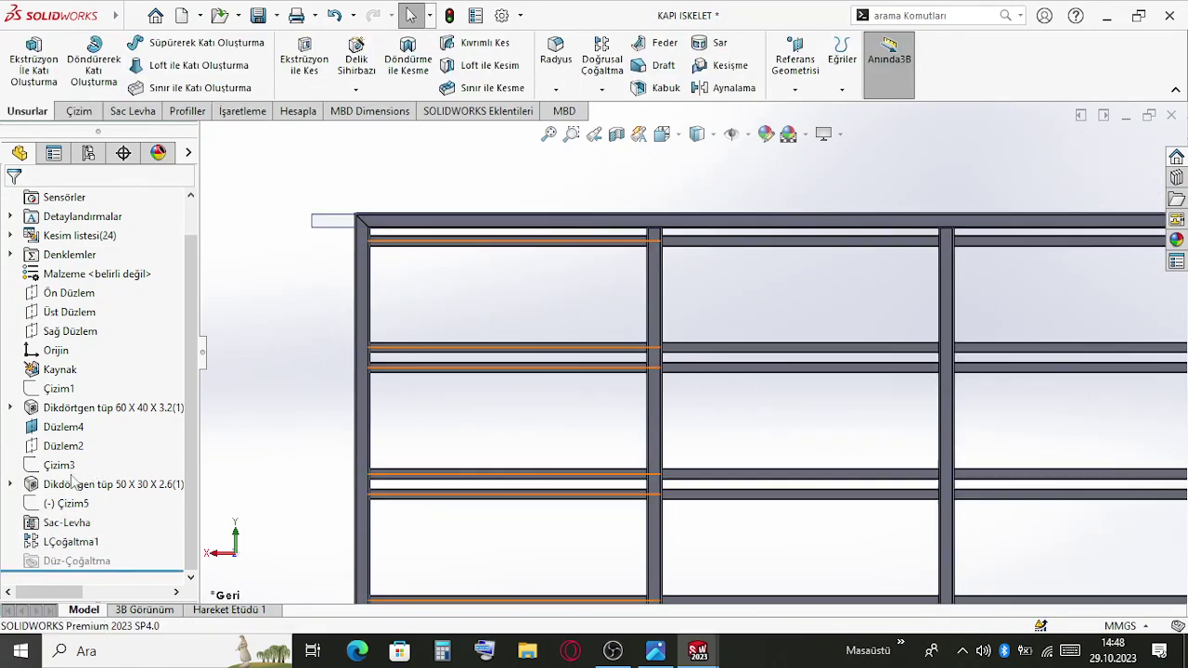
Reopen rail sketch Çizim3 and move the first rail line's endpoint onto the intermediate post's edge facing the panel opening
{"action": "left_click", "coordinate": [58, 465]}
{"action": "left_click", "coordinate": [37, 415]}
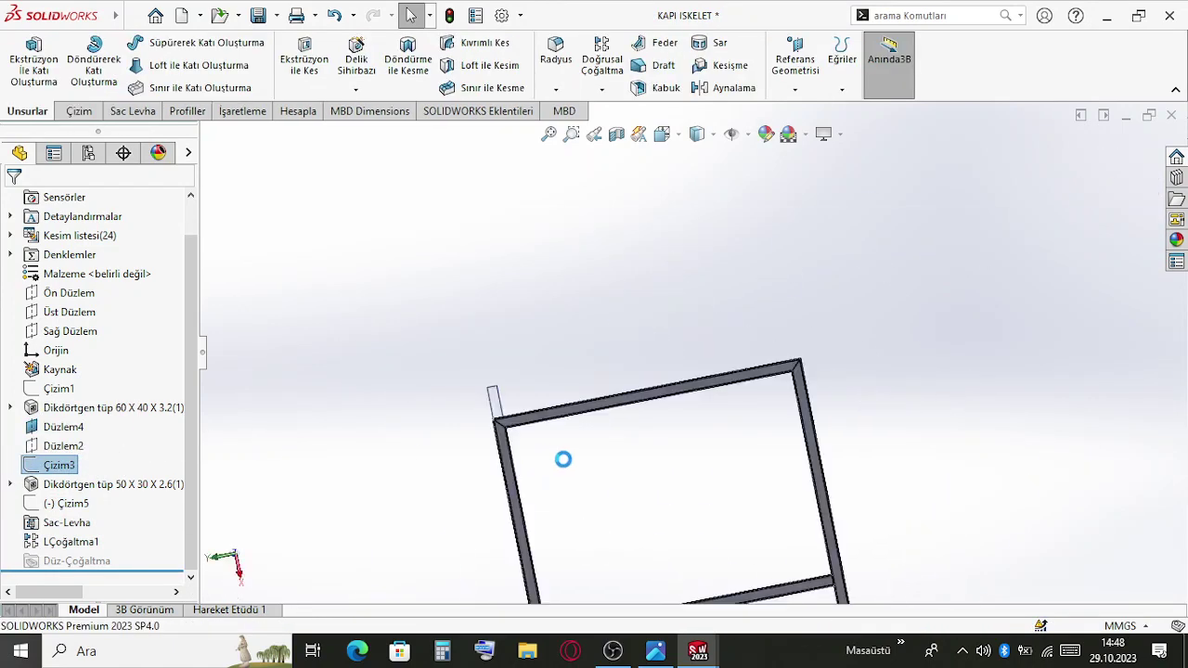
{"action": "scroll", "coordinate": [935, 316], "scroll_direction": "down", "scroll_amount": 10}
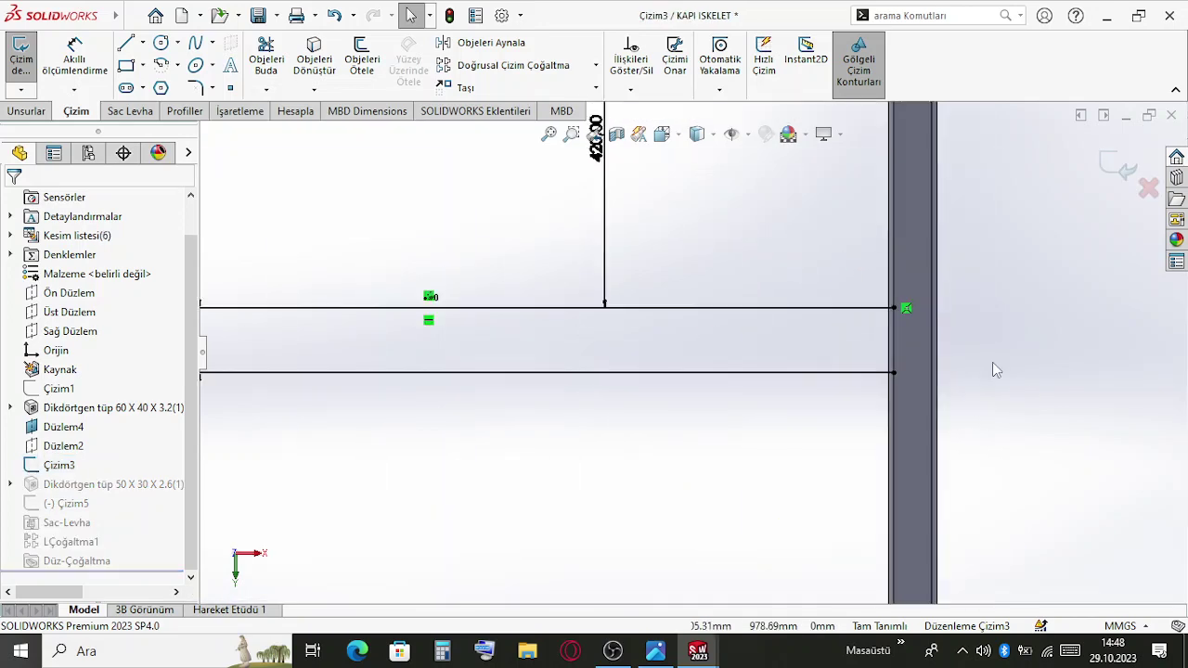
{"action": "scroll", "coordinate": [843, 349], "scroll_direction": "down", "scroll_amount": 3}
{"action": "left_click", "coordinate": [778, 312]}
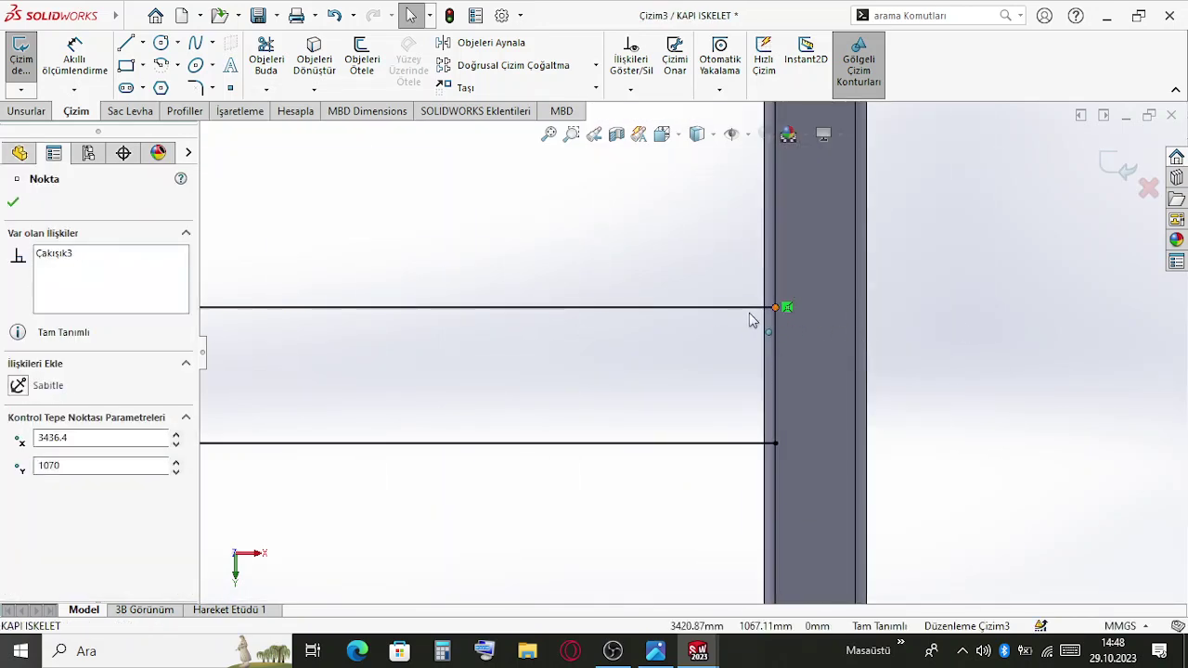
{"action": "scroll", "coordinate": [733, 322], "scroll_direction": "up", "scroll_amount": 9}
{"action": "key", "text": "Escape"}
{"action": "scroll", "coordinate": [471, 260], "scroll_direction": "down", "scroll_amount": 8}
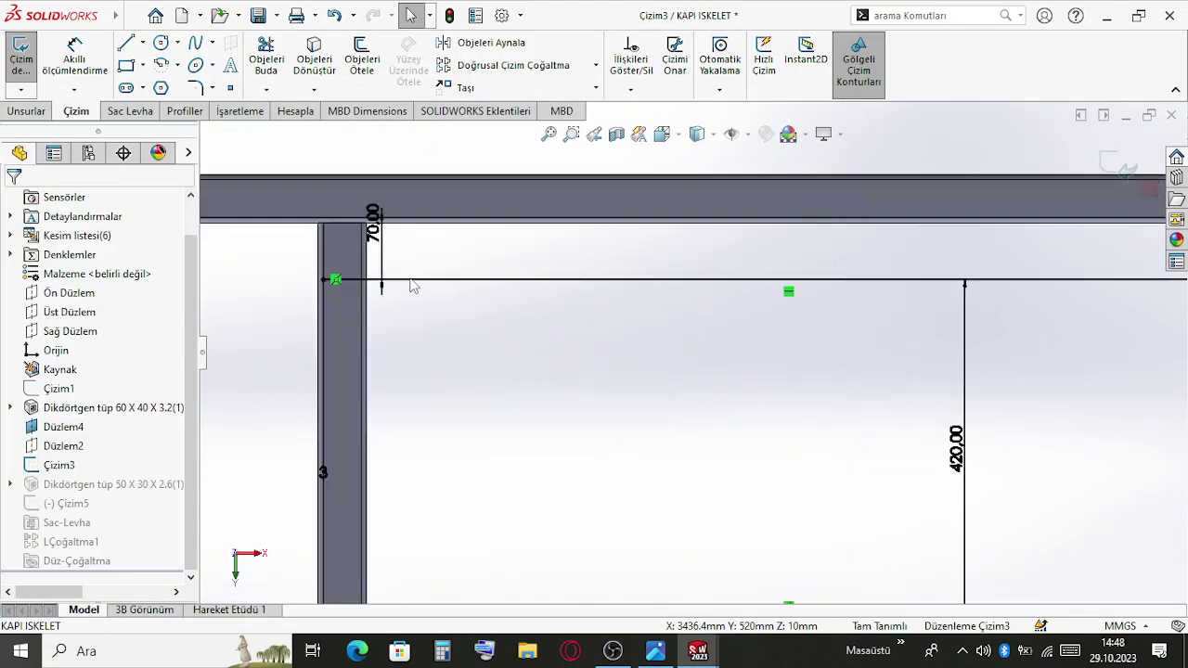
{"action": "left_click", "coordinate": [275, 286]}
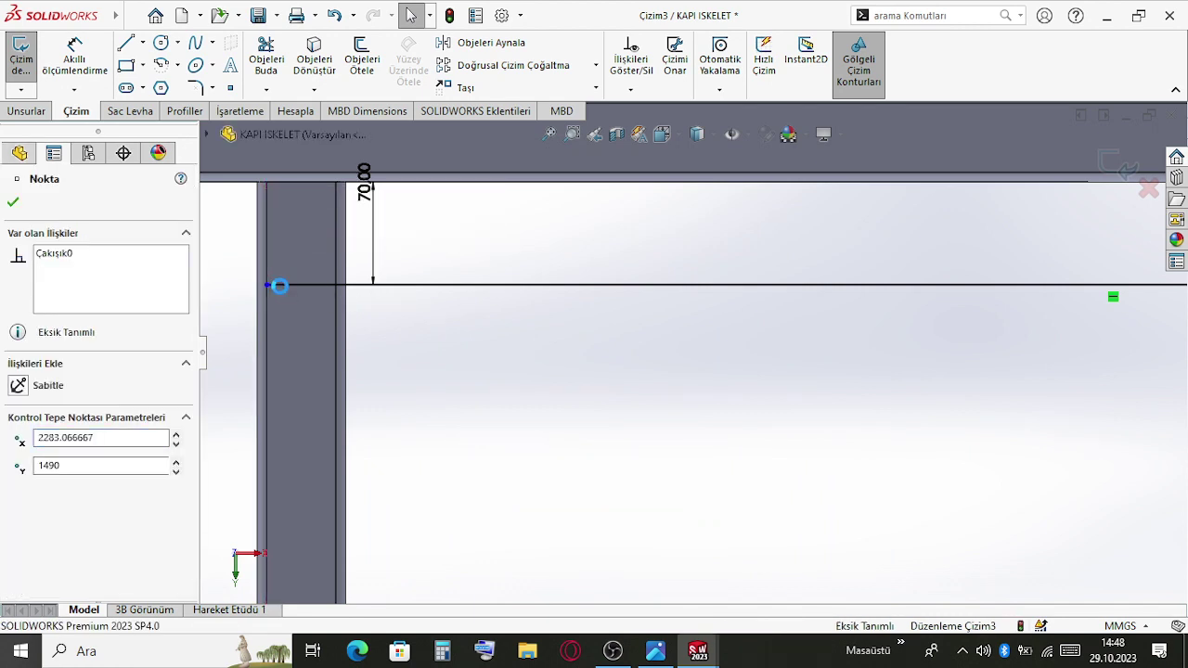
{"action": "left_click_drag", "start_coordinate": [276, 285], "coordinate": [346, 286]}
{"action": "scroll", "coordinate": [525, 480], "scroll_direction": "up", "scroll_amount": 5}
Delete the coincident relation at the post end of the line 420 mm away and attach that endpoint to the post's panel-side edge
{"action": "scroll", "coordinate": [603, 482], "scroll_direction": "down", "scroll_amount": 2}
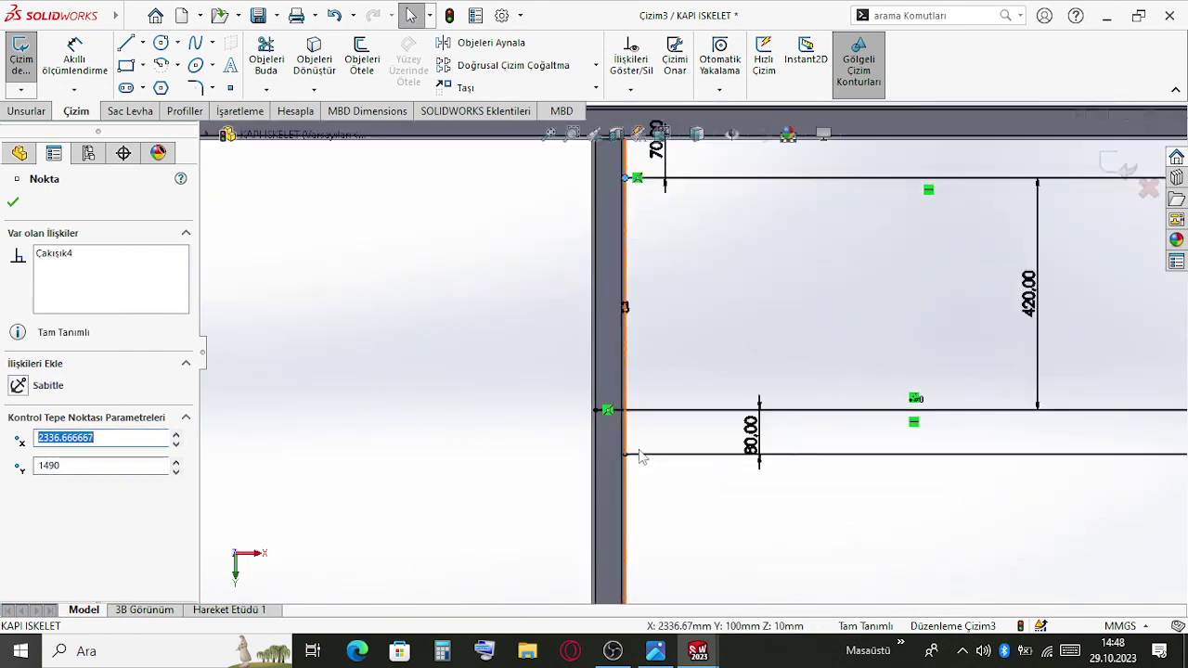
{"action": "scroll", "coordinate": [597, 444], "scroll_direction": "down", "scroll_amount": 5}
{"action": "key", "text": "Escape"}
{"action": "left_click", "coordinate": [605, 361]}
{"action": "key", "text": "Delete"}
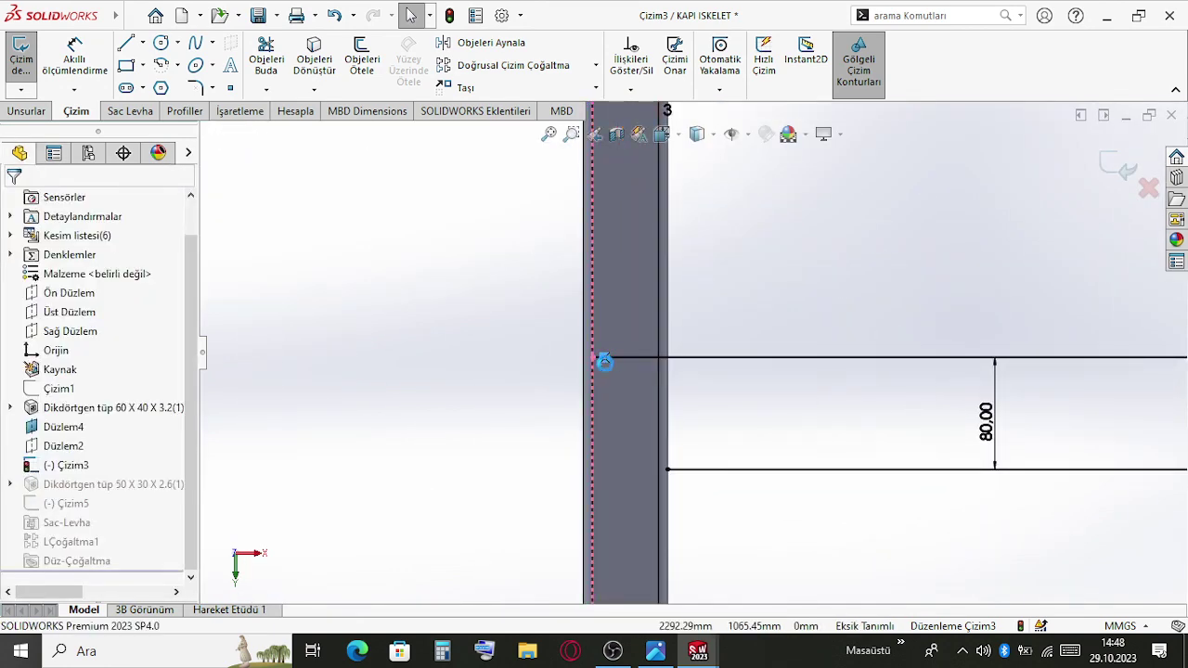
{"action": "left_click_drag", "start_coordinate": [599, 362], "coordinate": [670, 360]}
{"action": "scroll", "coordinate": [808, 395], "scroll_direction": "up", "scroll_amount": 3}
{"action": "scroll", "coordinate": [929, 353], "scroll_direction": "down", "scroll_amount": 4}
{"action": "key", "text": "Escape"}
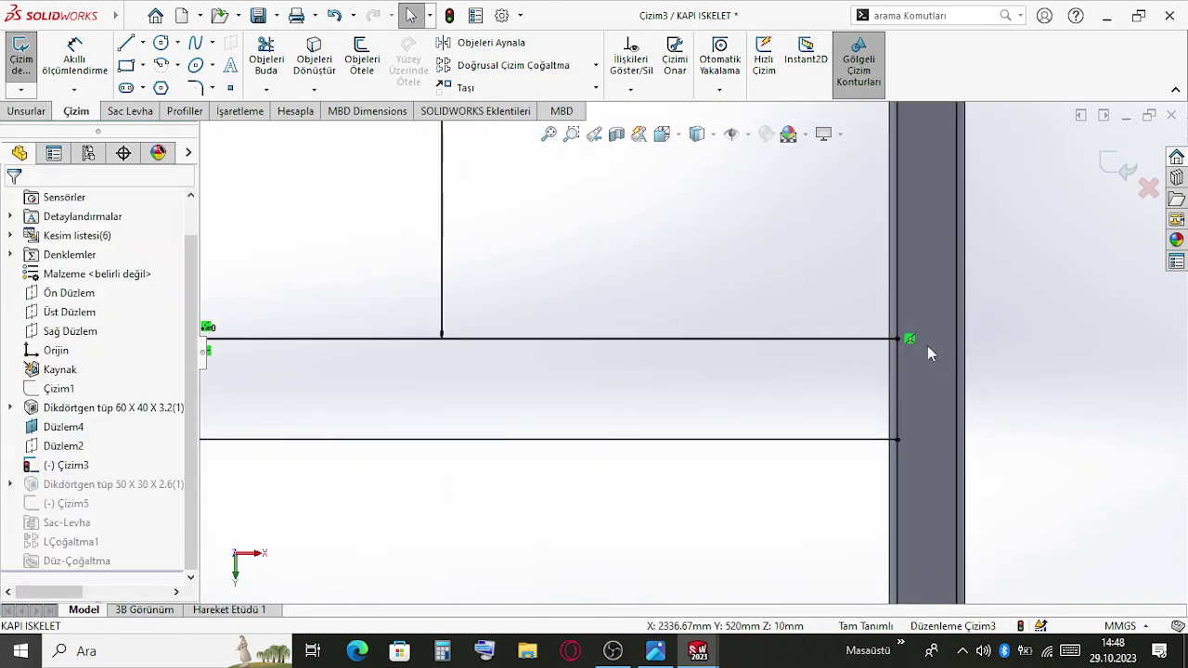
Move the outer-post endpoint of the rail line 420 mm below the top rail line onto the post's panel-side edge
{"action": "scroll", "coordinate": [909, 343], "scroll_direction": "down", "scroll_amount": 2}
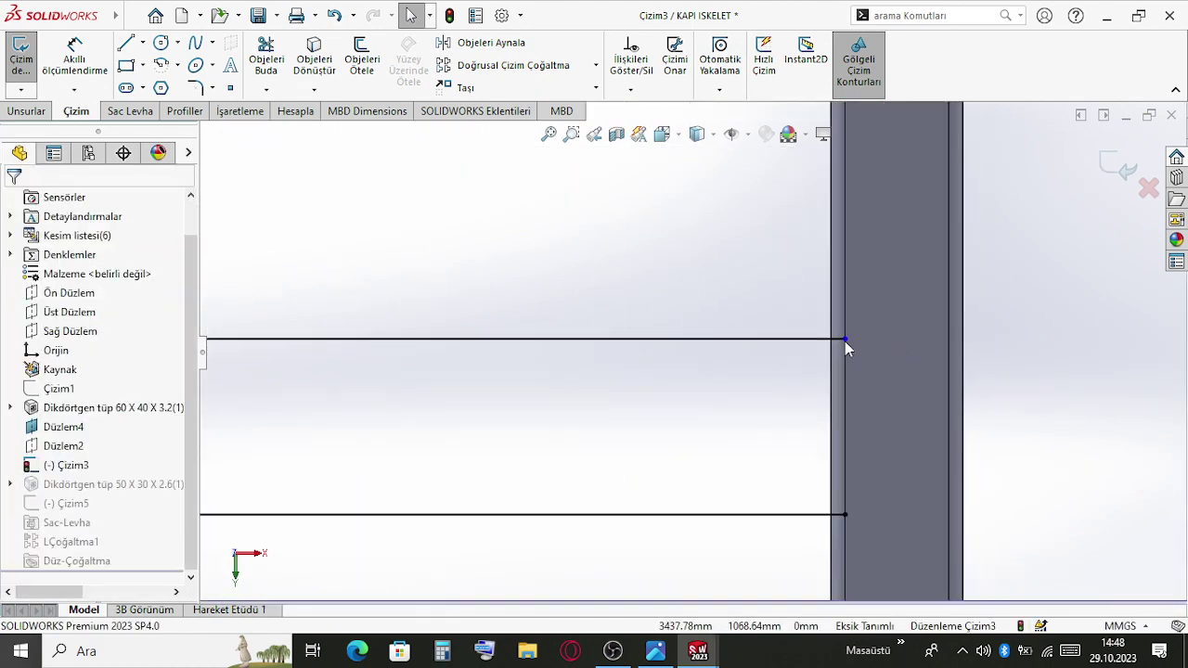
{"action": "left_click", "coordinate": [843, 340]}
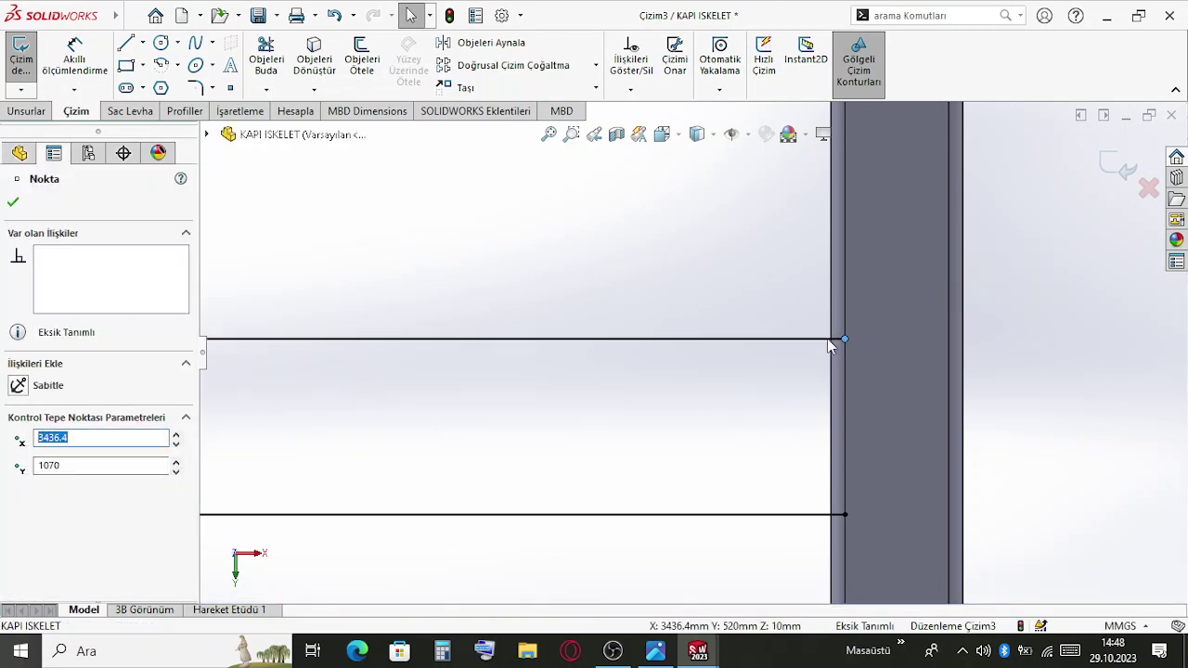
{"action": "mouse_move", "coordinate": [830, 340]}
{"action": "left_mouse_down"}
{"action": "mouse_move", "coordinate": [821, 344]}
{"action": "mouse_move", "coordinate": [832, 341]}
{"action": "left_mouse_up"}
{"action": "scroll", "coordinate": [829, 300], "scroll_direction": "up", "scroll_amount": 3}
{"action": "scroll", "coordinate": [733, 186], "scroll_direction": "down", "scroll_amount": 3}
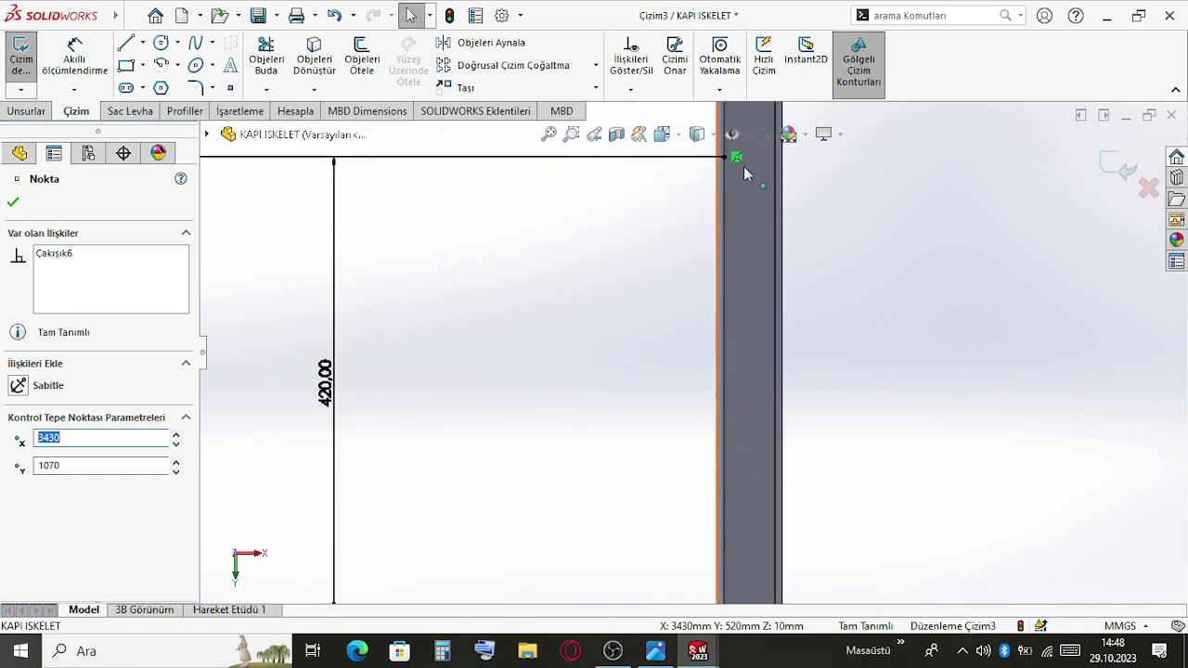
Move the top rail line's endpoint onto the outer post's panel-side edge and exit the rail sketch
{"action": "left_click", "coordinate": [728, 165]}
{"action": "left_click", "coordinate": [725, 165]}
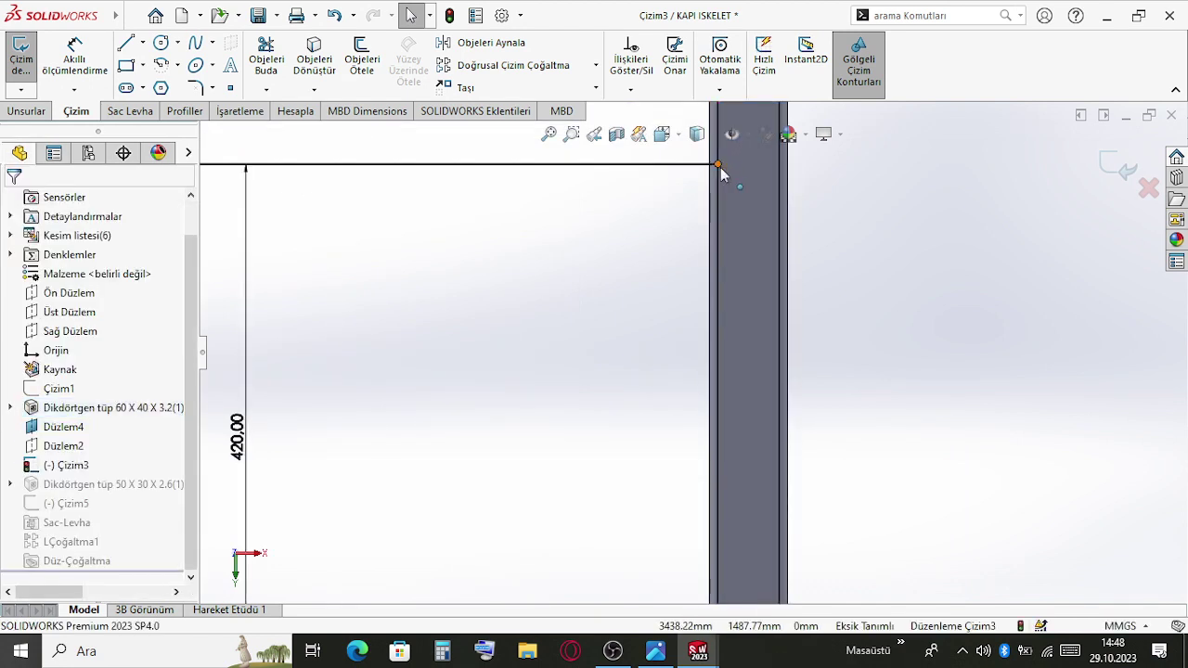
{"action": "left_click_drag", "start_coordinate": [704, 169], "coordinate": [709, 174]}
{"action": "scroll", "coordinate": [737, 392], "scroll_direction": "up", "scroll_amount": 5}
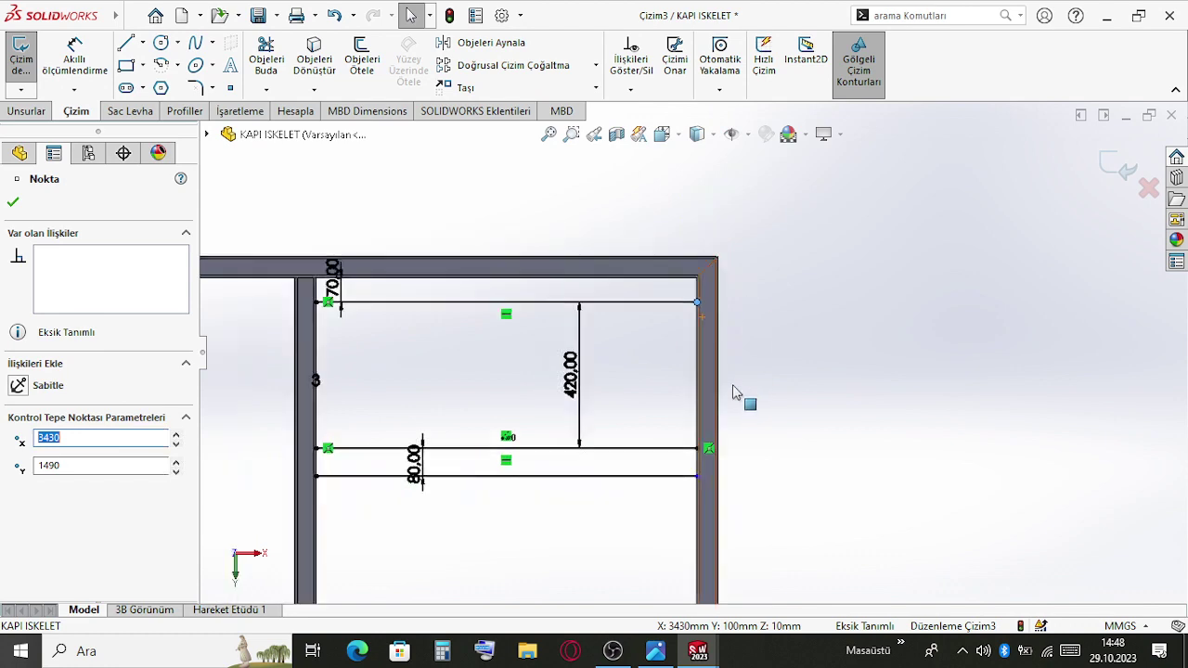
{"action": "left_click", "coordinate": [1132, 174]}
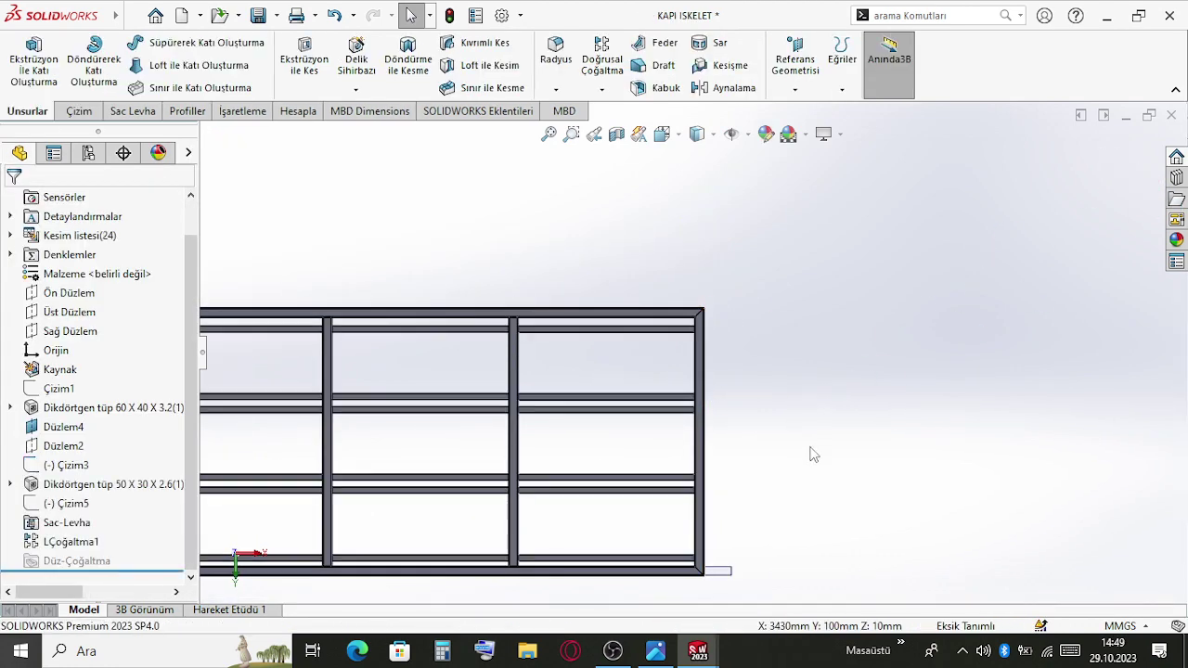
Examine how the rebuilt rails fit between the posts across the whole frame
{"action": "scroll", "coordinate": [813, 453], "scroll_direction": "up", "scroll_amount": 3}
{"action": "scroll", "coordinate": [755, 460], "scroll_direction": "down", "scroll_amount": 3}
{"action": "scroll", "coordinate": [832, 473], "scroll_direction": "up", "scroll_amount": 3}
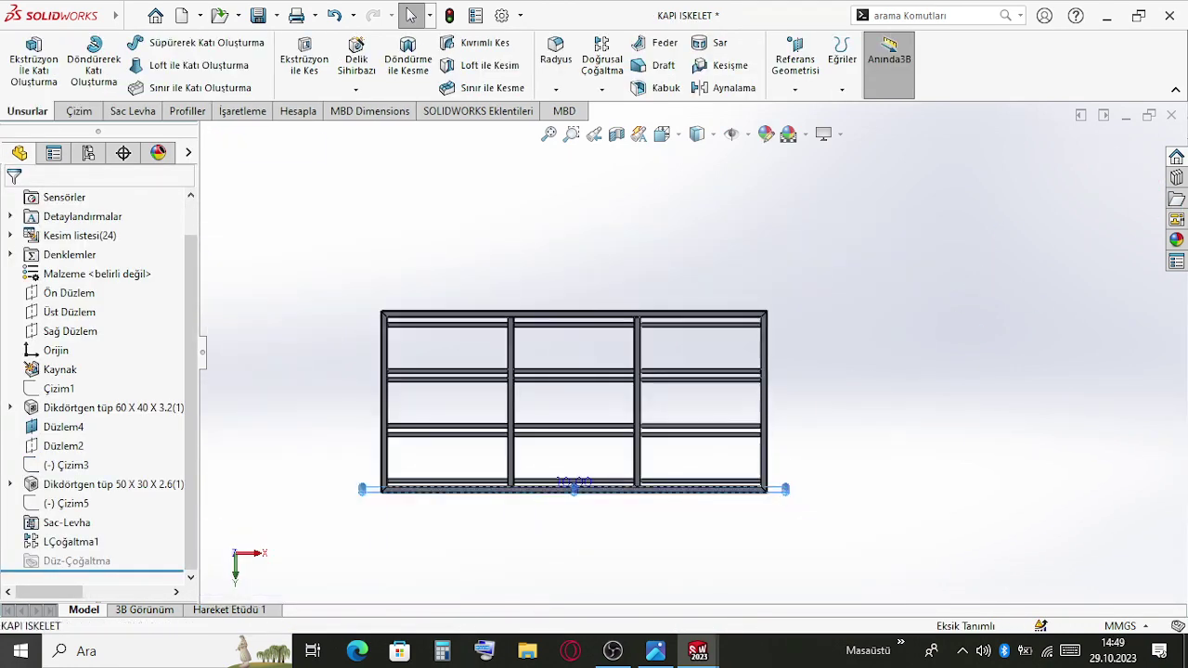
{"action": "left_click", "coordinate": [828, 468]}
{"action": "left_click", "coordinate": [883, 437]}
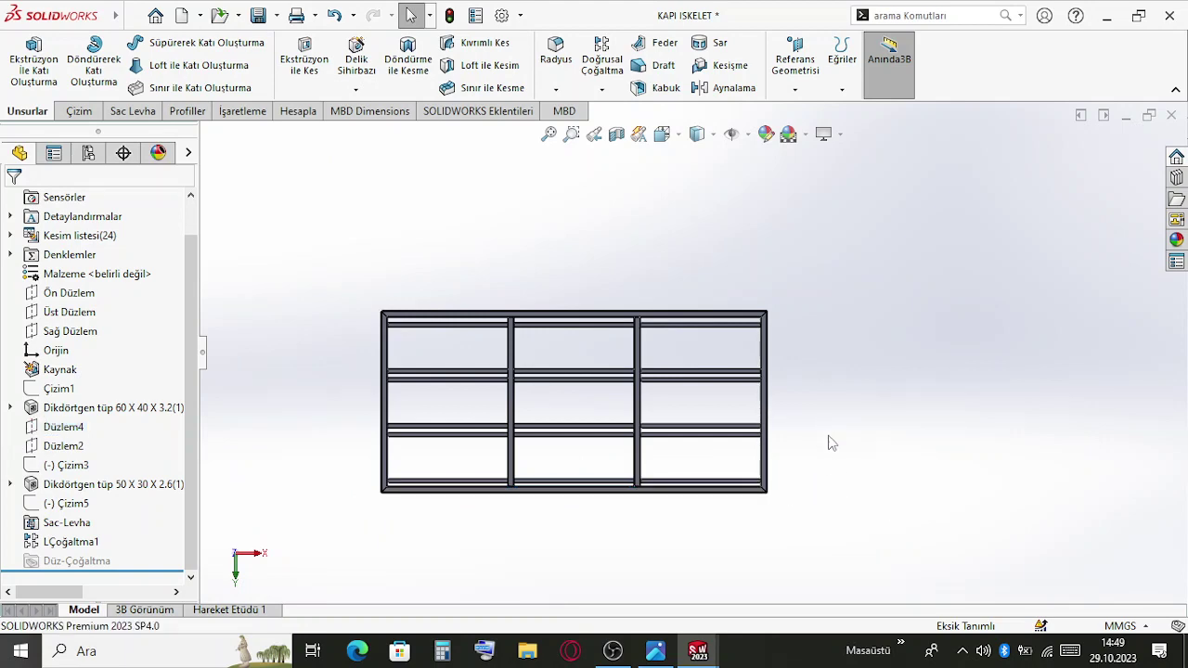
{"action": "scroll", "coordinate": [703, 451], "scroll_direction": "down", "scroll_amount": 5}
{"action": "middle_click_drag", "start_coordinate": [708, 504], "coordinate": [464, 369]}
{"action": "scroll", "coordinate": [523, 402], "scroll_direction": "up", "scroll_amount": 5}
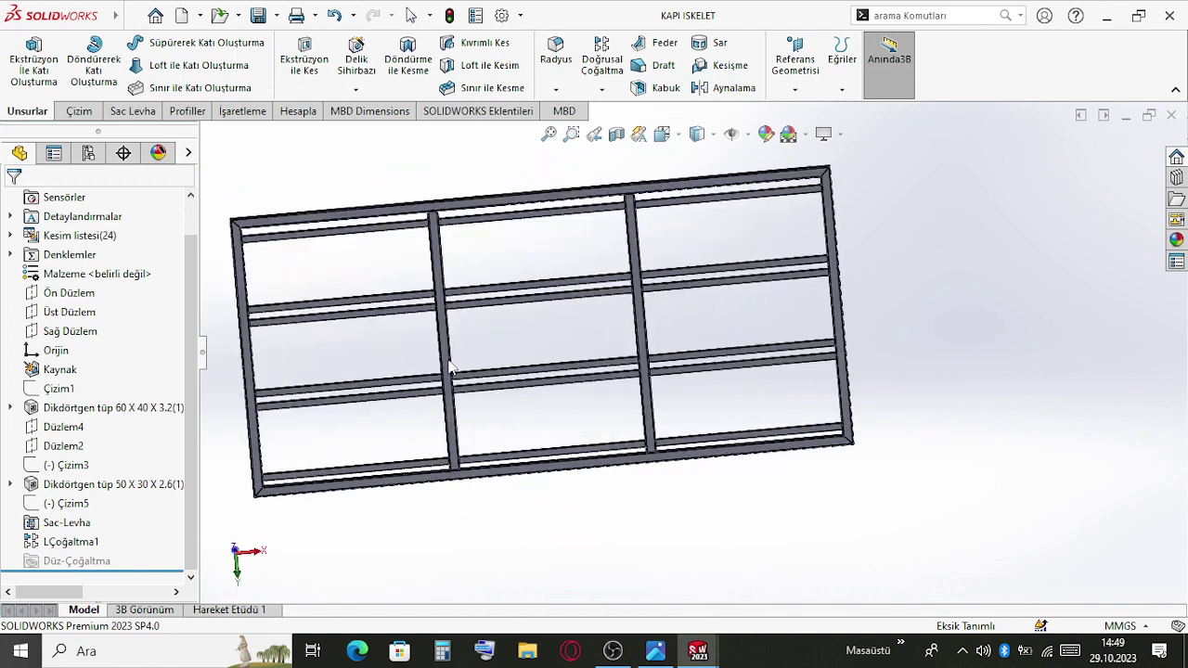
Switch to the BAHCE KAPISI 359 CM assembly, dismiss the error list and examine the panels' positions against the frame
{"action": "key", "text": "ctrl+Tab"}
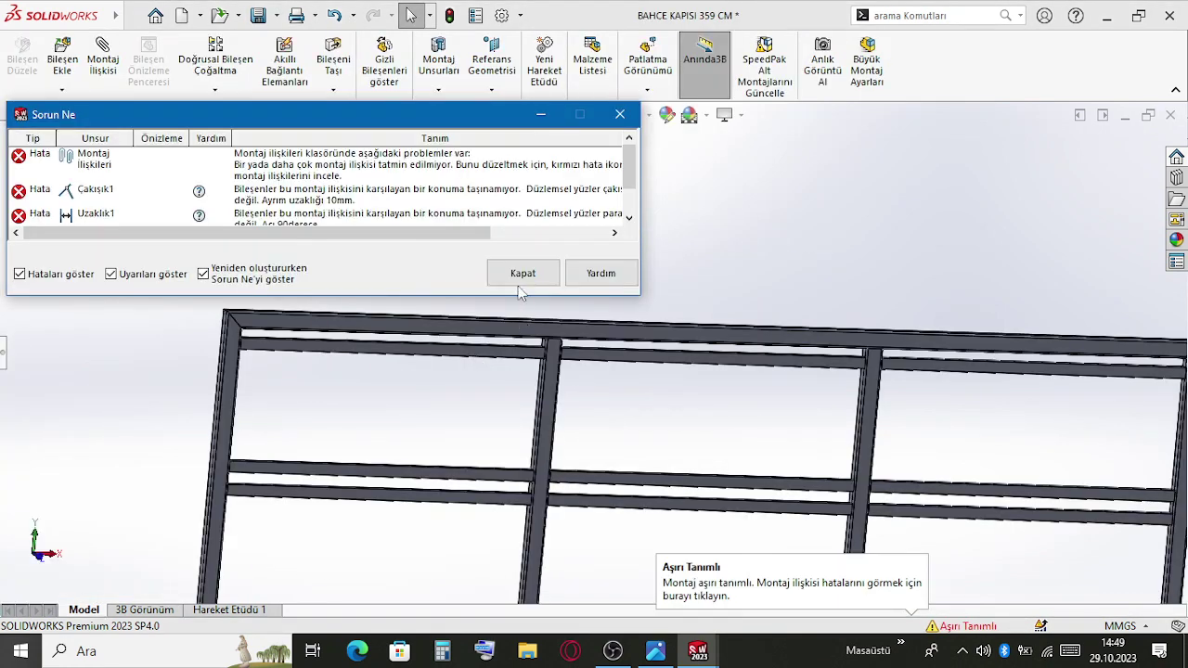
{"action": "key", "text": "Escape"}
{"action": "scroll", "coordinate": [545, 360], "scroll_direction": "up", "scroll_amount": 5}
{"action": "scroll", "coordinate": [603, 427], "scroll_direction": "down", "scroll_amount": 2}
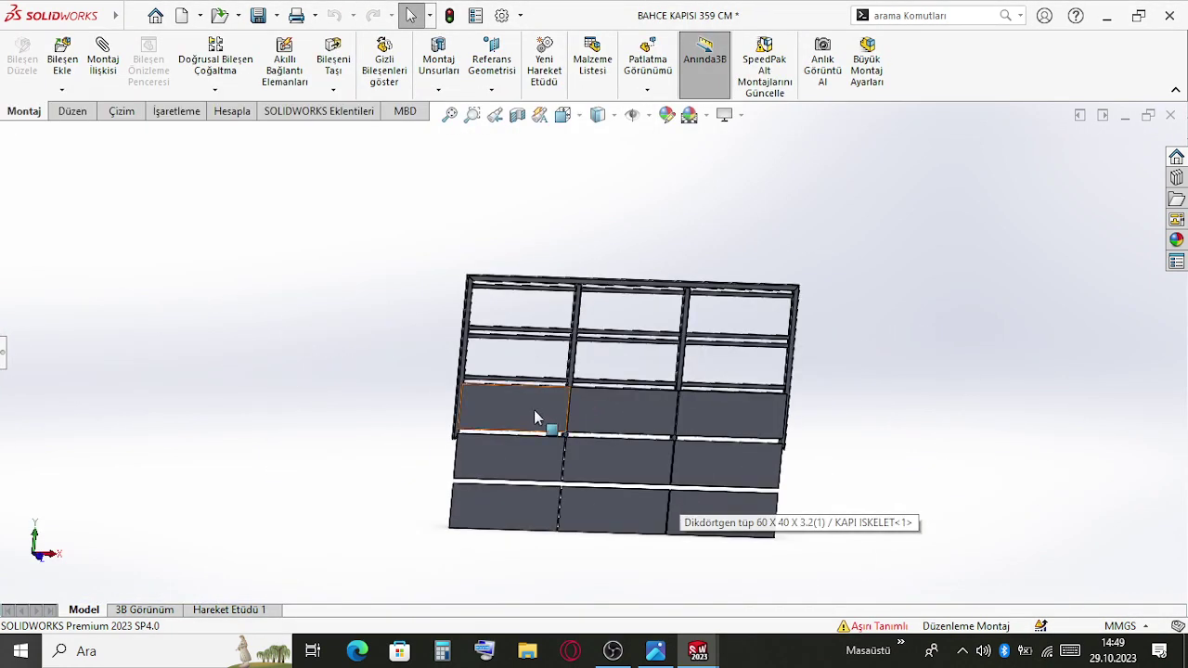
{"action": "scroll", "coordinate": [671, 455], "scroll_direction": "down", "scroll_amount": 4}
{"action": "middle_click_drag", "start_coordinate": [534, 427], "coordinate": [601, 457]}
{"action": "left_click", "coordinate": [656, 505]}
{"action": "scroll", "coordinate": [695, 504], "scroll_direction": "up", "scroll_amount": 3}
{"action": "scroll", "coordinate": [520, 458], "scroll_direction": "down", "scroll_amount": 2}
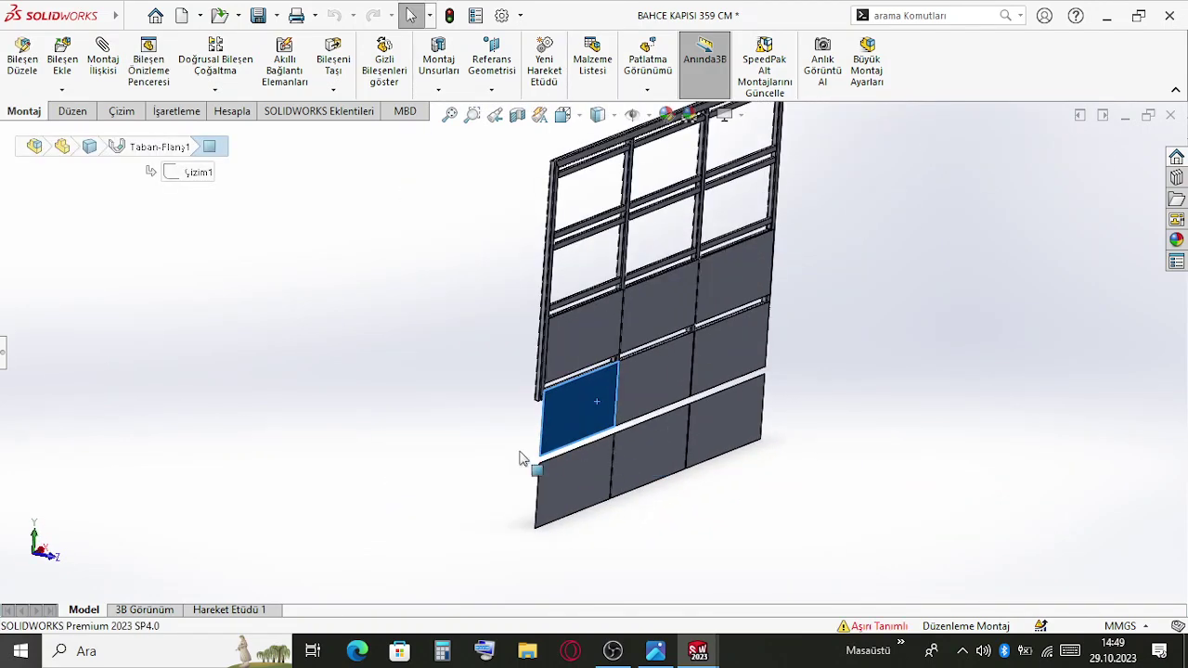
{"action": "left_click", "coordinate": [467, 452]}
Delete the failing distance mate Uzaklık1 between the frame and the sheet panel
{"action": "left_click", "coordinate": [3, 352]}
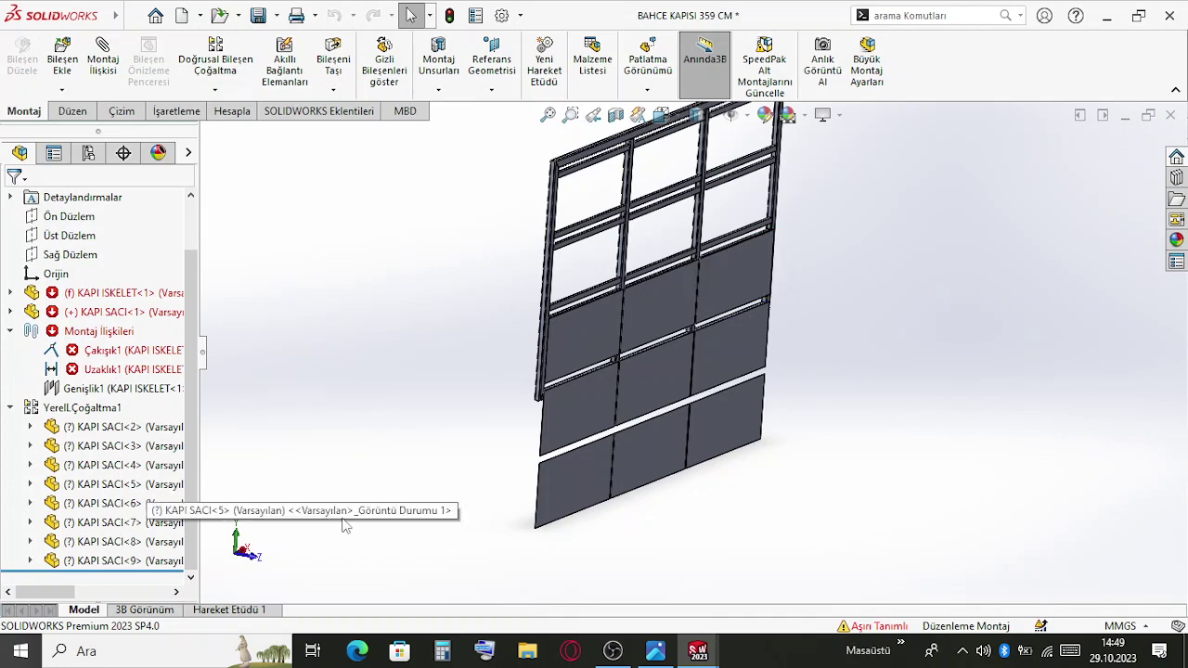
{"action": "scroll", "coordinate": [671, 411], "scroll_direction": "up", "scroll_amount": 2}
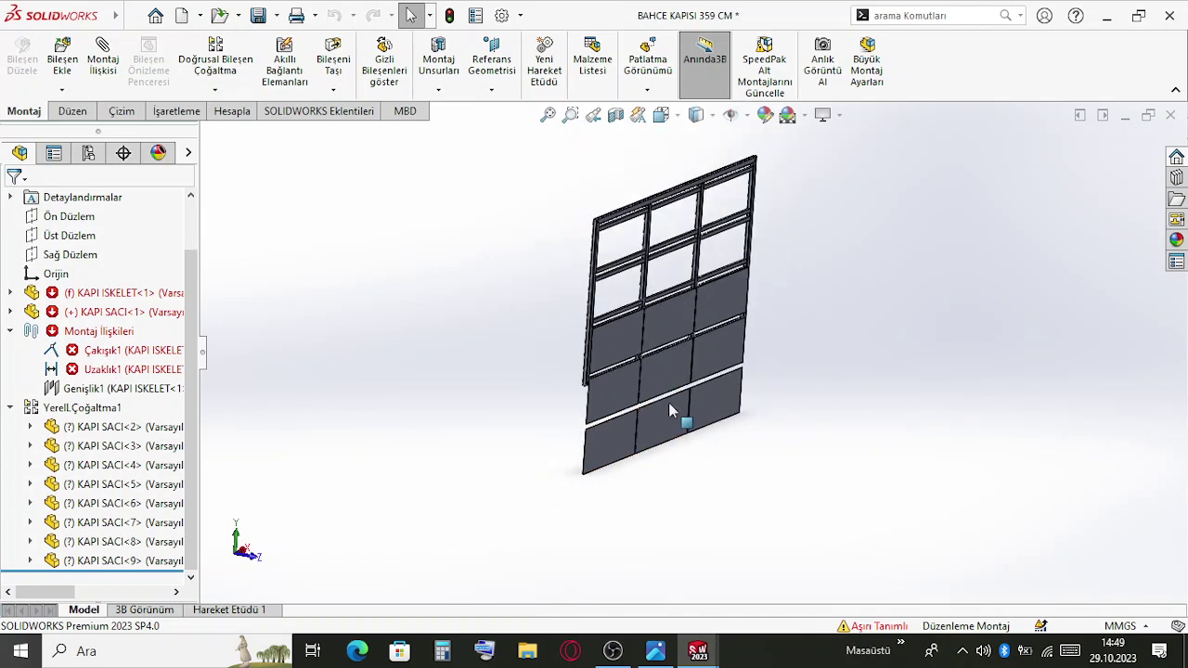
{"action": "left_click", "coordinate": [86, 370]}
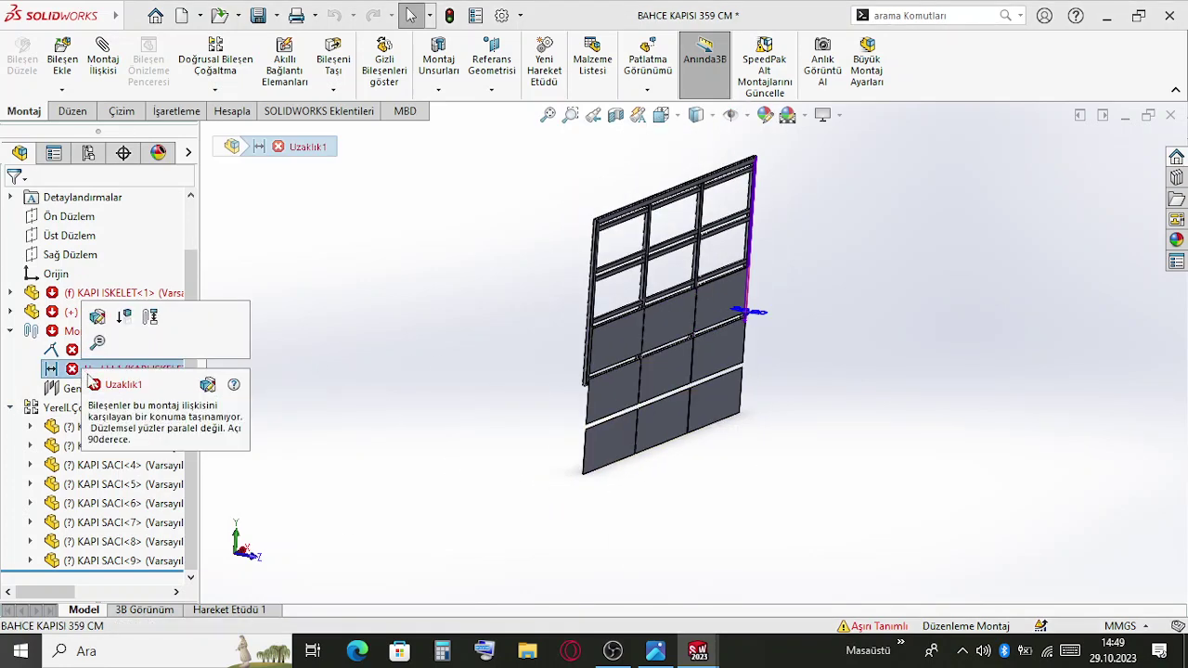
{"action": "key", "text": "Delete"}
{"action": "key", "text": "Return"}
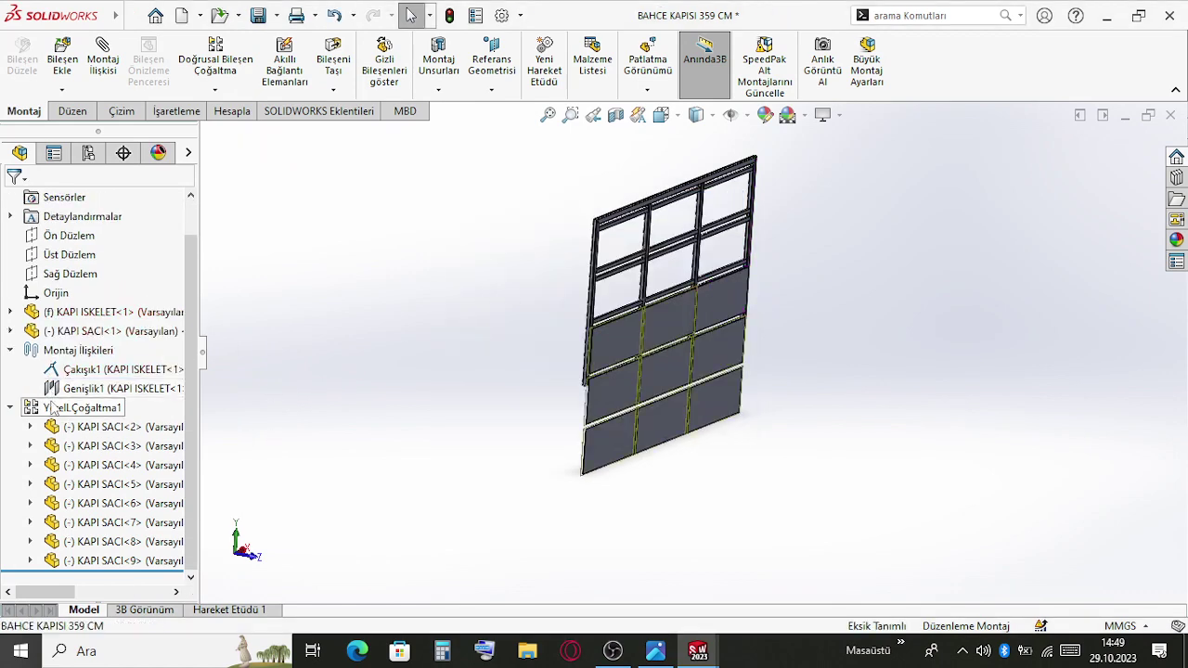
Delete the local linear pattern of KAPI SACI together with its dependent panel copies
{"action": "left_click", "coordinate": [53, 408]}
{"action": "key", "text": "Delete"}
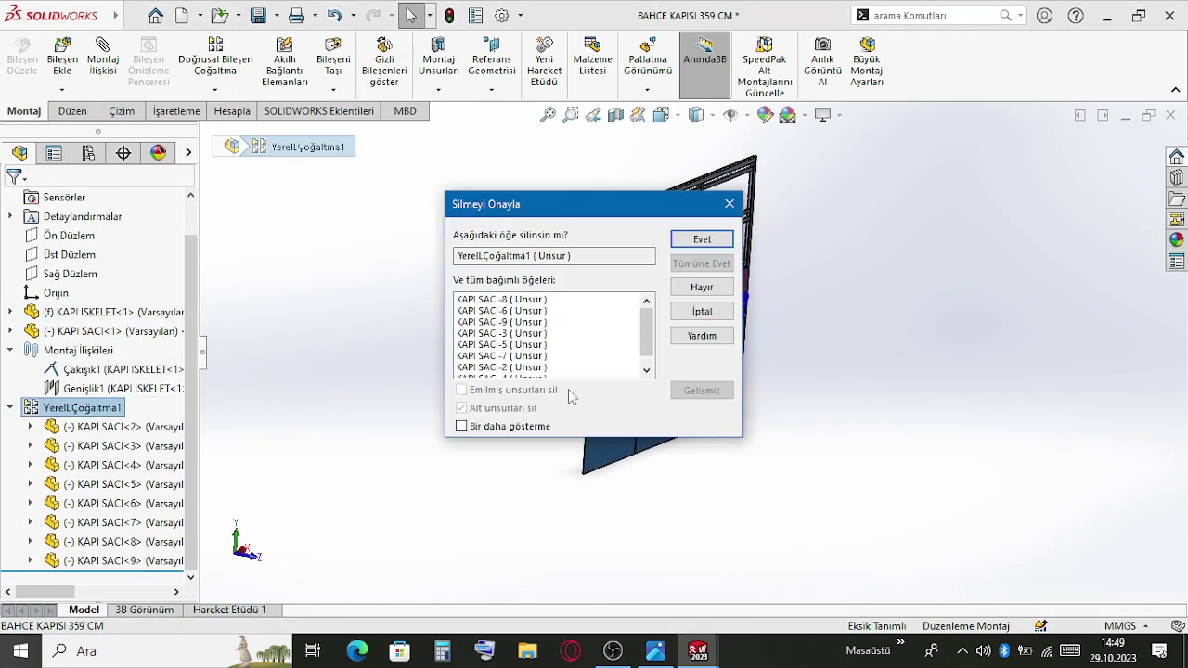
{"action": "key", "text": "Return"}
Examine the remaining KAPI SACI panel in its corner opening and test its sideways movement
{"action": "middle_click_drag", "start_coordinate": [732, 376], "coordinate": [629, 370]}
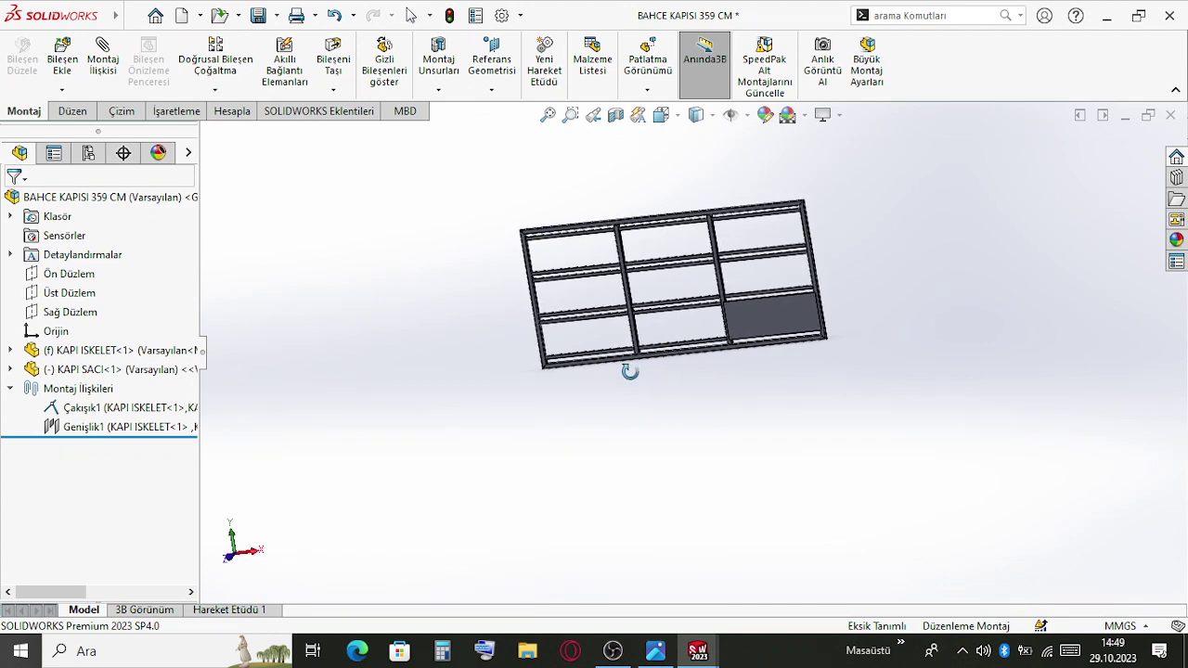
{"action": "scroll", "coordinate": [629, 370], "scroll_direction": "down", "scroll_amount": 15}
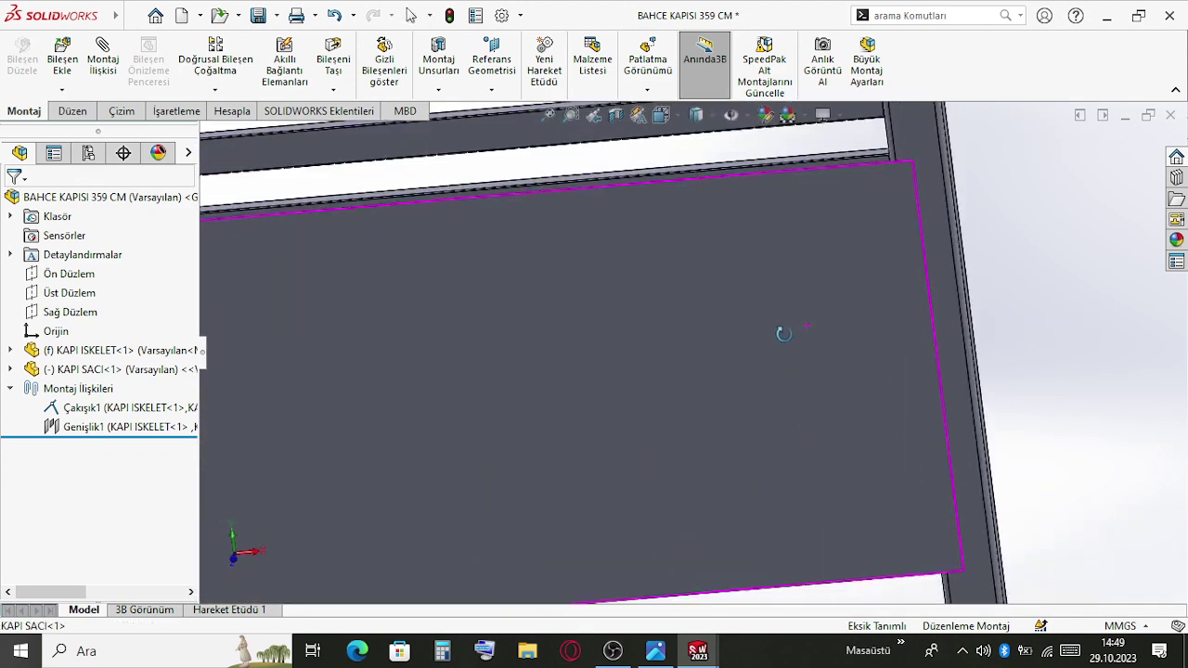
{"action": "scroll", "coordinate": [783, 334], "scroll_direction": "up", "scroll_amount": 5}
{"action": "scroll", "coordinate": [552, 304], "scroll_direction": "down", "scroll_amount": 2}
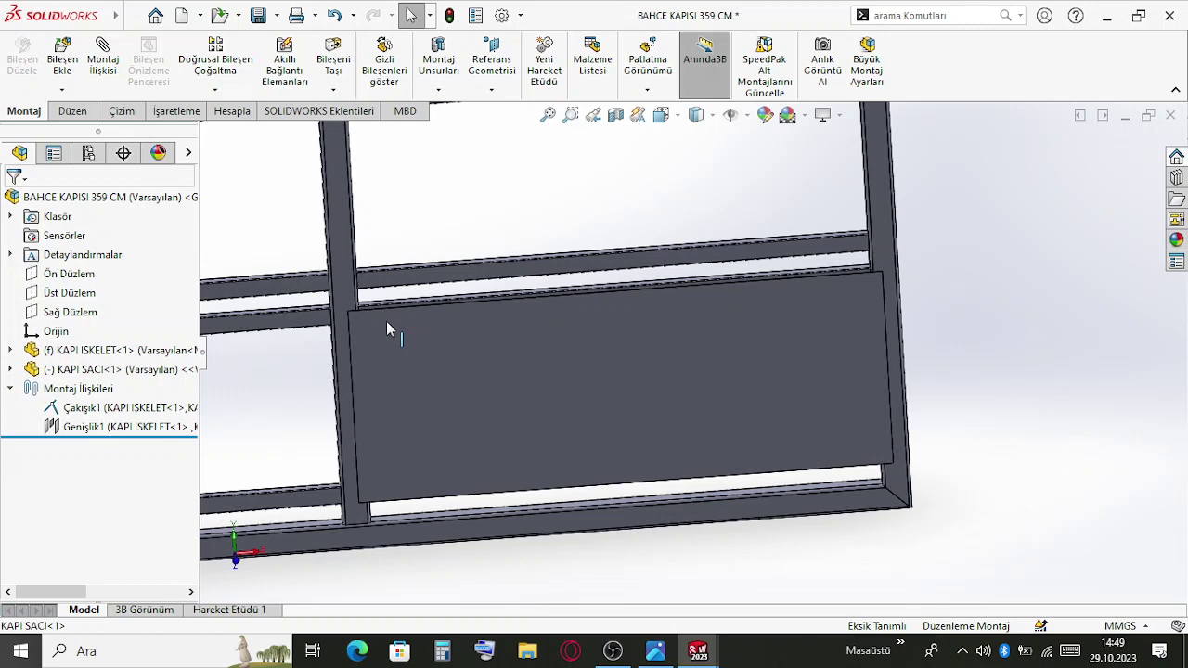
{"action": "scroll", "coordinate": [561, 353], "scroll_direction": "up", "scroll_amount": 2}
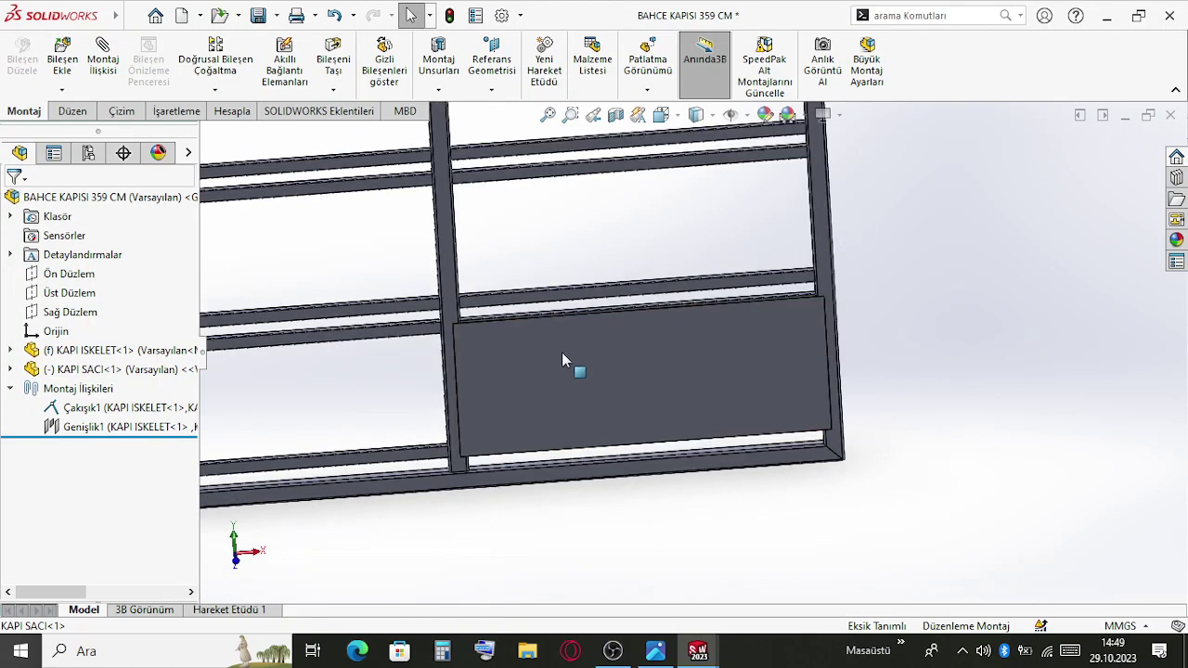
{"action": "scroll", "coordinate": [561, 360], "scroll_direction": "down", "scroll_amount": 2}
{"action": "left_click_drag", "start_coordinate": [544, 379], "coordinate": [604, 379]}
{"action": "scroll", "coordinate": [654, 379], "scroll_direction": "down", "scroll_amount": 1}
Center the panel with a Width mate between the outward side faces of its two flanking posts and the panel's two vertical edge faces
{"action": "middle_click_drag", "start_coordinate": [861, 373], "coordinate": [786, 408]}
{"action": "scroll", "coordinate": [939, 358], "scroll_direction": "down", "scroll_amount": 4}
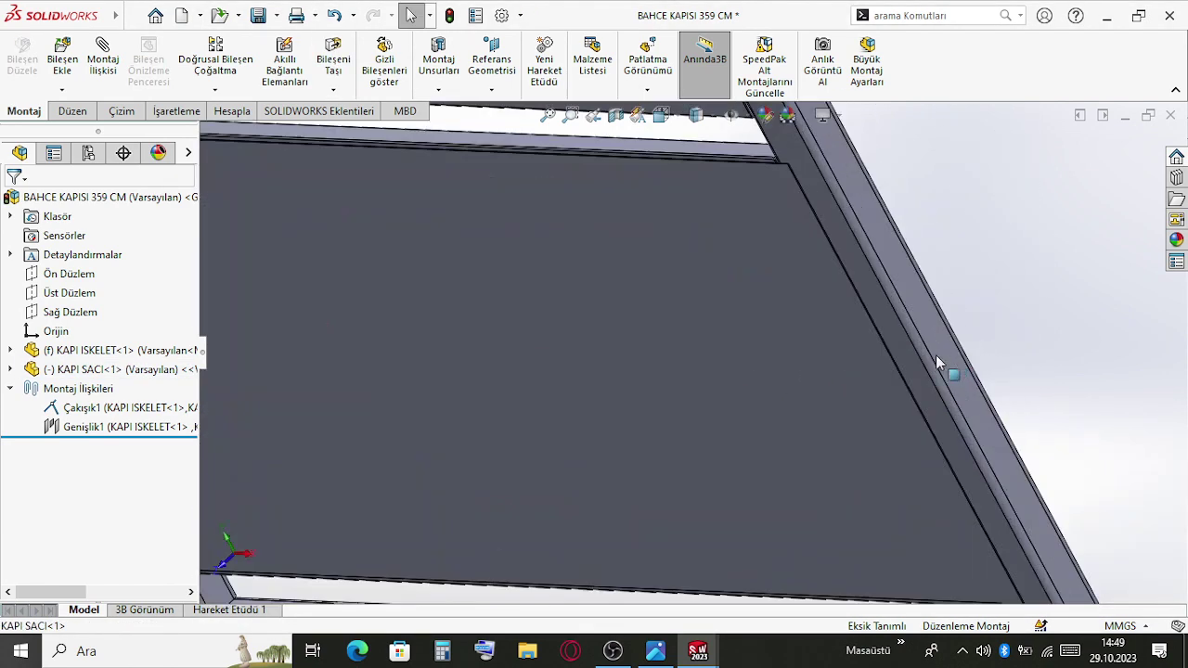
{"action": "scroll", "coordinate": [935, 357], "scroll_direction": "down", "scroll_amount": 2}
{"action": "left_click", "coordinate": [974, 390]}
{"action": "scroll", "coordinate": [892, 428], "scroll_direction": "down", "scroll_amount": 3}
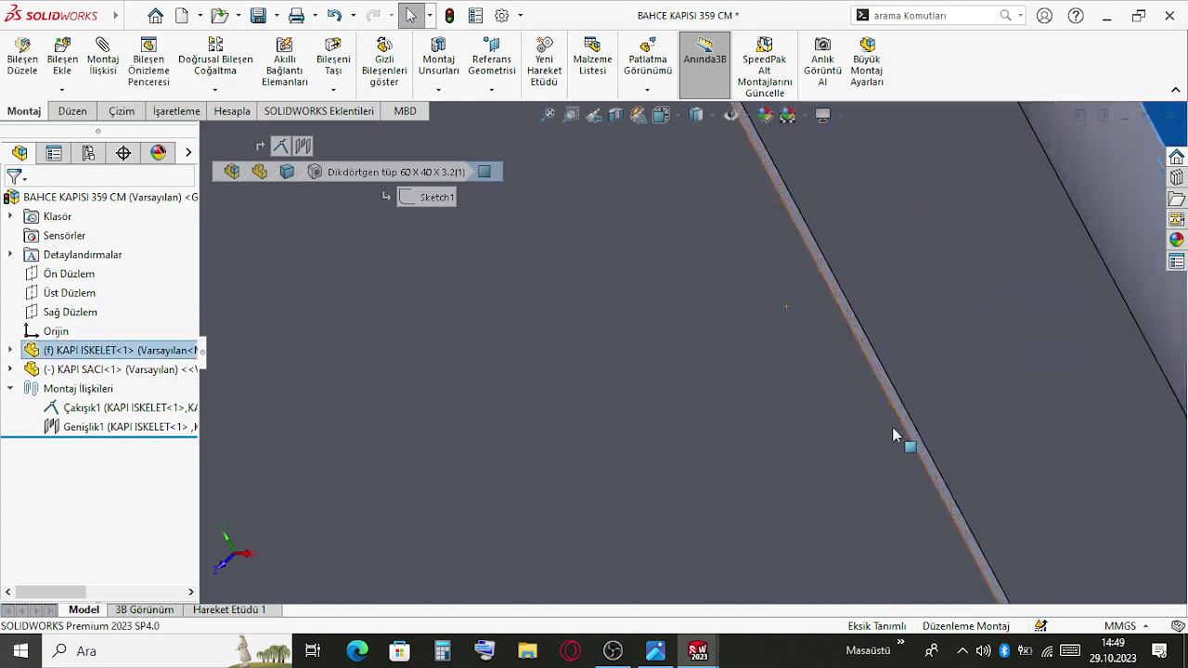
{"action": "scroll", "coordinate": [892, 434], "scroll_direction": "down", "scroll_amount": 2}
{"action": "left_click", "coordinate": [837, 457], "text": "ctrl"}
{"action": "scroll", "coordinate": [377, 324], "scroll_direction": "down", "scroll_amount": 2}
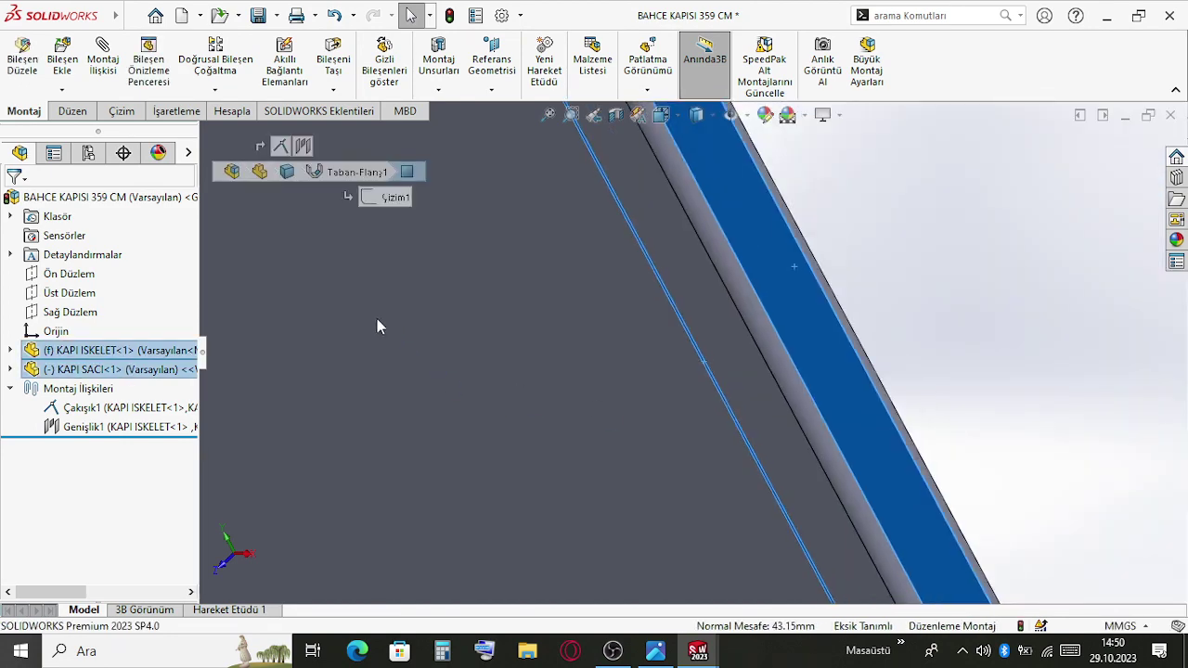
{"action": "scroll", "coordinate": [377, 325], "scroll_direction": "up", "scroll_amount": 6}
{"action": "scroll", "coordinate": [578, 352], "scroll_direction": "down", "scroll_amount": 6}
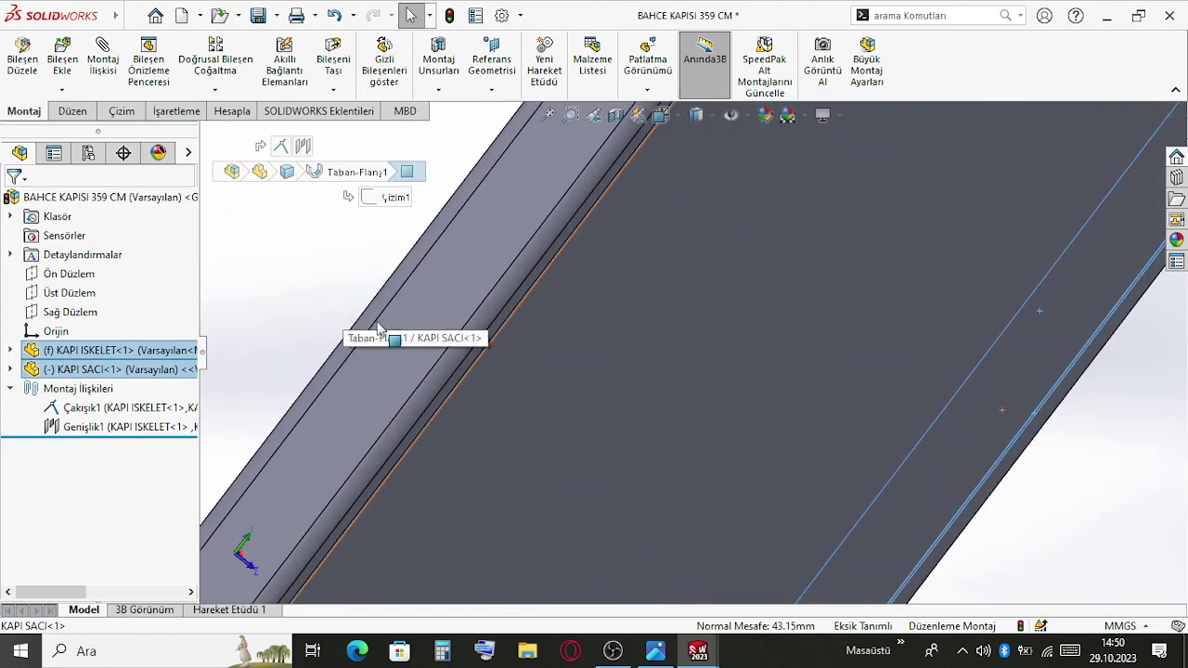
{"action": "scroll", "coordinate": [403, 345], "scroll_direction": "down", "scroll_amount": 4}
{"action": "left_click", "coordinate": [459, 432]}
{"action": "scroll", "coordinate": [556, 501], "scroll_direction": "down", "scroll_amount": 3}
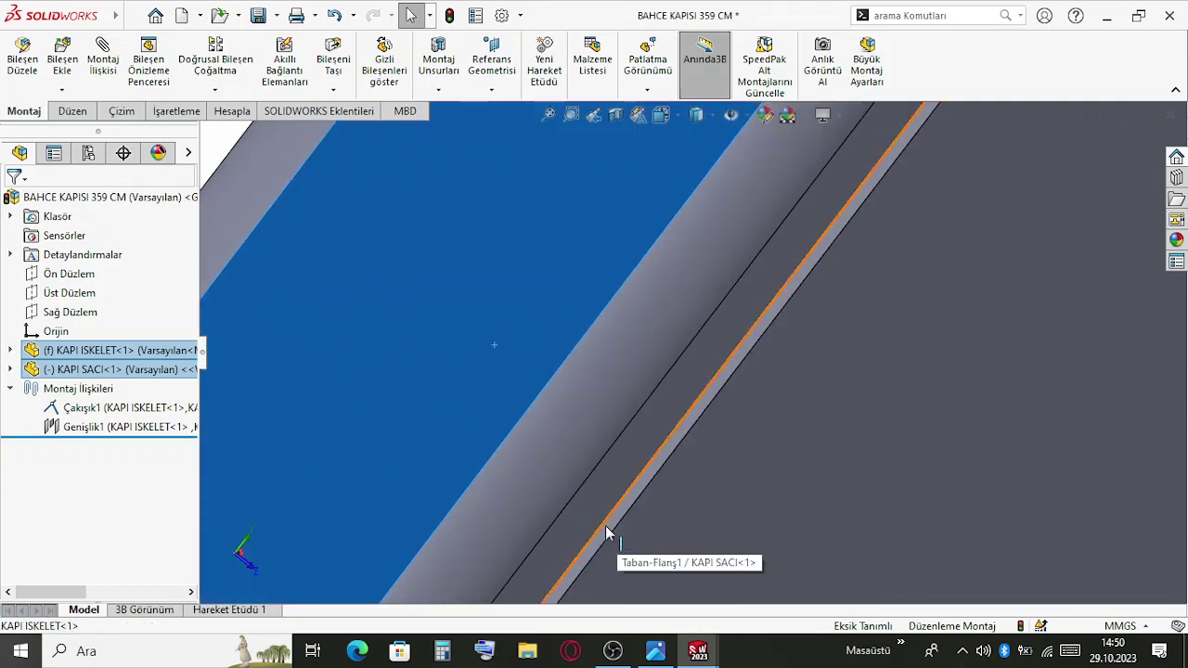
{"action": "left_click", "coordinate": [614, 536]}
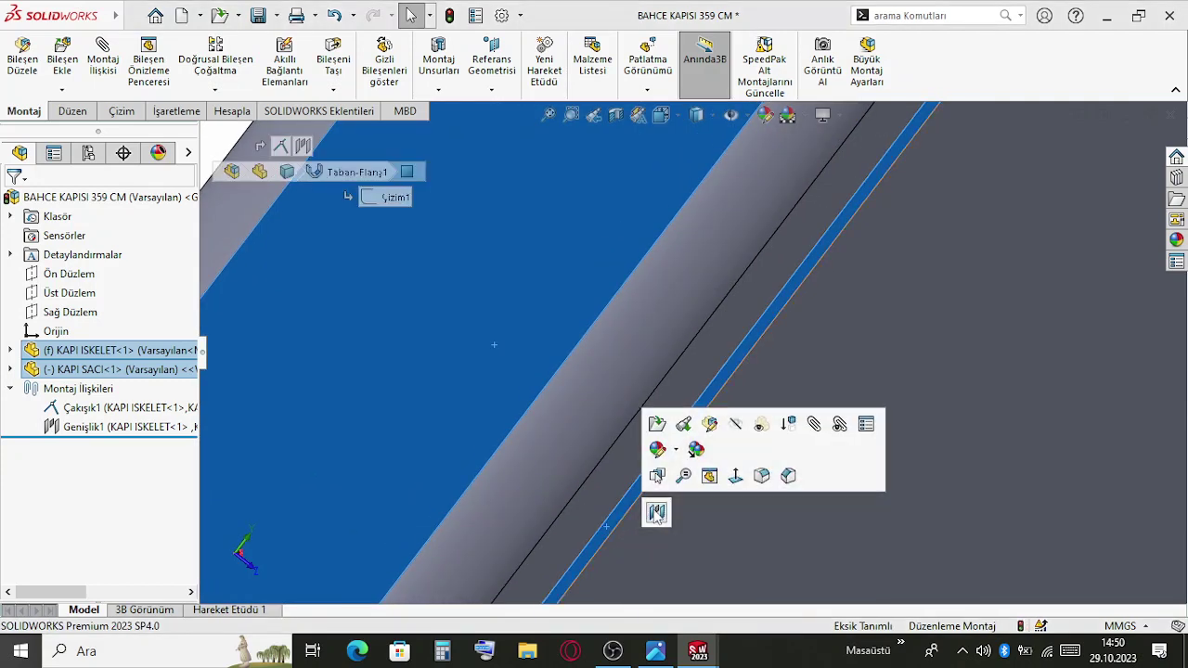
{"action": "left_click", "coordinate": [656, 513]}
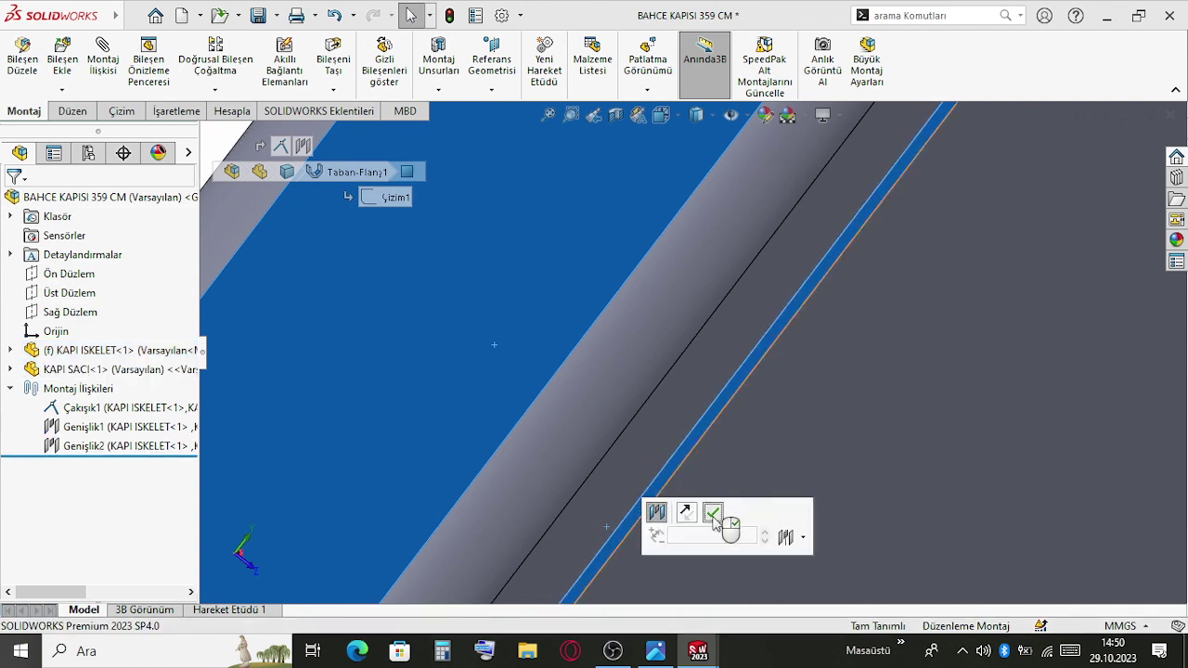
{"action": "left_click", "coordinate": [713, 515]}
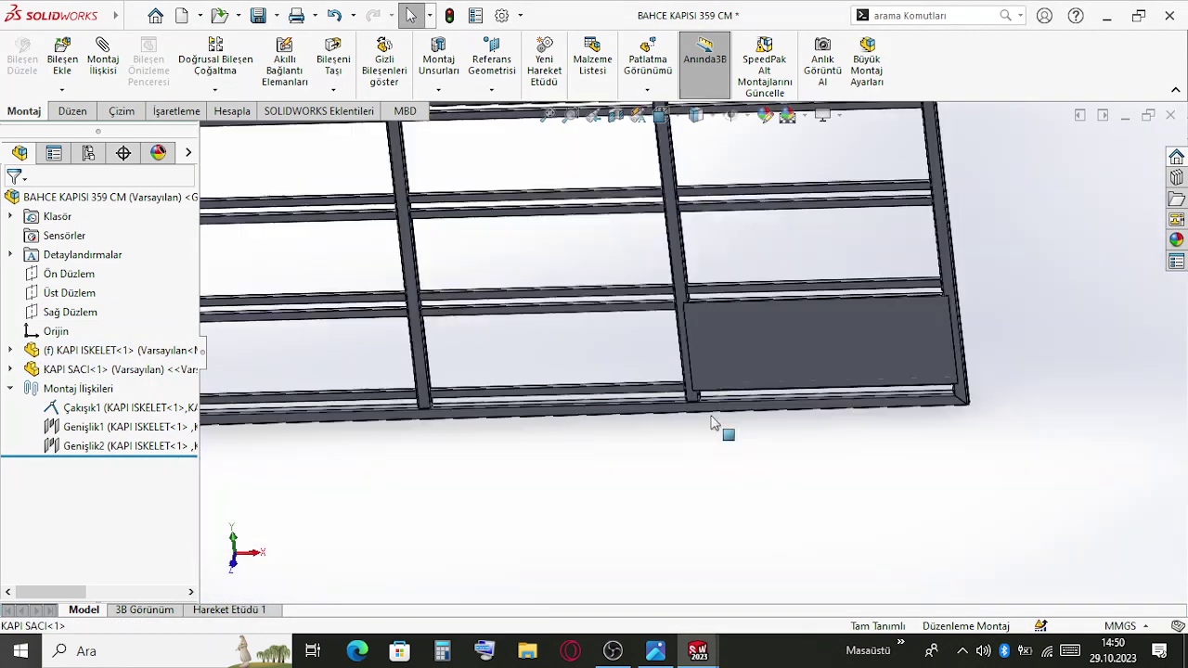
Set up a linear component pattern with 3 instances at 1153.33 mm along the lower rail's edge and 3 at 500 mm along a post's edge
{"action": "left_click", "coordinate": [208, 69]}
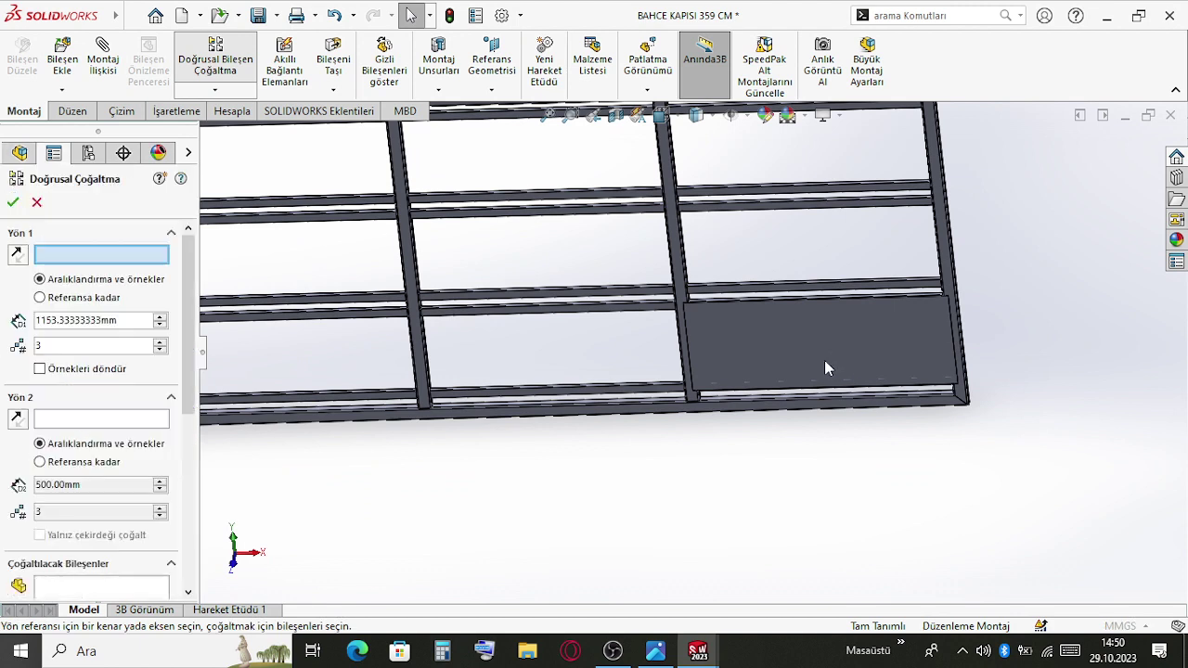
{"action": "left_click", "coordinate": [826, 369]}
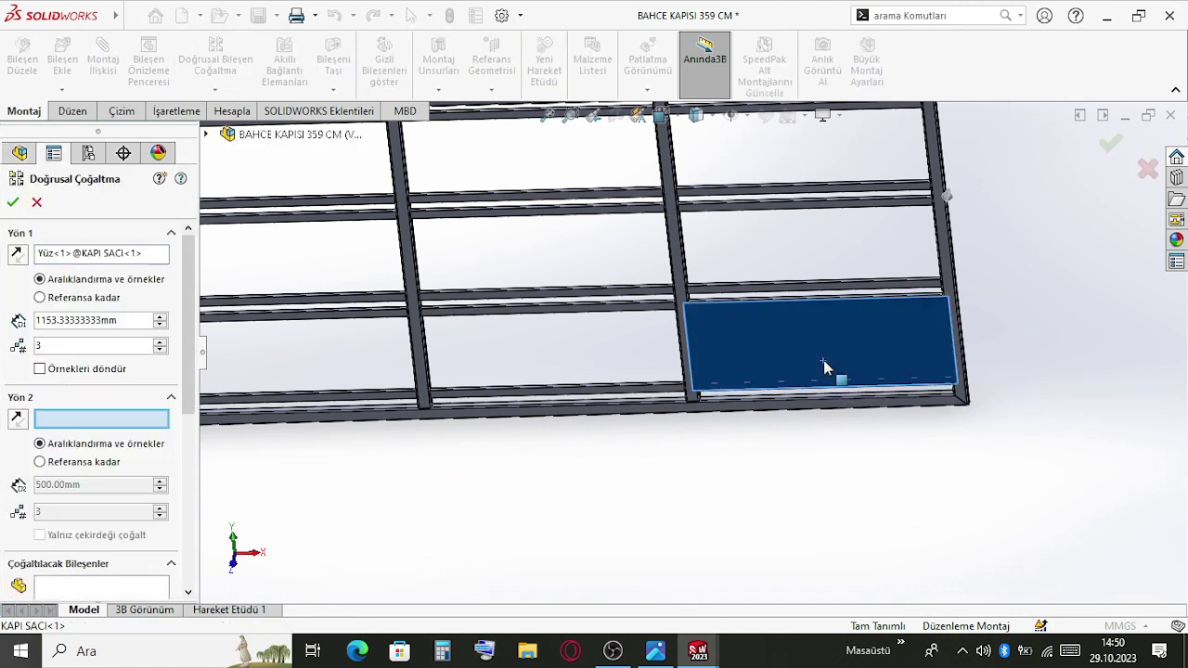
{"action": "left_click", "coordinate": [83, 256]}
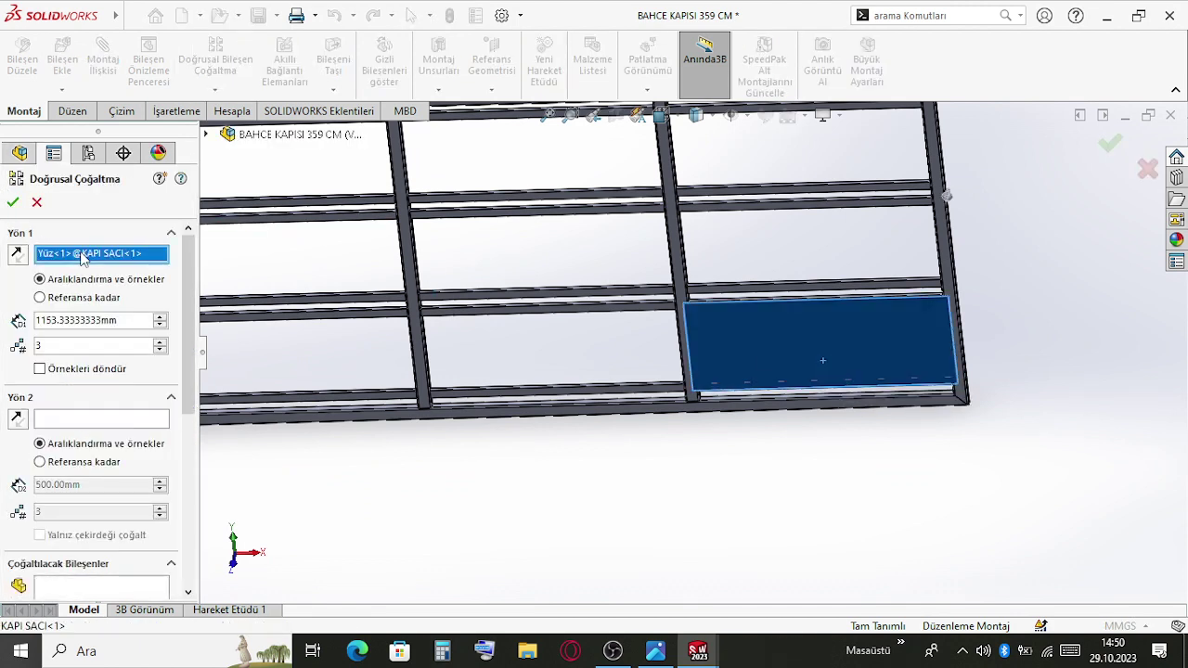
{"action": "key", "text": "Delete"}
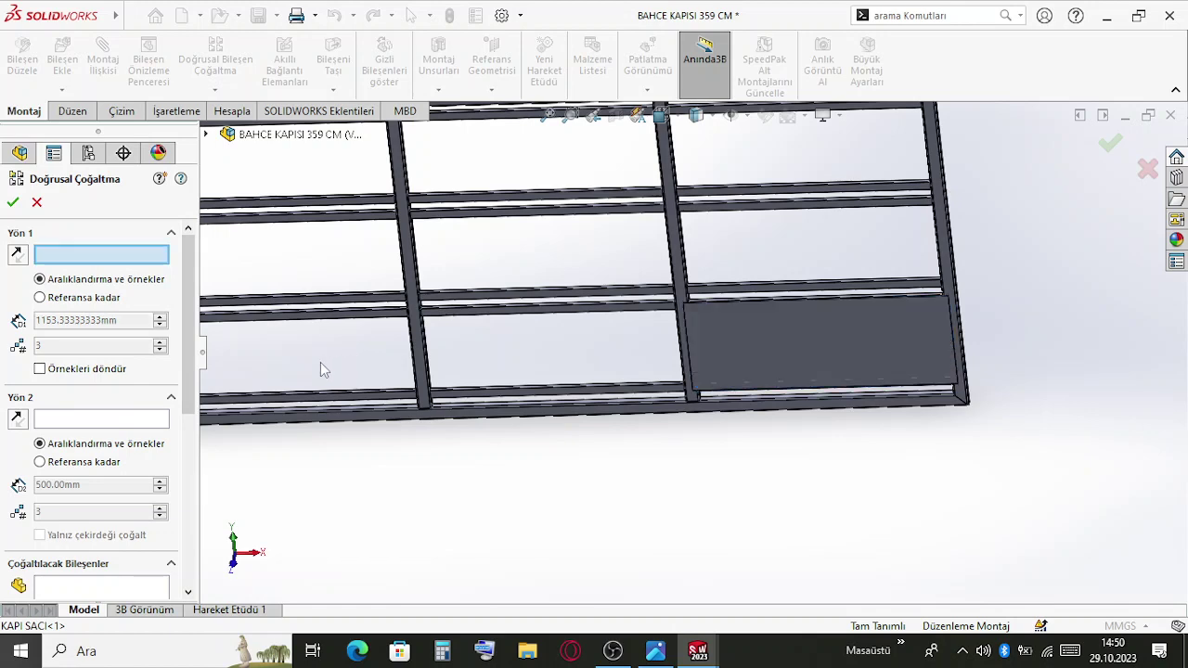
{"action": "scroll", "coordinate": [320, 362], "scroll_direction": "down", "scroll_amount": 5}
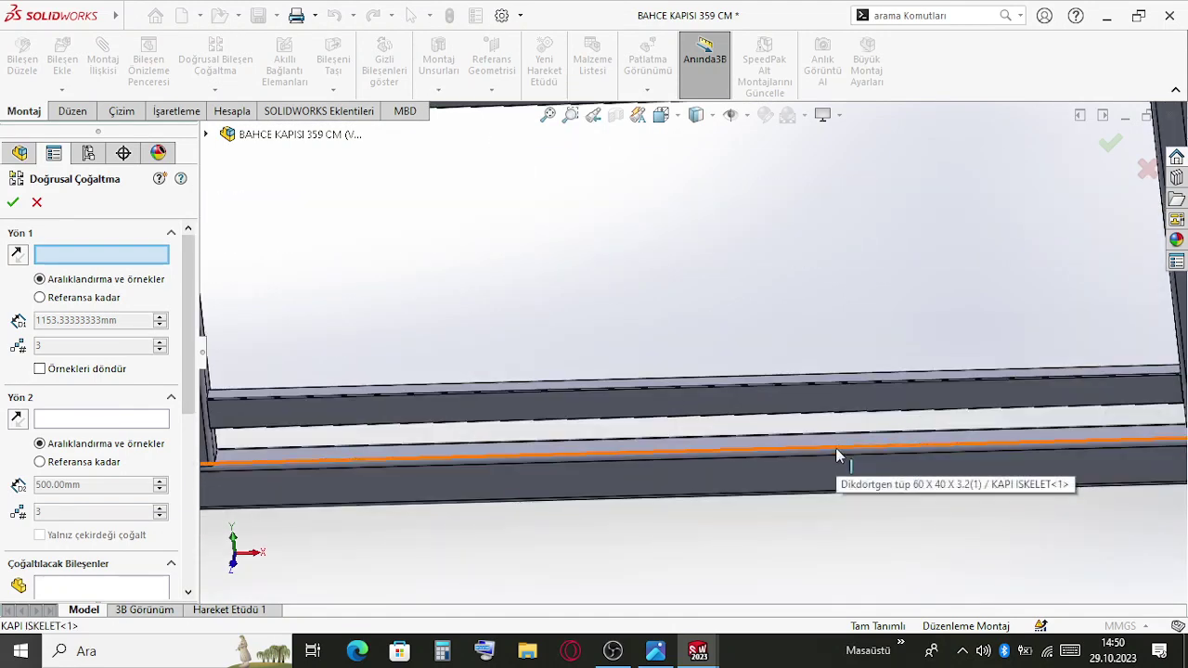
{"action": "left_click", "coordinate": [836, 453]}
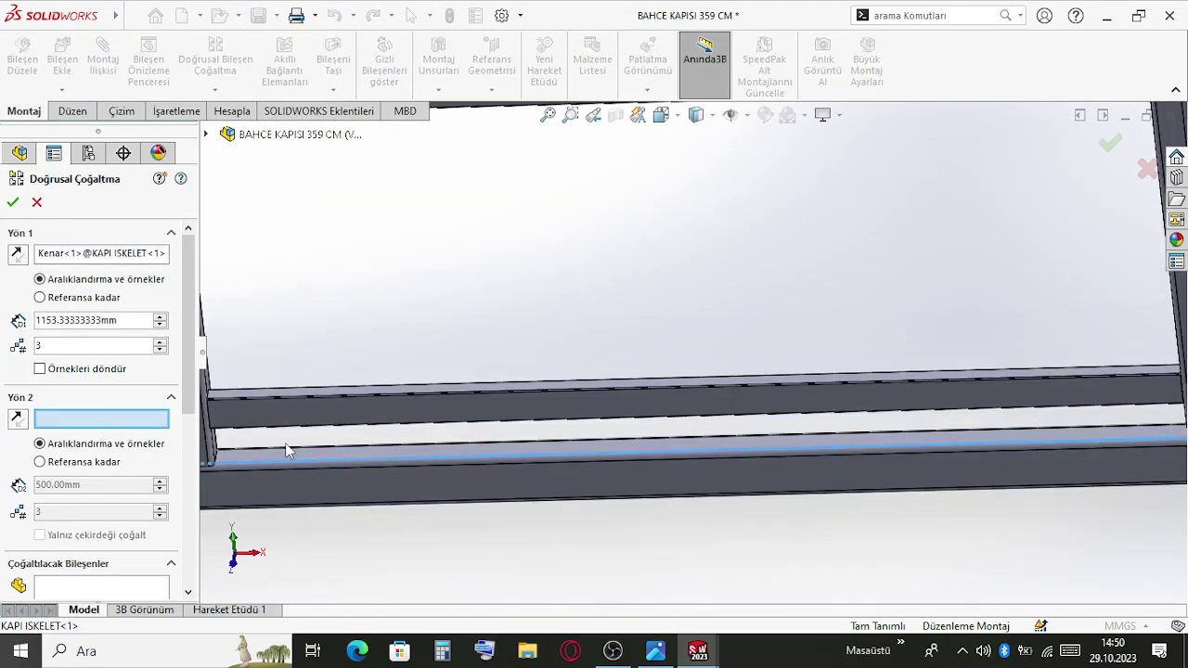
{"action": "scroll", "coordinate": [286, 451], "scroll_direction": "down", "scroll_amount": 3}
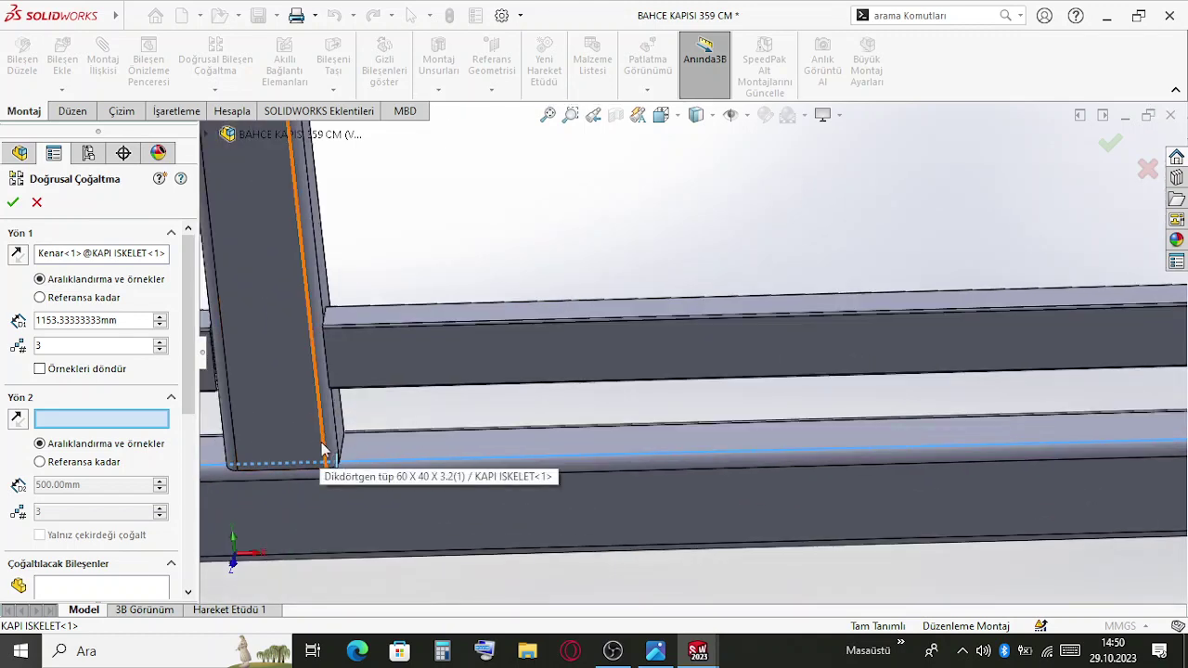
{"action": "left_click", "coordinate": [323, 449]}
{"action": "scroll", "coordinate": [910, 459], "scroll_direction": "up", "scroll_amount": 5}
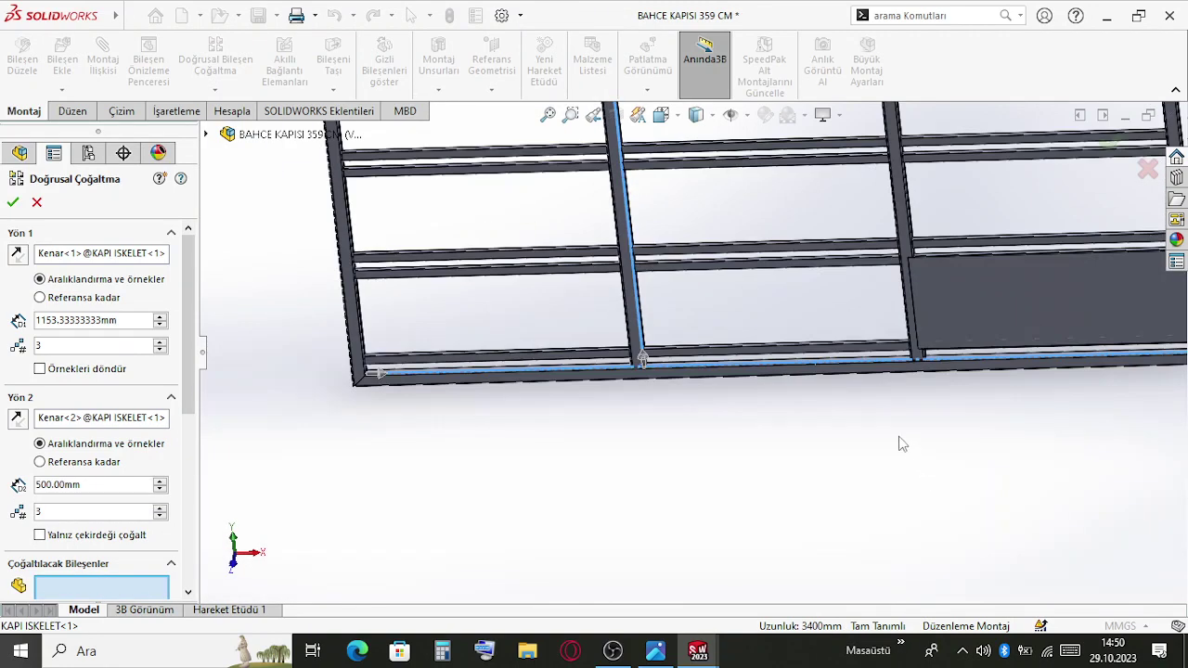
Pattern the KAPI SACI panel with the horizontal direction reversed and the vertical direction upward, filling all nine openings
{"action": "left_click", "coordinate": [1030, 325]}
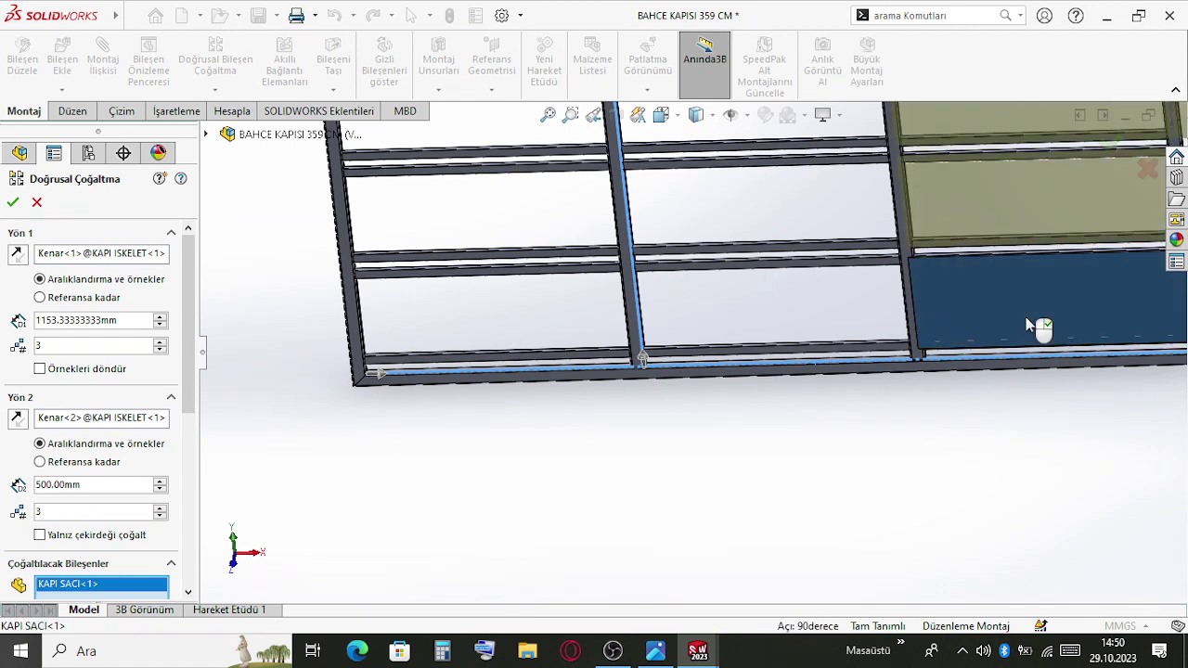
{"action": "scroll", "coordinate": [949, 275], "scroll_direction": "up", "scroll_amount": 5}
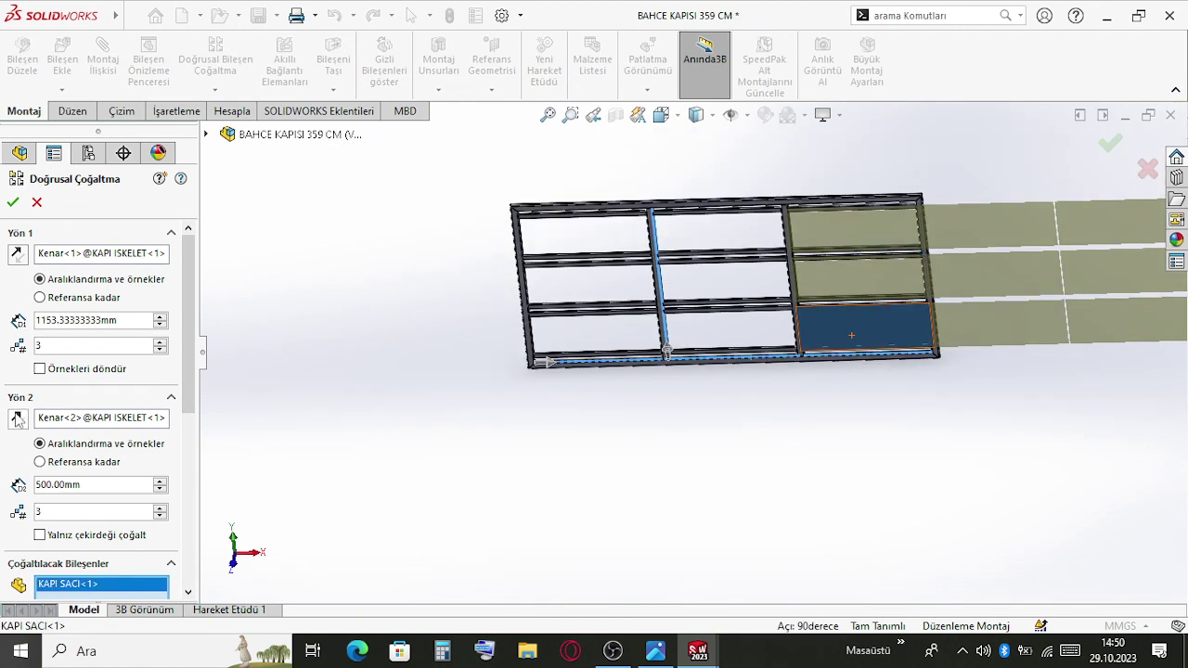
{"action": "left_click", "coordinate": [18, 418]}
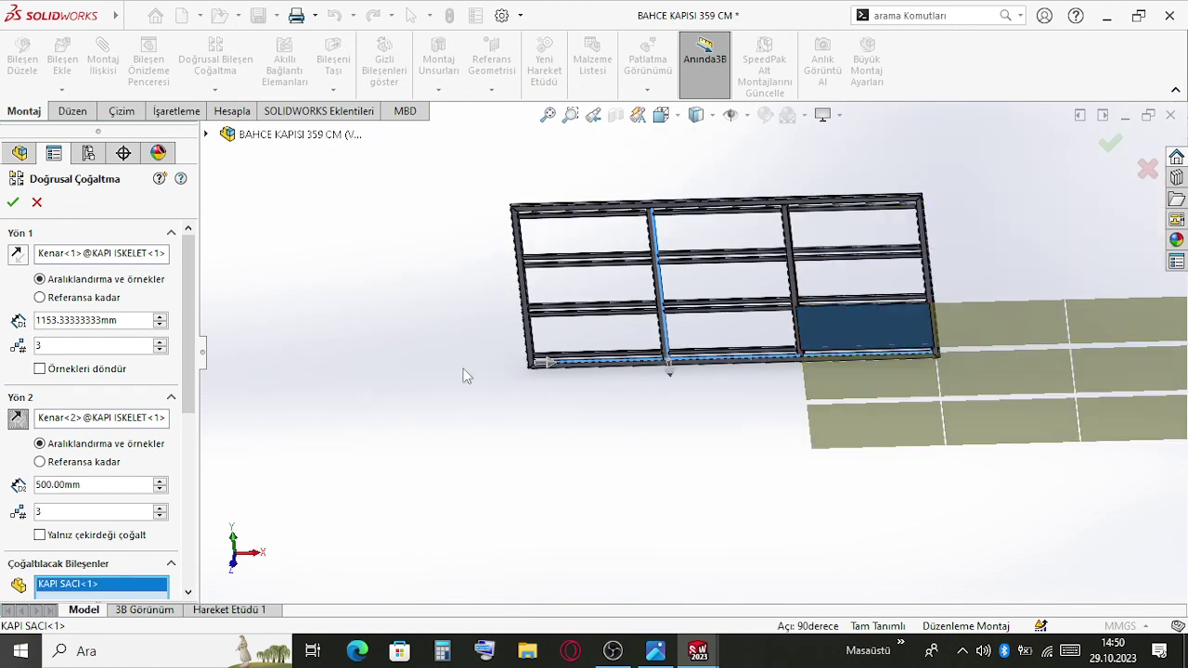
{"action": "left_click", "coordinate": [17, 256]}
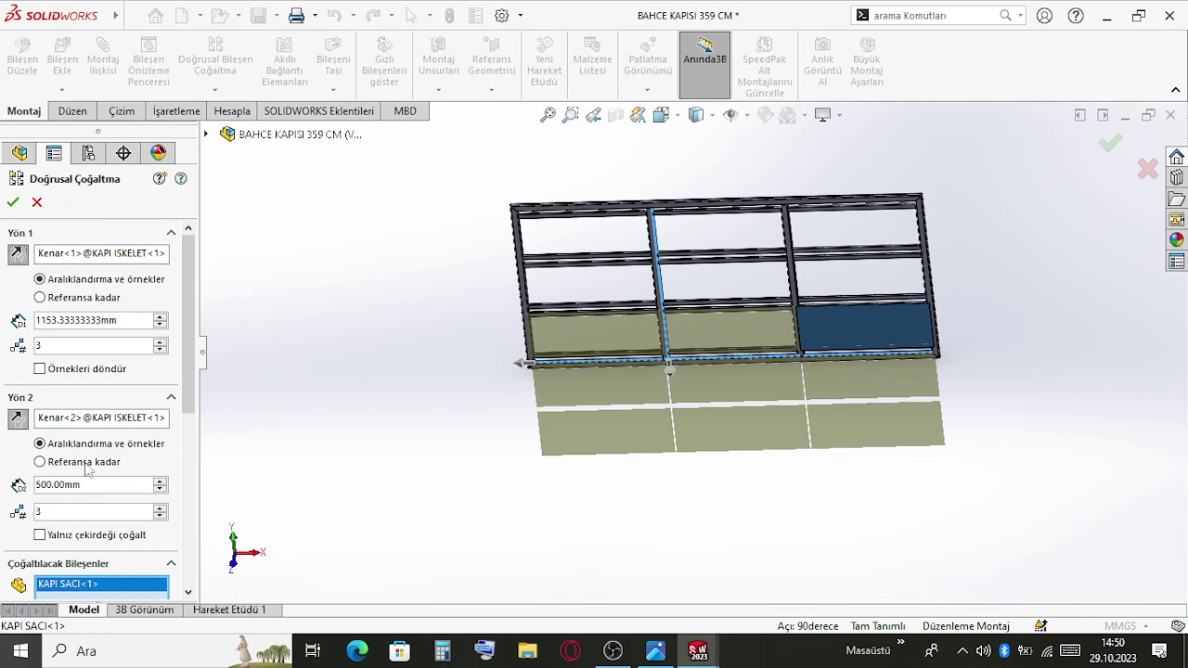
{"action": "left_click", "coordinate": [26, 422]}
{"action": "scroll", "coordinate": [723, 326], "scroll_direction": "down", "scroll_amount": 8}
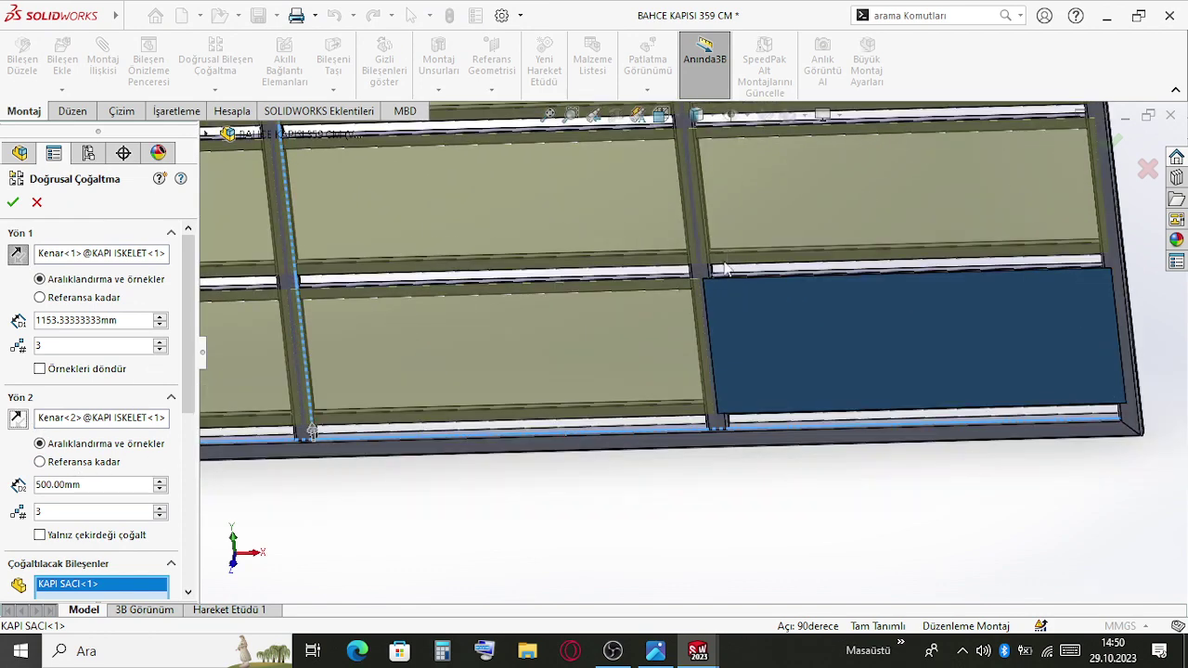
{"action": "scroll", "coordinate": [674, 254], "scroll_direction": "up", "scroll_amount": 5}
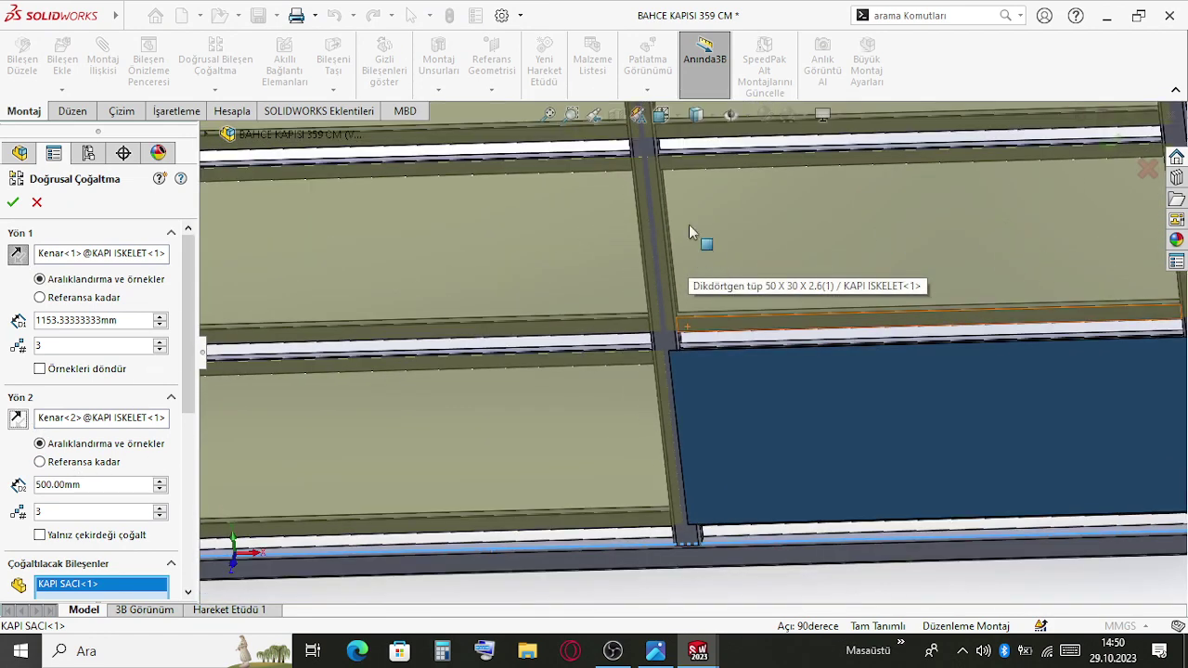
{"action": "left_click", "coordinate": [1106, 144]}
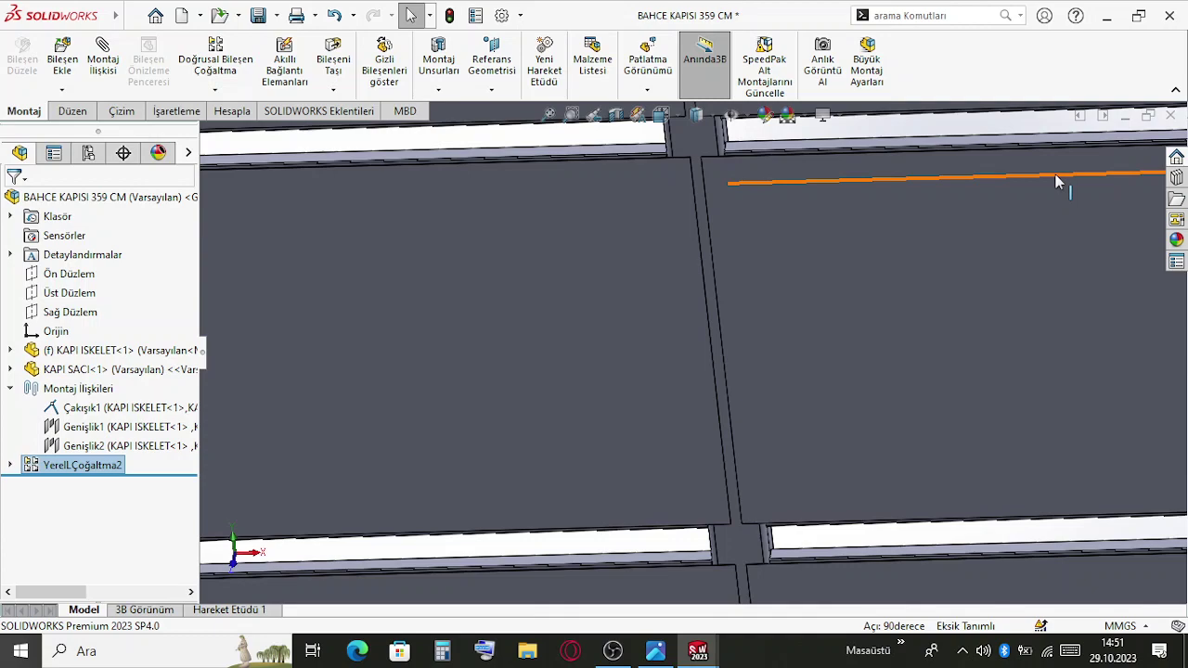
Examine how the patterned panels fit the frame openings, checking both faces, the corners and the rail-to-post joints up close
{"action": "scroll", "coordinate": [795, 291], "scroll_direction": "up", "scroll_amount": 5}
{"action": "middle_click_drag", "start_coordinate": [721, 244], "coordinate": [655, 313]}
{"action": "scroll", "coordinate": [655, 313], "scroll_direction": "down", "scroll_amount": 6}
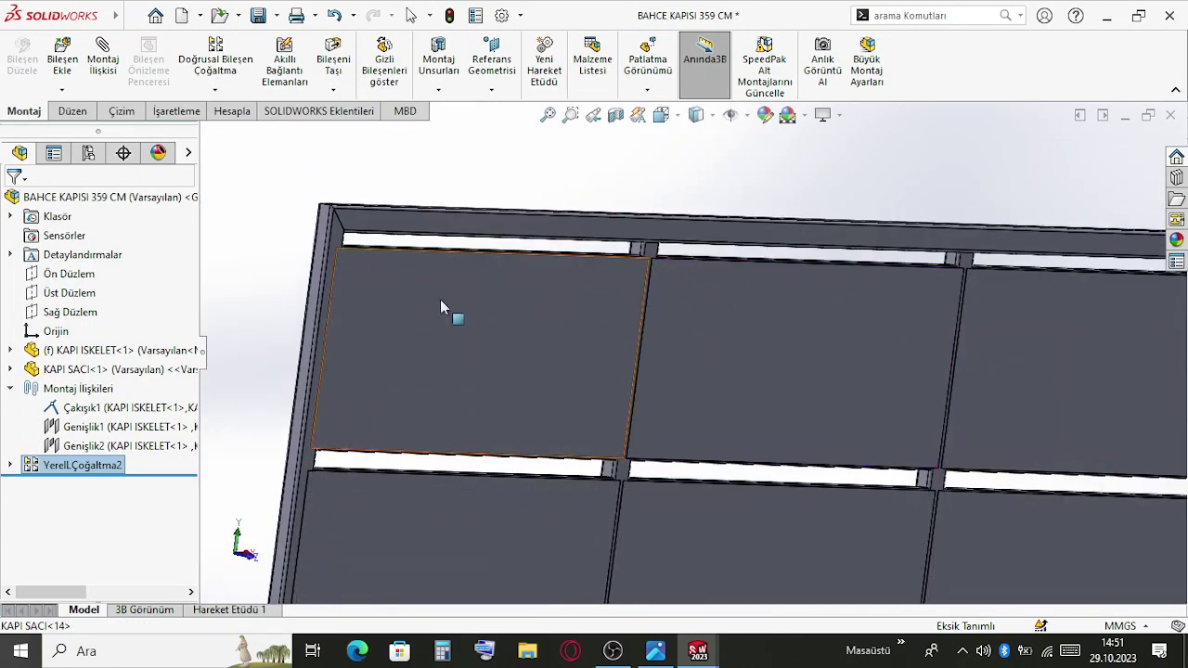
{"action": "scroll", "coordinate": [662, 270], "scroll_direction": "down", "scroll_amount": 5}
{"action": "middle_click_drag", "start_coordinate": [652, 328], "coordinate": [758, 580]}
{"action": "scroll", "coordinate": [681, 352], "scroll_direction": "up", "scroll_amount": 8}
{"action": "middle_click_drag", "start_coordinate": [727, 379], "coordinate": [456, 310]}
{"action": "scroll", "coordinate": [365, 254], "scroll_direction": "down", "scroll_amount": 5}
{"action": "middle_click_drag", "start_coordinate": [340, 236], "coordinate": [871, 287]}
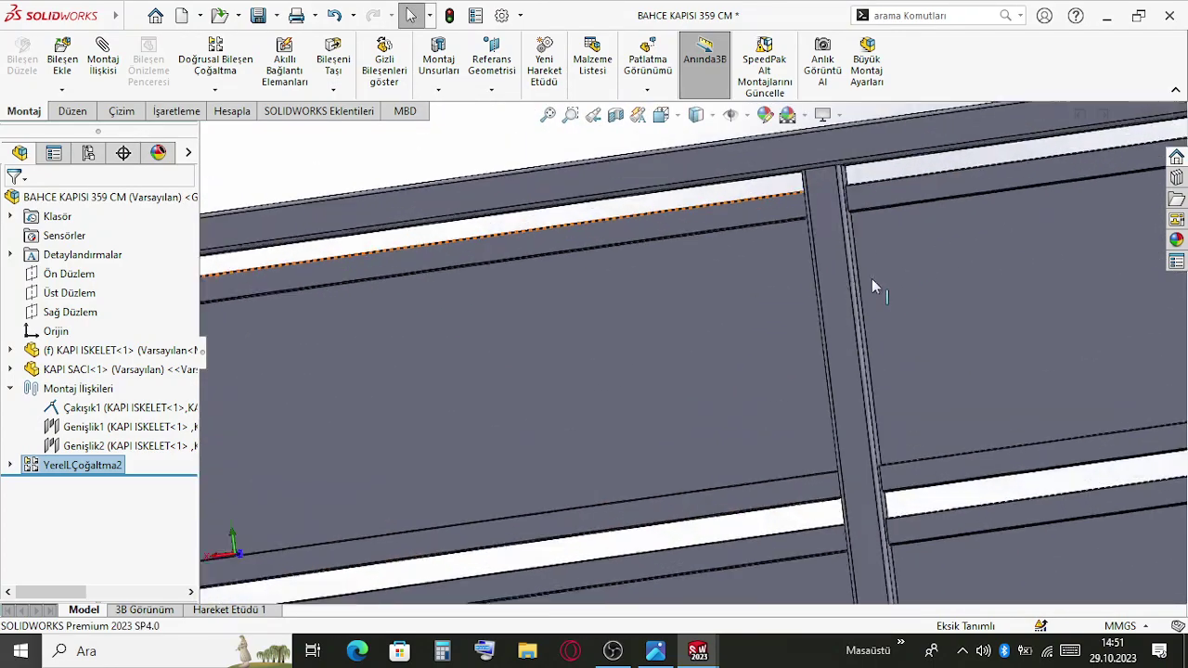
{"action": "scroll", "coordinate": [839, 243], "scroll_direction": "down", "scroll_amount": 4}
{"action": "middle_click_drag", "start_coordinate": [726, 203], "coordinate": [682, 288]}
{"action": "scroll", "coordinate": [769, 188], "scroll_direction": "up", "scroll_amount": 3}
{"action": "scroll", "coordinate": [735, 218], "scroll_direction": "down", "scroll_amount": 4}
{"action": "scroll", "coordinate": [599, 456], "scroll_direction": "down", "scroll_amount": 3}
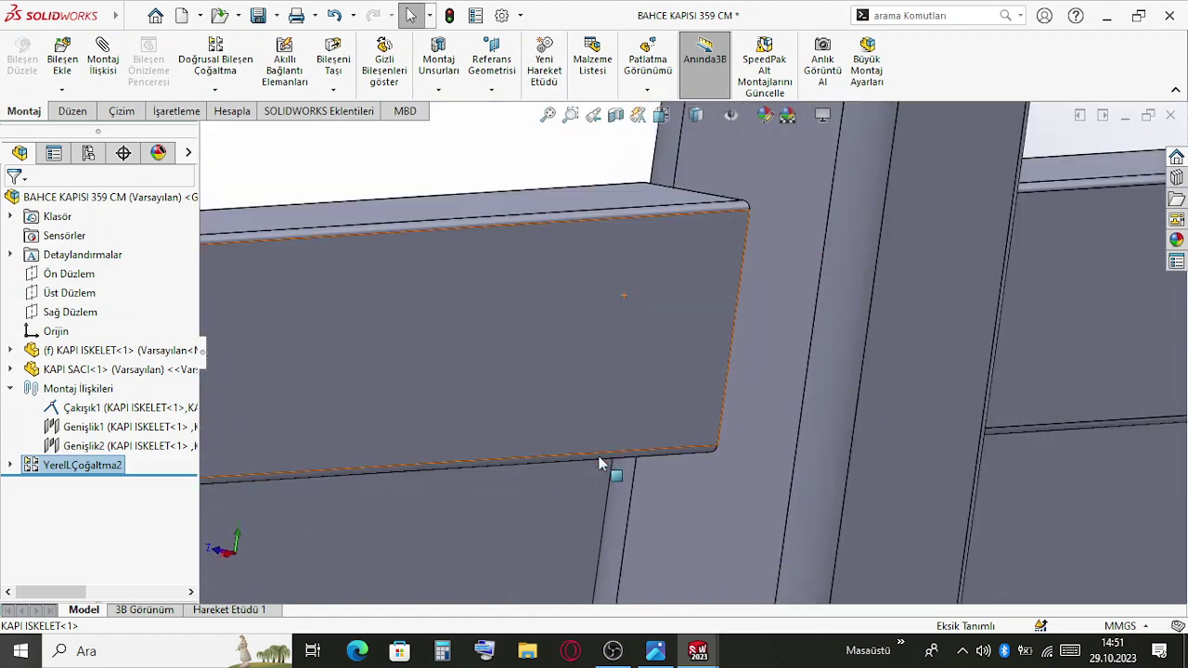
{"action": "middle_click_drag", "start_coordinate": [598, 455], "coordinate": [854, 520]}
{"action": "scroll", "coordinate": [864, 408], "scroll_direction": "up", "scroll_amount": 5}
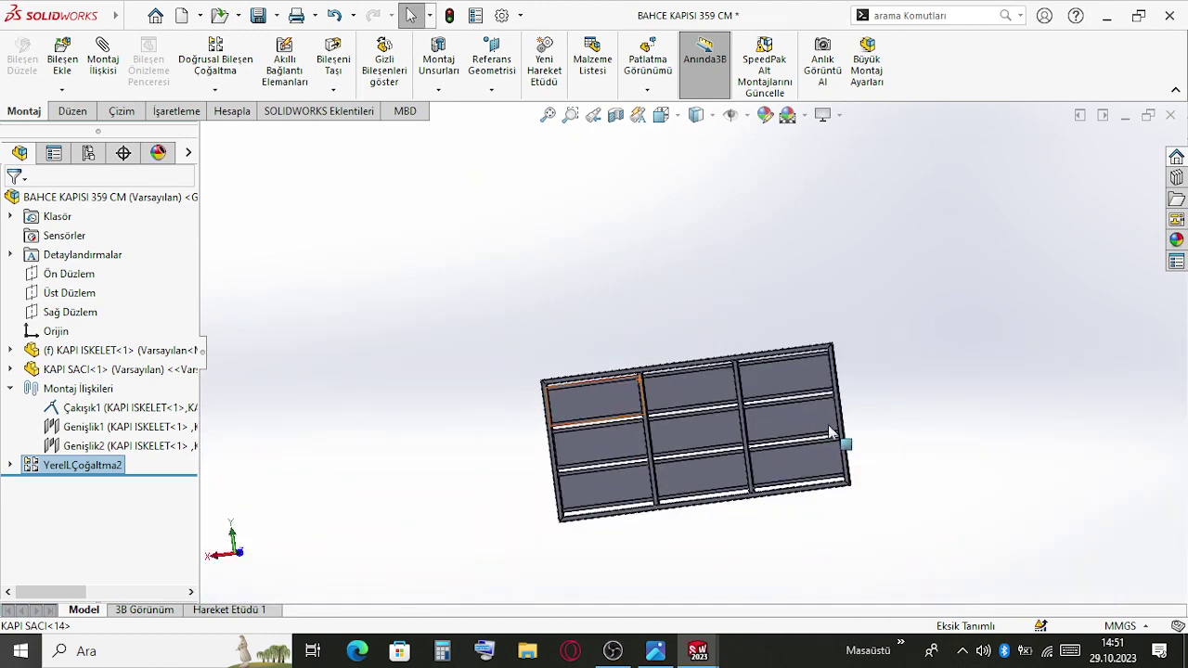
Save the gate assembly and look over the full set of panels from the rear side
{"action": "middle_click_drag", "start_coordinate": [830, 432], "coordinate": [898, 482]}
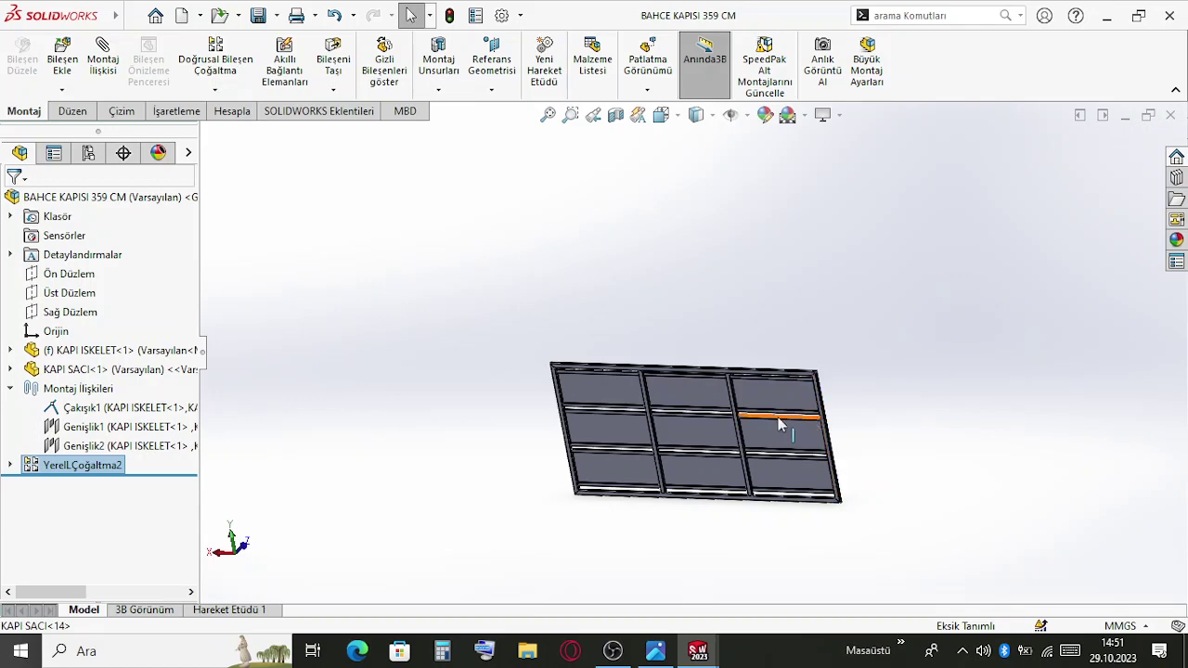
{"action": "scroll", "coordinate": [779, 424], "scroll_direction": "down", "scroll_amount": 2}
{"action": "middle_click_drag", "start_coordinate": [776, 400], "coordinate": [805, 337]}
{"action": "scroll", "coordinate": [852, 449], "scroll_direction": "down", "scroll_amount": 4}
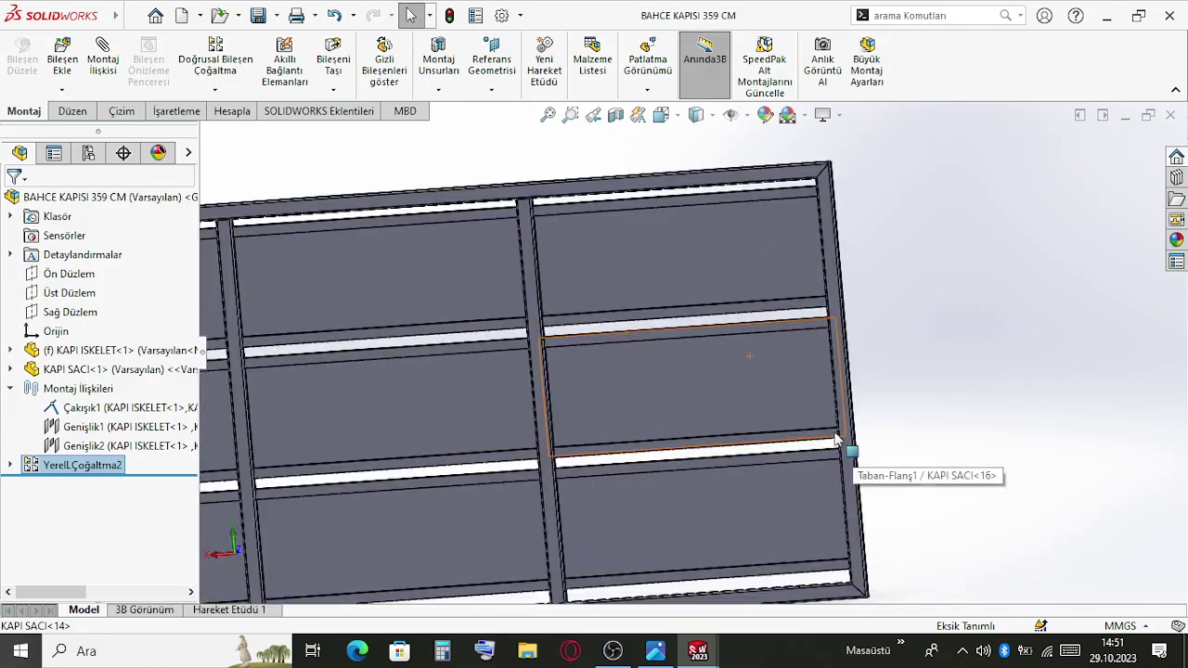
{"action": "scroll", "coordinate": [835, 436], "scroll_direction": "up", "scroll_amount": 4}
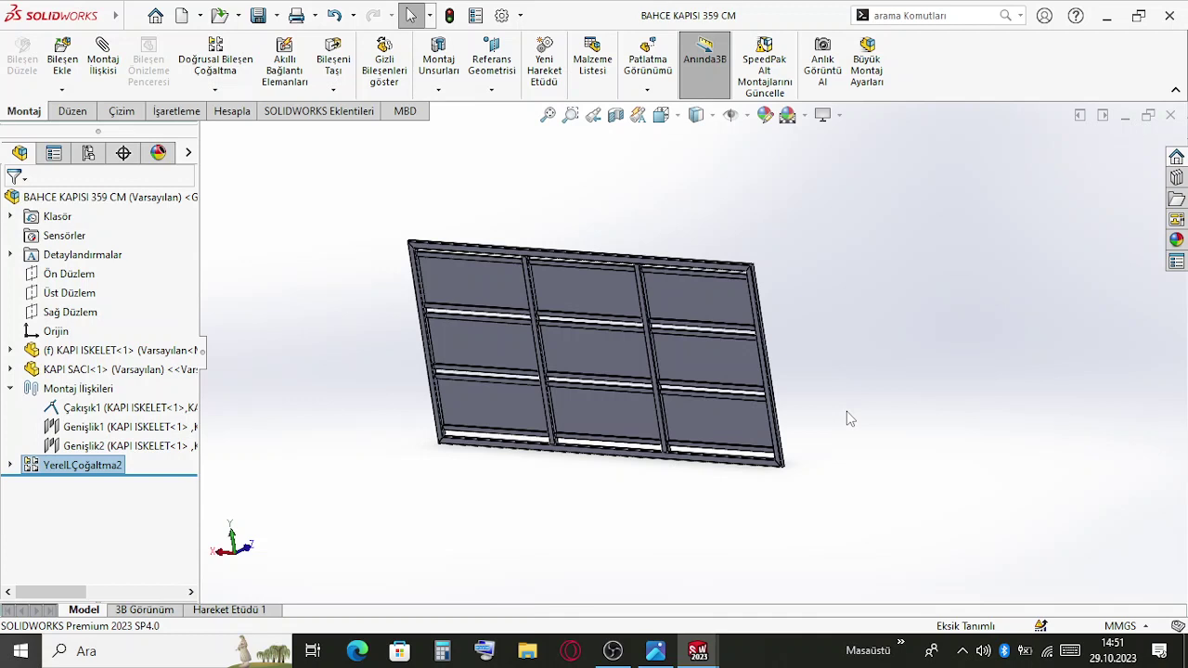
{"action": "middle_click_drag", "start_coordinate": [847, 418], "coordinate": [864, 399]}
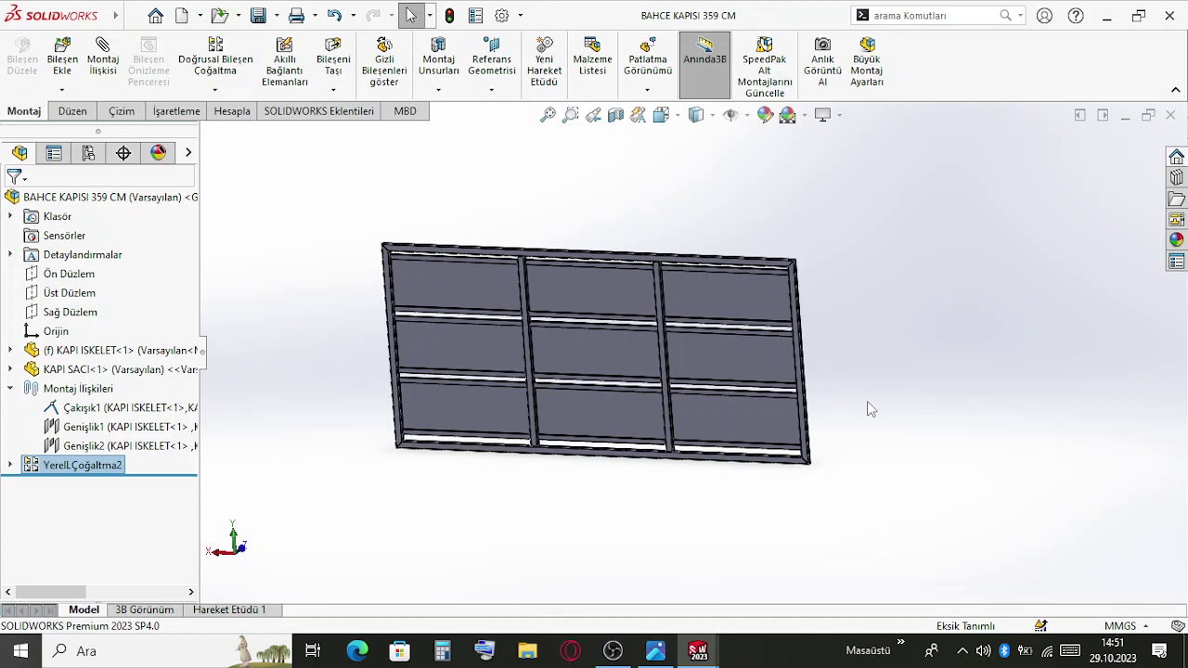
Create a drawing from the gate assembly on an A4 (ANSI) Yatay sheet, with the list no longer limited to standard formats
{"action": "mouse_move", "coordinate": [3, 3]}
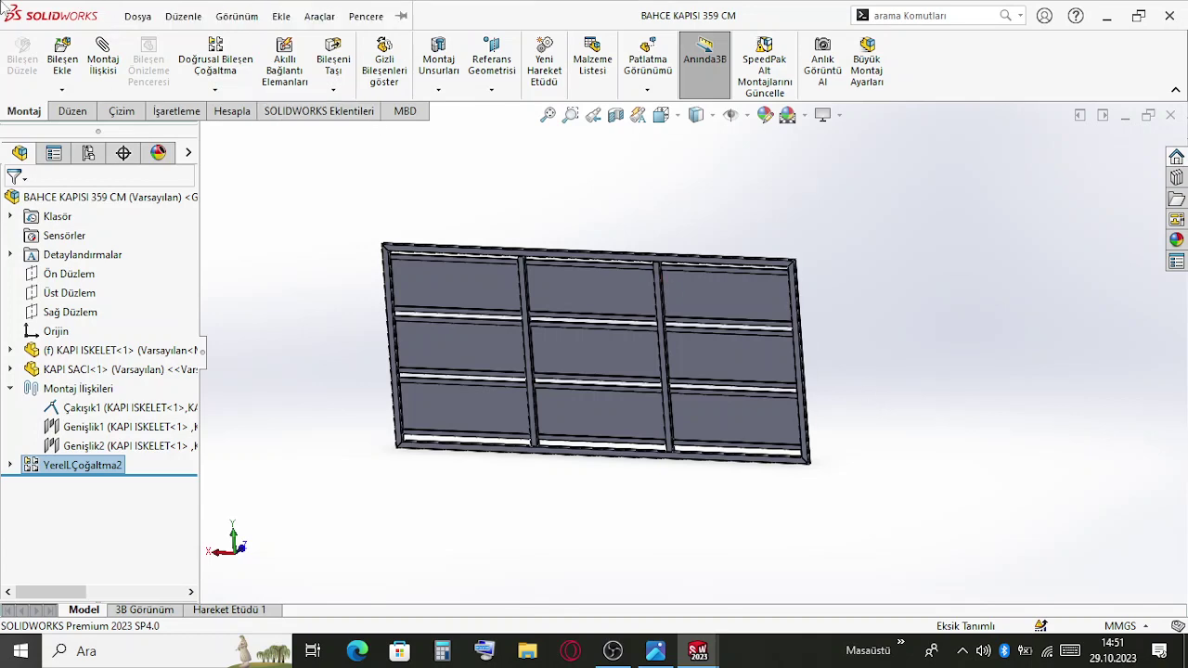
{"action": "left_click", "coordinate": [137, 16]}
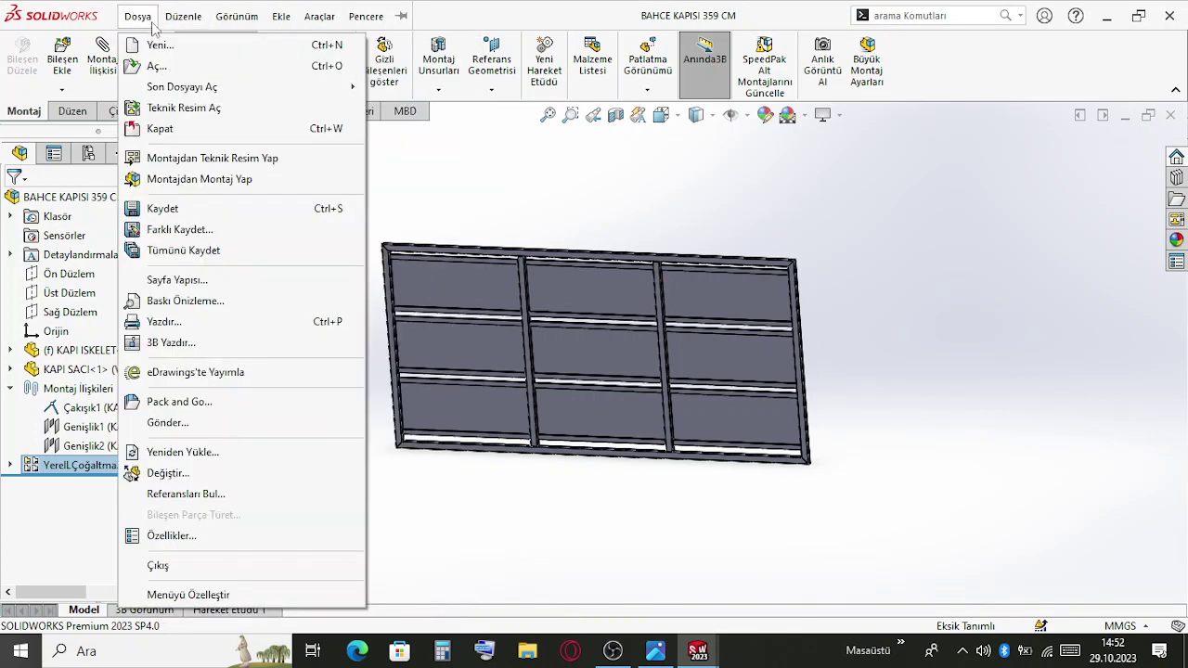
{"action": "left_click", "coordinate": [199, 159]}
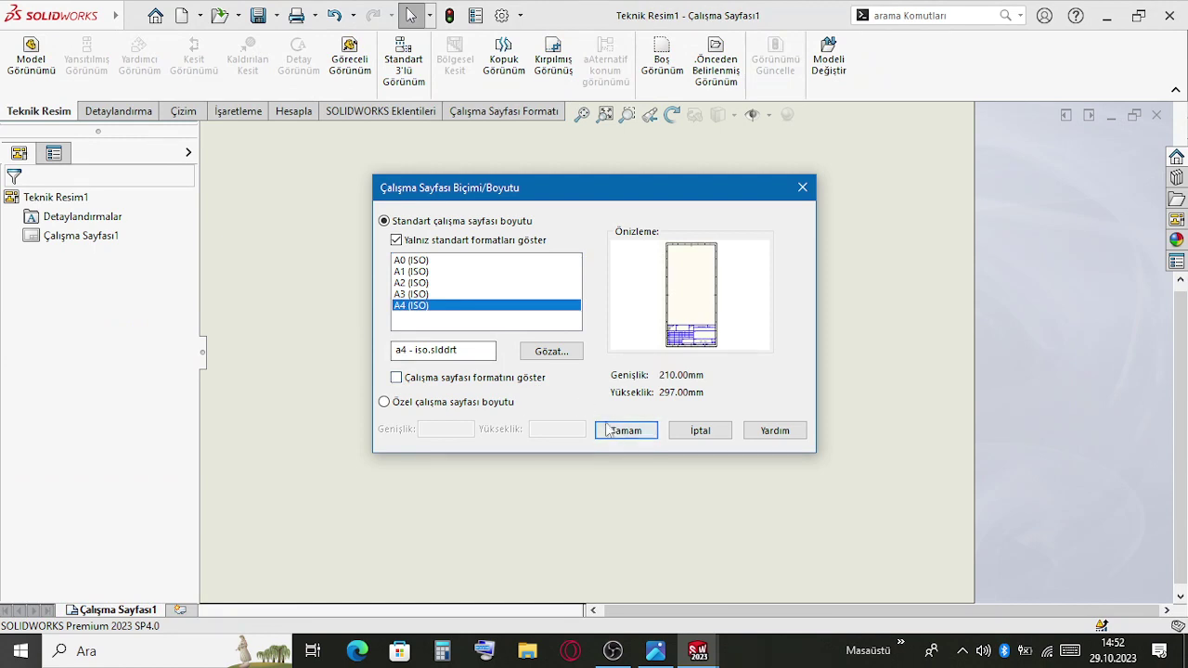
{"action": "left_click", "coordinate": [467, 242]}
{"action": "scroll", "coordinate": [475, 306], "scroll_direction": "down", "scroll_amount": 5}
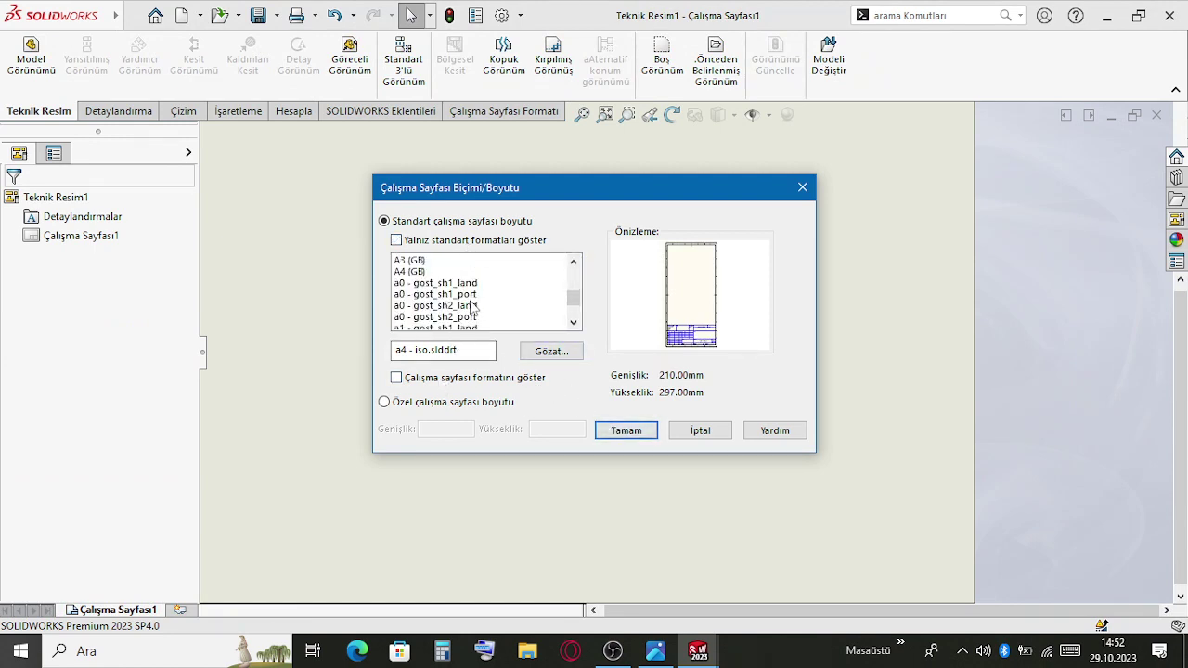
{"action": "scroll", "coordinate": [473, 306], "scroll_direction": "down", "scroll_amount": 2}
{"action": "scroll", "coordinate": [468, 311], "scroll_direction": "up", "scroll_amount": 4}
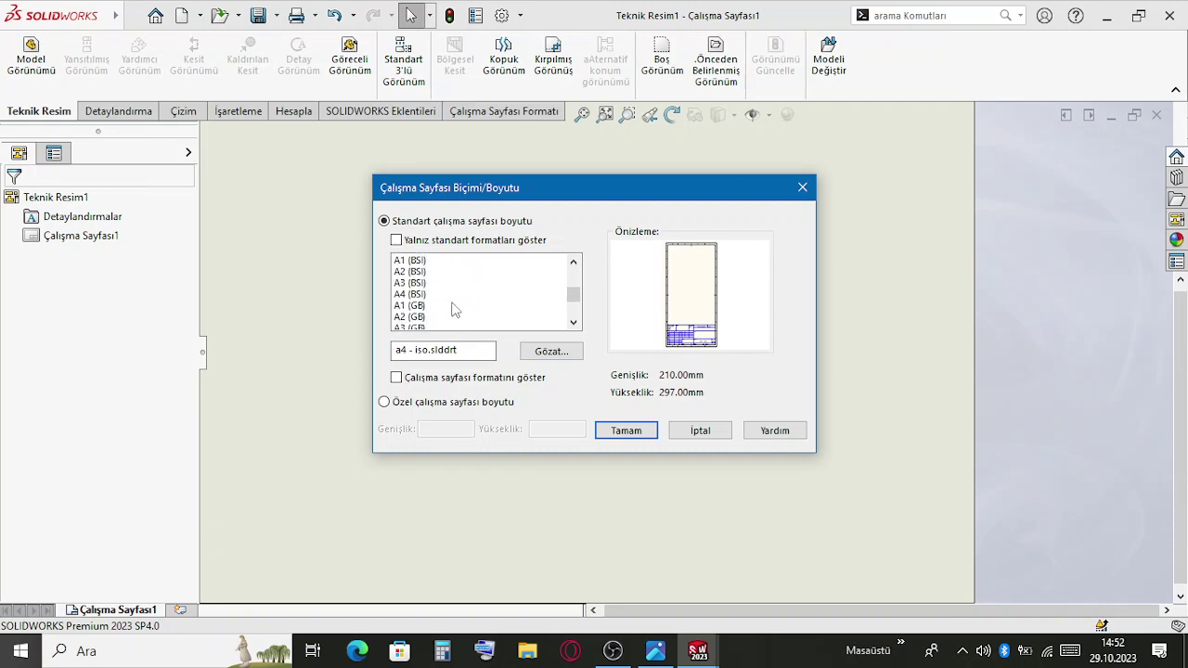
{"action": "scroll", "coordinate": [455, 310], "scroll_direction": "up", "scroll_amount": 6}
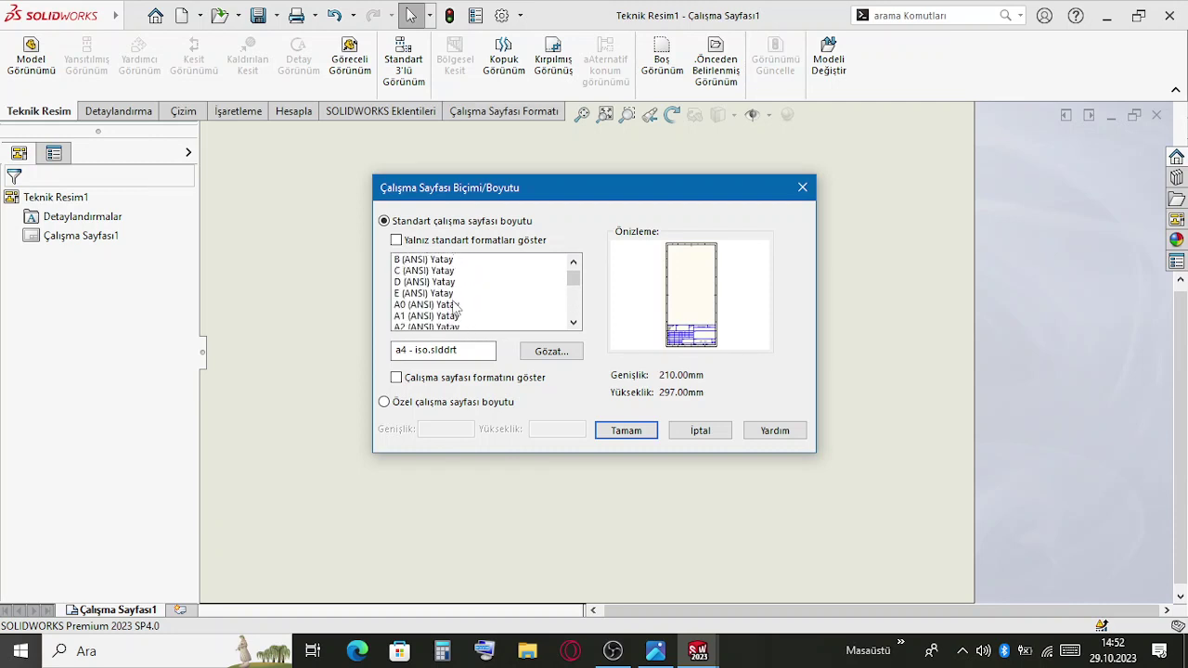
{"action": "scroll", "coordinate": [454, 308], "scroll_direction": "down", "scroll_amount": 2}
{"action": "left_click", "coordinate": [455, 305]}
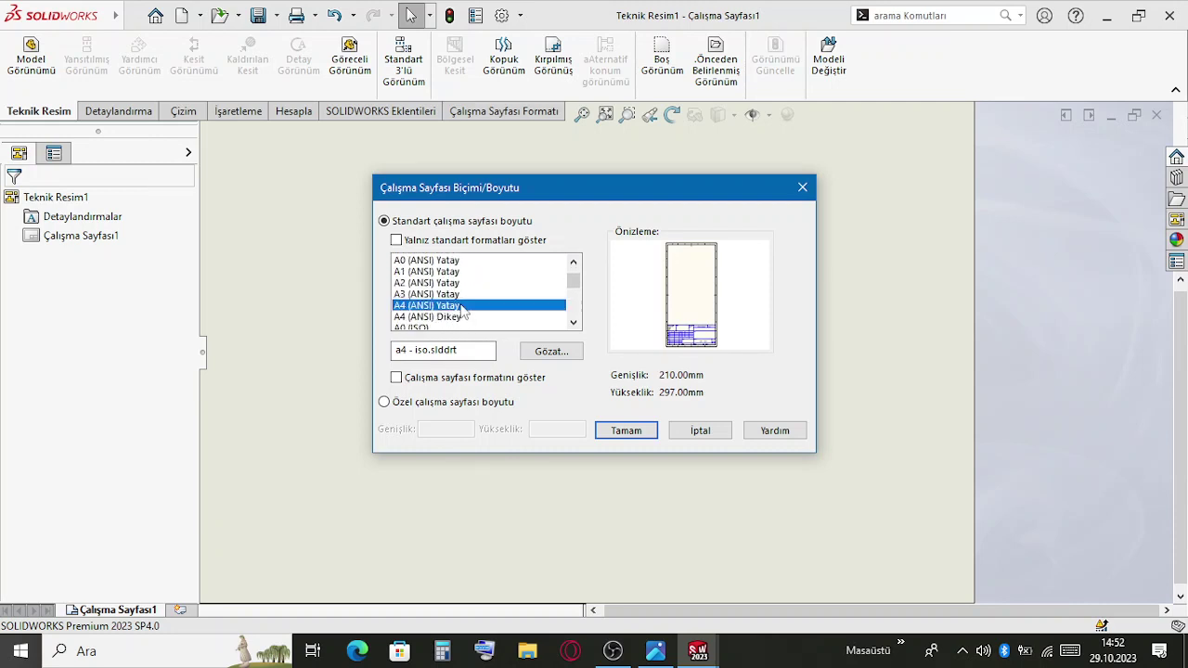
{"action": "left_click", "coordinate": [612, 430]}
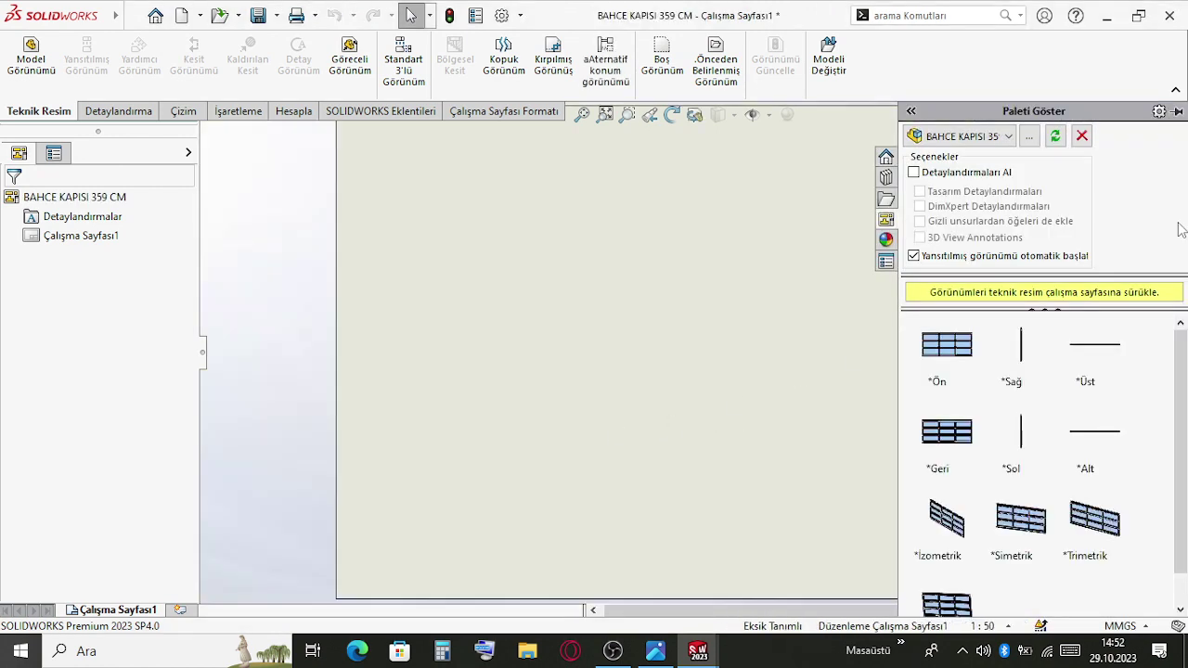
Place the gate's front view on the drawing sheet at a custom scale of 1:15, positioned around the middle of the sheet
{"action": "left_click_drag", "start_coordinate": [951, 371], "coordinate": [618, 297]}
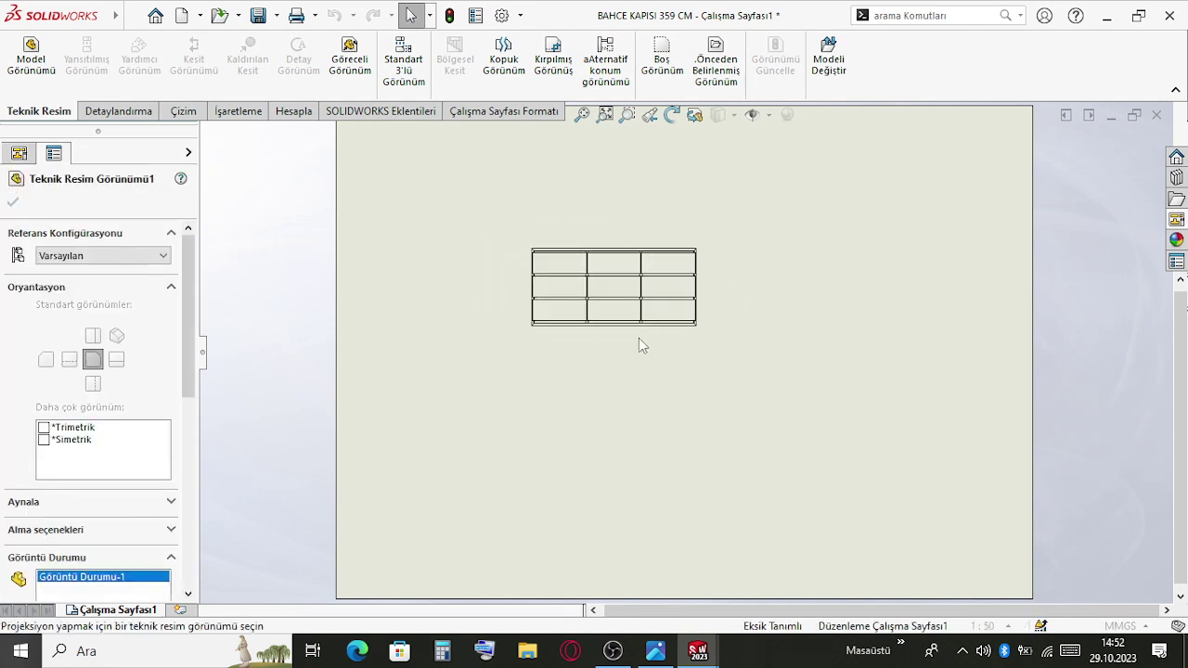
{"action": "key", "text": "Escape"}
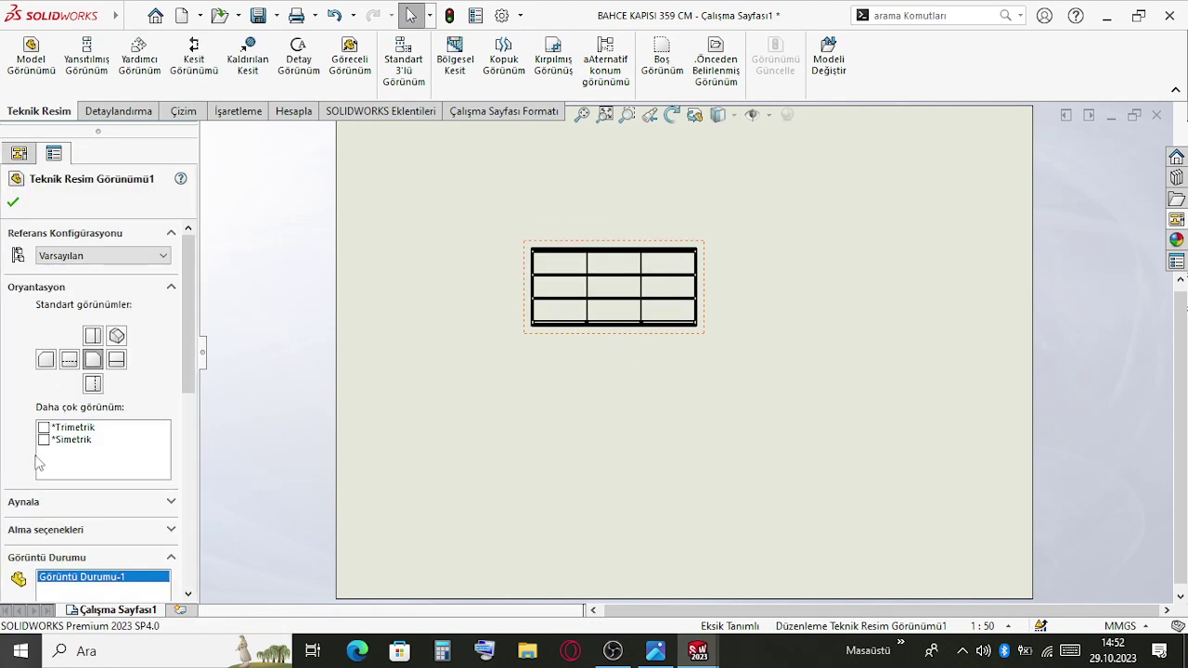
{"action": "mouse_move", "coordinate": [189, 382]}
{"action": "left_mouse_down"}
{"action": "mouse_move", "coordinate": [184, 467]}
{"action": "mouse_move", "coordinate": [159, 502]}
{"action": "left_mouse_up"}
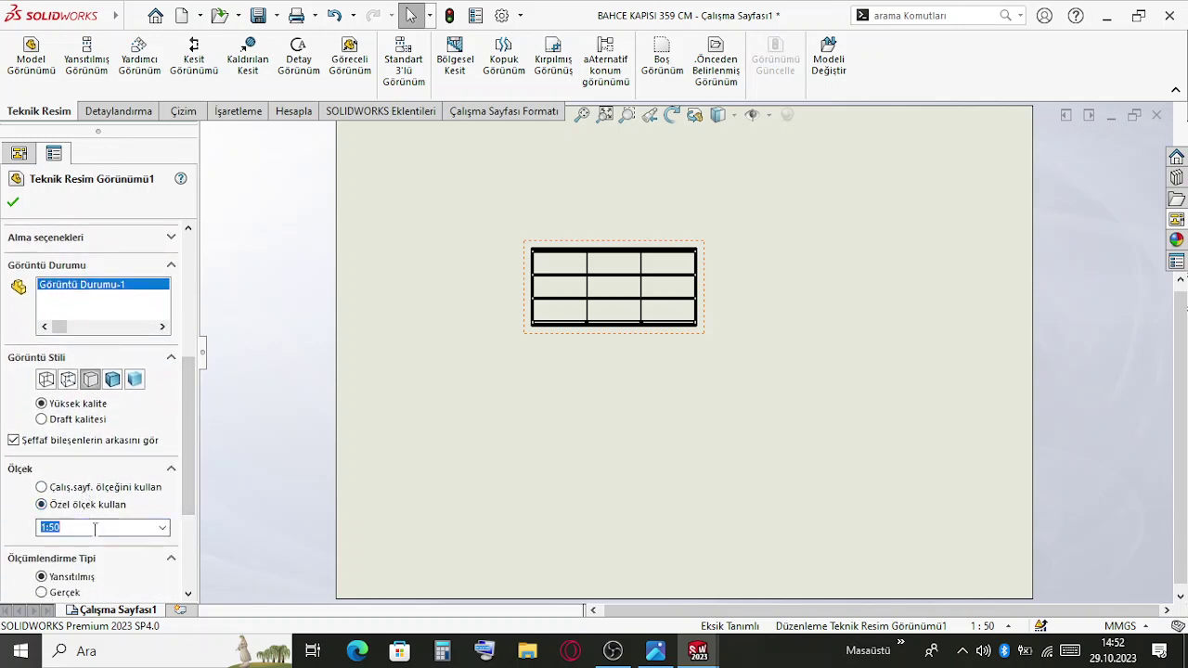
{"action": "key", "text": "BackSpace"}
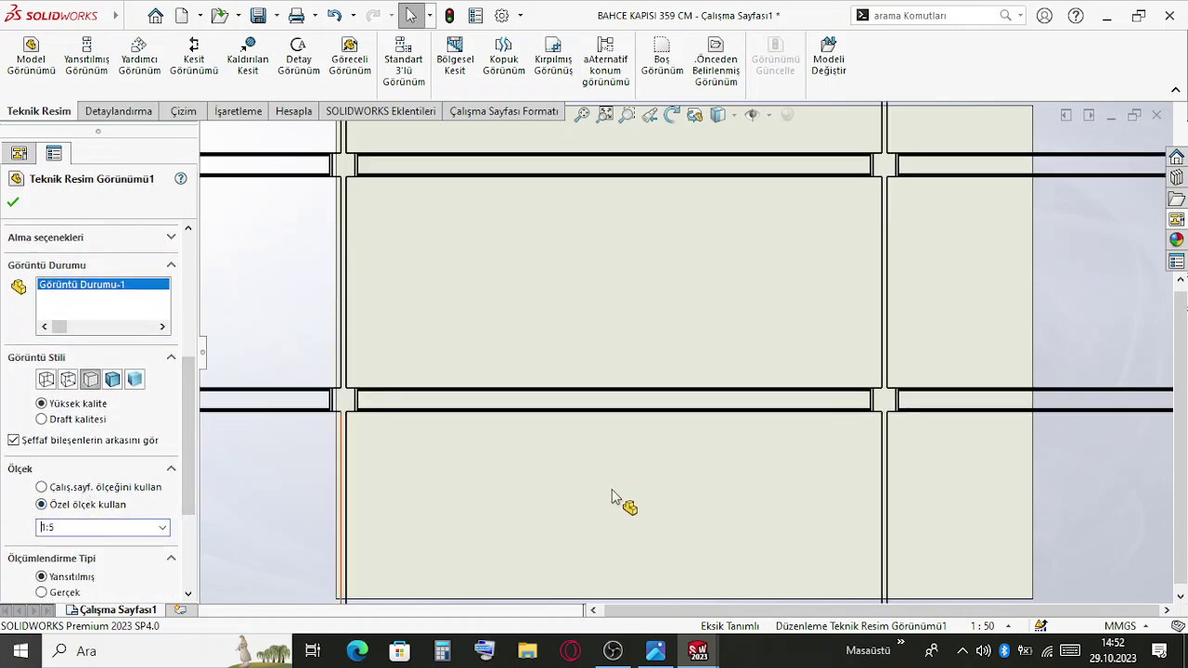
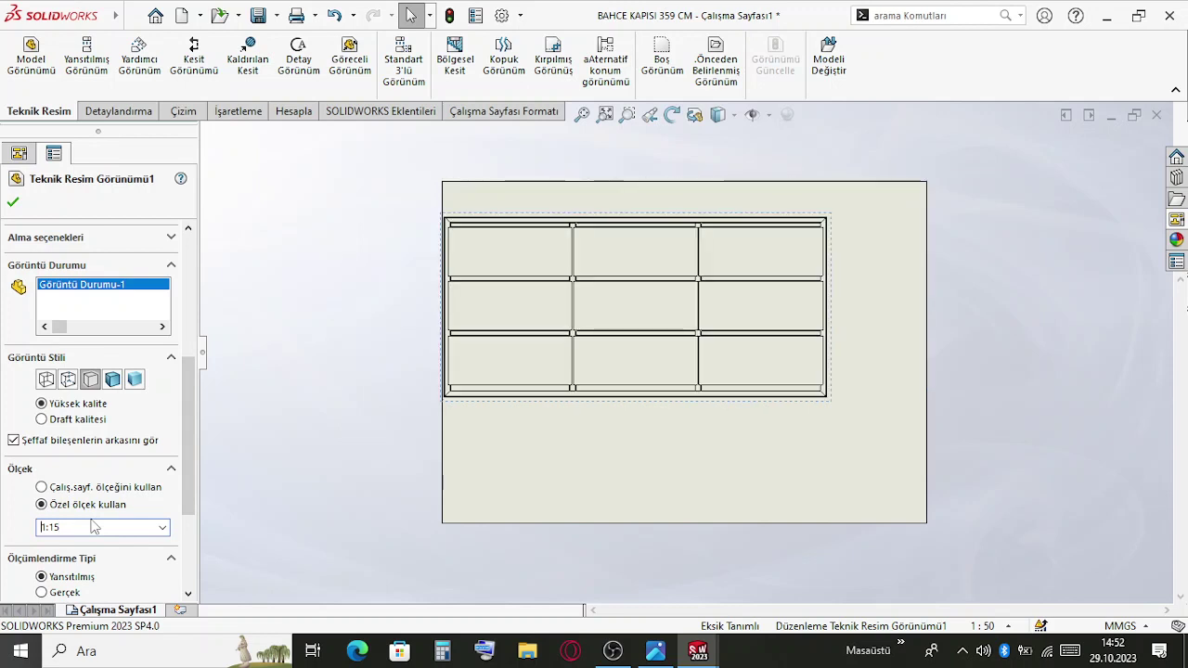
{"action": "left_click_drag", "start_coordinate": [687, 418], "coordinate": [726, 466]}
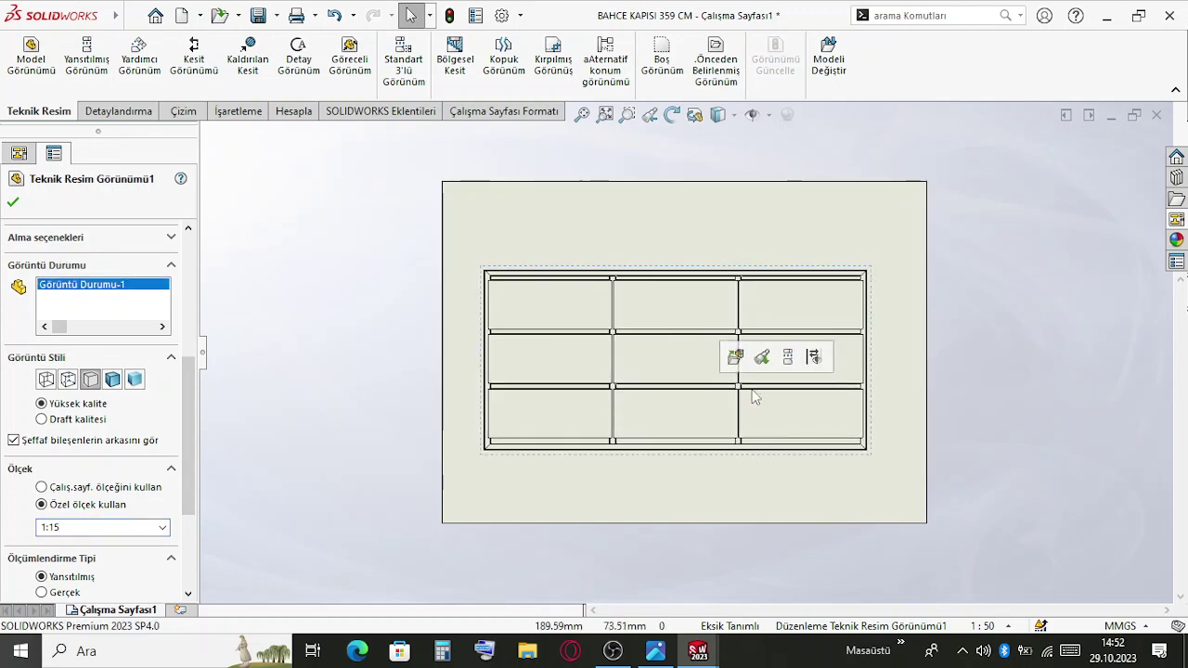
Project a side view from the gate's front view and place it beyond the right edge of the sheet
{"action": "left_click", "coordinate": [813, 356]}
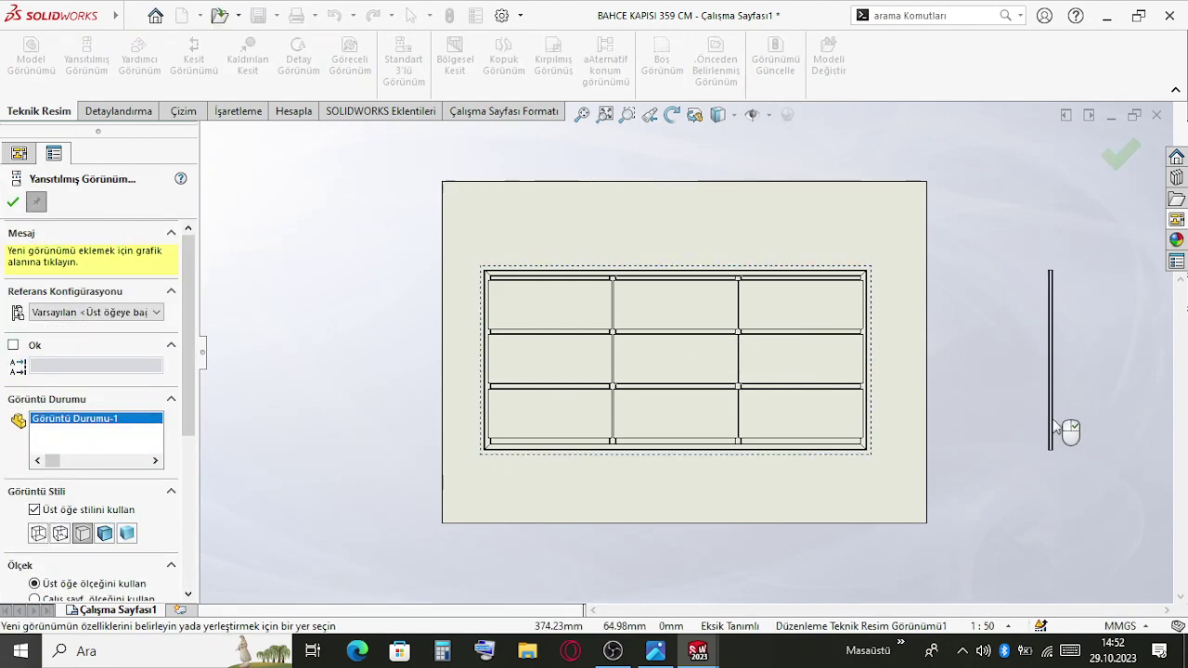
{"action": "left_click", "coordinate": [1055, 425]}
{"action": "left_click", "coordinate": [1050, 422]}
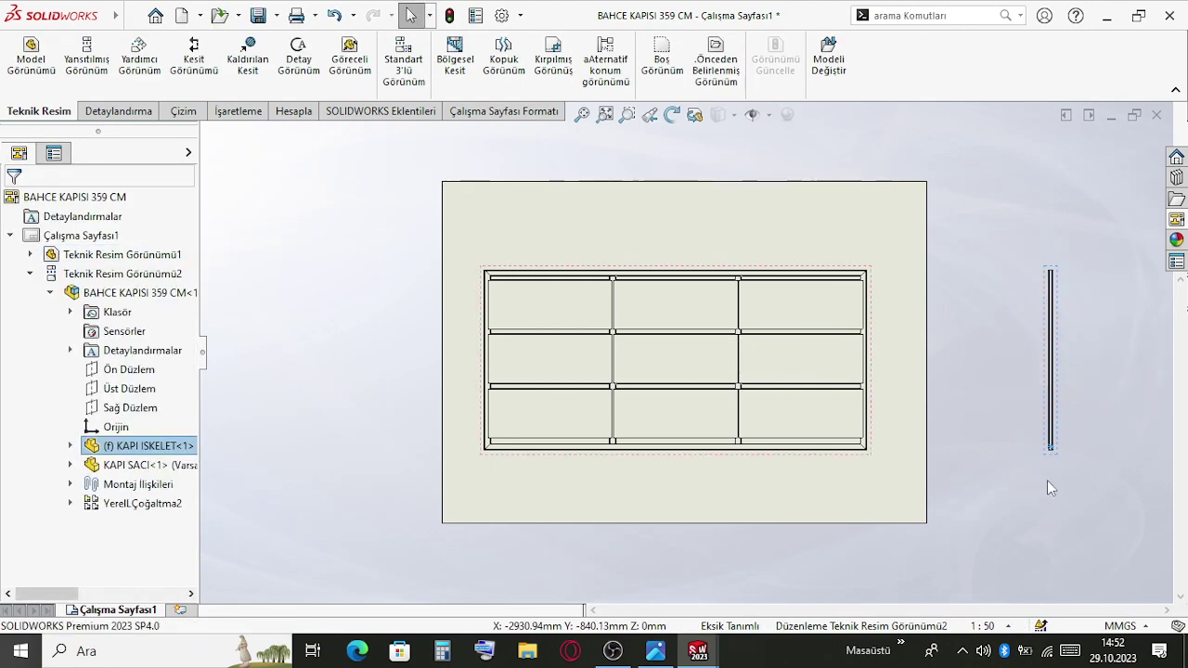
Project two full-width gate views from the side view, one on each side of it
{"action": "left_click", "coordinate": [1055, 471]}
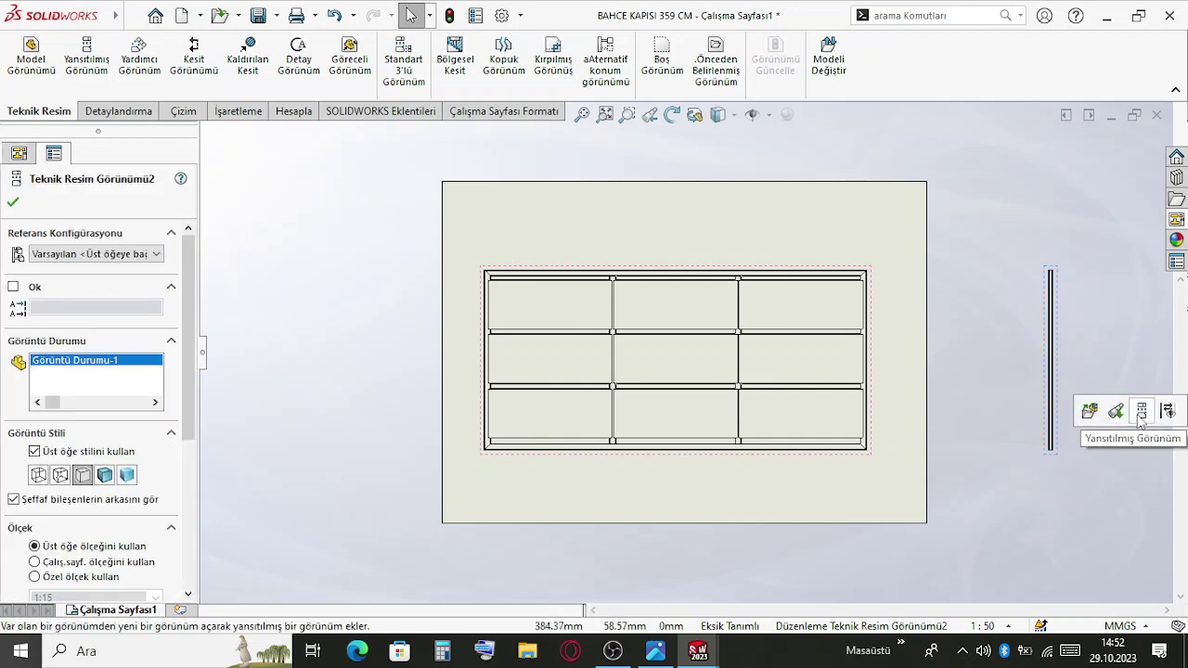
{"action": "left_click", "coordinate": [1136, 413]}
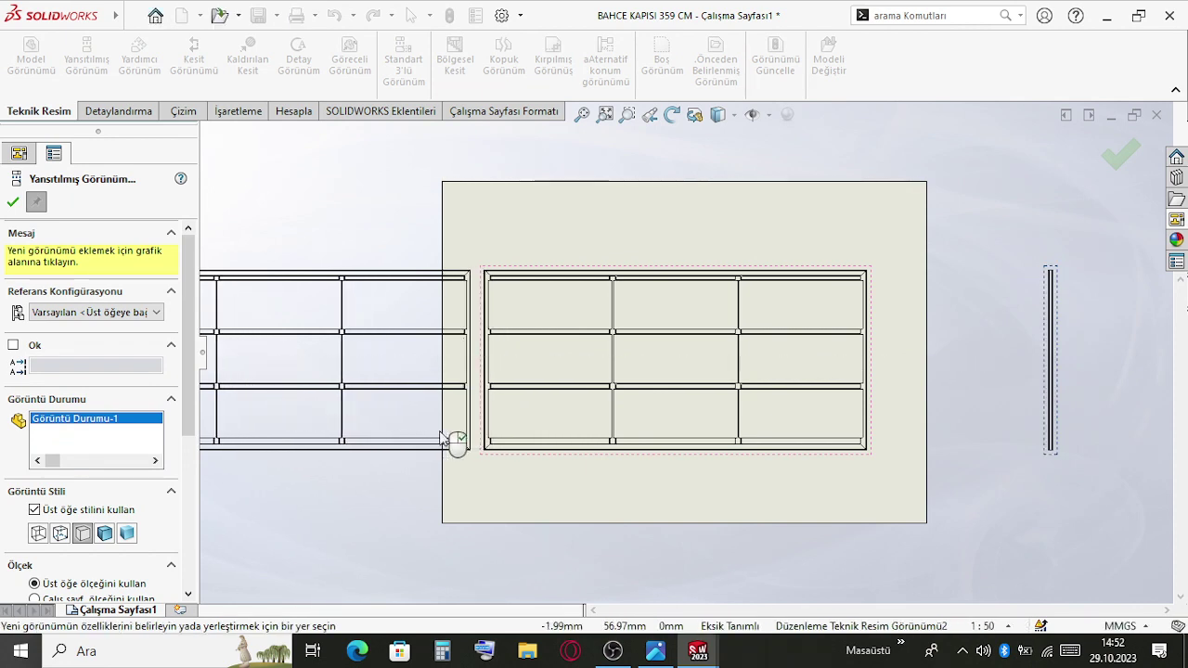
{"action": "key", "text": "z"}
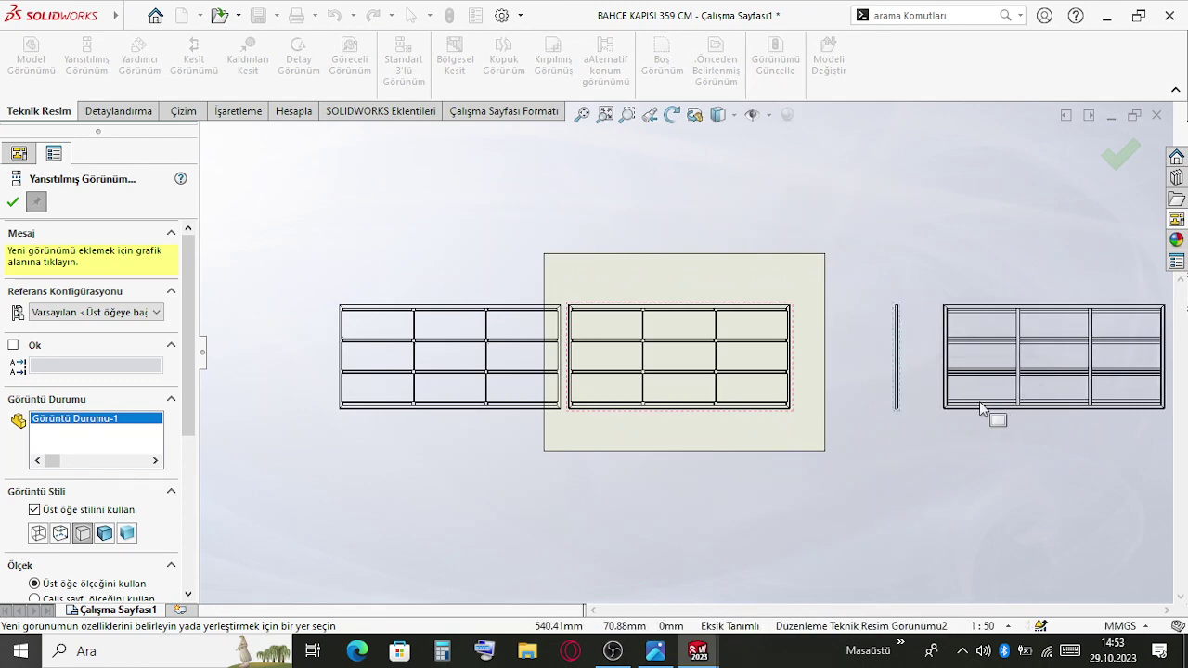
{"action": "scroll", "coordinate": [978, 401], "scroll_direction": "down", "scroll_amount": 5}
{"action": "left_click", "coordinate": [746, 440]}
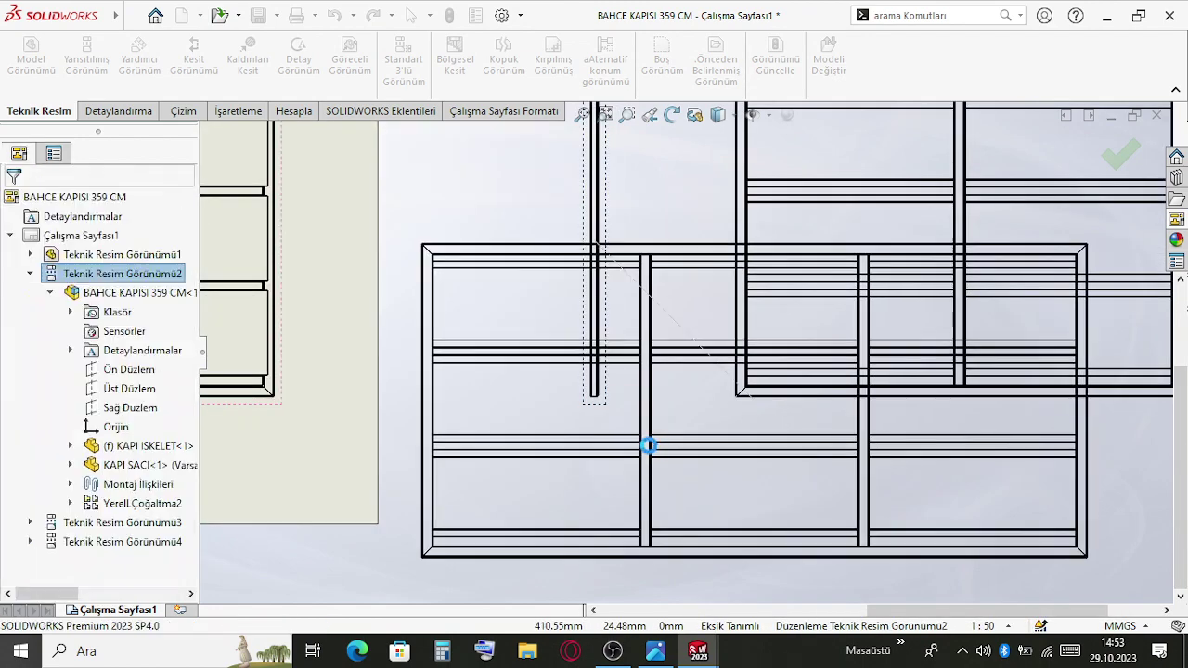
{"action": "scroll", "coordinate": [361, 399], "scroll_direction": "up", "scroll_amount": 5}
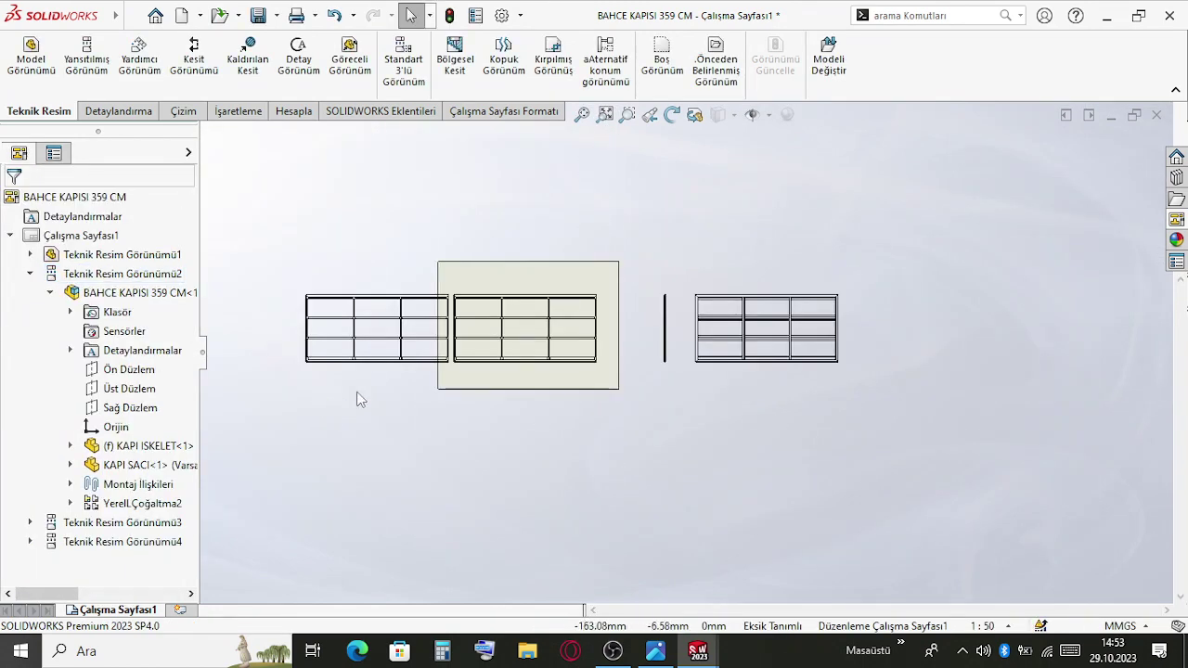
Delete the original front view and the projected view at the sheet's left edge, keeping the rear view
{"action": "left_click", "coordinate": [522, 379]}
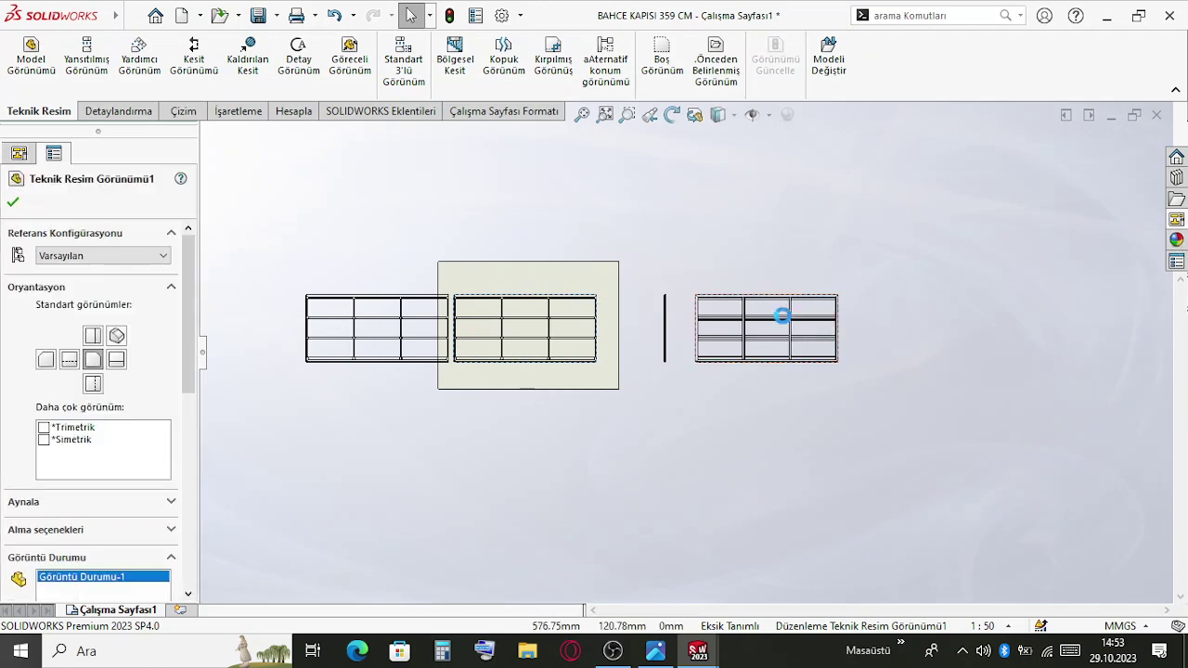
{"action": "key", "text": "Delete"}
{"action": "key", "text": "Return"}
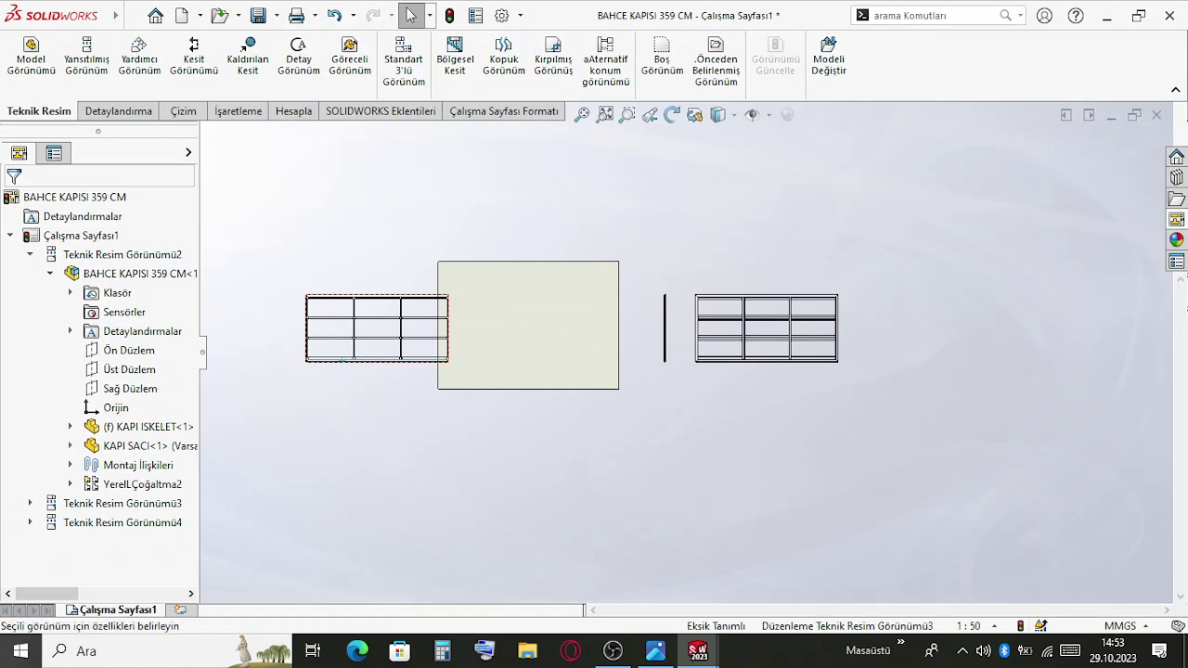
{"action": "key", "text": "Delete"}
{"action": "key", "text": "Return"}
{"action": "left_click", "coordinate": [666, 358]}
{"action": "key", "text": "Delete"}
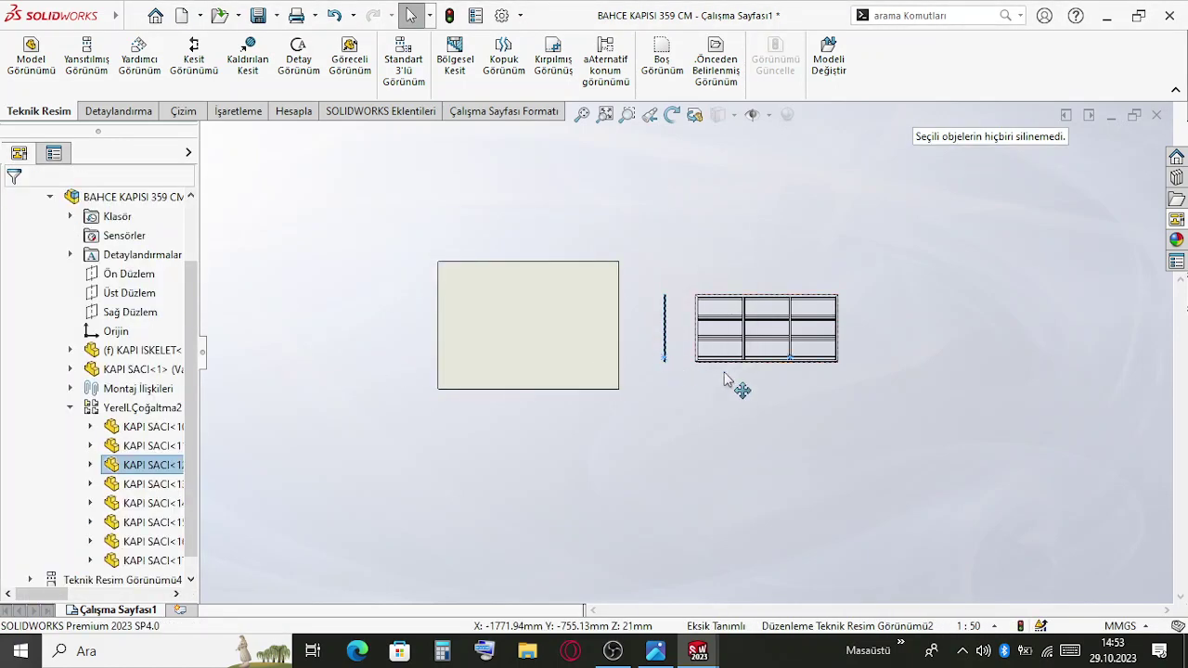
Move the remaining full-width gate view from beside the sheet onto the middle of the sheet
{"action": "left_click", "coordinate": [769, 403]}
{"action": "scroll", "coordinate": [769, 403], "scroll_direction": "up", "scroll_amount": 1}
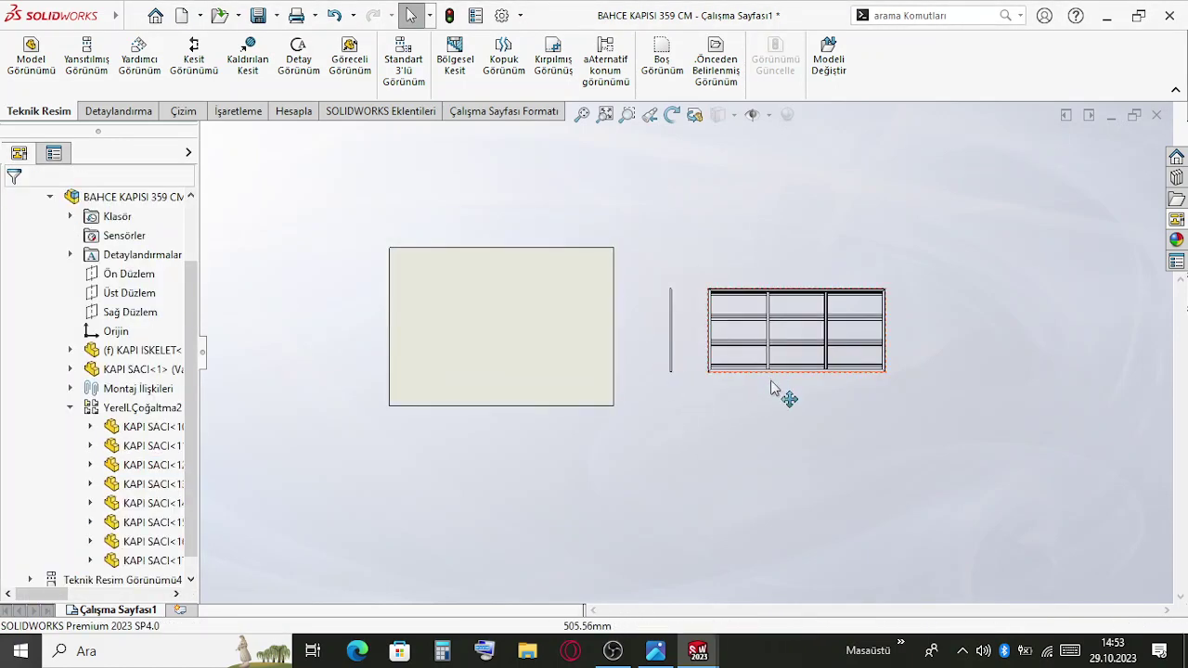
{"action": "left_click_drag", "start_coordinate": [778, 385], "coordinate": [455, 390]}
{"action": "scroll", "coordinate": [566, 362], "scroll_direction": "up", "scroll_amount": 2}
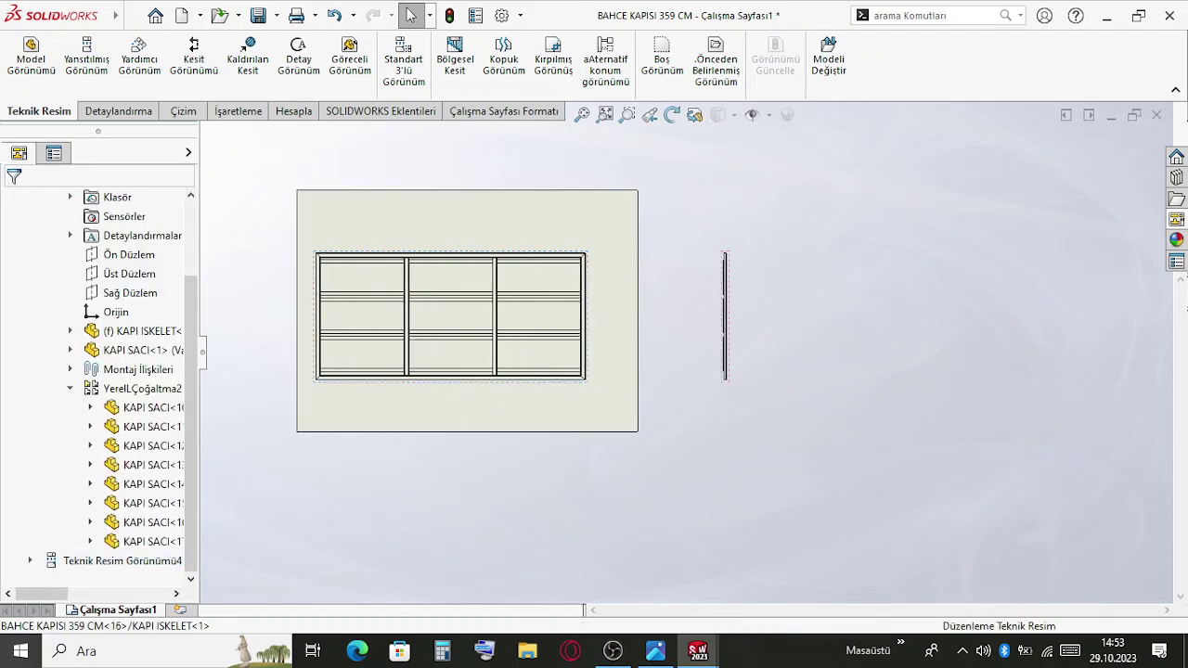
Move the side view onto the sheet beside the front view and dimension the gate's overall width above the front view
{"action": "left_click_drag", "start_coordinate": [727, 393], "coordinate": [620, 393]}
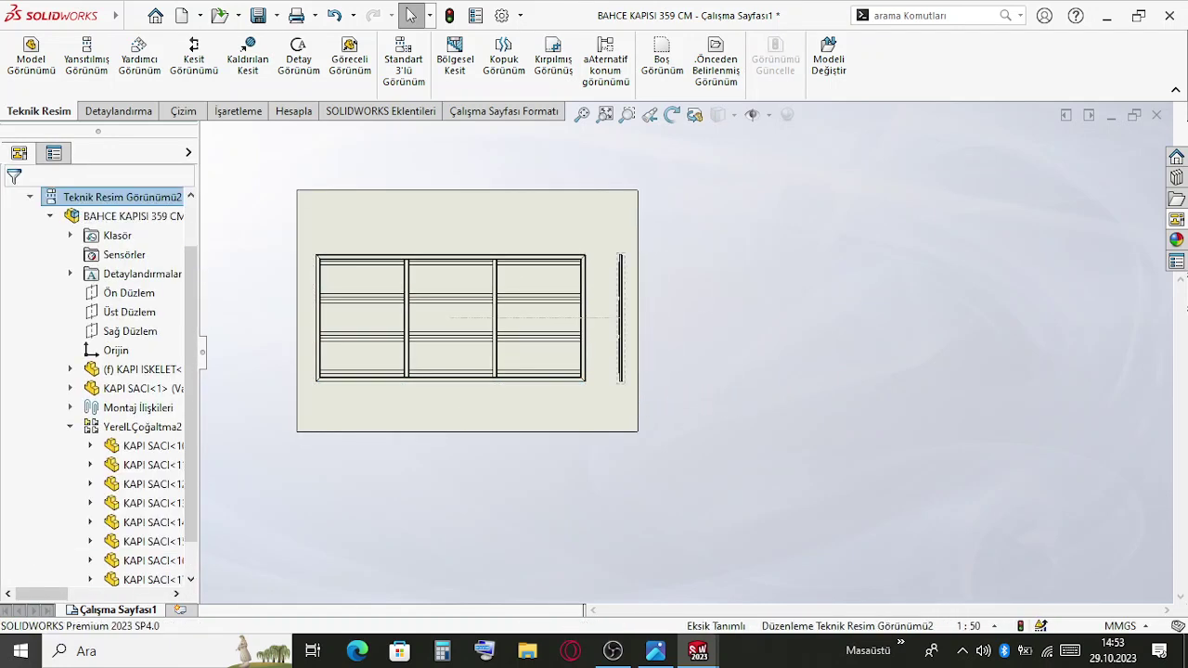
{"action": "left_click", "coordinate": [117, 110]}
{"action": "left_click", "coordinate": [39, 58]}
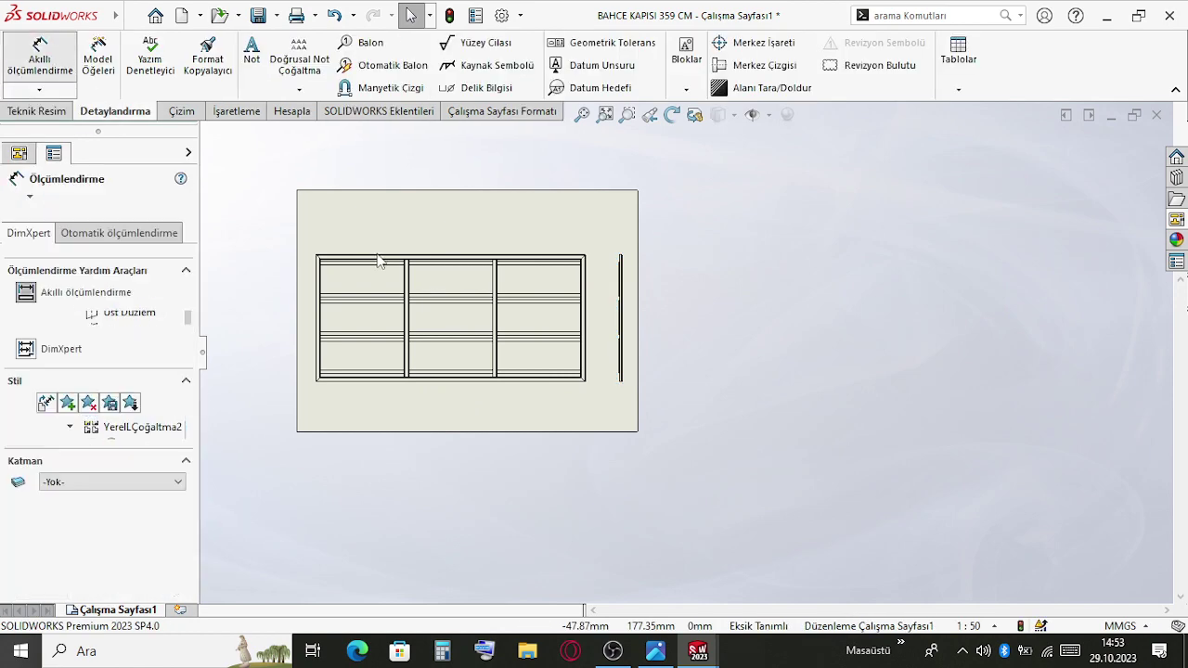
{"action": "scroll", "coordinate": [379, 263], "scroll_direction": "down", "scroll_amount": 10}
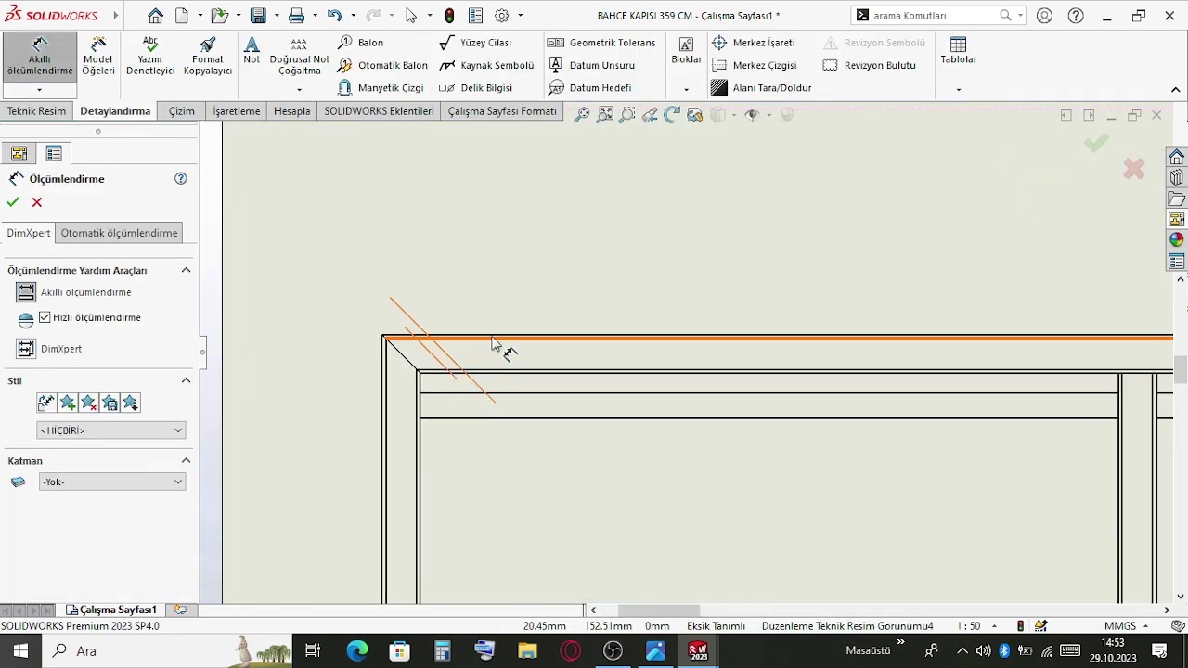
{"action": "left_click", "coordinate": [480, 270]}
{"action": "scroll", "coordinate": [778, 318], "scroll_direction": "down", "scroll_amount": 3}
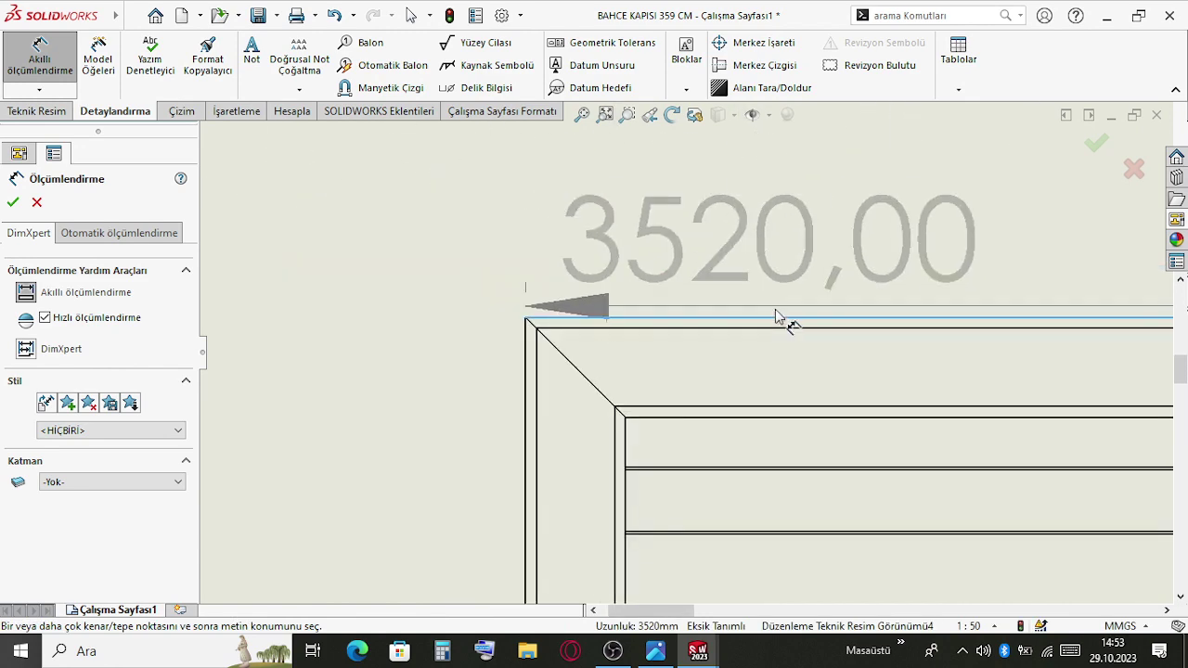
{"action": "scroll", "coordinate": [890, 313], "scroll_direction": "up", "scroll_amount": 8}
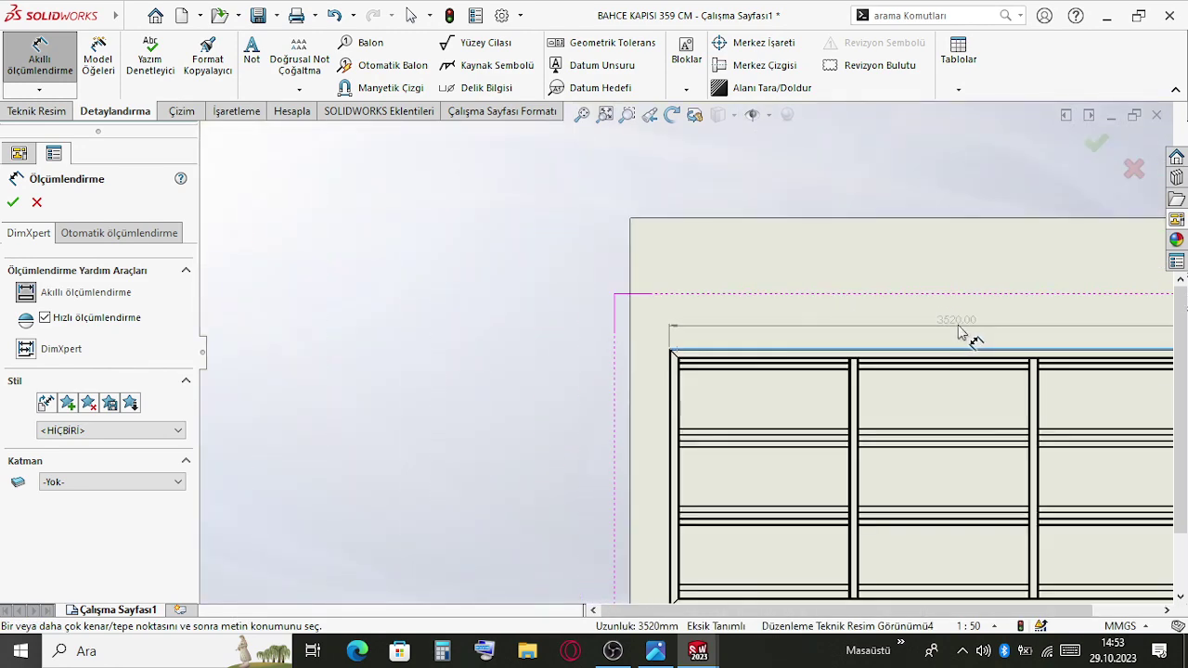
{"action": "left_click", "coordinate": [956, 332]}
{"action": "scroll", "coordinate": [965, 338], "scroll_direction": "up", "scroll_amount": 3}
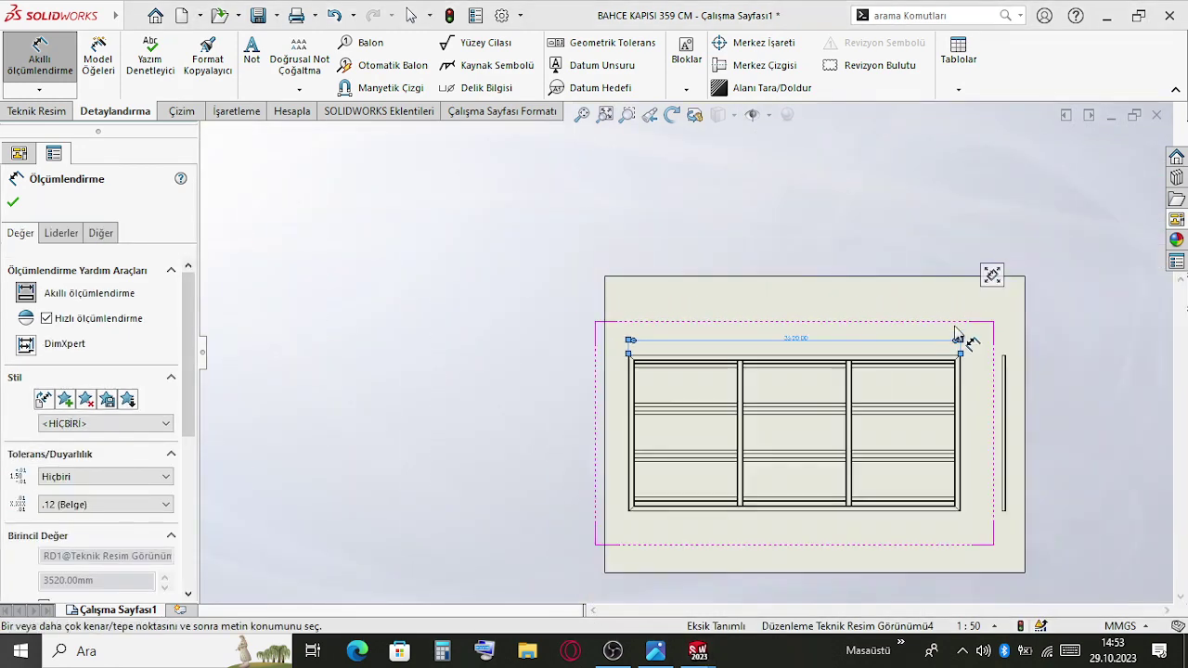
{"action": "scroll", "coordinate": [663, 361], "scroll_direction": "down", "scroll_amount": 4}
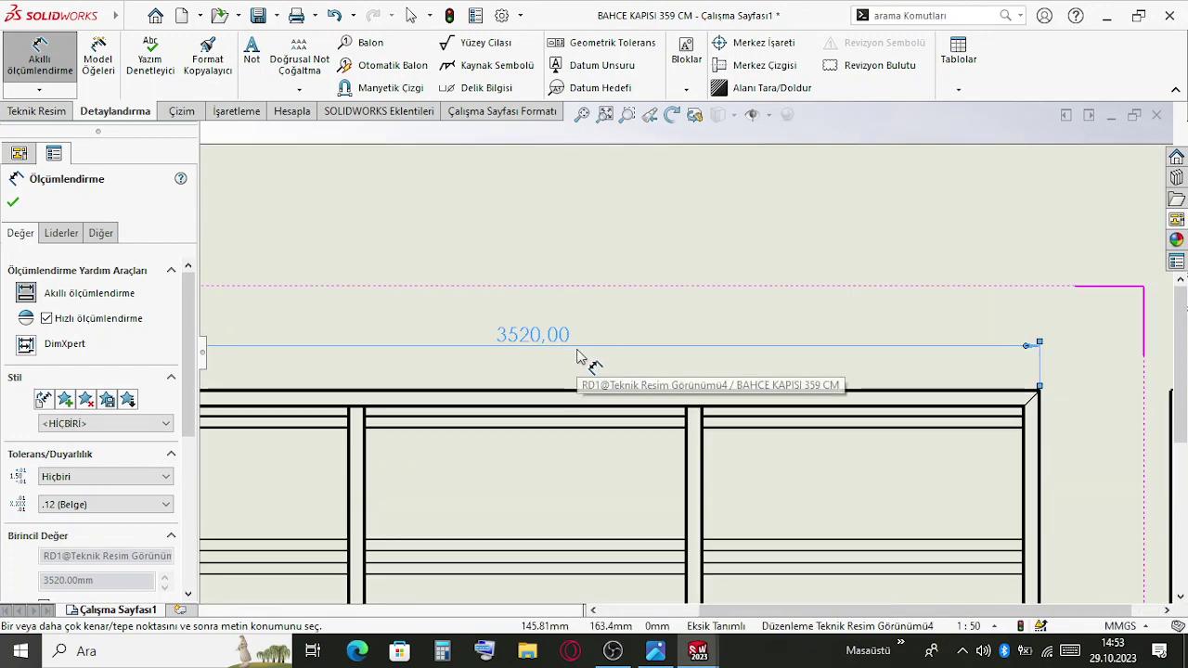
{"action": "scroll", "coordinate": [556, 376], "scroll_direction": "up", "scroll_amount": 3}
Dimension the gate's overall height along the outer left edge of the front view
{"action": "scroll", "coordinate": [451, 417], "scroll_direction": "down", "scroll_amount": 6}
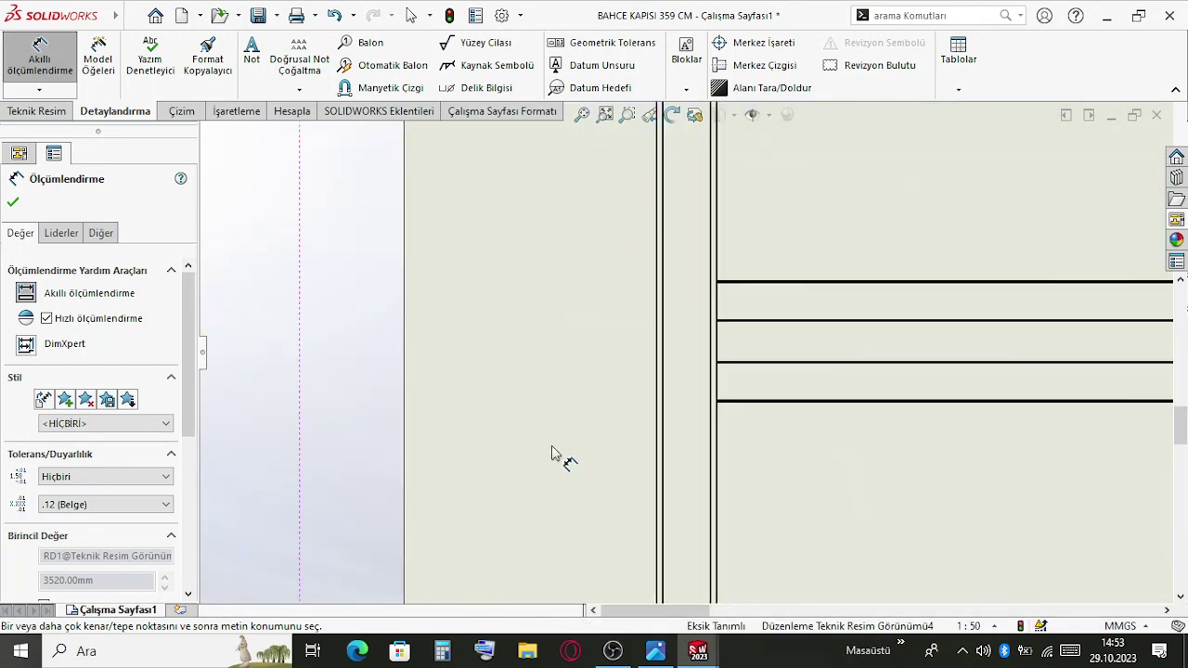
{"action": "left_click", "coordinate": [690, 461]}
{"action": "scroll", "coordinate": [691, 455], "scroll_direction": "up", "scroll_amount": 3}
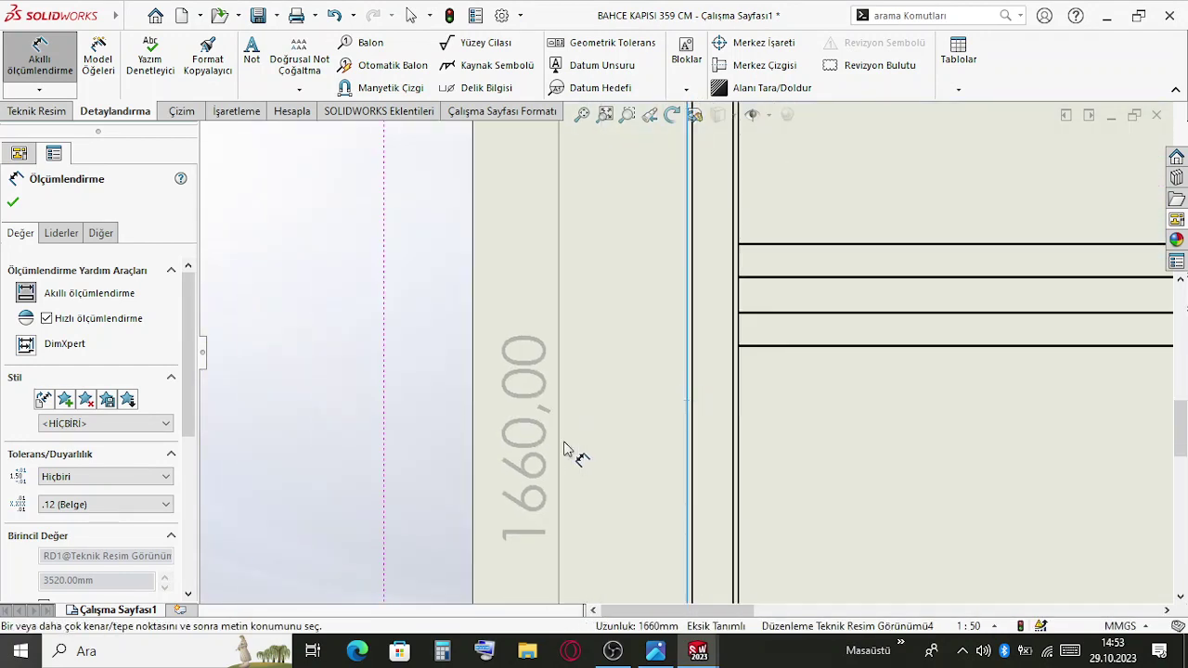
{"action": "left_click", "coordinate": [623, 397]}
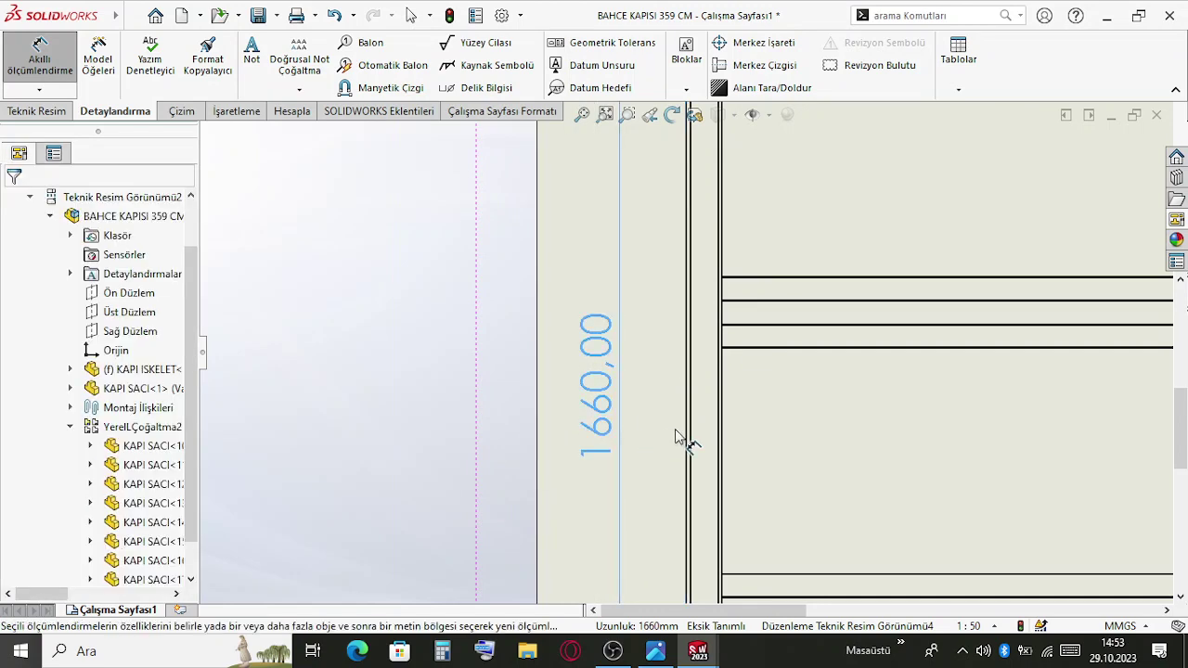
{"action": "scroll", "coordinate": [684, 433], "scroll_direction": "up", "scroll_amount": 3}
{"action": "scroll", "coordinate": [914, 305], "scroll_direction": "up", "scroll_amount": 4}
{"action": "key", "text": "Escape"}
{"action": "scroll", "coordinate": [845, 267], "scroll_direction": "up", "scroll_amount": 2}
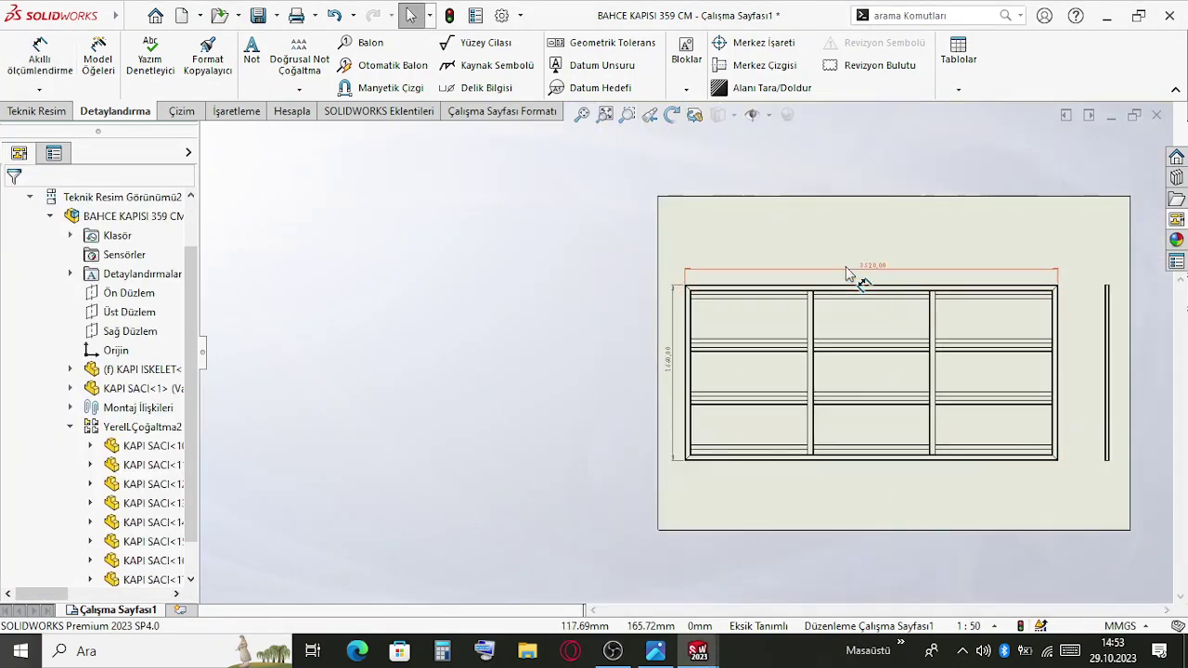
Switch to the BAHCE KAPISI 359 CM assembly and open its KAPI ISKELET frame part for editing
{"action": "scroll", "coordinate": [872, 282], "scroll_direction": "down", "scroll_amount": 5}
{"action": "key", "text": "ctrl+Tab"}
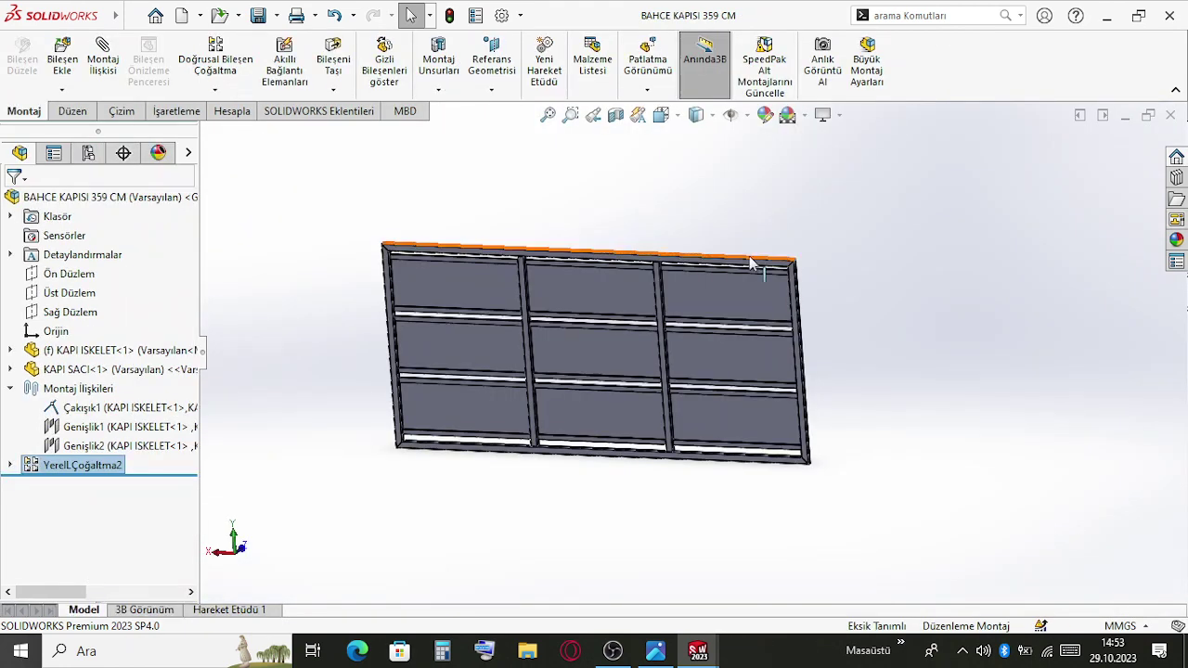
{"action": "scroll", "coordinate": [489, 312], "scroll_direction": "down", "scroll_amount": 5}
{"action": "left_click", "coordinate": [489, 311]}
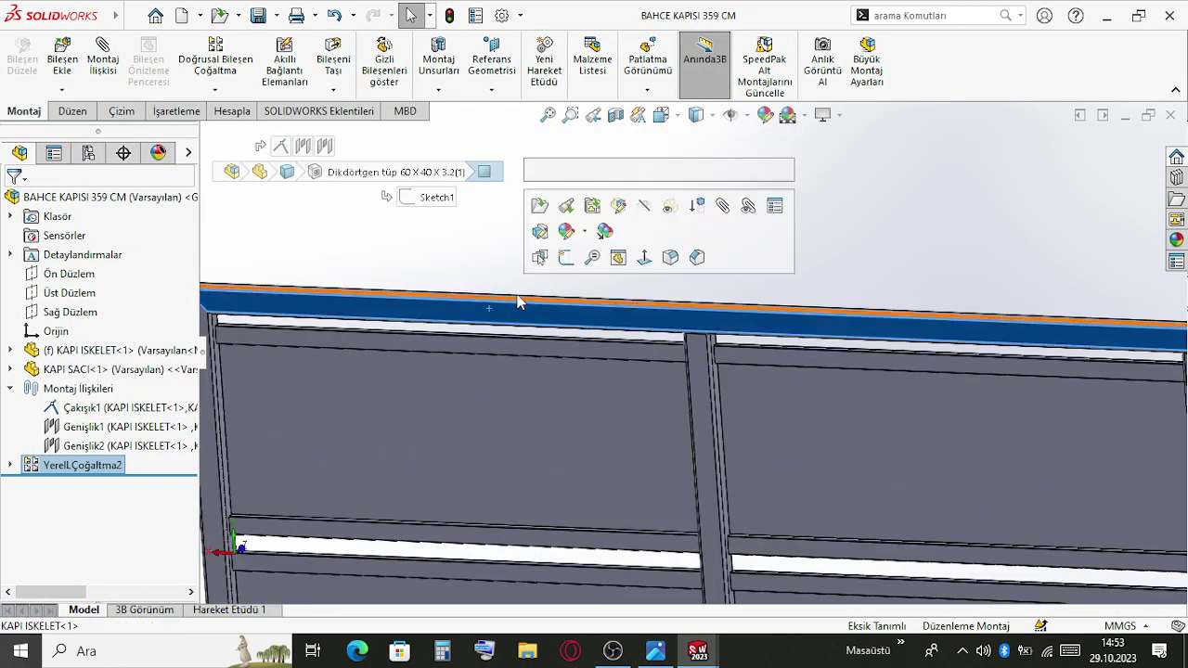
{"action": "left_click", "coordinate": [546, 227]}
{"action": "left_click", "coordinate": [623, 659]}
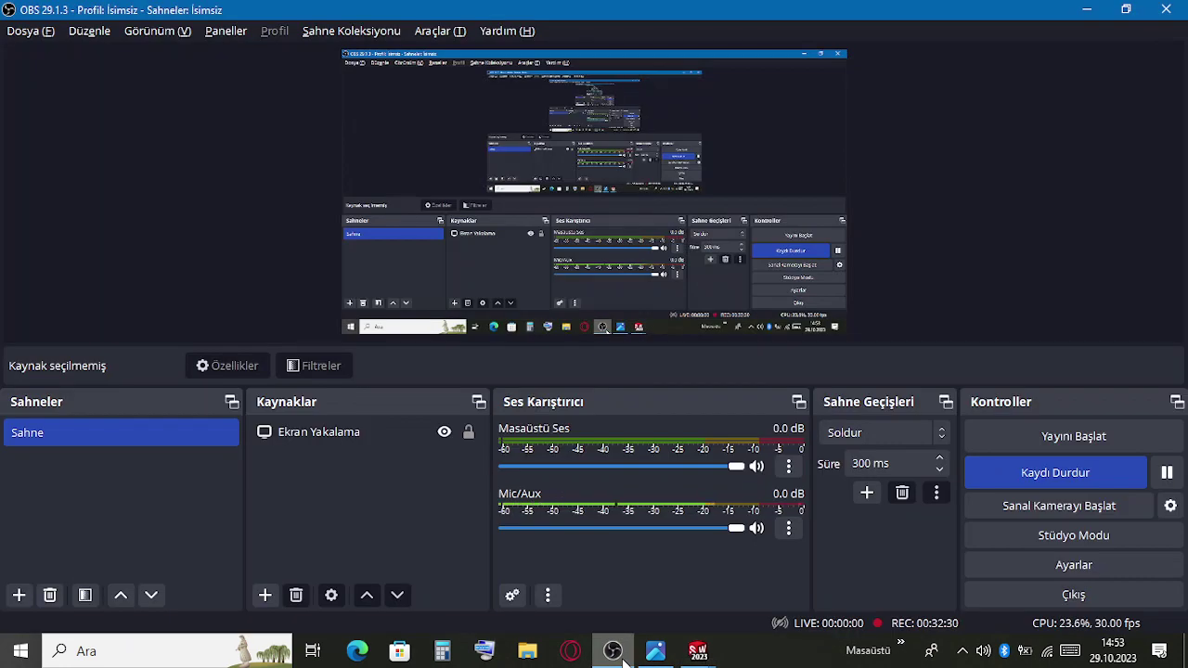
{"action": "left_click", "coordinate": [623, 660]}
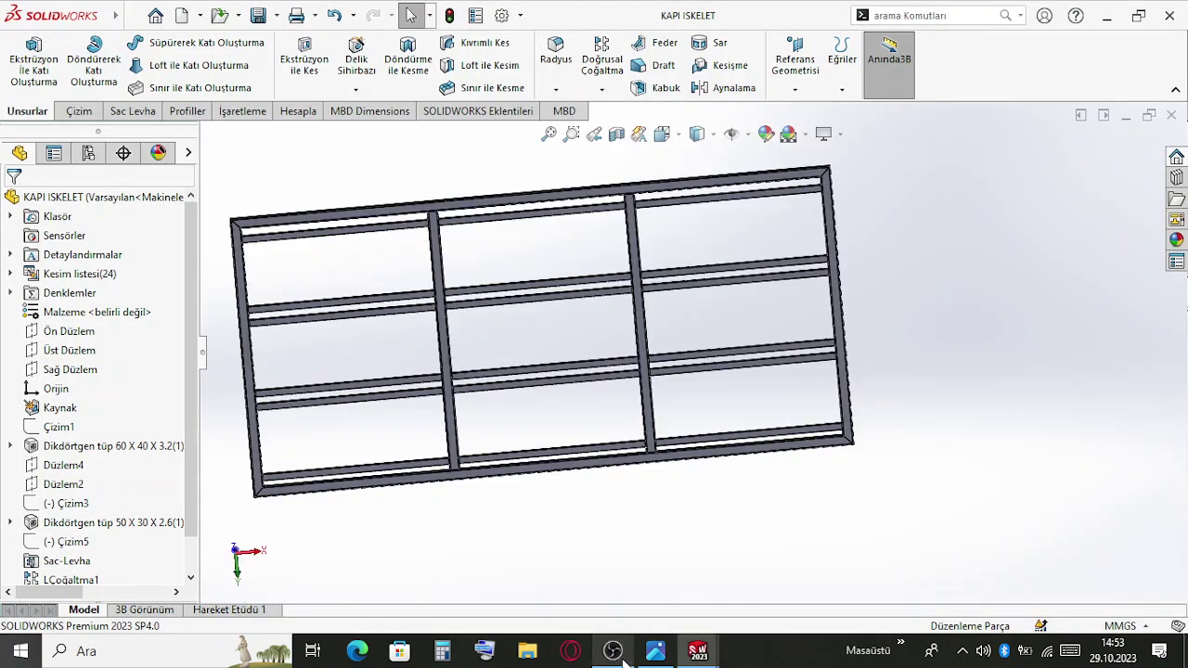
{"action": "scroll", "coordinate": [622, 348], "scroll_direction": "up", "scroll_amount": 5}
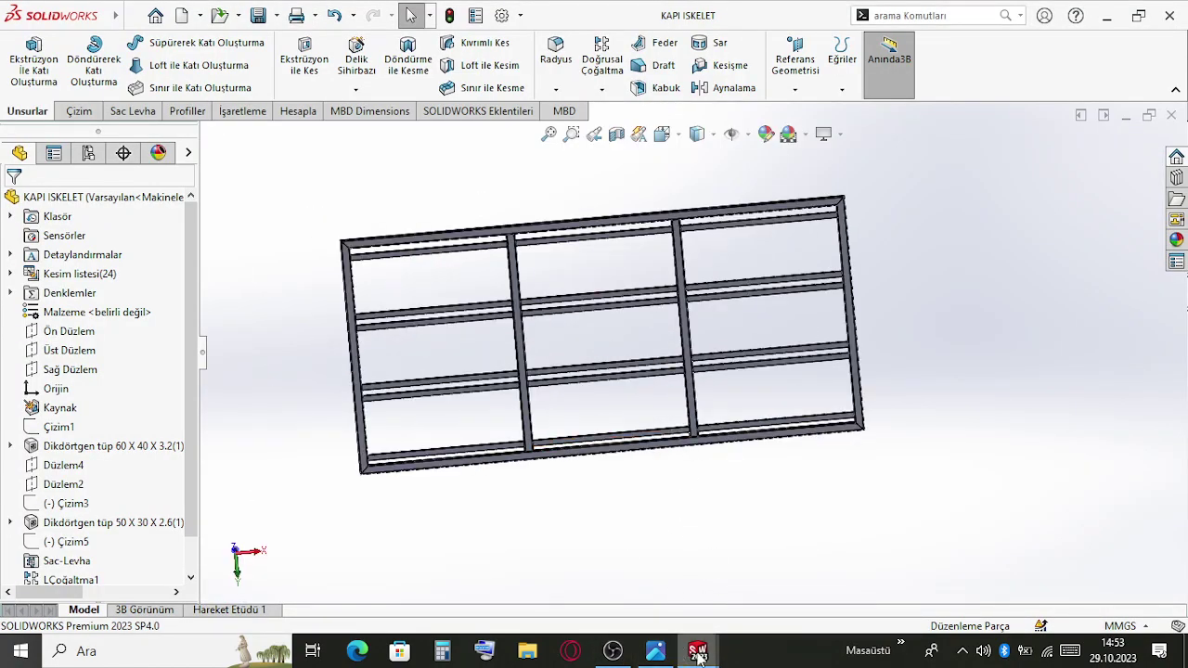
Edit the frame's layout sketch Çizim1 and set its overall width to 3440 mm
{"action": "left_click", "coordinate": [61, 426]}
{"action": "left_click", "coordinate": [77, 371]}
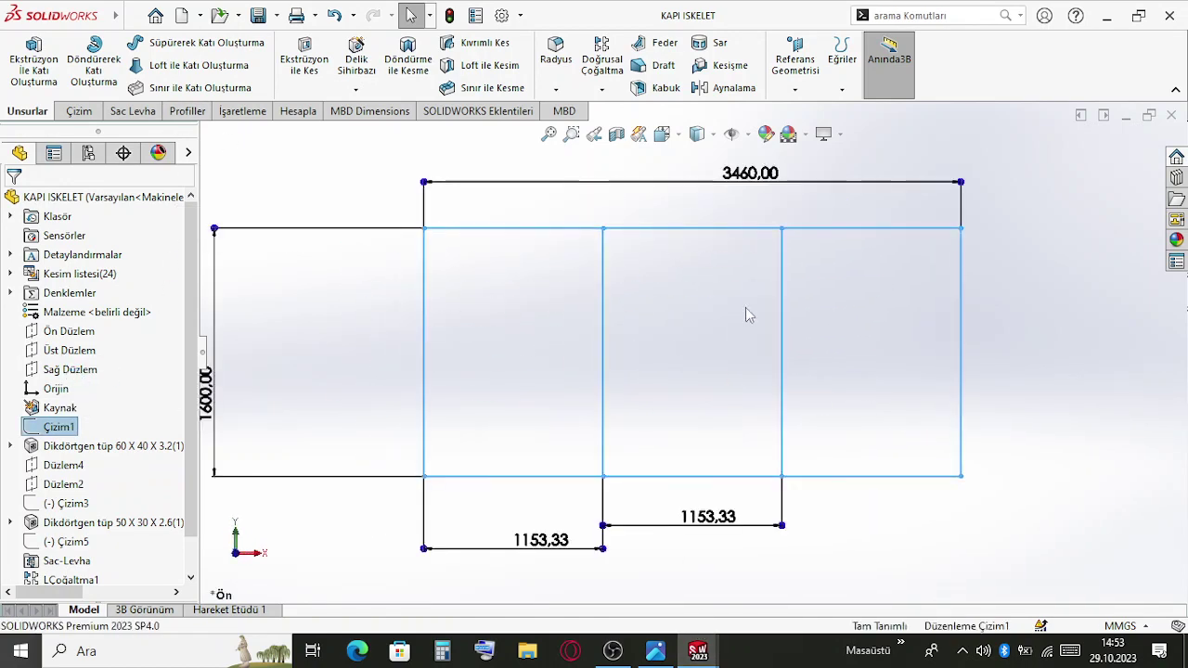
{"action": "double_click", "coordinate": [744, 176]}
{"action": "type", "text": "3460"}
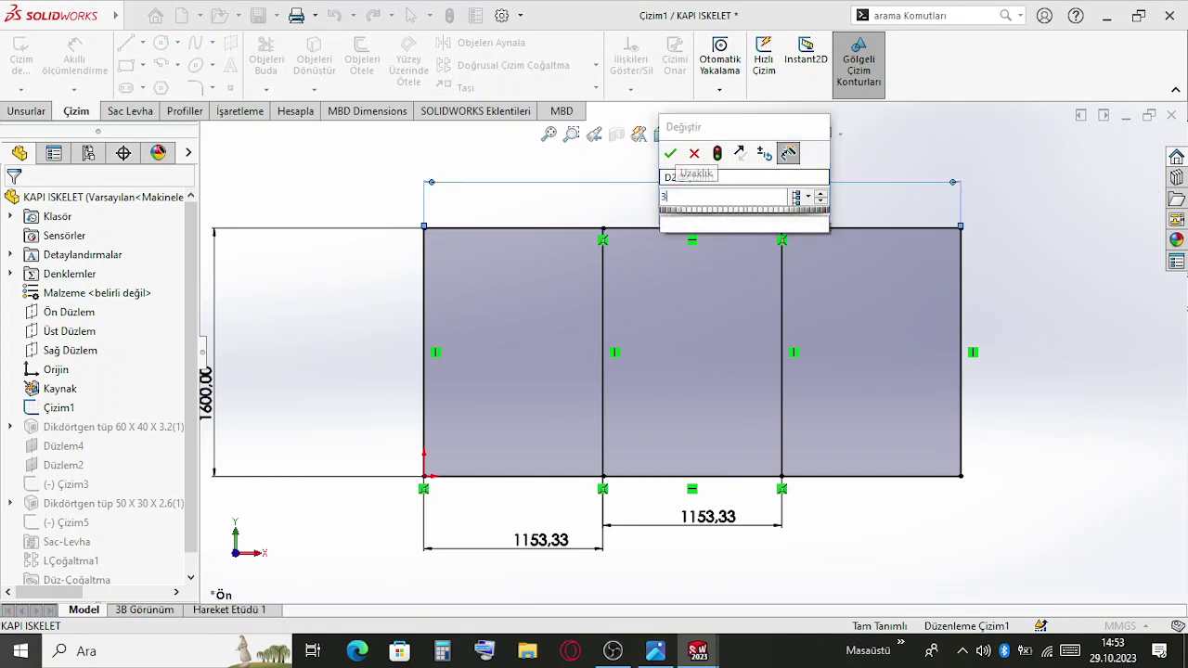
{"action": "key", "text": "Return"}
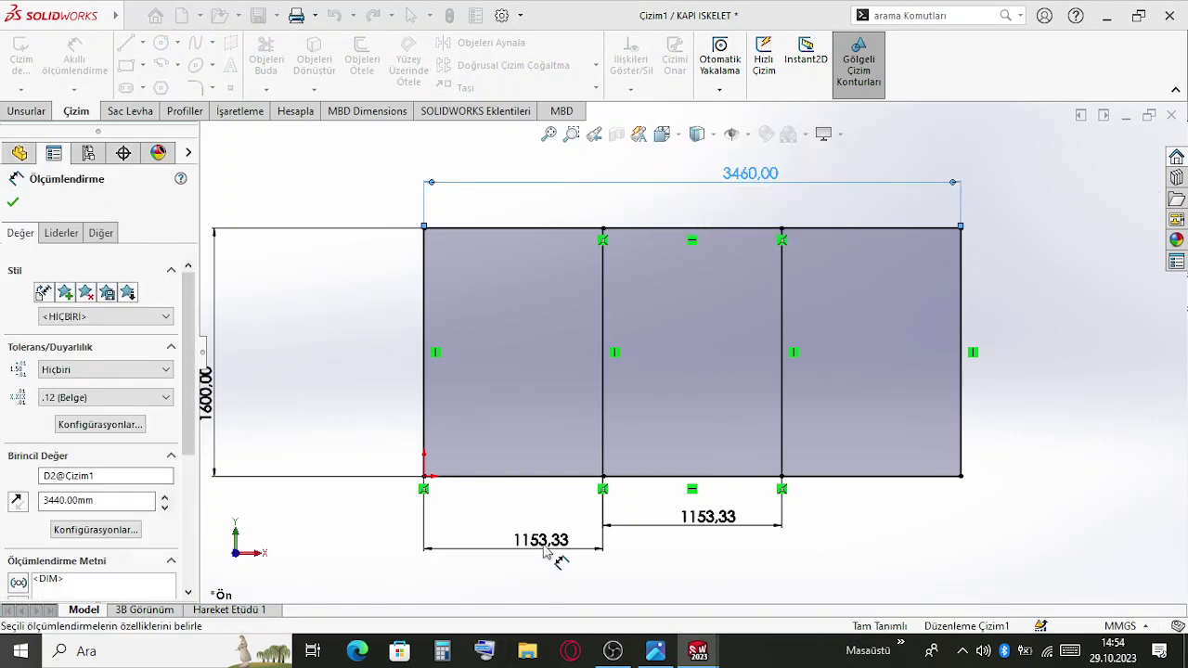
Set the spacings of the first and second bays to 3440/3 mm each and exit the sketch
{"action": "double_click", "coordinate": [541, 540]}
{"action": "type", "text": "3440/3"}
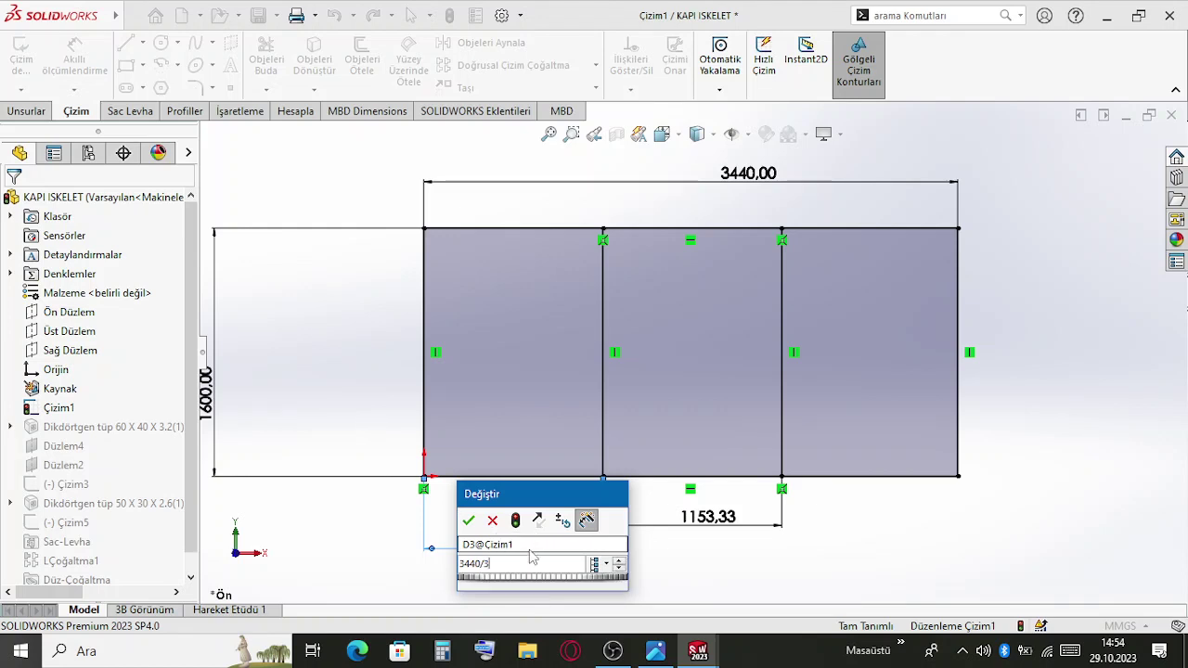
{"action": "key", "text": "Escape"}
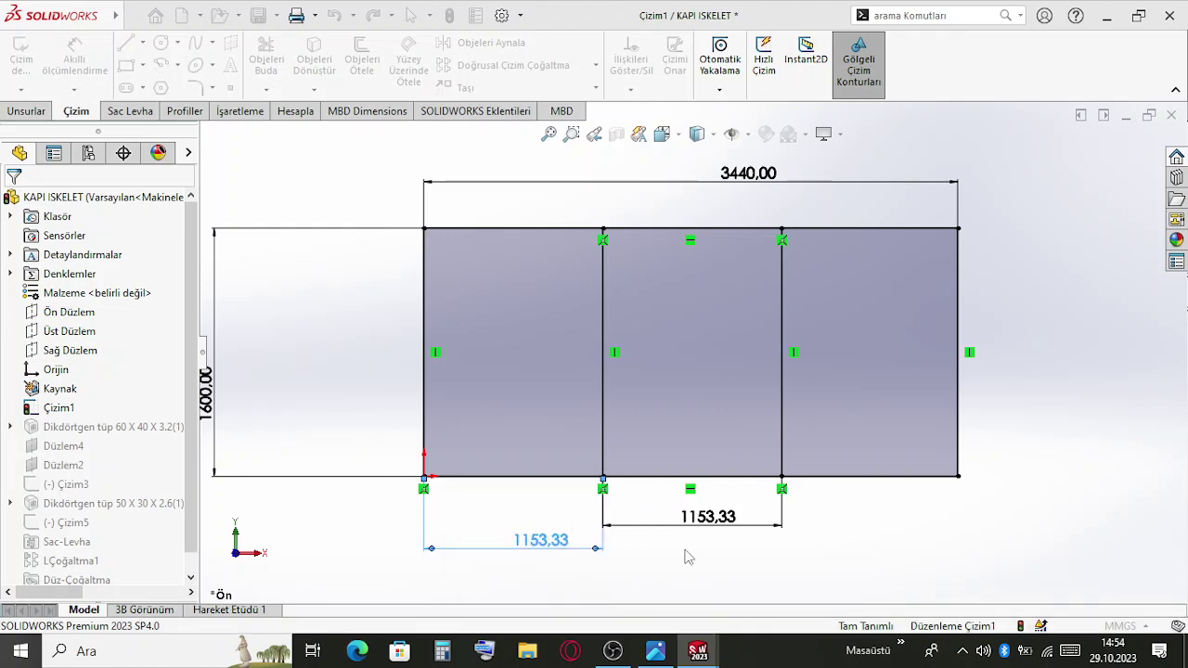
{"action": "double_click", "coordinate": [728, 522]}
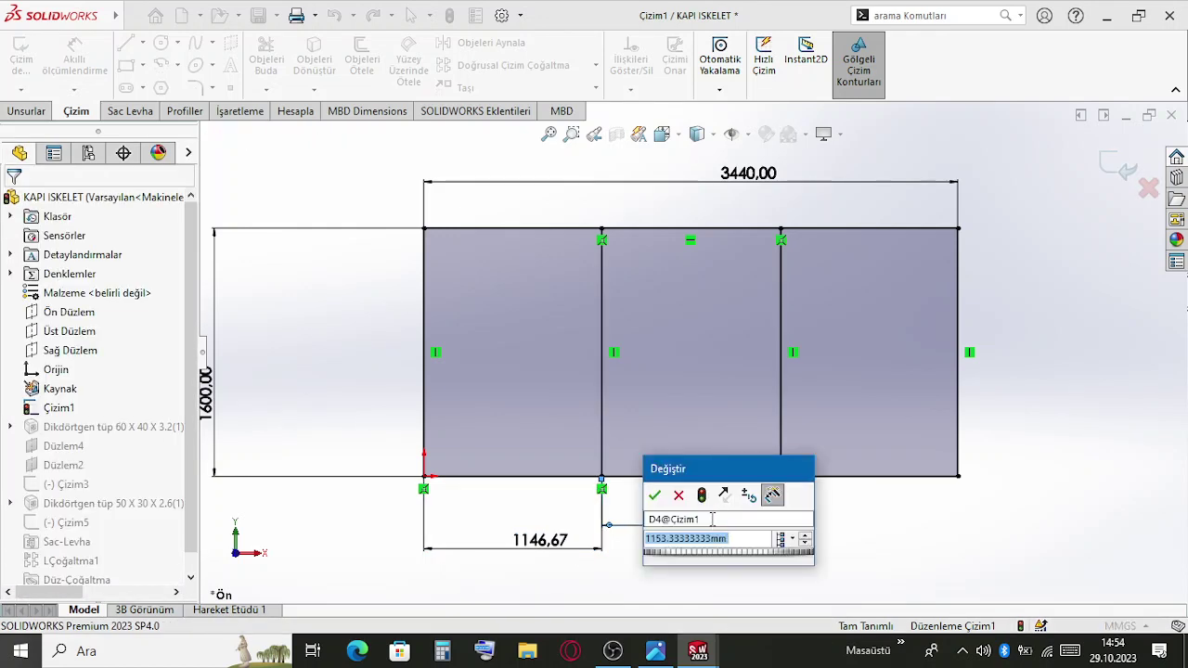
{"action": "type", "text": "3440/3"}
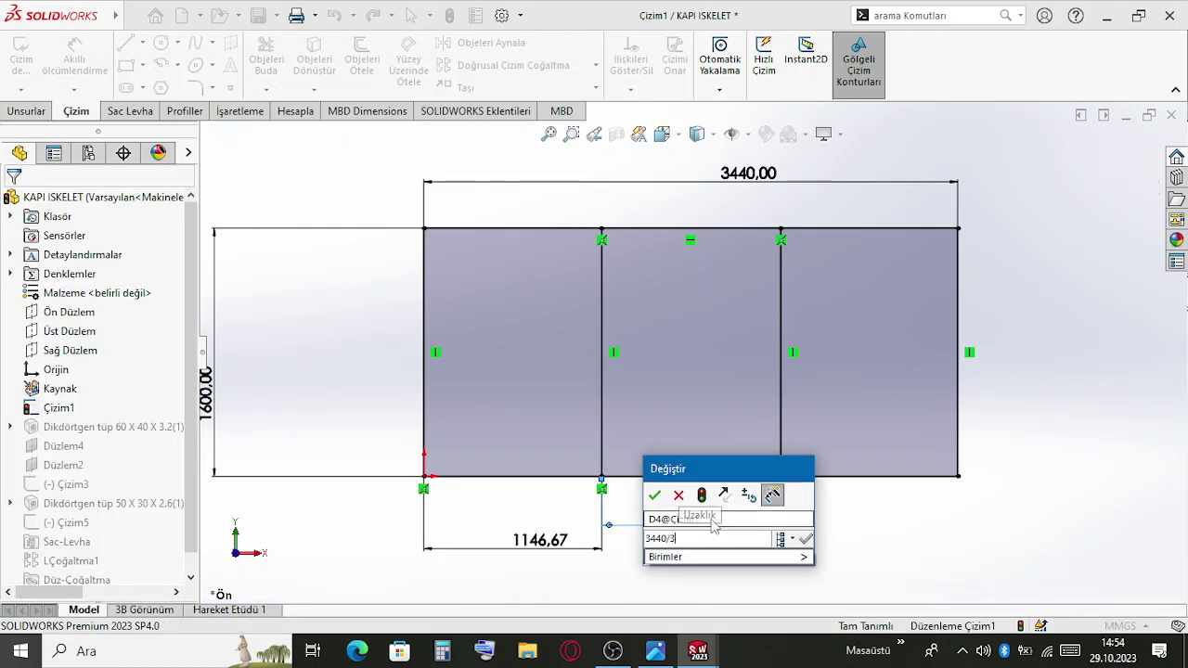
{"action": "key", "text": "Return"}
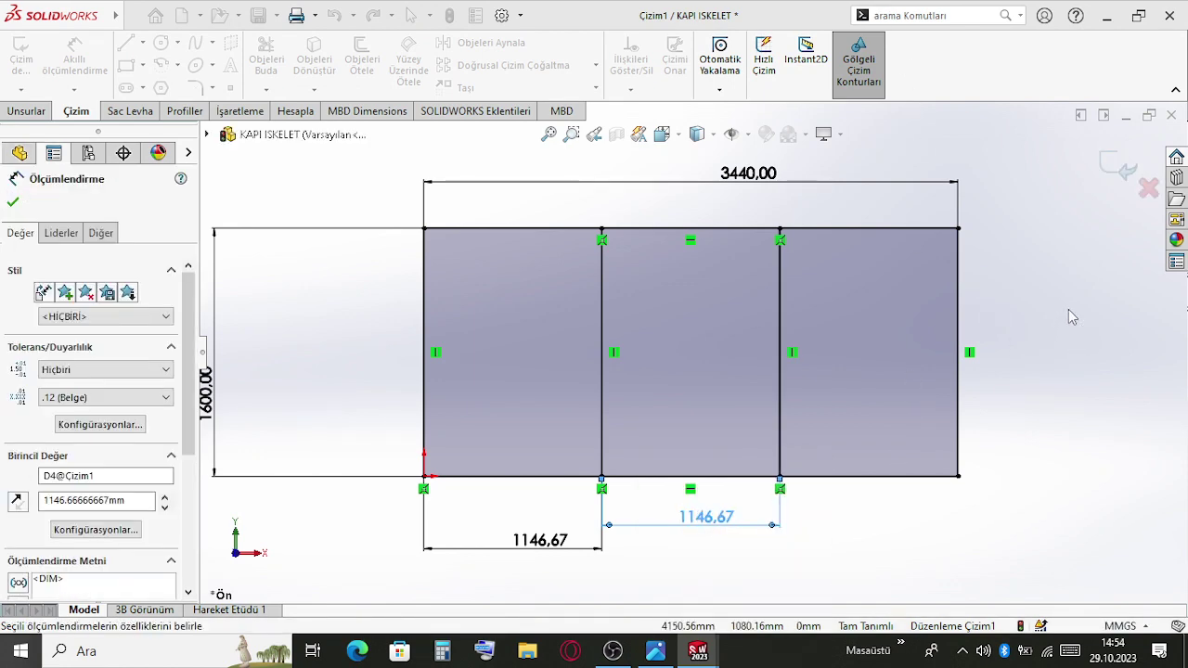
{"action": "left_click", "coordinate": [1072, 317]}
{"action": "left_click", "coordinate": [1118, 168]}
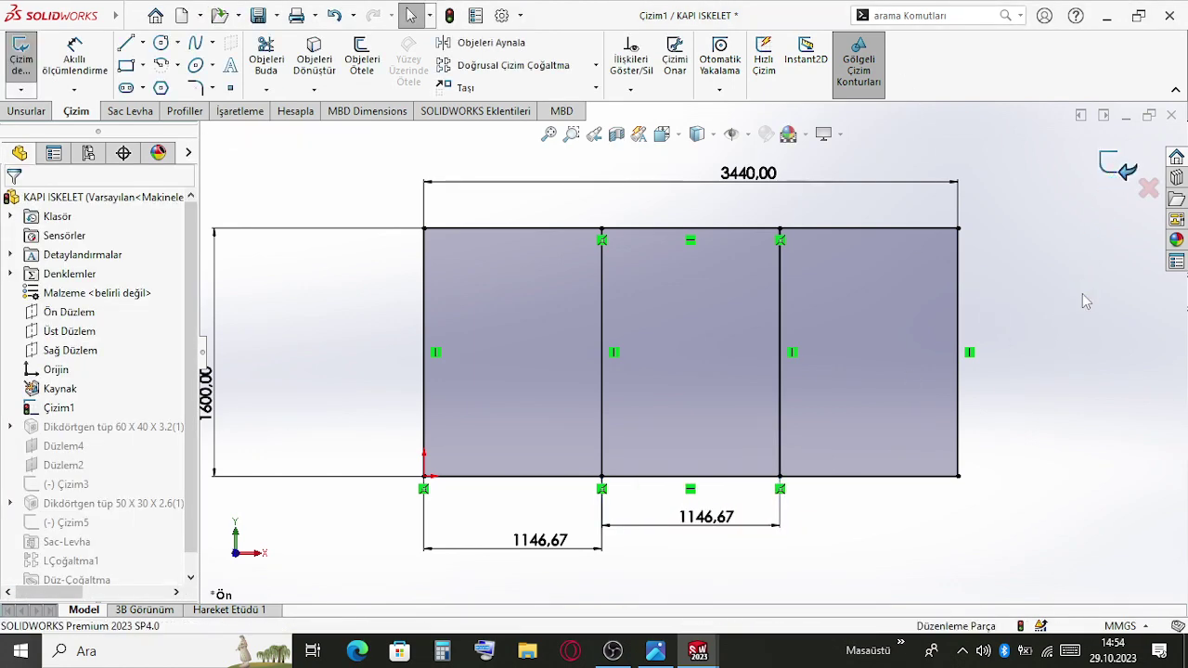
Edit the linear pattern LÇoğaltma1 of the horizontal tubes and set its spacing to 3440/3 mm
{"action": "scroll", "coordinate": [834, 276], "scroll_direction": "down", "scroll_amount": 8}
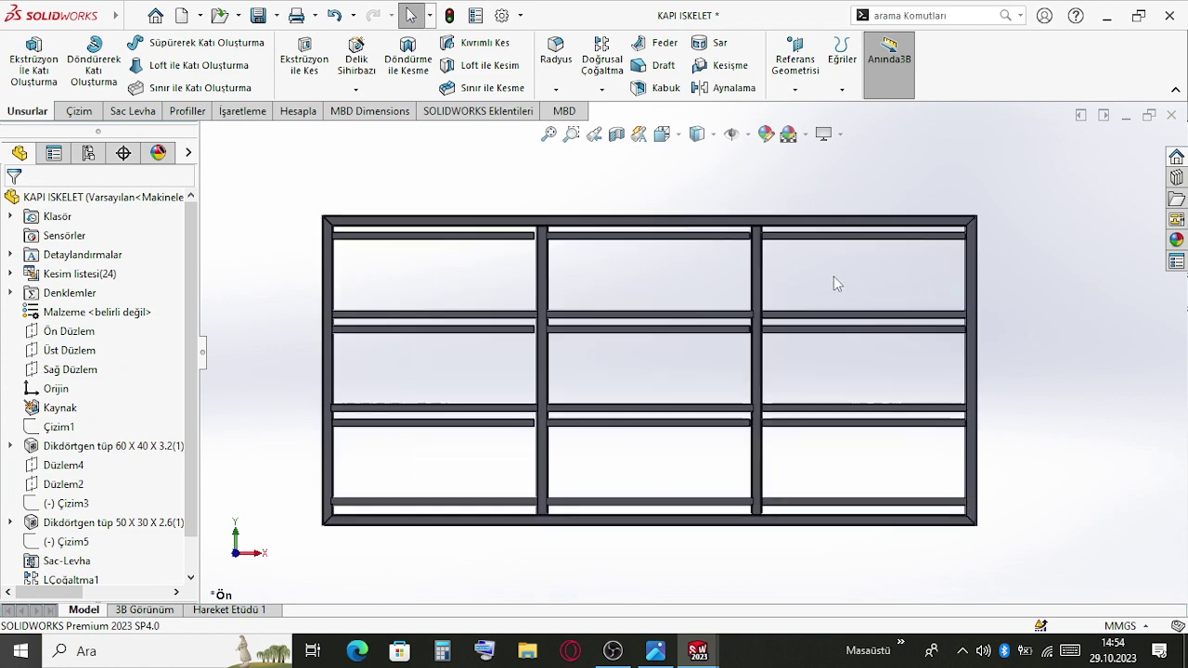
{"action": "left_click", "coordinate": [499, 254]}
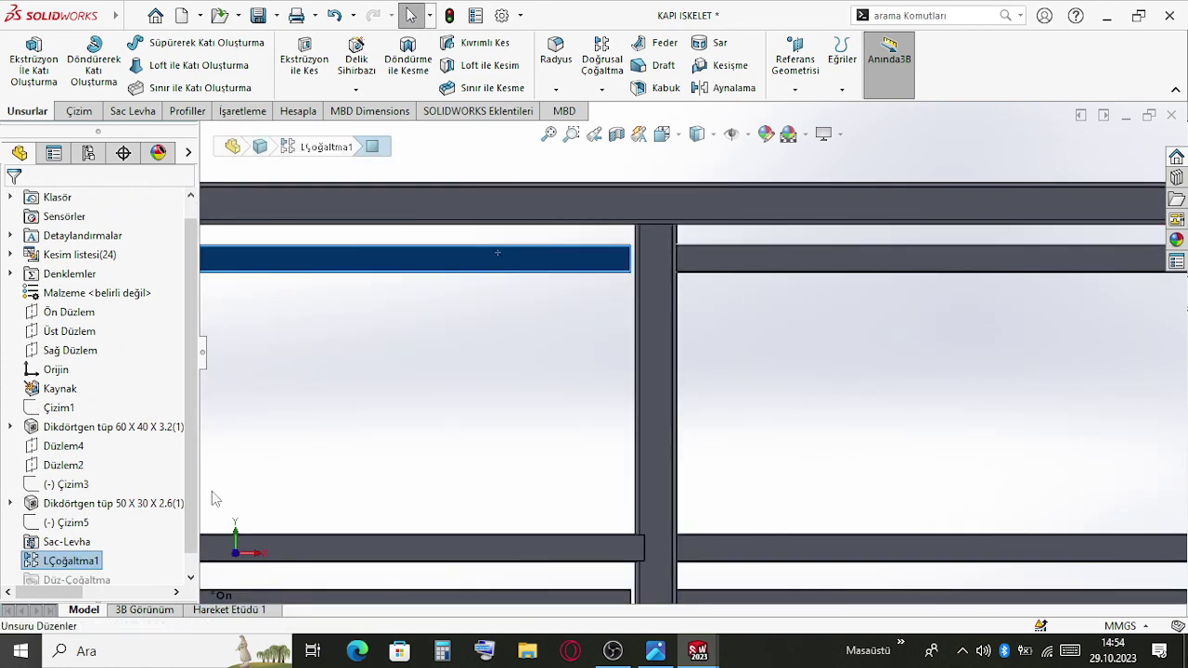
{"action": "right_click", "coordinate": [99, 554]}
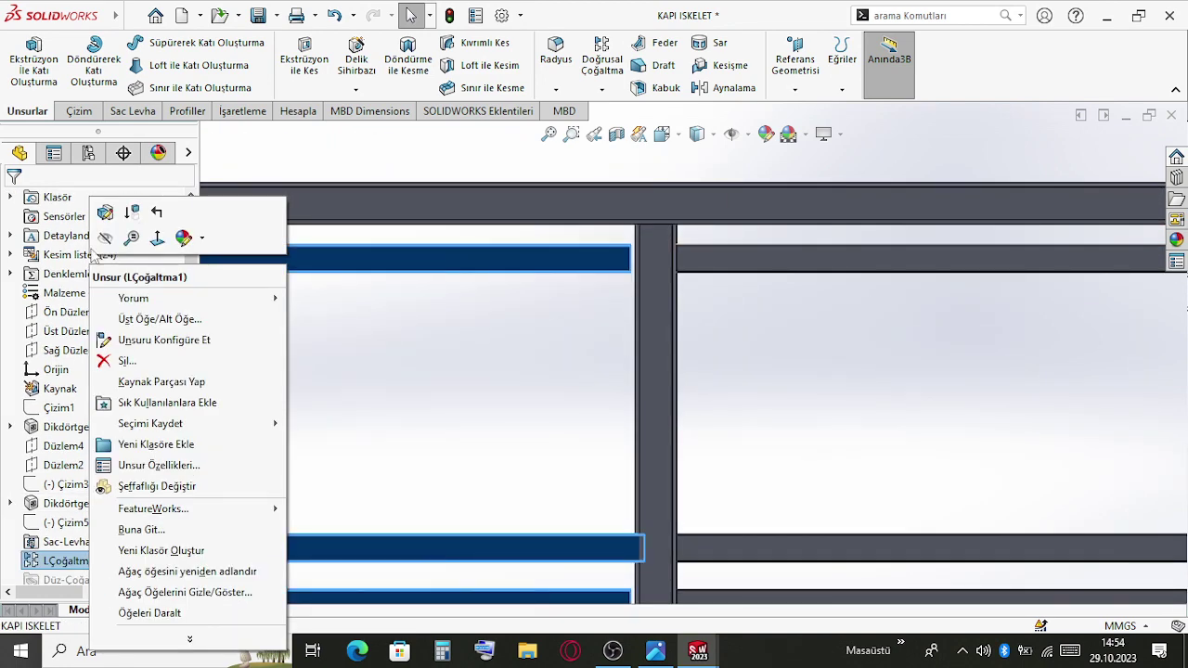
{"action": "left_click", "coordinate": [106, 220]}
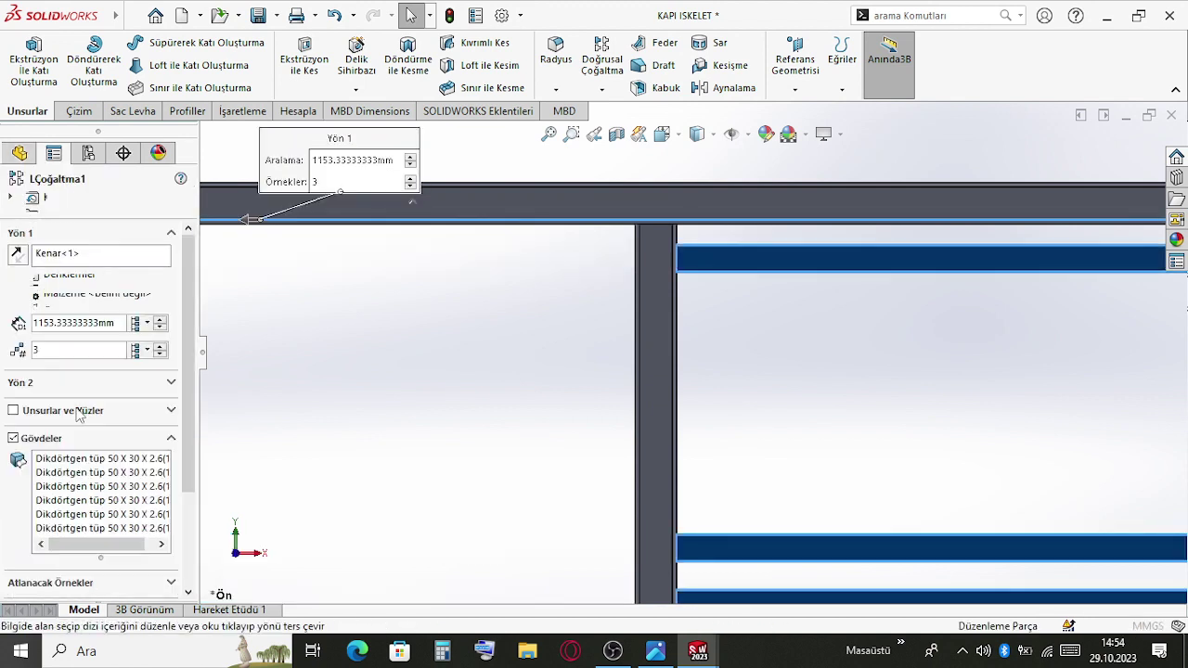
{"action": "double_click", "coordinate": [84, 322]}
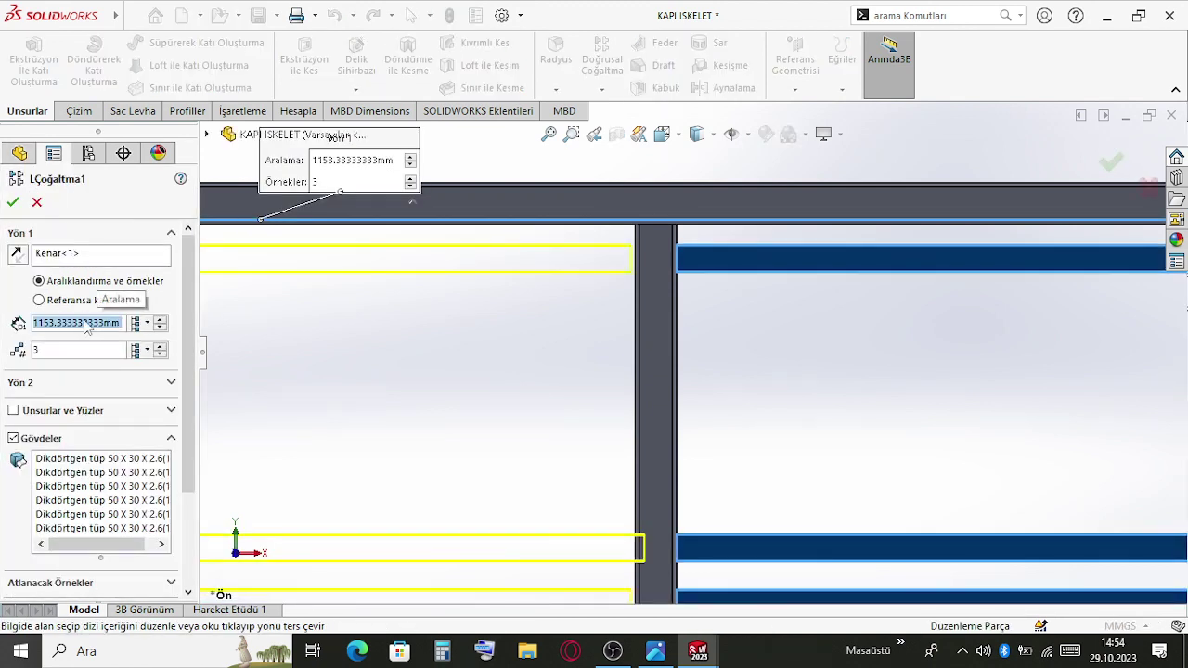
{"action": "type", "text": "3440/3"}
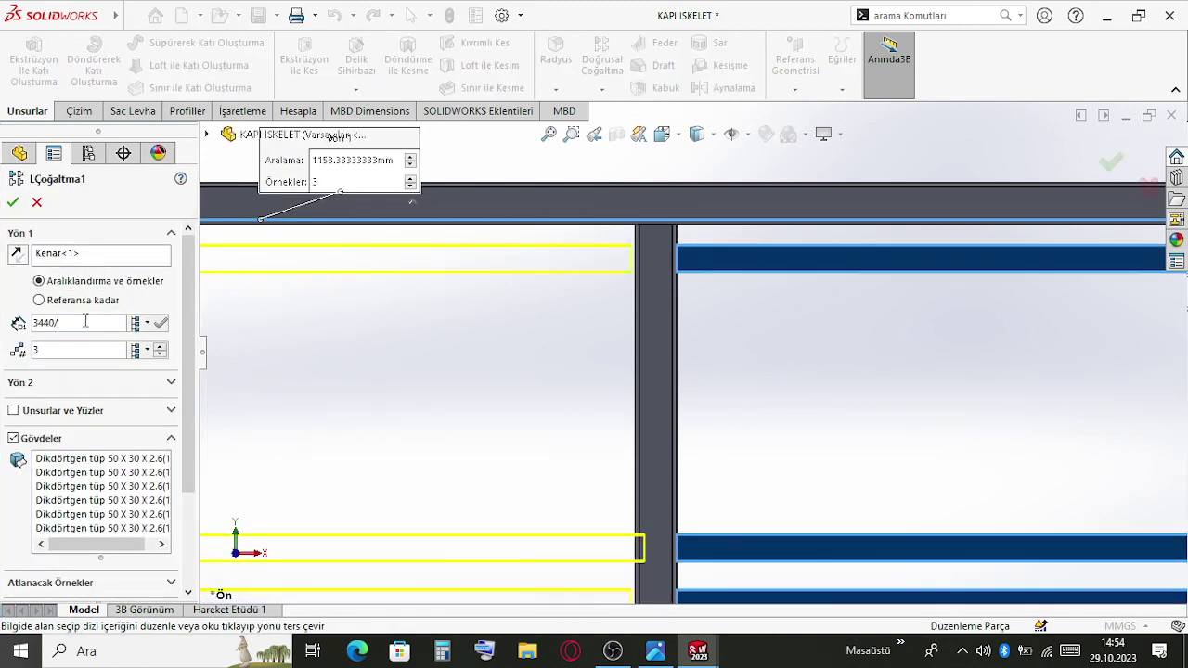
{"action": "key", "text": "Return"}
{"action": "left_click", "coordinate": [12, 202]}
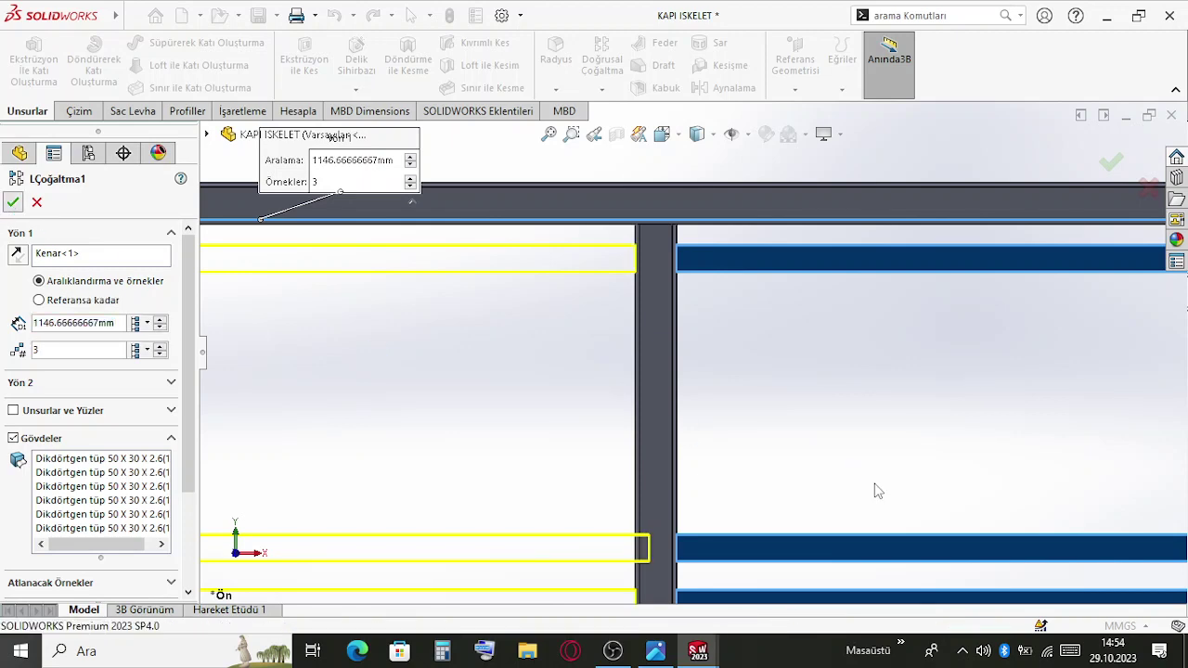
Accept the horizontal tube pattern and open the tubes' layout sketch Çizim3 for editing
{"action": "scroll", "coordinate": [768, 515], "scroll_direction": "up", "scroll_amount": 3}
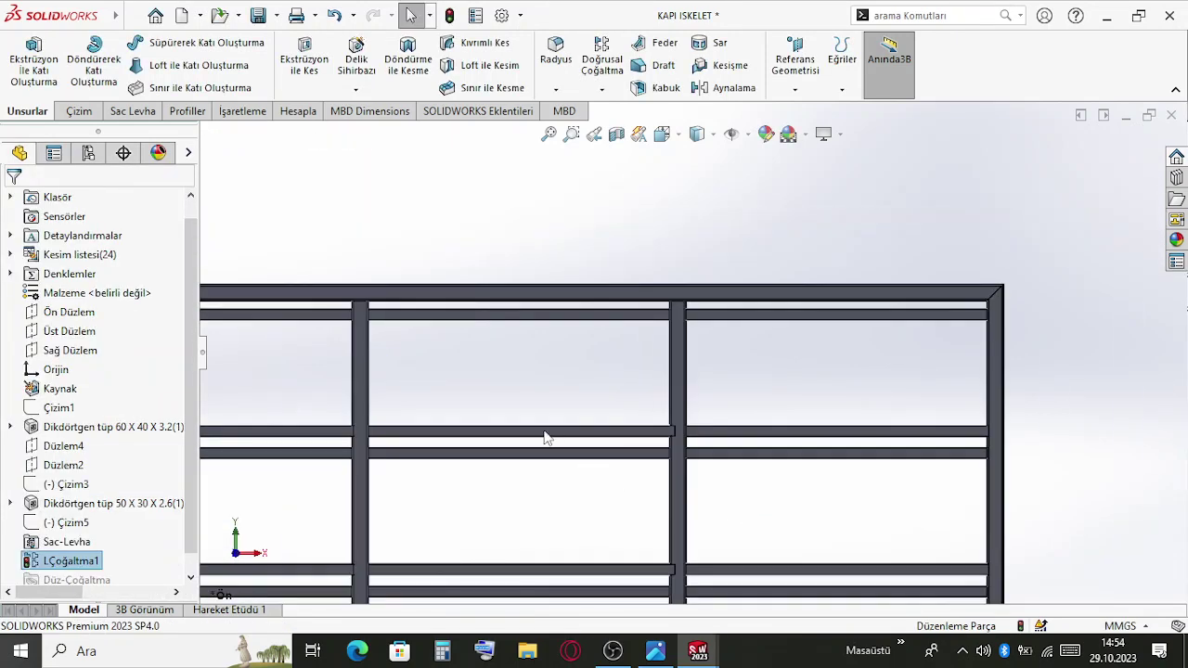
{"action": "scroll", "coordinate": [544, 436], "scroll_direction": "down", "scroll_amount": 2}
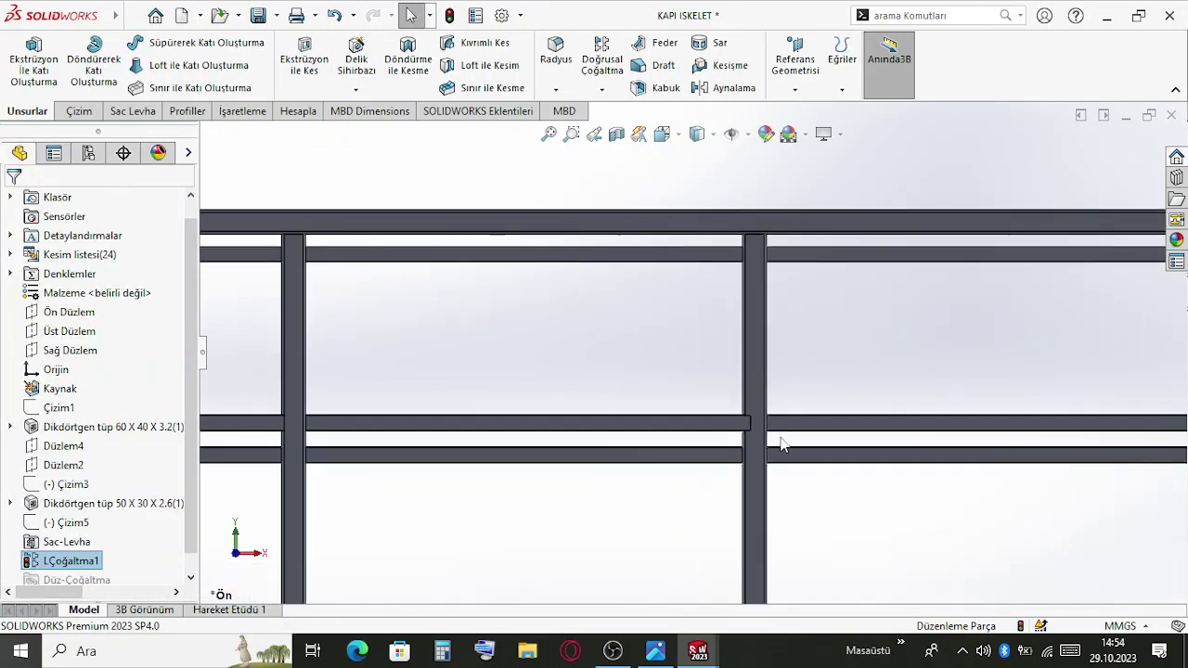
{"action": "left_click", "coordinate": [66, 504]}
{"action": "scroll", "coordinate": [693, 349], "scroll_direction": "up", "scroll_amount": 2}
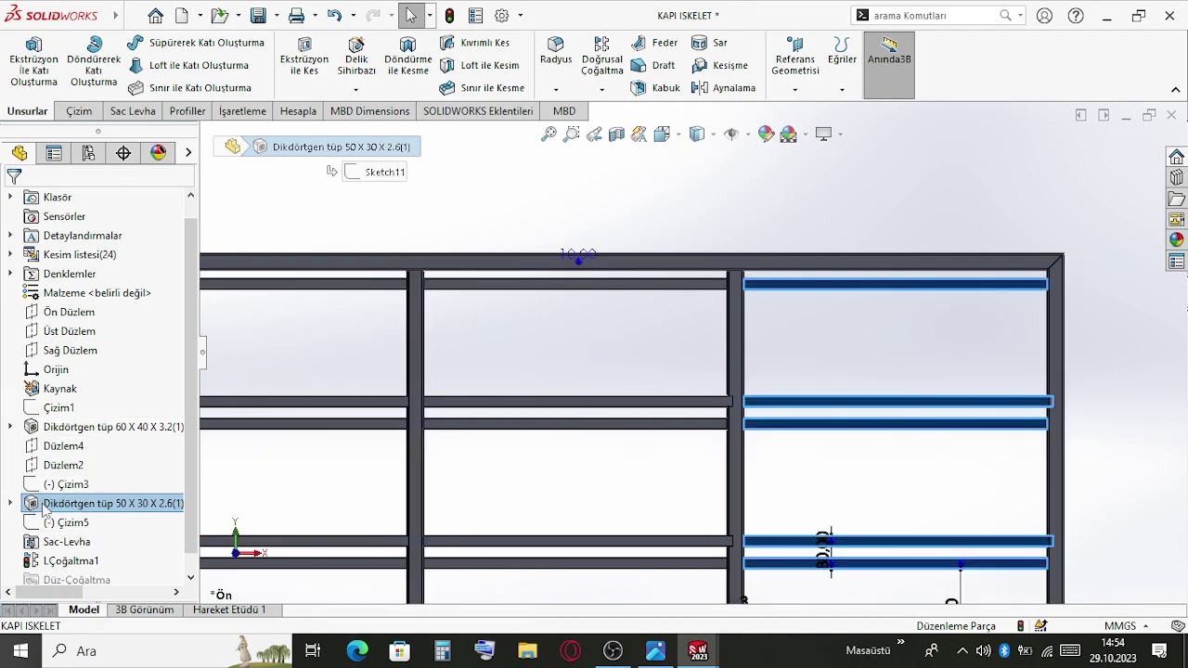
{"action": "left_click", "coordinate": [65, 484]}
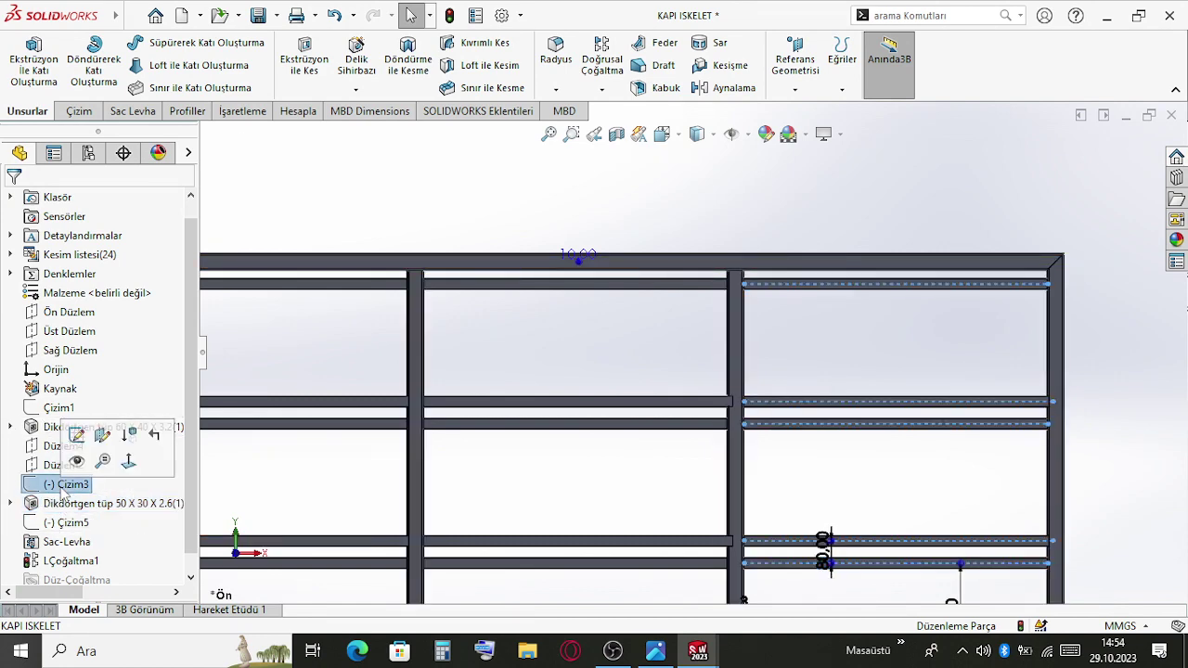
{"action": "left_click", "coordinate": [77, 435]}
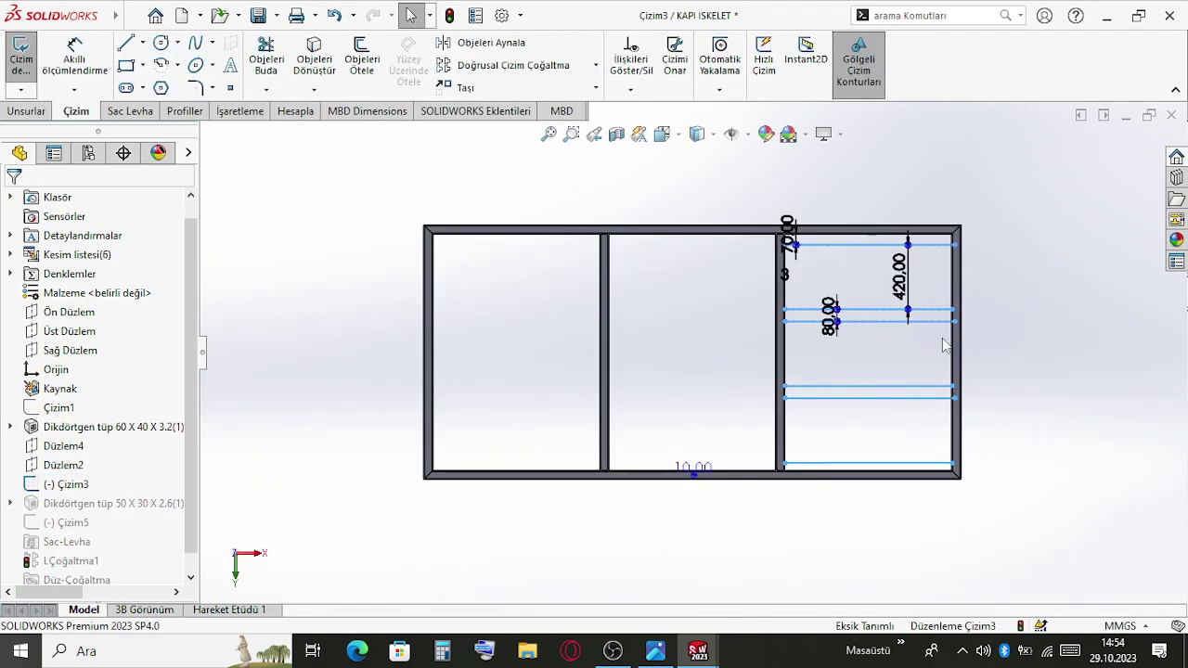
Make the outer endpoint of the uppermost tube line coincident with the inner face of the frame's end post and exit the sketch
{"action": "scroll", "coordinate": [927, 320], "scroll_direction": "down", "scroll_amount": 5}
{"action": "scroll", "coordinate": [803, 292], "scroll_direction": "up", "scroll_amount": 3}
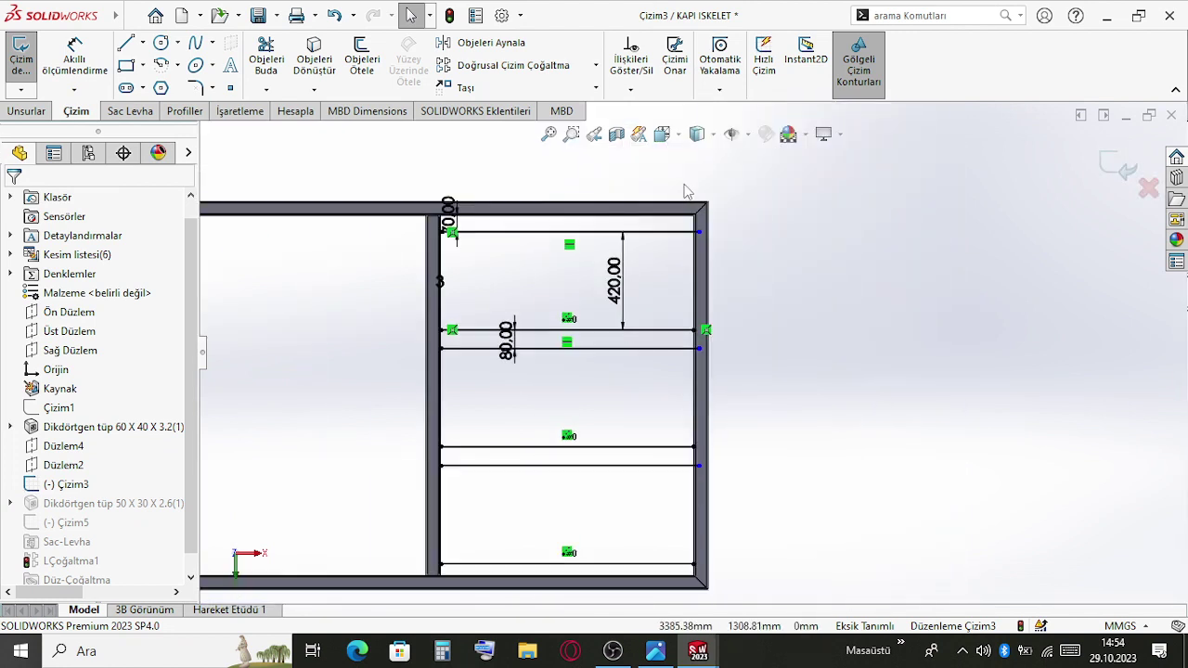
{"action": "scroll", "coordinate": [709, 290], "scroll_direction": "down", "scroll_amount": 3}
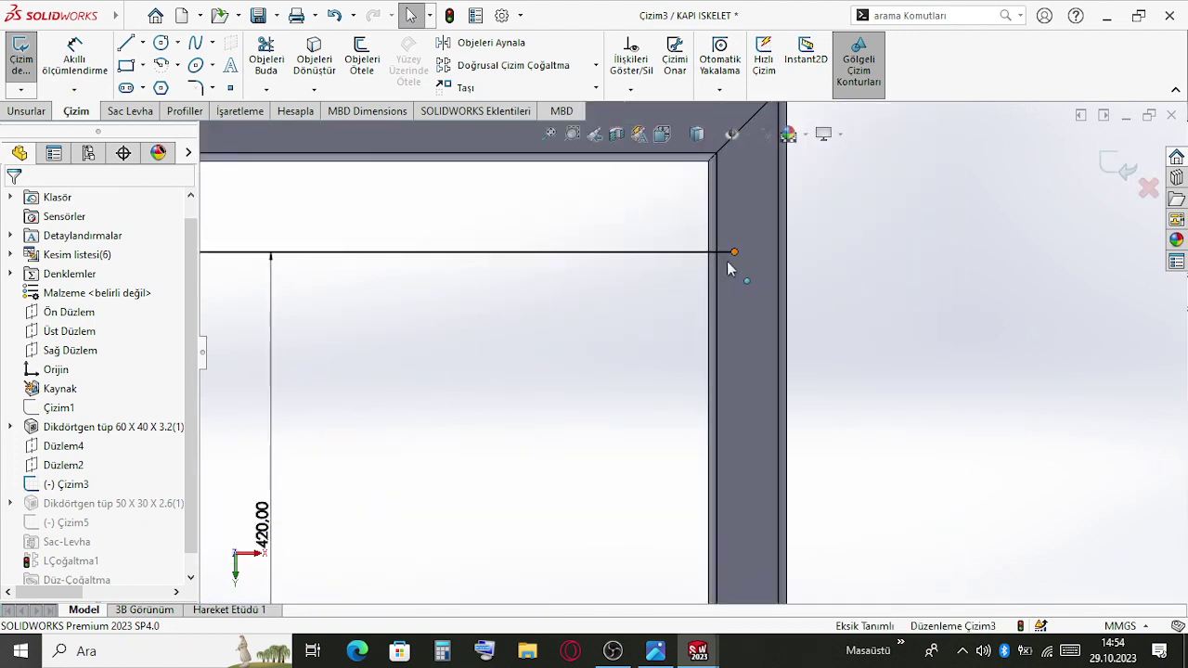
{"action": "left_click", "coordinate": [730, 257]}
{"action": "left_click", "coordinate": [701, 269], "text": "ctrl"}
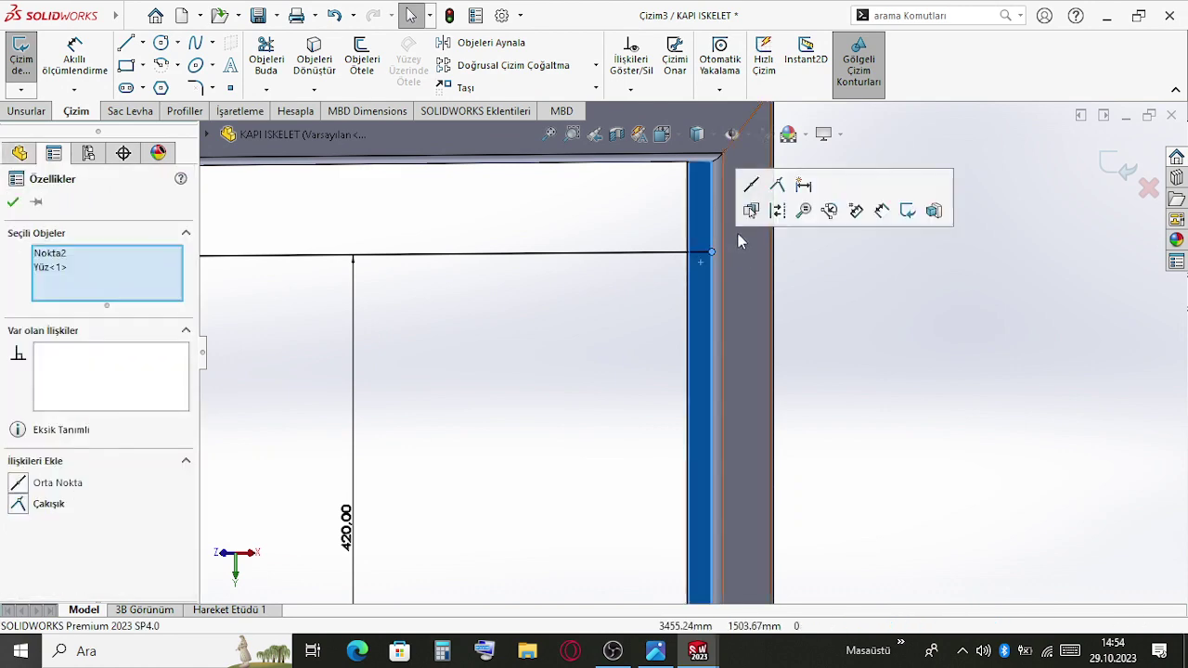
{"action": "left_click", "coordinate": [800, 257]}
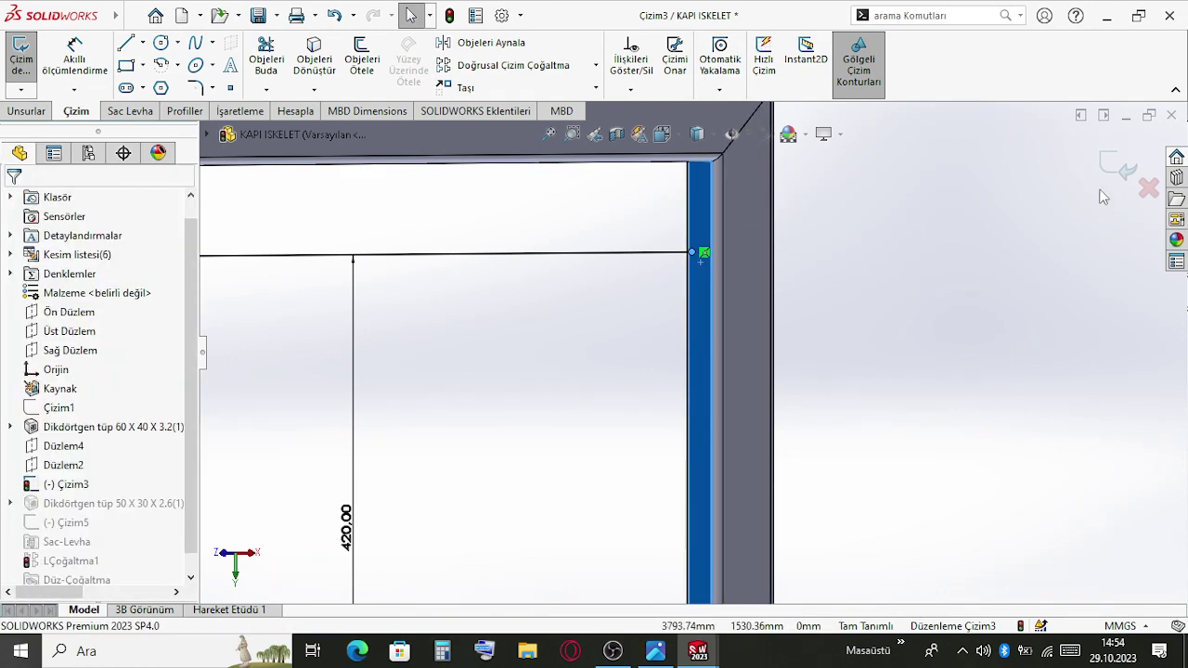
{"action": "double_click", "coordinate": [827, 408]}
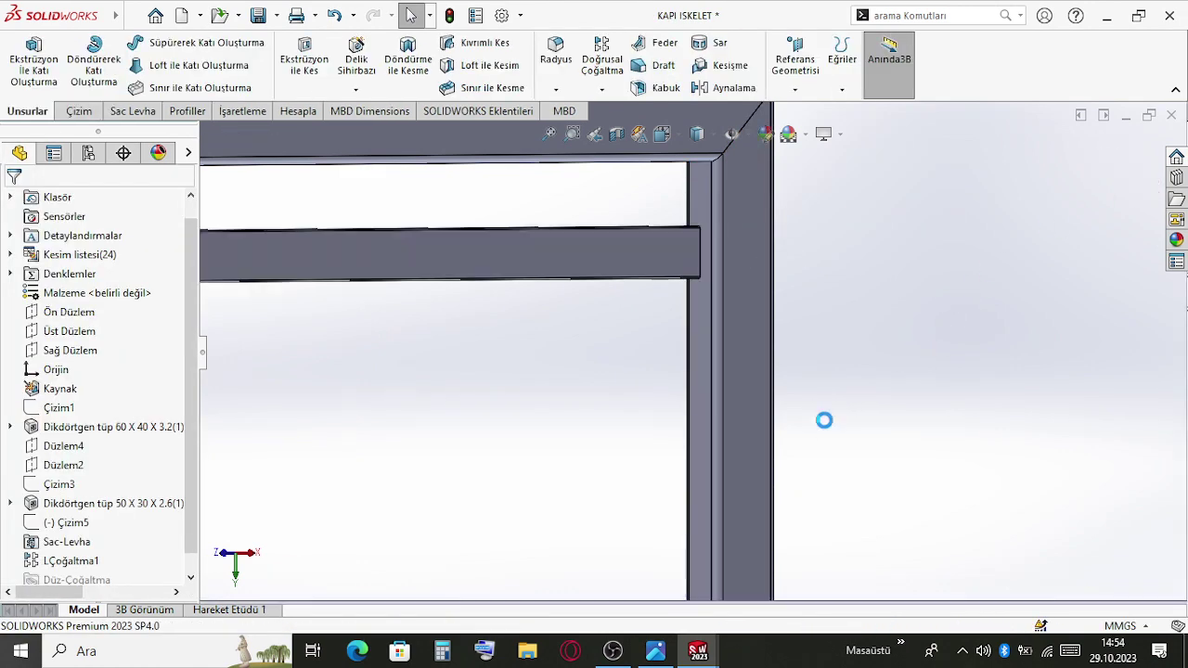
Inspect the rebuilt frame part to check how the horizontal tubes meet the posts in all three bays
{"action": "scroll", "coordinate": [762, 493], "scroll_direction": "up", "scroll_amount": 10}
{"action": "mouse_move", "coordinate": [680, 470]}
{"action": "middle_mouse_down"}
{"action": "mouse_move", "coordinate": [631, 462]}
{"action": "mouse_move", "coordinate": [594, 498]}
{"action": "middle_mouse_up"}
{"action": "scroll", "coordinate": [625, 422], "scroll_direction": "down", "scroll_amount": 5}
{"action": "scroll", "coordinate": [626, 425], "scroll_direction": "up", "scroll_amount": 4}
{"action": "scroll", "coordinate": [640, 472], "scroll_direction": "down", "scroll_amount": 2}
{"action": "scroll", "coordinate": [600, 480], "scroll_direction": "up", "scroll_amount": 5}
{"action": "scroll", "coordinate": [586, 386], "scroll_direction": "down", "scroll_amount": 3}
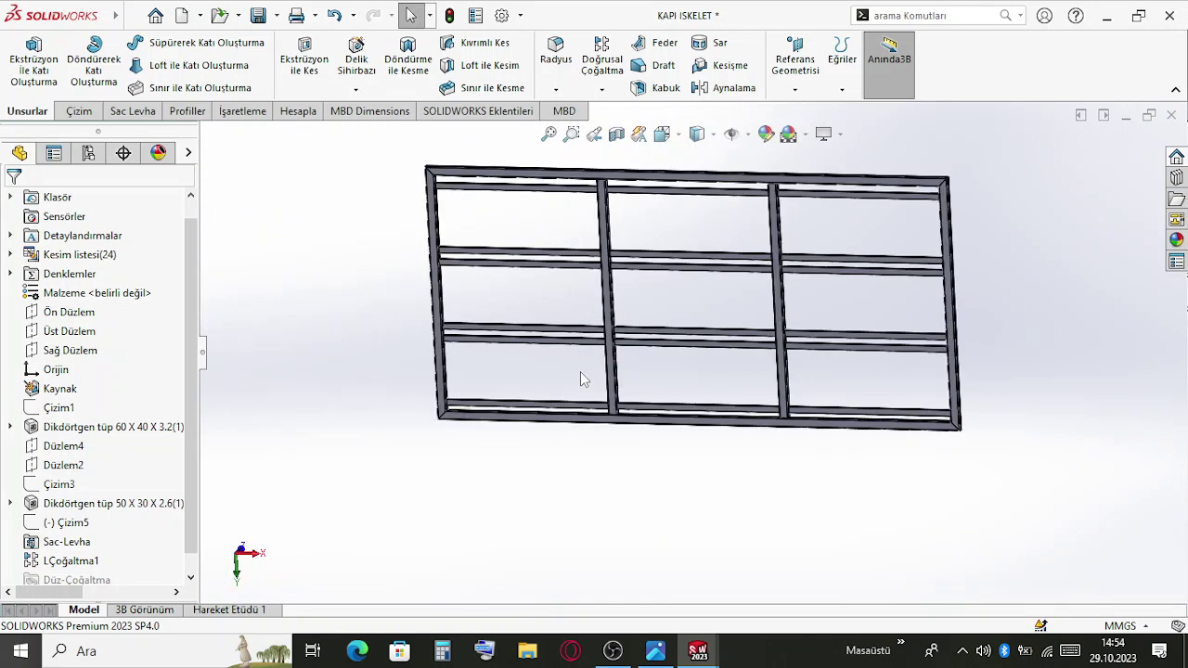
Switch to the BAHCE KAPISI 359 CM assembly and examine how the sheet panels fit the resized frame
{"action": "key", "text": "ctrl+Tab"}
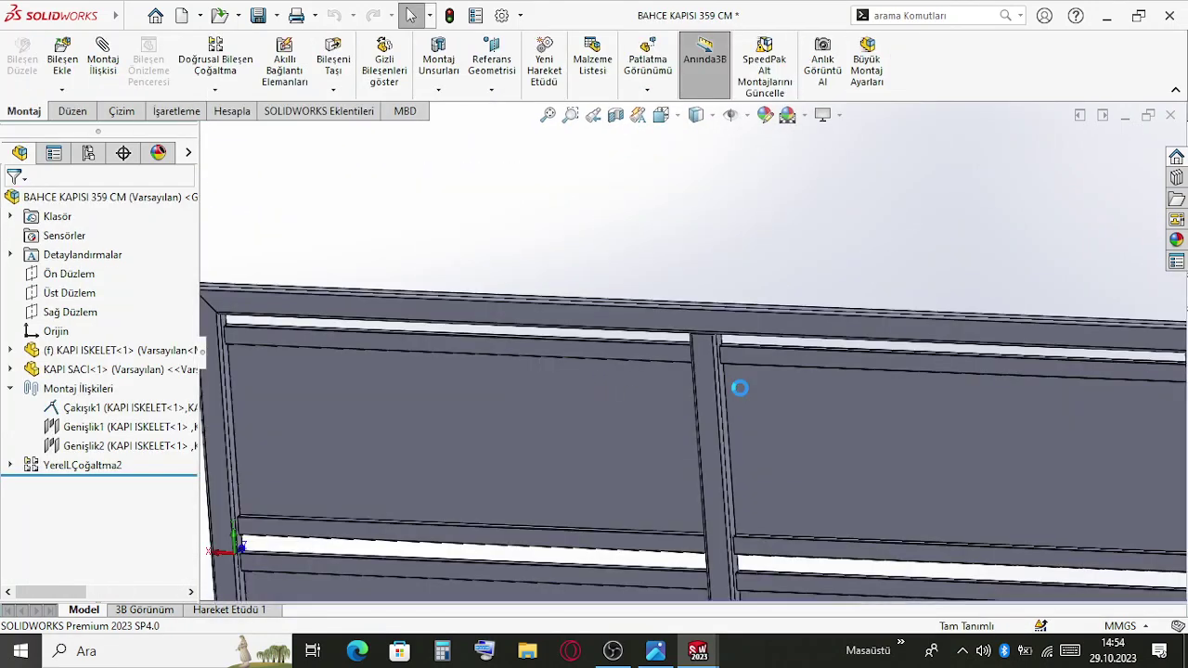
{"action": "scroll", "coordinate": [743, 390], "scroll_direction": "up", "scroll_amount": 8}
{"action": "scroll", "coordinate": [772, 447], "scroll_direction": "down", "scroll_amount": 3}
{"action": "middle_click_drag", "start_coordinate": [772, 447], "coordinate": [947, 512]}
{"action": "scroll", "coordinate": [748, 464], "scroll_direction": "down", "scroll_amount": 6}
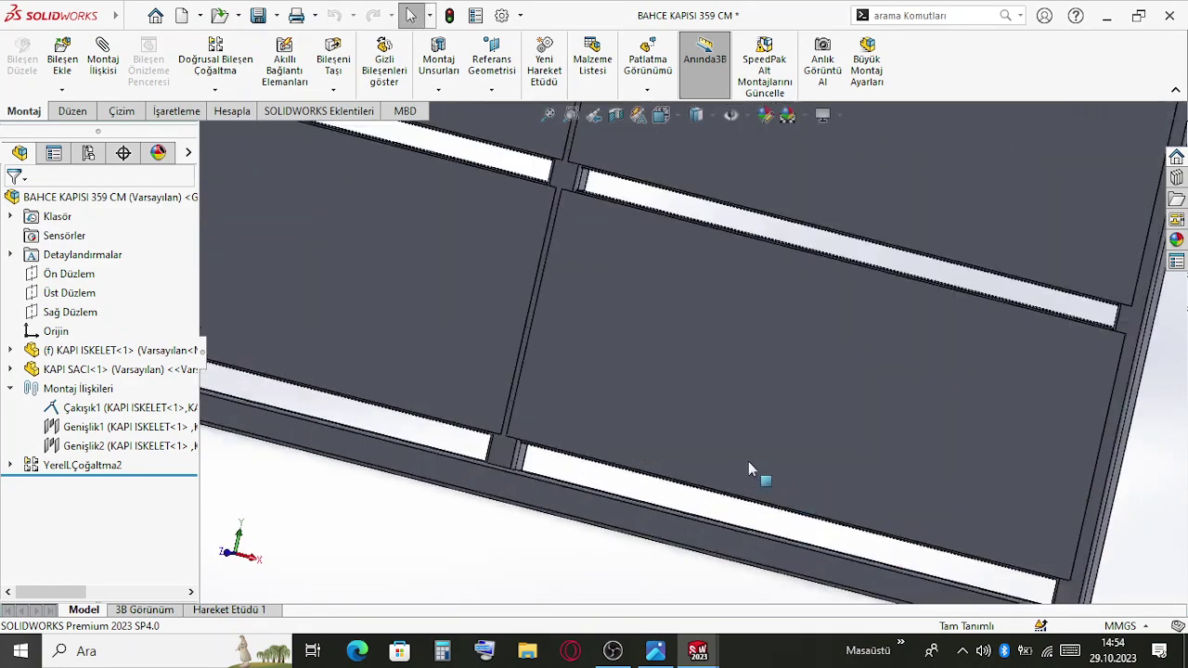
{"action": "scroll", "coordinate": [859, 471], "scroll_direction": "up", "scroll_amount": 3}
{"action": "scroll", "coordinate": [784, 257], "scroll_direction": "down", "scroll_amount": 2}
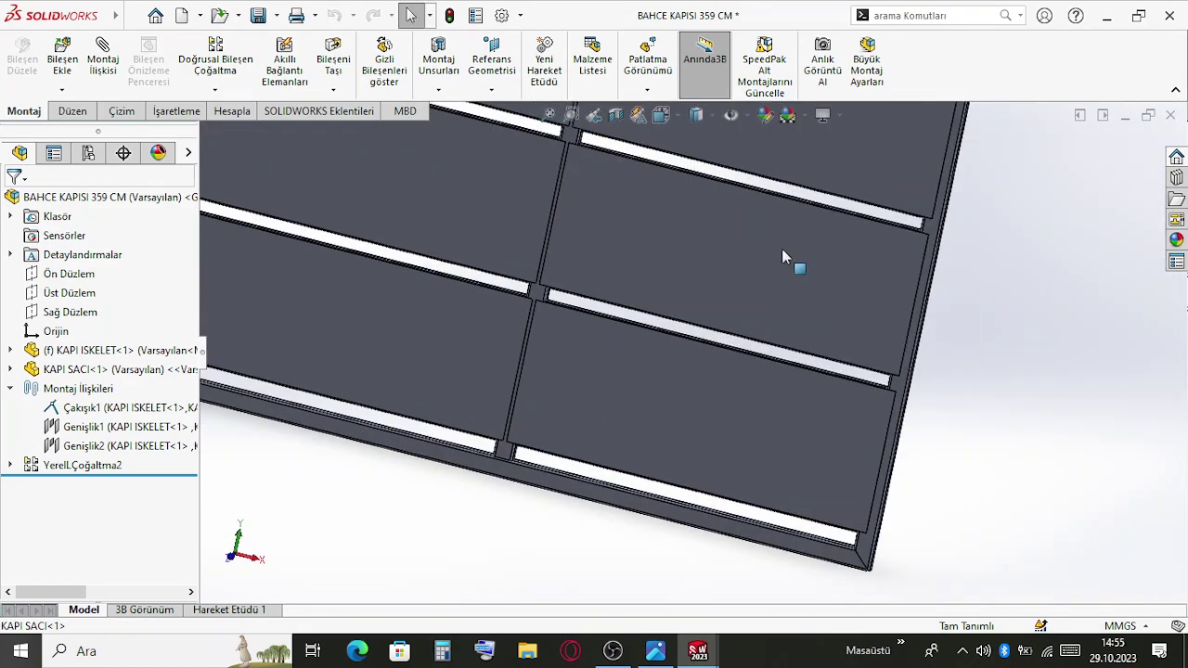
{"action": "scroll", "coordinate": [636, 159], "scroll_direction": "up", "scroll_amount": 5}
{"action": "scroll", "coordinate": [394, 312], "scroll_direction": "down", "scroll_amount": 6}
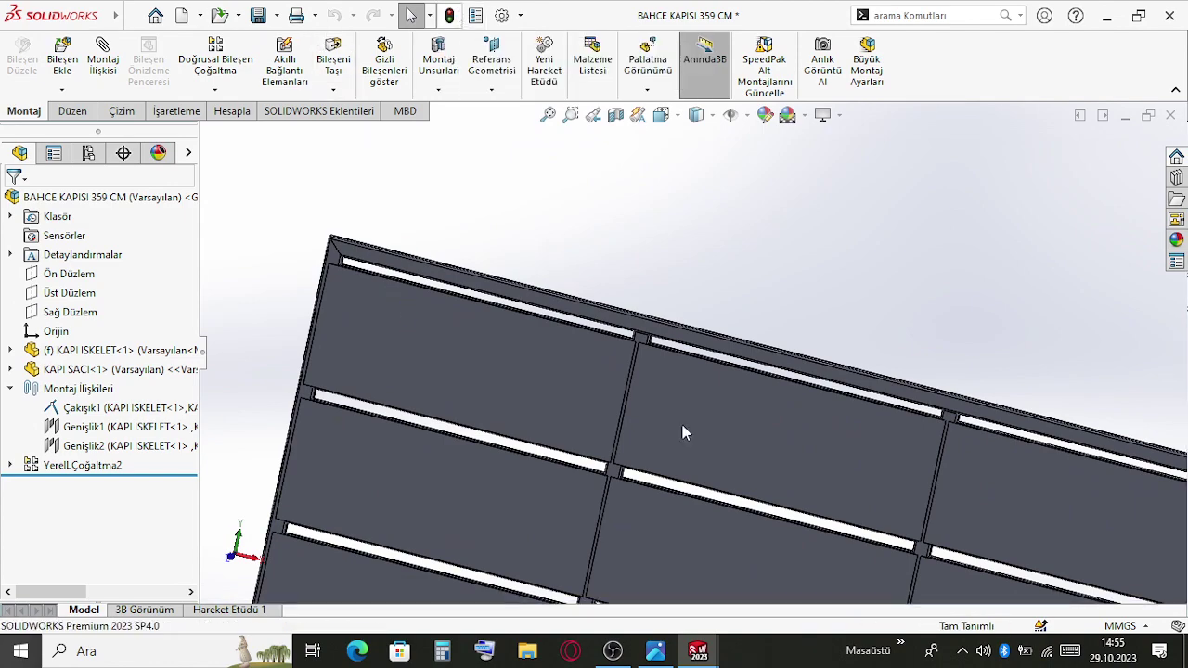
{"action": "scroll", "coordinate": [768, 506], "scroll_direction": "up", "scroll_amount": 3}
{"action": "scroll", "coordinate": [714, 477], "scroll_direction": "down", "scroll_amount": 8}
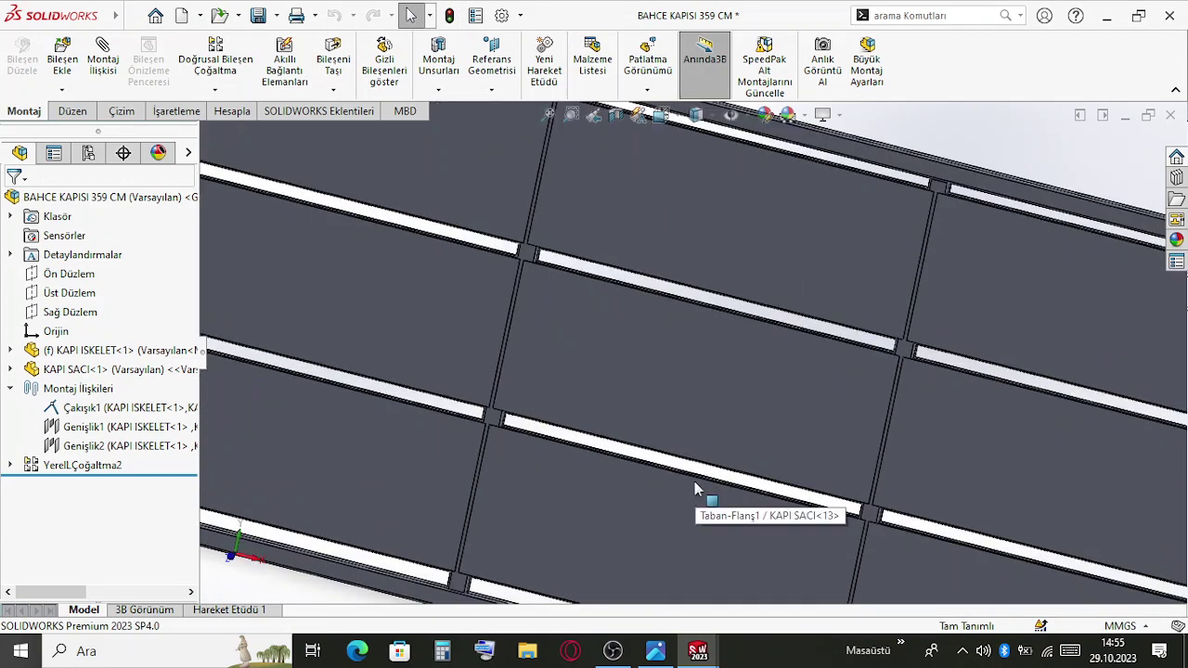
Return to the BAHCE KAPISI 359 CM drawing sheet and look over the updated front view
{"action": "key", "text": "ctrl+Tab"}
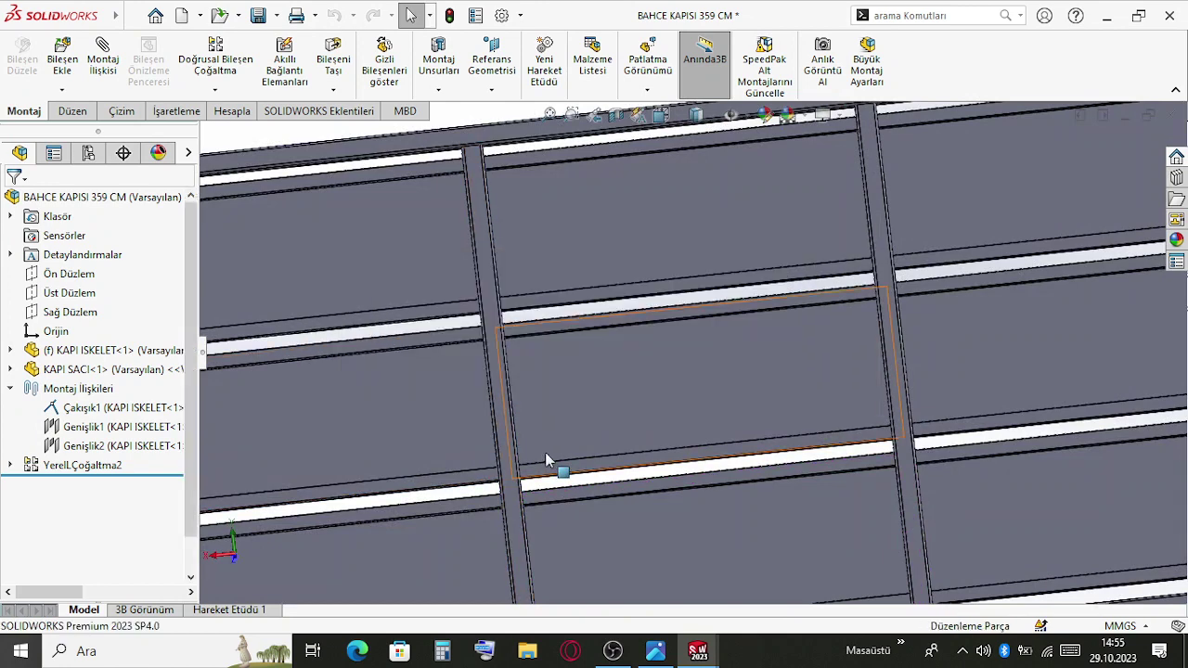
{"action": "scroll", "coordinate": [631, 382], "scroll_direction": "down", "scroll_amount": 4}
{"action": "scroll", "coordinate": [609, 473], "scroll_direction": "up", "scroll_amount": 2}
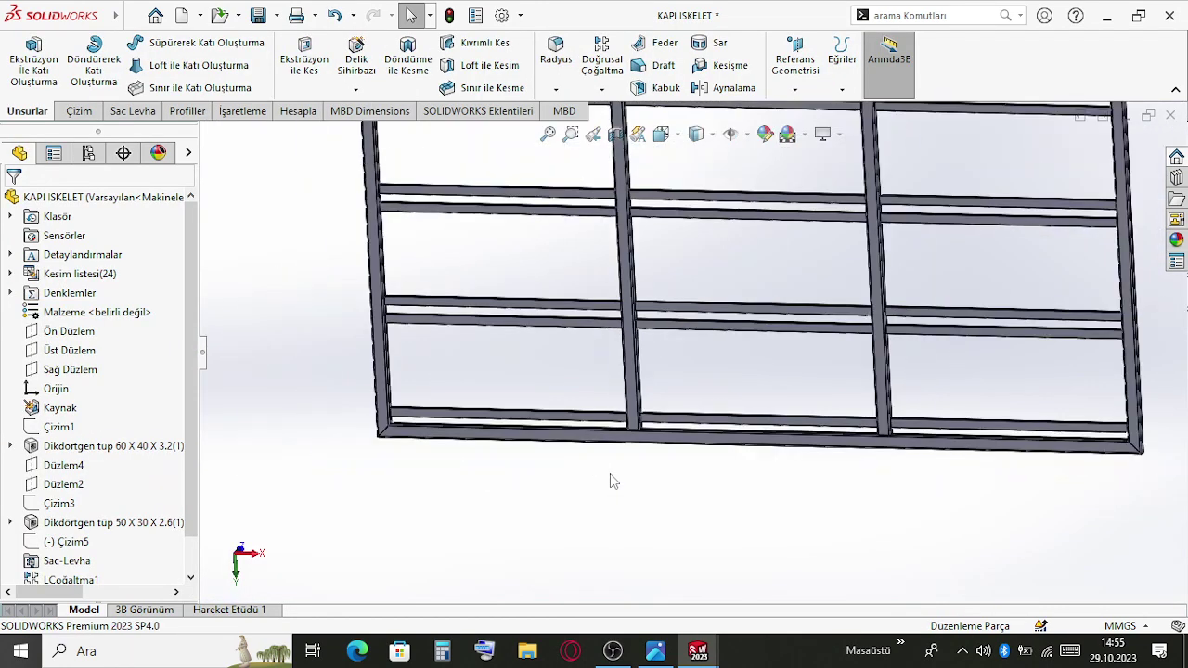
{"action": "key", "text": "ctrl+Tab"}
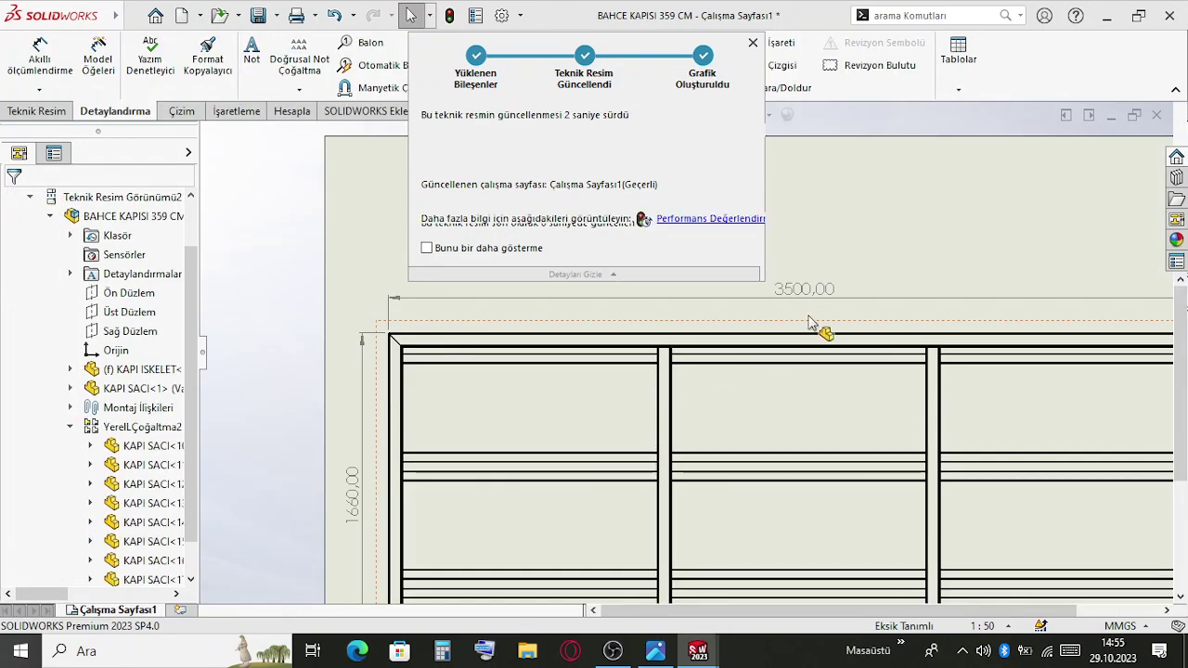
{"action": "scroll", "coordinate": [706, 389], "scroll_direction": "up", "scroll_amount": 4}
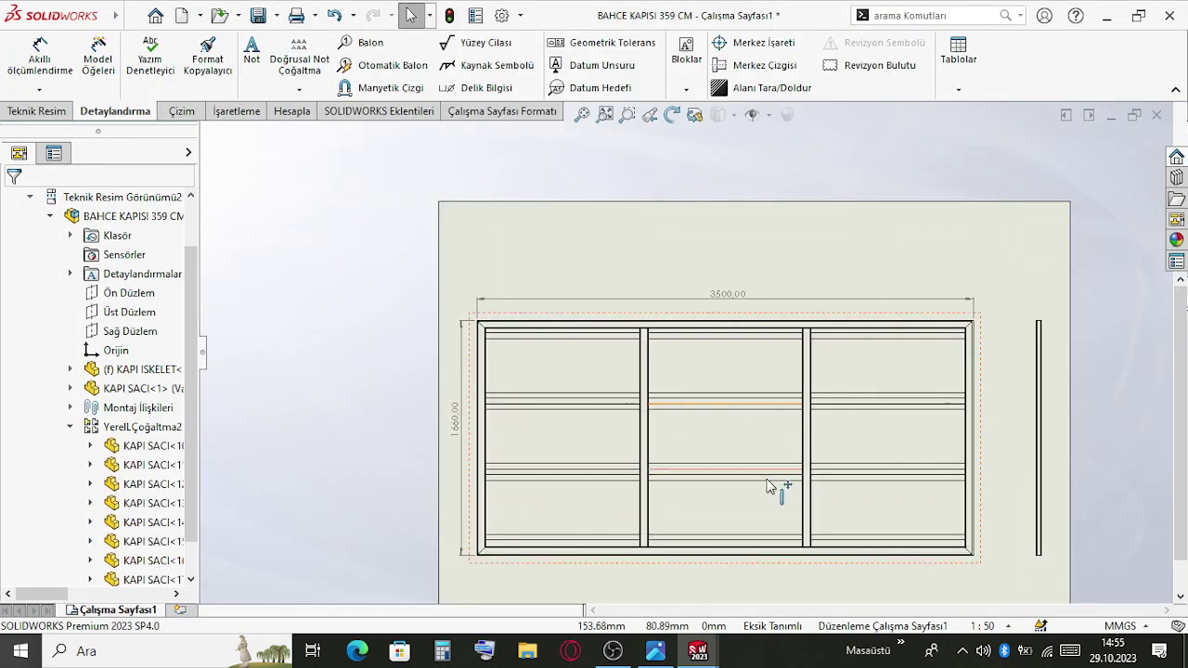
{"action": "scroll", "coordinate": [817, 478], "scroll_direction": "up", "scroll_amount": 1}
{"action": "scroll", "coordinate": [773, 445], "scroll_direction": "down", "scroll_amount": 1}
{"action": "scroll", "coordinate": [729, 402], "scroll_direction": "down", "scroll_amount": 2}
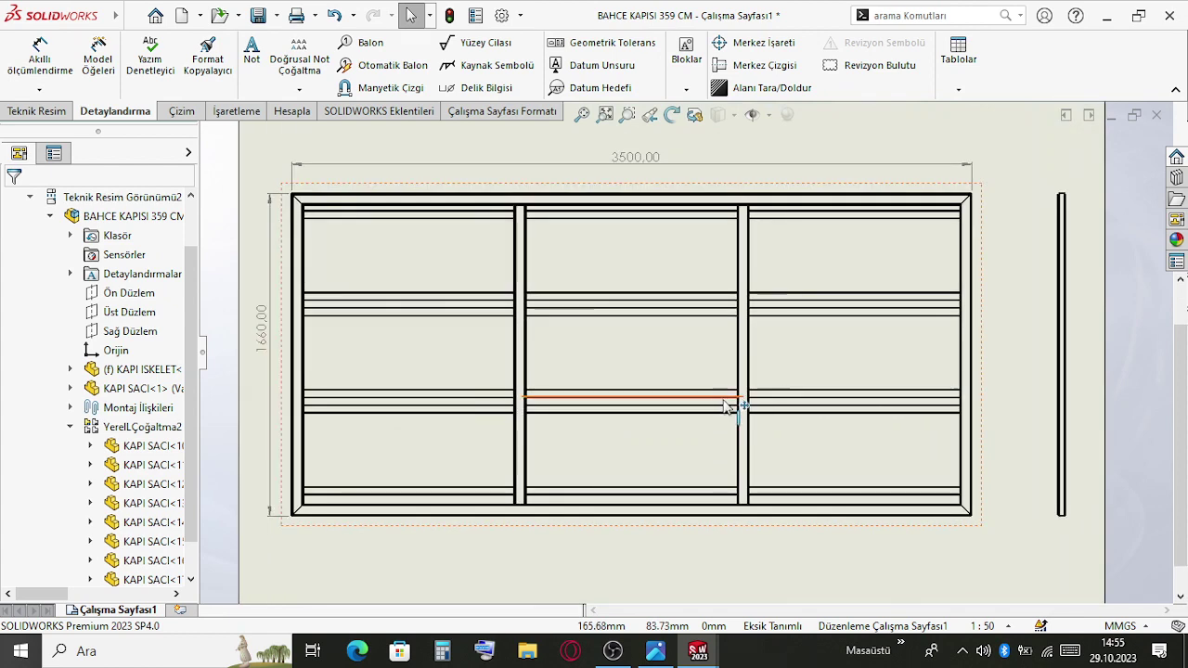
Dimension the frame's thickness between the two outer edges of the side view, placing the dimension above it
{"action": "left_click", "coordinate": [39, 58]}
{"action": "scroll", "coordinate": [1039, 230], "scroll_direction": "down", "scroll_amount": 5}
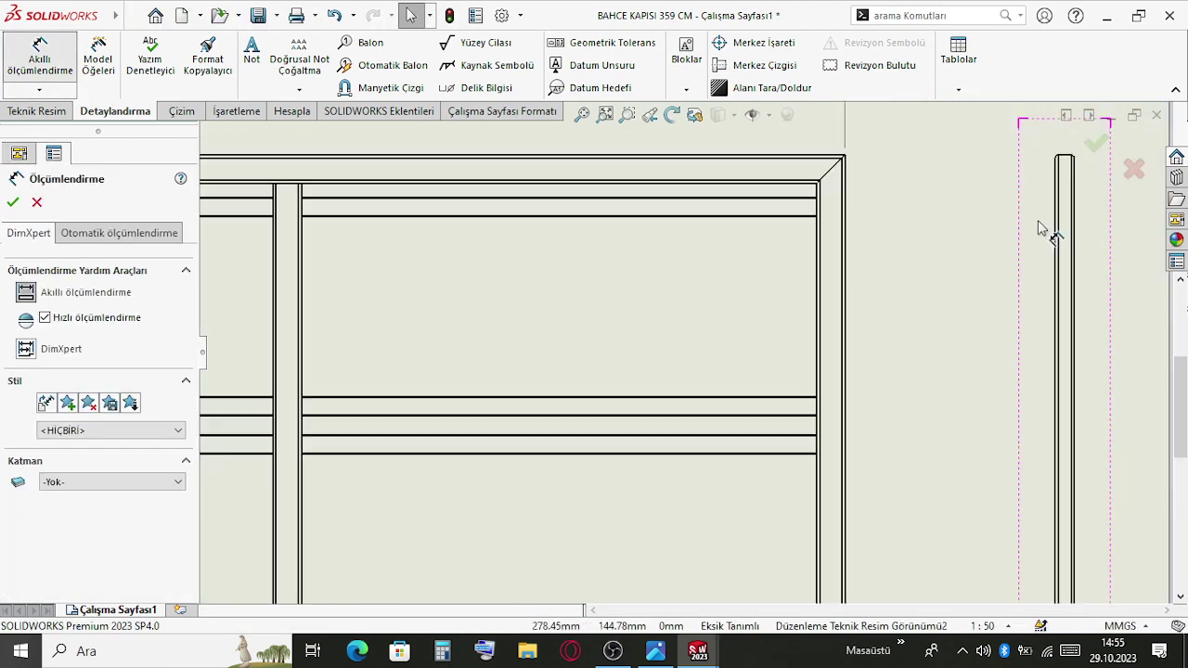
{"action": "scroll", "coordinate": [1038, 221], "scroll_direction": "down", "scroll_amount": 1}
{"action": "scroll", "coordinate": [1035, 183], "scroll_direction": "up", "scroll_amount": 2}
{"action": "scroll", "coordinate": [785, 297], "scroll_direction": "down", "scroll_amount": 7}
{"action": "scroll", "coordinate": [590, 409], "scroll_direction": "down", "scroll_amount": 2}
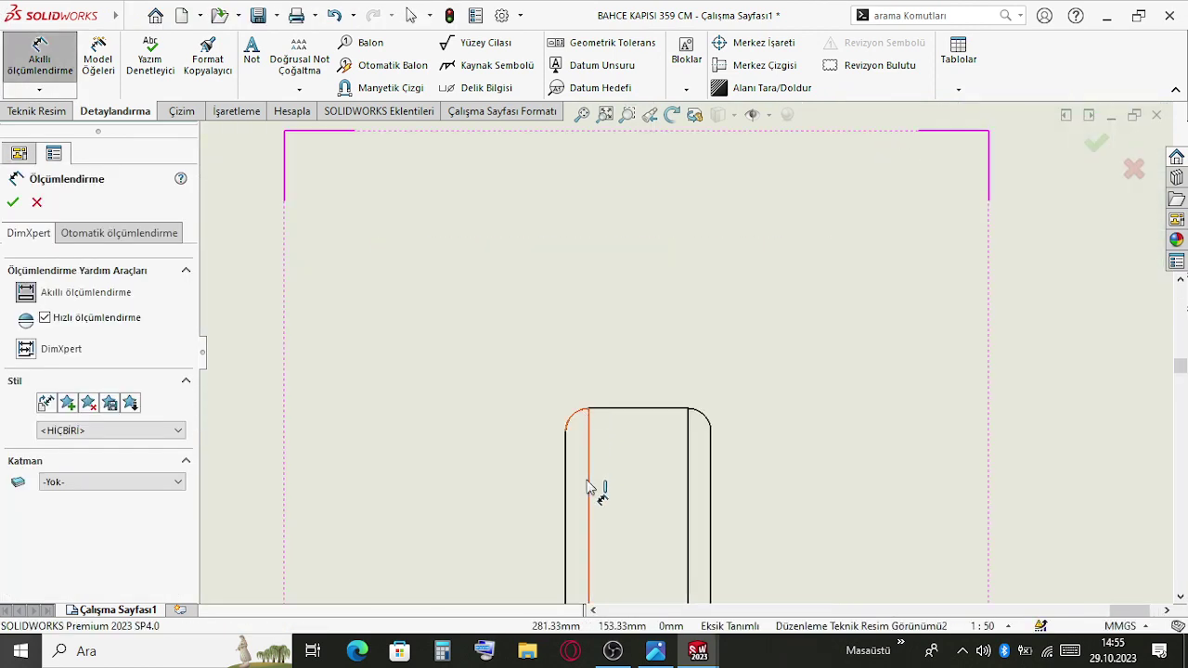
{"action": "left_click", "coordinate": [567, 487]}
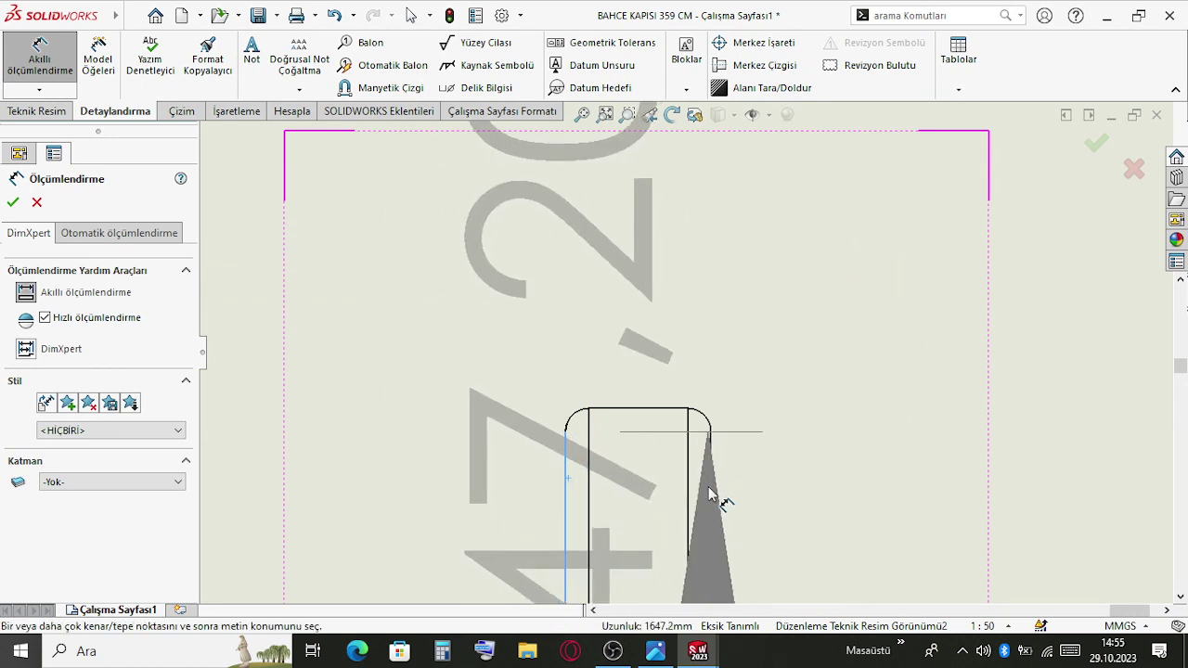
{"action": "left_click", "coordinate": [709, 494]}
{"action": "scroll", "coordinate": [683, 332], "scroll_direction": "up", "scroll_amount": 5}
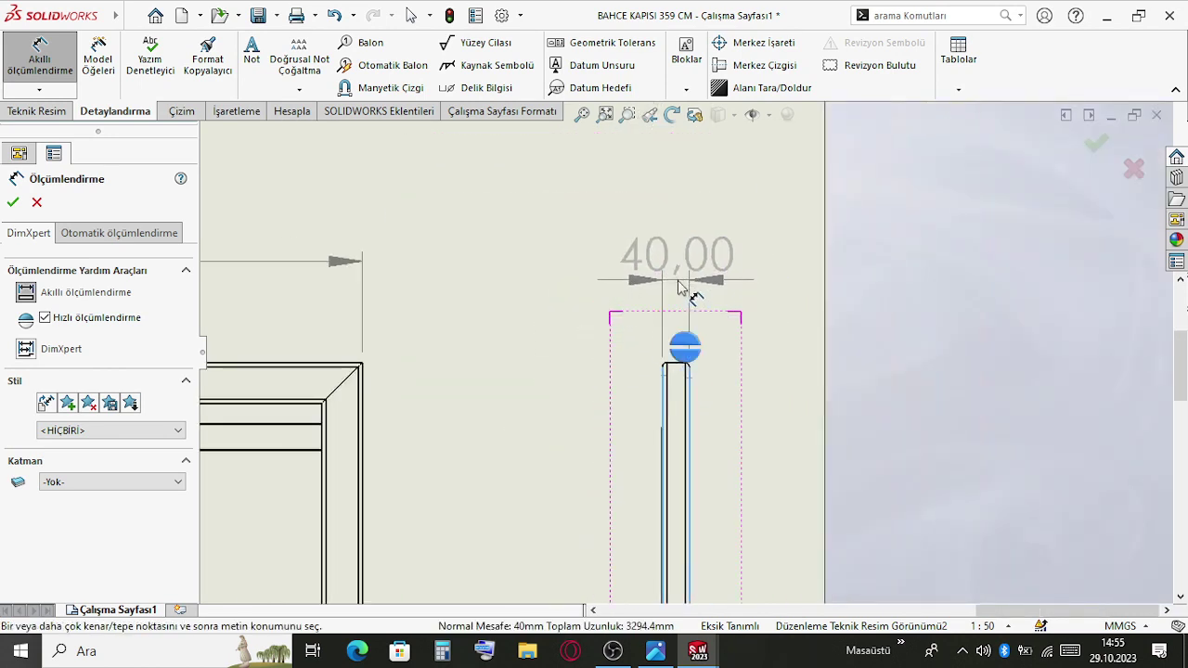
{"action": "left_click", "coordinate": [678, 288]}
{"action": "scroll", "coordinate": [680, 408], "scroll_direction": "up", "scroll_amount": 2}
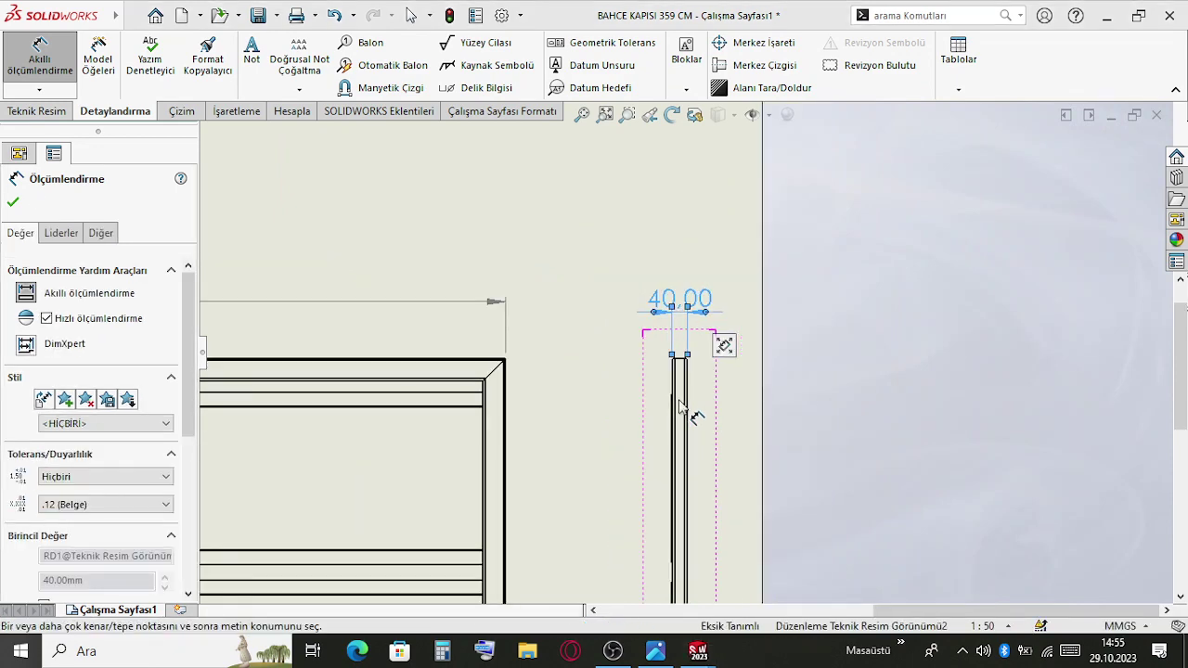
{"action": "key", "text": "Escape"}
Move the side view closer to the front view on the sheet
{"action": "scroll", "coordinate": [418, 300], "scroll_direction": "up", "scroll_amount": 6}
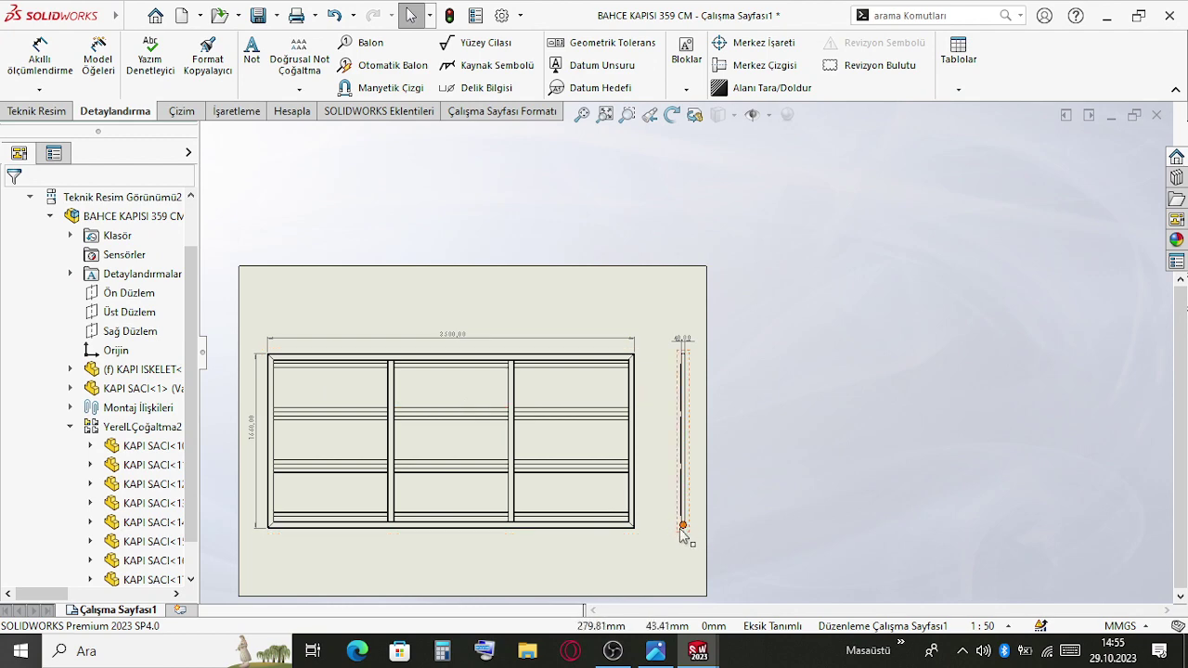
{"action": "left_click_drag", "start_coordinate": [680, 536], "coordinate": [666, 536]}
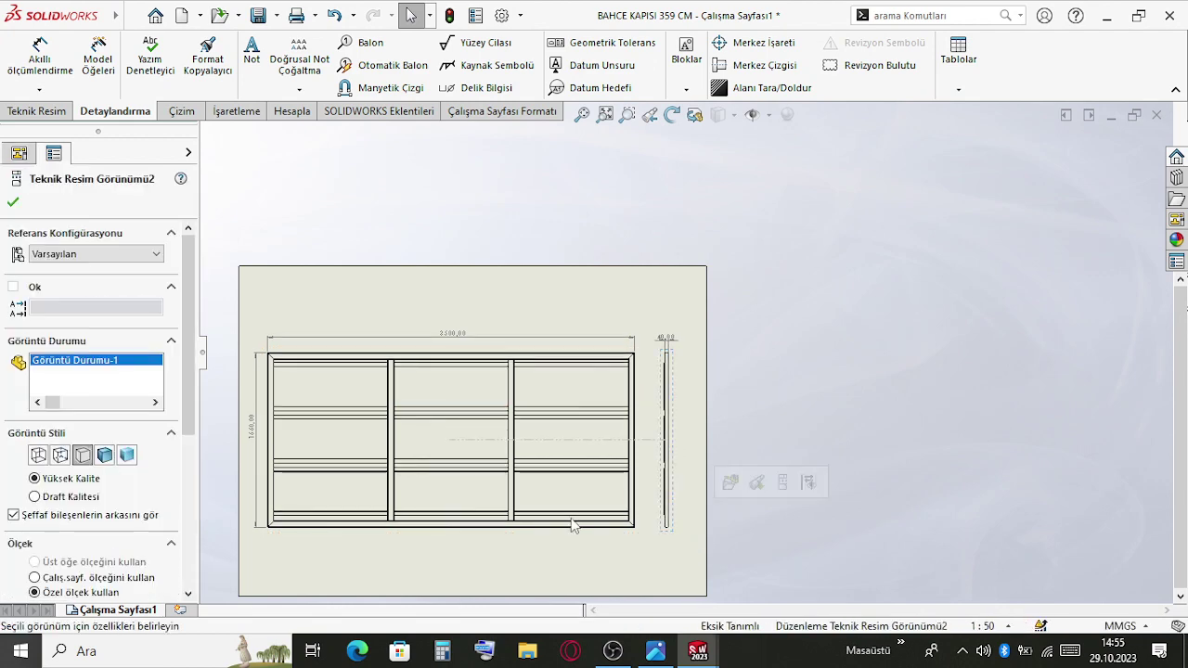
{"action": "scroll", "coordinate": [572, 538], "scroll_direction": "down", "scroll_amount": 2}
{"action": "key", "text": "Escape"}
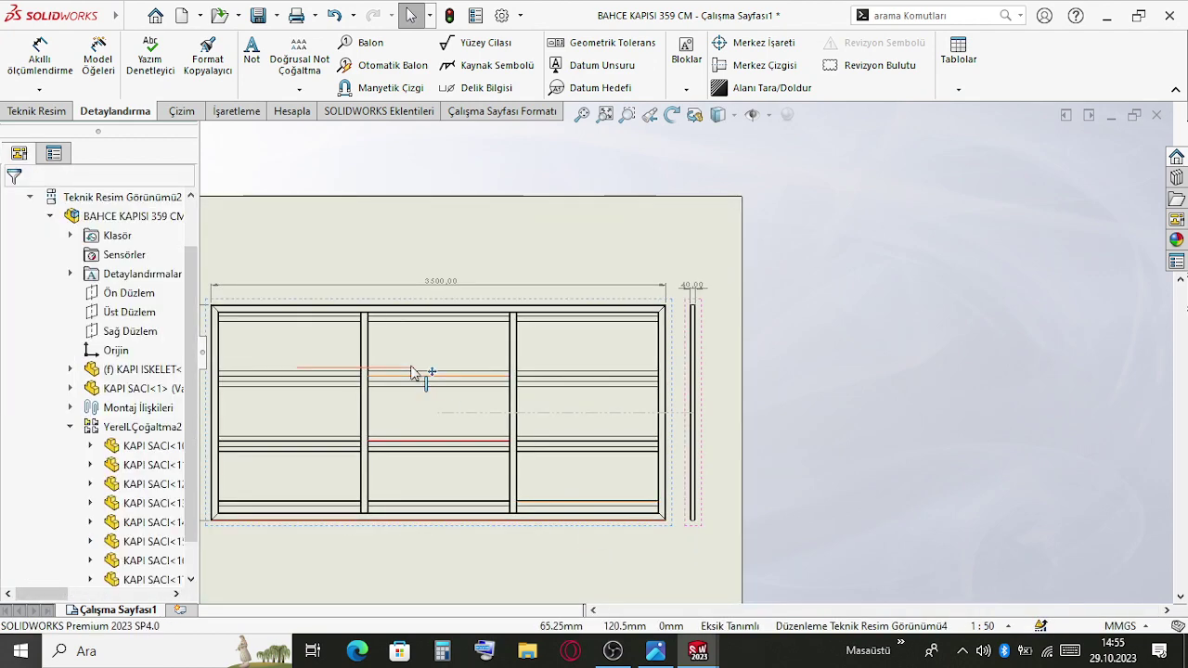
Dimension the inner width of the front view's first bay along its upper horizontal tube, placing the dimension above the tube
{"action": "scroll", "coordinate": [403, 347], "scroll_direction": "up", "scroll_amount": 2}
{"action": "scroll", "coordinate": [729, 429], "scroll_direction": "down", "scroll_amount": 4}
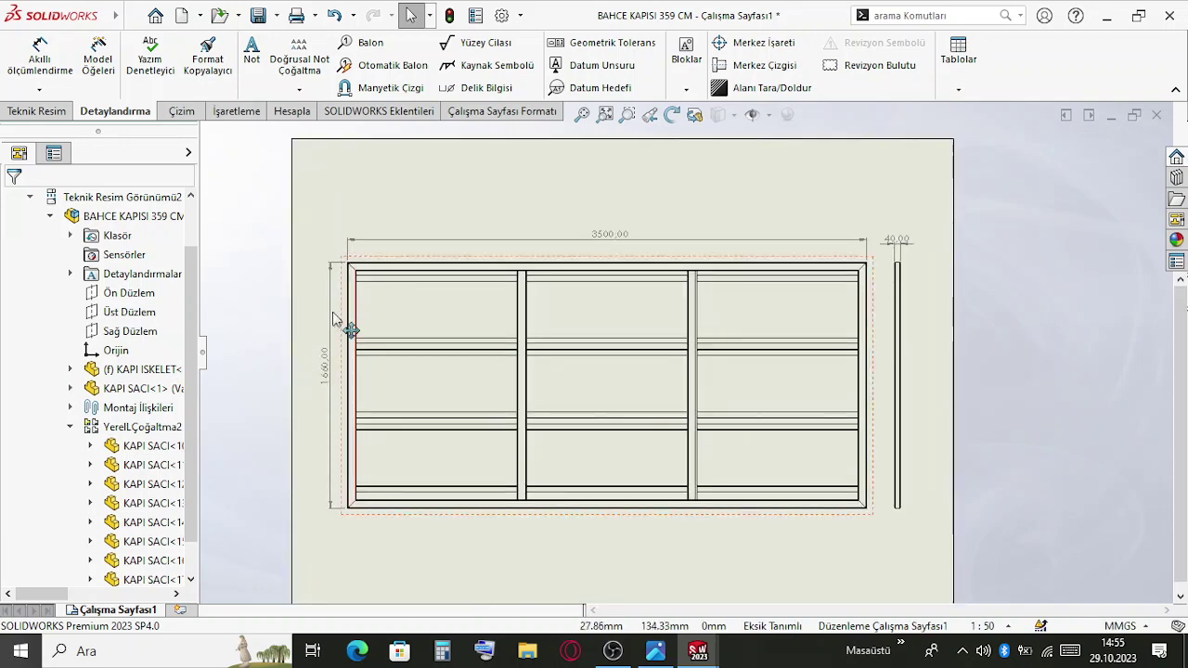
{"action": "left_click", "coordinate": [204, 353]}
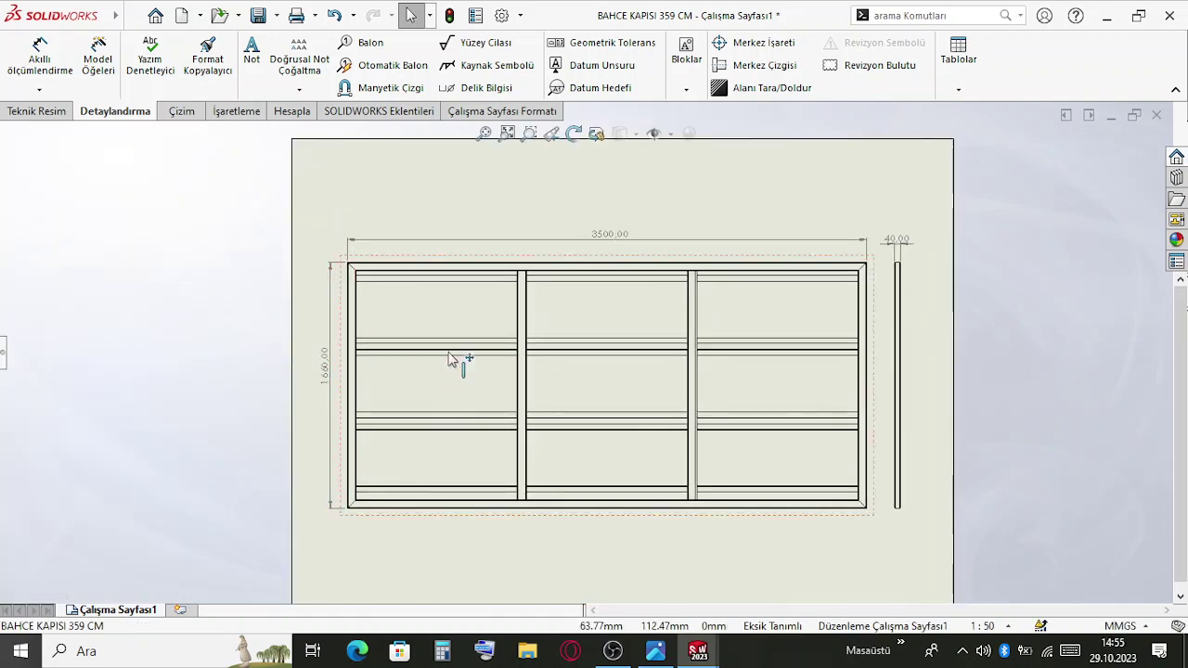
{"action": "left_click", "coordinate": [37, 52]}
{"action": "scroll", "coordinate": [408, 357], "scroll_direction": "down", "scroll_amount": 3}
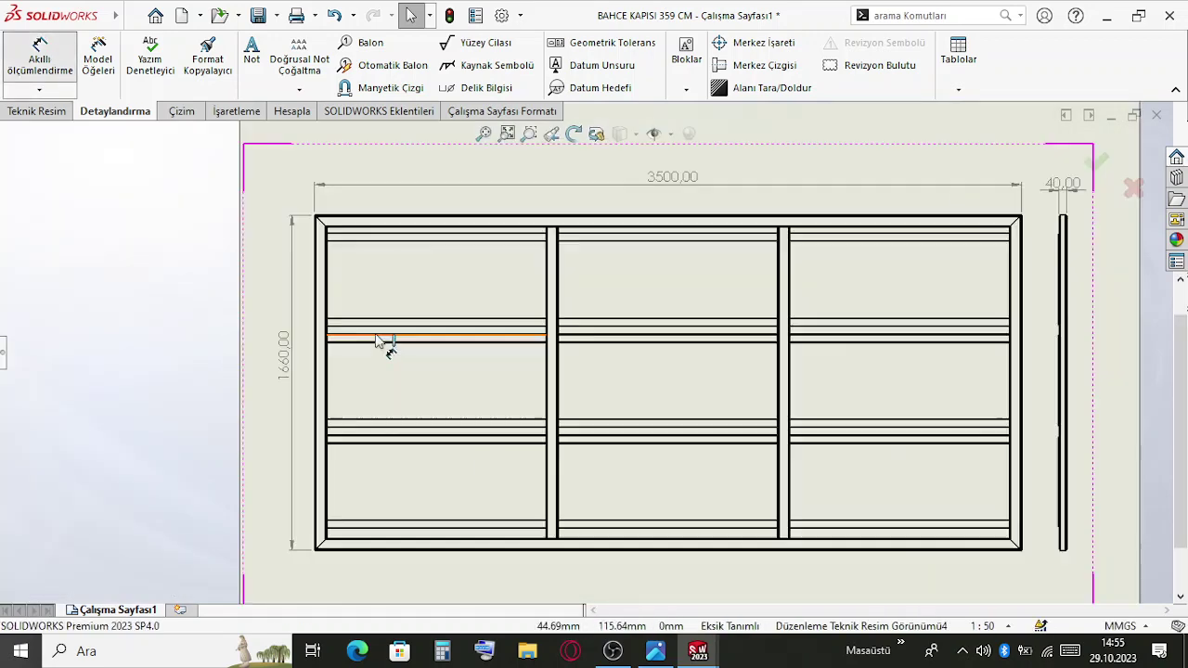
{"action": "scroll", "coordinate": [441, 325], "scroll_direction": "down", "scroll_amount": 2}
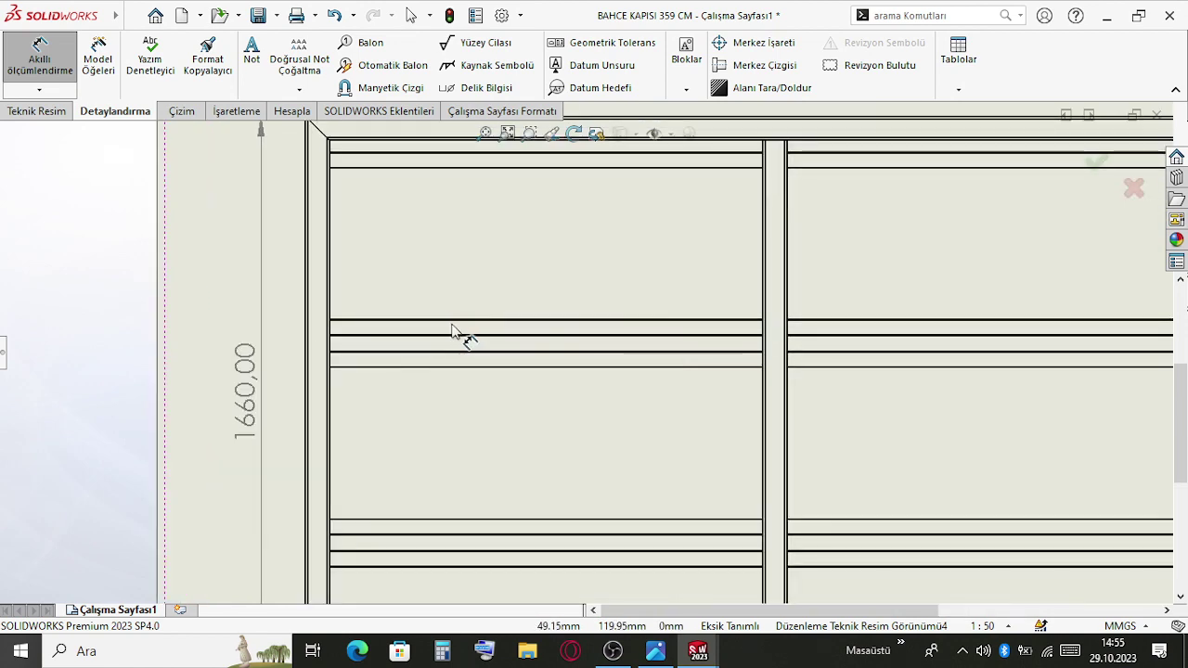
{"action": "left_click", "coordinate": [464, 321]}
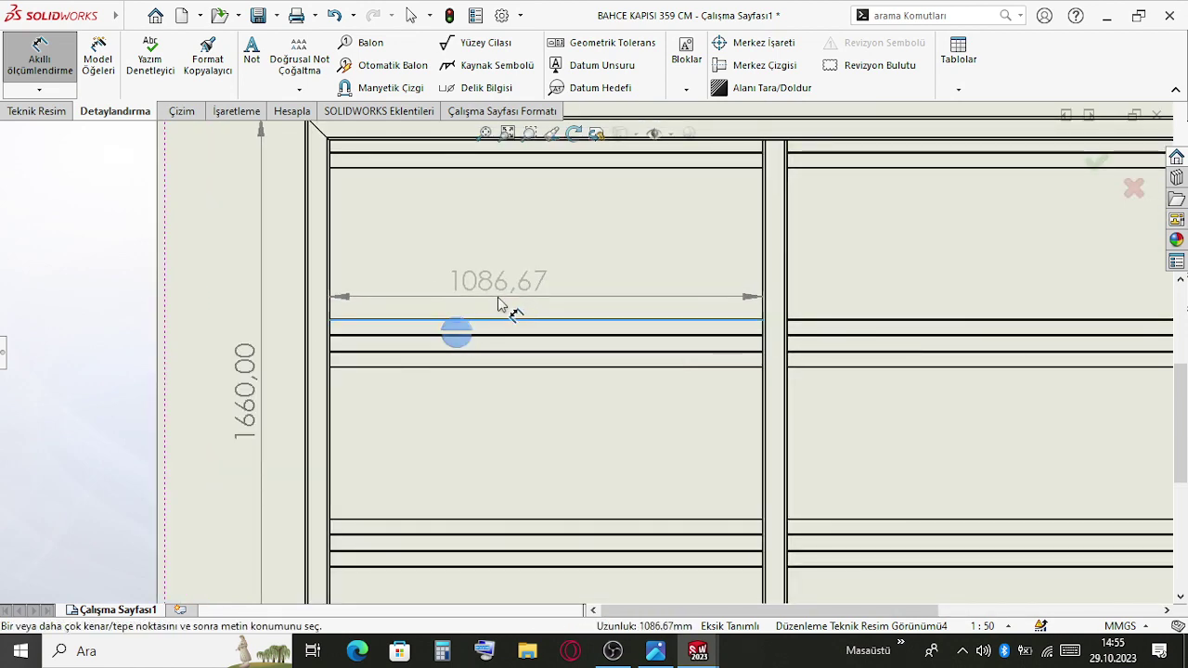
{"action": "scroll", "coordinate": [497, 300], "scroll_direction": "down", "scroll_amount": 3}
{"action": "scroll", "coordinate": [497, 301], "scroll_direction": "down", "scroll_amount": 3}
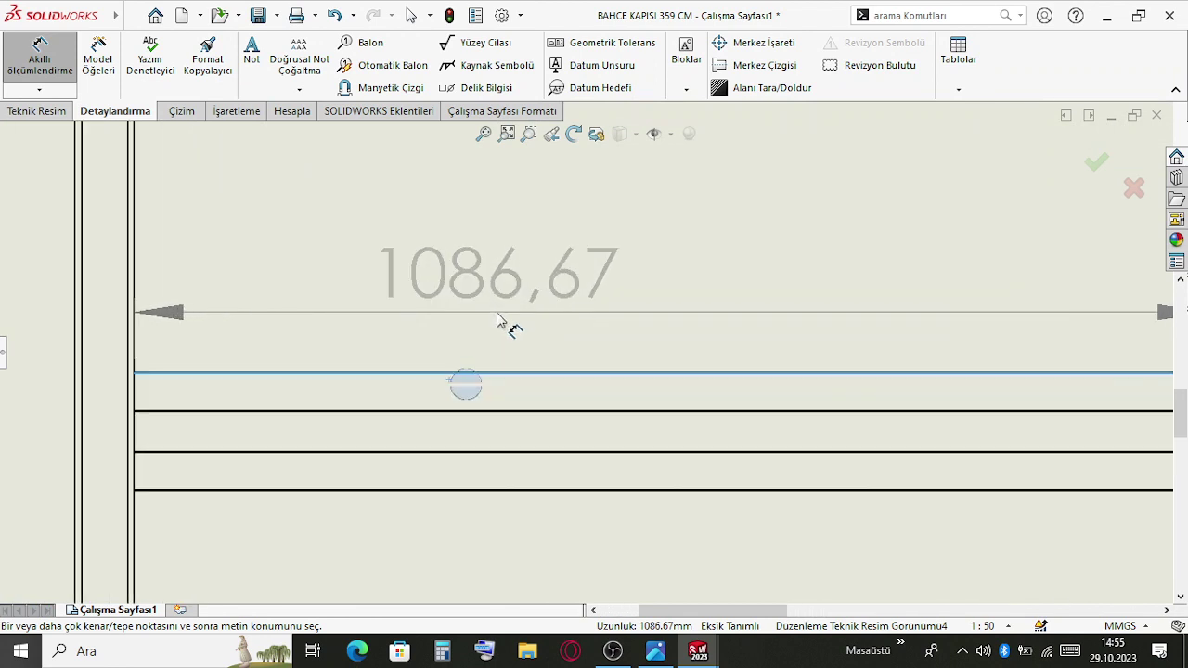
{"action": "scroll", "coordinate": [483, 347], "scroll_direction": "up", "scroll_amount": 2}
{"action": "left_click", "coordinate": [618, 313]}
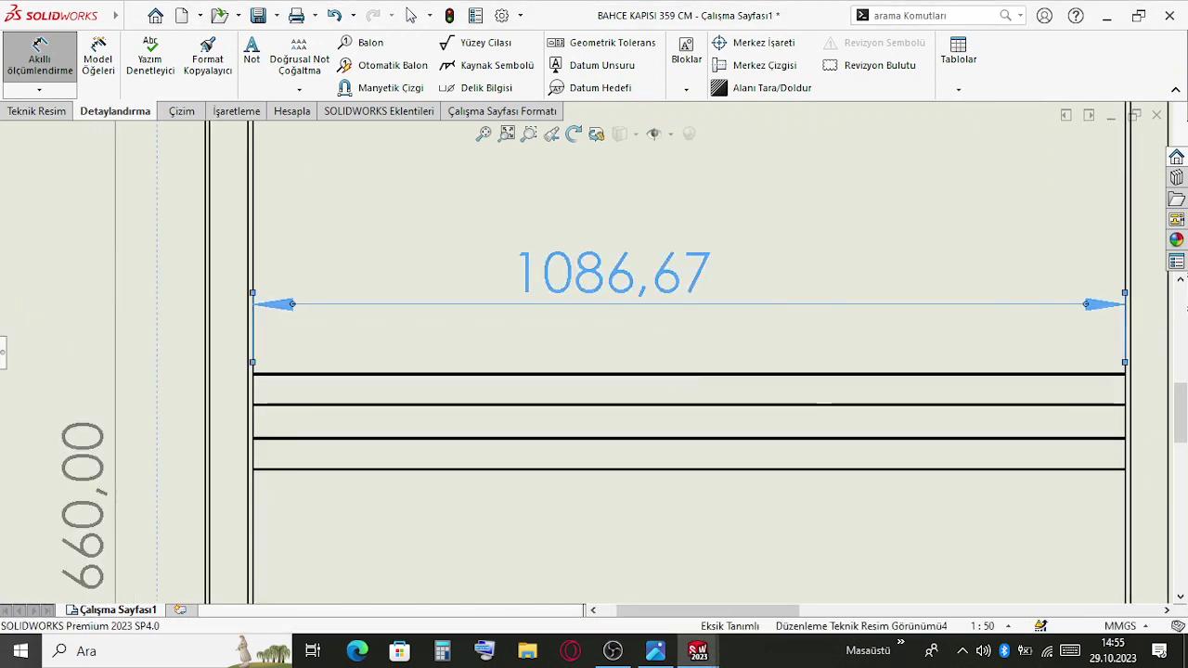
{"action": "key", "text": "Escape"}
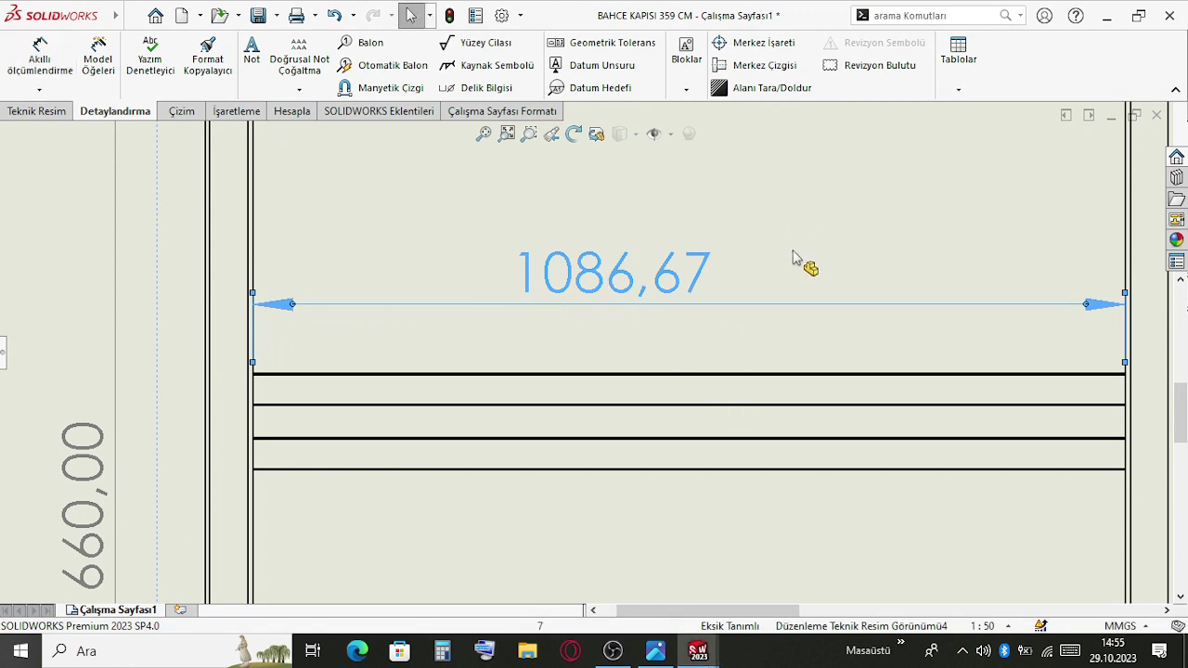
Set the precision of the first bay's width dimension to Hiçbiri so it shows no decimals
{"action": "scroll", "coordinate": [705, 287], "scroll_direction": "up", "scroll_amount": 2}
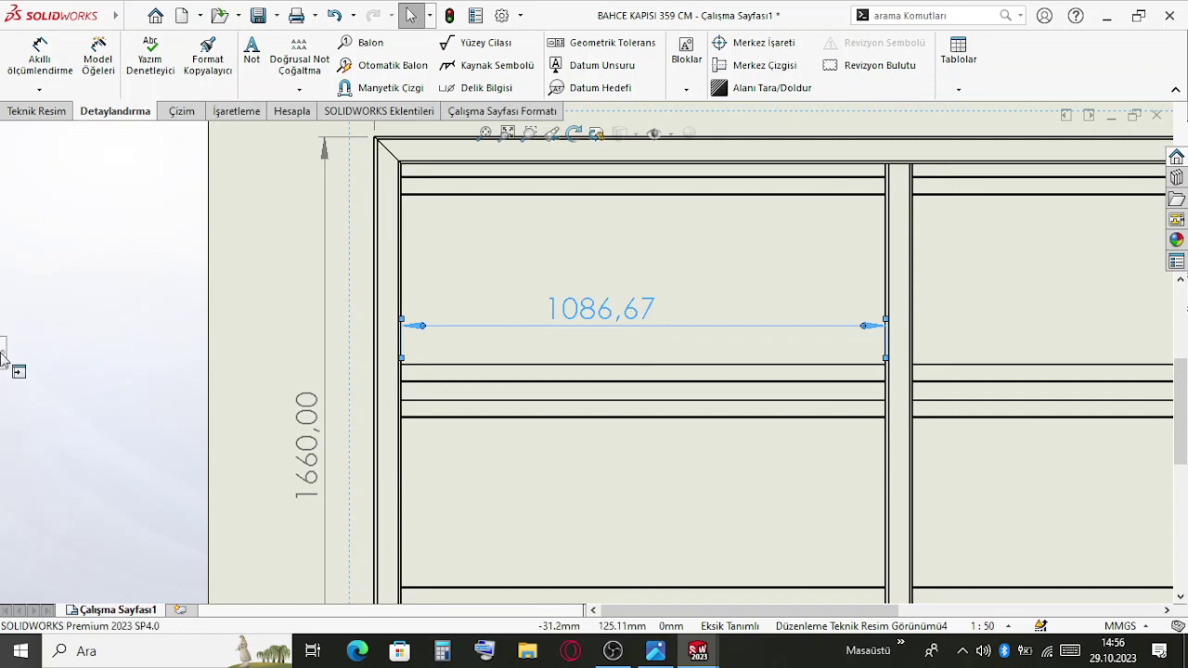
{"action": "left_click", "coordinate": [748, 268]}
{"action": "scroll", "coordinate": [684, 309], "scroll_direction": "up", "scroll_amount": 3}
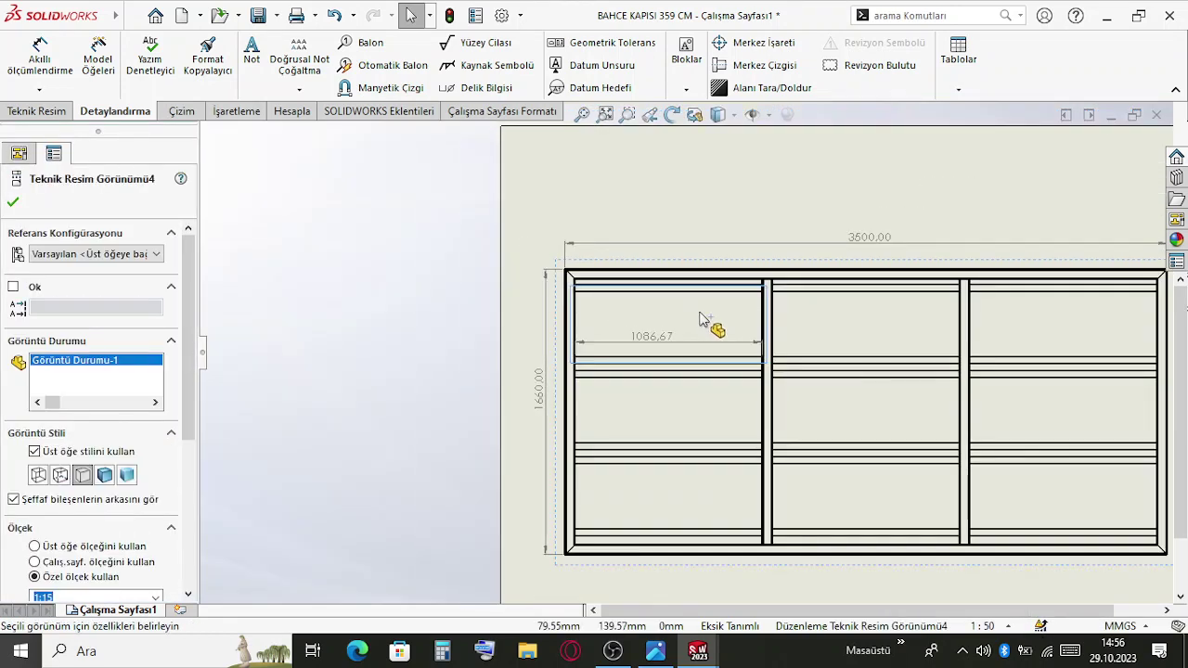
{"action": "key", "text": "Escape"}
{"action": "left_click", "coordinate": [886, 239]}
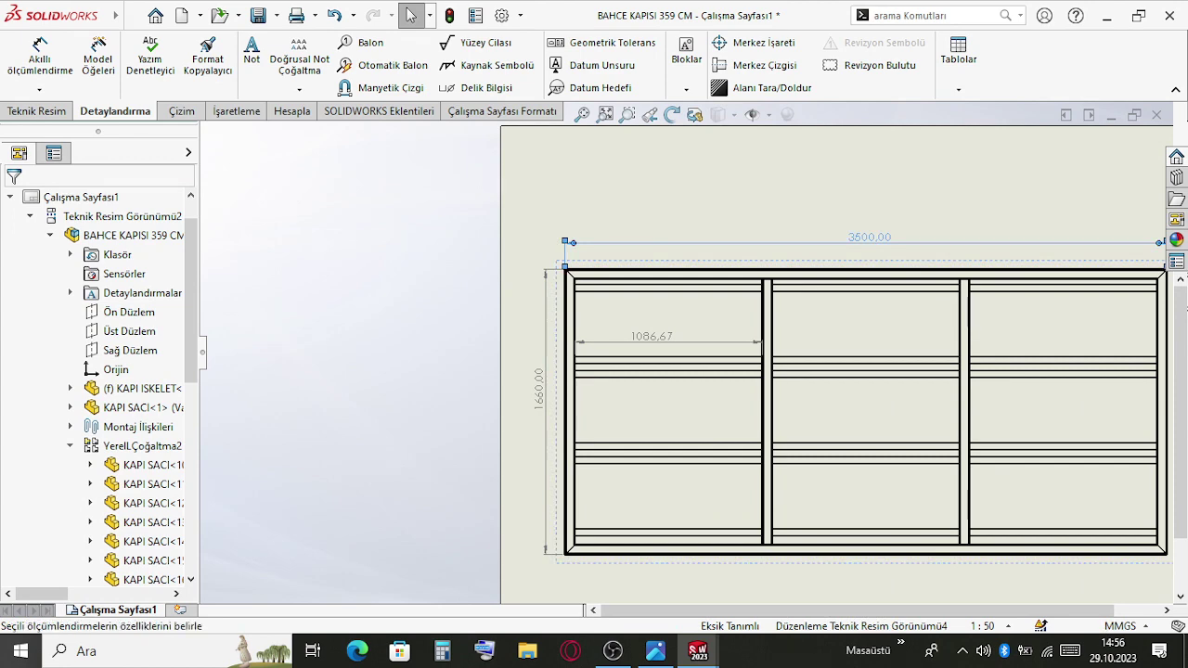
{"action": "key", "text": "Escape"}
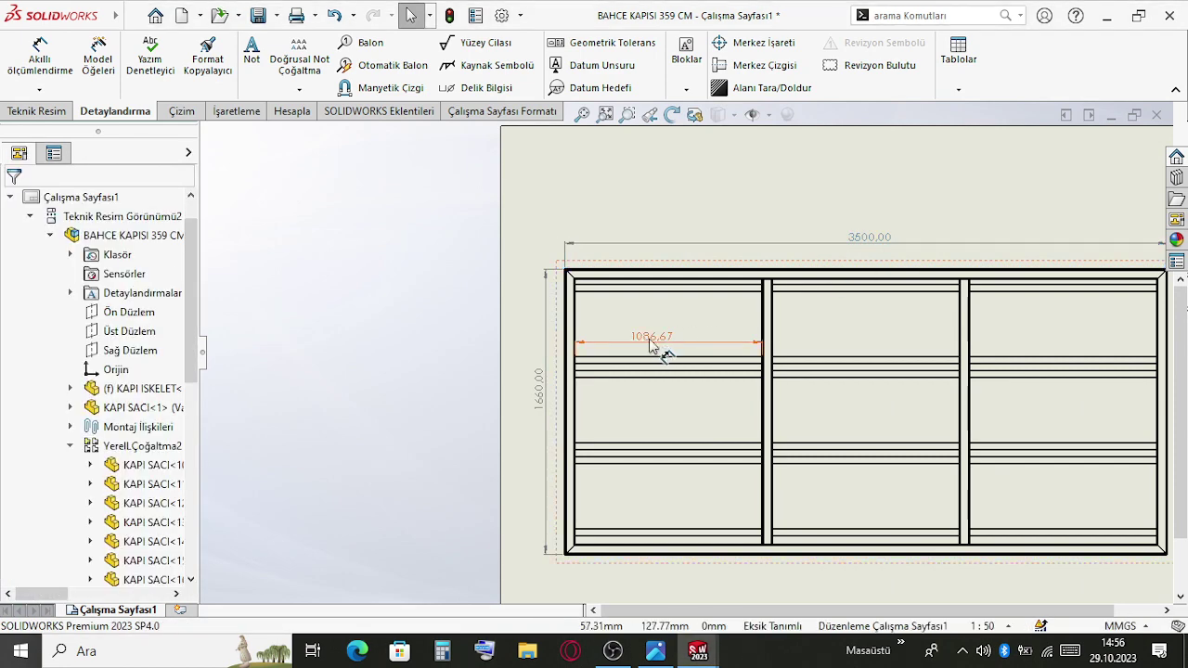
{"action": "left_click", "coordinate": [651, 343]}
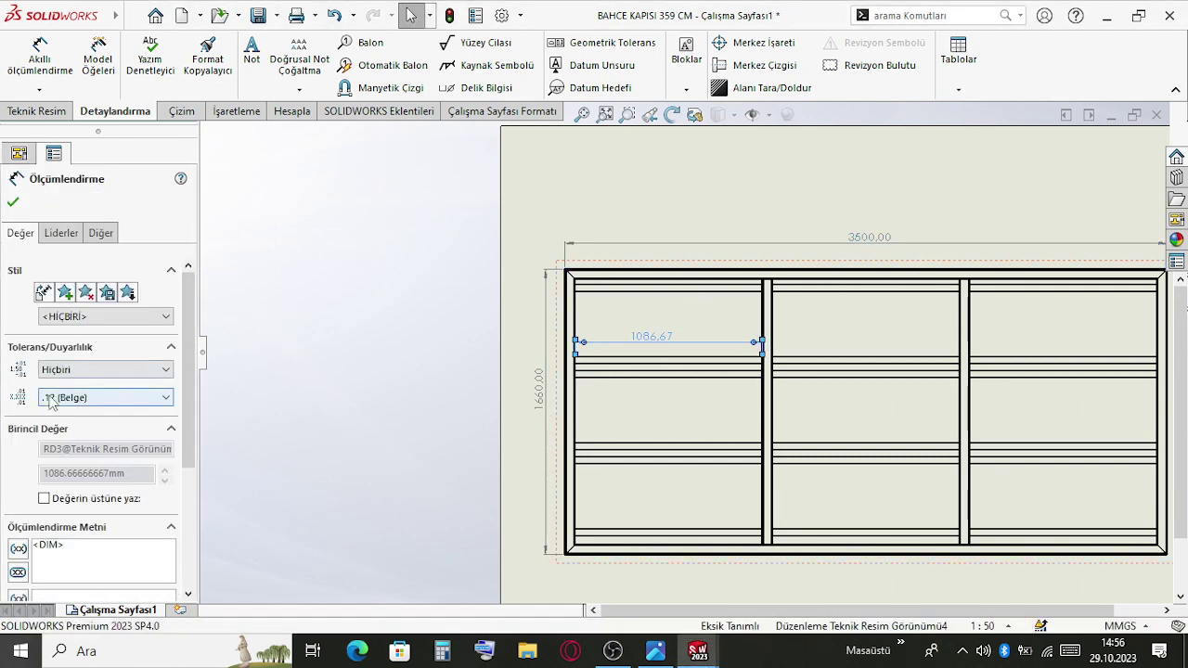
{"action": "left_click", "coordinate": [51, 399]}
{"action": "left_click", "coordinate": [84, 411]}
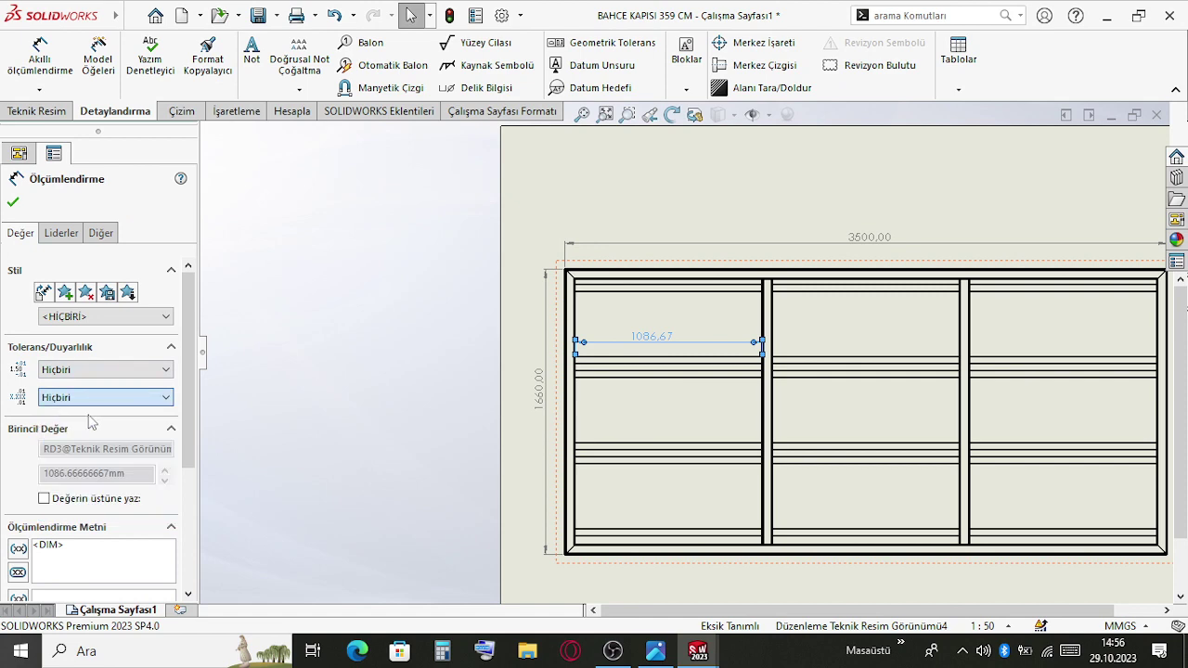
{"action": "left_click", "coordinate": [459, 294]}
{"action": "scroll", "coordinate": [682, 352], "scroll_direction": "down", "scroll_amount": 1}
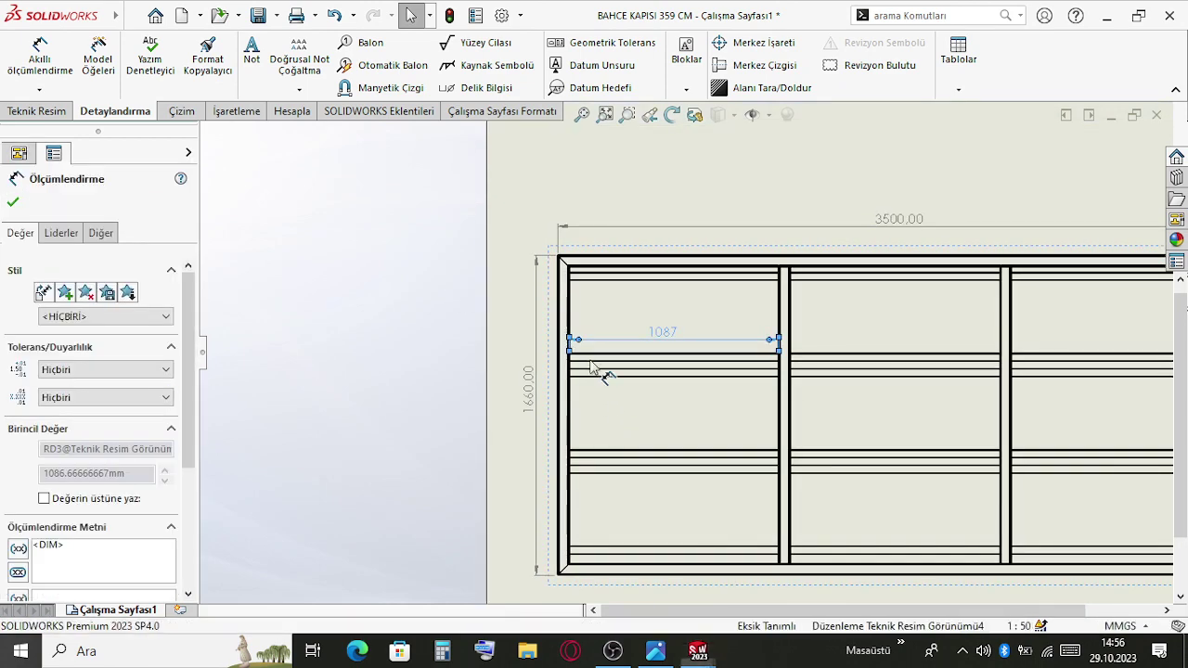
{"action": "left_click", "coordinate": [769, 217]}
{"action": "scroll", "coordinate": [876, 332], "scroll_direction": "up", "scroll_amount": 2}
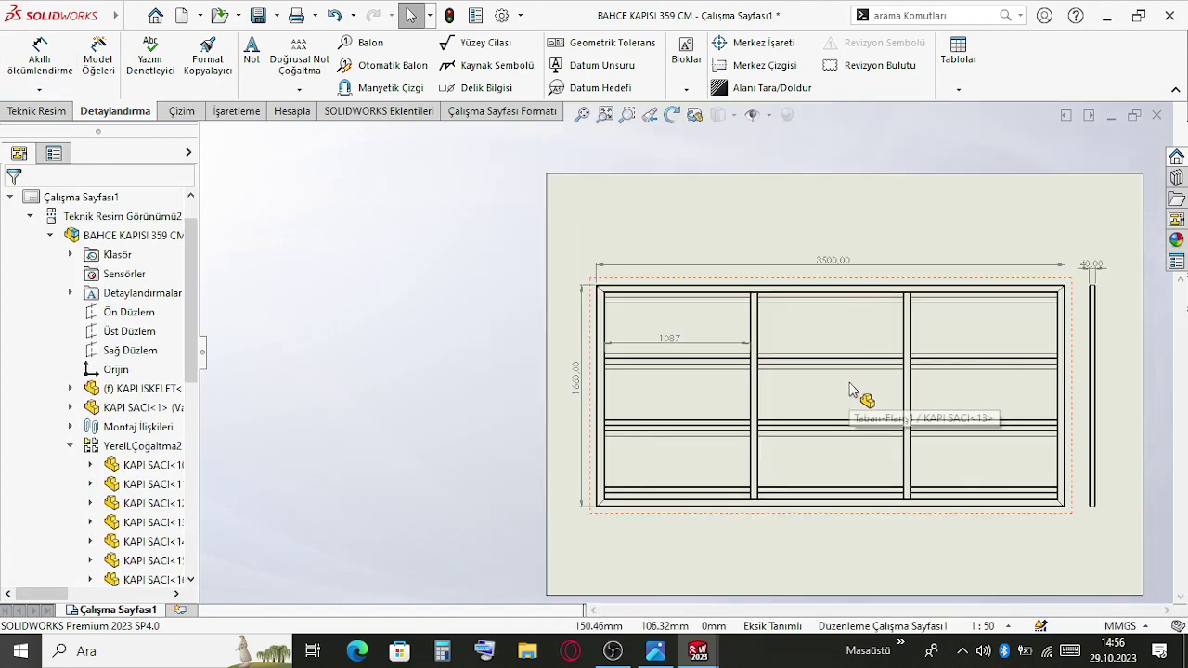
{"action": "scroll", "coordinate": [847, 389], "scroll_direction": "up", "scroll_amount": 2}
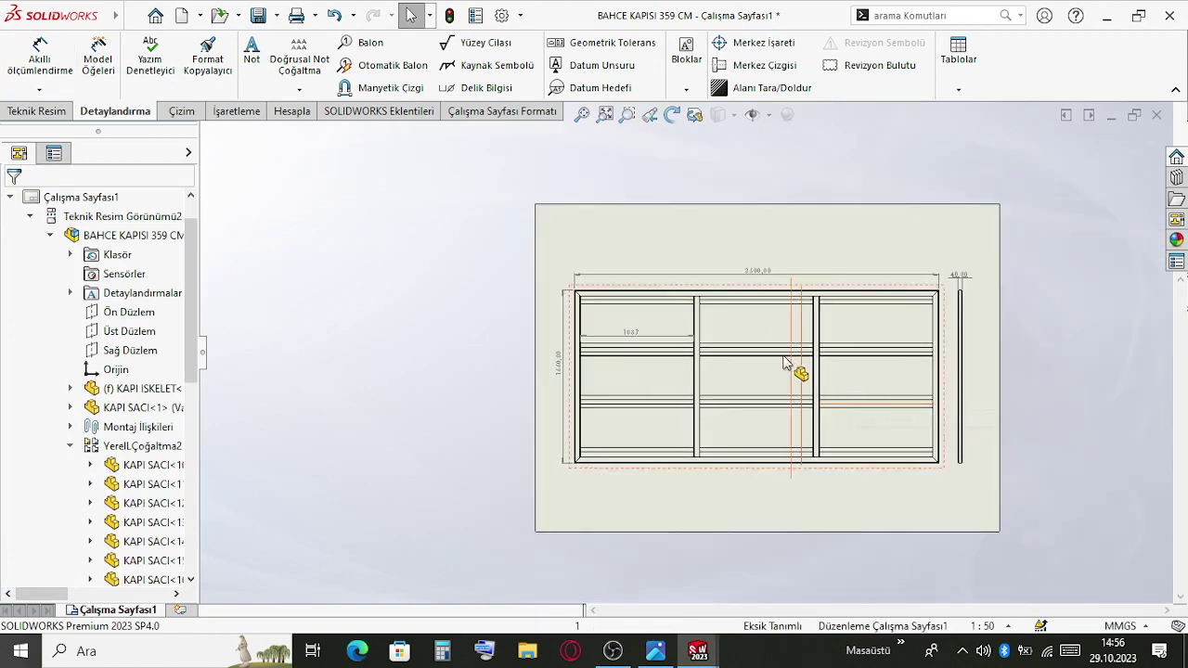
{"action": "scroll", "coordinate": [719, 339], "scroll_direction": "down", "scroll_amount": 3}
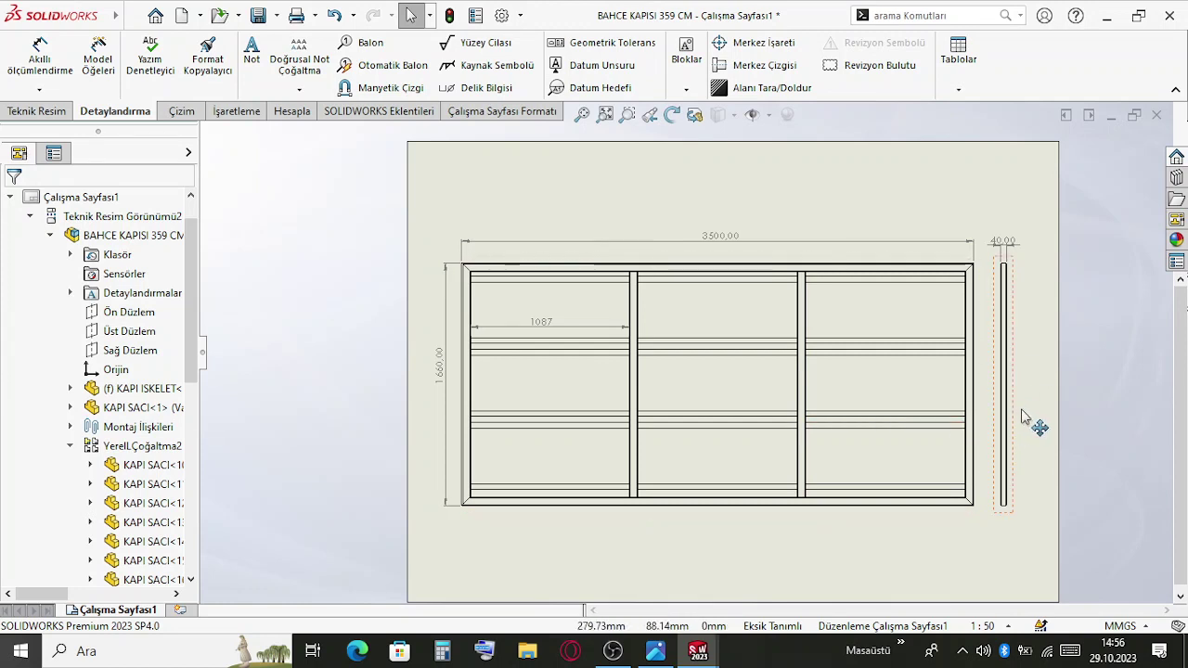
{"action": "scroll", "coordinate": [1002, 400], "scroll_direction": "up", "scroll_amount": 1}
{"action": "scroll", "coordinate": [939, 349], "scroll_direction": "down", "scroll_amount": 1}
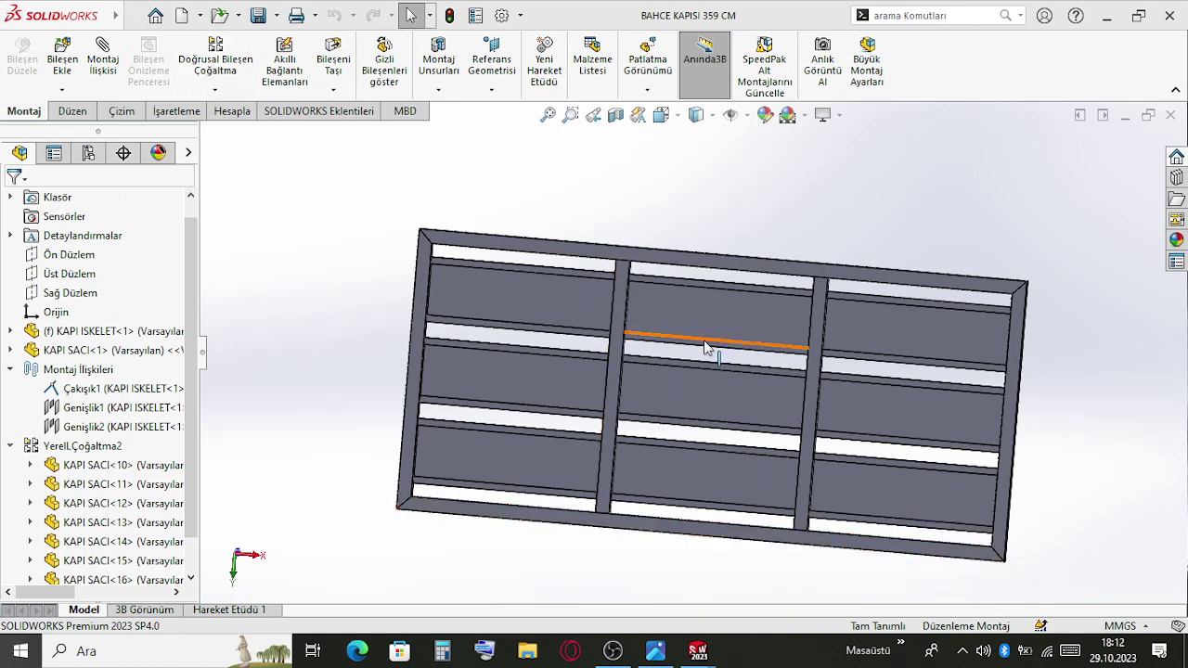
Examine the frame corners, uprights and sheet panels of the BAHCE KAPISI 359 CM assembly from several angles
{"action": "middle_click_drag", "start_coordinate": [705, 347], "coordinate": [653, 374]}
{"action": "scroll", "coordinate": [609, 304], "scroll_direction": "down", "scroll_amount": 5}
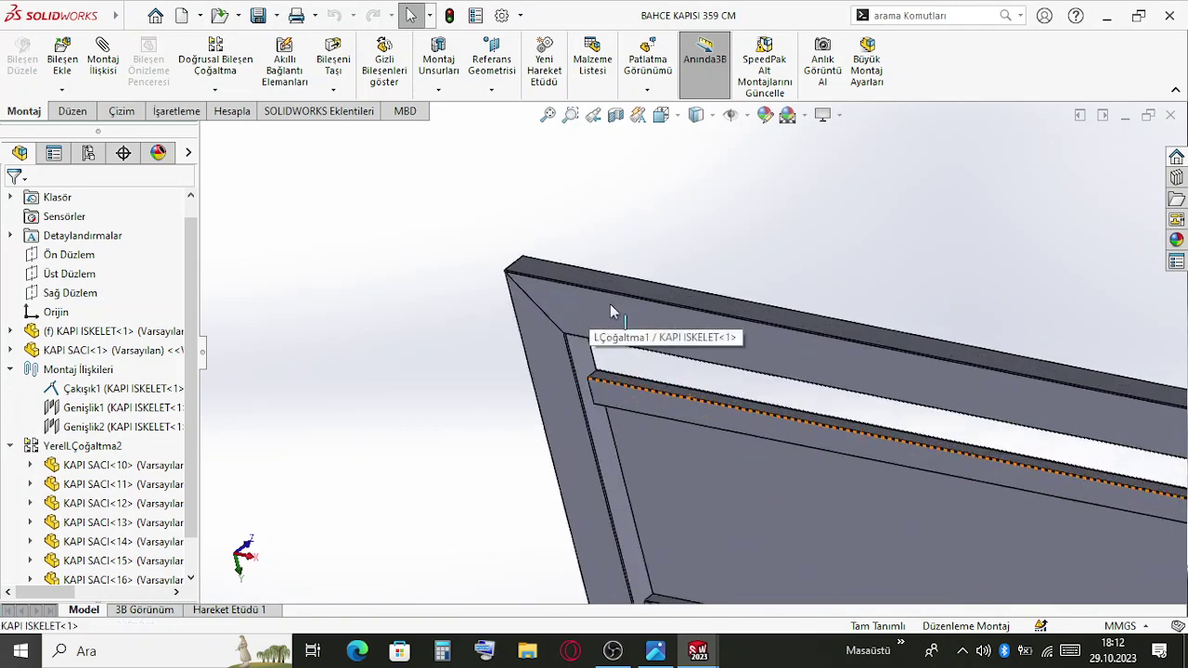
{"action": "scroll", "coordinate": [800, 351], "scroll_direction": "up", "scroll_amount": 6}
{"action": "scroll", "coordinate": [1039, 339], "scroll_direction": "down", "scroll_amount": 5}
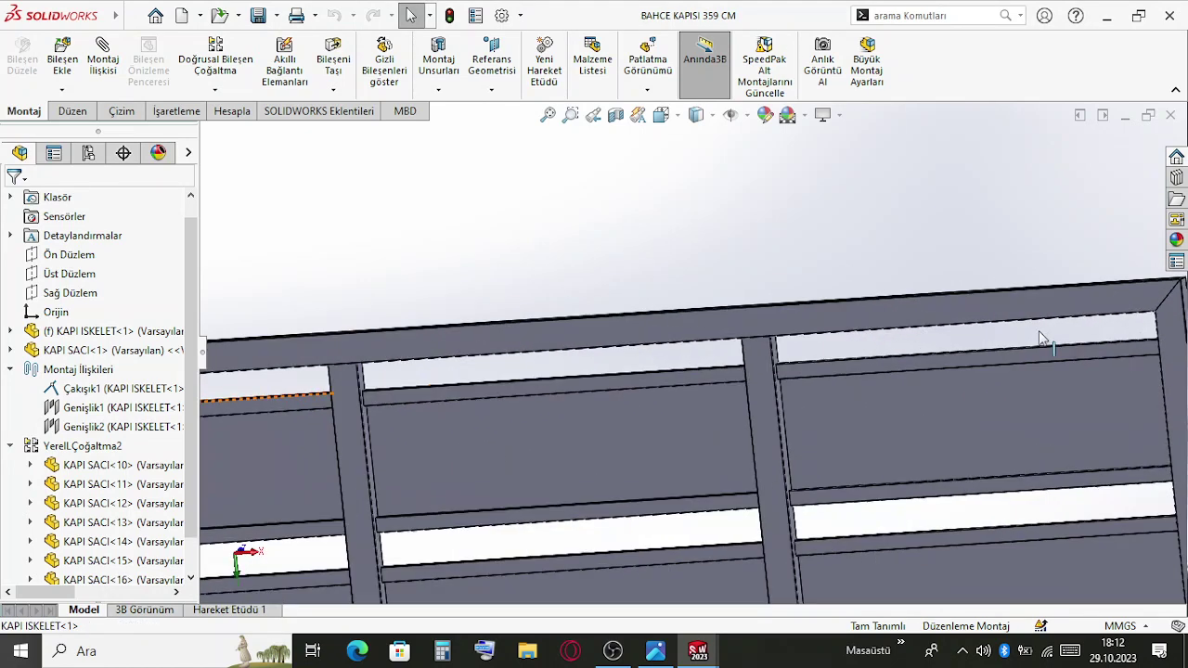
{"action": "scroll", "coordinate": [1040, 338], "scroll_direction": "up", "scroll_amount": 6}
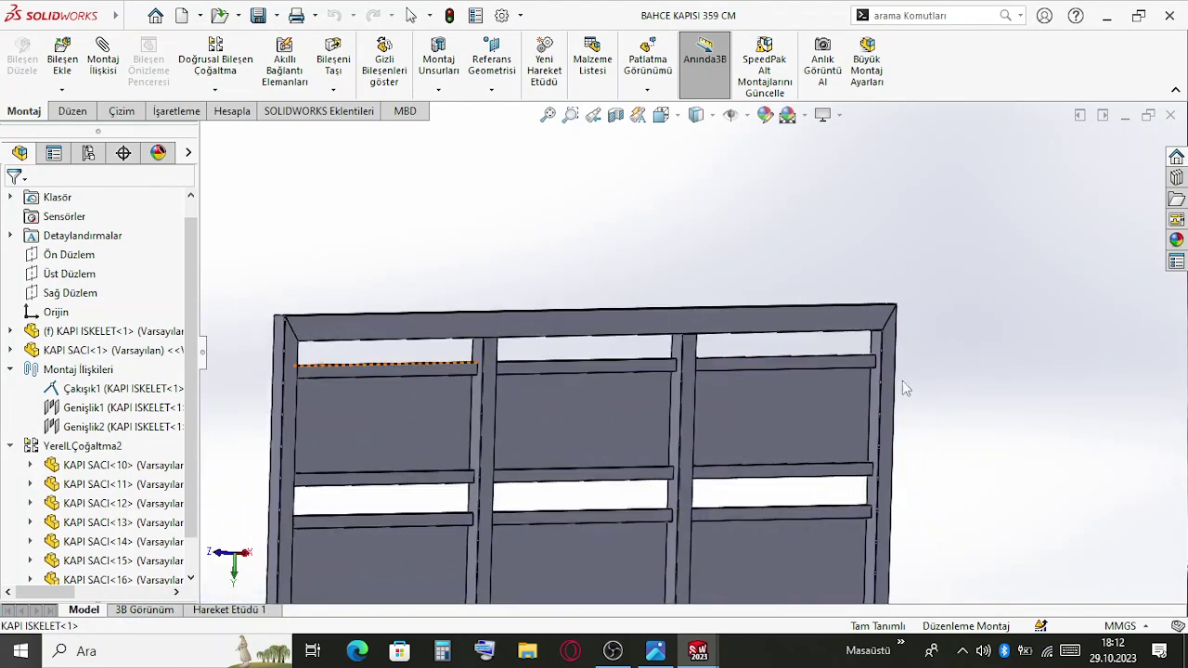
{"action": "scroll", "coordinate": [828, 439], "scroll_direction": "down", "scroll_amount": 2}
{"action": "scroll", "coordinate": [770, 382], "scroll_direction": "down", "scroll_amount": 4}
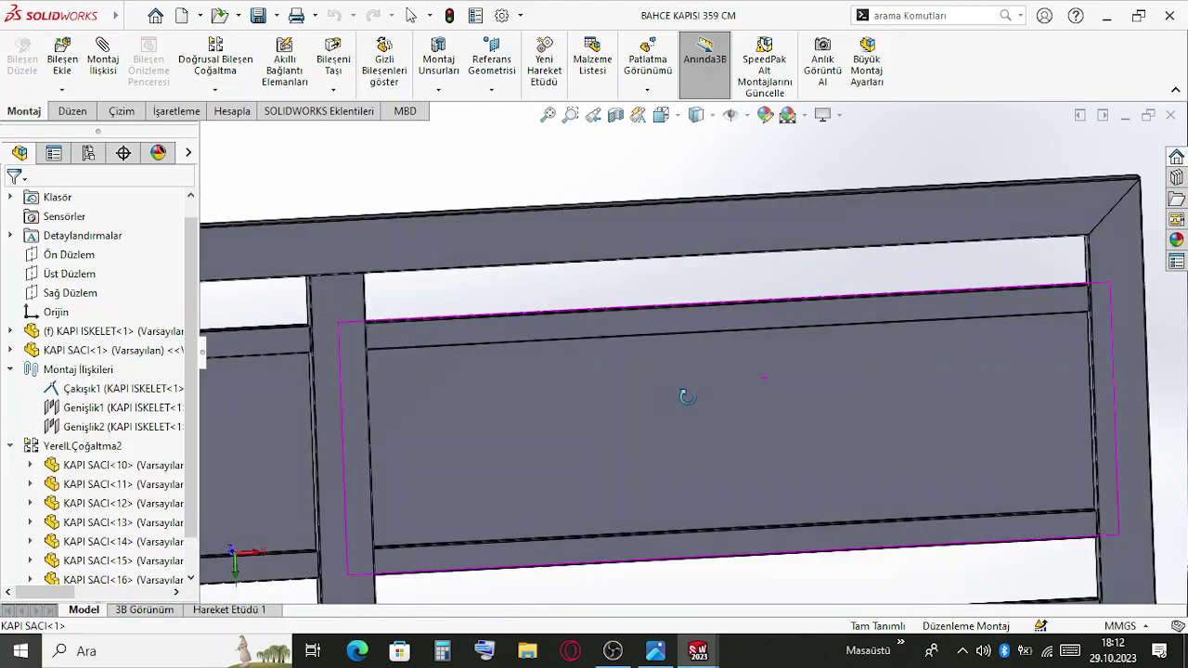
{"action": "middle_click_drag", "start_coordinate": [687, 397], "coordinate": [748, 453]}
{"action": "scroll", "coordinate": [754, 474], "scroll_direction": "up", "scroll_amount": 5}
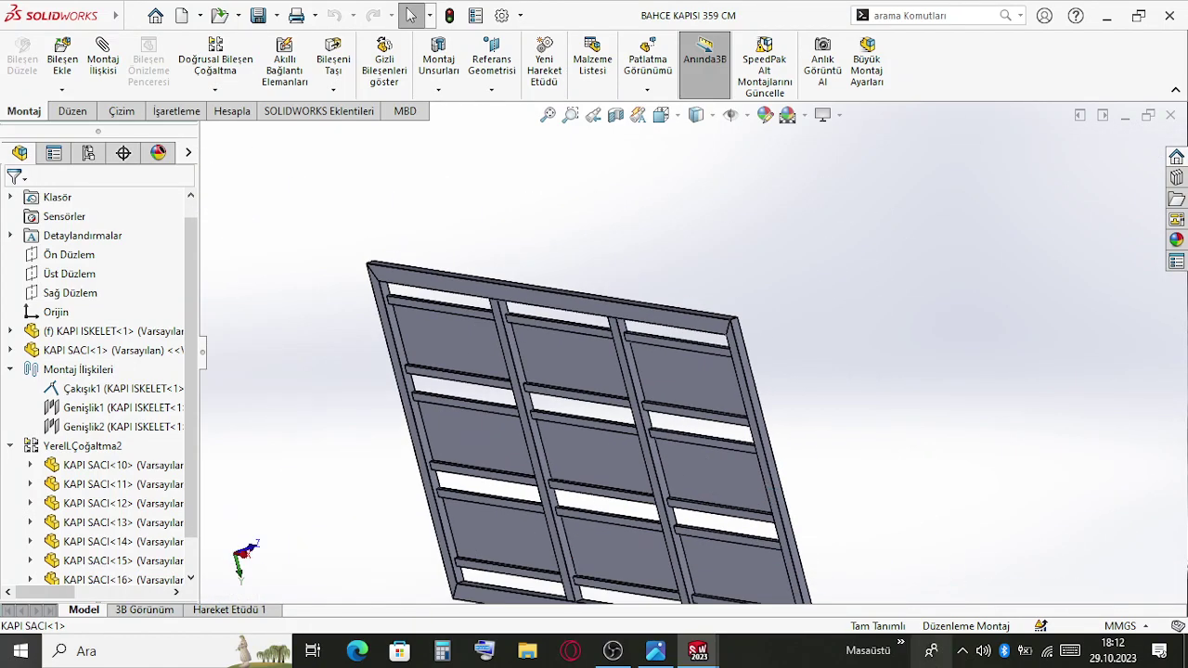
{"action": "scroll", "coordinate": [696, 350], "scroll_direction": "up", "scroll_amount": 3}
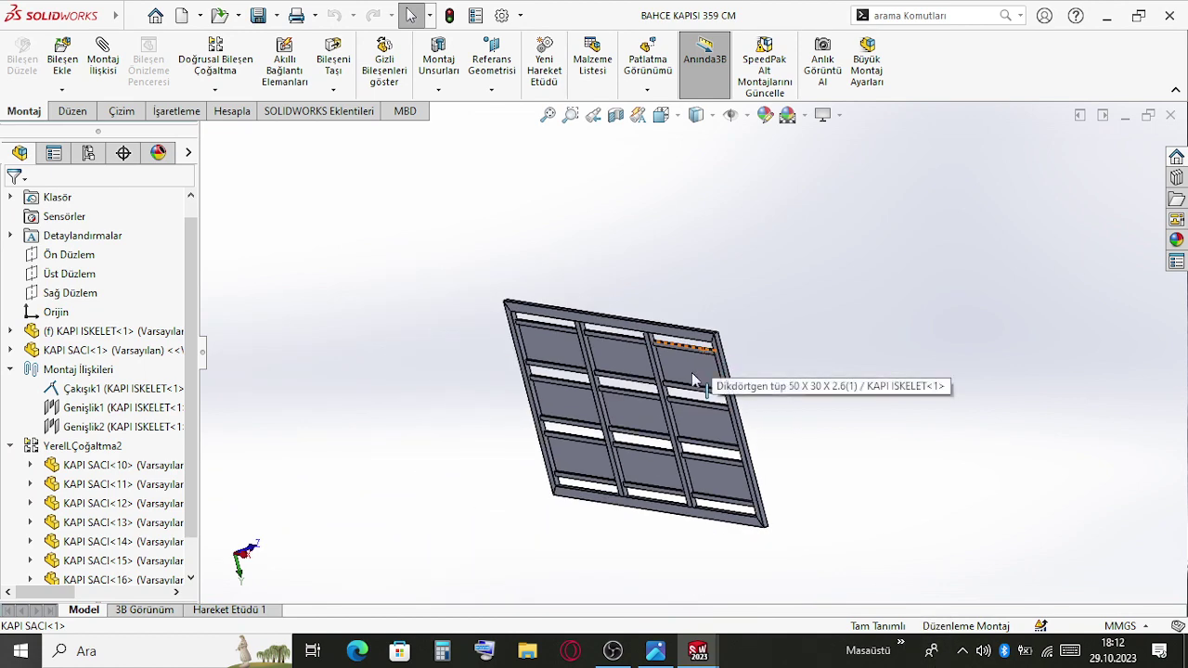
{"action": "scroll", "coordinate": [549, 269], "scroll_direction": "down", "scroll_amount": 5}
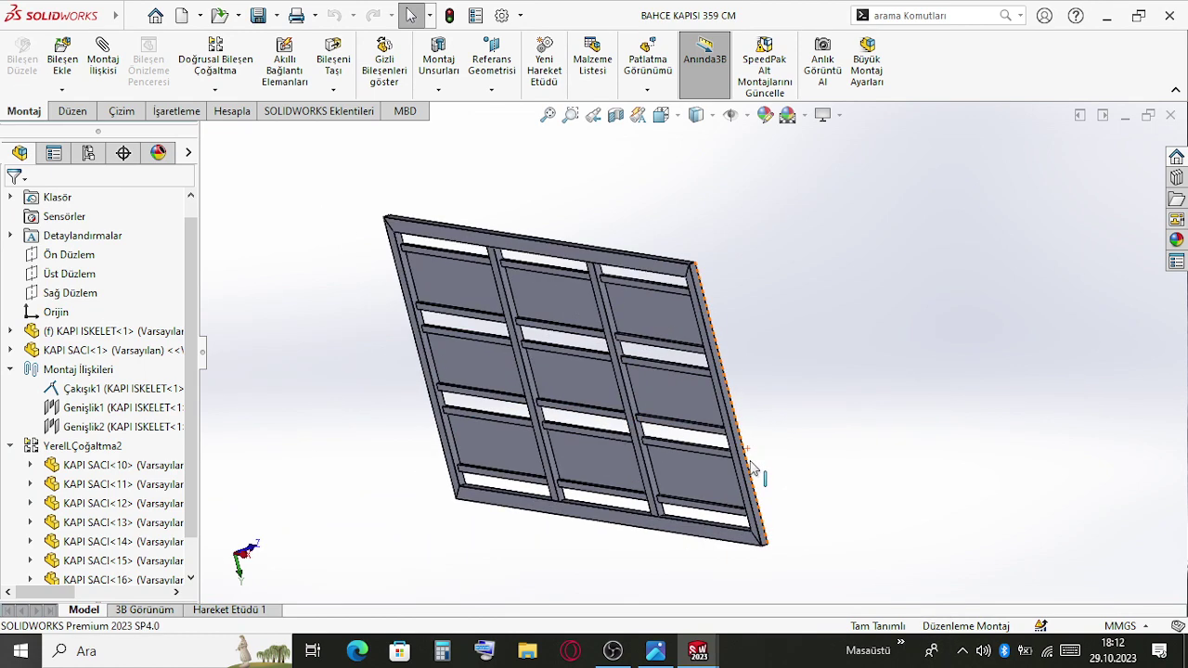
Measure the distance between the outer faces of the gate frame's upper and lower 60 x 40 tubes
{"action": "scroll", "coordinate": [575, 268], "scroll_direction": "down", "scroll_amount": 3}
{"action": "left_click", "coordinate": [602, 272]}
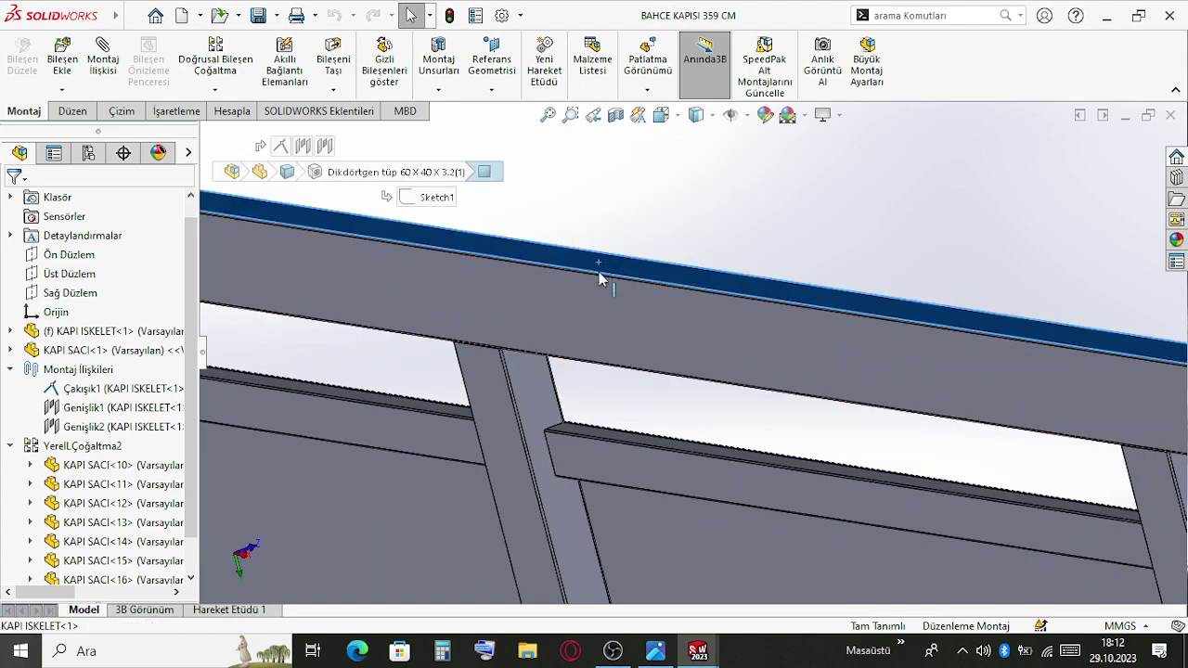
{"action": "scroll", "coordinate": [621, 353], "scroll_direction": "up", "scroll_amount": 10}
{"action": "middle_click_drag", "start_coordinate": [641, 409], "coordinate": [705, 487]}
{"action": "scroll", "coordinate": [628, 480], "scroll_direction": "down", "scroll_amount": 6}
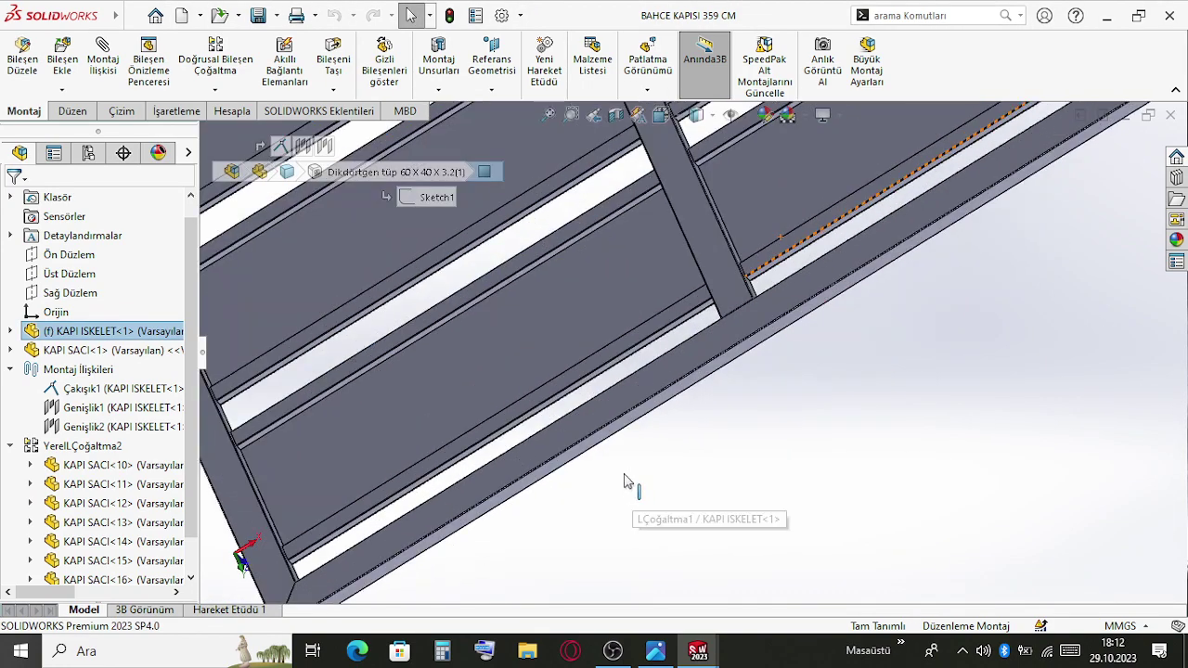
{"action": "scroll", "coordinate": [707, 504], "scroll_direction": "up", "scroll_amount": 10}
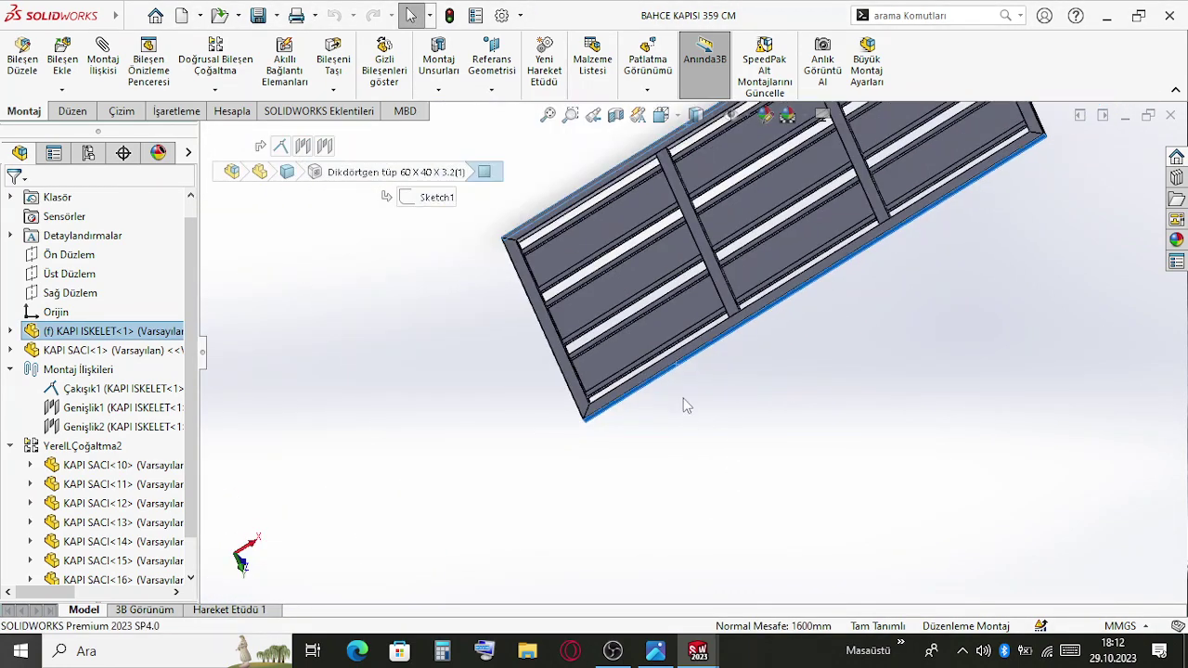
{"action": "middle_click_drag", "start_coordinate": [1003, 187], "coordinate": [1034, 404]}
{"action": "scroll", "coordinate": [777, 356], "scroll_direction": "down", "scroll_amount": 3}
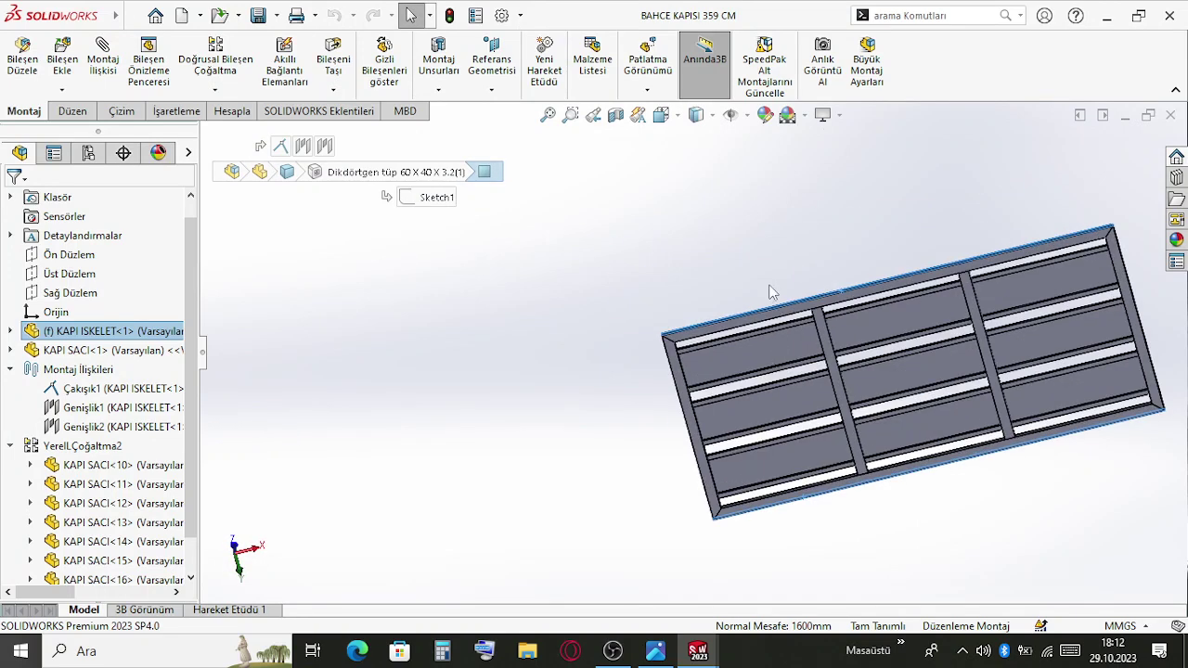
{"action": "left_click", "coordinate": [744, 280]}
Inspect how the sheet panels sit between the frame's uprights and the gaps between panel rows across all three bays
{"action": "scroll", "coordinate": [746, 306], "scroll_direction": "down", "scroll_amount": 3}
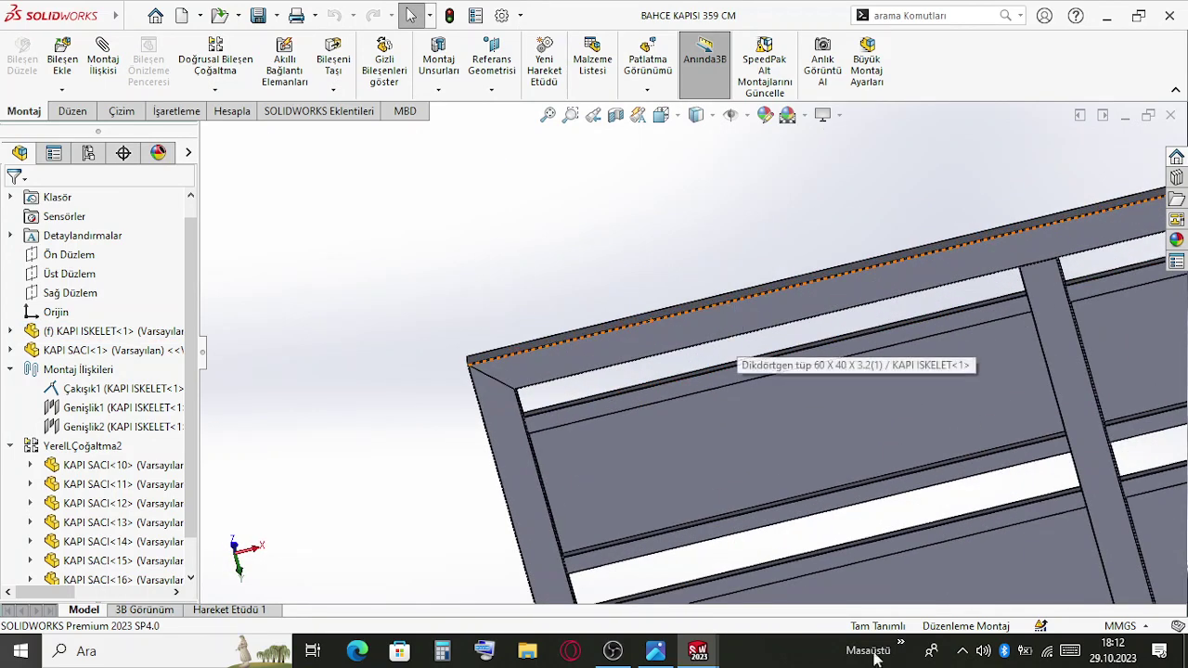
{"action": "scroll", "coordinate": [862, 538], "scroll_direction": "up", "scroll_amount": 3}
{"action": "scroll", "coordinate": [631, 459], "scroll_direction": "down", "scroll_amount": 3}
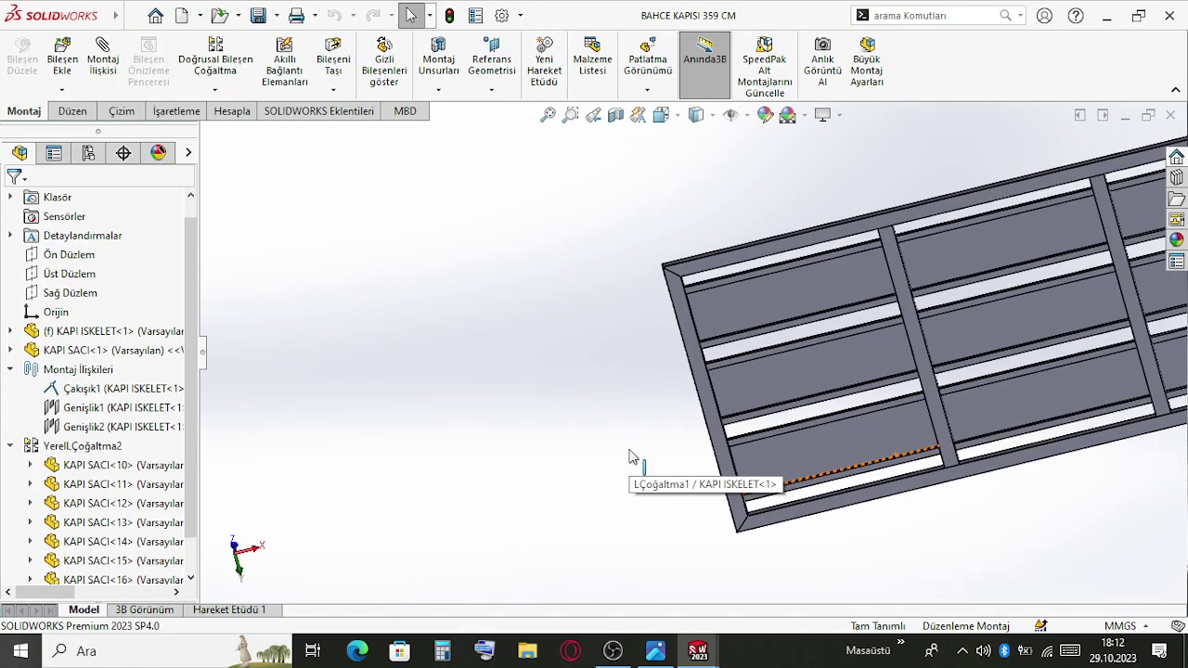
{"action": "middle_click_drag", "start_coordinate": [631, 458], "coordinate": [817, 371]}
{"action": "scroll", "coordinate": [956, 350], "scroll_direction": "up", "scroll_amount": 5}
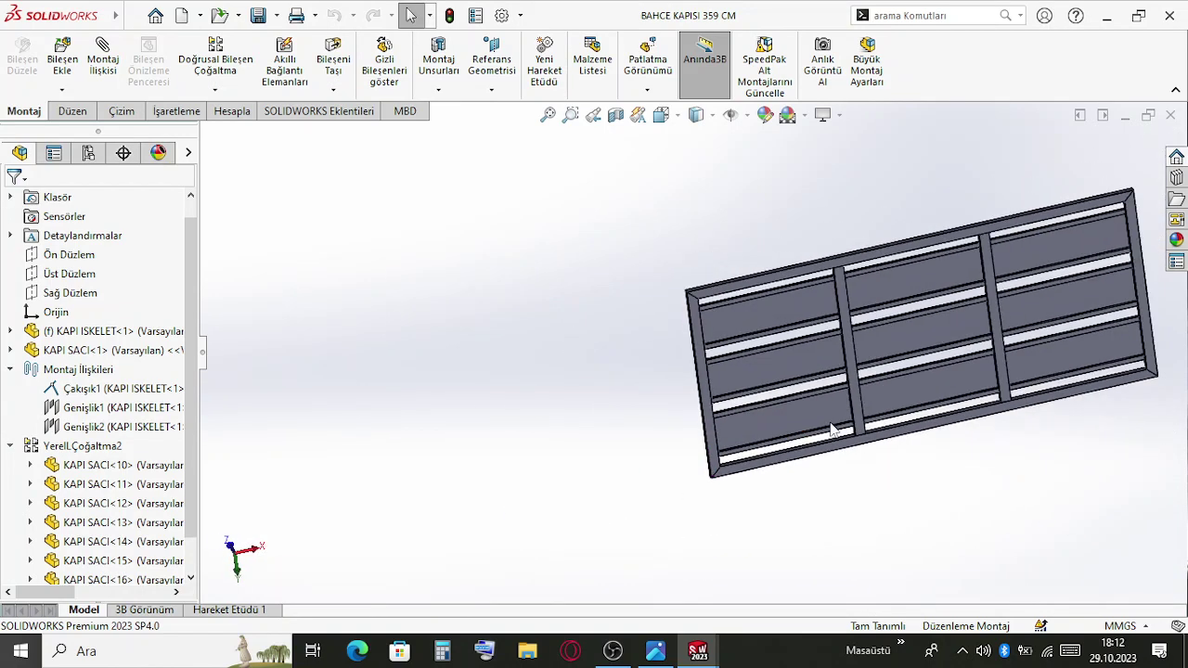
{"action": "scroll", "coordinate": [699, 363], "scroll_direction": "down", "scroll_amount": 3}
{"action": "scroll", "coordinate": [852, 318], "scroll_direction": "down", "scroll_amount": 2}
{"action": "middle_click_drag", "start_coordinate": [852, 318], "coordinate": [569, 344]}
{"action": "scroll", "coordinate": [711, 337], "scroll_direction": "down", "scroll_amount": 3}
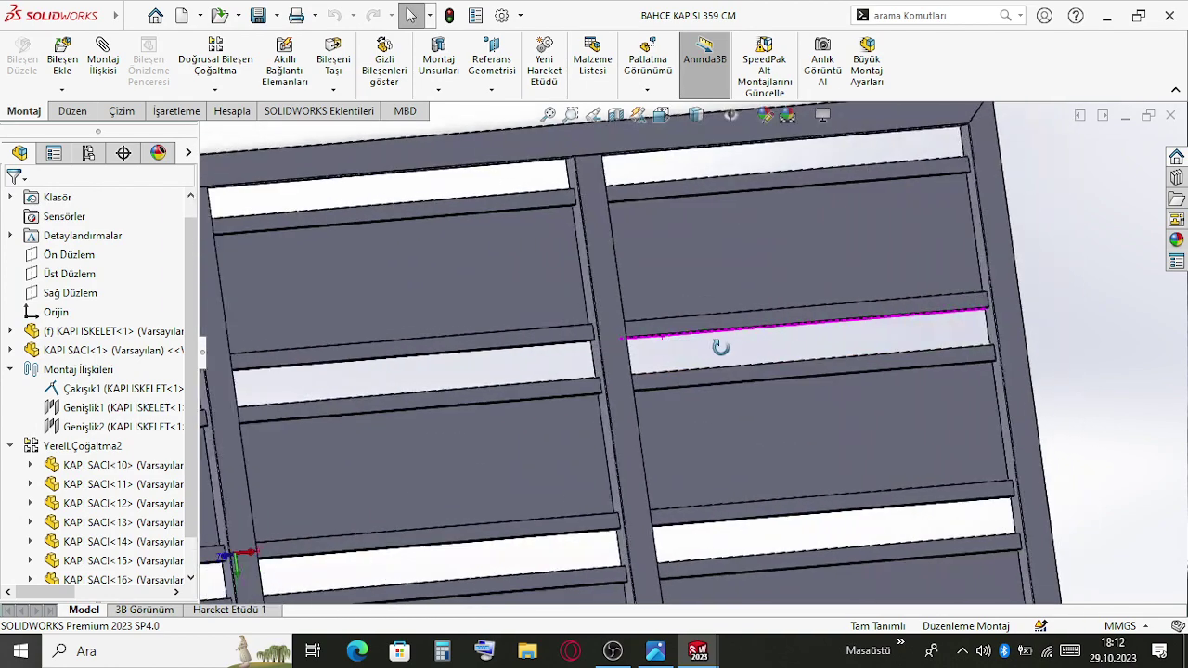
{"action": "middle_click_drag", "start_coordinate": [715, 344], "coordinate": [636, 347]}
{"action": "scroll", "coordinate": [629, 432], "scroll_direction": "up", "scroll_amount": 4}
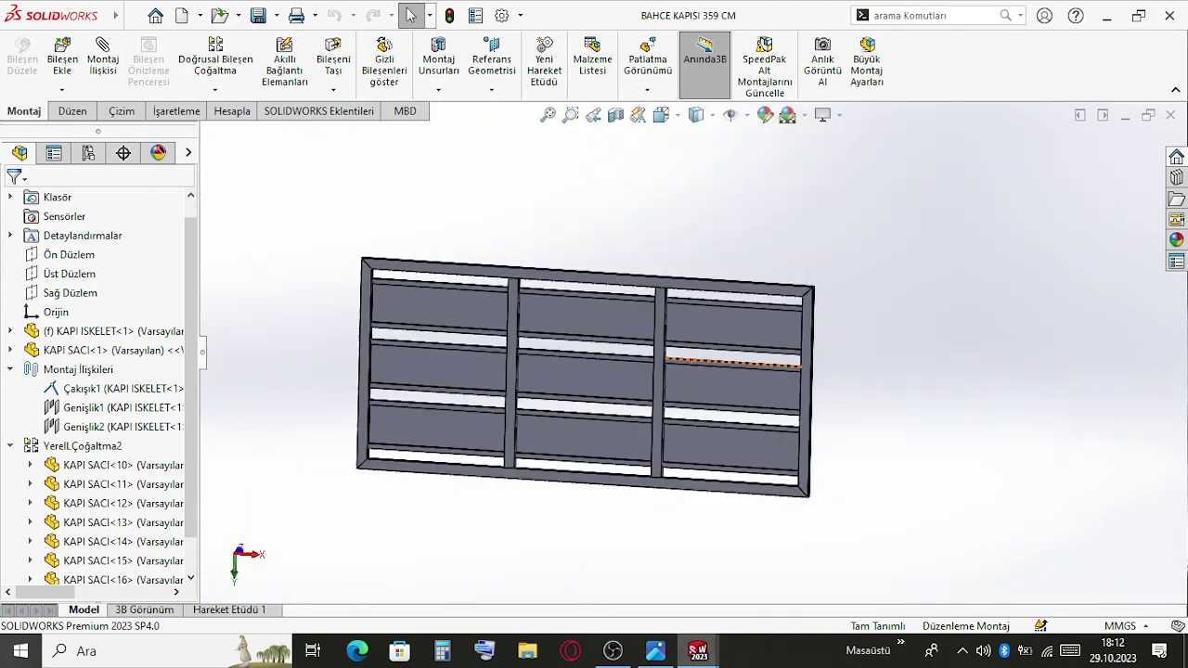
Check the gate against the reference photo bahcekapisistemleri.jpg, and close the open gate assembly and part documents
{"action": "left_click", "coordinate": [660, 653]}
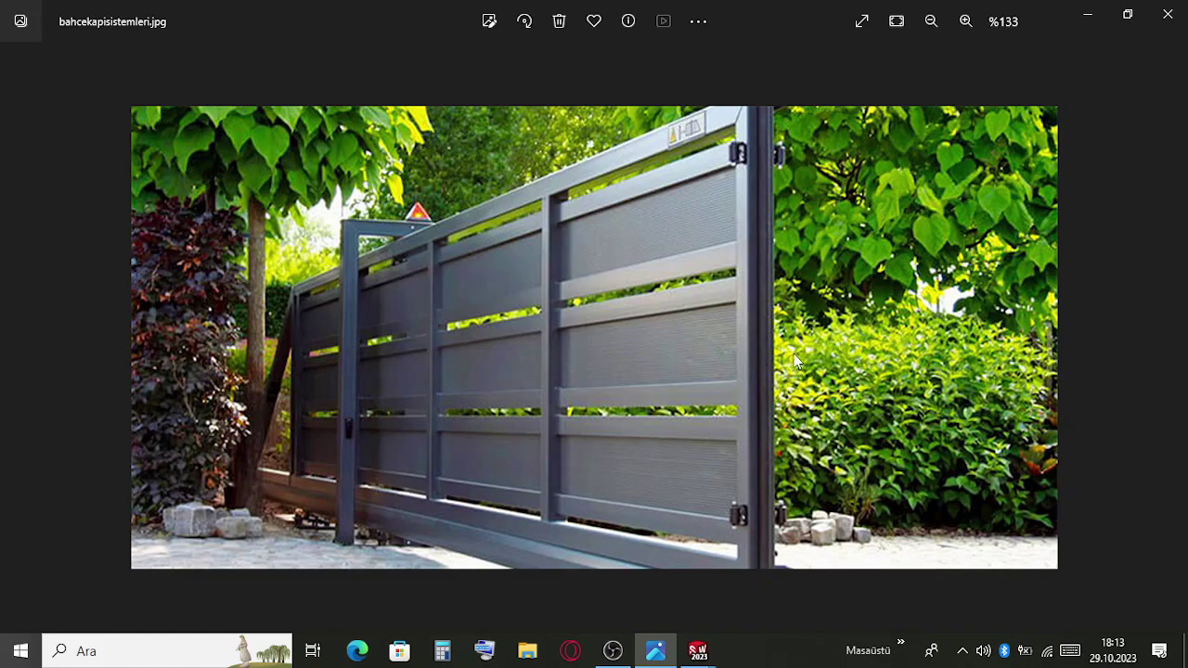
{"action": "key", "text": "alt+Tab"}
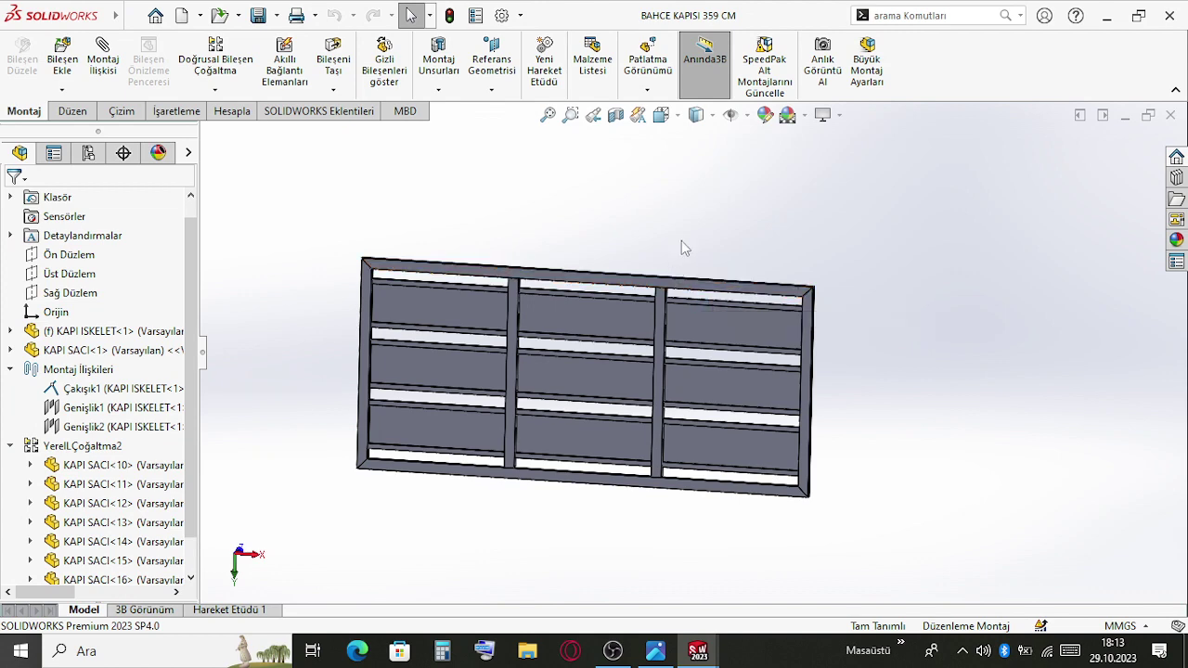
{"action": "key", "text": "ctrl+Right"}
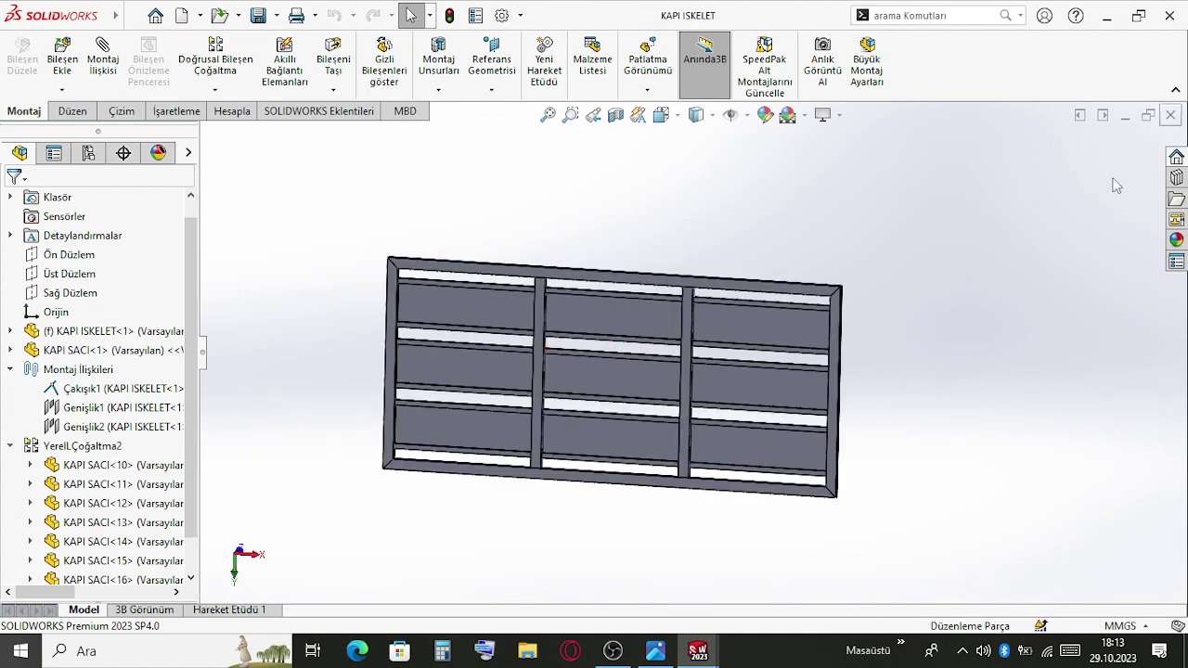
{"action": "left_click", "coordinate": [1172, 118]}
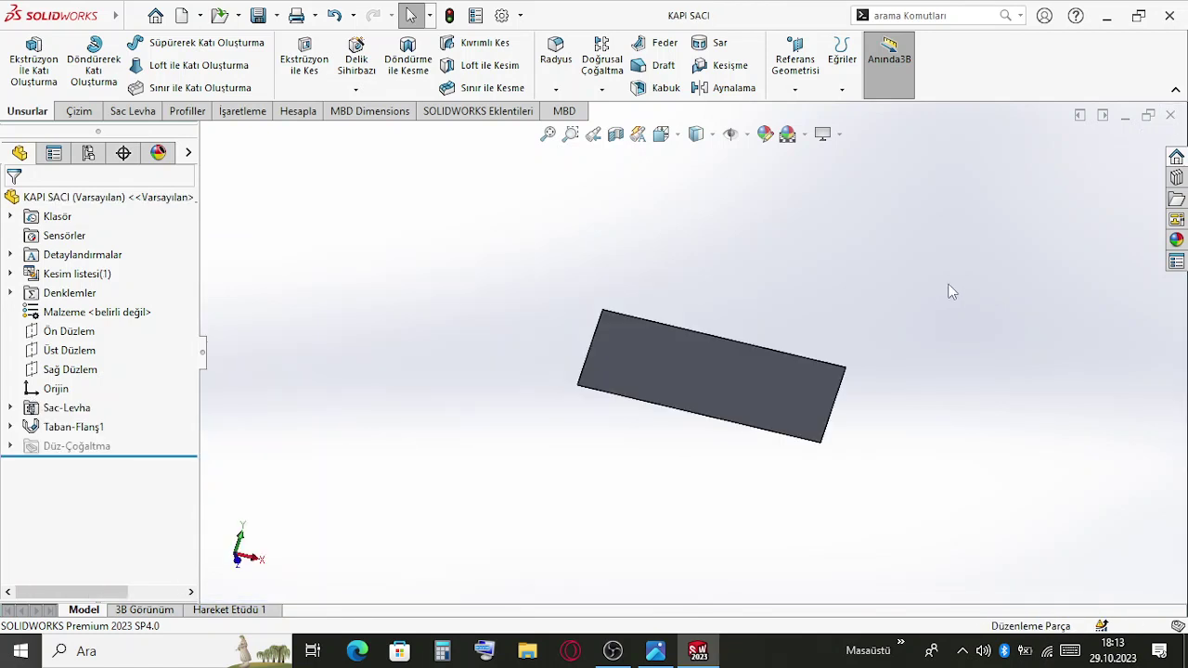
{"action": "middle_click_drag", "start_coordinate": [951, 291], "coordinate": [917, 363]}
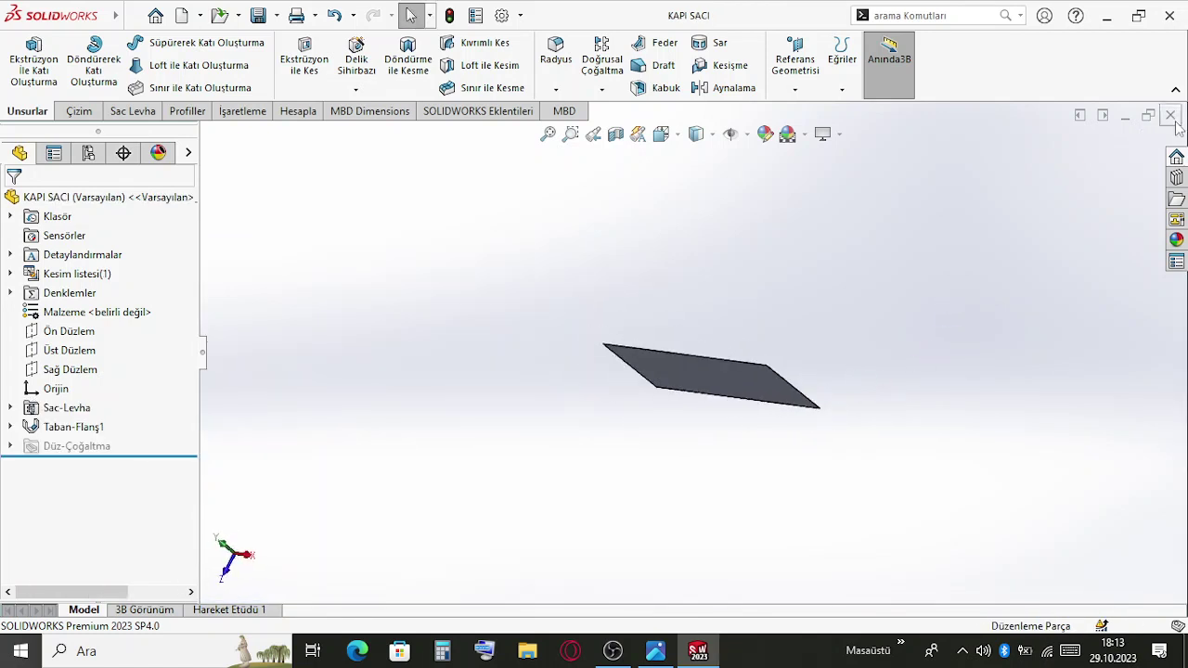
{"action": "left_click", "coordinate": [1171, 116]}
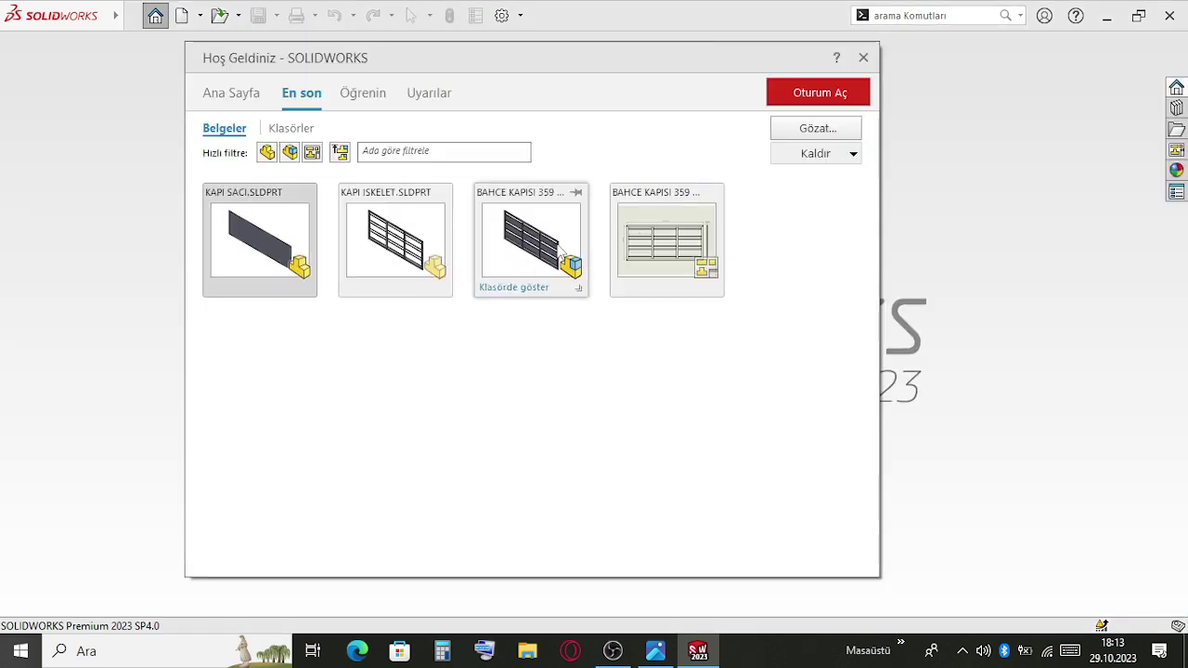
Reopen the BAHCE KAPISI 359 CM assembly, examine its frame and sheet panels up close, and close it again
{"action": "left_click", "coordinate": [561, 248]}
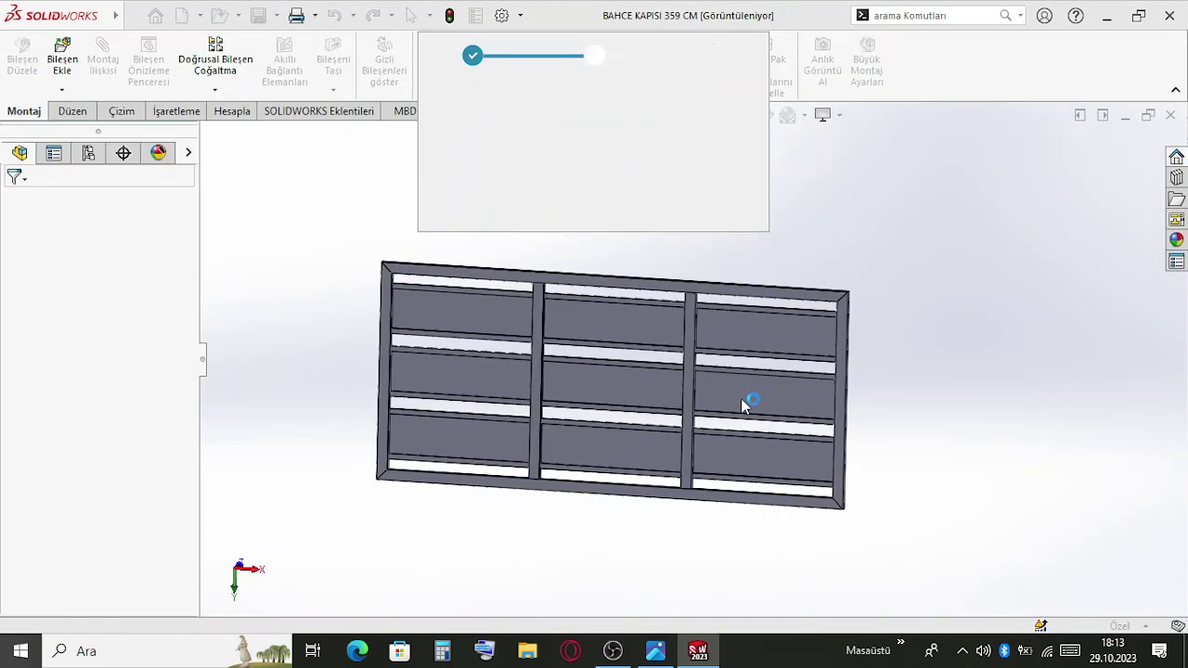
{"action": "scroll", "coordinate": [776, 469], "scroll_direction": "down", "scroll_amount": 6}
{"action": "middle_click_drag", "start_coordinate": [793, 442], "coordinate": [803, 380]}
{"action": "scroll", "coordinate": [803, 380], "scroll_direction": "up", "scroll_amount": 5}
{"action": "scroll", "coordinate": [616, 308], "scroll_direction": "down", "scroll_amount": 3}
{"action": "mouse_move", "coordinate": [627, 315]}
{"action": "middle_mouse_down"}
{"action": "mouse_move", "coordinate": [787, 284]}
{"action": "mouse_move", "coordinate": [616, 323]}
{"action": "middle_mouse_up"}
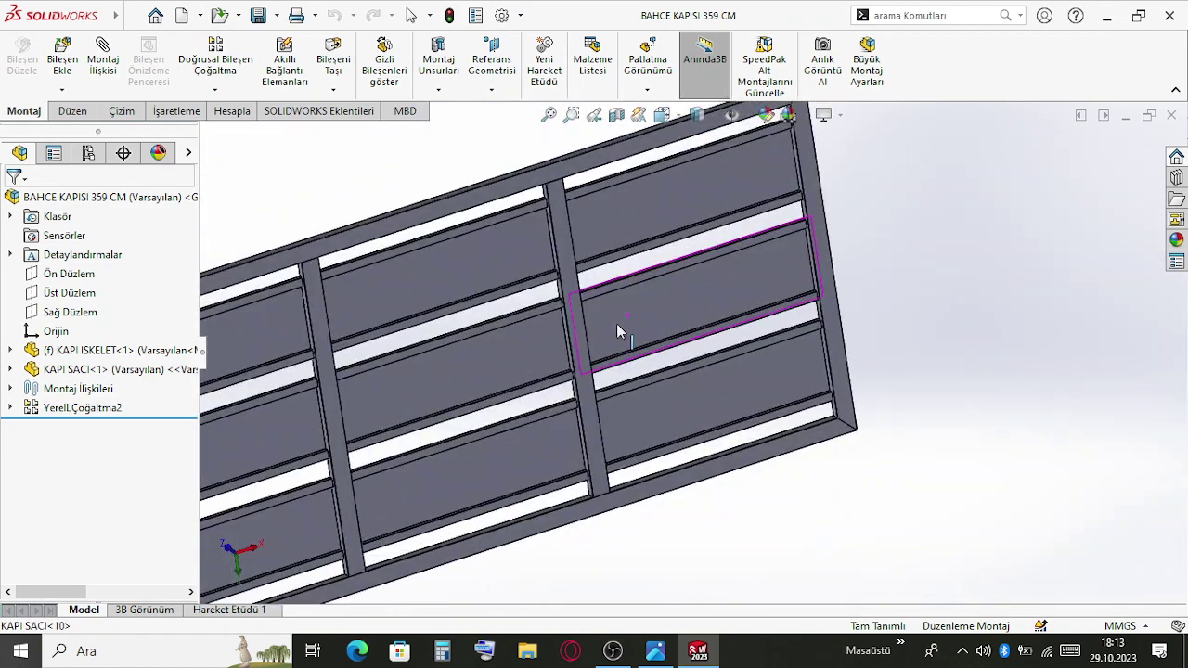
{"action": "scroll", "coordinate": [616, 323], "scroll_direction": "up", "scroll_amount": 4}
{"action": "left_click", "coordinate": [1171, 114]}
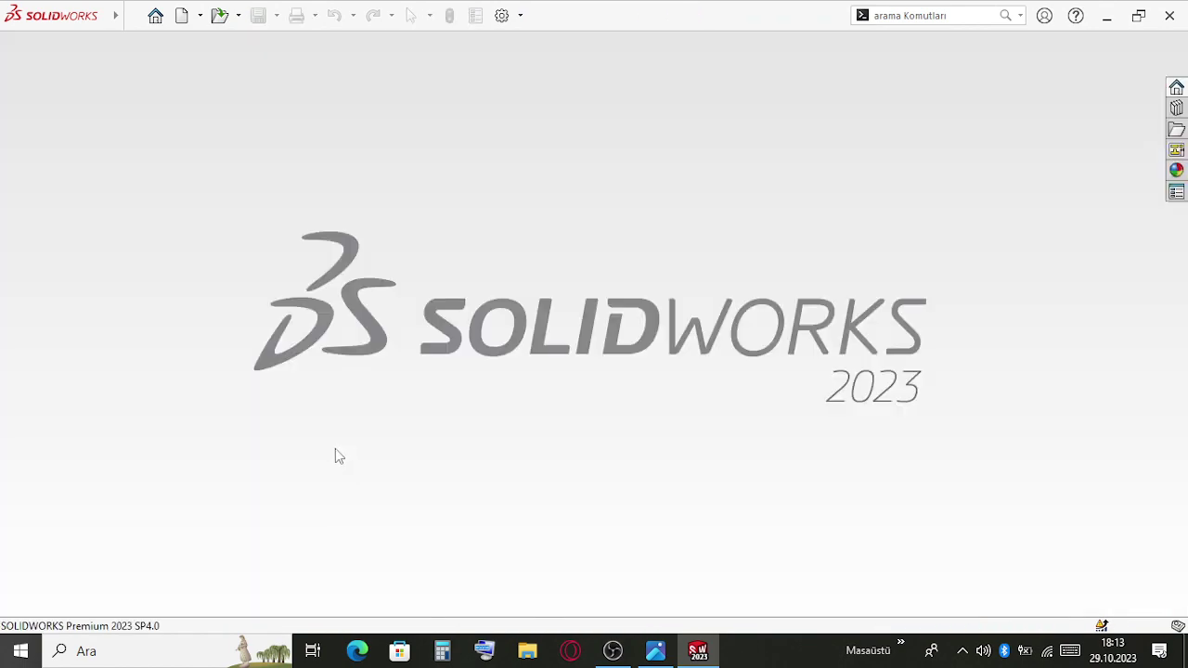
Examine the sliding gate's frame, rails and posts in the reference photo bahcekapisistemleri.jpg
{"action": "left_click", "coordinate": [155, 16]}
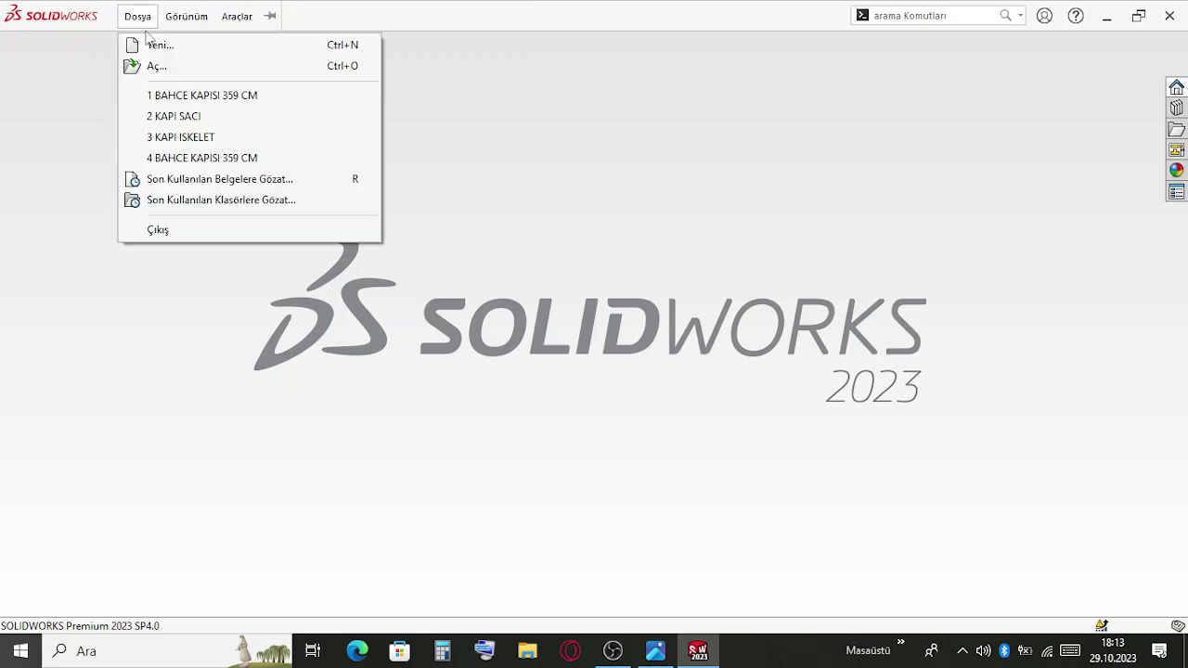
{"action": "left_click", "coordinate": [742, 342]}
{"action": "key", "text": "alt+Tab"}
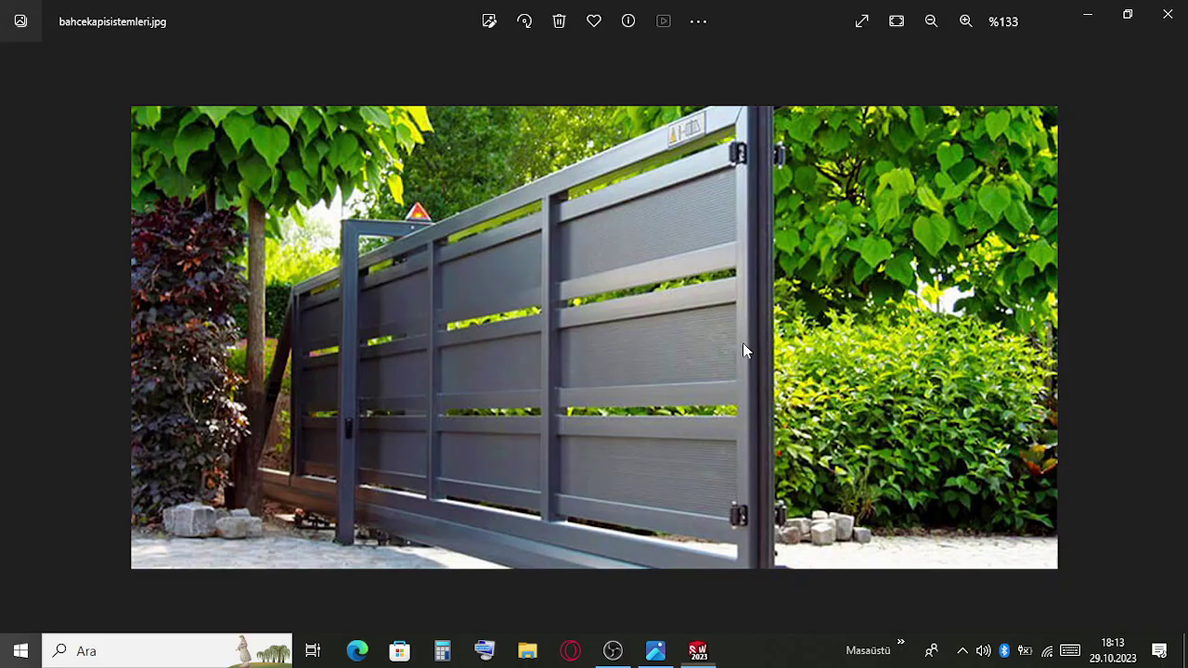
{"action": "key", "text": "alt+Tab"}
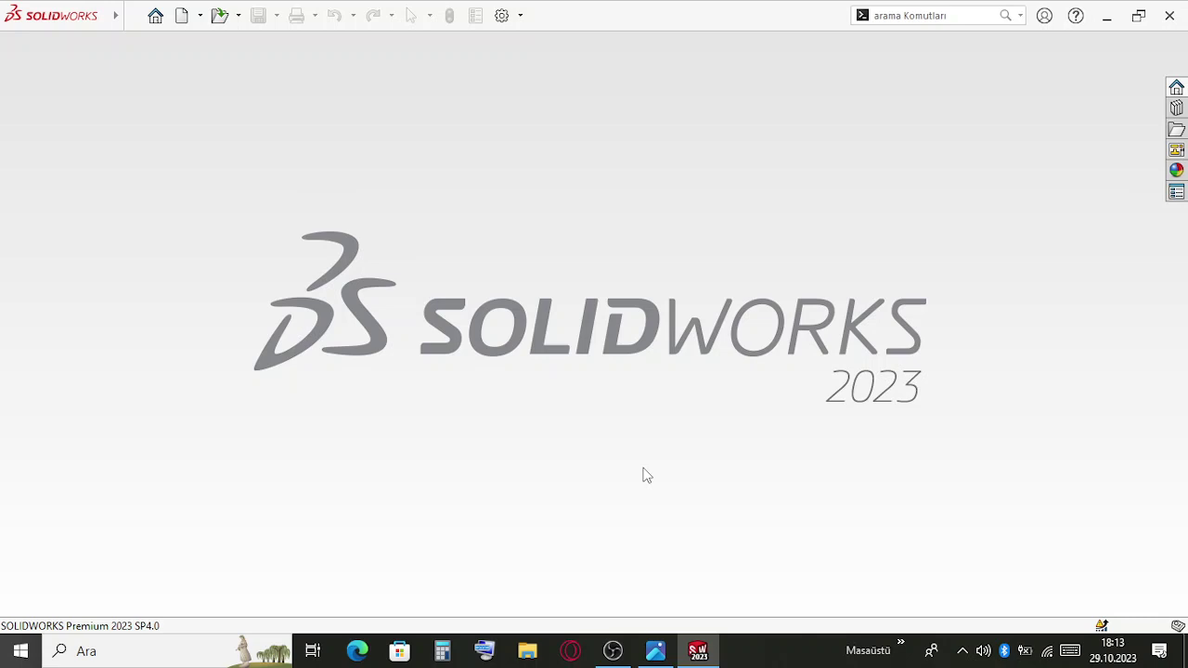
Create a new part document (Parça)
{"action": "left_click", "coordinate": [133, 17]}
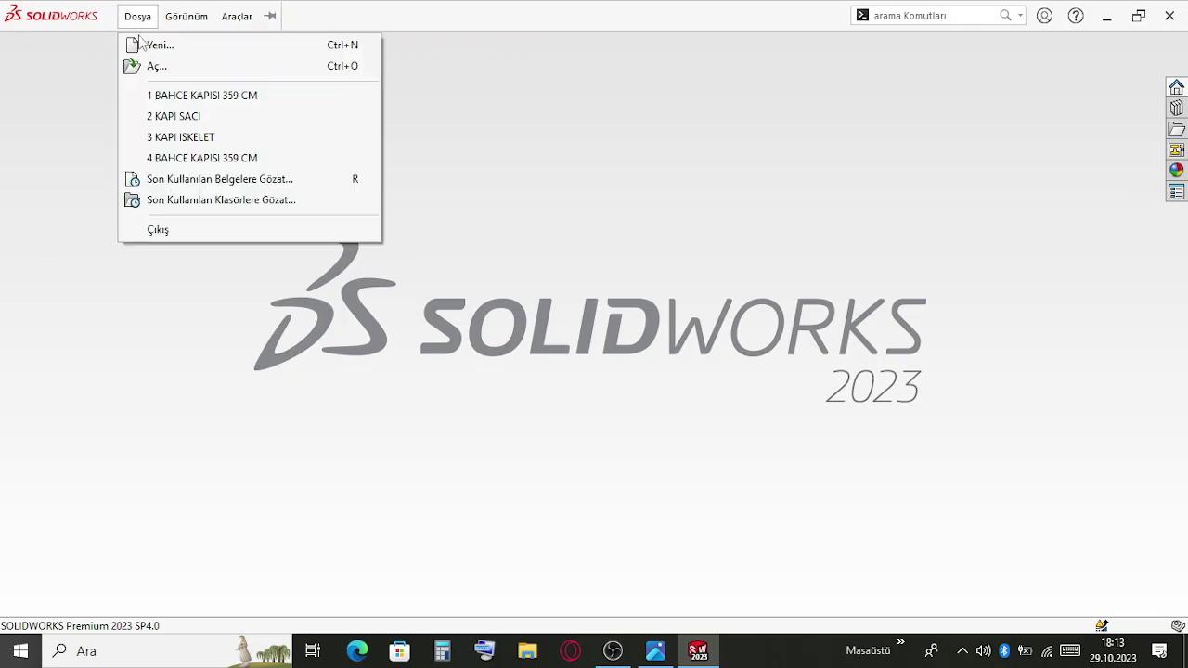
{"action": "left_click", "coordinate": [140, 44]}
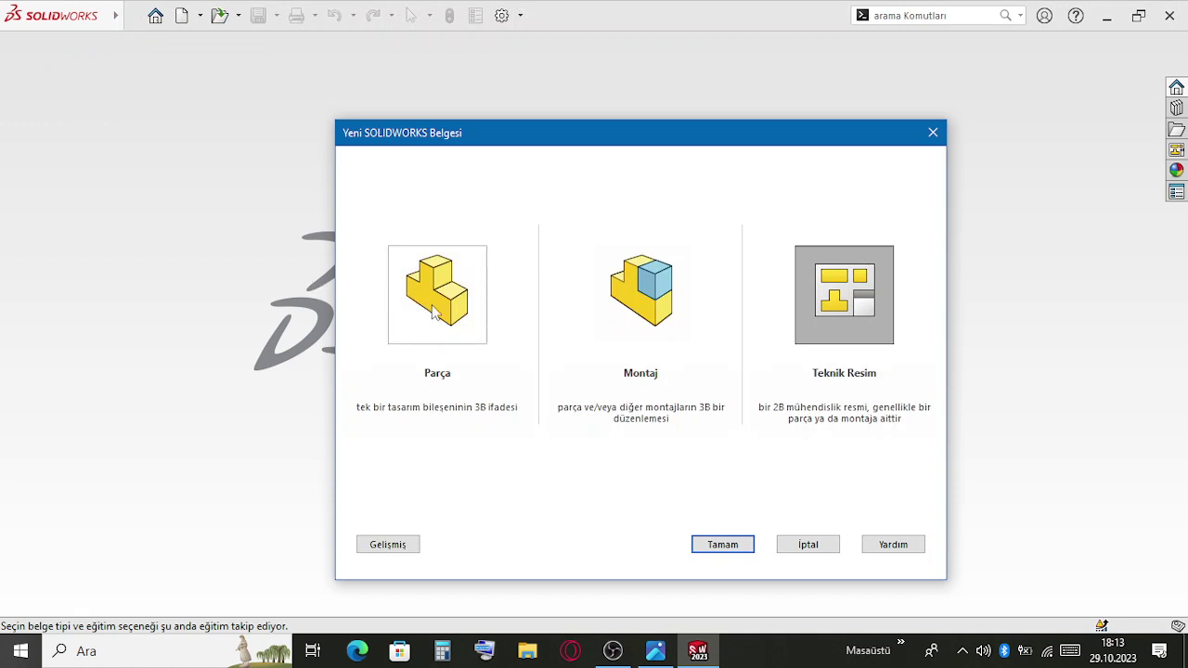
{"action": "left_click", "coordinate": [433, 313]}
{"action": "left_click", "coordinate": [715, 549]}
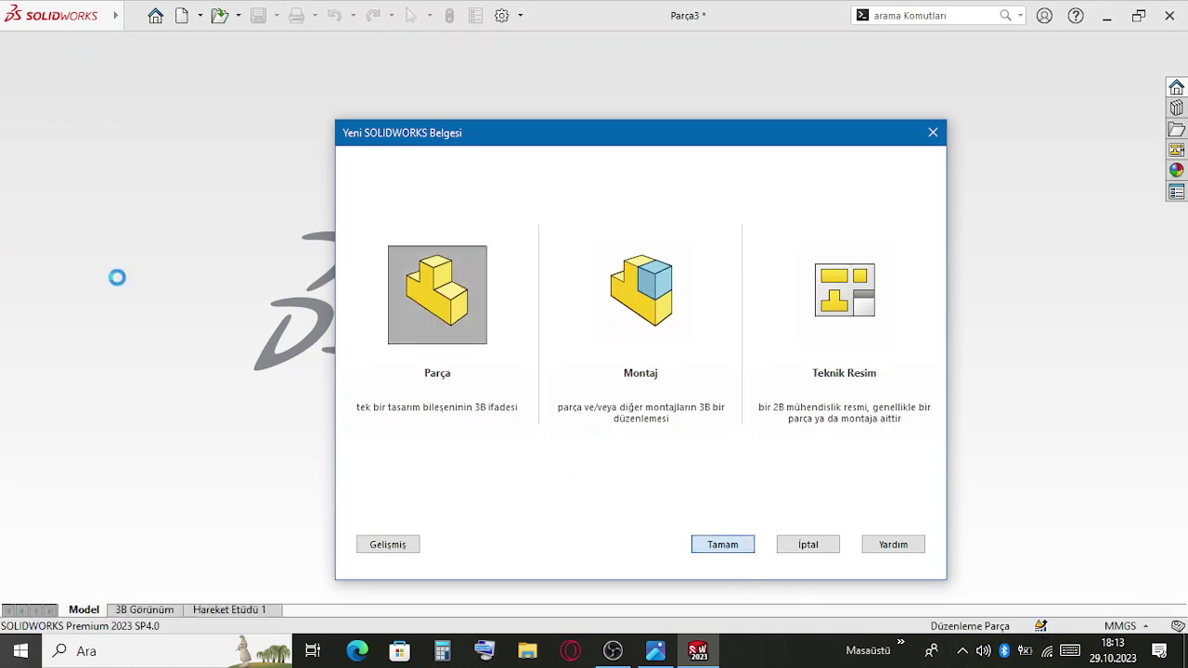
Sketch a horizontal line about 177 mm long on the front plane (Ön Düzlem), starting at the origin
{"action": "left_click", "coordinate": [66, 292]}
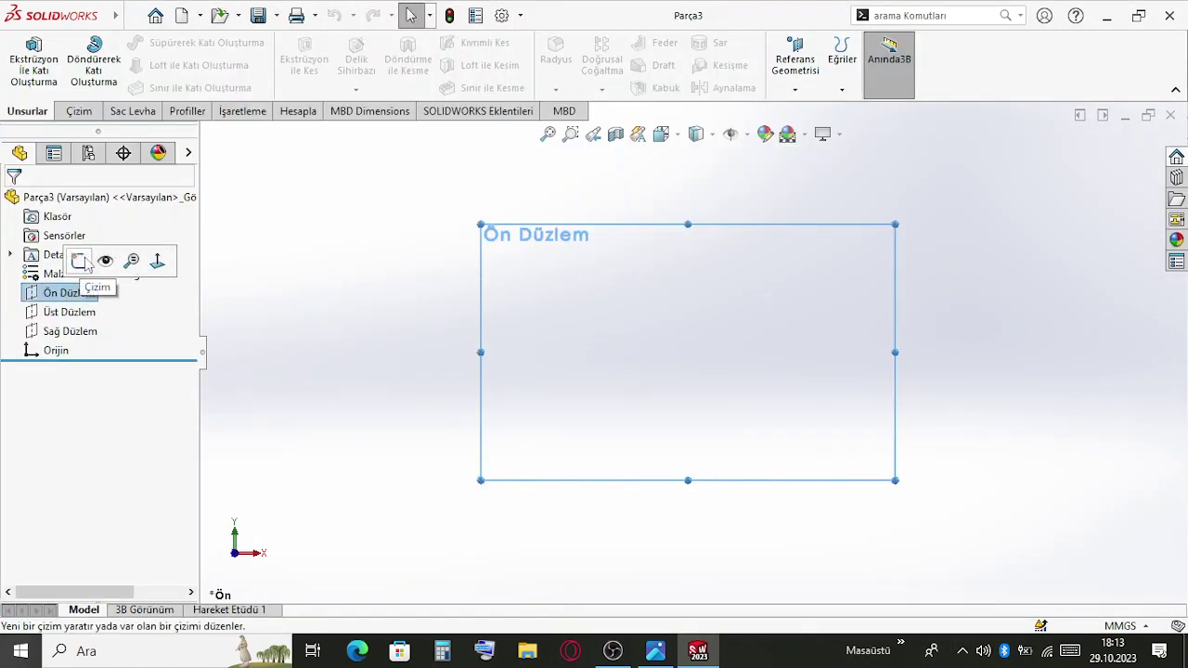
{"action": "left_click", "coordinate": [79, 261]}
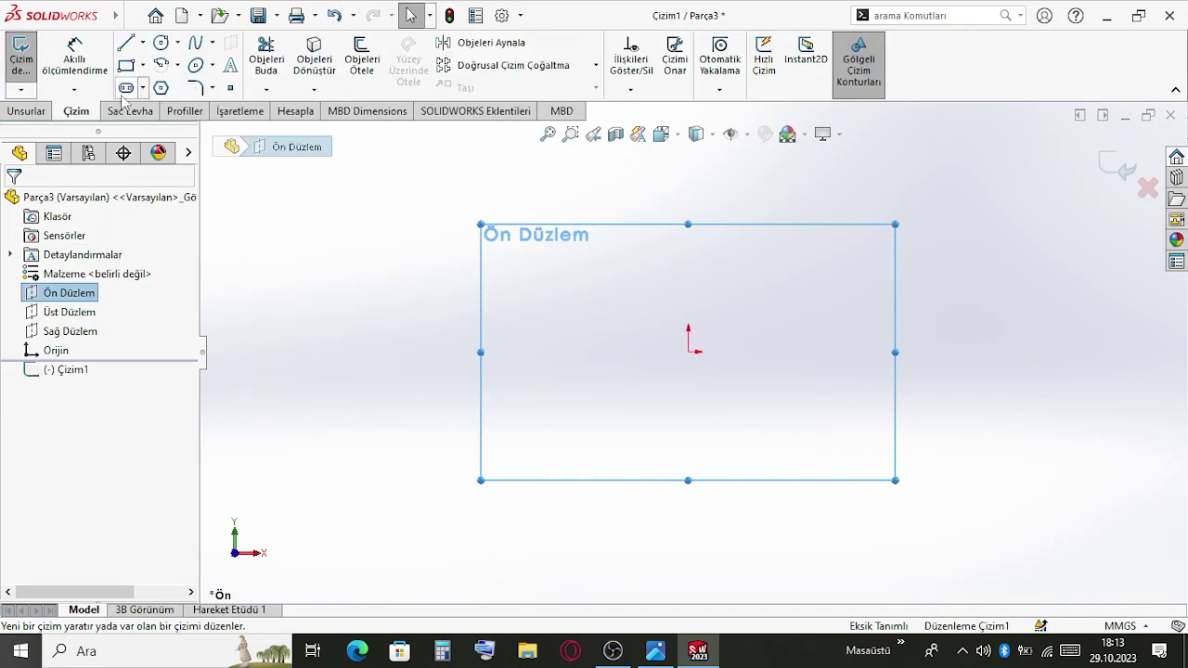
{"action": "left_click", "coordinate": [128, 44]}
{"action": "left_click", "coordinate": [688, 351]}
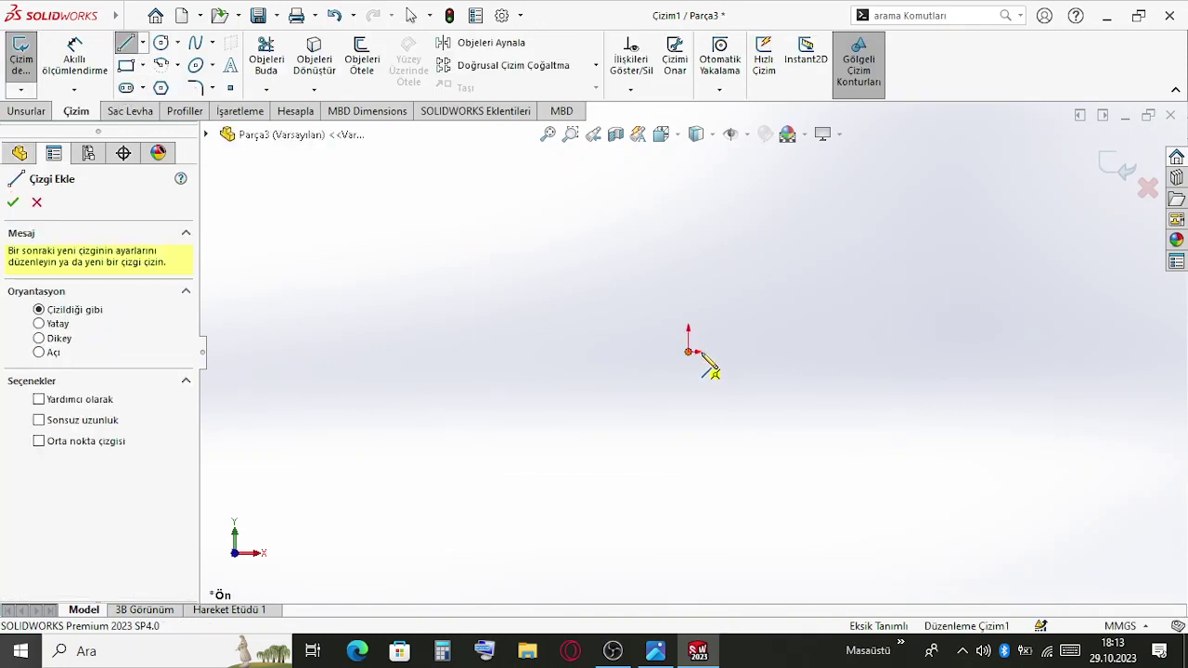
{"action": "left_click", "coordinate": [1101, 352]}
{"action": "key", "text": "Escape"}
Dimension the horizontal line's length as 770 mm, placing the dimension below the line
{"action": "left_click", "coordinate": [73, 64]}
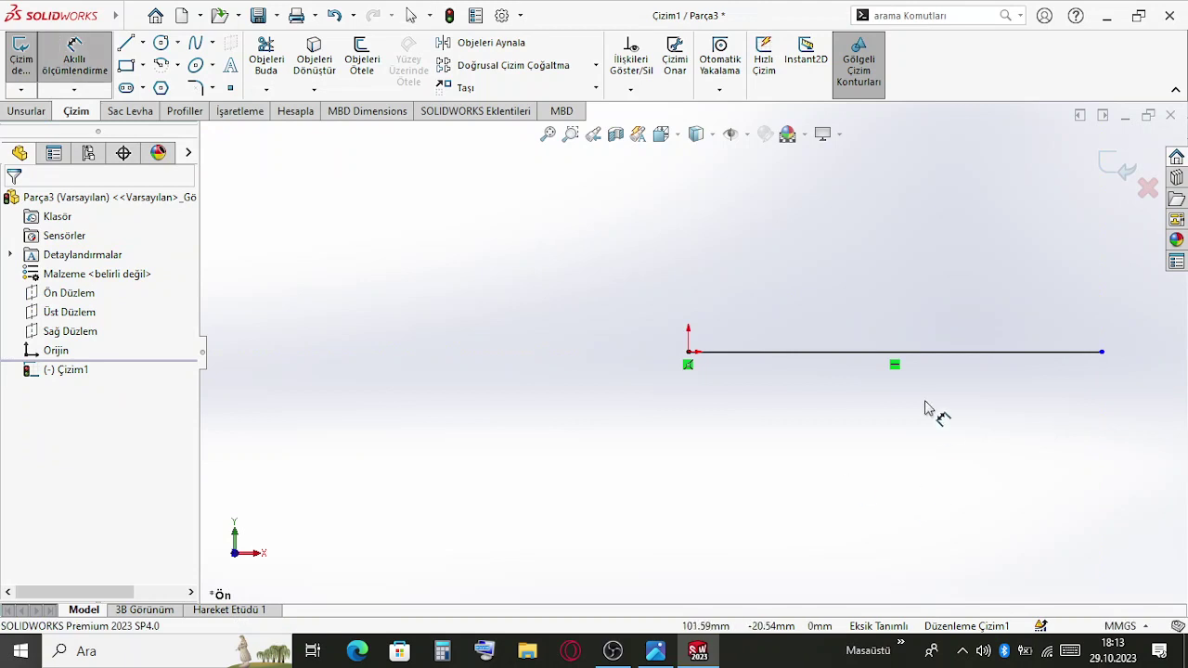
{"action": "left_click", "coordinate": [965, 352]}
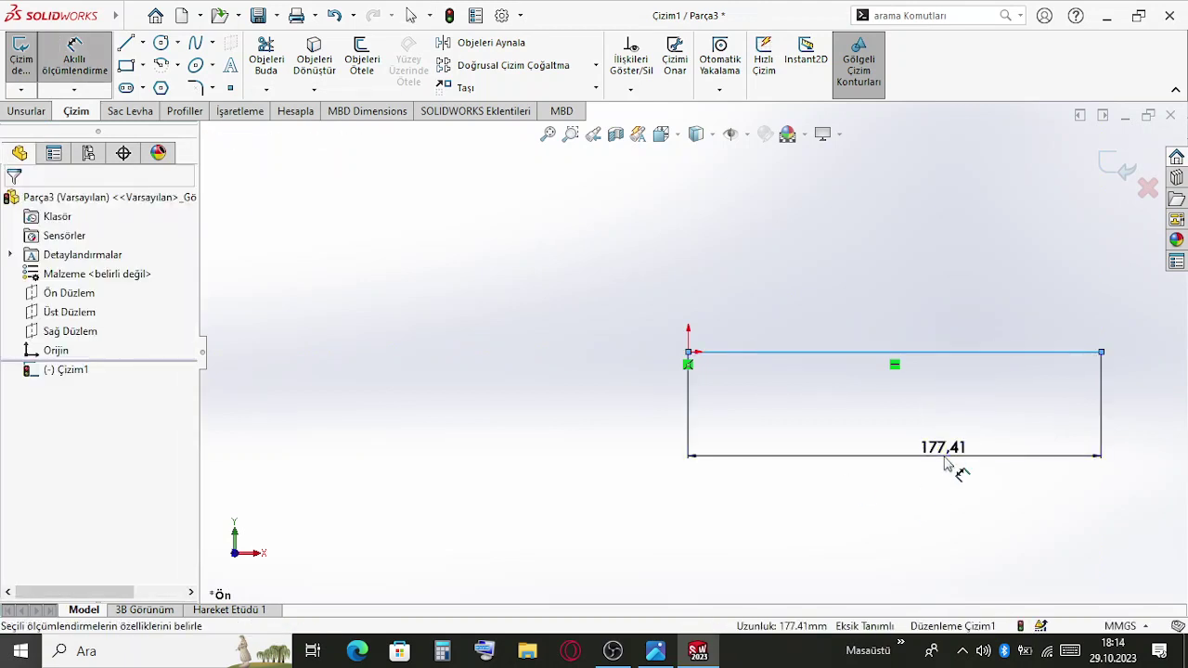
{"action": "left_click", "coordinate": [946, 465]}
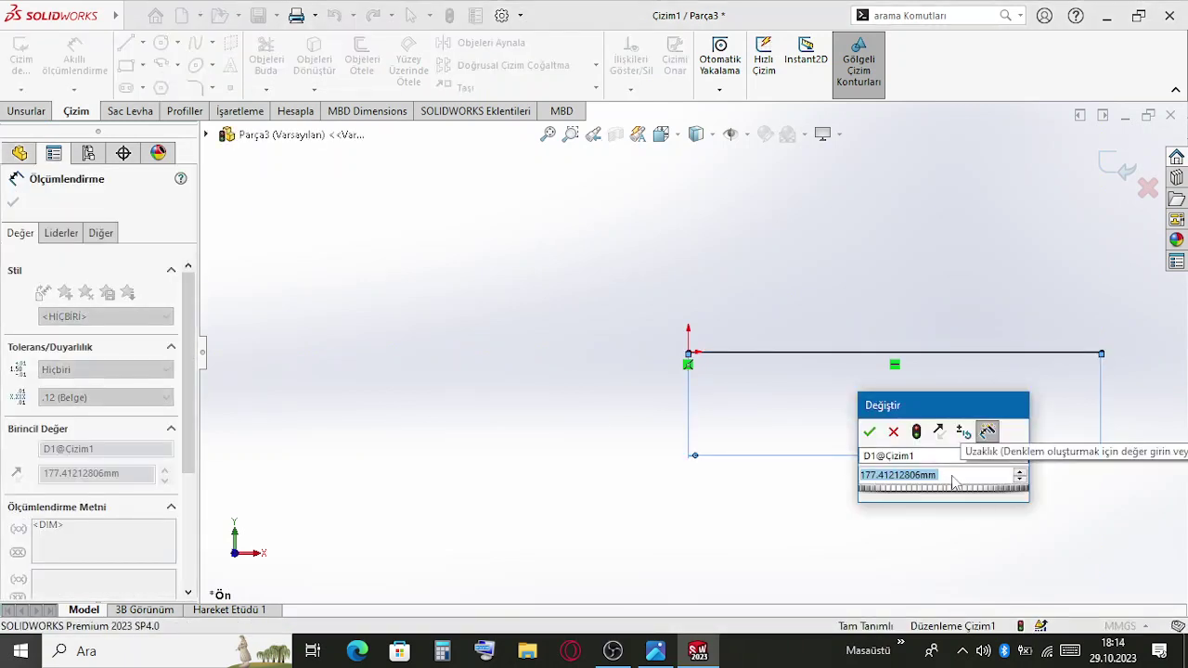
{"action": "type", "text": "770"}
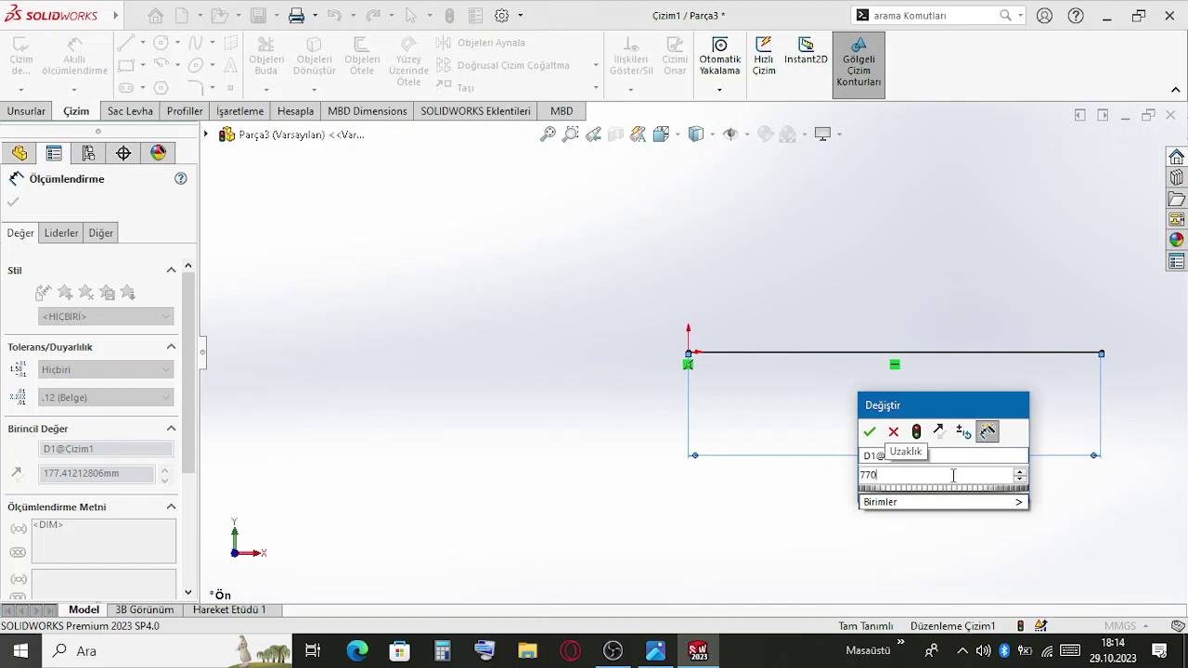
{"action": "key", "text": "Return"}
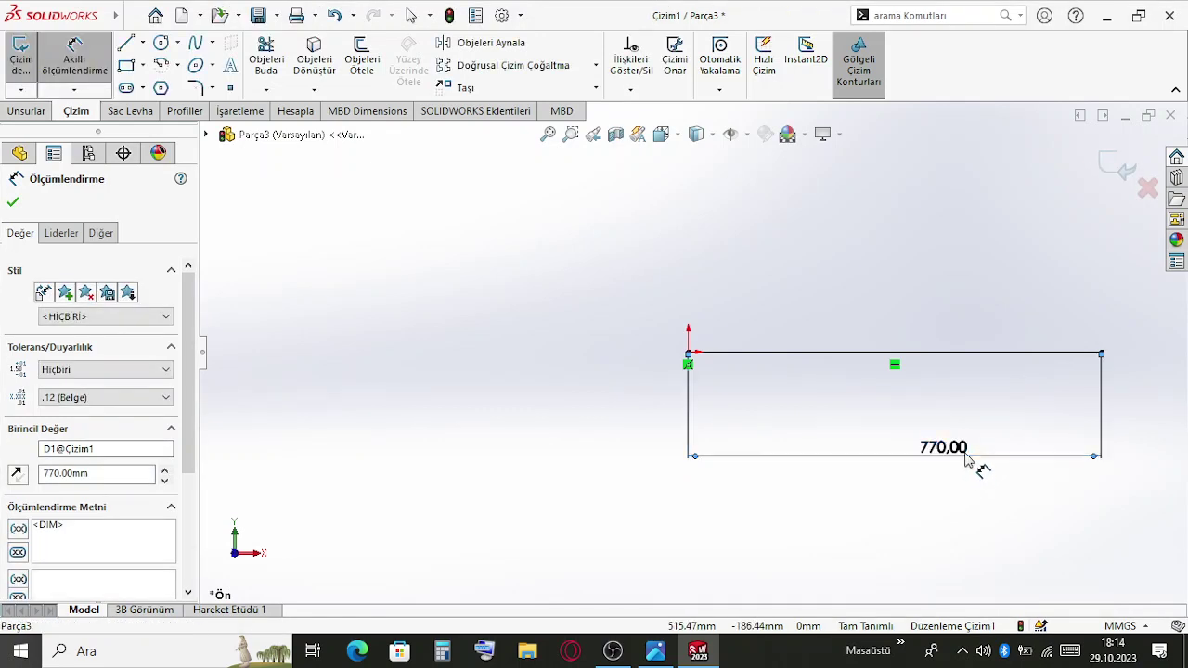
Set the line's length to 7700 mm and exit the sketch
{"action": "double_click", "coordinate": [963, 450]}
{"action": "type", "text": "7700"}
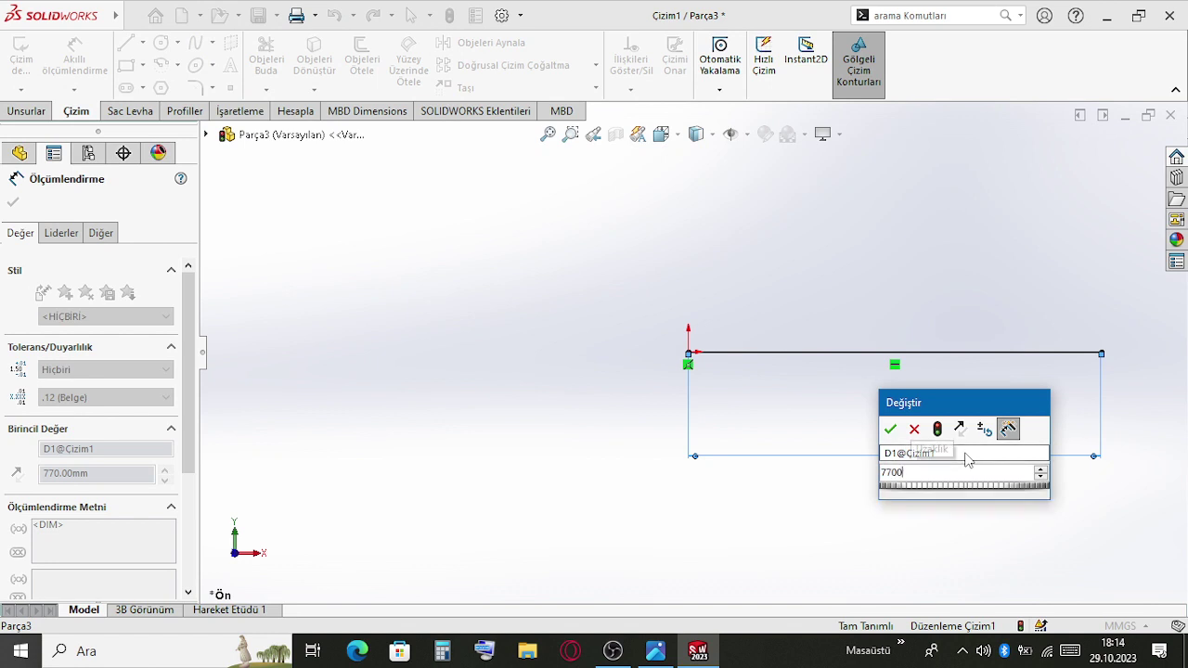
{"action": "key", "text": "Return"}
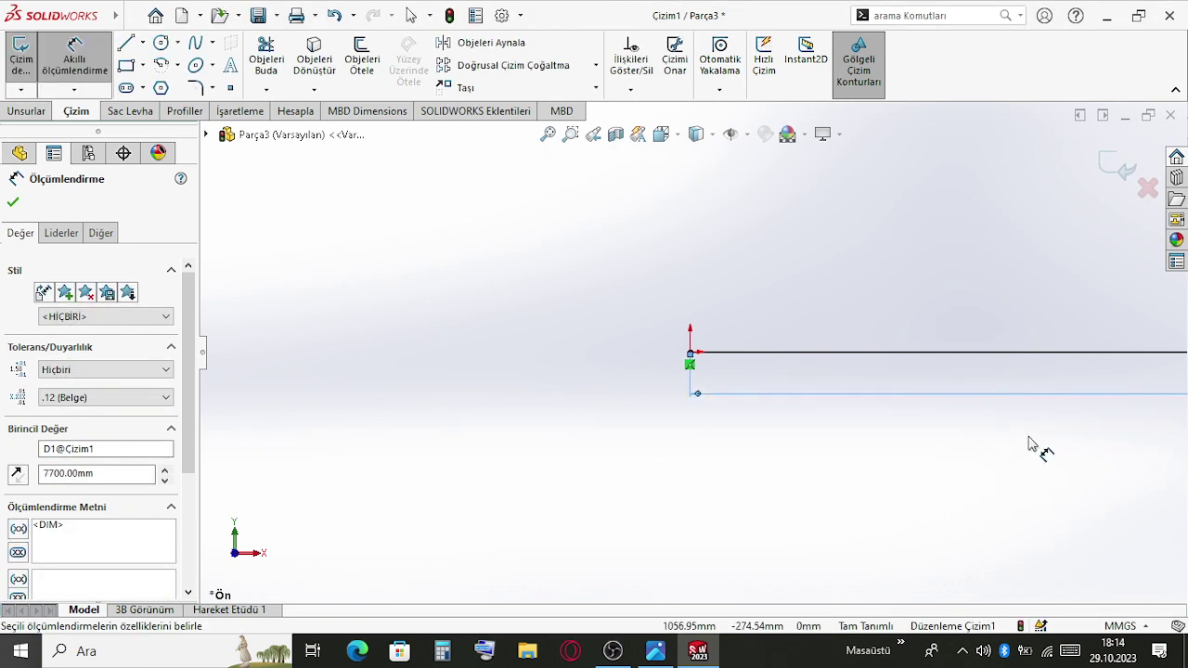
{"action": "key", "text": "Escape"}
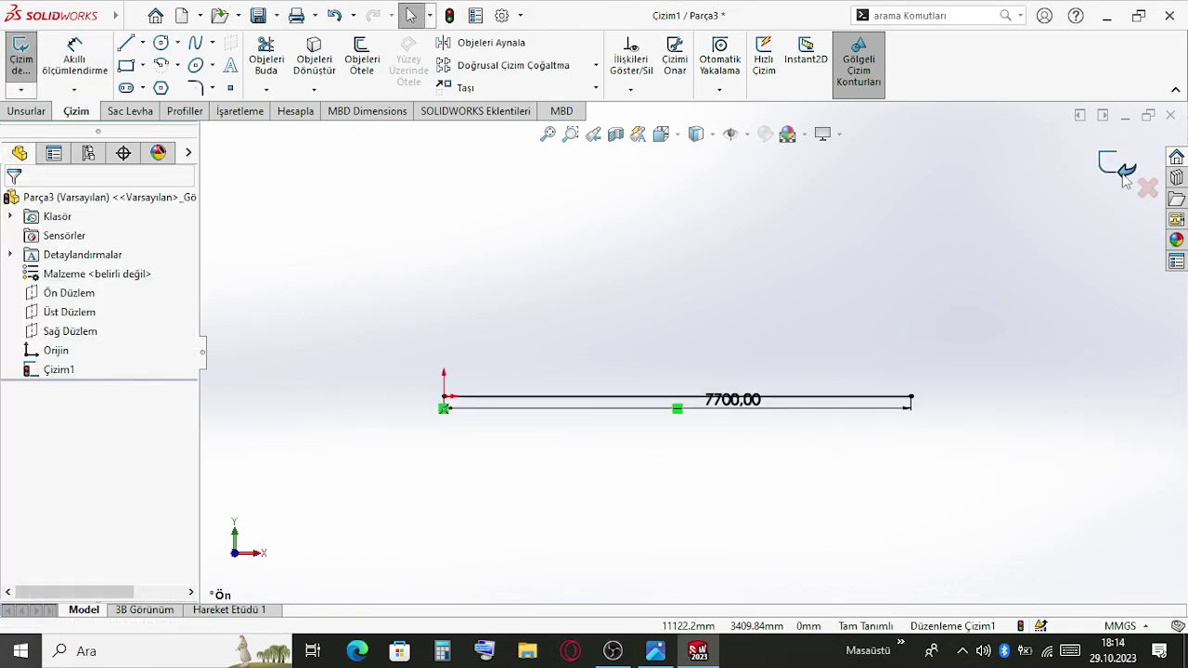
{"action": "left_click", "coordinate": [1122, 175]}
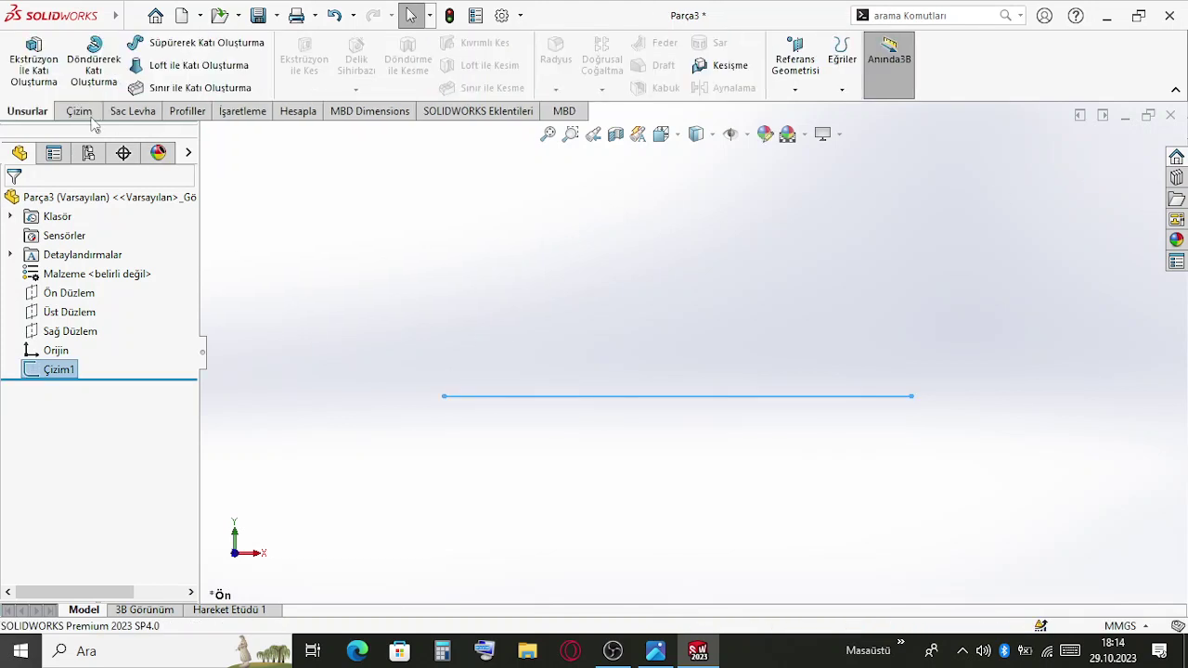
Start a structural member (Yapısal Eleman) and set its profile standard to ansi
{"action": "left_click", "coordinate": [186, 111]}
{"action": "left_click", "coordinate": [119, 74]}
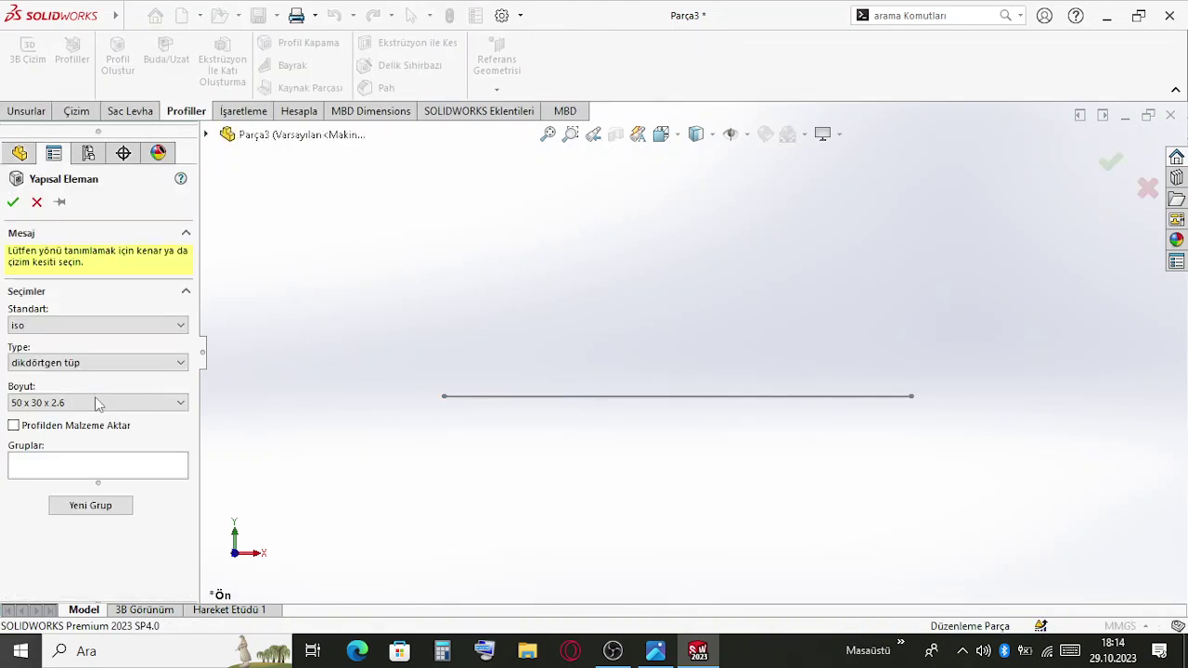
{"action": "left_click", "coordinate": [137, 368]}
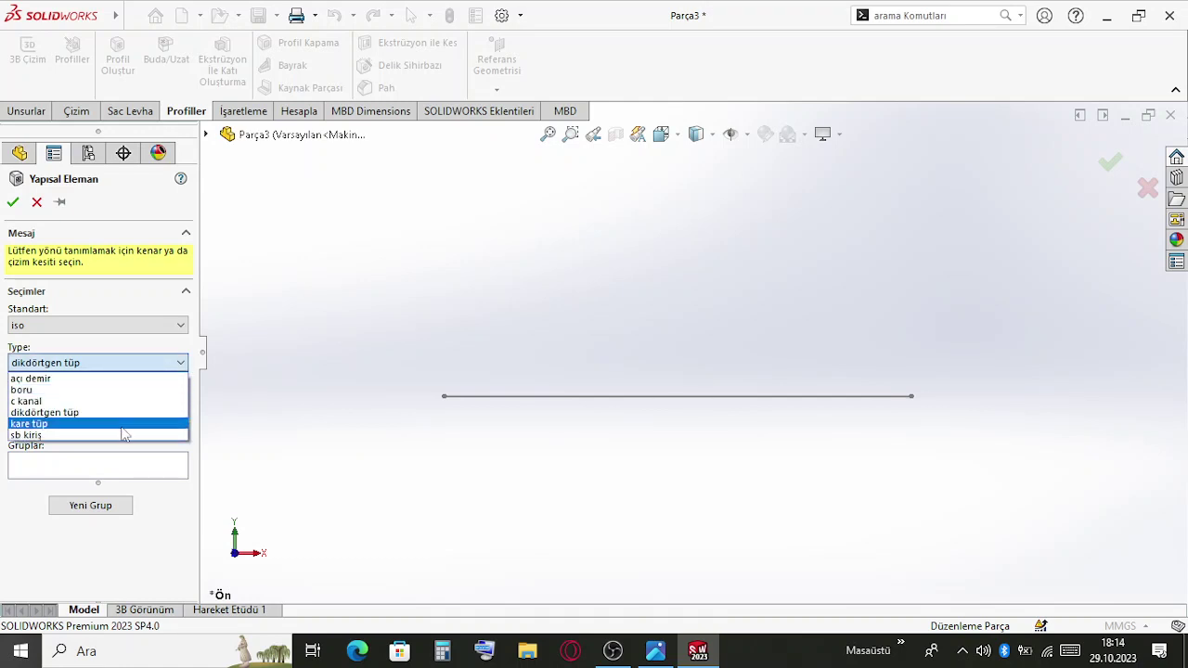
{"action": "left_click", "coordinate": [137, 330]}
{"action": "left_click", "coordinate": [138, 327]}
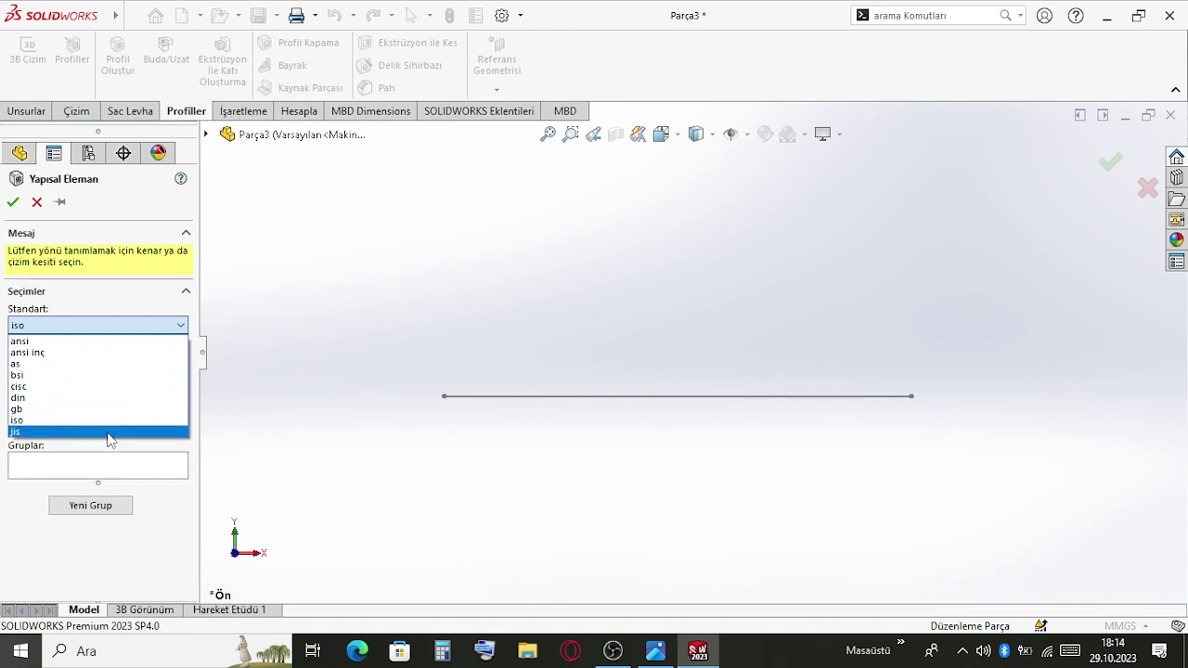
{"action": "left_click", "coordinate": [112, 397]}
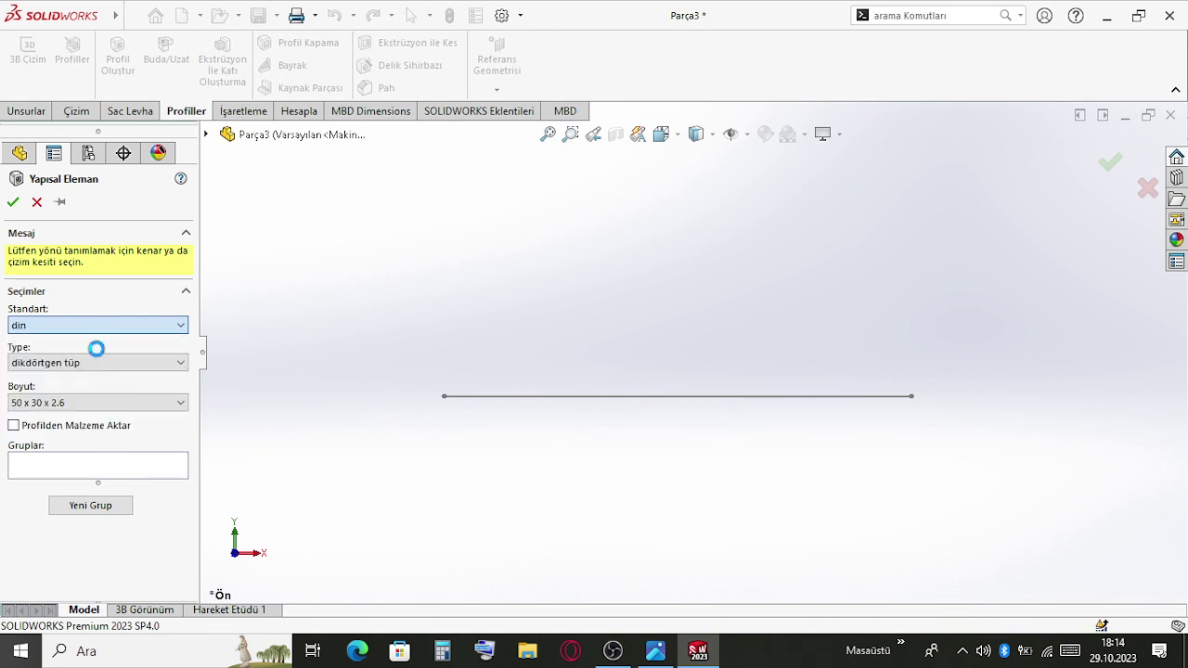
{"action": "left_click", "coordinate": [96, 362]}
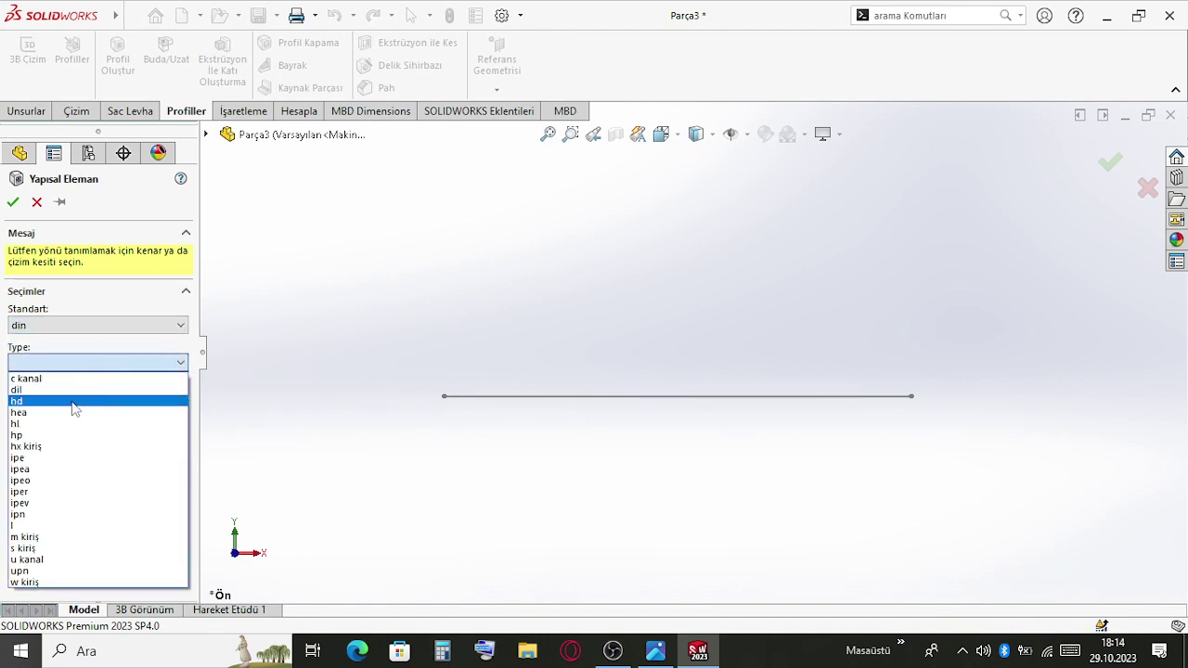
{"action": "left_click", "coordinate": [102, 327]}
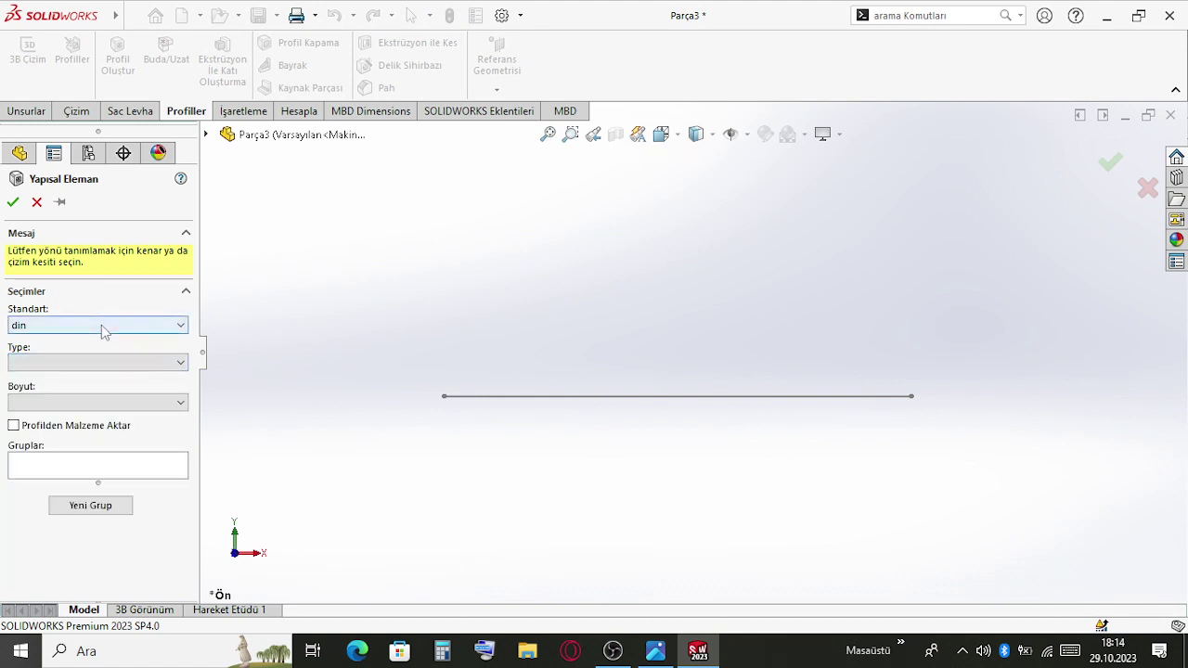
{"action": "left_click", "coordinate": [102, 327]}
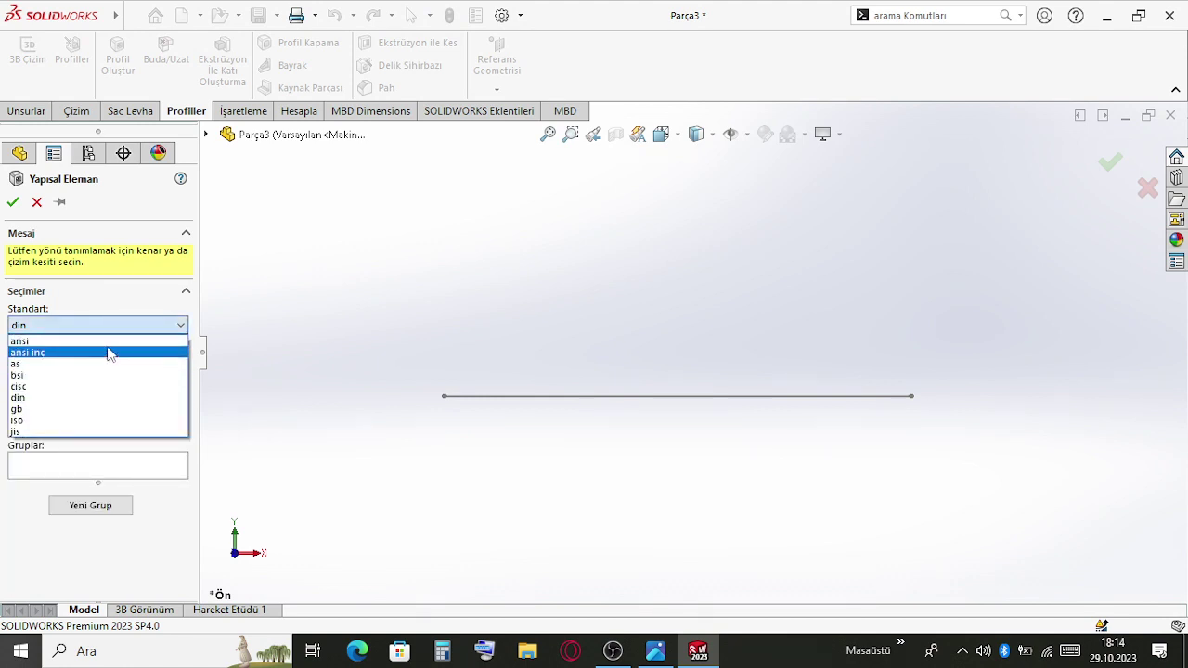
{"action": "left_click", "coordinate": [109, 342]}
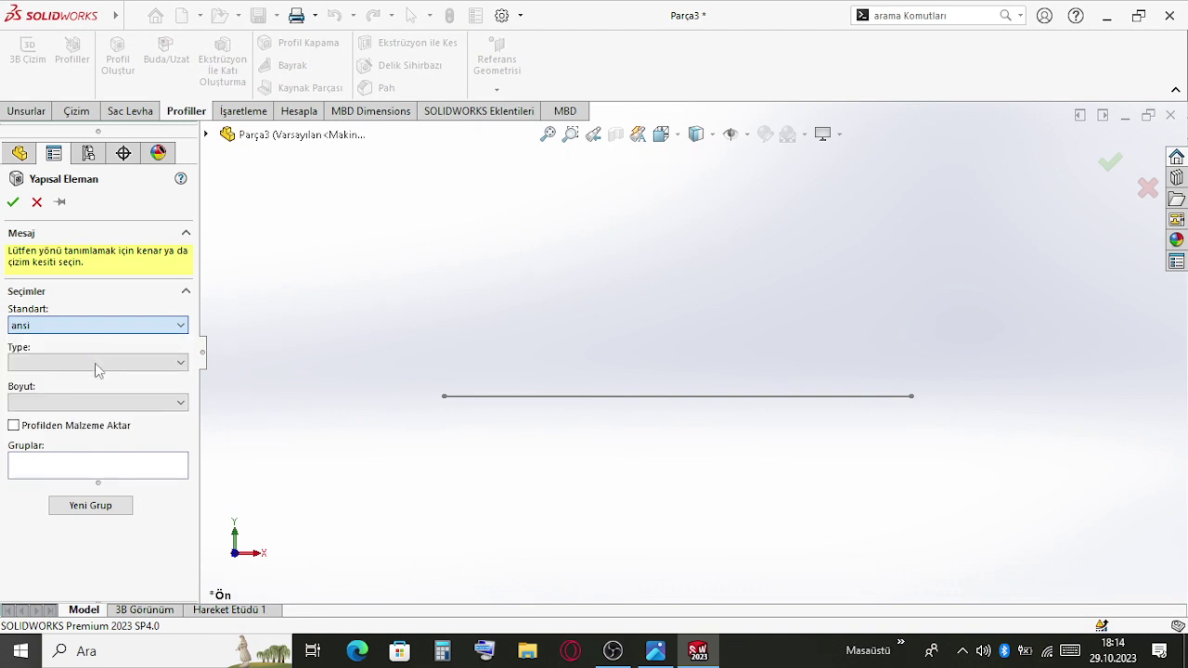
Choose the kare hss type with size AI CS CHANNEL SQR END 8 x 5.56 and assign the sketched line as the member's path
{"action": "left_click", "coordinate": [97, 363]}
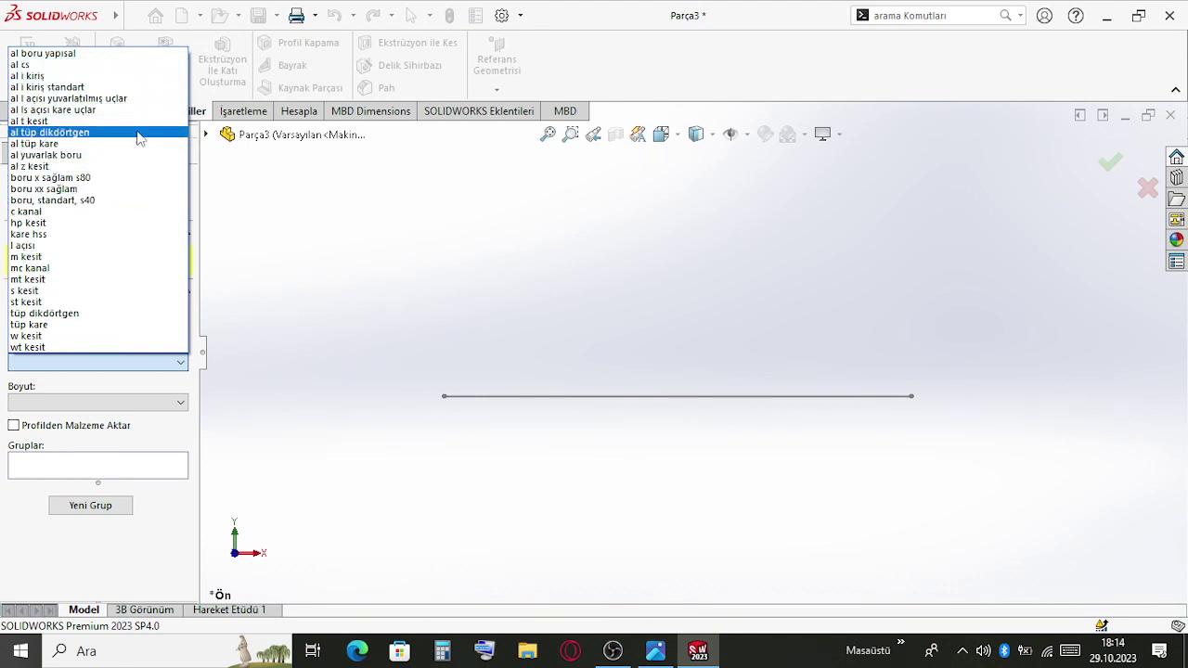
{"action": "left_click", "coordinate": [140, 239]}
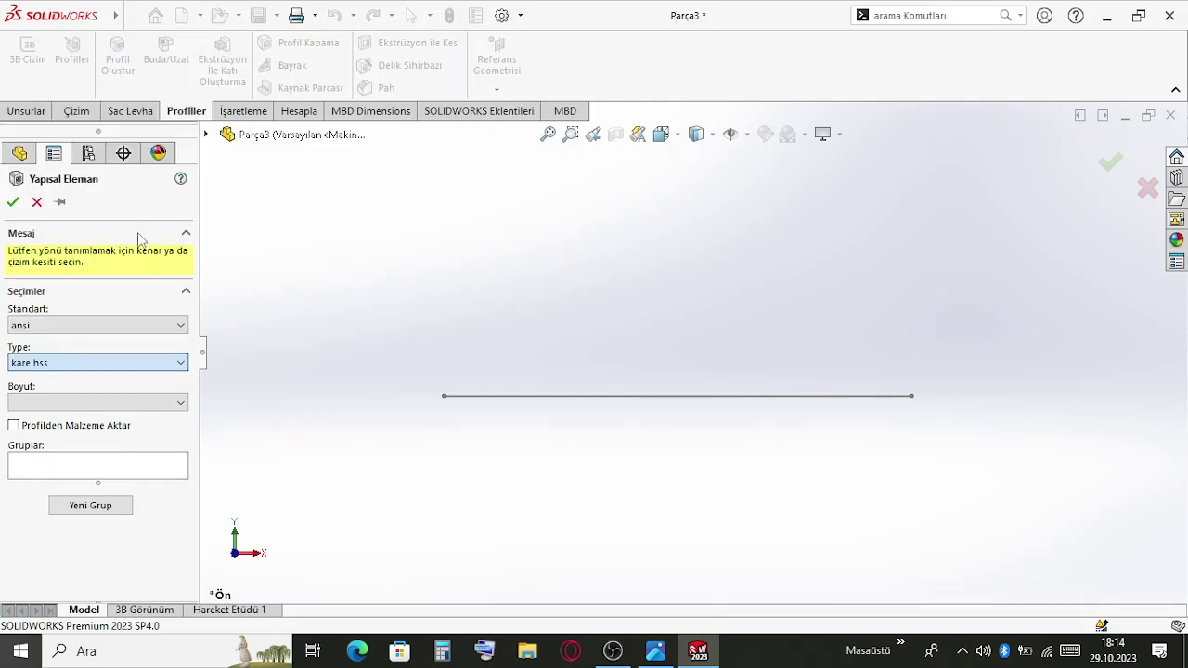
{"action": "left_click", "coordinate": [101, 402]}
{"action": "left_click", "coordinate": [109, 334]}
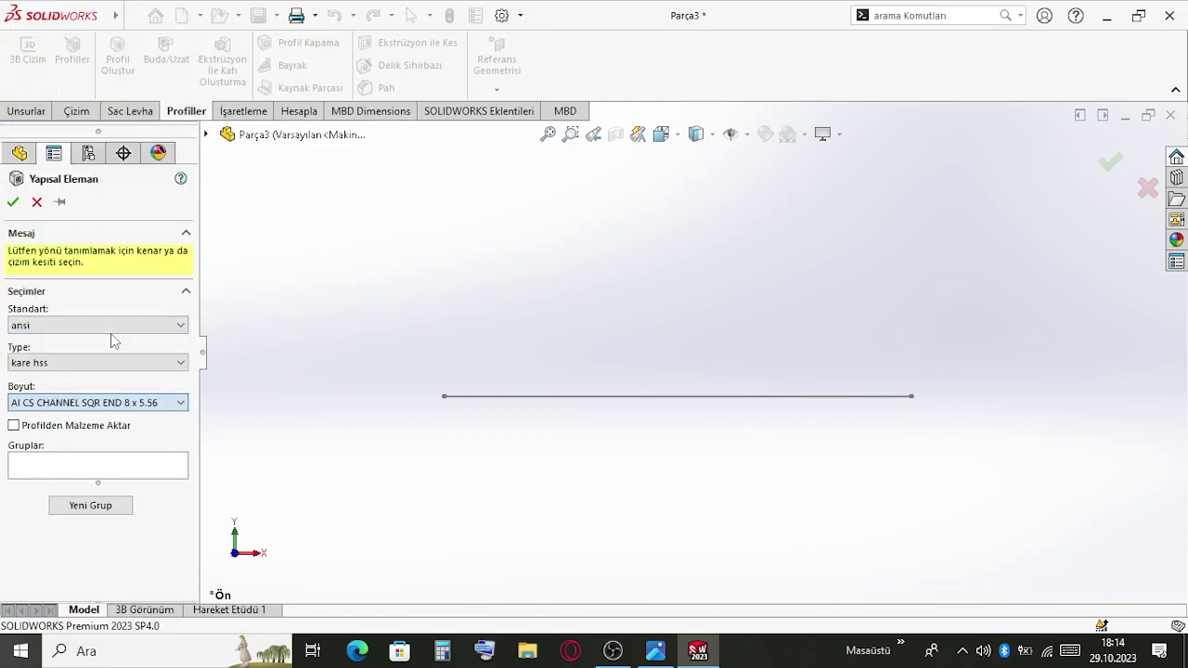
{"action": "left_click", "coordinate": [534, 401]}
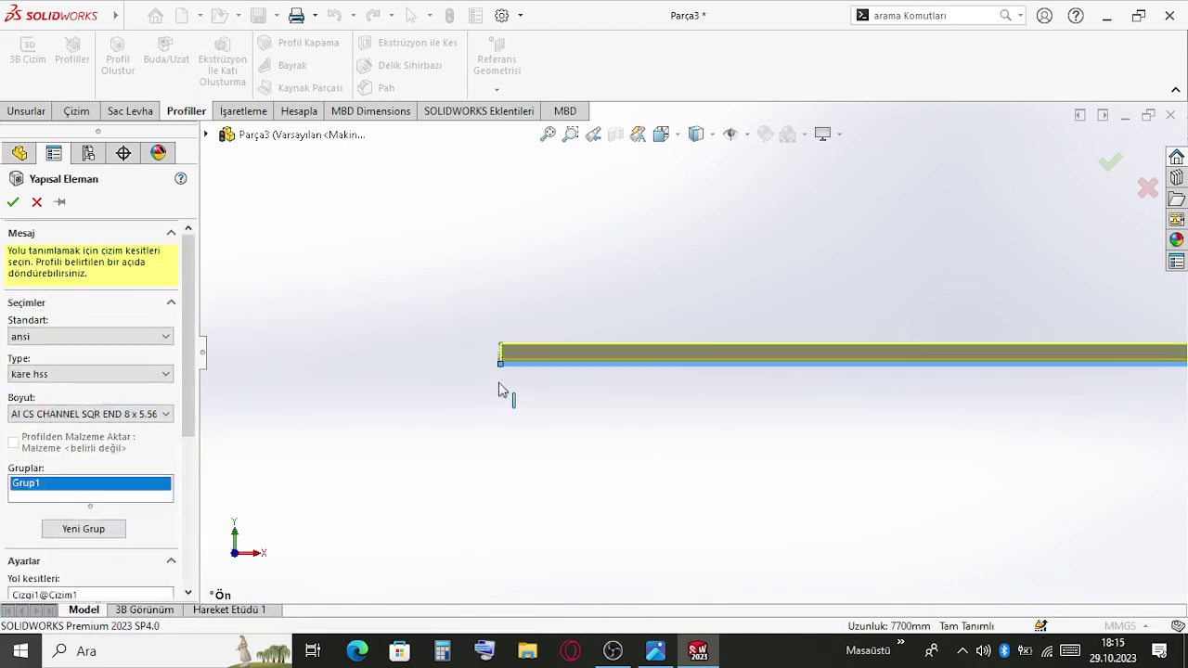
{"action": "middle_click_drag", "start_coordinate": [595, 378], "coordinate": [330, 489]}
Try the al t kesit type in size AL T SECTION 3.00 x 4.50 x 2.96 on the member
{"action": "left_click", "coordinate": [121, 374]}
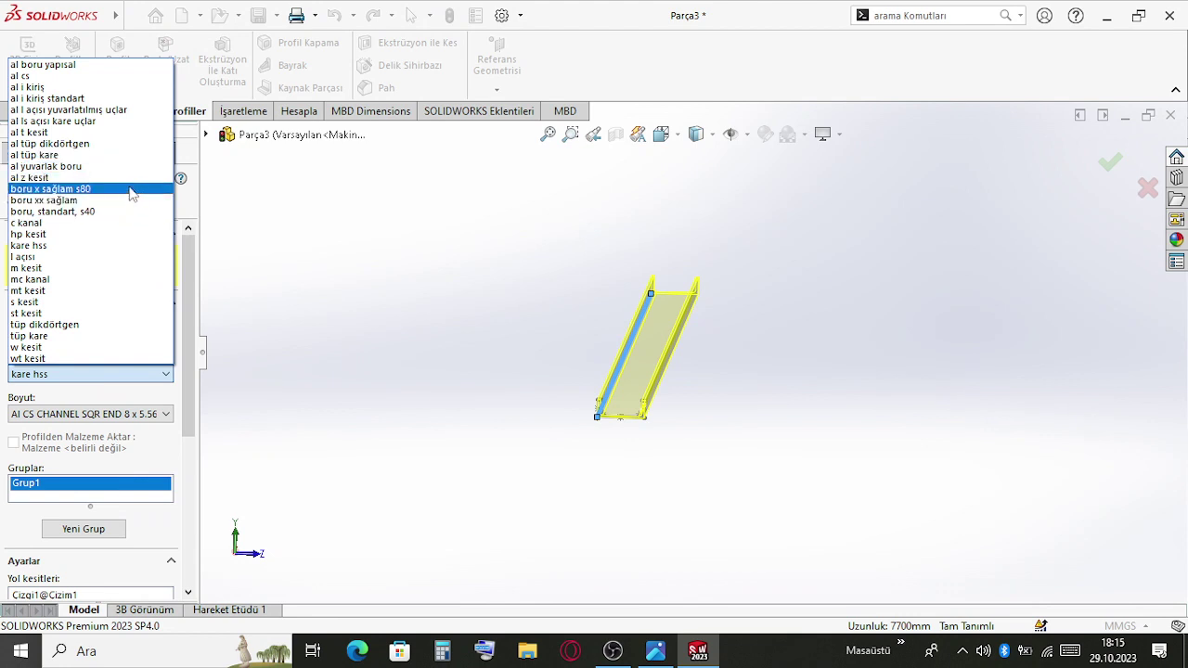
{"action": "left_click", "coordinate": [135, 133]}
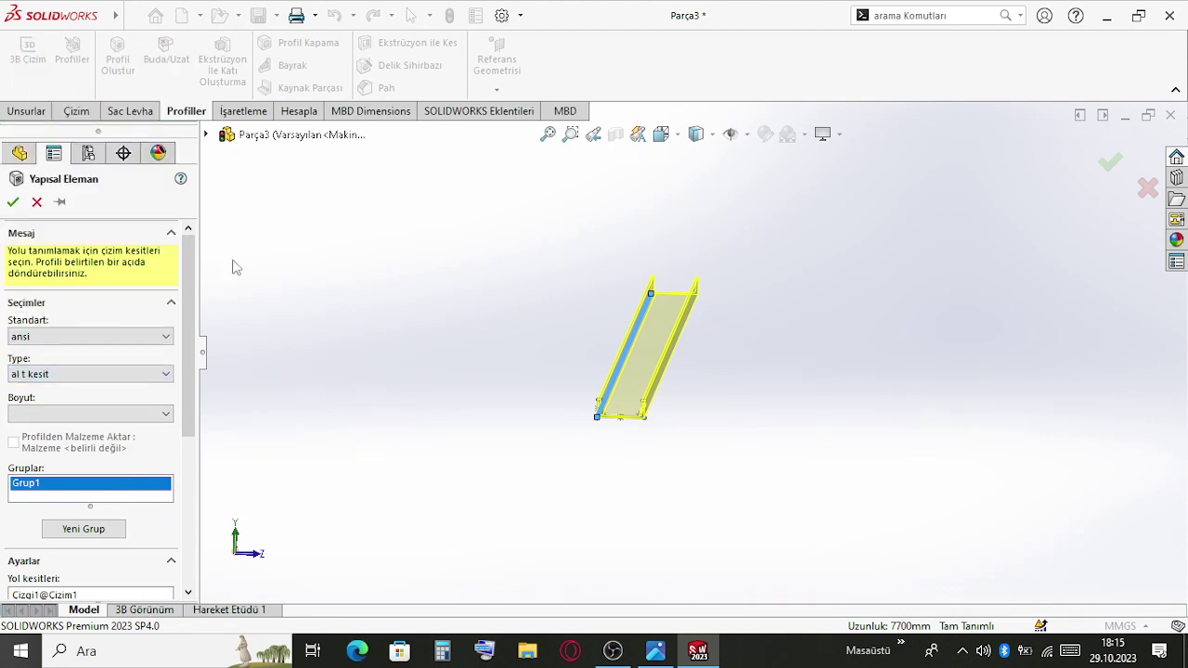
{"action": "left_click", "coordinate": [97, 374]}
{"action": "left_click", "coordinate": [96, 374]}
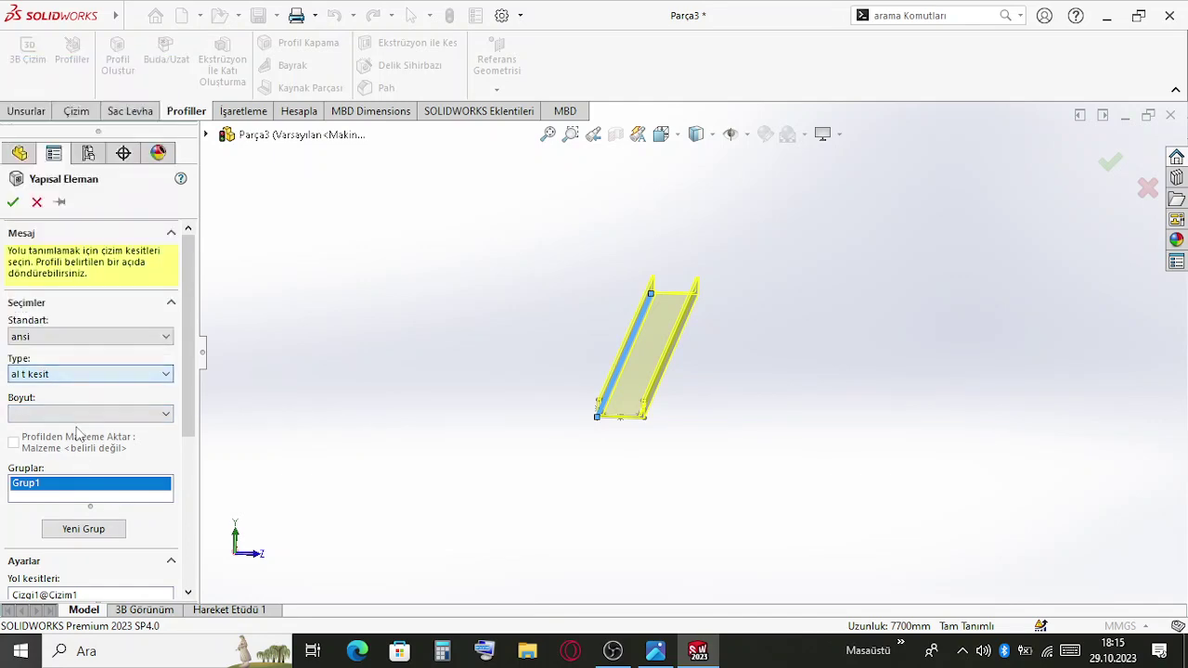
{"action": "left_click", "coordinate": [81, 414]}
{"action": "left_click", "coordinate": [82, 417]}
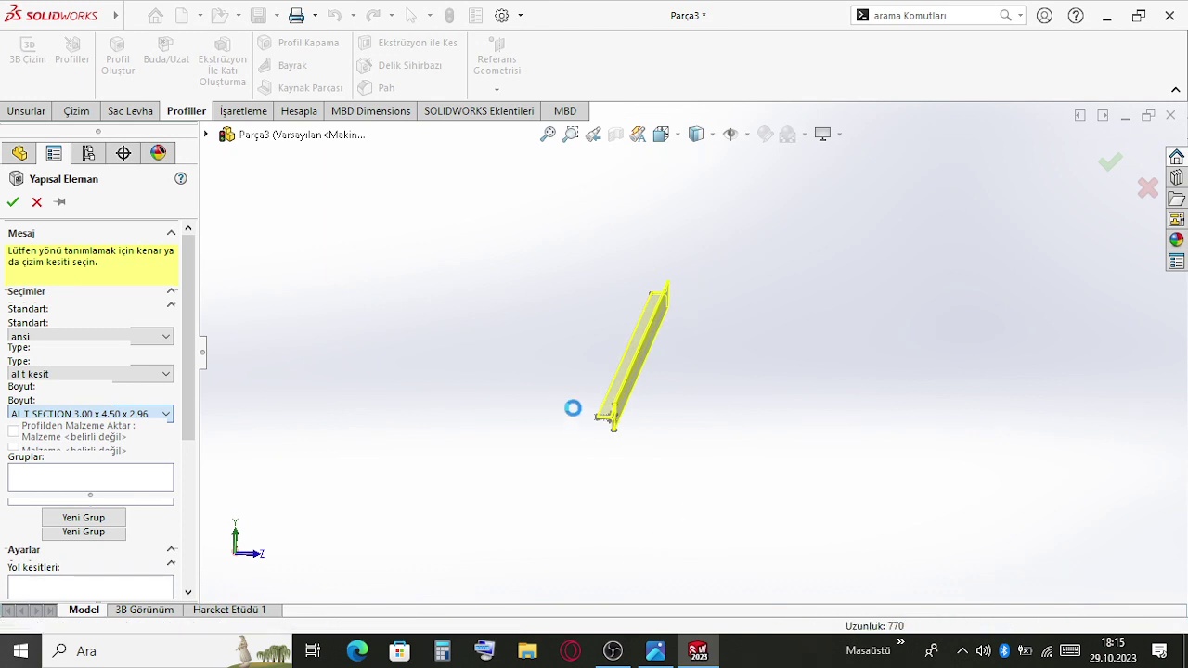
Try the al z kesit type in size Al Z 2.00 x 1.25 x 0.92 on the member
{"action": "left_click", "coordinate": [112, 367]}
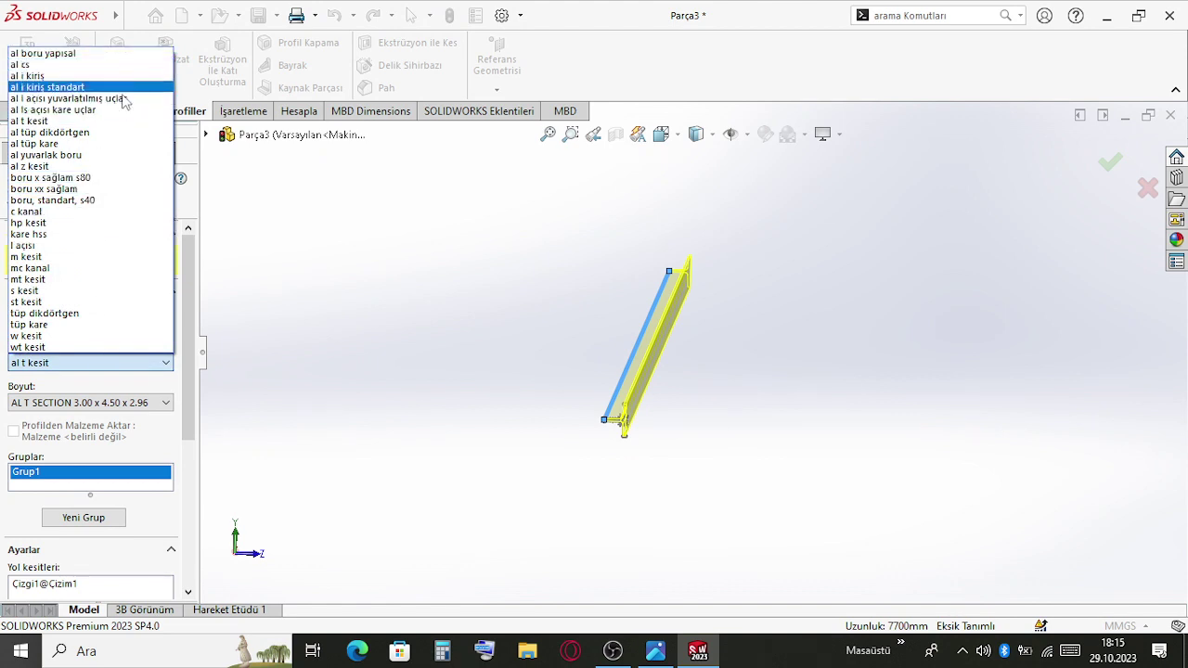
{"action": "left_click", "coordinate": [104, 166]}
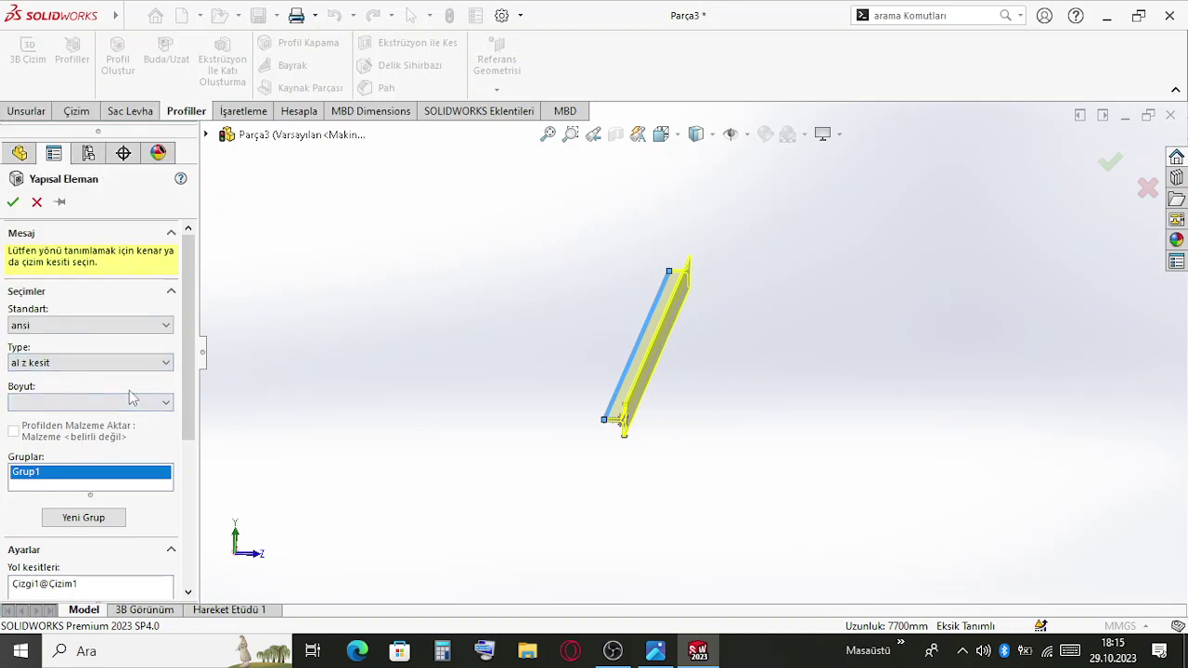
{"action": "left_click", "coordinate": [132, 400]}
{"action": "left_click", "coordinate": [59, 416]}
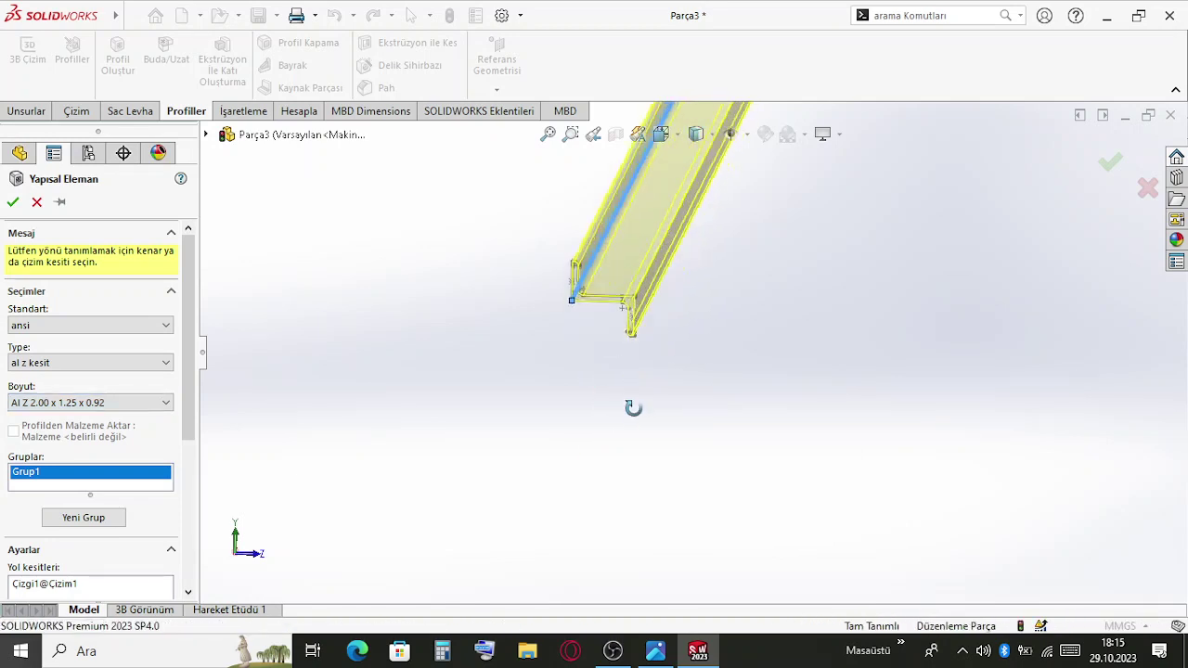
Switch the member's type to al l açısı yuvarlatılmış uçlar with size AI L ANGLE RND END 2.5x1.5x0.37 and inspect its end
{"action": "left_click", "coordinate": [52, 362]}
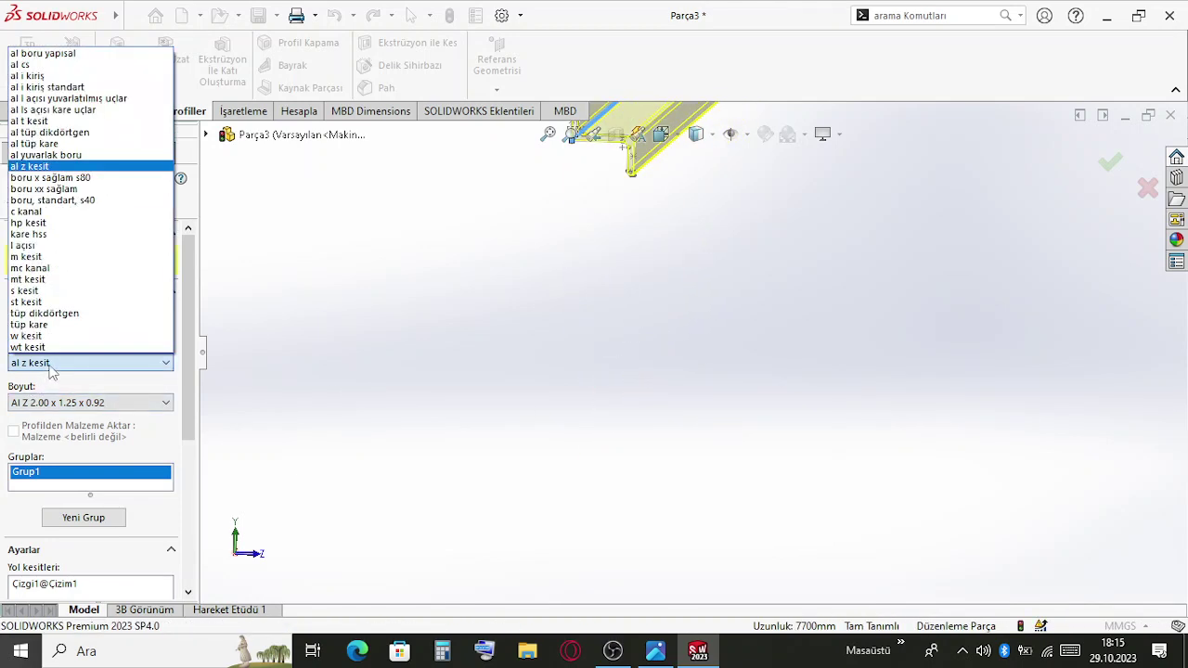
{"action": "left_click", "coordinate": [69, 99]}
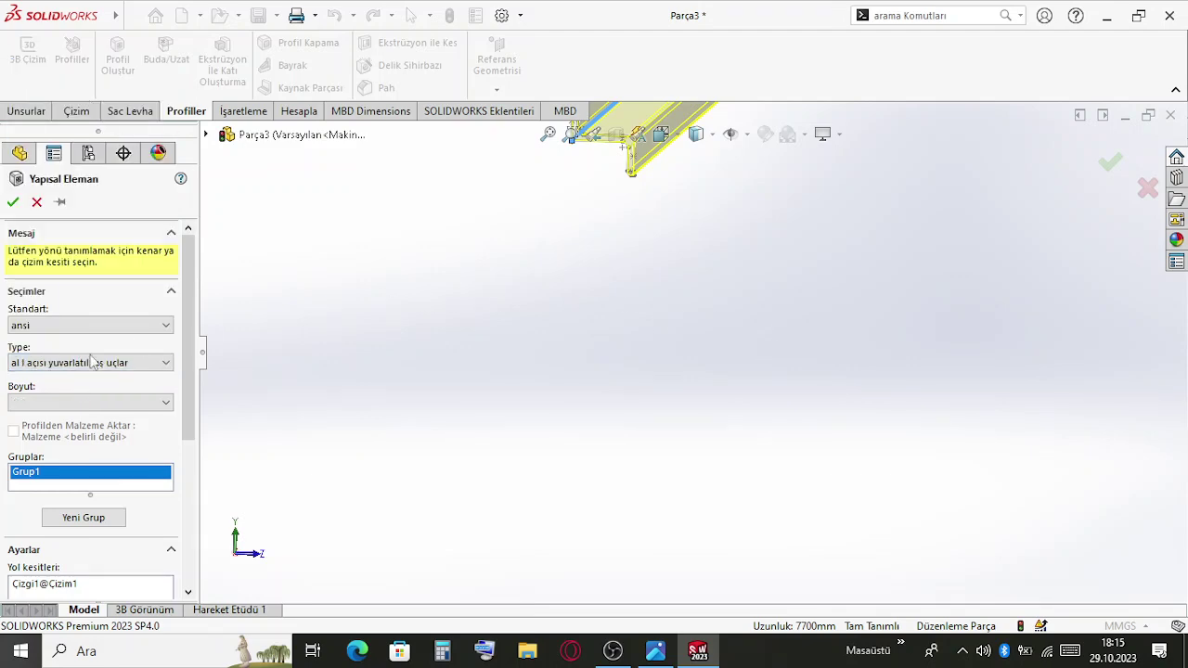
{"action": "left_click", "coordinate": [78, 402]}
{"action": "left_click", "coordinate": [56, 313]}
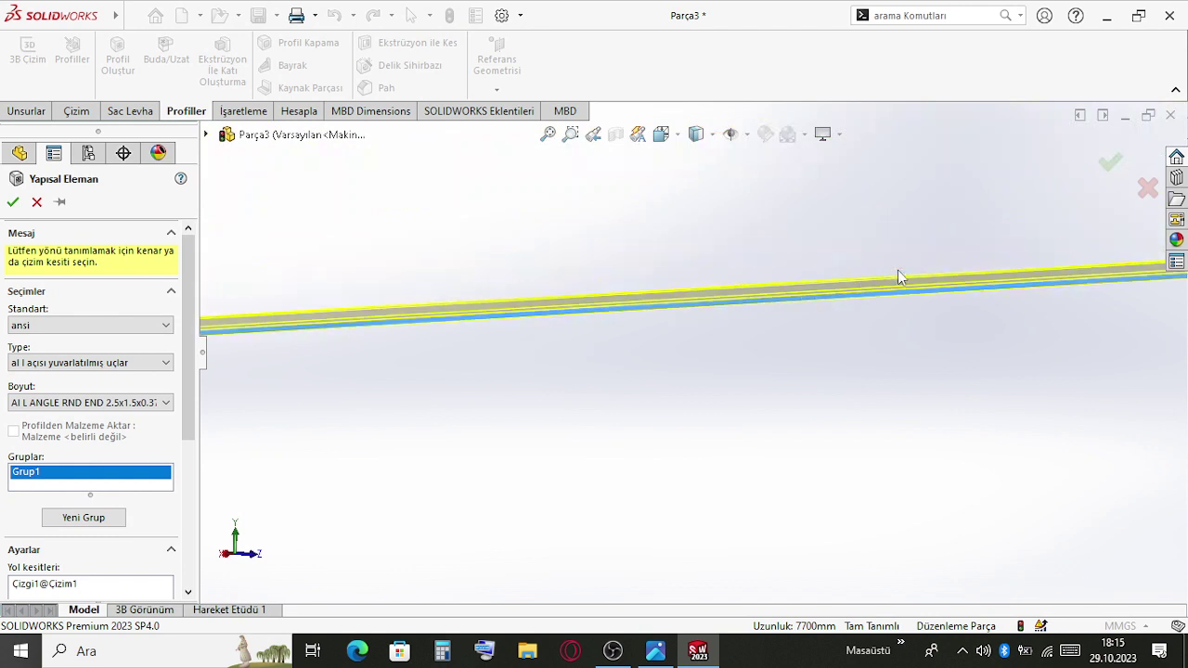
{"action": "middle_click_drag", "start_coordinate": [905, 291], "coordinate": [897, 292]}
{"action": "scroll", "coordinate": [897, 292], "scroll_direction": "up", "scroll_amount": 7}
{"action": "scroll", "coordinate": [997, 316], "scroll_direction": "down", "scroll_amount": 9}
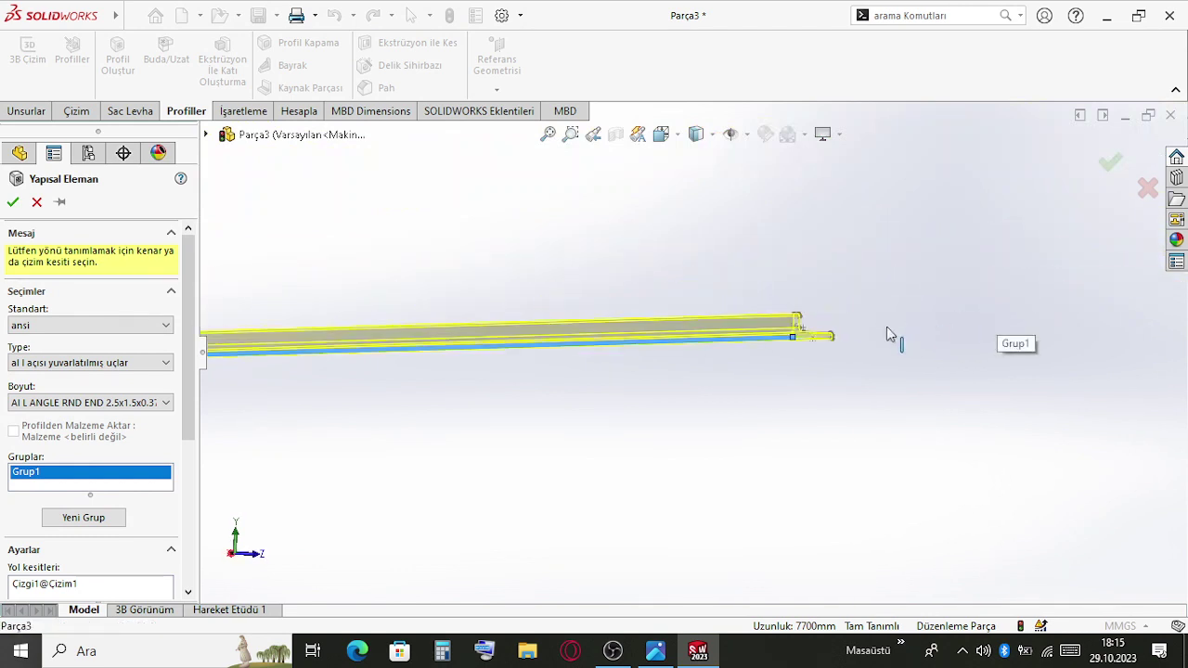
{"action": "scroll", "coordinate": [760, 316], "scroll_direction": "down", "scroll_amount": 5}
{"action": "scroll", "coordinate": [445, 323], "scroll_direction": "up", "scroll_amount": 7}
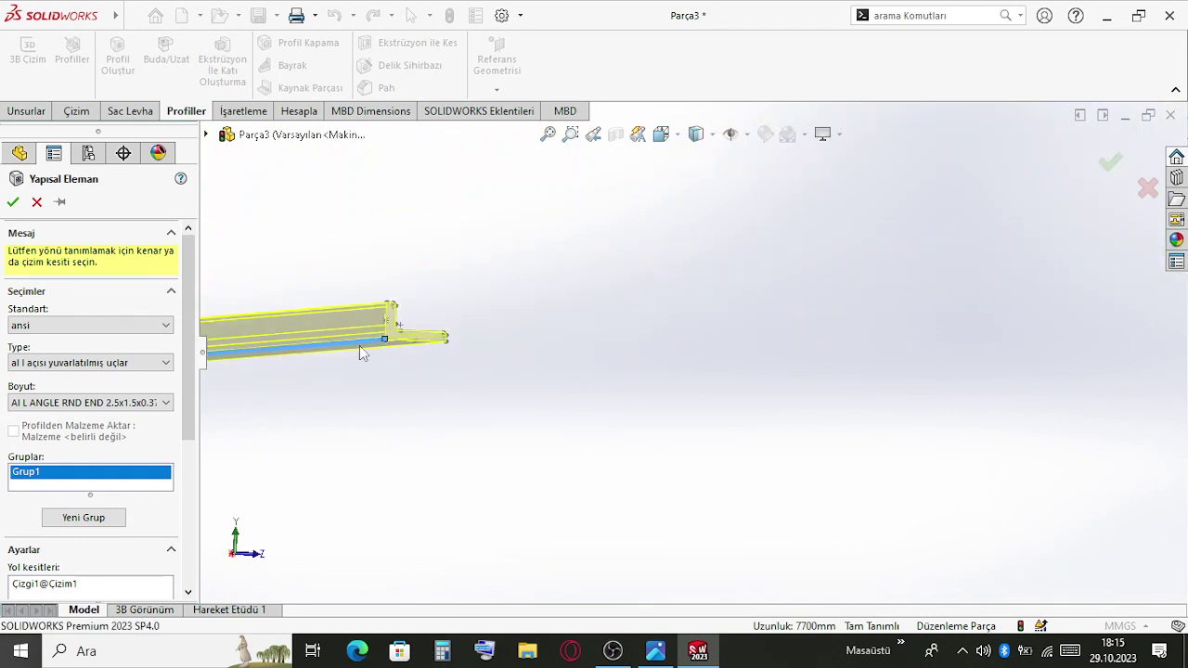
Set the angle profile's size to AI L ANGLE RND END 3x3x0.5 and create the structural member
{"action": "left_click", "coordinate": [130, 403]}
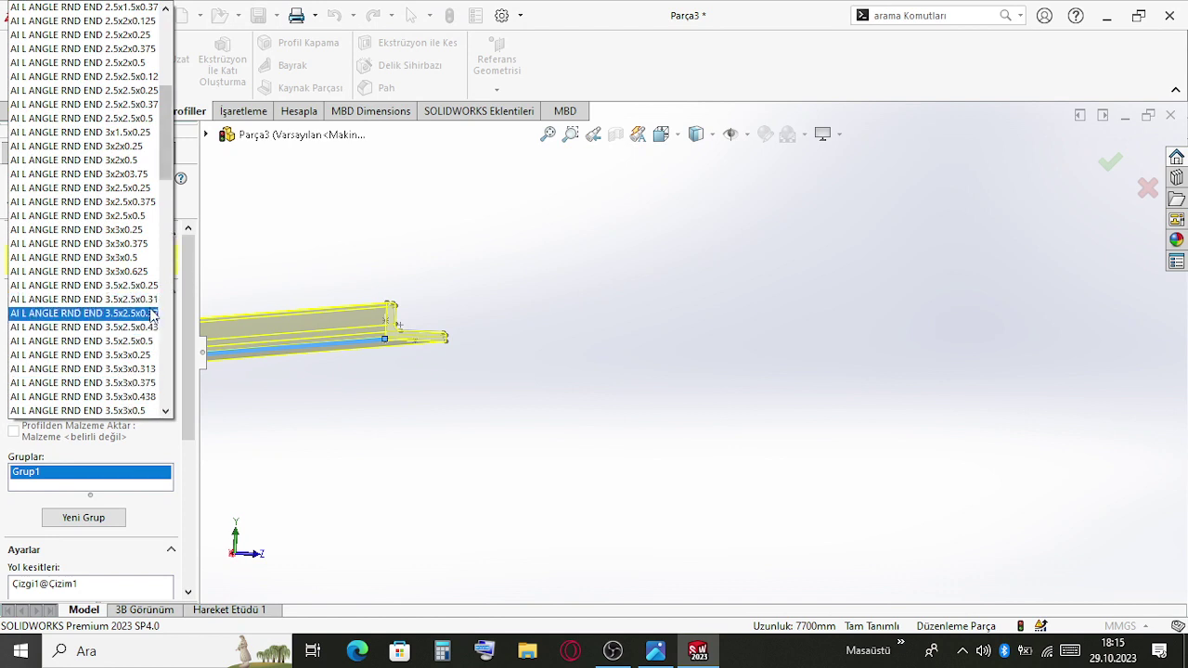
{"action": "left_click", "coordinate": [136, 257]}
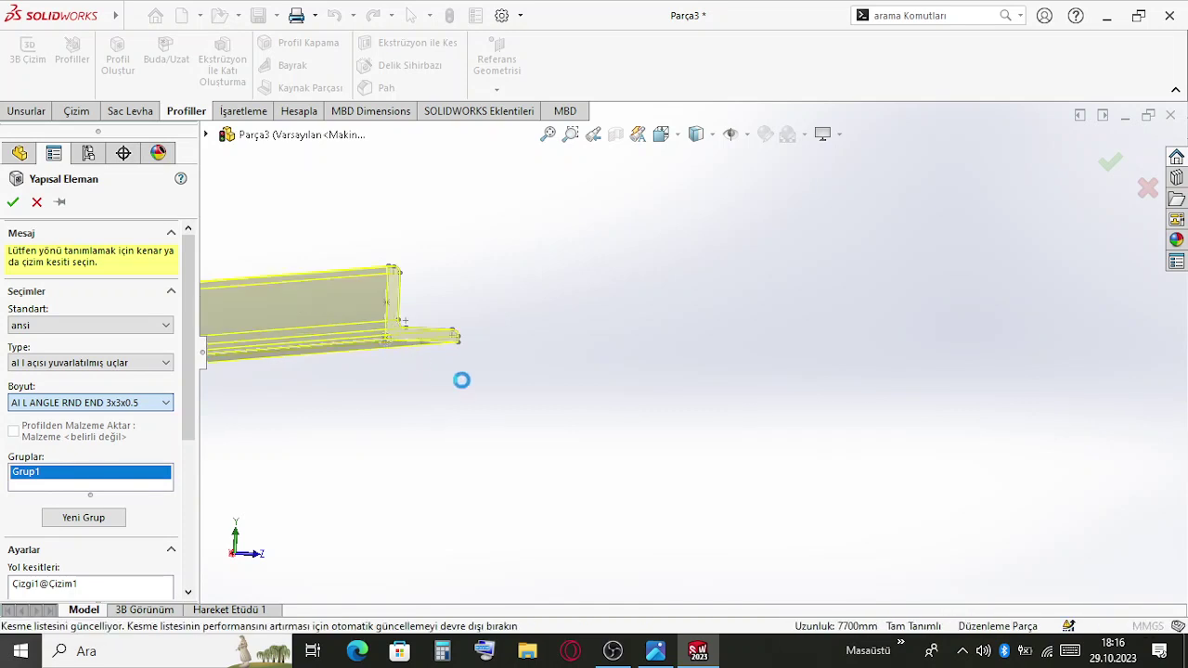
{"action": "left_click", "coordinate": [1108, 173]}
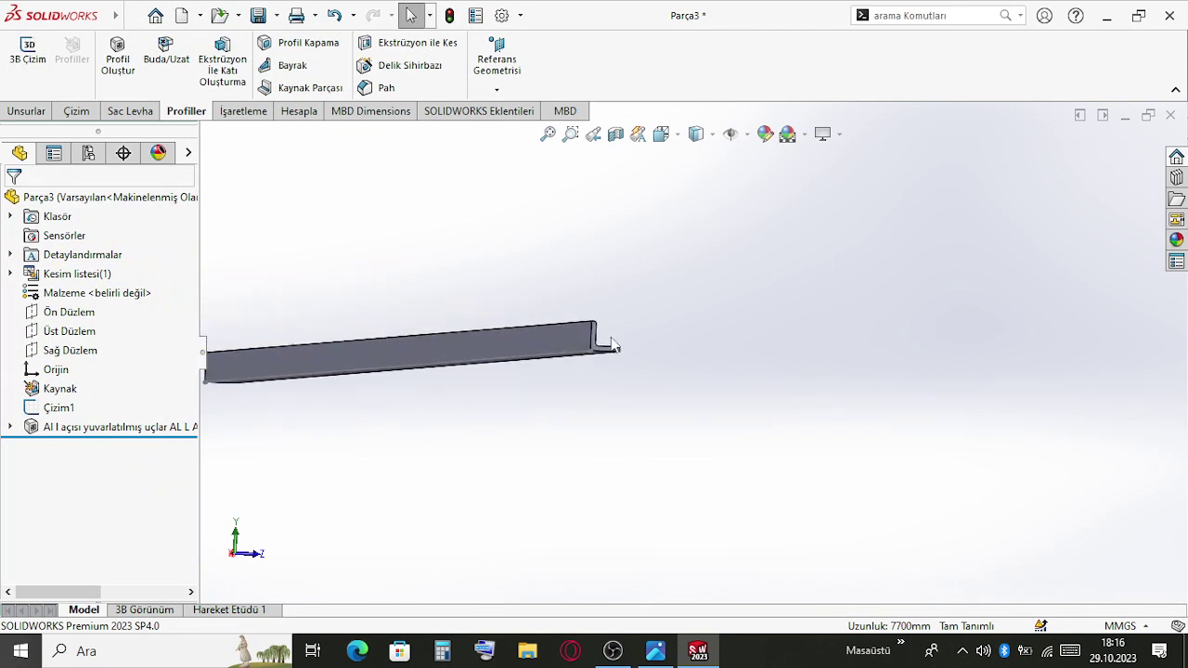
{"action": "scroll", "coordinate": [613, 345], "scroll_direction": "down", "scroll_amount": 3}
{"action": "scroll", "coordinate": [543, 368], "scroll_direction": "up", "scroll_amount": 5}
{"action": "middle_click_drag", "start_coordinate": [523, 398], "coordinate": [525, 436]}
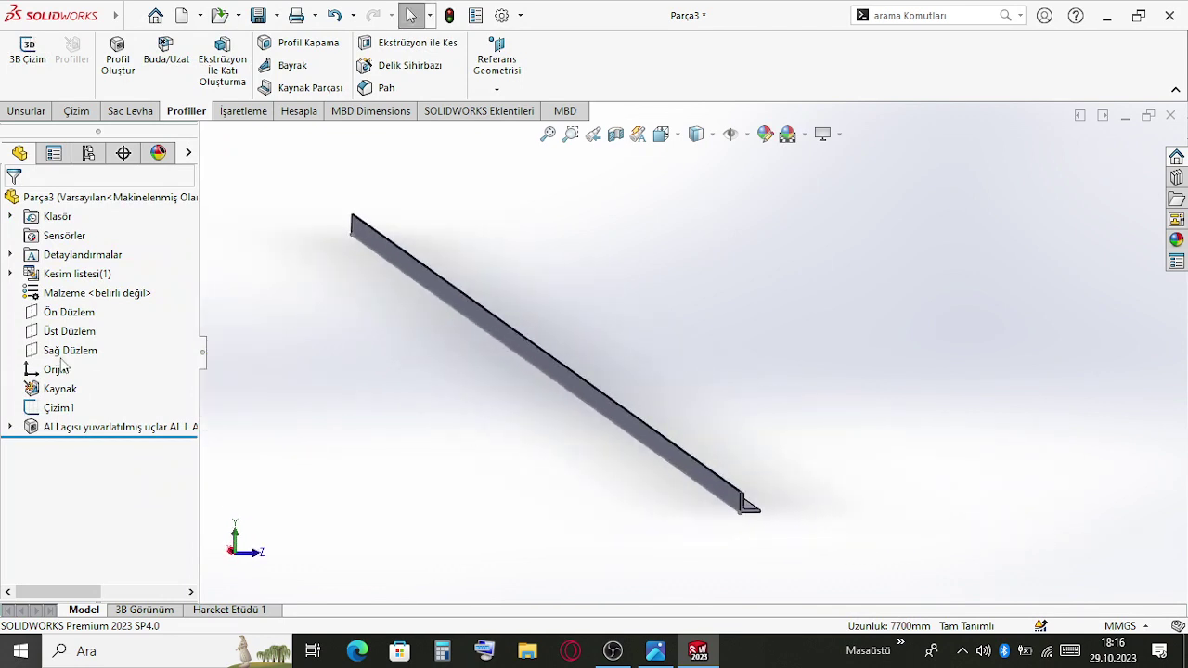
Edit the structural member's profile sketch and set the angle's horizontal leg length to 40 mm
{"action": "left_click", "coordinate": [10, 427]}
{"action": "left_click", "coordinate": [83, 465]}
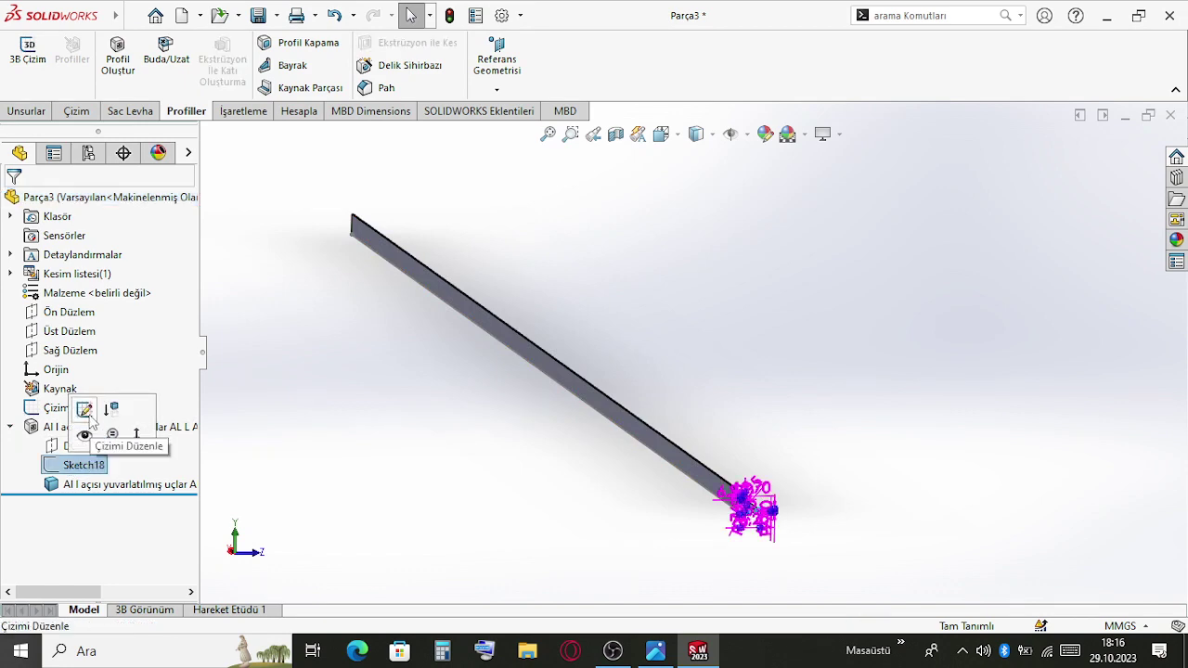
{"action": "left_click", "coordinate": [85, 412]}
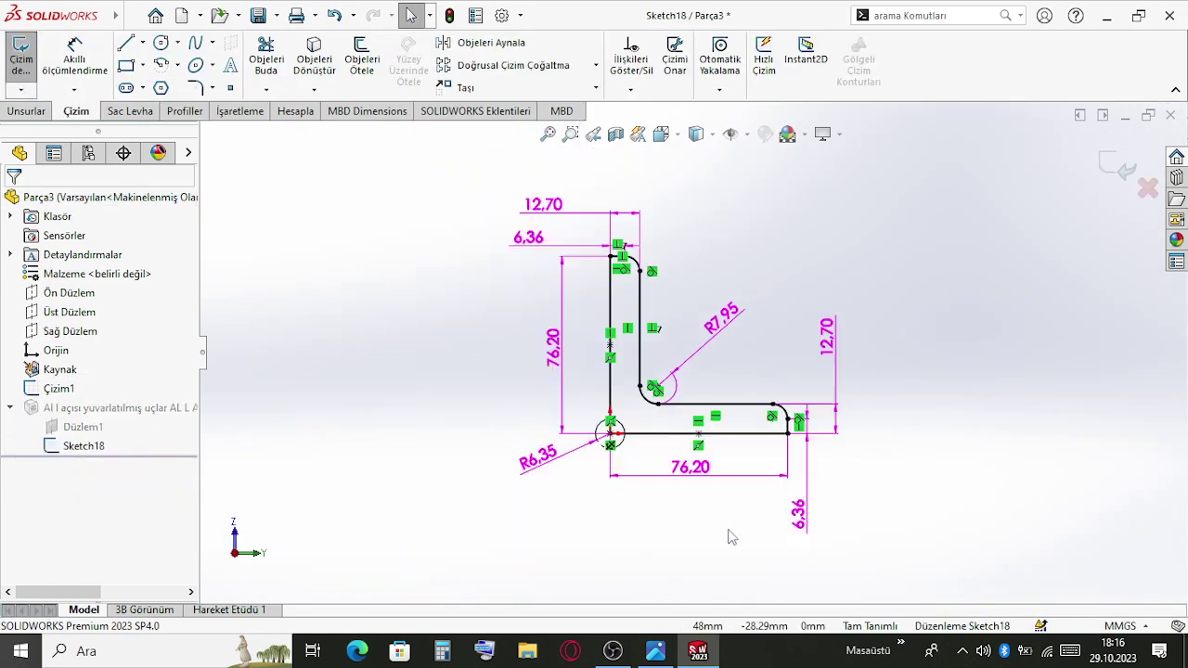
{"action": "double_click", "coordinate": [689, 453]}
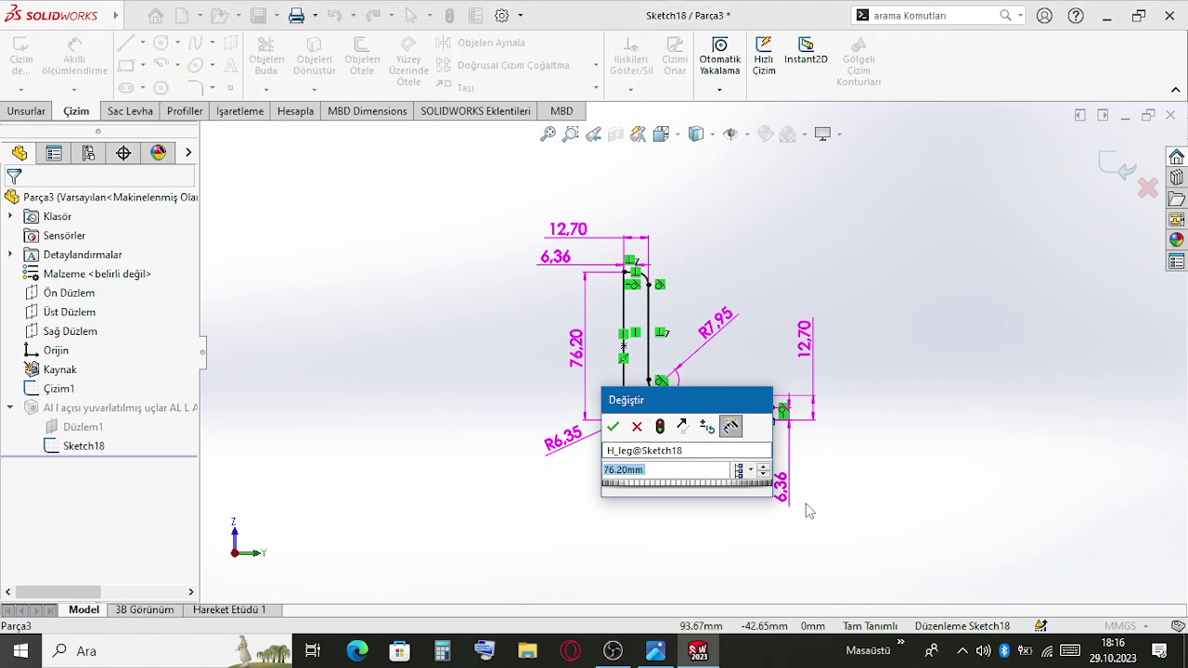
{"action": "type", "text": "40"}
{"action": "key", "text": "Return"}
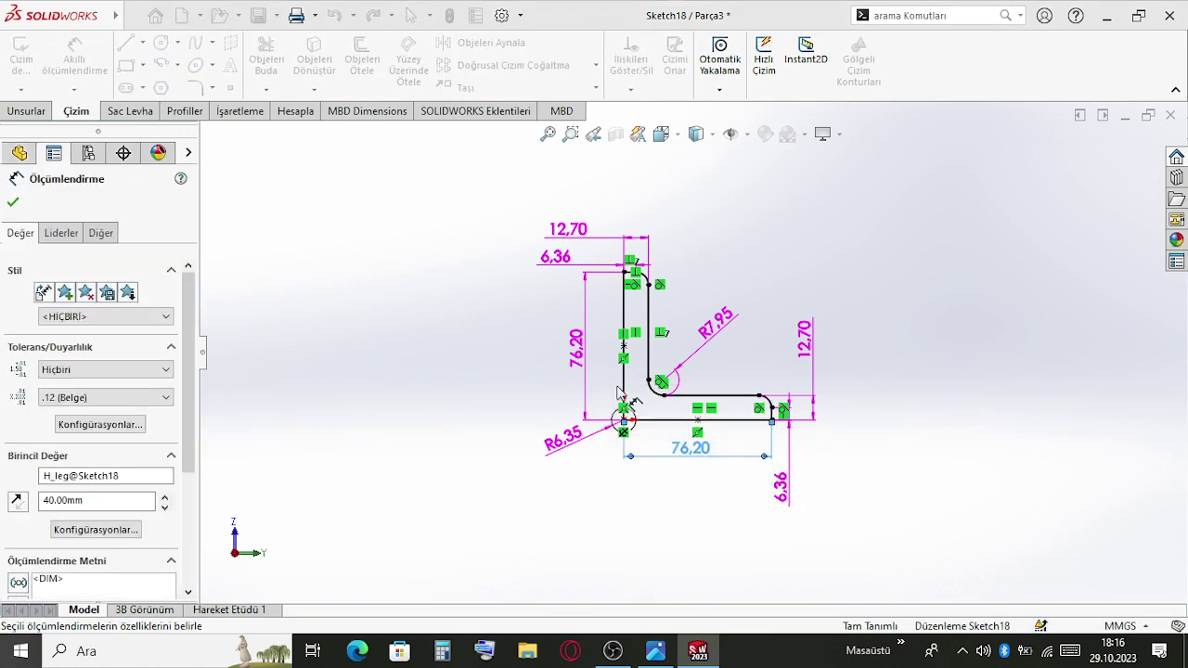
Set the angle profile's vertical leg length to 40 mm
{"action": "double_click", "coordinate": [575, 347]}
{"action": "type", "text": "4"}
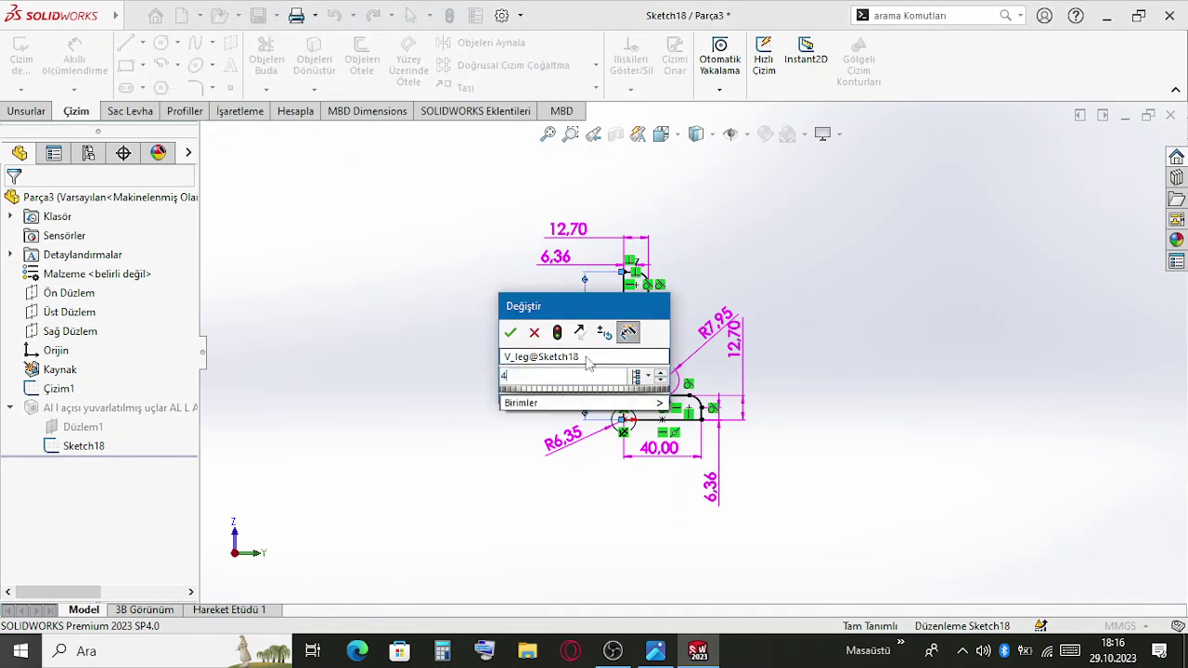
{"action": "type", "text": "0"}
{"action": "key", "text": "Return"}
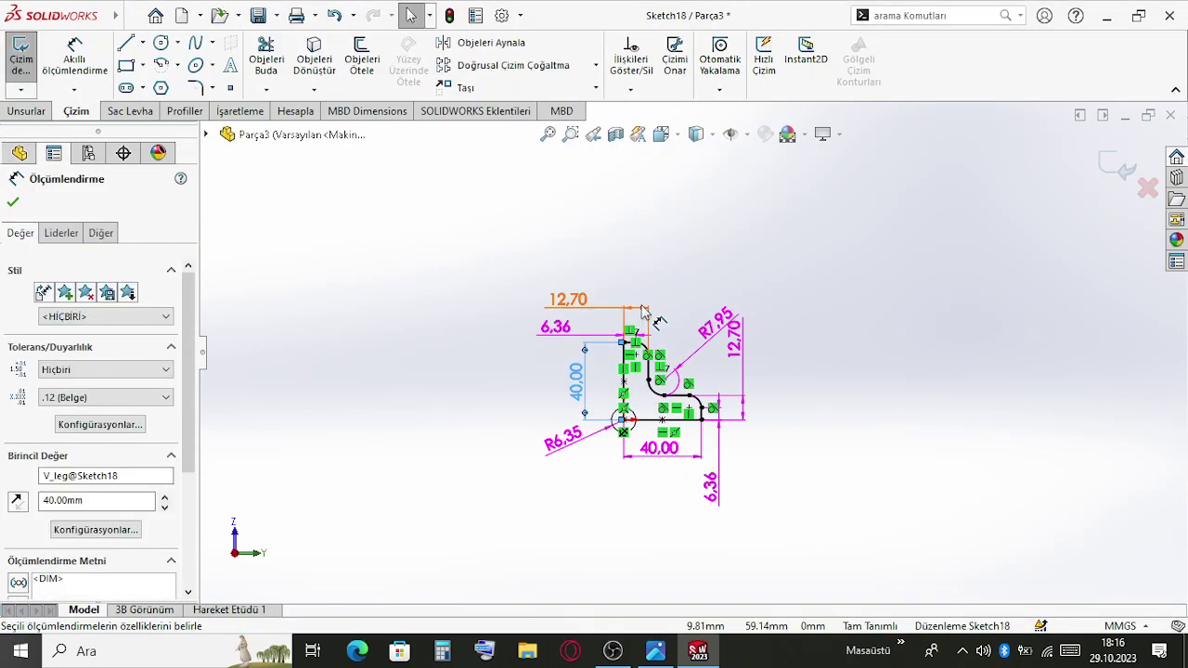
Try to set the thickness of the angle profile's vertical leg to 5 mm
{"action": "left_click", "coordinate": [639, 317]}
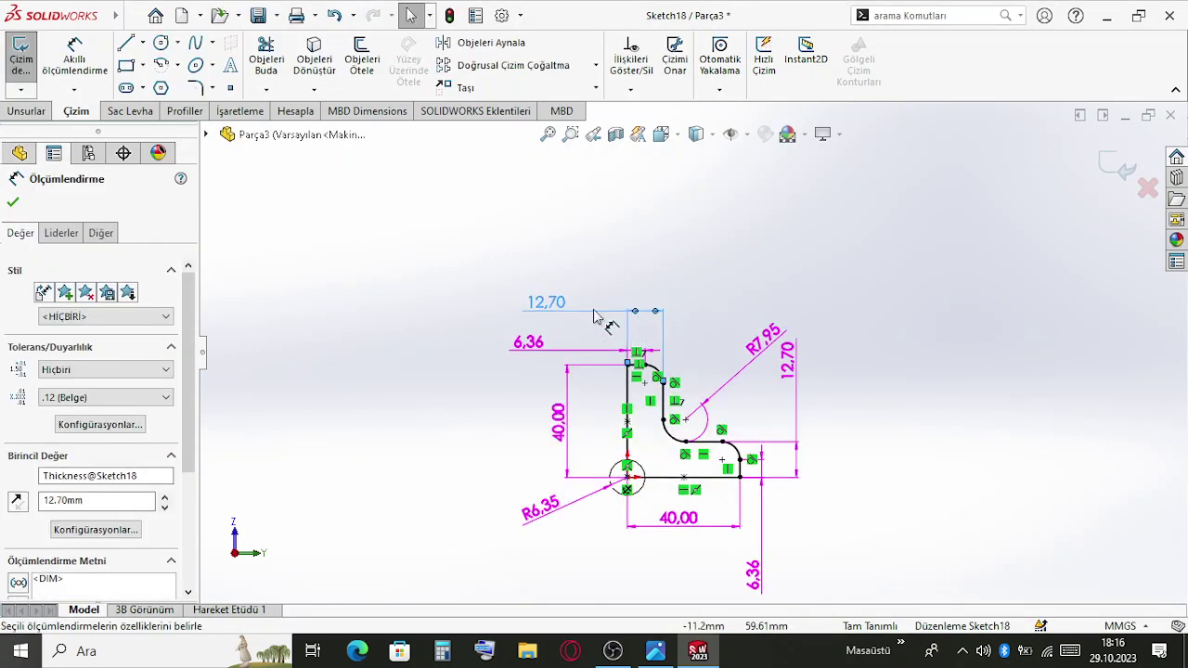
{"action": "left_click_drag", "start_coordinate": [545, 316], "coordinate": [631, 279]}
{"action": "double_click", "coordinate": [632, 269]}
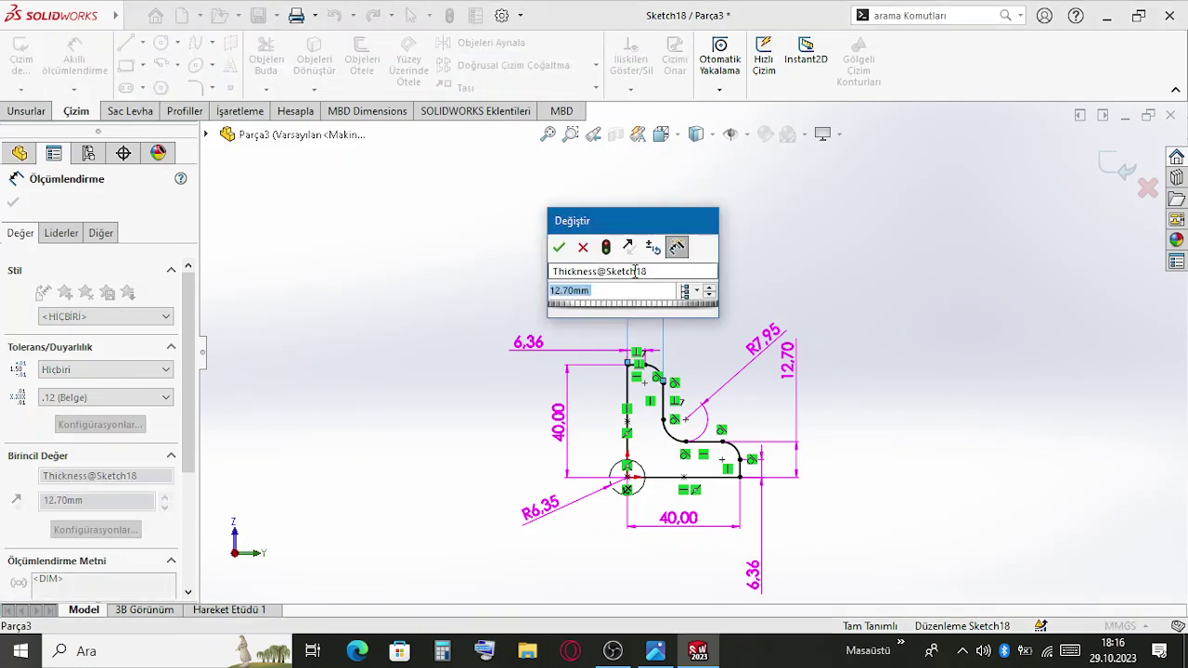
{"action": "left_click", "coordinate": [557, 244]}
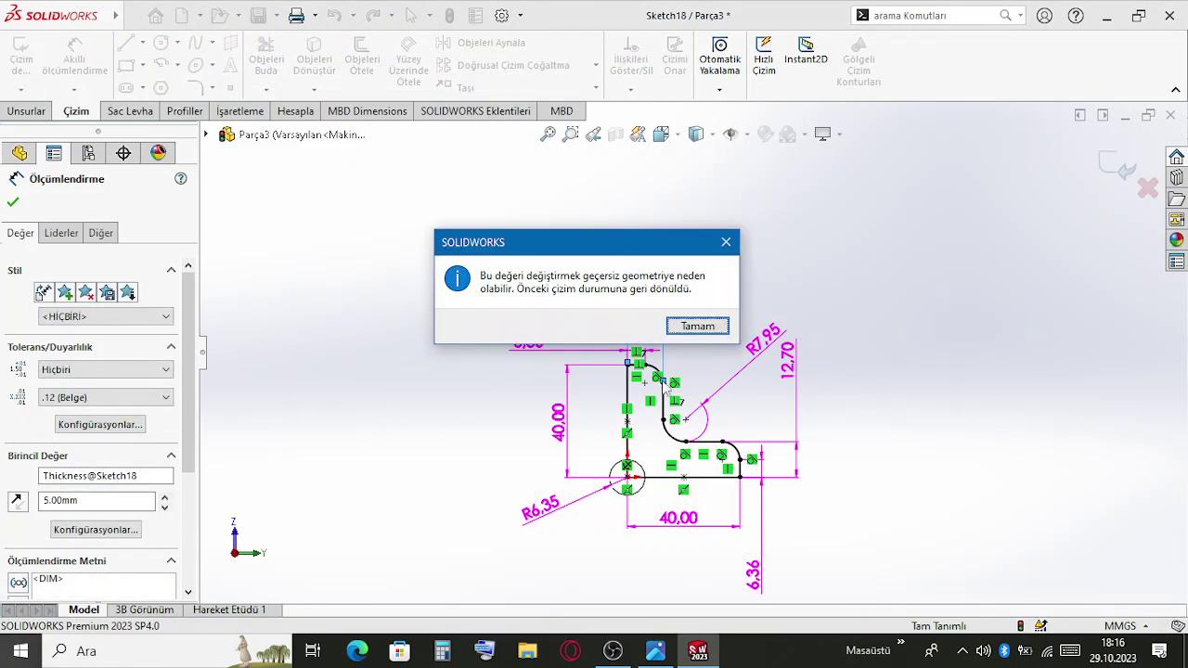
{"action": "left_click", "coordinate": [698, 327]}
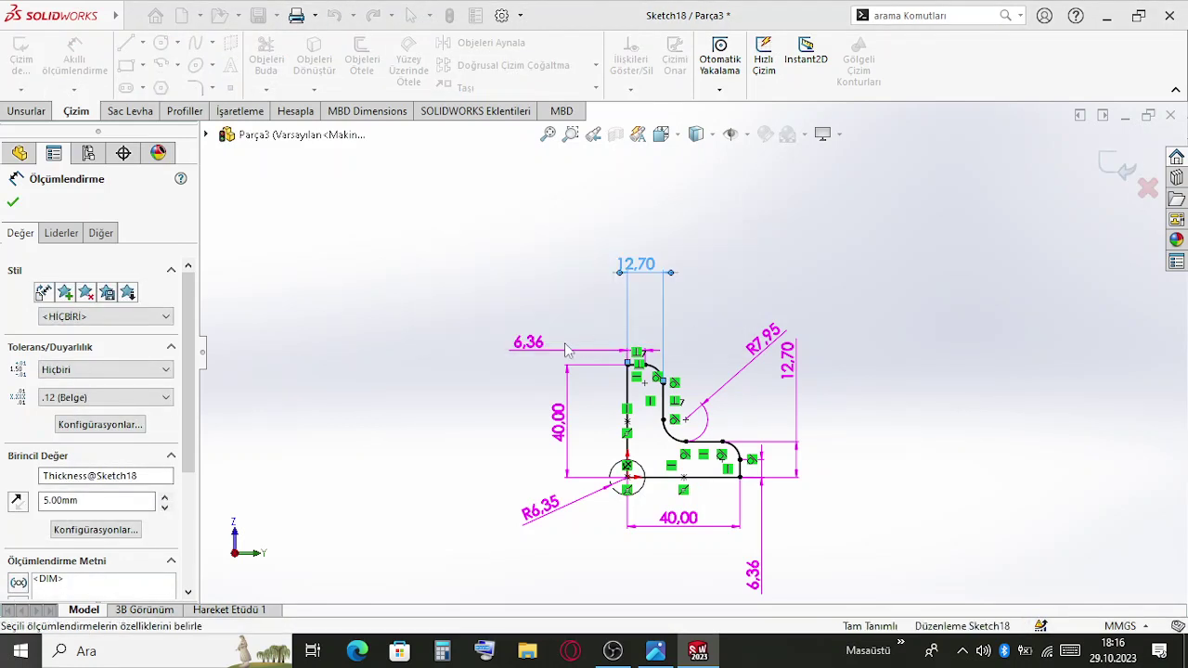
Set the thickness of both the vertical and the horizontal leg of the angle profile to 7 mm
{"action": "double_click", "coordinate": [652, 279]}
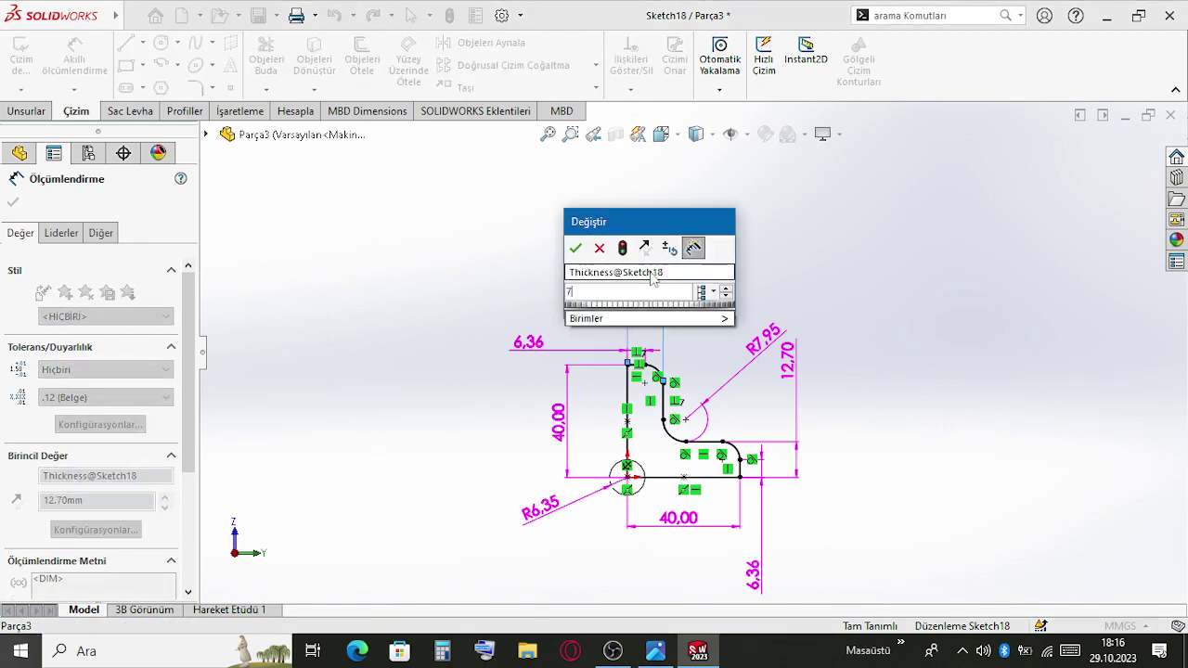
{"action": "key", "text": "Return"}
{"action": "key", "text": "f"}
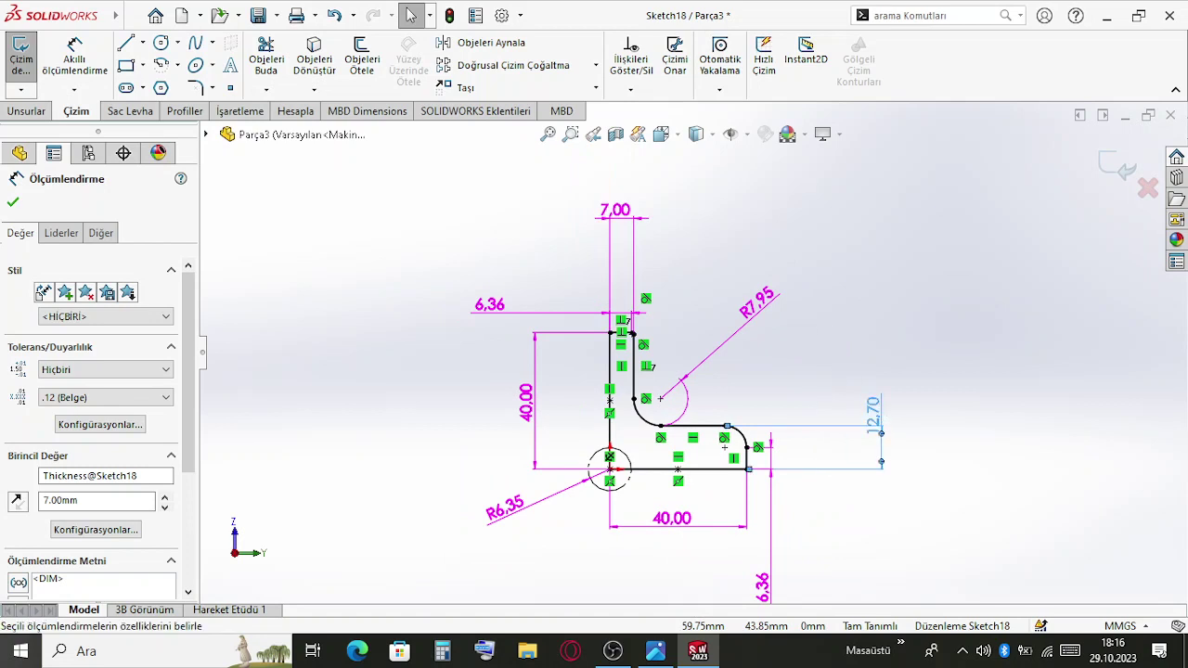
{"action": "double_click", "coordinate": [876, 408]}
{"action": "key", "text": "Return"}
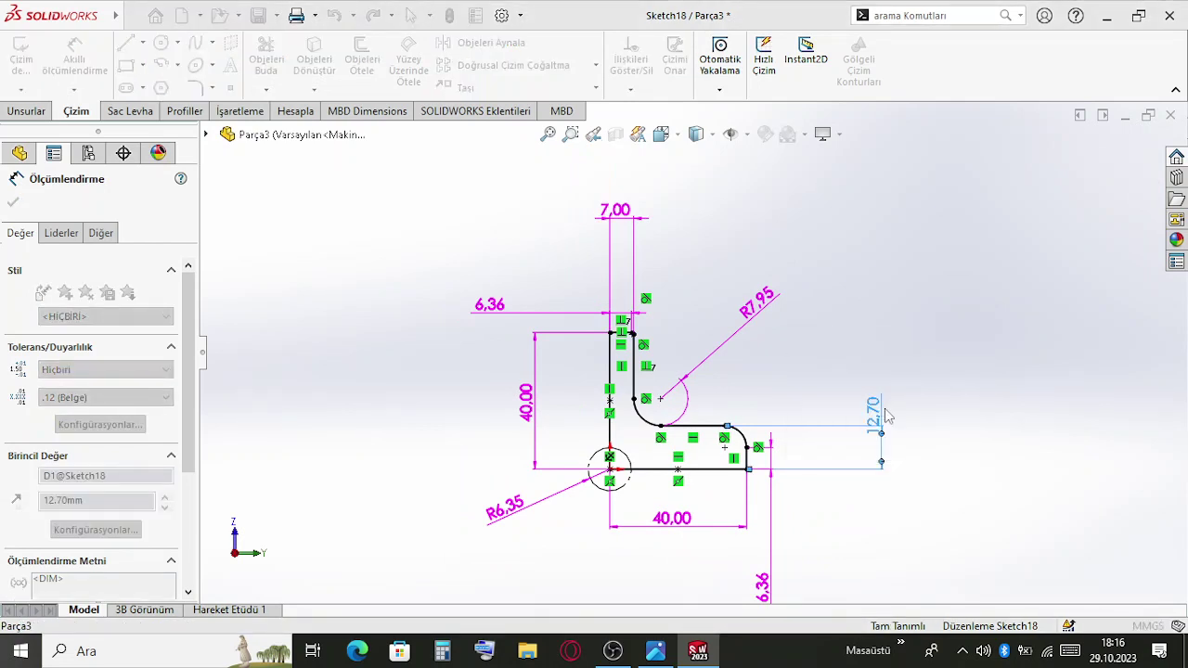
Set the flat edge width at the rounded tips of both angle legs to 2 mm
{"action": "double_click", "coordinate": [763, 583]}
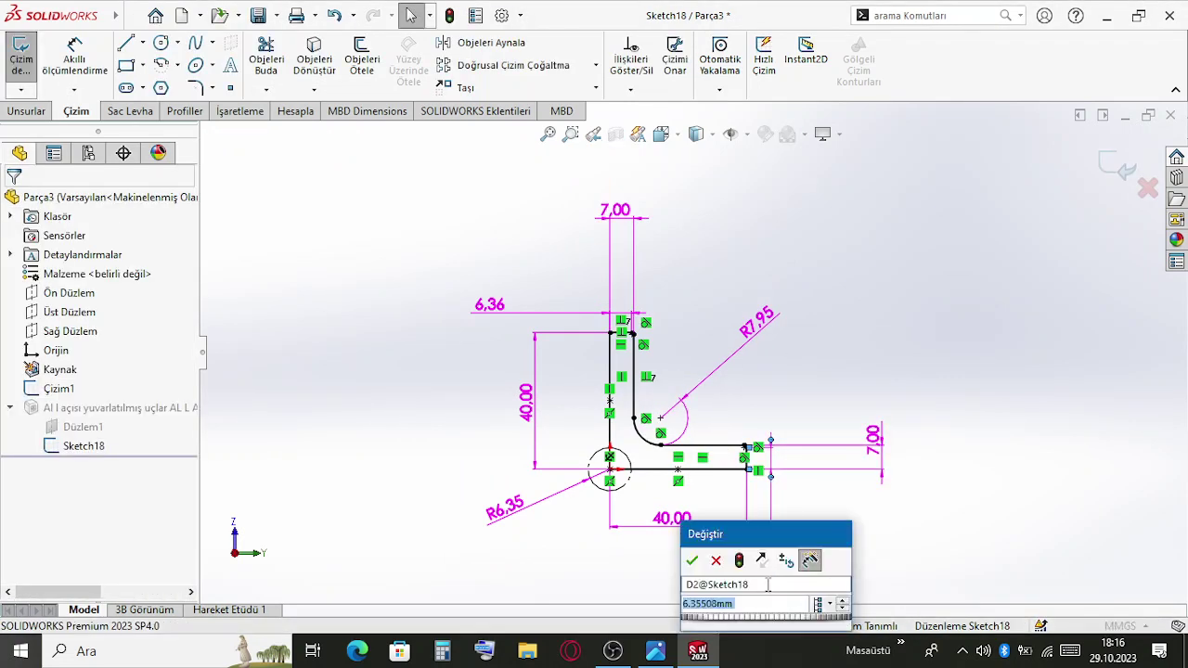
{"action": "type", "text": "2"}
{"action": "key", "text": "Return"}
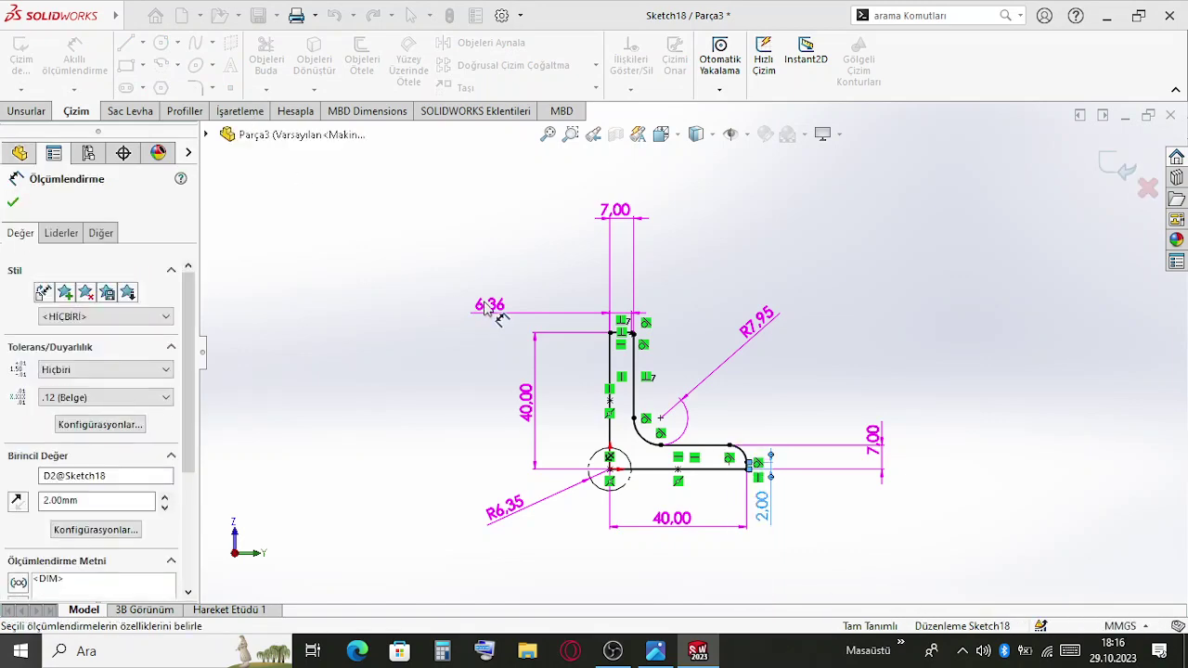
{"action": "double_click", "coordinate": [490, 306]}
{"action": "key", "text": "Return"}
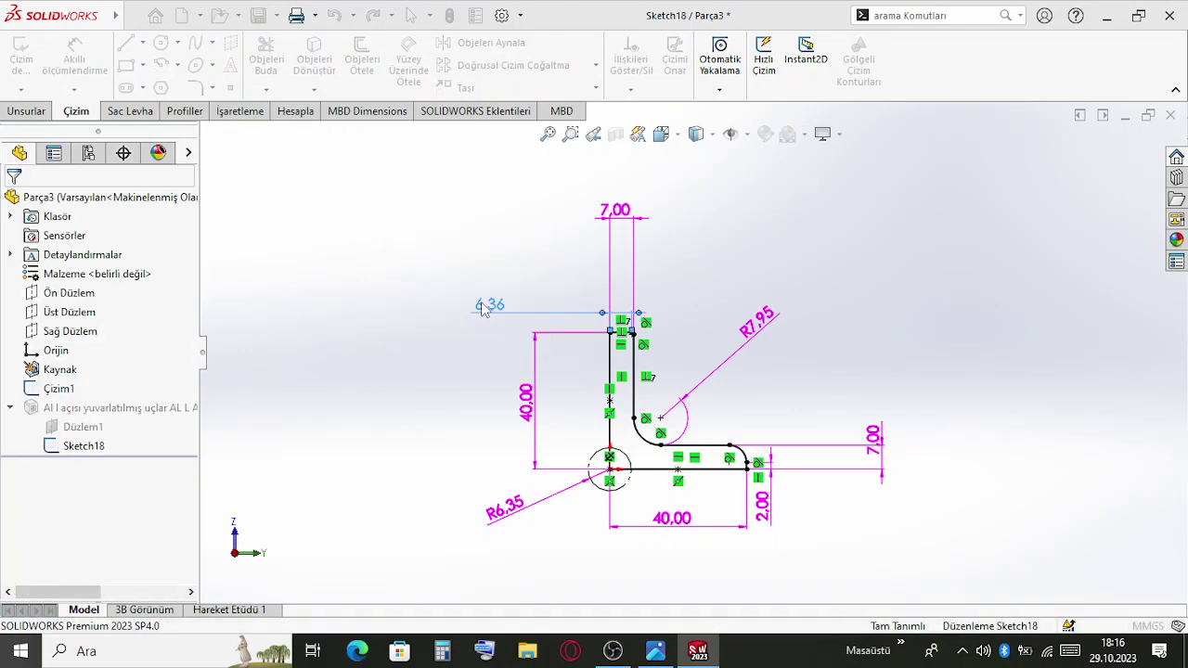
Set the thickness of both angle legs to 5 mm and exit the profile sketch
{"action": "double_click", "coordinate": [615, 210]}
{"action": "type", "text": "5"}
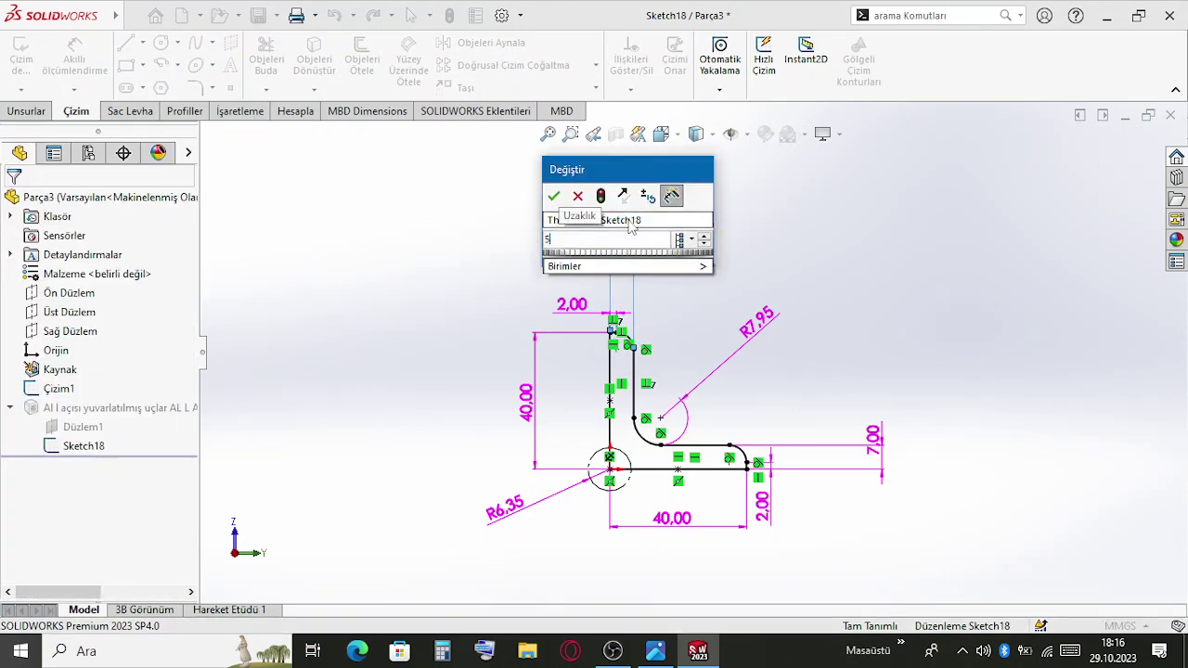
{"action": "key", "text": "Return"}
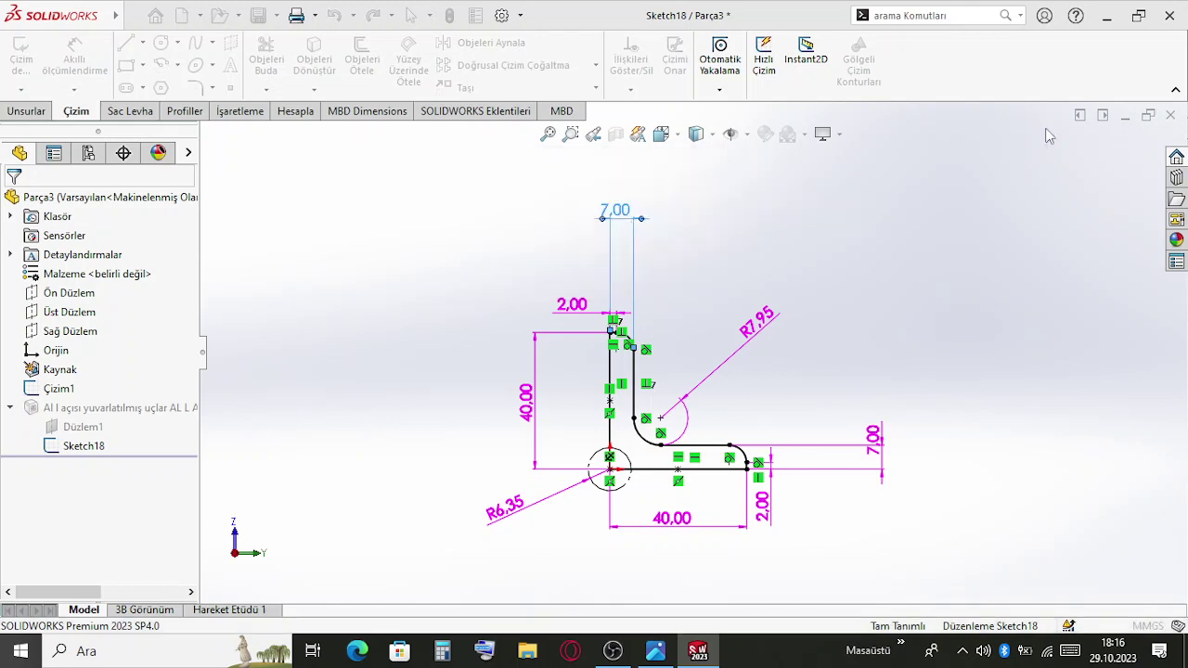
{"action": "double_click", "coordinate": [881, 445]}
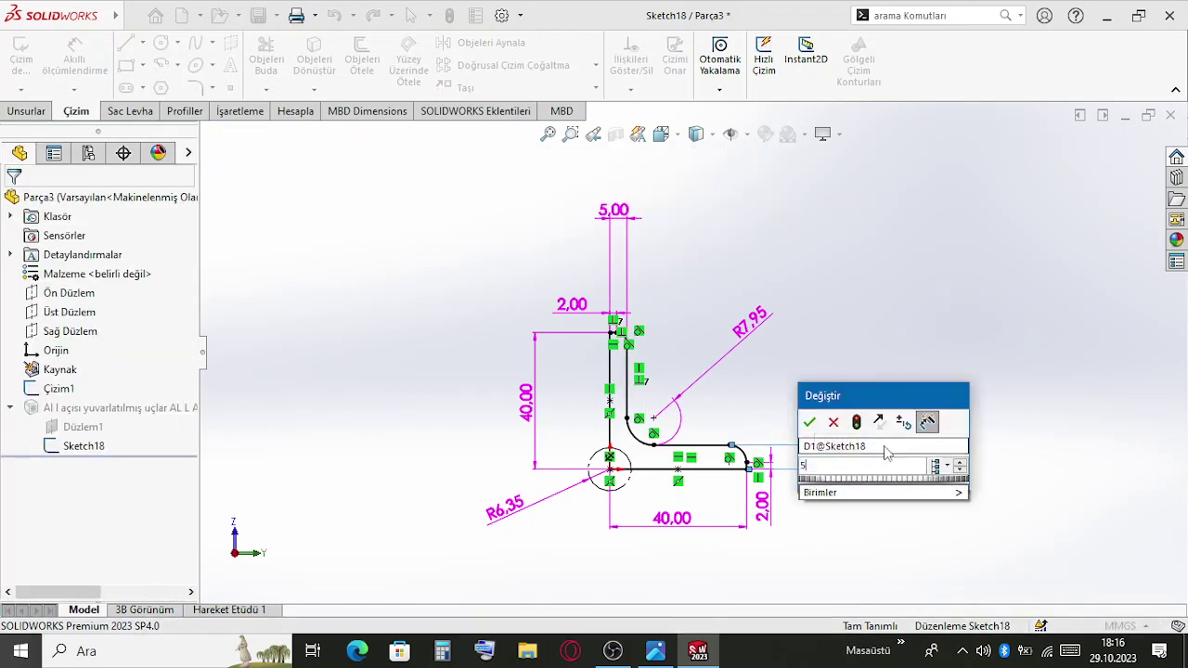
{"action": "key", "text": "Return"}
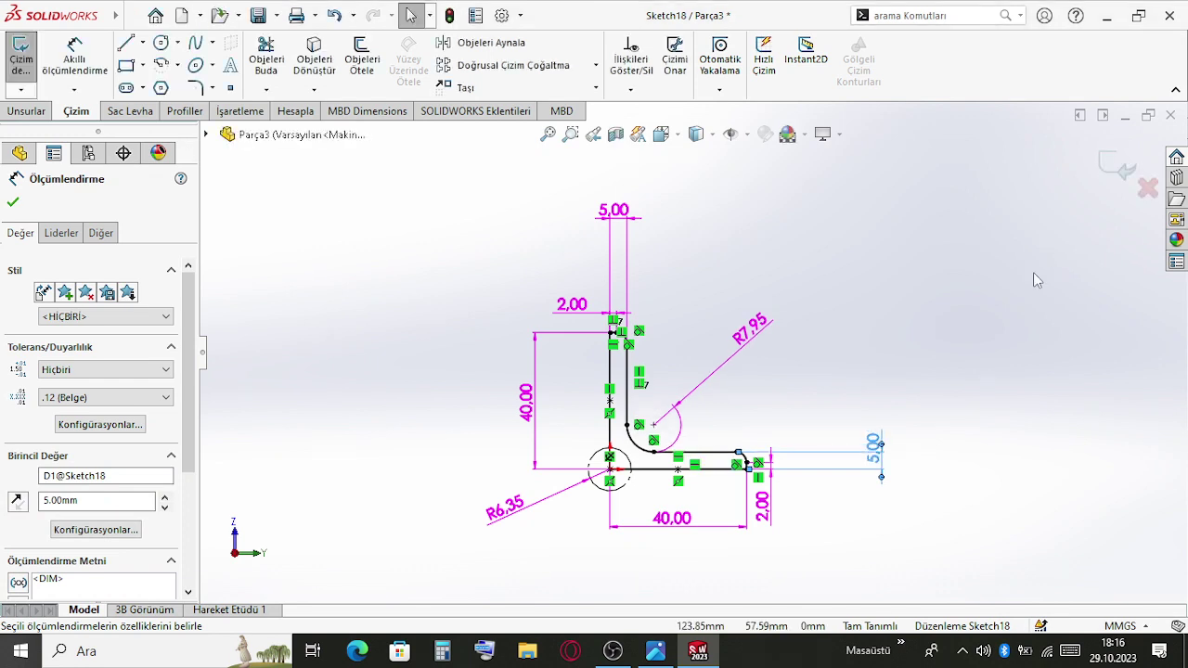
{"action": "left_click", "coordinate": [1121, 165]}
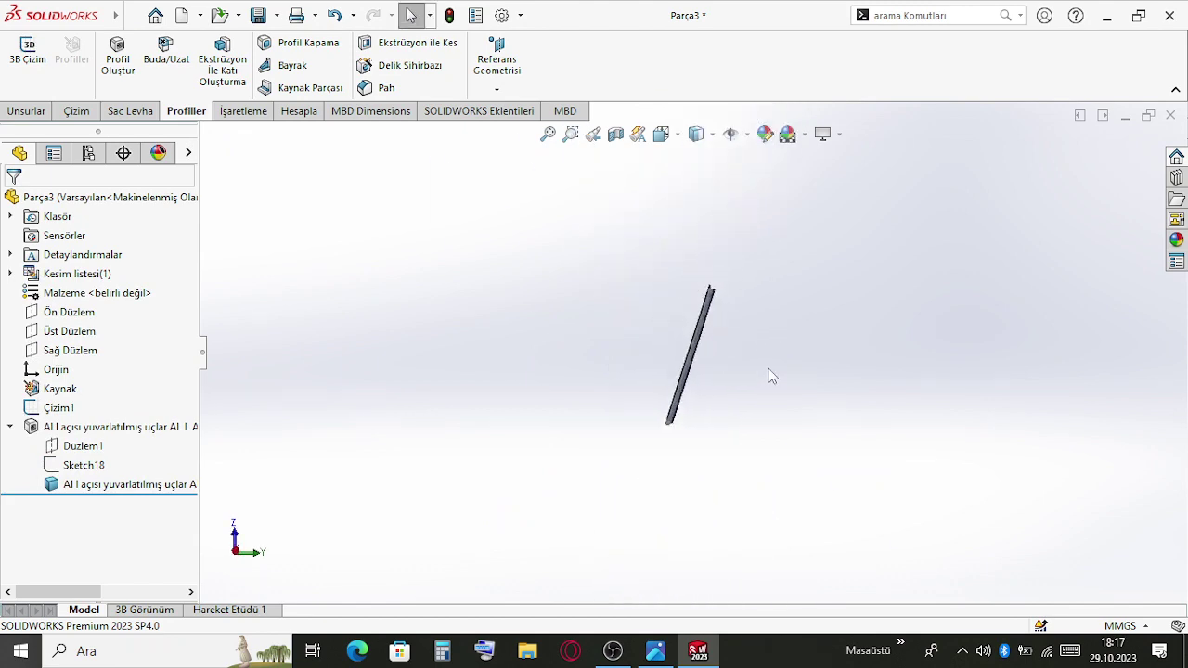
Examine the rebuilt angle member's end profile and its full length from several directions
{"action": "middle_click_drag", "start_coordinate": [768, 369], "coordinate": [745, 551]}
{"action": "scroll", "coordinate": [688, 234], "scroll_direction": "down", "scroll_amount": 6}
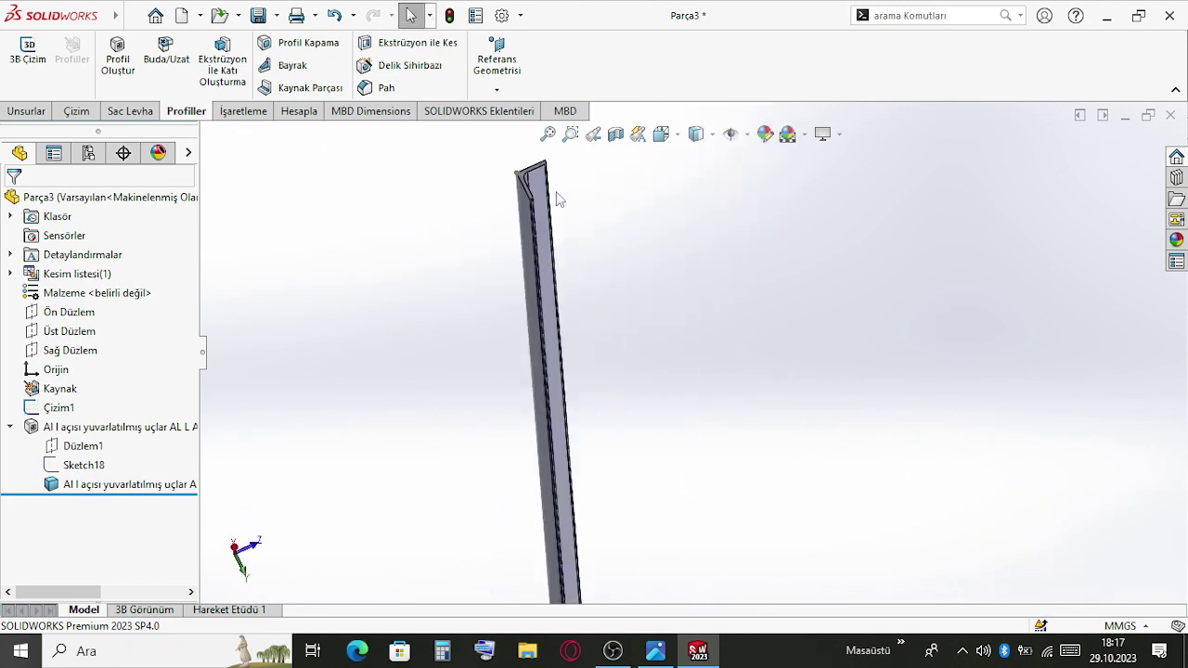
{"action": "middle_click_drag", "start_coordinate": [559, 200], "coordinate": [548, 295]}
{"action": "scroll", "coordinate": [537, 210], "scroll_direction": "down", "scroll_amount": 5}
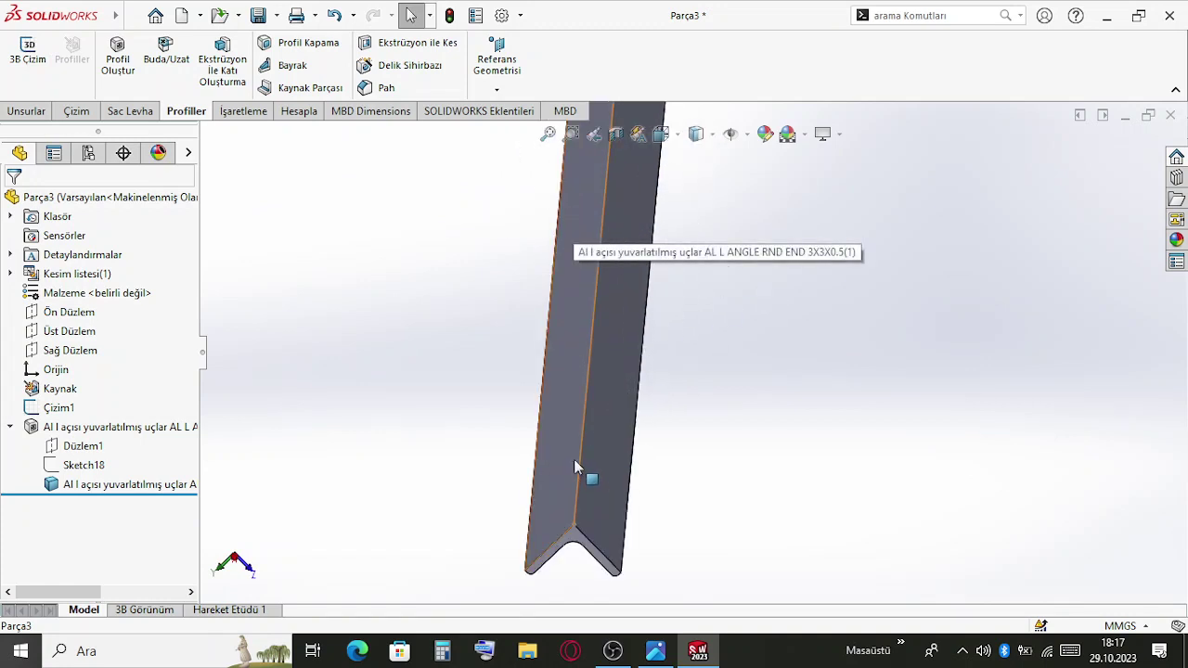
{"action": "left_click", "coordinate": [580, 466]}
{"action": "left_click", "coordinate": [937, 563]}
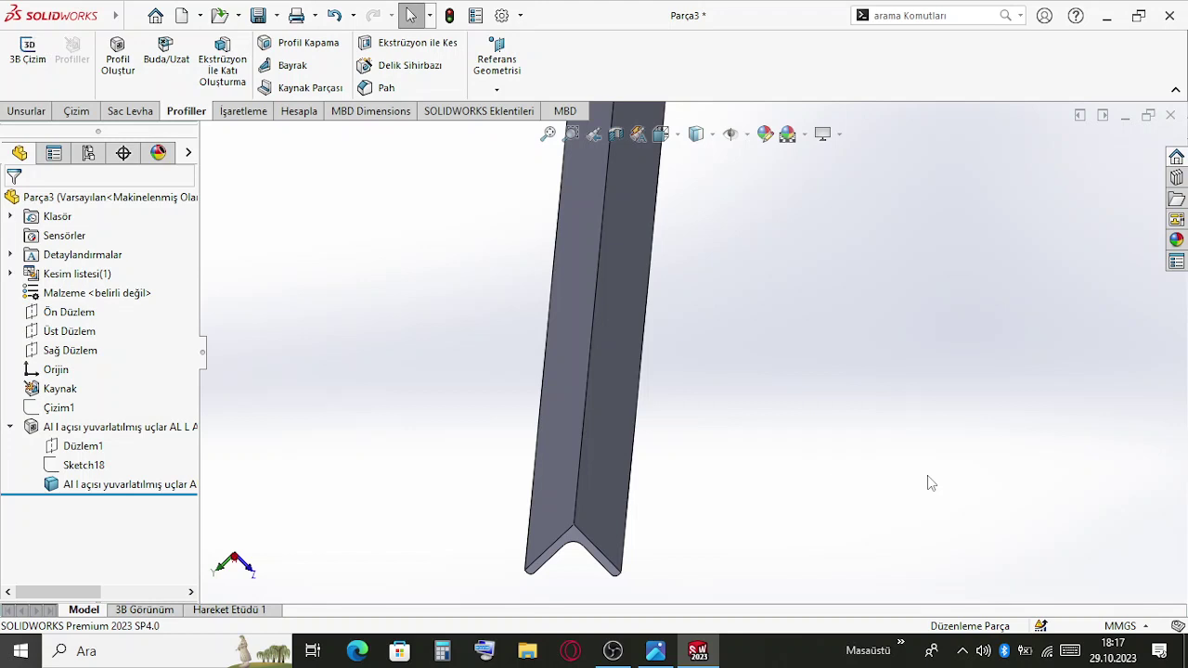
{"action": "middle_click_drag", "start_coordinate": [674, 239], "coordinate": [727, 369]}
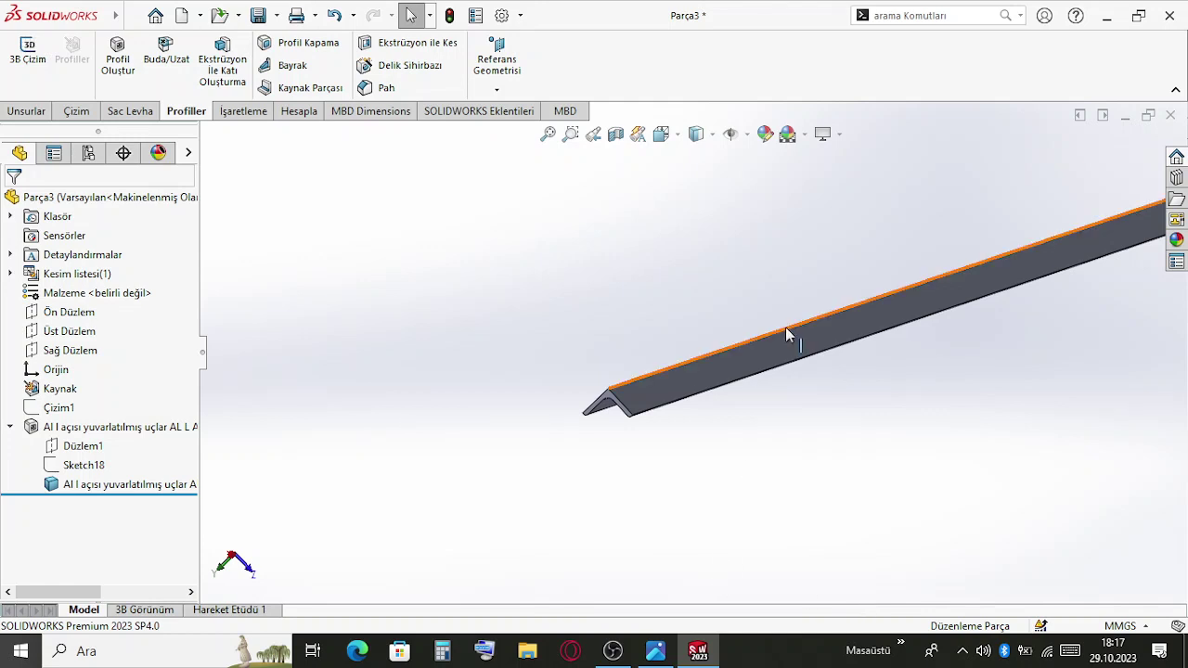
{"action": "middle_click_drag", "start_coordinate": [788, 337], "coordinate": [1013, 312]}
{"action": "scroll", "coordinate": [1011, 312], "scroll_direction": "up", "scroll_amount": 2}
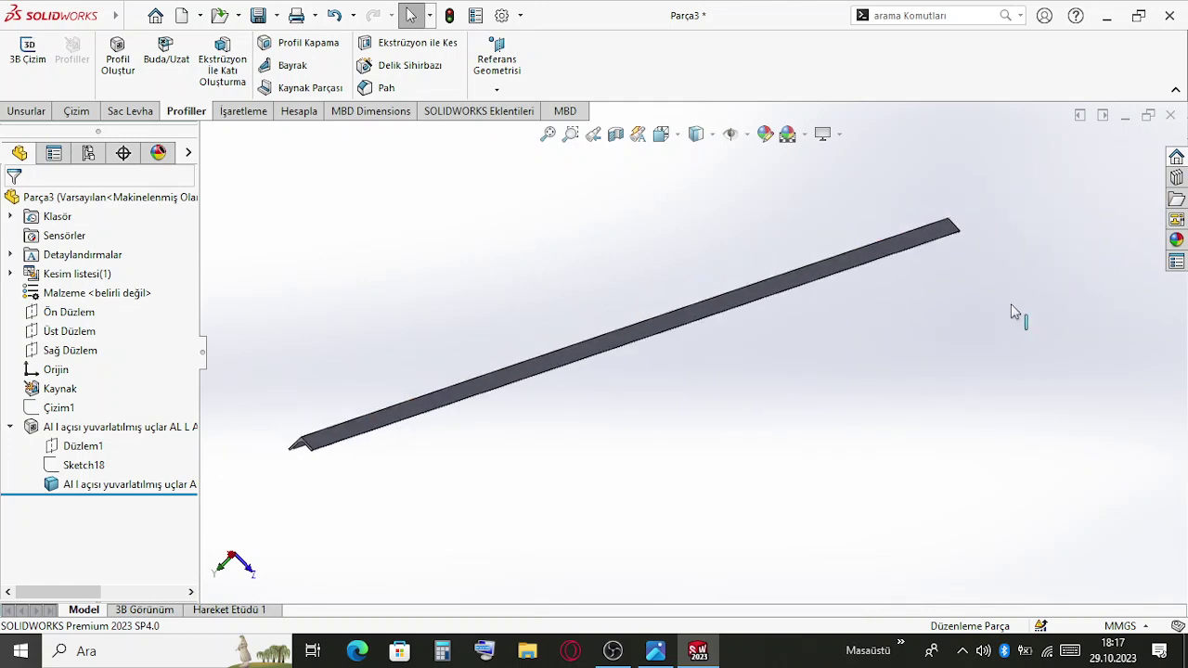
{"action": "middle_click_drag", "start_coordinate": [597, 272], "coordinate": [620, 377]}
{"action": "scroll", "coordinate": [451, 281], "scroll_direction": "down", "scroll_amount": 3}
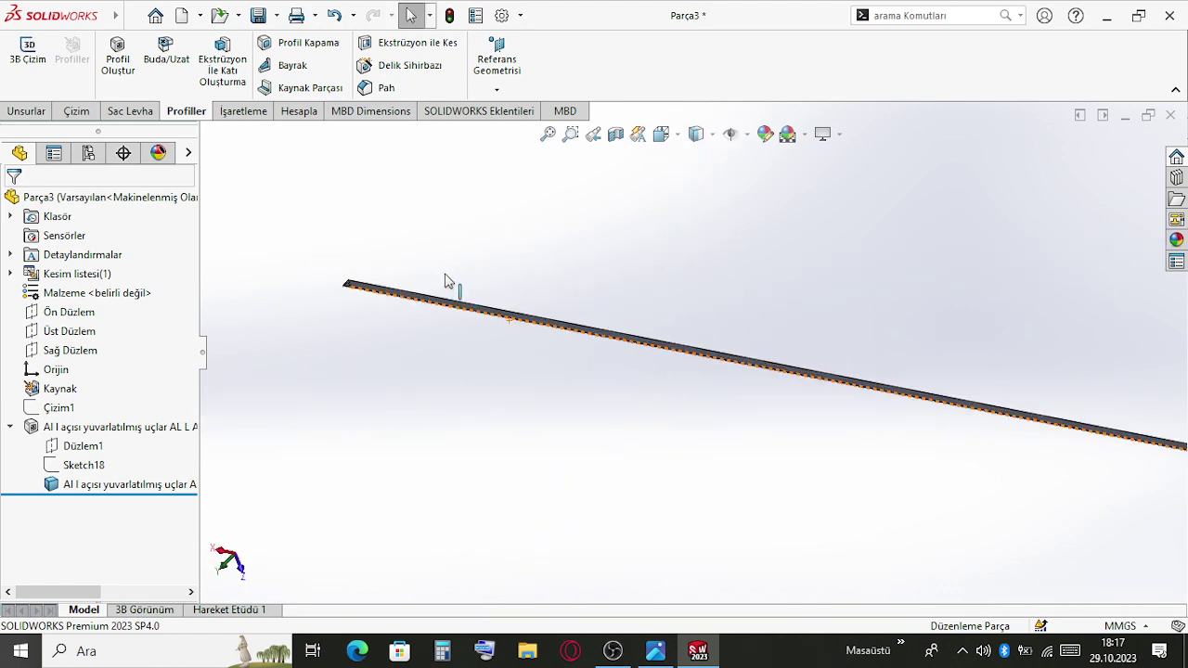
Save the part as ray in the BAHCE KAPISI folder
{"action": "key", "text": "ctrl+s"}
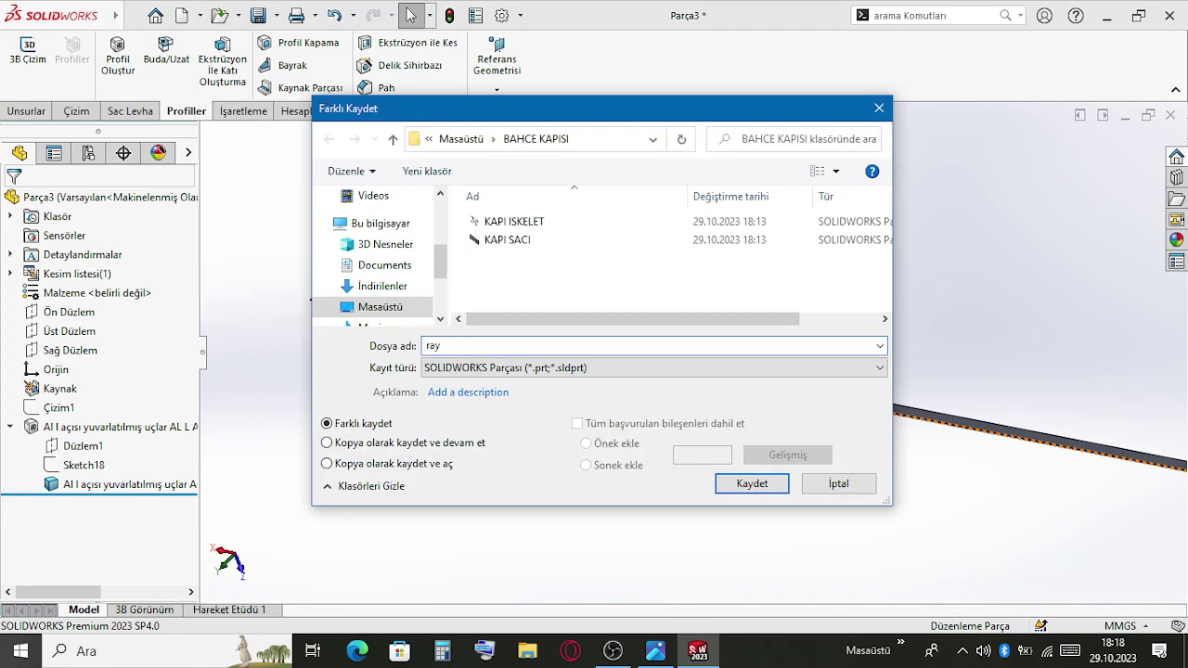
{"action": "key", "text": "Return"}
{"action": "middle_click_drag", "start_coordinate": [628, 286], "coordinate": [799, 346]}
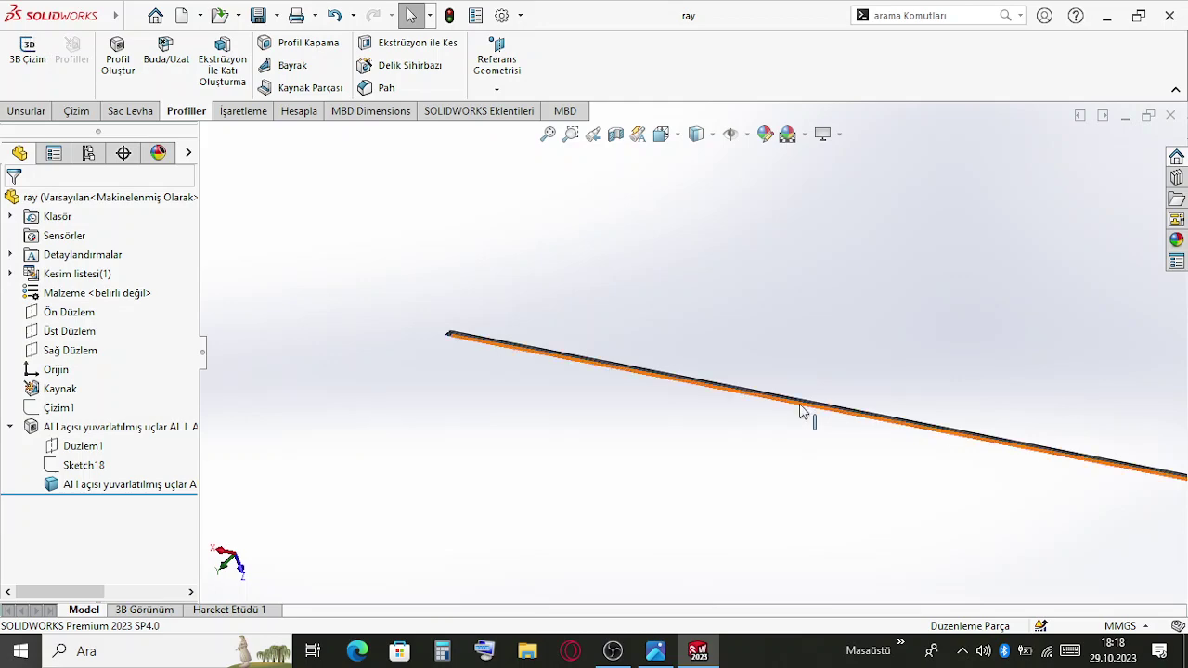
{"action": "middle_click_drag", "start_coordinate": [790, 405], "coordinate": [742, 371]}
Create a new assembly and place the ray part in it as the first component
{"action": "left_click", "coordinate": [135, 17]}
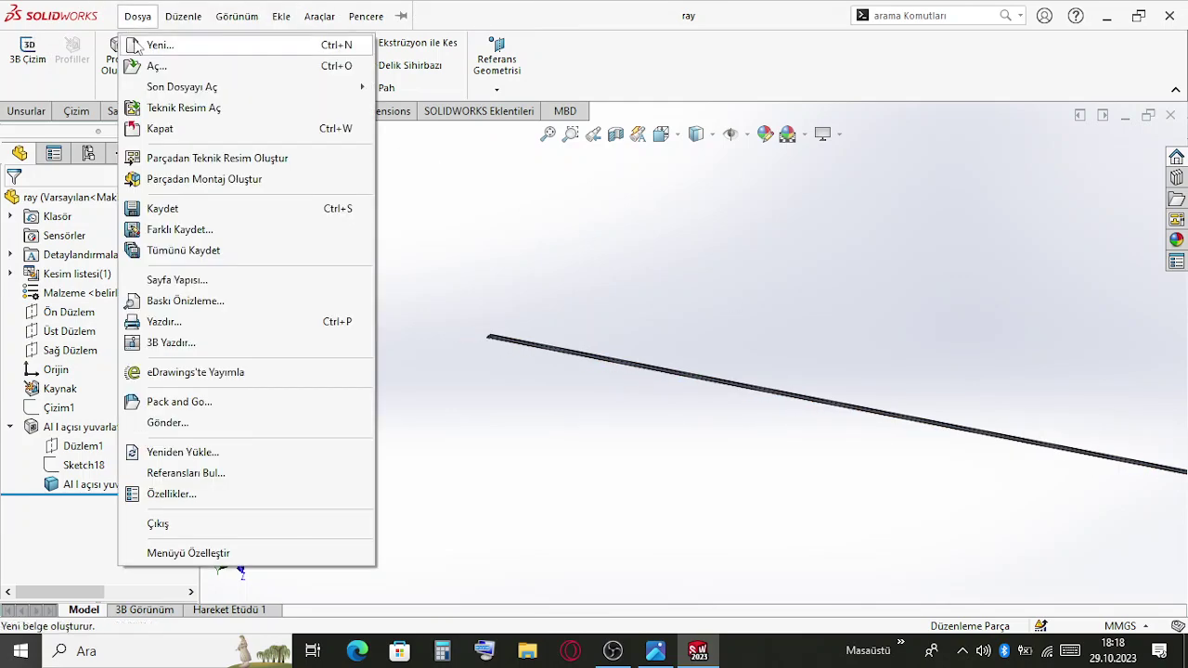
{"action": "left_click", "coordinate": [160, 44]}
{"action": "left_click", "coordinate": [641, 306]}
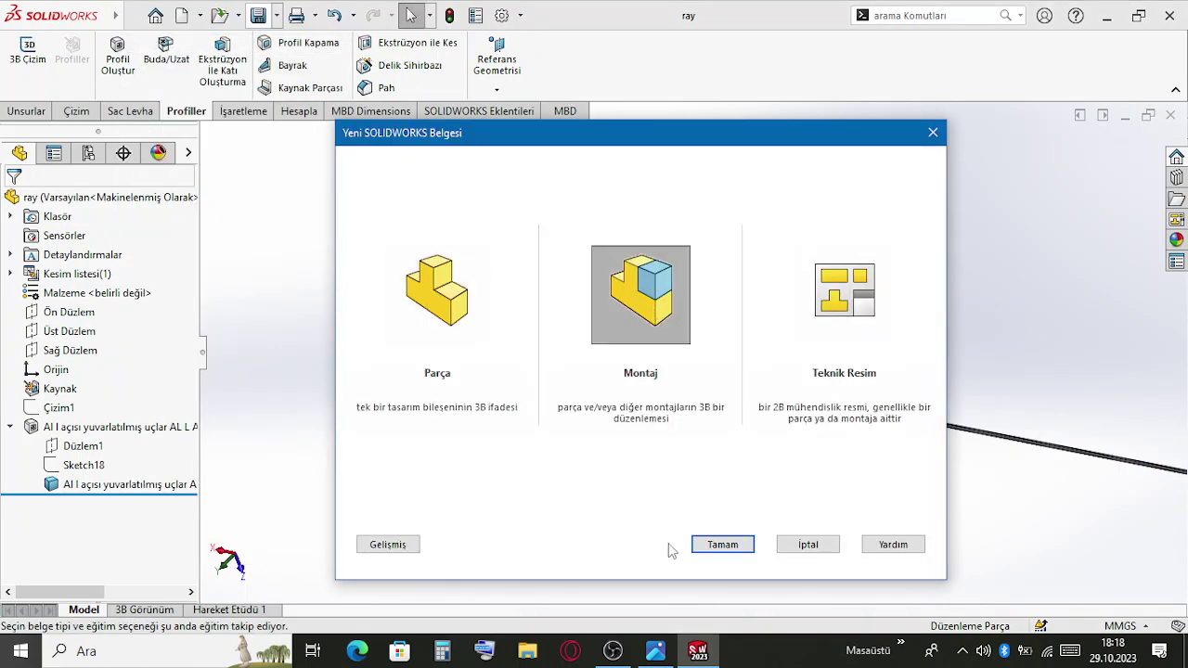
{"action": "left_click", "coordinate": [714, 544]}
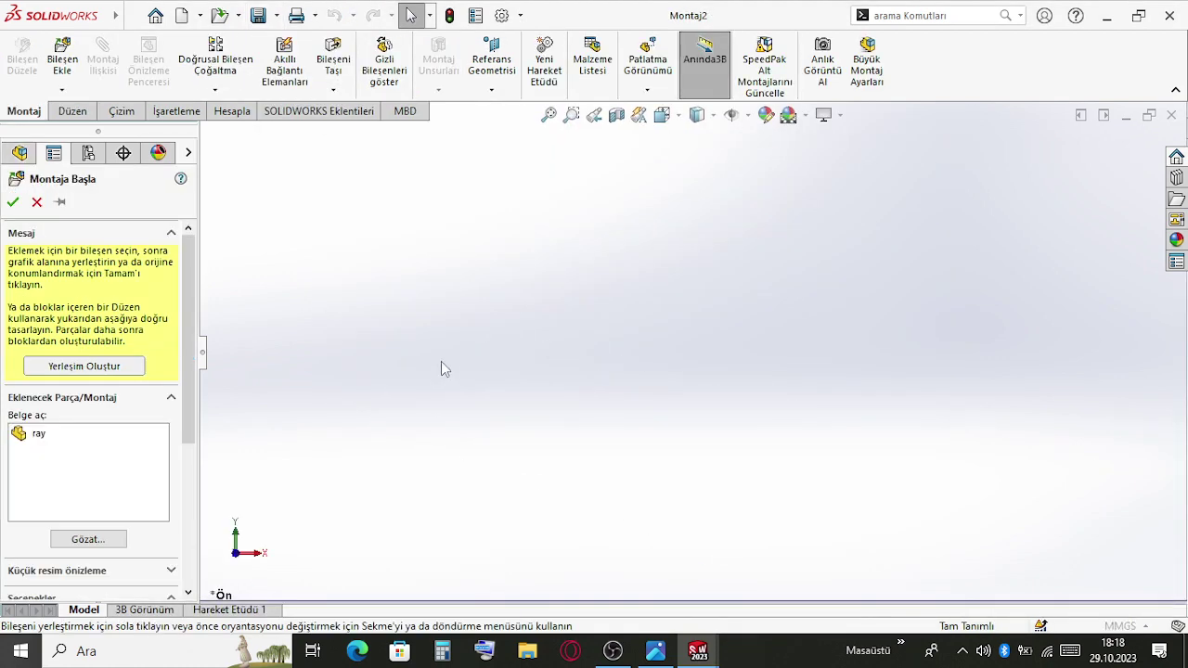
{"action": "left_click", "coordinate": [84, 435]}
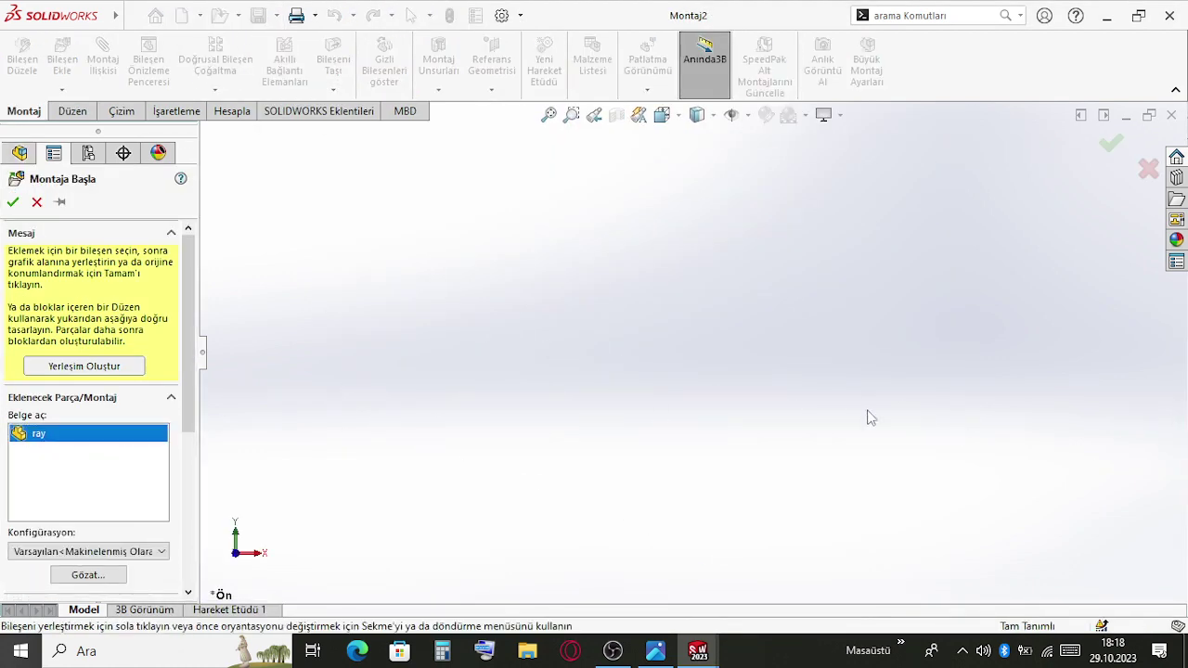
{"action": "left_click", "coordinate": [594, 411]}
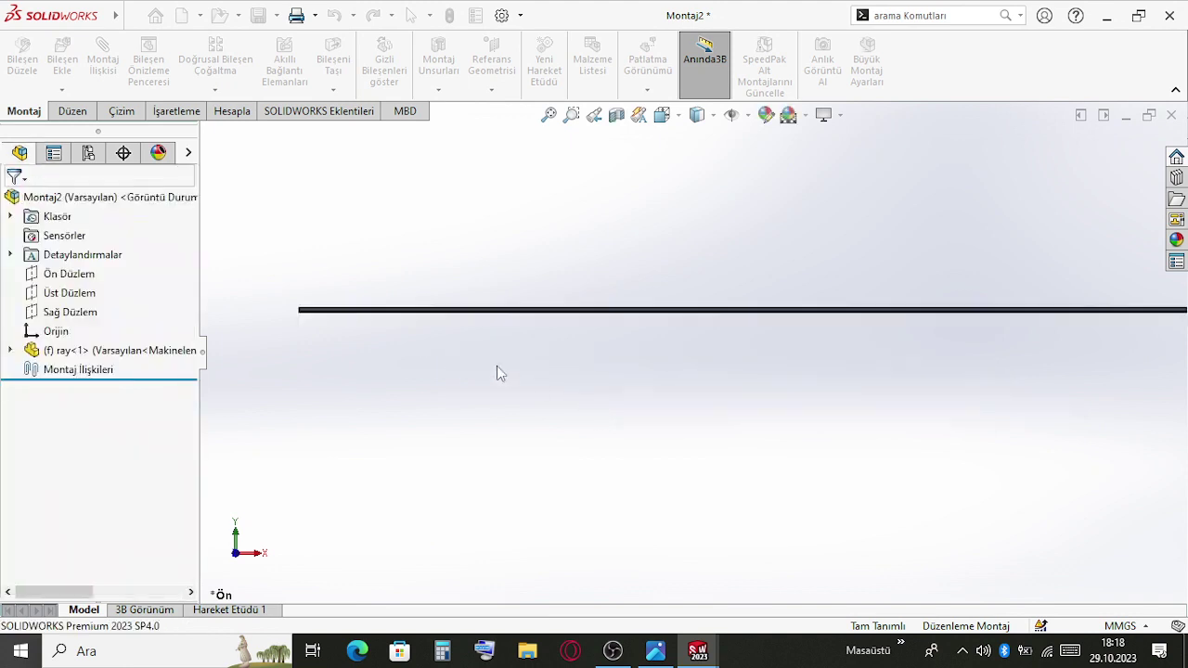
Change the ray component in the assembly from fixed to floating
{"action": "middle_click_drag", "start_coordinate": [439, 291], "coordinate": [640, 278]}
{"action": "left_click", "coordinate": [57, 277]}
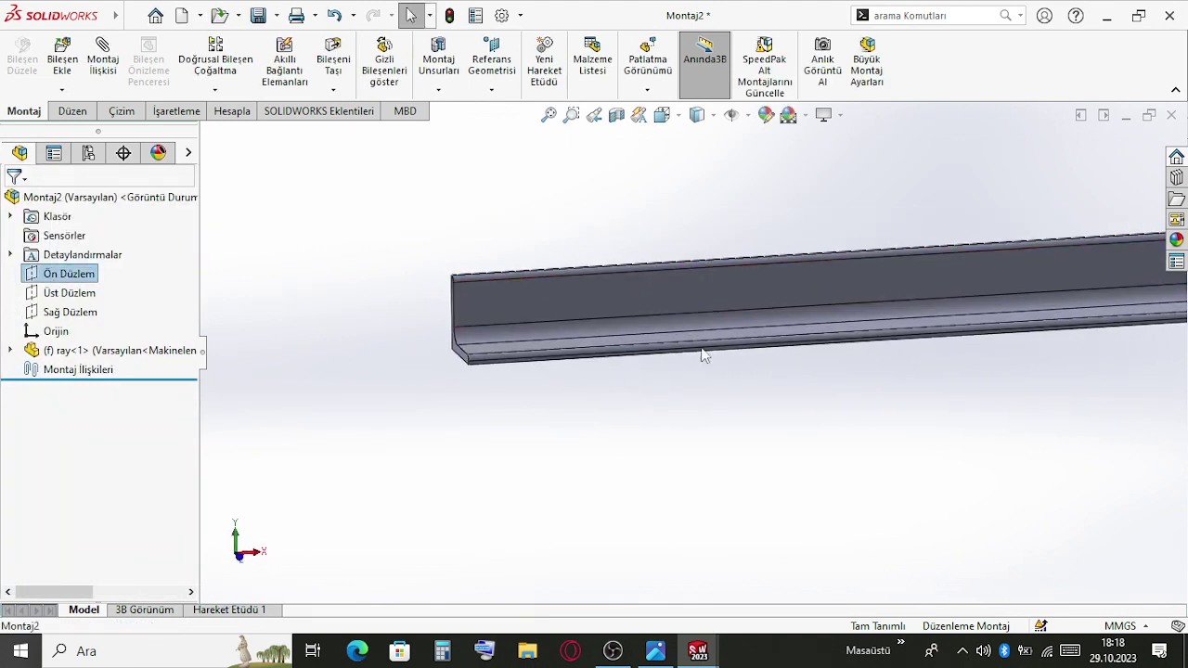
{"action": "right_click", "coordinate": [77, 358]}
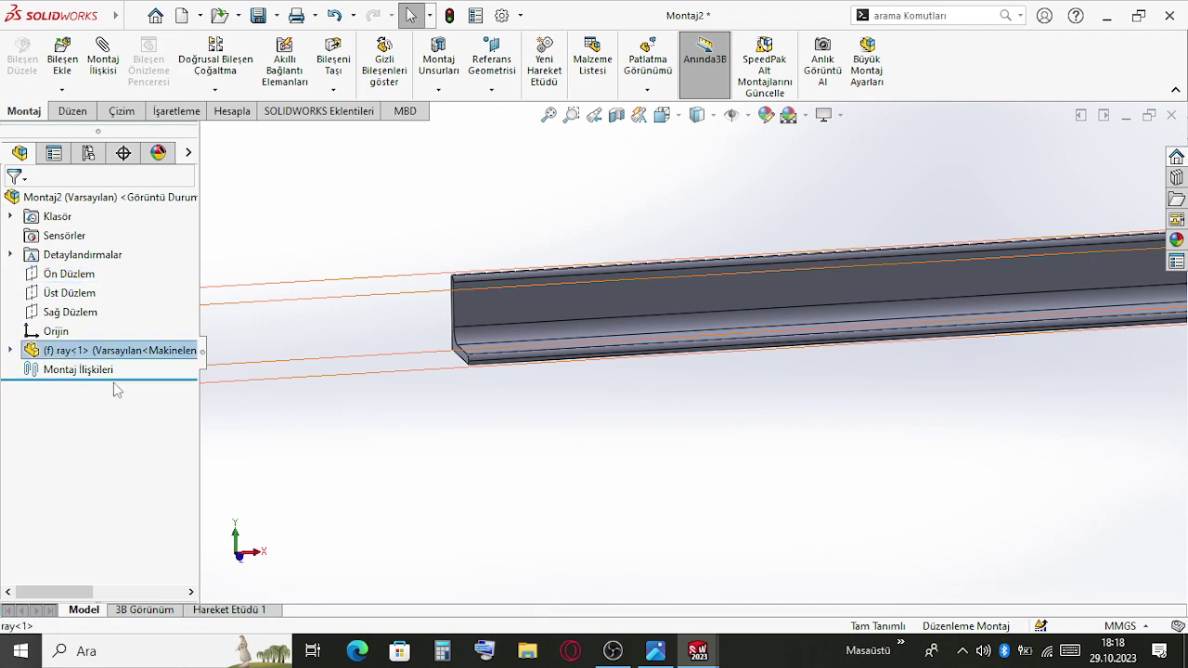
{"action": "left_click", "coordinate": [158, 295]}
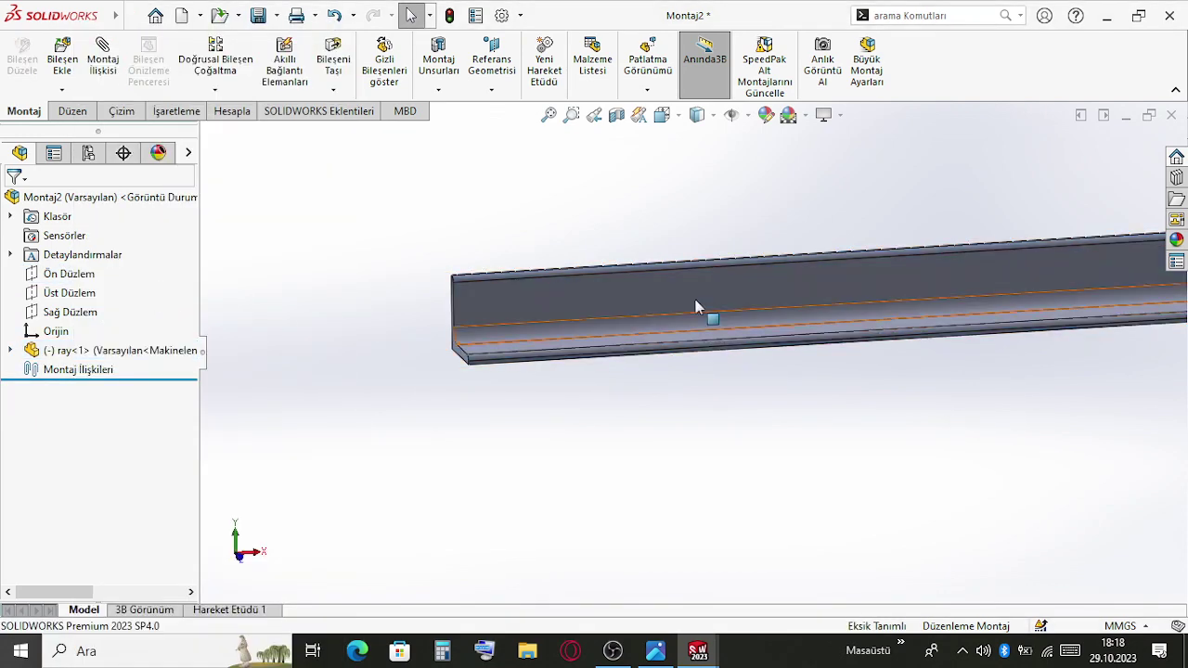
{"action": "key", "text": "Tab"}
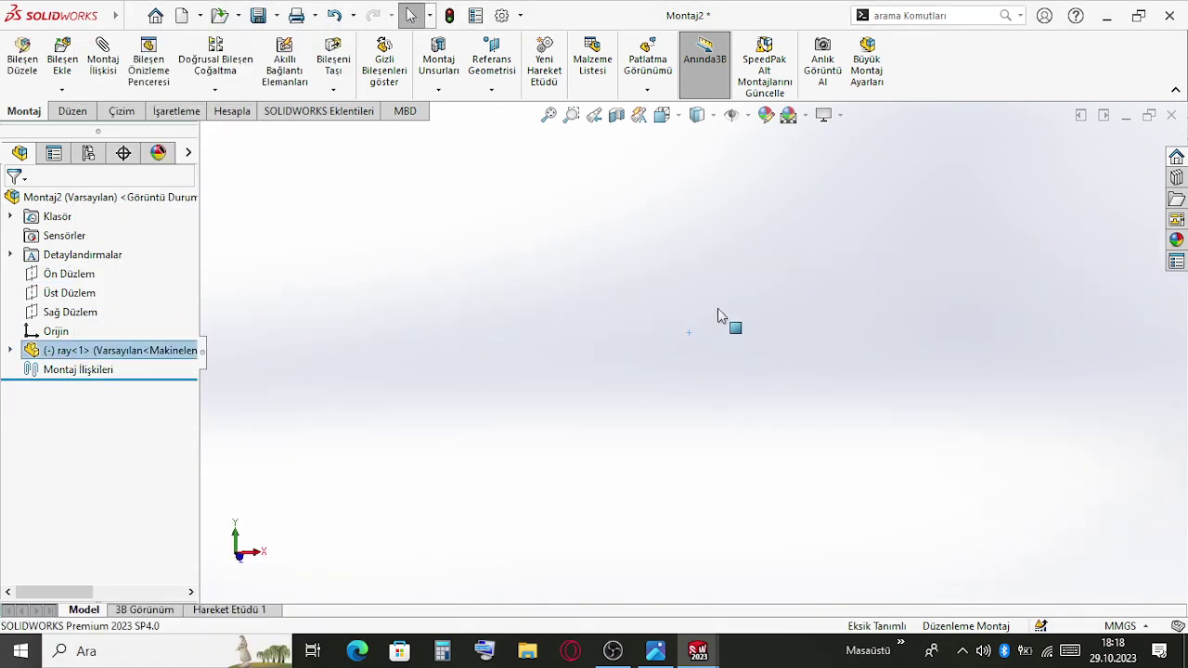
{"action": "key", "text": "shift+Tab"}
Examine the ray component's own front, top and right planes against the assembly's reference planes
{"action": "scroll", "coordinate": [443, 266], "scroll_direction": "down", "scroll_amount": 3}
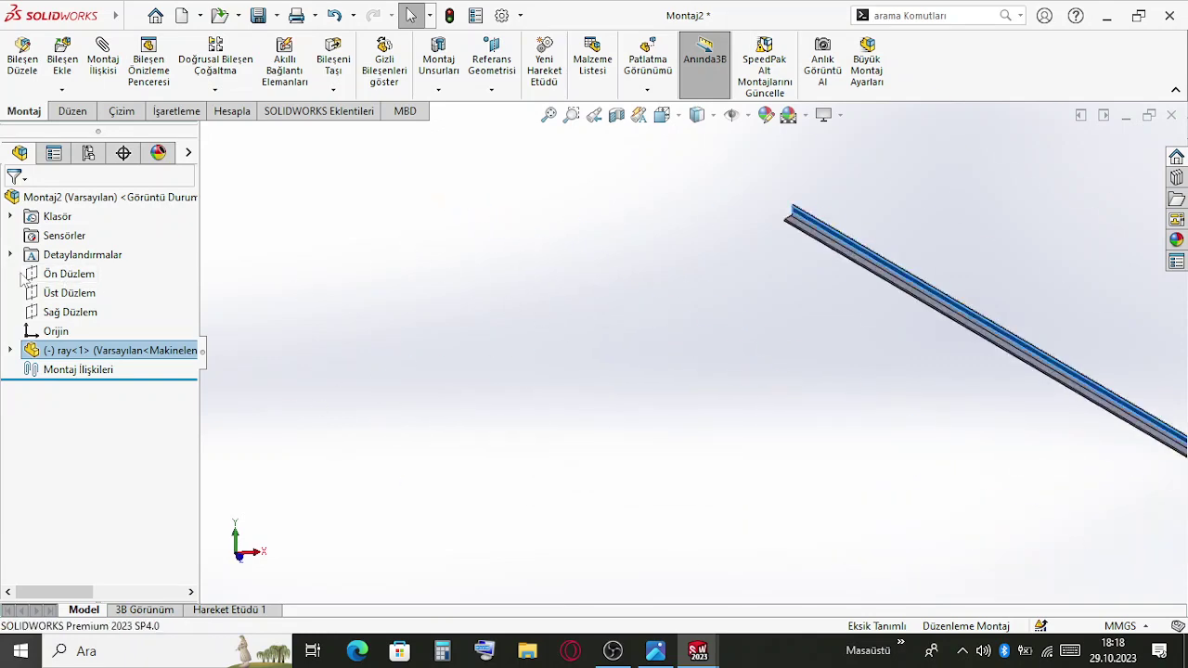
{"action": "left_click", "coordinate": [56, 274]}
{"action": "middle_click_drag", "start_coordinate": [947, 336], "coordinate": [1008, 452]}
{"action": "left_click", "coordinate": [11, 351]}
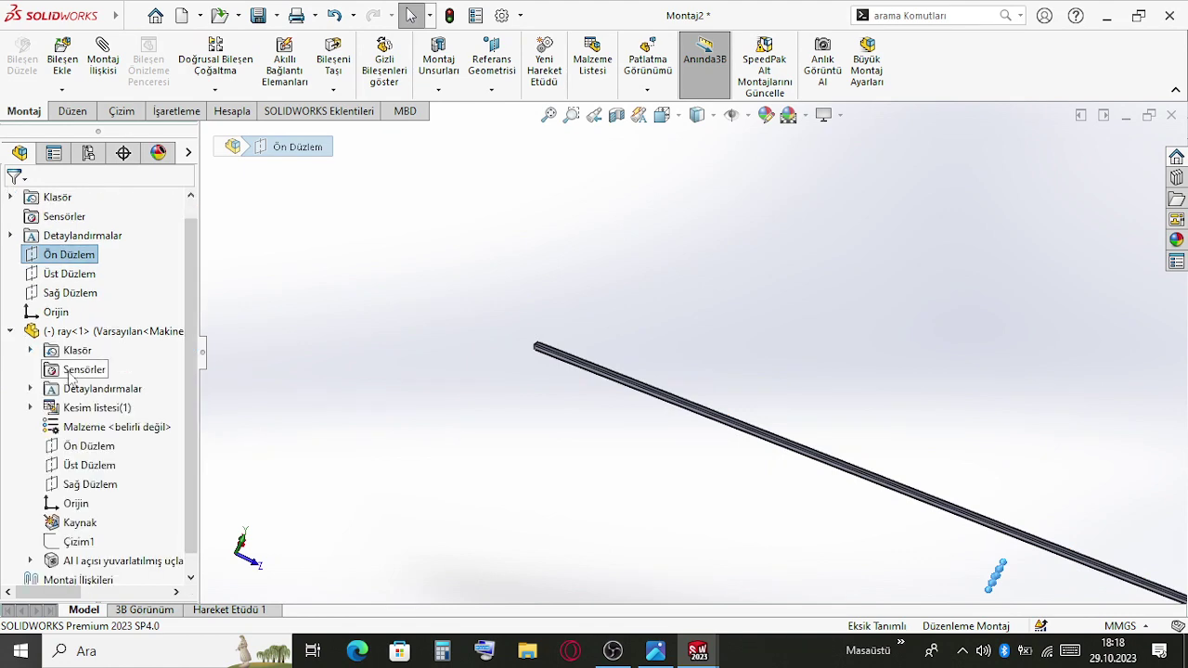
{"action": "left_click", "coordinate": [70, 446]}
{"action": "middle_click_drag", "start_coordinate": [705, 360], "coordinate": [532, 422]}
{"action": "left_click", "coordinate": [90, 465]}
{"action": "left_click", "coordinate": [90, 484]}
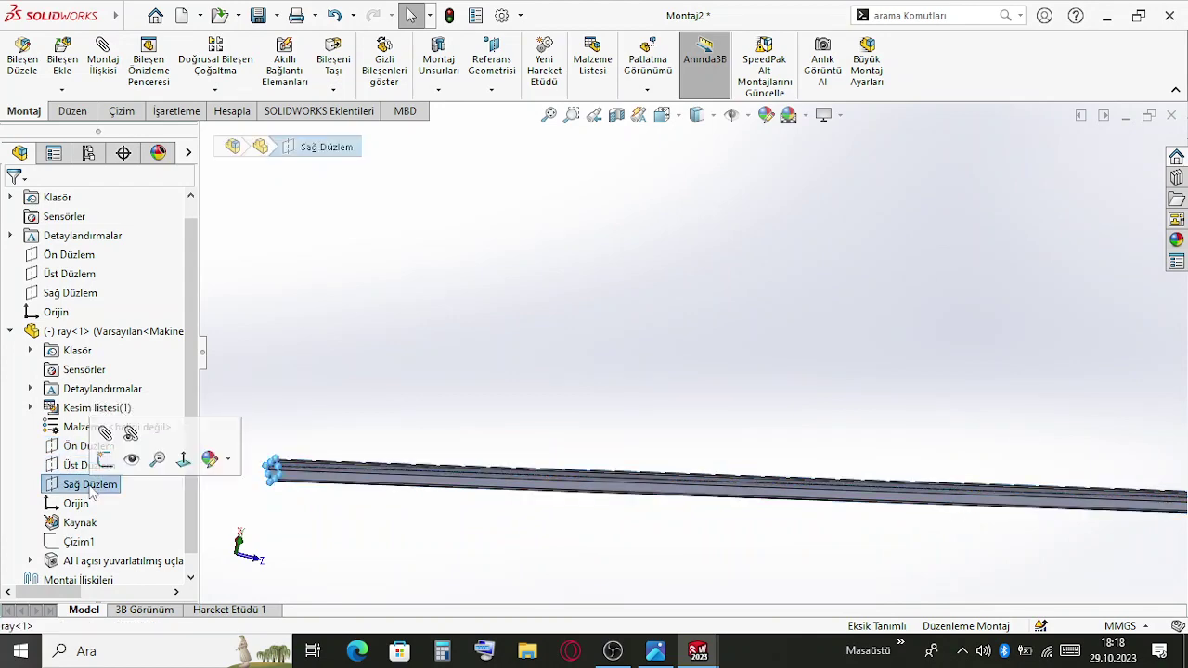
{"action": "middle_click_drag", "start_coordinate": [313, 477], "coordinate": [482, 362]}
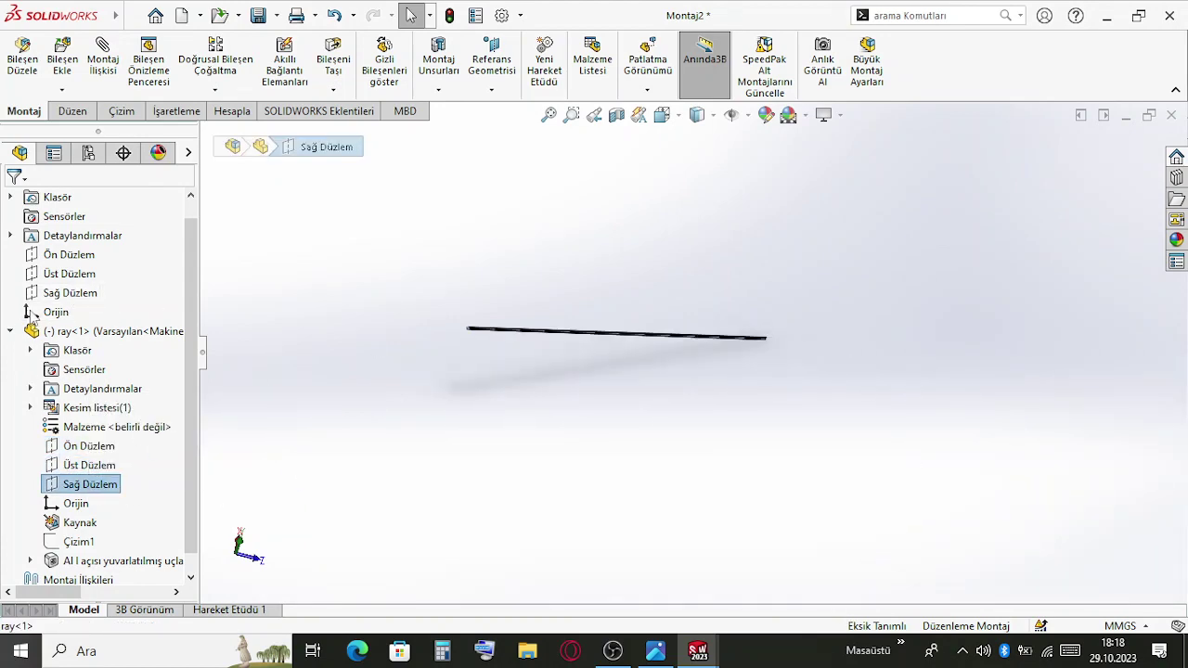
{"action": "left_click", "coordinate": [69, 274], "text": "ctrl"}
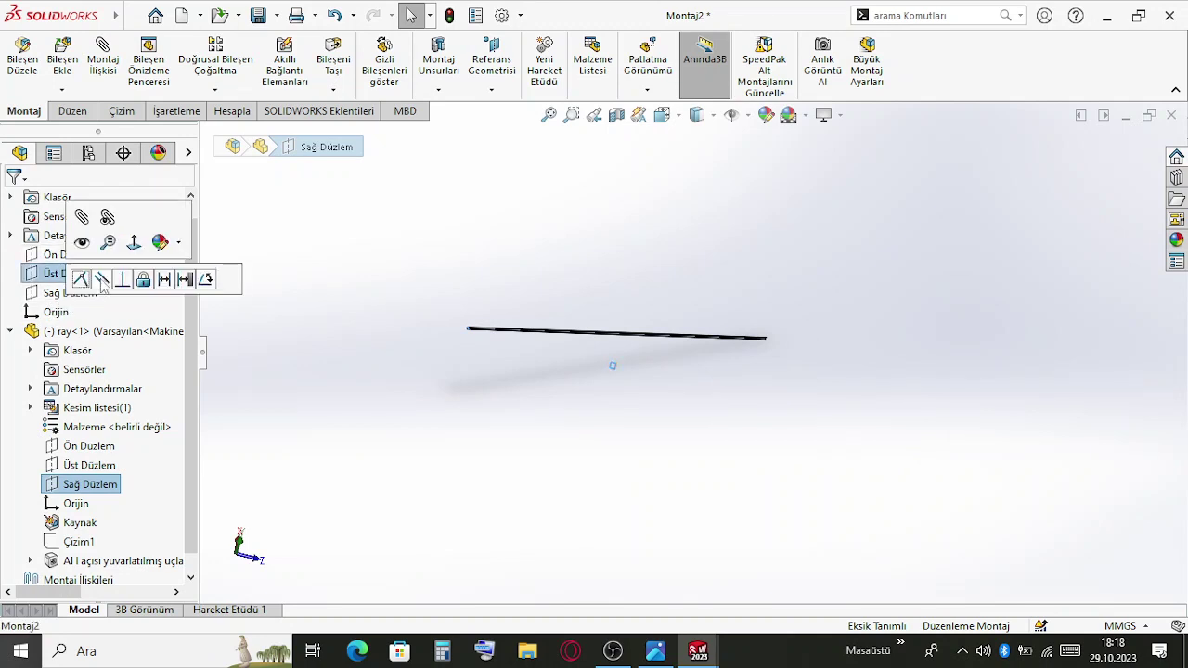
{"action": "left_click", "coordinate": [709, 383]}
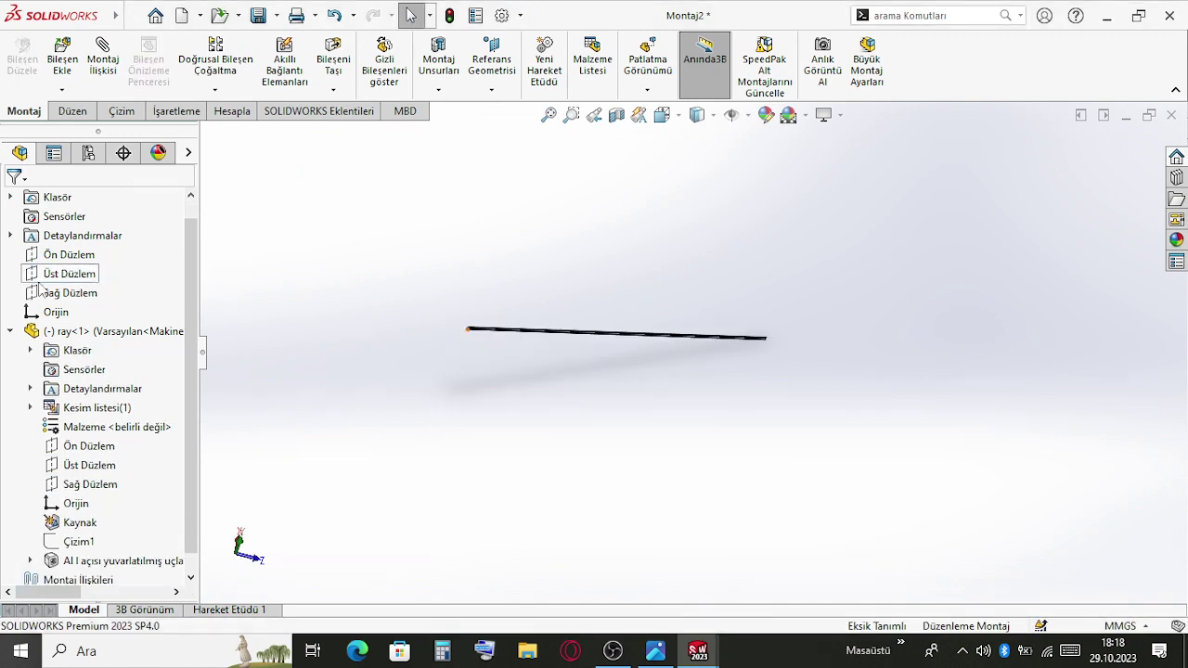
Try mating the ray's front plane coincident with the assembly front plane, and its right plane coincident with the assembly top plane
{"action": "left_click", "coordinate": [101, 449]}
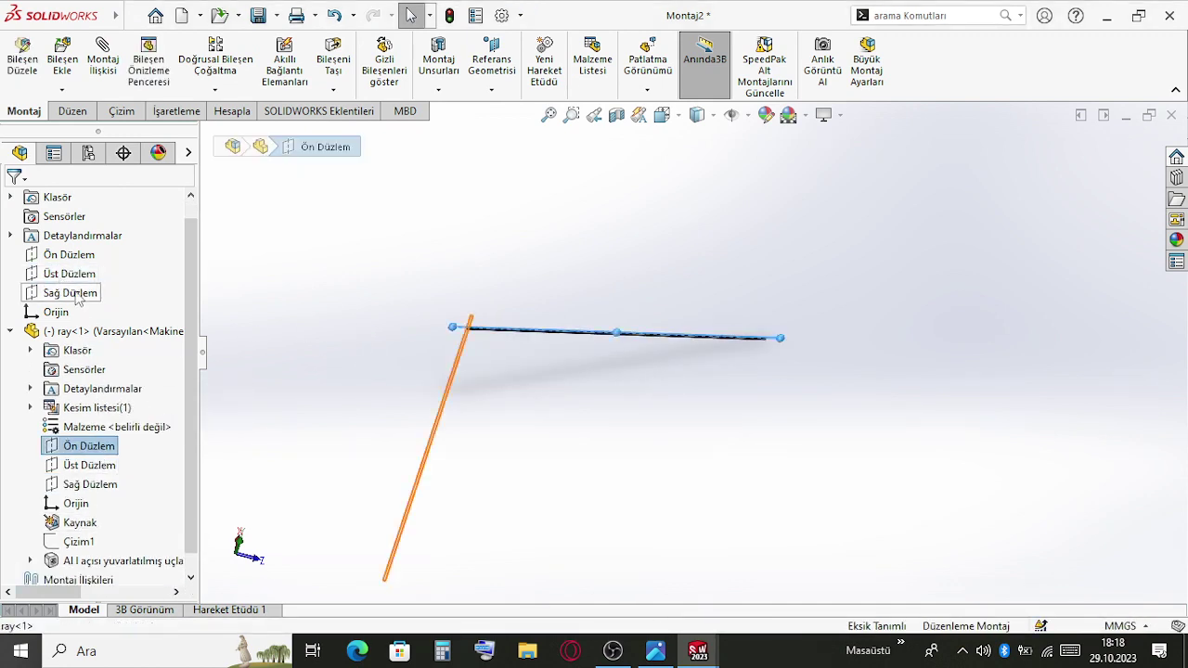
{"action": "left_click", "coordinate": [63, 254], "text": "ctrl"}
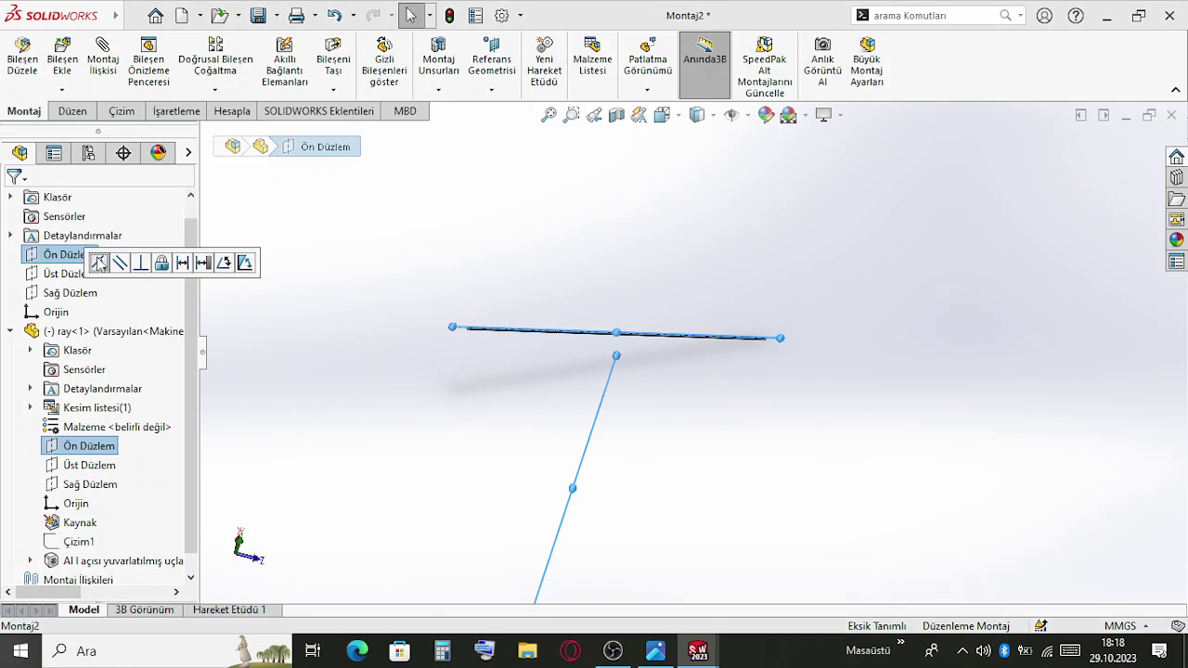
{"action": "left_click", "coordinate": [121, 264]}
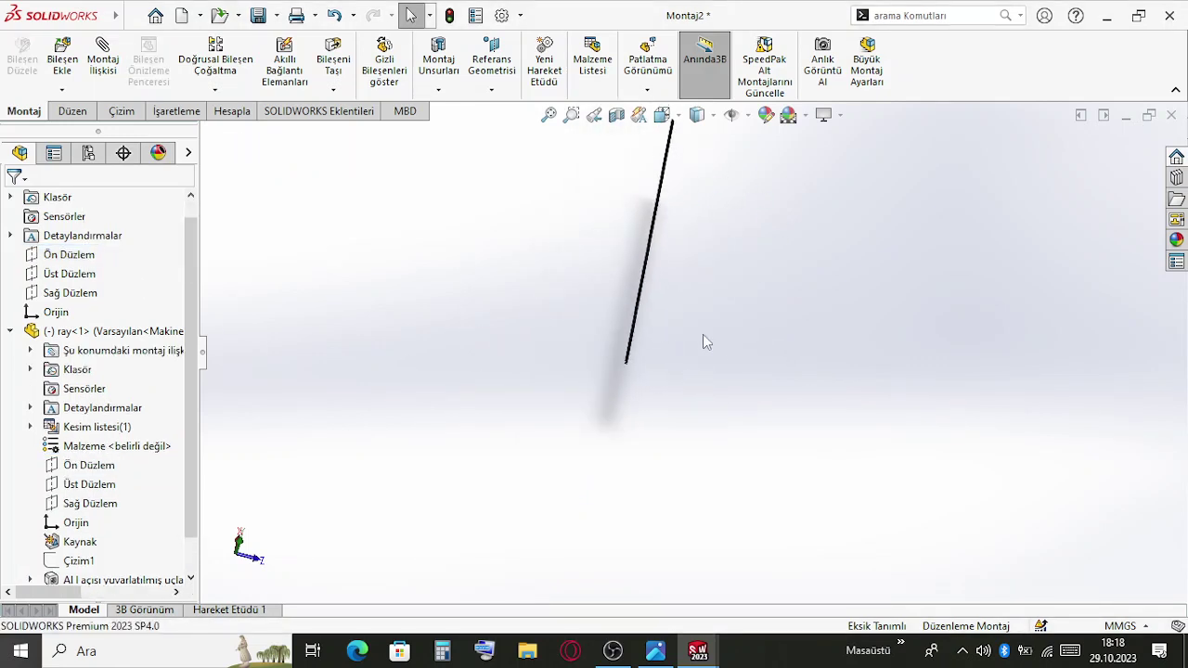
{"action": "mouse_move", "coordinate": [596, 331]}
{"action": "middle_mouse_down"}
{"action": "mouse_move", "coordinate": [658, 358]}
{"action": "mouse_move", "coordinate": [676, 334]}
{"action": "mouse_move", "coordinate": [449, 355]}
{"action": "mouse_move", "coordinate": [532, 596]}
{"action": "mouse_move", "coordinate": [389, 436]}
{"action": "mouse_move", "coordinate": [279, 352]}
{"action": "middle_mouse_up"}
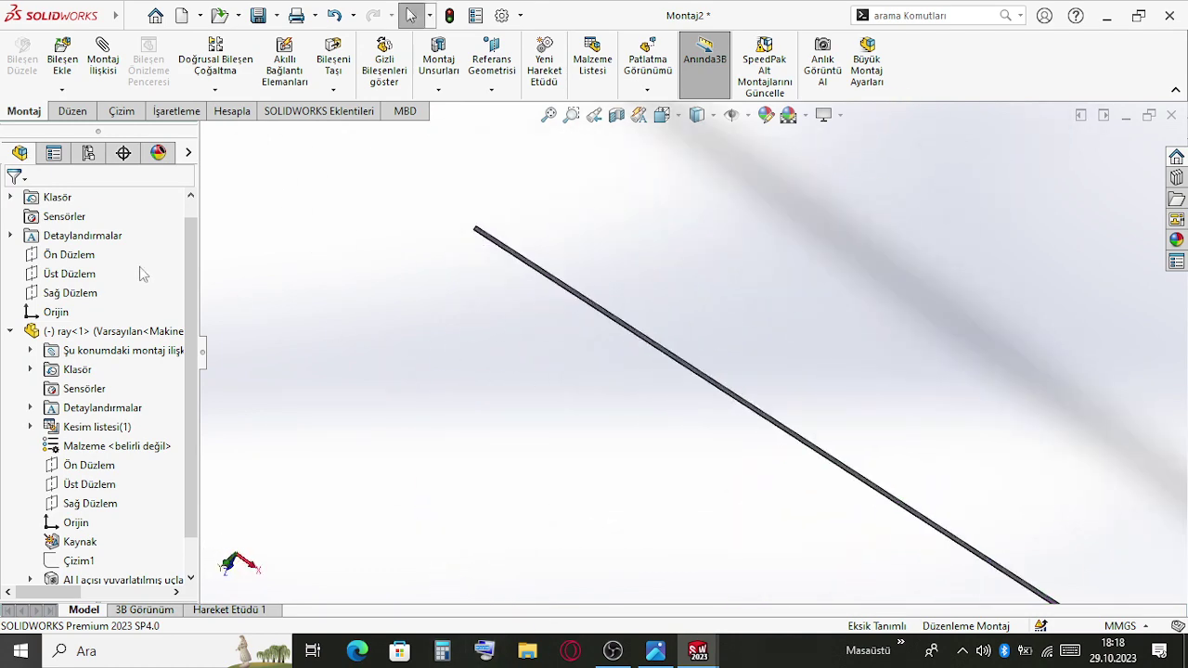
{"action": "left_click", "coordinate": [69, 274]}
{"action": "middle_click_drag", "start_coordinate": [209, 277], "coordinate": [325, 347]}
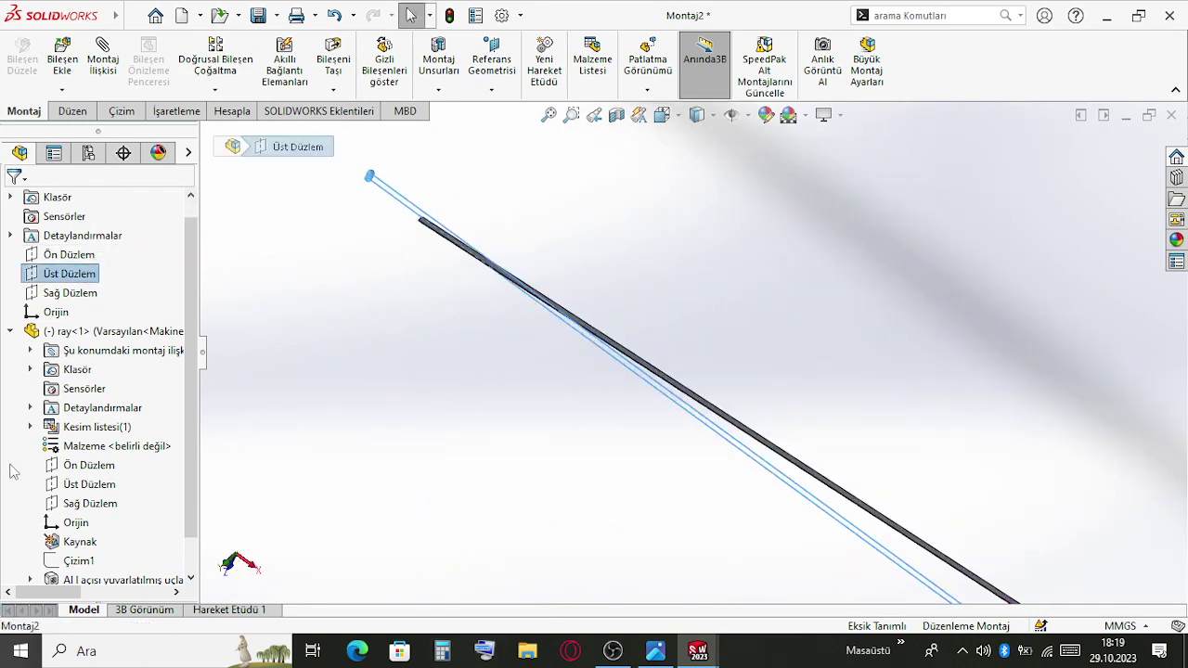
{"action": "left_click", "coordinate": [89, 503], "text": "ctrl"}
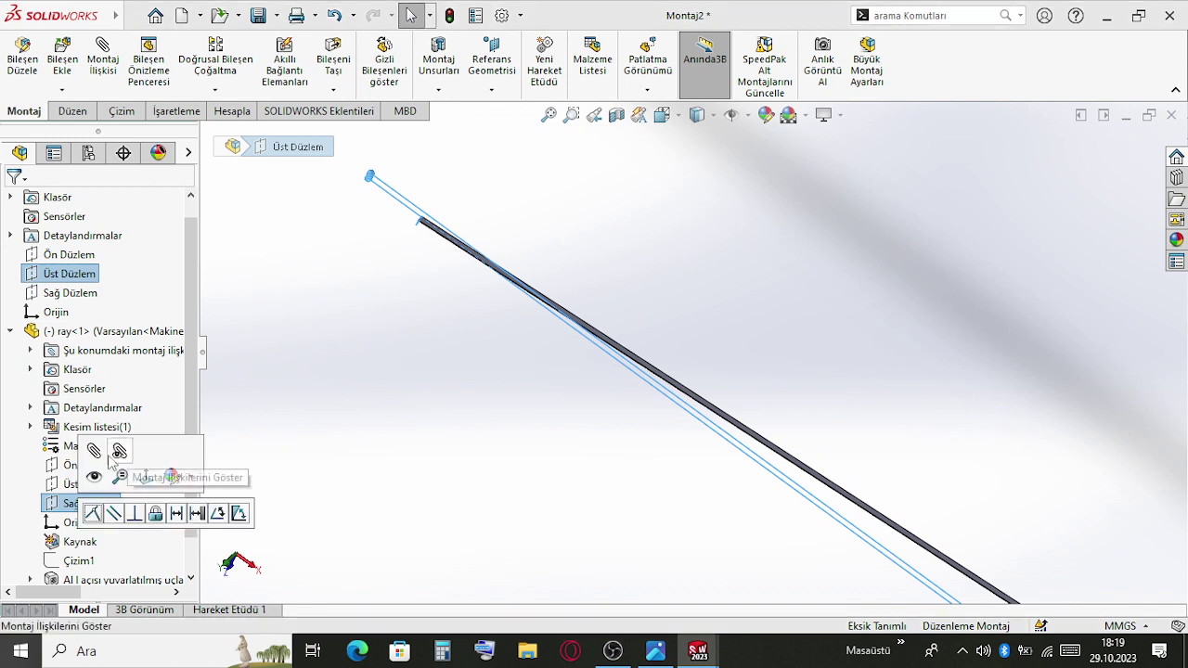
{"action": "left_click", "coordinate": [93, 513]}
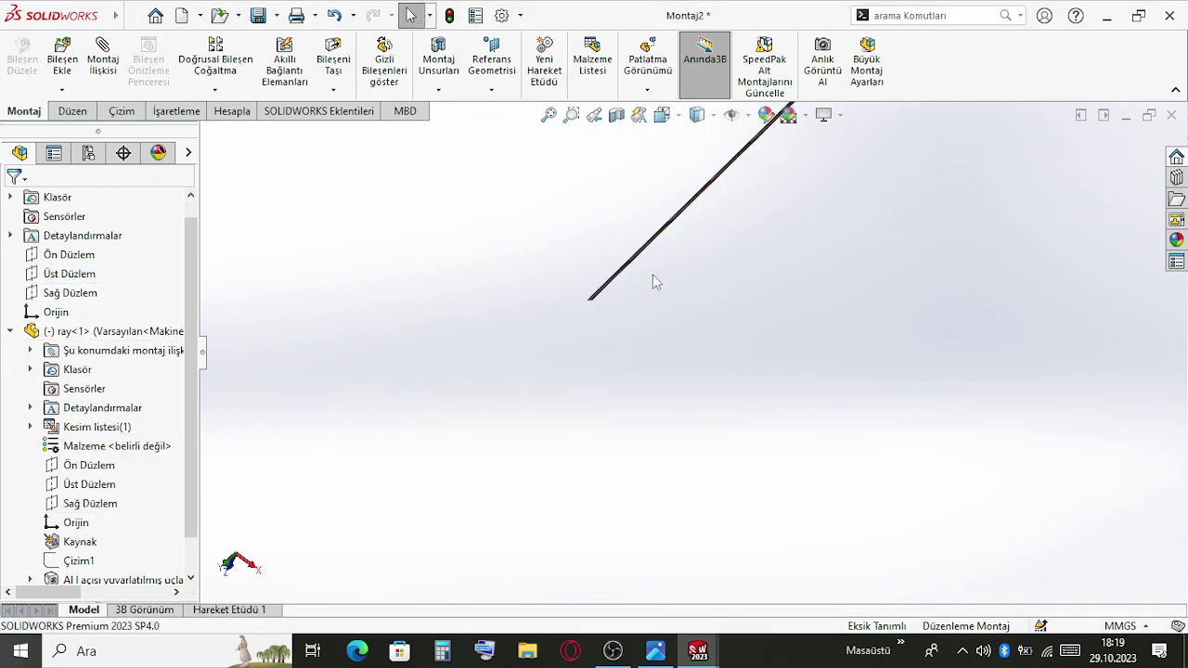
{"action": "left_click_drag", "start_coordinate": [638, 266], "coordinate": [668, 298]}
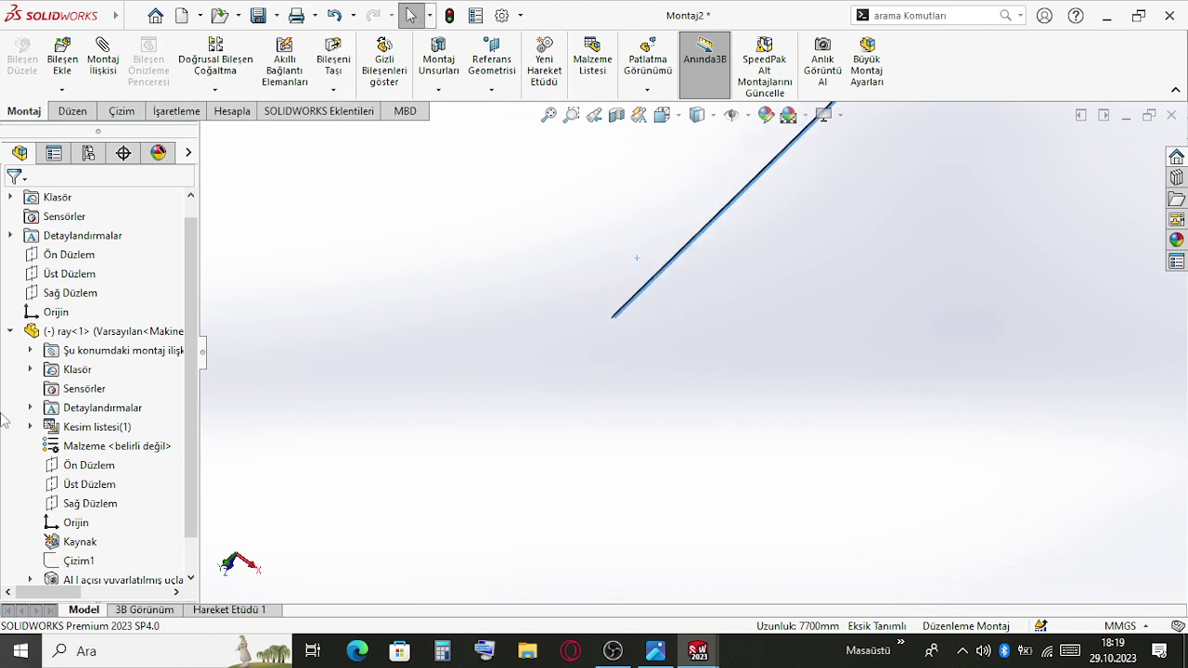
{"action": "left_click", "coordinate": [69, 274]}
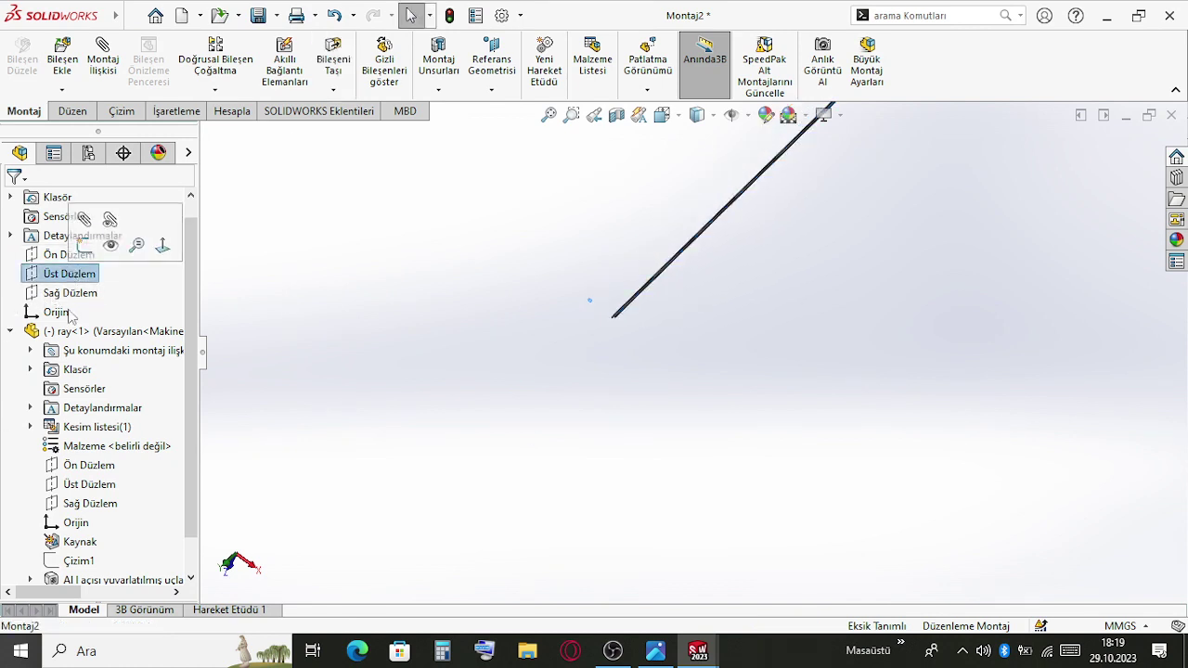
{"action": "left_click", "coordinate": [82, 487], "text": "ctrl"}
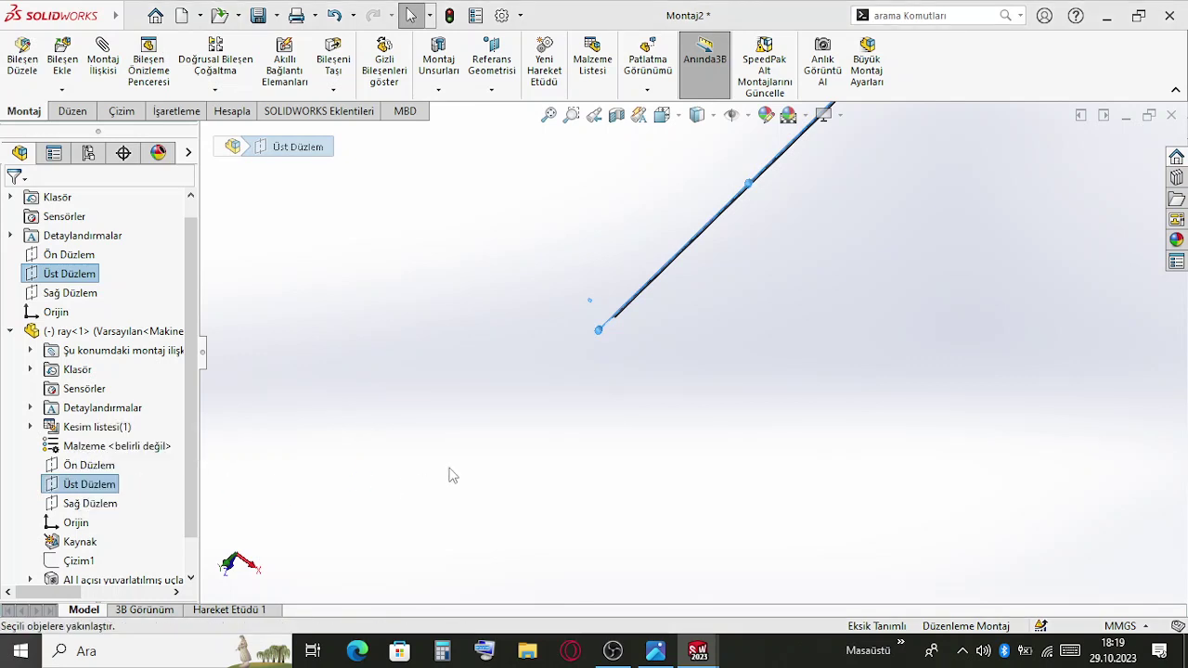
{"action": "key", "text": "Escape"}
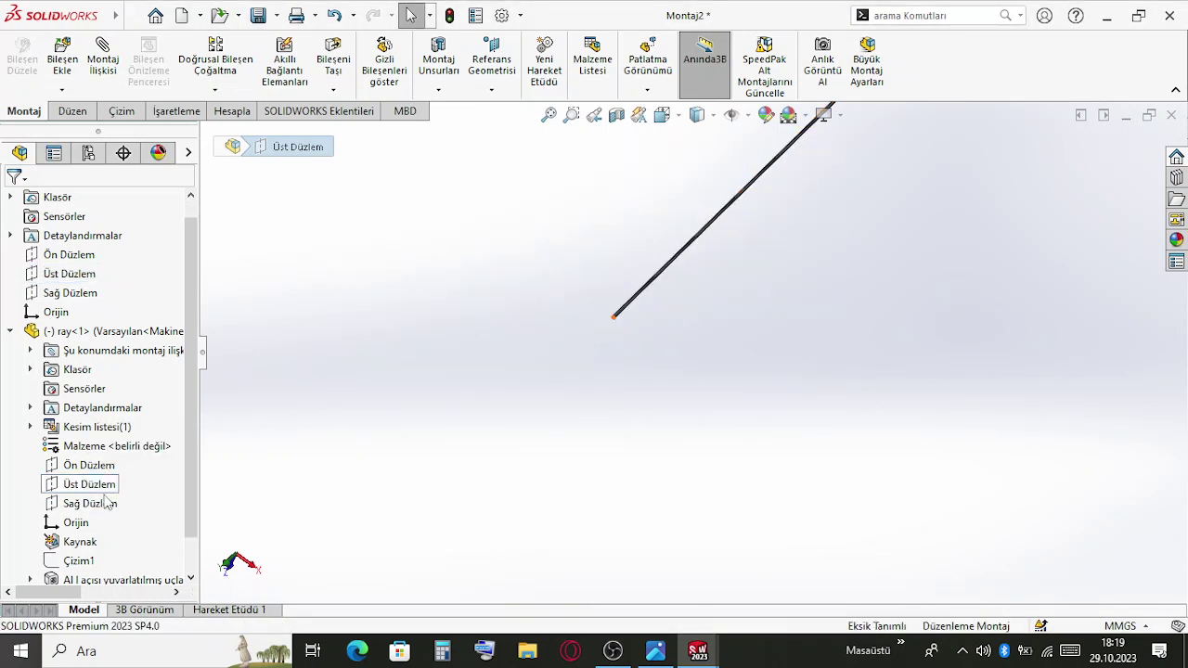
Delete both coincident mates of the ray component from the assembly
{"action": "scroll", "coordinate": [109, 502], "scroll_direction": "down", "scroll_amount": 1}
{"action": "left_click", "coordinate": [12, 561]}
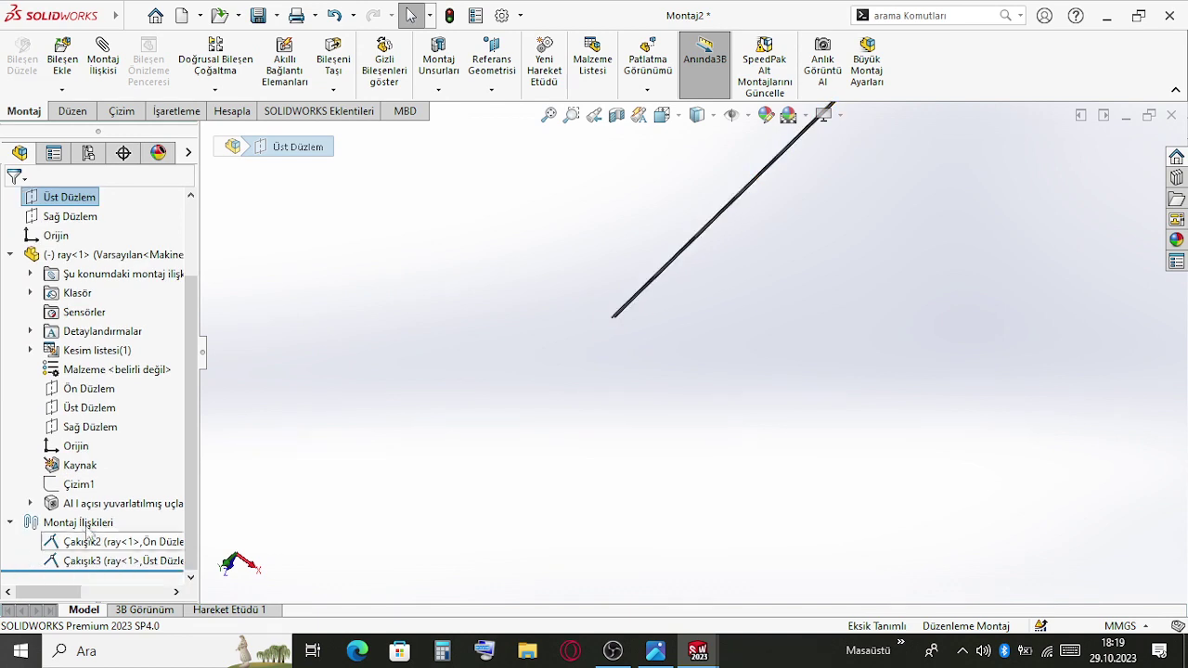
{"action": "mouse_move", "coordinate": [65, 595]}
{"action": "left_mouse_down"}
{"action": "mouse_move", "coordinate": [90, 595]}
{"action": "mouse_move", "coordinate": [74, 594]}
{"action": "left_mouse_up"}
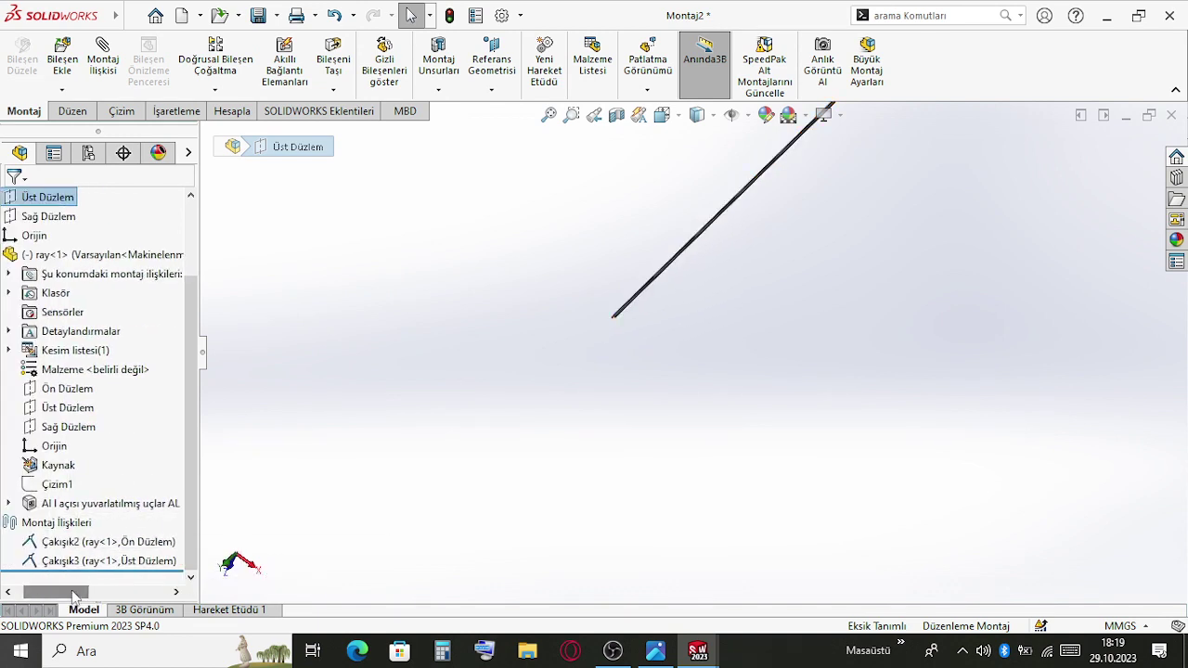
{"action": "left_click", "coordinate": [125, 564]}
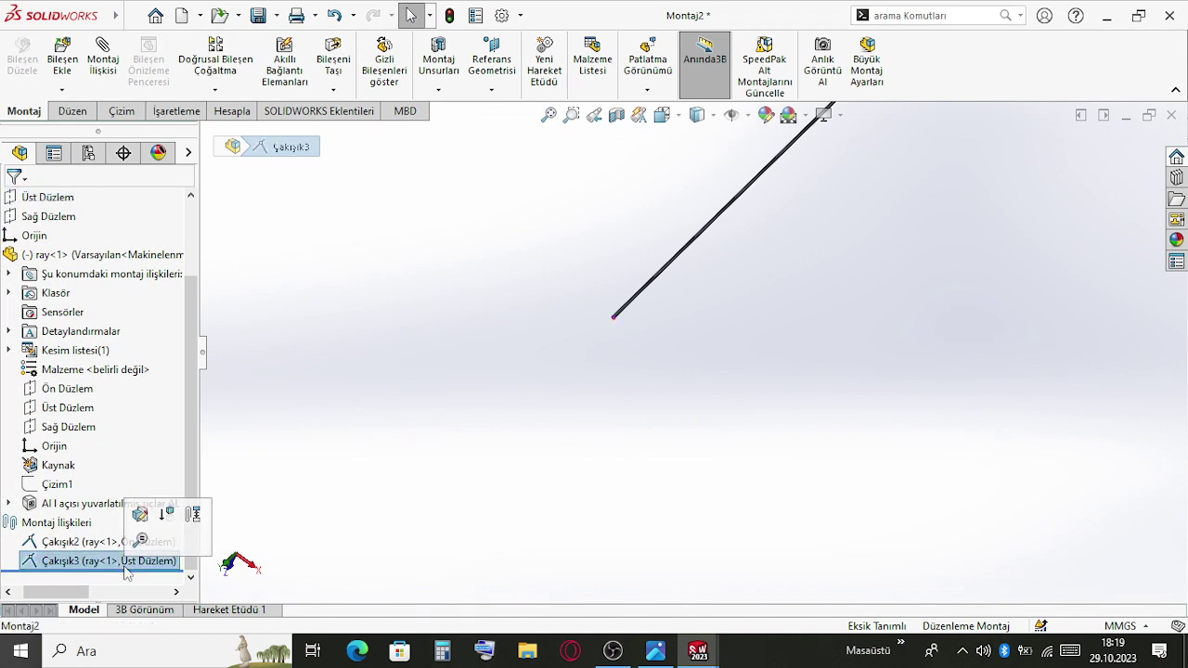
{"action": "key", "text": "Delete"}
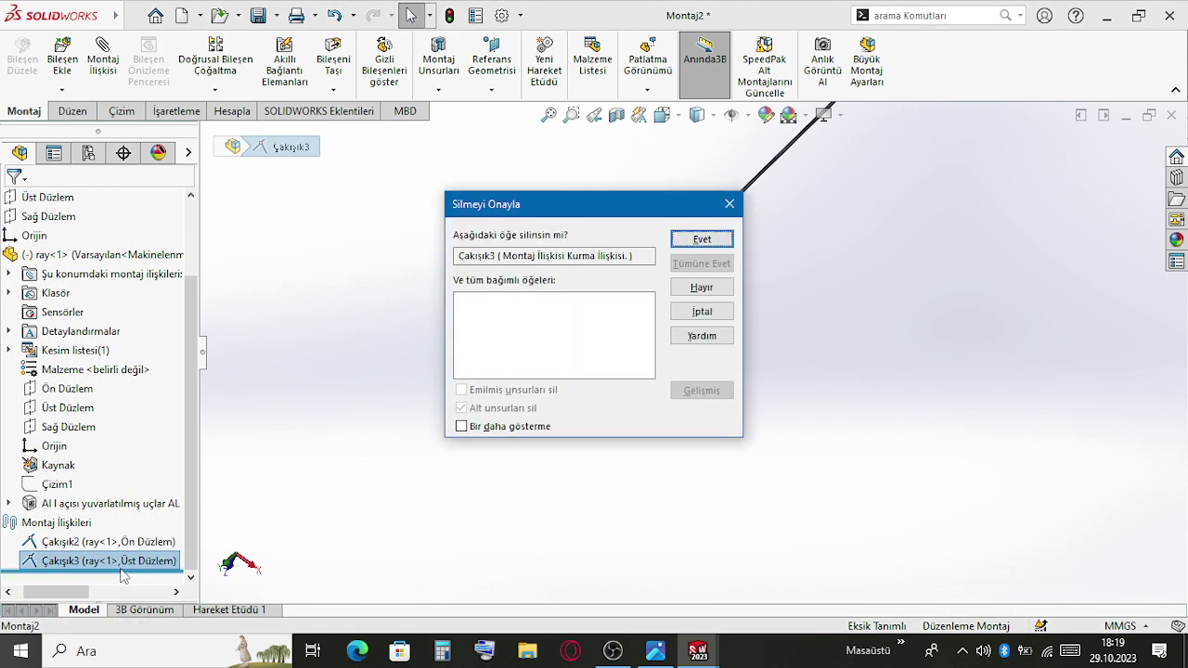
{"action": "key", "text": "Return"}
{"action": "left_click", "coordinate": [102, 561]}
{"action": "key", "text": "Delete"}
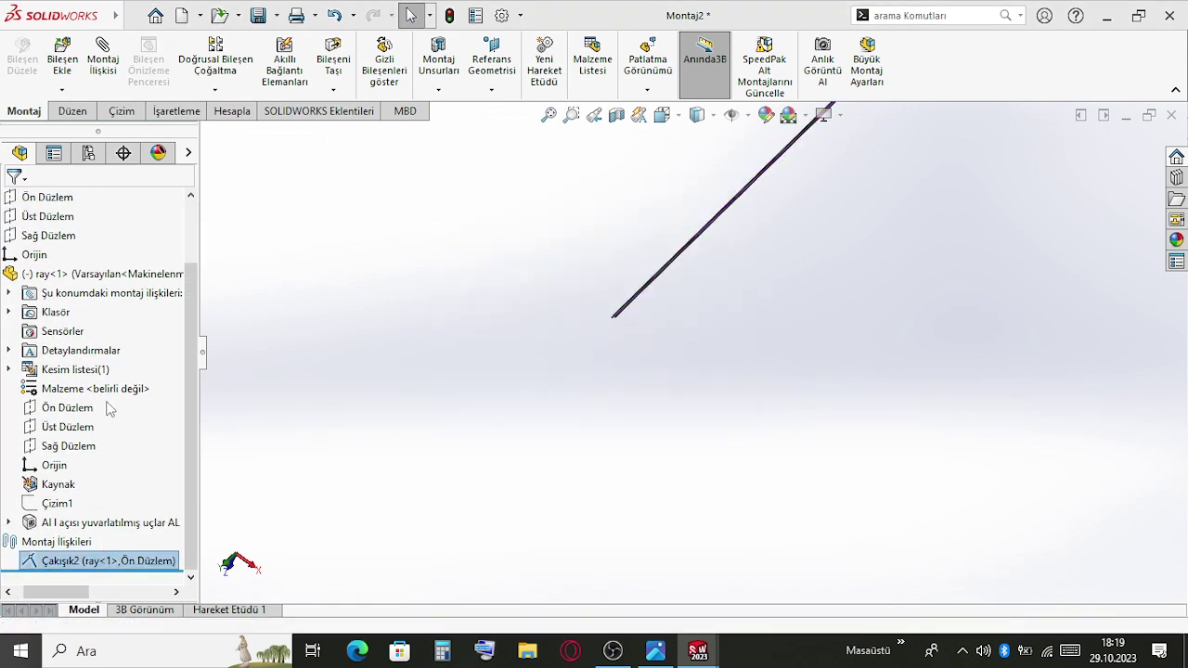
{"action": "key", "text": "Return"}
Mate the ray's front and top planes coincident with the assembly's matching front and top planes
{"action": "left_click", "coordinate": [67, 426]}
{"action": "left_click", "coordinate": [47, 236], "text": "ctrl"}
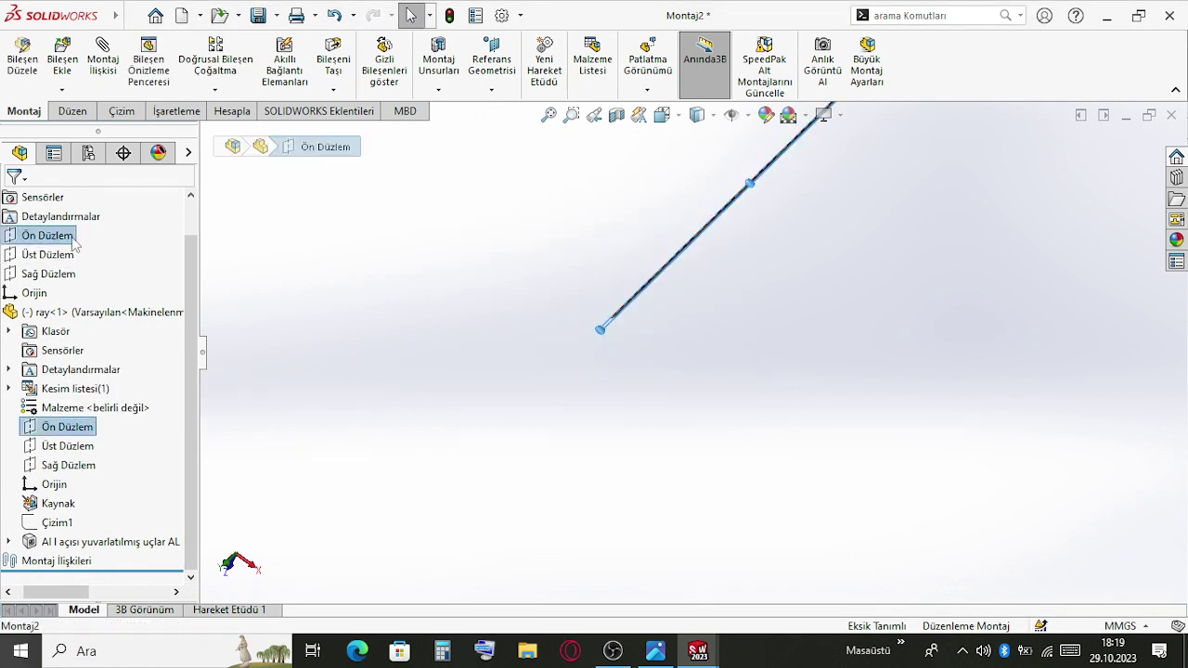
{"action": "left_click", "coordinate": [67, 250]}
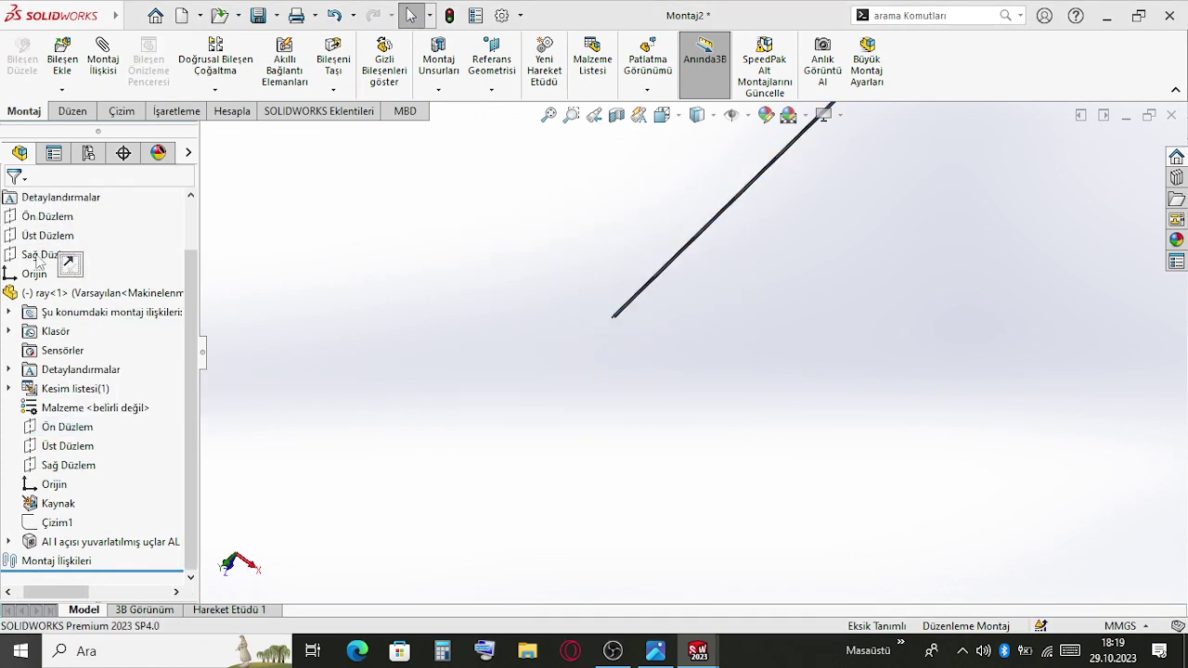
{"action": "left_click", "coordinate": [44, 236]}
{"action": "left_click", "coordinate": [51, 434], "text": "ctrl"}
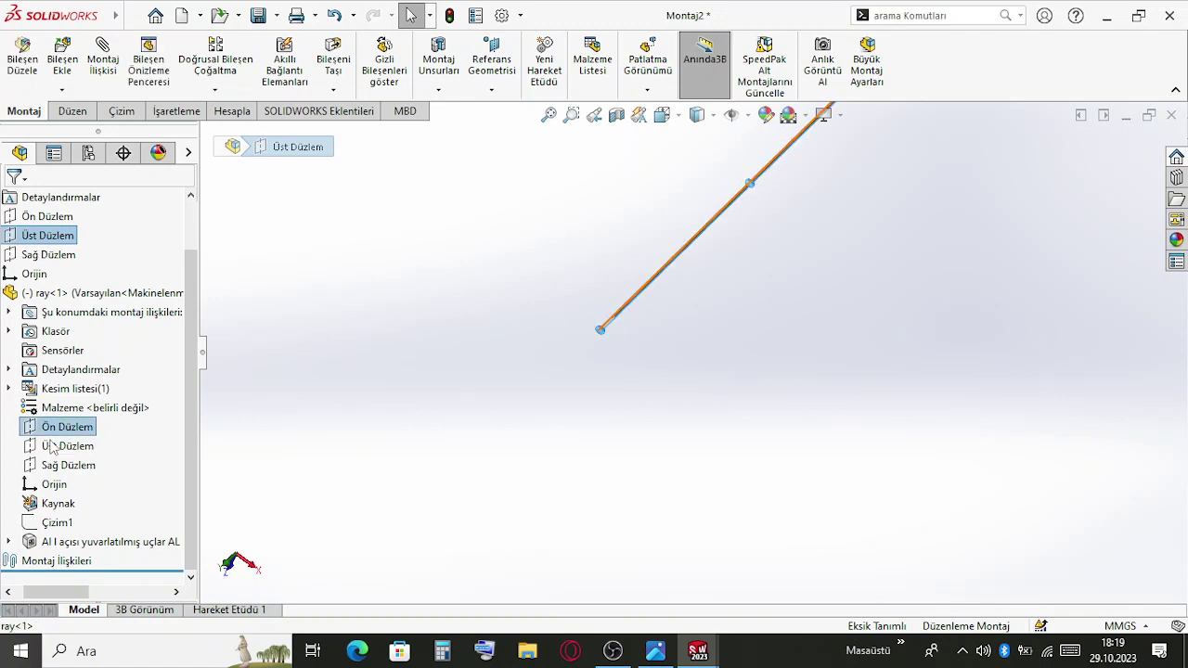
{"action": "left_click", "coordinate": [57, 445], "text": "ctrl"}
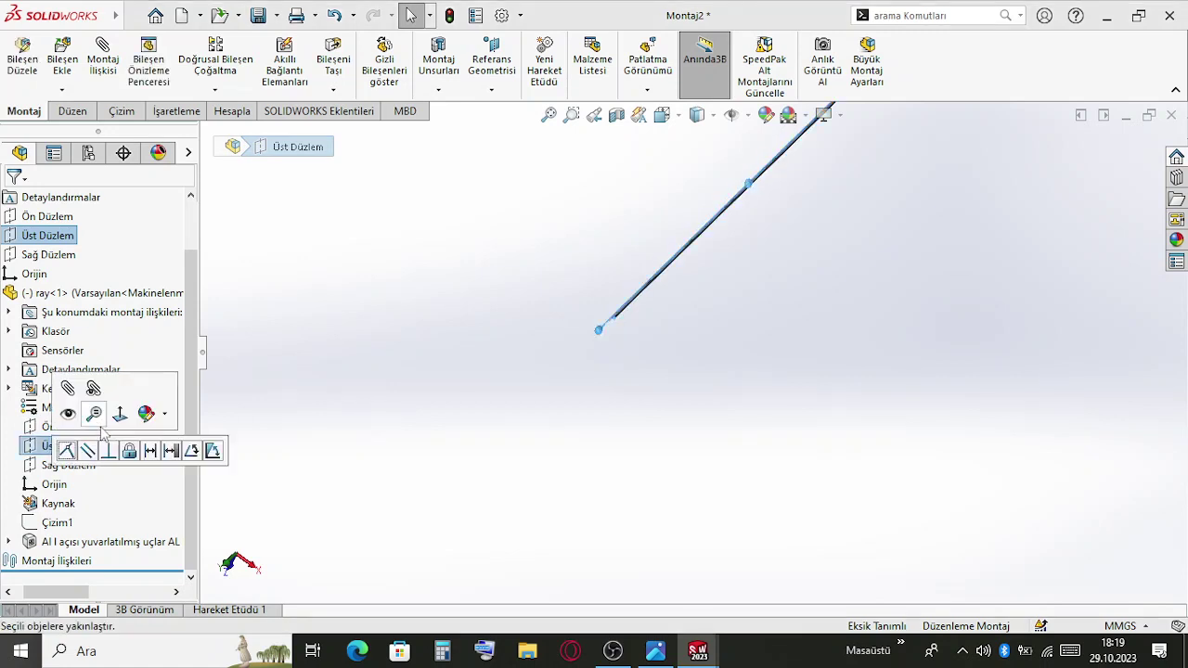
{"action": "left_click", "coordinate": [66, 451]}
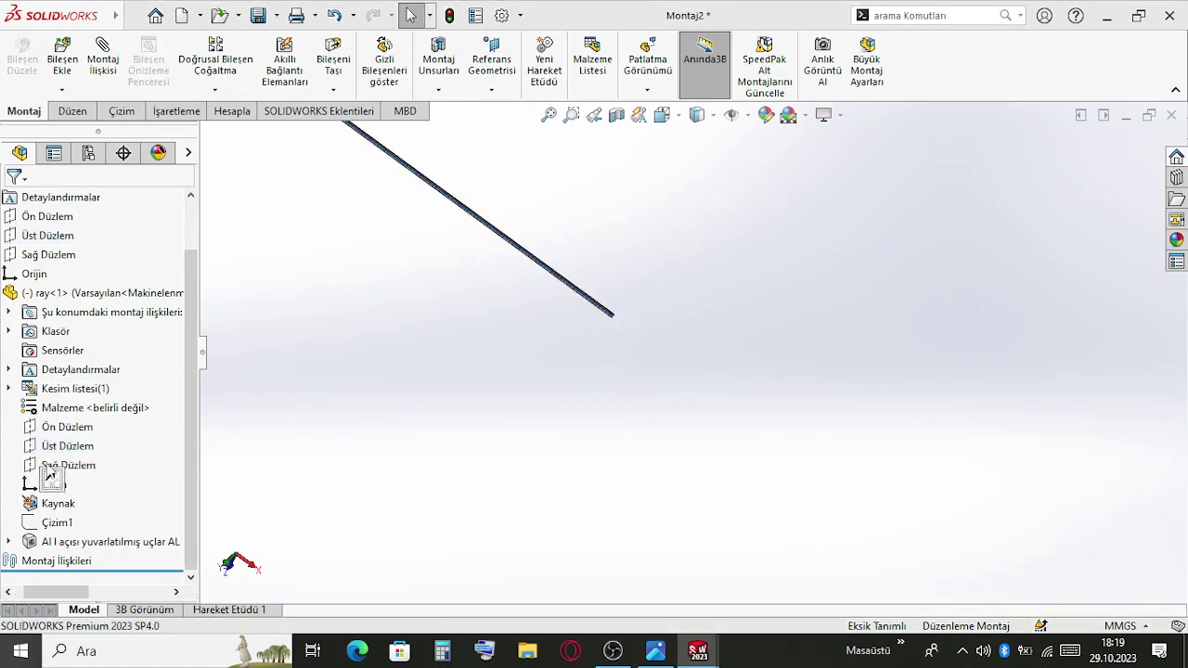
Mate the ray's right plane coincident with the assembly's right plane and check the rail's orientation
{"action": "left_click", "coordinate": [51, 466]}
{"action": "left_click", "coordinate": [42, 255], "text": "ctrl"}
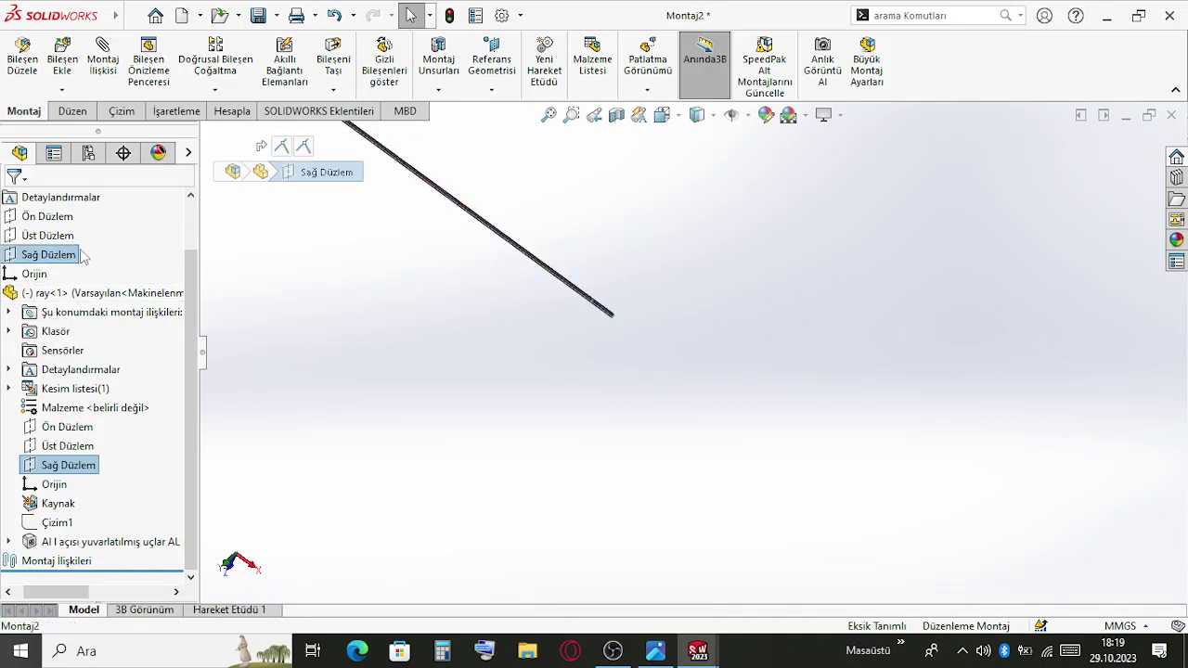
{"action": "left_click", "coordinate": [70, 268]}
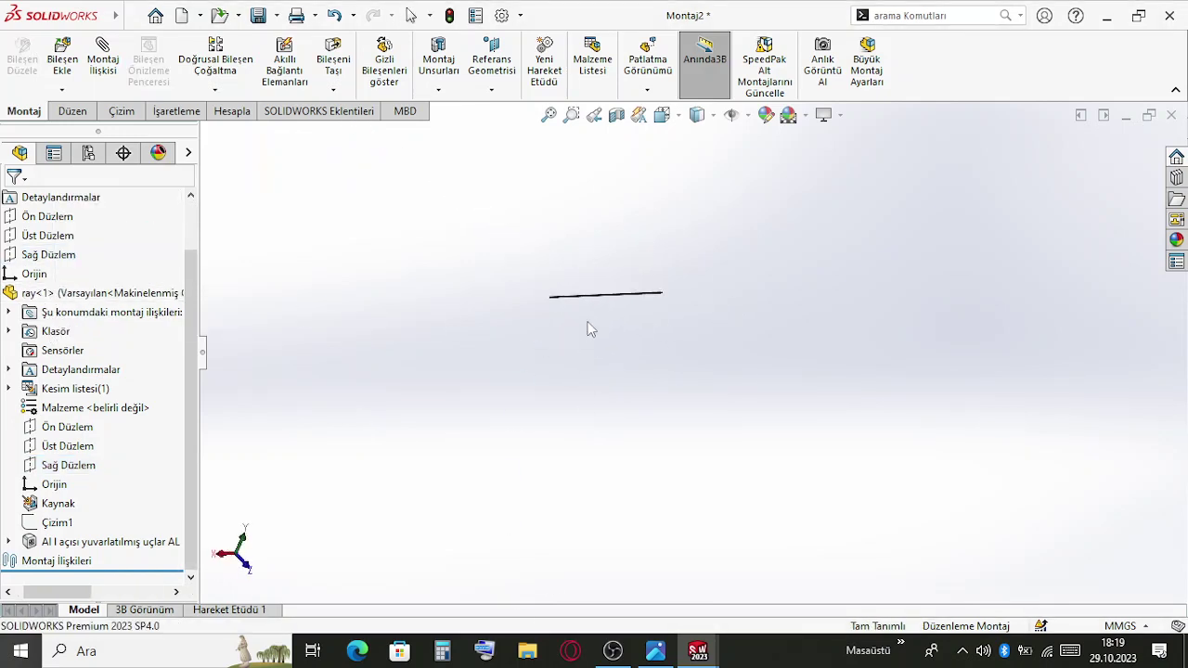
{"action": "key", "text": "f"}
{"action": "middle_click_drag", "start_coordinate": [447, 390], "coordinate": [541, 257]}
Create a new part document and start a sketch on its front plane
{"action": "mouse_move", "coordinate": [79, 7]}
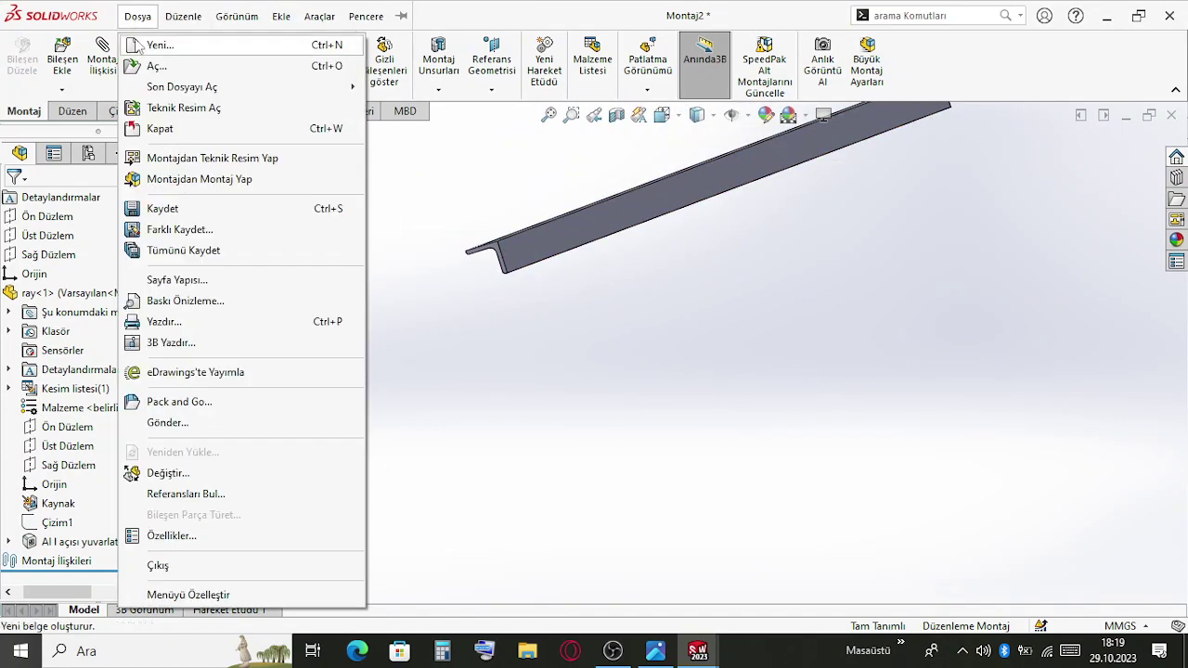
{"action": "left_click", "coordinate": [160, 45]}
{"action": "left_click", "coordinate": [525, 367]}
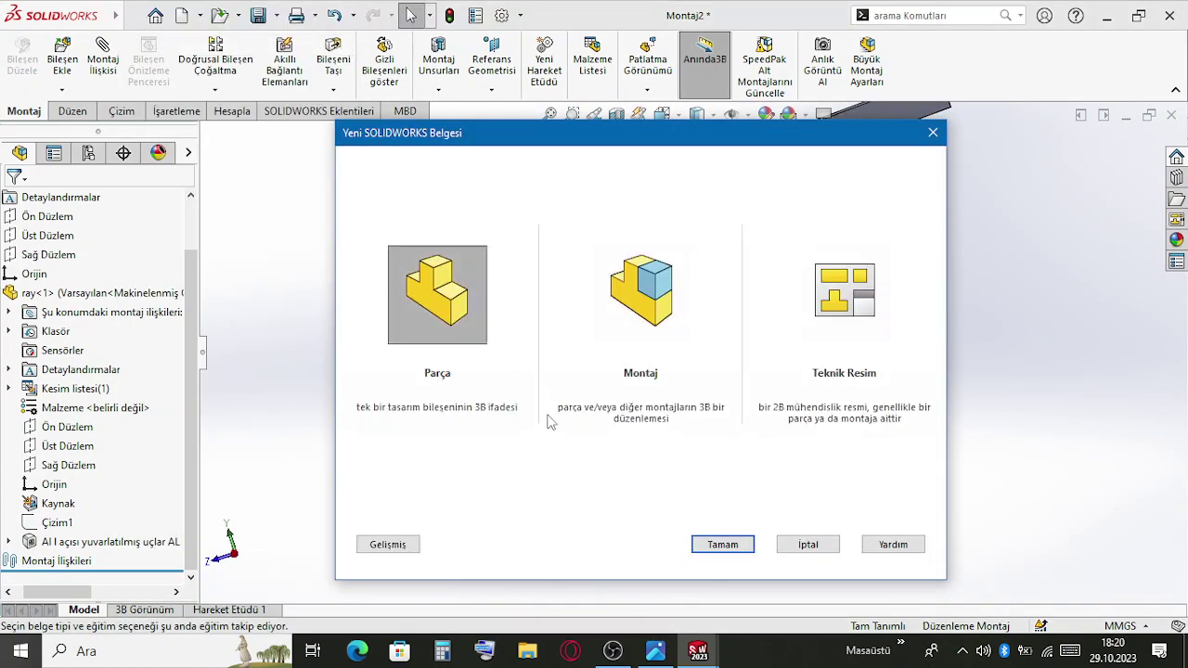
{"action": "left_click", "coordinate": [729, 547]}
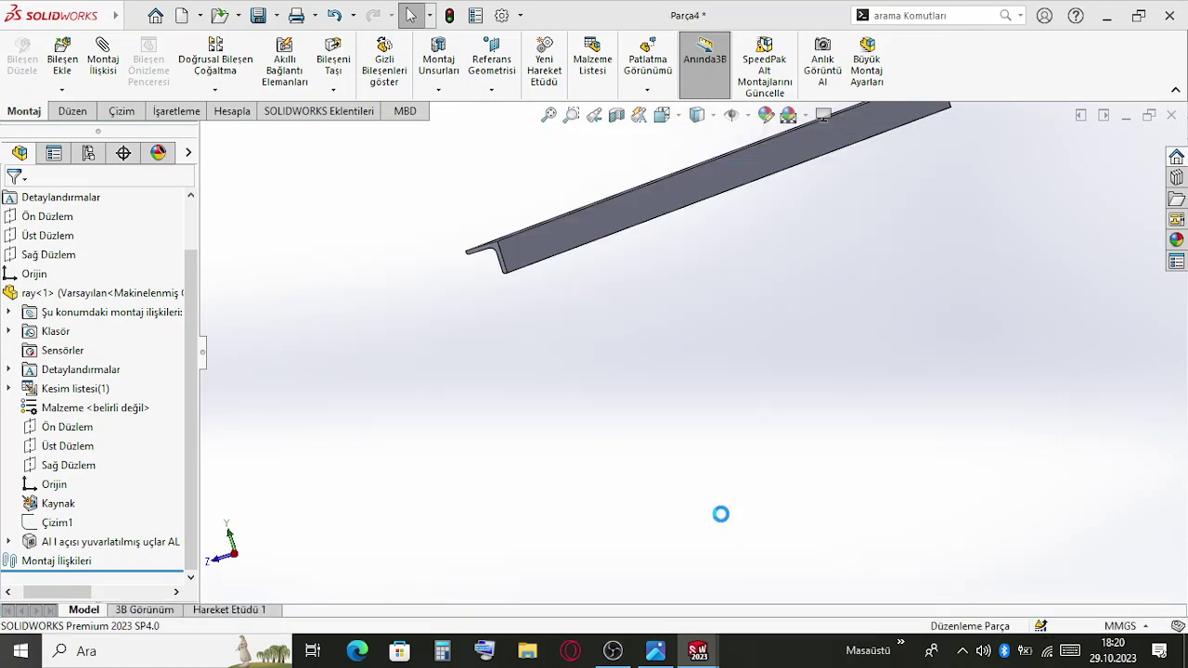
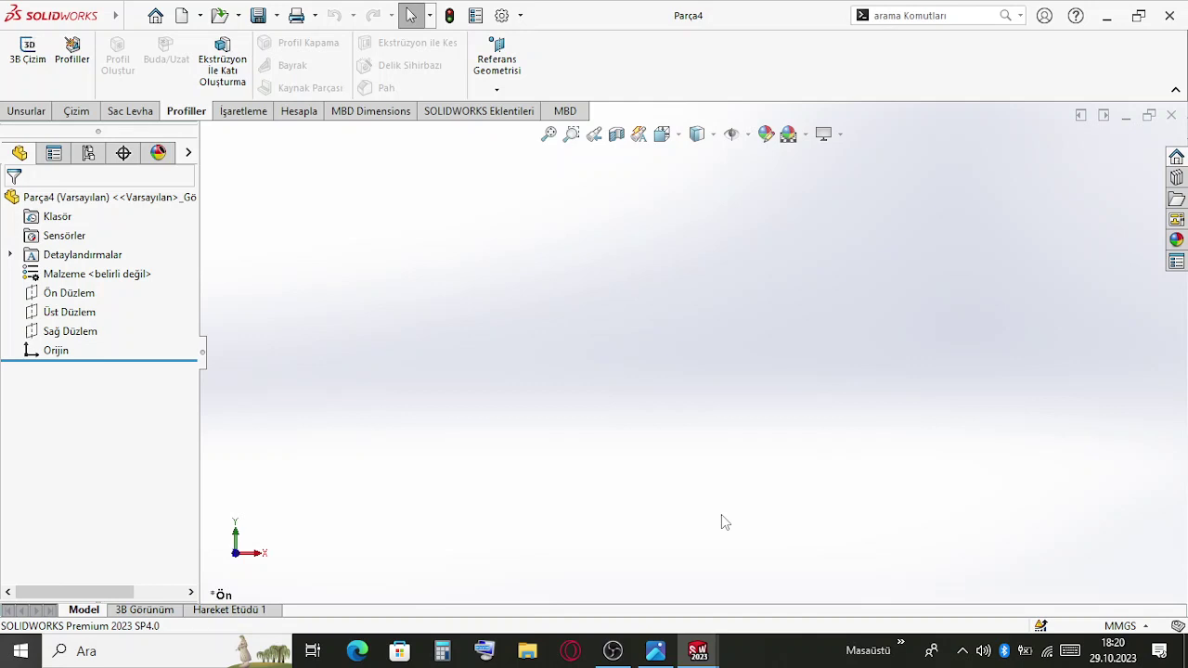
{"action": "left_click", "coordinate": [69, 293]}
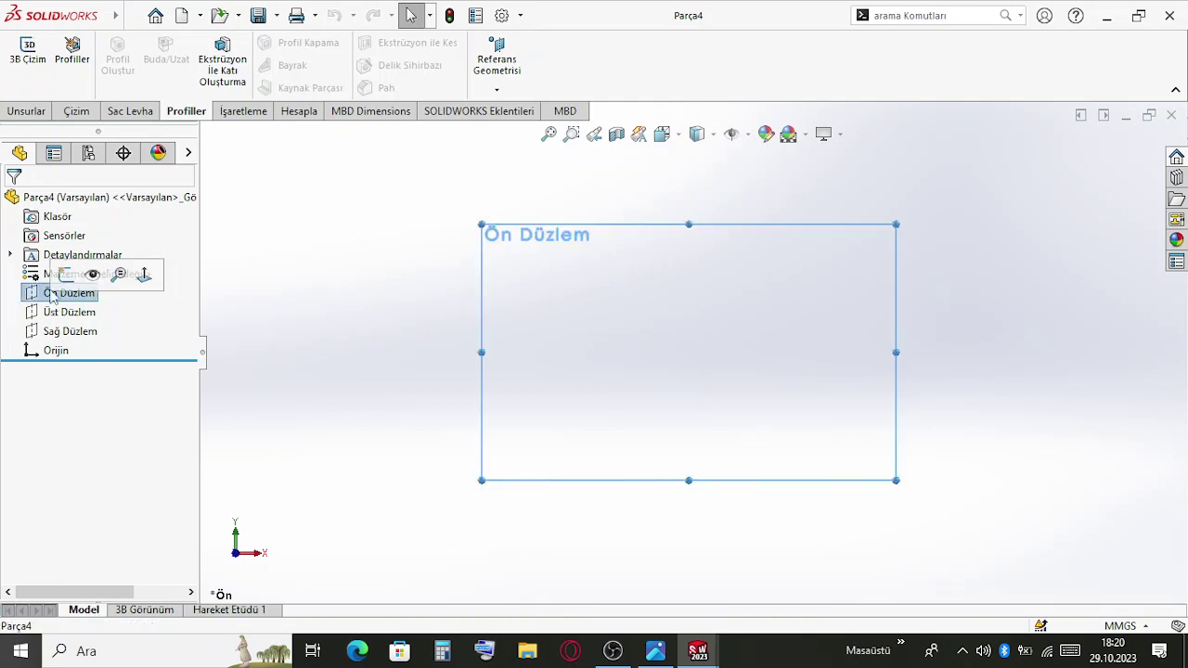
{"action": "left_click", "coordinate": [69, 274]}
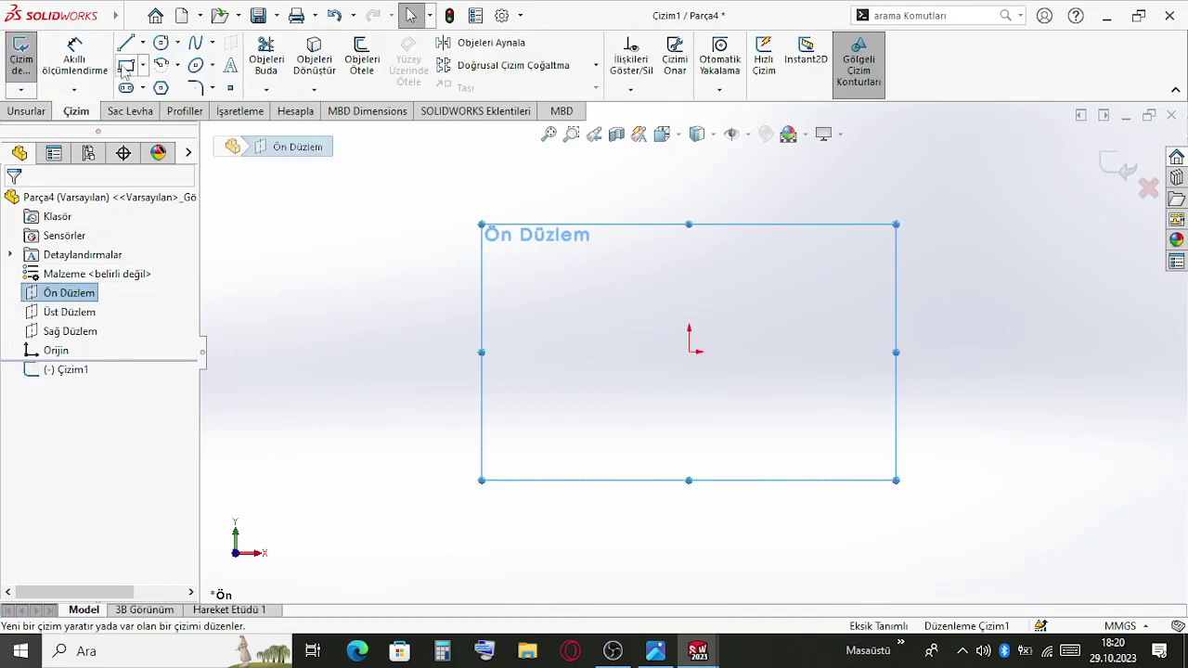
Sketch a corner rectangle about 179 mm long from the origin on the front plane
{"action": "left_click", "coordinate": [689, 352]}
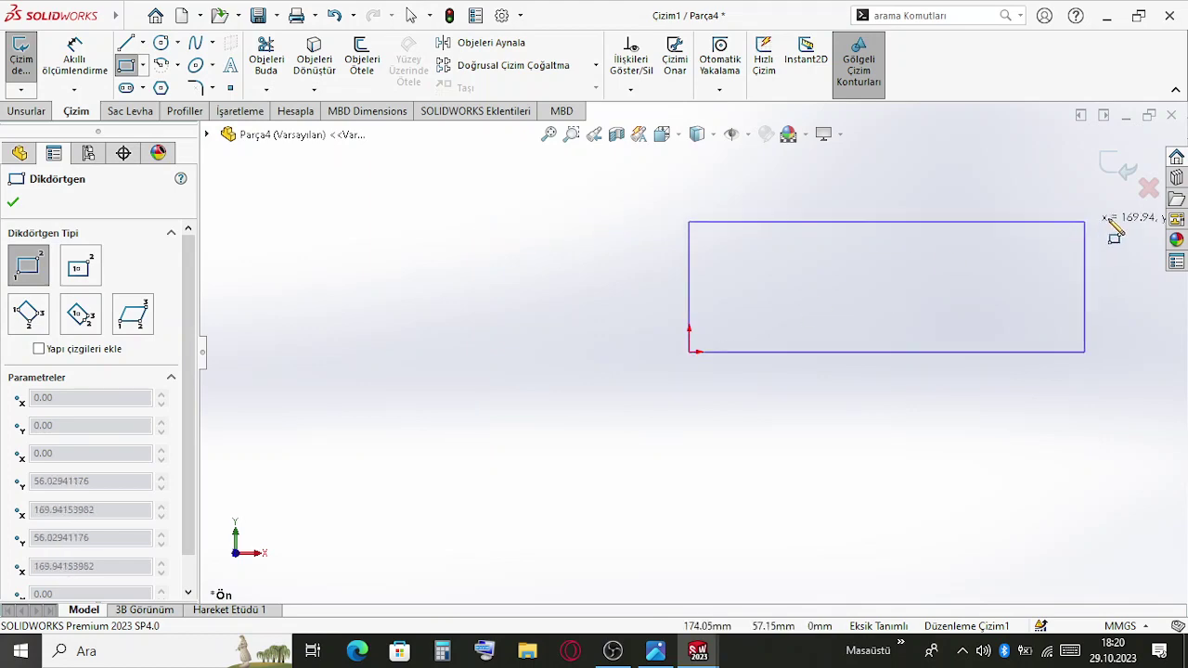
{"action": "left_click", "coordinate": [1105, 228]}
{"action": "key", "text": "Escape"}
Dimension the rectangle 20000 mm long and 2000 mm high
{"action": "left_click", "coordinate": [55, 47]}
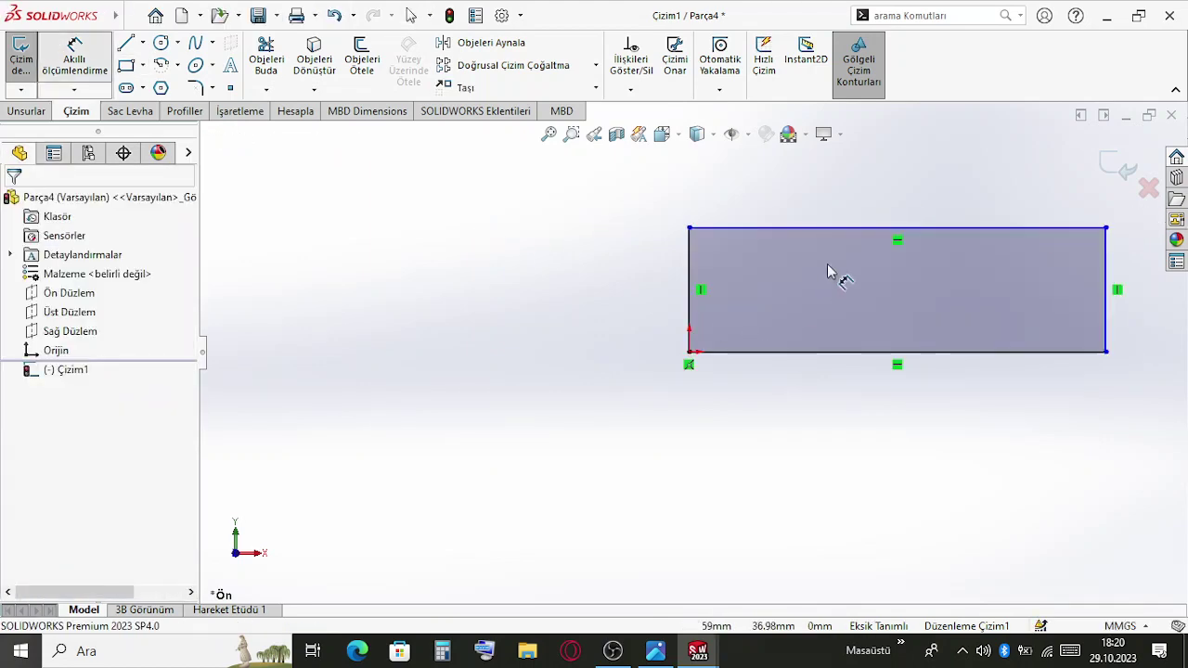
{"action": "left_click", "coordinate": [846, 226]}
{"action": "left_click", "coordinate": [859, 199]}
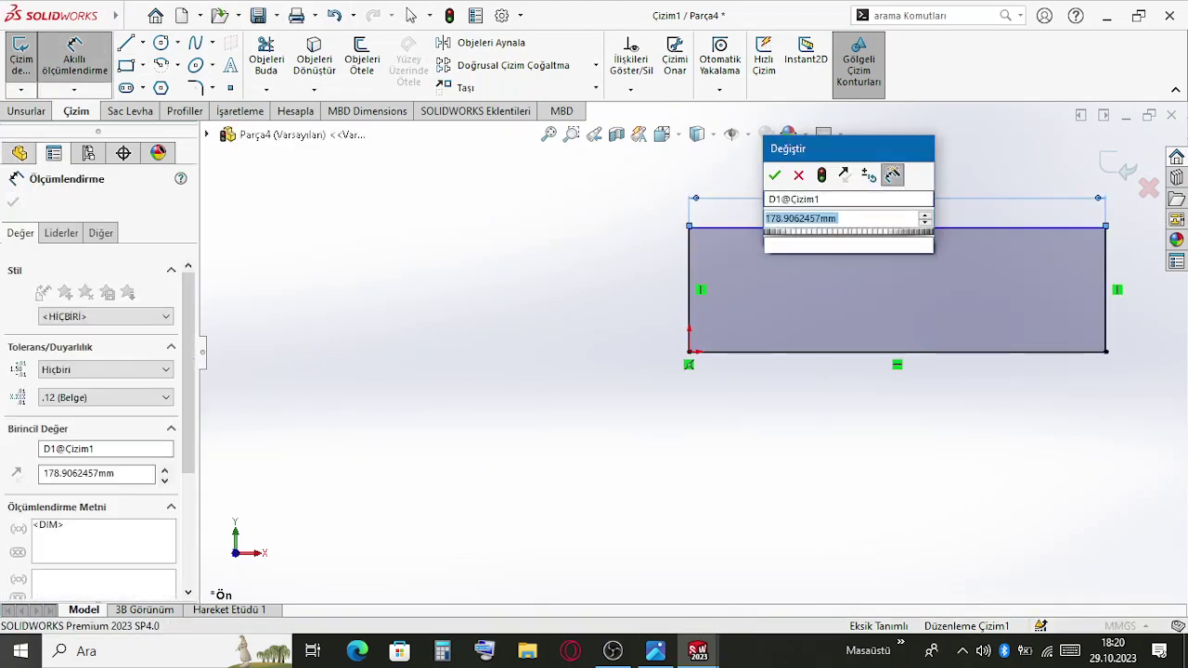
{"action": "type", "text": "200000"}
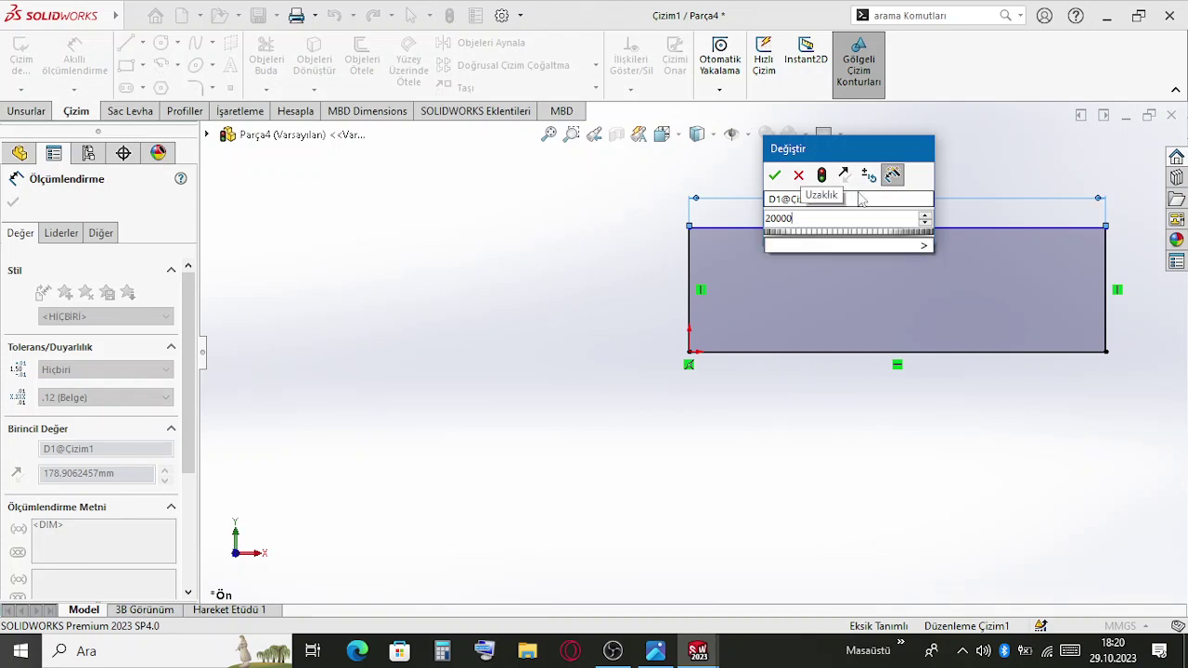
{"action": "key", "text": "Return"}
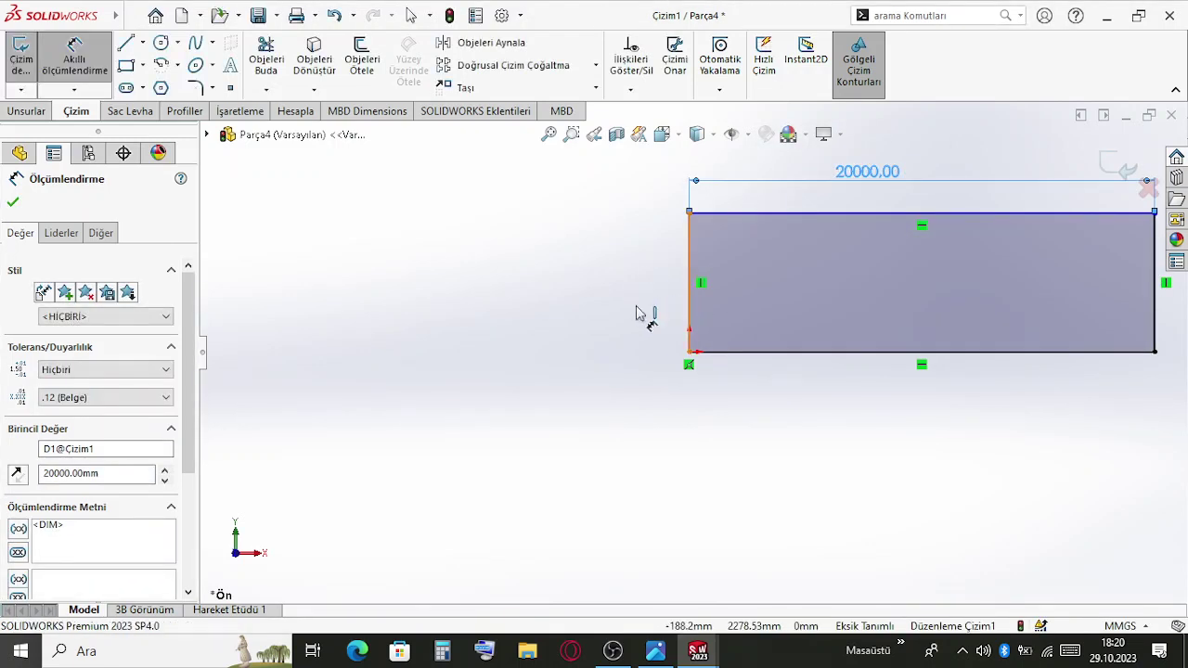
{"action": "left_click", "coordinate": [688, 312]}
{"action": "left_click", "coordinate": [608, 318]}
{"action": "type", "text": "1"}
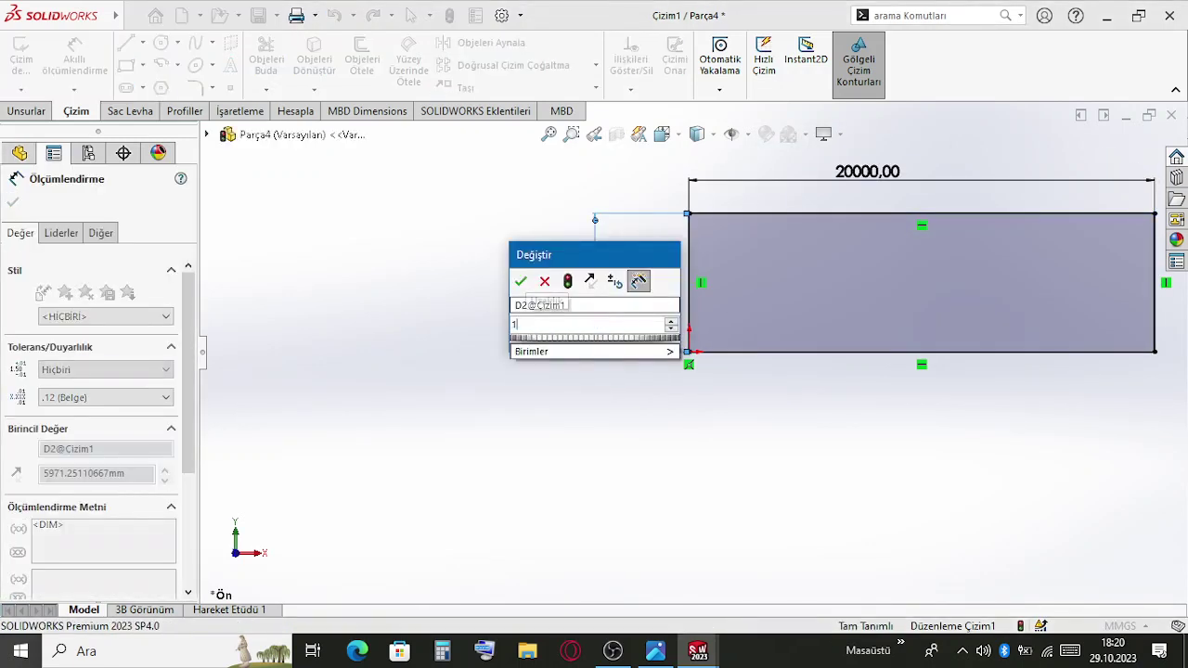
{"action": "type", "text": "000"}
{"action": "key", "text": "Return"}
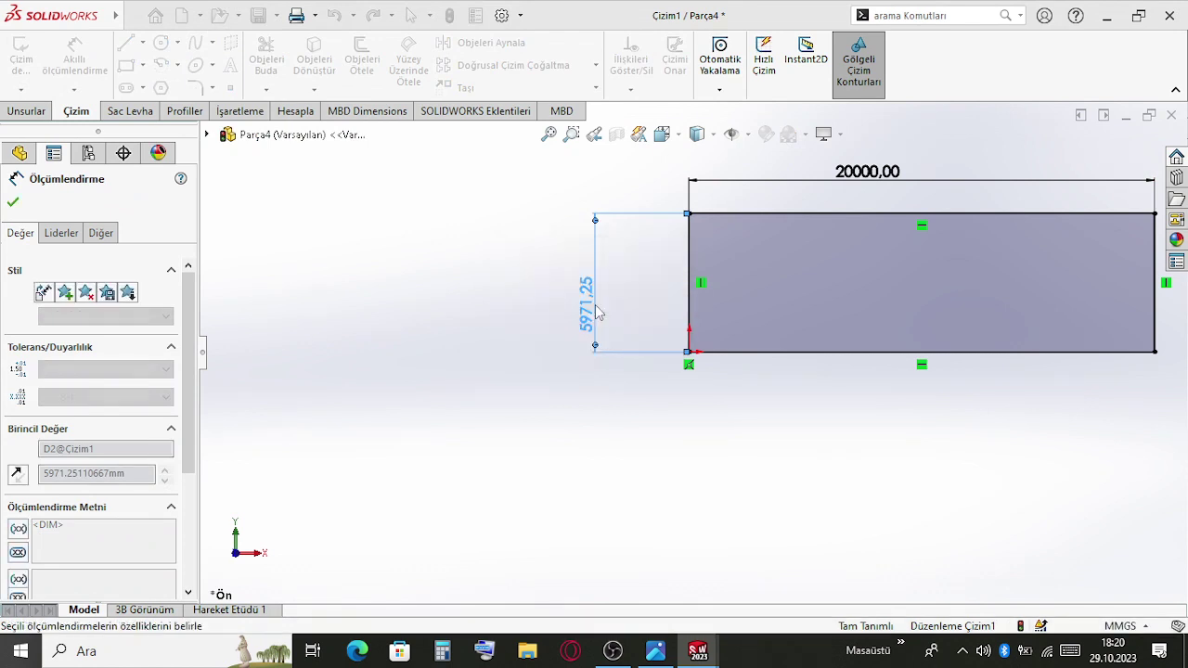
{"action": "key", "text": "Escape"}
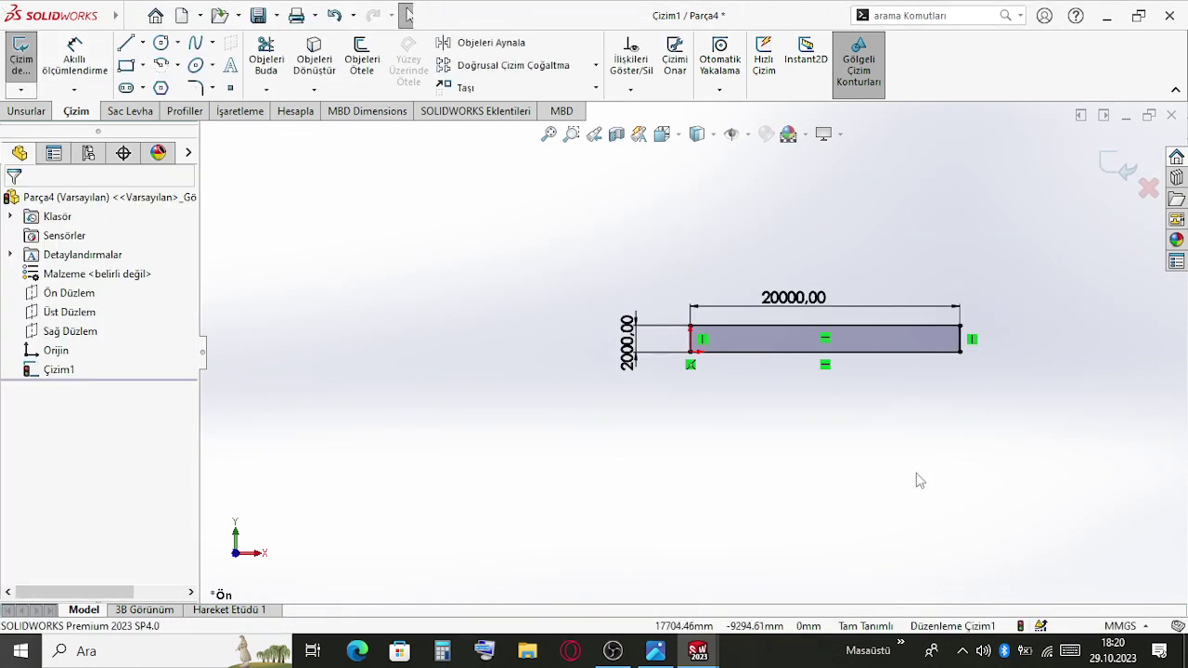
Extrude the rectangle 300 mm as a blind boss to form the base plate
{"action": "scroll", "coordinate": [918, 479], "scroll_direction": "down", "scroll_amount": 2}
{"action": "scroll", "coordinate": [840, 324], "scroll_direction": "down", "scroll_amount": 2}
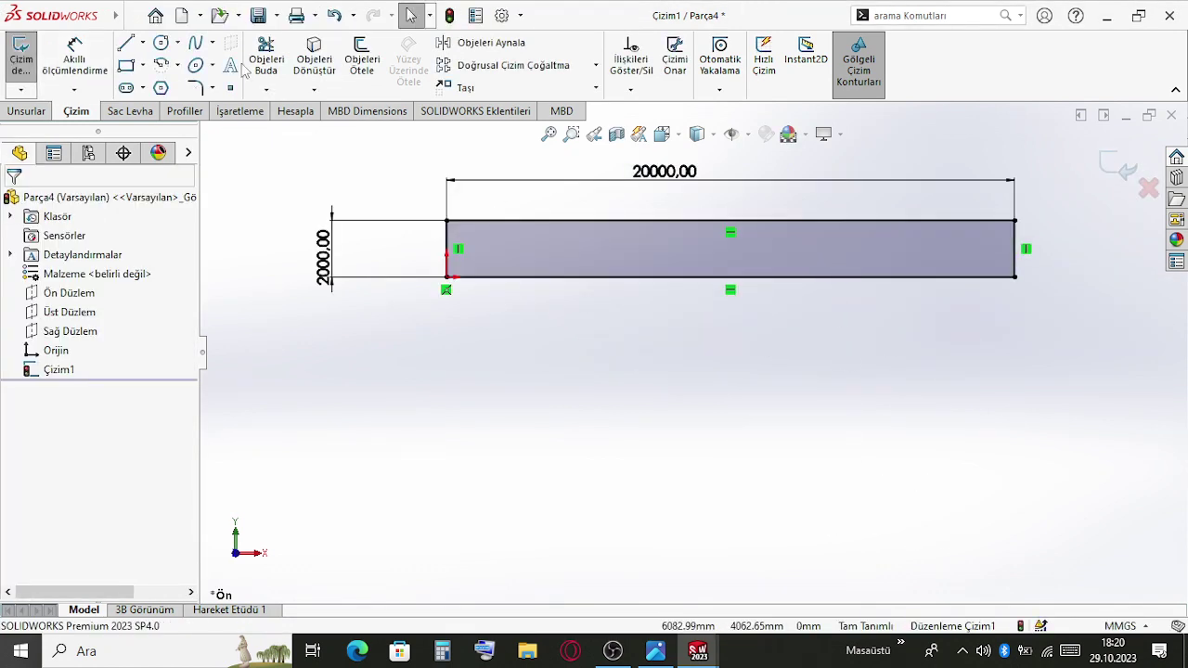
{"action": "left_click", "coordinate": [28, 111]}
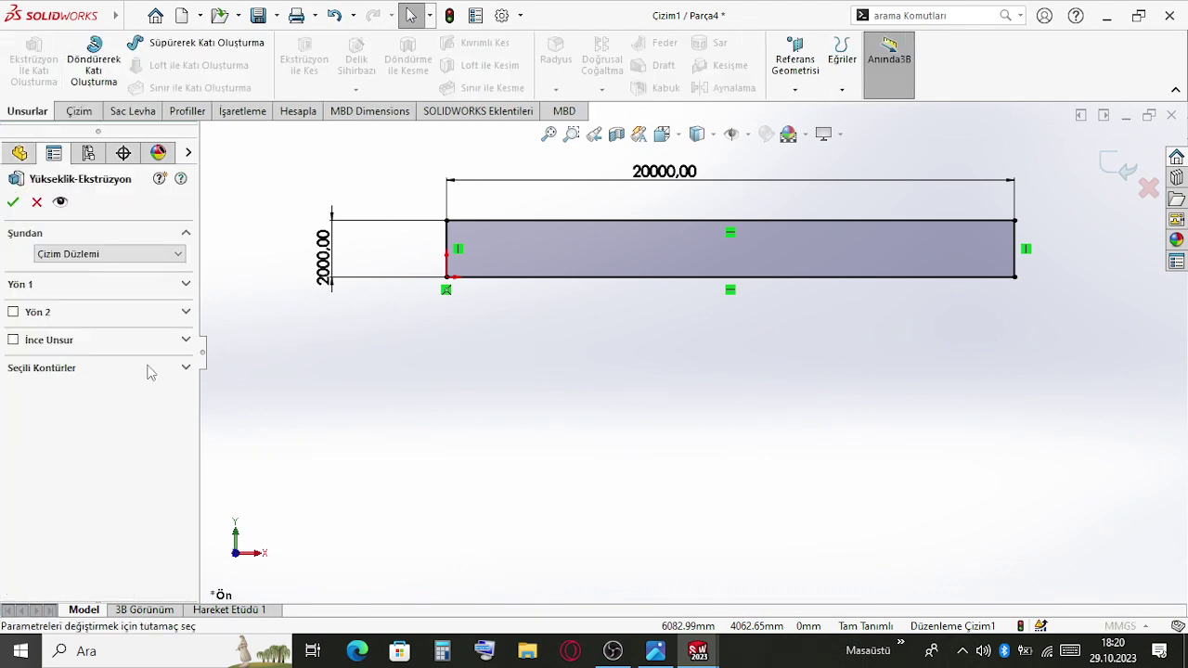
{"action": "left_click", "coordinate": [81, 291]}
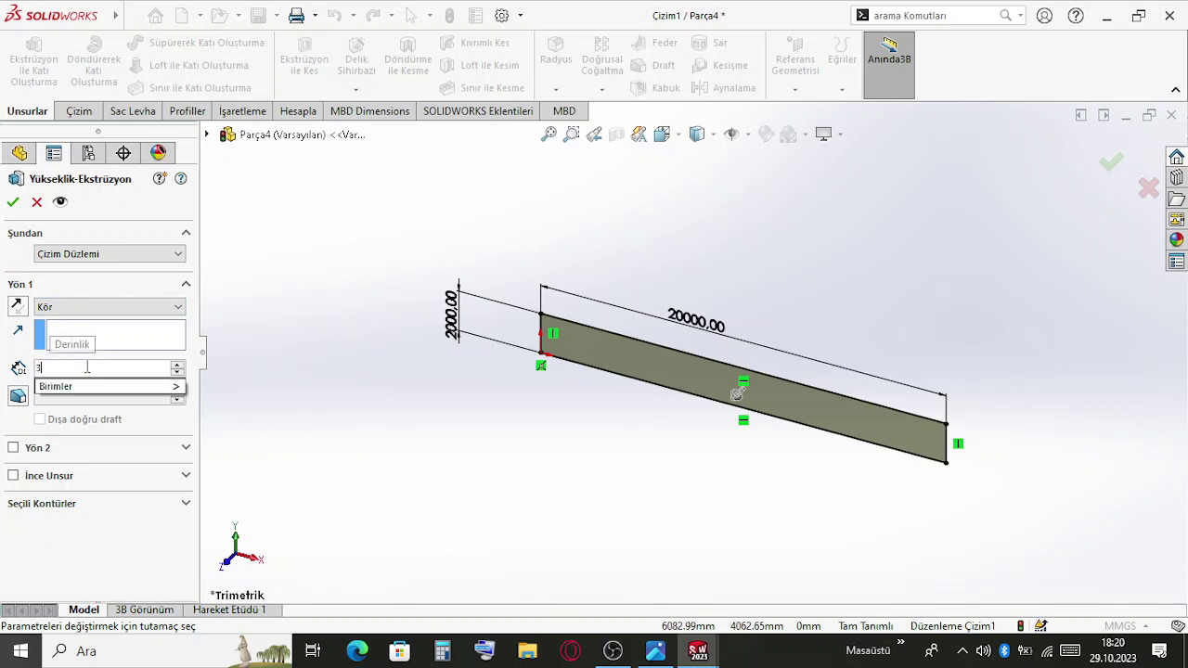
{"action": "type", "text": "300.00mm"}
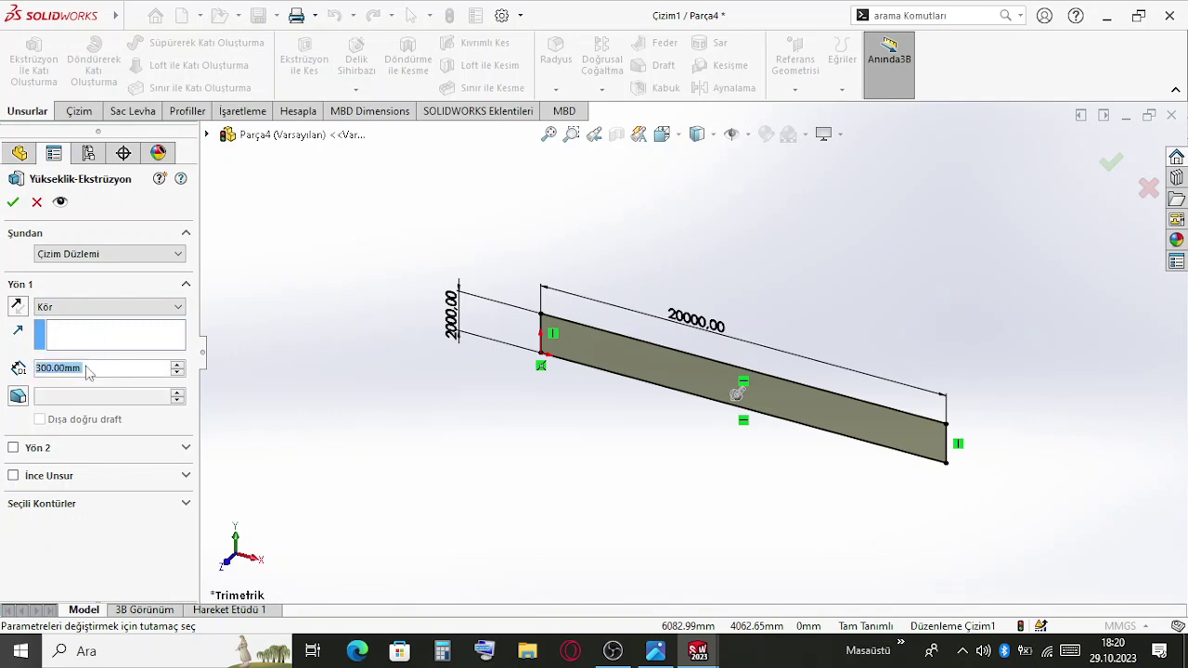
{"action": "key", "text": "Return"}
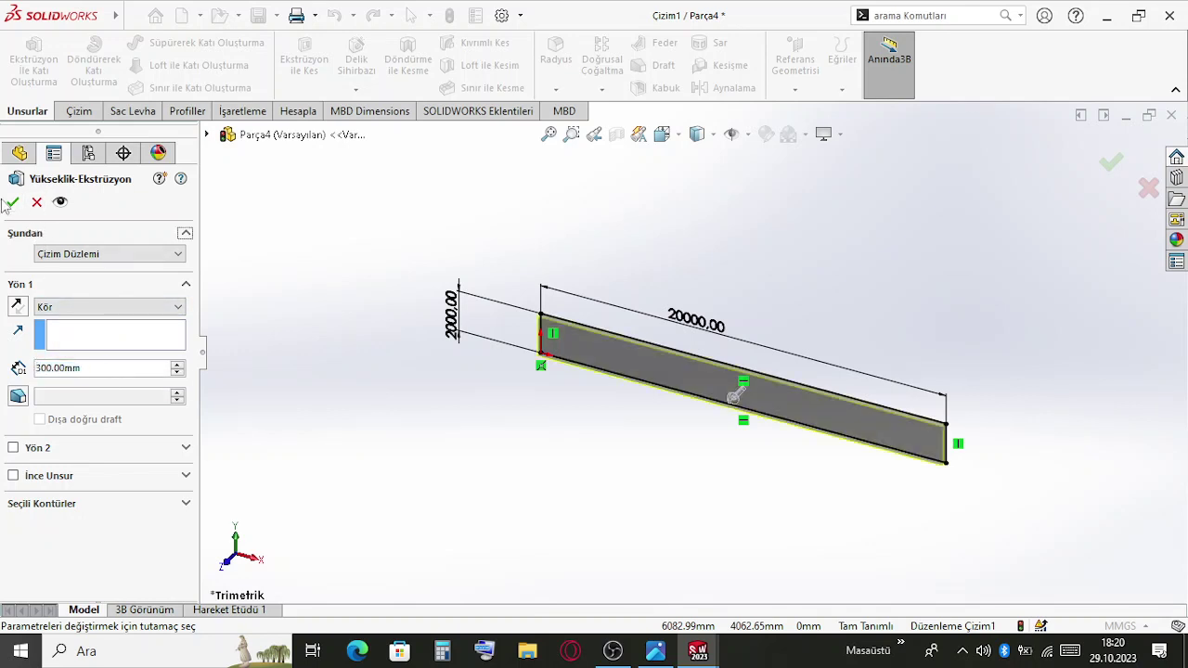
{"action": "left_click", "coordinate": [11, 202]}
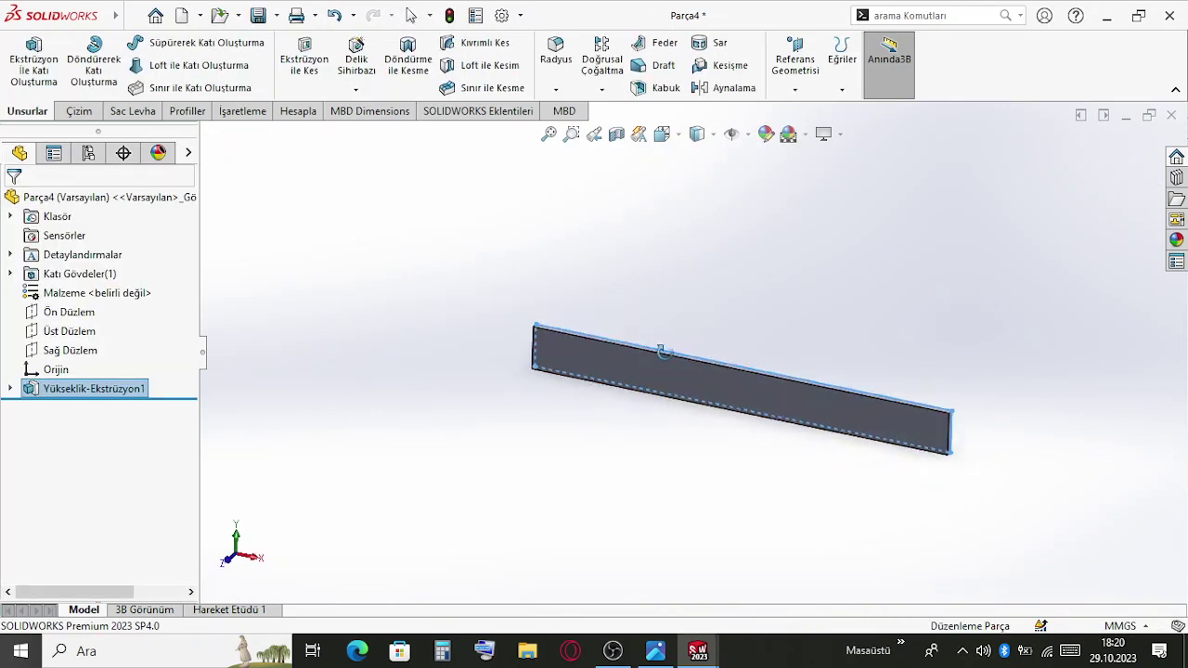
Start a sketch on the plate's large front face and draw a corner rectangle about 8089 mm long from the origin
{"action": "right_click", "coordinate": [619, 386]}
{"action": "left_click", "coordinate": [659, 251]}
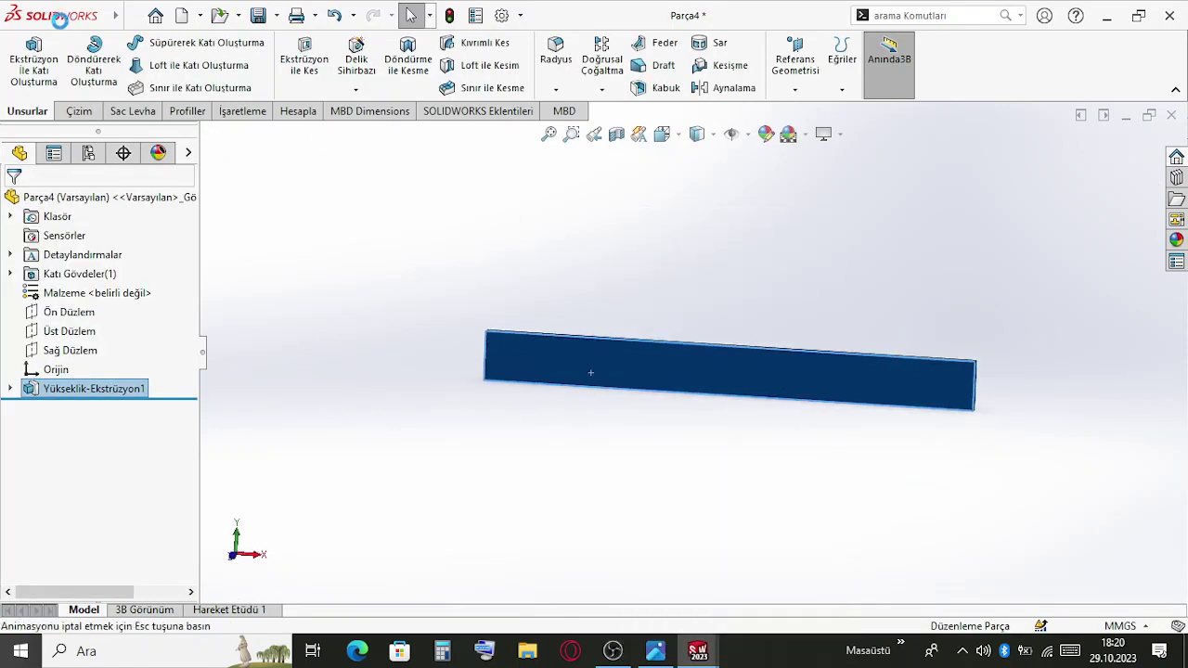
{"action": "left_click", "coordinate": [125, 70]}
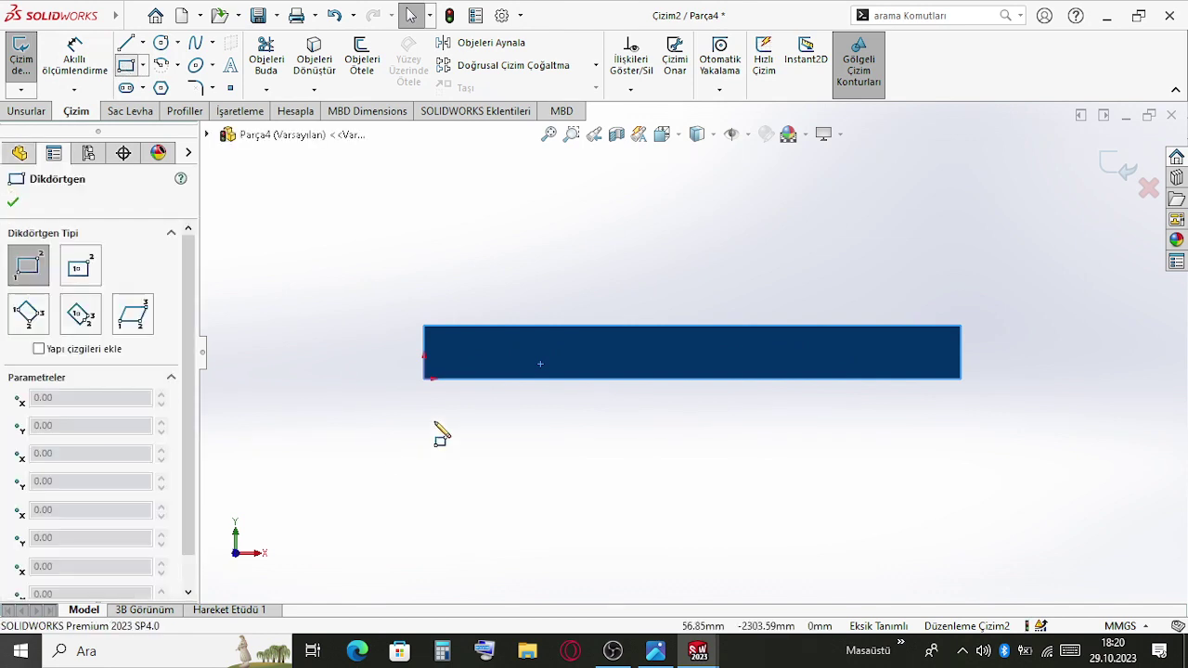
{"action": "left_click", "coordinate": [428, 377]}
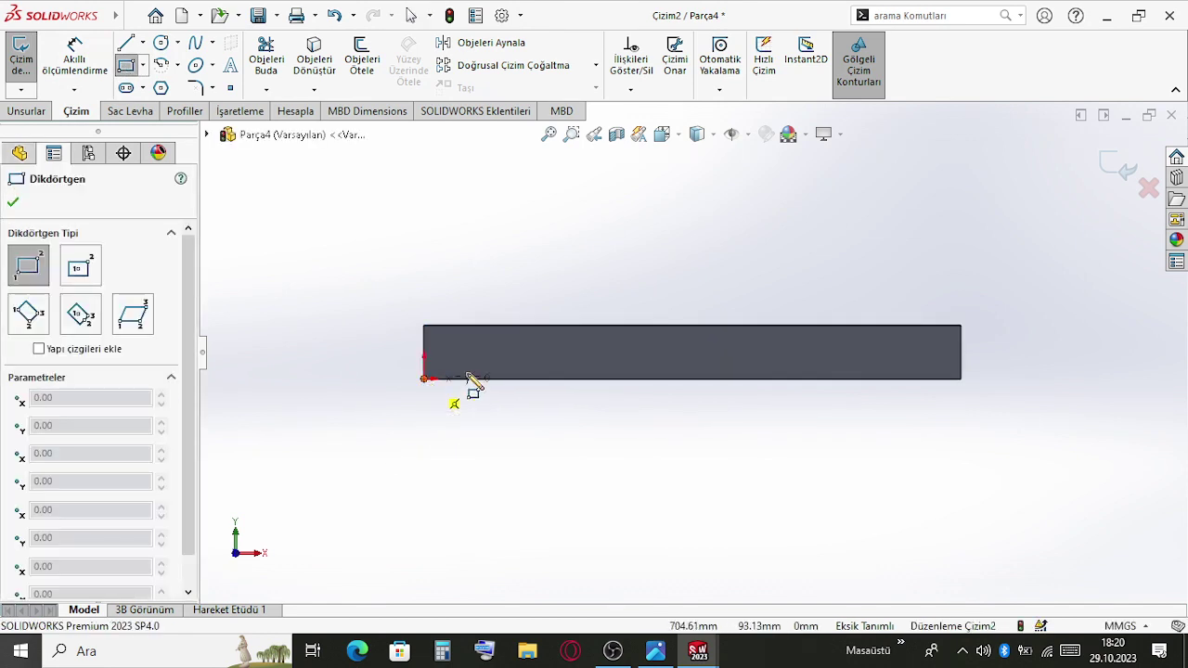
{"action": "left_click", "coordinate": [640, 351]}
{"action": "key", "text": "Escape"}
Dimension the new rectangle's upper edge and set its length to 10800 mm
{"action": "left_click", "coordinate": [74, 57]}
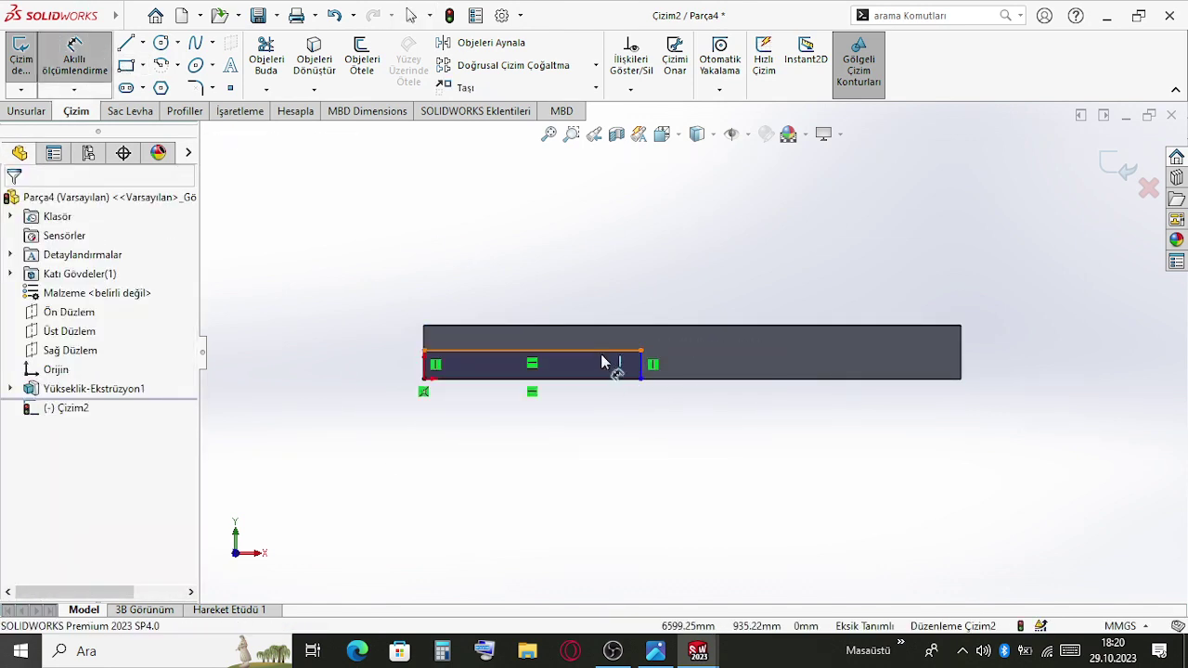
{"action": "left_click", "coordinate": [601, 352]}
{"action": "left_click", "coordinate": [584, 283]}
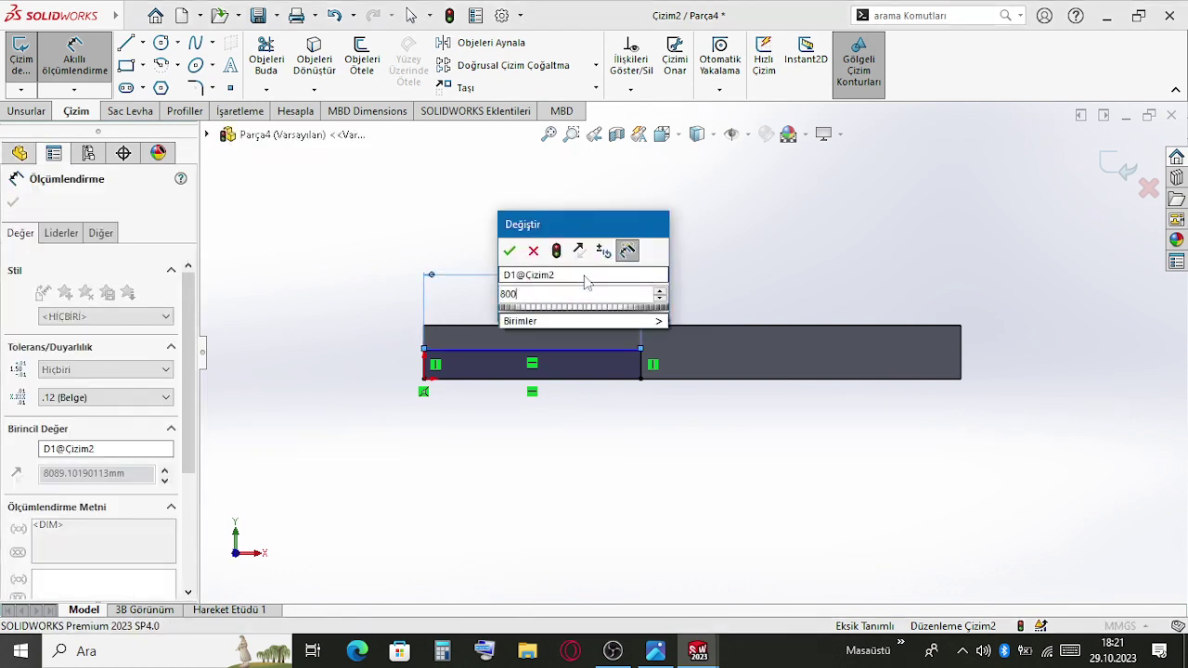
{"action": "key", "text": "BackSpace"}
{"action": "type", "text": "10000"}
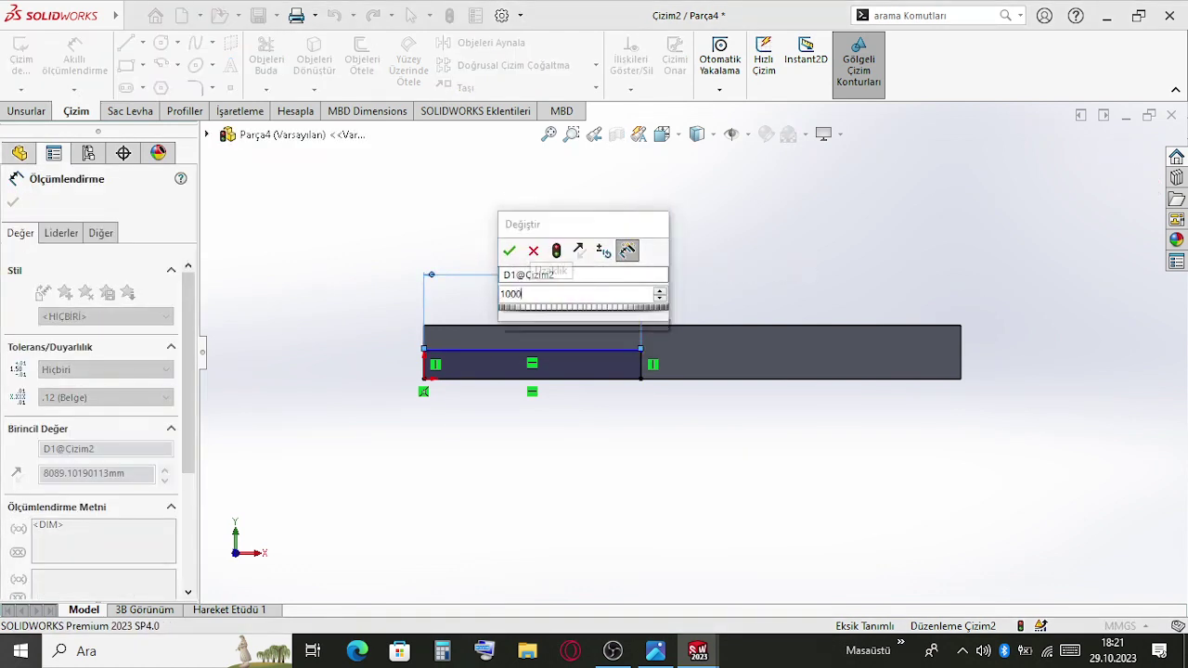
{"action": "key", "text": "BackSpace"}
{"action": "key", "text": "BackSpace"}
{"action": "key", "text": "BackSpace"}
{"action": "key", "text": "BackSpace"}
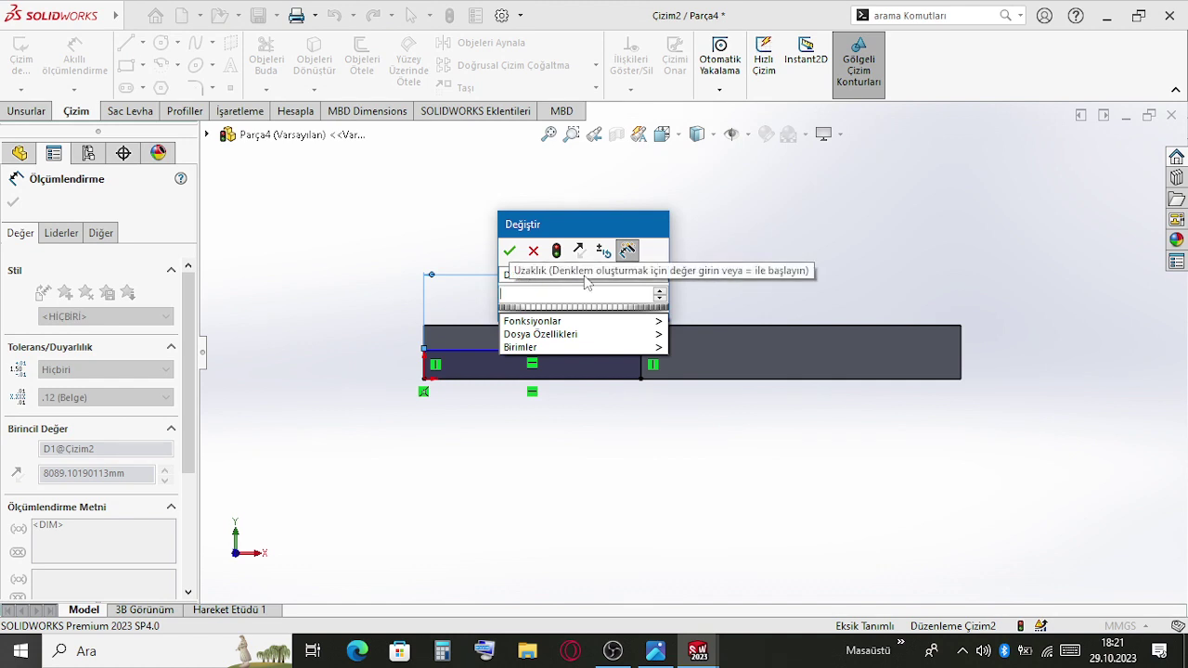
{"action": "type", "text": "200"}
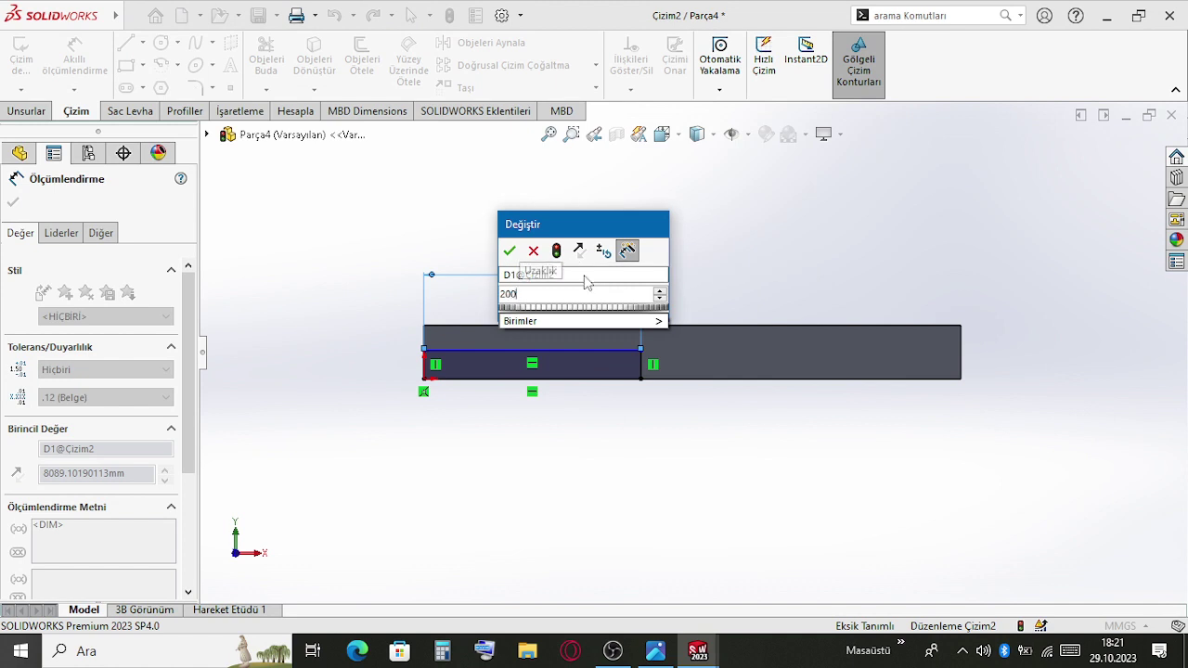
{"action": "type", "text": "00-770-150-"}
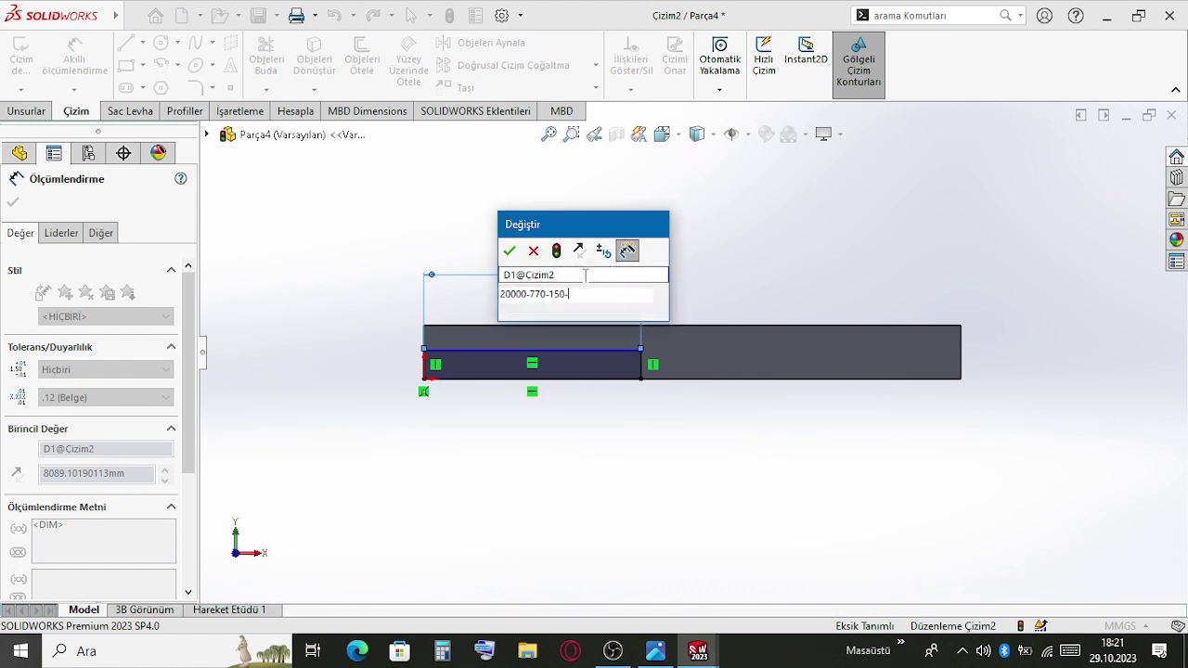
{"action": "key", "text": "BackSpace"}
{"action": "key", "text": "BackSpace"}
{"action": "key", "text": "BackSpace"}
{"action": "key", "text": "BackSpace"}
{"action": "key", "text": "BackSpace"}
{"action": "type", "text": "0"}
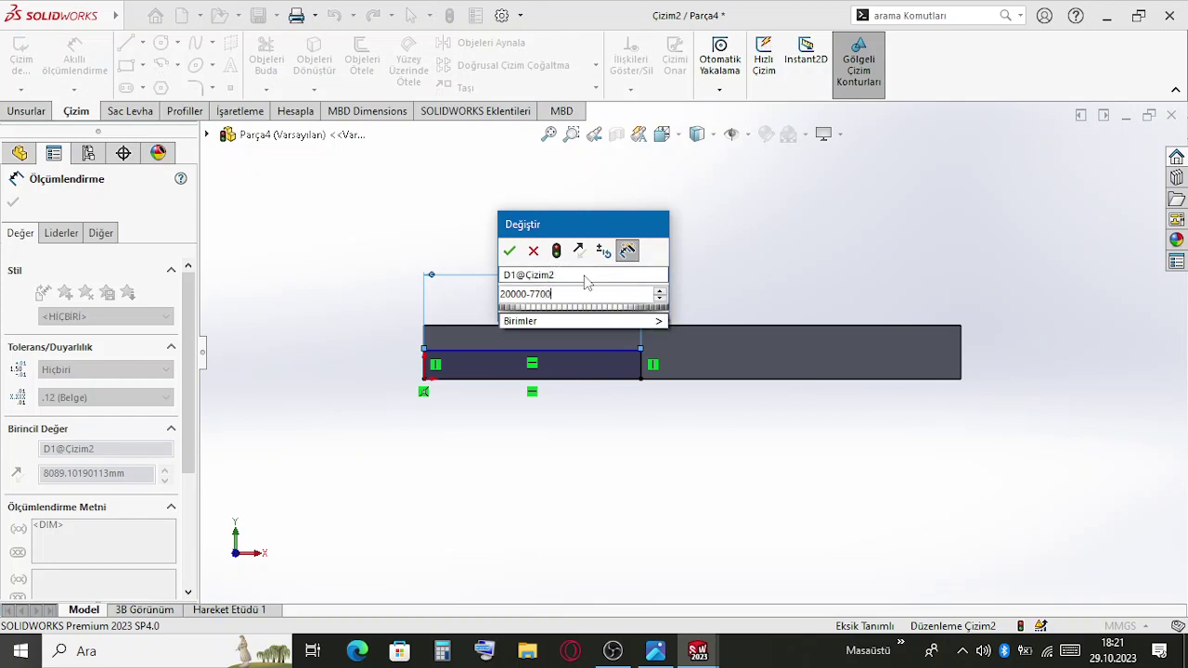
{"action": "type", "text": "-150"}
{"action": "key", "text": "Escape"}
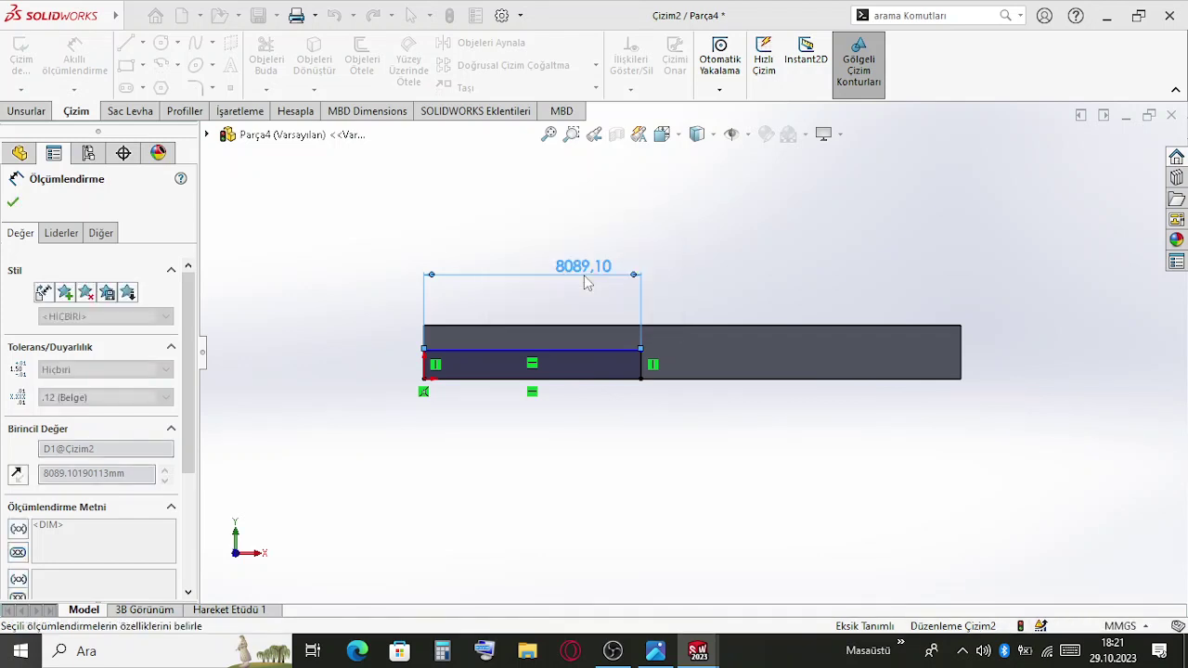
{"action": "key", "text": "Escape"}
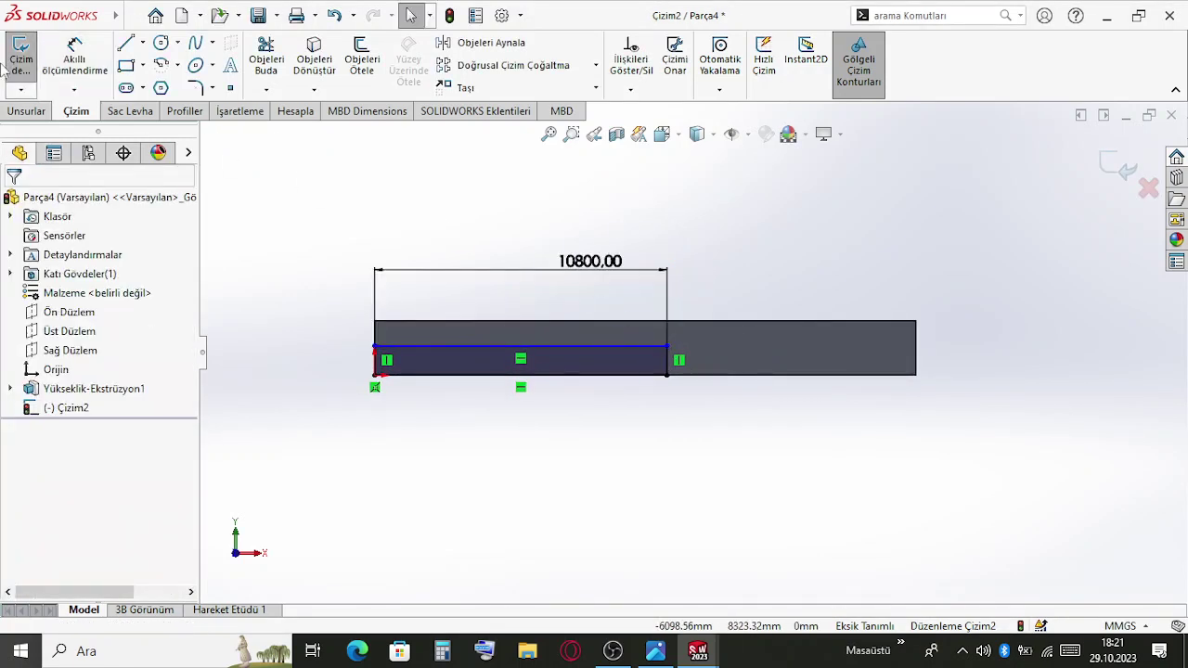
Extrude the 10800 mm rectangle 300 mm from the plate face and merge it with the body
{"action": "left_click", "coordinate": [13, 111]}
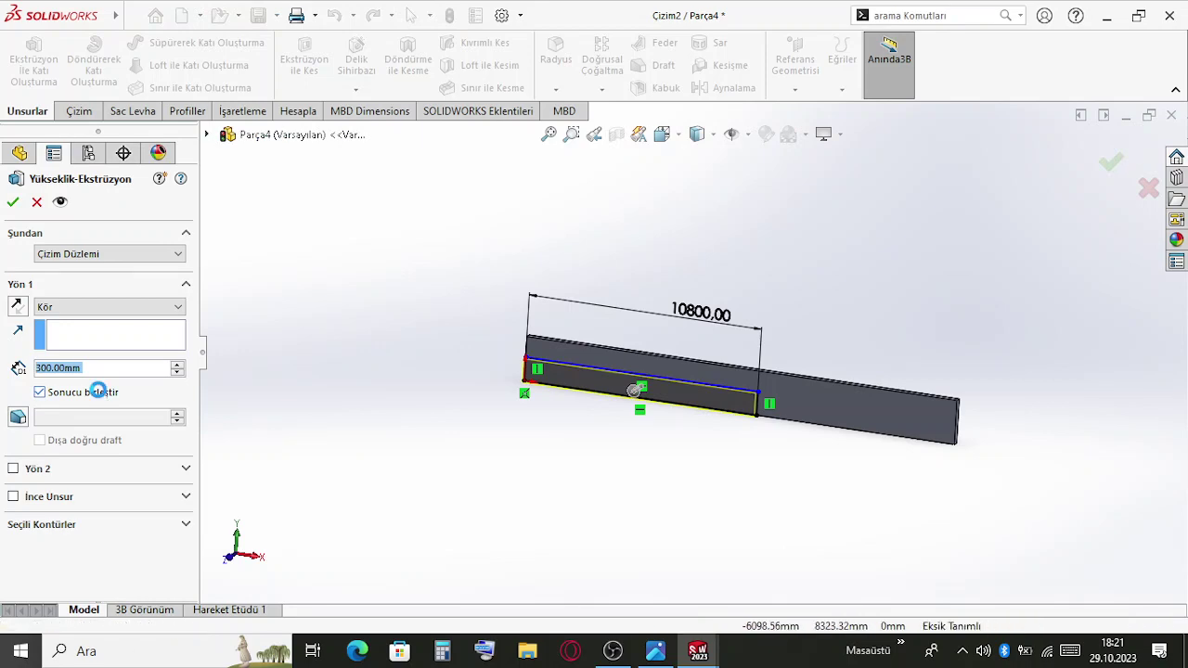
{"action": "key", "text": "Return"}
{"action": "middle_click_drag", "start_coordinate": [754, 277], "coordinate": [705, 422]}
{"action": "scroll", "coordinate": [740, 437], "scroll_direction": "up", "scroll_amount": 3}
{"action": "scroll", "coordinate": [705, 423], "scroll_direction": "down", "scroll_amount": 3}
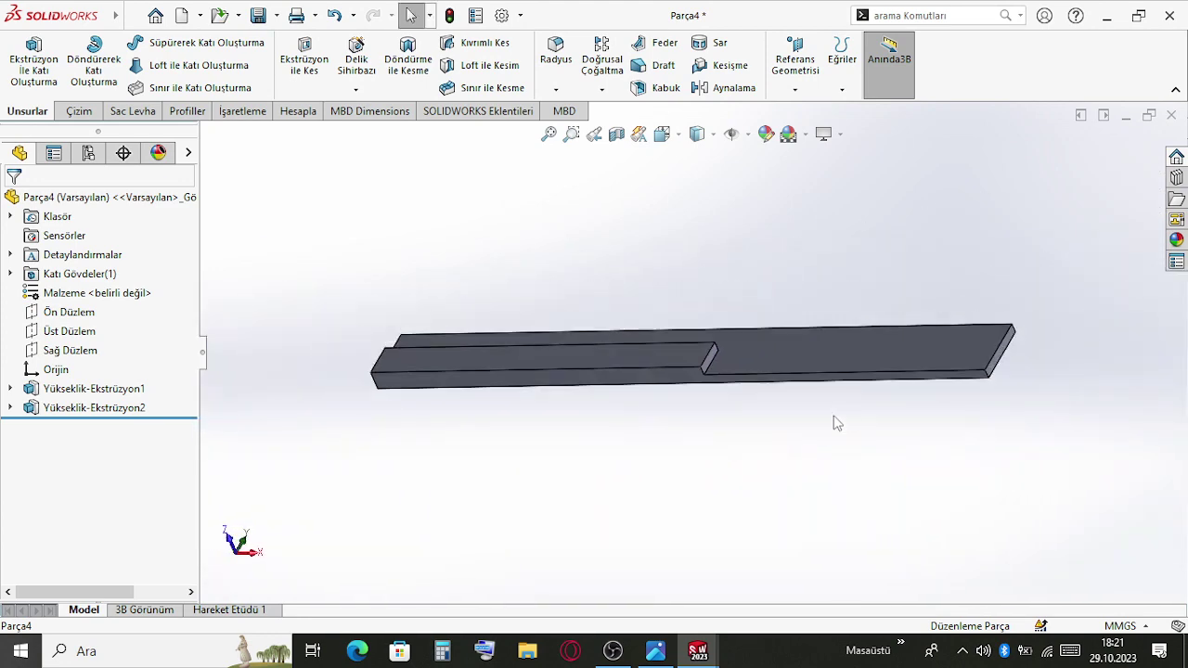
{"action": "middle_click_drag", "start_coordinate": [833, 418], "coordinate": [822, 350]}
{"action": "key", "text": "ctrl+s"}
{"action": "key", "text": "Escape"}
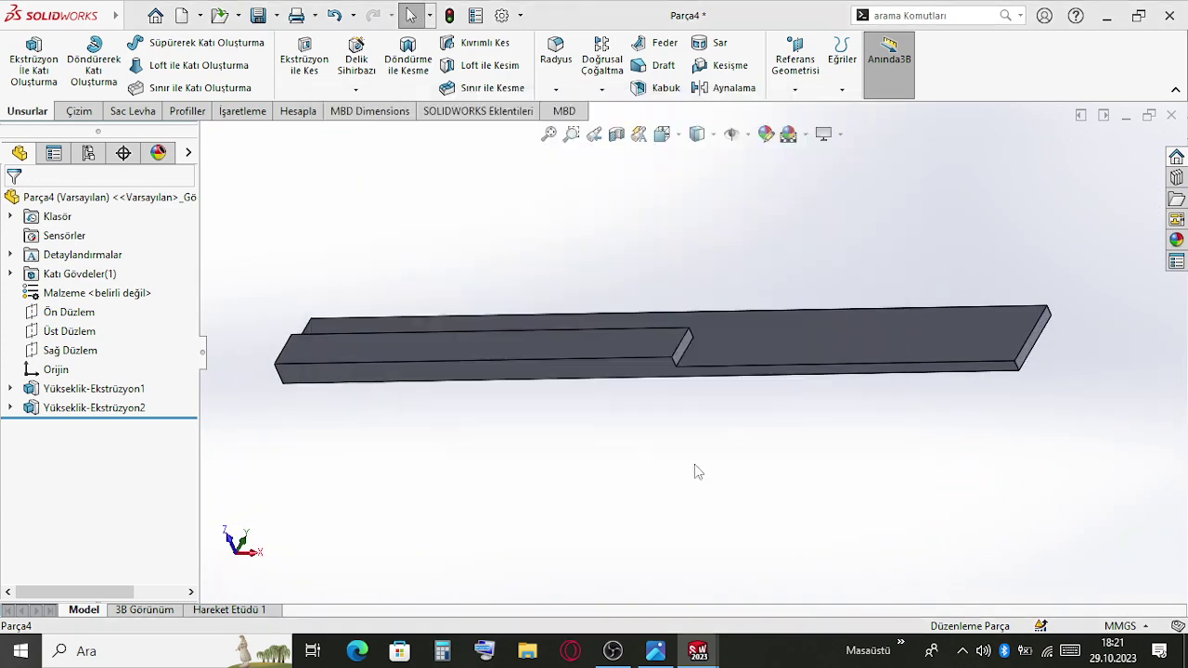
Set the 2000 mm dimension of the base plate's sketch to 100000 mm and rebuild the part
{"action": "left_click", "coordinate": [594, 336]}
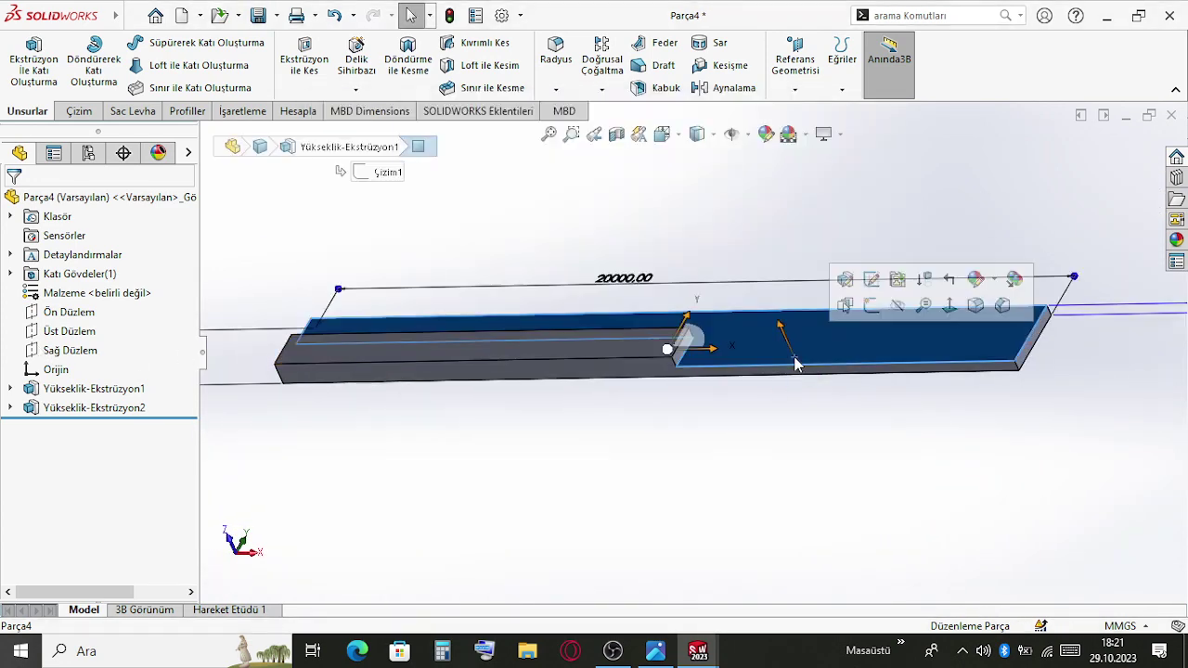
{"action": "double_click", "coordinate": [28, 388]}
{"action": "scroll", "coordinate": [429, 413], "scroll_direction": "down", "scroll_amount": 3}
{"action": "double_click", "coordinate": [432, 355]}
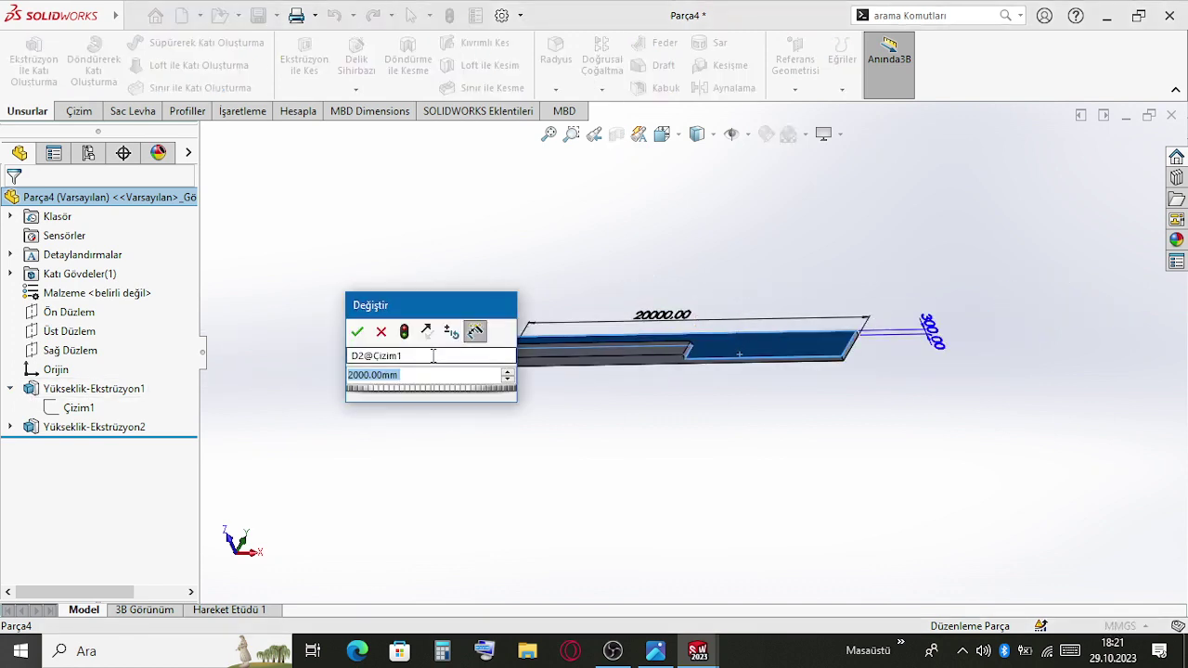
{"action": "type", "text": "100000"}
{"action": "key", "text": "Escape"}
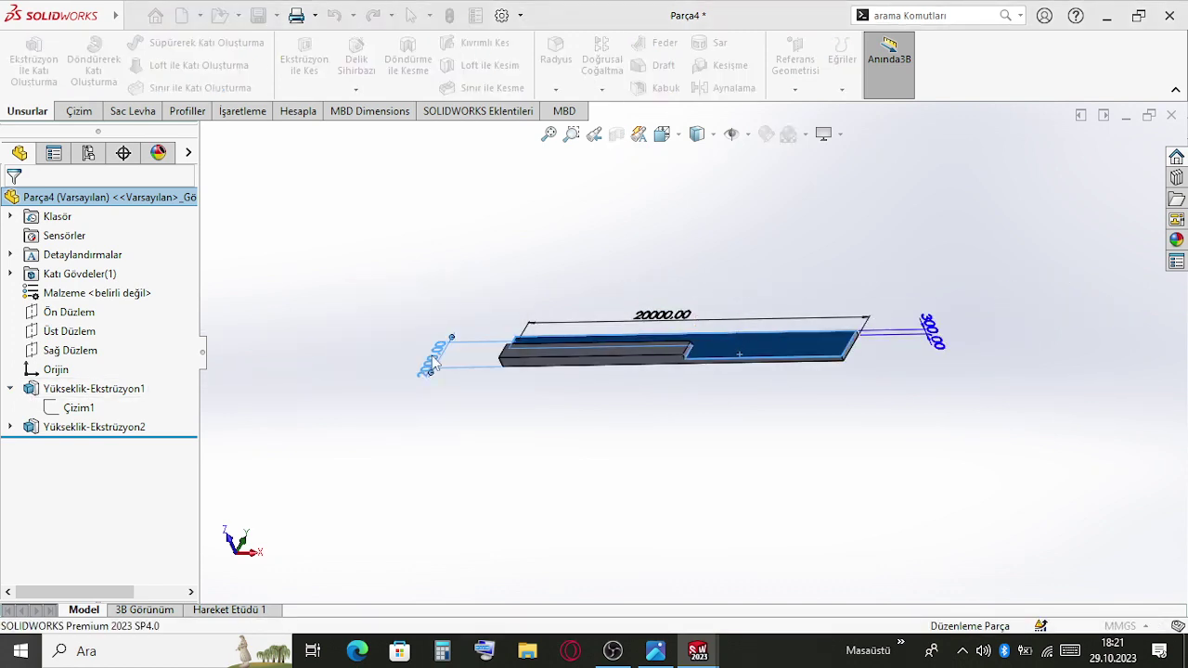
{"action": "left_click", "coordinate": [875, 180]}
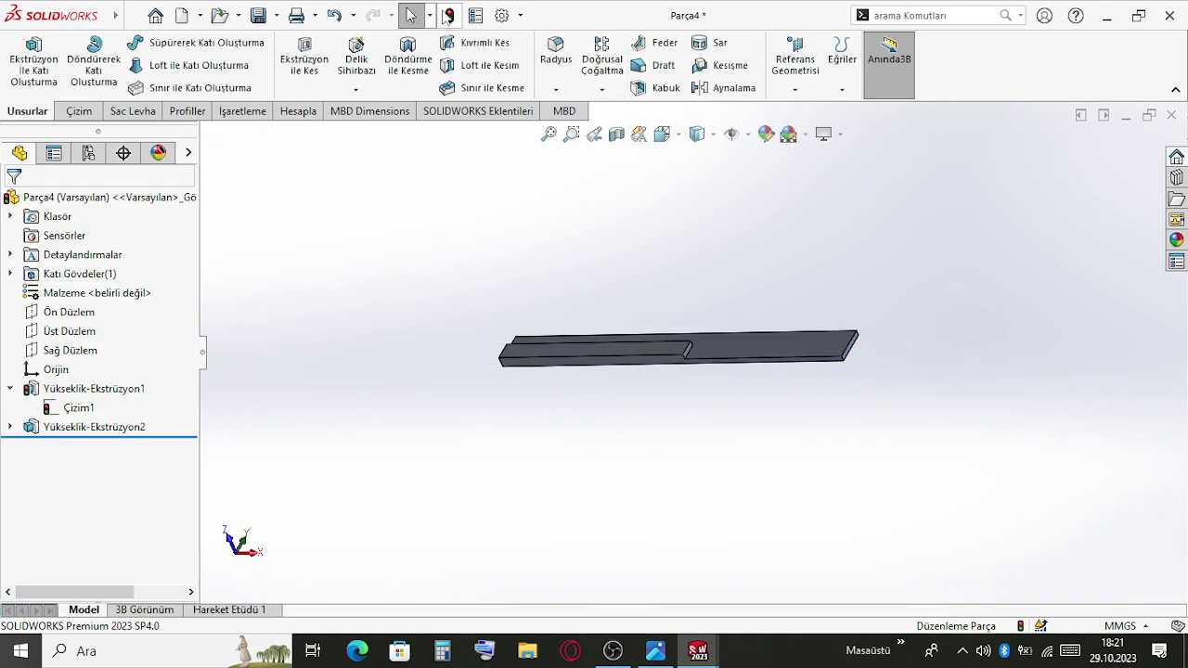
{"action": "left_click", "coordinate": [447, 15]}
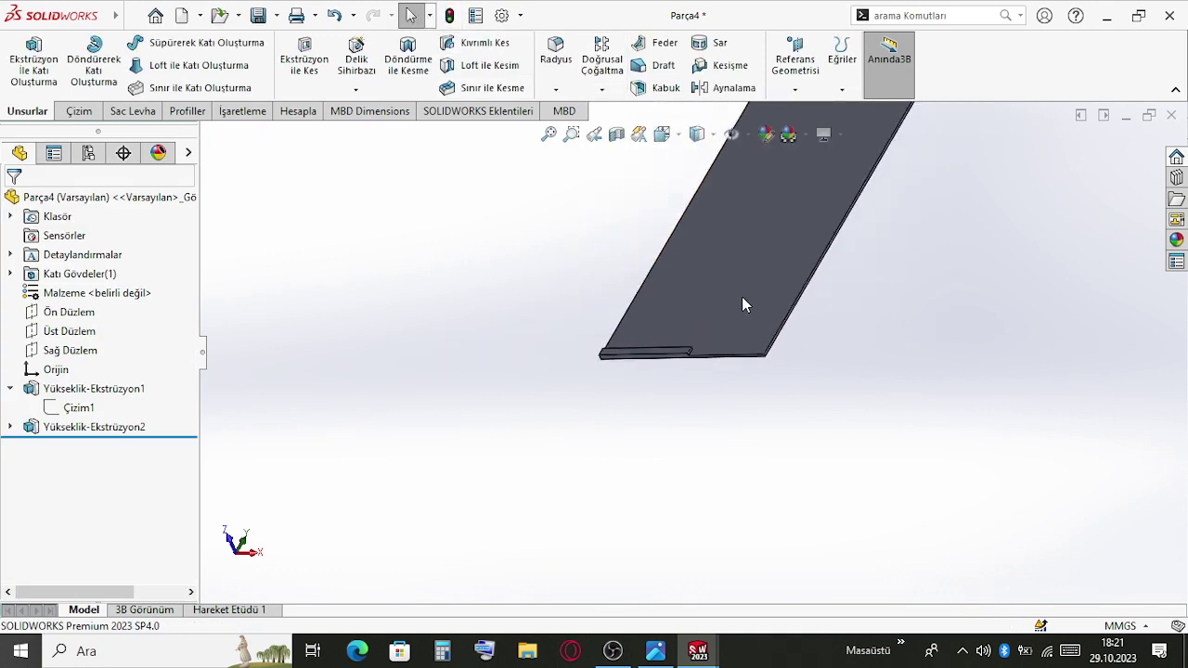
Set the 100000 mm dimension of the base plate's sketch to 10000 mm and rebuild the part
{"action": "left_click", "coordinate": [716, 301]}
{"action": "left_click", "coordinate": [78, 408]}
{"action": "scroll", "coordinate": [678, 213], "scroll_direction": "up", "scroll_amount": 3}
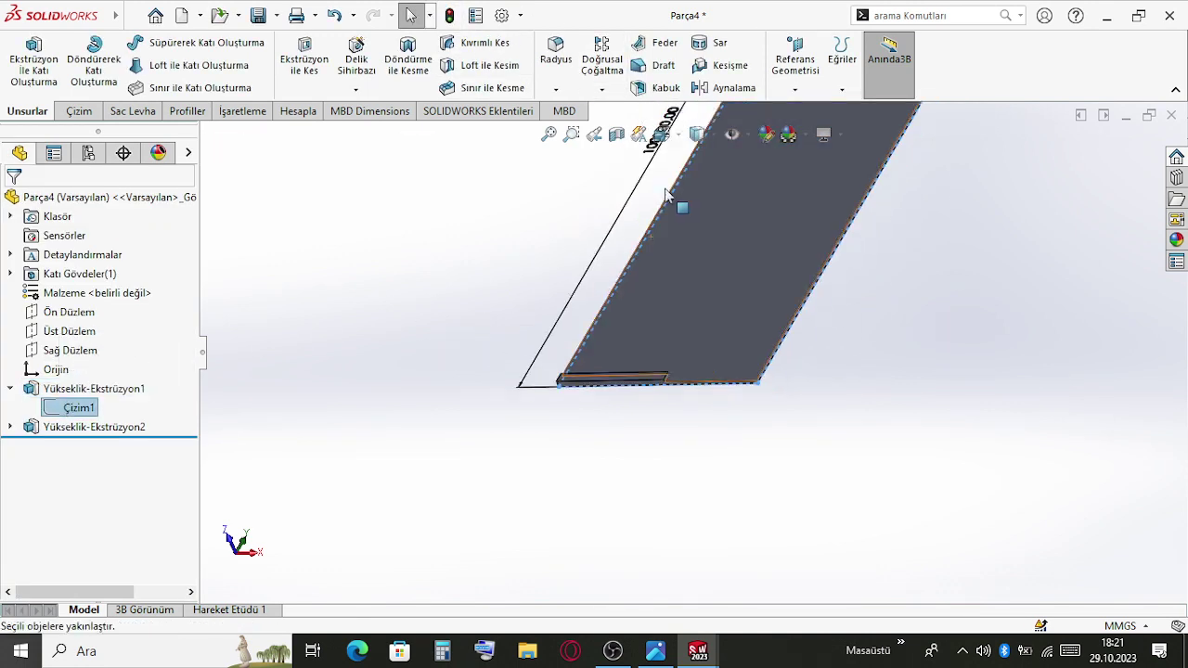
{"action": "double_click", "coordinate": [673, 243]}
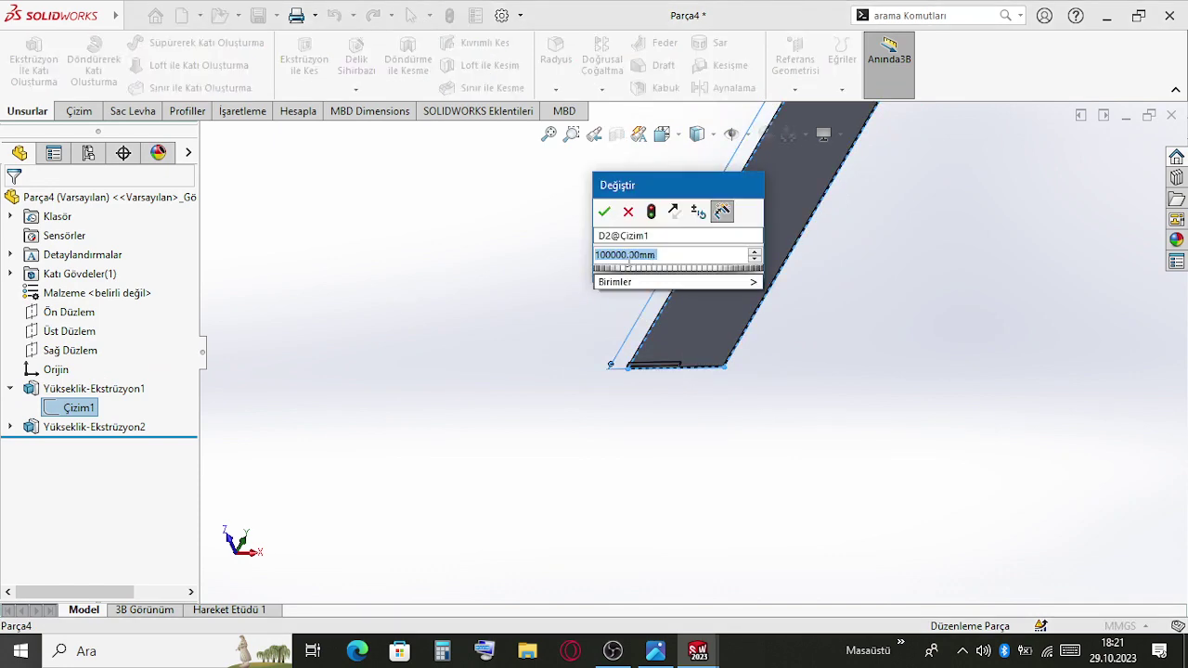
{"action": "mouse_move", "coordinate": [747, 281]}
{"action": "left_click", "coordinate": [788, 353]}
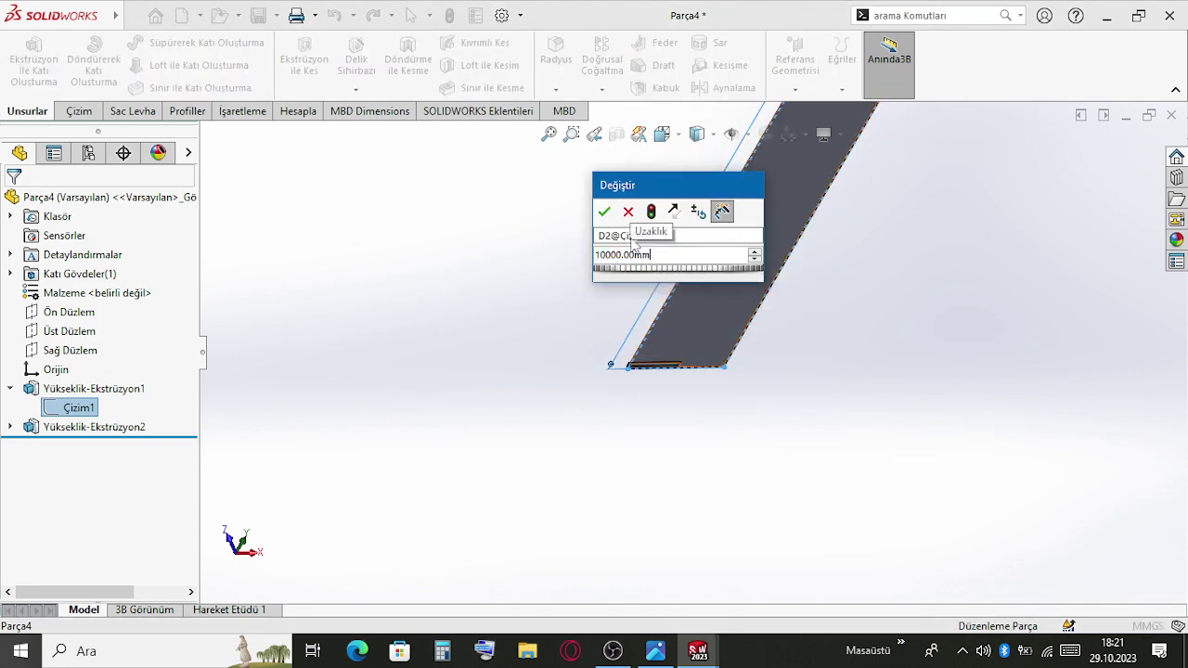
{"action": "left_click", "coordinate": [604, 212]}
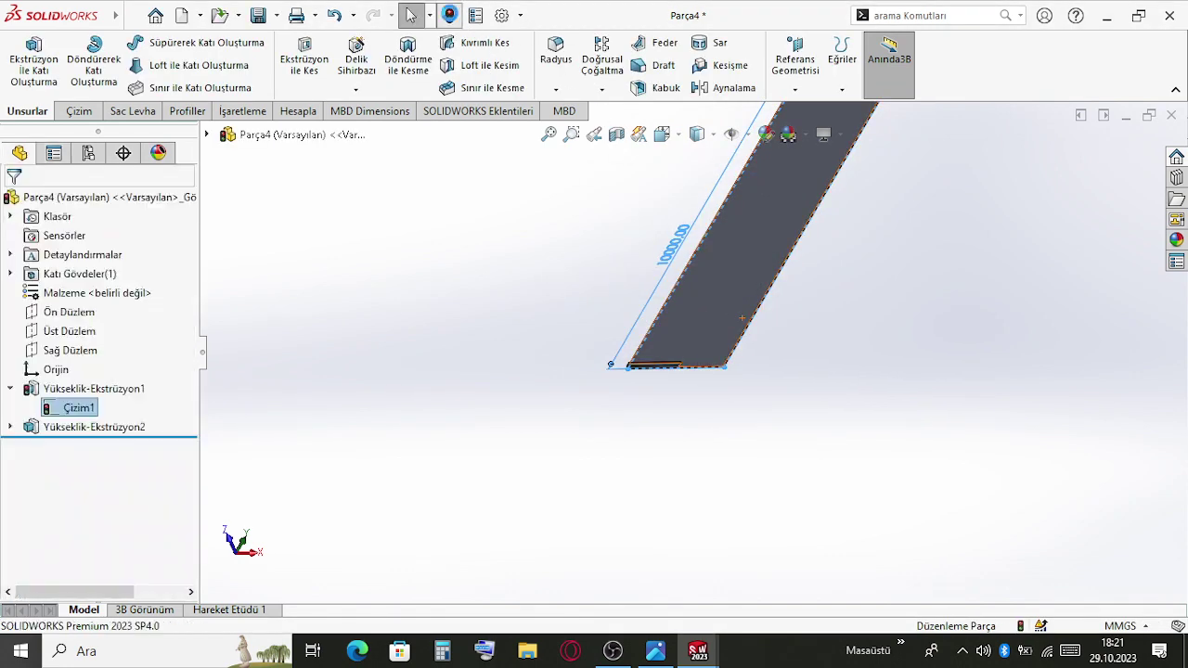
{"action": "scroll", "coordinate": [669, 360], "scroll_direction": "down", "scroll_amount": 11}
{"action": "middle_click_drag", "start_coordinate": [670, 361], "coordinate": [711, 281]}
Save the part as zemin in the BAHCE KAPISI folder
{"action": "key", "text": "ctrl+s"}
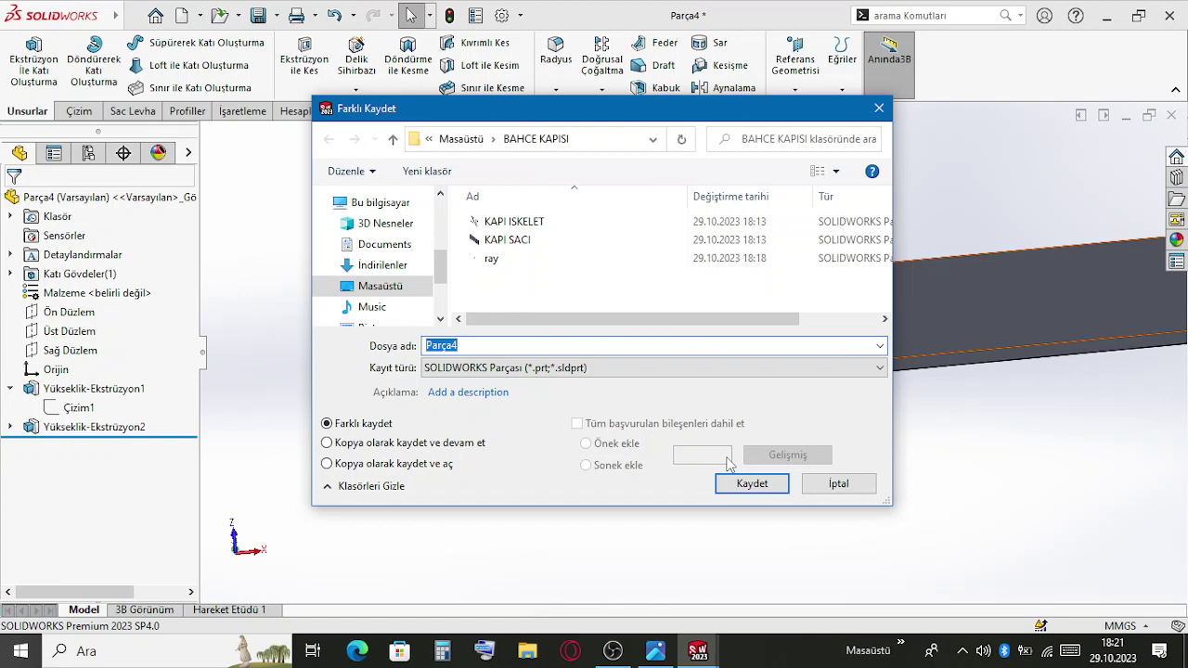
{"action": "type", "text": "zemin"}
{"action": "key", "text": "Return"}
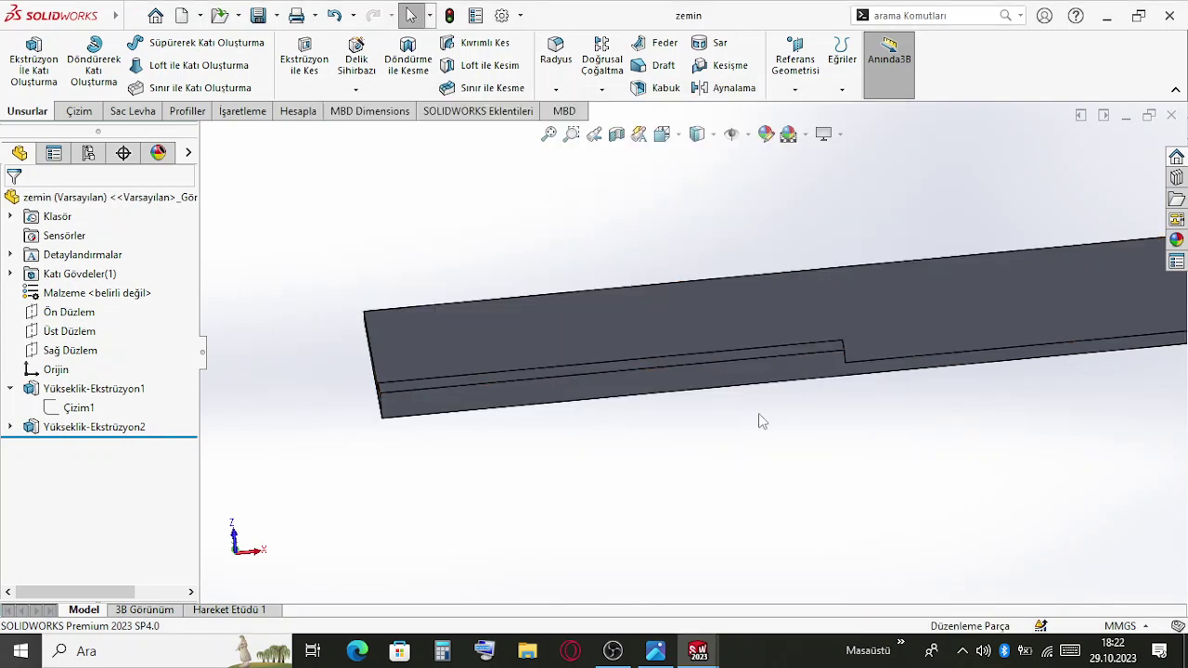
Close the zemin part, the Montaj2 assembly without saving its changes, and the ray part
{"action": "left_click", "coordinate": [1172, 116]}
{"action": "left_click", "coordinate": [1172, 116]}
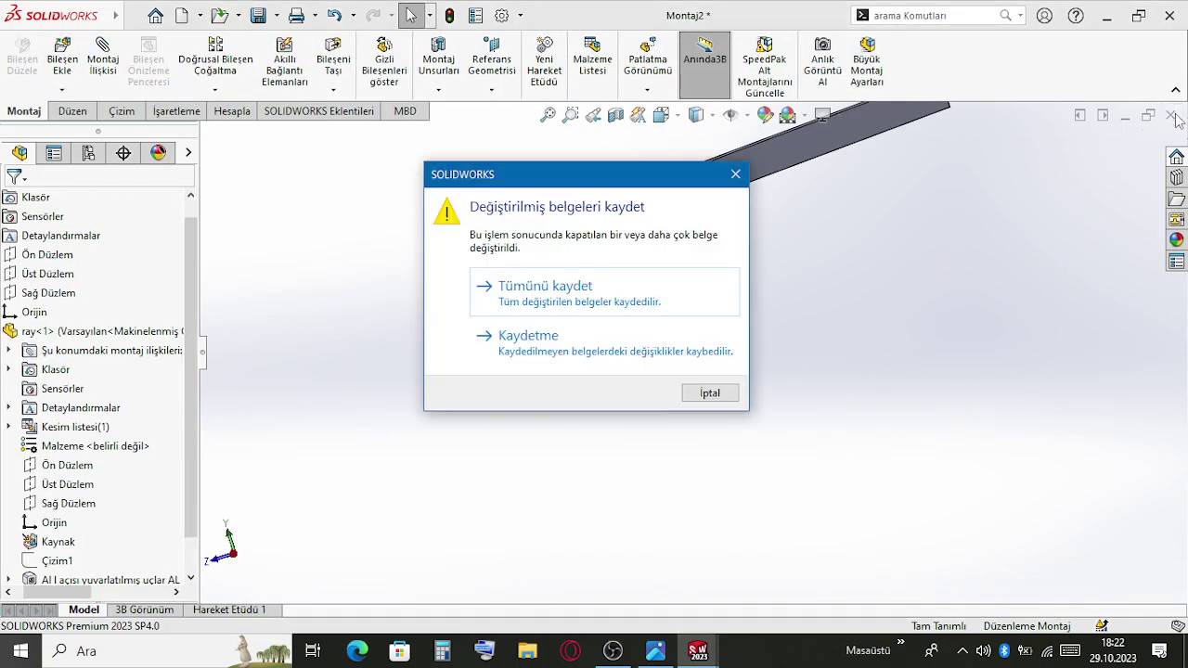
{"action": "left_click", "coordinate": [526, 342]}
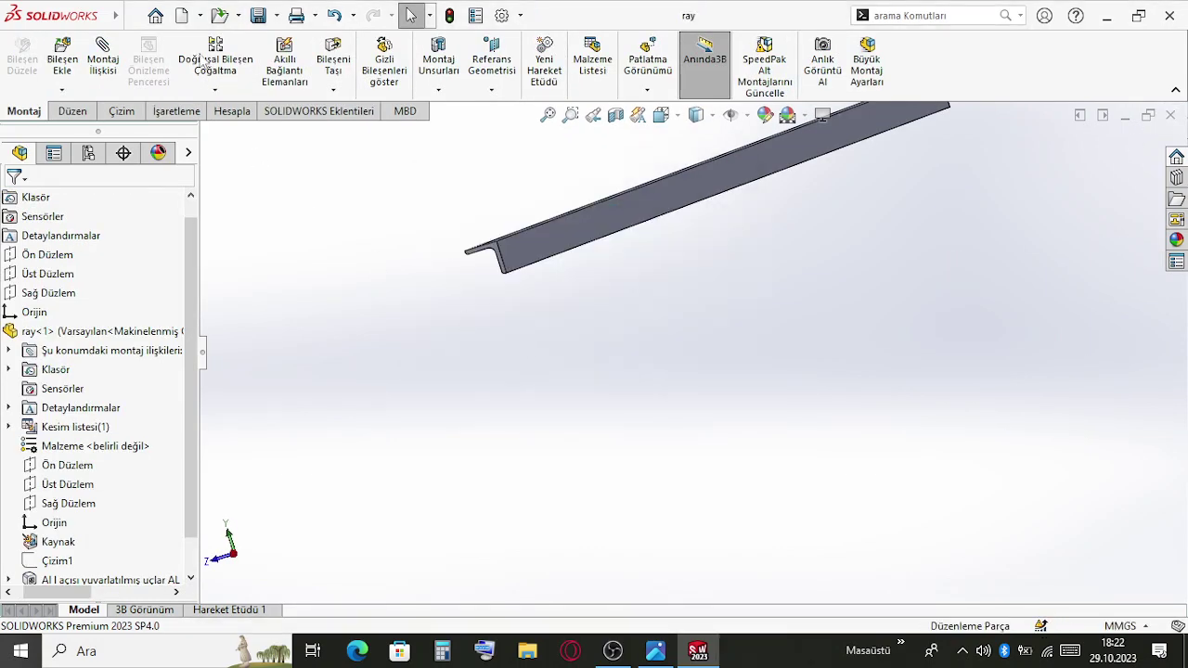
{"action": "left_click", "coordinate": [1171, 116]}
Create a new assembly document
{"action": "left_click", "coordinate": [137, 16]}
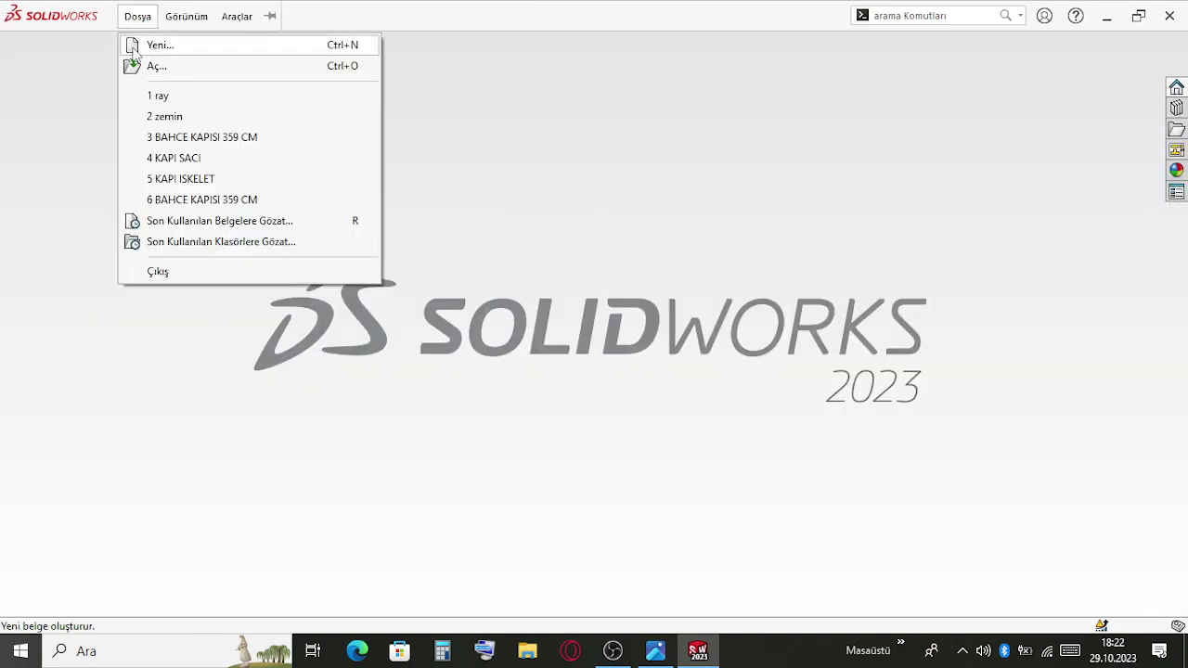
{"action": "left_click", "coordinate": [139, 44]}
{"action": "left_click", "coordinate": [679, 341]}
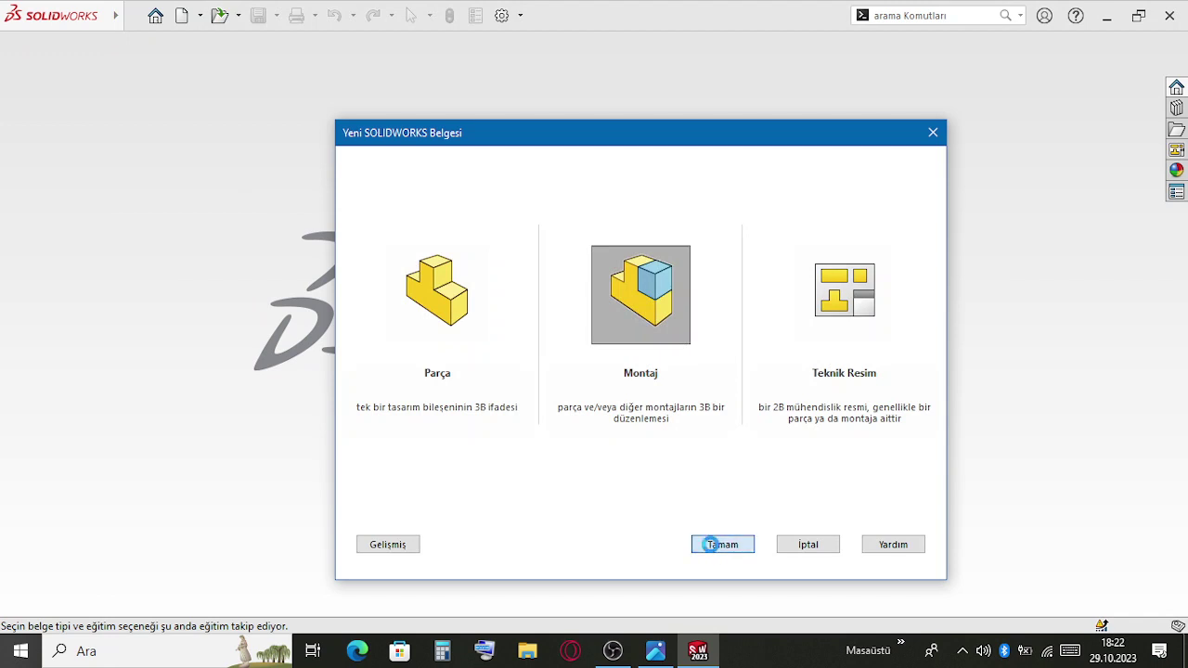
{"action": "left_click", "coordinate": [710, 544]}
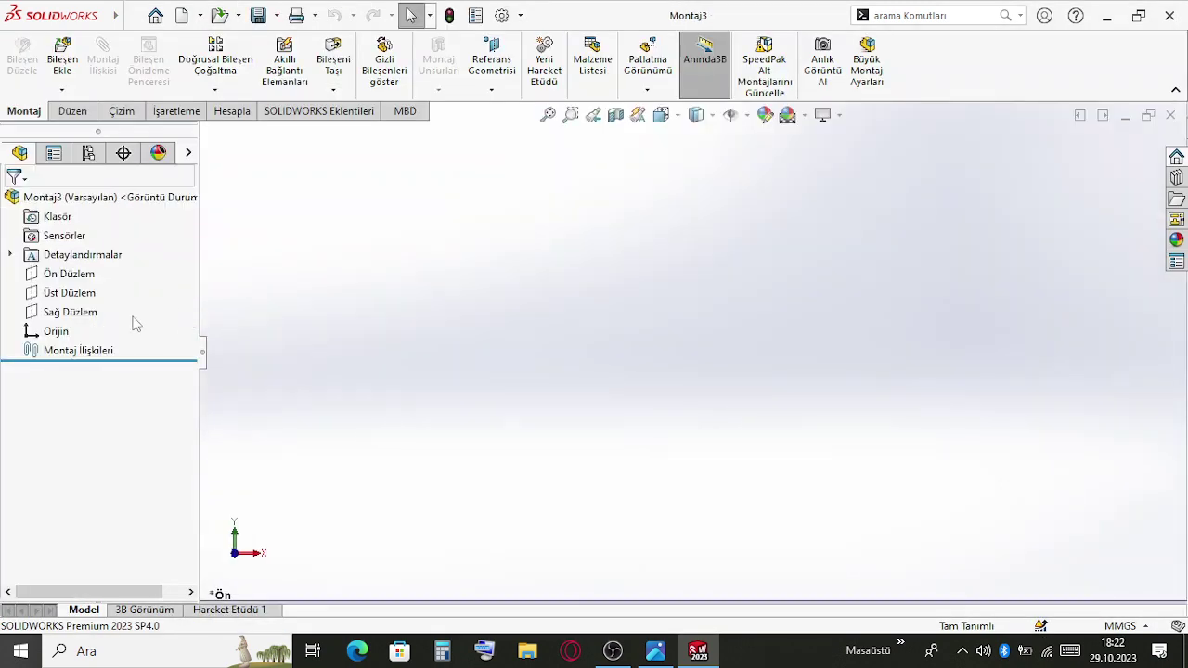
Insert the zemin part from the BAHCE KAPISI folder as the assembly's first component
{"action": "type", "text": "r"}
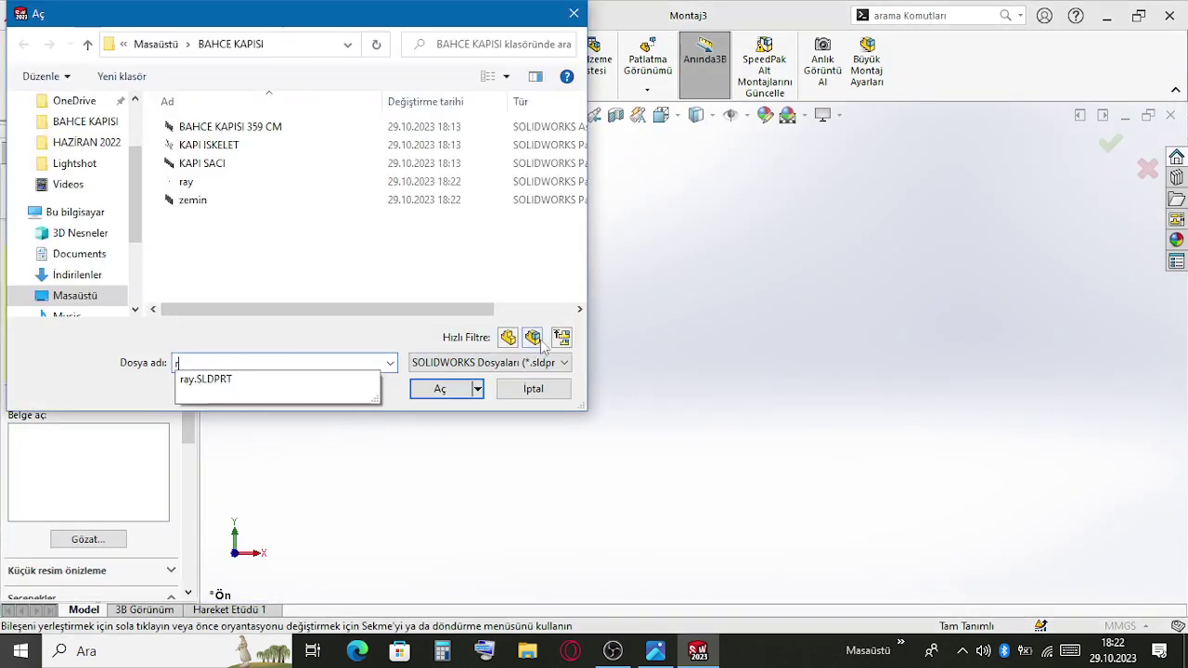
{"action": "left_click", "coordinate": [310, 200]}
{"action": "left_click", "coordinate": [432, 389]}
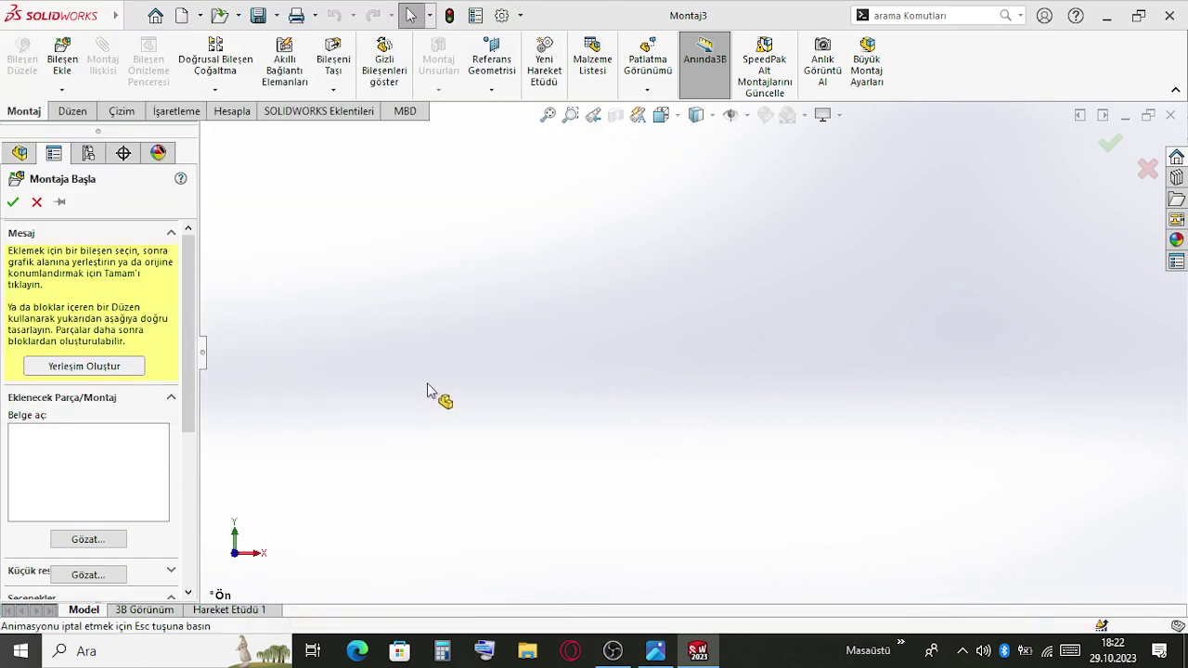
{"action": "left_click", "coordinate": [607, 380]}
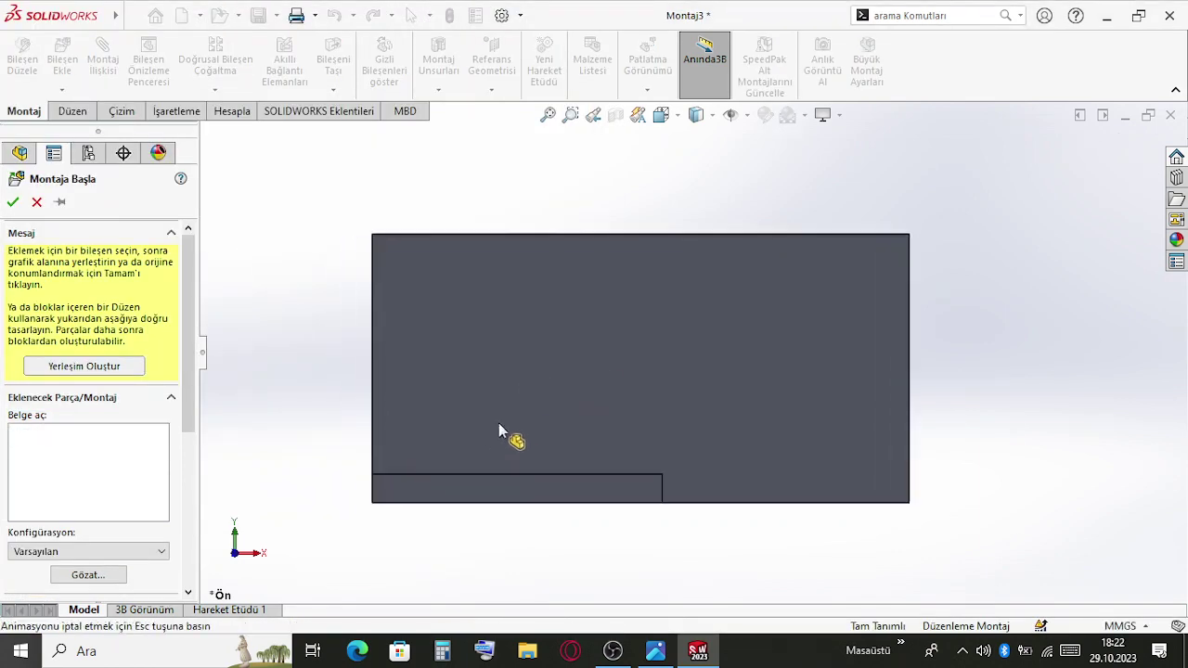
Insert the recently used ray part above the ground plate with the configuration Varsayılan<Kaynaklanmış Olarak>
{"action": "middle_click_drag", "start_coordinate": [577, 432], "coordinate": [690, 364]}
{"action": "left_click_drag", "start_coordinate": [394, 240], "coordinate": [867, 215]}
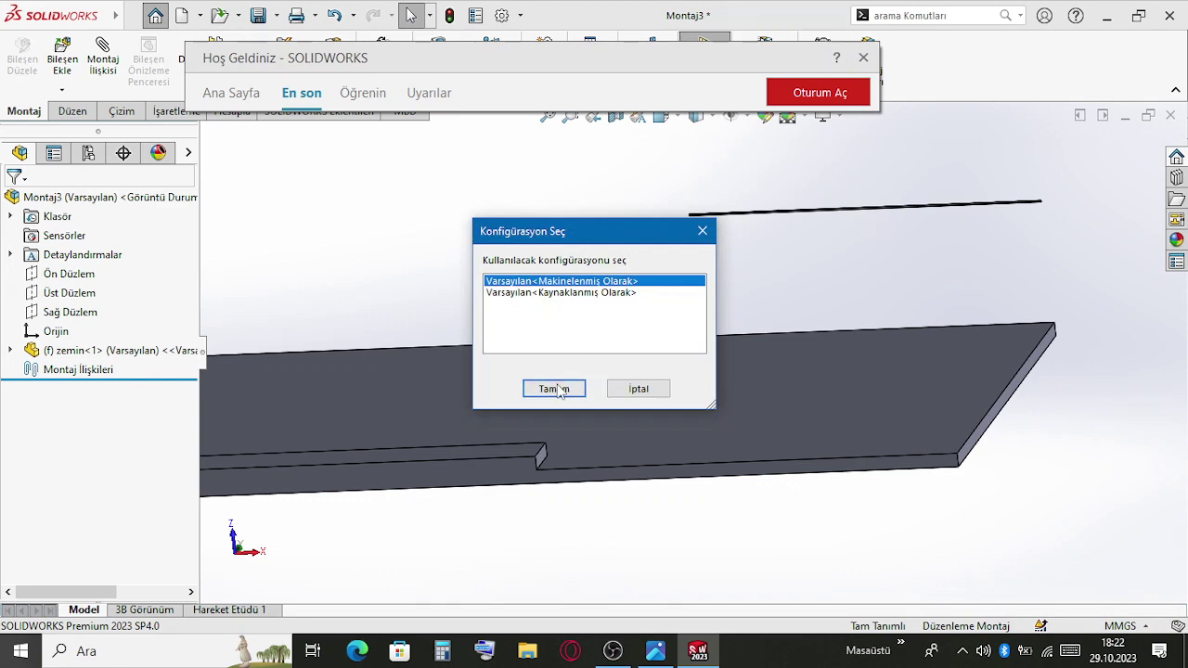
{"action": "left_click", "coordinate": [577, 293]}
{"action": "left_click", "coordinate": [553, 389]}
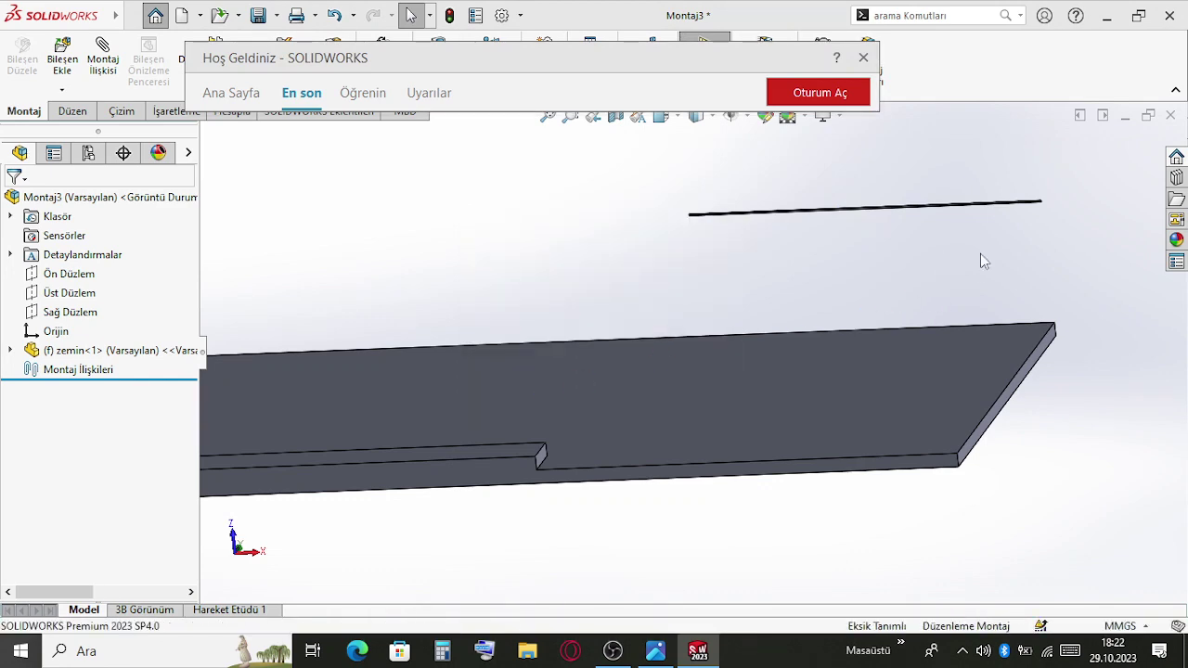
{"action": "middle_click_drag", "start_coordinate": [980, 253], "coordinate": [757, 393]}
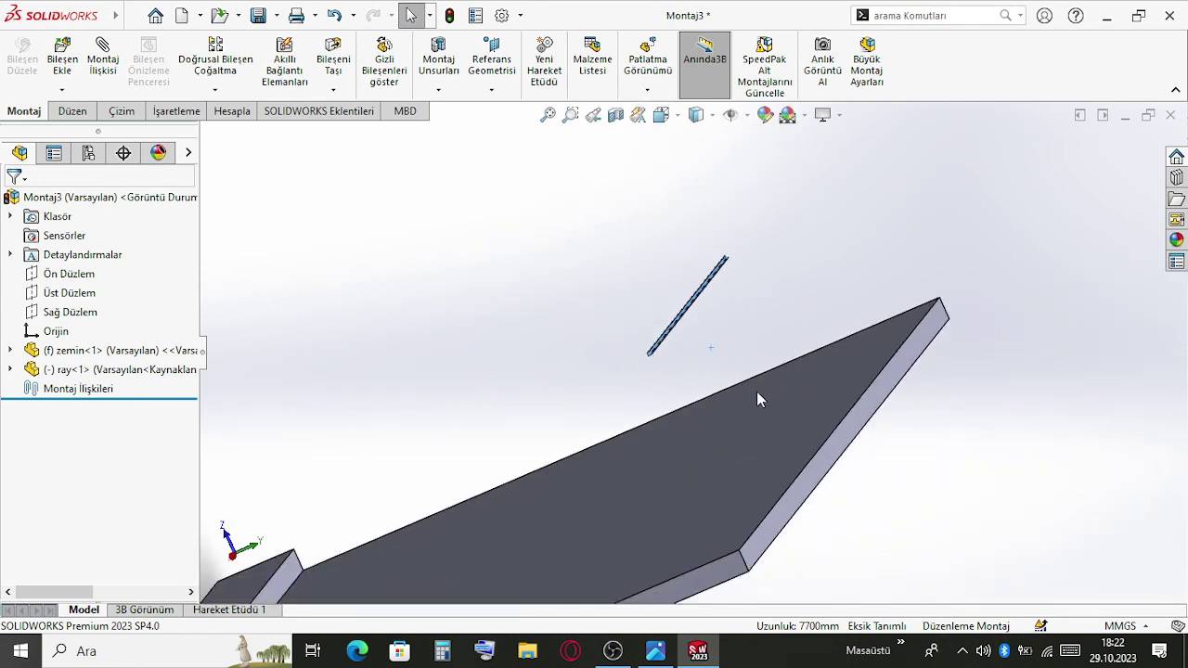
Freely rotate the rail component to turn its angle profile relative to the ground plate
{"action": "scroll", "coordinate": [647, 361], "scroll_direction": "up", "scroll_amount": 3}
{"action": "scroll", "coordinate": [666, 344], "scroll_direction": "down", "scroll_amount": 2}
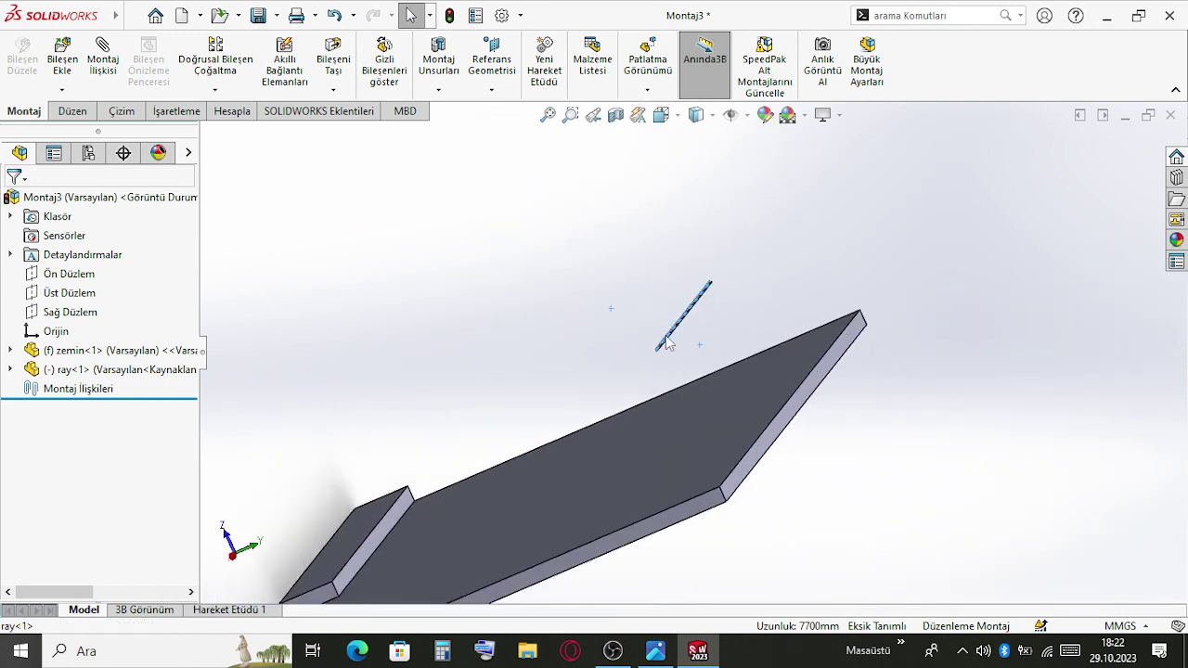
{"action": "right_click_drag", "start_coordinate": [666, 337], "coordinate": [772, 365]}
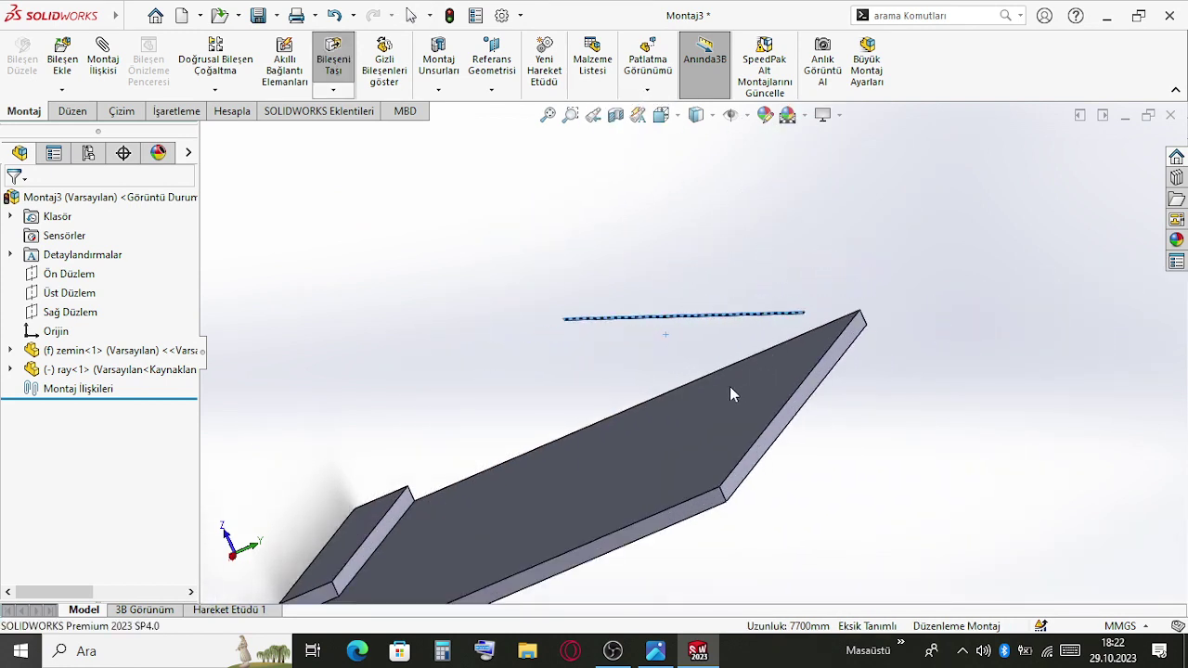
{"action": "right_click_drag", "start_coordinate": [647, 400], "coordinate": [970, 260]}
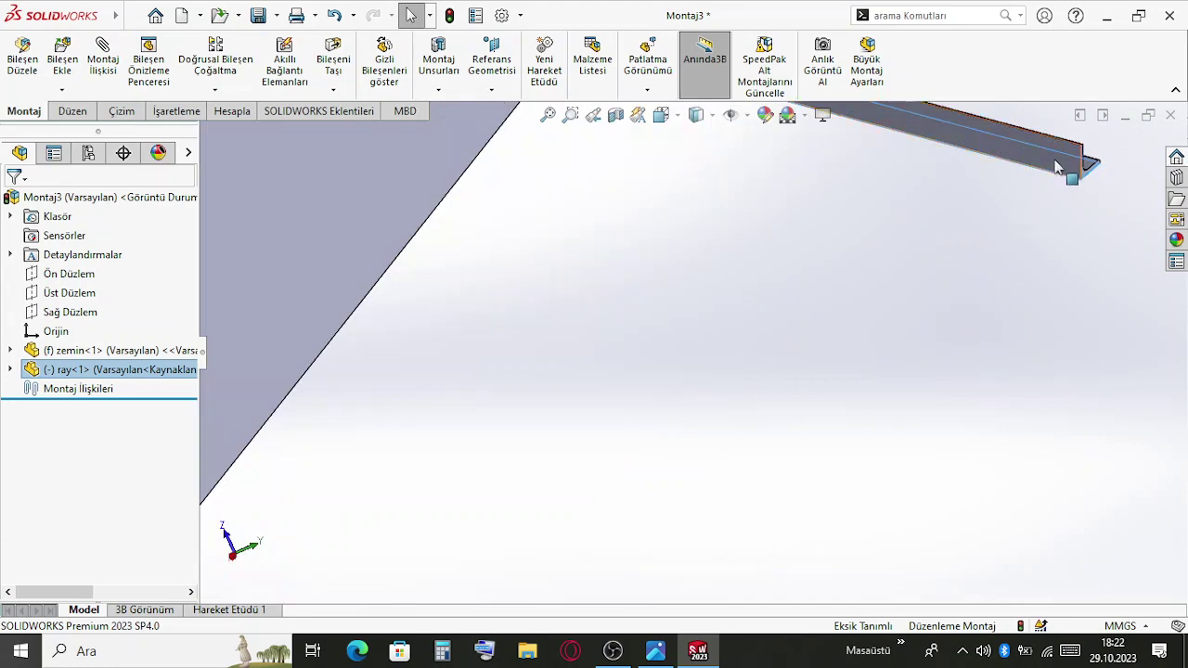
{"action": "right_click_drag", "start_coordinate": [1056, 167], "coordinate": [670, 376]}
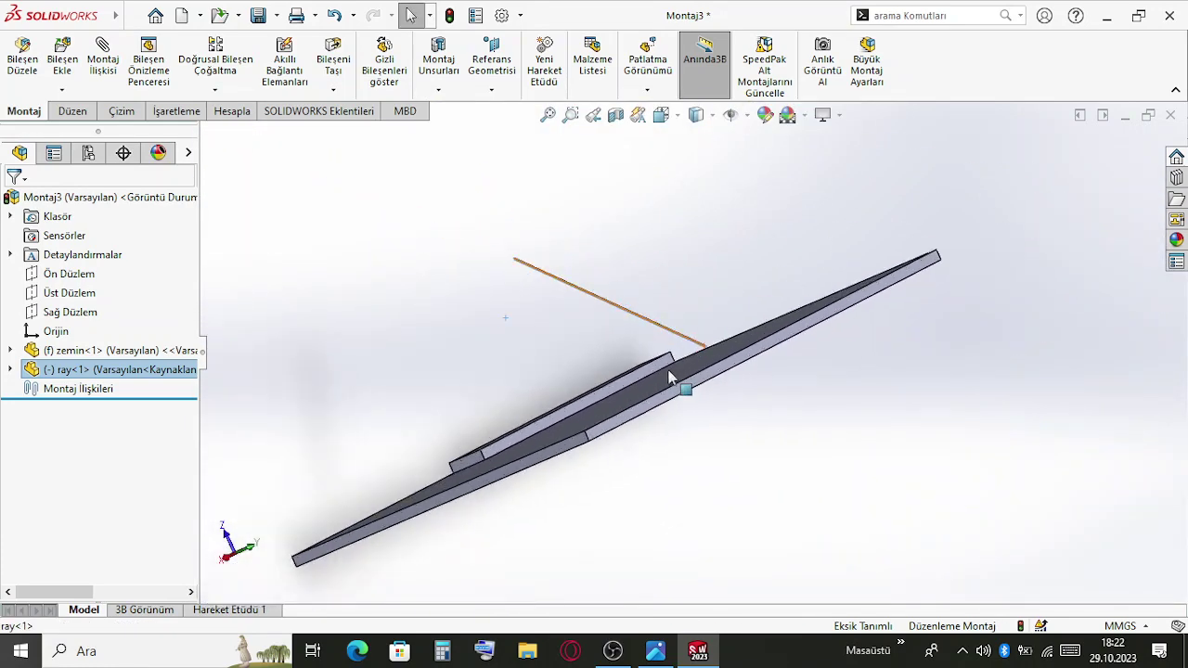
Add a tangent mate between the rounded edge face of one rail leg and the ground plate's large face
{"action": "scroll", "coordinate": [670, 372], "scroll_direction": "down", "scroll_amount": 8}
{"action": "scroll", "coordinate": [768, 287], "scroll_direction": "up", "scroll_amount": 5}
{"action": "middle_click_drag", "start_coordinate": [609, 339], "coordinate": [553, 502]}
{"action": "left_click", "coordinate": [553, 501]}
{"action": "scroll", "coordinate": [641, 516], "scroll_direction": "down", "scroll_amount": 15}
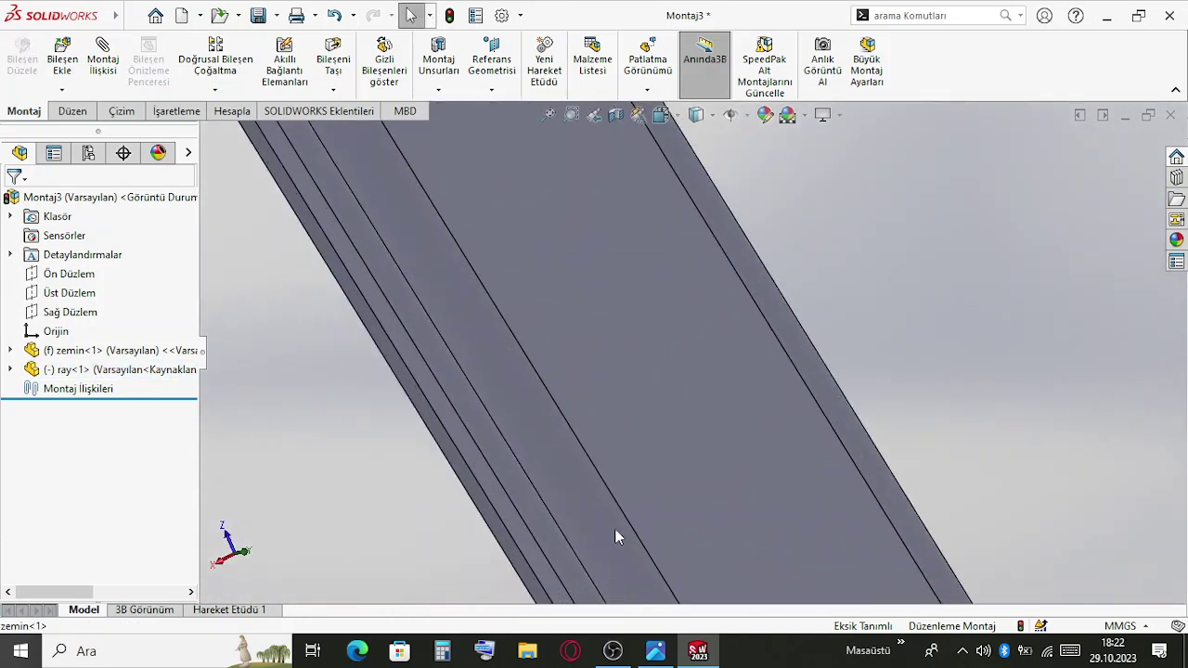
{"action": "left_click", "coordinate": [540, 561]}
{"action": "middle_click_drag", "start_coordinate": [570, 551], "coordinate": [547, 193]}
{"action": "scroll", "coordinate": [716, 385], "scroll_direction": "down", "scroll_amount": 10}
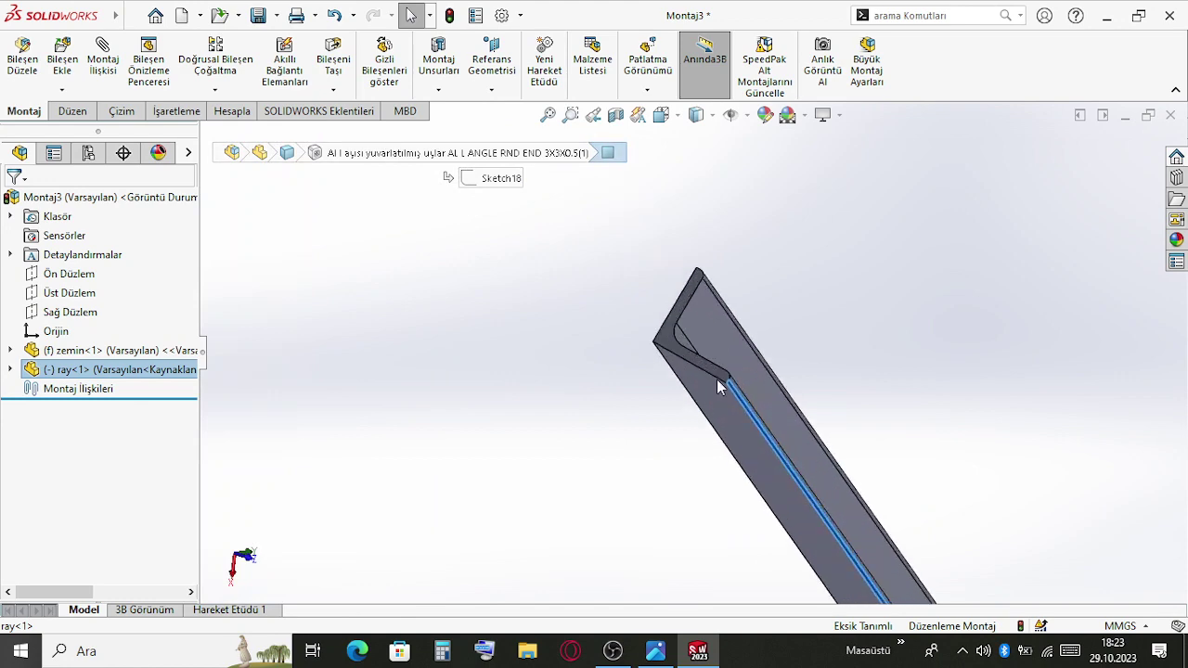
{"action": "scroll", "coordinate": [740, 373], "scroll_direction": "up", "scroll_amount": 5}
{"action": "middle_click_drag", "start_coordinate": [594, 399], "coordinate": [565, 464]}
{"action": "left_click", "coordinate": [563, 457]}
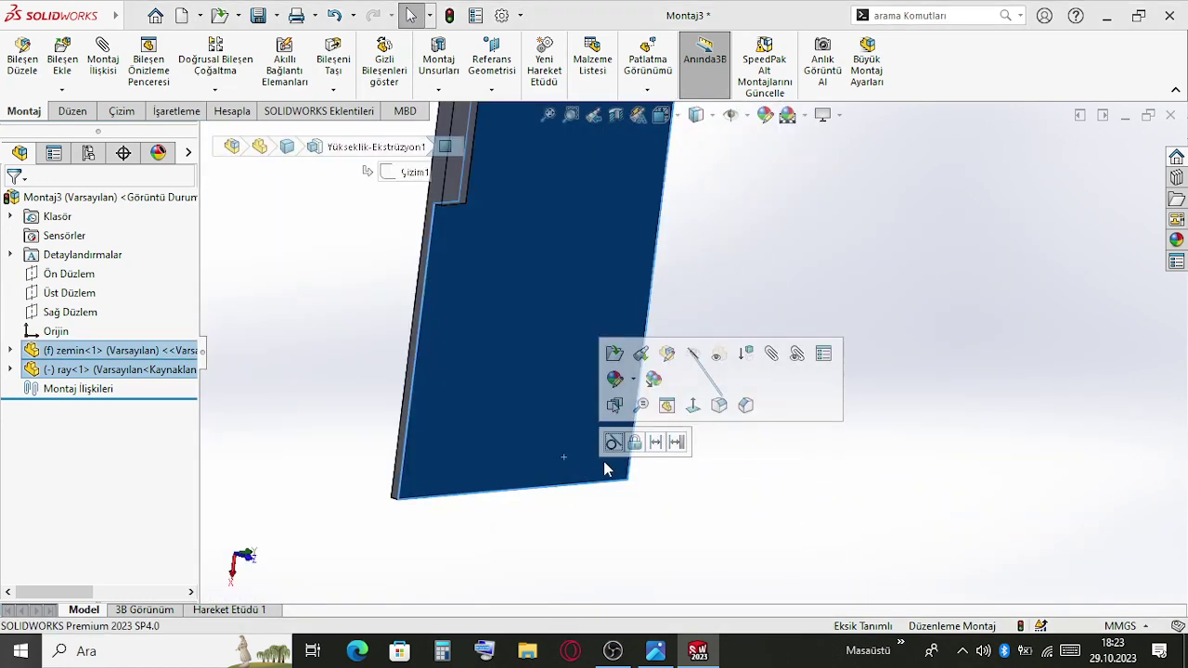
{"action": "left_click", "coordinate": [611, 443]}
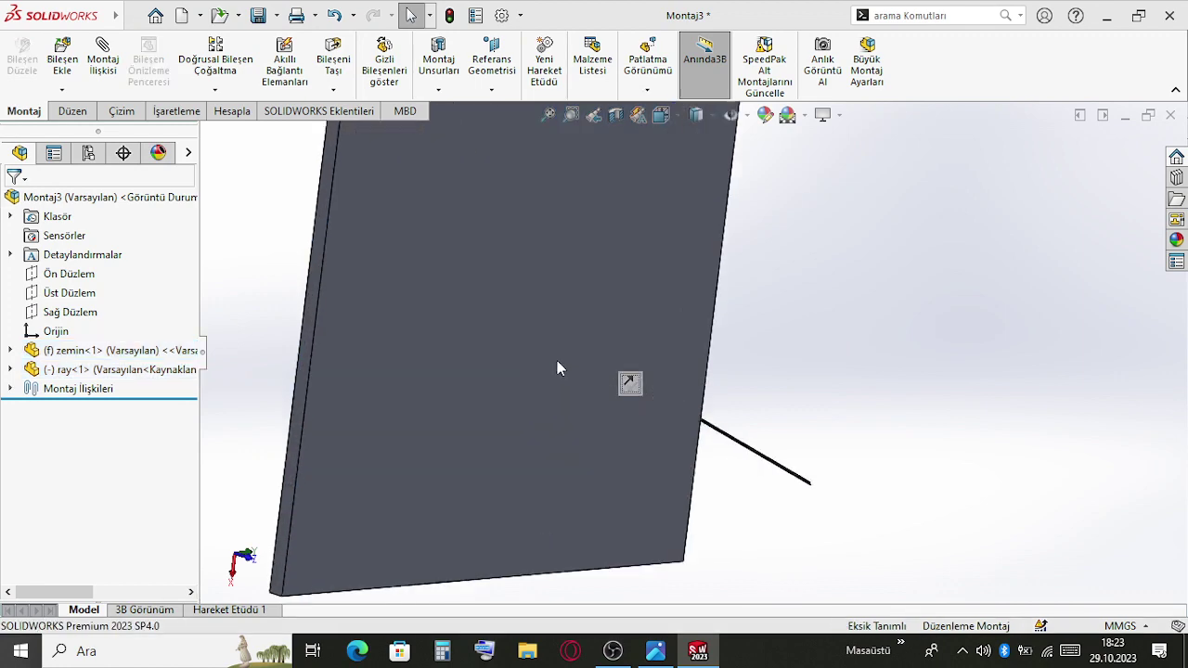
Reposition the rail and add a tangent mate between its other leg's rounded edge face and the plate's large face
{"action": "middle_click_drag", "start_coordinate": [557, 363], "coordinate": [680, 471]}
{"action": "left_click_drag", "start_coordinate": [680, 471], "coordinate": [624, 384]}
{"action": "middle_click_drag", "start_coordinate": [633, 369], "coordinate": [826, 397]}
{"action": "left_click", "coordinate": [825, 397]}
{"action": "scroll", "coordinate": [844, 209], "scroll_direction": "down", "scroll_amount": 5}
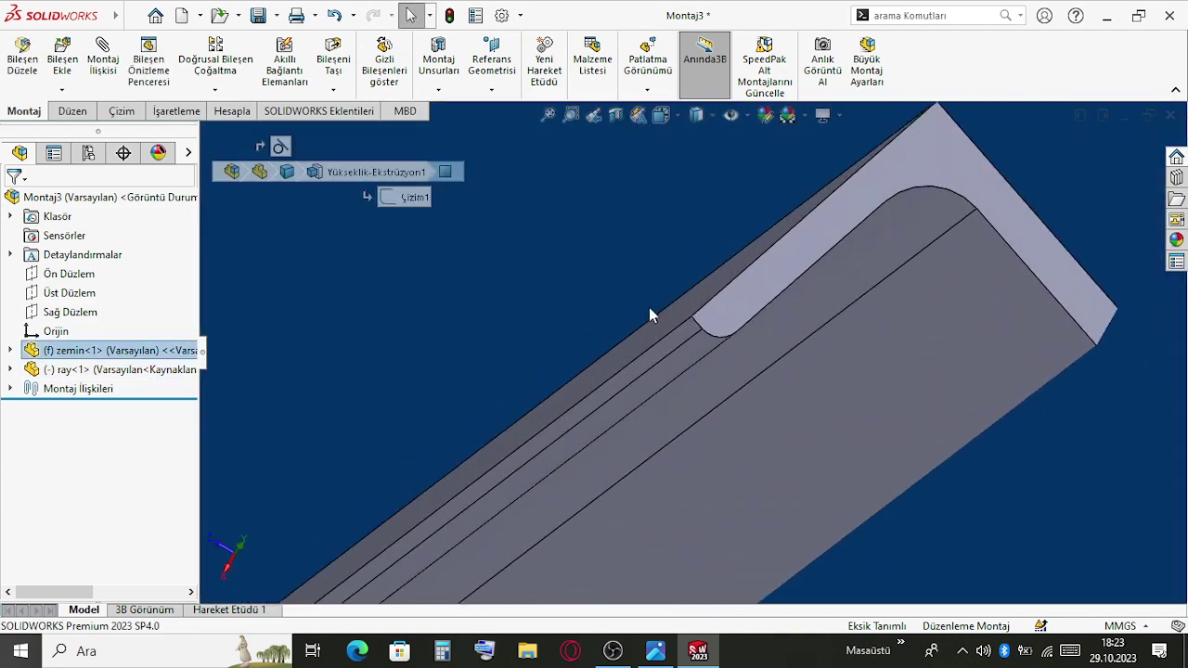
{"action": "left_click", "coordinate": [687, 361]}
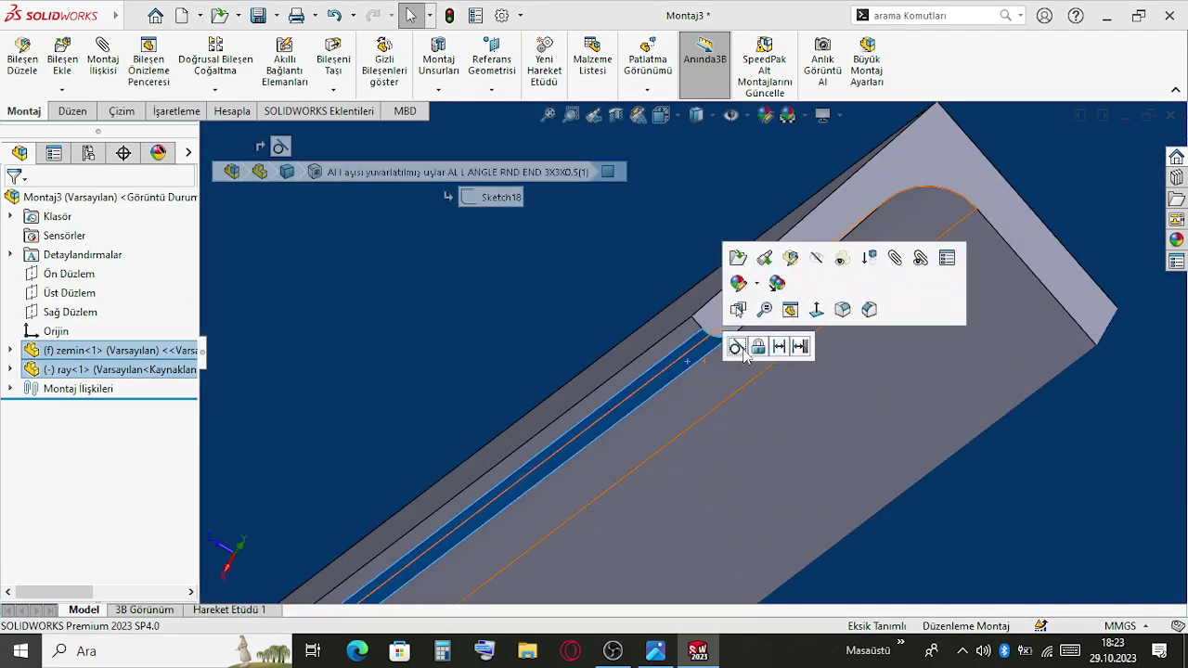
{"action": "left_click", "coordinate": [743, 350]}
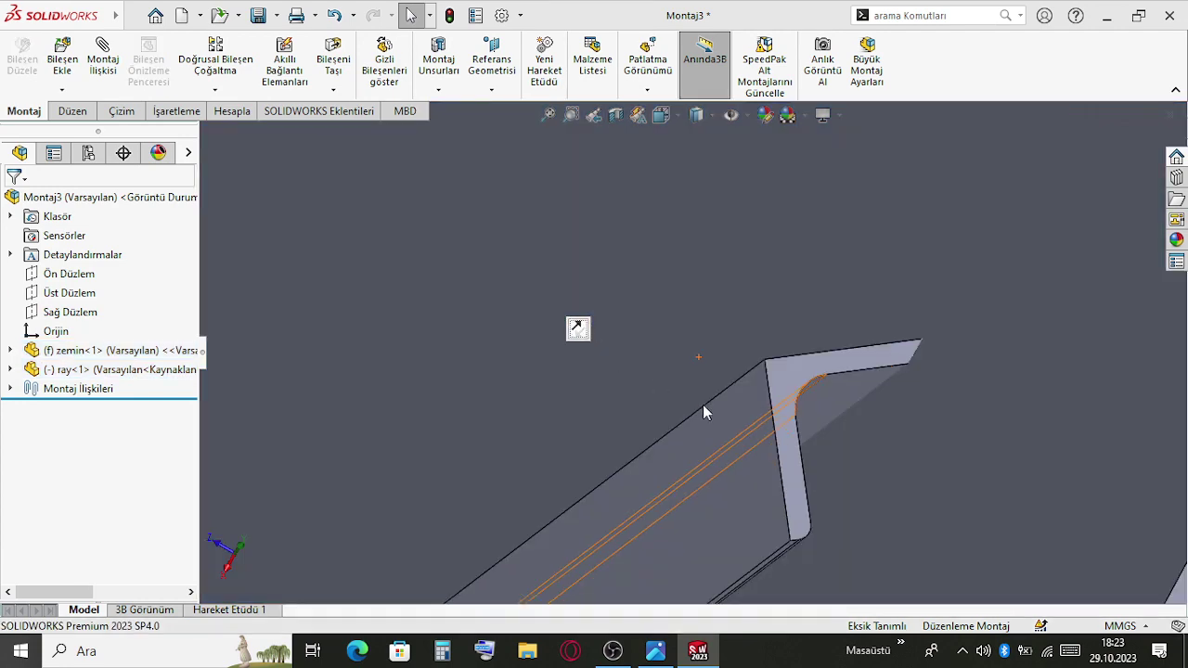
Move the rail to a new position on the ground plate's large face and clear the selection
{"action": "scroll", "coordinate": [715, 390], "scroll_direction": "up", "scroll_amount": 3}
{"action": "left_click_drag", "start_coordinate": [729, 365], "coordinate": [538, 339]}
{"action": "middle_click_drag", "start_coordinate": [535, 344], "coordinate": [759, 383]}
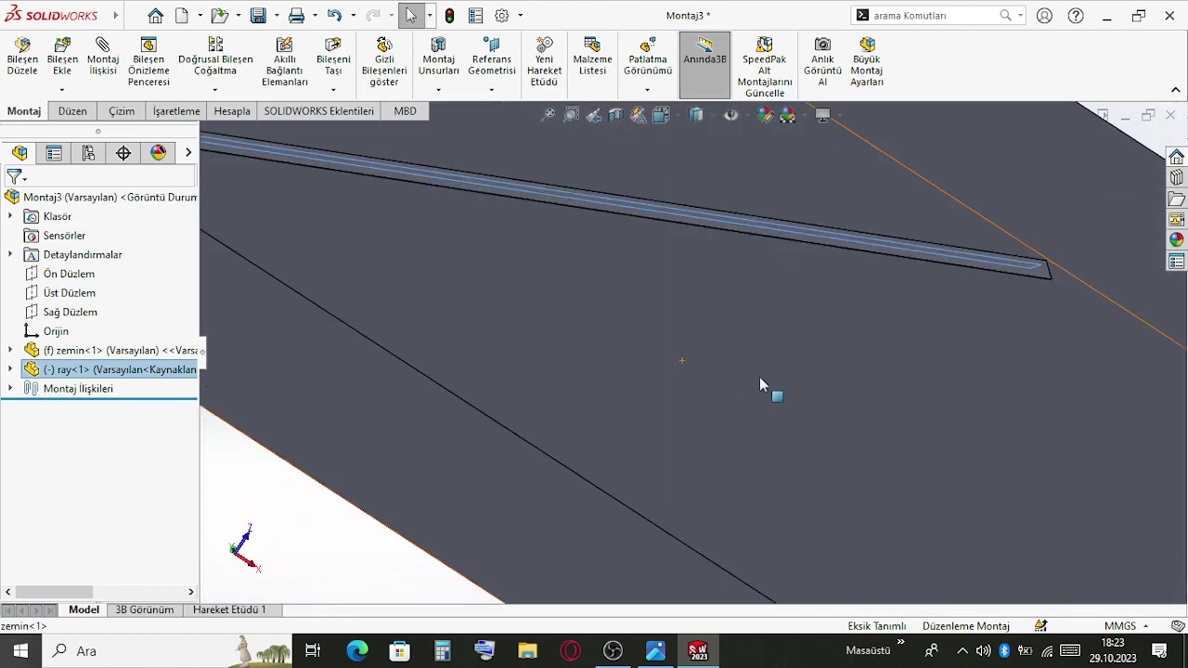
{"action": "scroll", "coordinate": [700, 350], "scroll_direction": "up", "scroll_amount": 5}
{"action": "mouse_move", "coordinate": [666, 297]}
{"action": "middle_mouse_down"}
{"action": "mouse_move", "coordinate": [684, 328]}
{"action": "mouse_move", "coordinate": [675, 316]}
{"action": "middle_mouse_up"}
{"action": "scroll", "coordinate": [631, 332], "scroll_direction": "down", "scroll_amount": 5}
{"action": "key", "text": "Escape"}
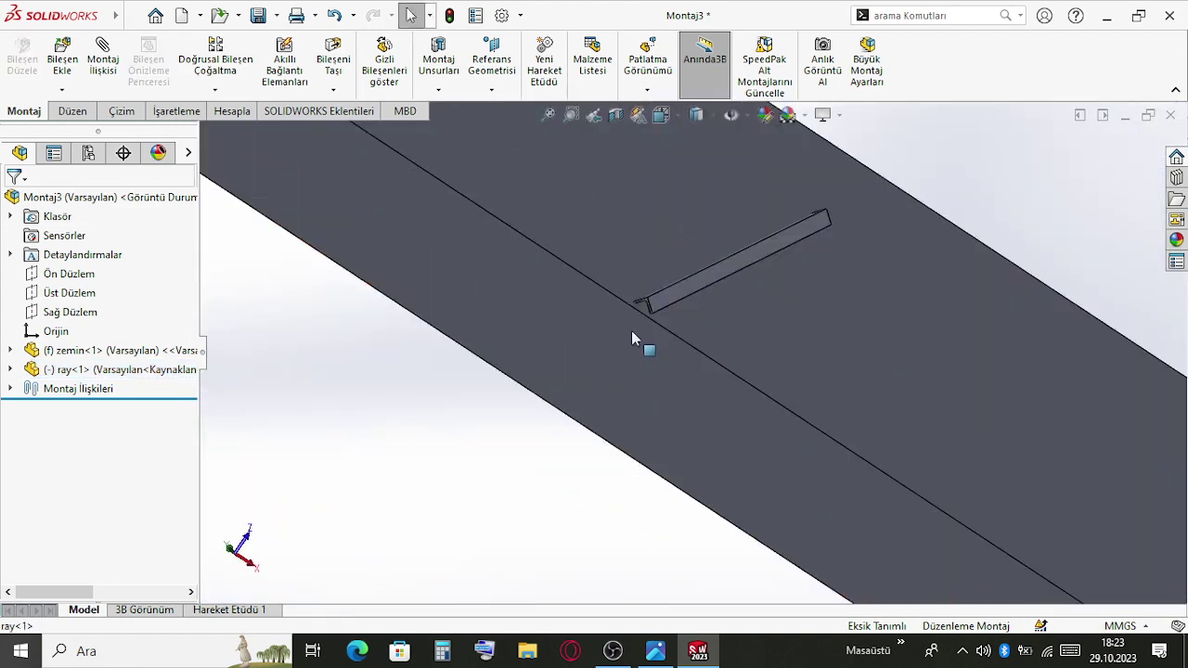
Switch to the Alt standard view and examine how the rail's end profile sits on the plate
{"action": "key", "text": "space"}
{"action": "left_click", "coordinate": [493, 441]}
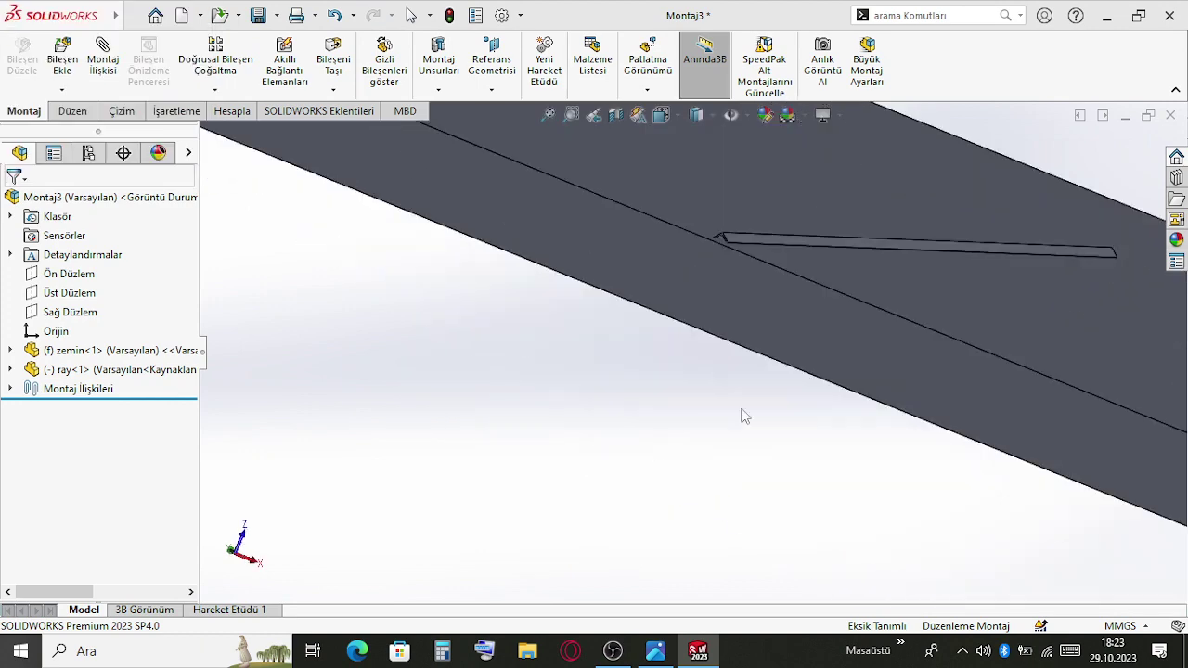
{"action": "scroll", "coordinate": [766, 367], "scroll_direction": "down", "scroll_amount": 12}
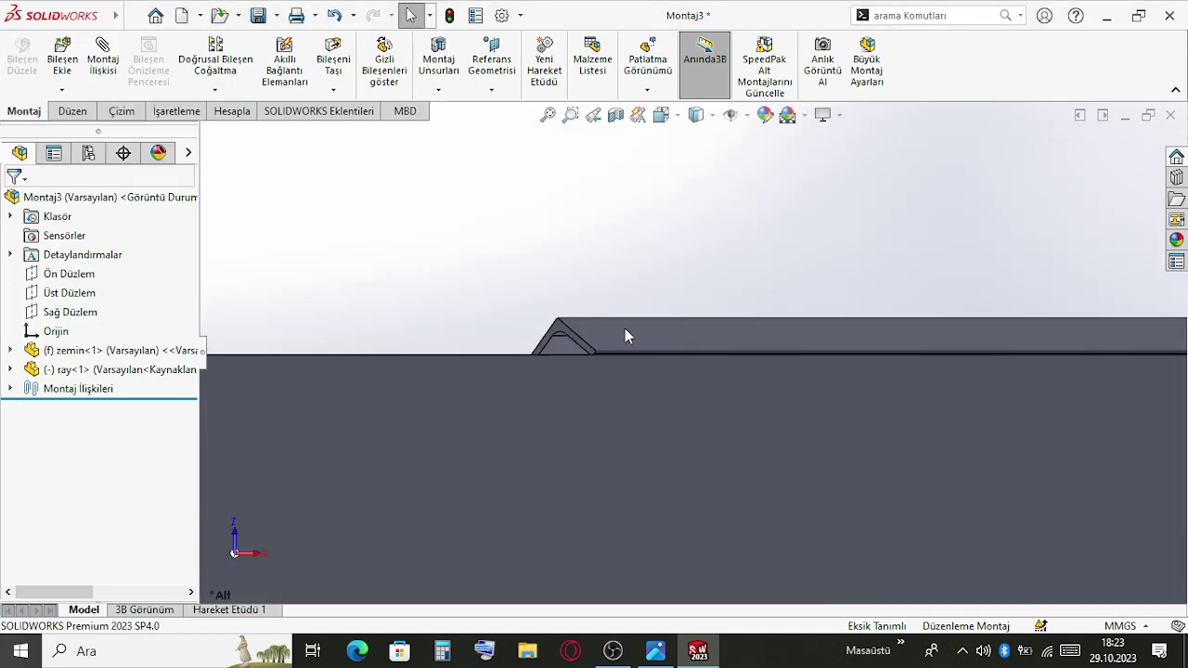
Examine the rail's profile end and how its legs sit on the ground plate's large face
{"action": "left_click", "coordinate": [625, 327]}
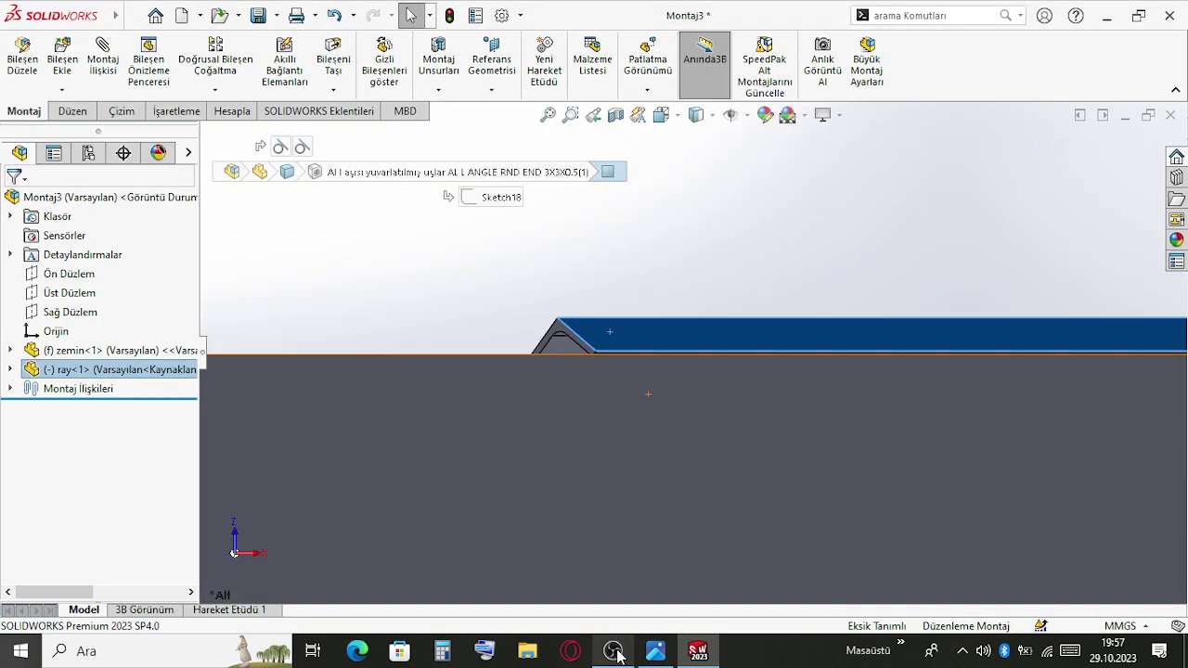
{"action": "left_click", "coordinate": [613, 651]}
{"action": "left_click", "coordinate": [613, 652]}
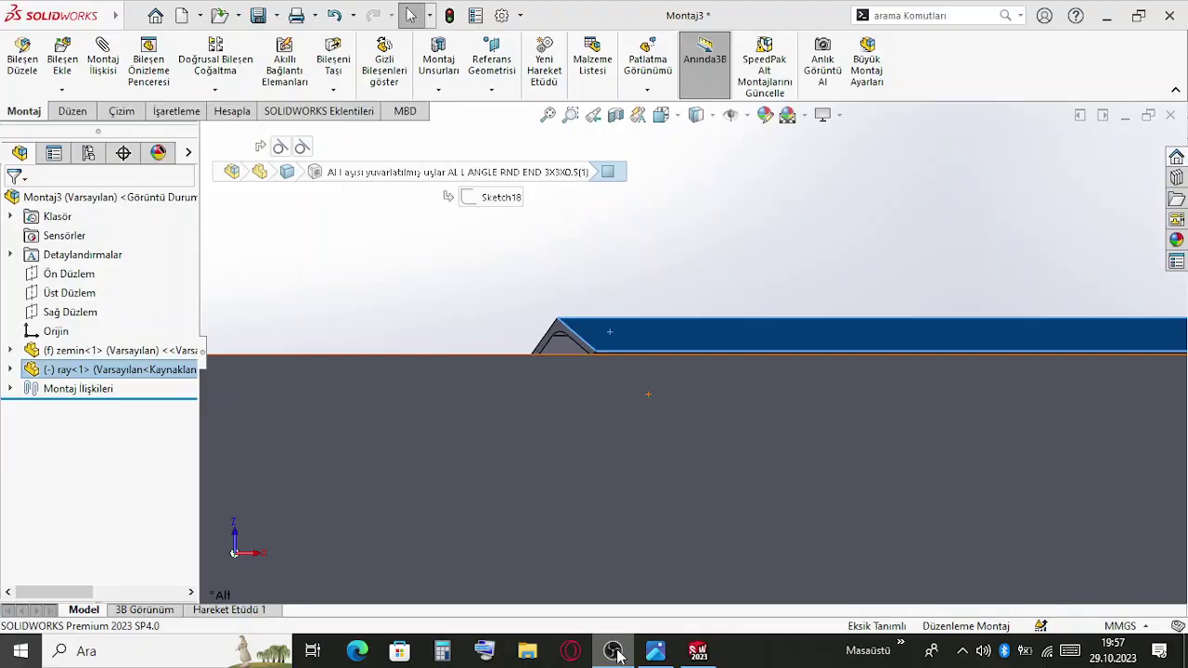
{"action": "scroll", "coordinate": [789, 402], "scroll_direction": "up", "scroll_amount": 10}
{"action": "scroll", "coordinate": [834, 354], "scroll_direction": "up", "scroll_amount": 6}
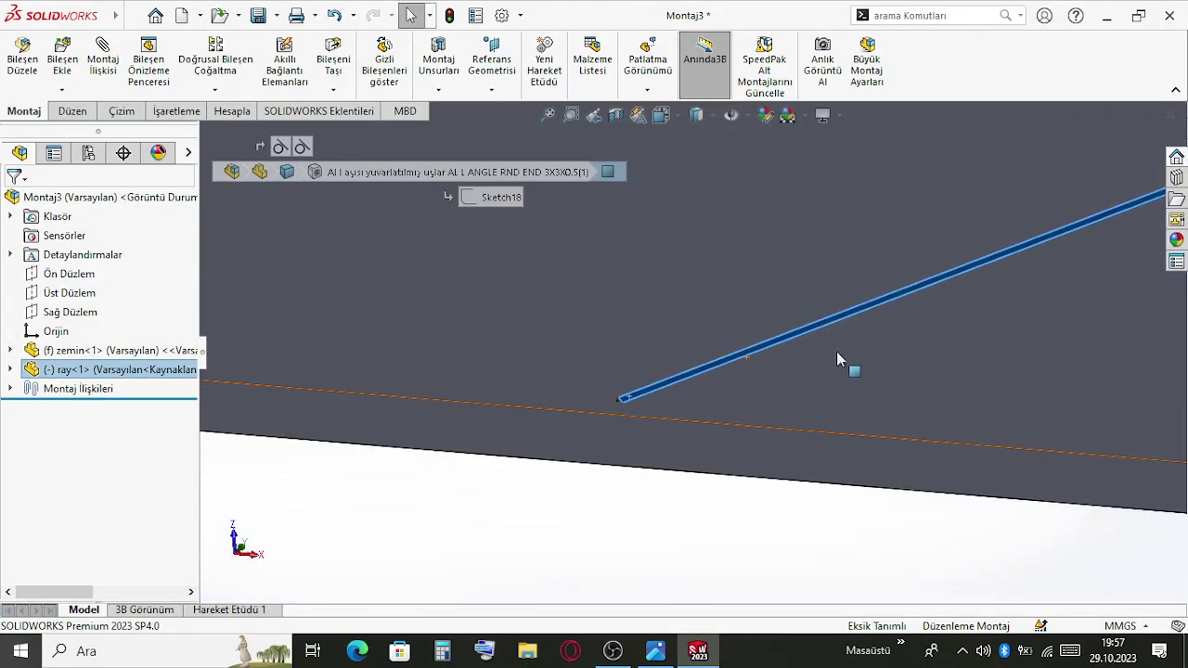
{"action": "scroll", "coordinate": [838, 323], "scroll_direction": "down", "scroll_amount": 7}
{"action": "scroll", "coordinate": [558, 455], "scroll_direction": "up", "scroll_amount": 3}
{"action": "key", "text": "Escape"}
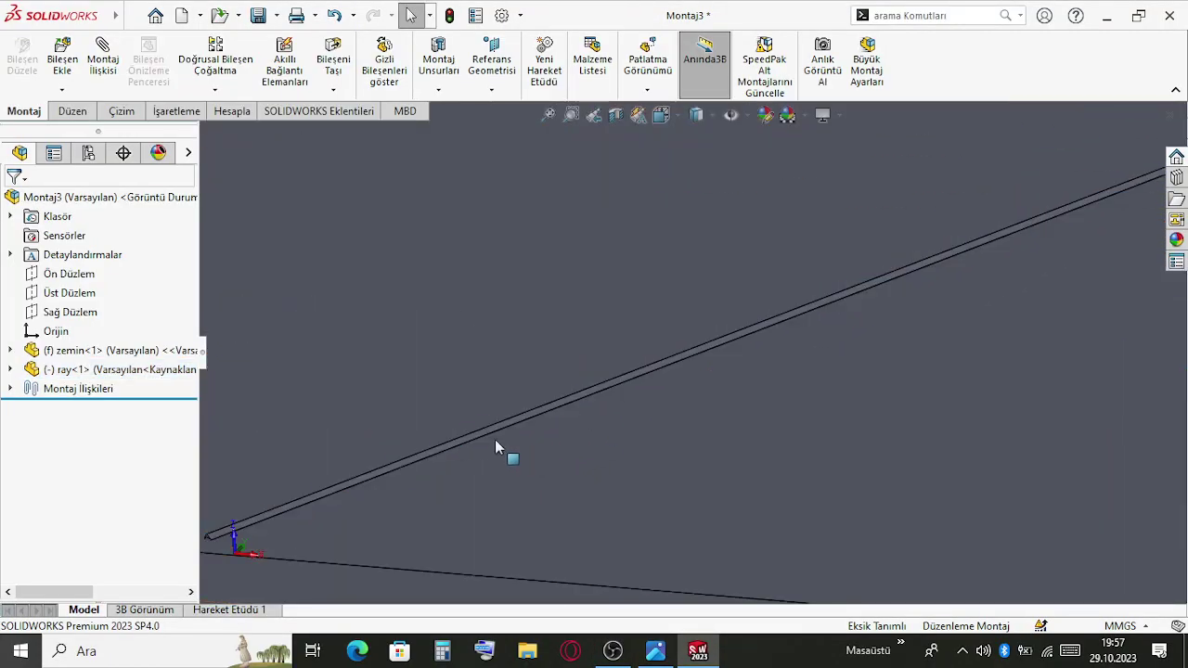
{"action": "scroll", "coordinate": [314, 494], "scroll_direction": "down", "scroll_amount": 3}
{"action": "scroll", "coordinate": [314, 493], "scroll_direction": "up", "scroll_amount": 4}
{"action": "scroll", "coordinate": [371, 478], "scroll_direction": "down", "scroll_amount": 4}
{"action": "scroll", "coordinate": [775, 345], "scroll_direction": "down", "scroll_amount": 5}
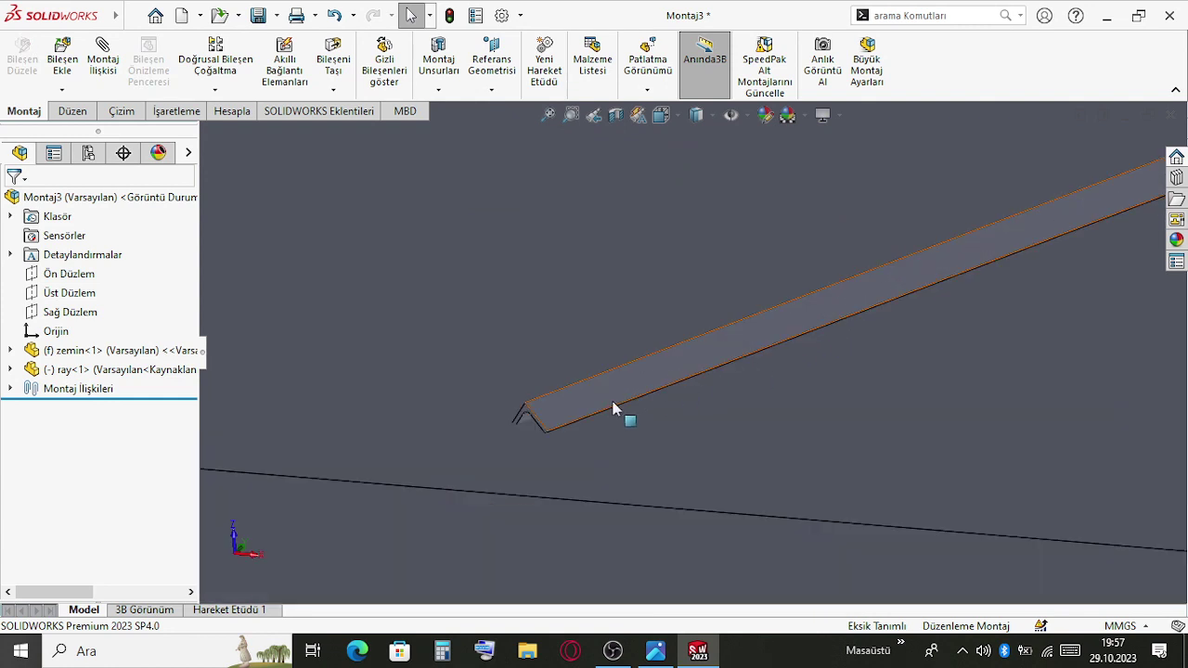
{"action": "scroll", "coordinate": [557, 425], "scroll_direction": "down", "scroll_amount": 5}
{"action": "left_click_drag", "start_coordinate": [504, 361], "coordinate": [543, 278]}
{"action": "middle_click_drag", "start_coordinate": [575, 275], "coordinate": [684, 310]}
Examine the existing tangent mates and the rail's Ön Düzlem plane to see how the rail is constrained
{"action": "left_click", "coordinate": [10, 389]}
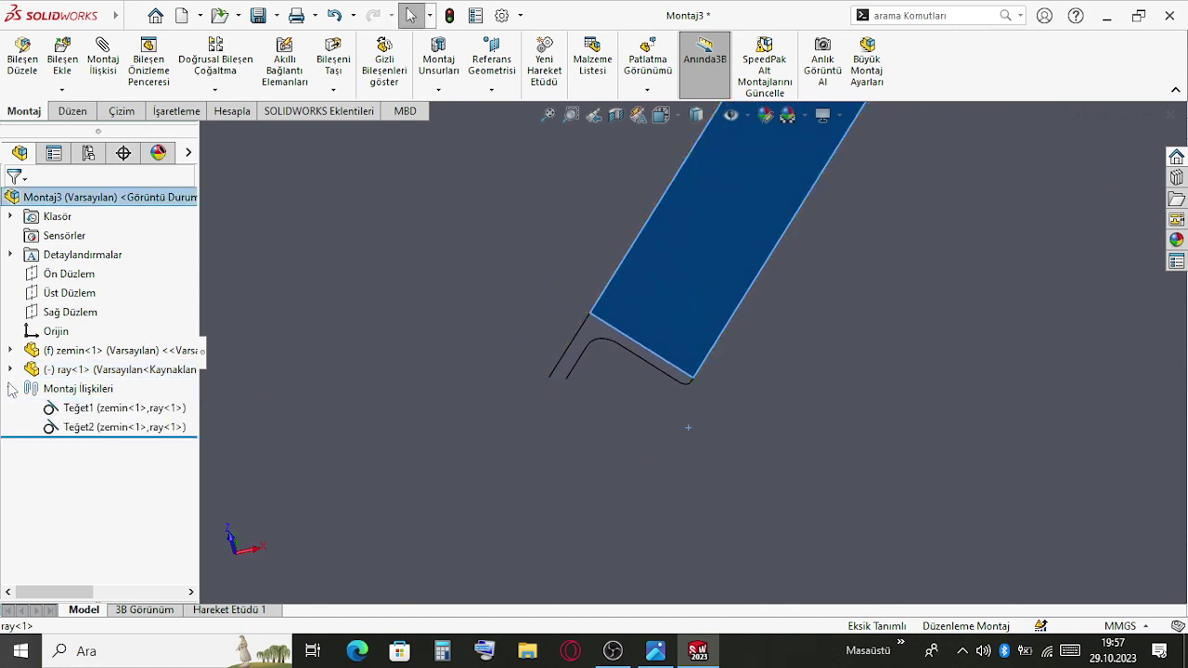
{"action": "left_click", "coordinate": [66, 426]}
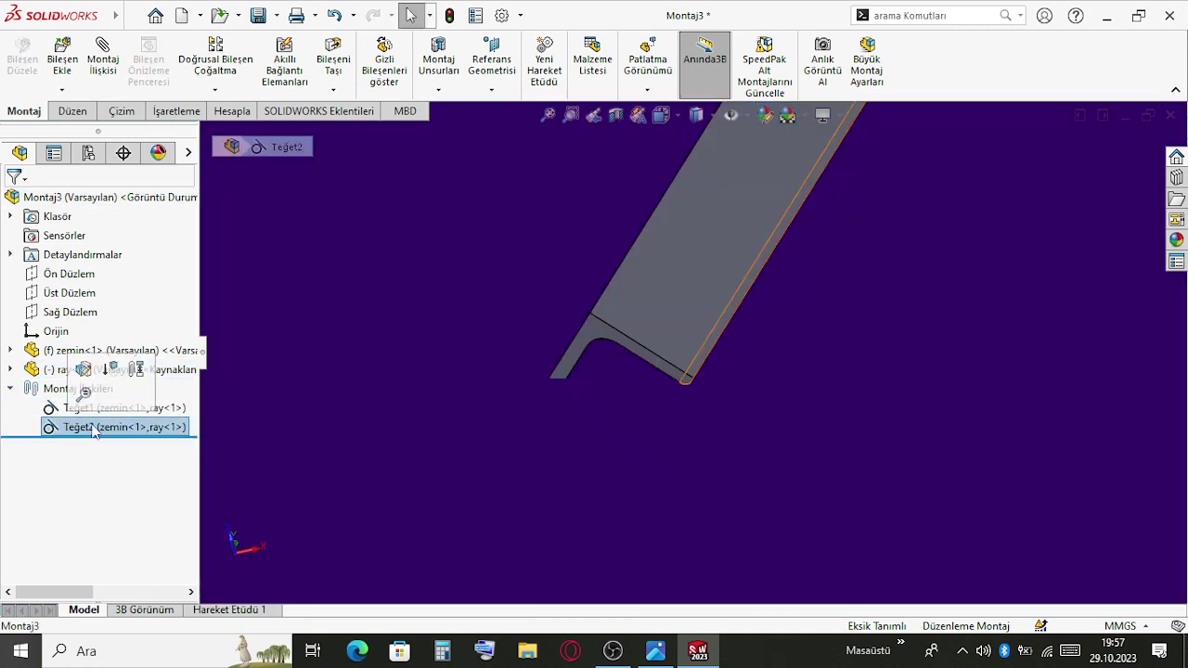
{"action": "left_click", "coordinate": [590, 309]}
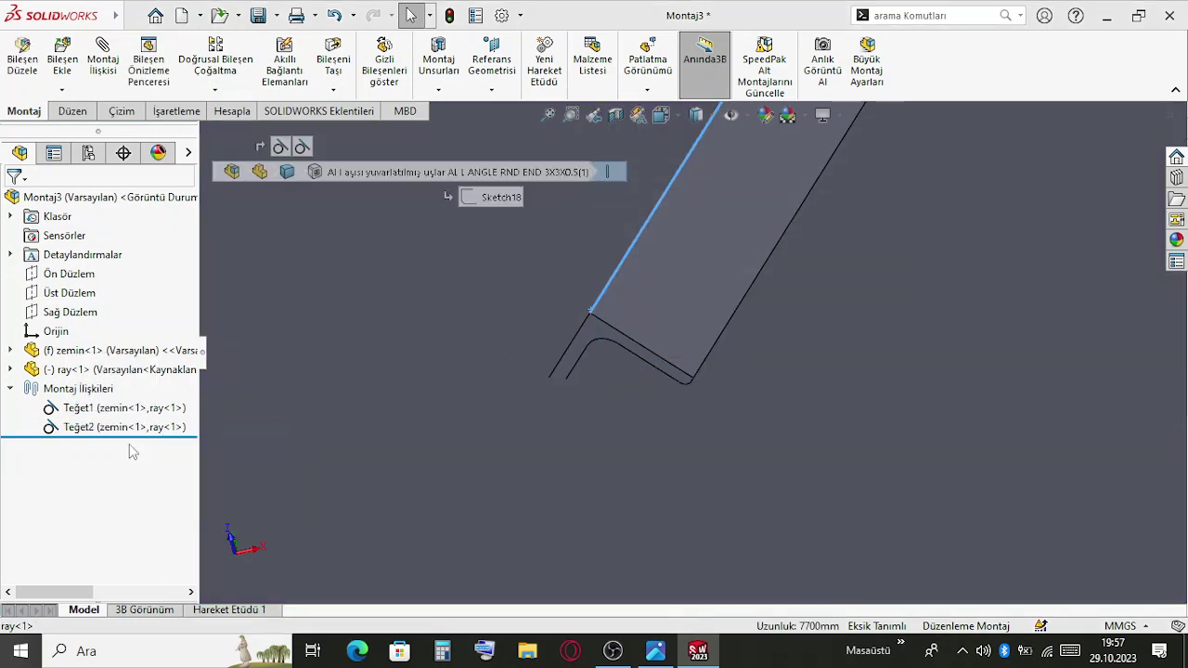
{"action": "left_click", "coordinate": [11, 369]}
{"action": "scroll", "coordinate": [488, 421], "scroll_direction": "up", "scroll_amount": 5}
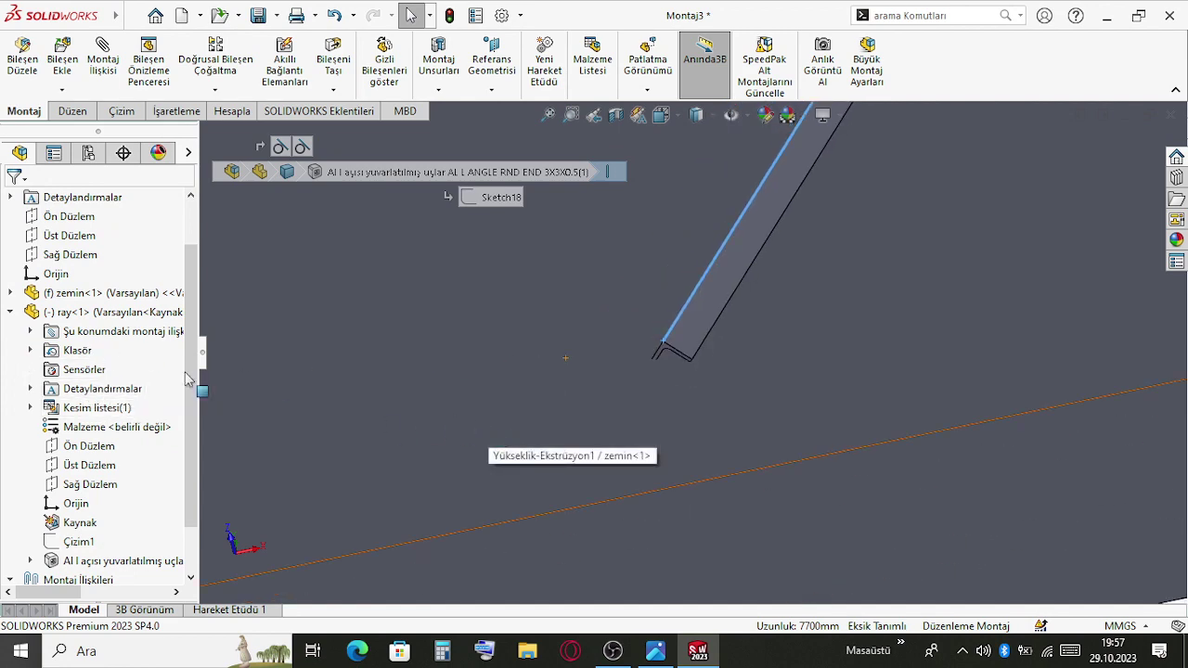
{"action": "left_click", "coordinate": [74, 452]}
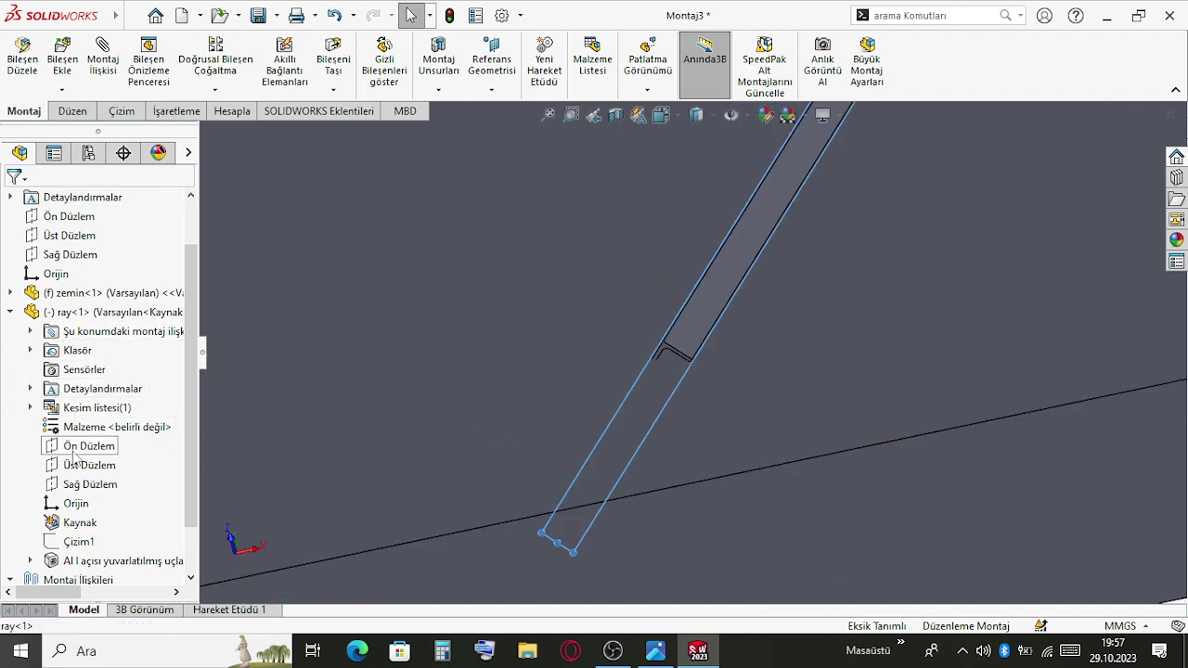
{"action": "scroll", "coordinate": [644, 455], "scroll_direction": "up", "scroll_amount": 3}
{"action": "middle_click_drag", "start_coordinate": [646, 450], "coordinate": [655, 401]}
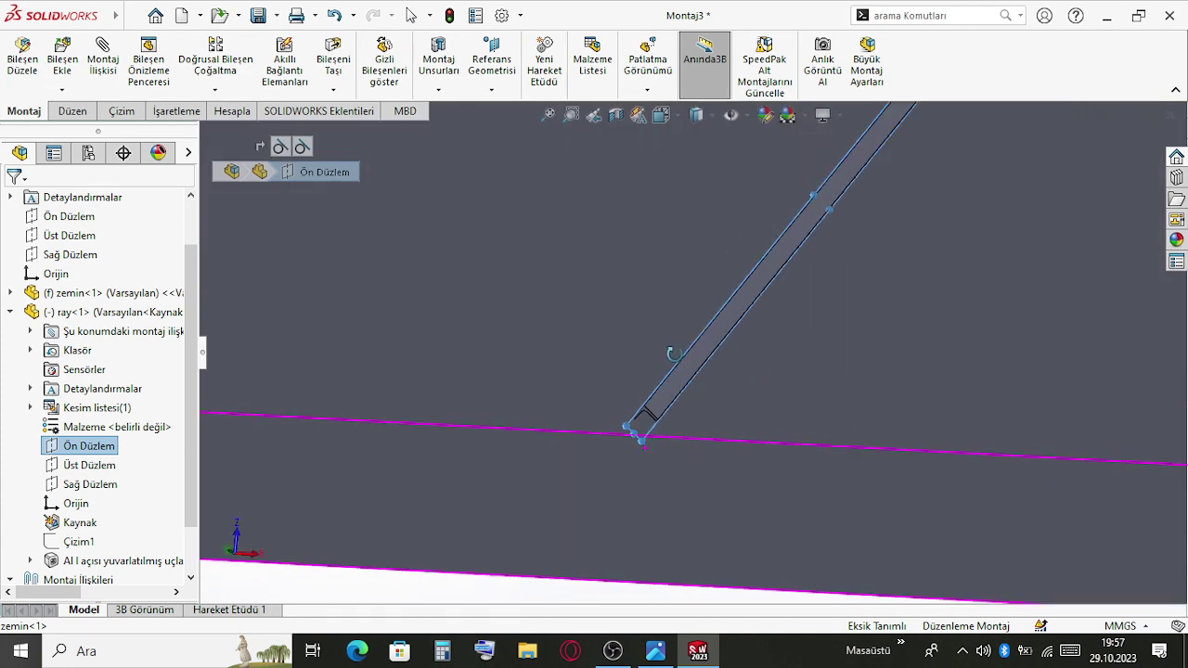
Try to add a 45-degree angle mate between the rail's outer sloping face and the ground plate's large face
{"action": "scroll", "coordinate": [653, 406], "scroll_direction": "down", "scroll_amount": 2}
{"action": "left_click", "coordinate": [670, 419]}
{"action": "left_click", "coordinate": [495, 398], "text": "ctrl"}
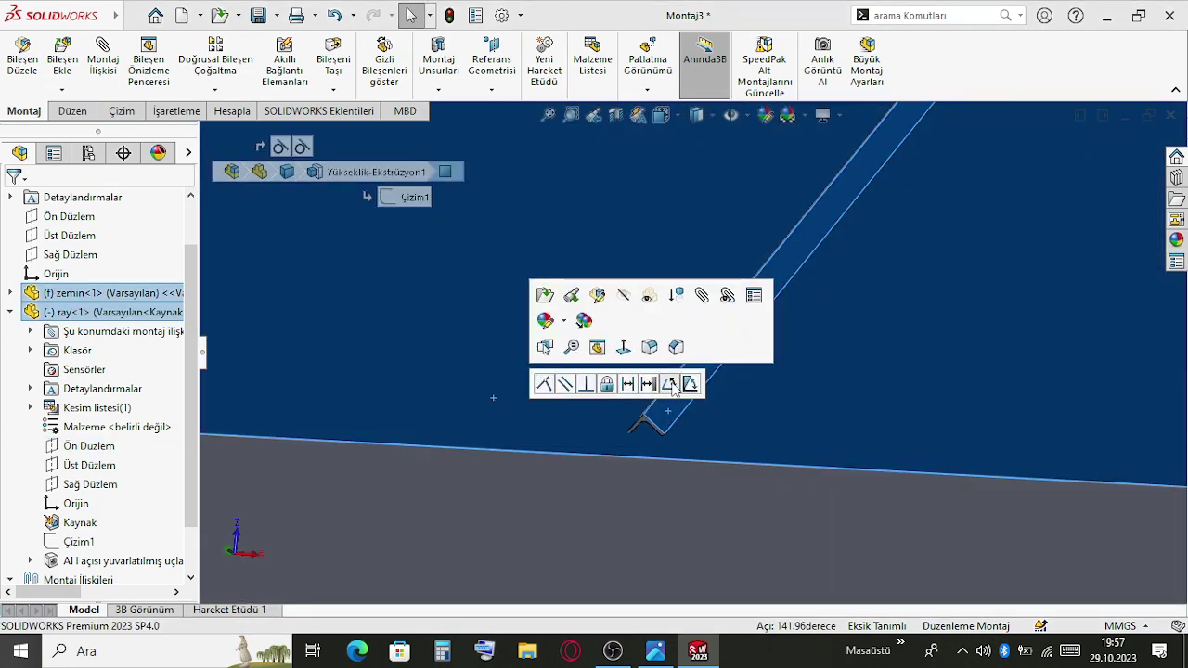
{"action": "left_click", "coordinate": [670, 384]}
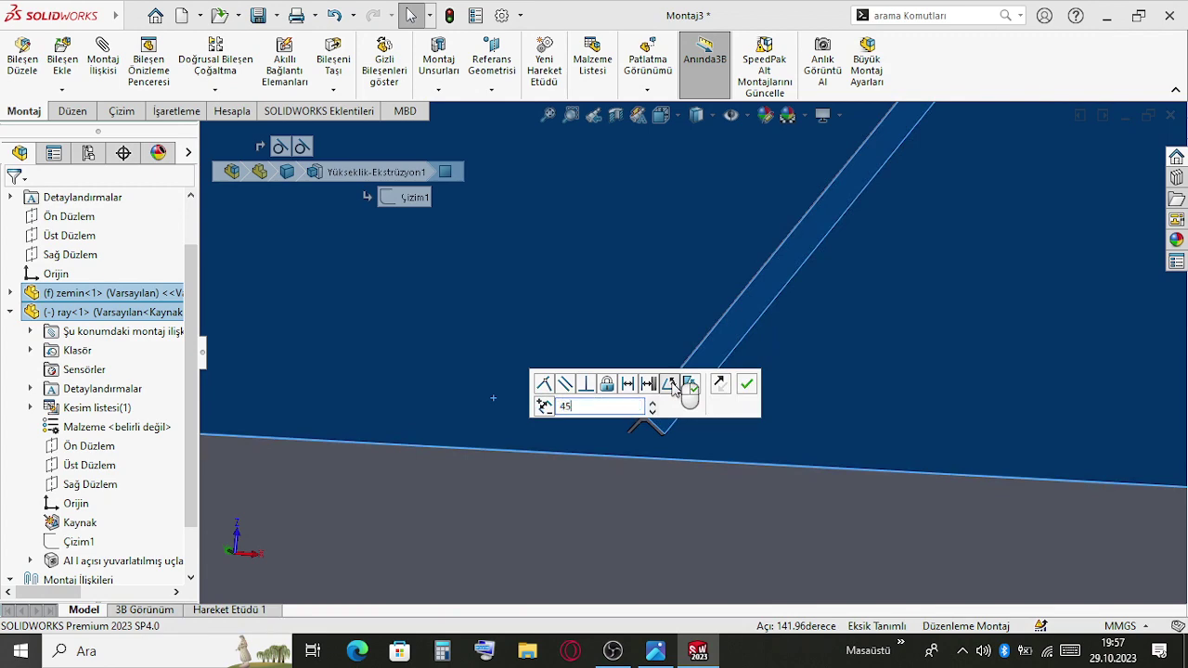
{"action": "key", "text": "Return"}
{"action": "key", "text": "Escape"}
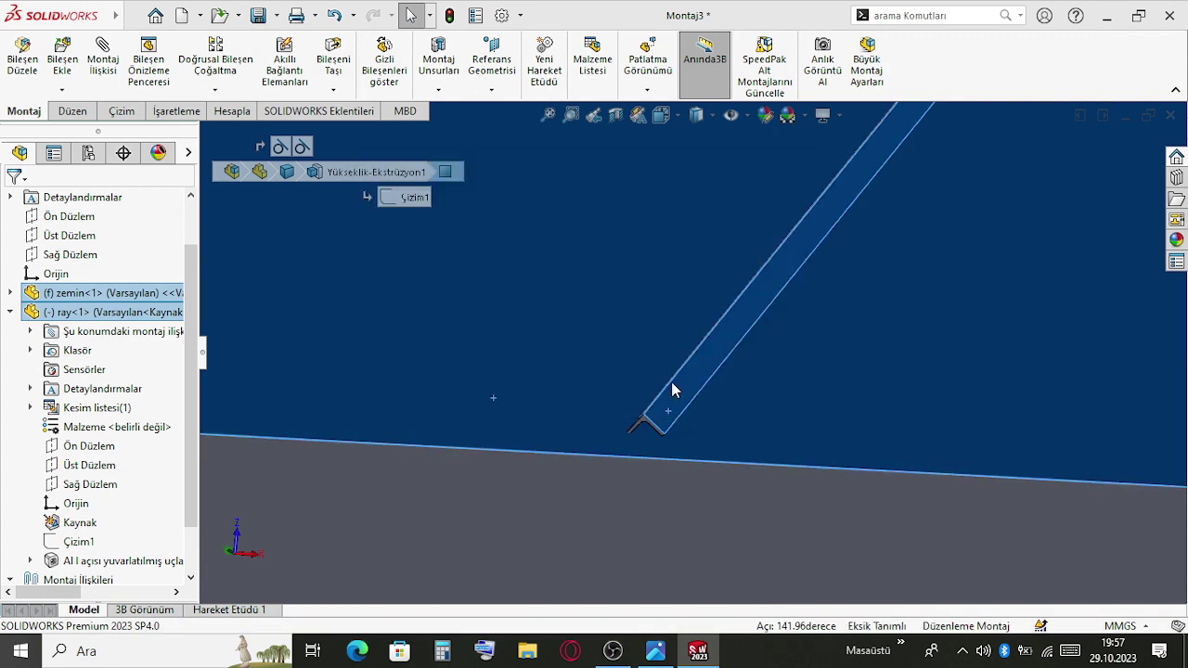
{"action": "key", "text": "Escape"}
{"action": "left_click", "coordinate": [660, 406]}
{"action": "left_click", "coordinate": [575, 389], "text": "ctrl"}
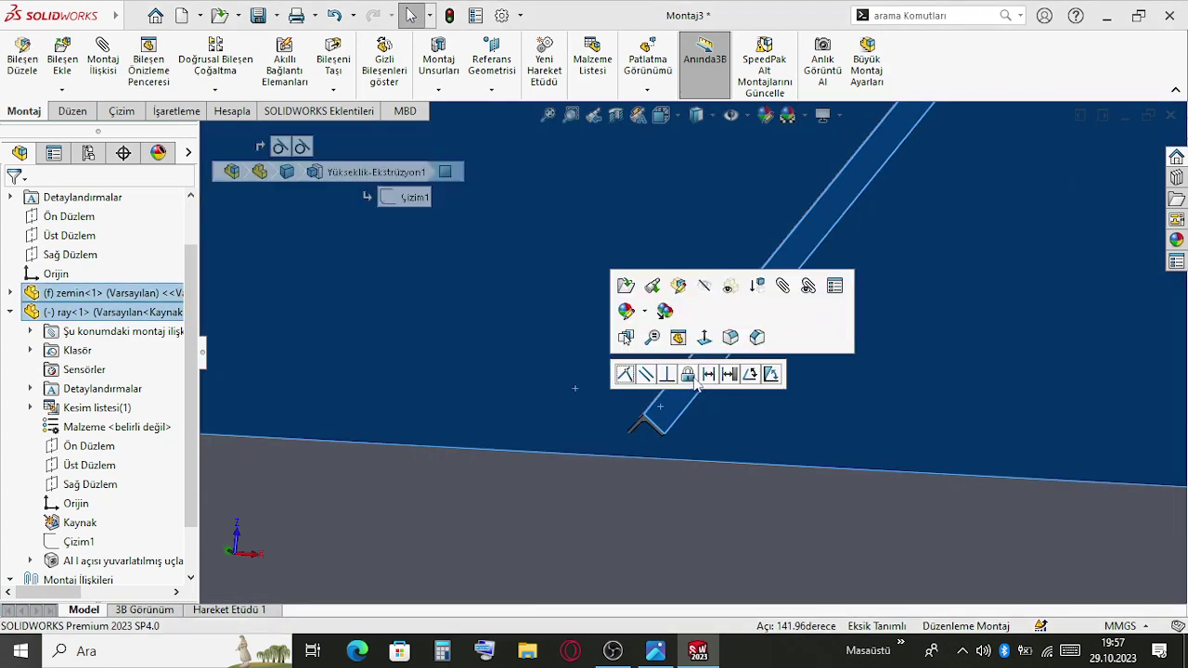
{"action": "left_click", "coordinate": [768, 375]}
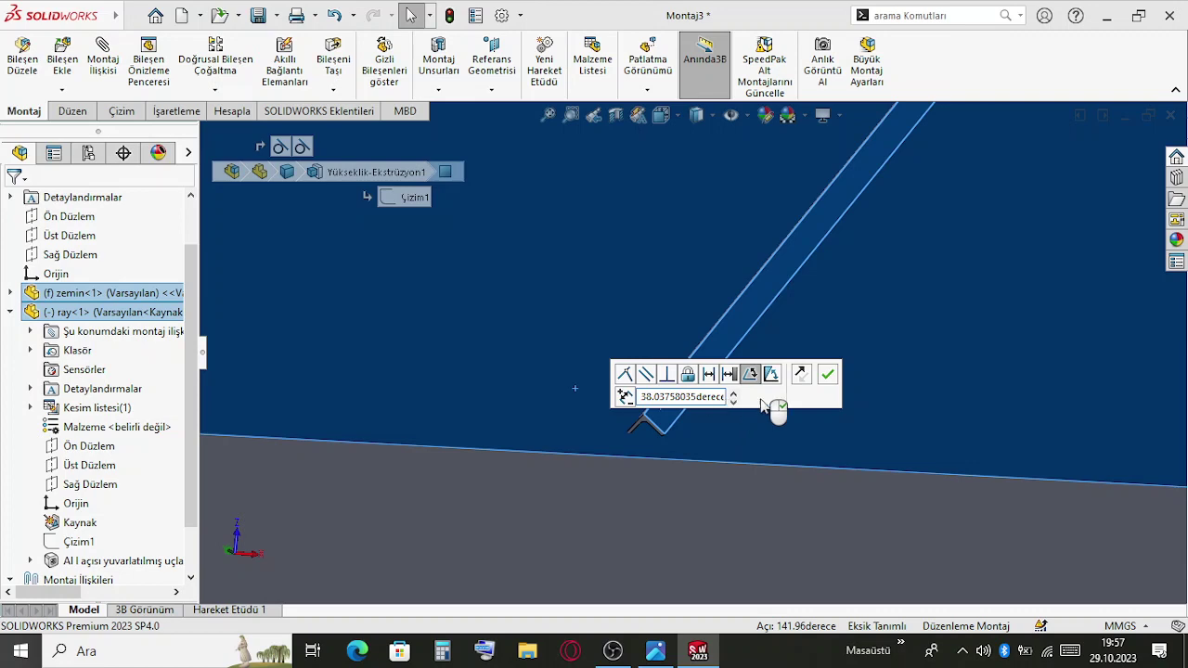
{"action": "key", "text": "Return"}
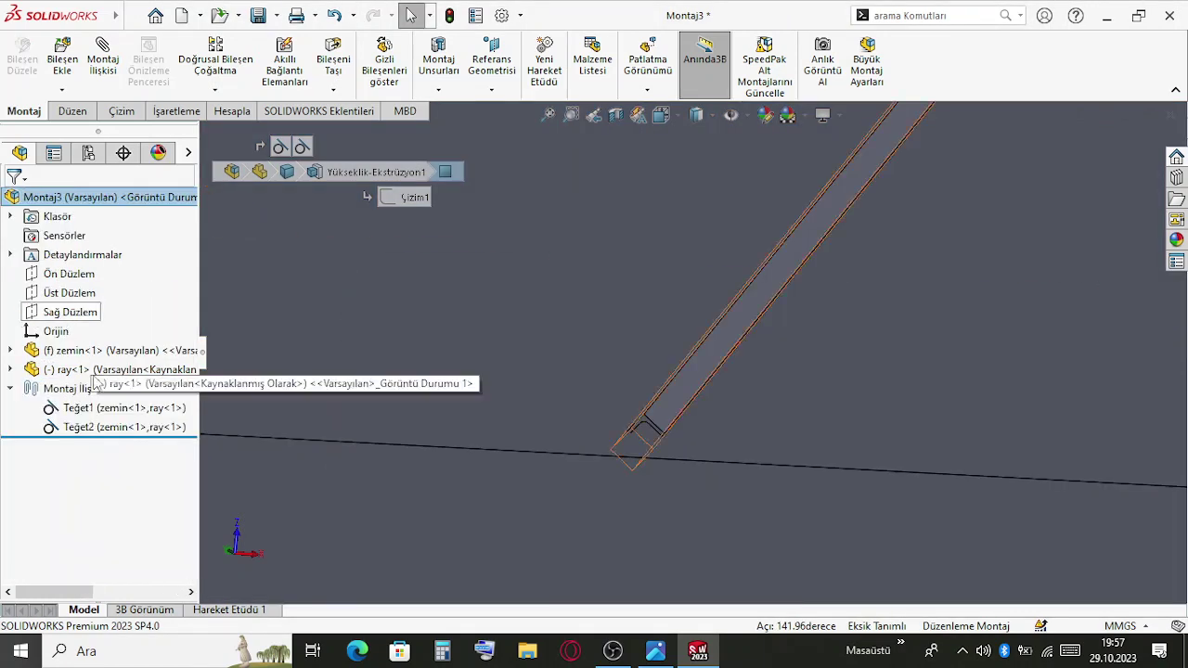
Delete both tangent mates, Teğet1 and Teğet2, between zemin and ray
{"action": "left_click", "coordinate": [92, 410]}
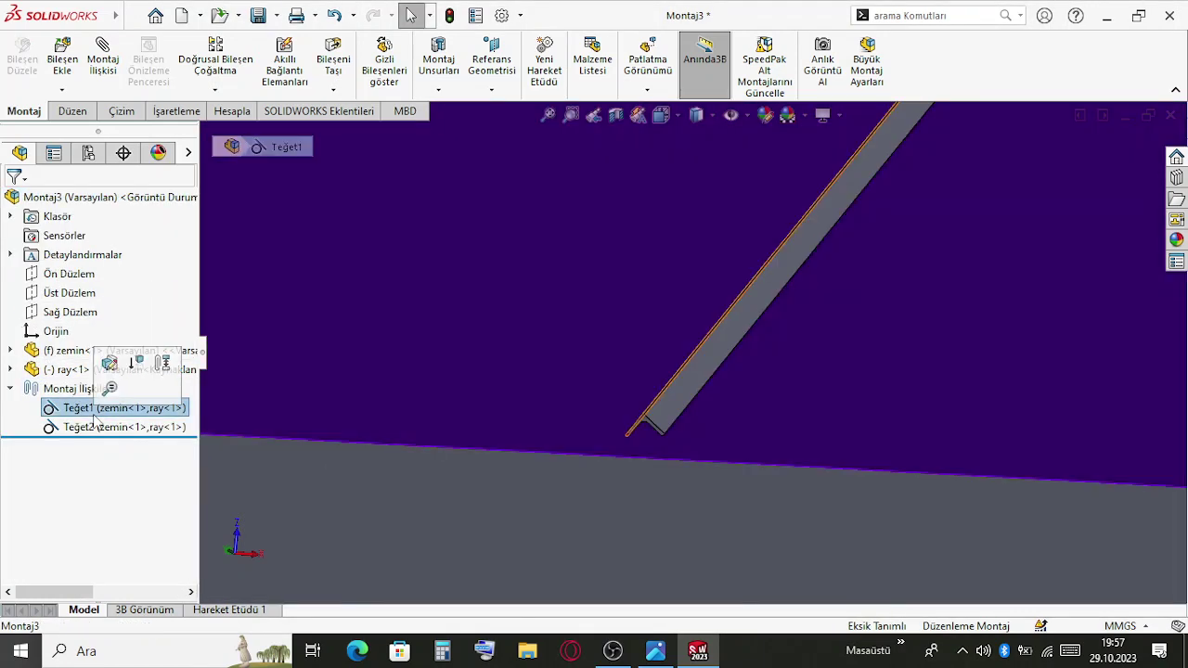
{"action": "key", "text": "Delete"}
{"action": "key", "text": "Return"}
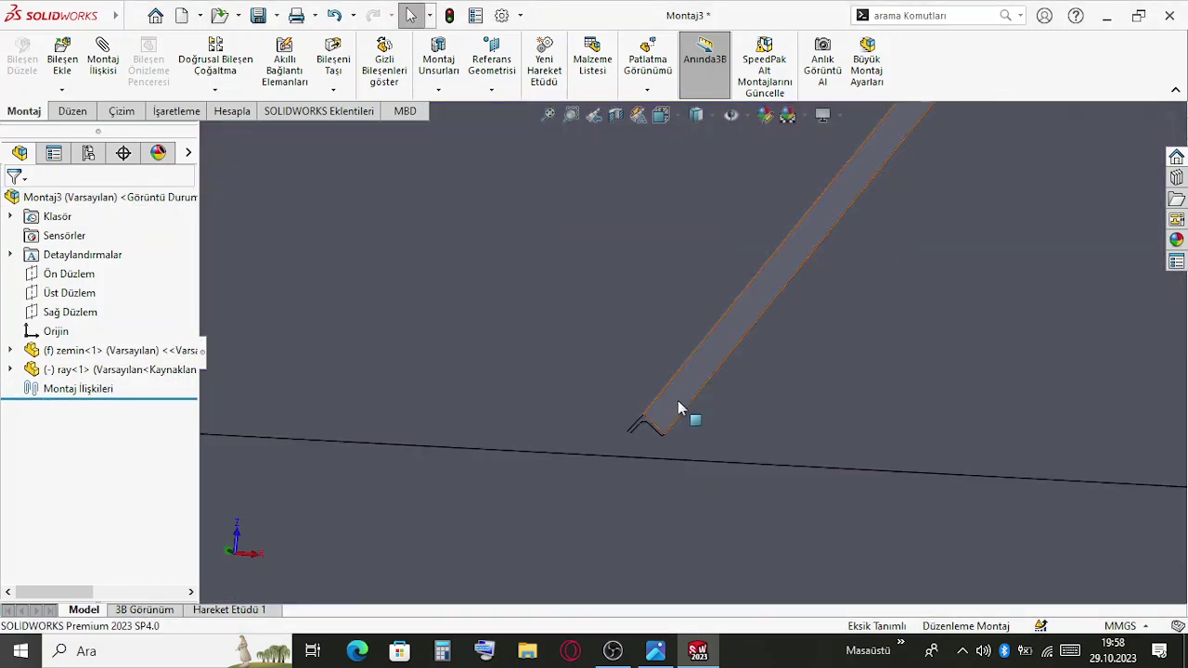
Add a 45-degree angle mate between the rail's outer sloping face and the ground plate's large face
{"action": "left_click", "coordinate": [678, 400]}
{"action": "left_click", "coordinate": [756, 430], "text": "ctrl"}
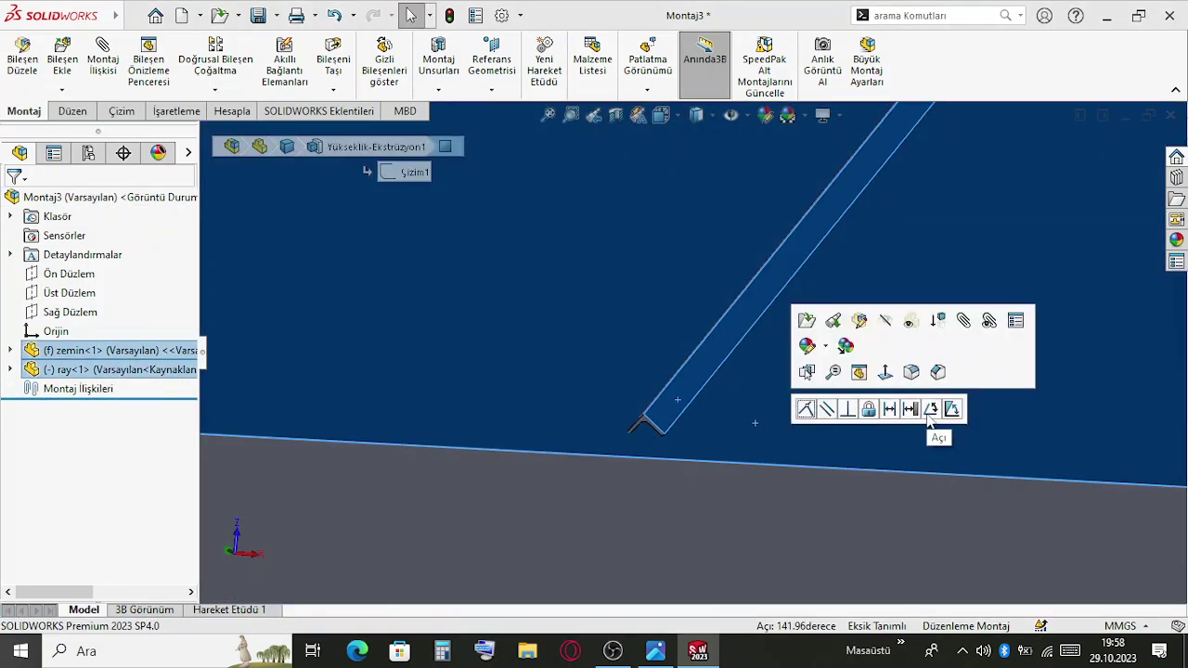
{"action": "left_click", "coordinate": [930, 411]}
{"action": "type", "text": "45.00derece"}
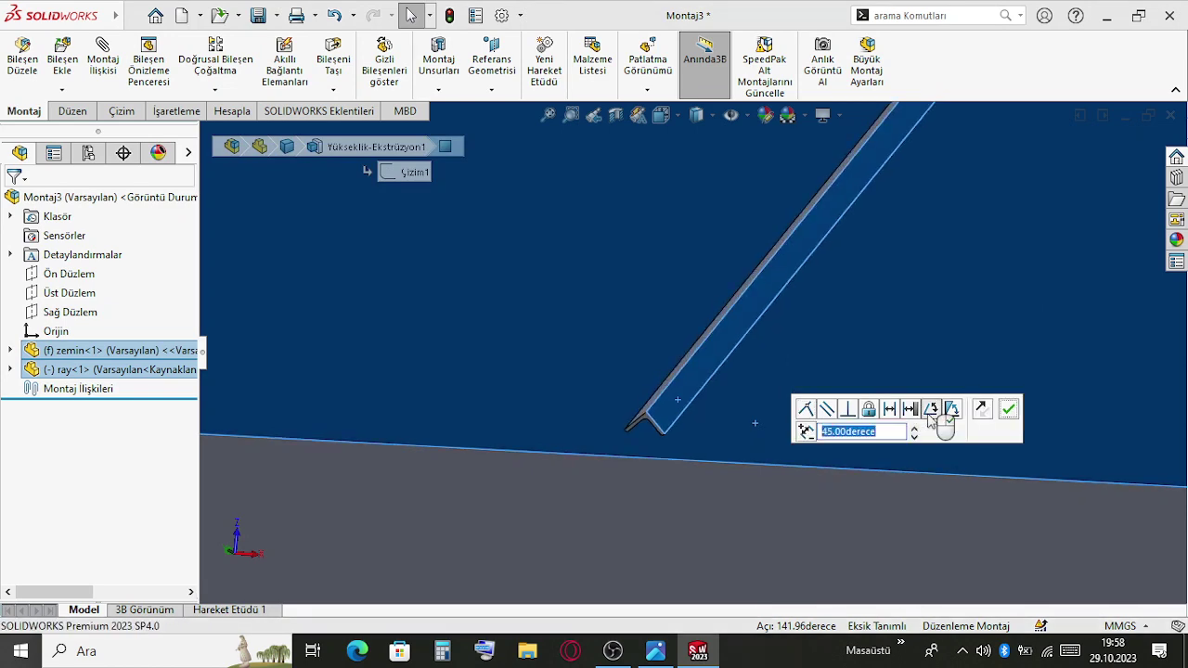
{"action": "key", "text": "Return"}
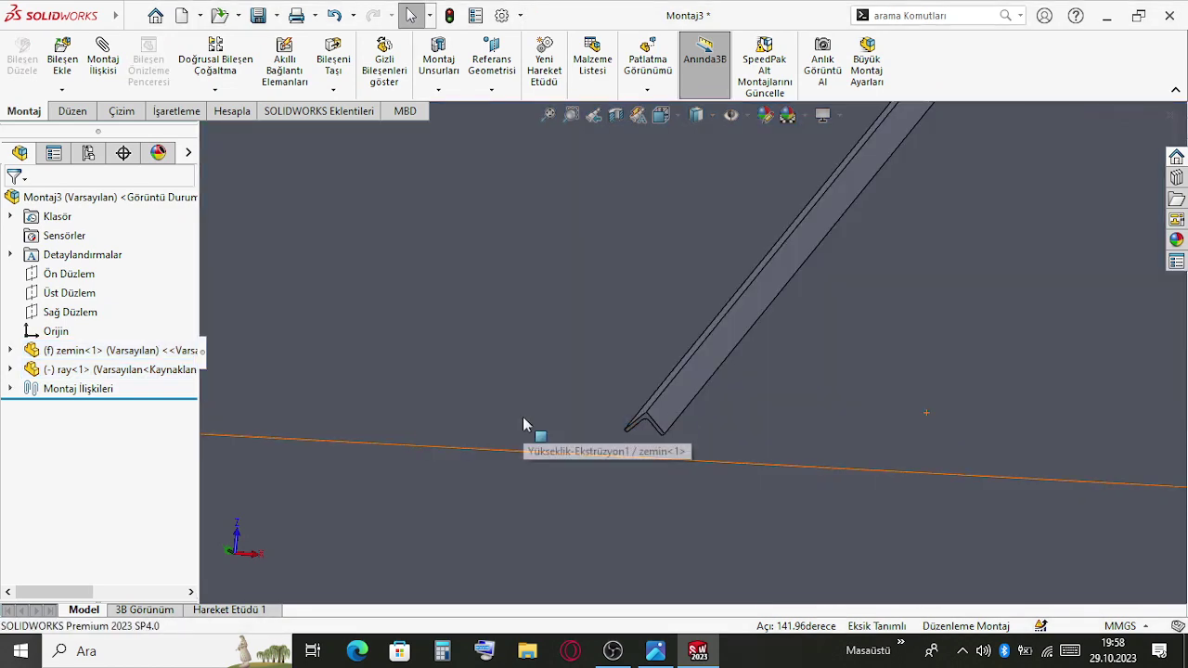
Add a 135-degree angle mate between the rail's other outer sloping face and the ground plate's large face
{"action": "left_click", "coordinate": [686, 394]}
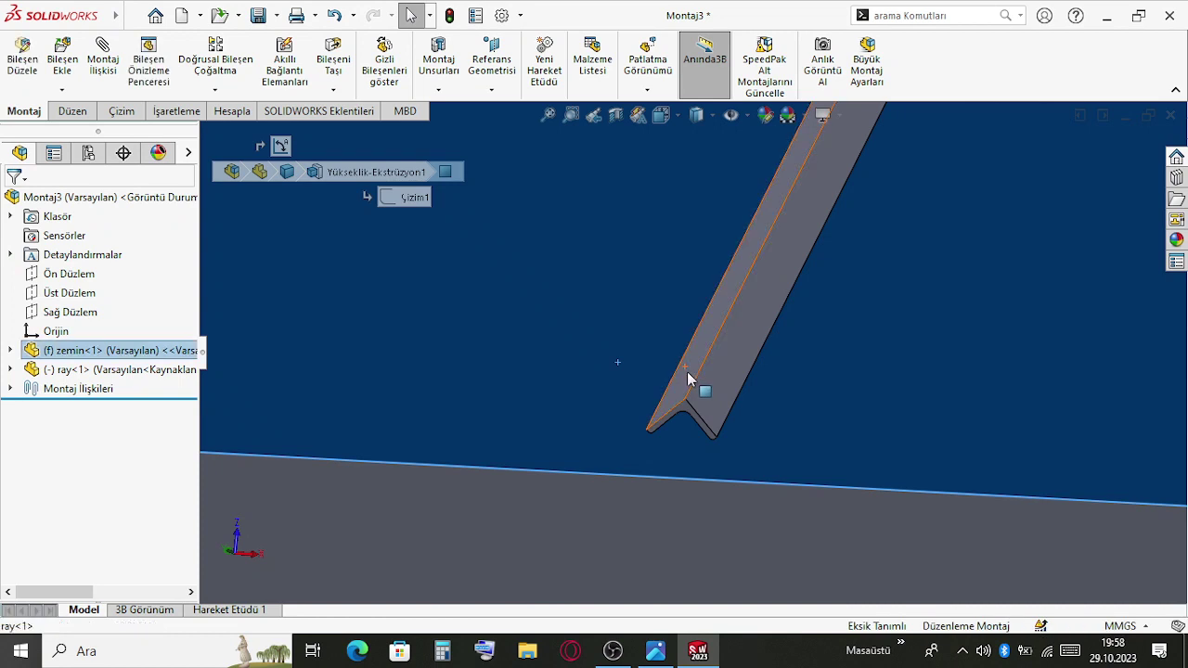
{"action": "left_click", "coordinate": [687, 378], "text": "ctrl"}
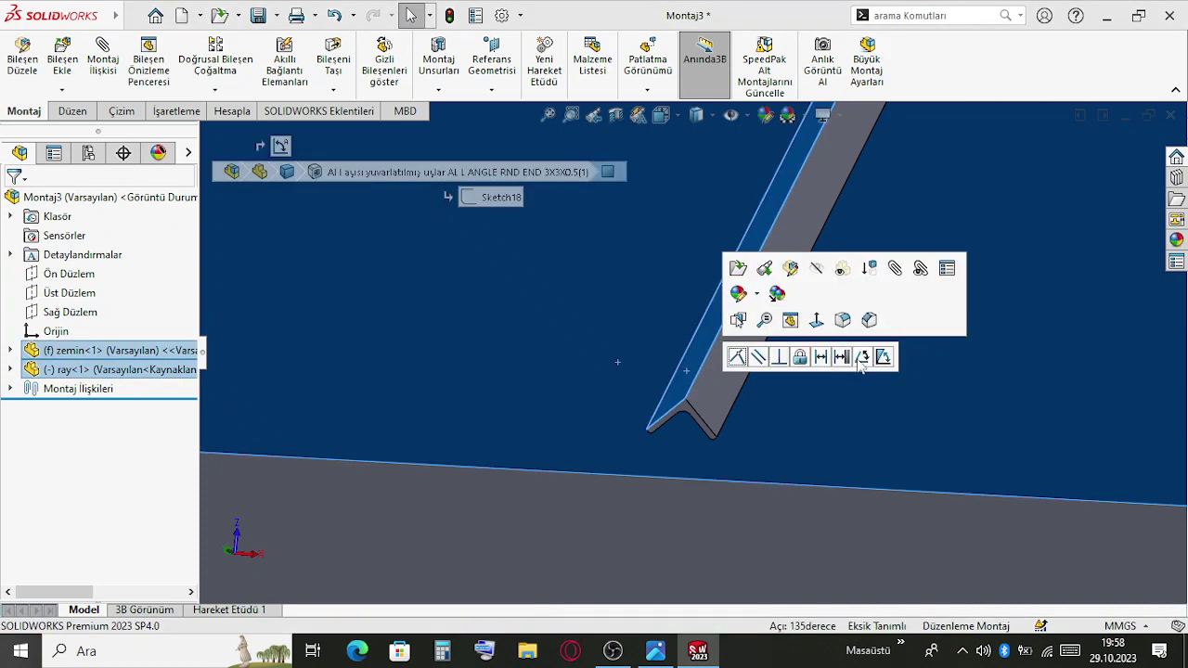
{"action": "left_click", "coordinate": [861, 358]}
{"action": "type", "text": "4"}
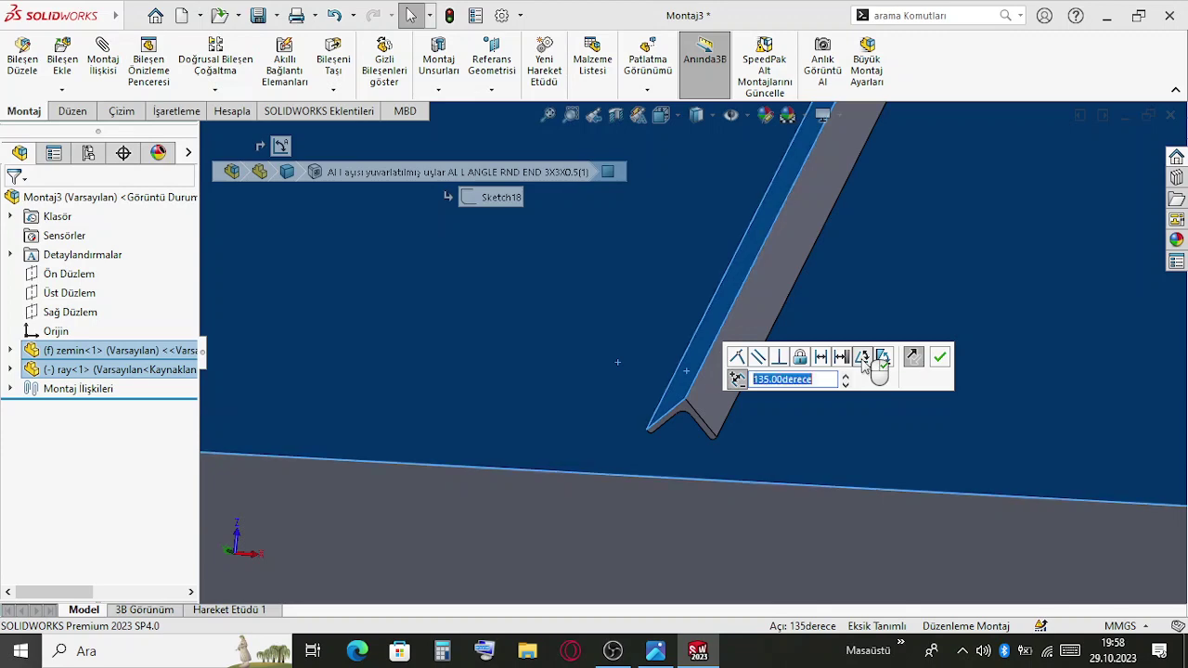
{"action": "key", "text": "Return"}
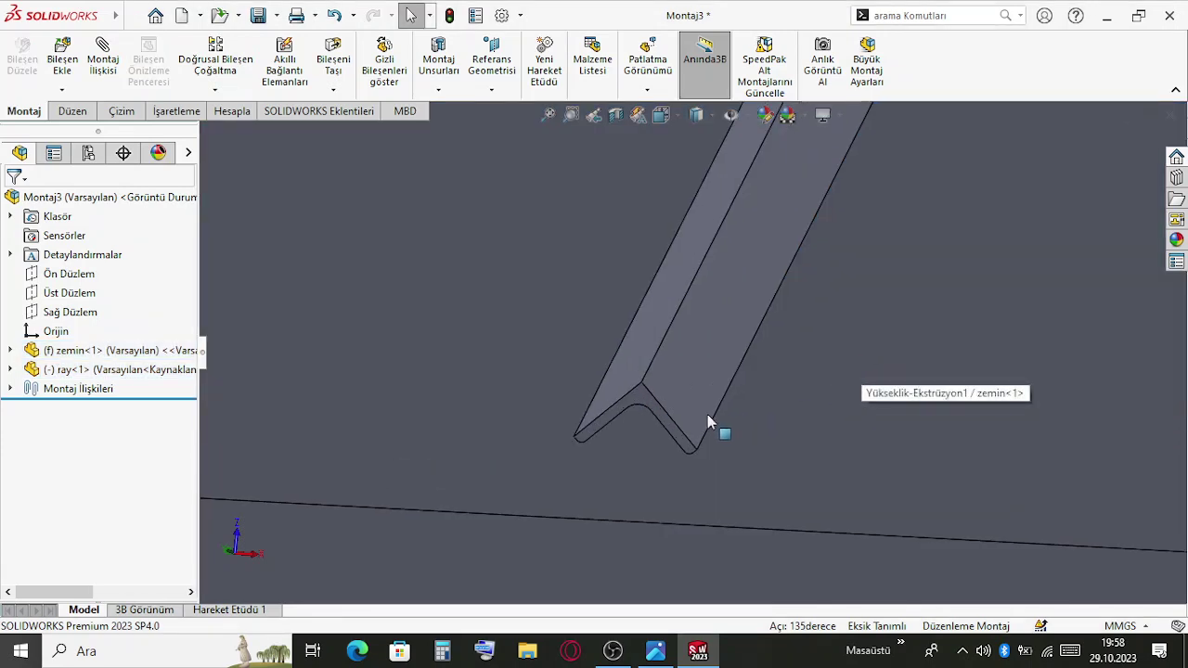
Add a tangent mate between the rounded edge face of one rail leg and the ground plate's large face
{"action": "scroll", "coordinate": [711, 386], "scroll_direction": "up", "scroll_amount": 10}
{"action": "scroll", "coordinate": [657, 319], "scroll_direction": "down", "scroll_amount": 5}
{"action": "scroll", "coordinate": [678, 362], "scroll_direction": "down", "scroll_amount": 5}
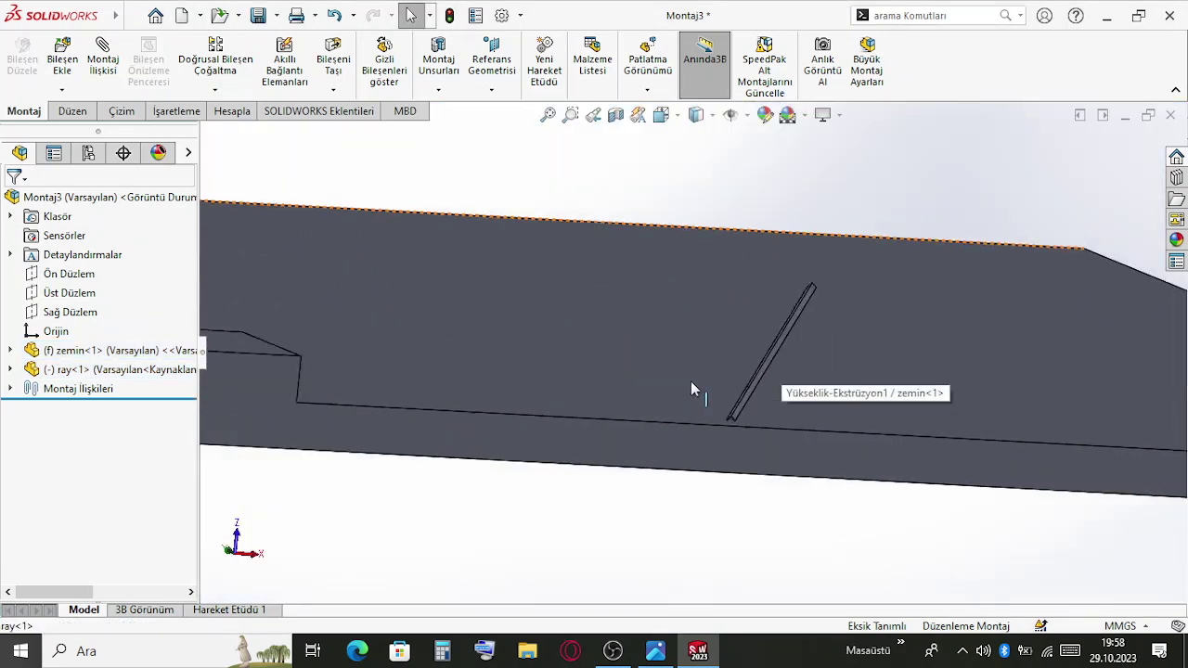
{"action": "left_click", "coordinate": [706, 394]}
{"action": "left_click", "coordinate": [689, 495]}
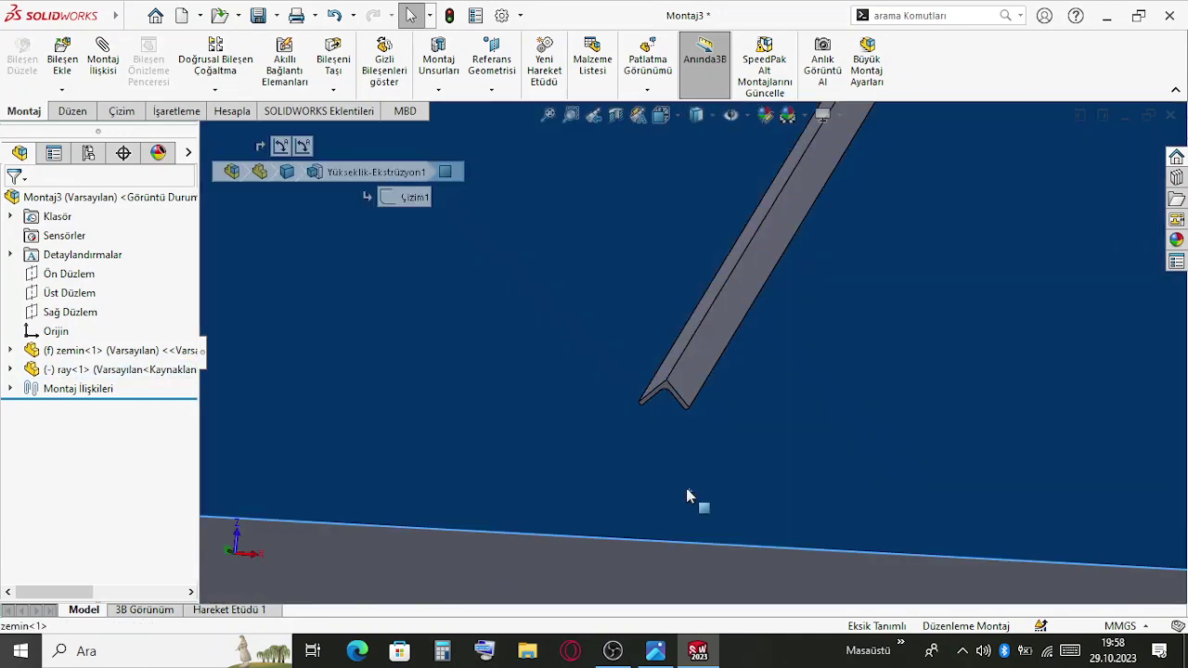
{"action": "scroll", "coordinate": [697, 427], "scroll_direction": "up", "scroll_amount": 10}
{"action": "scroll", "coordinate": [873, 363], "scroll_direction": "down", "scroll_amount": 10}
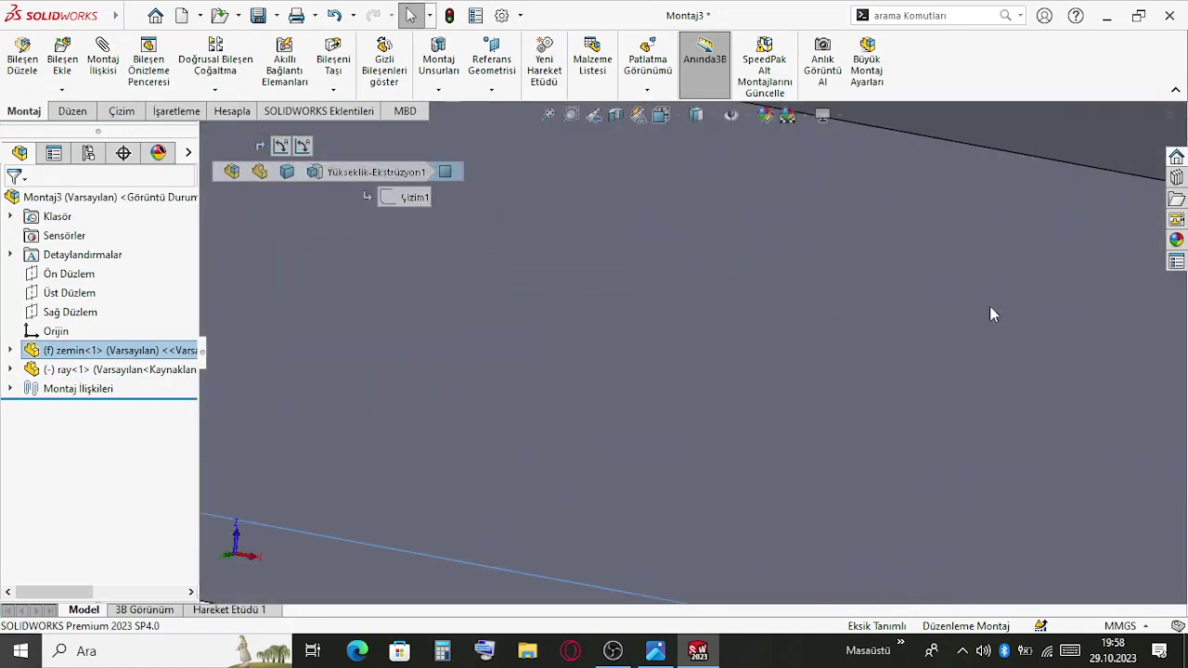
{"action": "scroll", "coordinate": [753, 370], "scroll_direction": "down", "scroll_amount": 8}
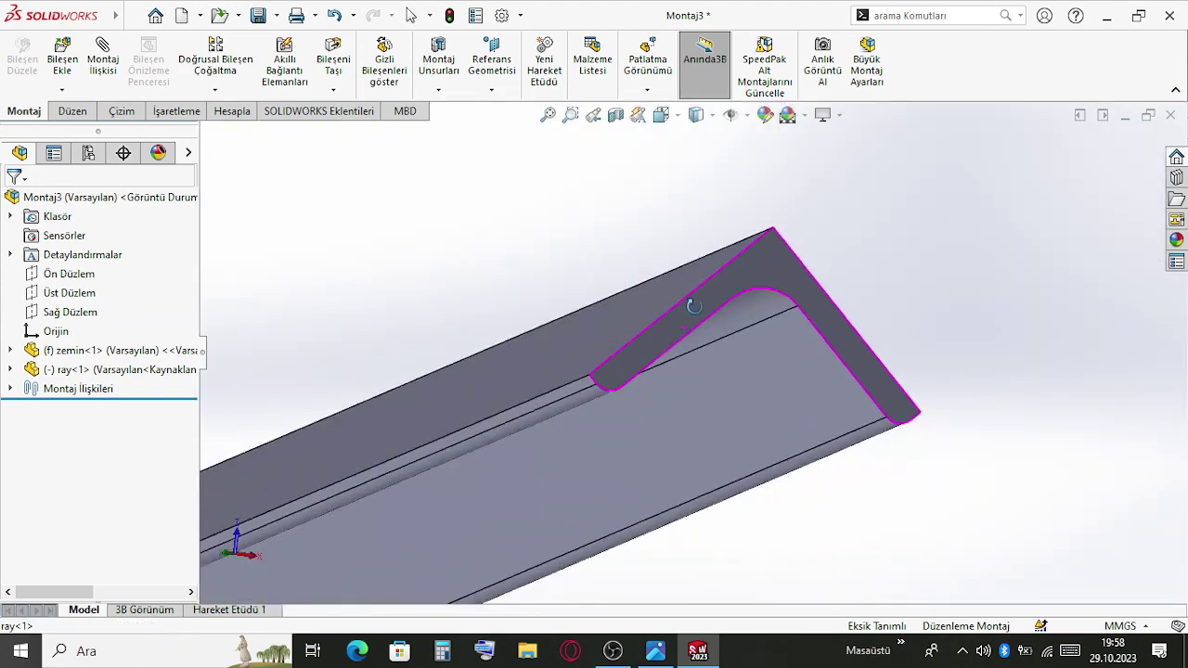
{"action": "scroll", "coordinate": [626, 375], "scroll_direction": "down", "scroll_amount": 5}
{"action": "left_click", "coordinate": [619, 377]}
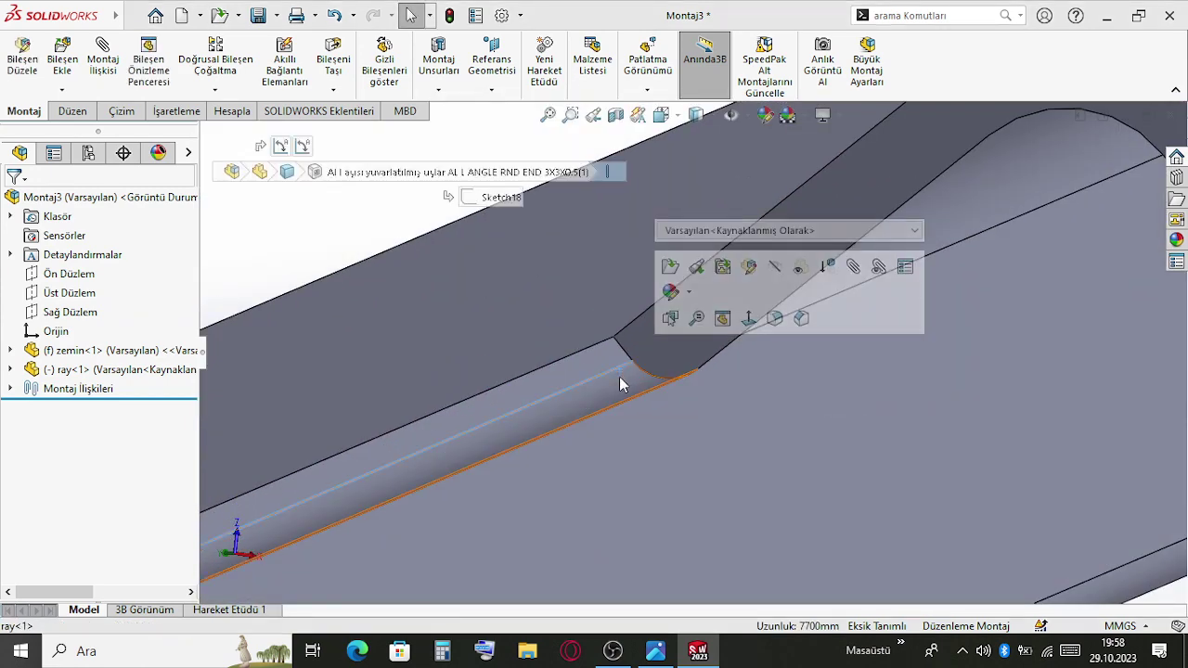
{"action": "left_click", "coordinate": [630, 398]}
{"action": "middle_click_drag", "start_coordinate": [628, 398], "coordinate": [601, 500]}
{"action": "left_click", "coordinate": [685, 524], "text": "ctrl"}
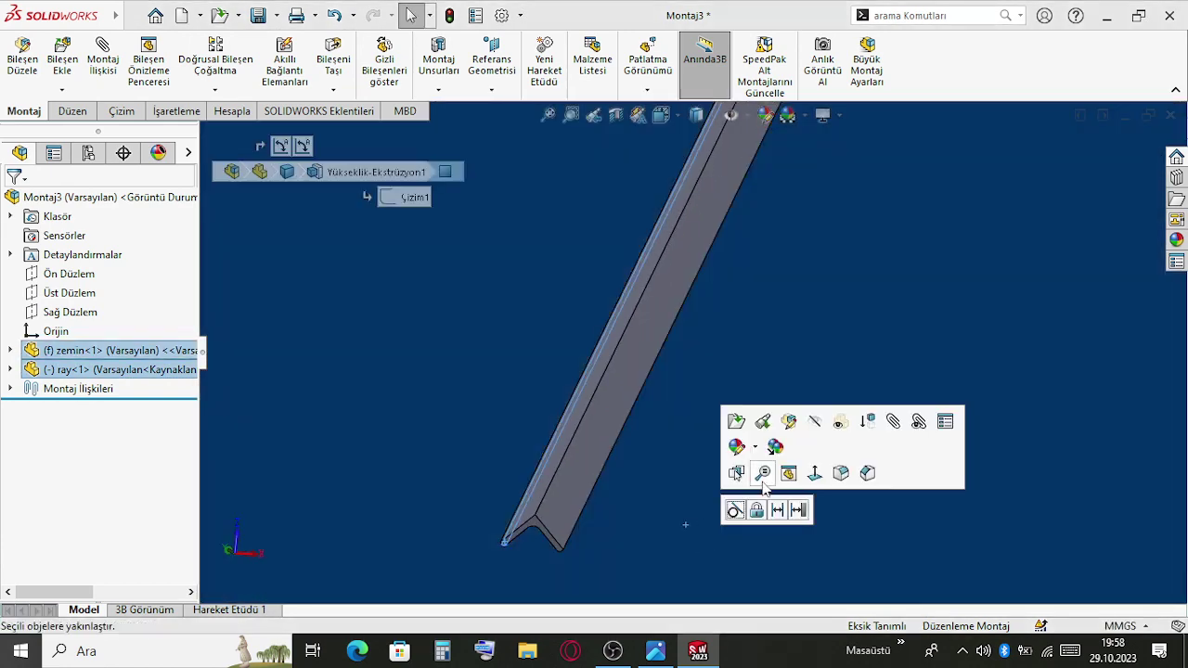
{"action": "left_click", "coordinate": [734, 511]}
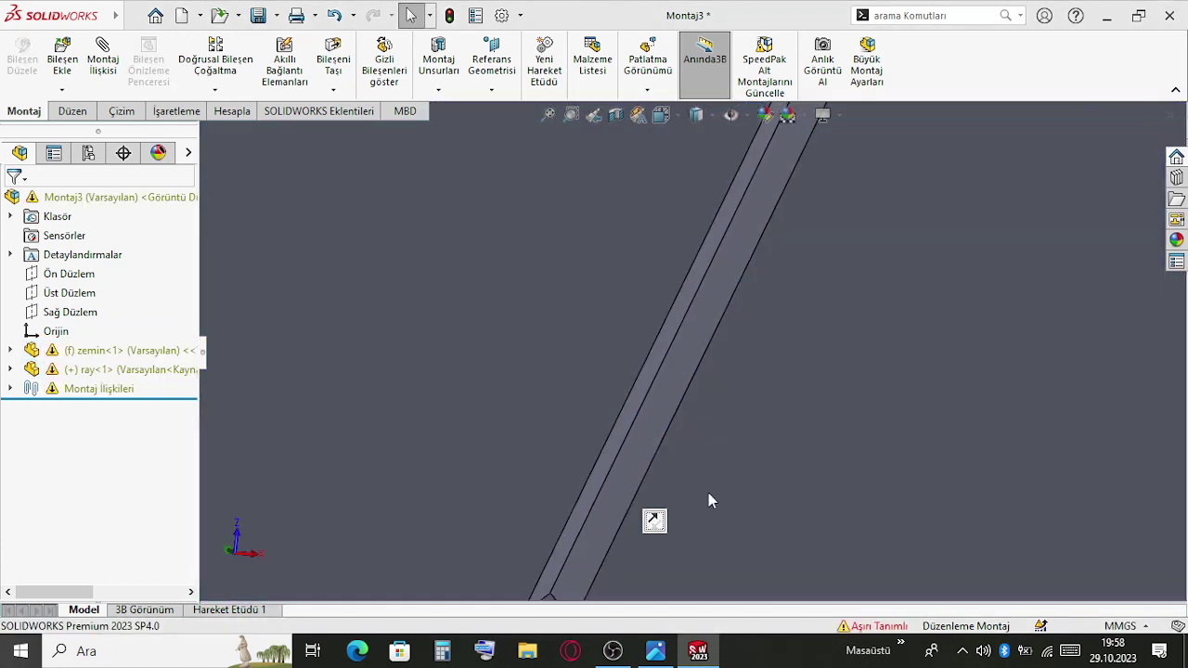
Delete the angle mate Açı4 between zemin and ray that over-defines the assembly
{"action": "middle_click_drag", "start_coordinate": [637, 429], "coordinate": [687, 380]}
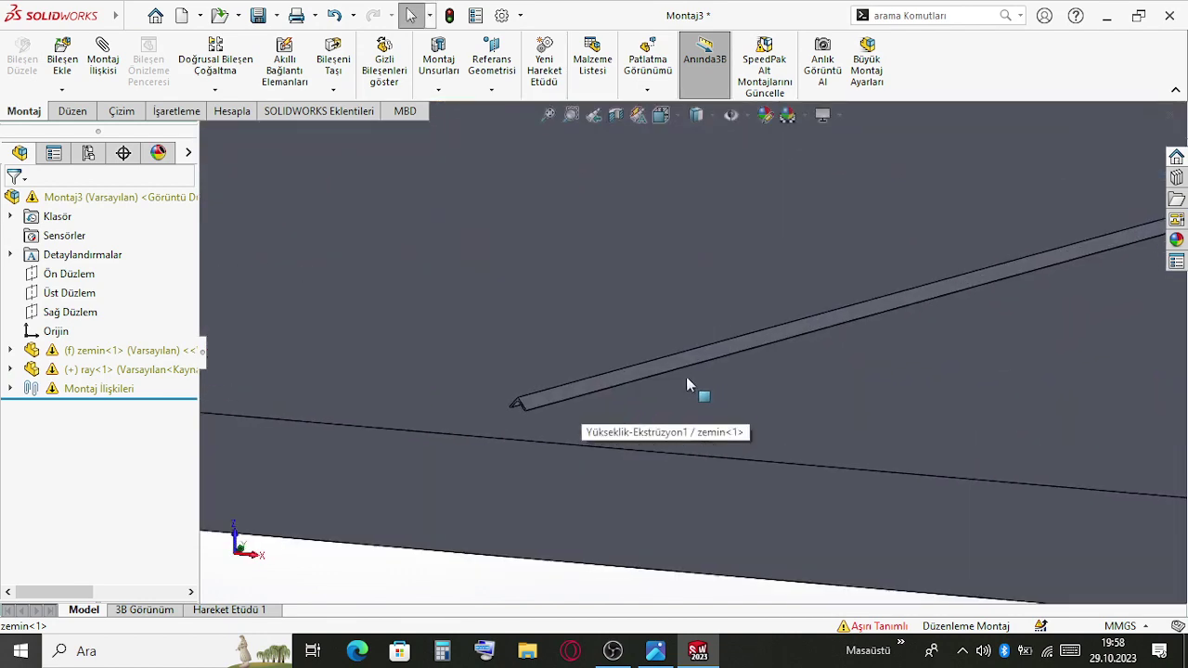
{"action": "left_click", "coordinate": [655, 371]}
{"action": "left_click_drag", "start_coordinate": [654, 374], "coordinate": [525, 393]}
{"action": "key", "text": "Escape"}
{"action": "scroll", "coordinate": [490, 393], "scroll_direction": "down", "scroll_amount": 5}
{"action": "left_click", "coordinate": [593, 364]}
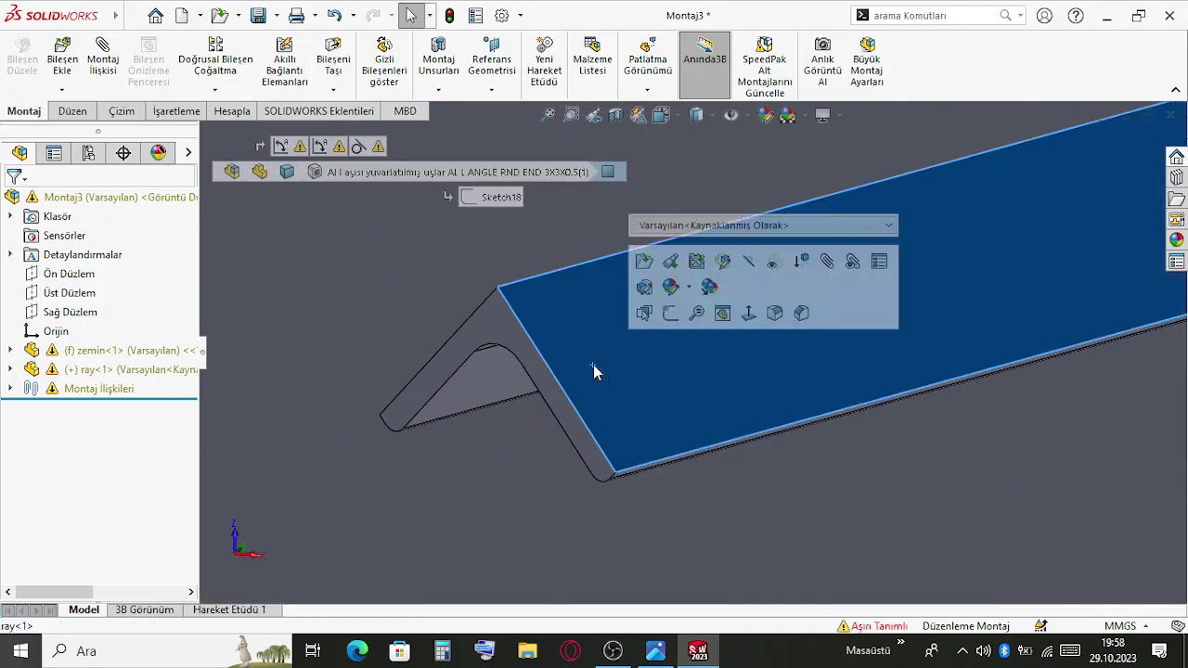
{"action": "left_click", "coordinate": [10, 388]}
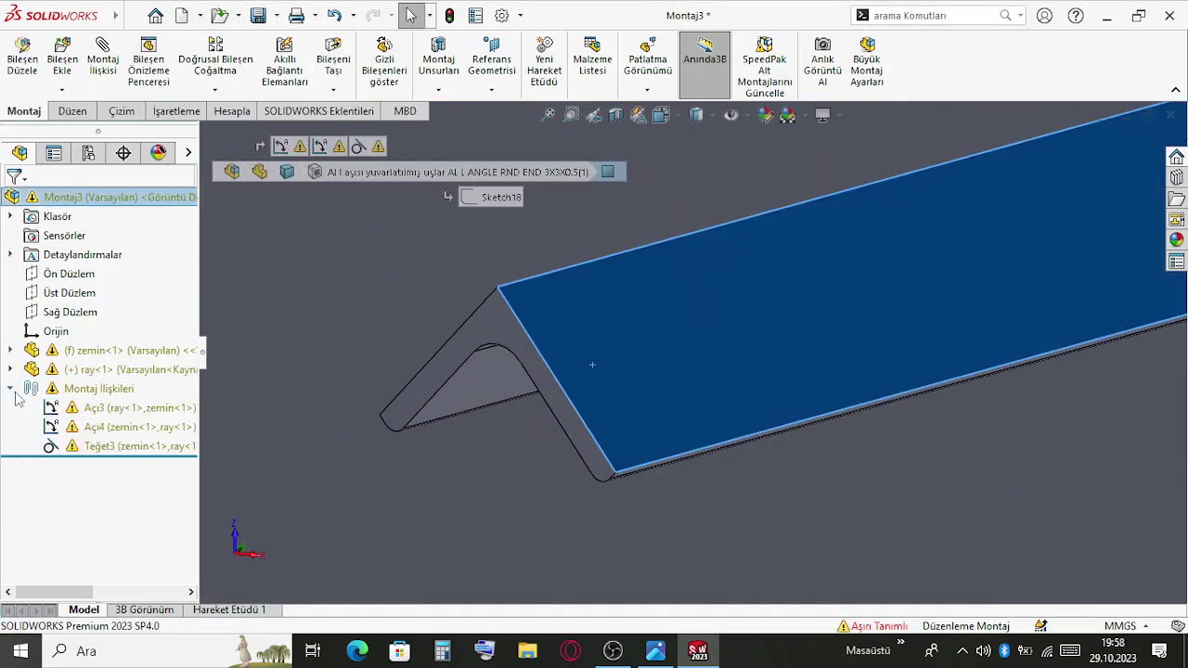
{"action": "left_click", "coordinate": [107, 432]}
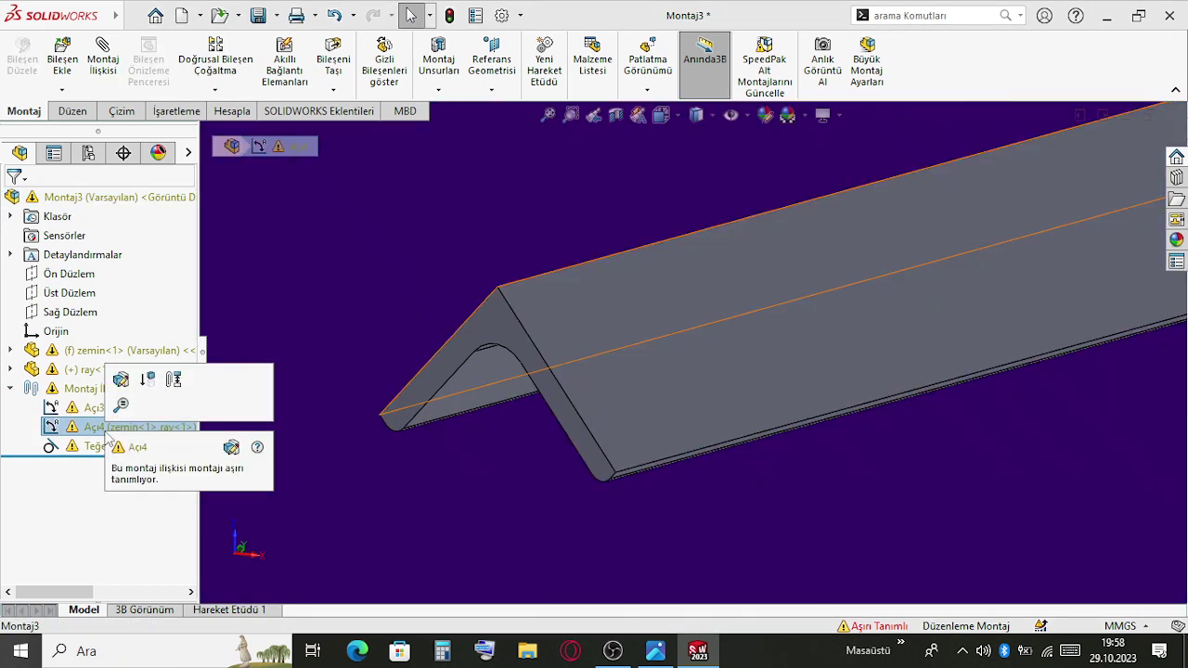
{"action": "key", "text": "Delete"}
{"action": "key", "text": "Return"}
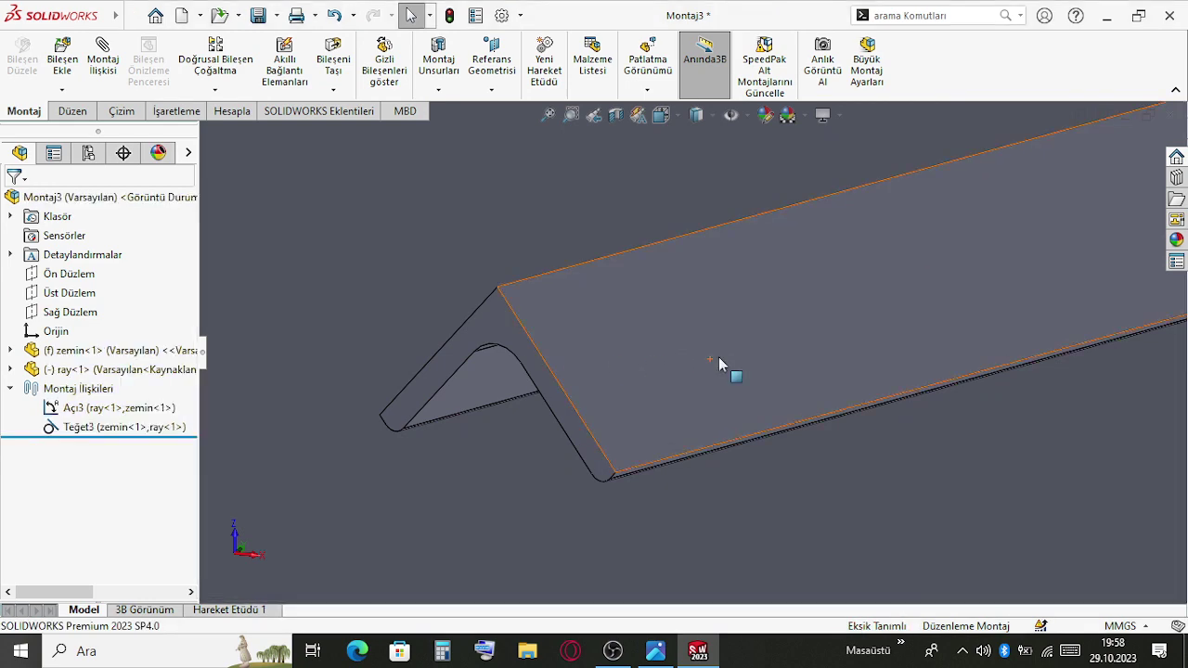
Move the rail across the ground plate's large face to test its remaining freedom
{"action": "left_click", "coordinate": [718, 356]}
{"action": "left_click_drag", "start_coordinate": [705, 353], "coordinate": [742, 163]}
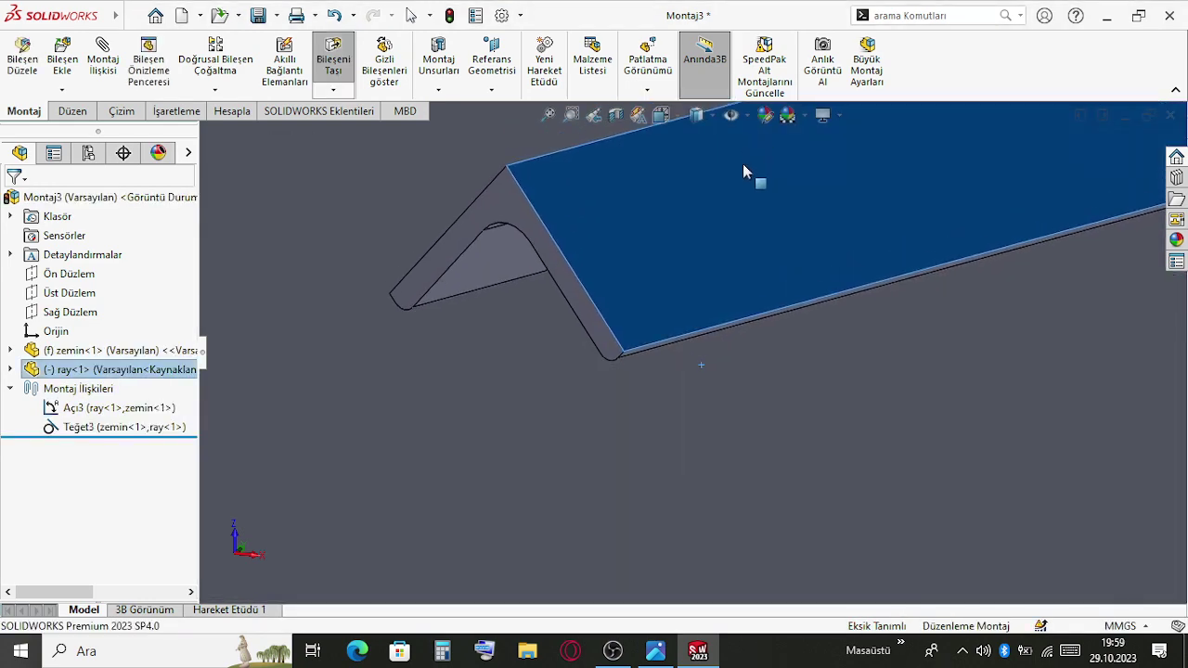
{"action": "middle_click_drag", "start_coordinate": [742, 163], "coordinate": [795, 285]}
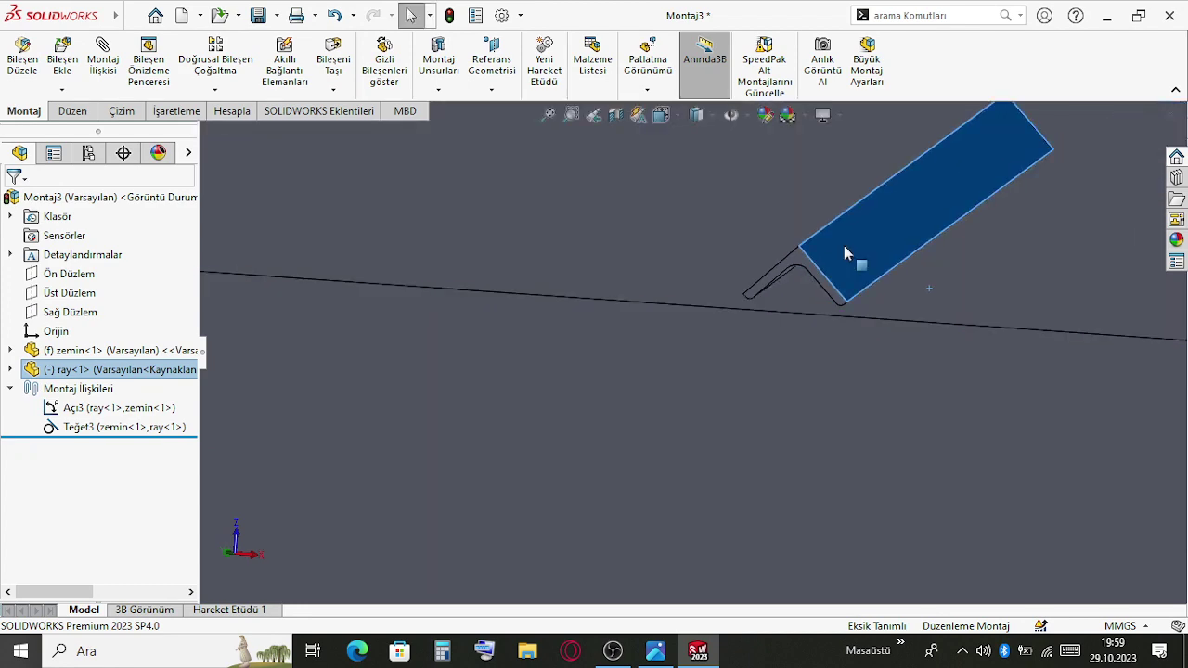
Open the ray part in its own window from the assembly
{"action": "left_click", "coordinate": [843, 245]}
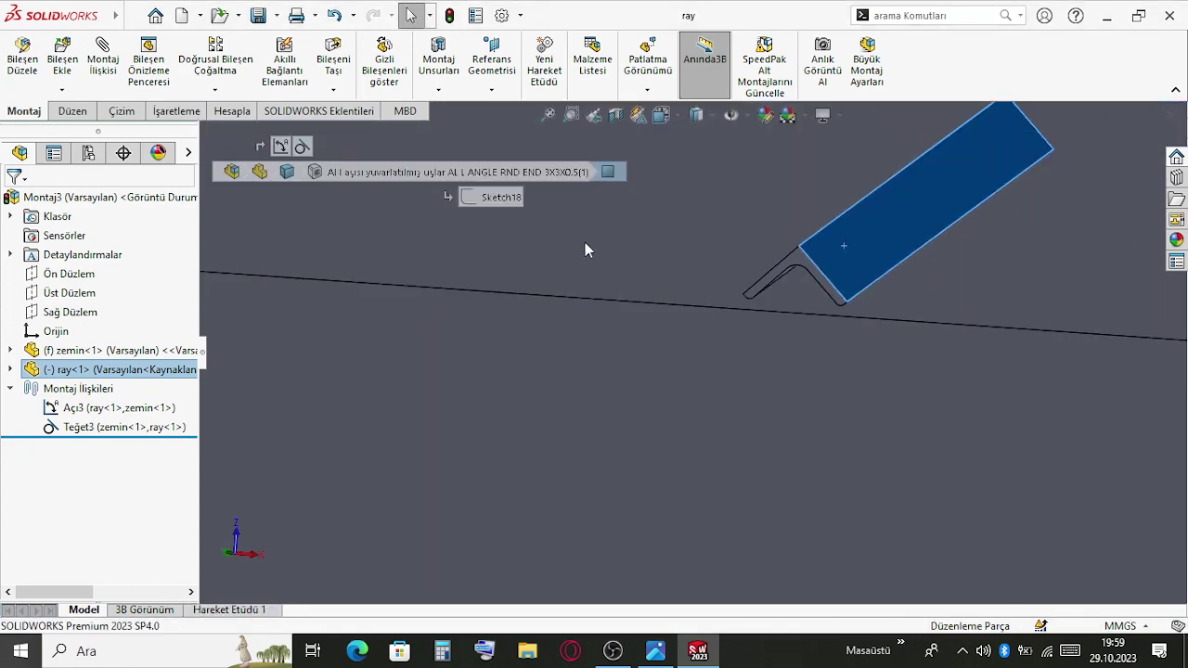
{"action": "scroll", "coordinate": [619, 428], "scroll_direction": "up", "scroll_amount": 4}
{"action": "scroll", "coordinate": [703, 340], "scroll_direction": "down", "scroll_amount": 3}
{"action": "scroll", "coordinate": [562, 300], "scroll_direction": "down", "scroll_amount": 3}
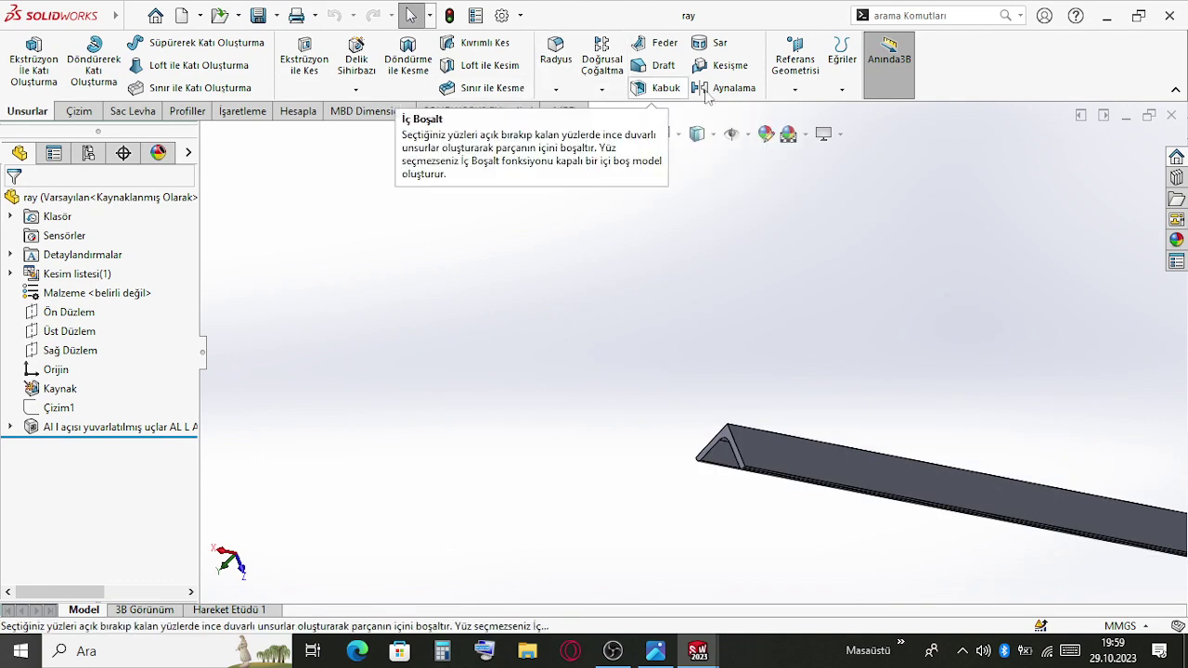
Create a mid-plane reference plane between the two outer sloping faces of the ray angle profile
{"action": "left_click", "coordinate": [794, 85]}
{"action": "left_click", "coordinate": [795, 117]}
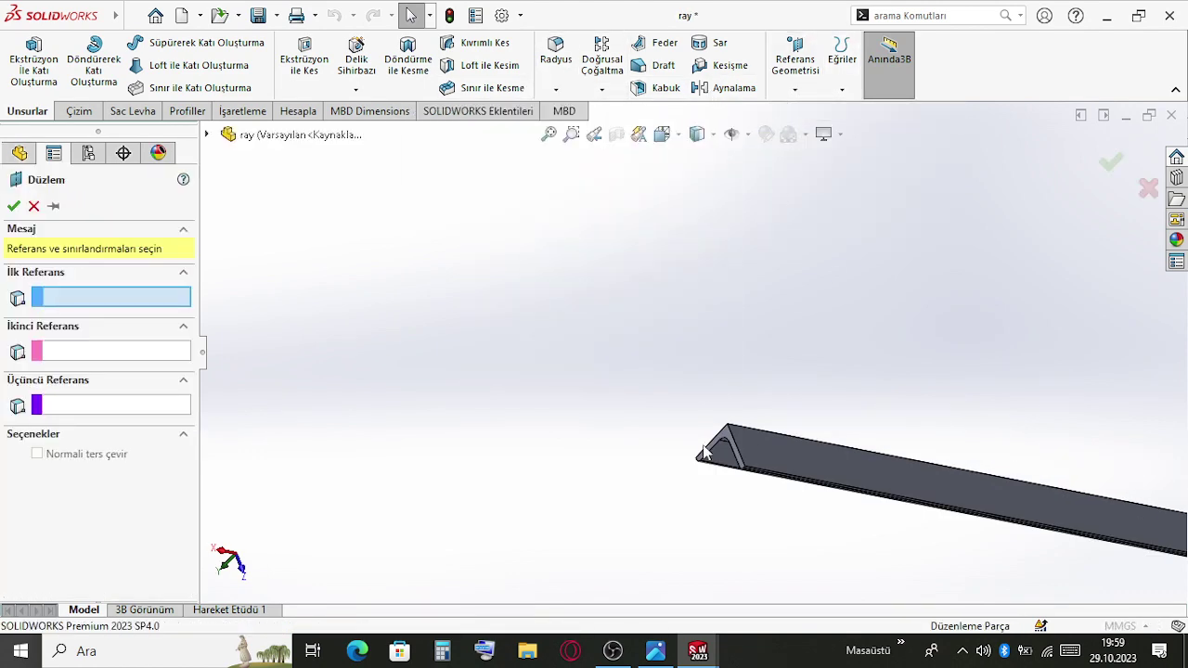
{"action": "scroll", "coordinate": [657, 583], "scroll_direction": "down", "scroll_amount": 5}
{"action": "scroll", "coordinate": [913, 187], "scroll_direction": "up", "scroll_amount": 2}
{"action": "left_click", "coordinate": [886, 218]}
{"action": "middle_click_drag", "start_coordinate": [886, 218], "coordinate": [775, 224]}
{"action": "left_click", "coordinate": [768, 222]}
{"action": "middle_click_drag", "start_coordinate": [801, 344], "coordinate": [1071, 190]}
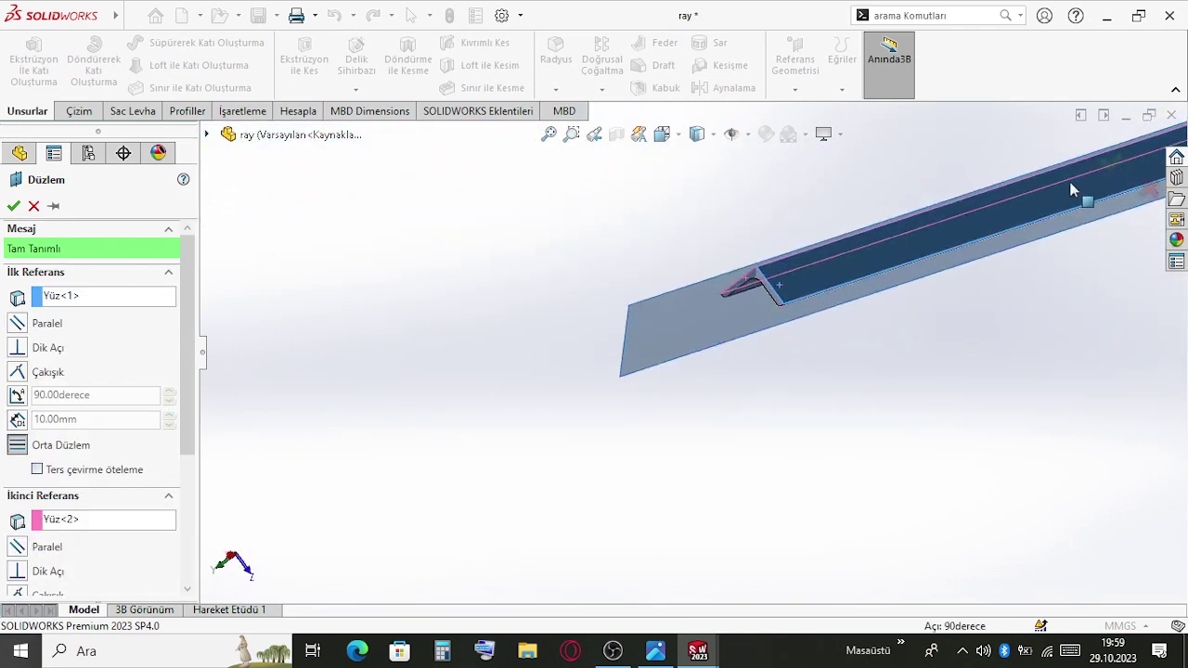
{"action": "left_click", "coordinate": [1113, 164]}
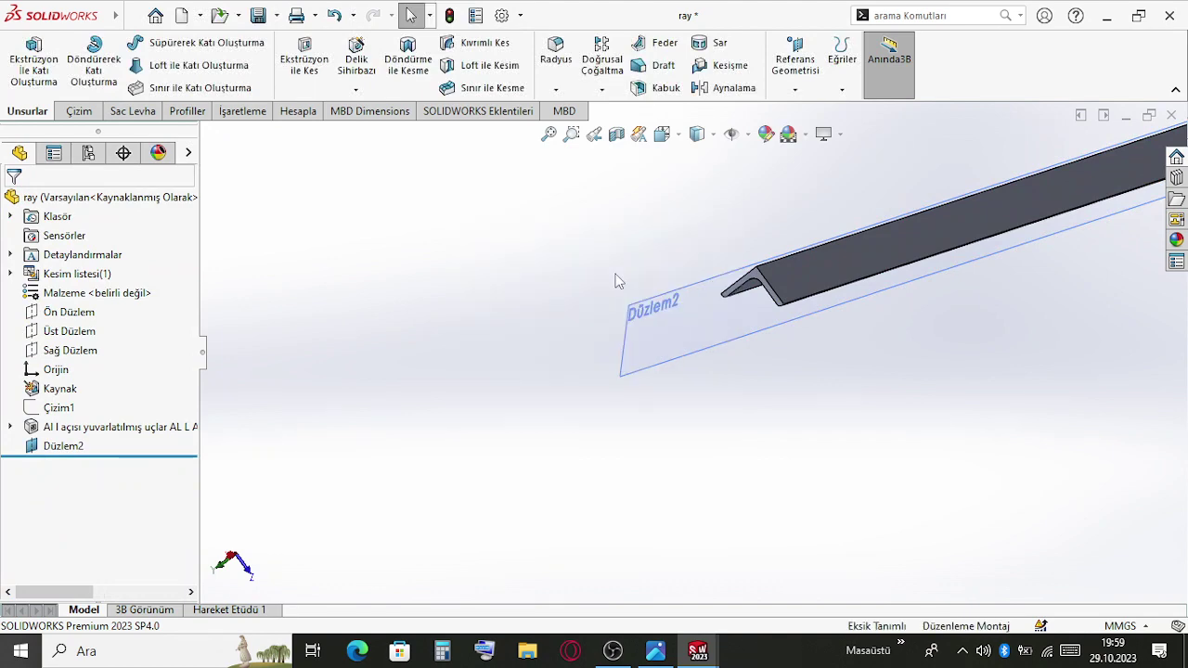
Return to the Montaj3 assembly and expand the ray component's feature list
{"action": "key", "text": "ctrl+Tab"}
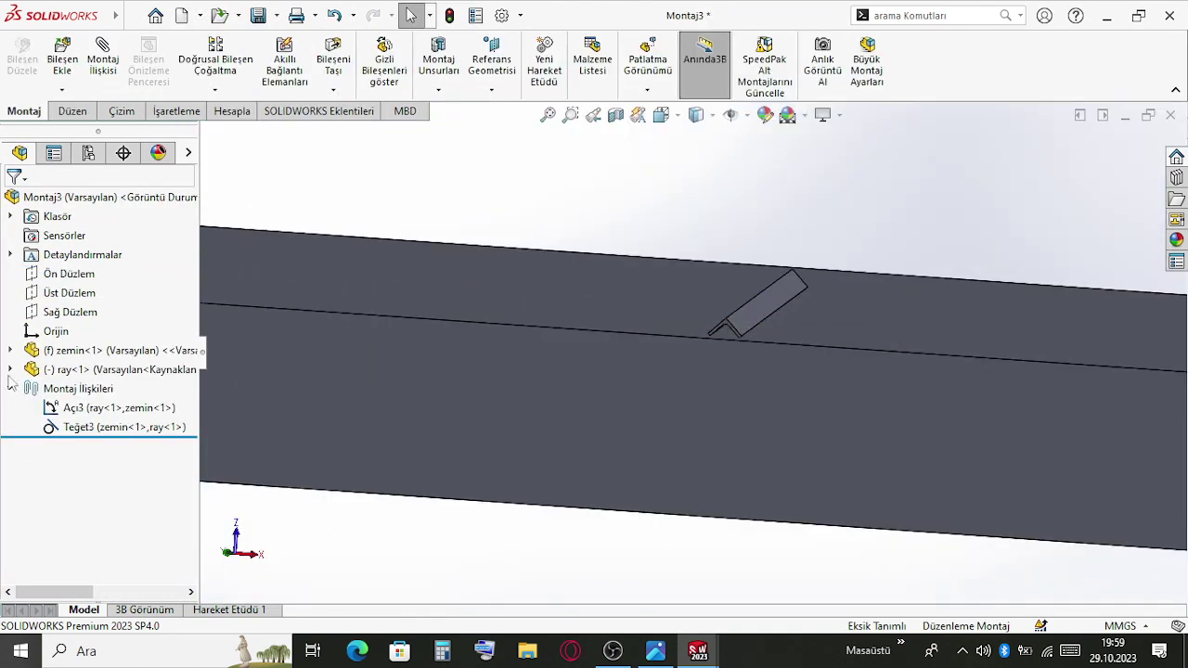
{"action": "left_click", "coordinate": [10, 369]}
{"action": "scroll", "coordinate": [79, 480], "scroll_direction": "down", "scroll_amount": 1}
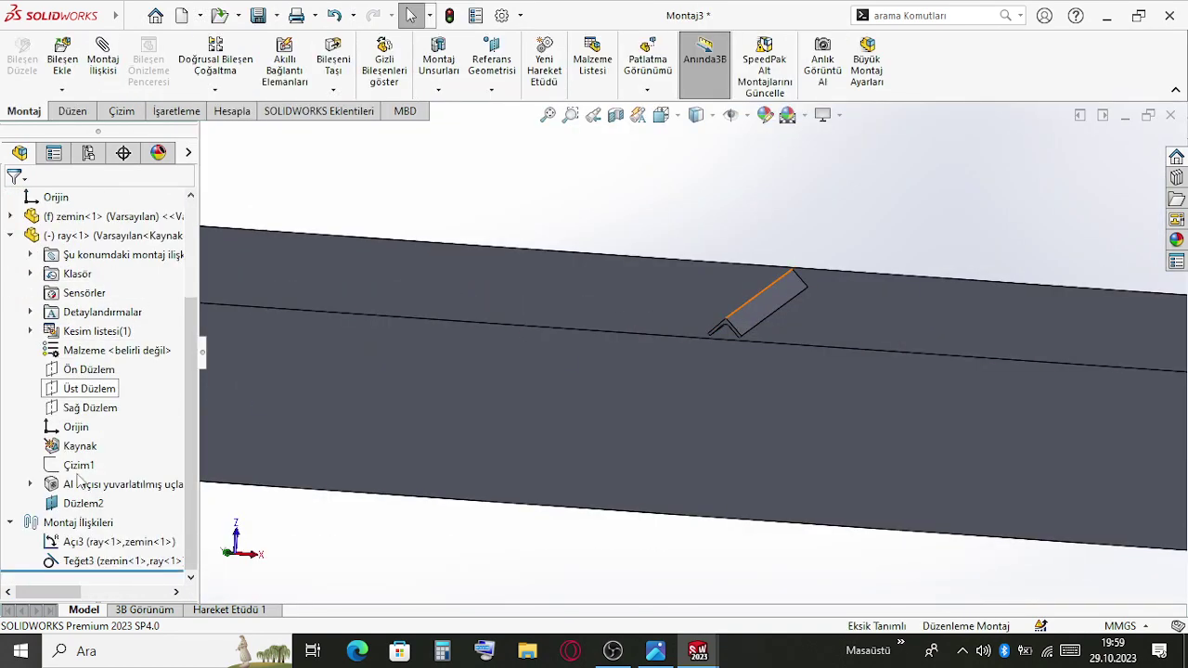
Try to mate the rail's mid-plane Düzlem2 parallel to the ground plate's narrow long side face
{"action": "left_click", "coordinate": [83, 503]}
{"action": "left_click", "coordinate": [814, 447], "text": "ctrl"}
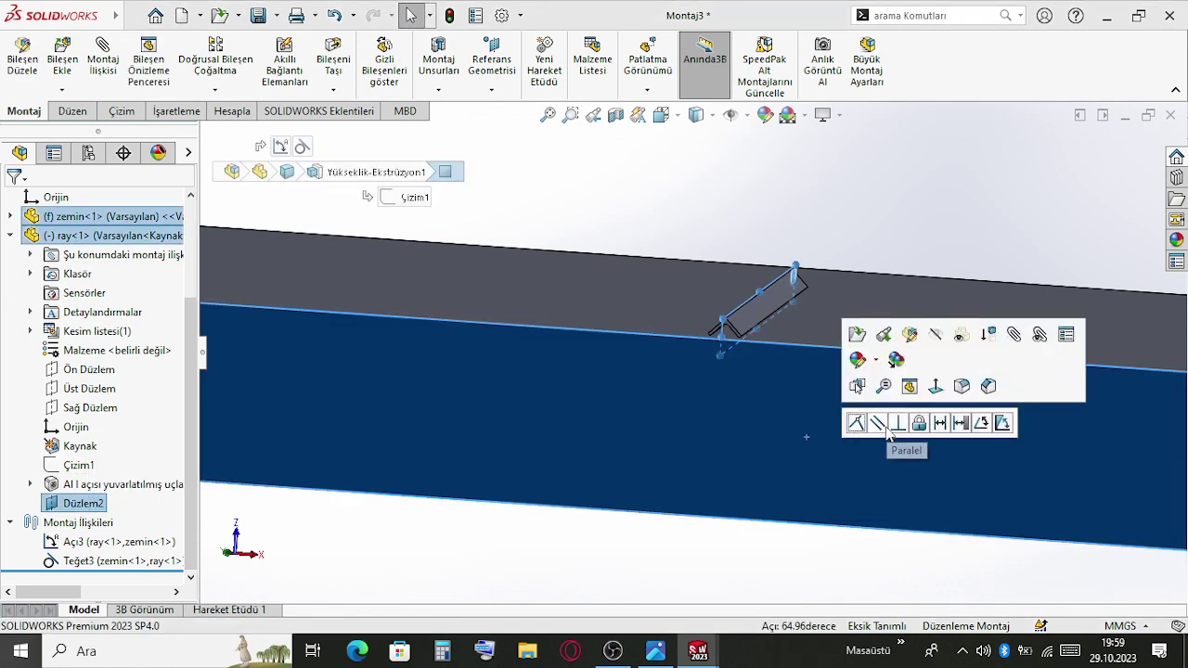
{"action": "left_click", "coordinate": [876, 423]}
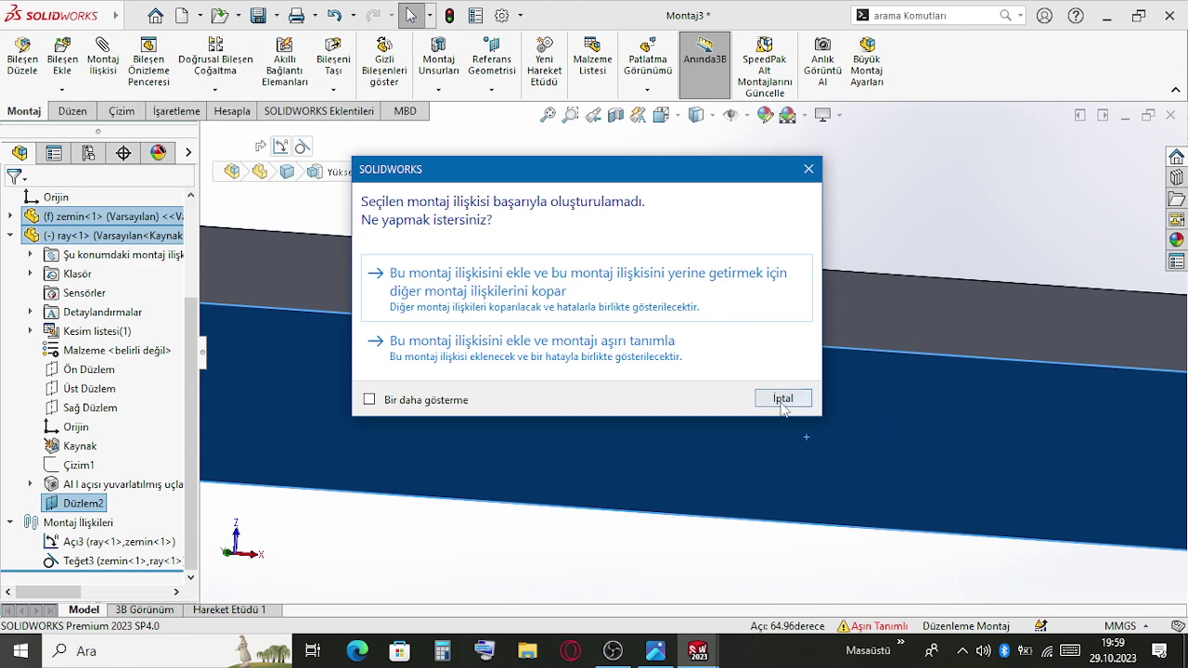
{"action": "left_click", "coordinate": [782, 399]}
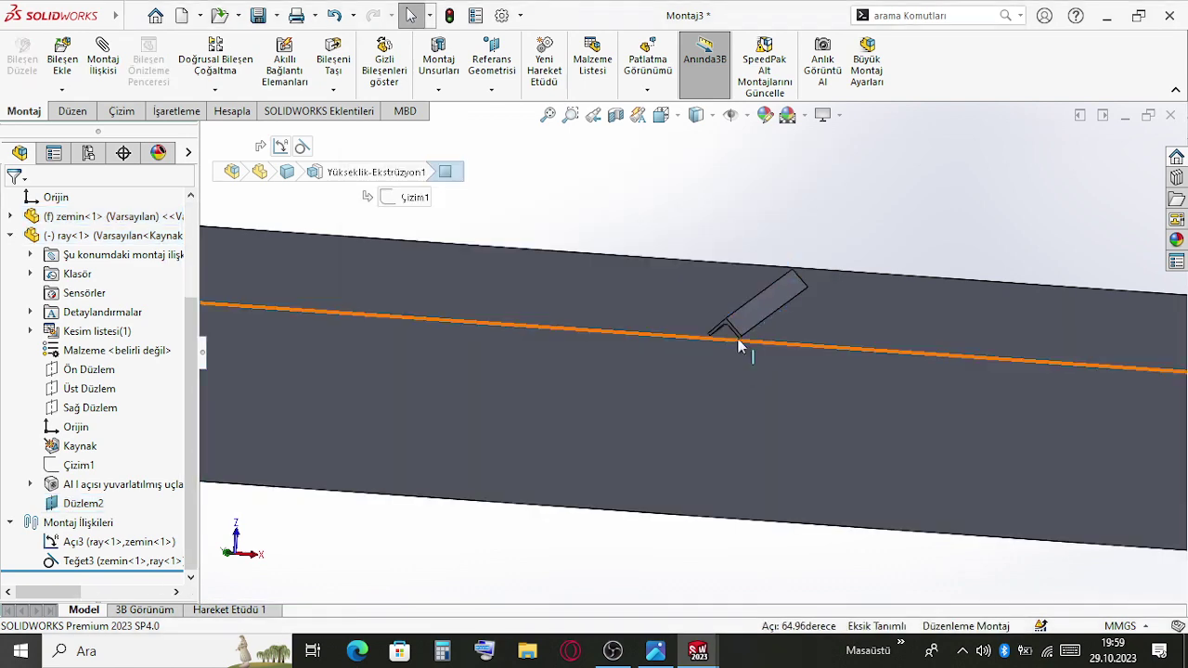
{"action": "left_click", "coordinate": [67, 502]}
{"action": "scroll", "coordinate": [653, 356], "scroll_direction": "down", "scroll_amount": 5}
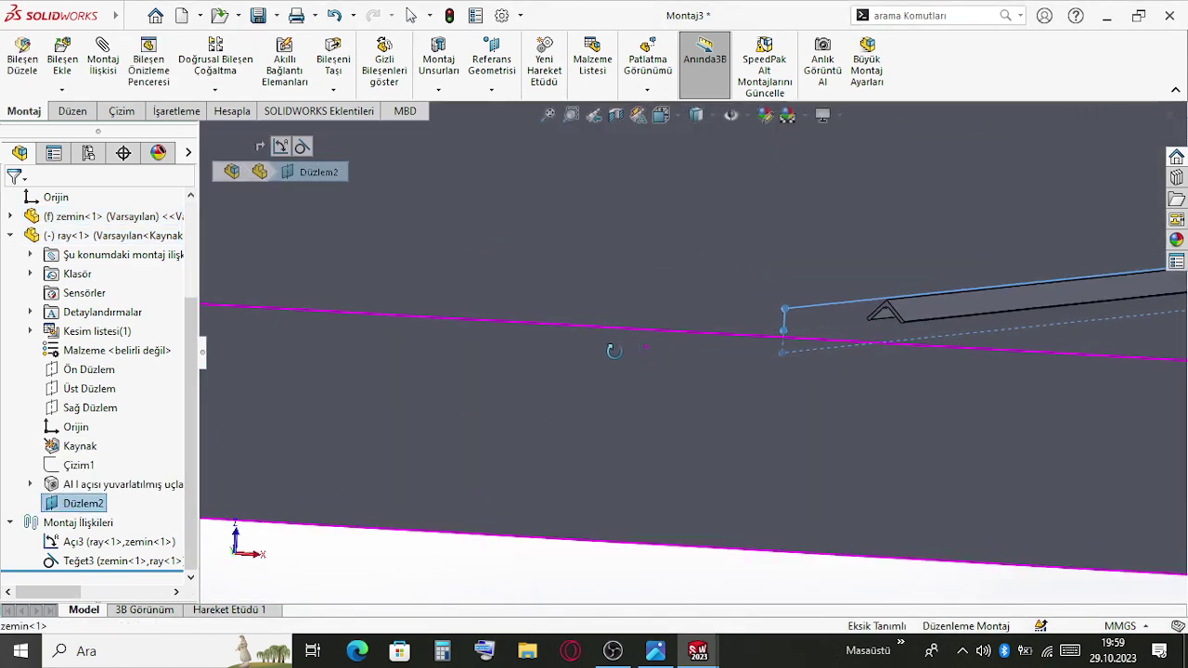
{"action": "scroll", "coordinate": [652, 349], "scroll_direction": "up", "scroll_amount": 2}
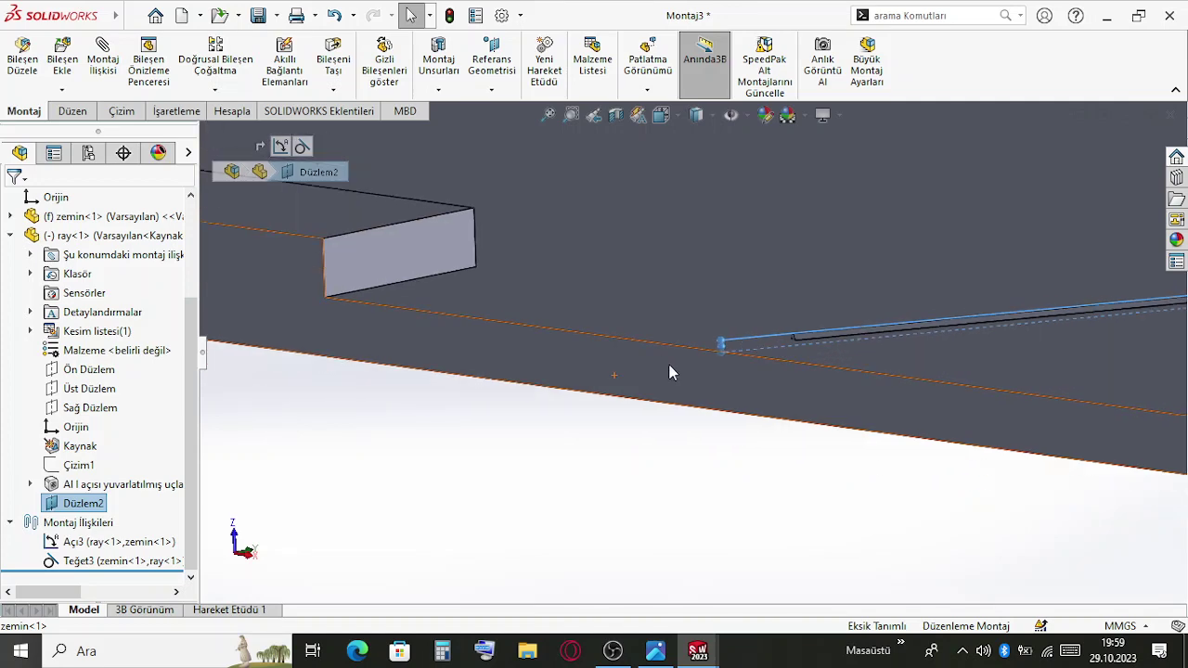
{"action": "left_click", "coordinate": [733, 376]}
{"action": "left_click", "coordinate": [770, 354]}
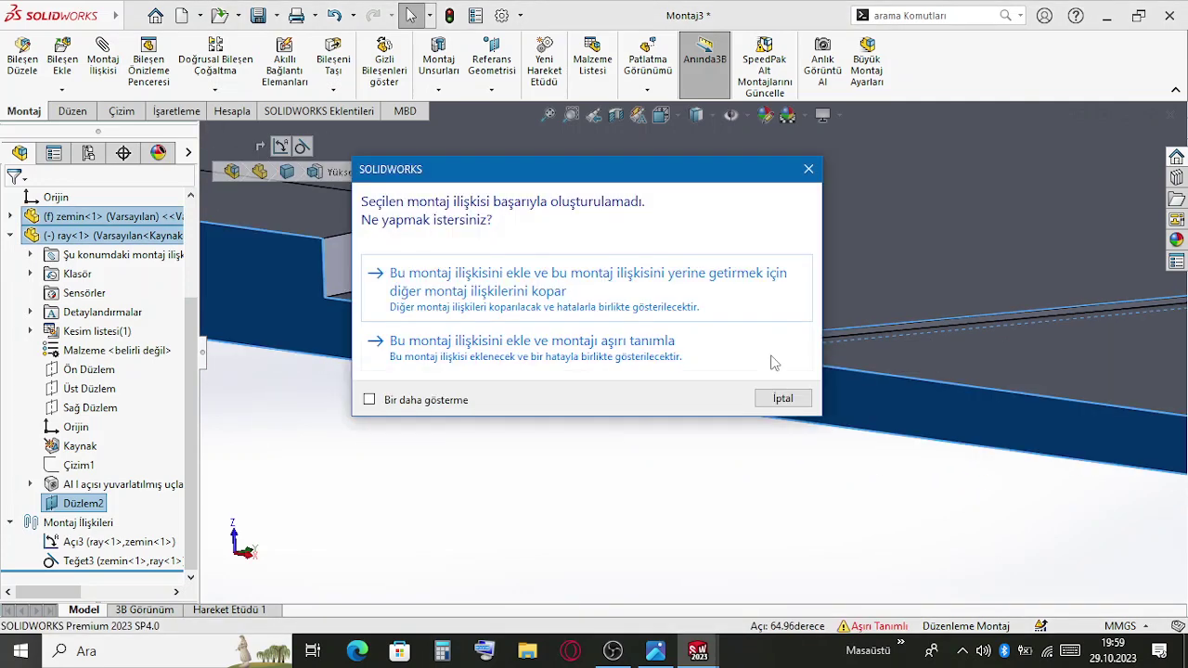
{"action": "key", "text": "Escape"}
Delete the angle mate Açı3 and the tangent mate Teğet3 between zemin and ray
{"action": "scroll", "coordinate": [800, 346], "scroll_direction": "down", "scroll_amount": 3}
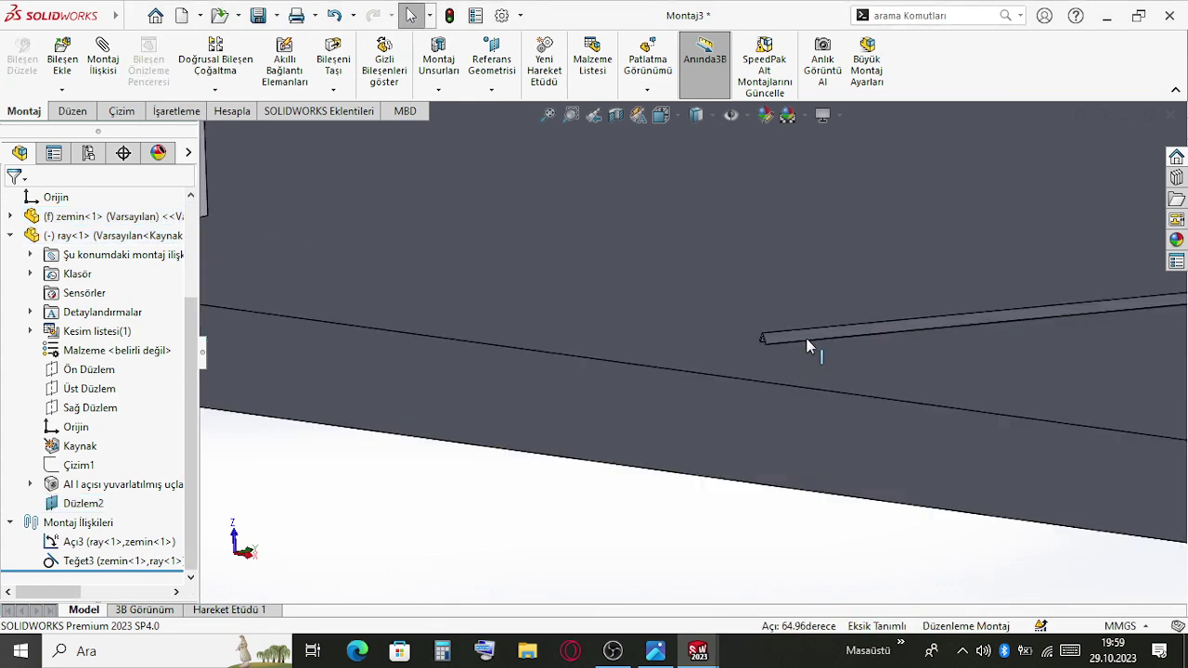
{"action": "left_click", "coordinate": [69, 543]}
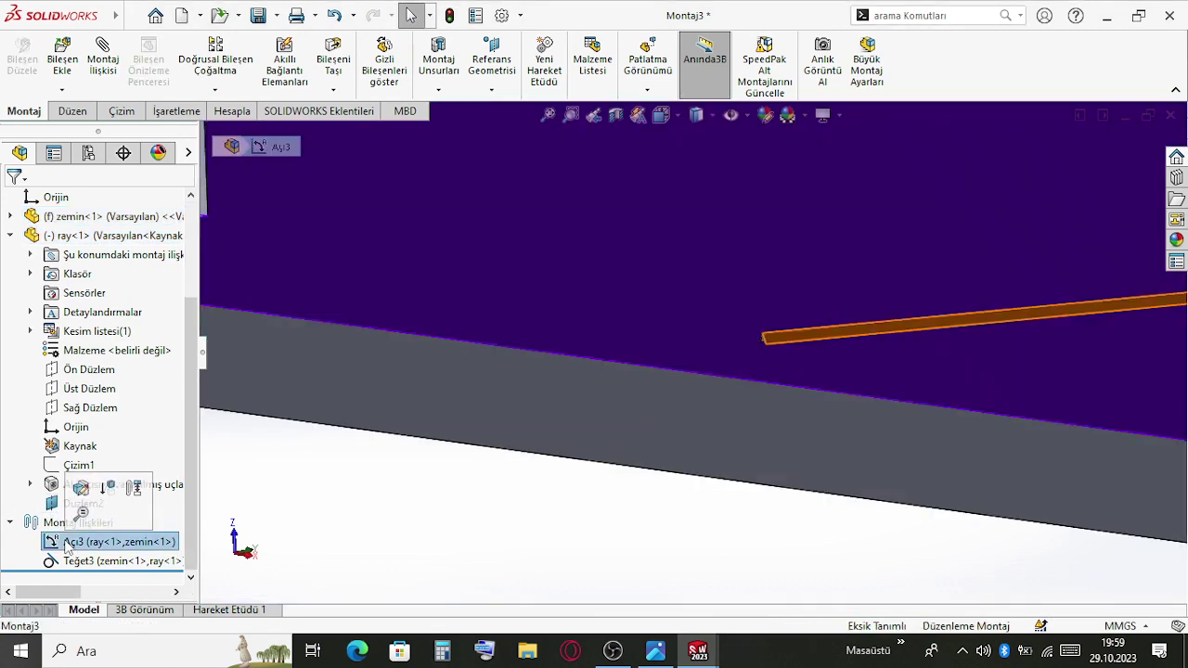
{"action": "key", "text": "Delete"}
{"action": "key", "text": "Return"}
{"action": "left_click", "coordinate": [76, 561]}
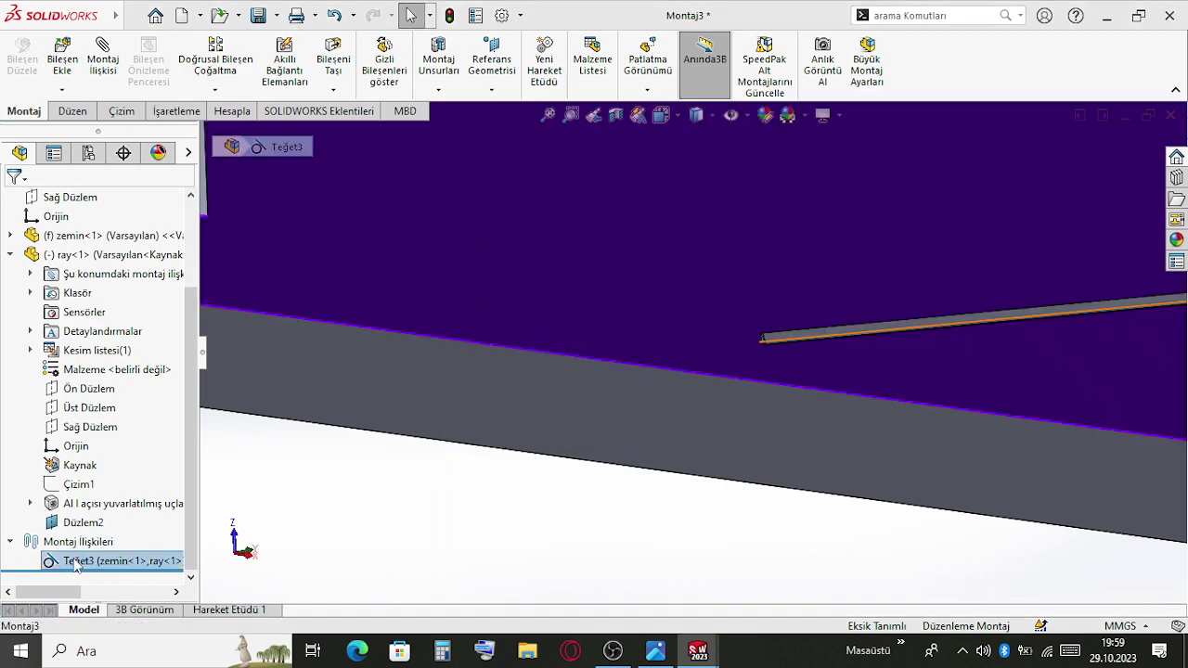
{"action": "key", "text": "Delete"}
{"action": "key", "text": "Return"}
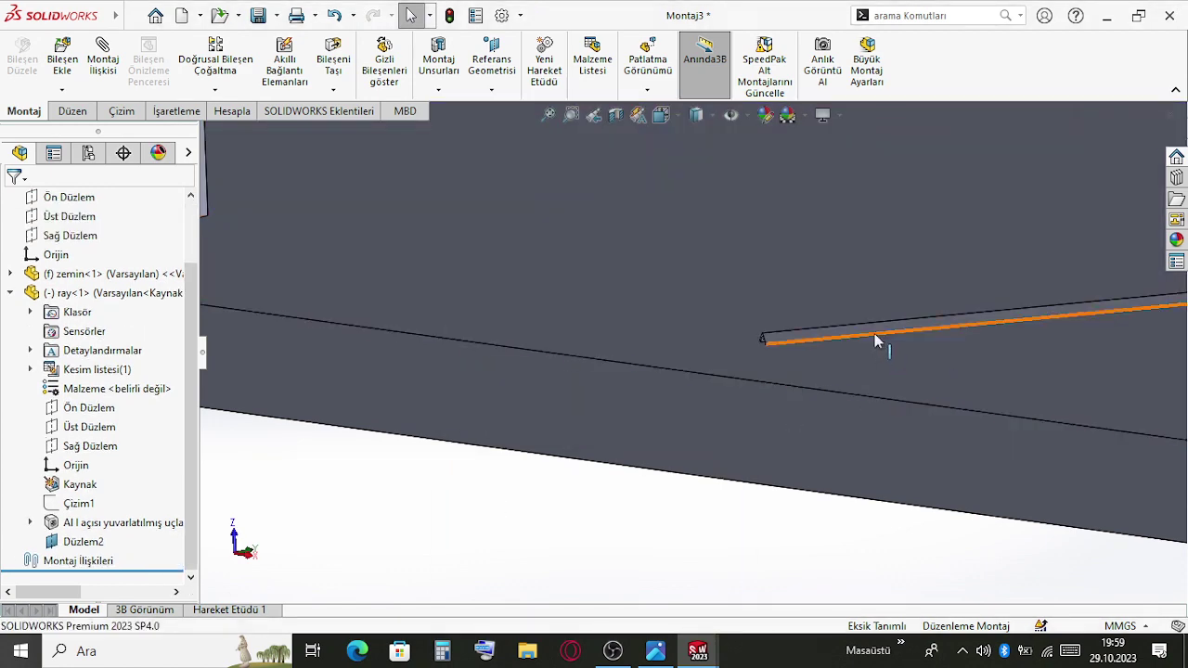
Add a 100 mm distance mate between Düzlem2 and the ground plate's narrow long side face, and flip its alignment
{"action": "left_click", "coordinate": [74, 539]}
{"action": "left_click", "coordinate": [672, 415], "text": "ctrl"}
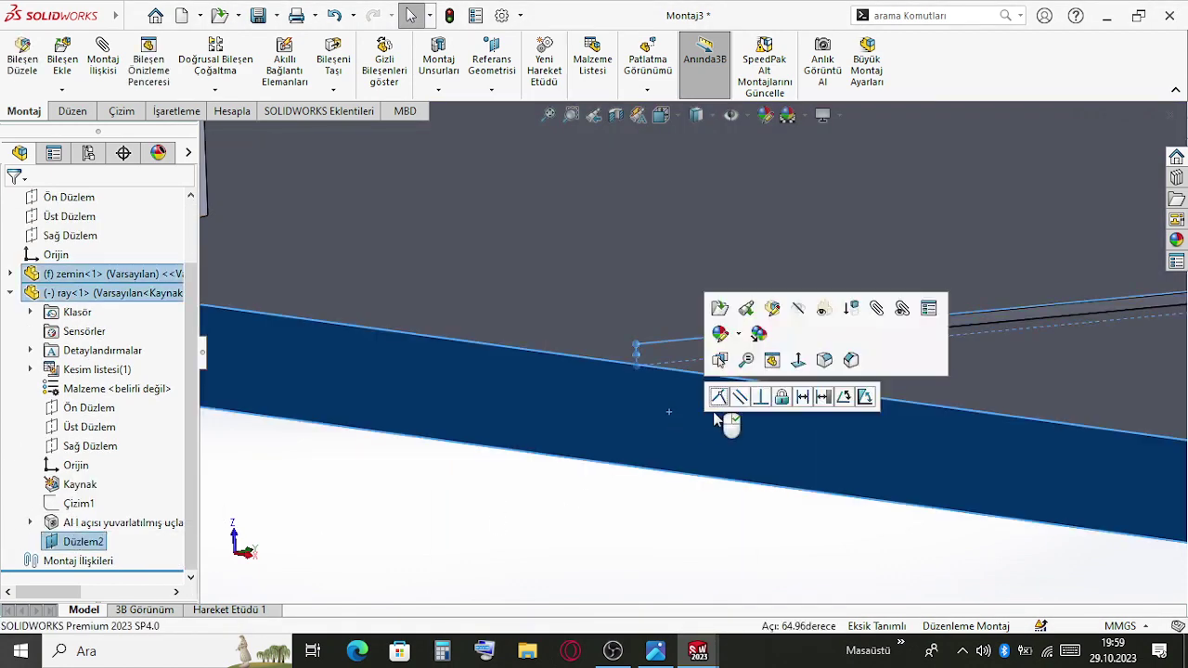
{"action": "left_click", "coordinate": [804, 398]}
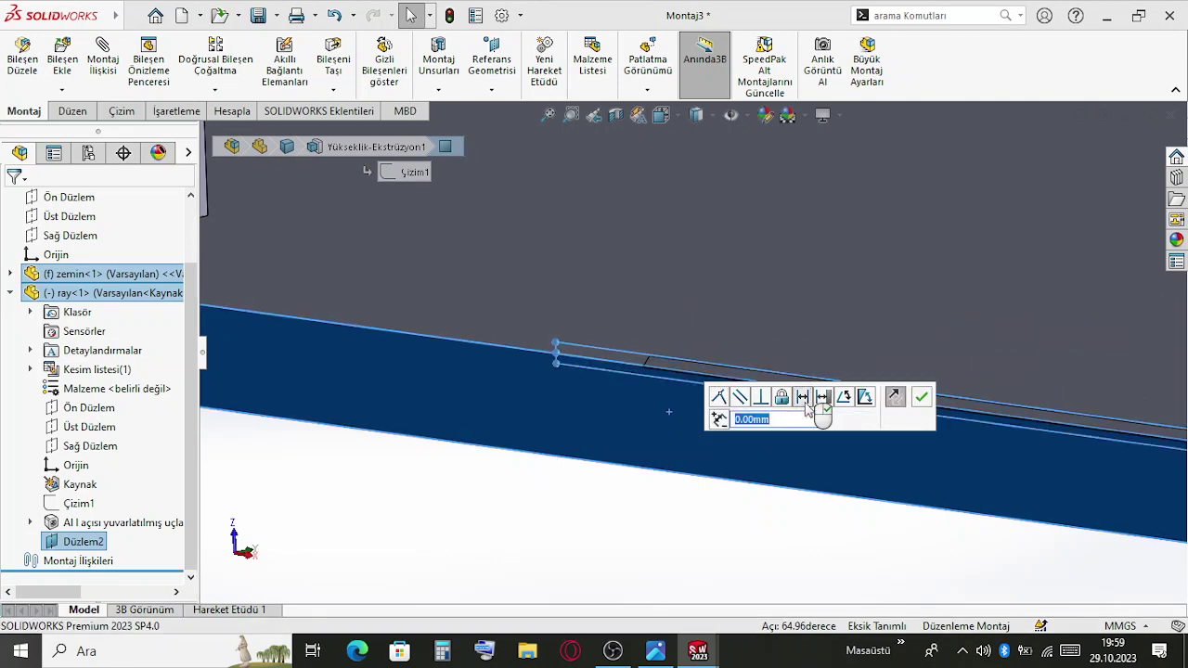
{"action": "type", "text": "100"}
{"action": "key", "text": "Return"}
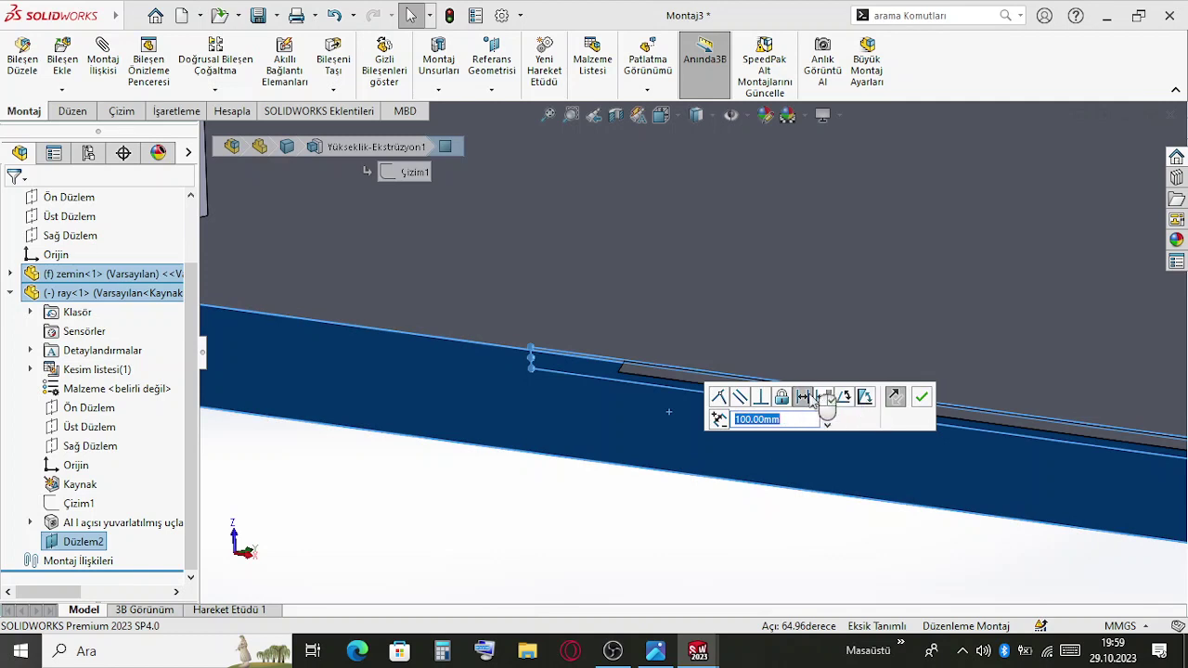
{"action": "left_click", "coordinate": [895, 396]}
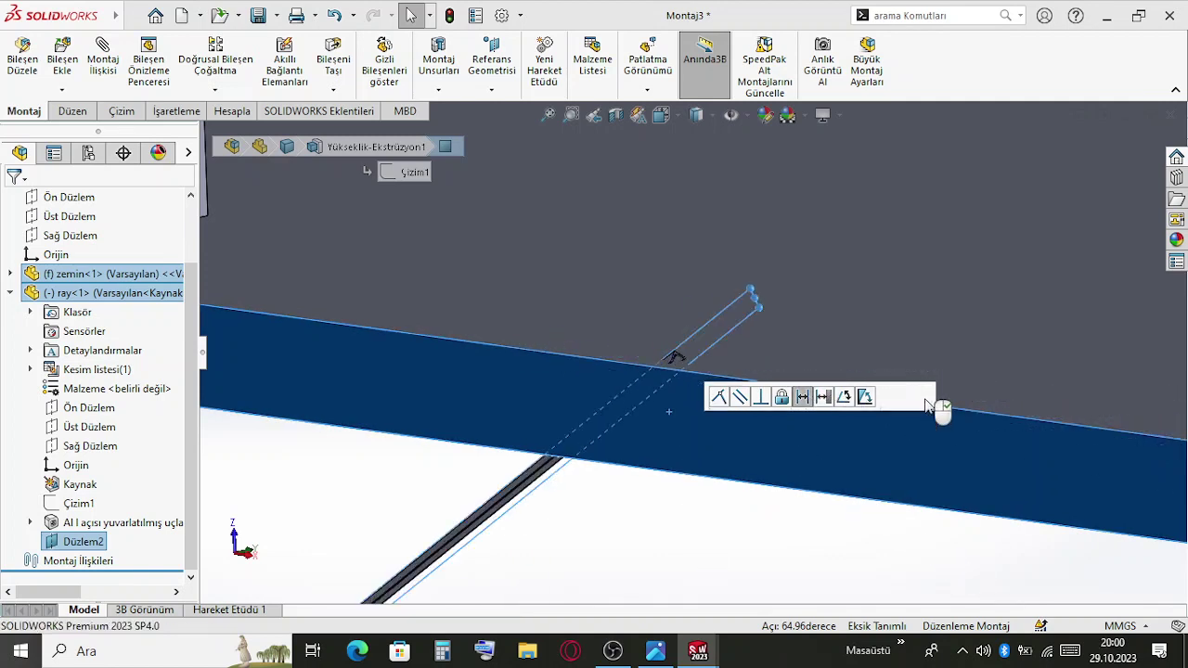
Add a 100 mm distance mate between the side face of zemin and the Düzlem2 plane of ray
{"action": "left_click", "coordinate": [894, 398]}
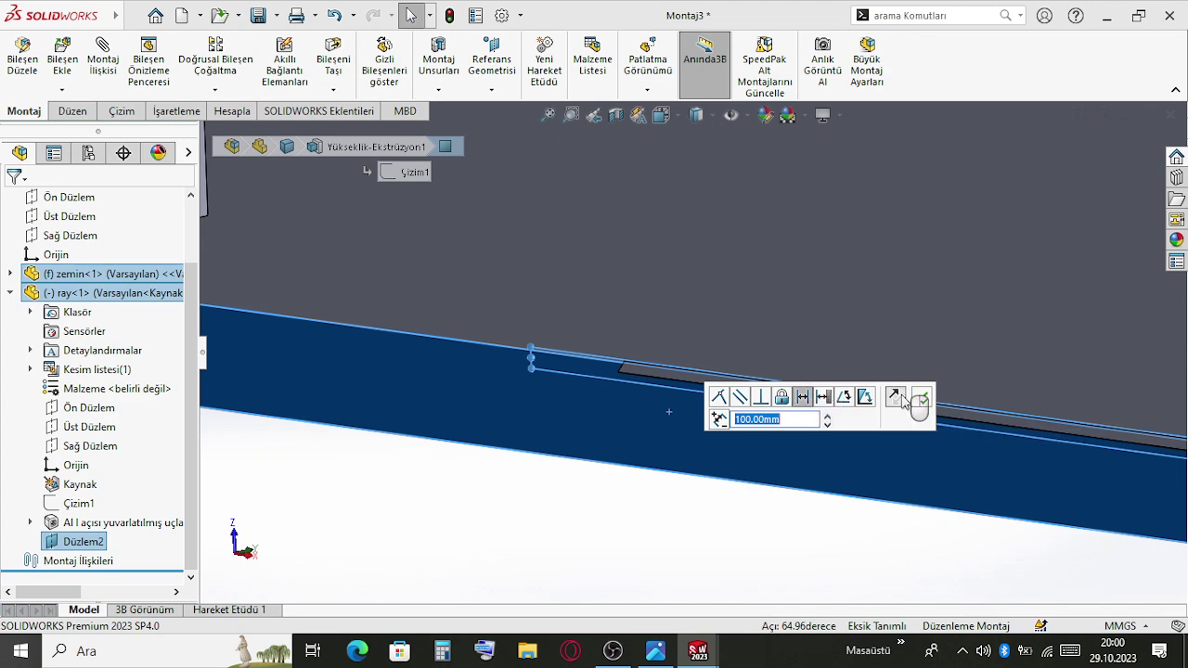
{"action": "left_click", "coordinate": [896, 397]}
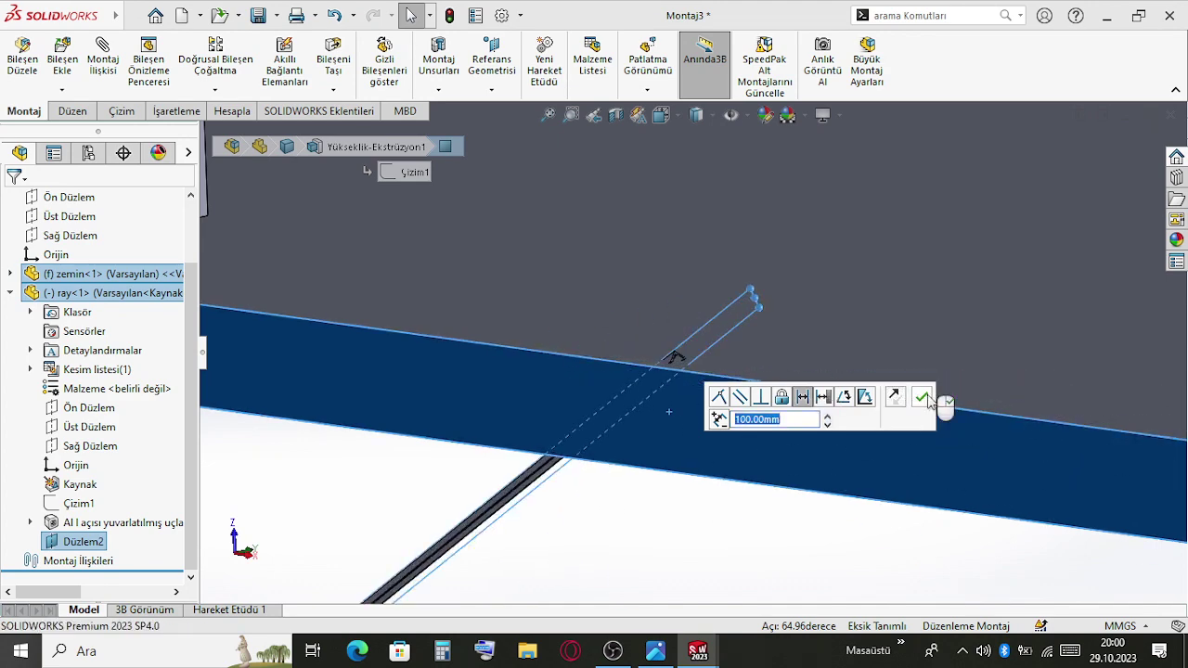
{"action": "right_click", "coordinate": [814, 436]}
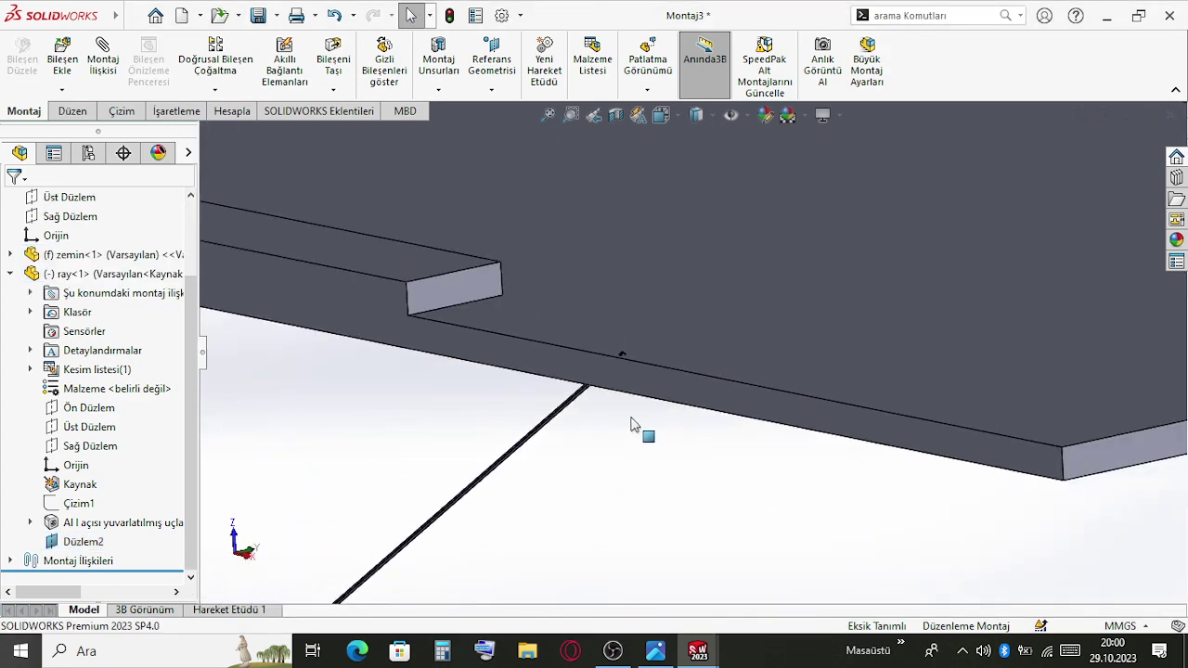
Add a tangent mate between the rounded leg edge of ray and the top face of zemin
{"action": "left_click", "coordinate": [541, 436]}
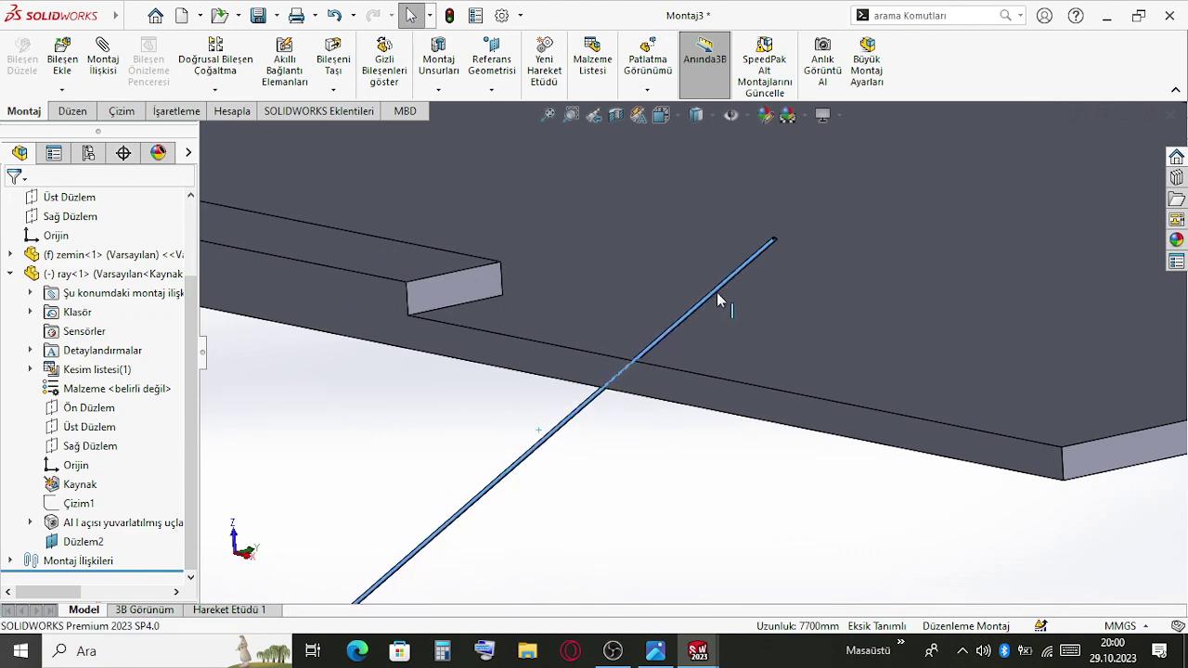
{"action": "scroll", "coordinate": [716, 292], "scroll_direction": "down", "scroll_amount": 5}
{"action": "middle_click_drag", "start_coordinate": [799, 259], "coordinate": [777, 227]}
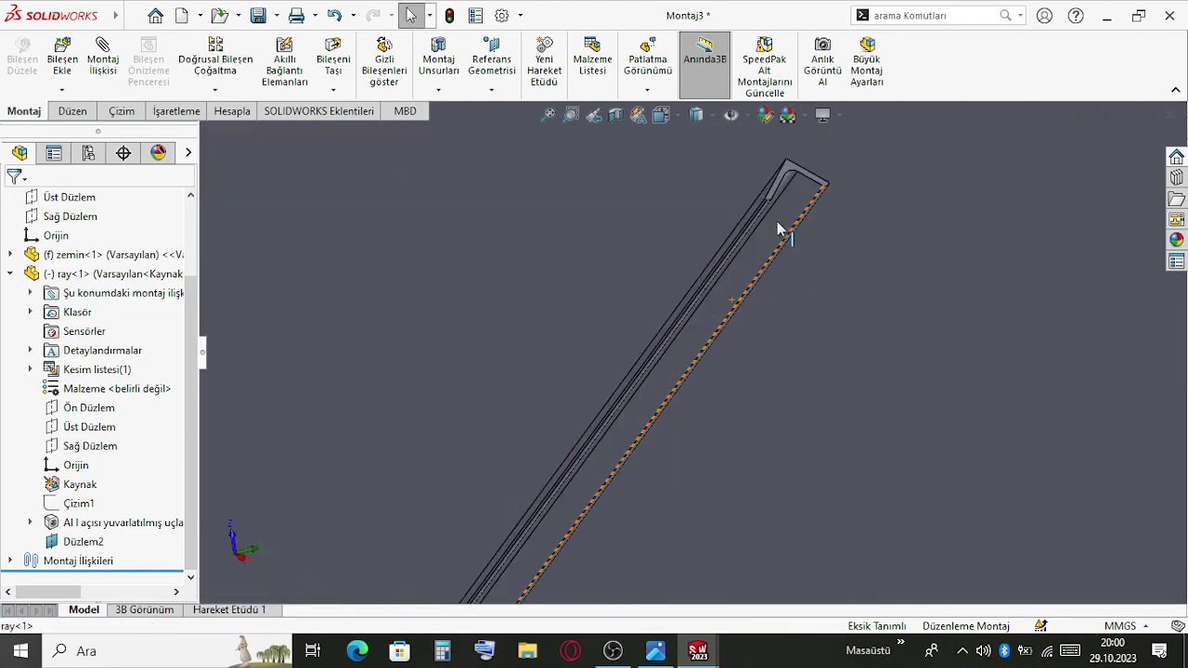
{"action": "scroll", "coordinate": [778, 228], "scroll_direction": "down", "scroll_amount": 3}
{"action": "left_click", "coordinate": [717, 228]}
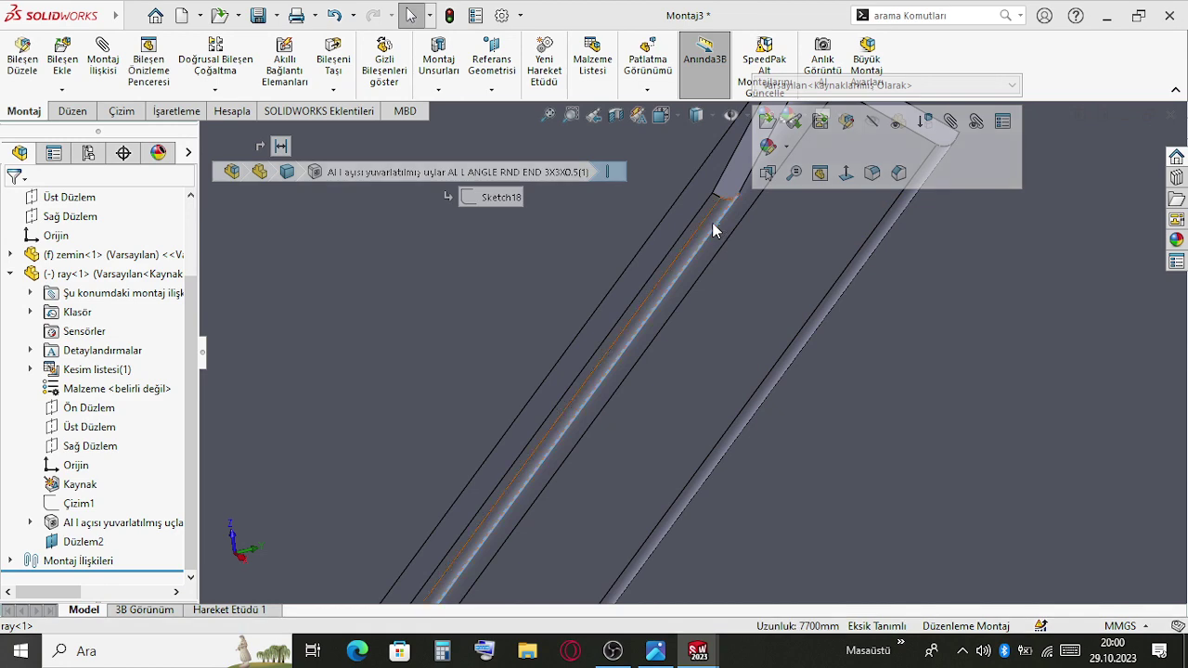
{"action": "scroll", "coordinate": [788, 533], "scroll_direction": "up", "scroll_amount": 5}
{"action": "left_click", "coordinate": [789, 533]}
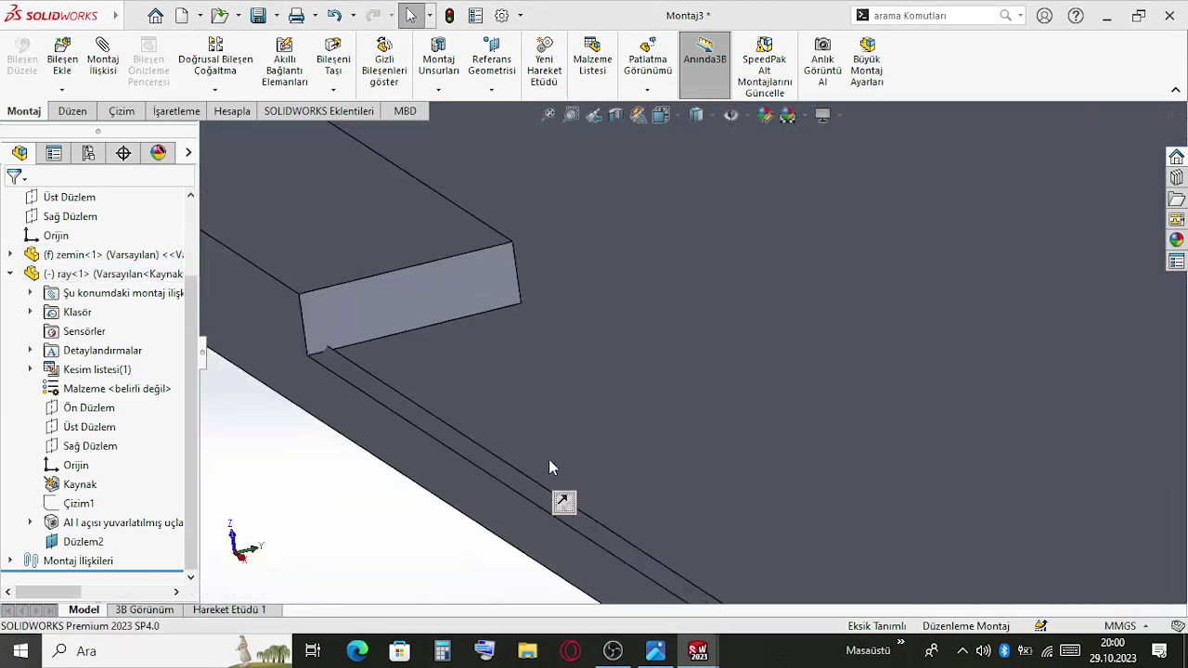
Edit the Teğet4 tangent mate between zemin and ray to flip its alignment
{"action": "scroll", "coordinate": [787, 397], "scroll_direction": "up", "scroll_amount": 3}
{"action": "scroll", "coordinate": [604, 427], "scroll_direction": "down", "scroll_amount": 5}
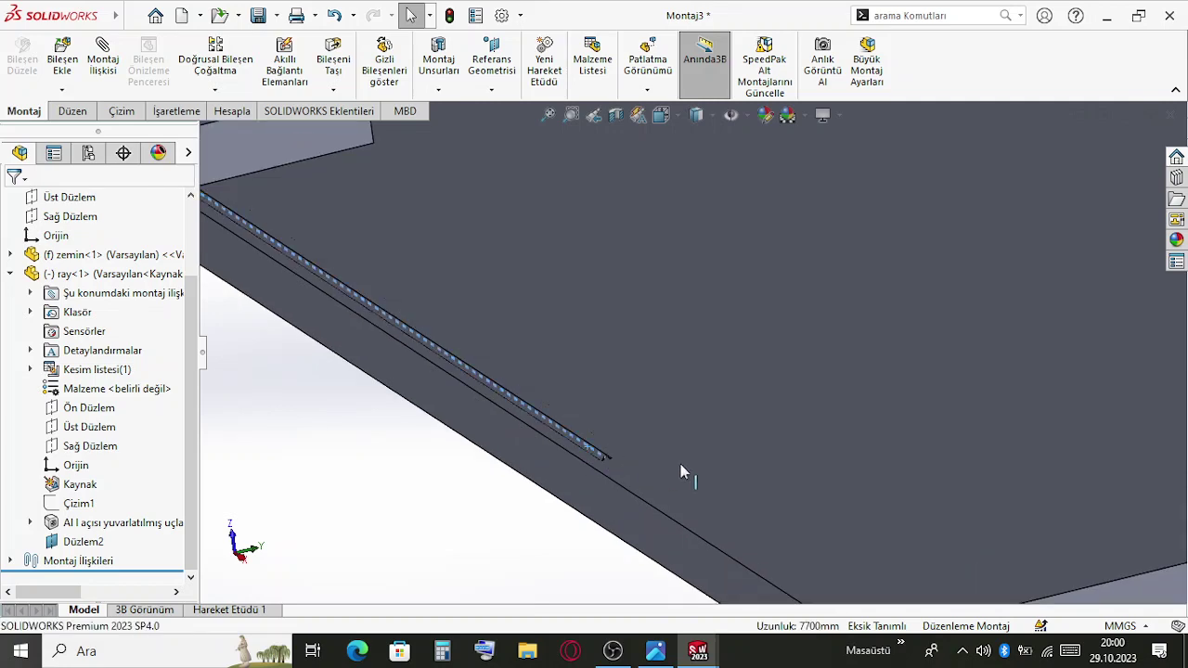
{"action": "scroll", "coordinate": [722, 547], "scroll_direction": "down", "scroll_amount": 5}
{"action": "left_click", "coordinate": [685, 436]}
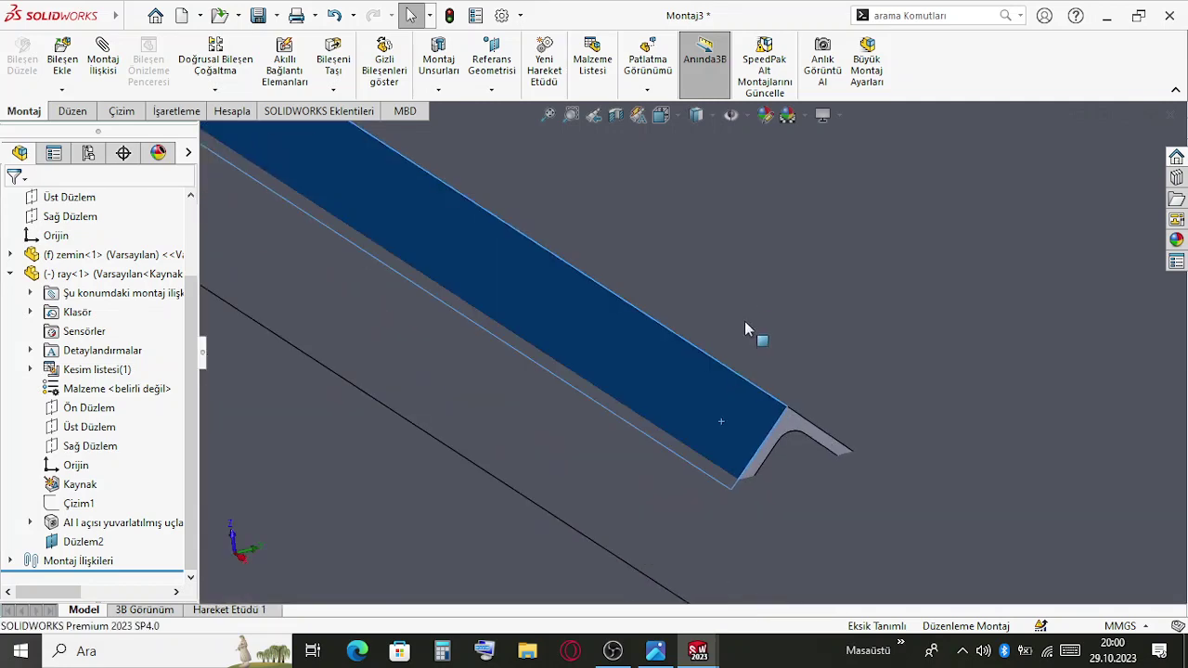
{"action": "right_click", "coordinate": [685, 399]}
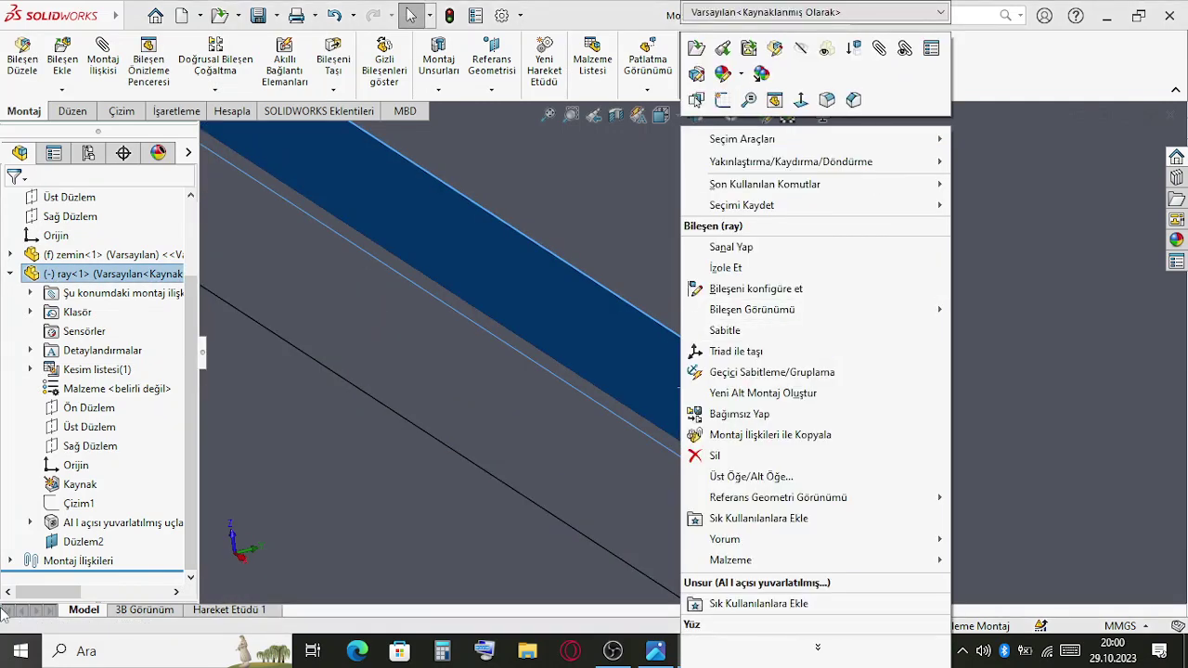
{"action": "left_click", "coordinate": [10, 560]}
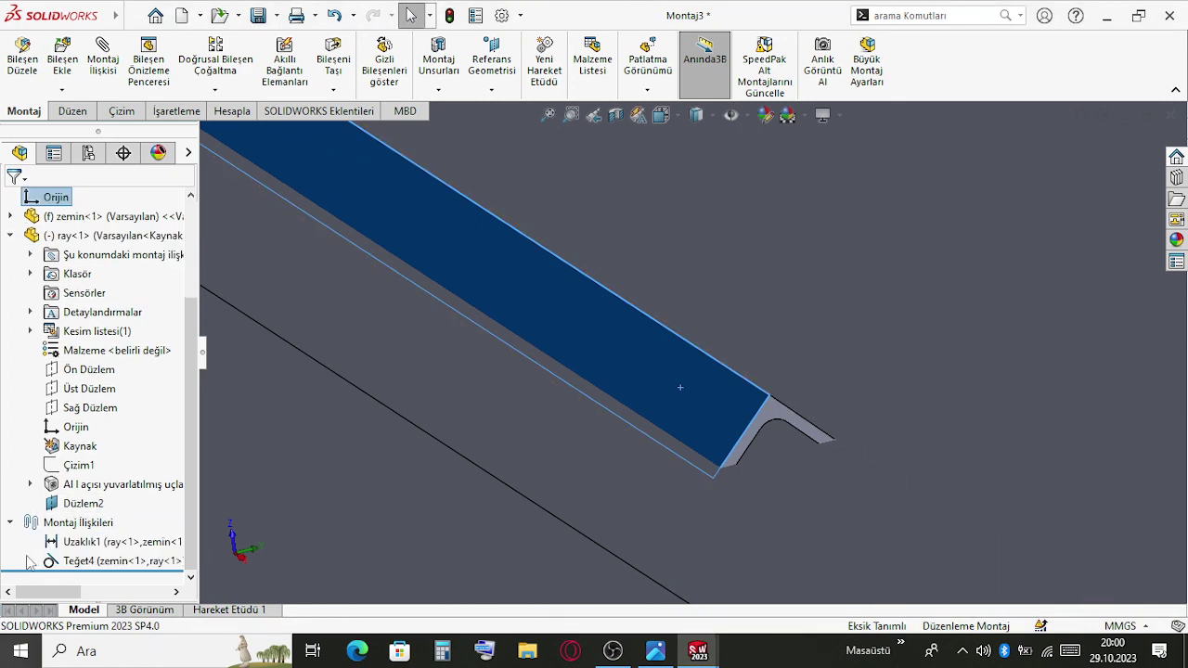
{"action": "left_click", "coordinate": [91, 561]}
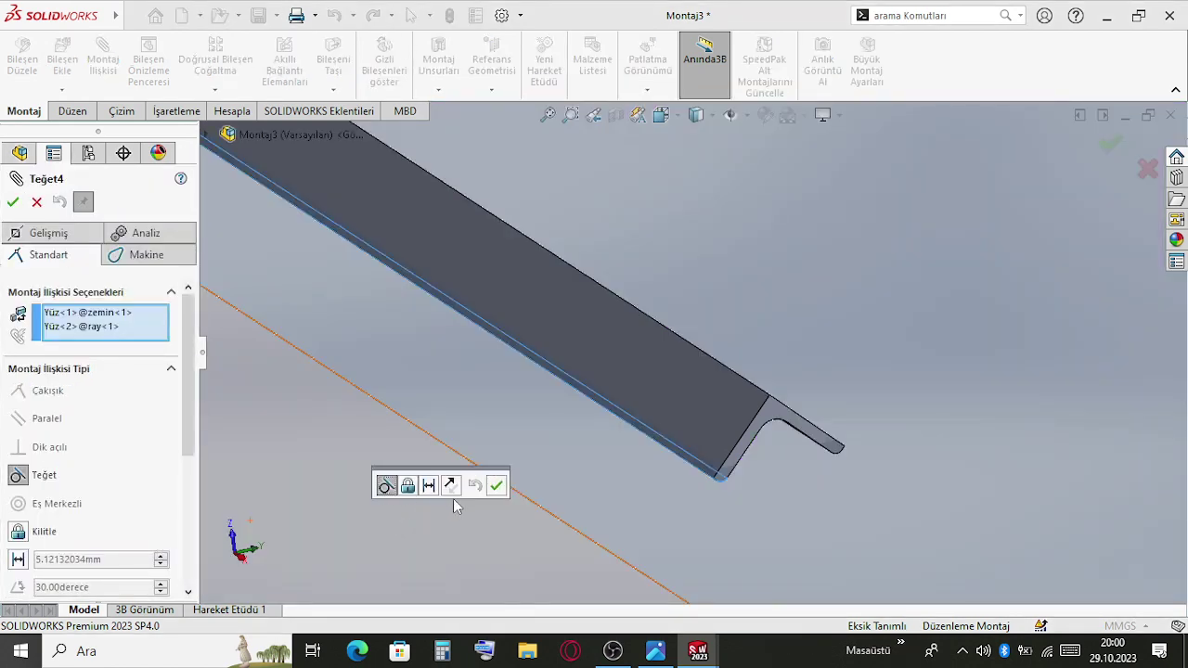
{"action": "left_click", "coordinate": [454, 487]}
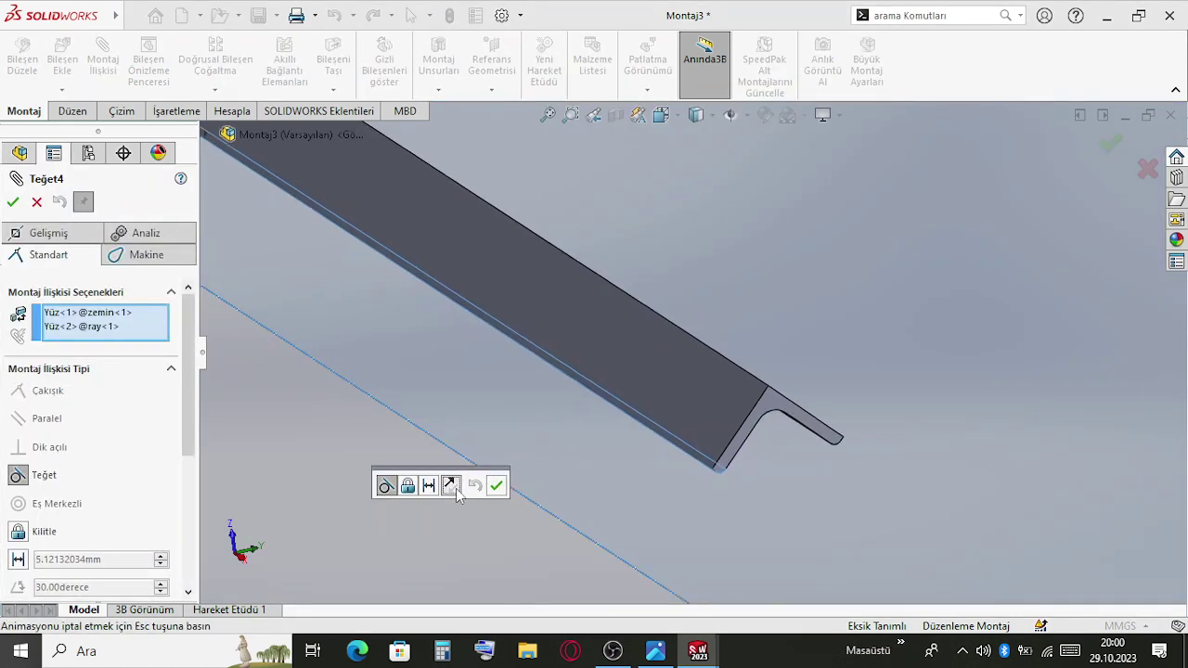
{"action": "left_click", "coordinate": [1109, 149]}
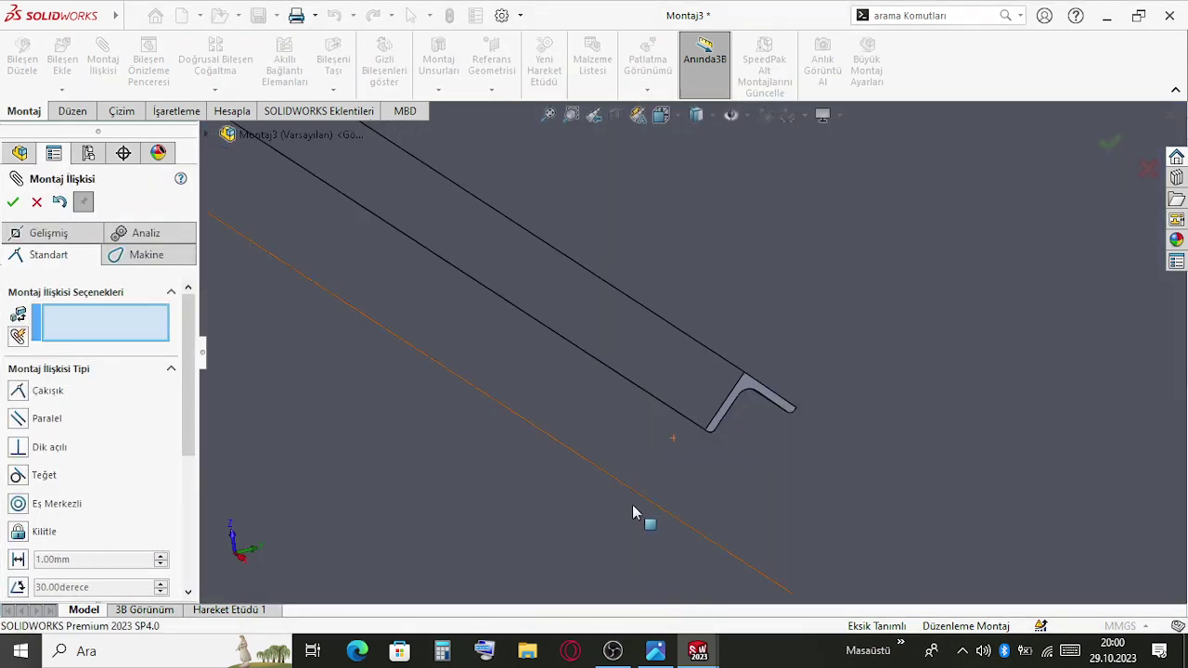
{"action": "key", "text": "Escape"}
{"action": "scroll", "coordinate": [727, 381], "scroll_direction": "up", "scroll_amount": 3}
{"action": "scroll", "coordinate": [727, 381], "scroll_direction": "down", "scroll_amount": 4}
{"action": "scroll", "coordinate": [668, 332], "scroll_direction": "down", "scroll_amount": 10}
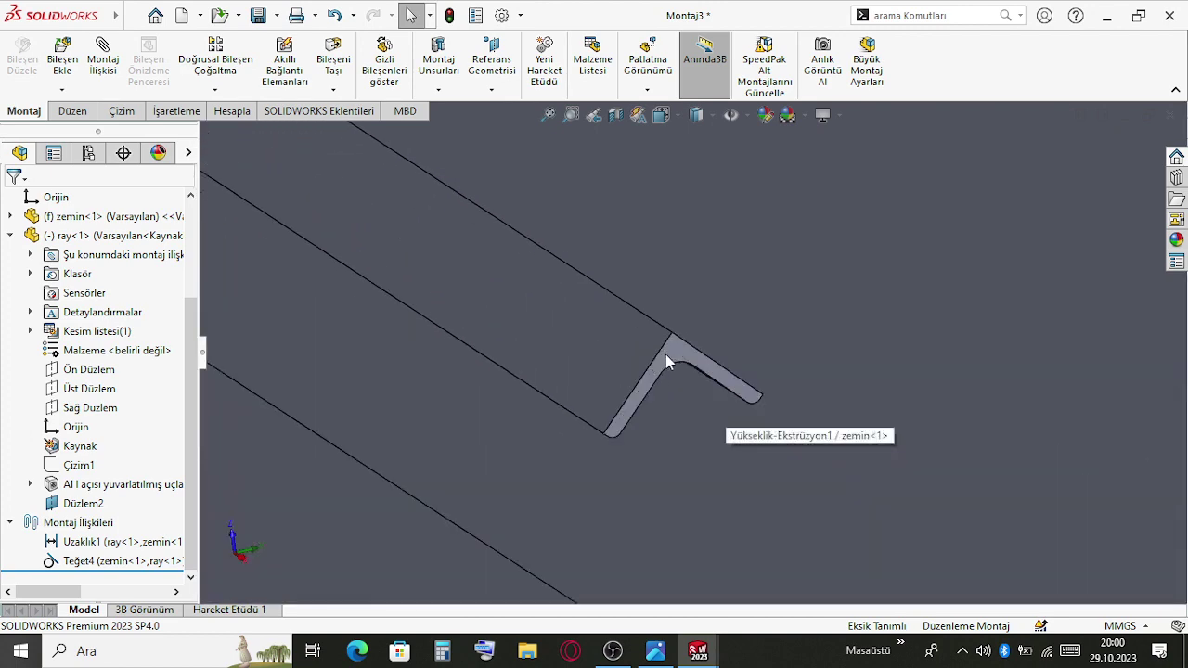
{"action": "left_click", "coordinate": [669, 357]}
{"action": "scroll", "coordinate": [694, 399], "scroll_direction": "up", "scroll_amount": 9}
{"action": "scroll", "coordinate": [705, 408], "scroll_direction": "up", "scroll_amount": 12}
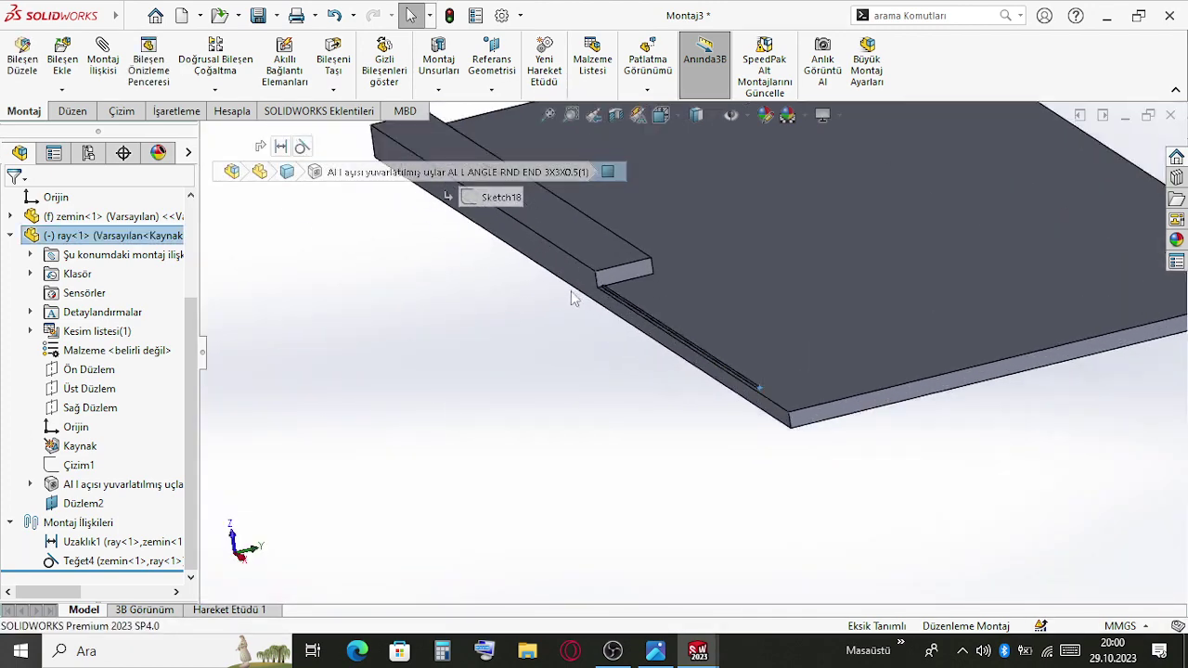
{"action": "scroll", "coordinate": [595, 288], "scroll_direction": "down", "scroll_amount": 8}
{"action": "key", "text": "Escape"}
{"action": "left_click", "coordinate": [693, 309]}
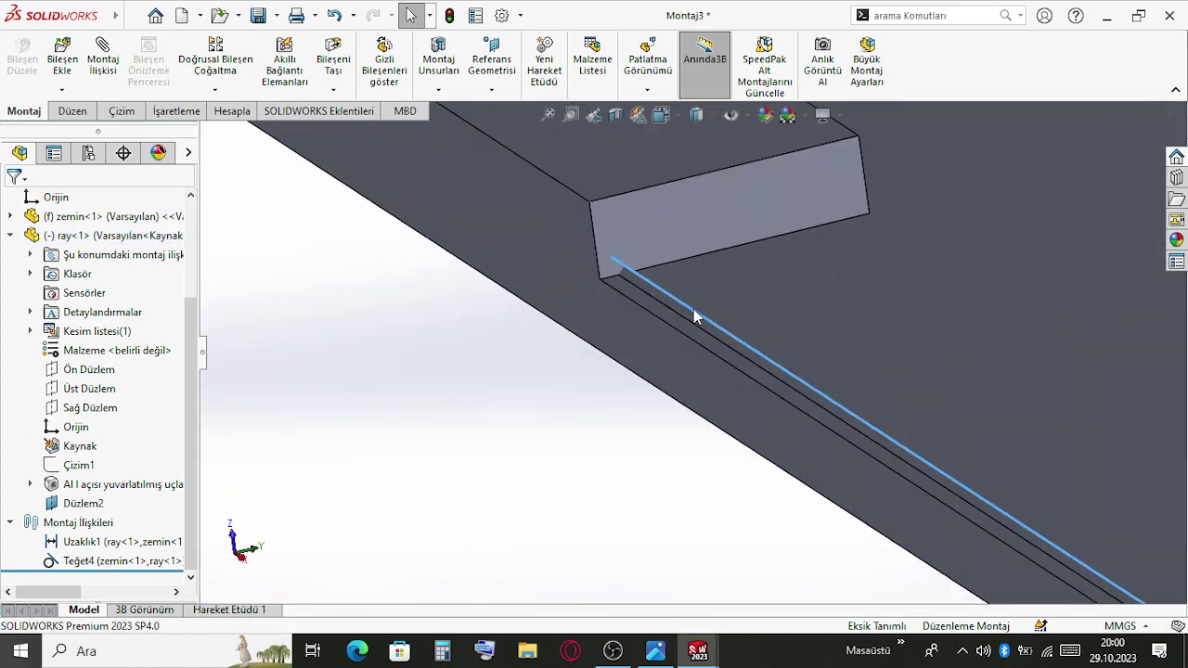
{"action": "left_click", "coordinate": [698, 262], "text": "ctrl"}
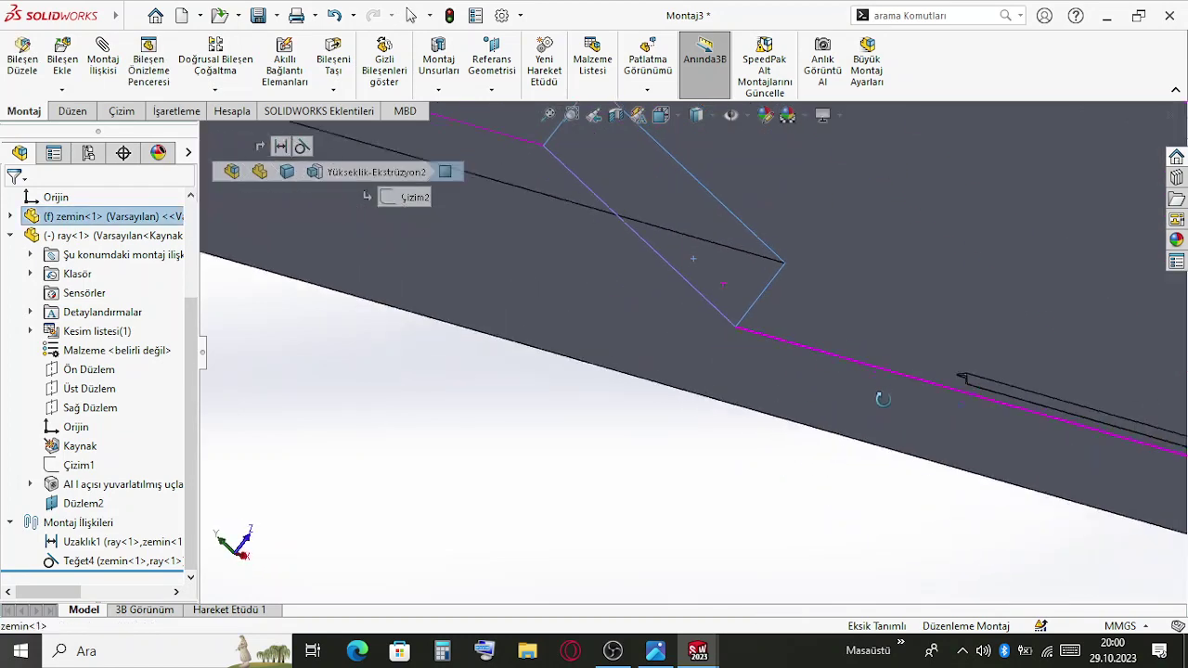
{"action": "scroll", "coordinate": [872, 300], "scroll_direction": "down", "scroll_amount": 5}
{"action": "scroll", "coordinate": [753, 321], "scroll_direction": "up", "scroll_amount": 11}
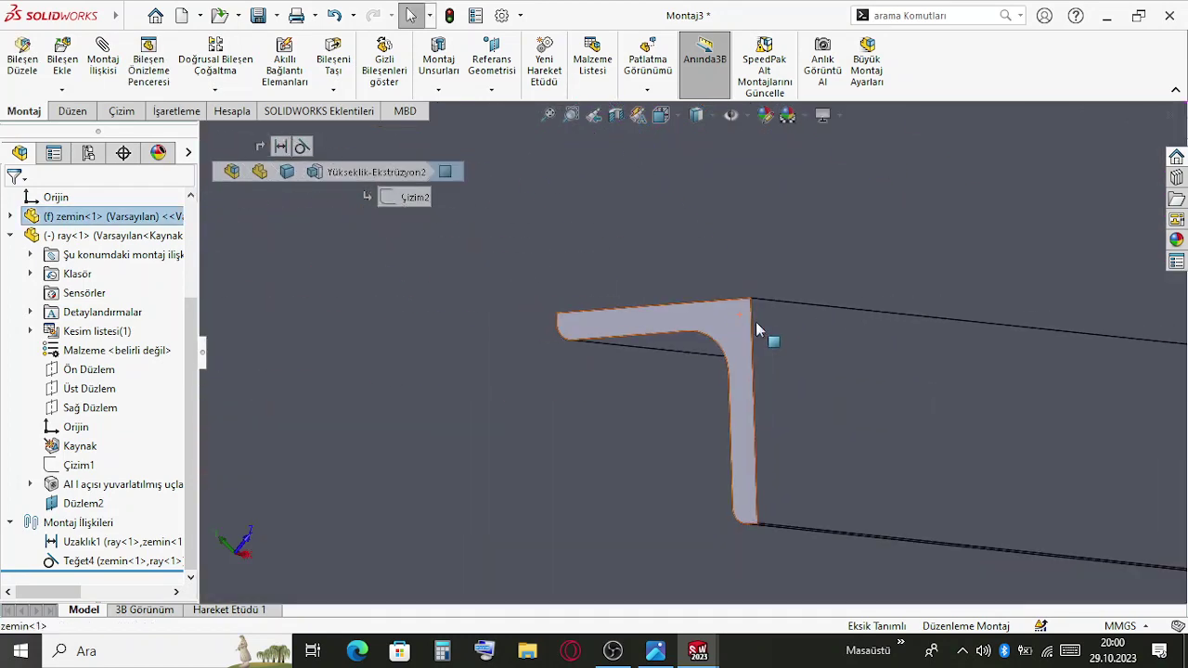
{"action": "key", "text": "Escape"}
Add a coincident mate between the end face of zemin and the L-shaped end face of ray
{"action": "middle_click_drag", "start_coordinate": [997, 409], "coordinate": [804, 399]}
{"action": "scroll", "coordinate": [797, 399], "scroll_direction": "up", "scroll_amount": 4}
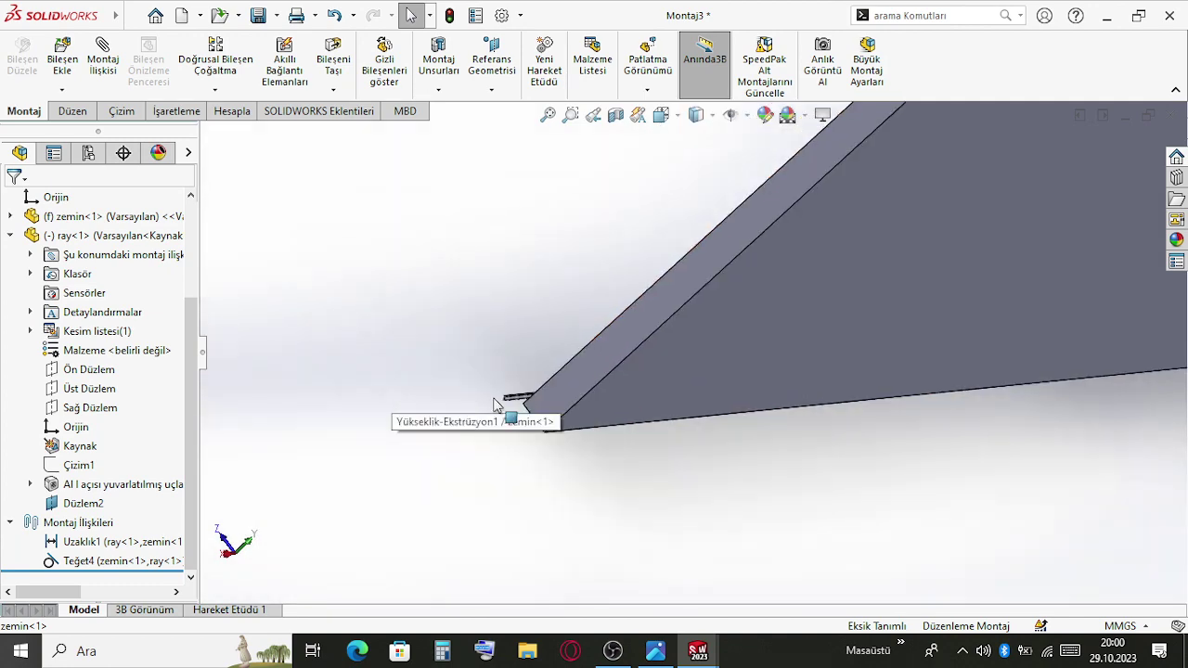
{"action": "middle_click_drag", "start_coordinate": [495, 399], "coordinate": [569, 390]}
{"action": "scroll", "coordinate": [568, 390], "scroll_direction": "down", "scroll_amount": 3}
{"action": "left_click", "coordinate": [600, 371]}
{"action": "scroll", "coordinate": [617, 390], "scroll_direction": "down", "scroll_amount": 4}
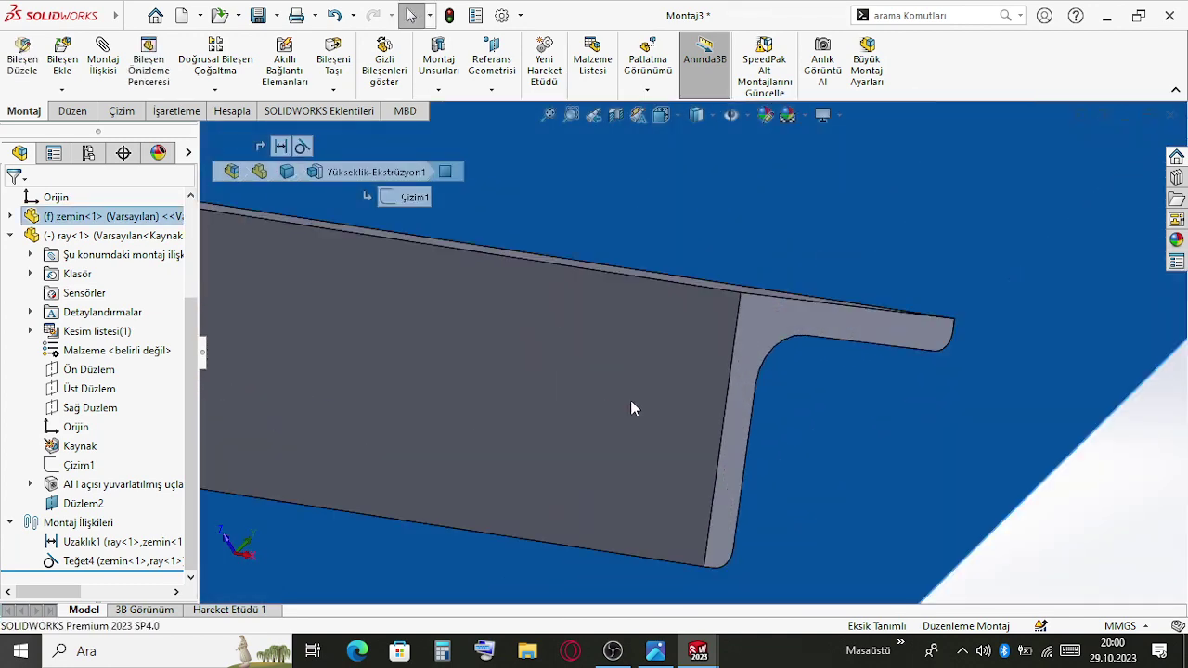
{"action": "left_click", "coordinate": [749, 344], "text": "ctrl"}
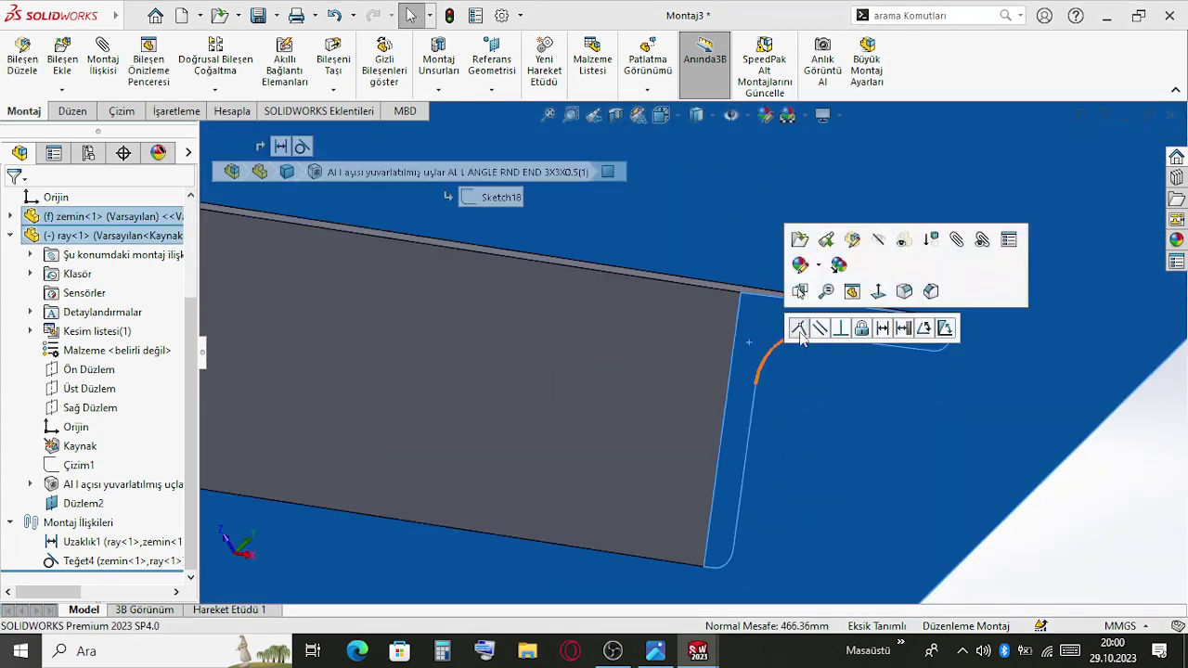
{"action": "left_click", "coordinate": [799, 334]}
{"action": "scroll", "coordinate": [719, 247], "scroll_direction": "up", "scroll_amount": 6}
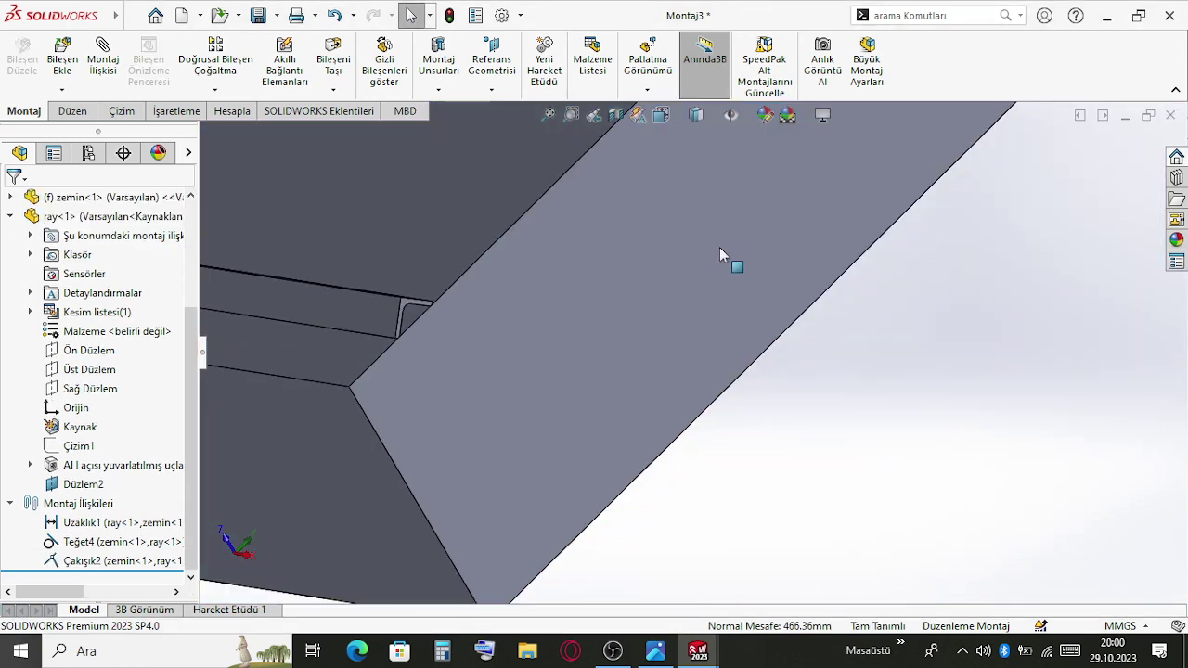
Examine how the ray profile sits along the edge of zemin, from its step to the far corner
{"action": "scroll", "coordinate": [586, 340], "scroll_direction": "up", "scroll_amount": 1}
{"action": "scroll", "coordinate": [587, 339], "scroll_direction": "up", "scroll_amount": 4}
{"action": "middle_click_drag", "start_coordinate": [554, 352], "coordinate": [636, 356]}
{"action": "scroll", "coordinate": [610, 339], "scroll_direction": "up", "scroll_amount": 3}
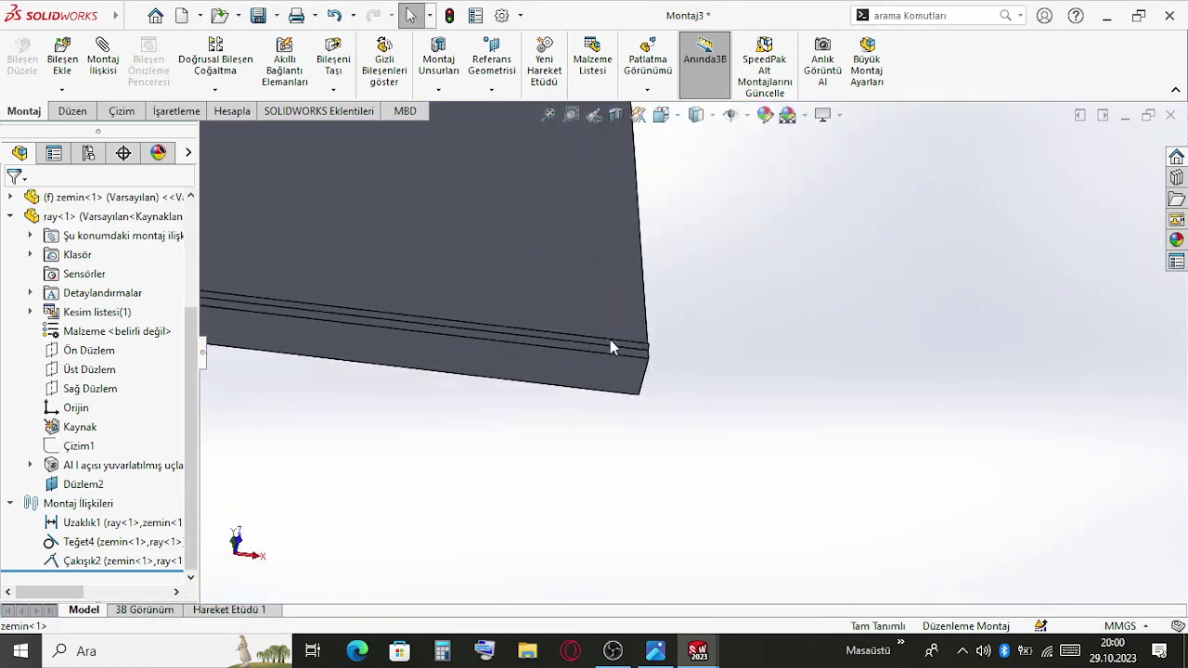
{"action": "scroll", "coordinate": [603, 339], "scroll_direction": "down", "scroll_amount": 4}
{"action": "scroll", "coordinate": [546, 332], "scroll_direction": "up", "scroll_amount": 2}
{"action": "scroll", "coordinate": [539, 332], "scroll_direction": "up", "scroll_amount": 5}
{"action": "scroll", "coordinate": [399, 309], "scroll_direction": "down", "scroll_amount": 5}
{"action": "scroll", "coordinate": [387, 308], "scroll_direction": "up", "scroll_amount": 4}
{"action": "scroll", "coordinate": [324, 283], "scroll_direction": "up", "scroll_amount": 1}
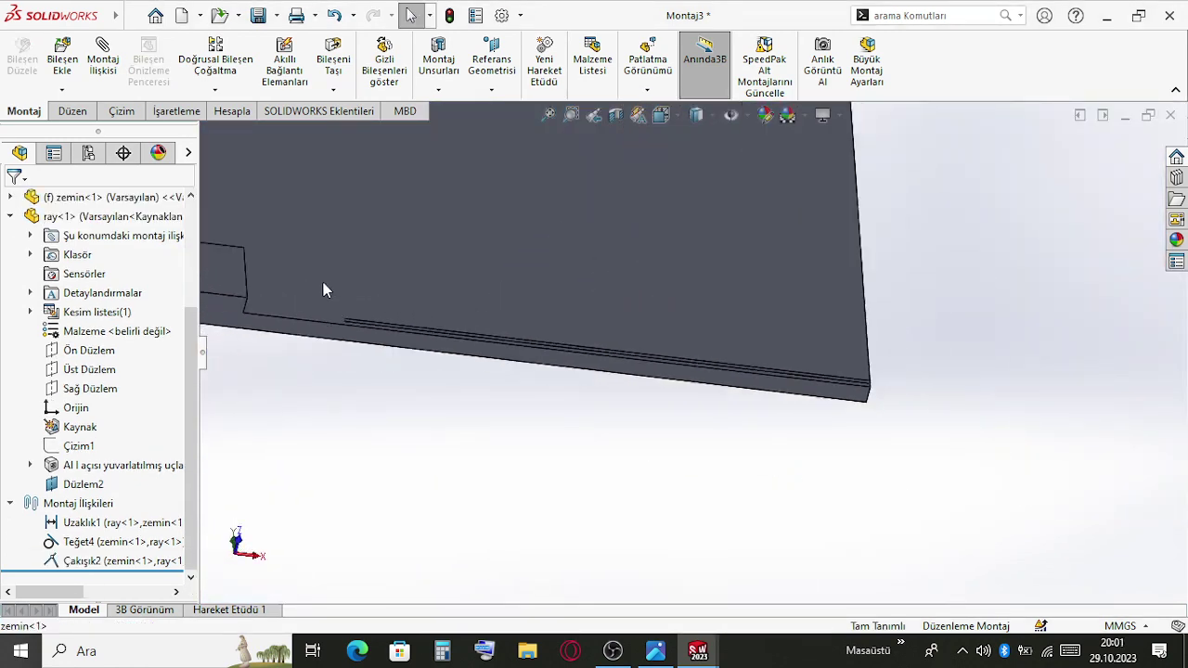
{"action": "middle_click_drag", "start_coordinate": [323, 282], "coordinate": [306, 250]}
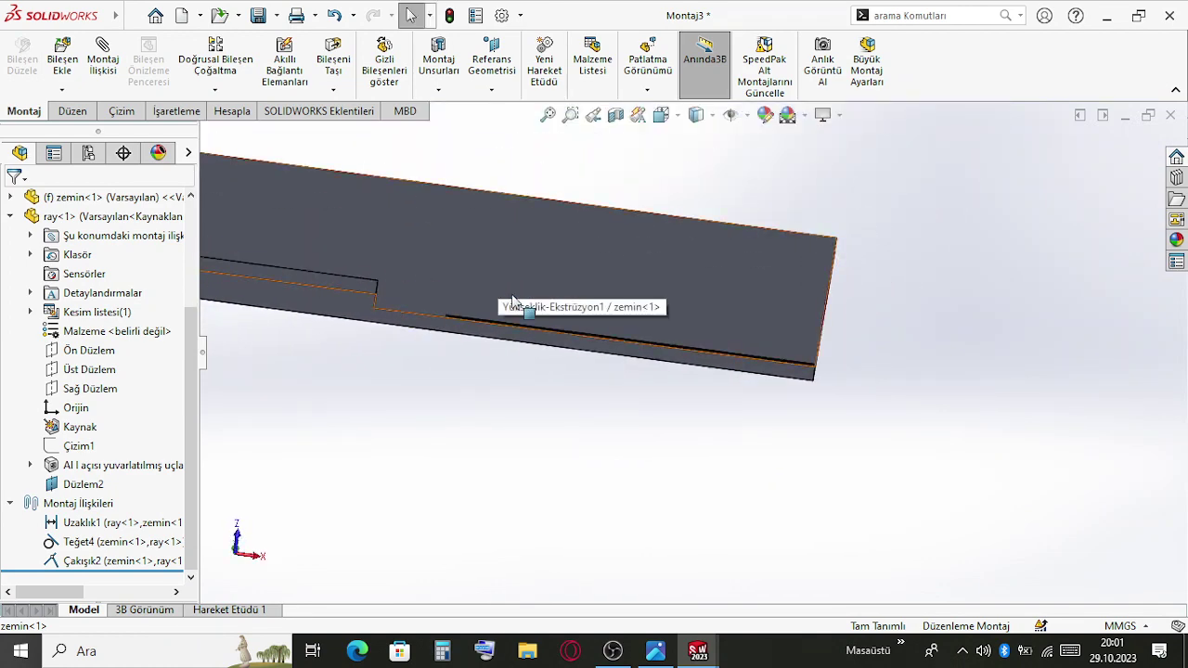
{"action": "scroll", "coordinate": [547, 322], "scroll_direction": "down", "scroll_amount": 2}
{"action": "scroll", "coordinate": [557, 330], "scroll_direction": "down", "scroll_amount": 1}
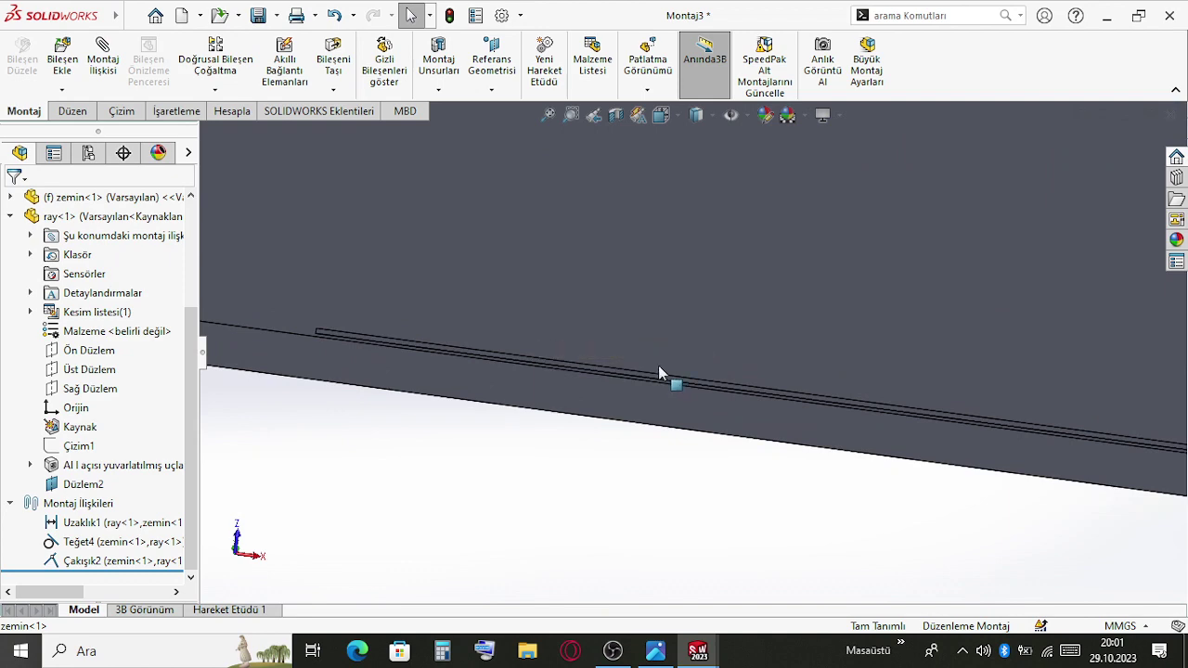
{"action": "scroll", "coordinate": [648, 351], "scroll_direction": "up", "scroll_amount": 3}
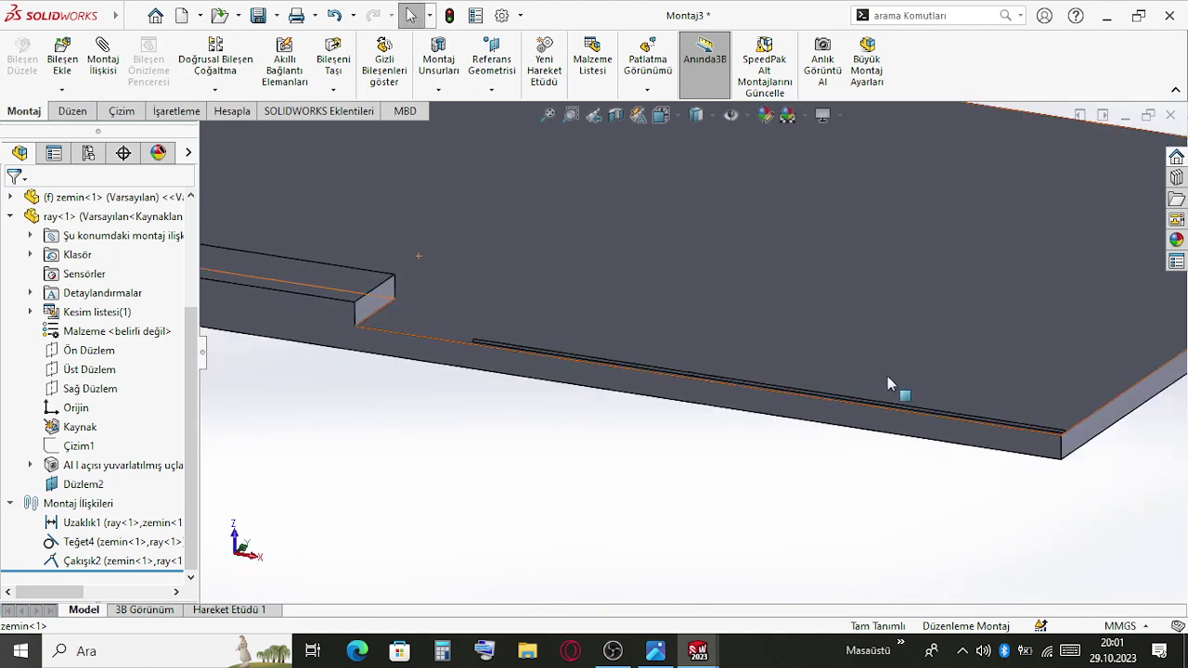
{"action": "scroll", "coordinate": [888, 377], "scroll_direction": "up", "scroll_amount": 2}
{"action": "scroll", "coordinate": [855, 398], "scroll_direction": "down", "scroll_amount": 2}
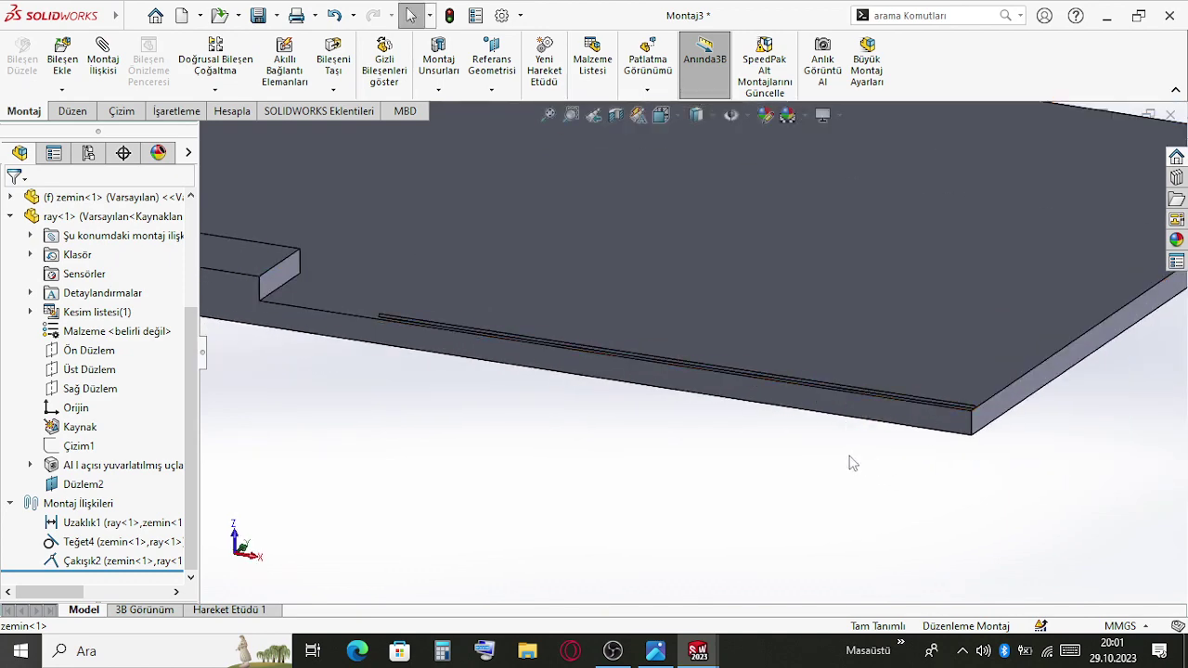
{"action": "scroll", "coordinate": [789, 445], "scroll_direction": "up", "scroll_amount": 1}
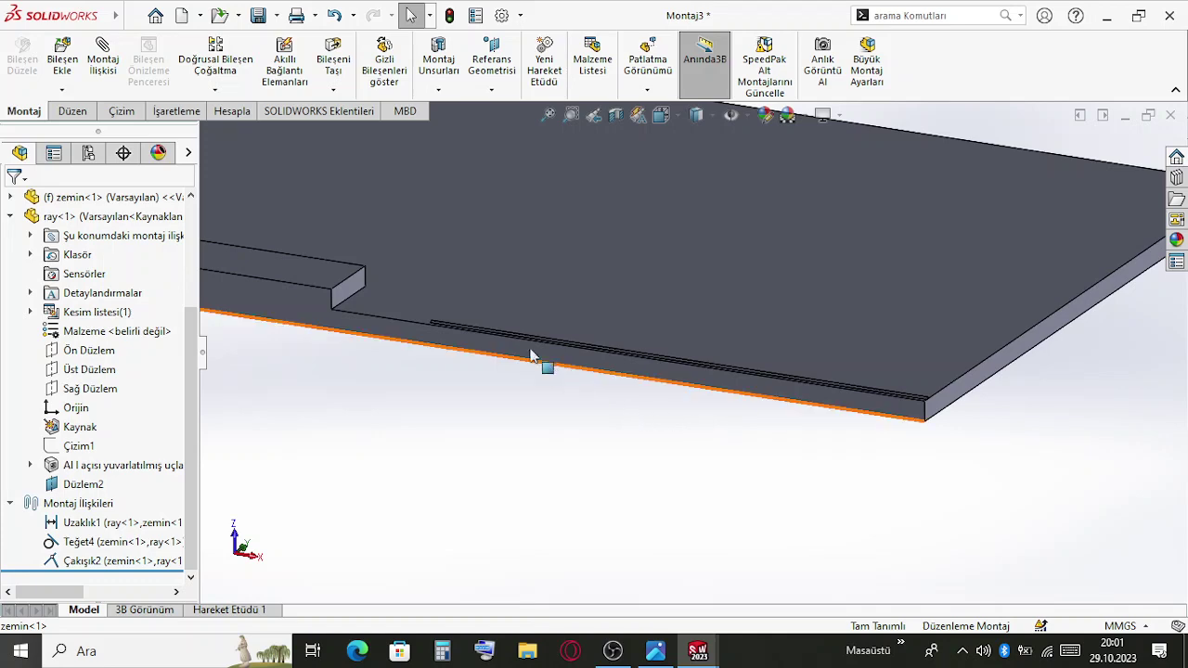
{"action": "scroll", "coordinate": [531, 356], "scroll_direction": "down", "scroll_amount": 4}
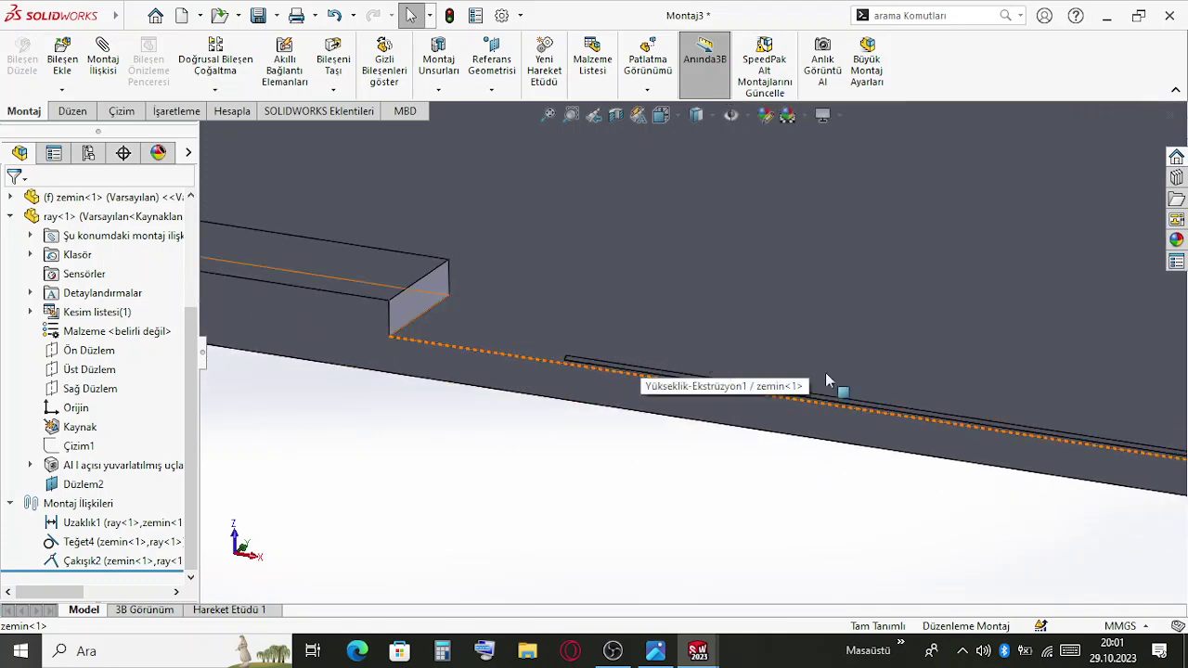
{"action": "scroll", "coordinate": [1026, 447], "scroll_direction": "up", "scroll_amount": 3}
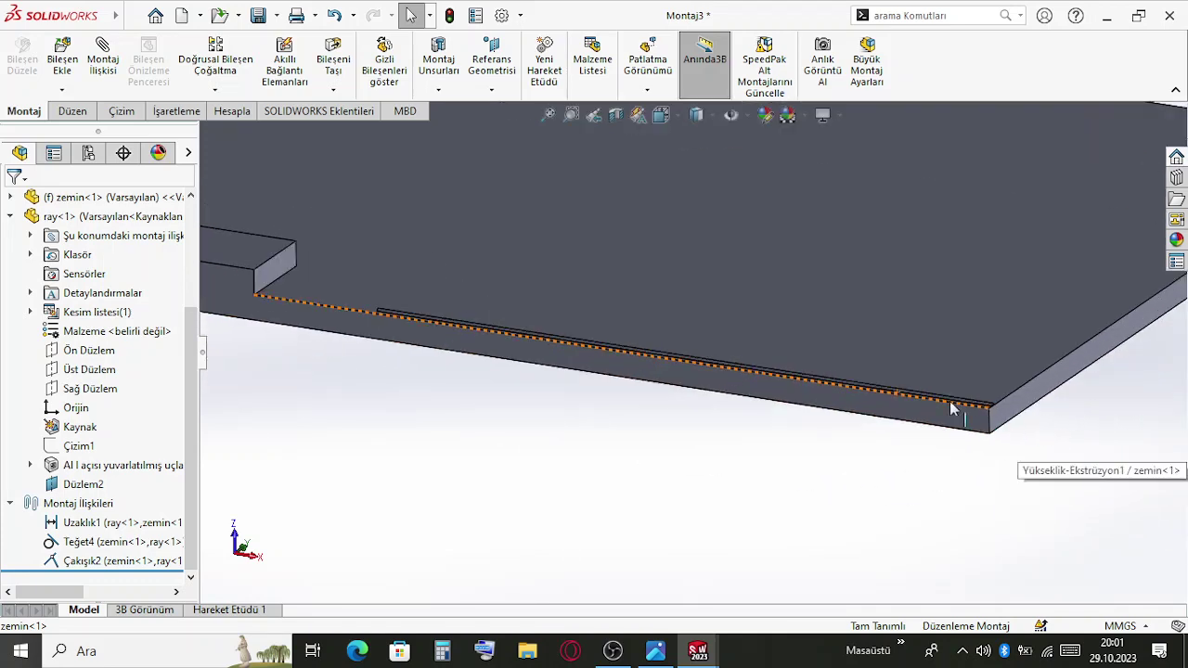
{"action": "scroll", "coordinate": [743, 358], "scroll_direction": "down", "scroll_amount": 2}
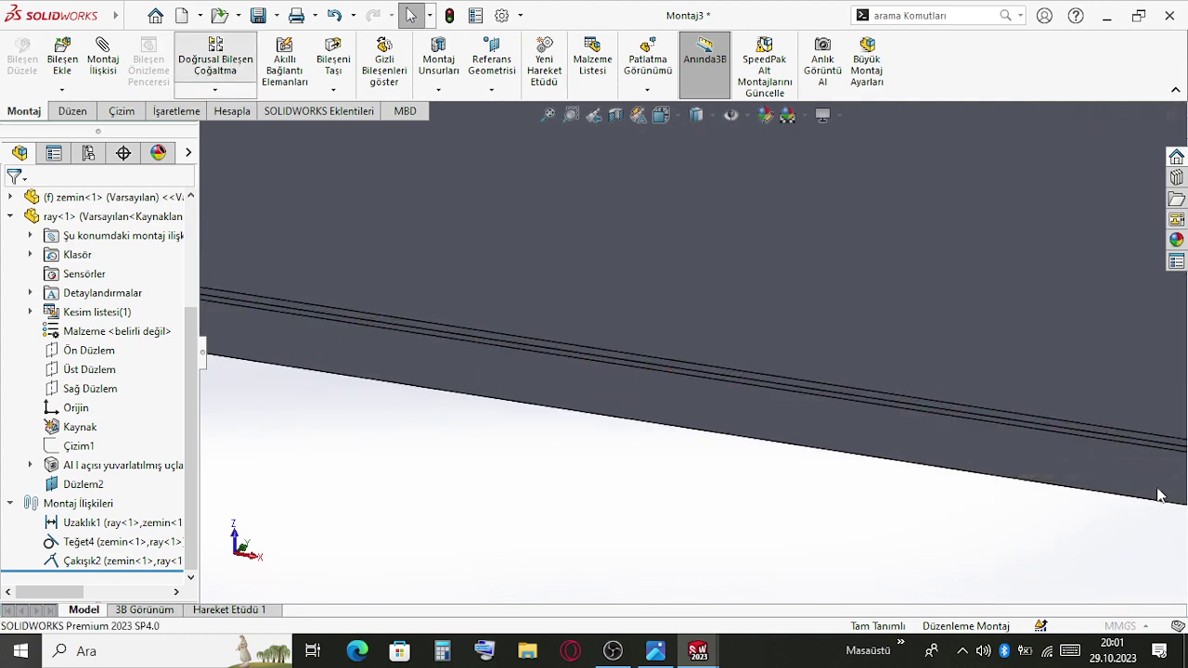
Set up a linear component pattern of ray along the side edge of zemin with 2 instances spaced 100 mm apart
{"action": "scroll", "coordinate": [965, 431], "scroll_direction": "up", "scroll_amount": 2}
{"action": "scroll", "coordinate": [798, 380], "scroll_direction": "down", "scroll_amount": 4}
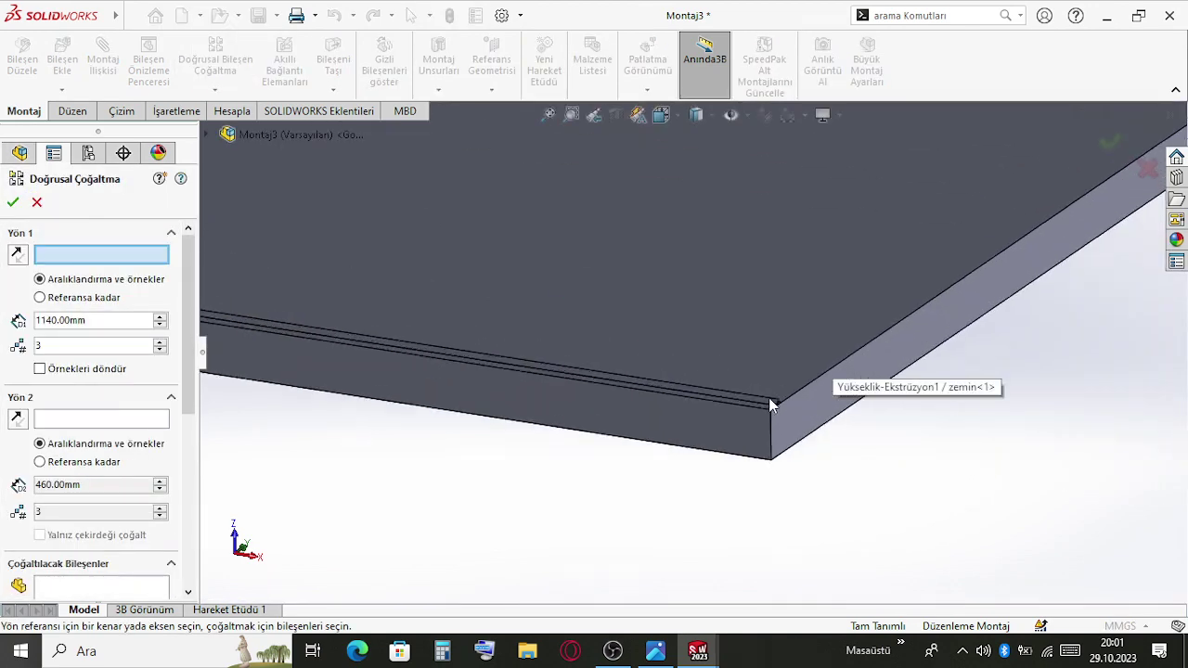
{"action": "left_click", "coordinate": [822, 378]}
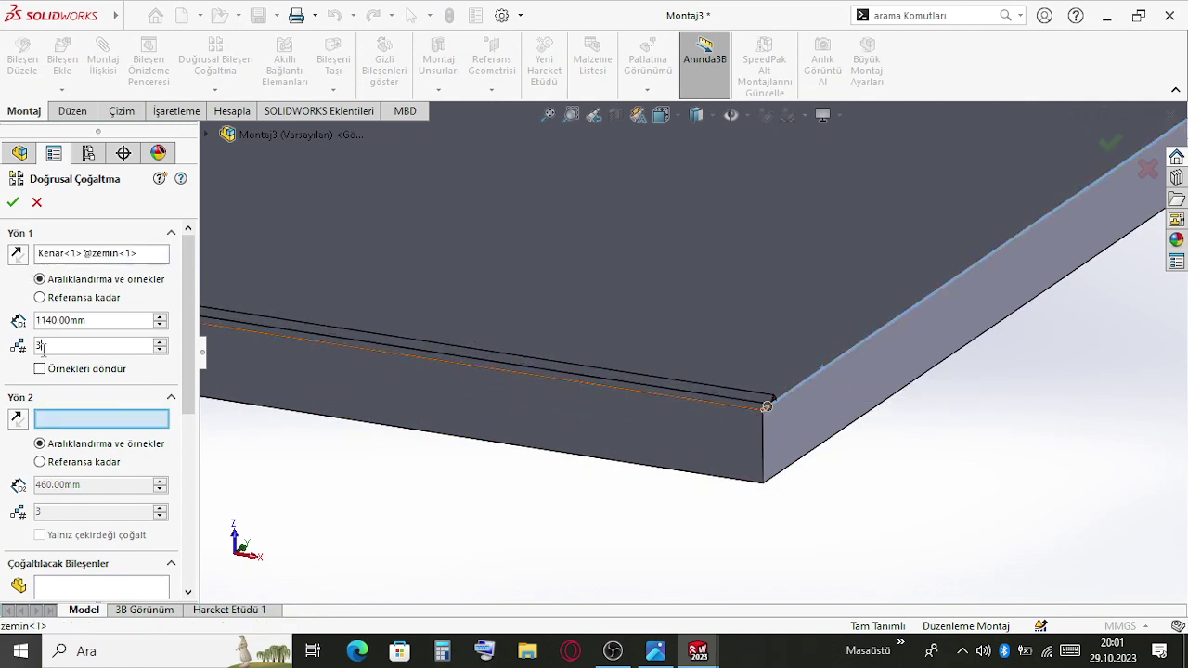
{"action": "left_click", "coordinate": [124, 320]}
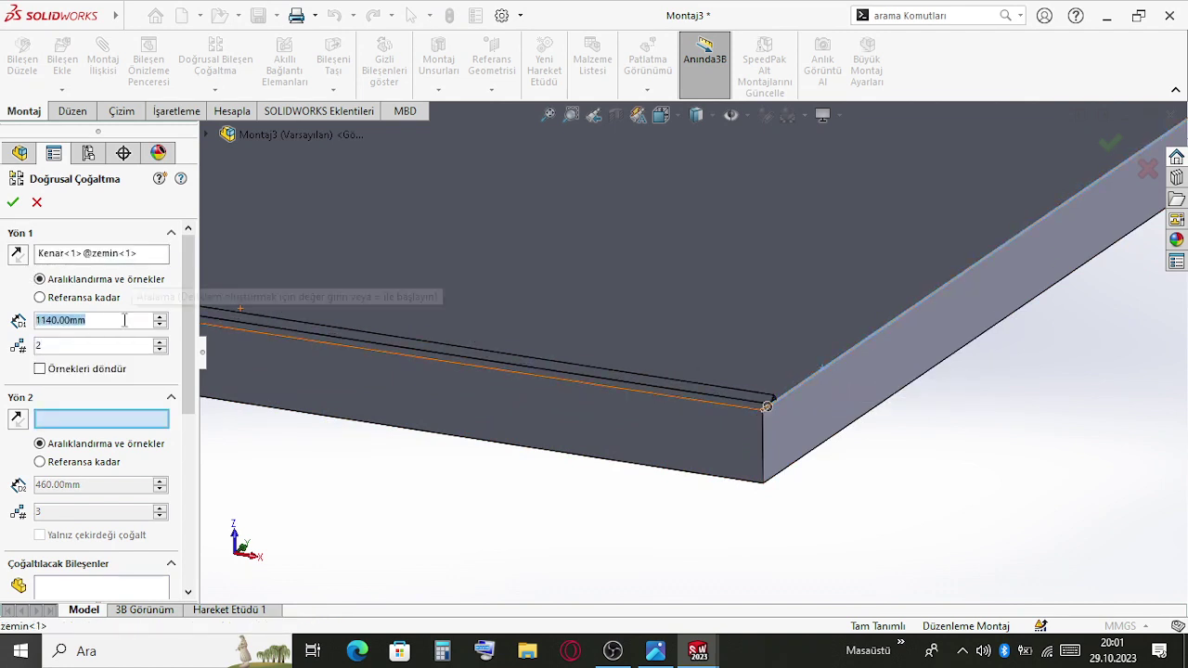
{"action": "type", "text": "1100"}
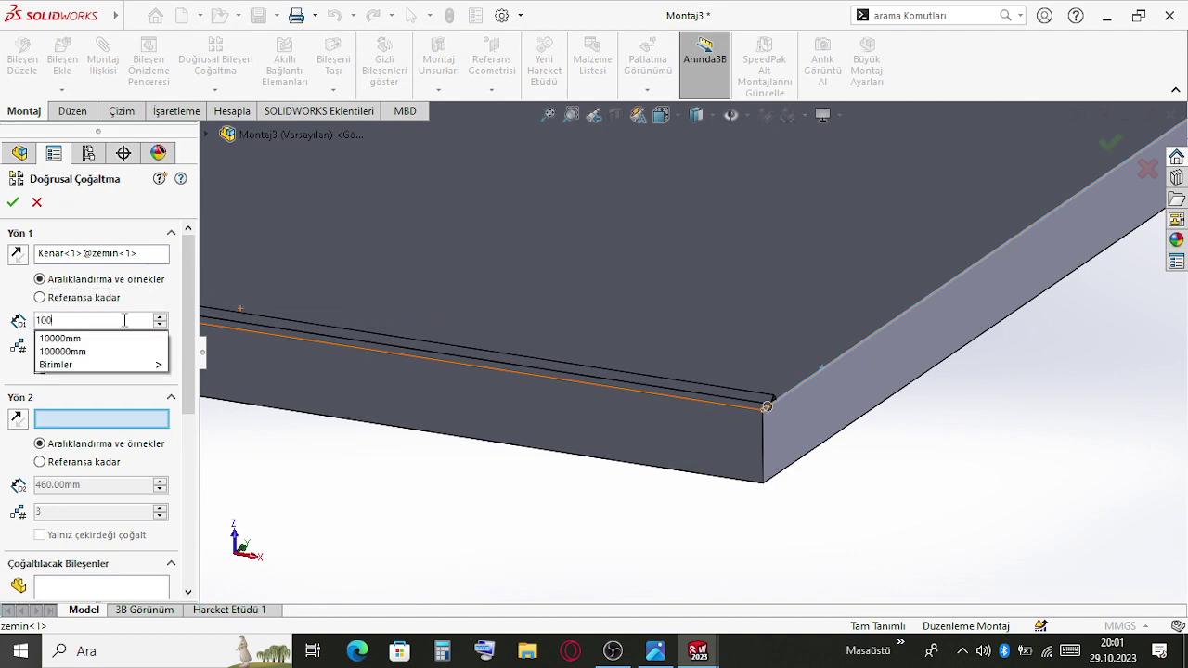
{"action": "key", "text": "Return"}
{"action": "left_click_drag", "start_coordinate": [188, 342], "coordinate": [171, 515]}
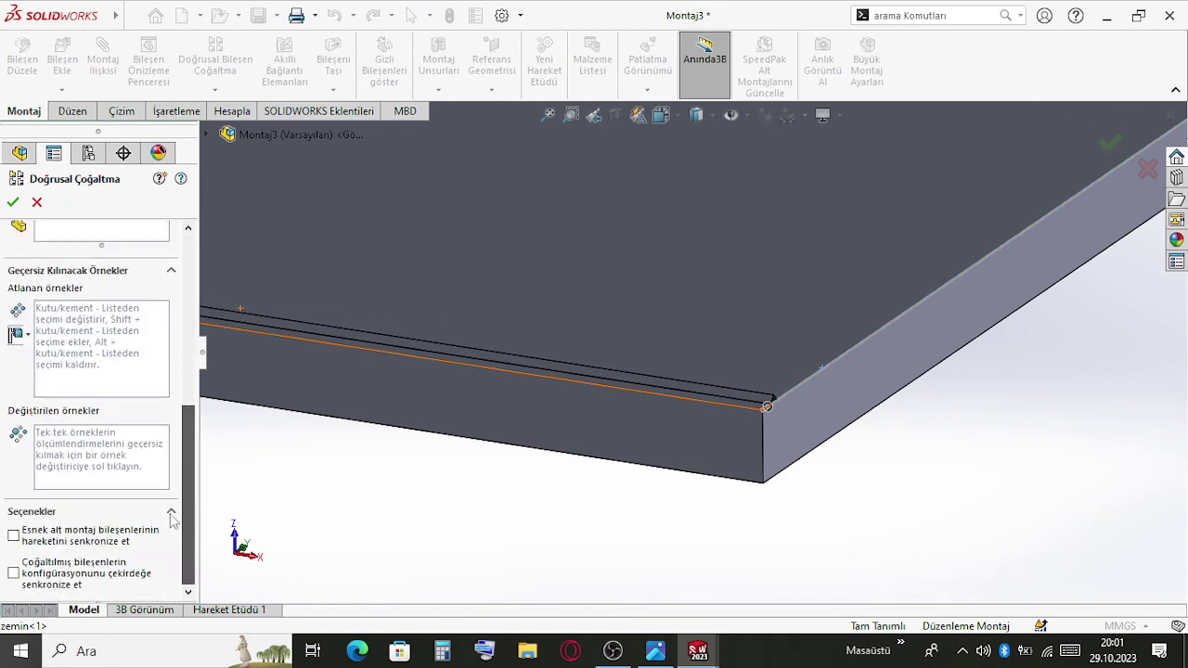
{"action": "left_click", "coordinate": [740, 399]}
{"action": "scroll", "coordinate": [741, 396], "scroll_direction": "down", "scroll_amount": 5}
{"action": "middle_click_drag", "start_coordinate": [742, 392], "coordinate": [668, 459]}
{"action": "scroll", "coordinate": [147, 332], "scroll_direction": "up", "scroll_amount": 2}
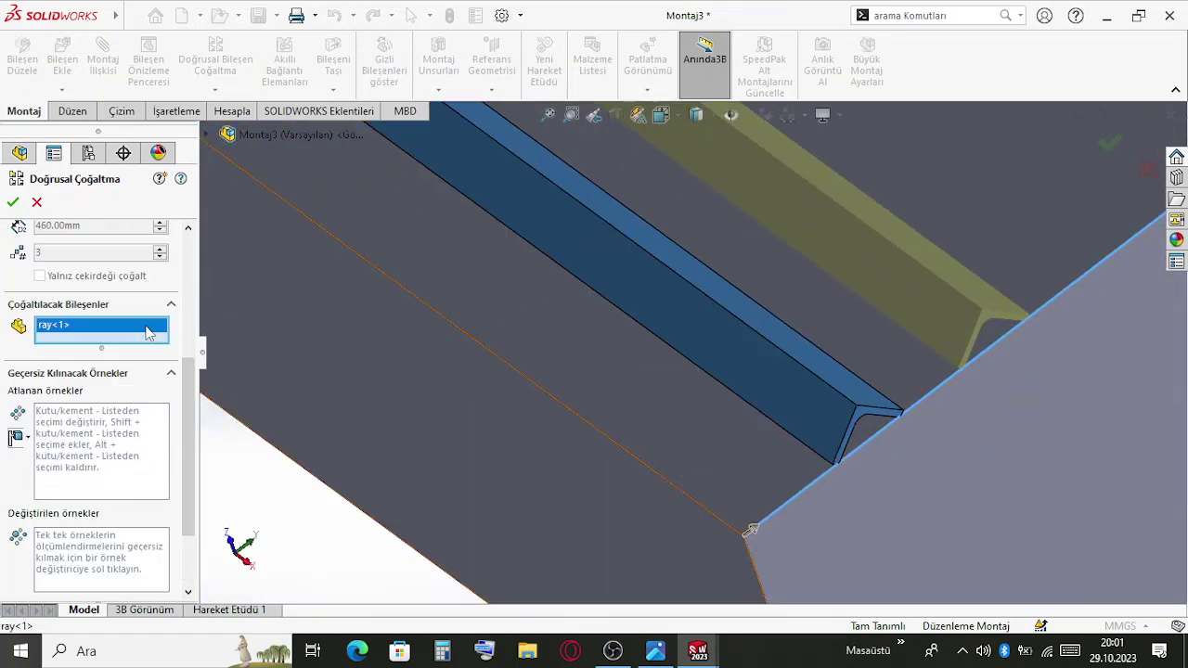
Try spacings of 80 mm and 60 mm for the ray pattern
{"action": "scroll", "coordinate": [138, 313], "scroll_direction": "up", "scroll_amount": 5}
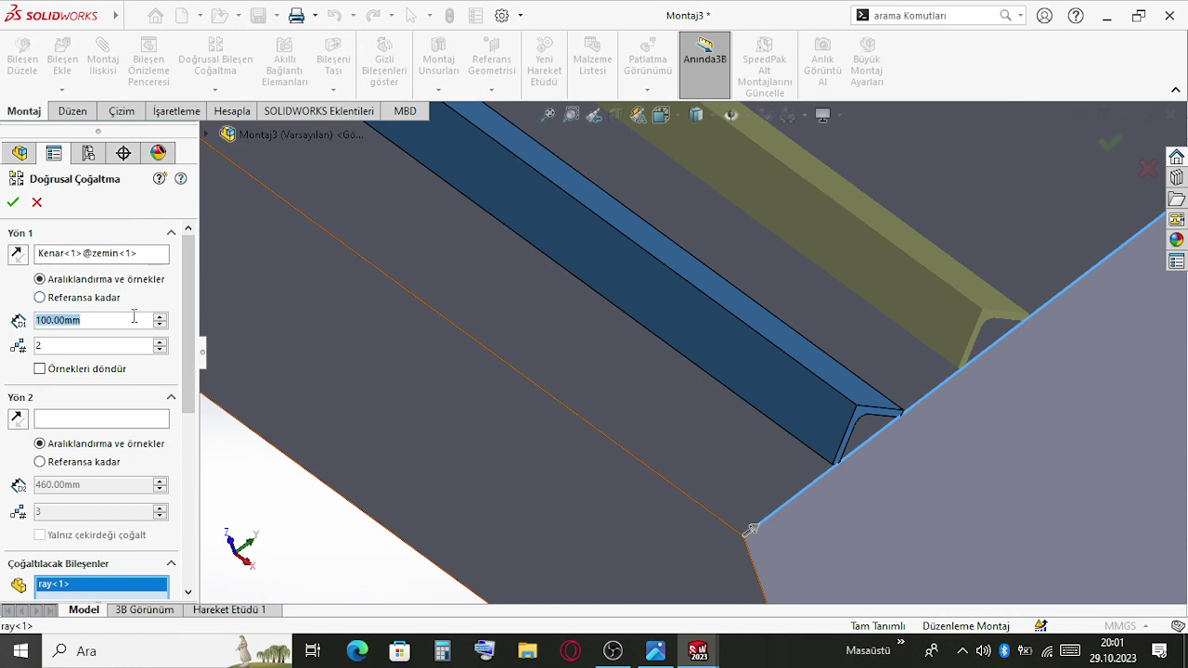
{"action": "type", "text": "80"}
{"action": "key", "text": "Return"}
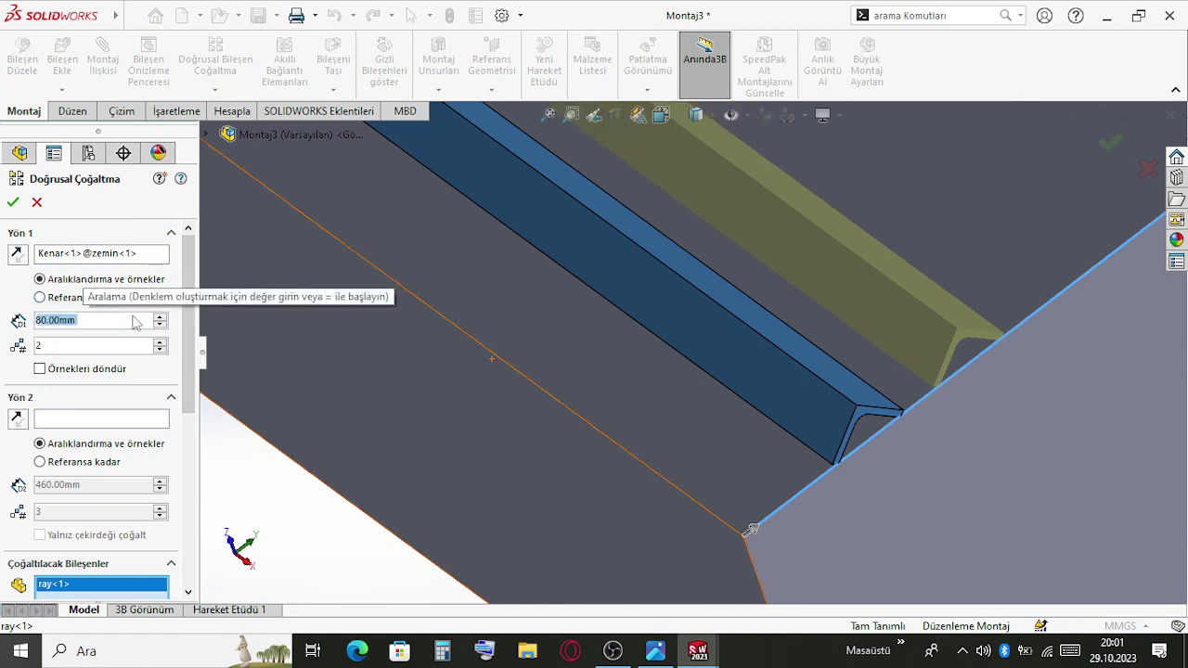
{"action": "type", "text": "60"}
{"action": "key", "text": "Return"}
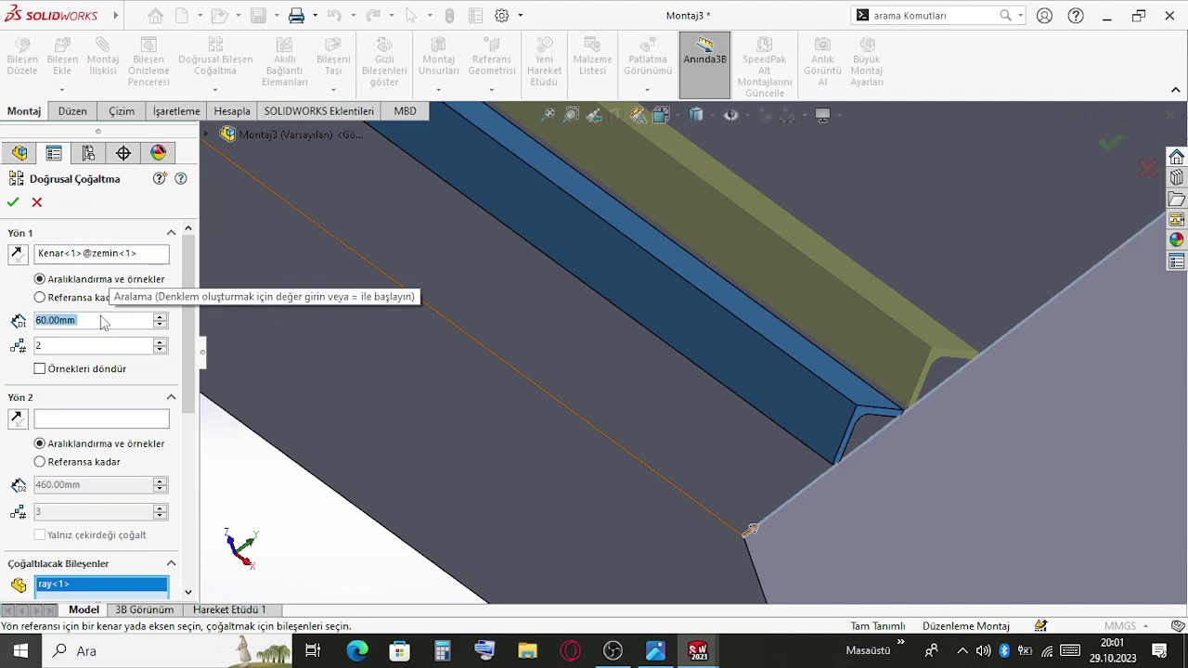
Set the ray pattern spacing to 90 mm and complete the linear component pattern
{"action": "type", "text": "90"}
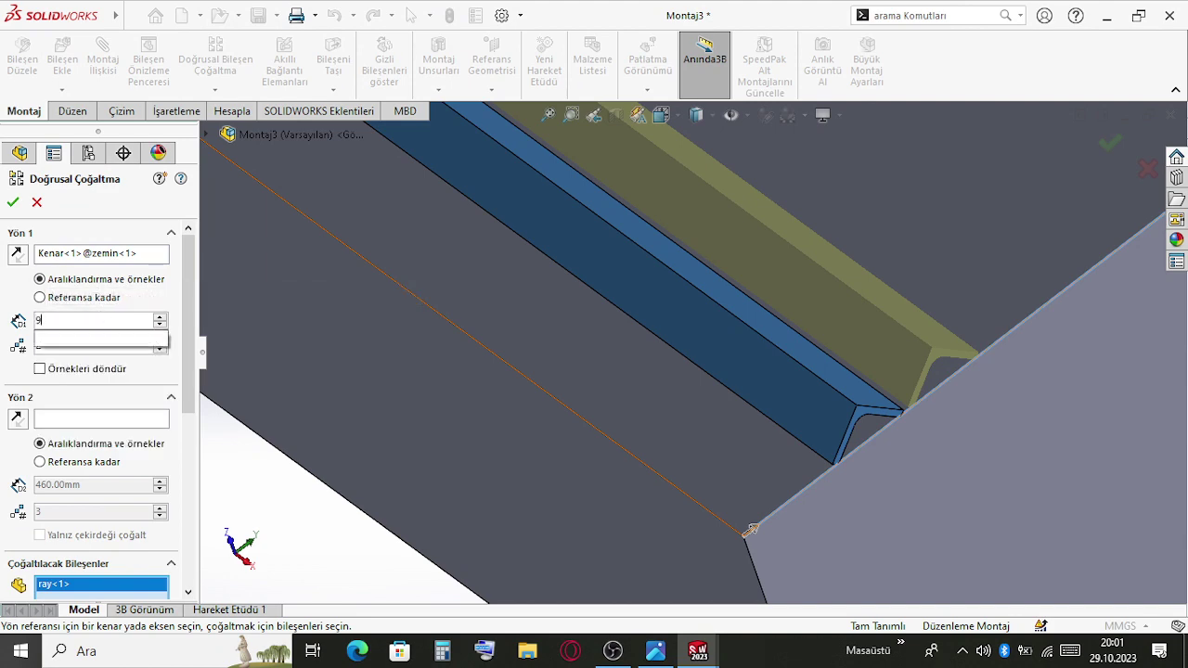
{"action": "key", "text": "Return"}
{"action": "key", "text": "Return"}
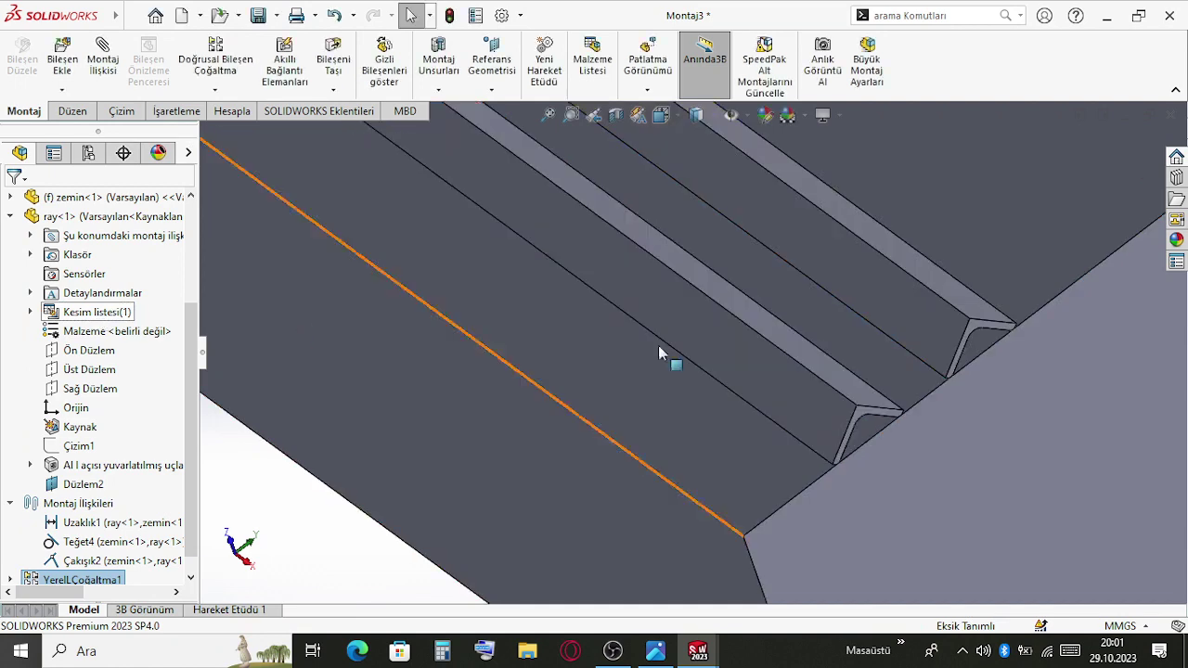
Save the assembly together with the modified ray part, naming the assembly "ana montaj" in the BAHCE KAPISI folder
{"action": "scroll", "coordinate": [800, 402], "scroll_direction": "up", "scroll_amount": 10}
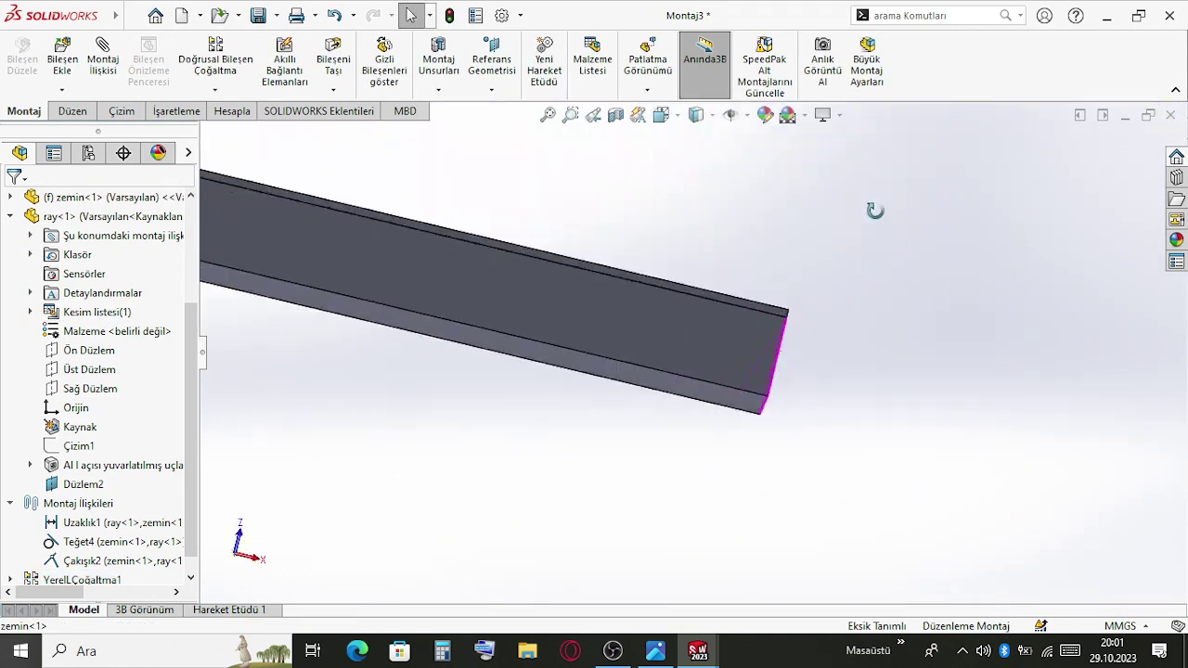
{"action": "middle_click_drag", "start_coordinate": [832, 297], "coordinate": [474, 252]}
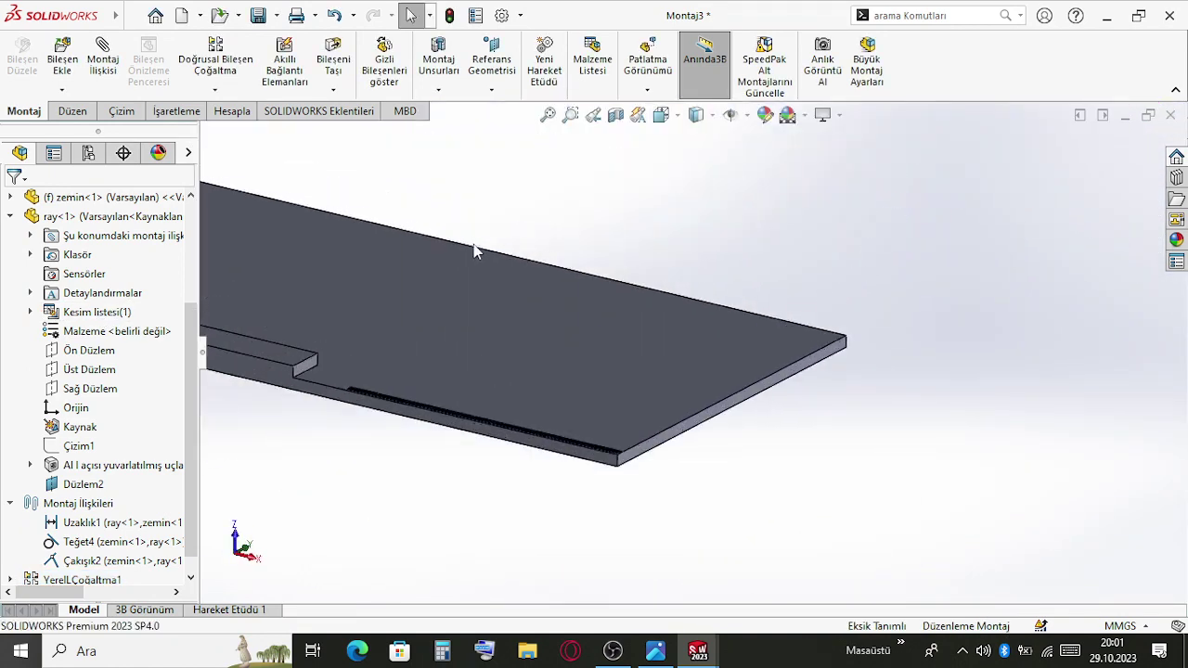
{"action": "key", "text": "ctrl+s"}
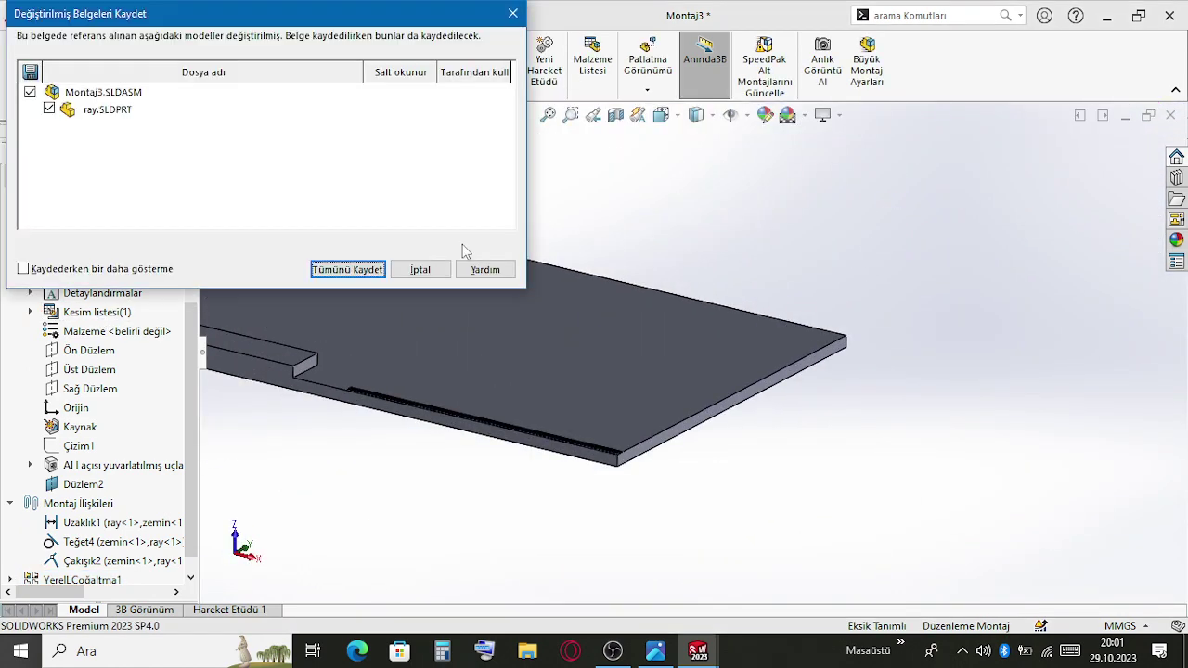
{"action": "left_click", "coordinate": [347, 269]}
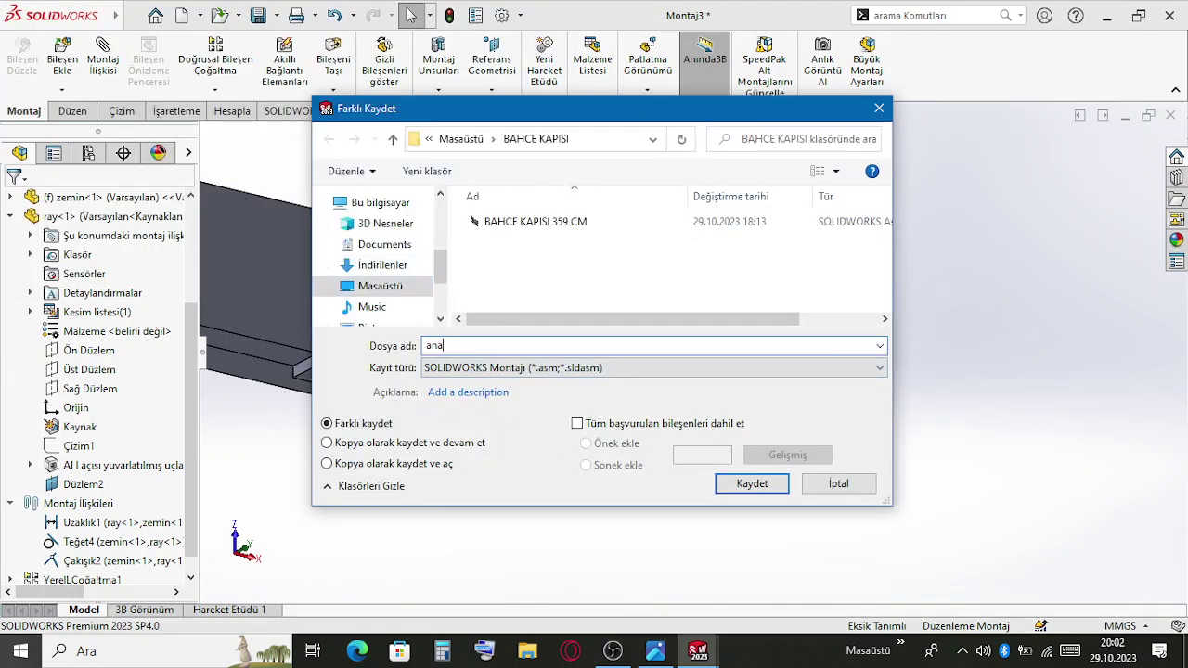
{"action": "type", "text": "ana mon"}
{"action": "key", "text": "Return"}
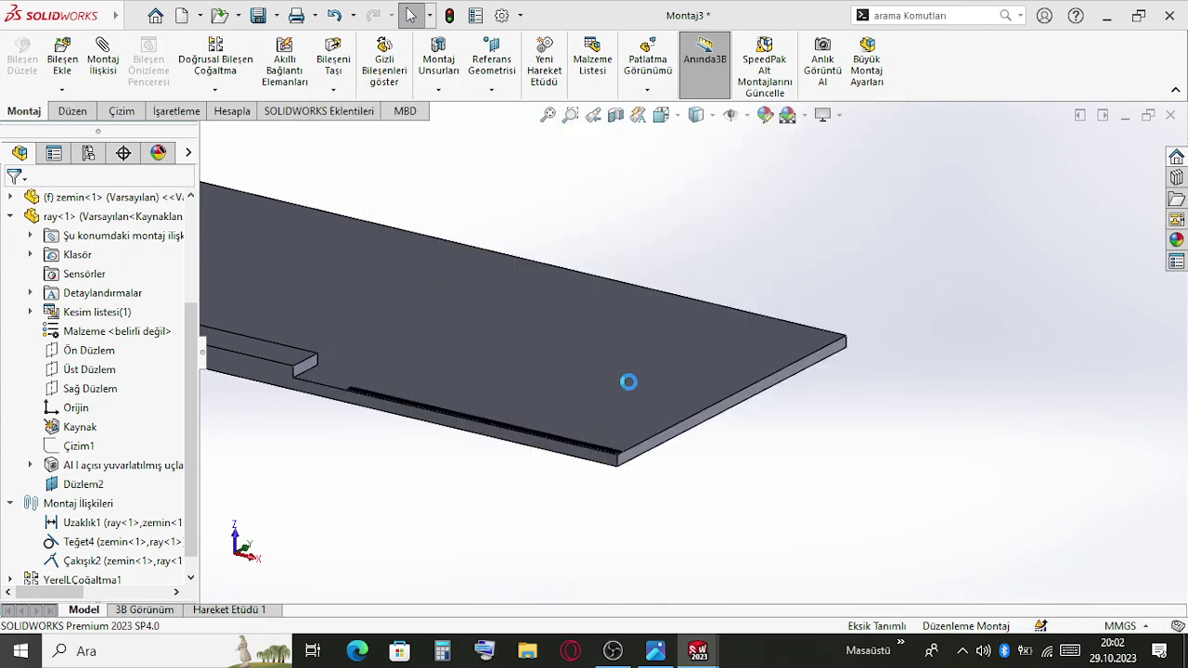
Insert the recent gate assembly BAHCE KAPISI 359 CM into ana montaj, placing it freely above zemin
{"action": "scroll", "coordinate": [684, 363], "scroll_direction": "up", "scroll_amount": 3}
{"action": "scroll", "coordinate": [557, 337], "scroll_direction": "down", "scroll_amount": 5}
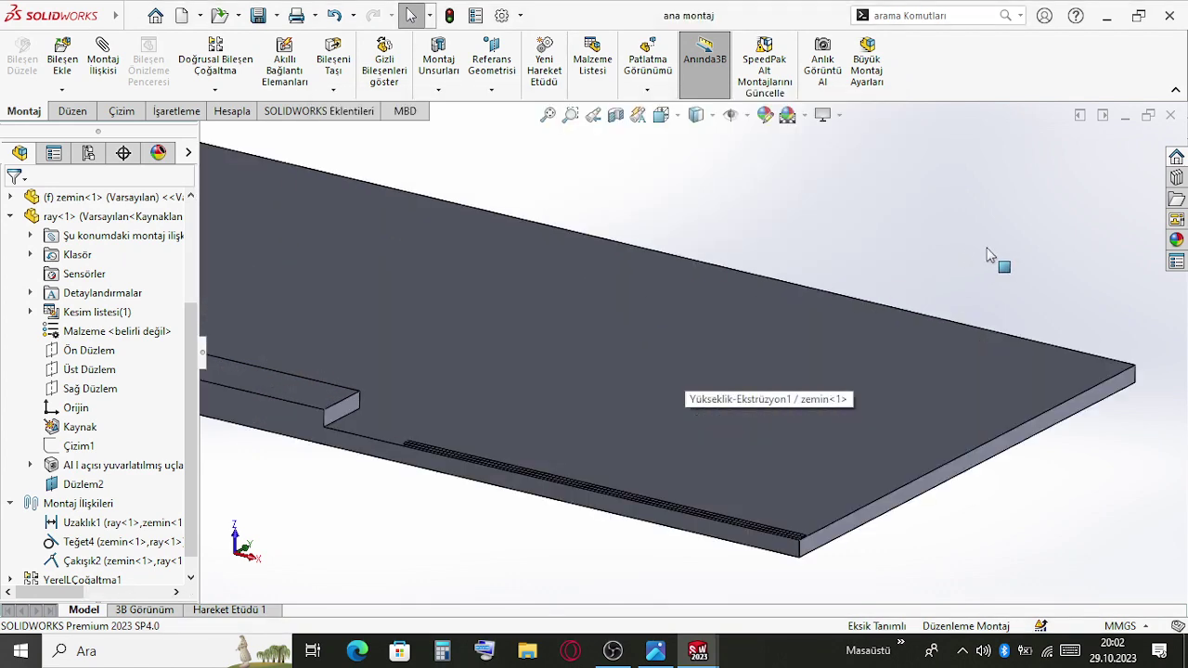
{"action": "key", "text": "ctrl+F2"}
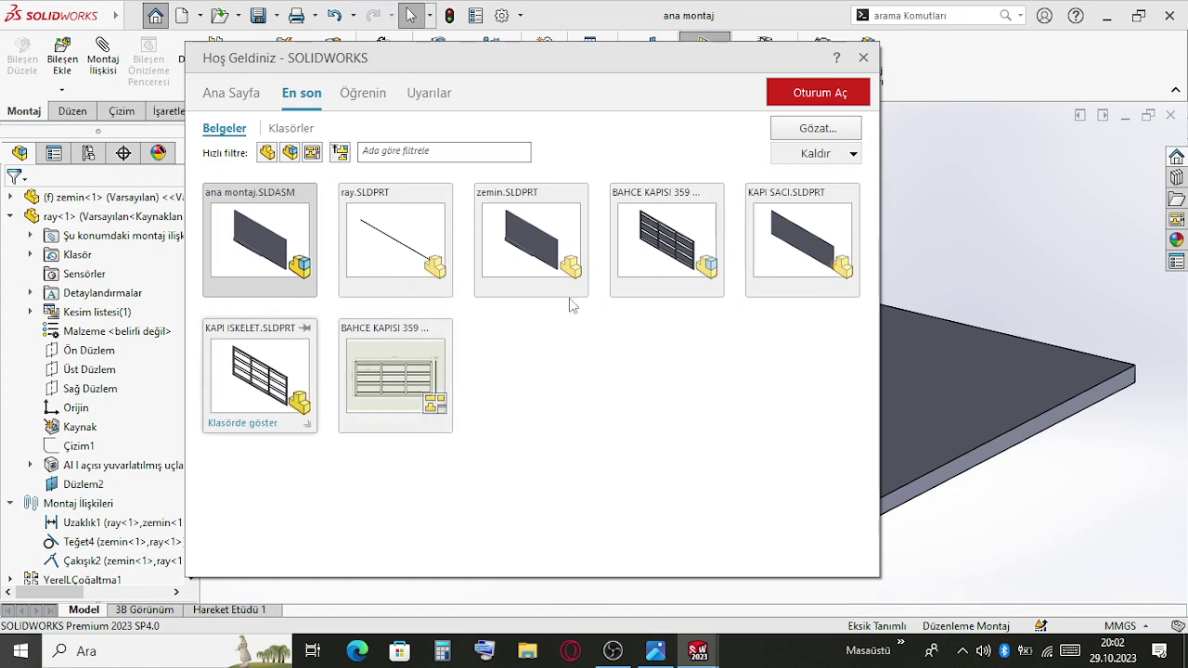
{"action": "left_click_drag", "start_coordinate": [682, 246], "coordinate": [959, 212]}
{"action": "scroll", "coordinate": [960, 214], "scroll_direction": "down", "scroll_amount": 6}
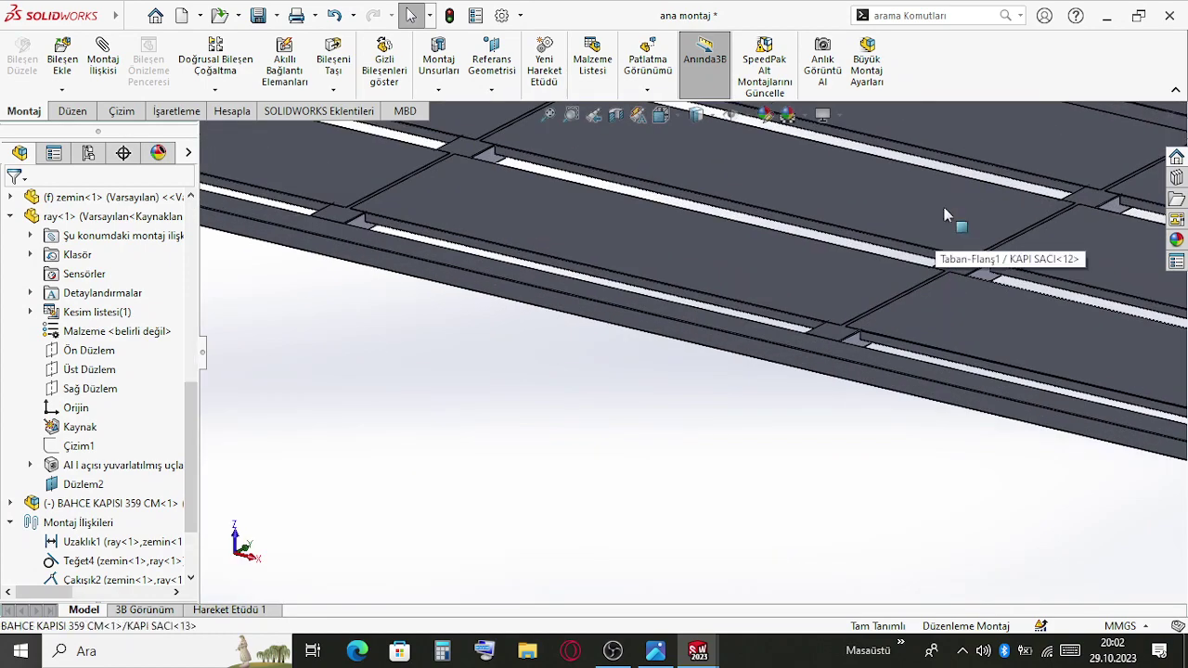
Examine the orientation of the inserted gate relative to zemin, including its sheet panels and frame
{"action": "left_click", "coordinate": [943, 213]}
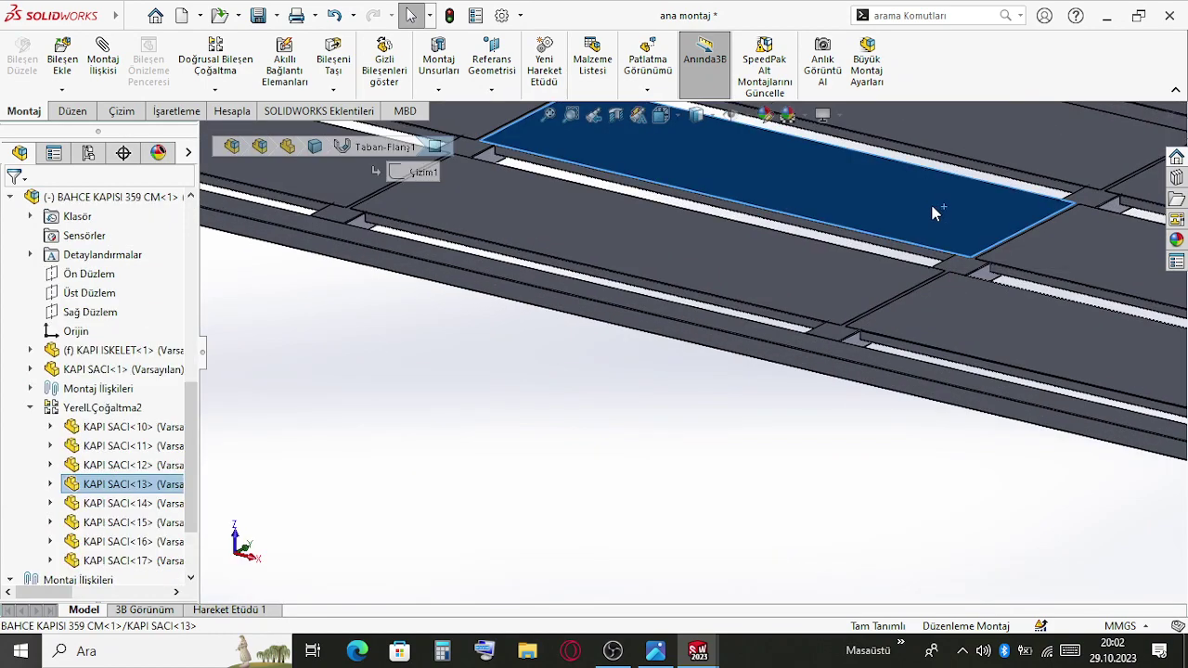
{"action": "middle_click_drag", "start_coordinate": [933, 213], "coordinate": [716, 159]}
{"action": "scroll", "coordinate": [793, 327], "scroll_direction": "down", "scroll_amount": 3}
{"action": "scroll", "coordinate": [793, 327], "scroll_direction": "up", "scroll_amount": 5}
{"action": "left_click", "coordinate": [795, 331]}
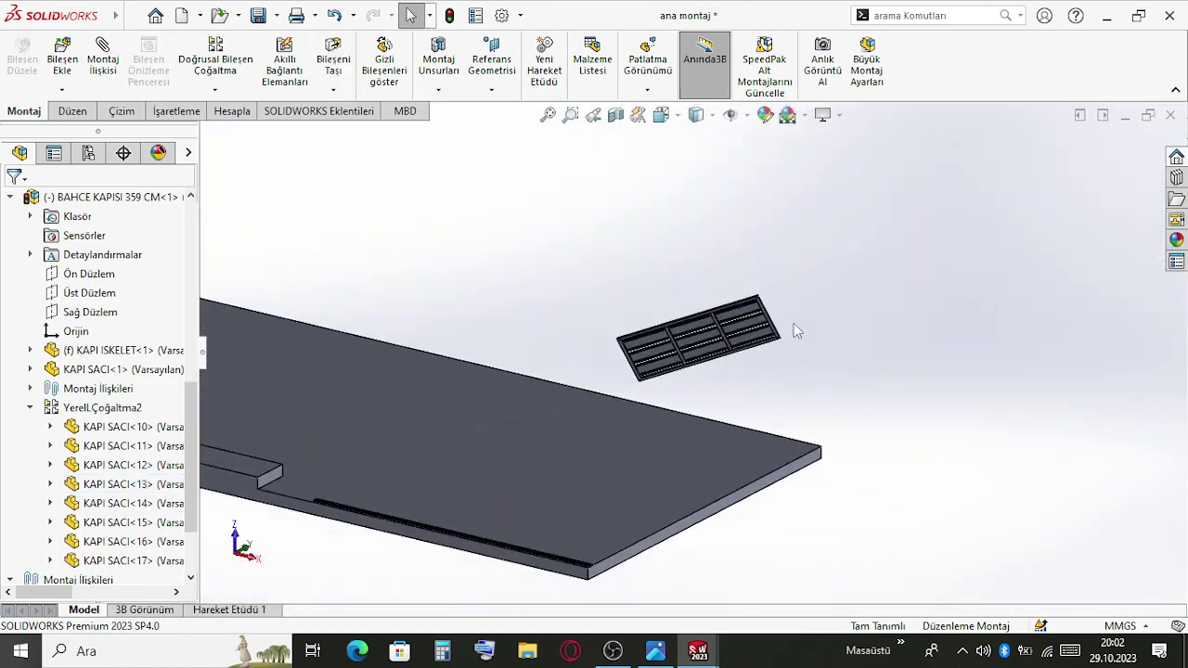
{"action": "middle_click_drag", "start_coordinate": [795, 331], "coordinate": [596, 331]}
{"action": "scroll", "coordinate": [522, 341], "scroll_direction": "down", "scroll_amount": 3}
{"action": "left_click", "coordinate": [522, 341]}
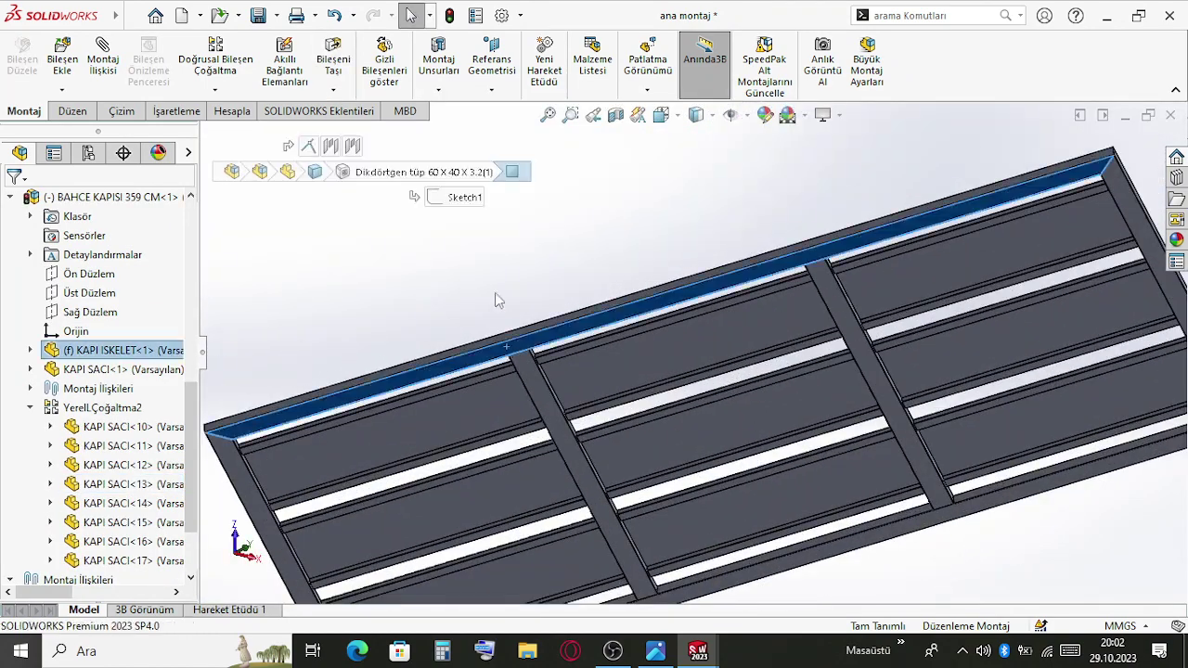
{"action": "middle_click_drag", "start_coordinate": [494, 293], "coordinate": [499, 133]}
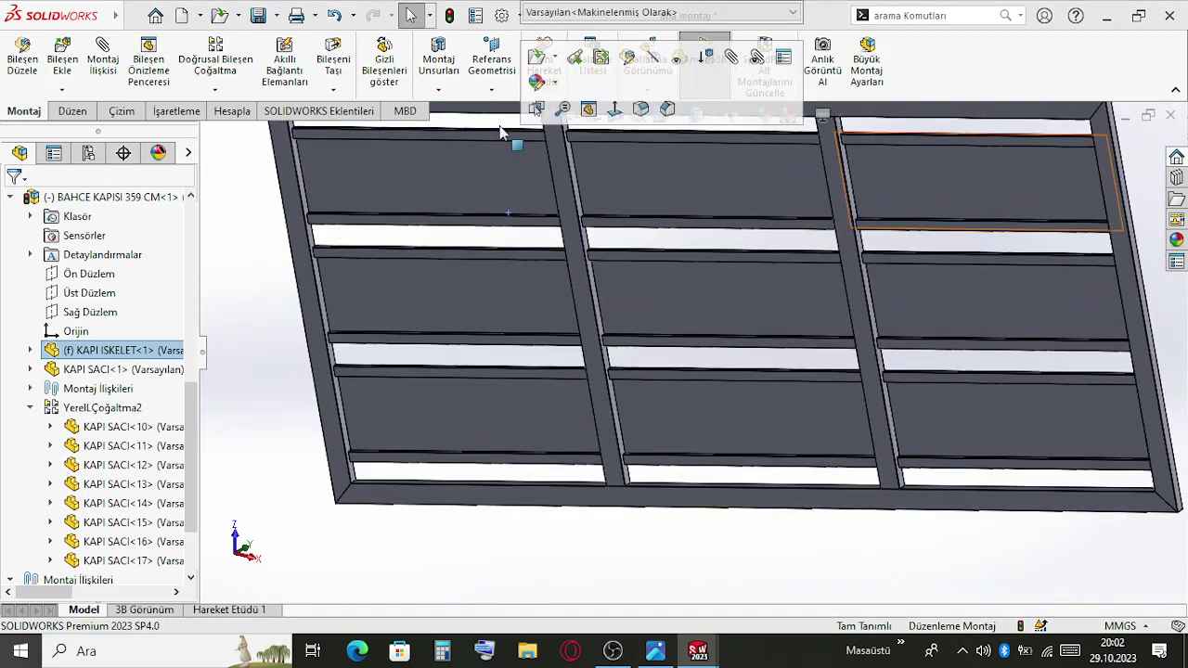
{"action": "left_click", "coordinate": [905, 510]}
{"action": "key", "text": "f"}
{"action": "scroll", "coordinate": [626, 357], "scroll_direction": "down", "scroll_amount": 6}
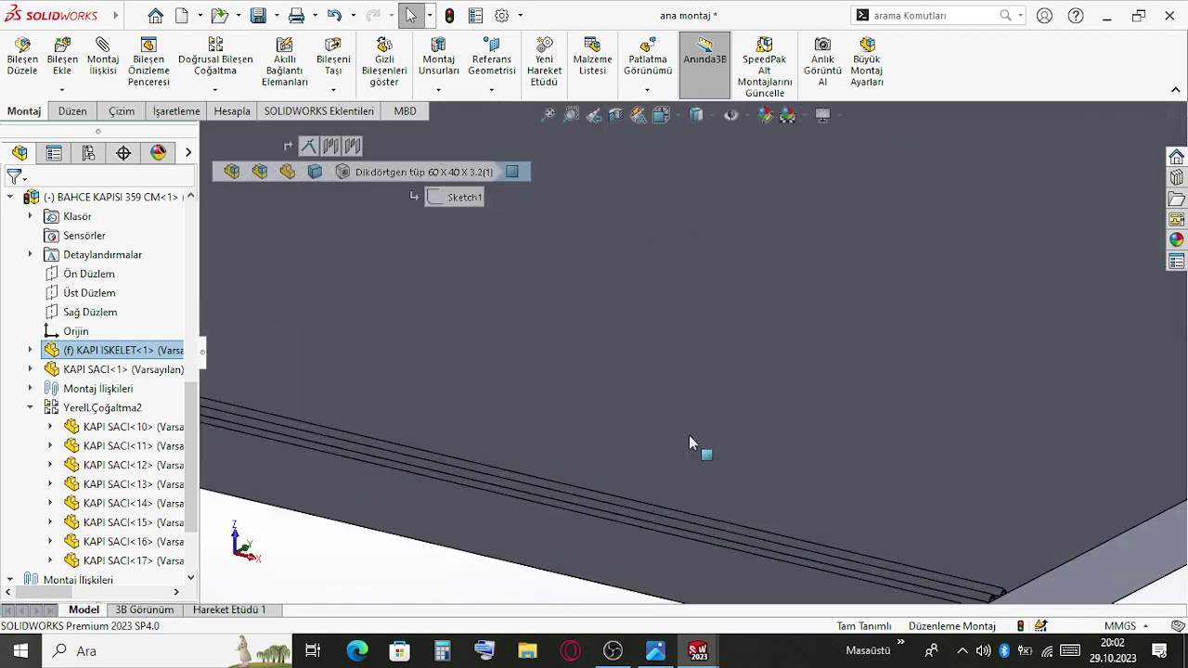
{"action": "left_click", "coordinate": [727, 572]}
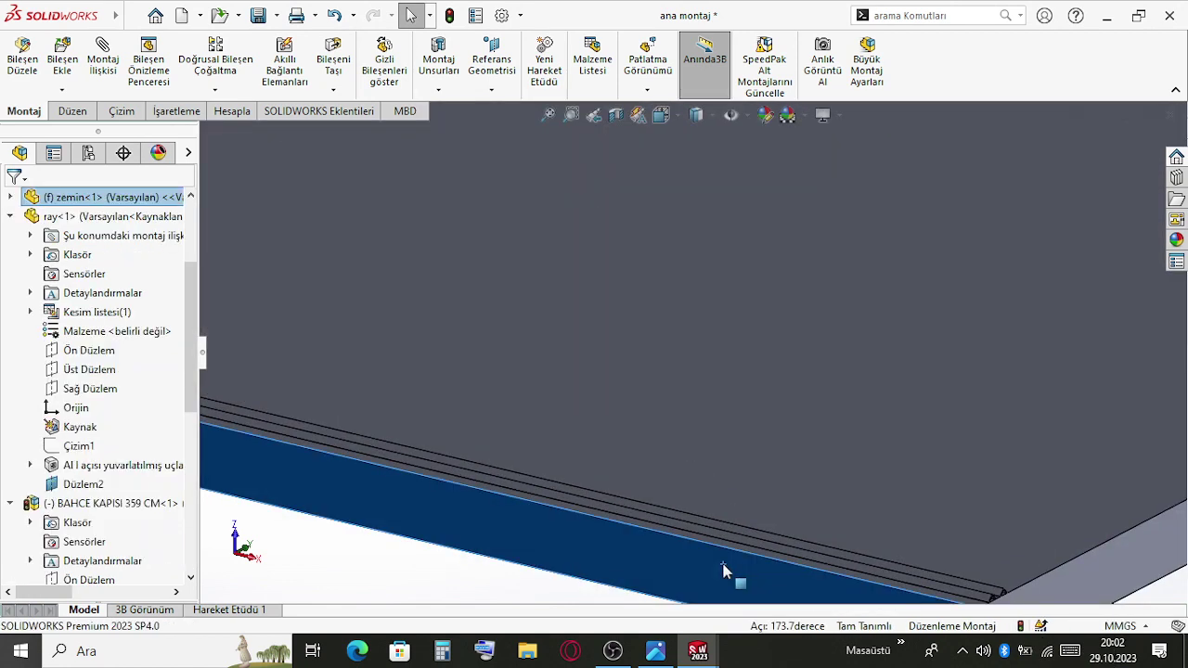
{"action": "middle_click_drag", "start_coordinate": [797, 542], "coordinate": [828, 250]}
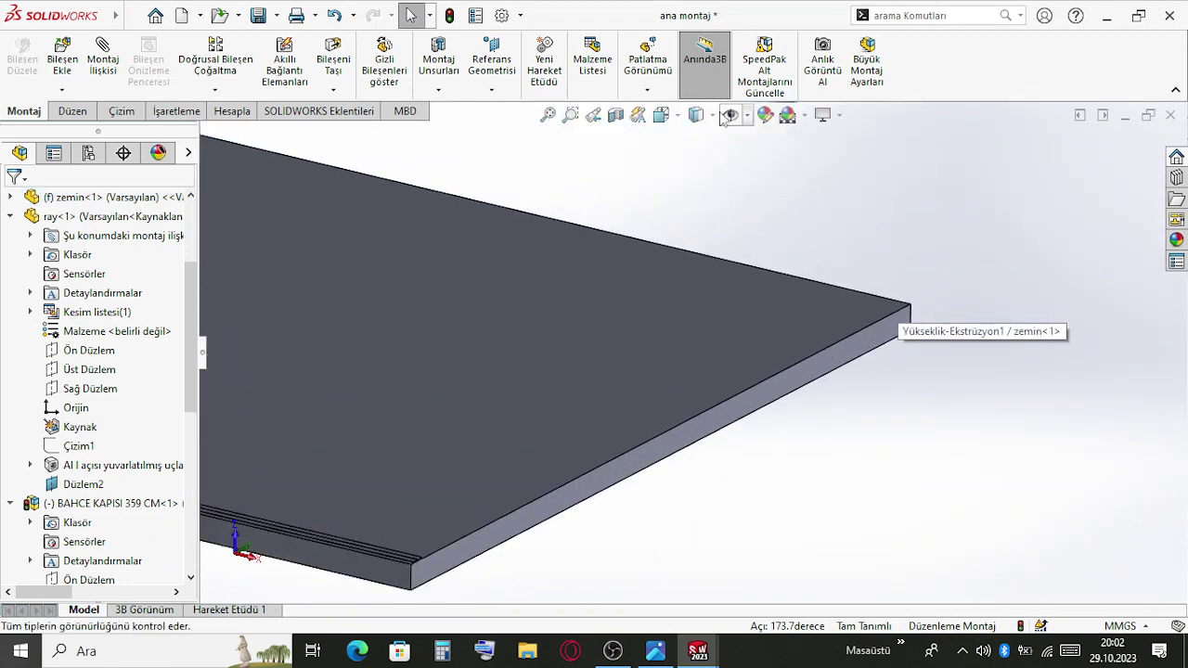
{"action": "scroll", "coordinate": [695, 185], "scroll_direction": "up", "scroll_amount": 3}
{"action": "scroll", "coordinate": [788, 451], "scroll_direction": "down", "scroll_amount": 5}
Mate two faces of the bottom 60 x 40 tube of KAPI ISKELET to plane Düzlem2 of ray, centring the tube on the plane
{"action": "left_click", "coordinate": [698, 312]}
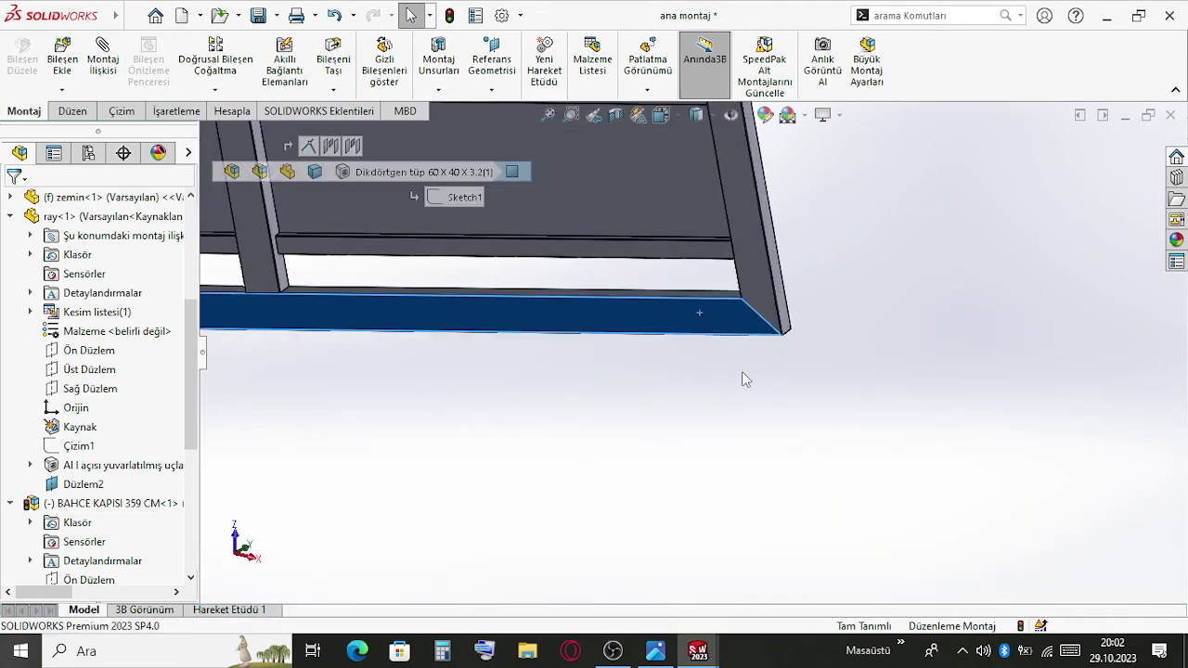
{"action": "middle_click_drag", "start_coordinate": [741, 379], "coordinate": [625, 398]}
{"action": "scroll", "coordinate": [785, 328], "scroll_direction": "down", "scroll_amount": 3}
{"action": "left_click", "coordinate": [785, 326]}
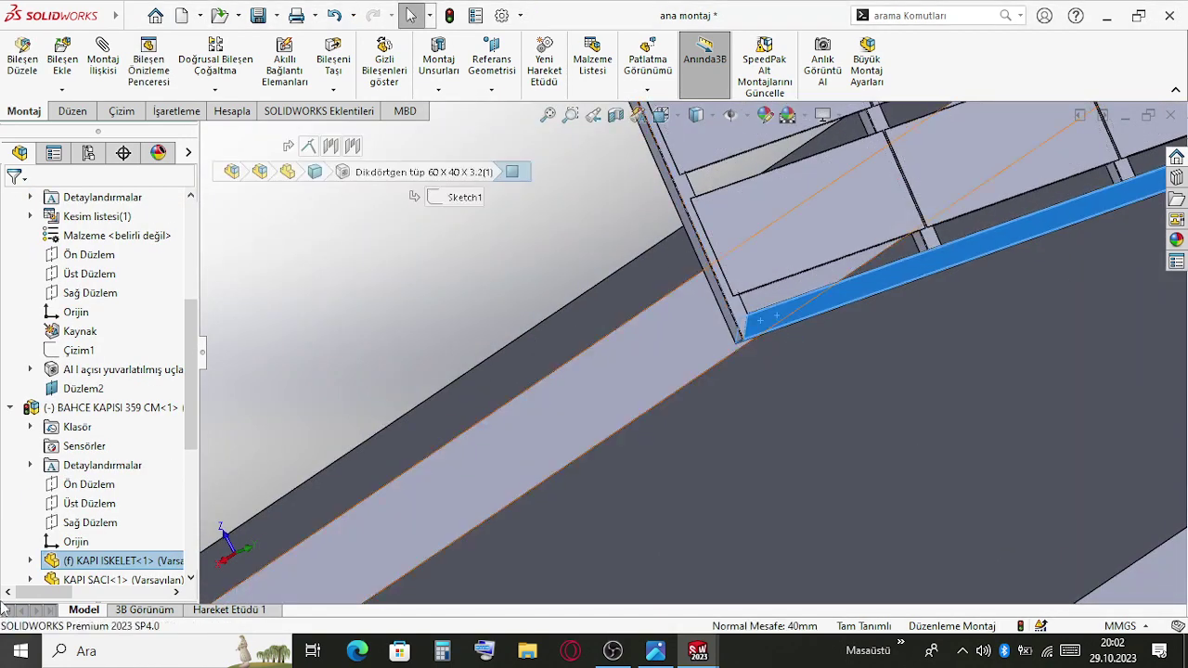
{"action": "left_click", "coordinate": [72, 393]}
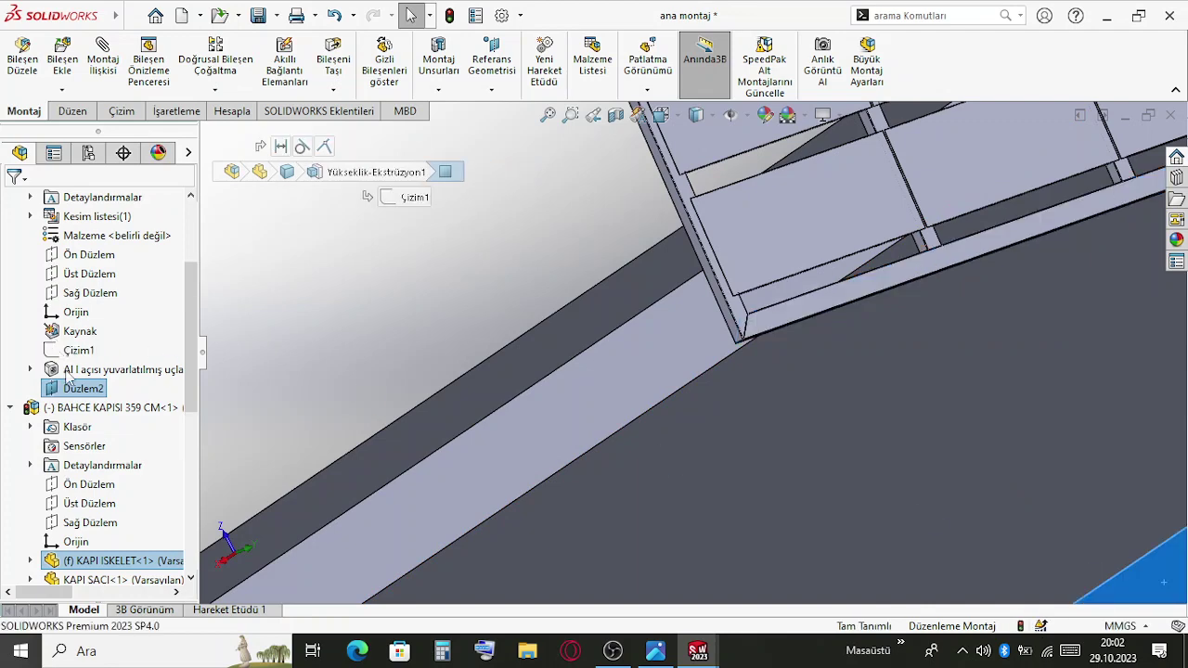
{"action": "scroll", "coordinate": [66, 376], "scroll_direction": "up", "scroll_amount": 2}
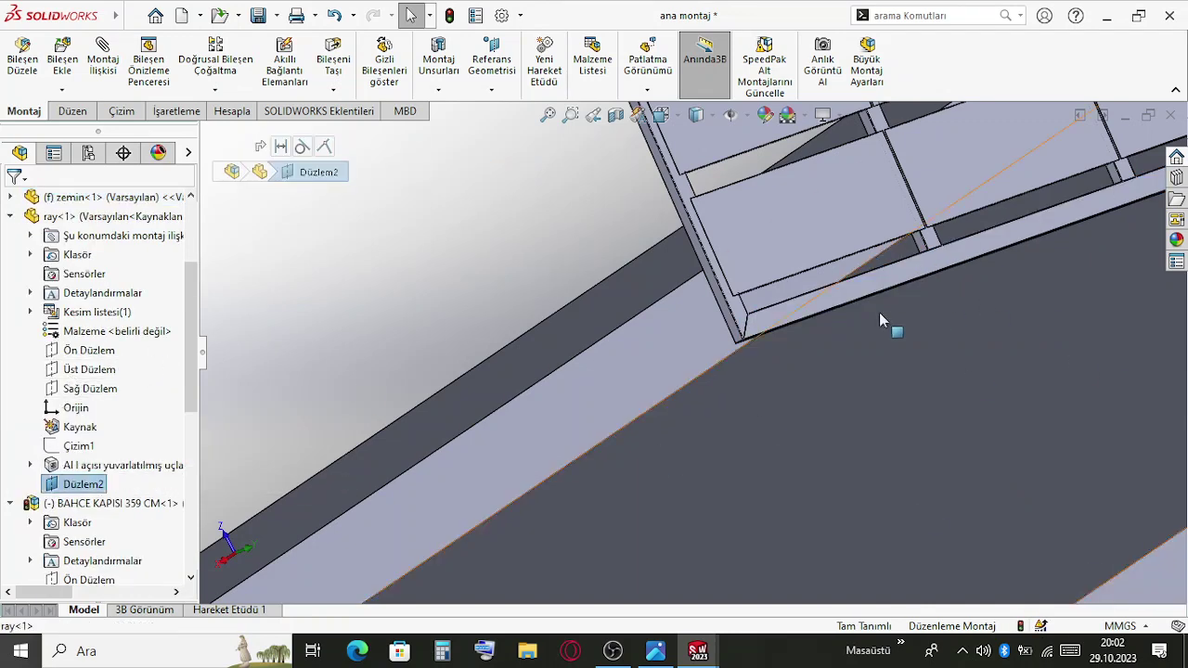
{"action": "left_click", "coordinate": [841, 310]}
{"action": "middle_click_drag", "start_coordinate": [841, 309], "coordinate": [893, 442]}
{"action": "scroll", "coordinate": [892, 443], "scroll_direction": "down", "scroll_amount": 5}
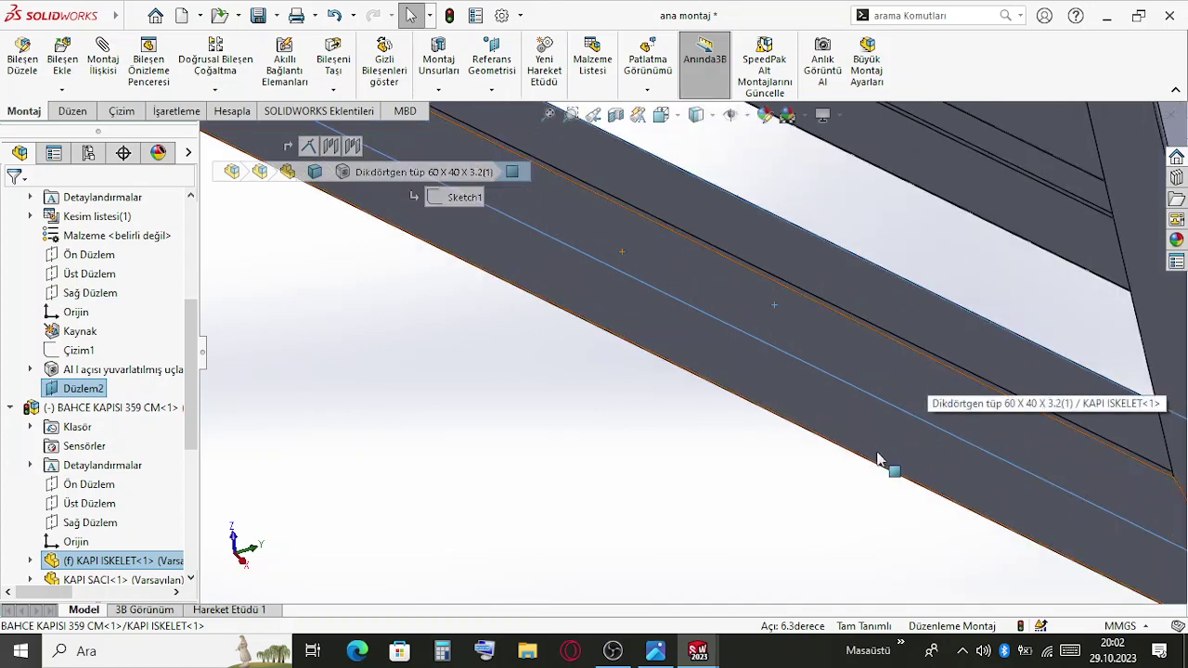
{"action": "left_click", "coordinate": [879, 461]}
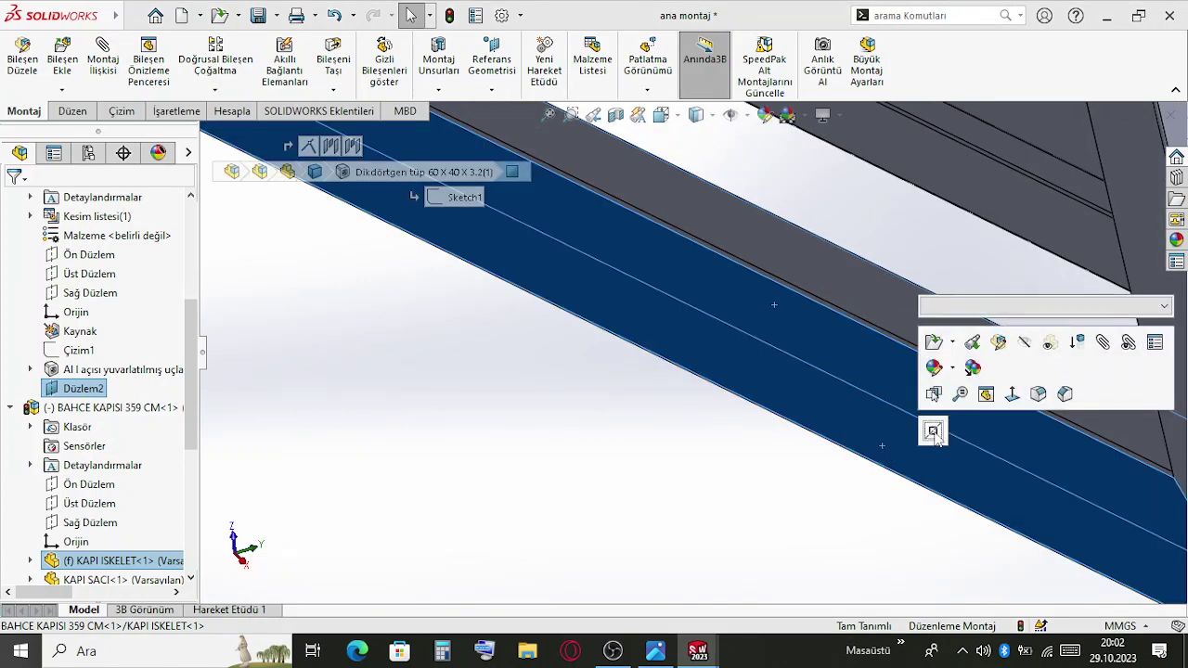
{"action": "left_click", "coordinate": [934, 431]}
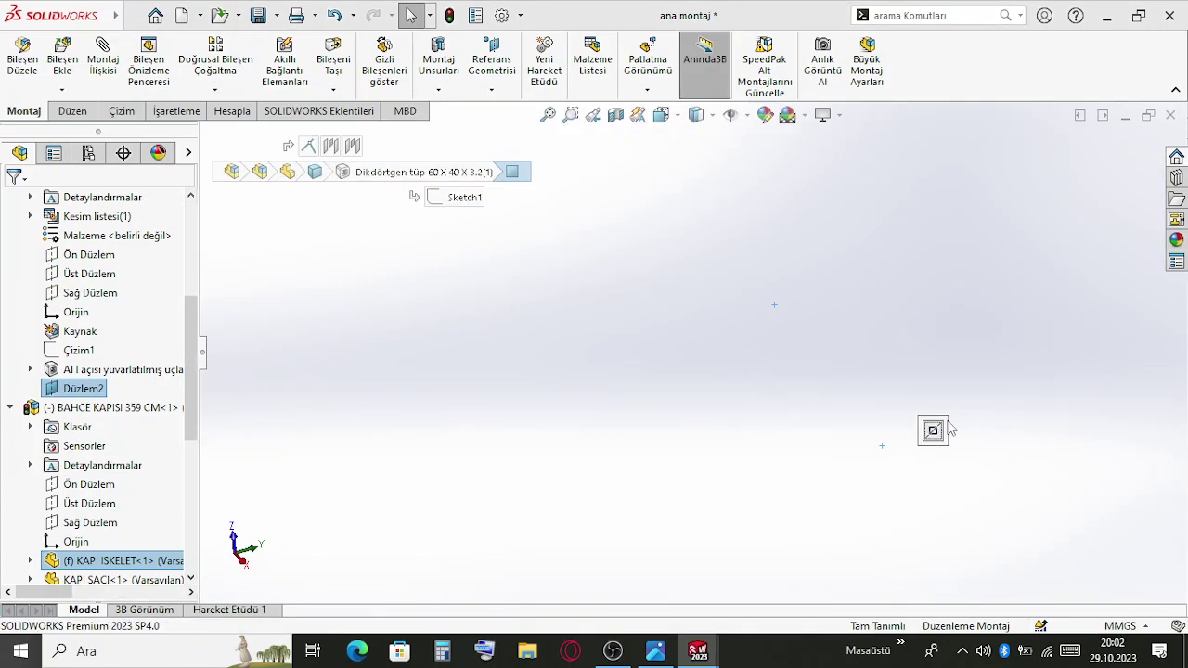
Add a 100 mm distance mate between the underside of the gate's bottom 60 x 40 tube and the top face of zemin
{"action": "scroll", "coordinate": [608, 416], "scroll_direction": "up", "scroll_amount": 5}
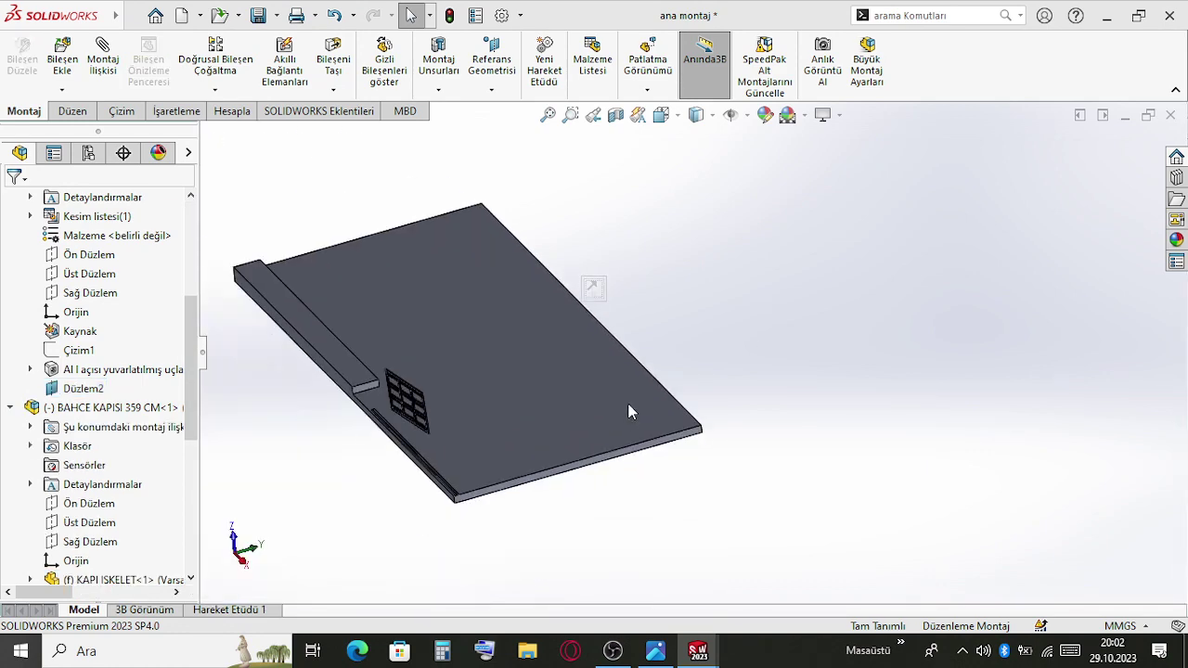
{"action": "middle_click_drag", "start_coordinate": [627, 403], "coordinate": [554, 360]}
{"action": "scroll", "coordinate": [554, 360], "scroll_direction": "down", "scroll_amount": 8}
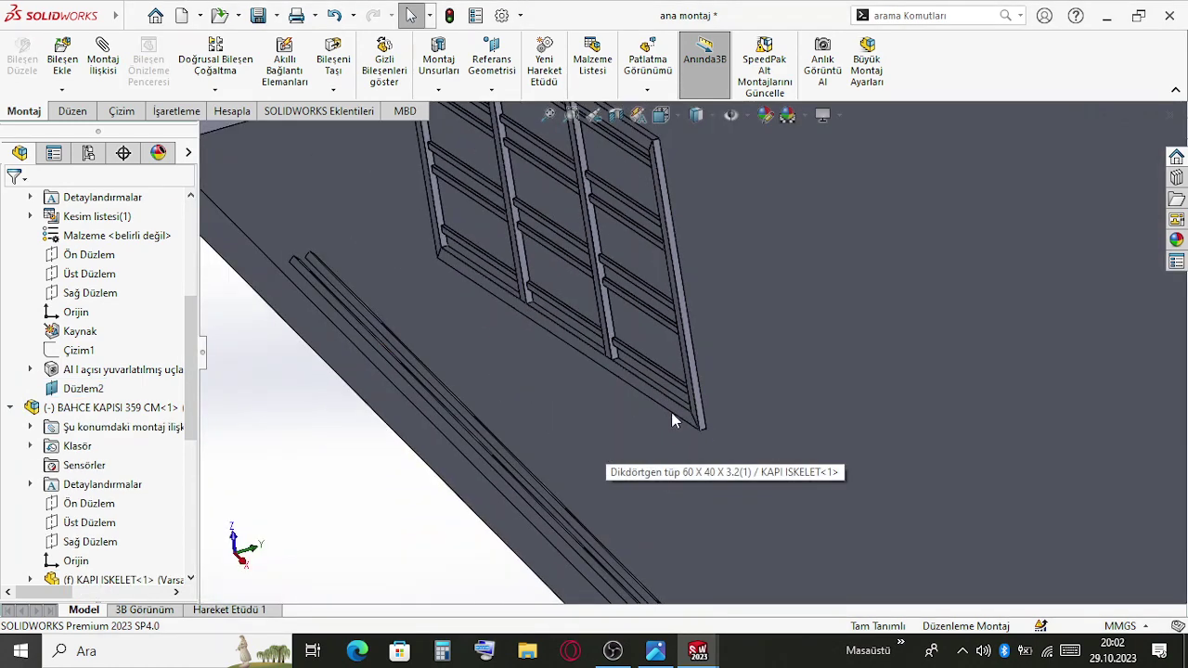
{"action": "left_click", "coordinate": [671, 412]}
{"action": "middle_click_drag", "start_coordinate": [664, 445], "coordinate": [624, 594]}
{"action": "scroll", "coordinate": [570, 456], "scroll_direction": "down", "scroll_amount": 5}
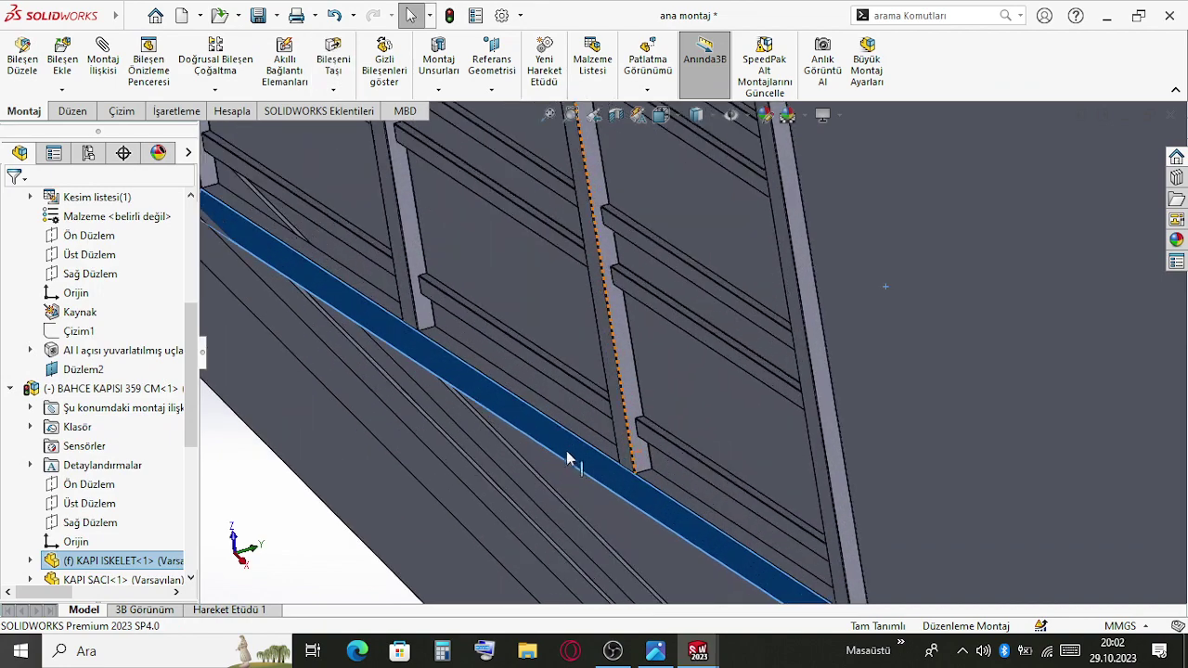
{"action": "mouse_move", "coordinate": [570, 455]}
{"action": "middle_mouse_down"}
{"action": "mouse_move", "coordinate": [548, 464]}
{"action": "mouse_move", "coordinate": [554, 270]}
{"action": "mouse_move", "coordinate": [529, 302]}
{"action": "mouse_move", "coordinate": [594, 435]}
{"action": "middle_mouse_up"}
{"action": "left_click", "coordinate": [559, 347]}
{"action": "scroll", "coordinate": [595, 435], "scroll_direction": "down", "scroll_amount": 4}
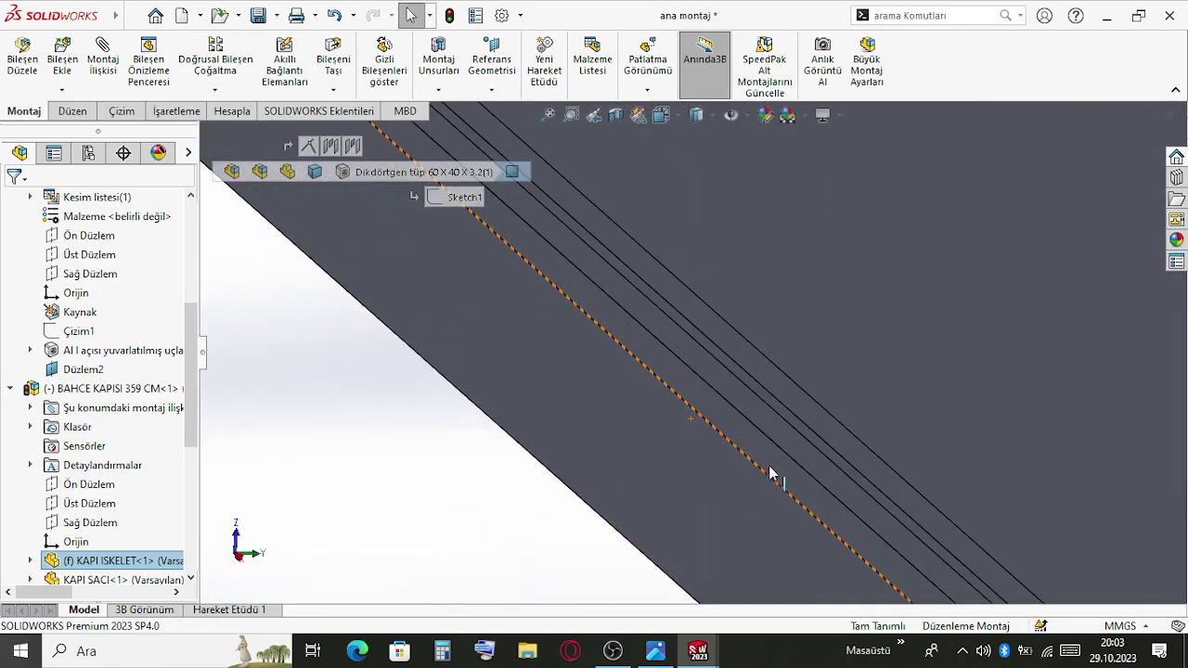
{"action": "left_click", "coordinate": [816, 501]}
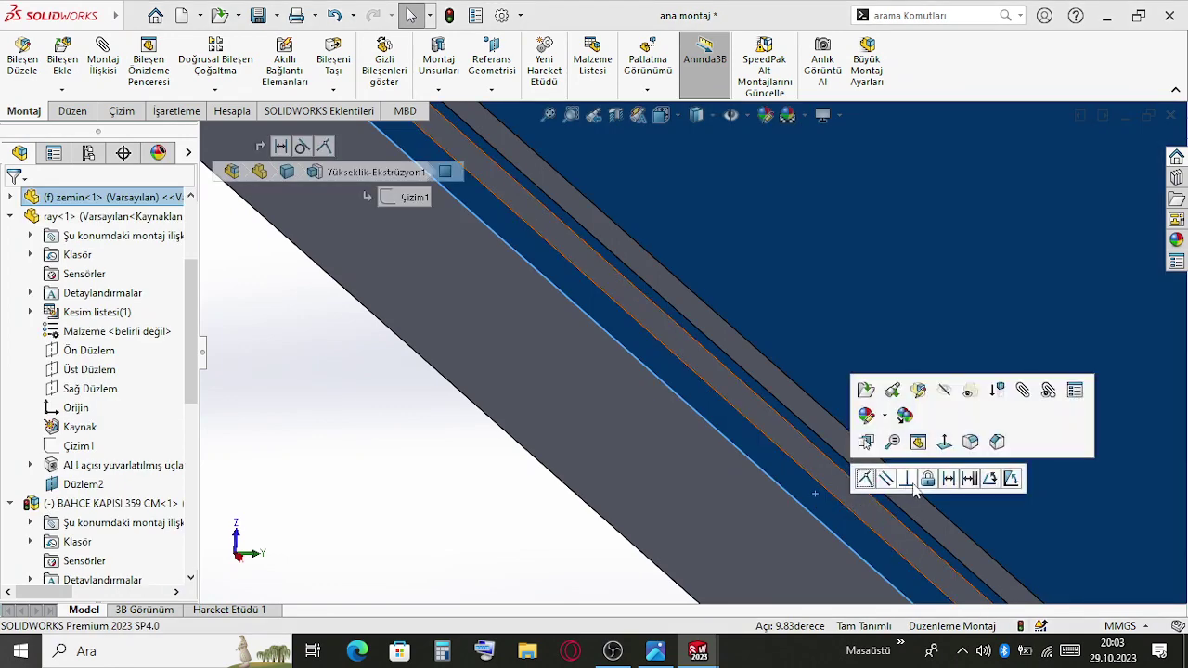
{"action": "left_click", "coordinate": [948, 479]}
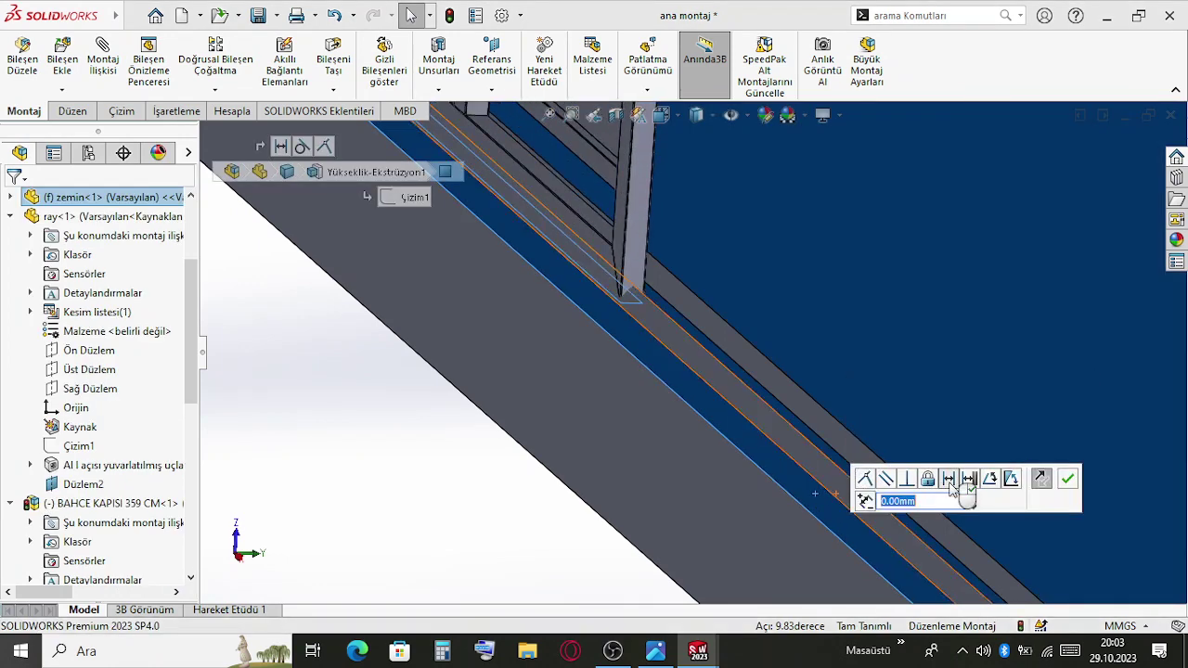
{"action": "key", "text": "Return"}
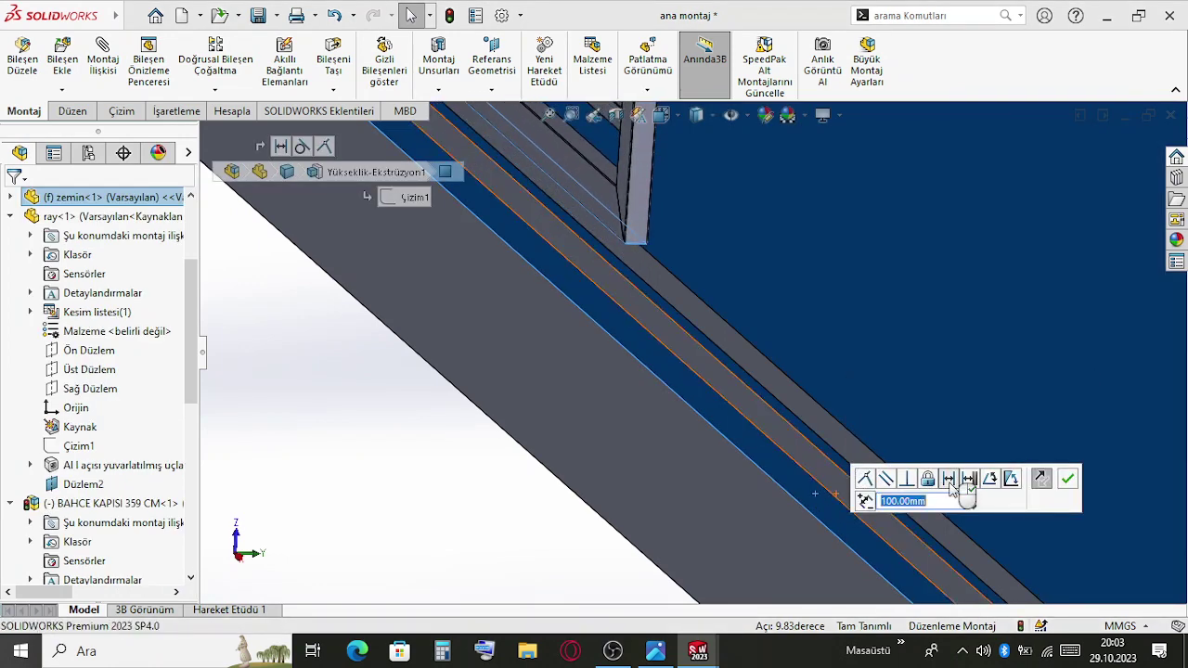
{"action": "key", "text": "Return"}
{"action": "scroll", "coordinate": [626, 292], "scroll_direction": "up", "scroll_amount": 3}
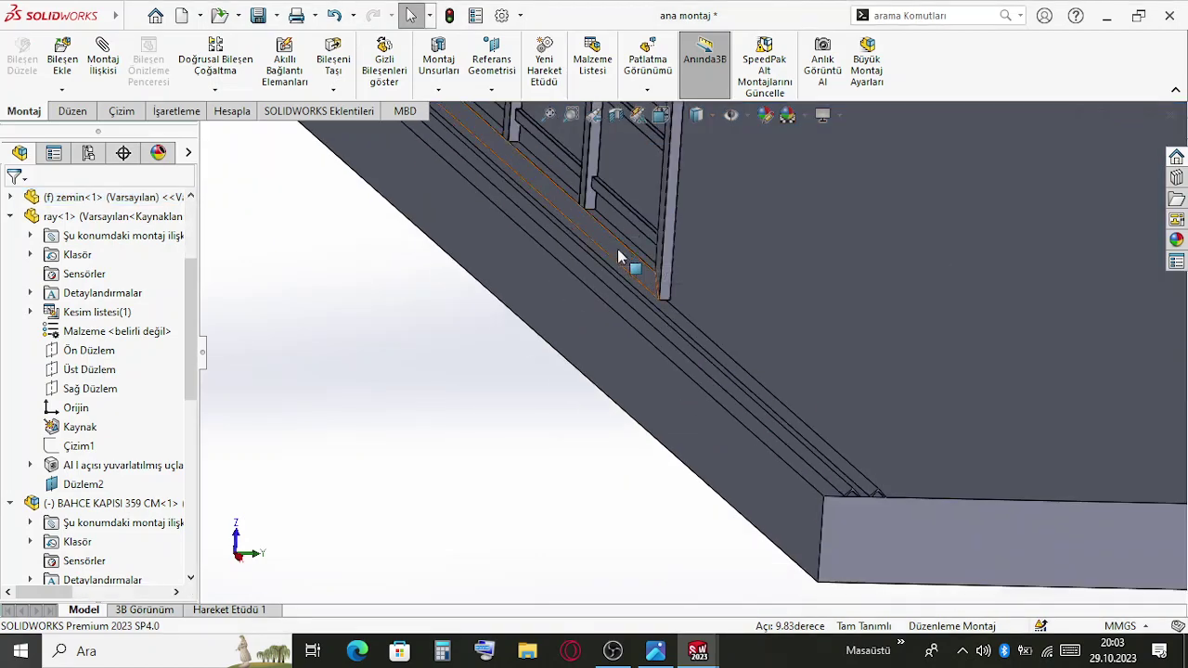
{"action": "middle_click_drag", "start_coordinate": [739, 344], "coordinate": [759, 275]}
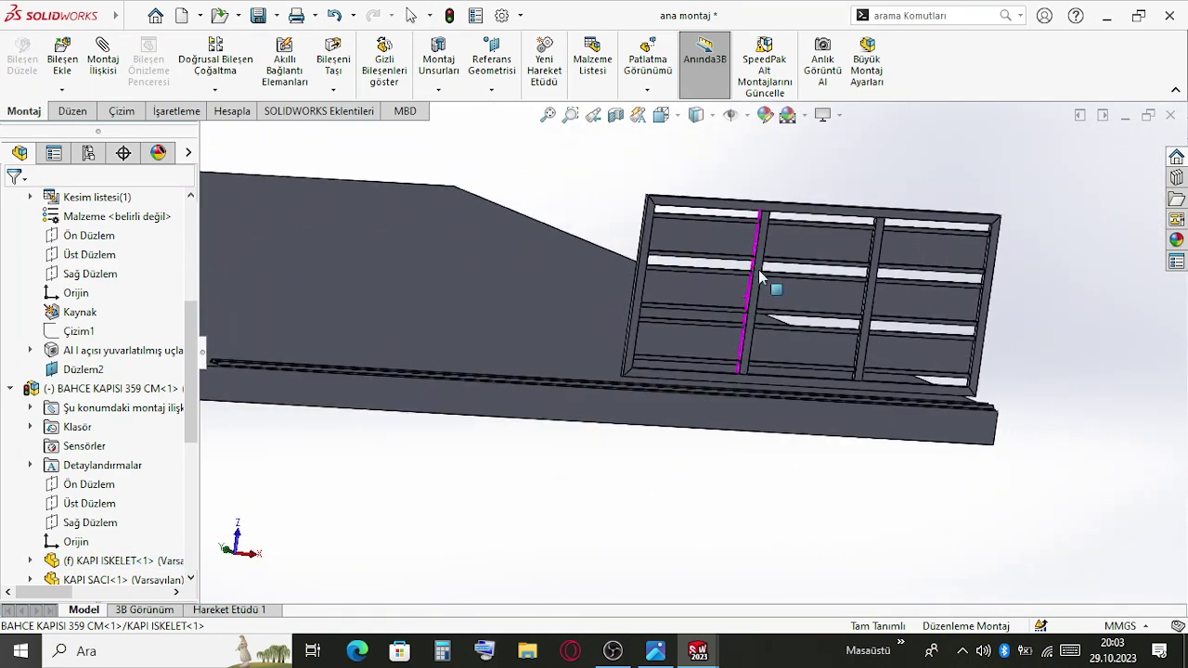
Browse the Organic, Miscellaneous and Stone appearance categories for a finish for the zemin floor
{"action": "left_click", "coordinate": [1177, 239]}
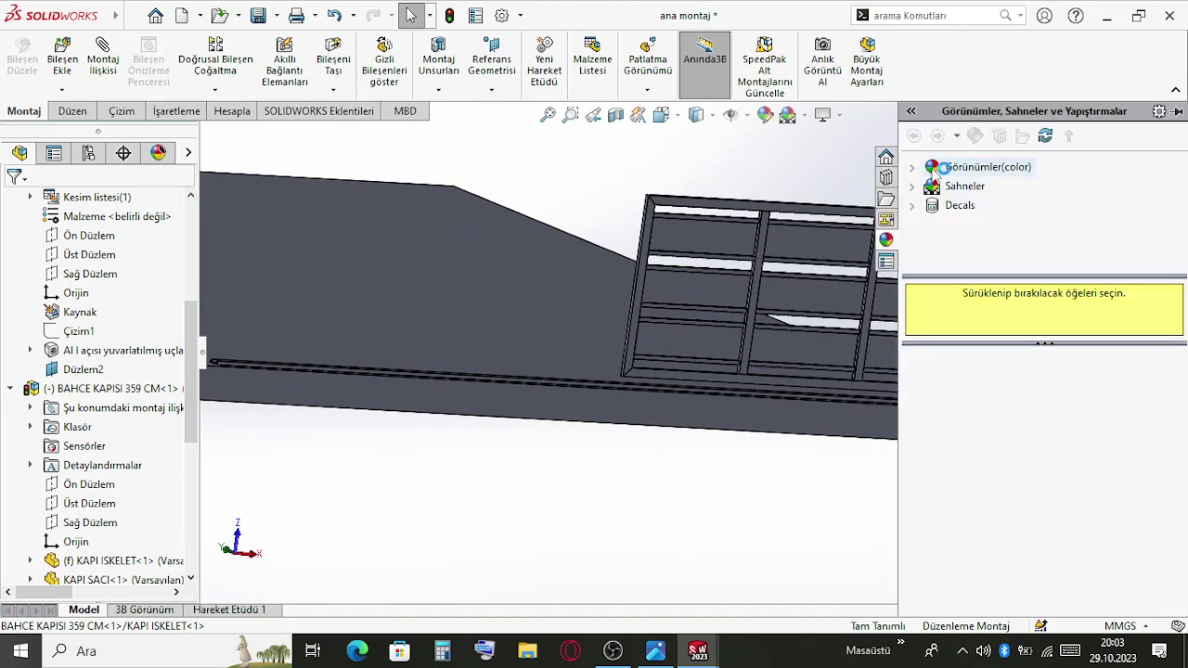
{"action": "scroll", "coordinate": [968, 215], "scroll_direction": "down", "scroll_amount": 2}
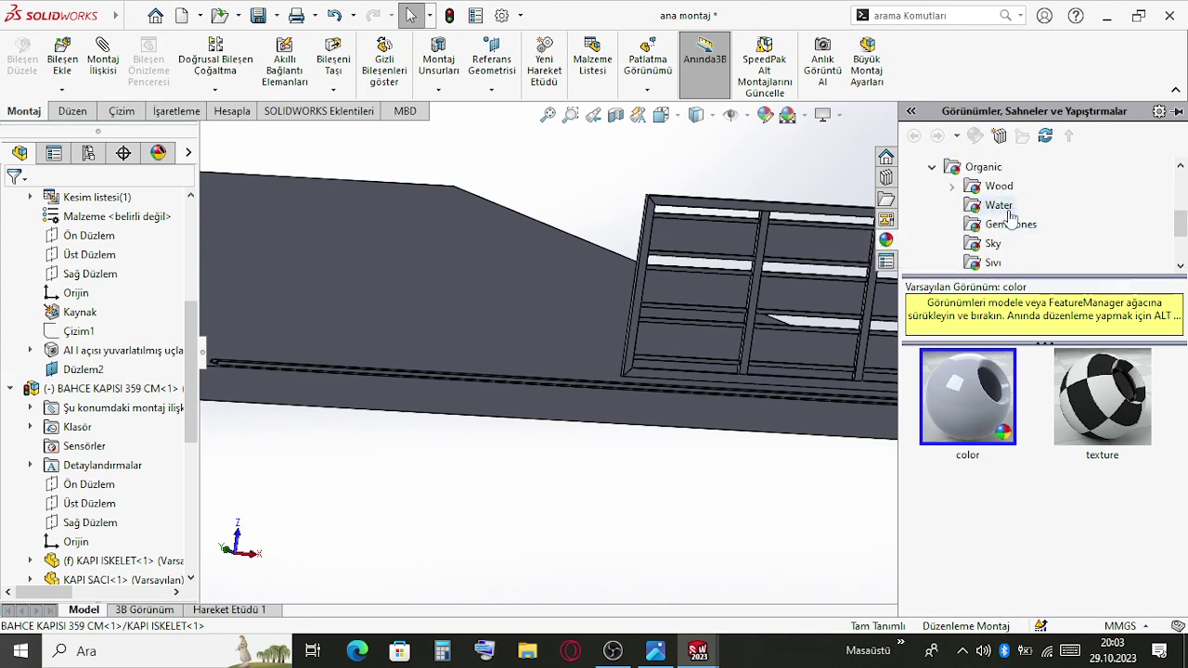
{"action": "left_click", "coordinate": [1020, 226]}
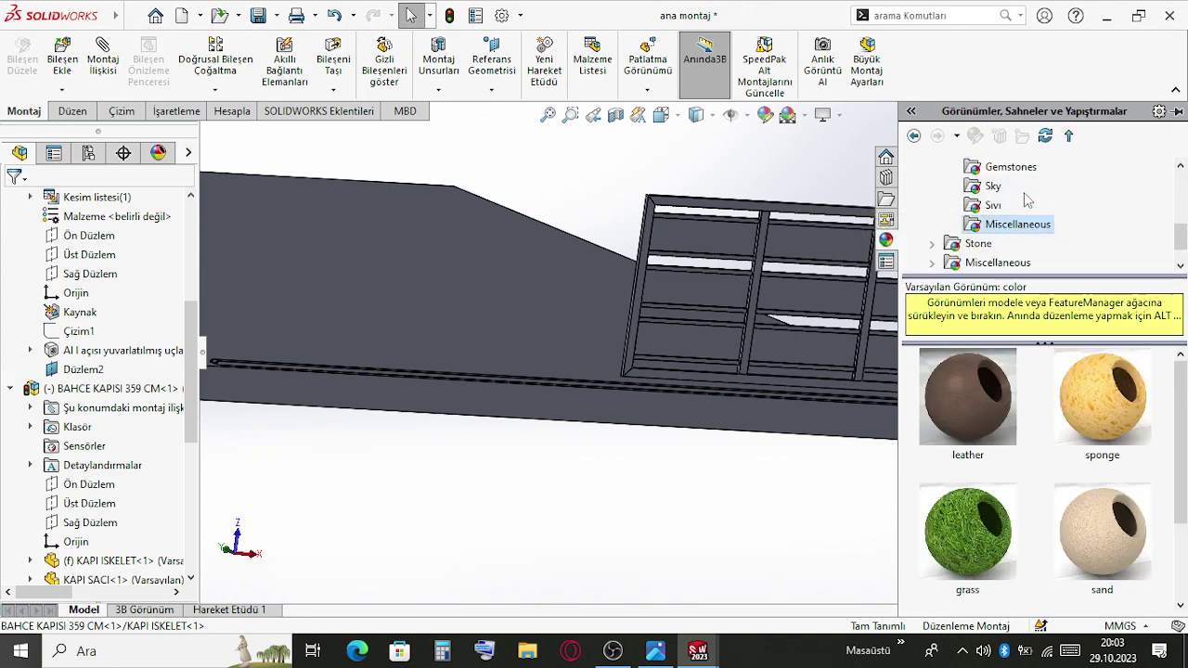
{"action": "scroll", "coordinate": [1055, 418], "scroll_direction": "down", "scroll_amount": 2}
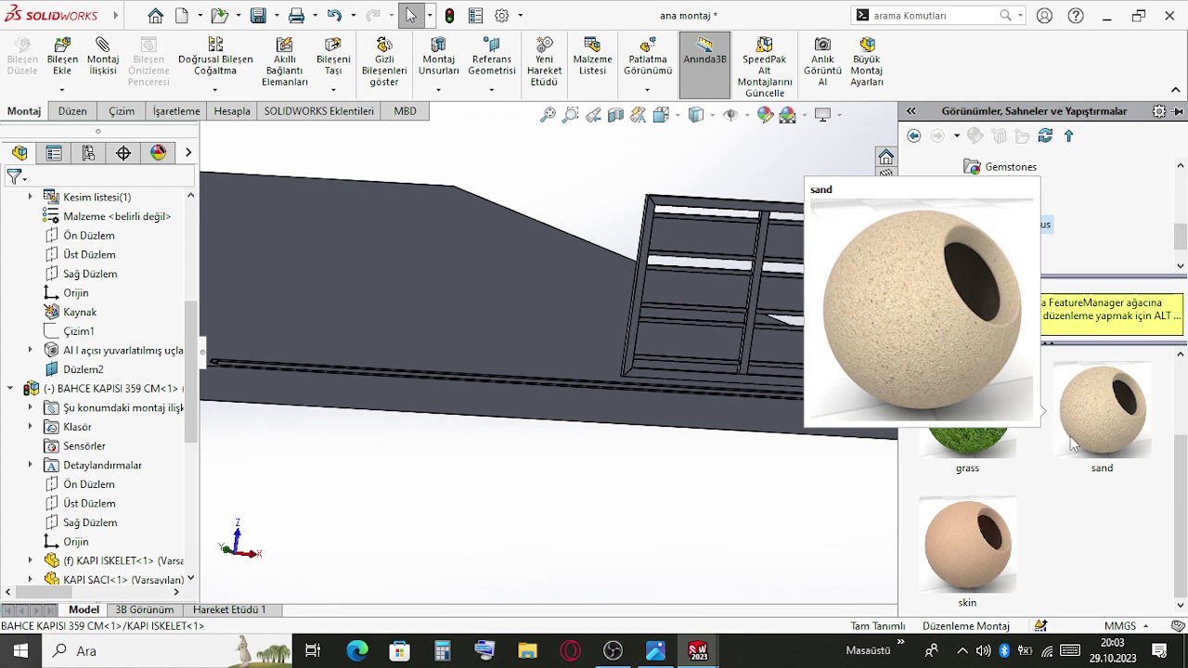
{"action": "scroll", "coordinate": [1104, 427], "scroll_direction": "up", "scroll_amount": 2}
{"action": "scroll", "coordinate": [974, 244], "scroll_direction": "up", "scroll_amount": 3}
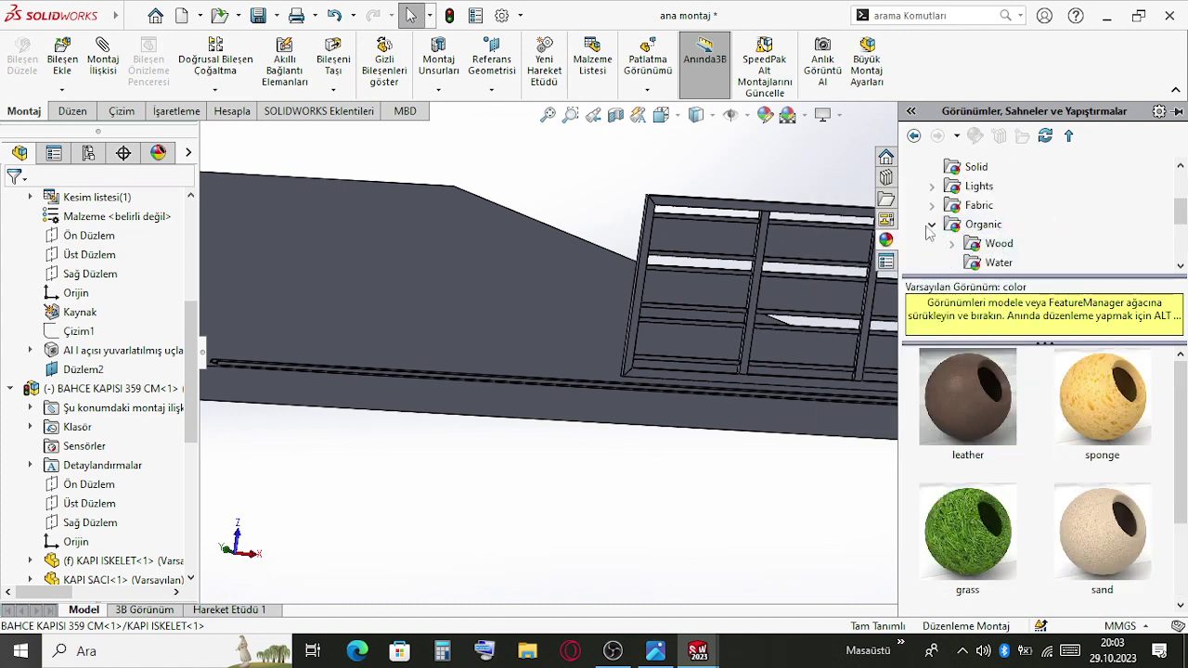
{"action": "left_click", "coordinate": [930, 224]}
{"action": "scroll", "coordinate": [947, 239], "scroll_direction": "up", "scroll_amount": 2}
{"action": "scroll", "coordinate": [951, 237], "scroll_direction": "down", "scroll_amount": 3}
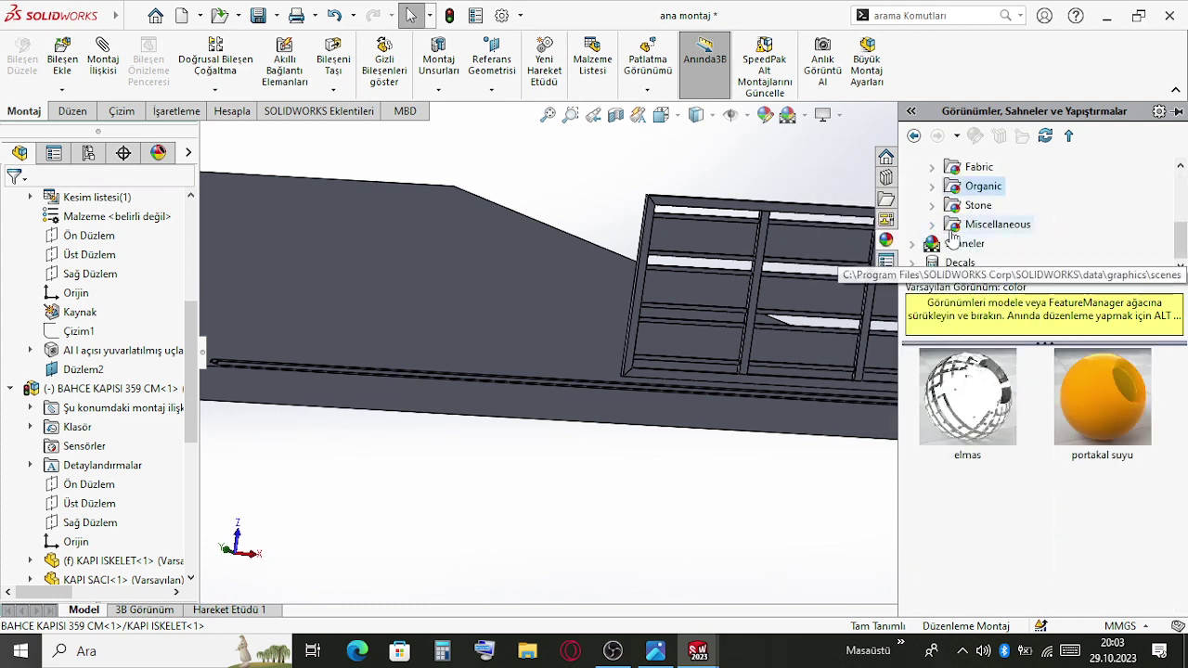
{"action": "left_click", "coordinate": [933, 226]}
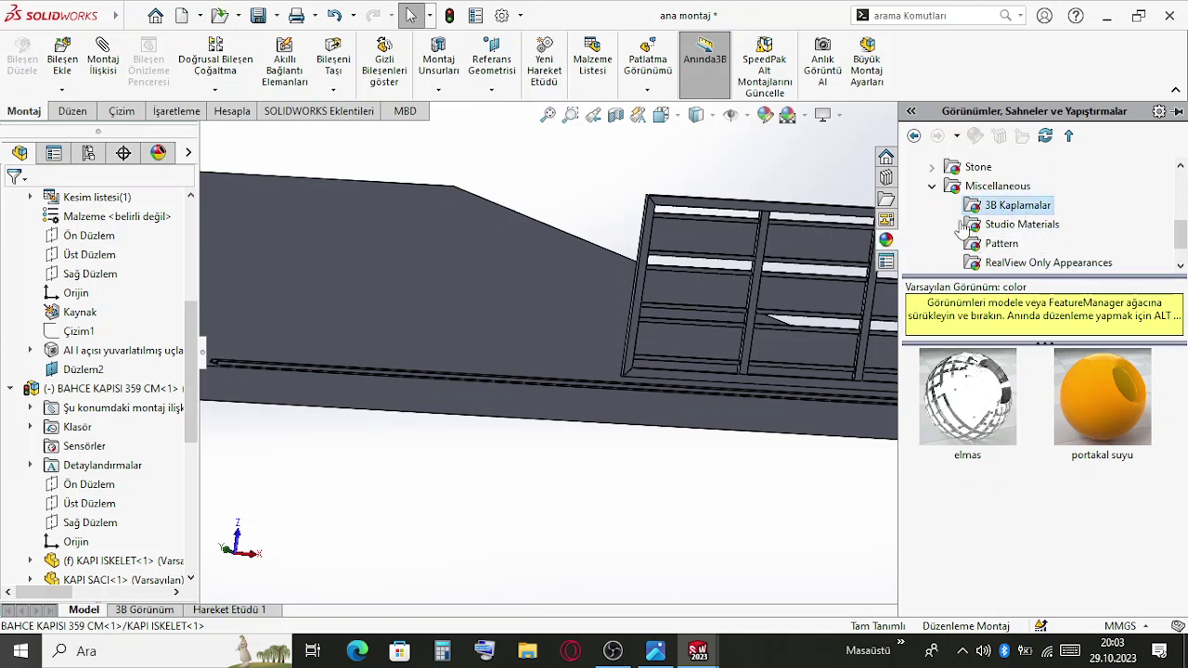
{"action": "key", "text": "Down"}
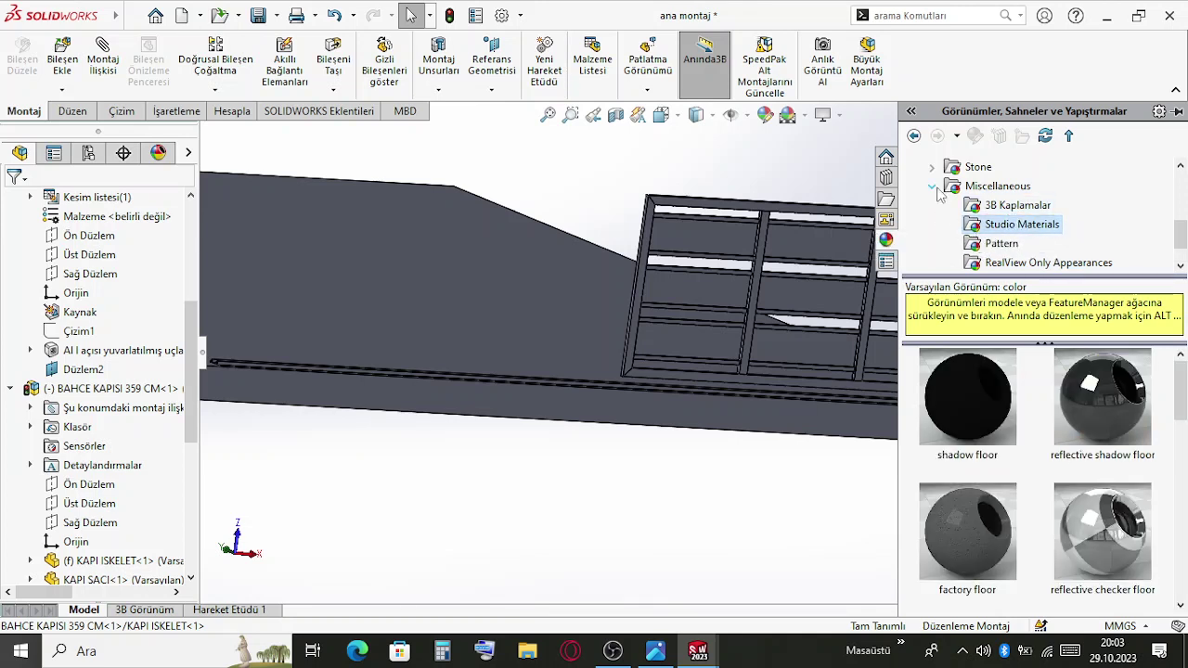
{"action": "left_click", "coordinate": [933, 186]}
{"action": "left_click", "coordinate": [933, 204]}
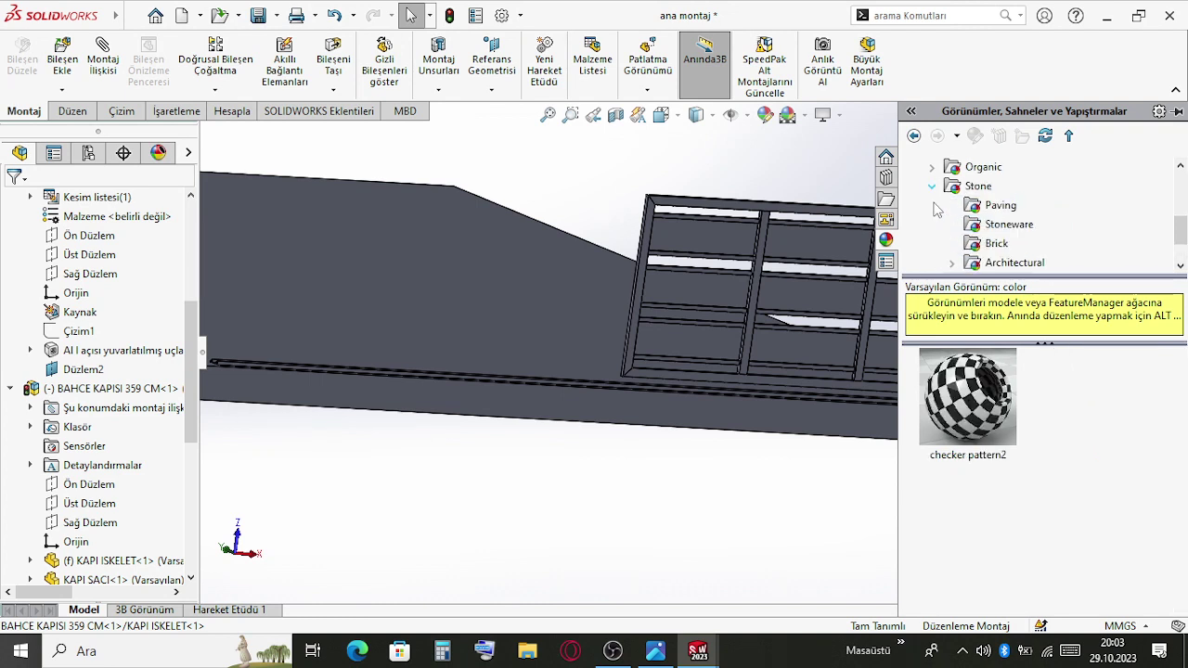
{"action": "scroll", "coordinate": [1052, 220], "scroll_direction": "down", "scroll_amount": 1}
{"action": "scroll", "coordinate": [1053, 220], "scroll_direction": "up", "scroll_amount": 1}
{"action": "left_click", "coordinate": [1011, 225]}
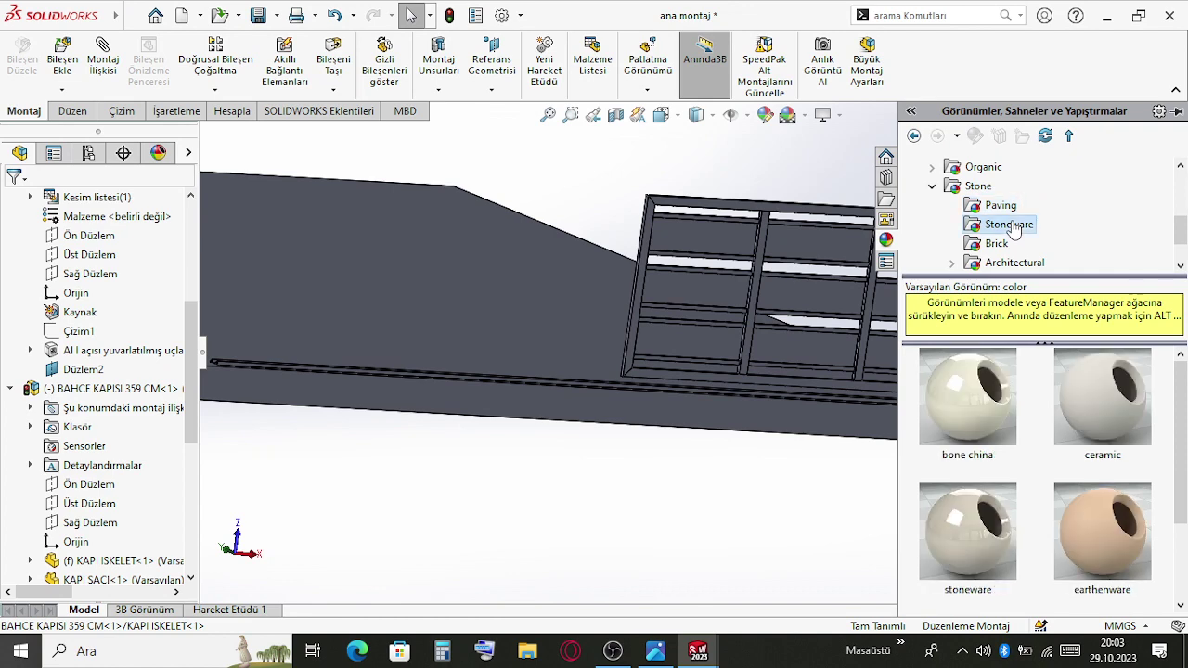
Try the Paving appearances wet concrete 2d and light concrete 2d on zemin
{"action": "left_click", "coordinate": [1001, 206]}
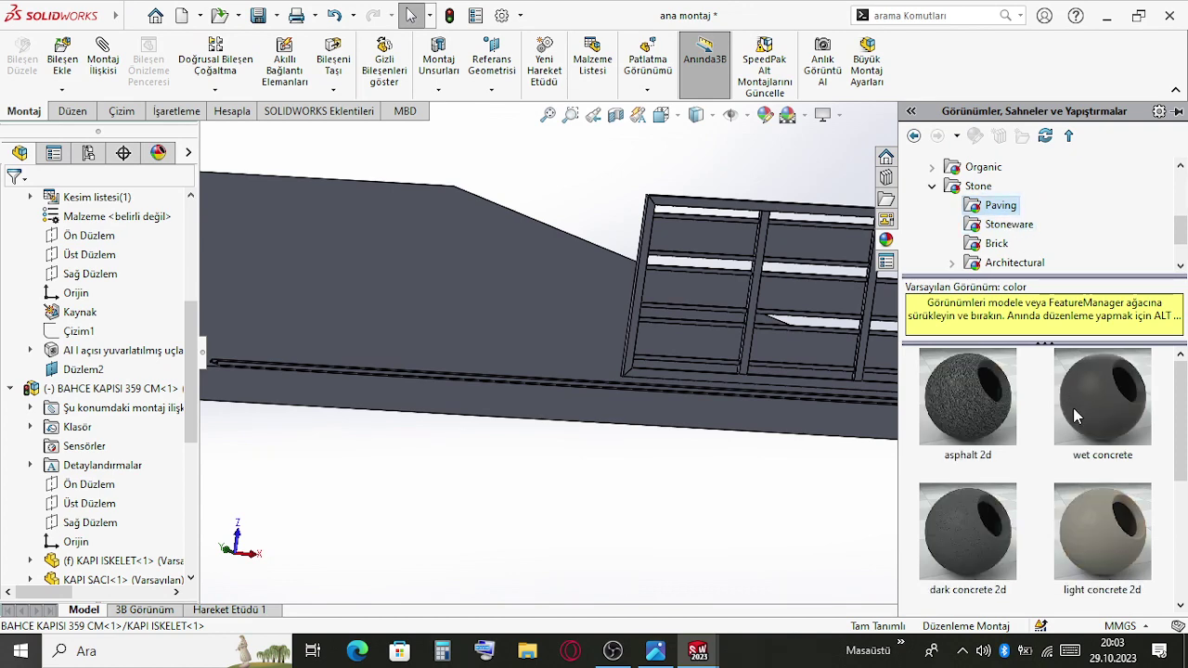
{"action": "scroll", "coordinate": [1081, 436], "scroll_direction": "down", "scroll_amount": 1}
{"action": "left_click_drag", "start_coordinate": [1118, 515], "coordinate": [229, 278]}
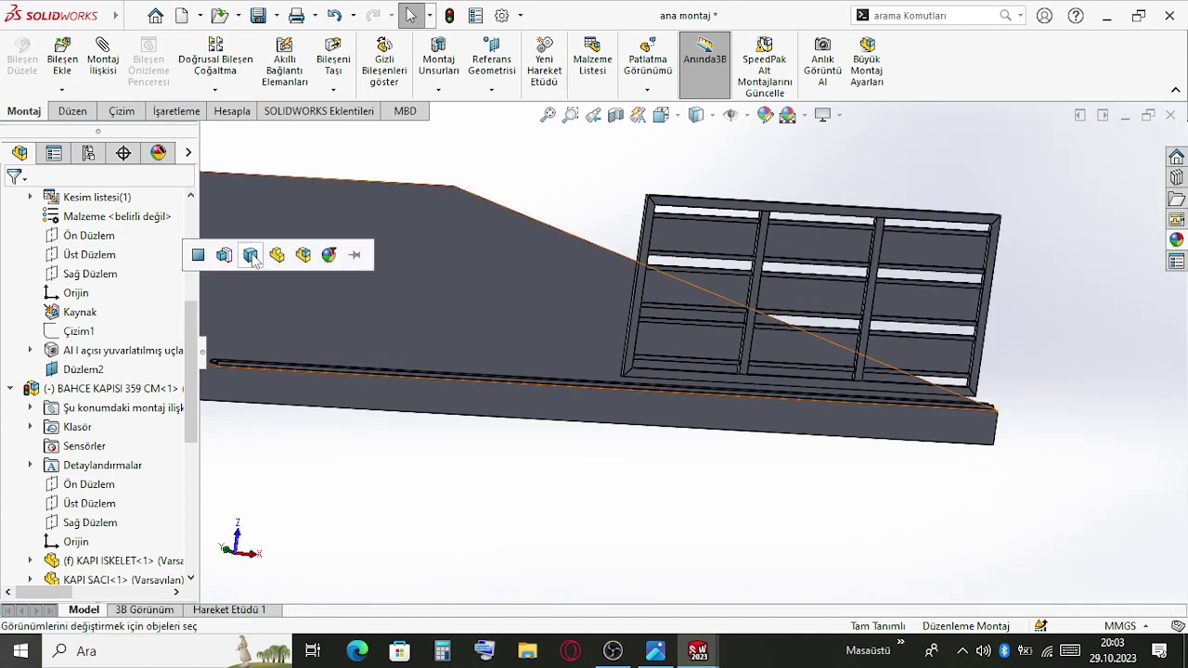
{"action": "left_click", "coordinate": [303, 256]}
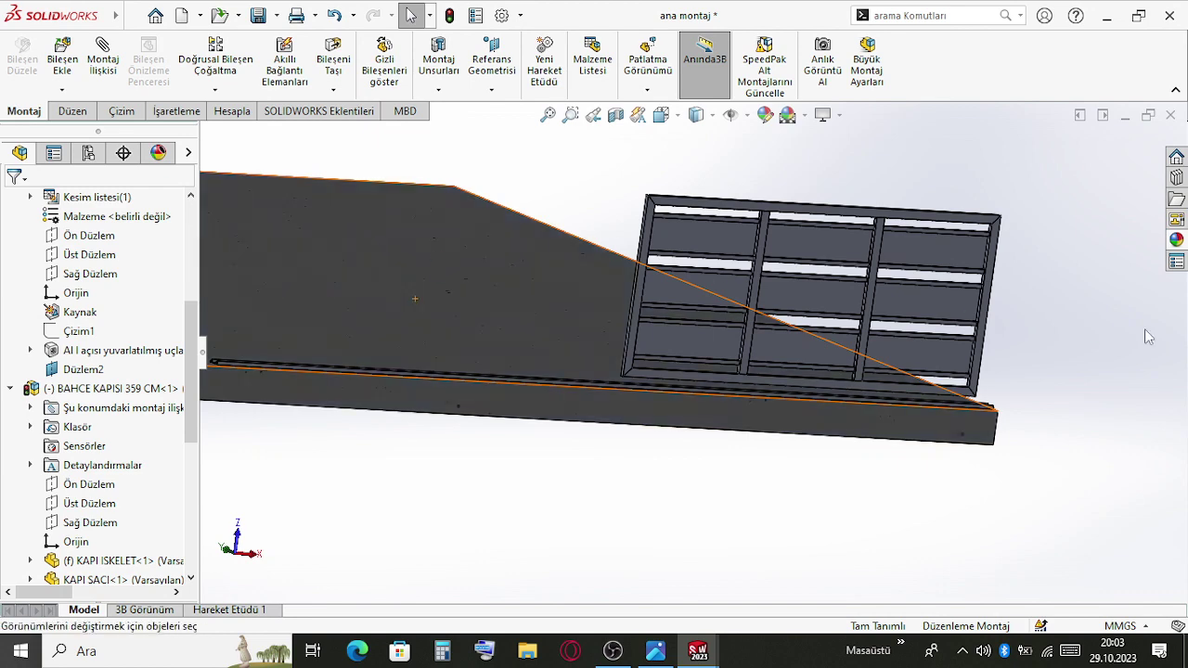
{"action": "left_click", "coordinate": [1176, 238]}
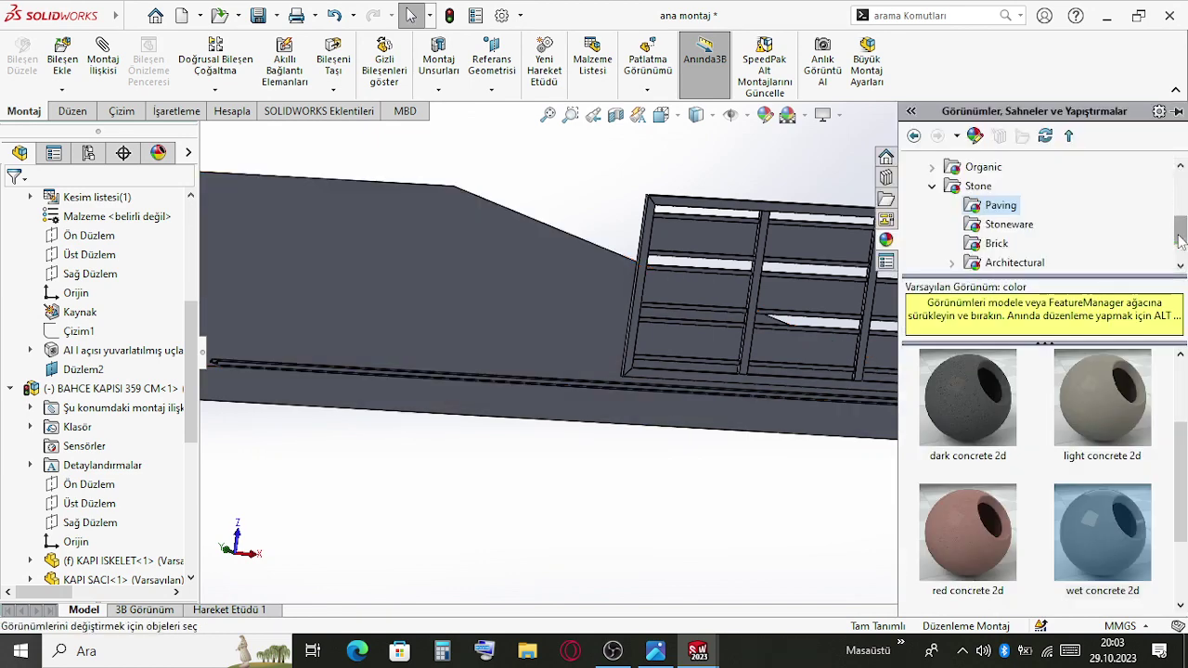
{"action": "scroll", "coordinate": [1119, 551], "scroll_direction": "up", "scroll_amount": 2}
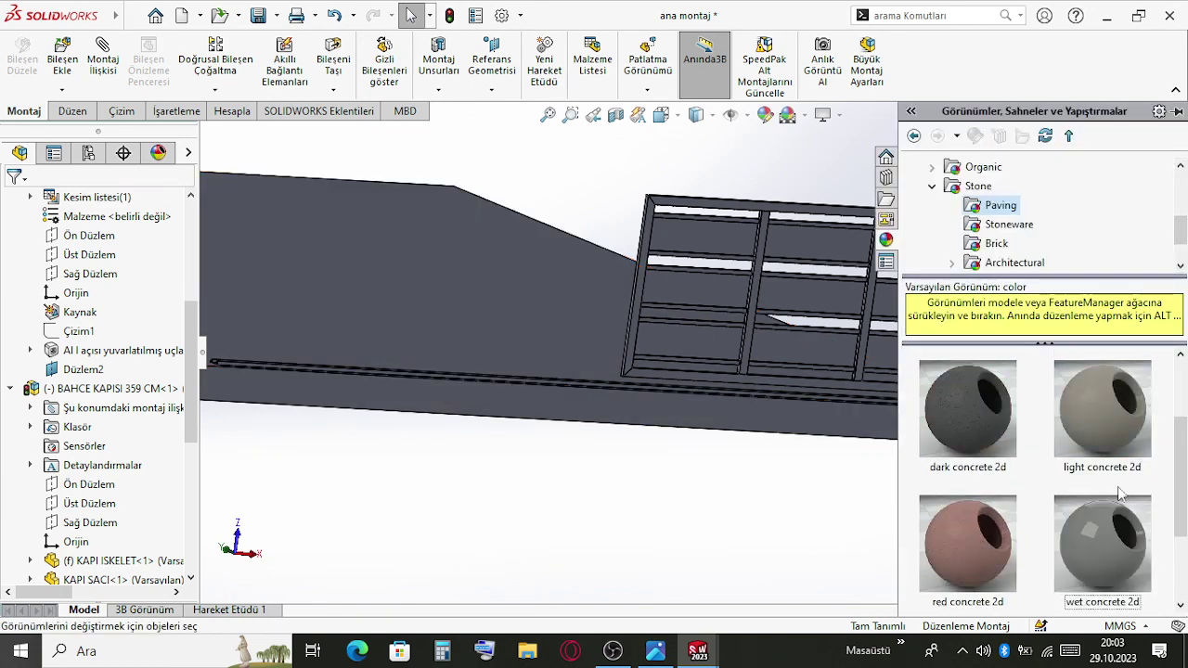
{"action": "left_click_drag", "start_coordinate": [1118, 499], "coordinate": [371, 332]}
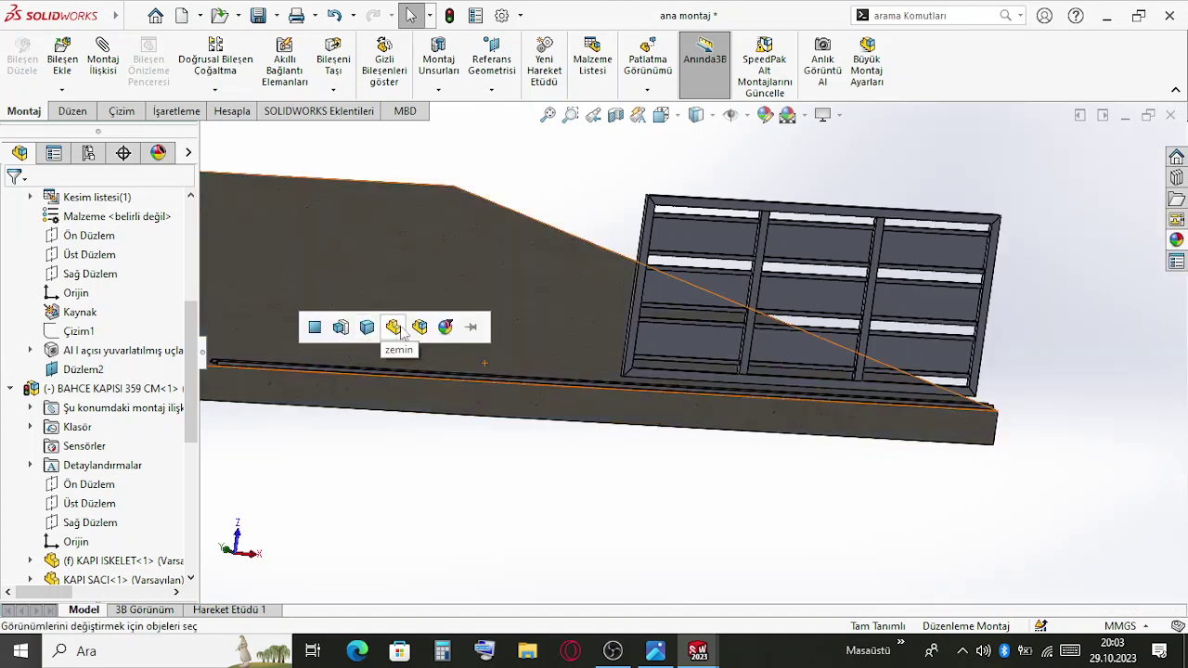
{"action": "left_click", "coordinate": [419, 329]}
Try a shingle-patterned Paving appearance and red concrete 2d on zemin
{"action": "left_click", "coordinate": [1176, 241]}
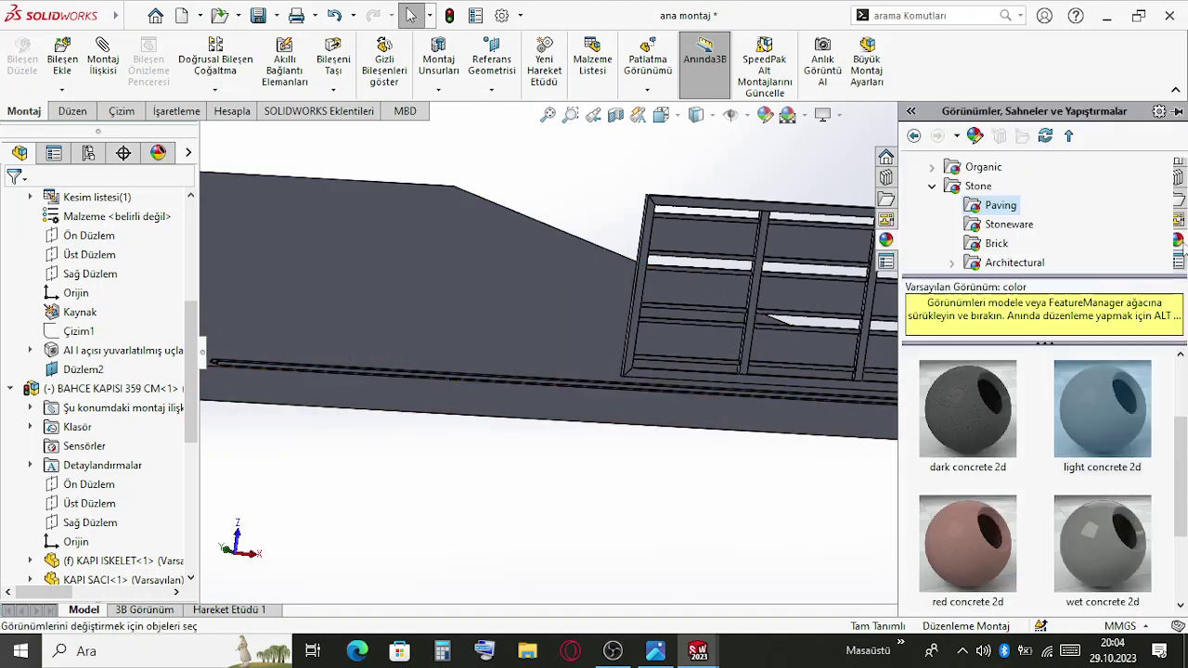
{"action": "scroll", "coordinate": [1116, 386], "scroll_direction": "down", "scroll_amount": 1}
{"action": "left_click_drag", "start_coordinate": [990, 532], "coordinate": [413, 263]}
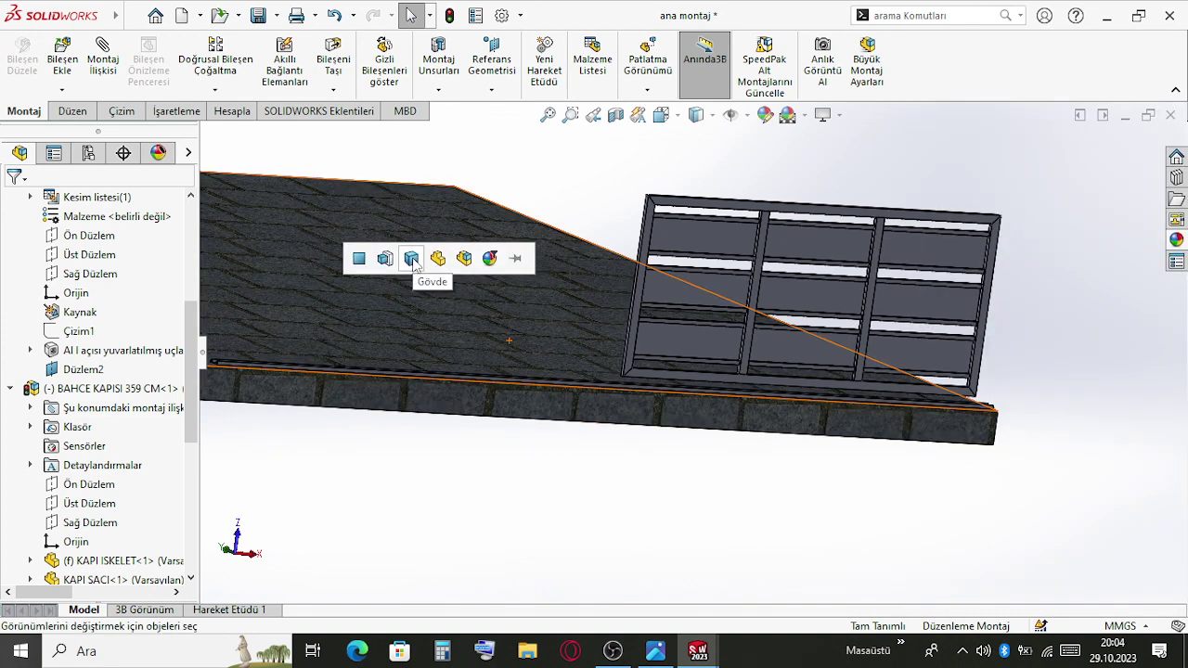
{"action": "left_click", "coordinate": [463, 262]}
{"action": "left_click", "coordinate": [1176, 240]}
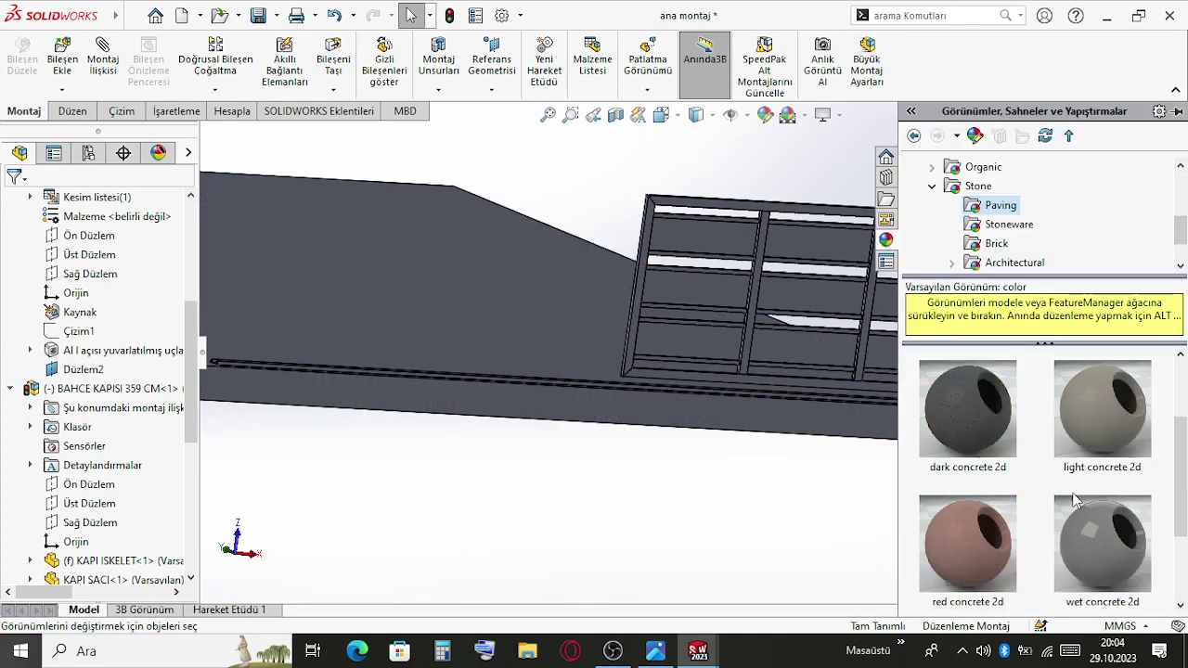
{"action": "left_click_drag", "start_coordinate": [999, 529], "coordinate": [449, 232]}
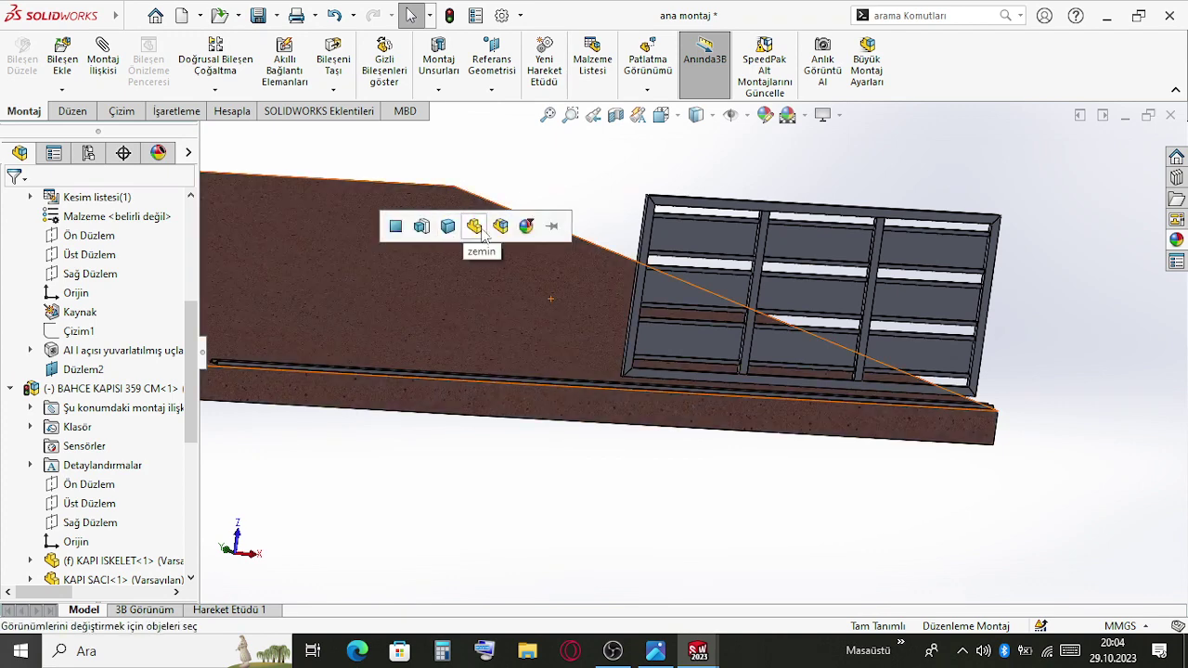
Apply the Stoneware appearance earthenware to the zemin component at assembly level
{"action": "left_click", "coordinate": [1175, 241]}
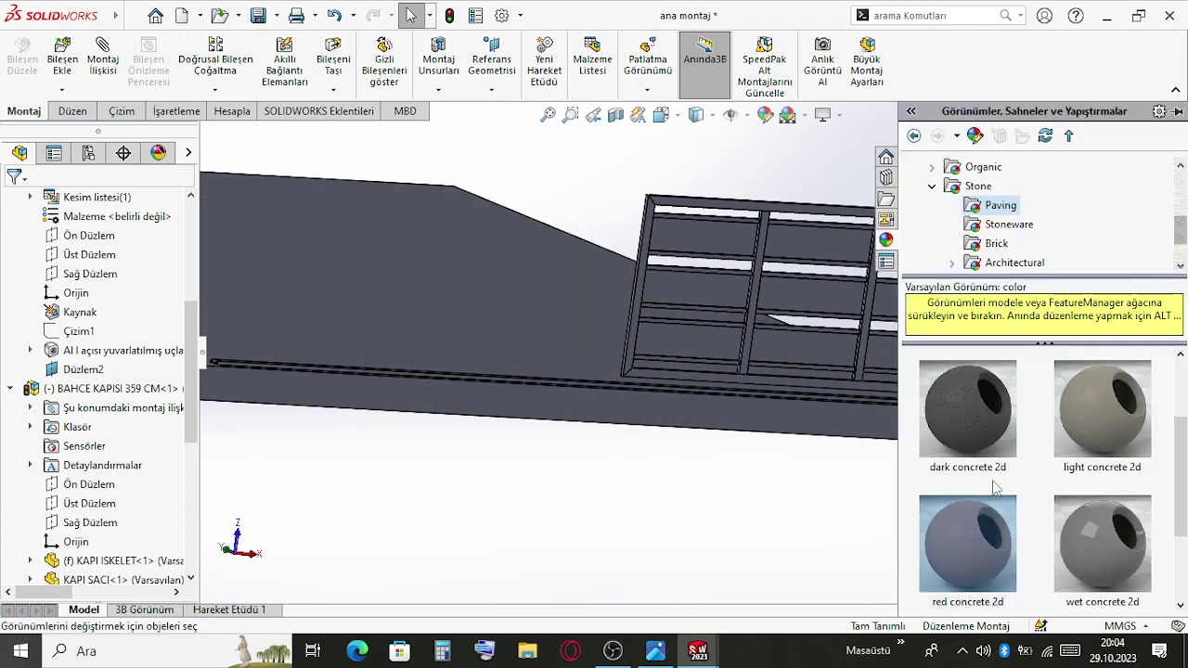
{"action": "scroll", "coordinate": [1000, 468], "scroll_direction": "up", "scroll_amount": 2}
{"action": "left_click", "coordinate": [1008, 225]}
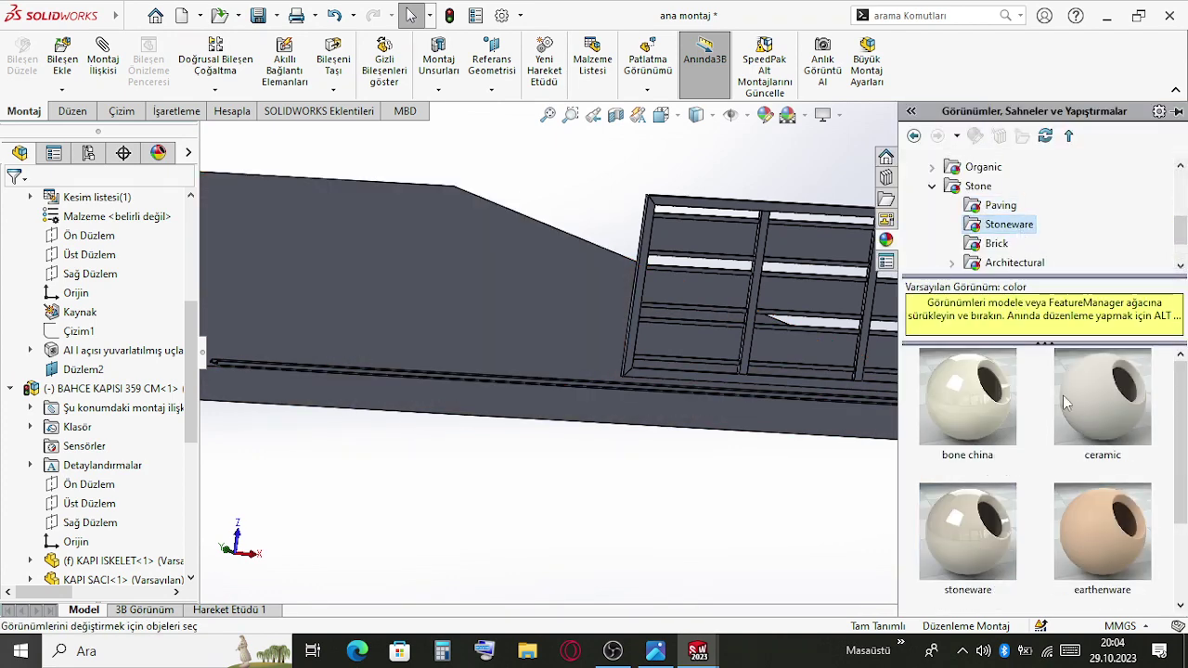
{"action": "left_click_drag", "start_coordinate": [1102, 534], "coordinate": [445, 255]}
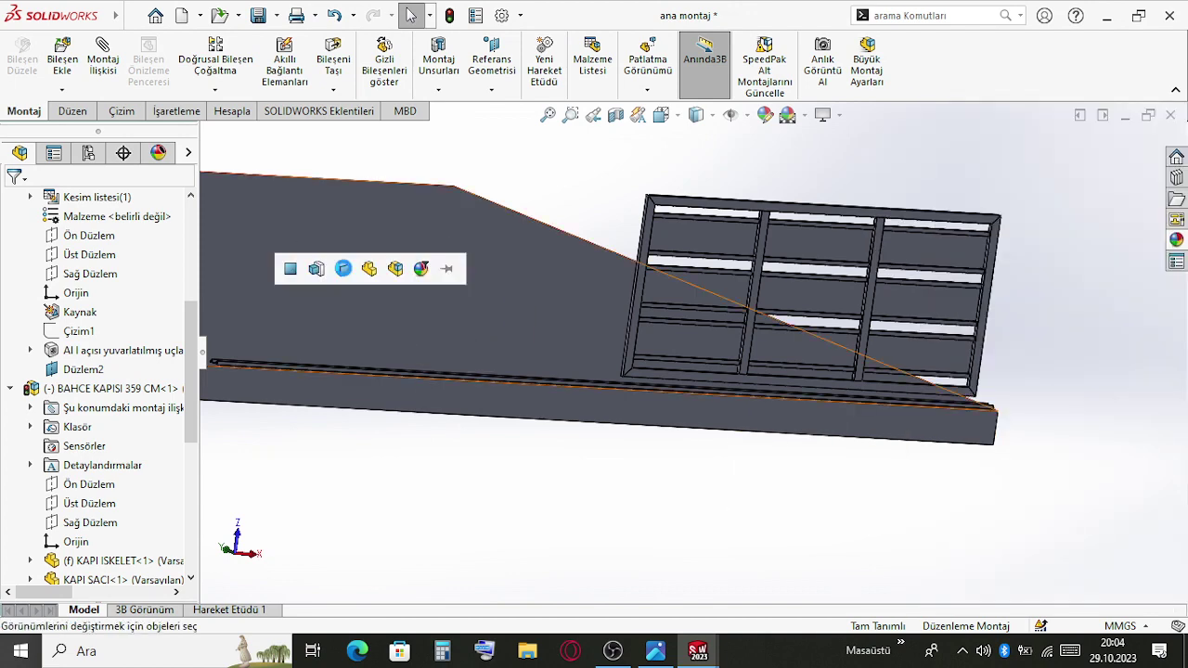
{"action": "left_click", "coordinate": [396, 267]}
Examine the recoloured zemin floor, the rails and the gap beneath the gate's bottom tube
{"action": "scroll", "coordinate": [724, 502], "scroll_direction": "down", "scroll_amount": 4}
{"action": "scroll", "coordinate": [738, 512], "scroll_direction": "up", "scroll_amount": 5}
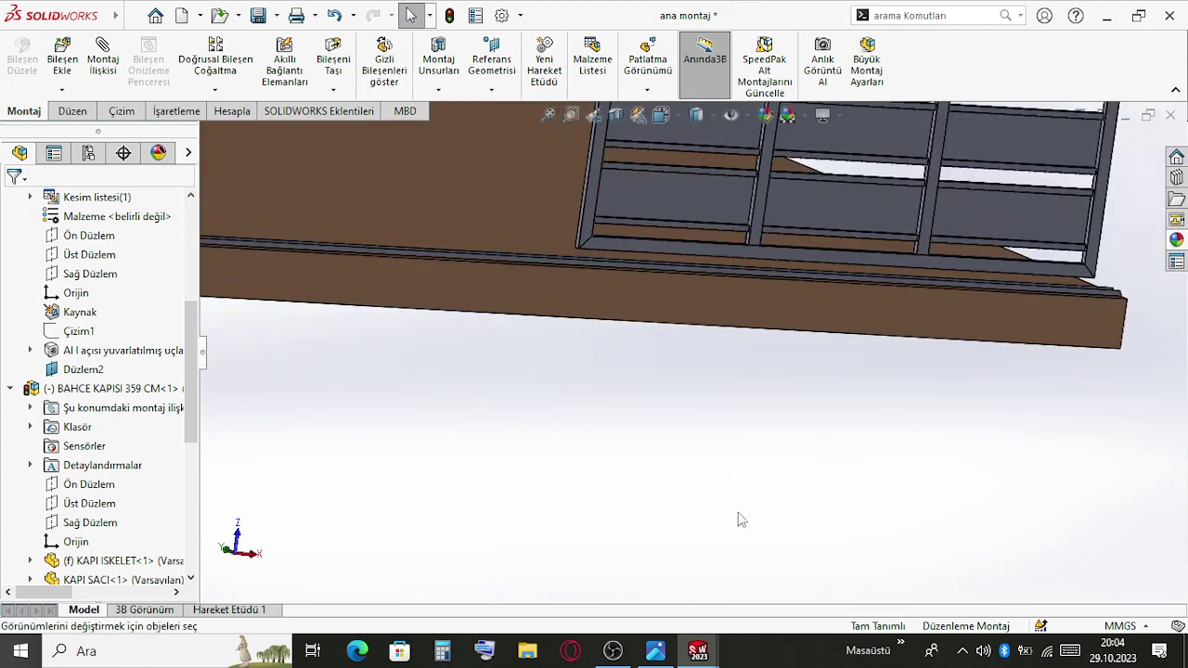
{"action": "scroll", "coordinate": [783, 369], "scroll_direction": "down", "scroll_amount": 2}
{"action": "scroll", "coordinate": [723, 384], "scroll_direction": "up", "scroll_amount": 4}
{"action": "scroll", "coordinate": [711, 318], "scroll_direction": "down", "scroll_amount": 5}
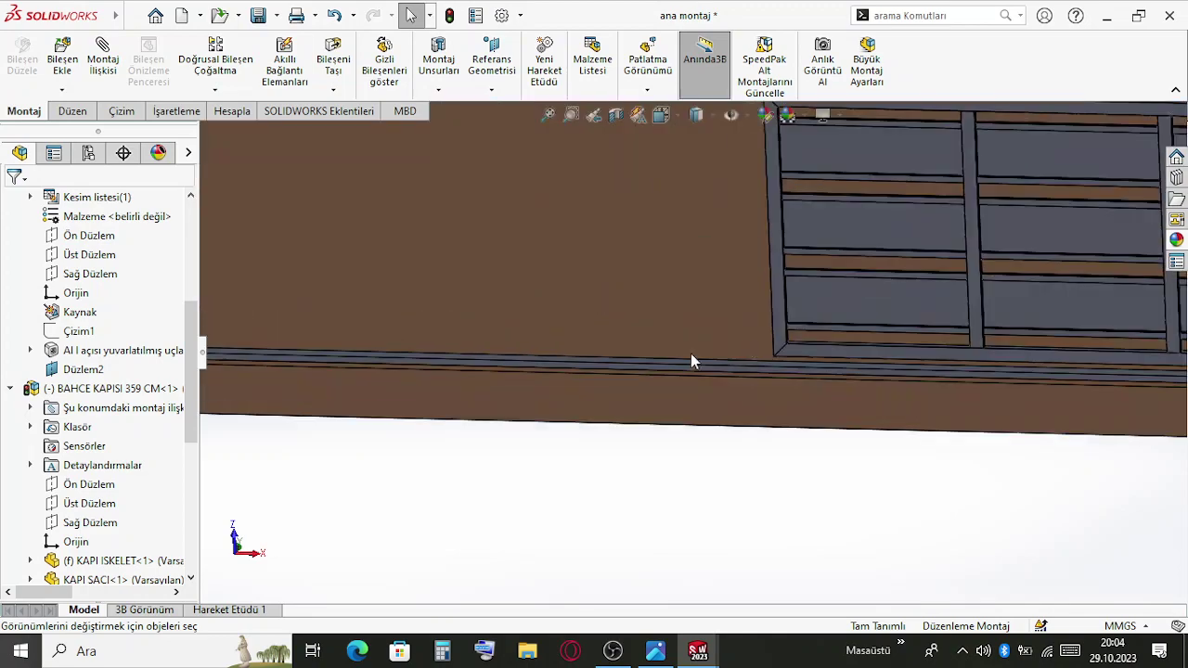
{"action": "scroll", "coordinate": [690, 356], "scroll_direction": "up", "scroll_amount": 1}
{"action": "scroll", "coordinate": [901, 350], "scroll_direction": "down", "scroll_amount": 2}
{"action": "scroll", "coordinate": [785, 374], "scroll_direction": "down", "scroll_amount": 2}
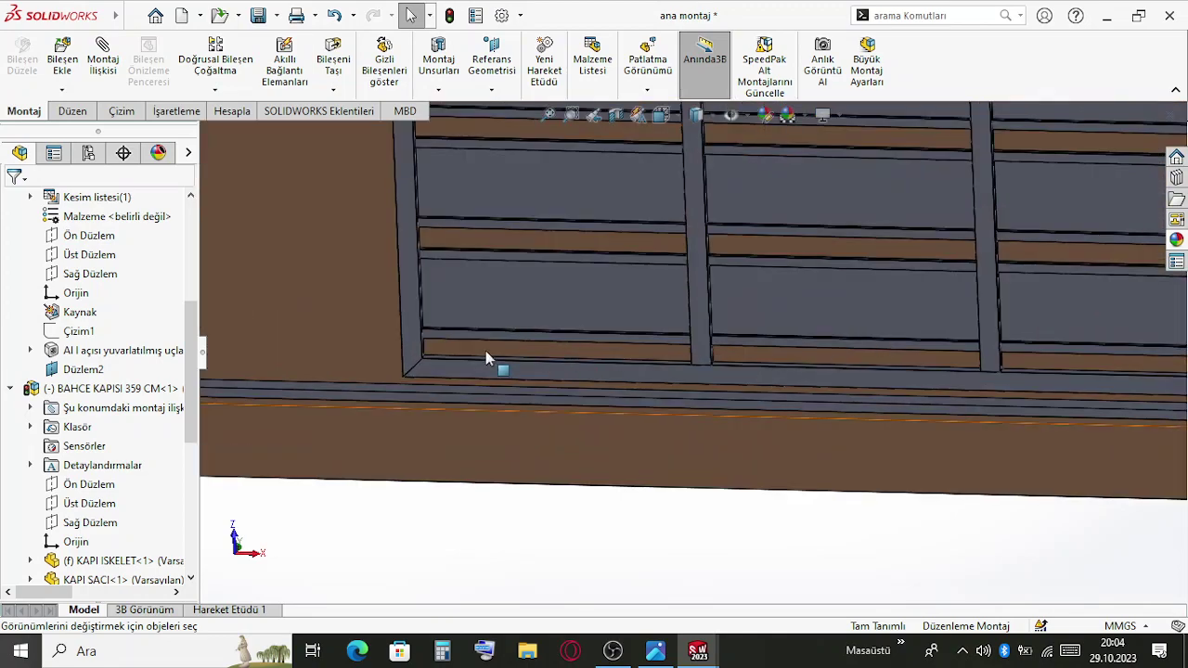
Add a limit distance mate between the gate frame's outer side face and the nearby rail end, maximum 15000 mm and minimum 0 mm
{"action": "middle_click_drag", "start_coordinate": [490, 359], "coordinate": [682, 350]}
{"action": "scroll", "coordinate": [658, 329], "scroll_direction": "down", "scroll_amount": 3}
{"action": "left_click", "coordinate": [650, 343]}
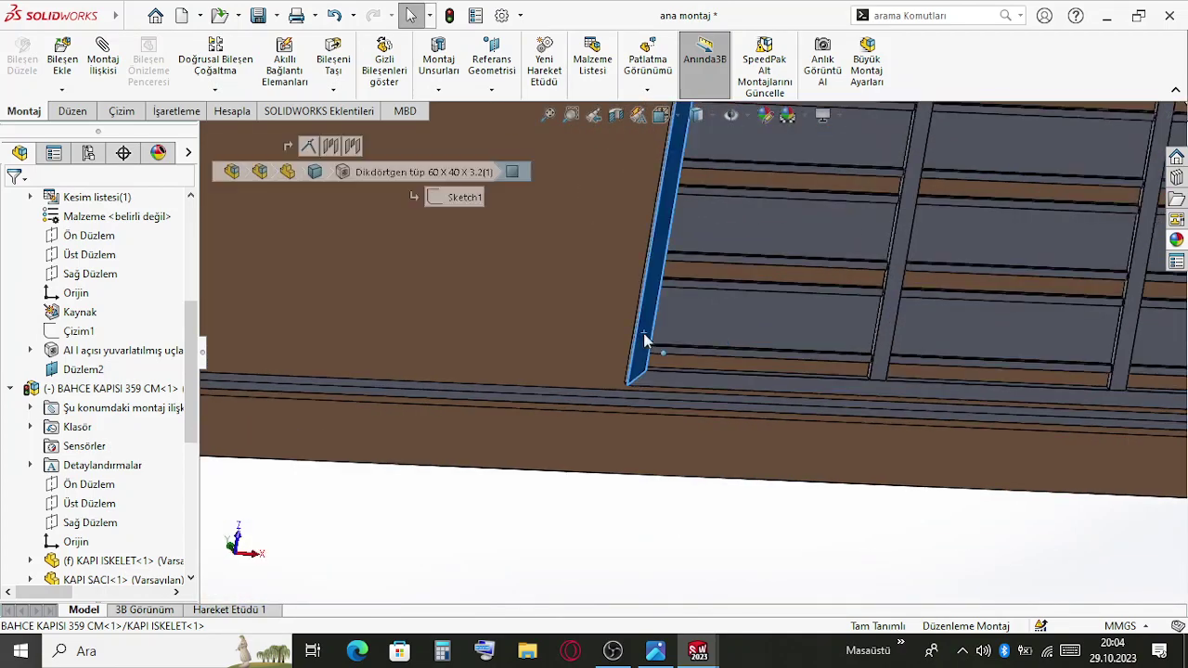
{"action": "scroll", "coordinate": [808, 380], "scroll_direction": "up", "scroll_amount": 5}
{"action": "middle_click_drag", "start_coordinate": [984, 384], "coordinate": [808, 352]}
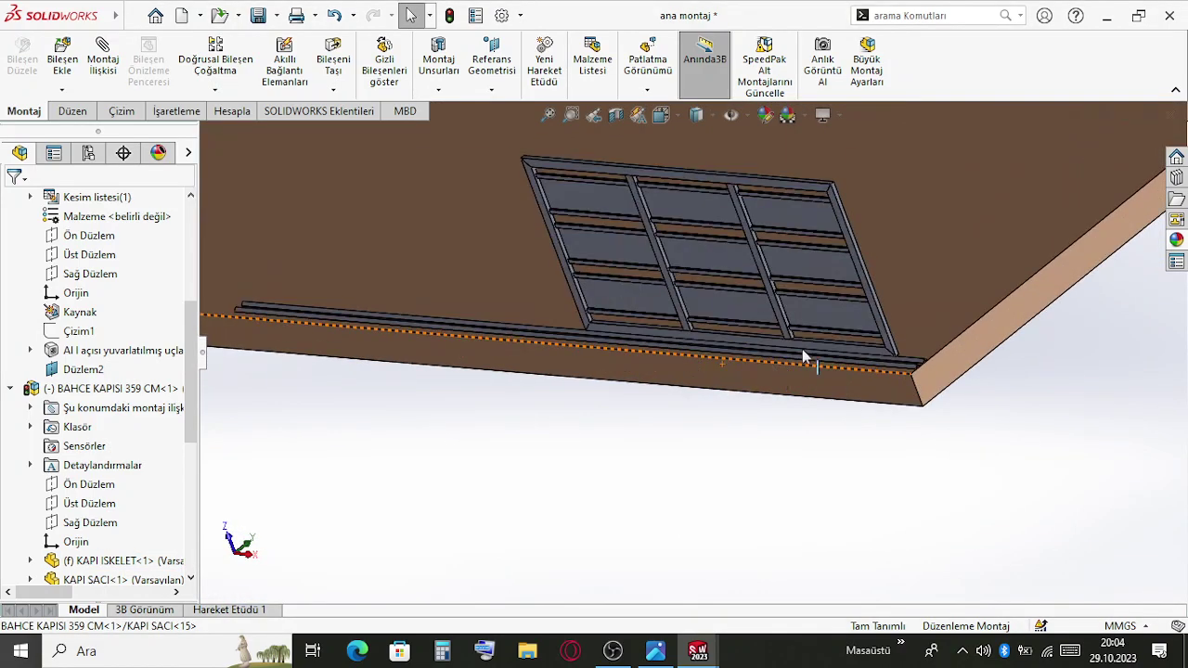
{"action": "scroll", "coordinate": [921, 371], "scroll_direction": "down", "scroll_amount": 4}
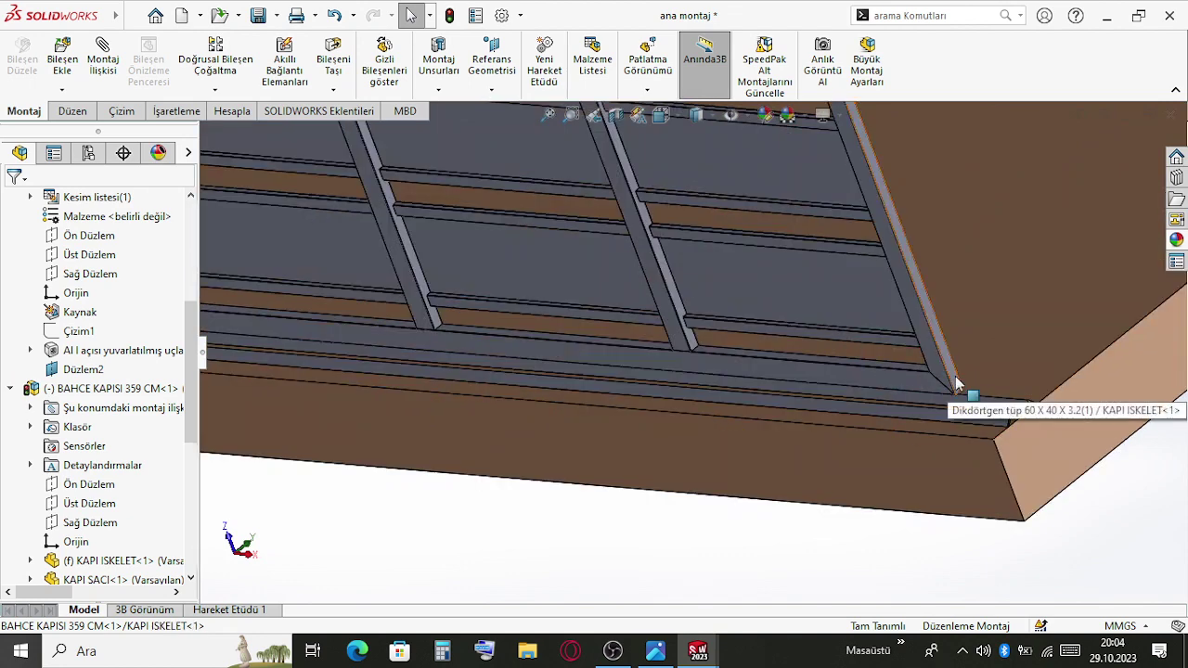
{"action": "left_click", "coordinate": [954, 389]}
{"action": "scroll", "coordinate": [974, 403], "scroll_direction": "down", "scroll_amount": 2}
{"action": "scroll", "coordinate": [992, 407], "scroll_direction": "down", "scroll_amount": 3}
{"action": "scroll", "coordinate": [815, 412], "scroll_direction": "down", "scroll_amount": 2}
{"action": "left_click", "coordinate": [814, 409]}
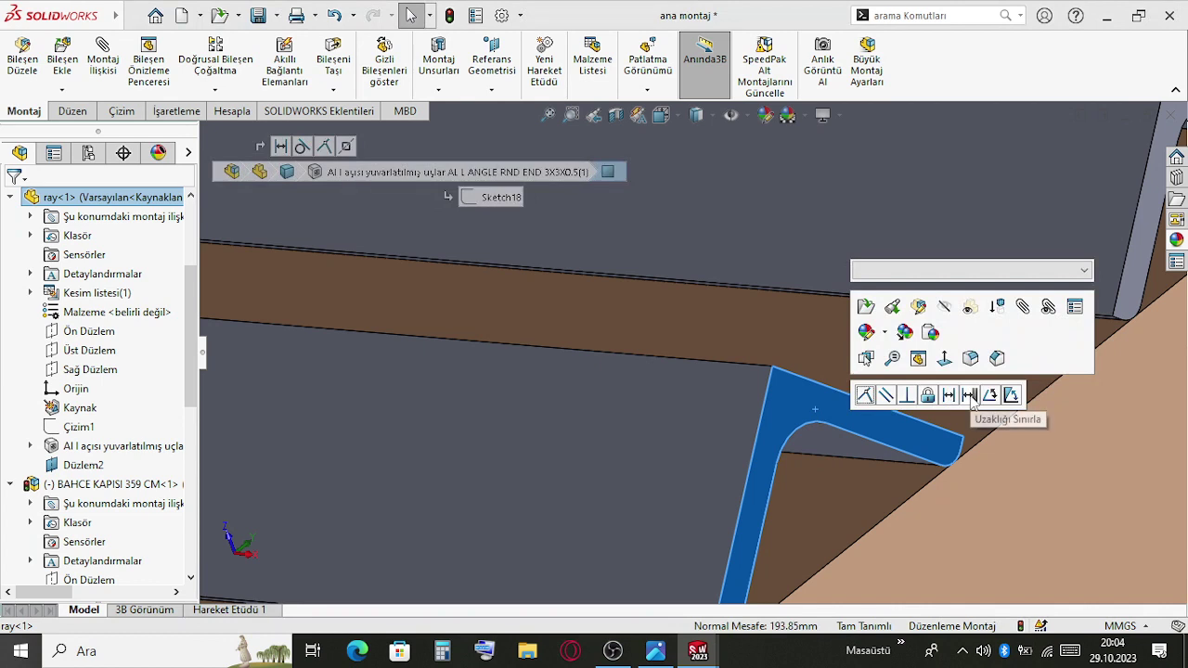
{"action": "left_click", "coordinate": [971, 397]}
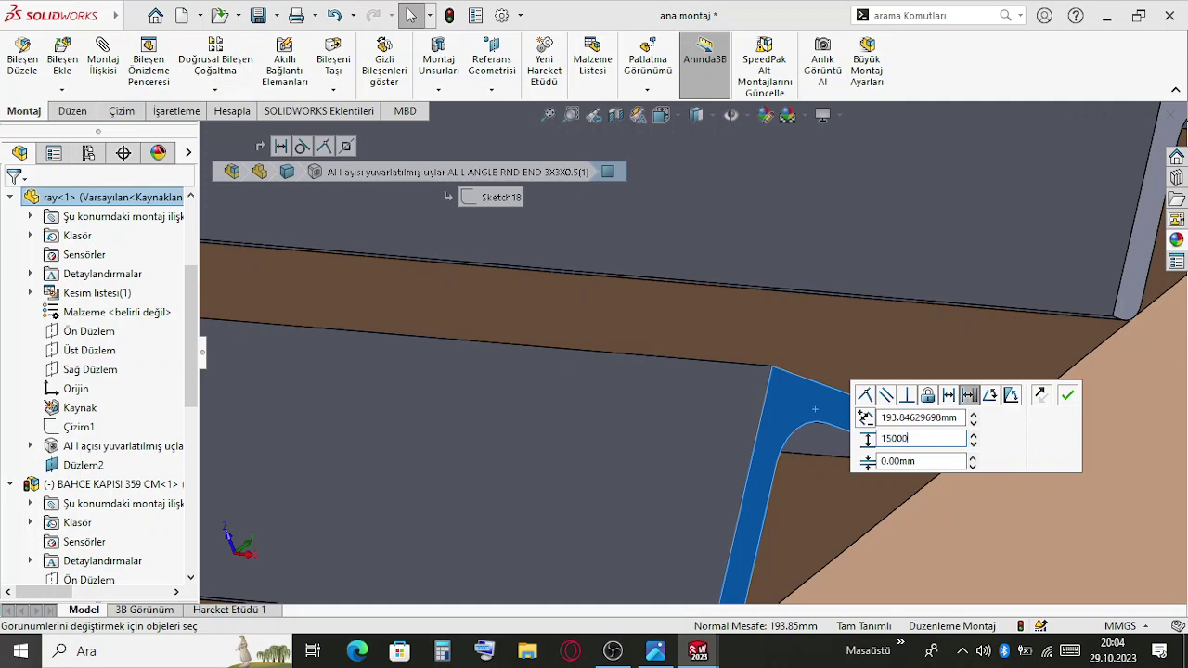
{"action": "left_click", "coordinate": [1067, 395]}
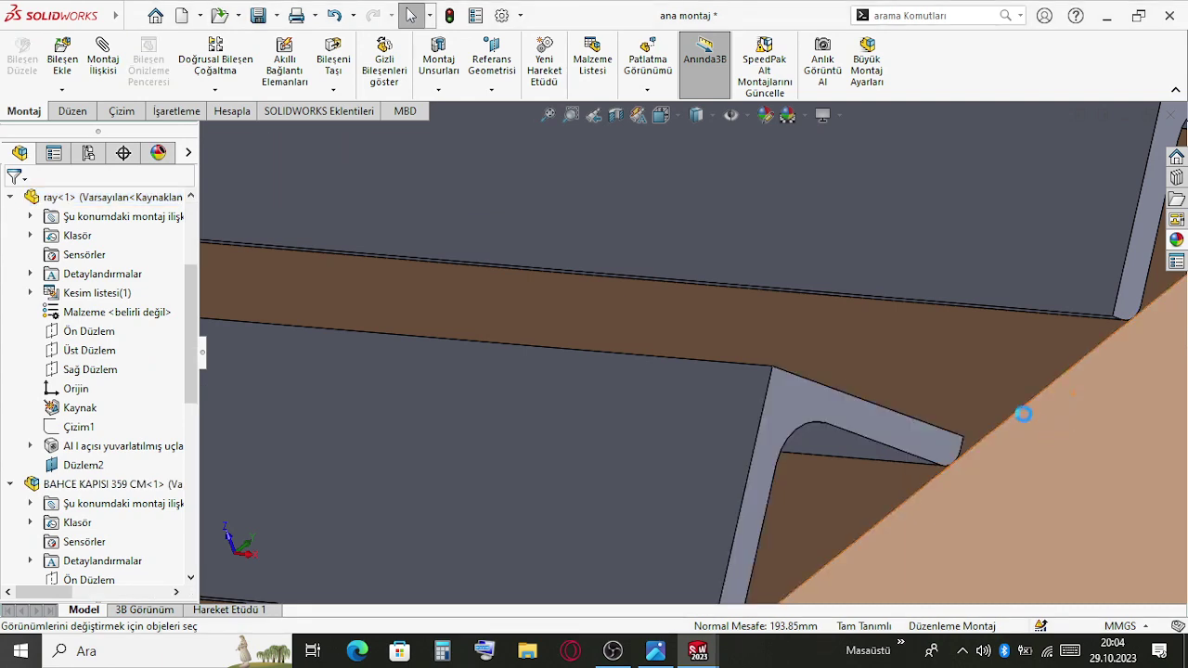
Add a limit distance mate with a 0 mm minimum between the gate's opposite side face and the rail's other end face
{"action": "scroll", "coordinate": [554, 352], "scroll_direction": "up", "scroll_amount": 5}
{"action": "scroll", "coordinate": [554, 353], "scroll_direction": "up", "scroll_amount": 3}
{"action": "middle_click_drag", "start_coordinate": [529, 358], "coordinate": [675, 347]}
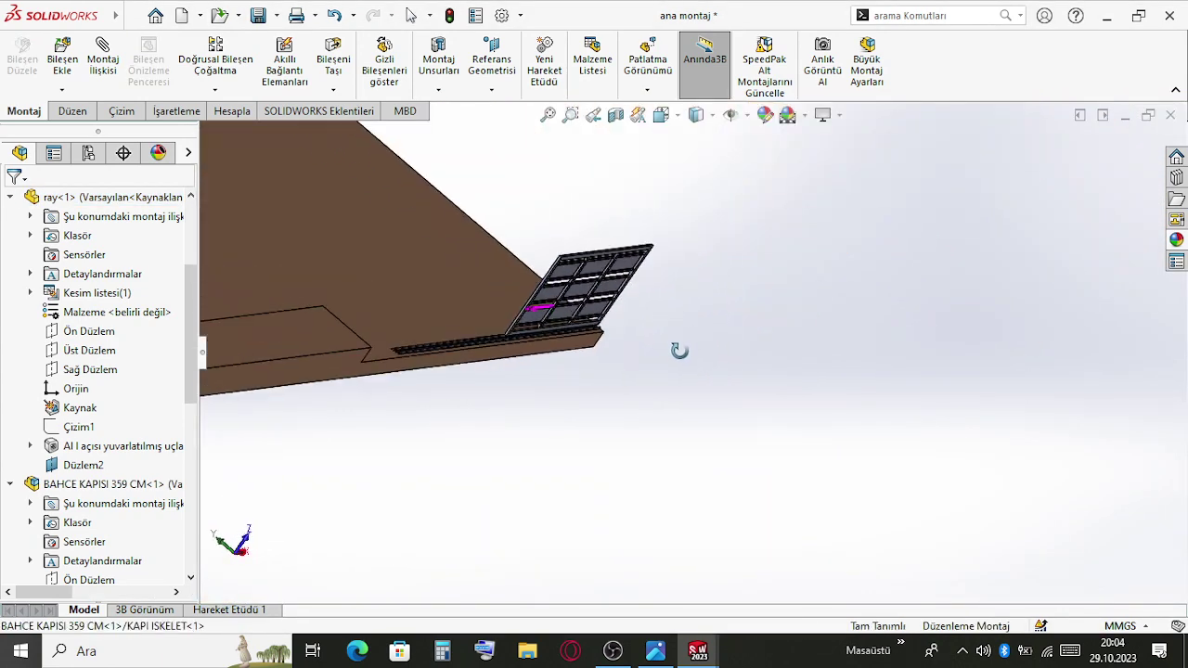
{"action": "scroll", "coordinate": [520, 328], "scroll_direction": "down", "scroll_amount": 3}
{"action": "scroll", "coordinate": [522, 334], "scroll_direction": "down", "scroll_amount": 2}
{"action": "left_click", "coordinate": [610, 326]}
{"action": "scroll", "coordinate": [608, 354], "scroll_direction": "up", "scroll_amount": 3}
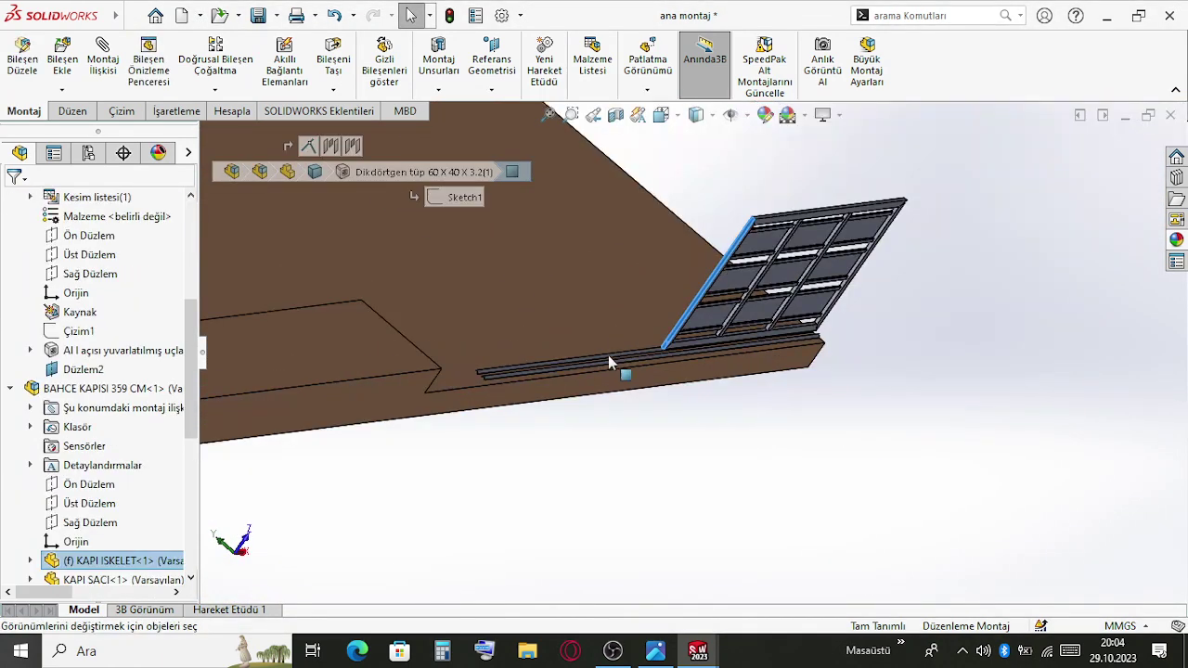
{"action": "scroll", "coordinate": [550, 382], "scroll_direction": "down", "scroll_amount": 8}
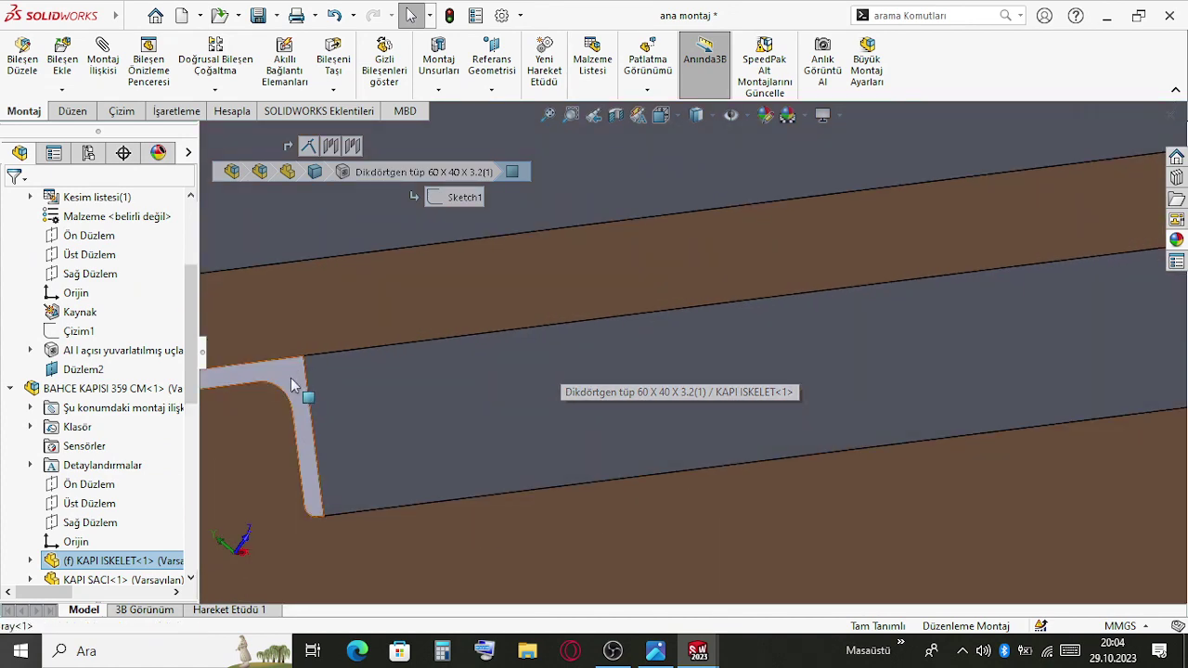
{"action": "left_click", "coordinate": [291, 377]}
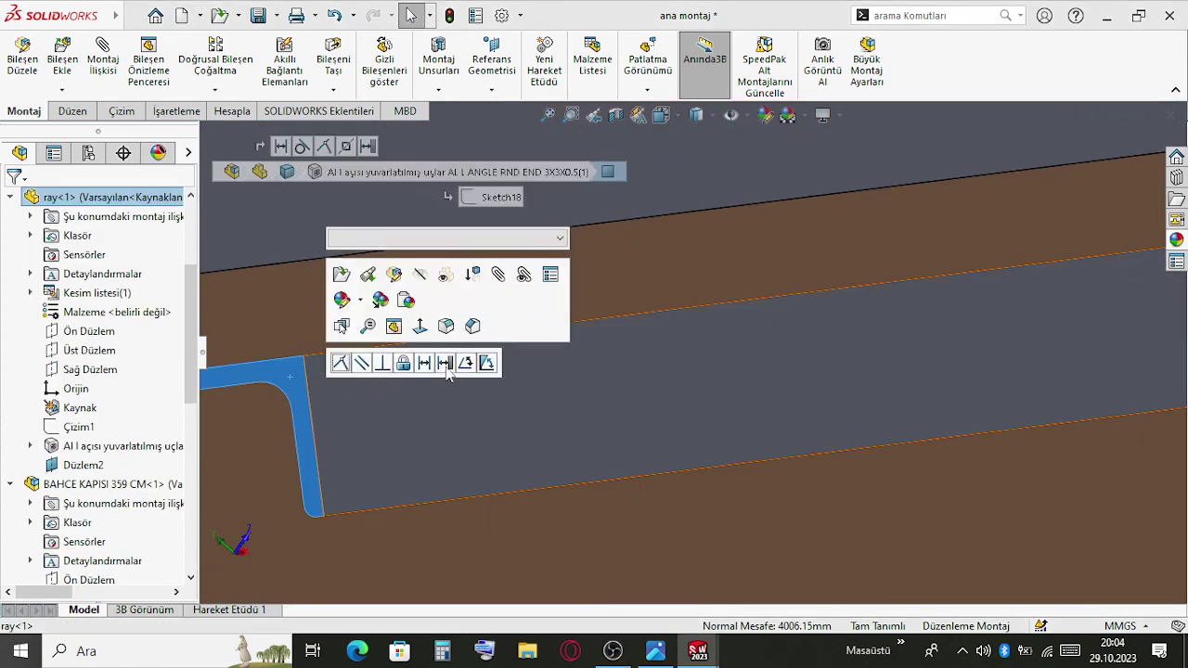
{"action": "left_click", "coordinate": [445, 364]}
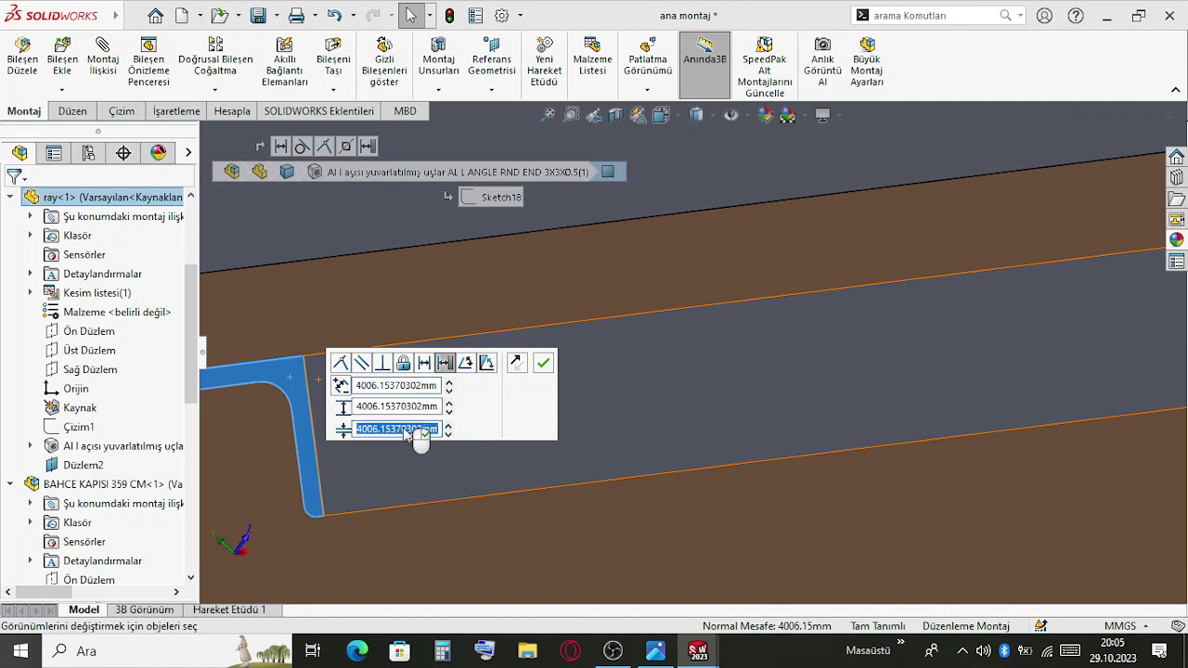
{"action": "key", "text": "Tab"}
{"action": "key", "text": "Tab"}
{"action": "type", "text": "1"}
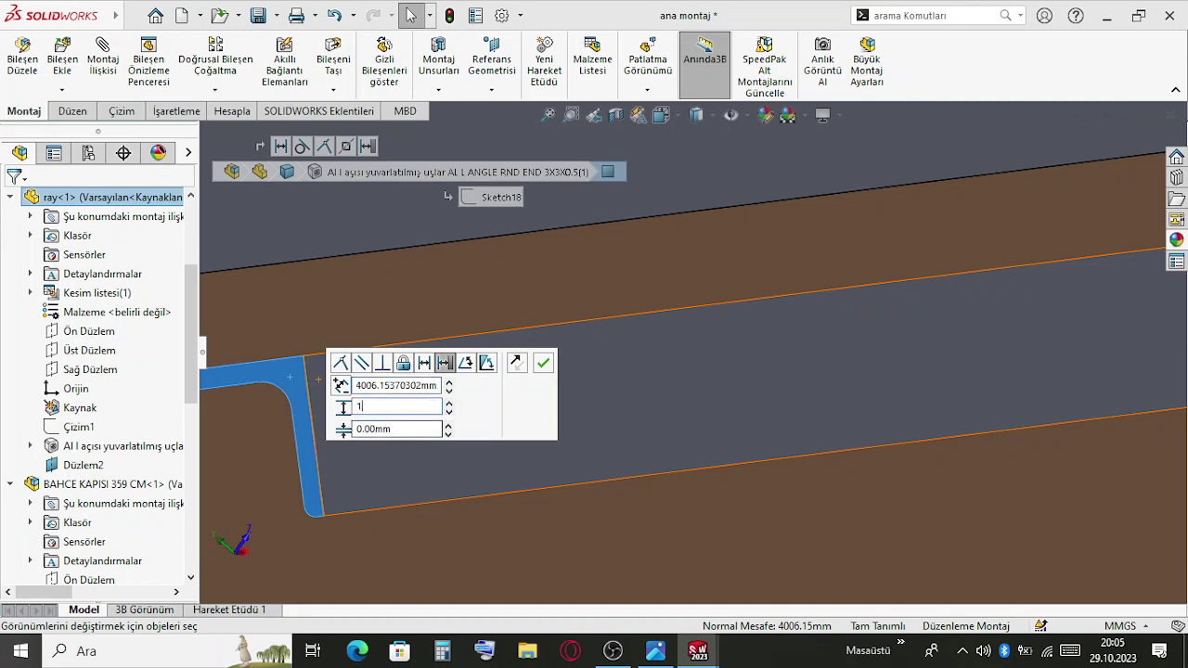
{"action": "left_click", "coordinate": [543, 365]}
{"action": "scroll", "coordinate": [672, 368], "scroll_direction": "up", "scroll_amount": 5}
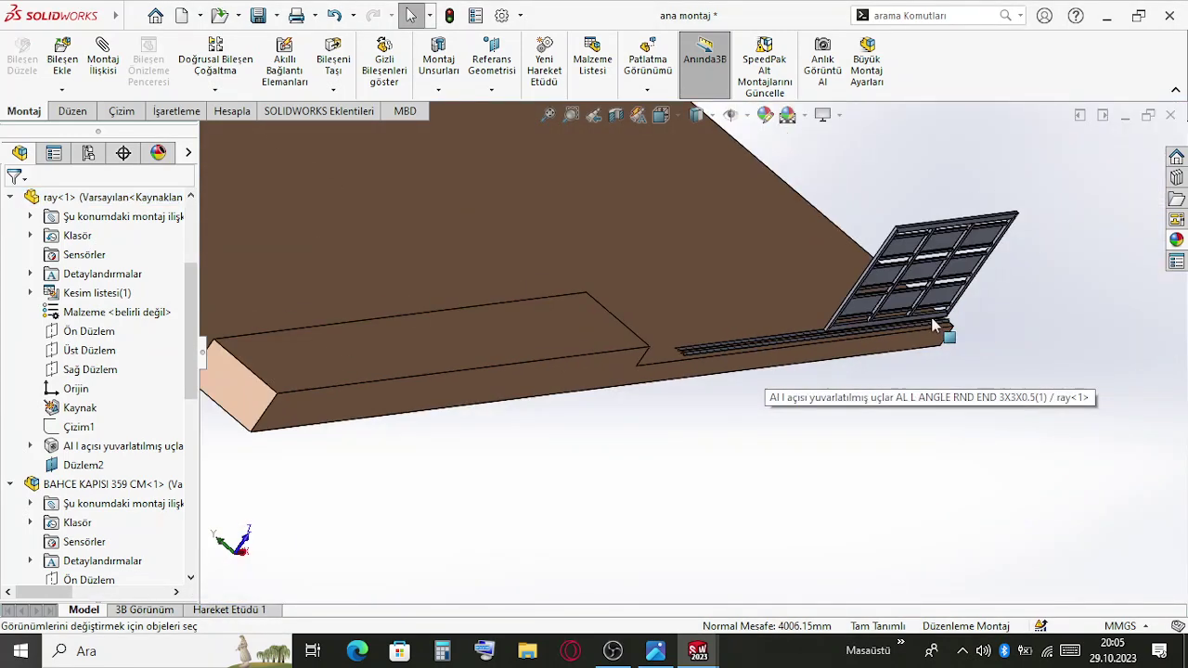
Slide the gate along the rails to both ends to test the travel limits
{"action": "left_click", "coordinate": [898, 288]}
{"action": "left_click", "coordinate": [585, 338], "text": "ctrl"}
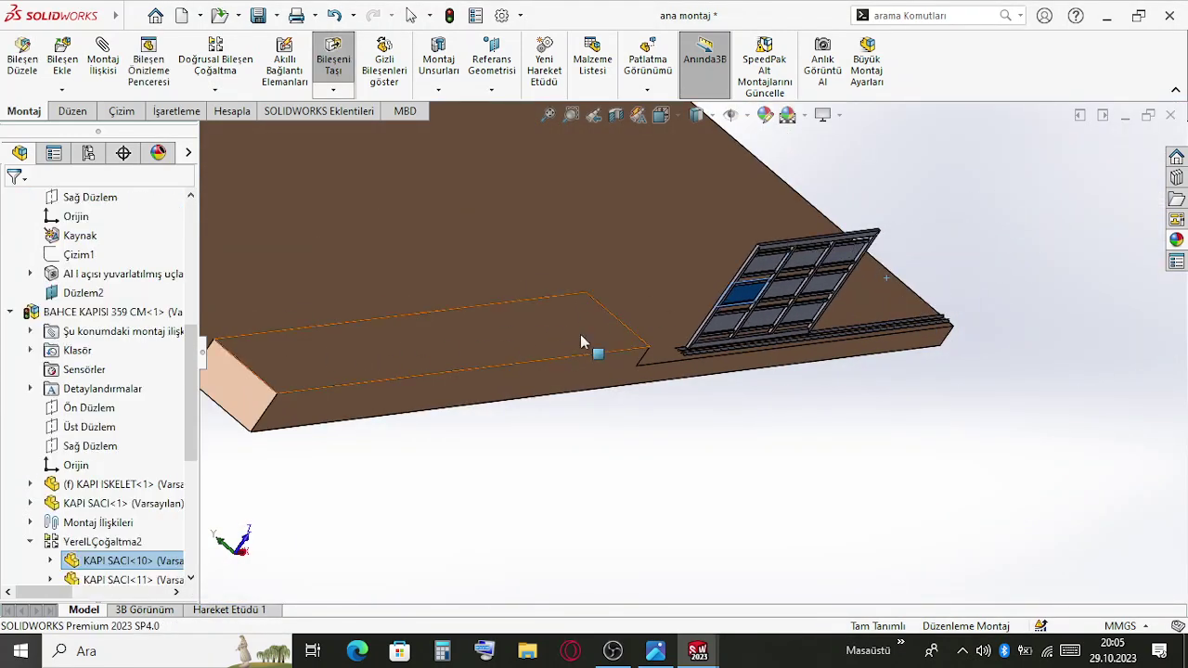
{"action": "middle_click_drag", "start_coordinate": [584, 339], "coordinate": [730, 357]}
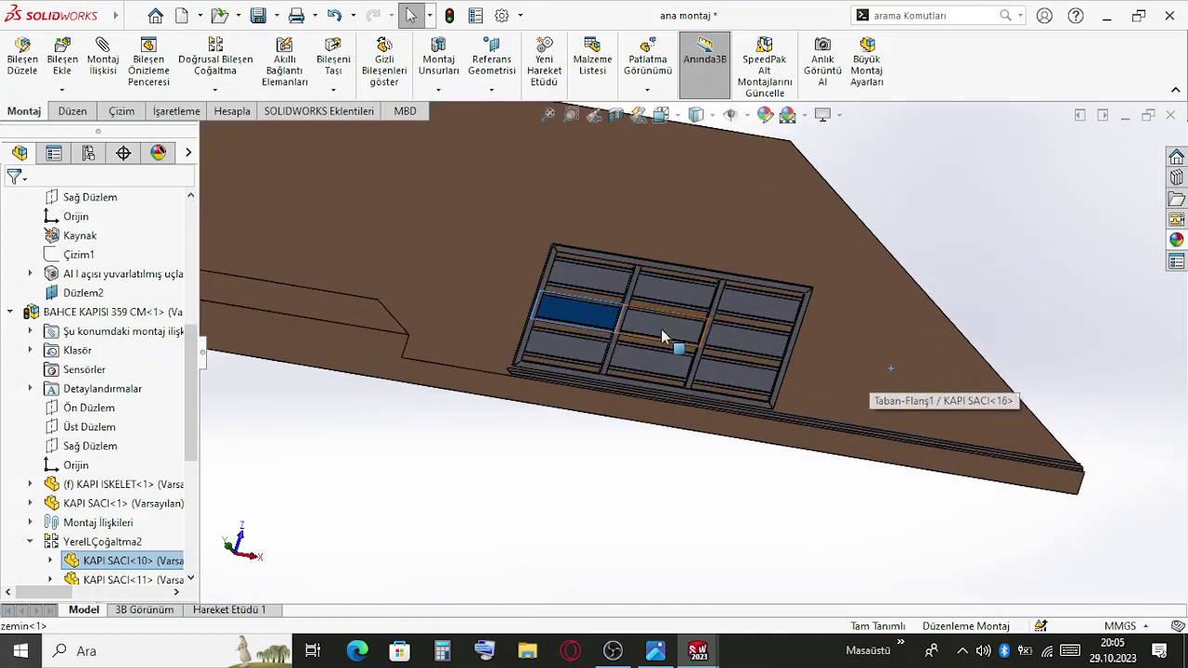
{"action": "middle_click_drag", "start_coordinate": [1060, 388], "coordinate": [739, 369]}
{"action": "left_click", "coordinate": [755, 313]}
{"action": "middle_click_drag", "start_coordinate": [756, 312], "coordinate": [602, 310]}
{"action": "left_click", "coordinate": [843, 286]}
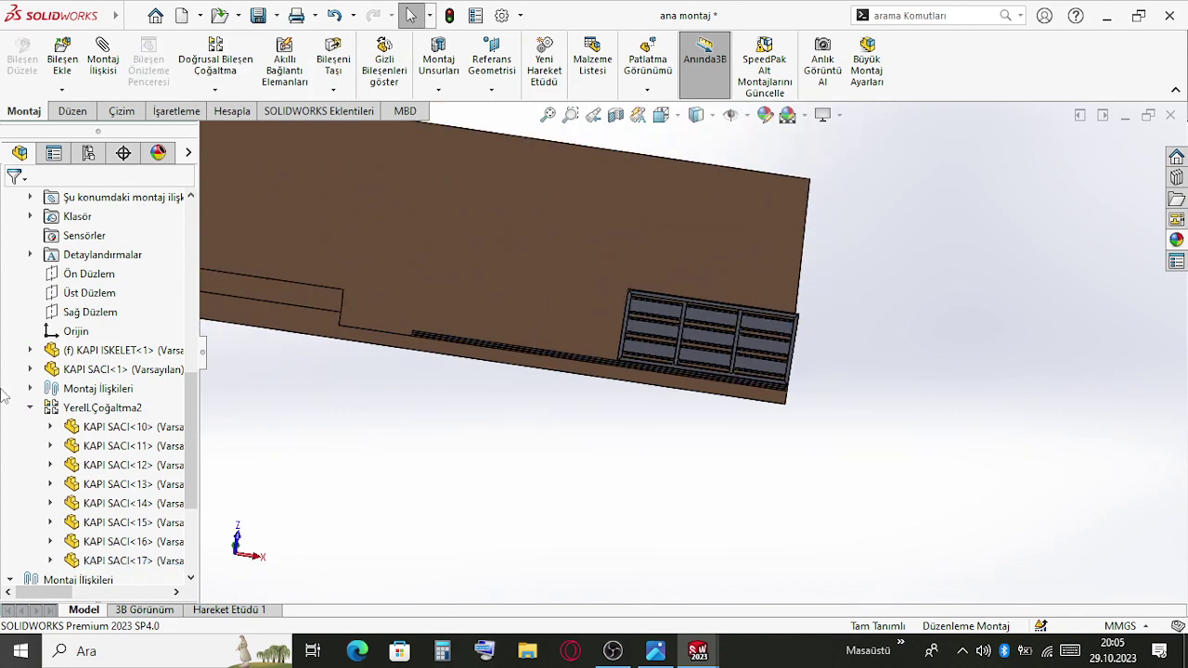
Insert a second copy of BAHCE KAPISI 359 CM and place it beside the first gate near the rails
{"action": "left_click_drag", "start_coordinate": [149, 412], "coordinate": [138, 436]}
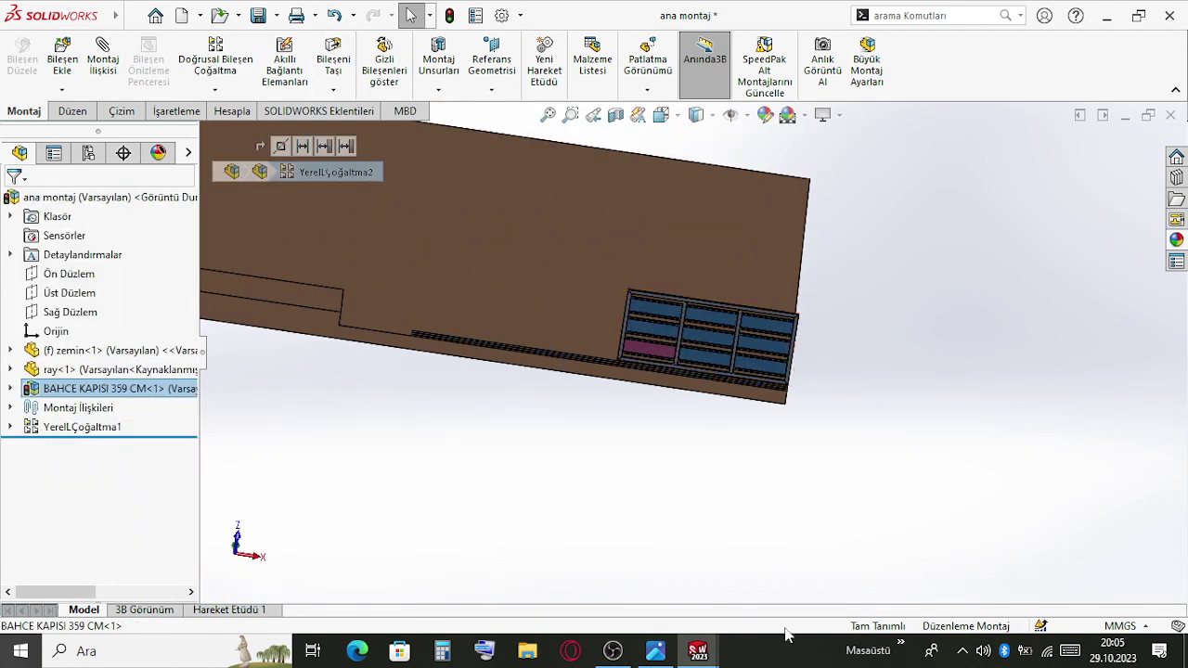
{"action": "left_click", "coordinate": [63, 390]}
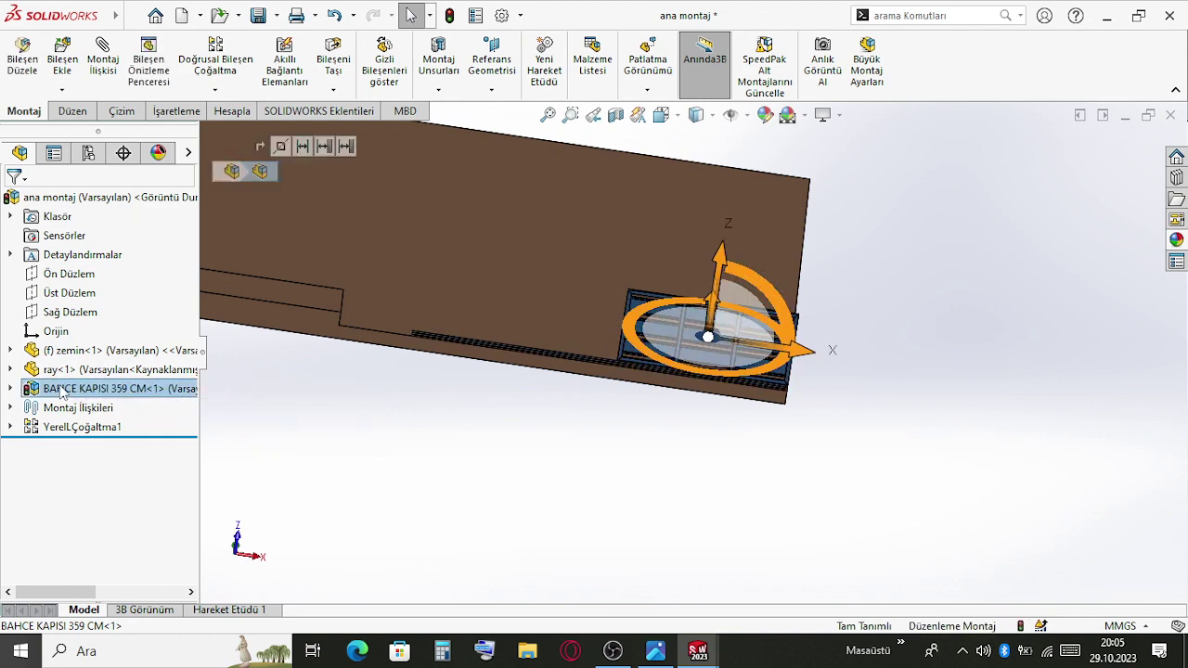
{"action": "left_click_drag", "start_coordinate": [63, 390], "coordinate": [1025, 341]}
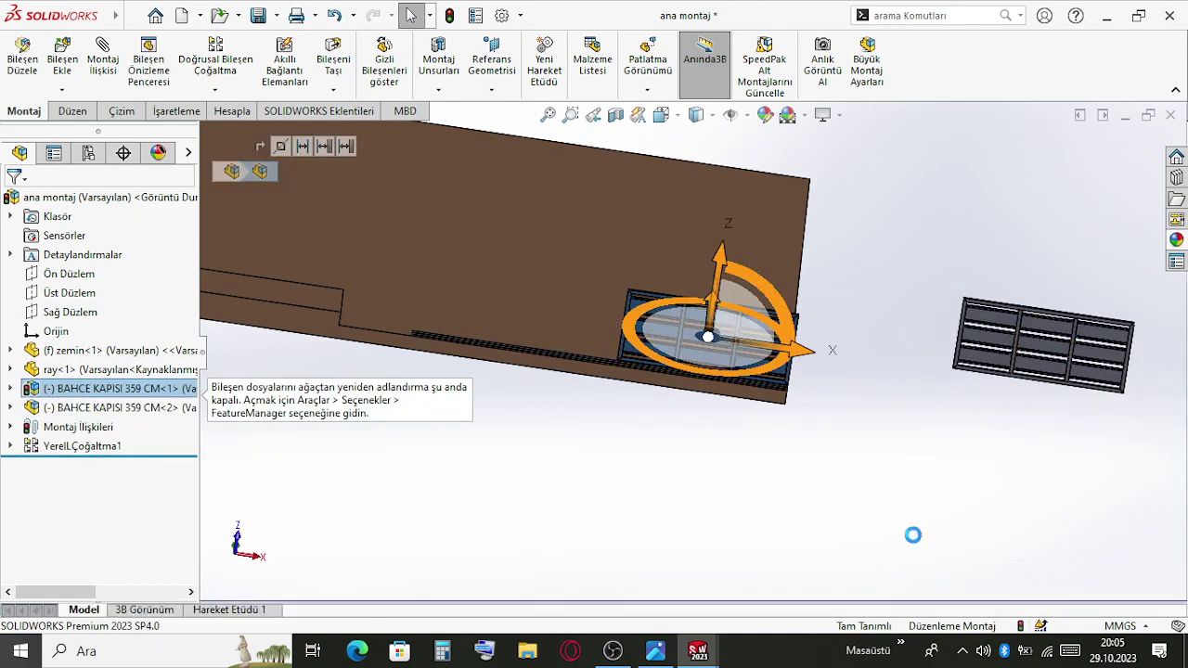
{"action": "middle_click_drag", "start_coordinate": [912, 532], "coordinate": [1001, 347]}
{"action": "left_click_drag", "start_coordinate": [1027, 278], "coordinate": [563, 220]}
Add an 80 mm distance mate between the facing bottom tube faces of the second and first gates
{"action": "middle_click_drag", "start_coordinate": [563, 220], "coordinate": [492, 227]}
{"action": "scroll", "coordinate": [717, 428], "scroll_direction": "down", "scroll_amount": 10}
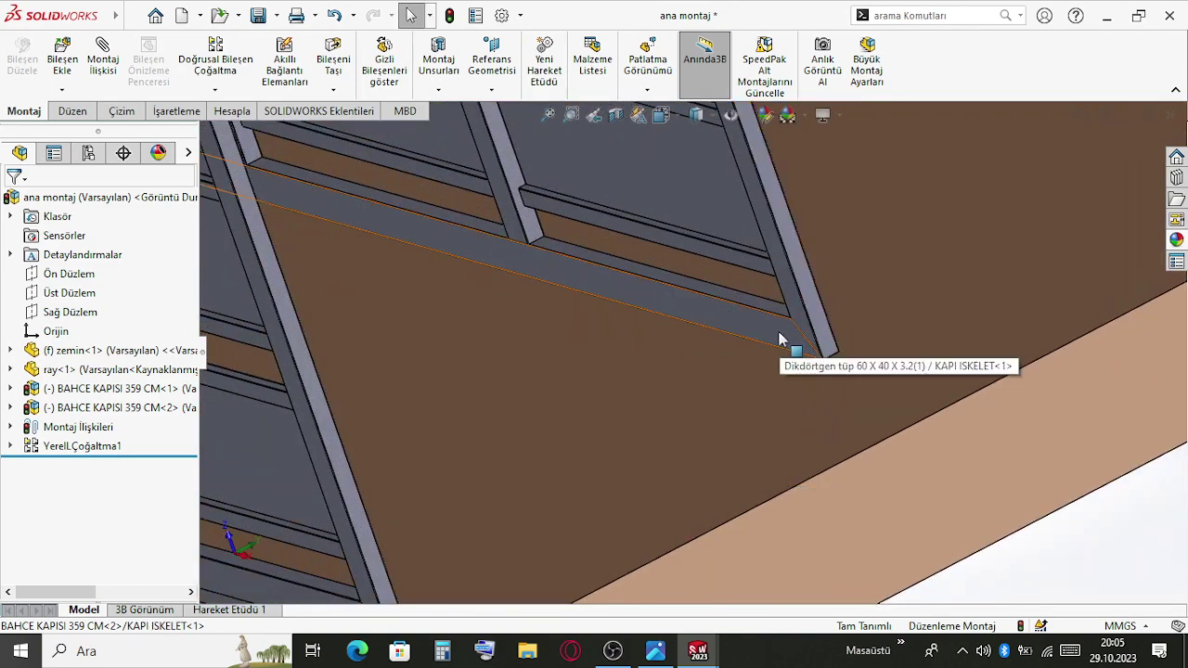
{"action": "left_click", "coordinate": [780, 340]}
{"action": "scroll", "coordinate": [569, 389], "scroll_direction": "up", "scroll_amount": 5}
{"action": "middle_click_drag", "start_coordinate": [568, 389], "coordinate": [279, 527]}
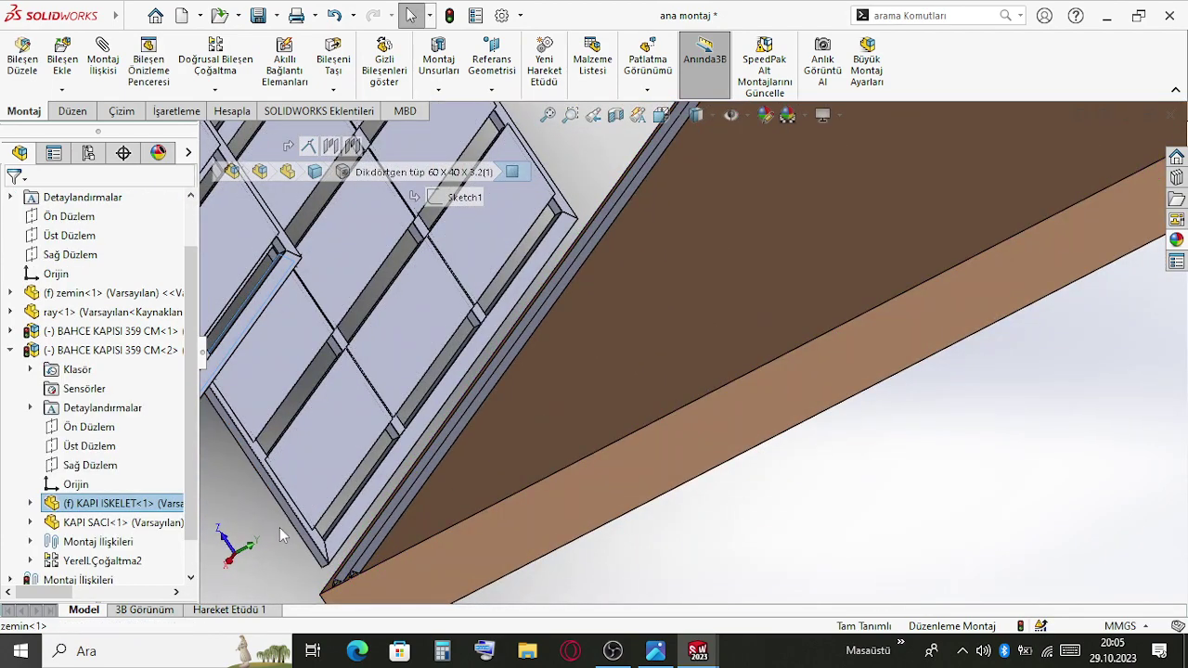
{"action": "left_click", "coordinate": [344, 533]}
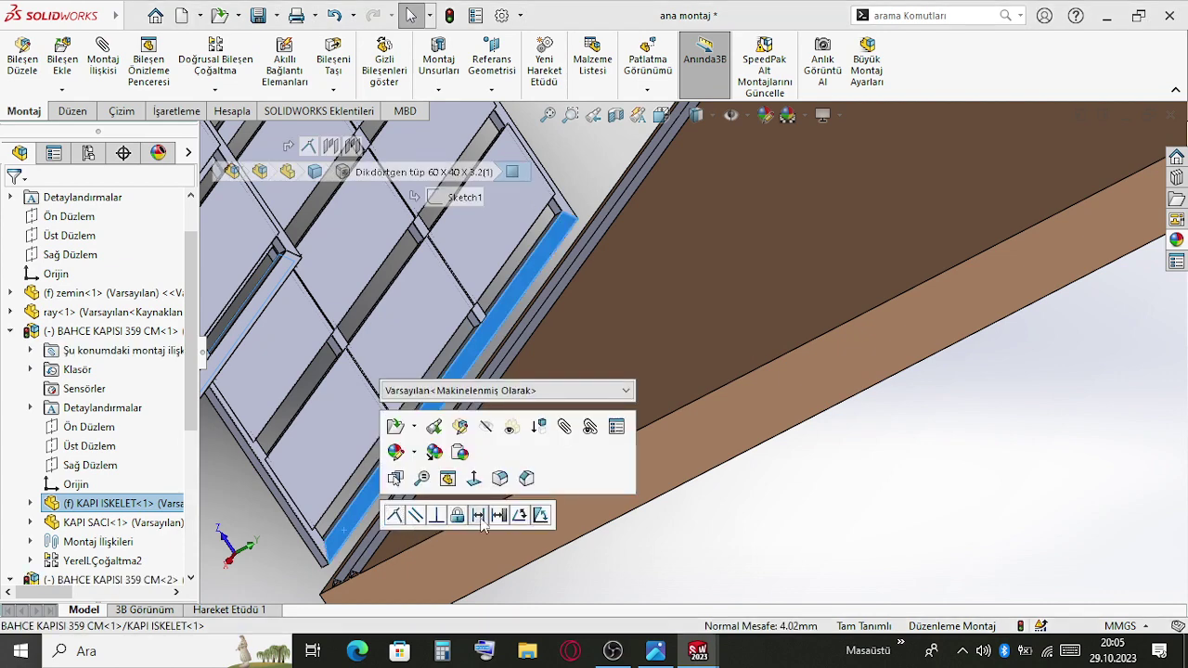
{"action": "left_click", "coordinate": [479, 516]}
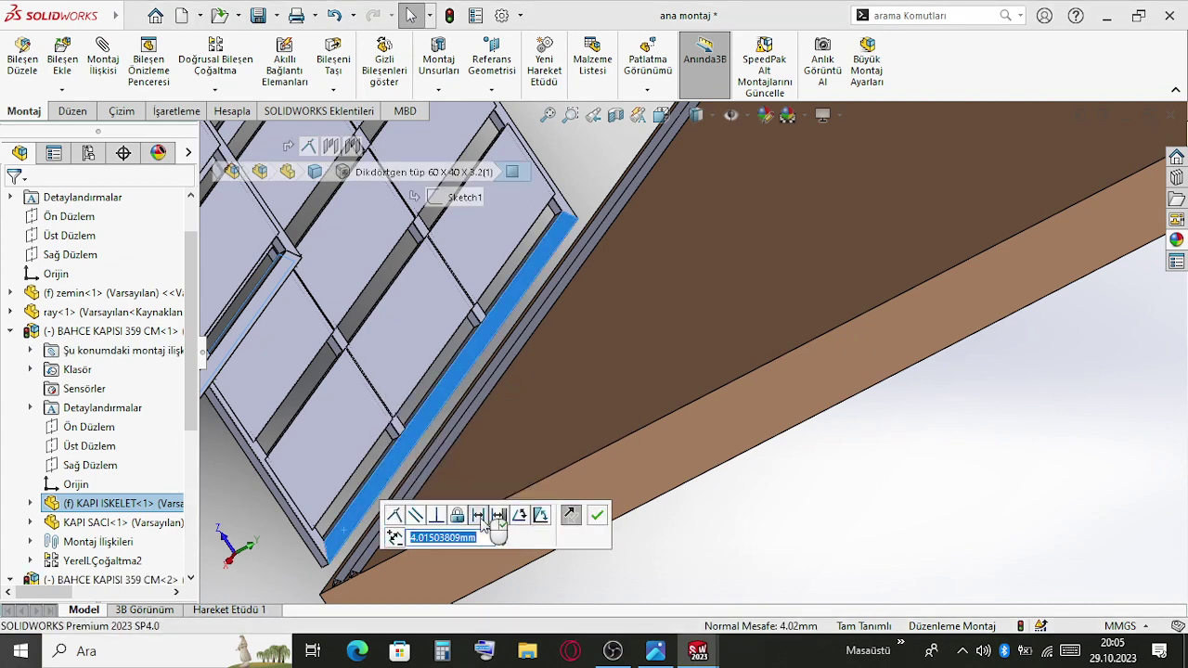
{"action": "type", "text": "80"}
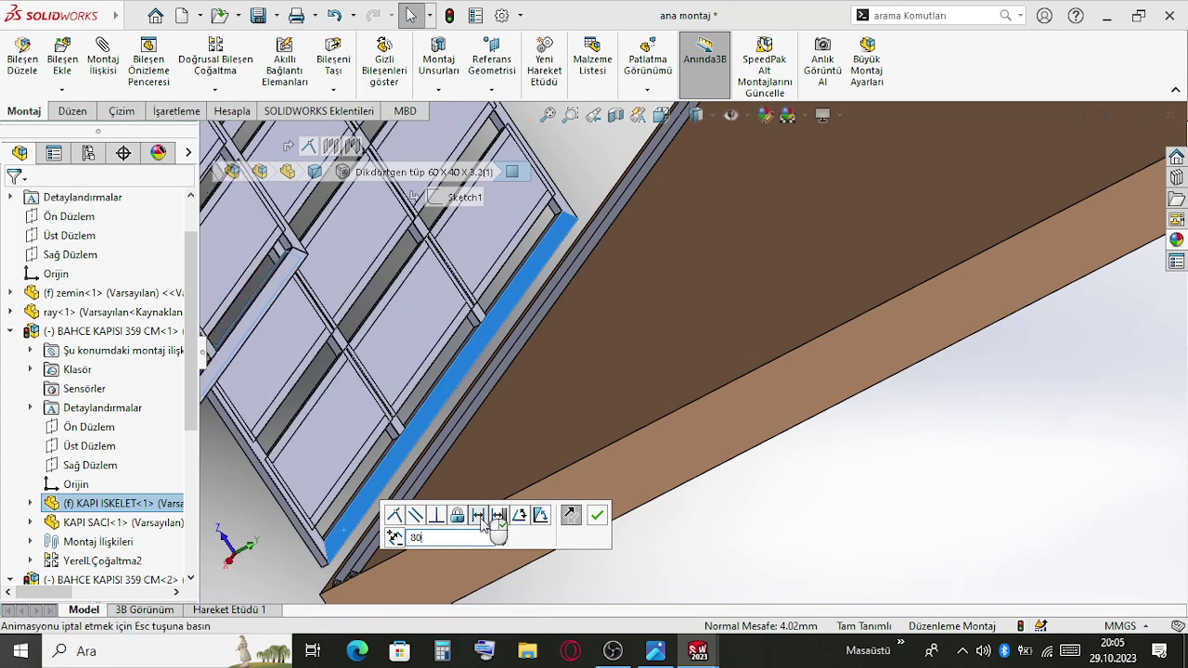
{"action": "key", "text": "Return"}
Make the undersides of the two gates' bottom tubes coincident
{"action": "scroll", "coordinate": [472, 522], "scroll_direction": "up", "scroll_amount": 5}
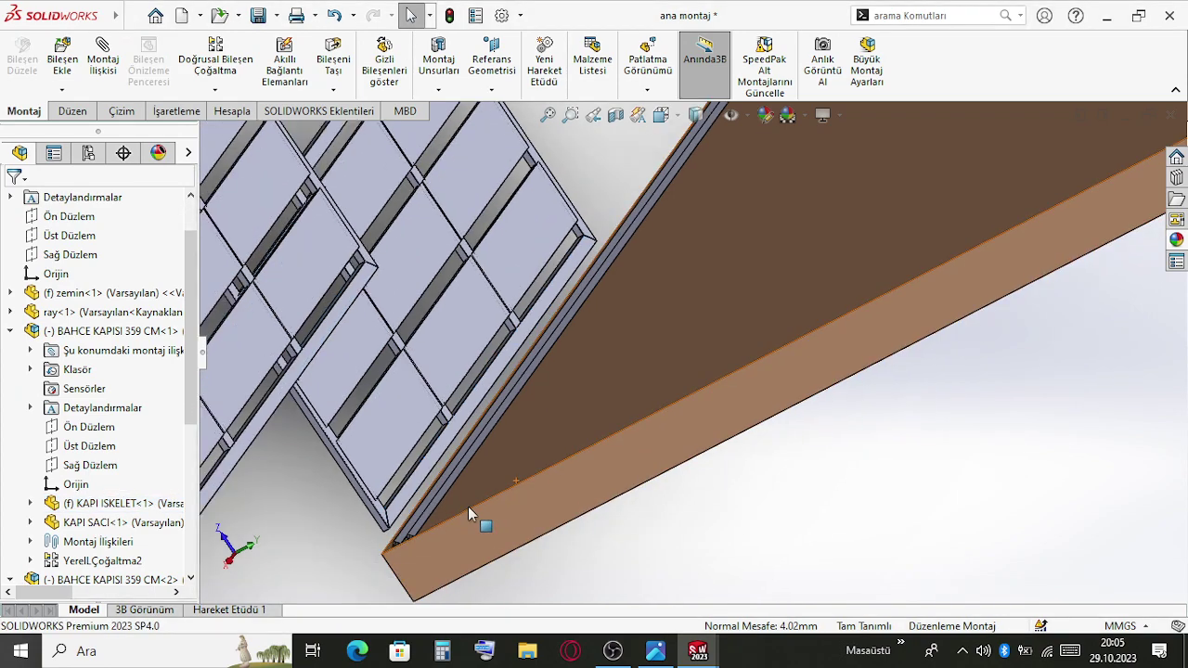
{"action": "scroll", "coordinate": [403, 424], "scroll_direction": "down", "scroll_amount": 6}
{"action": "middle_click_drag", "start_coordinate": [391, 348], "coordinate": [464, 492]}
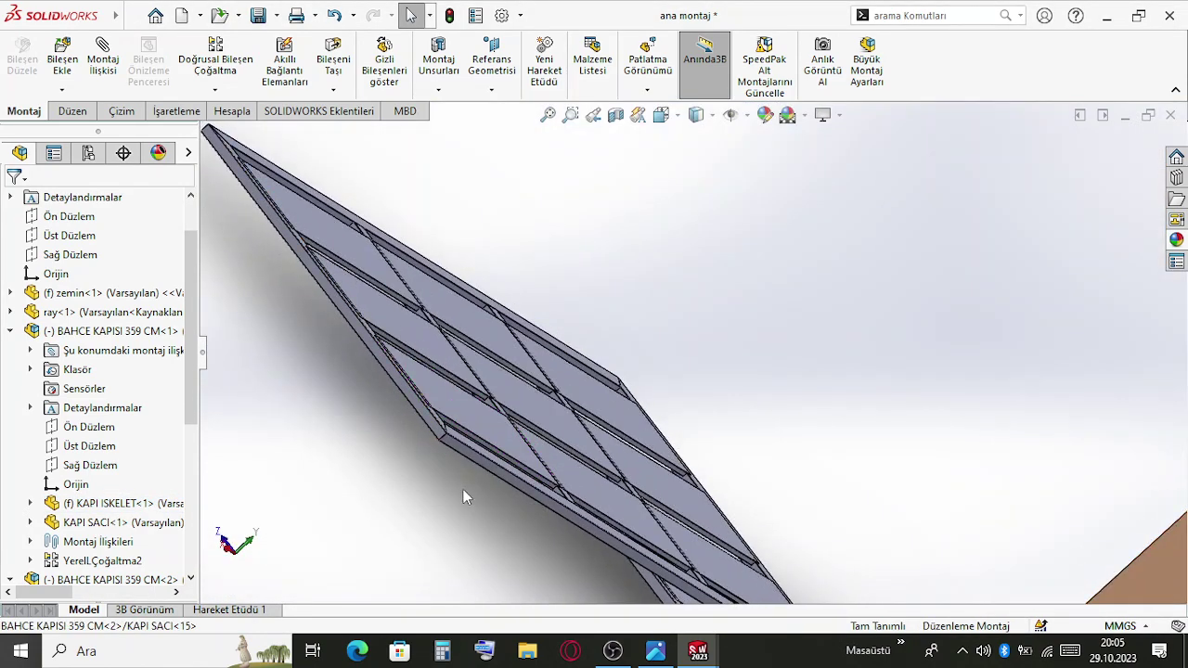
{"action": "left_click", "coordinate": [468, 454]}
{"action": "scroll", "coordinate": [653, 541], "scroll_direction": "up", "scroll_amount": 3}
{"action": "scroll", "coordinate": [714, 557], "scroll_direction": "down", "scroll_amount": 8}
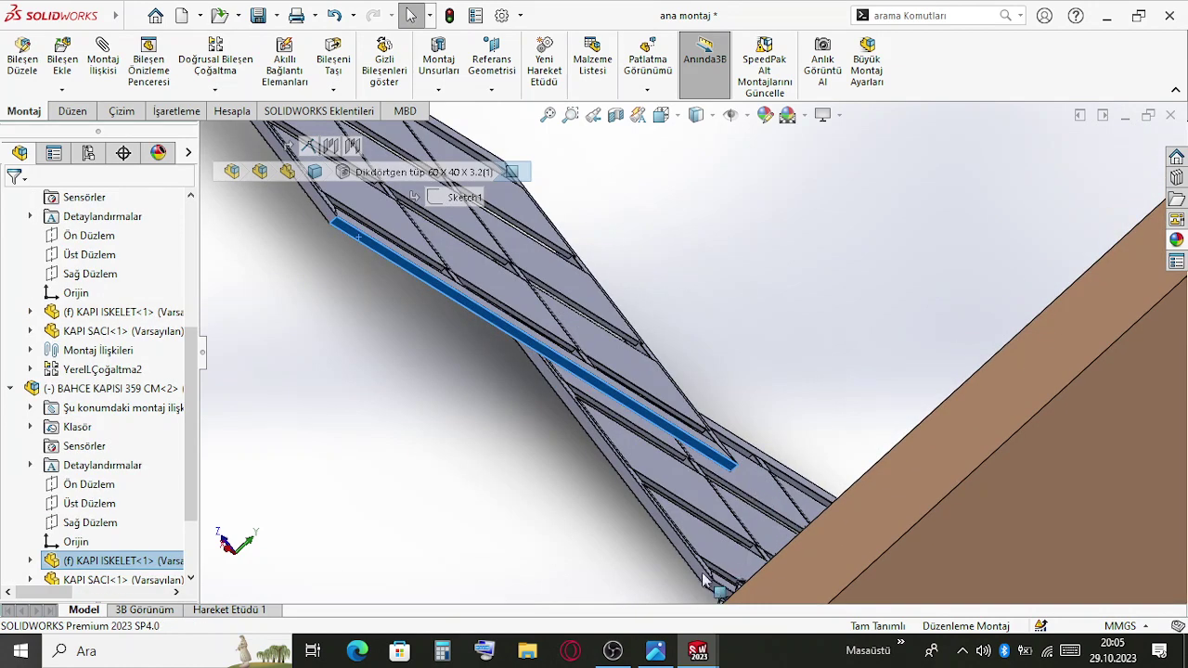
{"action": "left_click", "coordinate": [748, 494]}
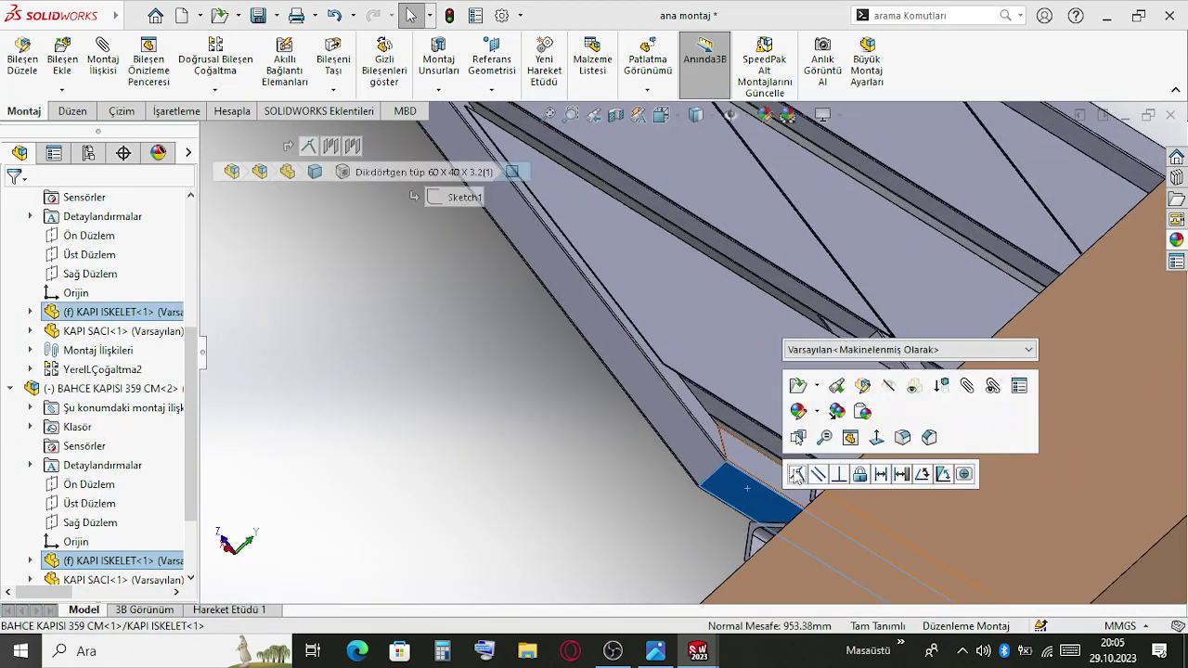
{"action": "left_click", "coordinate": [798, 381], "text": "ctrl"}
{"action": "key", "text": "Escape"}
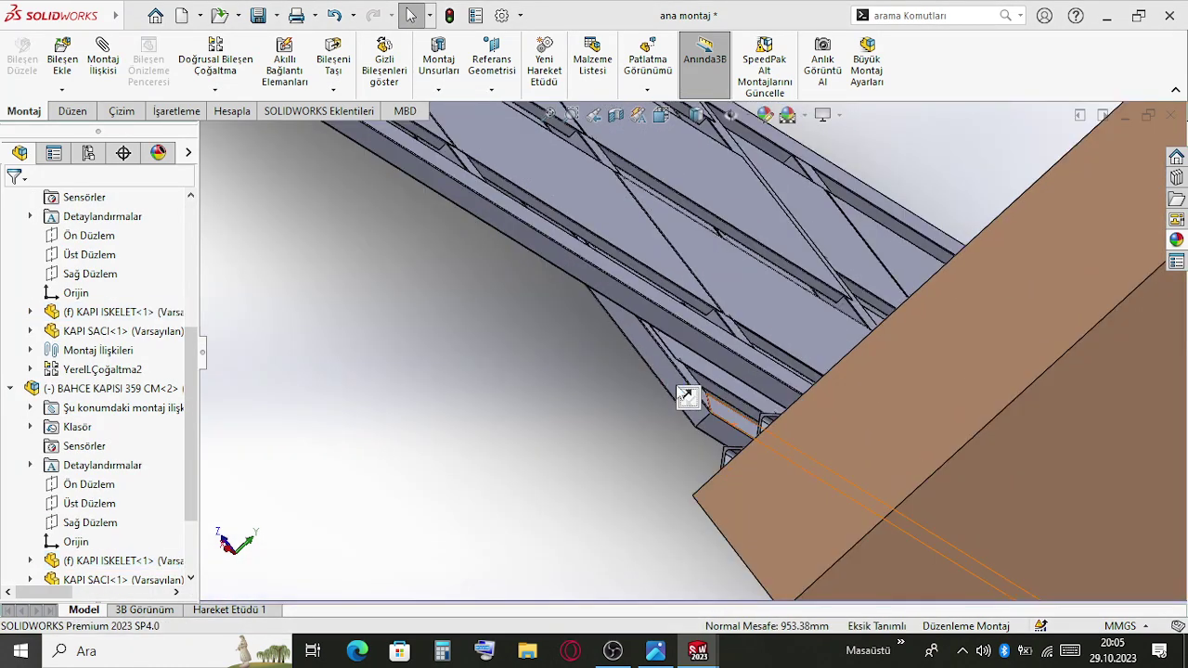
Slide the second gate along the rail until its side sits close to the first gate's side
{"action": "middle_click_drag", "start_coordinate": [598, 392], "coordinate": [674, 404]}
{"action": "scroll", "coordinate": [677, 389], "scroll_direction": "up", "scroll_amount": 2}
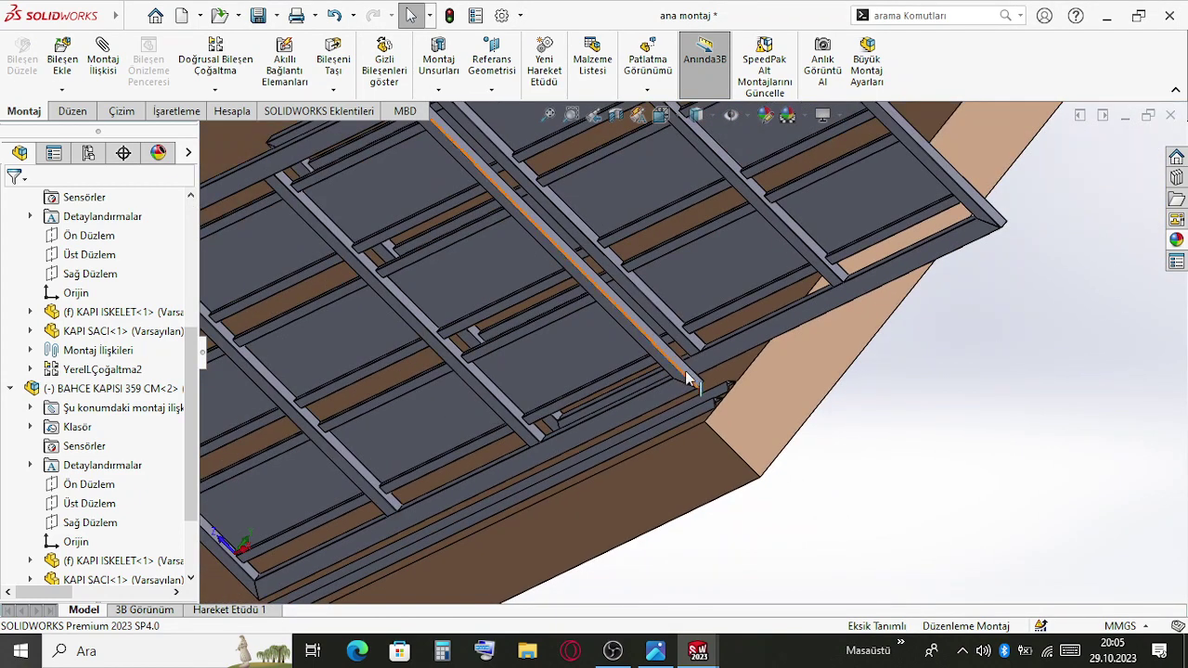
{"action": "scroll", "coordinate": [685, 376], "scroll_direction": "up", "scroll_amount": 3}
{"action": "scroll", "coordinate": [726, 283], "scroll_direction": "down", "scroll_amount": 2}
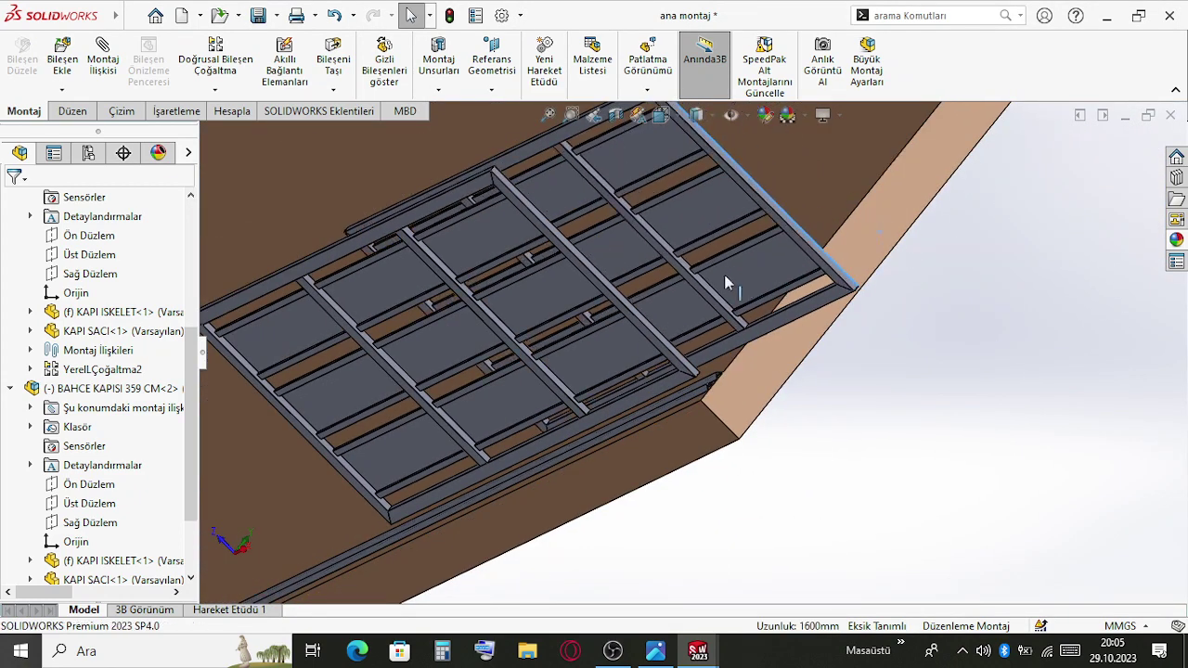
{"action": "scroll", "coordinate": [727, 283], "scroll_direction": "up", "scroll_amount": 3}
{"action": "scroll", "coordinate": [722, 390], "scroll_direction": "down", "scroll_amount": 4}
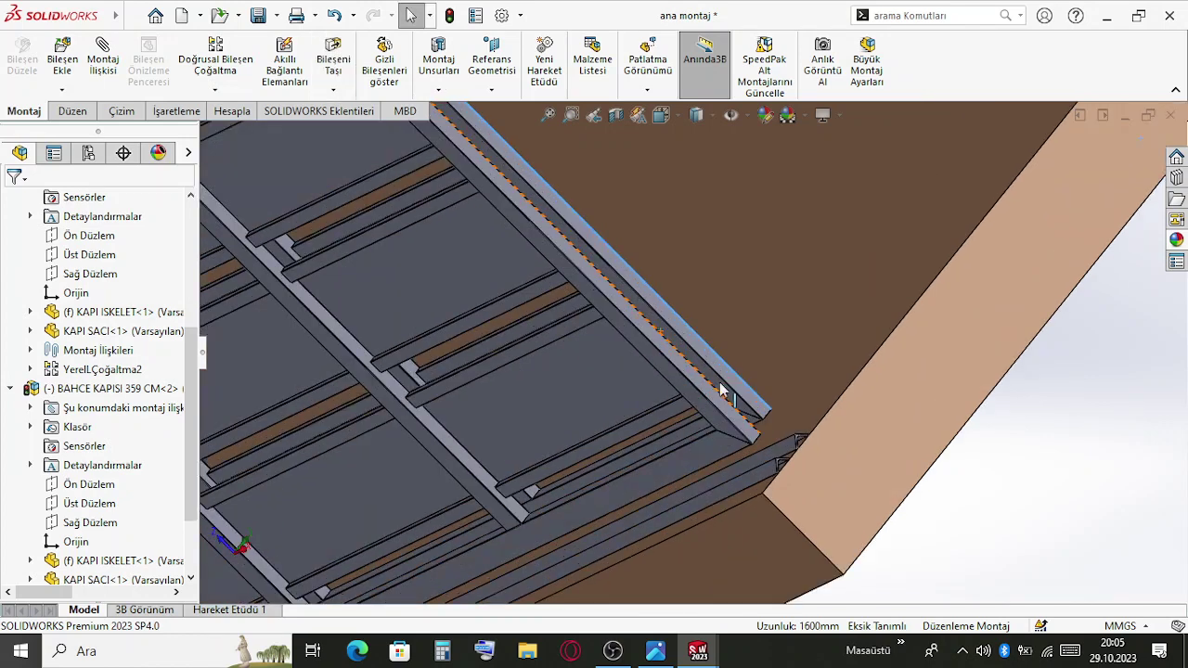
Add a limit distance mate between the second gate's outer side tube face and the patterned rail's end face, maximum 150000 mm, minimum 0 mm
{"action": "scroll", "coordinate": [722, 390], "scroll_direction": "down", "scroll_amount": 3}
{"action": "left_click", "coordinate": [724, 408]}
{"action": "scroll", "coordinate": [982, 563], "scroll_direction": "down", "scroll_amount": 2}
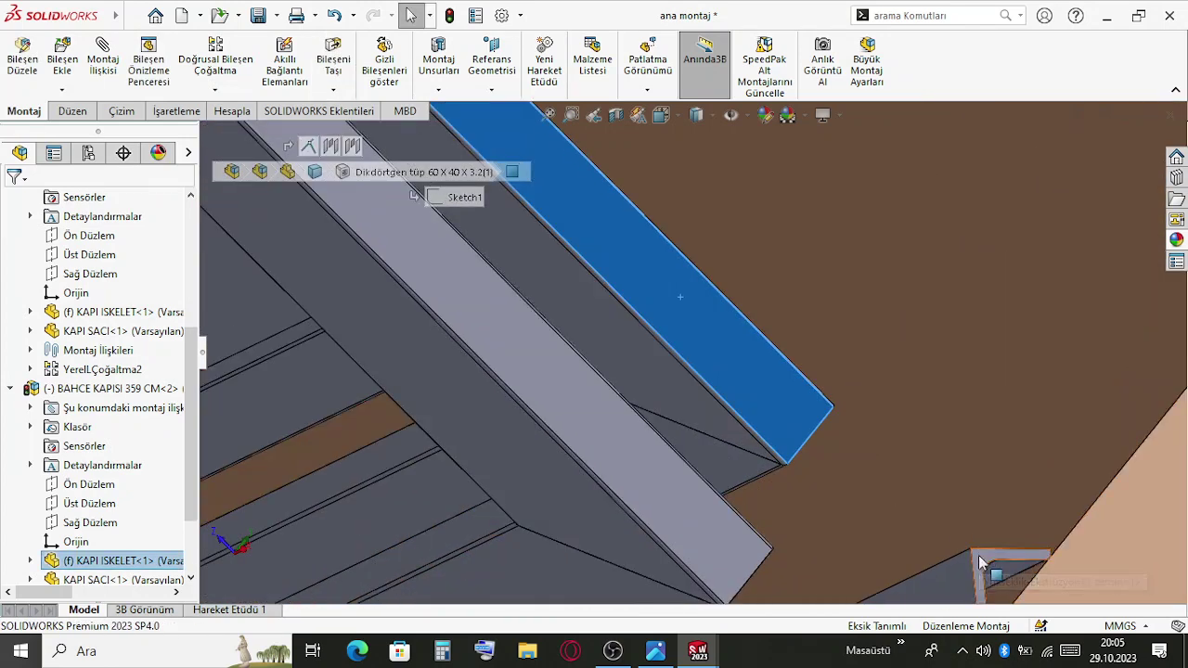
{"action": "left_click", "coordinate": [981, 563]}
{"action": "left_click", "coordinate": [1063, 542]}
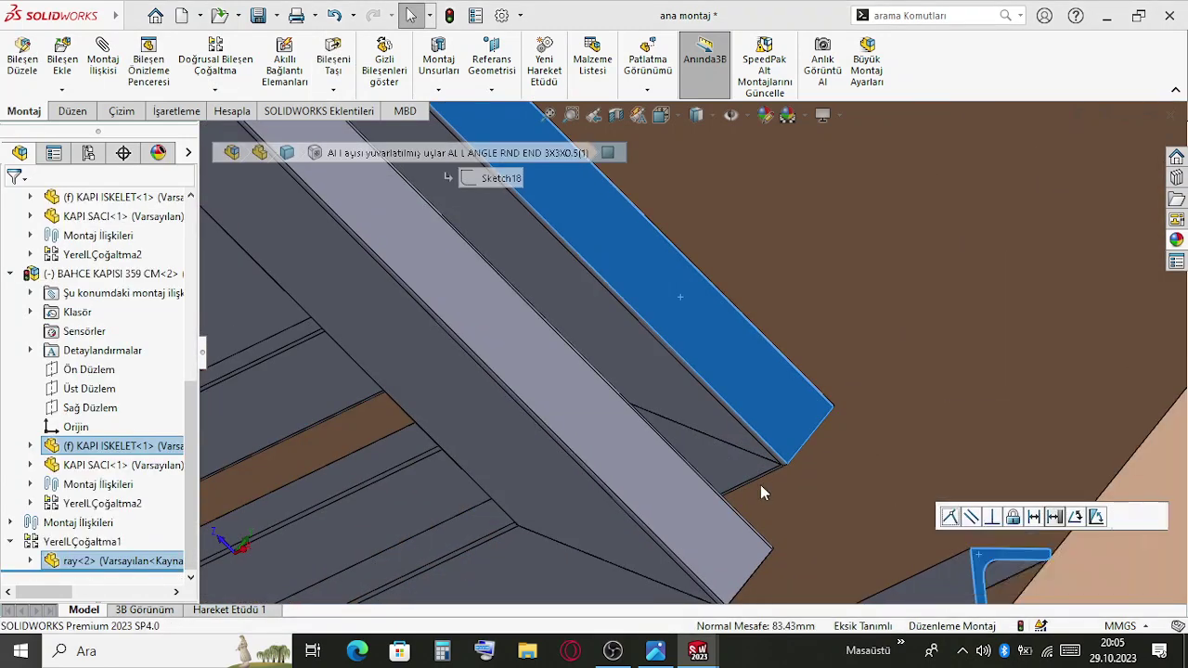
{"action": "left_click", "coordinate": [1036, 562]}
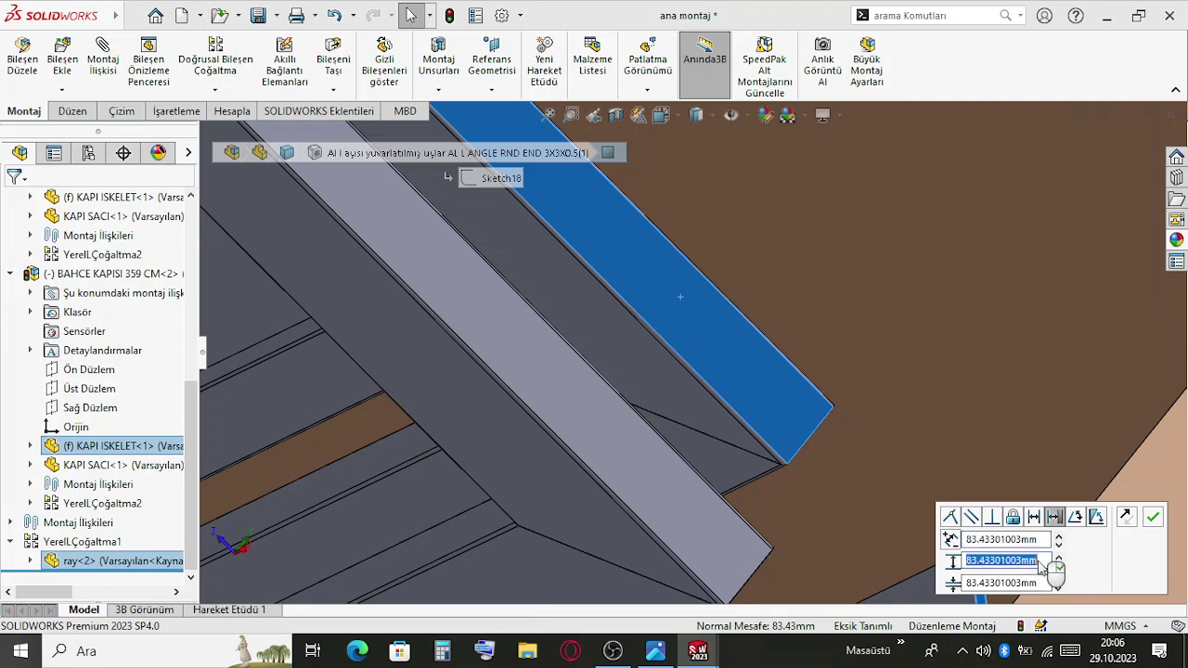
{"action": "key", "text": "Return"}
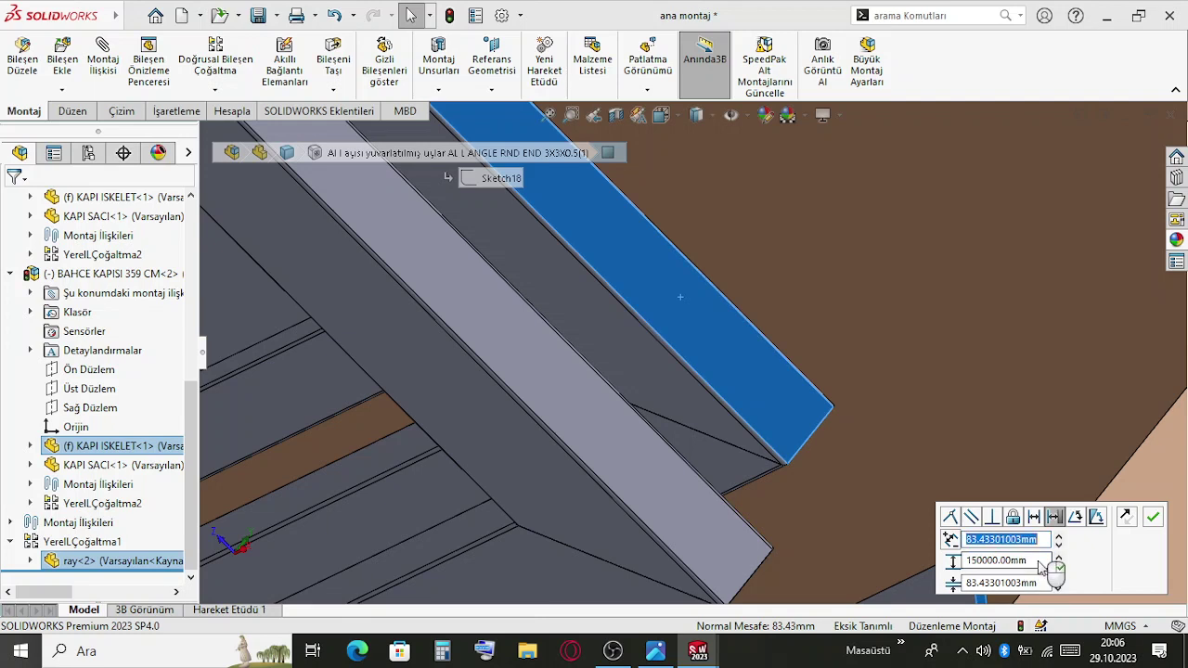
{"action": "key", "text": "Tab"}
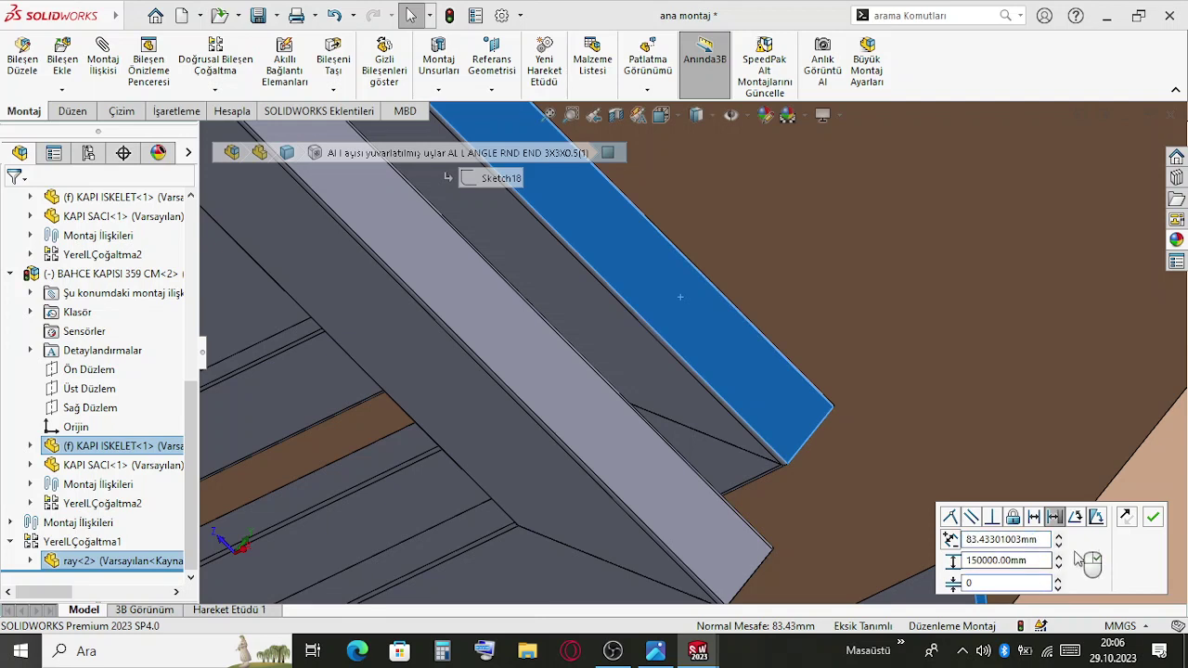
{"action": "left_click", "coordinate": [1152, 519]}
{"action": "scroll", "coordinate": [568, 331], "scroll_direction": "up", "scroll_amount": 6}
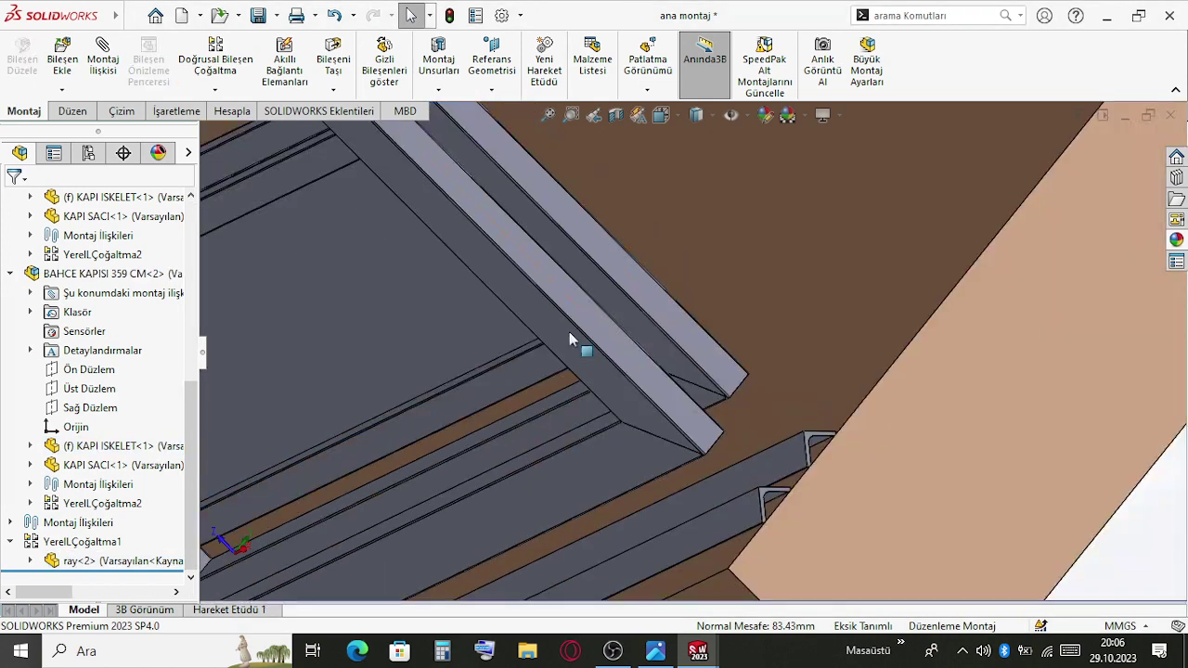
Slide the second gate along its rail, away from the mated rail end
{"action": "middle_click_drag", "start_coordinate": [501, 301], "coordinate": [307, 320]}
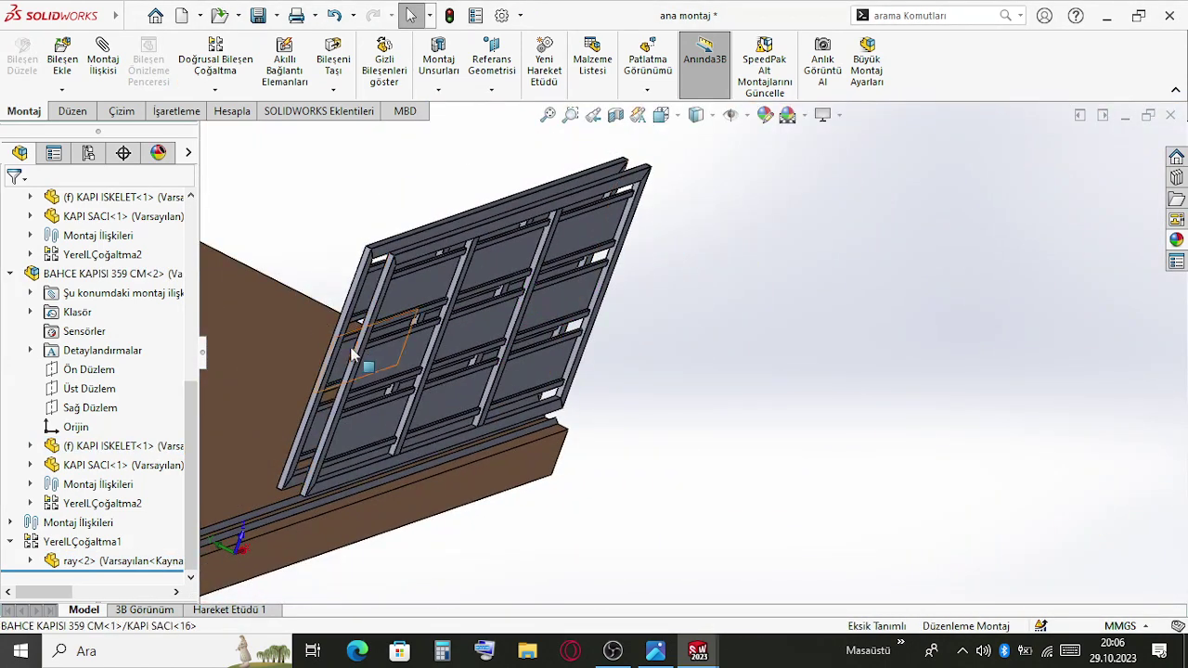
{"action": "left_click_drag", "start_coordinate": [336, 361], "coordinate": [121, 395]}
{"action": "scroll", "coordinate": [556, 445], "scroll_direction": "up", "scroll_amount": 5}
{"action": "left_click", "coordinate": [607, 457]}
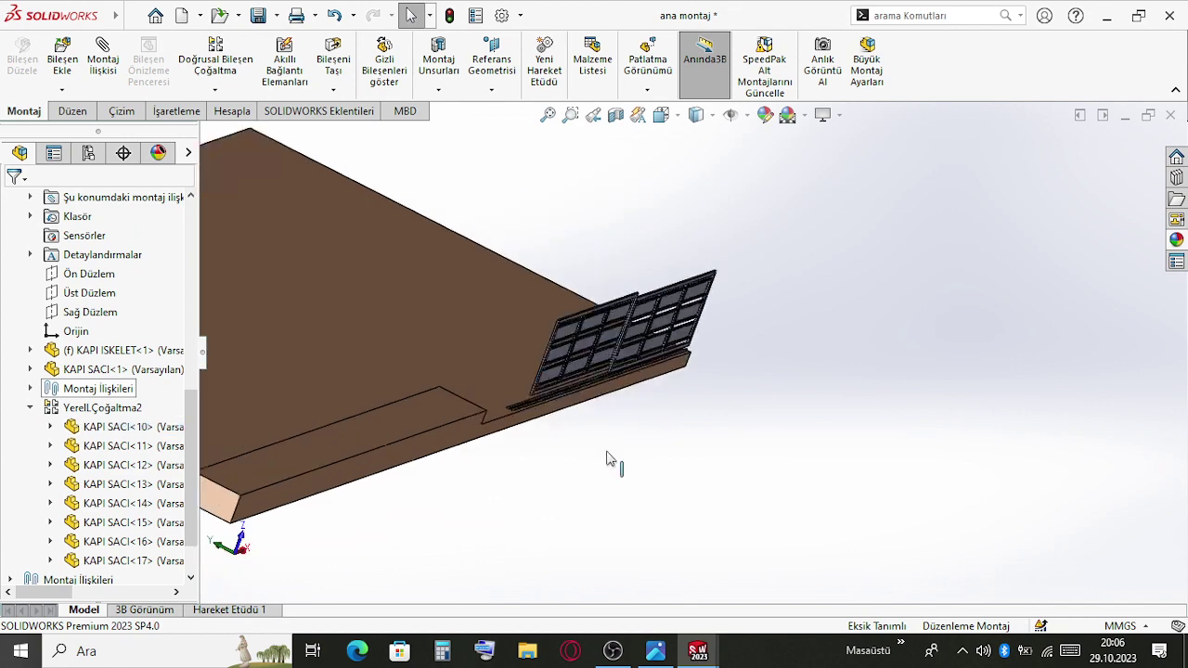
Add a limit distance mate between the second gate's opposite side tube face and the patterned rail's other end, maximum 15000 mm, minimum 0 mm
{"action": "scroll", "coordinate": [503, 360], "scroll_direction": "down", "scroll_amount": 5}
{"action": "scroll", "coordinate": [502, 360], "scroll_direction": "down", "scroll_amount": 5}
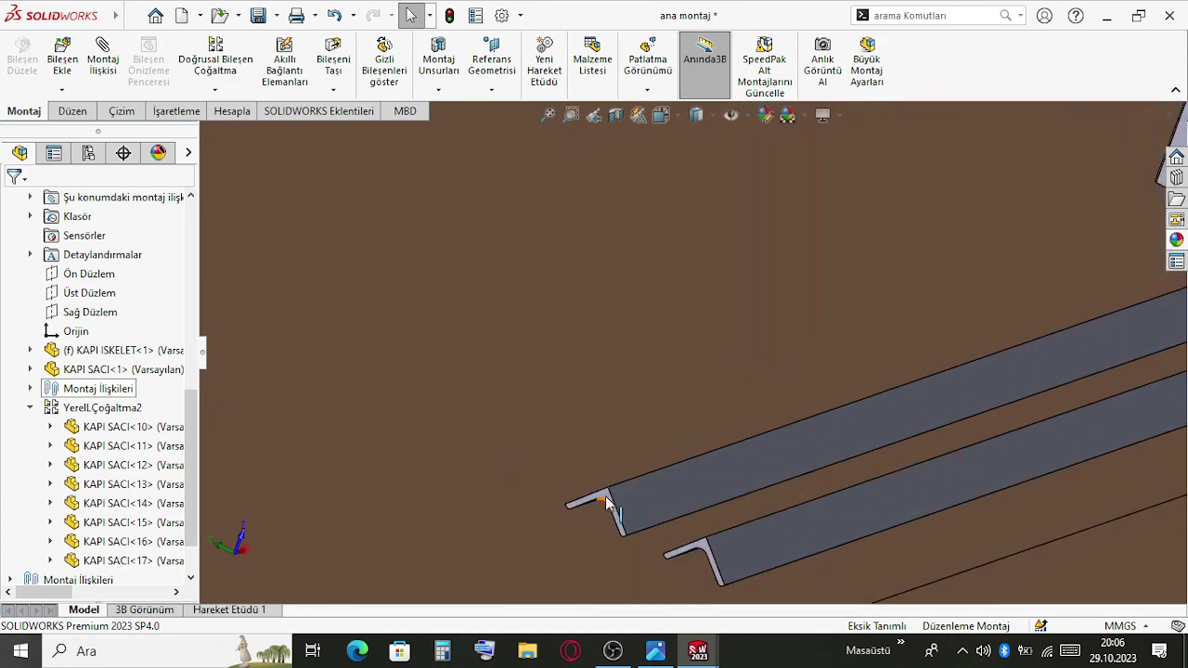
{"action": "left_click", "coordinate": [610, 501]}
{"action": "scroll", "coordinate": [907, 318], "scroll_direction": "up", "scroll_amount": 3}
{"action": "scroll", "coordinate": [905, 278], "scroll_direction": "down", "scroll_amount": 3}
{"action": "left_click", "coordinate": [904, 269]}
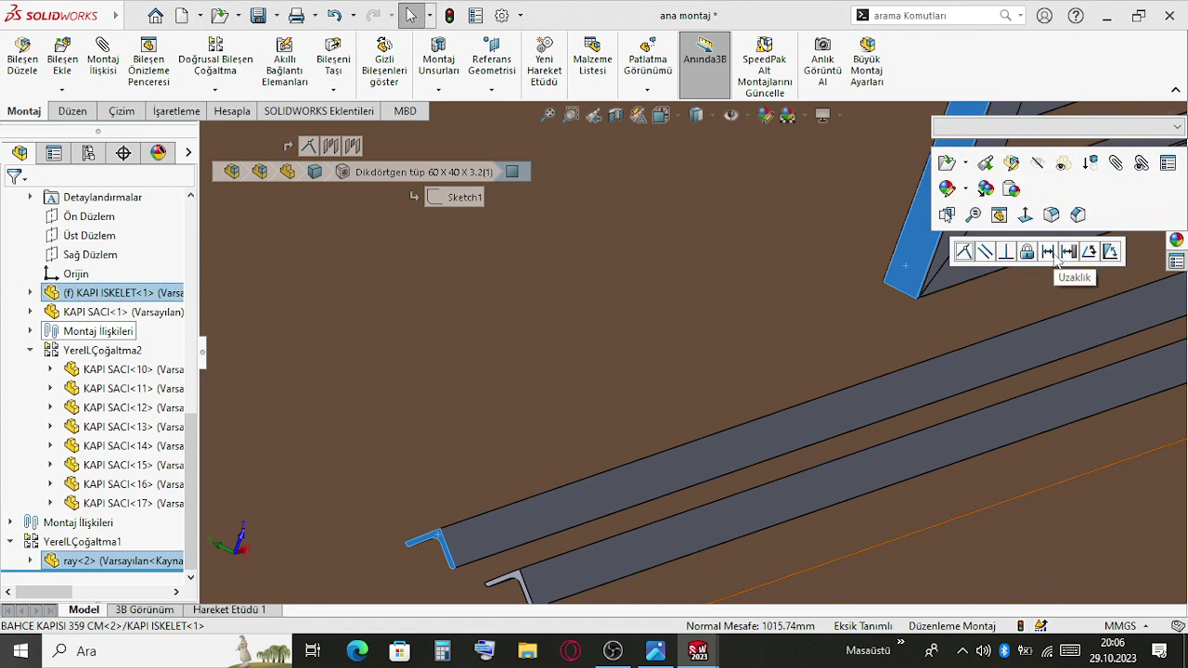
{"action": "left_click", "coordinate": [1055, 259]}
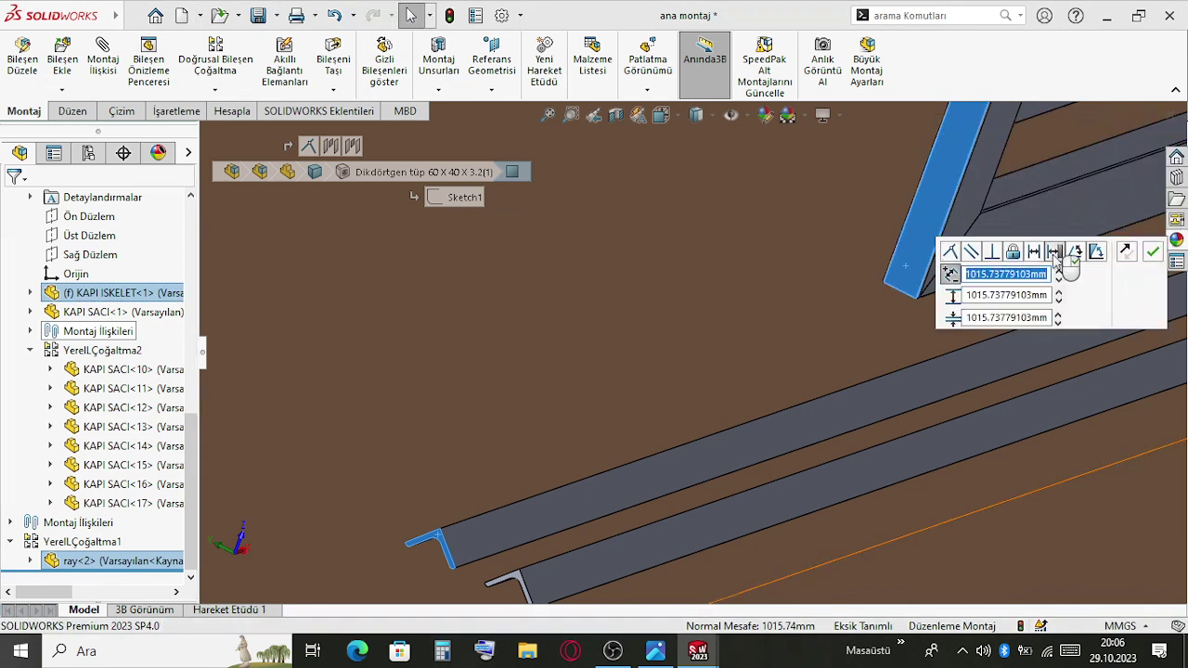
{"action": "key", "text": "Tab"}
{"action": "type", "text": "15000"}
{"action": "key", "text": "Return"}
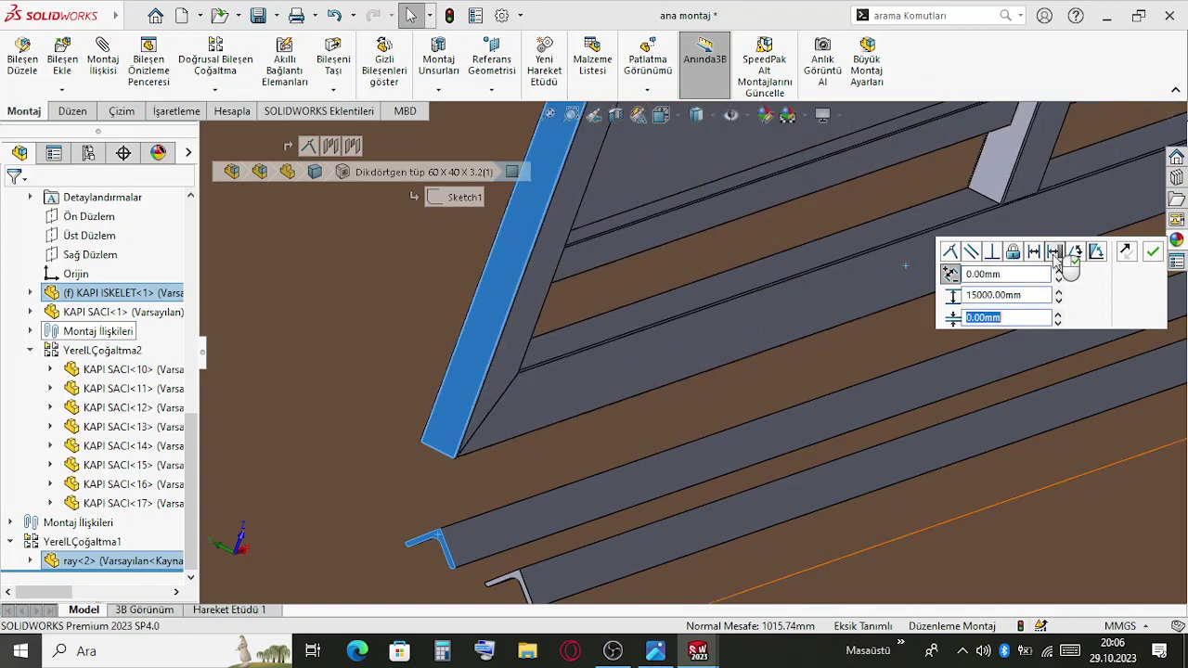
{"action": "right_click", "coordinate": [979, 416]}
Slide both gates back and forth along the rails to check their travel limits
{"action": "middle_click_drag", "start_coordinate": [978, 416], "coordinate": [742, 338]}
{"action": "scroll", "coordinate": [742, 338], "scroll_direction": "up", "scroll_amount": 3}
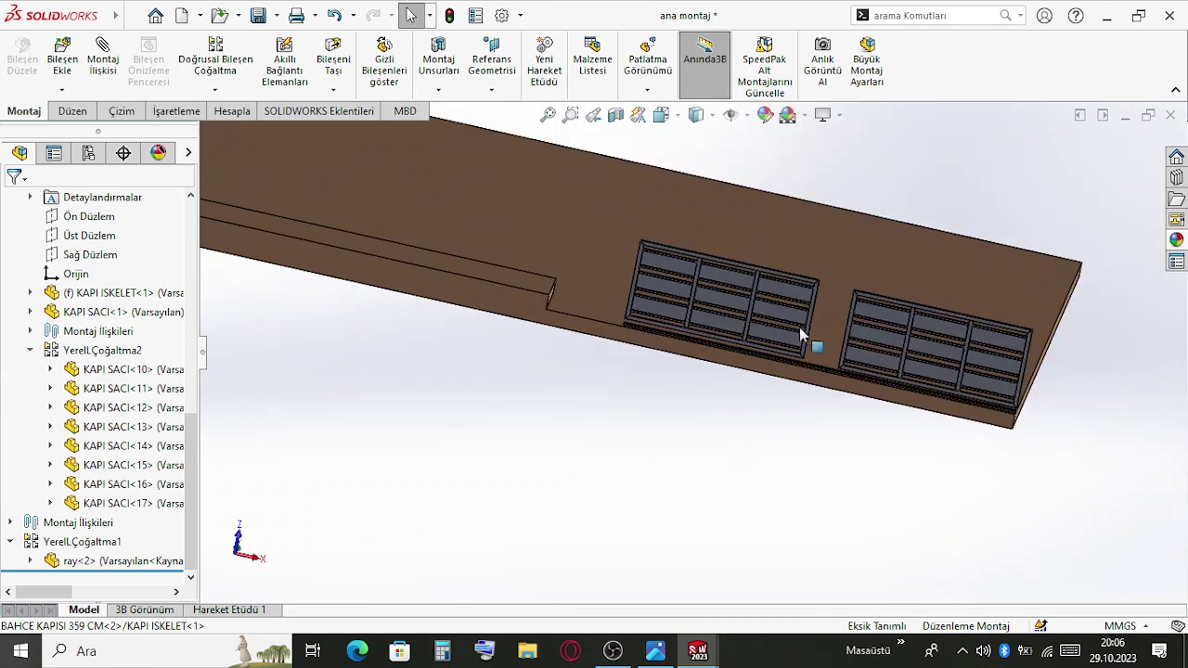
{"action": "left_click_drag", "start_coordinate": [781, 316], "coordinate": [605, 305]}
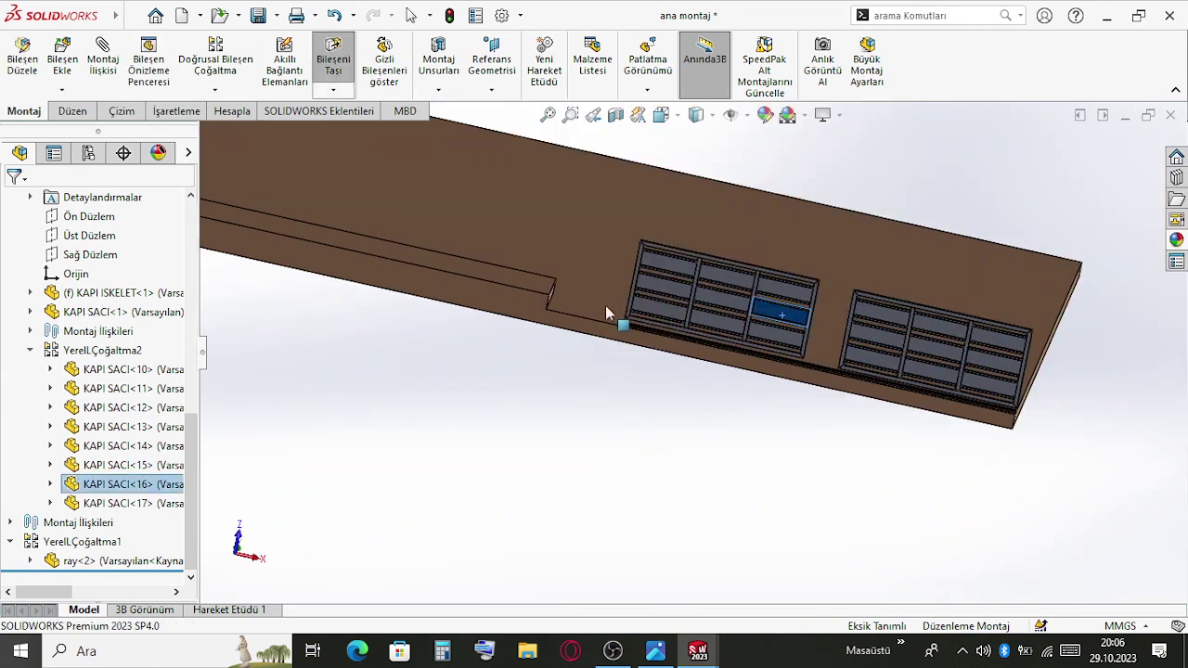
{"action": "left_click_drag", "start_coordinate": [960, 345], "coordinate": [399, 293]}
{"action": "left_click", "coordinate": [723, 320]}
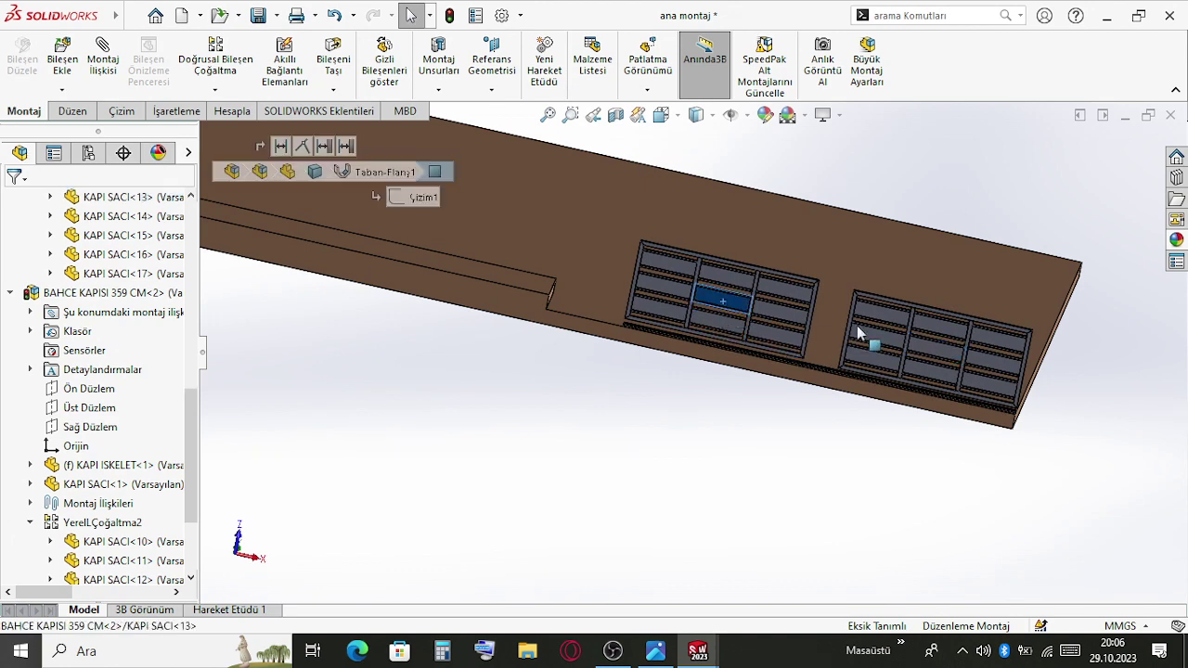
{"action": "left_click_drag", "start_coordinate": [722, 306], "coordinate": [1108, 416]}
{"action": "key", "text": "Escape"}
{"action": "scroll", "coordinate": [918, 362], "scroll_direction": "down", "scroll_amount": 3}
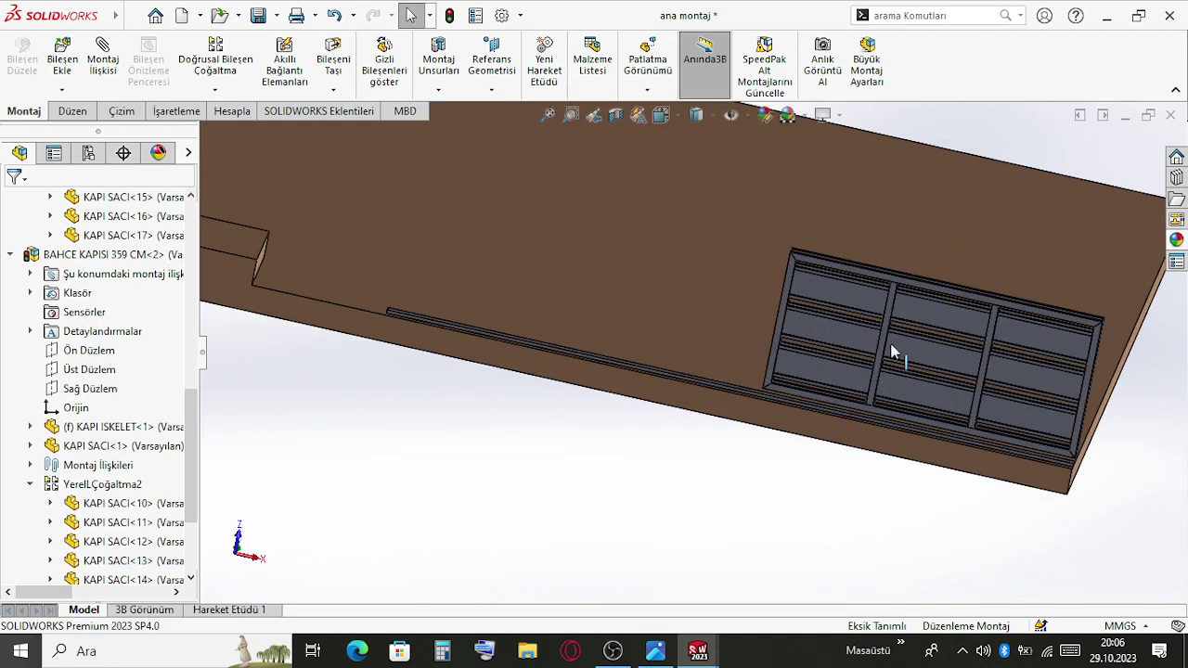
{"action": "left_click_drag", "start_coordinate": [826, 343], "coordinate": [384, 292]}
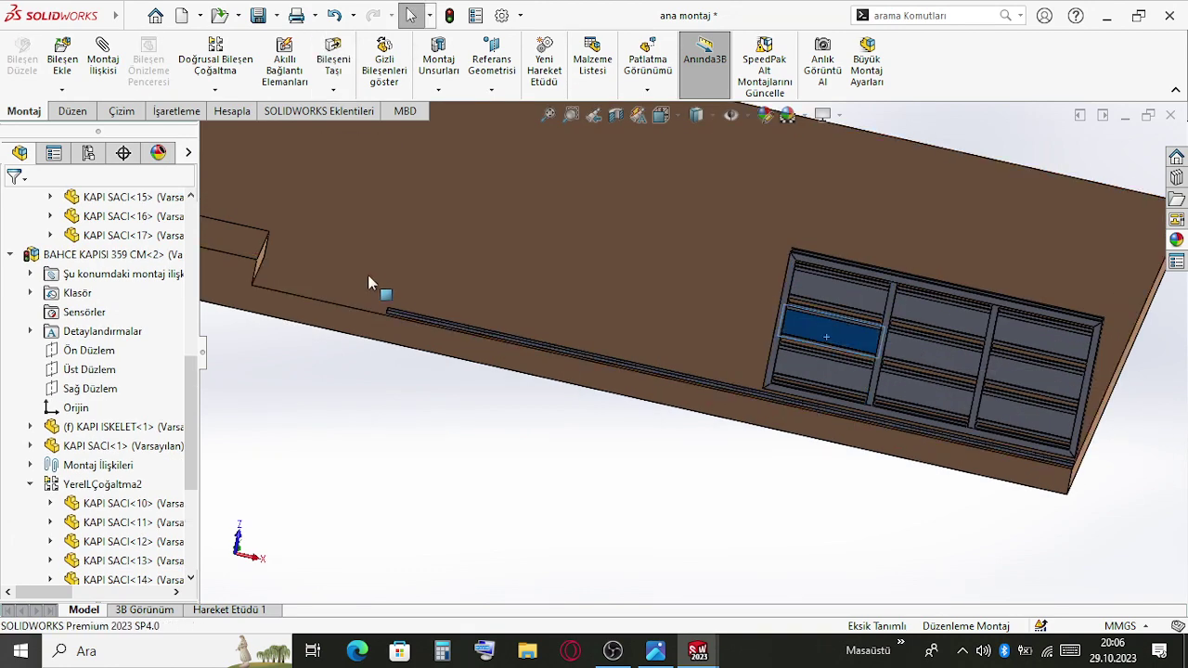
{"action": "key", "text": "Escape"}
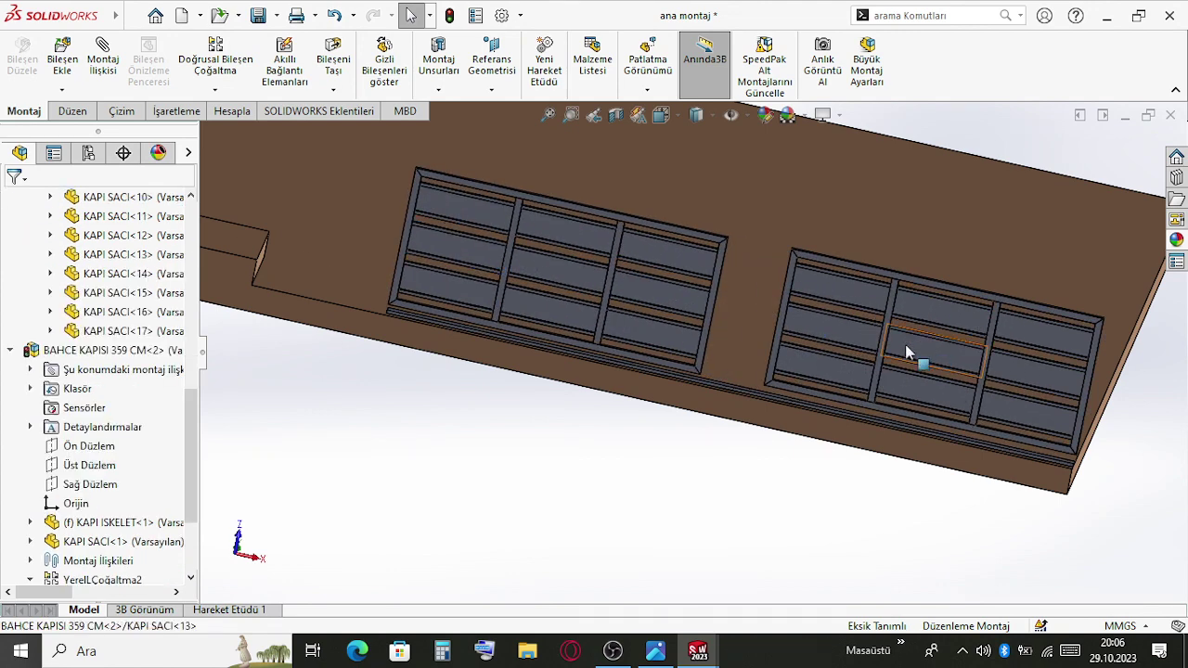
{"action": "left_click_drag", "start_coordinate": [909, 353], "coordinate": [269, 236]}
{"action": "key", "text": "Escape"}
Slide the rear gate along its rail to the ground's corner end and pull it slightly back
{"action": "scroll", "coordinate": [1039, 466], "scroll_direction": "down", "scroll_amount": 4}
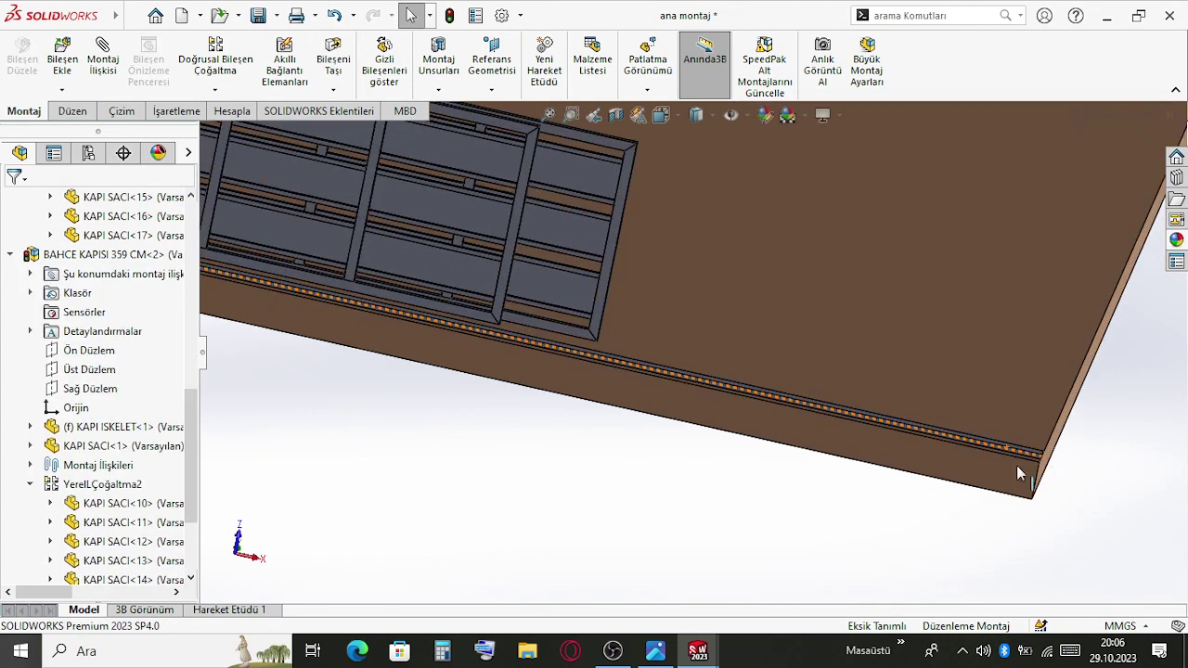
{"action": "scroll", "coordinate": [969, 455], "scroll_direction": "up", "scroll_amount": 1}
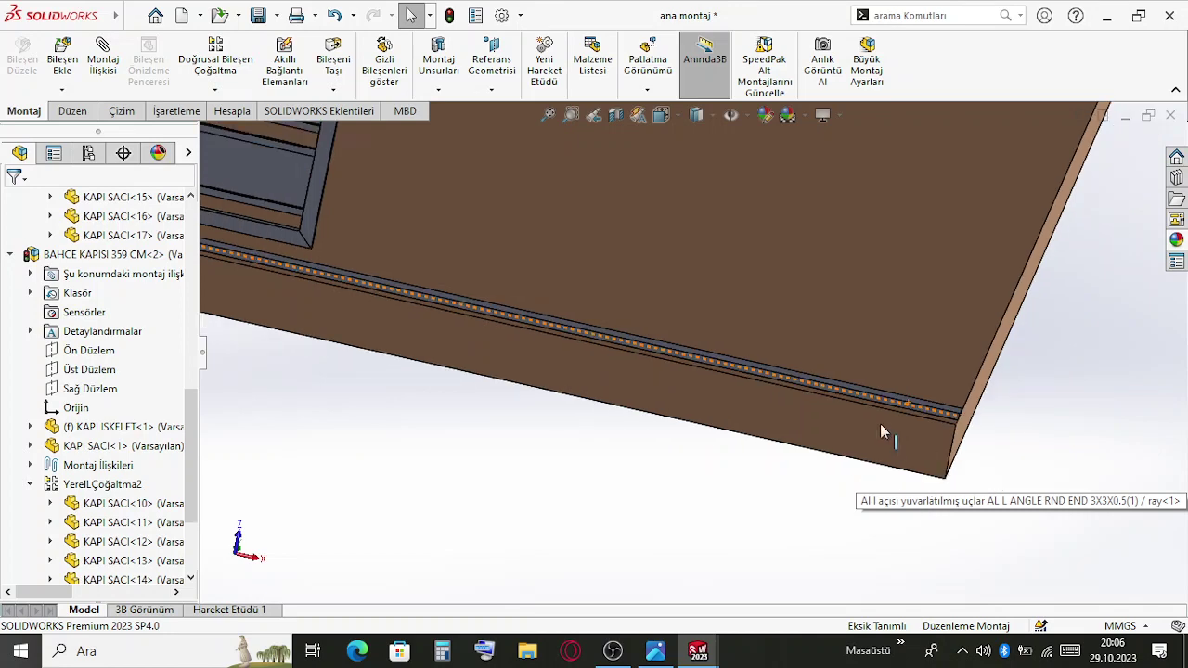
{"action": "scroll", "coordinate": [669, 243], "scroll_direction": "up", "scroll_amount": 2}
{"action": "middle_click_drag", "start_coordinate": [907, 269], "coordinate": [689, 466]}
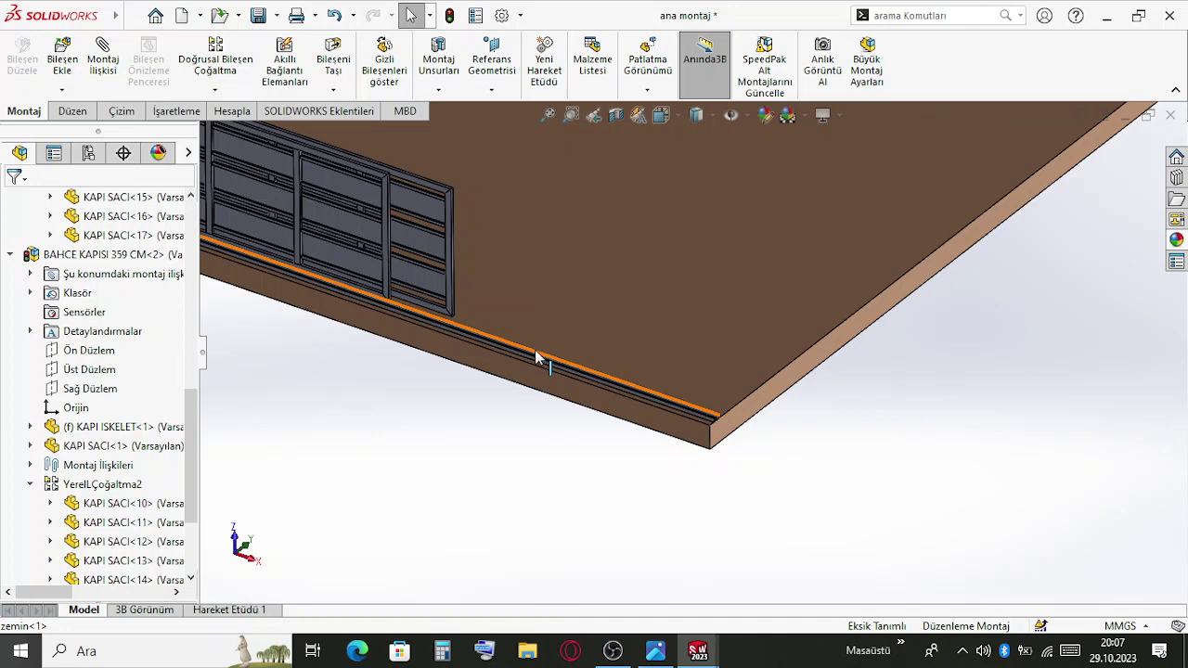
{"action": "scroll", "coordinate": [559, 378], "scroll_direction": "up", "scroll_amount": 3}
{"action": "scroll", "coordinate": [599, 280], "scroll_direction": "down", "scroll_amount": 2}
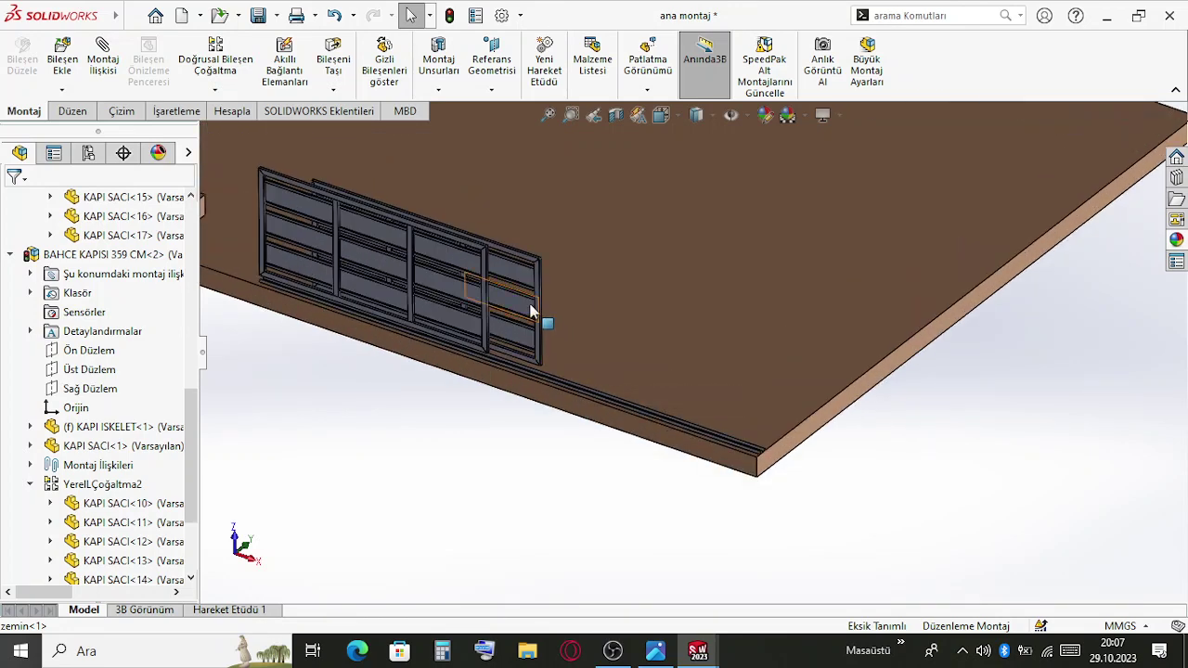
{"action": "left_click_drag", "start_coordinate": [539, 312], "coordinate": [802, 494]}
{"action": "scroll", "coordinate": [525, 313], "scroll_direction": "down", "scroll_amount": 4}
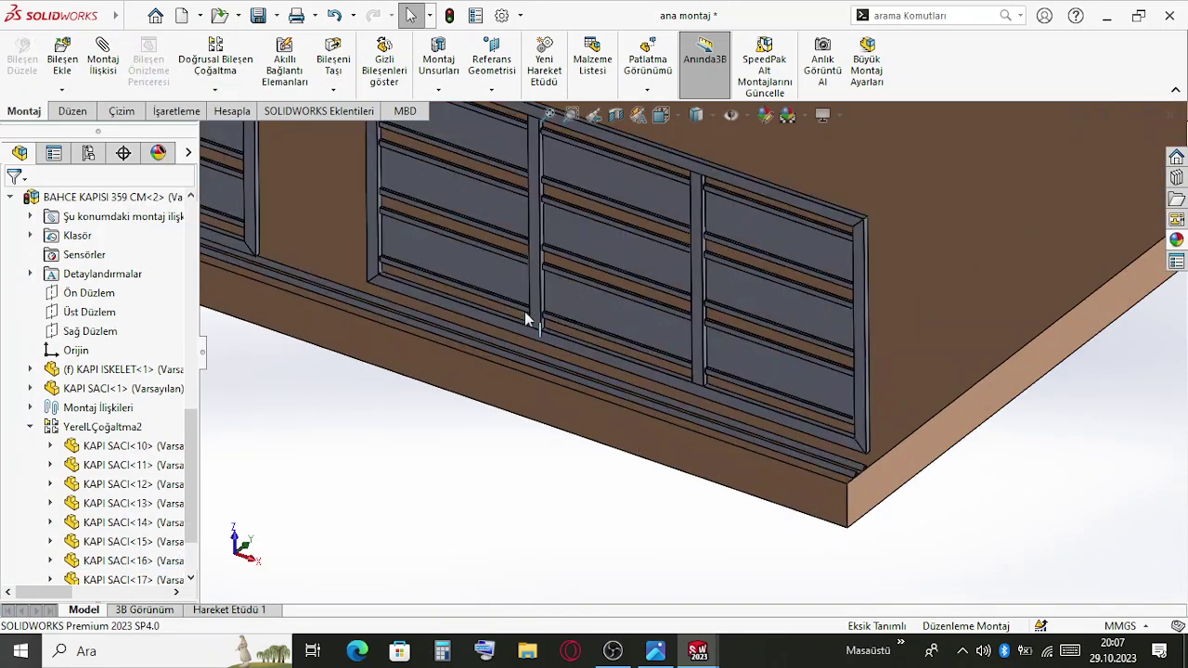
{"action": "scroll", "coordinate": [393, 272], "scroll_direction": "up", "scroll_amount": 2}
{"action": "left_click_drag", "start_coordinate": [666, 311], "coordinate": [640, 291]}
{"action": "scroll", "coordinate": [843, 420], "scroll_direction": "down", "scroll_amount": 3}
Create a new part document
{"action": "mouse_move", "coordinate": [6, 8]}
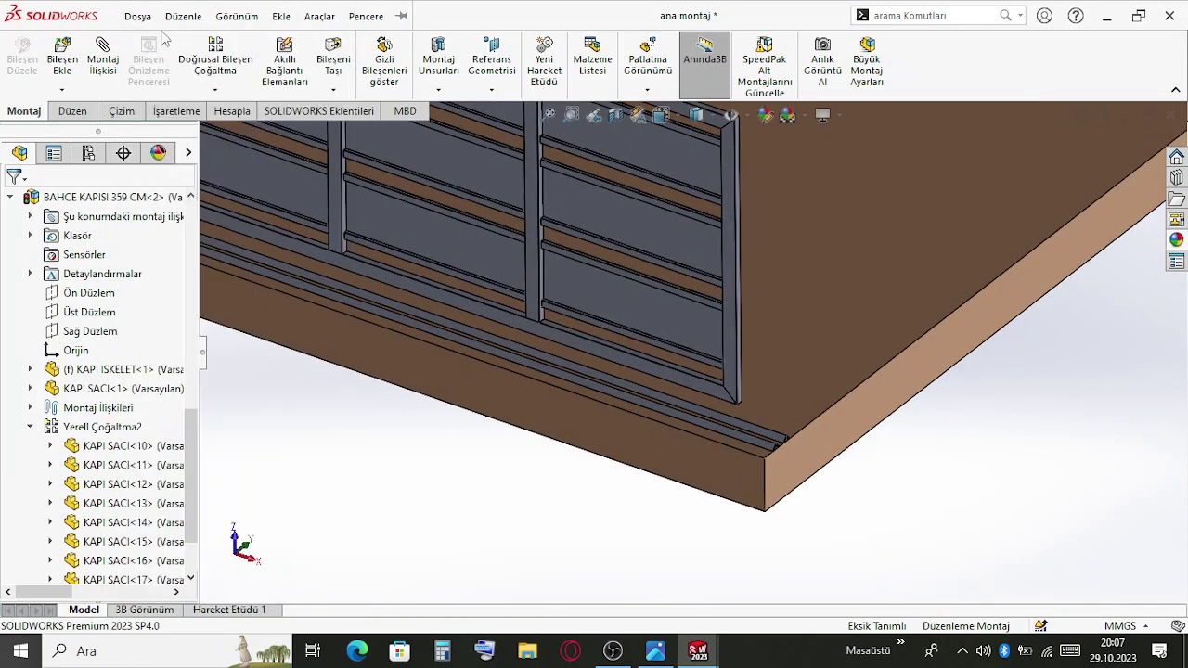
{"action": "left_click", "coordinate": [121, 15]}
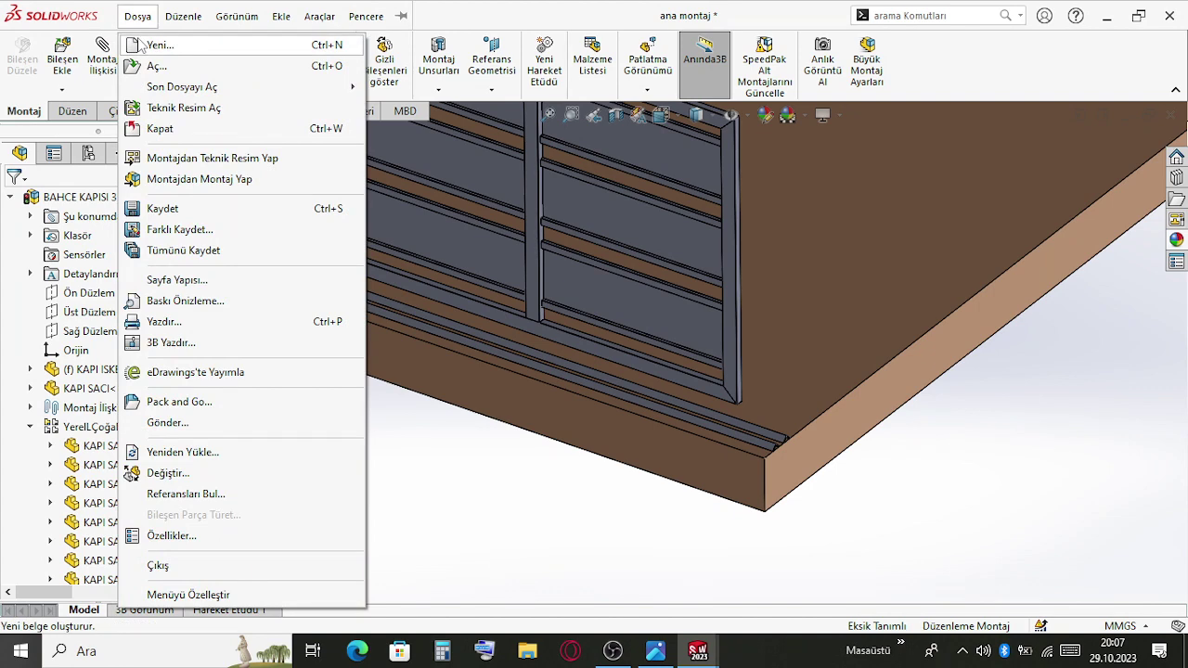
{"action": "key", "text": "Escape"}
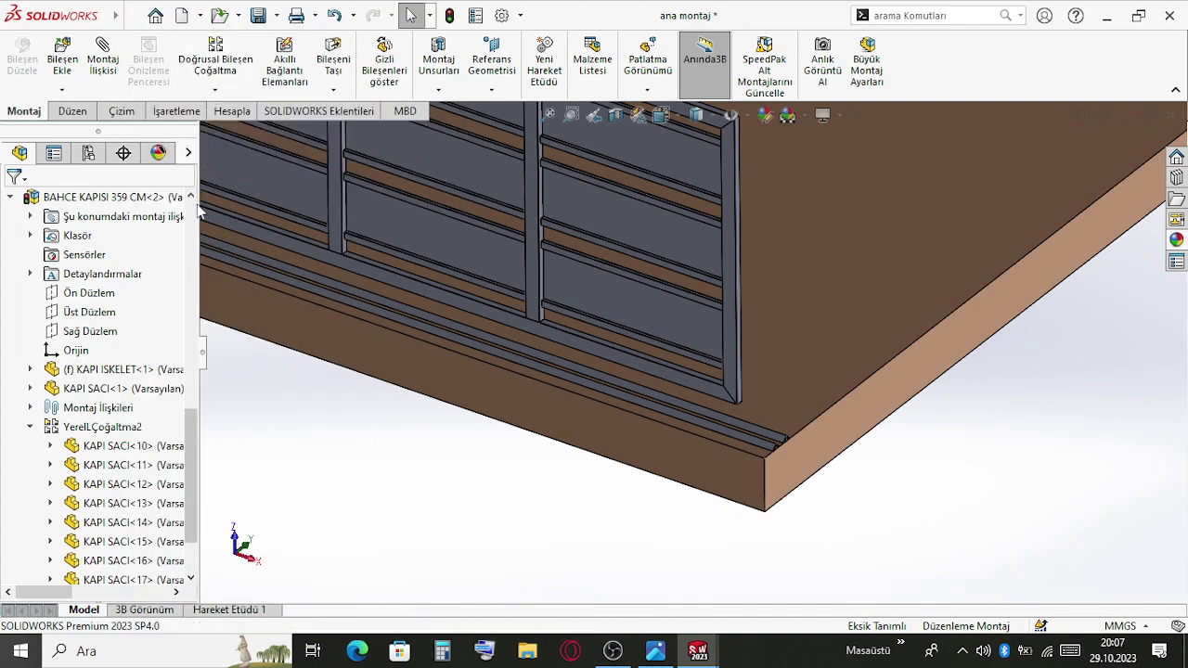
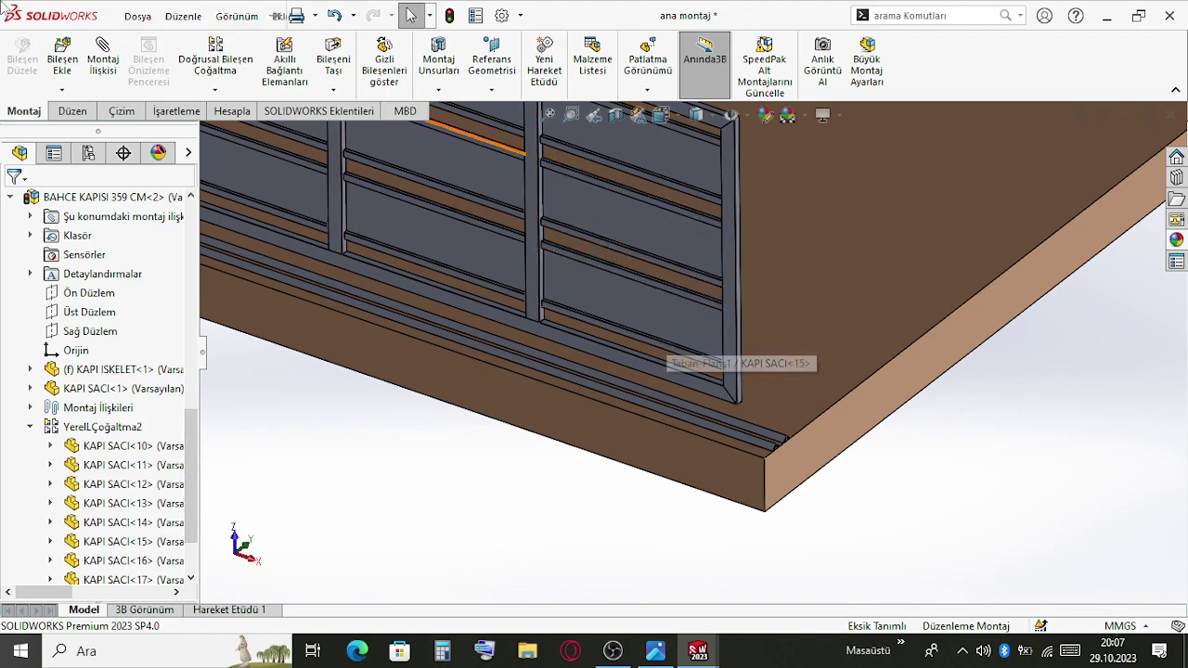
{"action": "left_click", "coordinate": [136, 15]}
{"action": "left_click", "coordinate": [149, 46]}
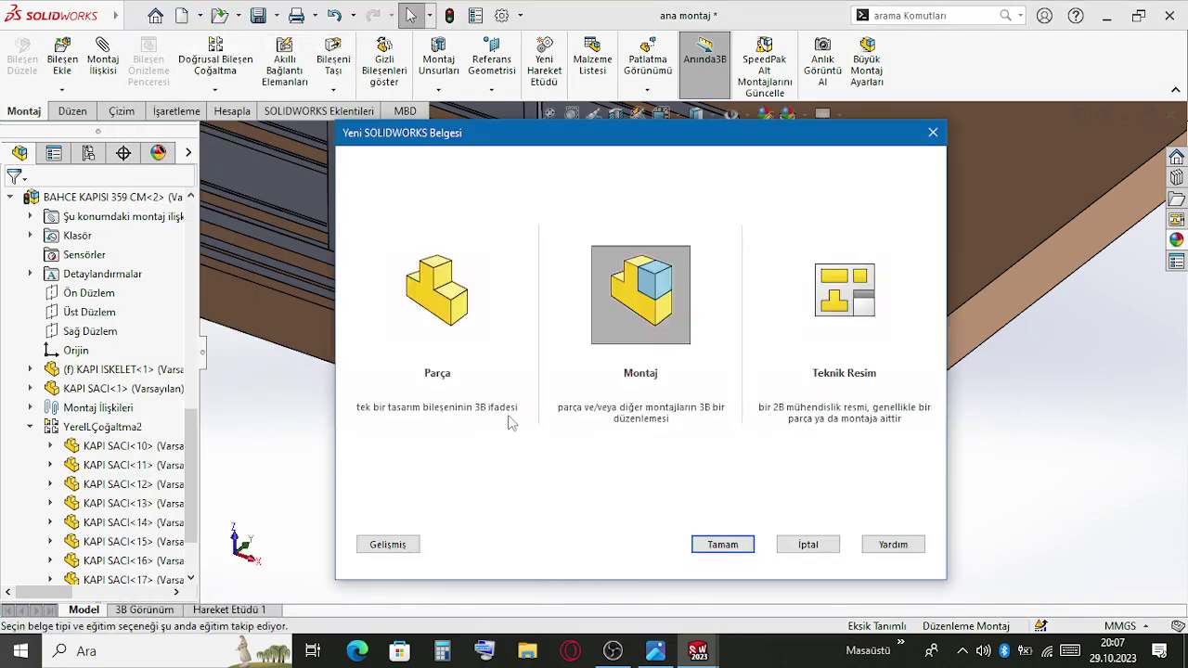
{"action": "left_click", "coordinate": [464, 335]}
{"action": "left_click", "coordinate": [724, 544]}
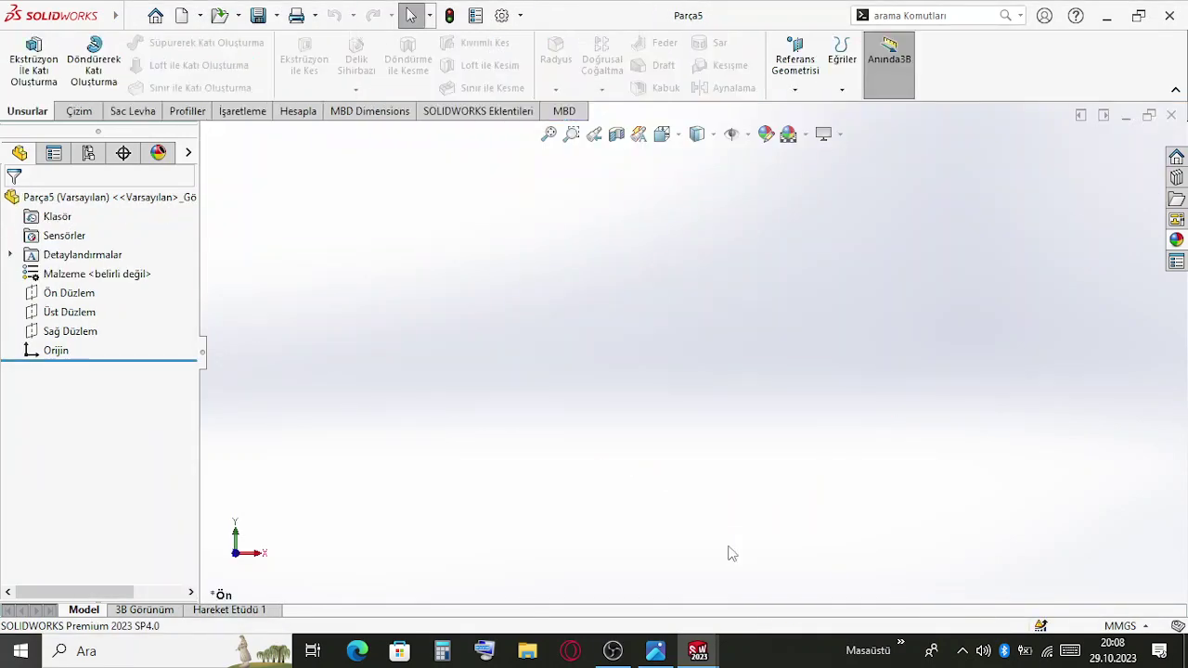
{"action": "left_click", "coordinate": [69, 292]}
{"action": "left_click", "coordinate": [109, 260]}
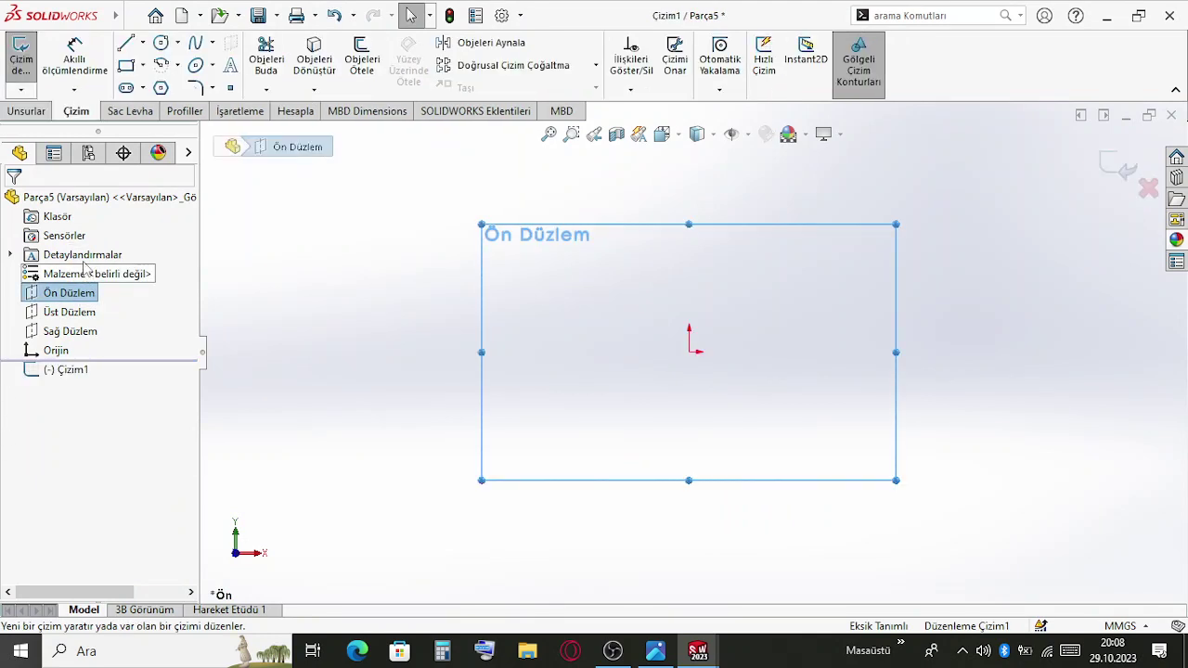
{"action": "left_click", "coordinate": [126, 43]}
{"action": "key", "text": "Escape"}
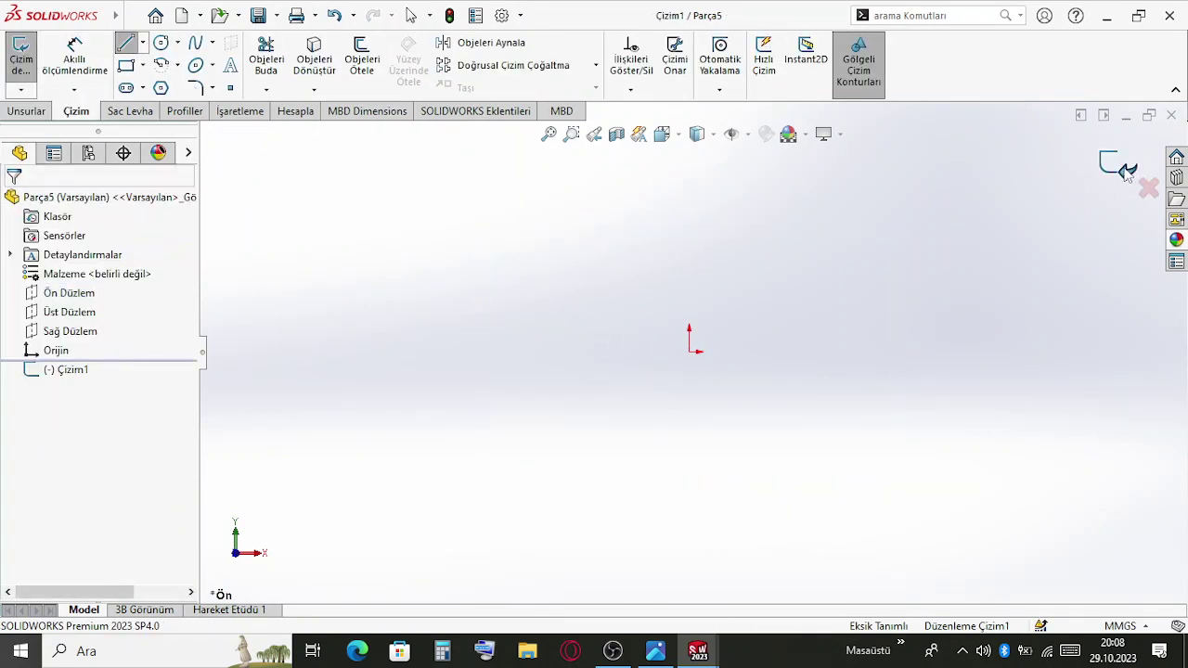
{"action": "left_click", "coordinate": [20, 55]}
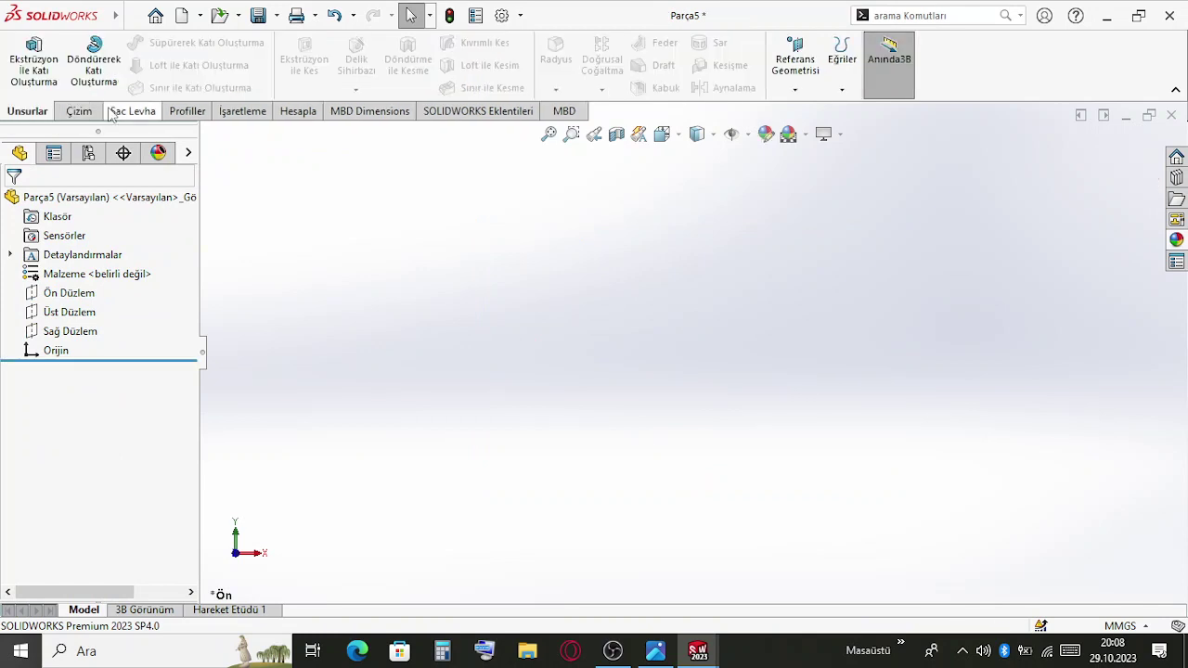
Start a 3D sketch and draw a vertical line downward from the origin in the XY plane
{"action": "left_click", "coordinate": [188, 111]}
{"action": "left_click", "coordinate": [30, 55]}
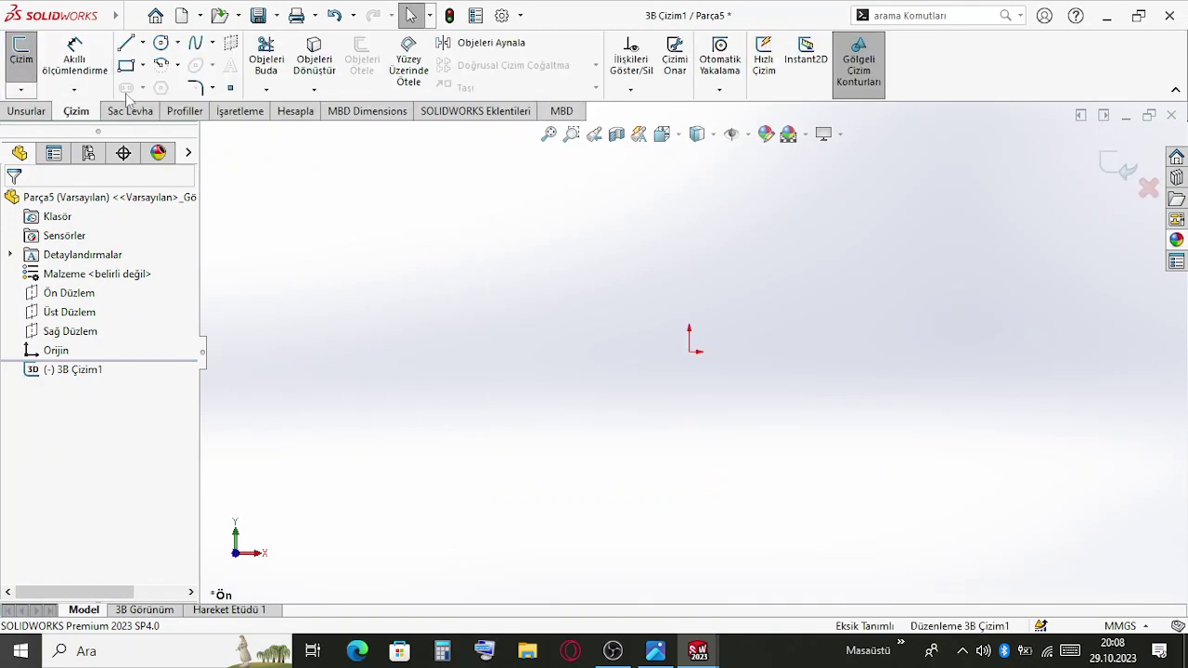
{"action": "left_click", "coordinate": [126, 43]}
{"action": "left_click", "coordinate": [689, 353]}
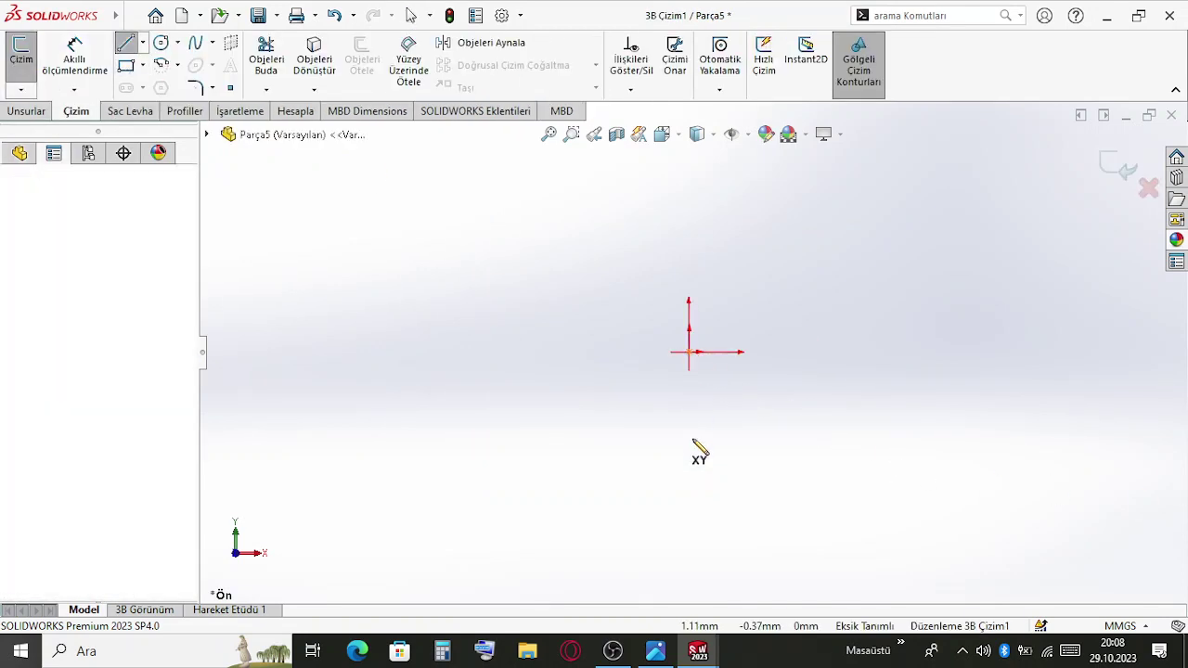
{"action": "left_click", "coordinate": [688, 471]}
{"action": "key", "text": "Escape"}
{"action": "middle_click_drag", "start_coordinate": [712, 412], "coordinate": [731, 459]}
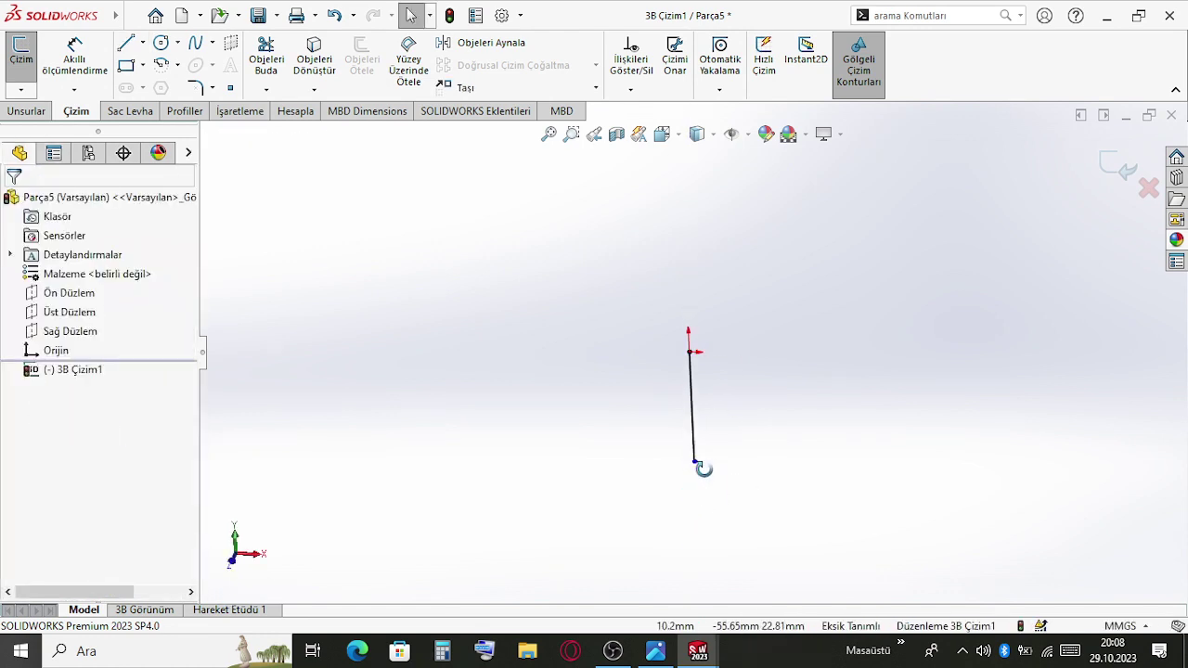
Draw a line about 58 mm long from the origin along X and a second leg down from its end in the XY plane
{"action": "key", "text": "l"}
{"action": "left_click", "coordinate": [690, 353]}
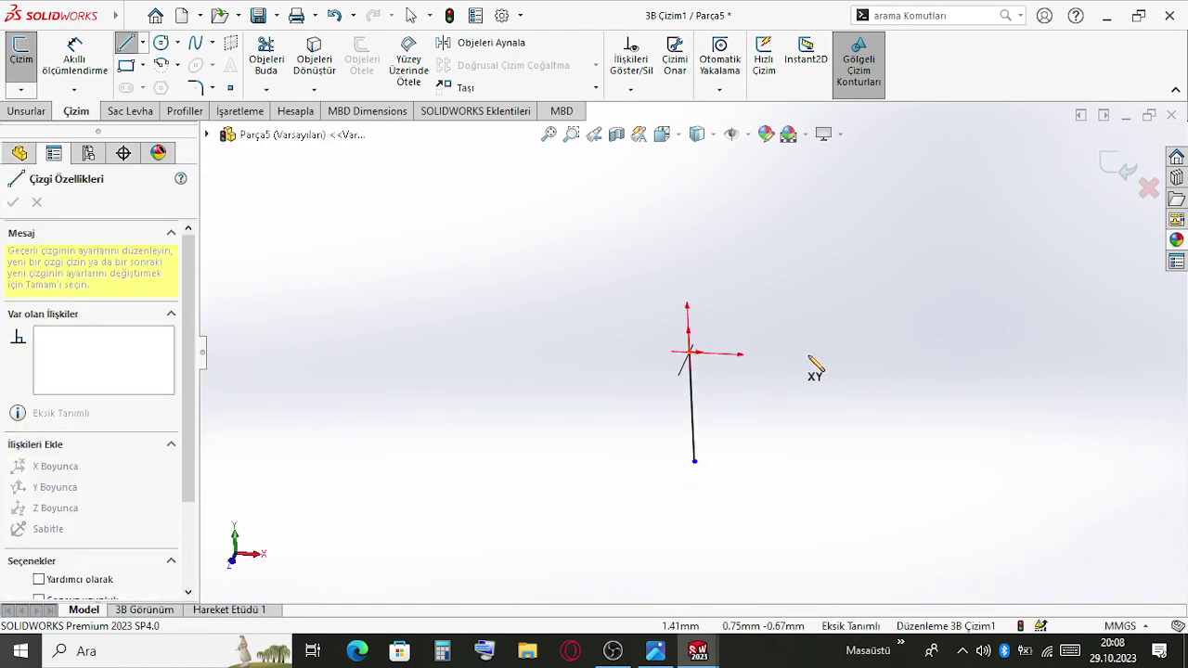
{"action": "left_click", "coordinate": [800, 358]}
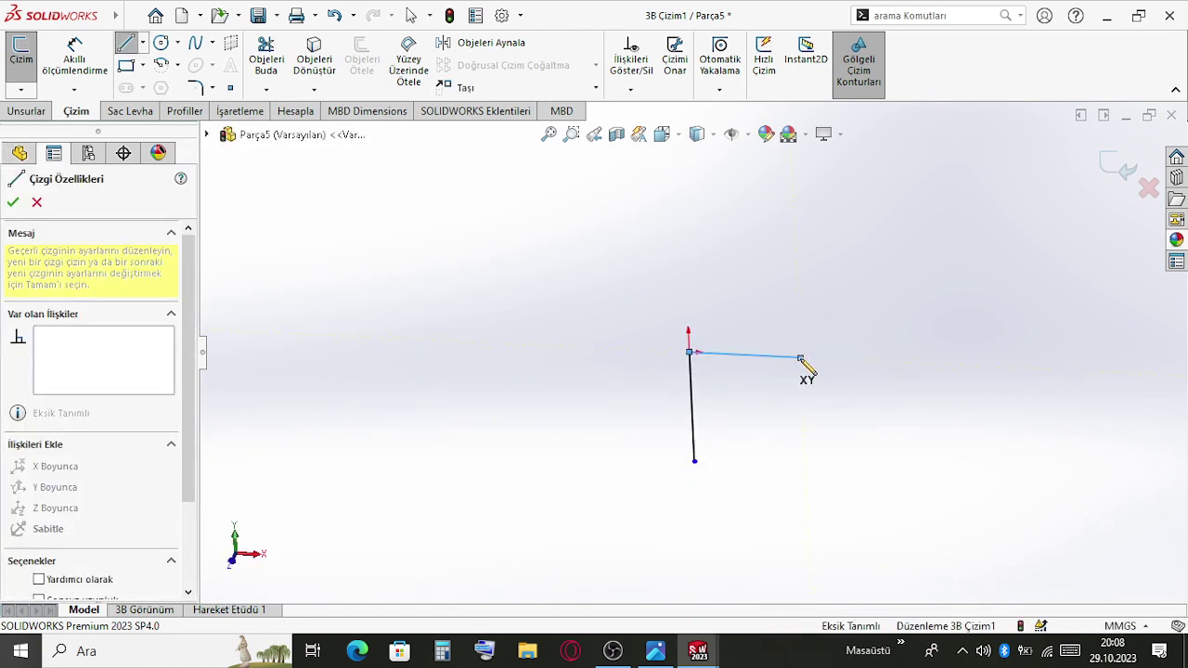
{"action": "double_click", "coordinate": [808, 469]}
{"action": "key", "text": "Escape"}
{"action": "middle_click_drag", "start_coordinate": [752, 469], "coordinate": [727, 488]}
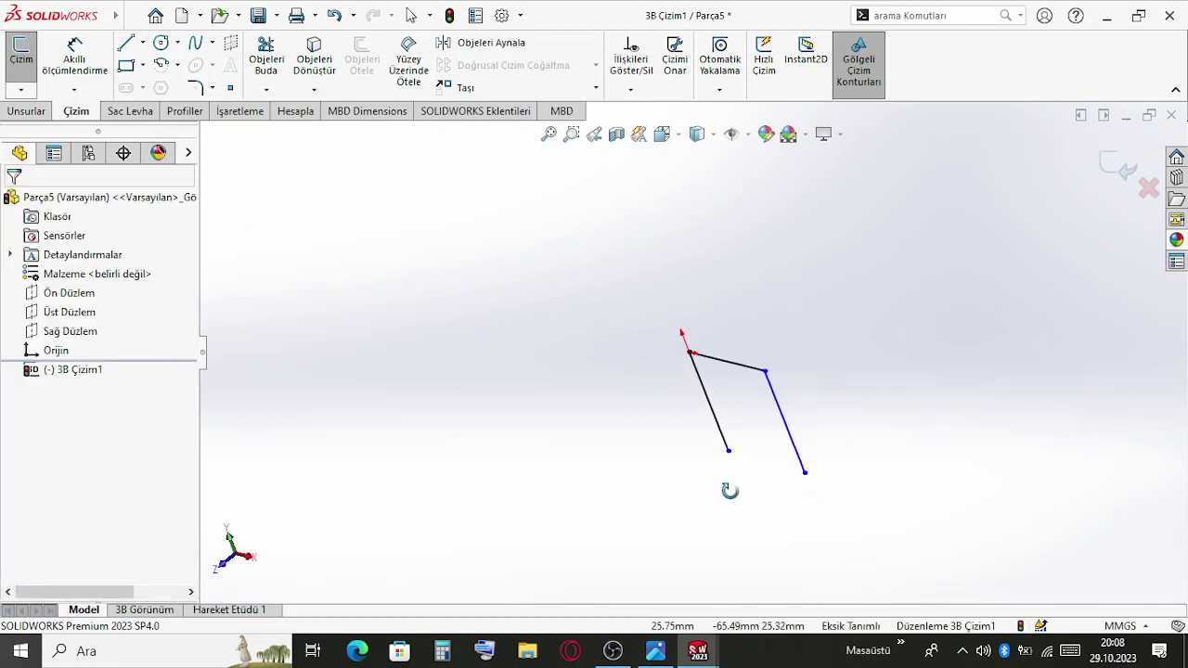
Draw two slanted single lines, one from the origin and one from the far end of the X-direction line
{"action": "key", "text": "l"}
{"action": "left_click", "coordinate": [689, 352]}
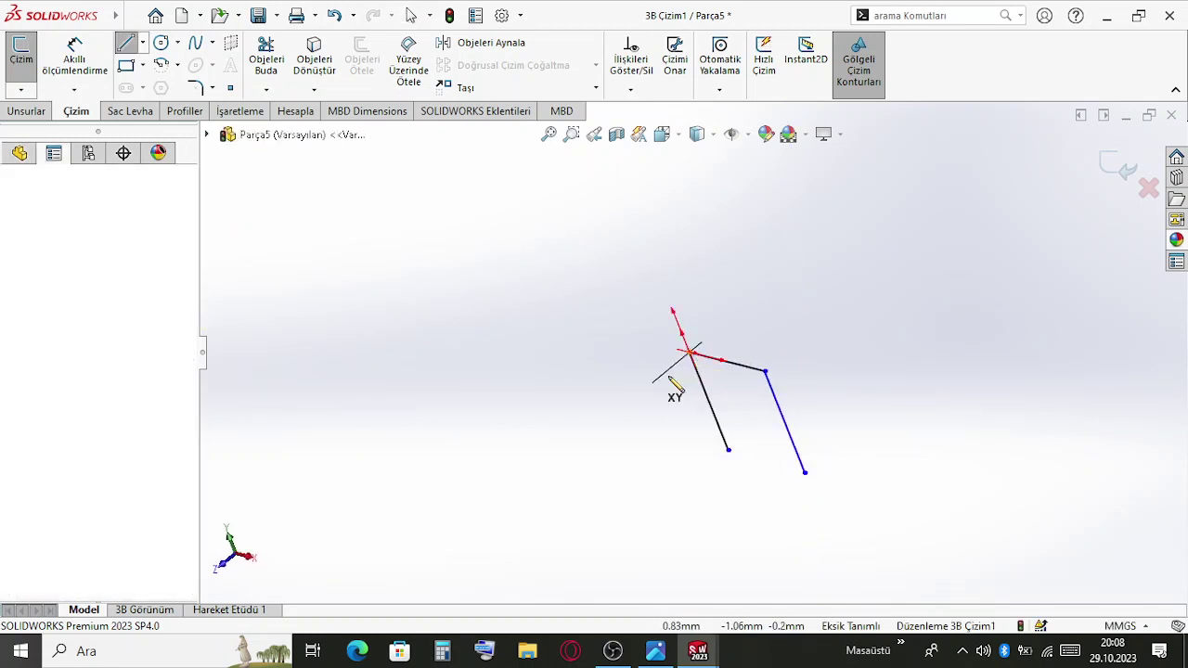
{"action": "double_click", "coordinate": [609, 427]}
{"action": "key", "text": "Escape"}
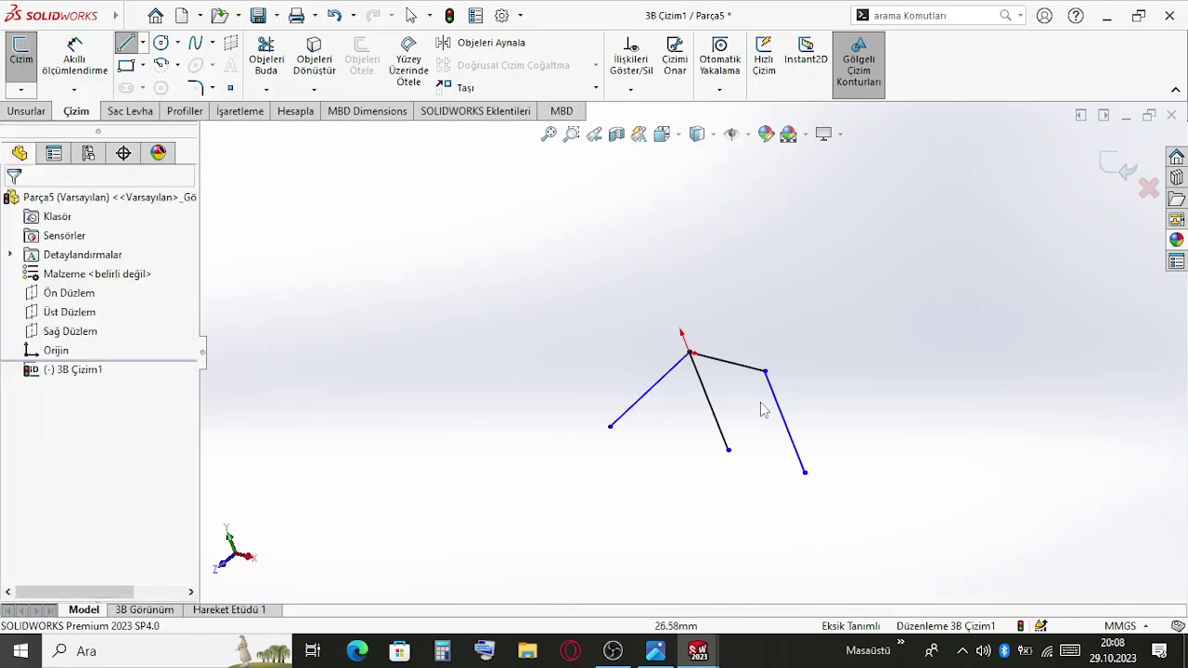
{"action": "key", "text": "l"}
{"action": "left_click", "coordinate": [764, 372]}
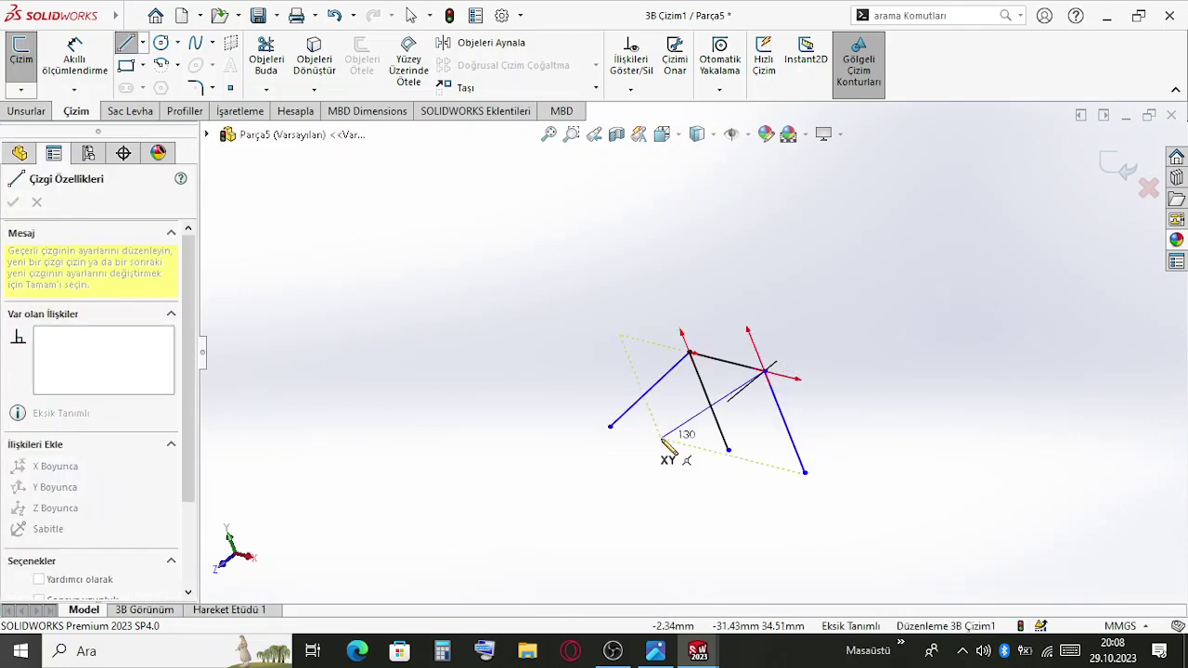
{"action": "double_click", "coordinate": [655, 447]}
{"action": "key", "text": "Escape"}
Constrain the two slanted lines along the Z direction
{"action": "mouse_move", "coordinate": [707, 455]}
{"action": "middle_mouse_down"}
{"action": "mouse_move", "coordinate": [758, 447]}
{"action": "mouse_move", "coordinate": [724, 522]}
{"action": "mouse_move", "coordinate": [771, 498]}
{"action": "middle_mouse_up"}
{"action": "middle_click_drag", "start_coordinate": [684, 381], "coordinate": [639, 368]}
{"action": "left_click", "coordinate": [640, 358]}
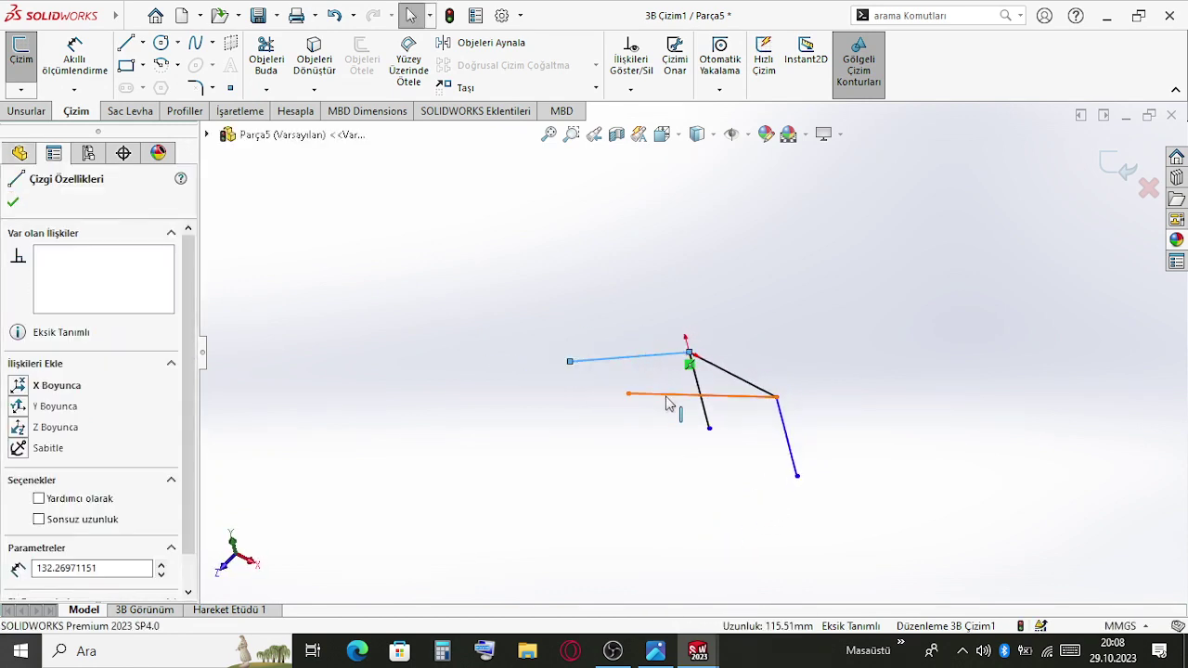
{"action": "left_click", "coordinate": [670, 395], "text": "ctrl"}
{"action": "left_click", "coordinate": [740, 318]}
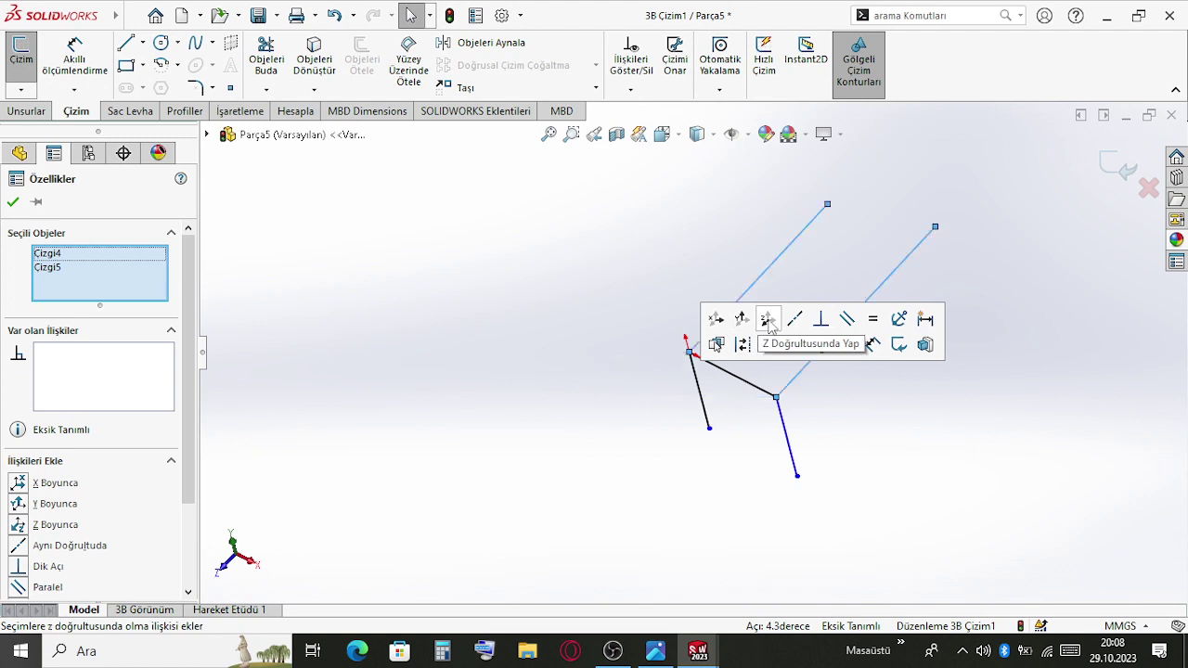
{"action": "left_click", "coordinate": [894, 315]}
Check the relations on the two legs and on the short X-direction line joining them
{"action": "middle_click_drag", "start_coordinate": [893, 315], "coordinate": [689, 403]}
{"action": "left_click", "coordinate": [685, 452]}
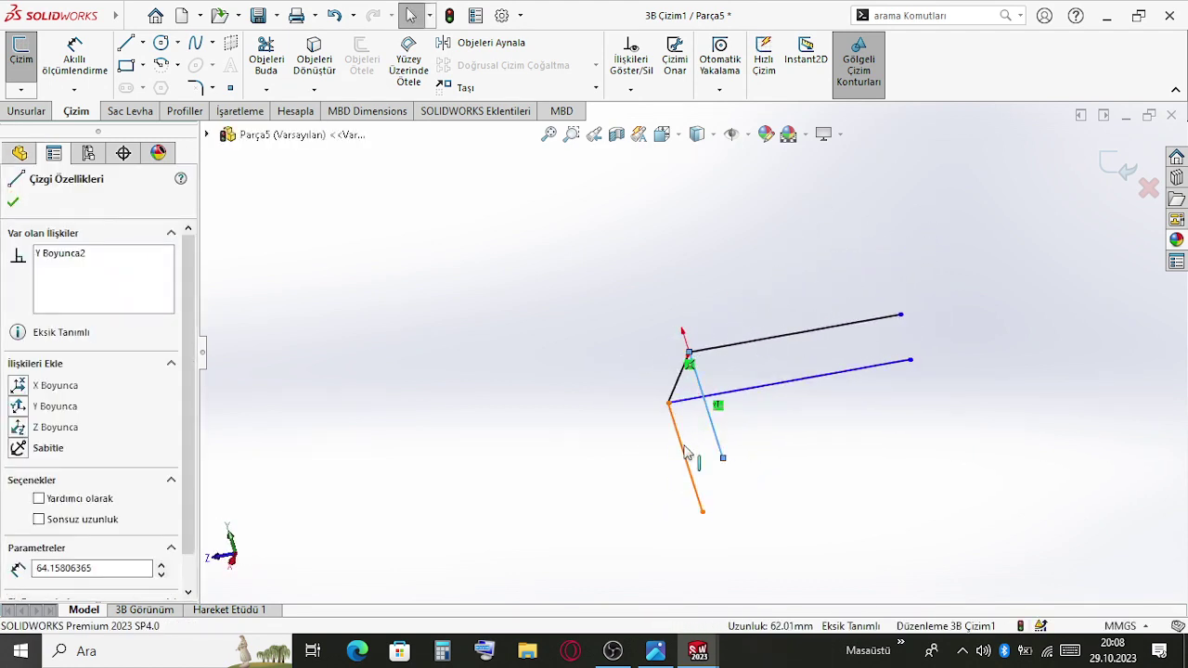
{"action": "left_click", "coordinate": [712, 427], "text": "ctrl"}
{"action": "left_click", "coordinate": [803, 249]}
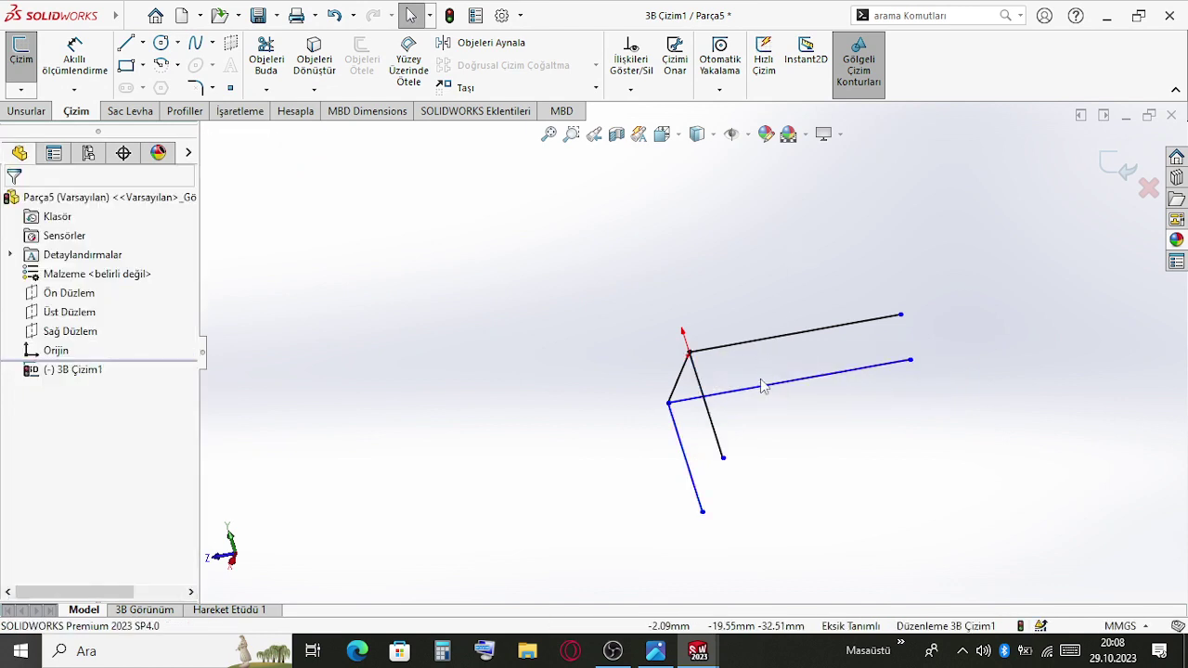
{"action": "left_click", "coordinate": [687, 378]}
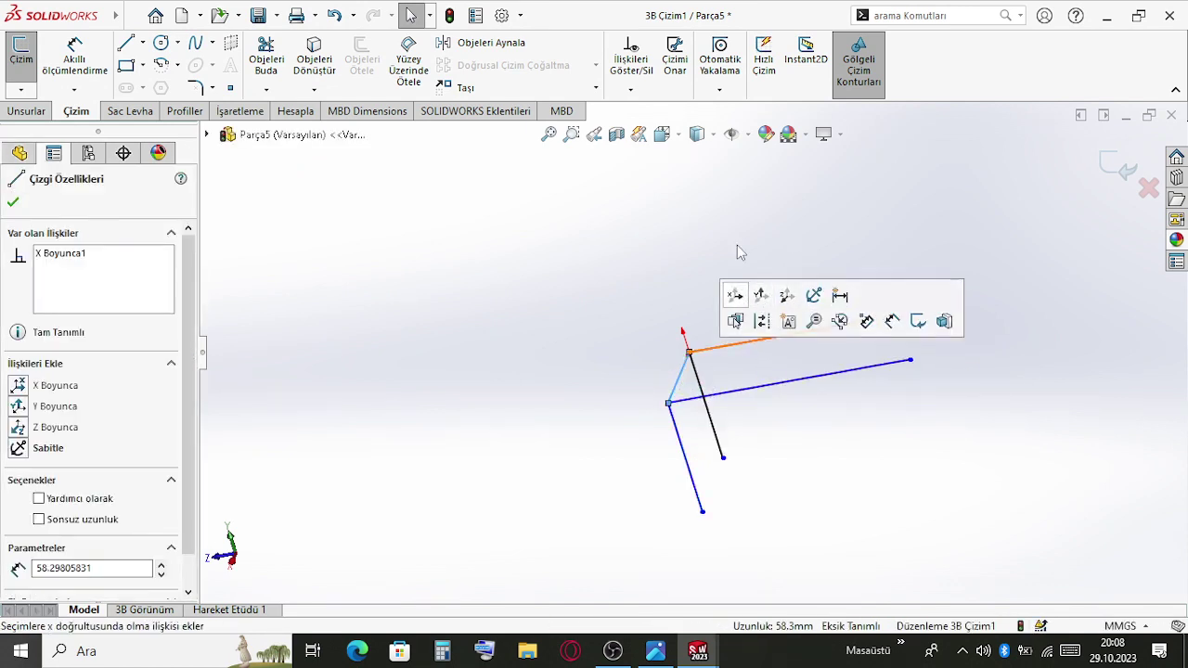
{"action": "left_click", "coordinate": [776, 234]}
{"action": "mouse_move", "coordinate": [776, 235]}
{"action": "middle_mouse_down"}
{"action": "mouse_move", "coordinate": [854, 366]}
{"action": "mouse_move", "coordinate": [933, 440]}
{"action": "middle_mouse_up"}
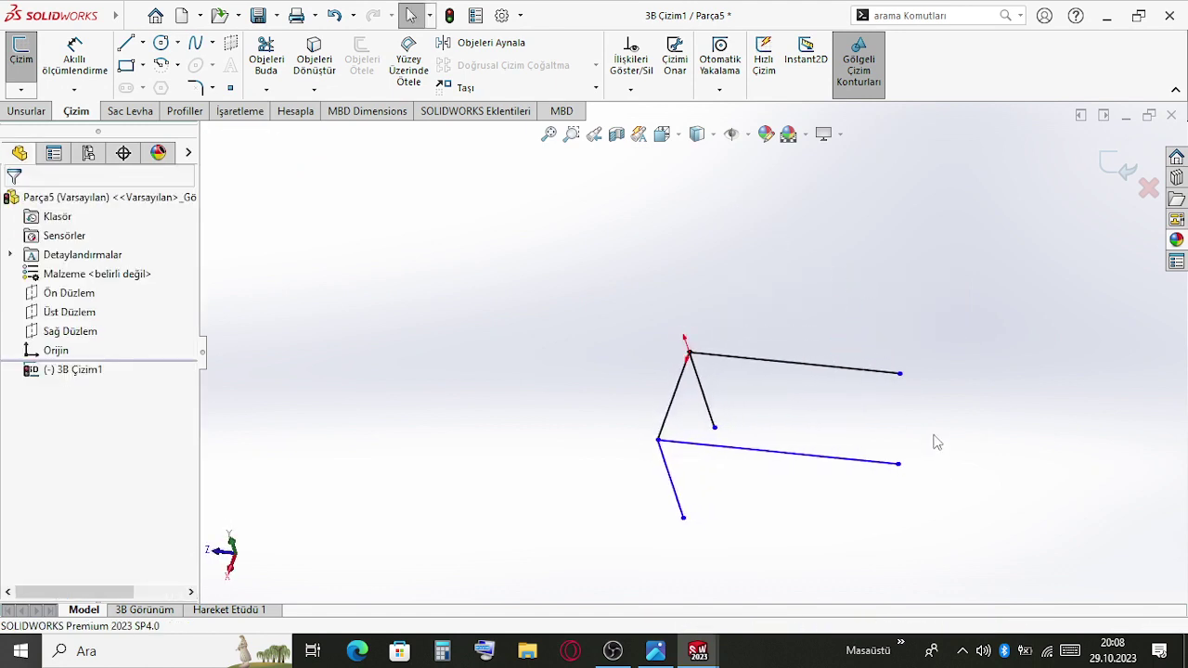
Make the two Z-direction lines equal in length
{"action": "key", "text": "l"}
{"action": "key", "text": "Escape"}
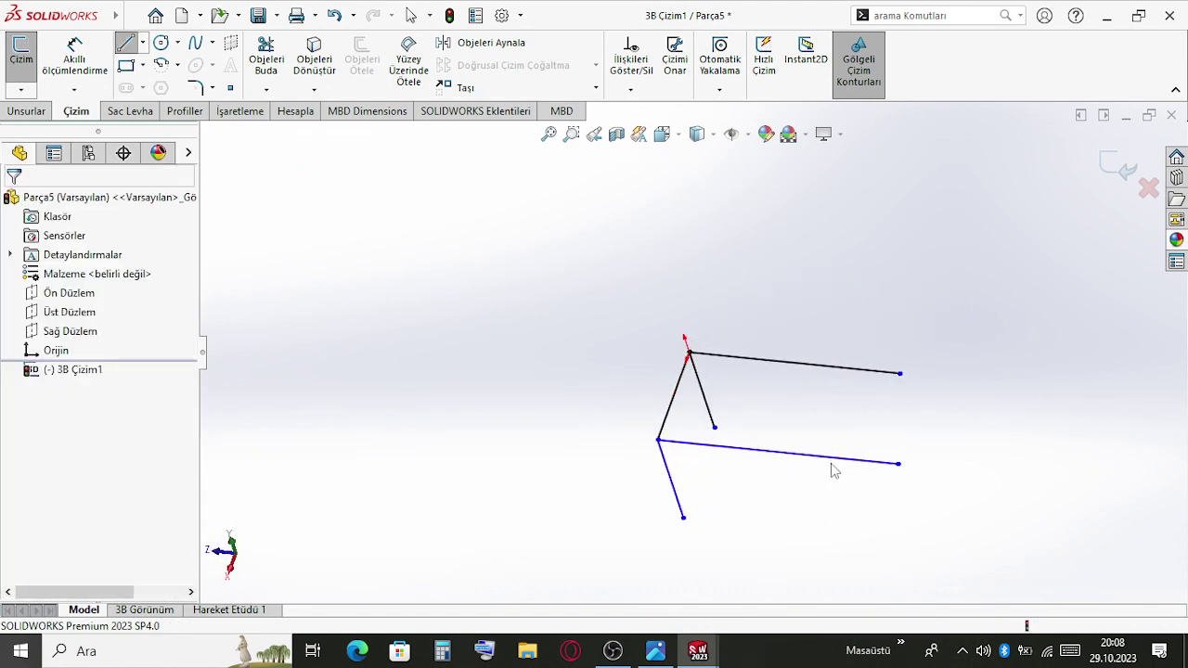
{"action": "left_click_drag", "start_coordinate": [838, 495], "coordinate": [803, 317]}
{"action": "left_click", "coordinate": [1011, 241]}
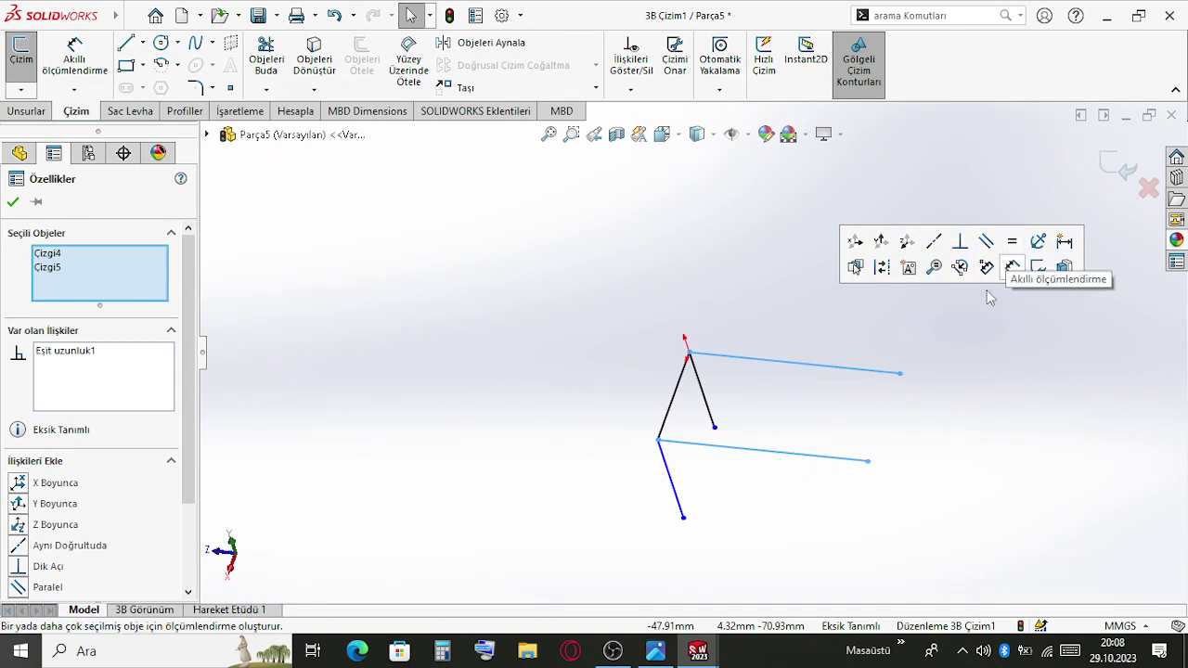
Close the rectangle with an X-direction line between the free ends of the two Z-direction lines
{"action": "key", "text": "Escape"}
{"action": "key", "text": "l"}
{"action": "left_click", "coordinate": [862, 460]}
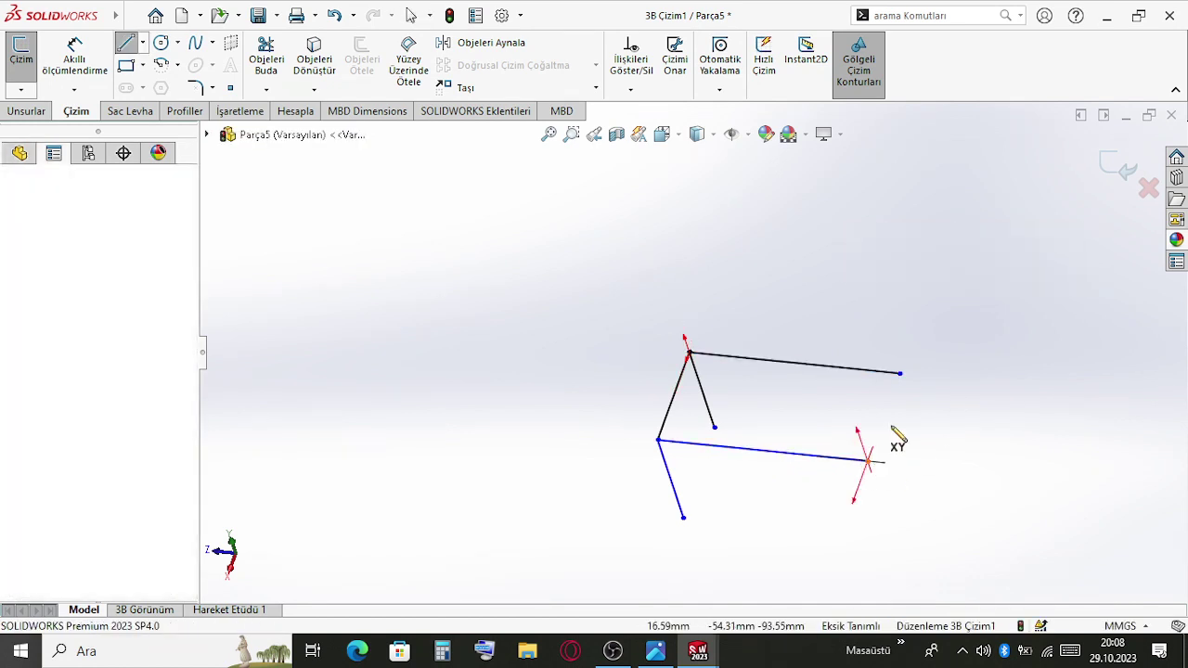
{"action": "left_click", "coordinate": [899, 373]}
{"action": "mouse_move", "coordinate": [914, 469]}
{"action": "middle_mouse_down"}
{"action": "mouse_move", "coordinate": [901, 380]}
{"action": "mouse_move", "coordinate": [825, 397]}
{"action": "middle_mouse_up"}
{"action": "left_click", "coordinate": [855, 380]}
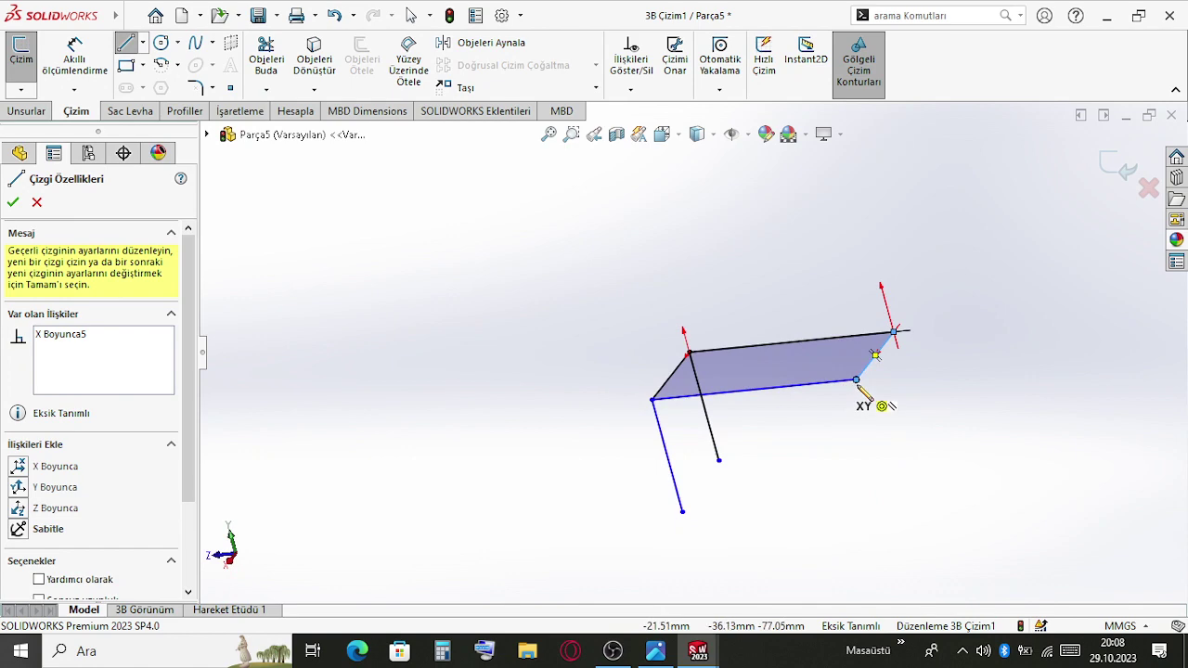
Draw a leg downward from each of the rectangle's two far corners
{"action": "double_click", "coordinate": [870, 483]}
{"action": "key", "text": "Escape"}
{"action": "key", "text": "l"}
{"action": "left_click", "coordinate": [896, 335]}
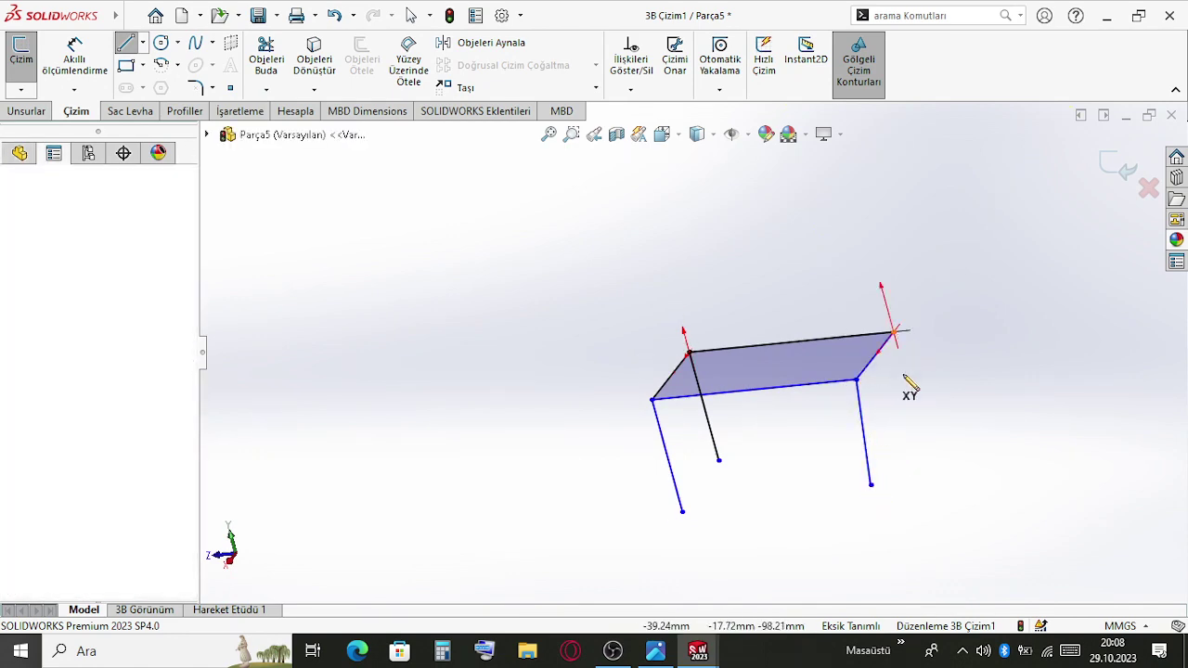
{"action": "double_click", "coordinate": [914, 440]}
{"action": "key", "text": "Escape"}
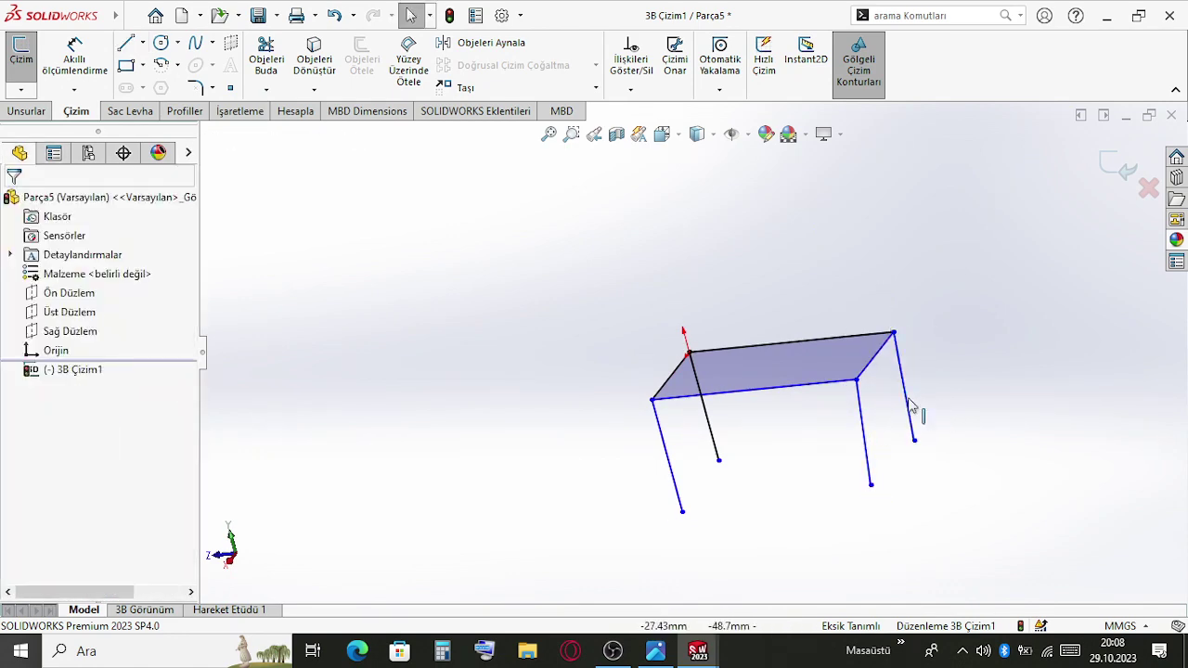
Constrain the two new legs along the Y direction
{"action": "left_click", "coordinate": [857, 444], "text": "ctrl"}
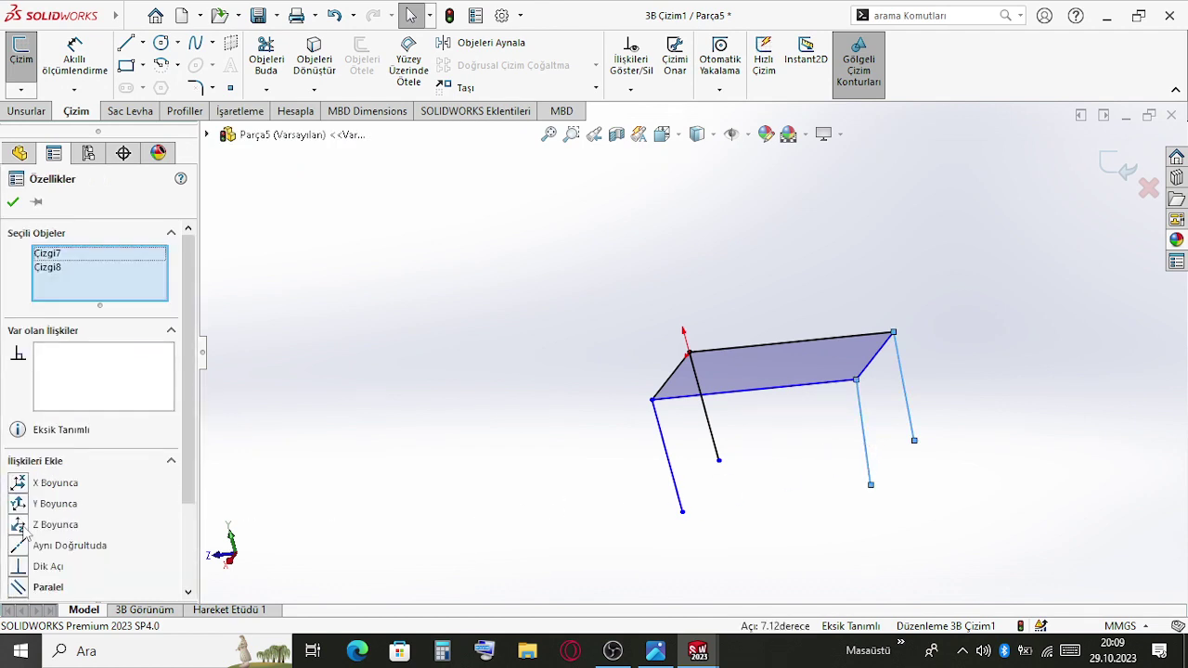
{"action": "left_click", "coordinate": [21, 527]}
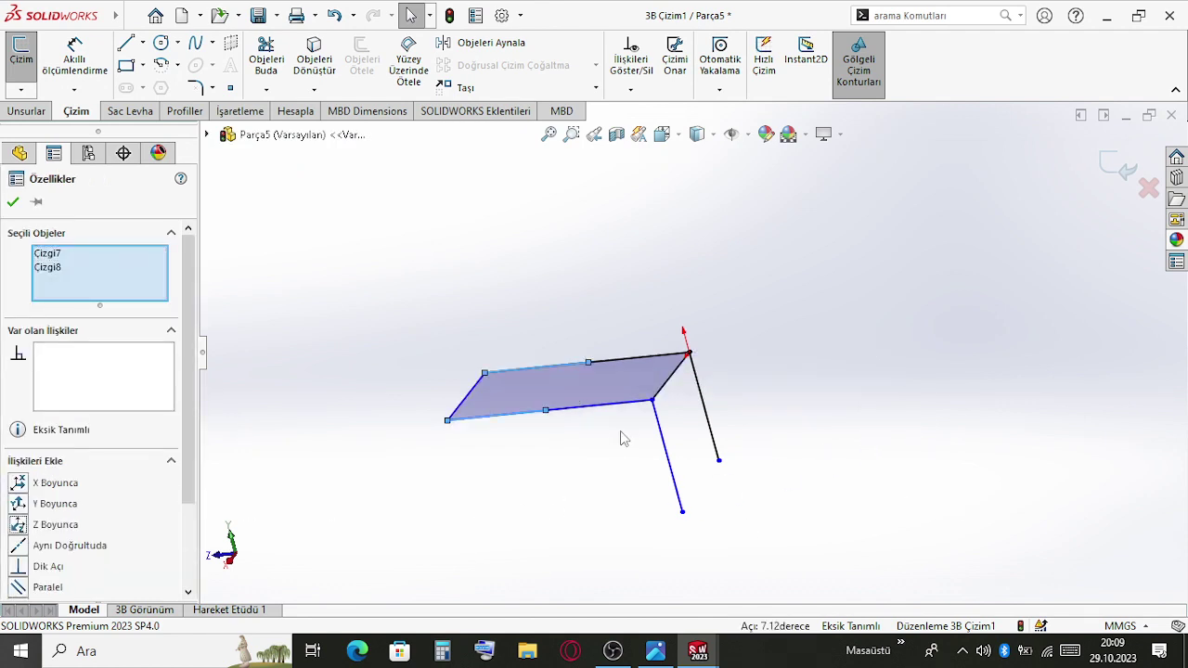
{"action": "key", "text": "ctrl+z"}
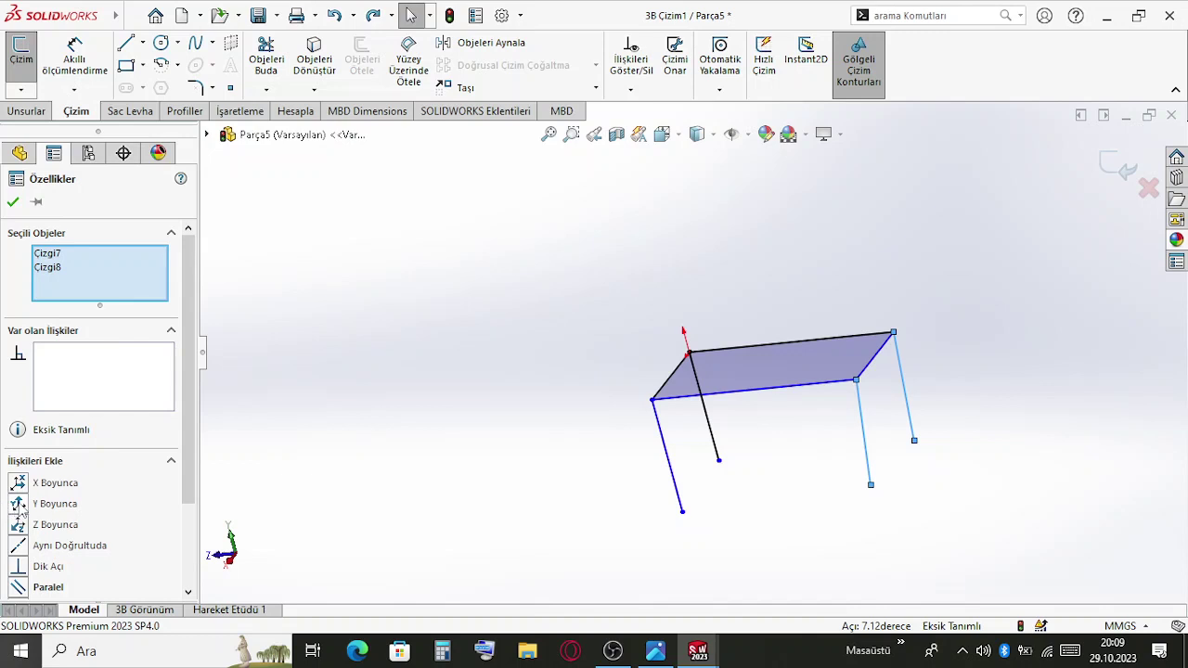
{"action": "left_click", "coordinate": [21, 507]}
{"action": "left_click", "coordinate": [907, 455]}
{"action": "middle_click_drag", "start_coordinate": [907, 455], "coordinate": [942, 345]}
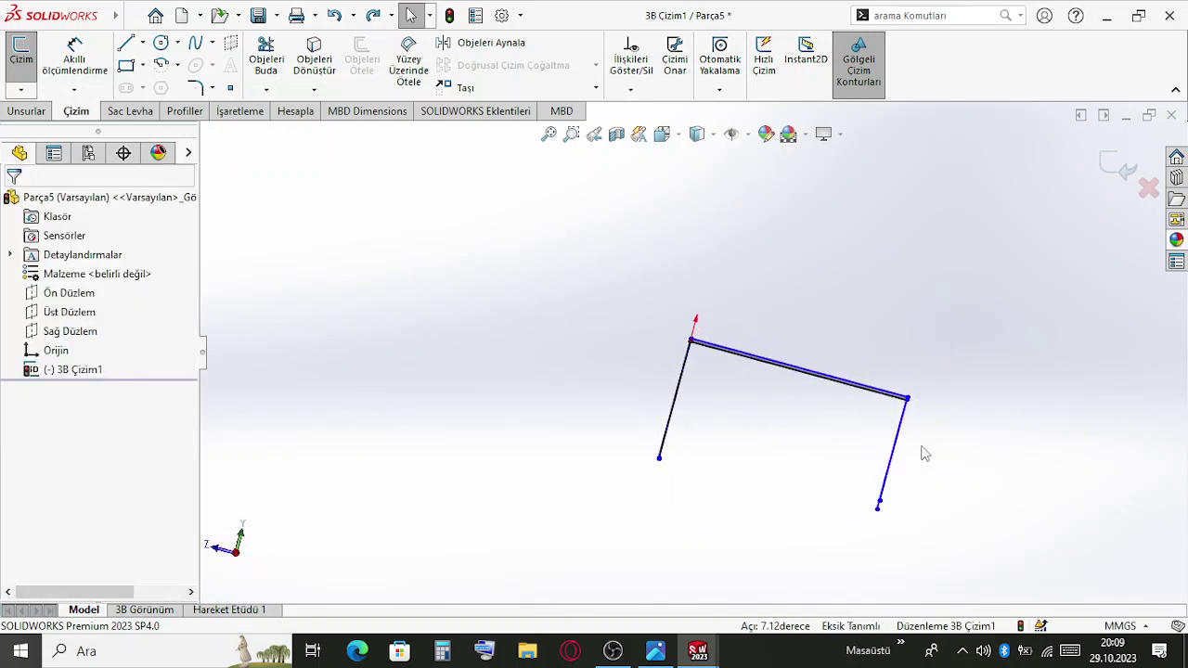
Make all four legs of the frame equal in length
{"action": "left_click_drag", "start_coordinate": [934, 471], "coordinate": [1109, 584]}
{"action": "middle_click_drag", "start_coordinate": [992, 504], "coordinate": [962, 443]}
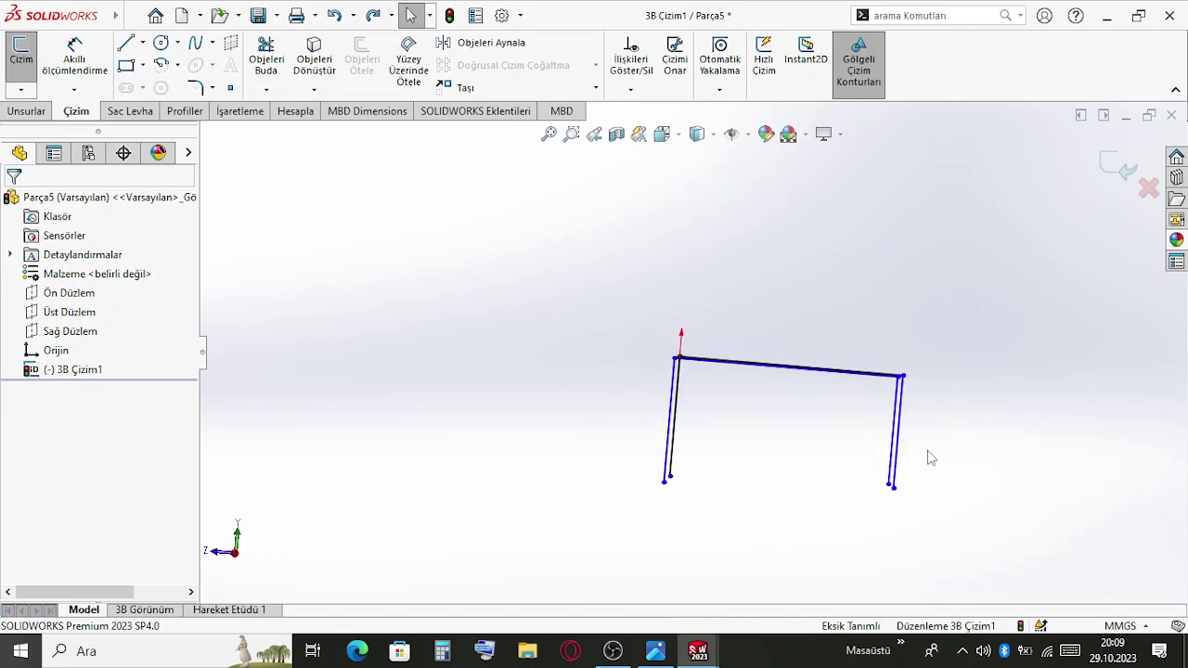
{"action": "left_click_drag", "start_coordinate": [933, 451], "coordinate": [638, 422]}
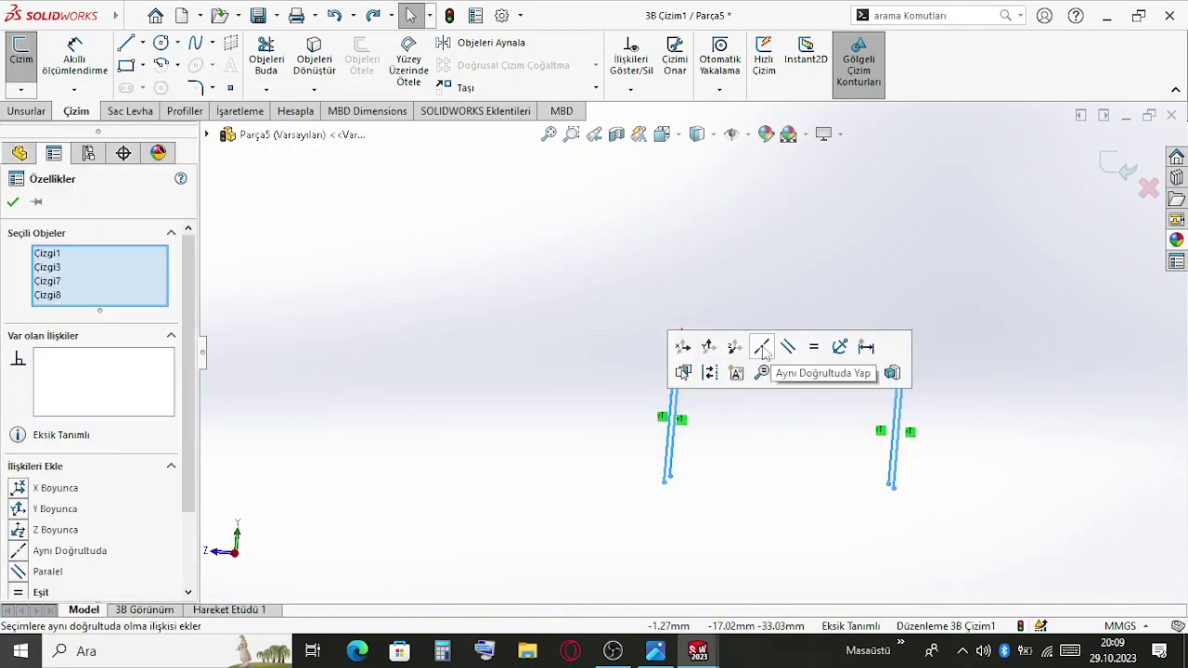
{"action": "left_click", "coordinate": [901, 256]}
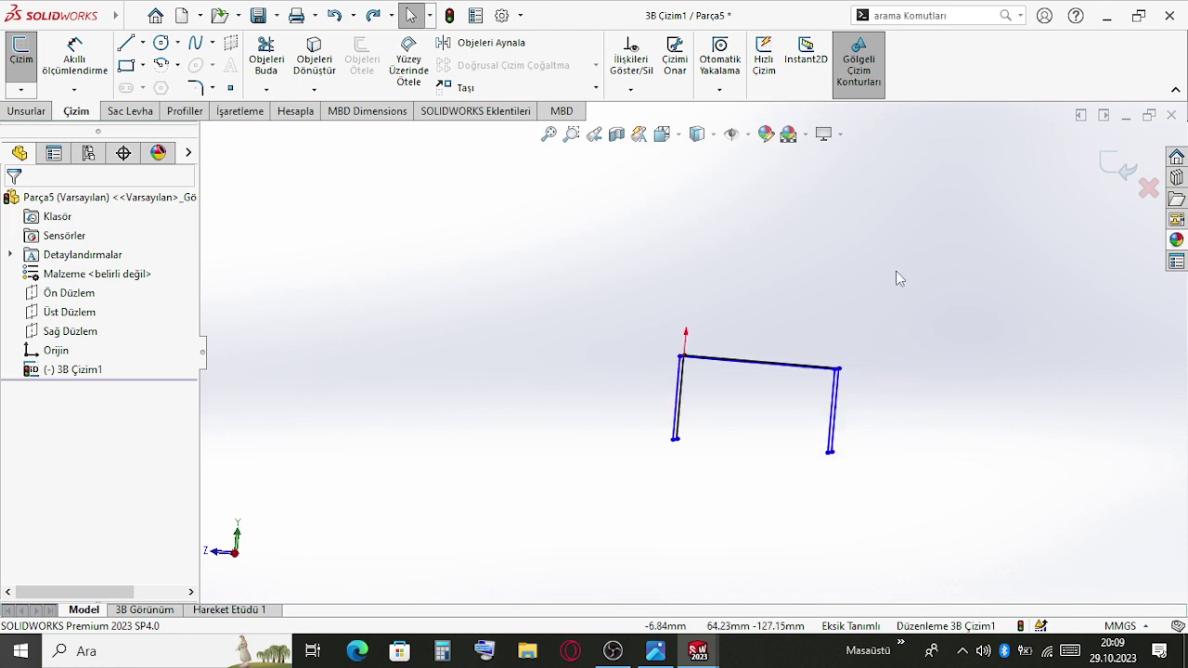
Dimension the rectangle's short X-direction edge at the origin to 300 mm
{"action": "middle_click_drag", "start_coordinate": [895, 271], "coordinate": [846, 339]}
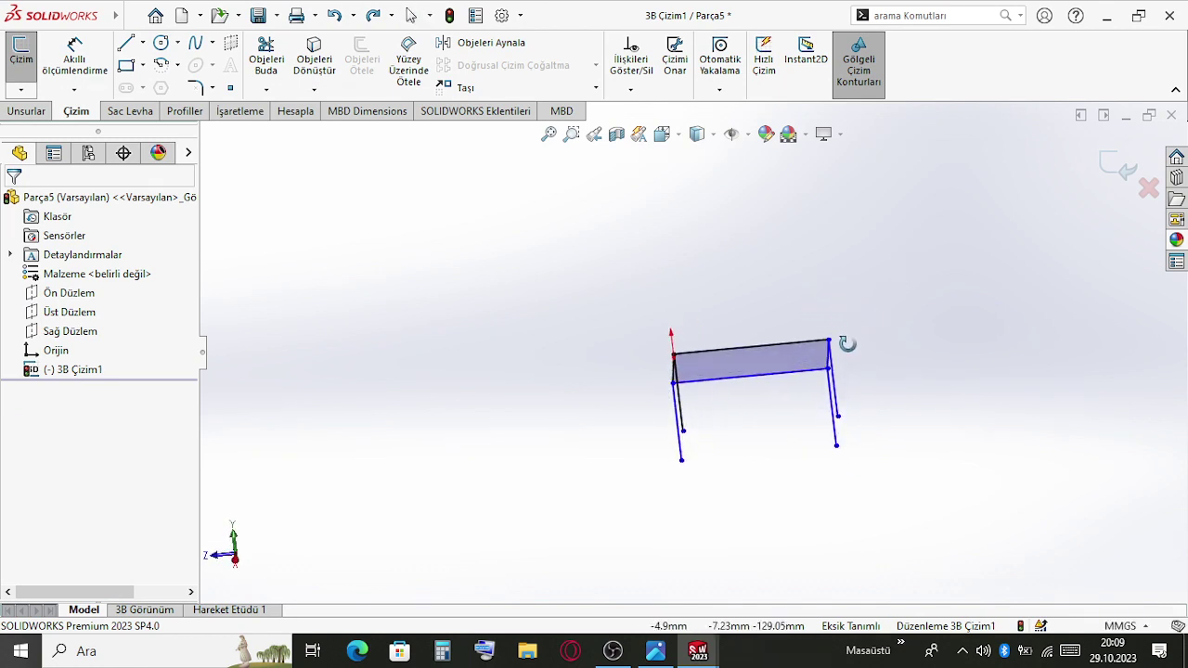
{"action": "left_click", "coordinate": [74, 58]}
{"action": "mouse_move", "coordinate": [571, 289]}
{"action": "middle_mouse_down"}
{"action": "mouse_move", "coordinate": [710, 352]}
{"action": "mouse_move", "coordinate": [708, 424]}
{"action": "middle_mouse_up"}
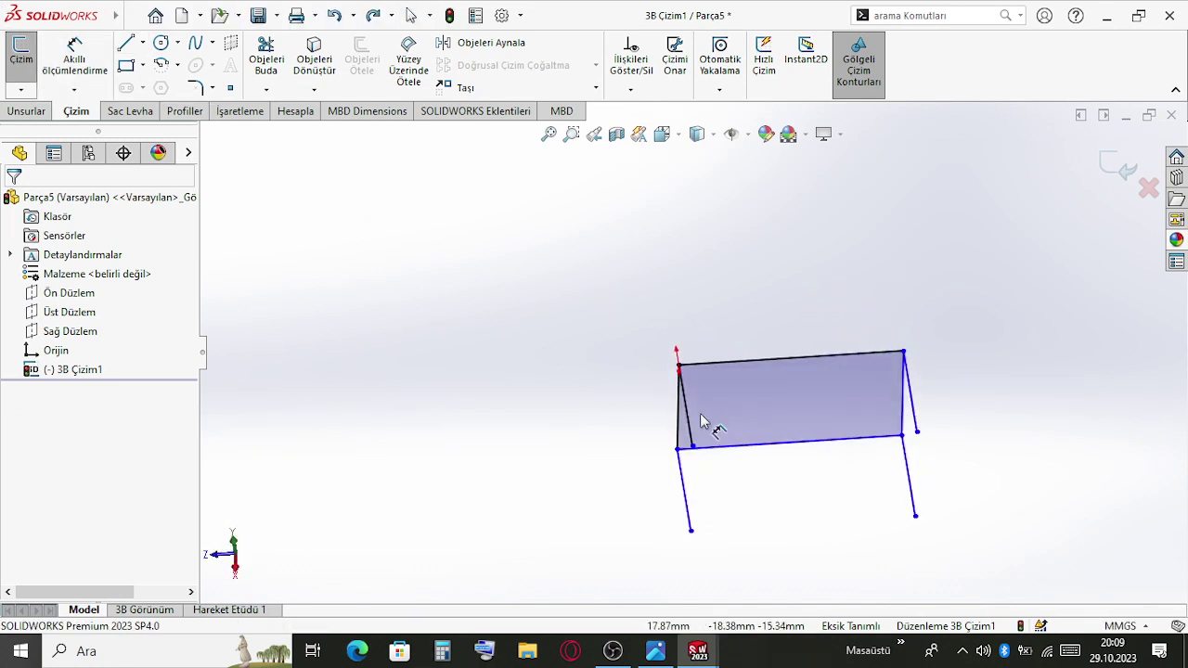
{"action": "left_click", "coordinate": [682, 417]}
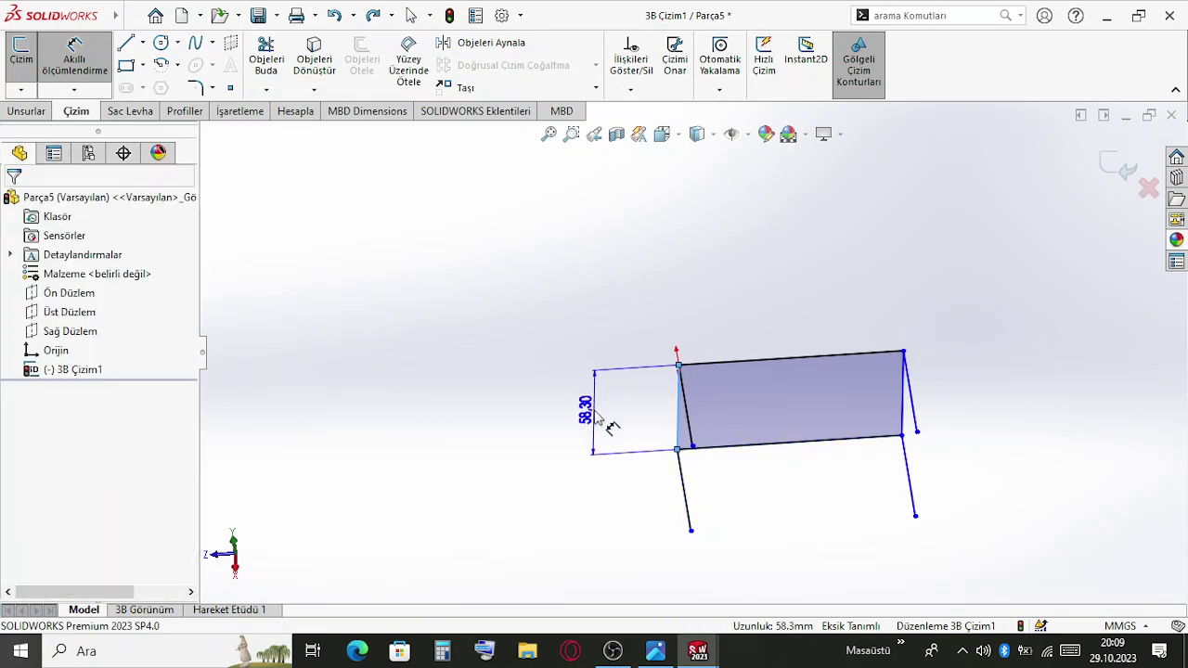
{"action": "left_click", "coordinate": [605, 423]}
{"action": "type", "text": "300"}
{"action": "key", "text": "Return"}
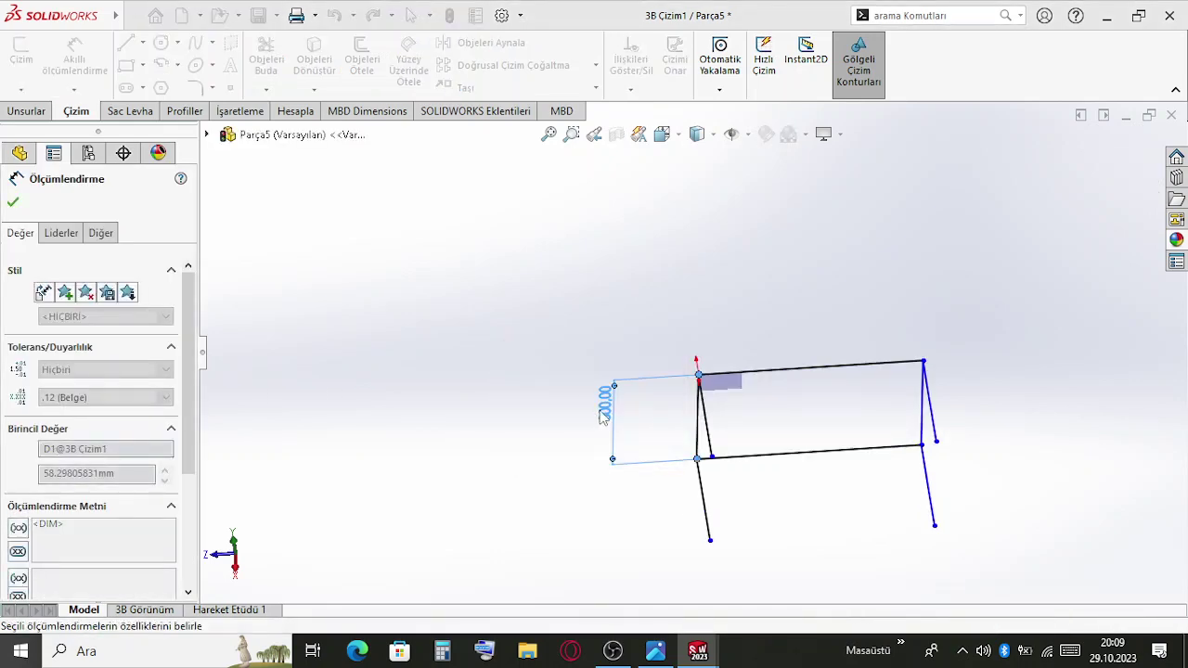
Dimension the rectangle's Z-direction edge from the origin to 300 mm
{"action": "left_click", "coordinate": [780, 352]}
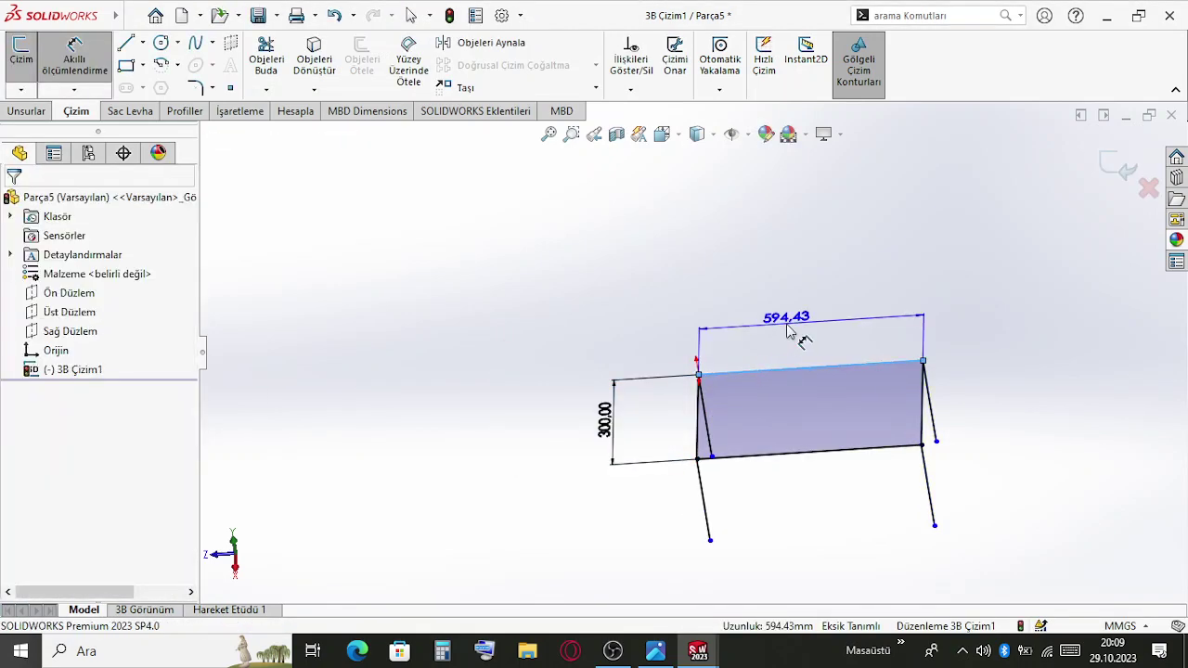
{"action": "left_click", "coordinate": [788, 332]}
{"action": "type", "text": "300"}
{"action": "key", "text": "Return"}
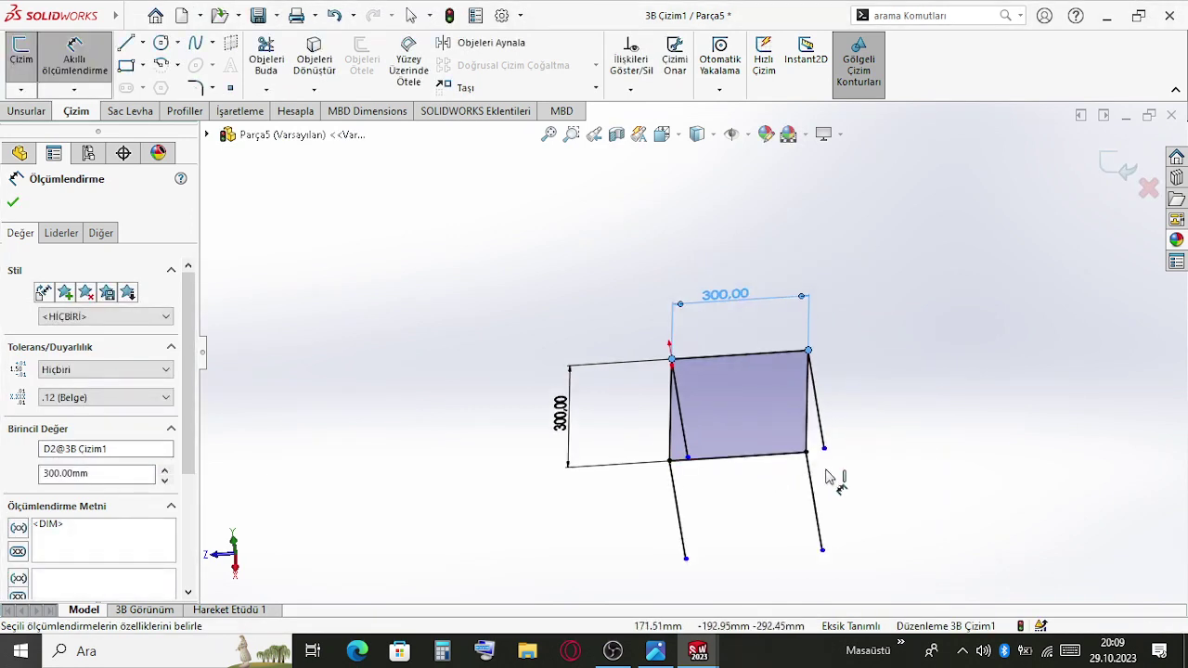
Dimension one of the frame's legs to 1800 mm
{"action": "left_click", "coordinate": [848, 497]}
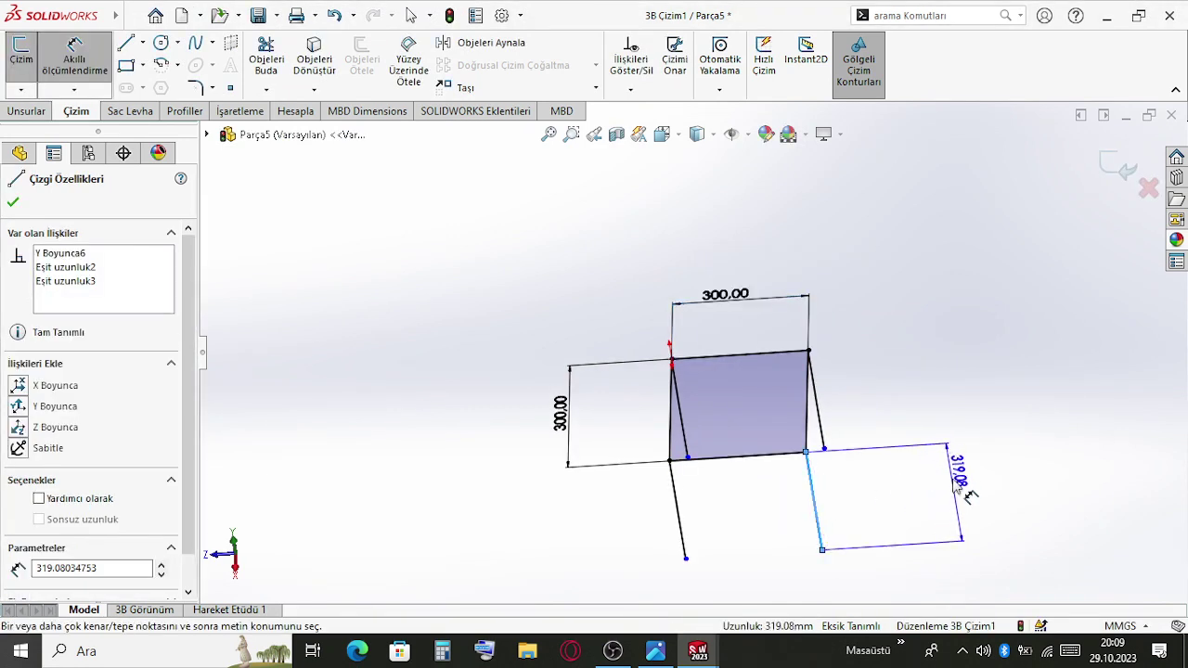
{"action": "left_click", "coordinate": [969, 496]}
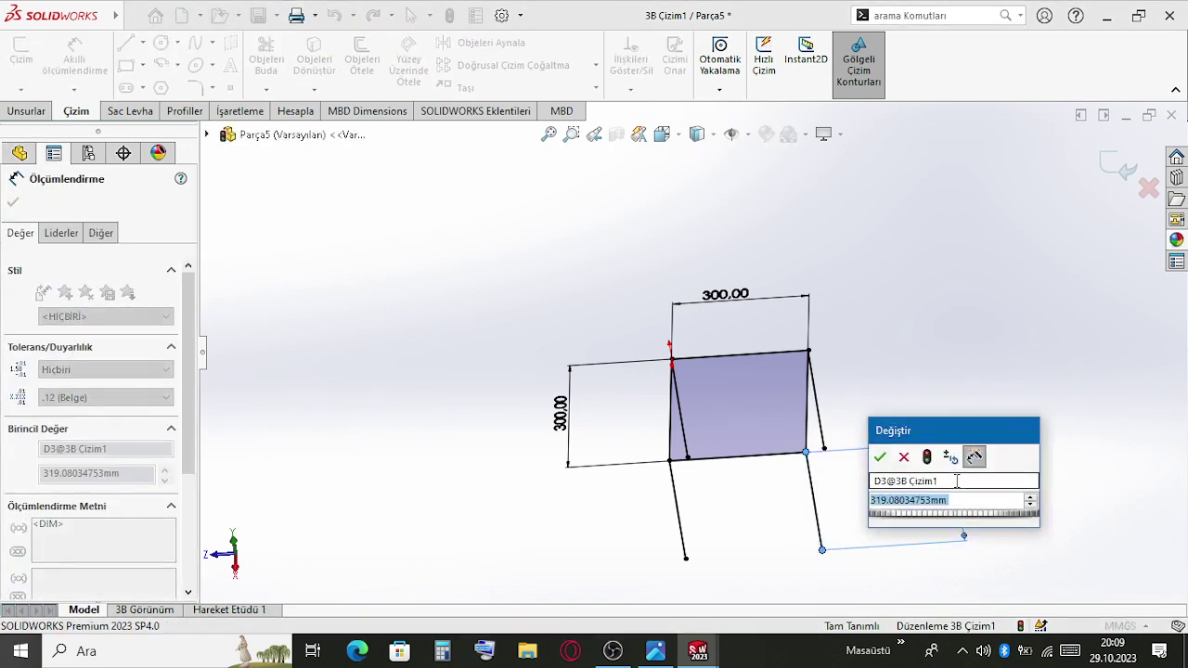
{"action": "type", "text": "300"}
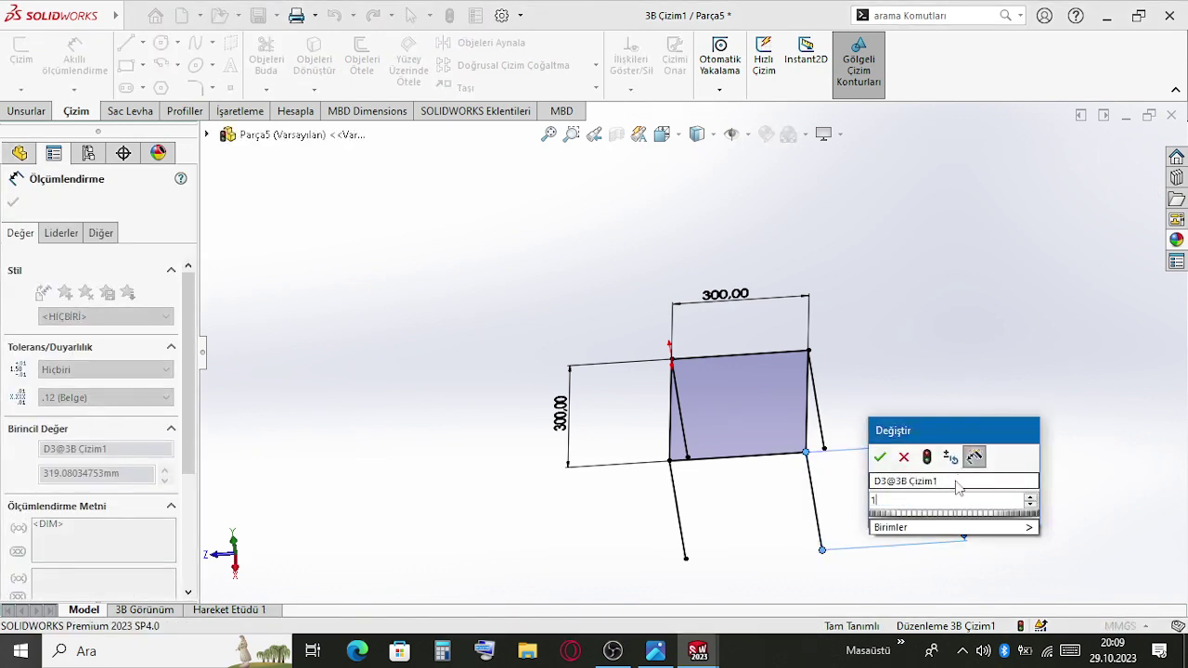
{"action": "key", "text": "Return"}
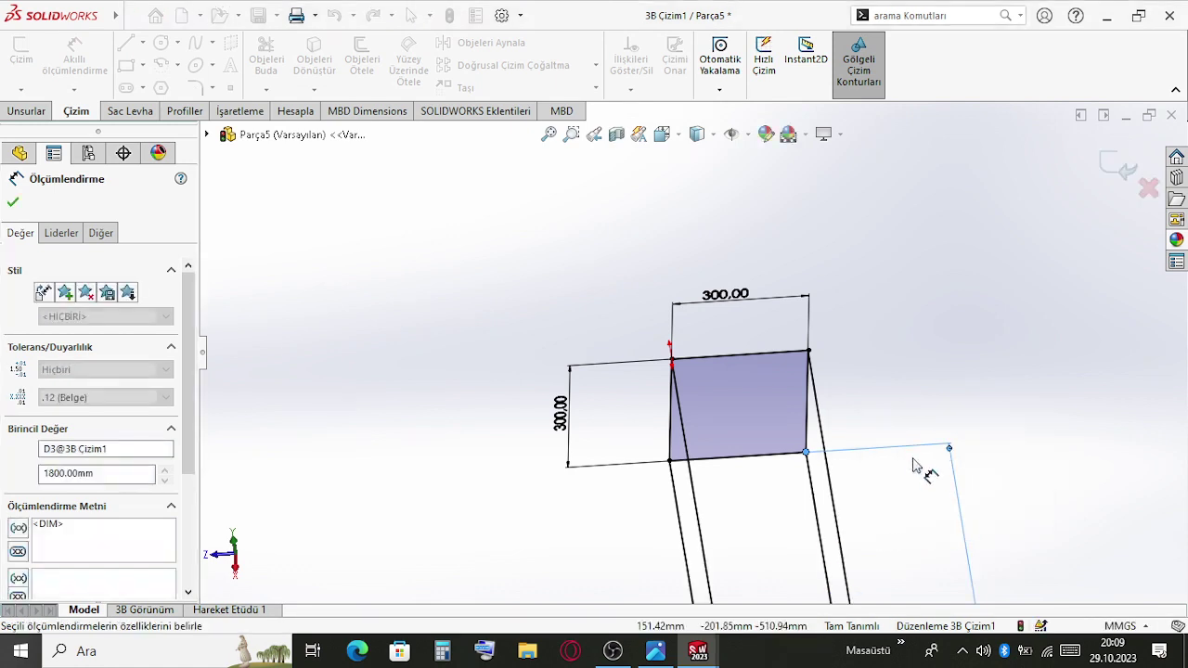
End dimensioning and exit the 3D sketch
{"action": "scroll", "coordinate": [905, 455], "scroll_direction": "up", "scroll_amount": 3}
{"action": "key", "text": "Escape"}
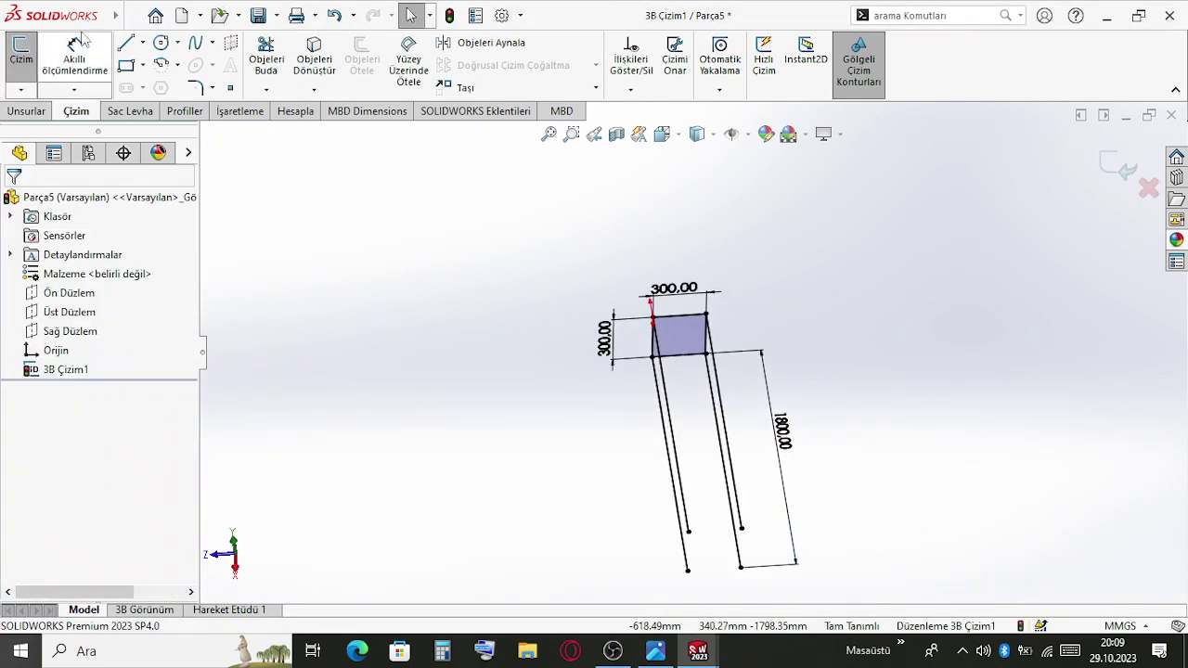
{"action": "left_click", "coordinate": [185, 110]}
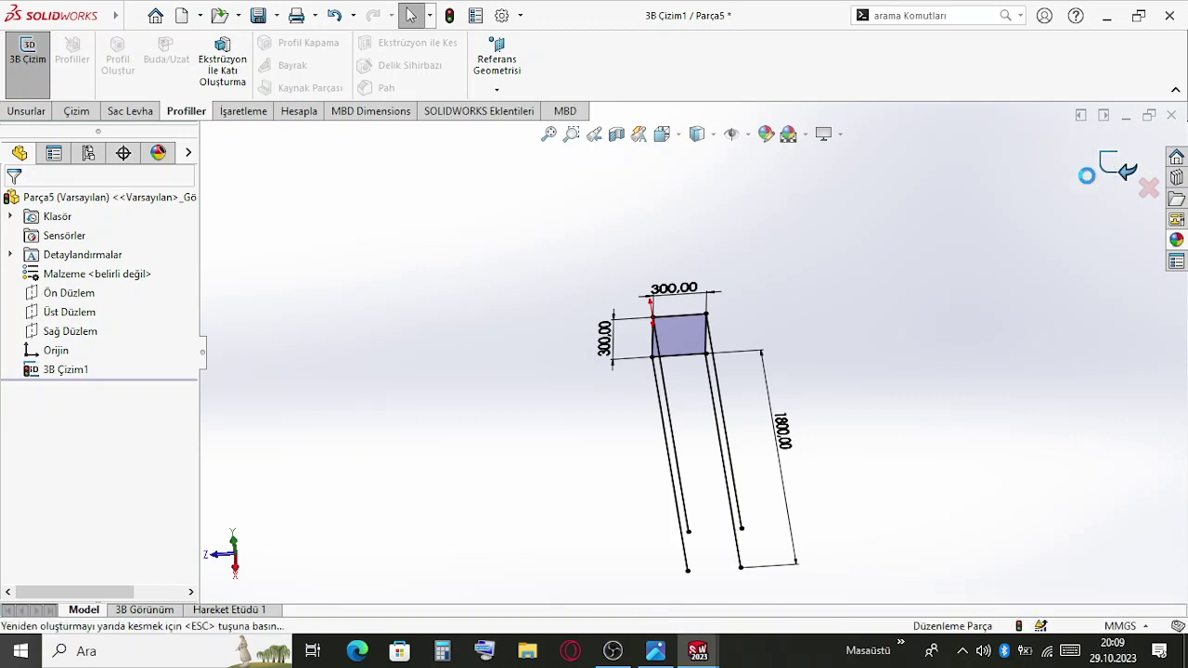
{"action": "left_click", "coordinate": [1118, 176]}
Start a structural member using the iso standard, kare tüp type and 40 x 40 x 4 size
{"action": "left_click", "coordinate": [124, 70]}
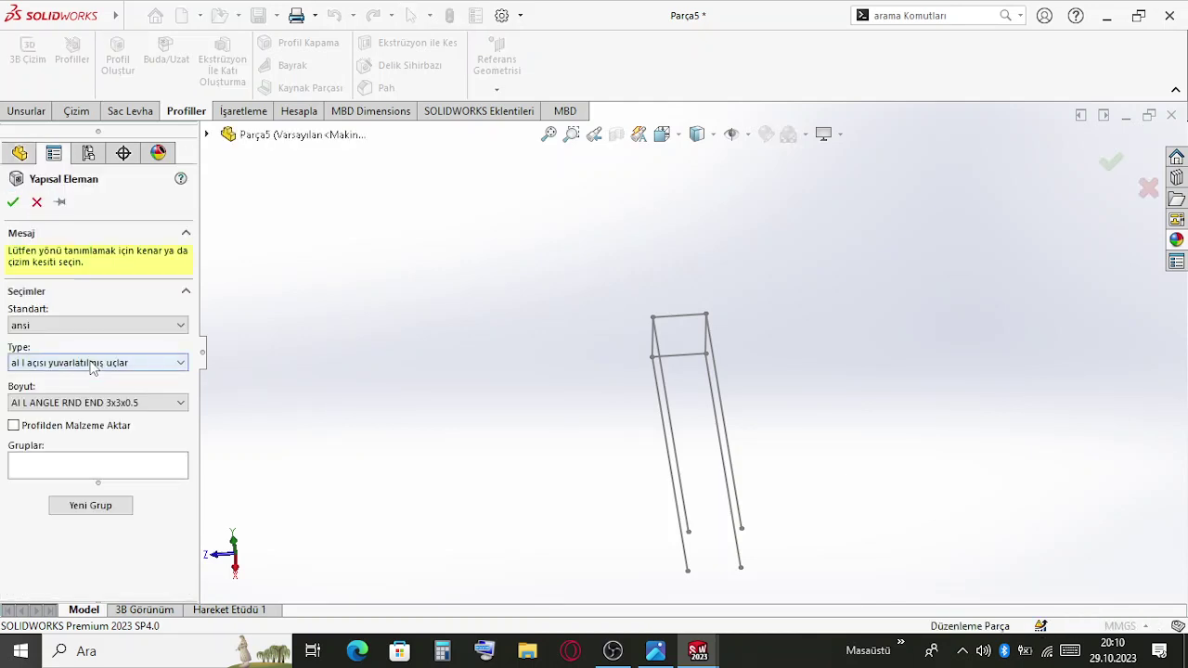
{"action": "left_click", "coordinate": [93, 363]}
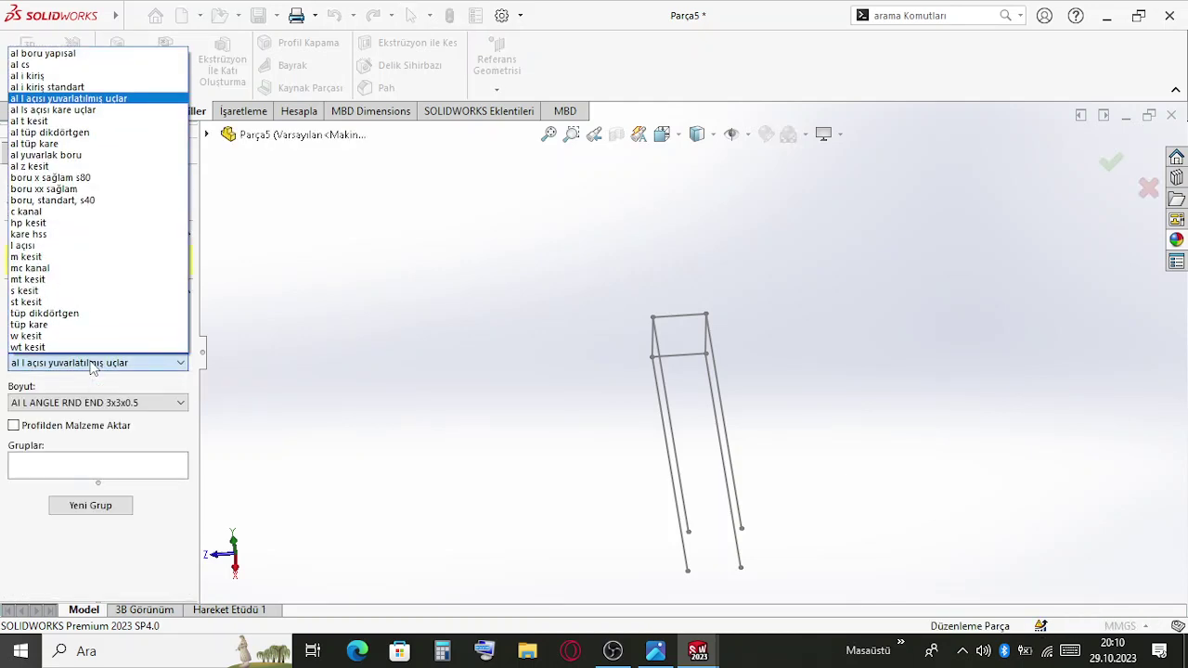
{"action": "left_click", "coordinate": [93, 363]}
{"action": "left_click", "coordinate": [90, 325]}
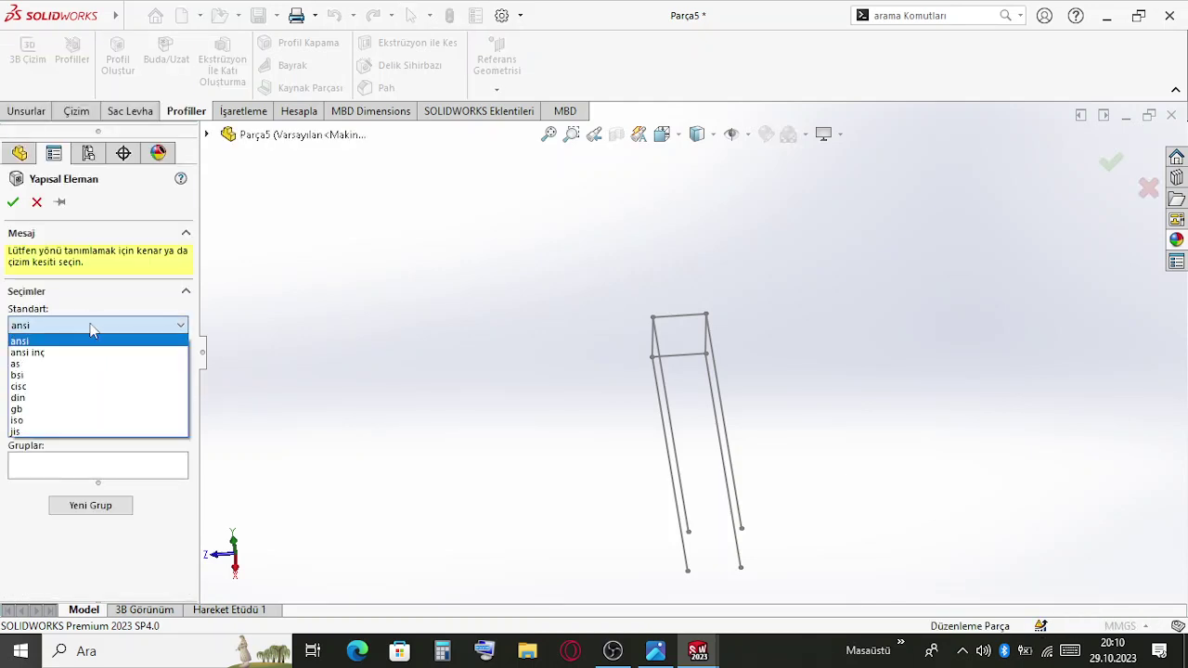
{"action": "left_click", "coordinate": [106, 420]}
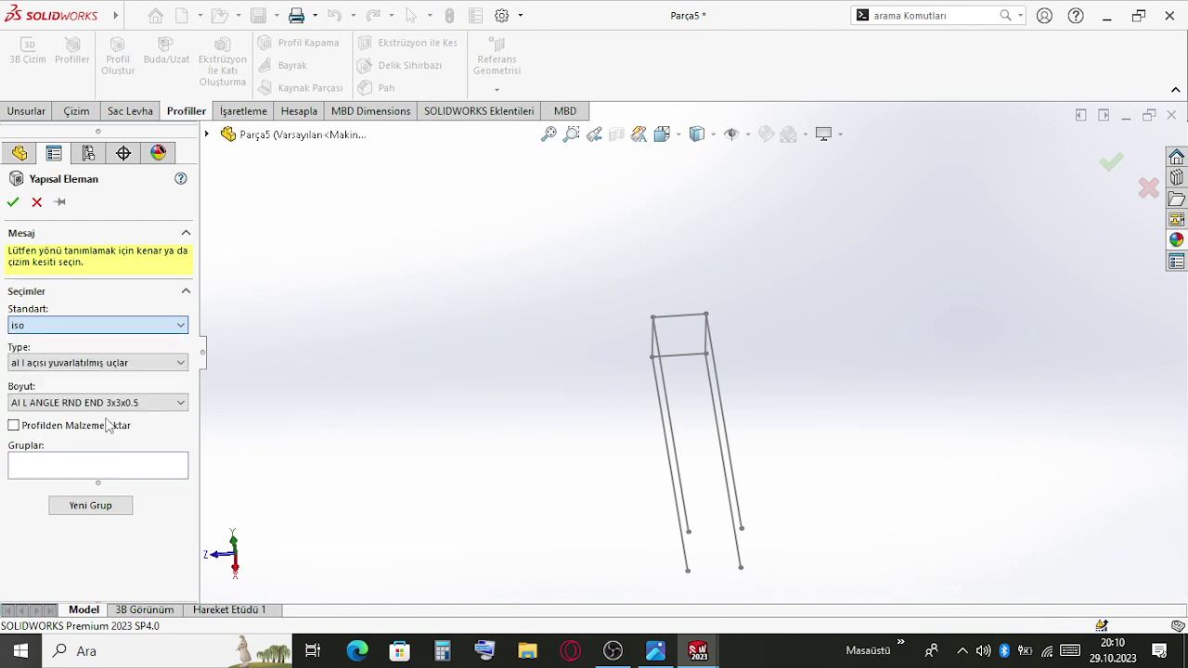
{"action": "left_click", "coordinate": [107, 363]}
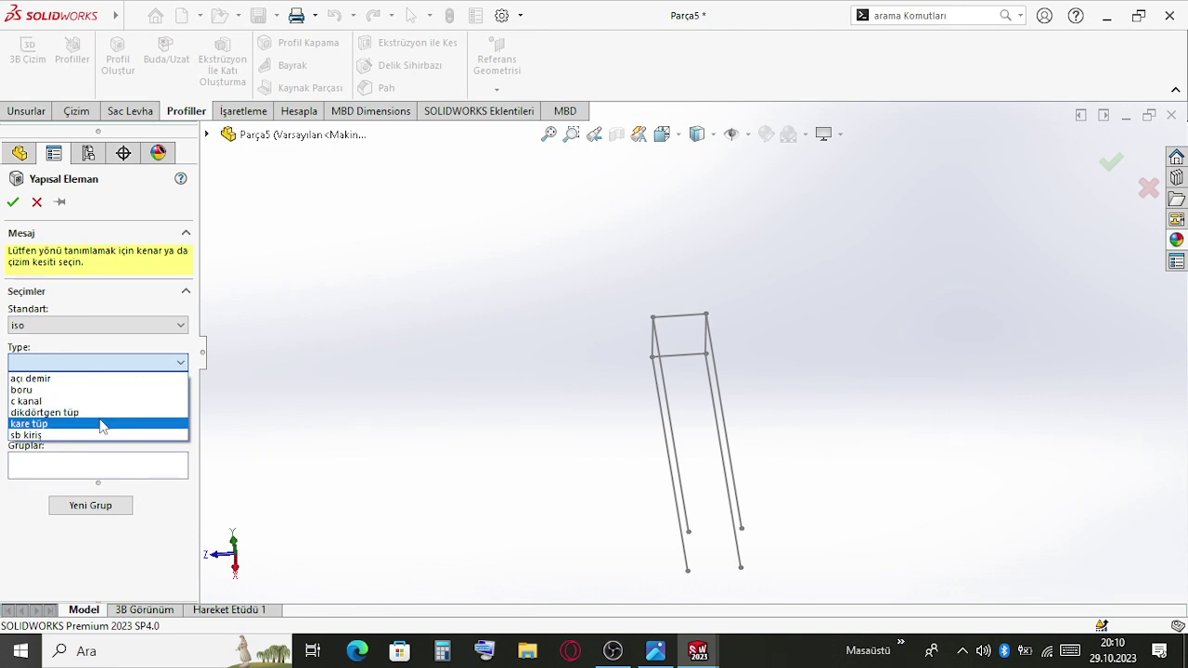
{"action": "left_click", "coordinate": [102, 424]}
{"action": "left_click", "coordinate": [88, 402]}
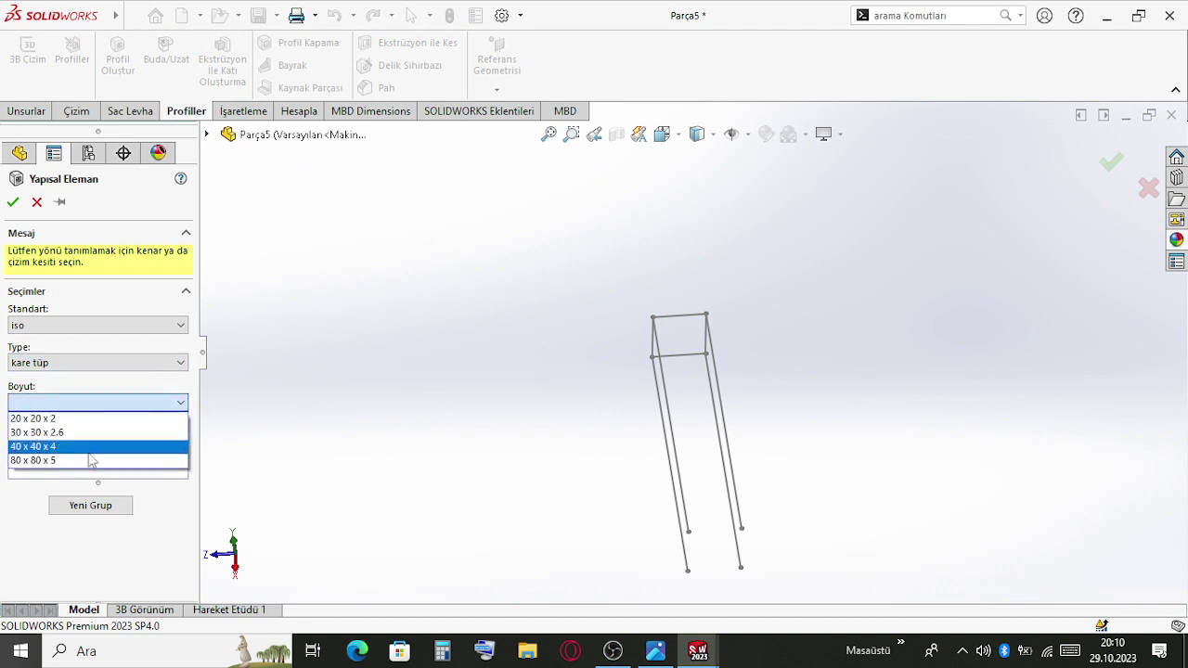
{"action": "left_click", "coordinate": [89, 449]}
{"action": "left_click", "coordinate": [733, 546]}
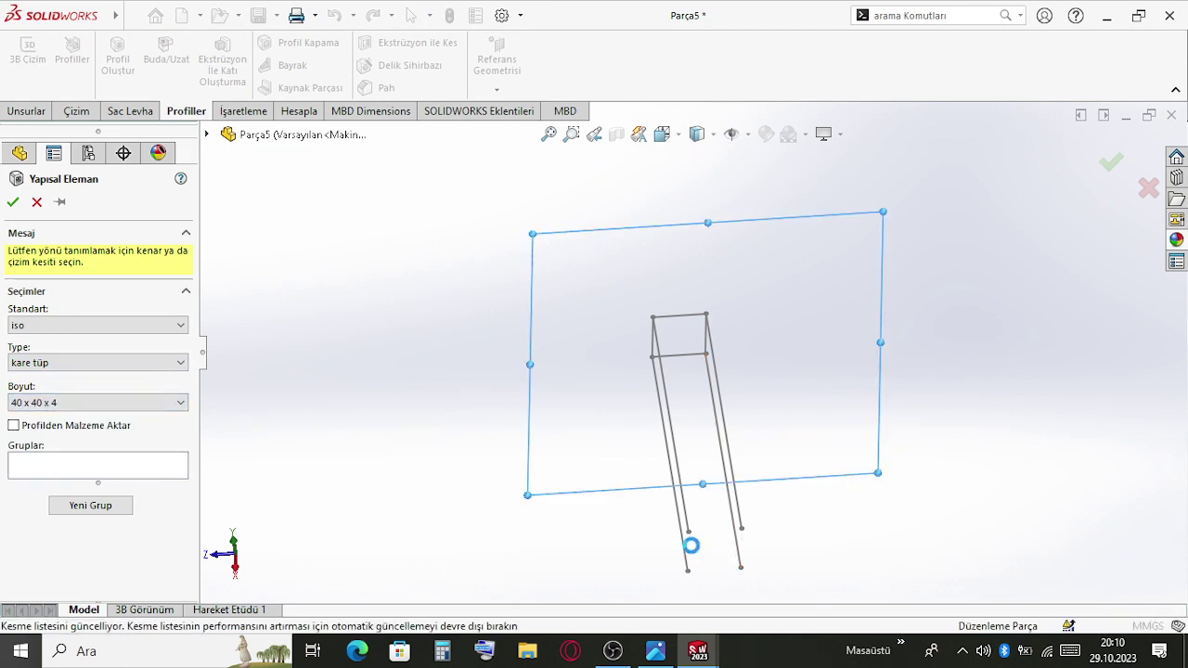
{"action": "left_click", "coordinate": [737, 536]}
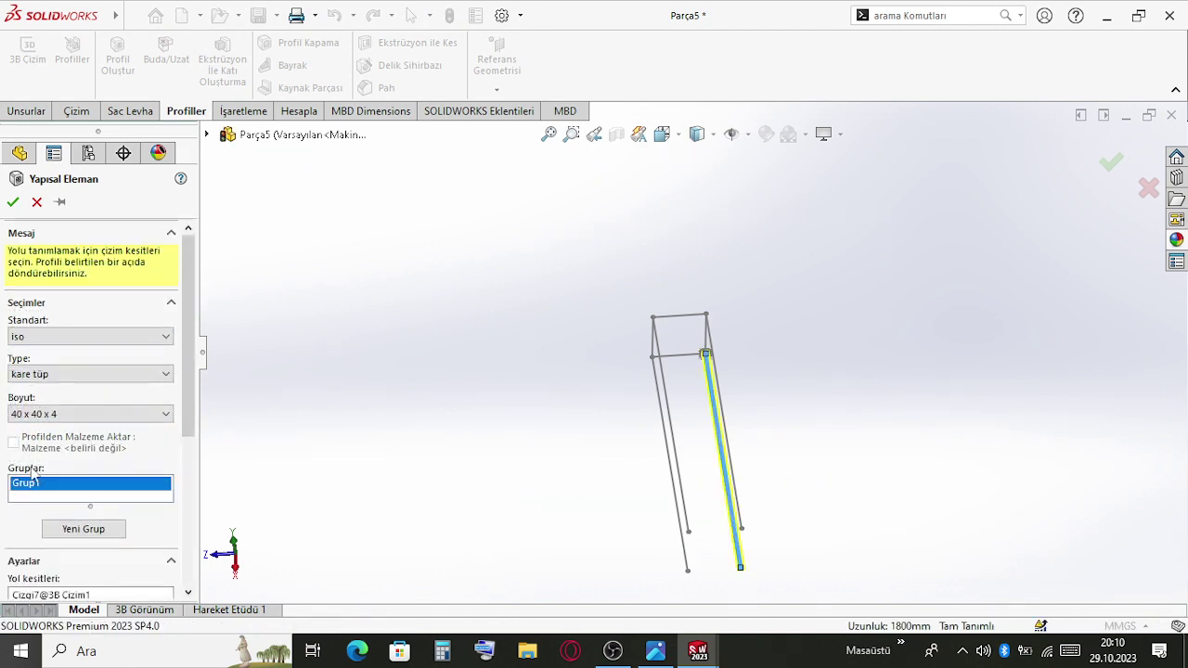
{"action": "key", "text": "Delete"}
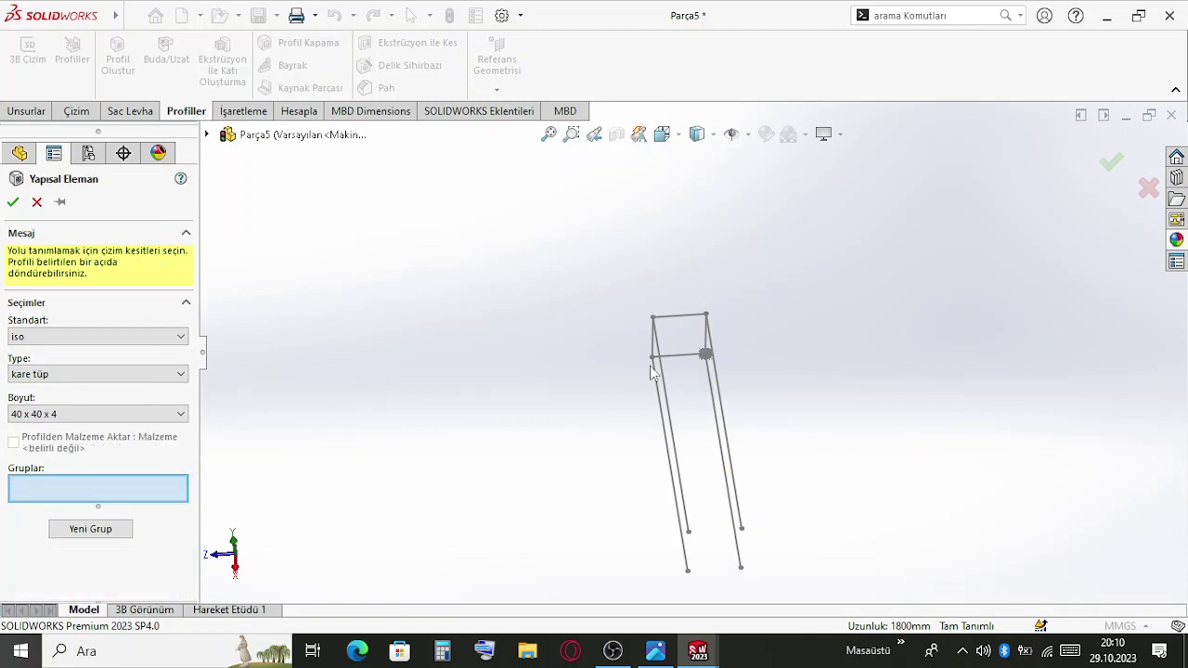
Group the four rectangle edges, add the four legs as a second group, and create the structural member
{"action": "left_click", "coordinate": [102, 529]}
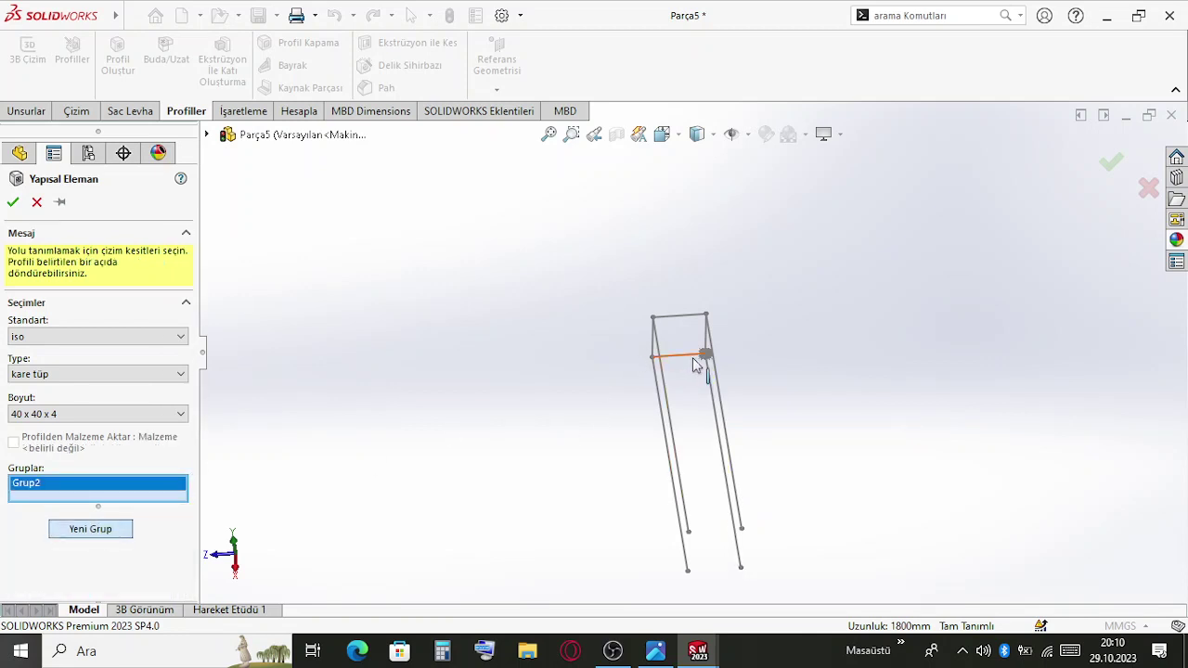
{"action": "left_click", "coordinate": [674, 353]}
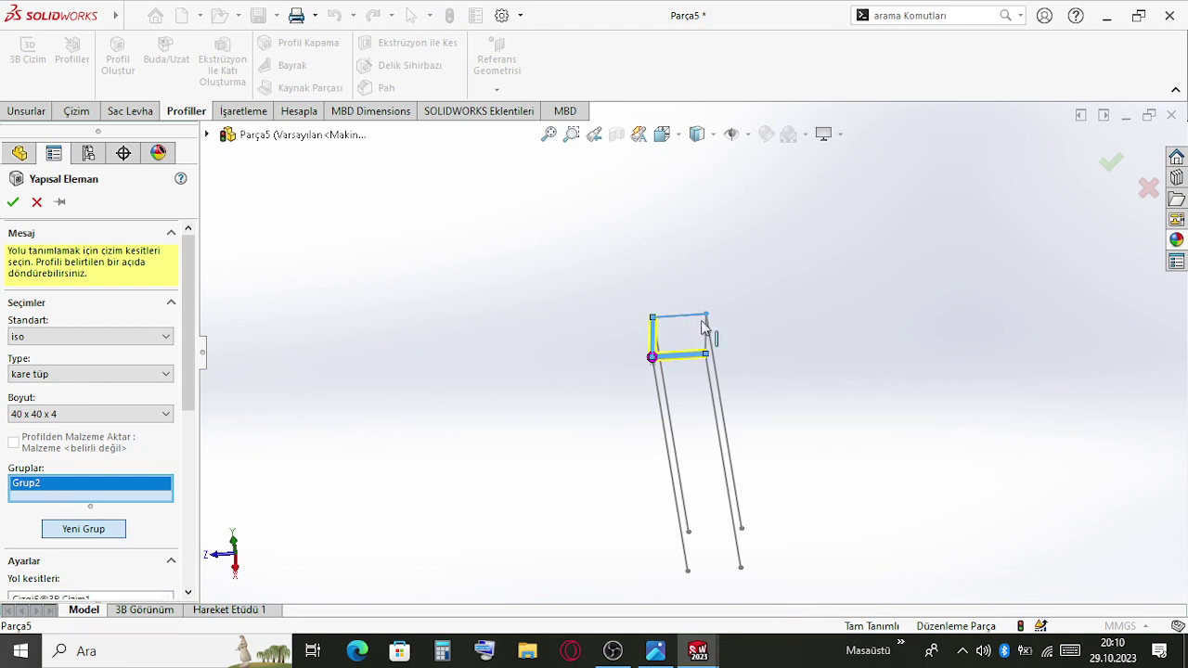
{"action": "left_click", "coordinate": [65, 532]}
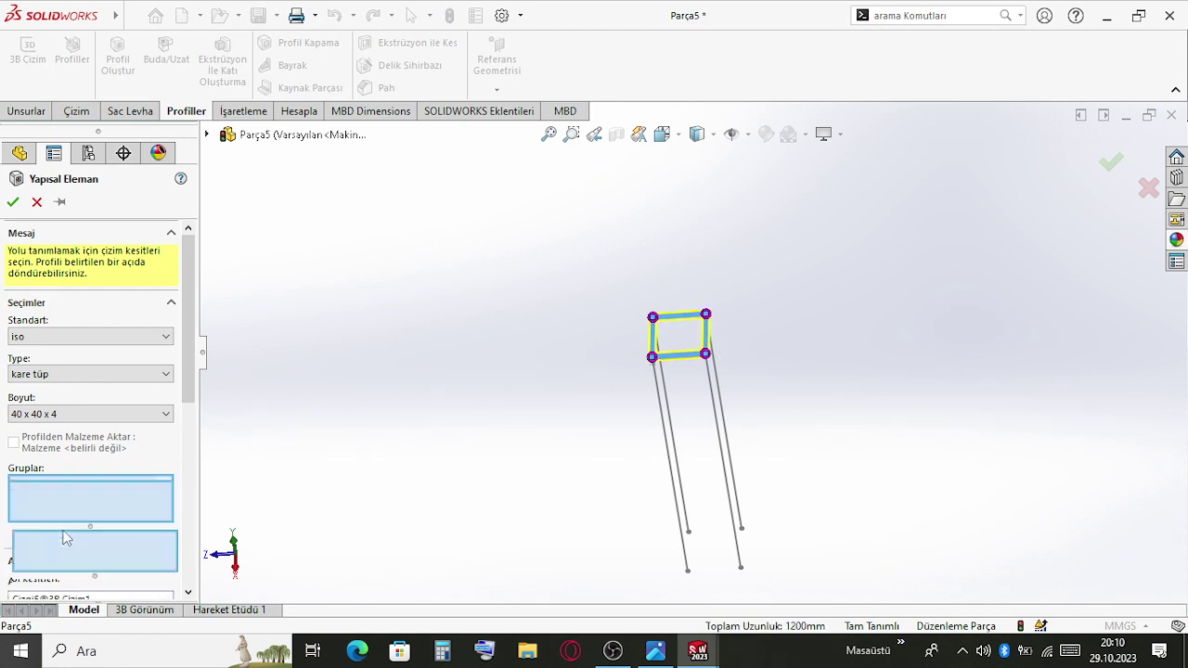
{"action": "left_click", "coordinate": [713, 401]}
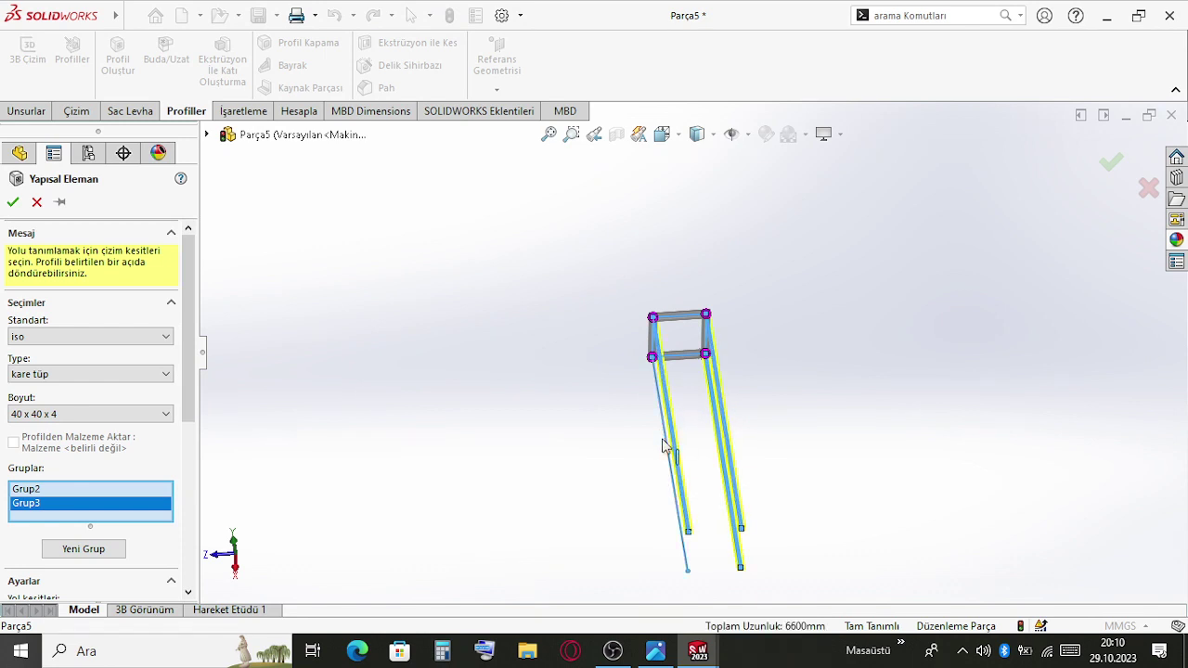
{"action": "scroll", "coordinate": [732, 433], "scroll_direction": "up", "scroll_amount": 2}
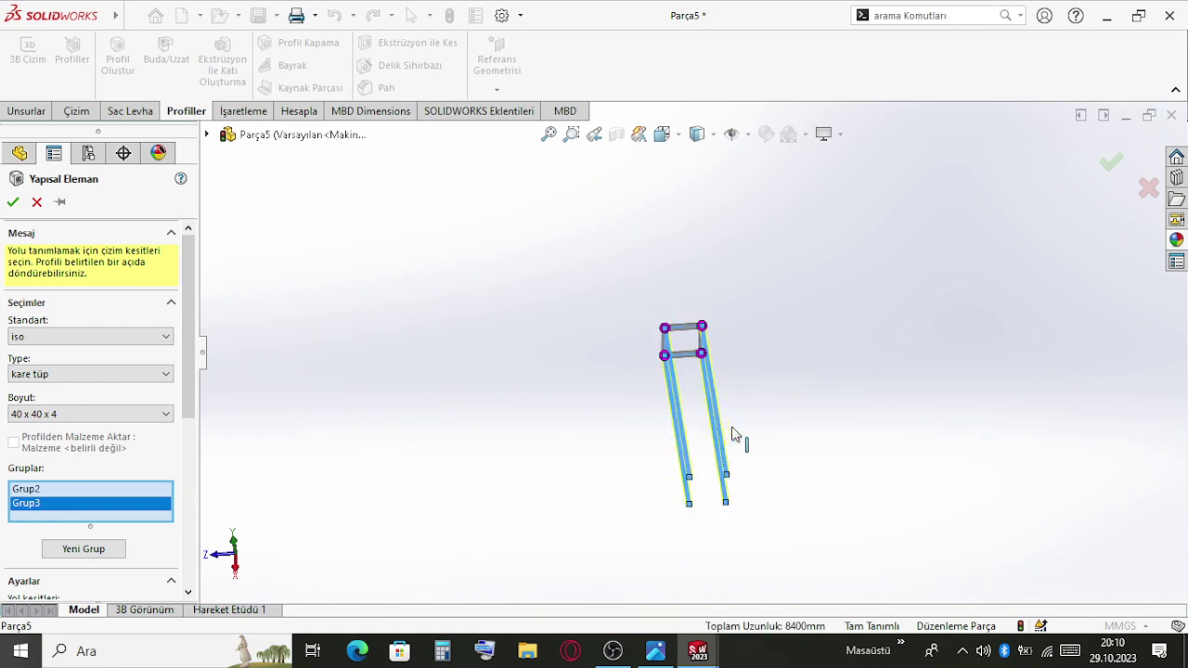
{"action": "left_click", "coordinate": [1112, 165]}
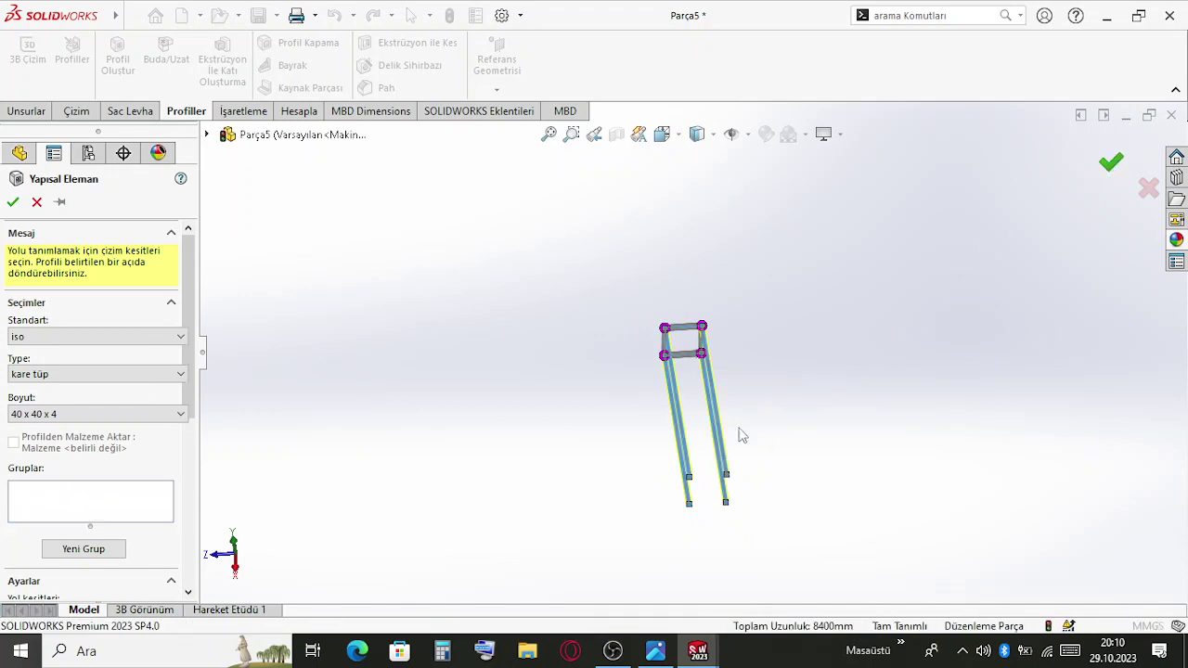
Save the part as "30 cm baba" in the BAHCE KAPISI folder
{"action": "middle_click_drag", "start_coordinate": [785, 316], "coordinate": [816, 414]}
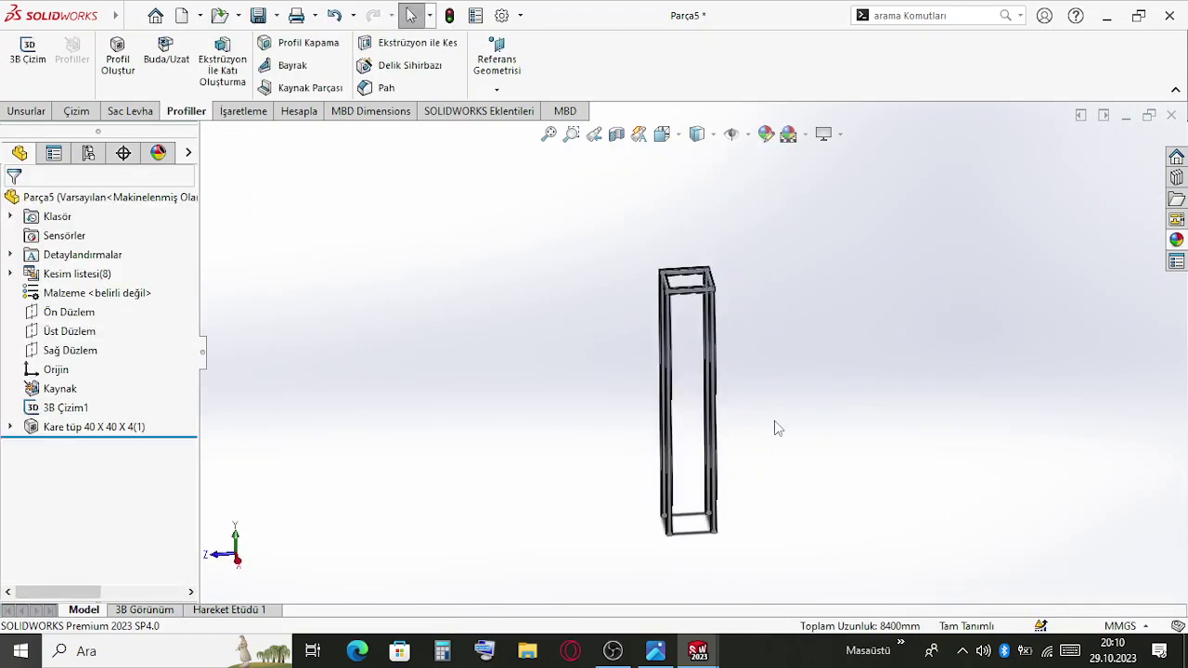
{"action": "left_click", "coordinate": [140, 16]}
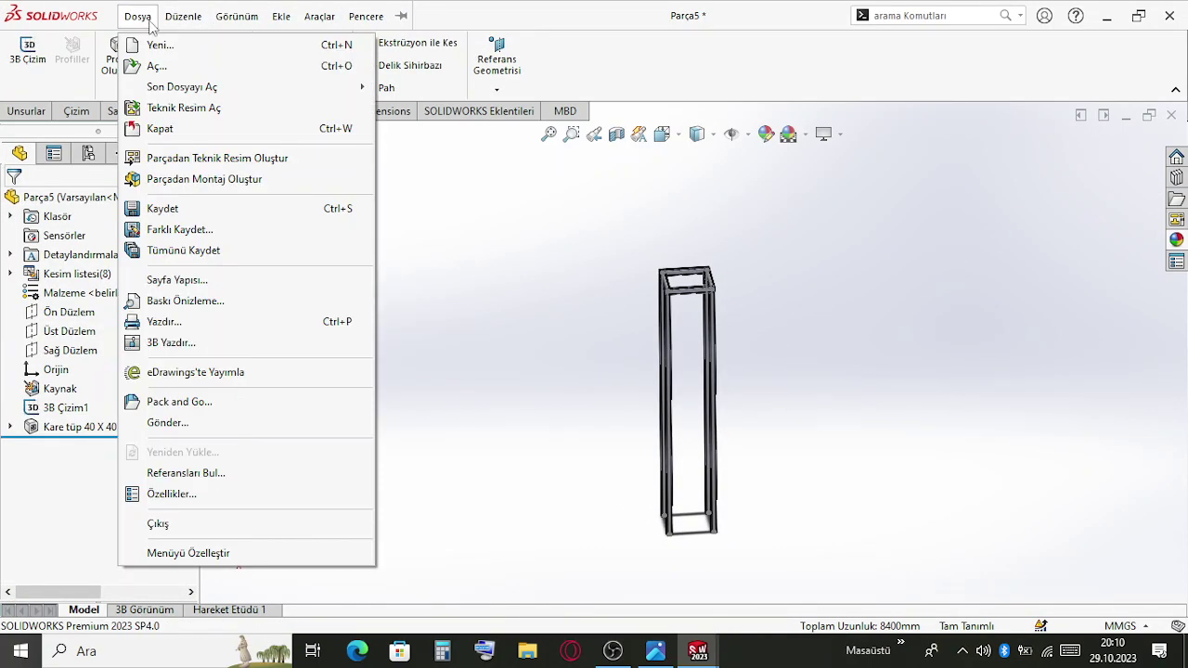
{"action": "left_click", "coordinate": [176, 230]}
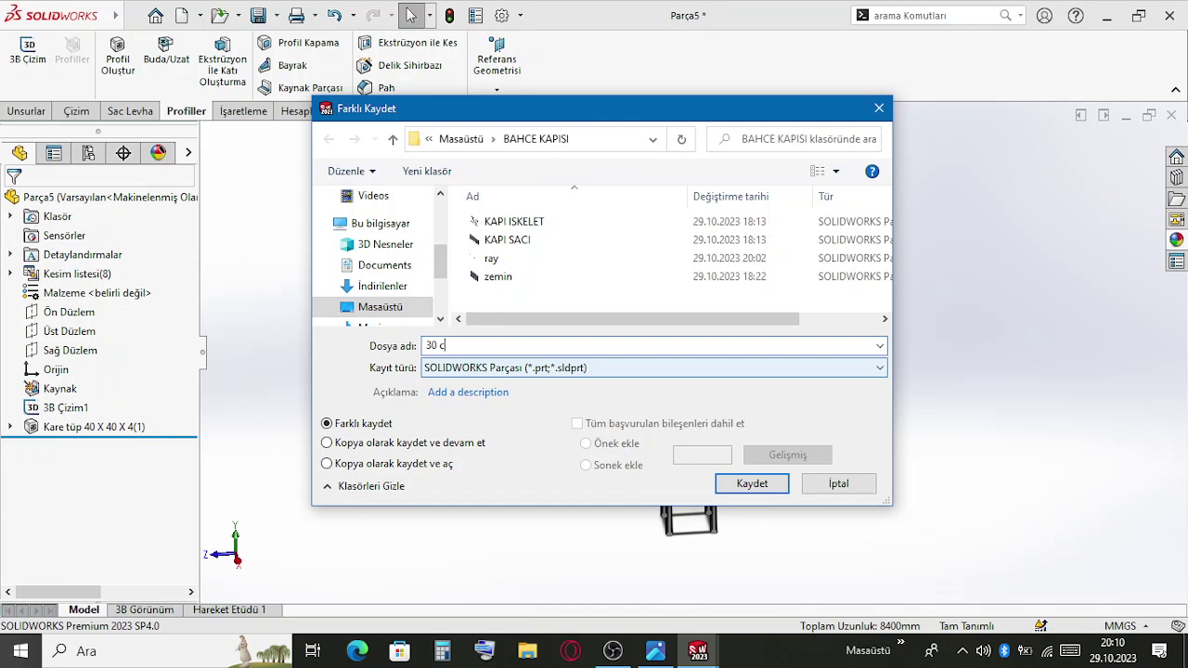
{"action": "type", "text": "30 cm baba"}
{"action": "key", "text": "Return"}
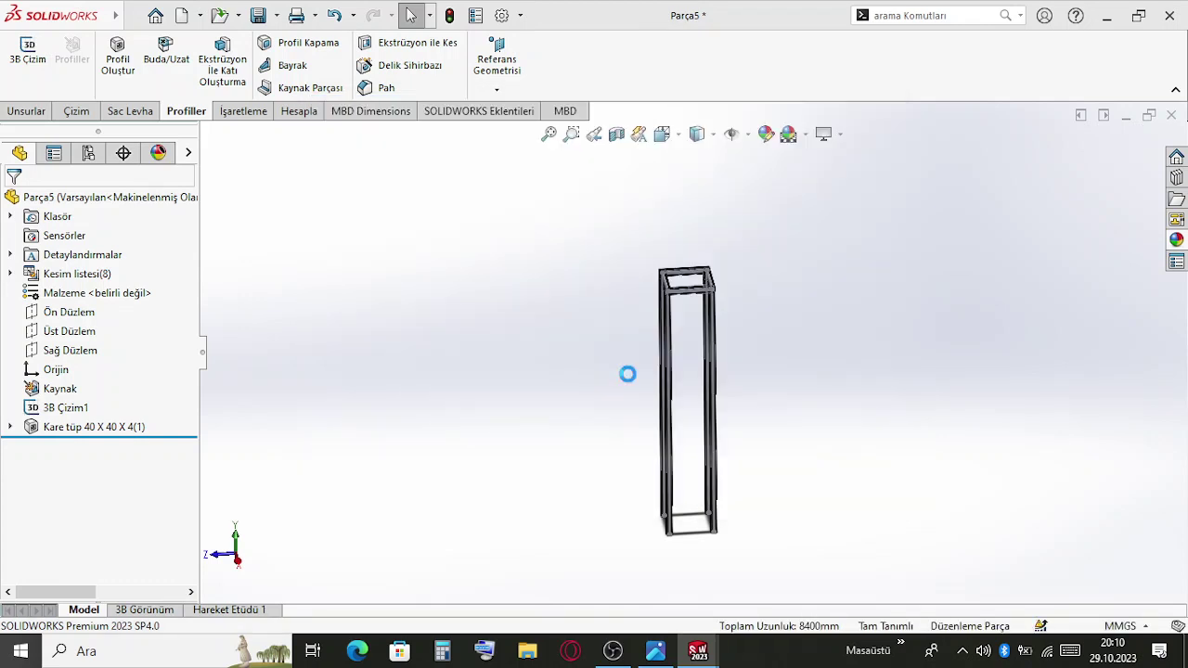
Switch to the ana montaj assembly
{"action": "key", "text": "ctrl+Tab"}
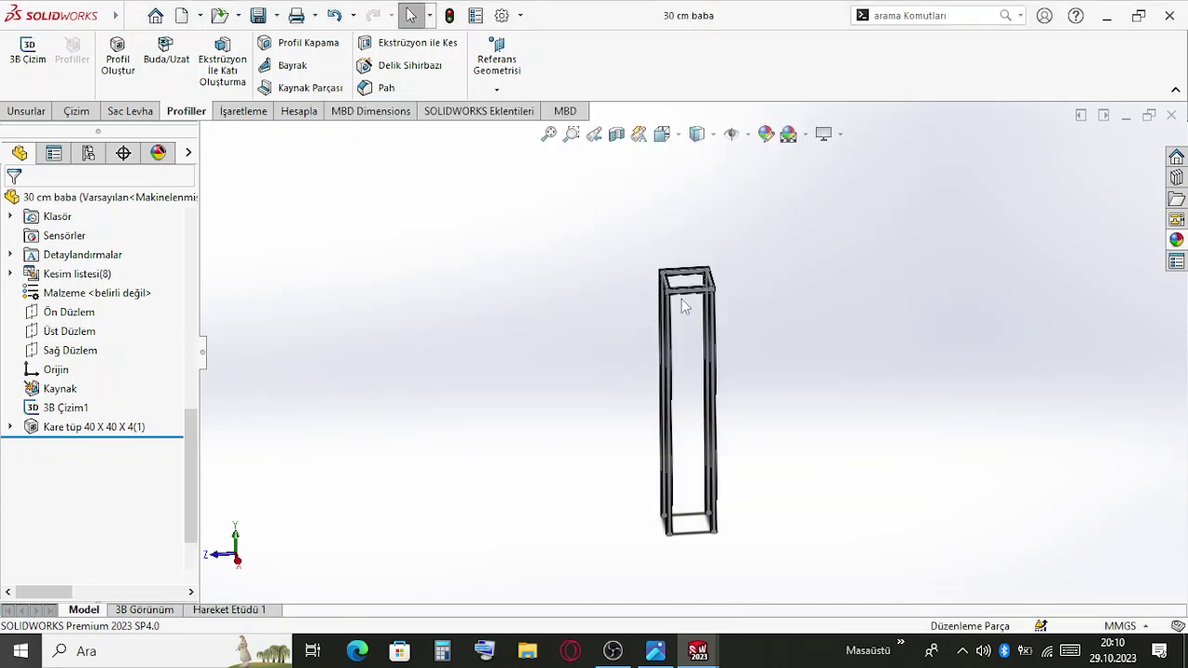
{"action": "scroll", "coordinate": [829, 375], "scroll_direction": "up", "scroll_amount": 5}
{"action": "key", "text": "r"}
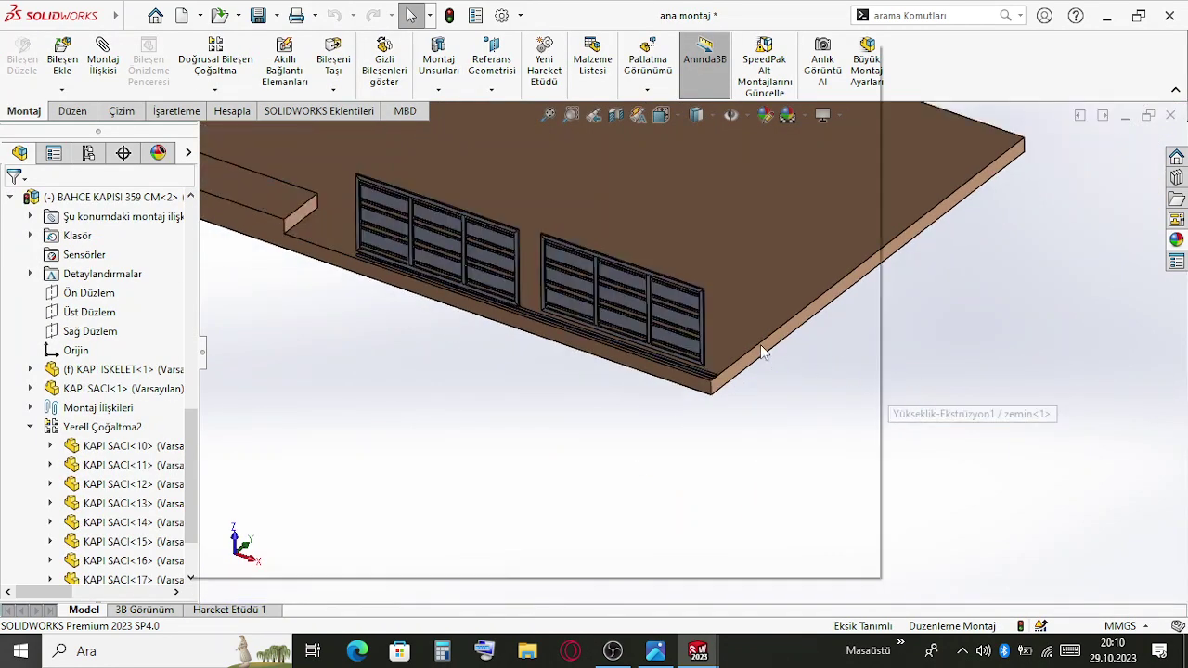
{"action": "left_click_drag", "start_coordinate": [246, 251], "coordinate": [814, 365]}
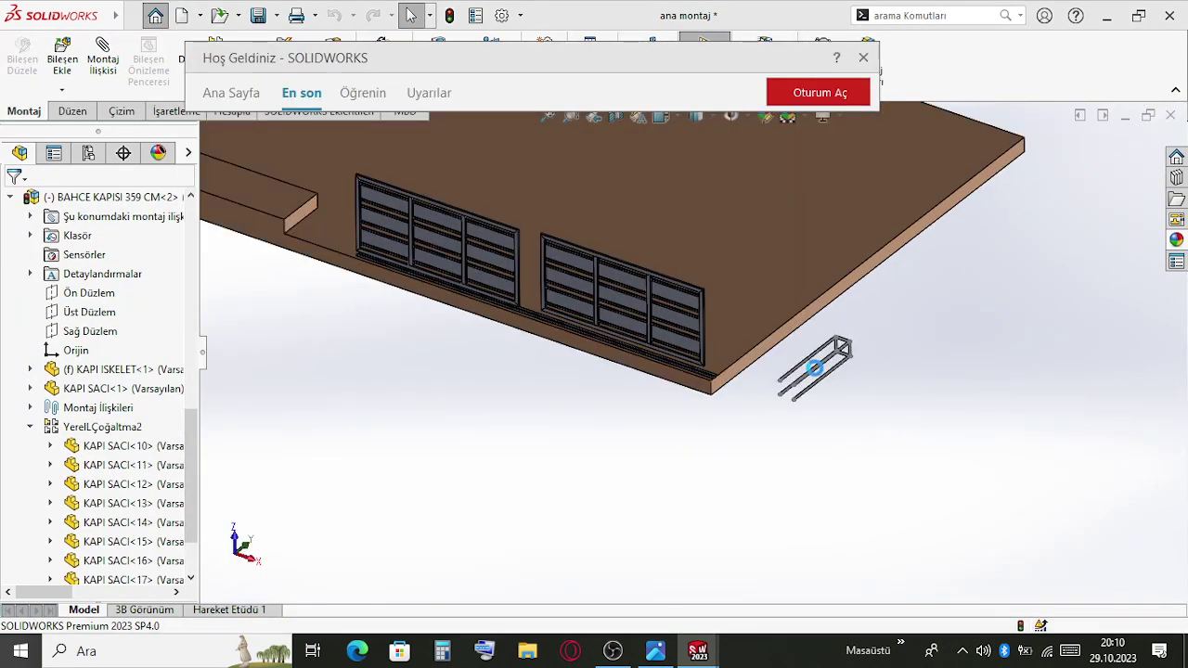
{"action": "key", "text": "Return"}
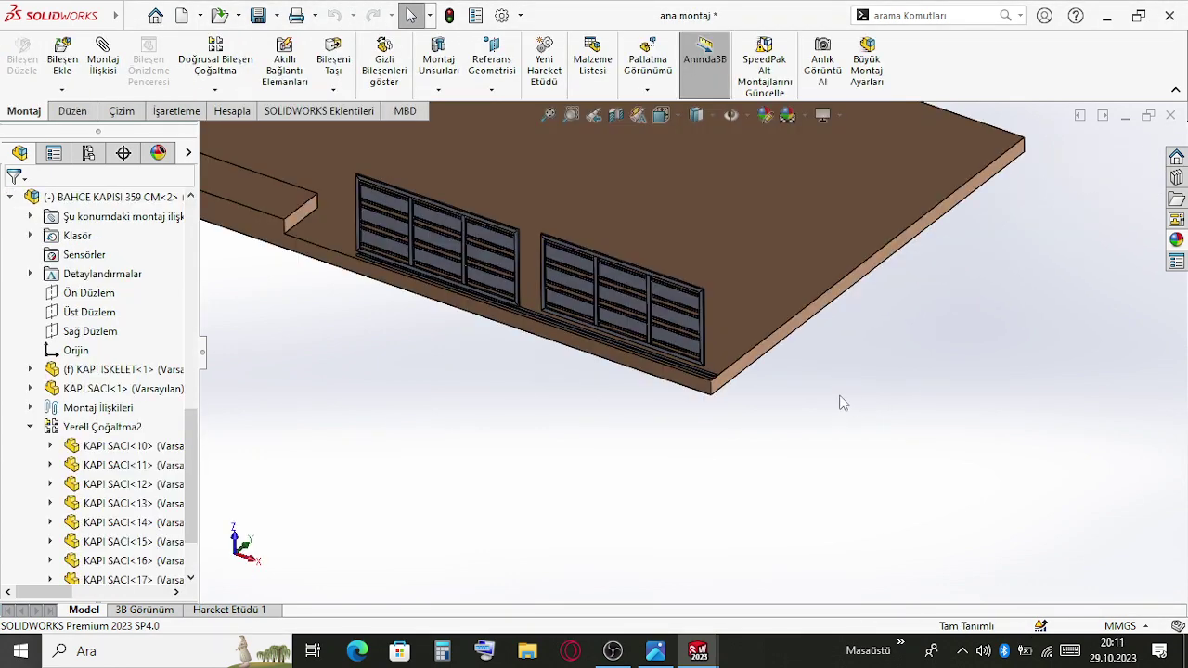
Insert the 30 cm baba part in its Varsayılan<Kaynaklanmış Olarak> configuration and move it well clear of the ground slab
{"action": "key", "text": "r"}
{"action": "left_click_drag", "start_coordinate": [303, 229], "coordinate": [853, 326]}
{"action": "left_click", "coordinate": [554, 293]}
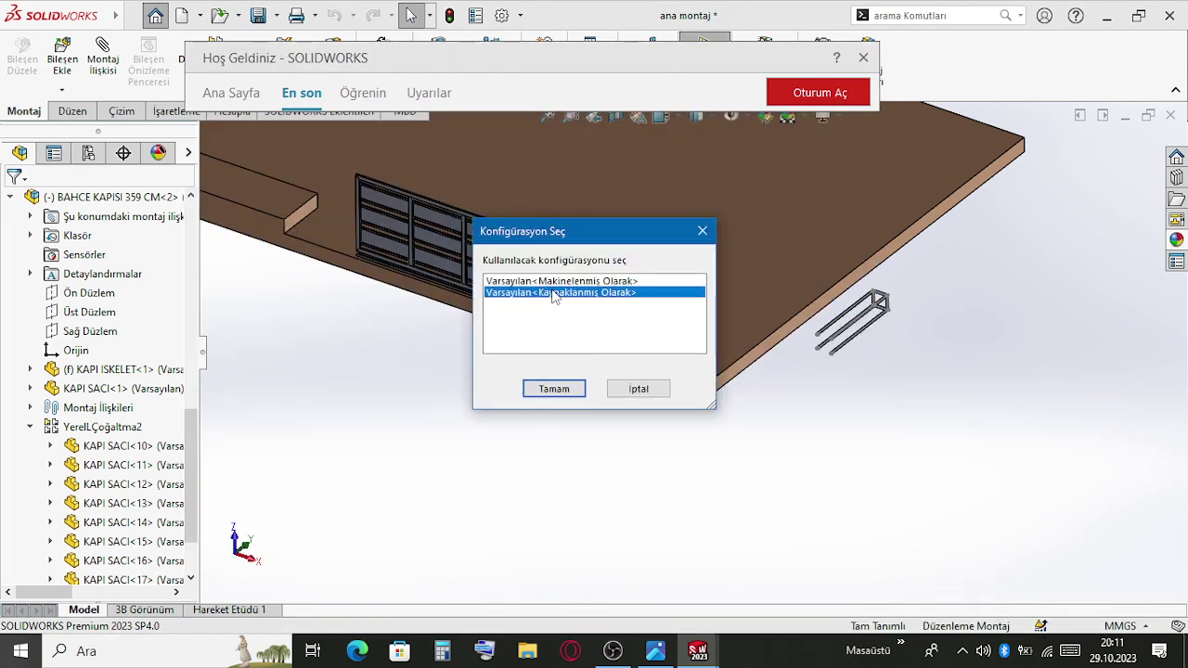
{"action": "left_click", "coordinate": [554, 389]}
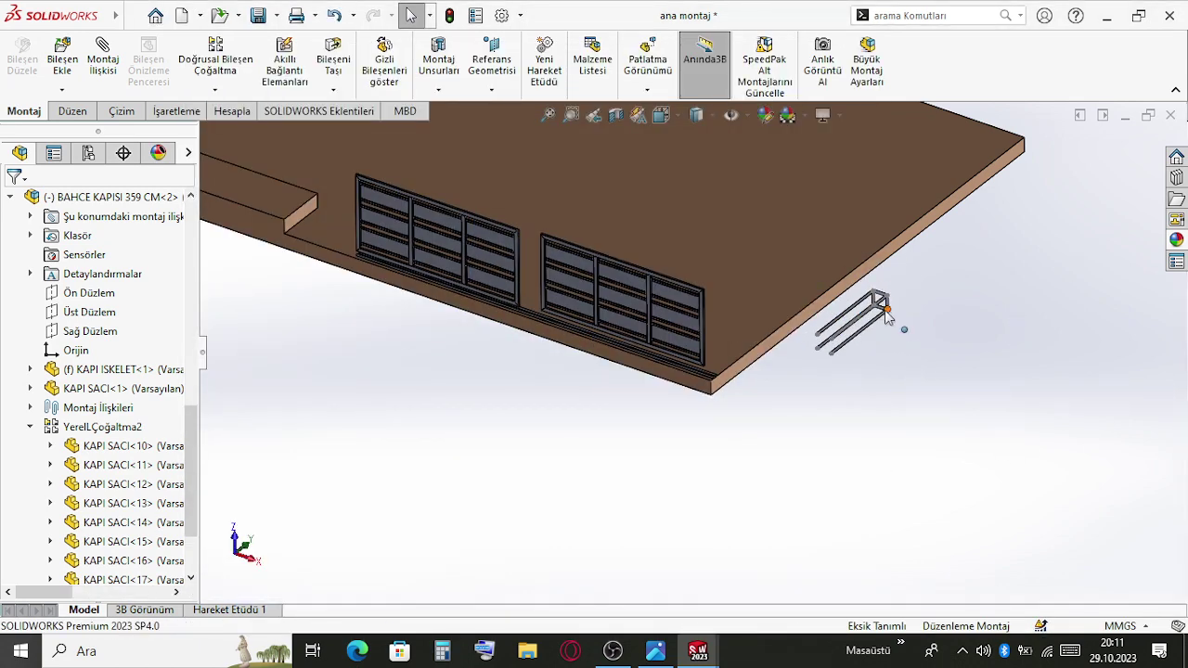
{"action": "left_click_drag", "start_coordinate": [862, 201], "coordinate": [1039, 288]}
Rotate the 30 cm baba component until its legs point roughly downward
{"action": "scroll", "coordinate": [999, 326], "scroll_direction": "down", "scroll_amount": 8}
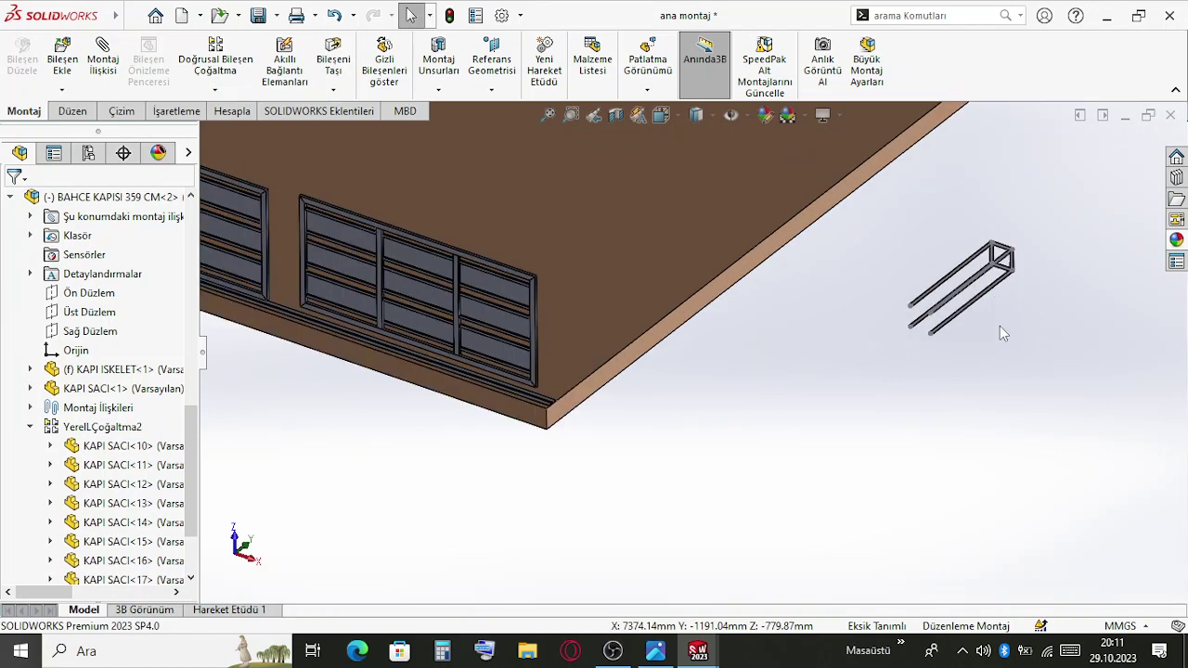
{"action": "scroll", "coordinate": [821, 348], "scroll_direction": "down", "scroll_amount": 2}
{"action": "left_click", "coordinate": [821, 366]}
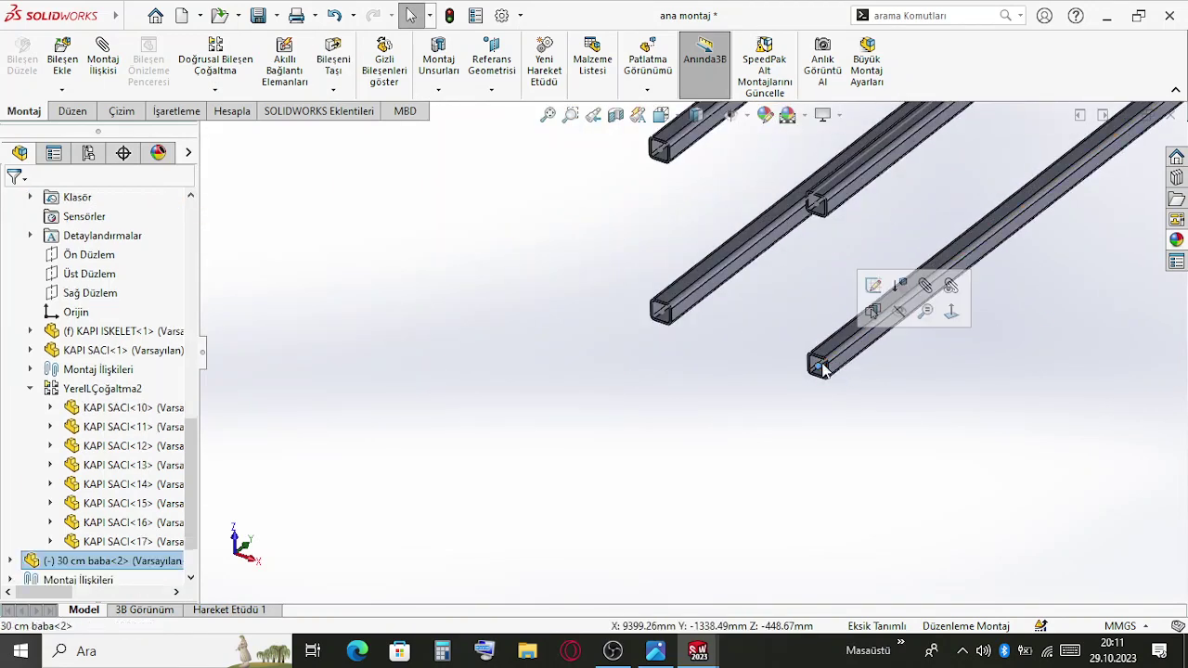
{"action": "scroll", "coordinate": [817, 367], "scroll_direction": "down", "scroll_amount": 2}
{"action": "scroll", "coordinate": [817, 369], "scroll_direction": "up", "scroll_amount": 8}
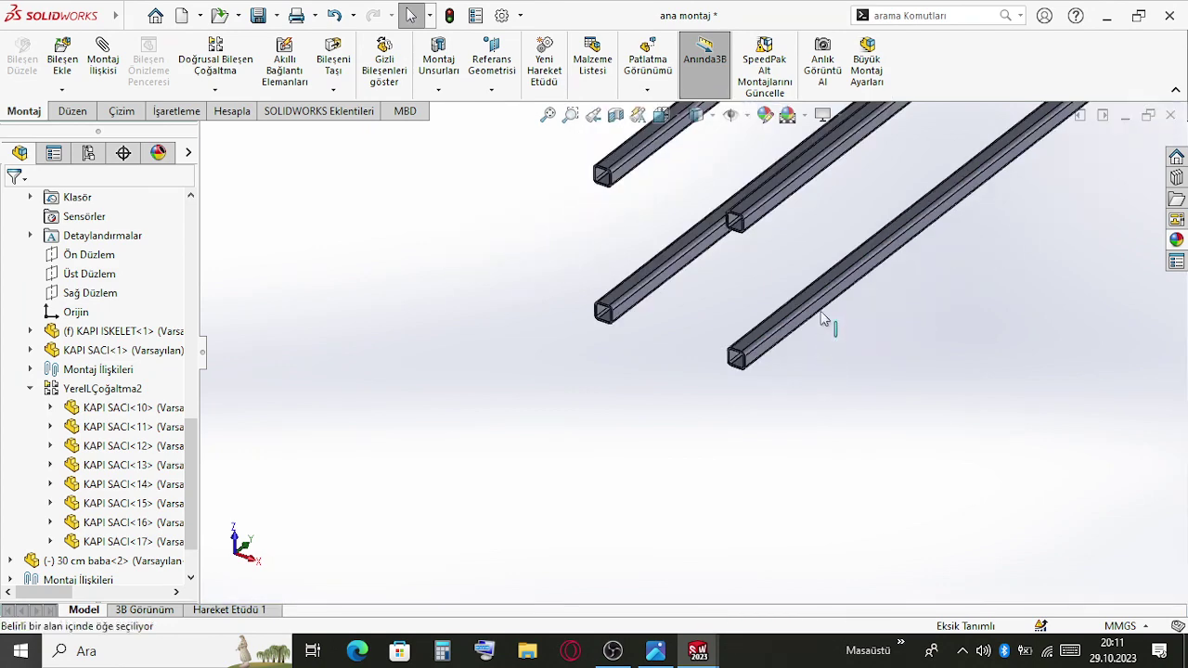
{"action": "right_click_drag", "start_coordinate": [778, 273], "coordinate": [646, 204]}
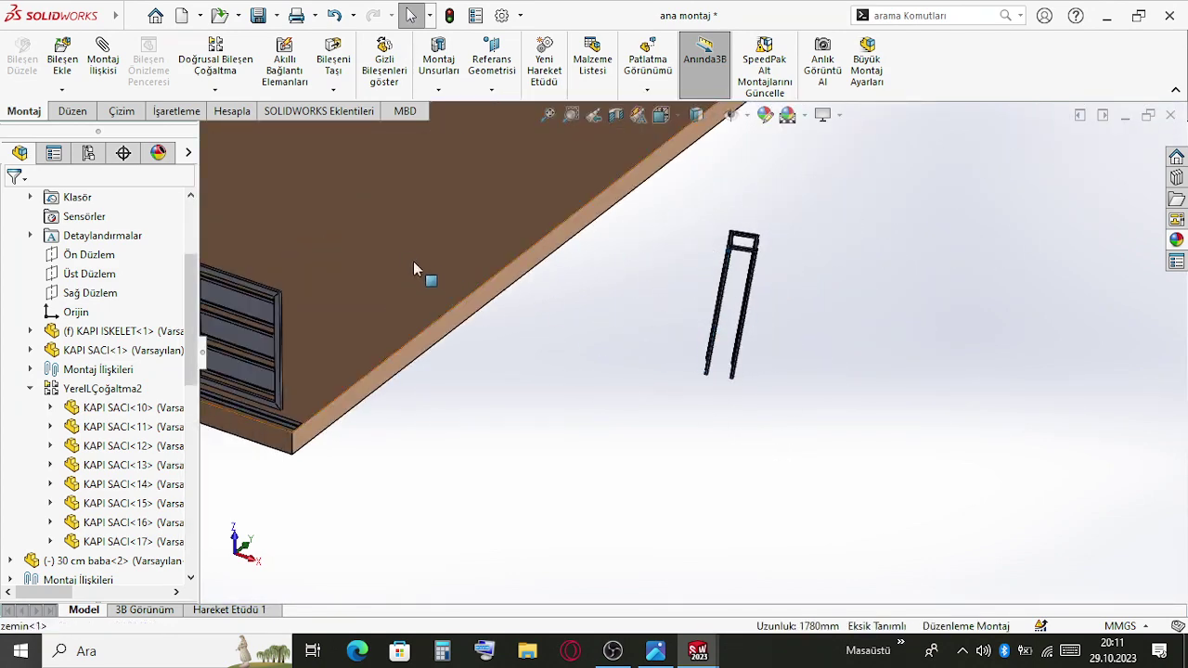
Mate the end face of a 30 cm baba leg coincident with the top face of the zemin slab
{"action": "right_click_drag", "start_coordinate": [414, 270], "coordinate": [662, 291]}
{"action": "scroll", "coordinate": [663, 291], "scroll_direction": "down", "scroll_amount": 10}
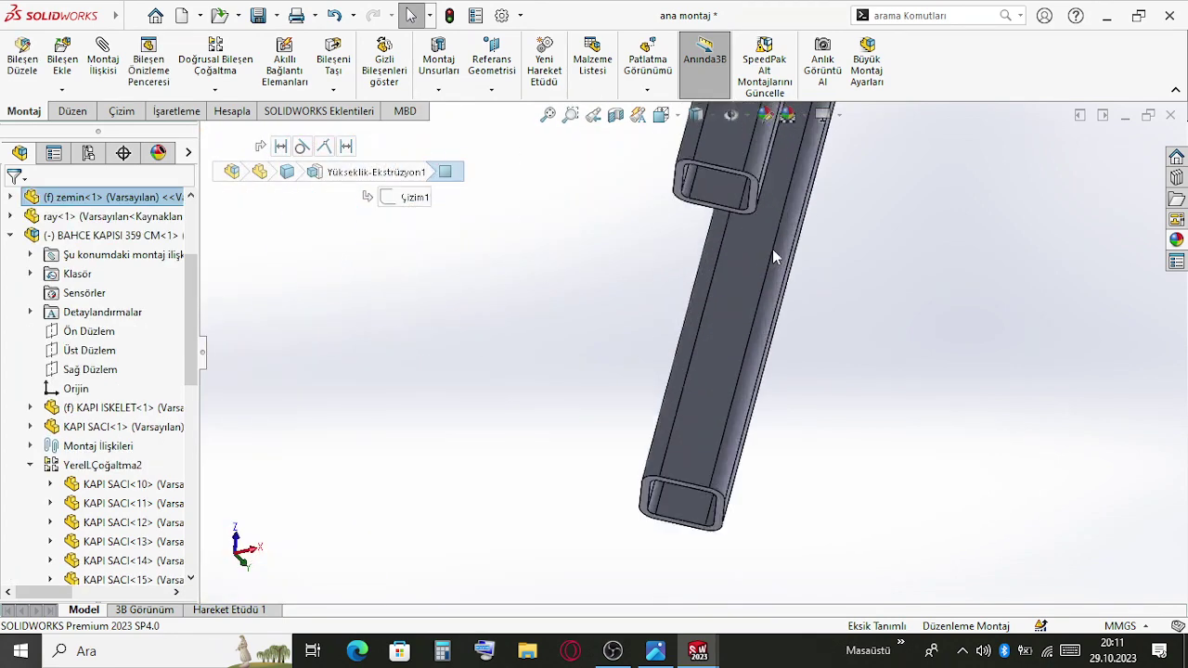
{"action": "left_click", "coordinate": [689, 198]}
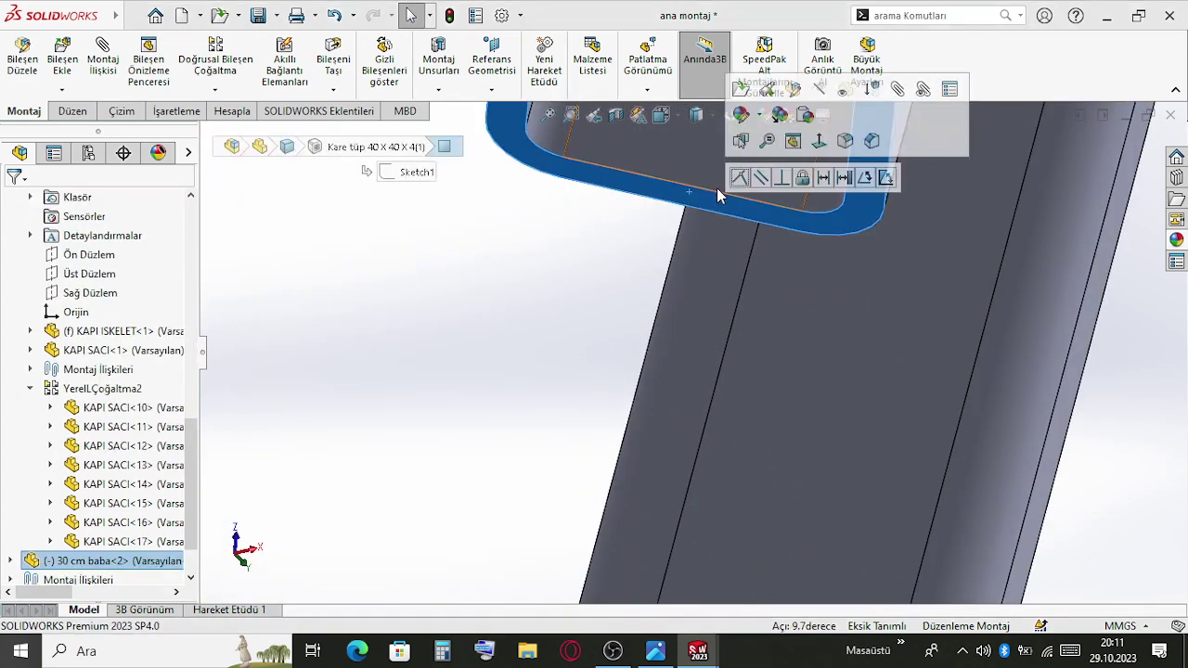
{"action": "left_click", "coordinate": [740, 177]}
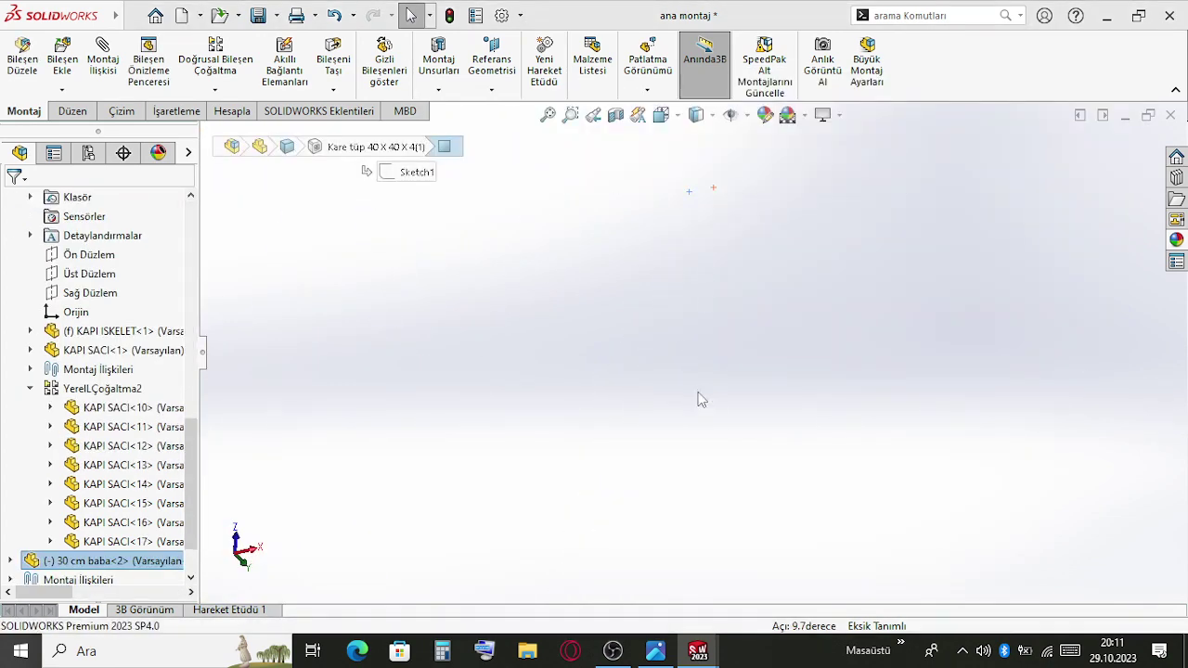
{"action": "left_click", "coordinate": [699, 398]}
{"action": "scroll", "coordinate": [621, 352], "scroll_direction": "up", "scroll_amount": 12}
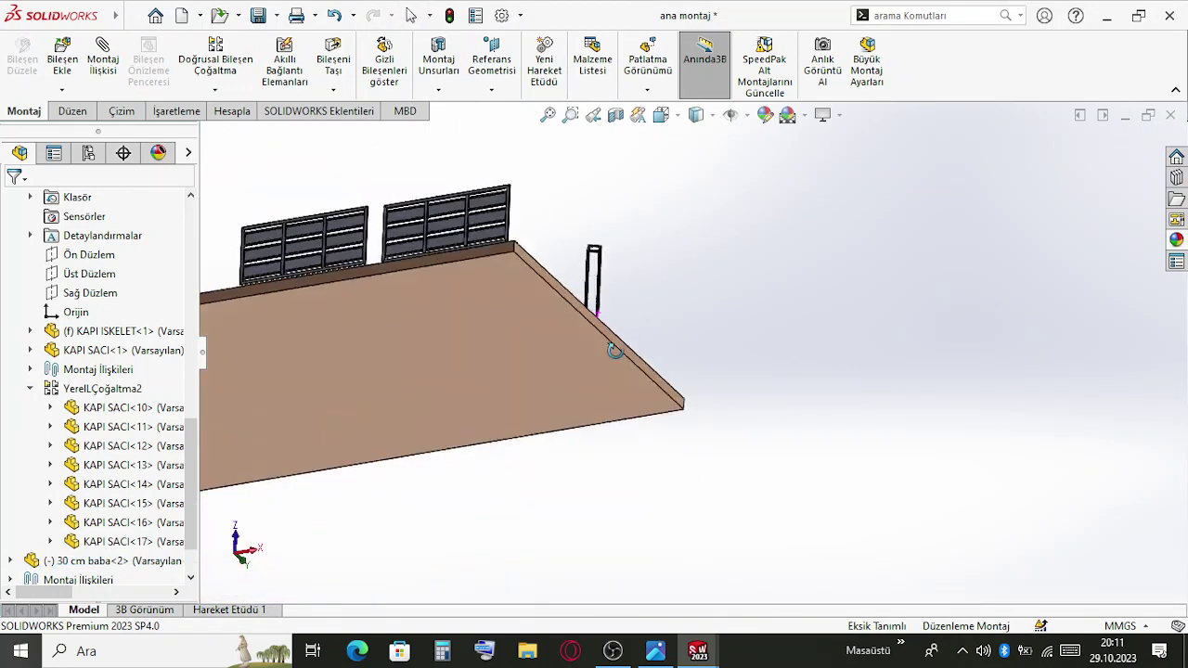
Mate the outer side face of a 30 cm baba leg coincident with the zemin slab's side face that runs parallel to the rails
{"action": "middle_click_drag", "start_coordinate": [614, 349], "coordinate": [575, 487]}
{"action": "scroll", "coordinate": [608, 285], "scroll_direction": "down", "scroll_amount": 5}
{"action": "scroll", "coordinate": [611, 293], "scroll_direction": "down", "scroll_amount": 6}
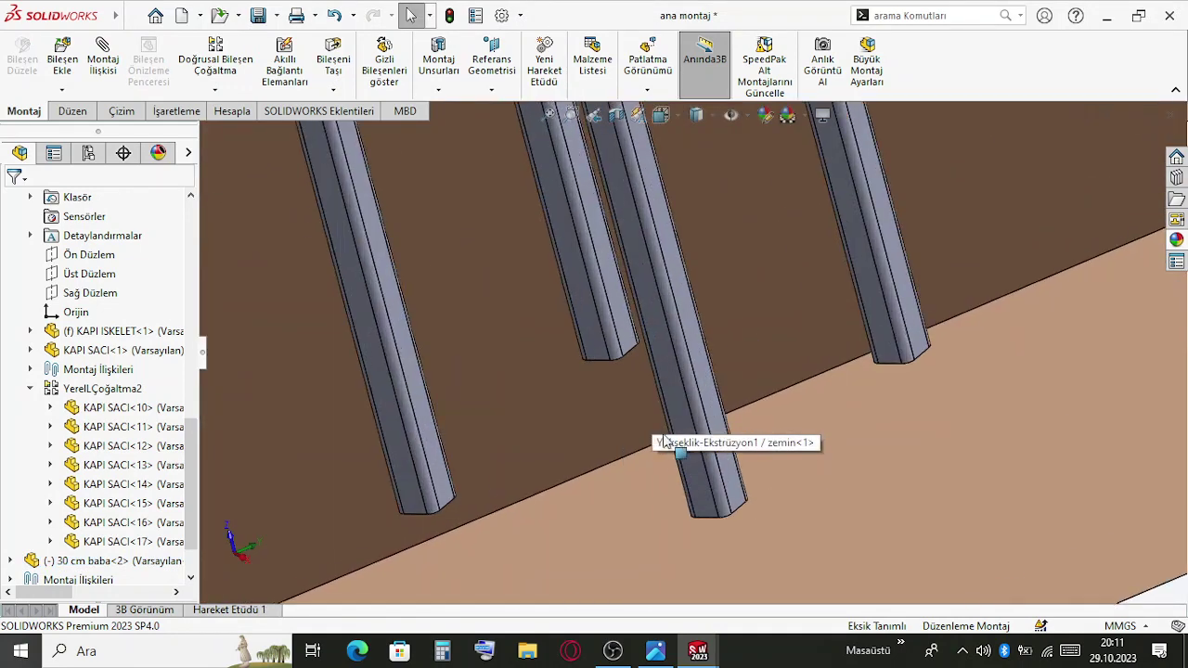
{"action": "left_click", "coordinate": [694, 464]}
{"action": "scroll", "coordinate": [666, 459], "scroll_direction": "up", "scroll_amount": 5}
{"action": "scroll", "coordinate": [710, 398], "scroll_direction": "down", "scroll_amount": 8}
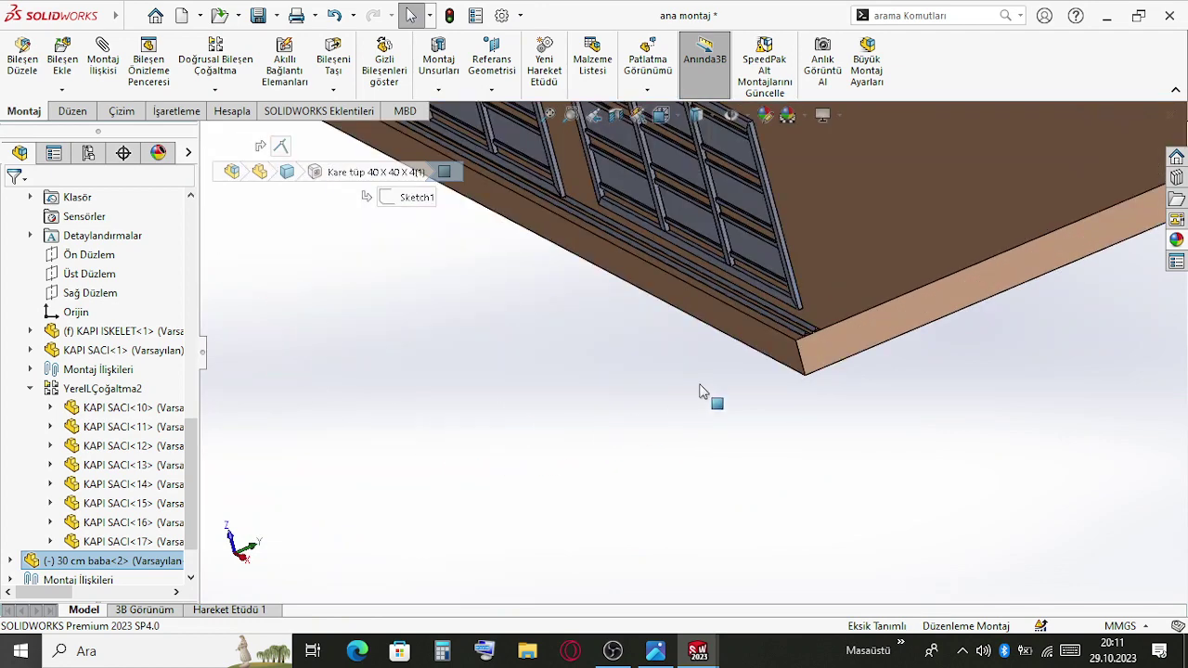
{"action": "left_click", "coordinate": [873, 290], "text": "ctrl"}
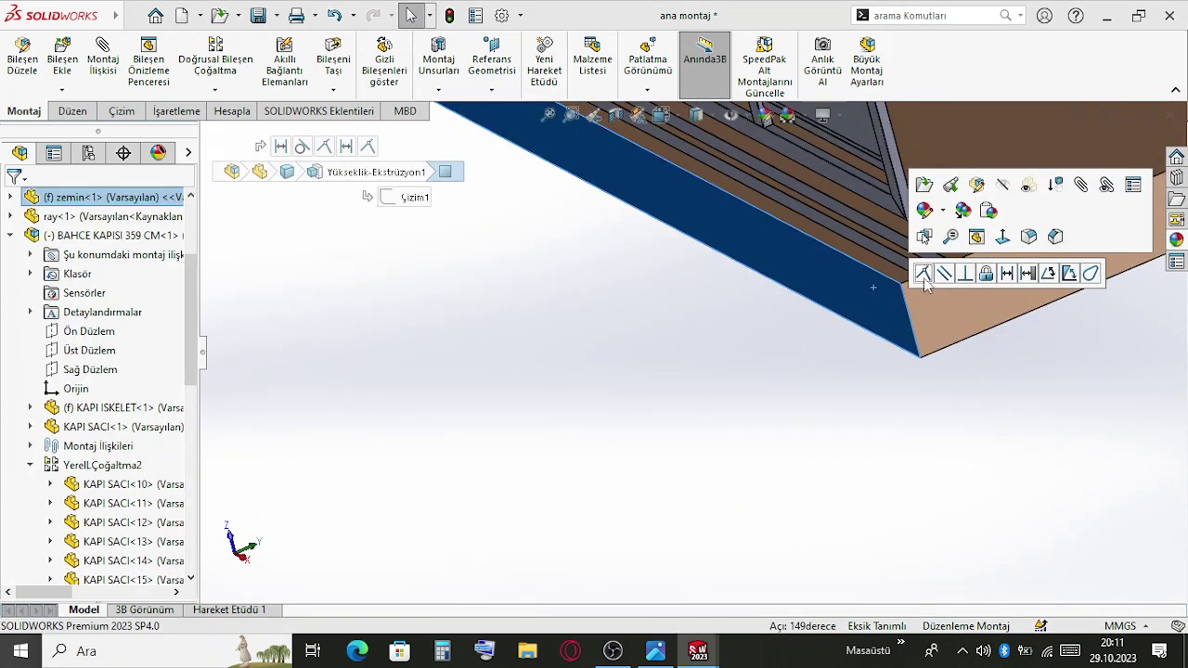
{"action": "key", "text": "Escape"}
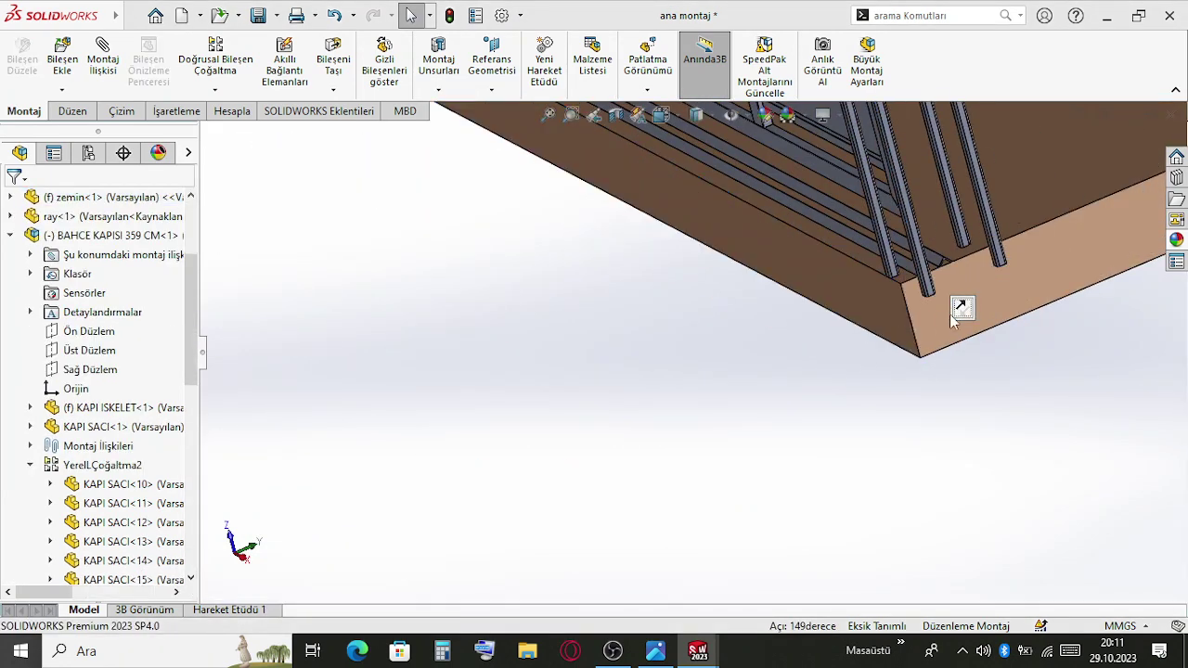
Mate the adjacent face of the same 30 cm baba leg coincident with the zemin slab's end face across the rail ends
{"action": "left_click", "coordinate": [932, 318]}
{"action": "scroll", "coordinate": [931, 319], "scroll_direction": "down", "scroll_amount": 3}
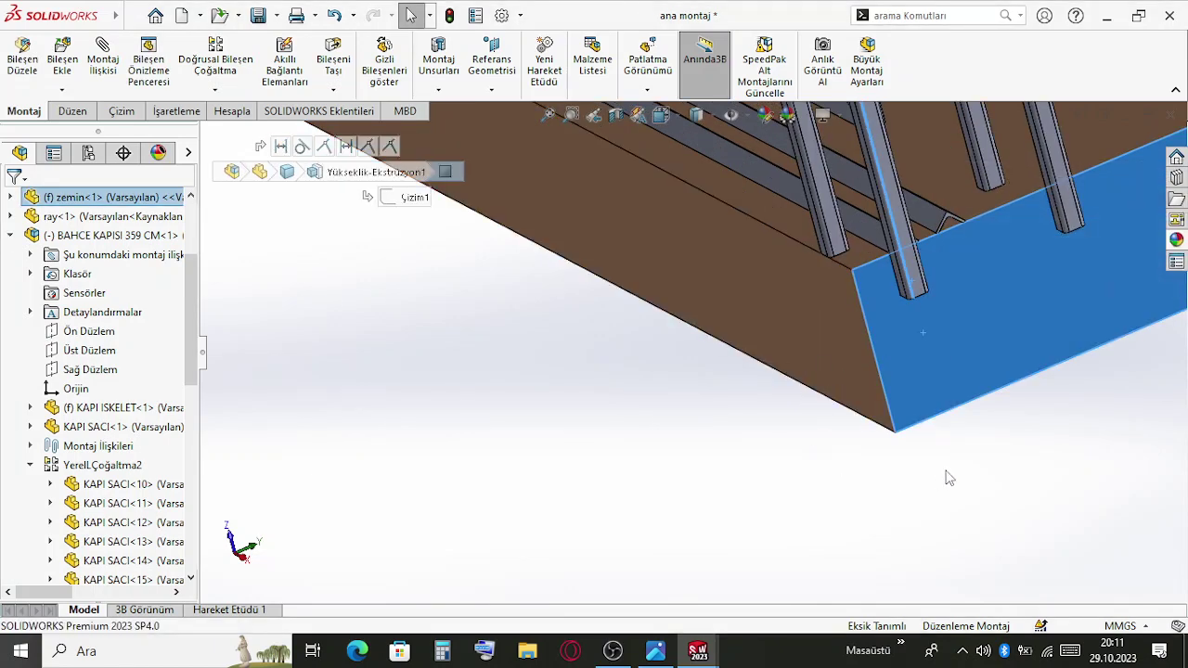
{"action": "left_click", "coordinate": [939, 351]}
{"action": "left_click", "coordinate": [933, 334]}
{"action": "left_click", "coordinate": [918, 295], "text": "ctrl"}
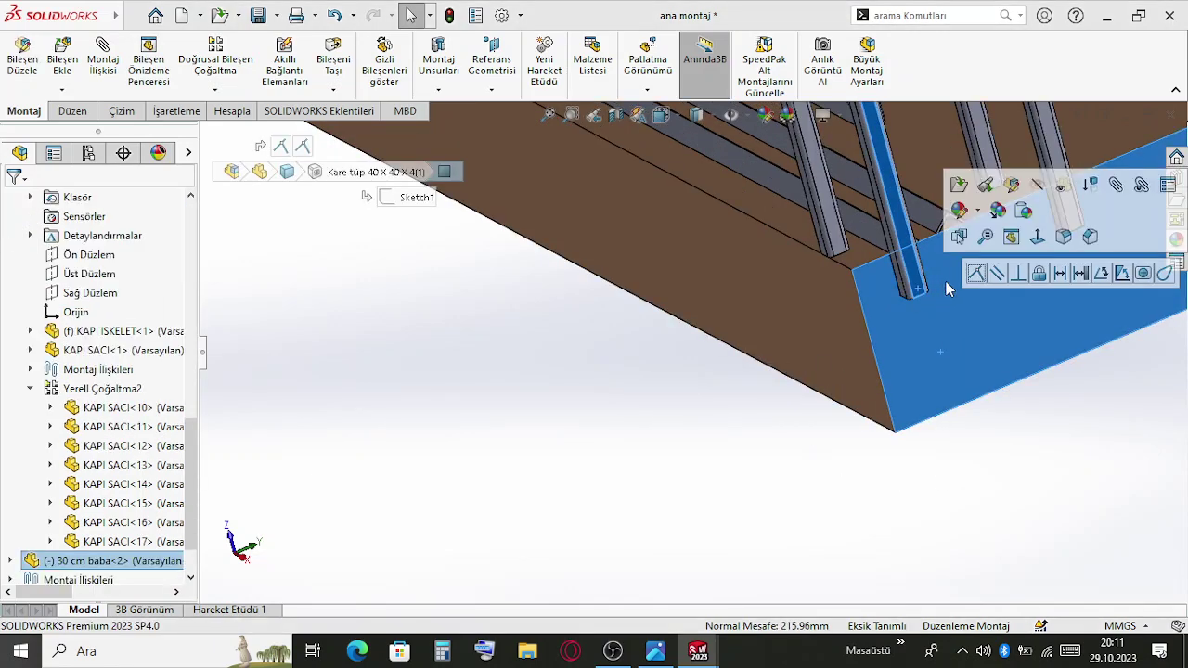
{"action": "left_click", "coordinate": [977, 276]}
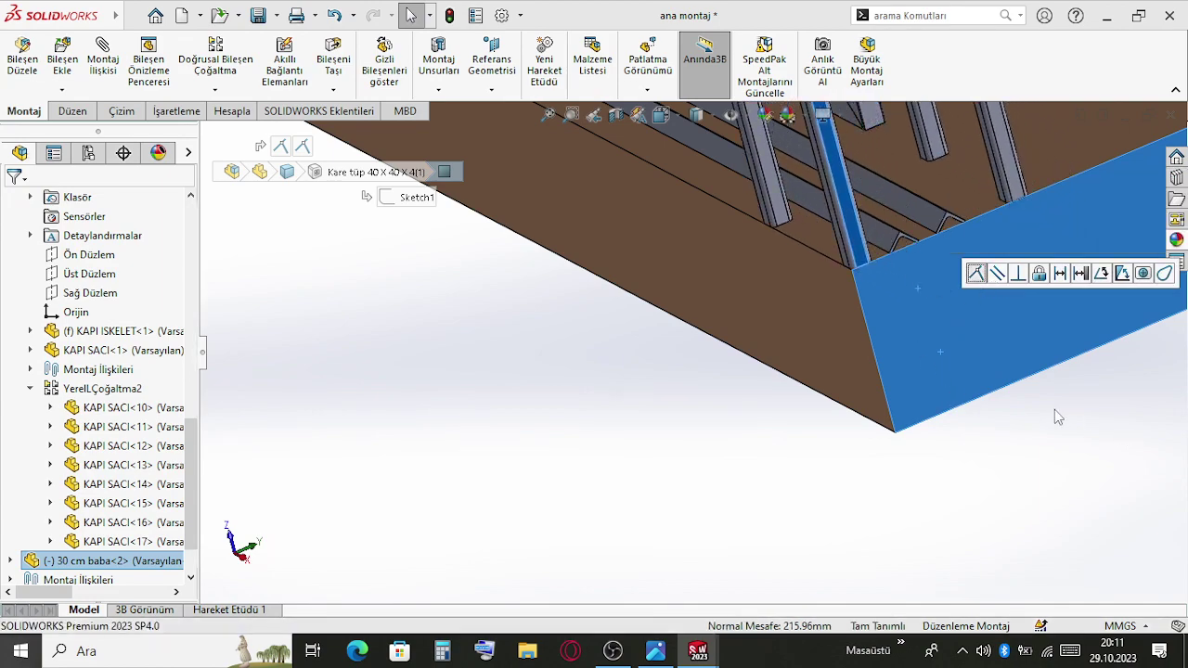
Measure the normal distance between Düzlem2 of ray<1> and the side face of the nearest 30 cm baba leg
{"action": "middle_click_drag", "start_coordinate": [782, 264], "coordinate": [682, 391]}
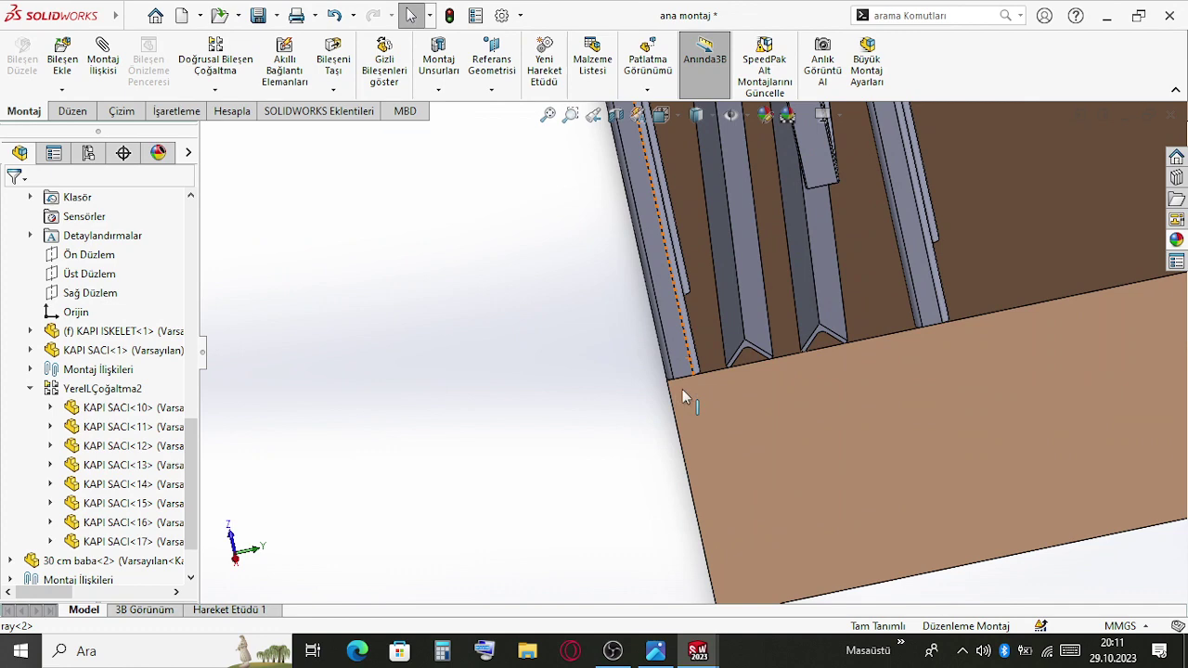
{"action": "left_click", "coordinate": [724, 320]}
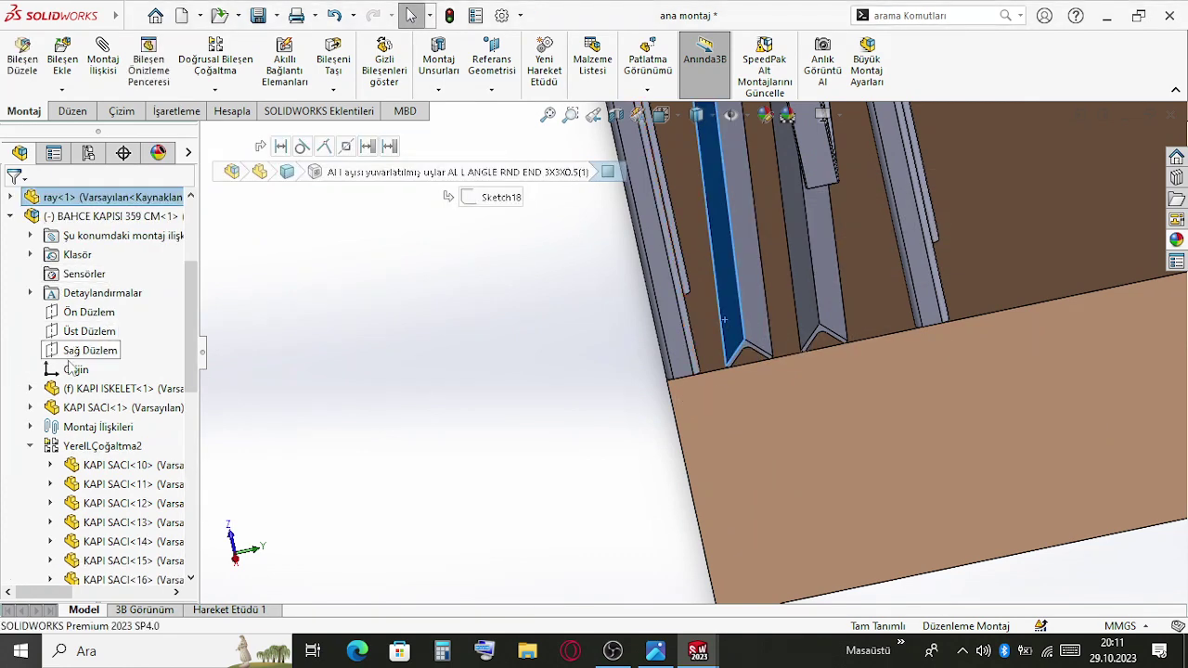
{"action": "left_click", "coordinate": [10, 198]}
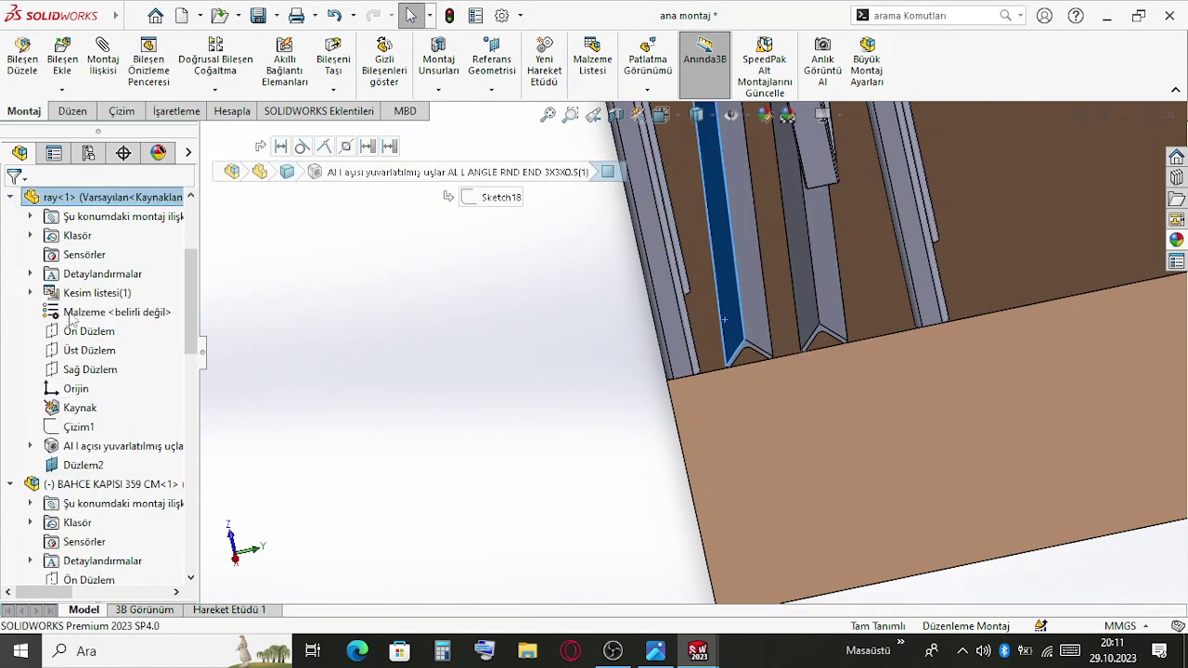
{"action": "left_click", "coordinate": [83, 465]}
{"action": "middle_click_drag", "start_coordinate": [891, 374], "coordinate": [763, 371]}
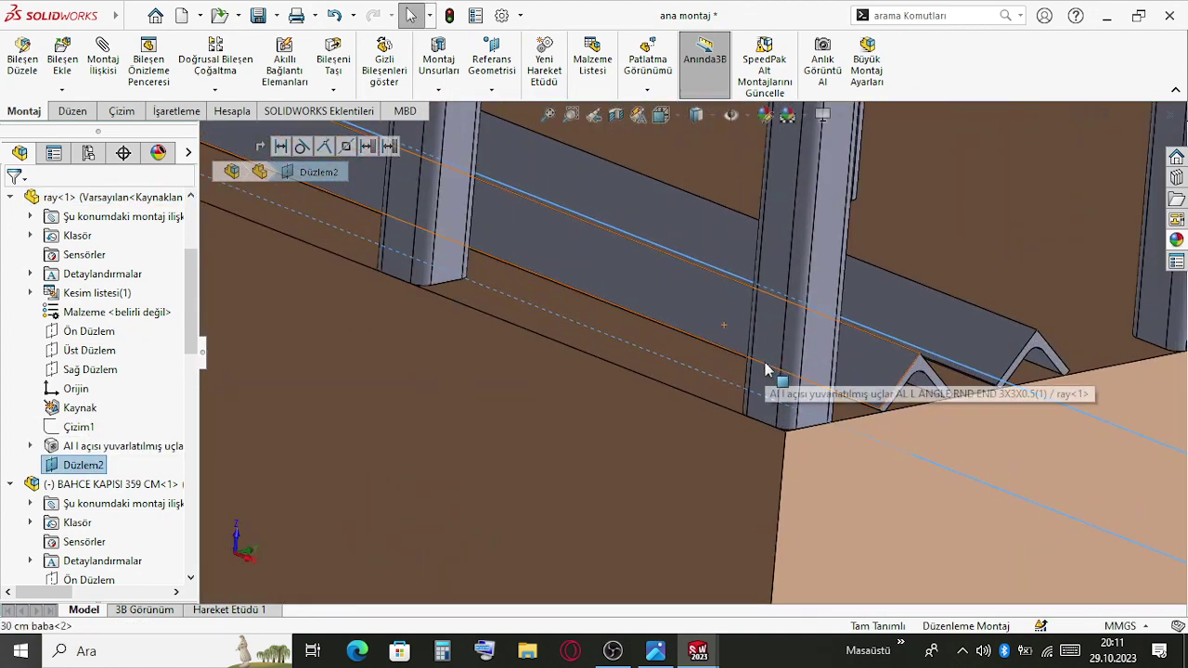
{"action": "left_click", "coordinate": [765, 369]}
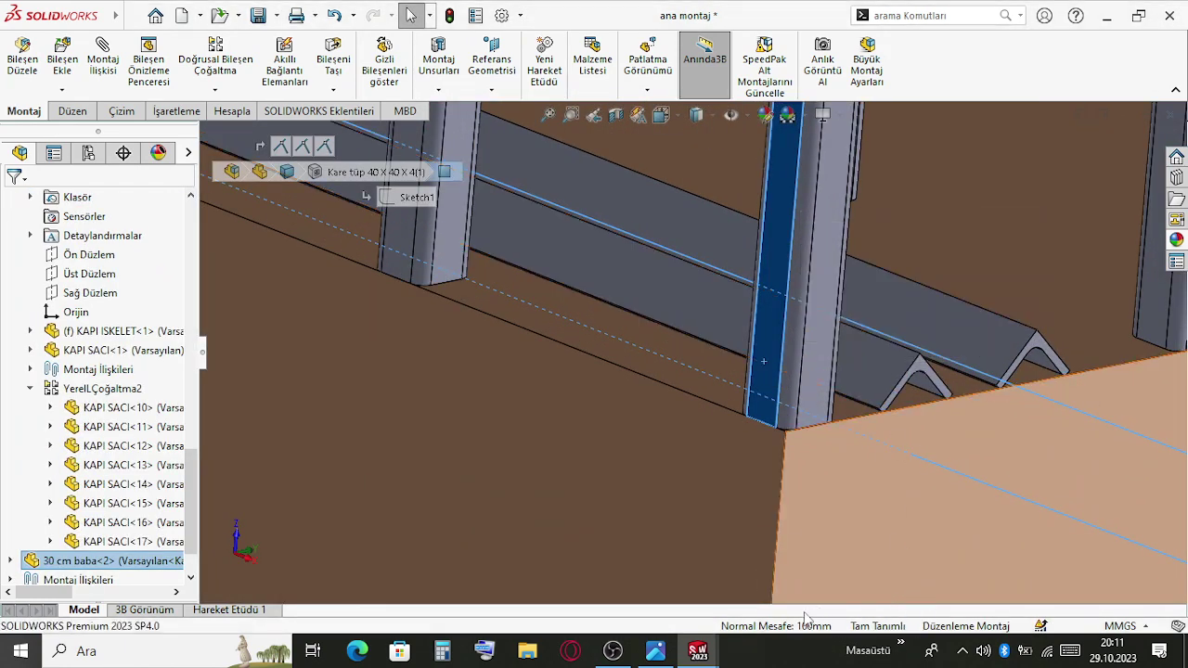
{"action": "scroll", "coordinate": [863, 537], "scroll_direction": "up", "scroll_amount": 5}
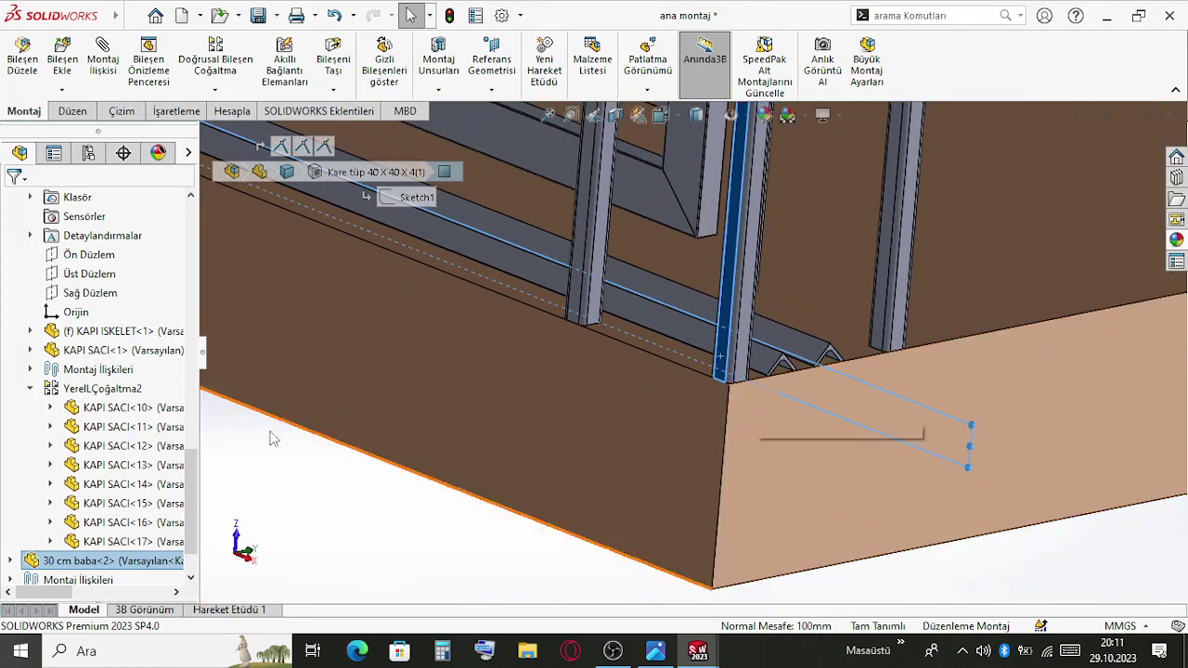
Set the Uzaklık1 distance mate between Düzlem2 of ray<1> and the zemin side face to 150 mm
{"action": "left_click", "coordinate": [61, 370]}
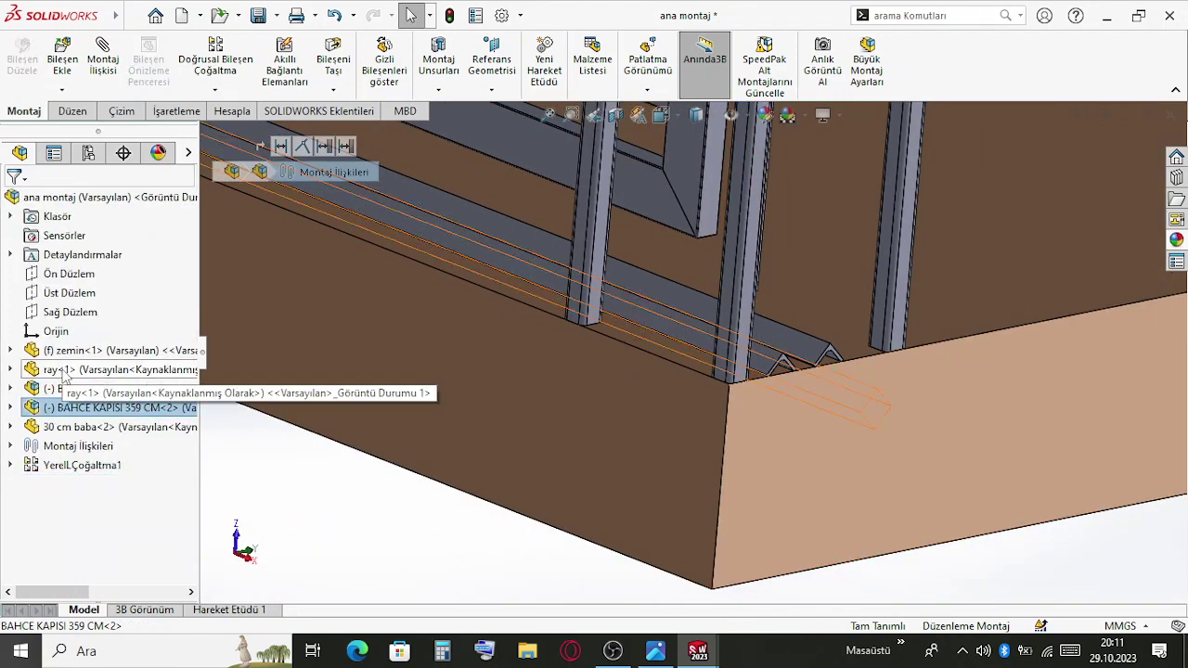
{"action": "left_click", "coordinate": [10, 446]}
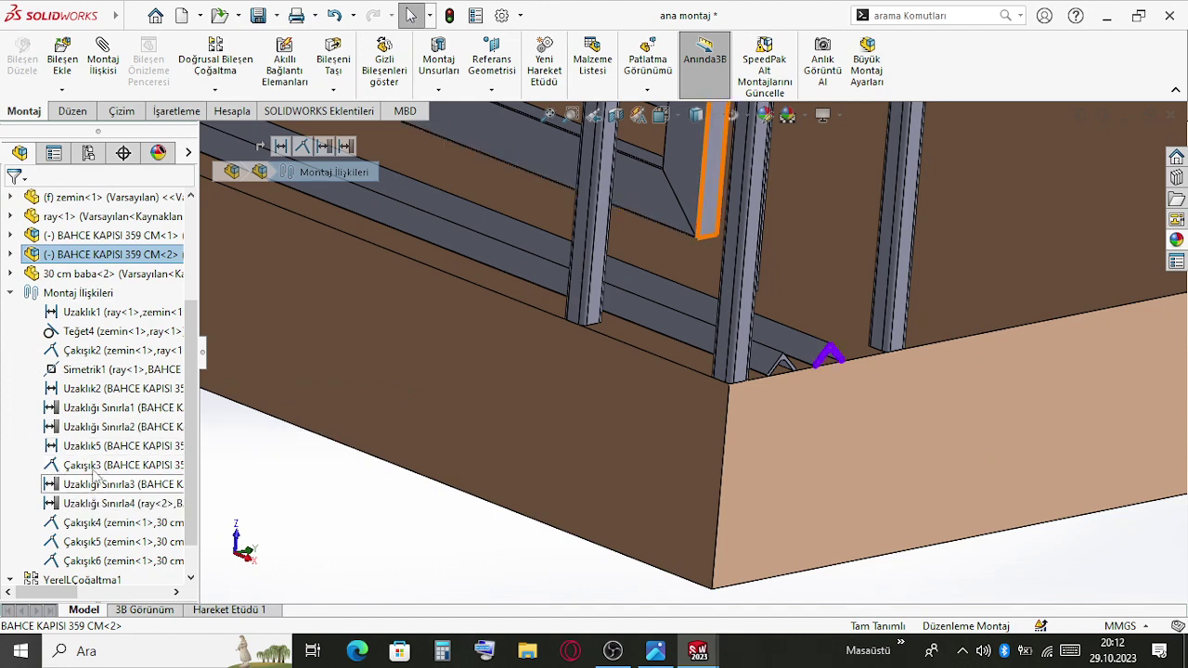
{"action": "key", "text": "Escape"}
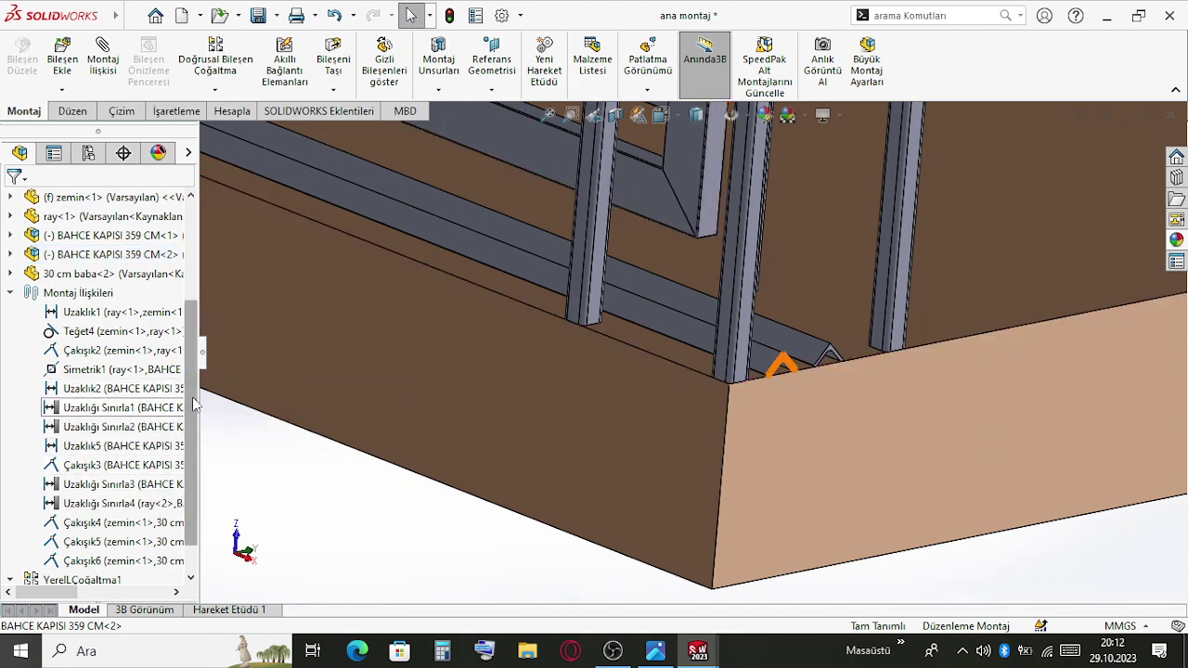
{"action": "left_click_drag", "start_coordinate": [202, 371], "coordinate": [349, 373]}
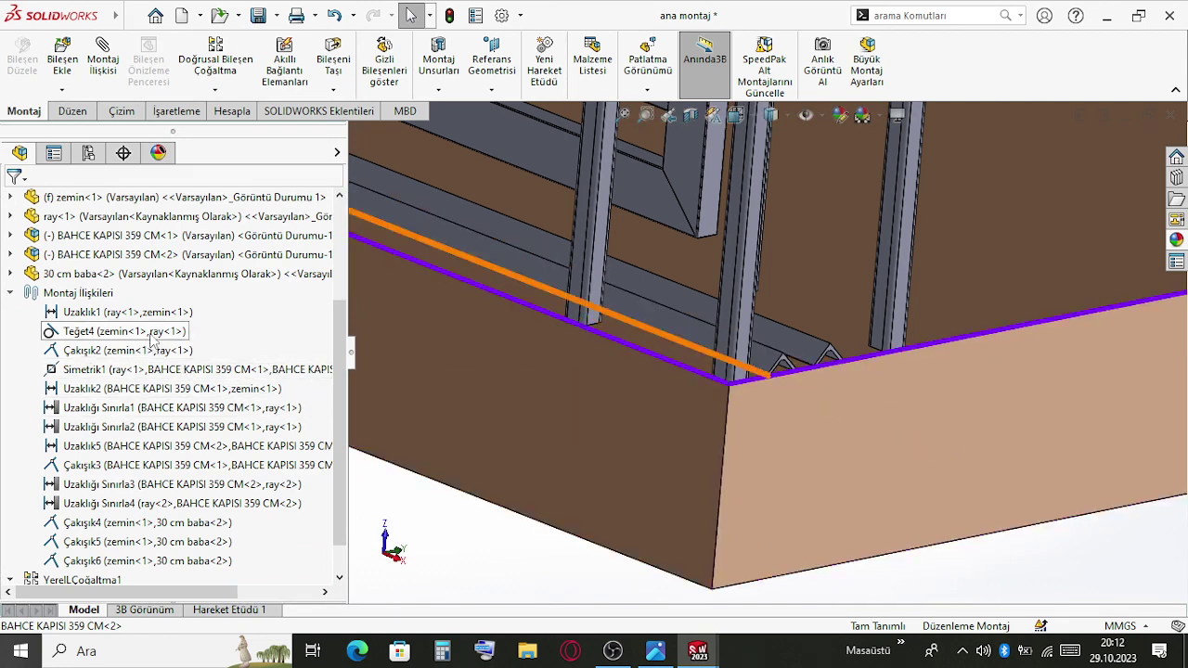
{"action": "left_click", "coordinate": [139, 311]}
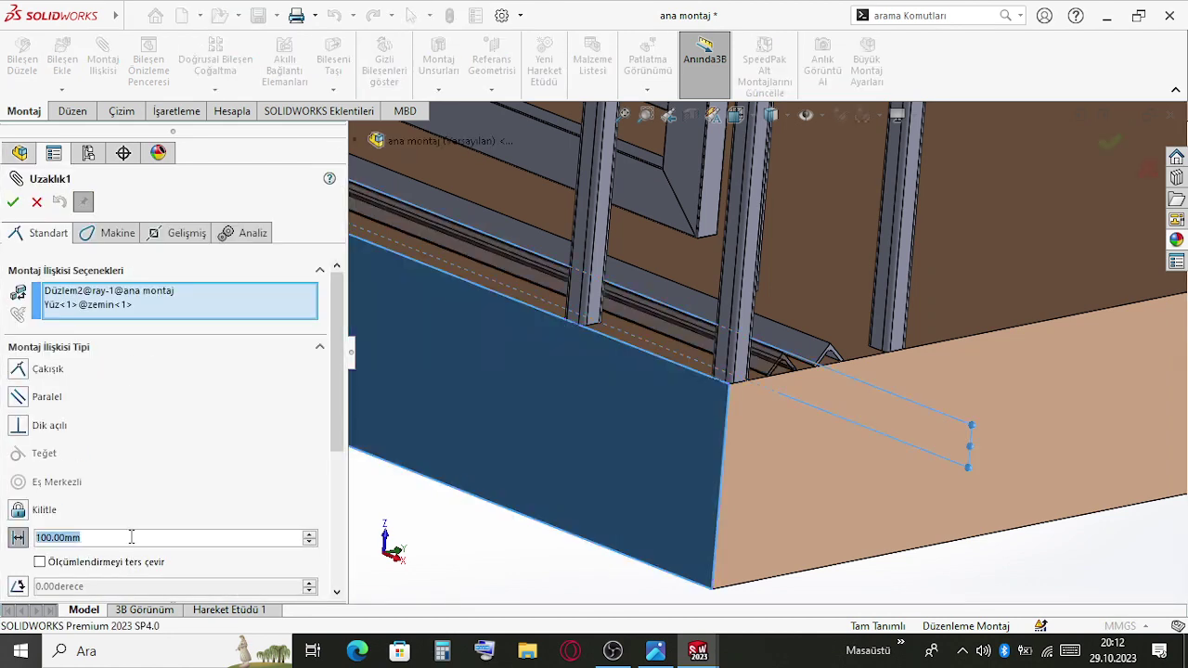
{"action": "type", "text": "150"}
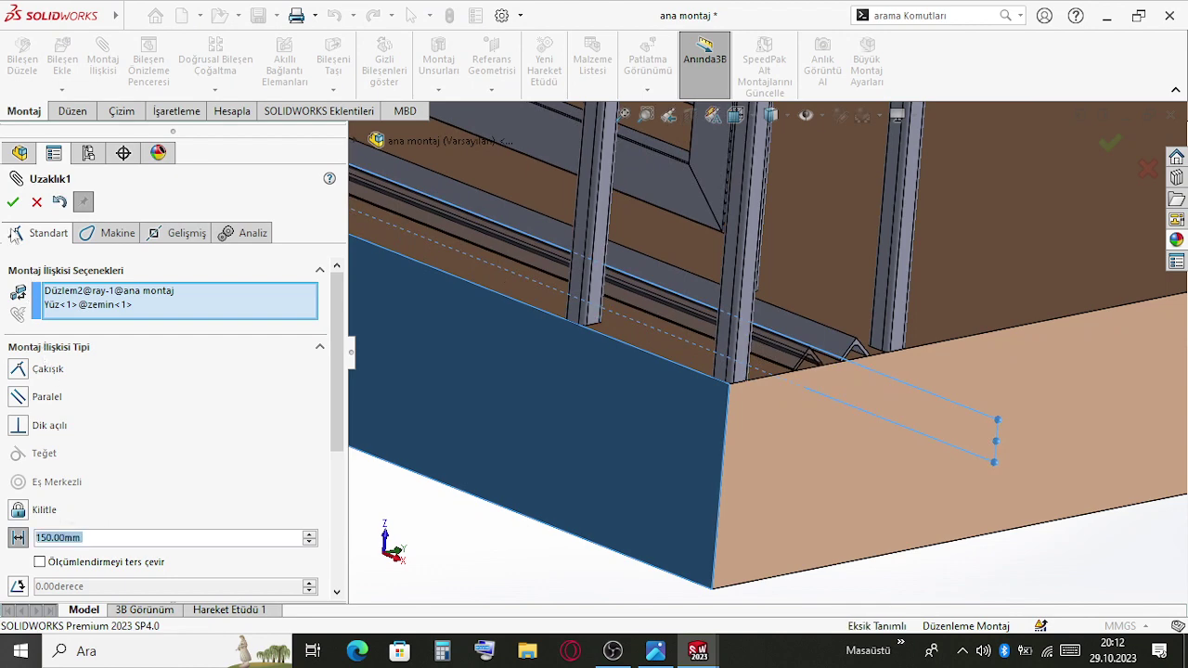
{"action": "left_click", "coordinate": [12, 202]}
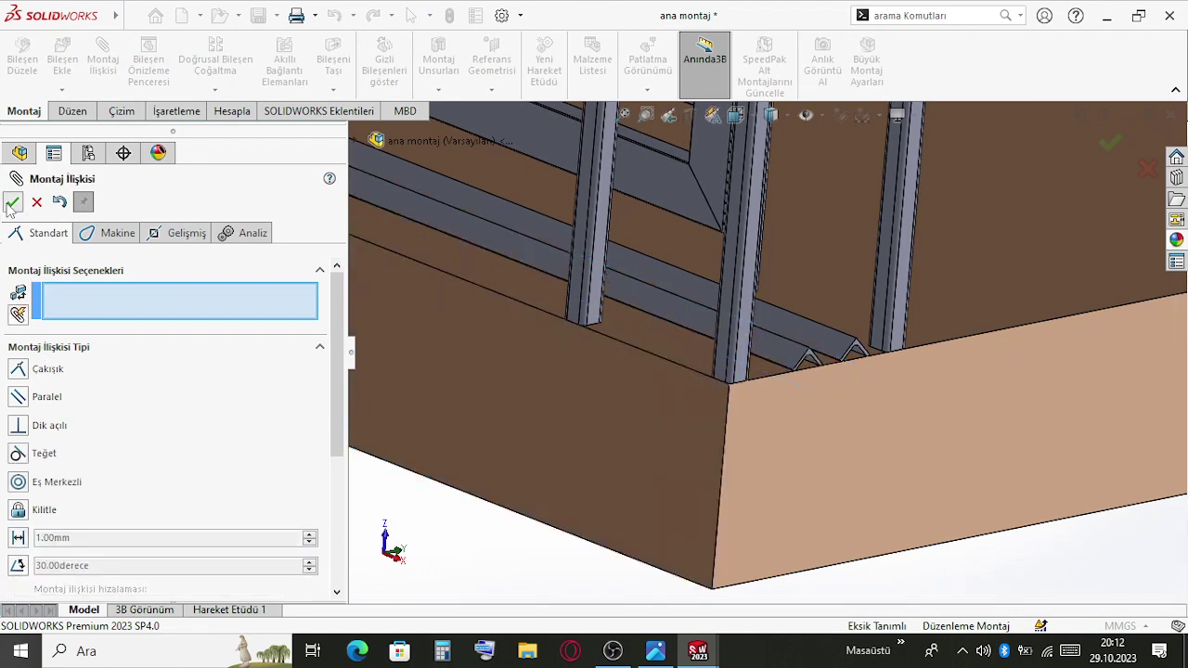
{"action": "left_click", "coordinate": [12, 203]}
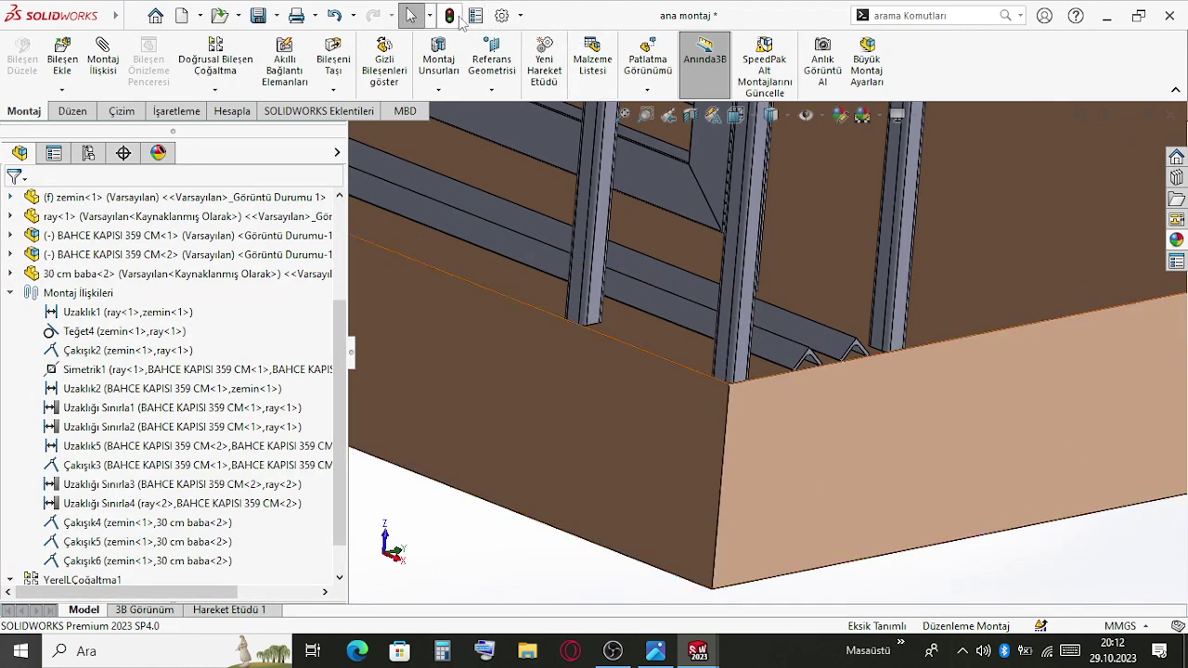
Set the Uzaklık1 distance mate between ray<1> and zemin back to 100 mm
{"action": "middle_click_drag", "start_coordinate": [729, 241], "coordinate": [692, 302]}
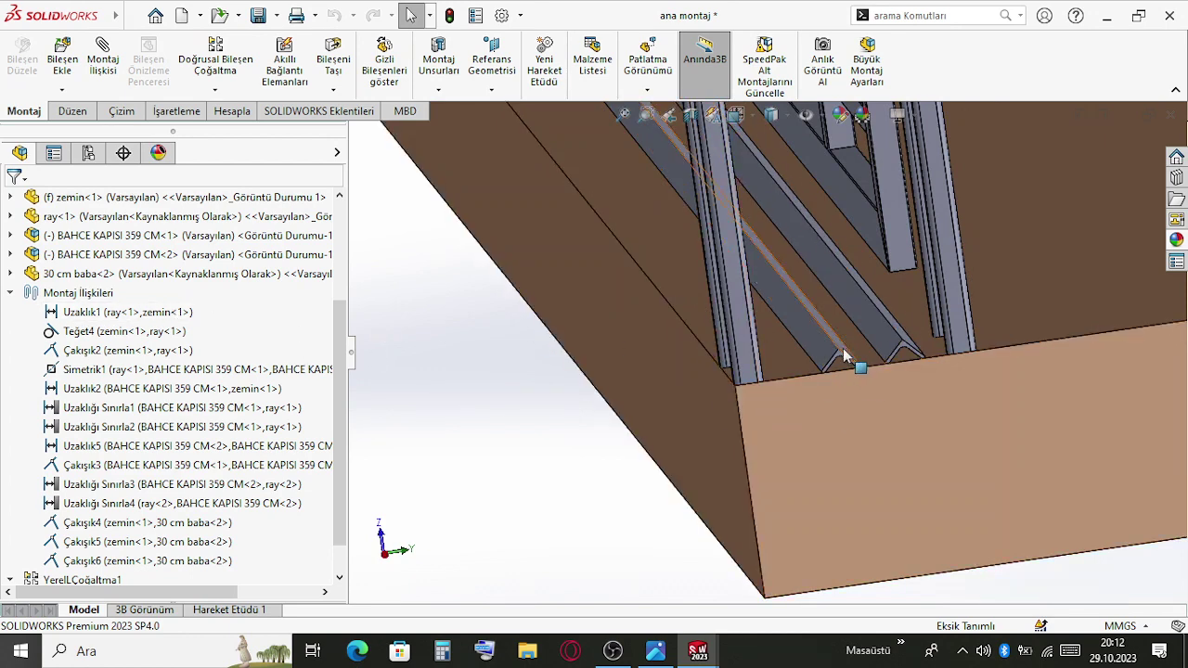
{"action": "left_click", "coordinate": [96, 312]}
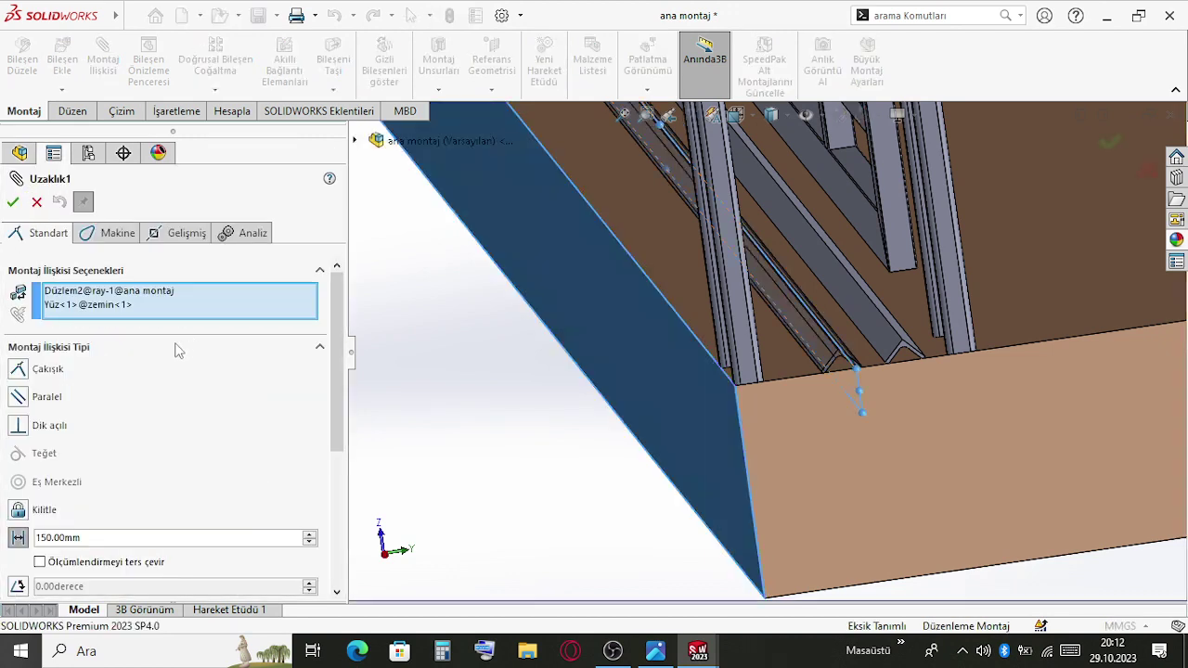
{"action": "type", "text": "100"}
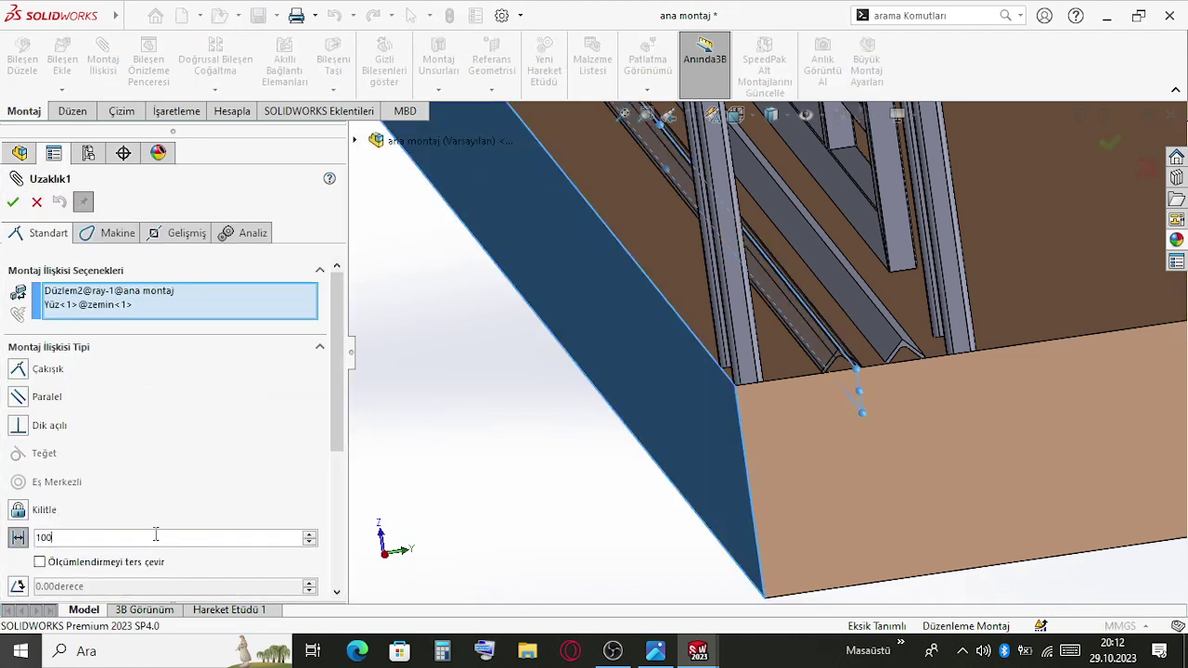
{"action": "left_click", "coordinate": [13, 202]}
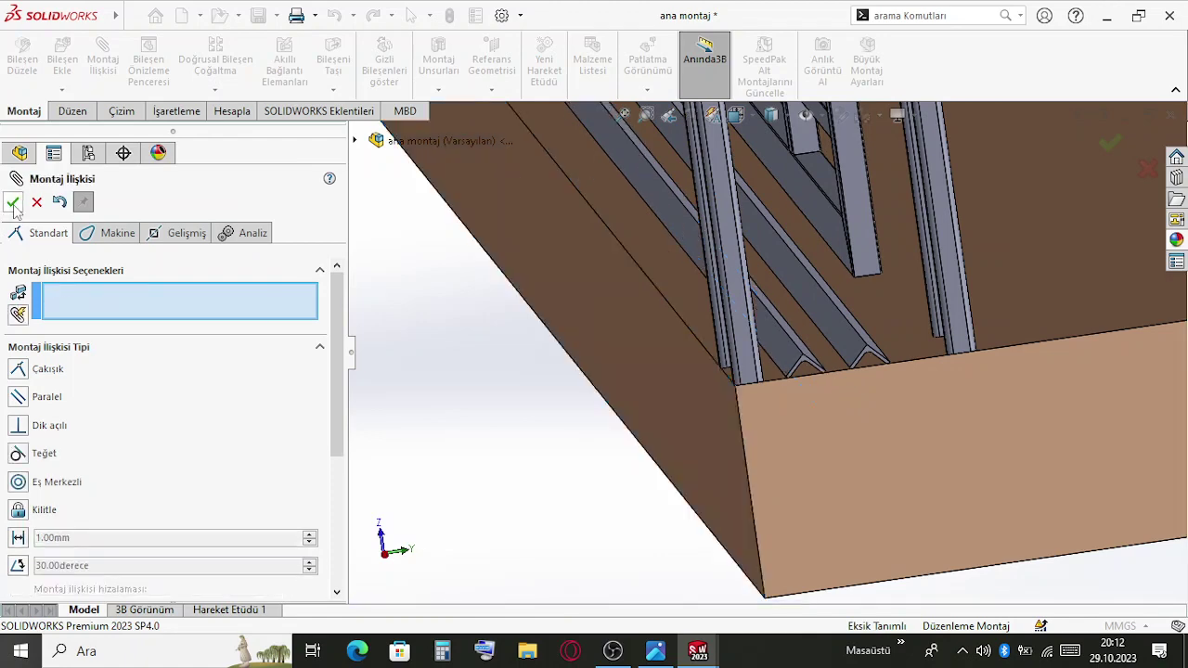
{"action": "middle_click_drag", "start_coordinate": [1007, 526], "coordinate": [928, 551]}
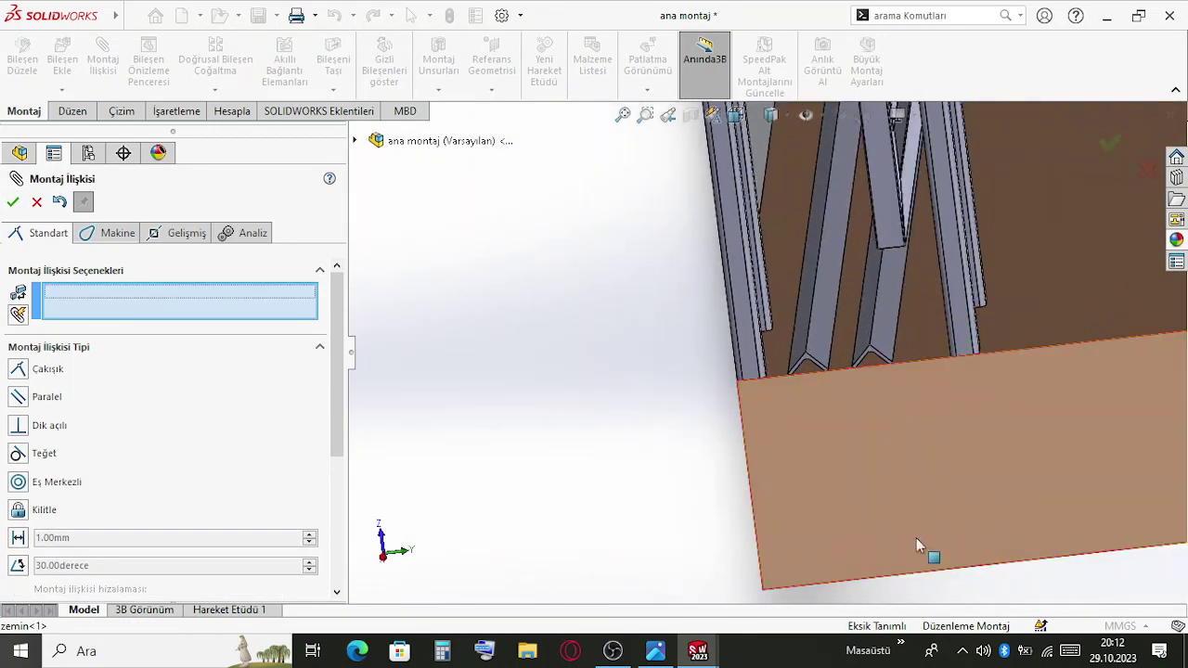
{"action": "key", "text": "Escape"}
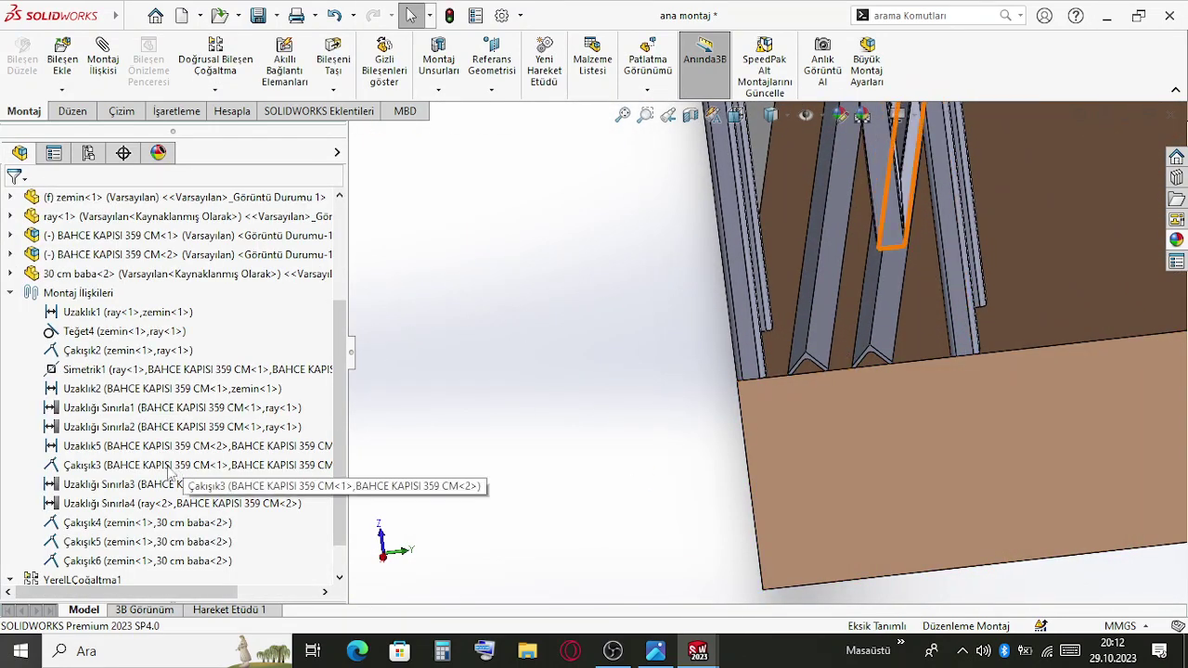
Measure the normal distance between Düzlem2 of the patterned ray<2> and the face of the 30 cm baba leg beside it
{"action": "left_click", "coordinate": [11, 292]}
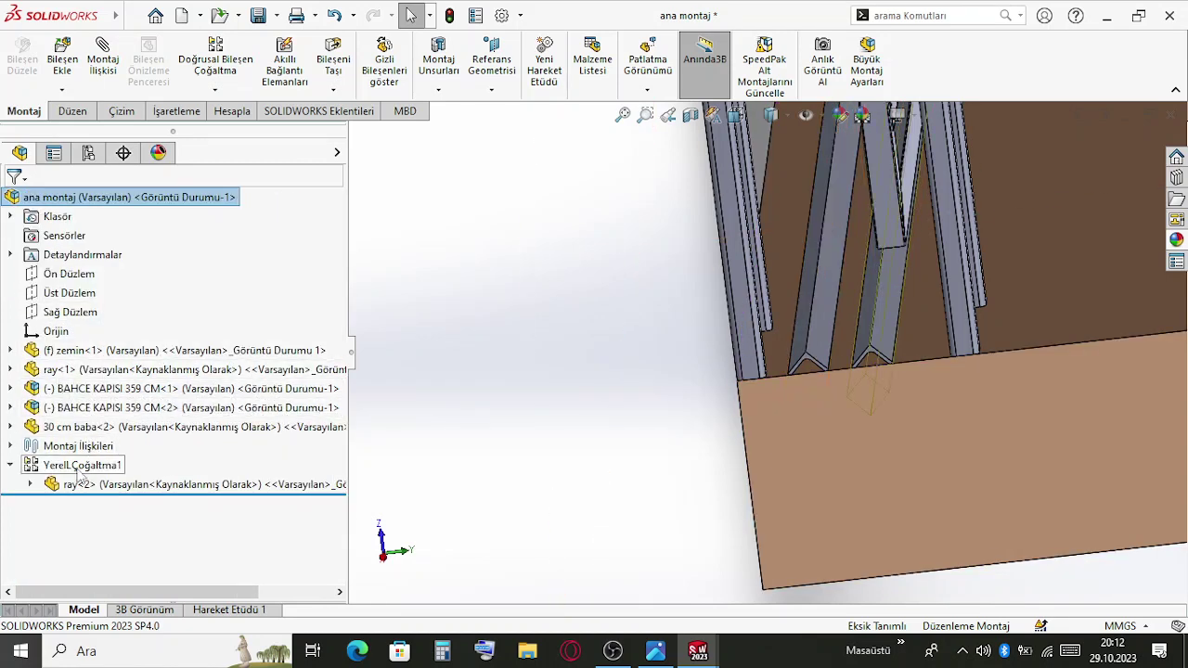
{"action": "left_click", "coordinate": [30, 483]}
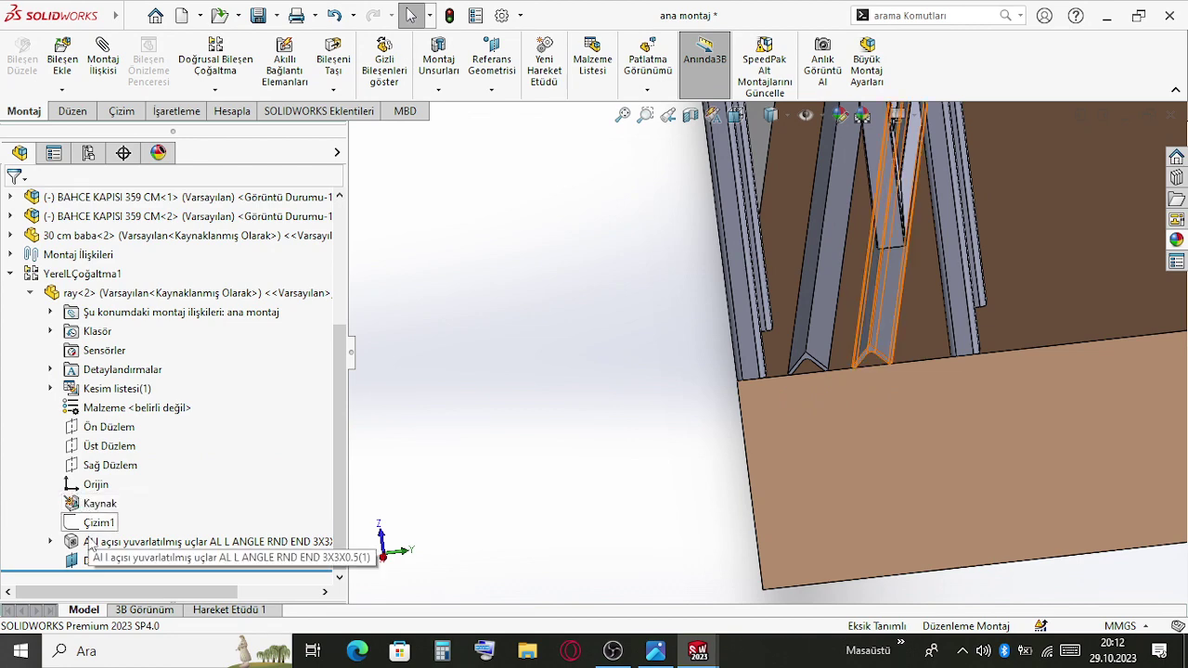
{"action": "left_click", "coordinate": [103, 560]}
{"action": "key", "text": "ctrl+8"}
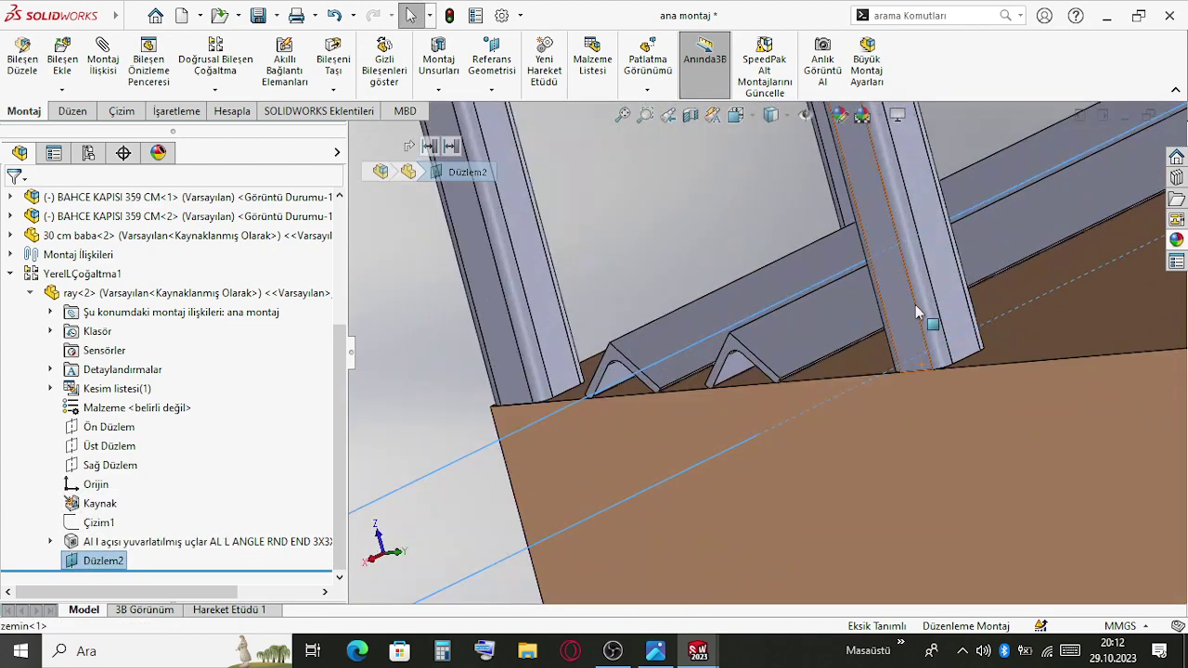
{"action": "left_click", "coordinate": [960, 300]}
{"action": "scroll", "coordinate": [697, 412], "scroll_direction": "up", "scroll_amount": 2}
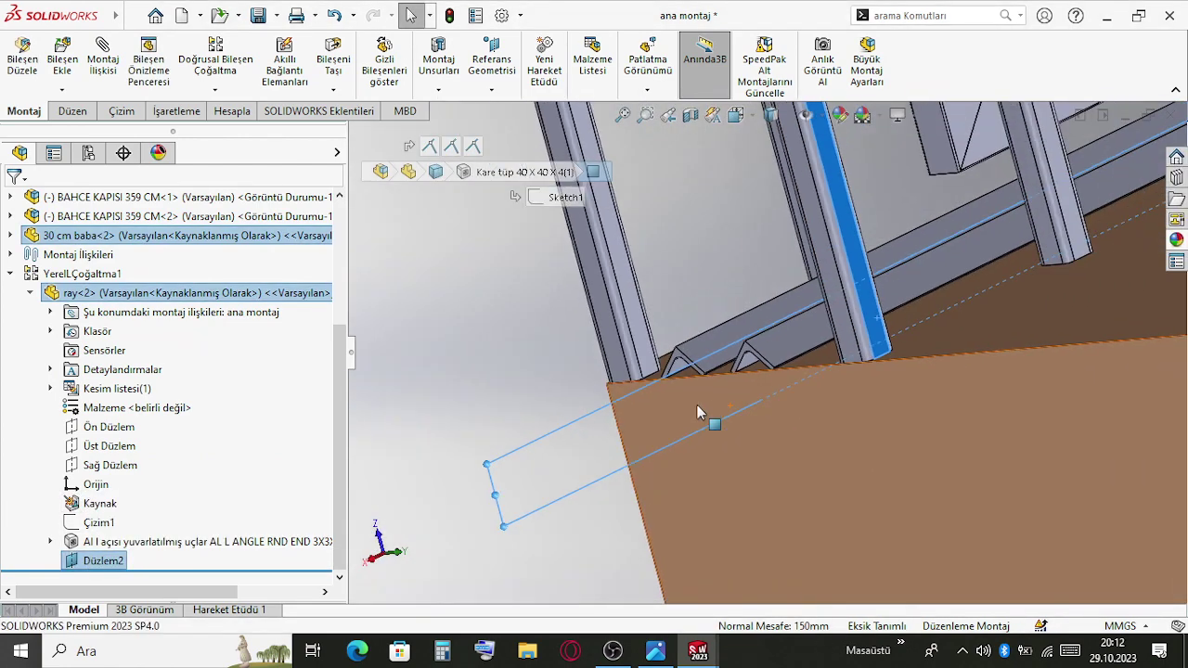
Set the Uzaklık1 distance mate between Düzlem2 of ray<1> and the zemin side face to 125 mm
{"action": "left_click", "coordinate": [29, 293]}
{"action": "left_click", "coordinate": [10, 427]}
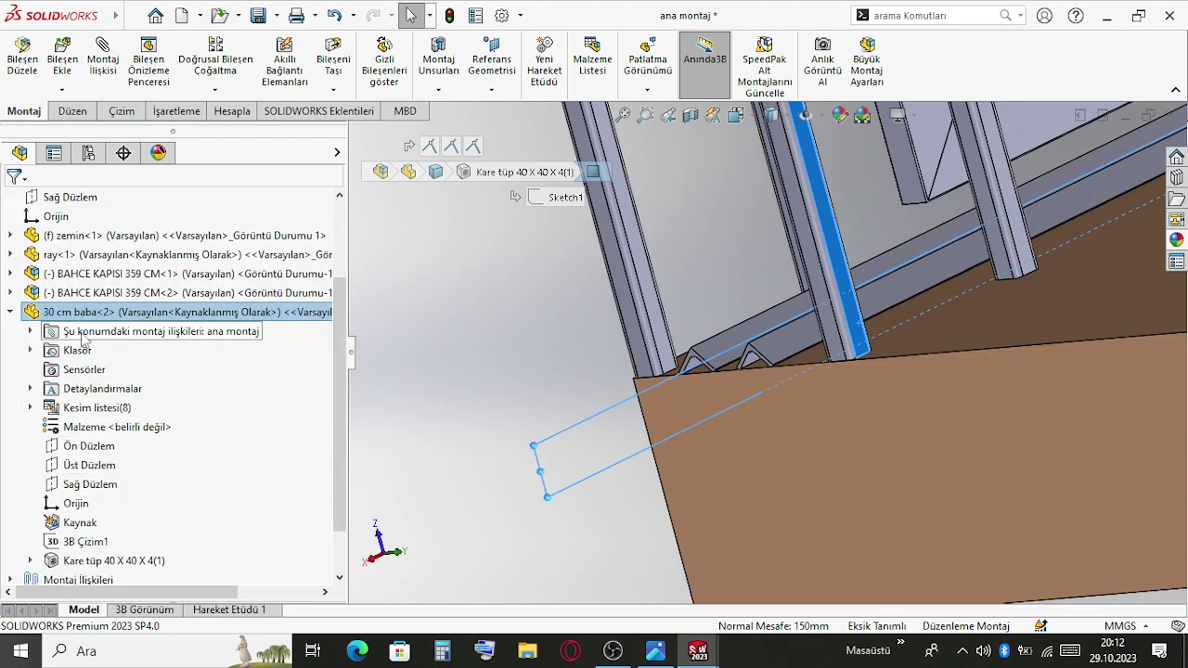
{"action": "left_click", "coordinate": [10, 311]}
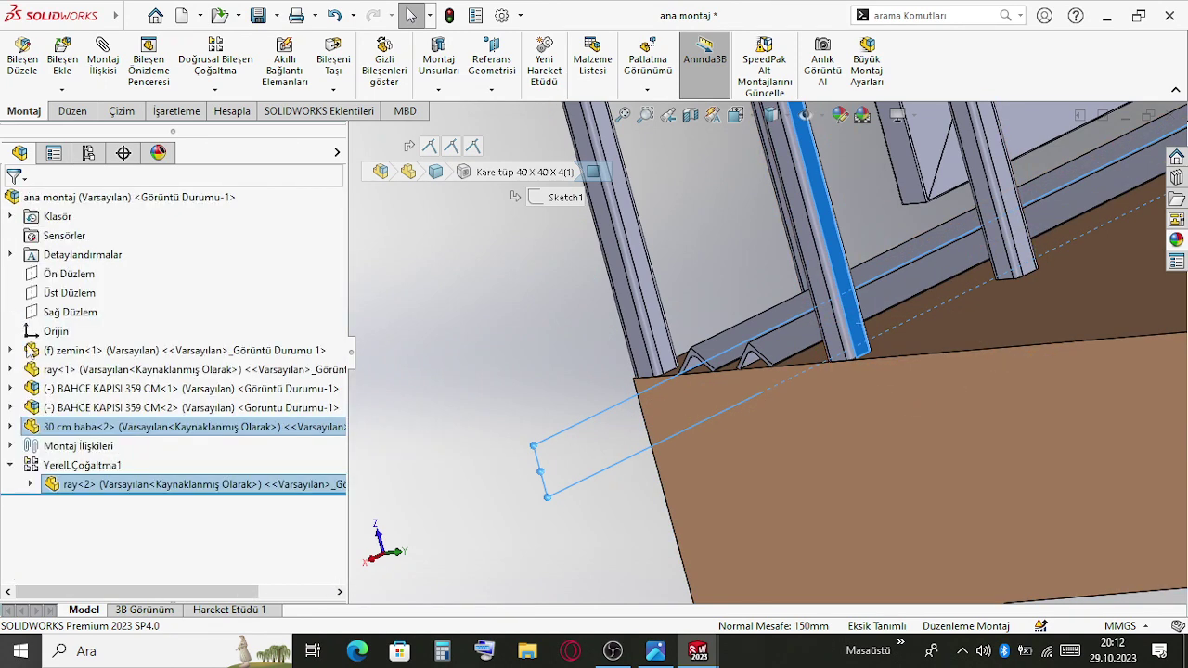
{"action": "left_click", "coordinate": [10, 445]}
{"action": "left_click", "coordinate": [115, 312]}
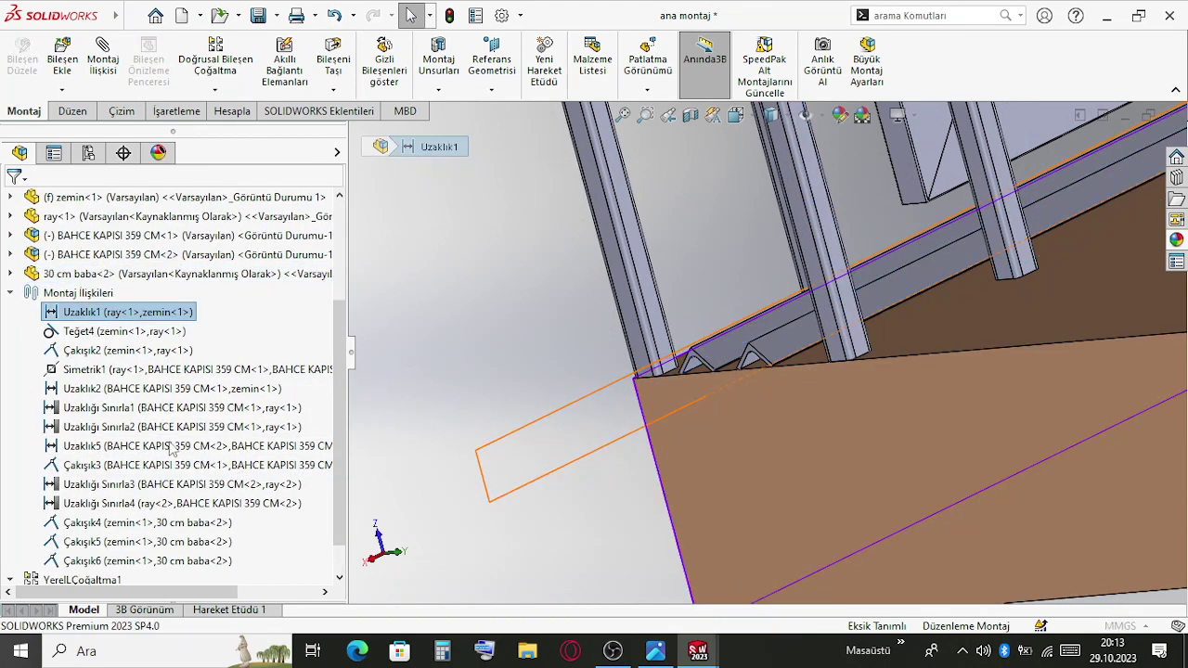
{"action": "double_click", "coordinate": [108, 544]}
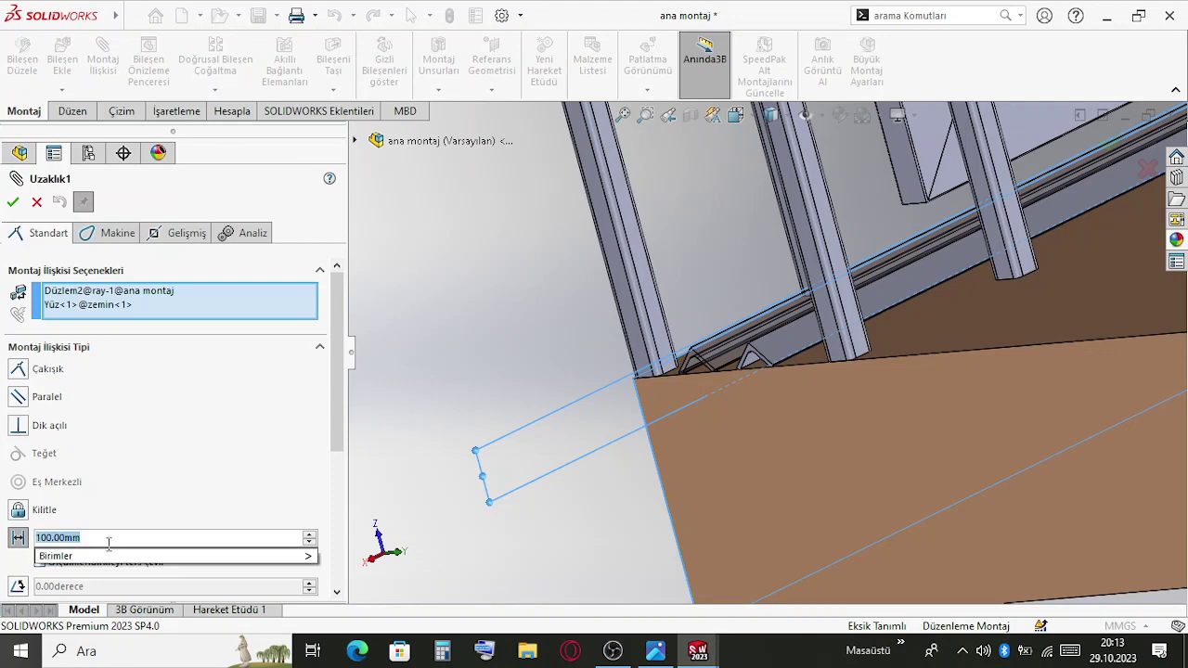
{"action": "type", "text": "125"}
{"action": "key", "text": "Return"}
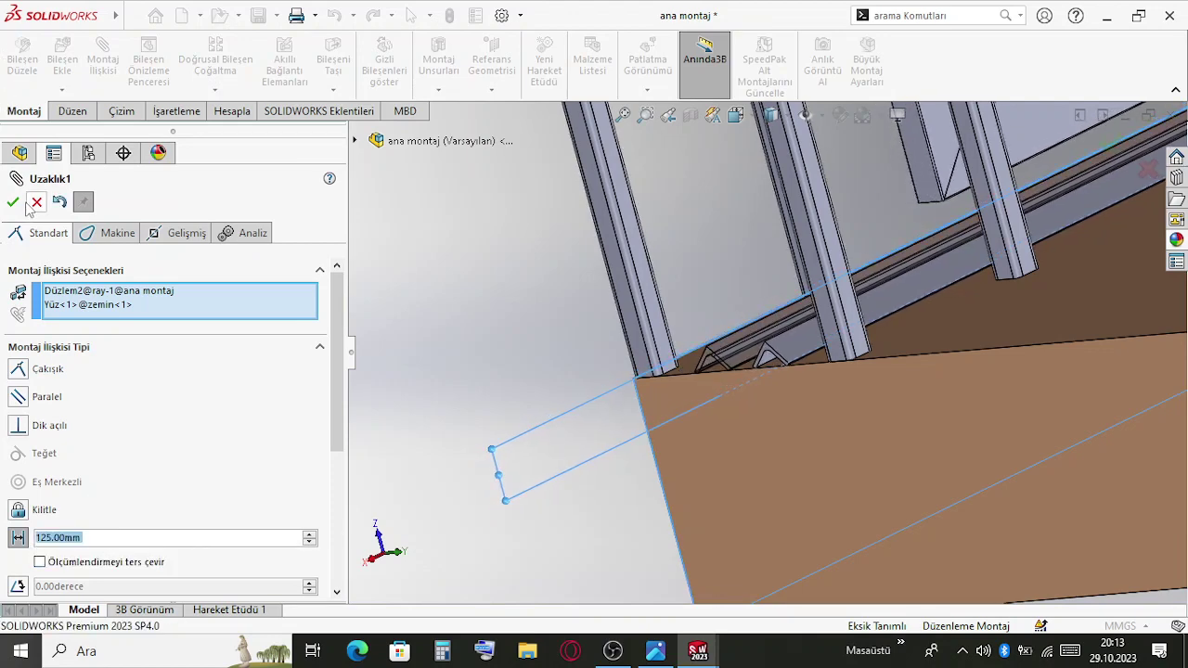
{"action": "left_click", "coordinate": [13, 202]}
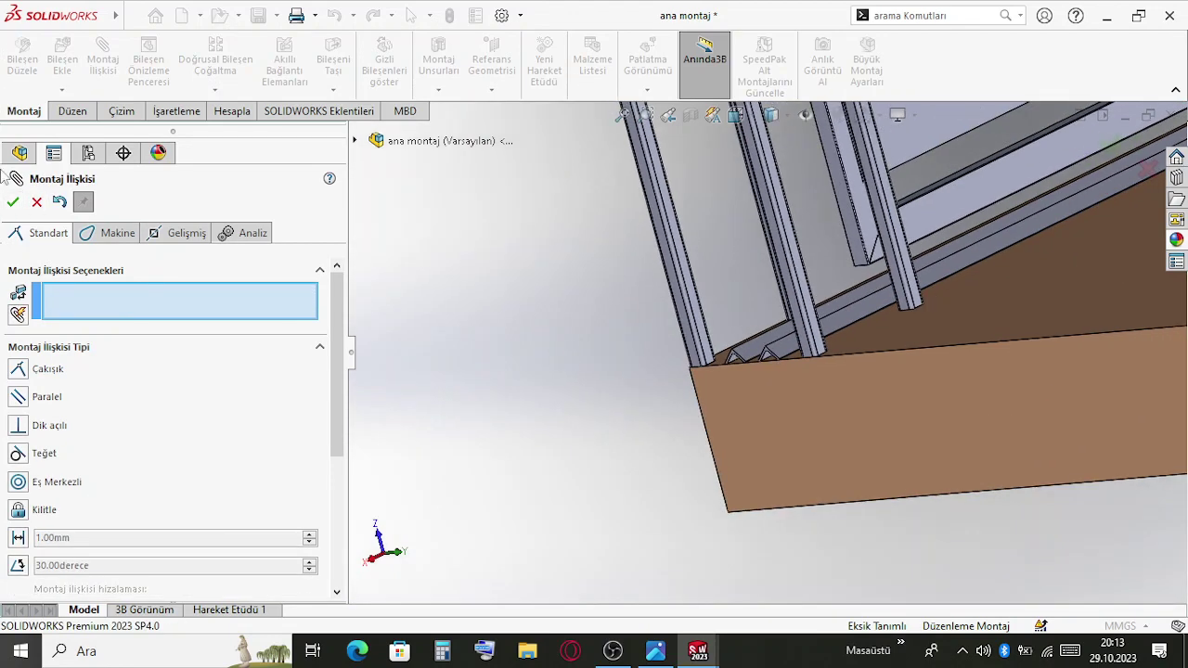
{"action": "key", "text": "Escape"}
Examine how the gate leaves and rails sit relative to the 30 cm baba post at the slab's end
{"action": "scroll", "coordinate": [644, 371], "scroll_direction": "up", "scroll_amount": 3}
{"action": "middle_click_drag", "start_coordinate": [643, 366], "coordinate": [695, 347]}
{"action": "scroll", "coordinate": [668, 287], "scroll_direction": "up", "scroll_amount": 3}
{"action": "scroll", "coordinate": [733, 349], "scroll_direction": "down", "scroll_amount": 5}
{"action": "scroll", "coordinate": [738, 348], "scroll_direction": "up", "scroll_amount": 3}
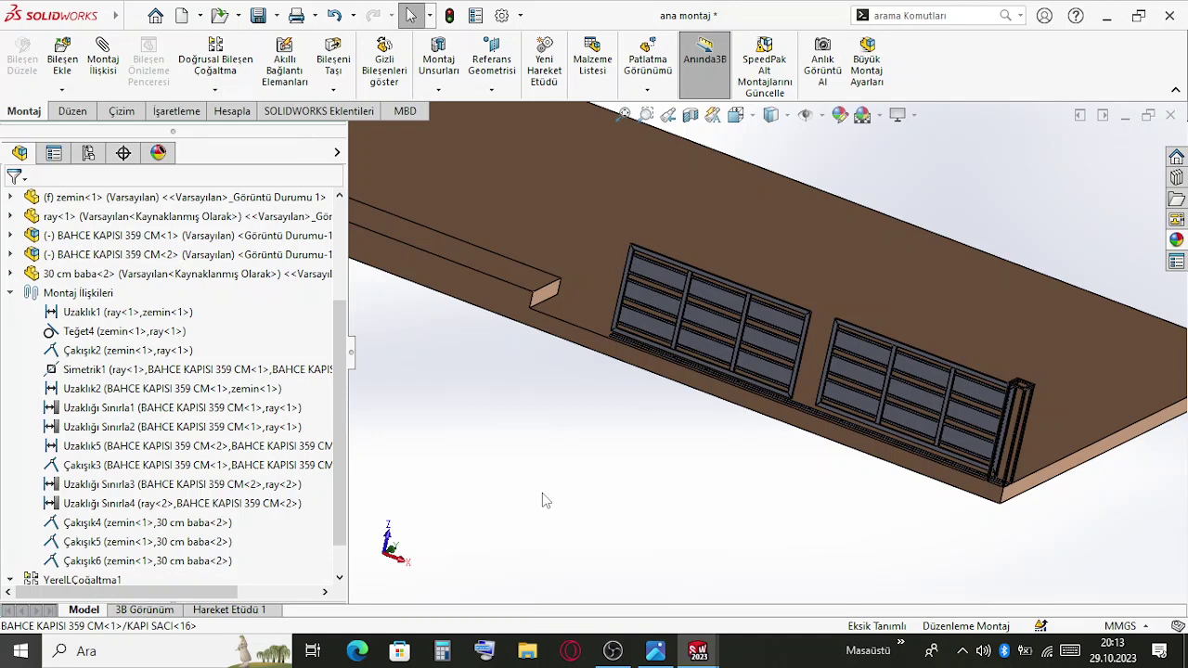
{"action": "scroll", "coordinate": [643, 549], "scroll_direction": "down", "scroll_amount": 2}
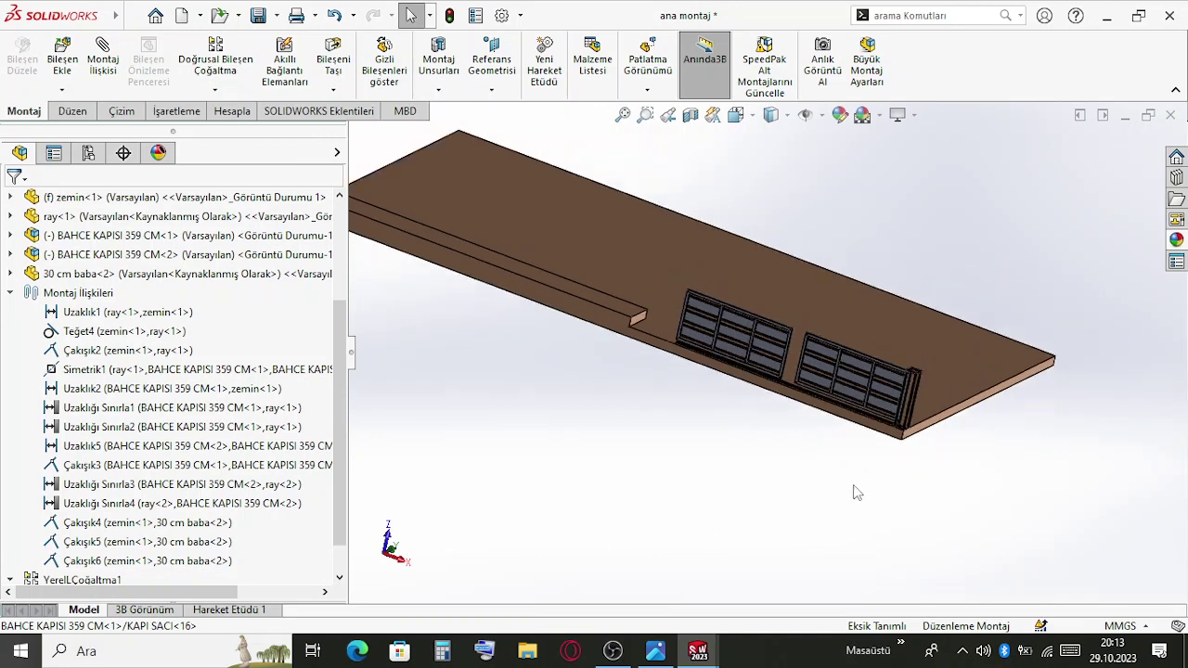
{"action": "scroll", "coordinate": [850, 305], "scroll_direction": "up", "scroll_amount": 3}
{"action": "scroll", "coordinate": [855, 296], "scroll_direction": "up", "scroll_amount": 2}
{"action": "scroll", "coordinate": [900, 416], "scroll_direction": "up", "scroll_amount": 3}
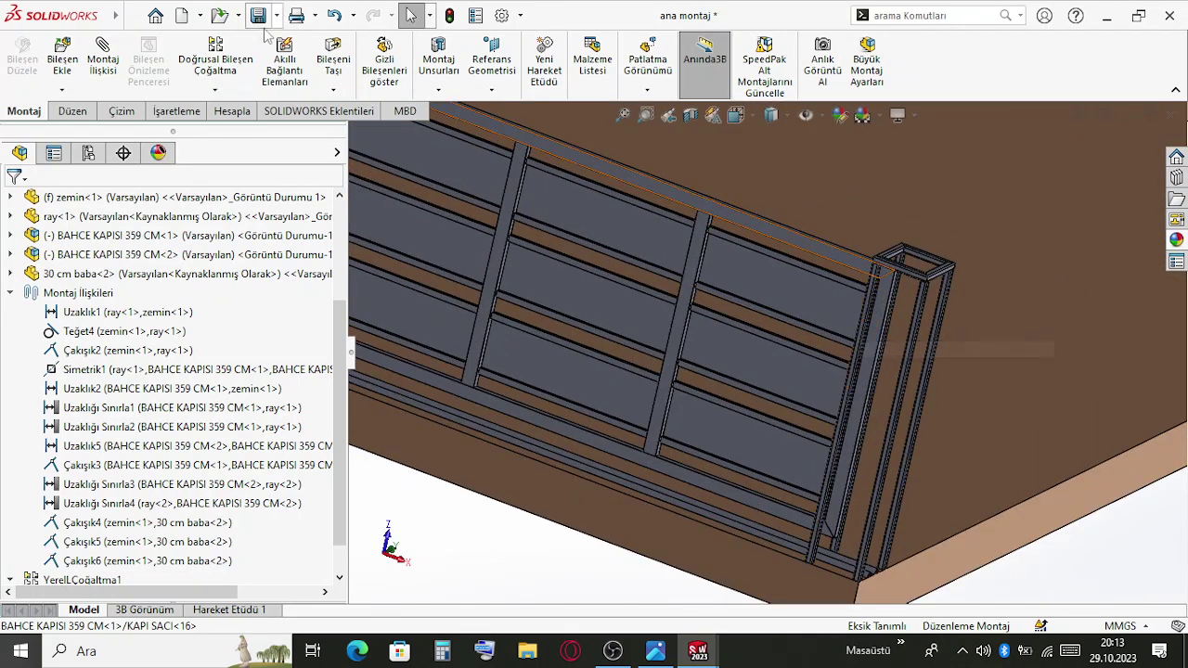
Linearly pattern 30 cm baba<2> along the zemin front edge, 2 instances spaced 3150 mm, with the direction reversed to run toward the gates
{"action": "left_click", "coordinate": [215, 57]}
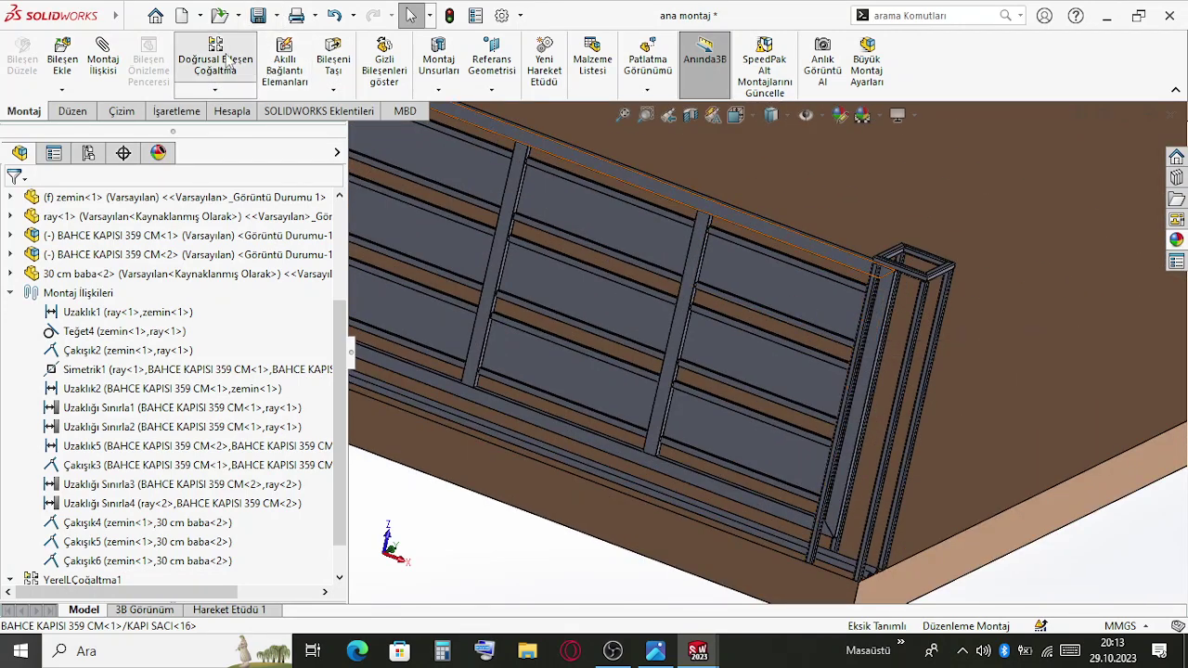
{"action": "left_click", "coordinate": [565, 474]}
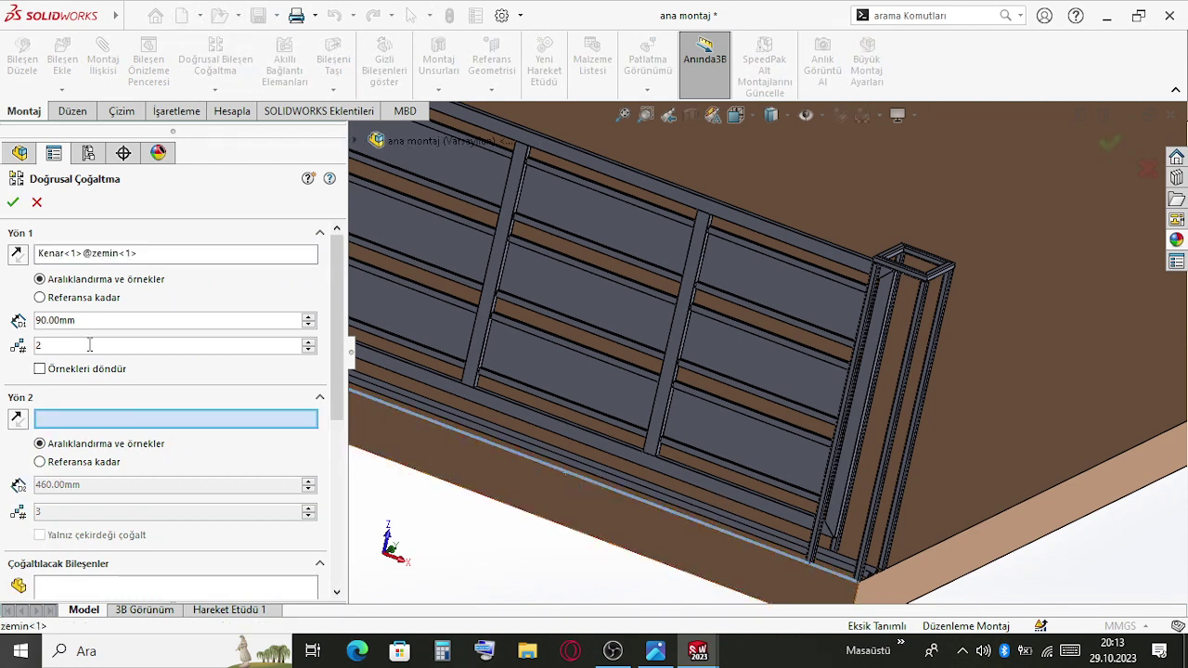
{"action": "type", "text": "3150"}
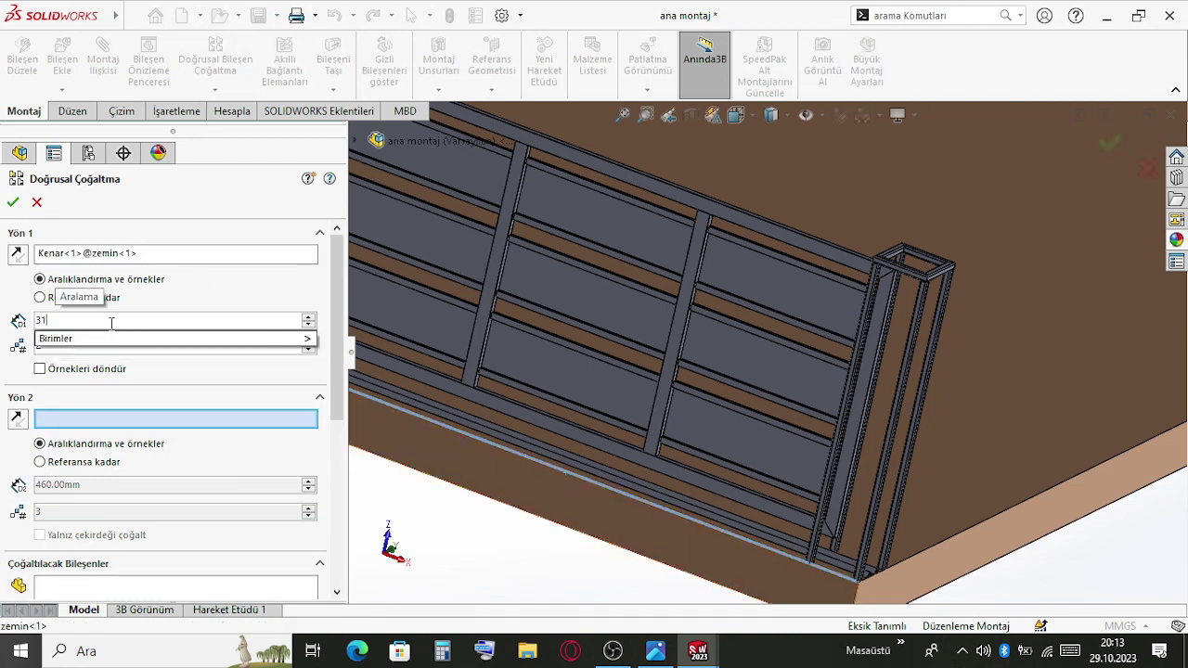
{"action": "left_click", "coordinate": [141, 592]}
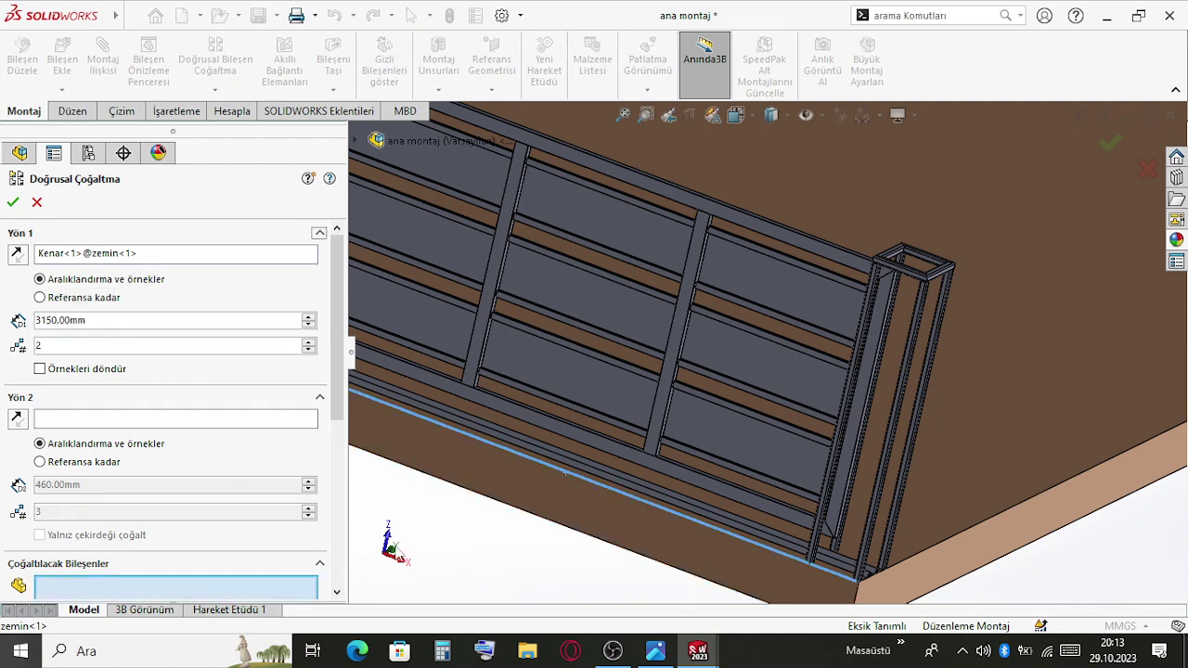
{"action": "left_click", "coordinate": [908, 277]}
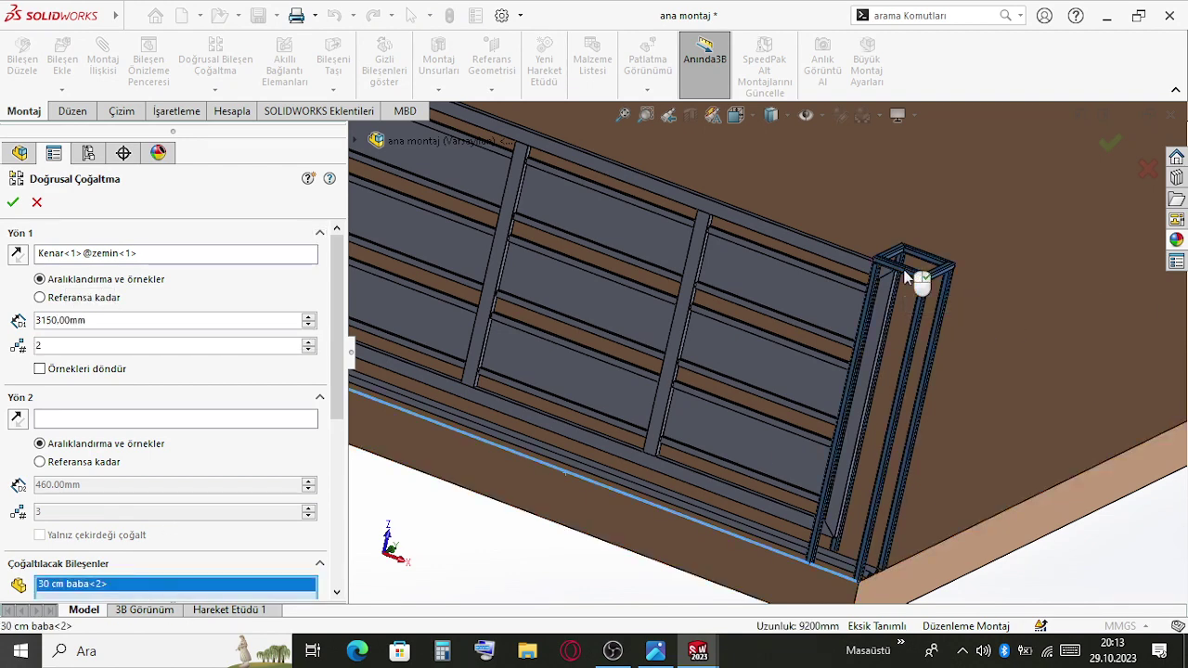
{"action": "scroll", "coordinate": [907, 276], "scroll_direction": "up", "scroll_amount": 5}
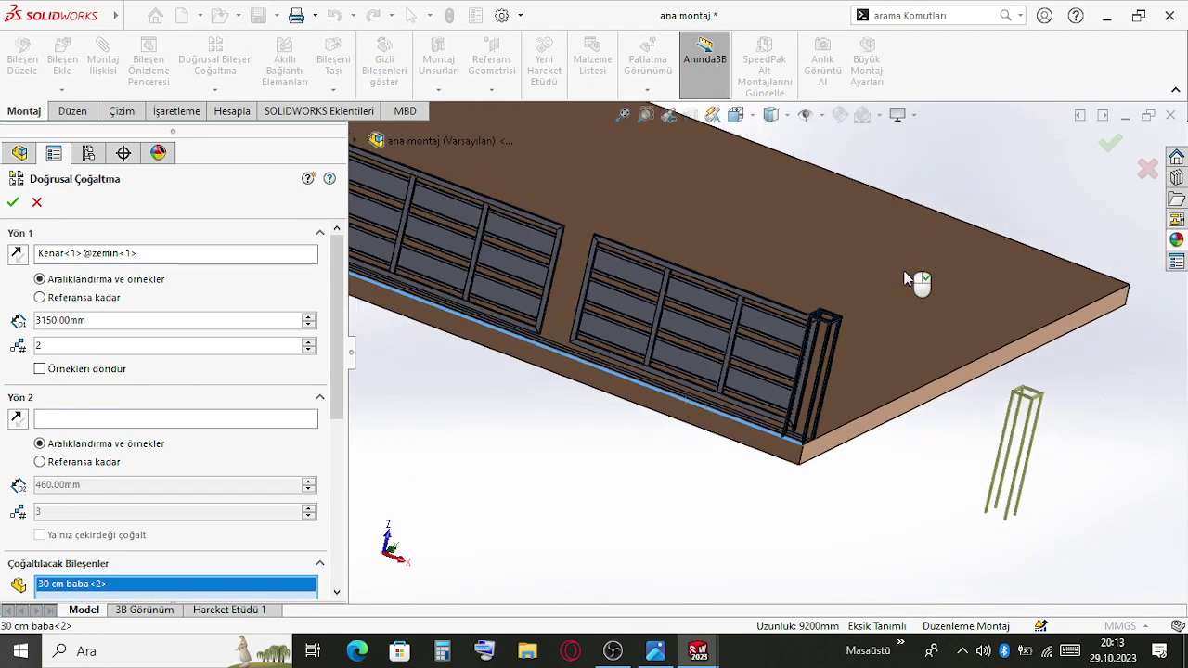
{"action": "left_click", "coordinate": [18, 256]}
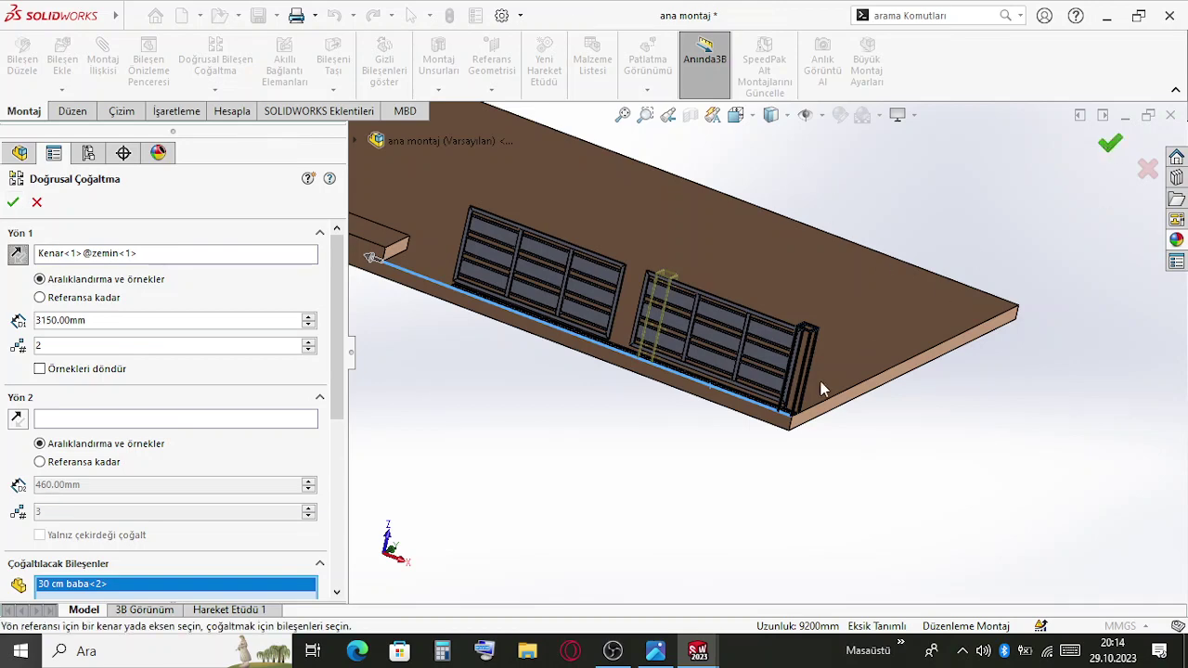
{"action": "key", "text": "Return"}
Slide the BAHCE KAPISI 359 CM<2> leaf toward the slab's end and examine how its ends line up with the two posts
{"action": "scroll", "coordinate": [733, 353], "scroll_direction": "down", "scroll_amount": 5}
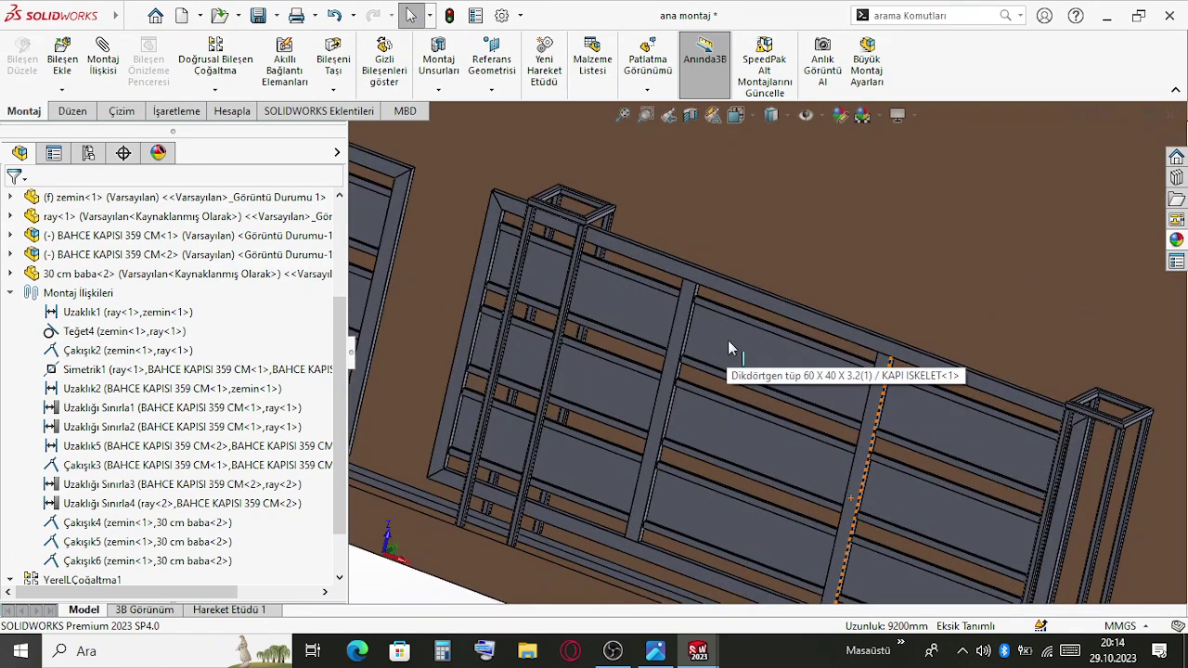
{"action": "scroll", "coordinate": [829, 373], "scroll_direction": "up", "scroll_amount": 3}
{"action": "scroll", "coordinate": [854, 375], "scroll_direction": "down", "scroll_amount": 2}
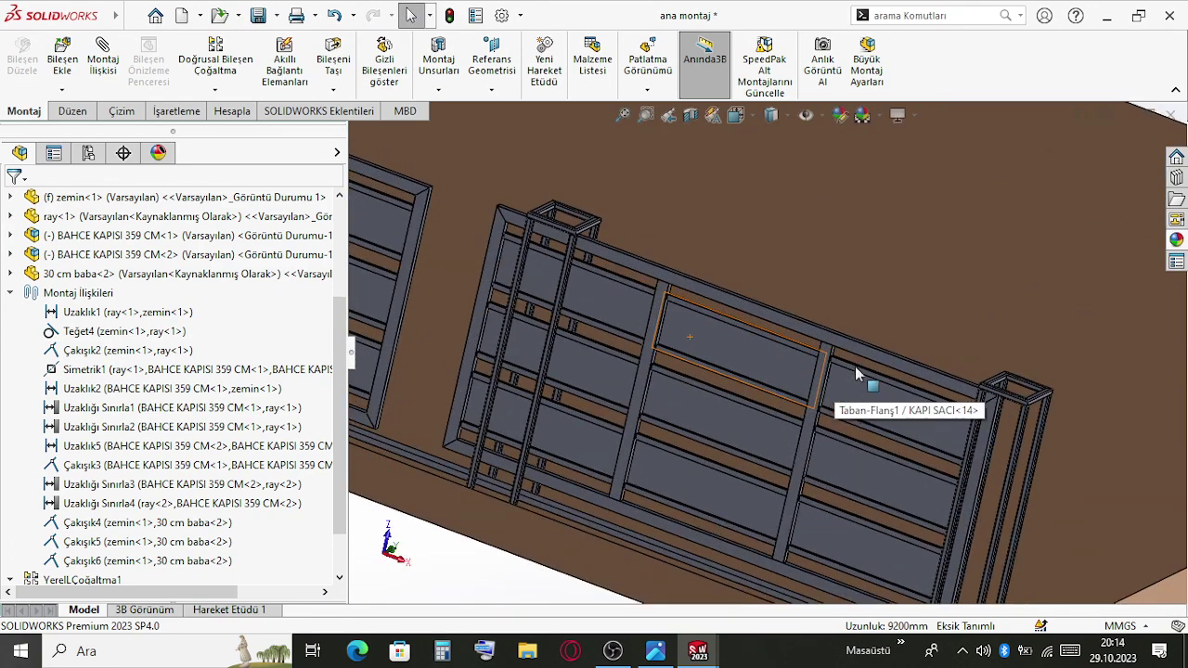
{"action": "left_click", "coordinate": [881, 363]}
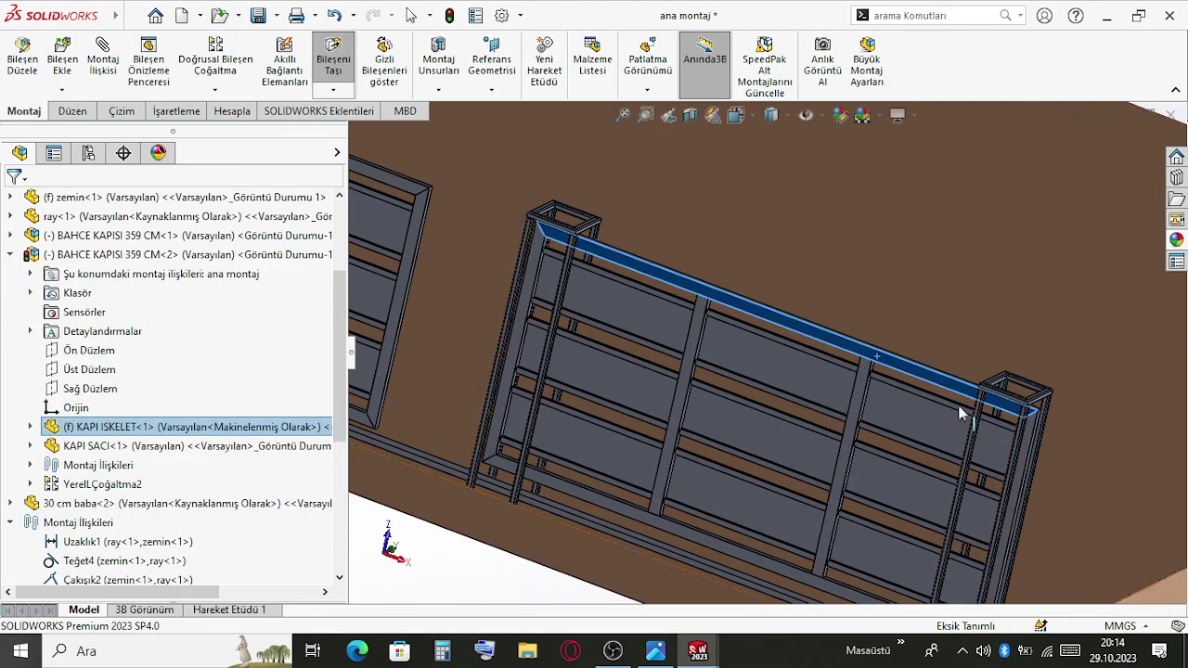
{"action": "scroll", "coordinate": [960, 413], "scroll_direction": "up", "scroll_amount": 2}
{"action": "scroll", "coordinate": [622, 232], "scroll_direction": "down", "scroll_amount": 5}
{"action": "middle_click_drag", "start_coordinate": [622, 232], "coordinate": [659, 270]}
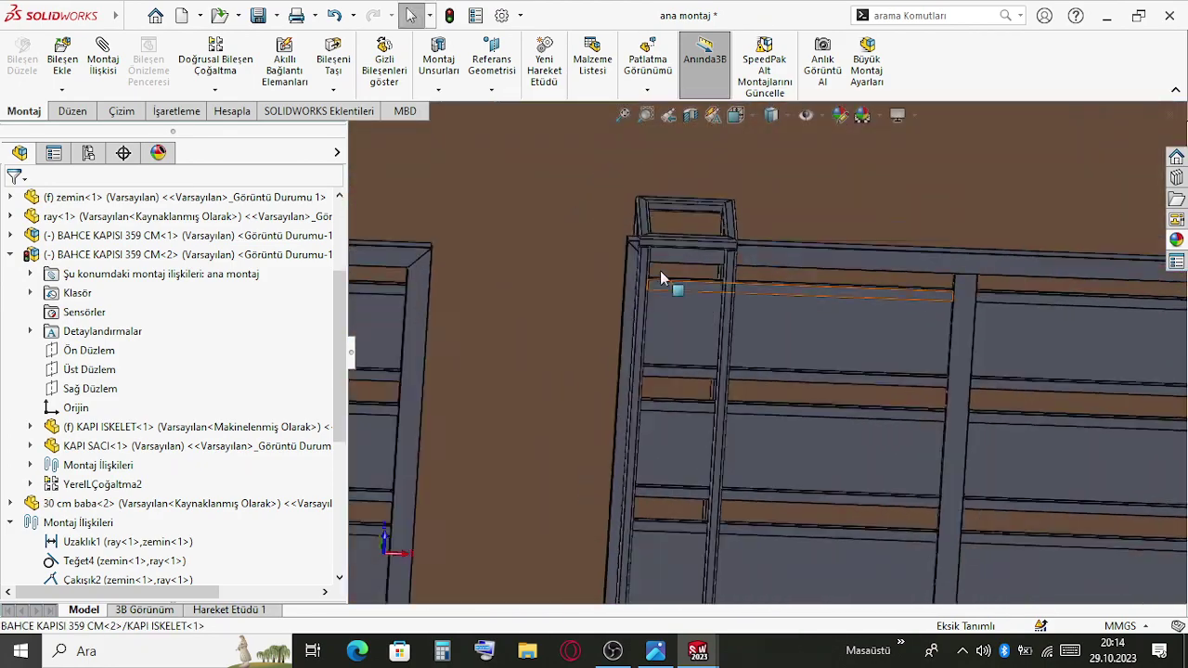
{"action": "scroll", "coordinate": [639, 263], "scroll_direction": "up", "scroll_amount": 4}
{"action": "scroll", "coordinate": [908, 352], "scroll_direction": "up", "scroll_amount": 4}
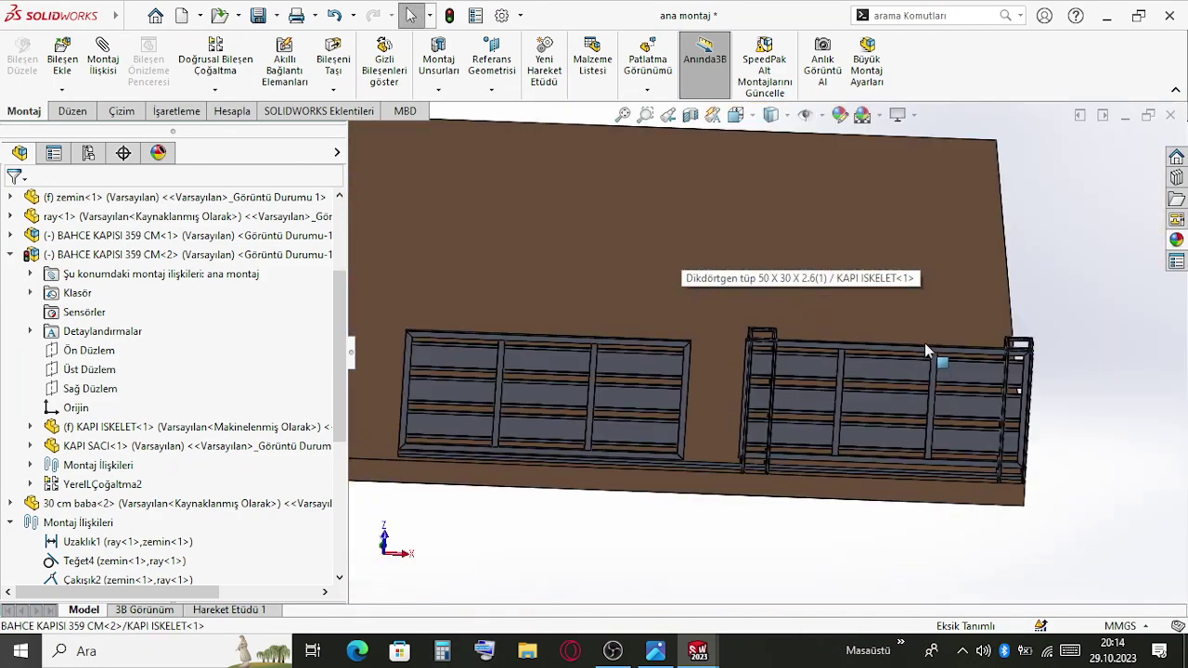
Slide the BAHCE KAPISI 359 CM<2> leaf fully open behind the other leaf, and return it toward the end post
{"action": "left_click_drag", "start_coordinate": [937, 357], "coordinate": [391, 344]}
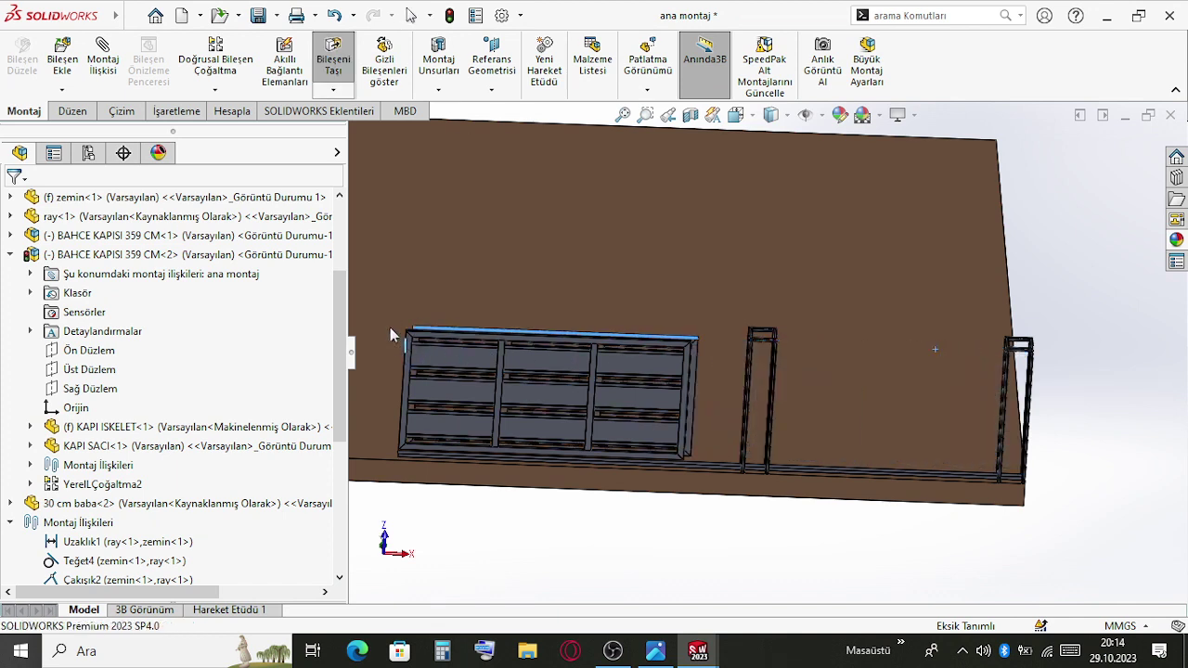
{"action": "left_click_drag", "start_coordinate": [573, 343], "coordinate": [1000, 380]}
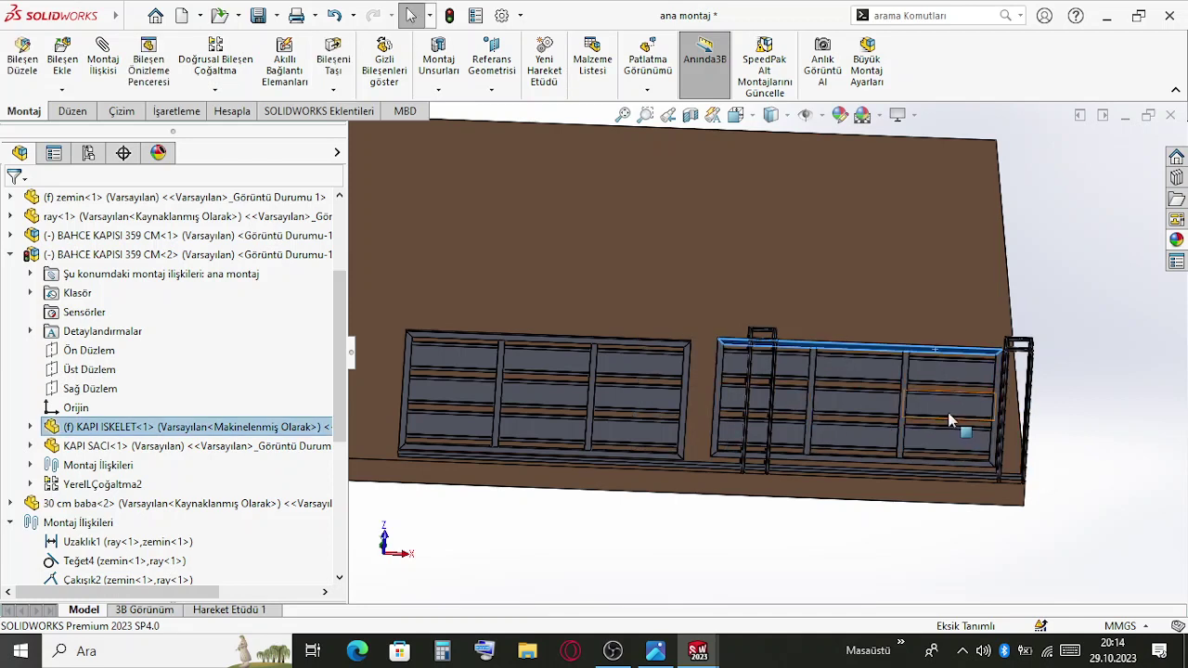
{"action": "left_click", "coordinate": [1080, 408]}
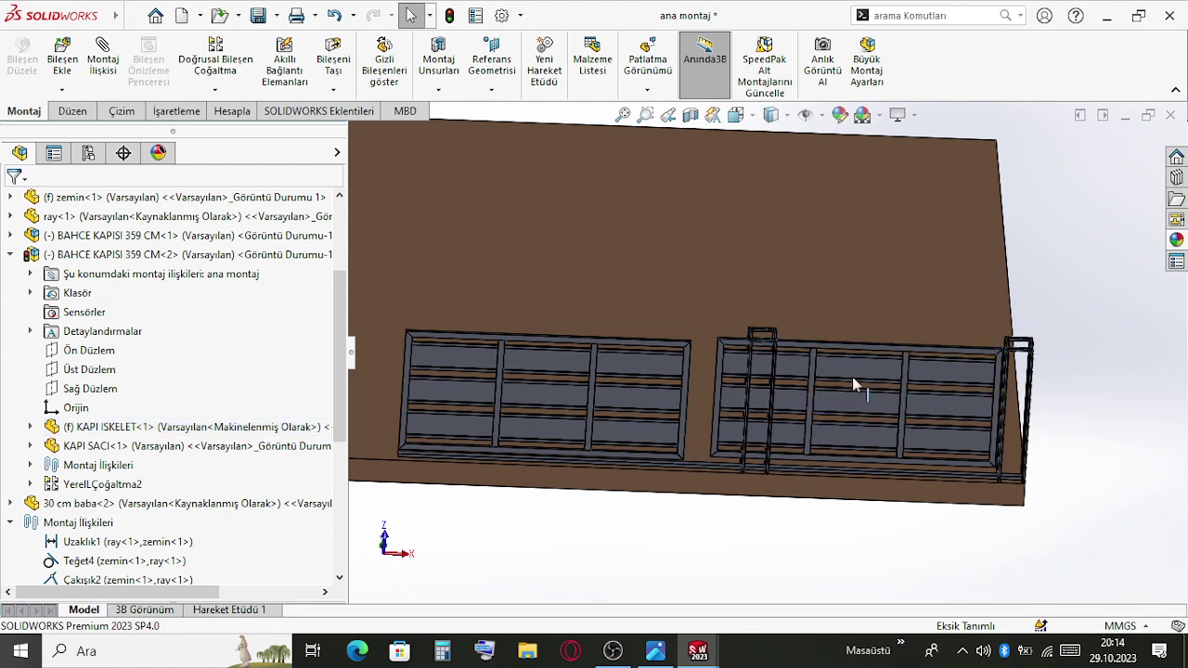
Slide the BAHCE KAPISI 359 CM<2> leaf open until its trailing end lines up with the patterned 30 cm baba post
{"action": "left_click", "coordinate": [908, 354]}
{"action": "left_click_drag", "start_coordinate": [908, 354], "coordinate": [631, 352]}
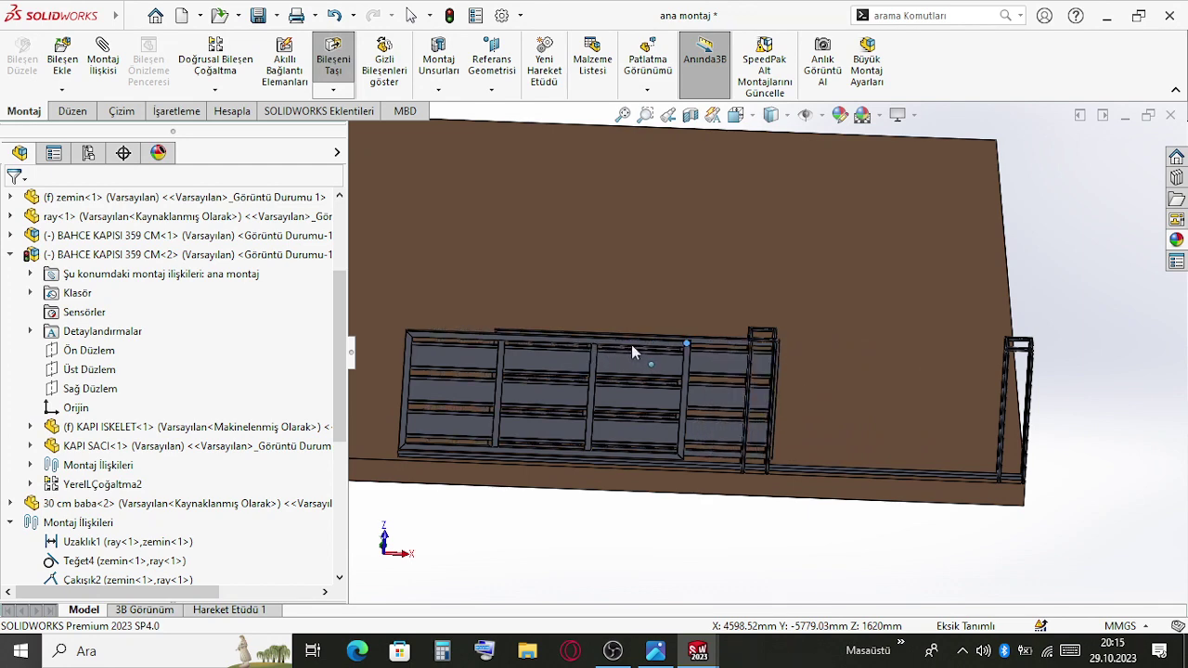
{"action": "middle_click_drag", "start_coordinate": [631, 351], "coordinate": [597, 366]}
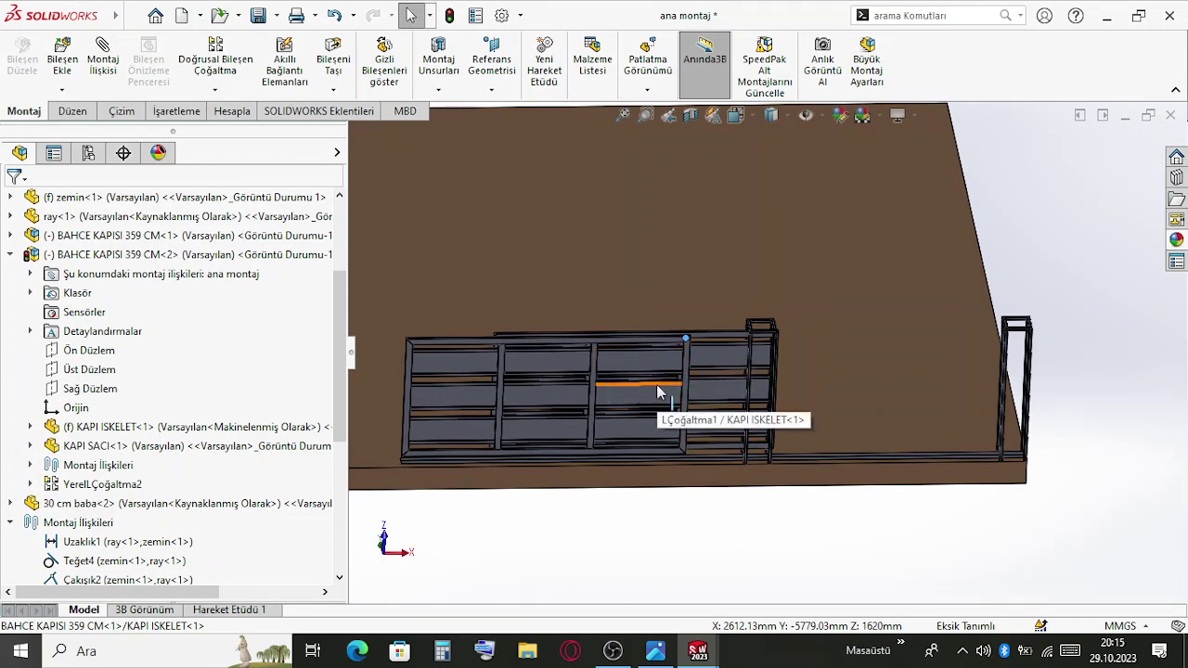
{"action": "left_click", "coordinate": [609, 650]}
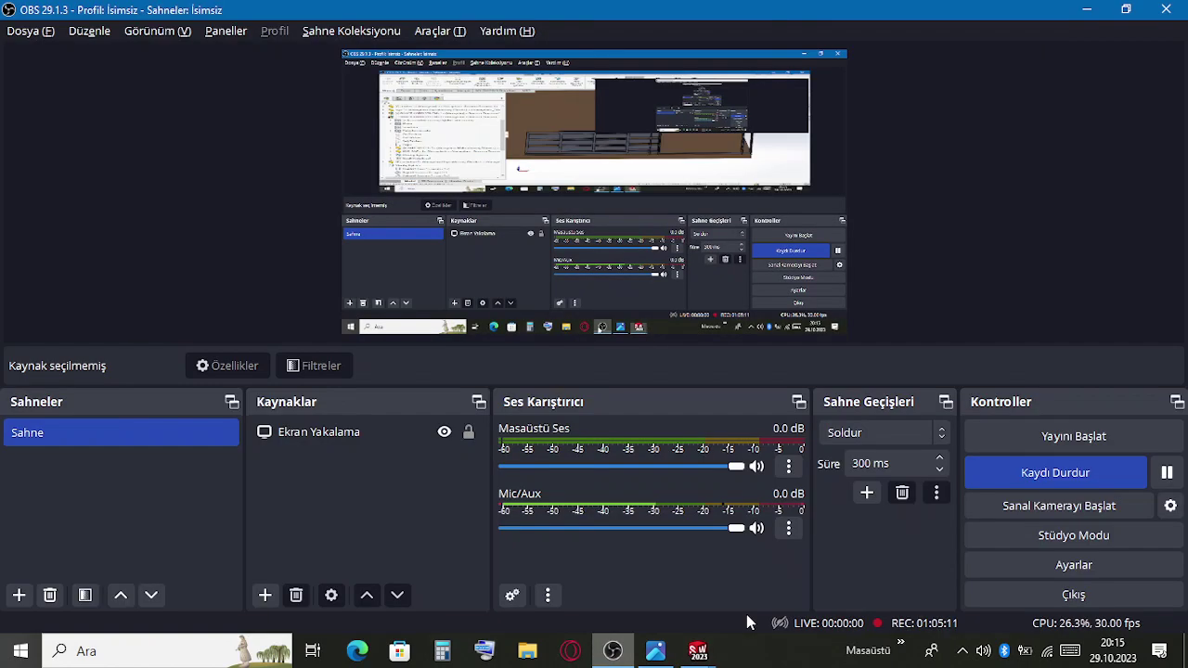
{"action": "left_click", "coordinate": [1166, 474]}
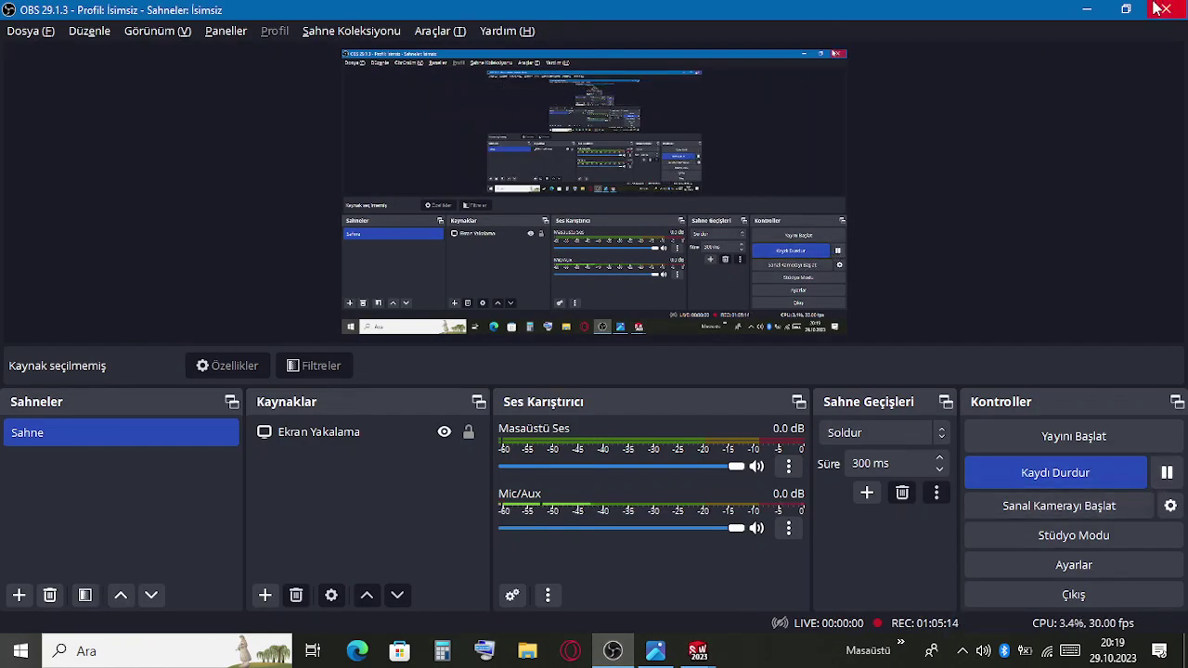
{"action": "left_click", "coordinate": [1089, 9]}
Set the spacing of the 30 cm baba linear pattern YerelLÇoğaltma2 to 3500 mm
{"action": "scroll", "coordinate": [774, 380], "scroll_direction": "down", "scroll_amount": 5}
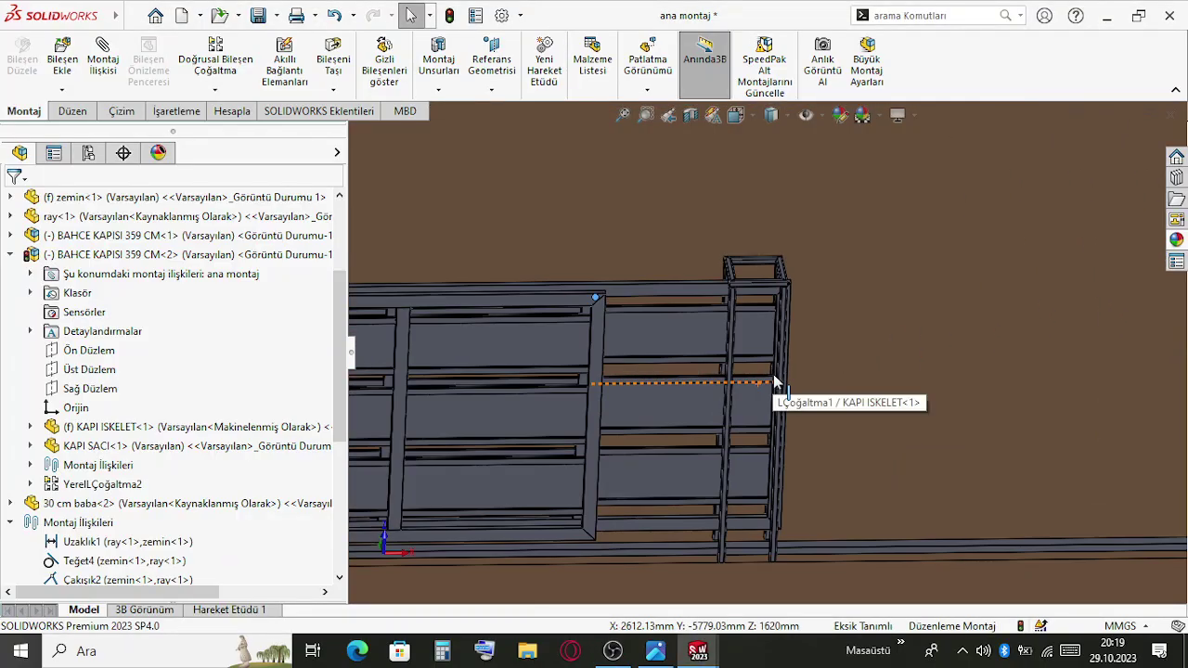
{"action": "scroll", "coordinate": [882, 451], "scroll_direction": "up", "scroll_amount": 5}
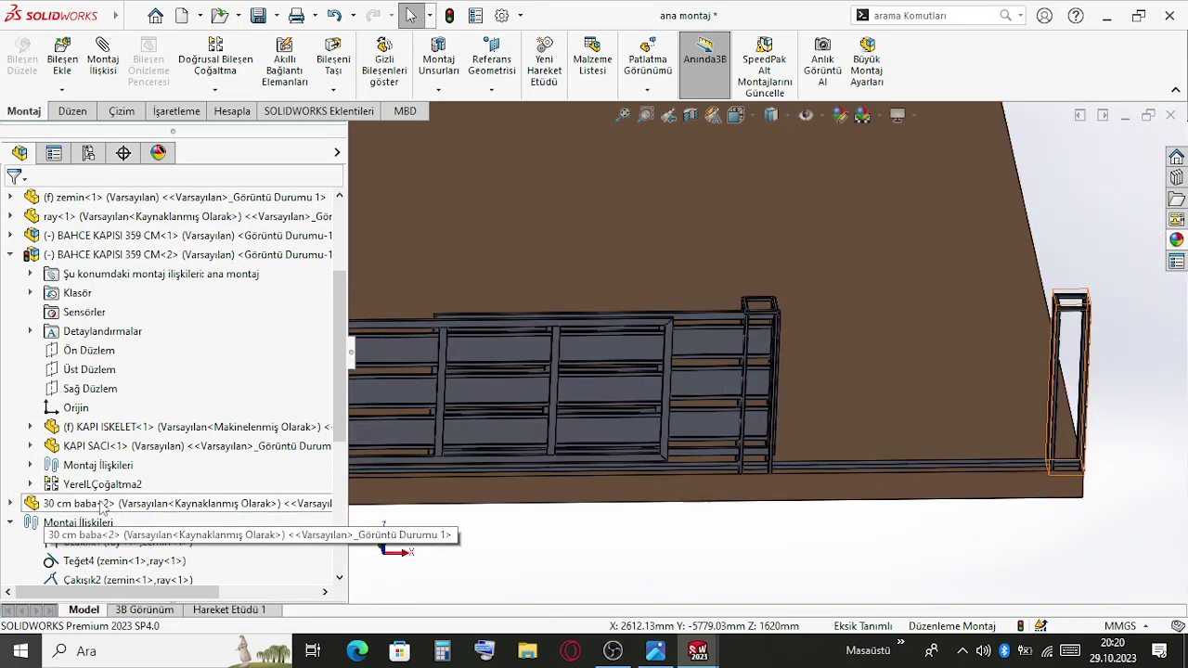
{"action": "left_click", "coordinate": [102, 504]}
{"action": "scroll", "coordinate": [102, 504], "scroll_direction": "down", "scroll_amount": 5}
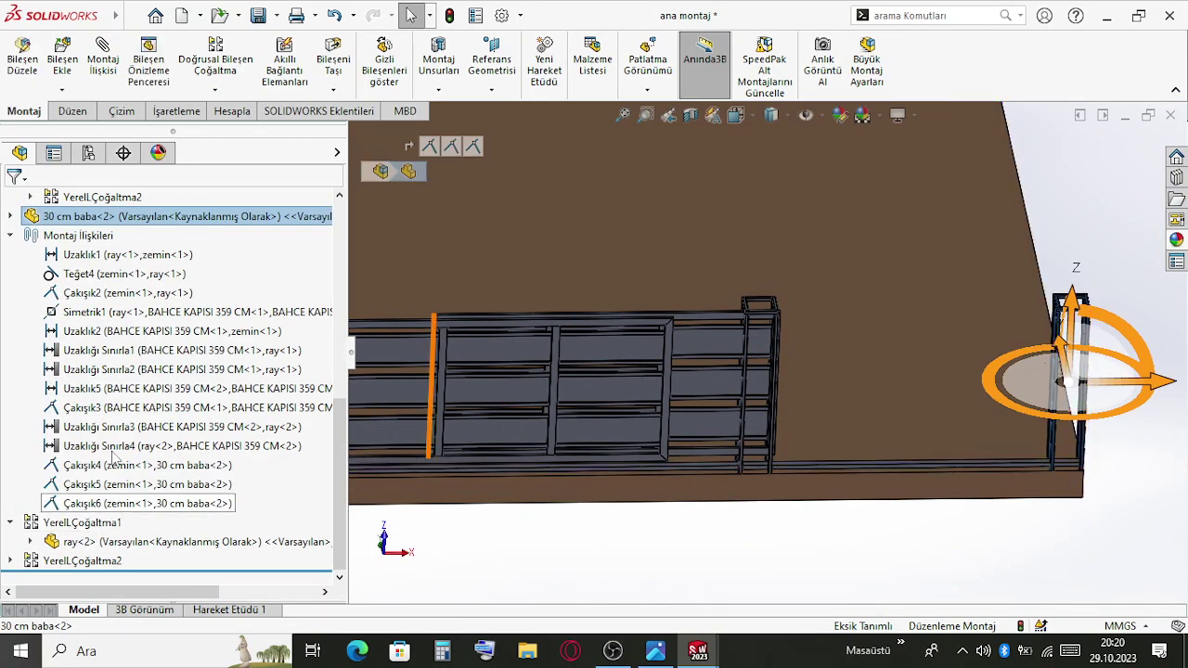
{"action": "left_click", "coordinate": [83, 560]}
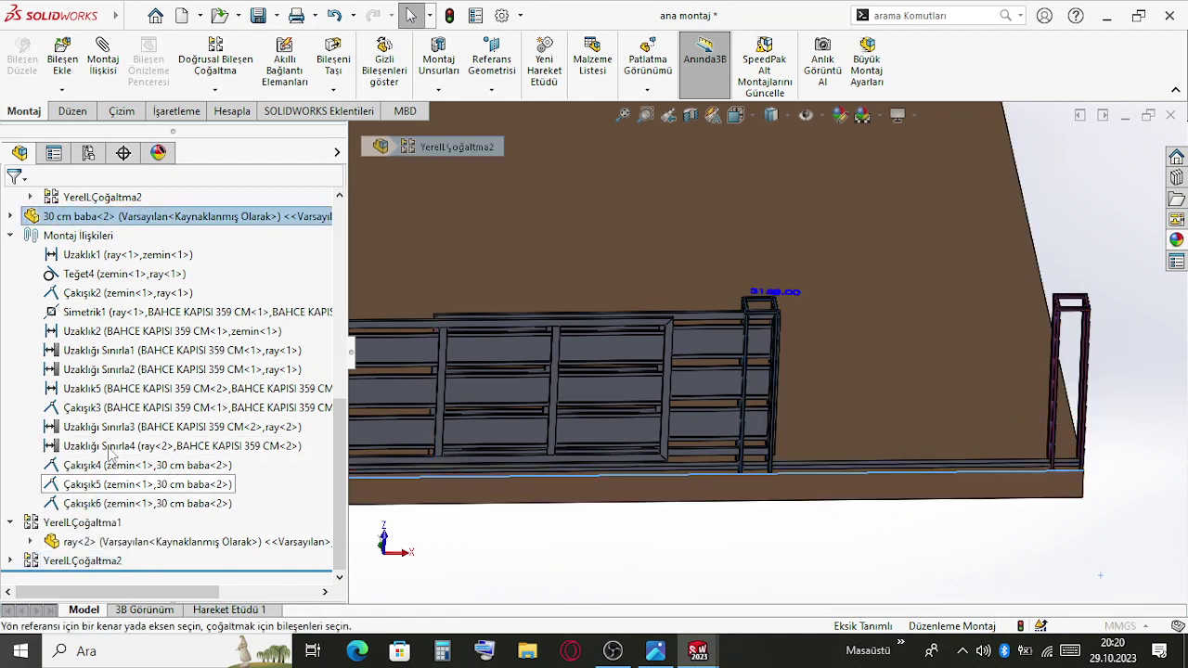
{"action": "left_click", "coordinate": [153, 320]}
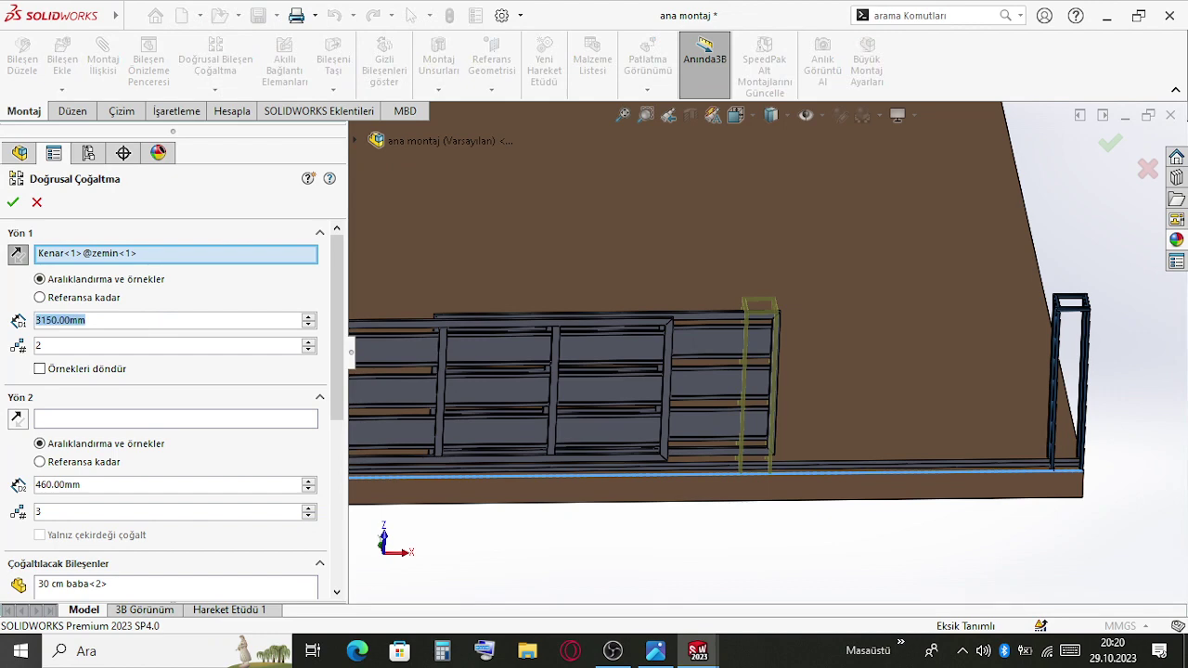
{"action": "type", "text": "3500"}
{"action": "key", "text": "Return"}
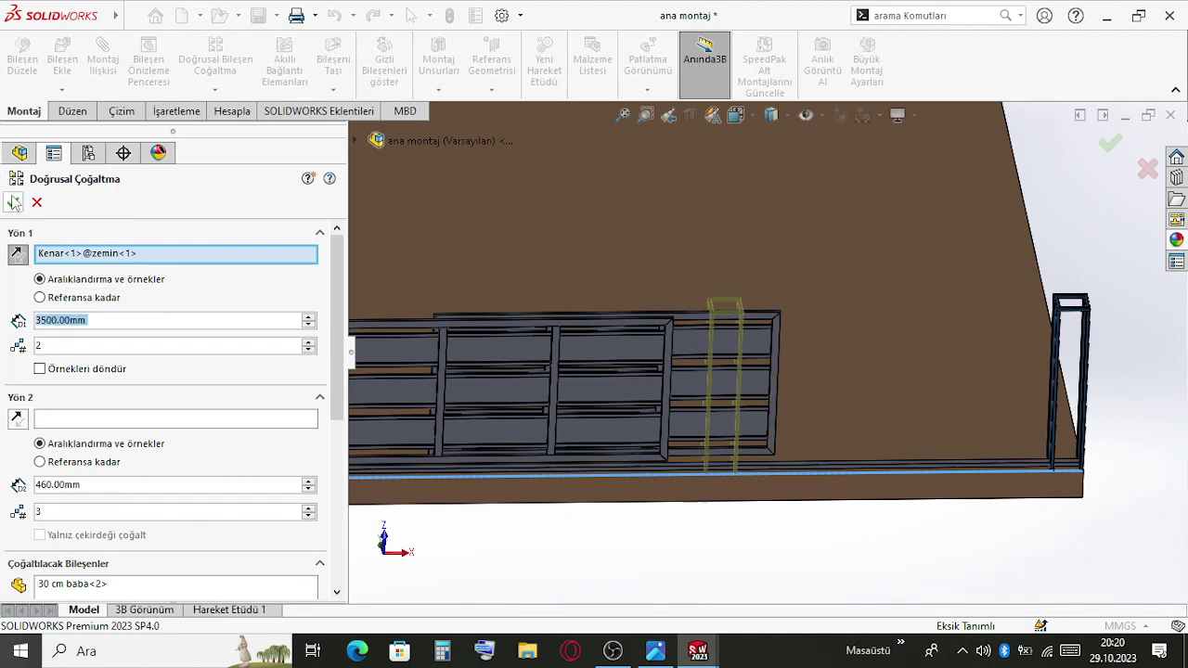
{"action": "left_click", "coordinate": [14, 202]}
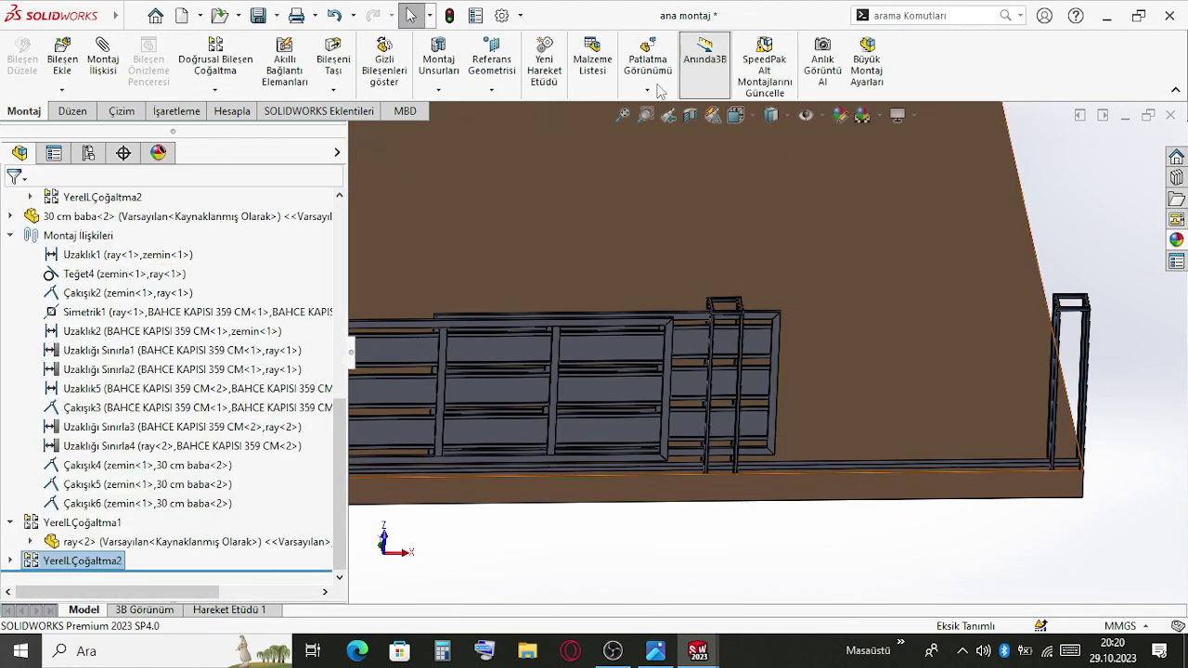
Slide the BAHCE KAPISI 359 CM<2> leaf closed across the opening between the two 30 cm baba posts
{"action": "scroll", "coordinate": [556, 362], "scroll_direction": "up", "scroll_amount": 2}
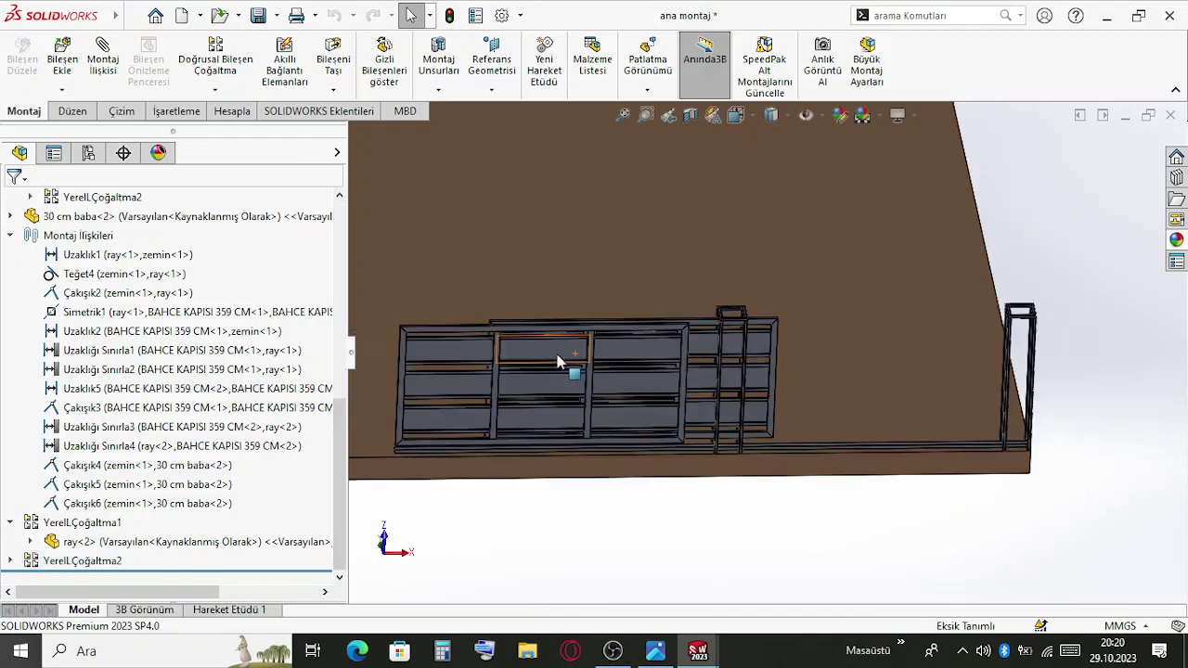
{"action": "left_click", "coordinate": [711, 347]}
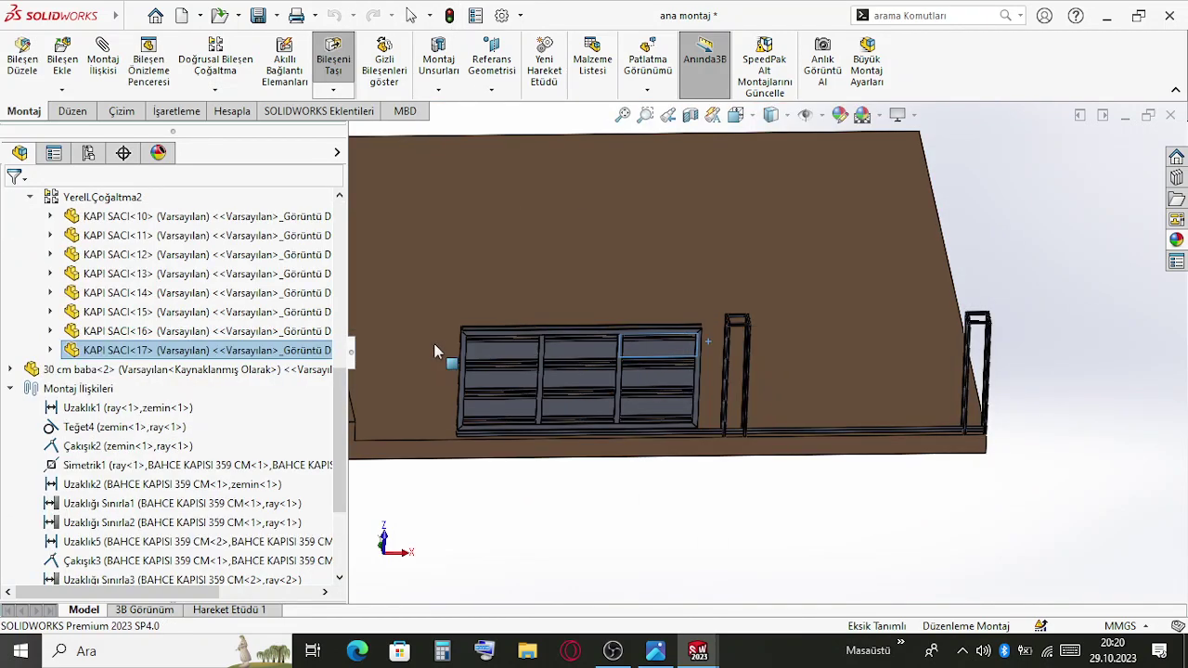
{"action": "left_click_drag", "start_coordinate": [448, 351], "coordinate": [898, 358]}
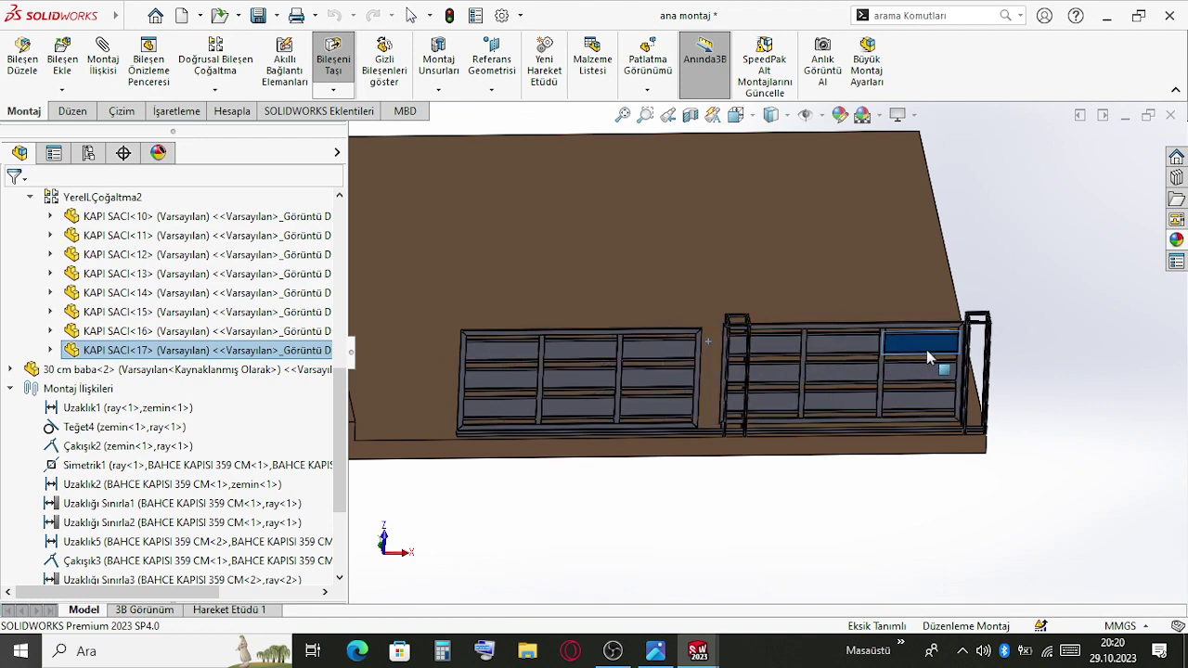
{"action": "key", "text": "Escape"}
{"action": "left_click", "coordinate": [1034, 365]}
{"action": "scroll", "coordinate": [1021, 366], "scroll_direction": "down", "scroll_amount": 3}
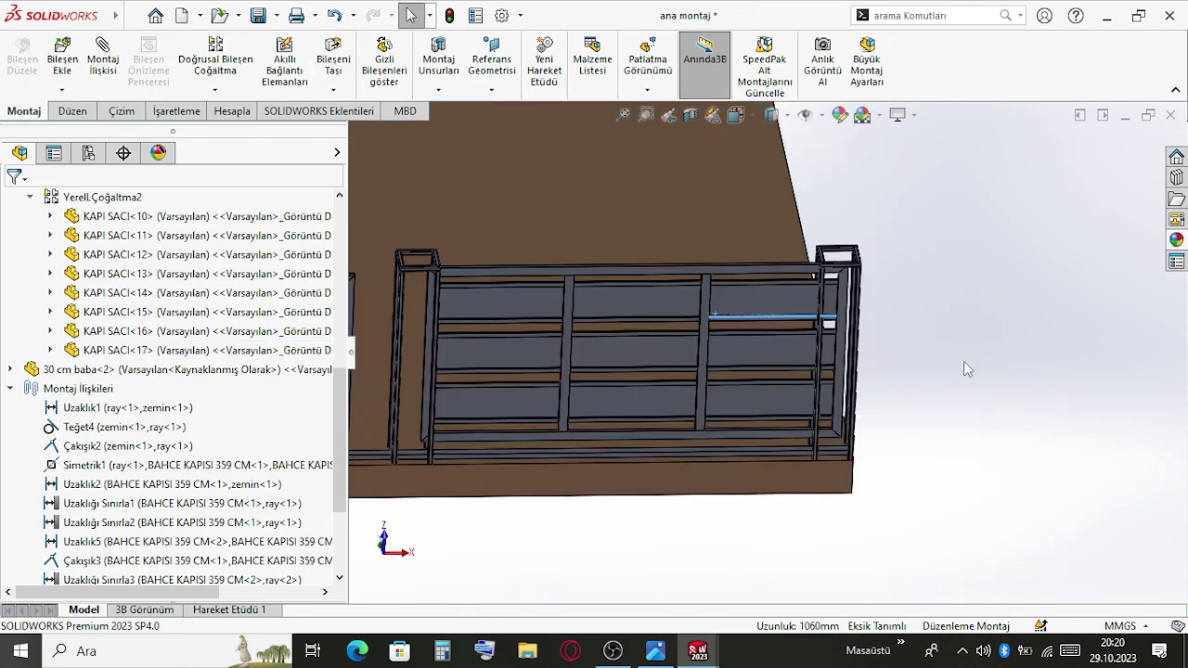
Nudge the BAHCE KAPISI 359 CM<2> leaf against the end post and compare its trailing end with the patterned post
{"action": "scroll", "coordinate": [764, 291], "scroll_direction": "down", "scroll_amount": 3}
{"action": "left_click", "coordinate": [774, 334]}
{"action": "key", "text": "m"}
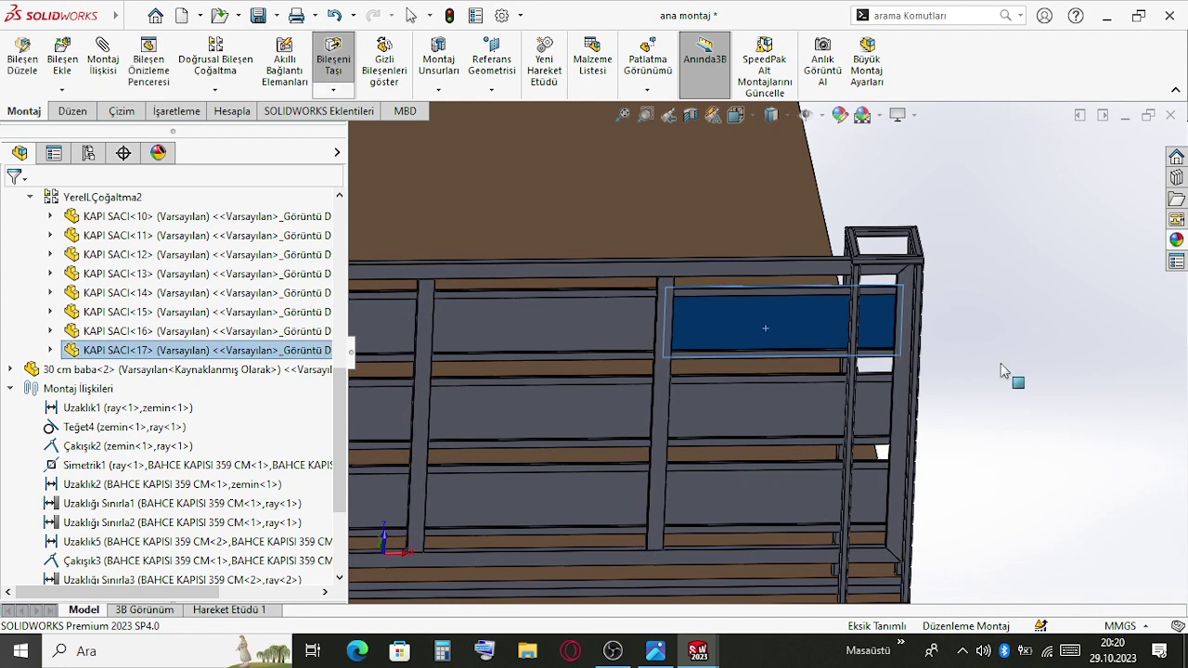
{"action": "key", "text": "Escape"}
{"action": "scroll", "coordinate": [748, 305], "scroll_direction": "up", "scroll_amount": 3}
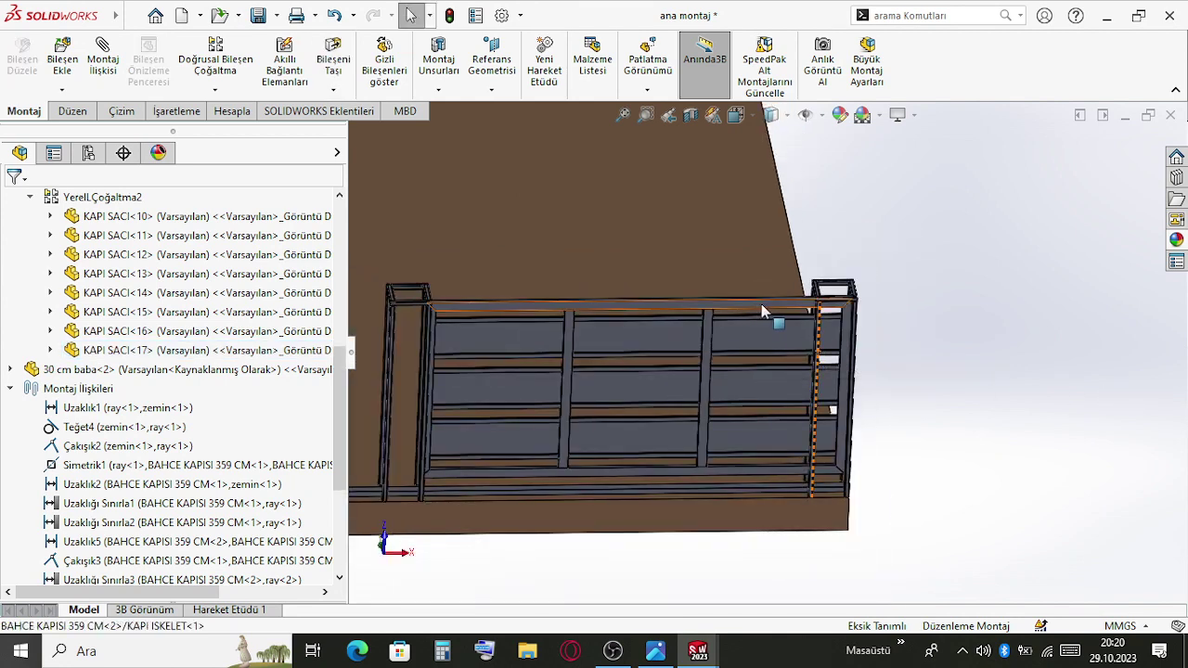
{"action": "left_click", "coordinate": [763, 312]}
{"action": "key", "text": "m"}
{"action": "left_click_drag", "start_coordinate": [755, 313], "coordinate": [790, 312]}
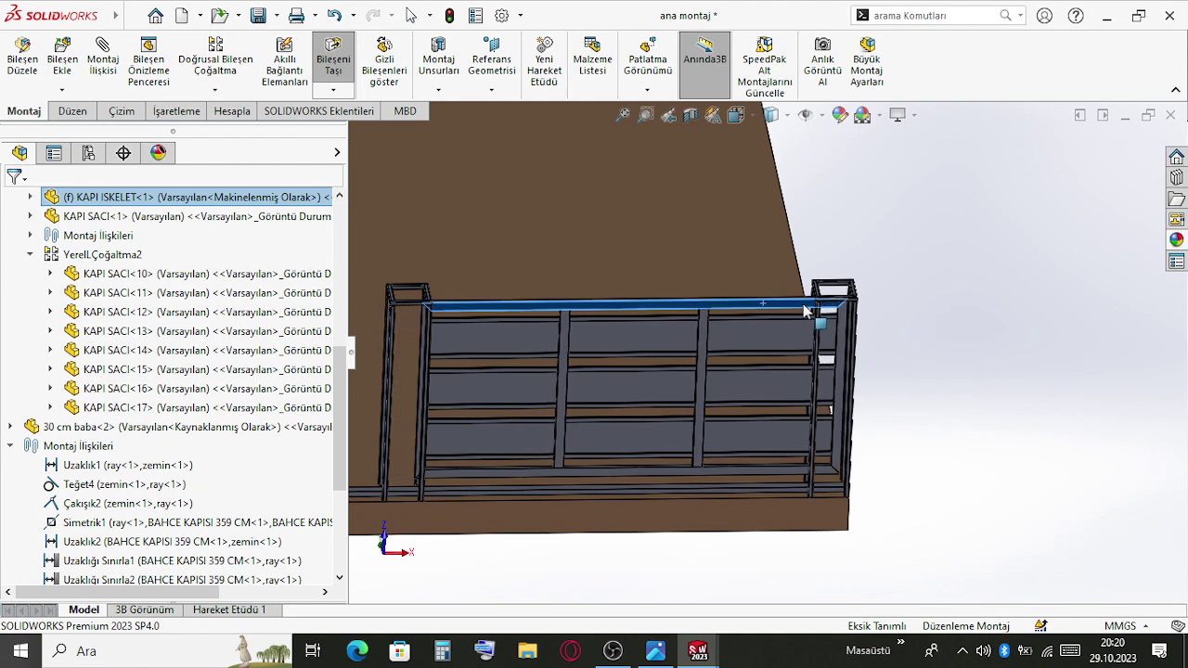
{"action": "key", "text": "Escape"}
Shift the BAHCE KAPISI 359 CM<2> leaf until both of its ends overlap the two posts about equally
{"action": "scroll", "coordinate": [568, 340], "scroll_direction": "up", "scroll_amount": 1}
{"action": "scroll", "coordinate": [508, 335], "scroll_direction": "down", "scroll_amount": 2}
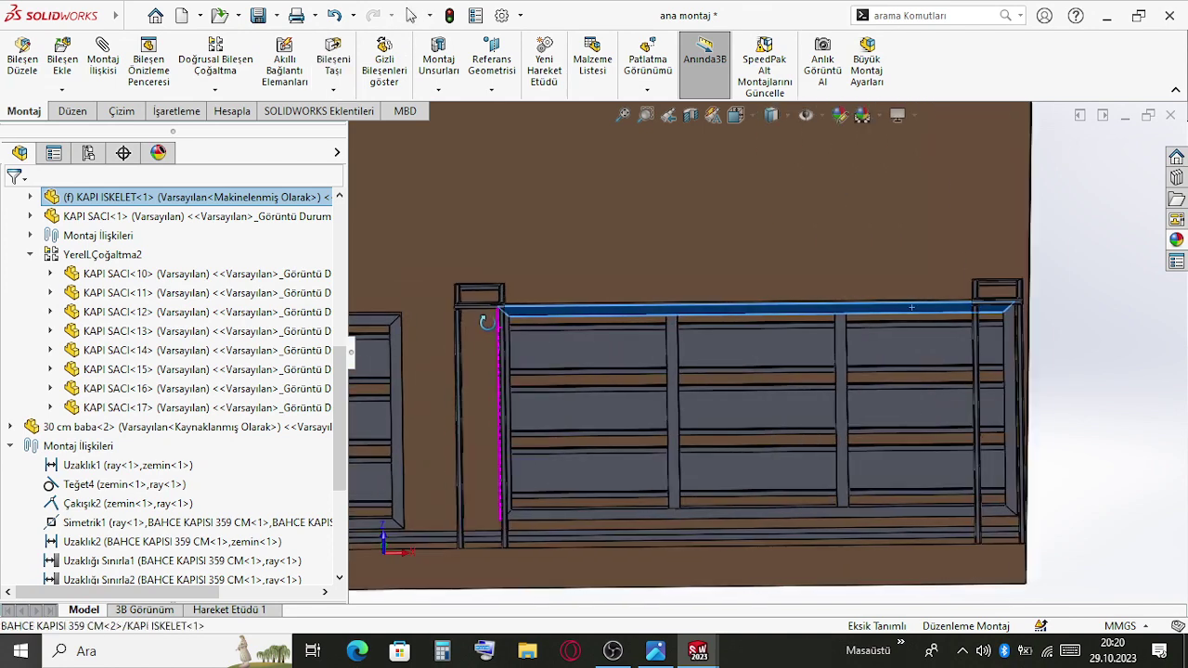
{"action": "scroll", "coordinate": [660, 343], "scroll_direction": "up", "scroll_amount": 2}
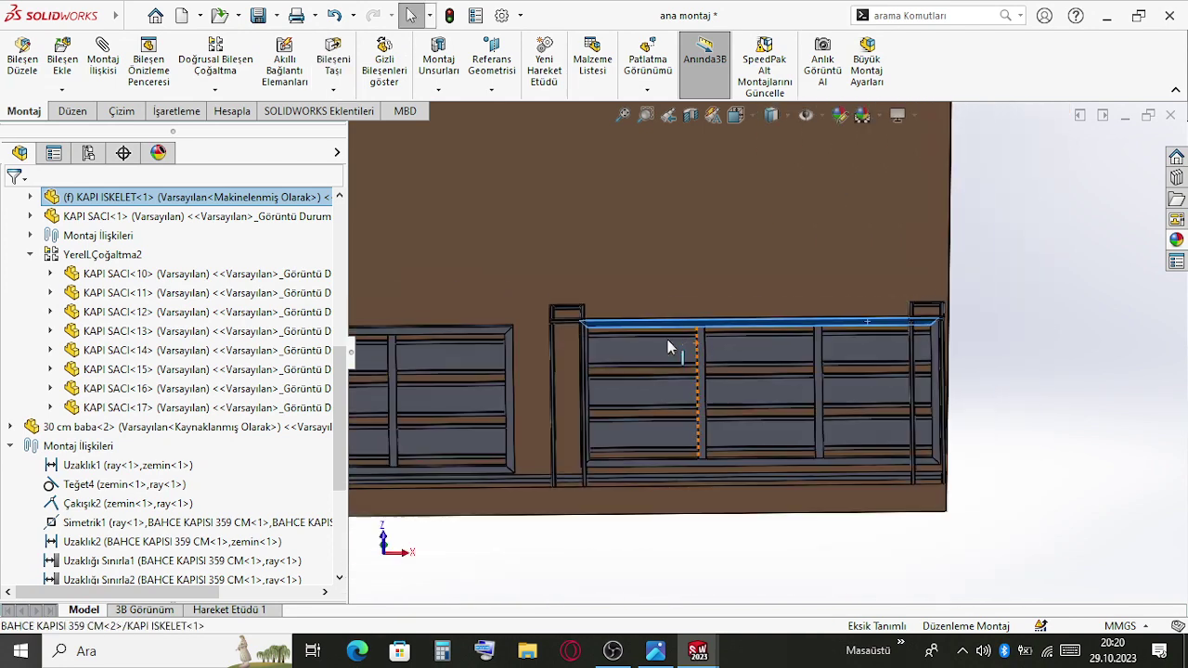
{"action": "left_click_drag", "start_coordinate": [698, 325], "coordinate": [732, 333]}
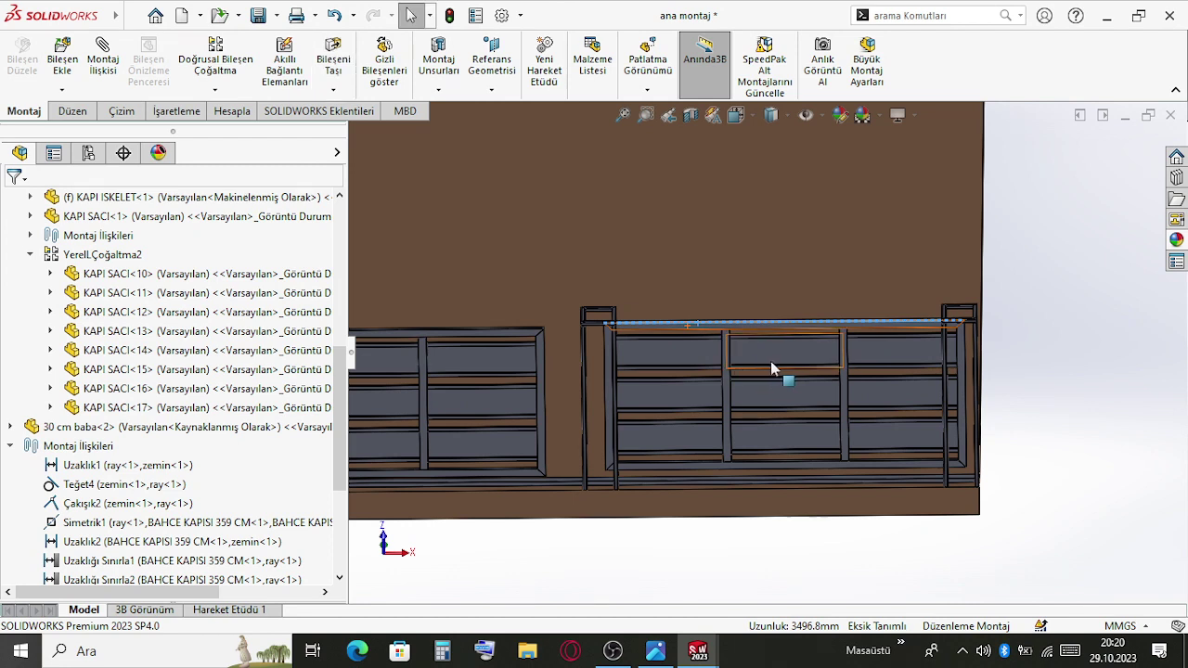
{"action": "left_click", "coordinate": [751, 368]}
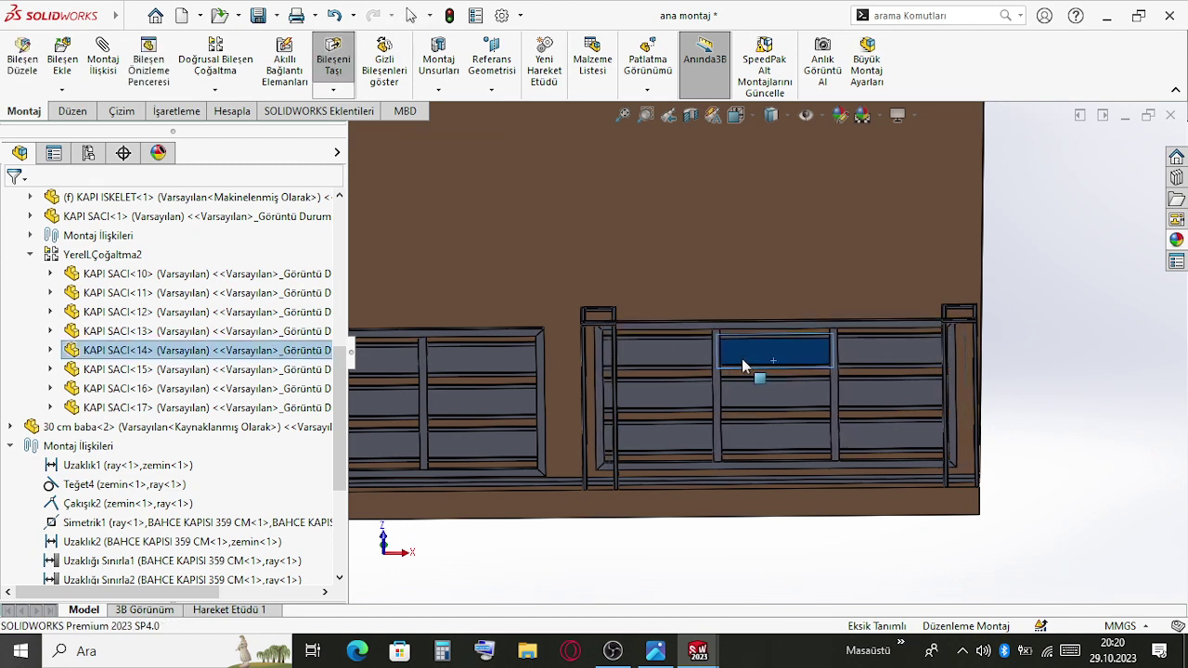
{"action": "key", "text": "Escape"}
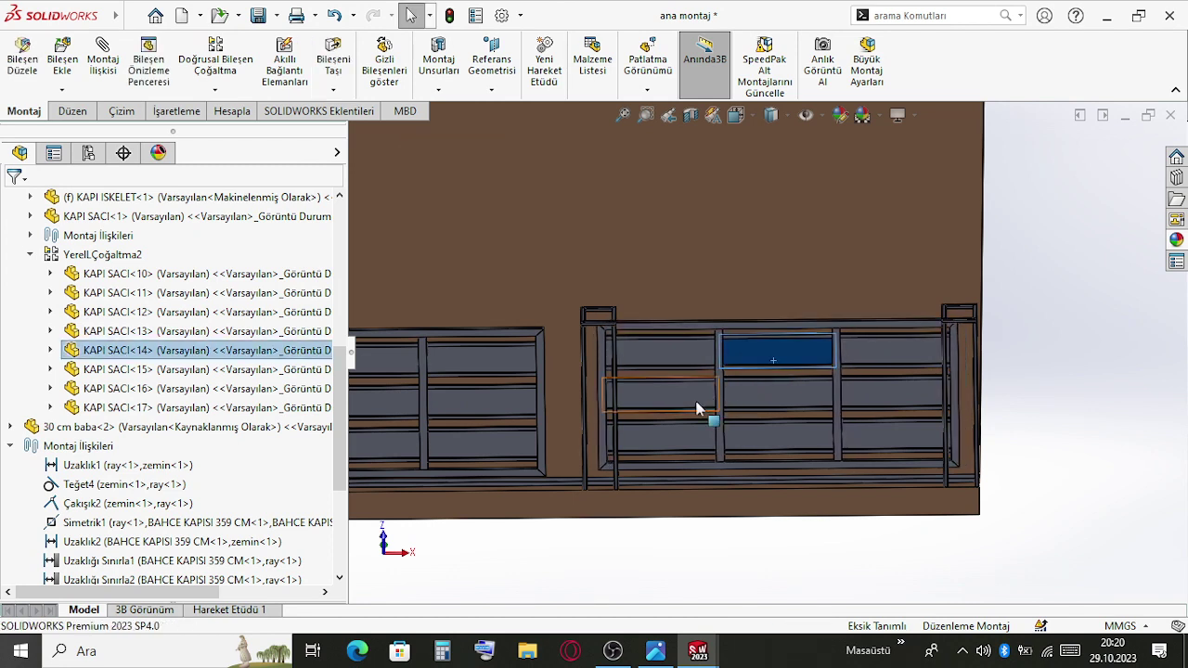
Slide the BAHCE KAPISI 359 CM<1> leaf into the patterned post and inspect where the ends of both leaves meet
{"action": "left_click", "coordinate": [511, 362]}
{"action": "left_click_drag", "start_coordinate": [511, 362], "coordinate": [568, 369]}
{"action": "scroll", "coordinate": [594, 371], "scroll_direction": "down", "scroll_amount": 4}
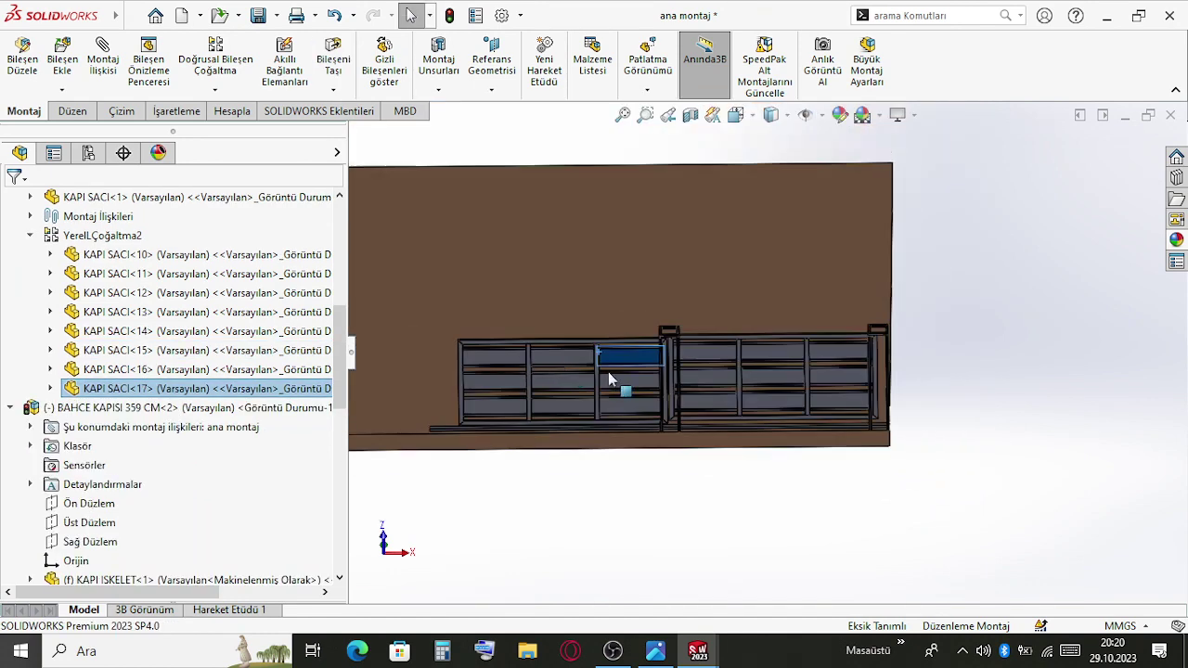
{"action": "scroll", "coordinate": [692, 310], "scroll_direction": "down", "scroll_amount": 5}
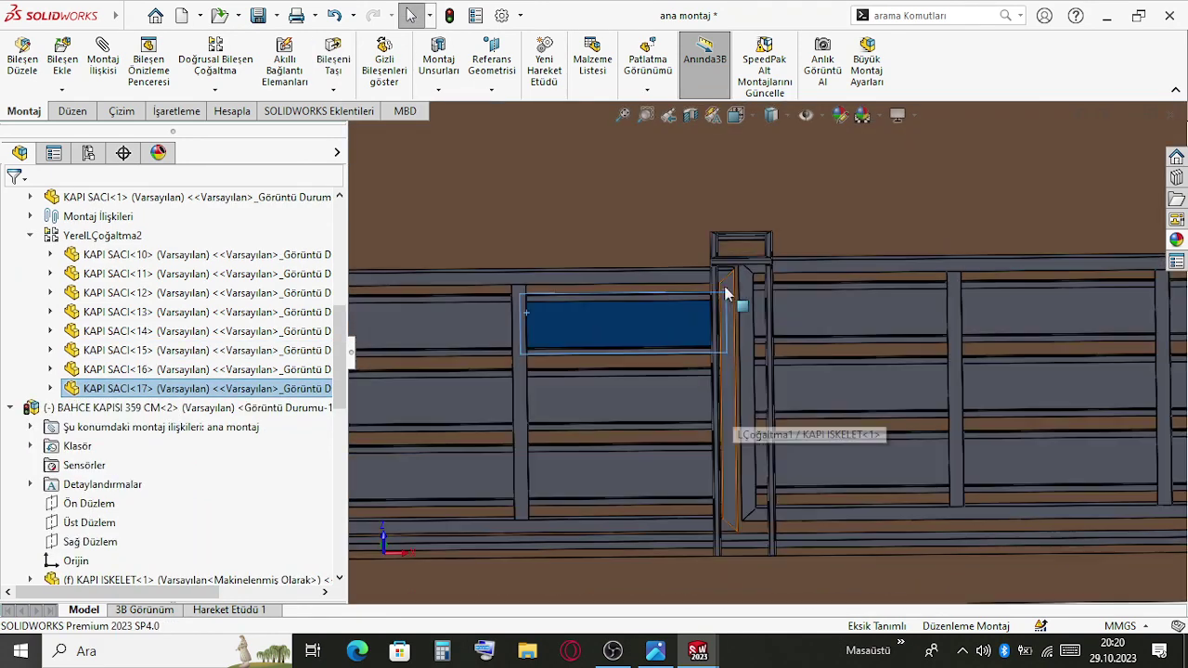
{"action": "scroll", "coordinate": [759, 217], "scroll_direction": "up", "scroll_amount": 6}
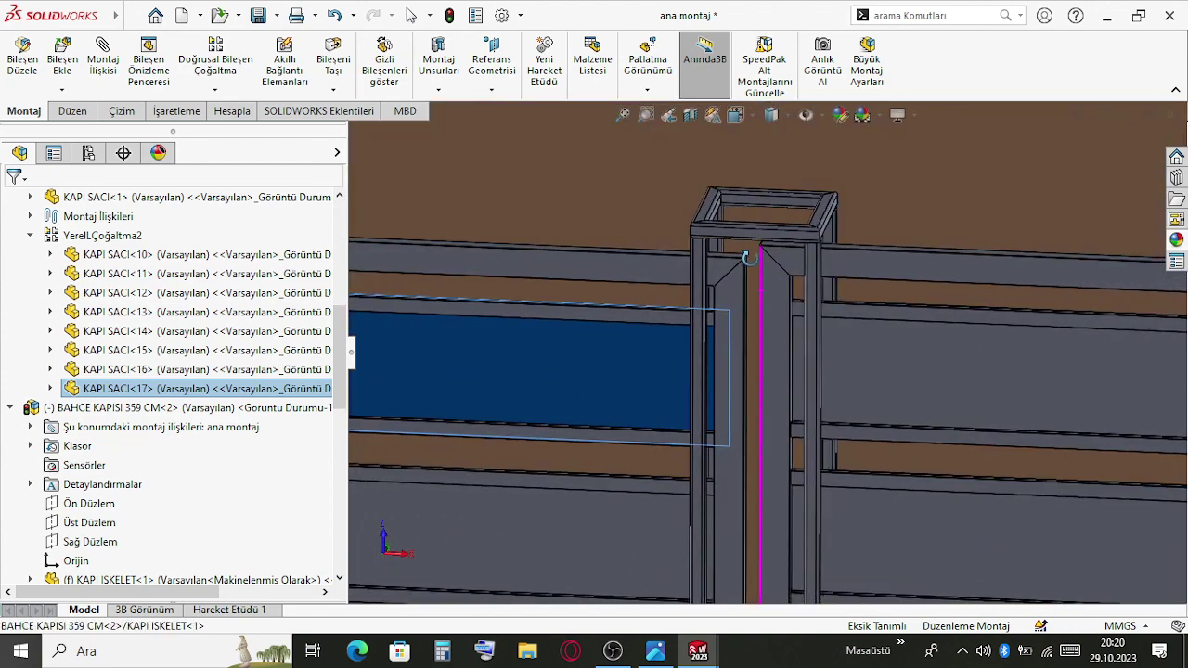
{"action": "scroll", "coordinate": [978, 352], "scroll_direction": "down", "scroll_amount": 5}
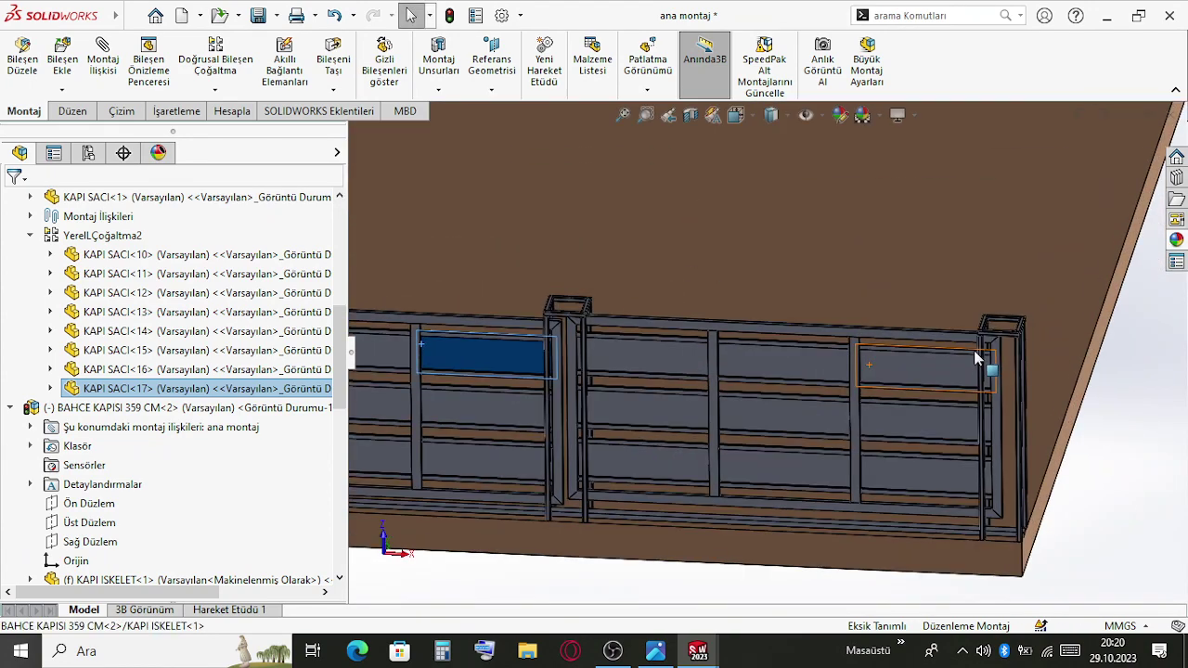
{"action": "scroll", "coordinate": [931, 351], "scroll_direction": "down", "scroll_amount": 2}
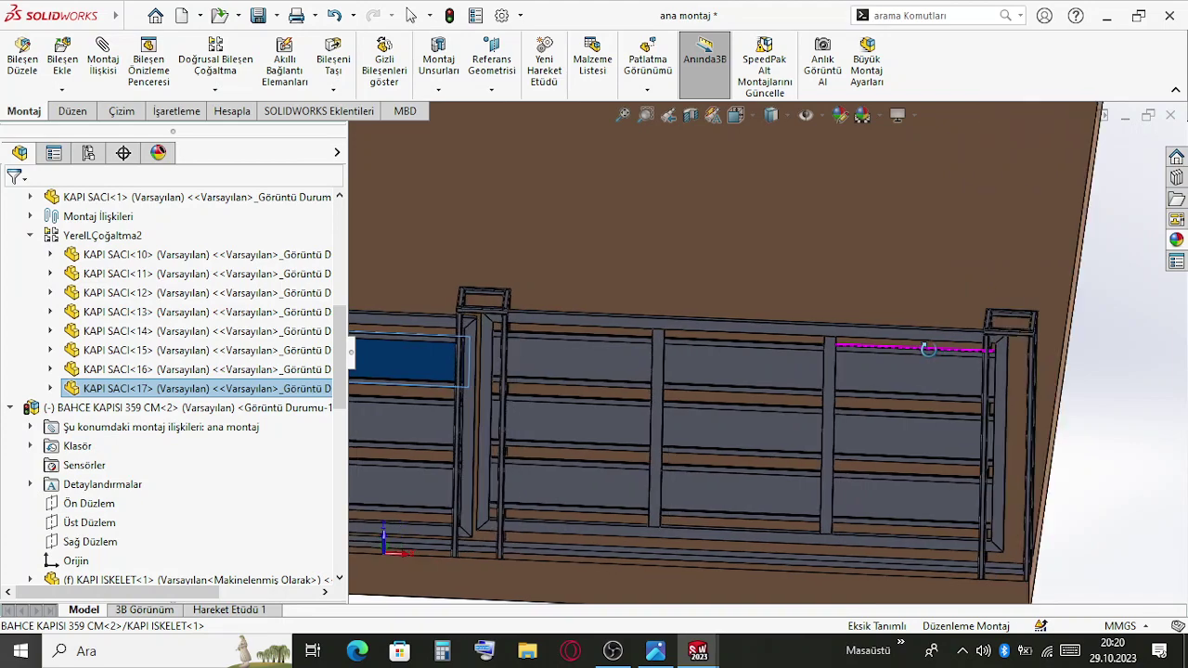
{"action": "middle_click_drag", "start_coordinate": [924, 355], "coordinate": [860, 321]}
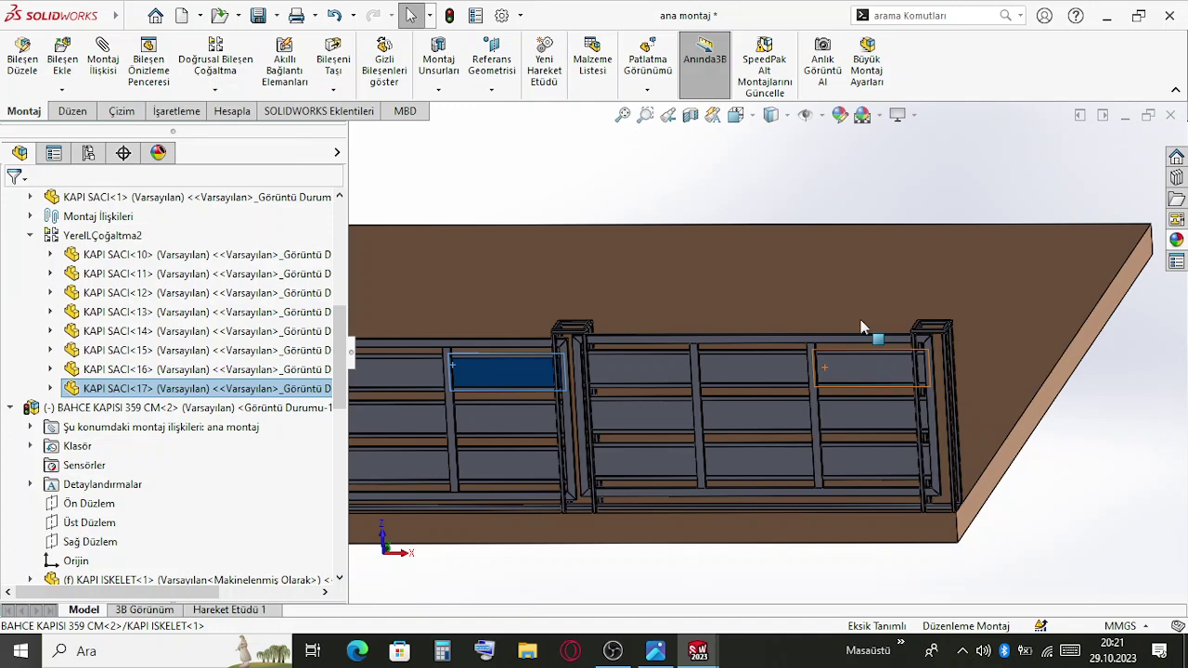
{"action": "left_click", "coordinate": [612, 650]}
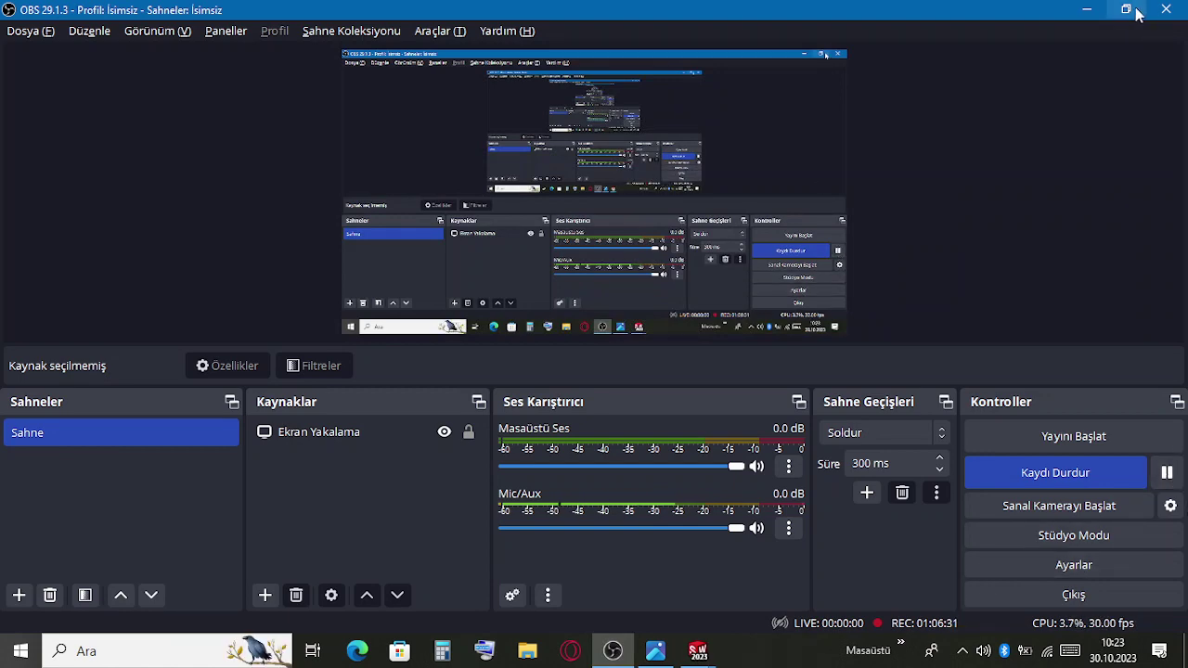
{"action": "left_click", "coordinate": [1096, 13]}
Examine the positions of both gate leaves, the rails and the posts along the zemin slab
{"action": "scroll", "coordinate": [628, 332], "scroll_direction": "up", "scroll_amount": 3}
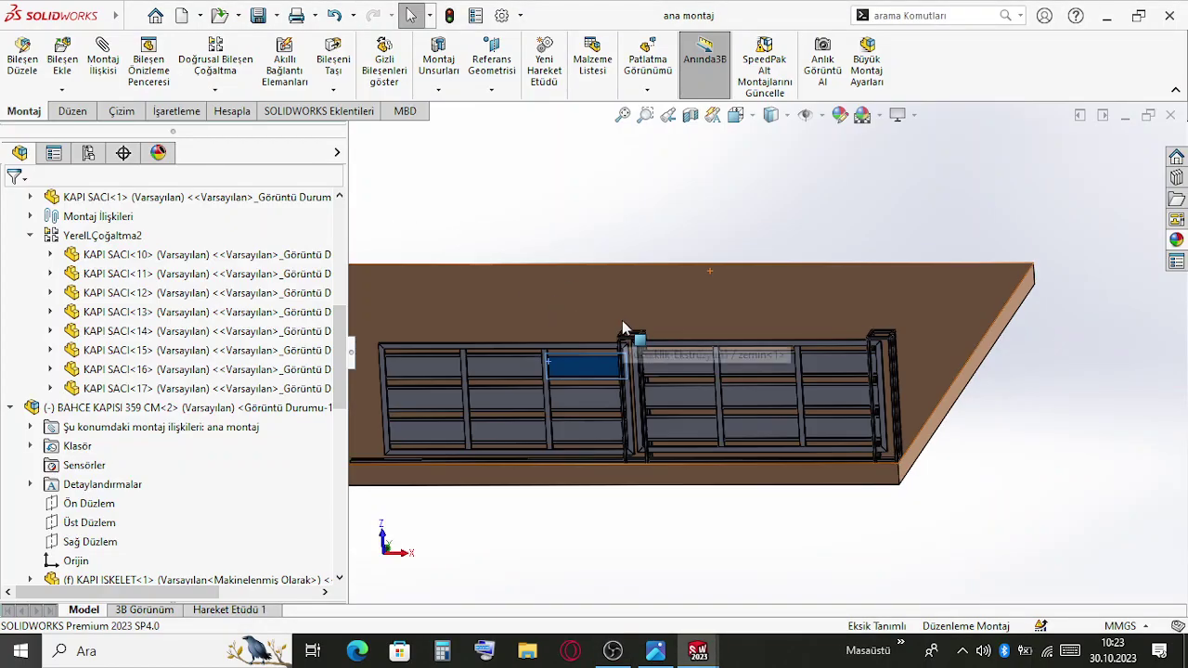
{"action": "scroll", "coordinate": [629, 320], "scroll_direction": "up", "scroll_amount": 6}
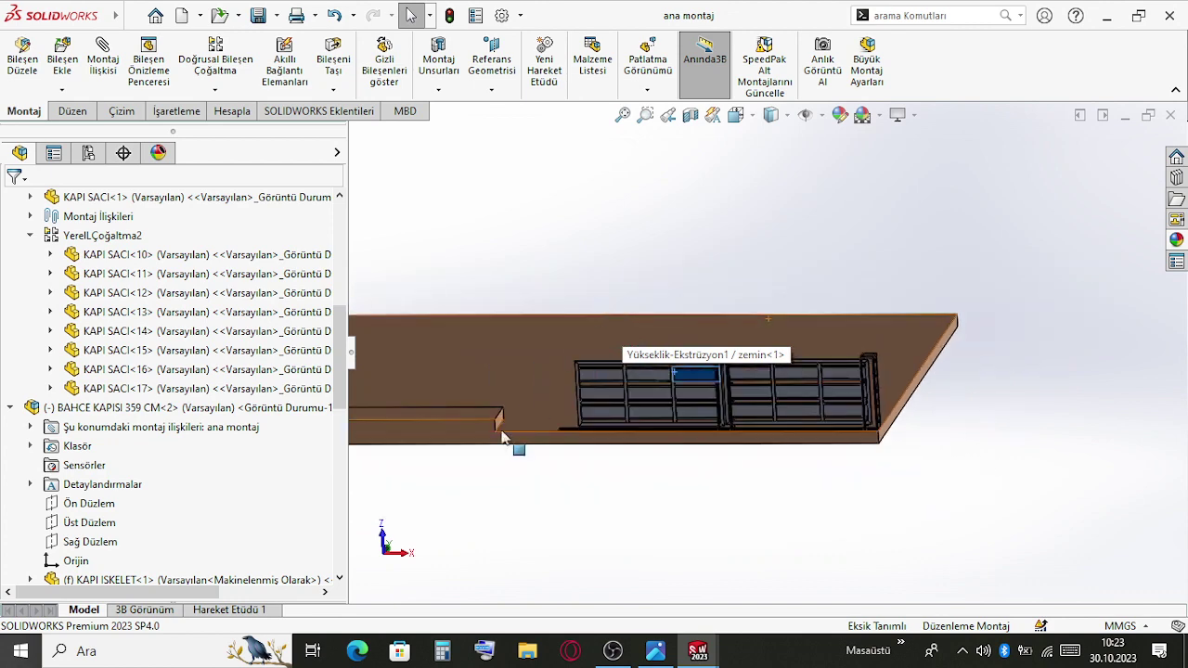
{"action": "scroll", "coordinate": [636, 347], "scroll_direction": "down", "scroll_amount": 6}
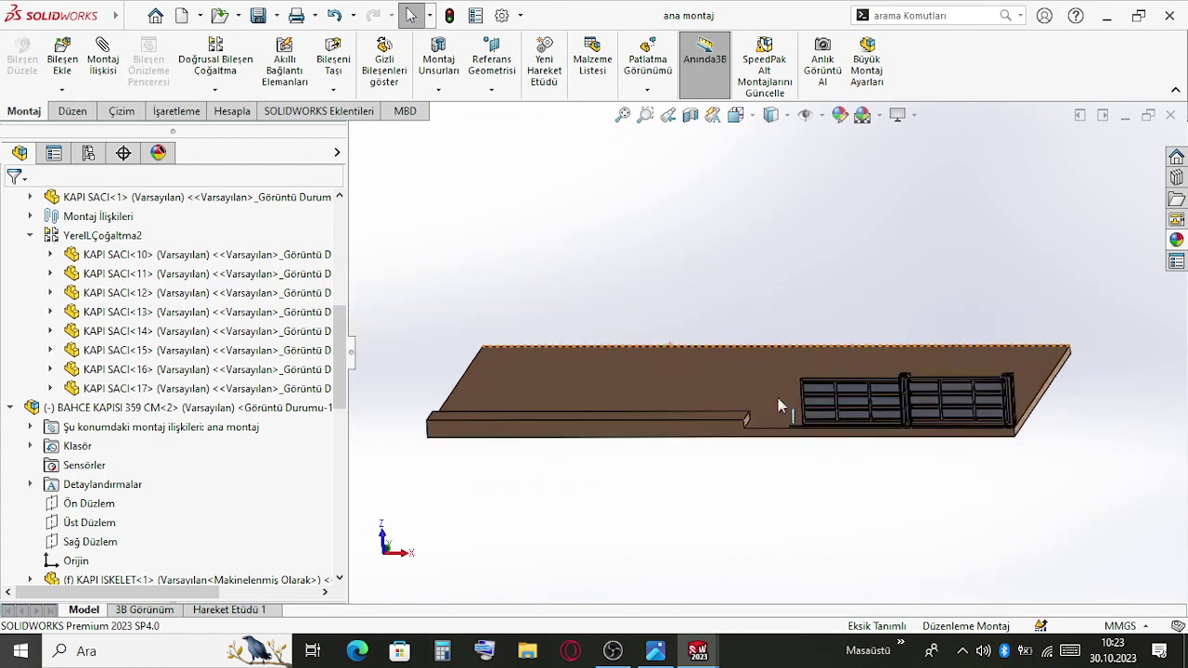
{"action": "scroll", "coordinate": [895, 415], "scroll_direction": "down", "scroll_amount": 5}
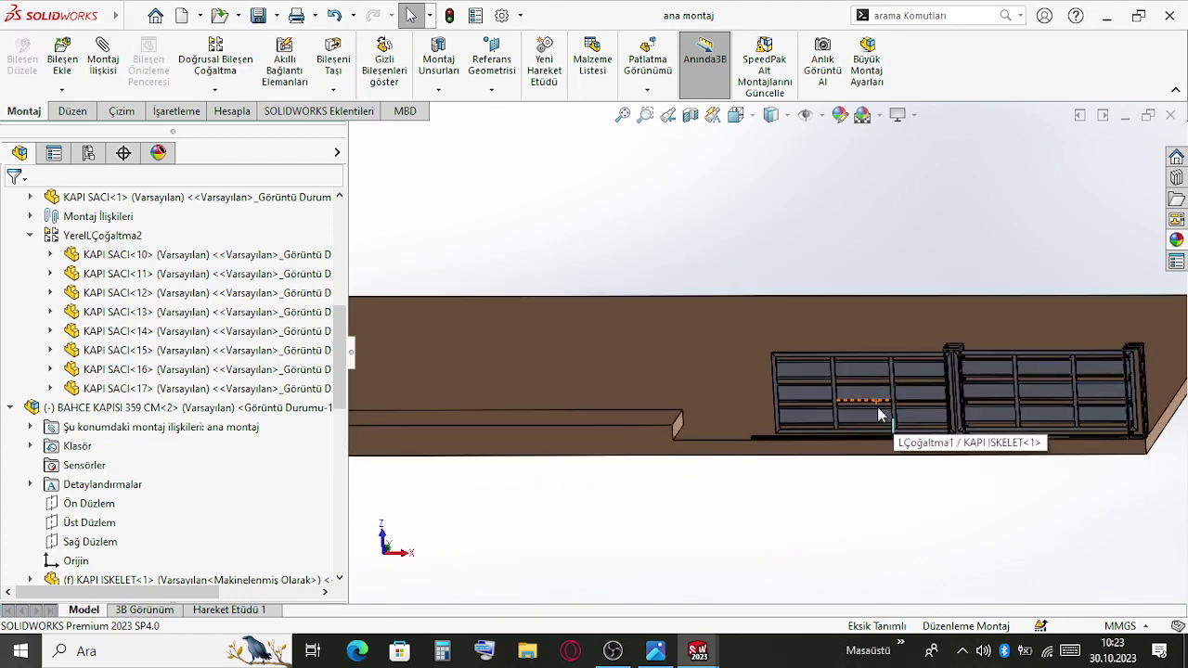
{"action": "scroll", "coordinate": [994, 395], "scroll_direction": "up", "scroll_amount": 4}
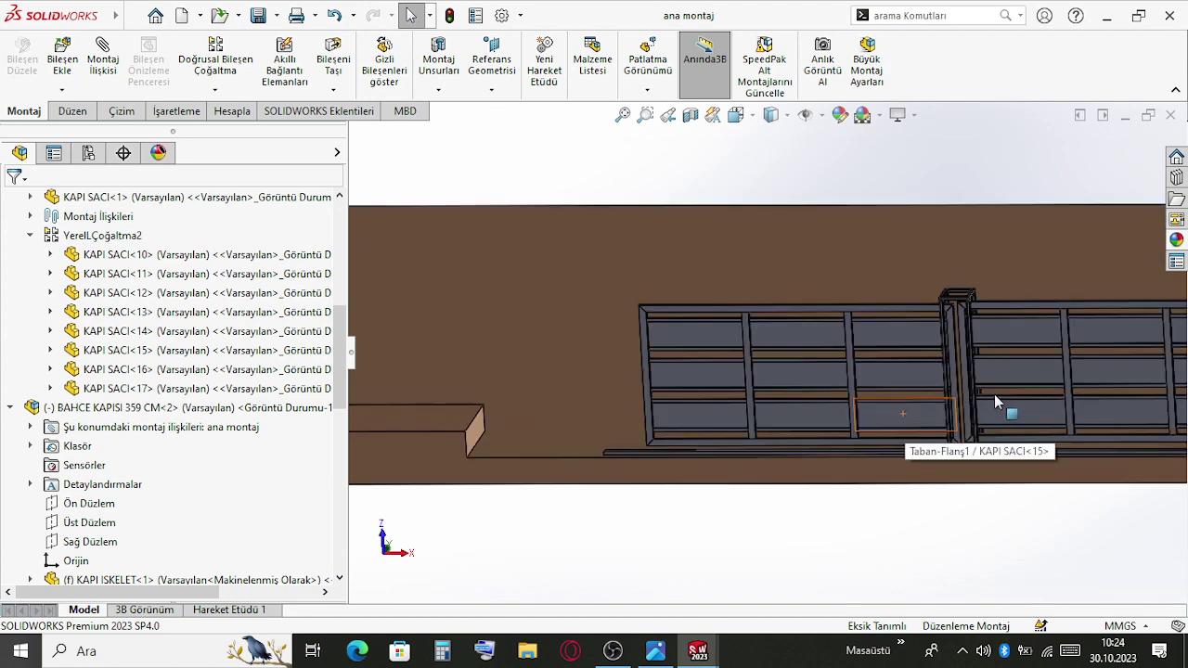
{"action": "scroll", "coordinate": [862, 367], "scroll_direction": "down", "scroll_amount": 2}
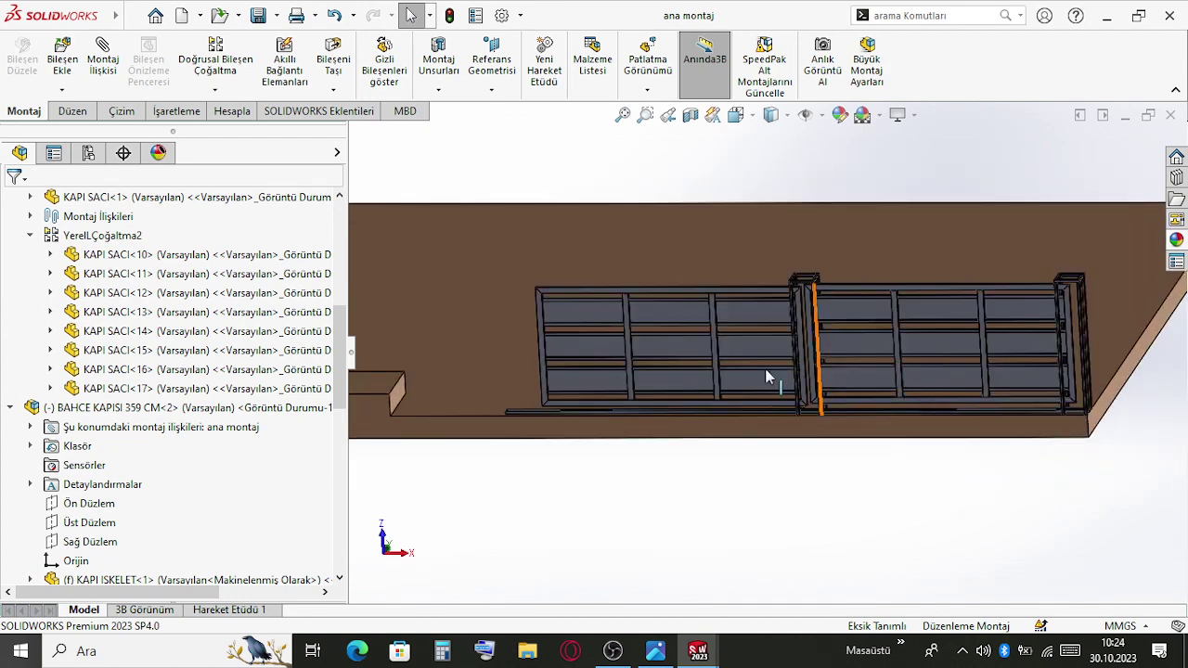
{"action": "scroll", "coordinate": [588, 461], "scroll_direction": "up", "scroll_amount": 3}
{"action": "scroll", "coordinate": [612, 368], "scroll_direction": "down", "scroll_amount": 3}
{"action": "scroll", "coordinate": [928, 391], "scroll_direction": "up", "scroll_amount": 1}
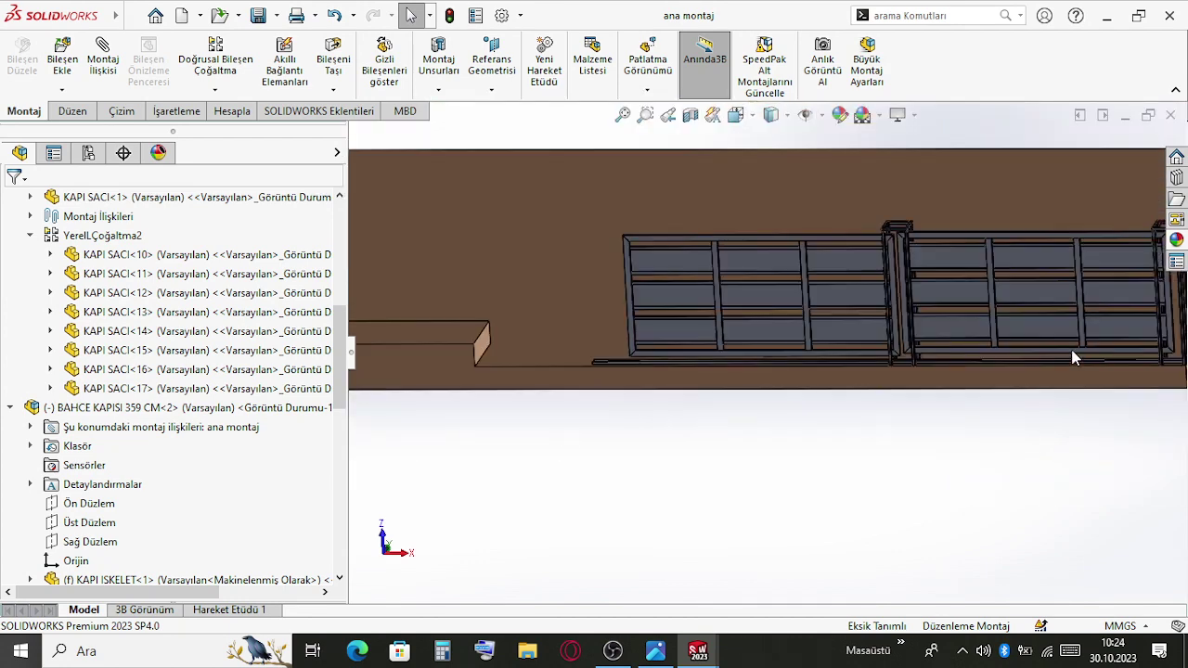
Slide the BAHCE KAPISI 359 CM<2> leaf away from the end post until its leading end reaches the post's inner side
{"action": "middle_click_drag", "start_coordinate": [1077, 347], "coordinate": [829, 343]}
{"action": "scroll", "coordinate": [828, 343], "scroll_direction": "down", "scroll_amount": 2}
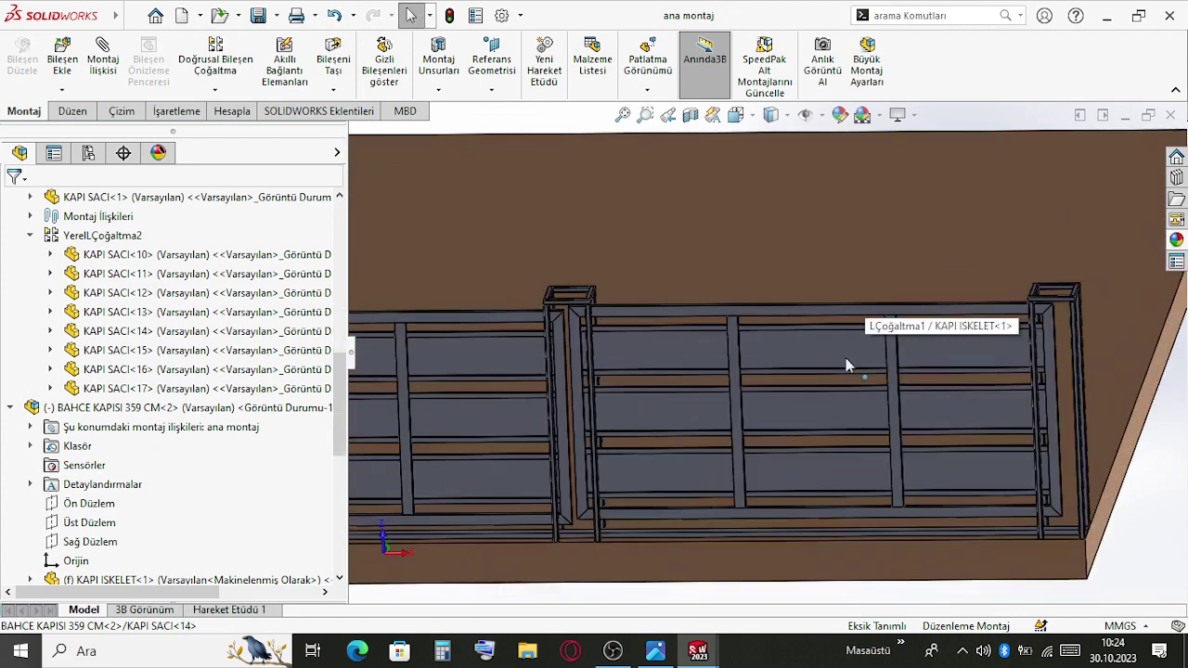
{"action": "left_click_drag", "start_coordinate": [829, 346], "coordinate": [880, 363]}
{"action": "left_click_drag", "start_coordinate": [893, 364], "coordinate": [841, 365]}
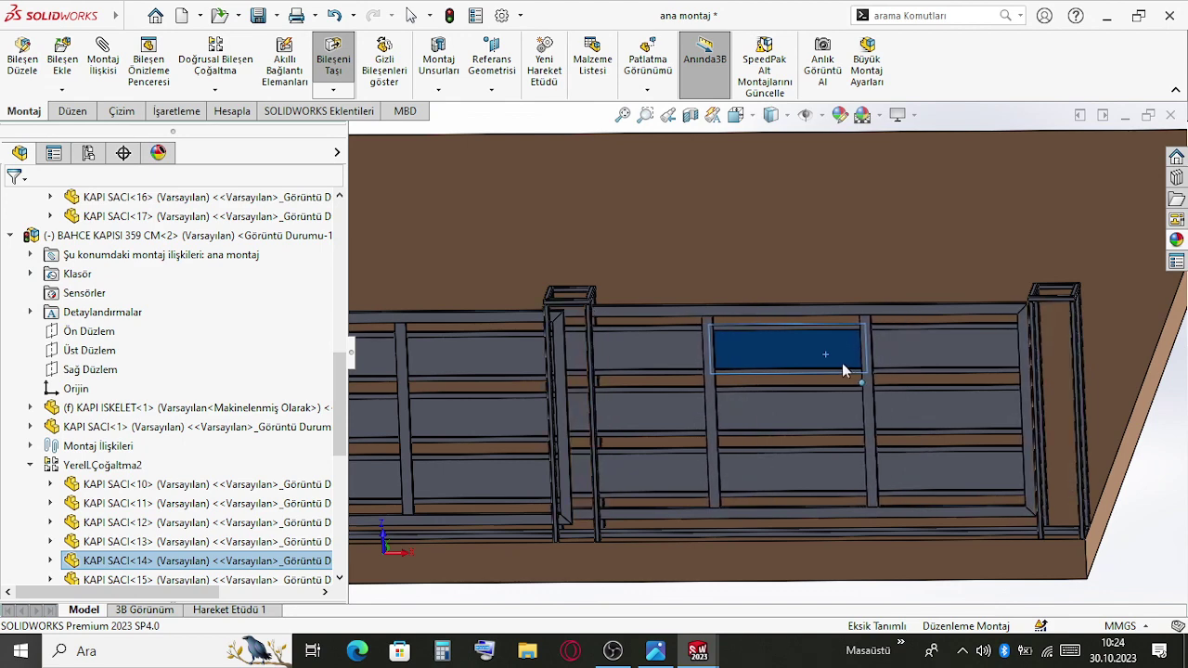
{"action": "middle_click_drag", "start_coordinate": [721, 334], "coordinate": [935, 402]}
{"action": "key", "text": "Escape"}
Inspect the top frame of the 30 cm baba post beside the leaf end and the gap between them
{"action": "left_click", "coordinate": [556, 295]}
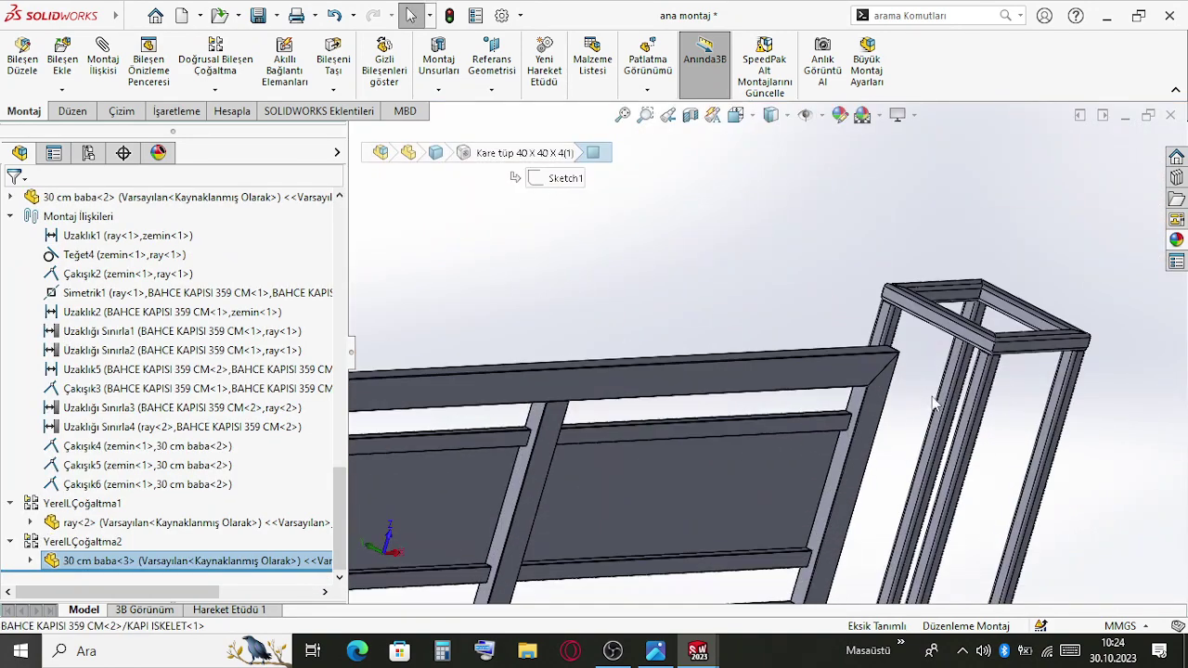
{"action": "left_click", "coordinate": [986, 348]}
{"action": "middle_click_drag", "start_coordinate": [985, 351], "coordinate": [576, 391]}
{"action": "key", "text": "Escape"}
Increase the spacing of the 30 cm baba linear pattern YerelLÇoğaltma2 to 3800 mm
{"action": "left_click", "coordinate": [84, 541]}
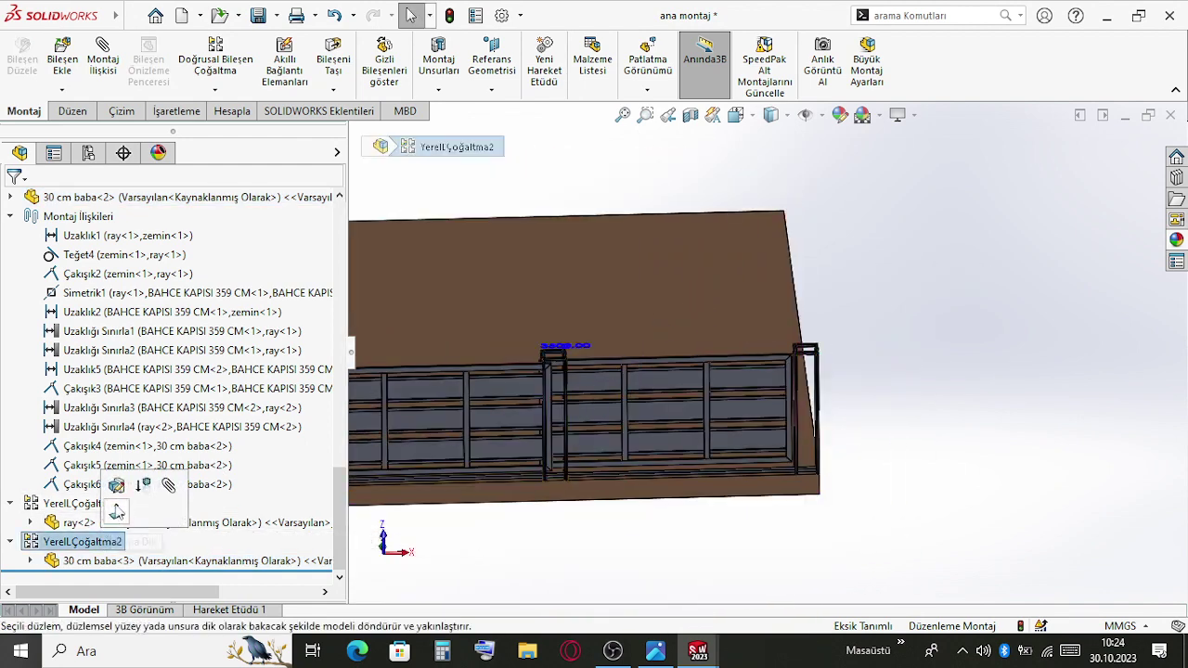
{"action": "left_click", "coordinate": [117, 489]}
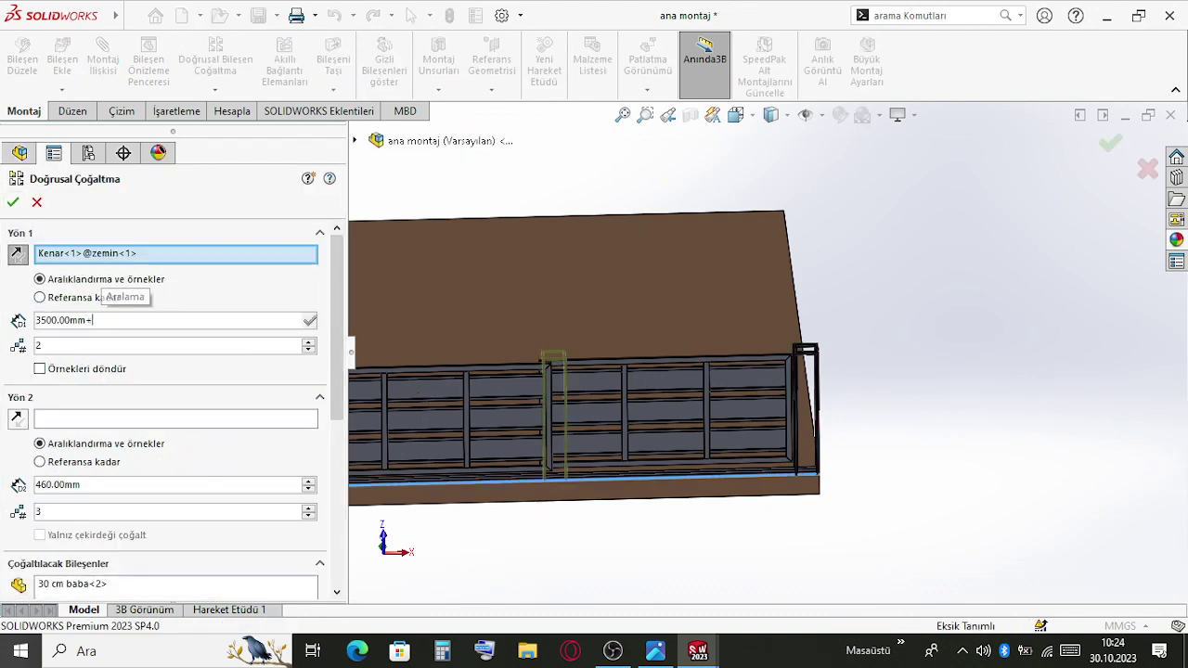
{"action": "key", "text": "Return"}
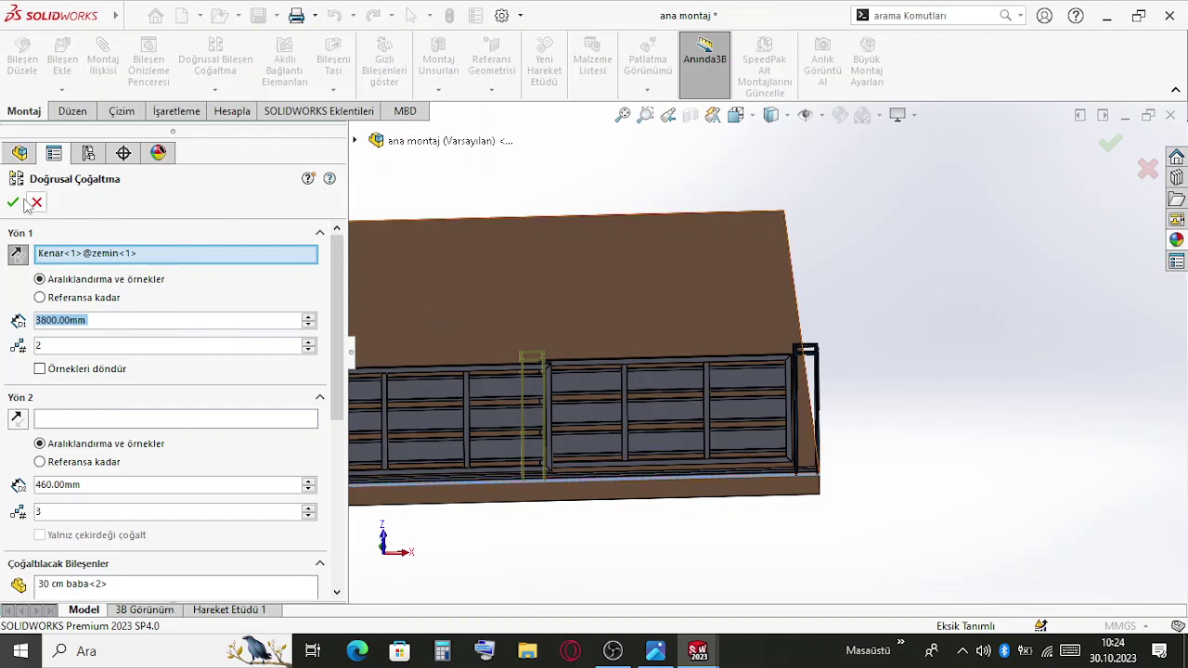
{"action": "key", "text": "Return"}
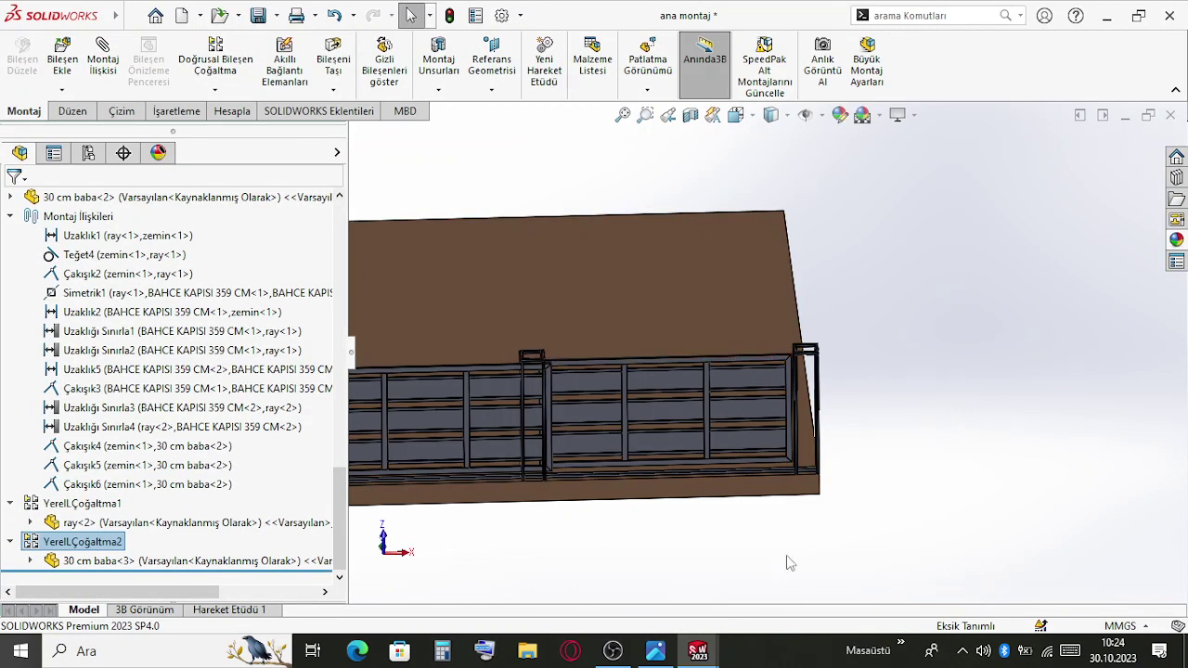
Slide the BAHCE KAPISI 359 CM<1> leaf away from the other leaf until its end reaches the patterned post's outer side
{"action": "scroll", "coordinate": [563, 324], "scroll_direction": "down", "scroll_amount": 5}
{"action": "left_click", "coordinate": [616, 432]}
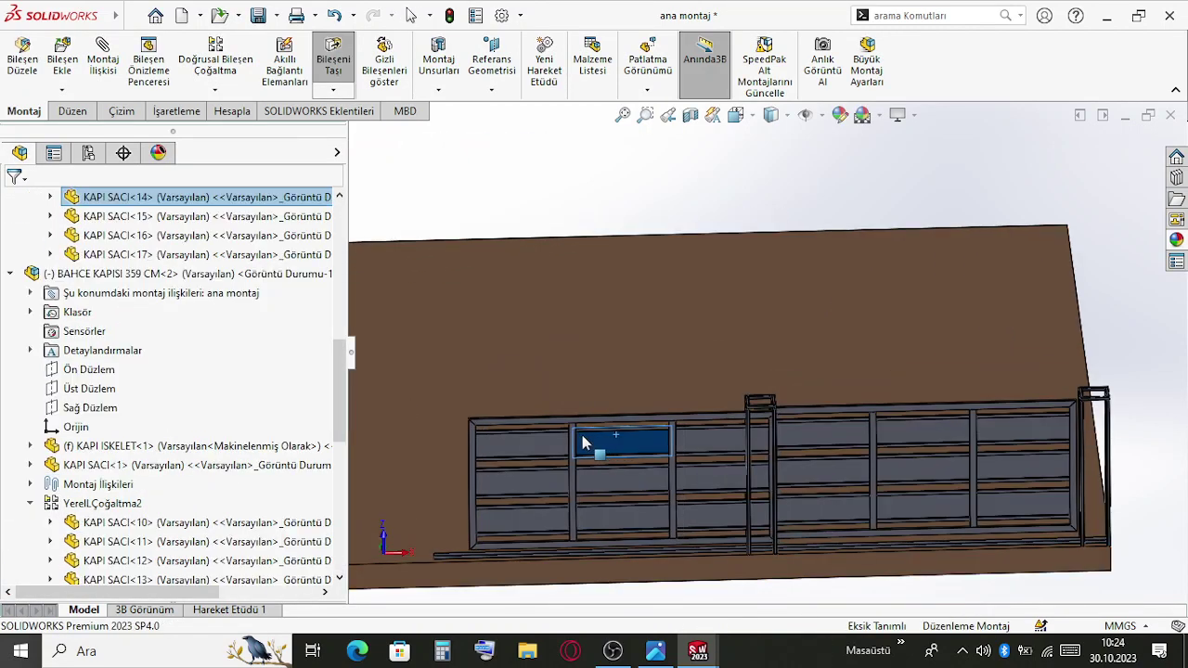
{"action": "left_click_drag", "start_coordinate": [583, 443], "coordinate": [550, 444]}
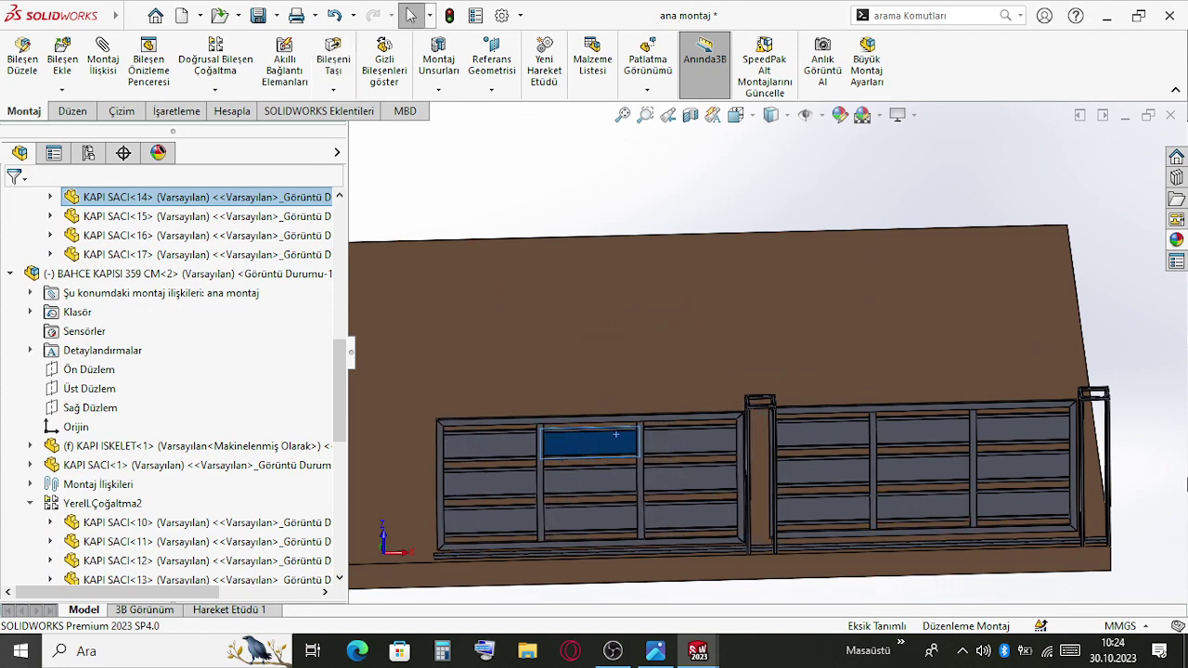
Nudge the BAHCE KAPISI 359 CM<2> leaf slightly toward the end post so it sits between the two posts
{"action": "left_click", "coordinate": [1165, 416]}
{"action": "scroll", "coordinate": [854, 424], "scroll_direction": "down", "scroll_amount": 4}
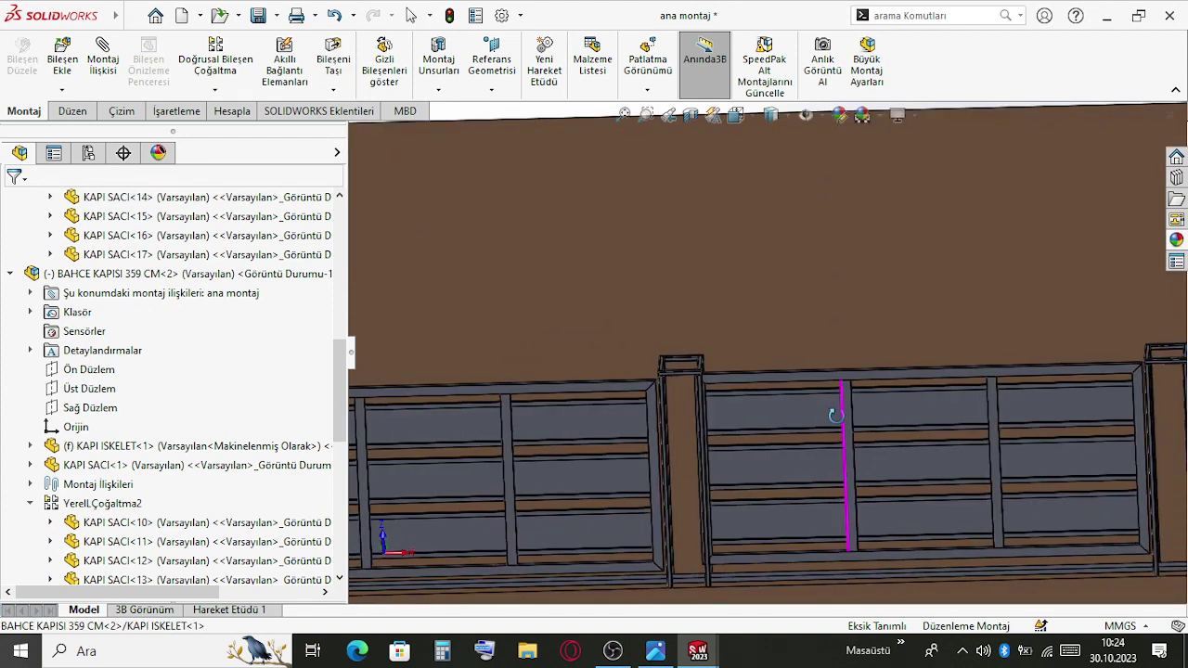
{"action": "mouse_move", "coordinate": [875, 429]}
{"action": "left_mouse_down"}
{"action": "mouse_move", "coordinate": [895, 429]}
{"action": "mouse_move", "coordinate": [879, 429]}
{"action": "left_mouse_up"}
{"action": "key", "text": "Escape"}
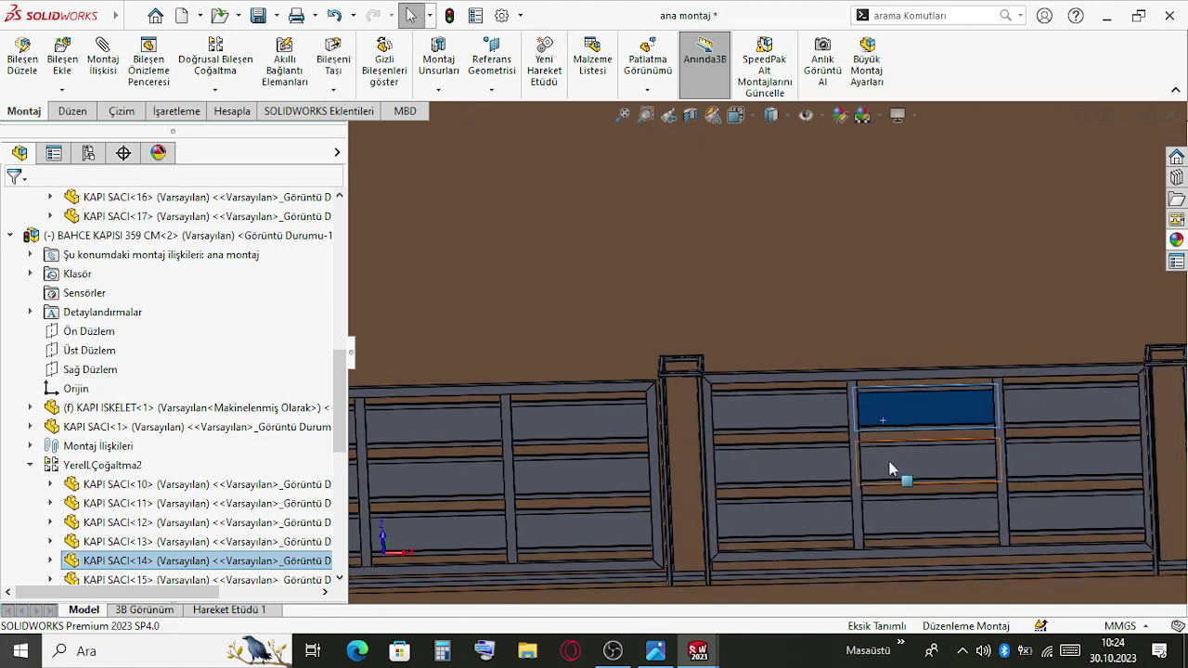
{"action": "scroll", "coordinate": [894, 470], "scroll_direction": "up", "scroll_amount": 3}
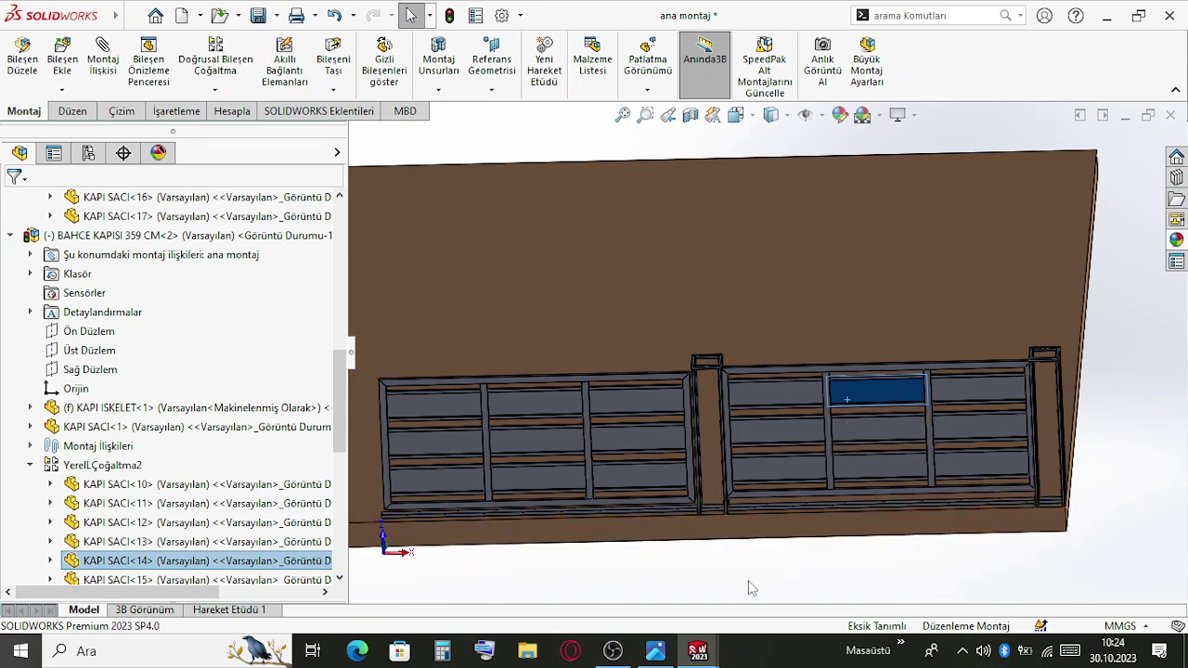
{"action": "left_click", "coordinate": [612, 650]}
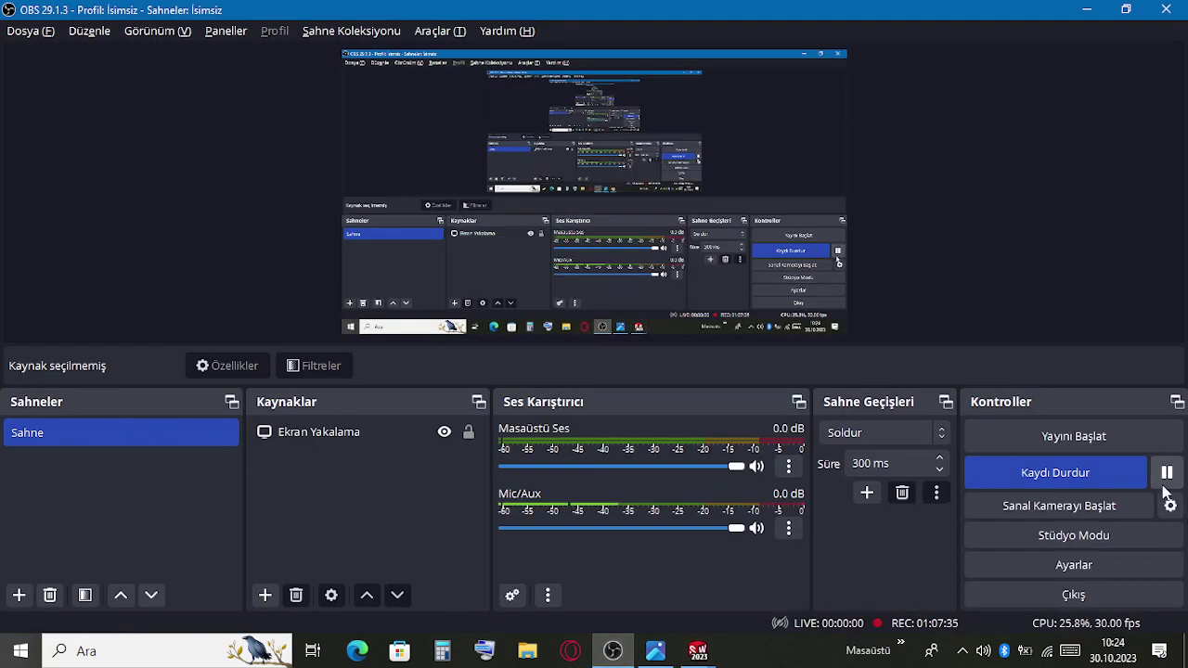
{"action": "left_click", "coordinate": [1092, 7]}
Slide the BAHCE KAPISI 359 CM<2> leaf by its top frame toward the end post until its end reaches the post's outer side
{"action": "scroll", "coordinate": [757, 370], "scroll_direction": "up", "scroll_amount": 2}
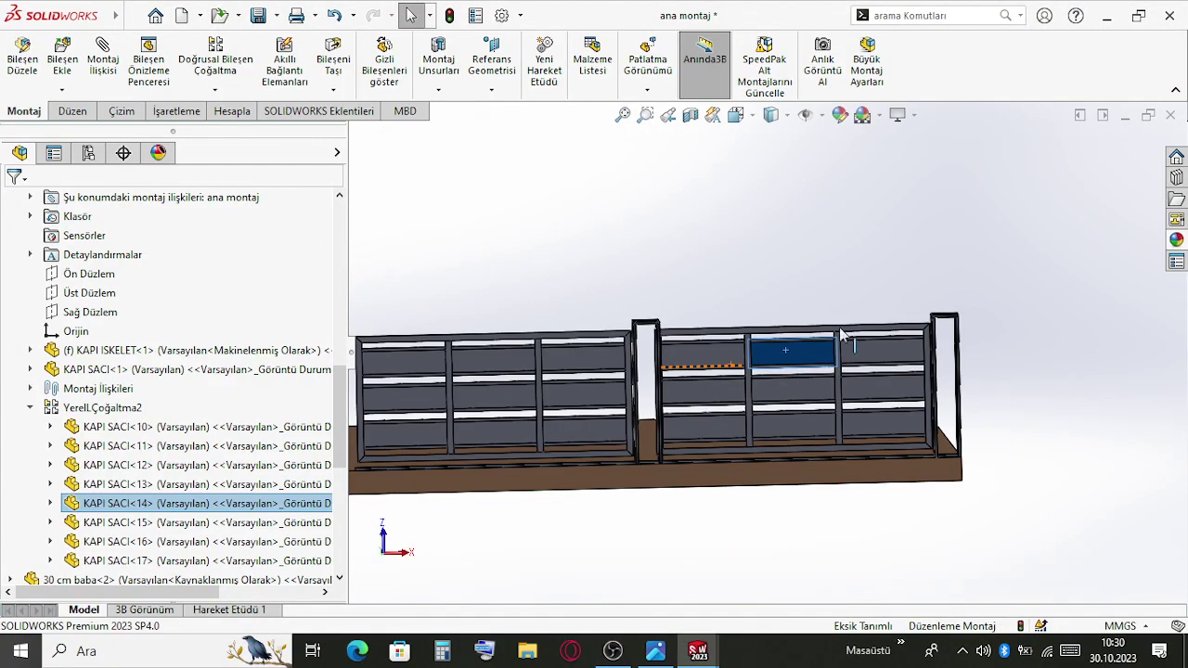
{"action": "middle_click_drag", "start_coordinate": [840, 328], "coordinate": [824, 366]}
{"action": "scroll", "coordinate": [729, 342], "scroll_direction": "down", "scroll_amount": 3}
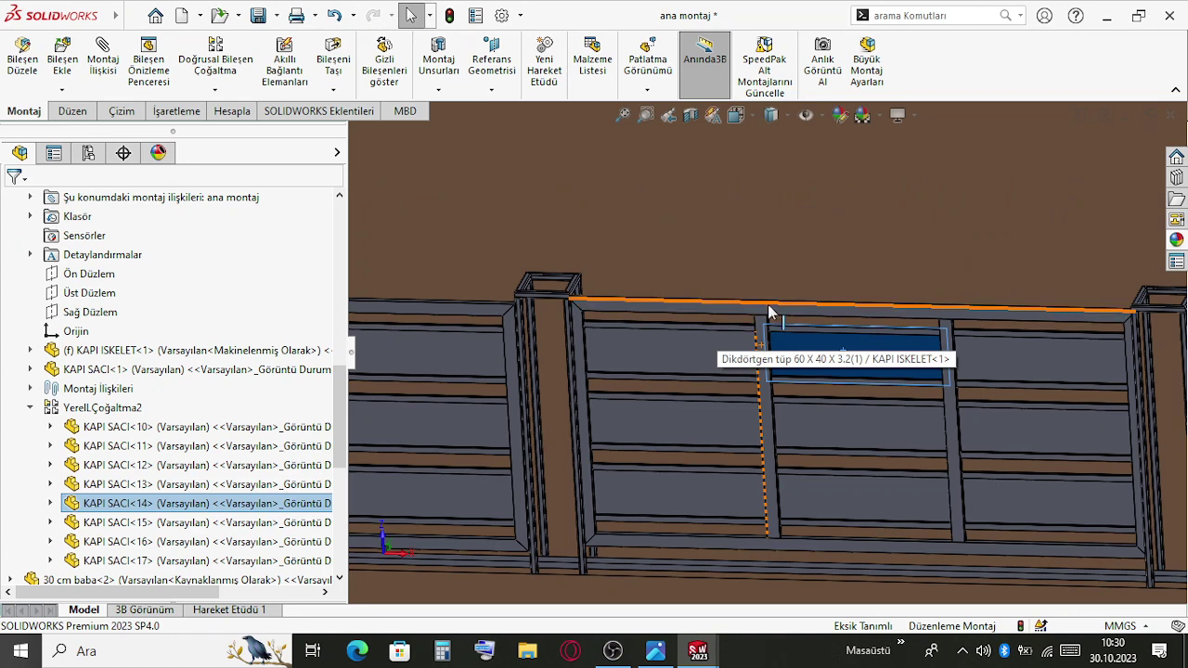
{"action": "scroll", "coordinate": [761, 307], "scroll_direction": "up", "scroll_amount": 3}
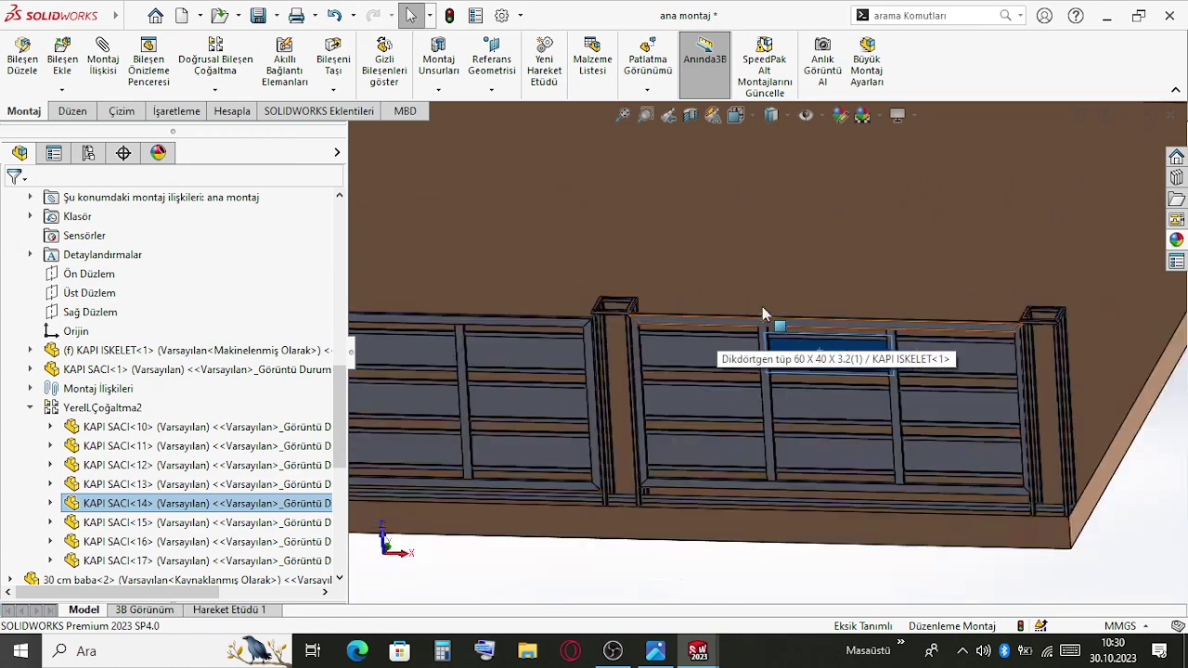
{"action": "scroll", "coordinate": [862, 311], "scroll_direction": "down", "scroll_amount": 4}
{"action": "left_click_drag", "start_coordinate": [980, 378], "coordinate": [1068, 380]}
{"action": "scroll", "coordinate": [862, 382], "scroll_direction": "up", "scroll_amount": 4}
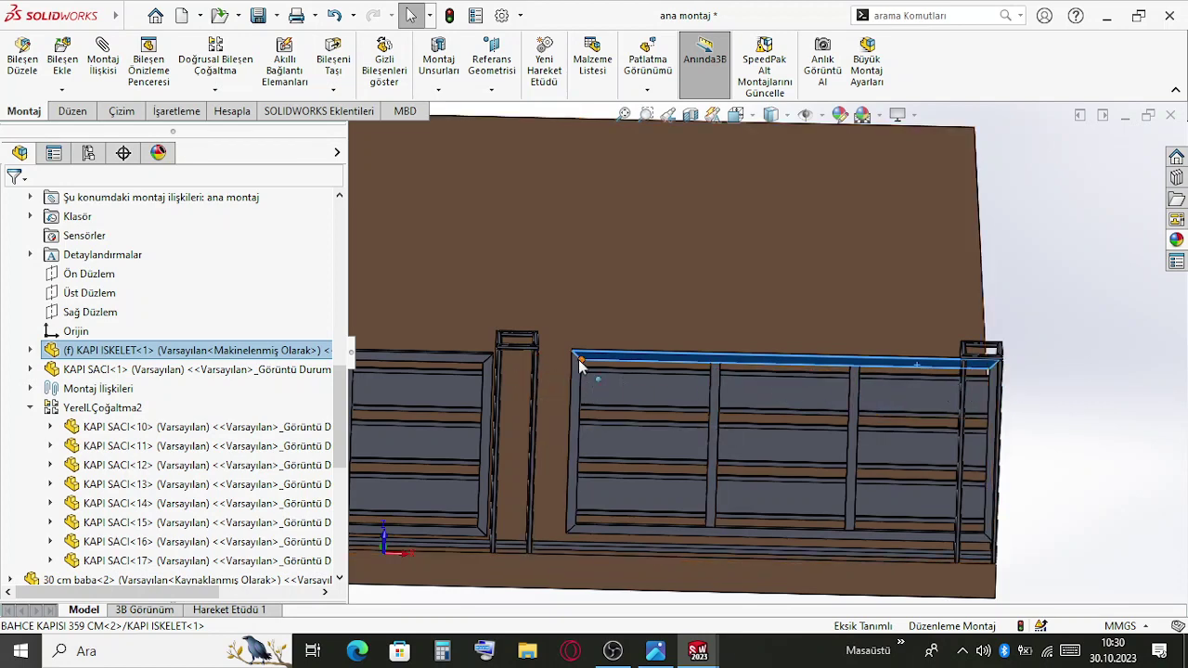
{"action": "middle_click_drag", "start_coordinate": [578, 359], "coordinate": [627, 367]}
{"action": "scroll", "coordinate": [662, 364], "scroll_direction": "down", "scroll_amount": 2}
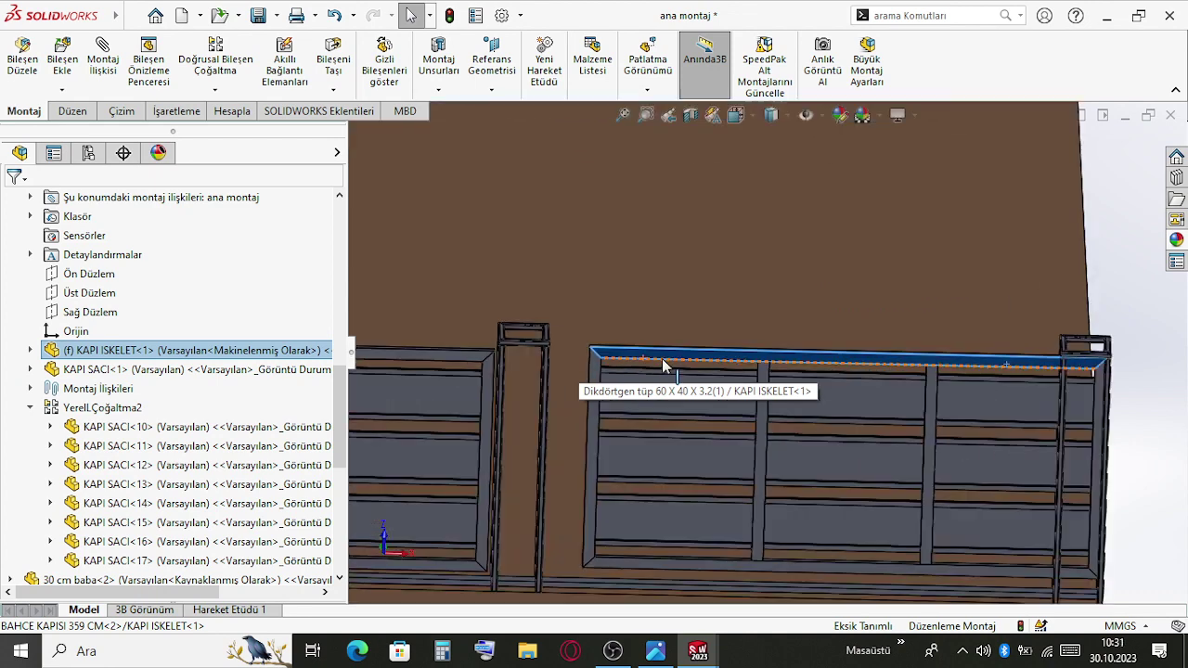
{"action": "left_click", "coordinate": [672, 361]}
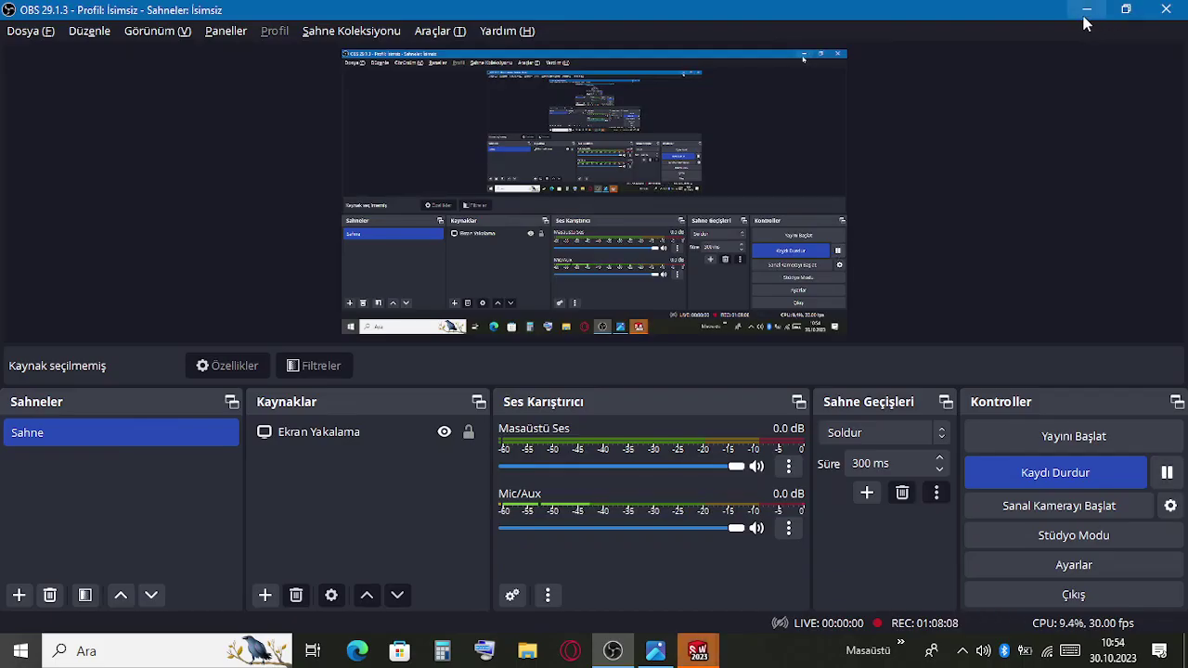
{"action": "left_click", "coordinate": [1085, 14]}
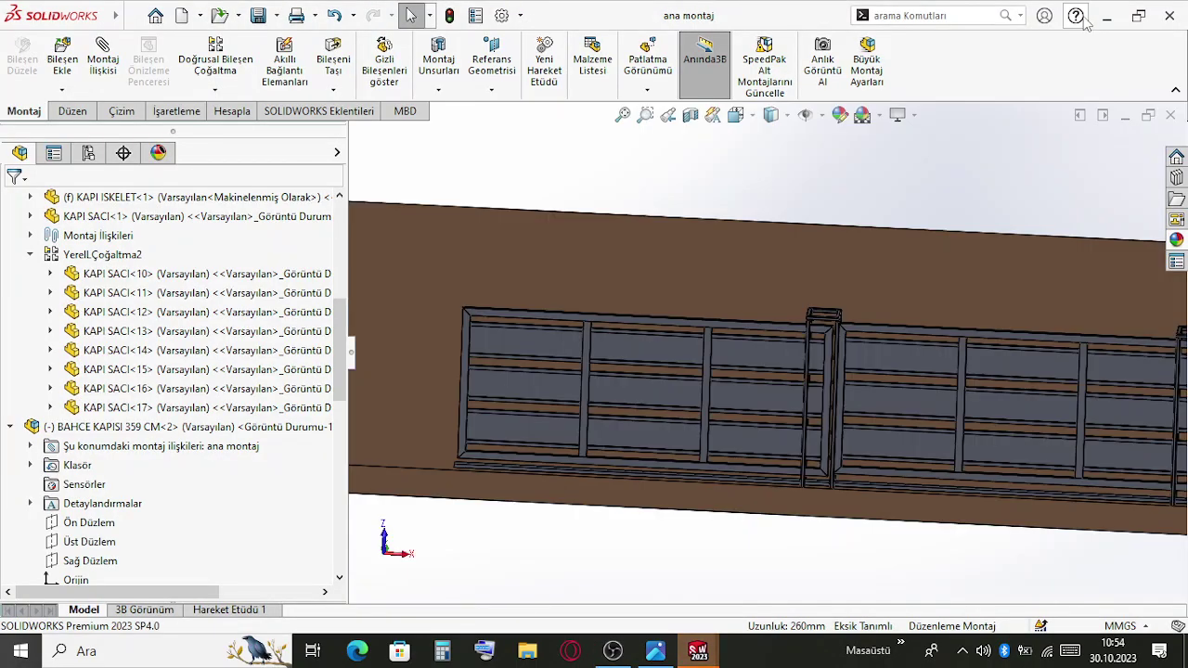
Examine where the two sliding garden gate leaves meet at the 30 cm middle post
{"action": "scroll", "coordinate": [796, 348], "scroll_direction": "up", "scroll_amount": 3}
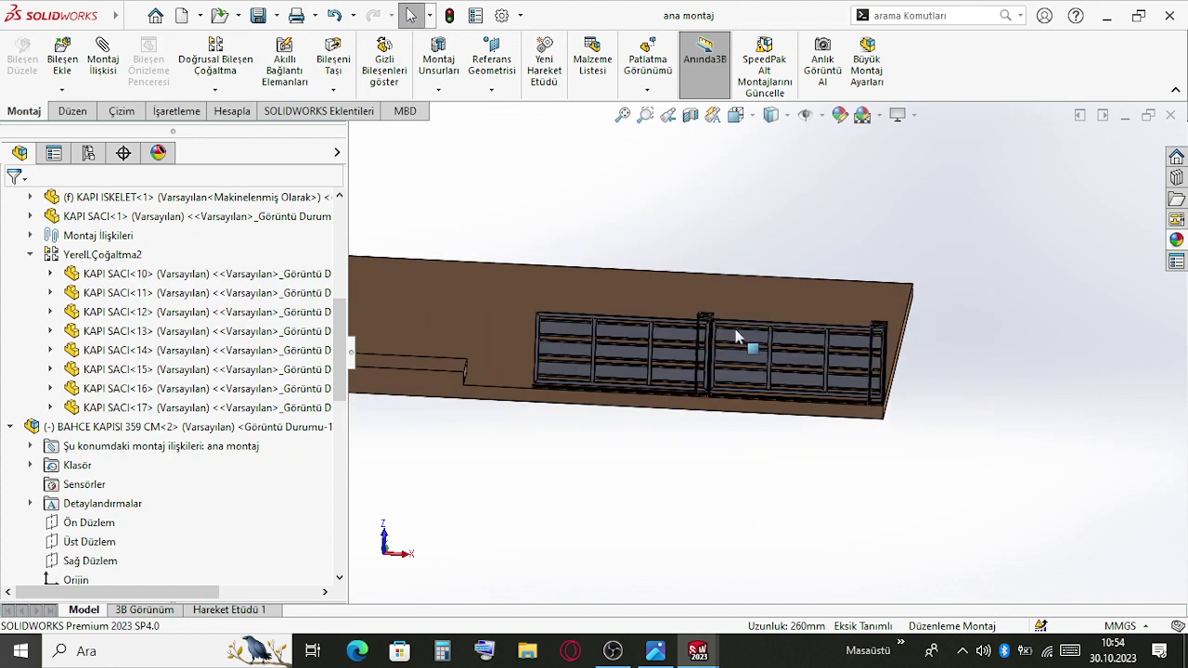
{"action": "scroll", "coordinate": [733, 341], "scroll_direction": "down", "scroll_amount": 5}
{"action": "scroll", "coordinate": [726, 341], "scroll_direction": "up", "scroll_amount": 2}
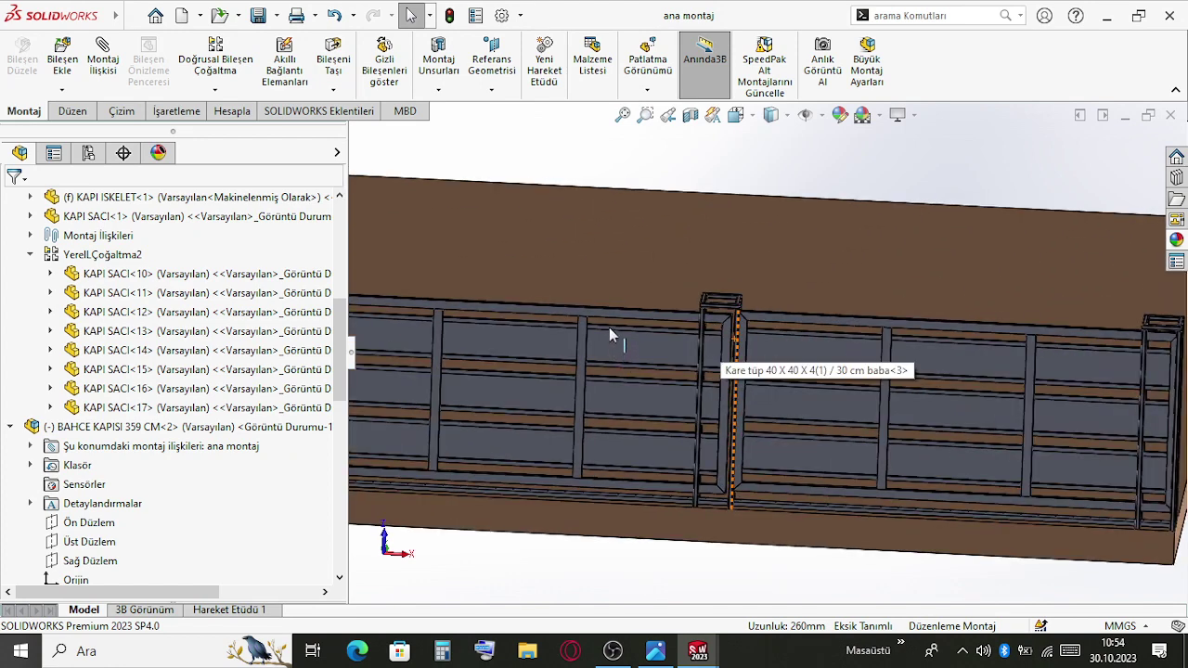
{"action": "scroll", "coordinate": [941, 371], "scroll_direction": "down", "scroll_amount": 3}
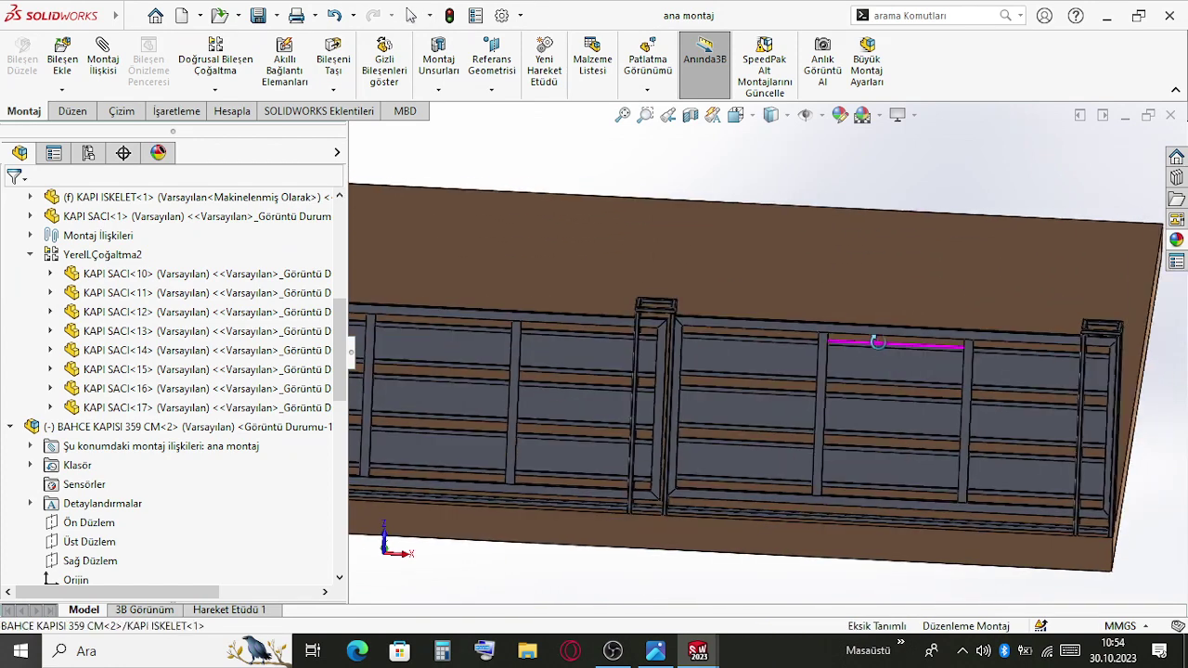
{"action": "left_click", "coordinate": [947, 366]}
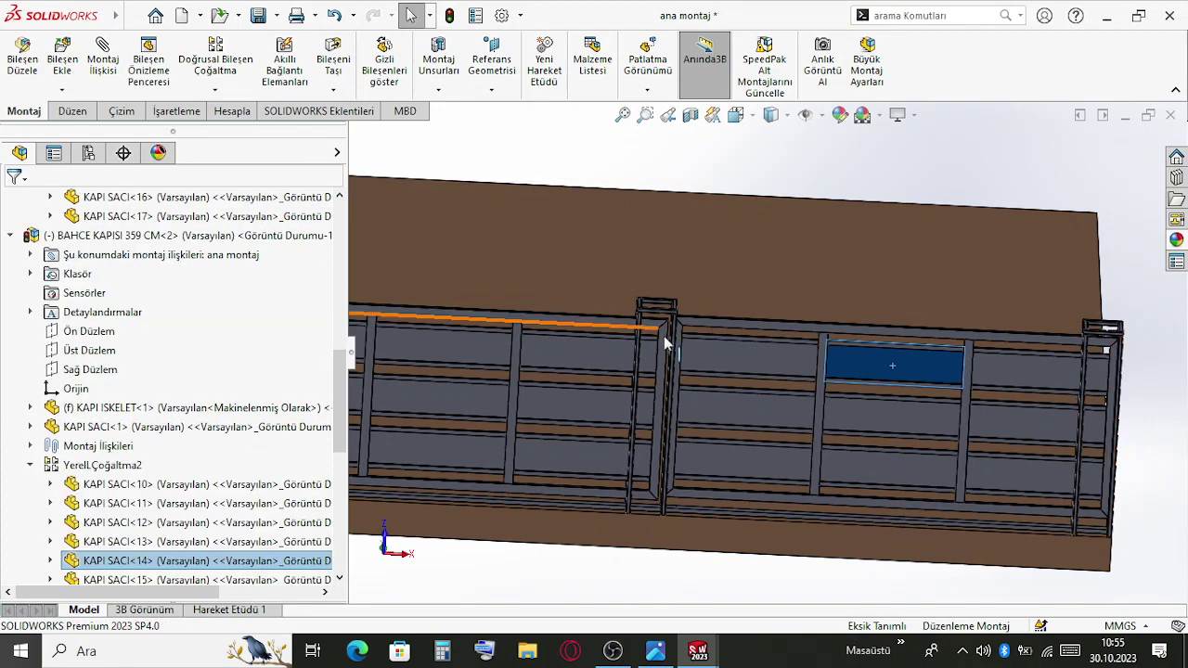
{"action": "scroll", "coordinate": [696, 323], "scroll_direction": "down", "scroll_amount": 5}
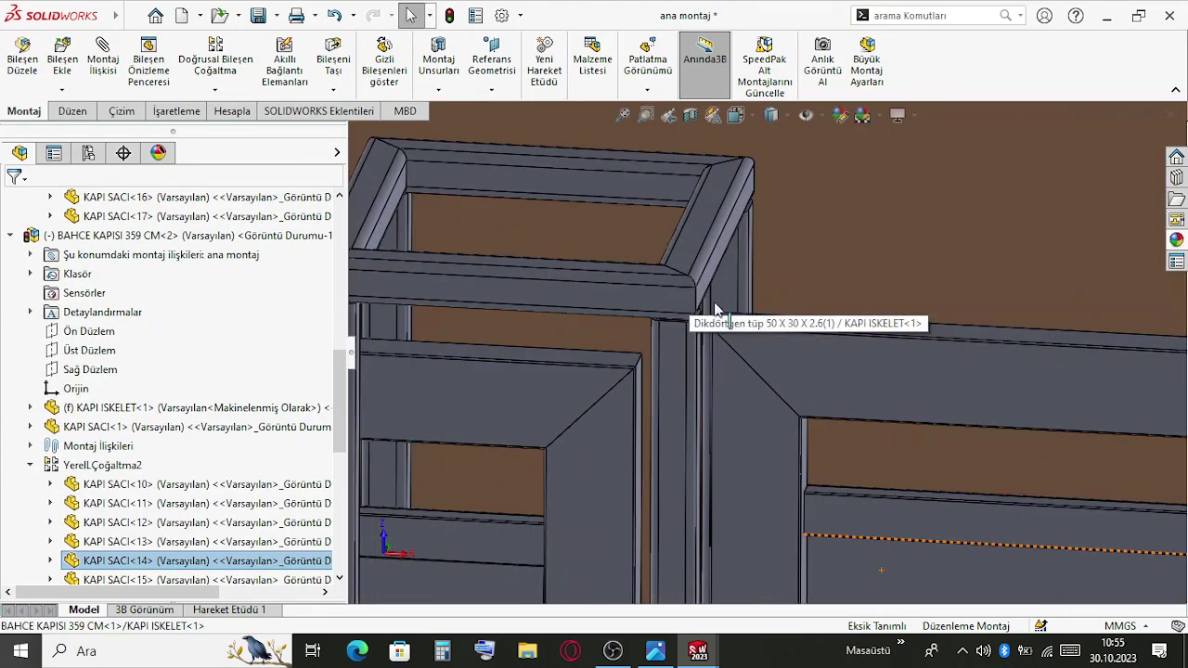
{"action": "scroll", "coordinate": [715, 309], "scroll_direction": "up", "scroll_amount": 5}
{"action": "scroll", "coordinate": [787, 371], "scroll_direction": "down", "scroll_amount": 2}
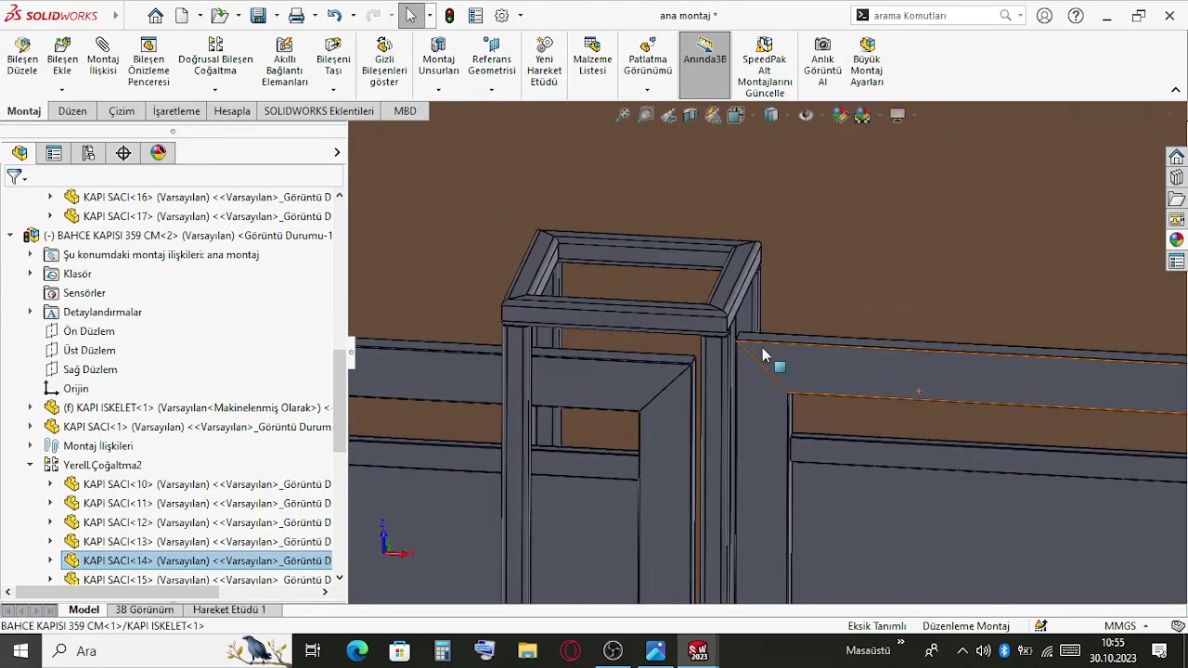
{"action": "scroll", "coordinate": [760, 334], "scroll_direction": "down", "scroll_amount": 3}
{"action": "scroll", "coordinate": [729, 332], "scroll_direction": "up", "scroll_amount": 2}
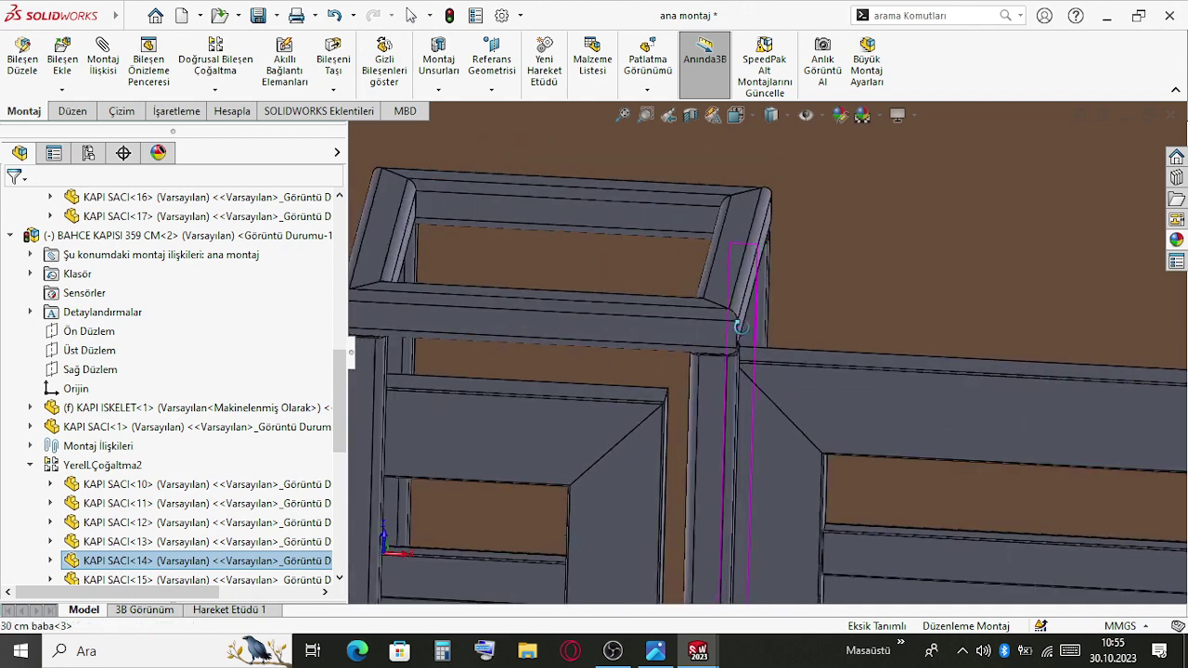
{"action": "scroll", "coordinate": [739, 327], "scroll_direction": "up", "scroll_amount": 6}
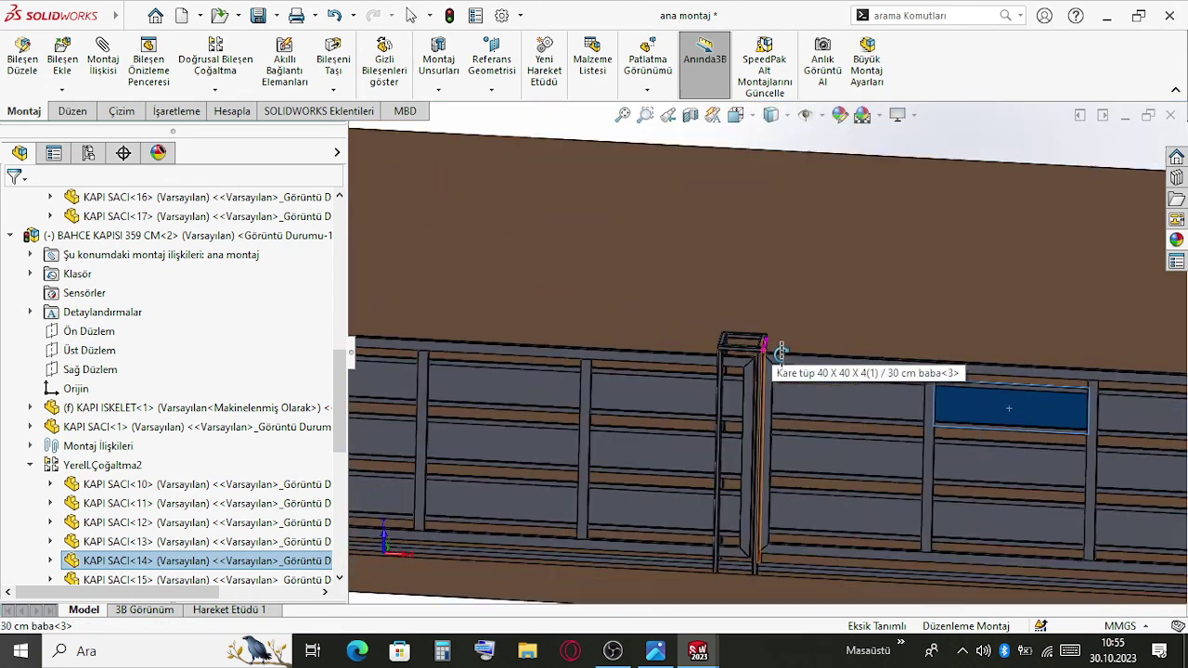
{"action": "scroll", "coordinate": [779, 350], "scroll_direction": "up", "scroll_amount": 4}
{"action": "key", "text": "Escape"}
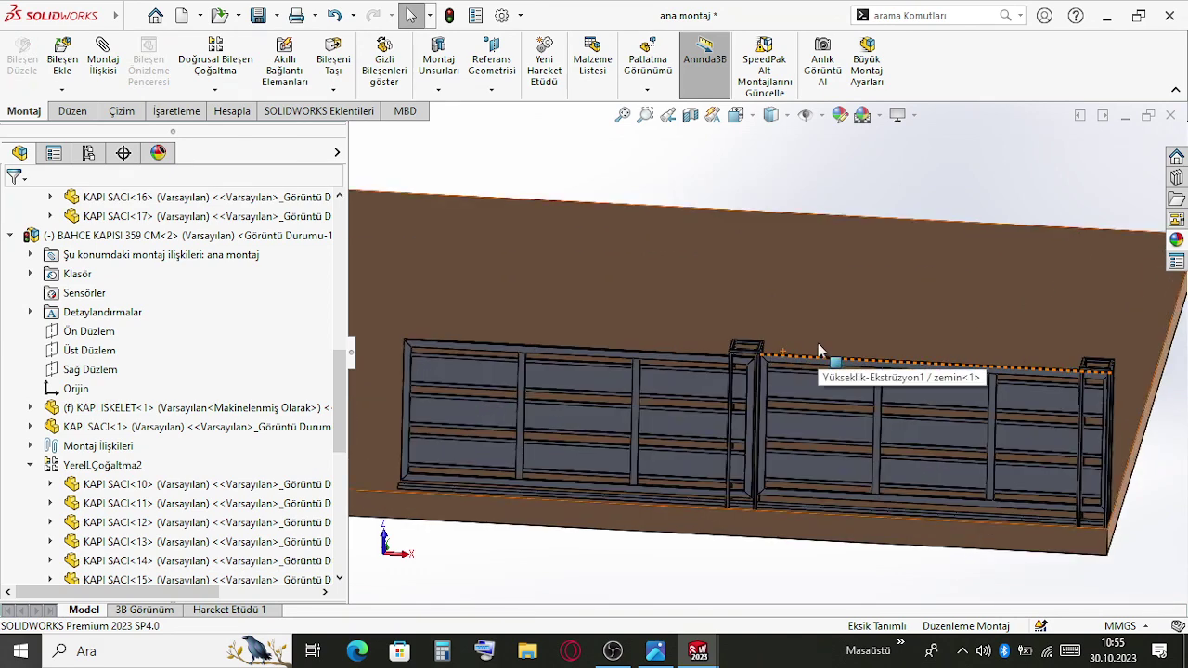
Inspect the right gate leaf's upper 60 x 40 frame tube and adjacent sheet panel beside the middle post
{"action": "scroll", "coordinate": [817, 342], "scroll_direction": "down", "scroll_amount": 5}
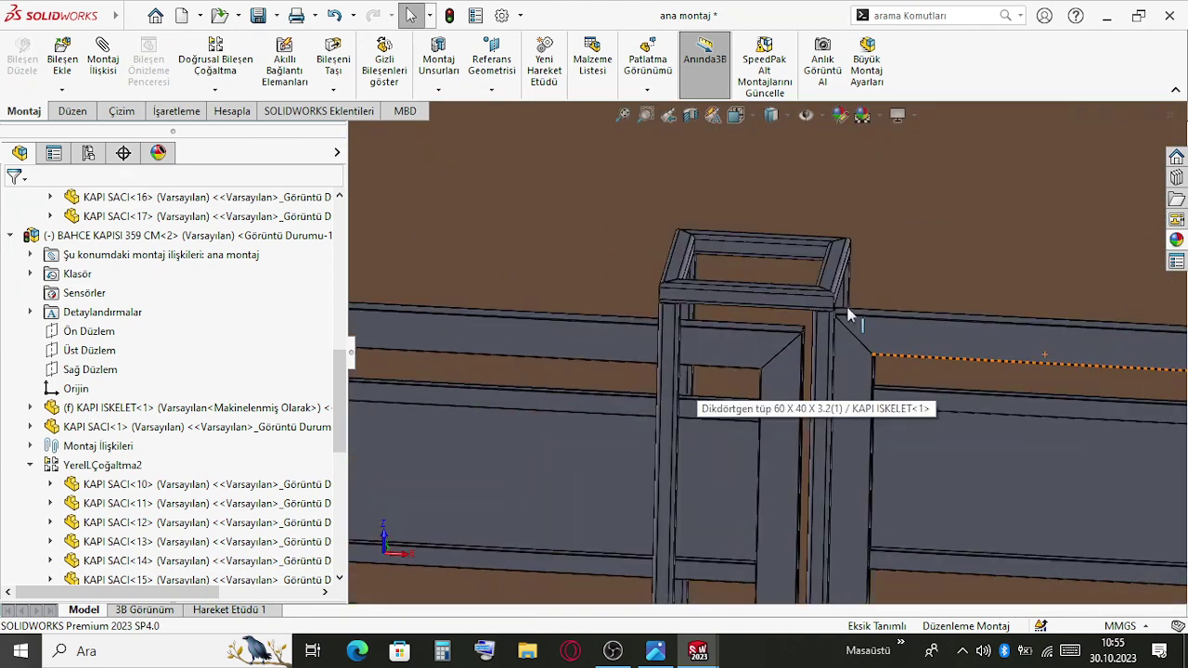
{"action": "scroll", "coordinate": [845, 325], "scroll_direction": "up", "scroll_amount": 6}
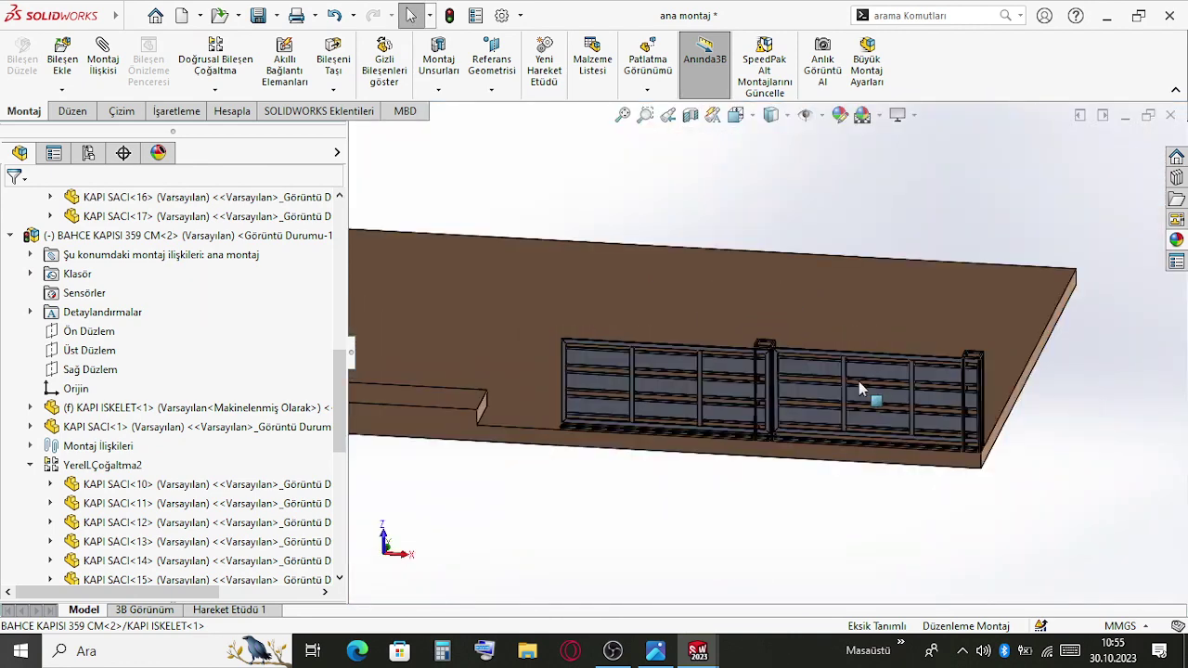
{"action": "scroll", "coordinate": [860, 390], "scroll_direction": "down", "scroll_amount": 2}
{"action": "scroll", "coordinate": [873, 359], "scroll_direction": "down", "scroll_amount": 2}
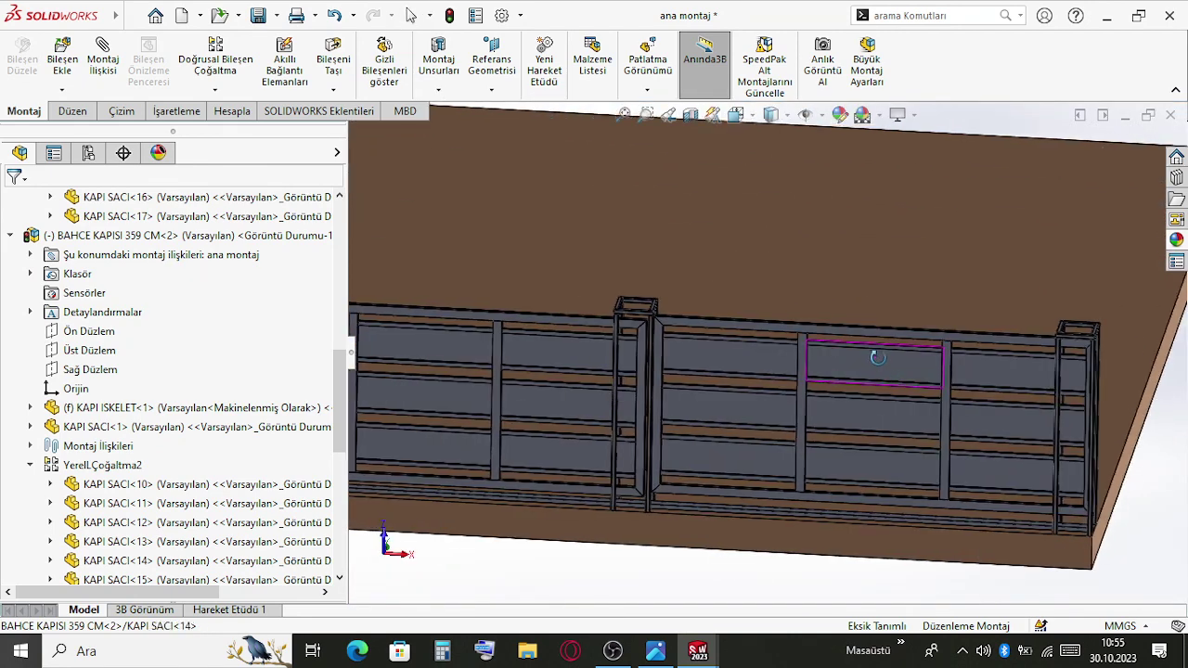
{"action": "scroll", "coordinate": [687, 349], "scroll_direction": "down", "scroll_amount": 3}
{"action": "scroll", "coordinate": [690, 330], "scroll_direction": "down", "scroll_amount": 1}
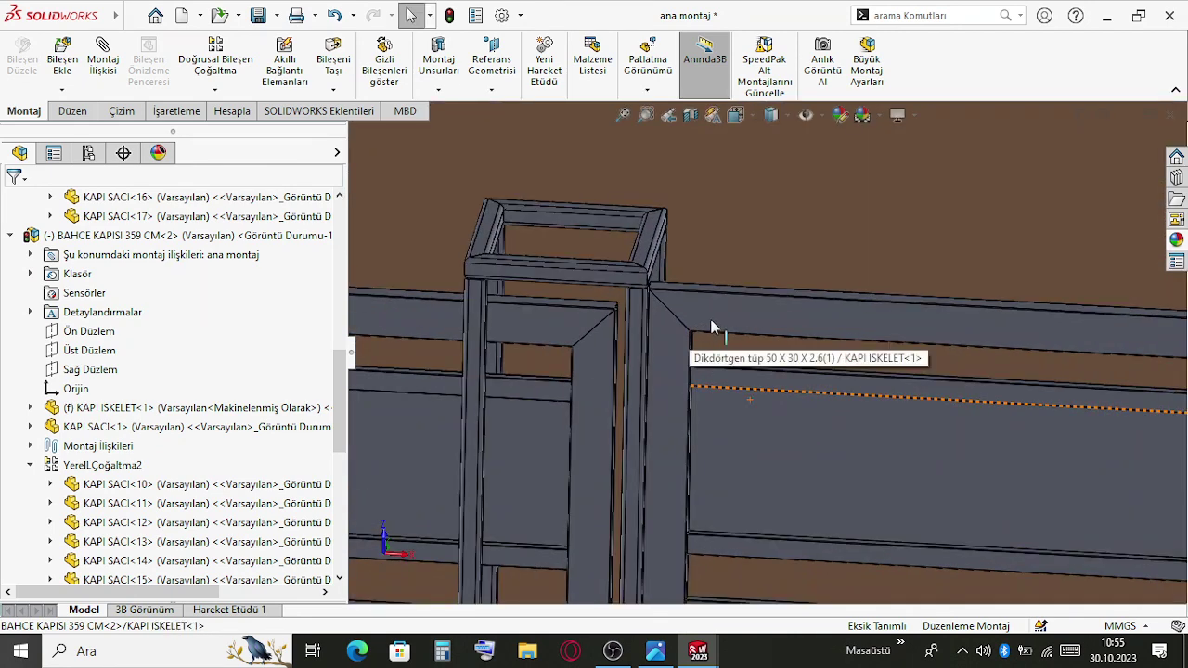
{"action": "left_click", "coordinate": [710, 319]}
{"action": "scroll", "coordinate": [856, 445], "scroll_direction": "up", "scroll_amount": 1}
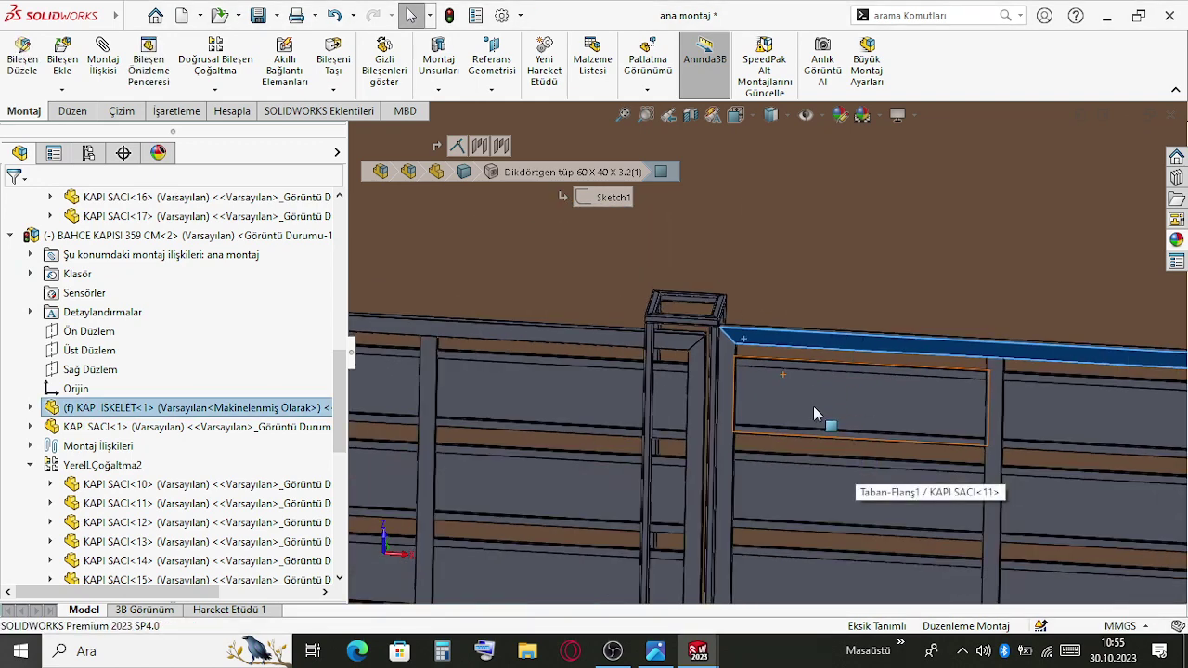
{"action": "scroll", "coordinate": [888, 366], "scroll_direction": "down", "scroll_amount": 3}
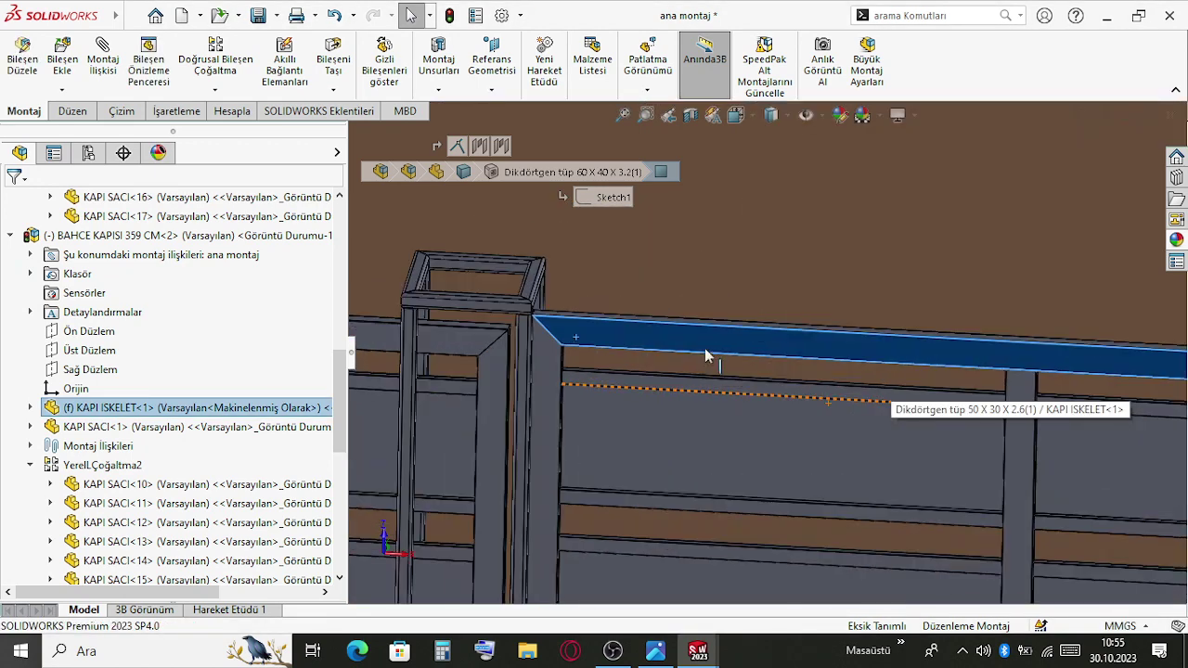
{"action": "scroll", "coordinate": [929, 442], "scroll_direction": "up", "scroll_amount": 4}
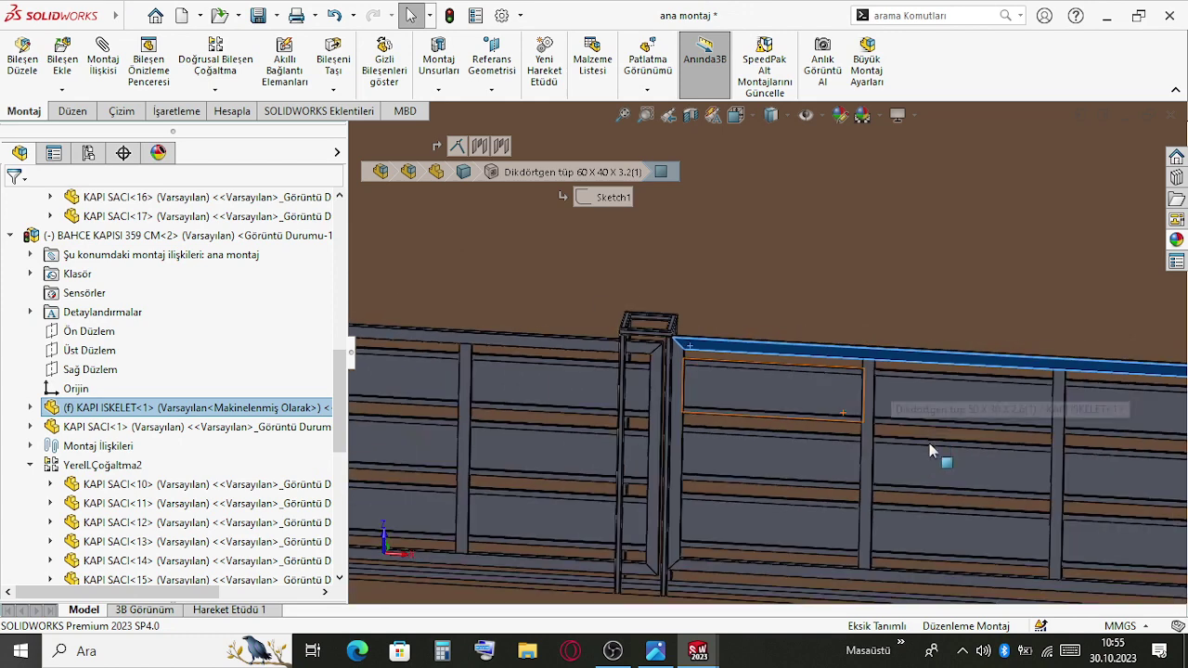
{"action": "scroll", "coordinate": [816, 362], "scroll_direction": "down", "scroll_amount": 2}
{"action": "left_click", "coordinate": [737, 362]}
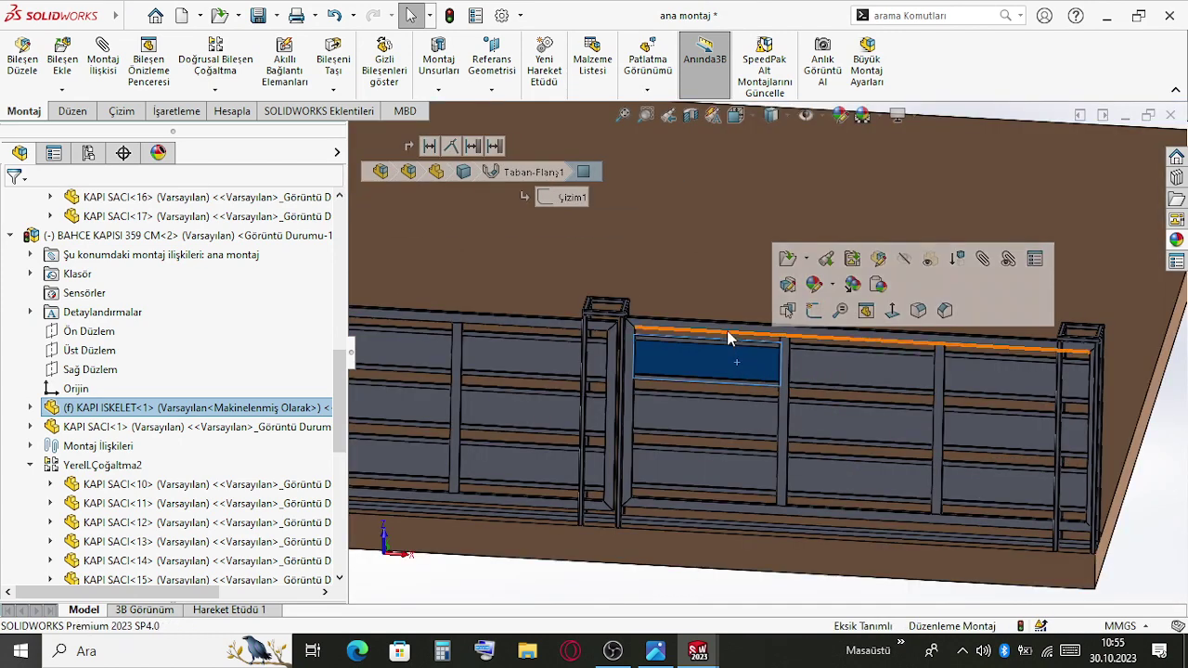
{"action": "left_click", "coordinate": [724, 334]}
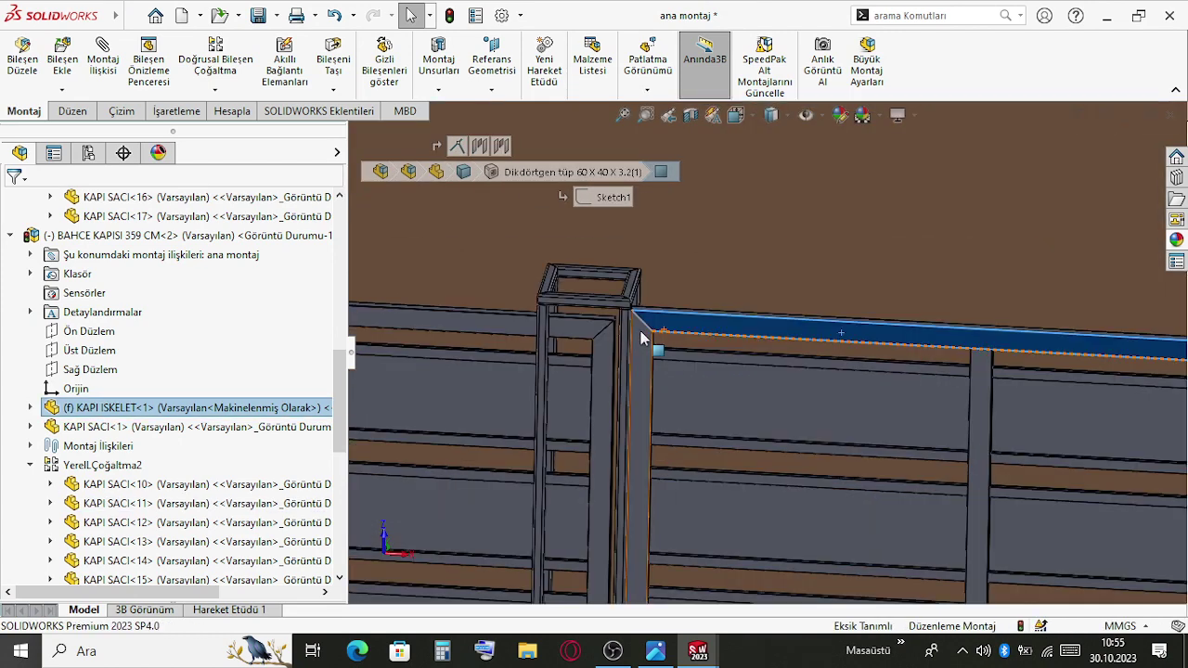
Examine the clearance between the middle post and the end frame tubes of both gate leaves
{"action": "scroll", "coordinate": [632, 325], "scroll_direction": "up", "scroll_amount": 3}
{"action": "scroll", "coordinate": [771, 366], "scroll_direction": "down", "scroll_amount": 4}
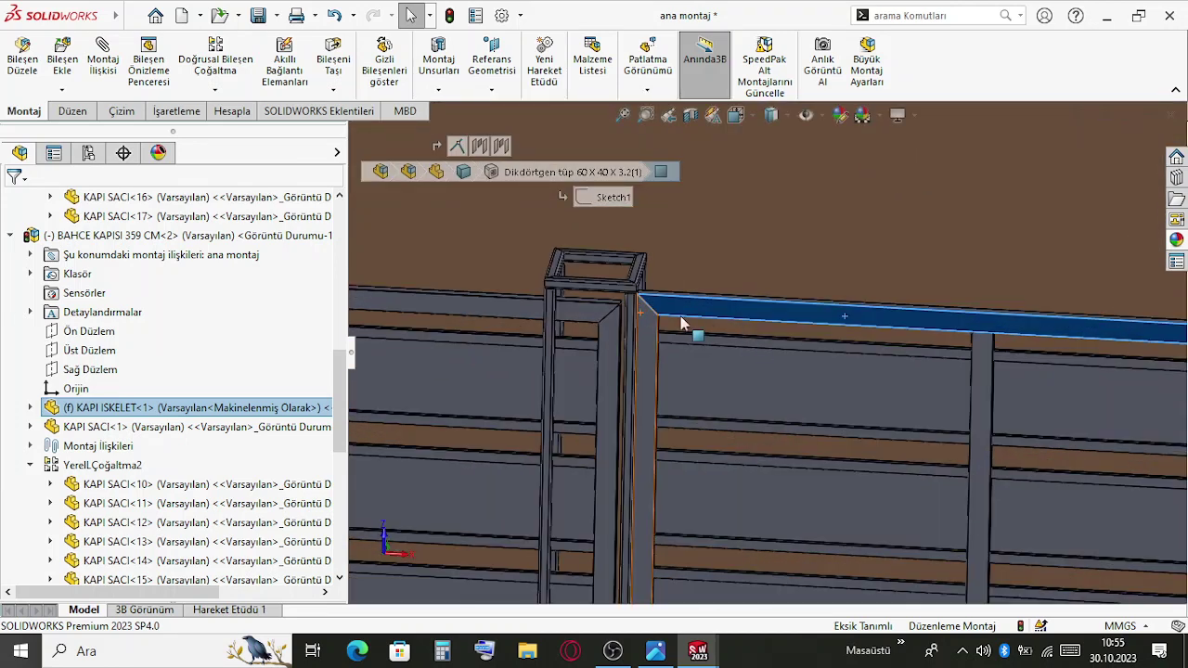
{"action": "scroll", "coordinate": [793, 348], "scroll_direction": "up", "scroll_amount": 2}
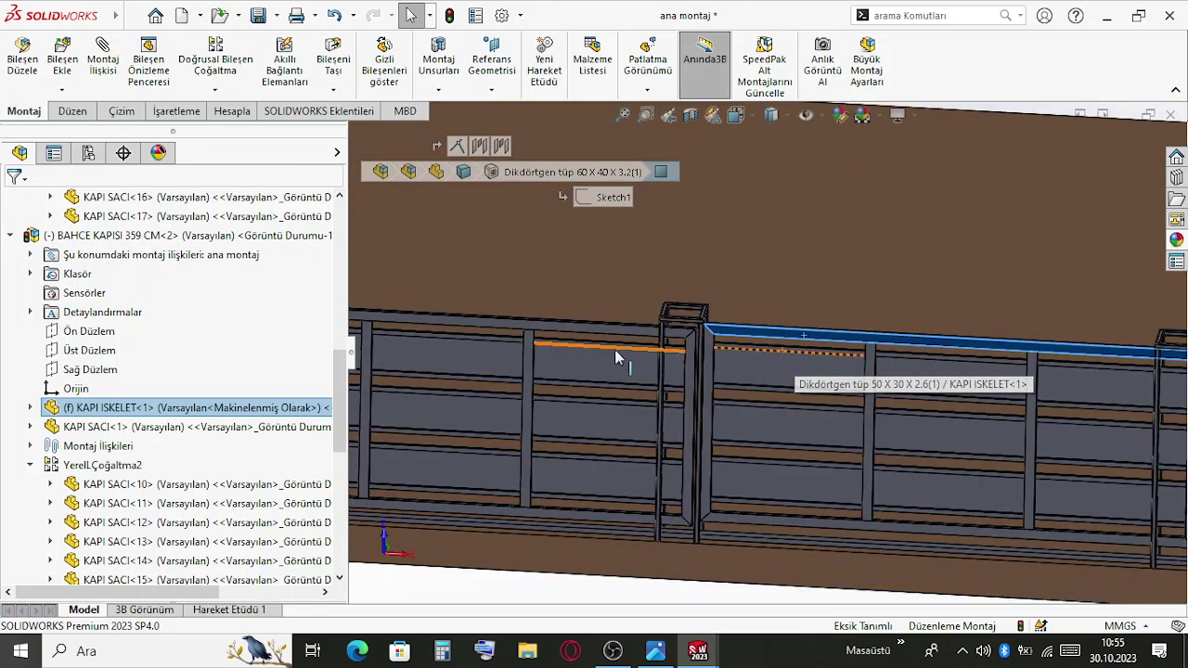
{"action": "scroll", "coordinate": [636, 346], "scroll_direction": "up", "scroll_amount": 3}
{"action": "scroll", "coordinate": [717, 349], "scroll_direction": "down", "scroll_amount": 4}
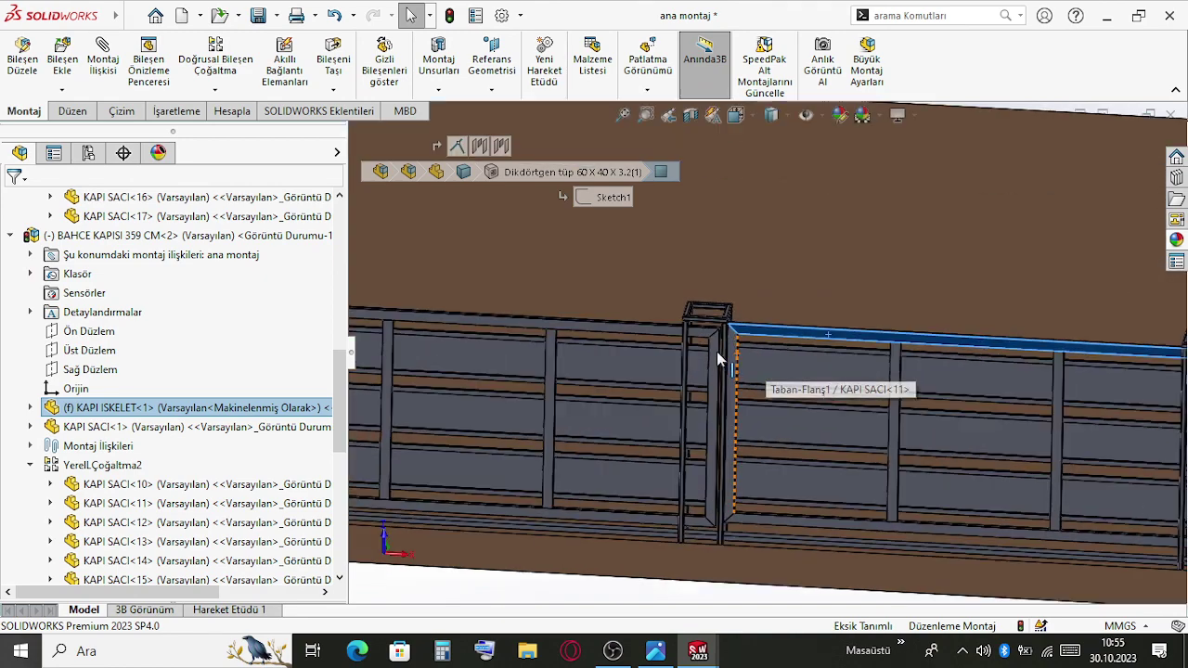
{"action": "scroll", "coordinate": [695, 341], "scroll_direction": "down", "scroll_amount": 2}
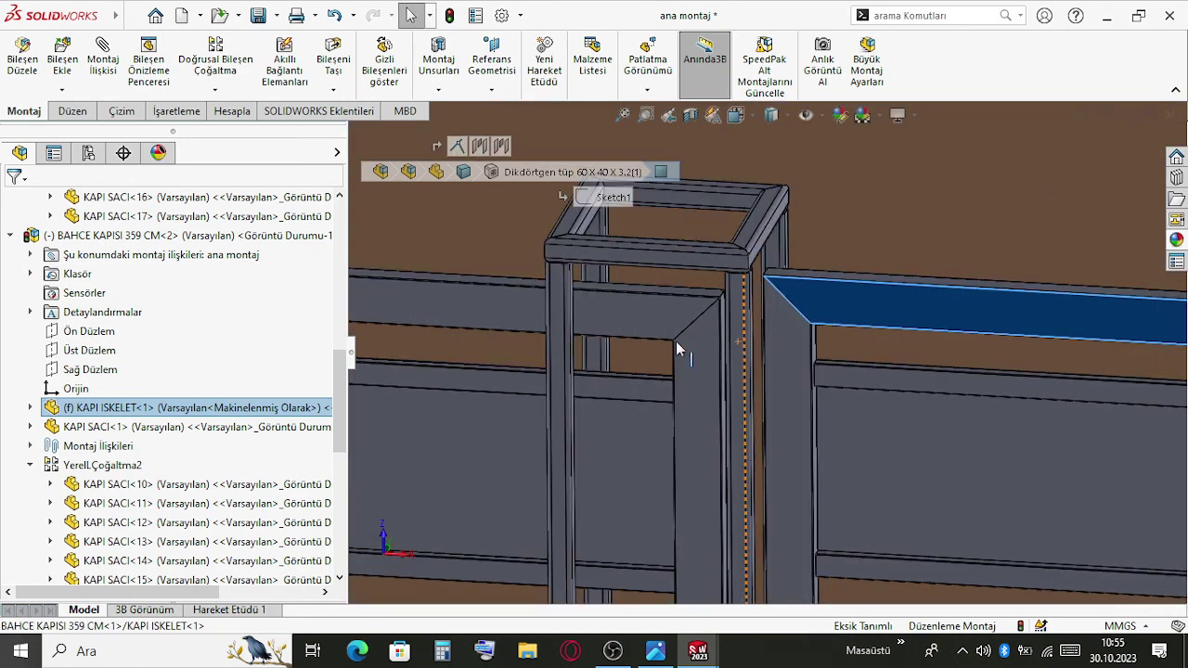
{"action": "scroll", "coordinate": [506, 308], "scroll_direction": "up", "scroll_amount": 4}
{"action": "scroll", "coordinate": [703, 409], "scroll_direction": "down", "scroll_amount": 4}
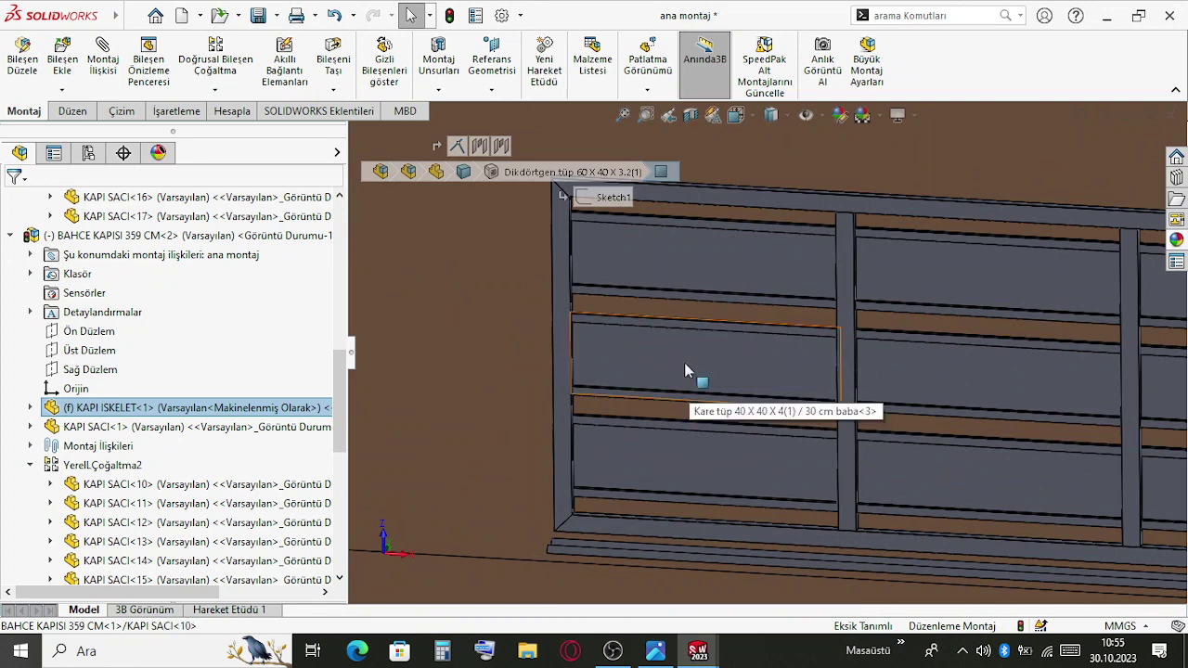
Inspect the left gate leaf's sheet panel and its lower frame corner above the rails
{"action": "left_click", "coordinate": [683, 364]}
{"action": "scroll", "coordinate": [597, 436], "scroll_direction": "up", "scroll_amount": 3}
{"action": "scroll", "coordinate": [724, 473], "scroll_direction": "down", "scroll_amount": 3}
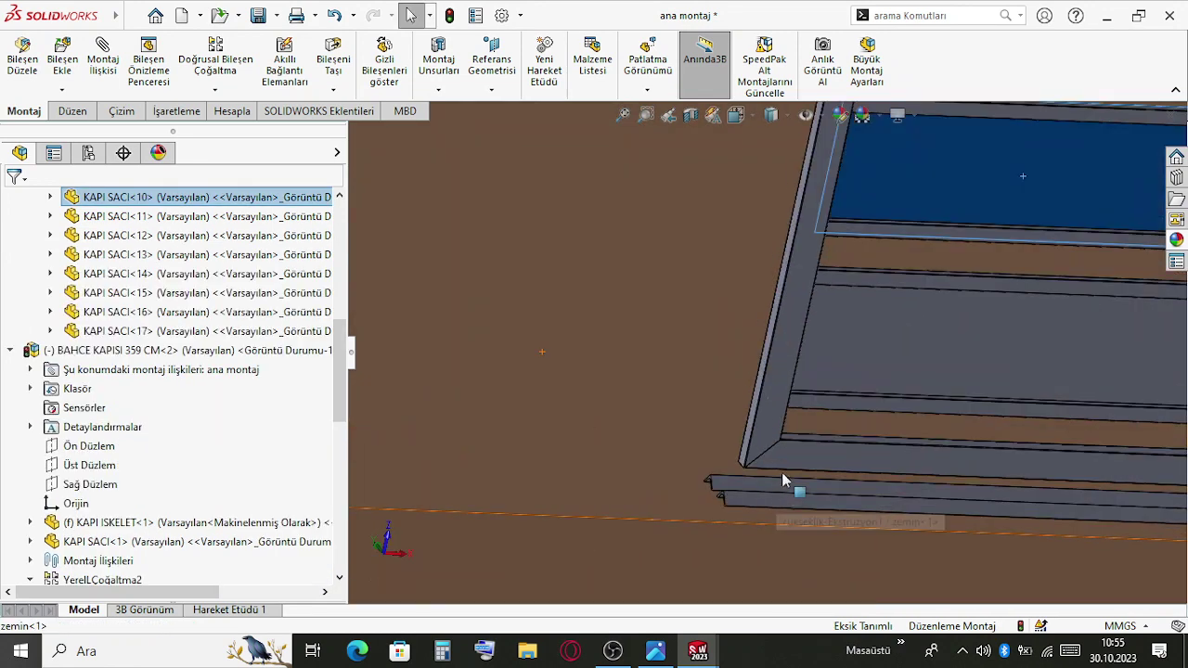
{"action": "left_click", "coordinate": [732, 470]}
{"action": "scroll", "coordinate": [624, 509], "scroll_direction": "up", "scroll_amount": 6}
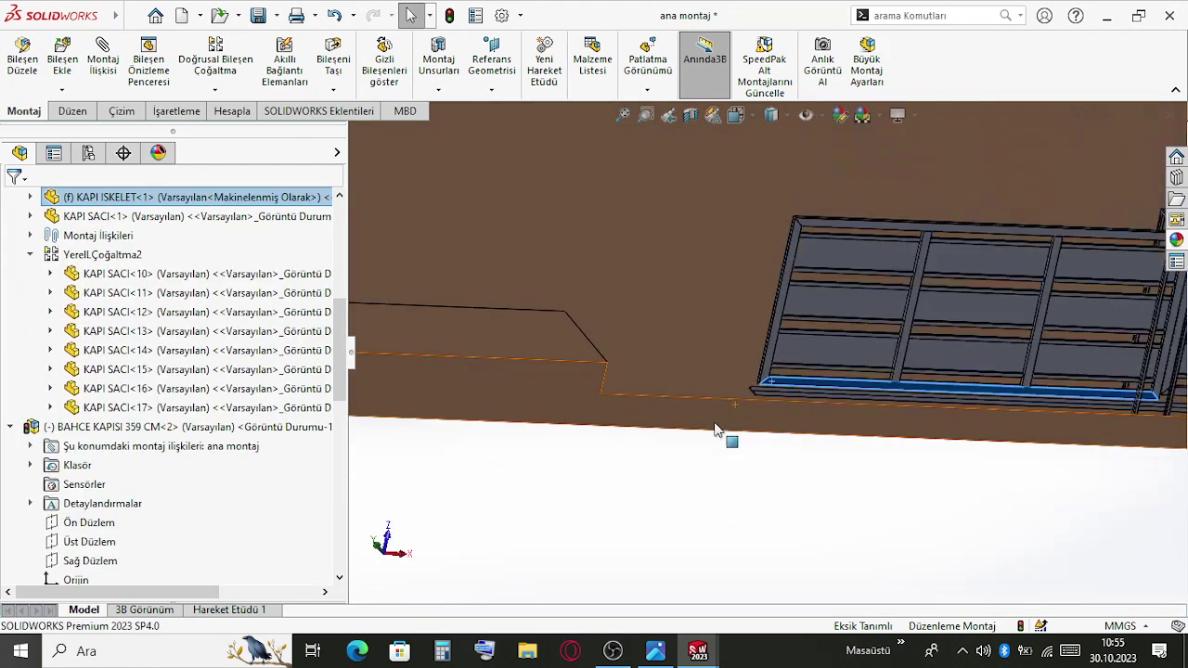
Measure the normal distance between the left leaf's 60 x 40 end tube face and the middle post's 40 x 40 tube face
{"action": "left_click", "coordinate": [875, 482]}
{"action": "middle_click_drag", "start_coordinate": [875, 483], "coordinate": [734, 371]}
{"action": "scroll", "coordinate": [665, 311], "scroll_direction": "down", "scroll_amount": 6}
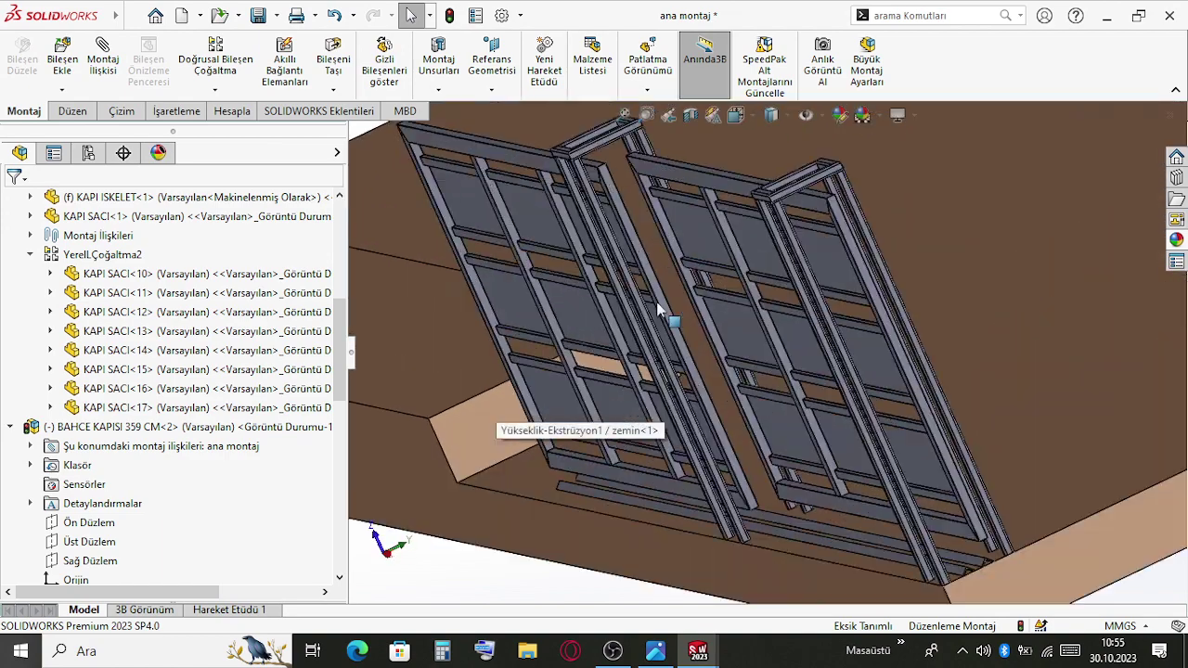
{"action": "scroll", "coordinate": [831, 238], "scroll_direction": "down", "scroll_amount": 2}
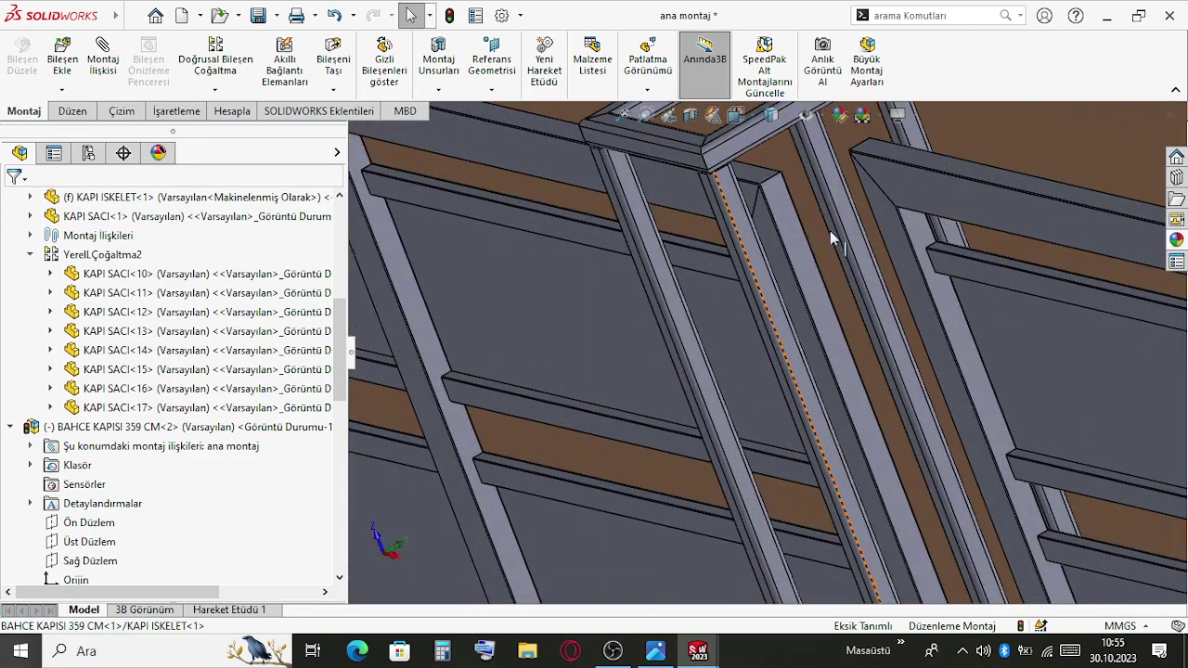
{"action": "left_click", "coordinate": [804, 240]}
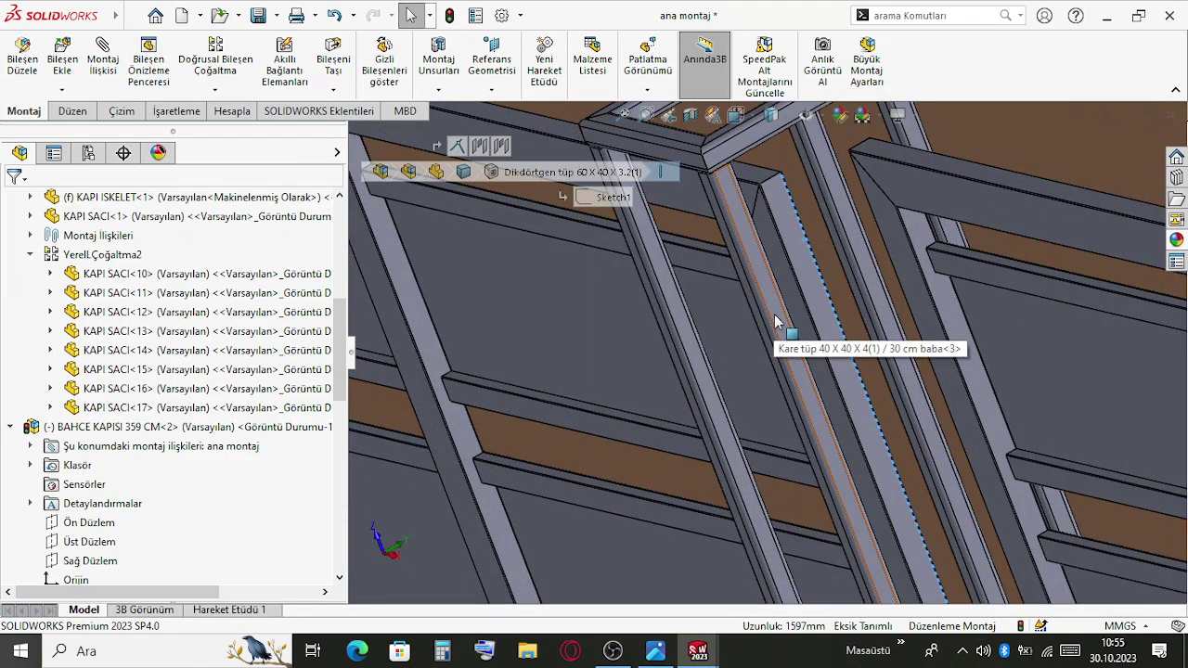
{"action": "left_click", "coordinate": [778, 322]}
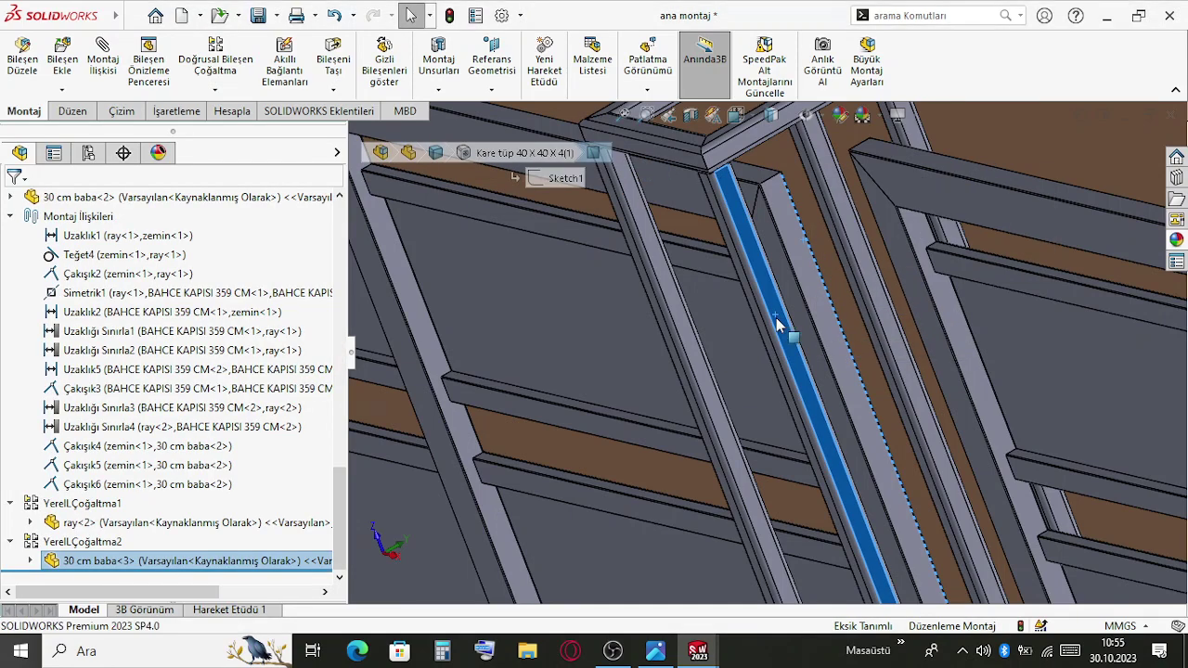
{"action": "scroll", "coordinate": [784, 321], "scroll_direction": "up", "scroll_amount": 6}
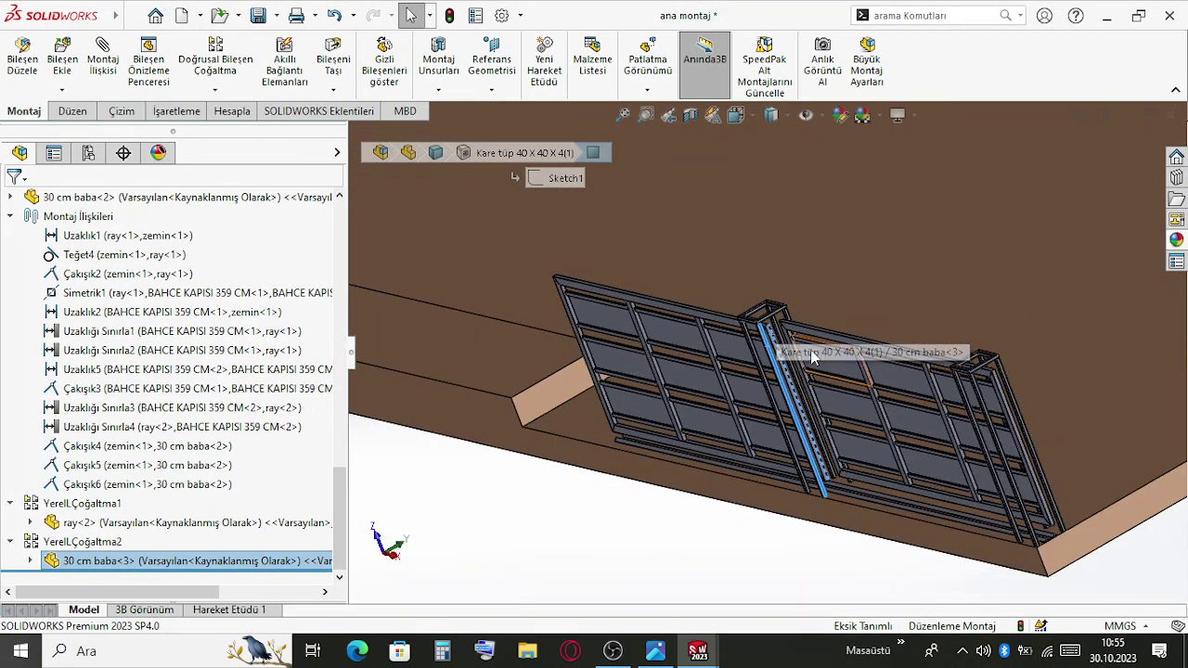
{"action": "scroll", "coordinate": [773, 332], "scroll_direction": "down", "scroll_amount": 5}
{"action": "left_click", "coordinate": [722, 319]}
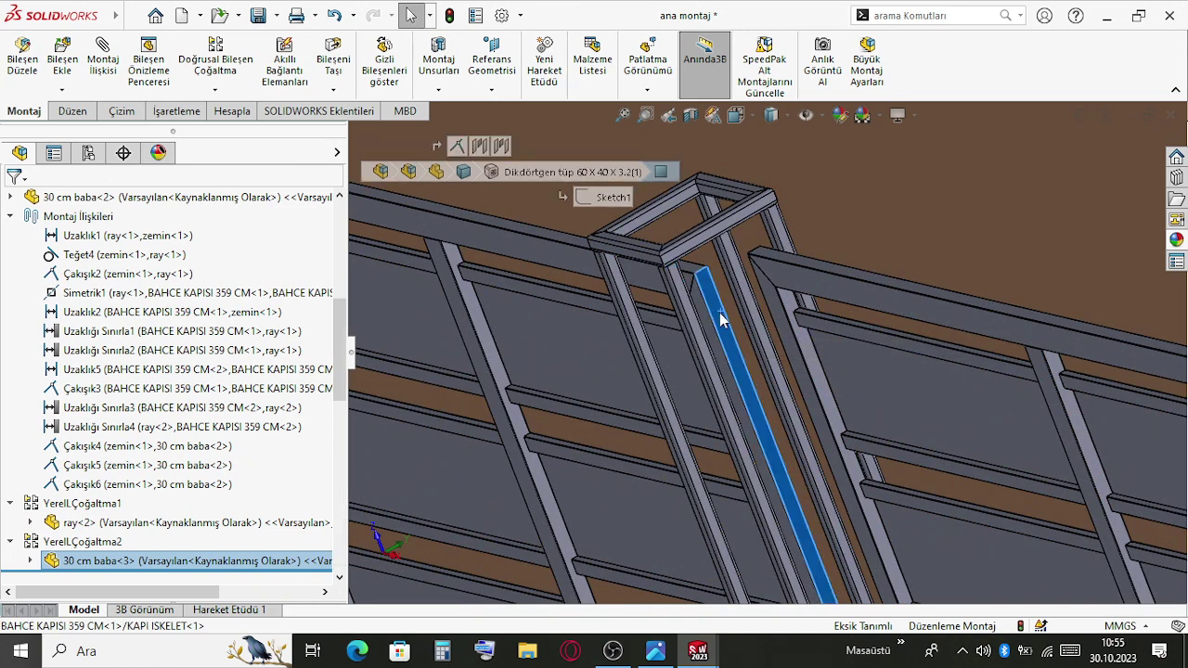
{"action": "scroll", "coordinate": [717, 344], "scroll_direction": "down", "scroll_amount": 2}
{"action": "left_click", "coordinate": [706, 355], "text": "ctrl"}
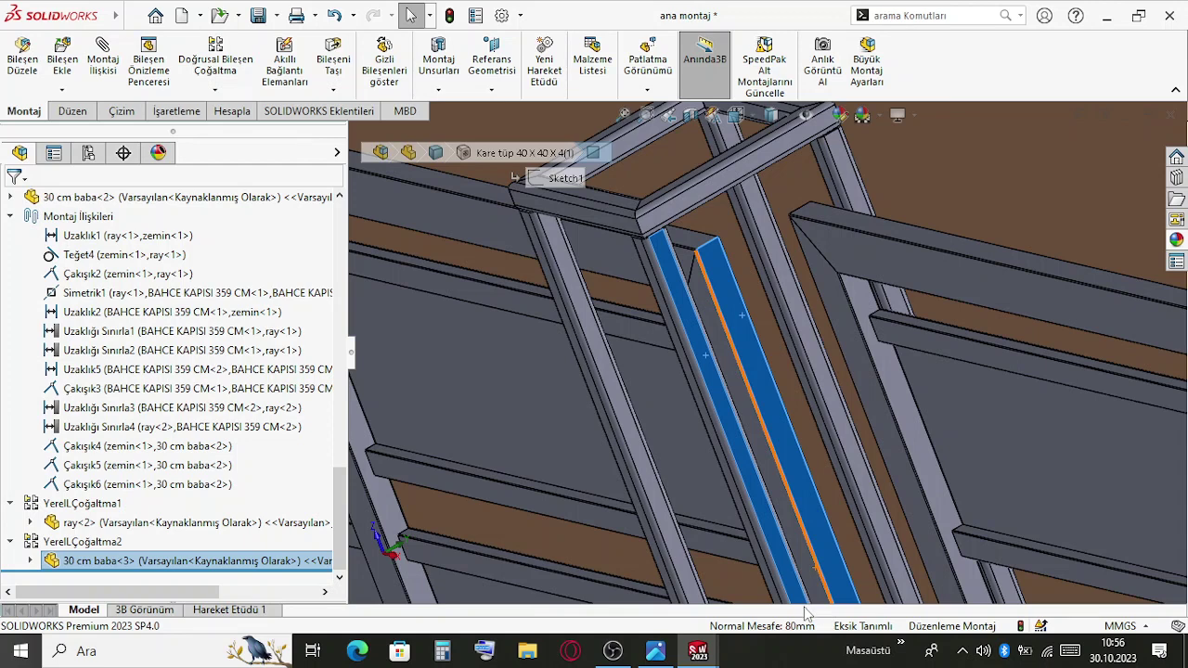
{"action": "left_click", "coordinate": [612, 651]}
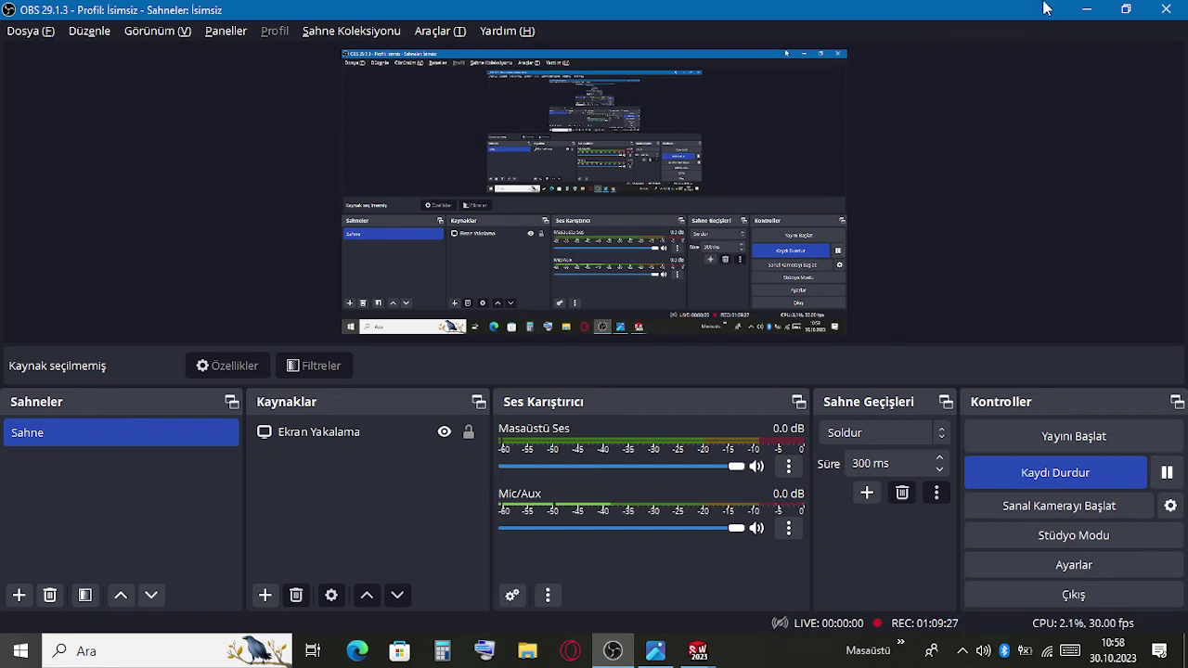
{"action": "left_click", "coordinate": [1084, 12]}
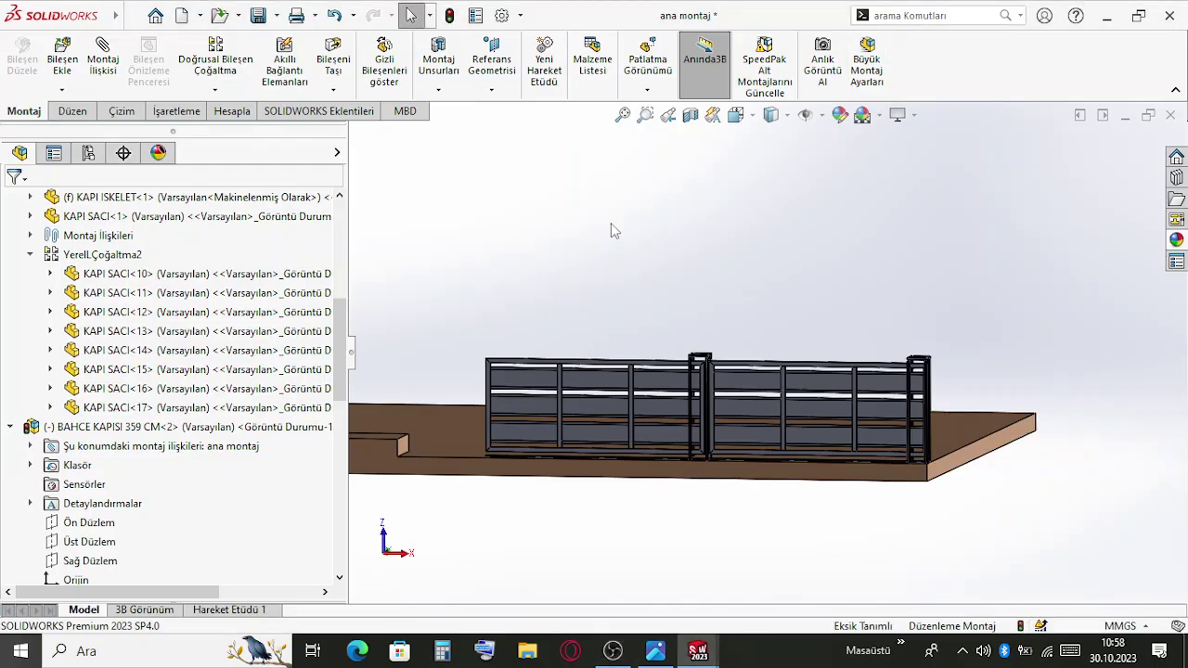
{"action": "scroll", "coordinate": [766, 470], "scroll_direction": "up", "scroll_amount": 4}
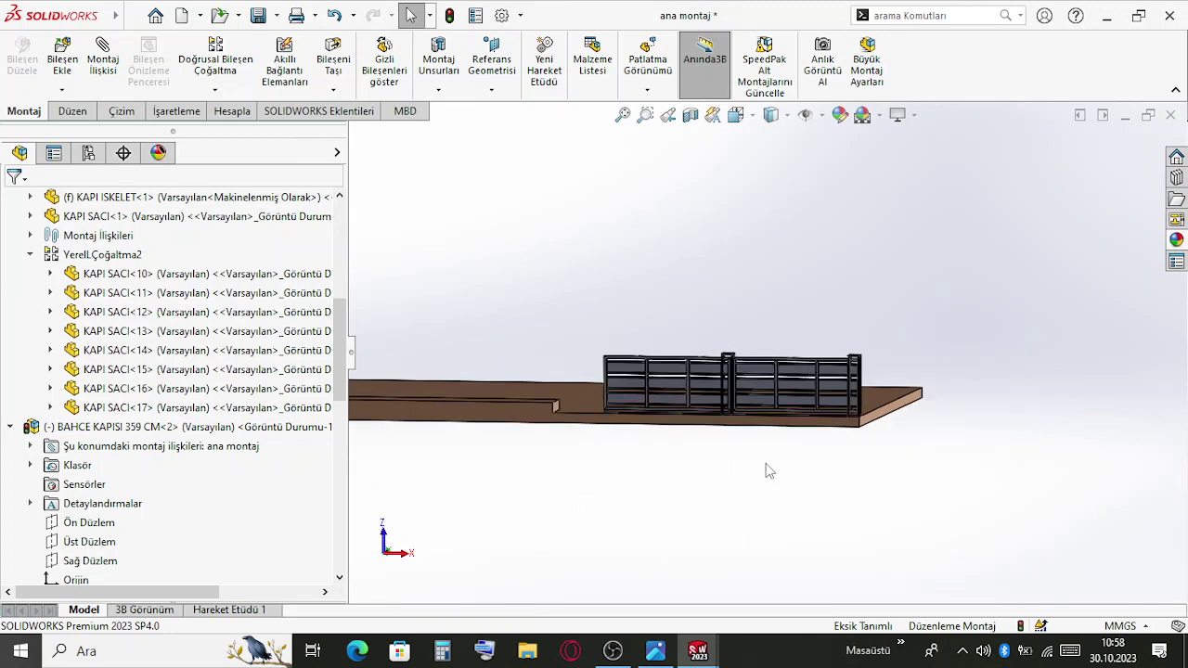
Examine the upper frame corners of both gate leaves where they meet the middle post
{"action": "scroll", "coordinate": [778, 340], "scroll_direction": "down", "scroll_amount": 5}
{"action": "scroll", "coordinate": [777, 340], "scroll_direction": "down", "scroll_amount": 8}
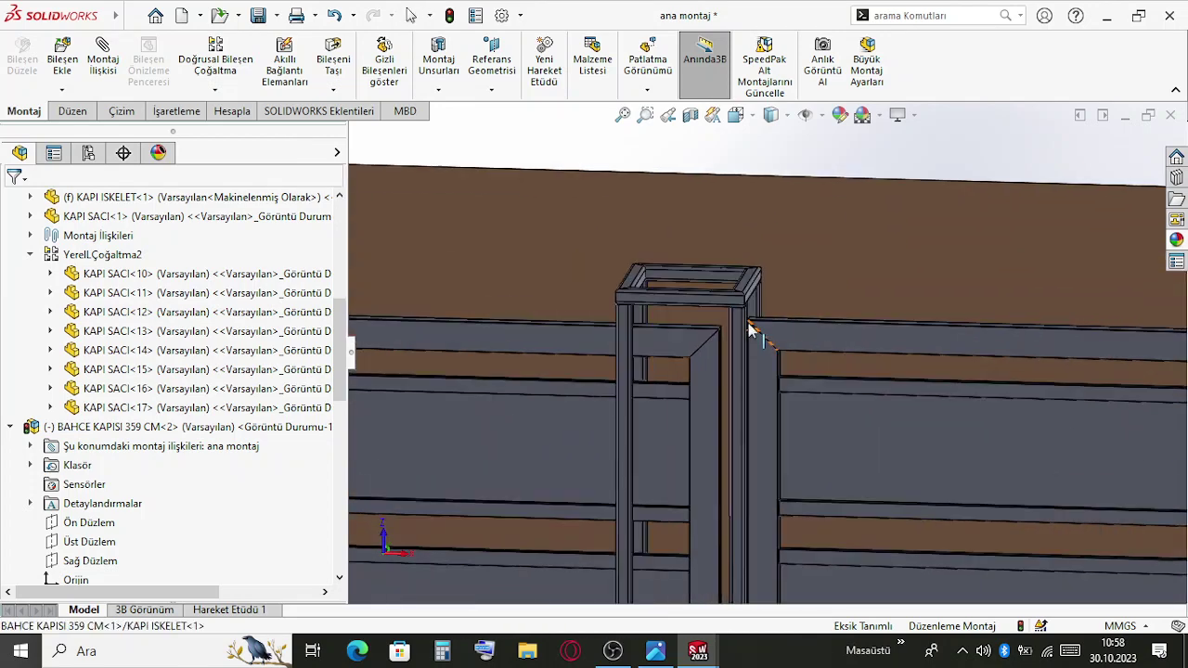
{"action": "scroll", "coordinate": [670, 350], "scroll_direction": "up", "scroll_amount": 8}
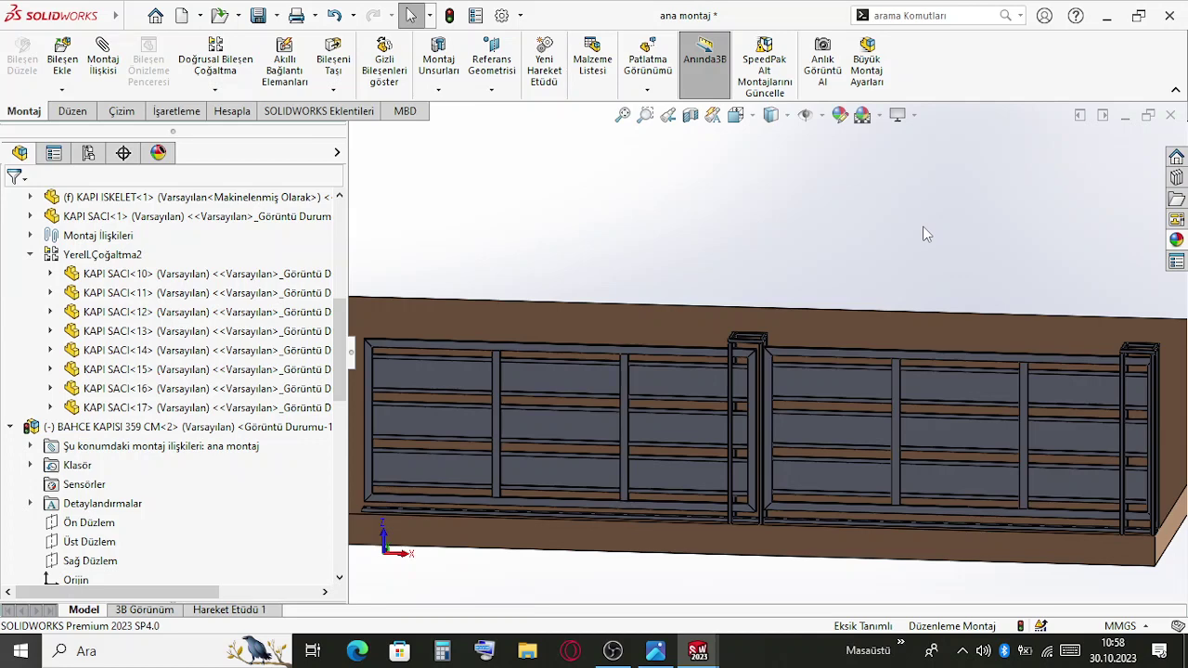
{"action": "scroll", "coordinate": [774, 334], "scroll_direction": "down", "scroll_amount": 6}
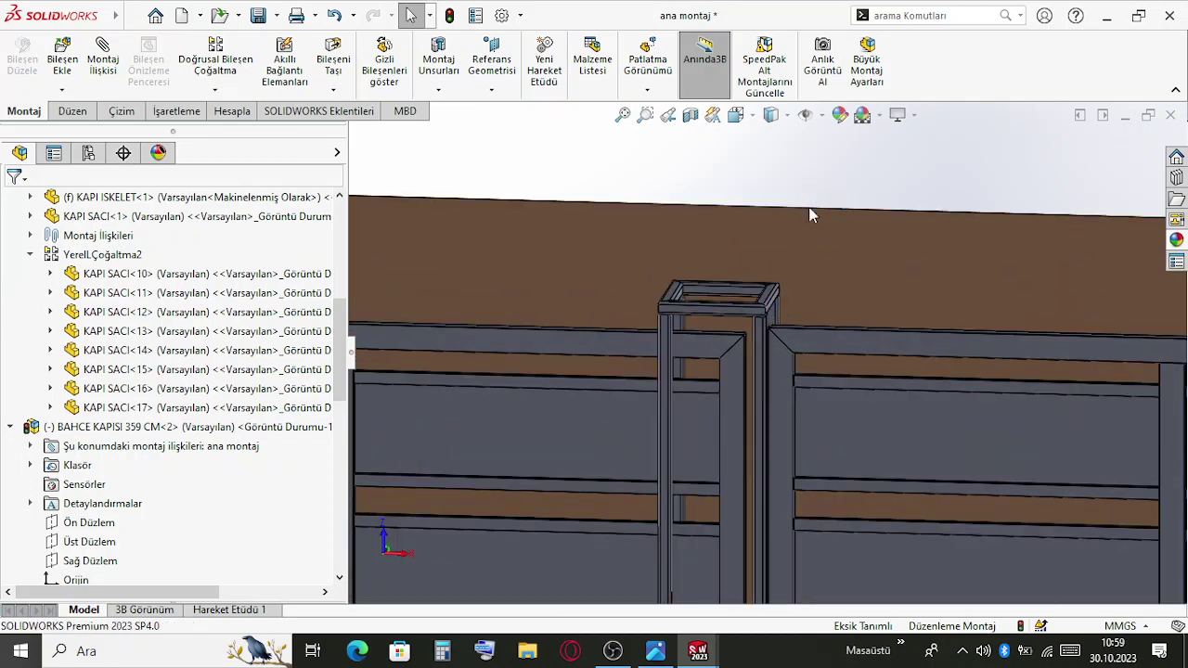
{"action": "scroll", "coordinate": [714, 320], "scroll_direction": "up", "scroll_amount": 6}
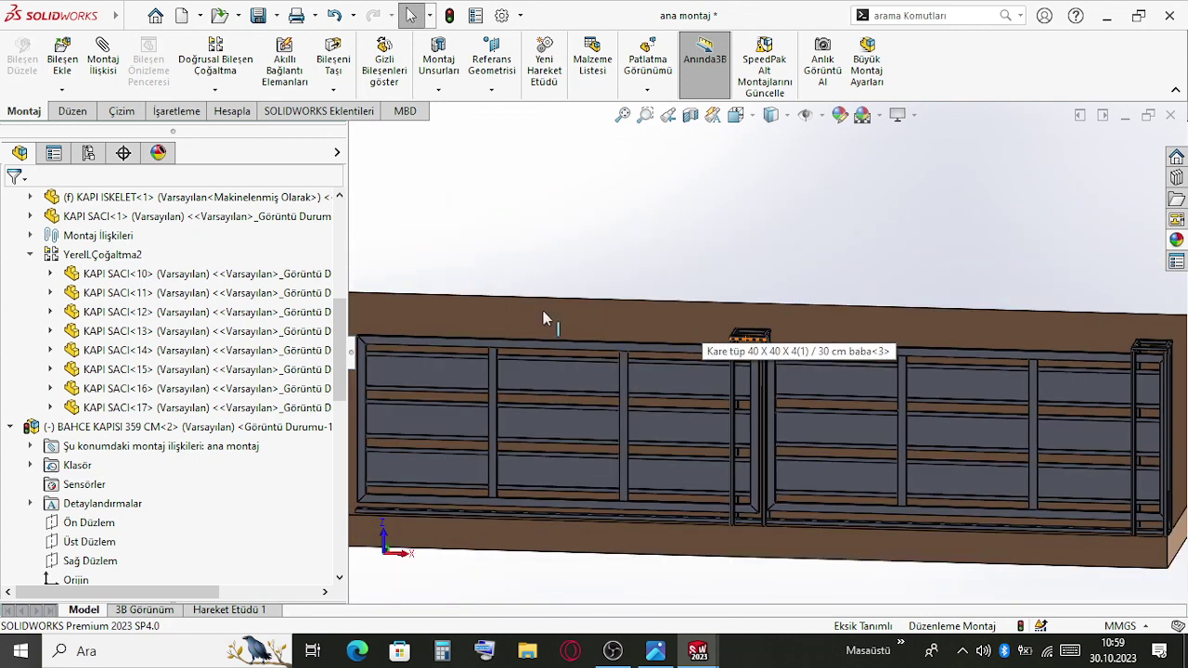
{"action": "scroll", "coordinate": [595, 331], "scroll_direction": "up", "scroll_amount": 2}
{"action": "scroll", "coordinate": [551, 379], "scroll_direction": "down", "scroll_amount": 2}
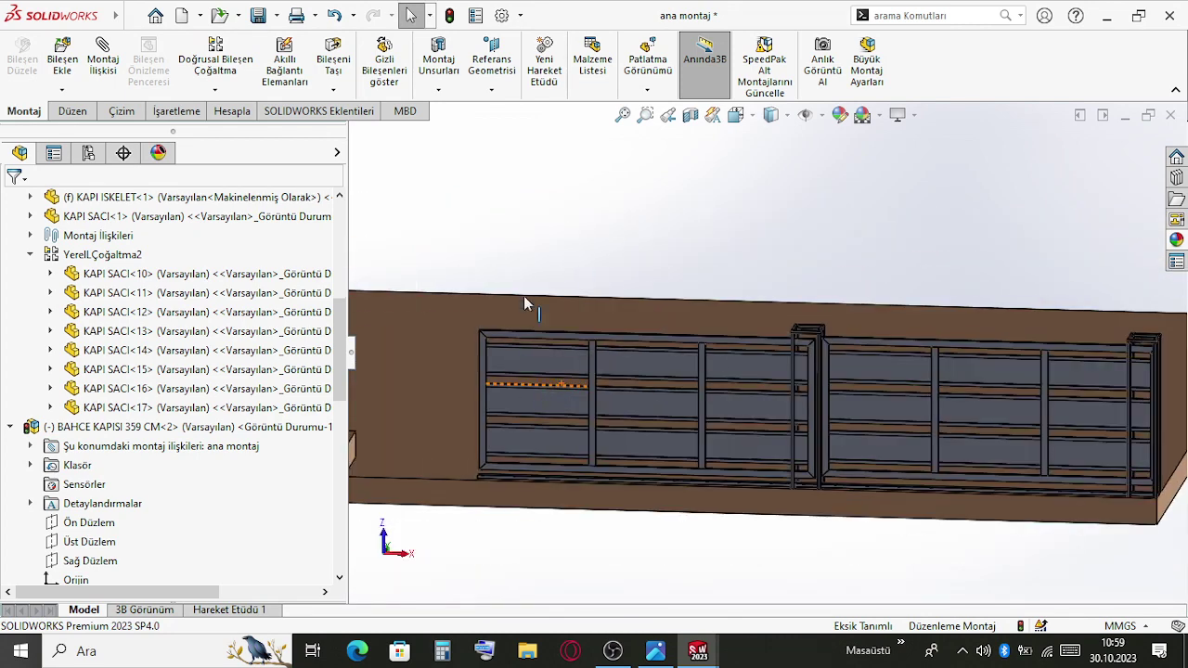
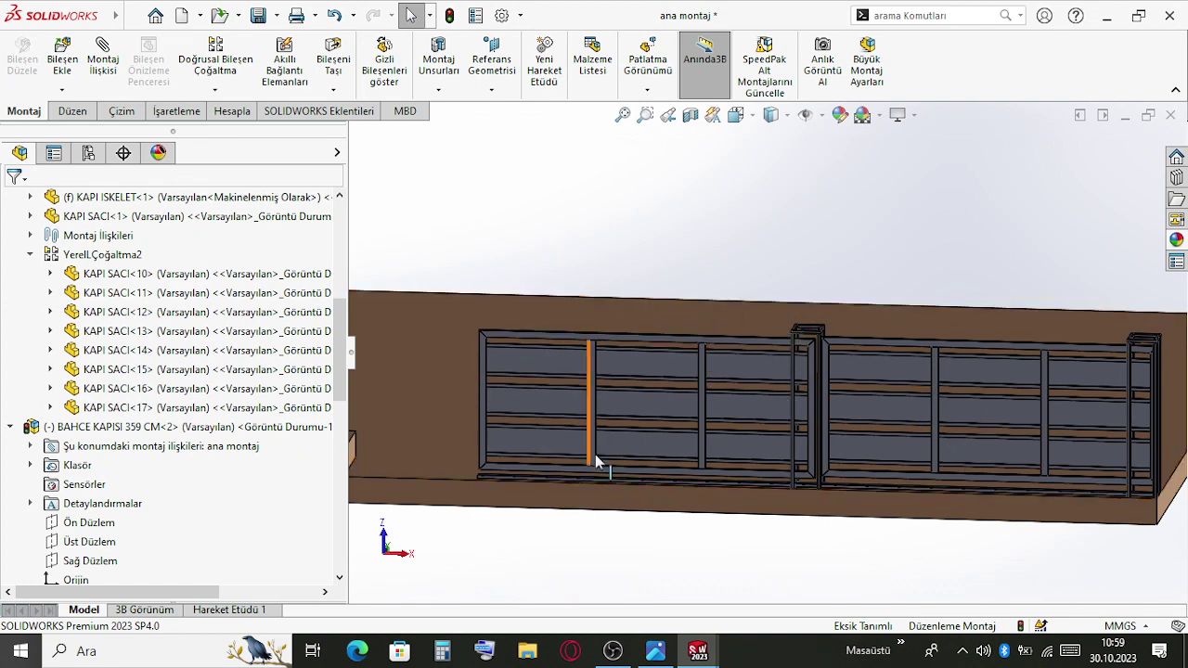
Inspect the left gate leaf's panels and the gaps around the middle post's top frame from a raised angle
{"action": "scroll", "coordinate": [478, 454], "scroll_direction": "down", "scroll_amount": 2}
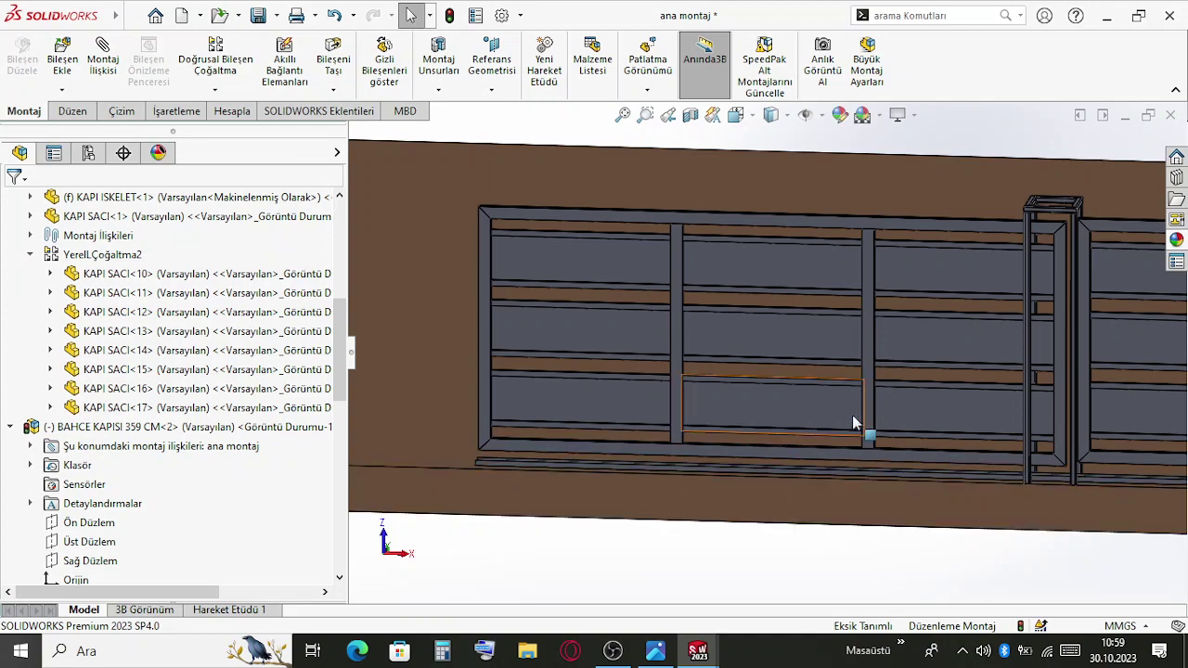
{"action": "scroll", "coordinate": [974, 413], "scroll_direction": "up", "scroll_amount": 4}
{"action": "middle_click_drag", "start_coordinate": [888, 251], "coordinate": [794, 309]}
{"action": "scroll", "coordinate": [604, 390], "scroll_direction": "down", "scroll_amount": 5}
{"action": "scroll", "coordinate": [785, 332], "scroll_direction": "down", "scroll_amount": 3}
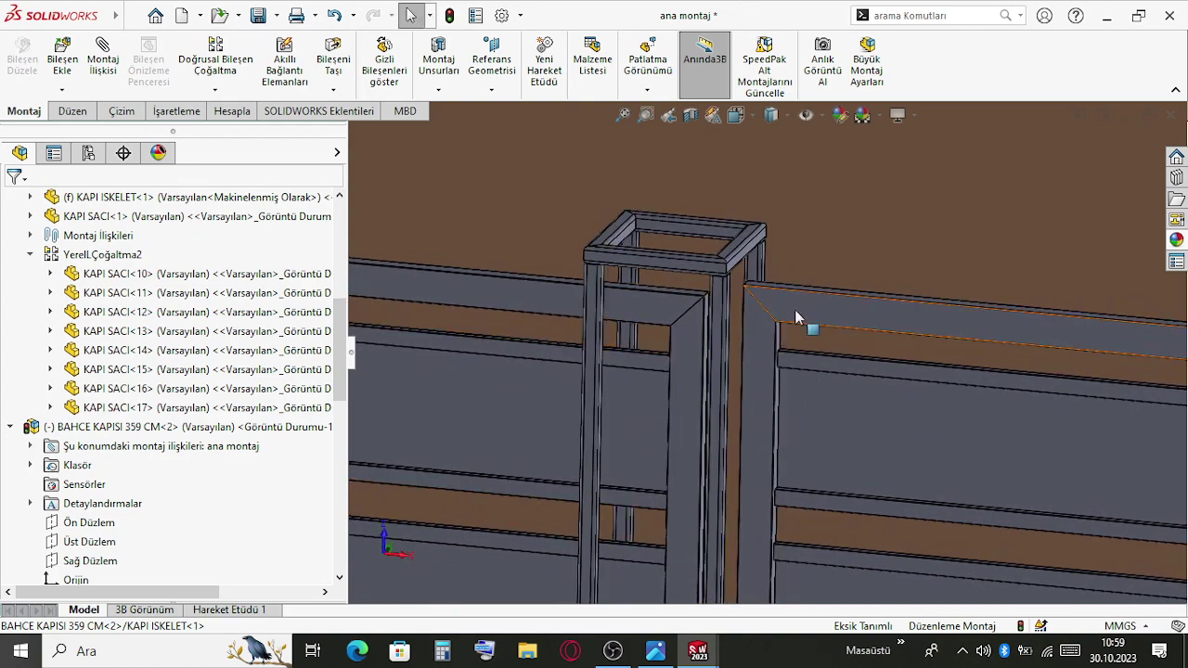
{"action": "scroll", "coordinate": [803, 311], "scroll_direction": "up", "scroll_amount": 4}
{"action": "scroll", "coordinate": [779, 320], "scroll_direction": "down", "scroll_amount": 2}
{"action": "scroll", "coordinate": [751, 343], "scroll_direction": "down", "scroll_amount": 6}
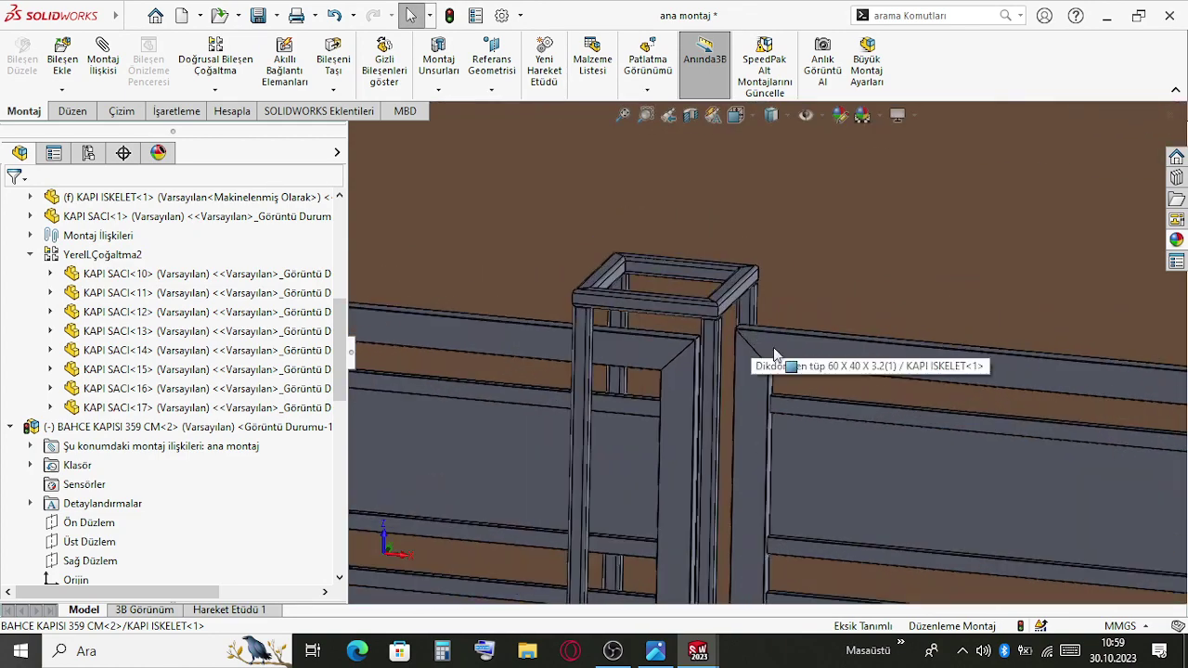
{"action": "scroll", "coordinate": [712, 316], "scroll_direction": "up", "scroll_amount": 8}
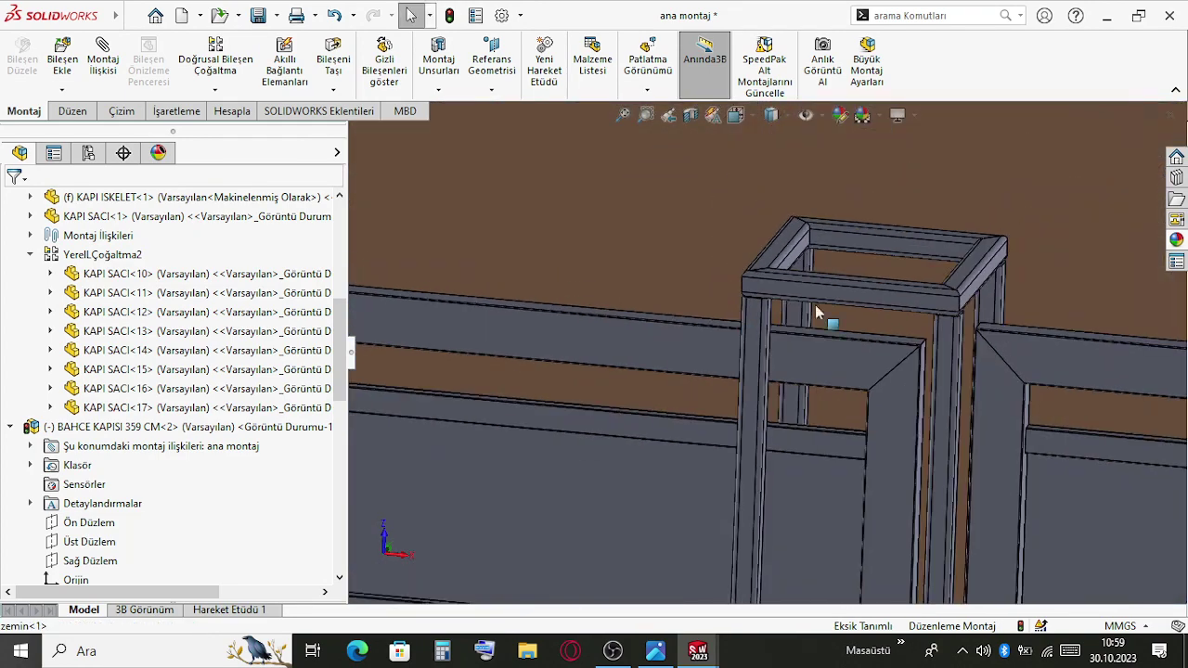
{"action": "scroll", "coordinate": [965, 375], "scroll_direction": "up", "scroll_amount": 3}
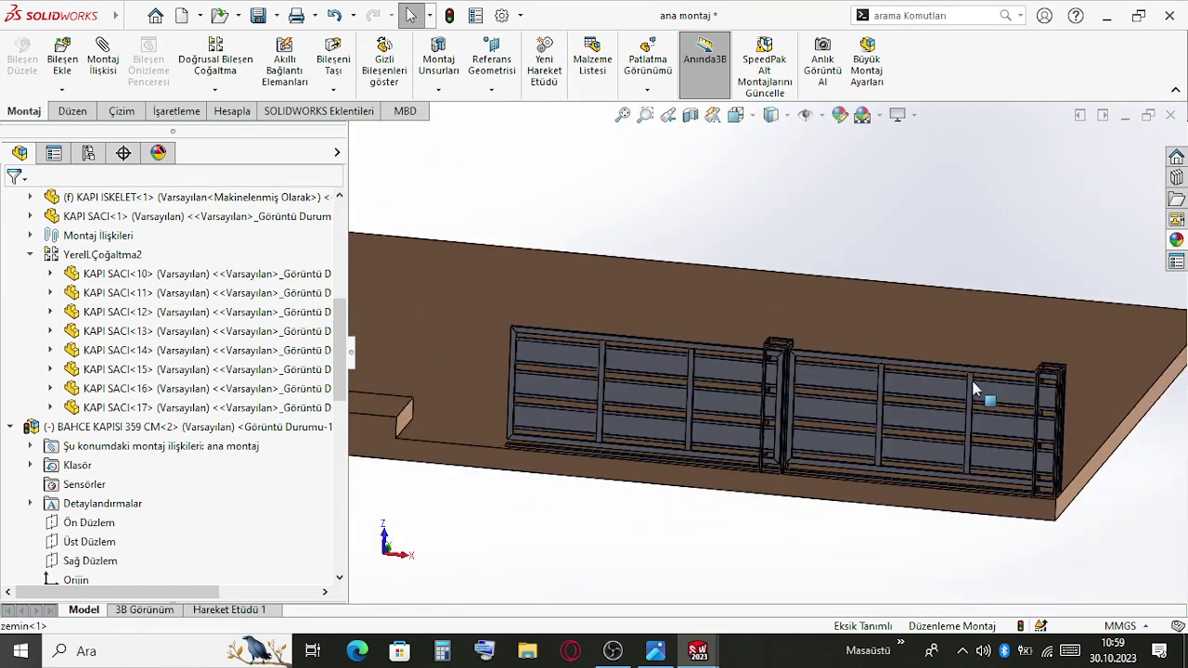
Compare the right leaf's upper corner at the end post with the frame ends at the middle post
{"action": "scroll", "coordinate": [1025, 373], "scroll_direction": "down", "scroll_amount": 6}
{"action": "scroll", "coordinate": [972, 371], "scroll_direction": "up", "scroll_amount": 5}
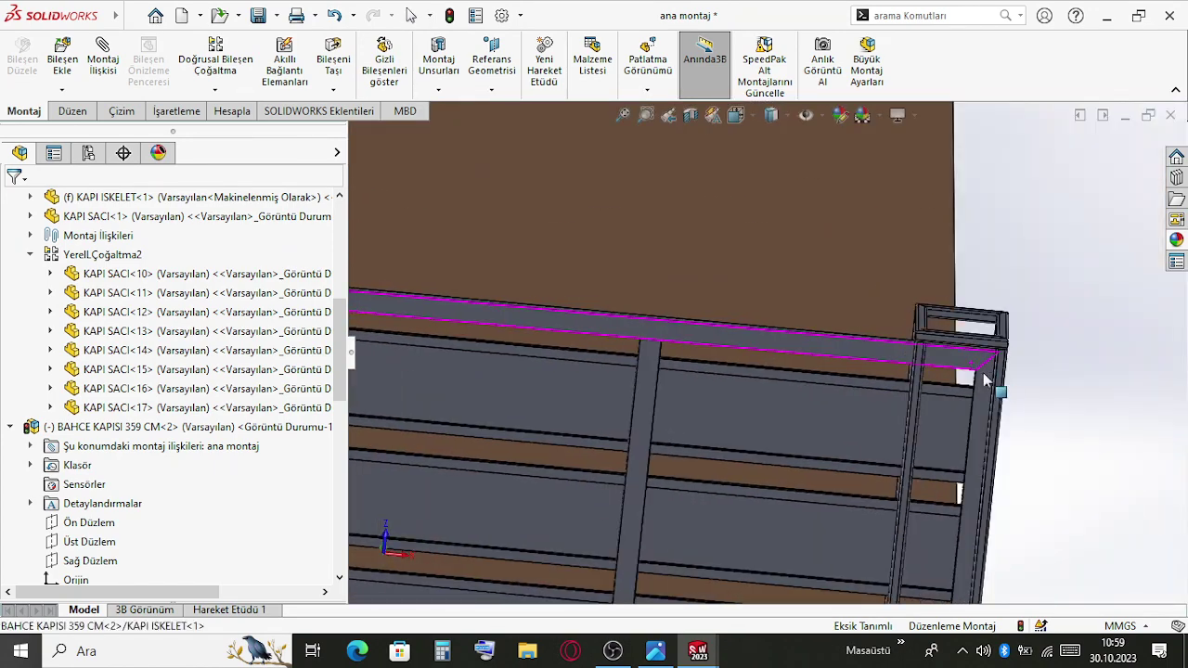
{"action": "scroll", "coordinate": [649, 367], "scroll_direction": "down", "scroll_amount": 6}
{"action": "middle_click_drag", "start_coordinate": [758, 362], "coordinate": [751, 363]}
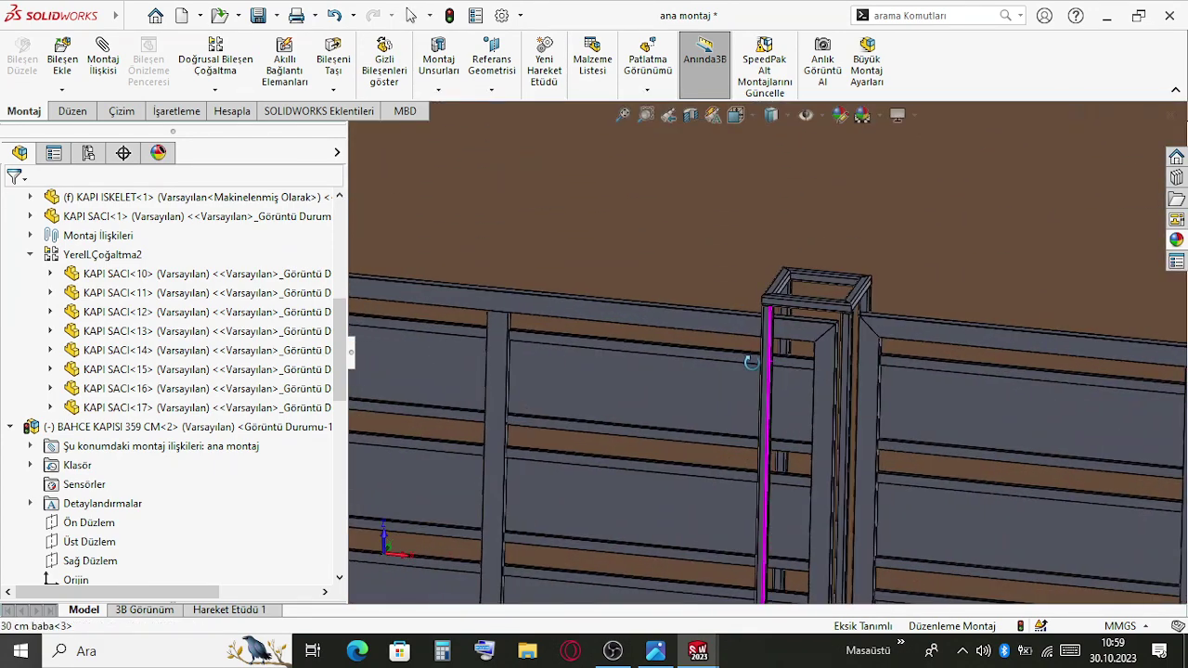
{"action": "scroll", "coordinate": [842, 312], "scroll_direction": "down", "scroll_amount": 2}
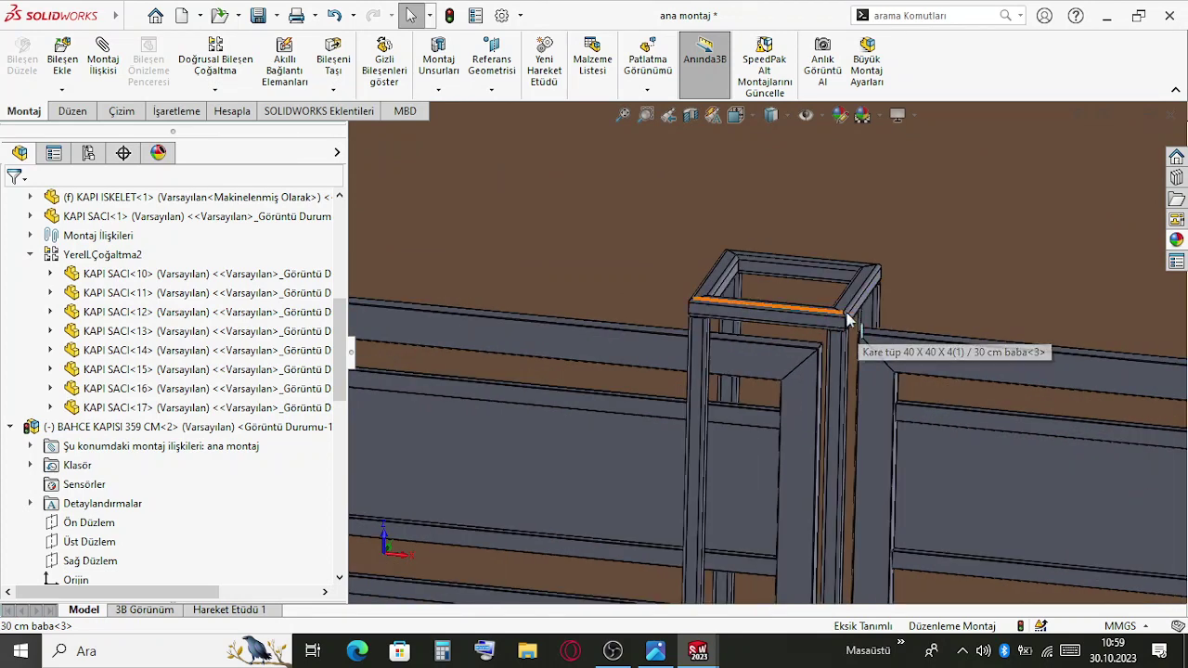
{"action": "scroll", "coordinate": [829, 334], "scroll_direction": "up", "scroll_amount": 5}
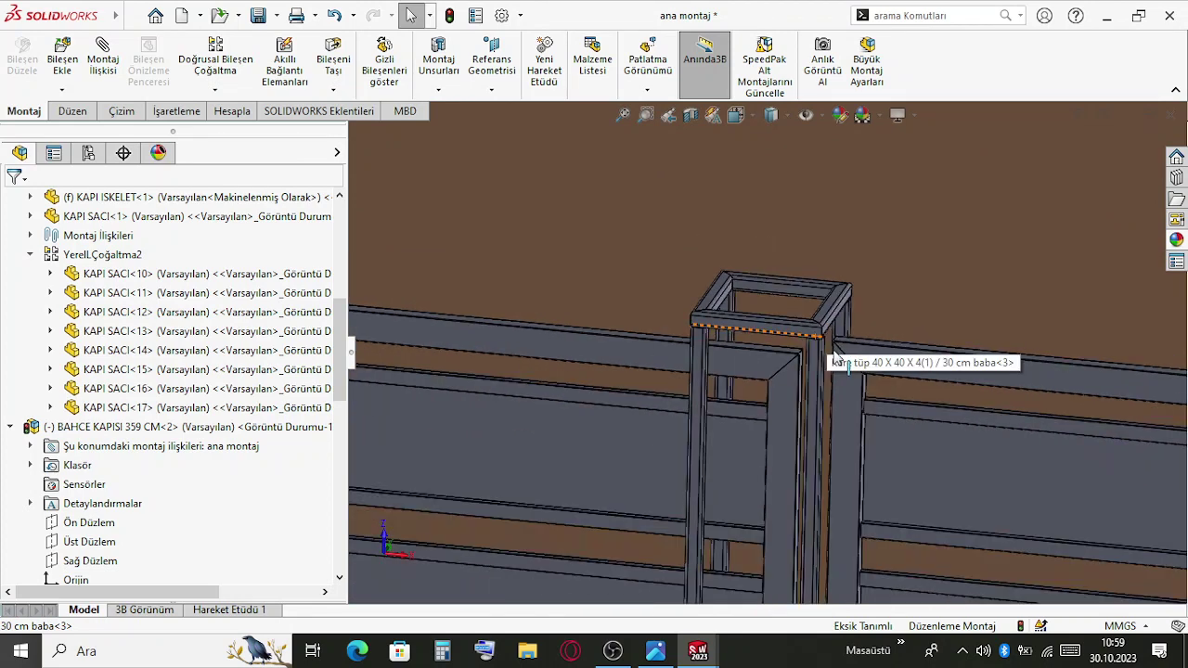
{"action": "scroll", "coordinate": [798, 399], "scroll_direction": "down", "scroll_amount": 2}
{"action": "scroll", "coordinate": [809, 394], "scroll_direction": "up", "scroll_amount": 5}
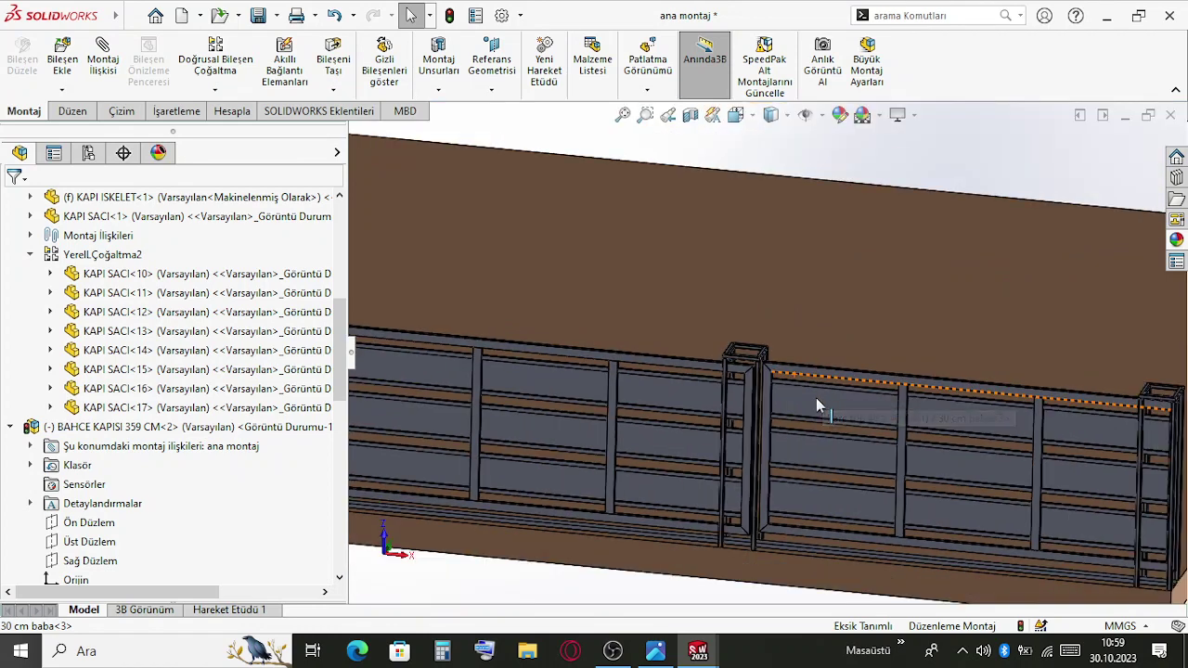
Highlight the right leaf's upper 60 x 40 tube, followed by the middle post's upper front 40 x 40 tube, to inspect their positions
{"action": "scroll", "coordinate": [826, 399], "scroll_direction": "down", "scroll_amount": 4}
{"action": "left_click", "coordinate": [846, 377]}
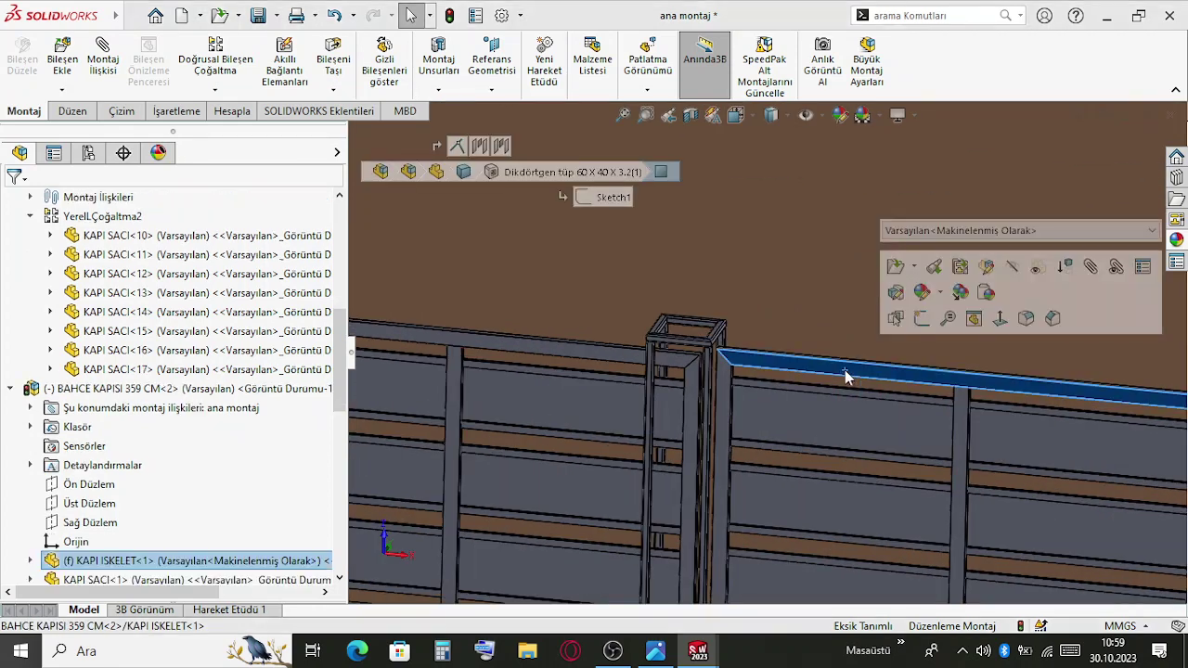
{"action": "scroll", "coordinate": [689, 346], "scroll_direction": "down", "scroll_amount": 2}
{"action": "scroll", "coordinate": [705, 351], "scroll_direction": "down", "scroll_amount": 3}
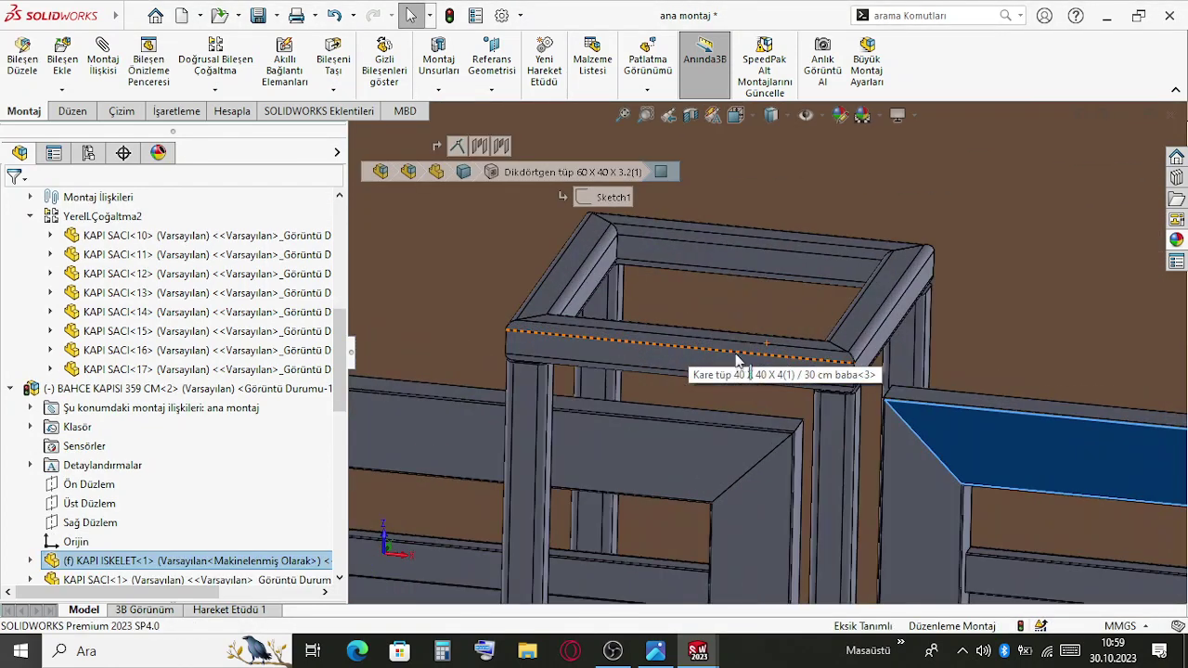
{"action": "left_click", "coordinate": [739, 369]}
{"action": "scroll", "coordinate": [705, 357], "scroll_direction": "up", "scroll_amount": 4}
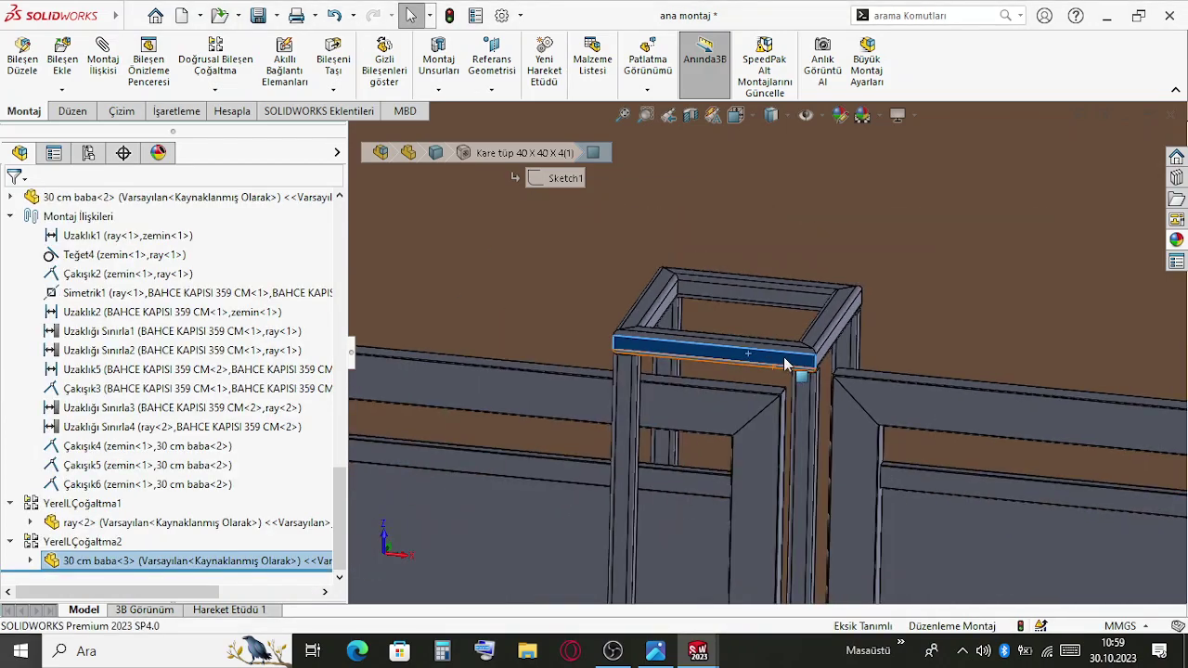
{"action": "scroll", "coordinate": [750, 360], "scroll_direction": "down", "scroll_amount": 1}
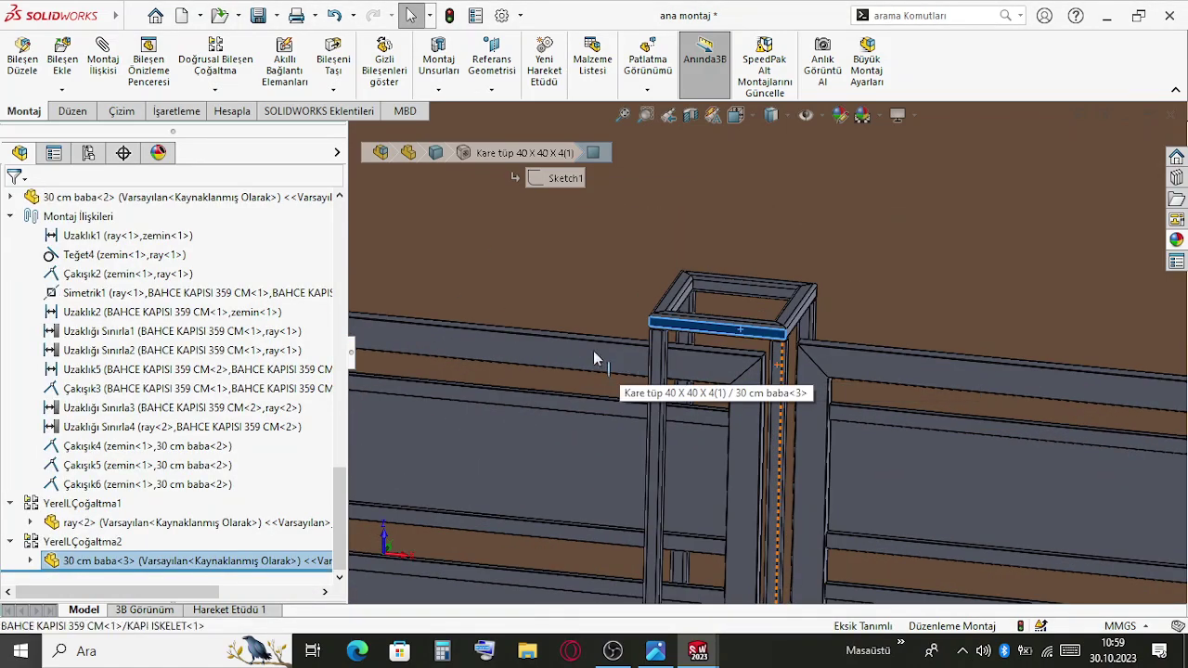
Highlight the upper 60 x 40 frame tube of the left leaf, then the right leaf's, to compare their ends beside the middle post
{"action": "left_click", "coordinate": [529, 353]}
{"action": "middle_click_drag", "start_coordinate": [530, 353], "coordinate": [782, 375]}
{"action": "scroll", "coordinate": [787, 378], "scroll_direction": "up", "scroll_amount": 4}
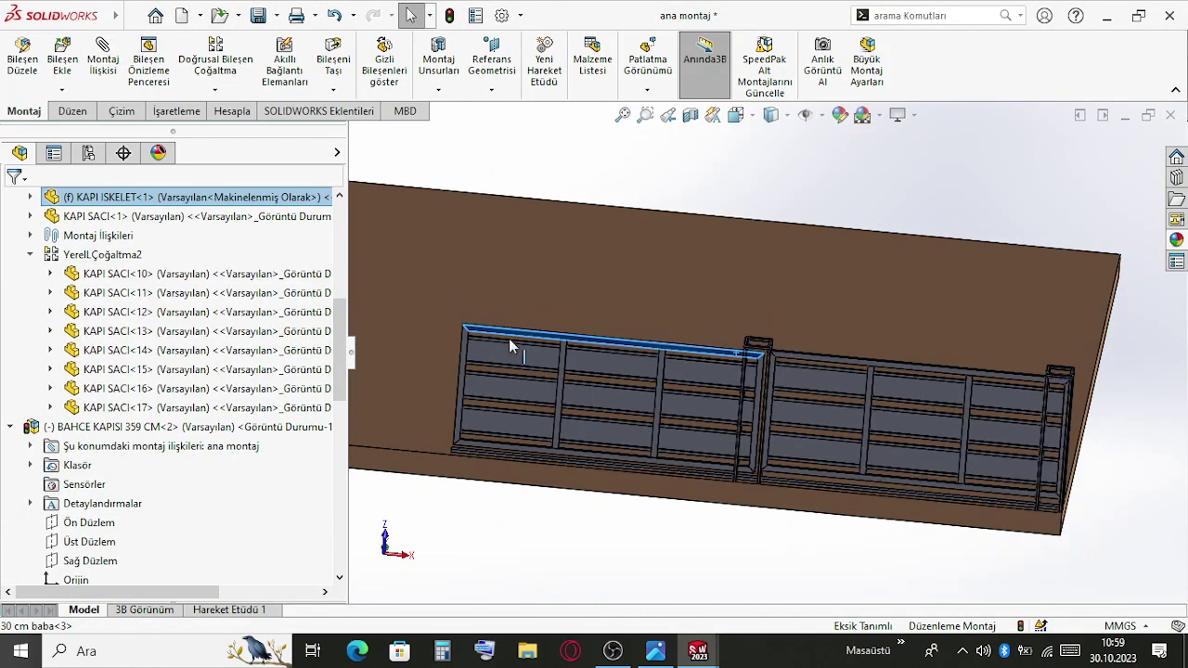
{"action": "scroll", "coordinate": [510, 340], "scroll_direction": "down", "scroll_amount": 5}
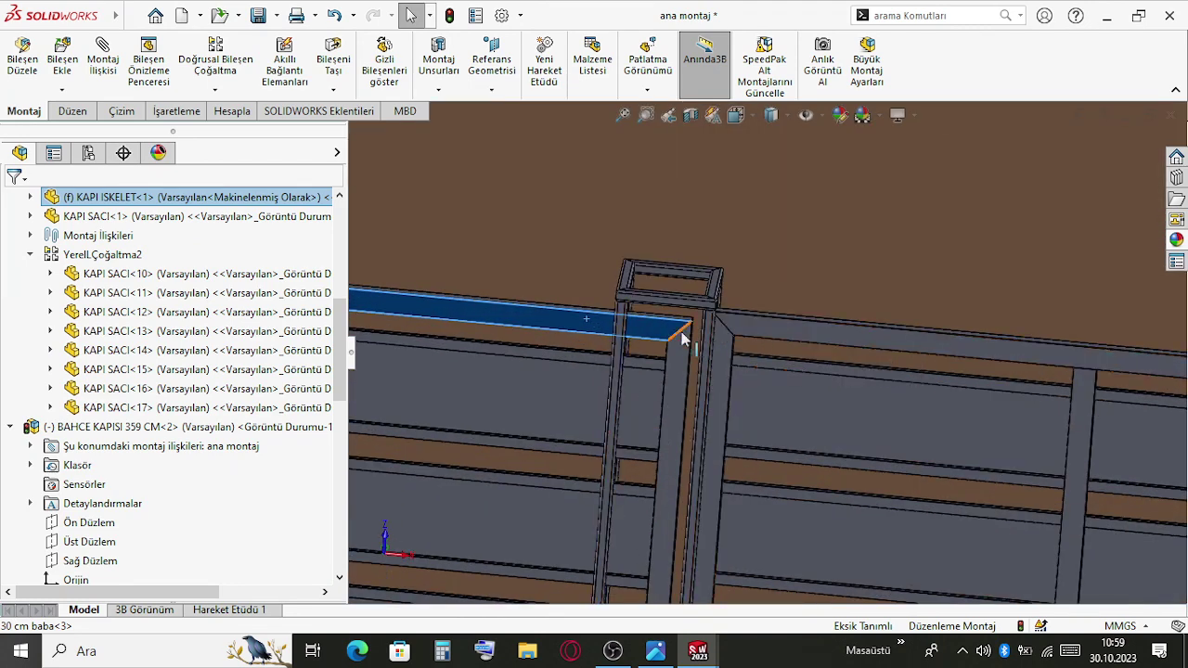
{"action": "left_click", "coordinate": [790, 344]}
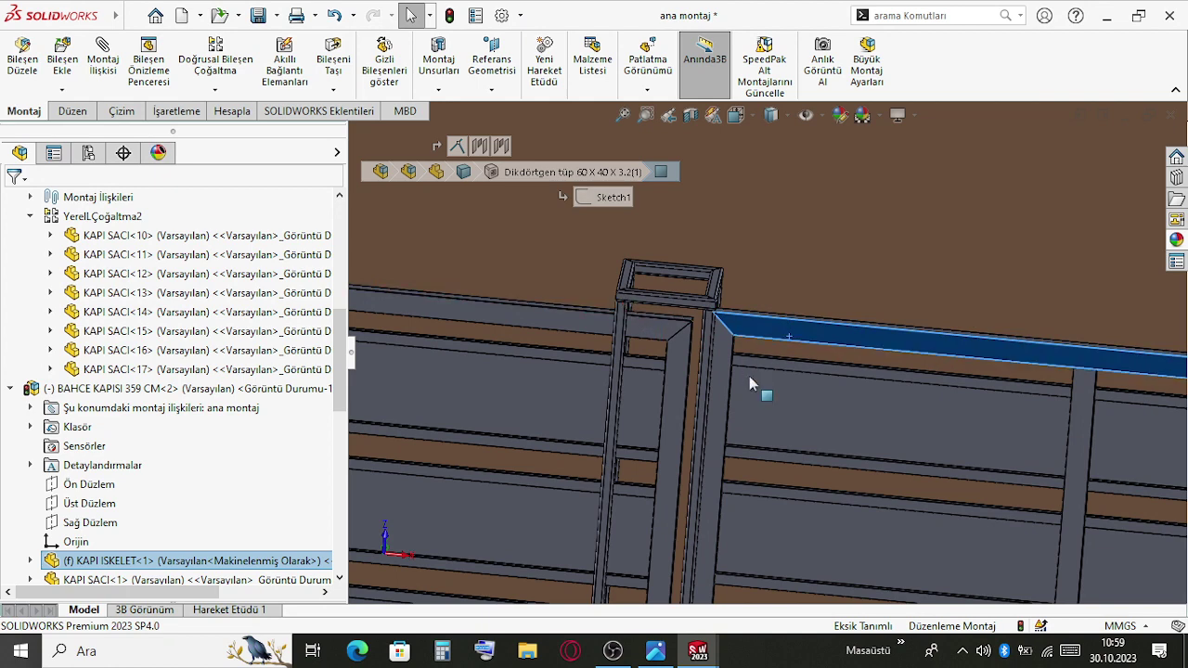
Review the right leaf's upper tube between the middle and end posts, and clear the selection
{"action": "scroll", "coordinate": [748, 378], "scroll_direction": "up", "scroll_amount": 2}
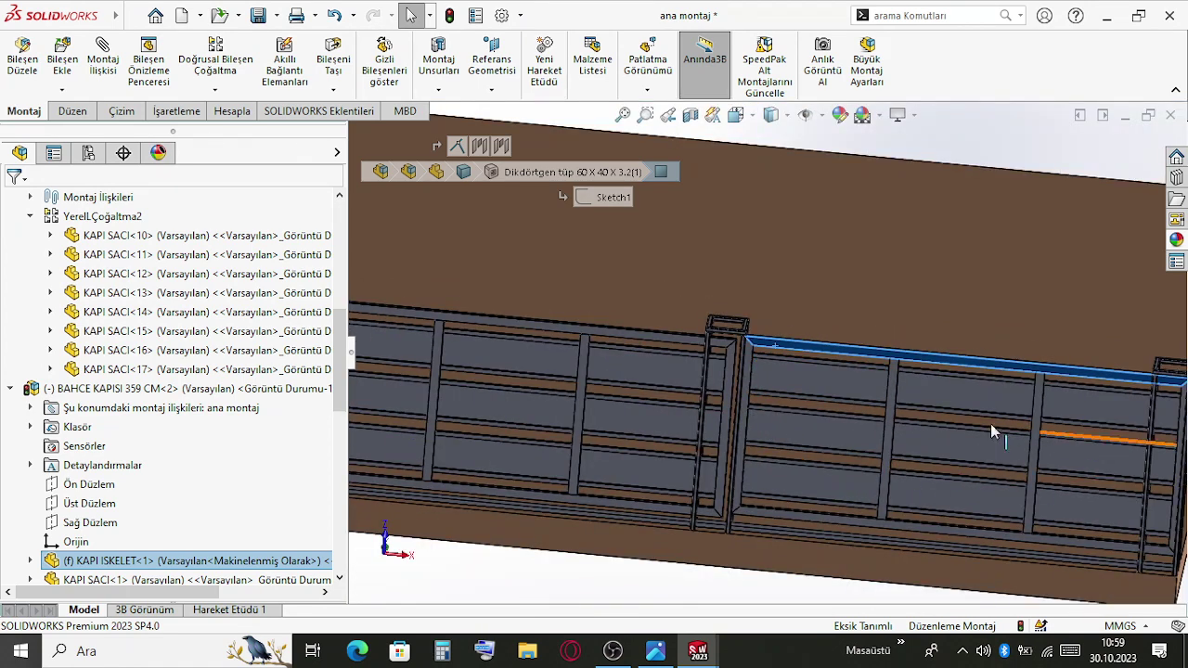
{"action": "scroll", "coordinate": [928, 413], "scroll_direction": "up", "scroll_amount": 3}
{"action": "scroll", "coordinate": [776, 352], "scroll_direction": "down", "scroll_amount": 3}
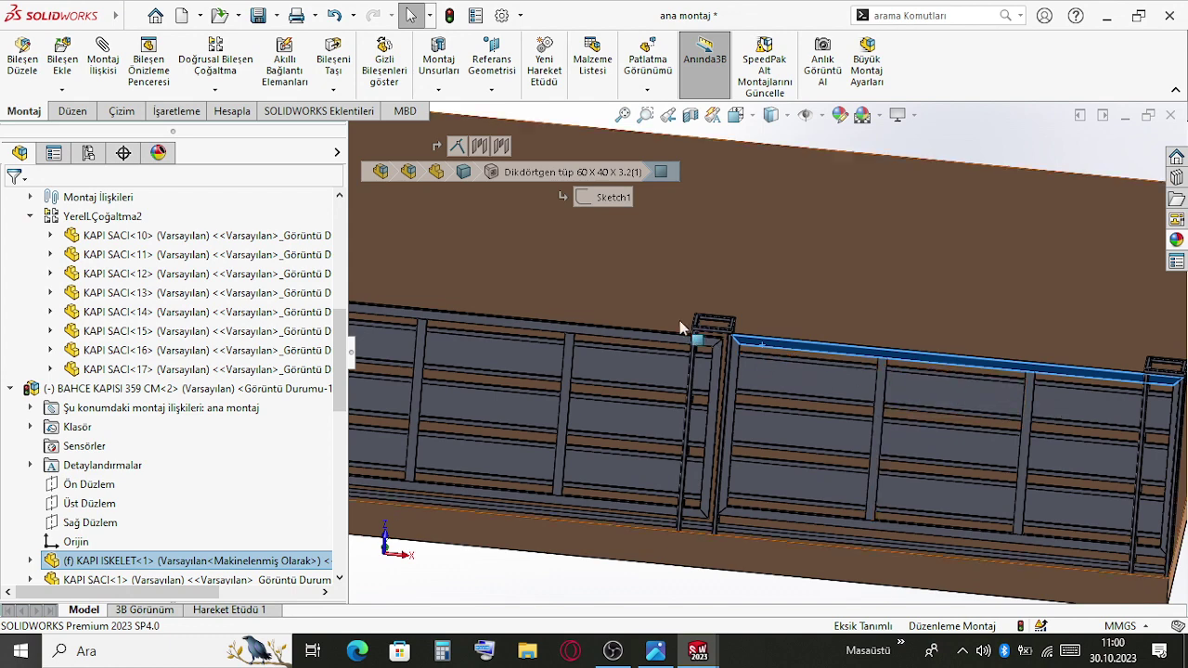
{"action": "scroll", "coordinate": [680, 325], "scroll_direction": "down", "scroll_amount": 2}
{"action": "middle_click_drag", "start_coordinate": [830, 368], "coordinate": [809, 368]}
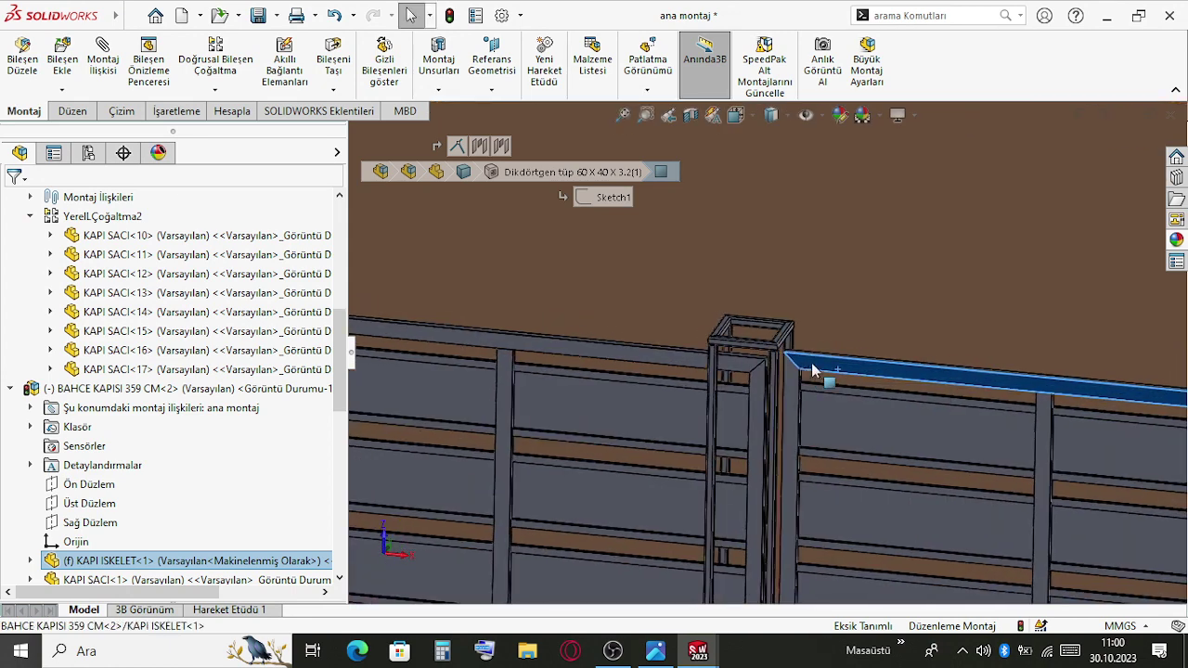
{"action": "scroll", "coordinate": [812, 372], "scroll_direction": "up", "scroll_amount": 8}
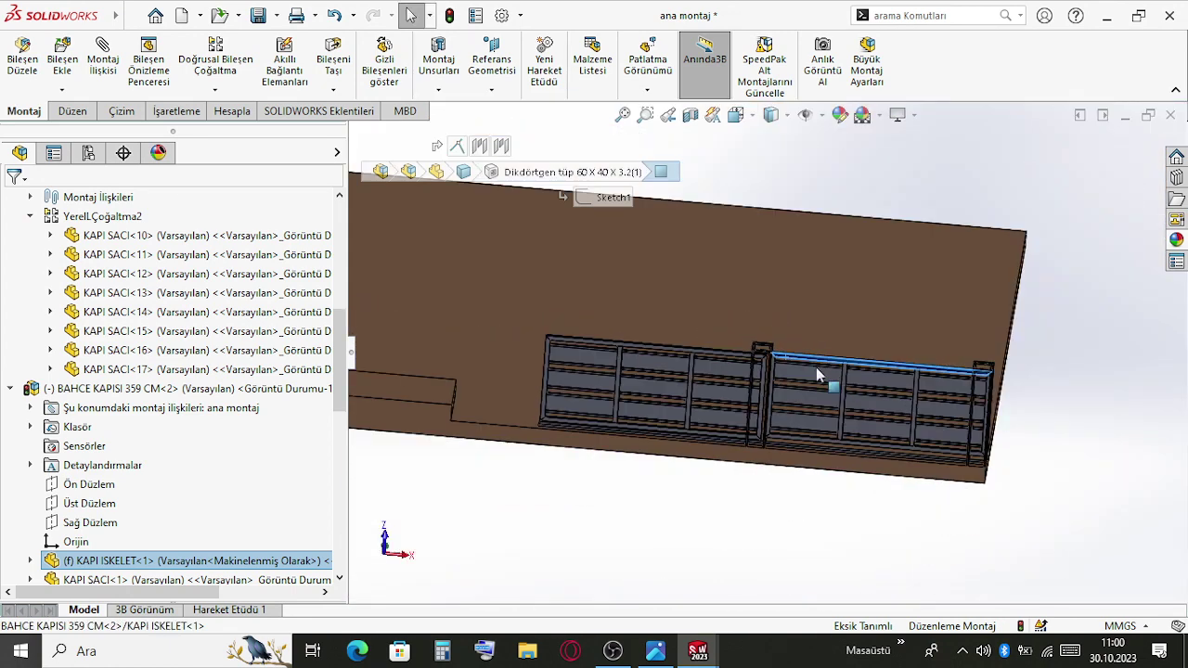
{"action": "left_click", "coordinate": [925, 182]}
Measure the normal distance between the upper side 40 x 40 tube faces of the middle post and the end post
{"action": "scroll", "coordinate": [766, 380], "scroll_direction": "down", "scroll_amount": 3}
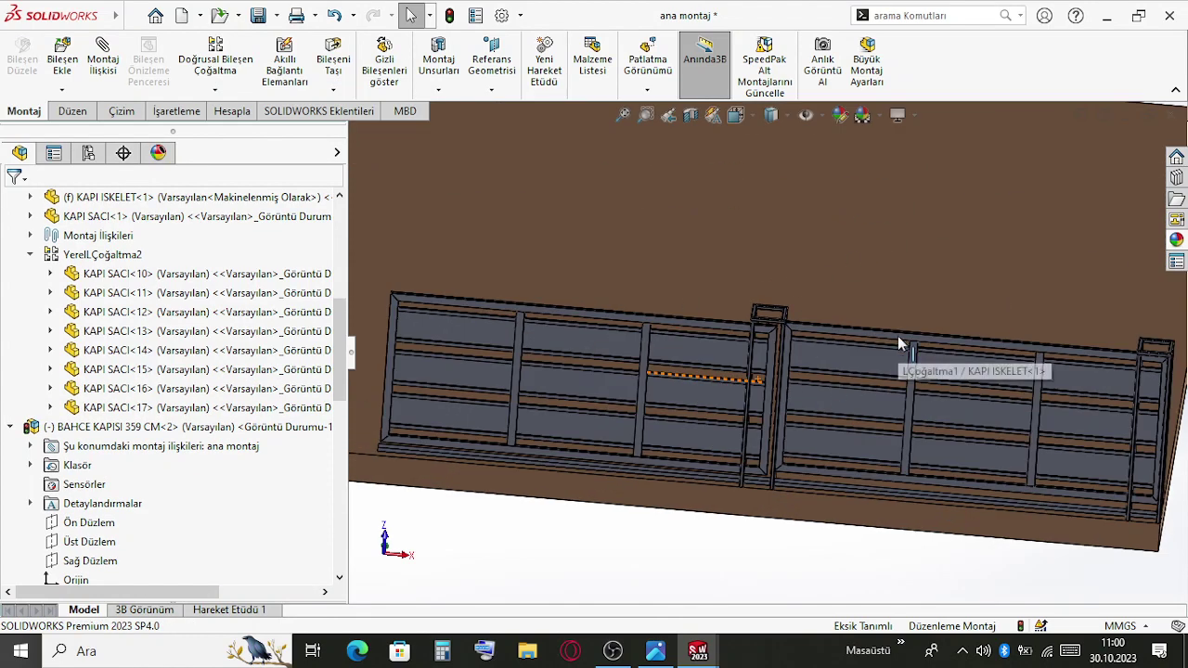
{"action": "scroll", "coordinate": [1016, 471], "scroll_direction": "up", "scroll_amount": 2}
{"action": "scroll", "coordinate": [1018, 473], "scroll_direction": "down", "scroll_amount": 2}
{"action": "middle_click_drag", "start_coordinate": [1006, 470], "coordinate": [881, 417]}
{"action": "scroll", "coordinate": [660, 273], "scroll_direction": "down", "scroll_amount": 7}
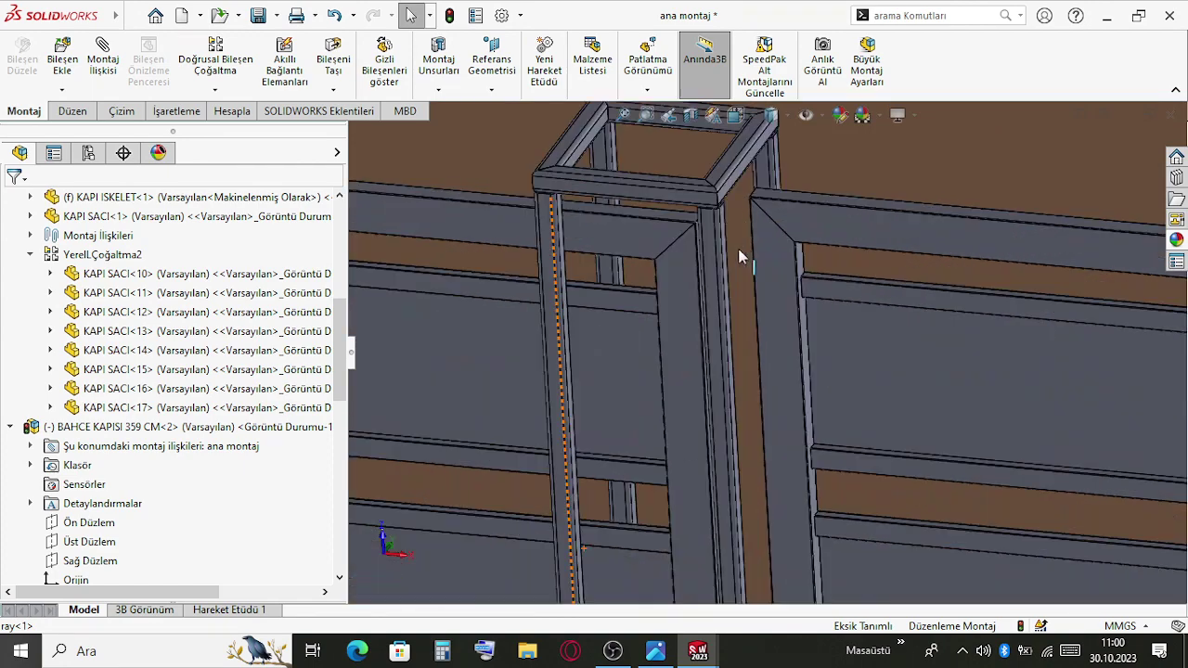
{"action": "scroll", "coordinate": [742, 176], "scroll_direction": "down", "scroll_amount": 2}
{"action": "left_click", "coordinate": [741, 174]}
{"action": "scroll", "coordinate": [1058, 403], "scroll_direction": "up", "scroll_amount": 4}
{"action": "middle_click_drag", "start_coordinate": [1058, 403], "coordinate": [1110, 407]}
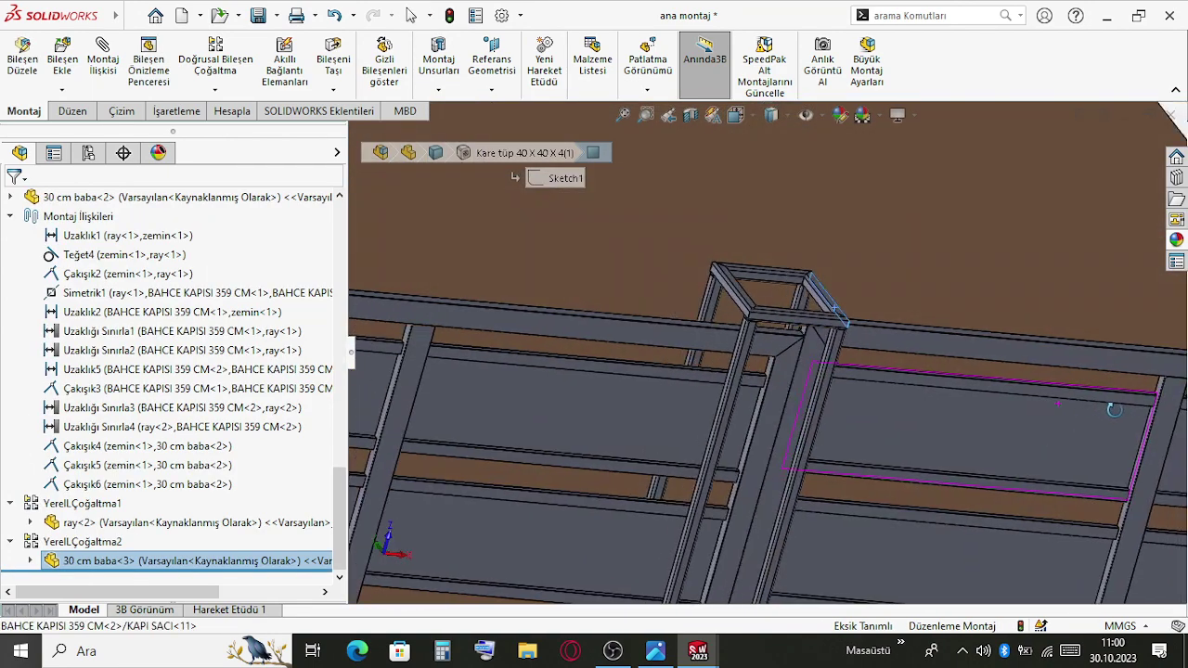
{"action": "scroll", "coordinate": [1111, 412], "scroll_direction": "up", "scroll_amount": 3}
{"action": "scroll", "coordinate": [1112, 414], "scroll_direction": "down", "scroll_amount": 3}
{"action": "scroll", "coordinate": [1089, 408], "scroll_direction": "down", "scroll_amount": 5}
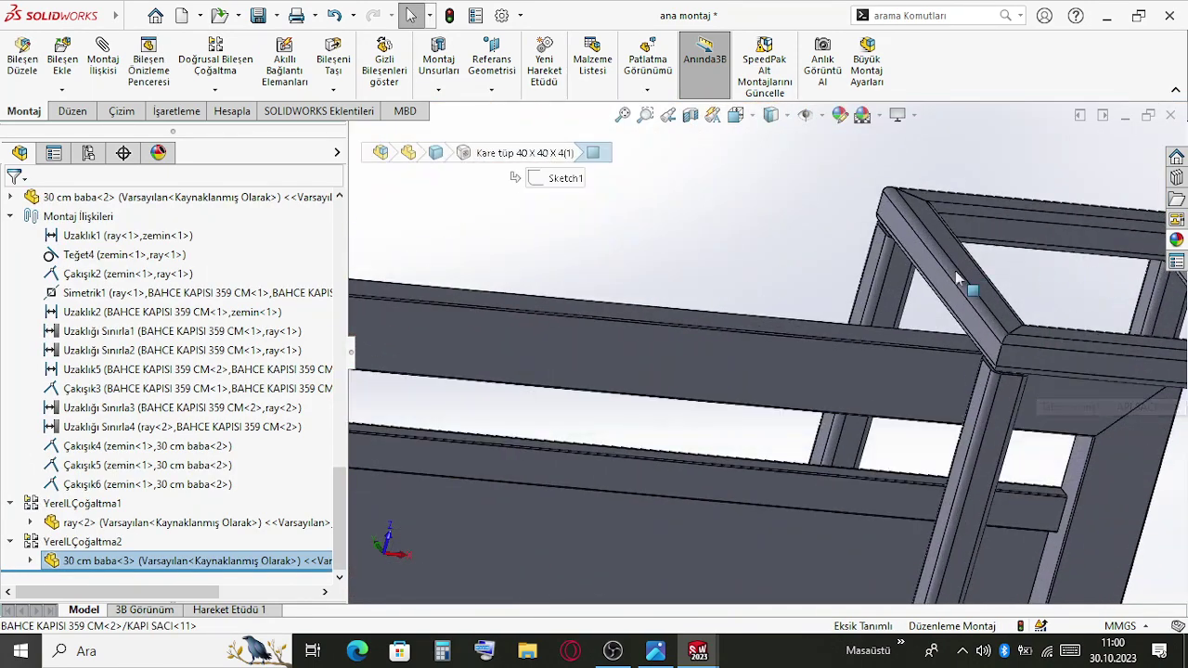
{"action": "left_click", "coordinate": [955, 302], "text": "ctrl"}
{"action": "scroll", "coordinate": [932, 332], "scroll_direction": "up", "scroll_amount": 5}
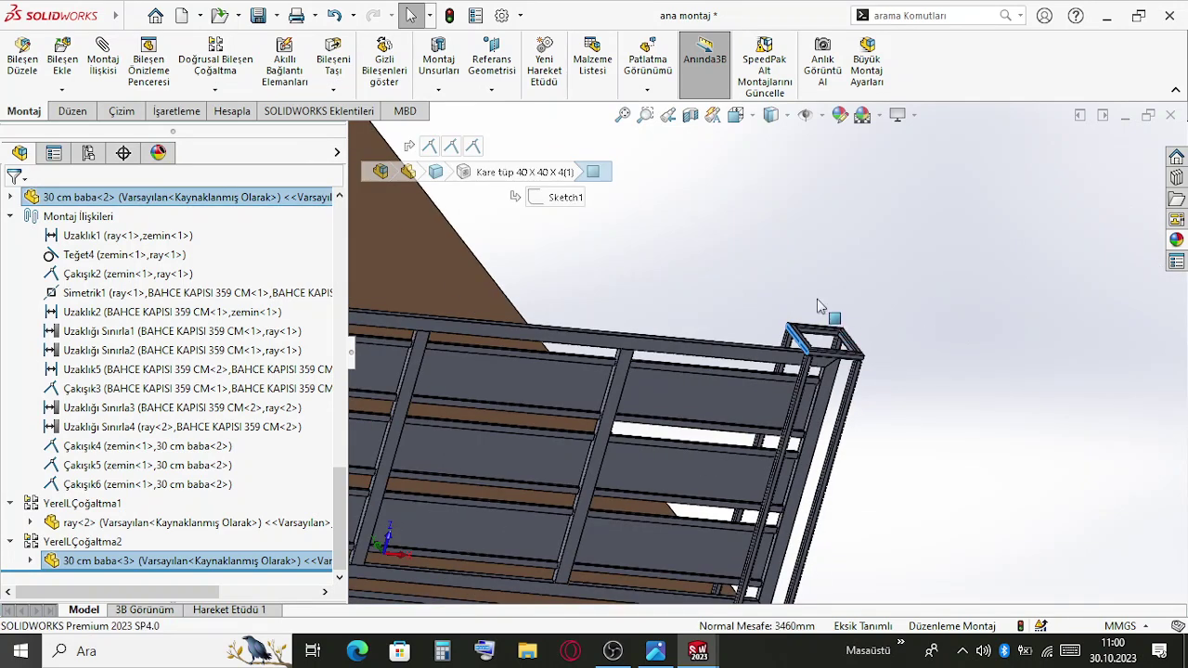
Examine the right gate leaf's span between the two posts with the measured tube faces still selected
{"action": "middle_click_drag", "start_coordinate": [909, 289], "coordinate": [856, 282]}
{"action": "scroll", "coordinate": [770, 311], "scroll_direction": "up", "scroll_amount": 3}
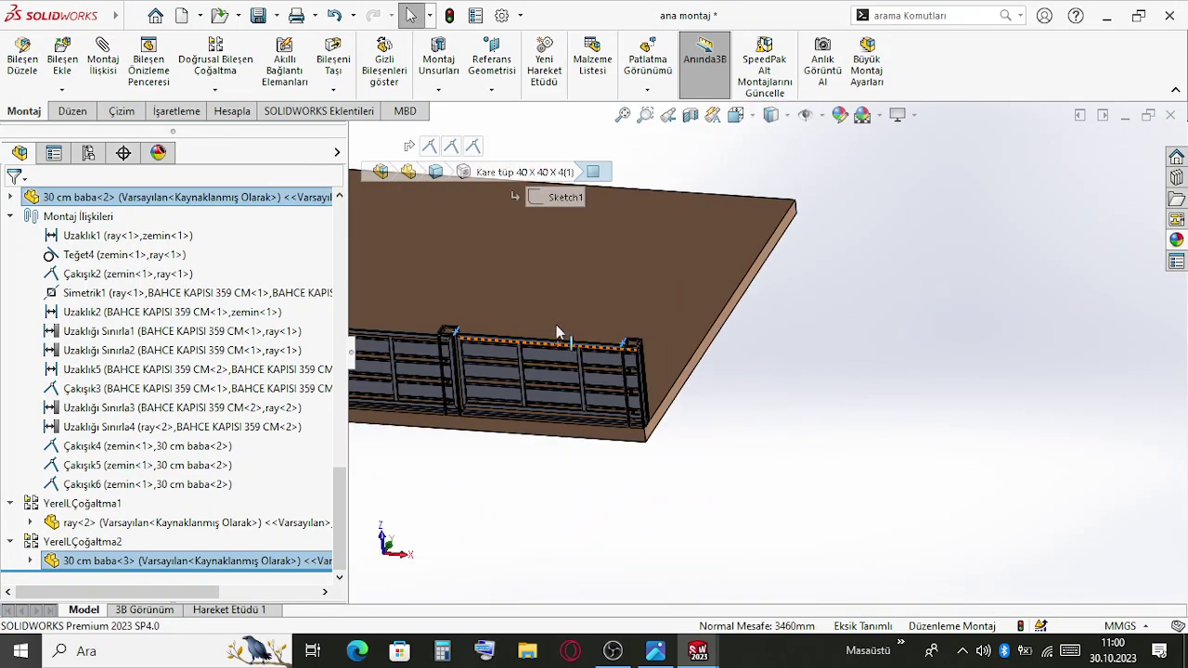
{"action": "scroll", "coordinate": [561, 332], "scroll_direction": "down", "scroll_amount": 5}
{"action": "scroll", "coordinate": [586, 360], "scroll_direction": "up", "scroll_amount": 2}
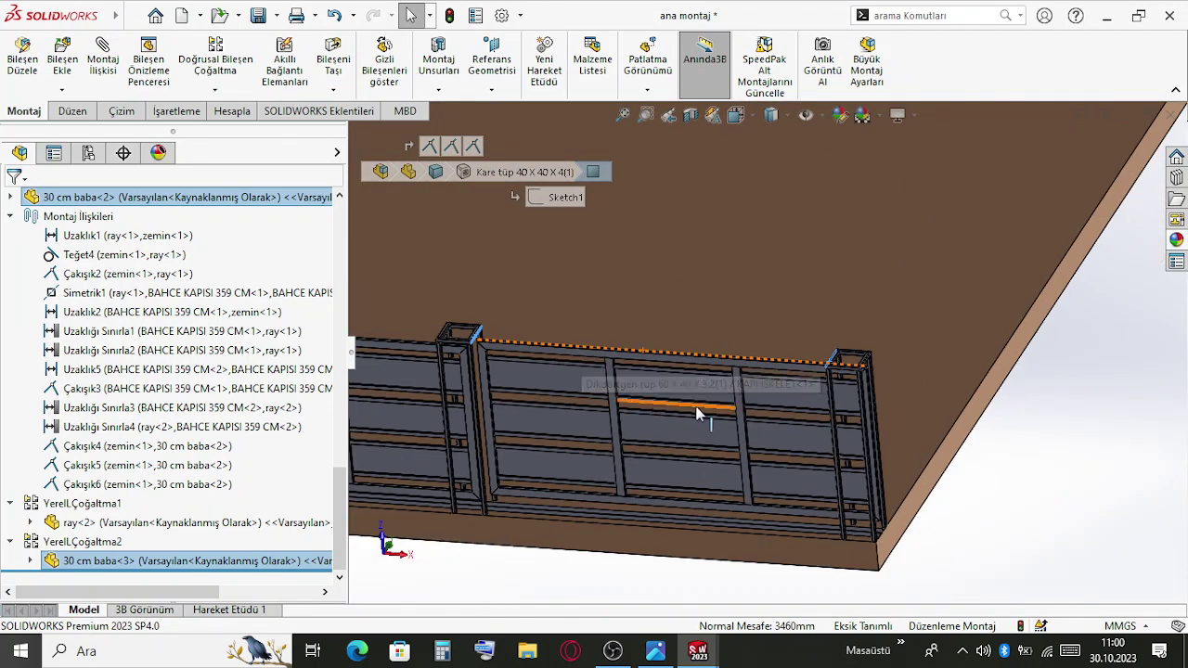
{"action": "middle_click_drag", "start_coordinate": [701, 410], "coordinate": [742, 388]}
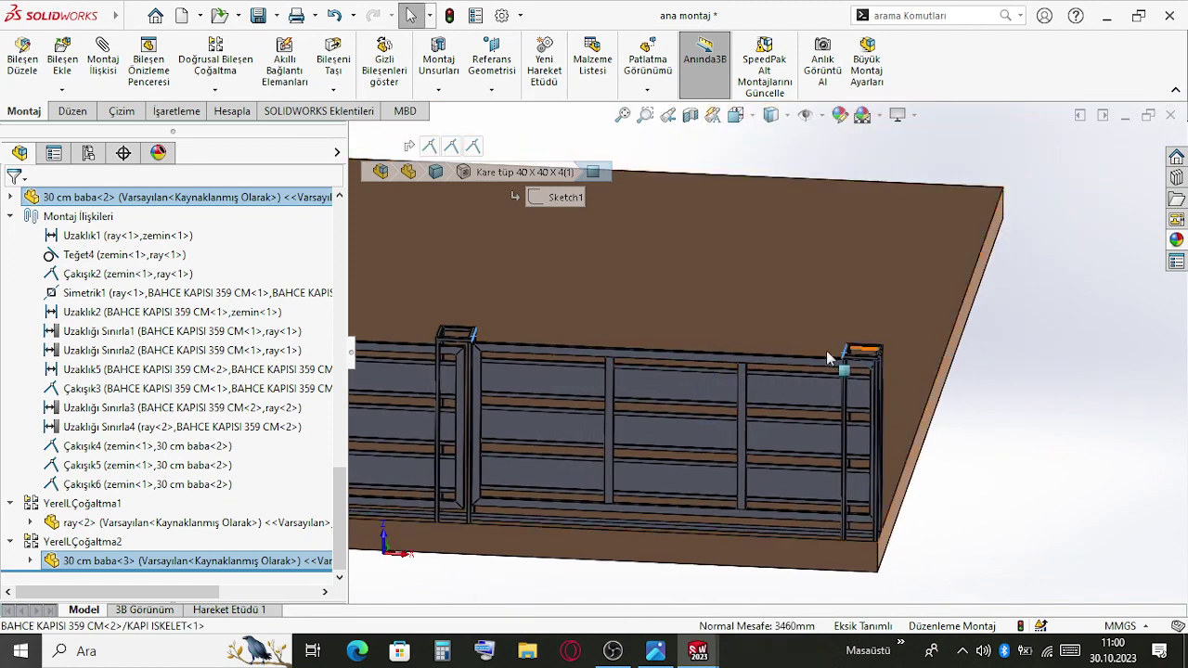
Edit the 30 cm post's linear pattern YerelLÇoğaltma2 and set its Direction 1 spacing to 3840 mm
{"action": "scroll", "coordinate": [584, 377], "scroll_direction": "down", "scroll_amount": 2}
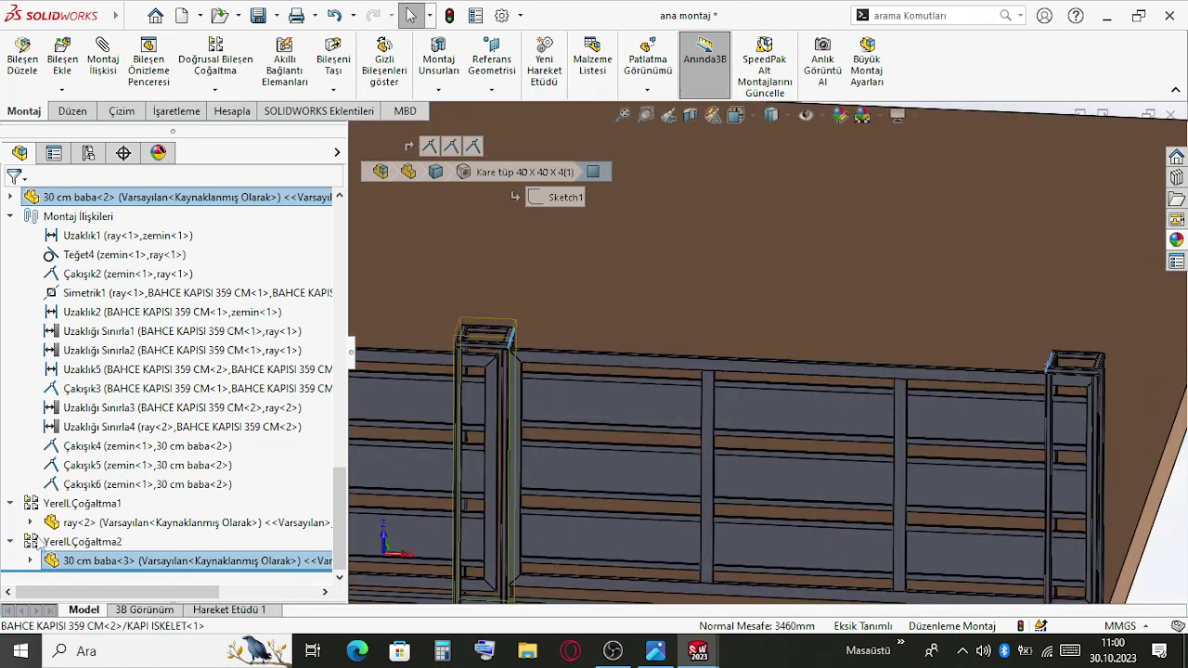
{"action": "left_click", "coordinate": [50, 546]}
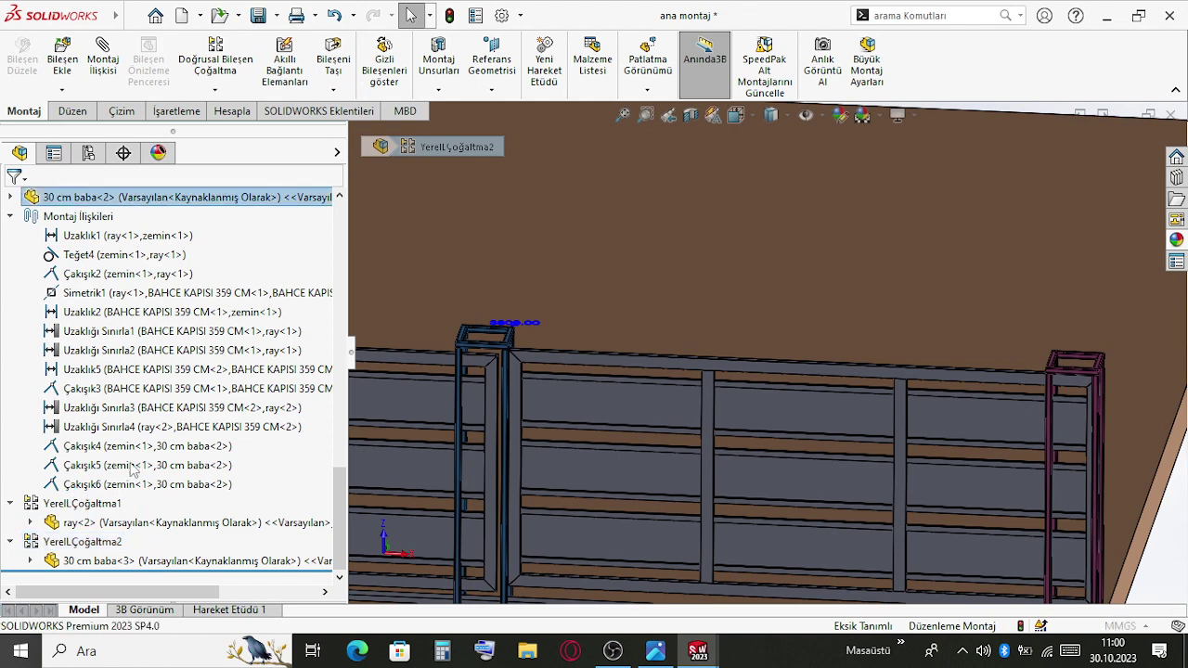
{"action": "left_click", "coordinate": [175, 323]}
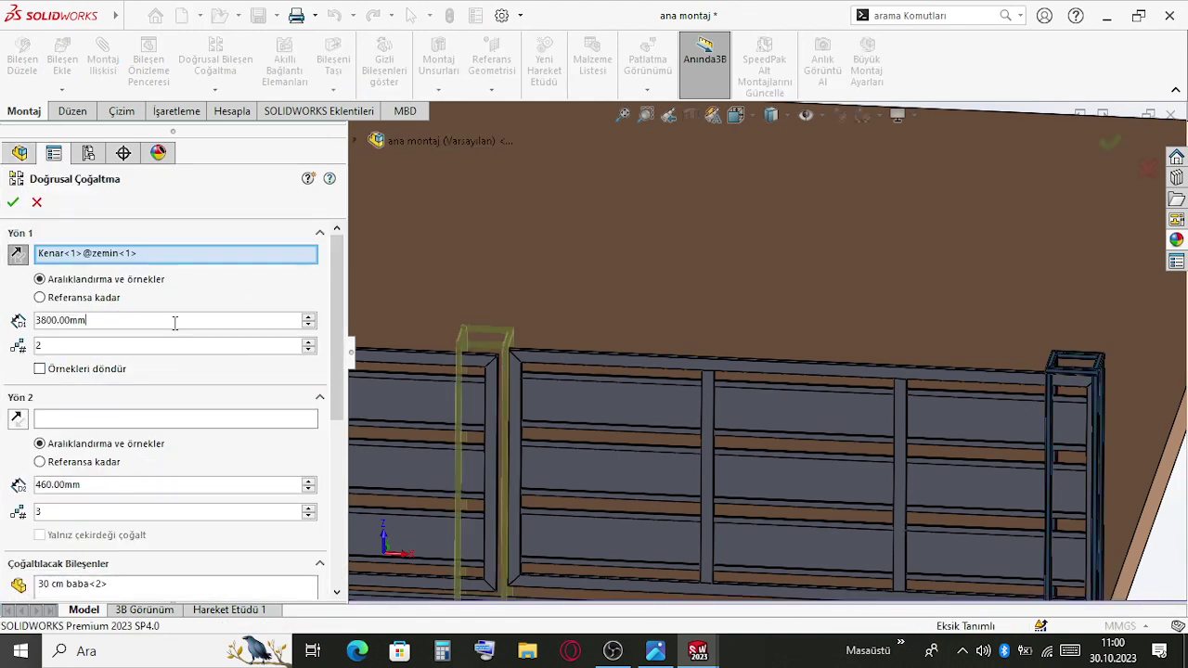
{"action": "type", "text": "+4"}
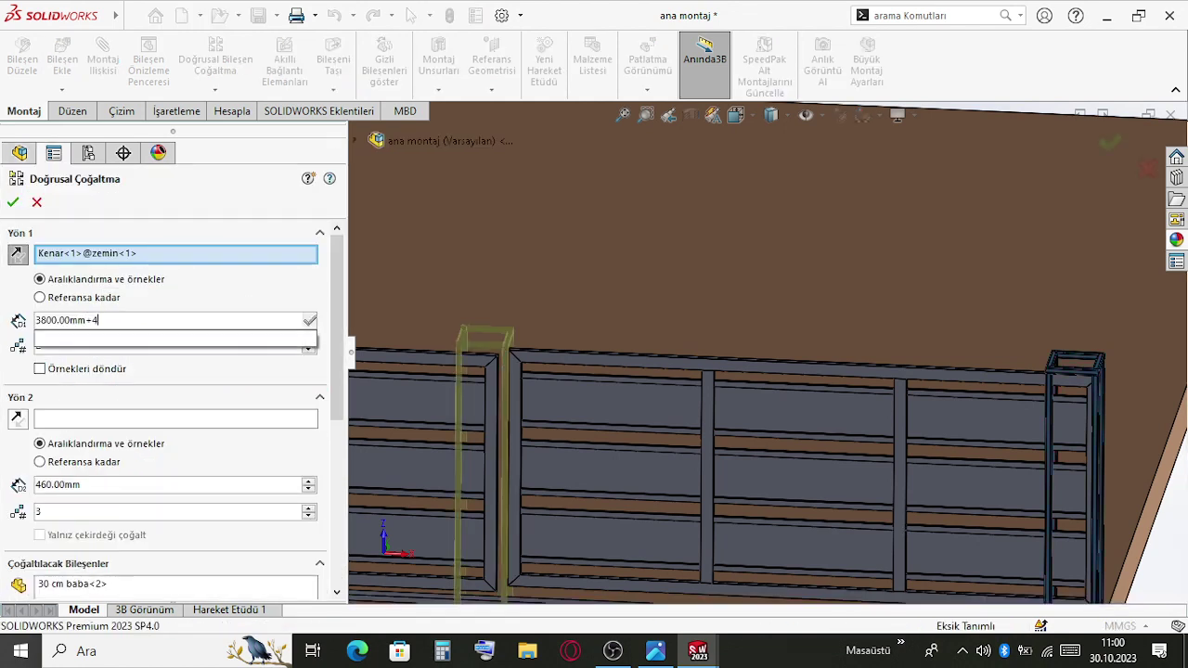
{"action": "type", "text": "0"}
{"action": "key", "text": "Return"}
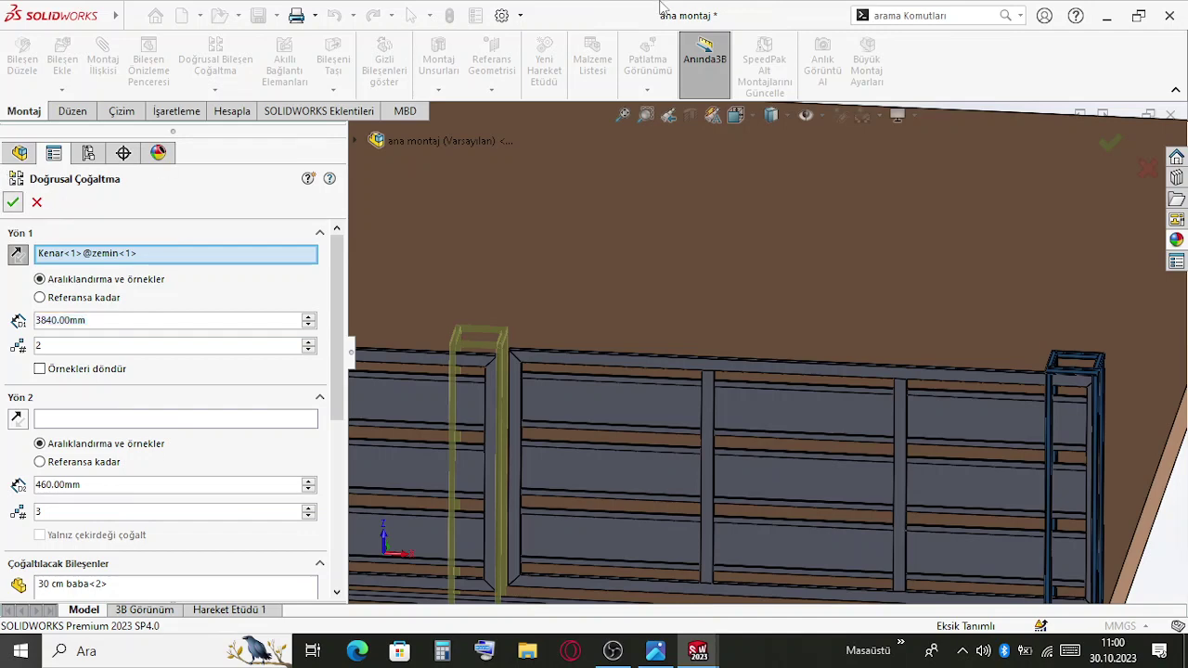
{"action": "key", "text": "Return"}
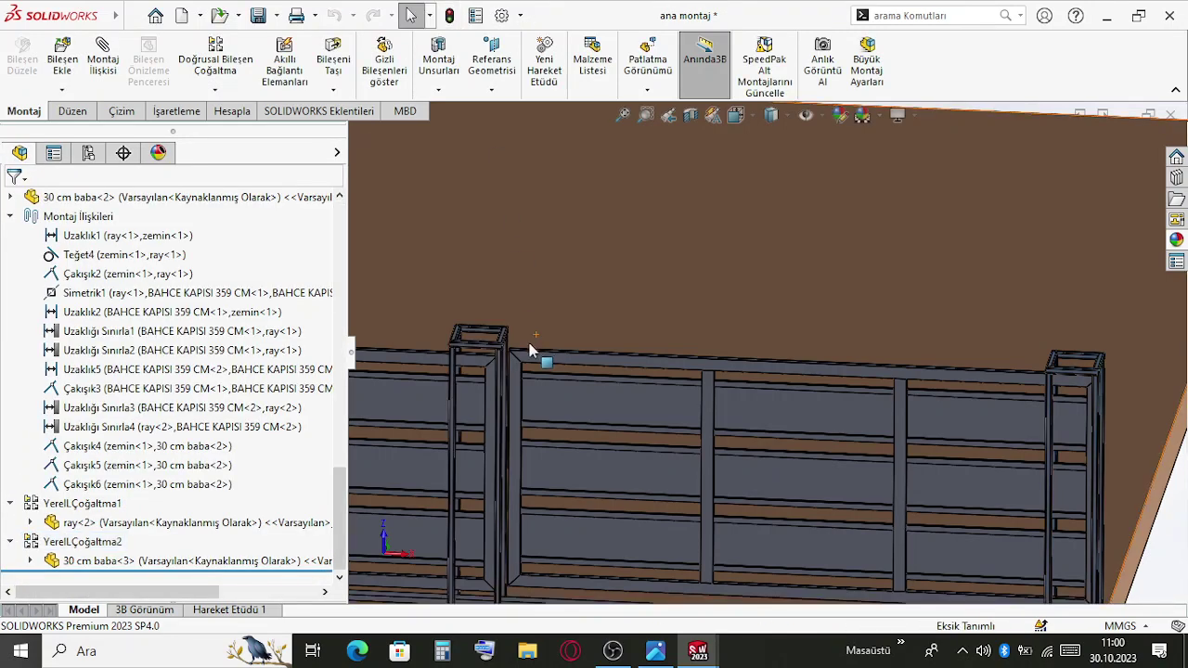
Measure the normal distance between the facing upper 40 x 40 tube faces of the middle post and the end post
{"action": "scroll", "coordinate": [531, 351], "scroll_direction": "down", "scroll_amount": 4}
{"action": "middle_click_drag", "start_coordinate": [533, 364], "coordinate": [482, 374]}
{"action": "scroll", "coordinate": [484, 374], "scroll_direction": "up", "scroll_amount": 7}
{"action": "scroll", "coordinate": [607, 401], "scroll_direction": "down", "scroll_amount": 7}
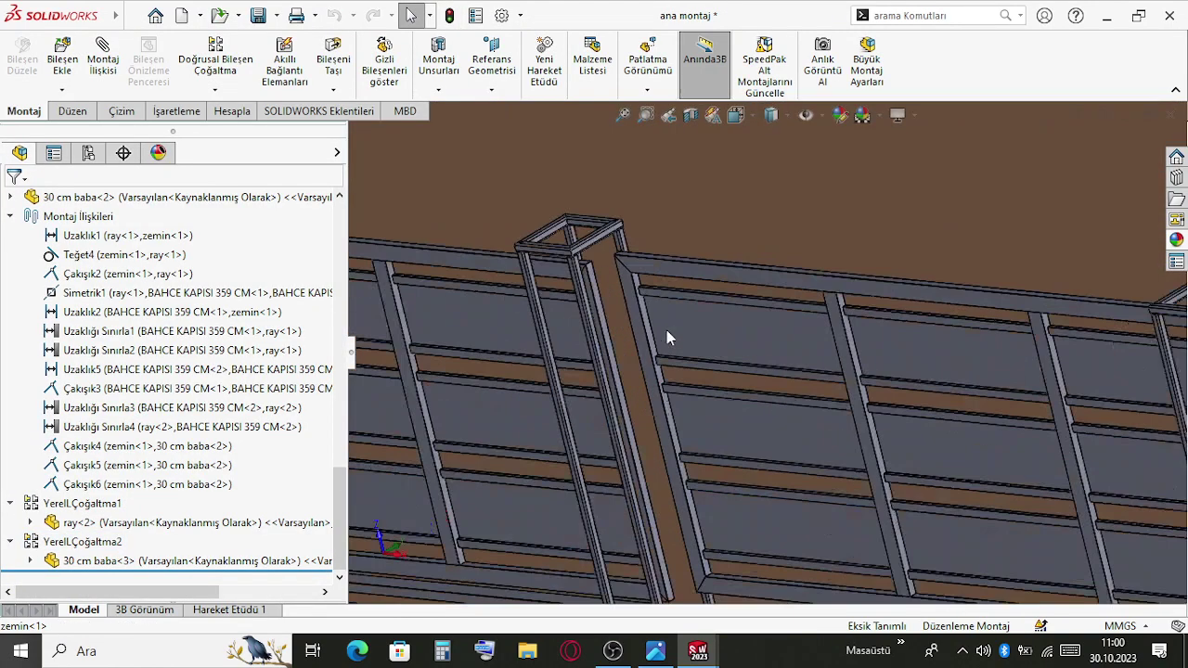
{"action": "scroll", "coordinate": [666, 337], "scroll_direction": "down", "scroll_amount": 1}
{"action": "left_click", "coordinate": [531, 319]}
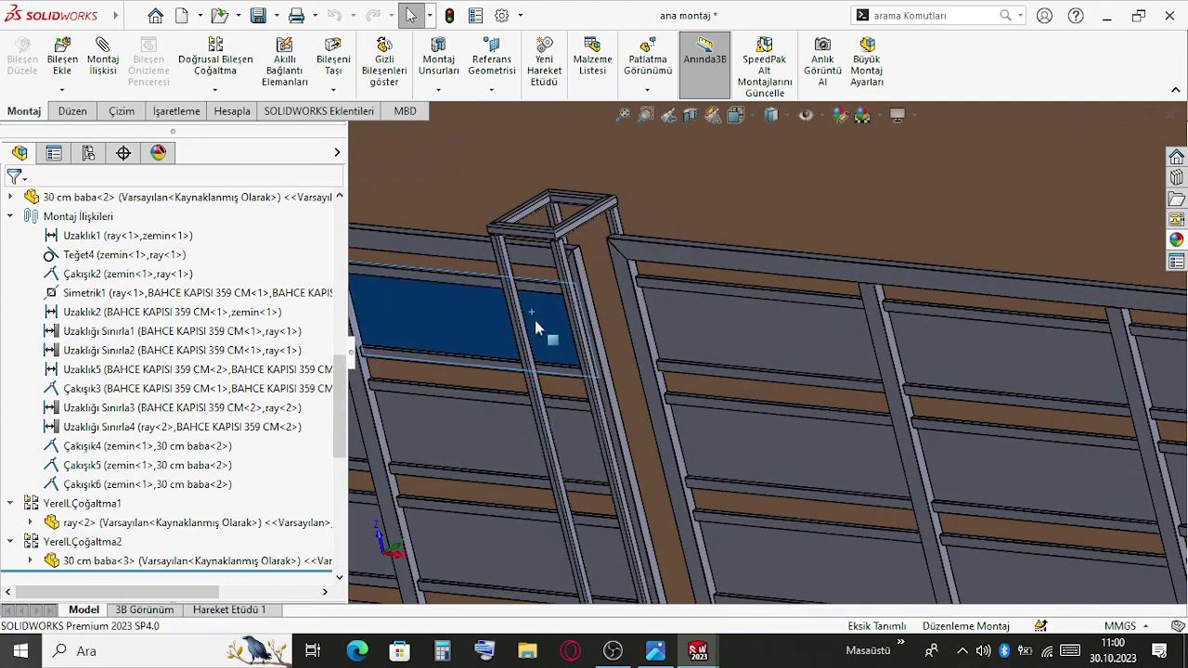
{"action": "scroll", "coordinate": [590, 228], "scroll_direction": "down", "scroll_amount": 7}
{"action": "left_click", "coordinate": [619, 287]}
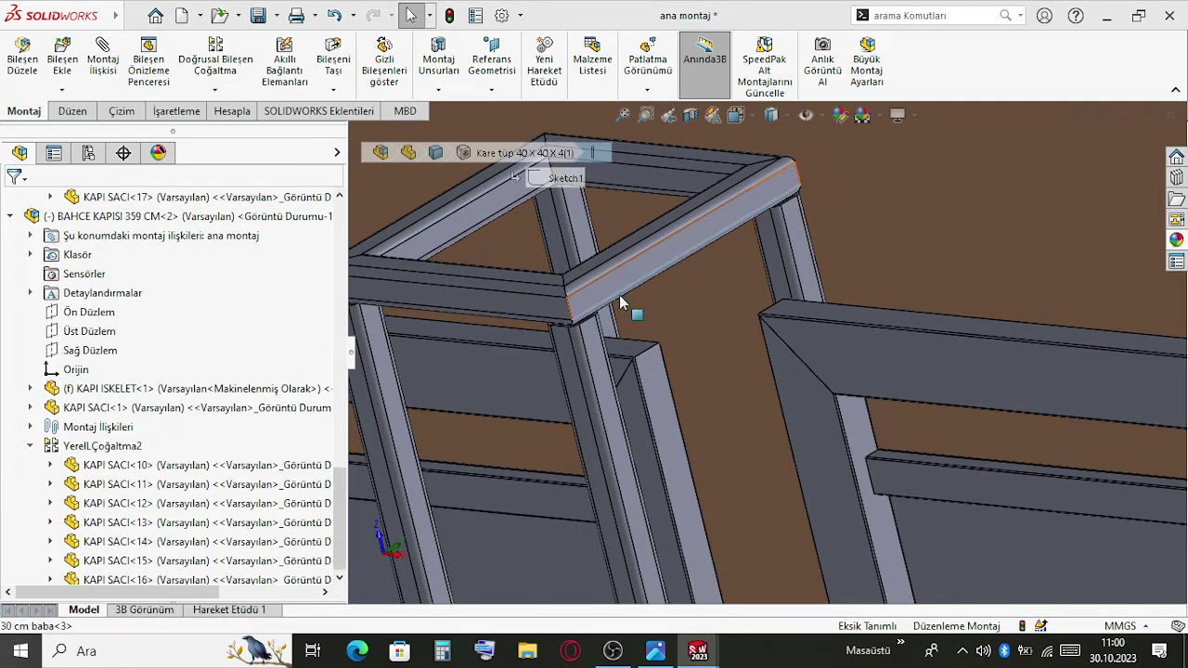
{"action": "middle_click_drag", "start_coordinate": [618, 303], "coordinate": [965, 368]}
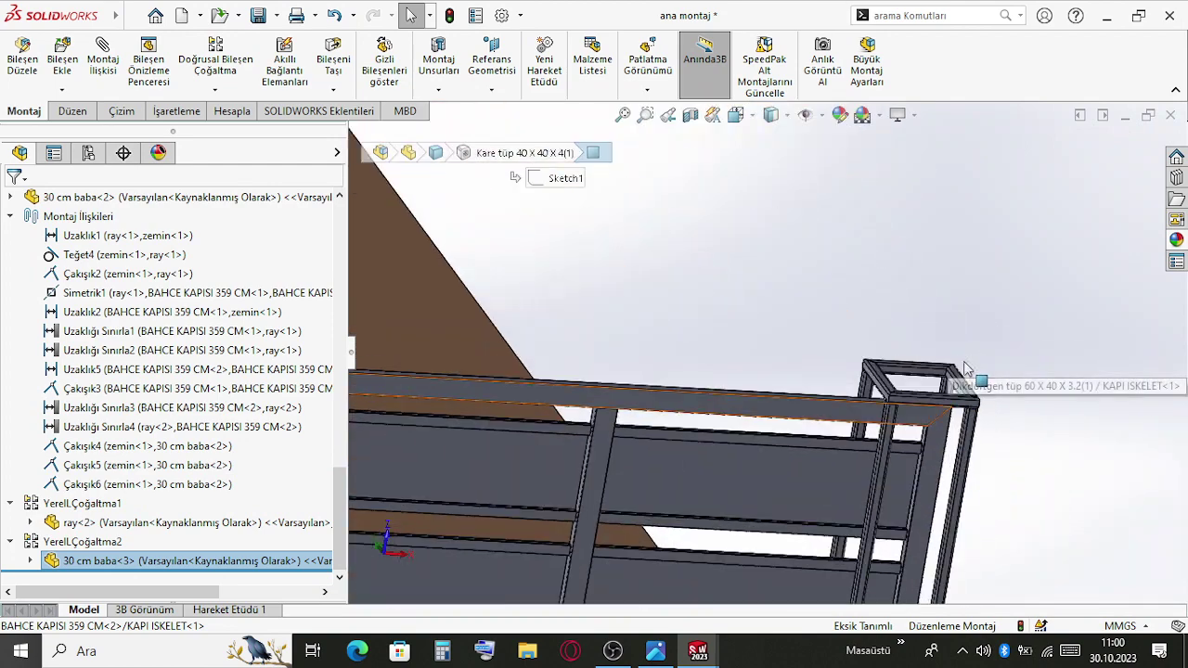
{"action": "scroll", "coordinate": [799, 382], "scroll_direction": "down", "scroll_amount": 5}
{"action": "left_click", "coordinate": [708, 349]}
{"action": "scroll", "coordinate": [704, 359], "scroll_direction": "up", "scroll_amount": 6}
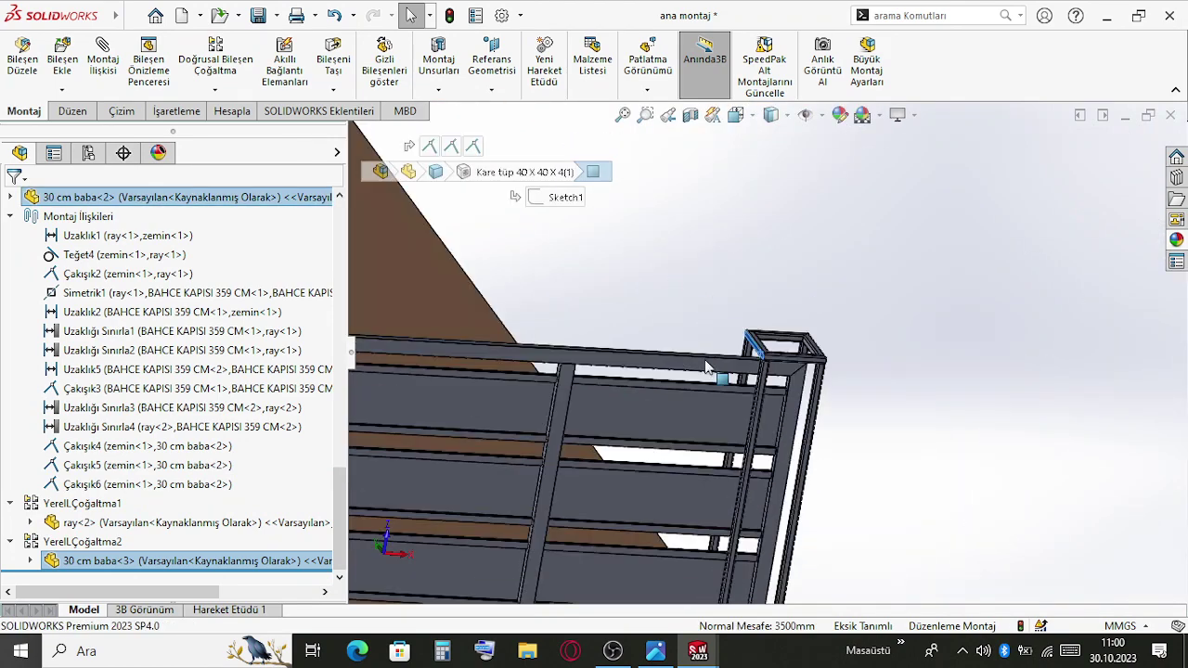
Highlight the upper 60 x 40 frame tubes of both gate leaves in turn to compare their ends at the middle post
{"action": "scroll", "coordinate": [704, 359], "scroll_direction": "up", "scroll_amount": 5}
{"action": "scroll", "coordinate": [584, 347], "scroll_direction": "down", "scroll_amount": 8}
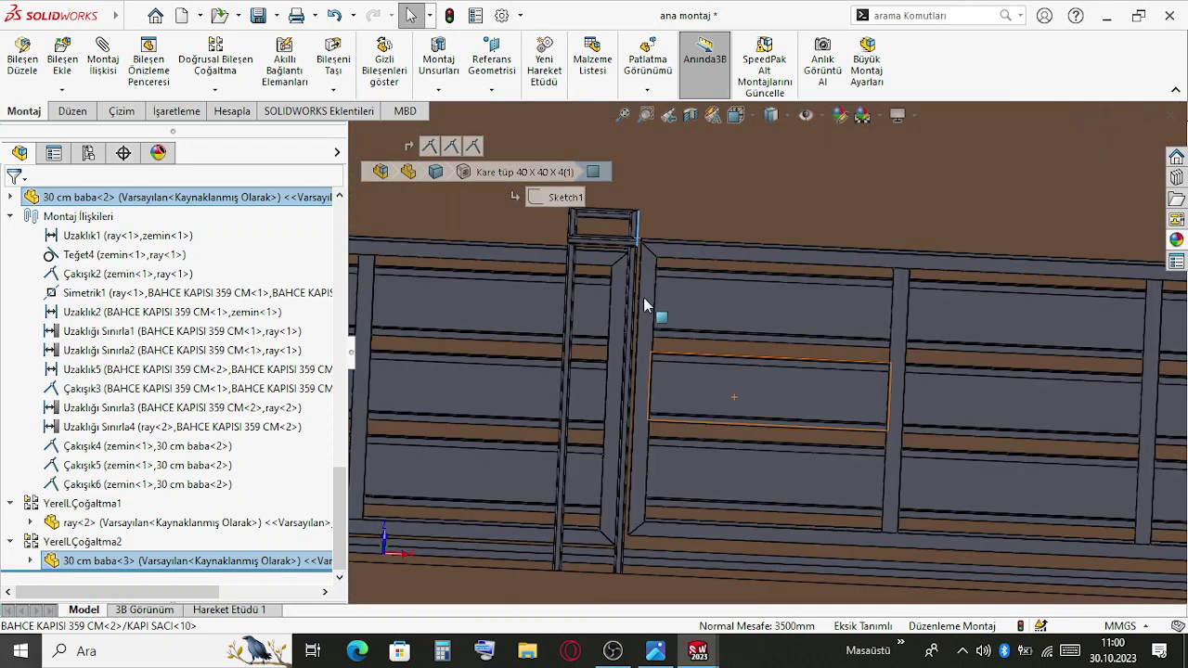
{"action": "left_click", "coordinate": [695, 259]}
{"action": "scroll", "coordinate": [697, 254], "scroll_direction": "down", "scroll_amount": 5}
{"action": "middle_click_drag", "start_coordinate": [692, 254], "coordinate": [739, 273]}
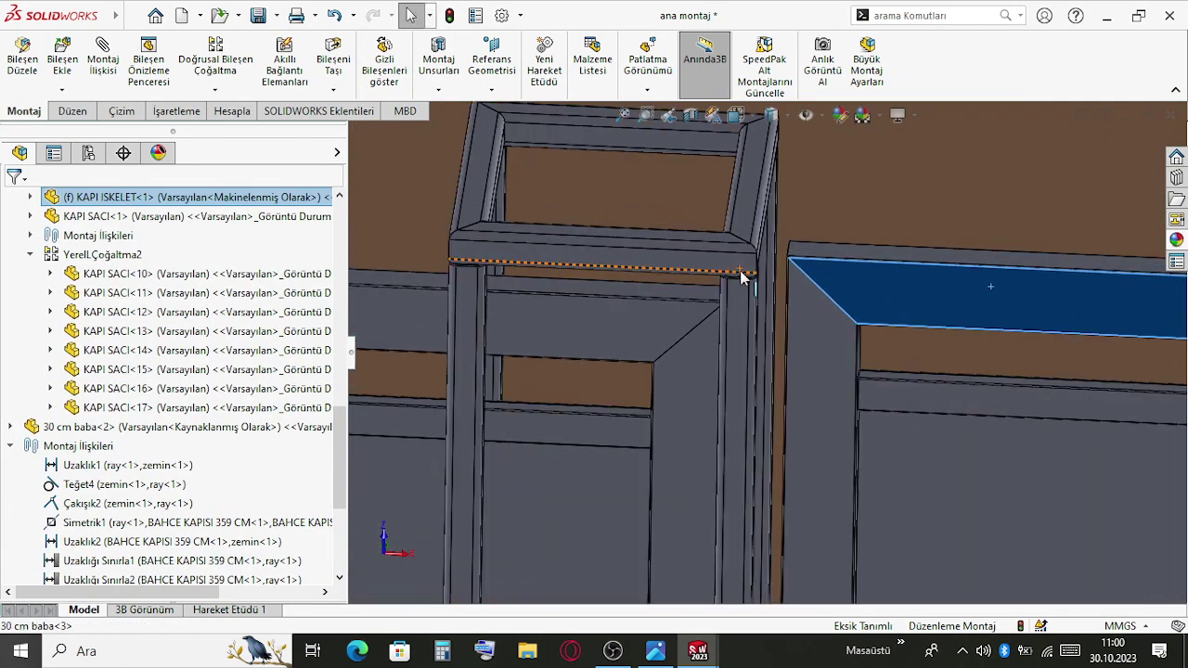
{"action": "middle_click_drag", "start_coordinate": [673, 337], "coordinate": [575, 336]}
{"action": "scroll", "coordinate": [816, 327], "scroll_direction": "up", "scroll_amount": 3}
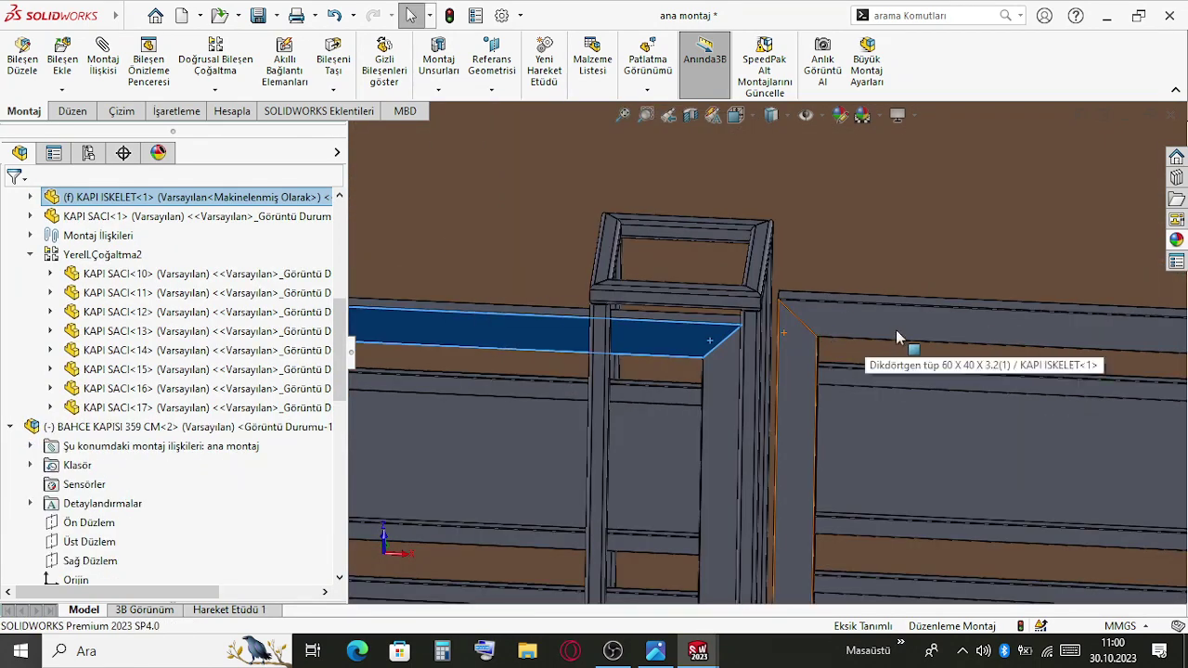
{"action": "left_click", "coordinate": [905, 337]}
{"action": "scroll", "coordinate": [844, 344], "scroll_direction": "up", "scroll_amount": 3}
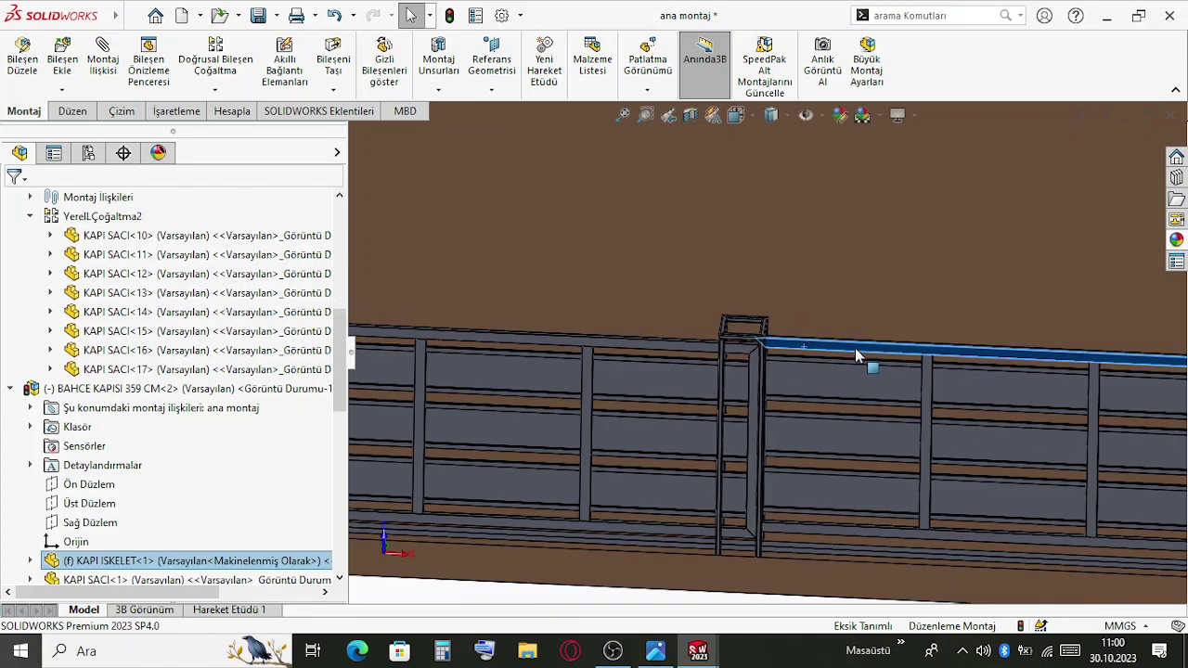
Slide the right gate leaf slightly toward the end post and clear the selection
{"action": "middle_click_drag", "start_coordinate": [856, 353], "coordinate": [808, 358]}
{"action": "scroll", "coordinate": [639, 307], "scroll_direction": "down", "scroll_amount": 4}
{"action": "left_click", "coordinate": [655, 290]}
{"action": "middle_click_drag", "start_coordinate": [655, 290], "coordinate": [811, 318]}
{"action": "scroll", "coordinate": [853, 324], "scroll_direction": "up", "scroll_amount": 3}
{"action": "scroll", "coordinate": [835, 323], "scroll_direction": "down", "scroll_amount": 3}
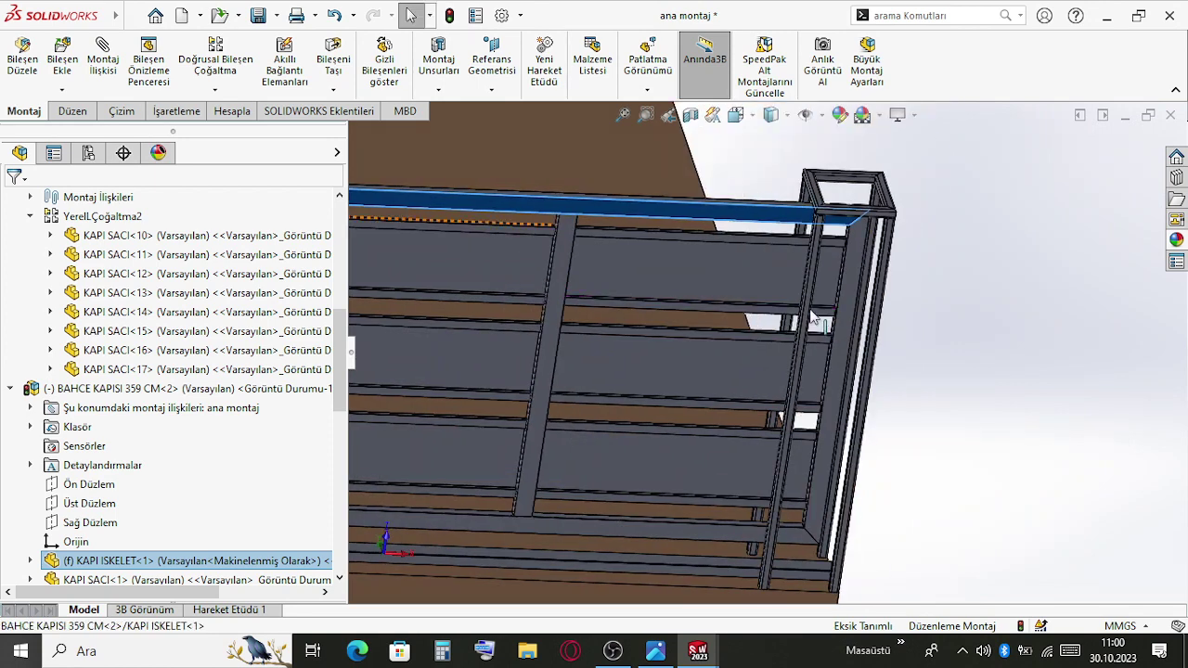
{"action": "left_click", "coordinate": [768, 278]}
{"action": "middle_click_drag", "start_coordinate": [768, 278], "coordinate": [849, 295]}
{"action": "left_click", "coordinate": [919, 313]}
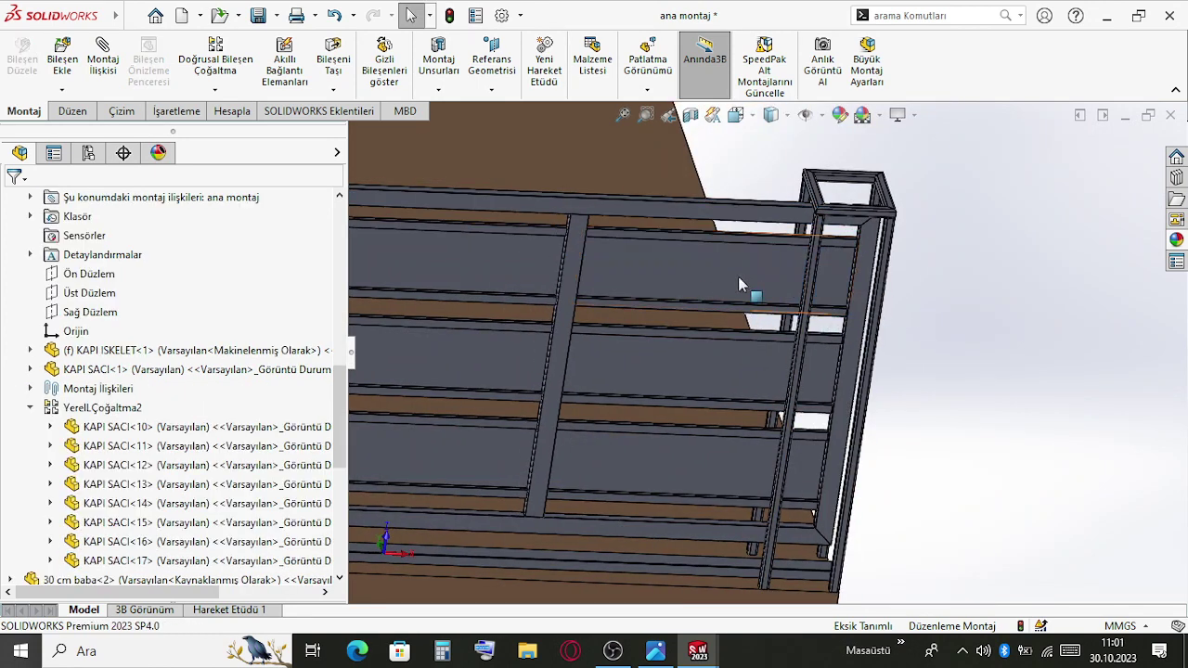
{"action": "left_click", "coordinate": [737, 276]}
{"action": "left_click", "coordinate": [995, 359]}
{"action": "middle_click_drag", "start_coordinate": [995, 359], "coordinate": [613, 321]}
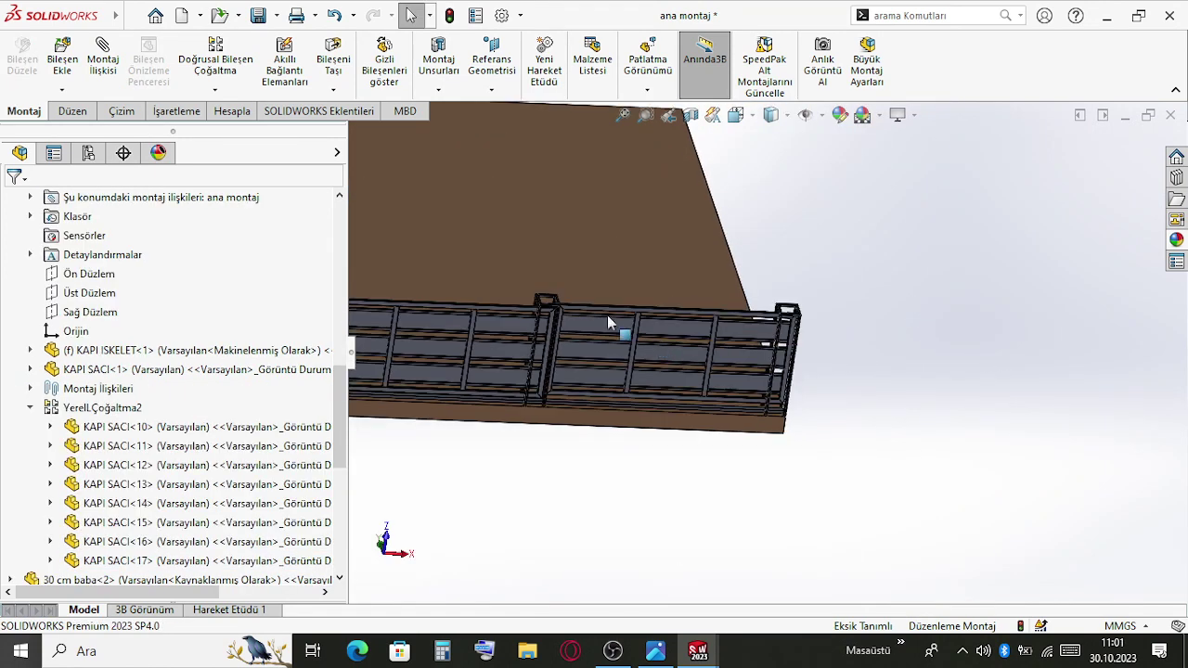
Measure the normal distance between the middle post's 40 x 40 tube face and the right leaf's adjacent 60 x 40 end tube face
{"action": "scroll", "coordinate": [686, 334], "scroll_direction": "down", "scroll_amount": 6}
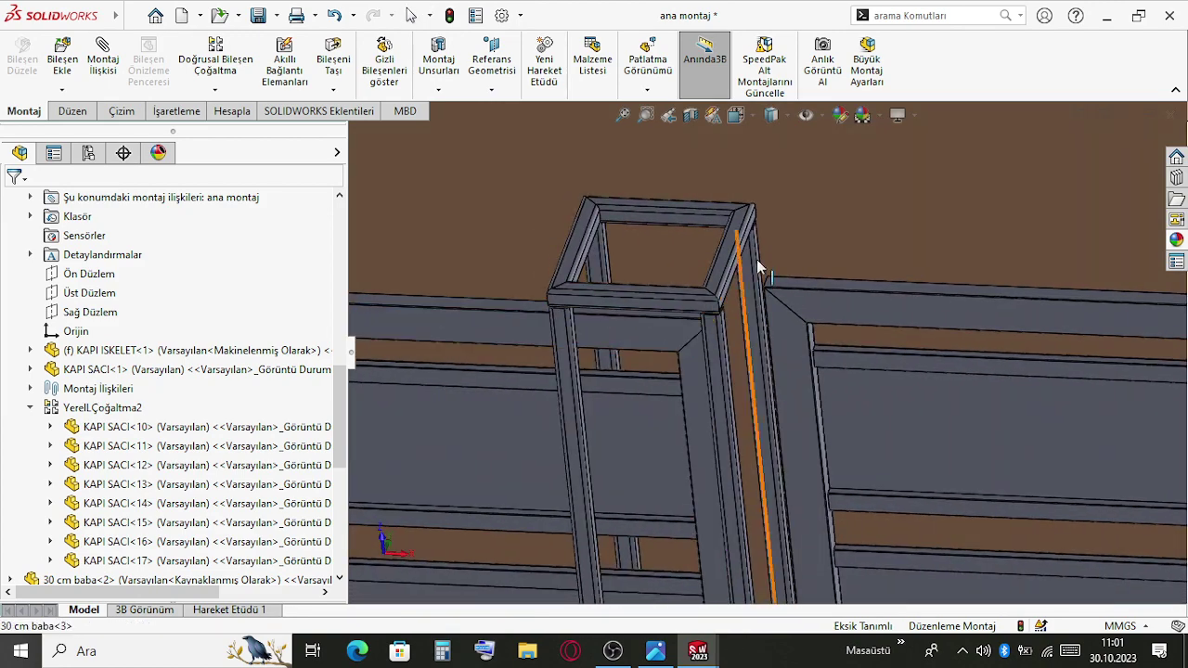
{"action": "scroll", "coordinate": [761, 285], "scroll_direction": "down", "scroll_amount": 5}
{"action": "left_click", "coordinate": [781, 298]}
{"action": "scroll", "coordinate": [781, 299], "scroll_direction": "up", "scroll_amount": 8}
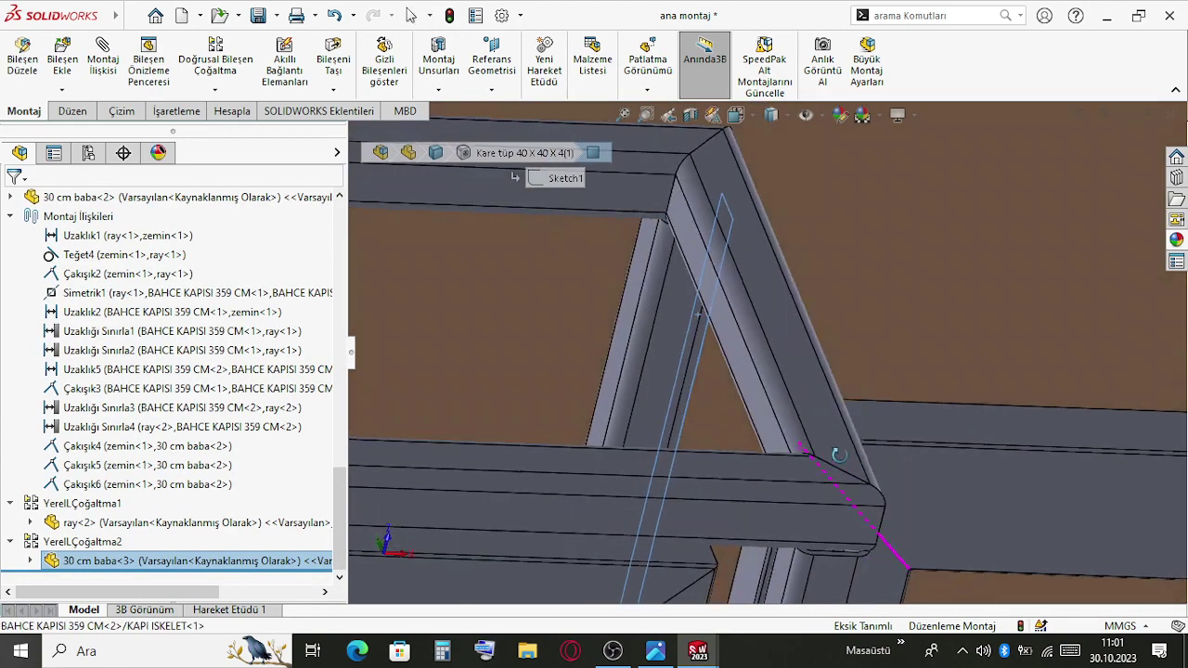
{"action": "left_click", "coordinate": [749, 466]}
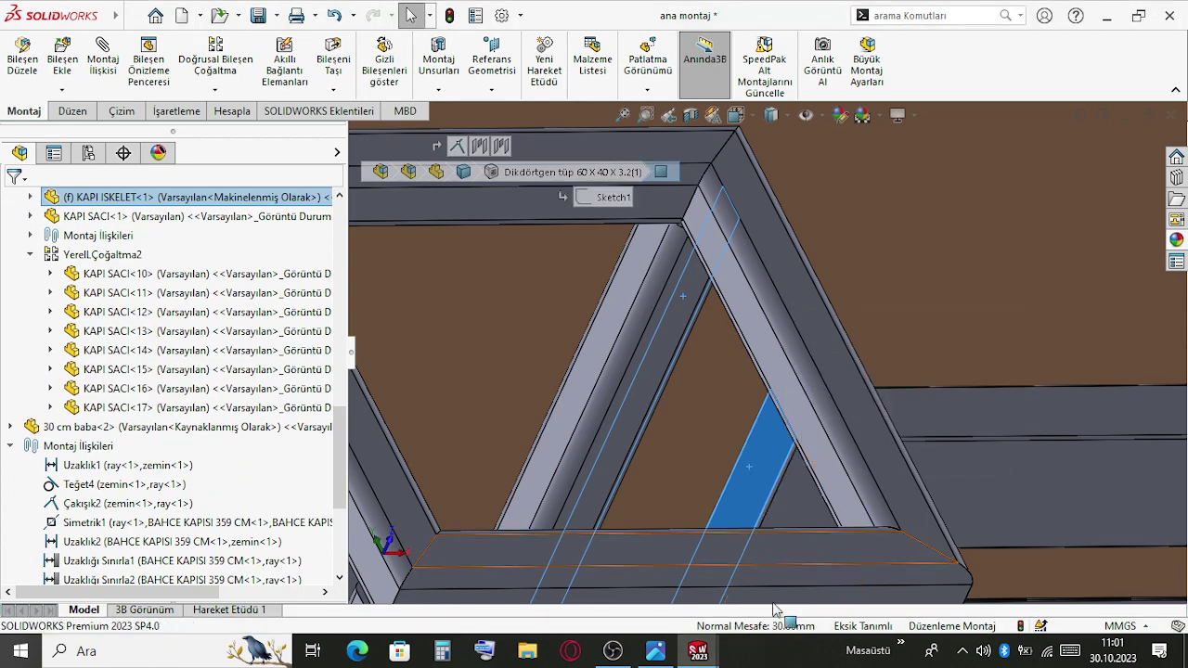
Measure the normal distance between the left leaf's 60 x 40 end tube face and the middle post's 40 x 40 tube face
{"action": "middle_click_drag", "start_coordinate": [774, 575], "coordinate": [742, 409]}
{"action": "scroll", "coordinate": [647, 418], "scroll_direction": "down", "scroll_amount": 3}
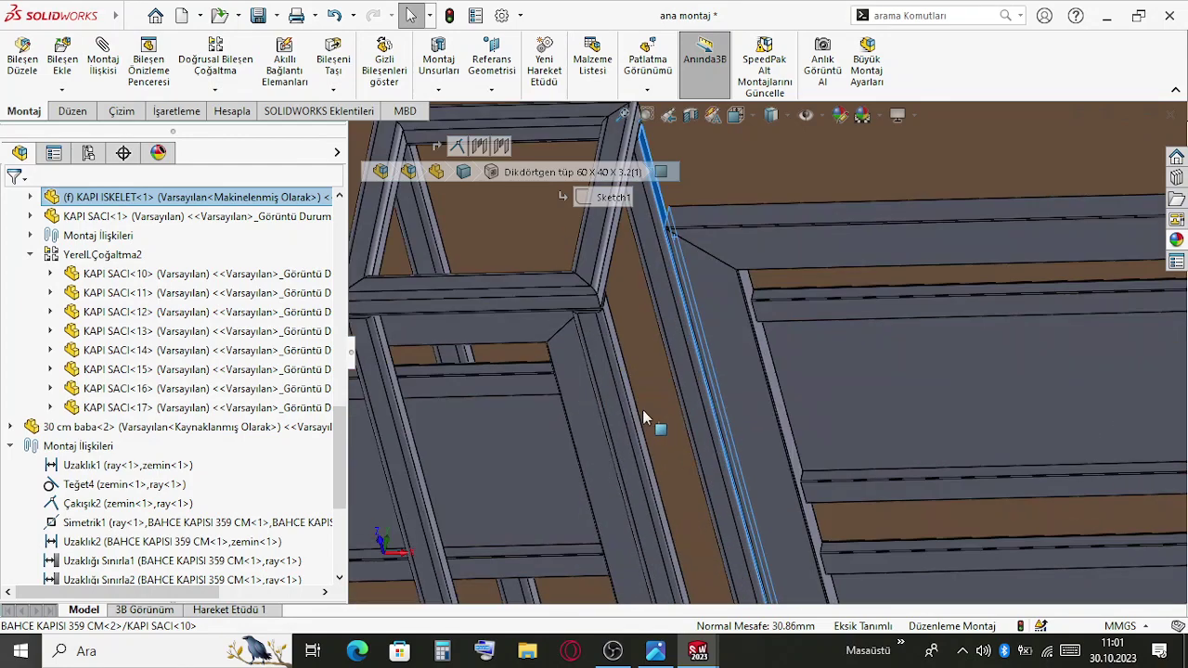
{"action": "middle_click_drag", "start_coordinate": [647, 417], "coordinate": [504, 467]}
{"action": "scroll", "coordinate": [557, 446], "scroll_direction": "up", "scroll_amount": 5}
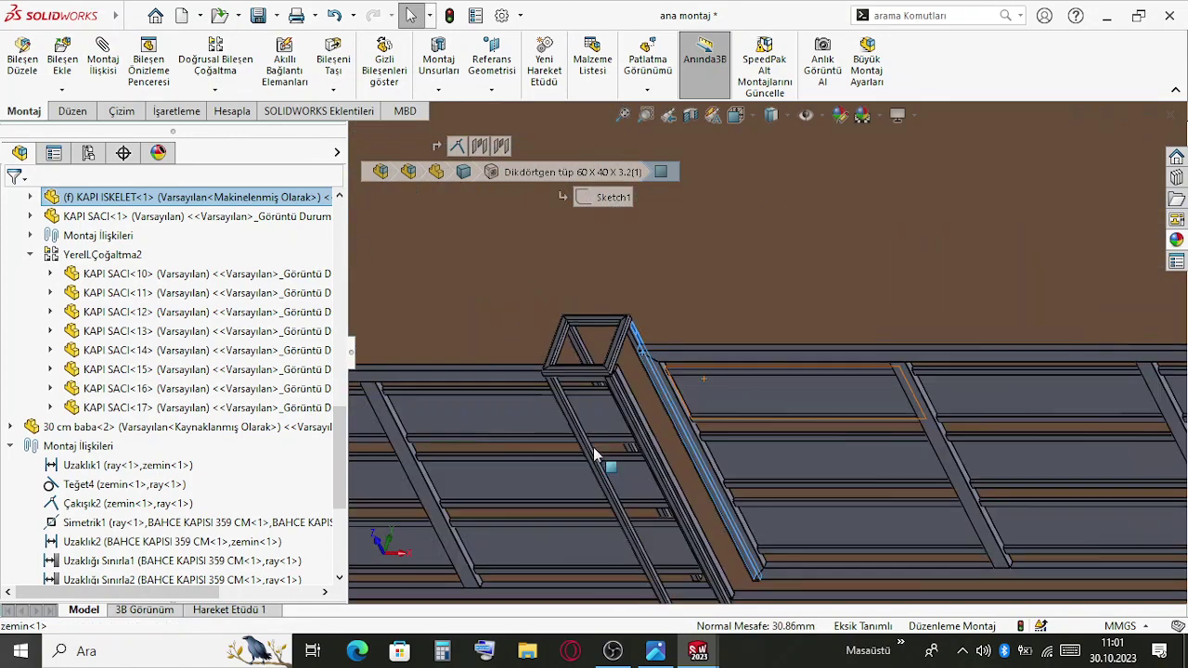
{"action": "left_click", "coordinate": [549, 411]}
{"action": "scroll", "coordinate": [657, 406], "scroll_direction": "down", "scroll_amount": 3}
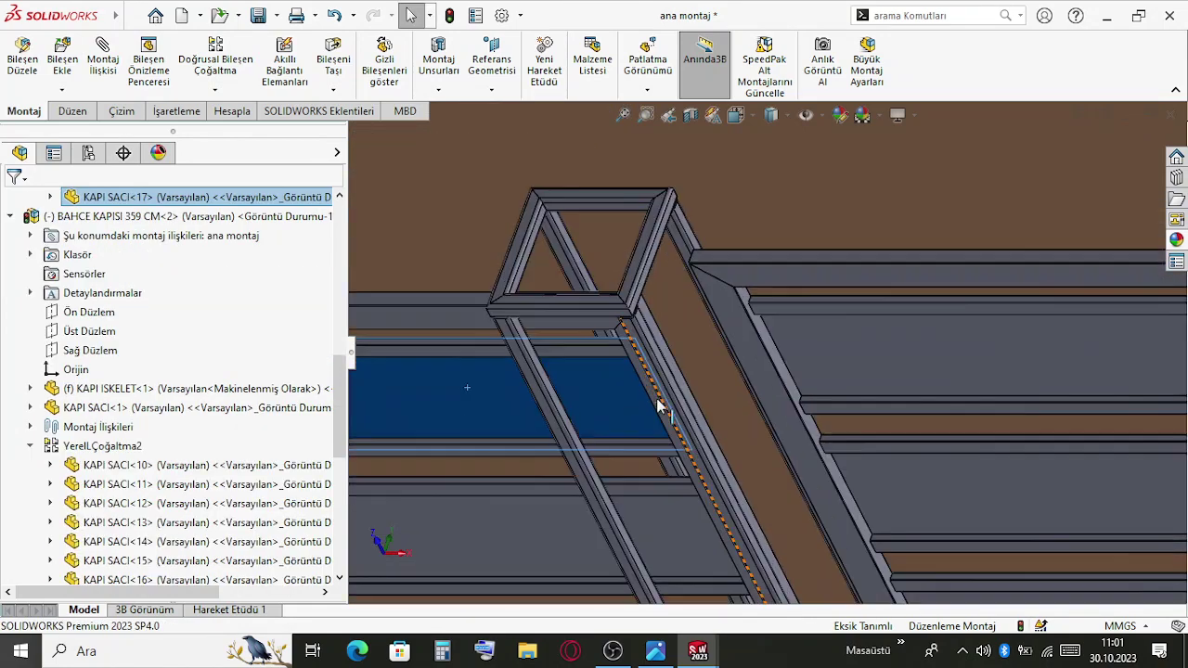
{"action": "scroll", "coordinate": [657, 401], "scroll_direction": "down", "scroll_amount": 3}
{"action": "left_click", "coordinate": [723, 338]}
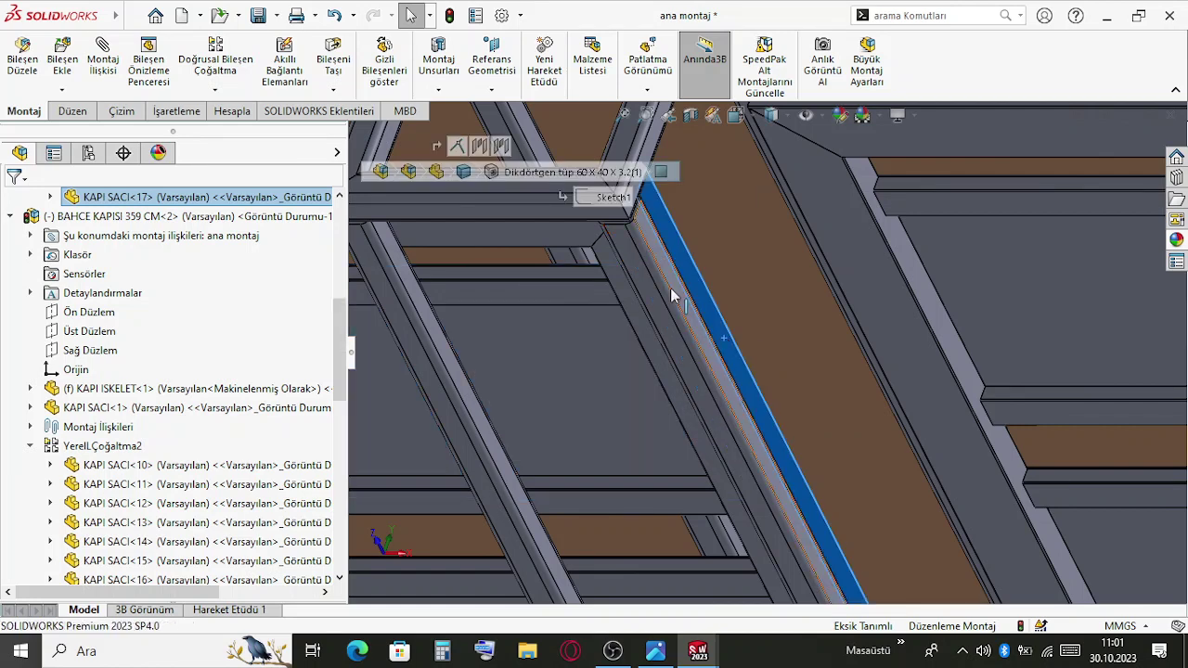
{"action": "left_click", "coordinate": [683, 294]}
{"action": "right_click", "coordinate": [705, 317]}
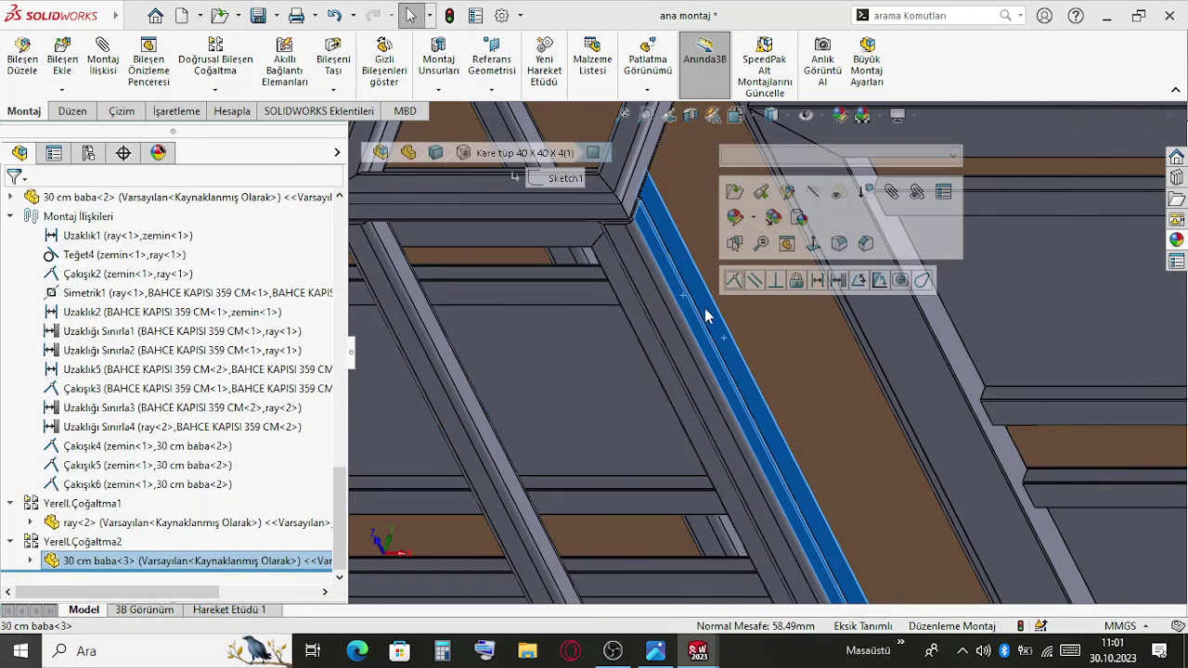
Open the right leaf's frame part KAPI ISKELET from its upper 60 x 40 tube
{"action": "scroll", "coordinate": [742, 297], "scroll_direction": "up", "scroll_amount": 3}
{"action": "right_click", "coordinate": [819, 284]}
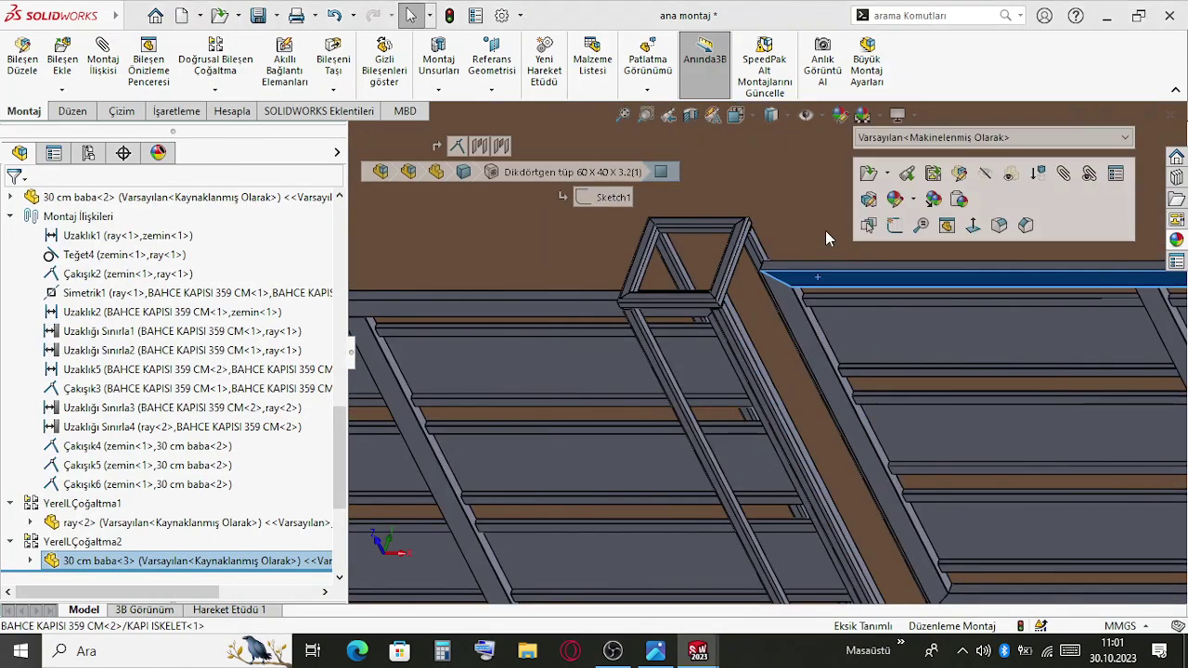
{"action": "left_click", "coordinate": [871, 182]}
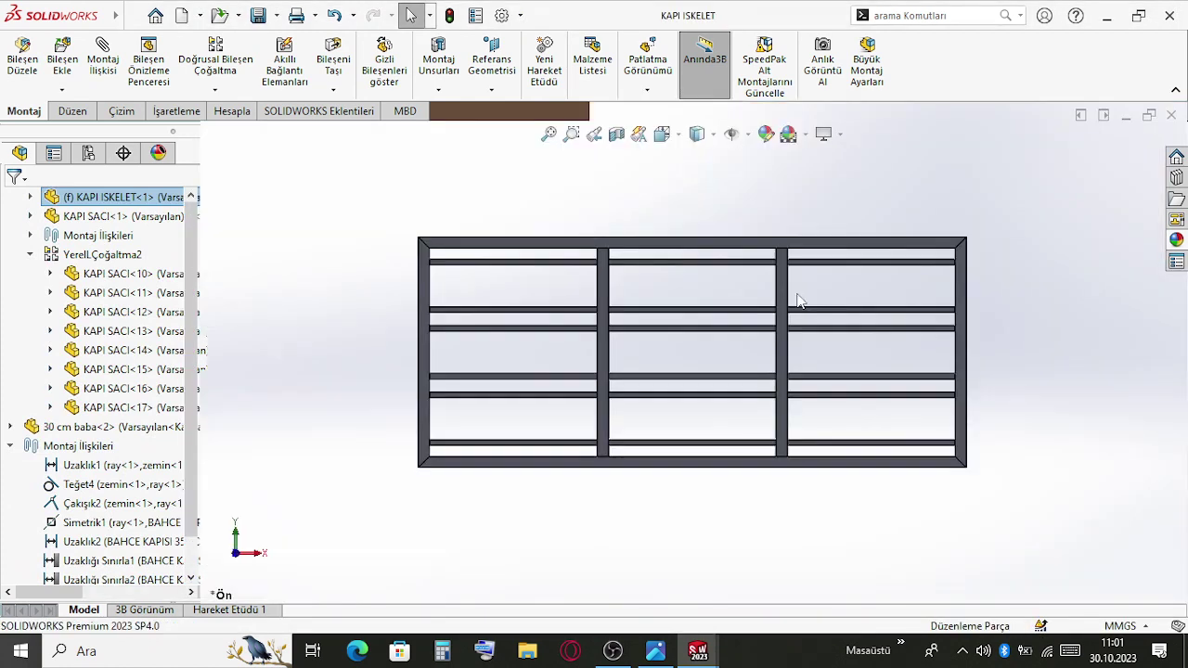
Set the gate frame's overall width dimension to 3780 mm and rebuild the part
{"action": "scroll", "coordinate": [705, 258], "scroll_direction": "down", "scroll_amount": 3}
{"action": "left_click", "coordinate": [700, 250]}
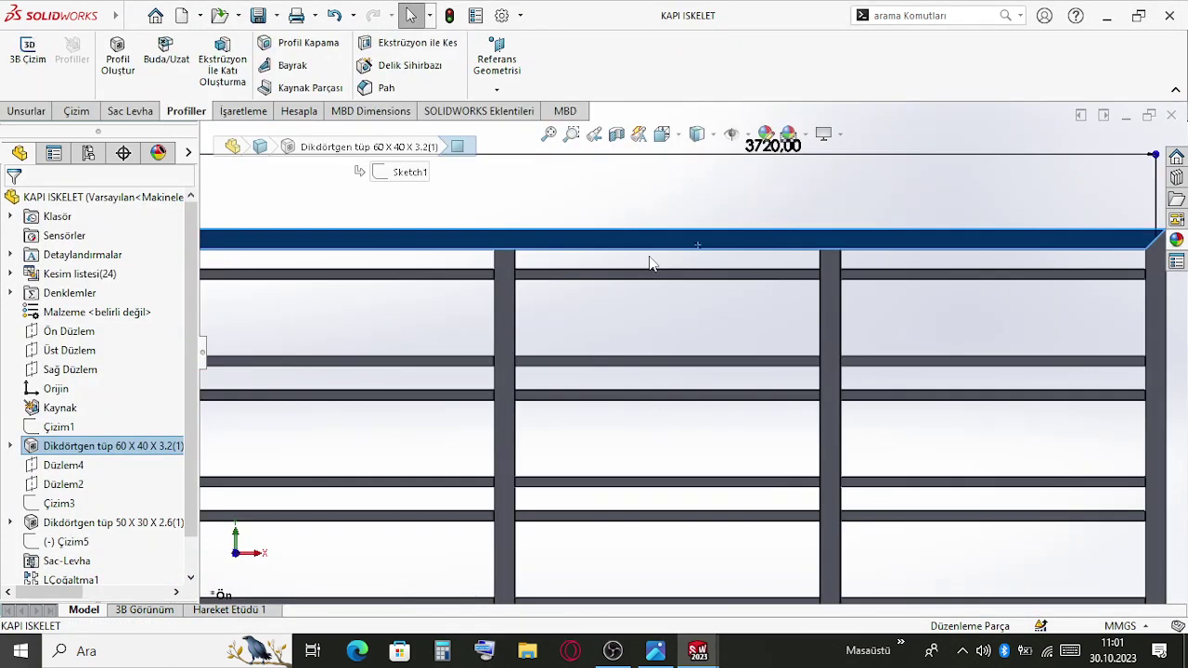
{"action": "scroll", "coordinate": [741, 248], "scroll_direction": "up", "scroll_amount": 3}
{"action": "double_click", "coordinate": [745, 241]}
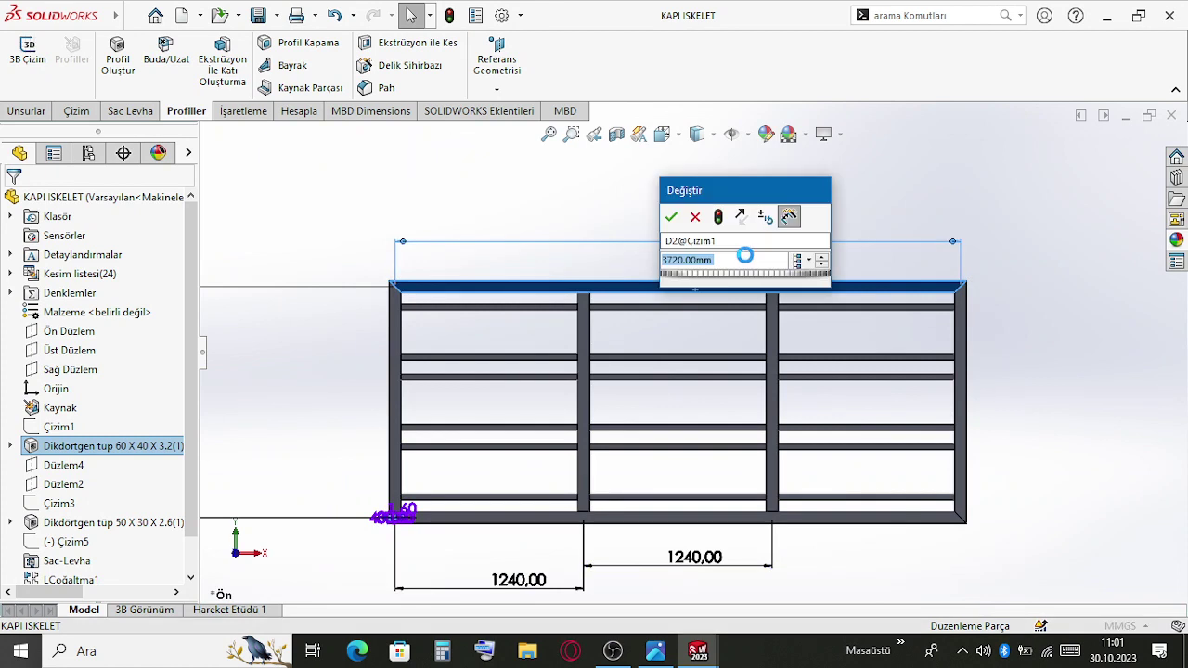
{"action": "left_click", "coordinate": [744, 261]}
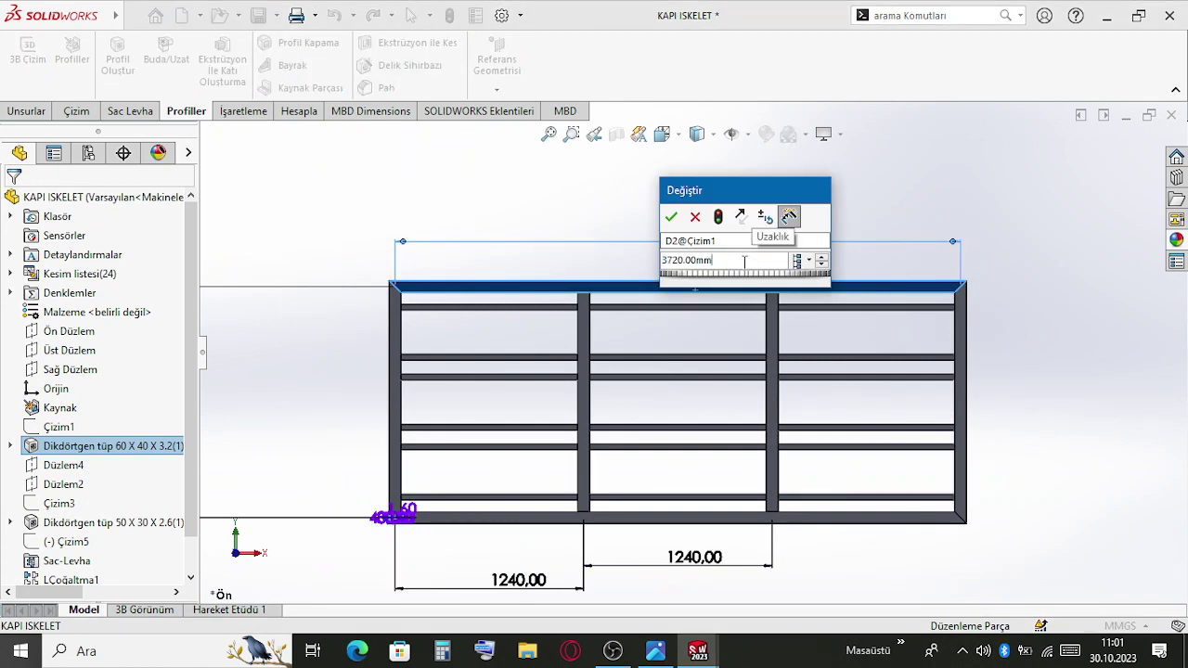
{"action": "type", "text": "+60"}
{"action": "key", "text": "Return"}
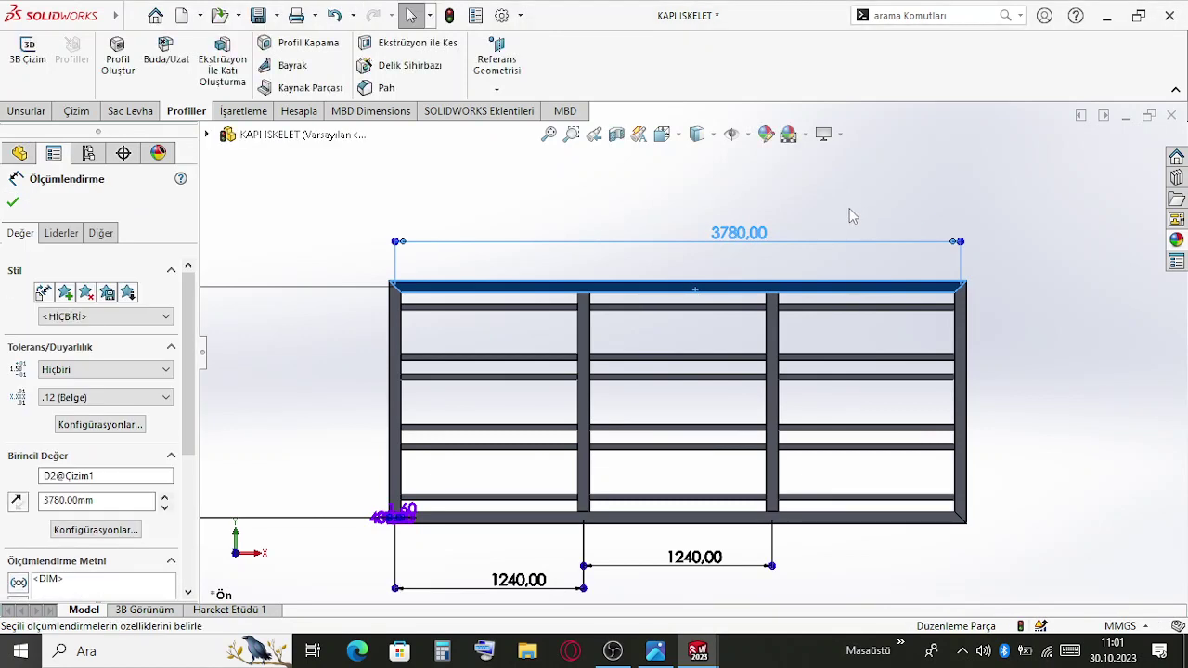
{"action": "left_click", "coordinate": [971, 197]}
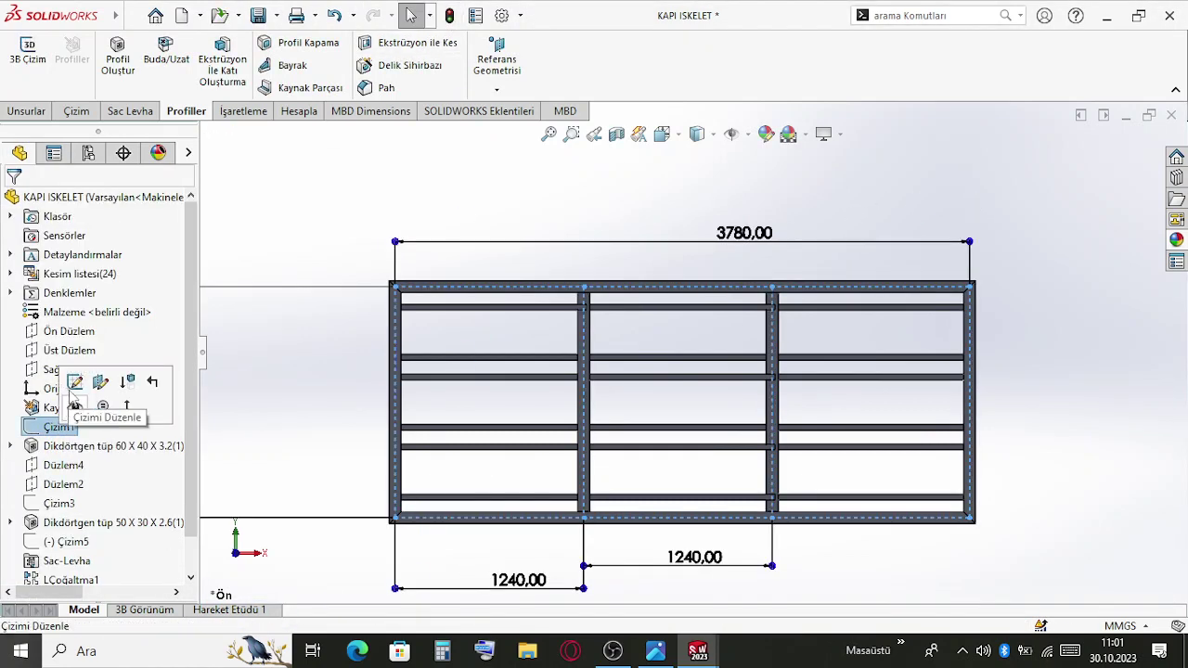
Edit the gate frame's base sketch and set the first bay's width dimension to 3780/3 mm
{"action": "left_click", "coordinate": [74, 381]}
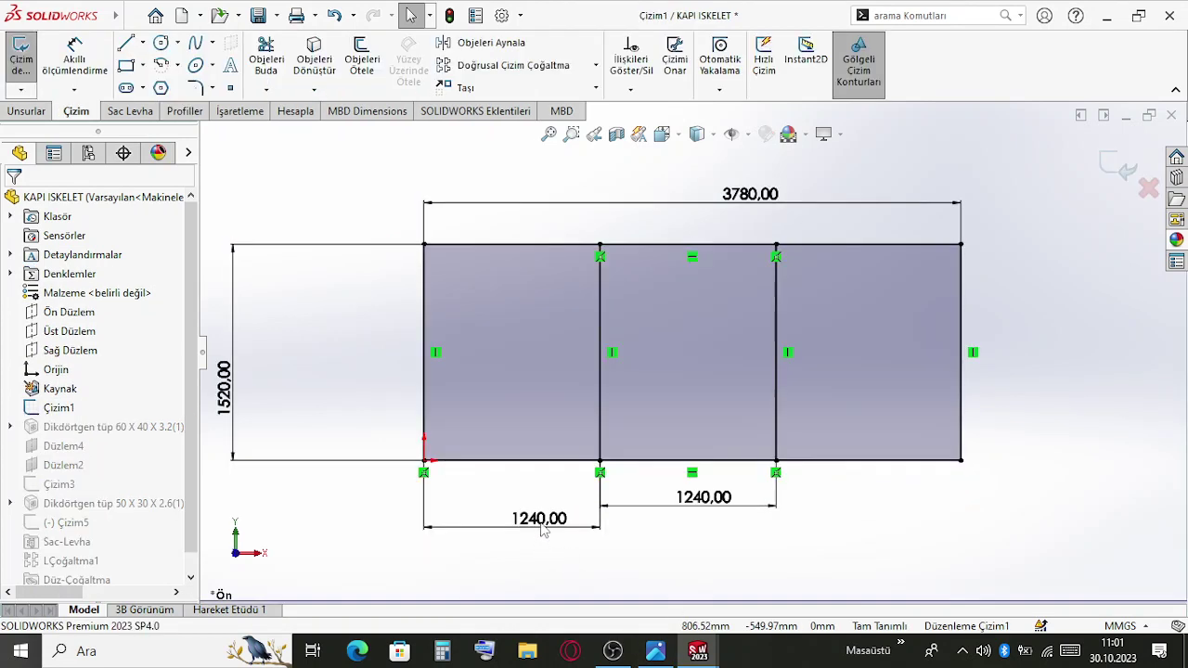
{"action": "double_click", "coordinate": [538, 518]}
{"action": "type", "text": "378"}
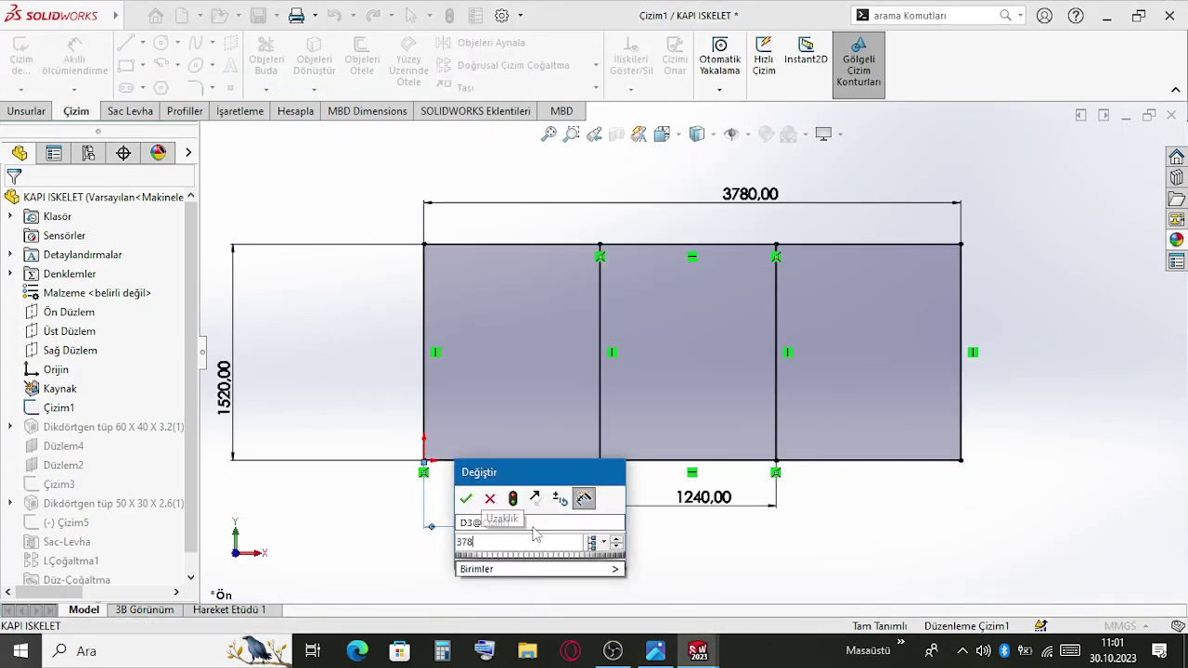
{"action": "type", "text": "0+"}
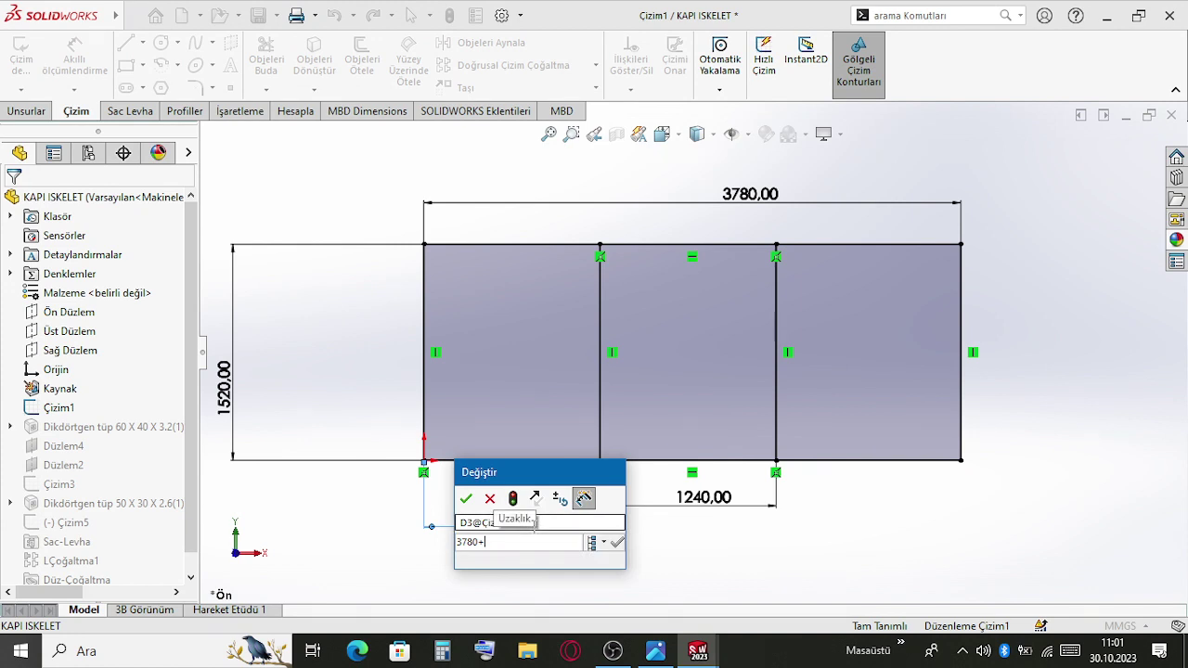
{"action": "key", "text": "BackSpace"}
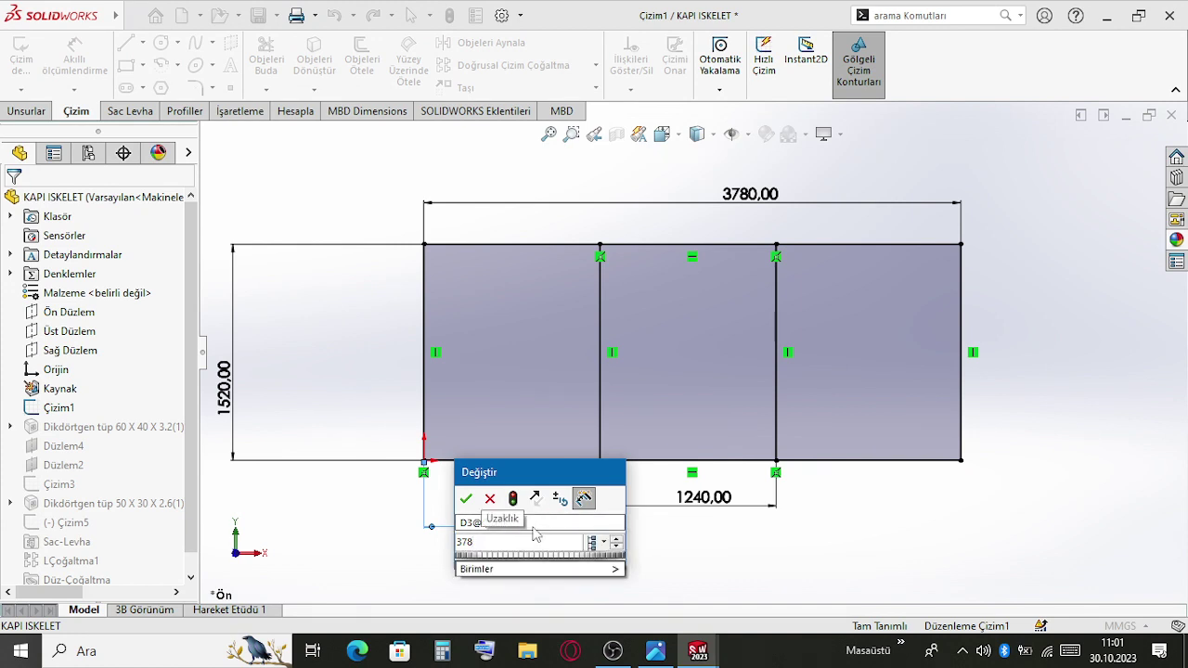
{"action": "type", "text": "/3"}
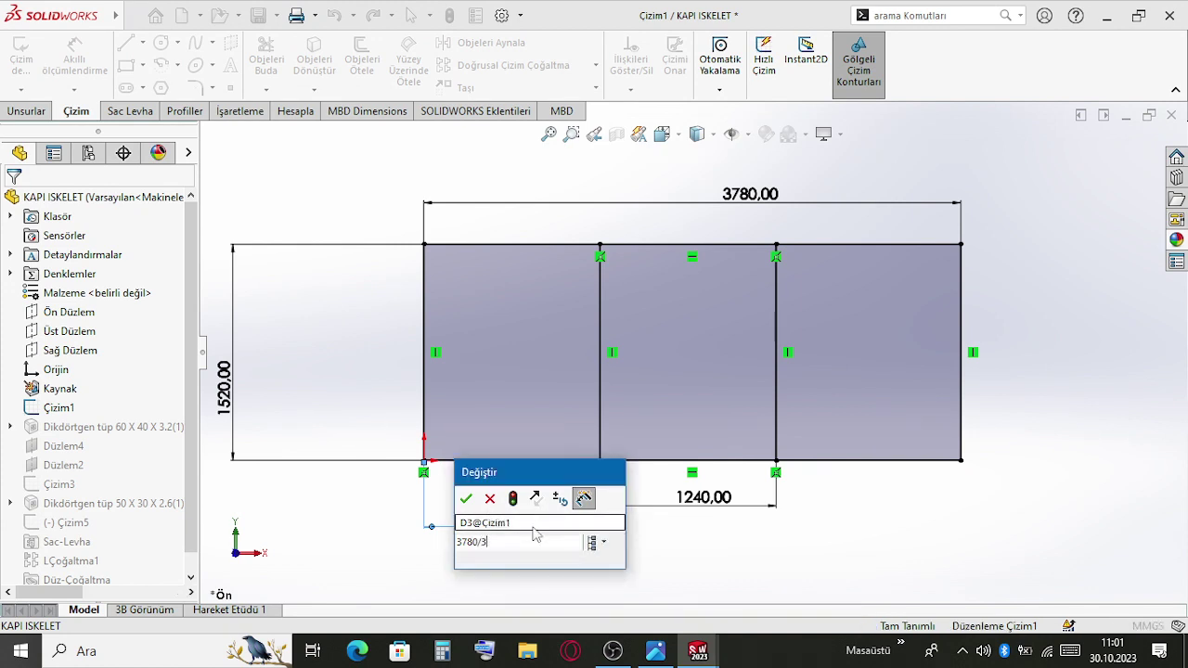
{"action": "key", "text": "Return"}
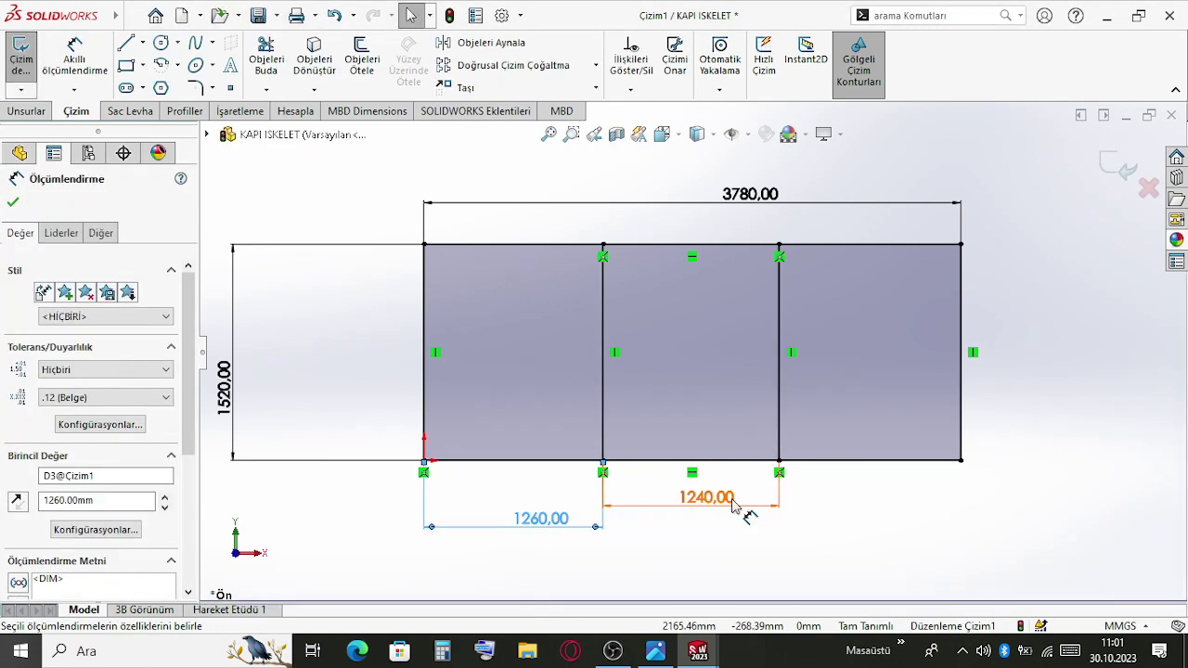
Set the middle bay's width dimension to 1260 mm, exit the sketch and rebuild the frame part
{"action": "key", "text": "Escape"}
{"action": "double_click", "coordinate": [722, 506]}
{"action": "type", "text": "12"}
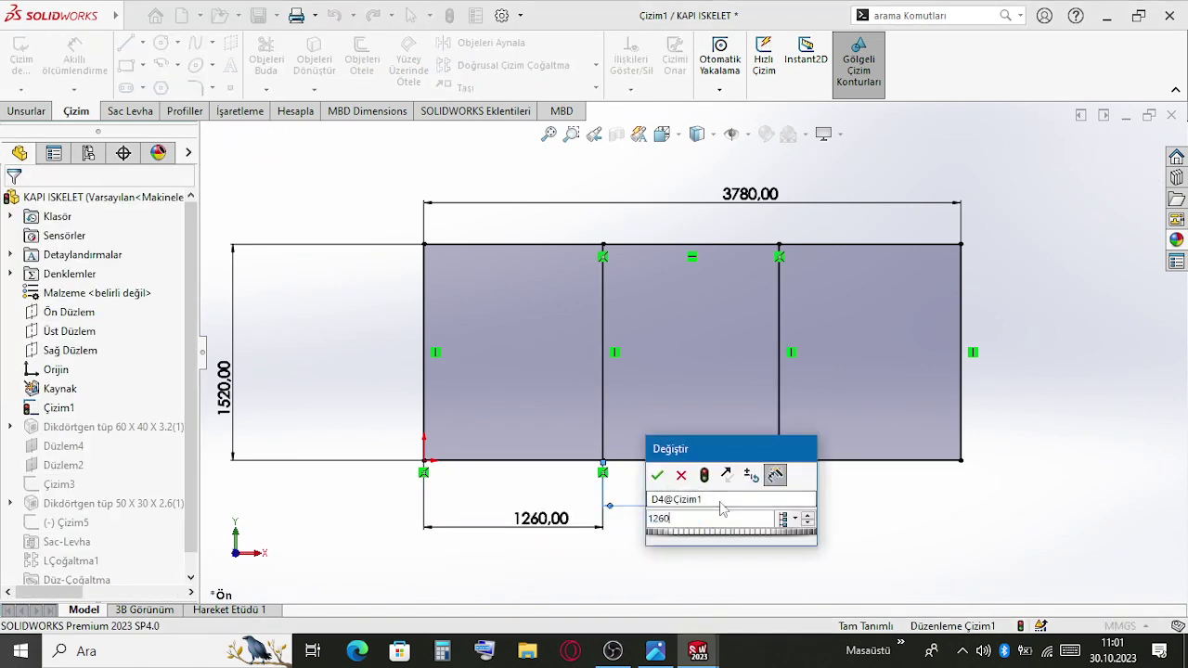
{"action": "type", "text": "60"}
{"action": "key", "text": "Return"}
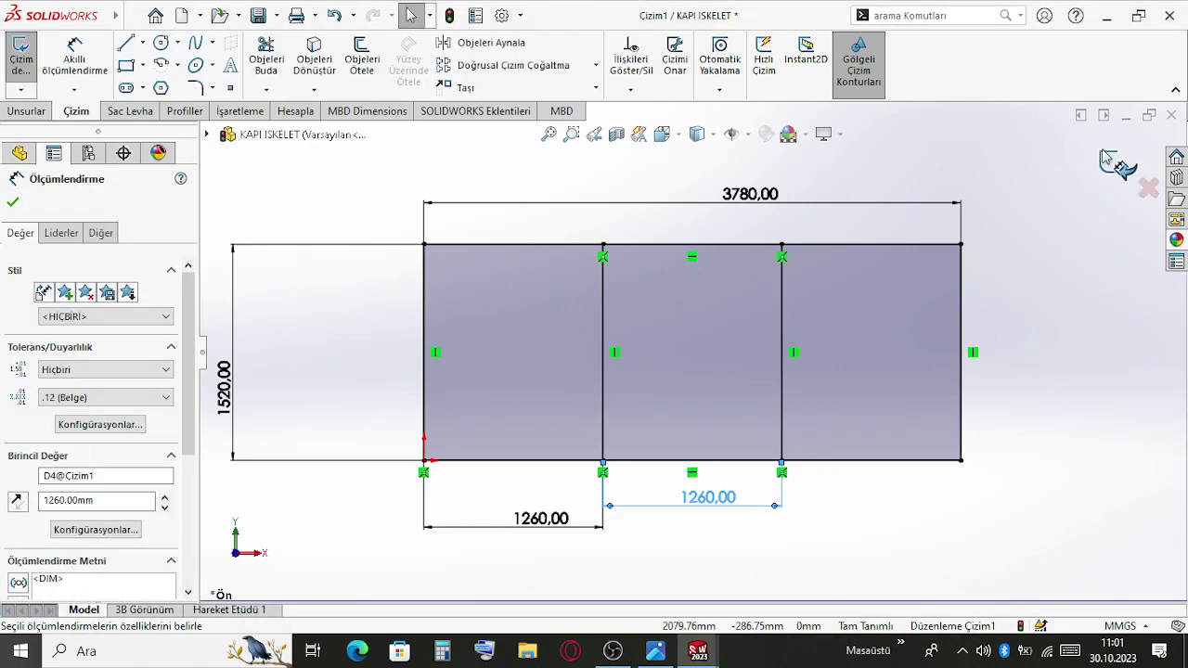
{"action": "left_click", "coordinate": [1130, 181]}
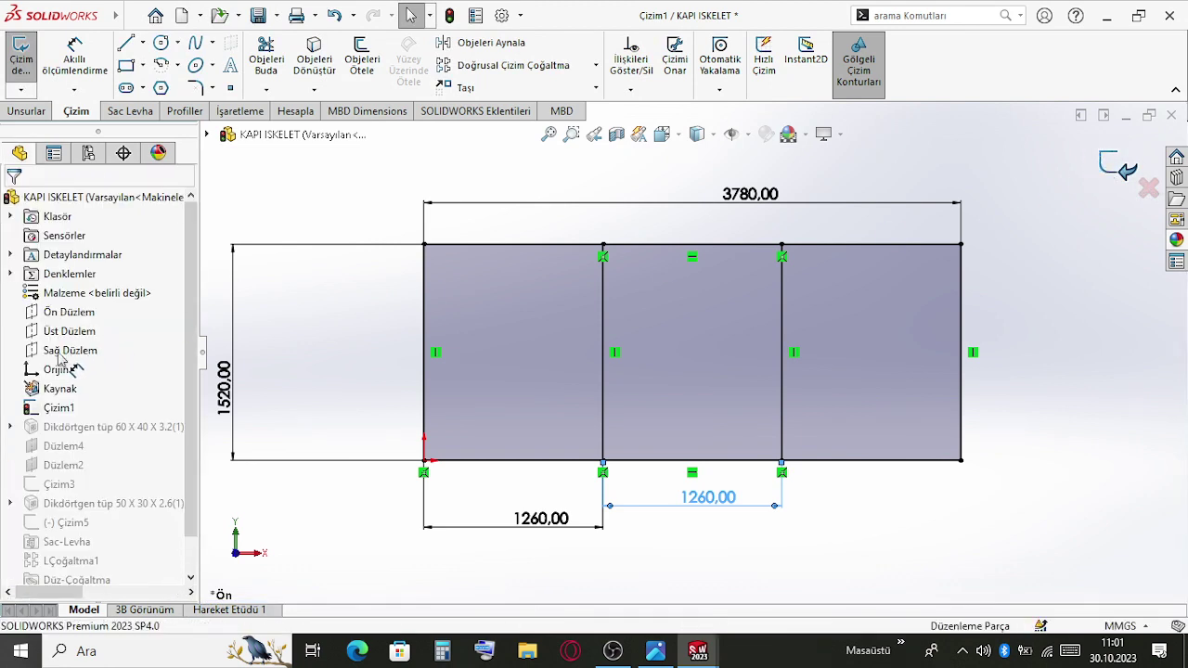
{"action": "key", "text": "ctrl+b"}
{"action": "scroll", "coordinate": [86, 524], "scroll_direction": "down", "scroll_amount": 1}
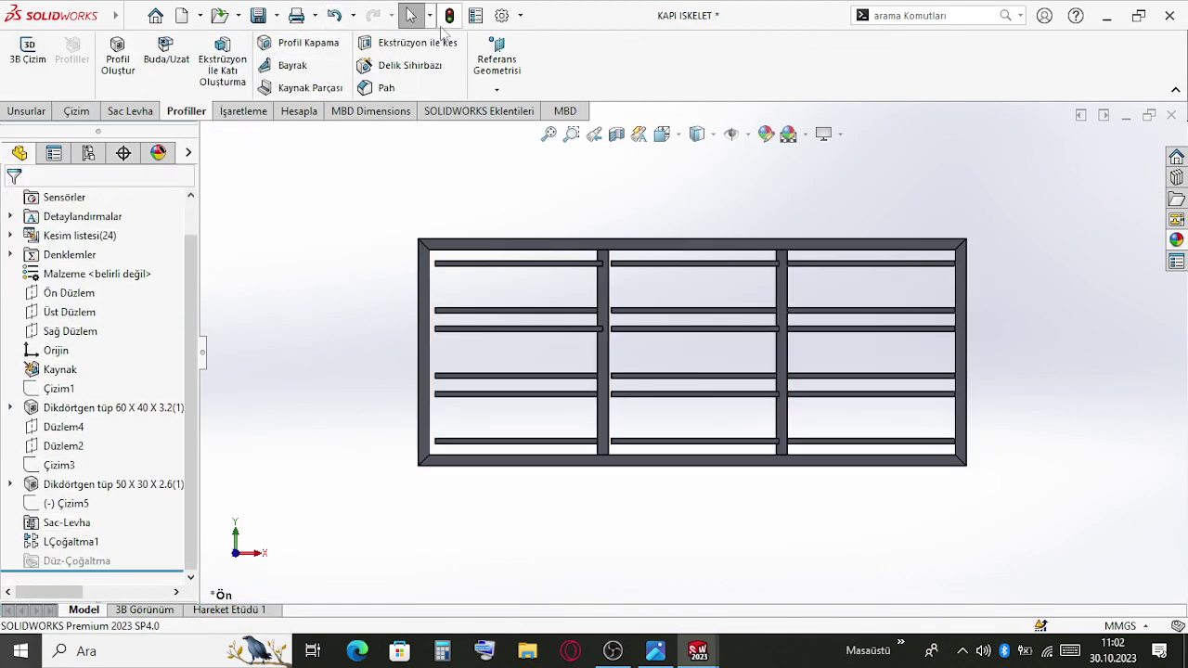
Match the spacing of the horizontal bars' linear pattern to the 1260 mm bays, and check the frame and bar sketches
{"action": "left_click", "coordinate": [71, 541]}
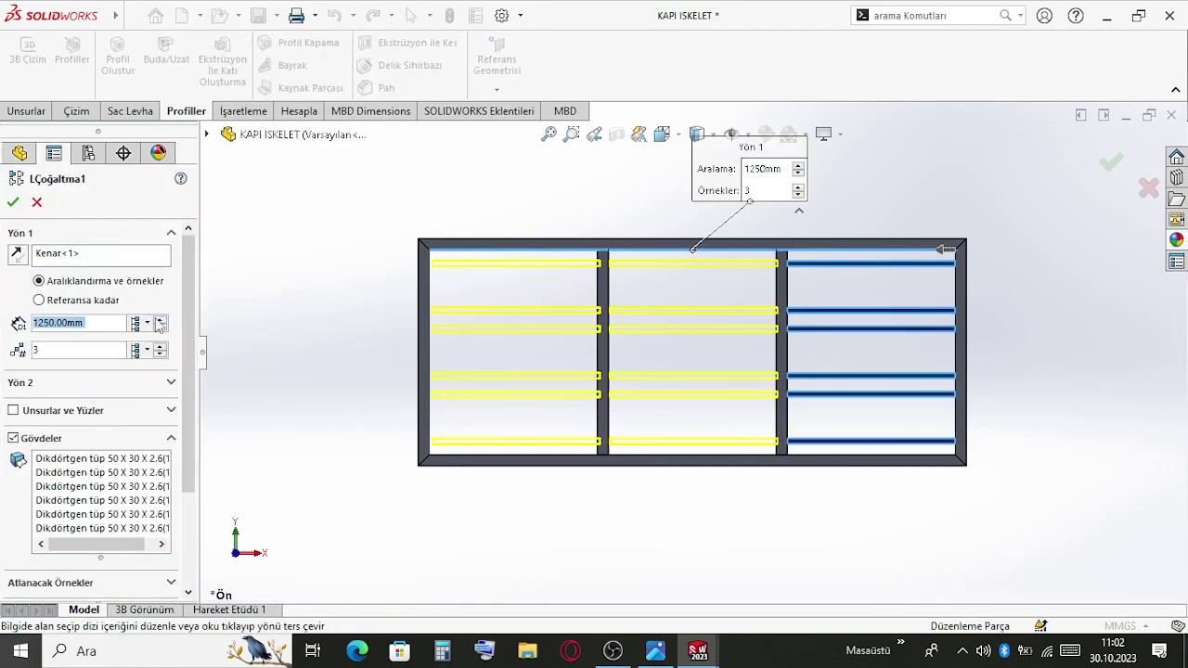
{"action": "left_click", "coordinate": [13, 202]}
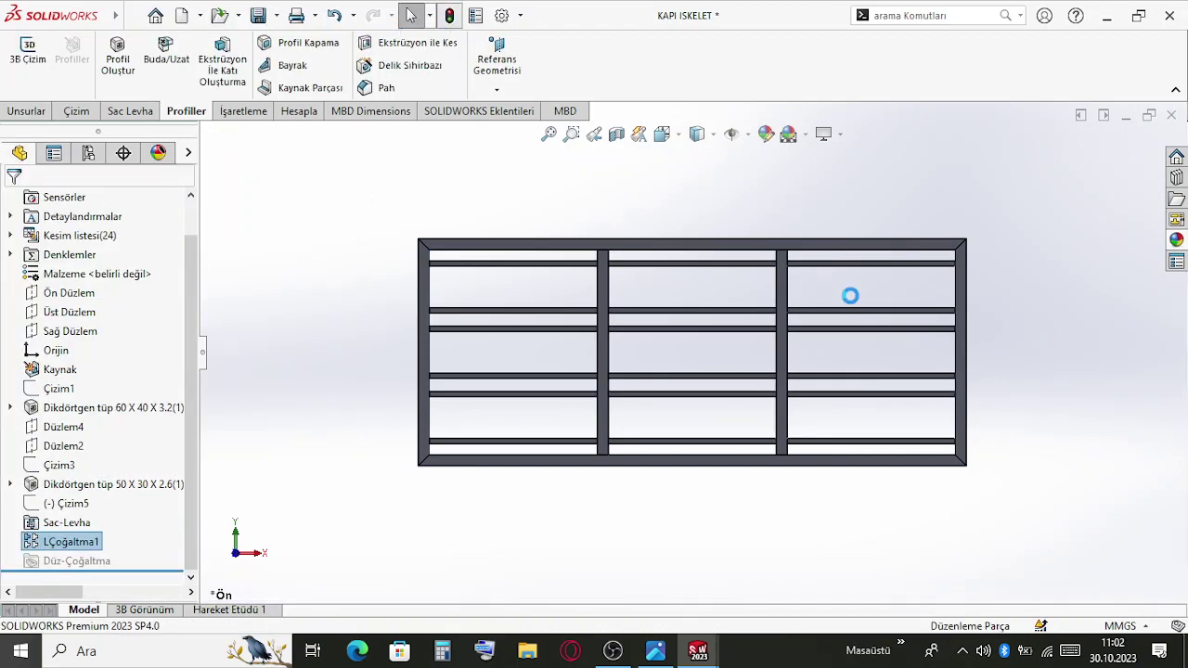
{"action": "left_click", "coordinate": [53, 389]}
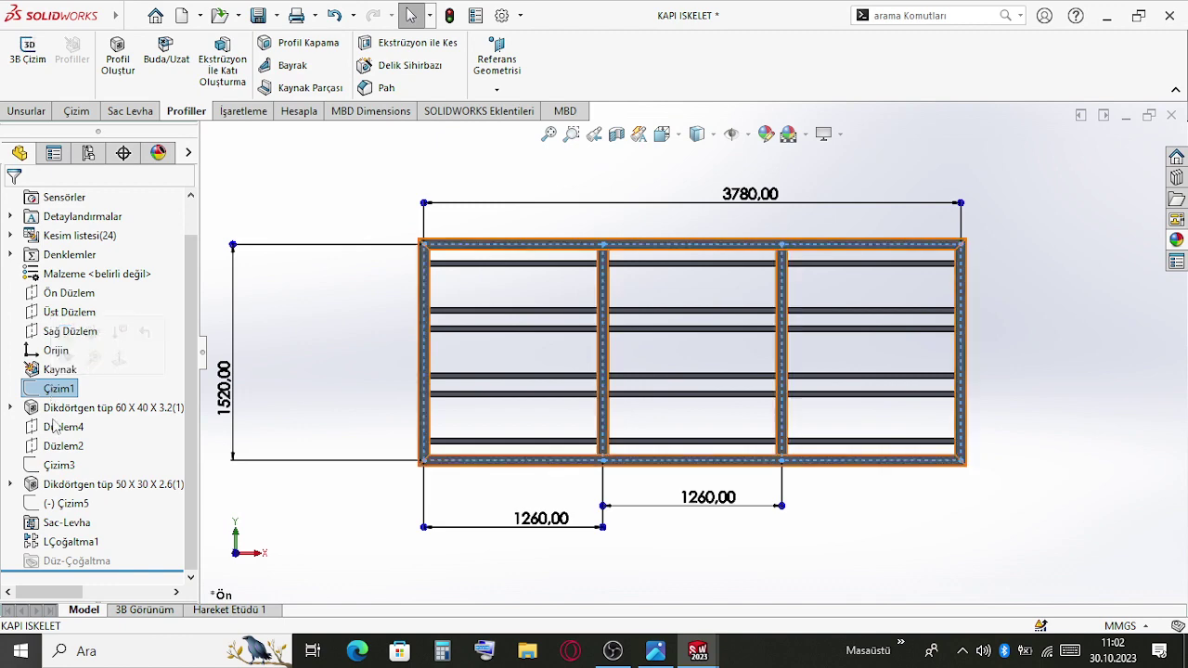
{"action": "left_click", "coordinate": [59, 466]}
{"action": "scroll", "coordinate": [872, 303], "scroll_direction": "down", "scroll_amount": 6}
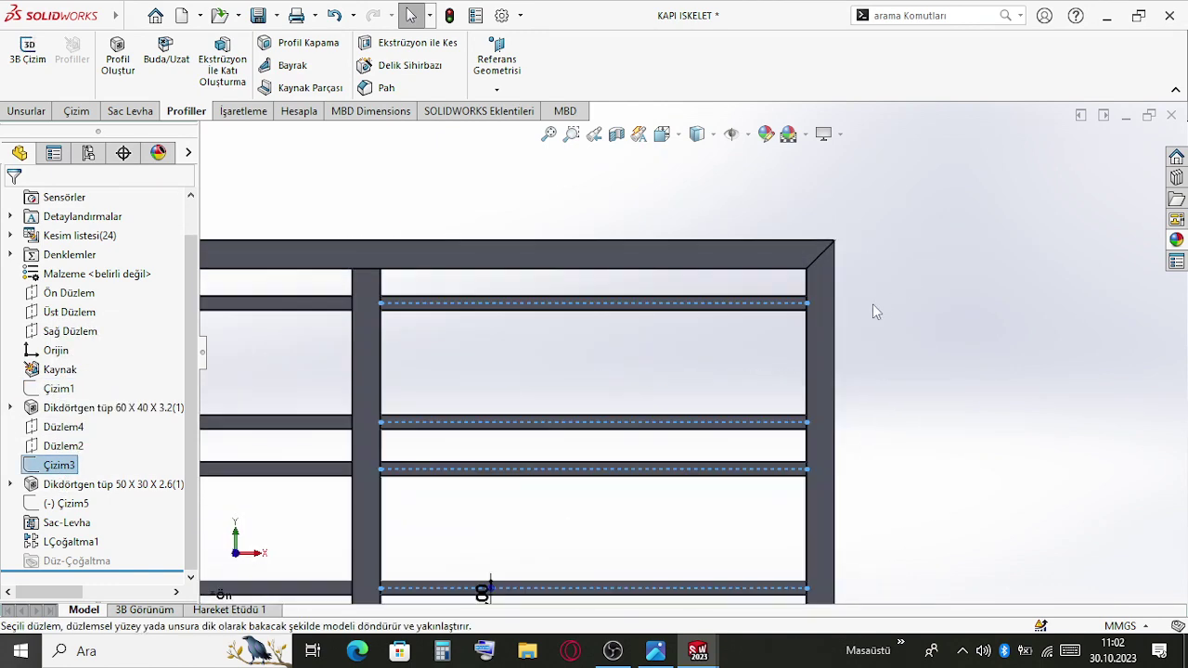
{"action": "scroll", "coordinate": [696, 358], "scroll_direction": "up", "scroll_amount": 3}
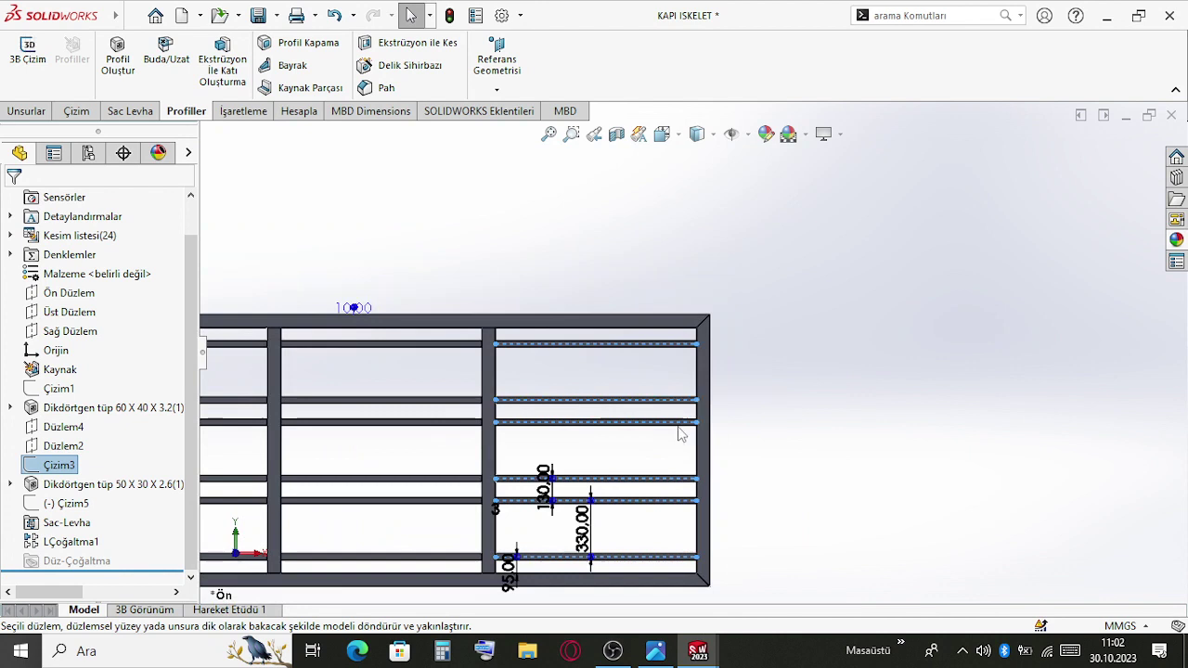
{"action": "left_click", "coordinate": [816, 470]}
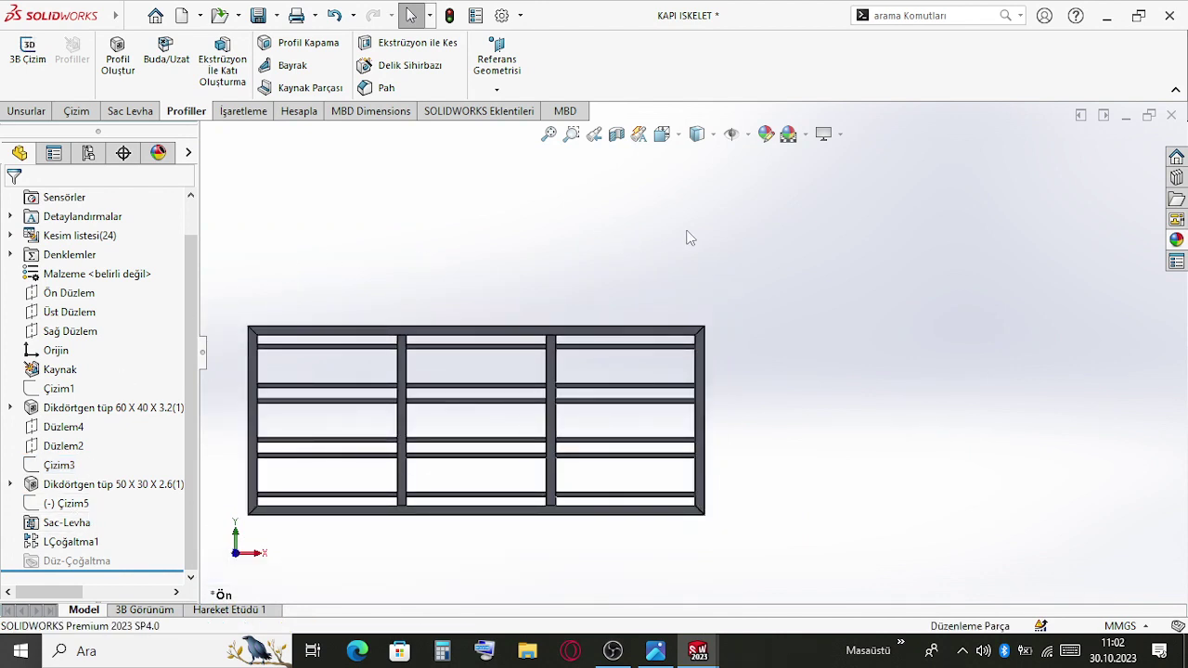
Switch to the BAHCE KAPISI 359 CM assembly and set the sheet panel pattern's horizontal spacing to 1260 mm
{"action": "key", "text": "ctrl+Tab"}
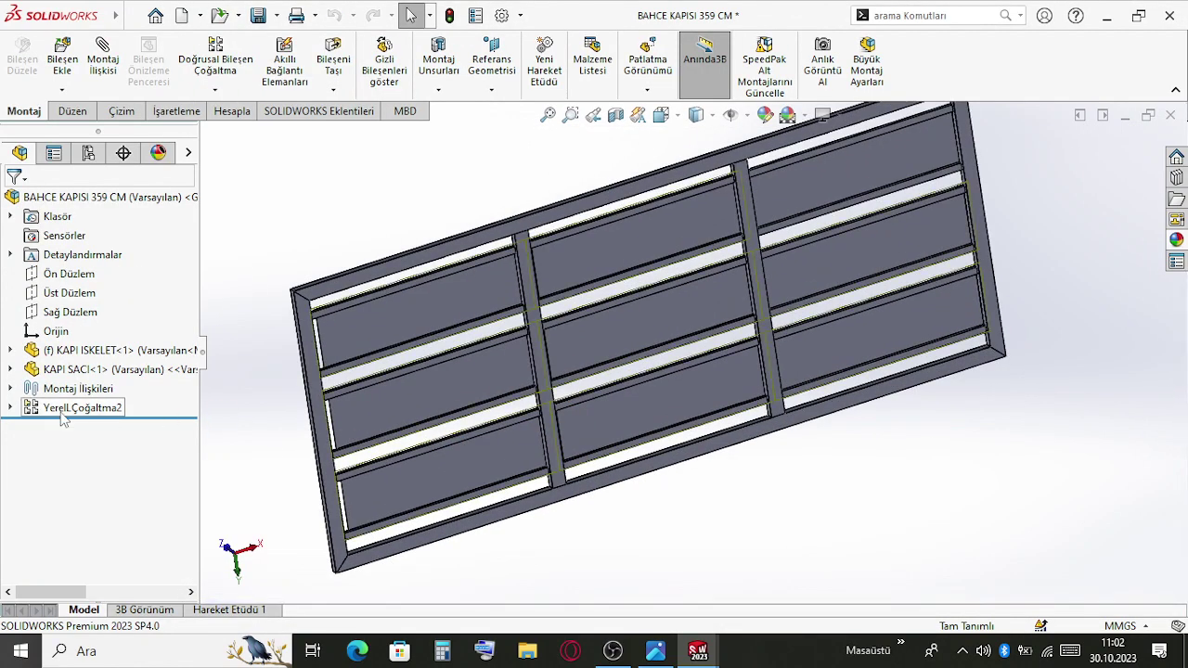
{"action": "left_click", "coordinate": [82, 407]}
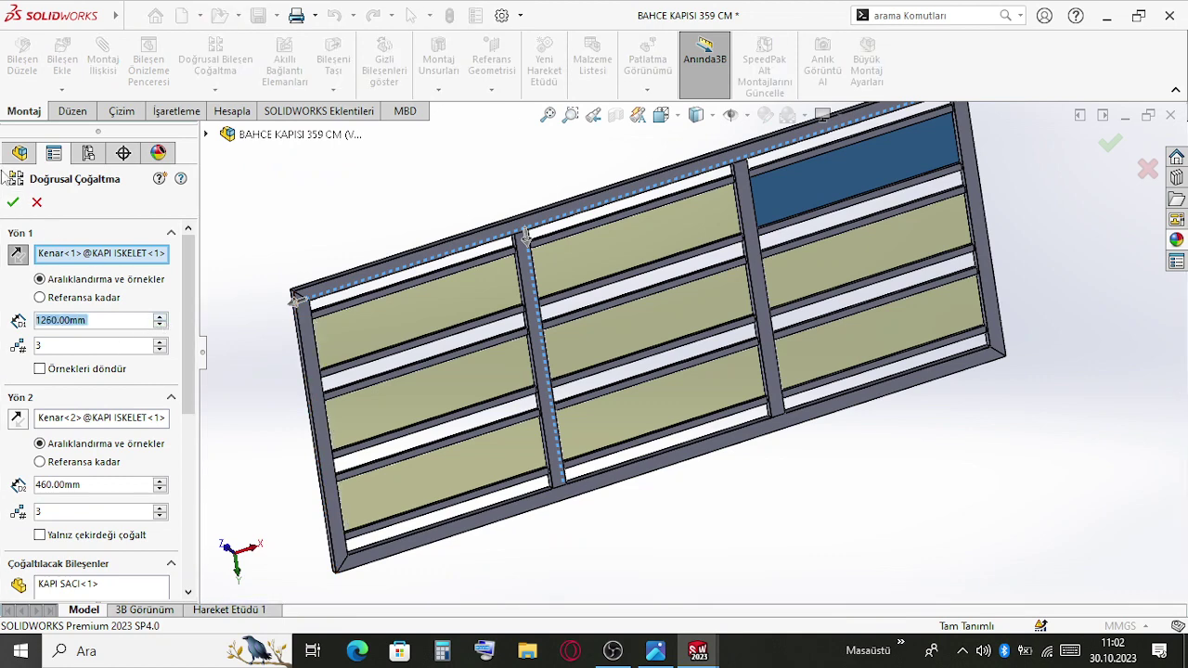
{"action": "left_click", "coordinate": [15, 202]}
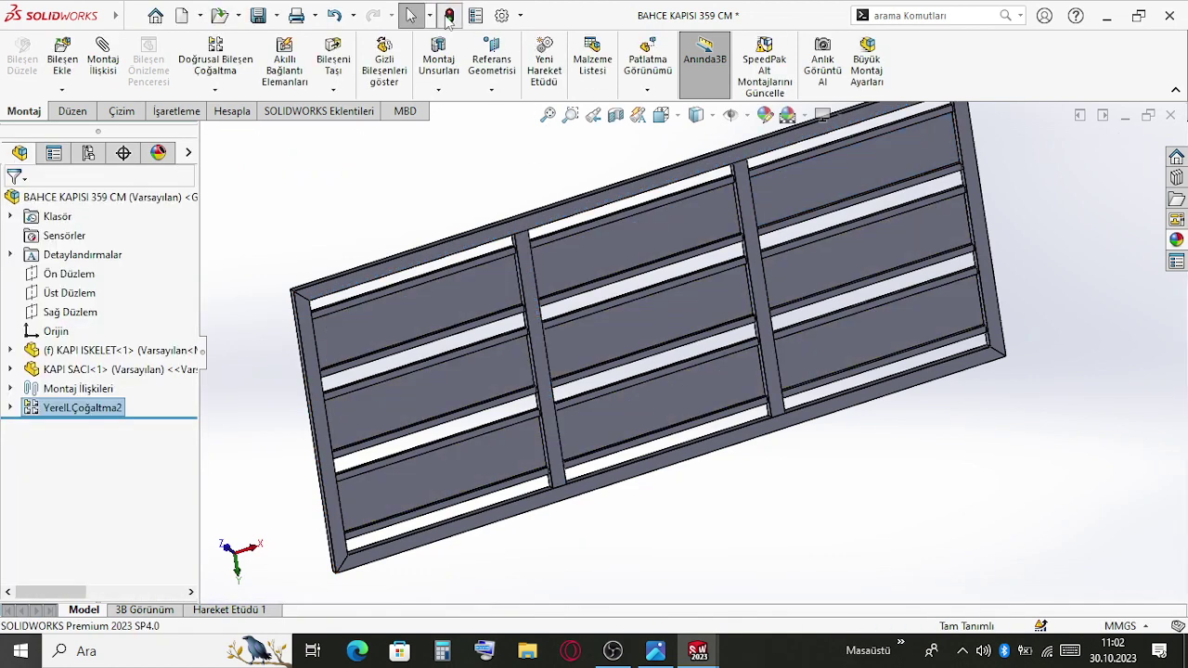
Examine how the sheet panels fit against the frame's uprights and end tubes from both sides of the gate
{"action": "scroll", "coordinate": [538, 363], "scroll_direction": "down", "scroll_amount": 10}
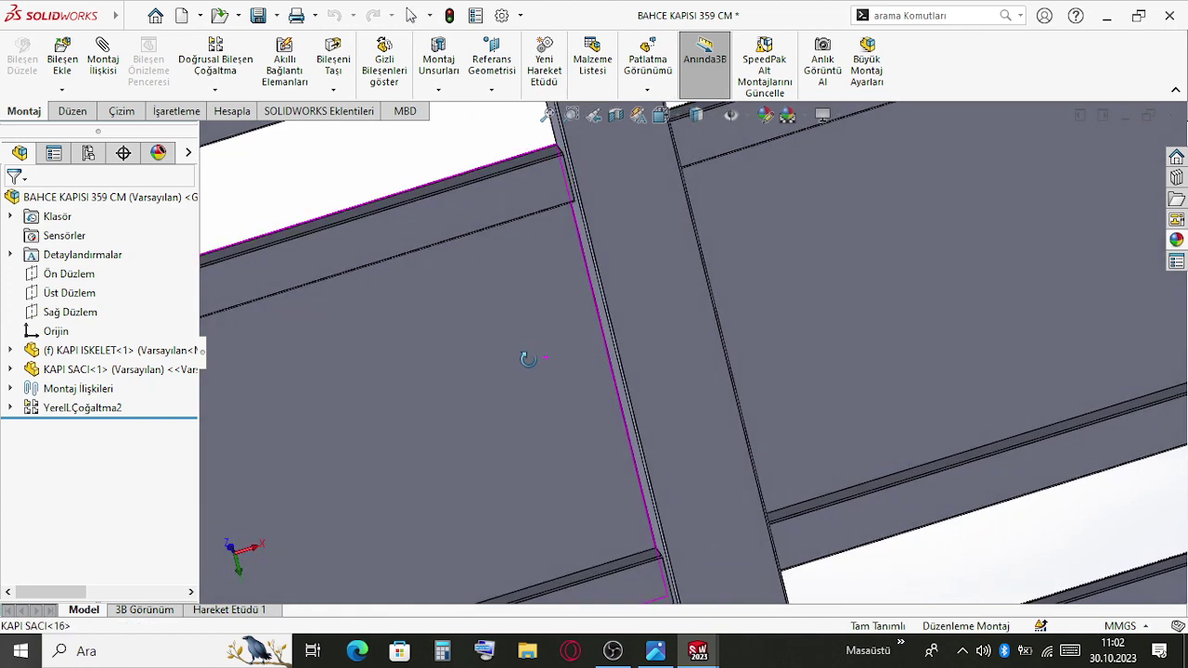
{"action": "scroll", "coordinate": [662, 257], "scroll_direction": "up", "scroll_amount": 5}
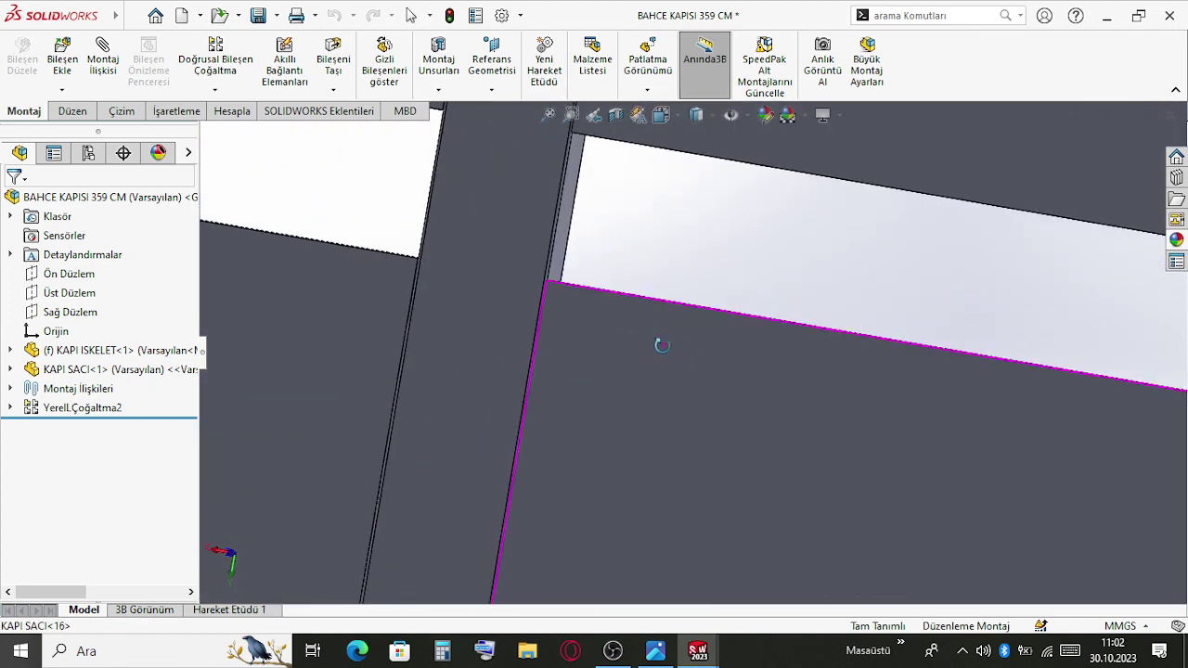
{"action": "scroll", "coordinate": [812, 371], "scroll_direction": "up", "scroll_amount": 5}
{"action": "scroll", "coordinate": [784, 325], "scroll_direction": "down", "scroll_amount": 4}
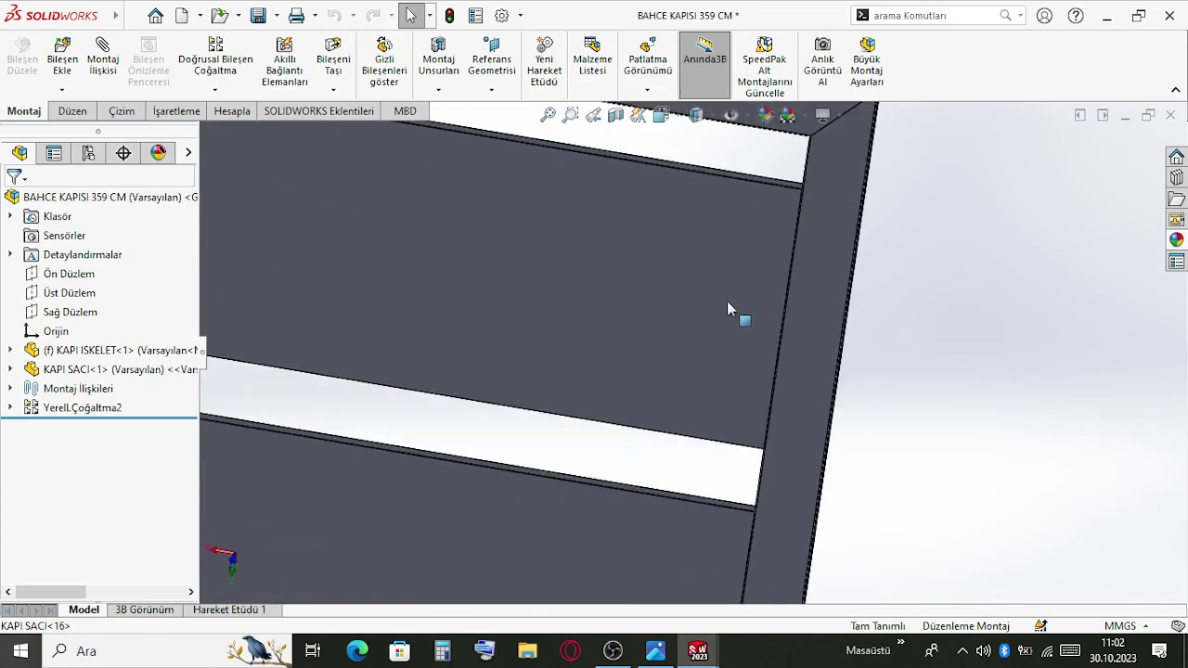
{"action": "scroll", "coordinate": [649, 279], "scroll_direction": "up", "scroll_amount": 7}
{"action": "middle_click_drag", "start_coordinate": [489, 265], "coordinate": [480, 318]}
{"action": "scroll", "coordinate": [491, 337], "scroll_direction": "down", "scroll_amount": 6}
{"action": "scroll", "coordinate": [620, 372], "scroll_direction": "up", "scroll_amount": 3}
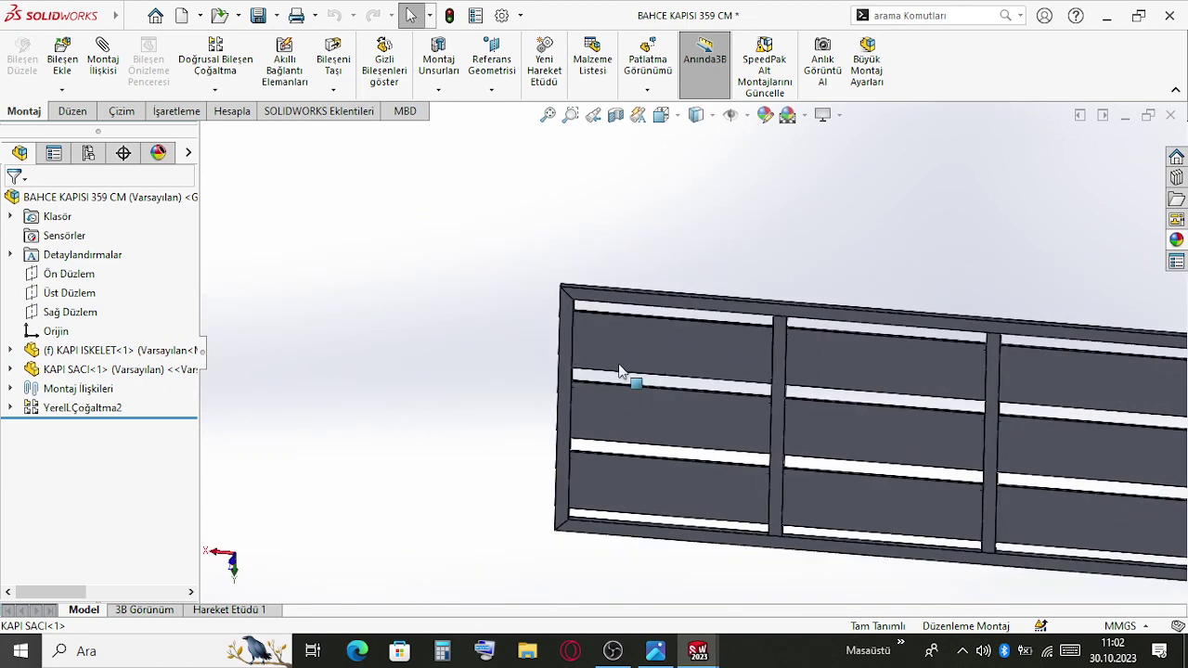
Edit the KAPI SACI sheet panel in place, set its width to 1200 mm, and return to and rebuild the assembly
{"action": "left_click", "coordinate": [736, 374]}
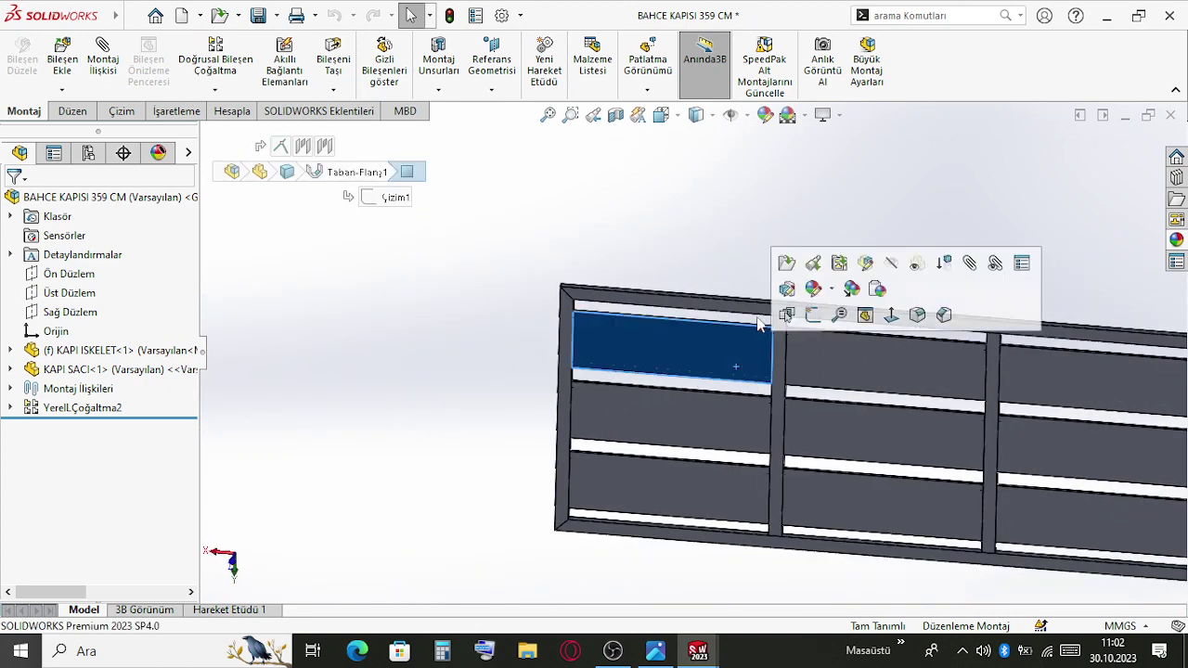
{"action": "left_click", "coordinate": [870, 271]}
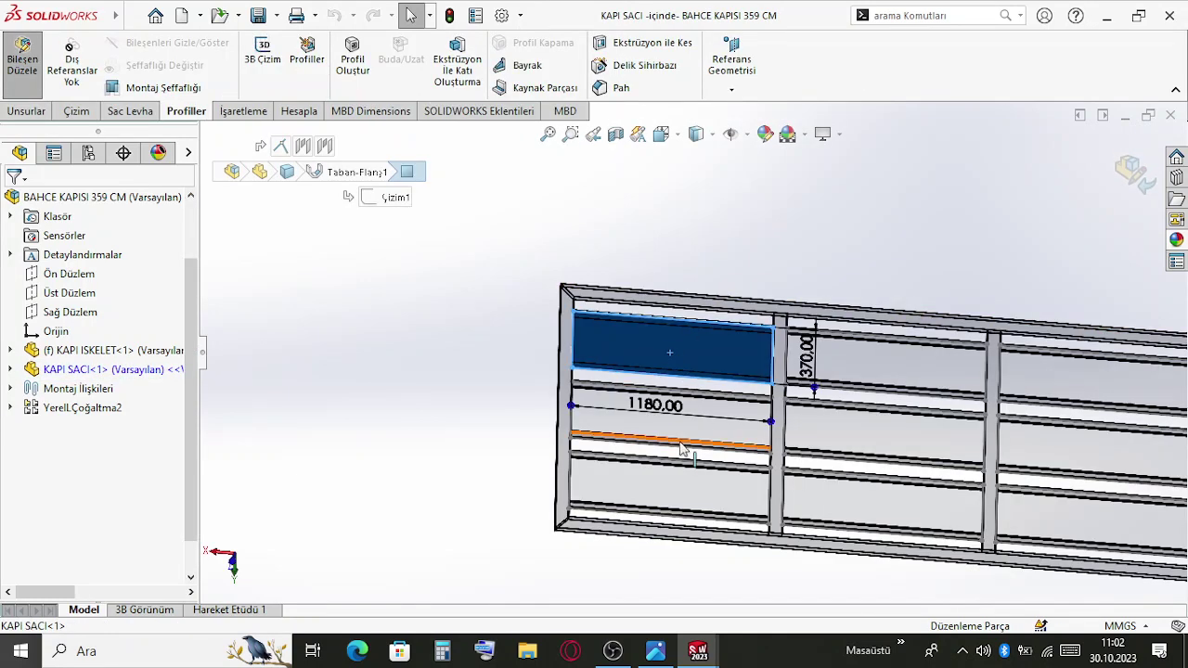
{"action": "double_click", "coordinate": [658, 410]}
{"action": "type", "text": "1200"}
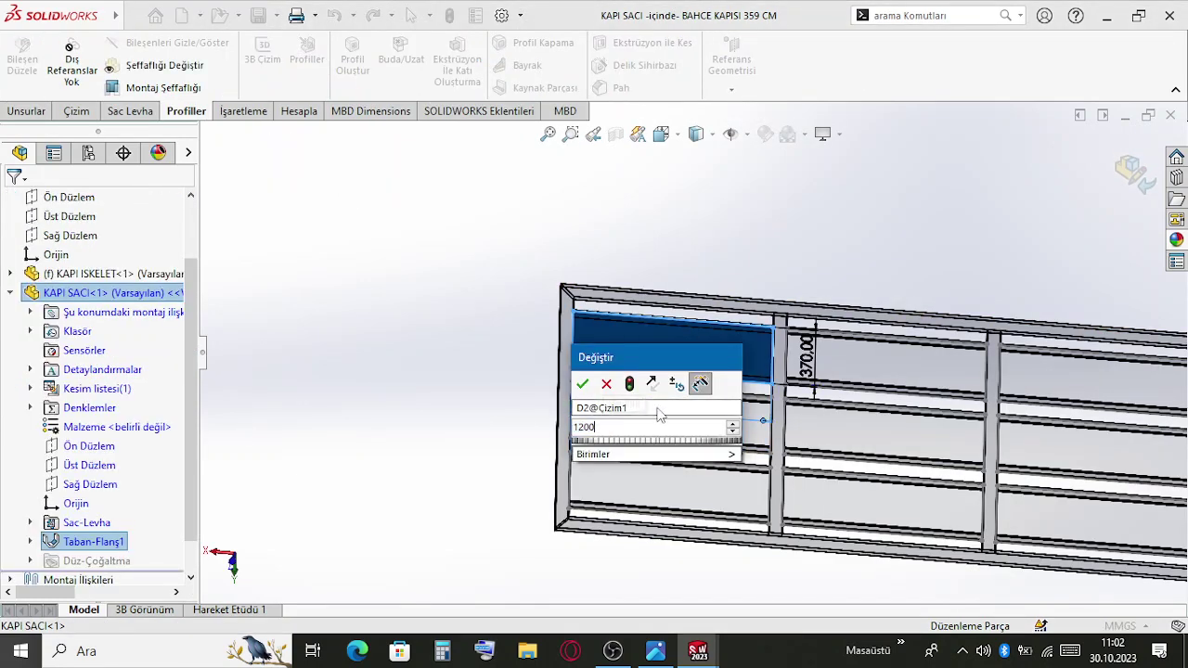
{"action": "key", "text": "Escape"}
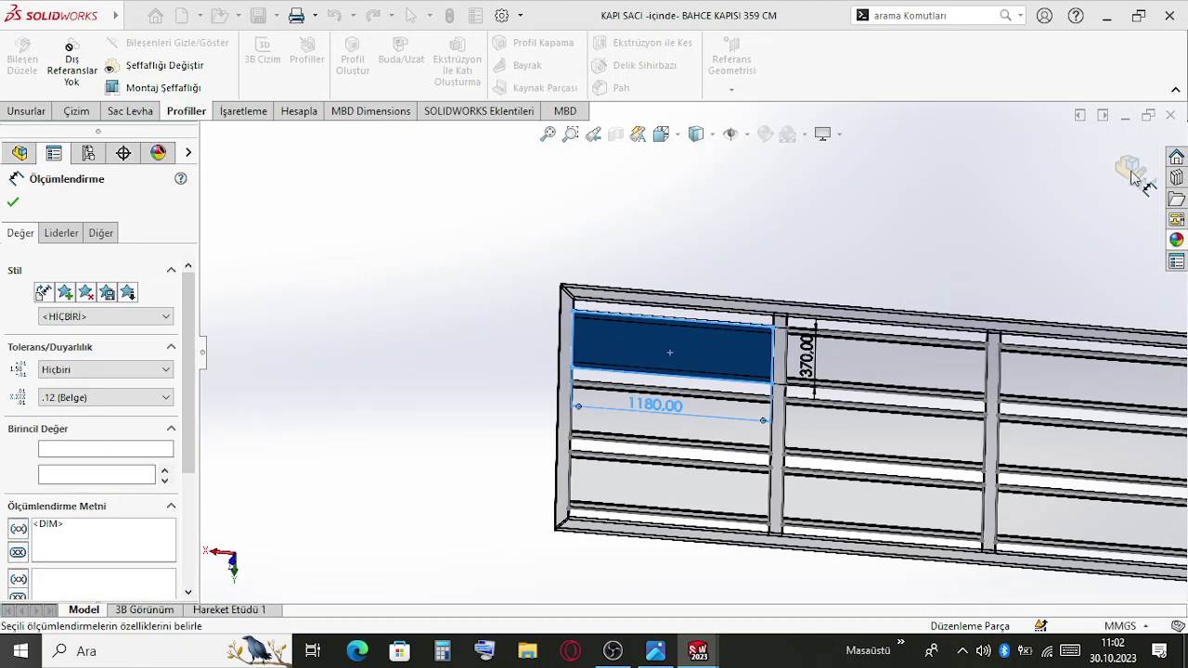
{"action": "left_click", "coordinate": [1134, 167]}
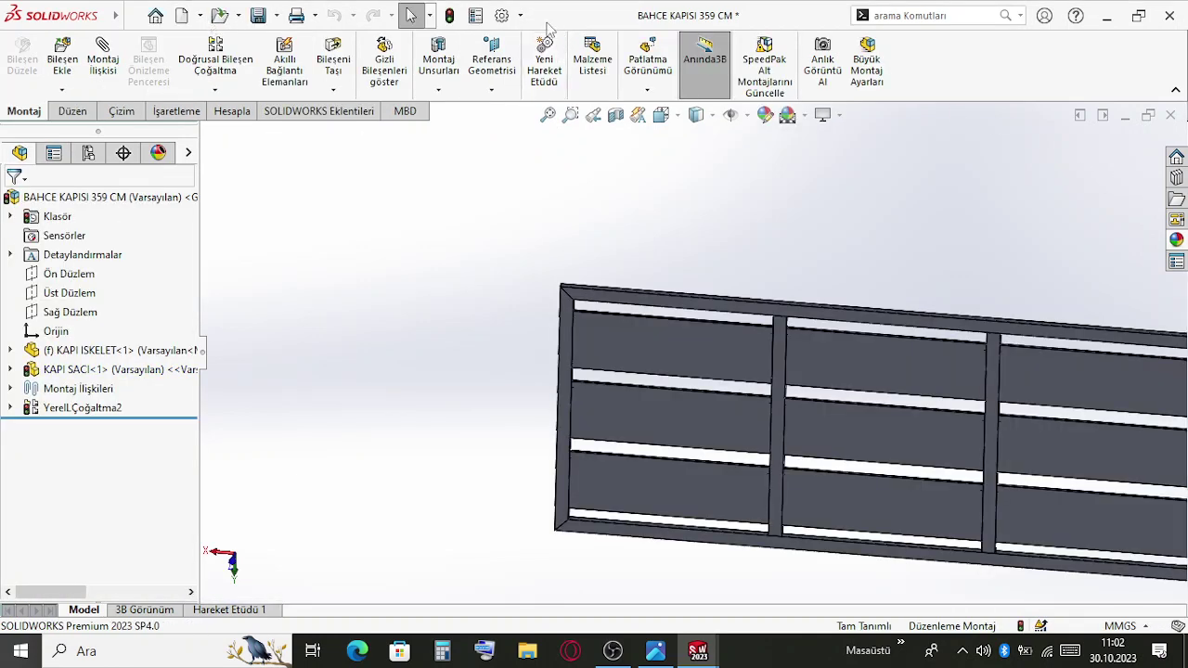
{"action": "left_click", "coordinate": [450, 17]}
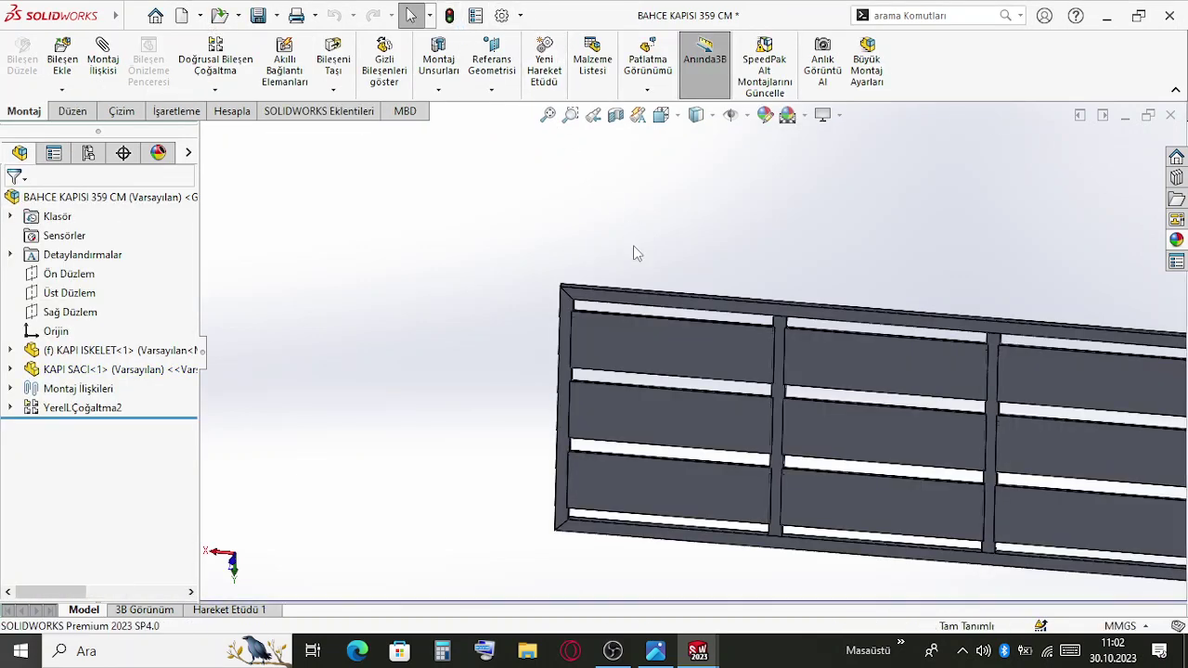
Inspect the fit of the resized sheet panels at the frame's upright and across the whole gate leaf
{"action": "scroll", "coordinate": [788, 341], "scroll_direction": "down", "scroll_amount": 5}
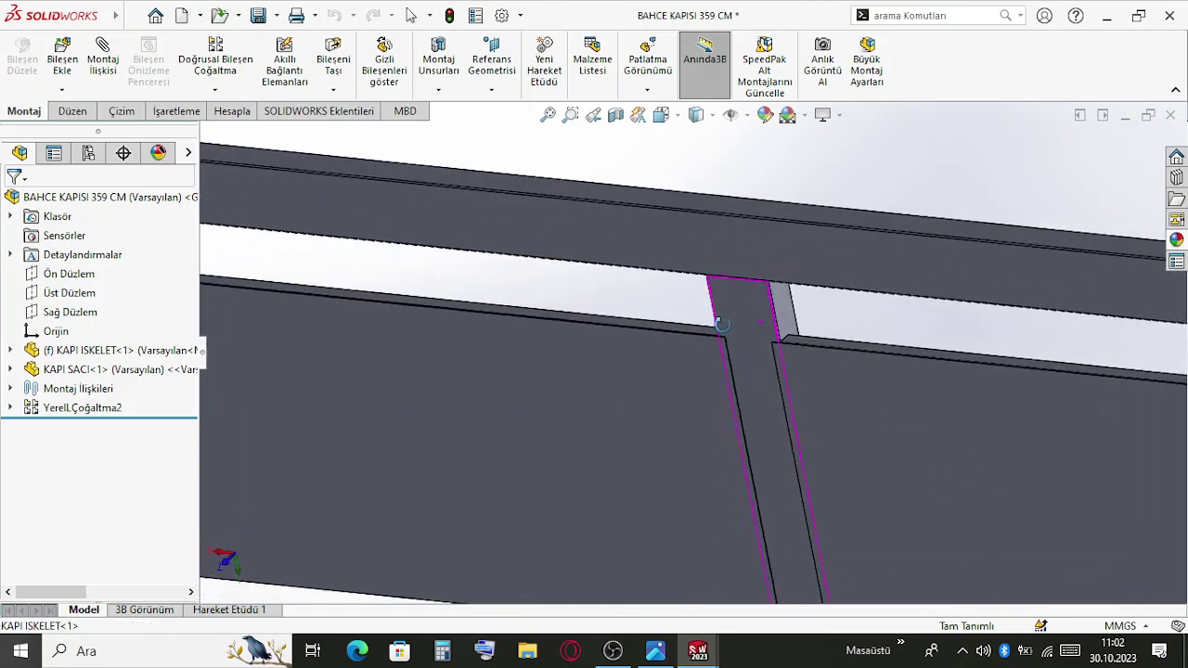
{"action": "middle_click_drag", "start_coordinate": [770, 330], "coordinate": [816, 445]}
{"action": "scroll", "coordinate": [880, 365], "scroll_direction": "up", "scroll_amount": 5}
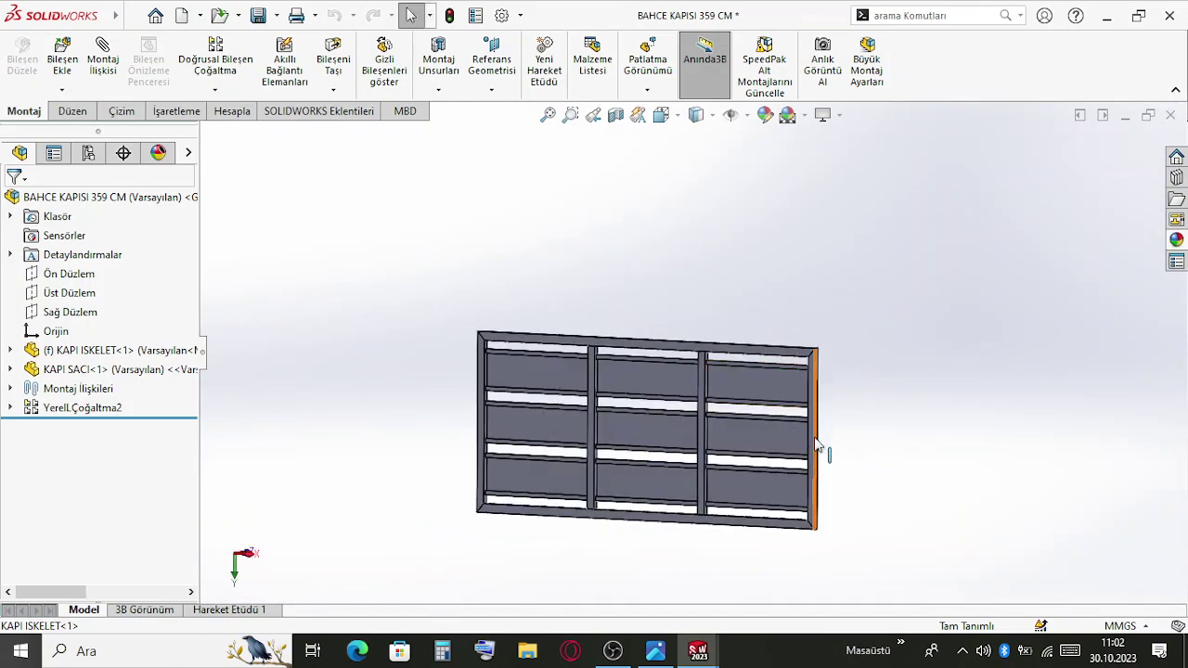
{"action": "scroll", "coordinate": [719, 370], "scroll_direction": "up", "scroll_amount": 2}
{"action": "scroll", "coordinate": [687, 380], "scroll_direction": "down", "scroll_amount": 2}
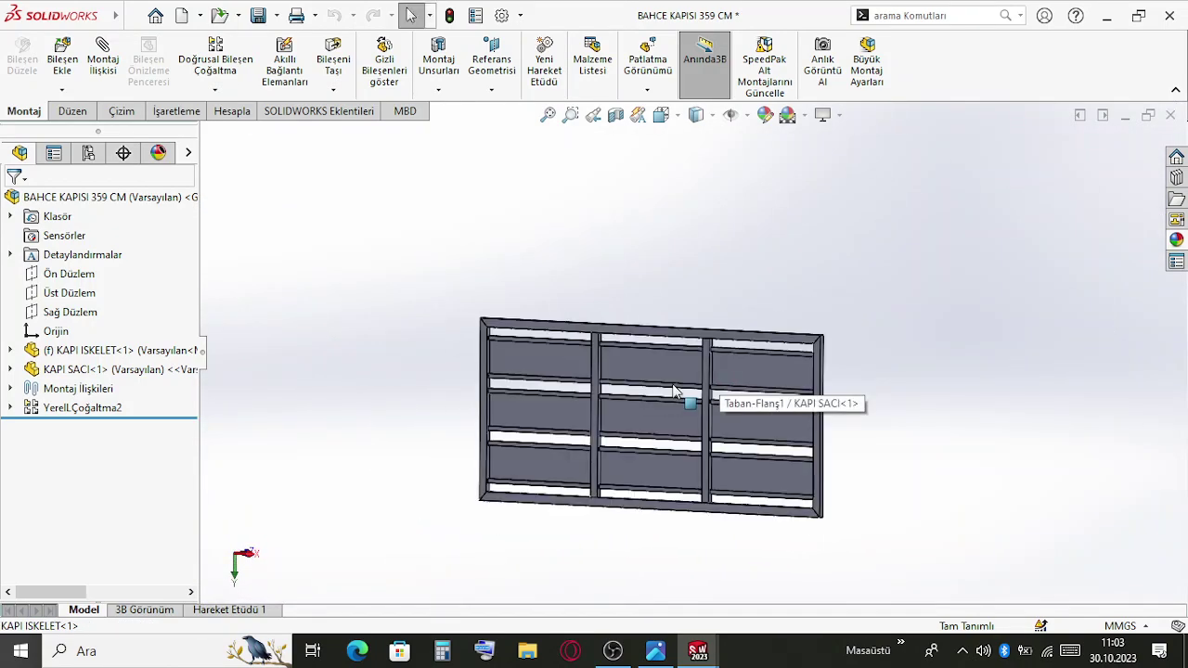
{"action": "left_click", "coordinate": [623, 657]}
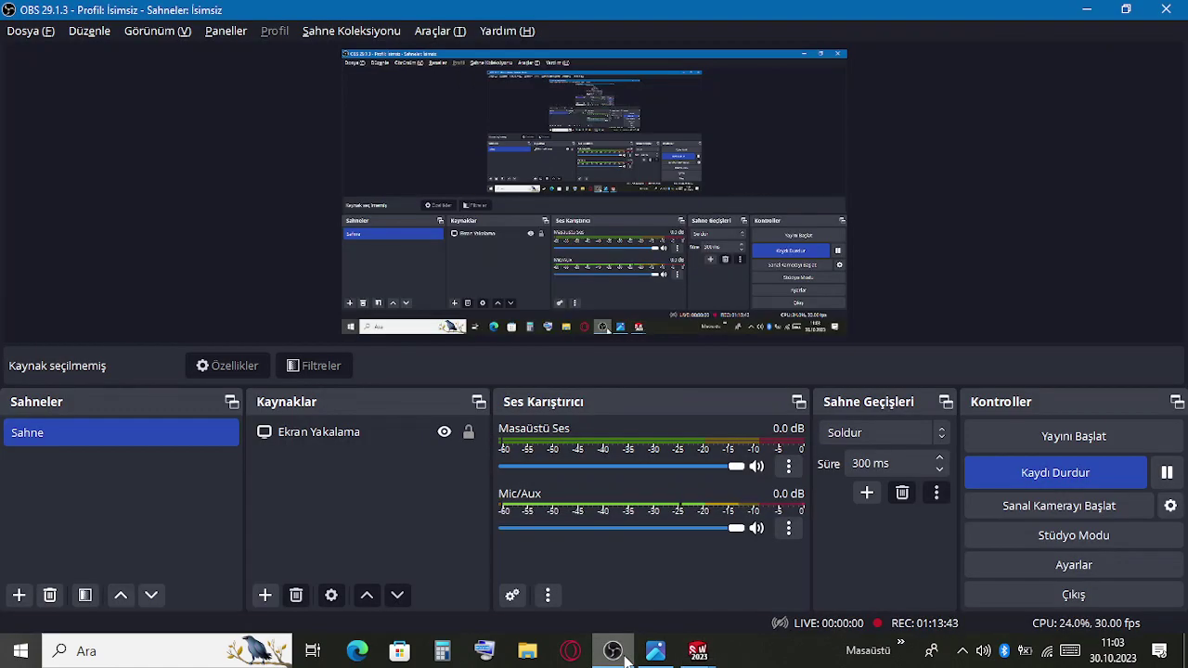
{"action": "left_click", "coordinate": [624, 659]}
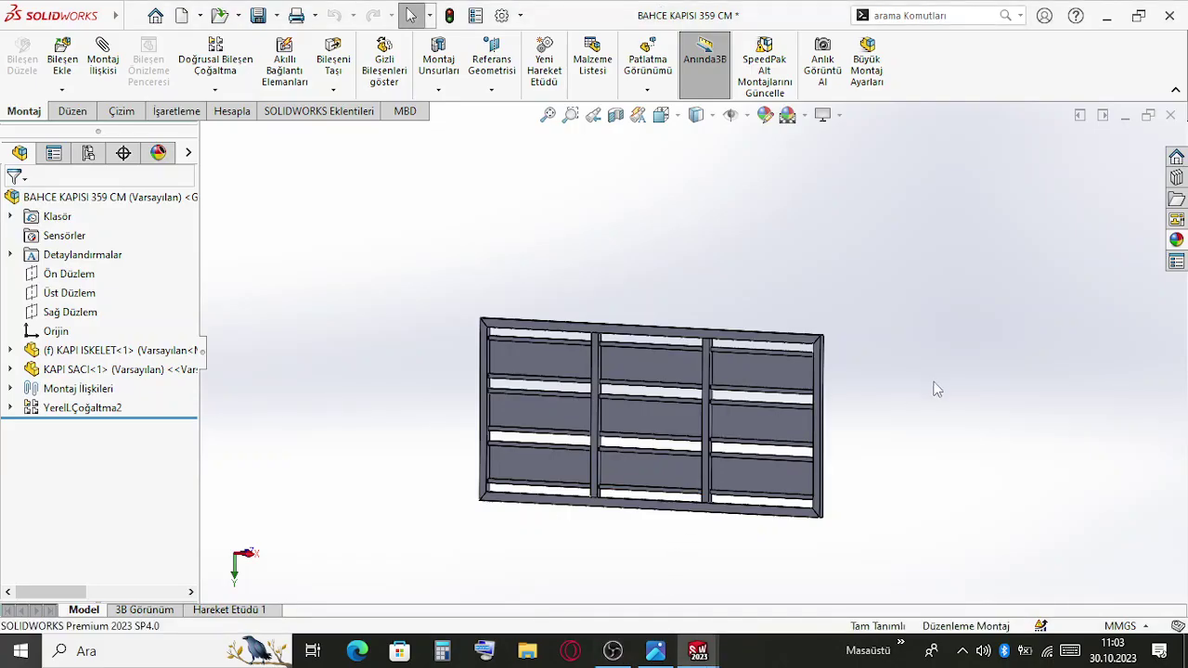
Save the BAHCE KAPISI 359 CM gate assembly together with its modified parts
{"action": "key", "text": "ctrl+s"}
{"action": "left_click", "coordinate": [371, 269]}
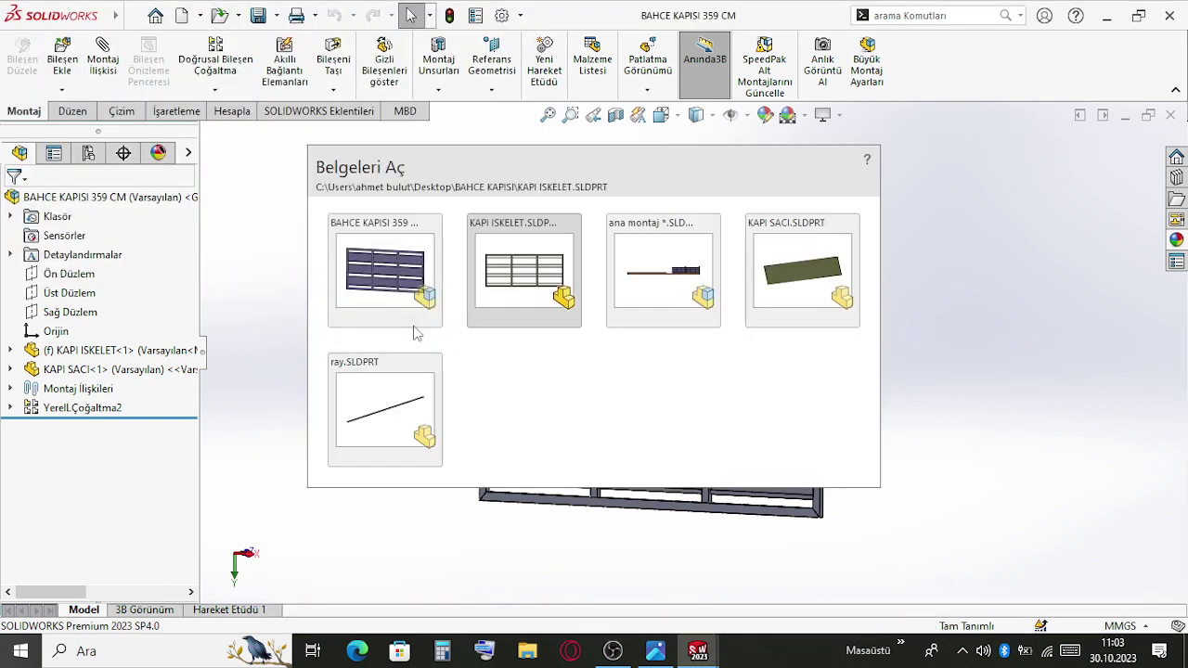
Switch to the ana montaj assembly and look over both gate leaves and their 30 cm posts
{"action": "key", "text": "ctrl+Tab"}
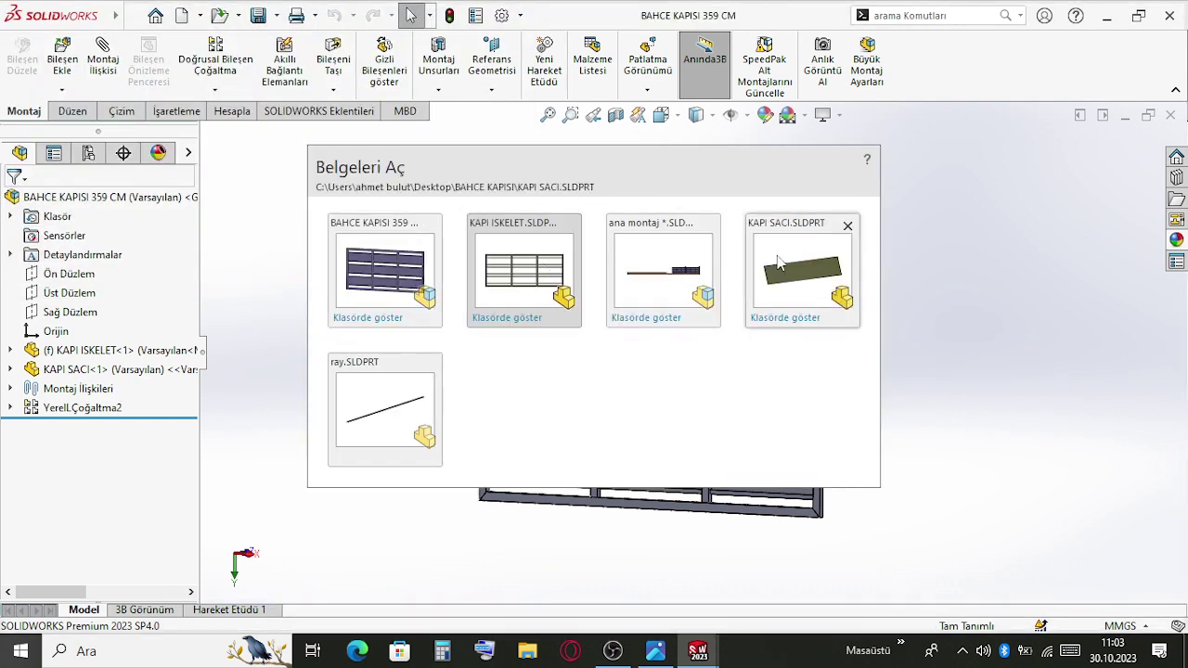
{"action": "left_click", "coordinate": [646, 279]}
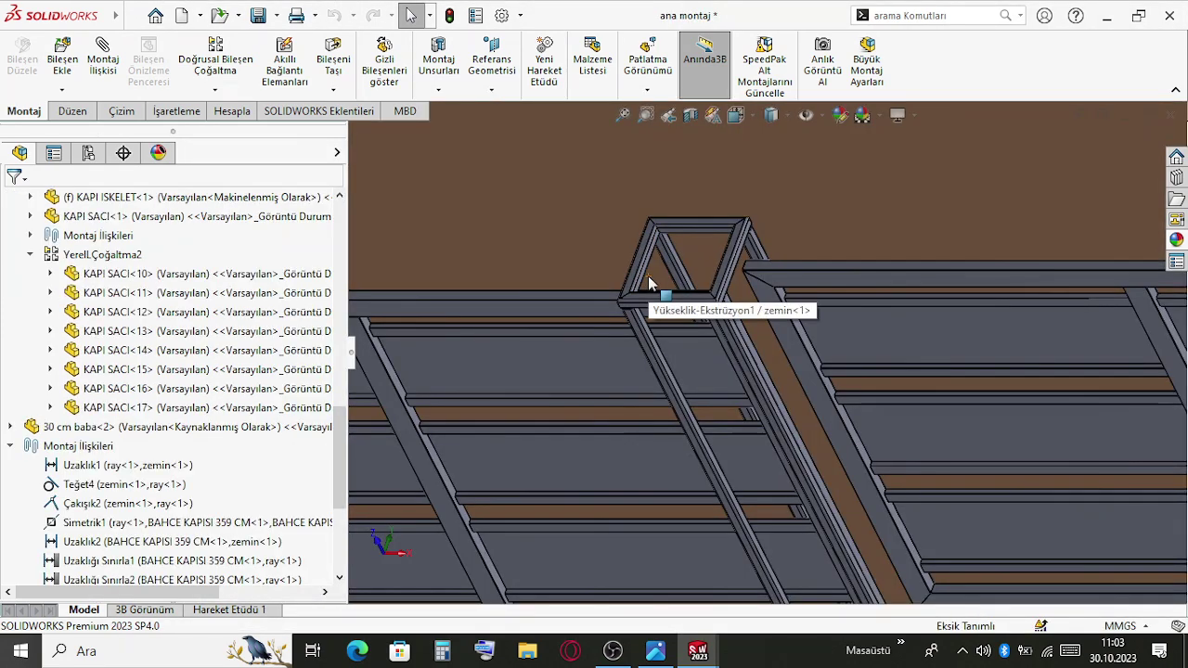
{"action": "scroll", "coordinate": [877, 345], "scroll_direction": "up", "scroll_amount": 4}
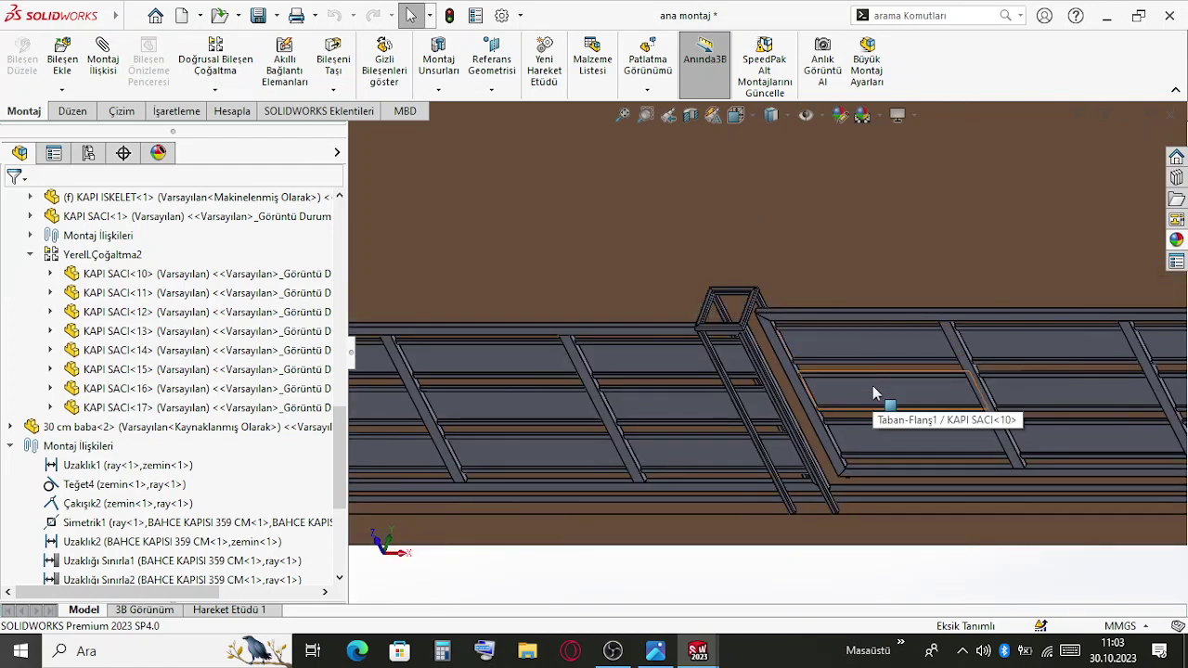
{"action": "scroll", "coordinate": [872, 385], "scroll_direction": "up", "scroll_amount": 2}
{"action": "middle_click_drag", "start_coordinate": [872, 385], "coordinate": [911, 394]}
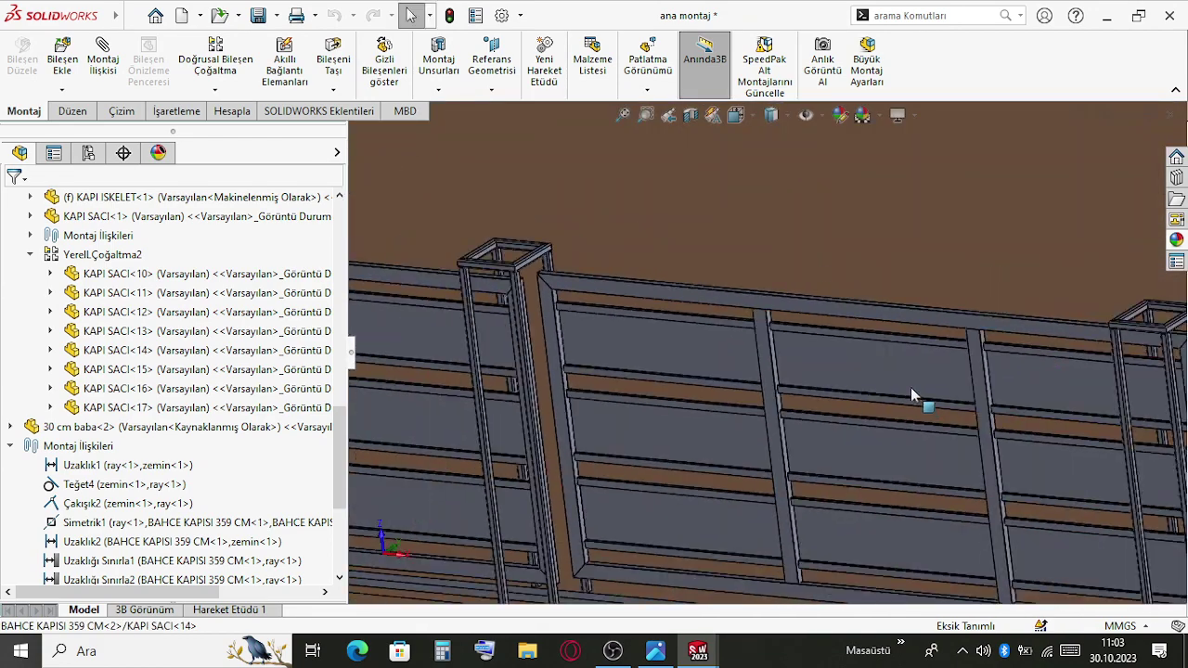
{"action": "scroll", "coordinate": [910, 387], "scroll_direction": "up", "scroll_amount": 2}
{"action": "scroll", "coordinate": [924, 408], "scroll_direction": "down", "scroll_amount": 1}
{"action": "scroll", "coordinate": [928, 392], "scroll_direction": "up", "scroll_amount": 3}
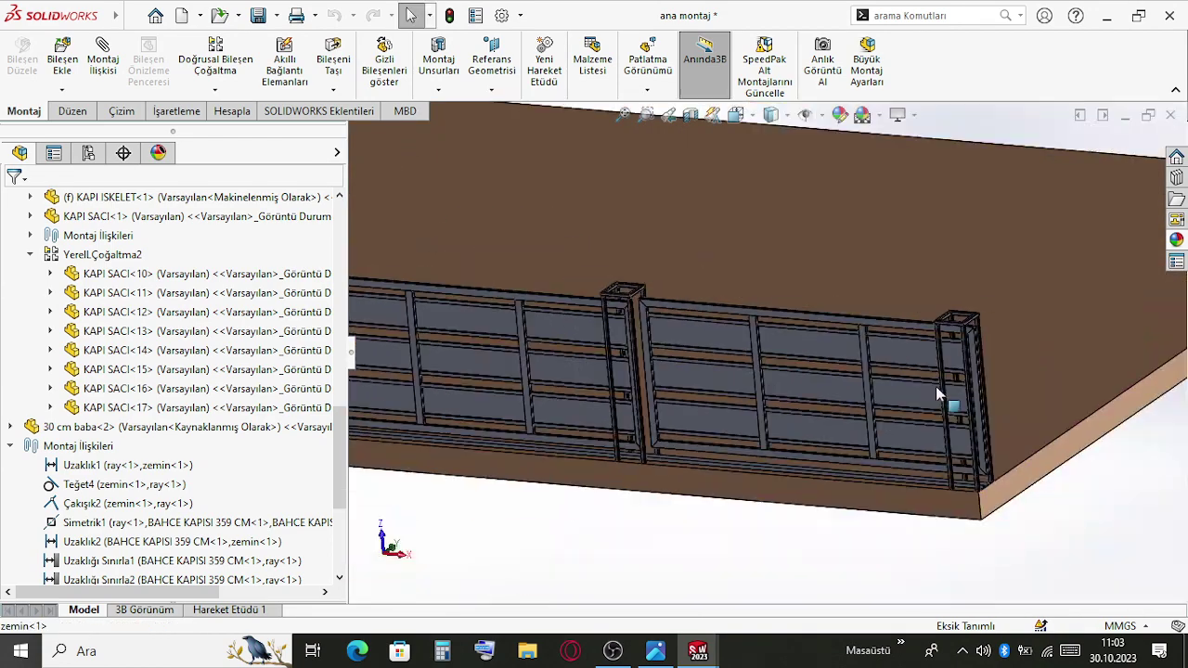
{"action": "scroll", "coordinate": [914, 392], "scroll_direction": "down", "scroll_amount": 3}
{"action": "scroll", "coordinate": [770, 385], "scroll_direction": "up", "scroll_amount": 3}
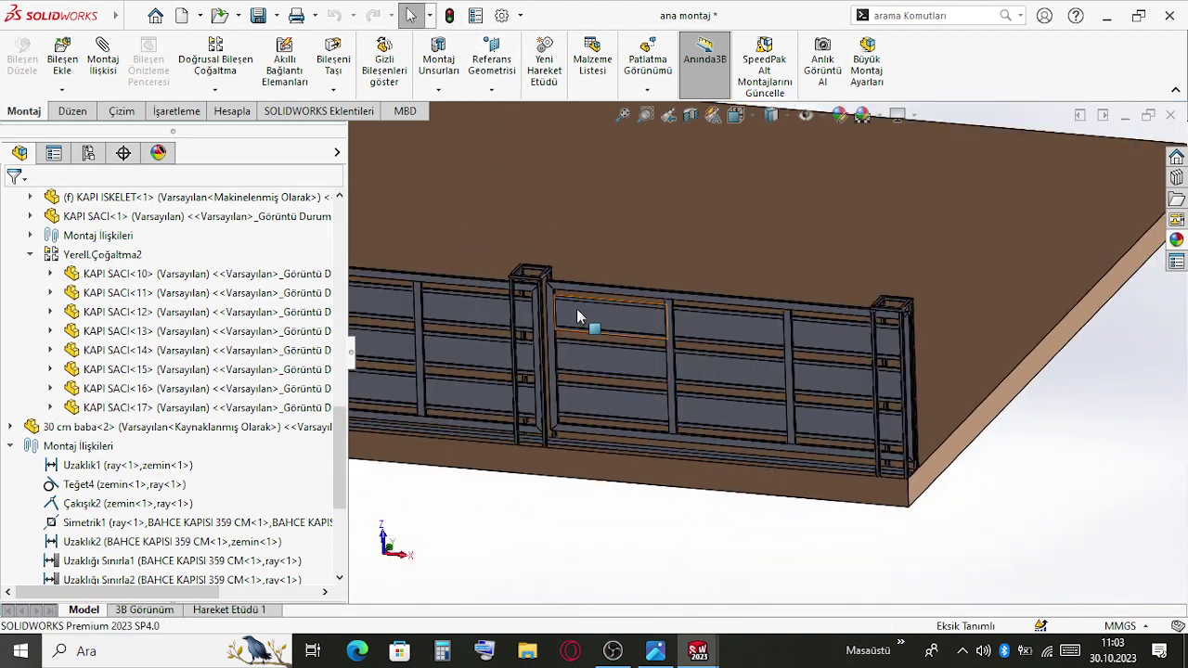
Inspect up close how the two leaf frames meet the middle post, and check the whole gate run
{"action": "scroll", "coordinate": [575, 296], "scroll_direction": "down", "scroll_amount": 6}
{"action": "middle_click_drag", "start_coordinate": [582, 293], "coordinate": [894, 264]}
{"action": "scroll", "coordinate": [751, 313], "scroll_direction": "down", "scroll_amount": 6}
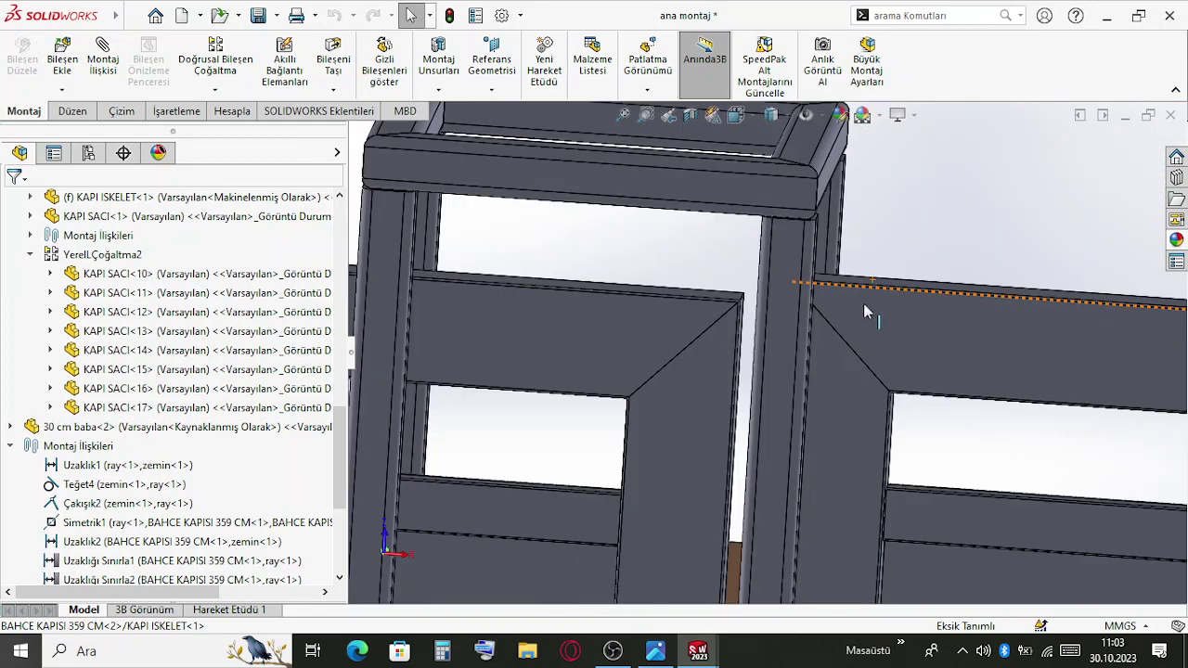
{"action": "scroll", "coordinate": [746, 302], "scroll_direction": "up", "scroll_amount": 2}
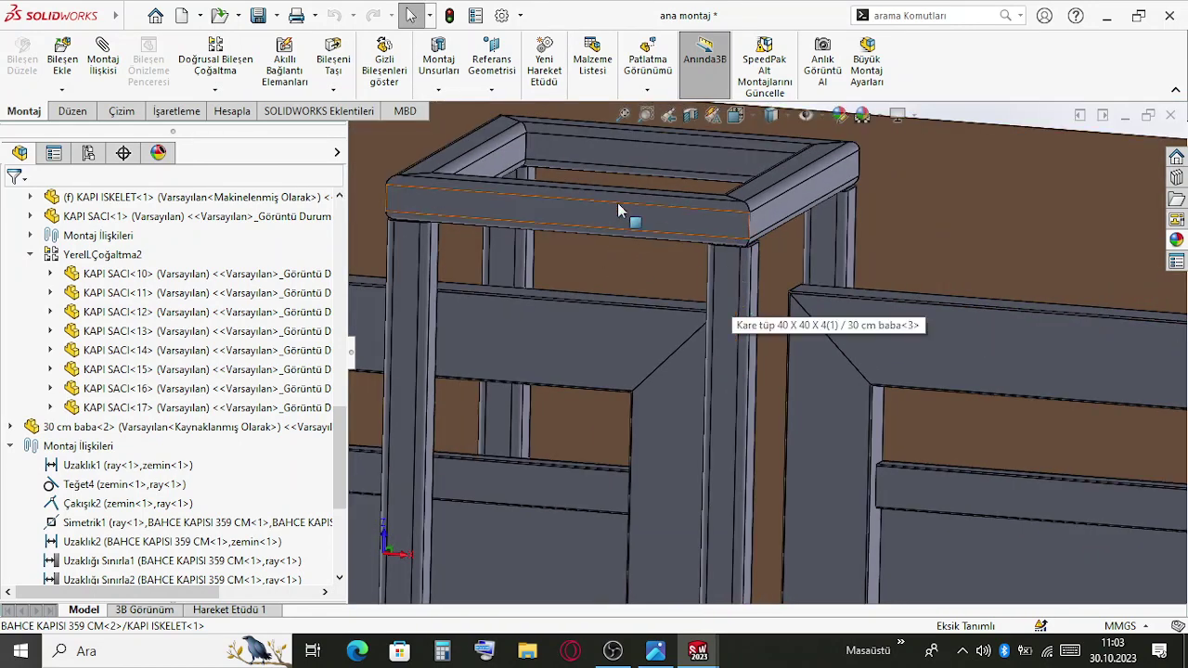
{"action": "scroll", "coordinate": [868, 331], "scroll_direction": "up", "scroll_amount": 2}
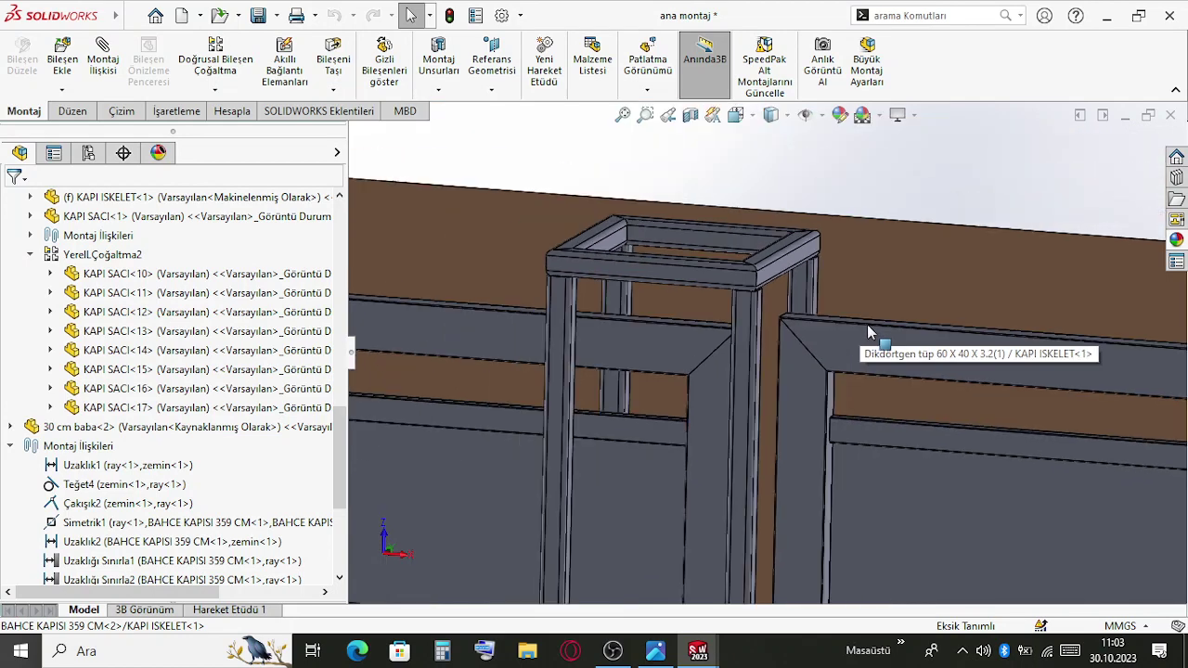
{"action": "scroll", "coordinate": [877, 353], "scroll_direction": "up", "scroll_amount": 6}
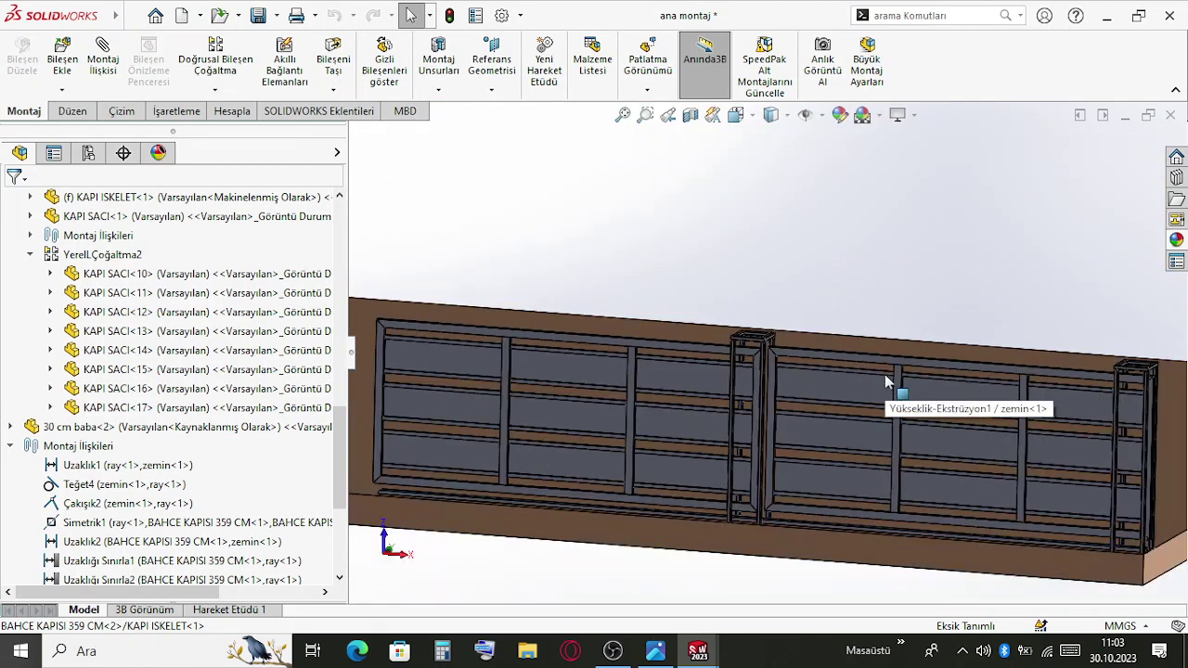
{"action": "scroll", "coordinate": [784, 347], "scroll_direction": "up", "scroll_amount": 2}
{"action": "scroll", "coordinate": [817, 345], "scroll_direction": "down", "scroll_amount": 2}
Slide the outer gate leaf slightly along its rail and check its ends and sheet panels against the posts
{"action": "middle_click_drag", "start_coordinate": [805, 360], "coordinate": [878, 393]}
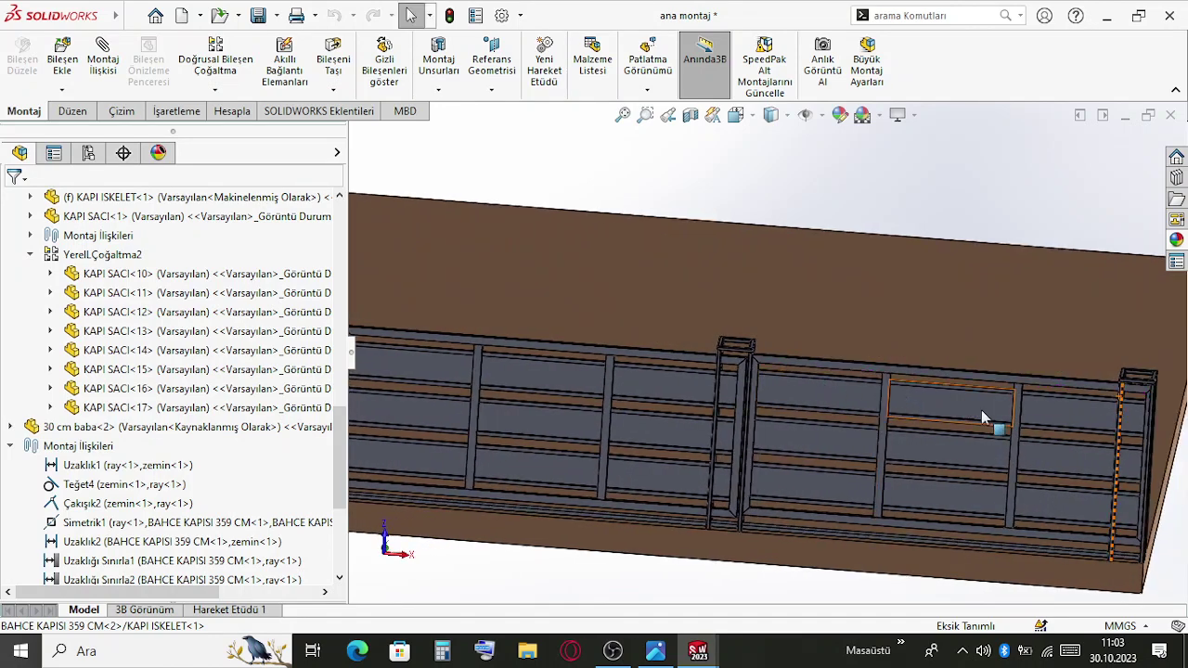
{"action": "left_click", "coordinate": [1079, 512]}
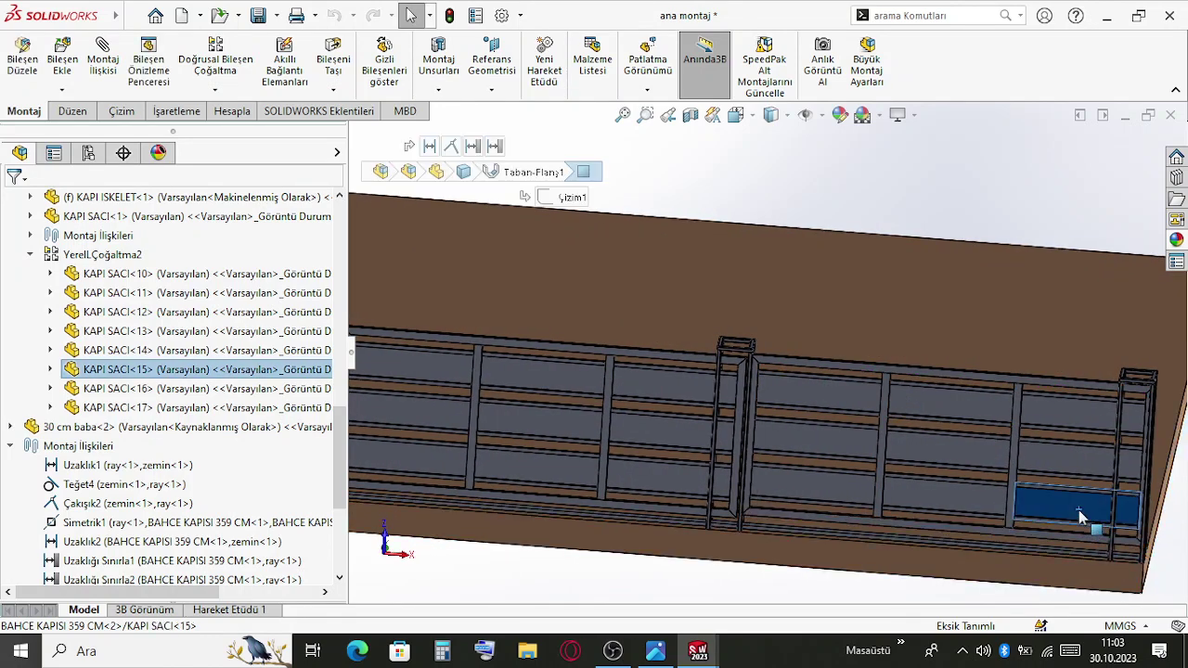
{"action": "left_click_drag", "start_coordinate": [1079, 512], "coordinate": [1061, 510]}
{"action": "scroll", "coordinate": [581, 292], "scroll_direction": "down", "scroll_amount": 5}
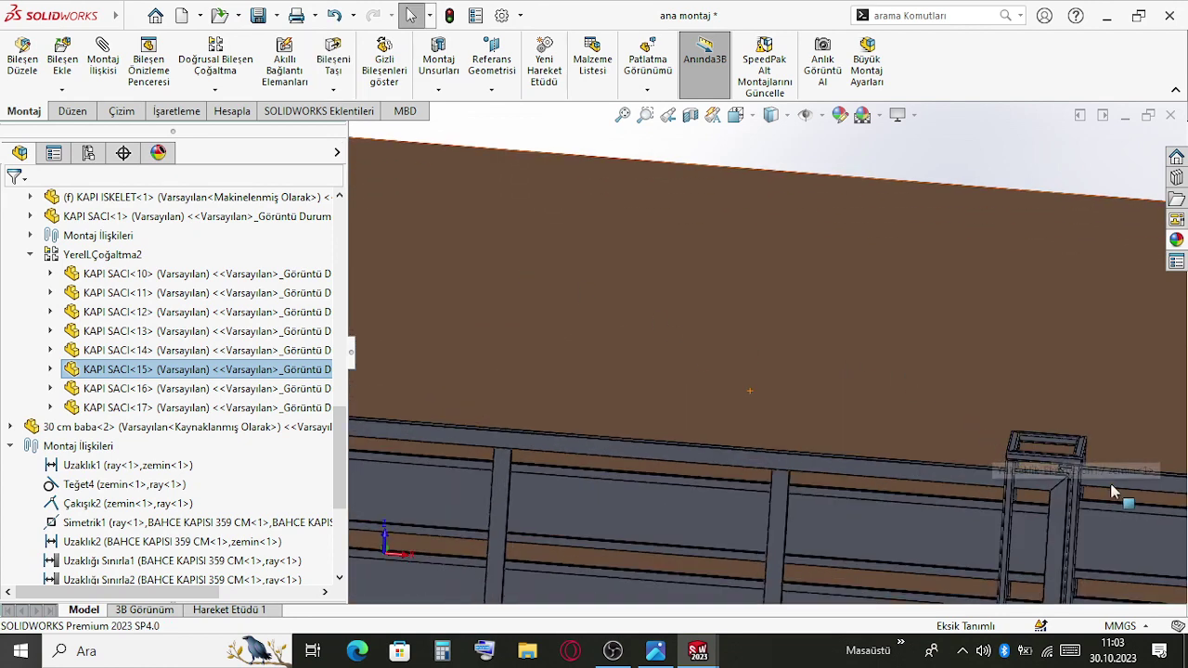
{"action": "scroll", "coordinate": [928, 451], "scroll_direction": "down", "scroll_amount": 3}
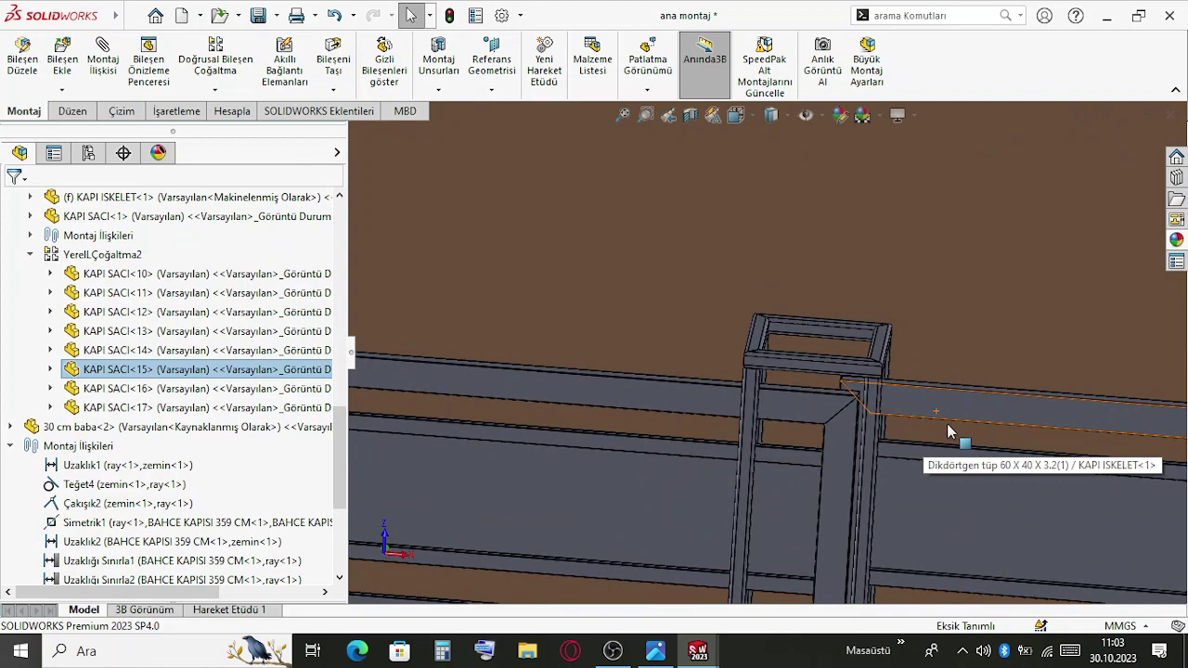
{"action": "scroll", "coordinate": [948, 431], "scroll_direction": "up", "scroll_amount": 5}
{"action": "scroll", "coordinate": [482, 357], "scroll_direction": "down", "scroll_amount": 3}
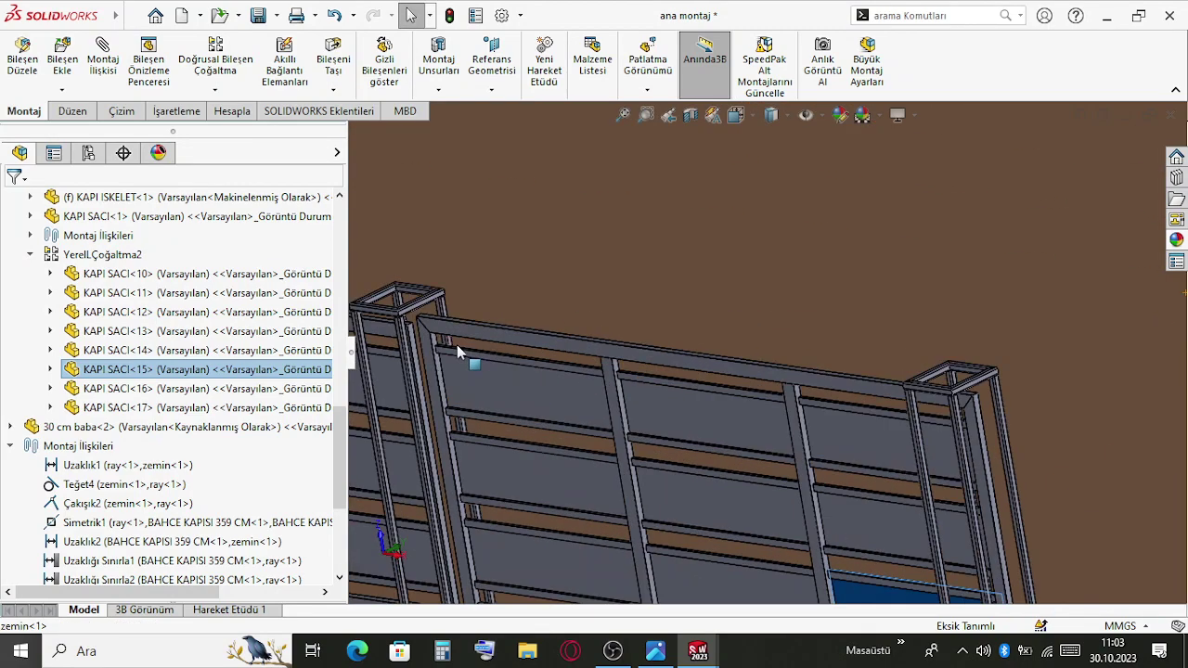
{"action": "scroll", "coordinate": [469, 334], "scroll_direction": "down", "scroll_amount": 3}
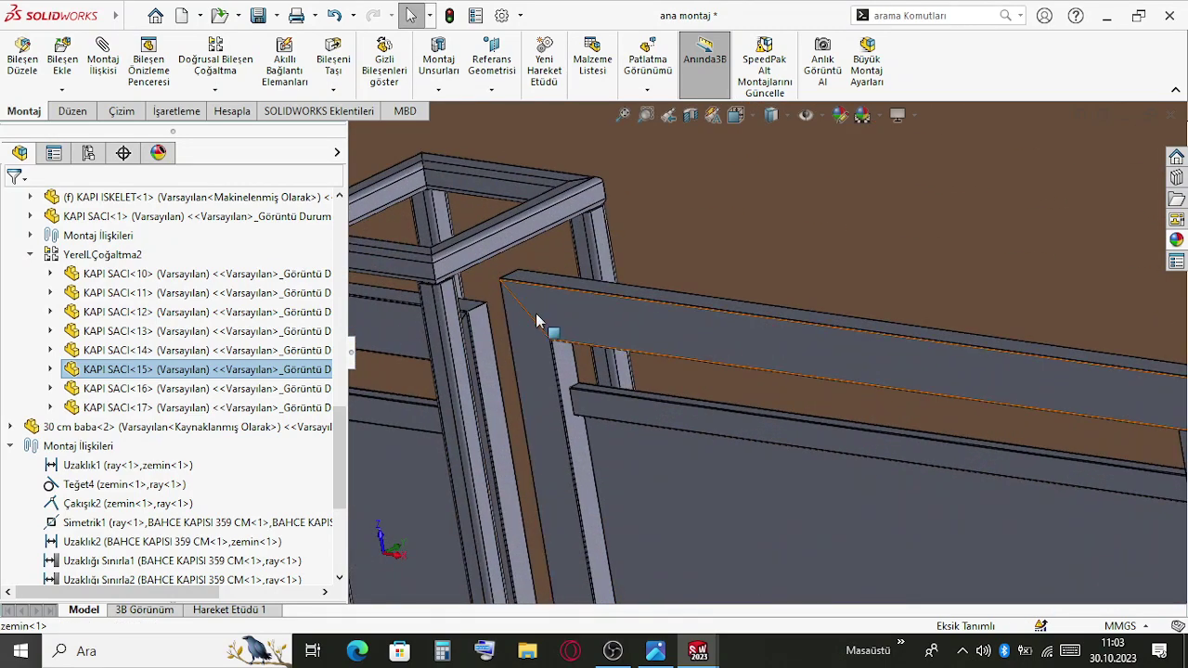
{"action": "scroll", "coordinate": [544, 324], "scroll_direction": "up", "scroll_amount": 6}
{"action": "scroll", "coordinate": [895, 414], "scroll_direction": "down", "scroll_amount": 6}
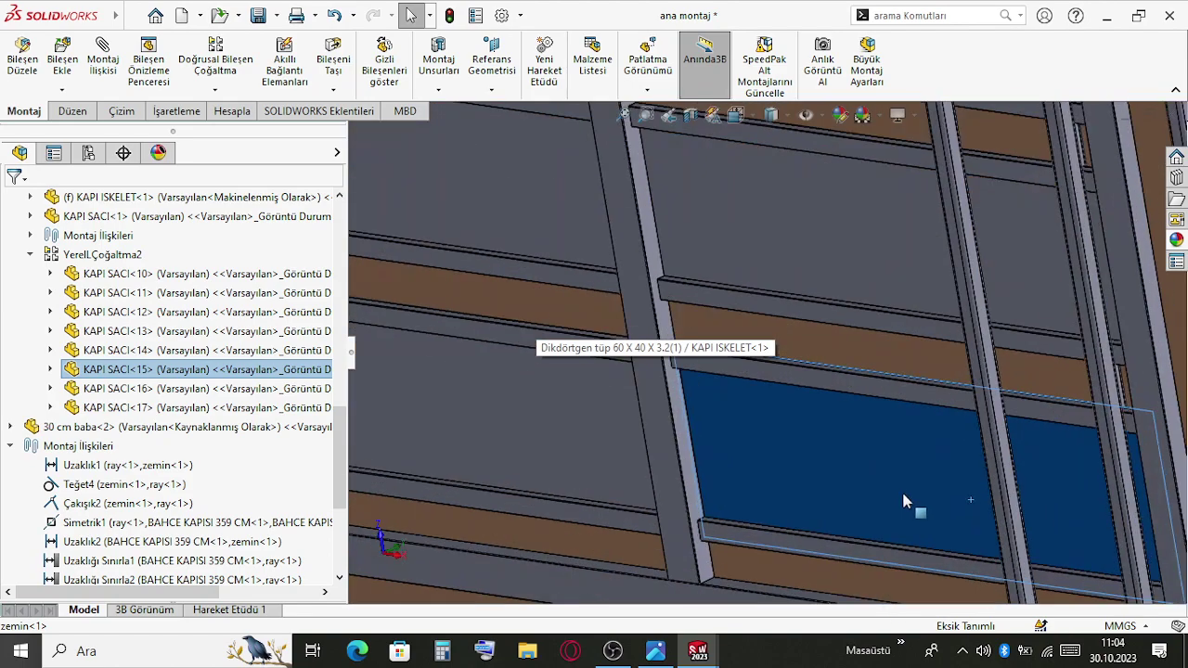
{"action": "scroll", "coordinate": [900, 424], "scroll_direction": "up", "scroll_amount": 4}
{"action": "scroll", "coordinate": [728, 401], "scroll_direction": "down", "scroll_amount": 3}
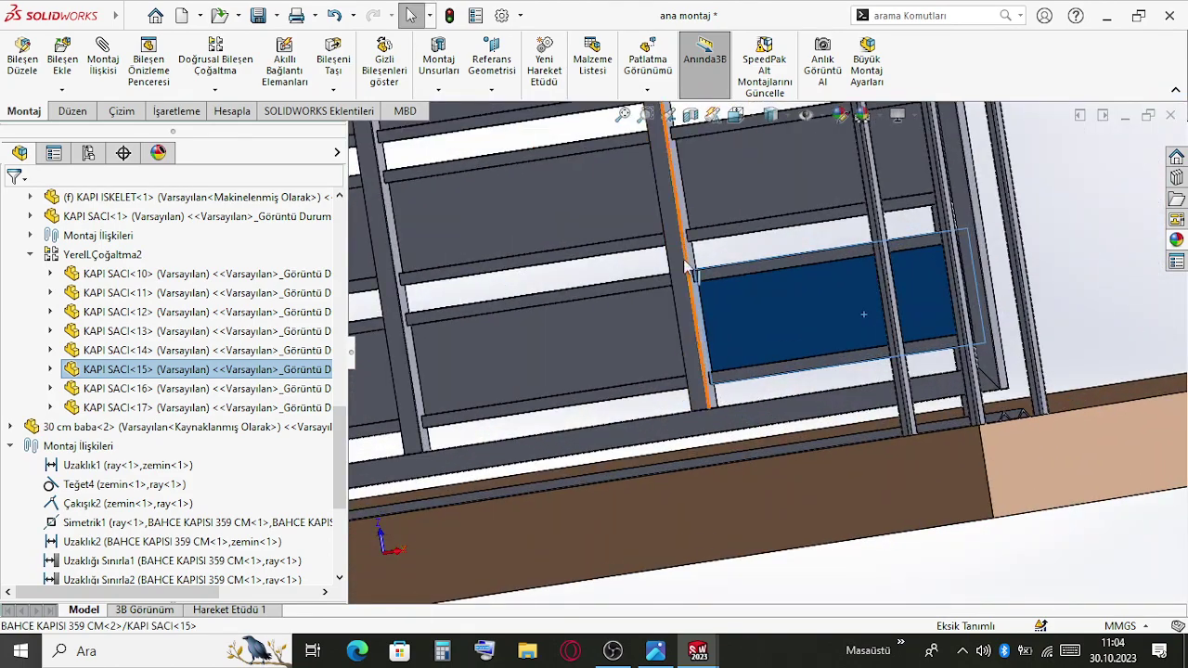
Slide the other gate leaf, nearest the raised ground block, along its rail by its sheet panel and bottom frame tube
{"action": "scroll", "coordinate": [654, 271], "scroll_direction": "up", "scroll_amount": 8}
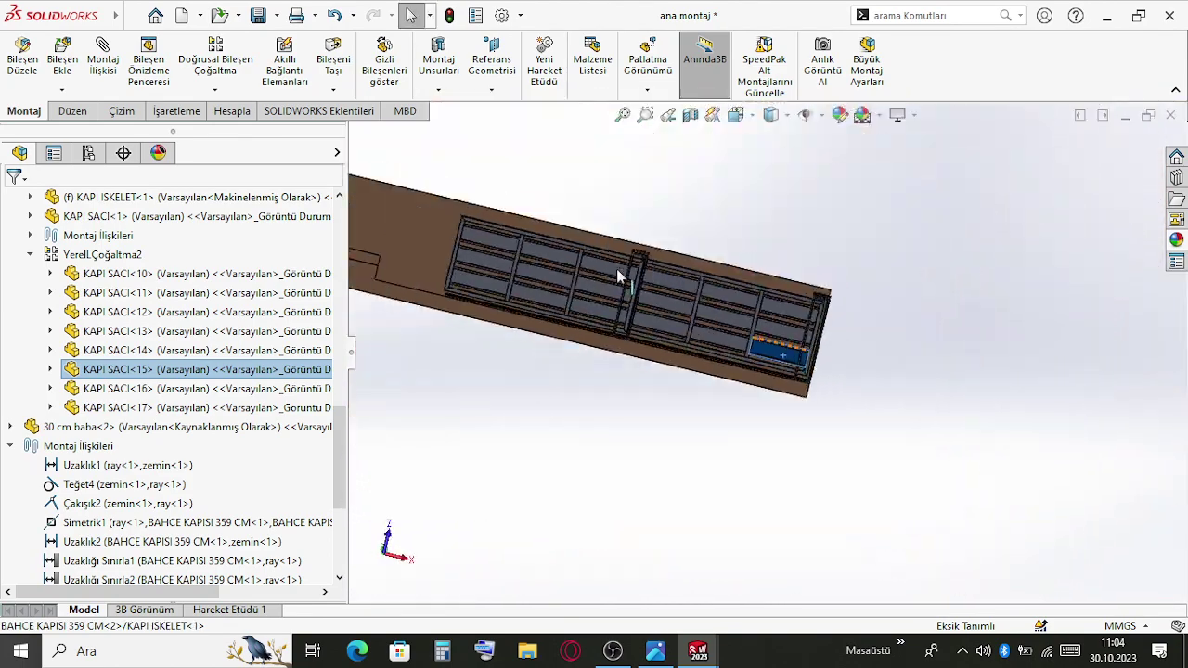
{"action": "middle_click_drag", "start_coordinate": [617, 276], "coordinate": [607, 331]}
{"action": "scroll", "coordinate": [567, 296], "scroll_direction": "down", "scroll_amount": 3}
{"action": "scroll", "coordinate": [582, 303], "scroll_direction": "down", "scroll_amount": 3}
{"action": "scroll", "coordinate": [565, 339], "scroll_direction": "up", "scroll_amount": 2}
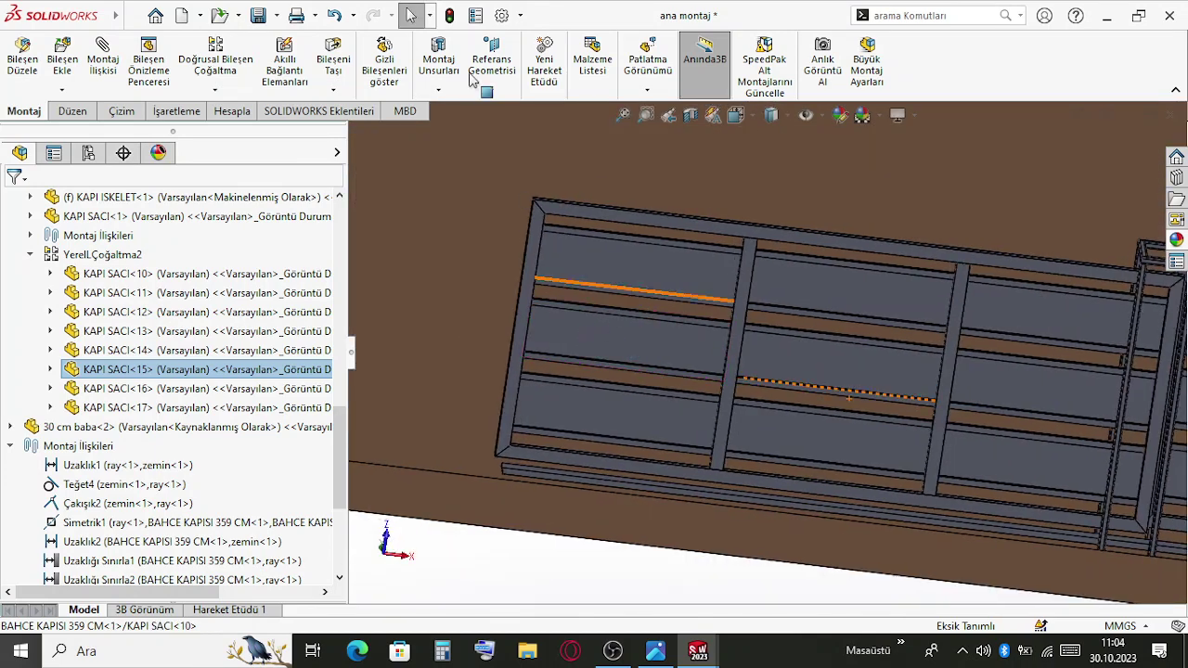
{"action": "left_click", "coordinate": [663, 343]}
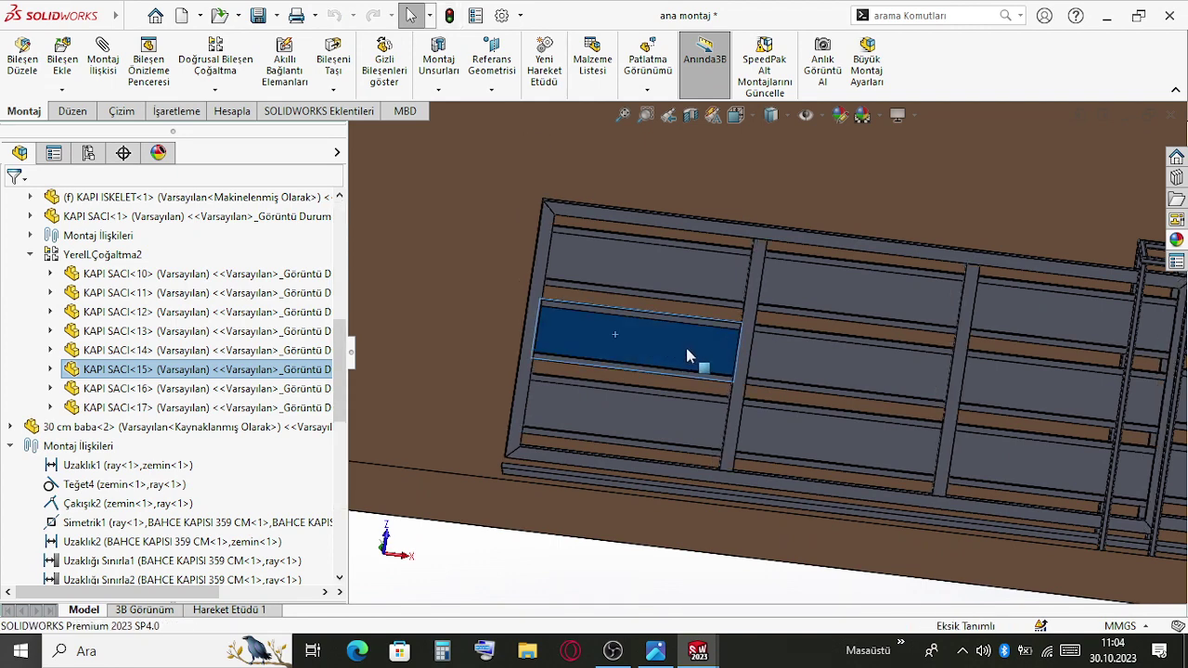
{"action": "left_click", "coordinate": [607, 432]}
{"action": "scroll", "coordinate": [490, 411], "scroll_direction": "down", "scroll_amount": 5}
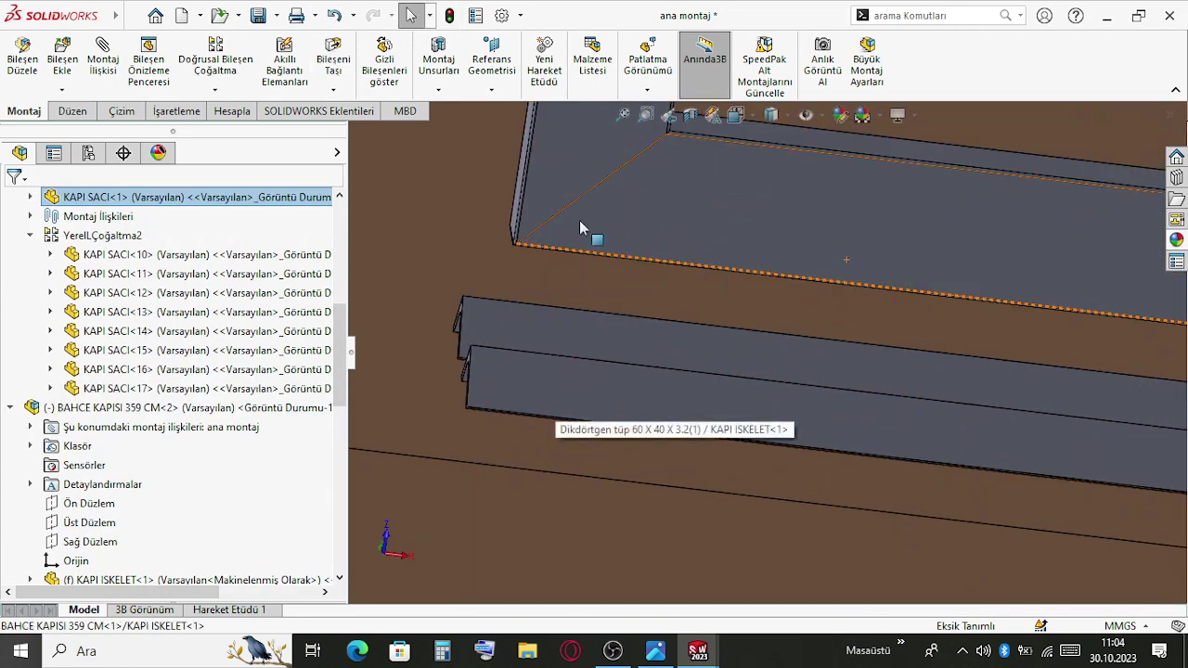
{"action": "left_click_drag", "start_coordinate": [579, 221], "coordinate": [378, 183]}
{"action": "scroll", "coordinate": [660, 330], "scroll_direction": "up", "scroll_amount": 5}
{"action": "scroll", "coordinate": [655, 331], "scroll_direction": "down", "scroll_amount": 4}
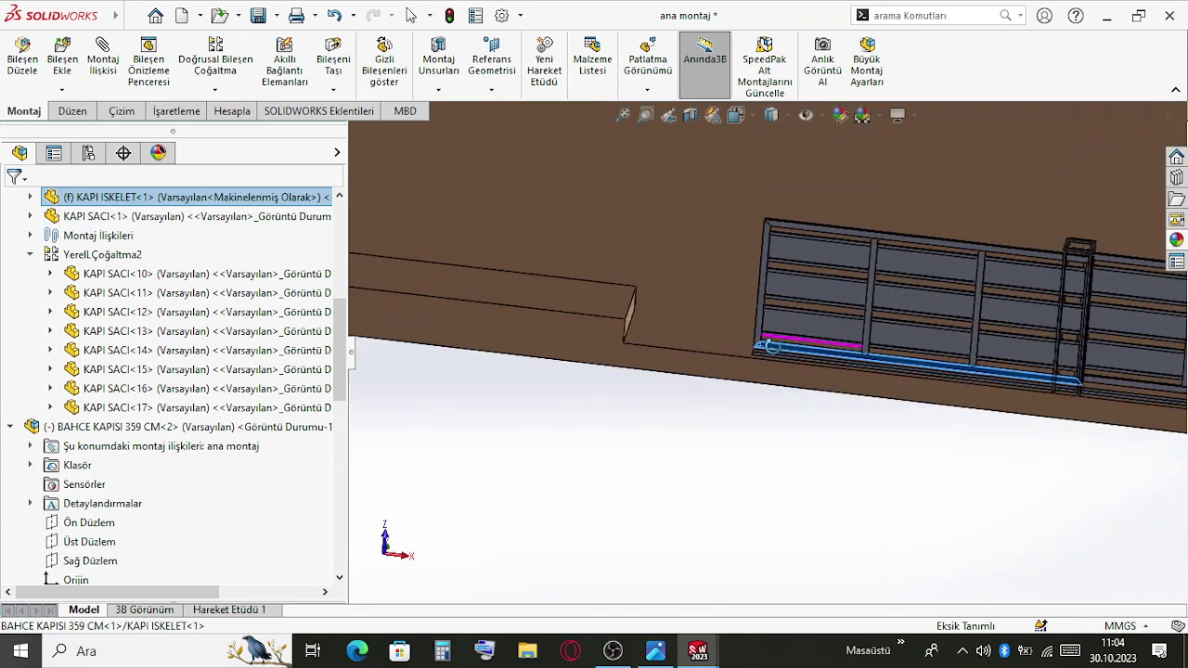
Measure the distance from the raised ground block's end face to the rail's end face and examine the space between them
{"action": "left_click", "coordinate": [606, 272]}
{"action": "scroll", "coordinate": [800, 349], "scroll_direction": "down", "scroll_amount": 8}
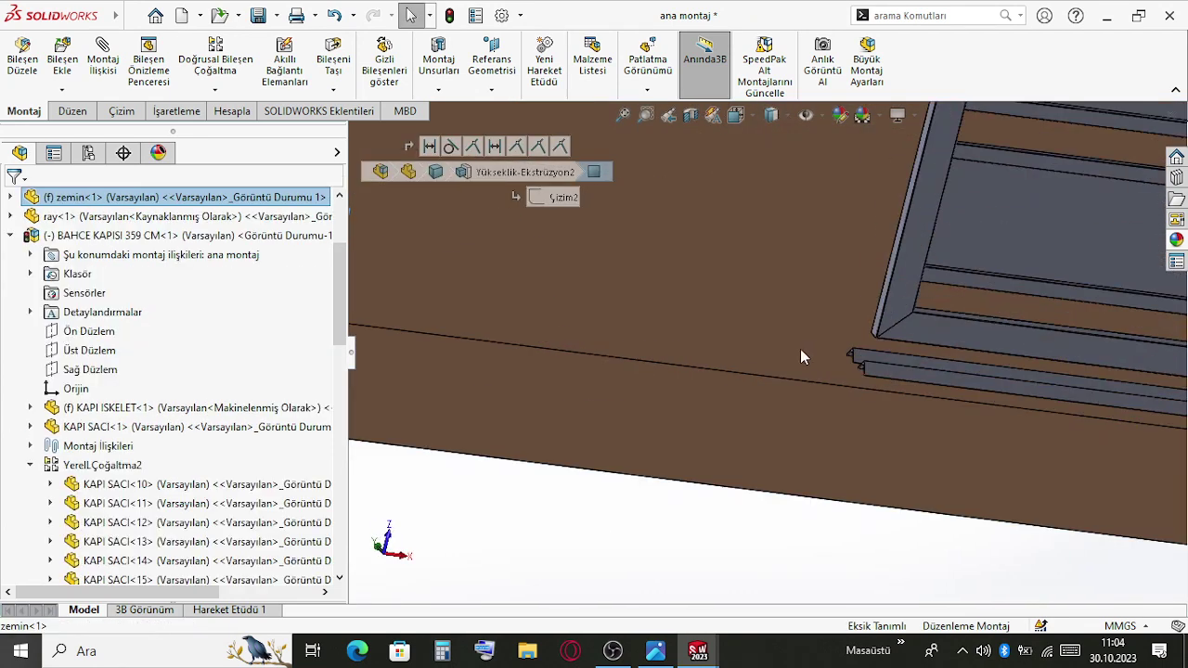
{"action": "left_click", "coordinate": [705, 342], "text": "ctrl"}
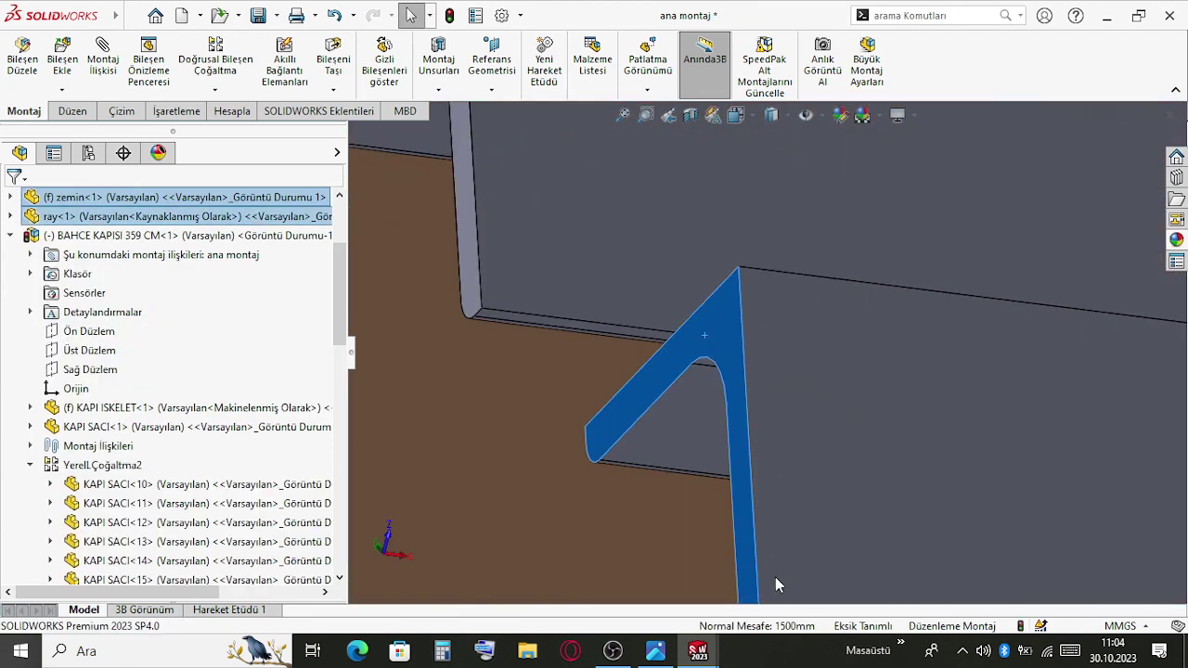
{"action": "middle_click_drag", "start_coordinate": [789, 593], "coordinate": [789, 482]}
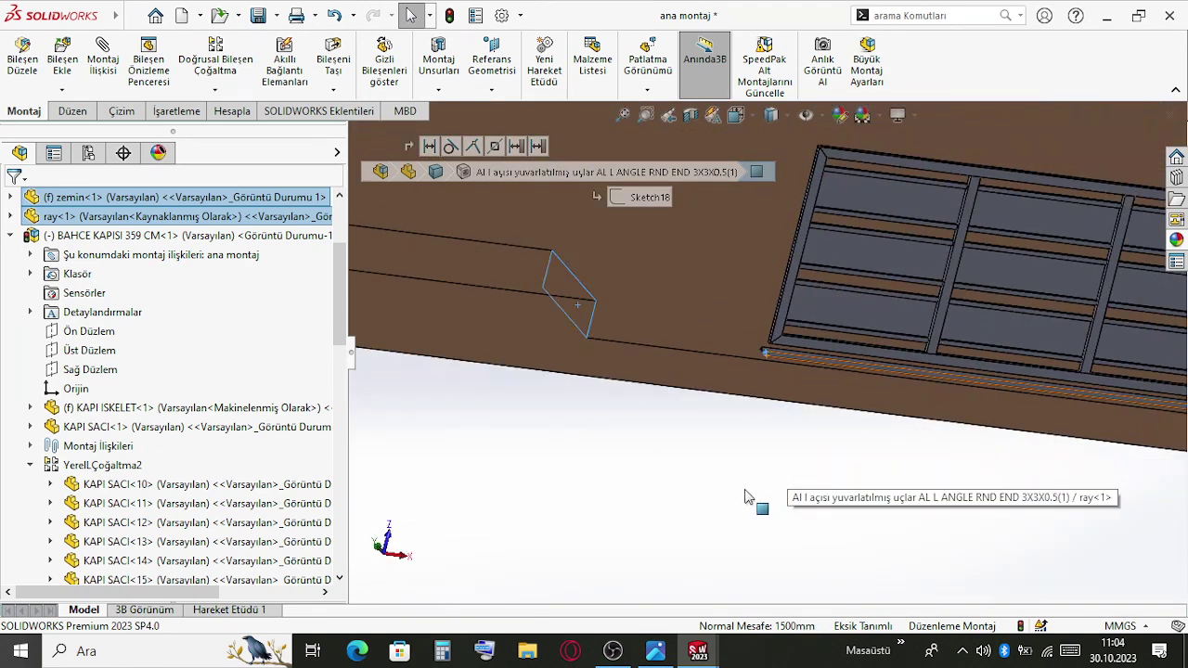
{"action": "left_click", "coordinate": [695, 472]}
{"action": "middle_click_drag", "start_coordinate": [695, 472], "coordinate": [738, 377]}
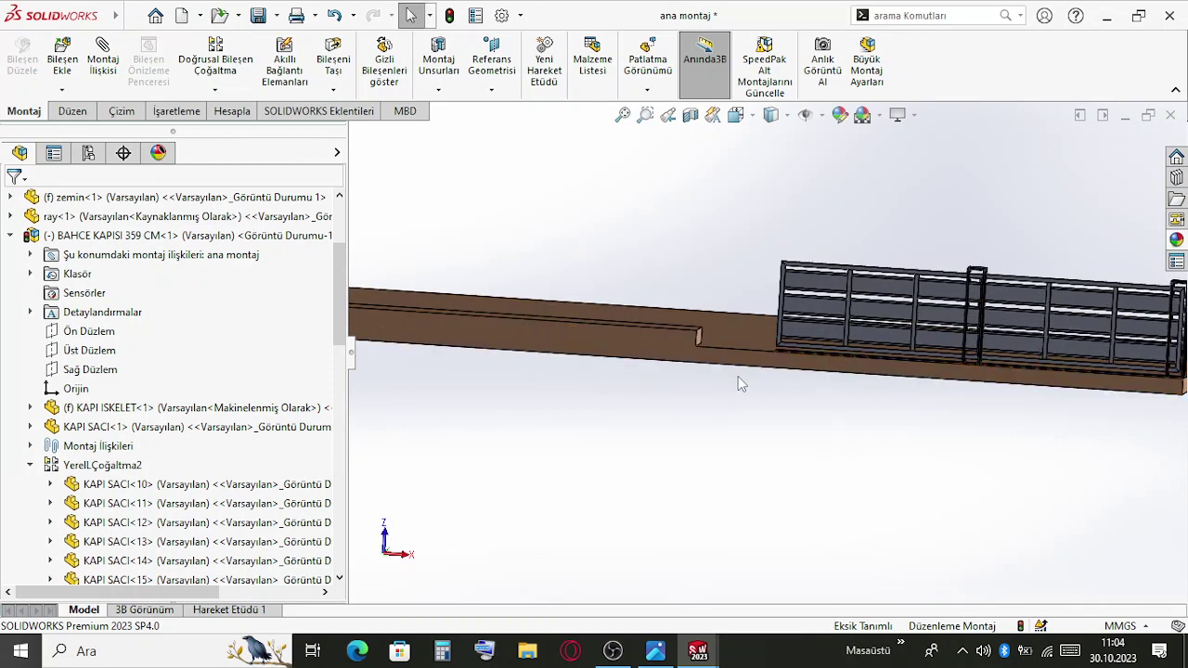
{"action": "mouse_move", "coordinate": [738, 375]}
{"action": "middle_mouse_down", "text": "shift"}
{"action": "mouse_move", "coordinate": [650, 199]}
{"action": "mouse_move", "coordinate": [640, 282]}
{"action": "mouse_move", "coordinate": [731, 391]}
{"action": "middle_mouse_up", "text": "shift"}
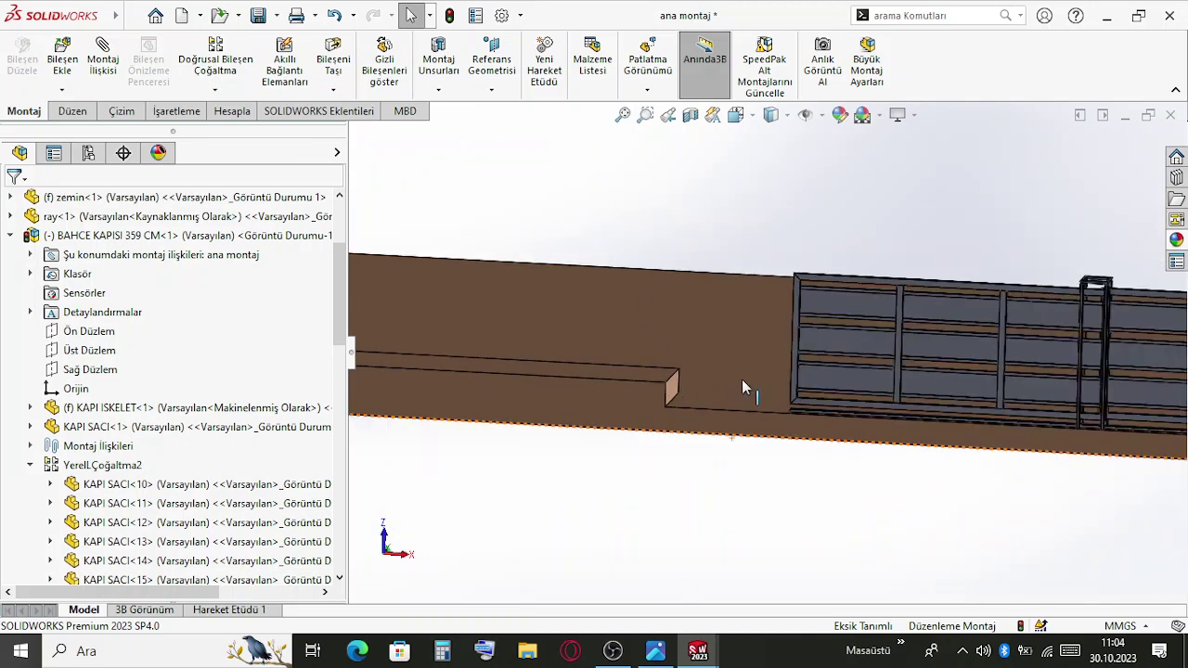
{"action": "scroll", "coordinate": [772, 364], "scroll_direction": "up", "scroll_amount": 1}
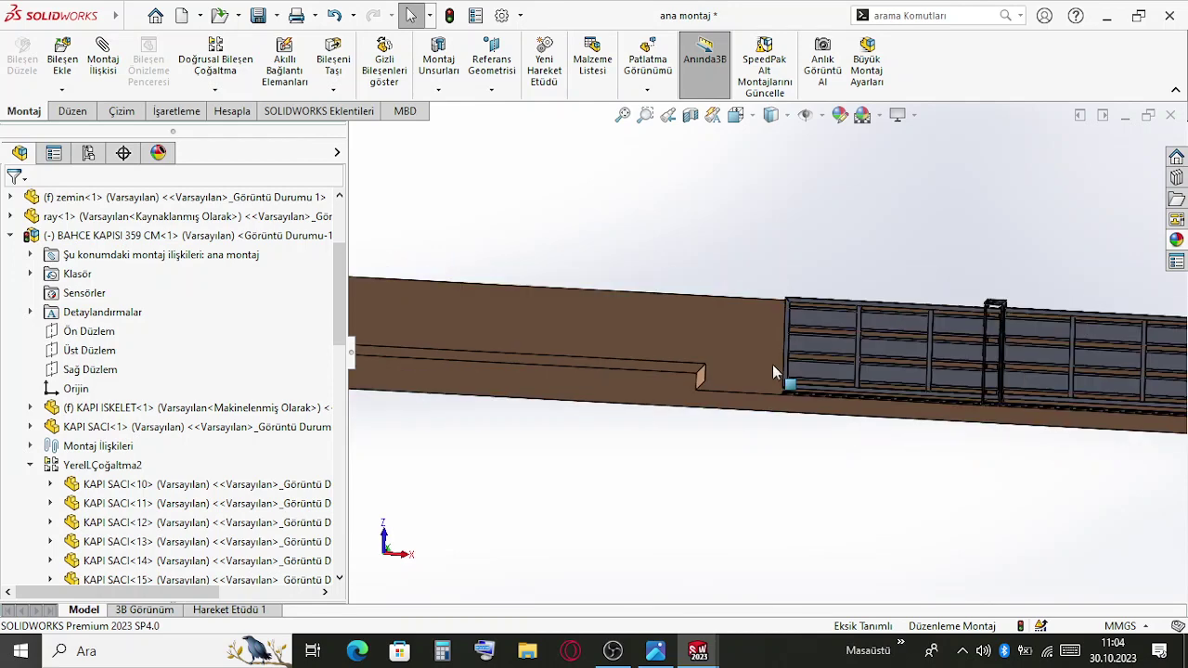
{"action": "scroll", "coordinate": [797, 363], "scroll_direction": "down", "scroll_amount": 2}
{"action": "scroll", "coordinate": [797, 358], "scroll_direction": "down", "scroll_amount": 2}
{"action": "scroll", "coordinate": [804, 354], "scroll_direction": "up", "scroll_amount": 1}
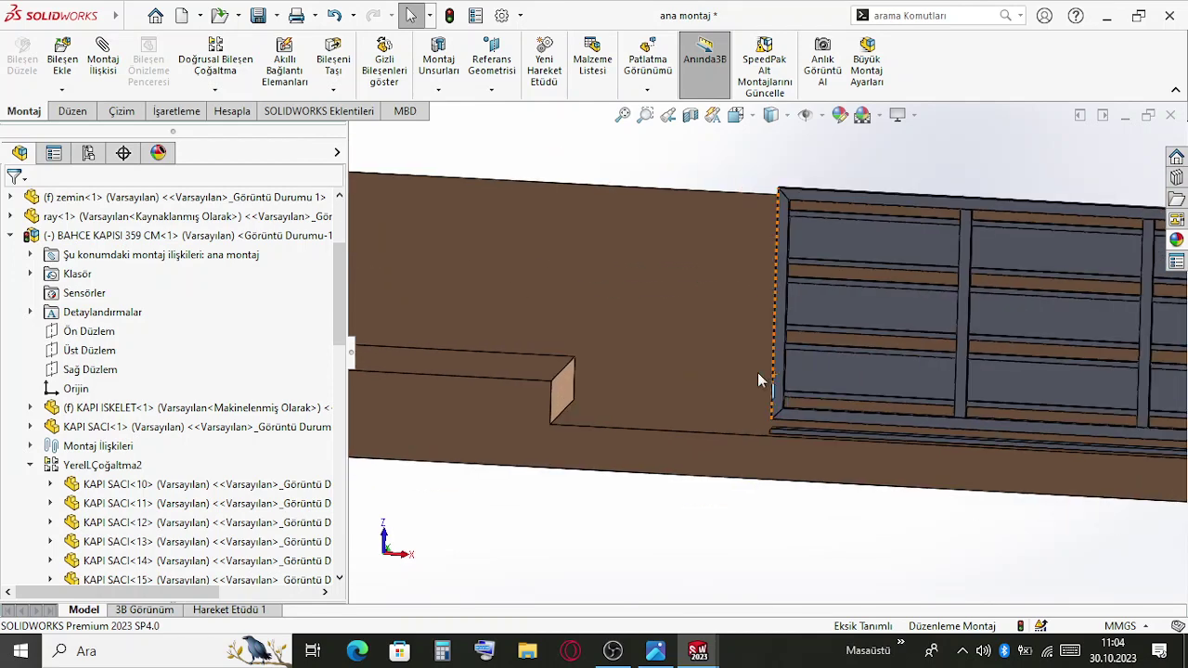
Create a new empty part document
{"action": "left_click", "coordinate": [139, 11]}
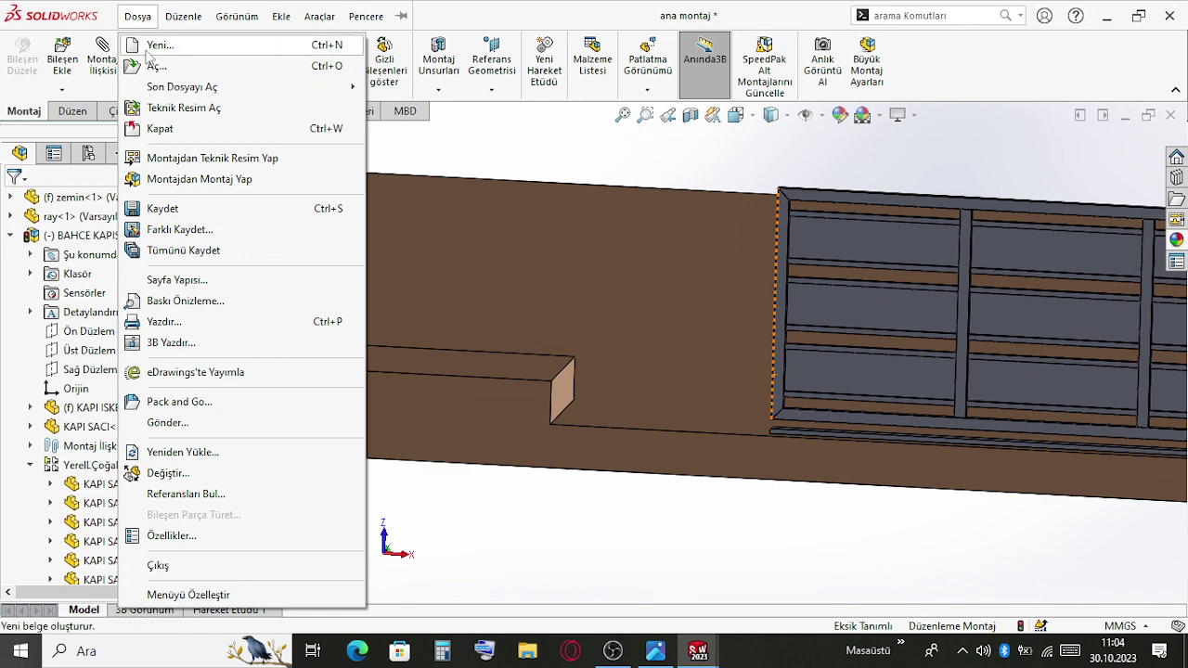
{"action": "left_click", "coordinate": [159, 43]}
{"action": "left_click", "coordinate": [728, 545]}
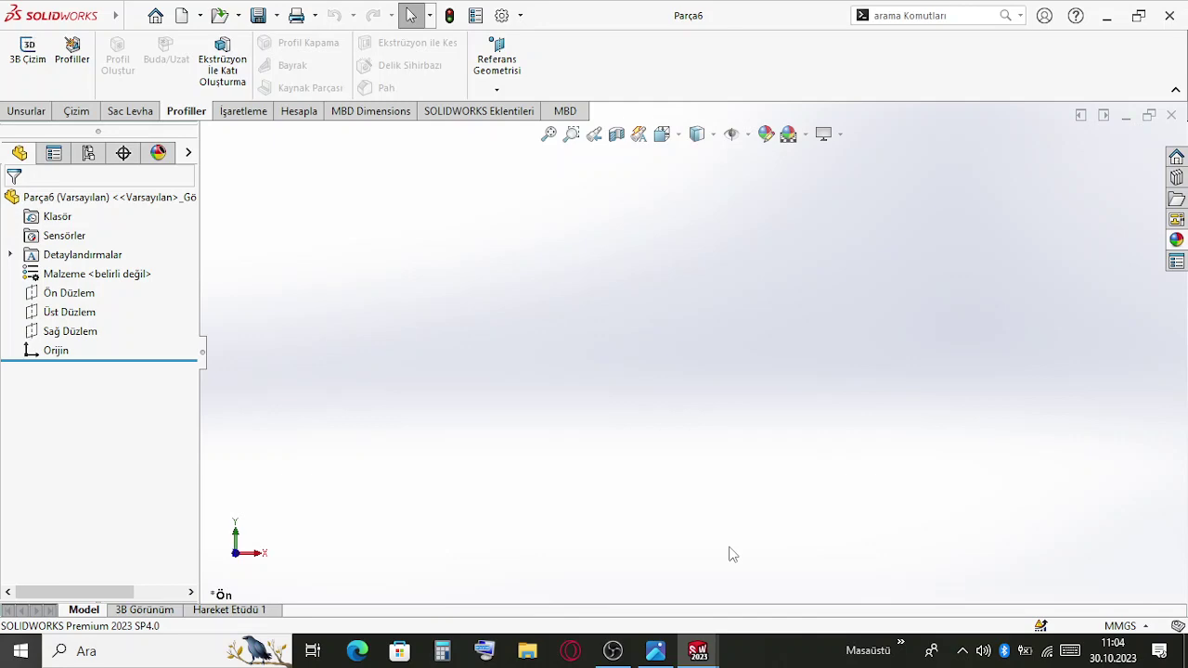
Return to the ana montaj assembly and measure the length of an inner edge on the middle post's top frame
{"action": "key", "text": "r"}
{"action": "key", "text": "Return"}
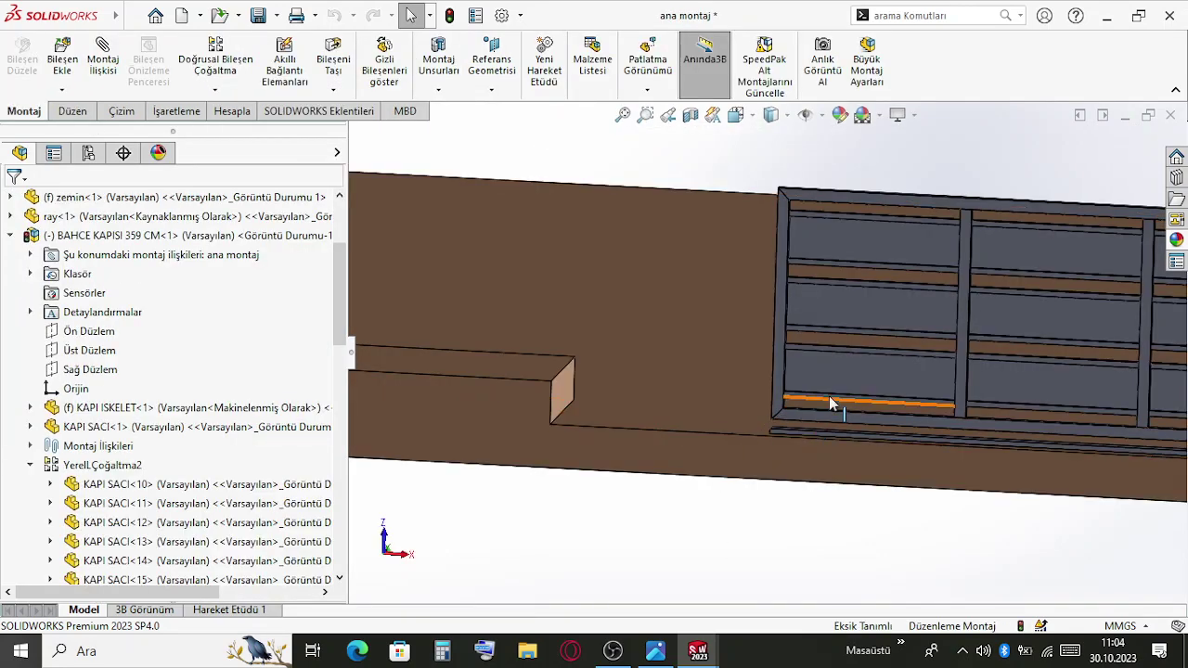
{"action": "scroll", "coordinate": [935, 382], "scroll_direction": "down", "scroll_amount": 5}
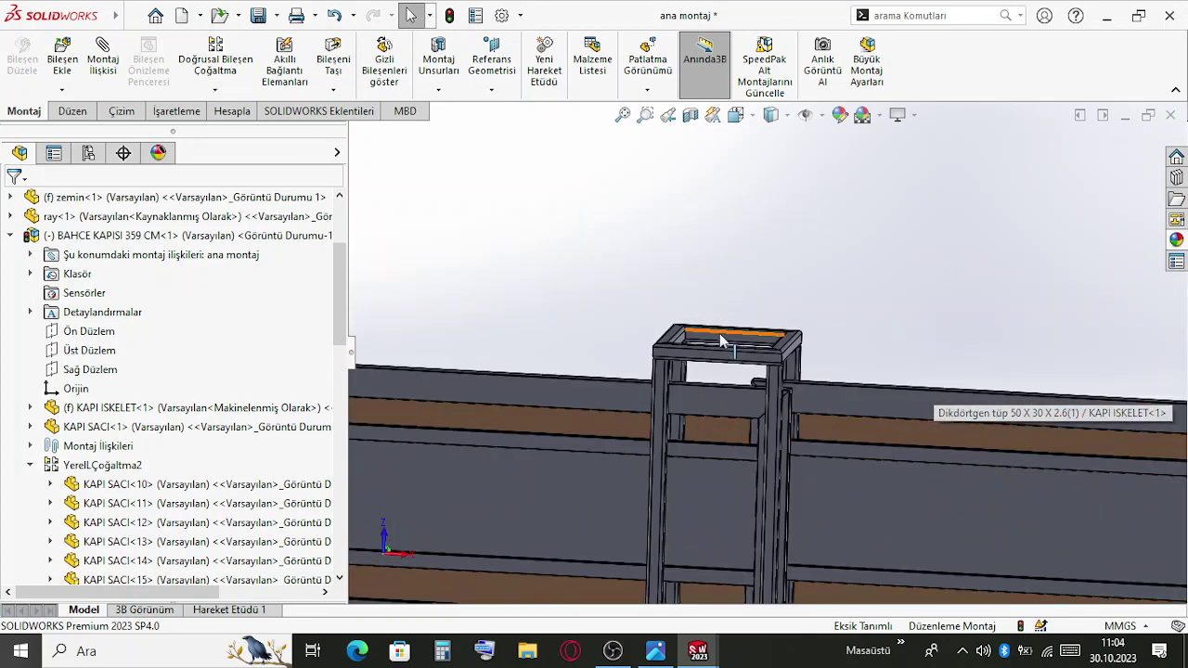
{"action": "left_click", "coordinate": [720, 337]}
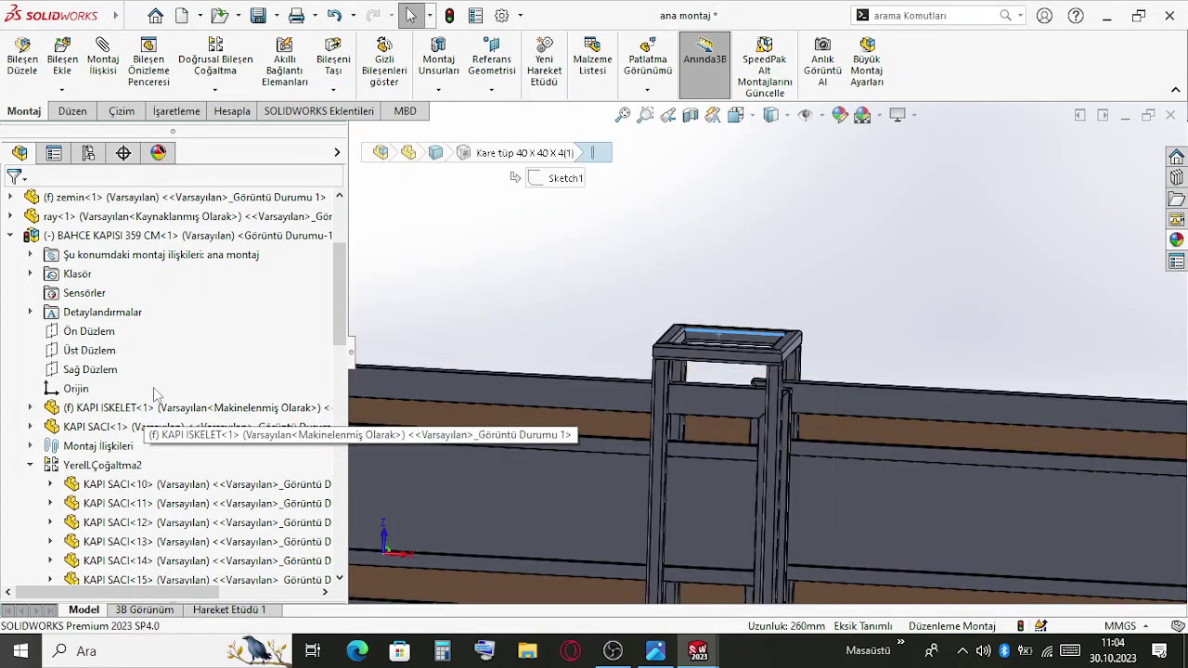
Insert another copy of the 30 cm baba post into the assembly, placed freely above the gate leaves
{"action": "left_click", "coordinate": [88, 331]}
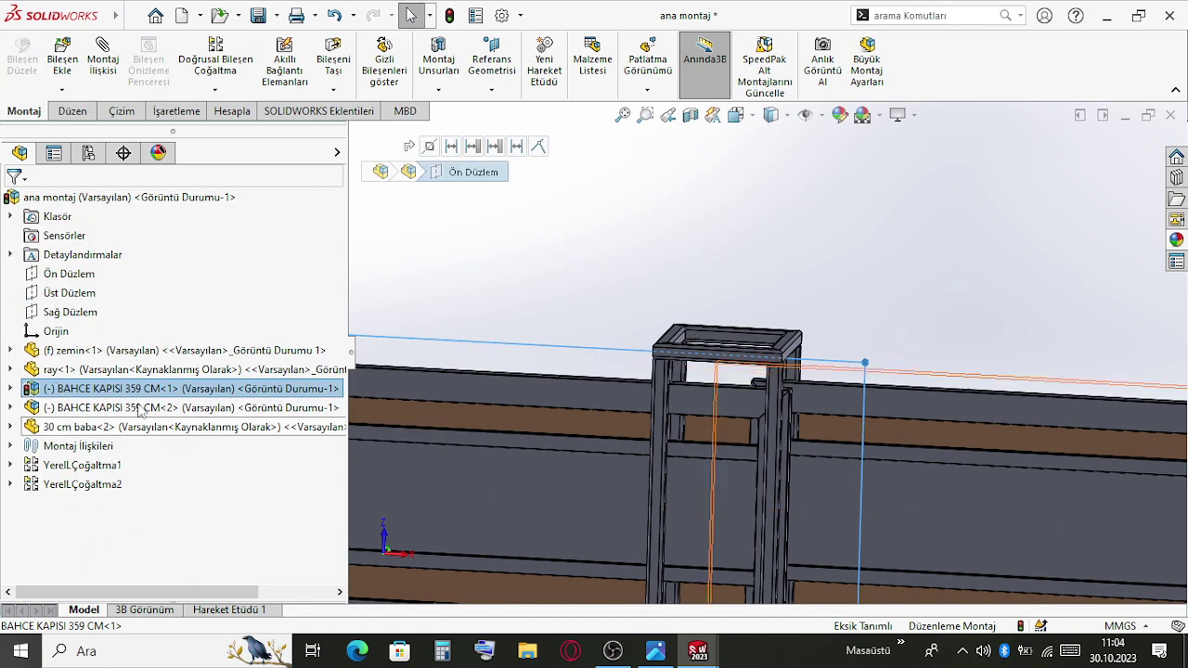
{"action": "left_click", "coordinate": [84, 427]}
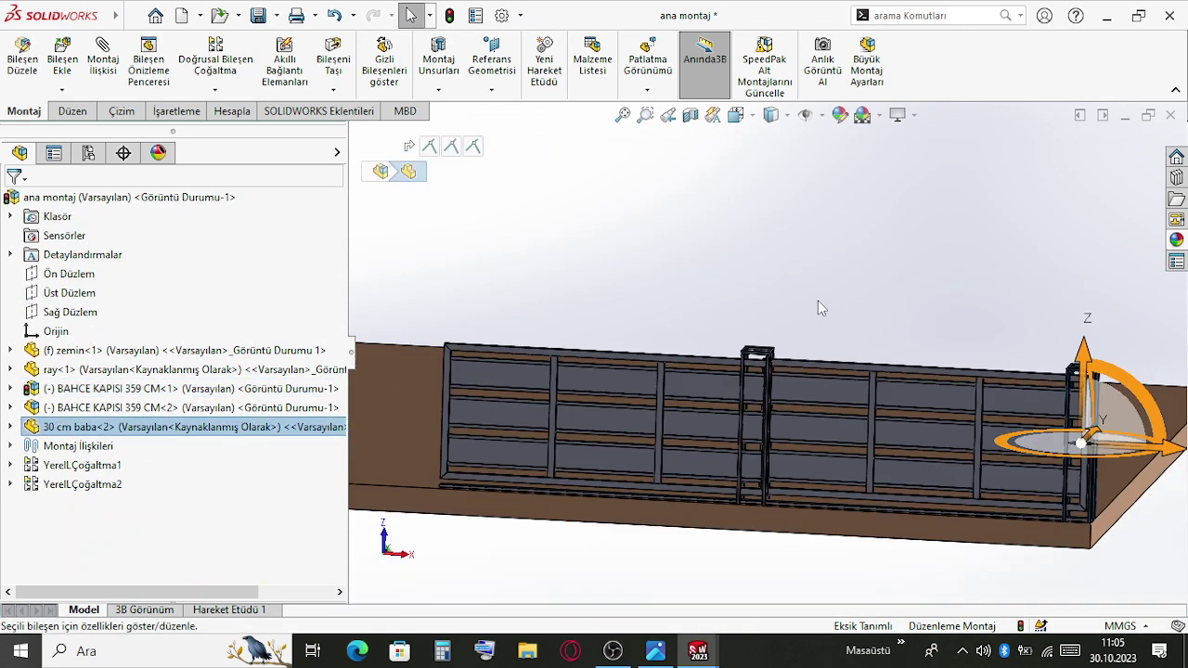
{"action": "left_click_drag", "start_coordinate": [65, 432], "coordinate": [644, 222]}
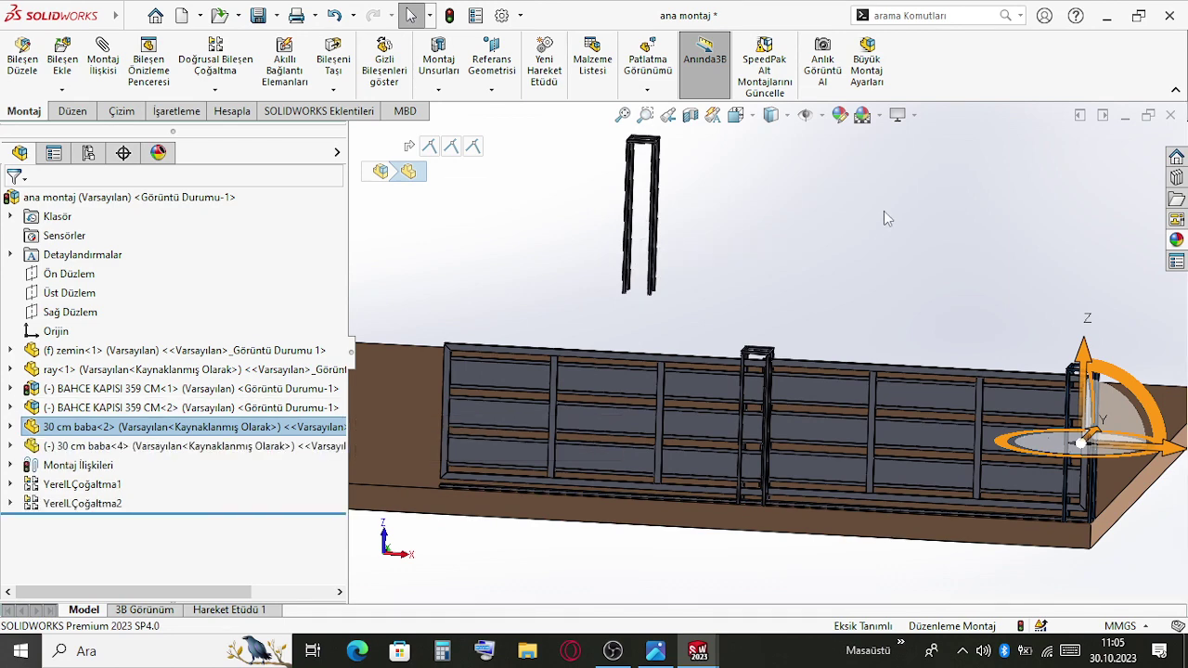
Make the newly copied post independent, save it as 20 cm baba in the BAHCE KAPISI folder, and choose to close the original document
{"action": "scroll", "coordinate": [886, 212], "scroll_direction": "down", "scroll_amount": 5}
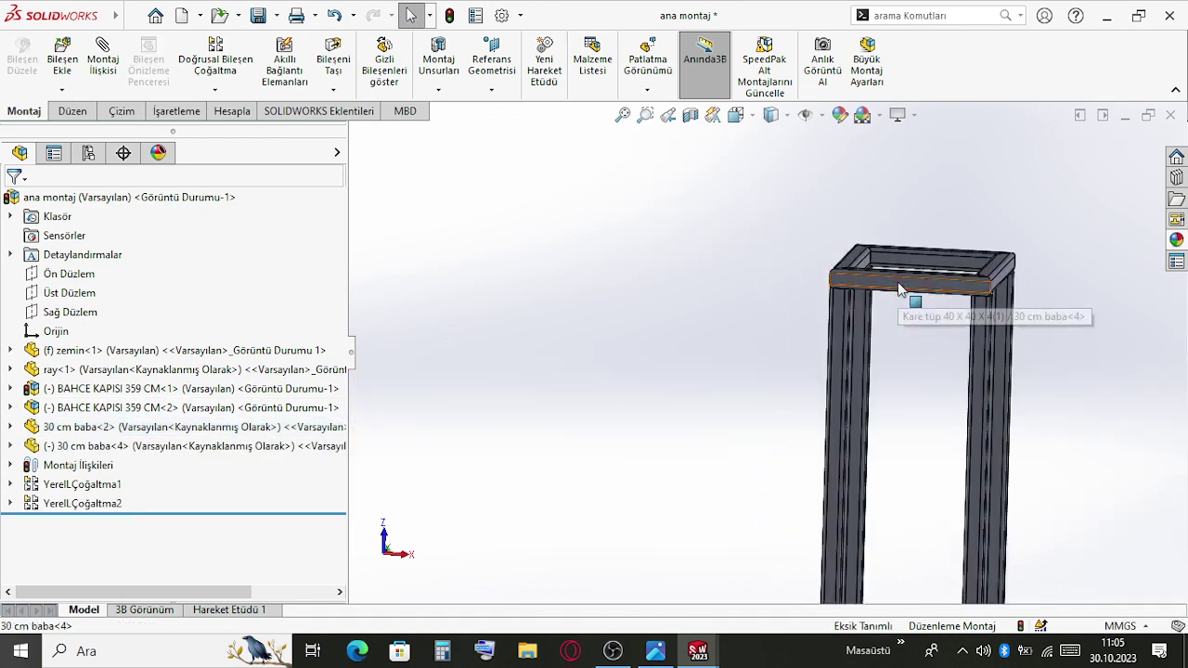
{"action": "left_click", "coordinate": [898, 294]}
{"action": "right_click", "coordinate": [900, 289]}
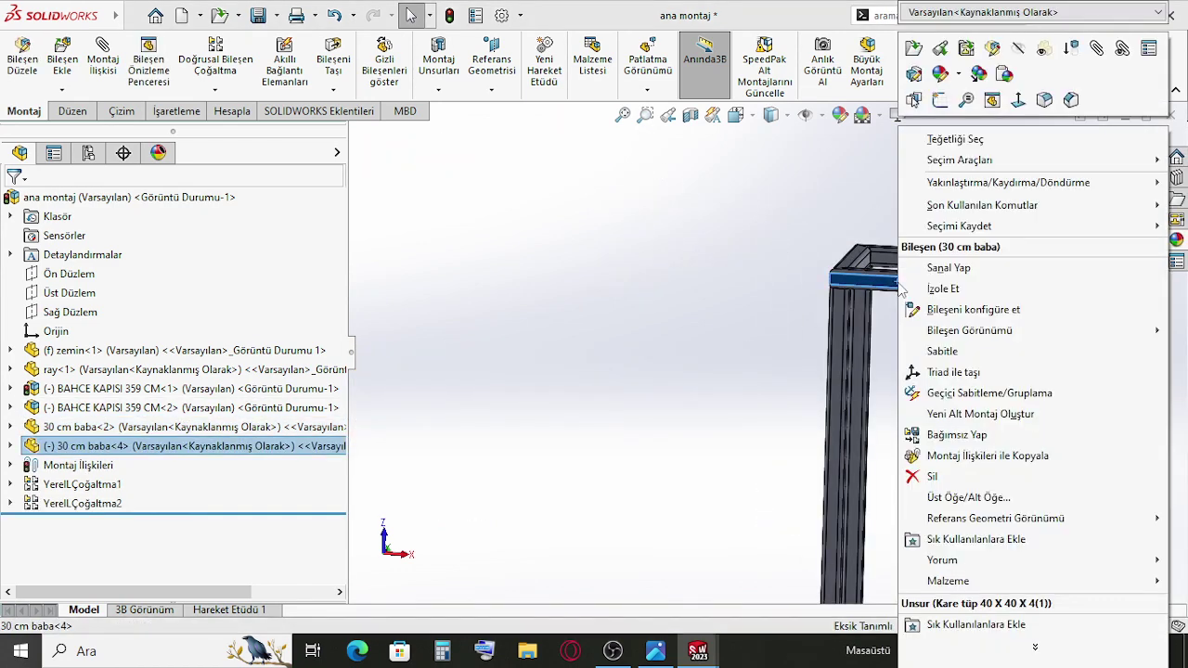
{"action": "left_click", "coordinate": [1021, 647]}
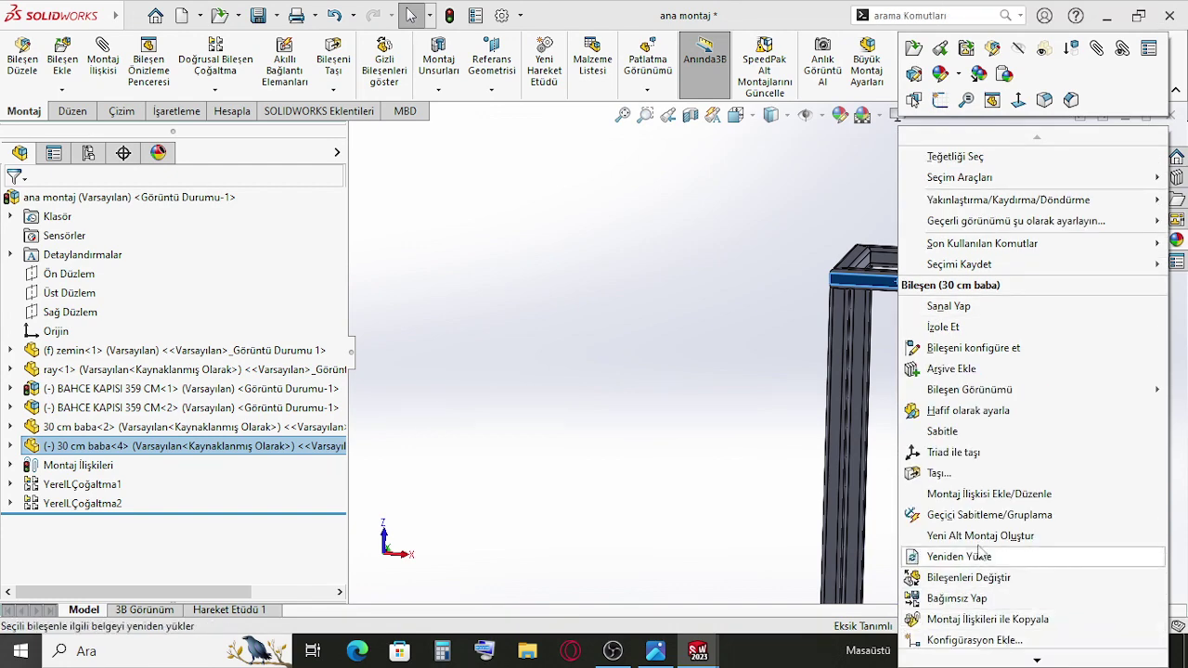
{"action": "left_click", "coordinate": [1002, 598]}
{"action": "left_click", "coordinate": [649, 342]}
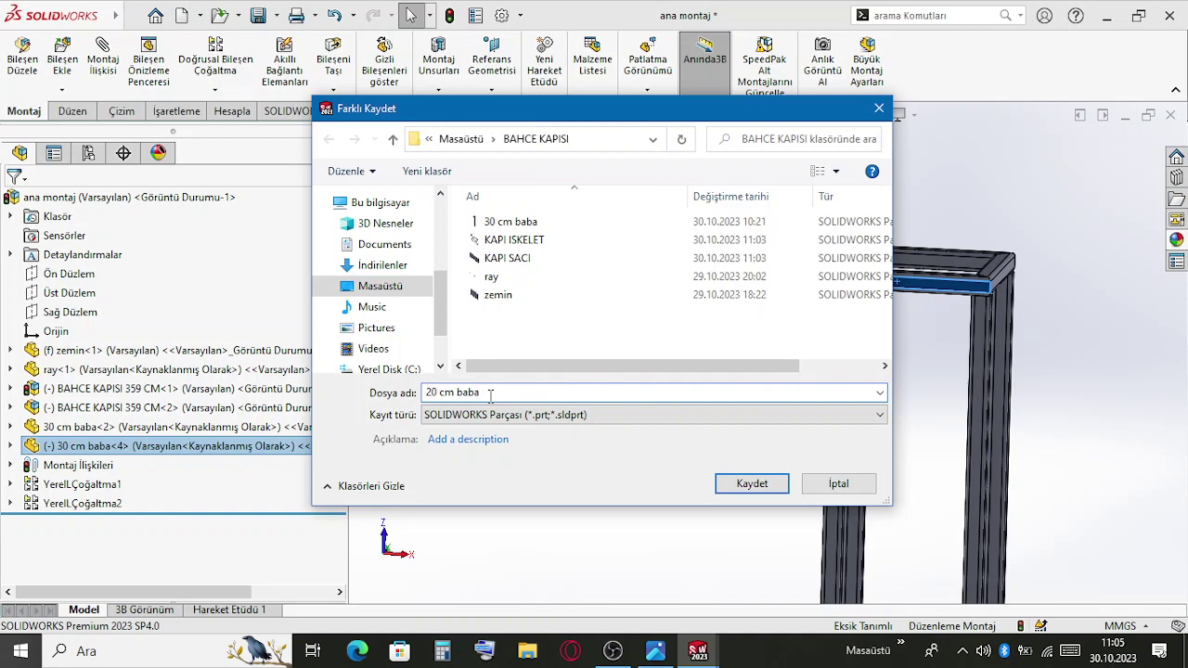
{"action": "key", "text": "Return"}
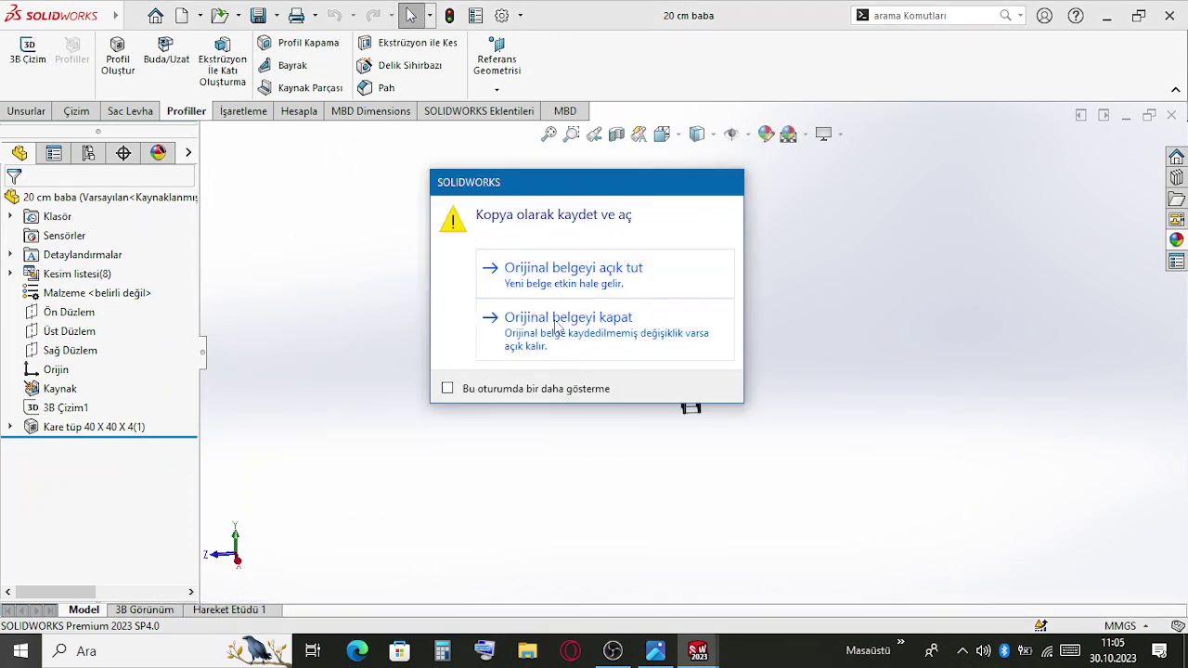
{"action": "left_click", "coordinate": [555, 327]}
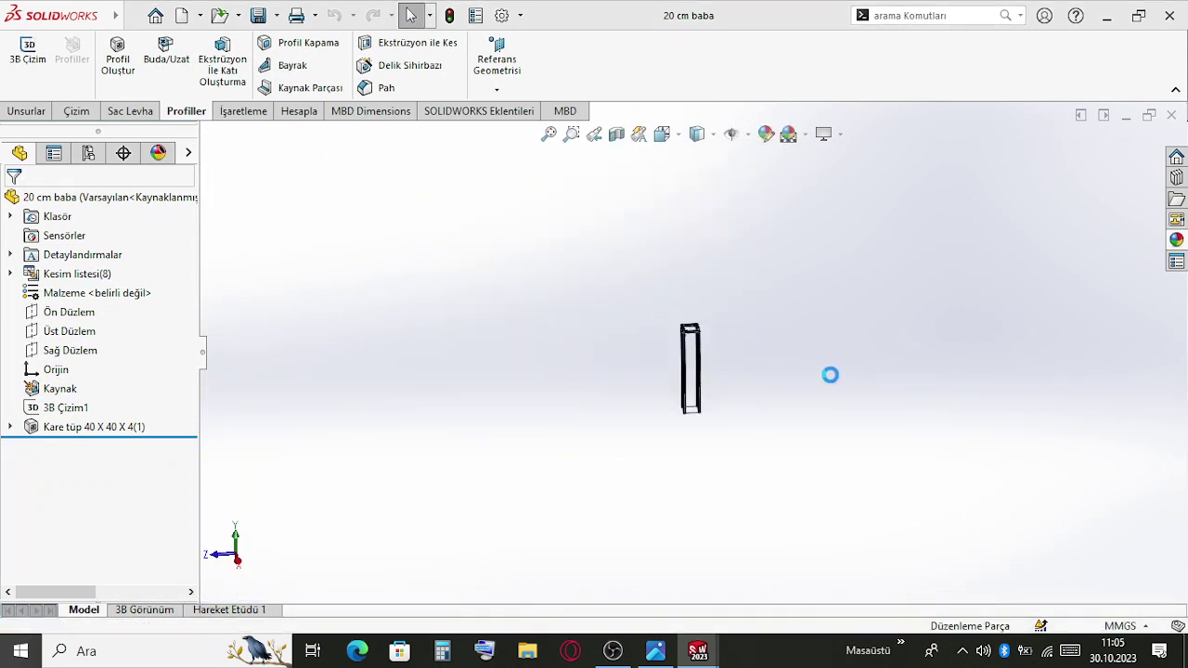
Set the top frame's width dimension D2 in 3B Çizim1 of the 20 cm baba part to 200 mm and save the part
{"action": "scroll", "coordinate": [718, 368], "scroll_direction": "down", "scroll_amount": 8}
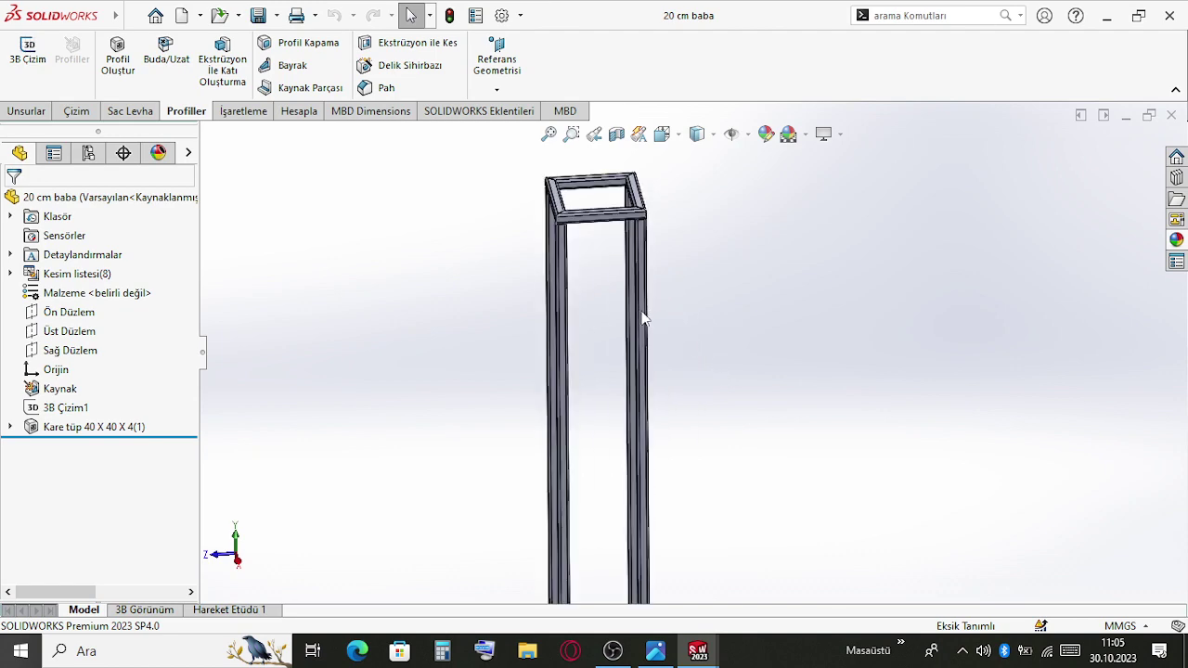
{"action": "middle_click_drag", "start_coordinate": [644, 318], "coordinate": [630, 348]}
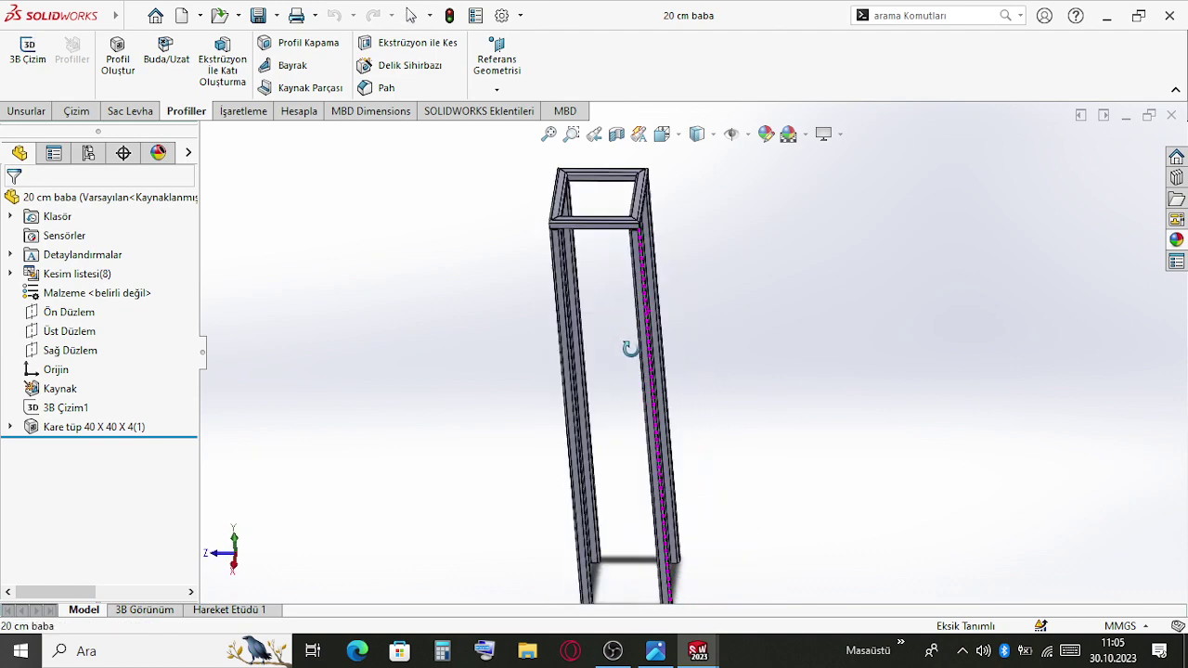
{"action": "left_click", "coordinate": [44, 412]}
{"action": "double_click", "coordinate": [512, 212]}
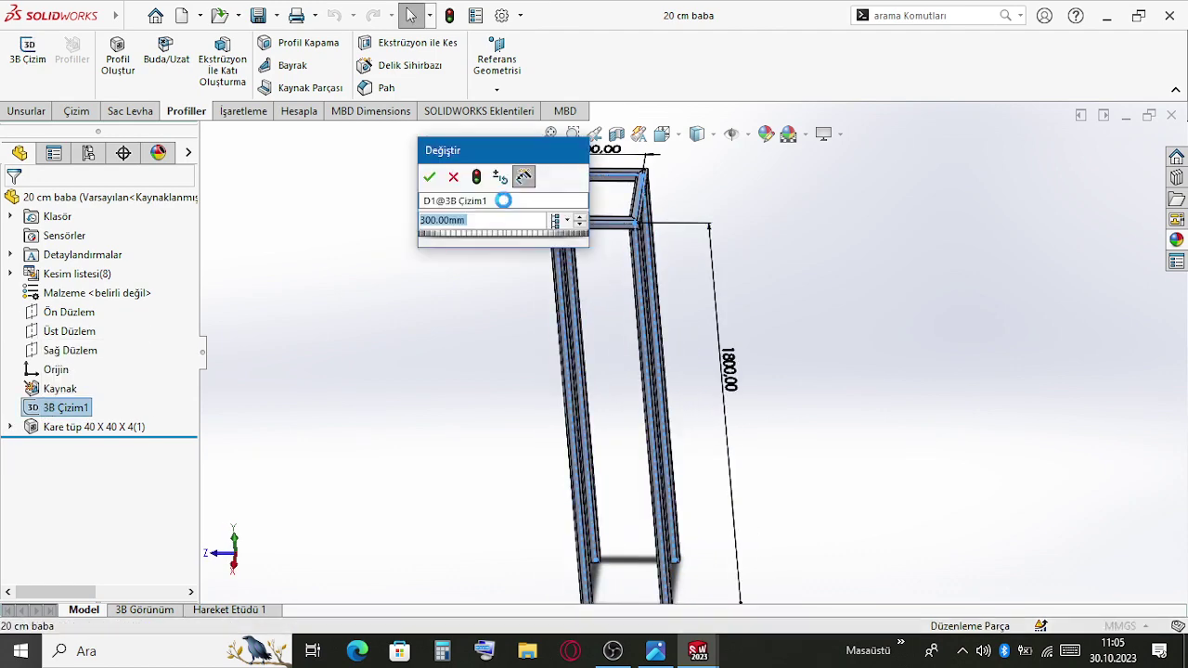
{"action": "left_click", "coordinate": [605, 160]}
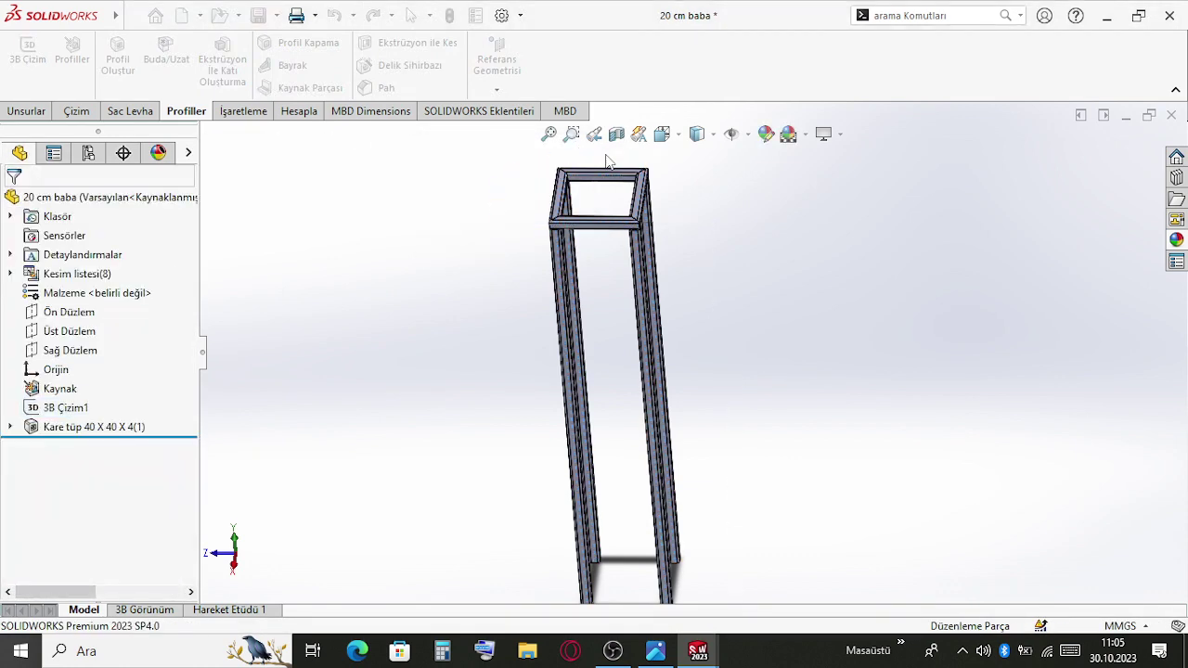
{"action": "left_click", "coordinate": [53, 406]}
{"action": "left_click", "coordinate": [102, 381]}
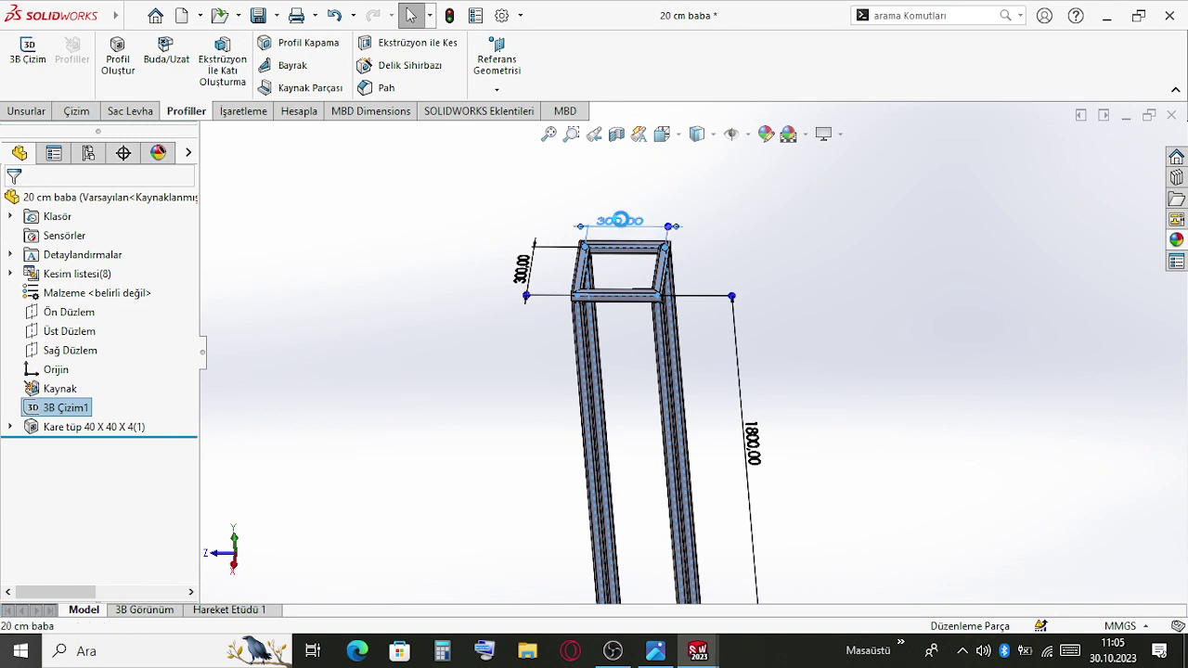
{"action": "double_click", "coordinate": [620, 220]}
{"action": "type", "text": "200"}
{"action": "key", "text": "Return"}
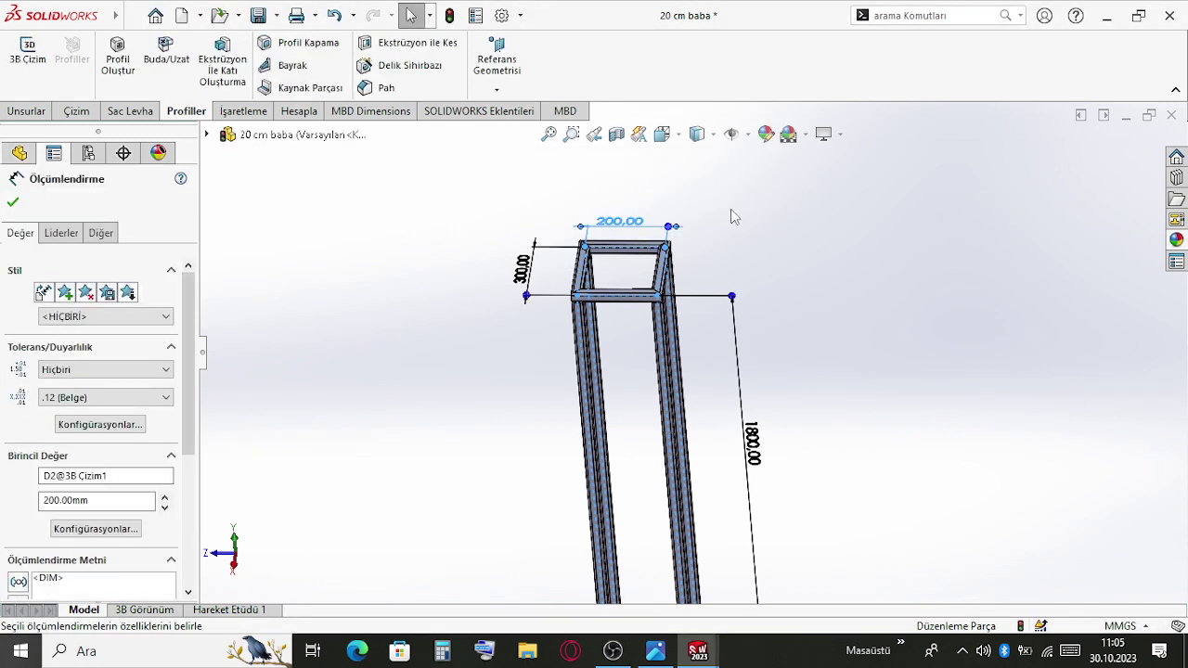
{"action": "left_click", "coordinate": [1051, 179]}
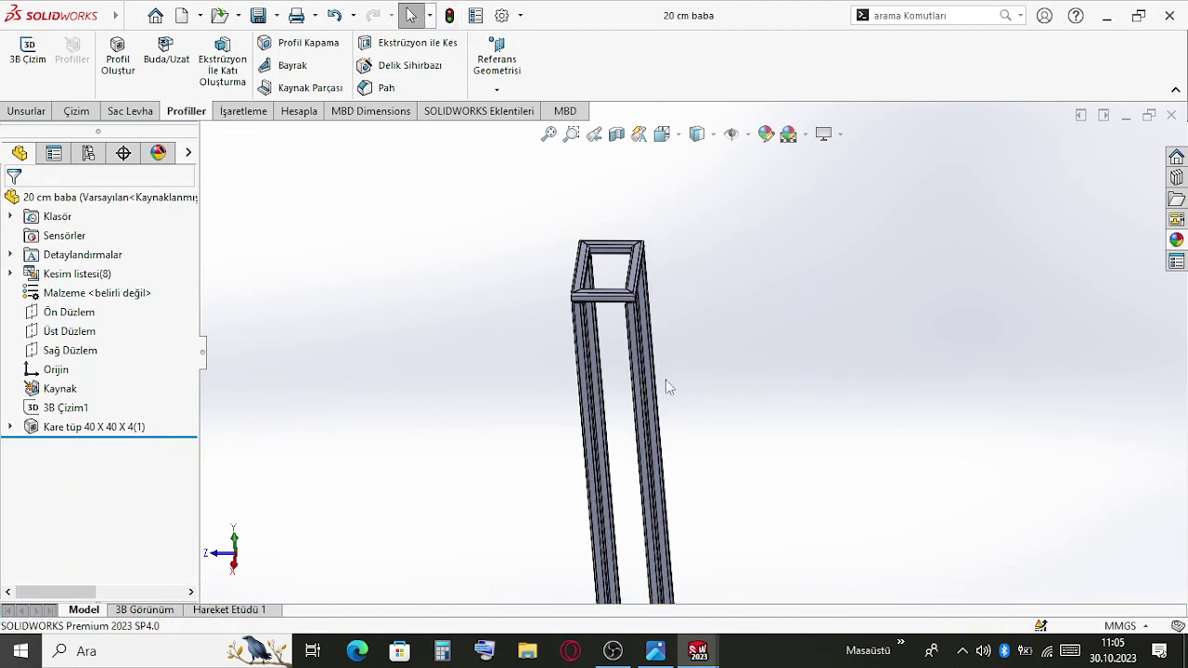
Switch back to the ana montaj assembly, looking briefly at the BAHCE KAPISI 359 CM assembly
{"action": "key", "text": "ctrl+Tab"}
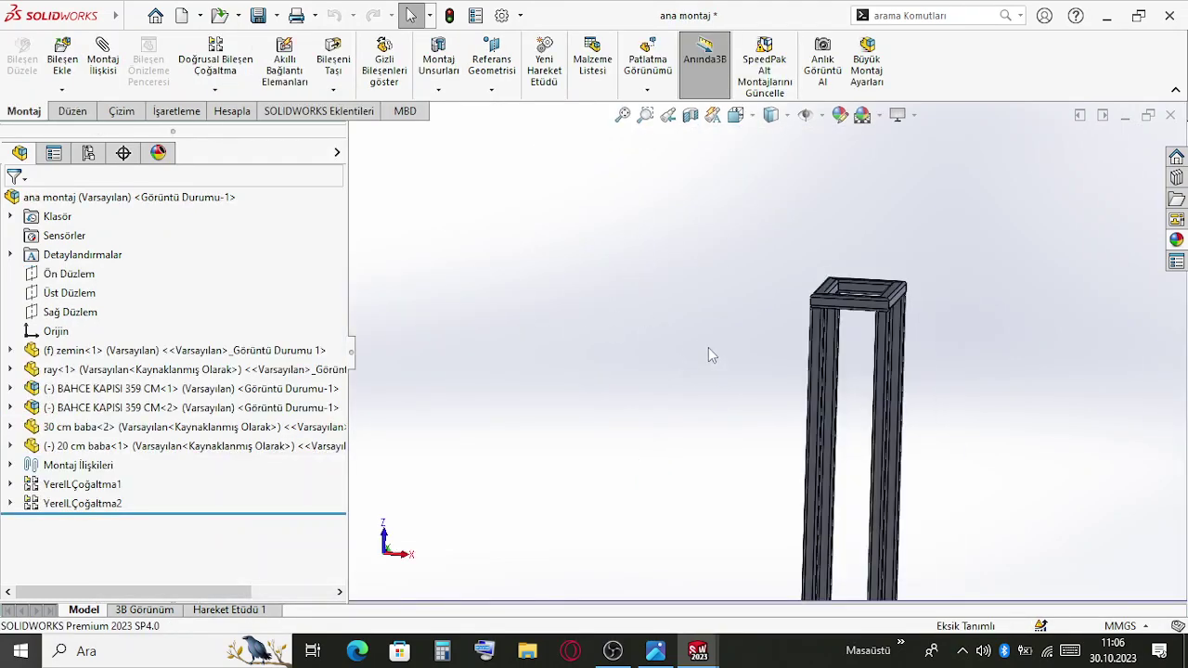
{"action": "key", "text": "ctrl+Tab"}
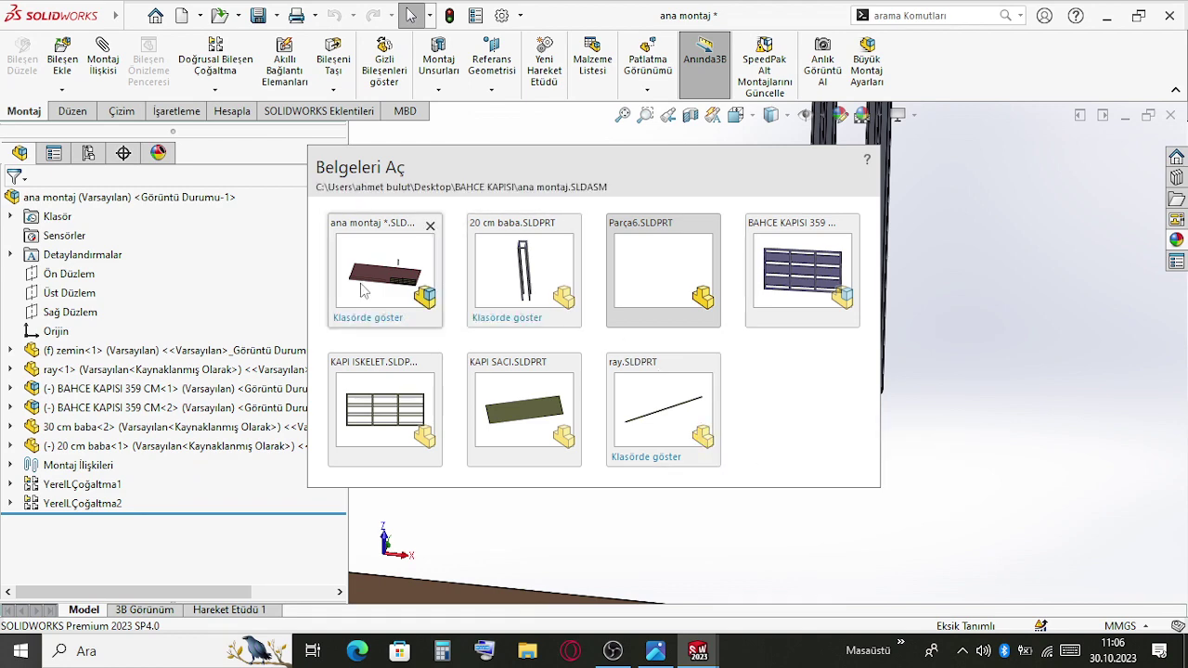
{"action": "left_click", "coordinate": [802, 274]}
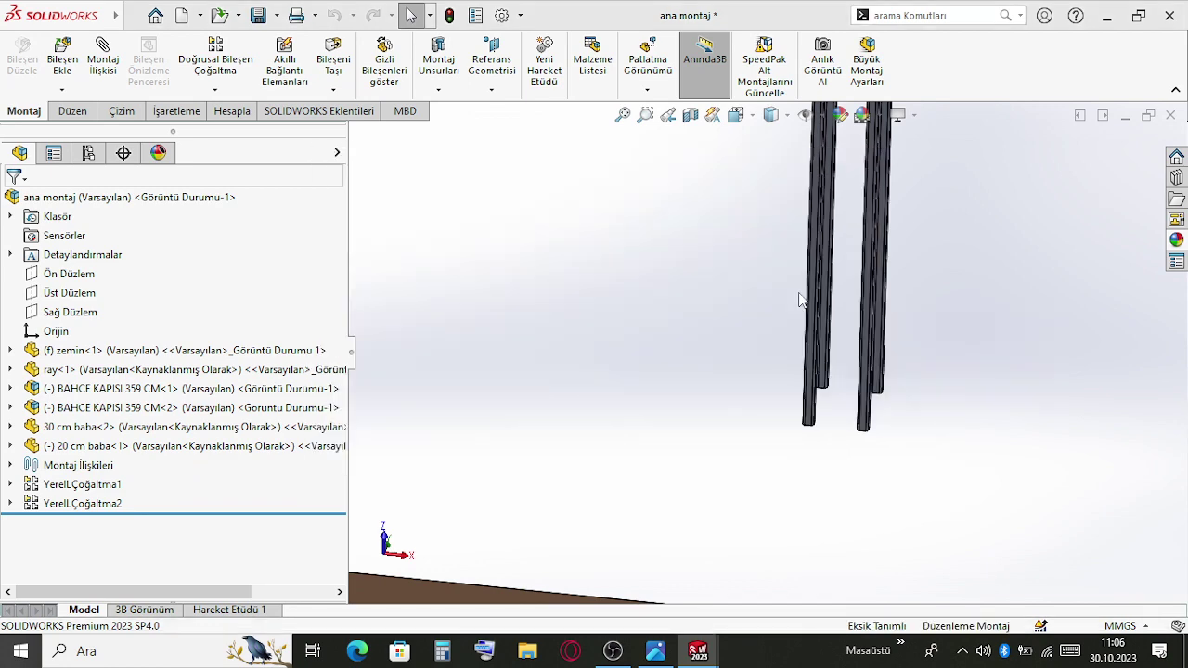
{"action": "key", "text": "ctrl+Tab"}
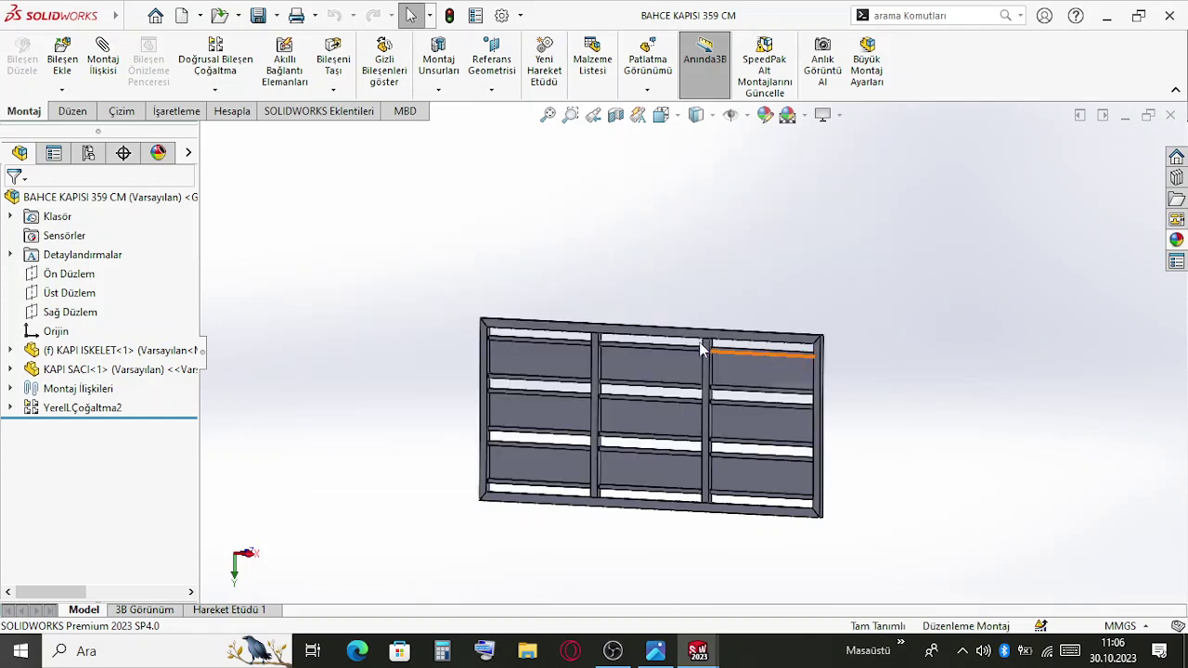
{"action": "left_click", "coordinate": [984, 485]}
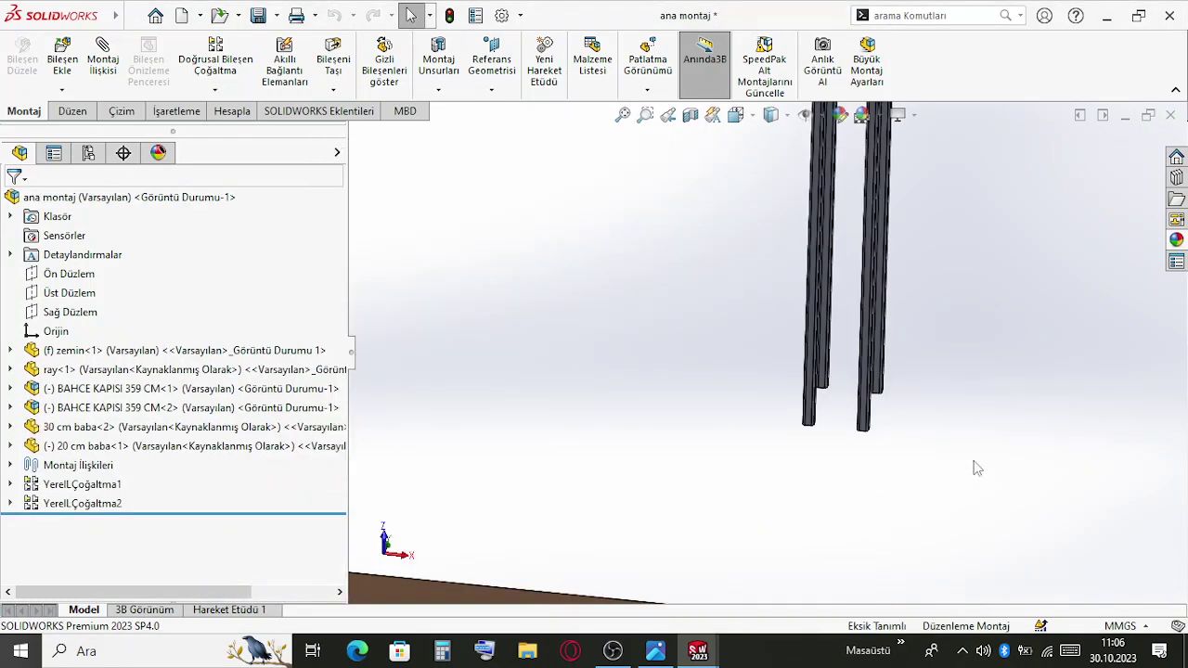
Mate a side face of the 20 cm baba post's leg coincident with the front face of the ground slab
{"action": "scroll", "coordinate": [965, 459], "scroll_direction": "up", "scroll_amount": 8}
{"action": "middle_click_drag", "start_coordinate": [843, 380], "coordinate": [803, 336]}
{"action": "scroll", "coordinate": [806, 334], "scroll_direction": "down", "scroll_amount": 4}
{"action": "scroll", "coordinate": [809, 357], "scroll_direction": "down", "scroll_amount": 6}
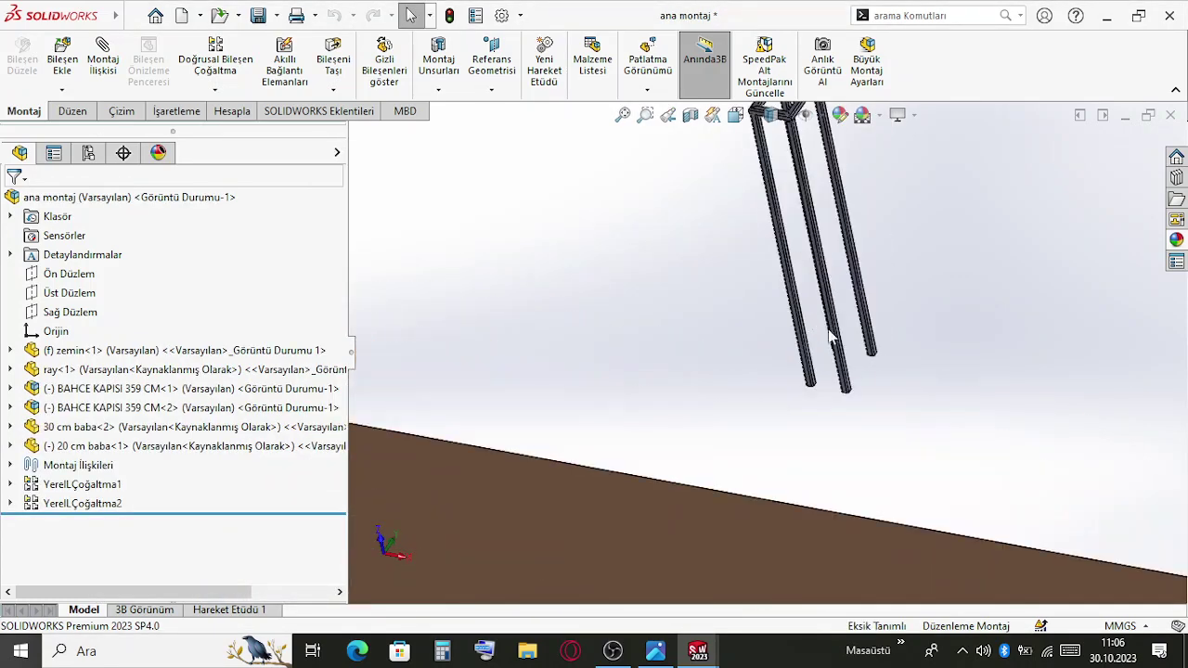
{"action": "left_click", "coordinate": [832, 427]}
{"action": "scroll", "coordinate": [798, 455], "scroll_direction": "up", "scroll_amount": 8}
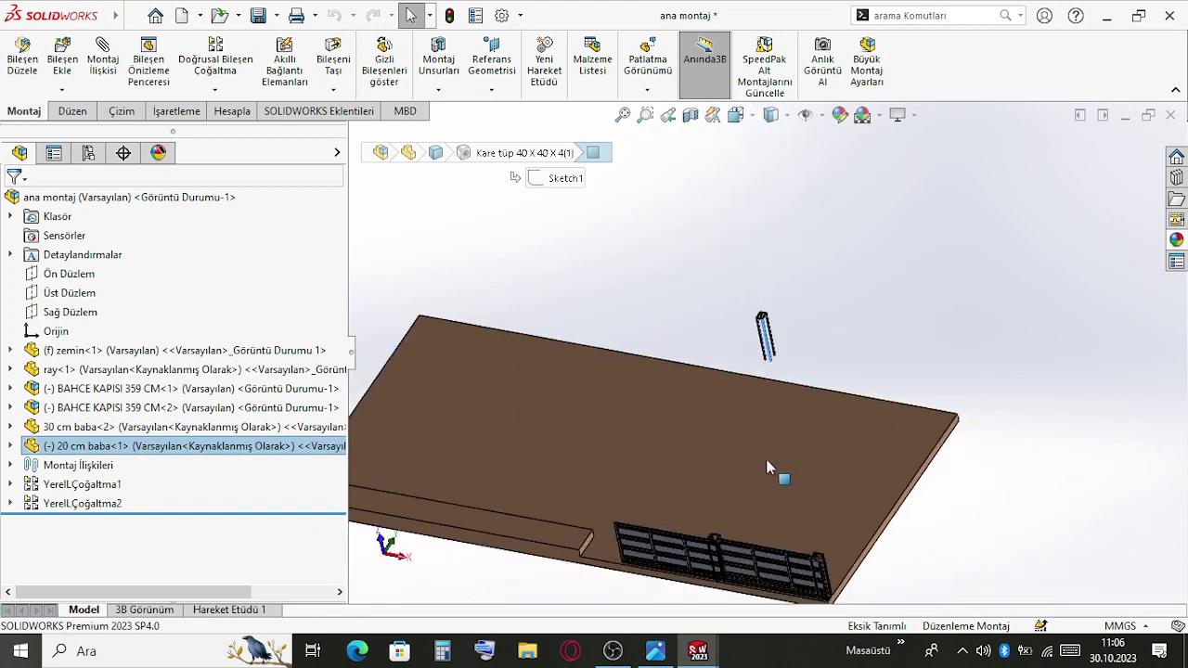
{"action": "middle_click_drag", "start_coordinate": [777, 473], "coordinate": [815, 435]}
{"action": "scroll", "coordinate": [814, 435], "scroll_direction": "down", "scroll_amount": 8}
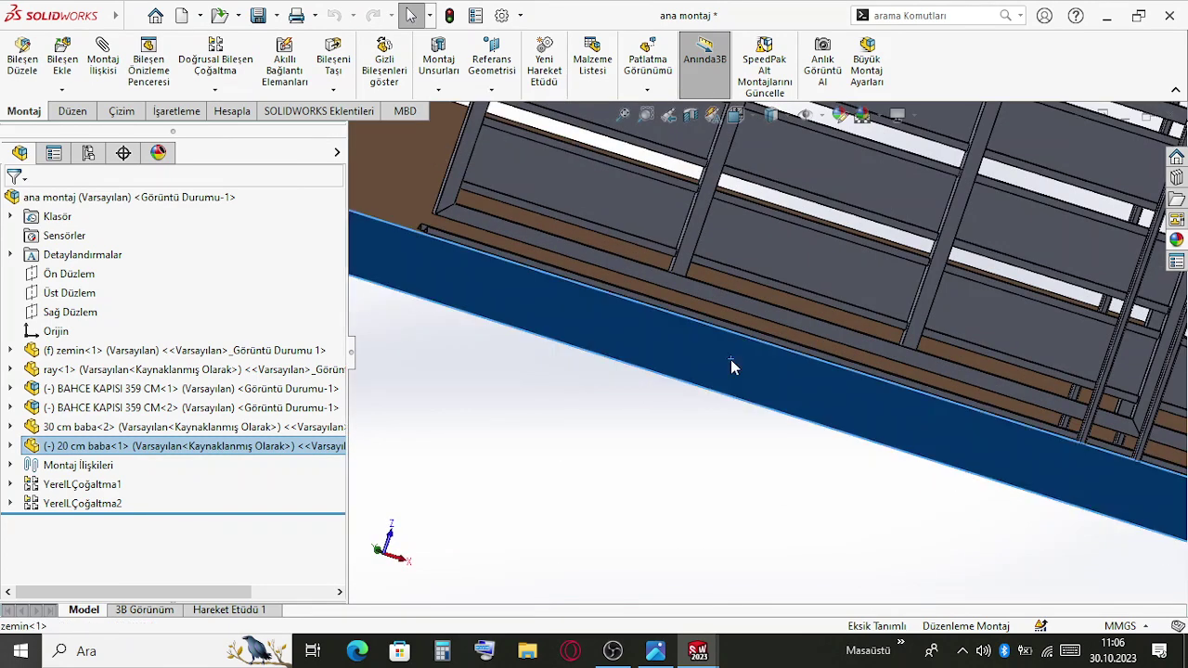
{"action": "left_click", "coordinate": [731, 359], "text": "ctrl"}
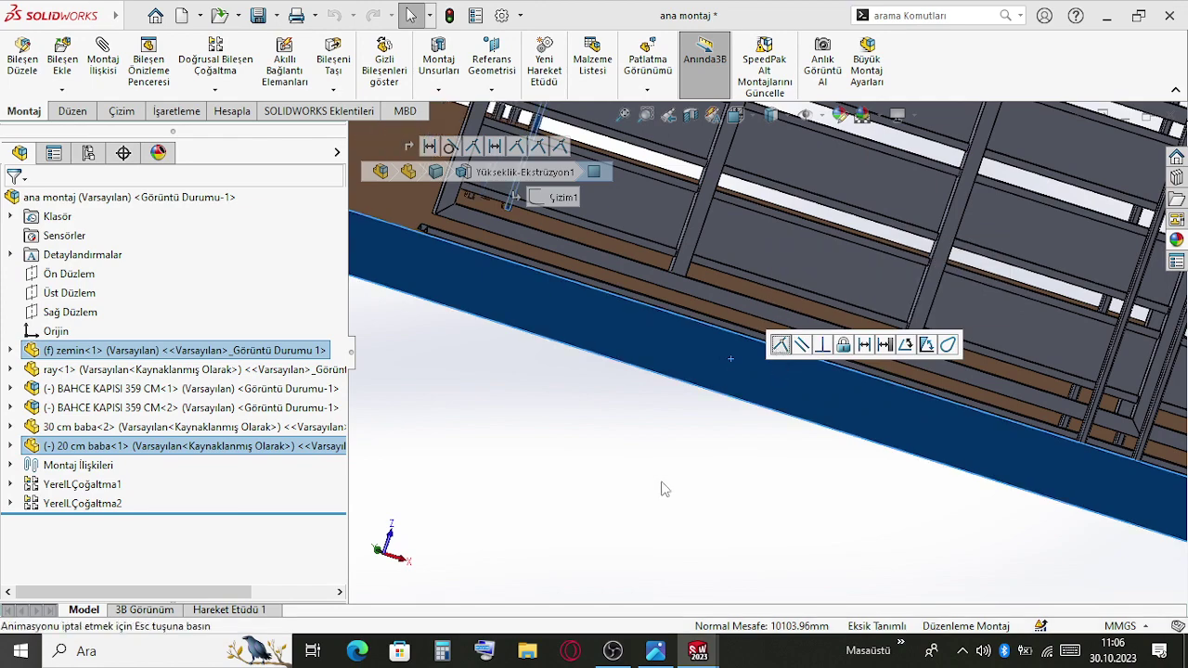
{"action": "left_click", "coordinate": [626, 385]}
Mate the bottom end face of the 20 cm baba post's leg coincident with the top face of the ground slab
{"action": "scroll", "coordinate": [608, 288], "scroll_direction": "up", "scroll_amount": 3}
{"action": "middle_click_drag", "start_coordinate": [606, 285], "coordinate": [644, 306]}
{"action": "scroll", "coordinate": [633, 316], "scroll_direction": "down", "scroll_amount": 9}
{"action": "scroll", "coordinate": [544, 579], "scroll_direction": "down", "scroll_amount": 3}
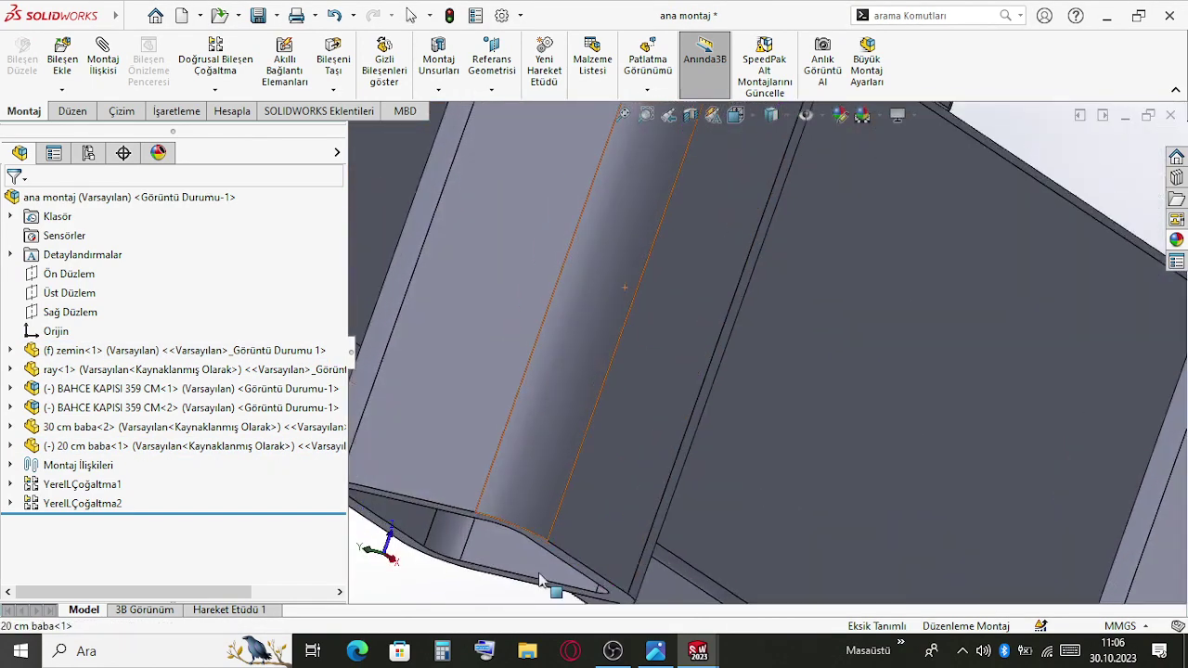
{"action": "left_click", "coordinate": [625, 574]}
{"action": "scroll", "coordinate": [554, 494], "scroll_direction": "up", "scroll_amount": 10}
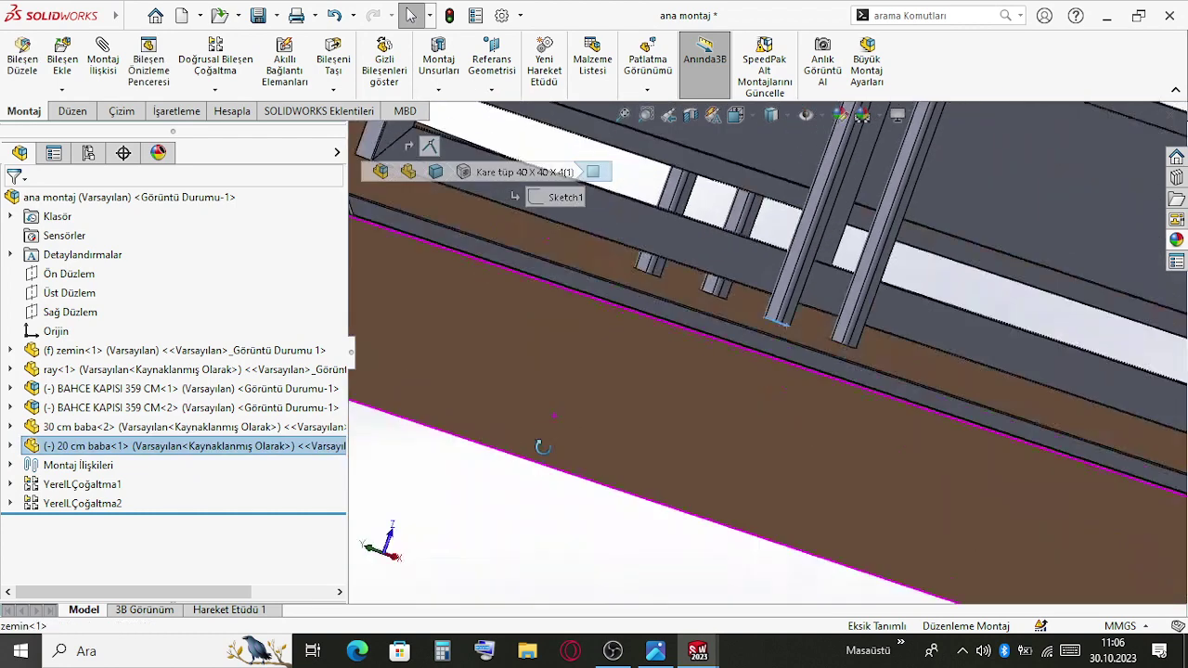
{"action": "left_click", "coordinate": [510, 318], "text": "ctrl"}
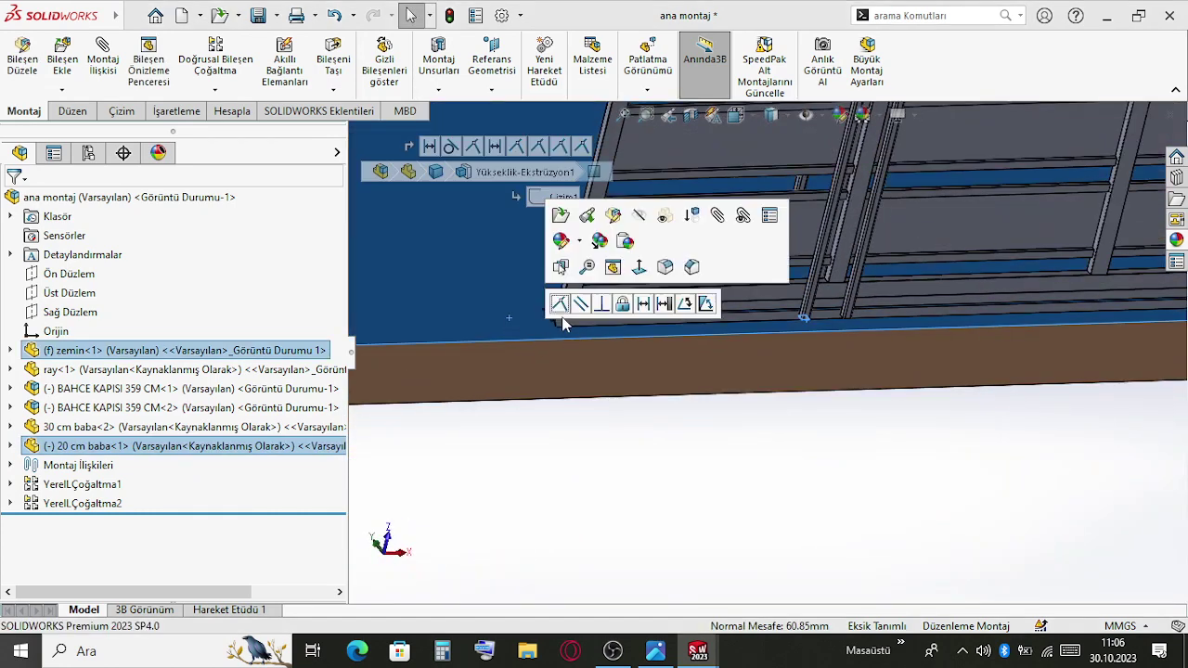
{"action": "left_click", "coordinate": [560, 304]}
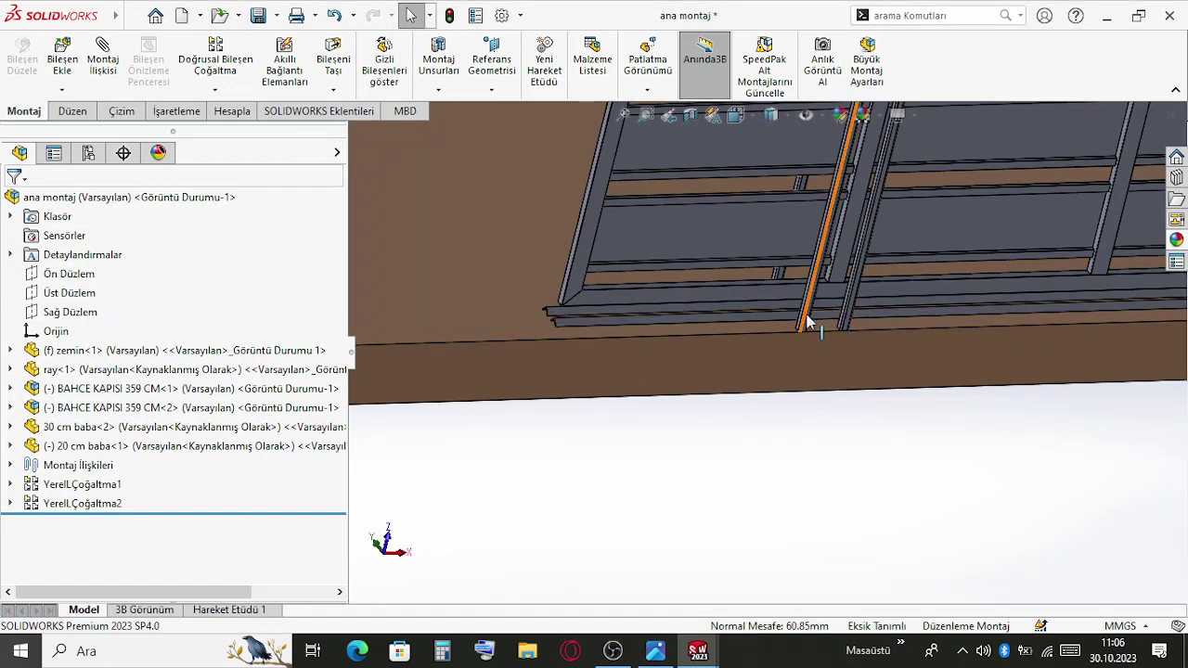
Slide the 20 cm baba post to the free end of the rails and mate its leg's side face coincident with the front rail's end face
{"action": "left_click_drag", "start_coordinate": [805, 313], "coordinate": [547, 311]}
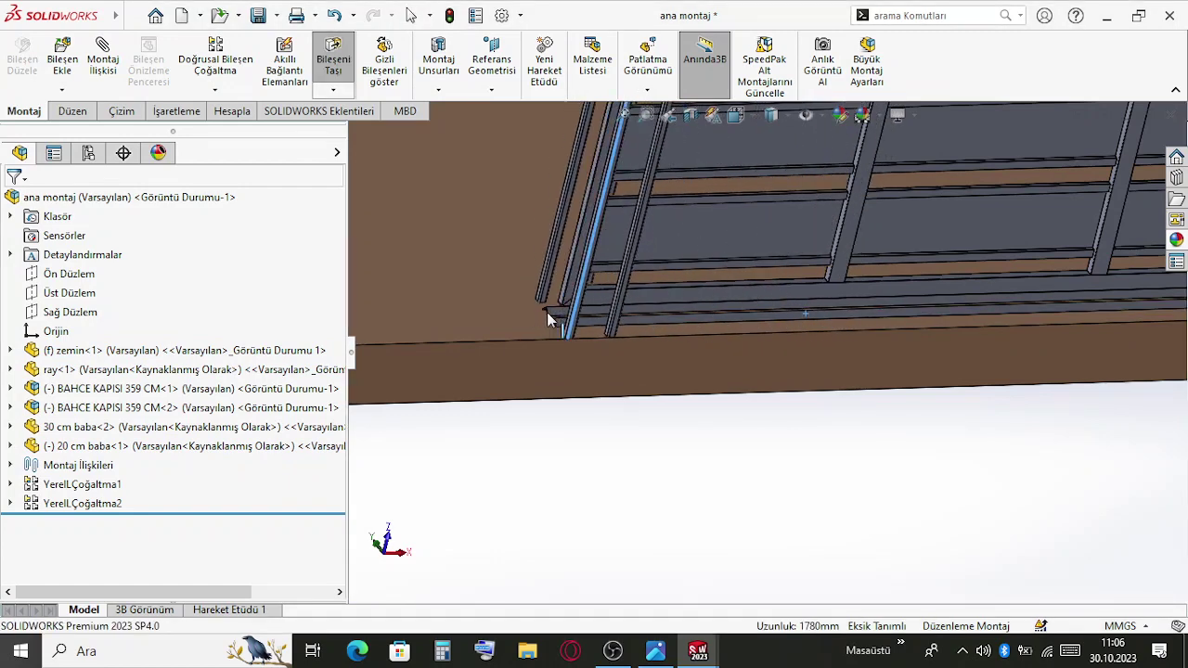
{"action": "scroll", "coordinate": [556, 320], "scroll_direction": "down", "scroll_amount": 5}
{"action": "scroll", "coordinate": [596, 355], "scroll_direction": "down", "scroll_amount": 5}
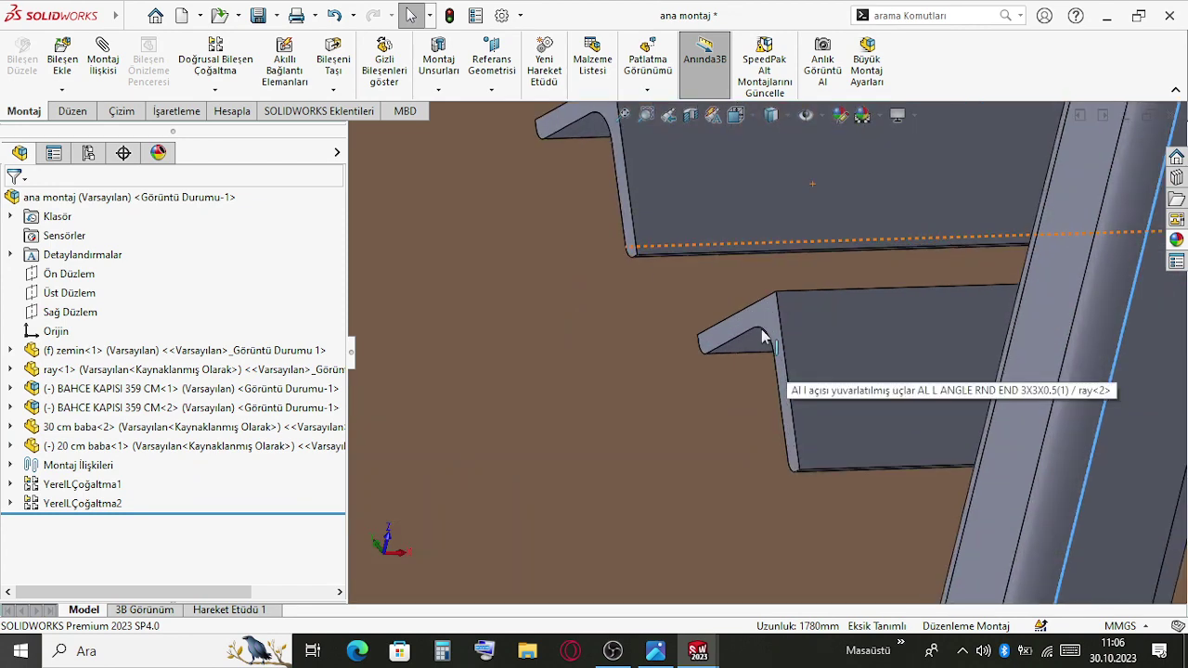
{"action": "left_click", "coordinate": [767, 323]}
{"action": "left_click", "coordinate": [1027, 399], "text": "ctrl"}
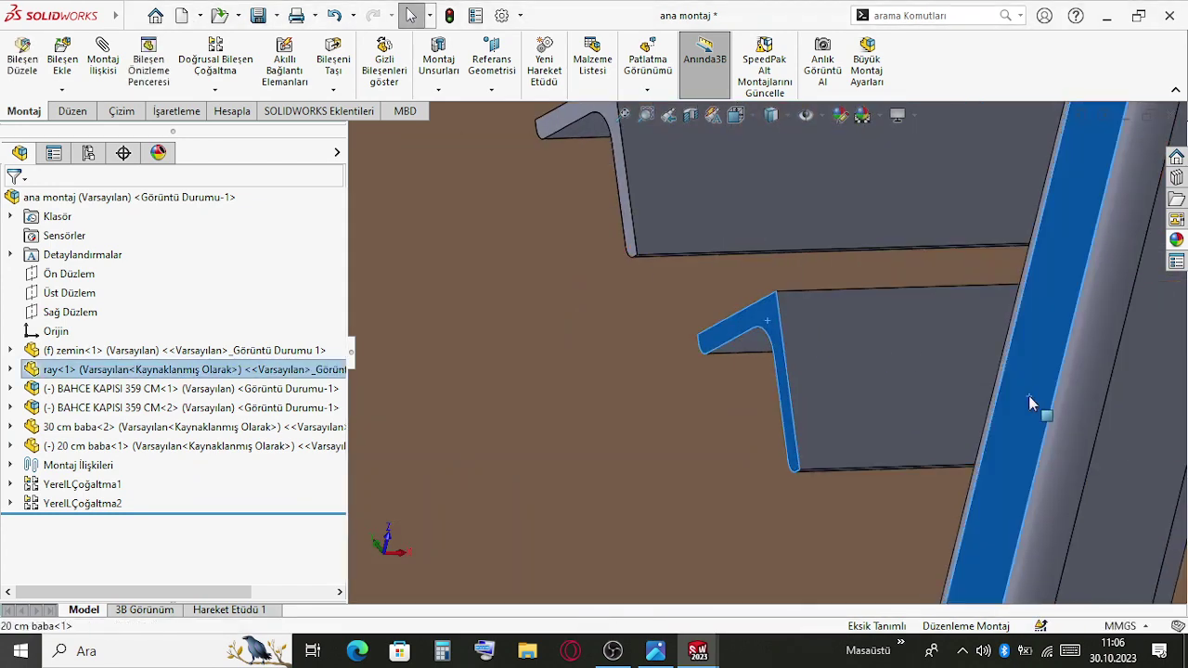
{"action": "left_click", "coordinate": [956, 381]}
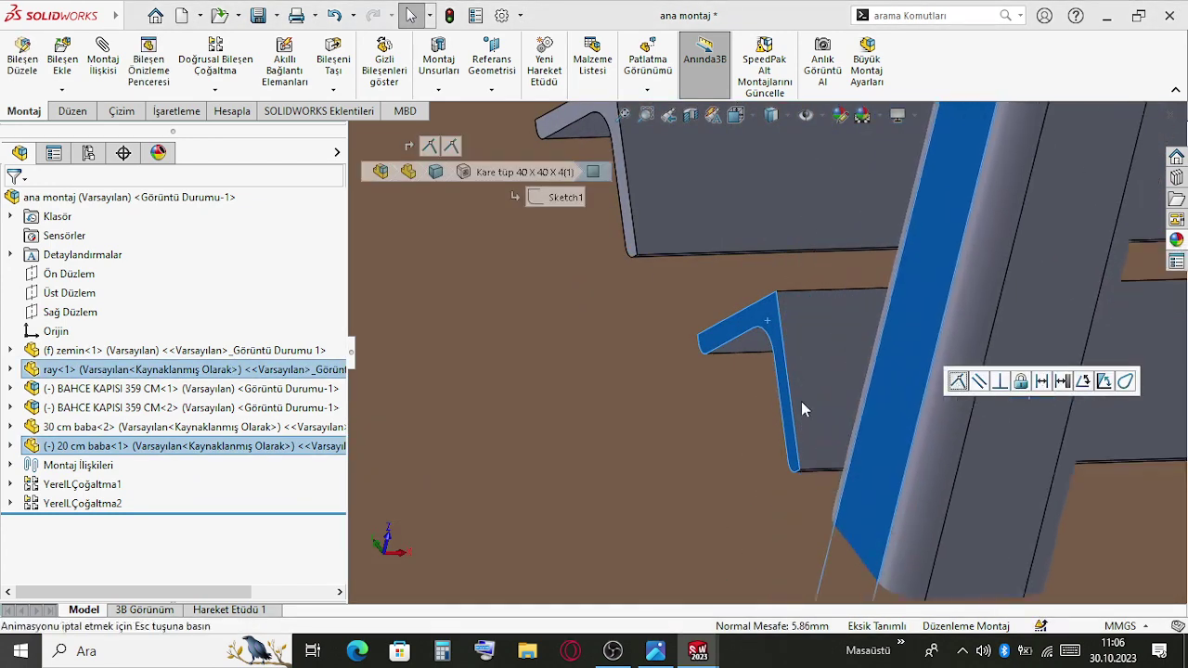
{"action": "scroll", "coordinate": [791, 313], "scroll_direction": "up", "scroll_amount": 8}
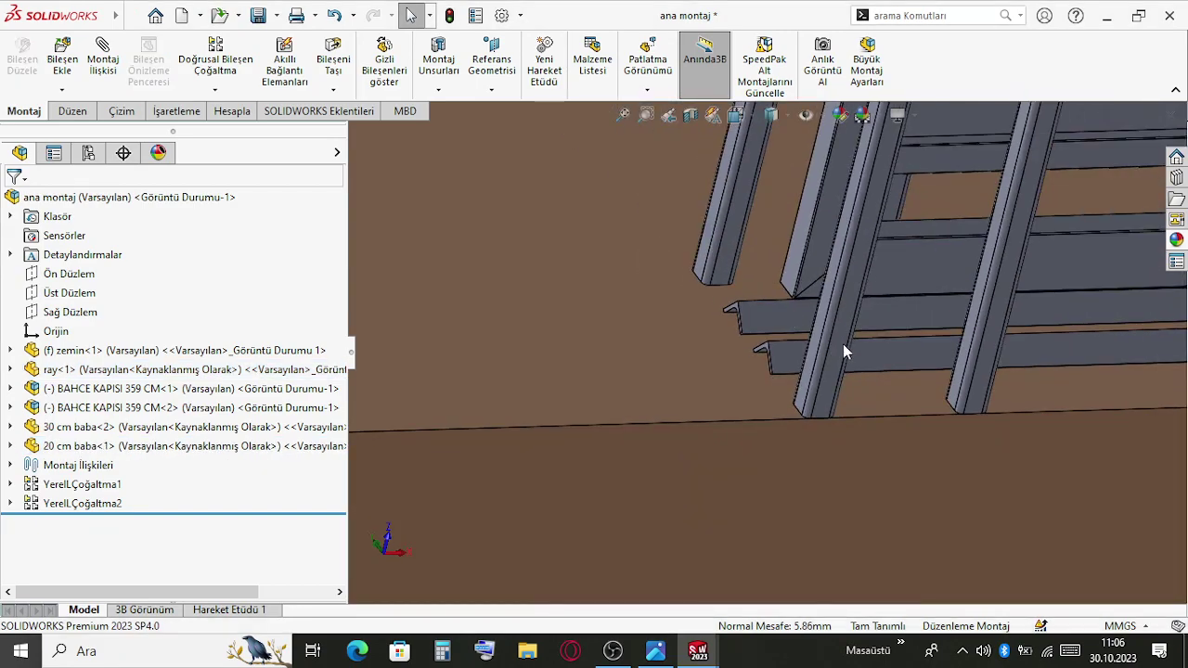
Check the spacing between the two rails' ridge edges and the lengths of the front rail's lower and end edges
{"action": "middle_click_drag", "start_coordinate": [891, 360], "coordinate": [896, 388]}
{"action": "scroll", "coordinate": [845, 349], "scroll_direction": "down", "scroll_amount": 5}
{"action": "scroll", "coordinate": [845, 349], "scroll_direction": "down", "scroll_amount": 3}
{"action": "mouse_move", "coordinate": [845, 349]}
{"action": "middle_mouse_down"}
{"action": "mouse_move", "coordinate": [872, 345]}
{"action": "mouse_move", "coordinate": [820, 361]}
{"action": "mouse_move", "coordinate": [868, 354]}
{"action": "mouse_move", "coordinate": [833, 362]}
{"action": "middle_mouse_up"}
{"action": "scroll", "coordinate": [810, 379], "scroll_direction": "up", "scroll_amount": 4}
{"action": "scroll", "coordinate": [784, 418], "scroll_direction": "down", "scroll_amount": 8}
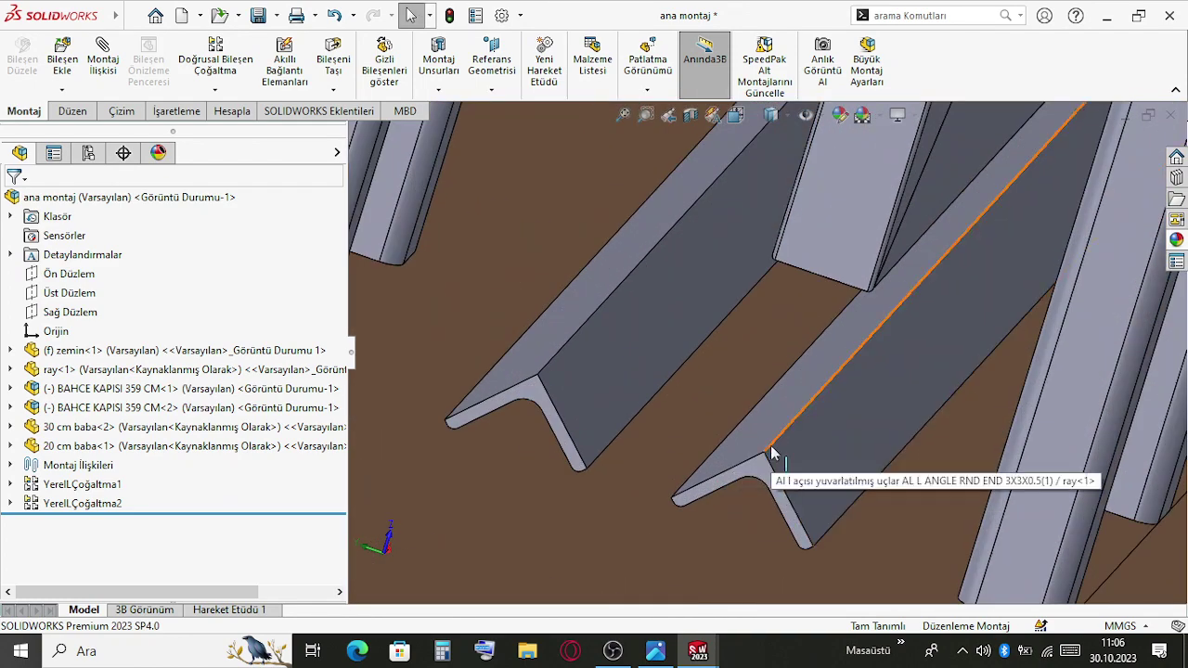
{"action": "left_click", "coordinate": [773, 456]}
{"action": "left_click", "coordinate": [550, 371], "text": "ctrl"}
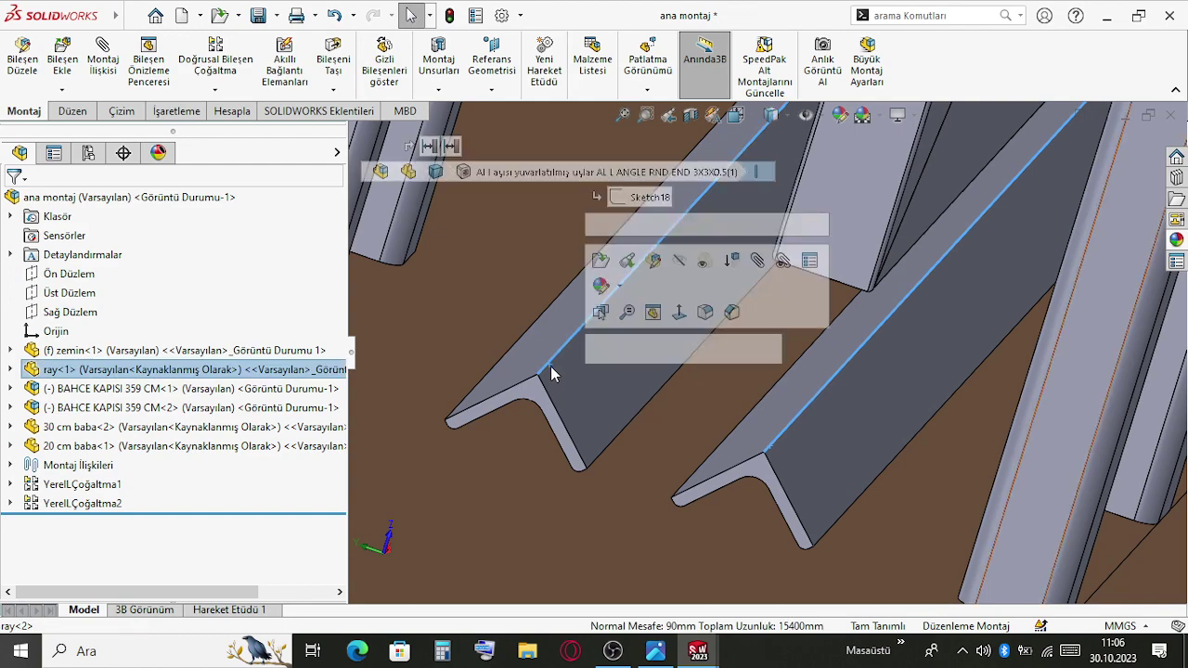
{"action": "middle_click_drag", "start_coordinate": [732, 456], "coordinate": [762, 443]}
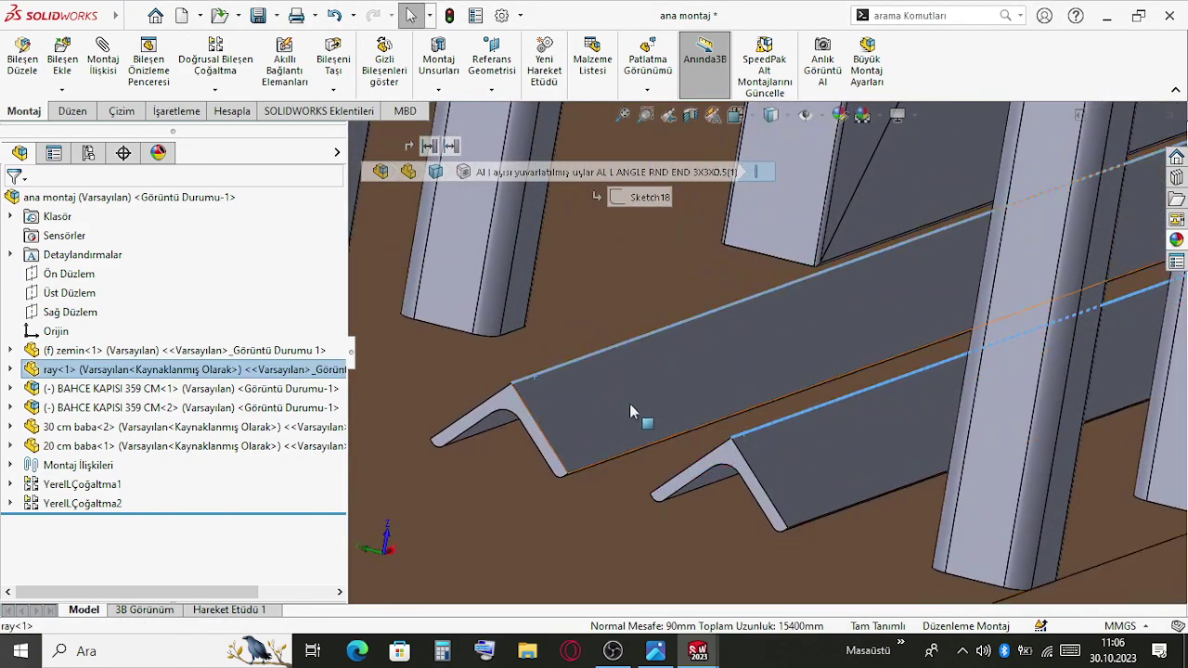
{"action": "left_click", "coordinate": [793, 533]}
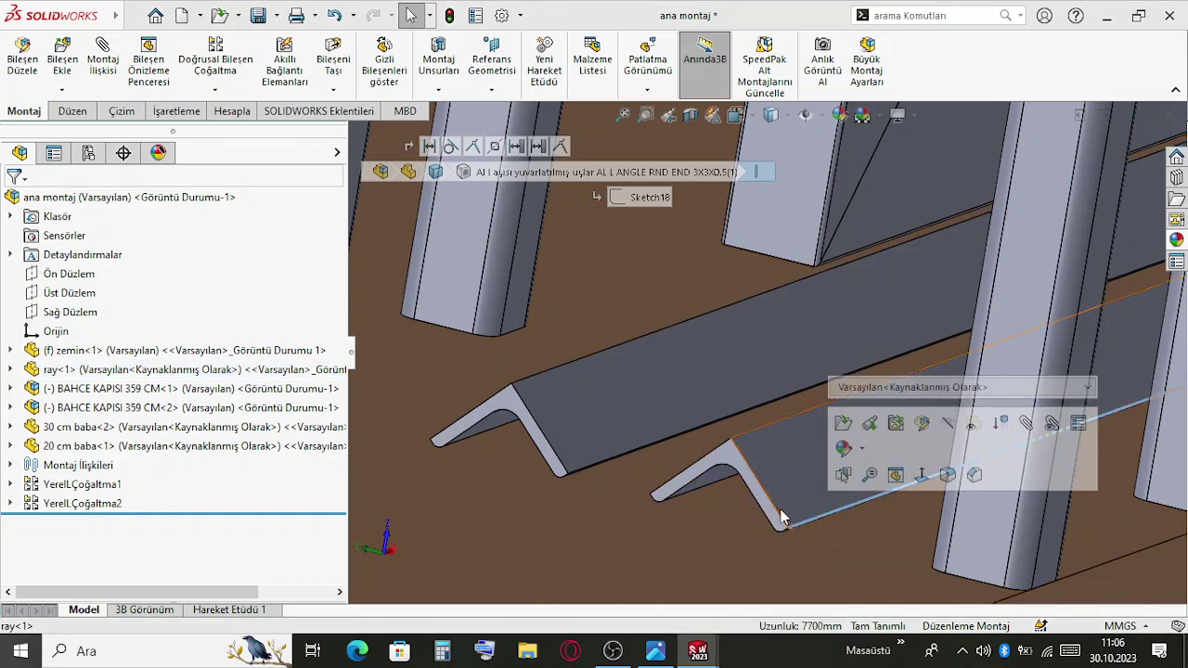
{"action": "left_click", "coordinate": [786, 533]}
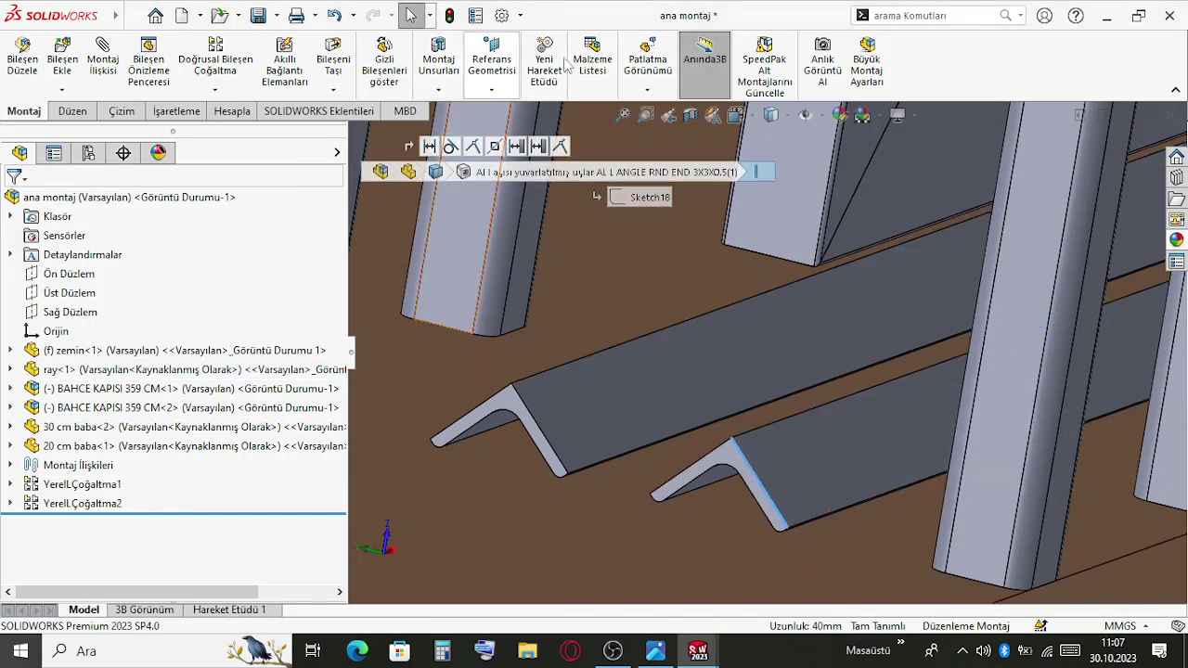
{"action": "left_click", "coordinate": [521, 16]}
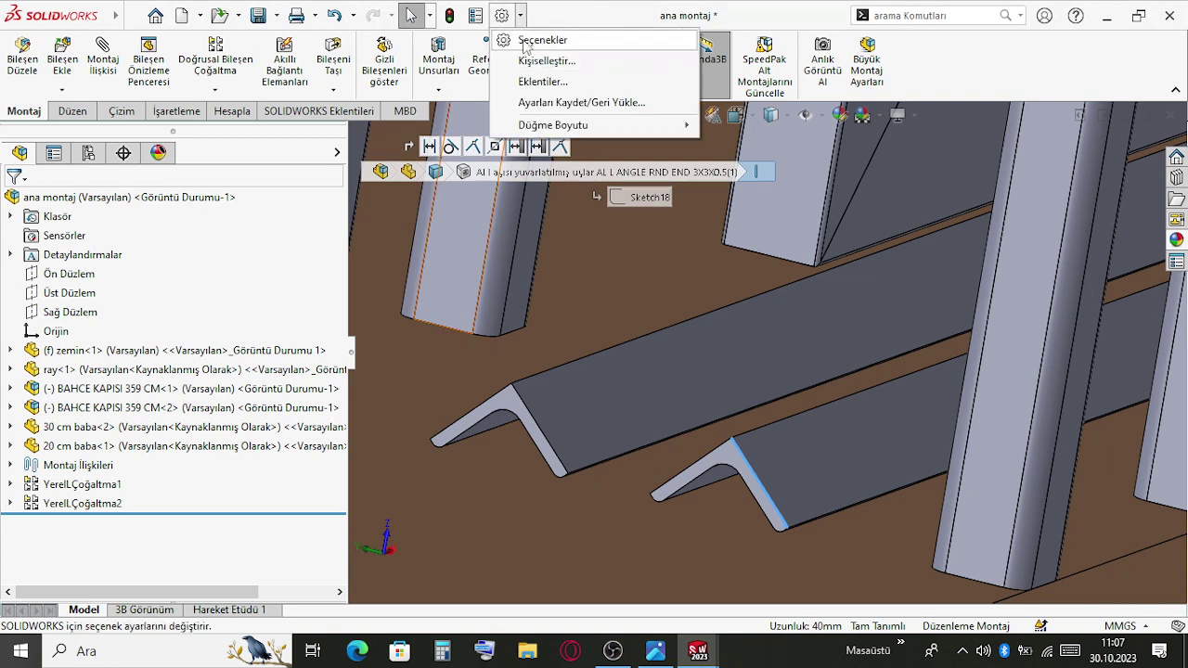
{"action": "left_click", "coordinate": [525, 41]}
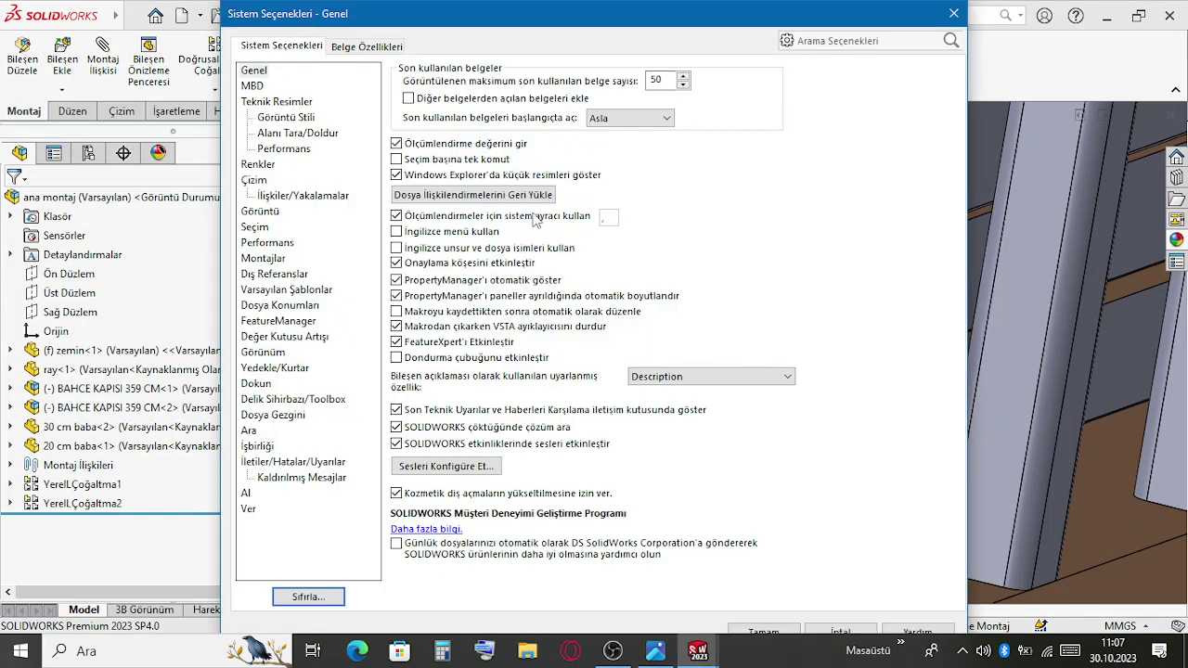
{"action": "left_click", "coordinate": [953, 14]}
Find the Ölçüm command by searching the keyboard customization for "ölçüm" and assign it the shortcut D
{"action": "left_click", "coordinate": [522, 17]}
{"action": "left_click", "coordinate": [524, 60]}
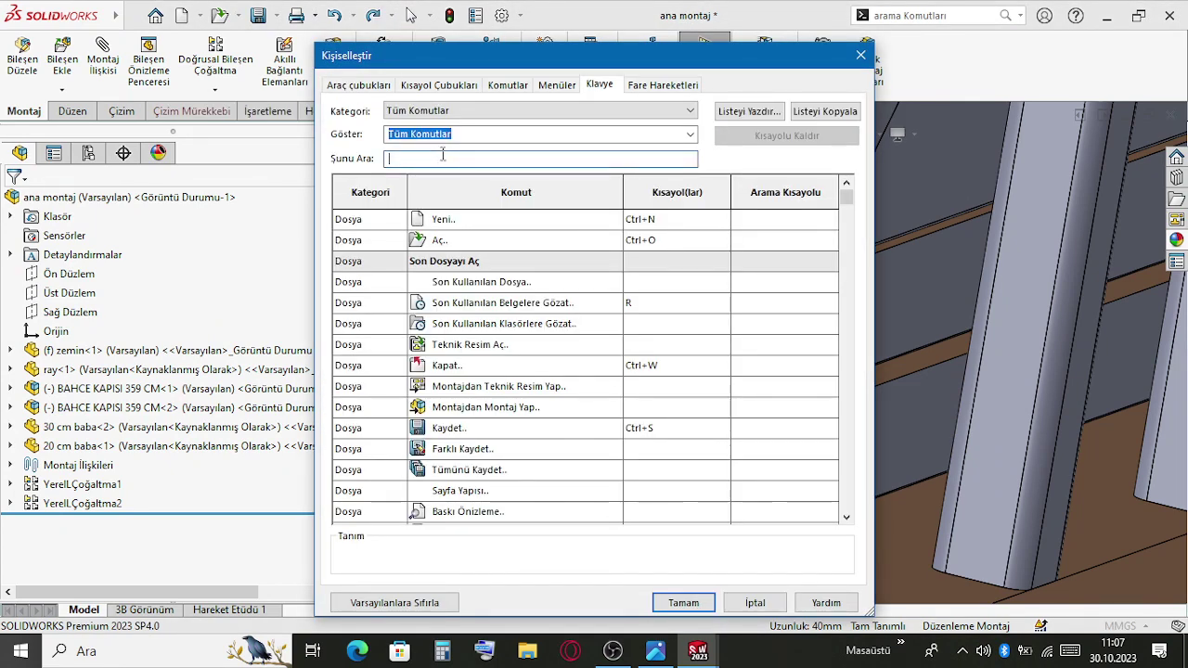
{"action": "left_click", "coordinate": [444, 157]}
{"action": "type", "text": "ölçüm"}
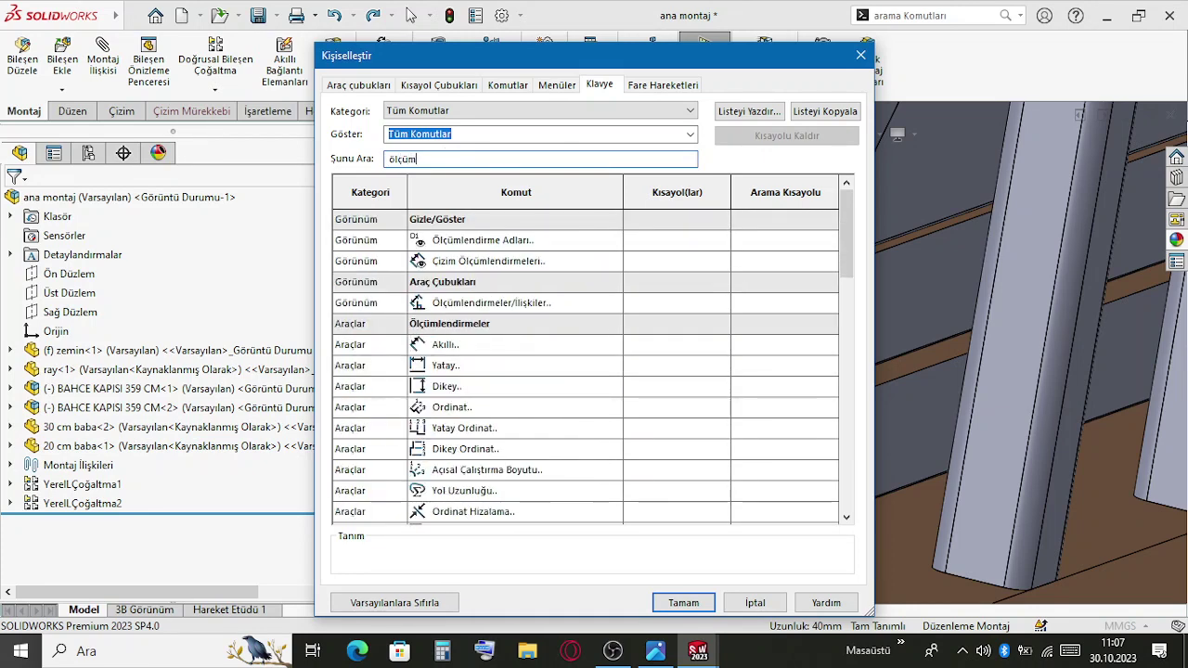
{"action": "scroll", "coordinate": [843, 231], "scroll_direction": "down", "scroll_amount": 2}
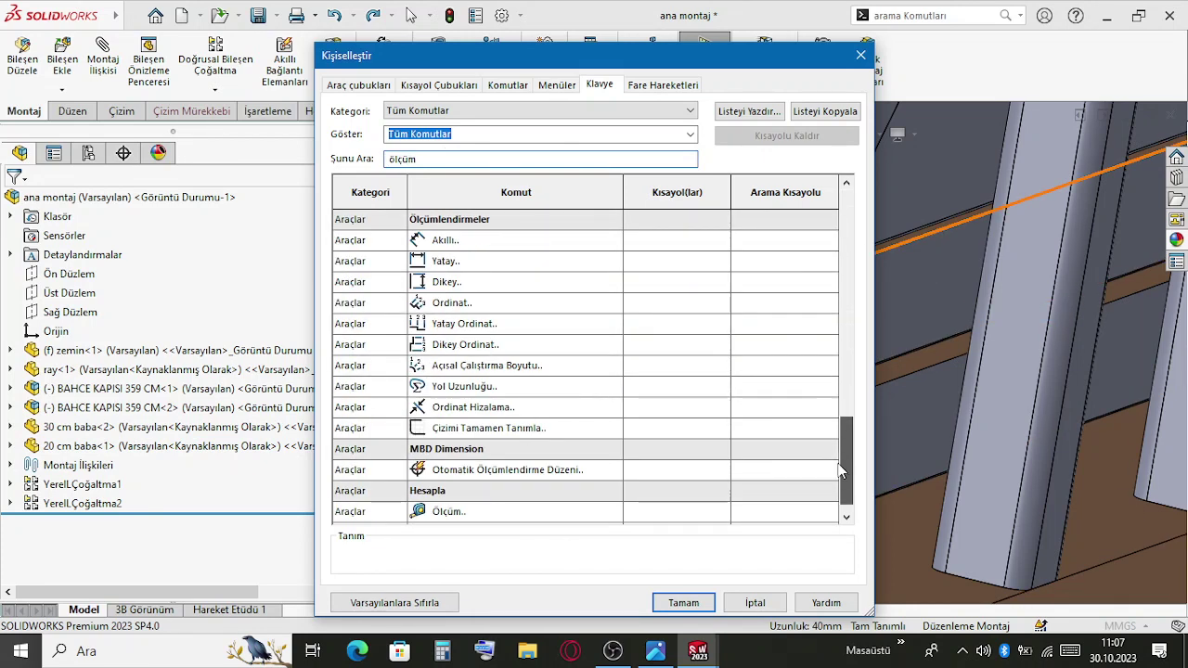
{"action": "left_click", "coordinate": [680, 491]}
{"action": "key", "text": "d"}
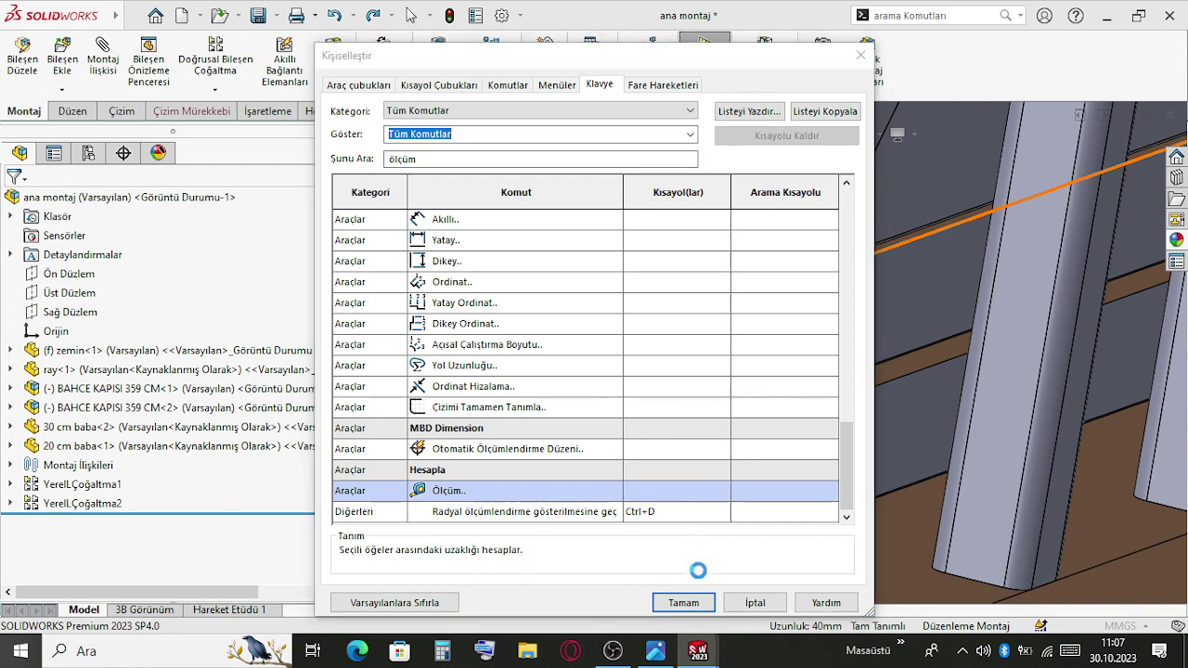
{"action": "left_click", "coordinate": [636, 339]}
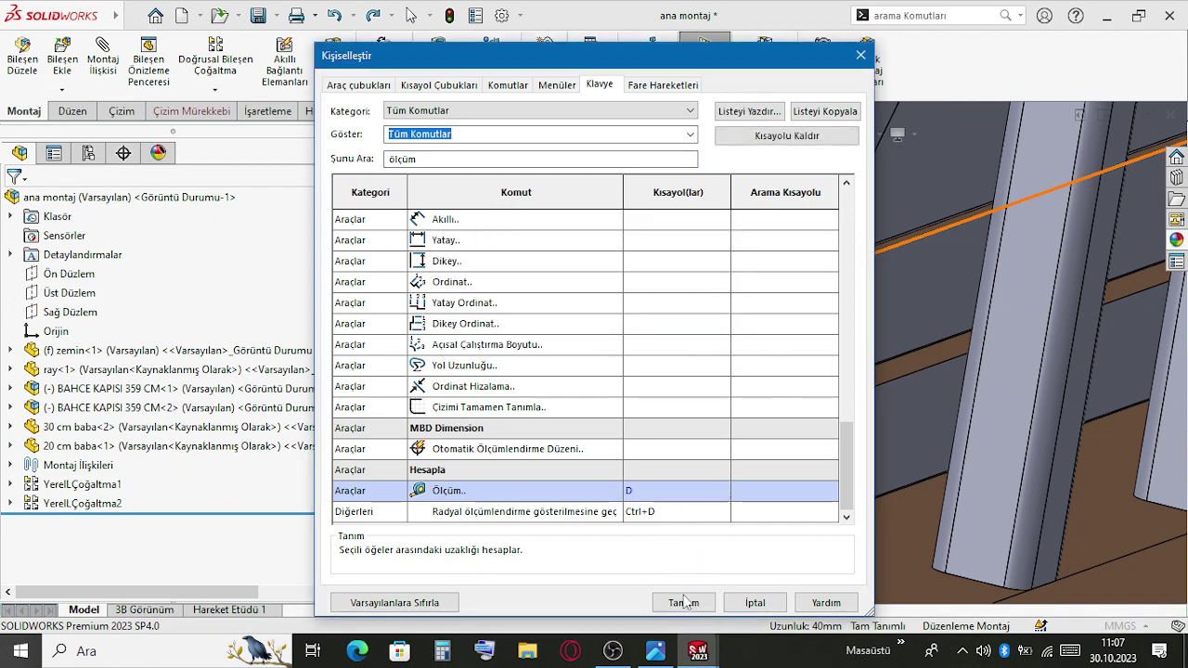
{"action": "key", "text": "Return"}
Measure the distance between the matching lower edges of the two rails at their free end
{"action": "left_click", "coordinate": [683, 521]}
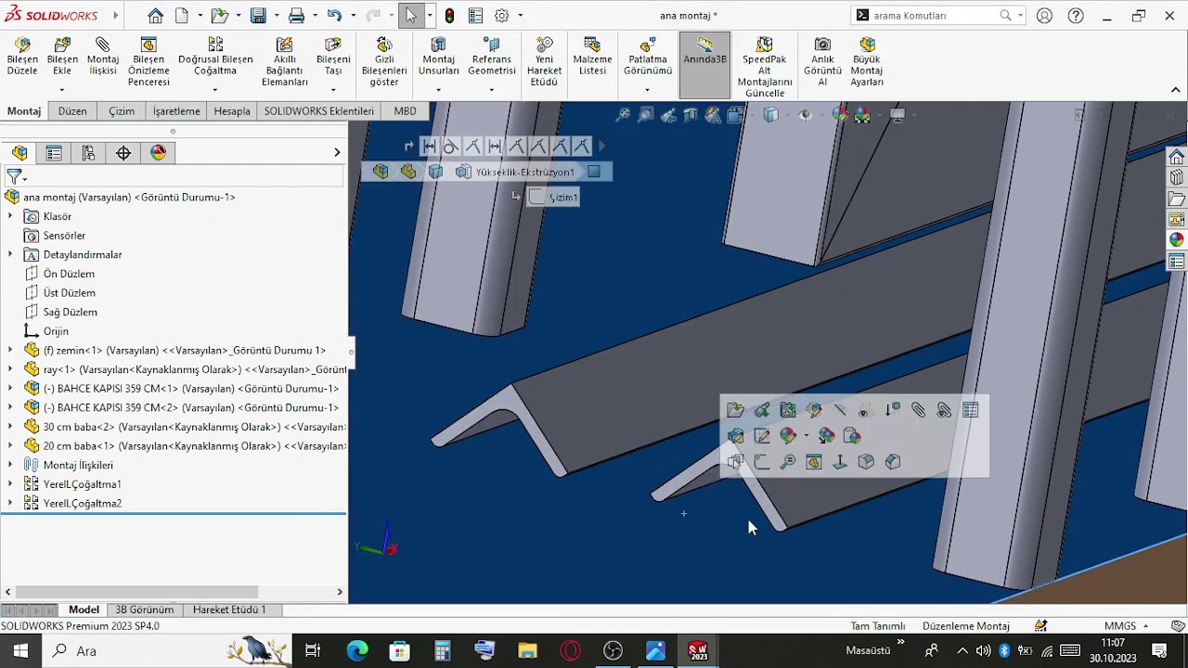
{"action": "key", "text": "d"}
{"action": "key", "text": "d"}
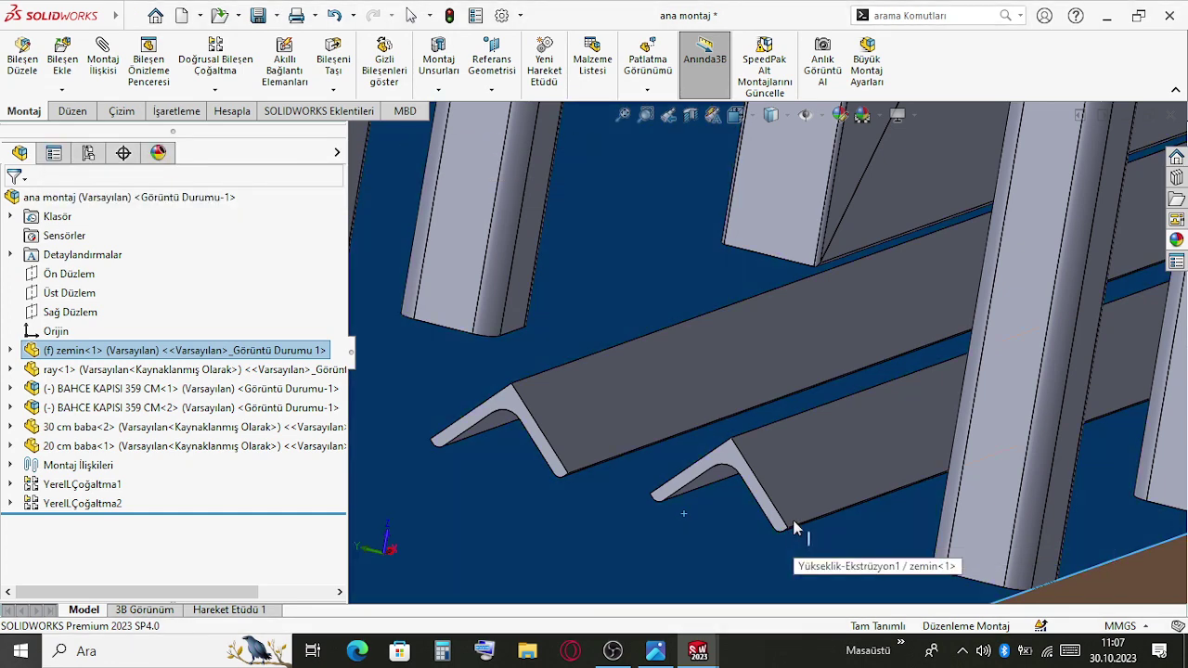
{"action": "key", "text": "Escape"}
{"action": "key", "text": "d"}
{"action": "left_click", "coordinate": [800, 526]}
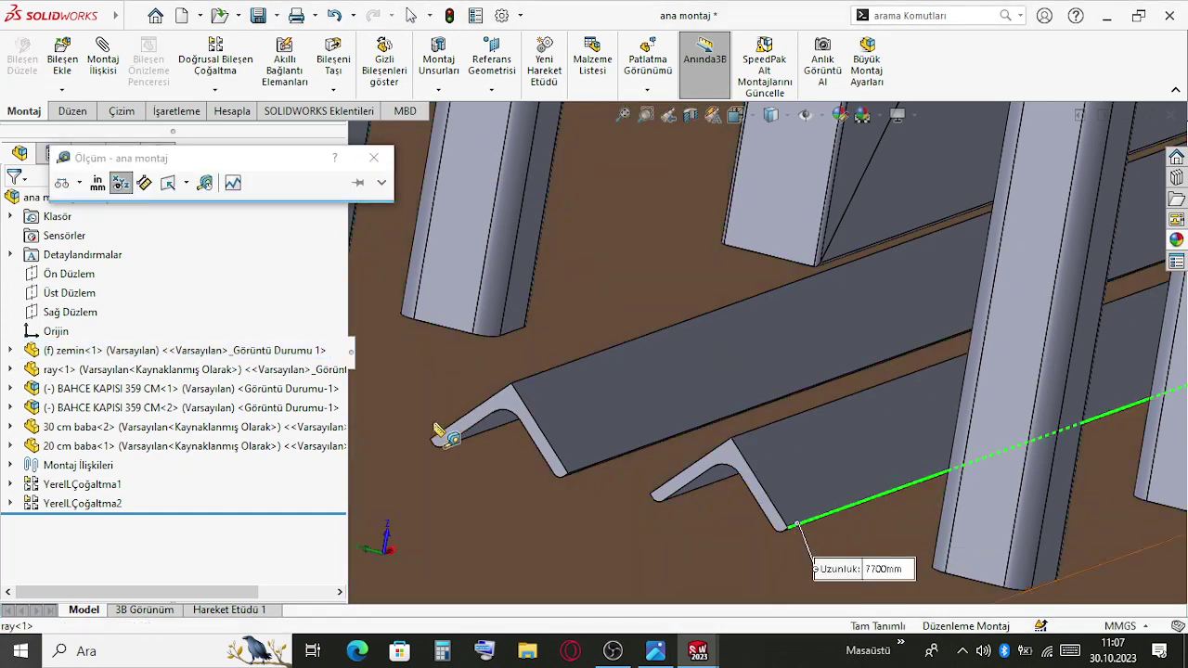
{"action": "left_click", "coordinate": [583, 473]}
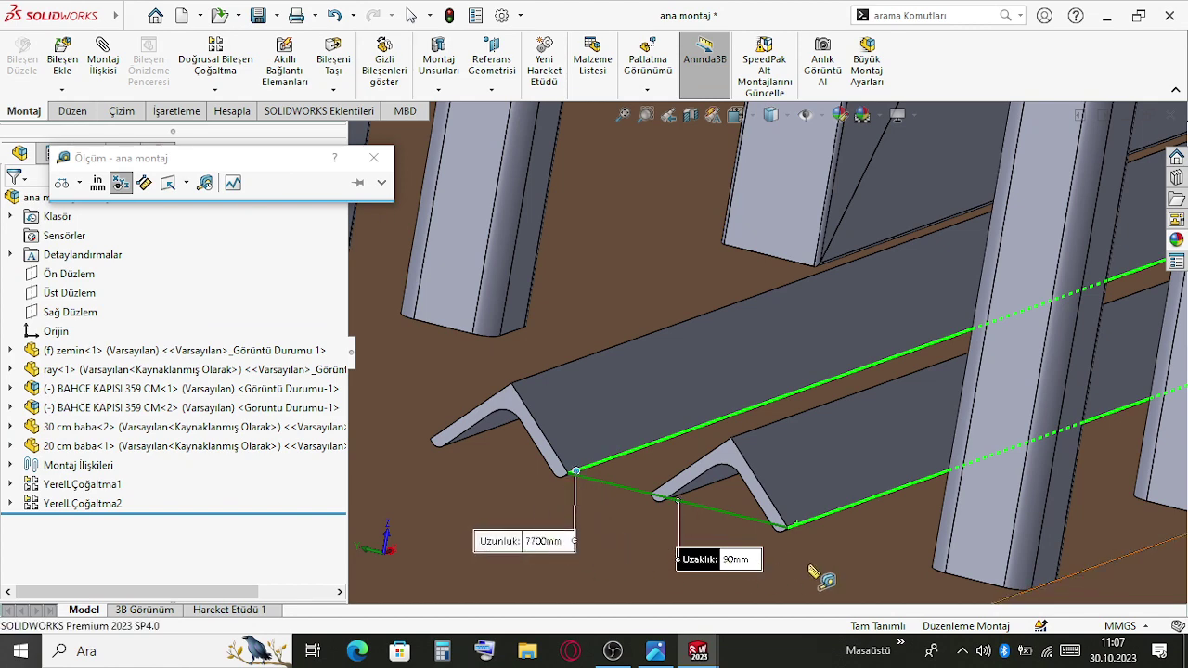
{"action": "scroll", "coordinate": [761, 543], "scroll_direction": "up", "scroll_amount": 2}
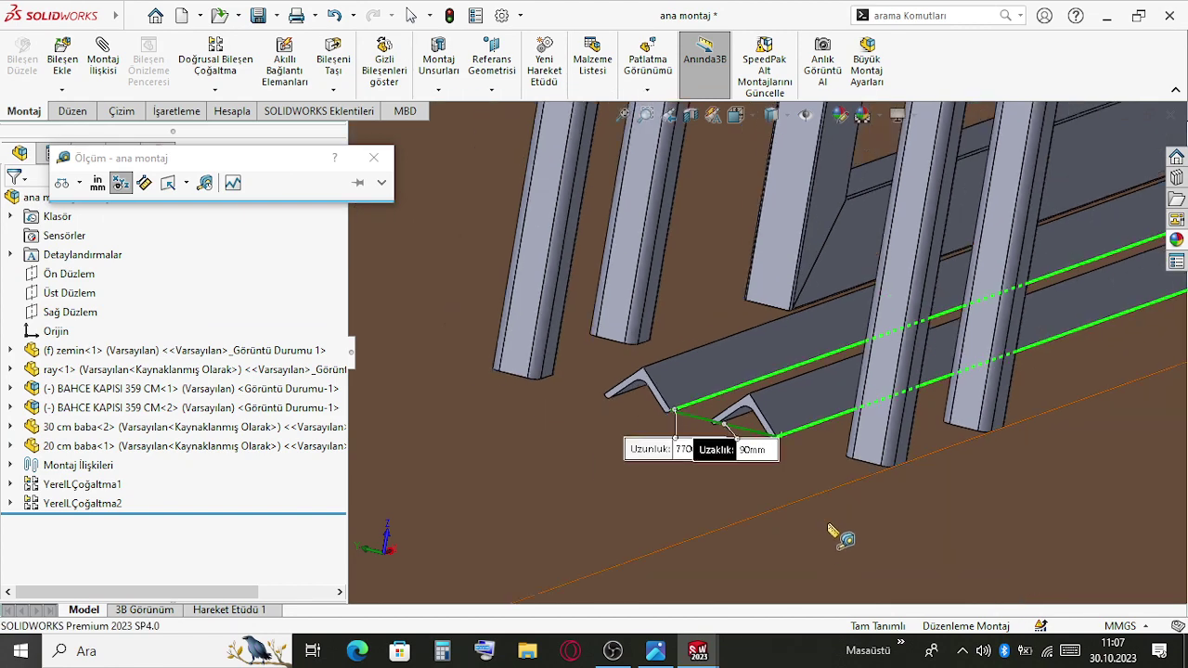
{"action": "key", "text": "Escape"}
Examine the 20 cm baba post at the rails' end, from the feet of its legs up to its top frame
{"action": "scroll", "coordinate": [875, 455], "scroll_direction": "up", "scroll_amount": 5}
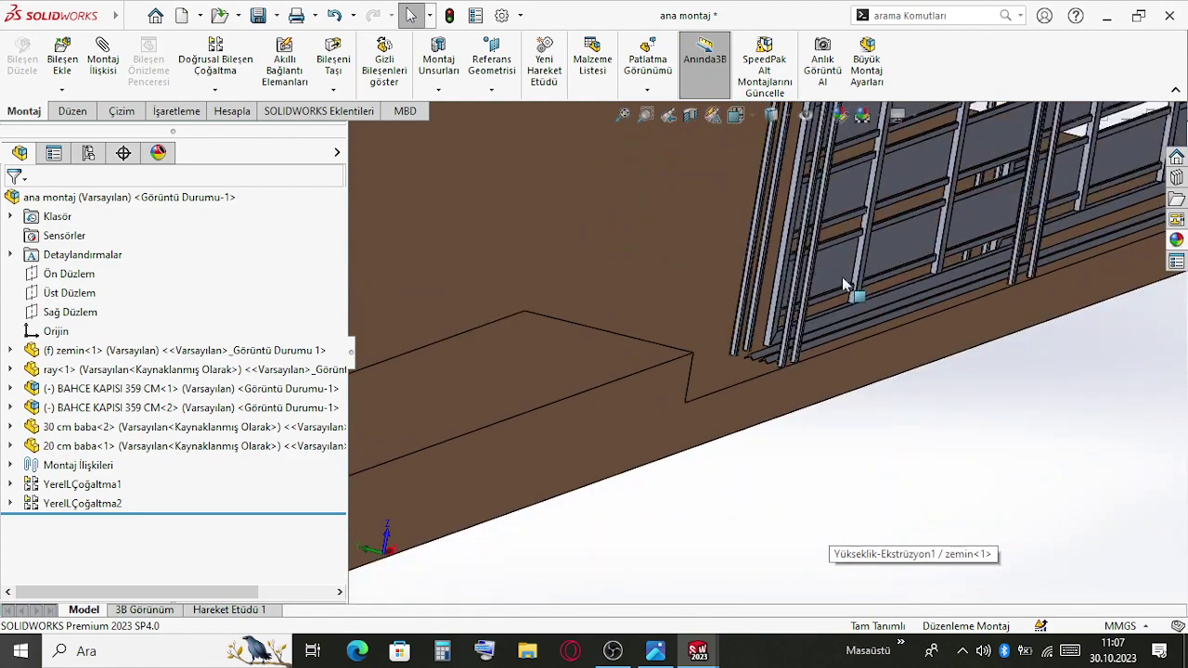
{"action": "scroll", "coordinate": [840, 274], "scroll_direction": "up", "scroll_amount": 2}
{"action": "middle_click_drag", "start_coordinate": [840, 273], "coordinate": [732, 291]}
{"action": "scroll", "coordinate": [732, 291], "scroll_direction": "down", "scroll_amount": 6}
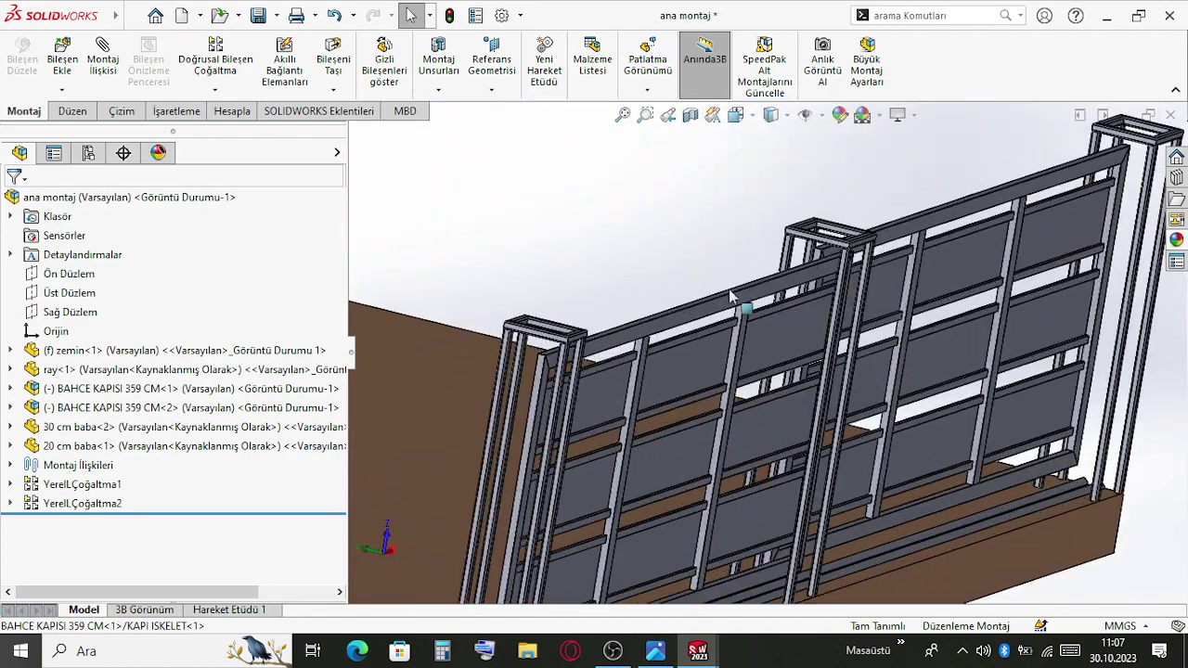
{"action": "scroll", "coordinate": [688, 281], "scroll_direction": "up", "scroll_amount": 5}
{"action": "scroll", "coordinate": [649, 453], "scroll_direction": "down", "scroll_amount": 8}
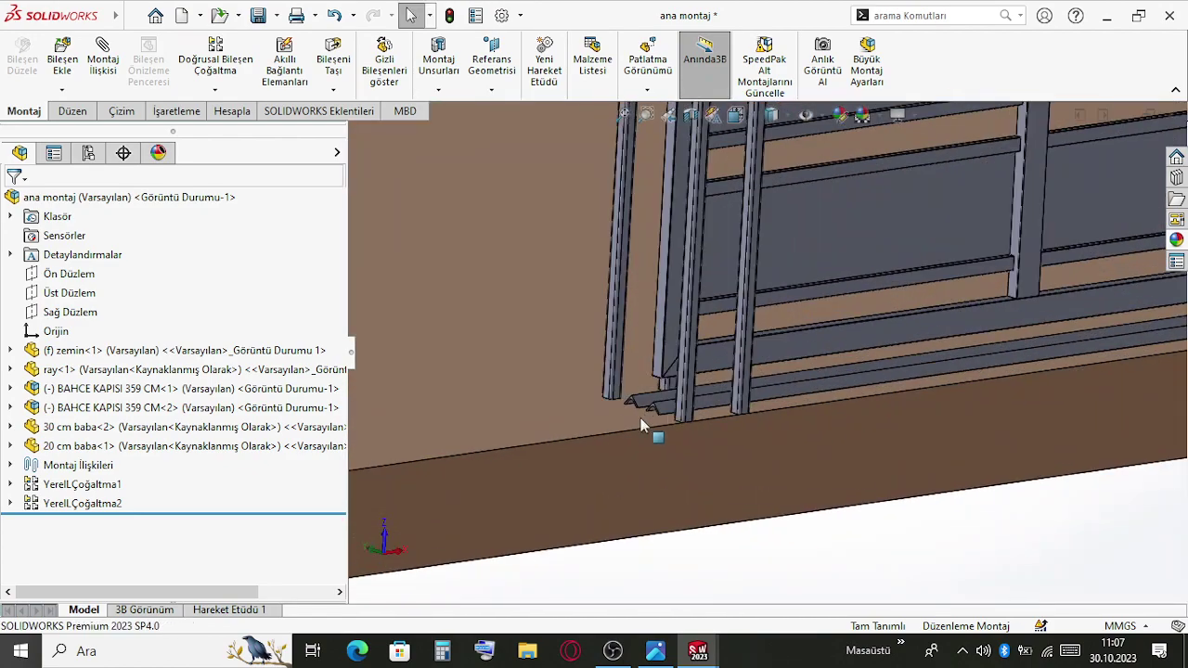
{"action": "scroll", "coordinate": [742, 320], "scroll_direction": "up", "scroll_amount": 4}
{"action": "middle_click_drag", "start_coordinate": [777, 308], "coordinate": [915, 206]}
{"action": "scroll", "coordinate": [838, 286], "scroll_direction": "down", "scroll_amount": 3}
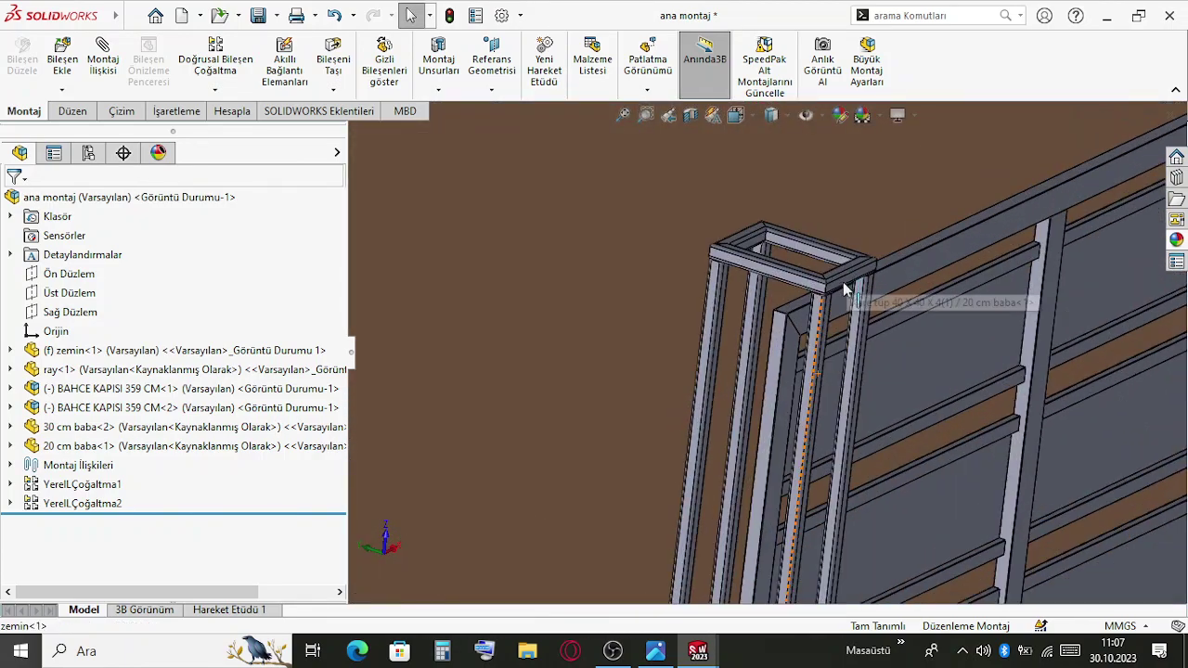
{"action": "scroll", "coordinate": [825, 337], "scroll_direction": "down", "scroll_amount": 2}
{"action": "middle_click_drag", "start_coordinate": [825, 337], "coordinate": [920, 359]}
{"action": "scroll", "coordinate": [873, 388], "scroll_direction": "down", "scroll_amount": 3}
Slide the second BAHCE KAPISI 359 CM gate leaf along its rail toward the 20 cm baba post
{"action": "left_click", "coordinate": [872, 386]}
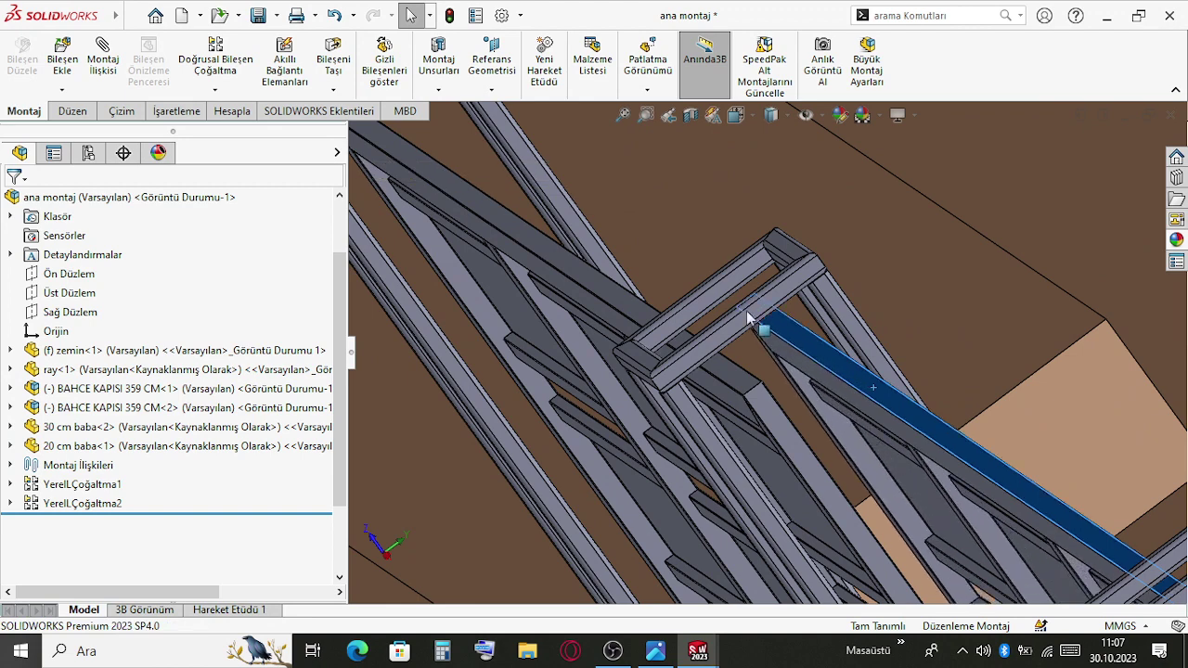
{"action": "scroll", "coordinate": [771, 341], "scroll_direction": "down", "scroll_amount": 2}
{"action": "left_click_drag", "start_coordinate": [771, 336], "coordinate": [791, 331]}
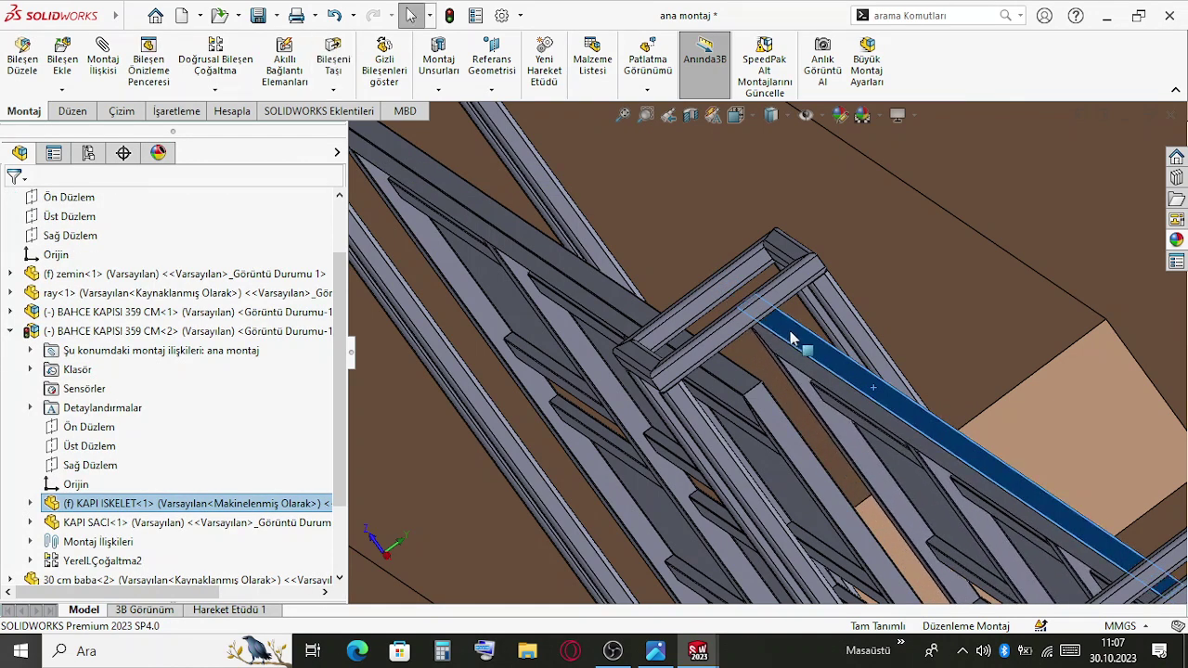
{"action": "scroll", "coordinate": [795, 340], "scroll_direction": "down", "scroll_amount": 2}
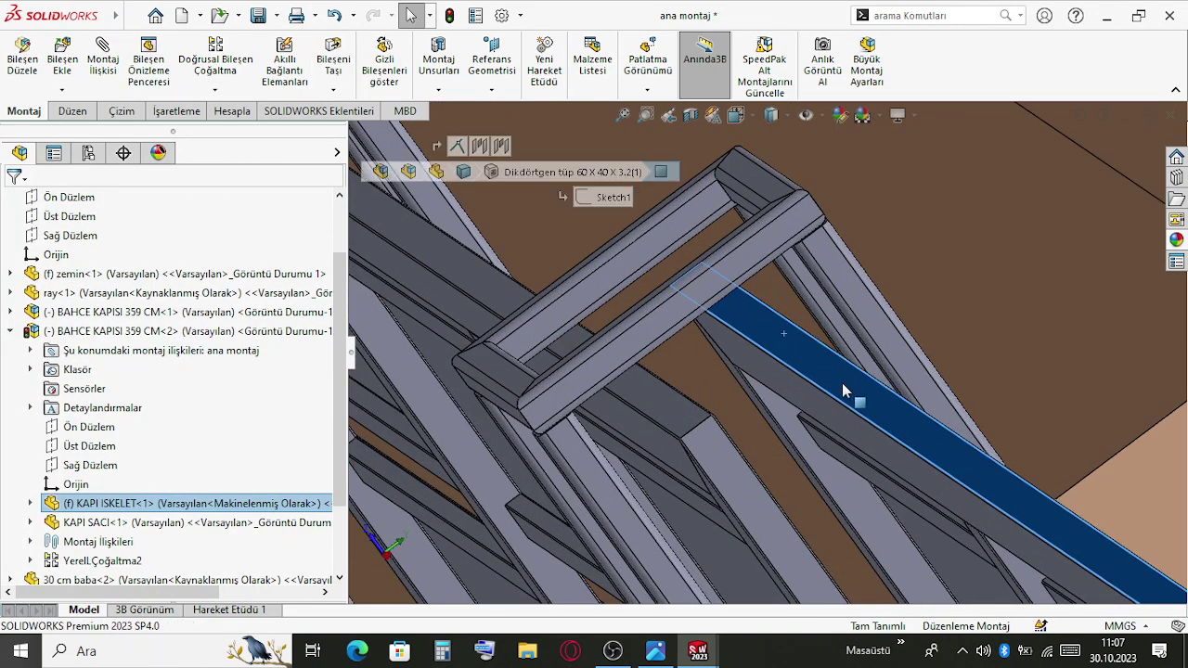
{"action": "left_click_drag", "start_coordinate": [848, 392], "coordinate": [935, 464]}
Examine how the second gate leaf sits between the middle and end posts, checking the length of its top tube's edge
{"action": "middle_click_drag", "start_coordinate": [869, 252], "coordinate": [788, 380]}
{"action": "scroll", "coordinate": [788, 380], "scroll_direction": "up", "scroll_amount": 8}
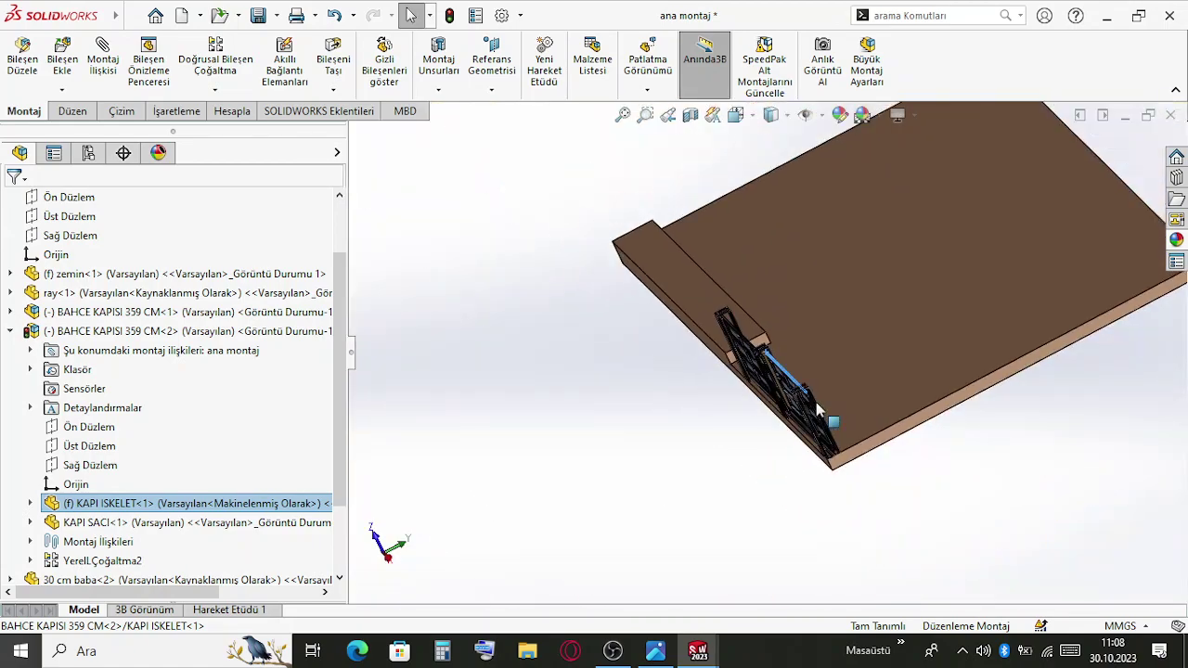
{"action": "scroll", "coordinate": [817, 371], "scroll_direction": "down", "scroll_amount": 3}
{"action": "scroll", "coordinate": [820, 367], "scroll_direction": "down", "scroll_amount": 4}
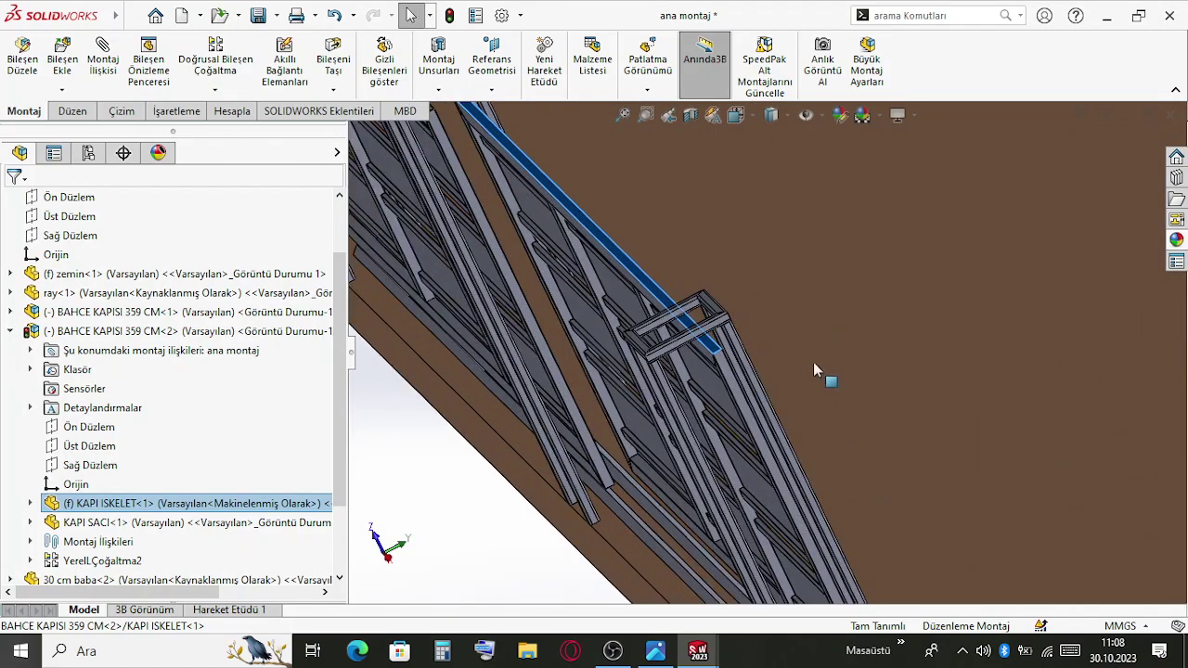
{"action": "scroll", "coordinate": [812, 361], "scroll_direction": "up", "scroll_amount": 2}
{"action": "scroll", "coordinate": [751, 362], "scroll_direction": "down", "scroll_amount": 3}
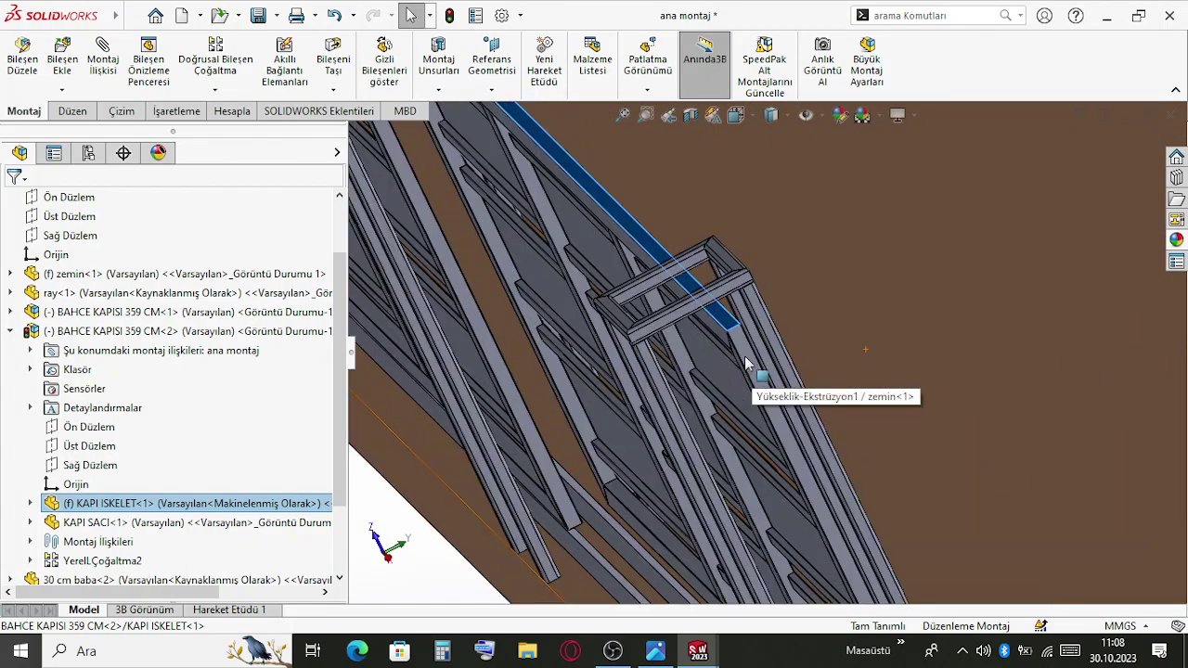
{"action": "left_click", "coordinate": [718, 316]}
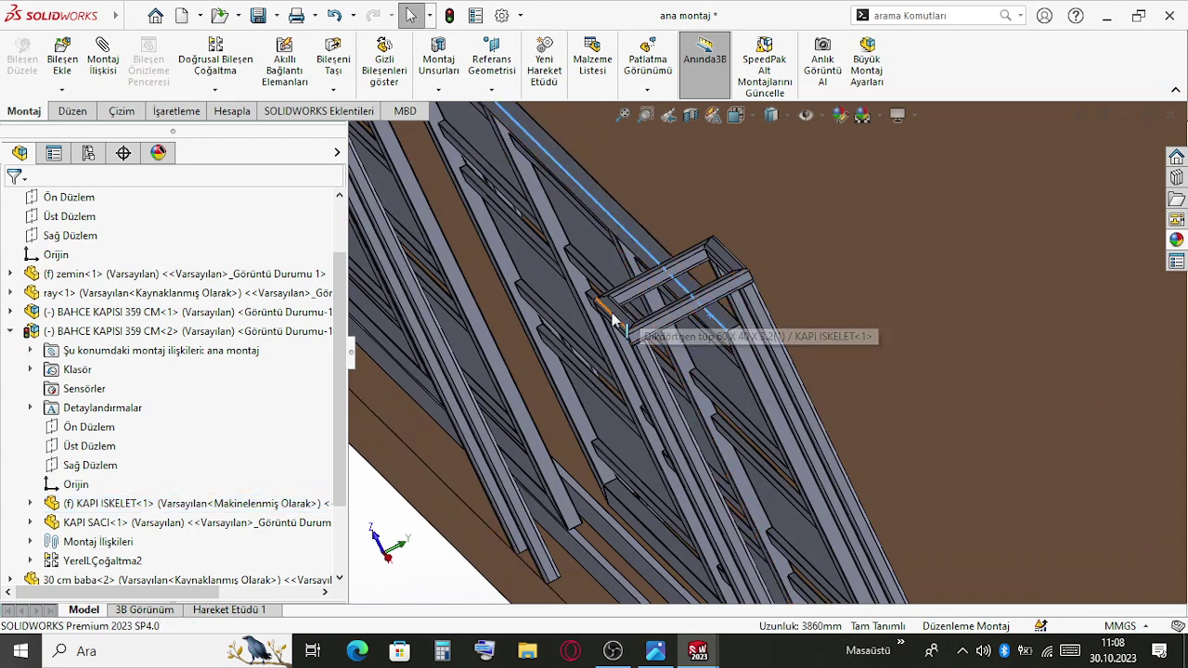
{"action": "scroll", "coordinate": [705, 249], "scroll_direction": "up", "scroll_amount": 5}
{"action": "scroll", "coordinate": [705, 249], "scroll_direction": "down", "scroll_amount": 4}
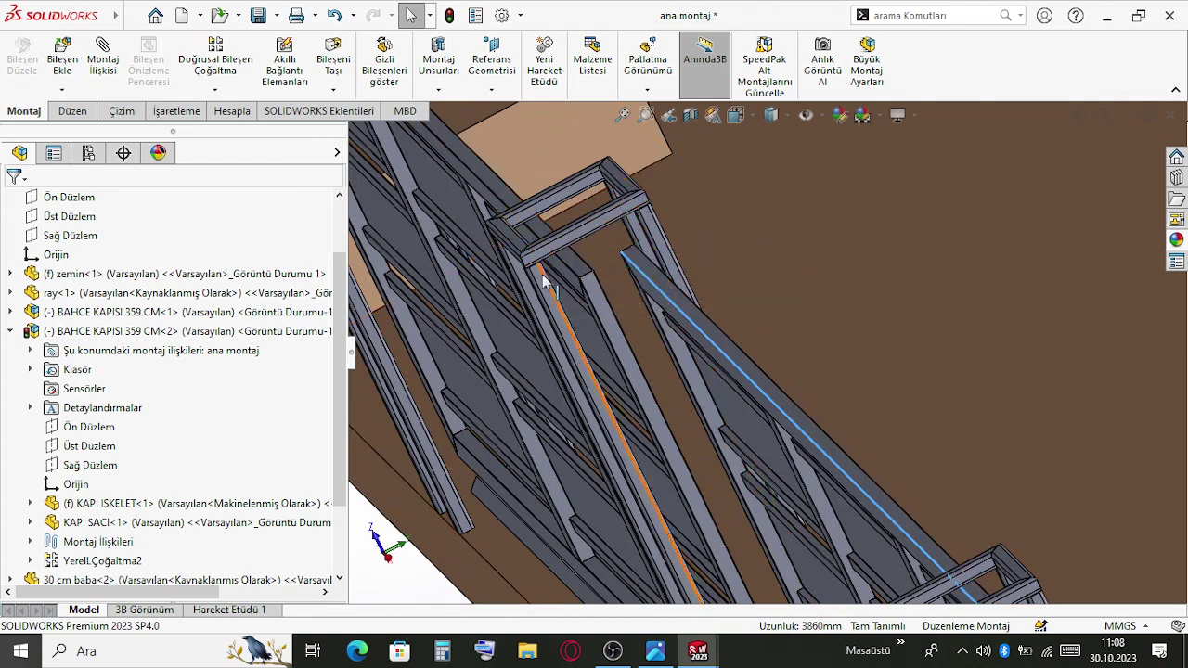
{"action": "scroll", "coordinate": [544, 281], "scroll_direction": "up", "scroll_amount": 5}
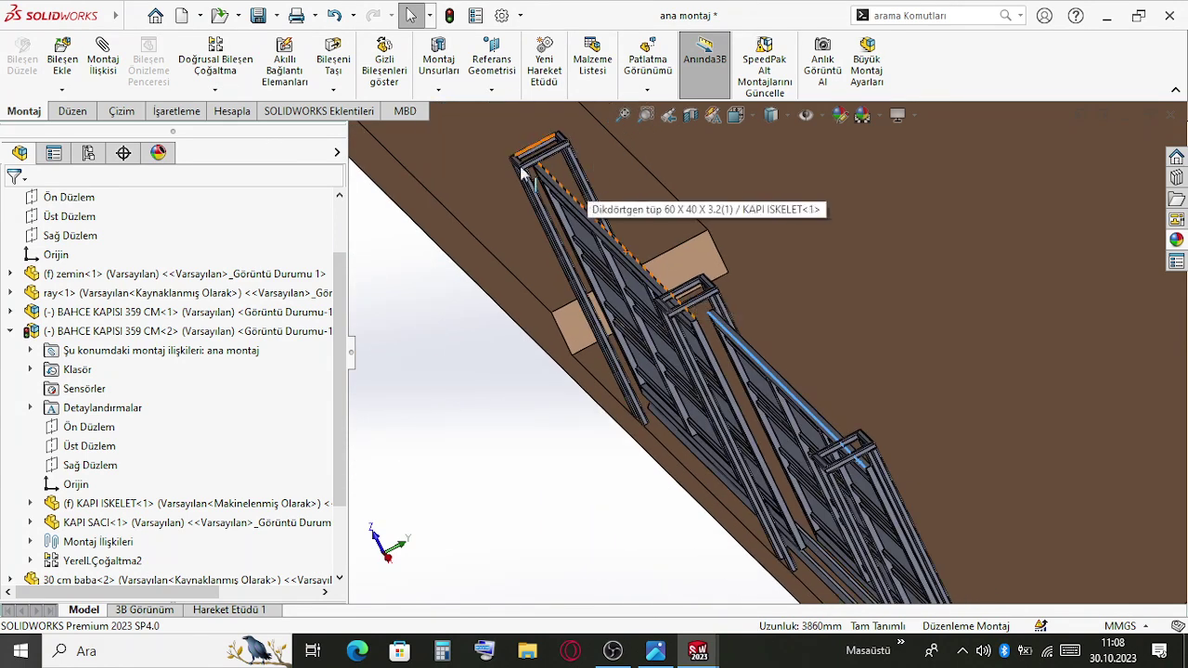
{"action": "scroll", "coordinate": [902, 510], "scroll_direction": "up", "scroll_amount": 4}
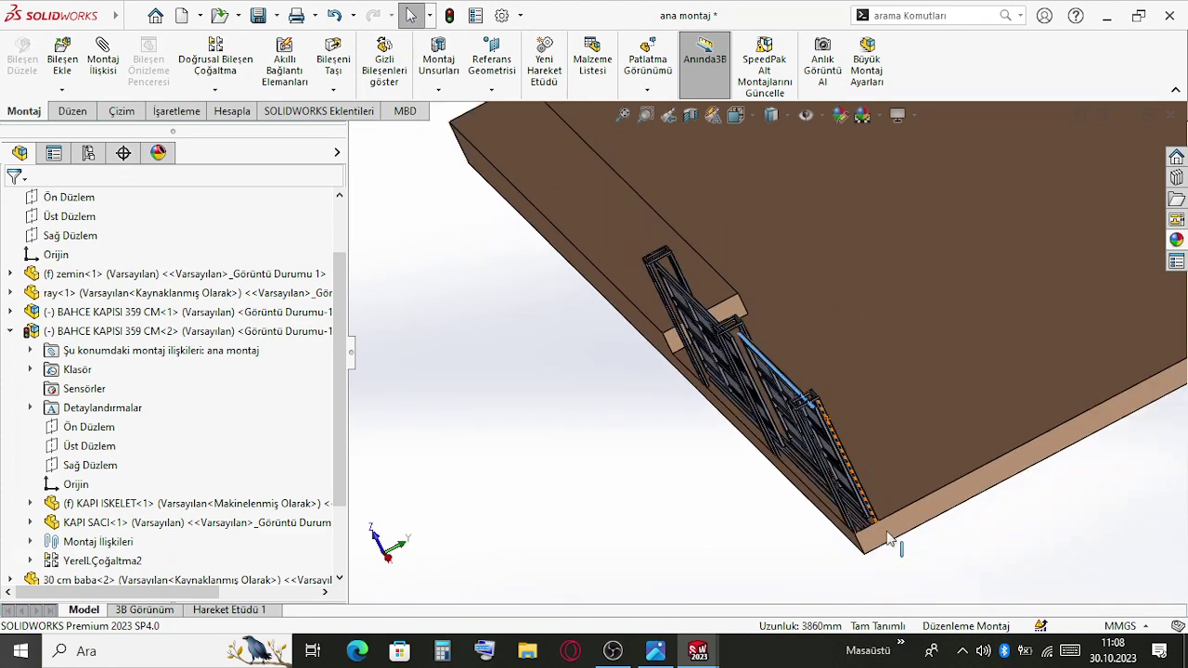
{"action": "scroll", "coordinate": [890, 544], "scroll_direction": "down", "scroll_amount": 3}
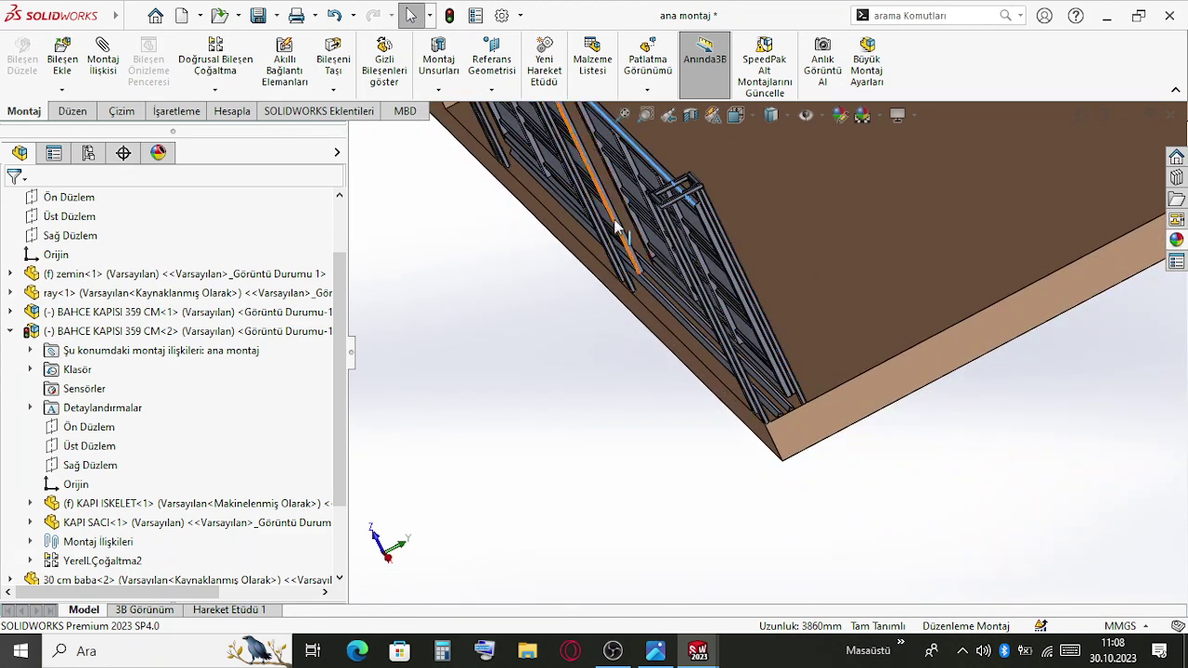
{"action": "scroll", "coordinate": [631, 250], "scroll_direction": "up", "scroll_amount": 3}
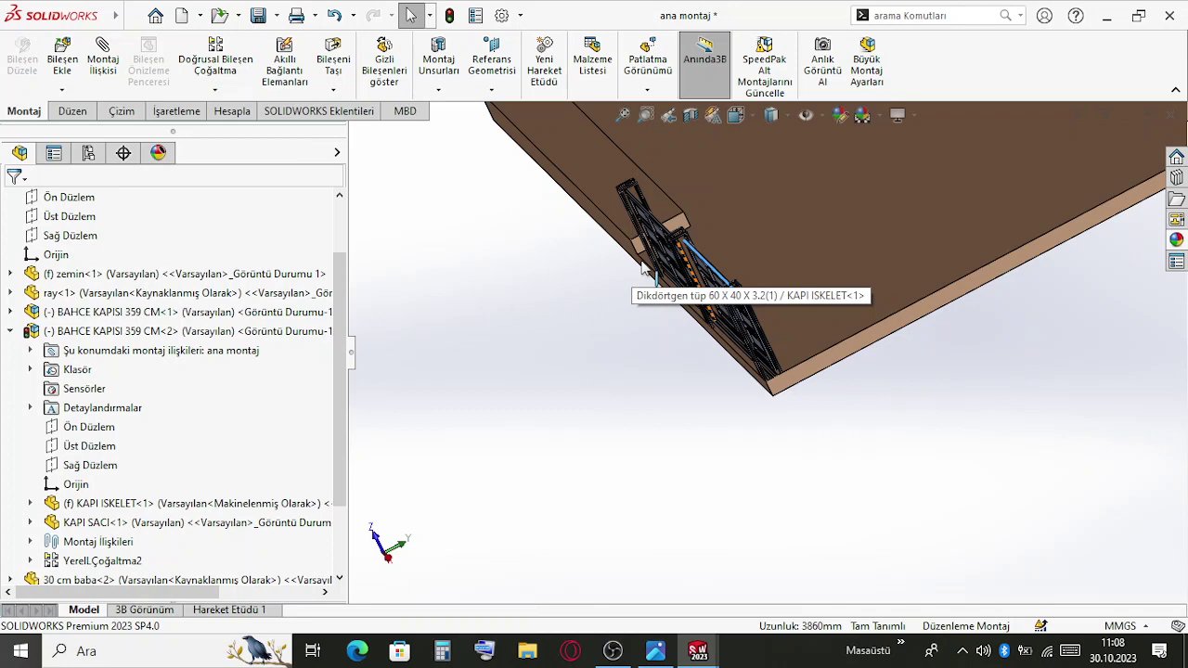
Slide the first BAHCE KAPISI 359 CM gate leaf along its rail toward the 20 cm baba post at the rails' end
{"action": "middle_click_drag", "start_coordinate": [642, 267], "coordinate": [882, 232]}
{"action": "scroll", "coordinate": [895, 227], "scroll_direction": "down", "scroll_amount": 5}
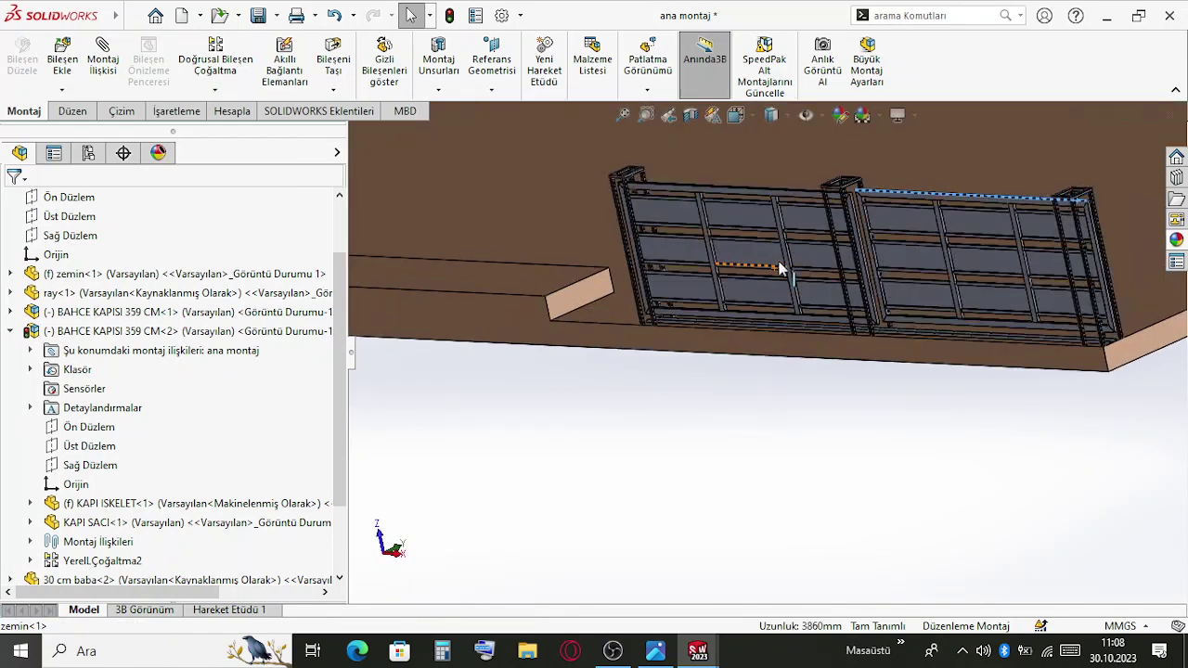
{"action": "left_click", "coordinate": [904, 215]}
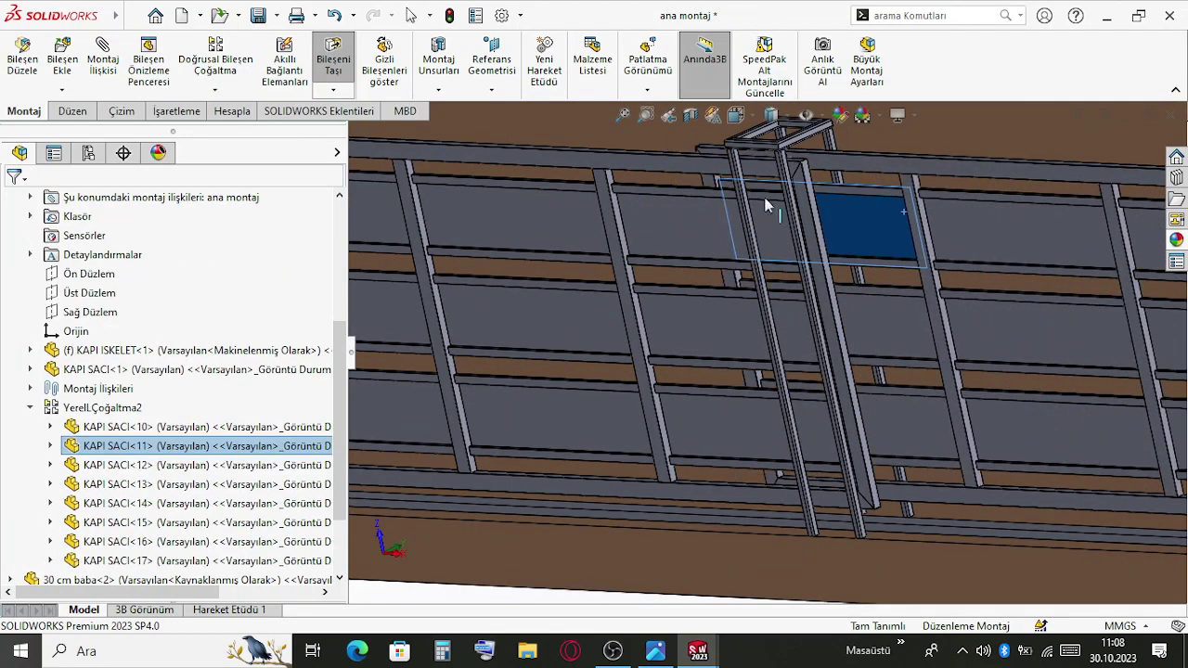
{"action": "left_click_drag", "start_coordinate": [696, 222], "coordinate": [515, 238]}
{"action": "scroll", "coordinate": [569, 241], "scroll_direction": "up", "scroll_amount": 5}
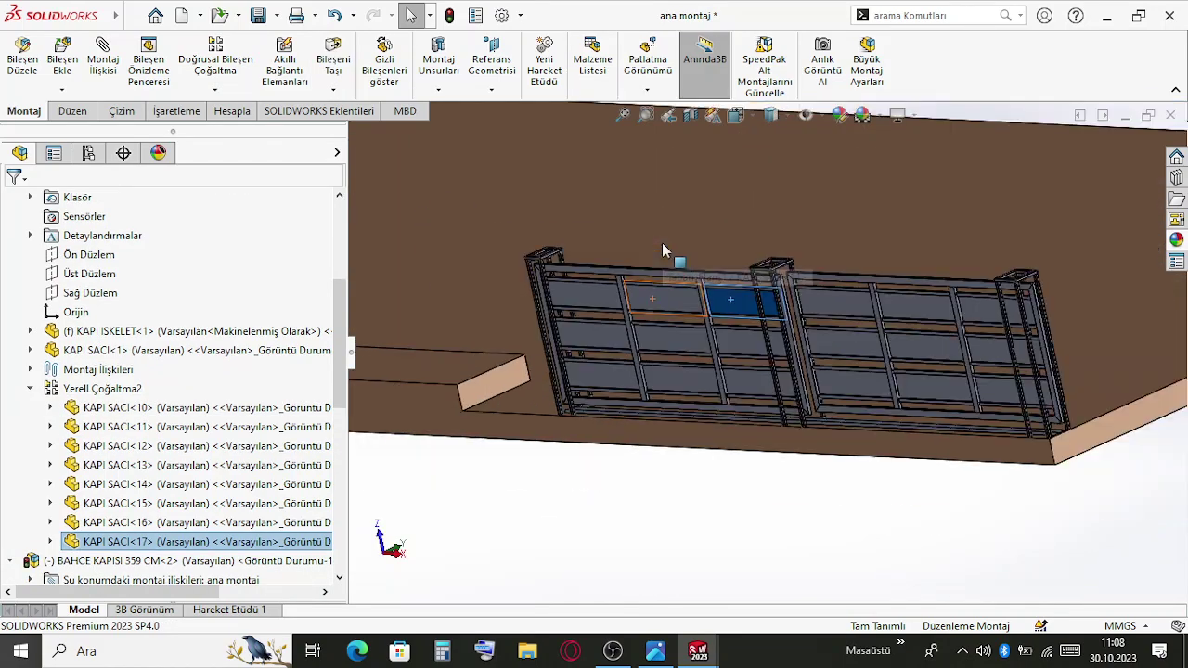
Examine how both gate leaves line up with the three posts, including the top of the 20 cm baba post at the rails' end
{"action": "middle_click_drag", "start_coordinate": [569, 241], "coordinate": [732, 334]}
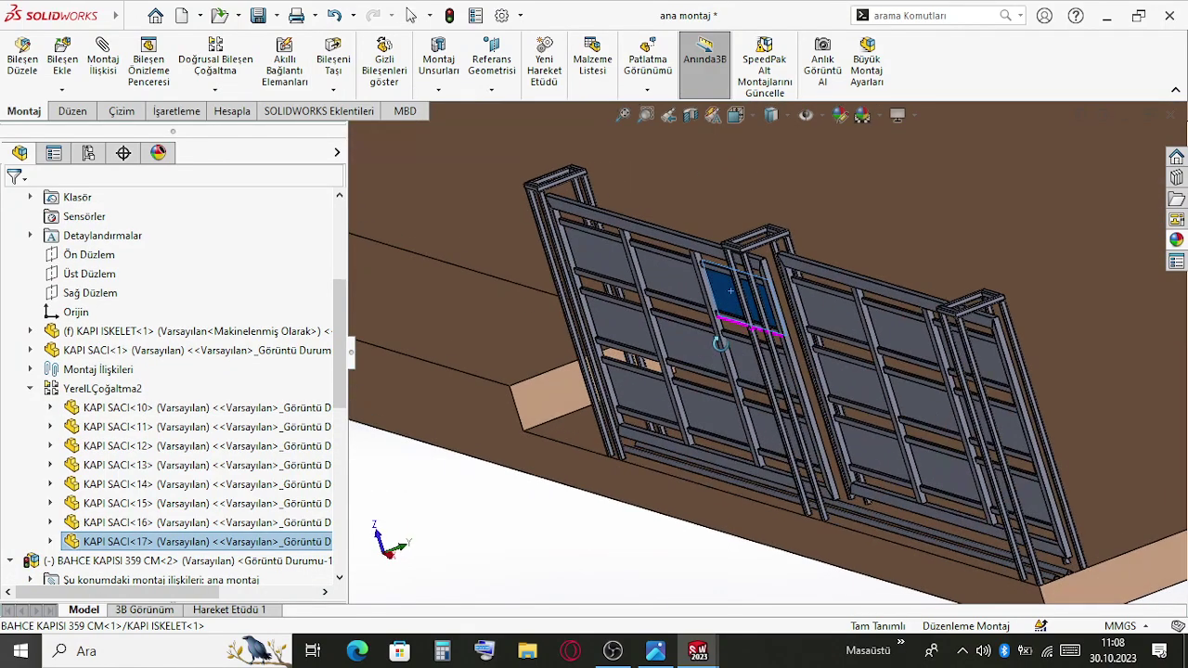
{"action": "scroll", "coordinate": [753, 344], "scroll_direction": "down", "scroll_amount": 6}
{"action": "scroll", "coordinate": [557, 431], "scroll_direction": "up", "scroll_amount": 2}
{"action": "scroll", "coordinate": [515, 438], "scroll_direction": "up", "scroll_amount": 5}
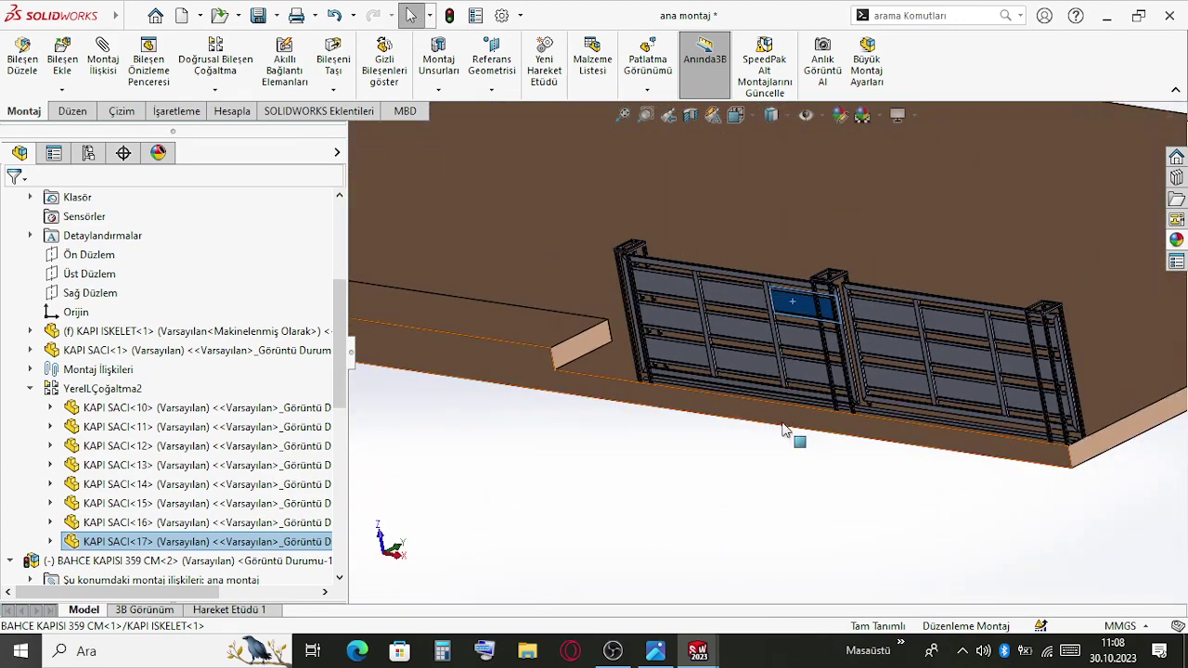
{"action": "scroll", "coordinate": [784, 438], "scroll_direction": "up", "scroll_amount": 3}
{"action": "scroll", "coordinate": [807, 320], "scroll_direction": "down", "scroll_amount": 6}
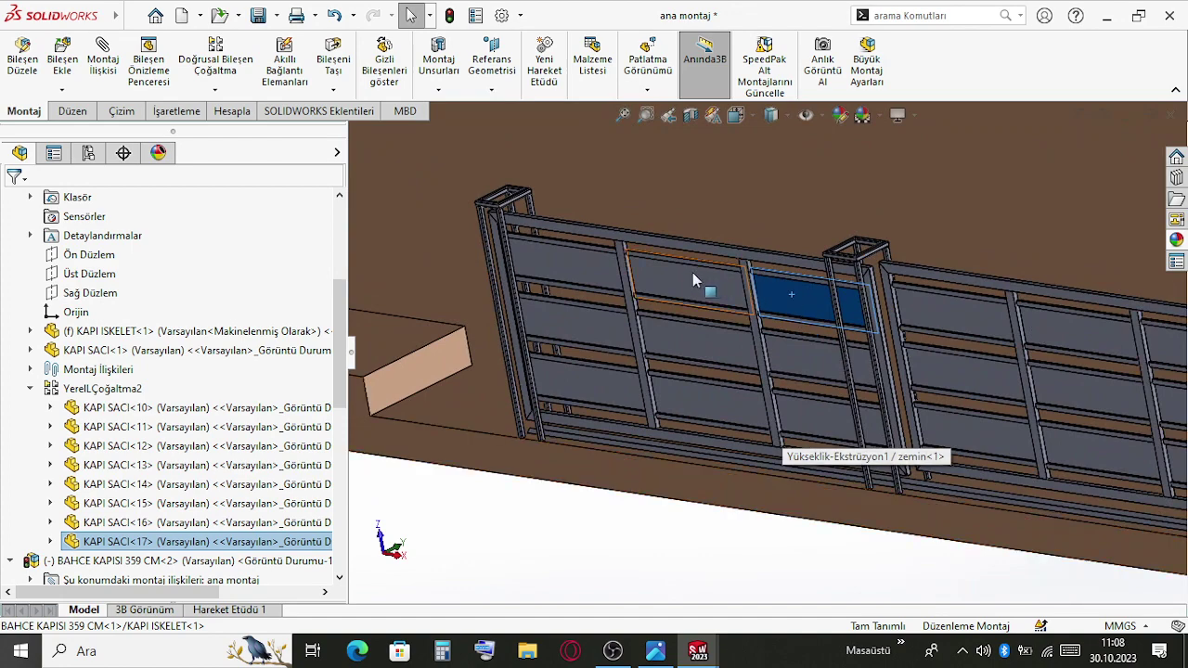
{"action": "scroll", "coordinate": [559, 268], "scroll_direction": "up", "scroll_amount": 3}
{"action": "scroll", "coordinate": [739, 297], "scroll_direction": "down", "scroll_amount": 6}
{"action": "scroll", "coordinate": [653, 274], "scroll_direction": "down", "scroll_amount": 2}
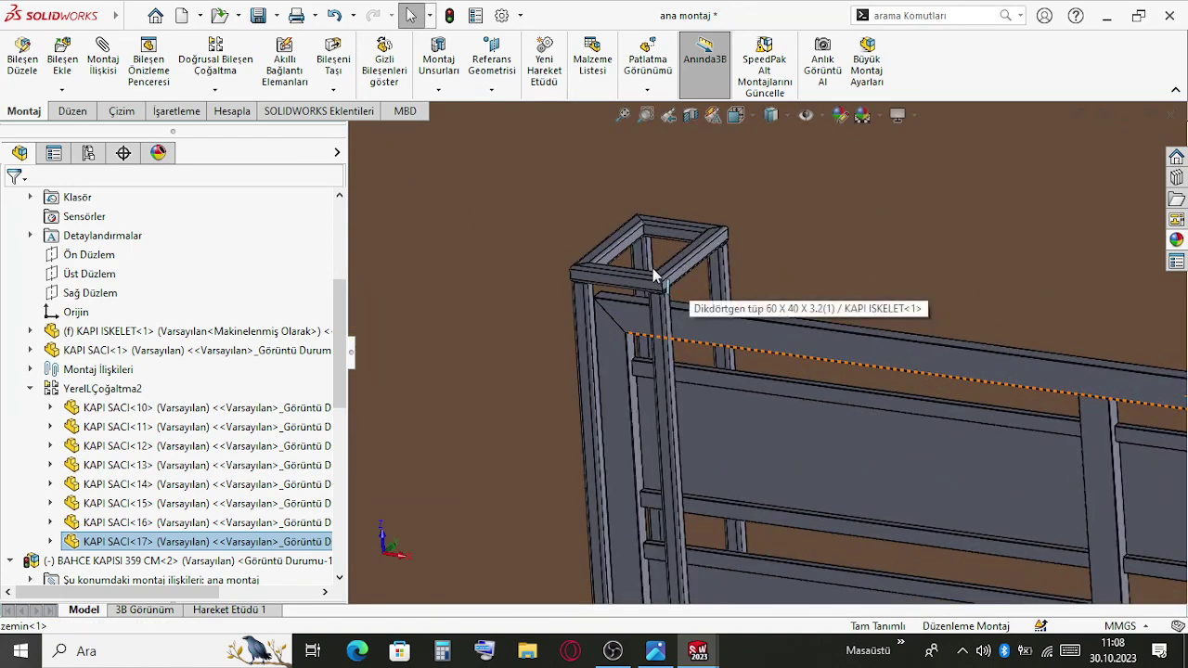
{"action": "scroll", "coordinate": [965, 445], "scroll_direction": "up", "scroll_amount": 5}
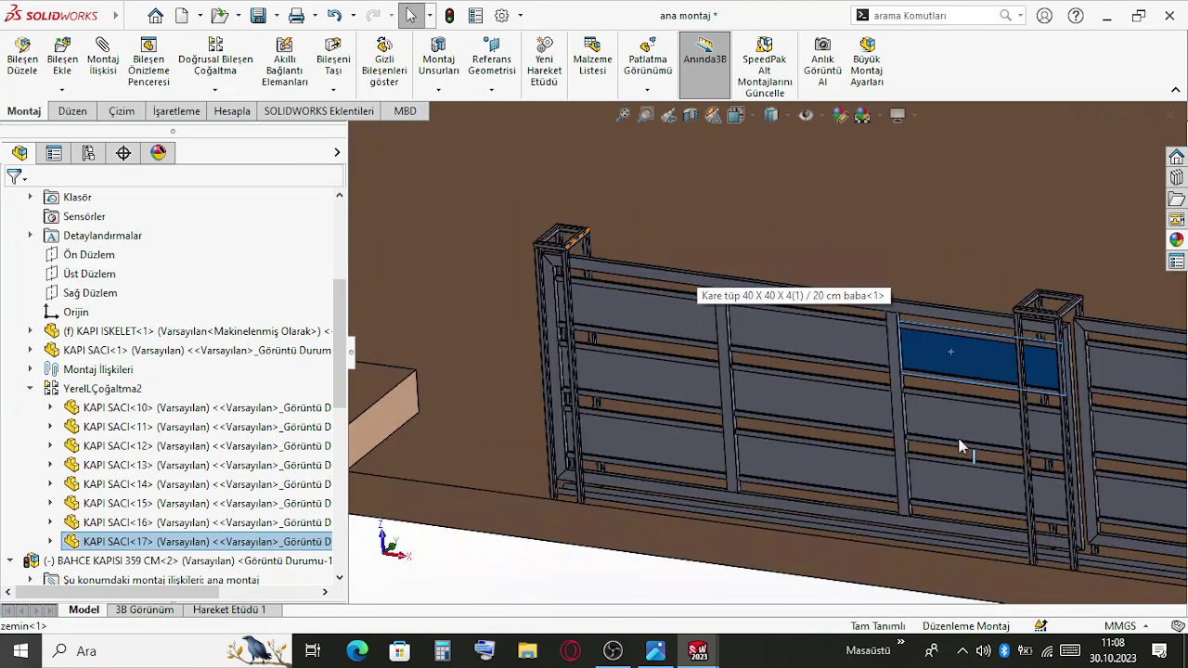
{"action": "middle_click_drag", "start_coordinate": [965, 447], "coordinate": [989, 425]}
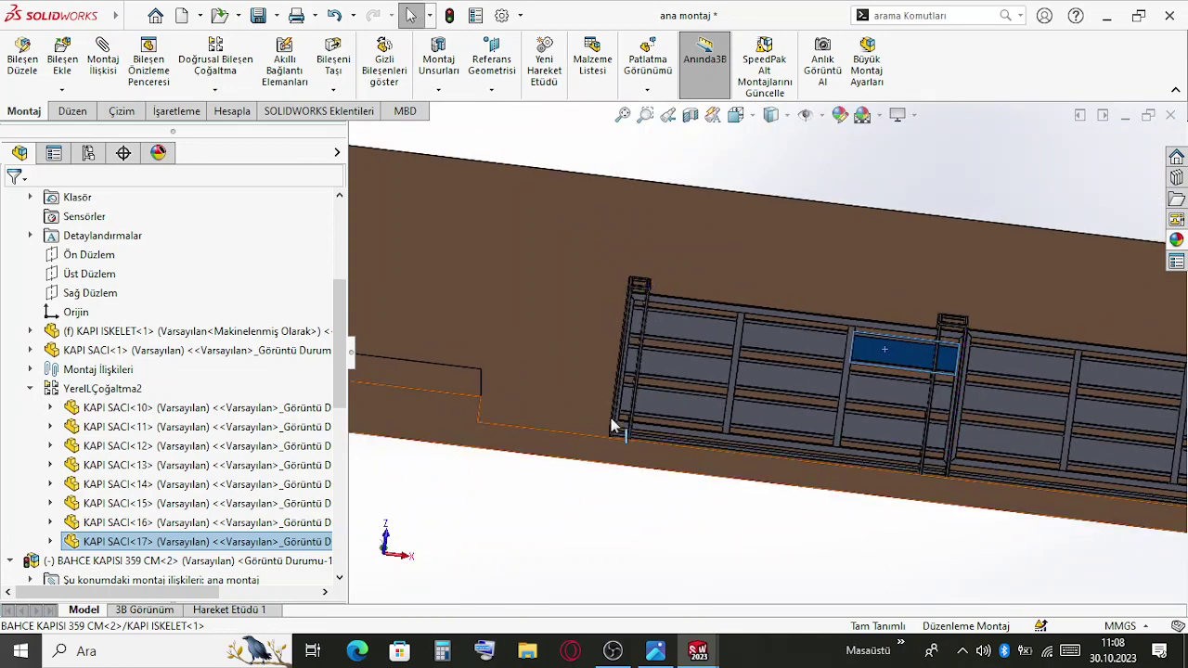
{"action": "scroll", "coordinate": [677, 353], "scroll_direction": "down", "scroll_amount": 3}
{"action": "mouse_move", "coordinate": [546, 270]}
{"action": "middle_mouse_down"}
{"action": "mouse_move", "coordinate": [564, 244]}
{"action": "mouse_move", "coordinate": [540, 285]}
{"action": "middle_mouse_up"}
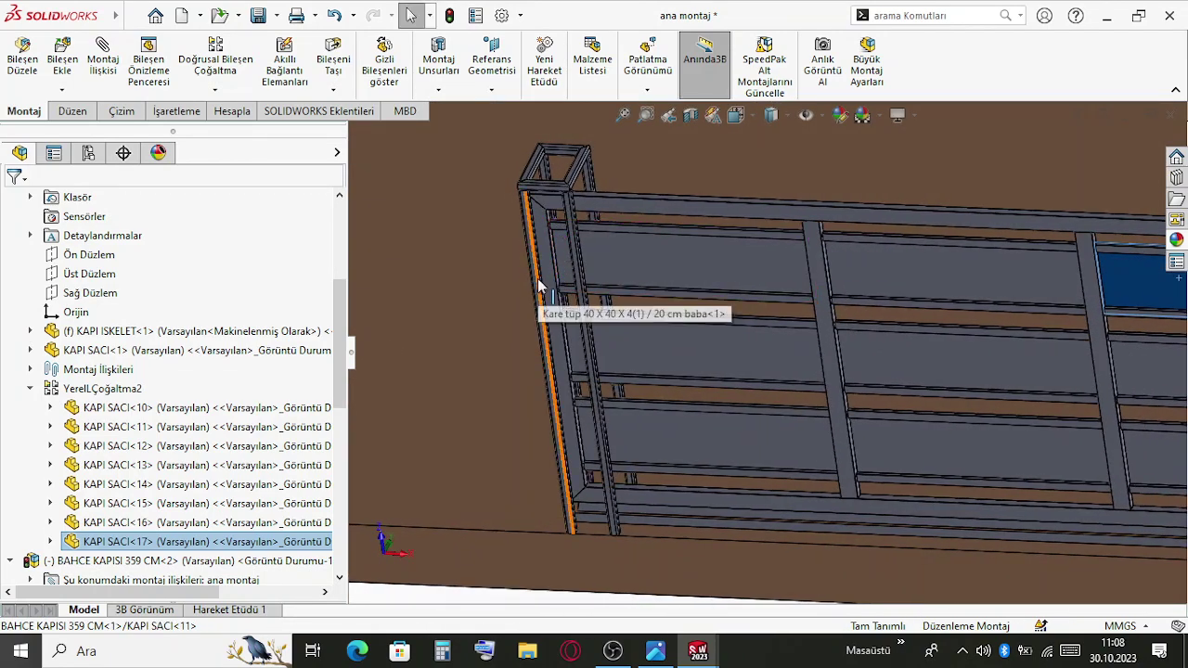
{"action": "scroll", "coordinate": [539, 288], "scroll_direction": "up", "scroll_amount": 6}
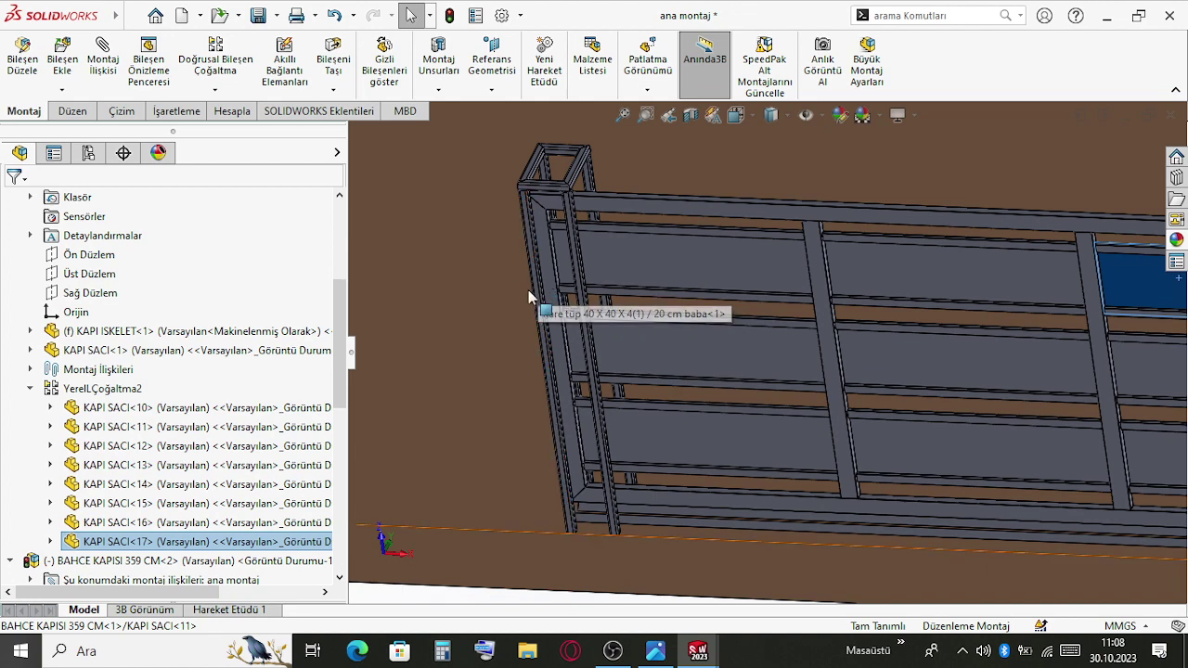
Examine the open gap between the raised block of the zemin part and the 20 cm baba post
{"action": "scroll", "coordinate": [604, 209], "scroll_direction": "up", "scroll_amount": 2}
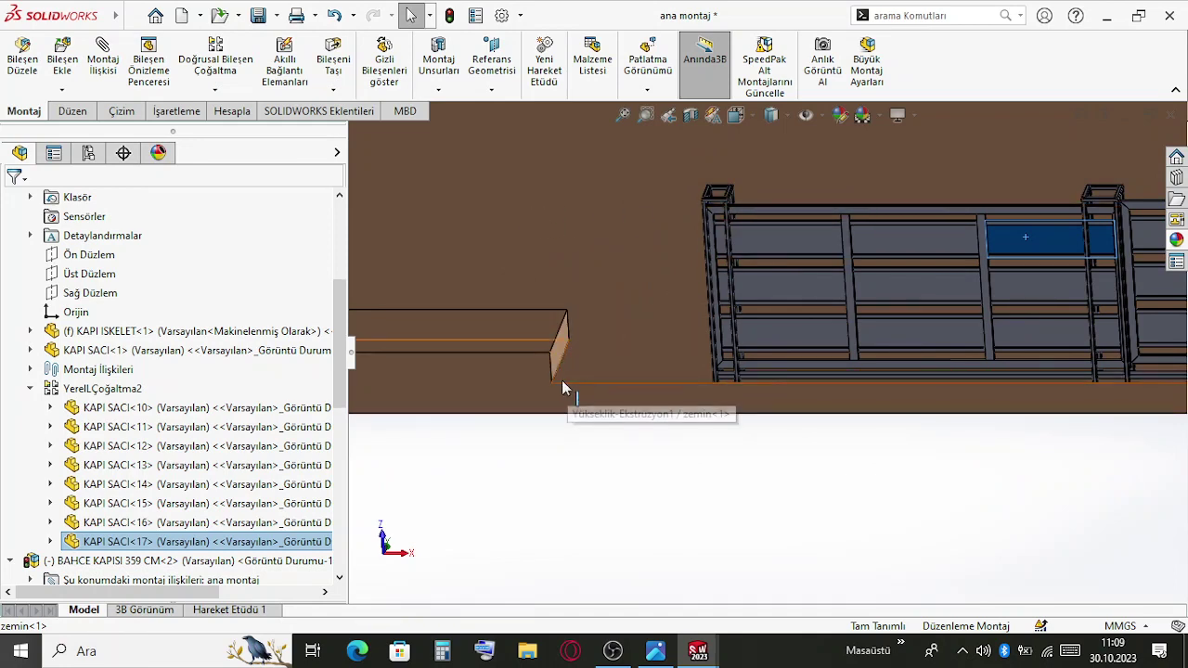
{"action": "scroll", "coordinate": [714, 227], "scroll_direction": "down", "scroll_amount": 4}
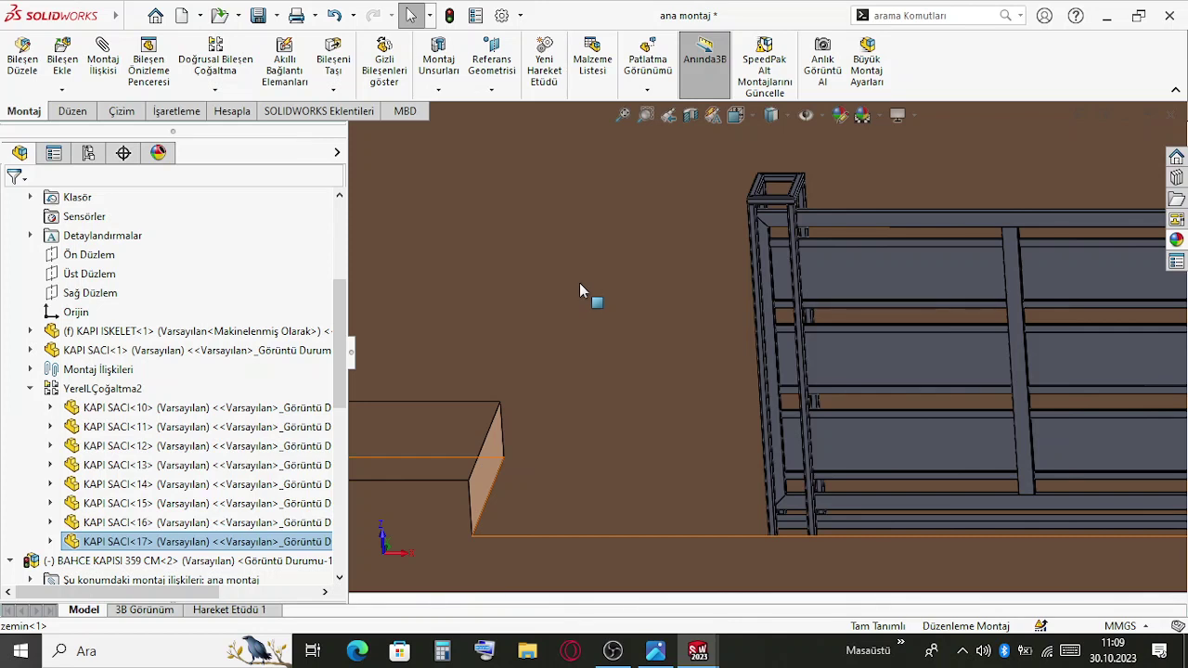
{"action": "scroll", "coordinate": [736, 336], "scroll_direction": "up", "scroll_amount": 2}
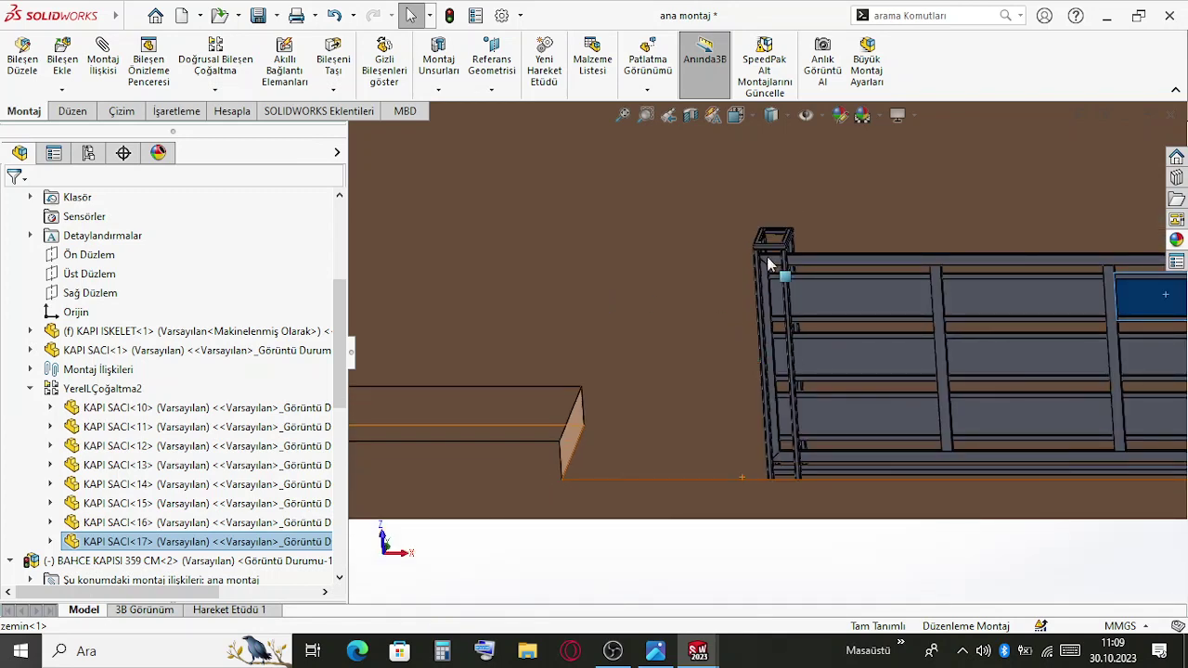
{"action": "scroll", "coordinate": [776, 405], "scroll_direction": "up", "scroll_amount": 1}
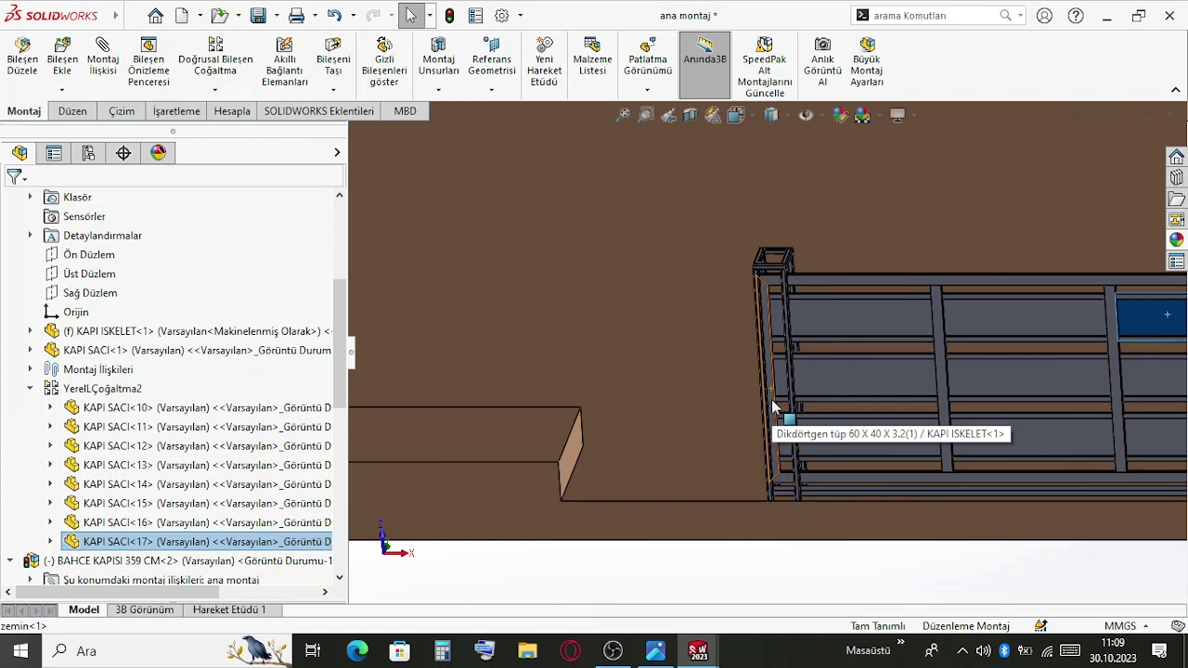
{"action": "scroll", "coordinate": [703, 365], "scroll_direction": "up", "scroll_amount": 2}
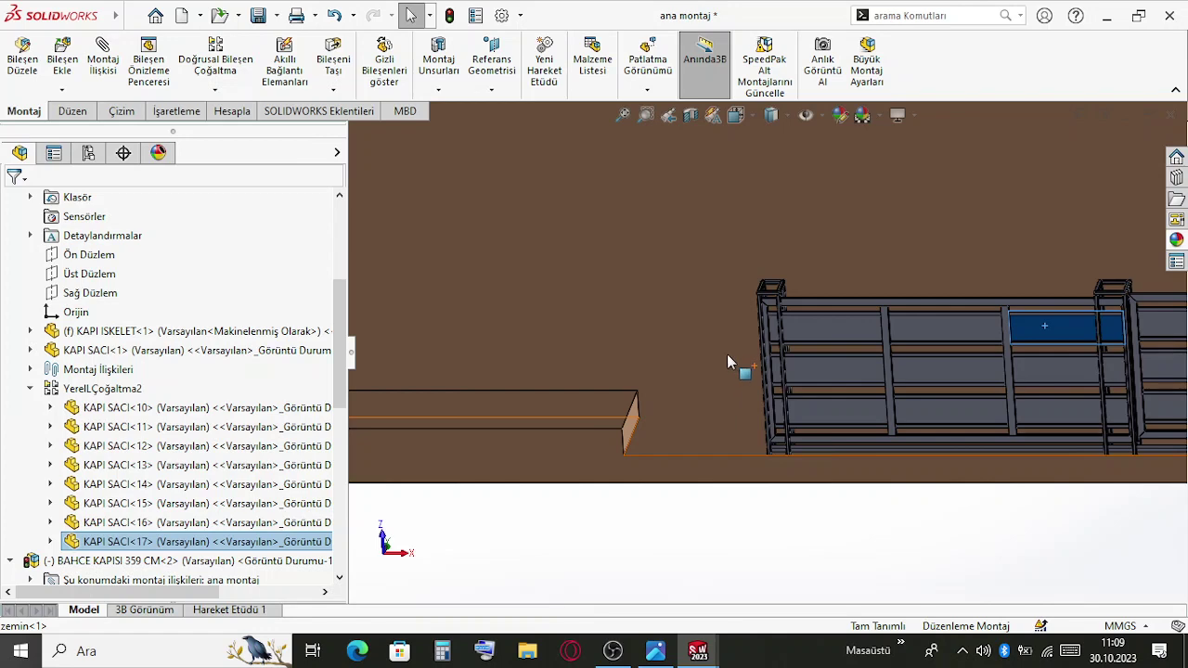
{"action": "scroll", "coordinate": [728, 304], "scroll_direction": "down", "scroll_amount": 5}
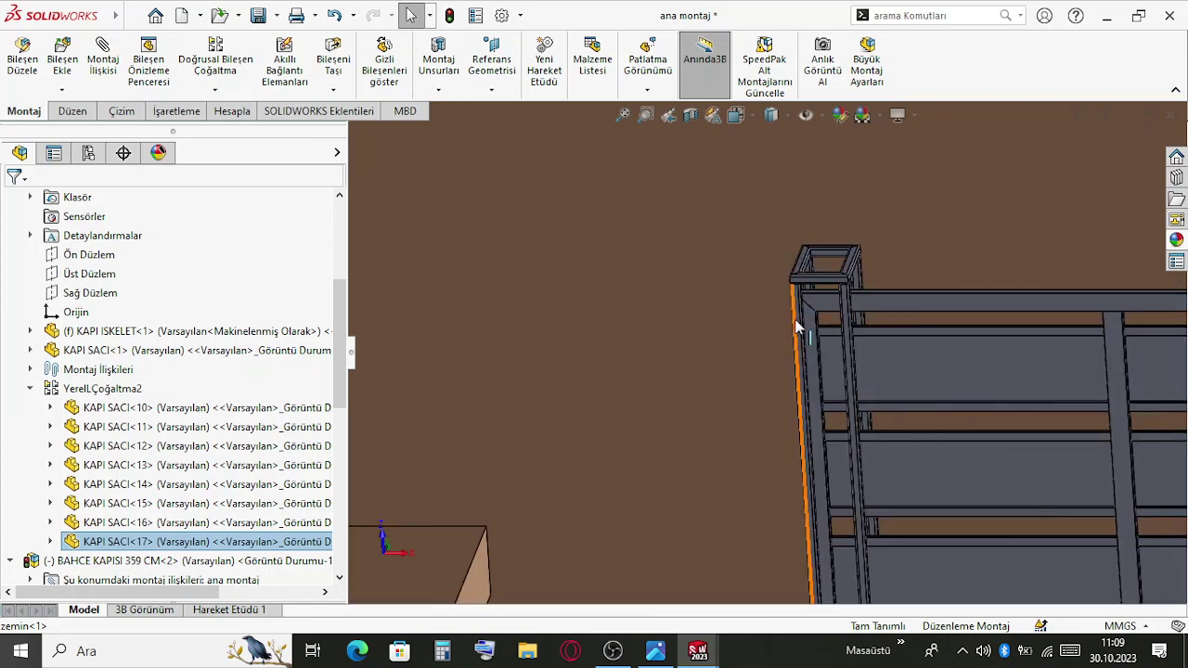
{"action": "scroll", "coordinate": [781, 373], "scroll_direction": "up", "scroll_amount": 2}
{"action": "middle_click_drag", "start_coordinate": [780, 377], "coordinate": [726, 367]}
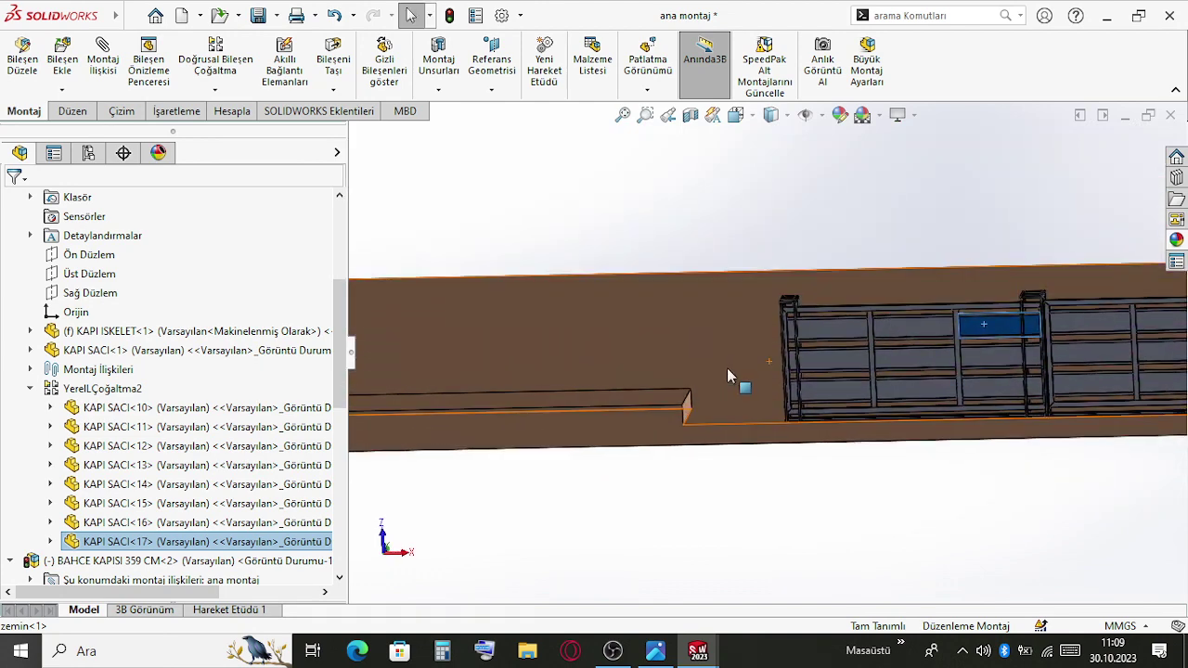
{"action": "scroll", "coordinate": [726, 367], "scroll_direction": "down", "scroll_amount": 3}
{"action": "left_click", "coordinate": [137, 15]}
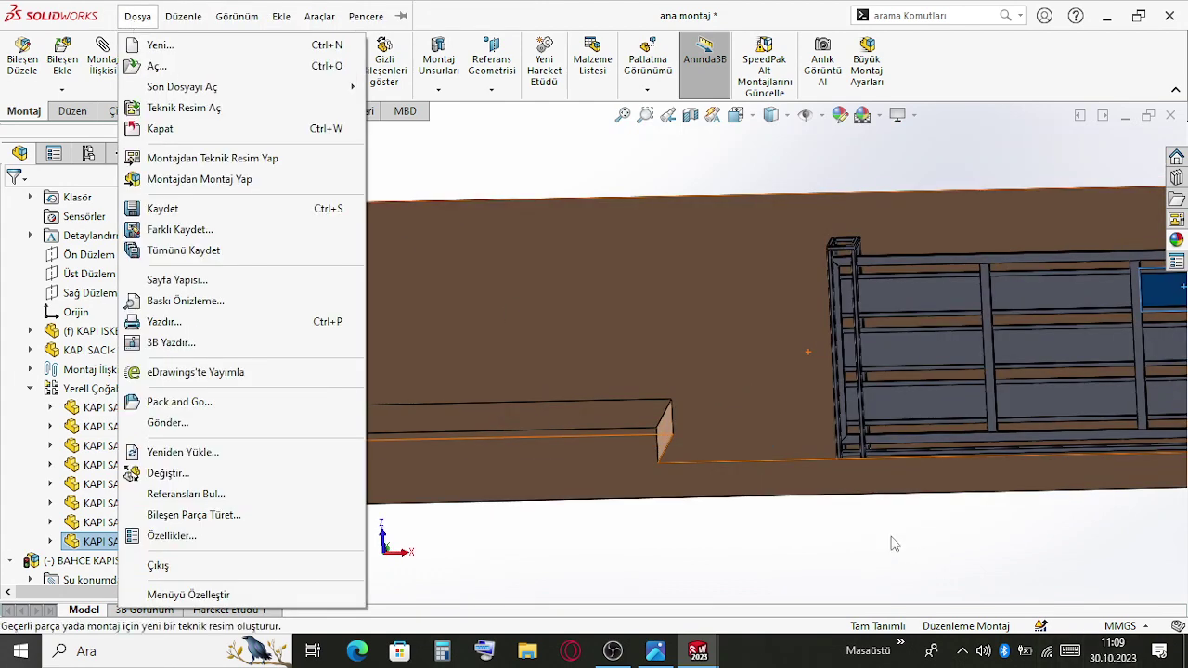
{"action": "left_click", "coordinate": [891, 549]}
{"action": "scroll", "coordinate": [838, 412], "scroll_direction": "down", "scroll_amount": 6}
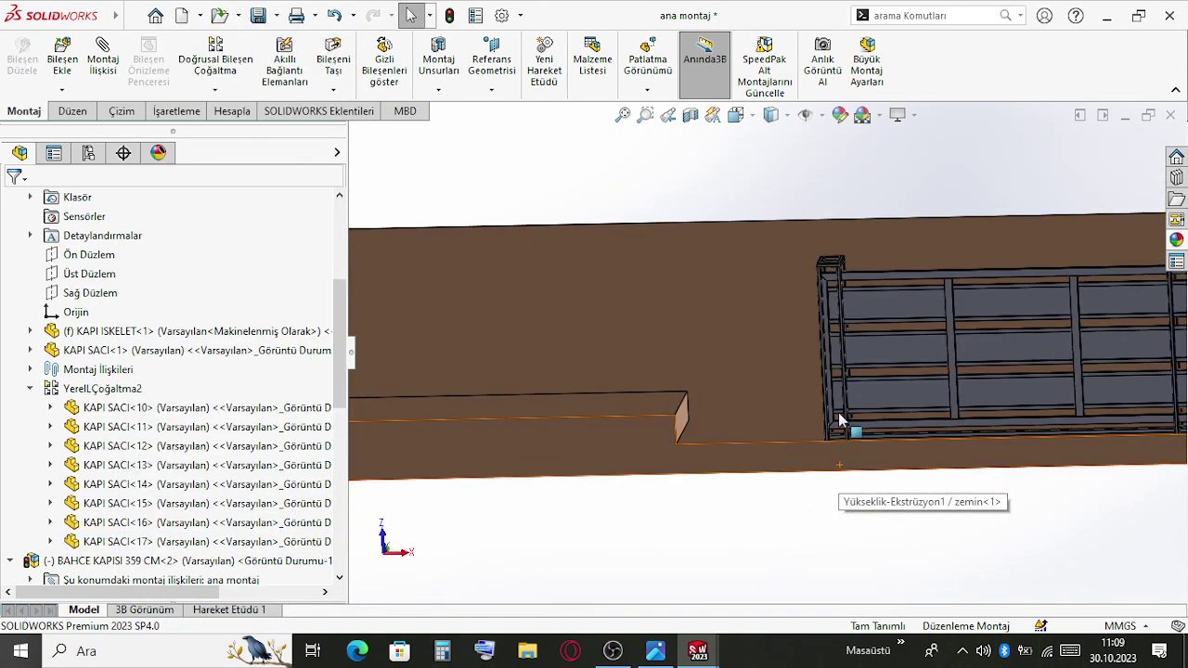
{"action": "middle_click_drag", "start_coordinate": [851, 313], "coordinate": [828, 353]}
{"action": "scroll", "coordinate": [827, 353], "scroll_direction": "down", "scroll_amount": 4}
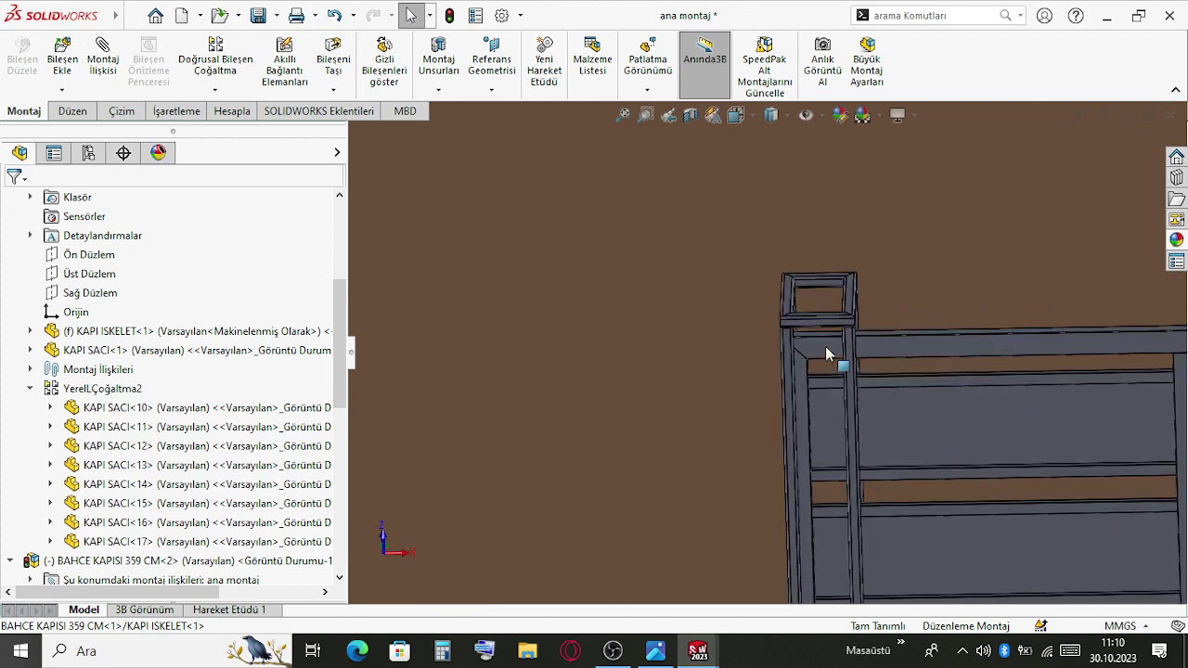
{"action": "scroll", "coordinate": [820, 366], "scroll_direction": "up", "scroll_amount": 6}
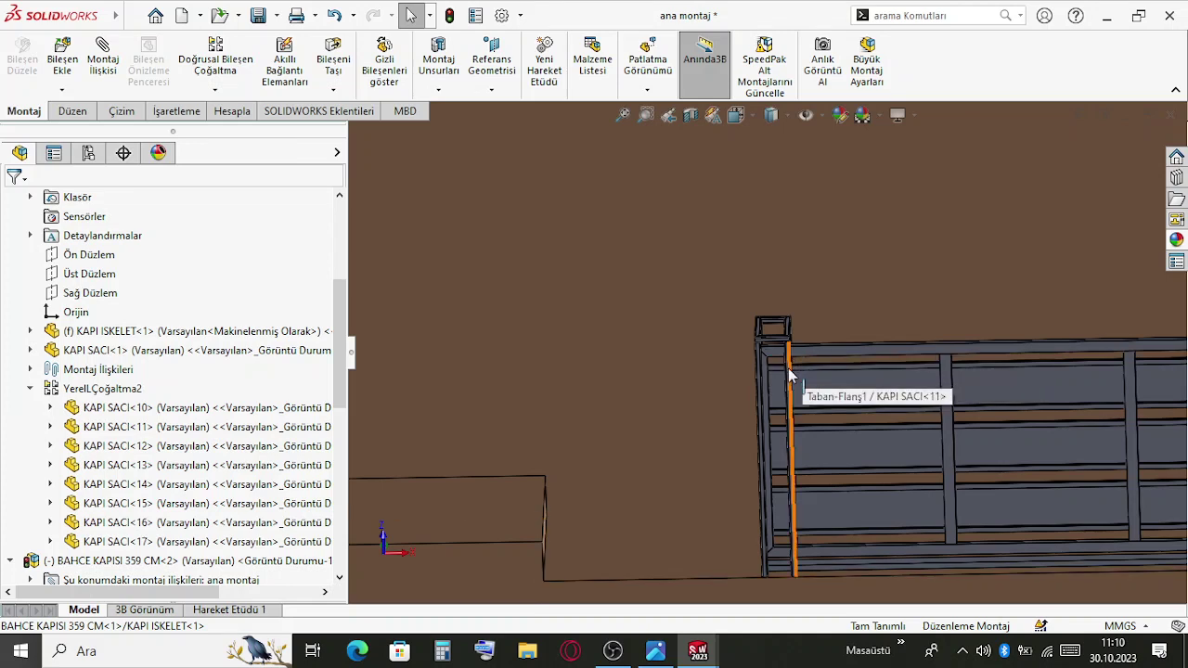
{"action": "scroll", "coordinate": [788, 367], "scroll_direction": "up", "scroll_amount": 5}
{"action": "scroll", "coordinate": [663, 439], "scroll_direction": "down", "scroll_amount": 5}
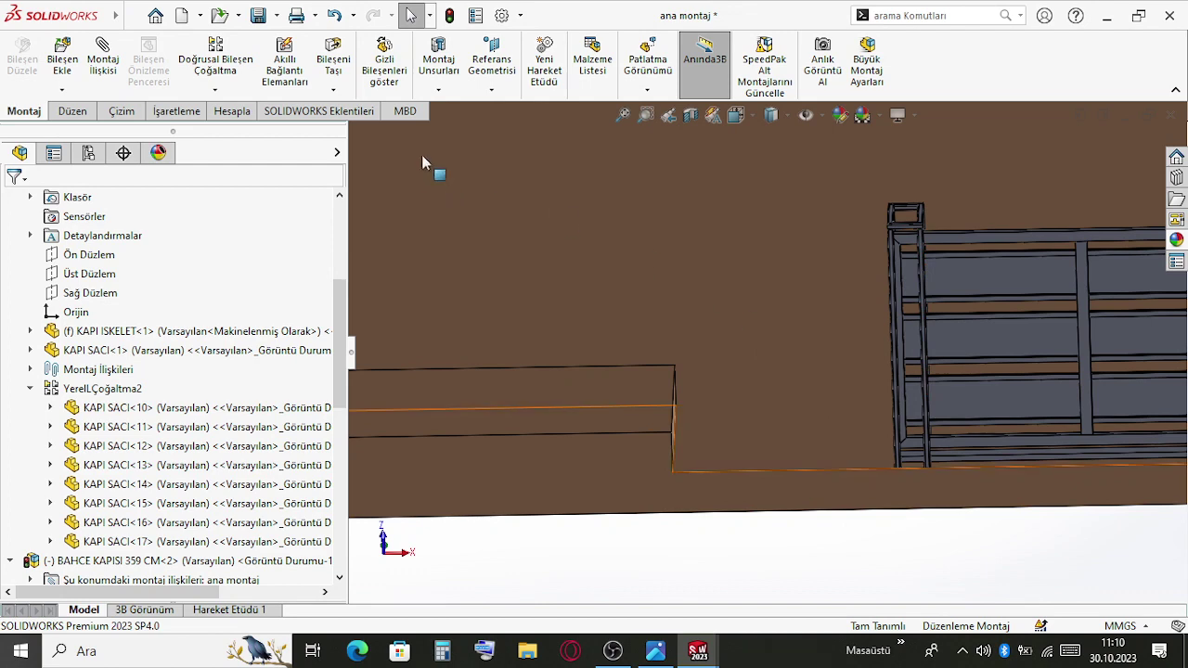
Measure the distance between the end face of the zemin part's raised block and the outer side of the 20 cm baba post
{"action": "middle_click_drag", "start_coordinate": [583, 283], "coordinate": [479, 299]}
{"action": "left_click", "coordinate": [848, 411]}
{"action": "left_click", "coordinate": [431, 306]}
{"action": "left_click", "coordinate": [553, 375], "text": "ctrl"}
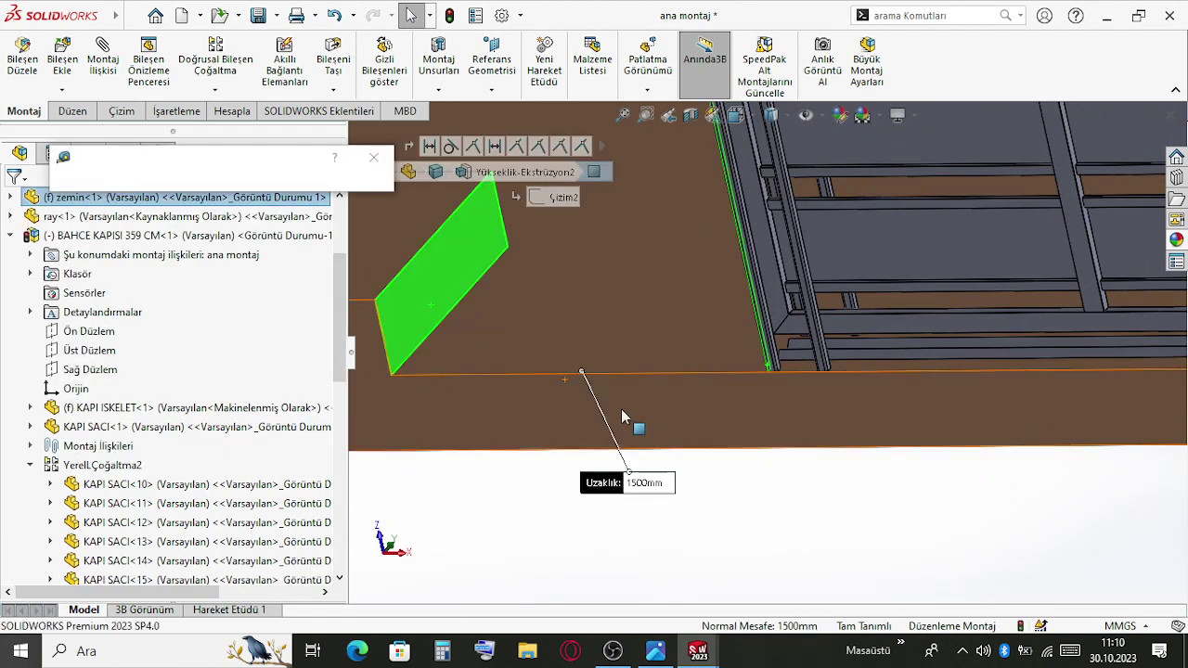
{"action": "key", "text": "Escape"}
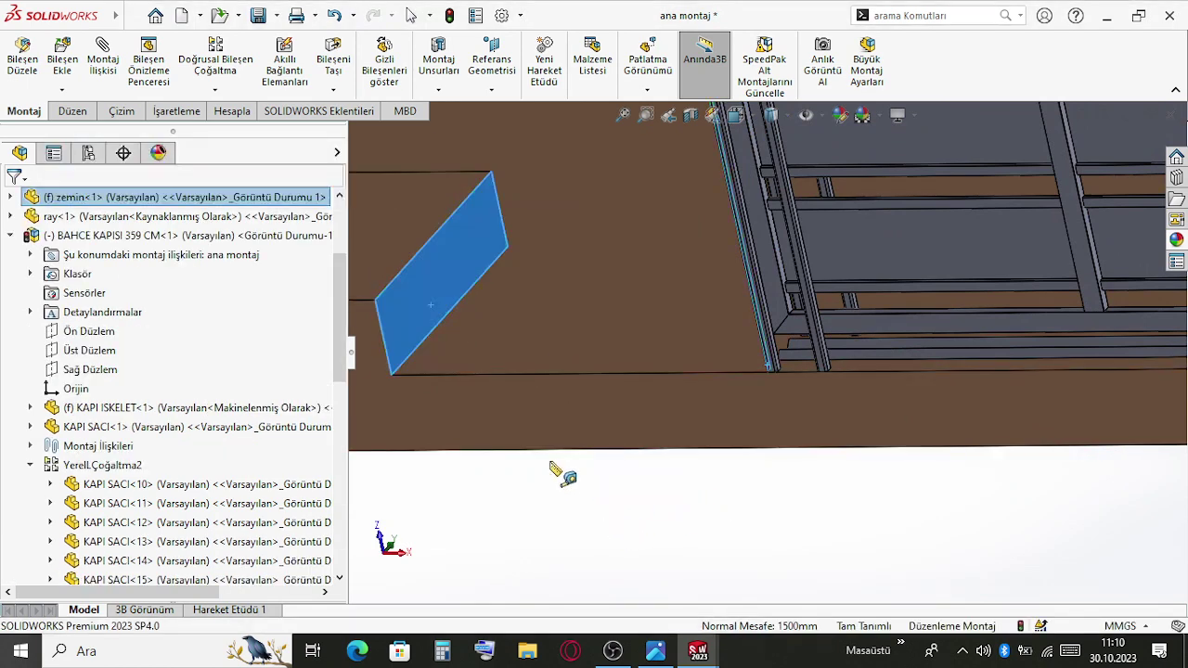
{"action": "key", "text": "Escape"}
Create a new part document (Parça)
{"action": "left_click", "coordinate": [146, 11]}
{"action": "left_click", "coordinate": [150, 40]}
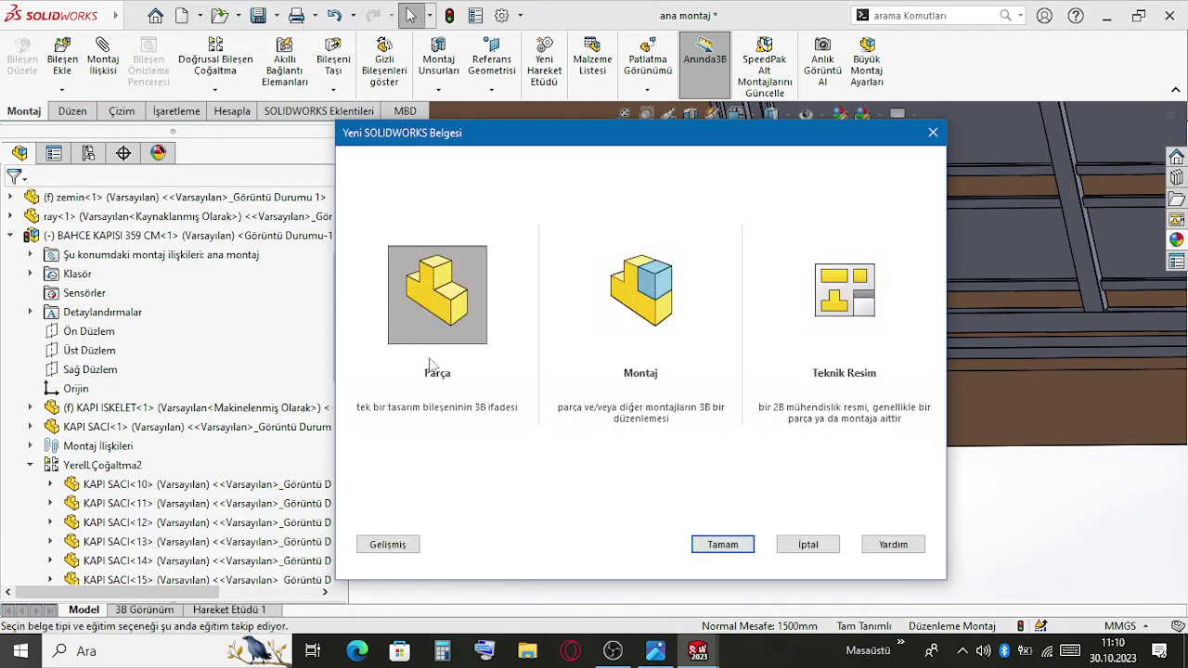
{"action": "left_click", "coordinate": [733, 543]}
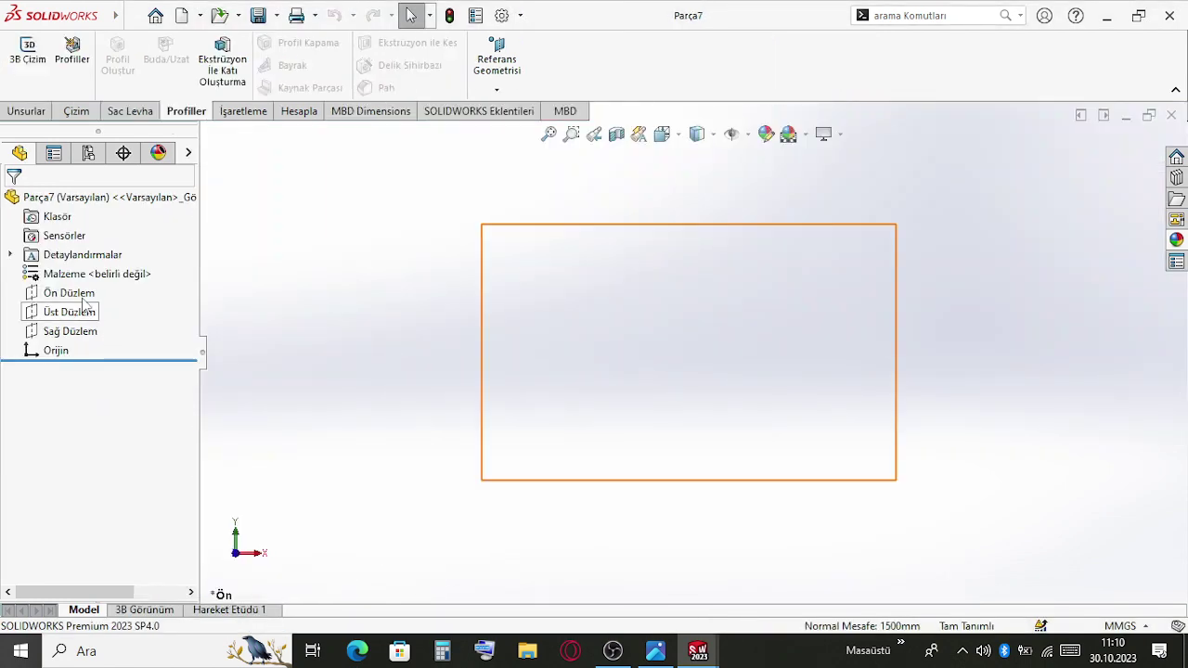
Sketch a corner rectangle about 267 mm wide on the front plane (Ön Düzlem), starting at the origin and extending up and to the right
{"action": "left_click", "coordinate": [82, 293]}
{"action": "left_click", "coordinate": [98, 272]}
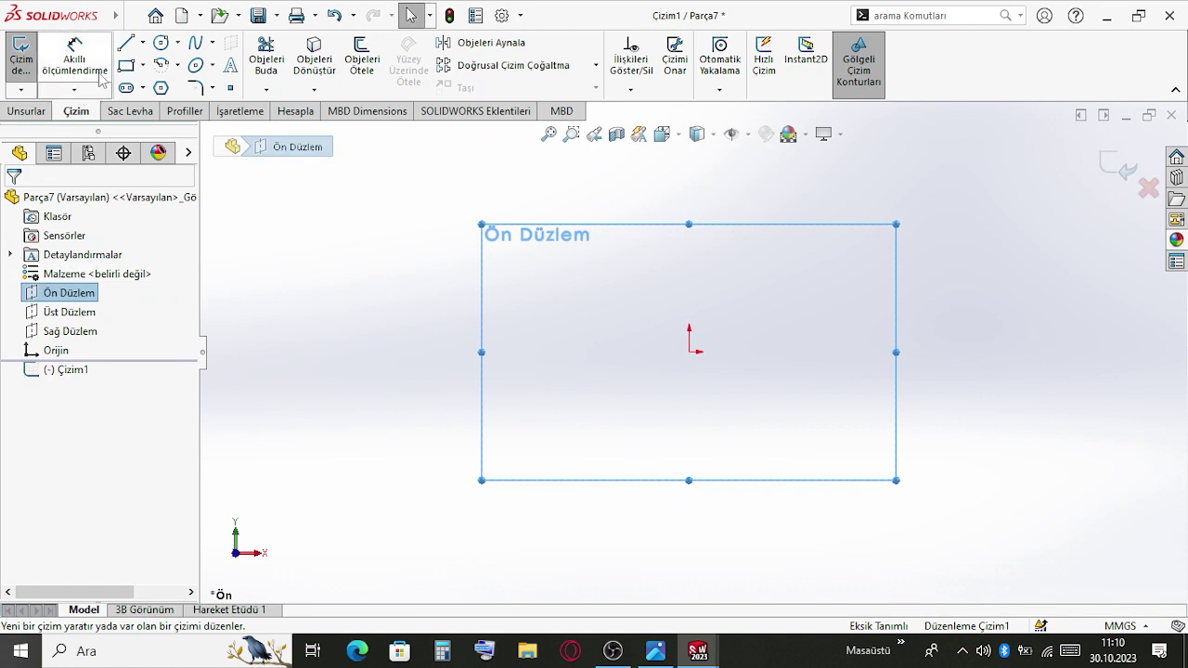
{"action": "left_click", "coordinate": [126, 65]}
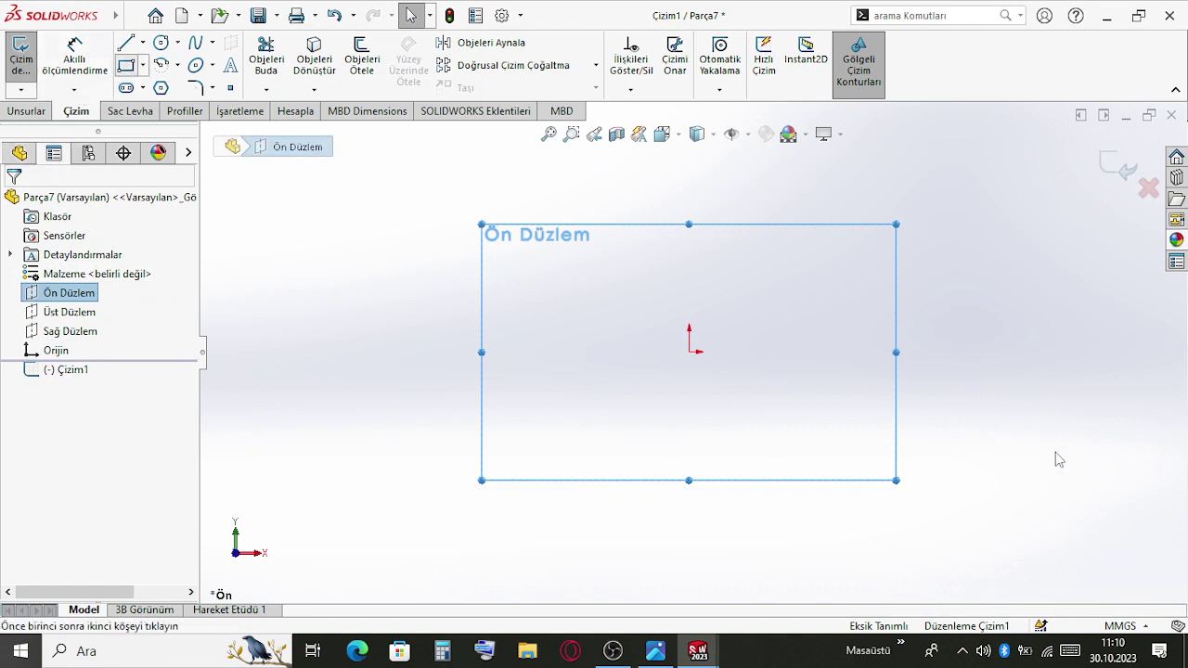
{"action": "left_click", "coordinate": [689, 352]}
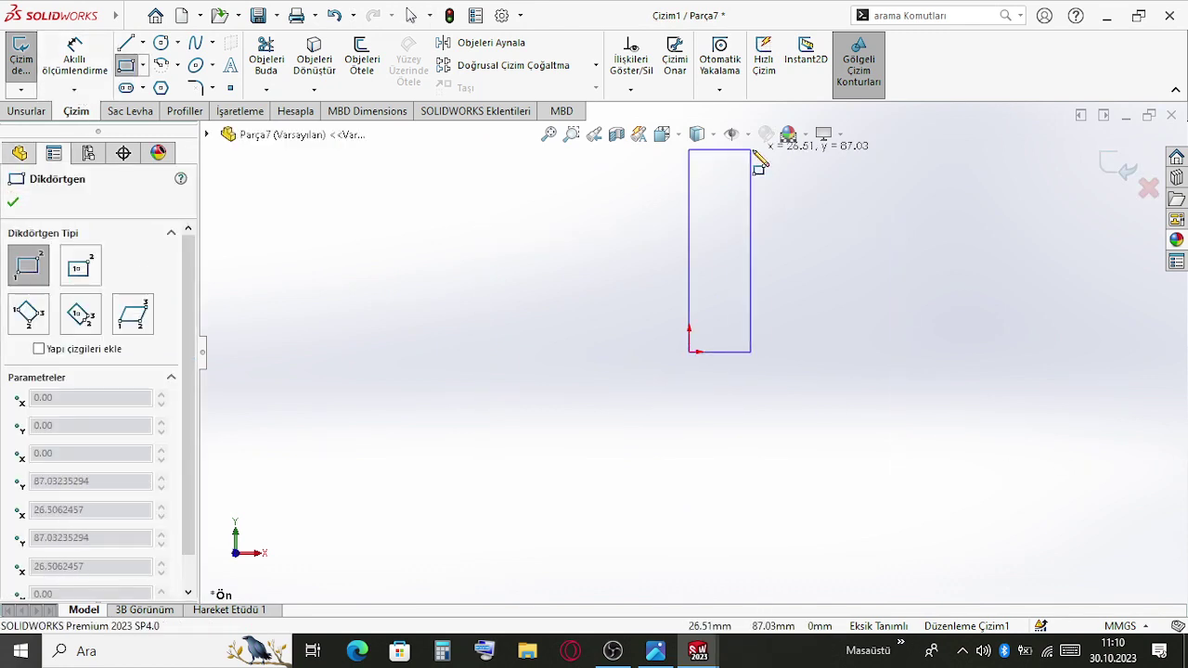
{"action": "left_click", "coordinate": [814, 209]}
{"action": "key", "text": "Escape"}
Dimension the rectangle's top edge with the expression 1500-40,00, giving a width of 1460 mm
{"action": "left_click", "coordinate": [74, 56]}
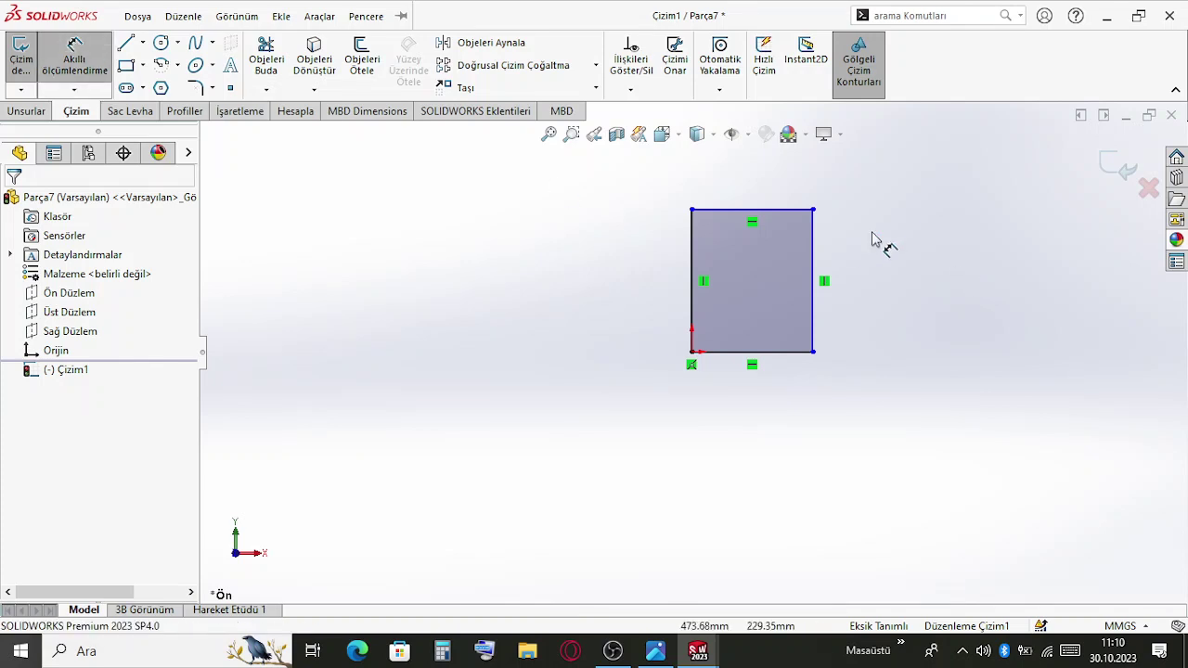
{"action": "left_click", "coordinate": [784, 210]}
{"action": "left_click", "coordinate": [781, 188]}
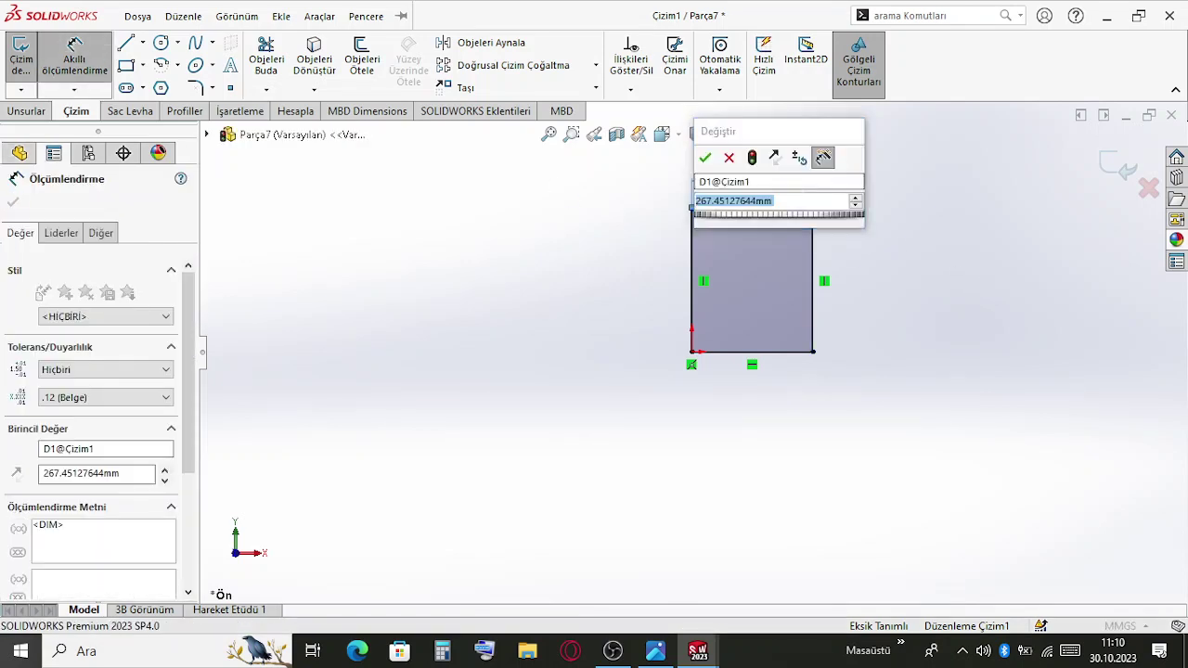
{"action": "type", "text": "1500"}
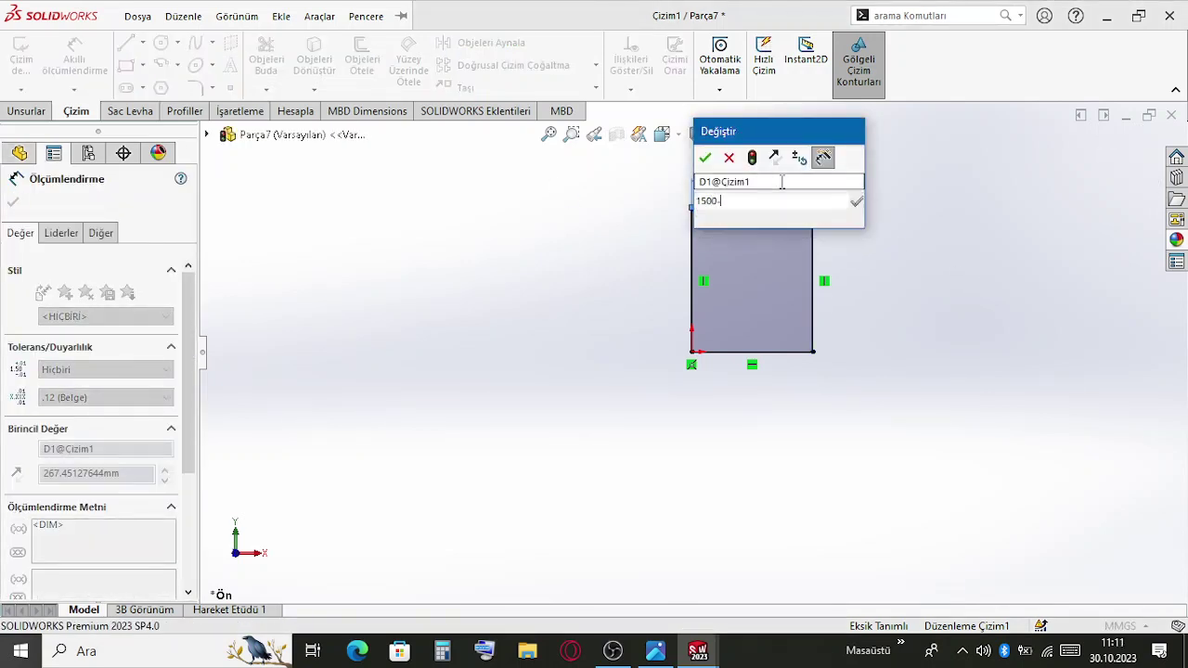
{"action": "type", "text": "-40,"}
{"action": "type", "text": "00"}
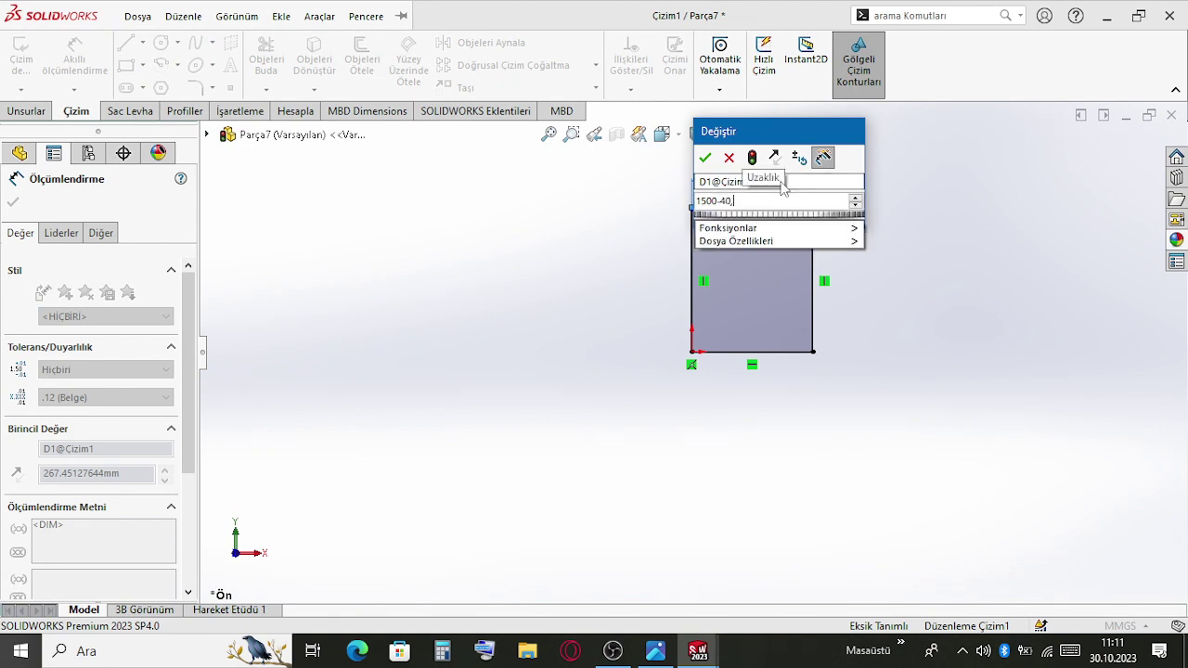
{"action": "key", "text": "Return"}
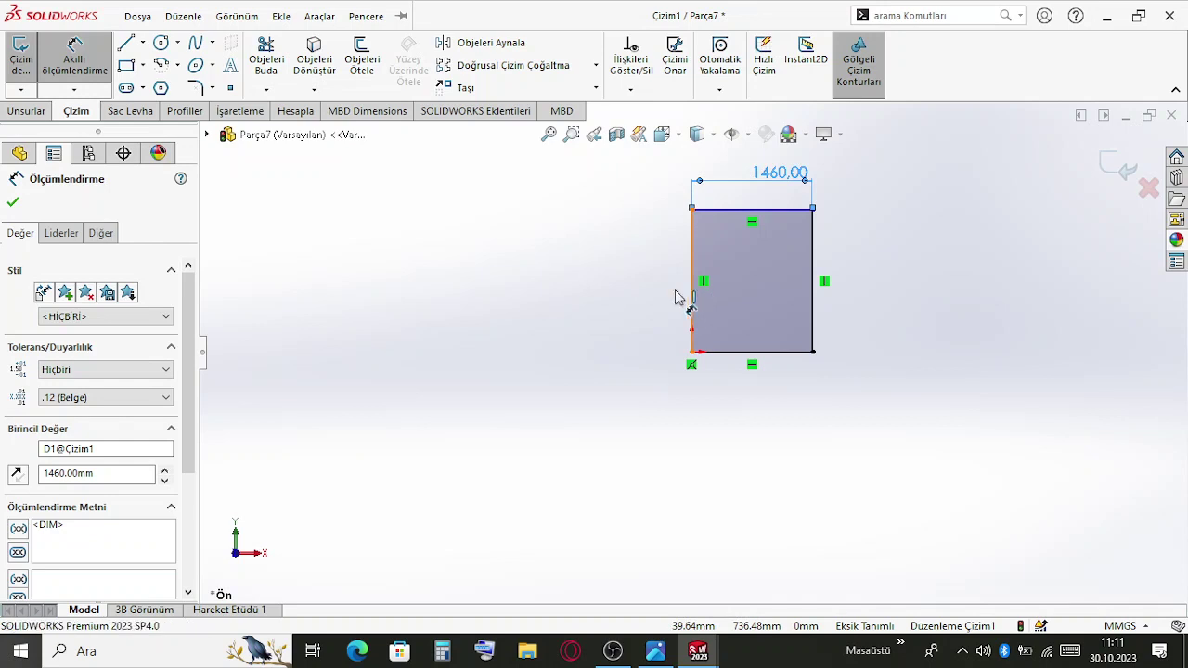
Dimension the rectangle's left edge with a height of 1950 mm
{"action": "left_click", "coordinate": [687, 296]}
{"action": "left_click", "coordinate": [656, 297]}
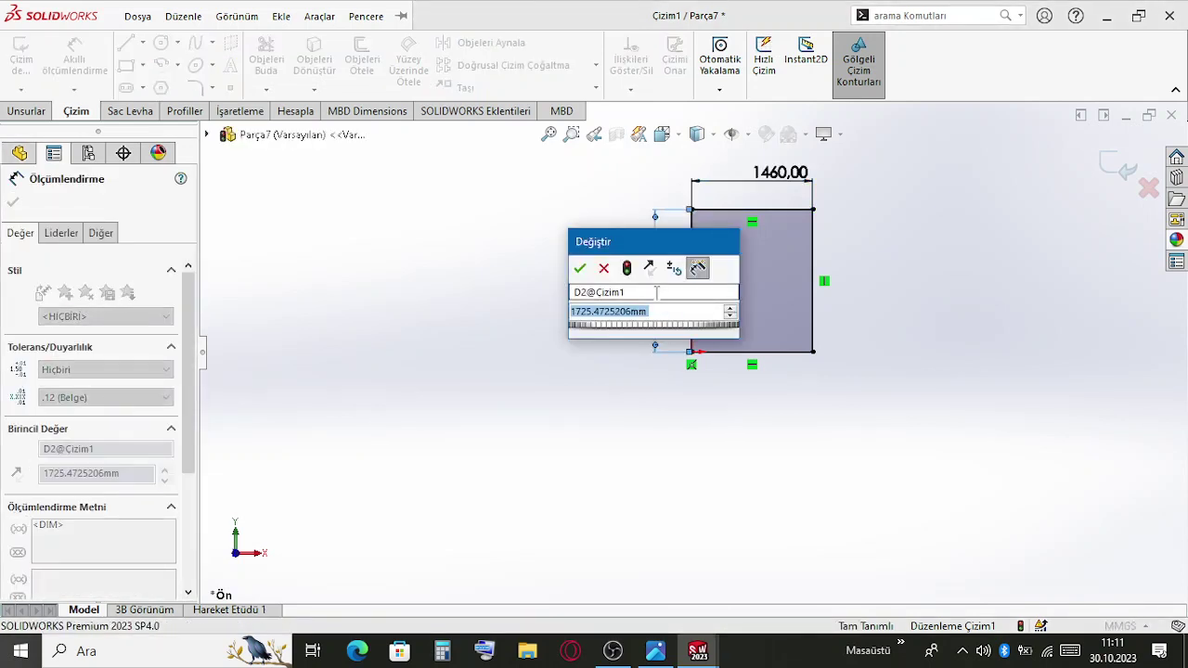
{"action": "type", "text": "1"}
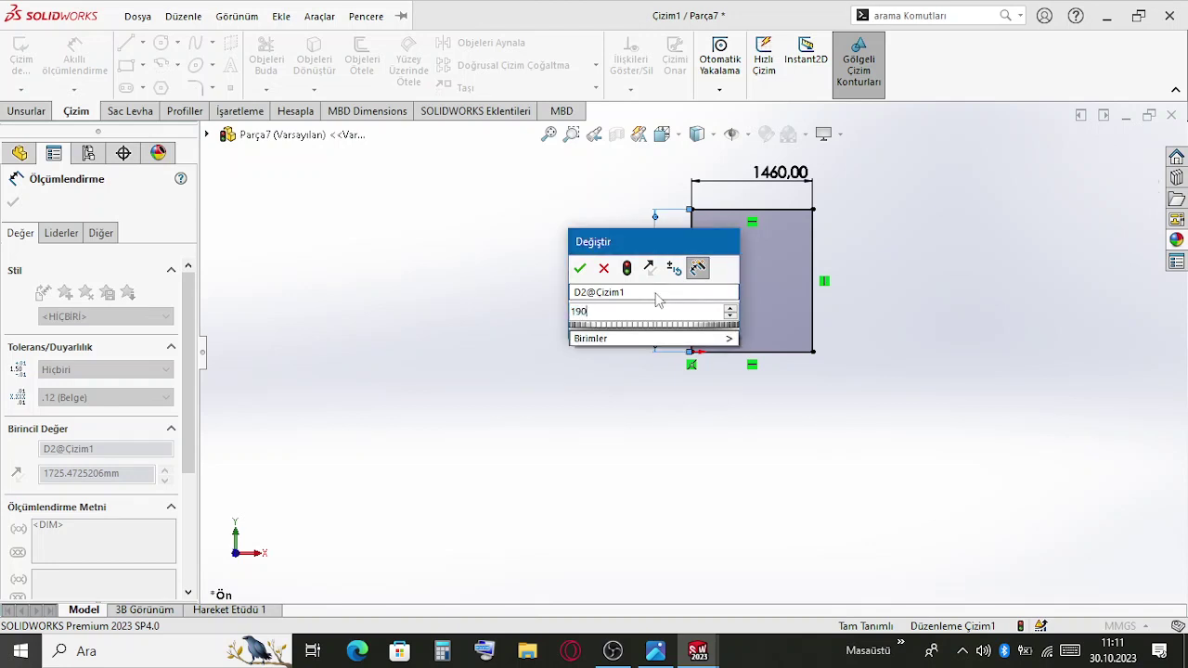
{"action": "type", "text": "90"}
{"action": "key", "text": "BackSpace"}
{"action": "key", "text": "BackSpace"}
{"action": "key", "text": "BackSpace"}
{"action": "type", "text": "8"}
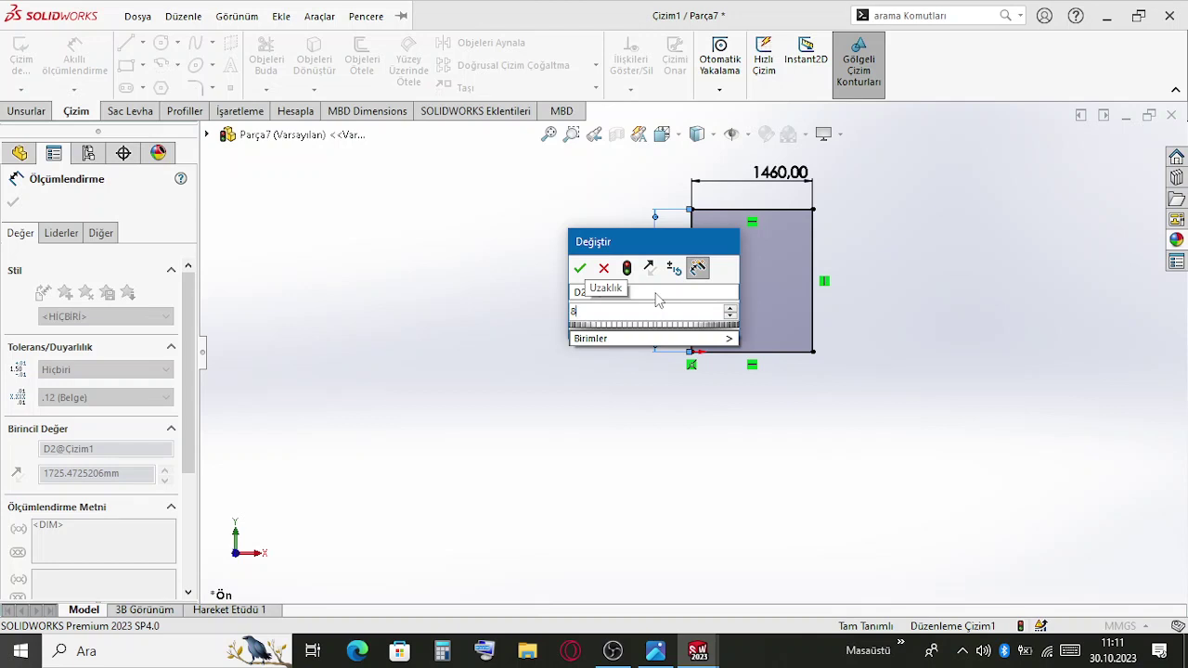
{"action": "key", "text": "BackSpace"}
{"action": "type", "text": "195"}
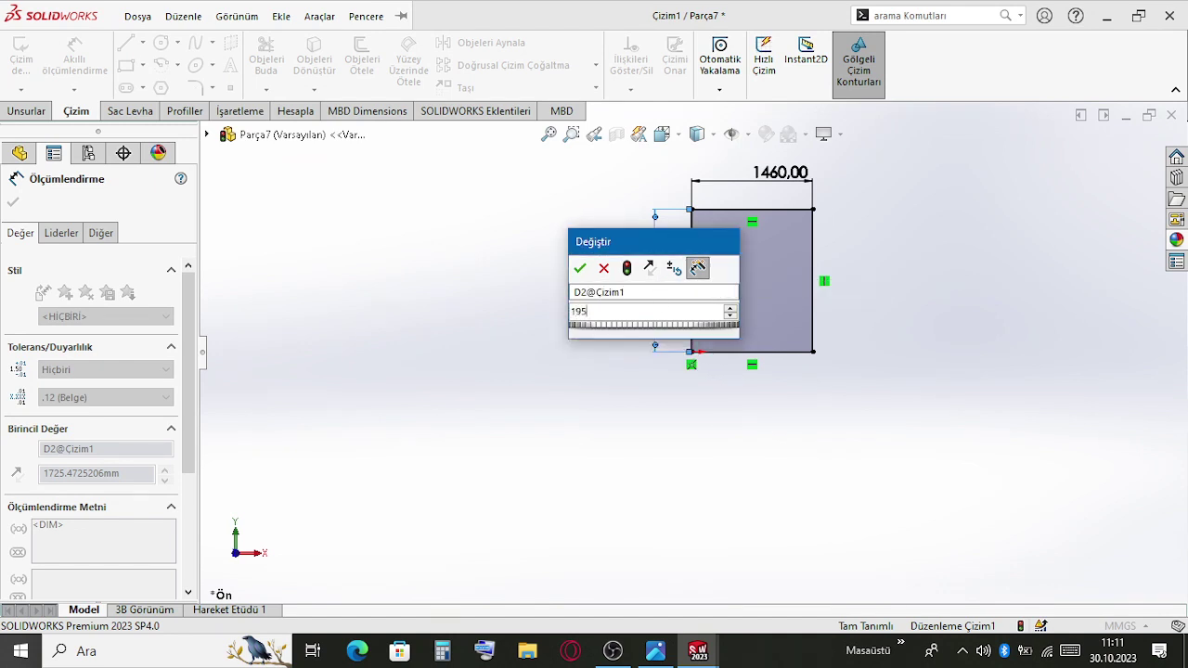
{"action": "key", "text": "Escape"}
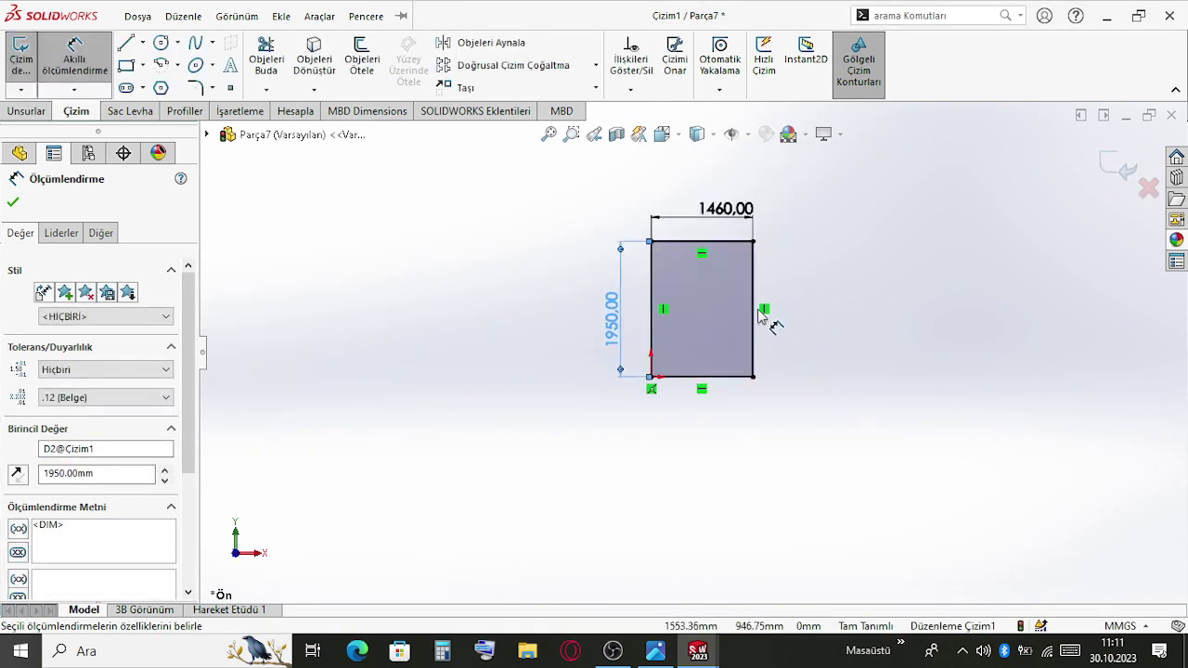
Change the rectangle's height dimension to 1910 mm
{"action": "double_click", "coordinate": [590, 323]}
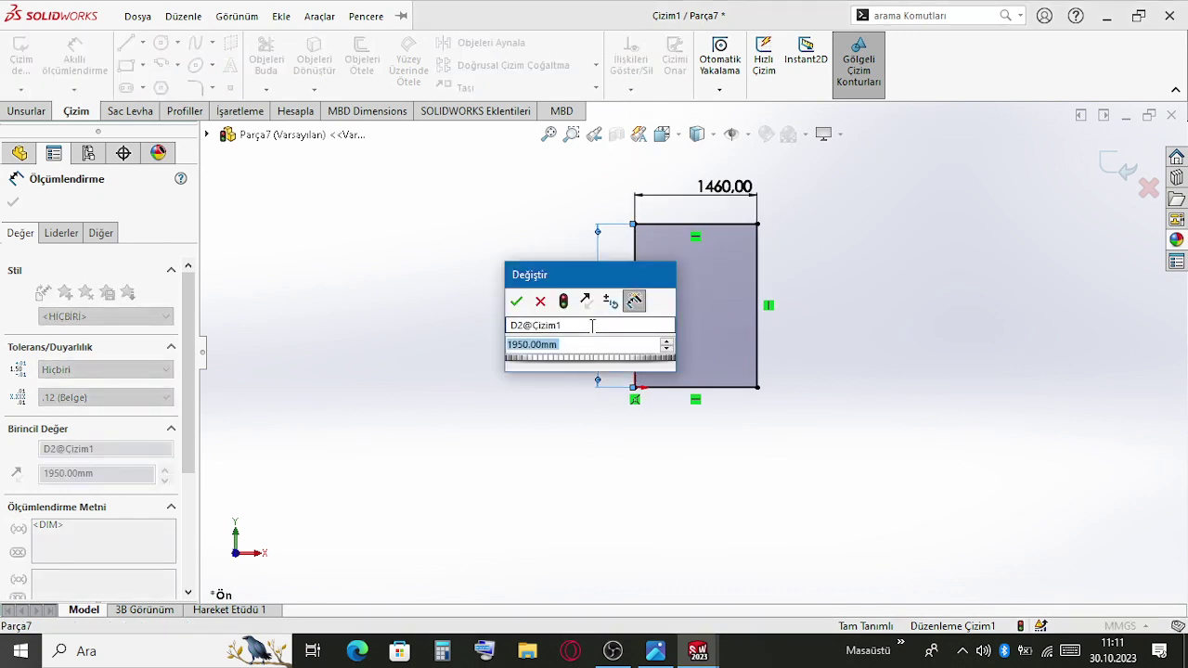
{"action": "type", "text": "1910,"}
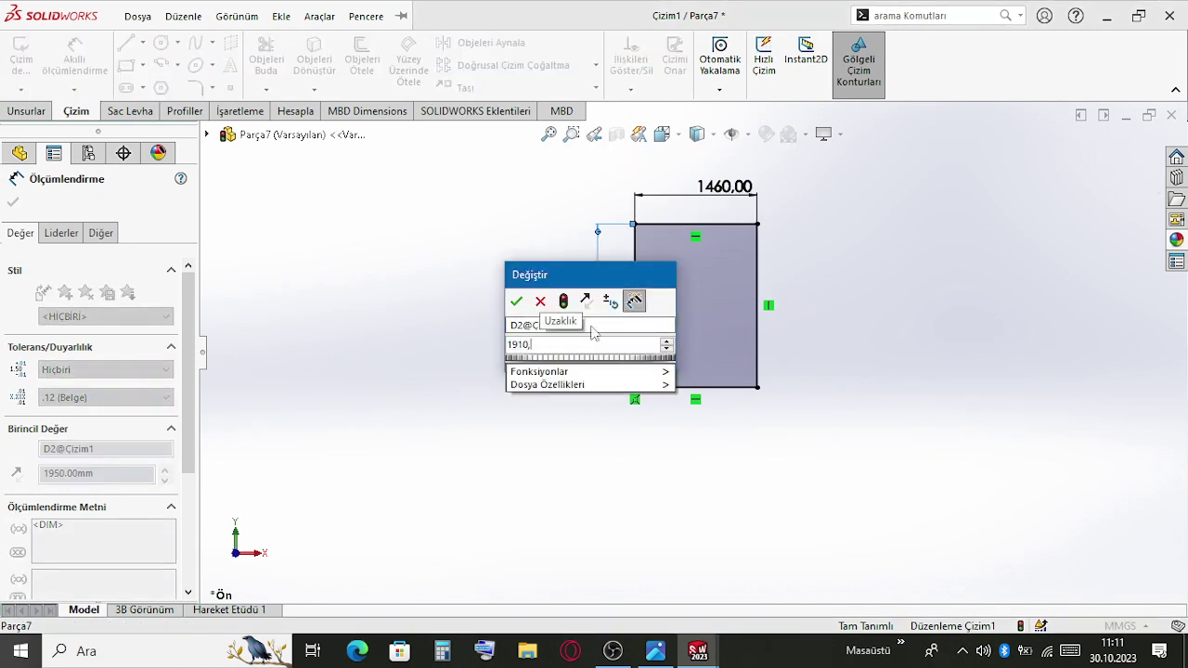
{"action": "key", "text": "Return"}
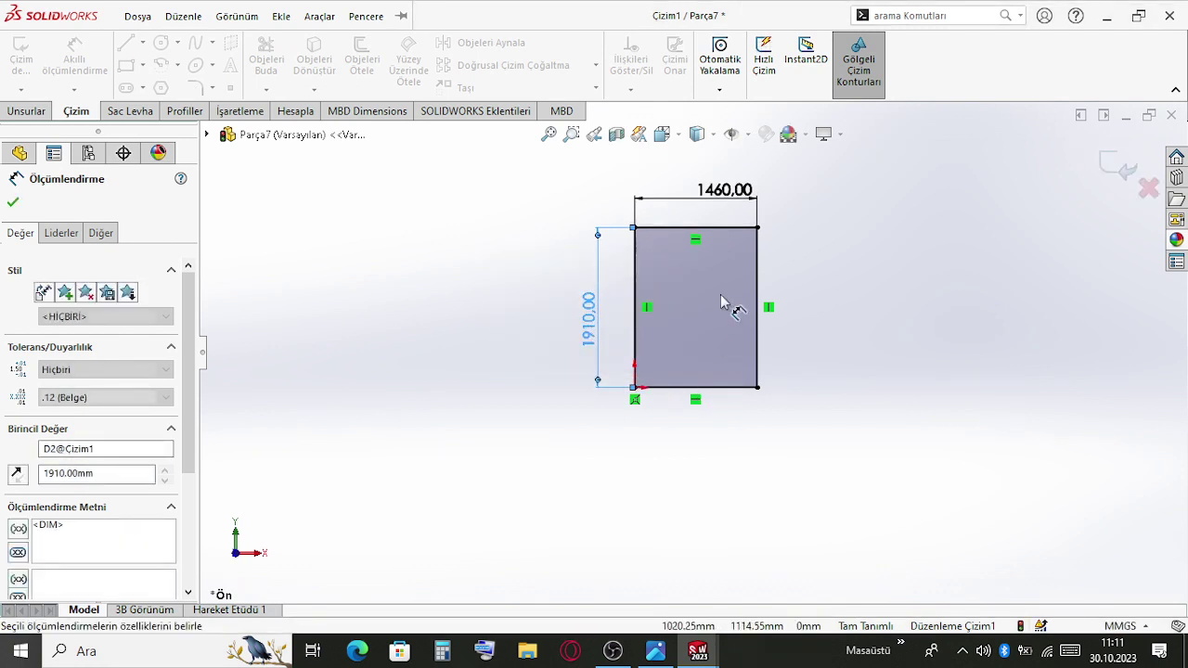
{"action": "scroll", "coordinate": [733, 288], "scroll_direction": "down", "scroll_amount": 5}
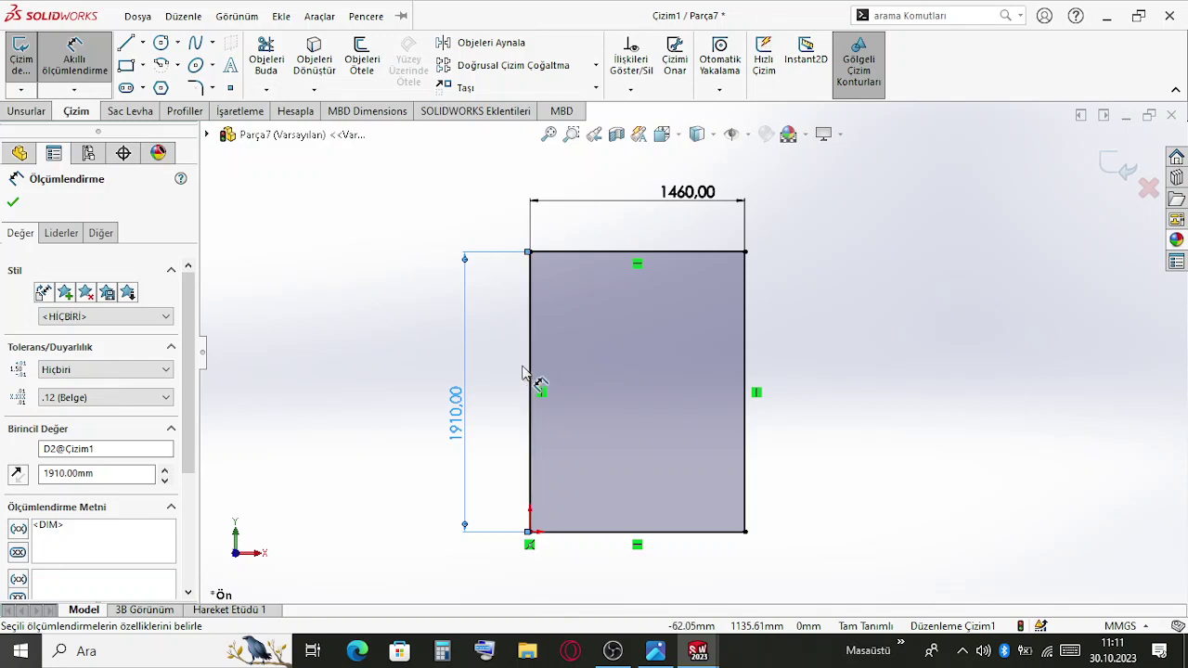
{"action": "left_click", "coordinate": [138, 16]}
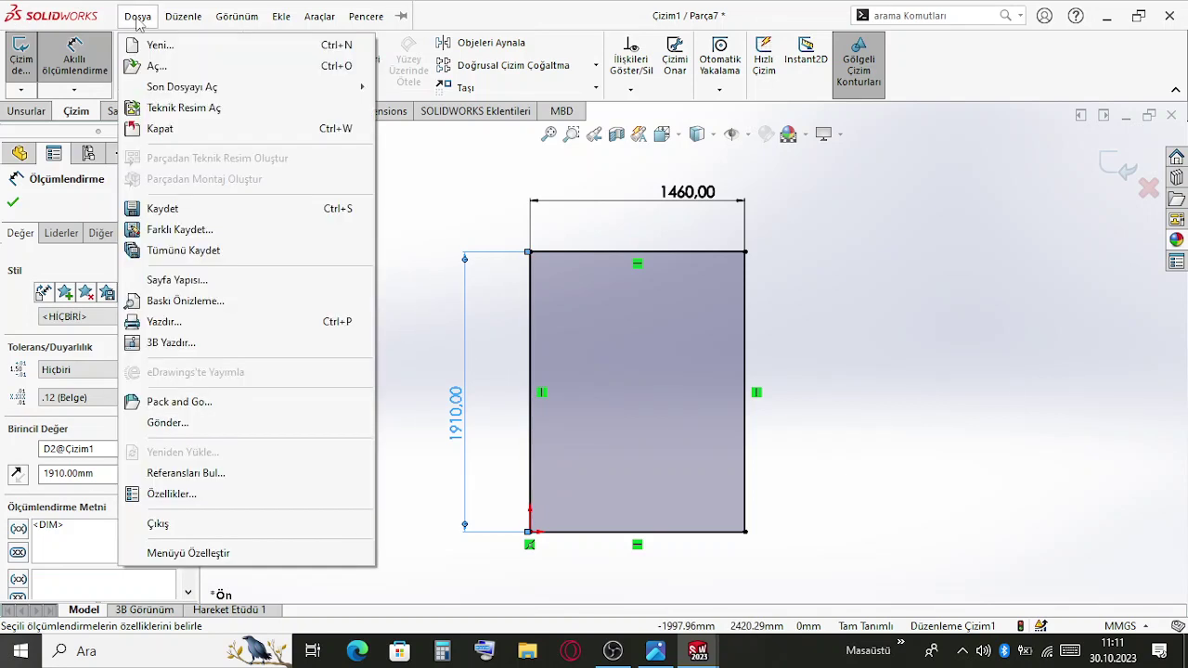
{"action": "left_click", "coordinate": [472, 207]}
{"action": "key", "text": "Escape"}
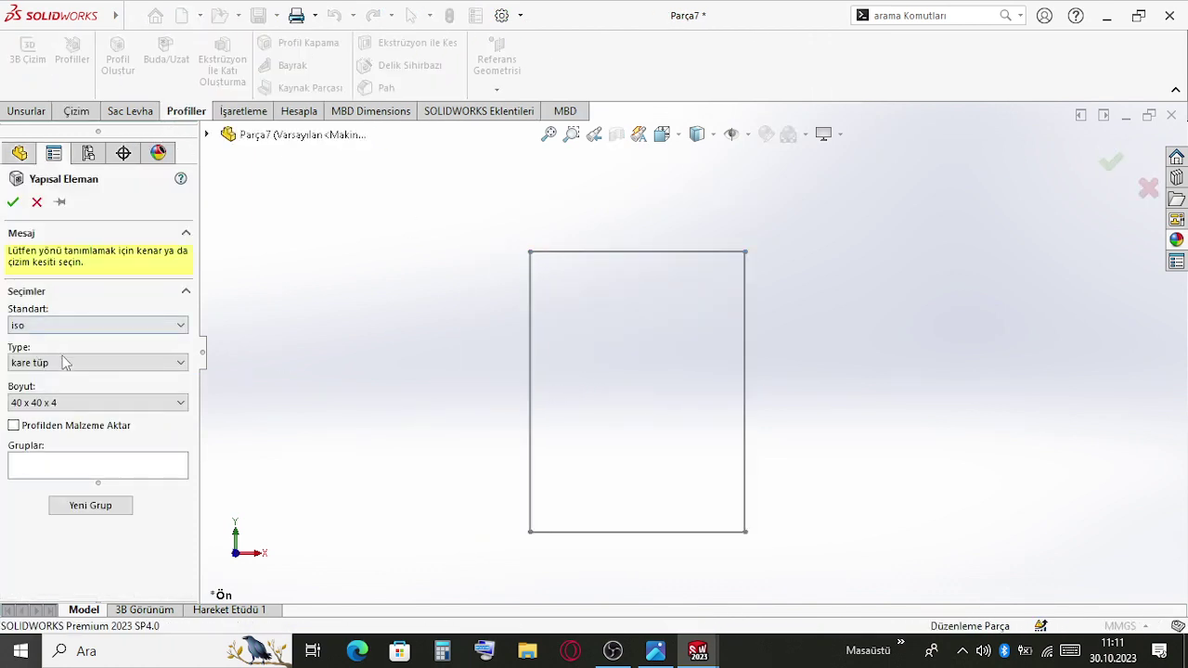
Create an iso kare tüp 40 x 40 x 4 structural member along all four sides of the sketched rectangle
{"action": "left_click", "coordinate": [533, 433]}
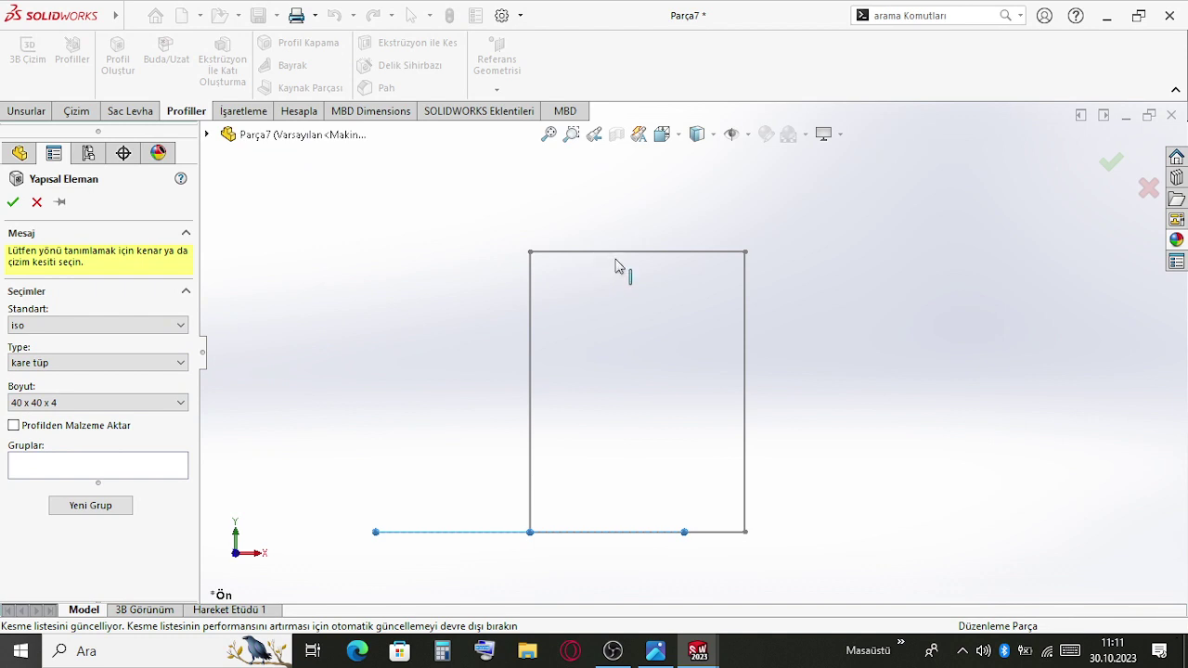
{"action": "left_click", "coordinate": [663, 252]}
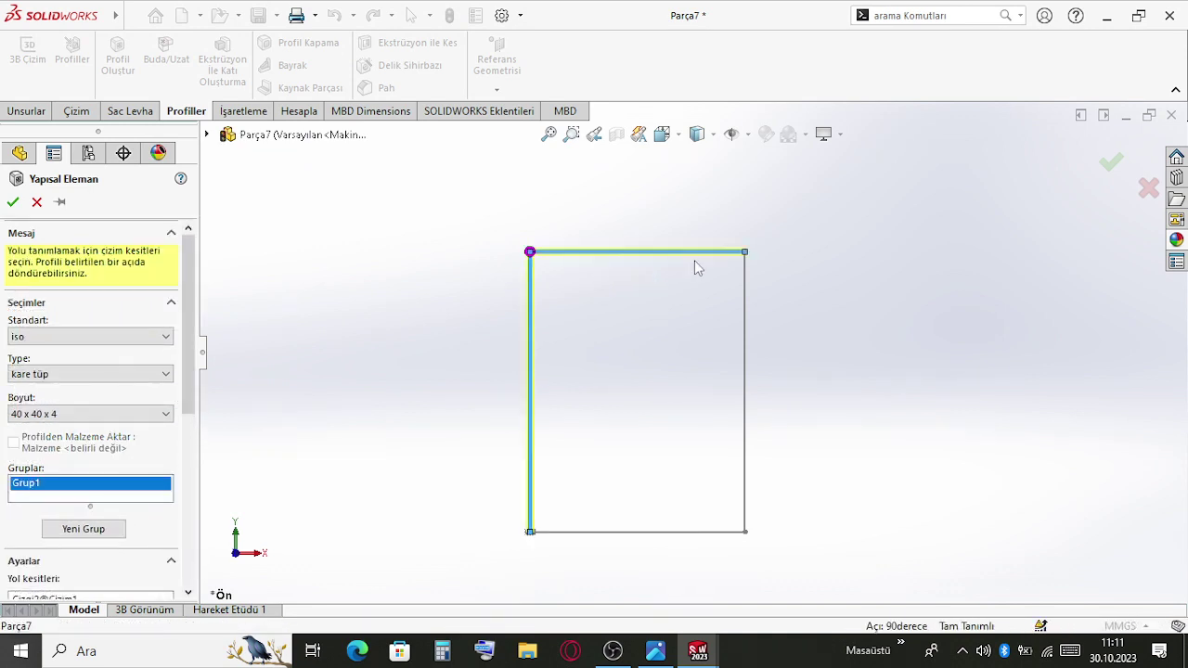
{"action": "left_click", "coordinate": [744, 311]}
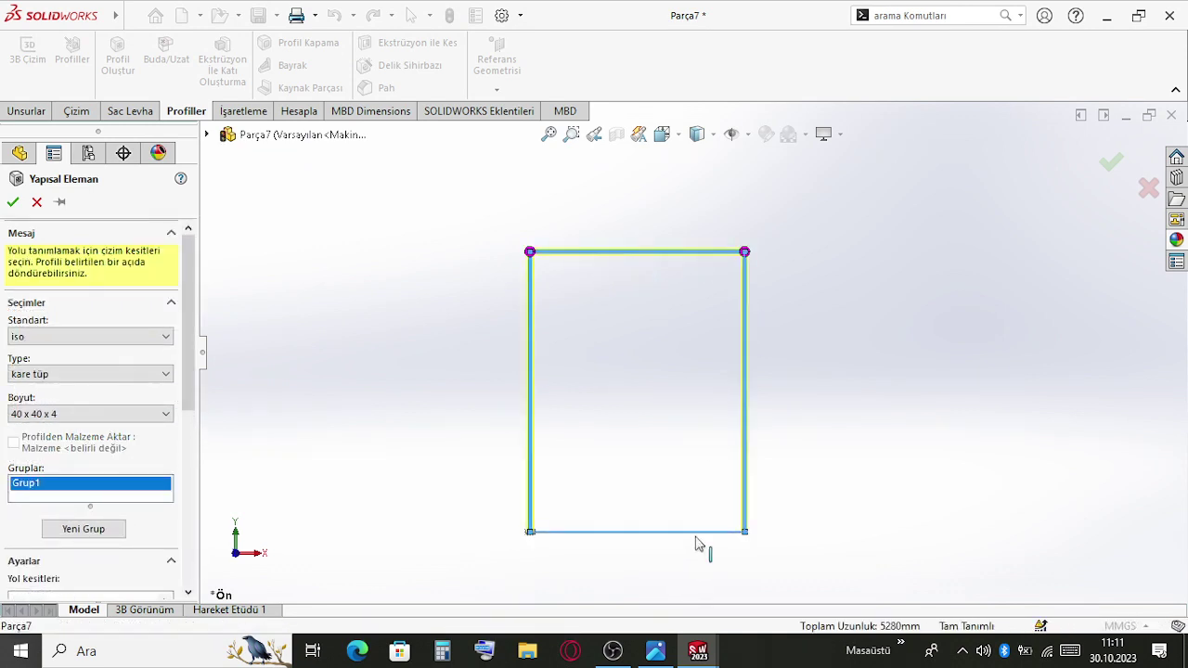
{"action": "left_click", "coordinate": [696, 534]}
{"action": "left_click", "coordinate": [13, 202]}
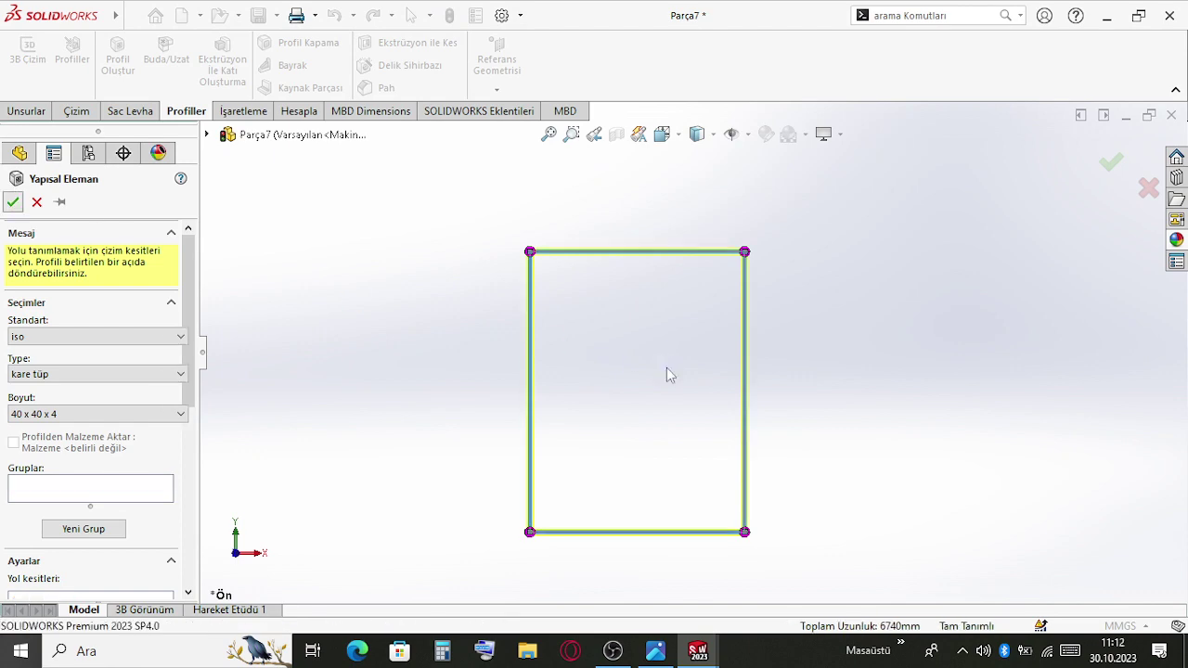
Inspect the tube frame and try to measure between the outer side faces of its two vertical tubes
{"action": "scroll", "coordinate": [700, 346], "scroll_direction": "up", "scroll_amount": 1}
{"action": "scroll", "coordinate": [692, 359], "scroll_direction": "down", "scroll_amount": 1}
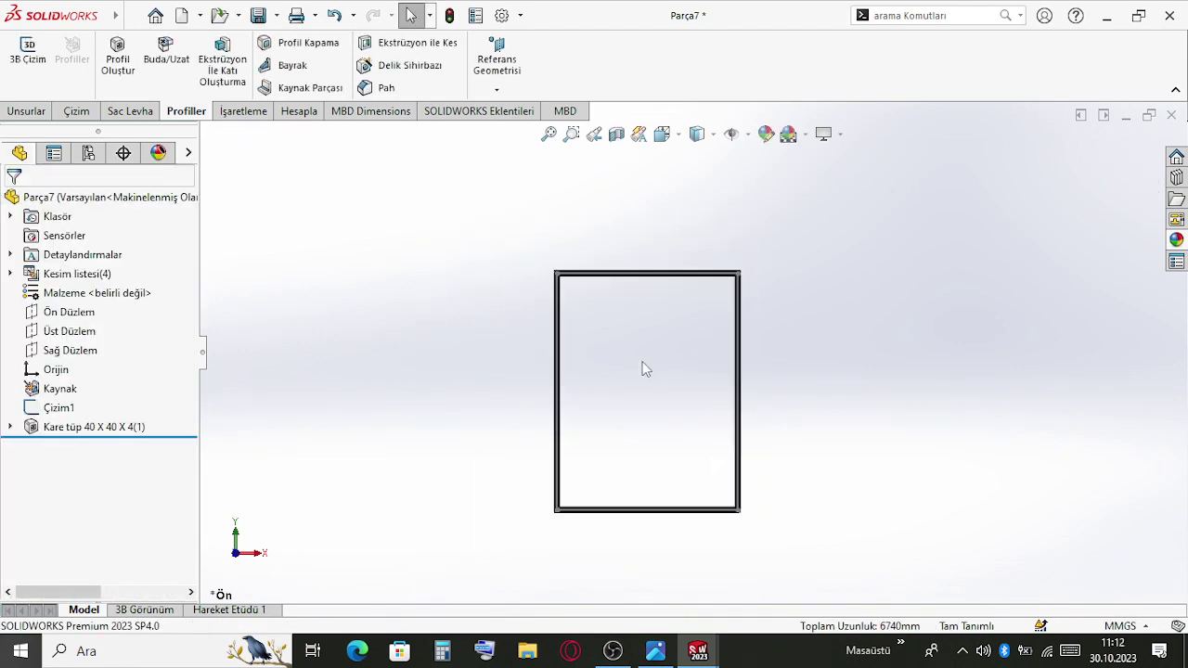
{"action": "middle_click_drag", "start_coordinate": [641, 365], "coordinate": [646, 342]}
{"action": "scroll", "coordinate": [647, 342], "scroll_direction": "down", "scroll_amount": 5}
{"action": "scroll", "coordinate": [556, 265], "scroll_direction": "down", "scroll_amount": 4}
{"action": "left_click", "coordinate": [555, 265]}
{"action": "scroll", "coordinate": [687, 334], "scroll_direction": "up", "scroll_amount": 5}
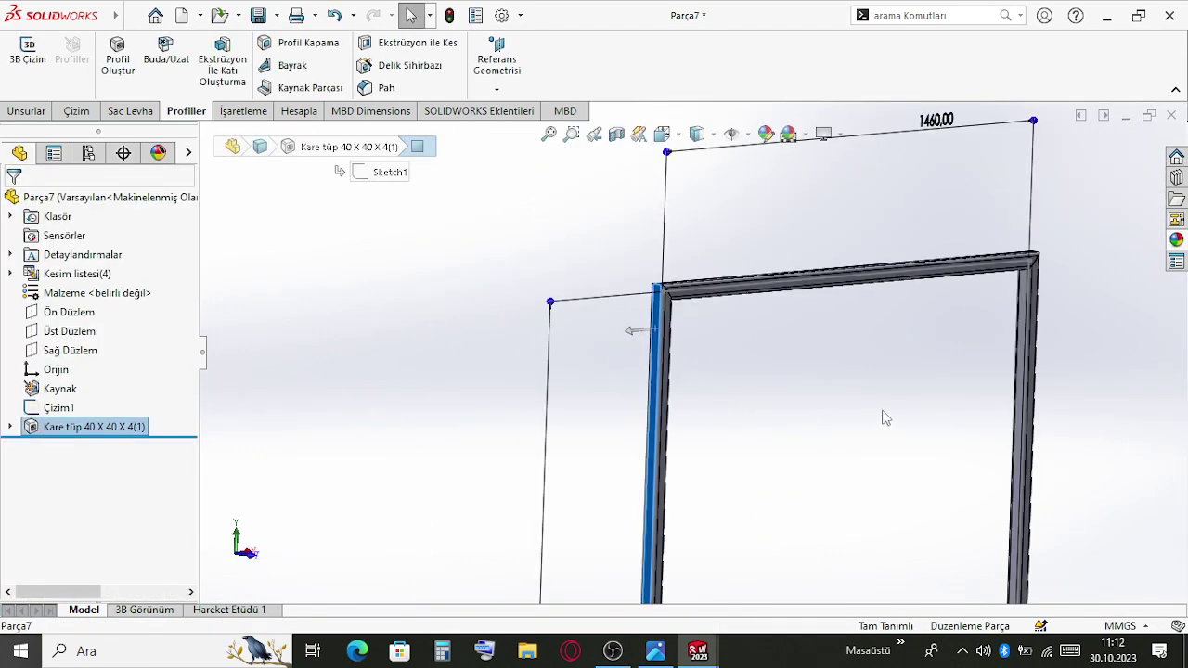
{"action": "middle_click_drag", "start_coordinate": [885, 411], "coordinate": [881, 384]}
{"action": "scroll", "coordinate": [1008, 270], "scroll_direction": "down", "scroll_amount": 4}
{"action": "scroll", "coordinate": [1006, 271], "scroll_direction": "down", "scroll_amount": 2}
{"action": "key", "text": "m"}
{"action": "left_click", "coordinate": [918, 271]}
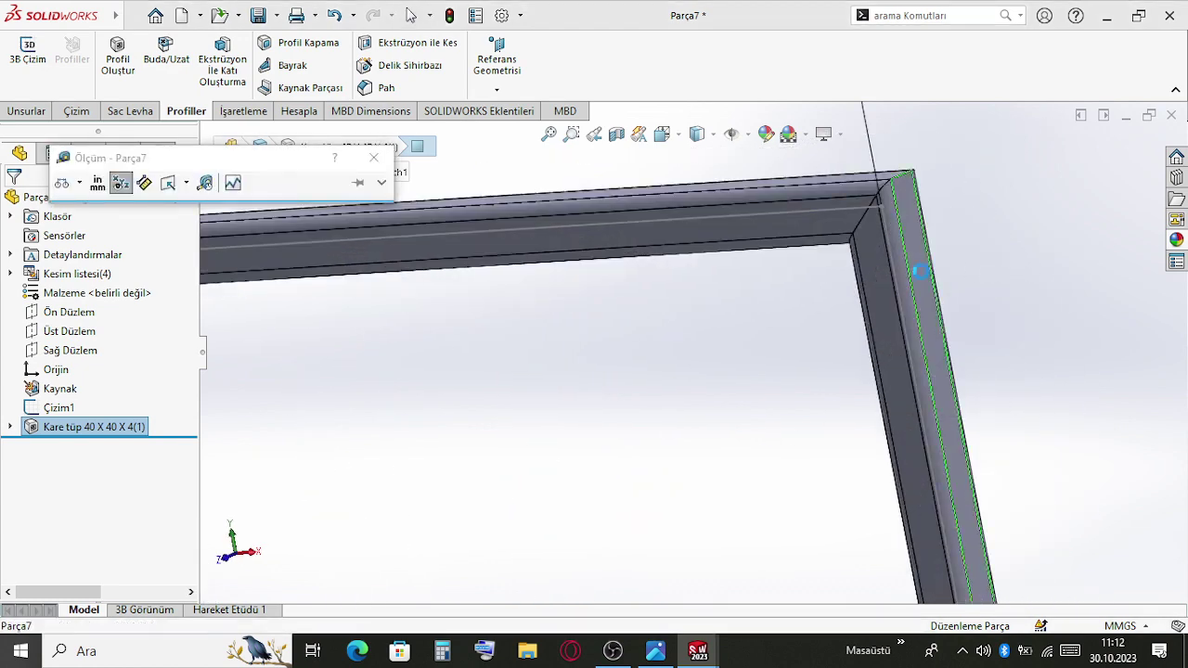
{"action": "scroll", "coordinate": [787, 367], "scroll_direction": "up", "scroll_amount": 5}
{"action": "key", "text": "Escape"}
{"action": "key", "text": "Escape"}
{"action": "scroll", "coordinate": [714, 436], "scroll_direction": "up", "scroll_amount": 3}
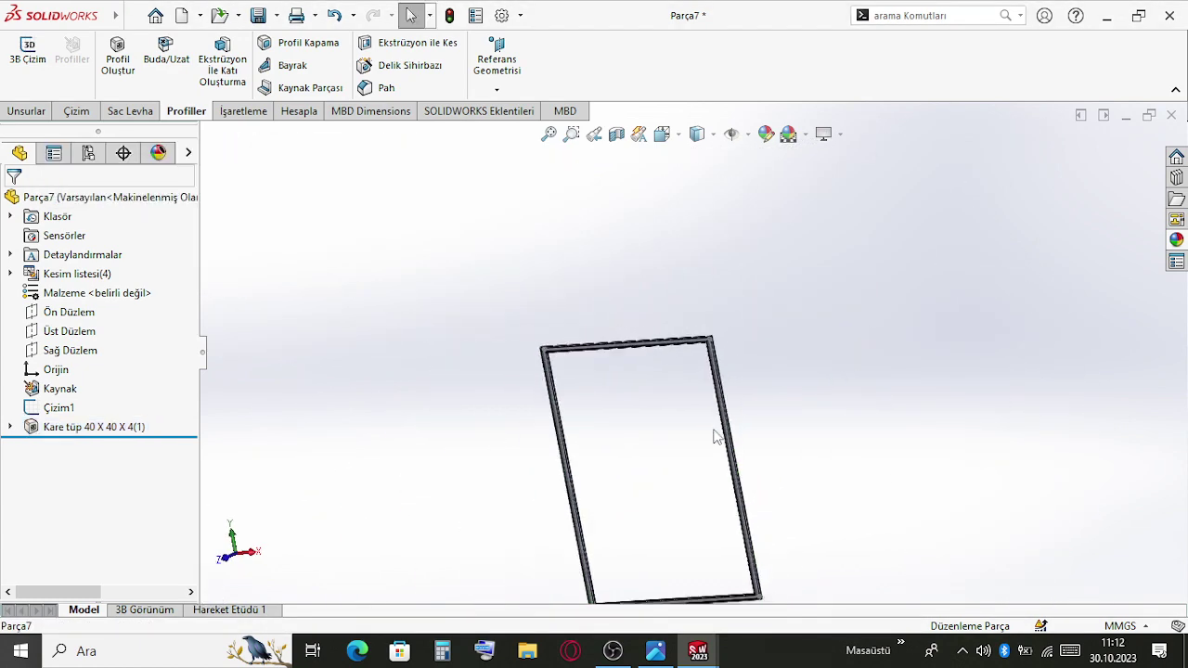
Save the part in the BAHCE KAPISI folder as "giriş kapısı iskelet"
{"action": "key", "text": "ctrl+s"}
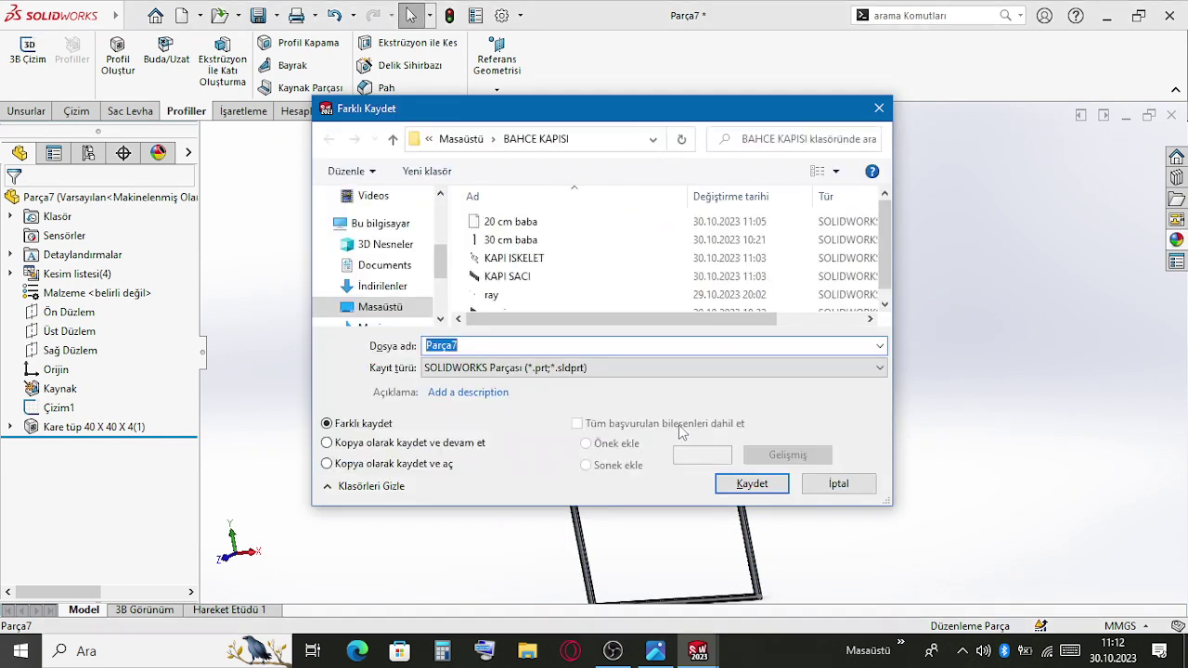
{"action": "type", "text": "giriş kapısı"}
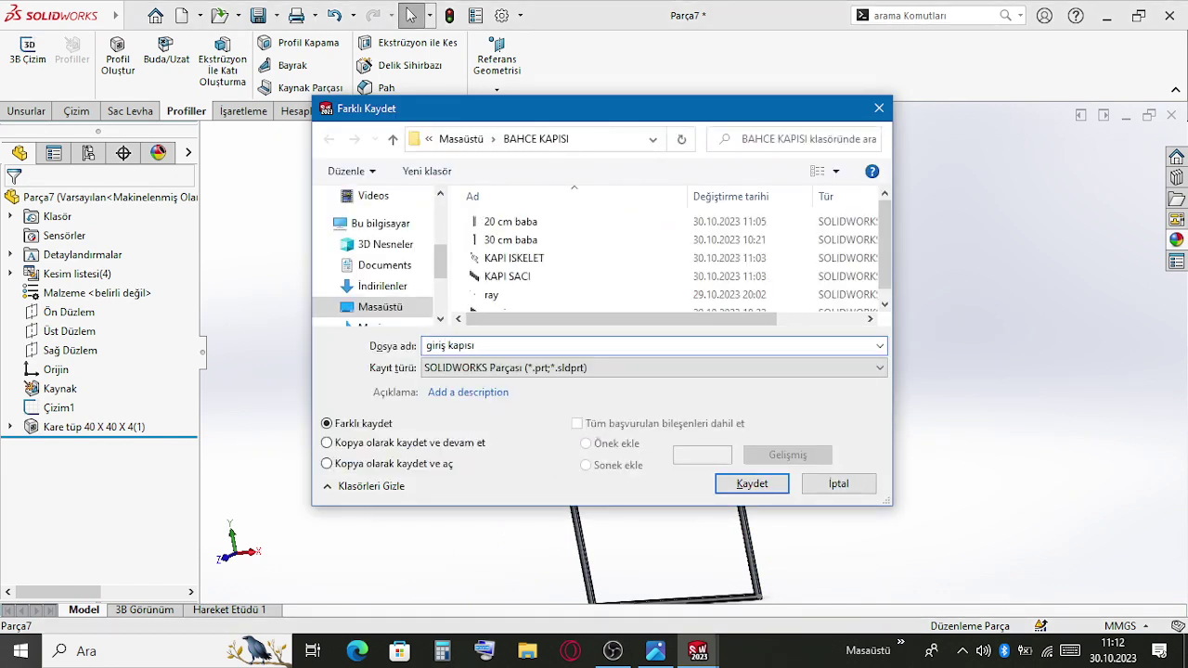
{"action": "type", "text": " iskelet"}
{"action": "key", "text": "Return"}
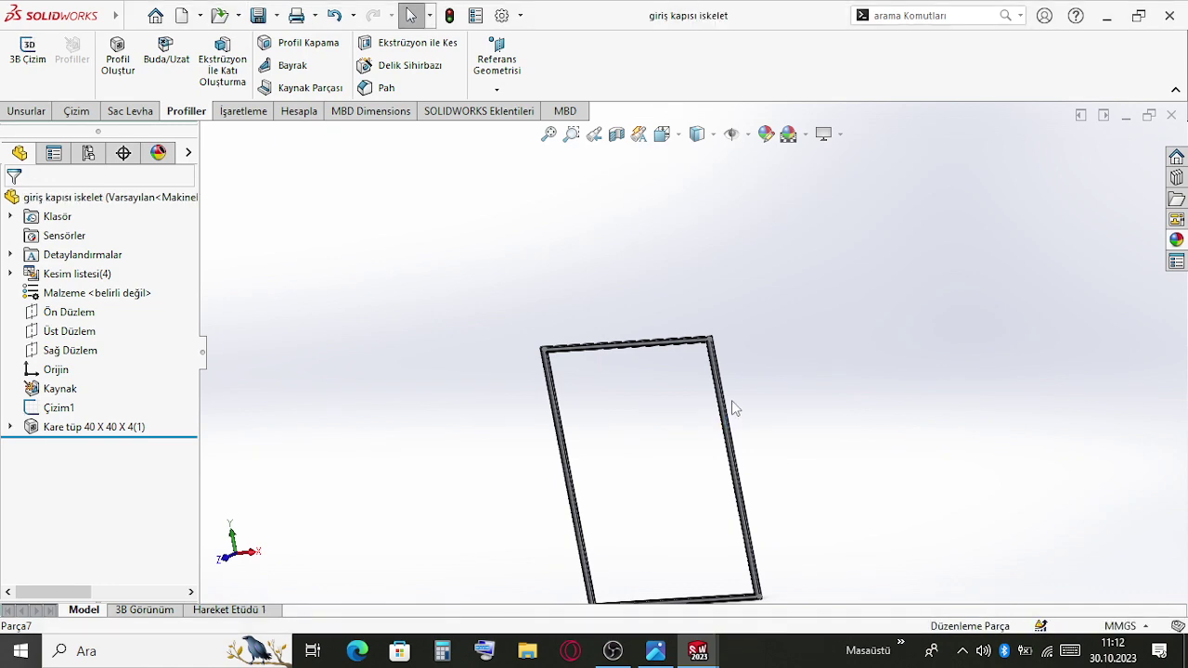
Switch to the ana montaj assembly and save it, rebuilding the document first
{"action": "key", "text": "ctrl+Tab"}
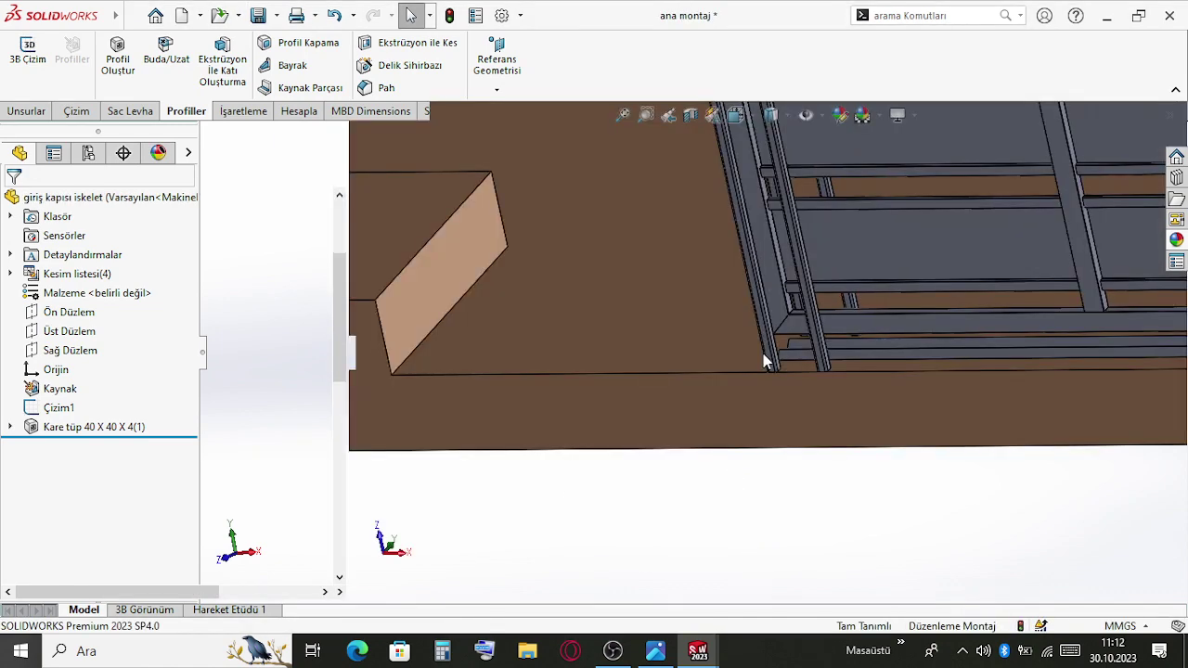
{"action": "key", "text": "ctrl+s"}
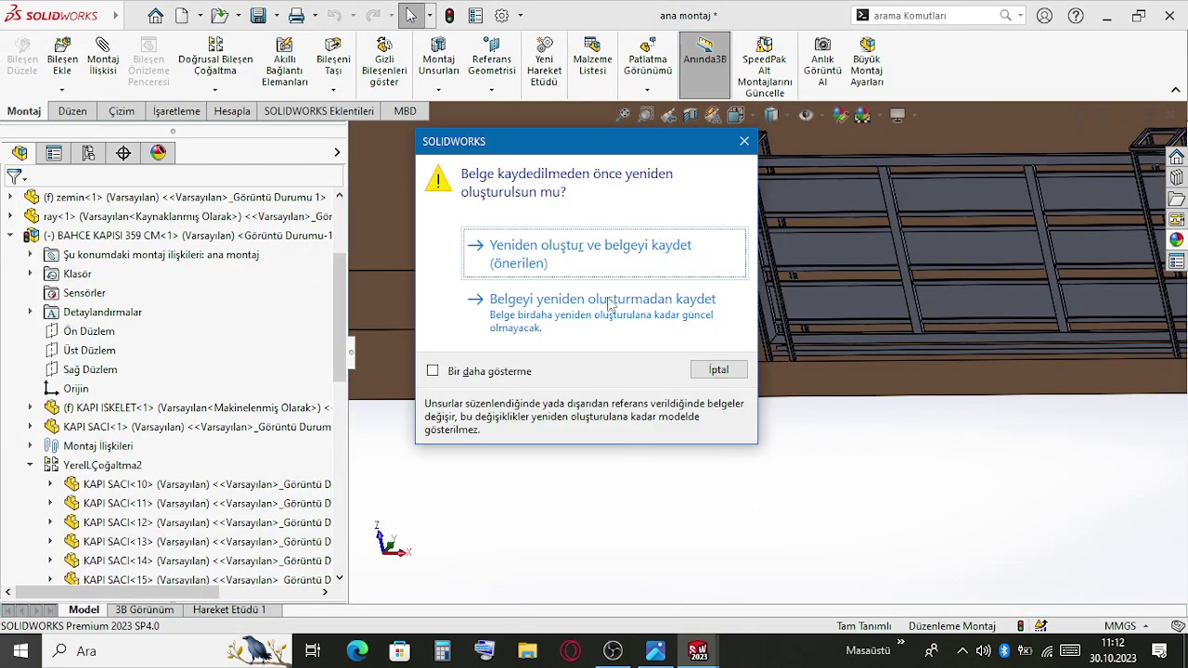
{"action": "left_click", "coordinate": [524, 247]}
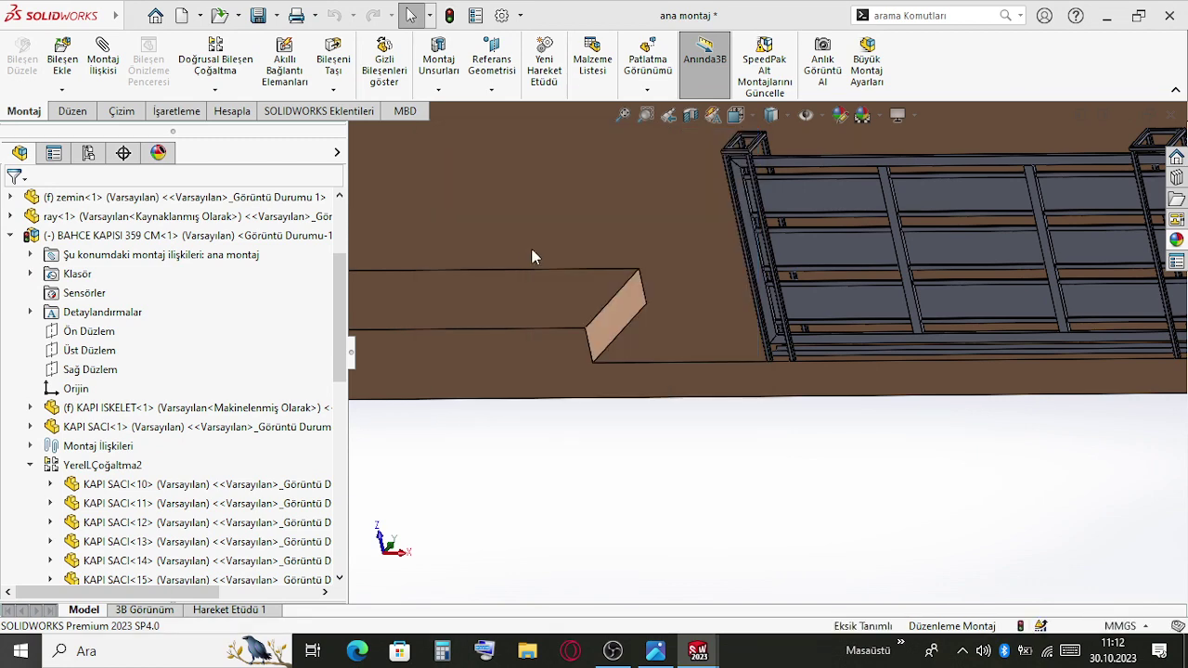
{"action": "scroll", "coordinate": [686, 245], "scroll_direction": "up", "scroll_amount": 5}
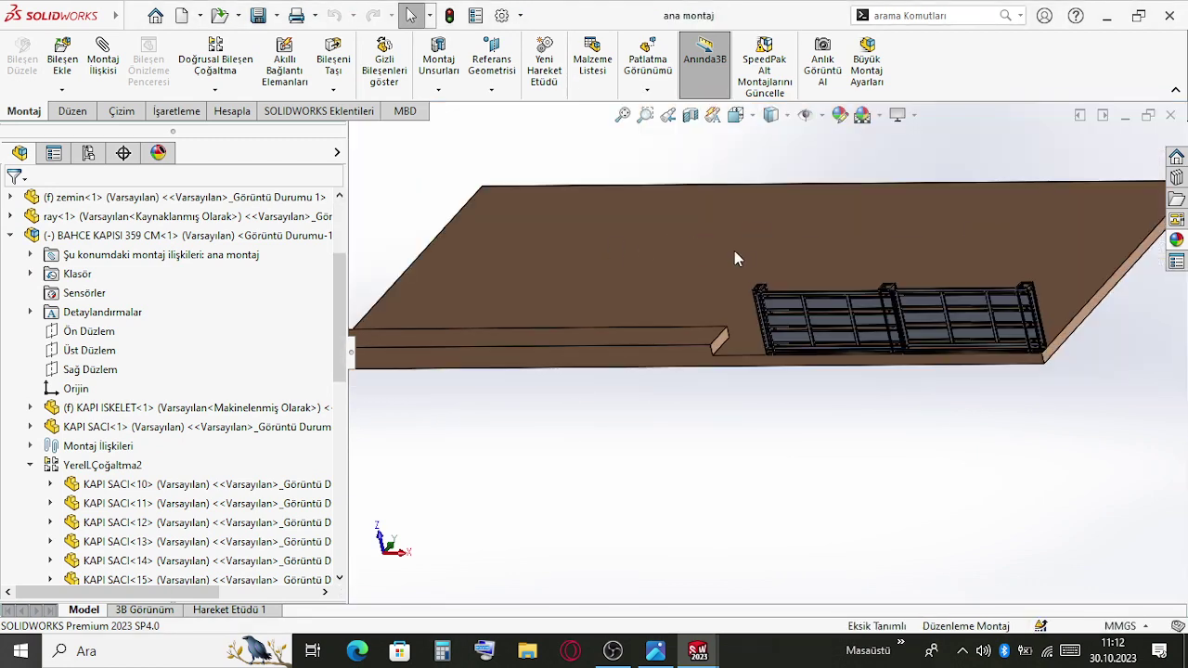
Insert the giriş kapısı iskelet part into the ana montaj assembly from the recent documents, placing it above the ground
{"action": "scroll", "coordinate": [751, 228], "scroll_direction": "down", "scroll_amount": 4}
{"action": "left_click", "coordinate": [155, 15]}
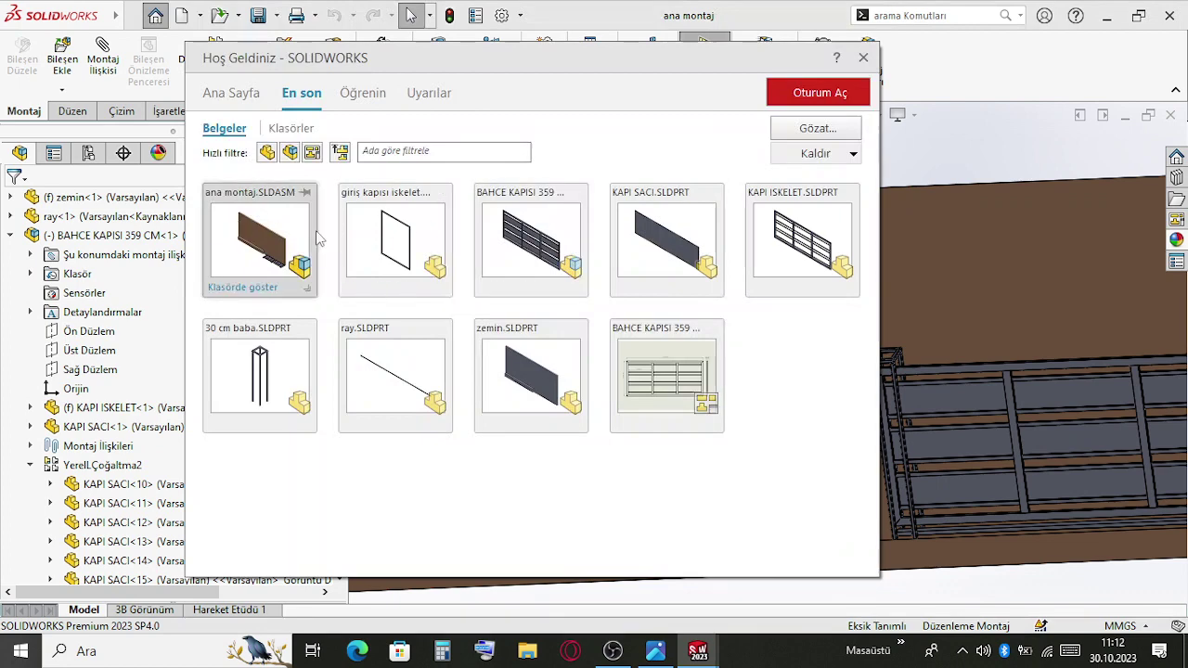
{"action": "left_click_drag", "start_coordinate": [256, 232], "coordinate": [702, 129]}
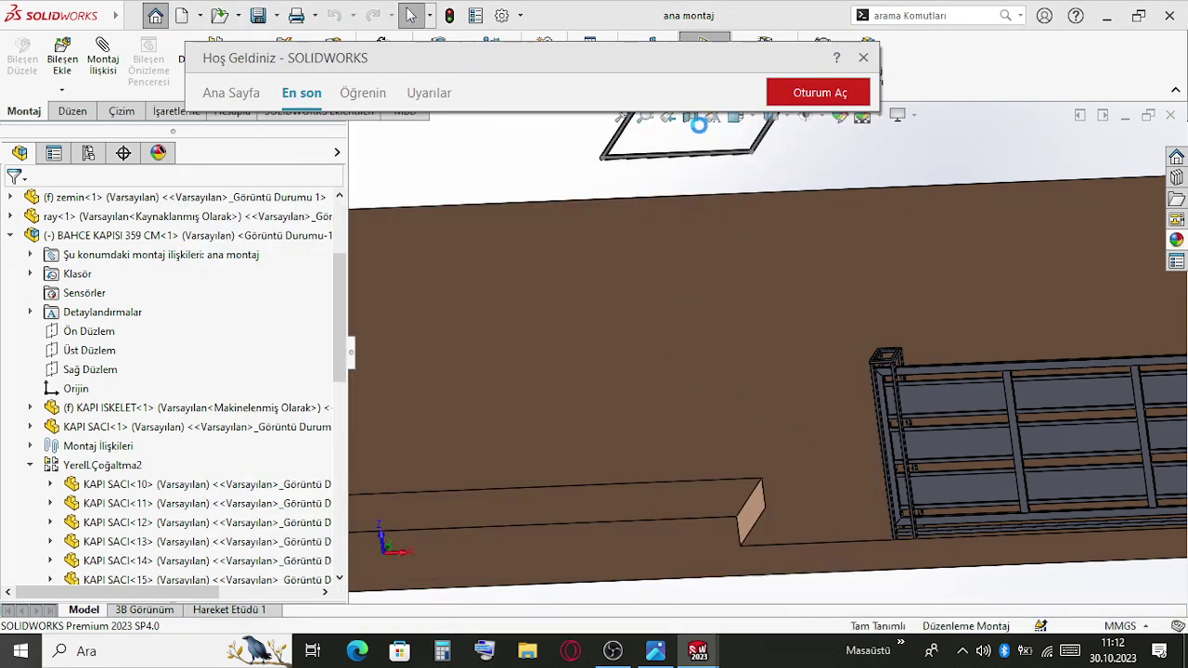
{"action": "left_click", "coordinate": [568, 389]}
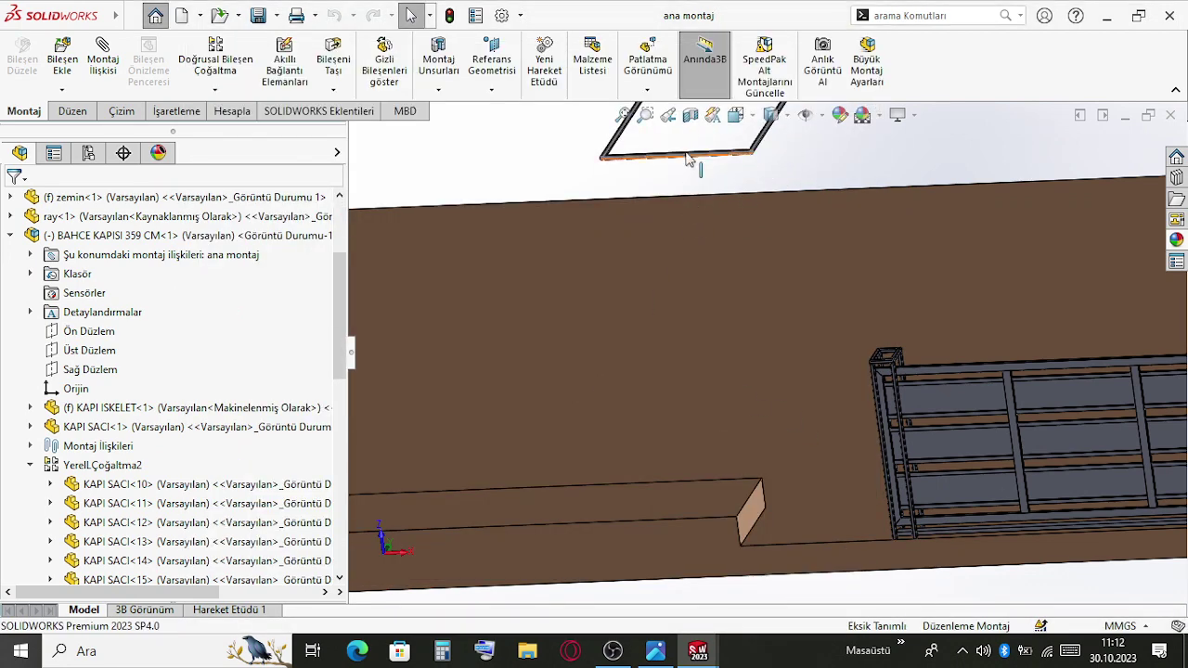
{"action": "left_click_drag", "start_coordinate": [689, 182], "coordinate": [736, 220]}
Mate the face of the giriş kapısı iskelet frame's bottom tube coincident with the long front side face of the zemin part
{"action": "mouse_move", "coordinate": [735, 220]}
{"action": "middle_mouse_down"}
{"action": "mouse_move", "coordinate": [765, 213]}
{"action": "mouse_move", "coordinate": [766, 176]}
{"action": "mouse_move", "coordinate": [720, 209]}
{"action": "middle_mouse_up"}
{"action": "scroll", "coordinate": [709, 306], "scroll_direction": "down", "scroll_amount": 5}
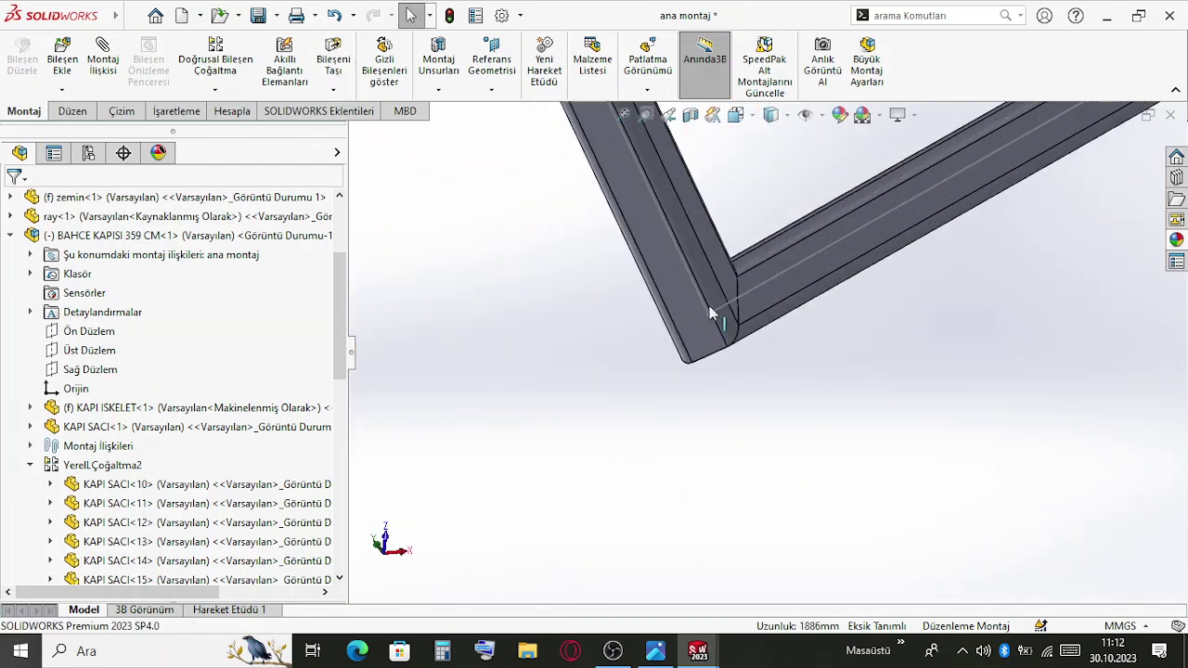
{"action": "left_click", "coordinate": [752, 290]}
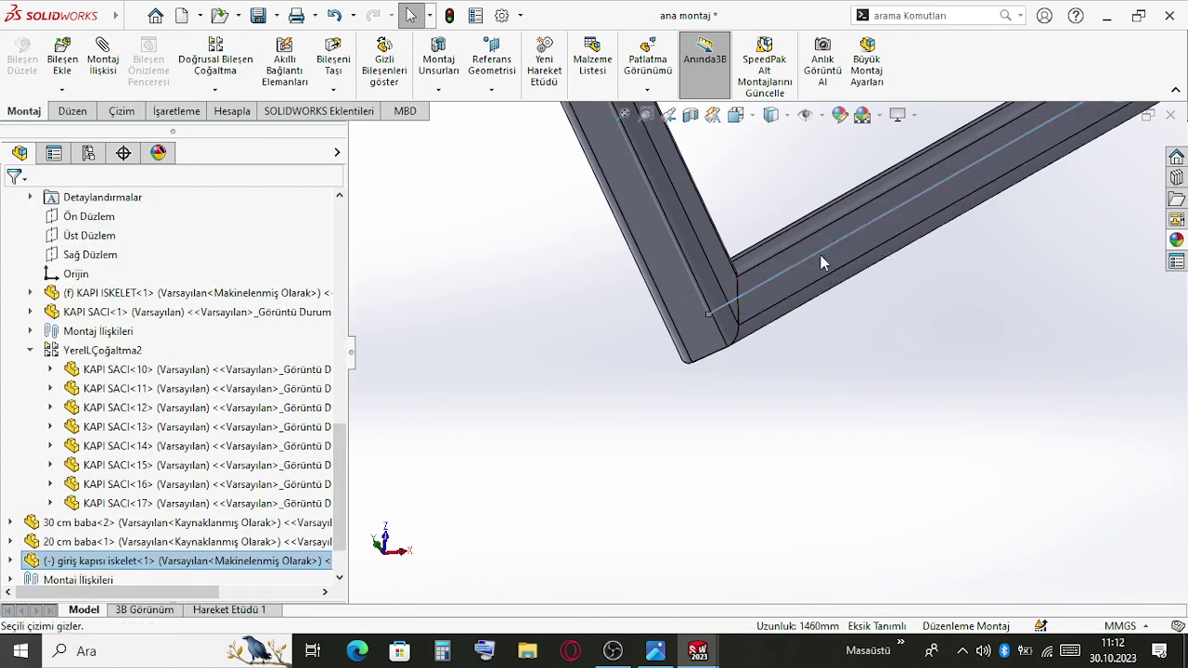
{"action": "left_click", "coordinate": [810, 270]}
{"action": "scroll", "coordinate": [798, 357], "scroll_direction": "up", "scroll_amount": 8}
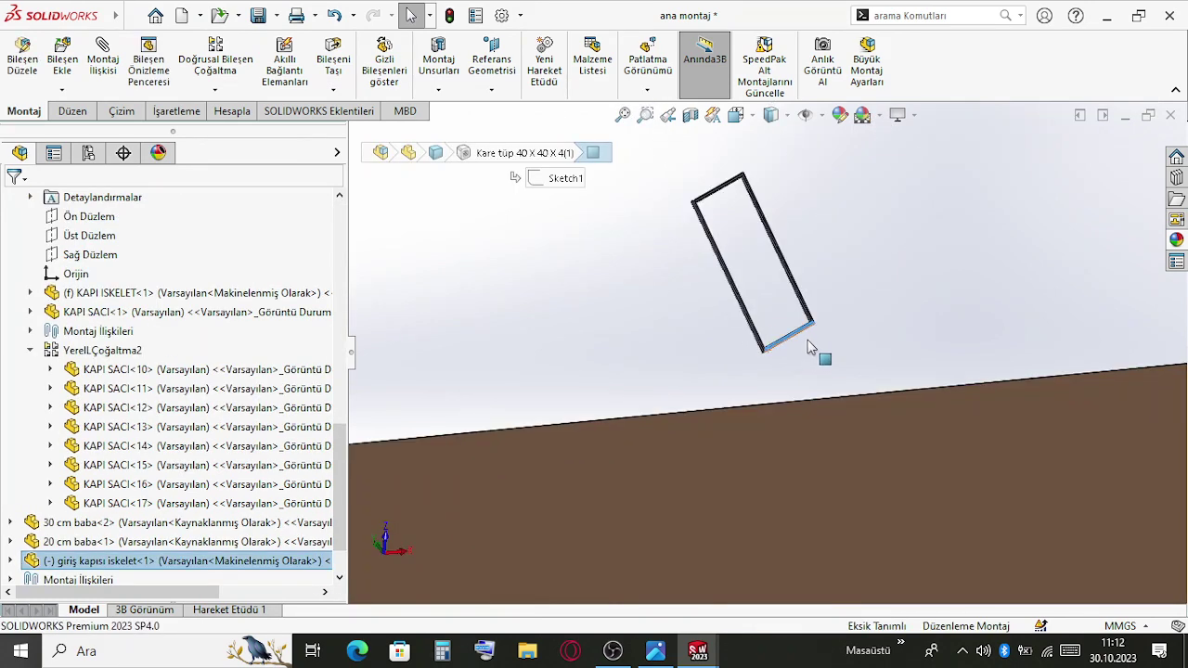
{"action": "scroll", "coordinate": [907, 464], "scroll_direction": "down", "scroll_amount": 5}
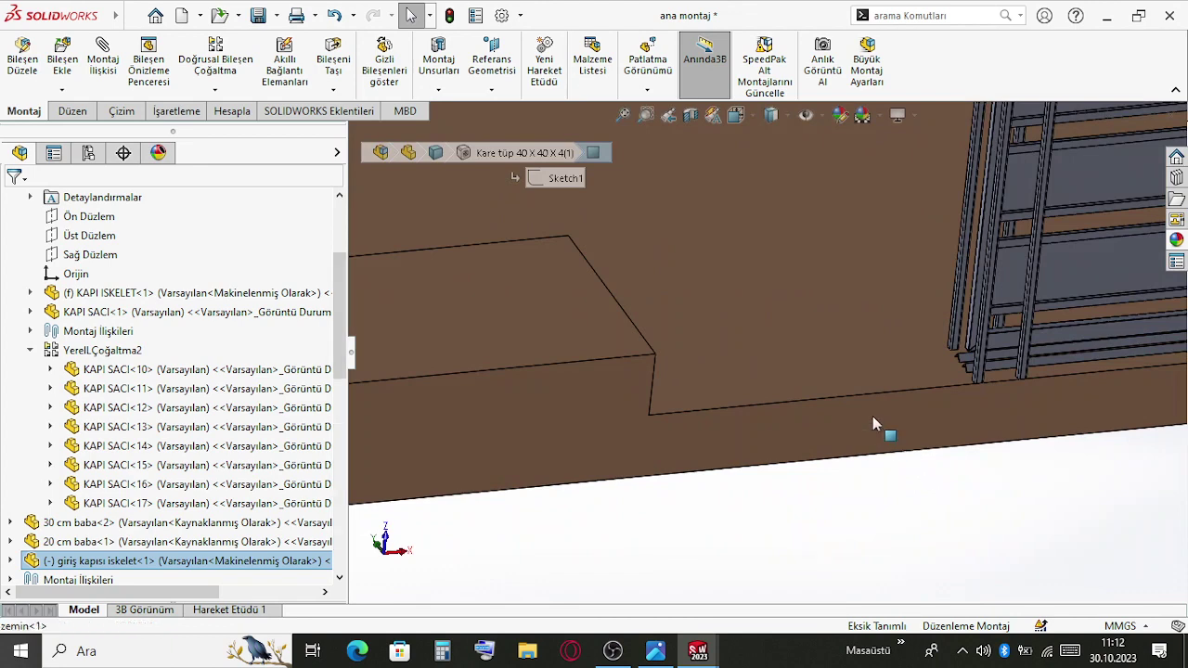
{"action": "left_click", "coordinate": [914, 424]}
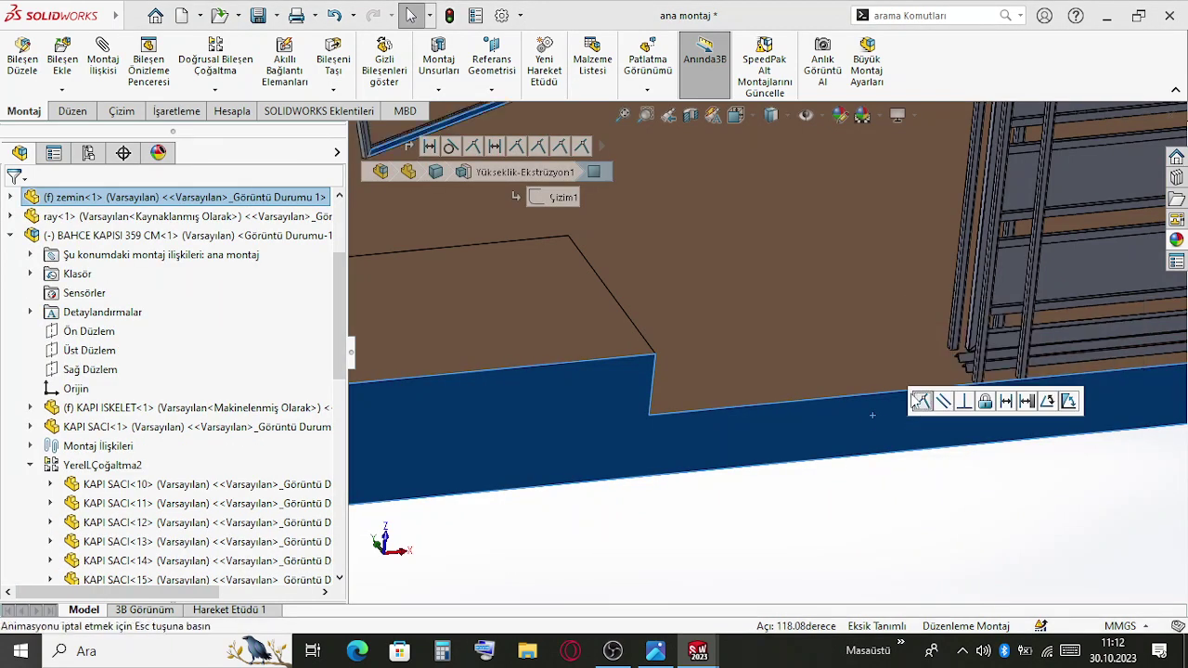
{"action": "key", "text": "Escape"}
{"action": "scroll", "coordinate": [586, 352], "scroll_direction": "down", "scroll_amount": 5}
{"action": "scroll", "coordinate": [586, 353], "scroll_direction": "down", "scroll_amount": 6}
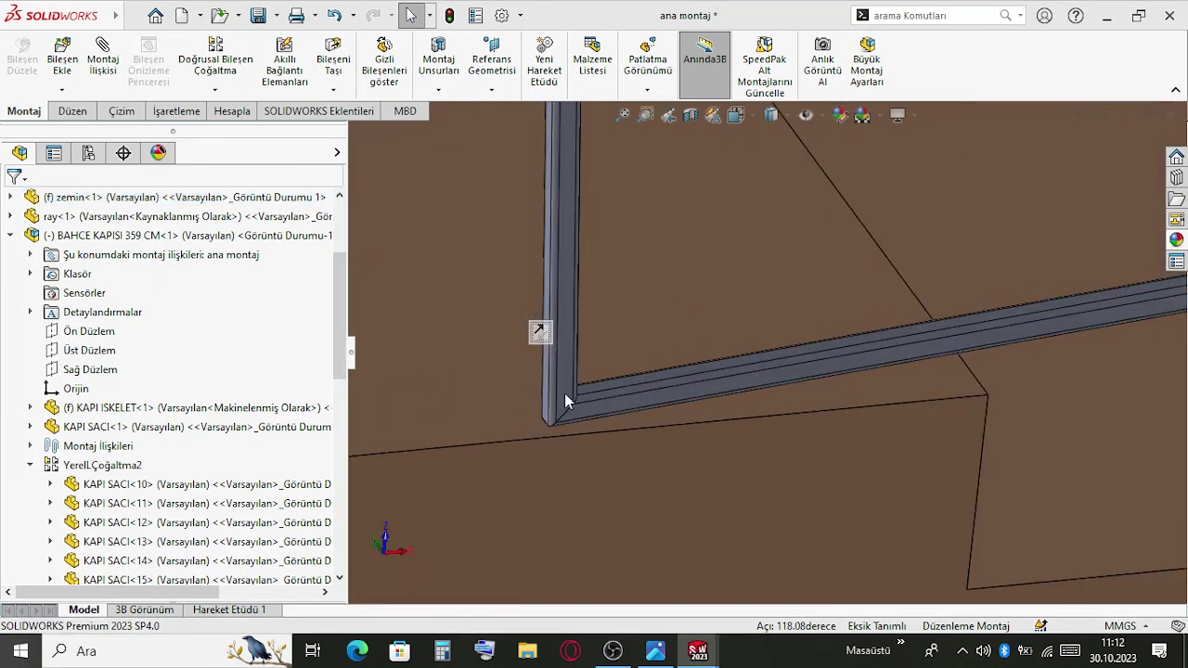
Mate the outer side face of the frame's vertical tube coincident with the end face of the raised block on the zemin part
{"action": "left_click", "coordinate": [587, 409]}
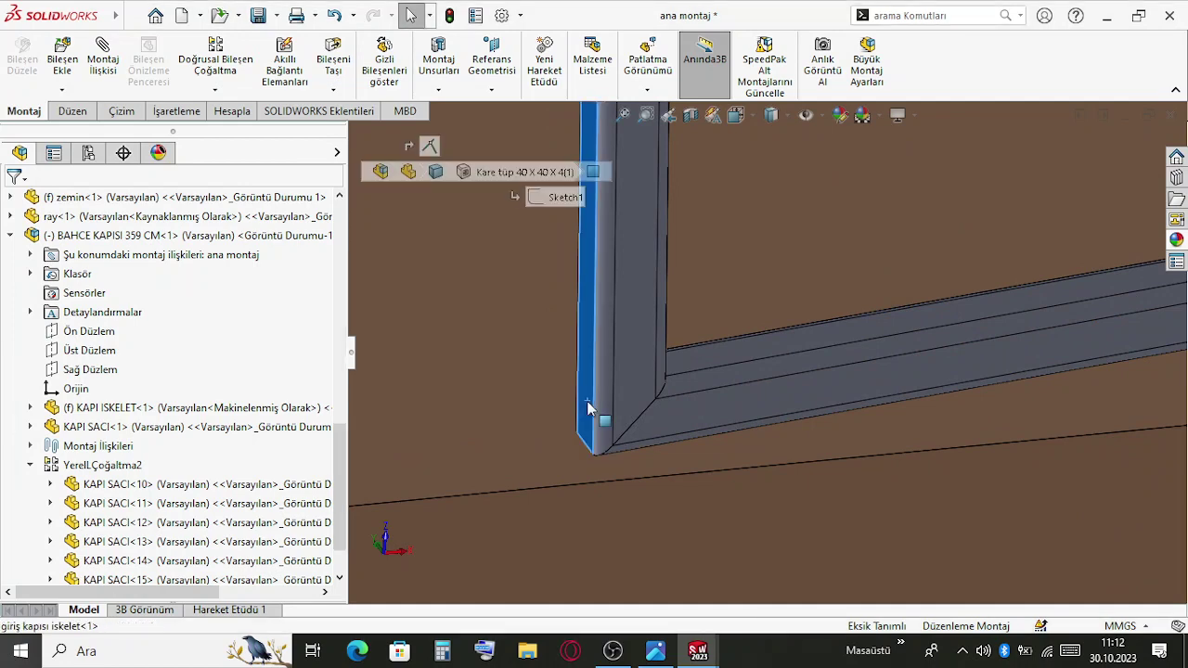
{"action": "middle_click_drag", "start_coordinate": [587, 409], "coordinate": [925, 460]}
{"action": "left_click", "coordinate": [914, 373]}
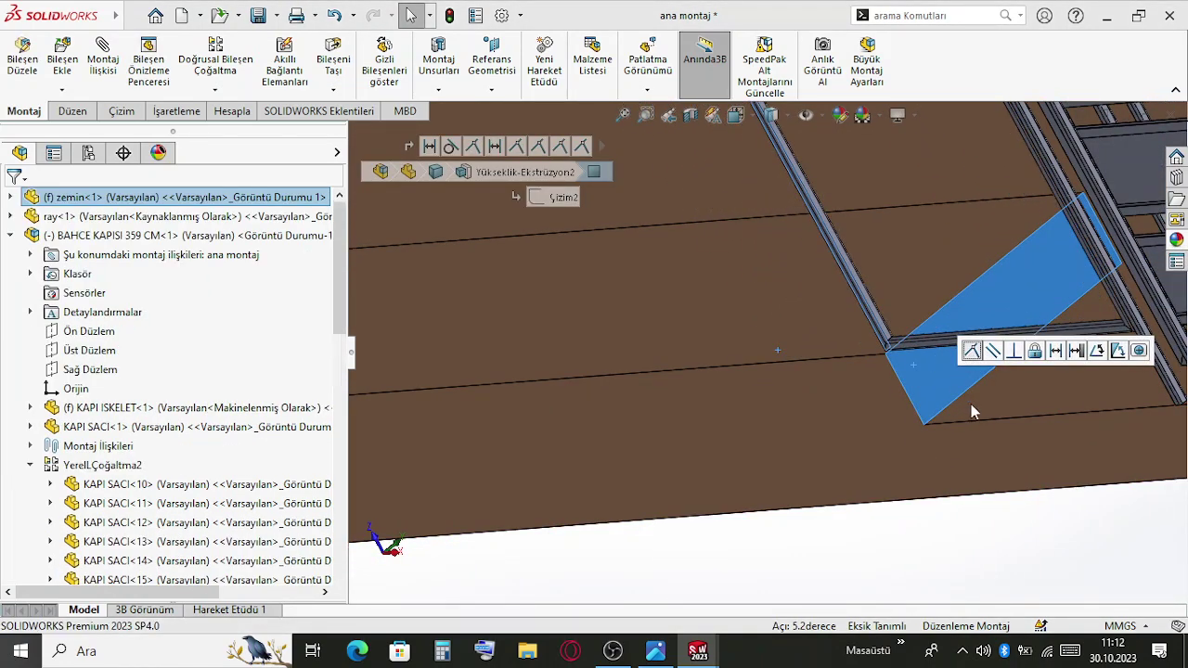
{"action": "key", "text": "Escape"}
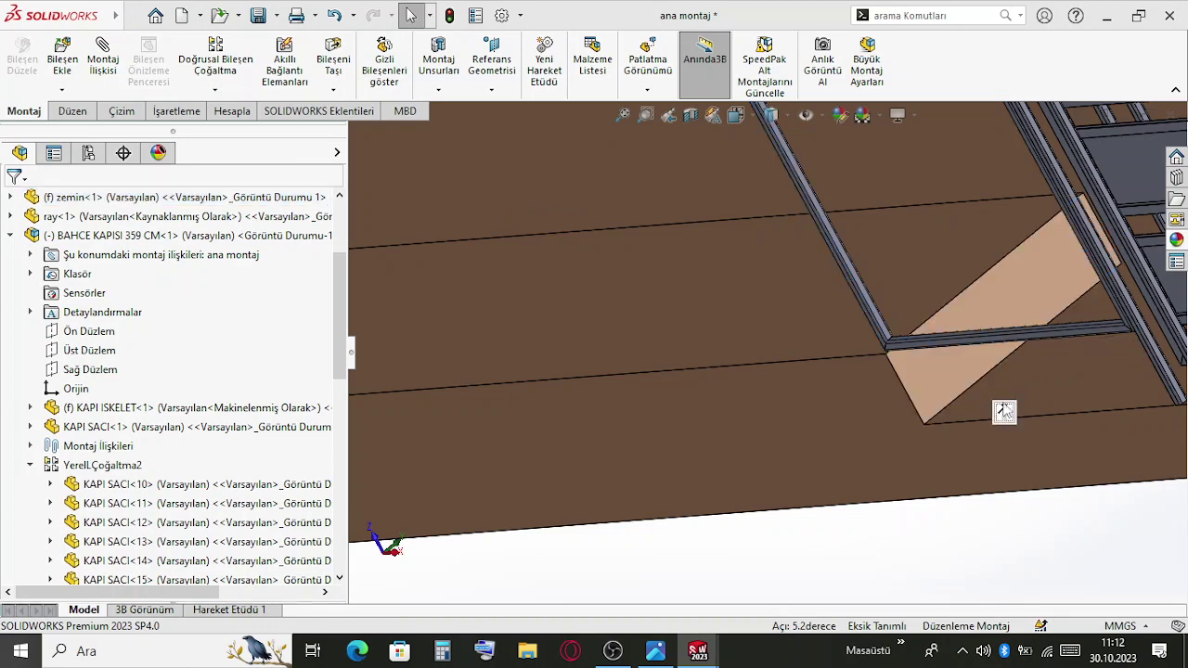
Mate the underside of the giriş kapısı iskelet frame's bottom tube coincident with the ground-level top face of the zemin part
{"action": "left_click", "coordinate": [1067, 397]}
{"action": "middle_click_drag", "start_coordinate": [1068, 398], "coordinate": [989, 299]}
{"action": "scroll", "coordinate": [989, 299], "scroll_direction": "down", "scroll_amount": 5}
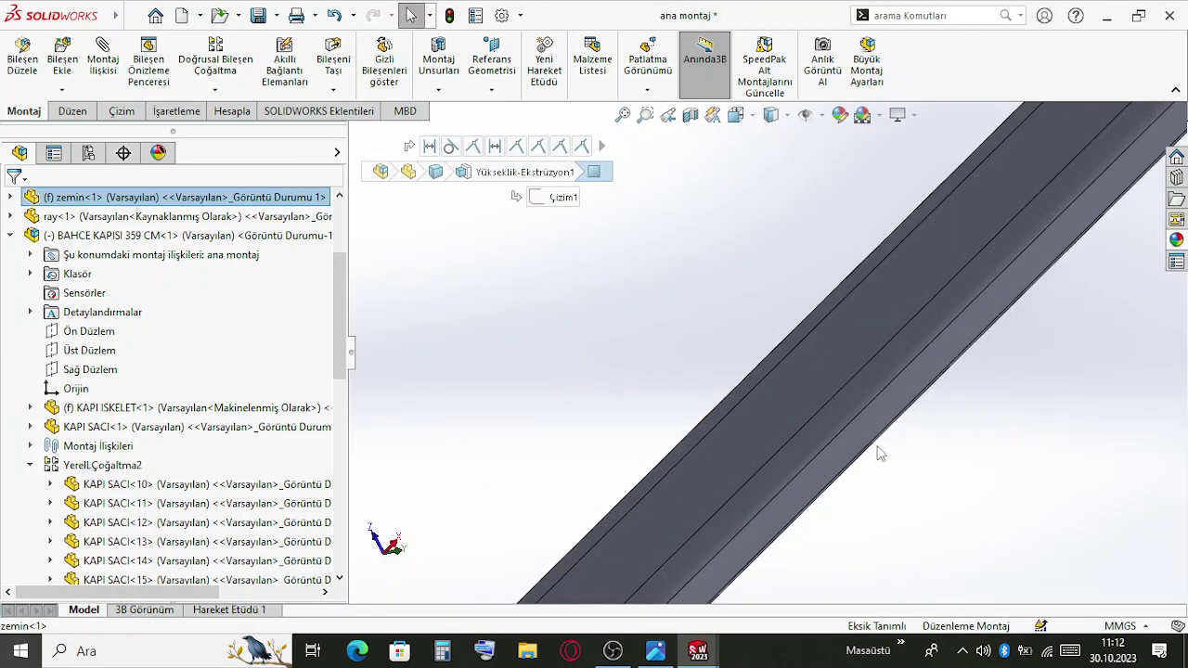
{"action": "left_click", "coordinate": [798, 397]}
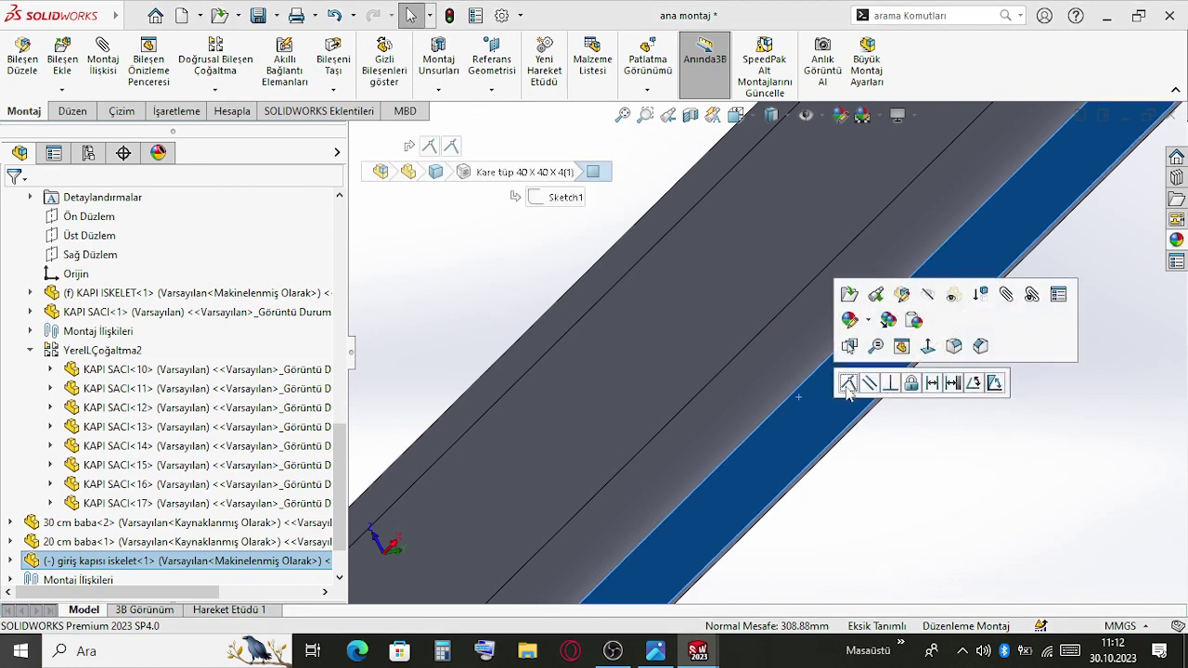
{"action": "left_click", "coordinate": [847, 383]}
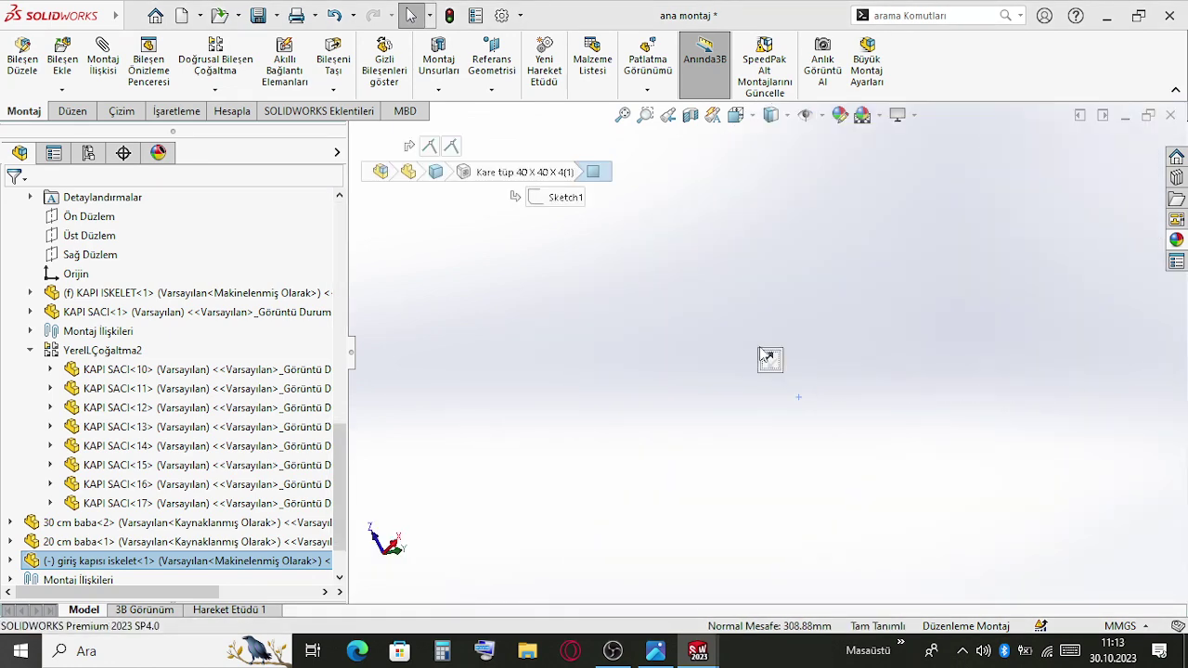
{"action": "left_click", "coordinate": [769, 358]}
{"action": "scroll", "coordinate": [769, 358], "scroll_direction": "up", "scroll_amount": 5}
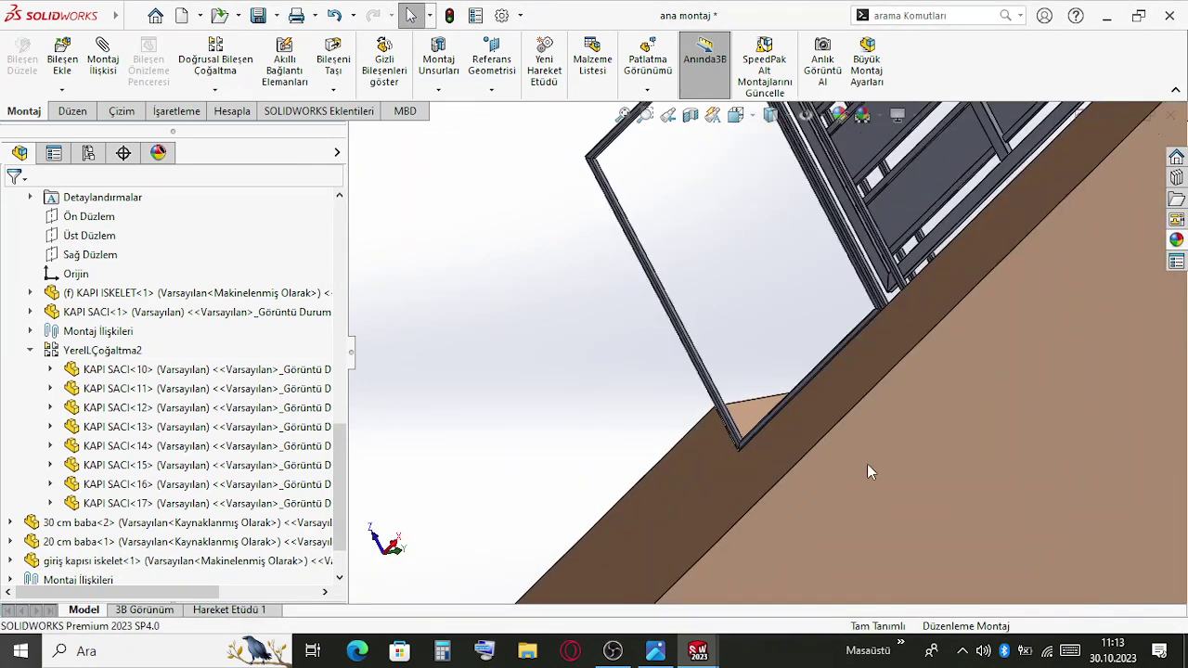
Measure the normal distance between the inner faces of the entrance gate frame's bottom and top tubes
{"action": "middle_click_drag", "start_coordinate": [866, 463], "coordinate": [849, 255]}
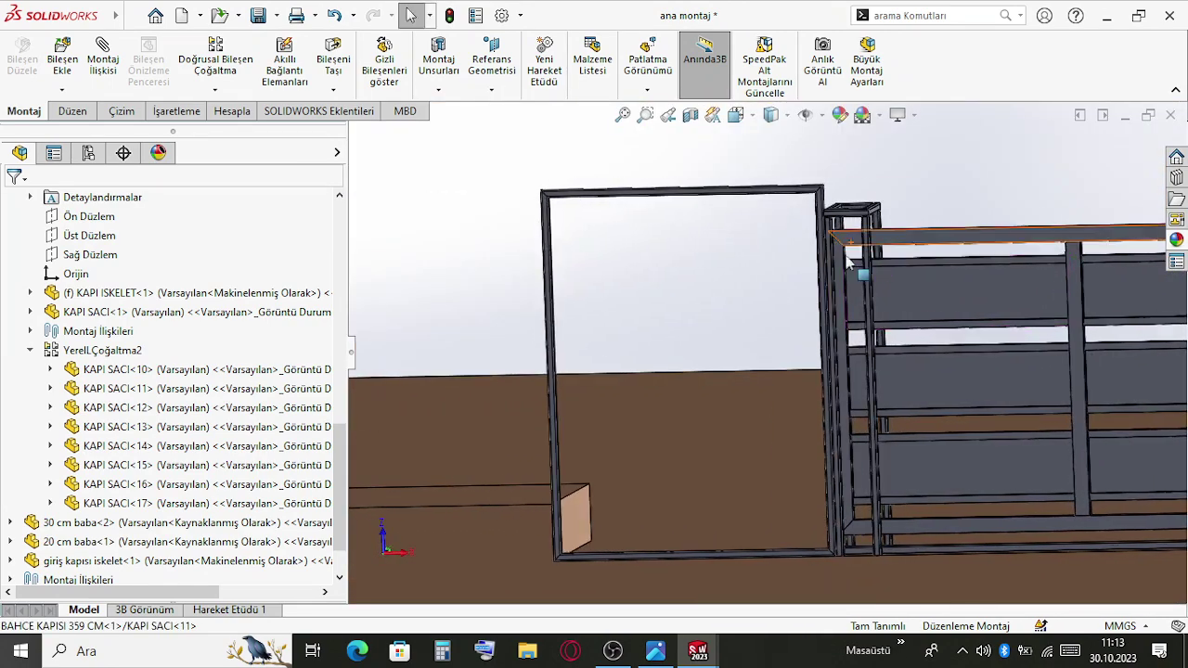
{"action": "scroll", "coordinate": [745, 573], "scroll_direction": "down", "scroll_amount": 8}
{"action": "middle_click_drag", "start_coordinate": [749, 573], "coordinate": [793, 556]}
{"action": "scroll", "coordinate": [789, 538], "scroll_direction": "down", "scroll_amount": 5}
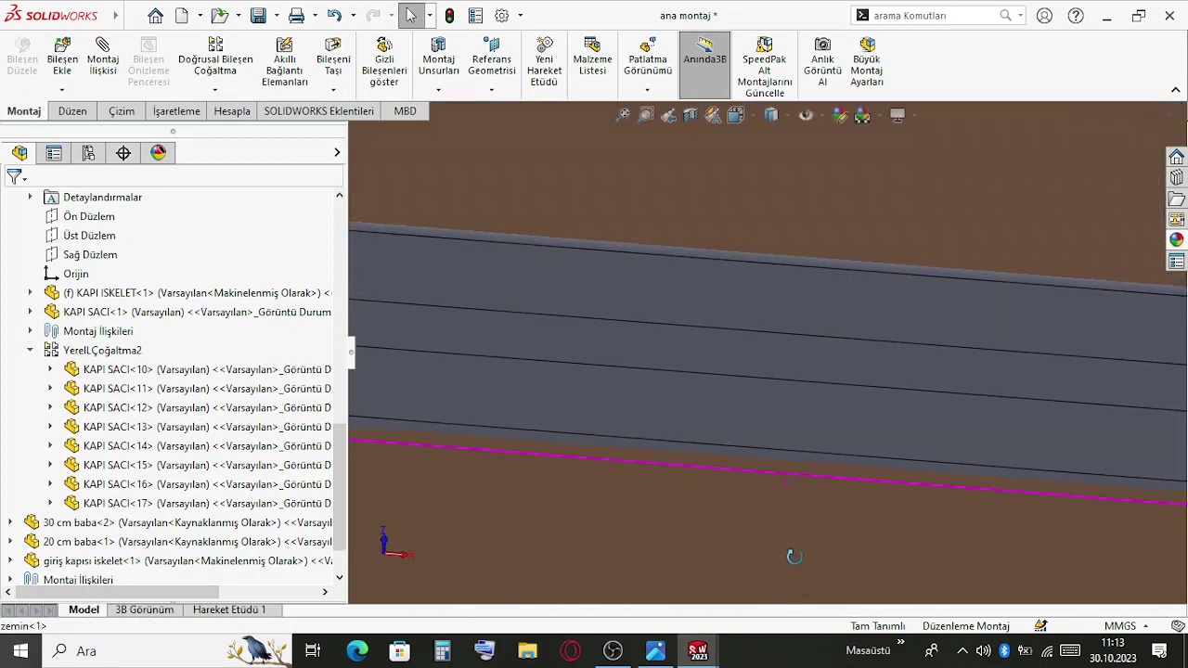
{"action": "left_click", "coordinate": [810, 318]}
{"action": "scroll", "coordinate": [810, 315], "scroll_direction": "up", "scroll_amount": 10}
{"action": "scroll", "coordinate": [812, 252], "scroll_direction": "up", "scroll_amount": 5}
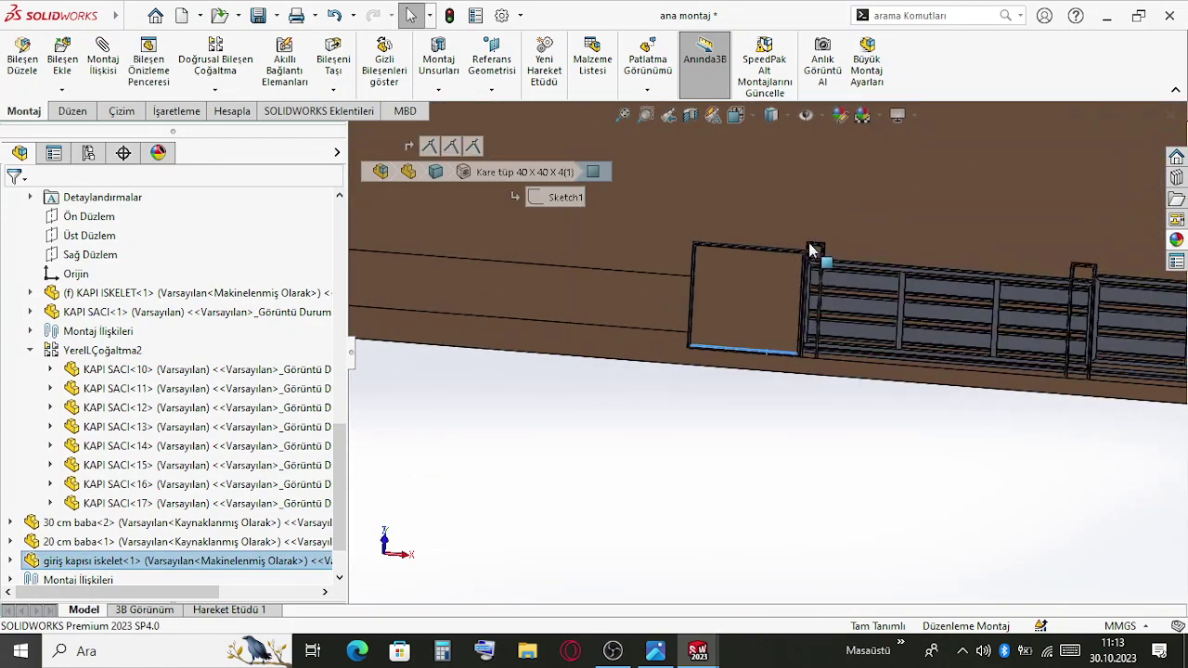
{"action": "middle_click_drag", "start_coordinate": [812, 251], "coordinate": [844, 125]}
{"action": "middle_click_drag", "start_coordinate": [844, 181], "coordinate": [821, 309]}
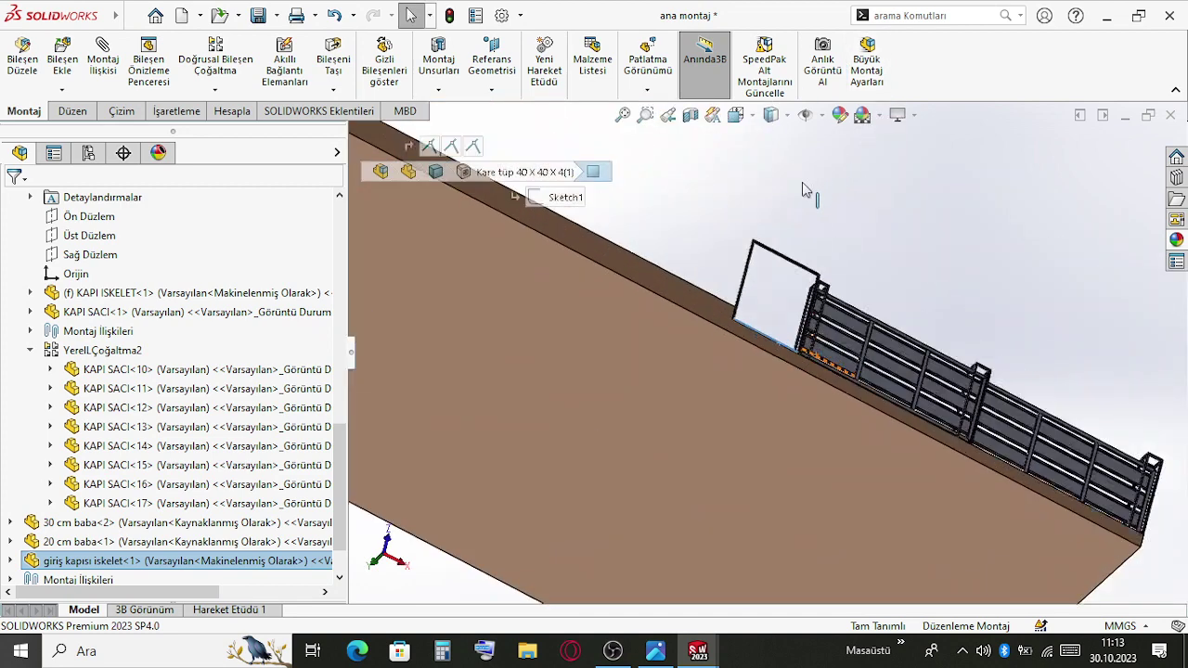
{"action": "scroll", "coordinate": [821, 309], "scroll_direction": "down", "scroll_amount": 10}
{"action": "left_click", "coordinate": [814, 248]}
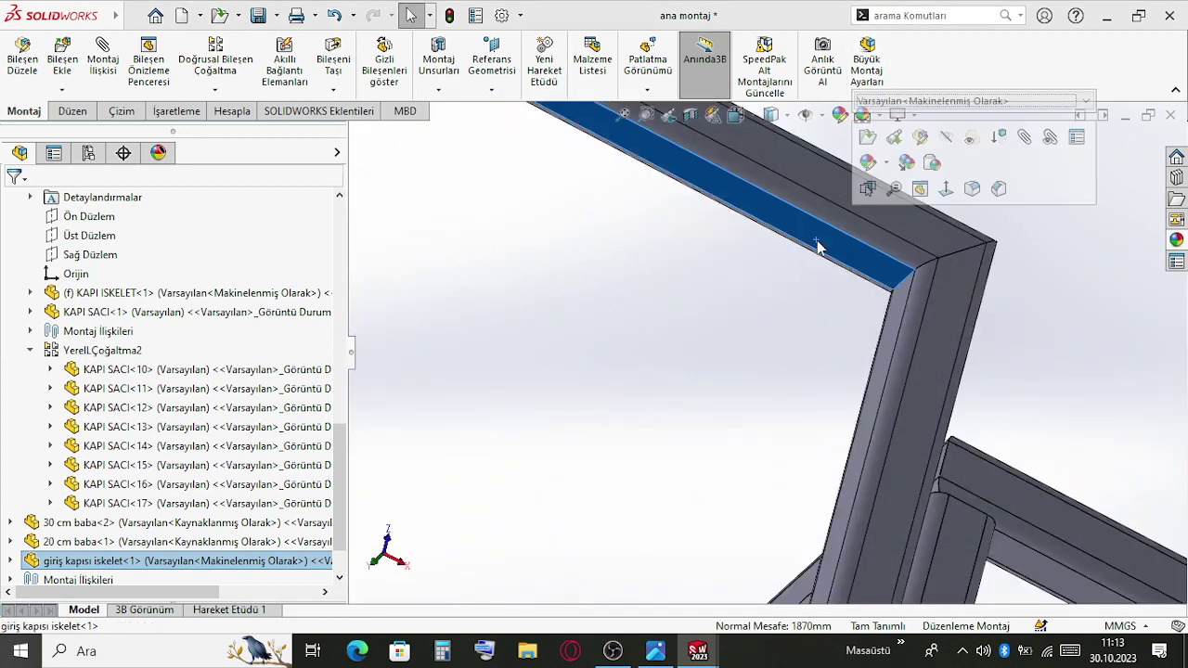
{"action": "scroll", "coordinate": [737, 472], "scroll_direction": "up", "scroll_amount": 7}
{"action": "left_click", "coordinate": [713, 423]}
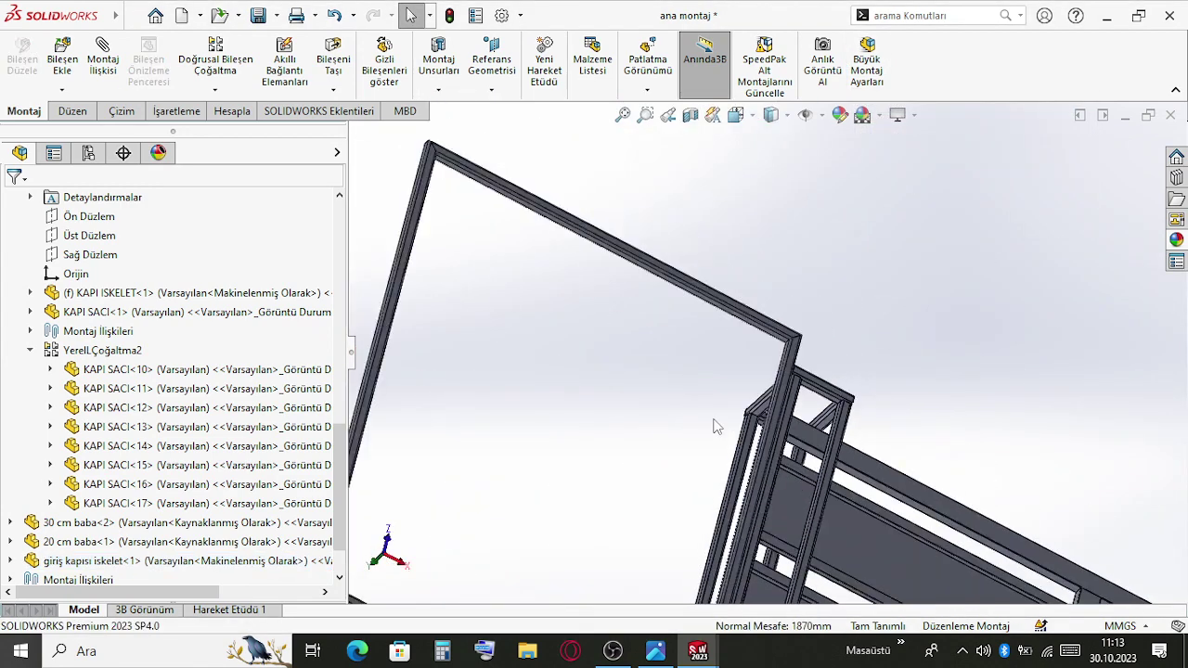
Examine how the entrance gate frame sits on the ground between the raised block and the 20 cm post beside the sliding gate
{"action": "middle_click_drag", "start_coordinate": [714, 423], "coordinate": [669, 518]}
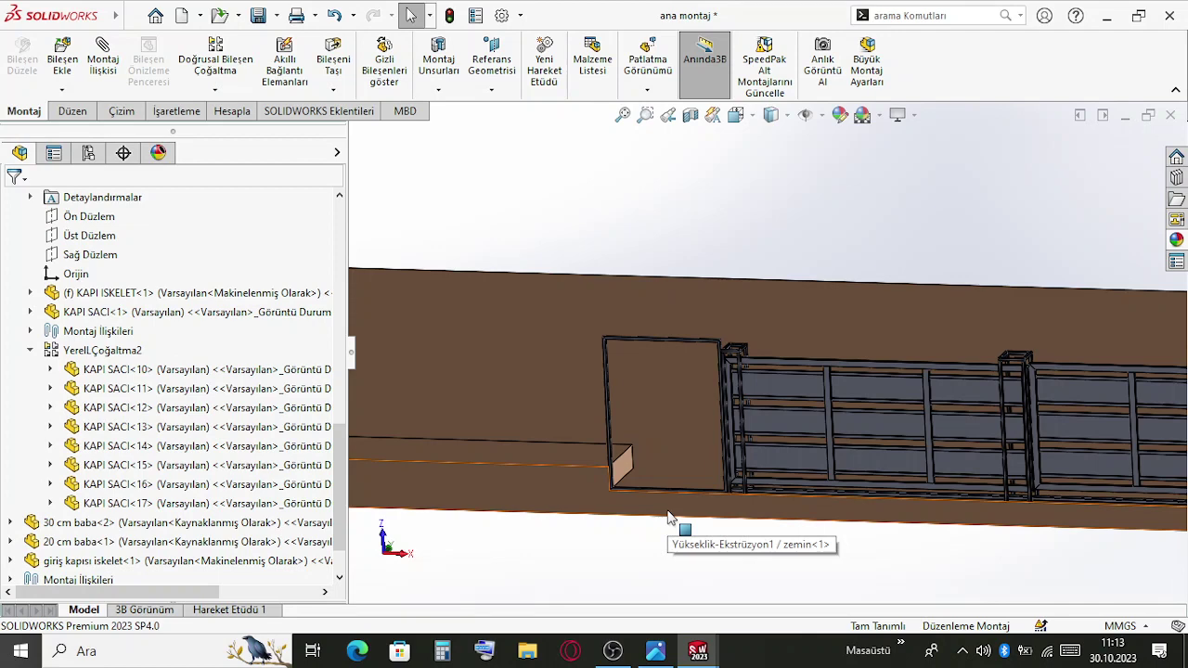
{"action": "scroll", "coordinate": [668, 518], "scroll_direction": "down", "scroll_amount": 3}
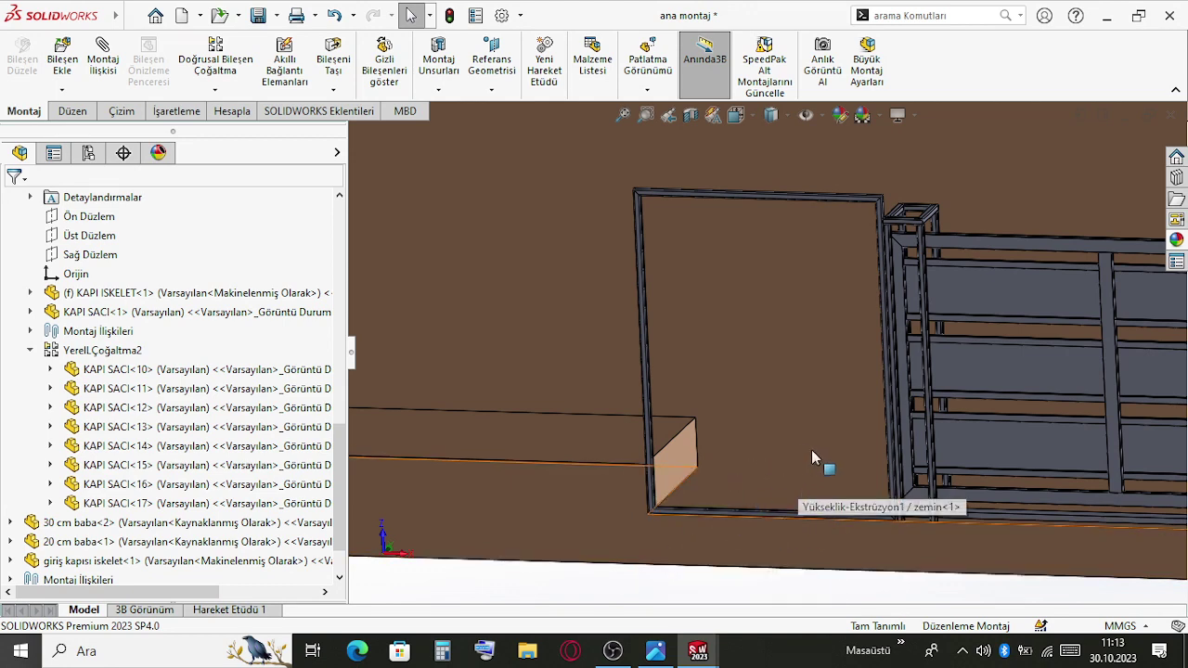
{"action": "scroll", "coordinate": [872, 362], "scroll_direction": "up", "scroll_amount": 2}
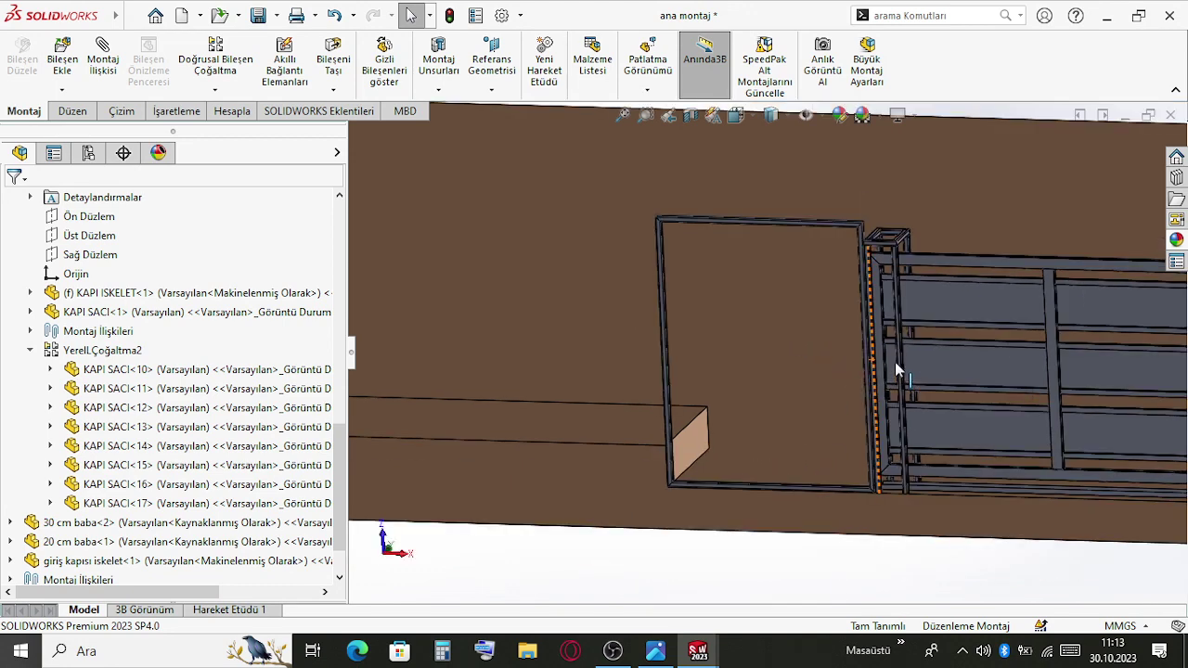
{"action": "scroll", "coordinate": [871, 329], "scroll_direction": "down", "scroll_amount": 4}
{"action": "scroll", "coordinate": [828, 326], "scroll_direction": "up", "scroll_amount": 1}
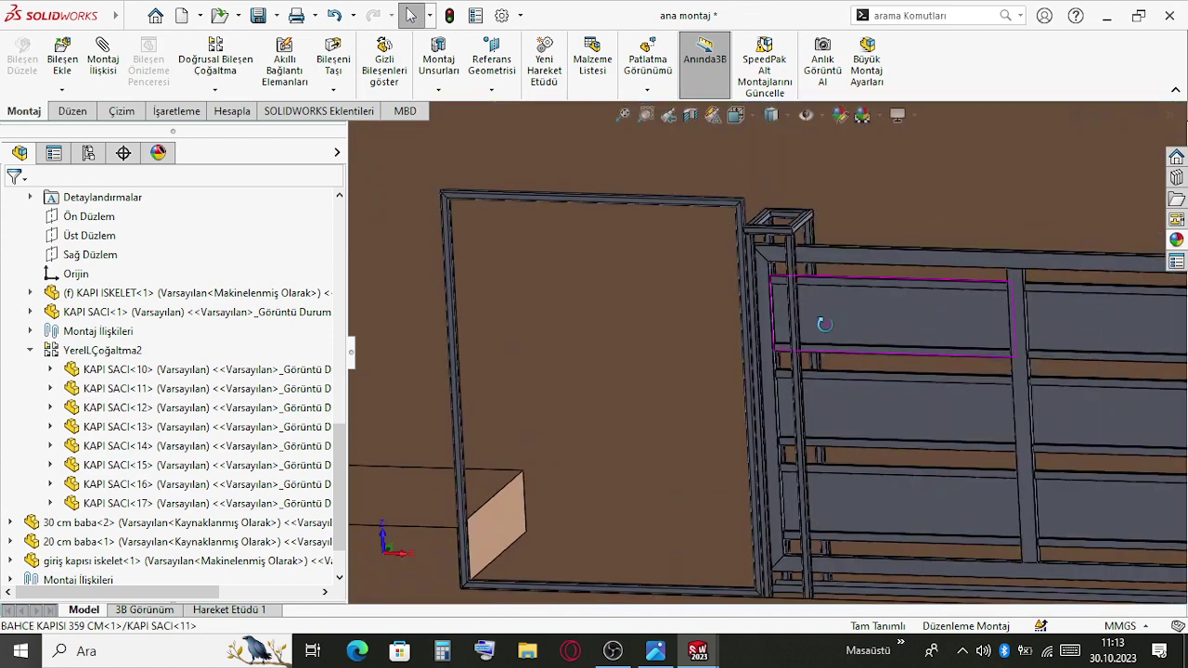
{"action": "mouse_move", "coordinate": [819, 324]}
{"action": "middle_mouse_down"}
{"action": "mouse_move", "coordinate": [822, 310]}
{"action": "mouse_move", "coordinate": [848, 311]}
{"action": "middle_mouse_up"}
{"action": "scroll", "coordinate": [822, 322], "scroll_direction": "up", "scroll_amount": 2}
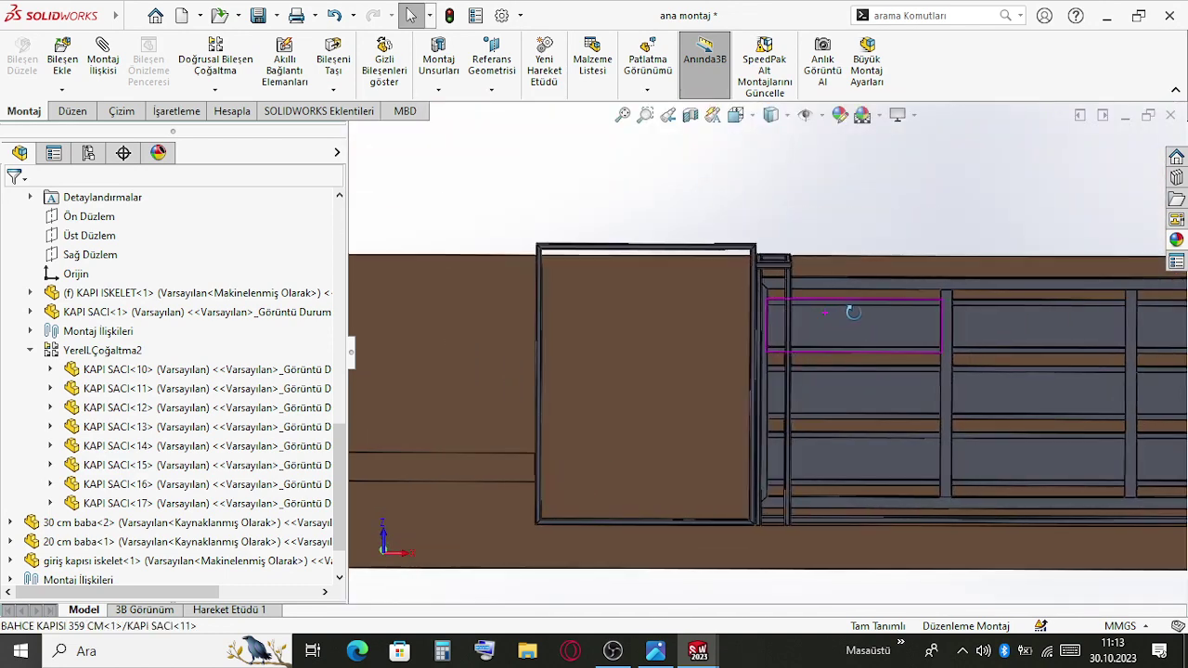
{"action": "scroll", "coordinate": [785, 328], "scroll_direction": "down", "scroll_amount": 7}
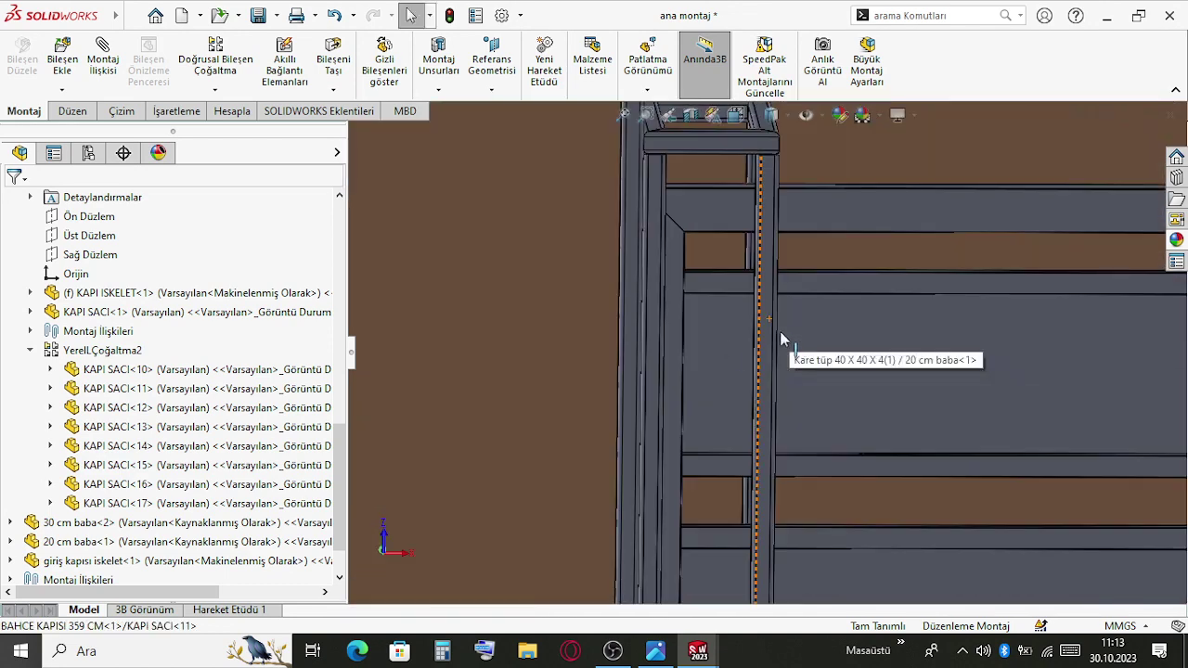
{"action": "scroll", "coordinate": [781, 340], "scroll_direction": "up", "scroll_amount": 4}
{"action": "middle_click_drag", "start_coordinate": [746, 350], "coordinate": [774, 352]}
{"action": "scroll", "coordinate": [807, 369], "scroll_direction": "up", "scroll_amount": 3}
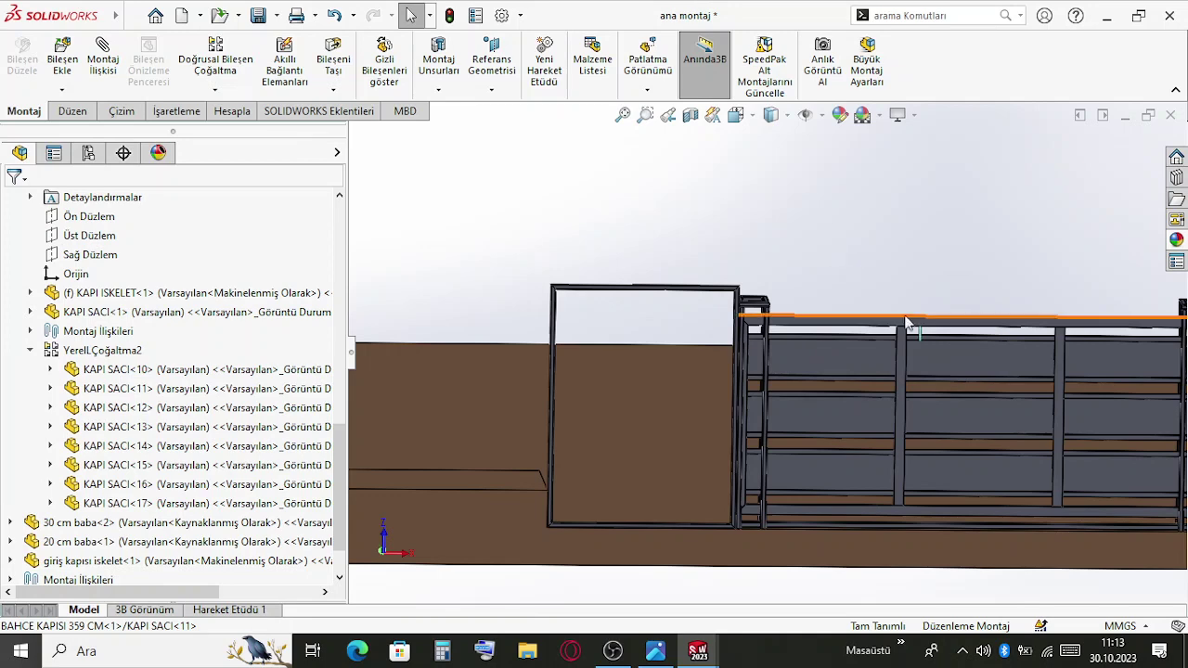
{"action": "scroll", "coordinate": [798, 343], "scroll_direction": "up", "scroll_amount": 2}
{"action": "scroll", "coordinate": [664, 384], "scroll_direction": "down", "scroll_amount": 3}
{"action": "scroll", "coordinate": [881, 321], "scroll_direction": "down", "scroll_amount": 2}
{"action": "scroll", "coordinate": [885, 321], "scroll_direction": "up", "scroll_amount": 4}
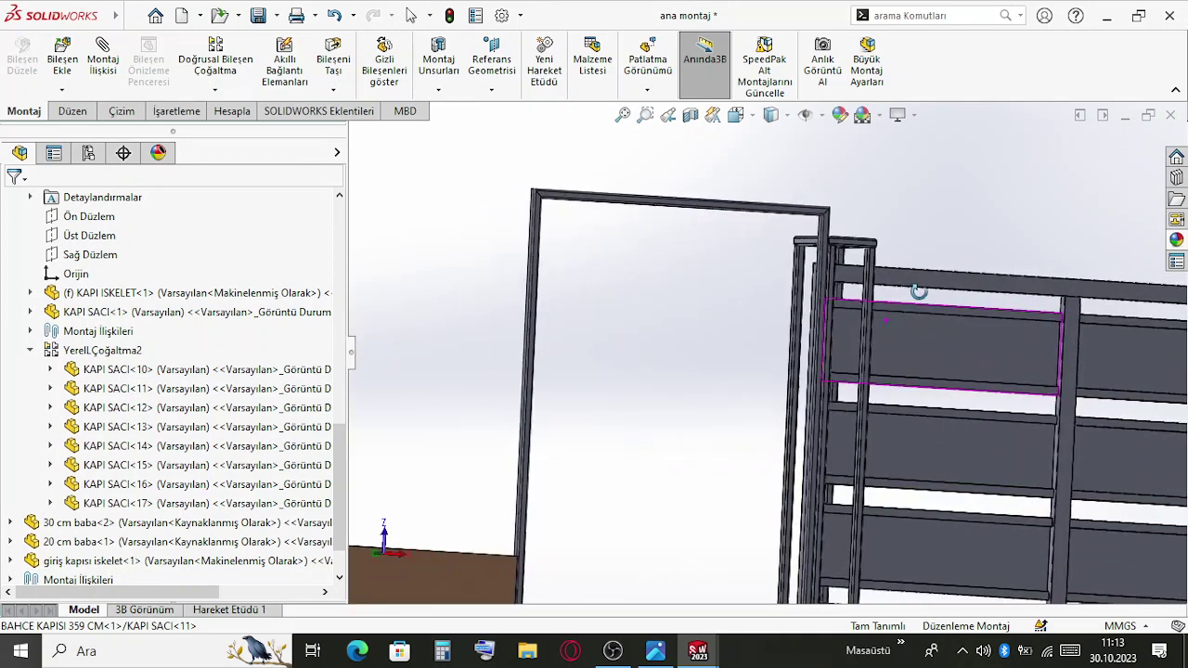
{"action": "middle_click_drag", "start_coordinate": [809, 327], "coordinate": [700, 378]}
{"action": "scroll", "coordinate": [768, 352], "scroll_direction": "up", "scroll_amount": 2}
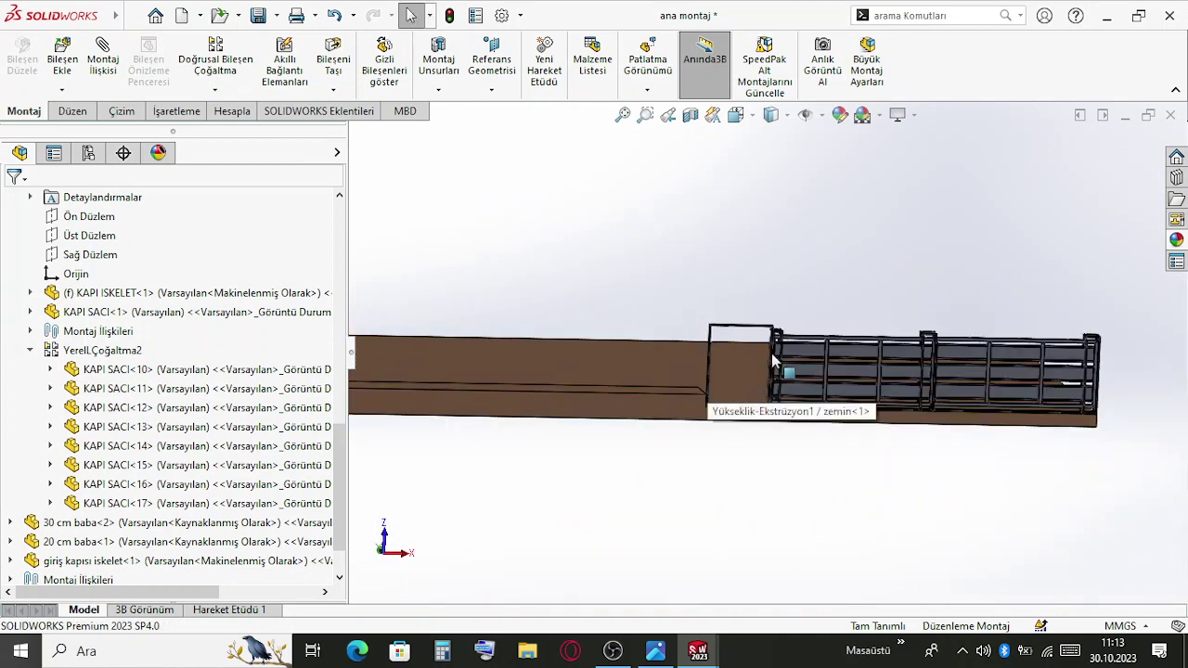
{"action": "scroll", "coordinate": [712, 346], "scroll_direction": "down", "scroll_amount": 3}
{"action": "scroll", "coordinate": [826, 386], "scroll_direction": "down", "scroll_amount": 4}
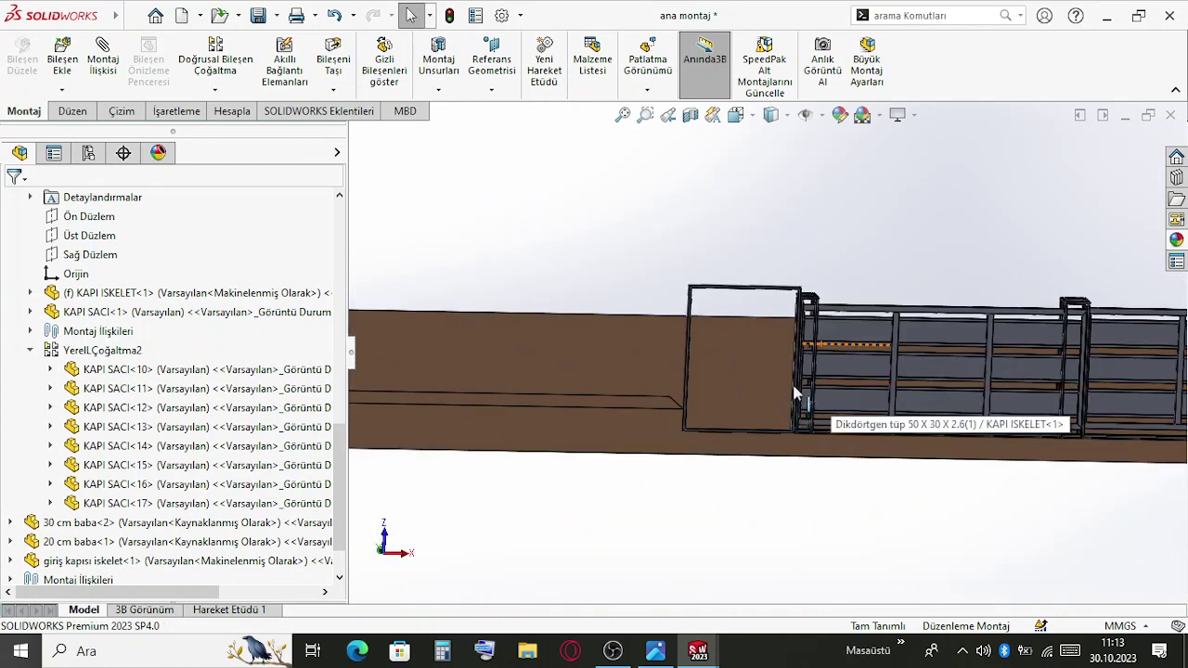
{"action": "middle_click_drag", "start_coordinate": [669, 355], "coordinate": [710, 309]}
{"action": "middle_click_drag", "start_coordinate": [673, 238], "coordinate": [778, 216]}
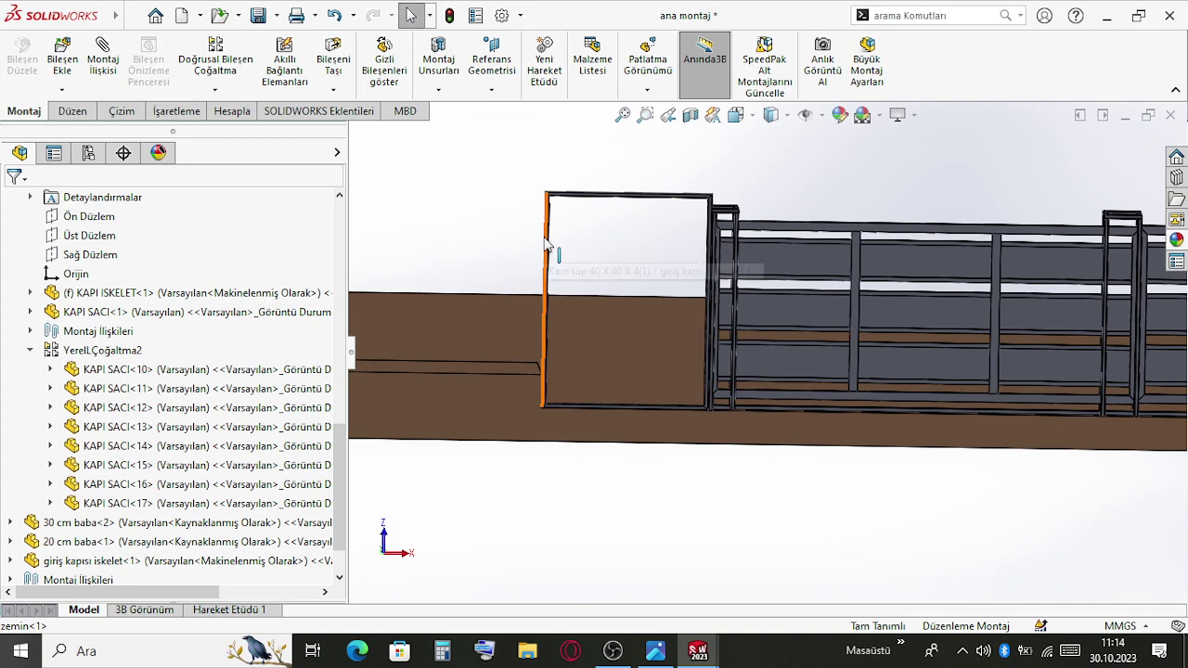
{"action": "middle_click_drag", "start_coordinate": [688, 224], "coordinate": [730, 285]}
{"action": "scroll", "coordinate": [690, 284], "scroll_direction": "down", "scroll_amount": 3}
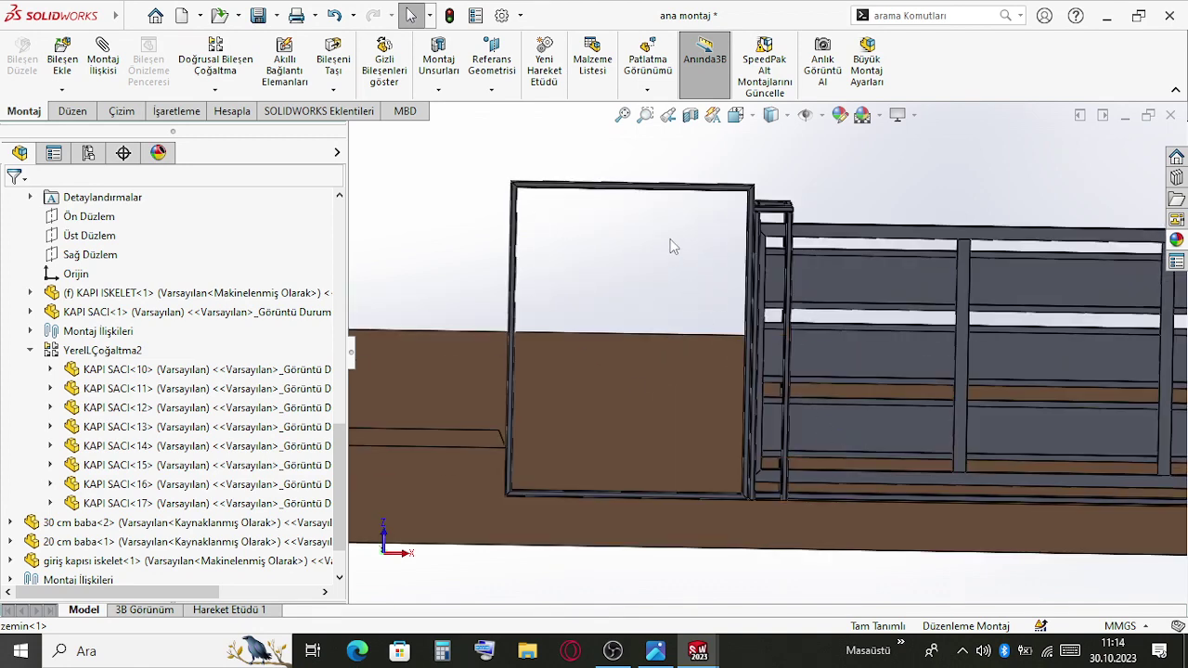
Save the ana montaj assembly
{"action": "key", "text": "ctrl+s"}
{"action": "left_click", "coordinate": [326, 270]}
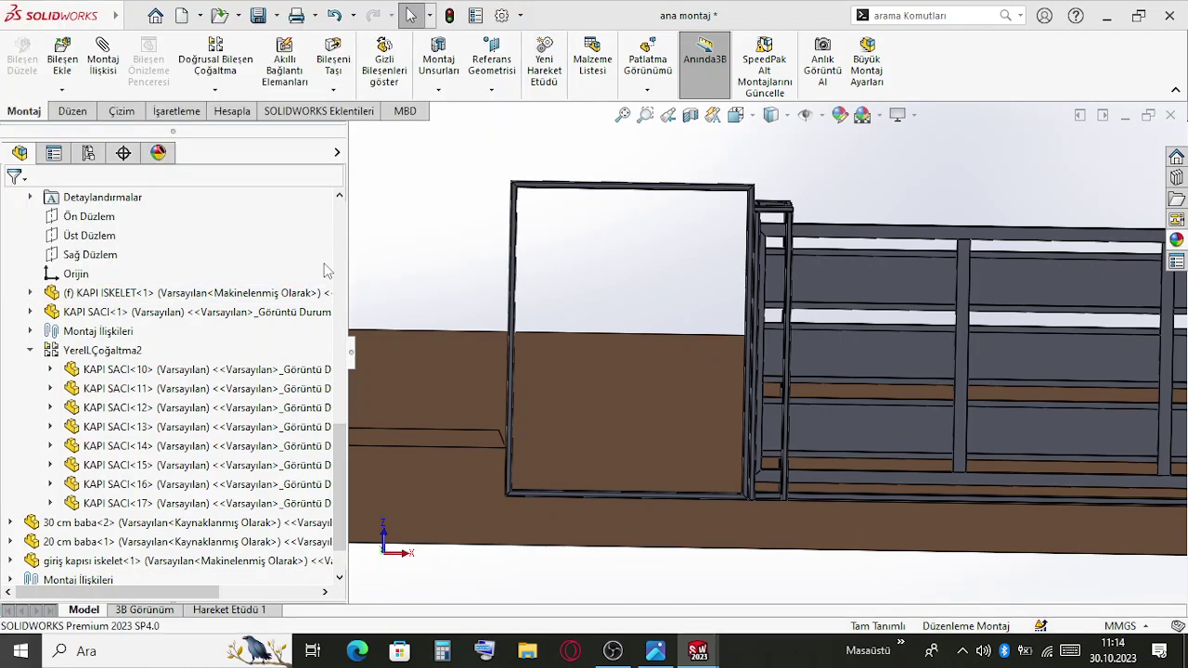
{"action": "scroll", "coordinate": [743, 352], "scroll_direction": "up", "scroll_amount": 2}
{"action": "scroll", "coordinate": [1020, 331], "scroll_direction": "down", "scroll_amount": 5}
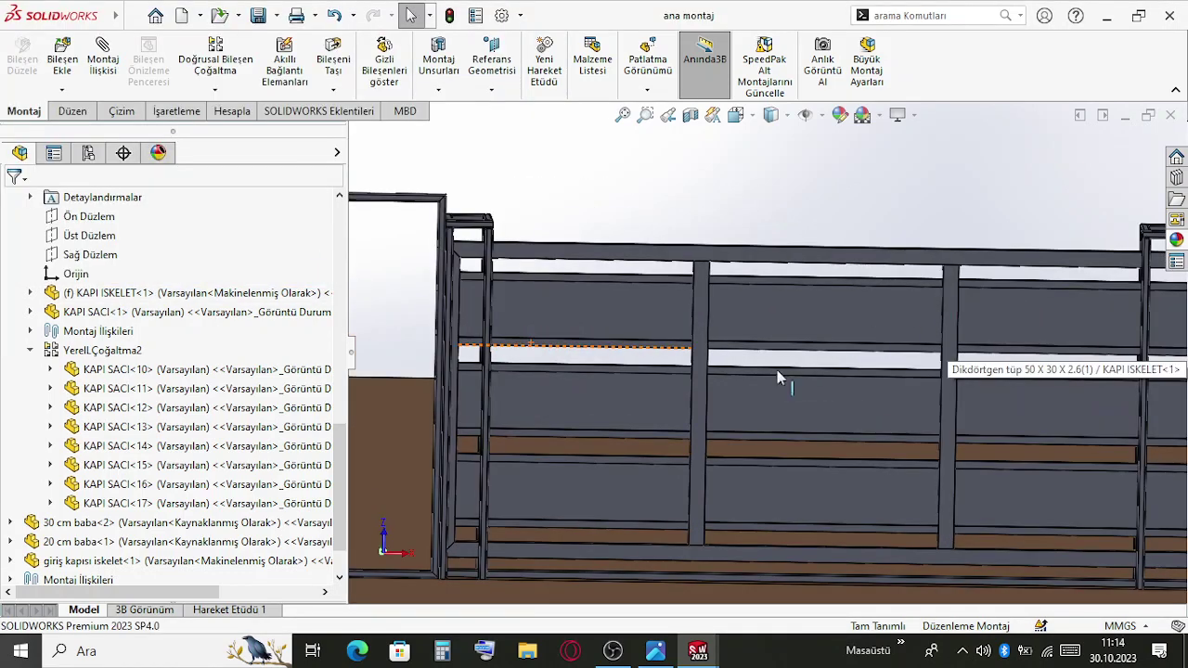
{"action": "scroll", "coordinate": [628, 398], "scroll_direction": "up", "scroll_amount": 4}
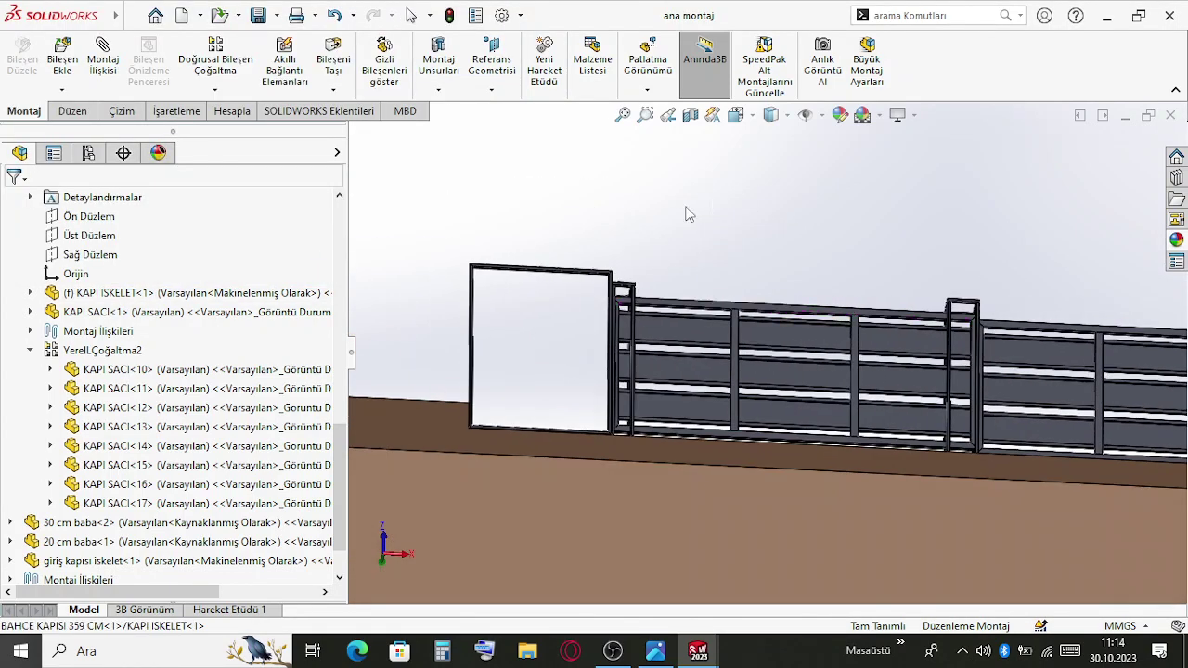
Measure the clear inner height of the entrance gate frame from its top tube to its bottom tube again
{"action": "scroll", "coordinate": [559, 257], "scroll_direction": "down", "scroll_amount": 5}
{"action": "left_click", "coordinate": [816, 325]}
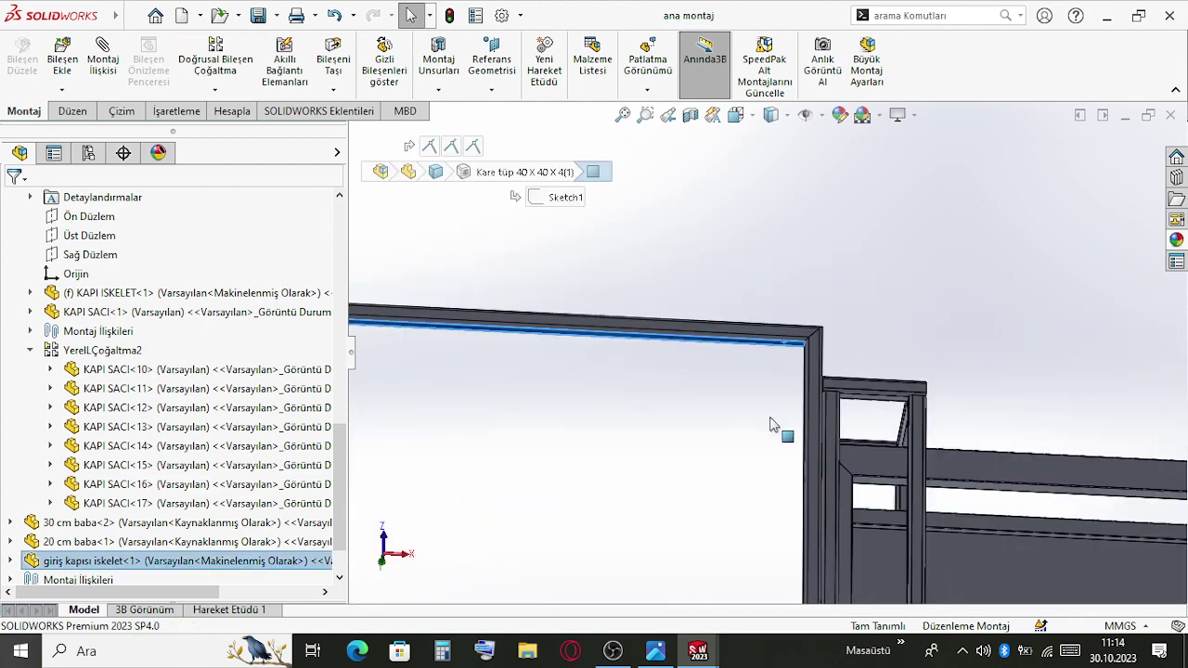
{"action": "scroll", "coordinate": [770, 424], "scroll_direction": "up", "scroll_amount": 3}
{"action": "middle_click_drag", "start_coordinate": [689, 490], "coordinate": [702, 472]}
{"action": "scroll", "coordinate": [874, 451], "scroll_direction": "down", "scroll_amount": 5}
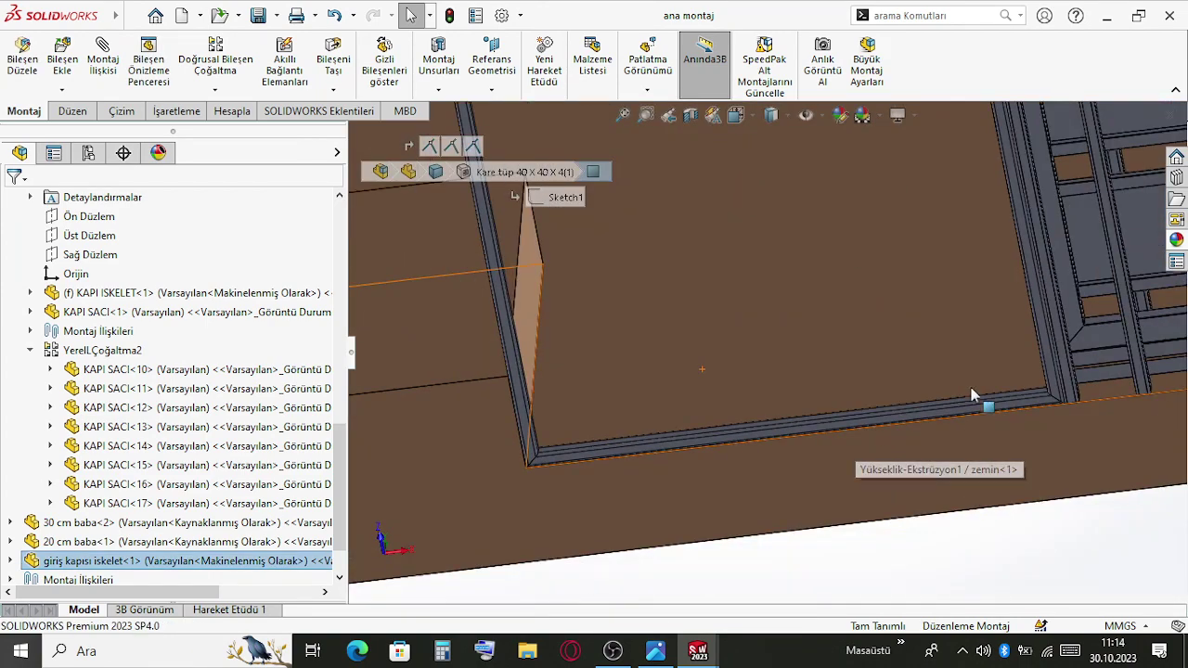
{"action": "scroll", "coordinate": [971, 386], "scroll_direction": "down", "scroll_amount": 4}
{"action": "left_click", "coordinate": [985, 397]}
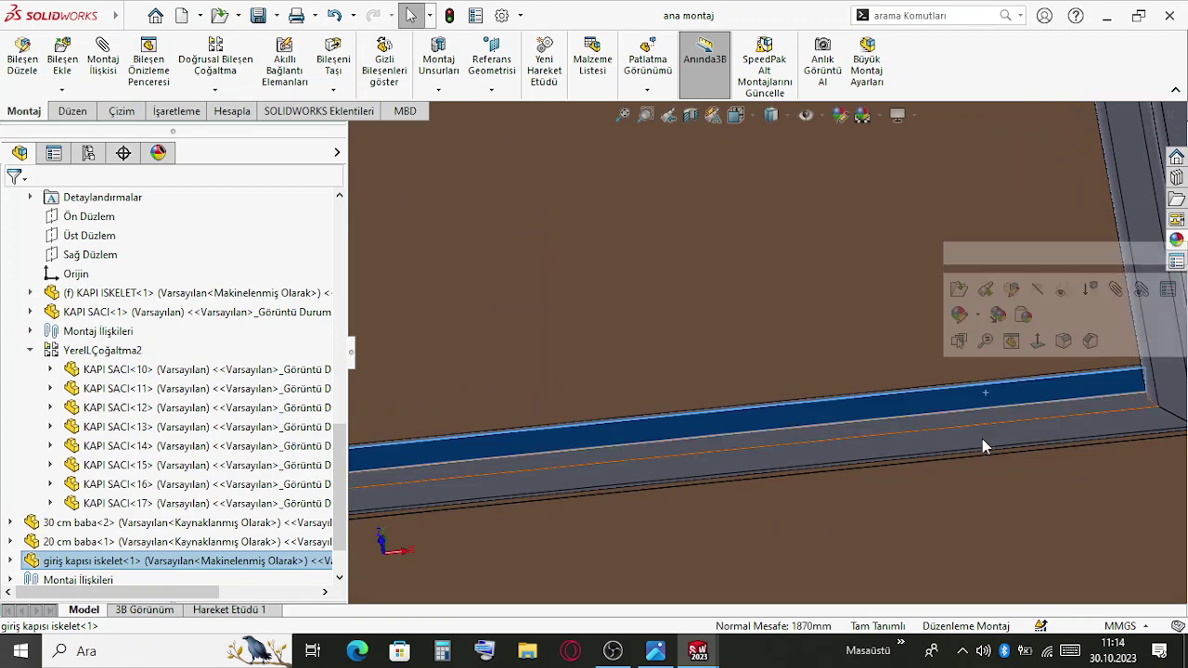
{"action": "scroll", "coordinate": [842, 566], "scroll_direction": "up", "scroll_amount": 10}
{"action": "key", "text": "Escape"}
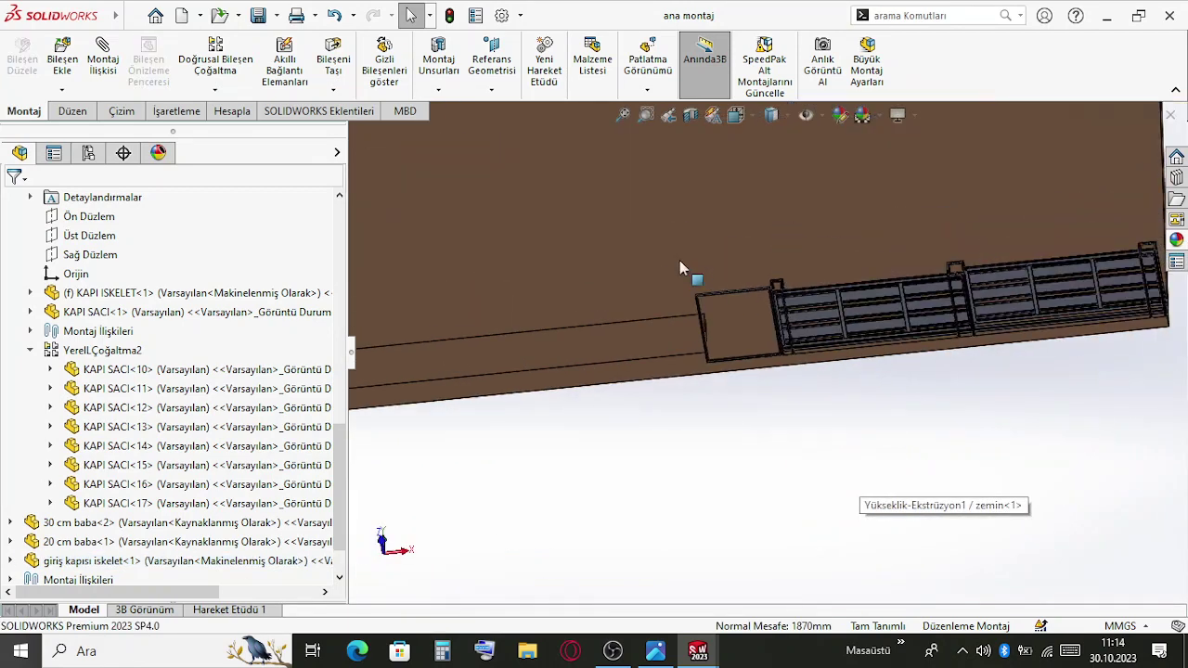
{"action": "scroll", "coordinate": [679, 267], "scroll_direction": "down", "scroll_amount": 5}
Create a new part and start a sketch on its front plane (Ön Düzlem)
{"action": "left_click", "coordinate": [137, 16]}
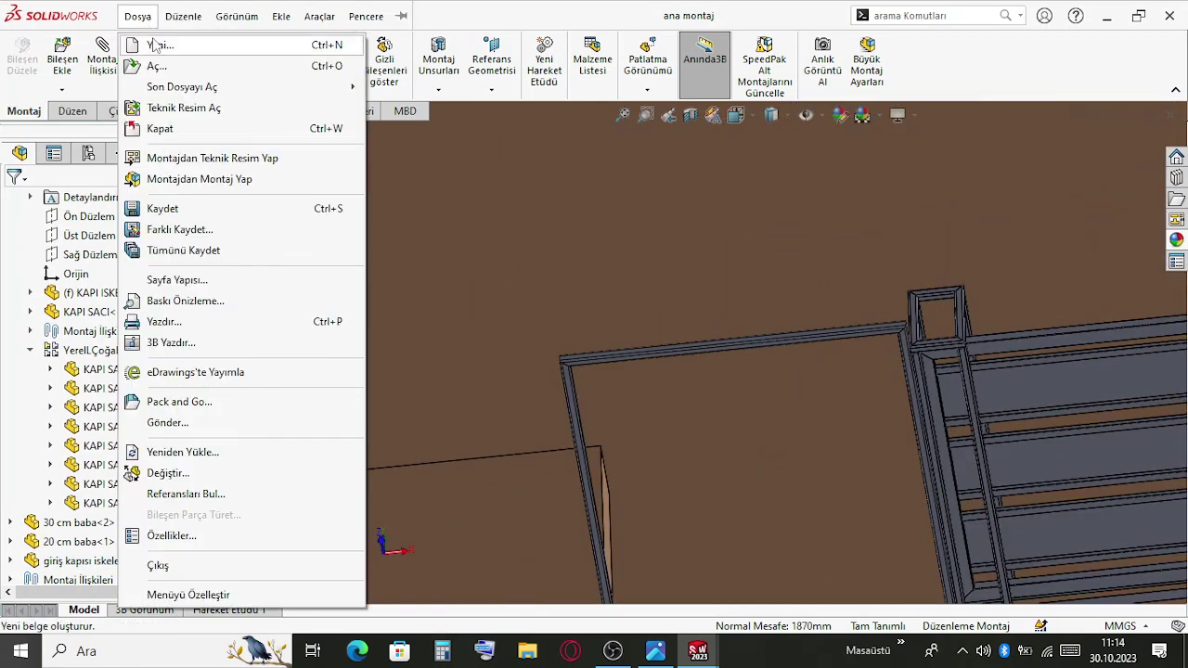
{"action": "left_click", "coordinate": [157, 45]}
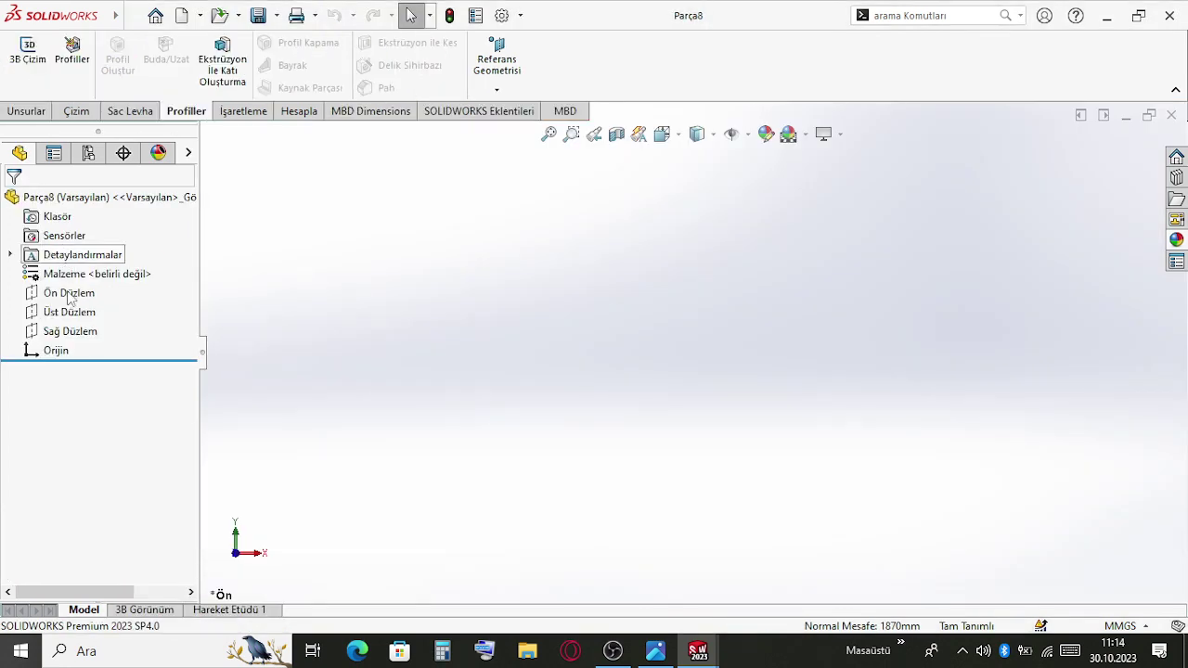
{"action": "left_click", "coordinate": [68, 293]}
{"action": "left_click", "coordinate": [80, 268]}
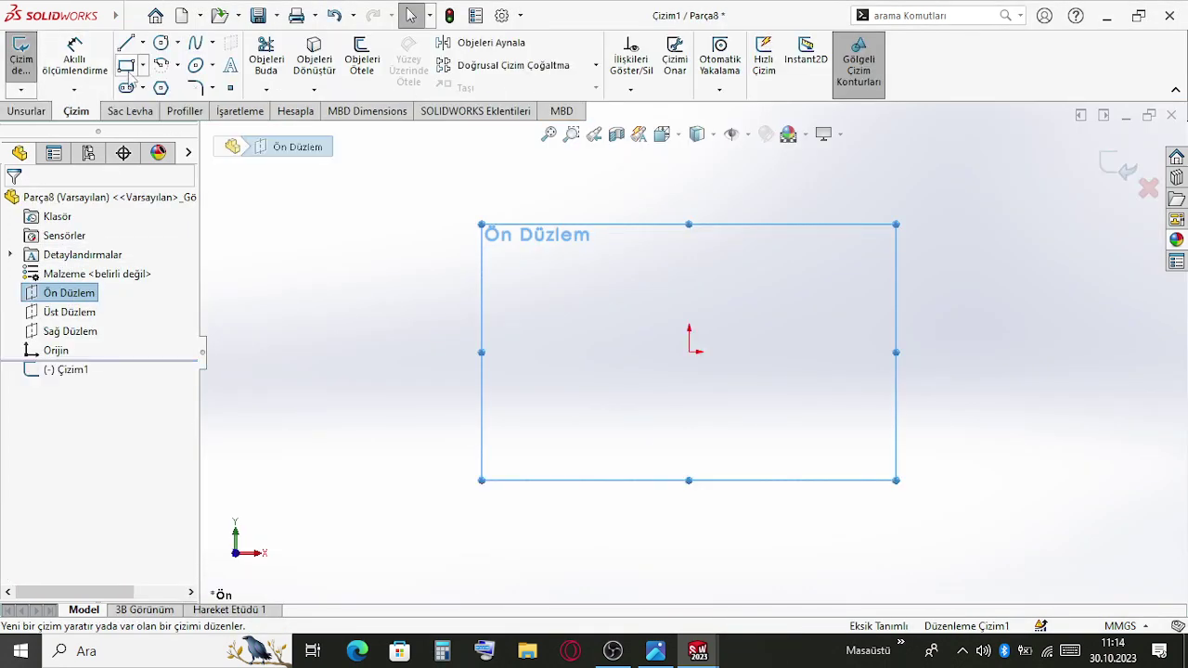
Sketch a corner rectangle about 73 mm high, starting at the origin and extending up along the positive X and Y axes
{"action": "key", "text": "r"}
{"action": "left_click", "coordinate": [688, 352]}
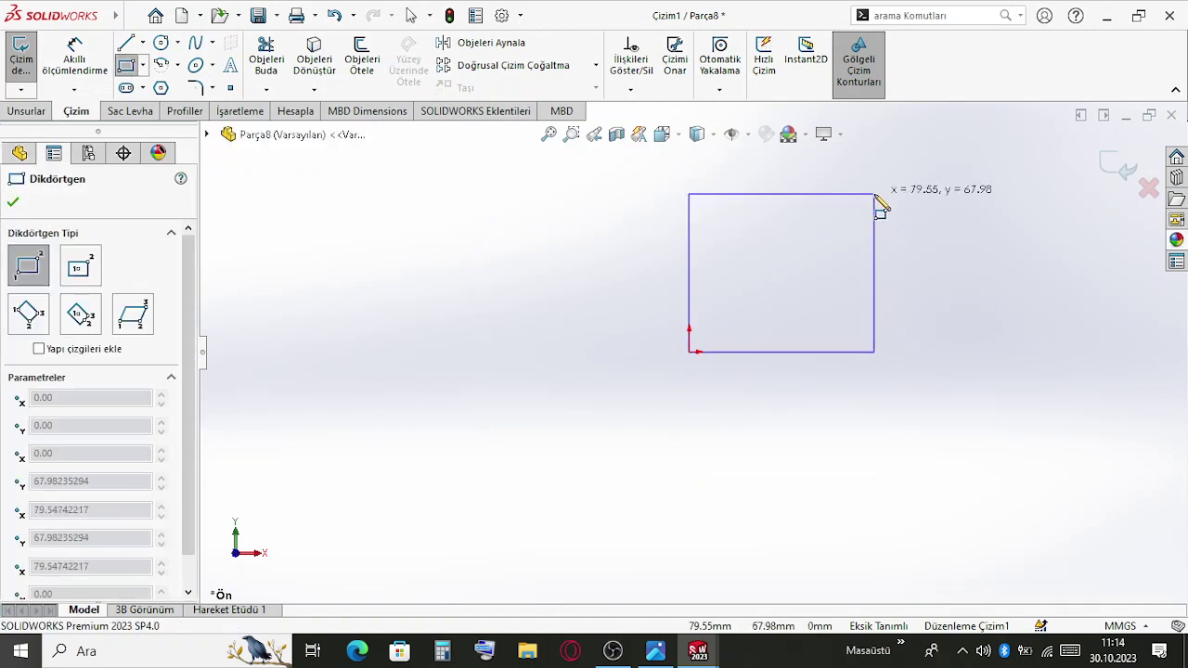
{"action": "left_click", "coordinate": [862, 182]}
Dimension the rectangle's vertical edge through the origin and set its height to 1850 mm
{"action": "key", "text": "d"}
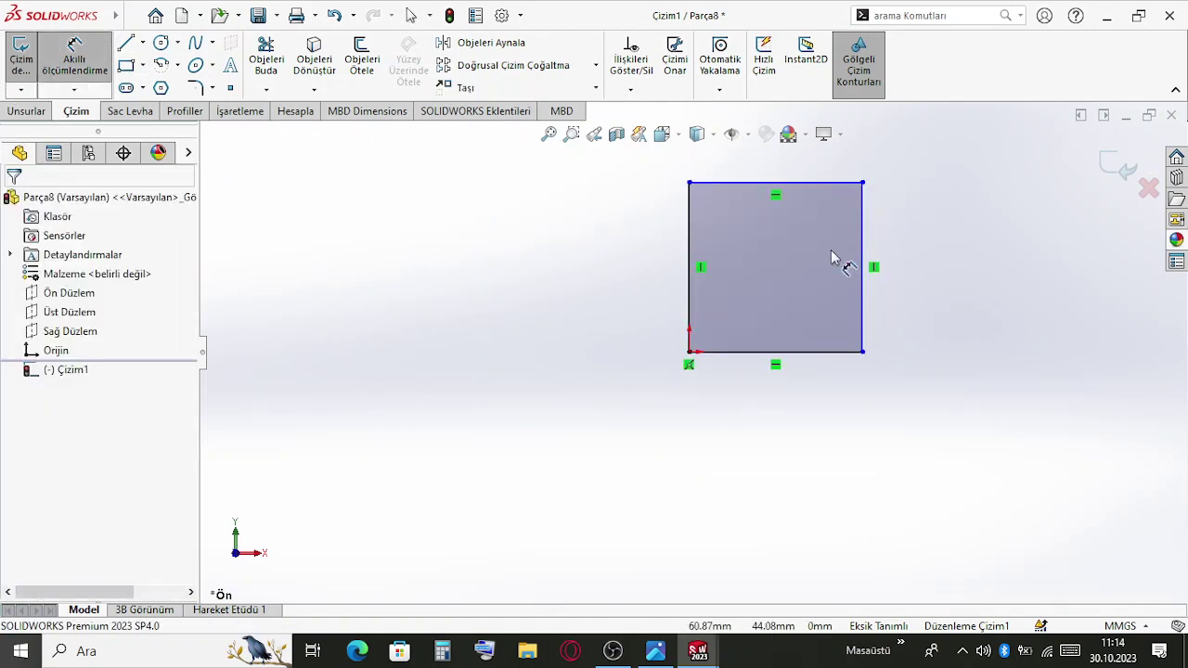
{"action": "left_click", "coordinate": [691, 293]}
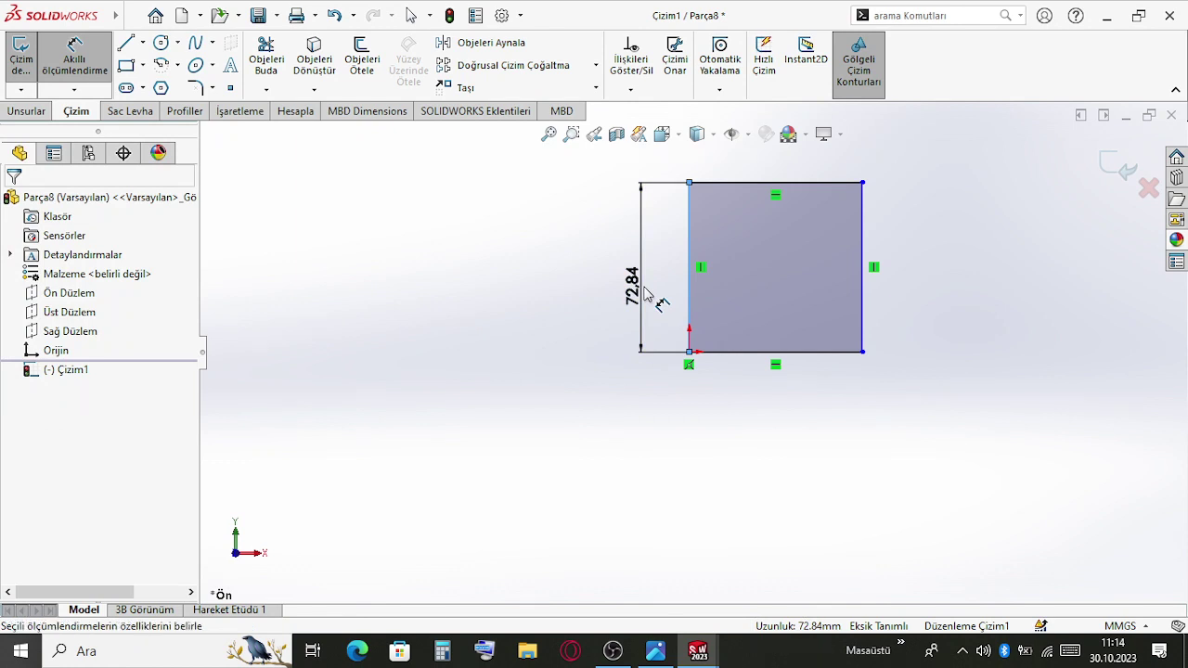
{"action": "left_click", "coordinate": [647, 295]}
{"action": "type", "text": "1850"}
{"action": "key", "text": "Return"}
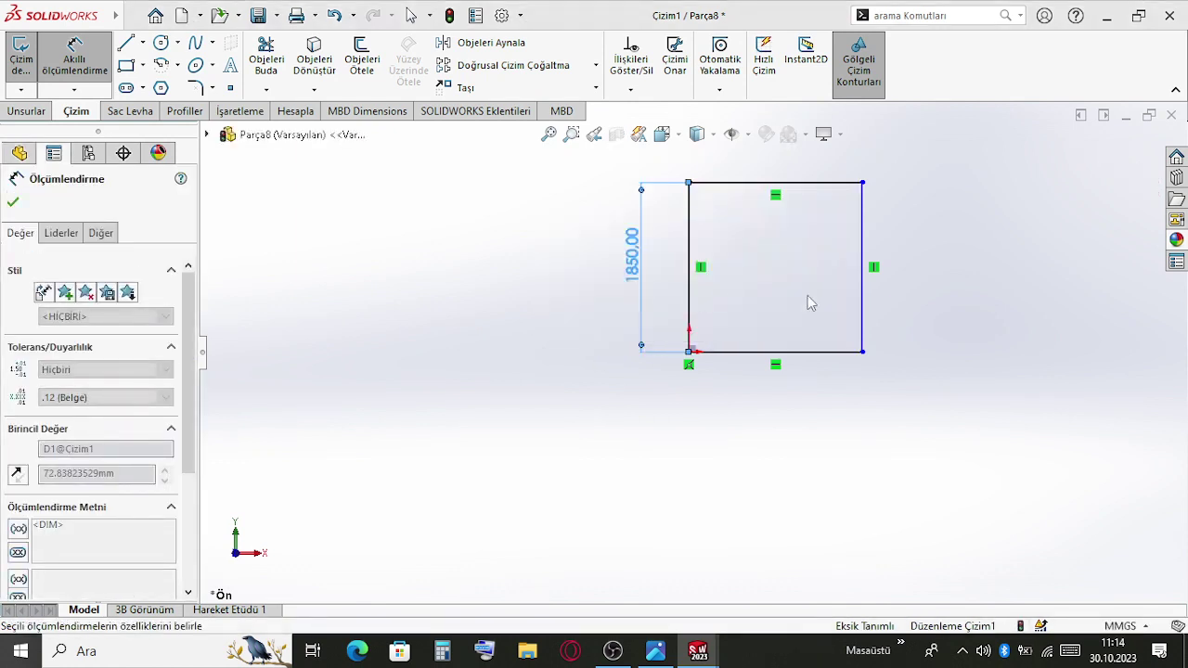
Open the rectangle's height dimension to change its value
{"action": "double_click", "coordinate": [635, 283]}
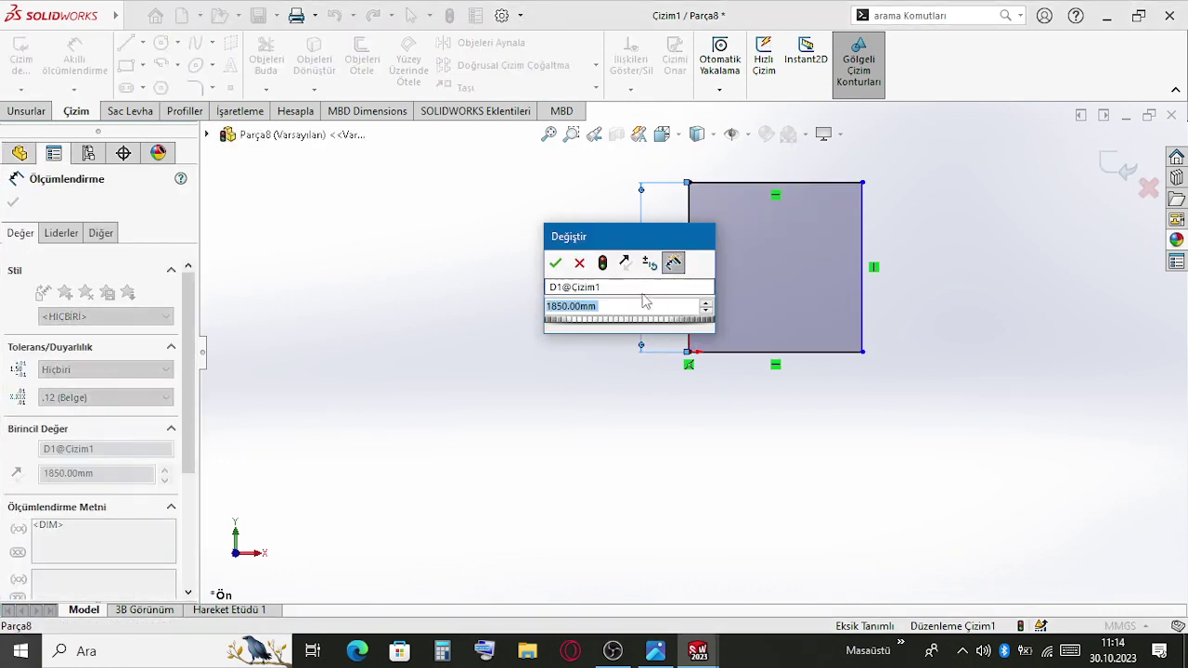
{"action": "type", "text": "18"}
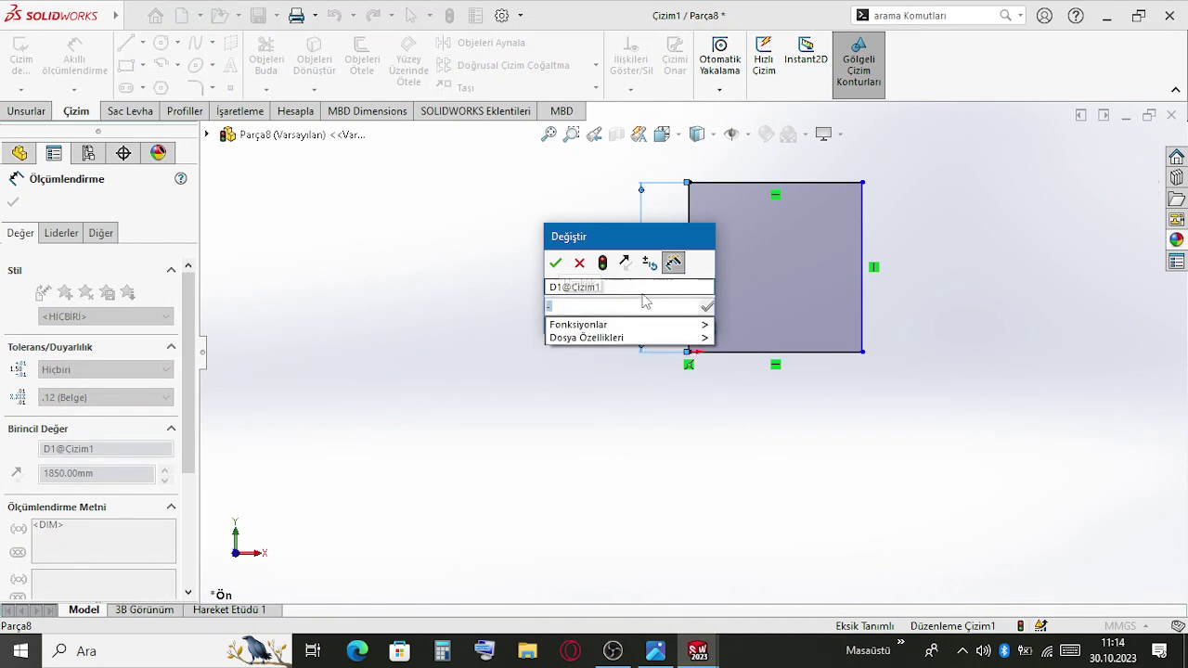
Set the sketched rectangle's height to 1810 mm and its width to 950 mm
{"action": "type", "text": "10"}
{"action": "key", "text": "Return"}
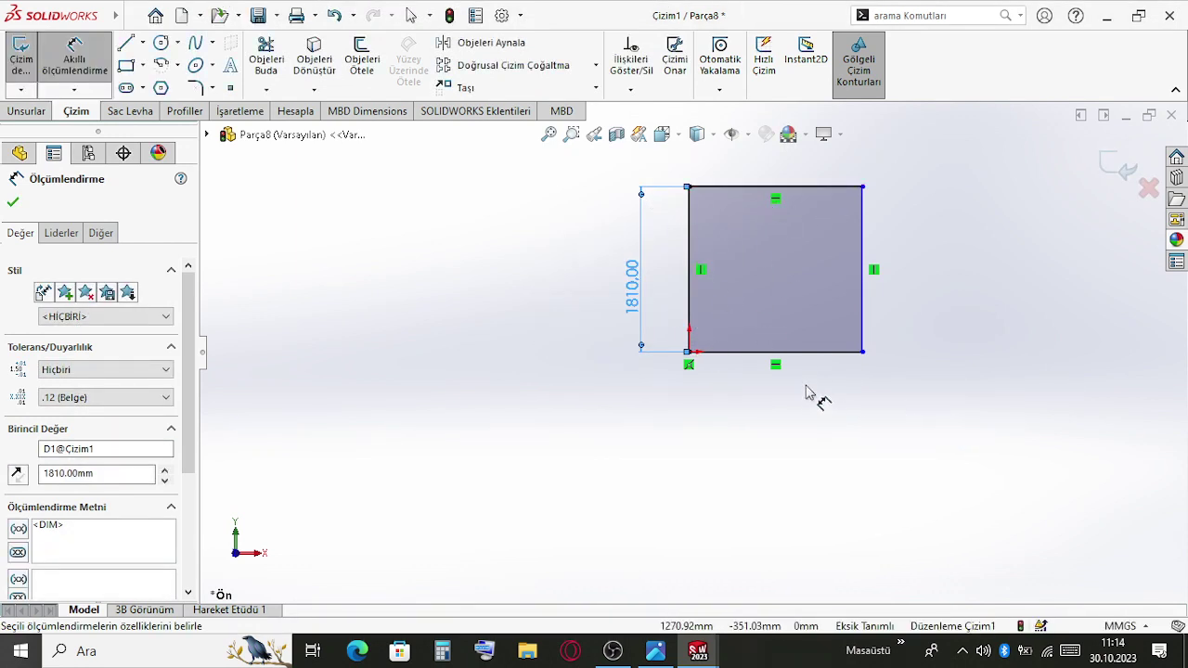
{"action": "scroll", "coordinate": [858, 375], "scroll_direction": "down", "scroll_amount": 4}
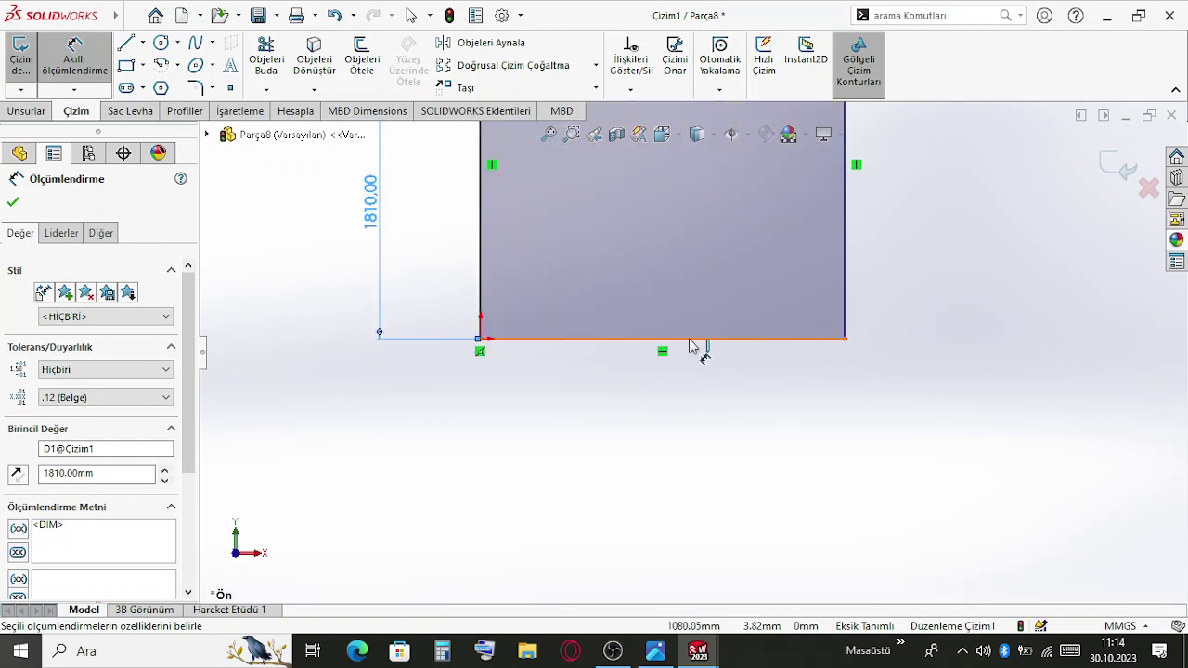
{"action": "scroll", "coordinate": [753, 362], "scroll_direction": "up", "scroll_amount": 3}
{"action": "scroll", "coordinate": [684, 257], "scroll_direction": "down", "scroll_amount": 1}
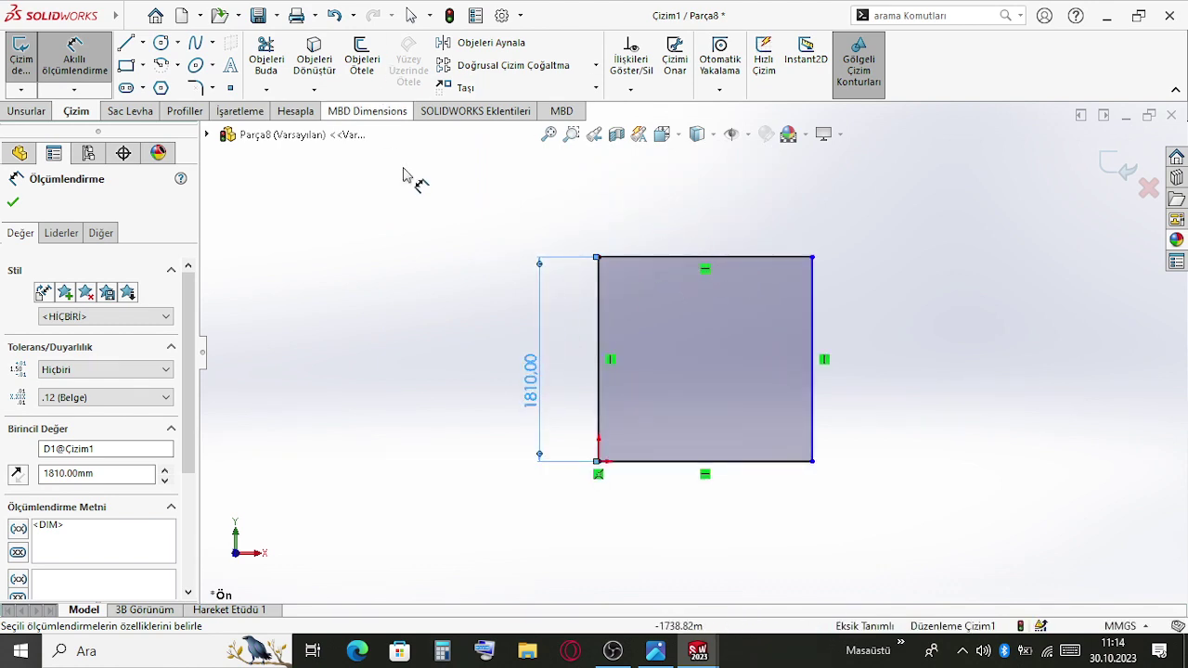
{"action": "left_click", "coordinate": [647, 231]}
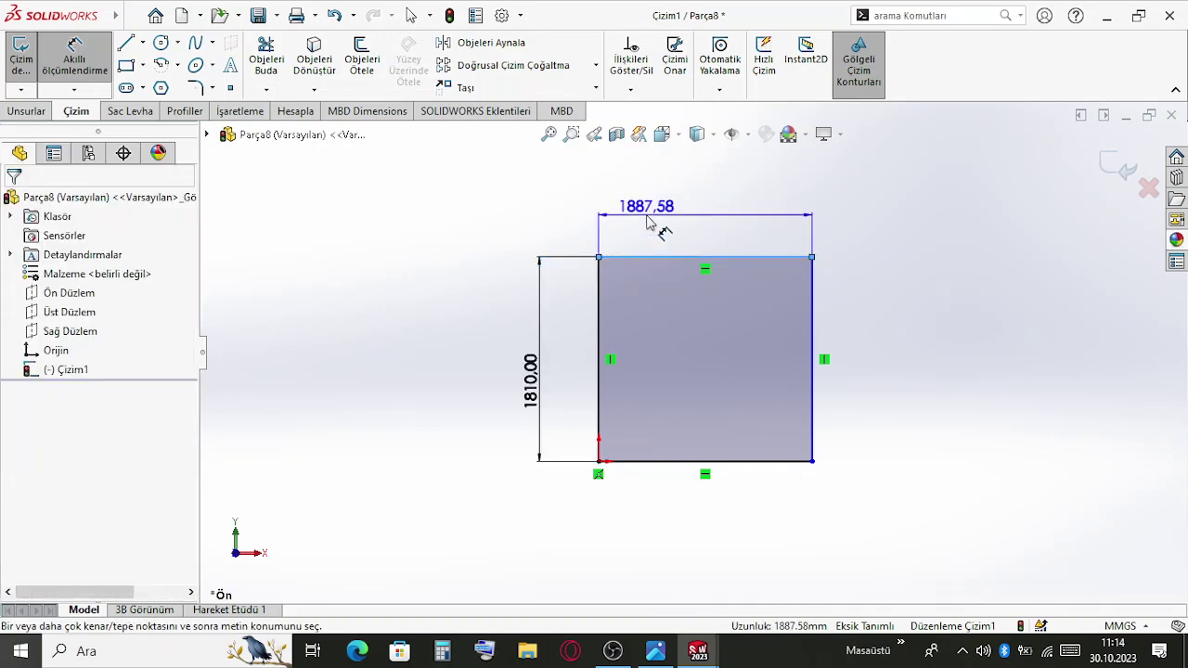
{"action": "left_click", "coordinate": [660, 226]}
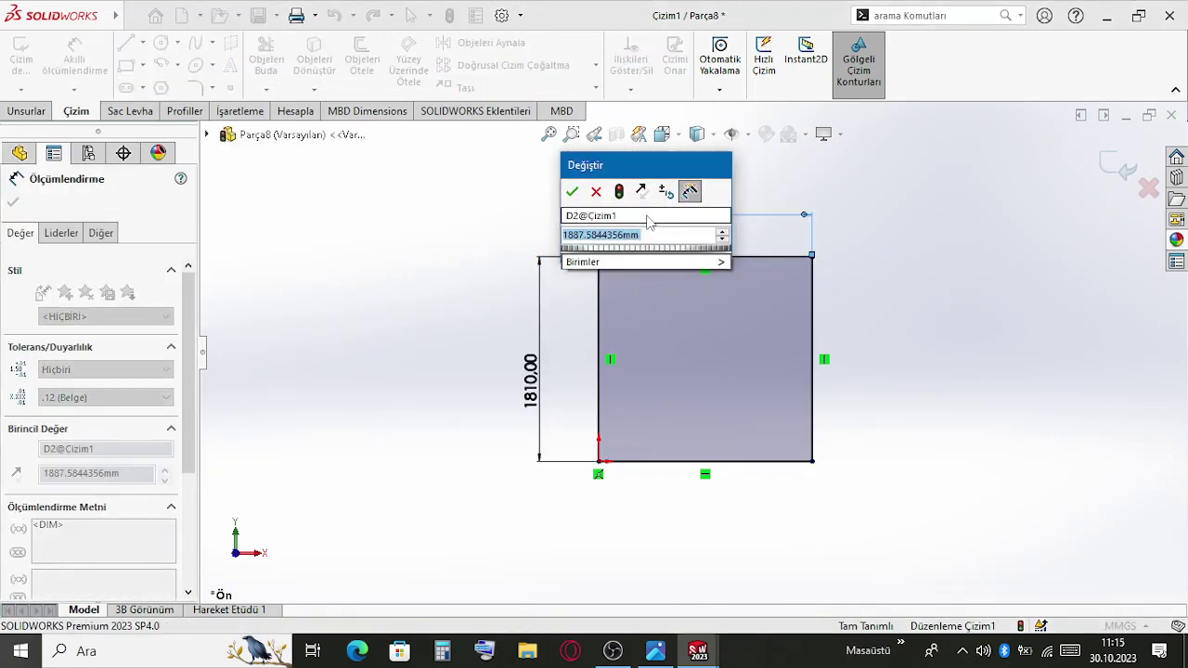
{"action": "type", "text": "950"}
{"action": "key", "text": "Return"}
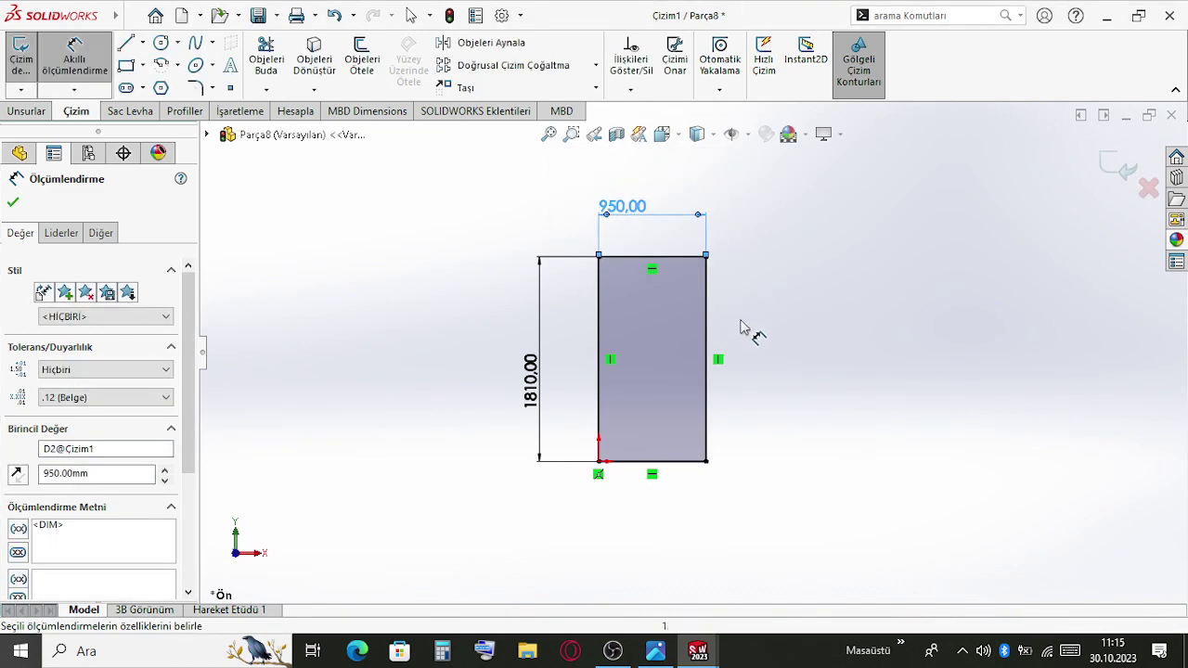
{"action": "scroll", "coordinate": [717, 306], "scroll_direction": "up", "scroll_amount": 1}
{"action": "scroll", "coordinate": [550, 371], "scroll_direction": "down", "scroll_amount": 1}
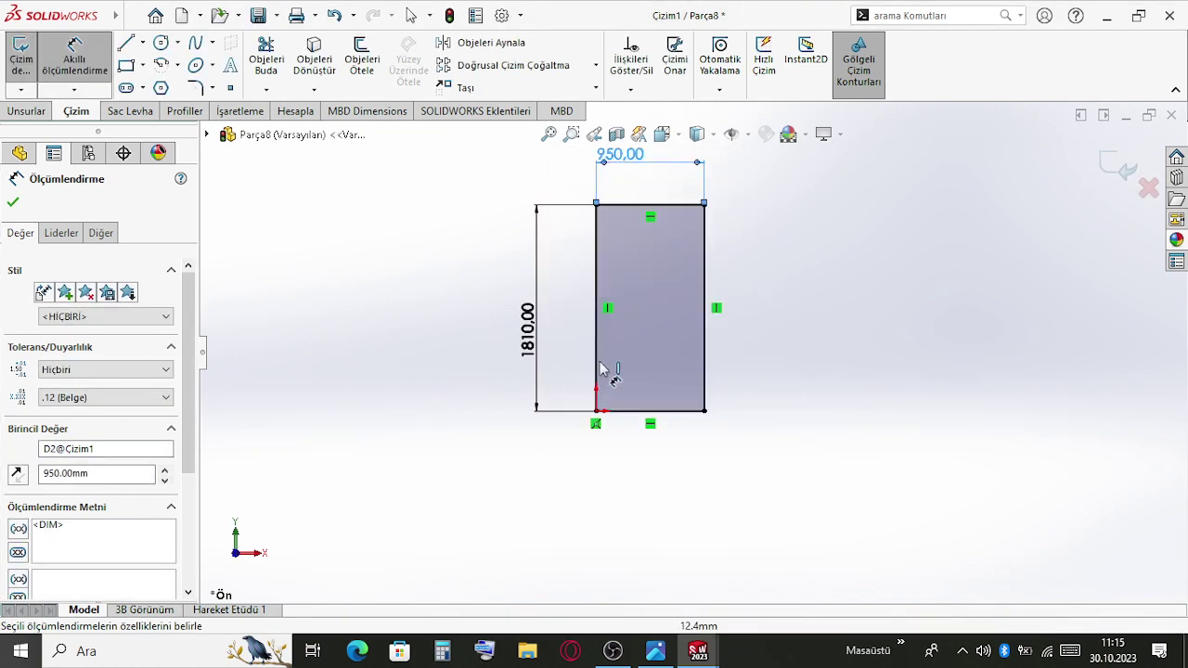
{"action": "left_click", "coordinate": [977, 284]}
{"action": "scroll", "coordinate": [696, 357], "scroll_direction": "up", "scroll_amount": 1}
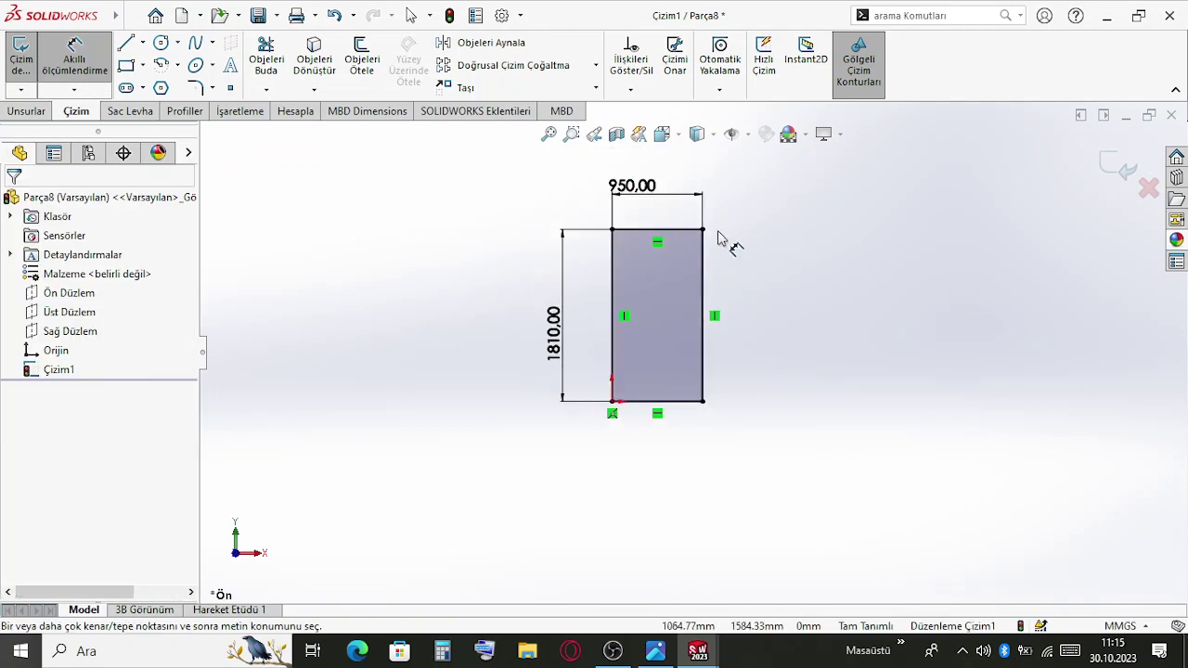
Exit the sketch and create an iso square tube (kare tüp) 40 x 40 x 4 structural member along all four rectangle sides
{"action": "left_click", "coordinate": [199, 115]}
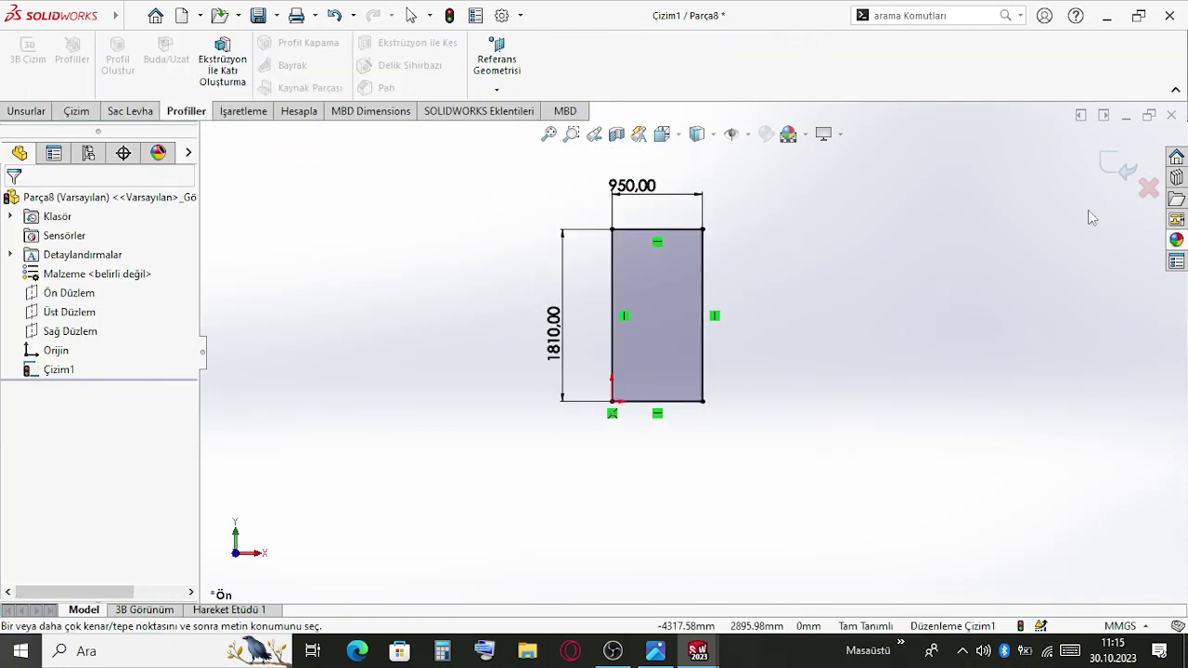
{"action": "left_click", "coordinate": [1114, 166]}
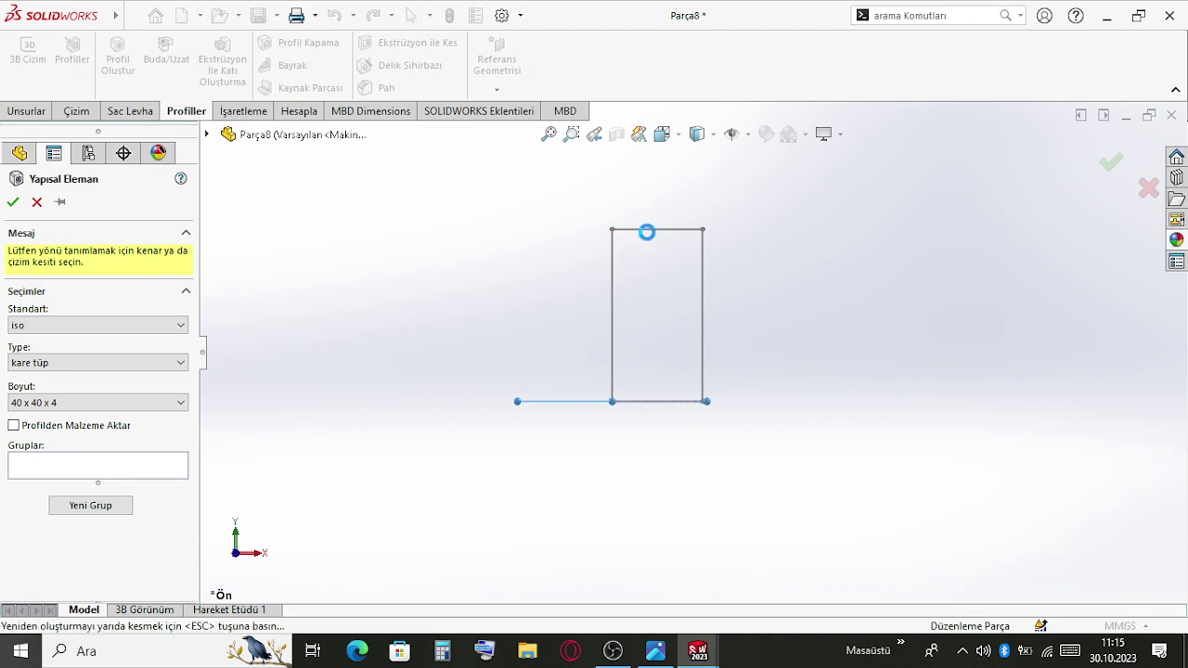
{"action": "left_click", "coordinate": [648, 232]}
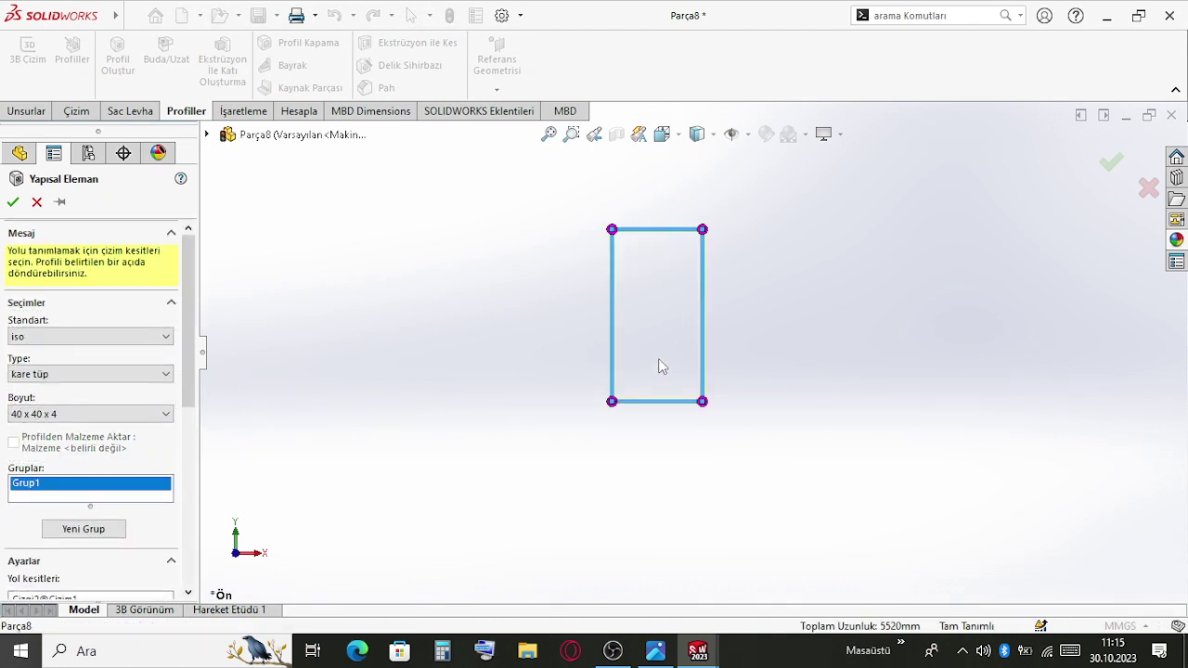
{"action": "scroll", "coordinate": [659, 366], "scroll_direction": "down", "scroll_amount": 4}
{"action": "scroll", "coordinate": [655, 362], "scroll_direction": "up", "scroll_amount": 2}
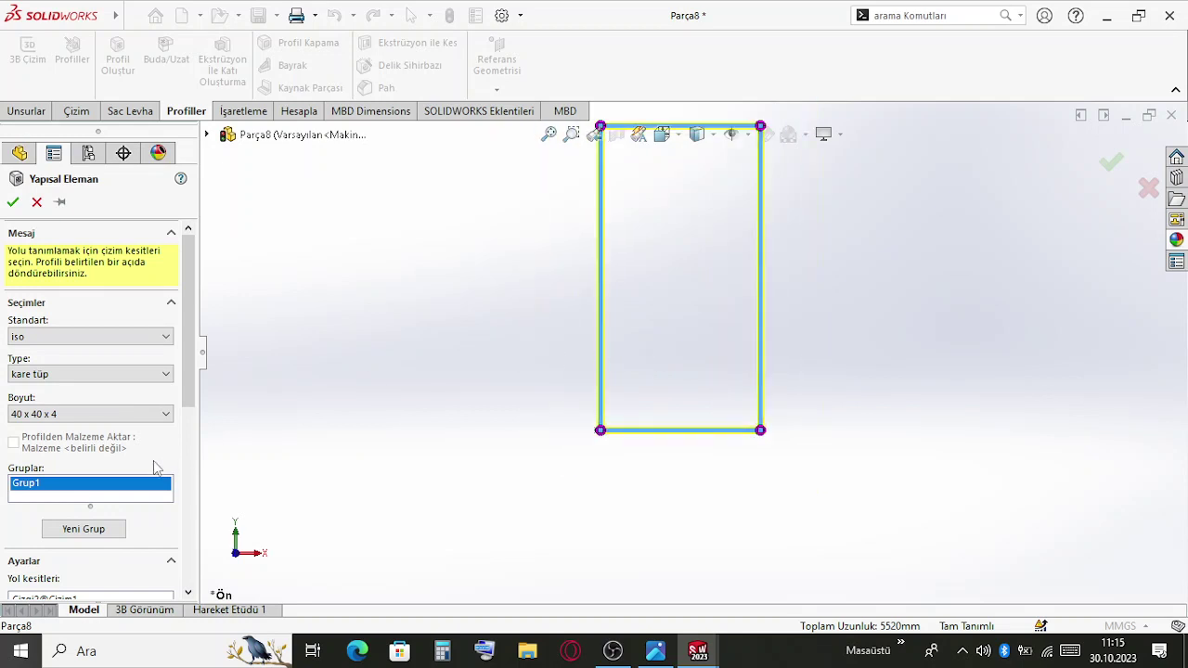
{"action": "left_click", "coordinate": [13, 202]}
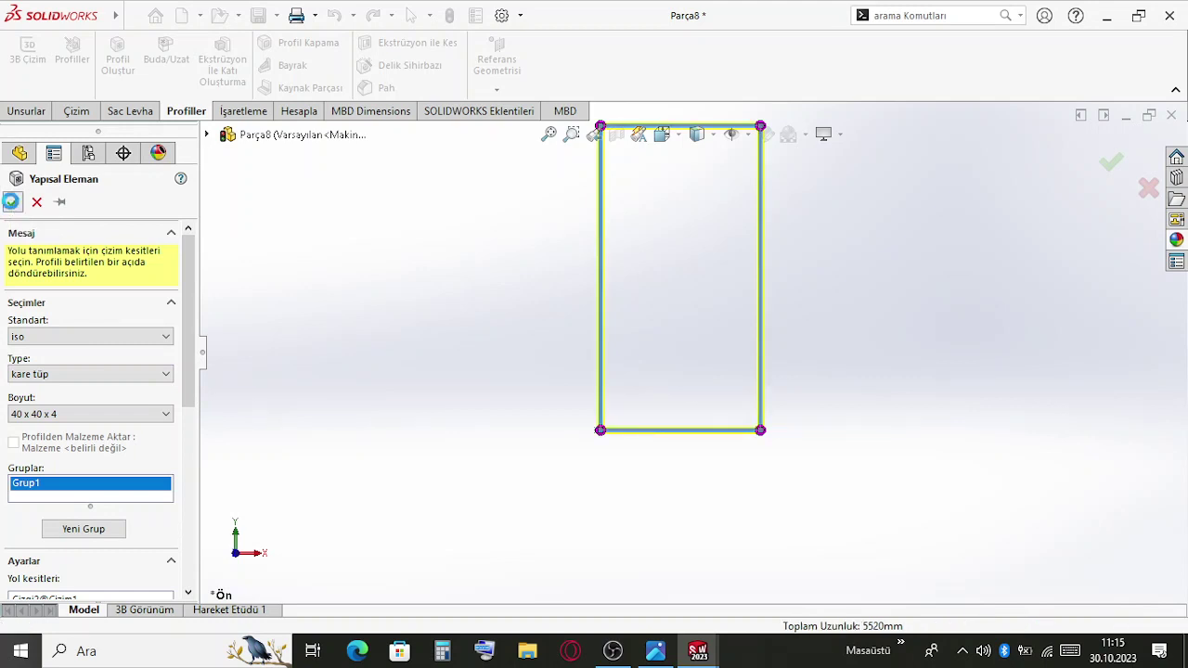
Try to hide the rectangle sketch Çizim1 inside the tube frame
{"action": "scroll", "coordinate": [679, 288], "scroll_direction": "down", "scroll_amount": 6}
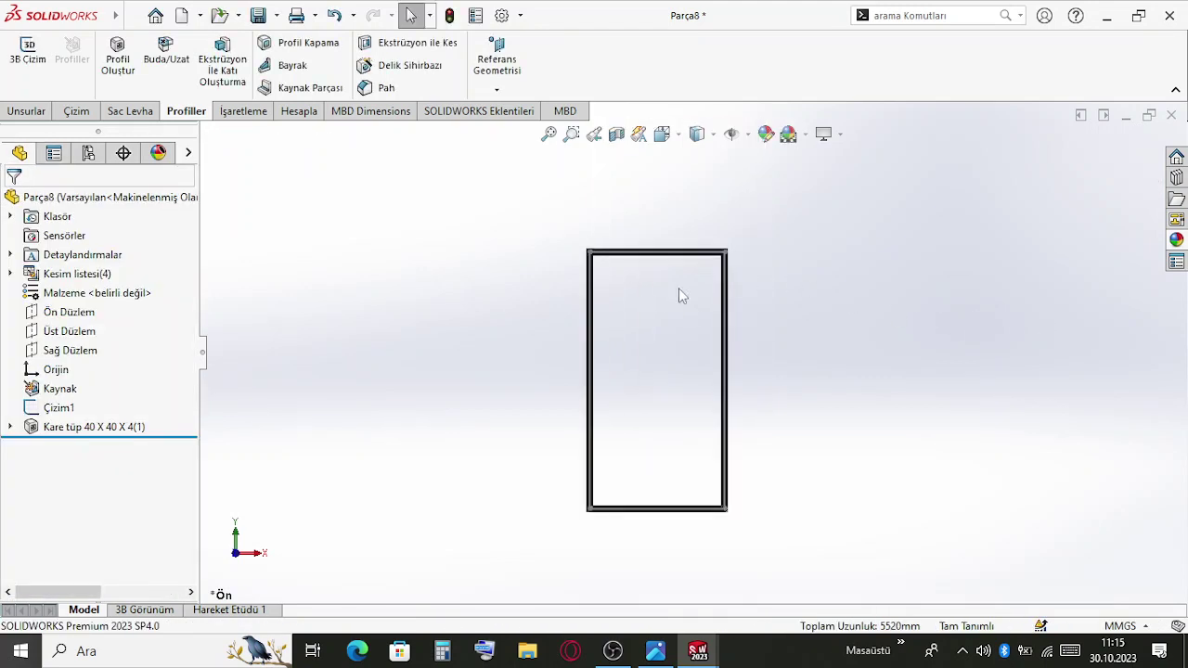
{"action": "left_click", "coordinate": [634, 206]}
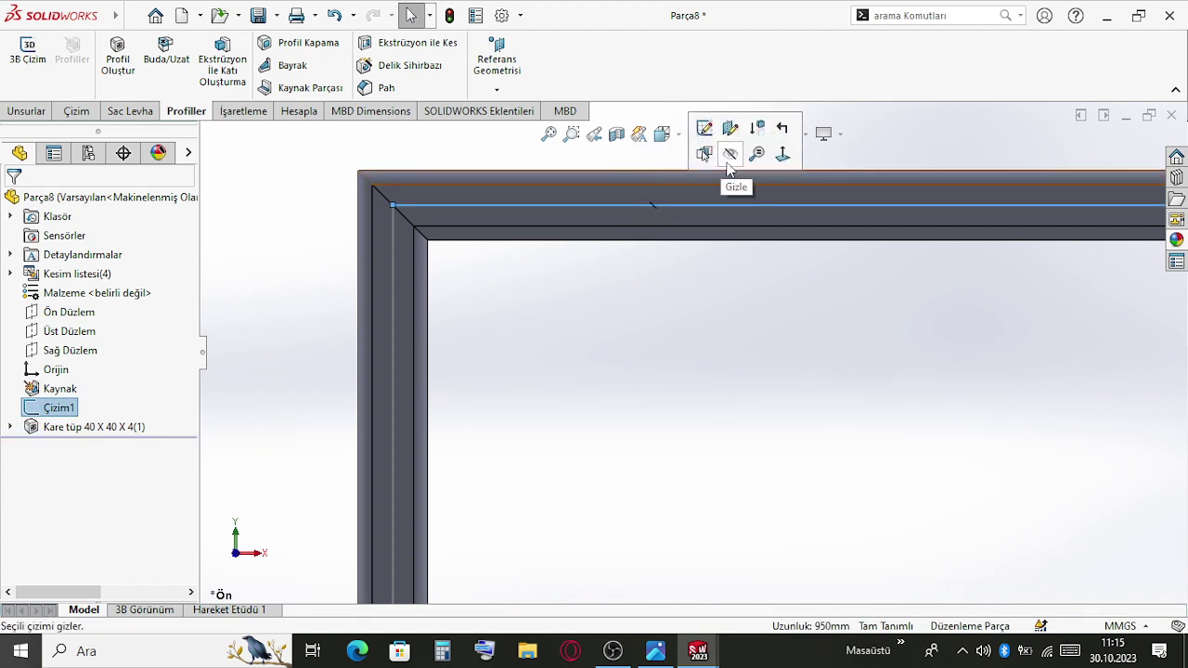
{"action": "left_click", "coordinate": [730, 155]}
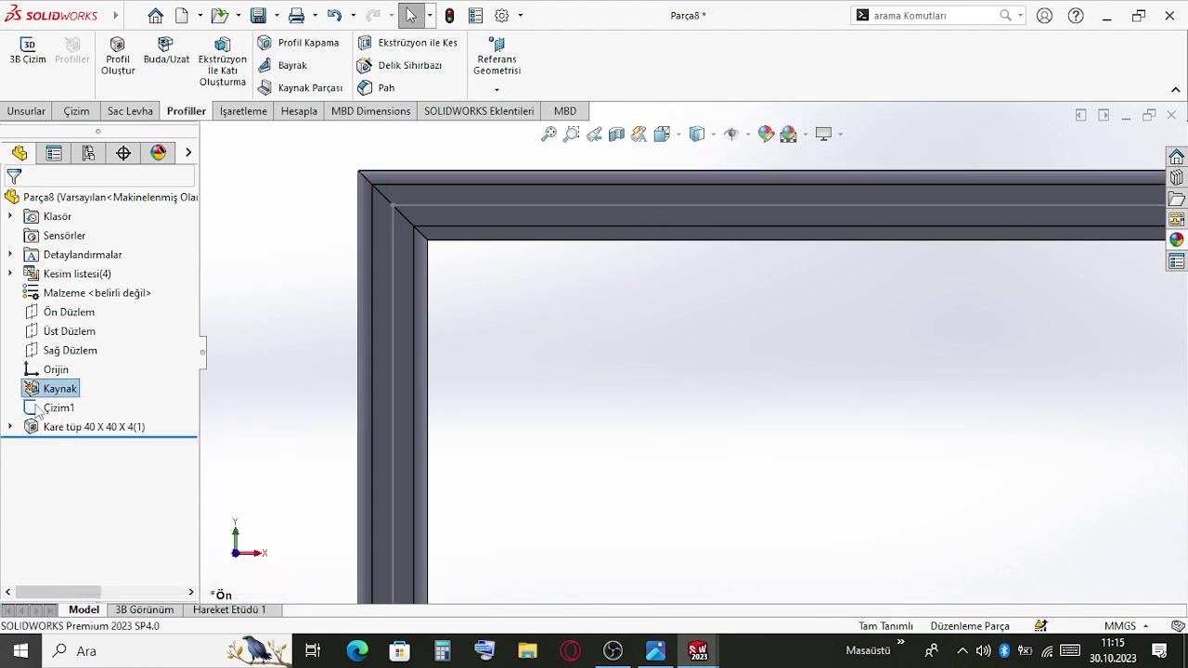
{"action": "right_click", "coordinate": [57, 408]}
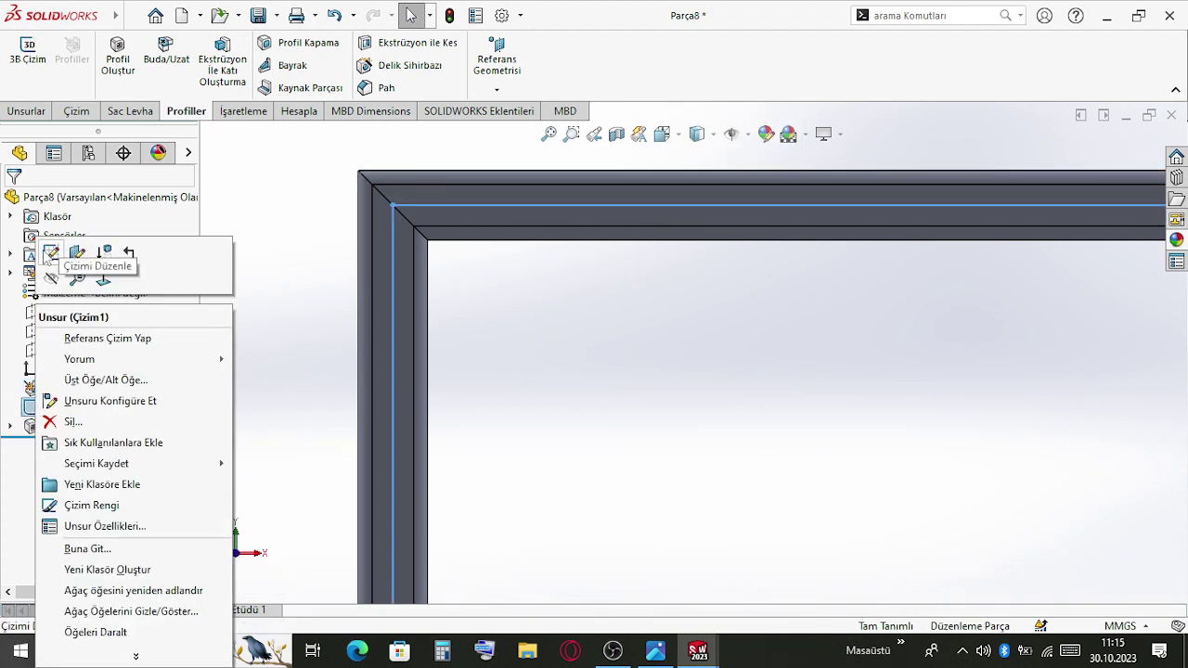
{"action": "left_click", "coordinate": [103, 277]}
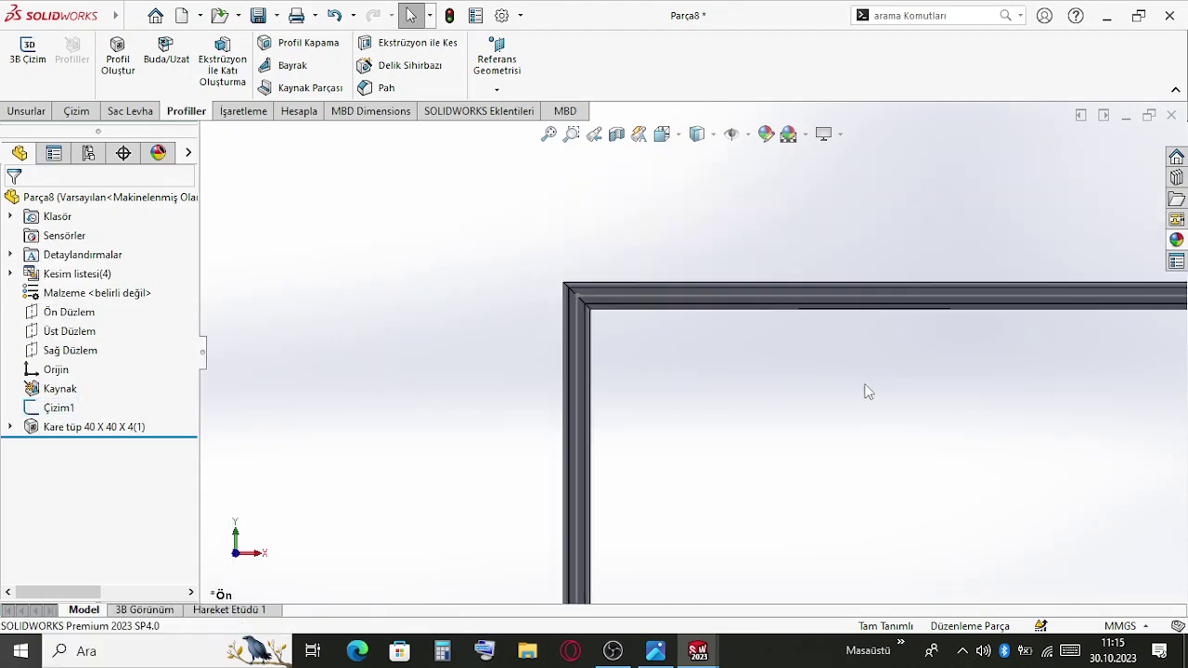
Save the frame part as 100 CM KAPI in the BAHCE KAPISI folder
{"action": "key", "text": "ctrl+s"}
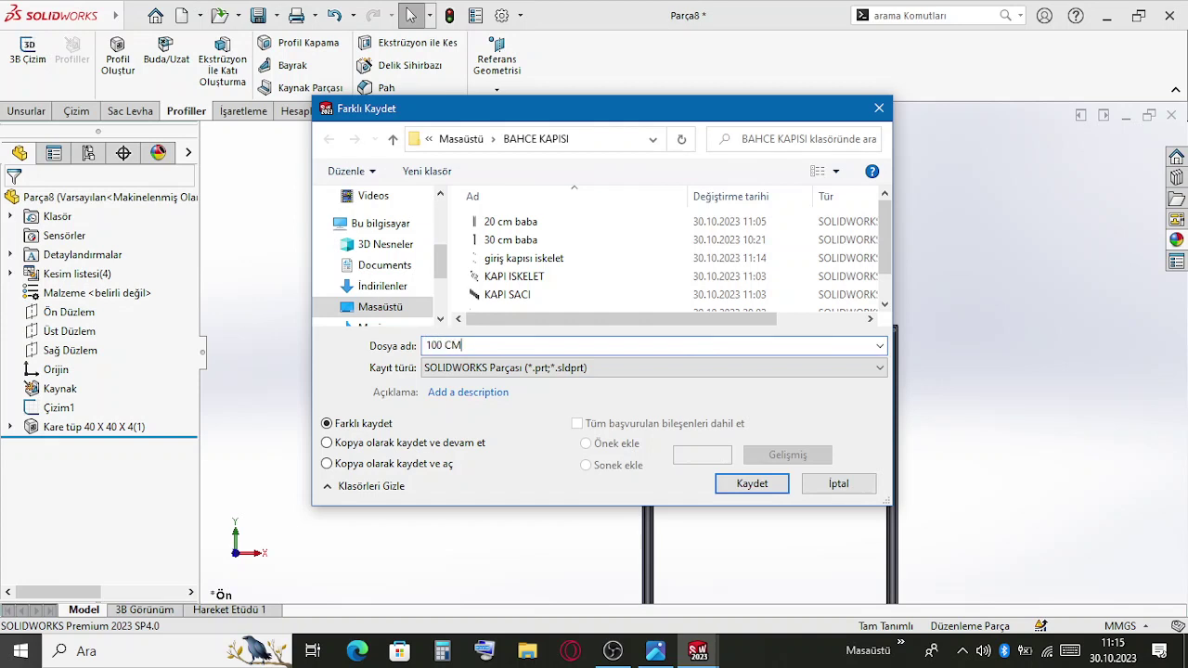
{"action": "type", "text": "100 CM KAPI"}
{"action": "key", "text": "Return"}
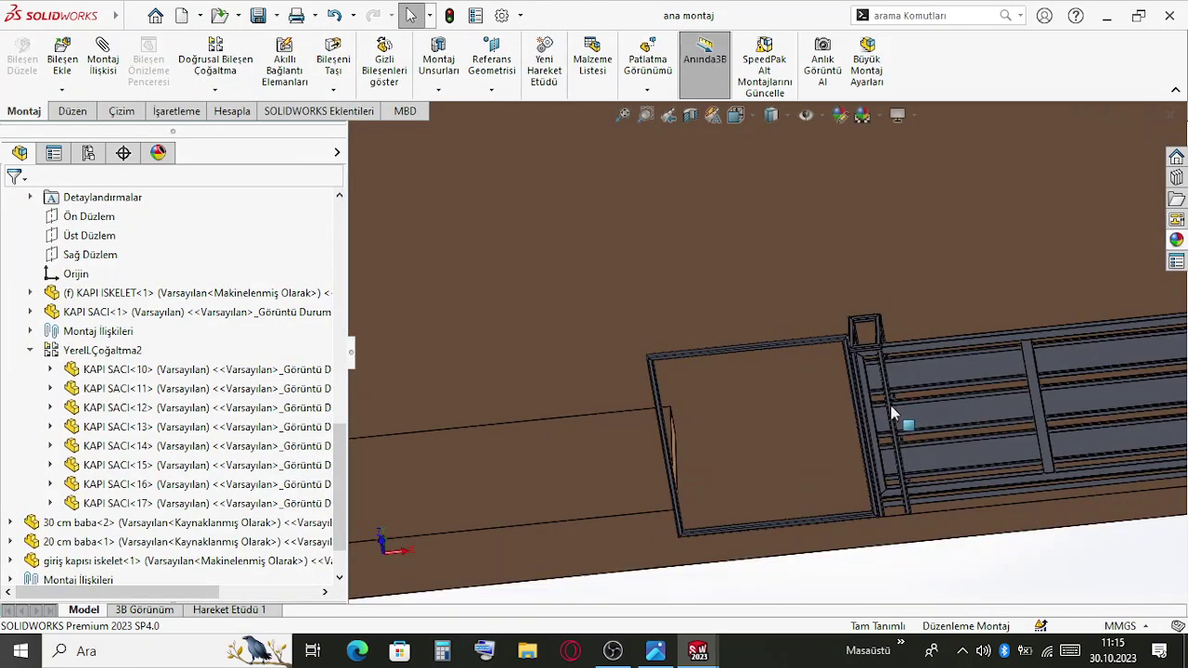
Insert the recent part 100 CM KAPI into the ana montaj assembly with the Varsayılan<Kaynaklanmış Olarak> configuration
{"action": "key", "text": "ctrl+F2"}
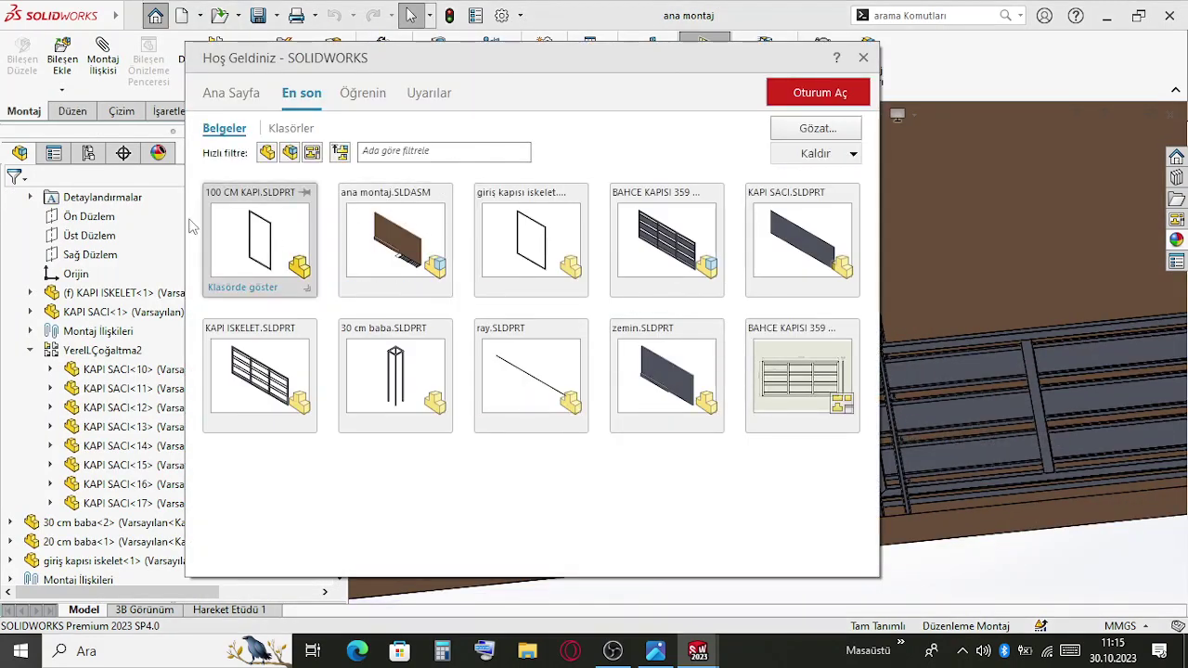
{"action": "left_click_drag", "start_coordinate": [249, 246], "coordinate": [844, 351]}
{"action": "left_click_drag", "start_coordinate": [685, 220], "coordinate": [670, 251]}
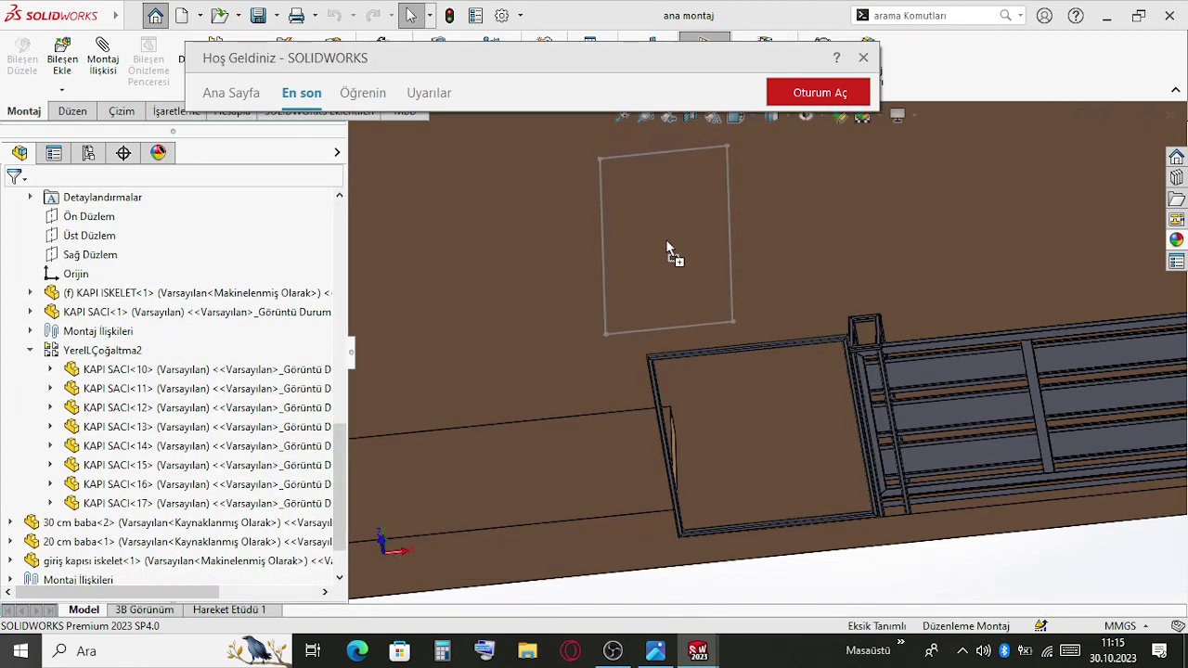
{"action": "left_click", "coordinate": [560, 293]}
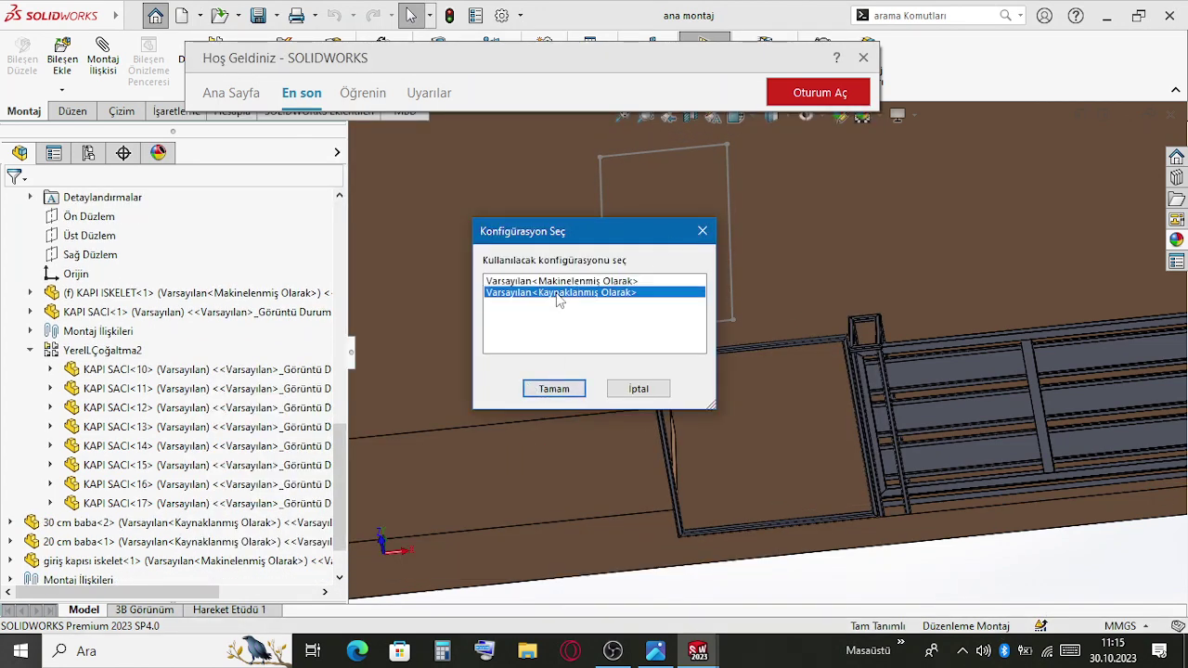
{"action": "left_click", "coordinate": [554, 382]}
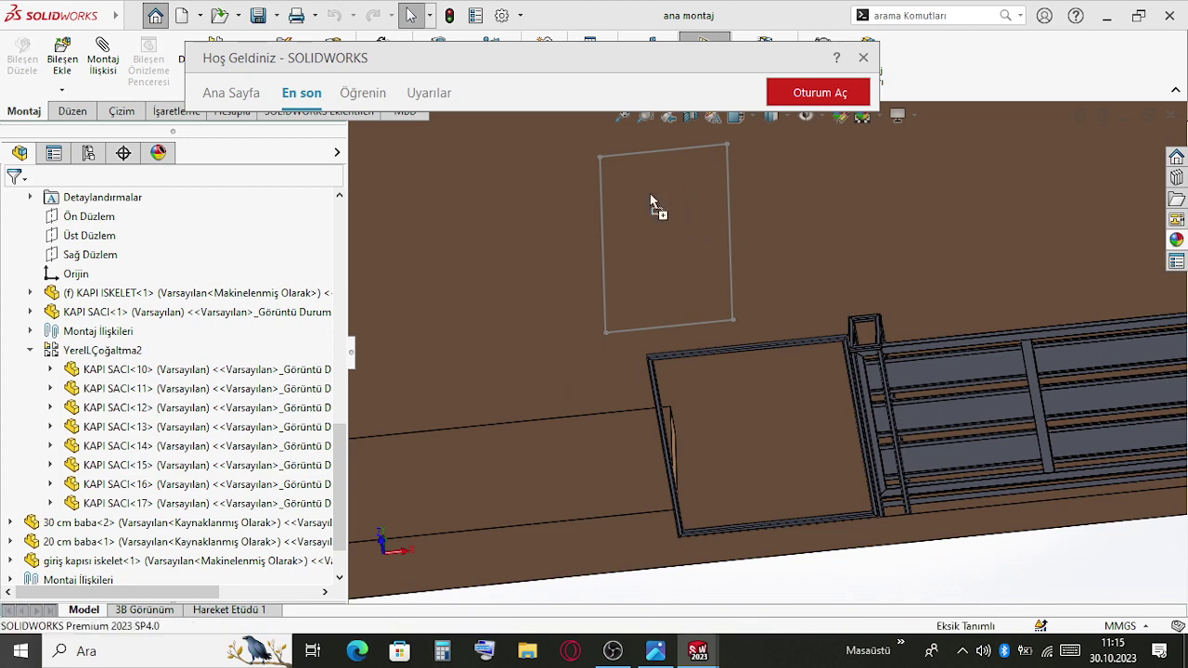
{"action": "left_click", "coordinate": [672, 179]}
Select the outer face of the short rail on the inserted 100 CM KAPI frame
{"action": "middle_click_drag", "start_coordinate": [716, 154], "coordinate": [694, 276]}
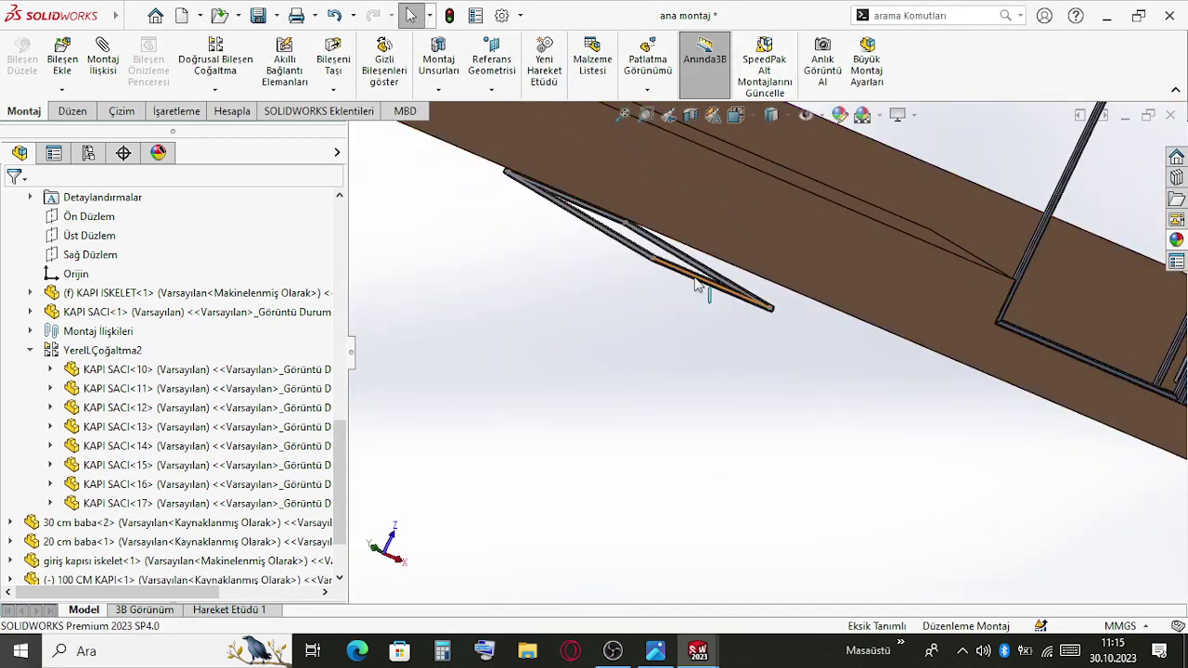
{"action": "left_click", "coordinate": [713, 271]}
{"action": "scroll", "coordinate": [700, 276], "scroll_direction": "down", "scroll_amount": 3}
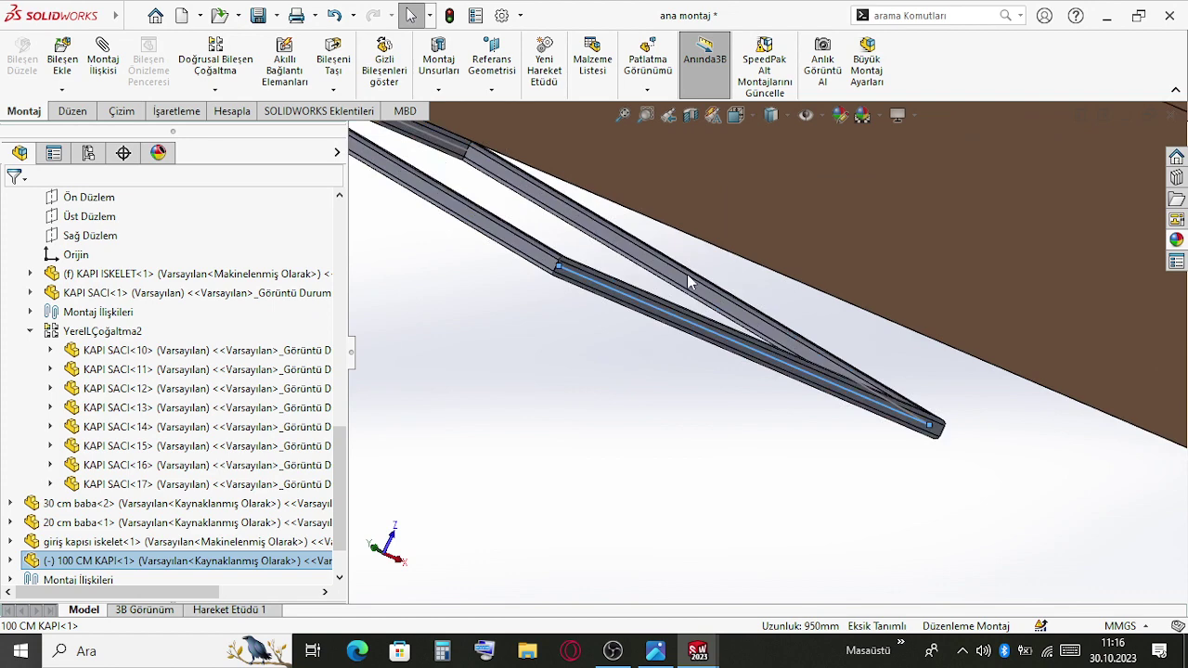
{"action": "scroll", "coordinate": [698, 334], "scroll_direction": "down", "scroll_amount": 3}
{"action": "scroll", "coordinate": [696, 332], "scroll_direction": "up", "scroll_amount": 3}
{"action": "left_click", "coordinate": [696, 332]}
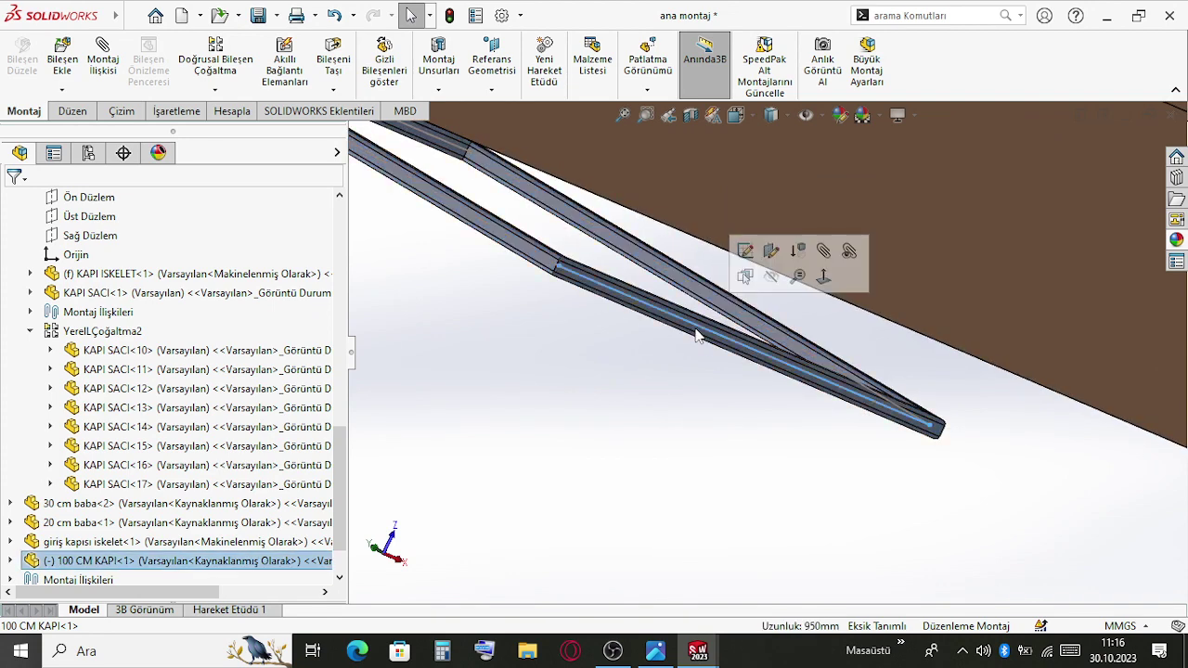
{"action": "left_click", "coordinate": [699, 330]}
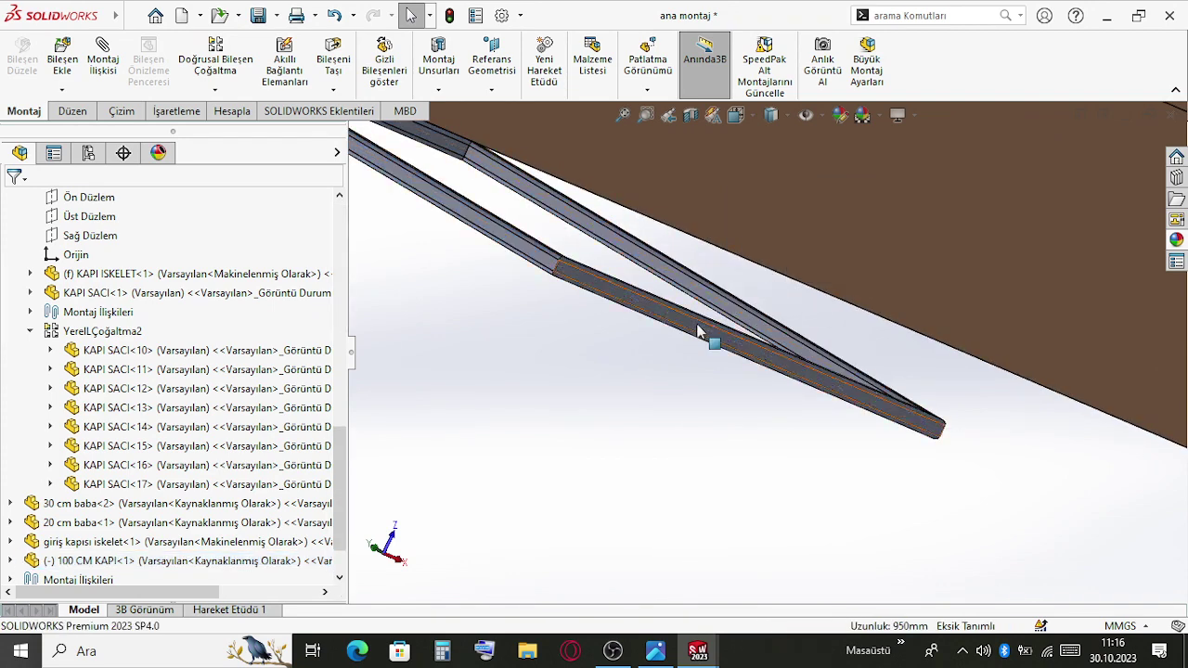
Move the 100 CM KAPI frame into the open space away from the ground plate and gates
{"action": "middle_click_drag", "start_coordinate": [698, 332], "coordinate": [712, 470]}
{"action": "scroll", "coordinate": [687, 444], "scroll_direction": "up", "scroll_amount": 5}
{"action": "middle_click_drag", "start_coordinate": [662, 417], "coordinate": [776, 351]}
{"action": "scroll", "coordinate": [764, 427], "scroll_direction": "down", "scroll_amount": 5}
{"action": "middle_click_drag", "start_coordinate": [733, 313], "coordinate": [876, 475]}
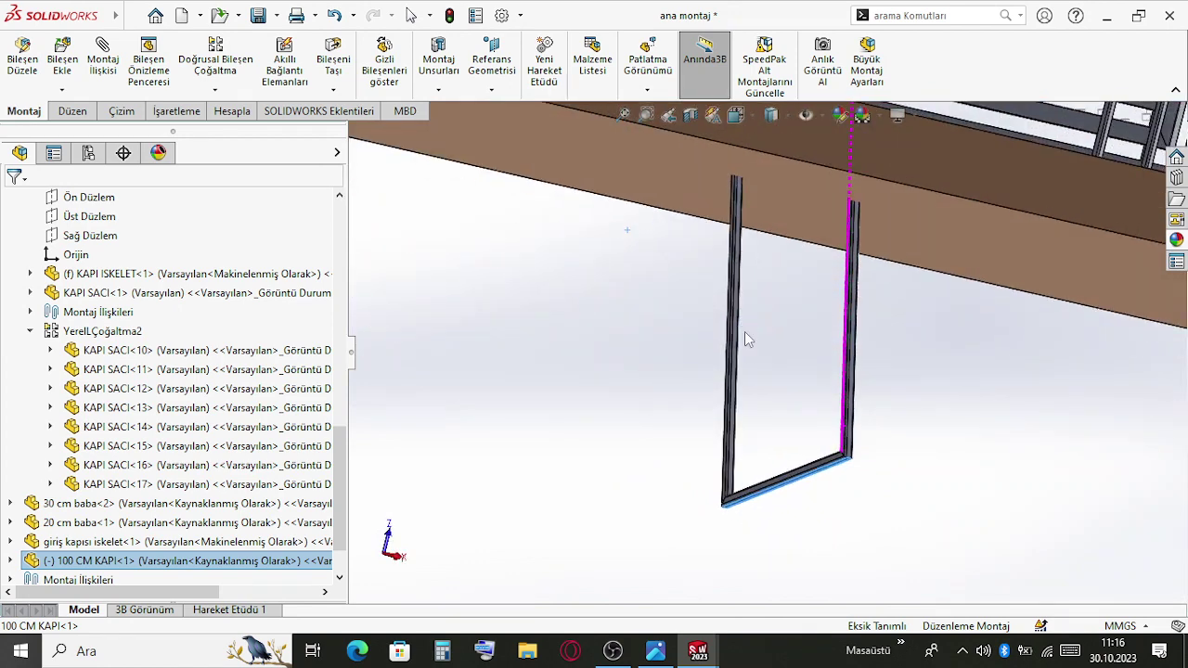
{"action": "scroll", "coordinate": [877, 475], "scroll_direction": "down", "scroll_amount": 6}
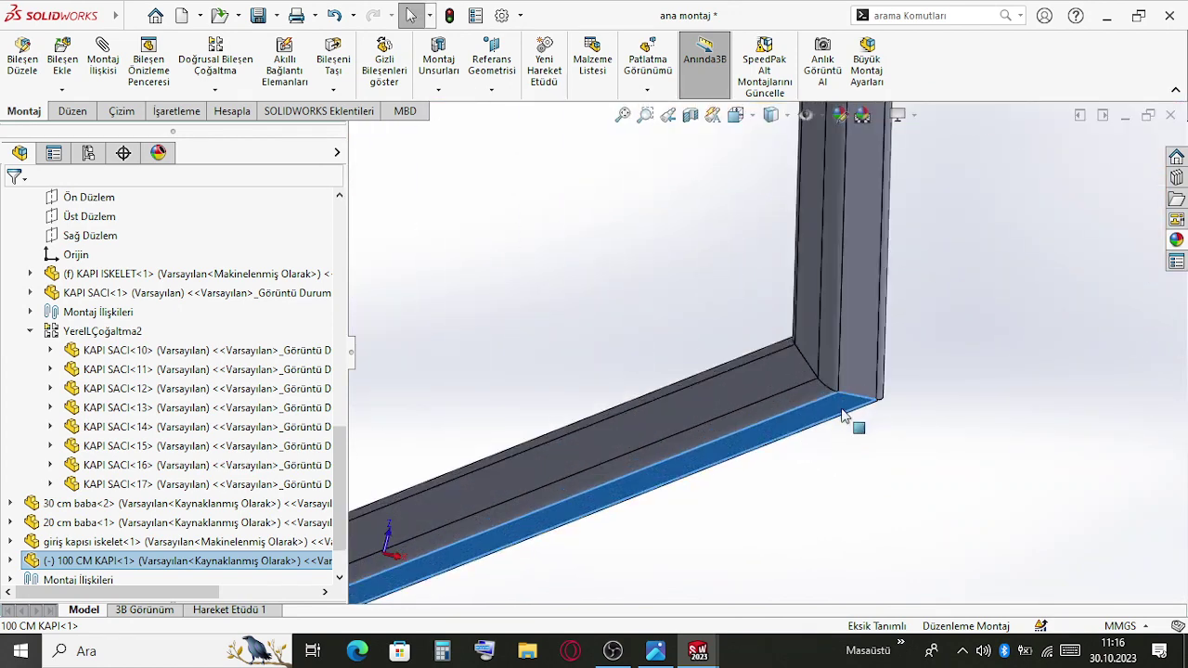
{"action": "scroll", "coordinate": [835, 419], "scroll_direction": "up", "scroll_amount": 2}
{"action": "scroll", "coordinate": [742, 390], "scroll_direction": "up", "scroll_amount": 8}
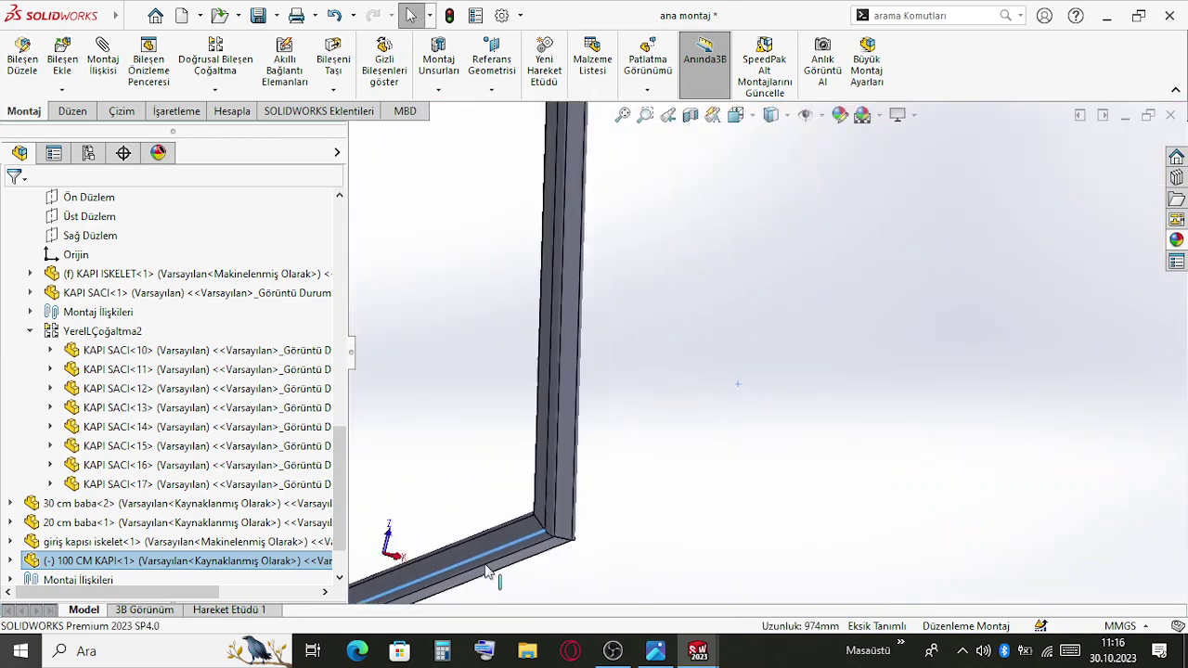
{"action": "left_click_drag", "start_coordinate": [810, 473], "coordinate": [846, 505]}
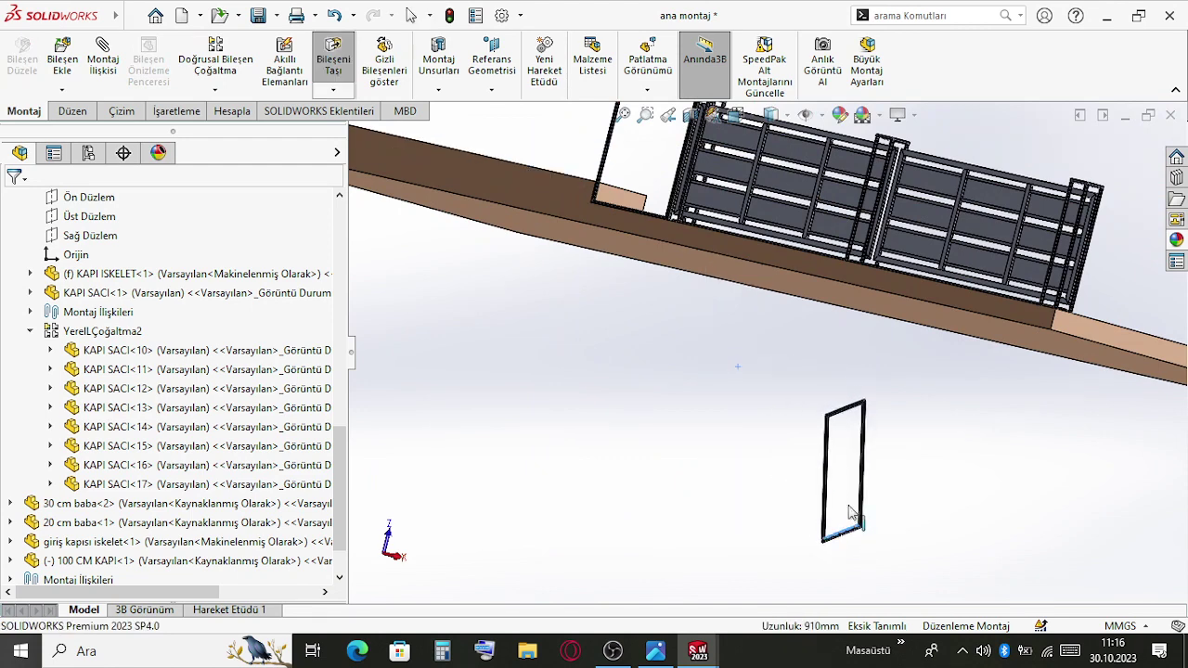
Select the outer faces of the bottom and top short rails on the 100 CM KAPI frame
{"action": "scroll", "coordinate": [851, 557], "scroll_direction": "down", "scroll_amount": 10}
{"action": "left_click", "coordinate": [789, 346]}
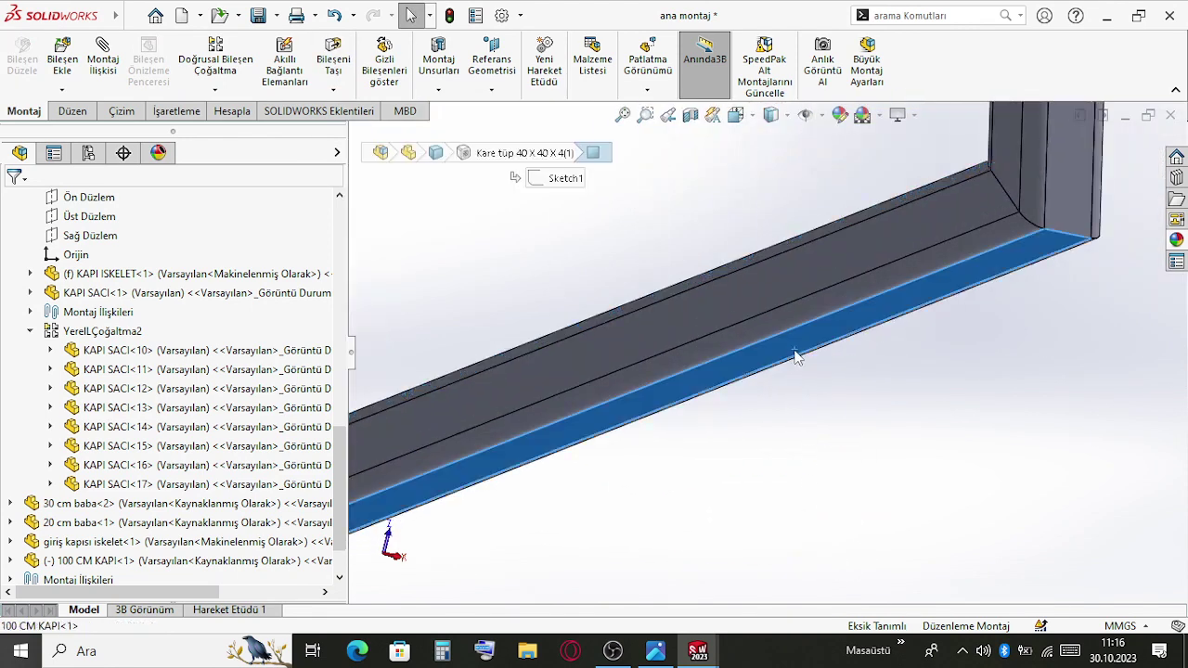
{"action": "scroll", "coordinate": [778, 360], "scroll_direction": "up", "scroll_amount": 10}
{"action": "scroll", "coordinate": [742, 329], "scroll_direction": "up", "scroll_amount": 6}
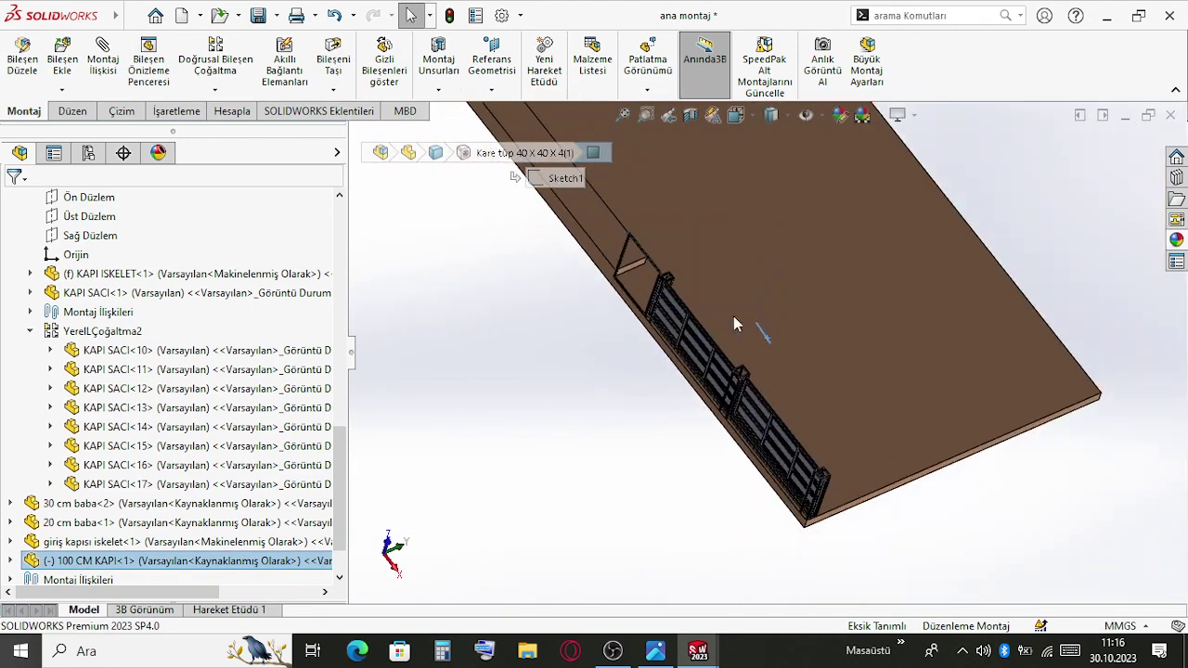
{"action": "middle_click_drag", "start_coordinate": [734, 316], "coordinate": [907, 434]}
{"action": "scroll", "coordinate": [669, 325], "scroll_direction": "down", "scroll_amount": 3}
{"action": "scroll", "coordinate": [597, 311], "scroll_direction": "down", "scroll_amount": 8}
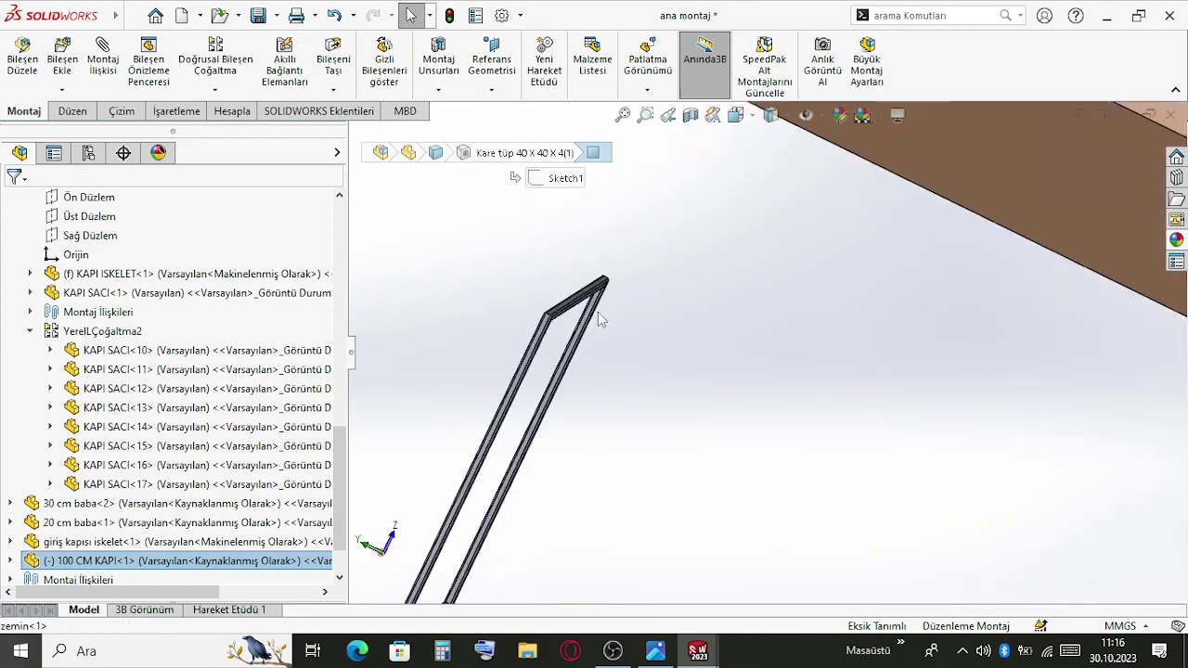
{"action": "left_click", "coordinate": [587, 316]}
{"action": "scroll", "coordinate": [769, 390], "scroll_direction": "up", "scroll_amount": 6}
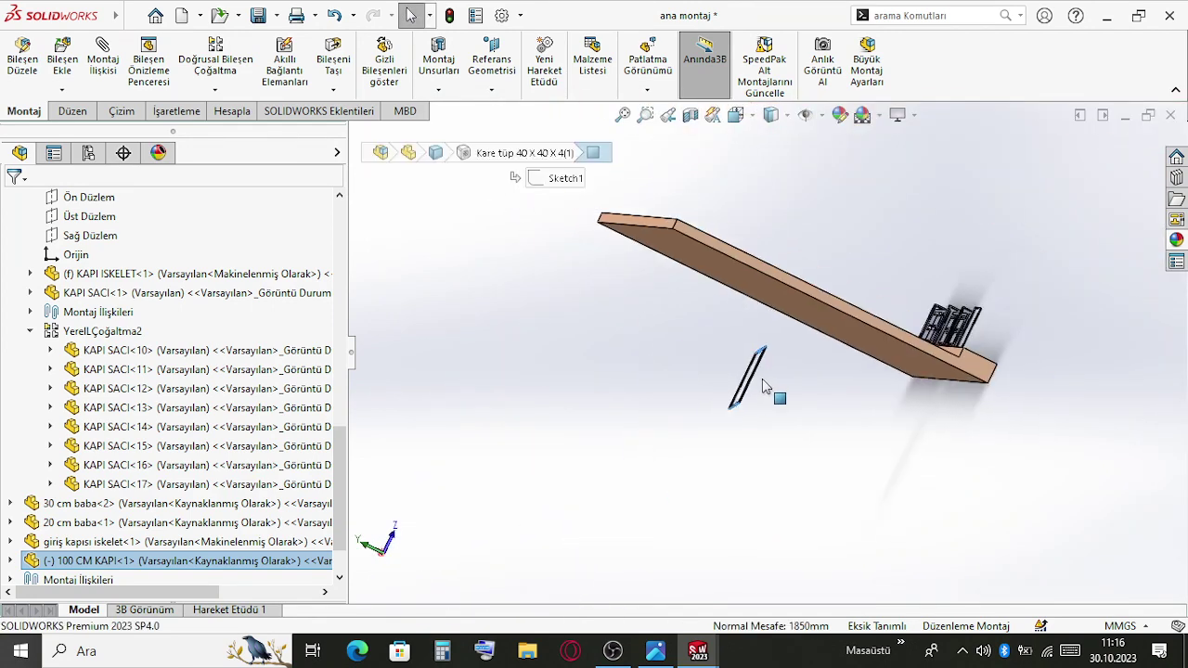
Centre the 100 CM KAPI frame vertically with a Width mate to the inner faces of giriş kapısı iskelet's bottom and top rails
{"action": "middle_click_drag", "start_coordinate": [769, 390], "coordinate": [791, 435]}
{"action": "scroll", "coordinate": [794, 381], "scroll_direction": "down", "scroll_amount": 10}
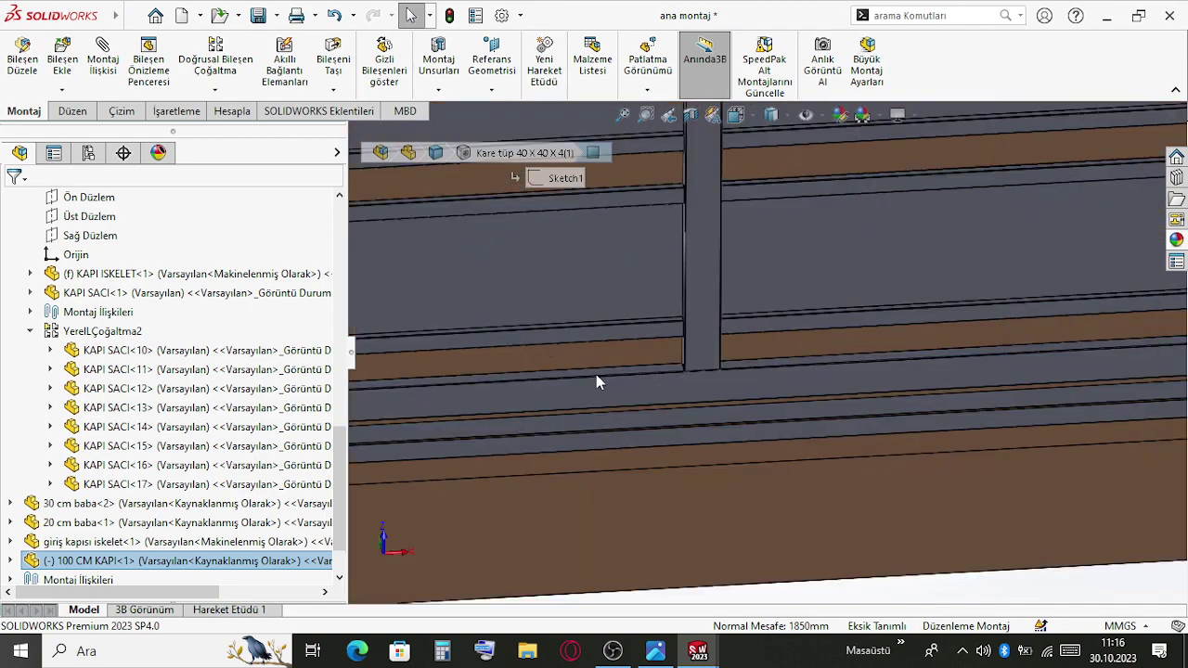
{"action": "scroll", "coordinate": [327, 413], "scroll_direction": "up", "scroll_amount": 3}
{"action": "scroll", "coordinate": [492, 410], "scroll_direction": "up", "scroll_amount": 4}
{"action": "scroll", "coordinate": [501, 405], "scroll_direction": "down", "scroll_amount": 6}
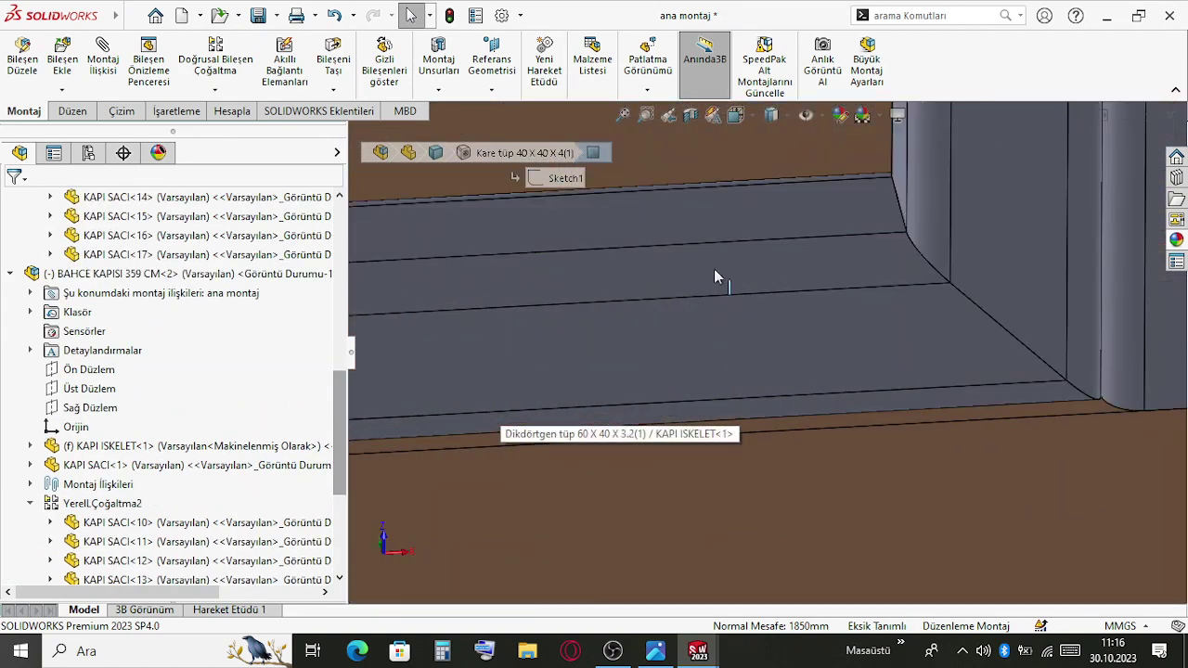
{"action": "left_click", "coordinate": [728, 212]}
{"action": "scroll", "coordinate": [727, 271], "scroll_direction": "up", "scroll_amount": 10}
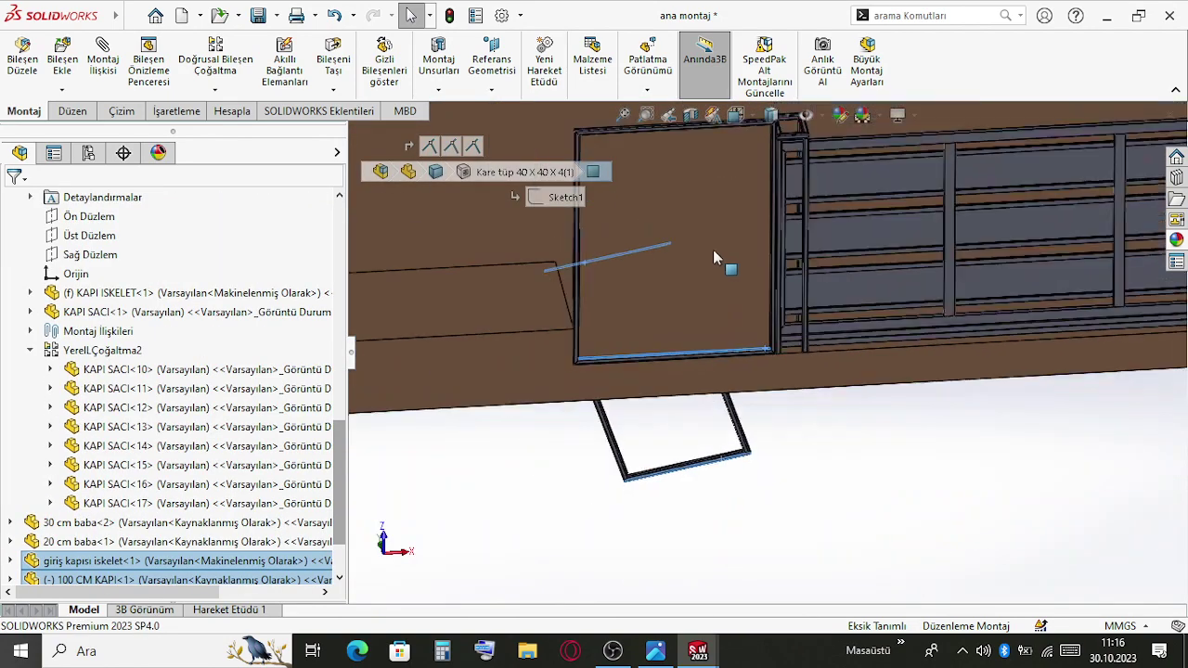
{"action": "middle_click_drag", "start_coordinate": [712, 252], "coordinate": [726, 30]}
{"action": "scroll", "coordinate": [733, 195], "scroll_direction": "up", "scroll_amount": 5}
{"action": "scroll", "coordinate": [748, 215], "scroll_direction": "down", "scroll_amount": 8}
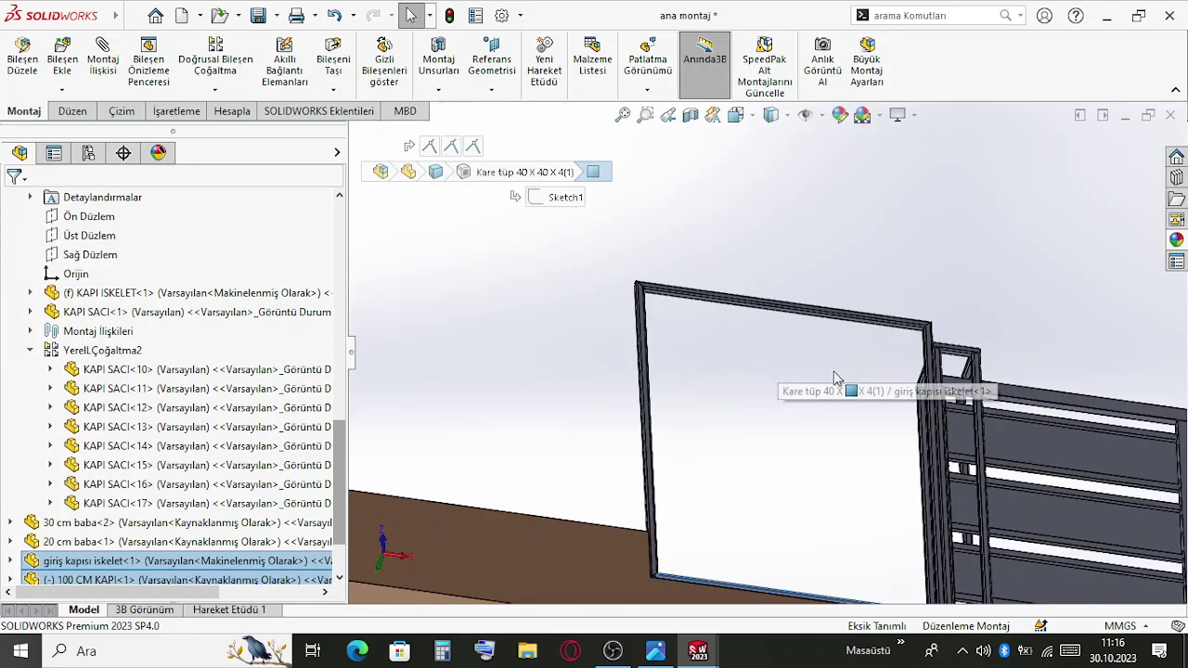
{"action": "scroll", "coordinate": [909, 351], "scroll_direction": "down", "scroll_amount": 5}
{"action": "left_click", "coordinate": [934, 165]}
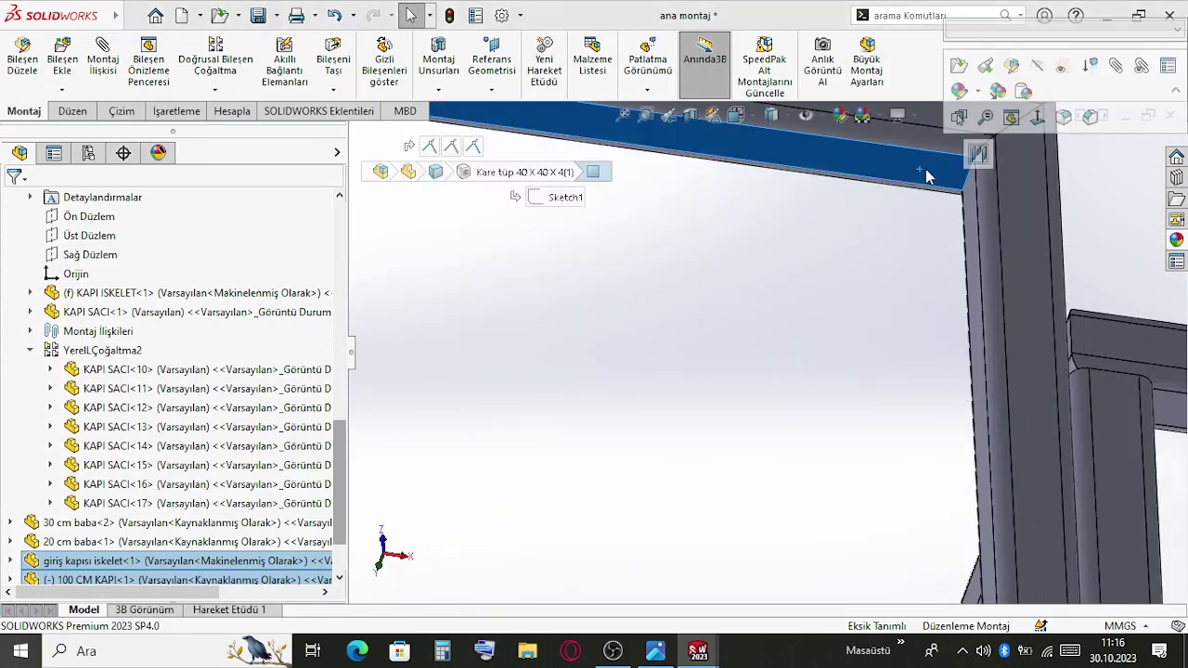
{"action": "left_click", "coordinate": [981, 158]}
{"action": "right_click", "coordinate": [863, 434]}
{"action": "scroll", "coordinate": [842, 413], "scroll_direction": "up", "scroll_amount": 9}
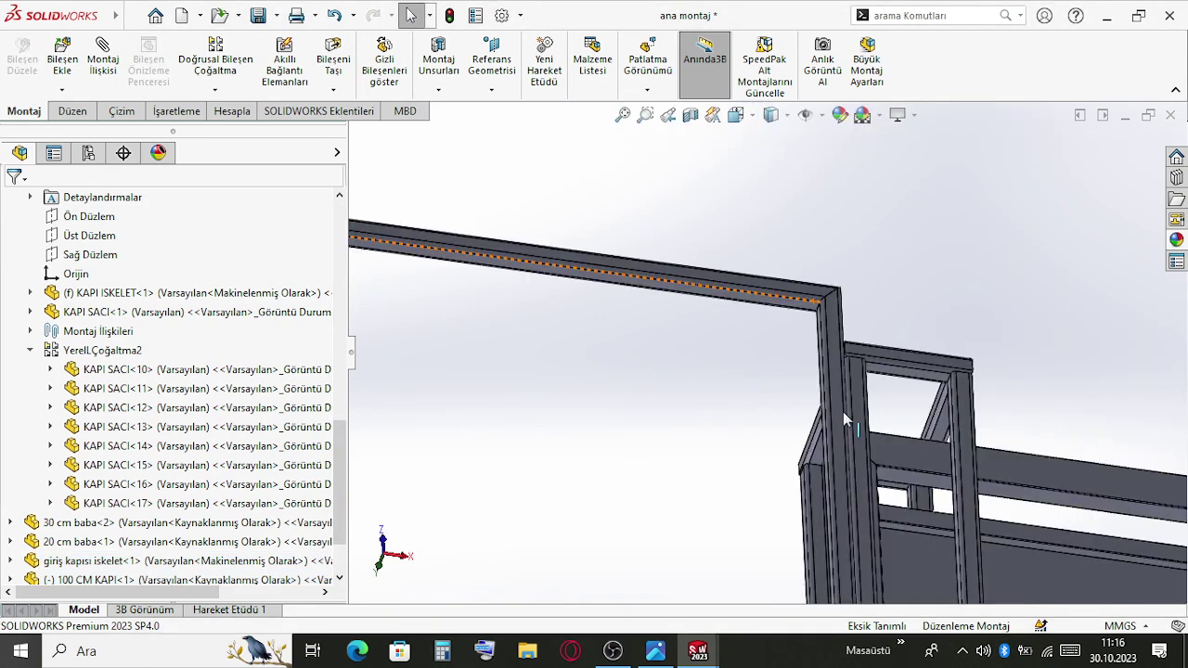
Move the 100 CM KAPI frame across to the giriş kapısı iskelet upright beside the sliding gate
{"action": "middle_click_drag", "start_coordinate": [755, 481], "coordinate": [748, 589]}
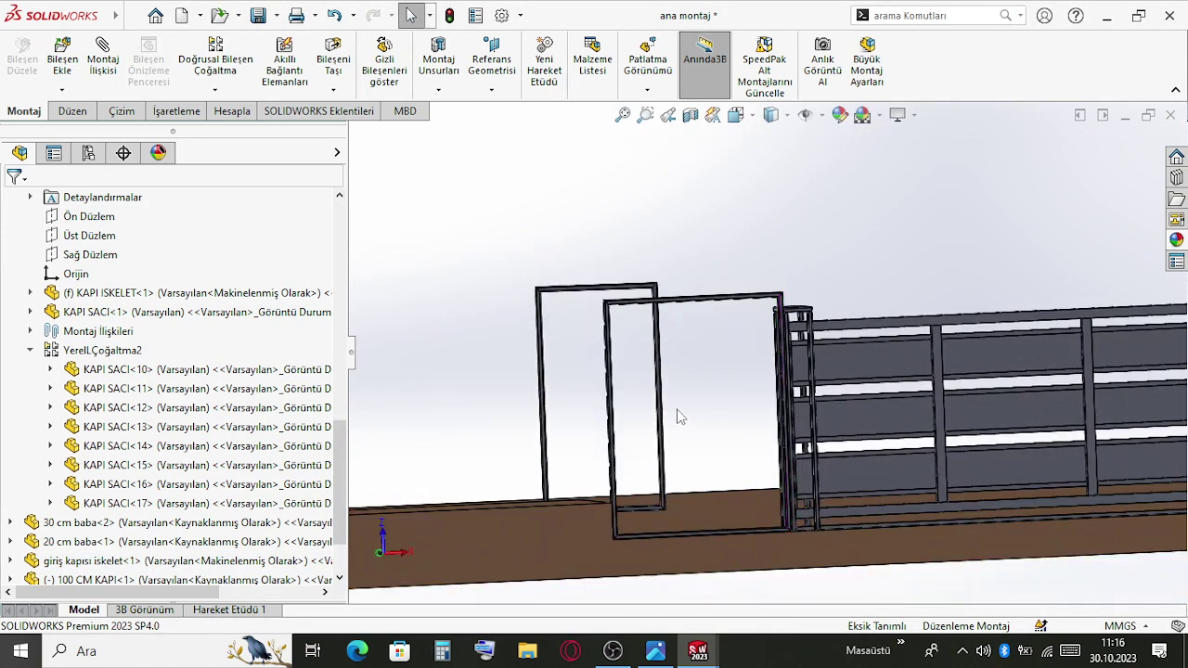
{"action": "left_click_drag", "start_coordinate": [682, 436], "coordinate": [785, 448]}
{"action": "scroll", "coordinate": [770, 399], "scroll_direction": "down", "scroll_amount": 10}
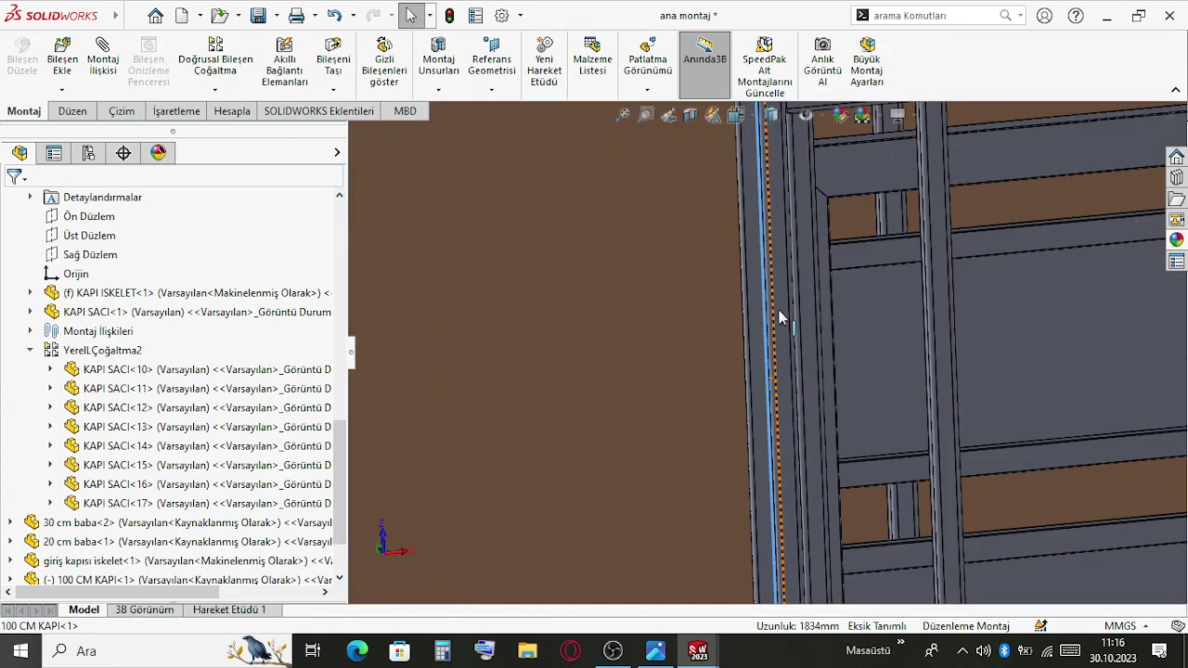
{"action": "mouse_move", "coordinate": [755, 353]}
{"action": "left_mouse_down"}
{"action": "mouse_move", "coordinate": [750, 365]}
{"action": "mouse_move", "coordinate": [677, 375]}
{"action": "mouse_move", "coordinate": [751, 376]}
{"action": "left_mouse_up"}
Add a Tangent mate between the rounded corner faces of the adjacent 100 CM KAPI and giriş kapısı iskelet uprights
{"action": "scroll", "coordinate": [748, 385], "scroll_direction": "down", "scroll_amount": 4}
{"action": "middle_click_drag", "start_coordinate": [742, 413], "coordinate": [711, 424]}
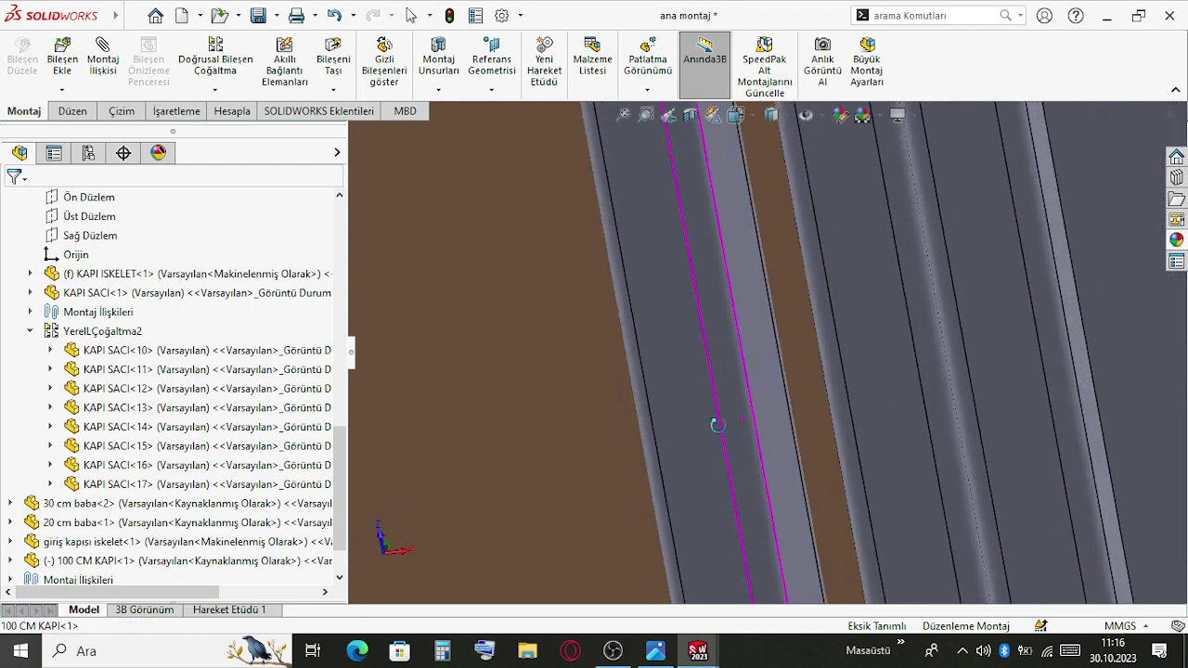
{"action": "left_click", "coordinate": [749, 424]}
{"action": "middle_click_drag", "start_coordinate": [811, 440], "coordinate": [842, 441]}
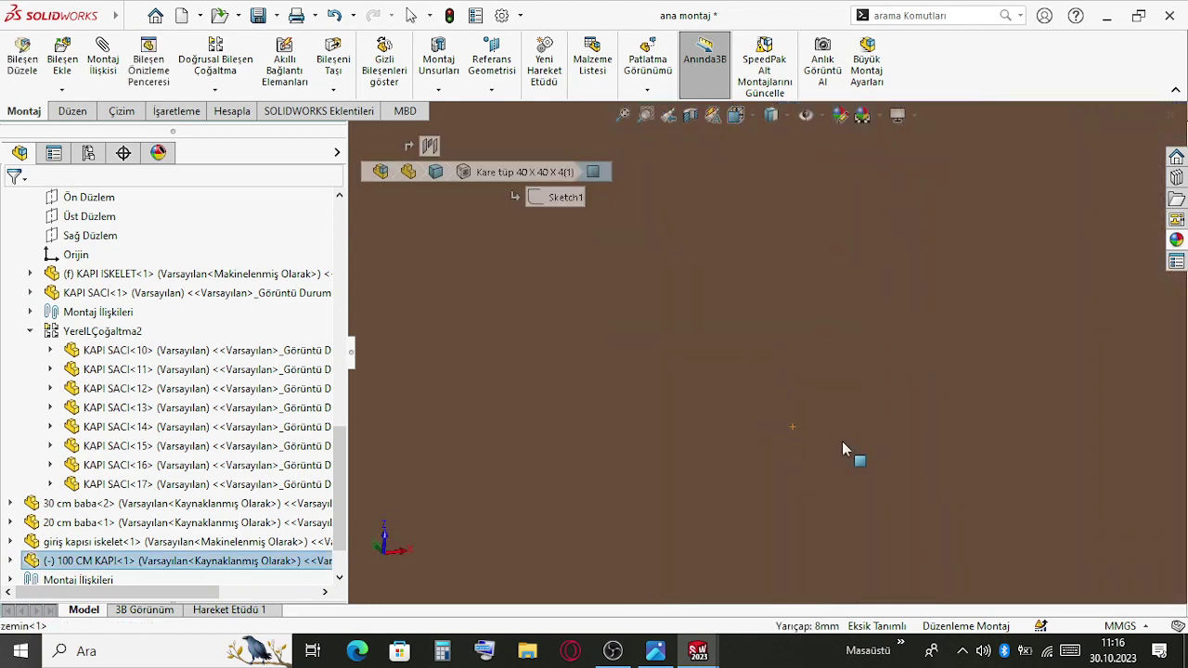
{"action": "scroll", "coordinate": [879, 453], "scroll_direction": "up", "scroll_amount": 5}
{"action": "scroll", "coordinate": [892, 434], "scroll_direction": "up", "scroll_amount": 4}
{"action": "scroll", "coordinate": [900, 415], "scroll_direction": "down", "scroll_amount": 10}
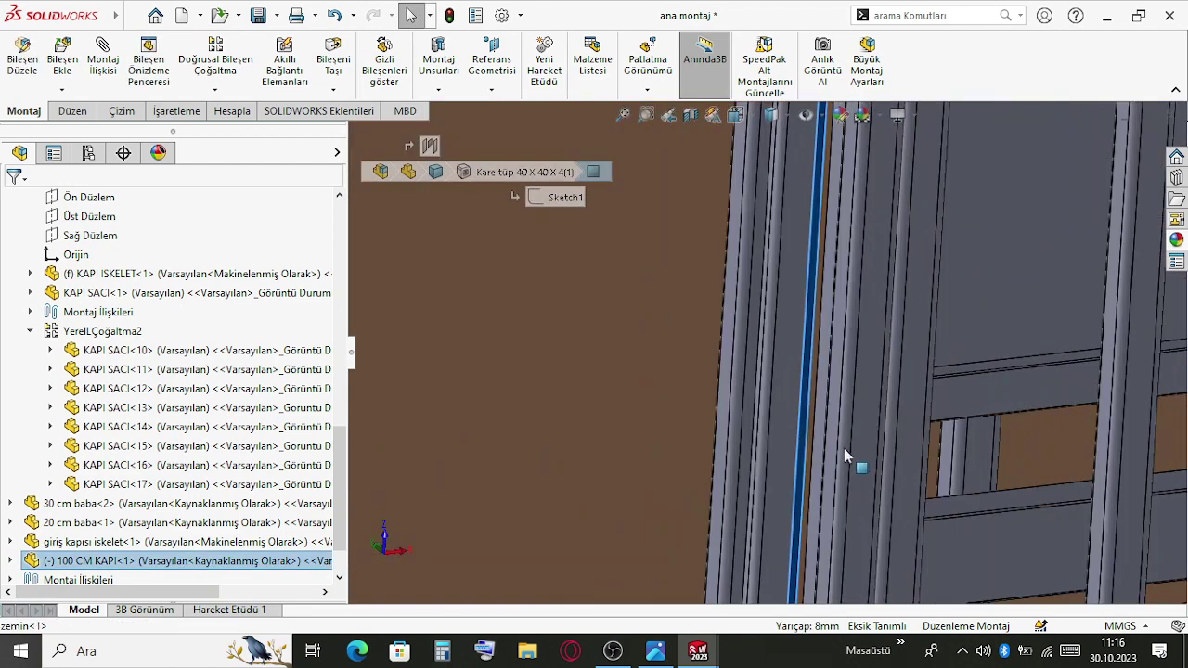
{"action": "middle_click_drag", "start_coordinate": [810, 482], "coordinate": [849, 490]}
{"action": "left_click", "coordinate": [852, 492], "text": "ctrl"}
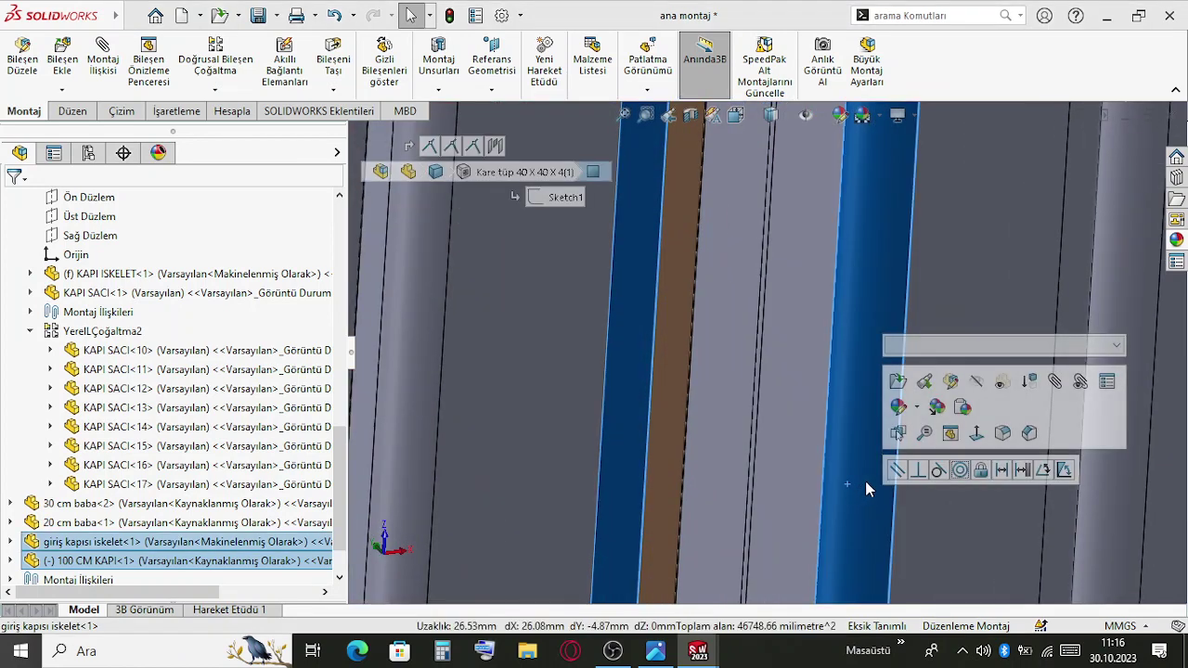
{"action": "left_click", "coordinate": [939, 473]}
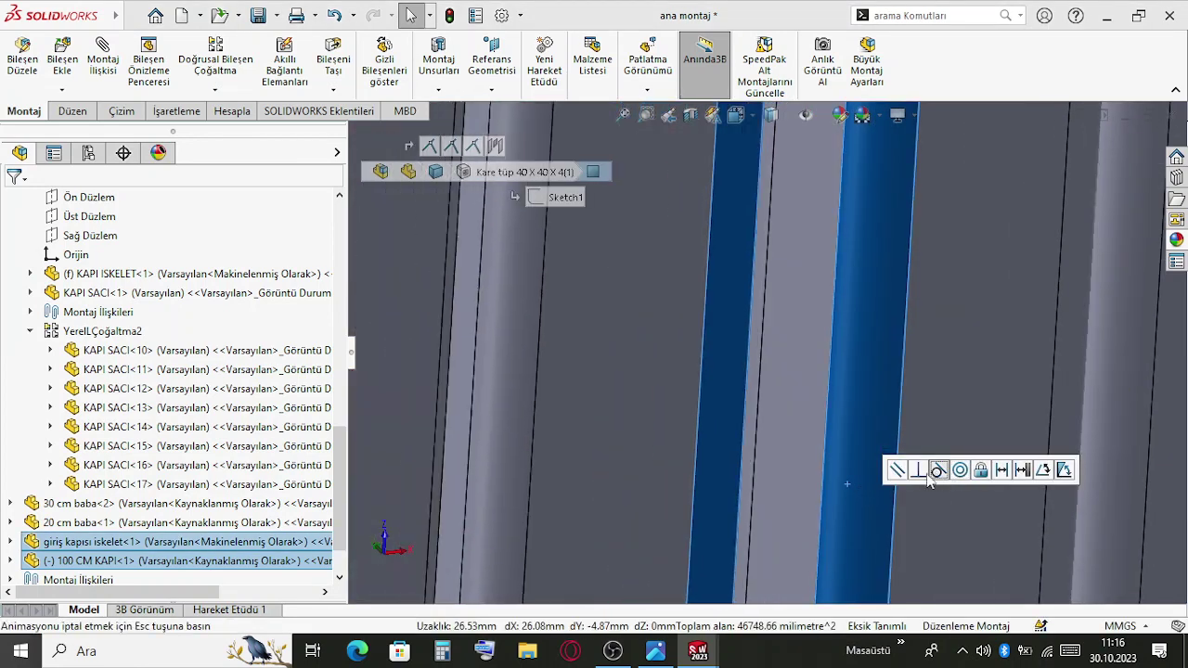
{"action": "scroll", "coordinate": [714, 408], "scroll_direction": "up", "scroll_amount": 6}
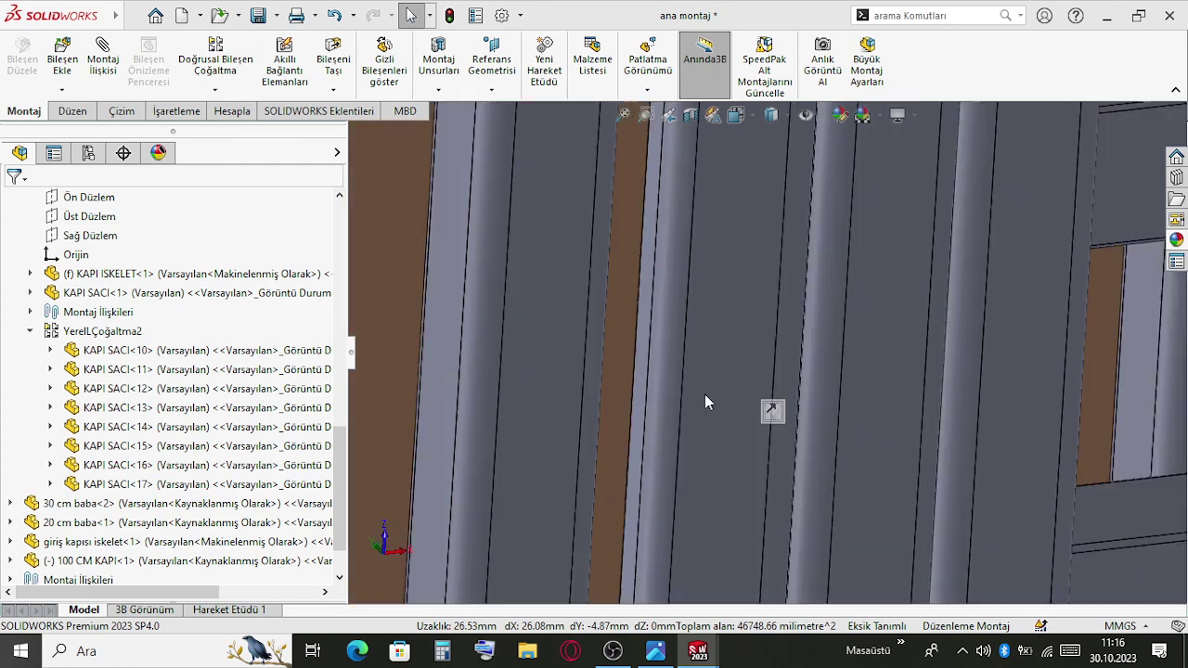
Swing the 100 CM KAPI frame into line with the giriş kapısı iskelet opening
{"action": "scroll", "coordinate": [704, 431], "scroll_direction": "up", "scroll_amount": 5}
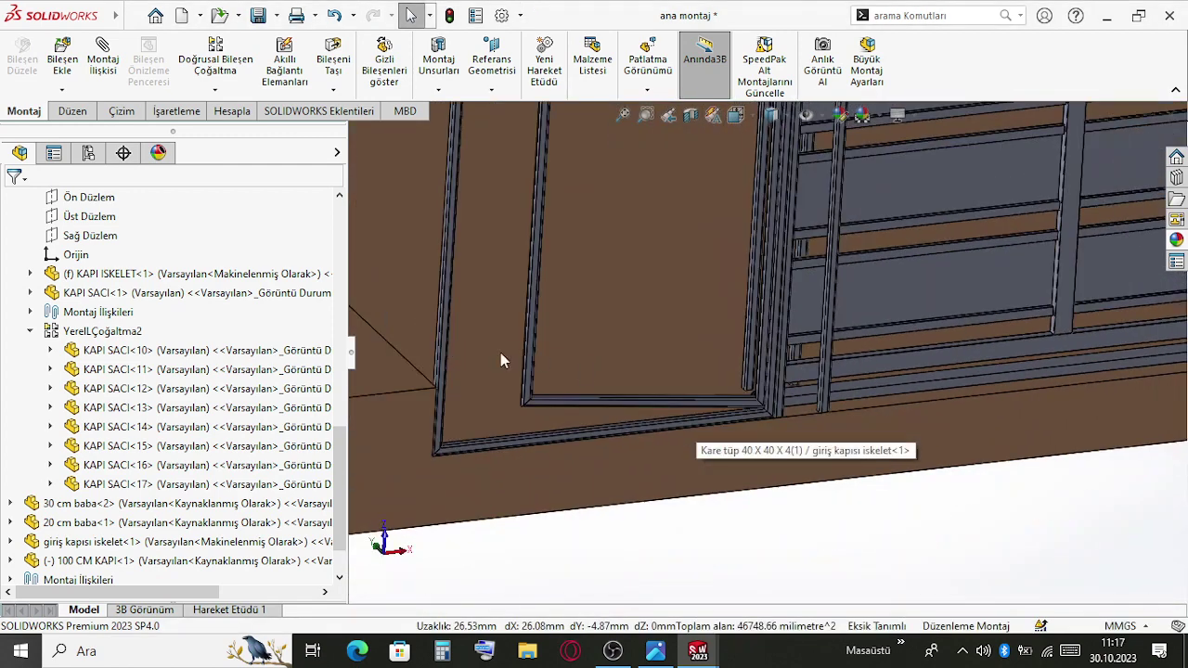
{"action": "left_click_drag", "start_coordinate": [529, 364], "coordinate": [544, 399]}
{"action": "key", "text": "Escape"}
{"action": "scroll", "coordinate": [544, 399], "scroll_direction": "down", "scroll_amount": 3}
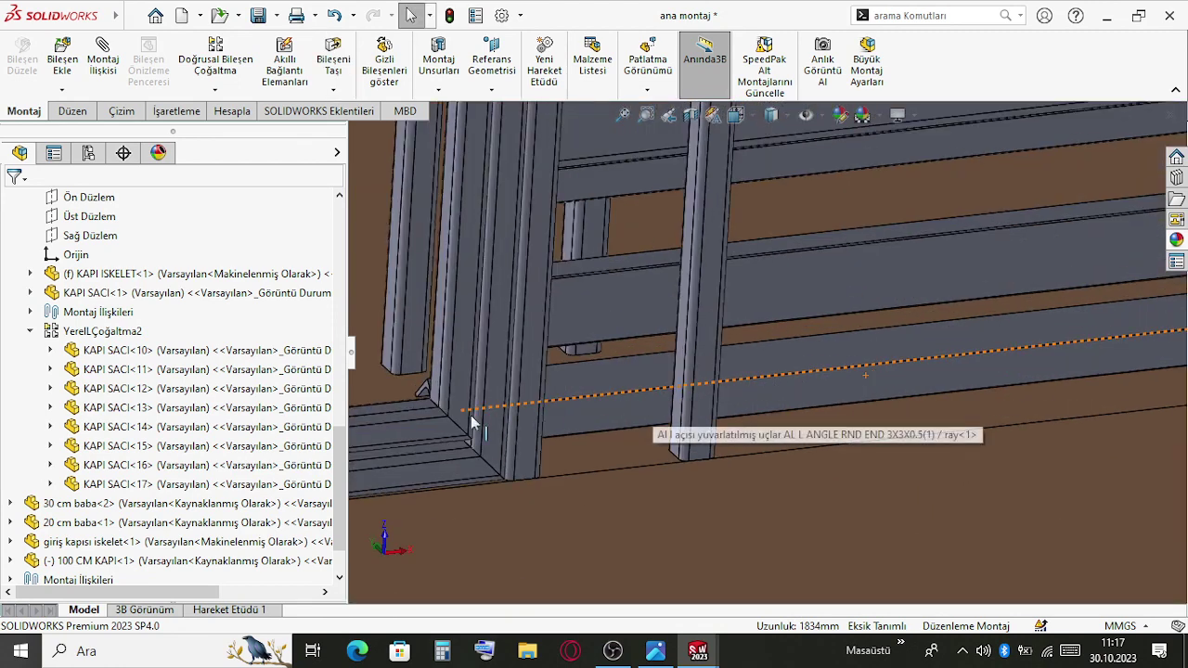
{"action": "scroll", "coordinate": [528, 408], "scroll_direction": "down", "scroll_amount": 6}
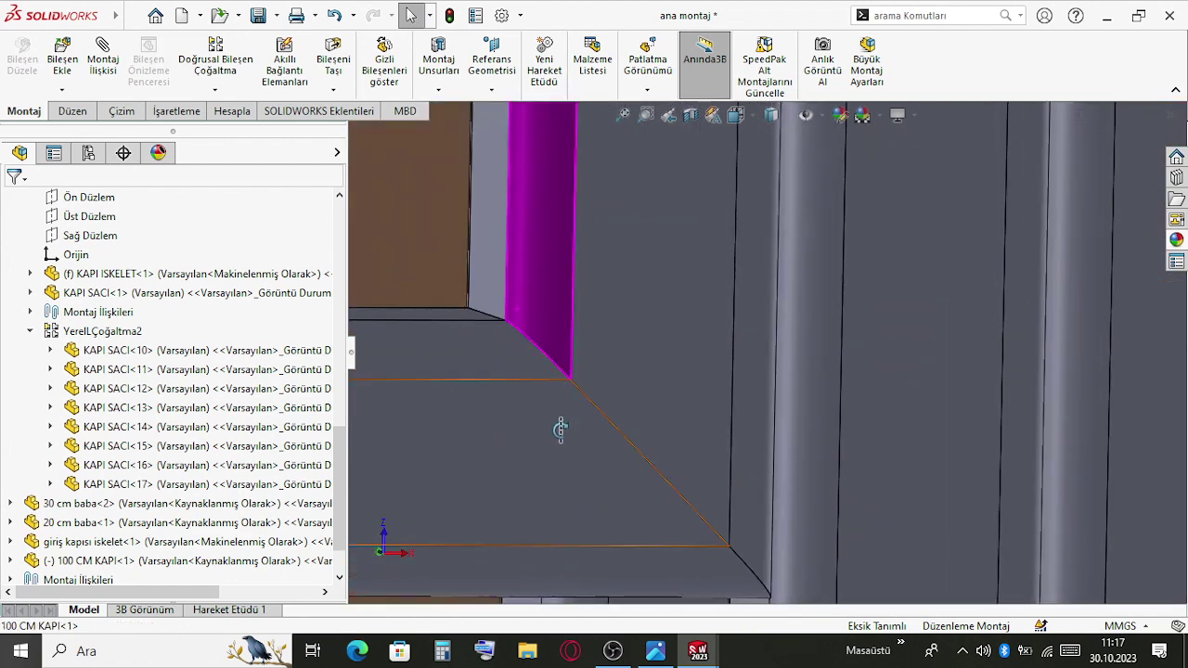
{"action": "left_click_drag", "start_coordinate": [560, 429], "coordinate": [501, 560]}
{"action": "middle_click_drag", "start_coordinate": [501, 559], "coordinate": [647, 262]}
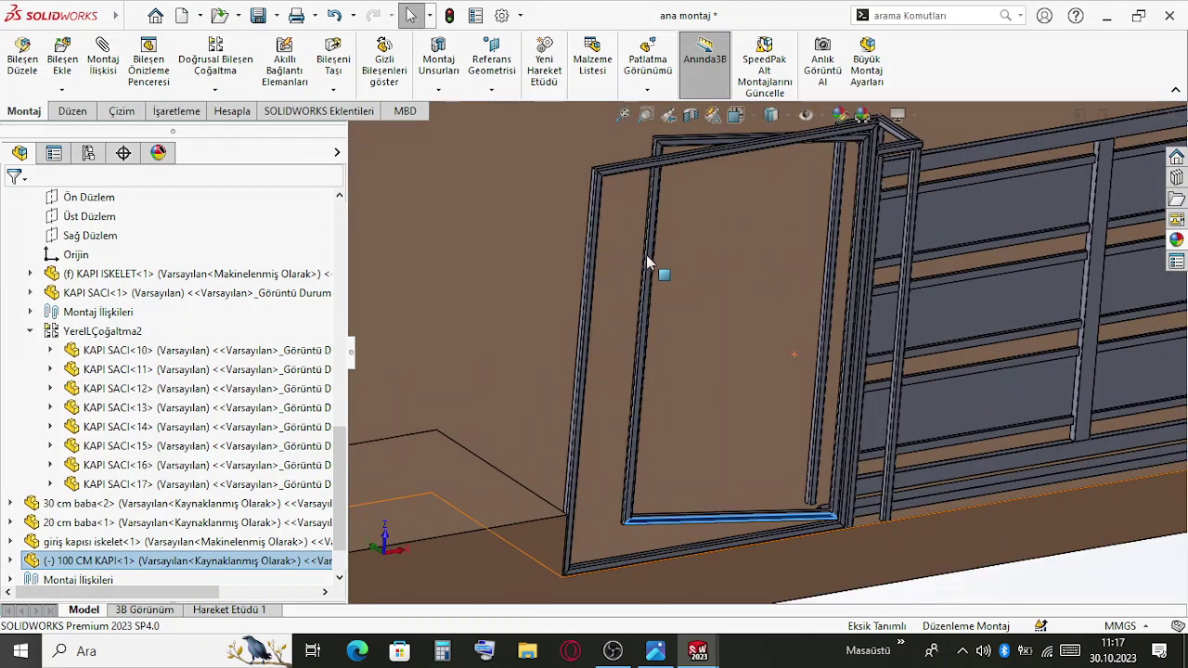
{"action": "left_click", "coordinate": [657, 292]}
{"action": "left_click_drag", "start_coordinate": [657, 295], "coordinate": [675, 354]}
Examine the gaps between the 100 CM KAPI frame, the entrance frame and the gate post at the lower corner
{"action": "middle_click_drag", "start_coordinate": [675, 354], "coordinate": [778, 407]}
{"action": "scroll", "coordinate": [781, 415], "scroll_direction": "down", "scroll_amount": 5}
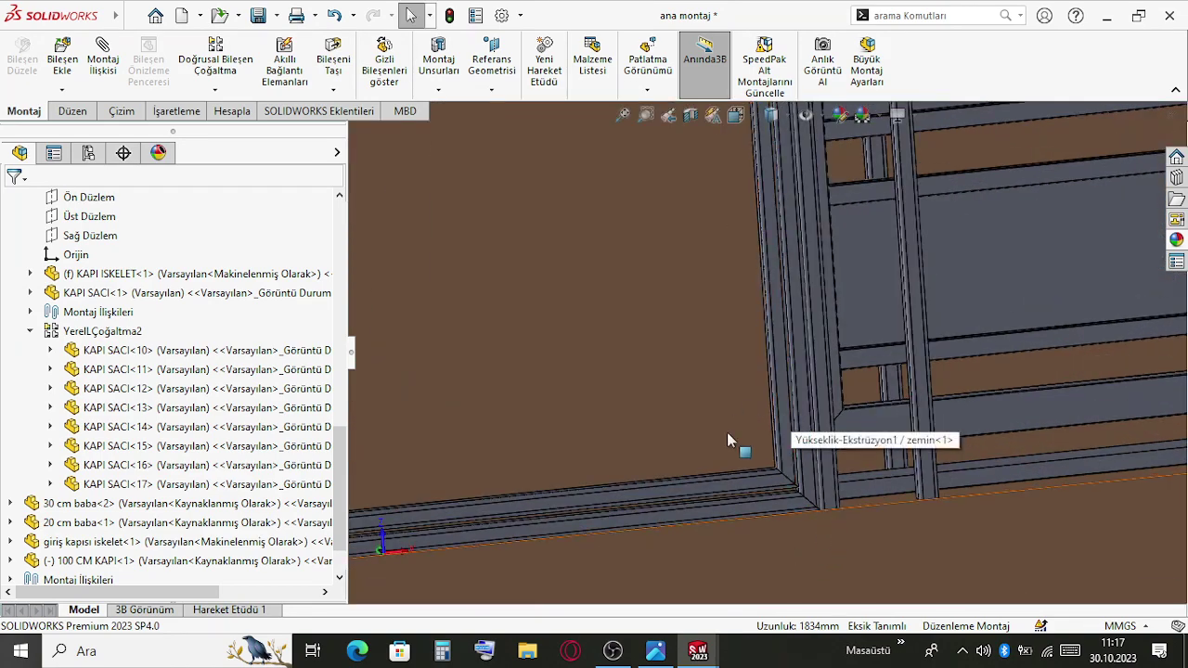
{"action": "scroll", "coordinate": [954, 349], "scroll_direction": "up", "scroll_amount": 5}
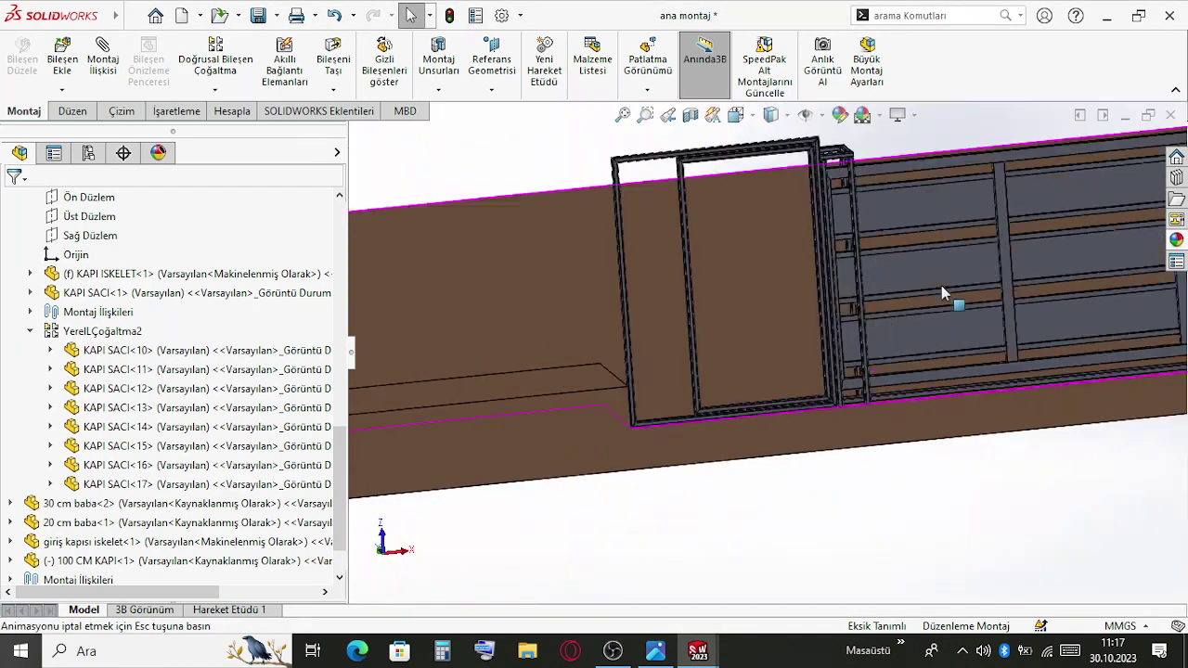
{"action": "scroll", "coordinate": [940, 293], "scroll_direction": "up", "scroll_amount": 2}
{"action": "scroll", "coordinate": [855, 360], "scroll_direction": "down", "scroll_amount": 10}
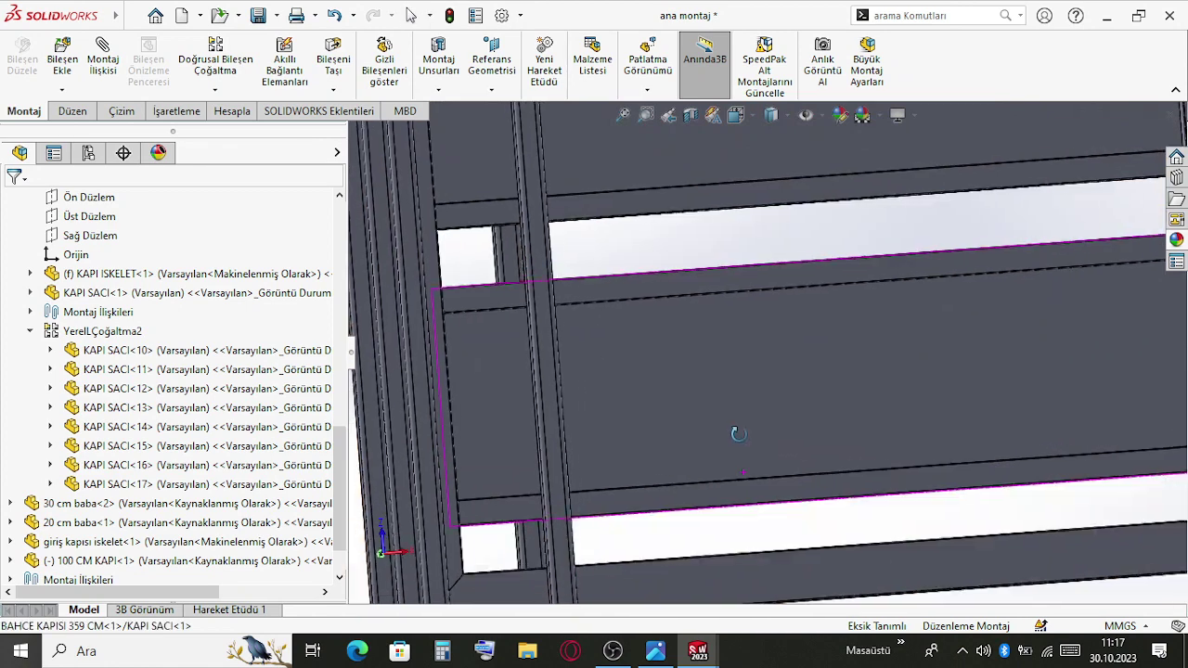
{"action": "scroll", "coordinate": [733, 441], "scroll_direction": "up", "scroll_amount": 3}
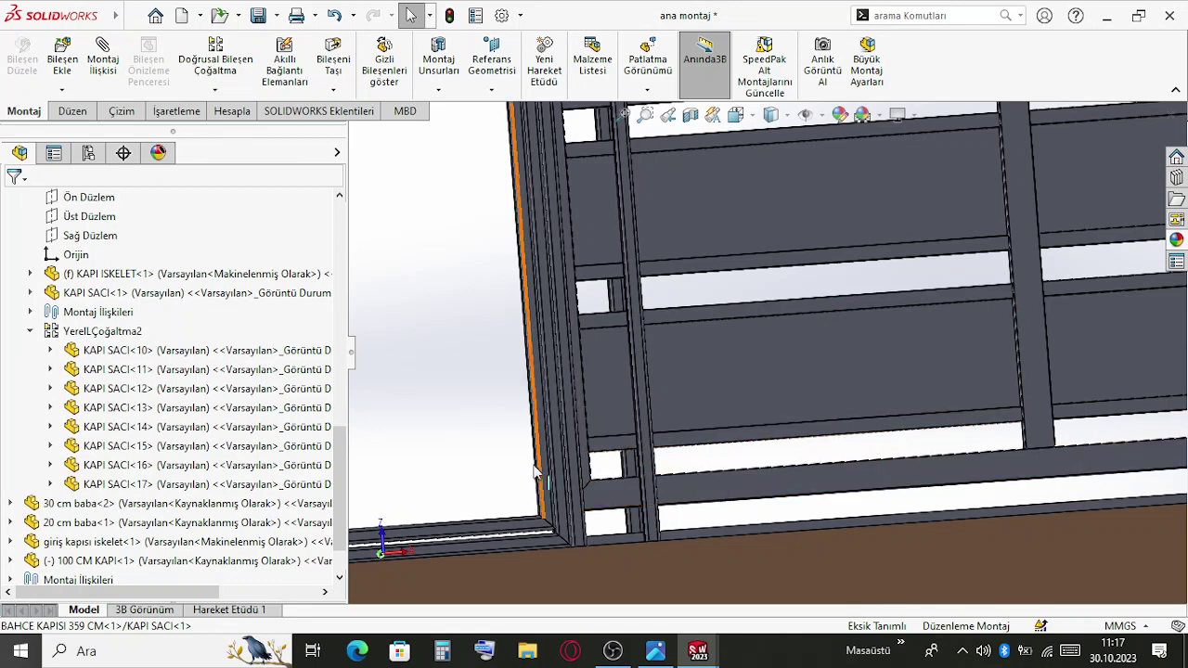
{"action": "middle_click_drag", "start_coordinate": [671, 515], "coordinate": [675, 473]}
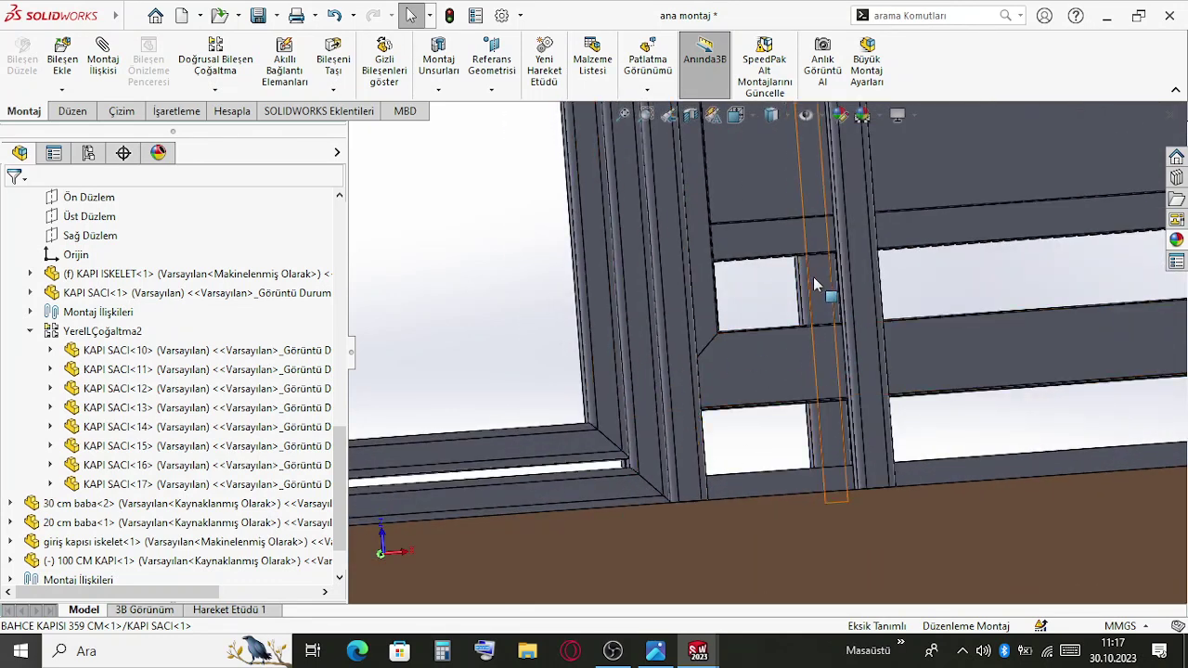
{"action": "middle_click_drag", "start_coordinate": [814, 284], "coordinate": [663, 300]}
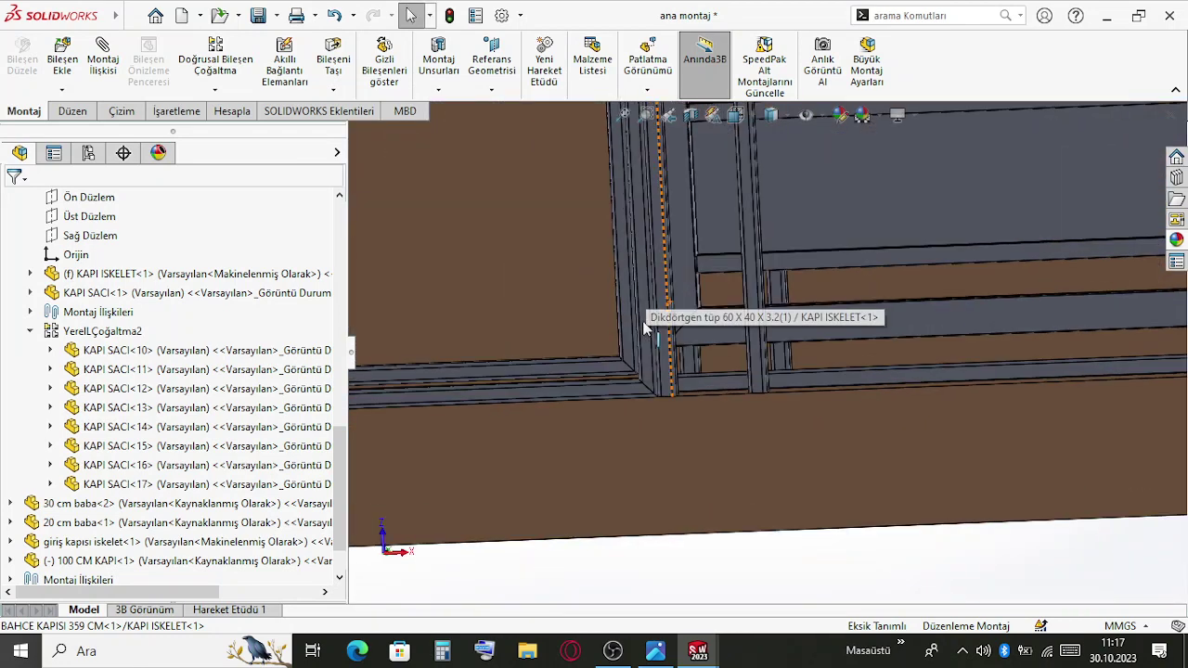
{"action": "scroll", "coordinate": [654, 323], "scroll_direction": "up", "scroll_amount": 3}
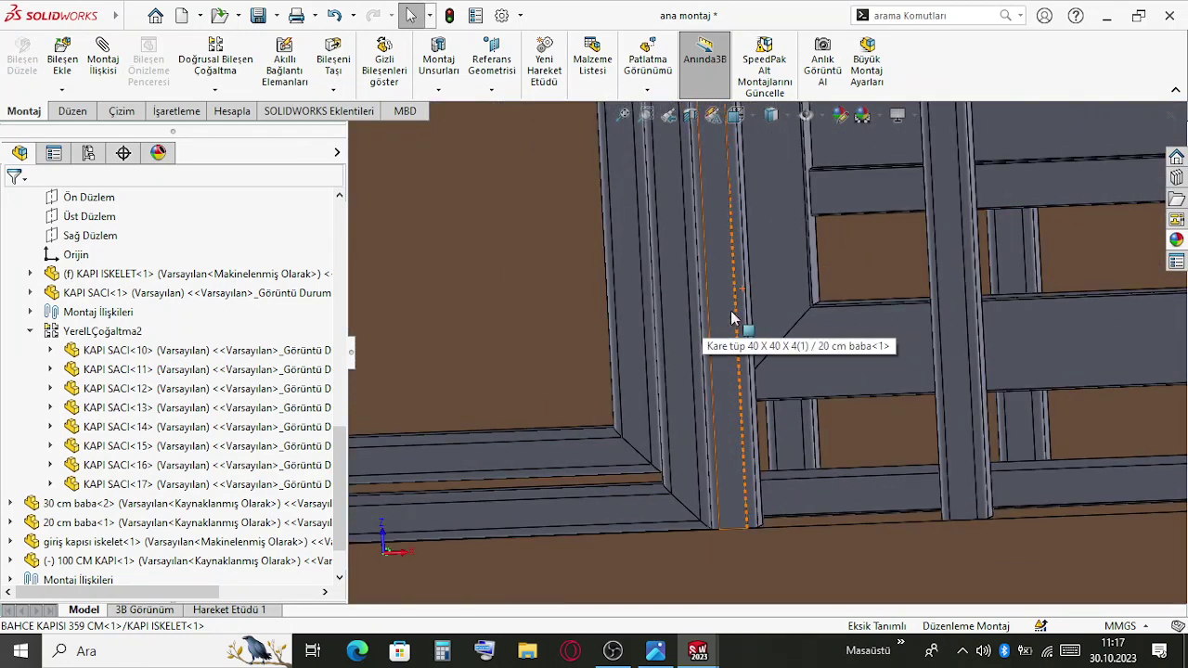
{"action": "scroll", "coordinate": [591, 275], "scroll_direction": "down", "scroll_amount": 3}
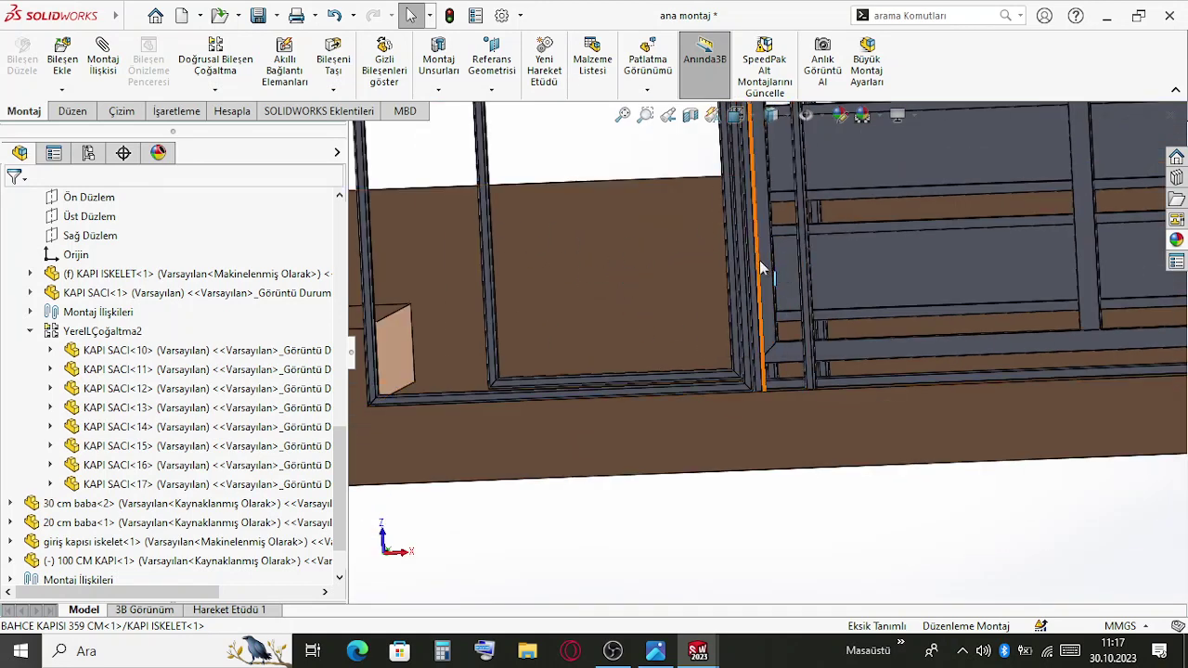
{"action": "scroll", "coordinate": [833, 301], "scroll_direction": "up", "scroll_amount": 3}
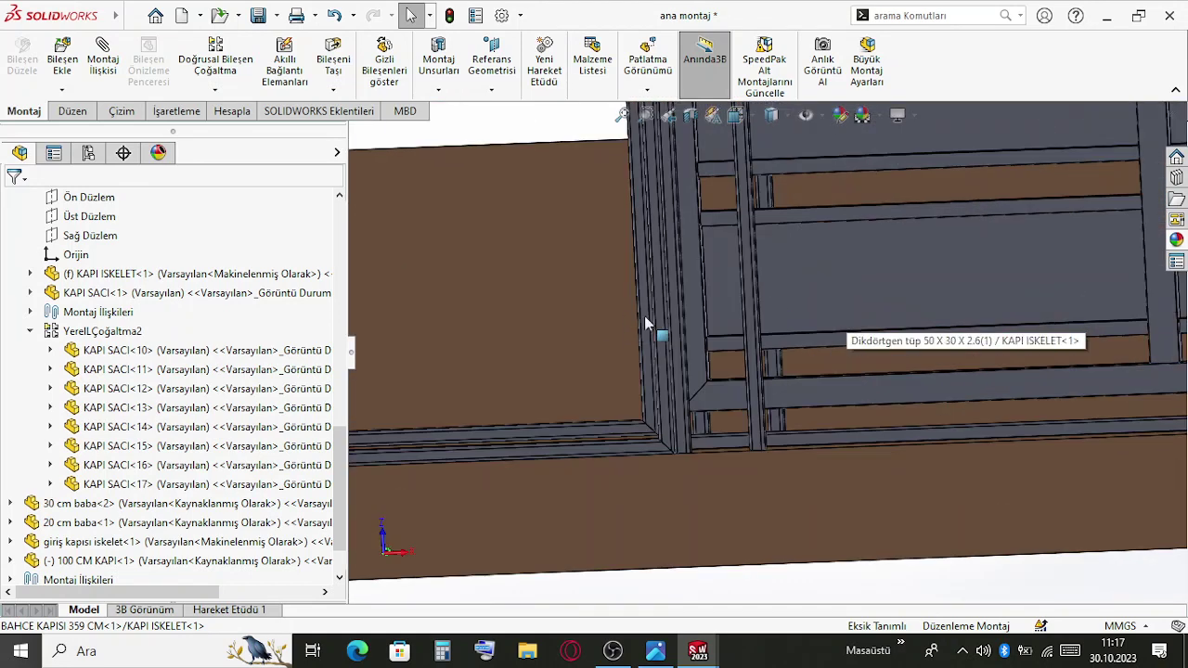
{"action": "scroll", "coordinate": [871, 326], "scroll_direction": "down", "scroll_amount": 2}
{"action": "middle_click_drag", "start_coordinate": [871, 326], "coordinate": [854, 215]}
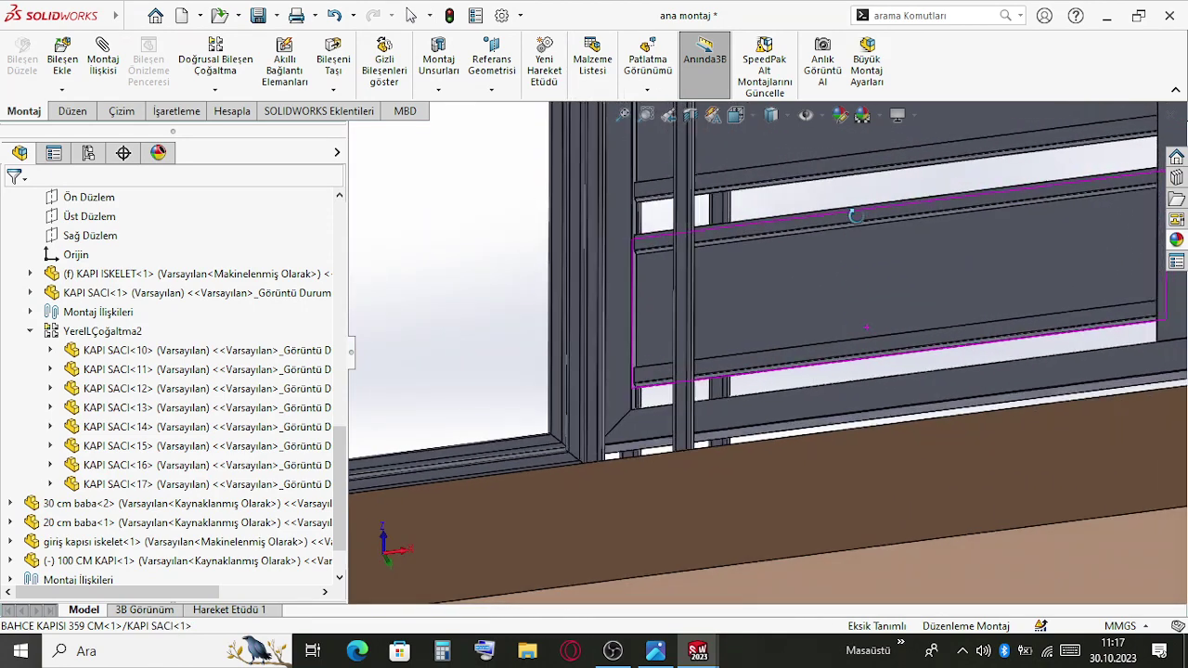
{"action": "scroll", "coordinate": [686, 381], "scroll_direction": "up", "scroll_amount": 3}
Measure the distance between the underside of the gate's lowest slat and the bottom tube of the giriş kapısı iskelet frame
{"action": "left_click", "coordinate": [829, 378]}
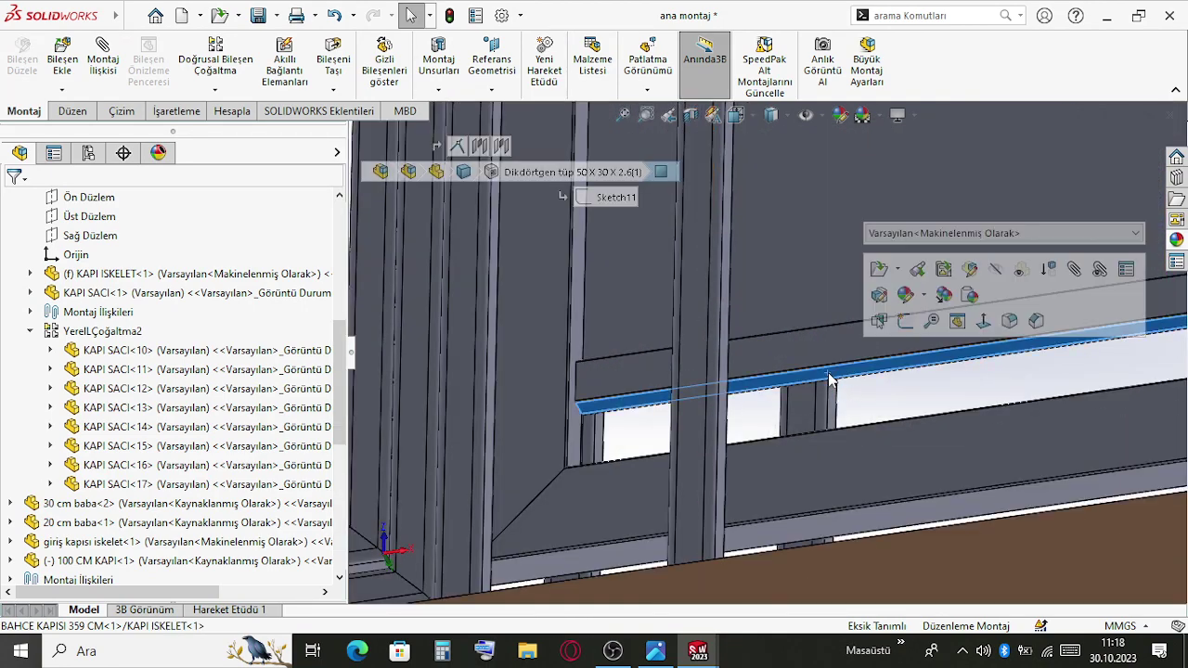
{"action": "scroll", "coordinate": [811, 379], "scroll_direction": "down", "scroll_amount": 3}
{"action": "scroll", "coordinate": [701, 364], "scroll_direction": "up", "scroll_amount": 2}
{"action": "middle_click_drag", "start_coordinate": [701, 364], "coordinate": [822, 472]}
{"action": "scroll", "coordinate": [622, 432], "scroll_direction": "up", "scroll_amount": 5}
{"action": "scroll", "coordinate": [692, 422], "scroll_direction": "up", "scroll_amount": 2}
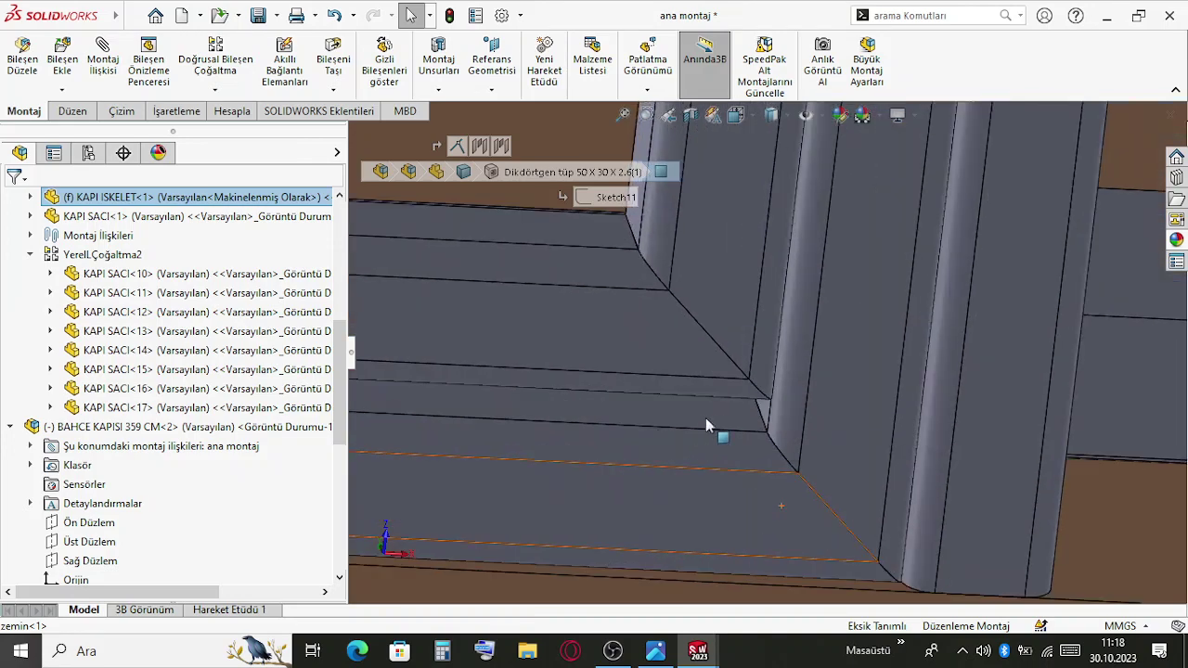
{"action": "left_click", "coordinate": [708, 416]}
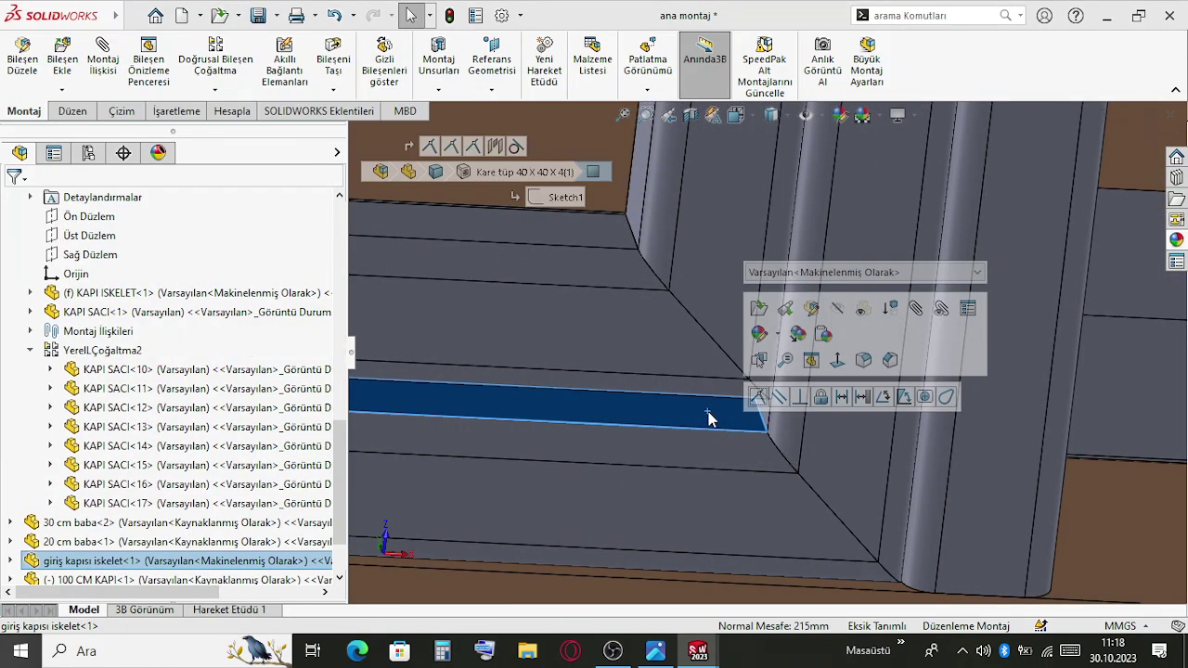
{"action": "middle_click_drag", "start_coordinate": [711, 416], "coordinate": [926, 230]}
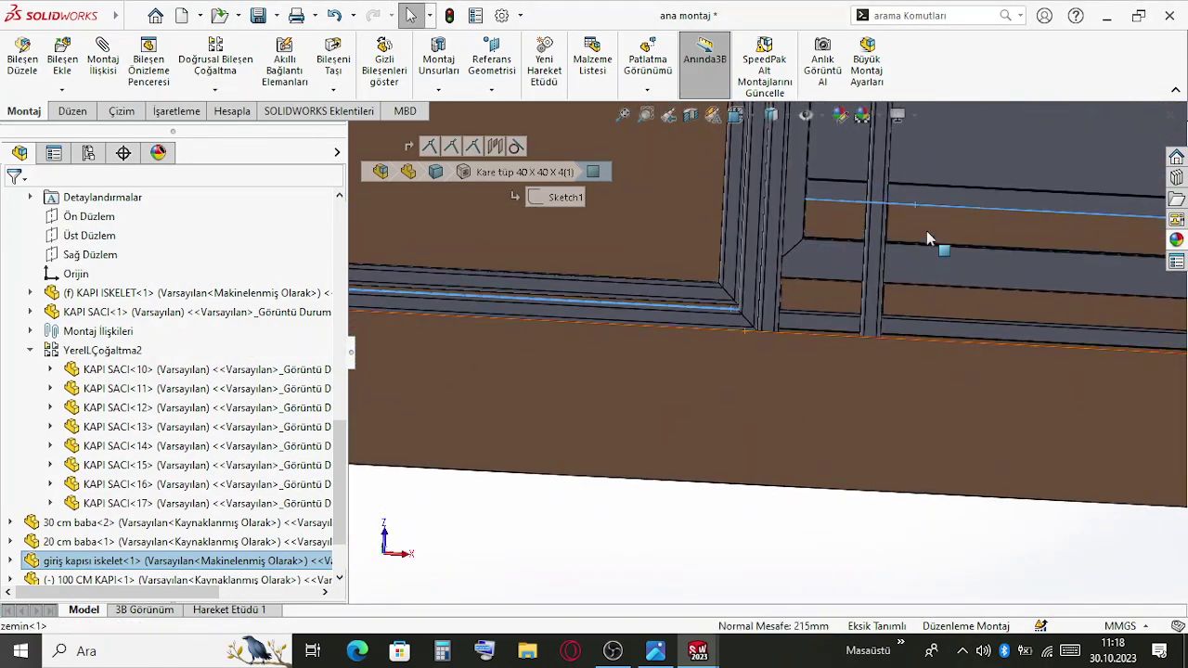
{"action": "double_click", "coordinate": [799, 631]}
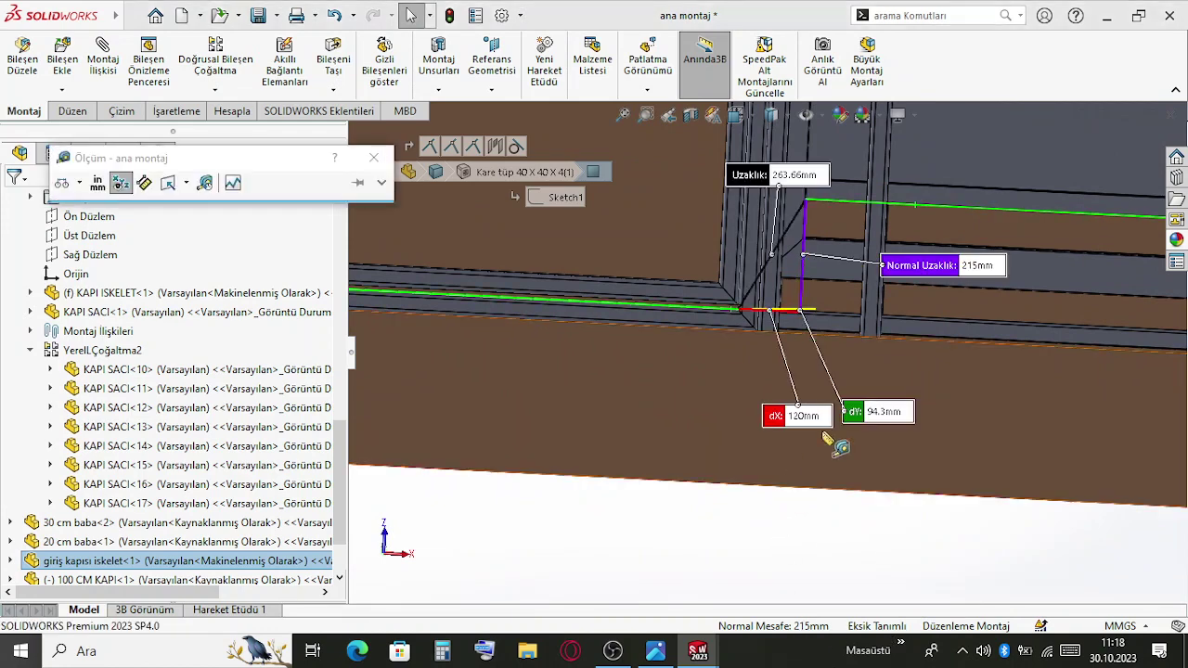
{"action": "key", "text": "Escape"}
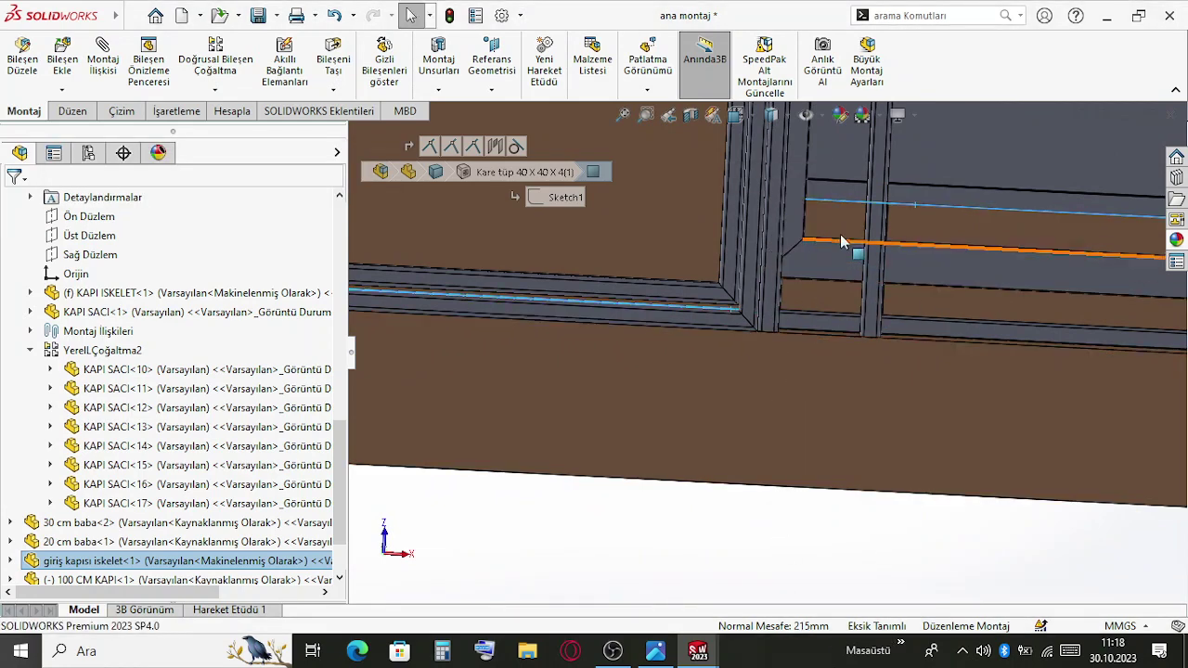
Measure the height of the gate's lowest slat from its lower rail to its upper rail
{"action": "middle_click_drag", "start_coordinate": [940, 214], "coordinate": [891, 259]}
{"action": "left_click", "coordinate": [927, 247]}
{"action": "scroll", "coordinate": [891, 257], "scroll_direction": "down", "scroll_amount": 5}
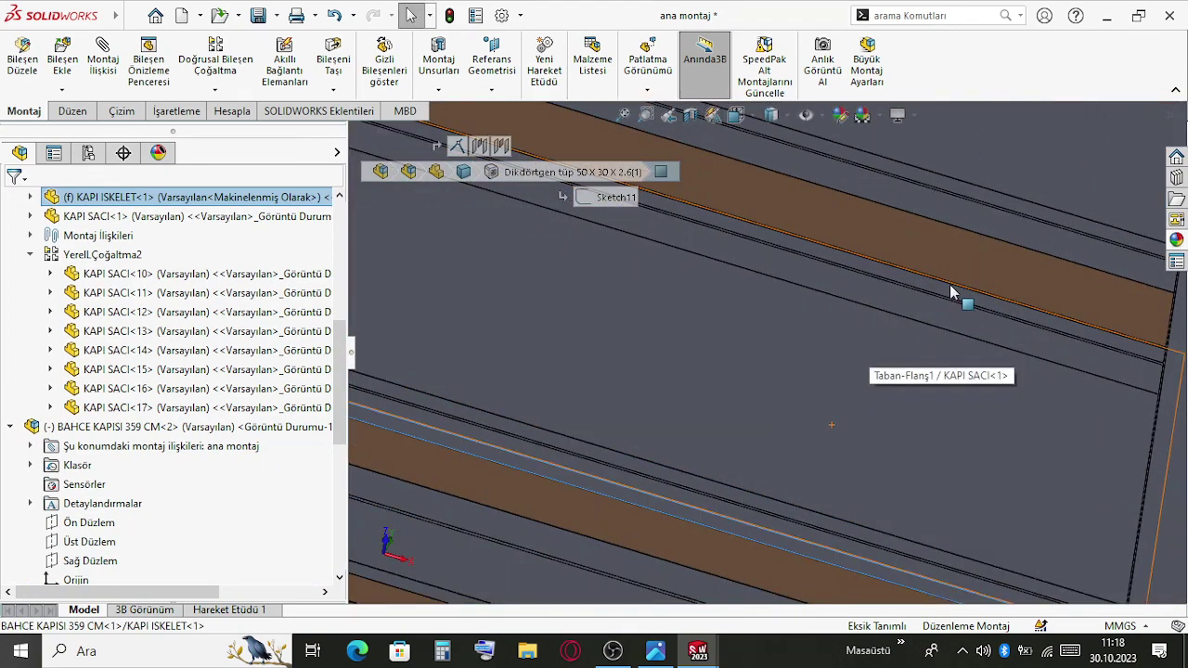
{"action": "key", "text": "Return"}
{"action": "left_click", "coordinate": [951, 294]}
{"action": "scroll", "coordinate": [946, 318], "scroll_direction": "up", "scroll_amount": 3}
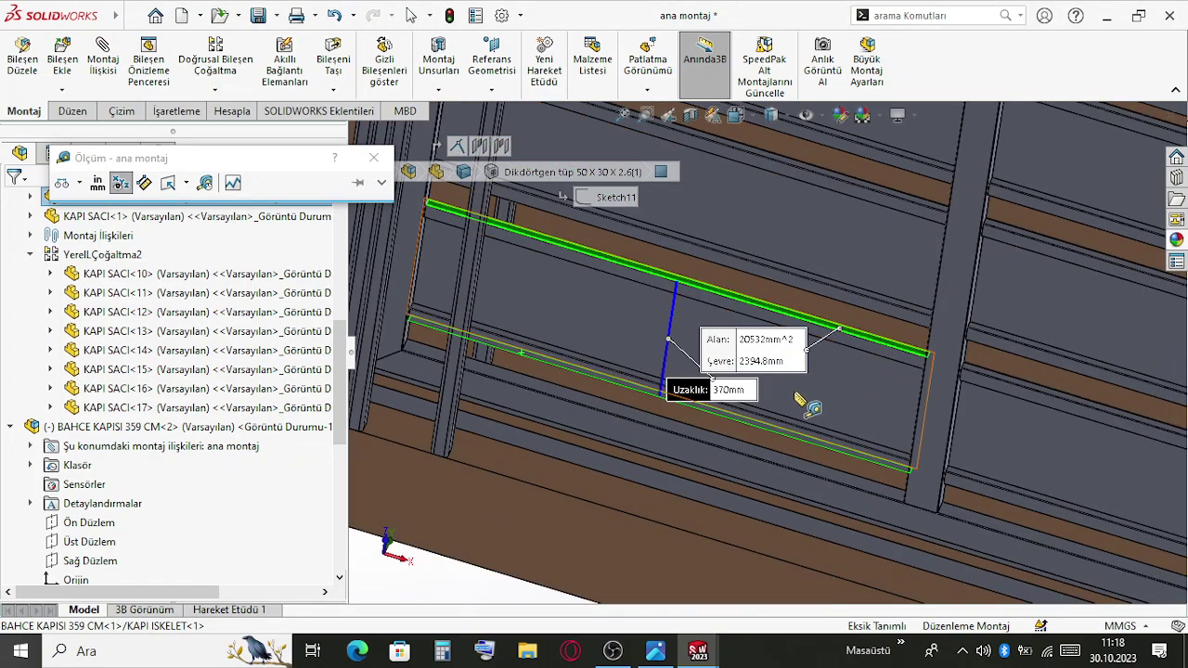
{"action": "scroll", "coordinate": [806, 405], "scroll_direction": "up", "scroll_amount": 5}
{"action": "key", "text": "Escape"}
{"action": "key", "text": "Escape"}
{"action": "scroll", "coordinate": [599, 349], "scroll_direction": "down", "scroll_amount": 5}
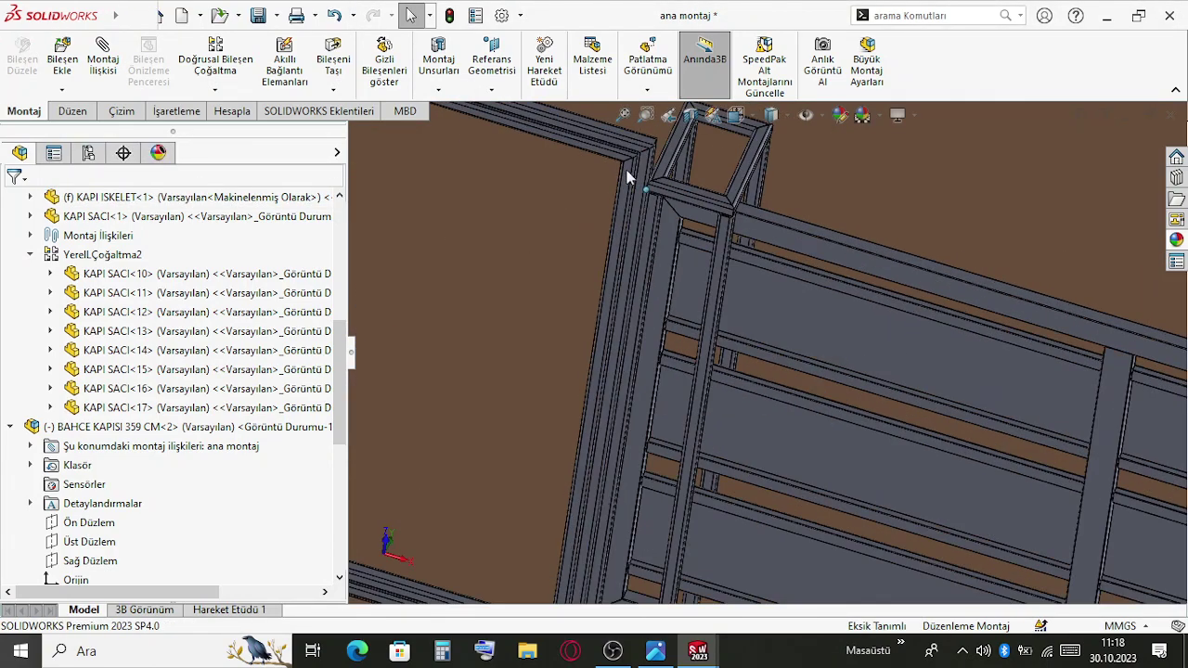
Open the 100 CM KAPI part from the assembly for editing
{"action": "left_click", "coordinate": [595, 167]}
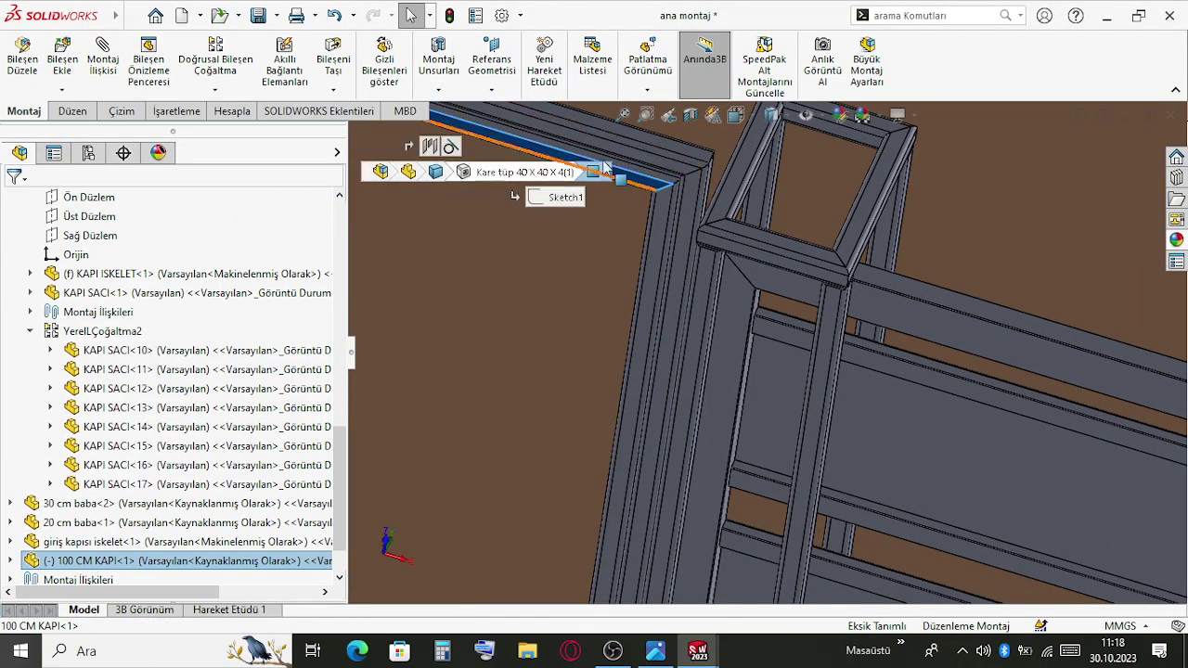
{"action": "left_click", "coordinate": [663, 206]}
{"action": "left_click", "coordinate": [711, 127]}
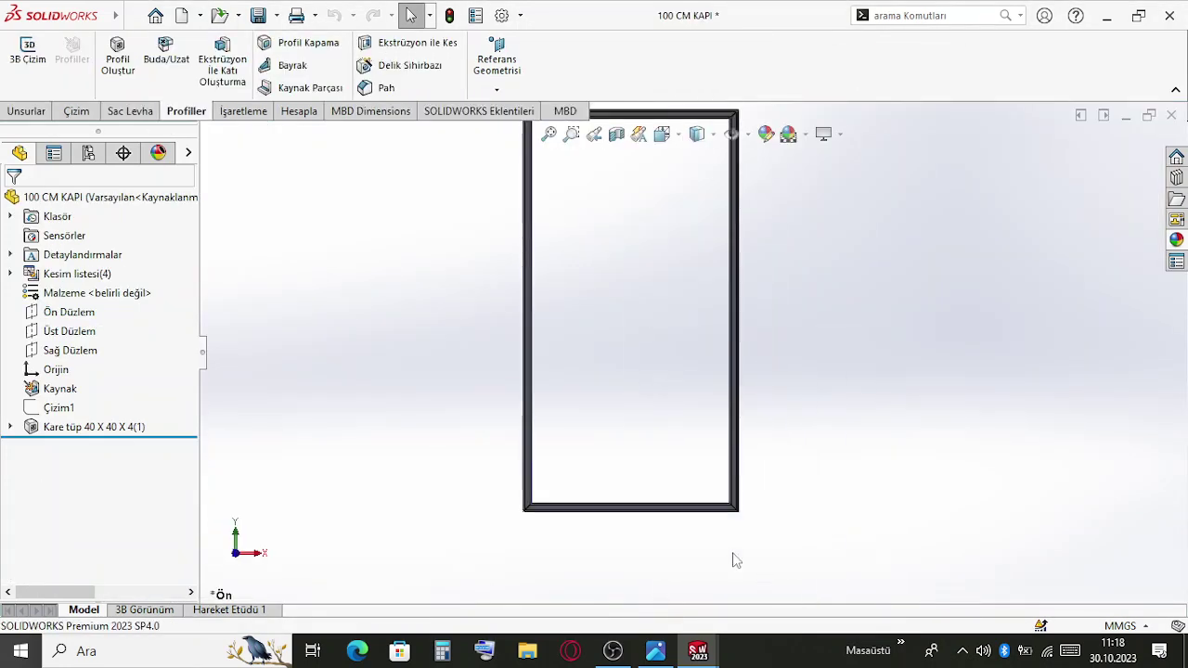
{"action": "left_click", "coordinate": [138, 17]}
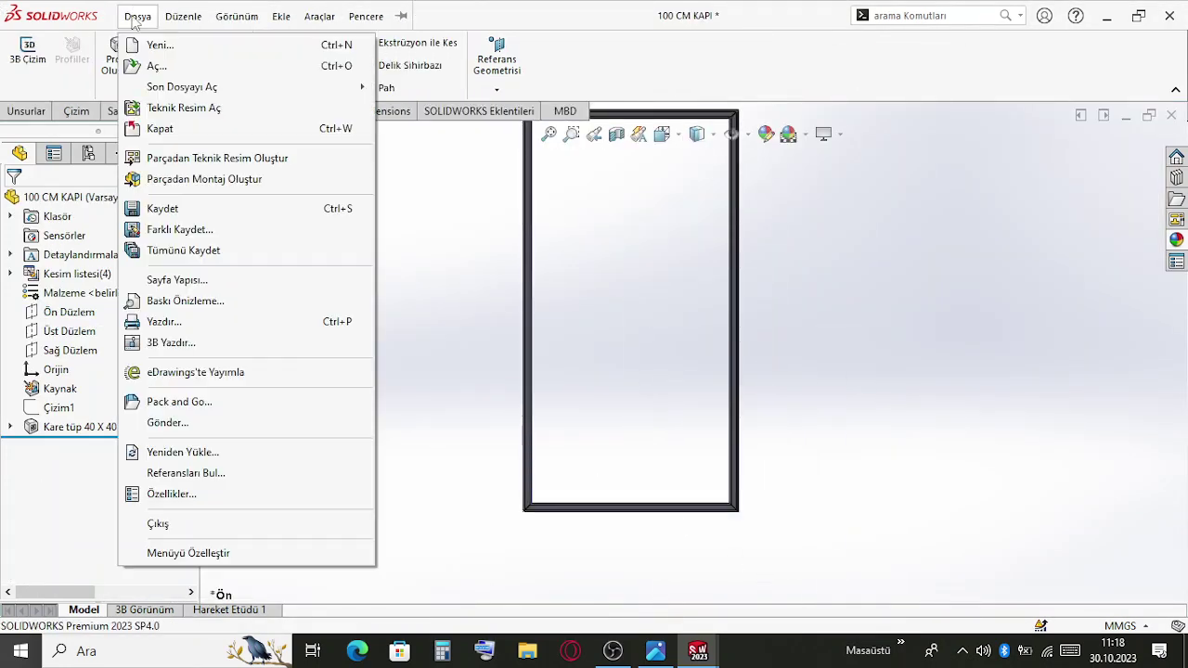
{"action": "left_click", "coordinate": [486, 419]}
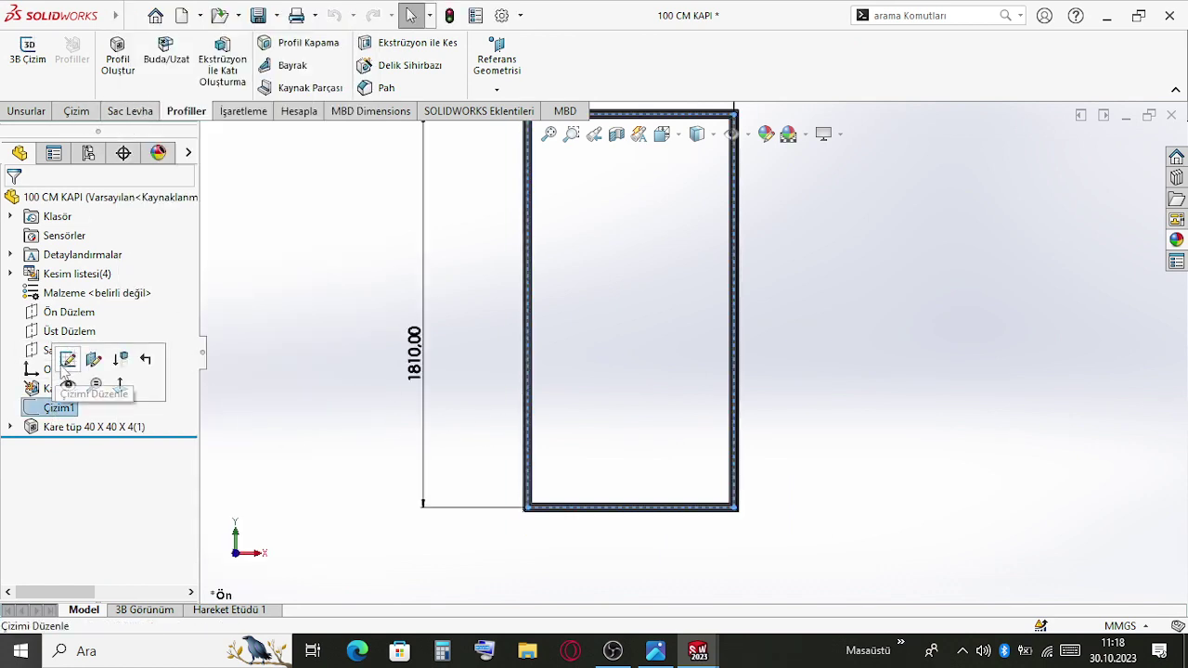
Create a reference plane offset 10 mm from the front face of the frame's right upright, with the offset flipped into the tube
{"action": "left_click", "coordinate": [76, 111]}
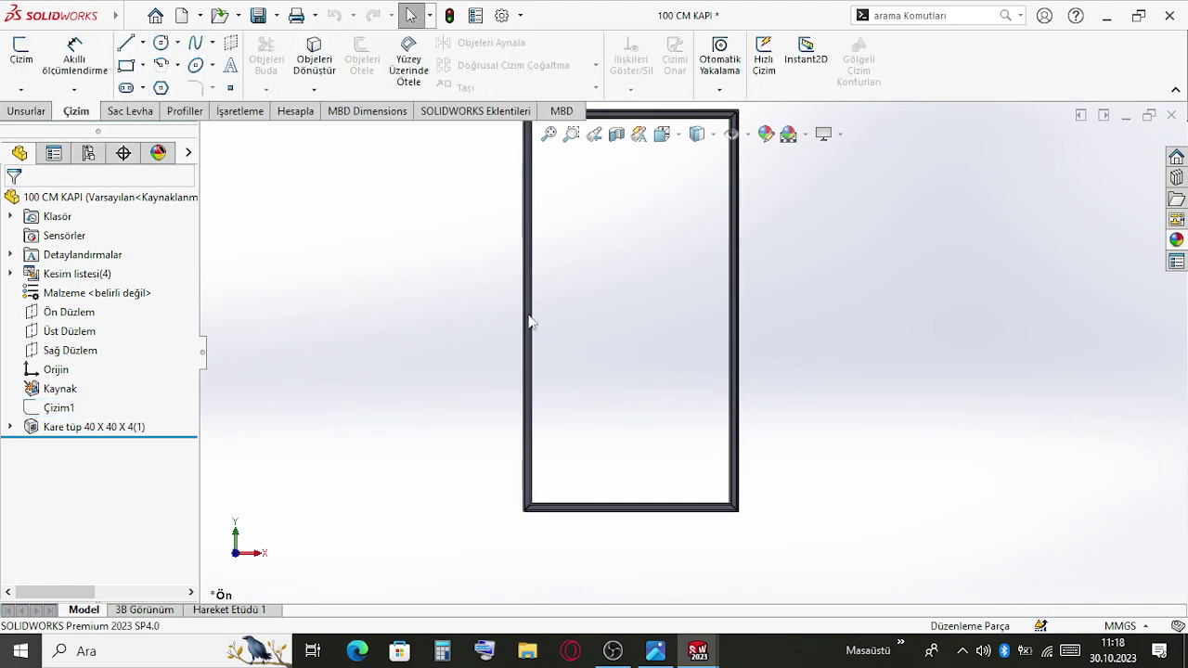
{"action": "scroll", "coordinate": [719, 245], "scroll_direction": "down", "scroll_amount": 5}
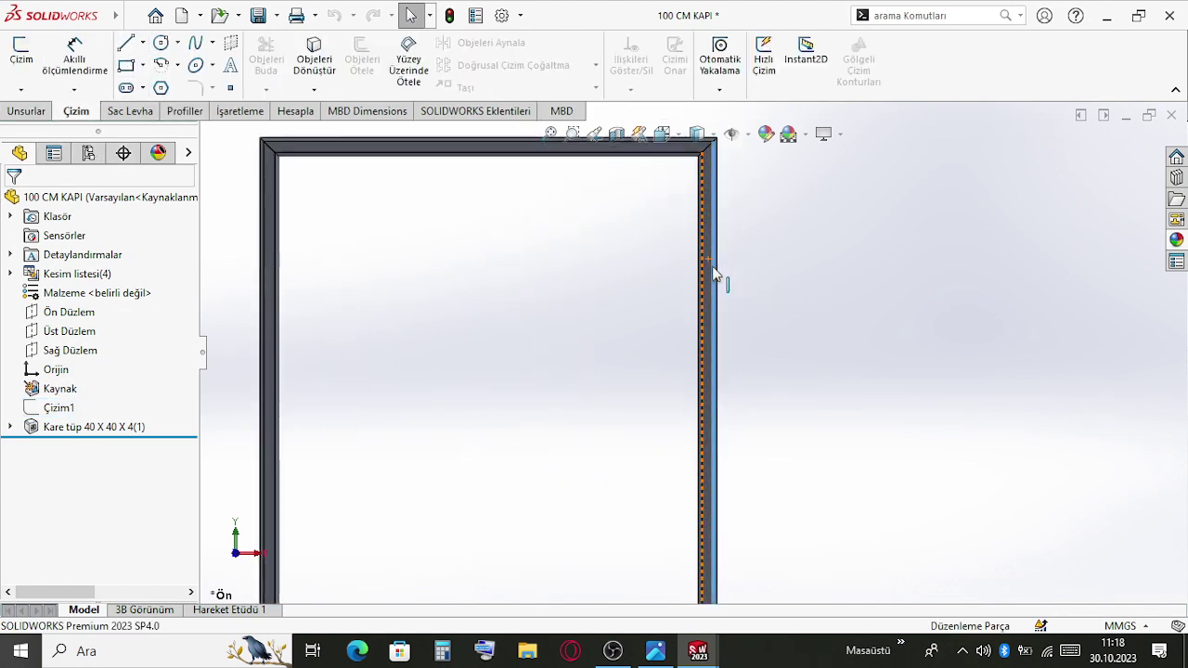
{"action": "left_click", "coordinate": [714, 274]}
{"action": "left_click", "coordinate": [706, 274]}
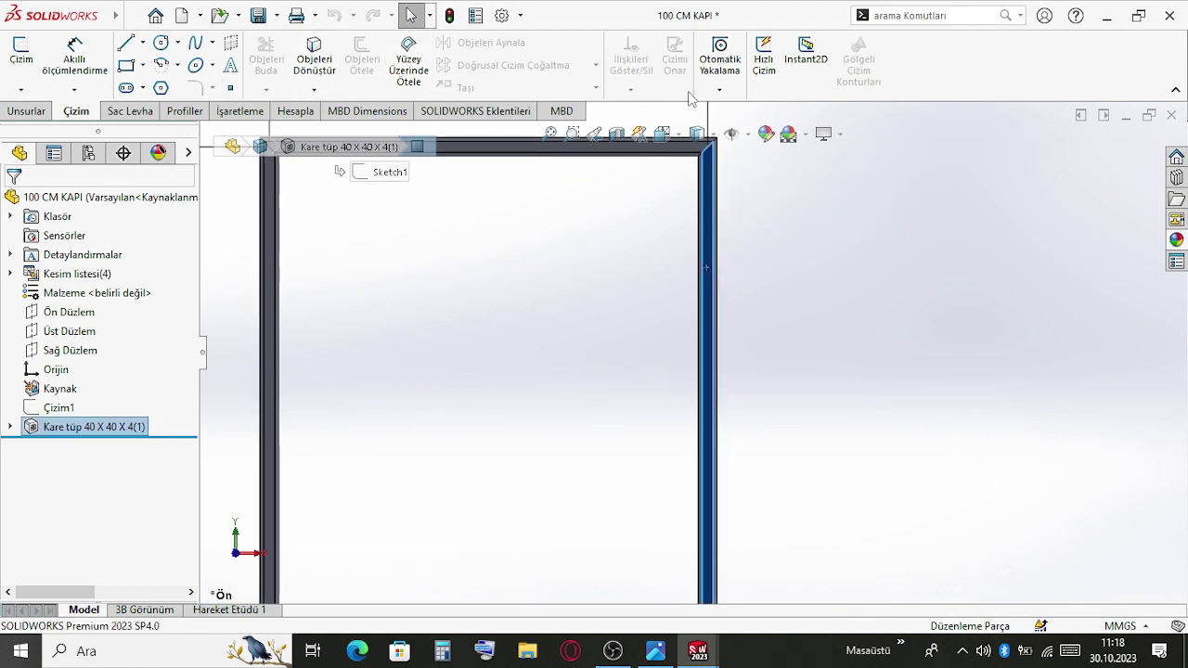
{"action": "left_click", "coordinate": [28, 111]}
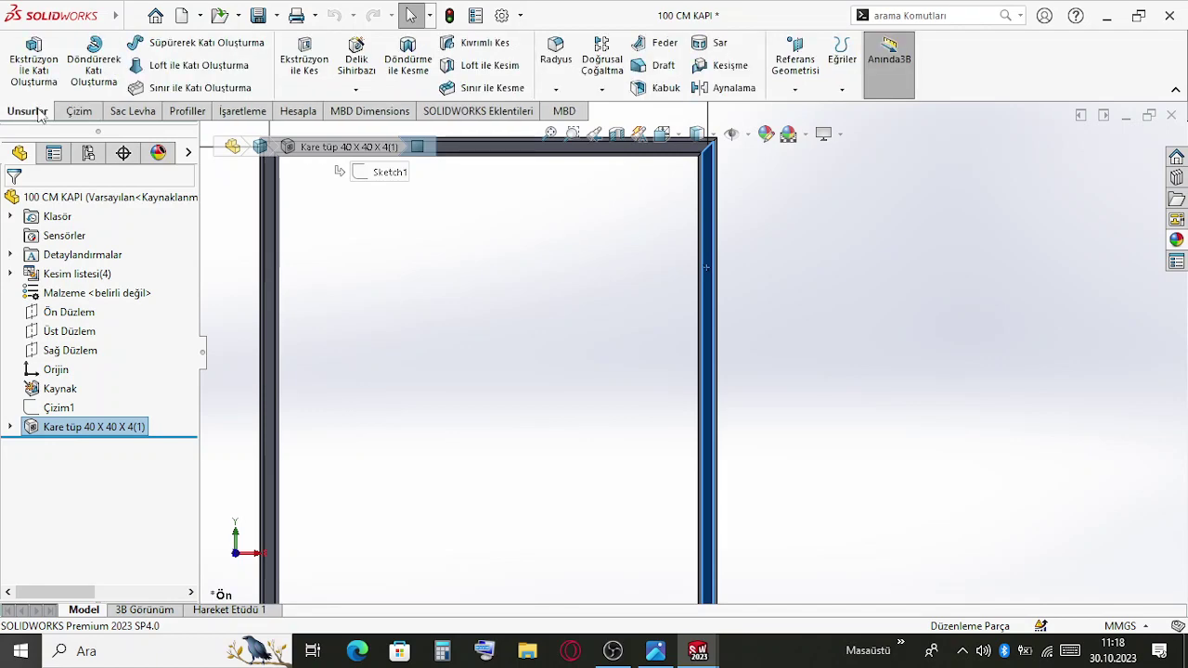
{"action": "left_click", "coordinate": [794, 58]}
{"action": "left_click", "coordinate": [812, 108]}
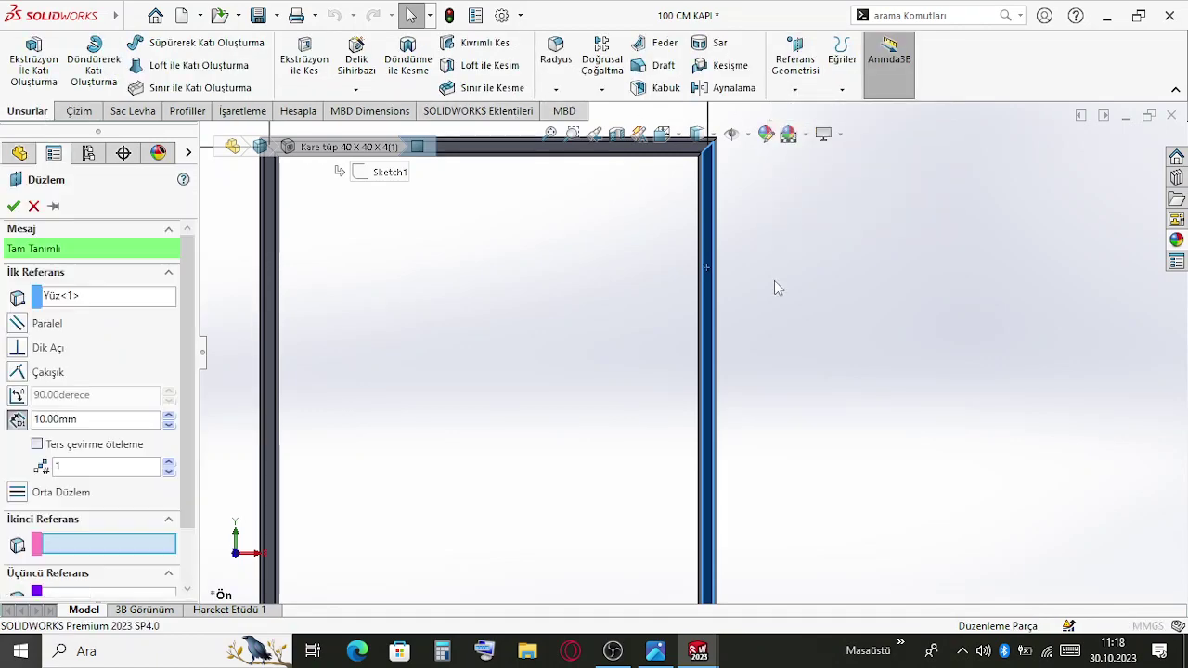
{"action": "scroll", "coordinate": [693, 316], "scroll_direction": "up", "scroll_amount": 3}
{"action": "middle_click_drag", "start_coordinate": [630, 408], "coordinate": [646, 398]}
{"action": "scroll", "coordinate": [697, 220], "scroll_direction": "up", "scroll_amount": 5}
{"action": "middle_click_drag", "start_coordinate": [697, 219], "coordinate": [733, 224]}
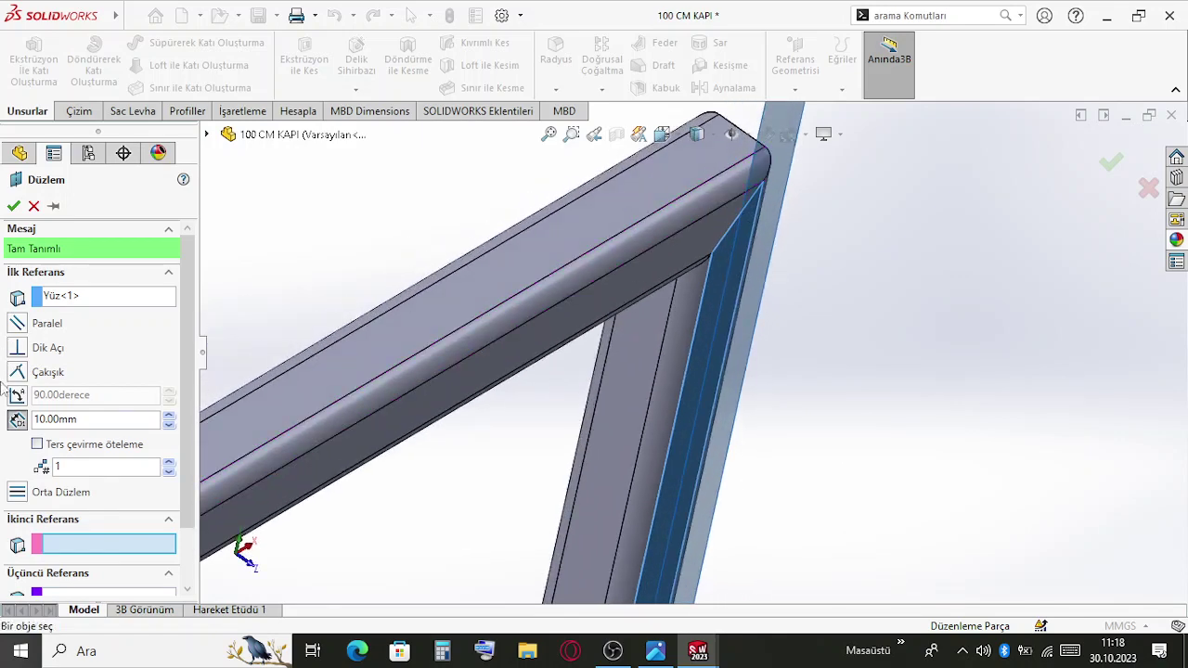
{"action": "left_click", "coordinate": [37, 444]}
{"action": "left_click", "coordinate": [13, 206]}
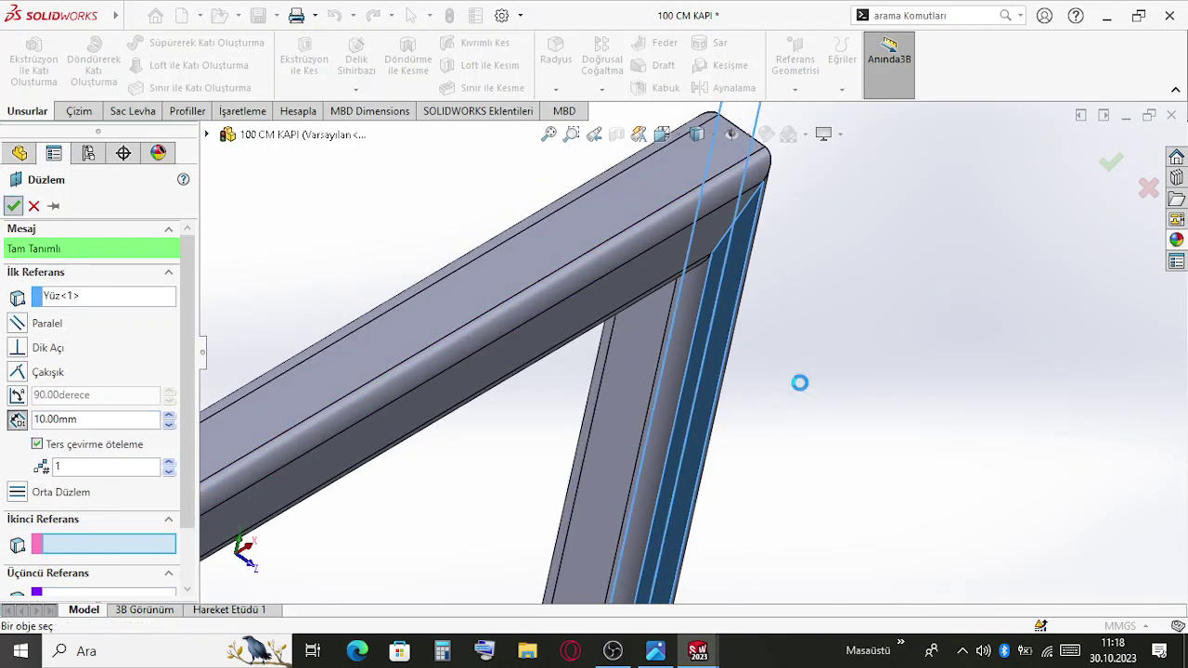
Start a sketch on the new offset plane
{"action": "scroll", "coordinate": [742, 399], "scroll_direction": "down", "scroll_amount": 5}
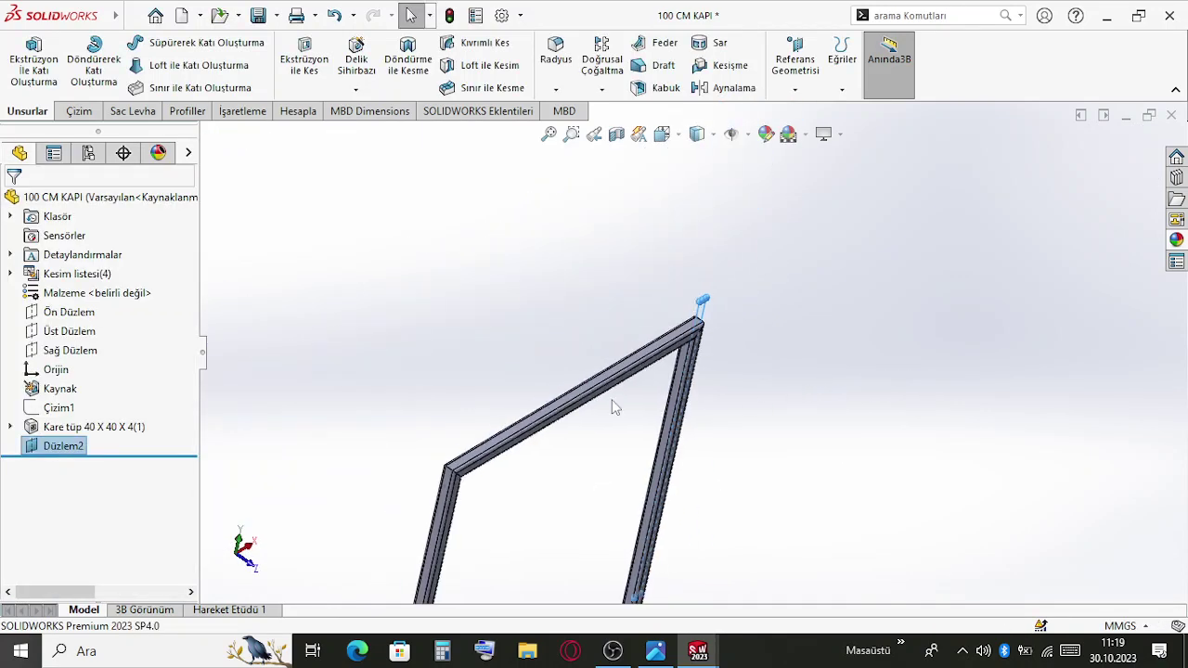
{"action": "right_click", "coordinate": [53, 448]}
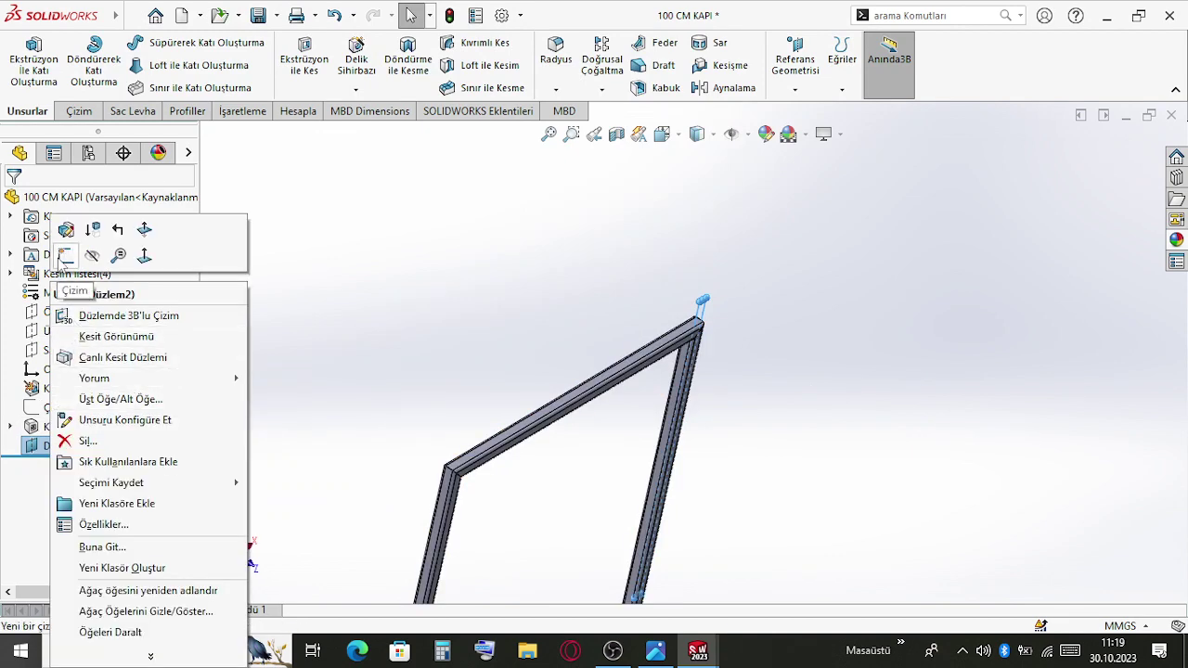
{"action": "left_click", "coordinate": [65, 257]}
Sketch a horizontal line about 910 mm long between the inner edges of both uprights, just above the bottom tube
{"action": "left_click", "coordinate": [124, 47]}
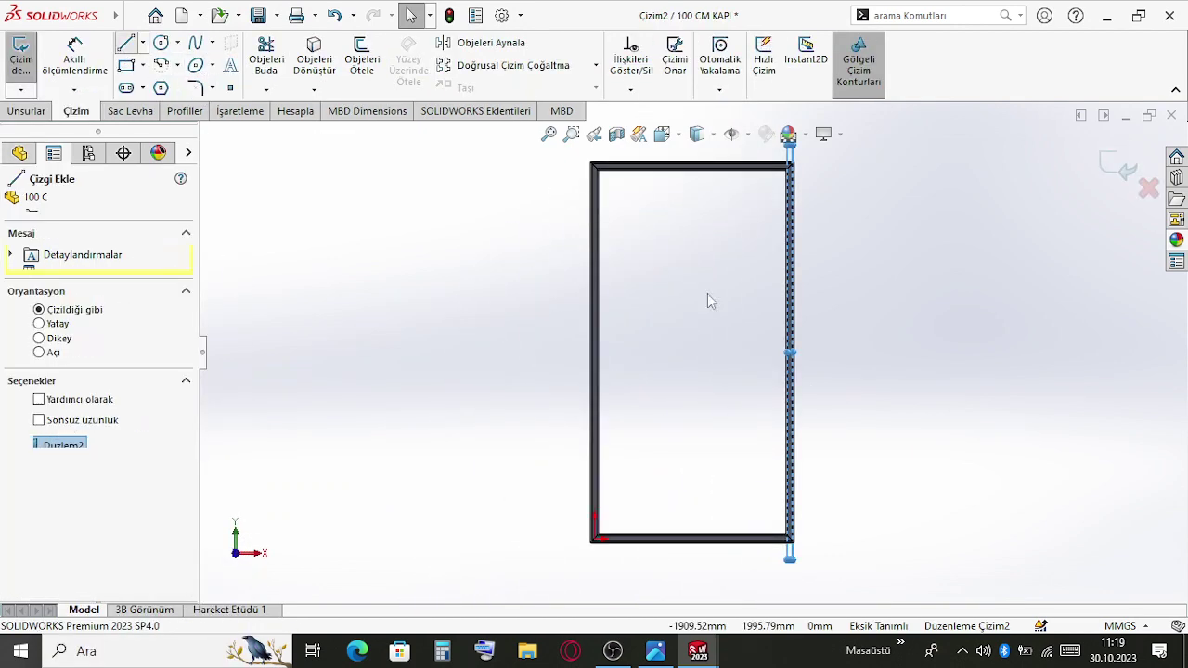
{"action": "scroll", "coordinate": [615, 562], "scroll_direction": "up", "scroll_amount": 3}
{"action": "scroll", "coordinate": [710, 421], "scroll_direction": "down", "scroll_amount": 4}
{"action": "scroll", "coordinate": [678, 417], "scroll_direction": "up", "scroll_amount": 3}
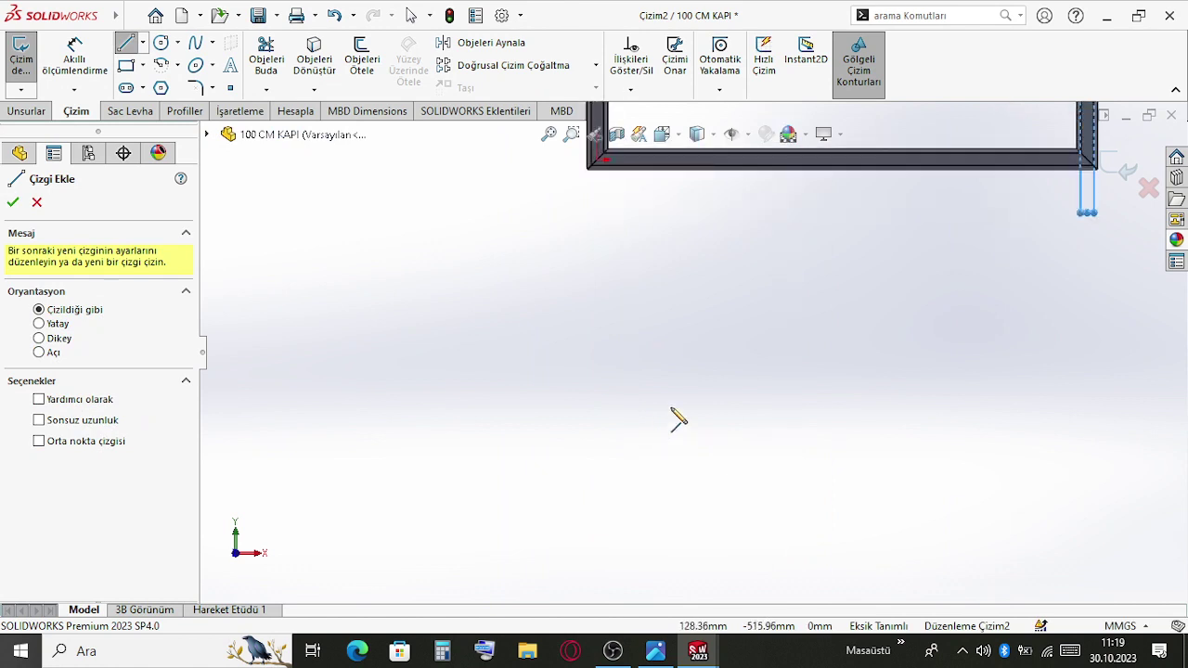
{"action": "scroll", "coordinate": [708, 225], "scroll_direction": "down", "scroll_amount": 2}
{"action": "scroll", "coordinate": [641, 255], "scroll_direction": "up", "scroll_amount": 5}
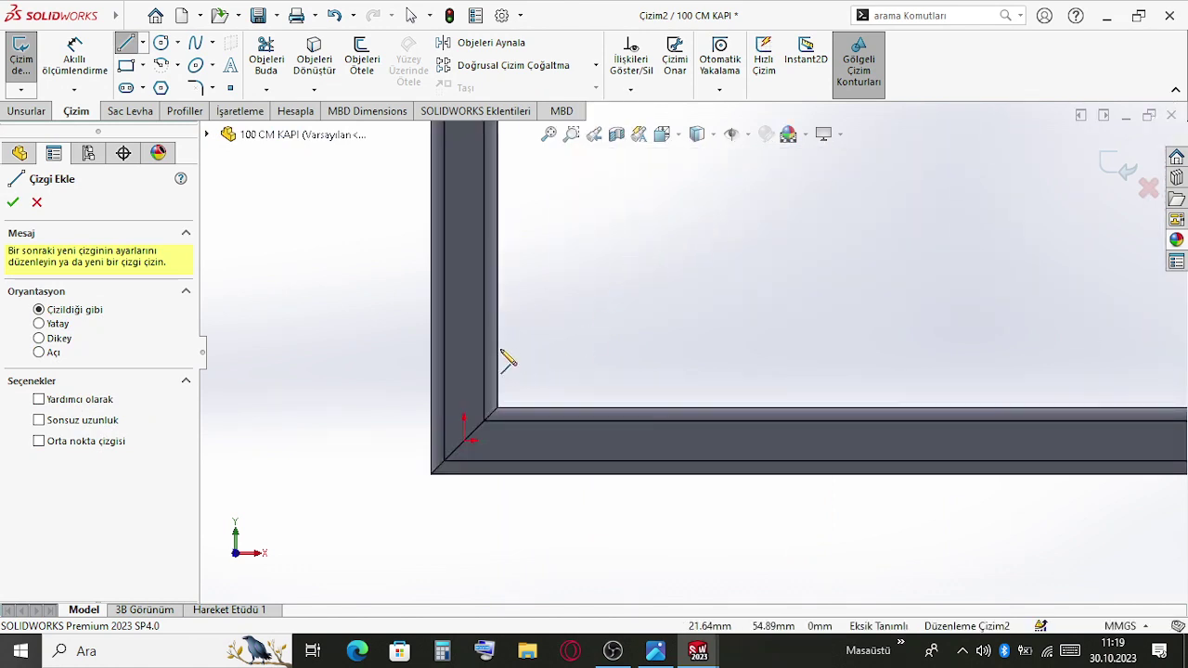
{"action": "left_click", "coordinate": [498, 344]}
{"action": "scroll", "coordinate": [511, 347], "scroll_direction": "up", "scroll_amount": 4}
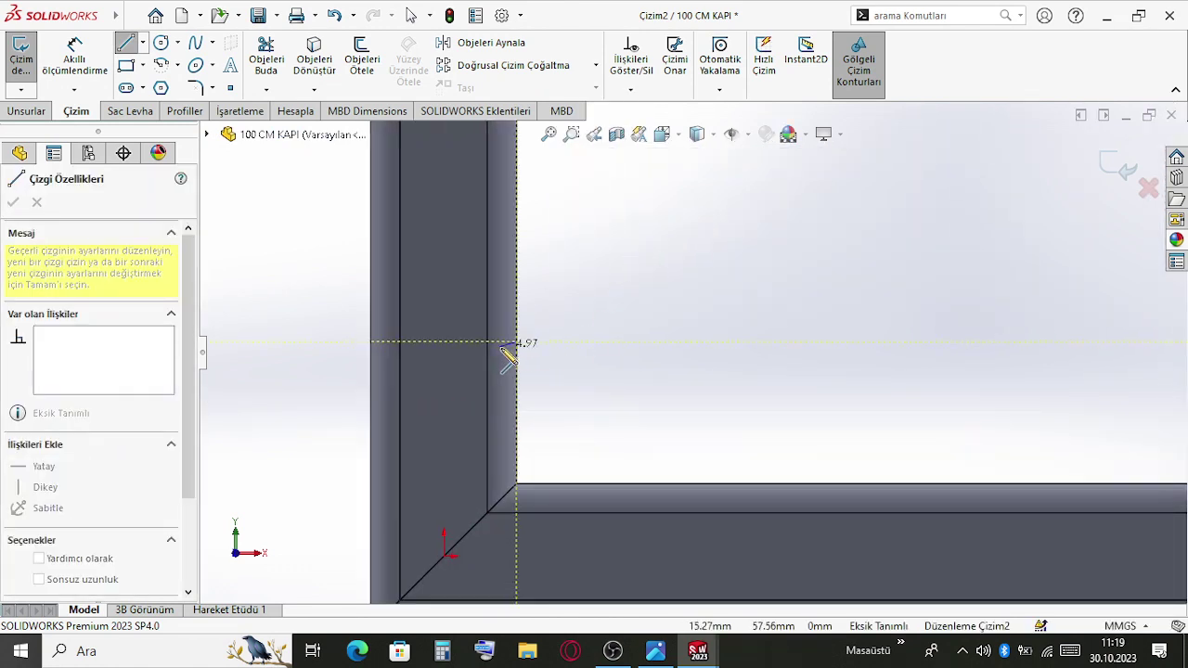
{"action": "scroll", "coordinate": [843, 345], "scroll_direction": "down", "scroll_amount": 3}
{"action": "scroll", "coordinate": [847, 344], "scroll_direction": "down", "scroll_amount": 4}
{"action": "scroll", "coordinate": [907, 363], "scroll_direction": "up", "scroll_amount": 3}
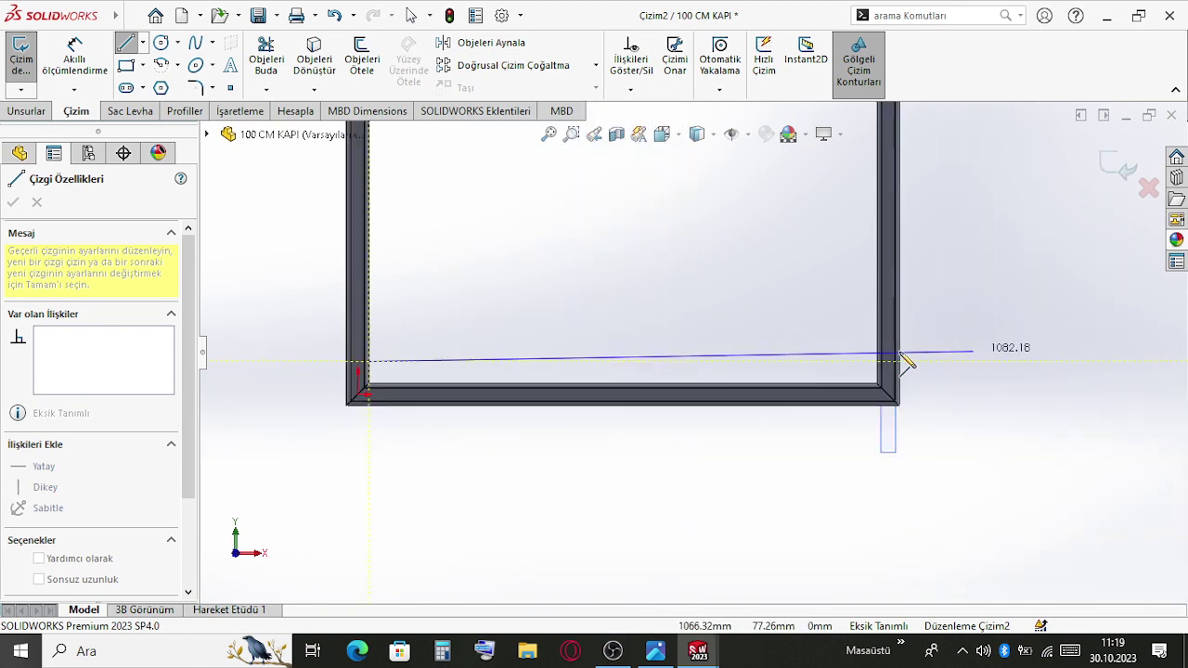
{"action": "left_click", "coordinate": [1149, 372]}
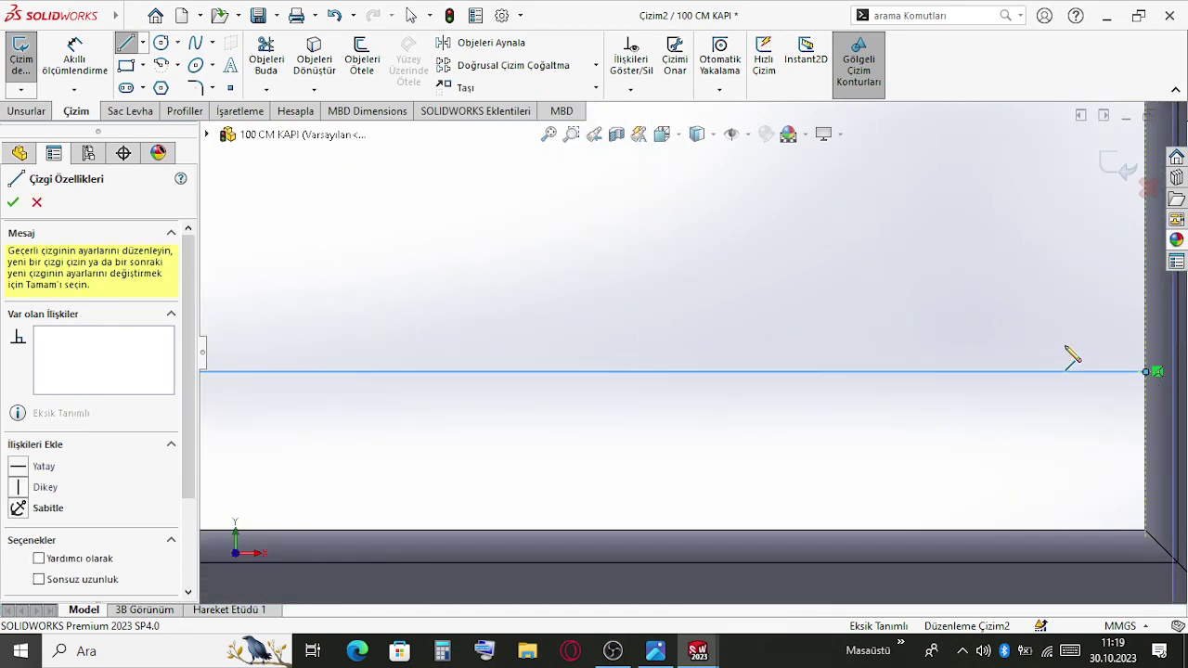
{"action": "key", "text": "Escape"}
Sketch a second horizontal line about 910 mm long between the uprights, above the first one
{"action": "scroll", "coordinate": [835, 321], "scroll_direction": "down", "scroll_amount": 3}
{"action": "scroll", "coordinate": [742, 291], "scroll_direction": "down", "scroll_amount": 1}
{"action": "scroll", "coordinate": [563, 273], "scroll_direction": "down", "scroll_amount": 1}
{"action": "scroll", "coordinate": [563, 272], "scroll_direction": "down", "scroll_amount": 1}
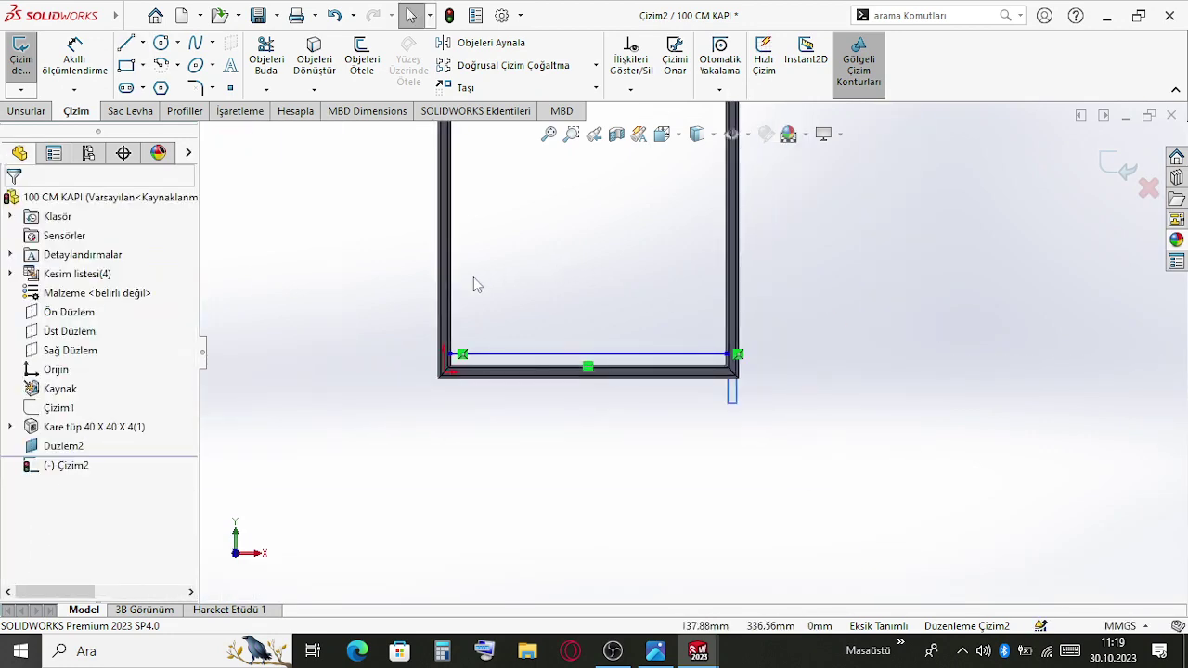
{"action": "key", "text": "l"}
{"action": "scroll", "coordinate": [455, 360], "scroll_direction": "up", "scroll_amount": 5}
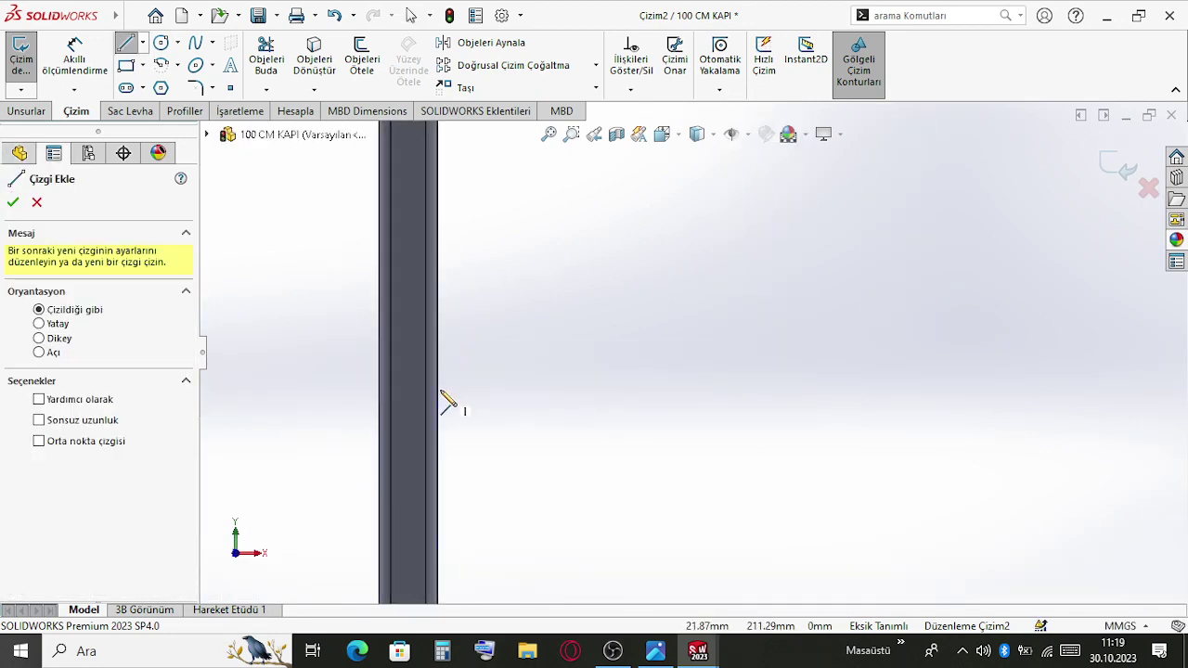
{"action": "left_click", "coordinate": [437, 396]}
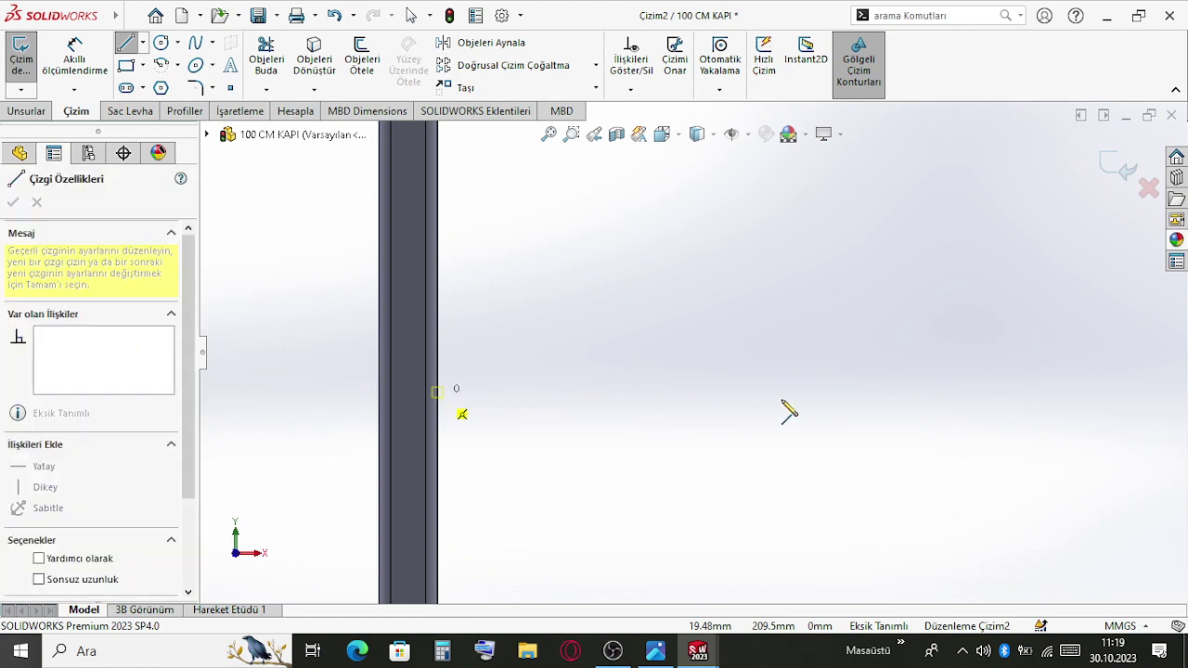
{"action": "scroll", "coordinate": [787, 411], "scroll_direction": "down", "scroll_amount": 5}
{"action": "scroll", "coordinate": [1011, 373], "scroll_direction": "up", "scroll_amount": 3}
{"action": "scroll", "coordinate": [999, 371], "scroll_direction": "up", "scroll_amount": 2}
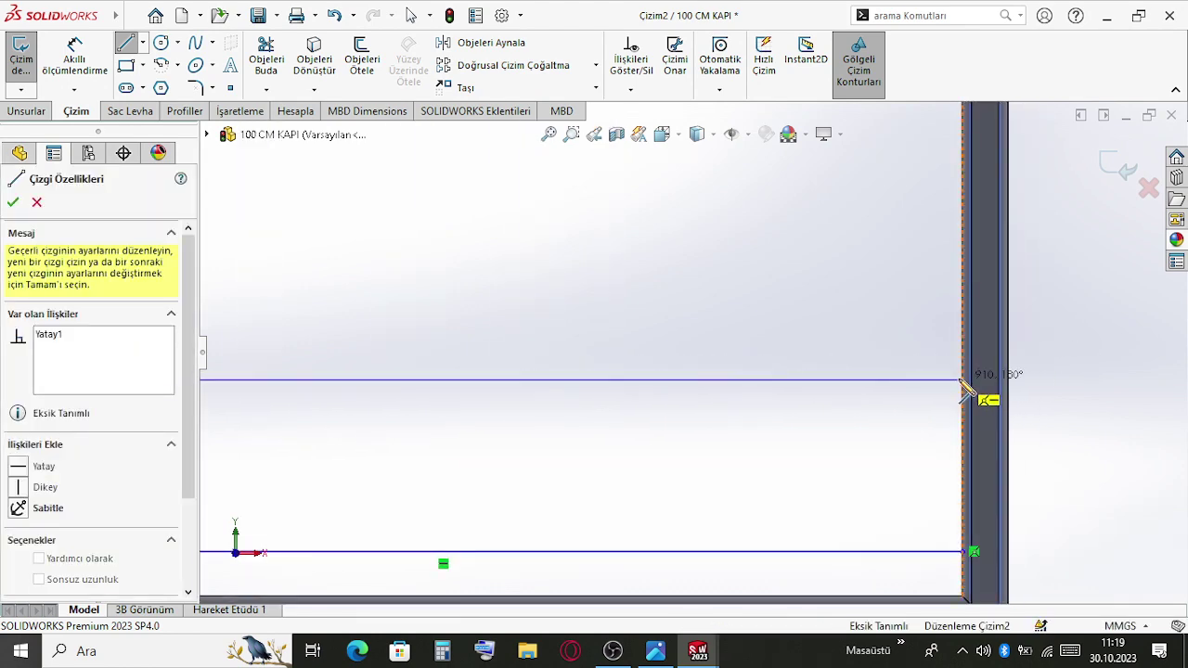
{"action": "left_click", "coordinate": [964, 389]}
{"action": "key", "text": "Escape"}
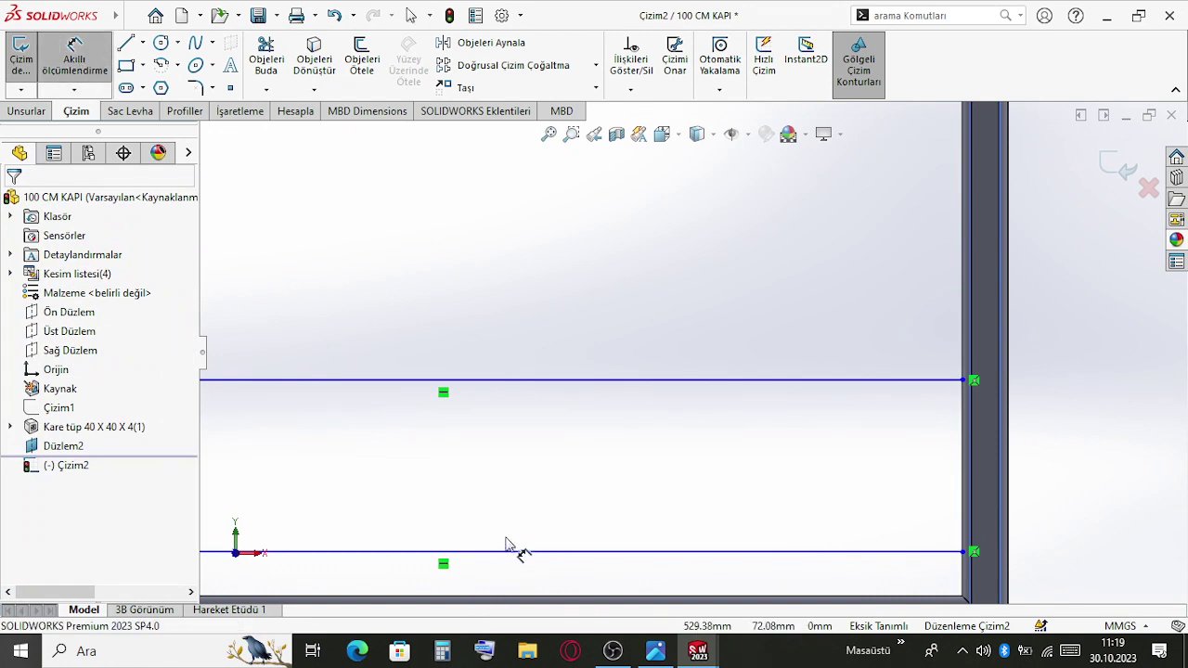
Dimension the first slat line 235 mm above the inner edge of the frame's bottom tube
{"action": "scroll", "coordinate": [508, 592], "scroll_direction": "down", "scroll_amount": 1}
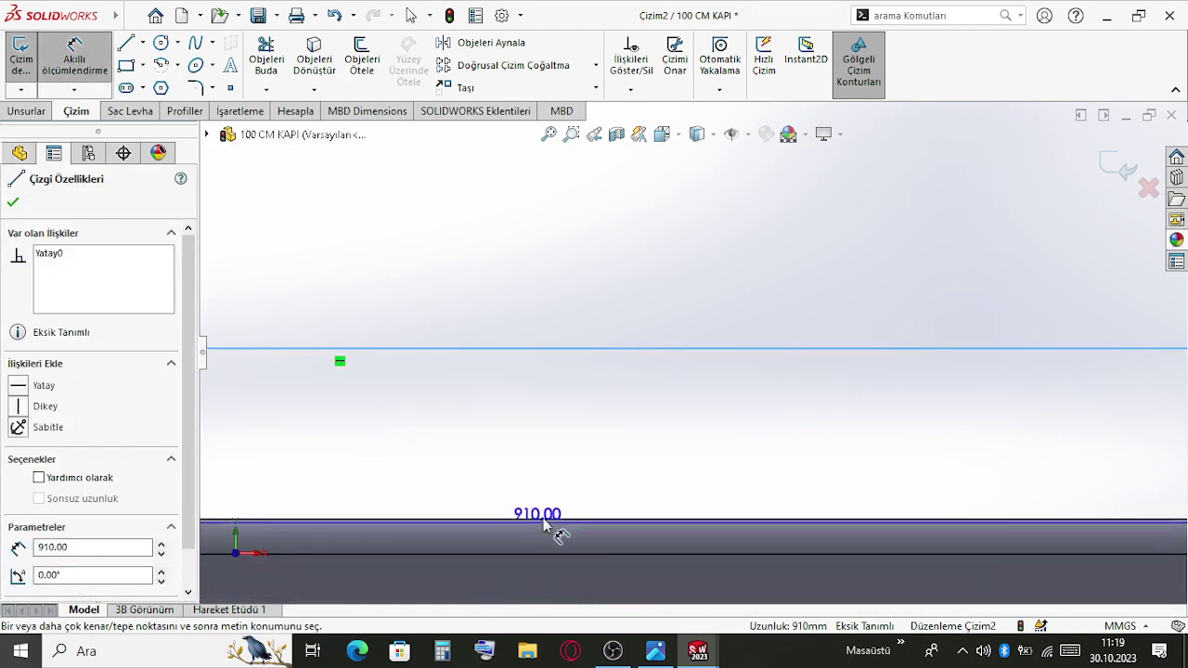
{"action": "scroll", "coordinate": [549, 521], "scroll_direction": "down", "scroll_amount": 1}
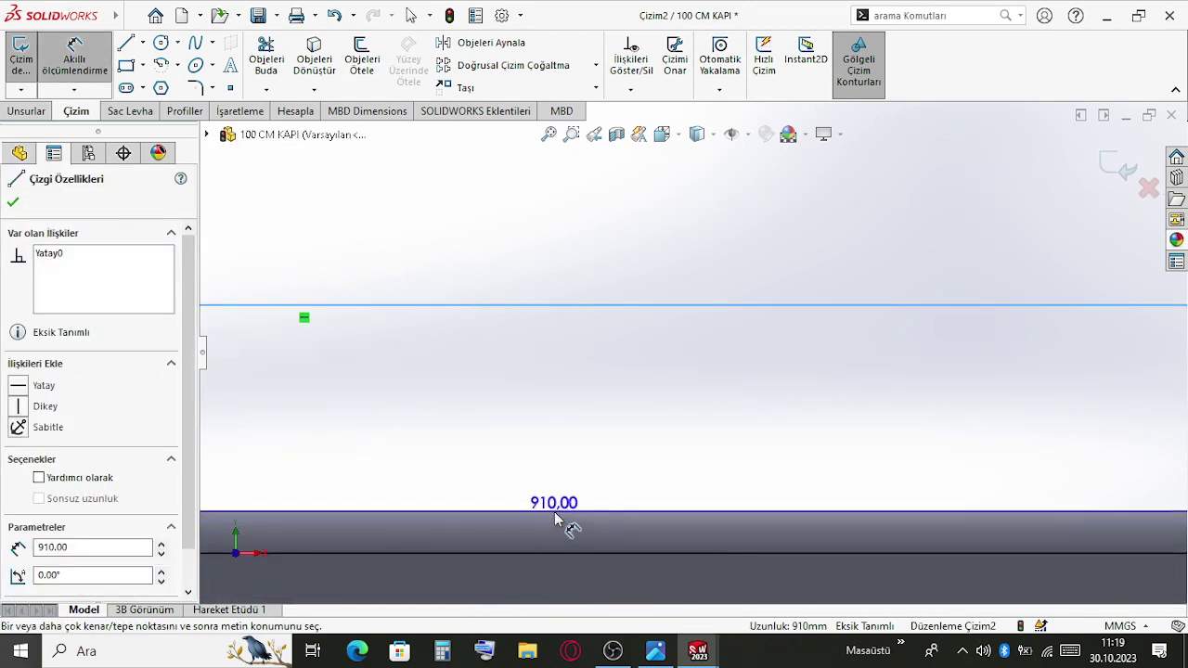
{"action": "left_click", "coordinate": [559, 511]}
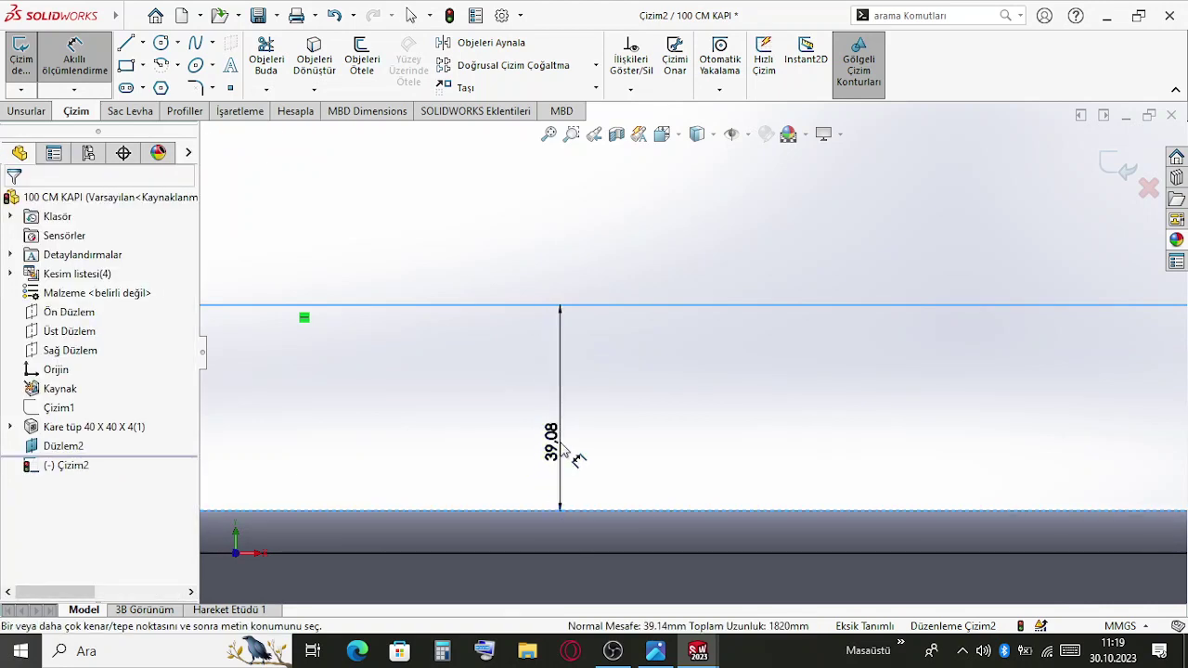
{"action": "left_click", "coordinate": [565, 450]}
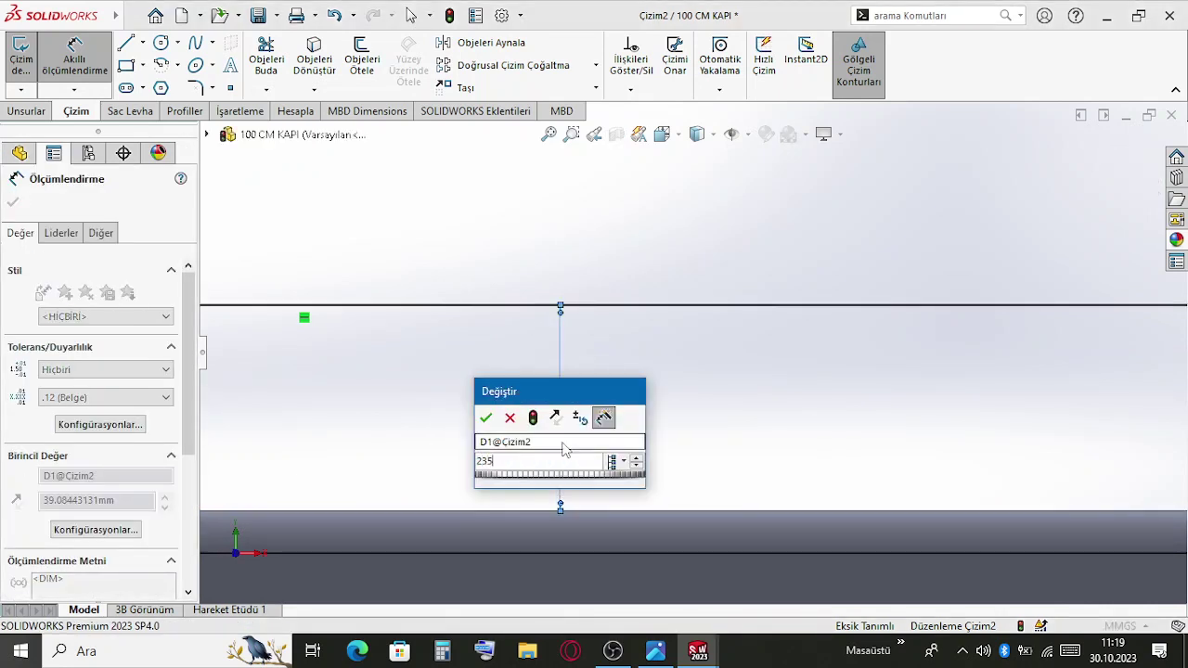
{"action": "key", "text": "Return"}
{"action": "scroll", "coordinate": [644, 268], "scroll_direction": "up", "scroll_amount": 5}
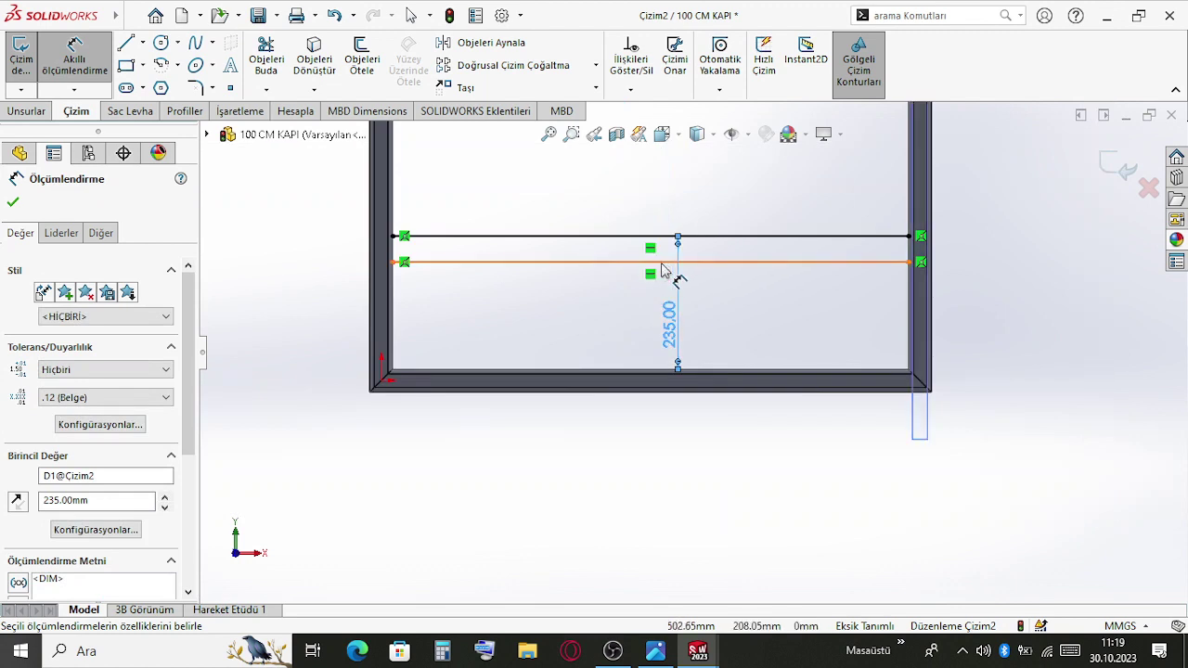
{"action": "key", "text": "Escape"}
Move the undimensioned slat line above the dimensioned one and exit the sketch
{"action": "left_click_drag", "start_coordinate": [610, 268], "coordinate": [612, 185]}
{"action": "left_click", "coordinate": [233, 159]}
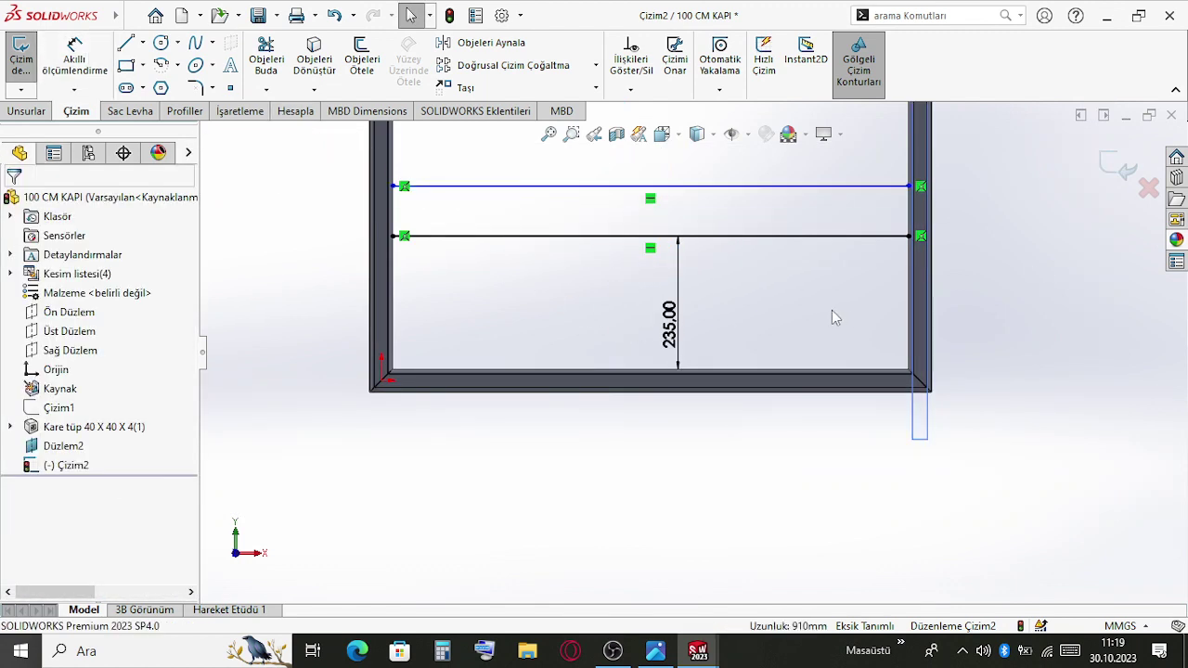
{"action": "left_click", "coordinate": [1116, 165]}
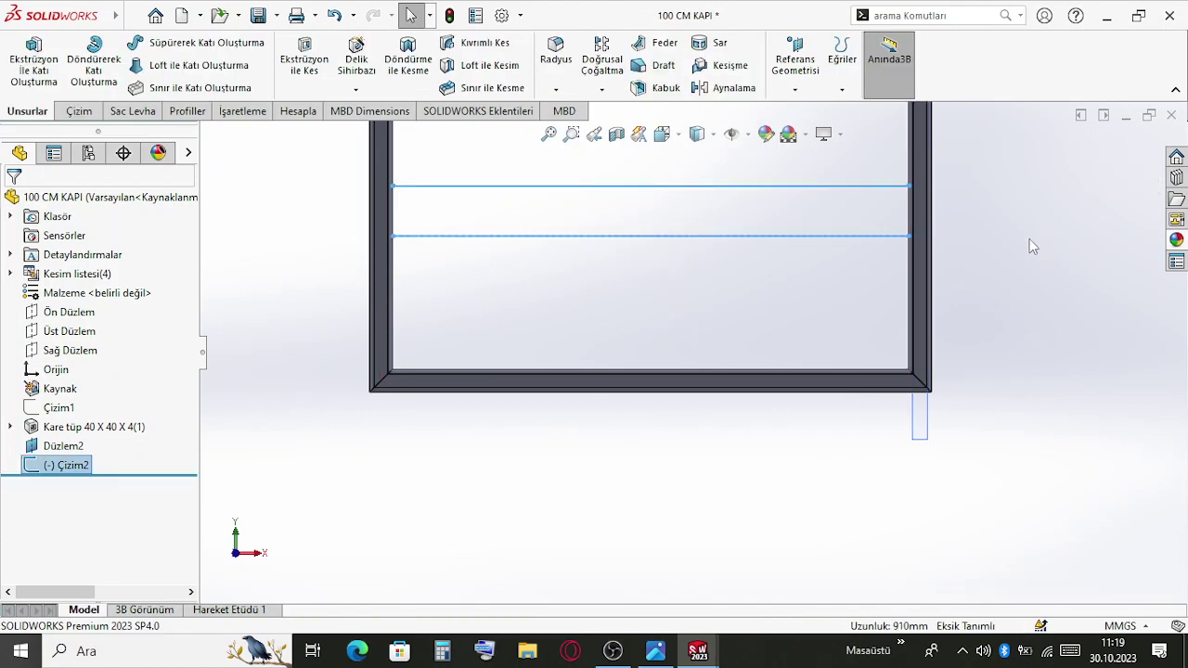
Switch to the ana montaj assembly and measure between the sliding gate's horizontal tube and the neighbouring KAPI SACI sheet
{"action": "key", "text": "ctrl+Tab"}
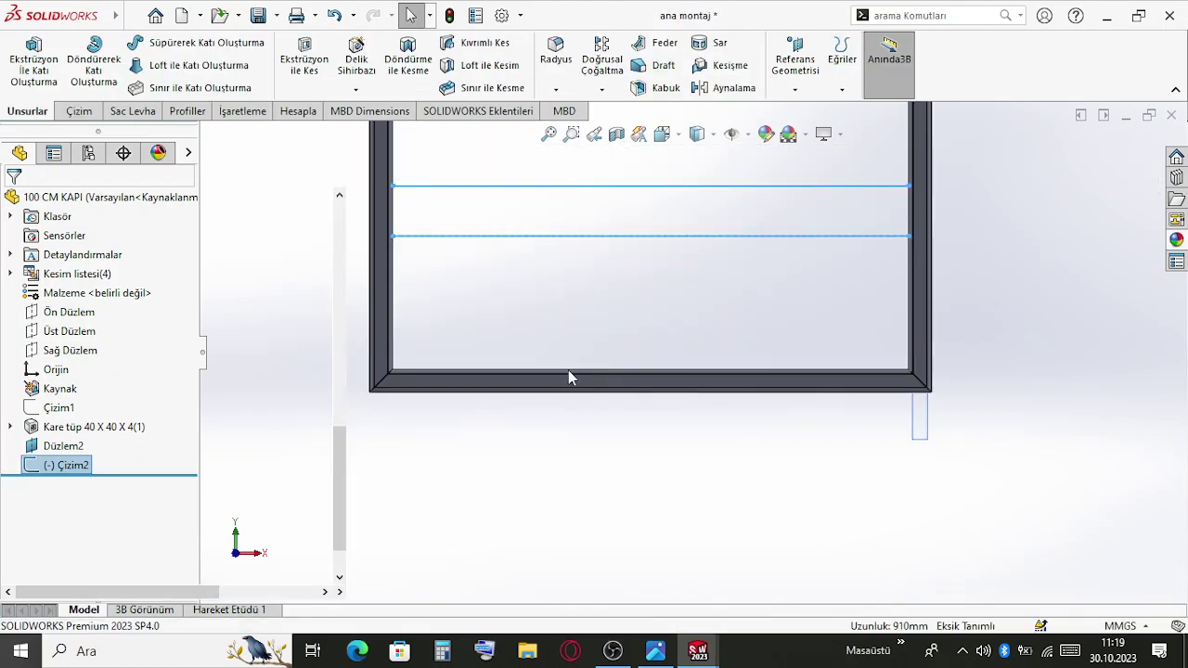
{"action": "scroll", "coordinate": [775, 382], "scroll_direction": "up", "scroll_amount": 6}
{"action": "scroll", "coordinate": [815, 563], "scroll_direction": "down", "scroll_amount": 4}
{"action": "scroll", "coordinate": [775, 521], "scroll_direction": "down", "scroll_amount": 5}
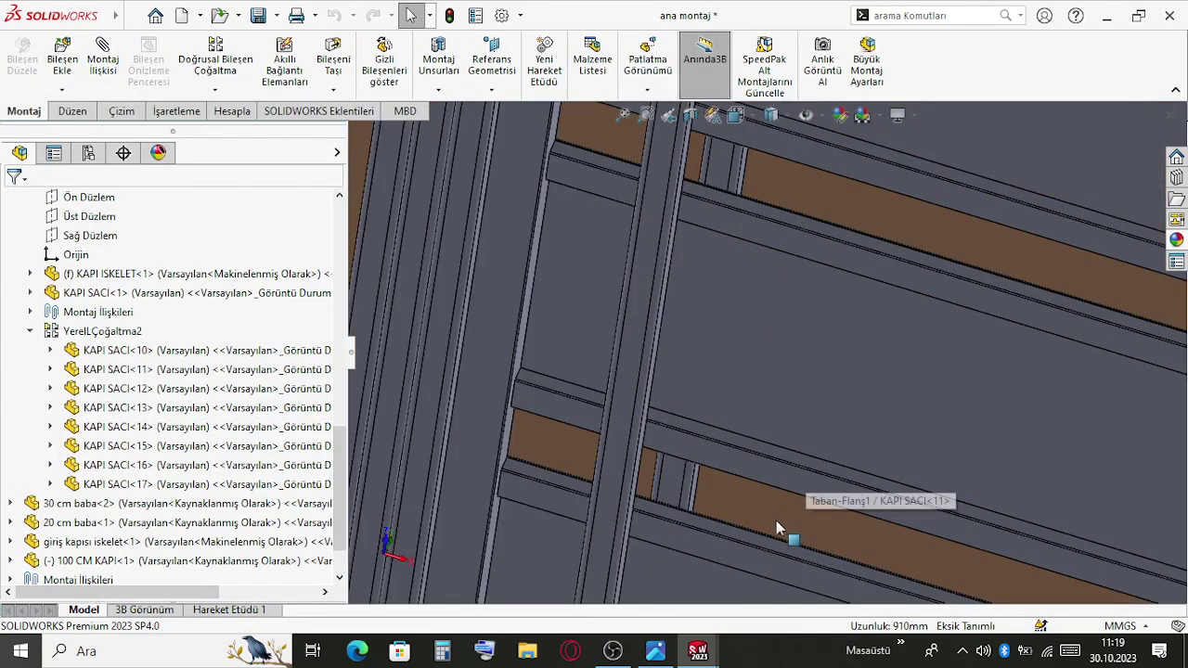
{"action": "left_click", "coordinate": [776, 532]}
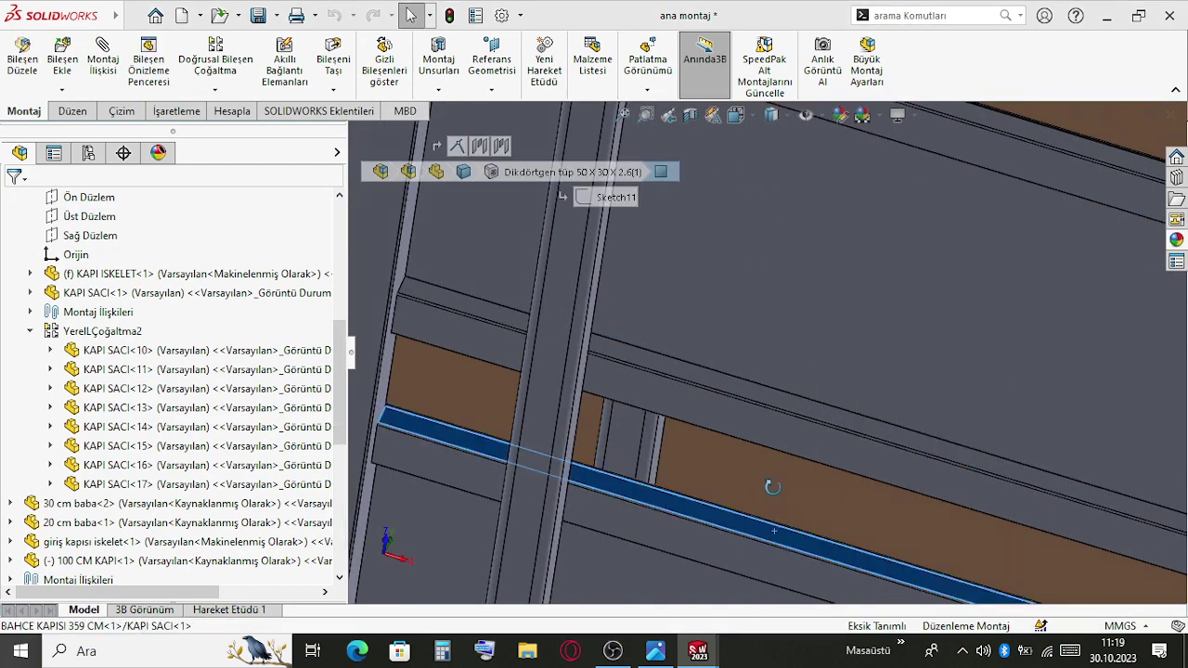
{"action": "middle_click_drag", "start_coordinate": [771, 491], "coordinate": [809, 242]}
{"action": "scroll", "coordinate": [827, 517], "scroll_direction": "down", "scroll_amount": 5}
{"action": "scroll", "coordinate": [745, 538], "scroll_direction": "down", "scroll_amount": 4}
{"action": "key", "text": "m"}
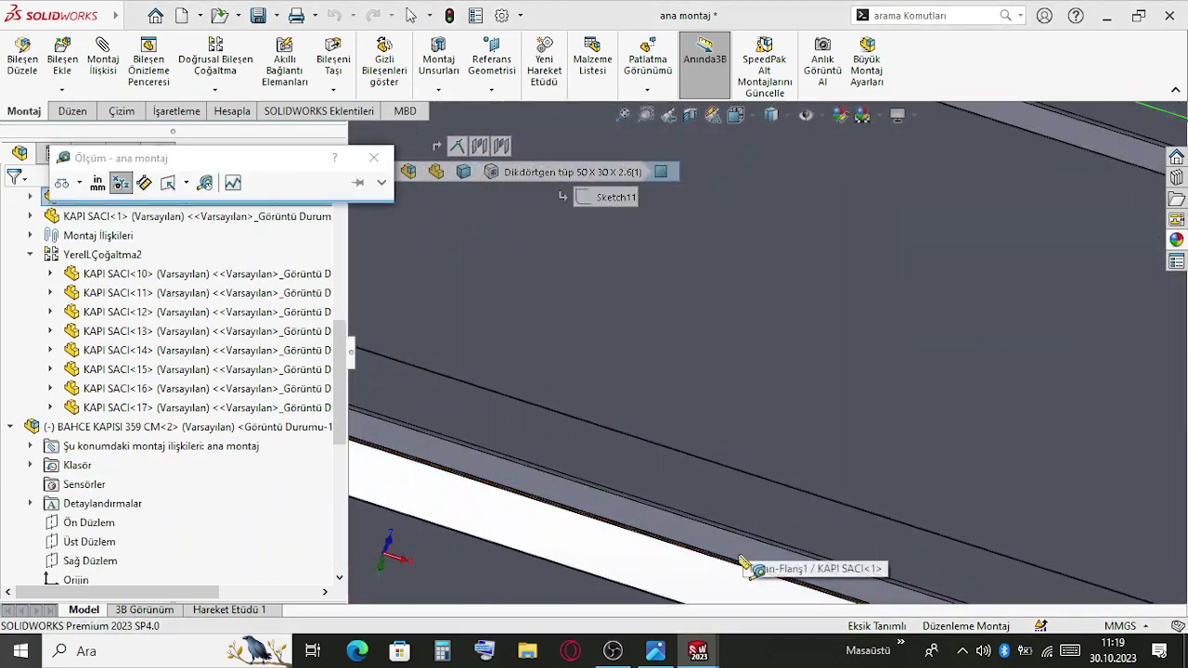
{"action": "left_click", "coordinate": [745, 560]}
{"action": "scroll", "coordinate": [738, 525], "scroll_direction": "up", "scroll_amount": 5}
{"action": "key", "text": "Escape"}
Return to the 100 CM KAPI part and reopen the slat line sketch for editing
{"action": "key", "text": "ctrl+Tab"}
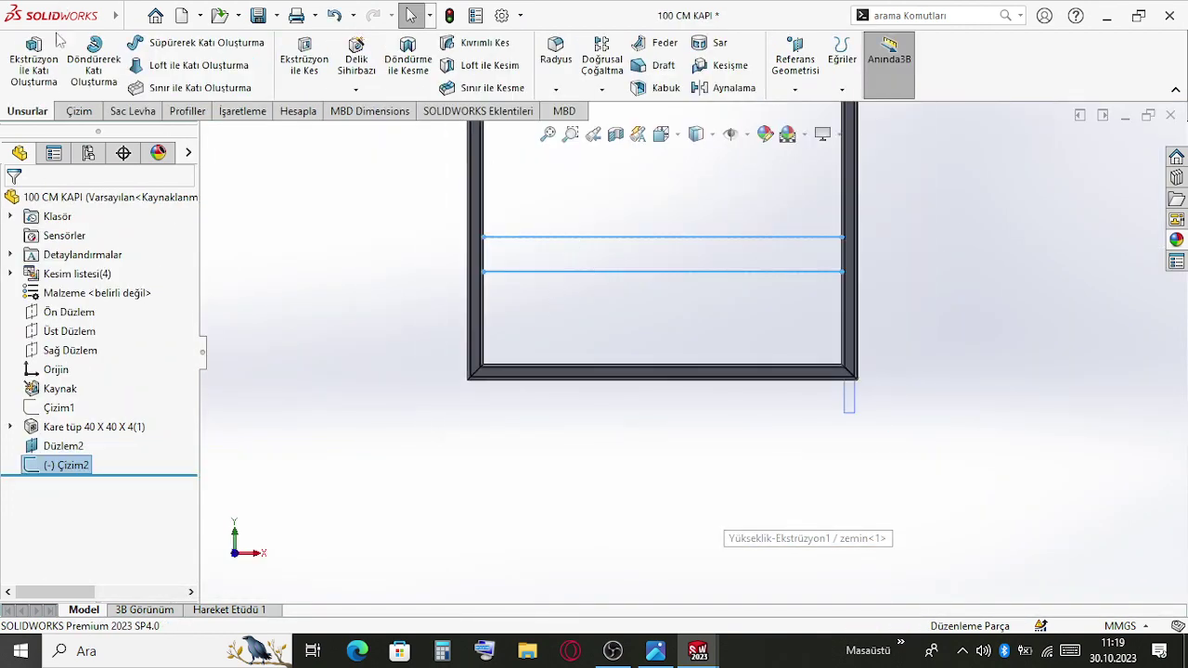
{"action": "right_click", "coordinate": [63, 415]}
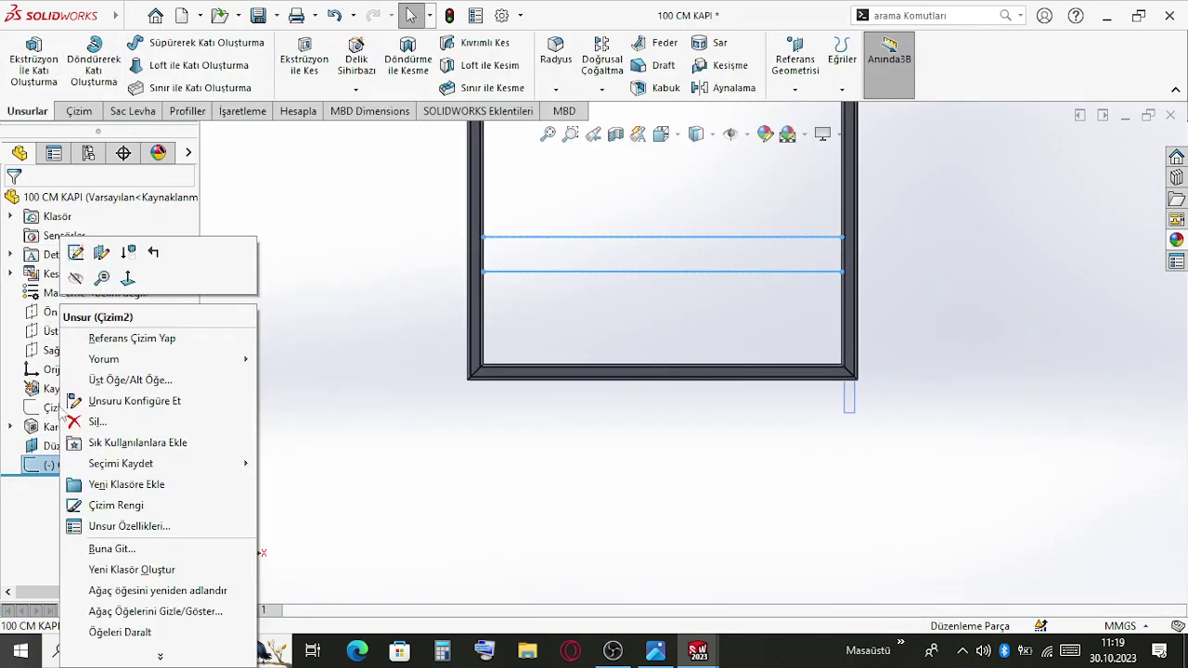
{"action": "left_click", "coordinate": [79, 261]}
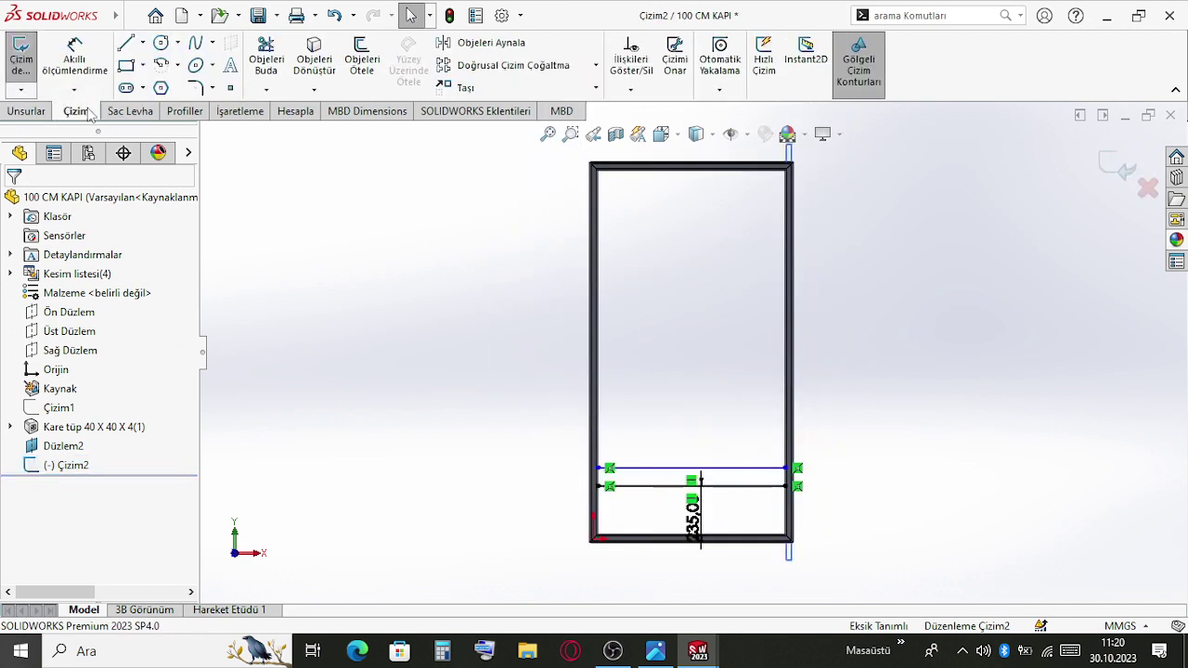
Dimension the distance between the two slat lines as 370 mm
{"action": "left_click", "coordinate": [74, 56]}
{"action": "scroll", "coordinate": [621, 436], "scroll_direction": "down", "scroll_amount": 2}
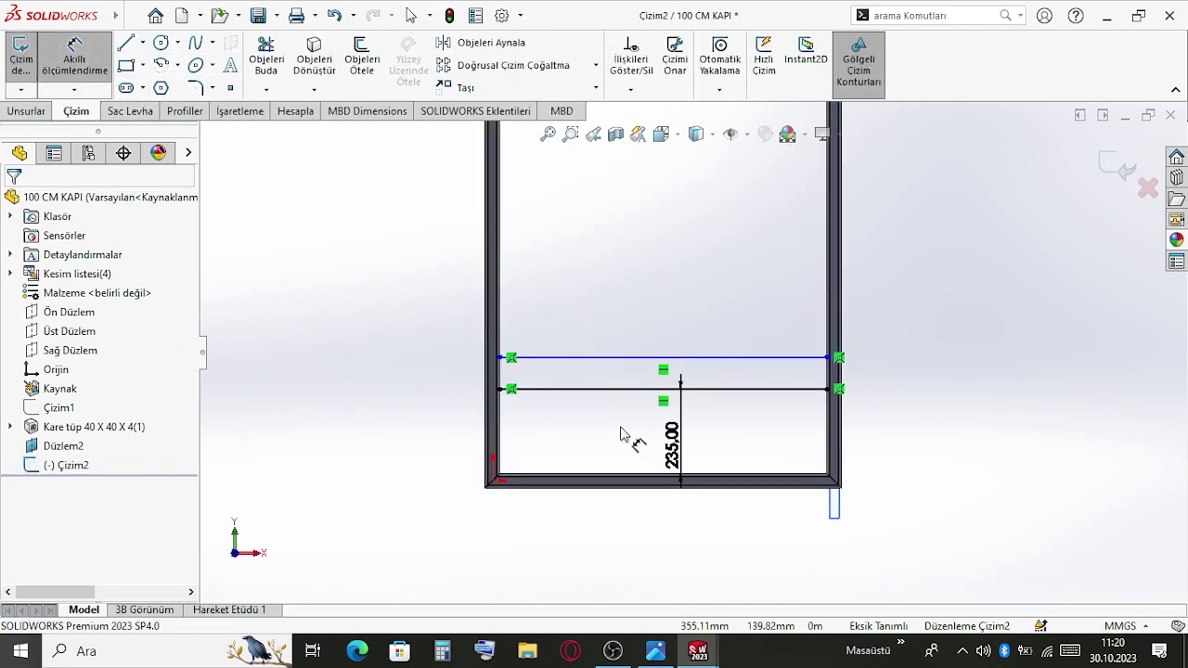
{"action": "left_click", "coordinate": [616, 390]}
{"action": "left_click", "coordinate": [620, 358]}
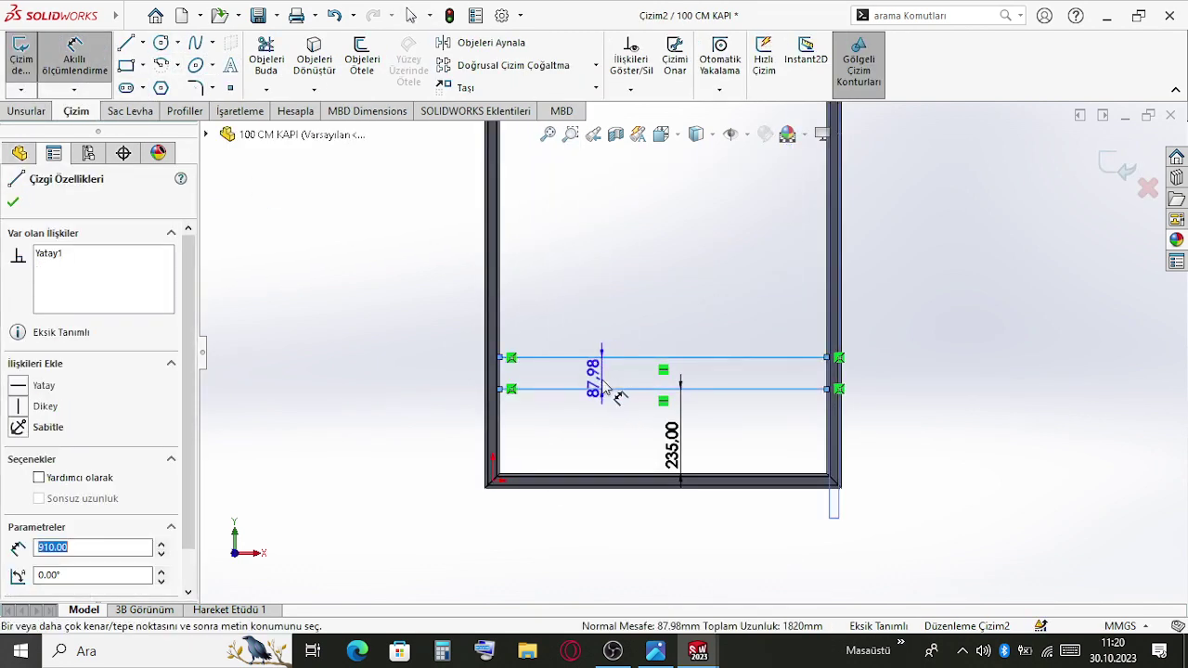
{"action": "left_click", "coordinate": [605, 380]}
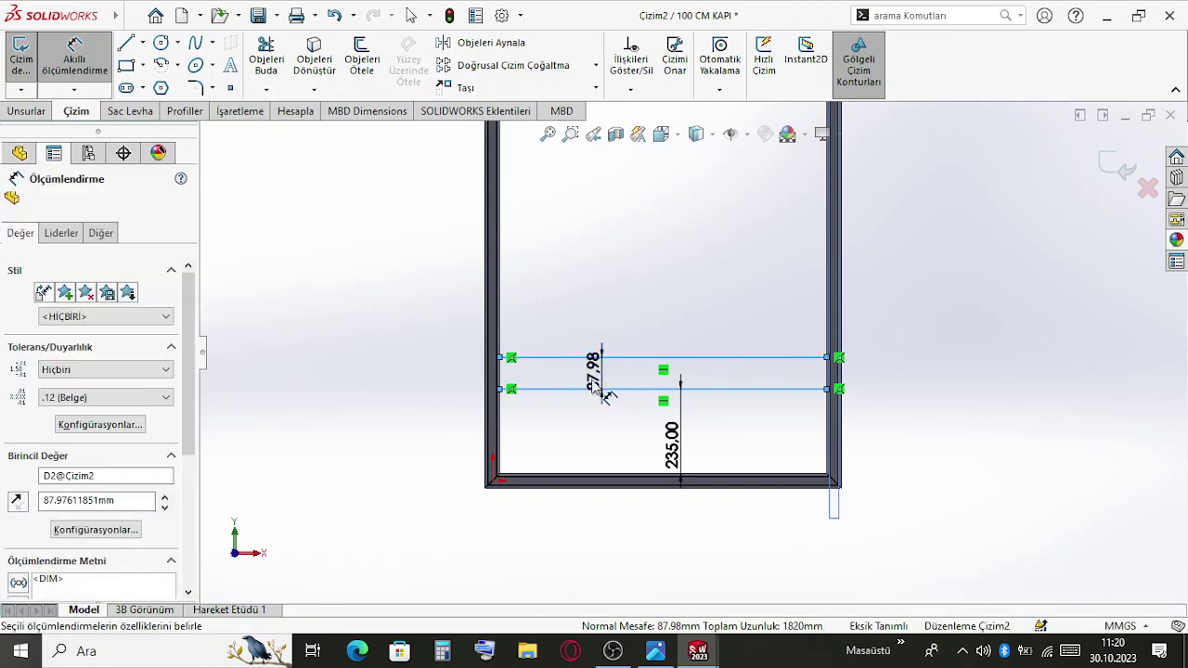
{"action": "type", "text": "370"}
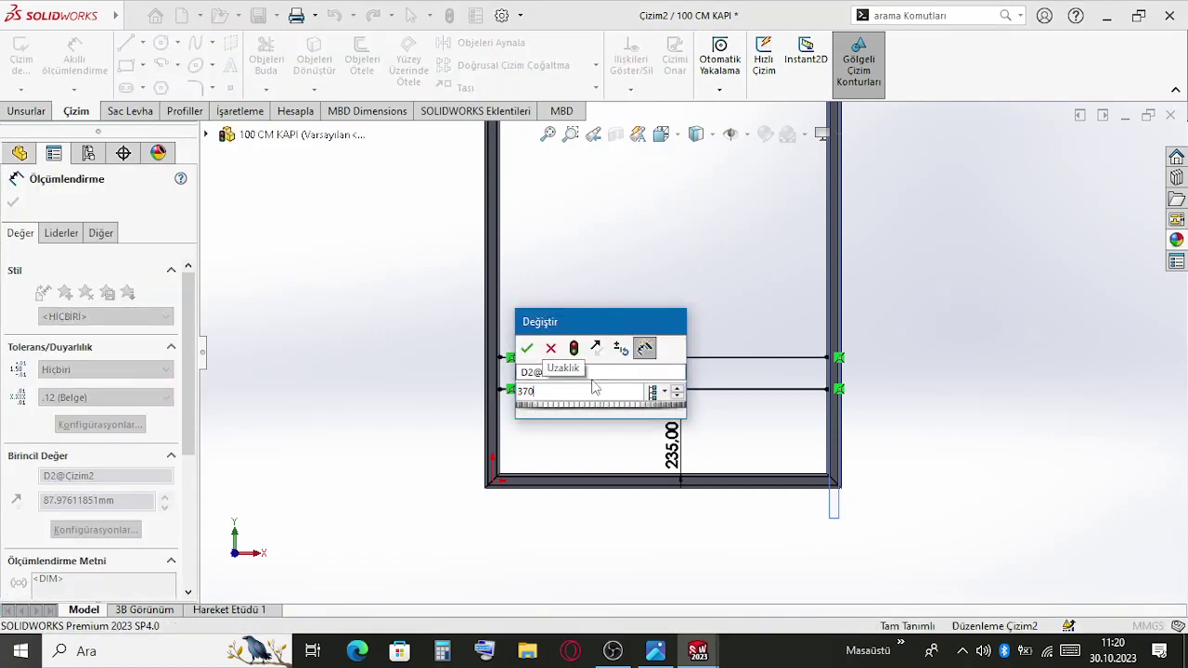
{"action": "key", "text": "Return"}
{"action": "key", "text": "Escape"}
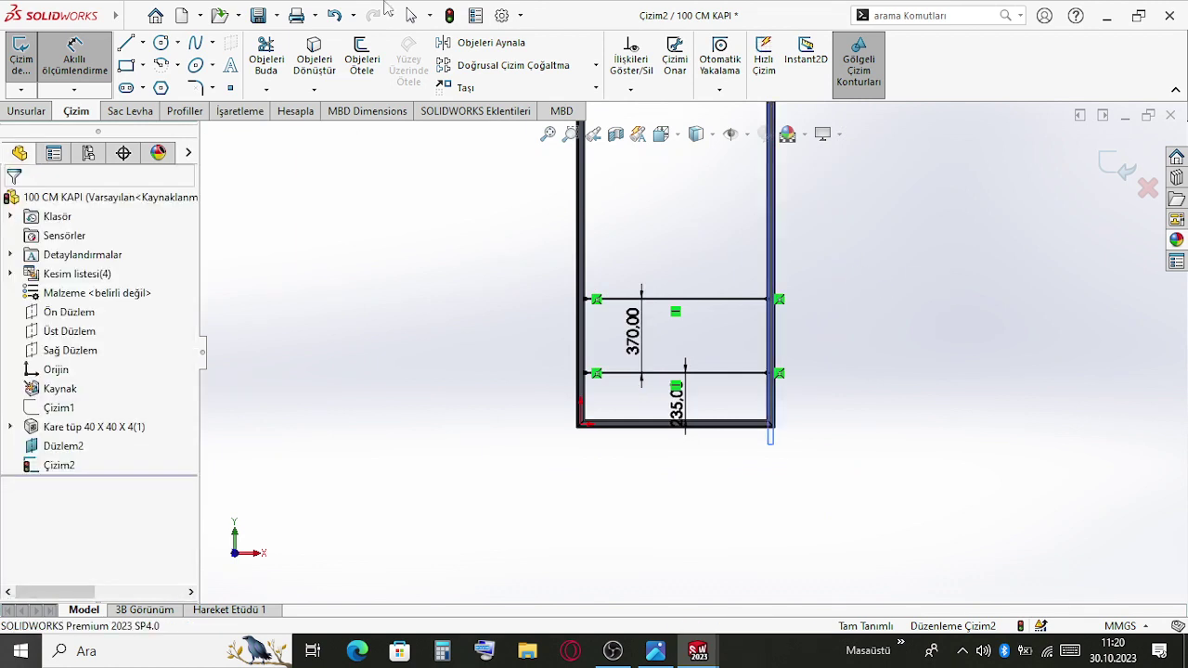
Linearly pattern both slat lines upward with 3 instances at 370+140 mm spacing and exit the sketch
{"action": "left_click", "coordinate": [459, 73]}
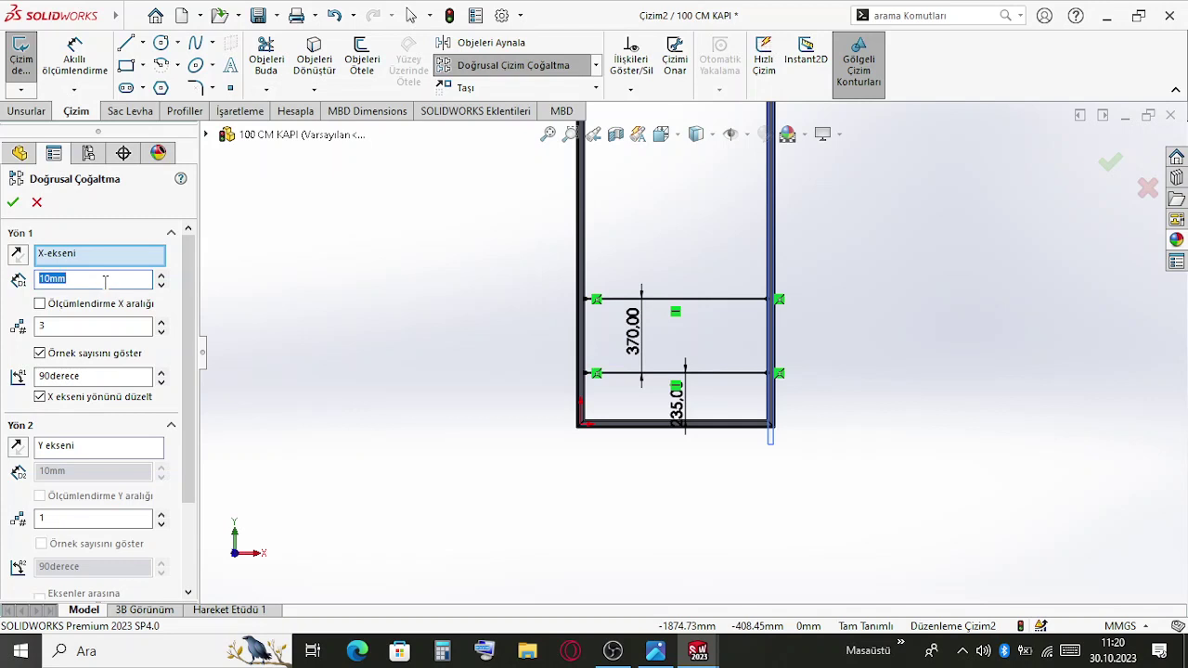
{"action": "scroll", "coordinate": [584, 428], "scroll_direction": "up", "scroll_amount": 3}
{"action": "scroll", "coordinate": [589, 399], "scroll_direction": "down", "scroll_amount": 1}
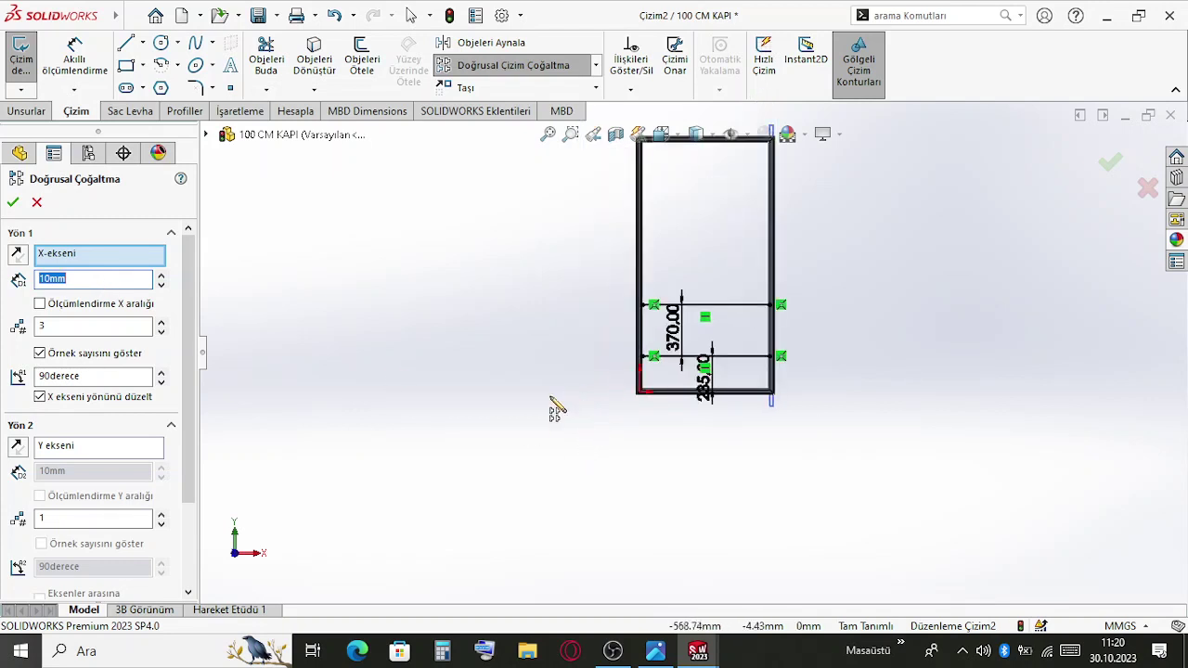
{"action": "scroll", "coordinate": [139, 464], "scroll_direction": "down", "scroll_amount": 3}
{"action": "left_click", "coordinate": [137, 545]}
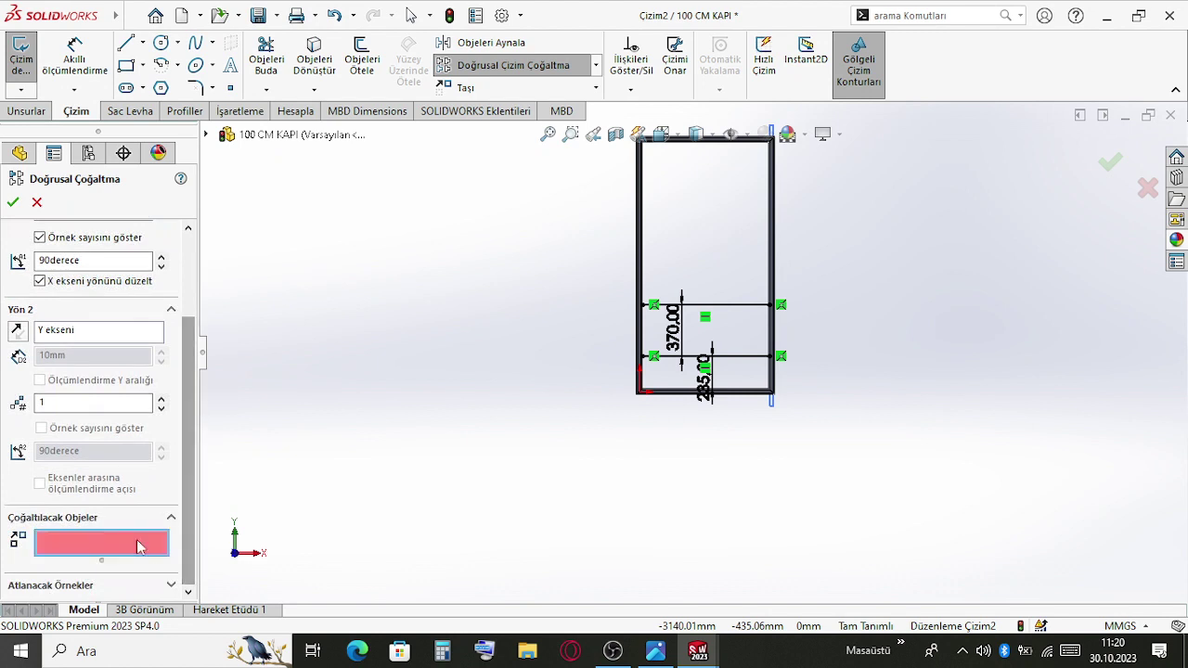
{"action": "left_click", "coordinate": [735, 358]}
{"action": "left_click", "coordinate": [754, 307]}
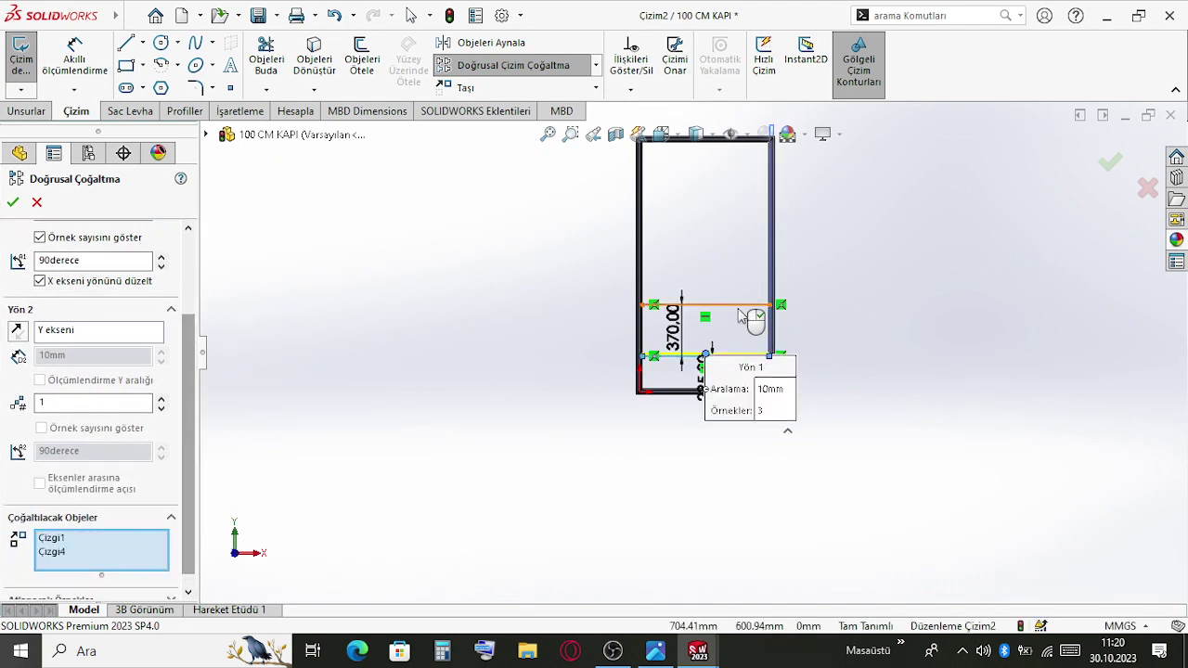
{"action": "scroll", "coordinate": [128, 277], "scroll_direction": "up", "scroll_amount": 3}
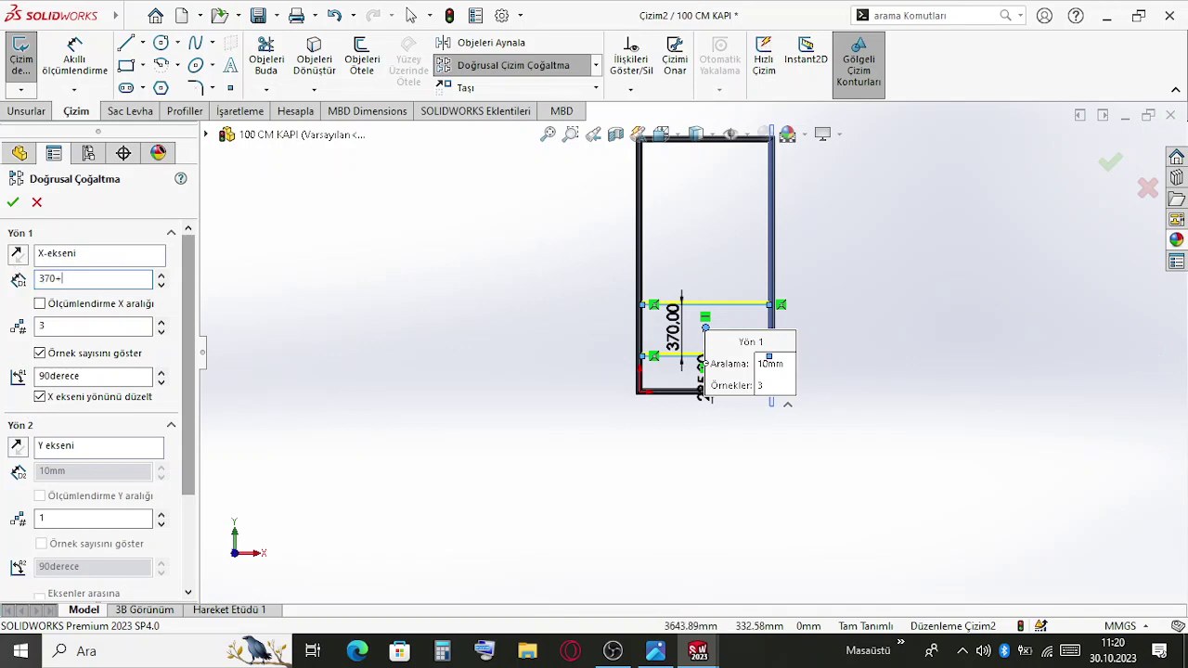
{"action": "type", "text": "370+140"}
{"action": "key", "text": "Return"}
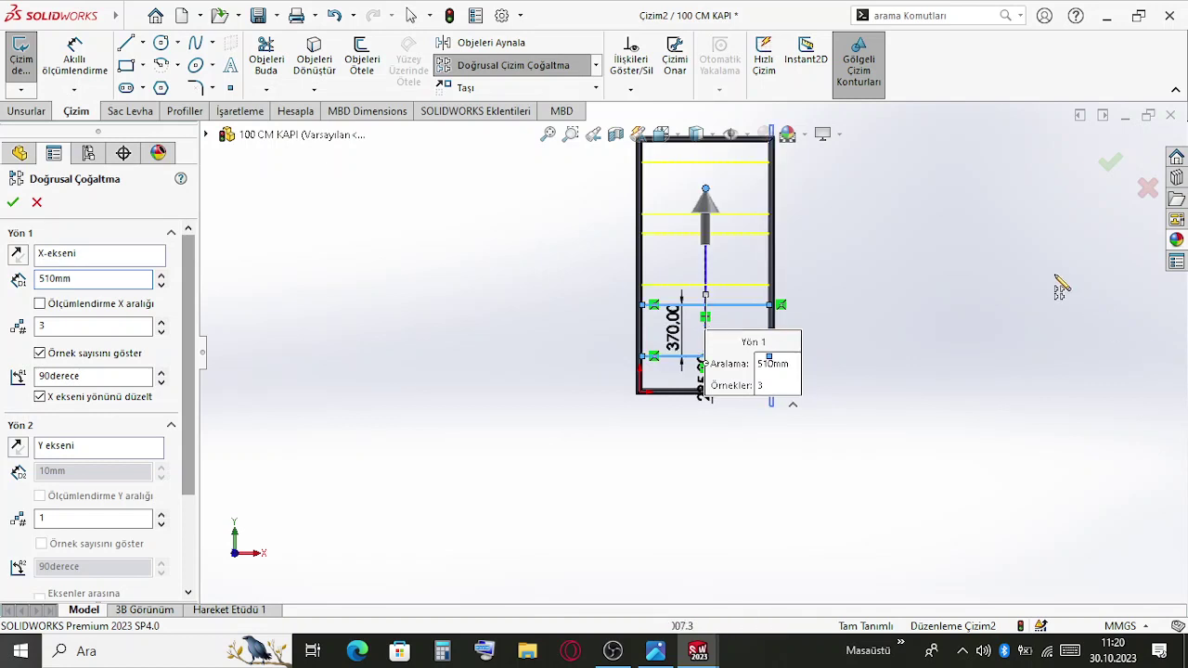
{"action": "left_click", "coordinate": [1106, 169]}
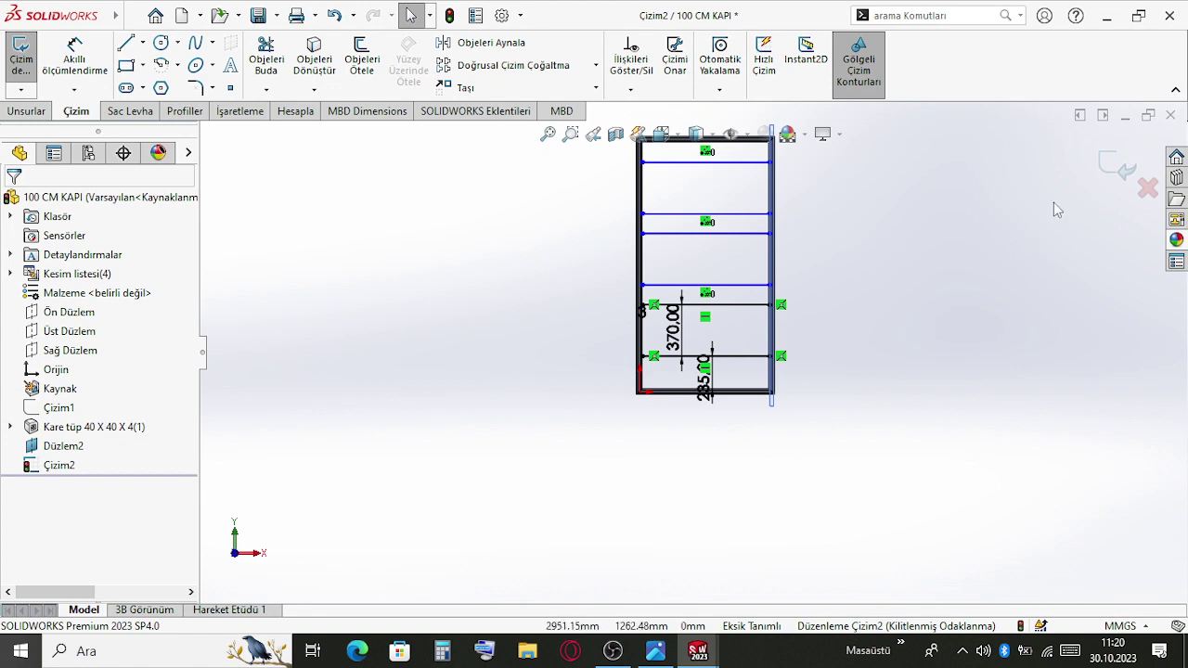
{"action": "left_click", "coordinate": [1118, 167]}
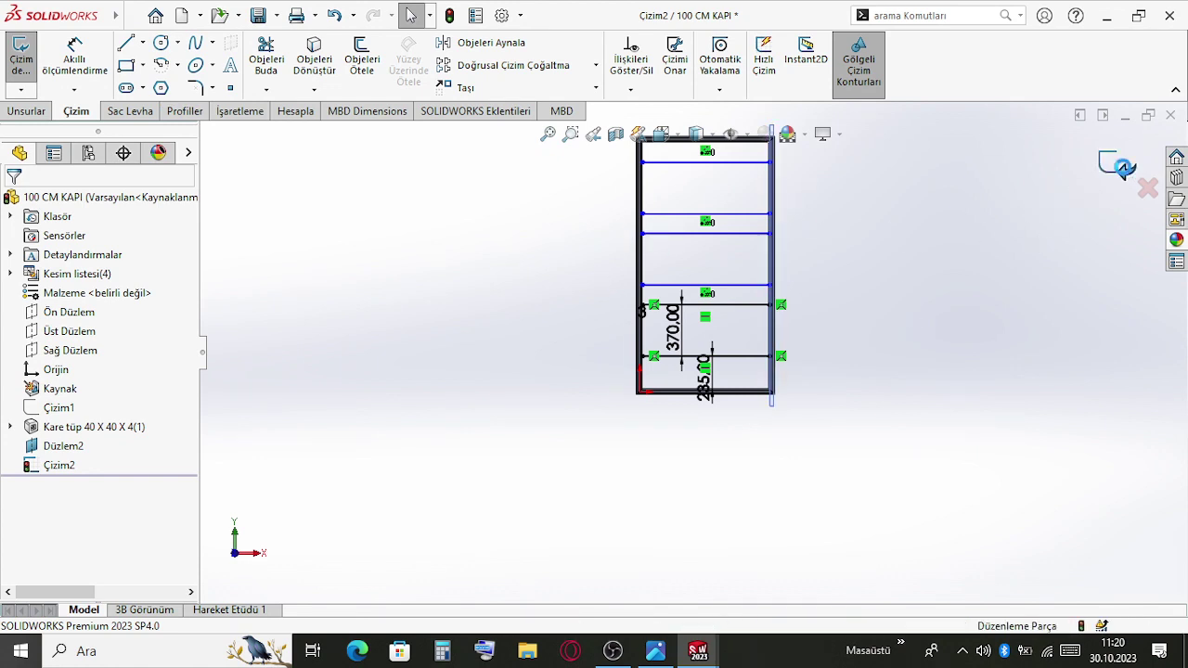
Start a structural member with the iso standard, type dikdörtgen tüp and size 60 x 40 x 3.2
{"action": "left_click", "coordinate": [187, 111]}
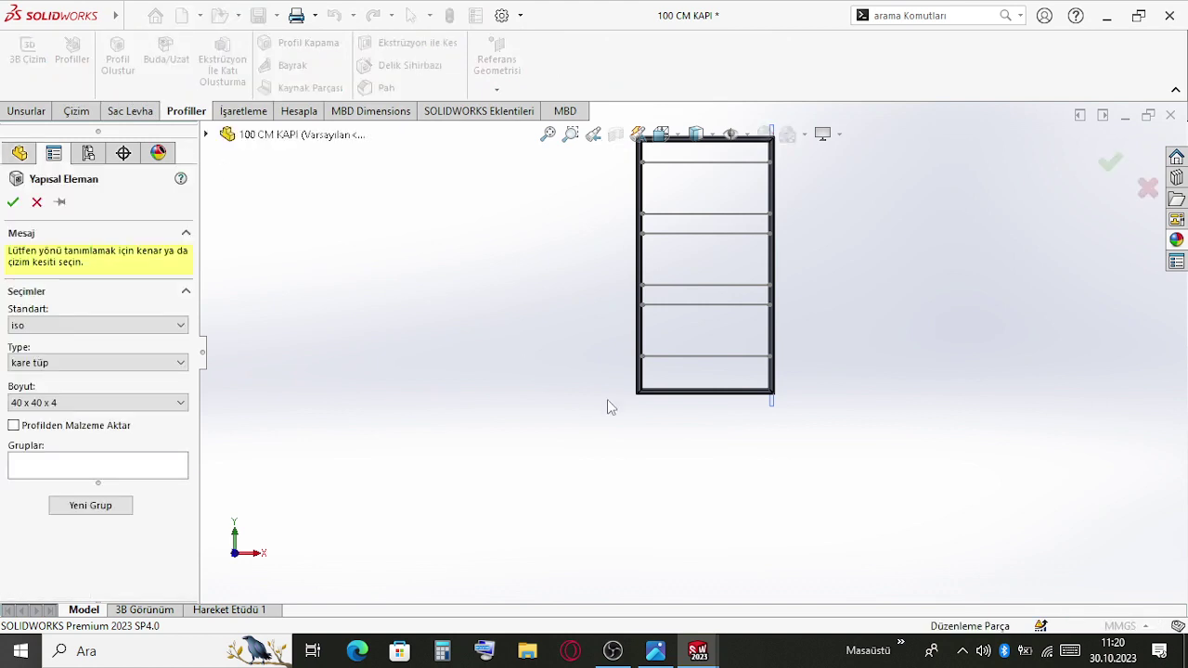
{"action": "left_click", "coordinate": [93, 402]}
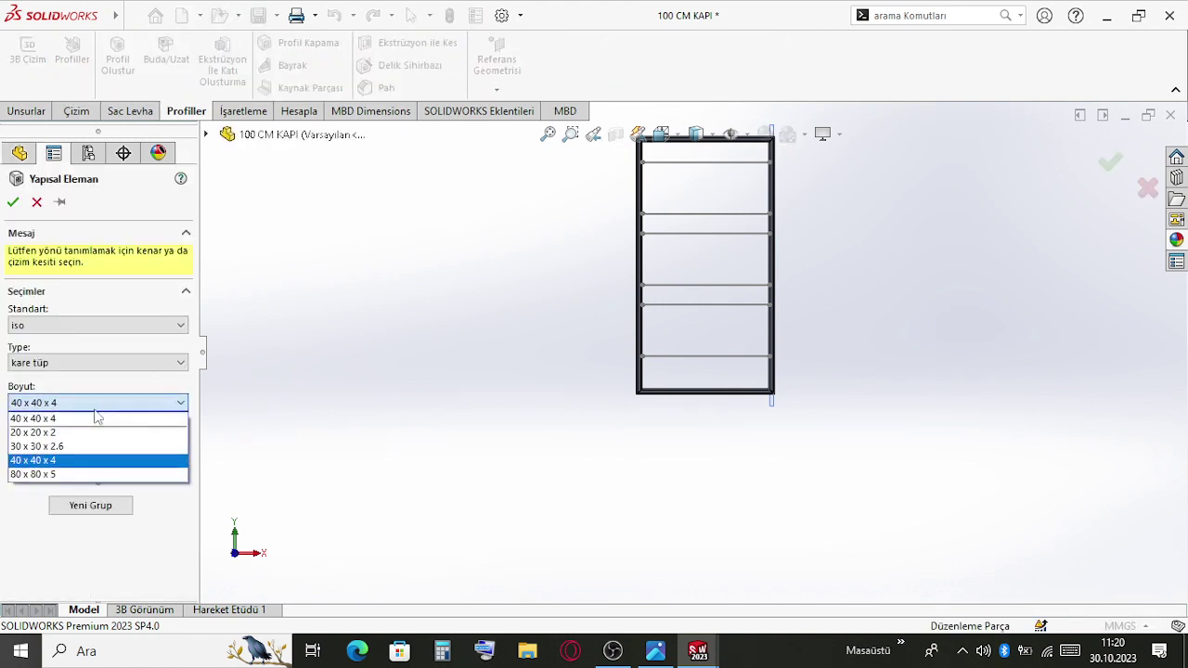
{"action": "left_click", "coordinate": [85, 364]}
{"action": "left_click", "coordinate": [83, 405]}
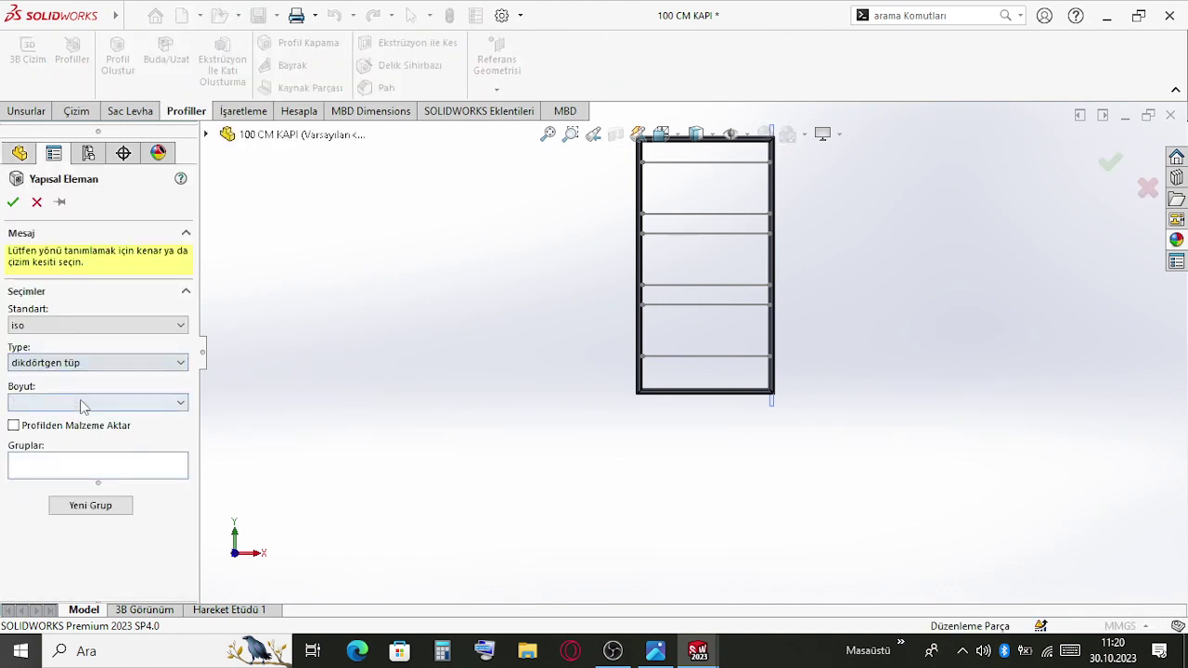
{"action": "left_click", "coordinate": [83, 403]}
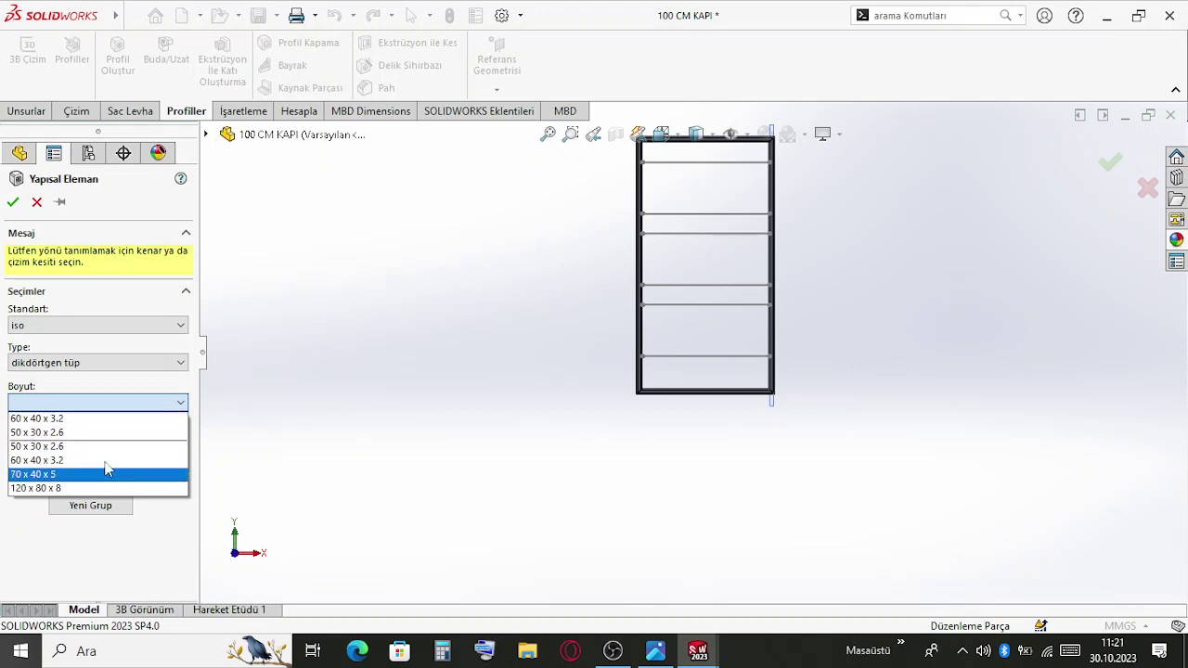
{"action": "left_click", "coordinate": [106, 419]}
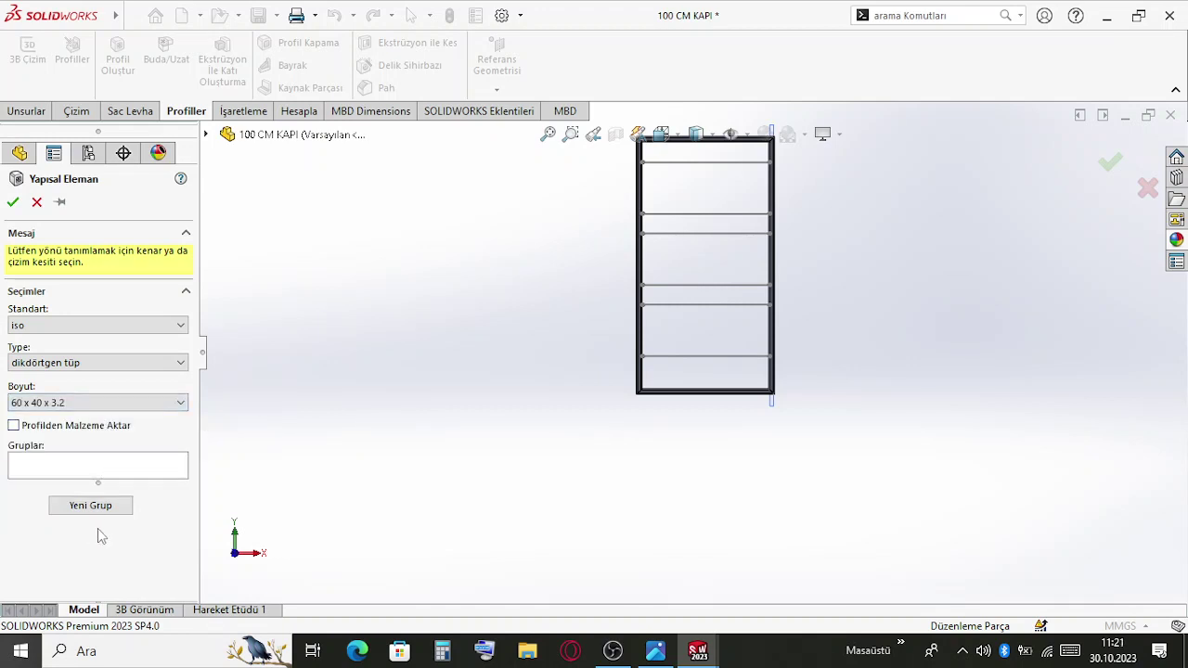
Select all six horizontal slat lines in the door frame as paths for the rectangular tube member
{"action": "left_click", "coordinate": [718, 359]}
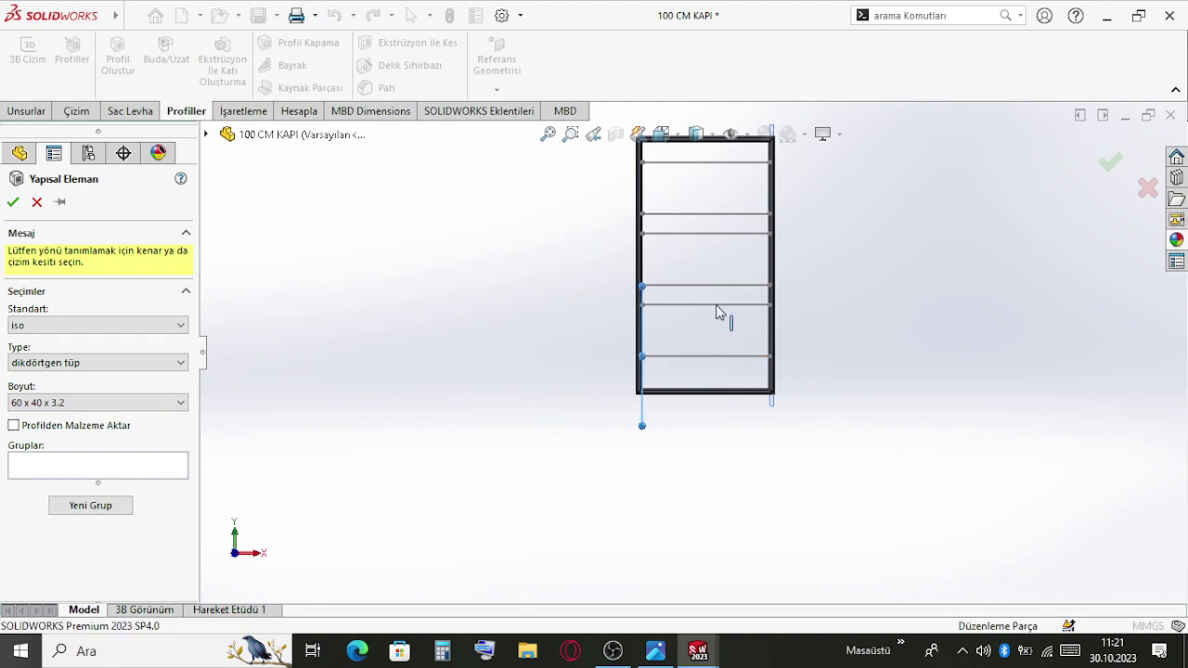
{"action": "left_click", "coordinate": [712, 301]}
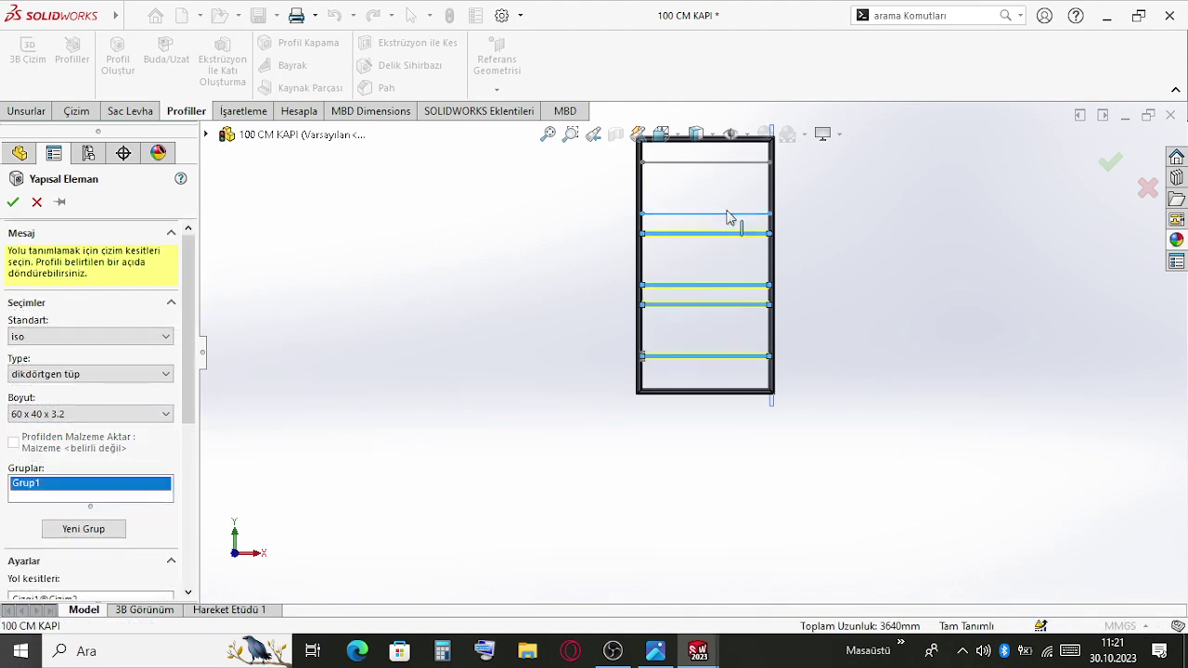
{"action": "scroll", "coordinate": [680, 293], "scroll_direction": "down", "scroll_amount": 6}
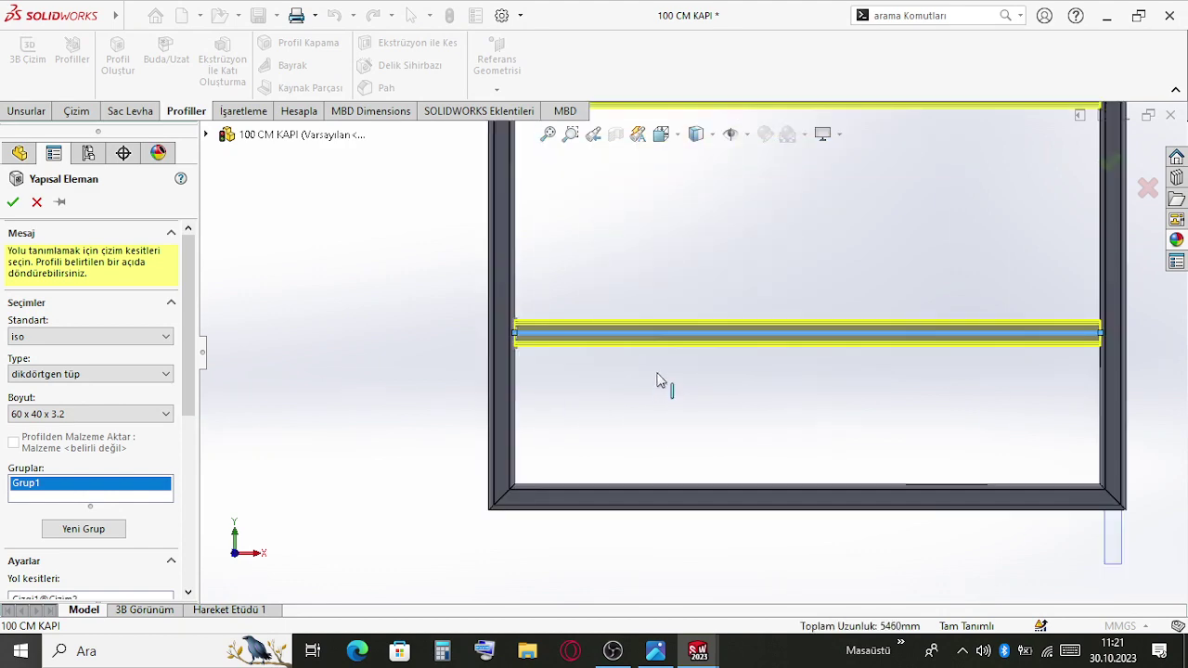
Rotate the tube profile by 90 degrees and create the structural members
{"action": "middle_click_drag", "start_coordinate": [659, 384], "coordinate": [638, 337]}
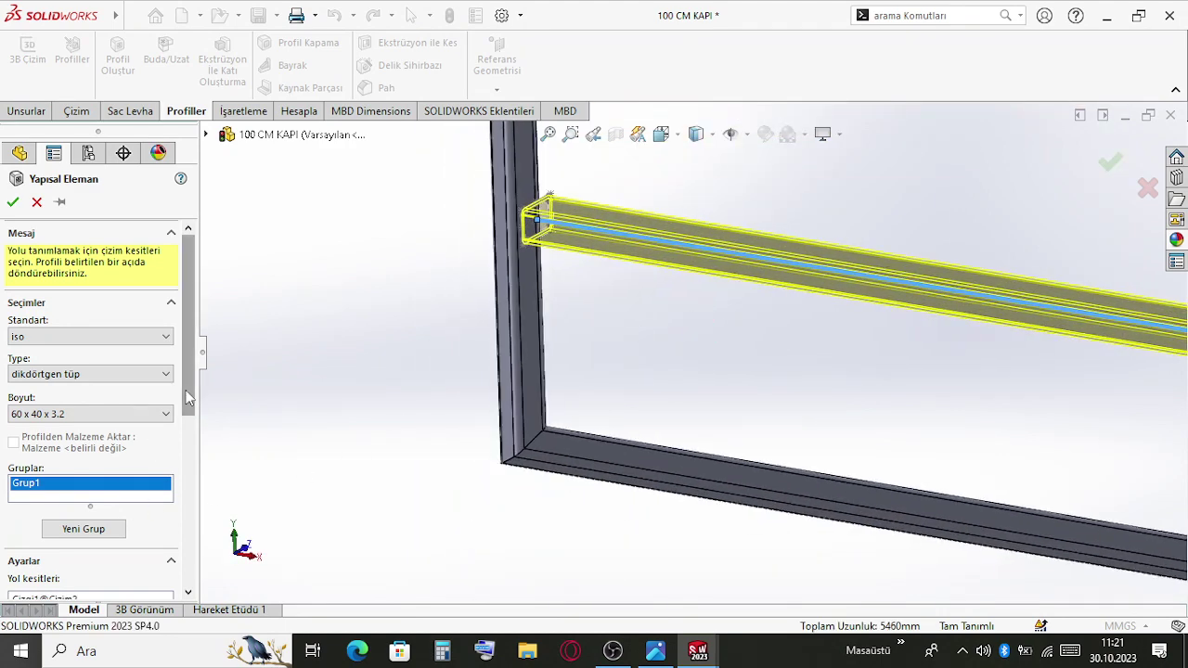
{"action": "scroll", "coordinate": [122, 527], "scroll_direction": "down", "scroll_amount": 5}
{"action": "left_click", "coordinate": [92, 548]}
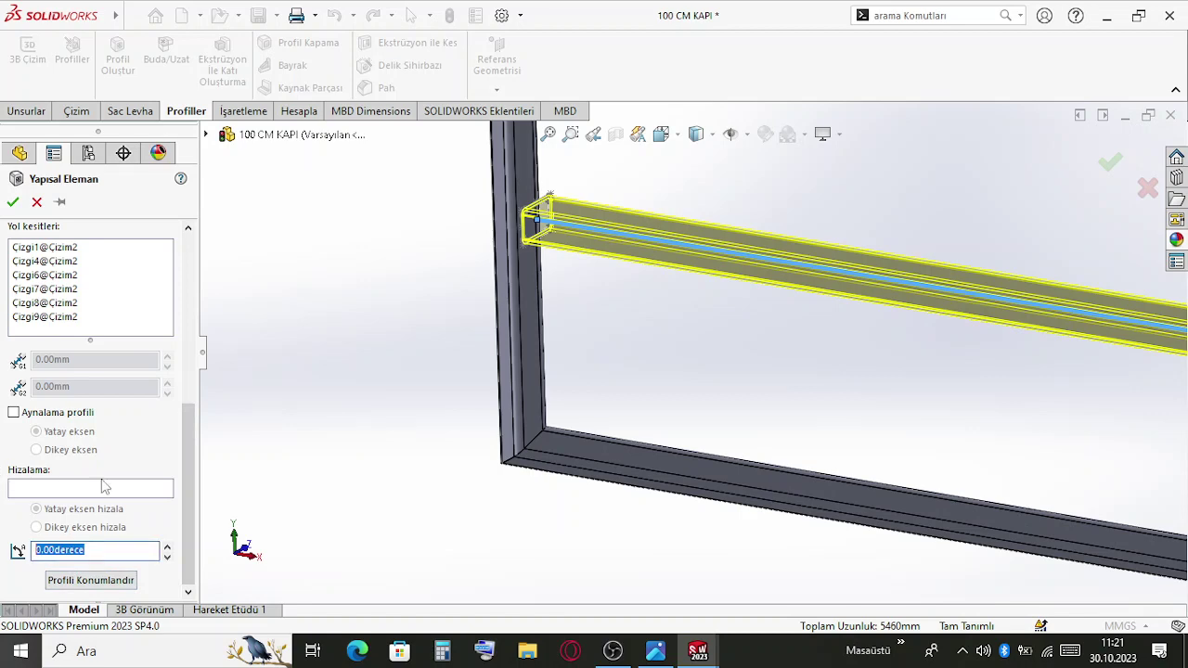
{"action": "key", "text": "Return"}
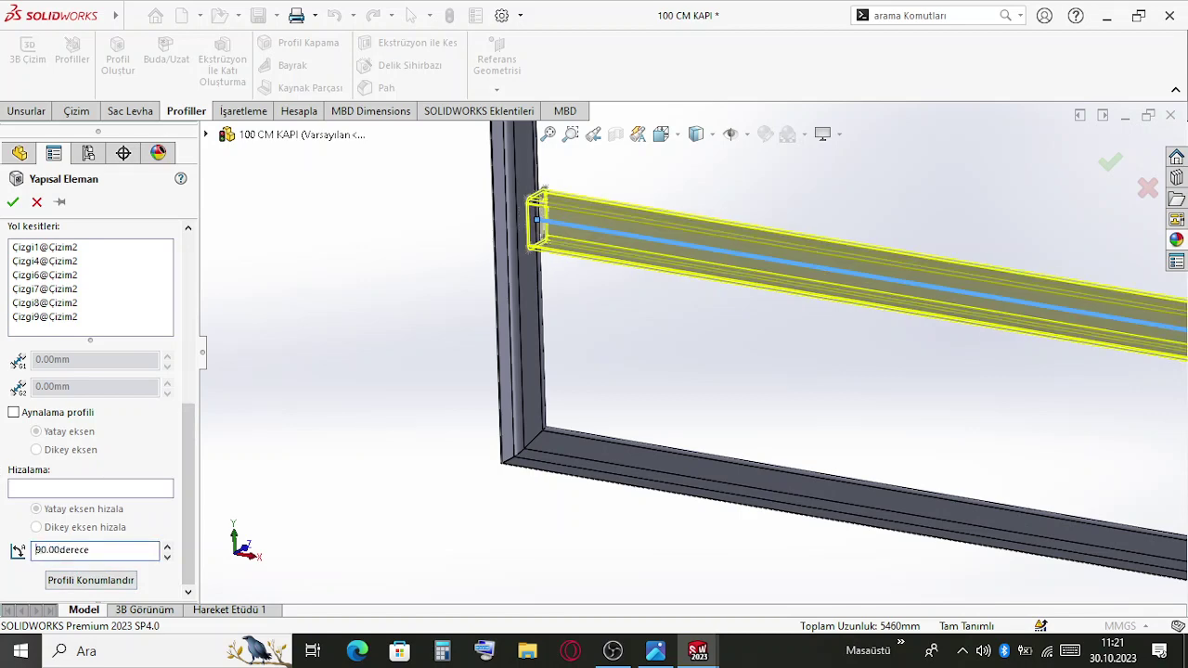
{"action": "left_click", "coordinate": [1110, 163]}
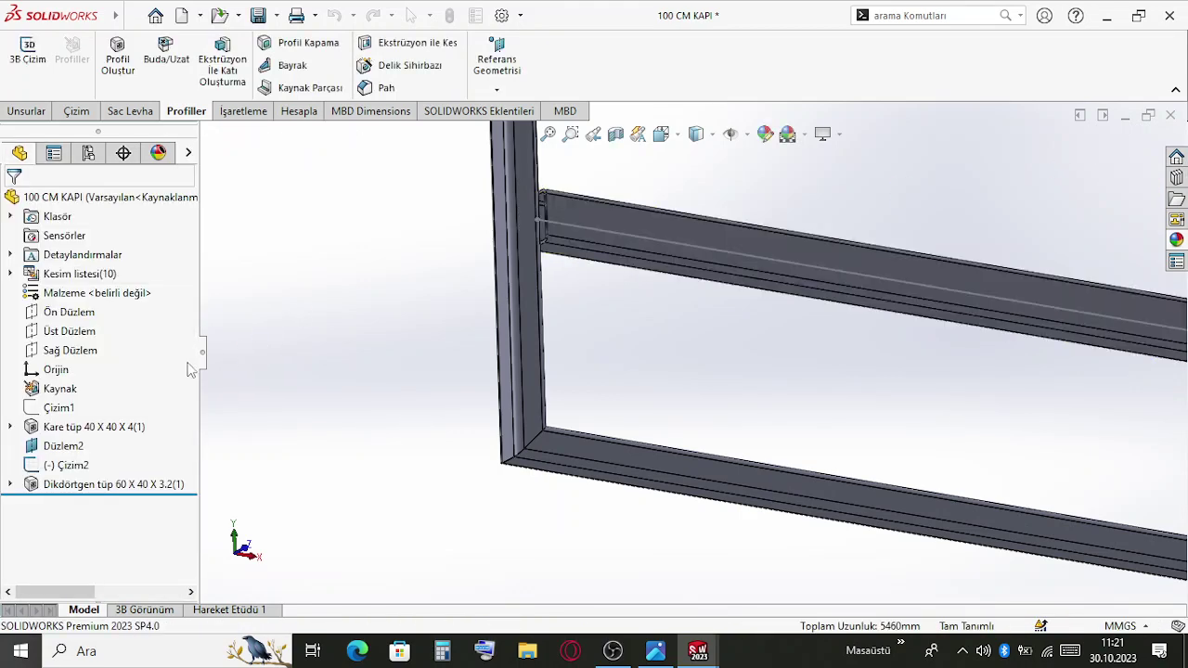
Open the rectangular tube's profile sketch for editing and halve the profile's overall width
{"action": "left_click", "coordinate": [10, 484]}
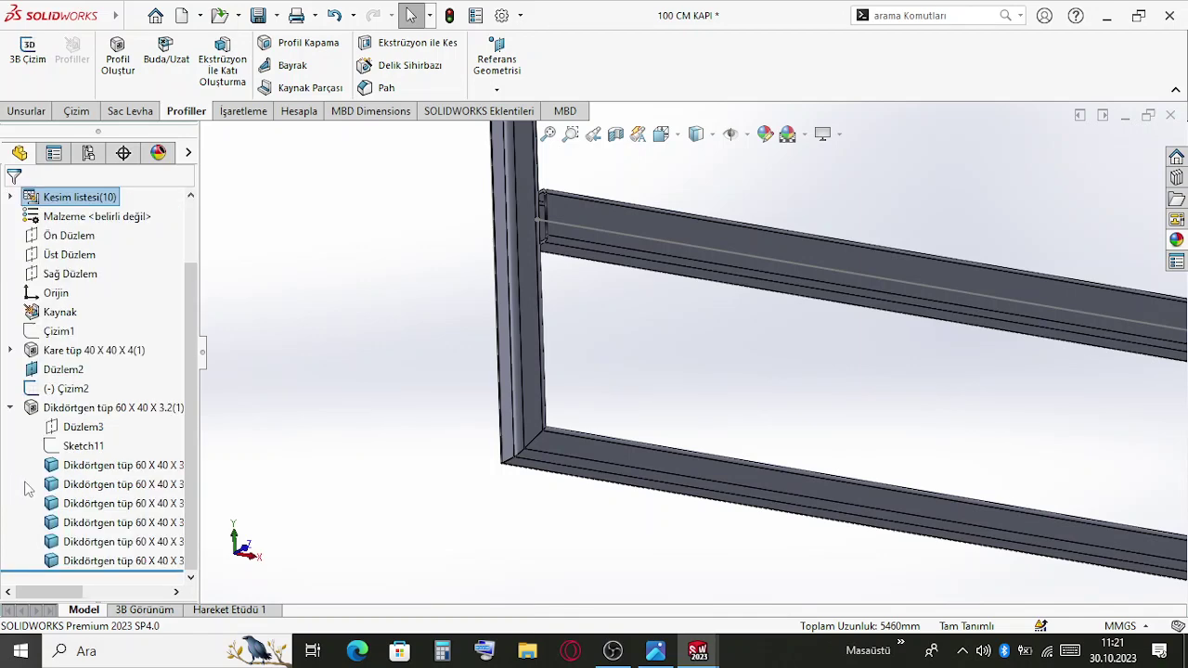
{"action": "left_click", "coordinate": [83, 425]}
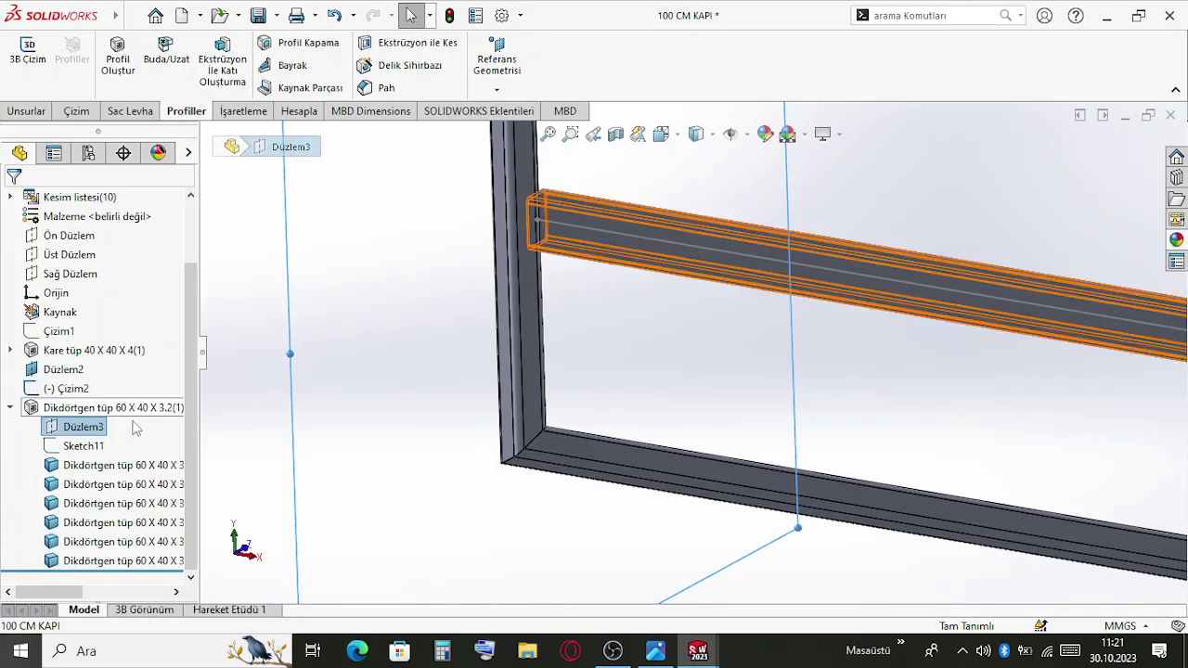
{"action": "left_click", "coordinate": [82, 447]}
{"action": "left_click", "coordinate": [91, 390]}
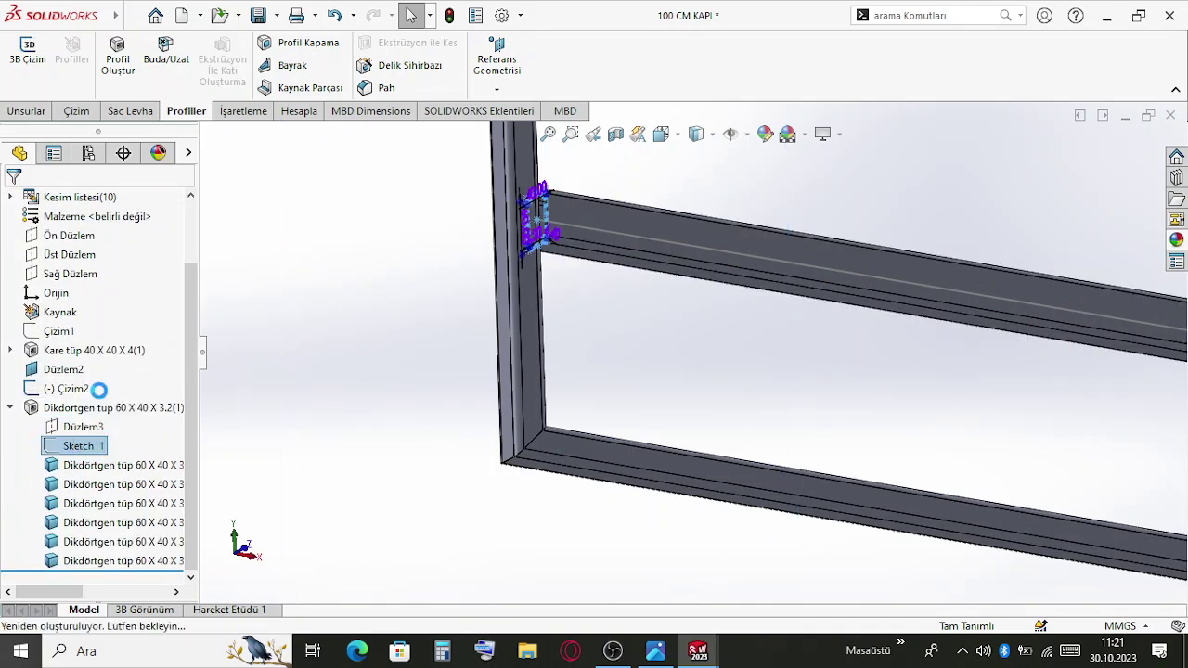
{"action": "scroll", "coordinate": [677, 228], "scroll_direction": "down", "scroll_amount": 10}
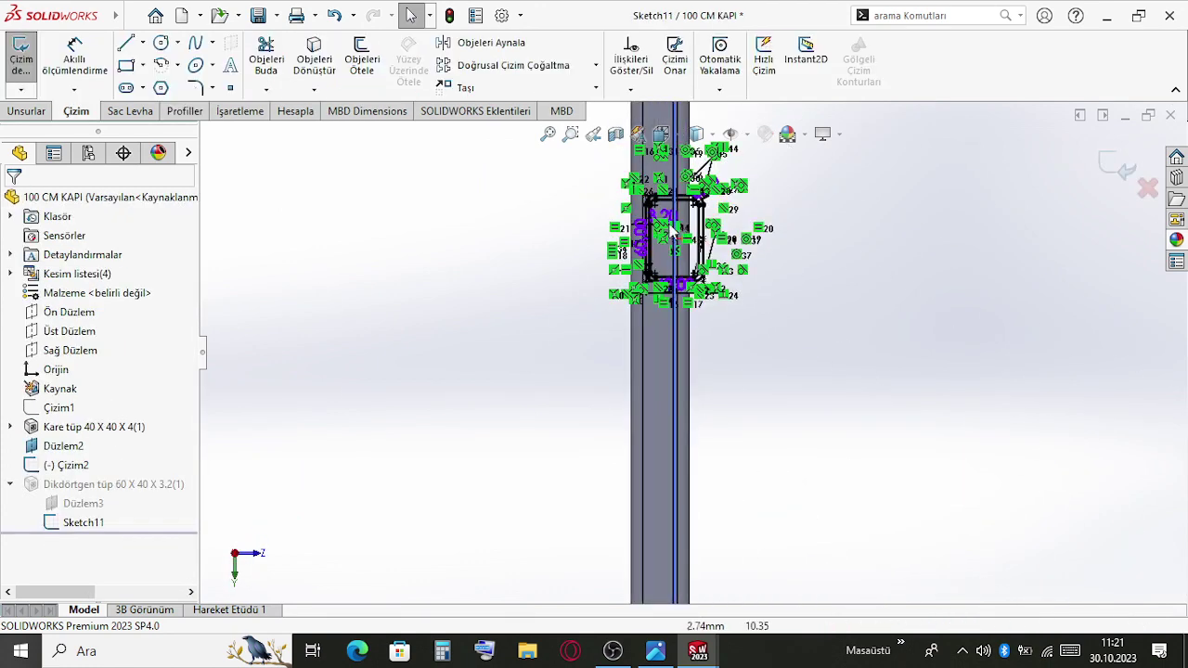
{"action": "scroll", "coordinate": [743, 231], "scroll_direction": "up", "scroll_amount": 10}
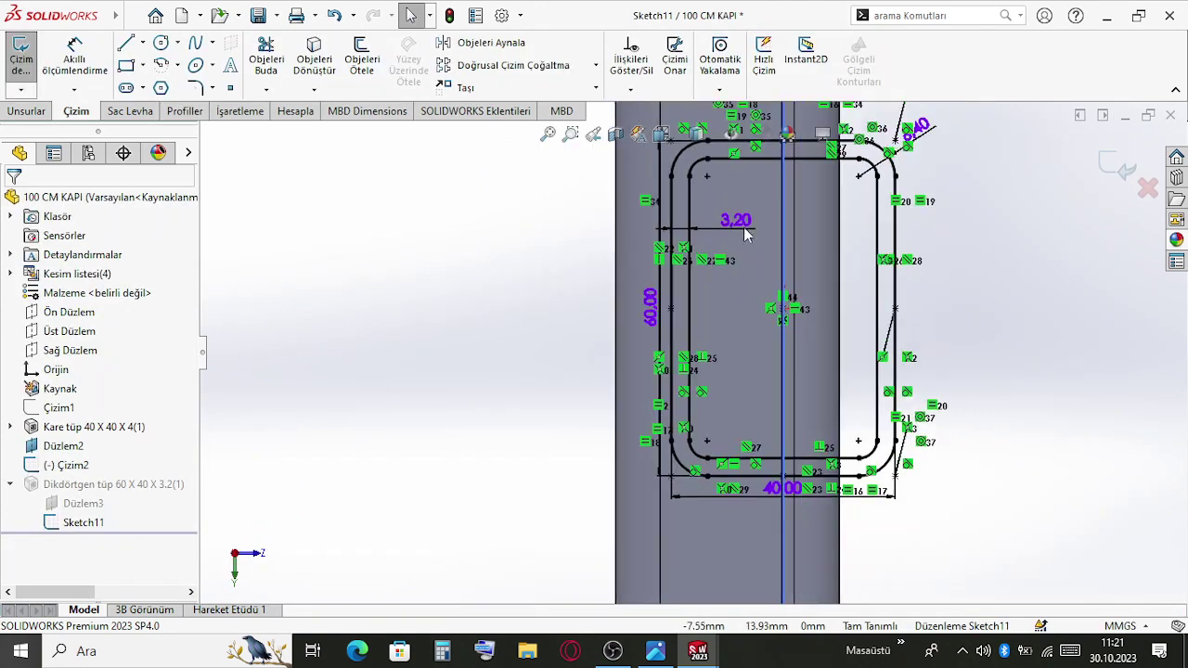
{"action": "scroll", "coordinate": [733, 278], "scroll_direction": "down", "scroll_amount": 10}
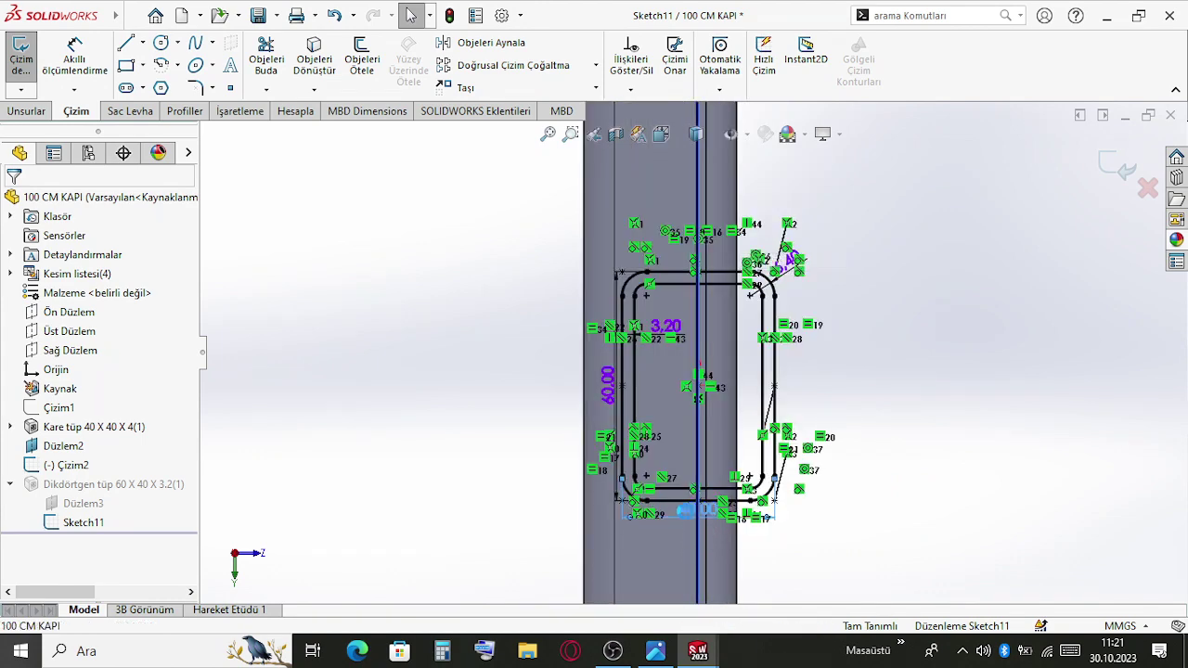
{"action": "double_click", "coordinate": [691, 511]}
{"action": "type", "text": "40"}
{"action": "key", "text": "Return"}
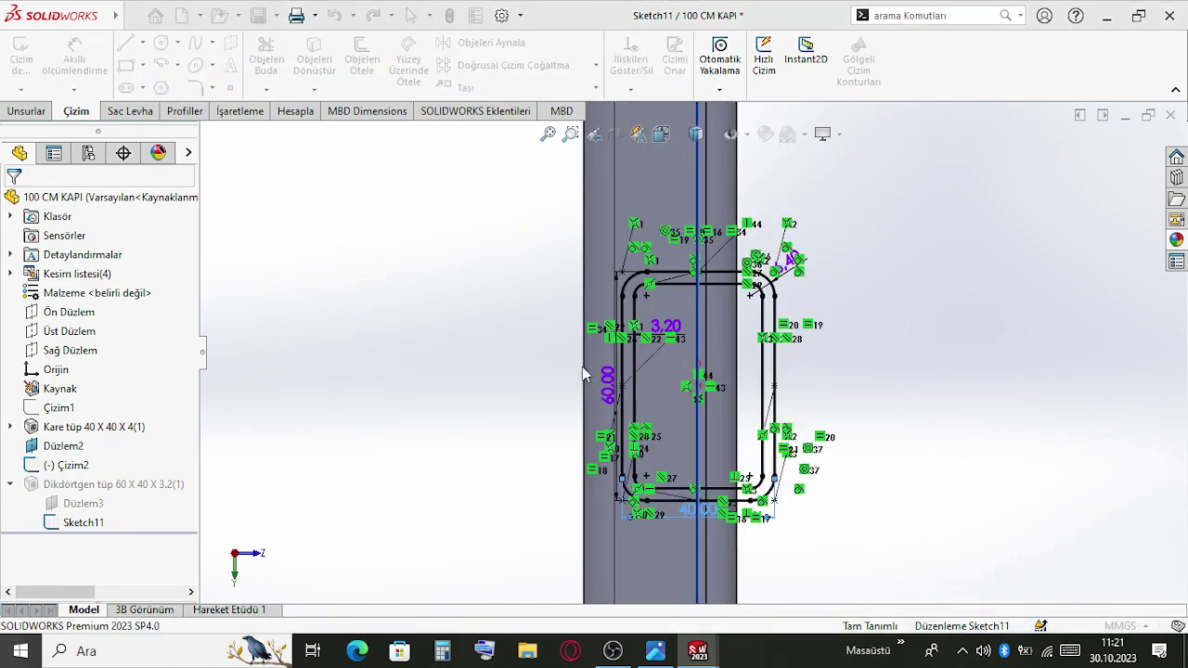
Set the overall height of the rectangular tube profile to 40 mm
{"action": "left_click", "coordinate": [605, 381]}
{"action": "left_click", "coordinate": [618, 392]}
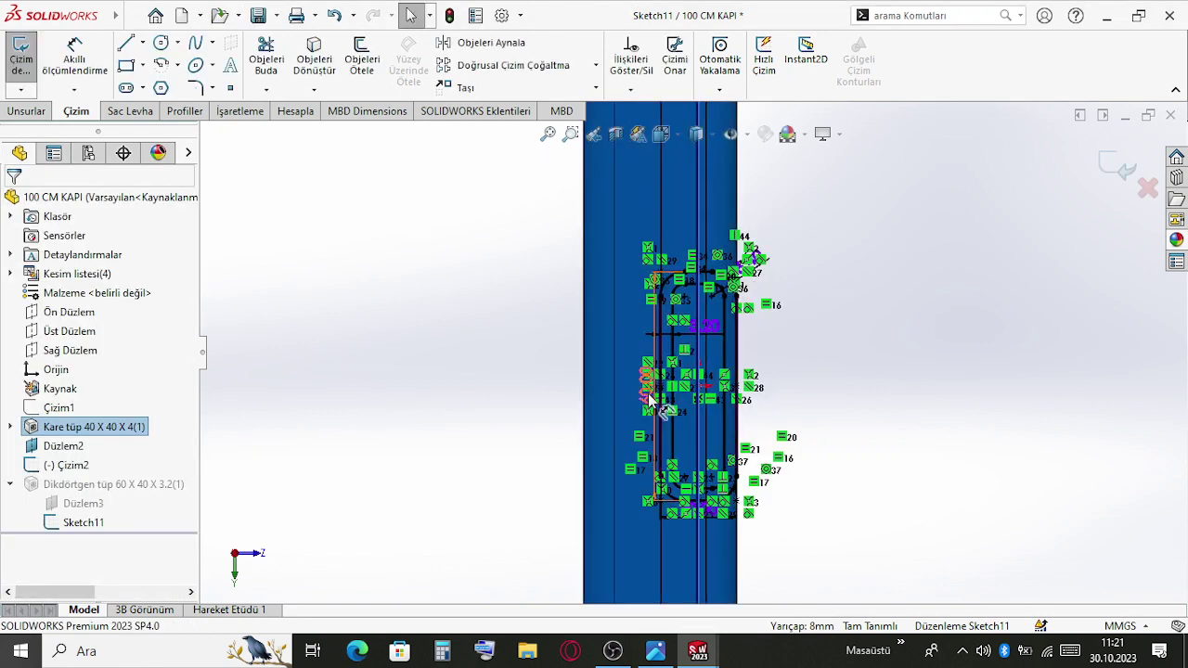
{"action": "double_click", "coordinate": [646, 395]}
{"action": "type", "text": "60"}
{"action": "key", "text": "Return"}
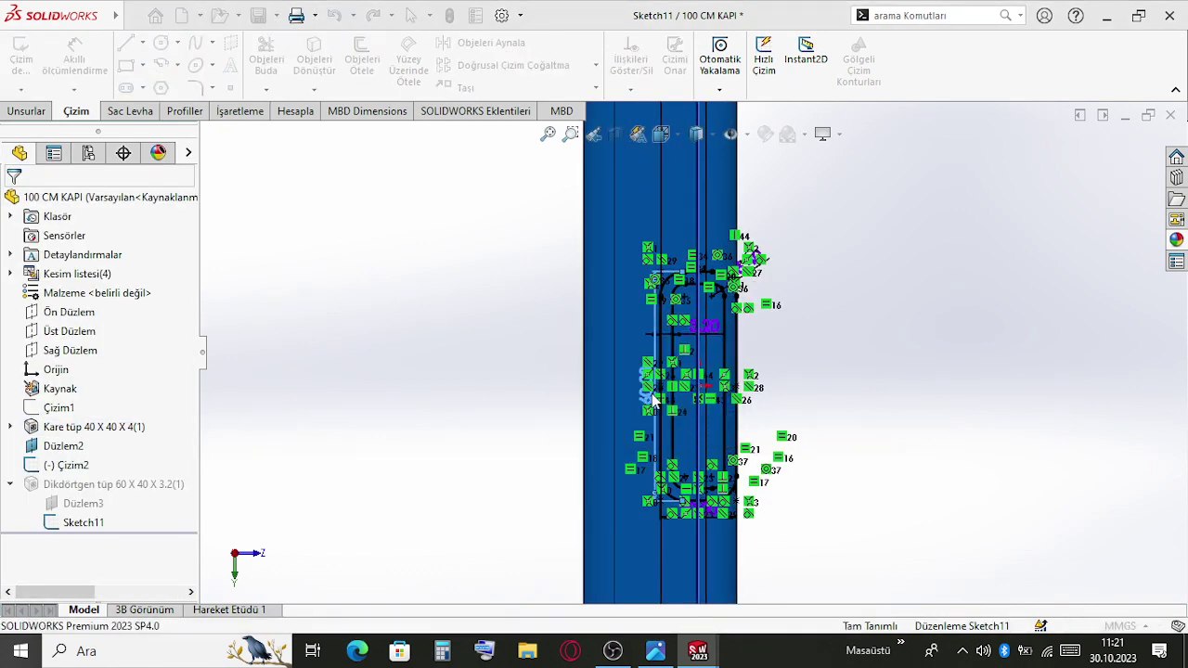
{"action": "scroll", "coordinate": [729, 346], "scroll_direction": "down", "scroll_amount": 5}
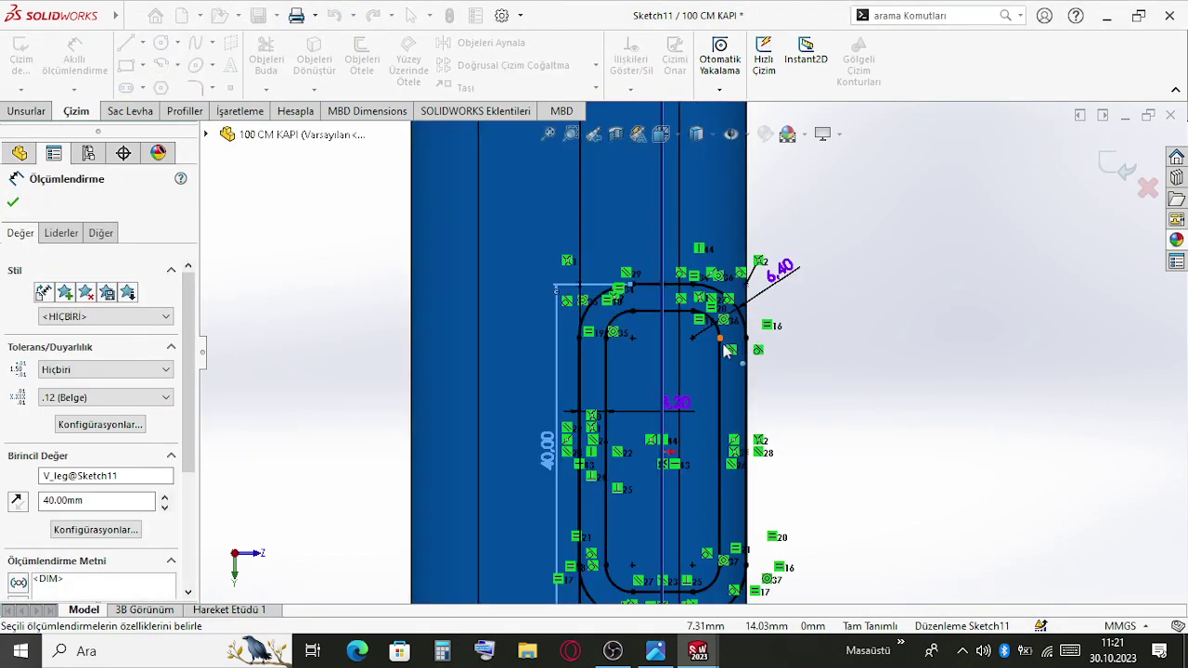
Set the tube profile's wall thickness to 1.5 mm and exit the profile sketch
{"action": "double_click", "coordinate": [663, 422]}
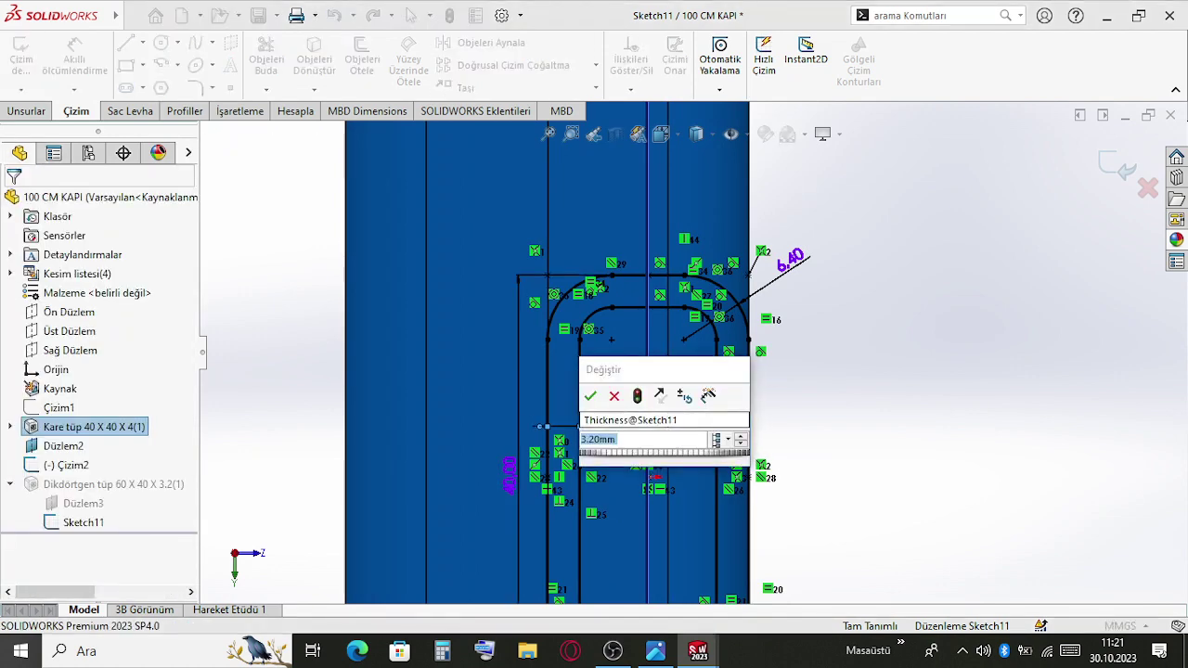
{"action": "type", "text": "1.5"}
{"action": "key", "text": "Escape"}
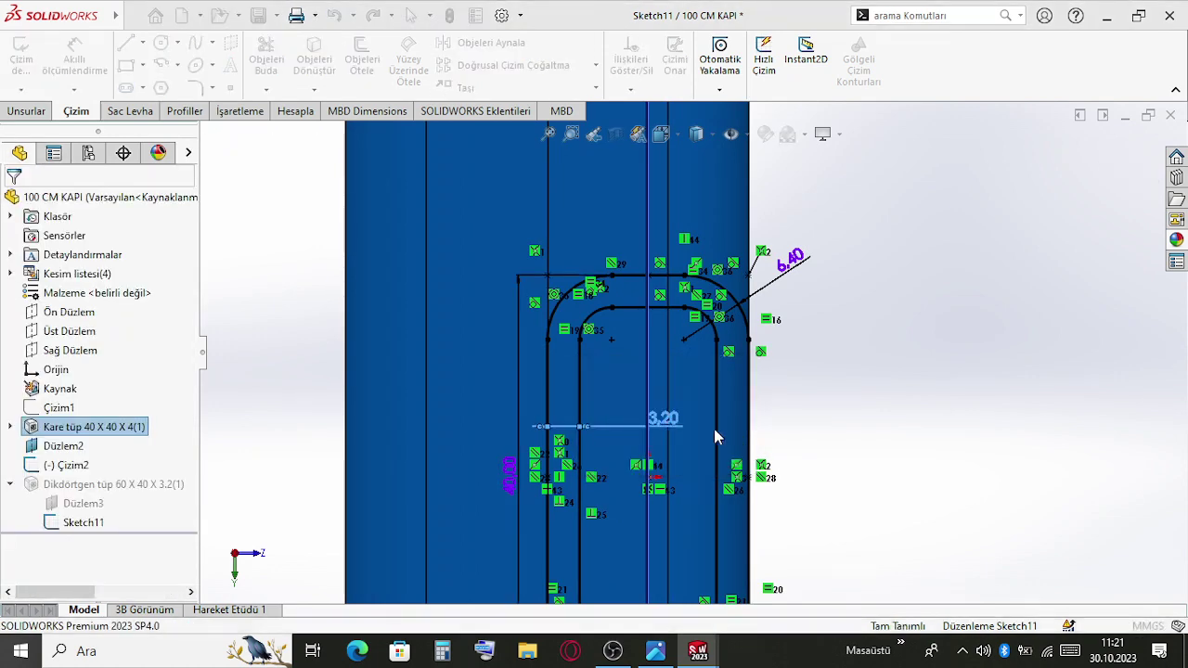
{"action": "left_click", "coordinate": [804, 267]}
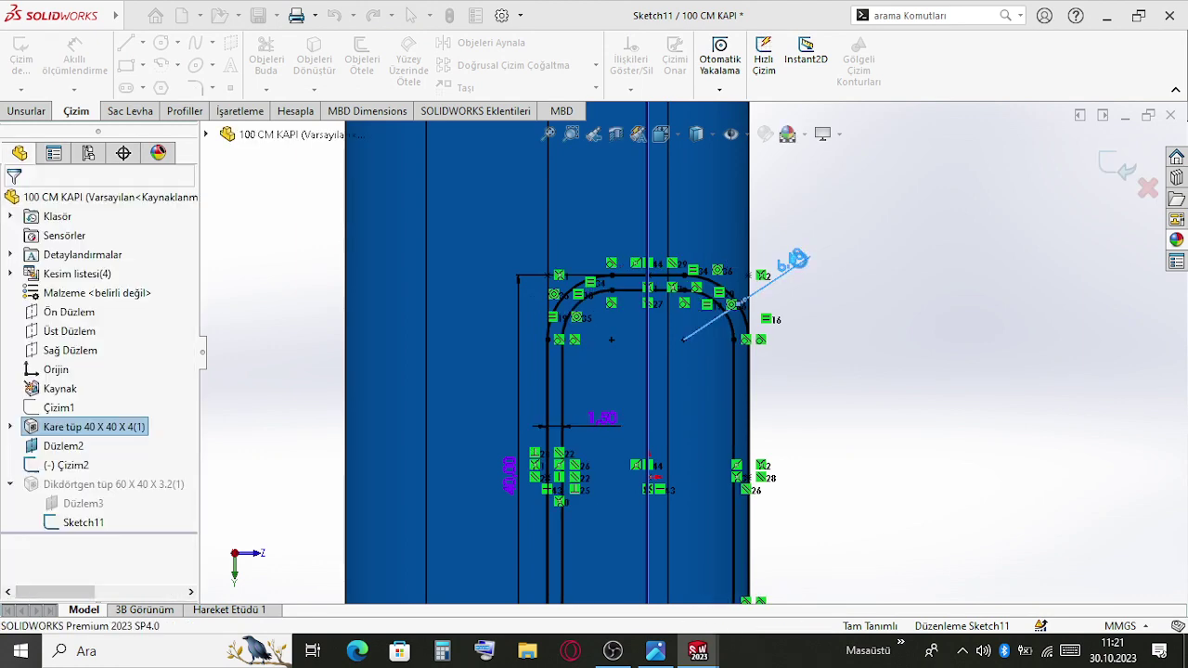
{"action": "double_click", "coordinate": [803, 268]}
{"action": "key", "text": "Escape"}
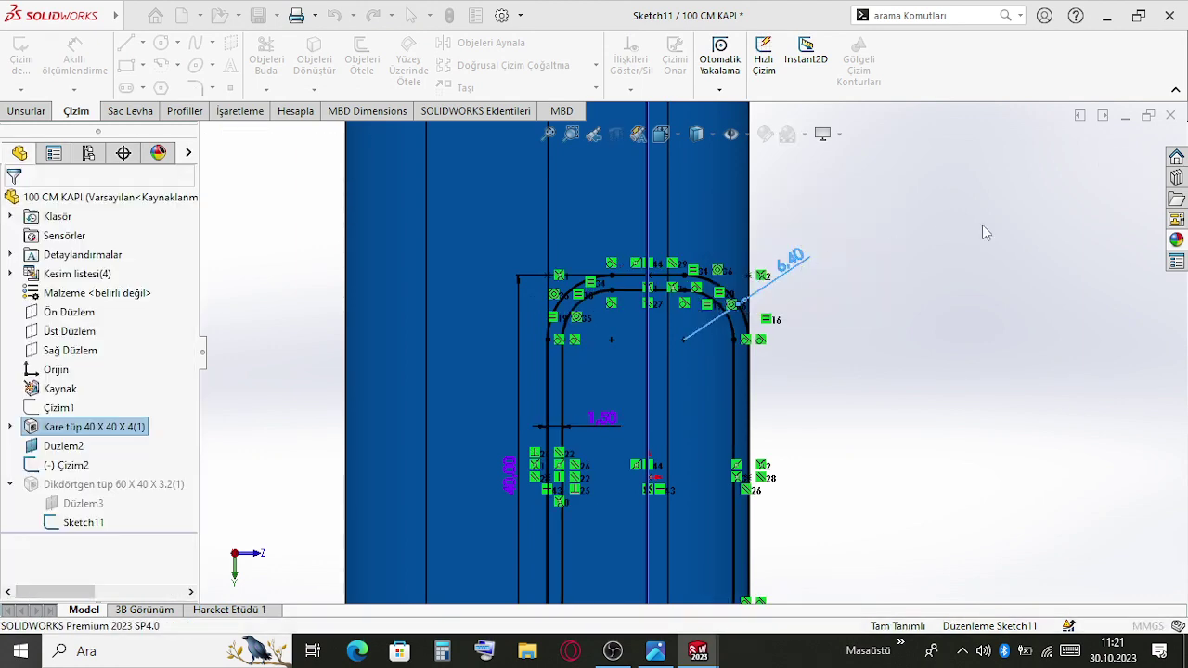
{"action": "left_click", "coordinate": [1116, 164]}
Check how the resized rails meet the door frame and save the part
{"action": "middle_click_drag", "start_coordinate": [1067, 316], "coordinate": [716, 464]}
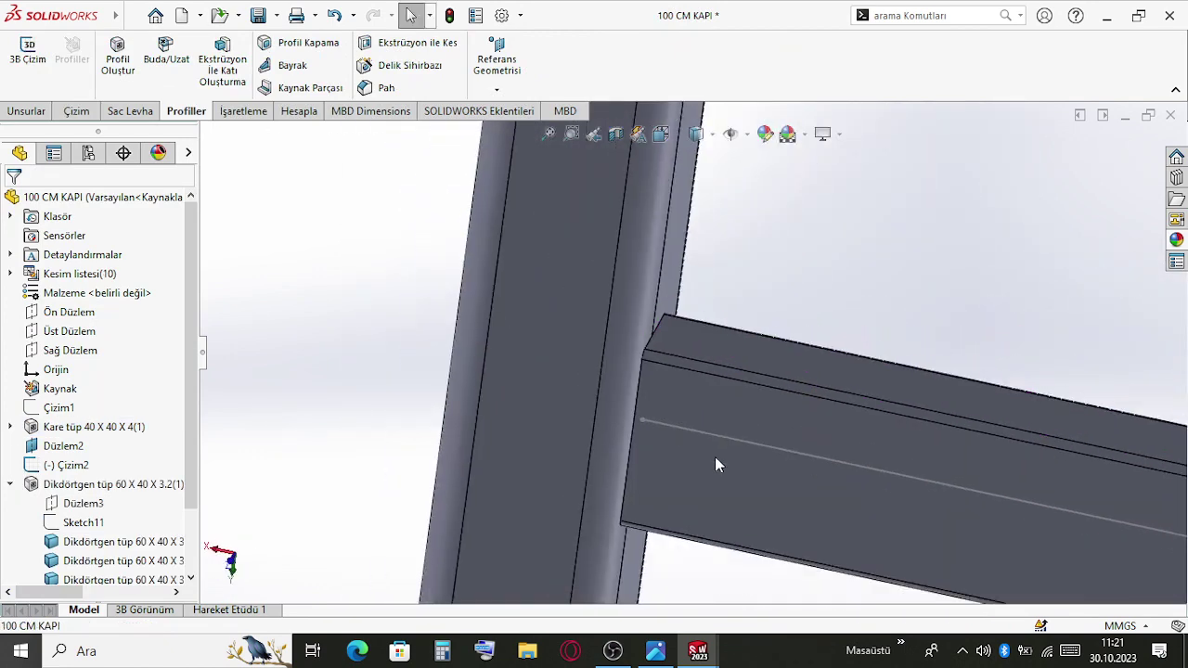
{"action": "left_click", "coordinate": [732, 443]}
{"action": "scroll", "coordinate": [923, 307], "scroll_direction": "up", "scroll_amount": 5}
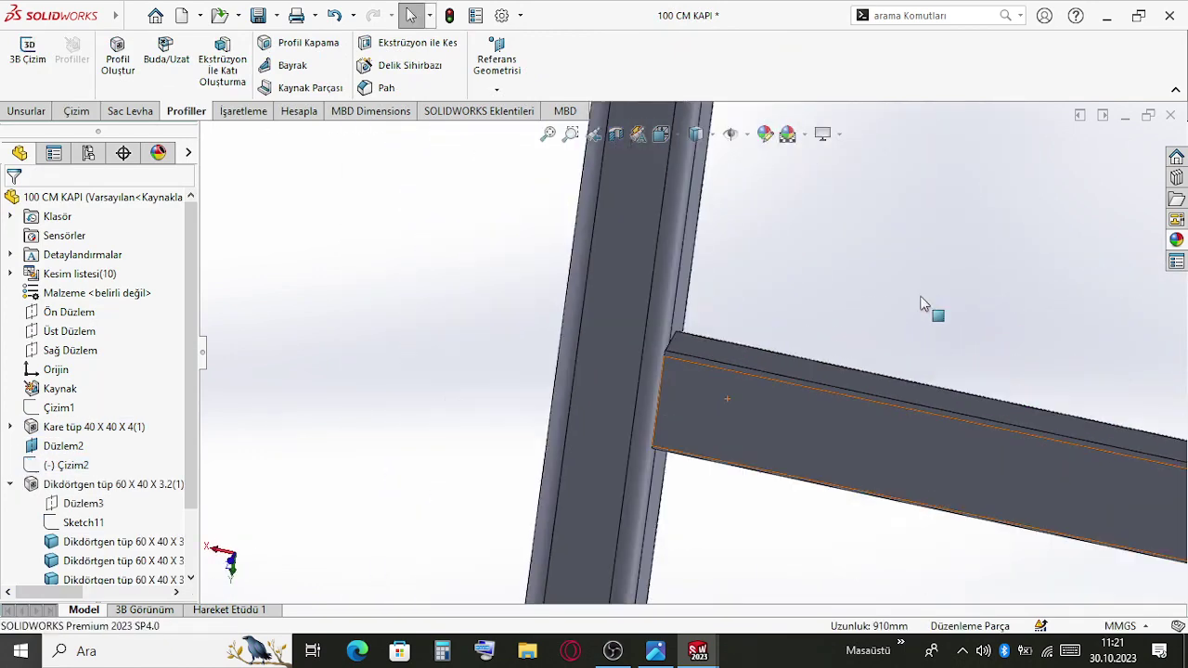
{"action": "middle_click_drag", "start_coordinate": [921, 306], "coordinate": [945, 293]}
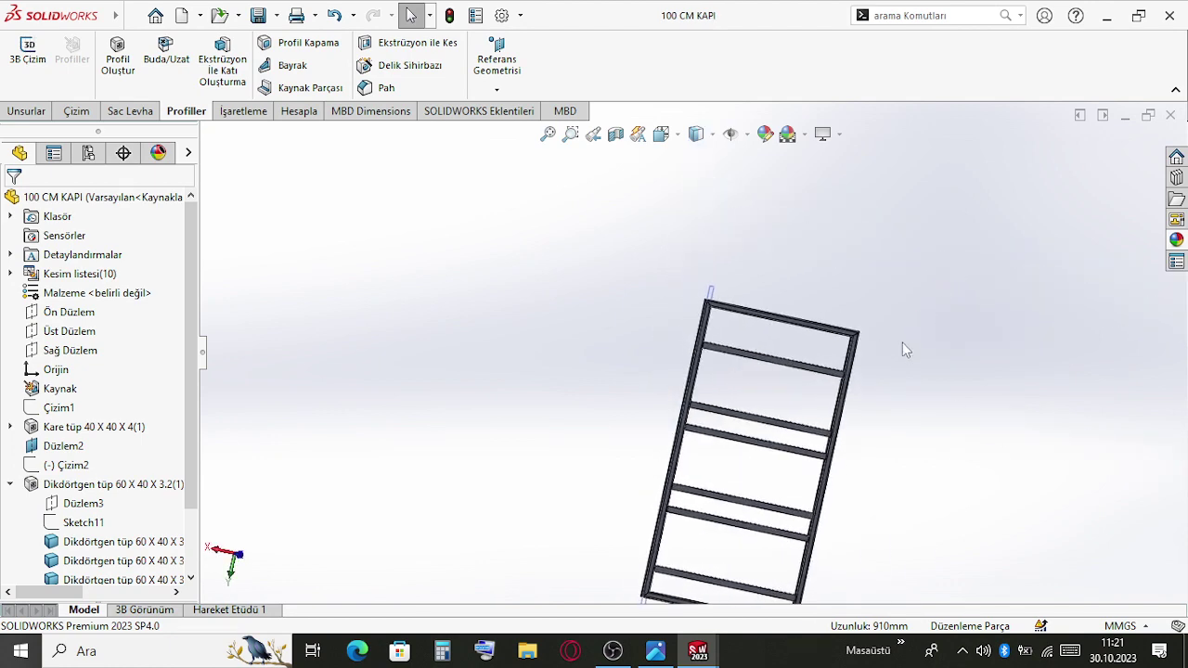
Switch to the ana montaj assembly and compare the door's rail heights with the sliding gate's slats
{"action": "key", "text": "ctrl+Tab"}
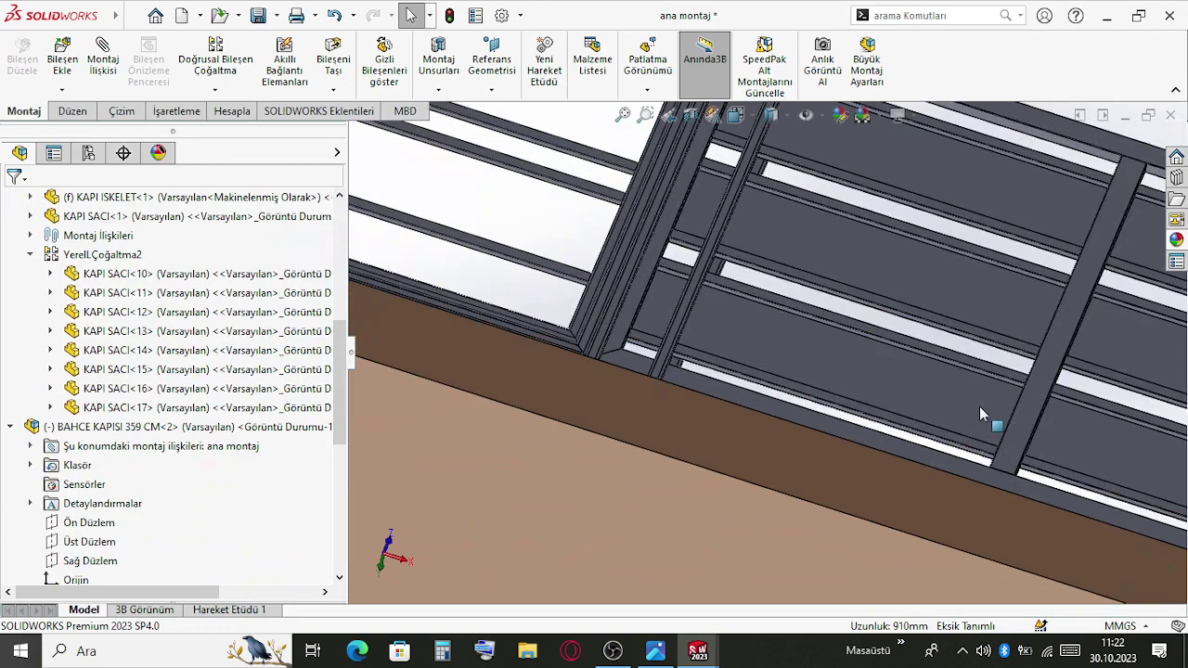
{"action": "middle_click_drag", "start_coordinate": [838, 451], "coordinate": [769, 216]}
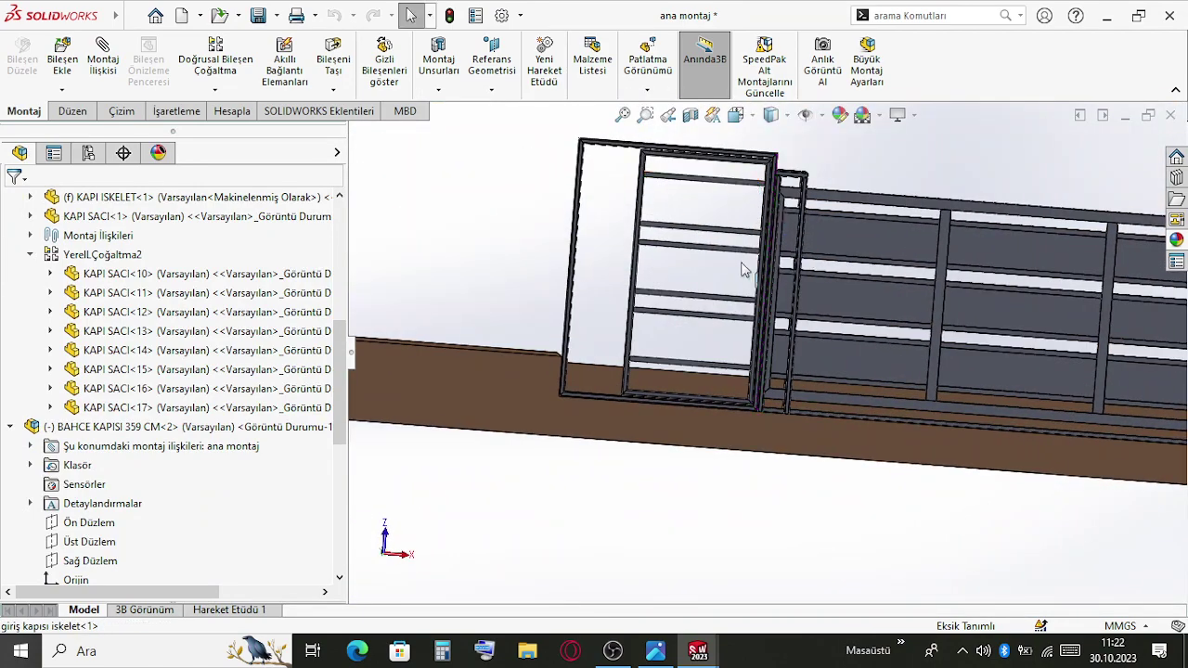
{"action": "middle_click_drag", "start_coordinate": [742, 366], "coordinate": [556, 377]}
{"action": "scroll", "coordinate": [657, 280], "scroll_direction": "up", "scroll_amount": 2}
{"action": "middle_click_drag", "start_coordinate": [669, 243], "coordinate": [682, 212]}
{"action": "scroll", "coordinate": [687, 180], "scroll_direction": "down", "scroll_amount": 3}
In the 100 CM KAPI part, set the lowest slat line's distance from the frame bottom to 135 mm and switch back to the ana montaj assembly
{"action": "left_click", "coordinate": [736, 234]}
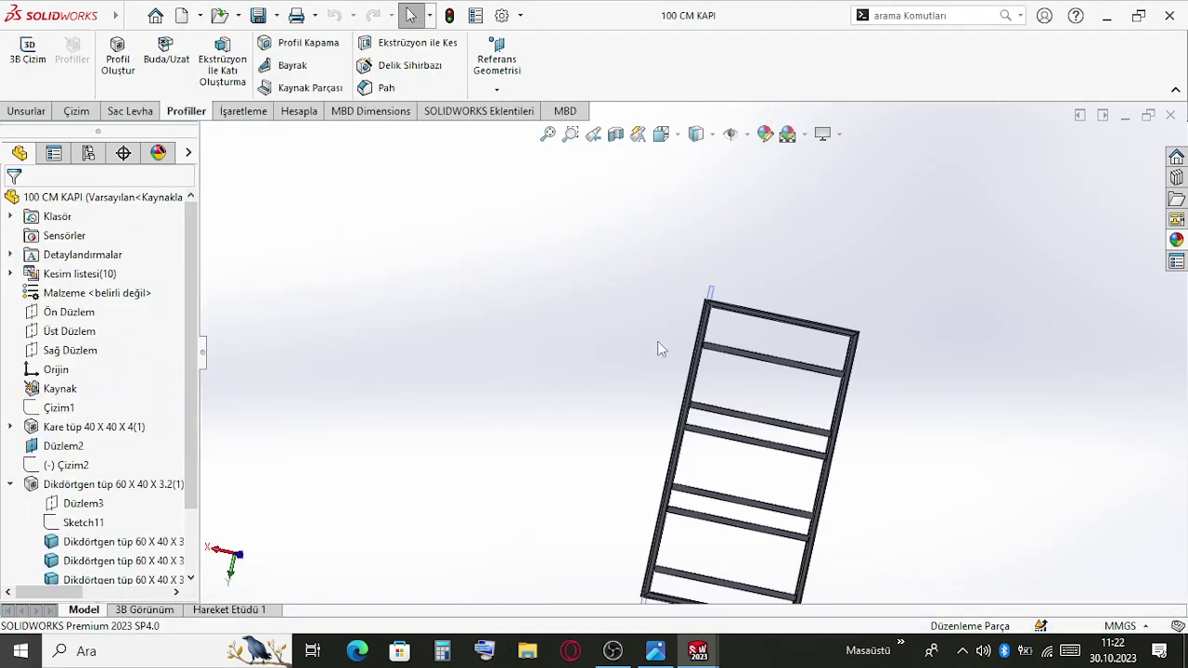
{"action": "left_click", "coordinate": [58, 410]}
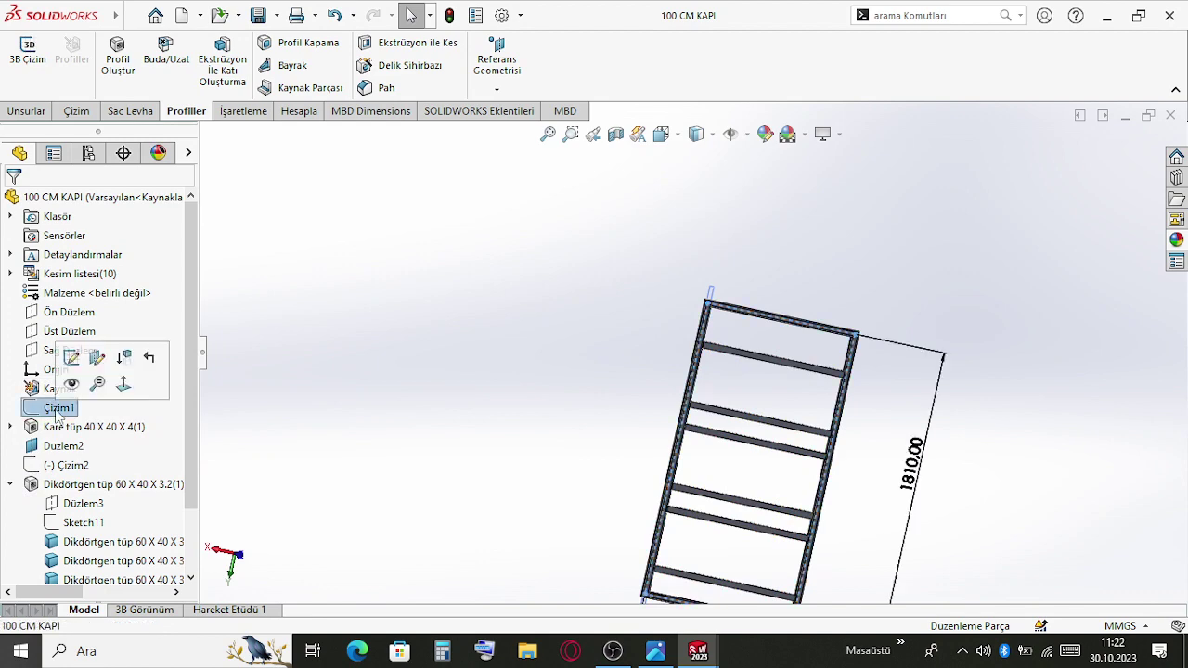
{"action": "left_click", "coordinate": [67, 465]}
{"action": "left_click", "coordinate": [68, 417]}
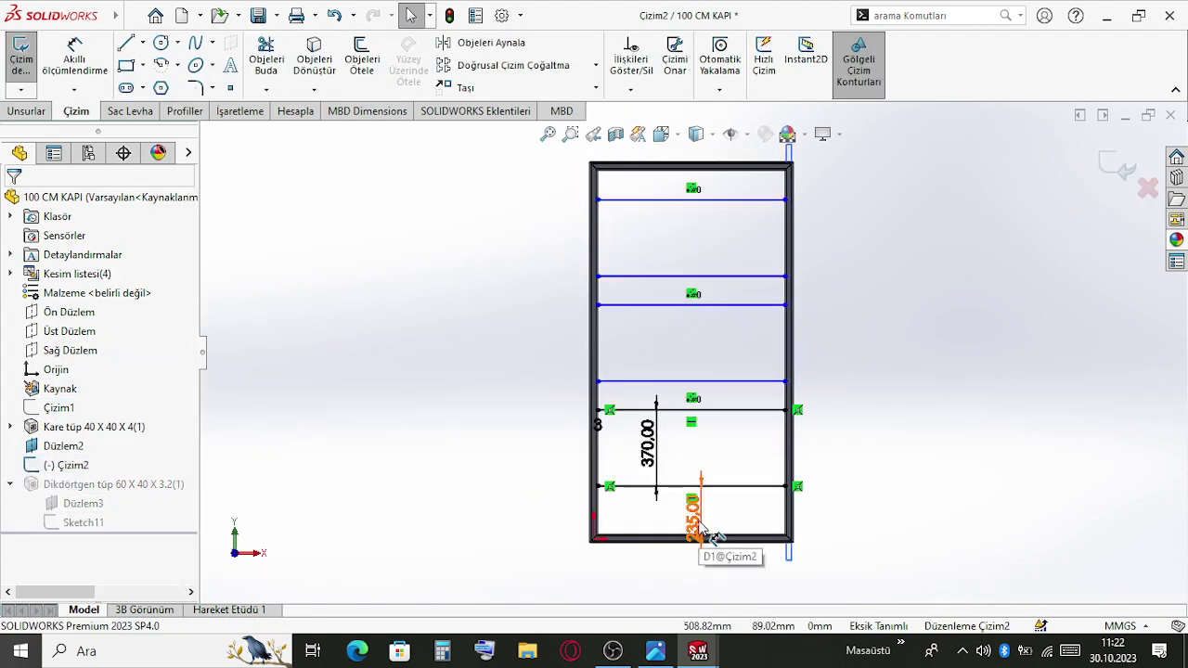
{"action": "left_click", "coordinate": [702, 527]}
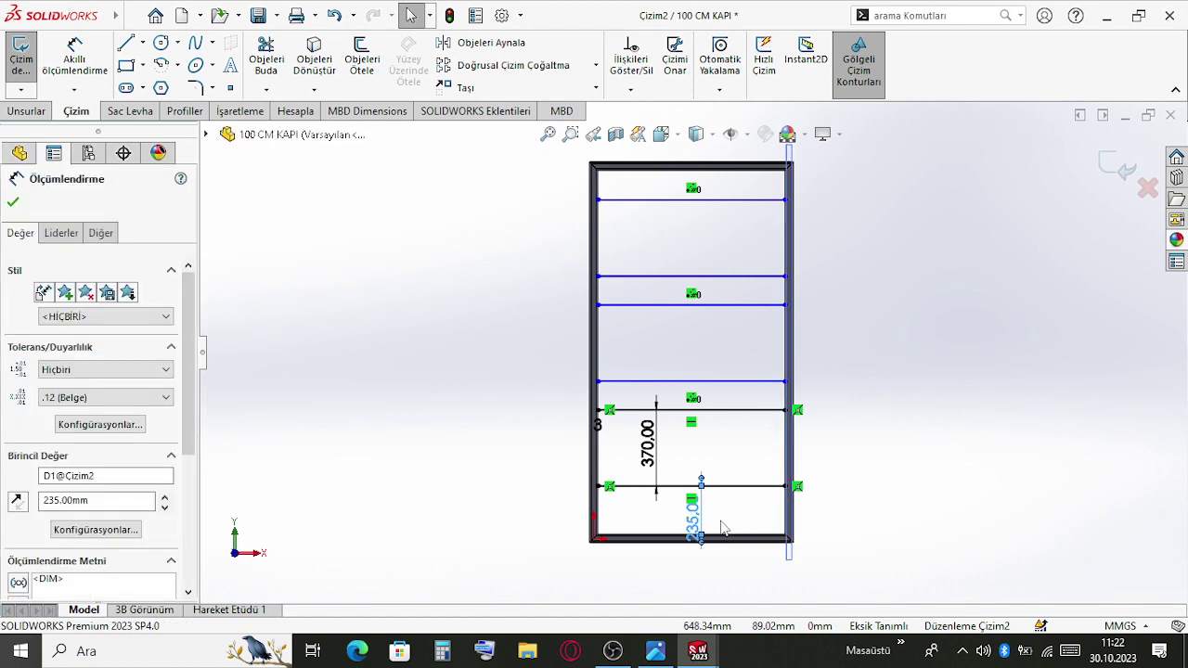
{"action": "double_click", "coordinate": [702, 536]}
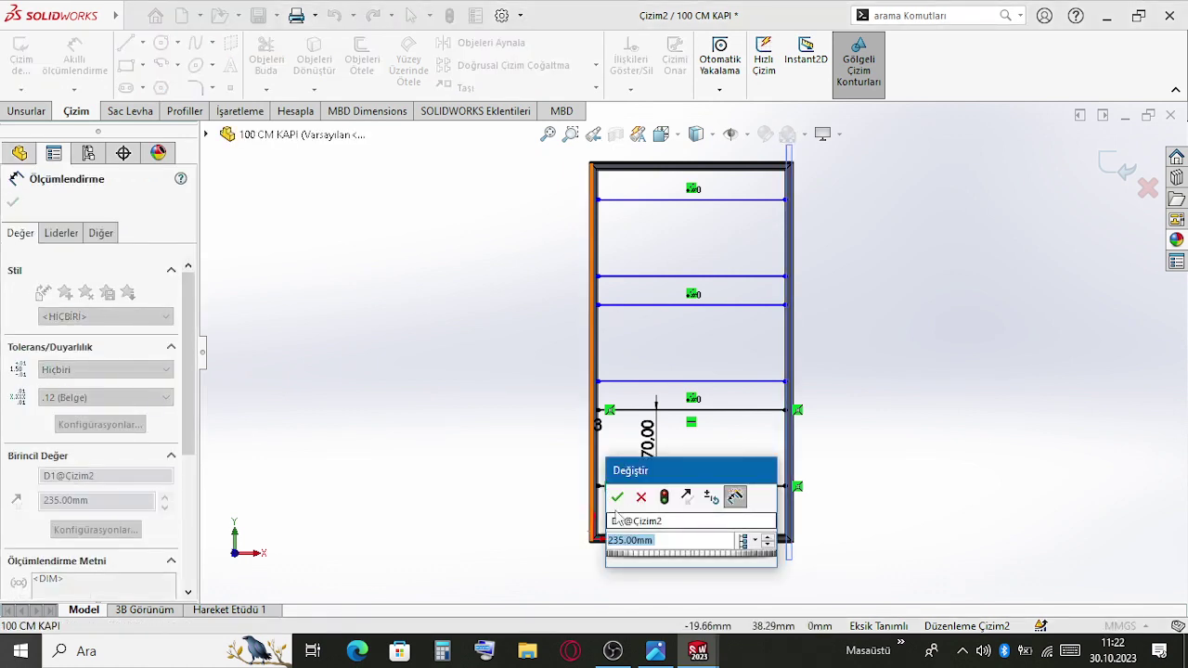
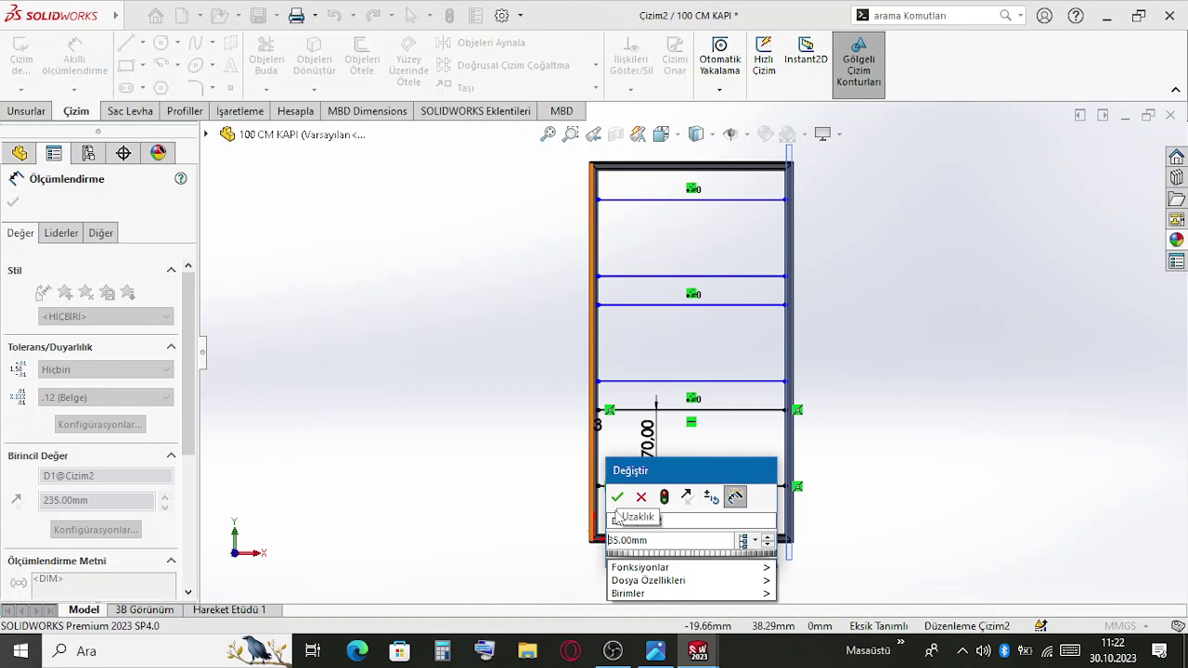
{"action": "type", "text": "1"}
{"action": "key", "text": "Return"}
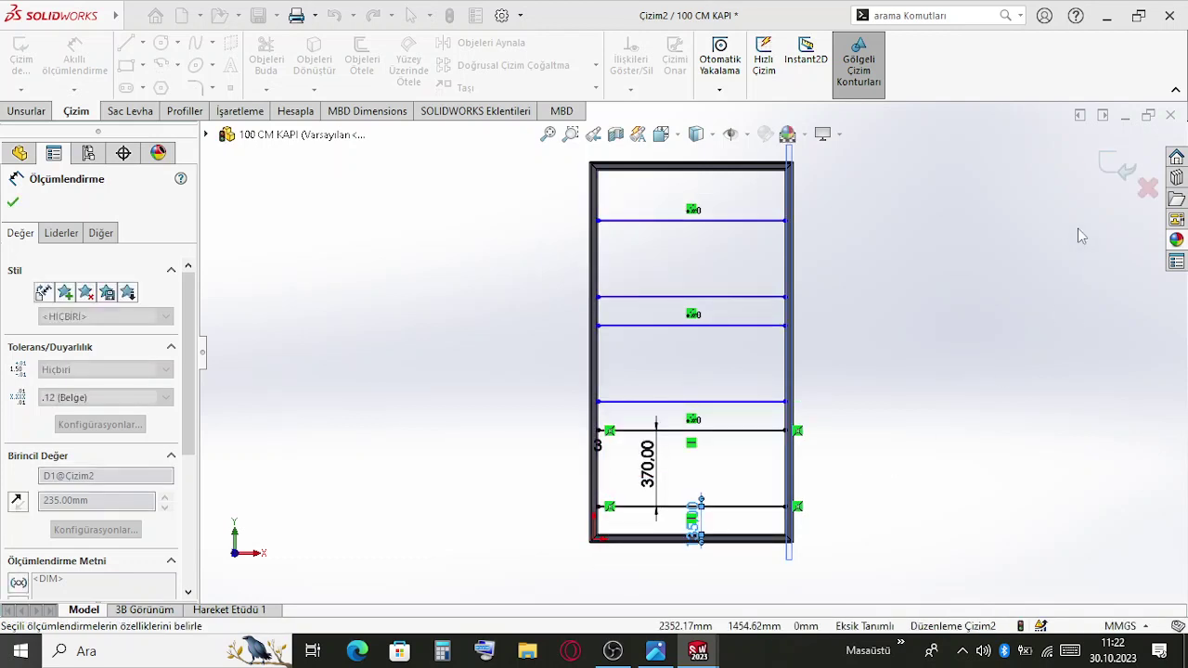
{"action": "left_click", "coordinate": [1116, 167]}
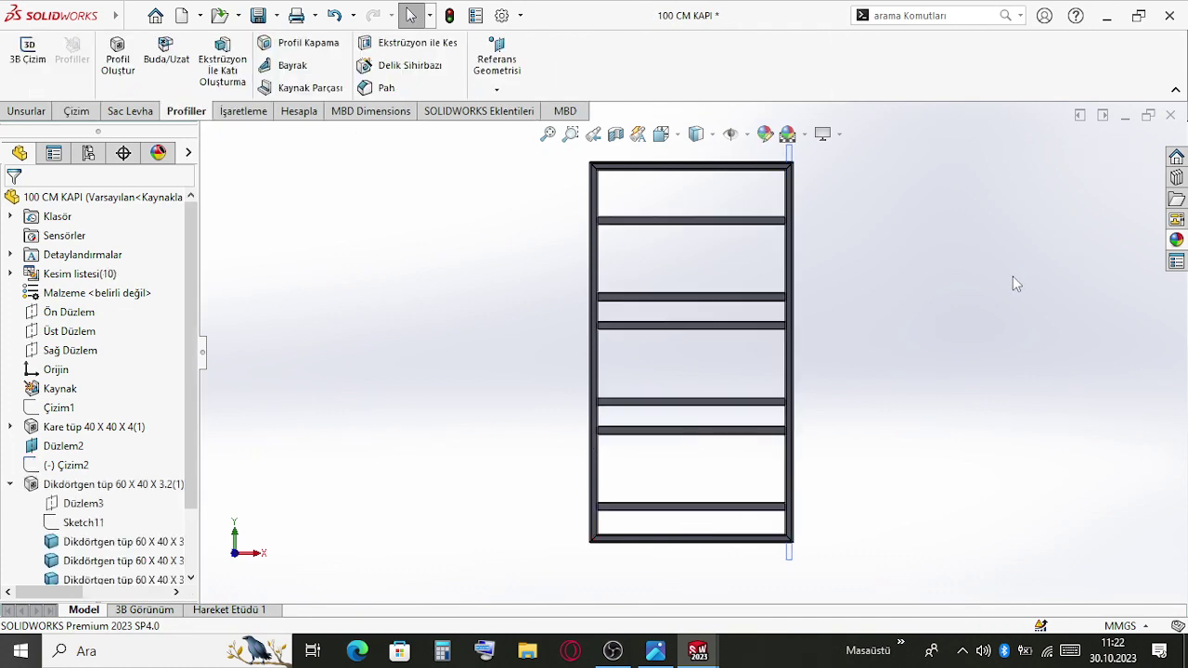
{"action": "key", "text": "ctrl+Tab"}
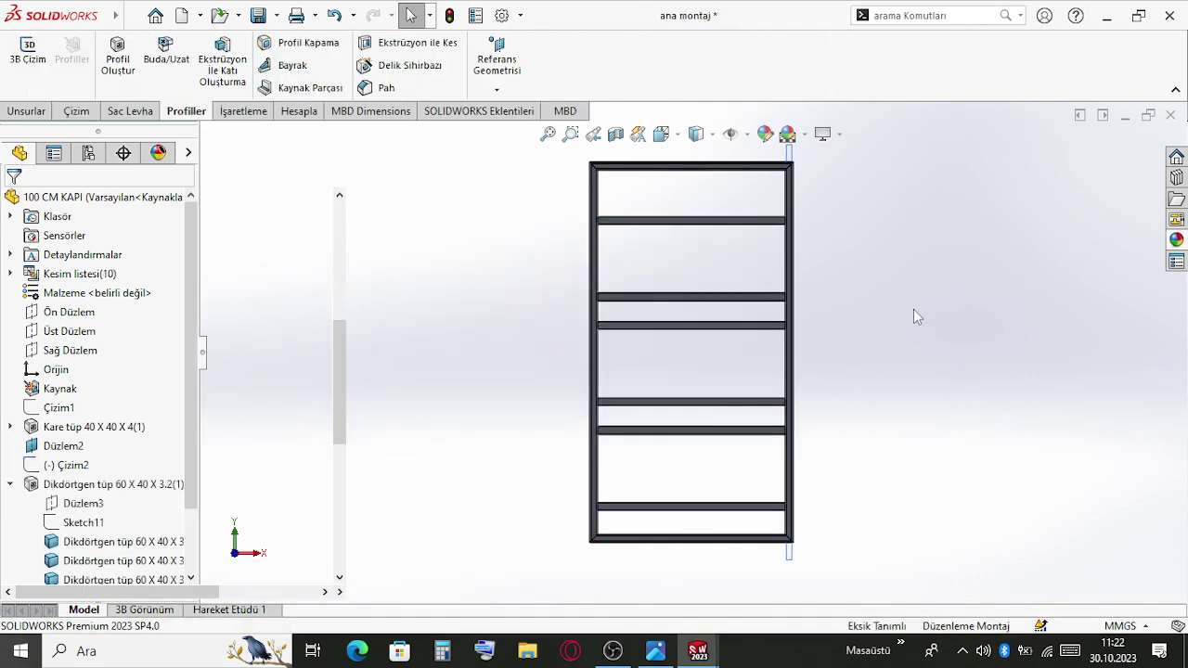
Compare the door's lowest rail height with the sliding gate and measure the distance between the two lowest rails' undersides
{"action": "scroll", "coordinate": [817, 448], "scroll_direction": "up", "scroll_amount": 3}
{"action": "scroll", "coordinate": [828, 487], "scroll_direction": "down", "scroll_amount": 6}
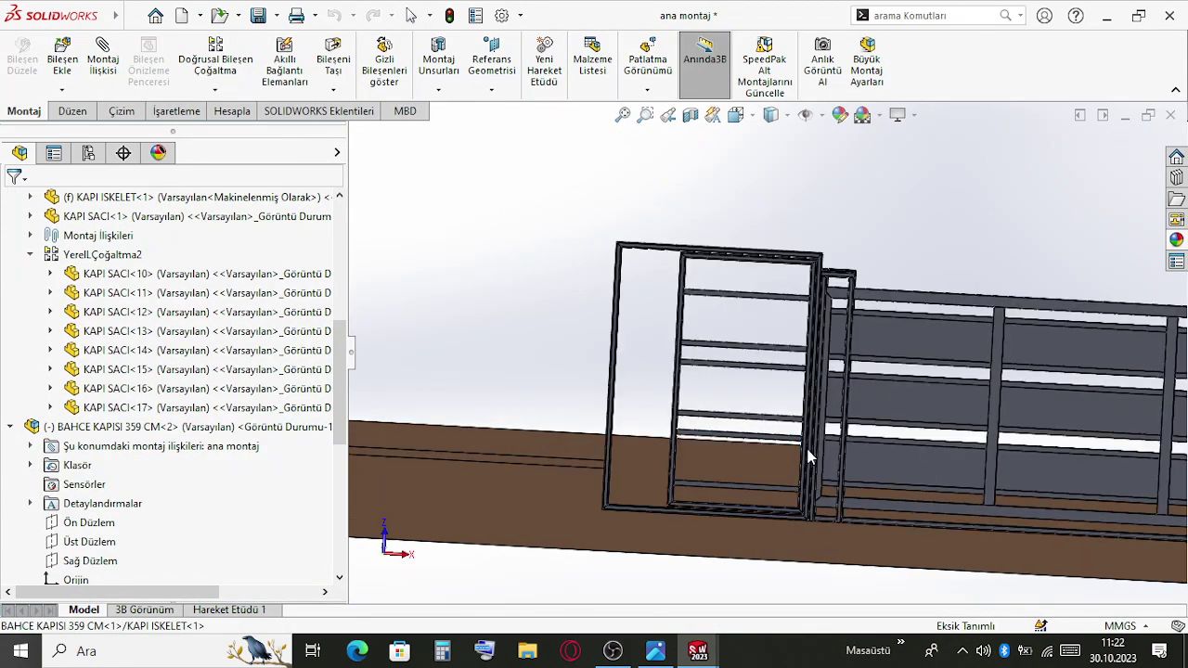
{"action": "scroll", "coordinate": [749, 439], "scroll_direction": "down", "scroll_amount": 8}
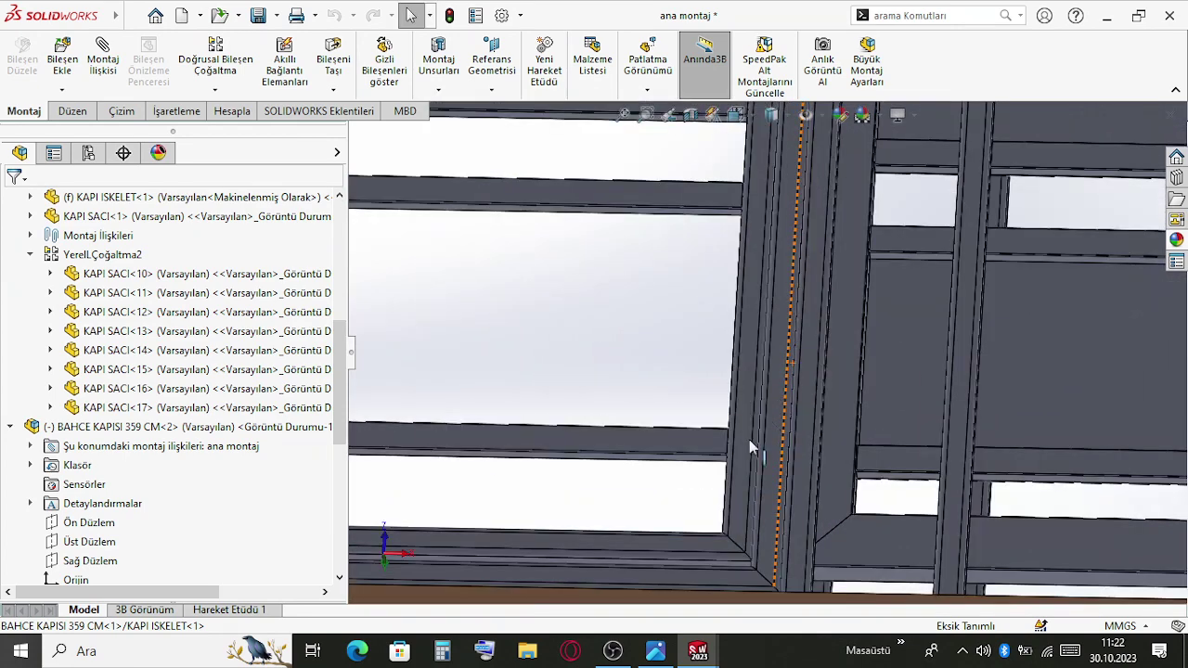
{"action": "left_click", "coordinate": [705, 384]}
{"action": "scroll", "coordinate": [966, 363], "scroll_direction": "down", "scroll_amount": 5}
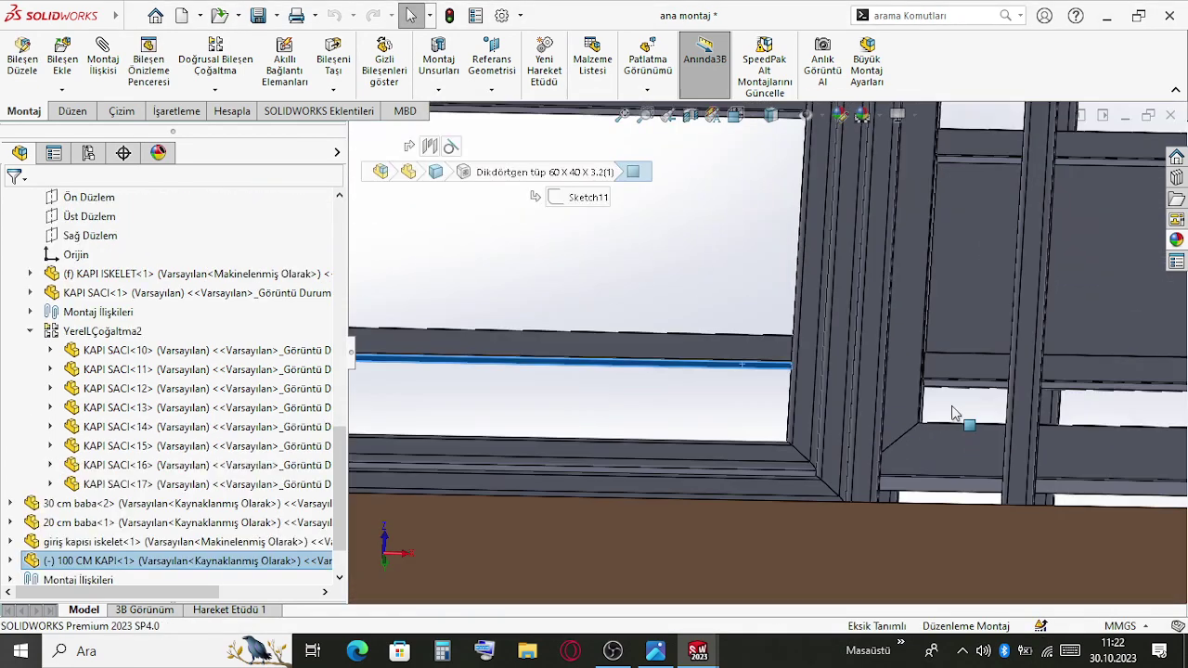
{"action": "scroll", "coordinate": [965, 365], "scroll_direction": "down", "scroll_amount": 3}
{"action": "left_click", "coordinate": [1043, 354]}
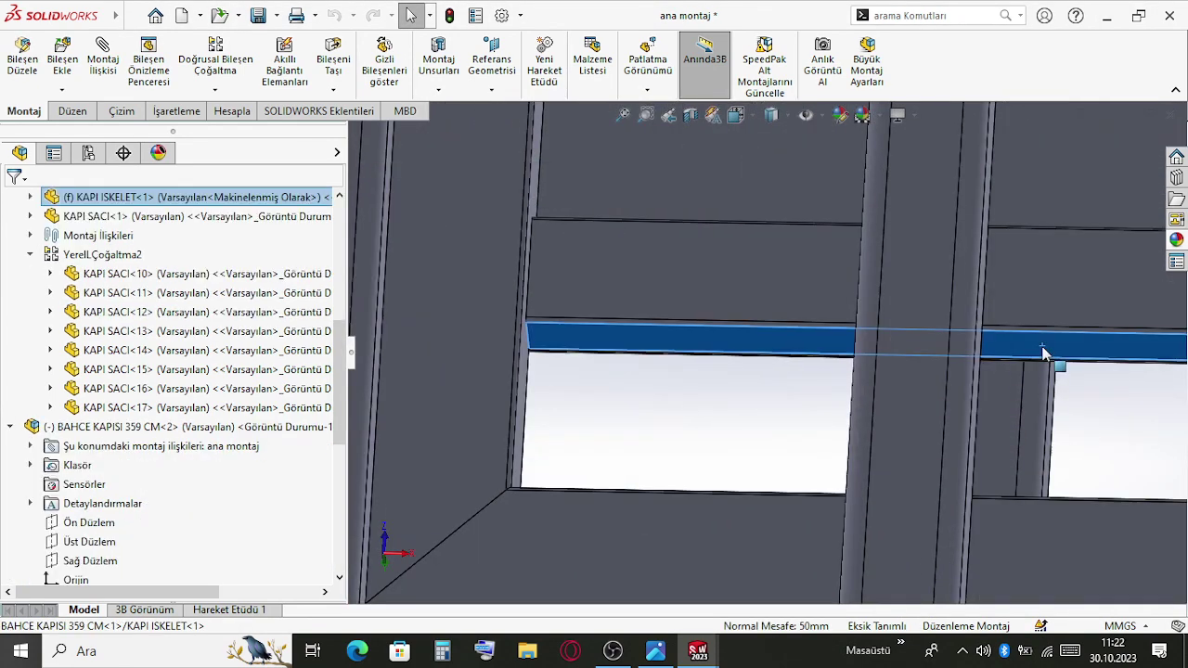
{"action": "scroll", "coordinate": [1015, 379], "scroll_direction": "up", "scroll_amount": 5}
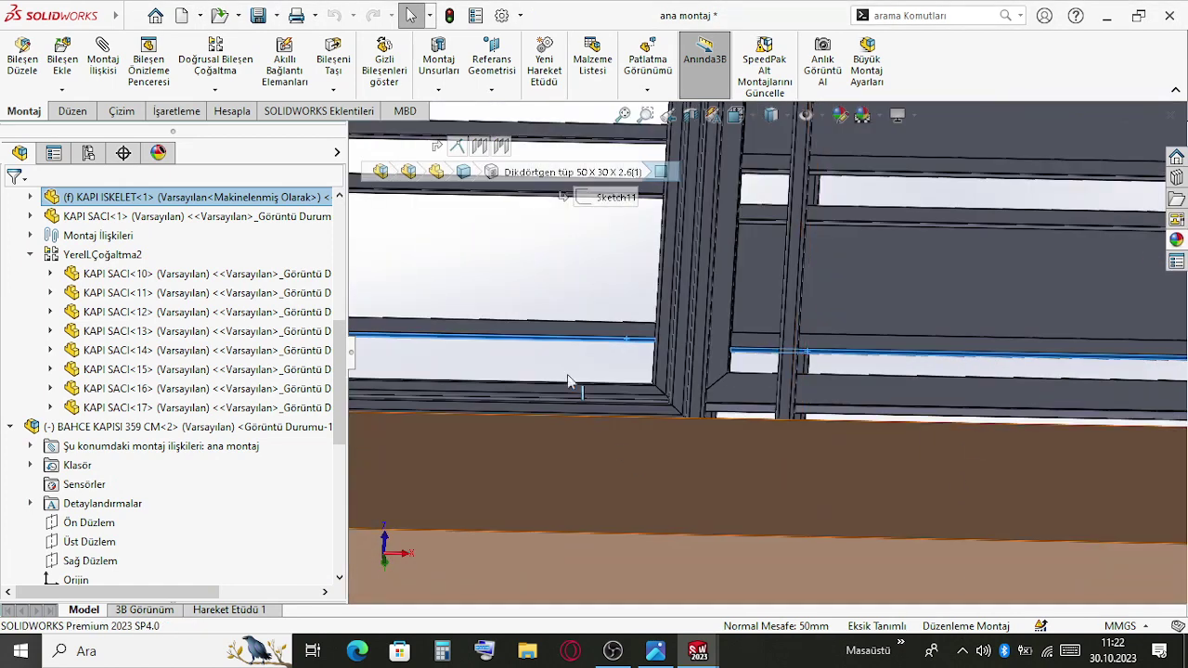
{"action": "left_click", "coordinate": [603, 436]}
{"action": "middle_click_drag", "start_coordinate": [603, 436], "coordinate": [569, 339]}
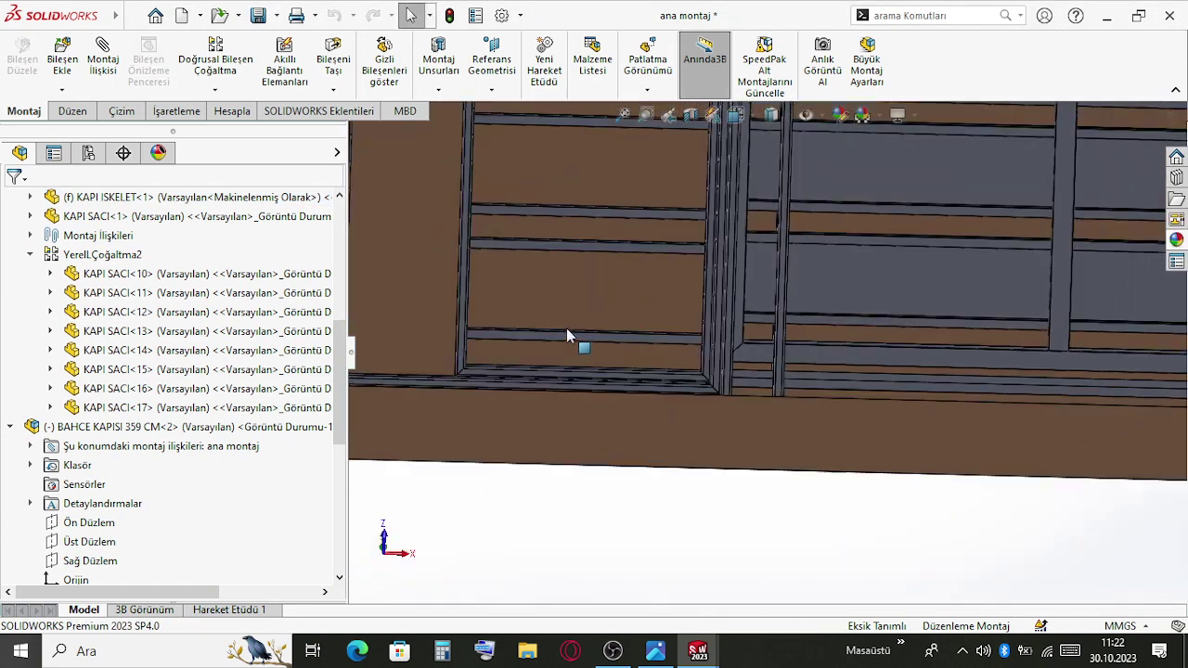
Open the 100 CM KAPI part's slat line sketch Çizim2 for editing within the assembly
{"action": "left_click", "coordinate": [99, 427]}
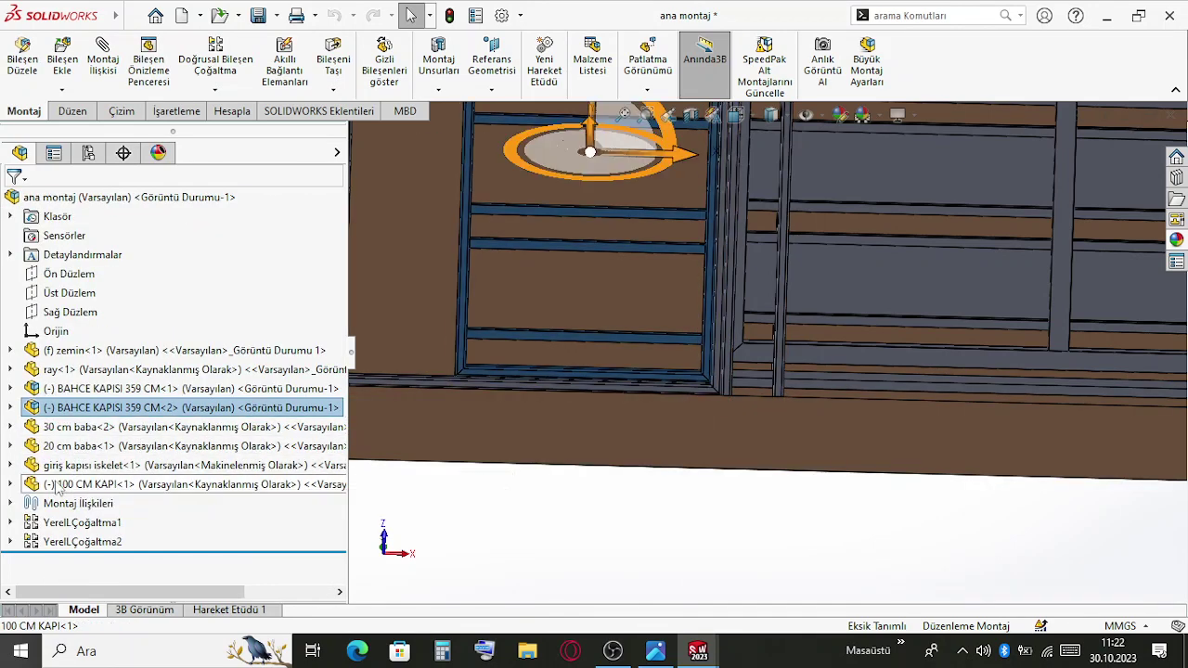
{"action": "left_click", "coordinate": [93, 485]}
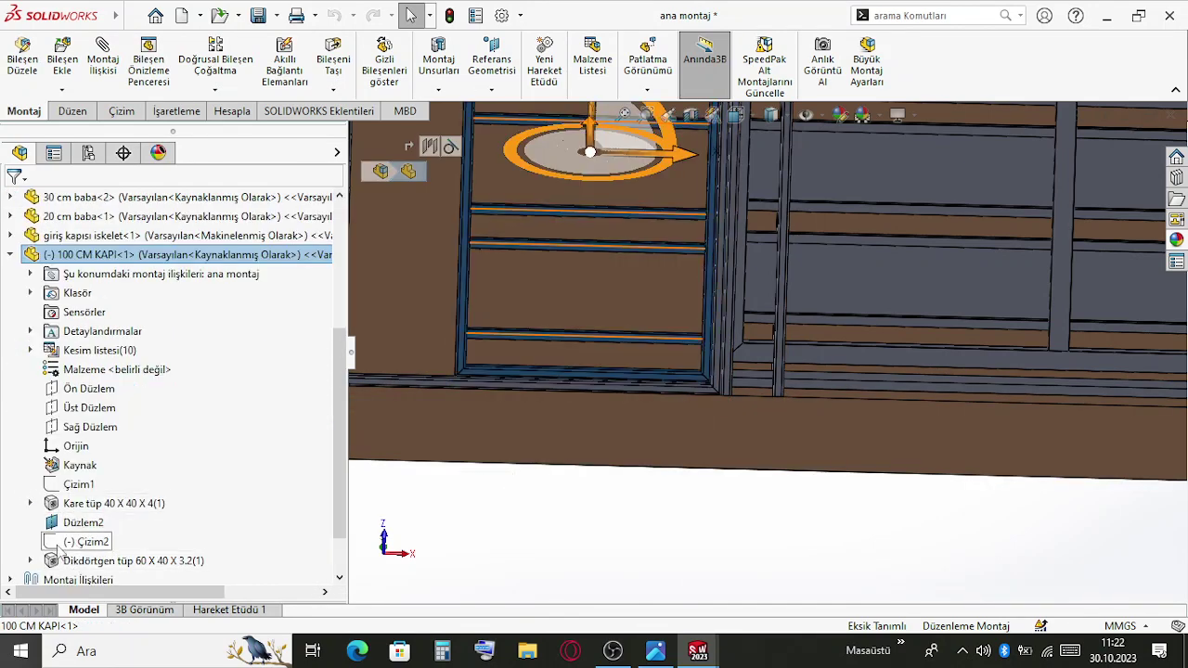
{"action": "left_click", "coordinate": [85, 541]}
{"action": "left_click", "coordinate": [87, 493]}
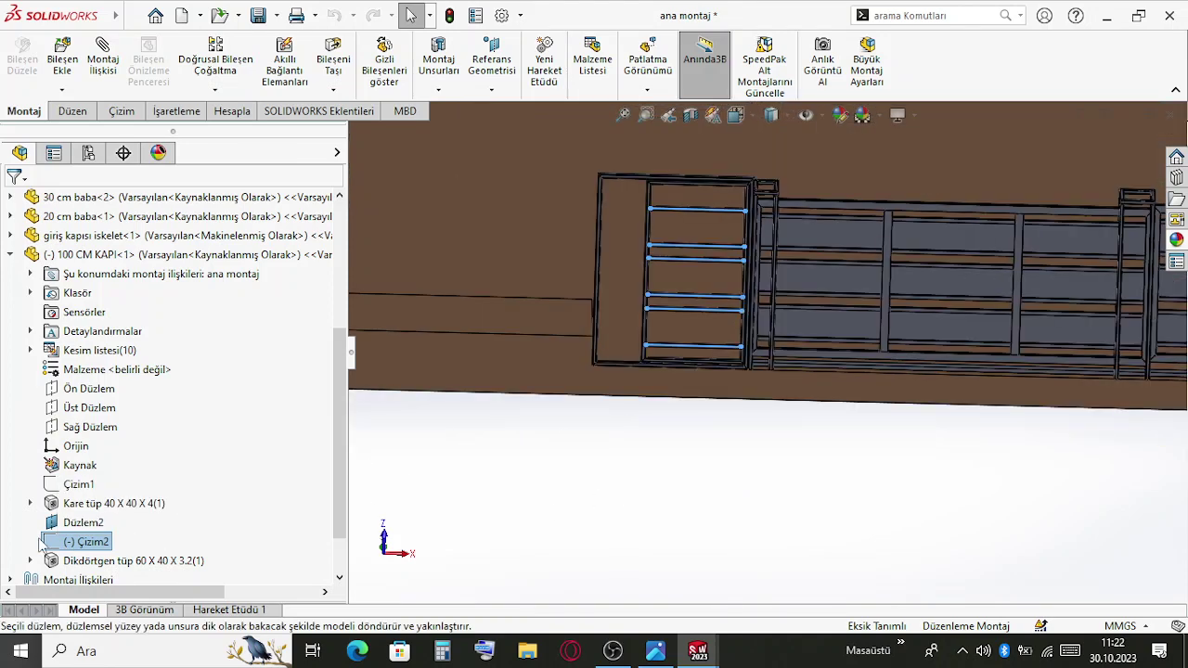
{"action": "left_click", "coordinate": [32, 562]}
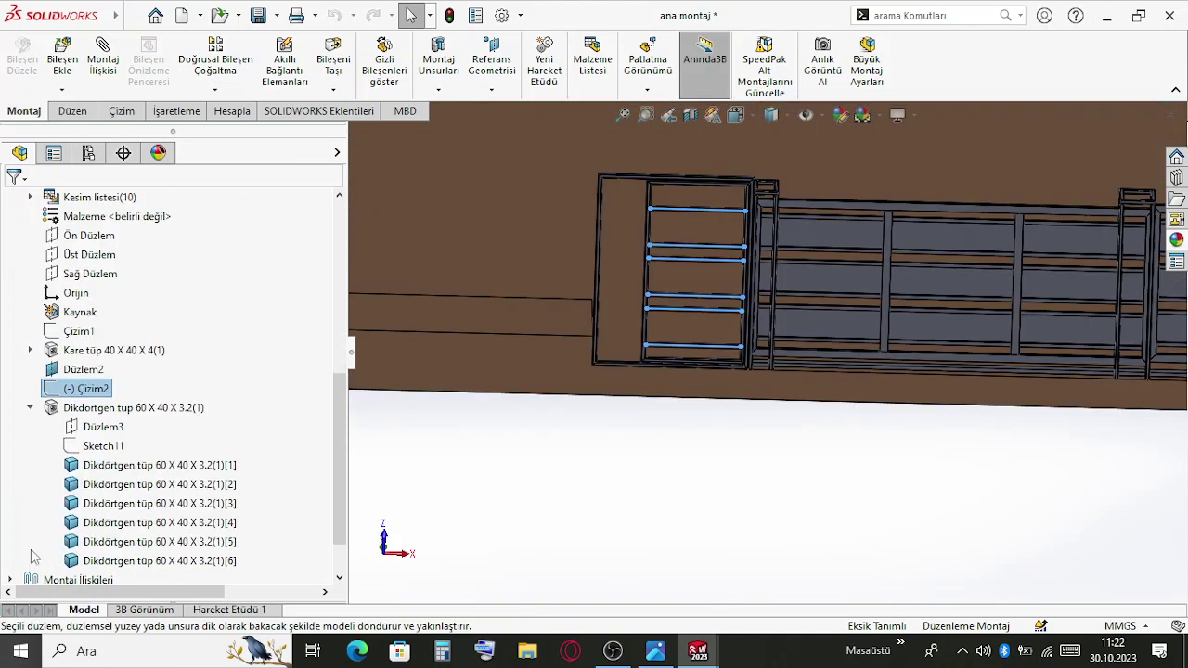
{"action": "right_click", "coordinate": [84, 389]}
{"action": "left_click", "coordinate": [97, 336]}
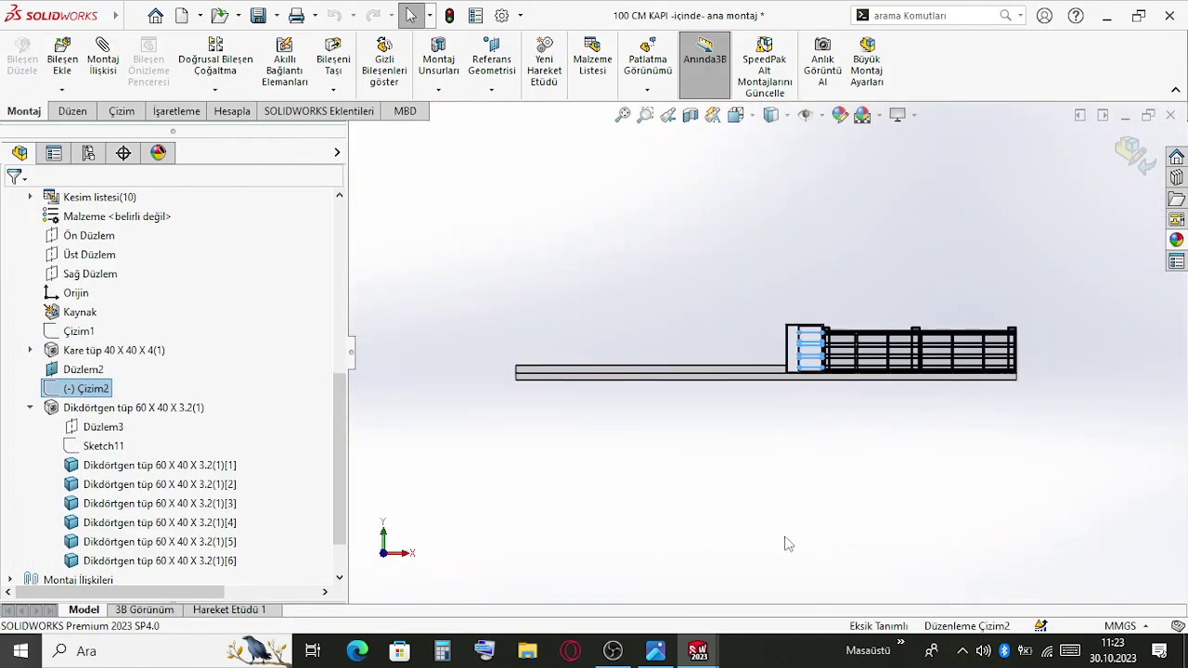
Set the lowest slat line's distance from the frame bottom to 185 mm and return to editing the assembly
{"action": "scroll", "coordinate": [807, 376], "scroll_direction": "down", "scroll_amount": 5}
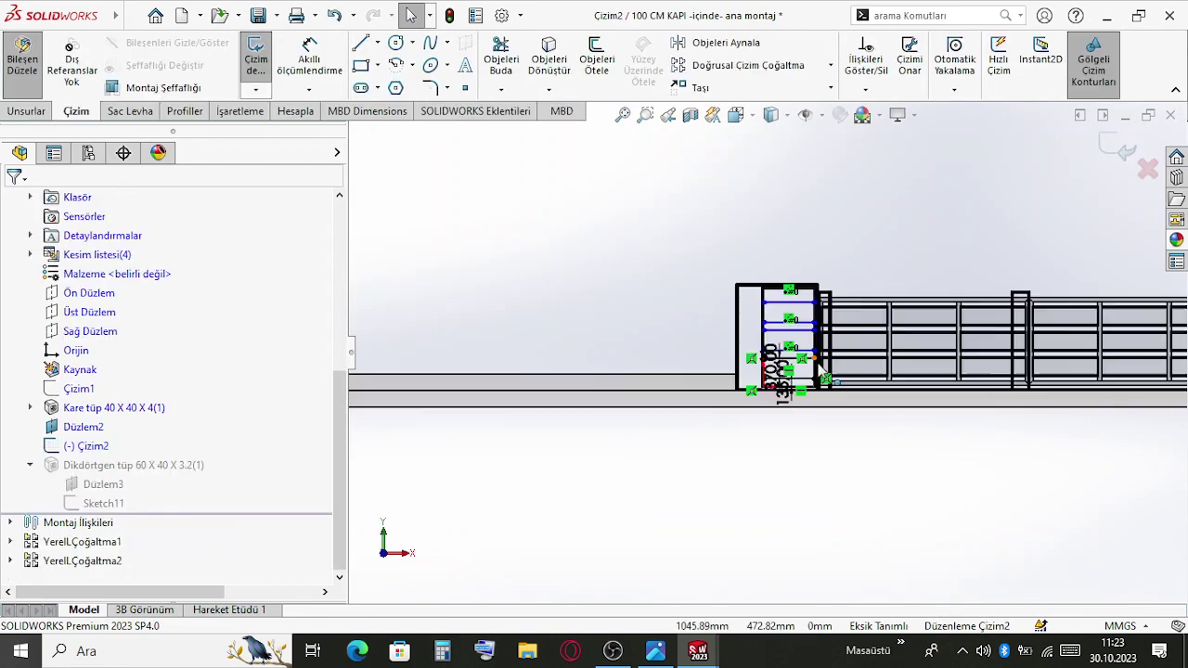
{"action": "double_click", "coordinate": [707, 432]}
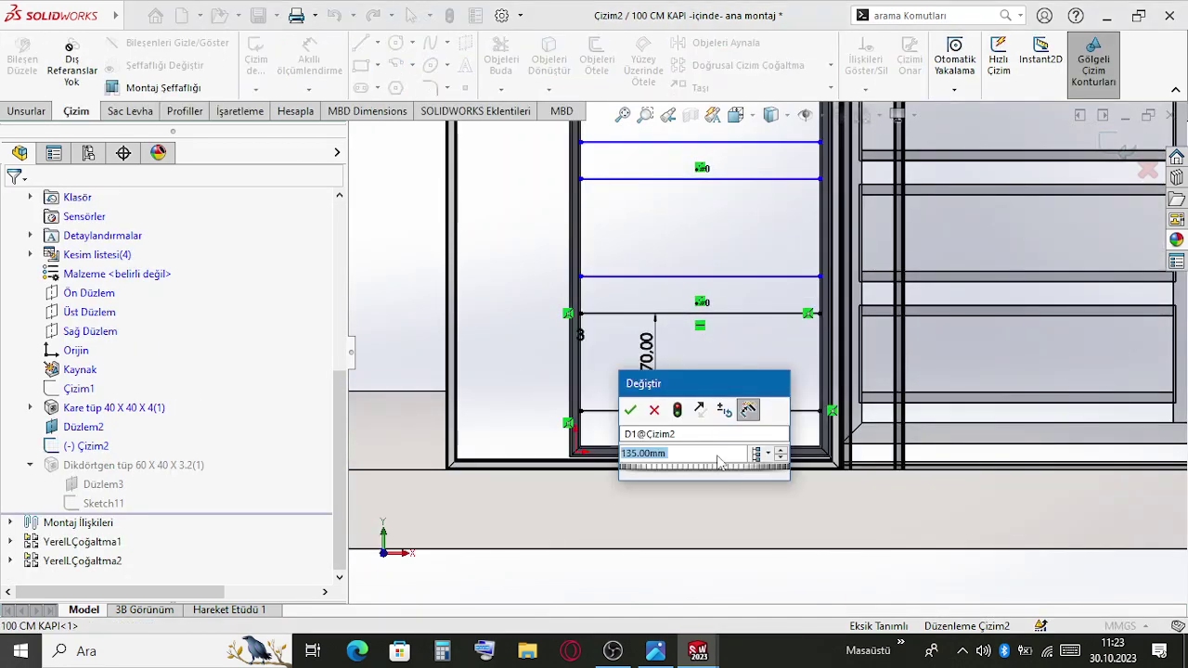
{"action": "type", "text": "+10"}
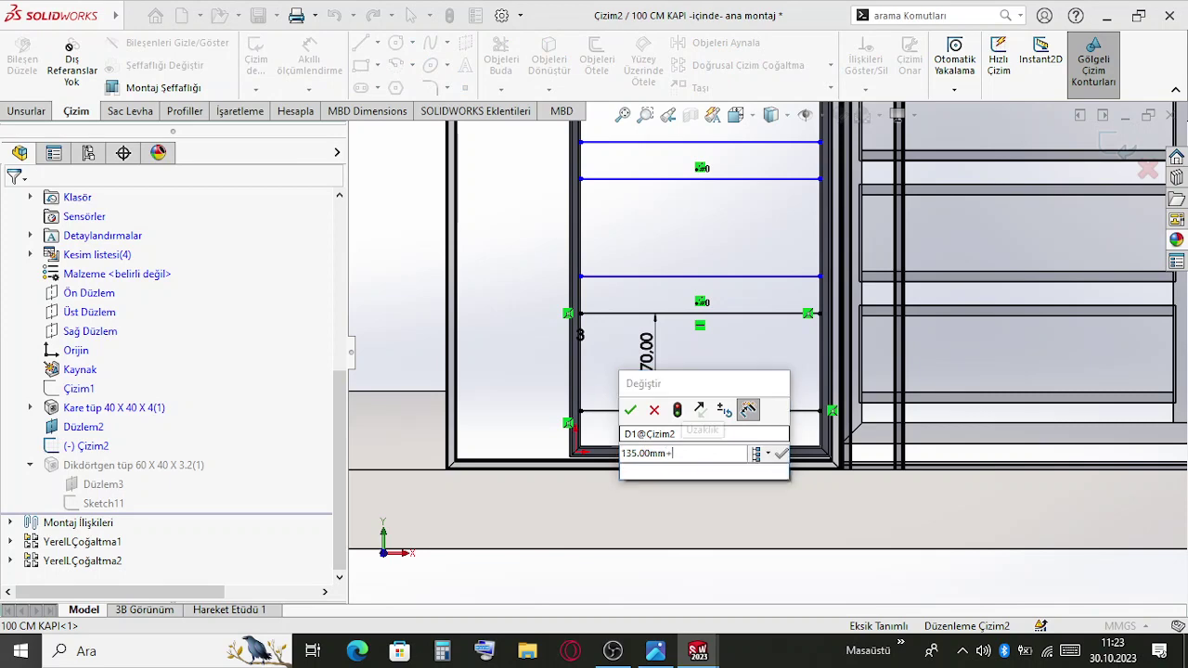
{"action": "key", "text": "Return"}
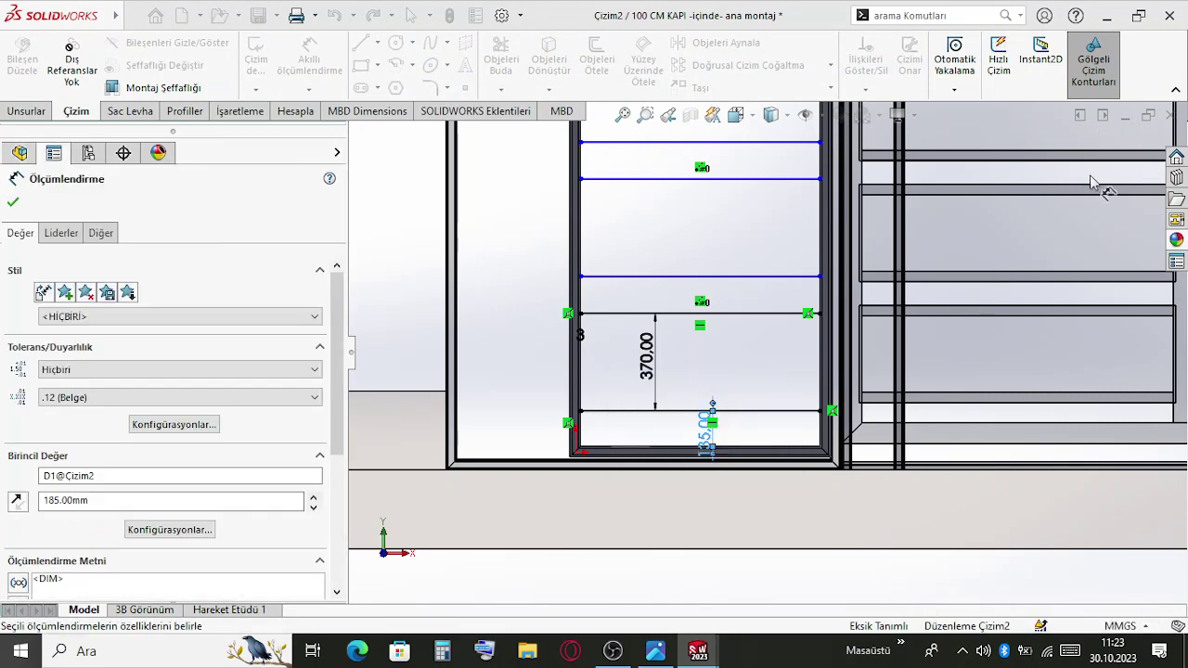
{"action": "left_click", "coordinate": [1125, 142]}
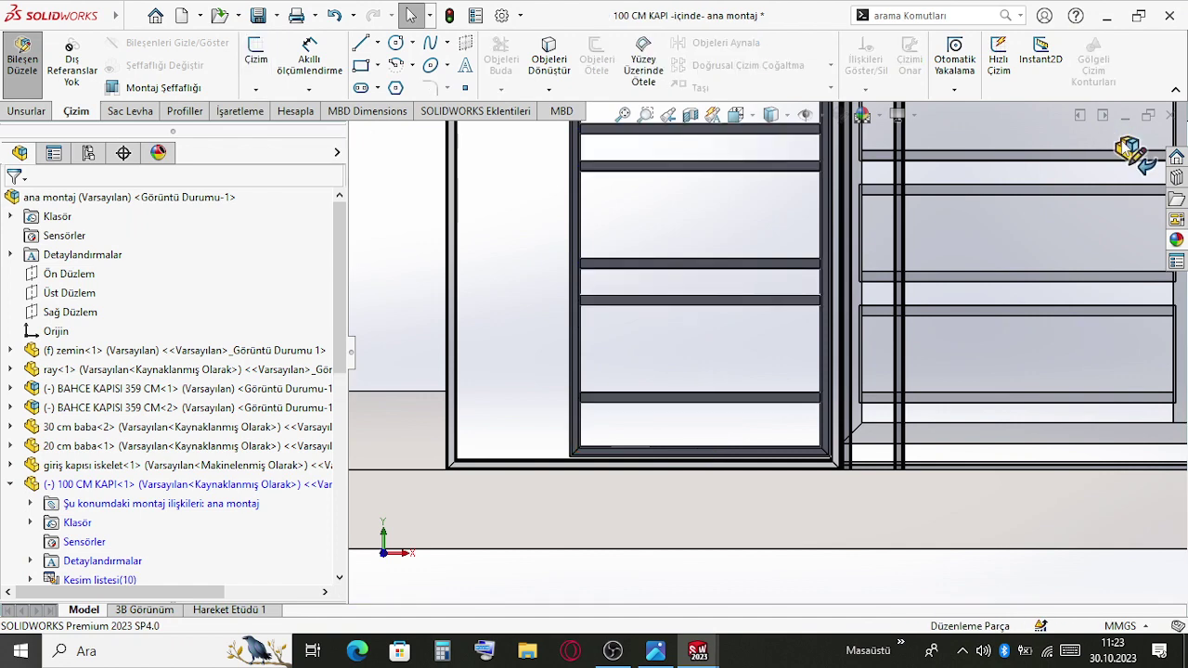
{"action": "left_click", "coordinate": [1124, 142]}
Check the door's rail heights against the sliding gate's slats and open the 100 CM KAPI part on its own
{"action": "scroll", "coordinate": [810, 359], "scroll_direction": "up", "scroll_amount": 2}
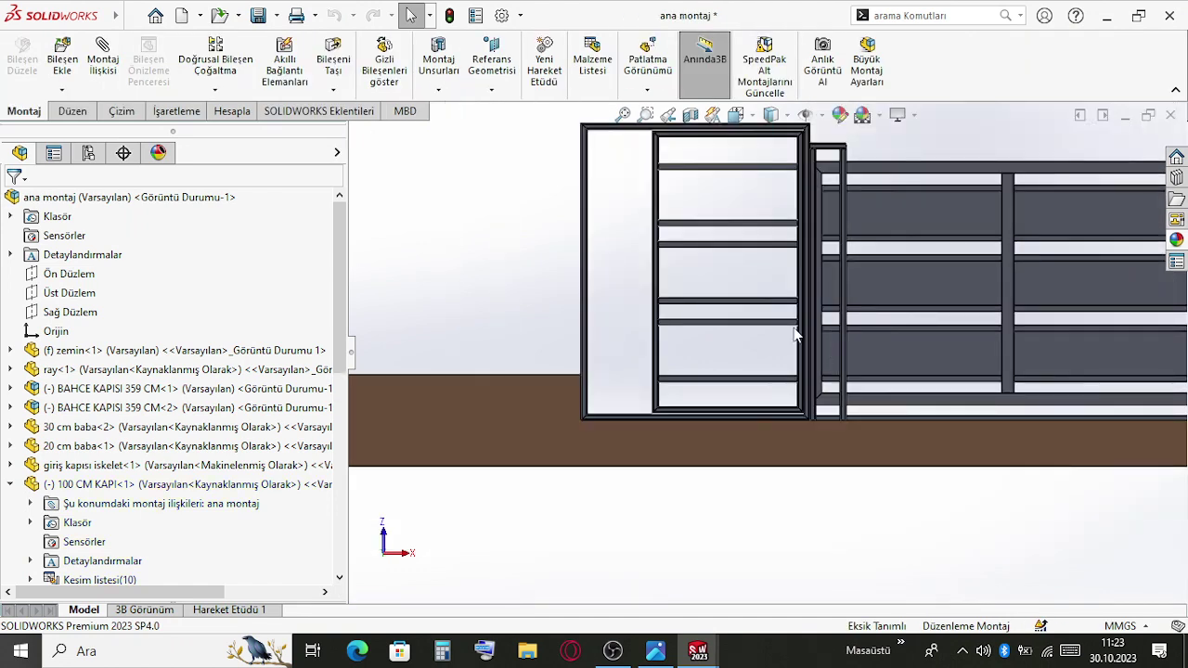
{"action": "scroll", "coordinate": [845, 336], "scroll_direction": "up", "scroll_amount": 1}
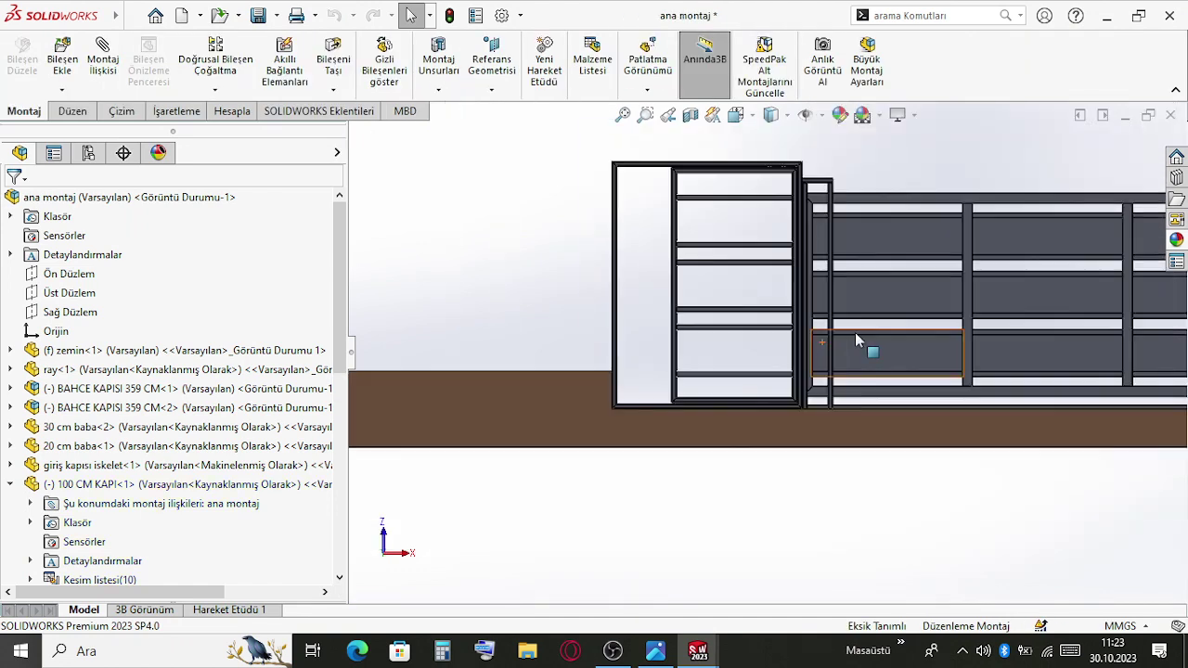
{"action": "scroll", "coordinate": [684, 207], "scroll_direction": "down", "scroll_amount": 3}
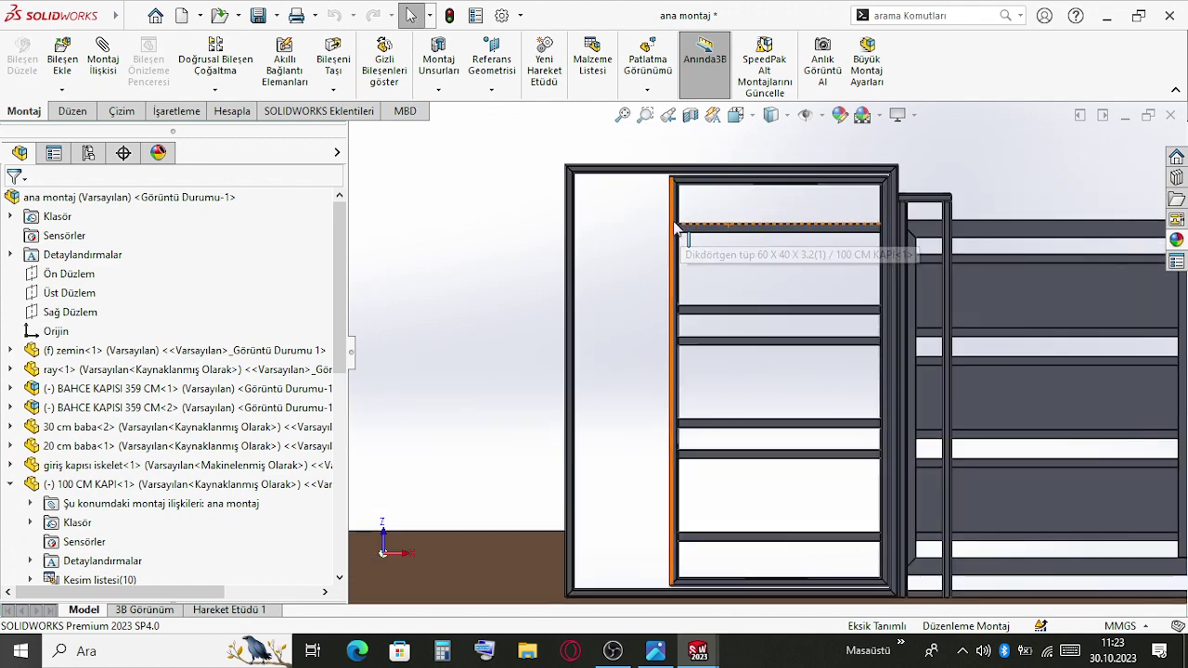
{"action": "left_click", "coordinate": [675, 229]}
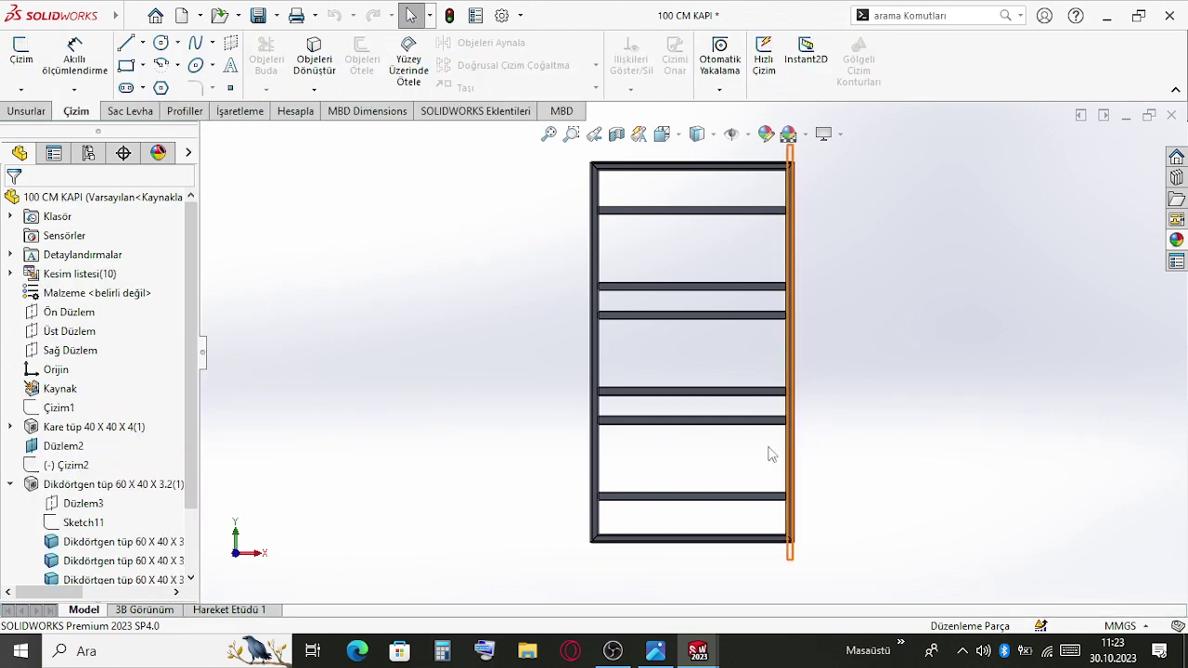
Start a new sketch on the flat side face of the door's second-lowest rail
{"action": "scroll", "coordinate": [737, 422], "scroll_direction": "up", "scroll_amount": 4}
{"action": "scroll", "coordinate": [721, 384], "scroll_direction": "down", "scroll_amount": 3}
{"action": "middle_click_drag", "start_coordinate": [709, 399], "coordinate": [959, 411]}
{"action": "scroll", "coordinate": [657, 411], "scroll_direction": "down", "scroll_amount": 2}
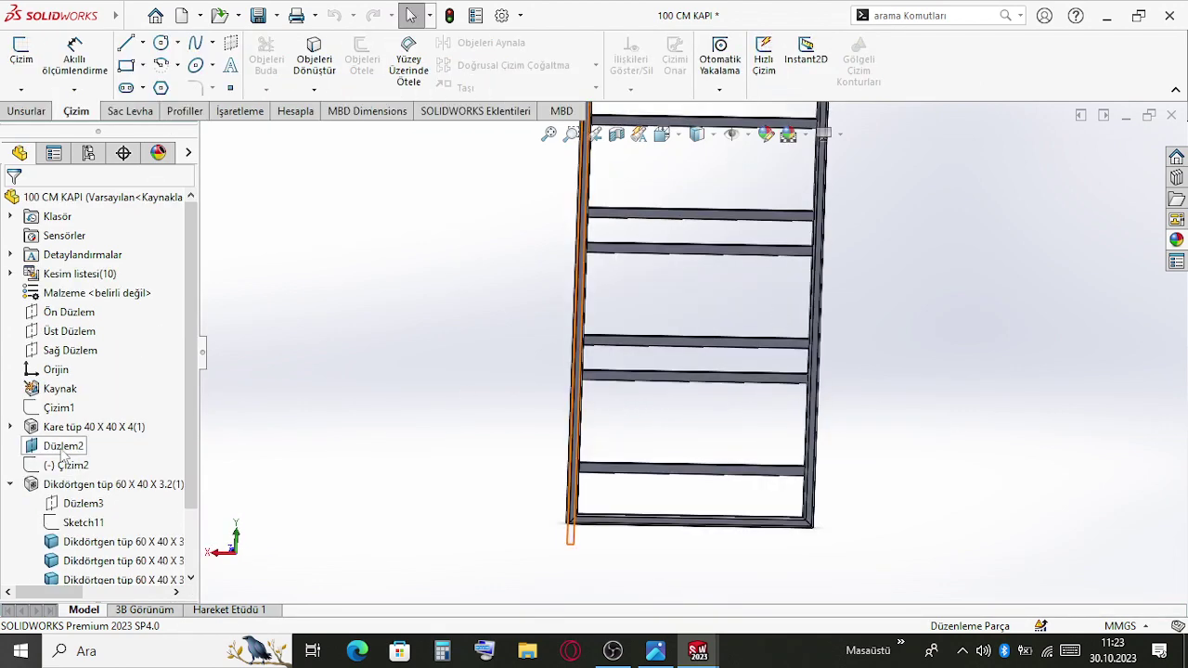
{"action": "left_click", "coordinate": [10, 483]}
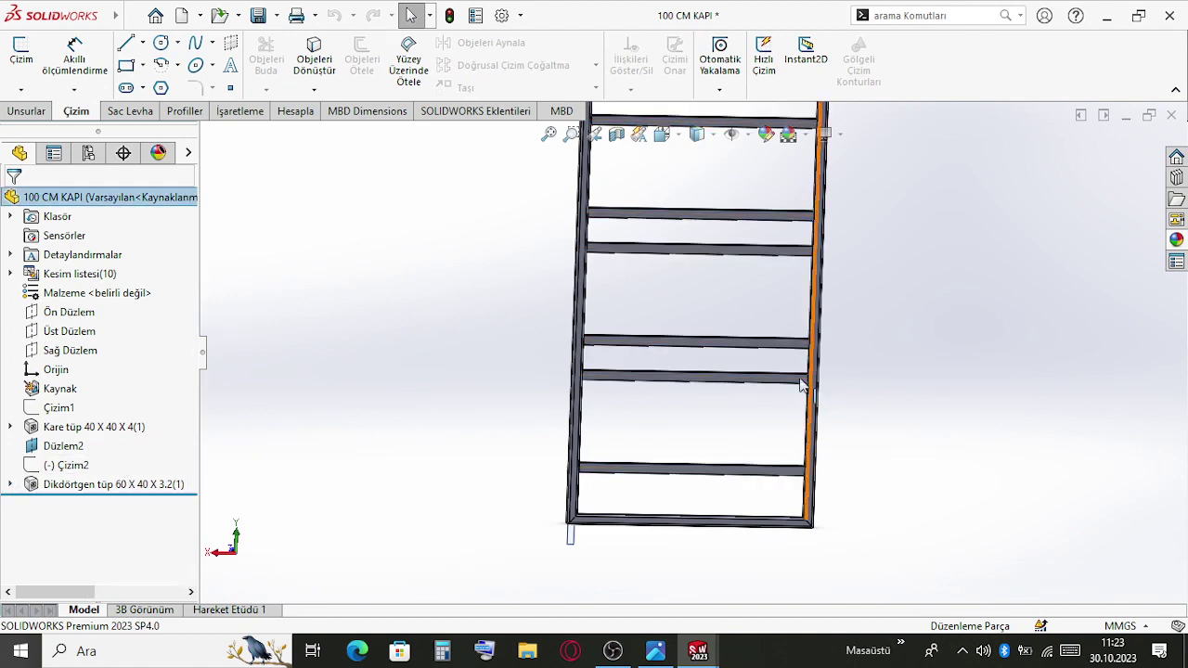
{"action": "scroll", "coordinate": [594, 382], "scroll_direction": "down", "scroll_amount": 3}
{"action": "left_click", "coordinate": [592, 383]}
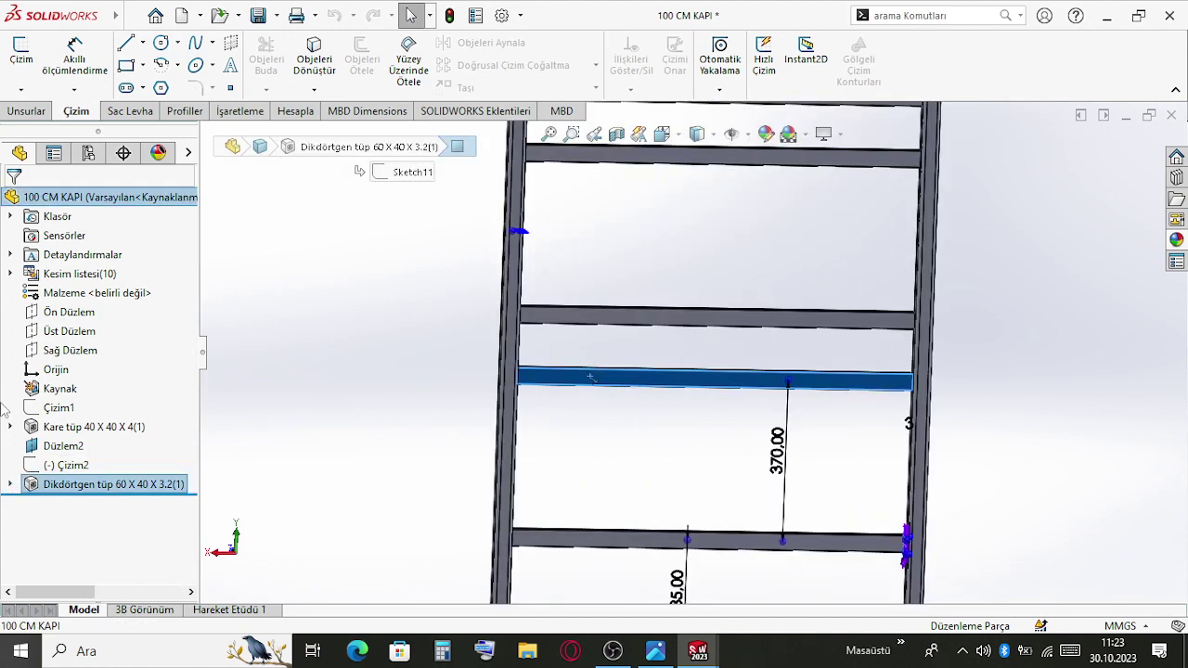
{"action": "middle_click_drag", "start_coordinate": [596, 383], "coordinate": [401, 411]}
{"action": "right_click", "coordinate": [400, 411]}
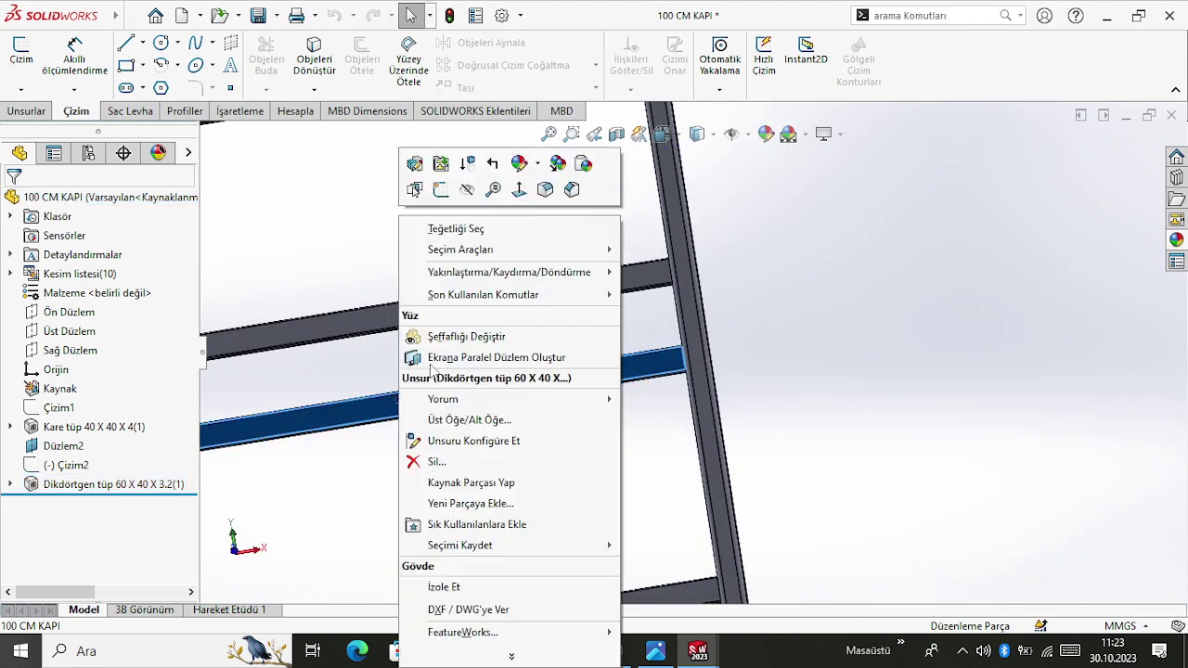
{"action": "left_click", "coordinate": [447, 193]}
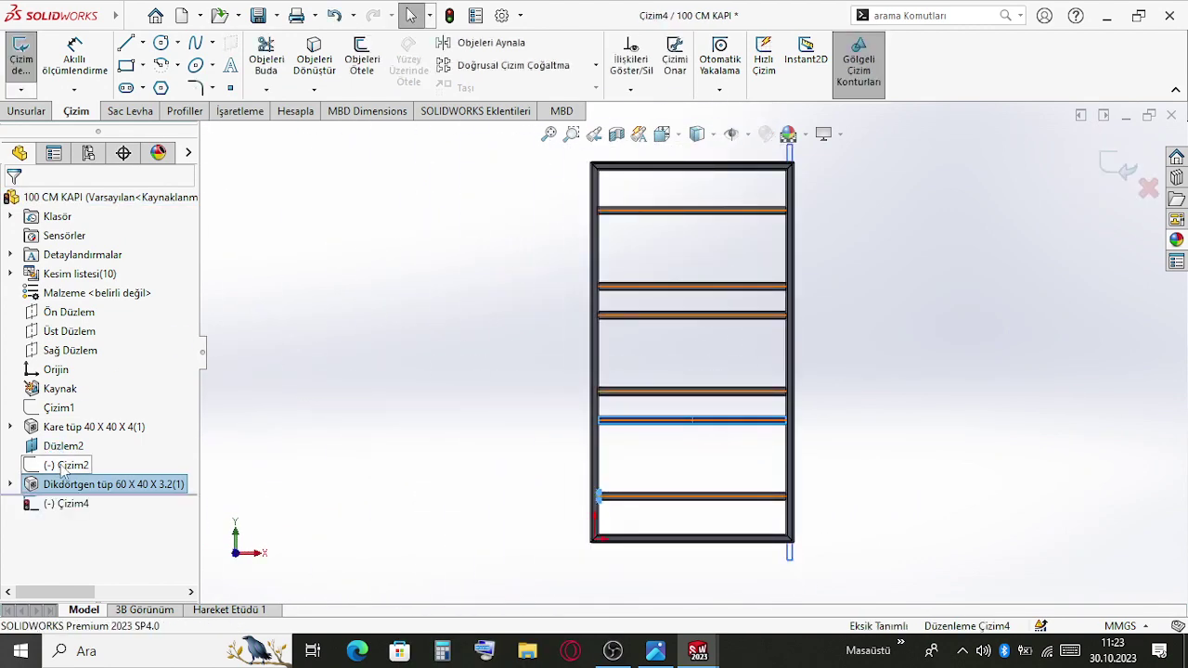
Convert all slat lines of Çizim2 into entities of the new sketch
{"action": "left_click", "coordinate": [62, 469]}
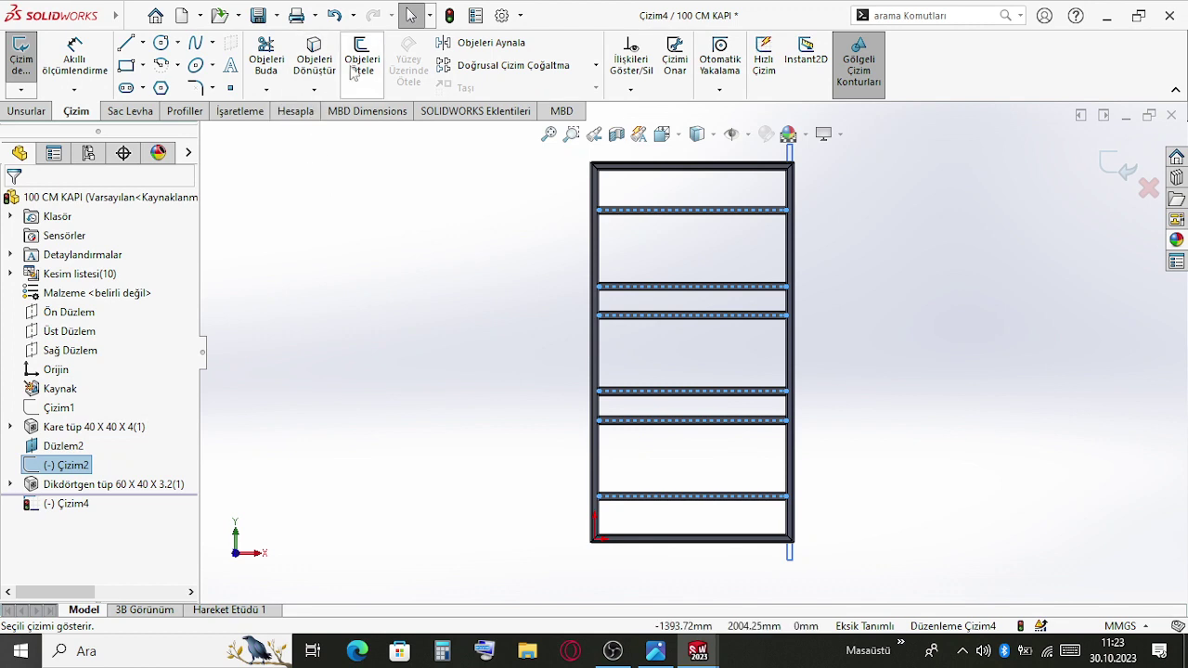
{"action": "left_click", "coordinate": [318, 67]}
{"action": "left_click", "coordinate": [980, 558]}
Close the lower two panel areas by drawing vertical lines between the paired rail lines' endpoints on both sides
{"action": "left_click", "coordinate": [126, 19]}
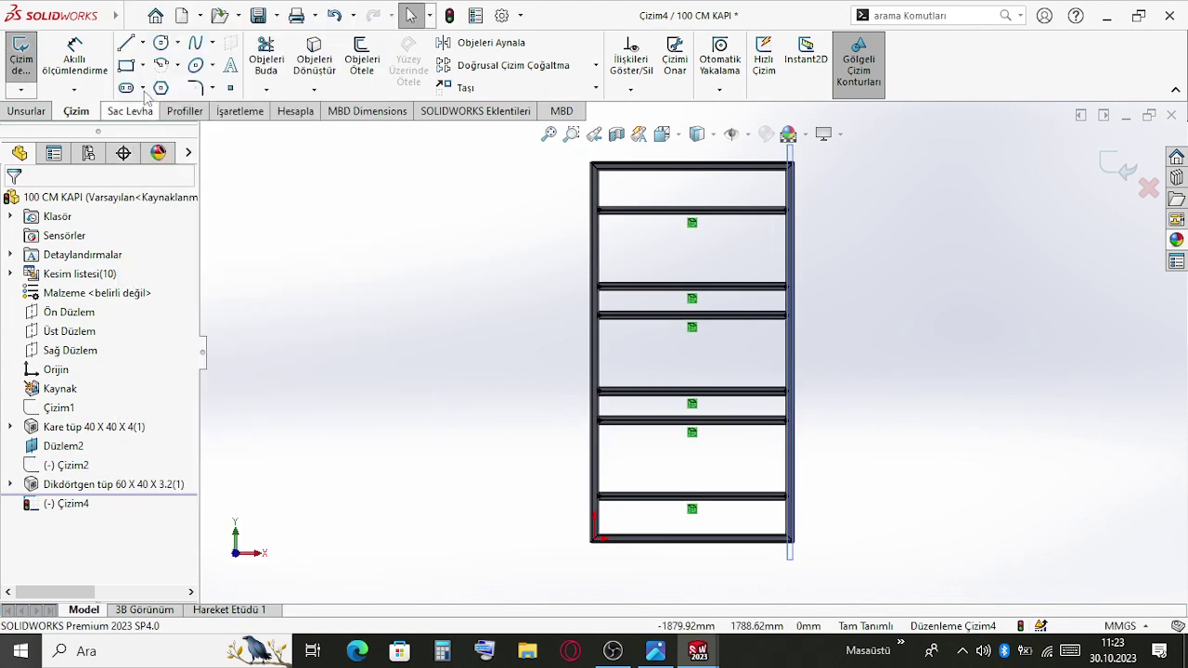
{"action": "left_click", "coordinate": [126, 44]}
{"action": "scroll", "coordinate": [584, 533], "scroll_direction": "down", "scroll_amount": 2}
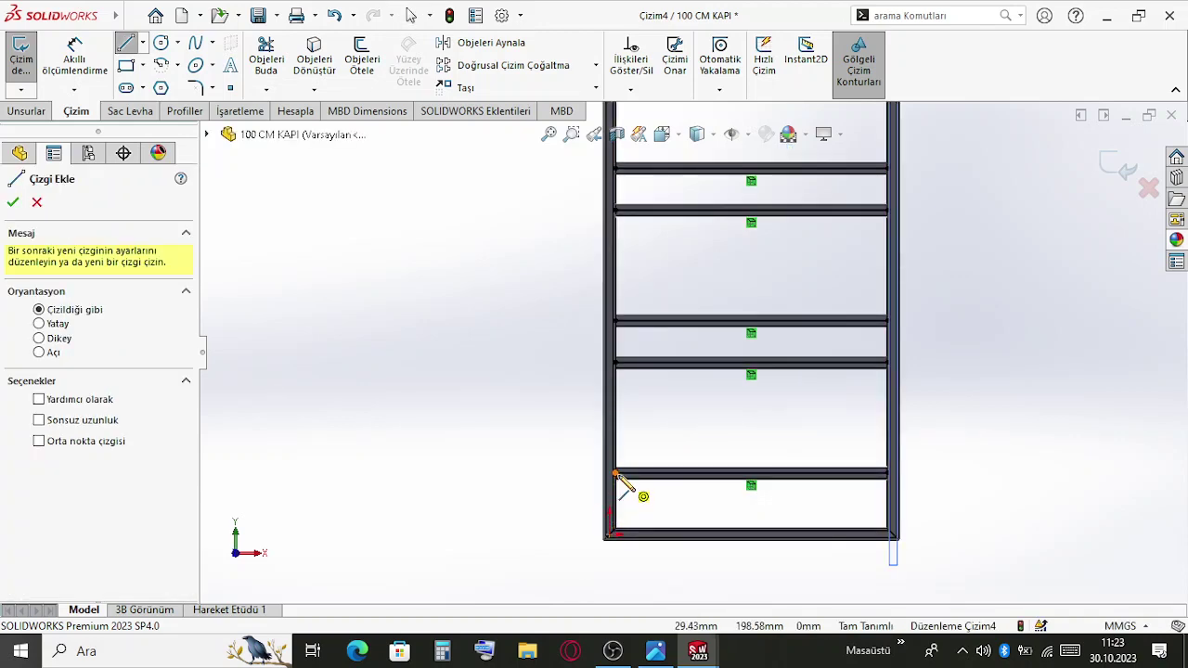
{"action": "mouse_move", "coordinate": [616, 474]}
{"action": "left_mouse_down"}
{"action": "mouse_move", "coordinate": [625, 400]}
{"action": "mouse_move", "coordinate": [615, 363]}
{"action": "left_mouse_up"}
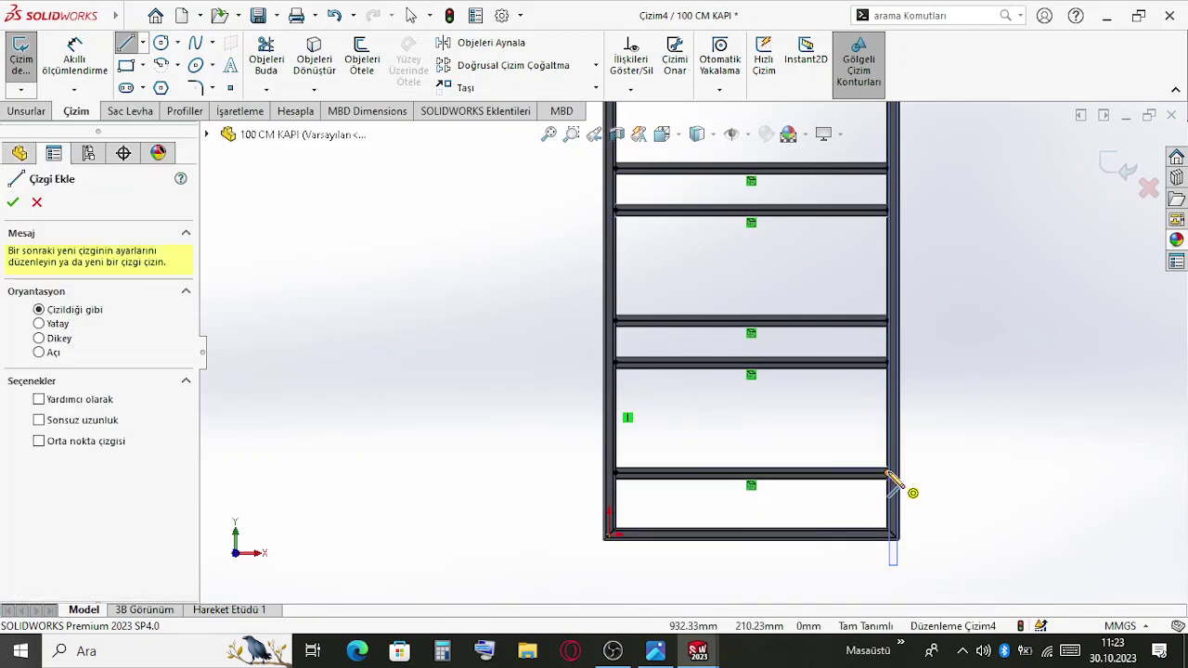
{"action": "left_click_drag", "start_coordinate": [891, 474], "coordinate": [888, 363]}
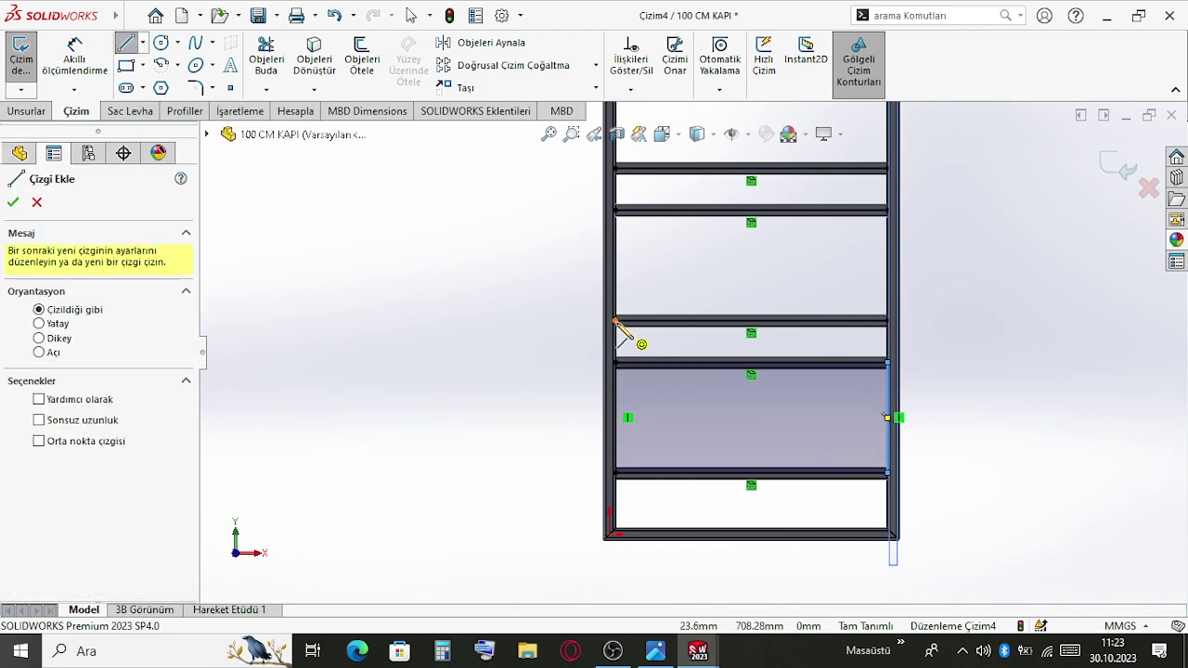
{"action": "left_click_drag", "start_coordinate": [616, 322], "coordinate": [615, 212]}
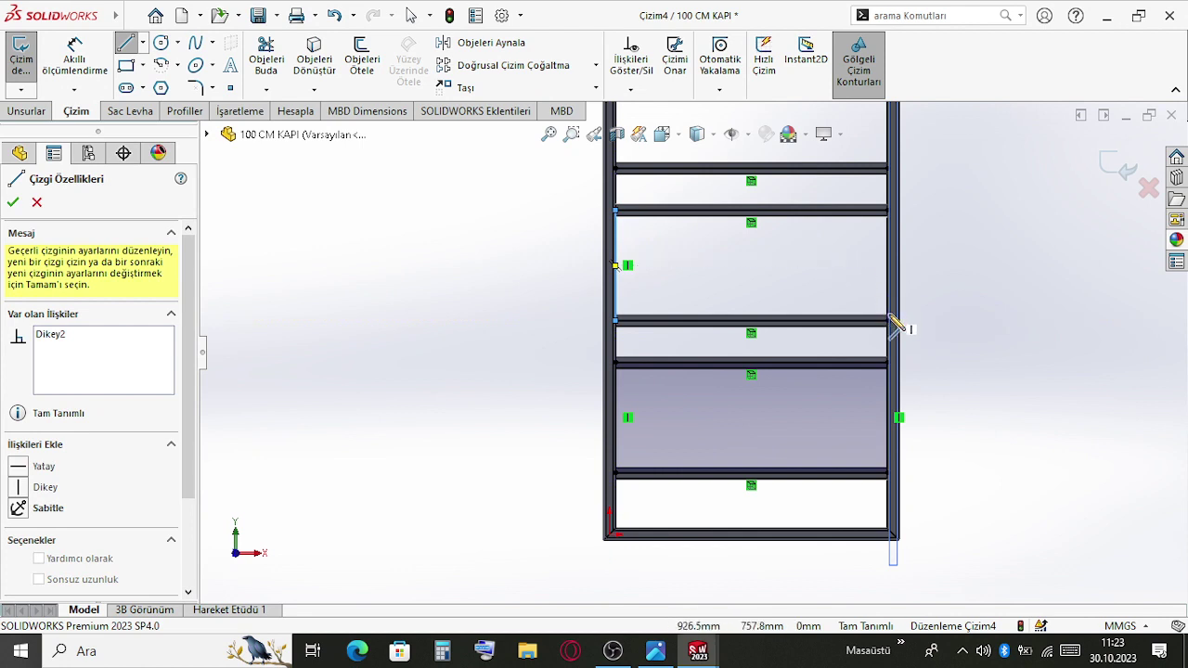
{"action": "left_click_drag", "start_coordinate": [889, 320], "coordinate": [893, 212]}
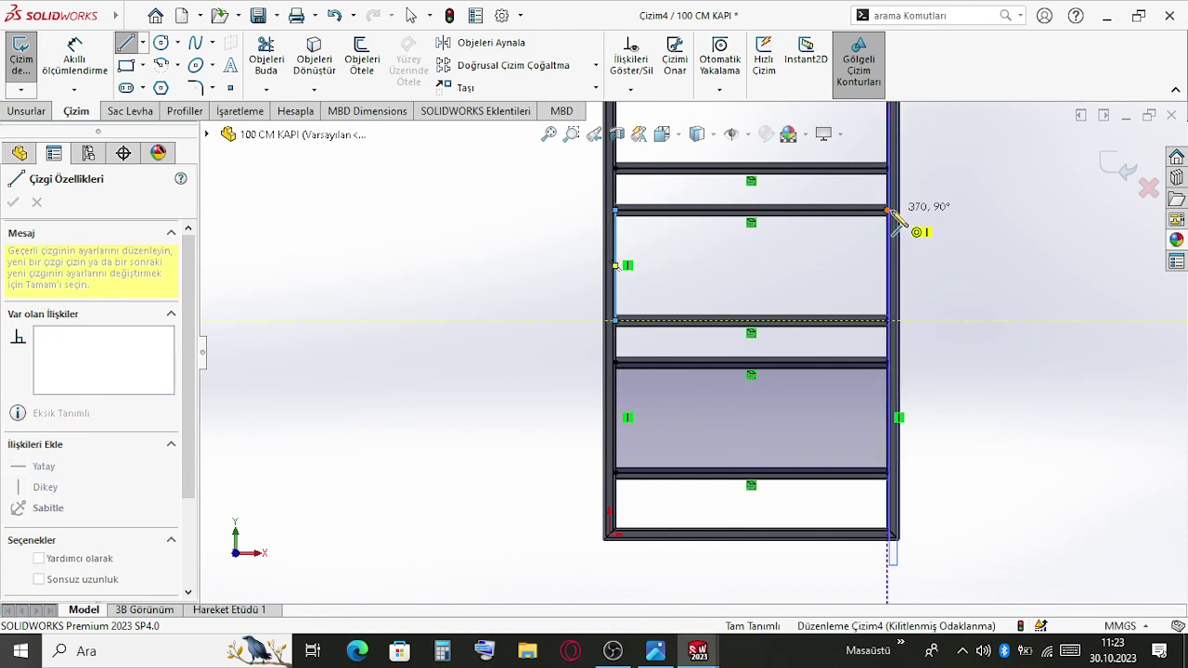
Close the uppermost panel area with vertical lines joining its two rail lines at both ends, and leave the Line tool
{"action": "key", "text": "z"}
{"action": "scroll", "coordinate": [745, 222], "scroll_direction": "down", "scroll_amount": 3}
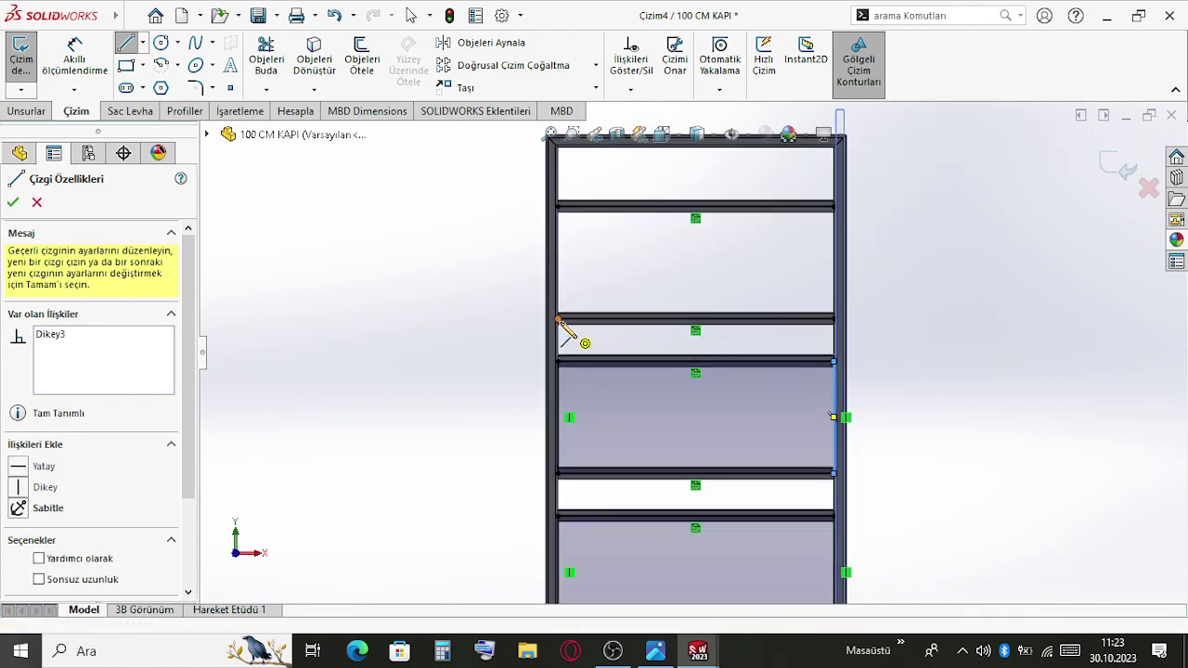
{"action": "left_click_drag", "start_coordinate": [556, 320], "coordinate": [557, 206]}
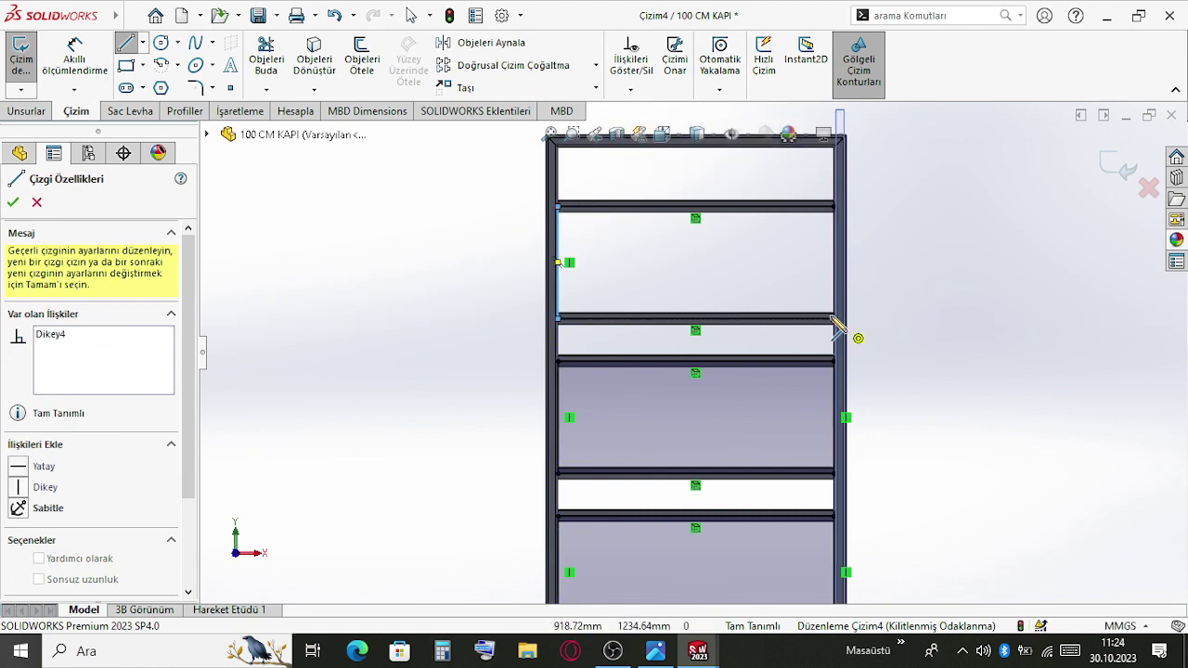
{"action": "left_click_drag", "start_coordinate": [838, 324], "coordinate": [837, 209]}
{"action": "key", "text": "Escape"}
{"action": "scroll", "coordinate": [737, 353], "scroll_direction": "up", "scroll_amount": 3}
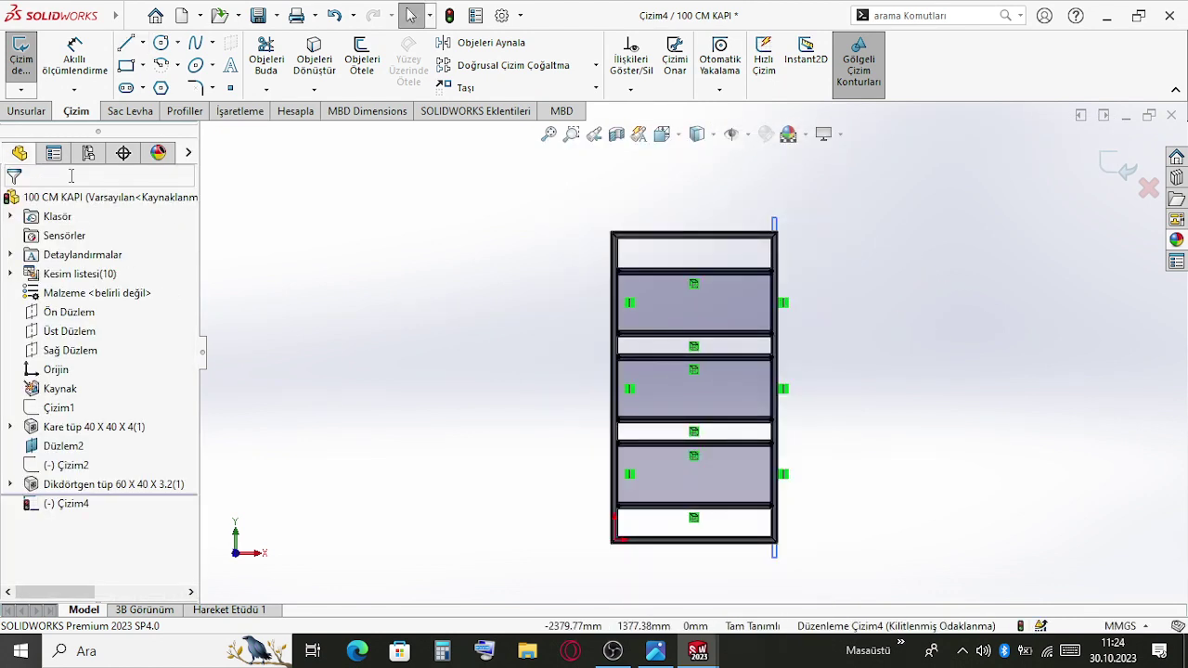
Extrude the three closed panel areas of the sketch by 1 mm without merging the result into the frame
{"action": "left_click", "coordinate": [28, 111]}
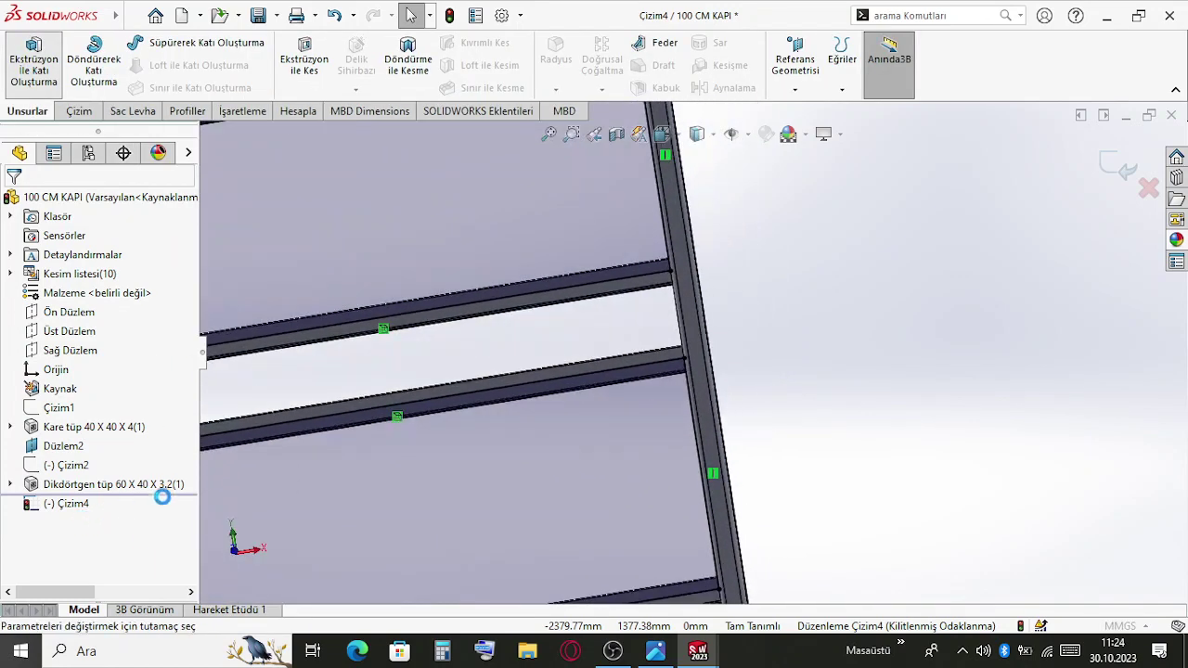
{"action": "type", "text": "1"}
{"action": "key", "text": "Return"}
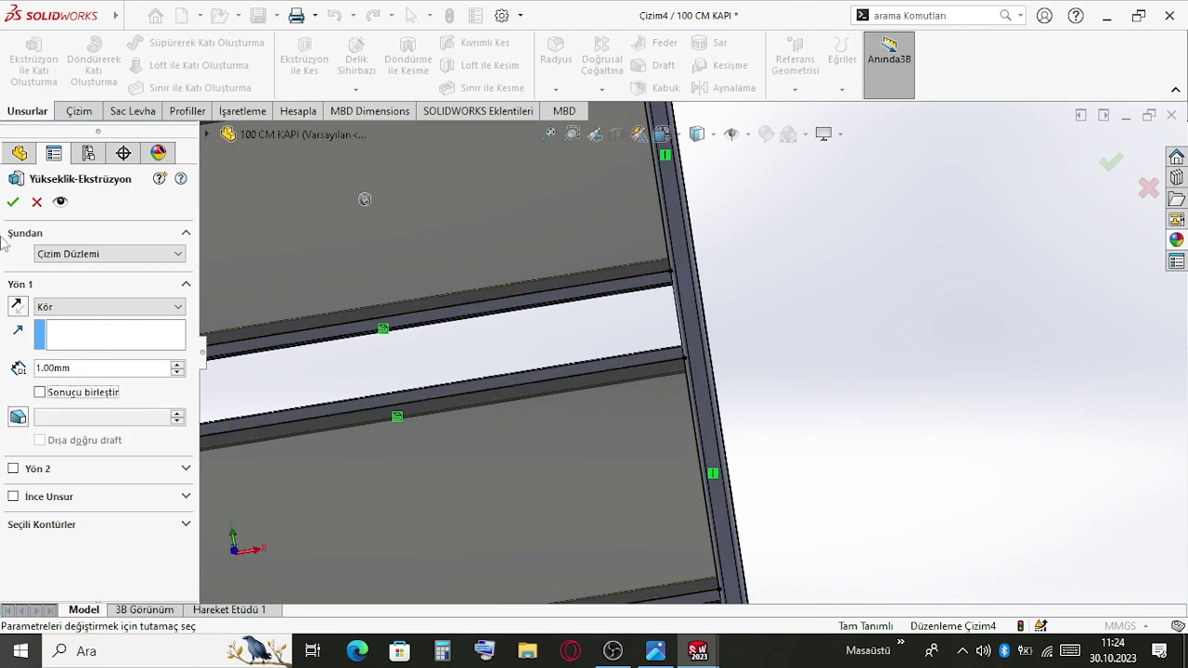
{"action": "left_click", "coordinate": [14, 201]}
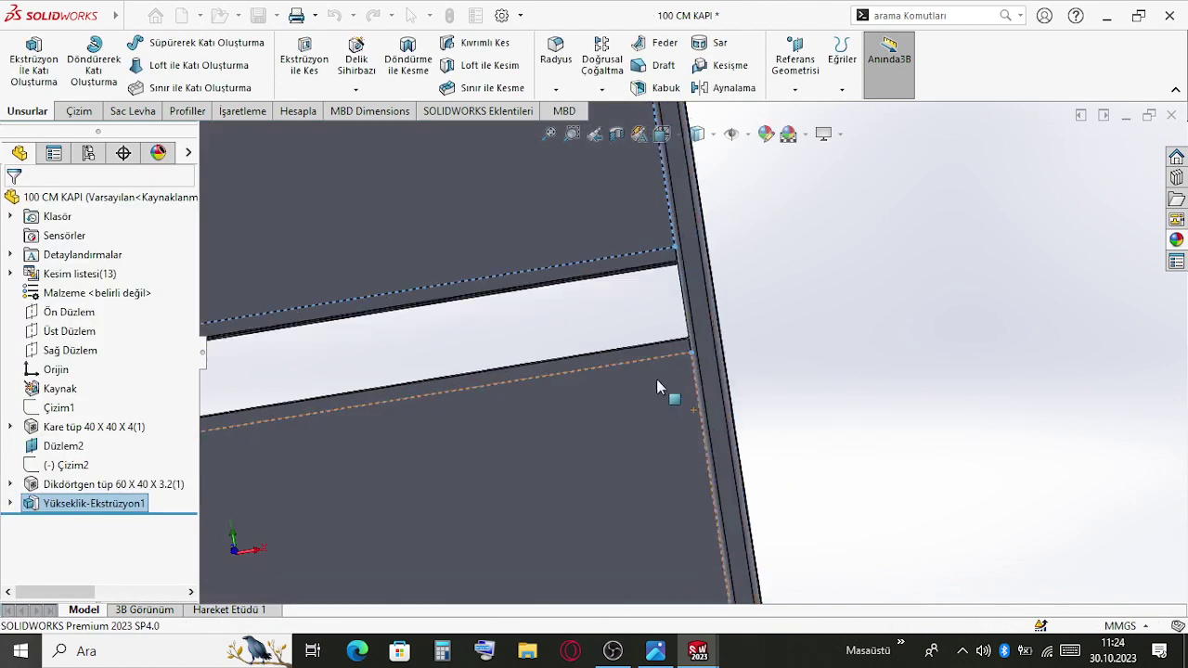
{"action": "middle_click_drag", "start_coordinate": [702, 369], "coordinate": [710, 426]}
{"action": "scroll", "coordinate": [710, 425], "scroll_direction": "up", "scroll_amount": 10}
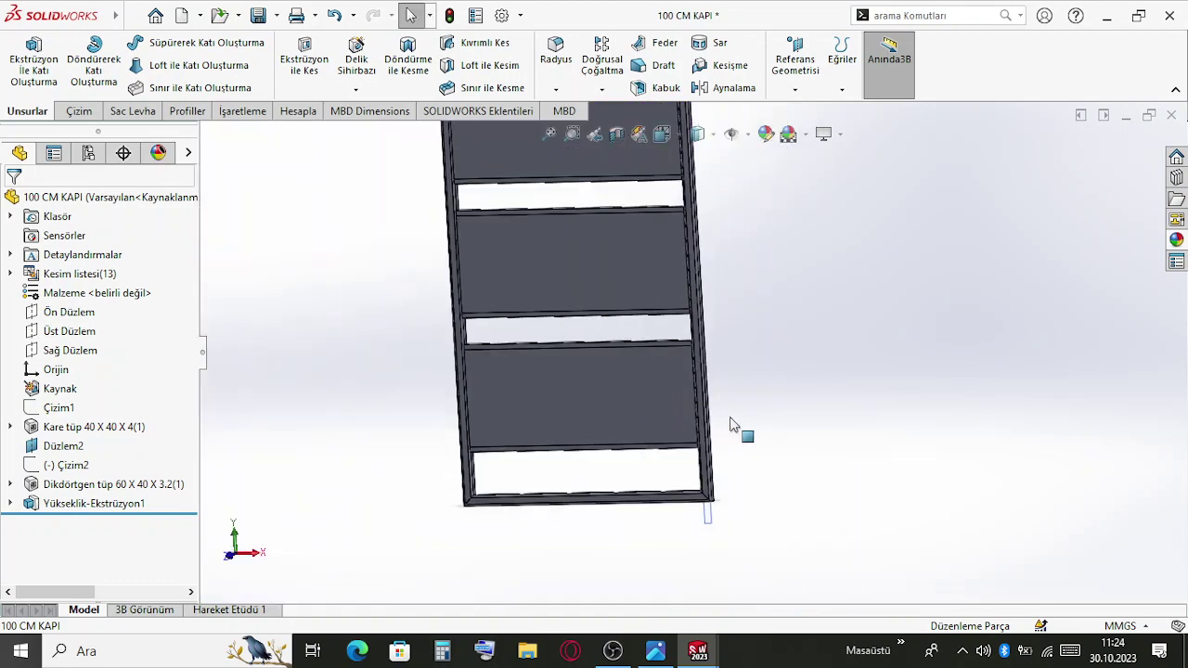
{"action": "left_click", "coordinate": [699, 492]}
{"action": "left_click", "coordinate": [797, 442]}
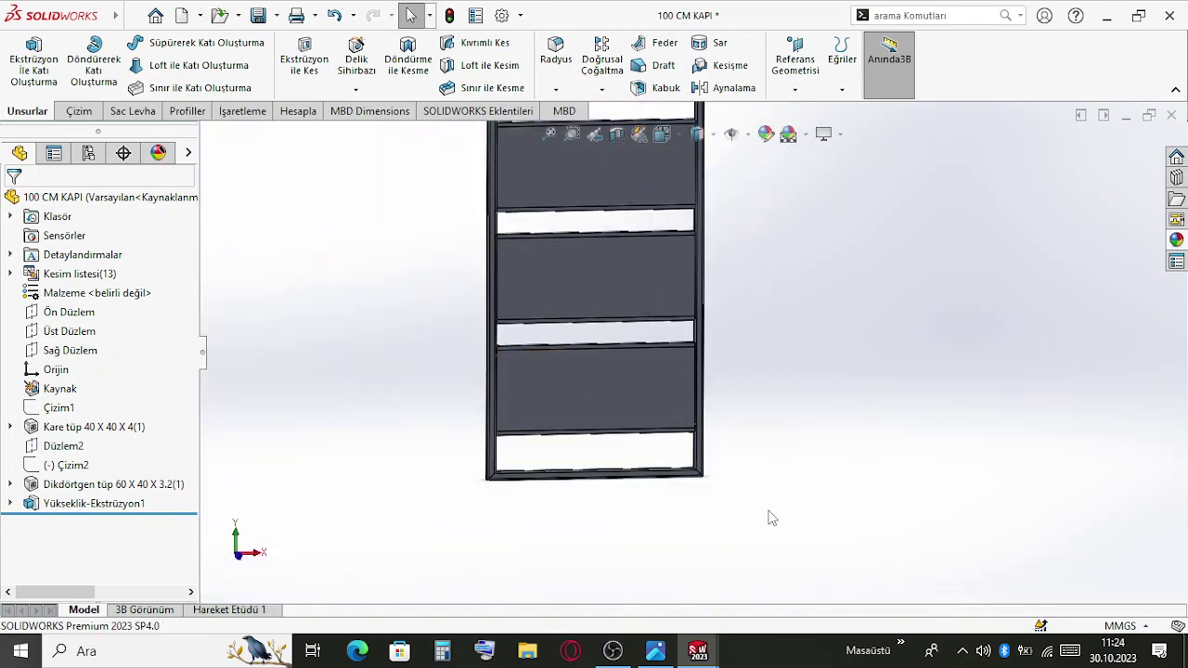
{"action": "key", "text": "ctrl+1"}
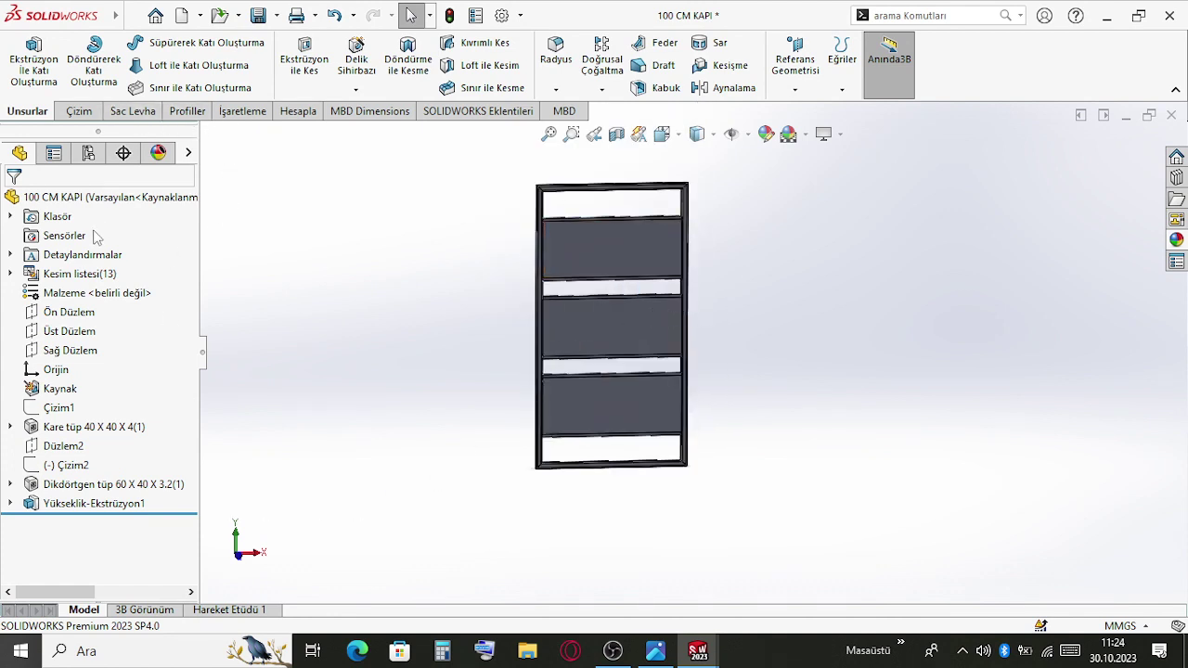
Open Çizim4, the sketch behind the panel extrusion, for editing
{"action": "left_click", "coordinate": [84, 508]}
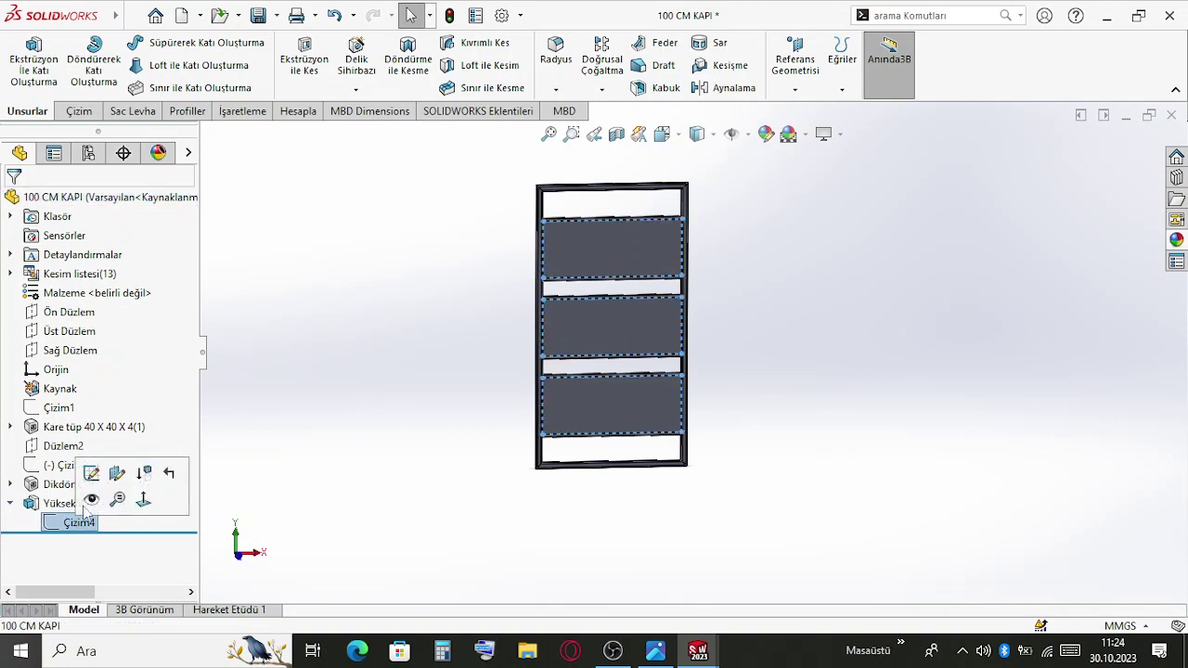
{"action": "left_click", "coordinate": [90, 473]}
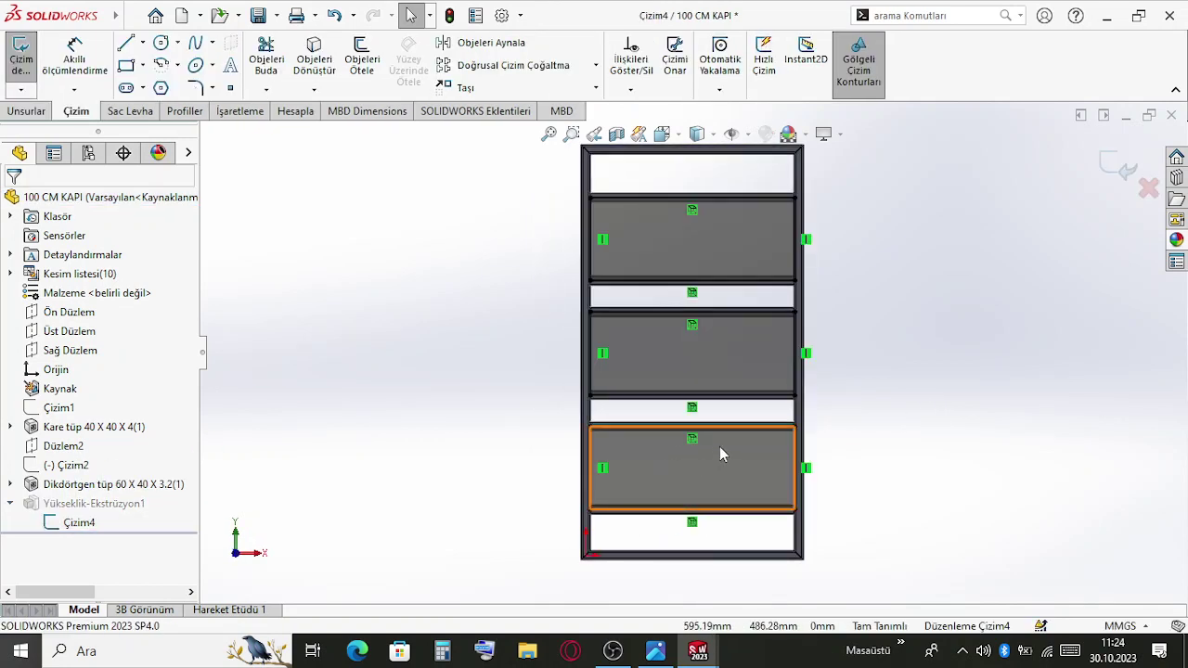
{"action": "left_click", "coordinate": [694, 212]}
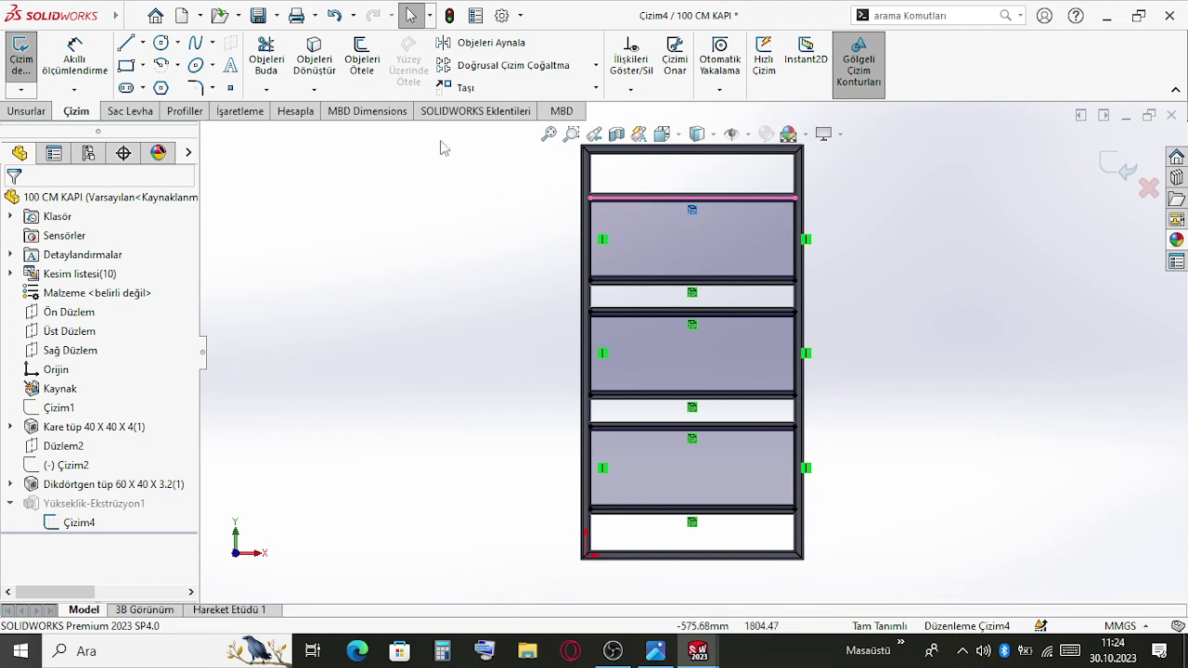
Try offsetting the three panel outlines outward by 10 mm with the original lines kept as solid geometry, and undo the offset
{"action": "left_click", "coordinate": [362, 62]}
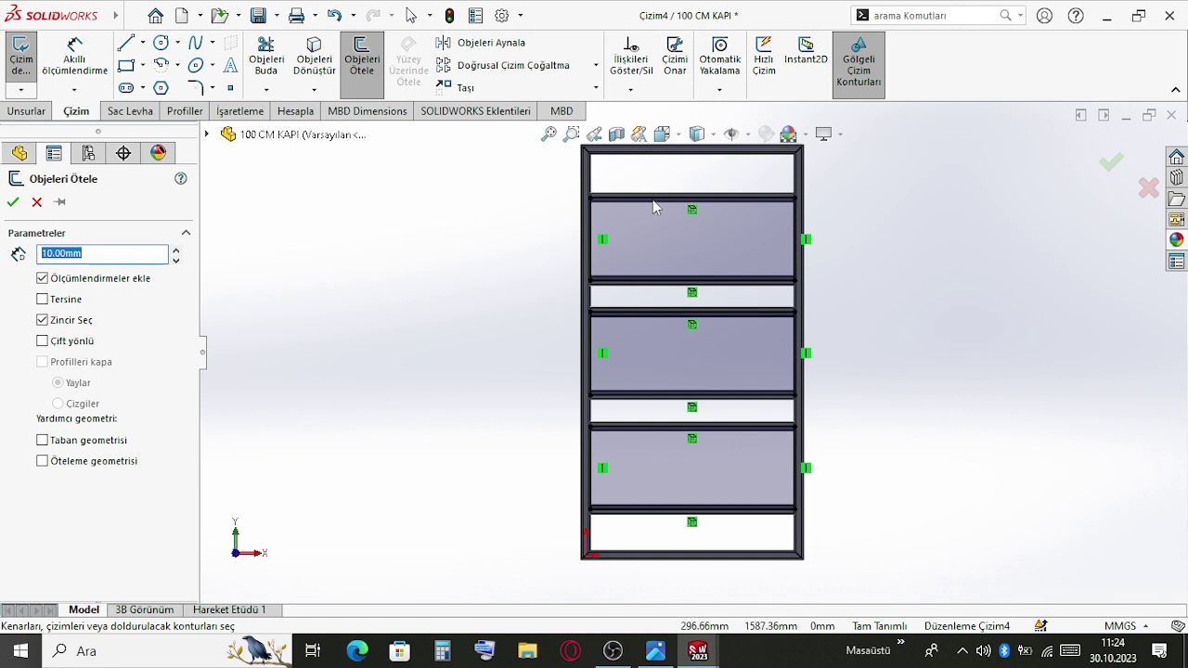
{"action": "left_click", "coordinate": [653, 205]}
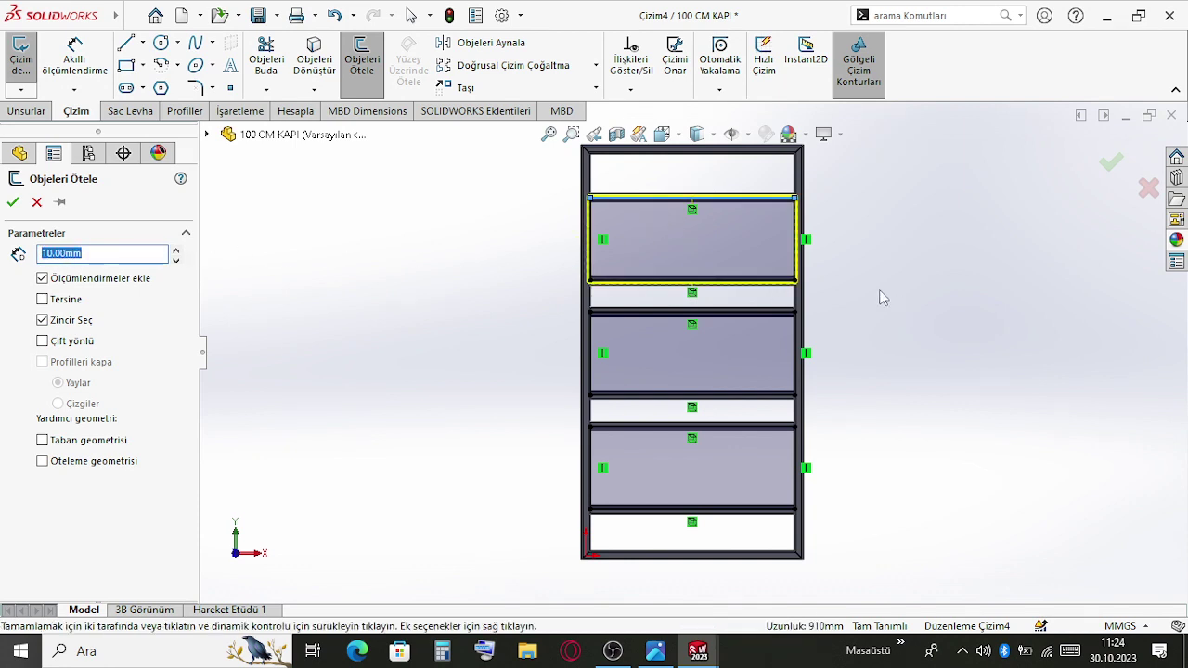
{"action": "left_click", "coordinate": [682, 318]}
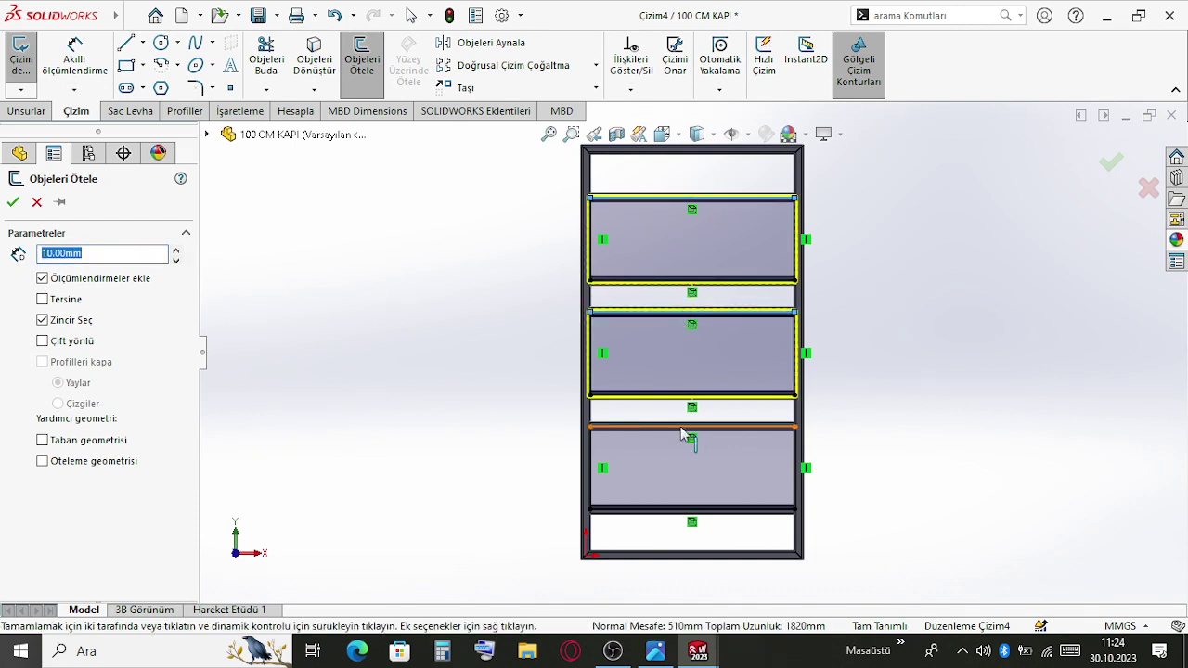
{"action": "left_click", "coordinate": [682, 427]}
{"action": "right_click", "coordinate": [682, 434]}
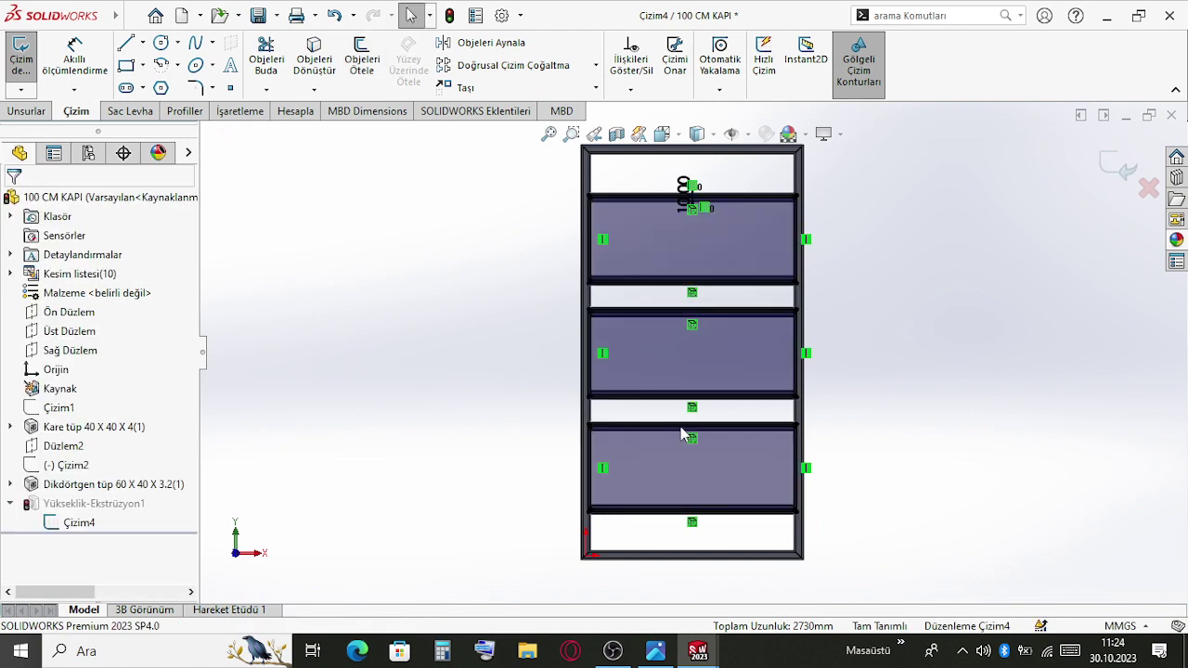
{"action": "scroll", "coordinate": [650, 438], "scroll_direction": "down", "scroll_amount": 8}
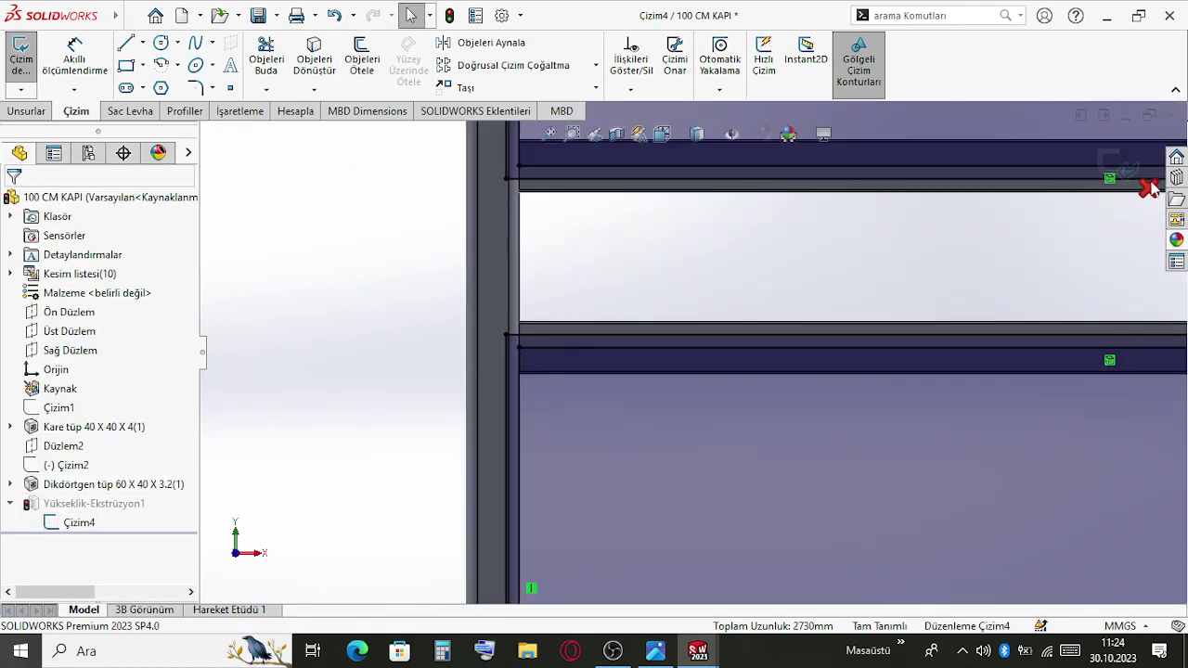
{"action": "key", "text": "ctrl+z"}
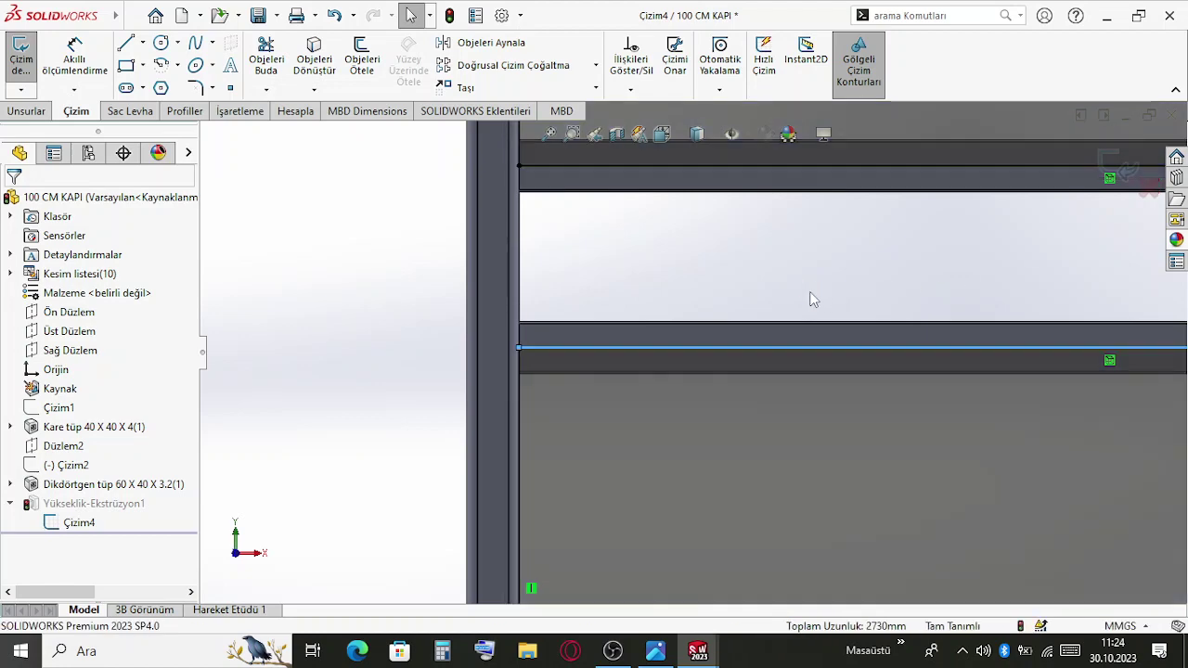
Offset the three panel outlines outward by 10 mm with the base geometry turned into construction lines, and exit the sketch
{"action": "scroll", "coordinate": [665, 290], "scroll_direction": "up", "scroll_amount": 3}
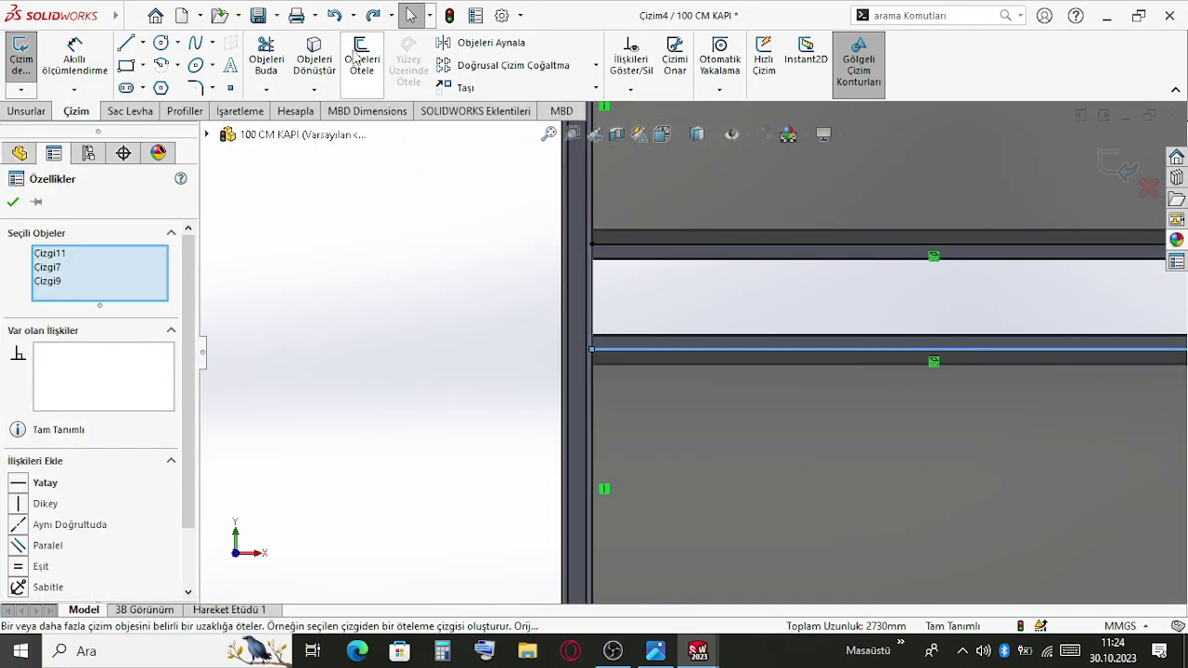
{"action": "left_click", "coordinate": [361, 58]}
{"action": "scroll", "coordinate": [649, 355], "scroll_direction": "up", "scroll_amount": 4}
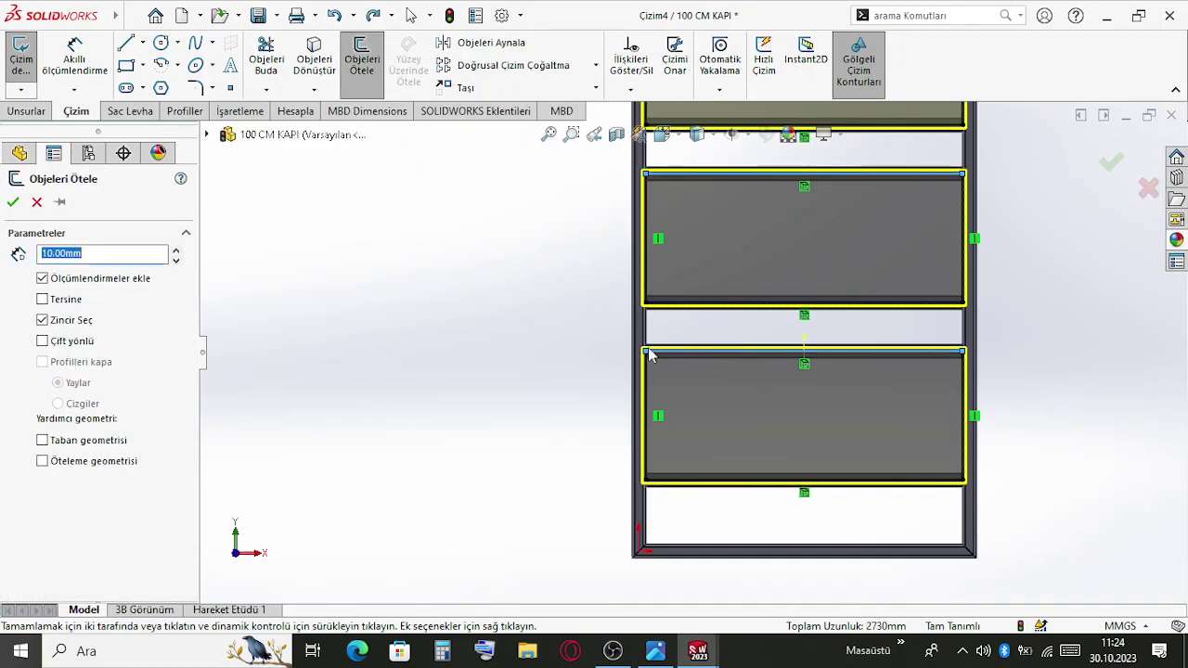
{"action": "left_click", "coordinate": [42, 440]}
{"action": "scroll", "coordinate": [606, 526], "scroll_direction": "down", "scroll_amount": 6}
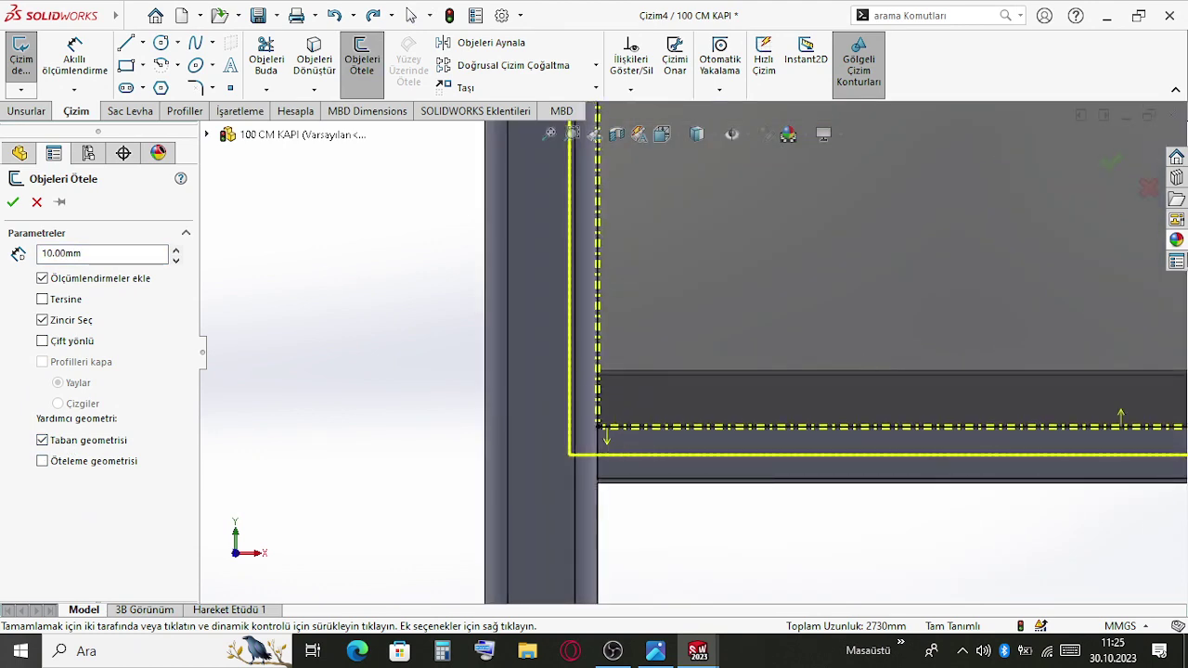
{"action": "left_click", "coordinate": [1109, 164]}
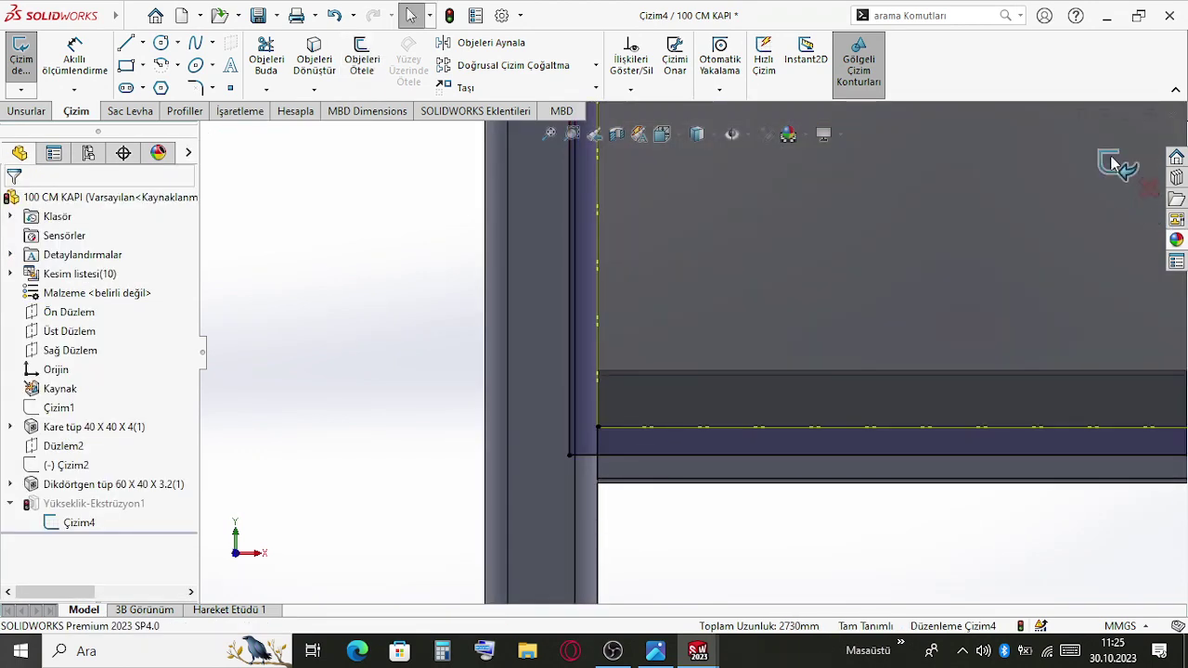
{"action": "scroll", "coordinate": [696, 436], "scroll_direction": "up", "scroll_amount": 5}
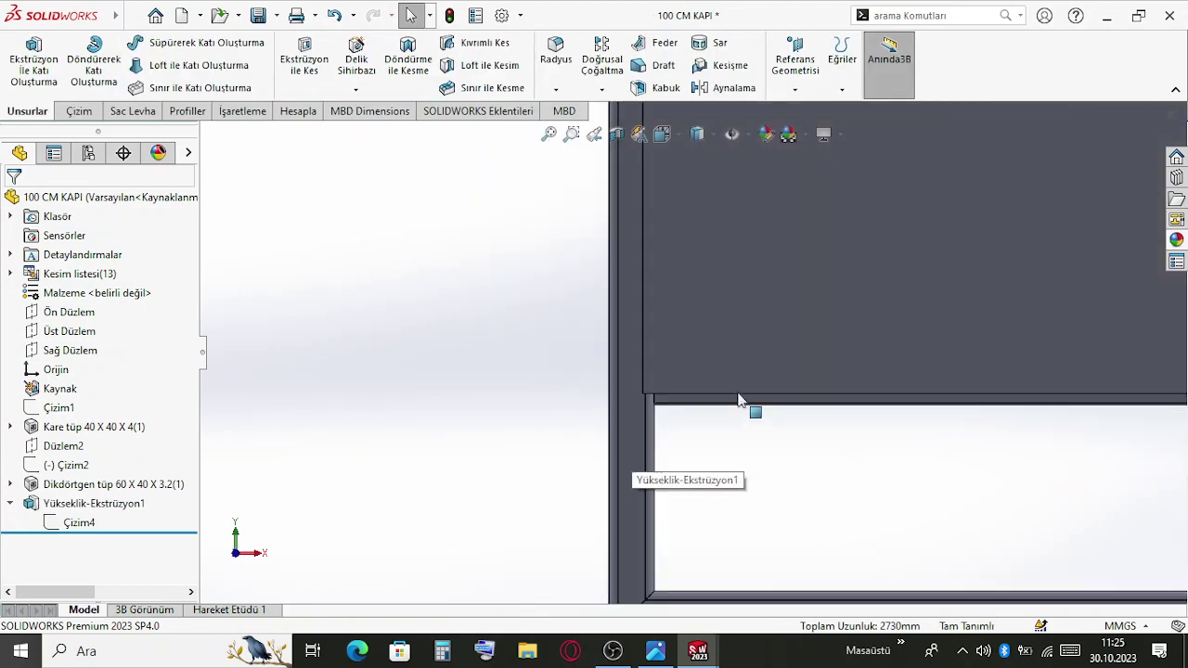
{"action": "scroll", "coordinate": [813, 281], "scroll_direction": "down", "scroll_amount": 5}
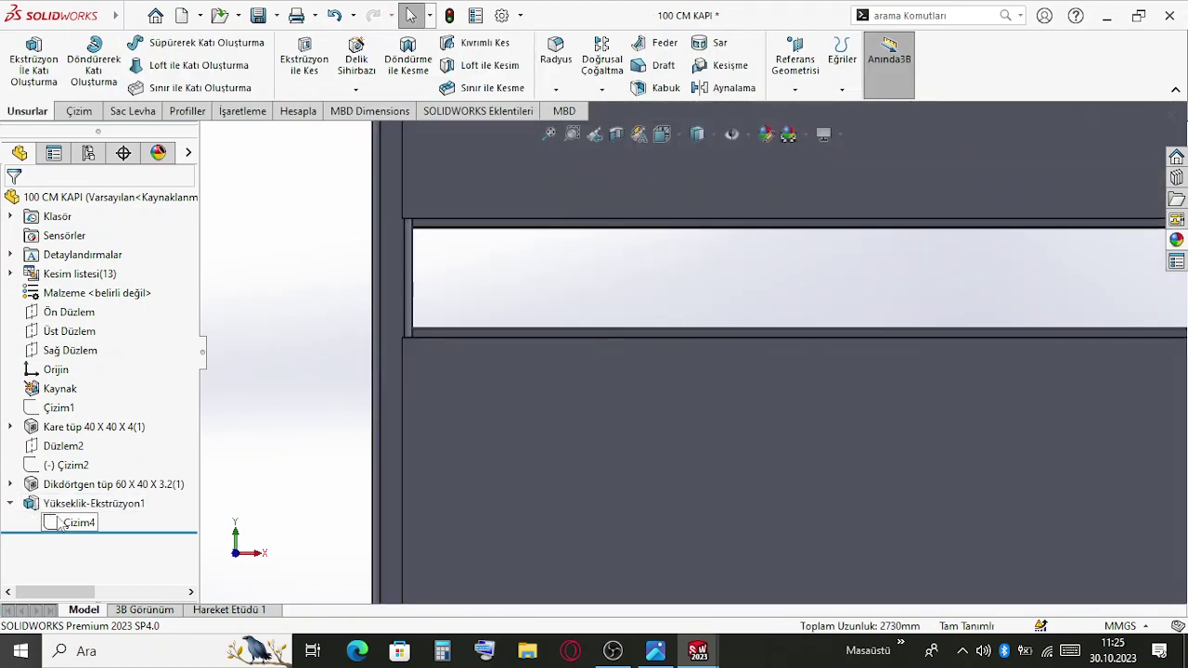
Convert the uppermost panel to sheet metal with 1 mm thickness and a 1 mm bend radius, using its front face as the fixed face
{"action": "left_click", "coordinate": [132, 110]}
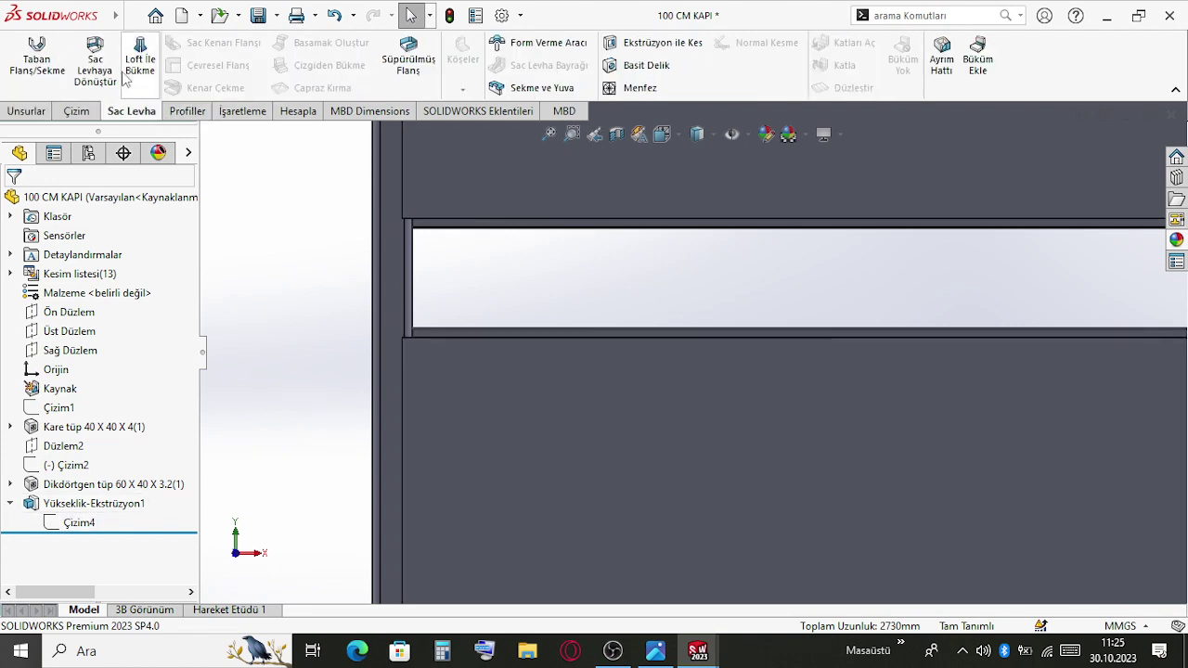
{"action": "left_click", "coordinate": [95, 67]}
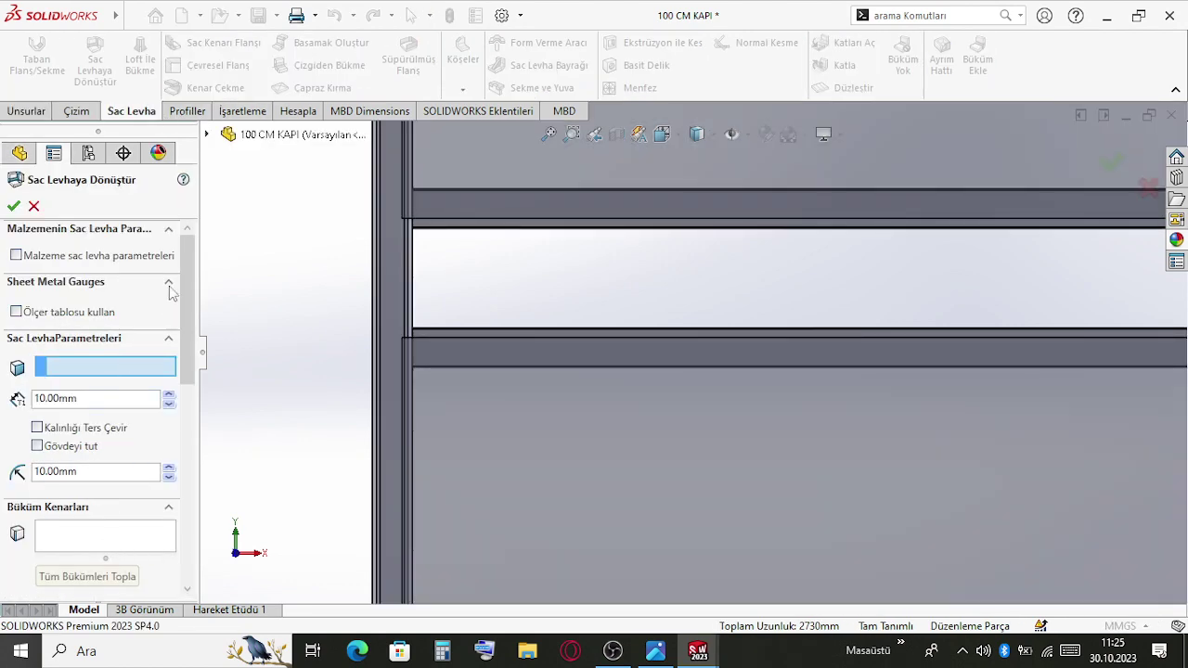
{"action": "scroll", "coordinate": [493, 456], "scroll_direction": "up", "scroll_amount": 5}
{"action": "left_click", "coordinate": [757, 250]}
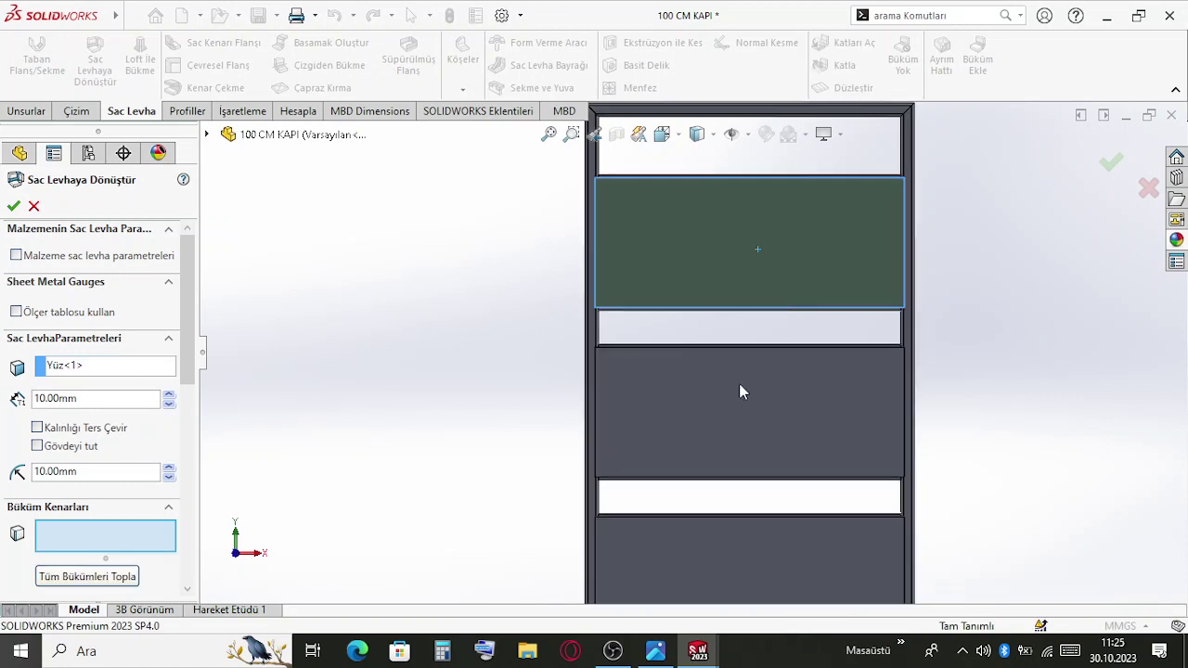
{"action": "left_click", "coordinate": [80, 578]}
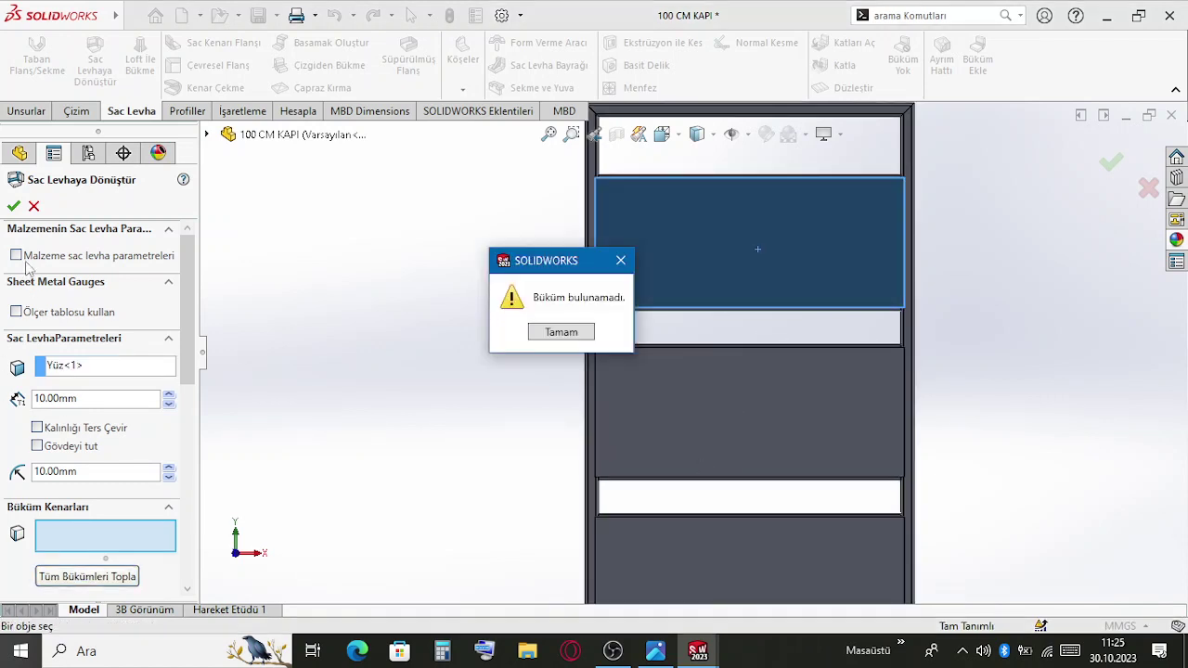
{"action": "left_click", "coordinate": [560, 334]}
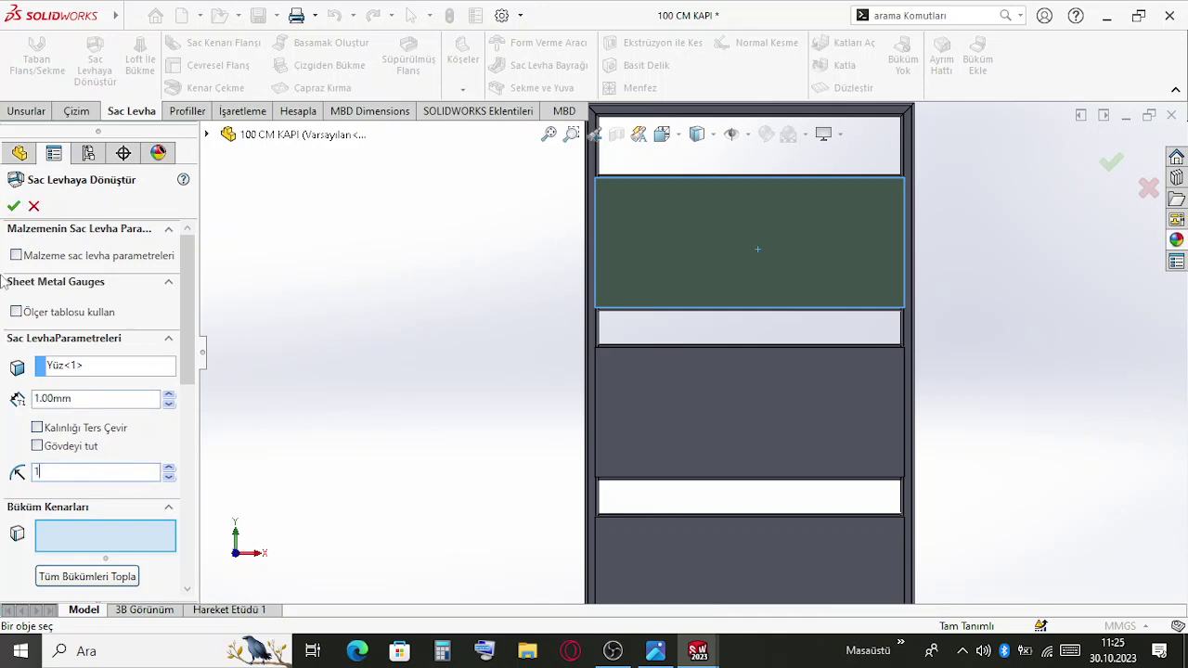
{"action": "key", "text": "Escape"}
Convert the middle and lowest panels to sheet metal with the default 1 mm thickness and 1 mm bend radius
{"action": "left_click", "coordinate": [725, 423]}
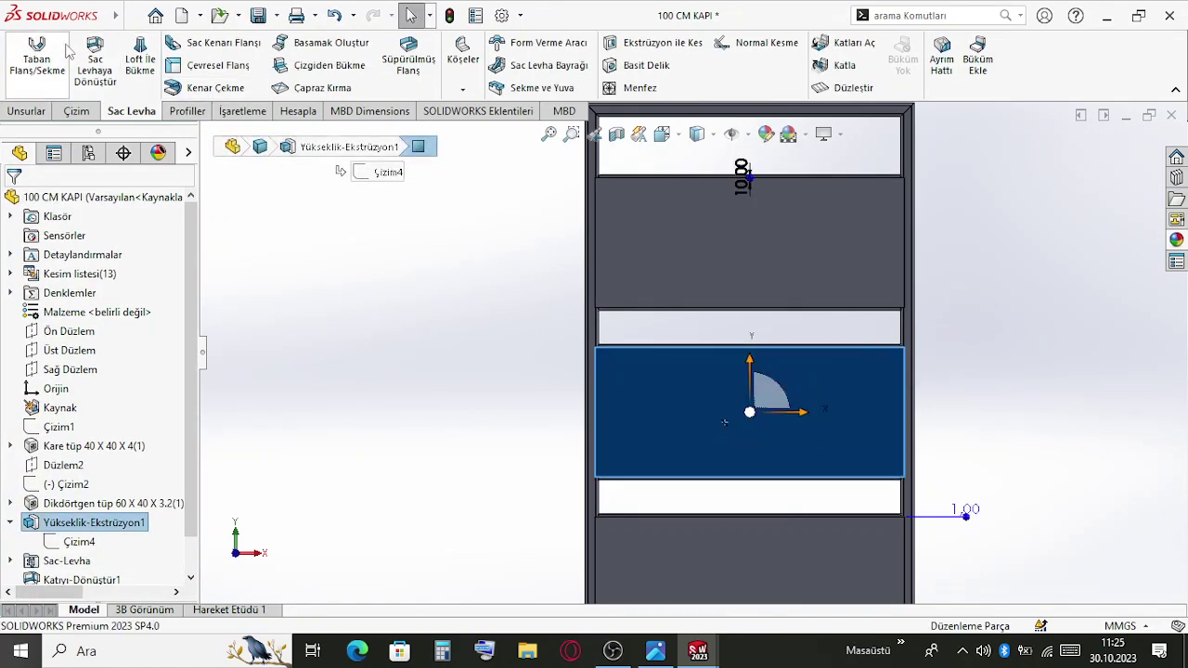
{"action": "left_click", "coordinate": [95, 62]}
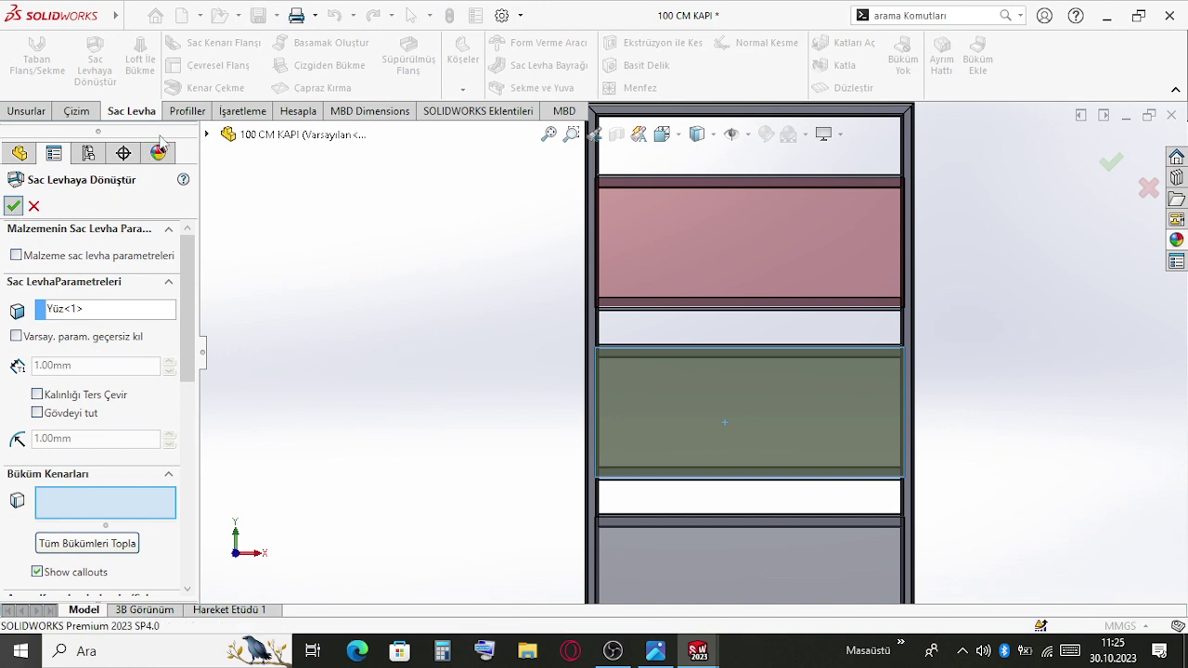
{"action": "left_click", "coordinate": [13, 207]}
{"action": "left_click", "coordinate": [102, 74]}
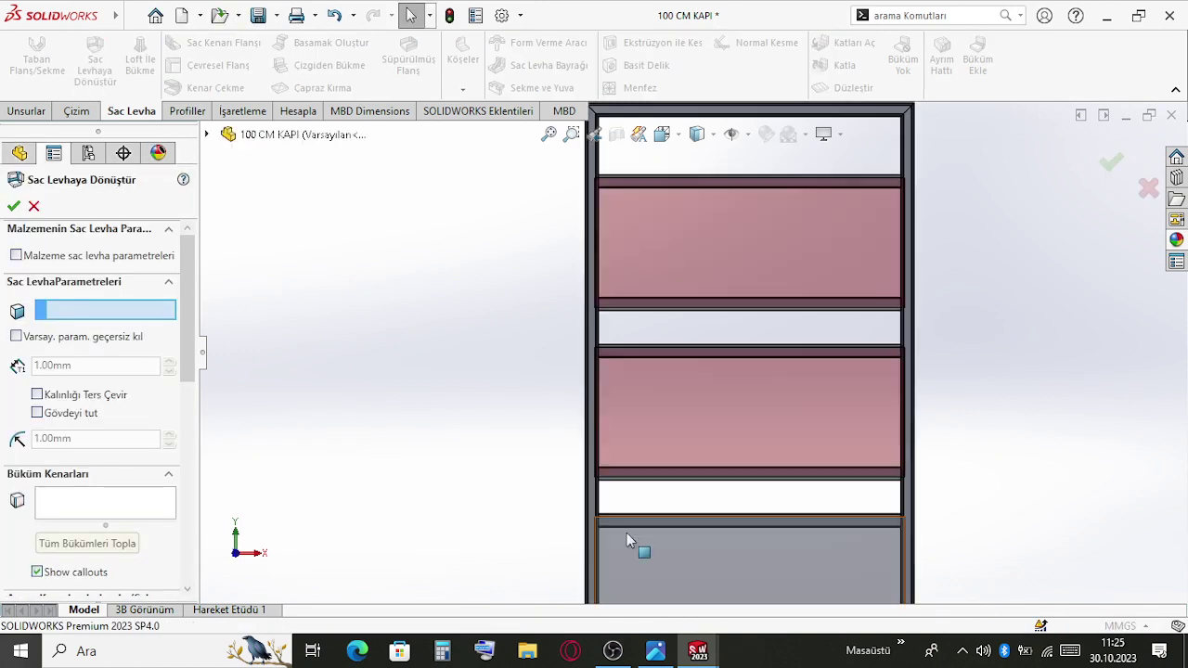
{"action": "left_click", "coordinate": [13, 207]}
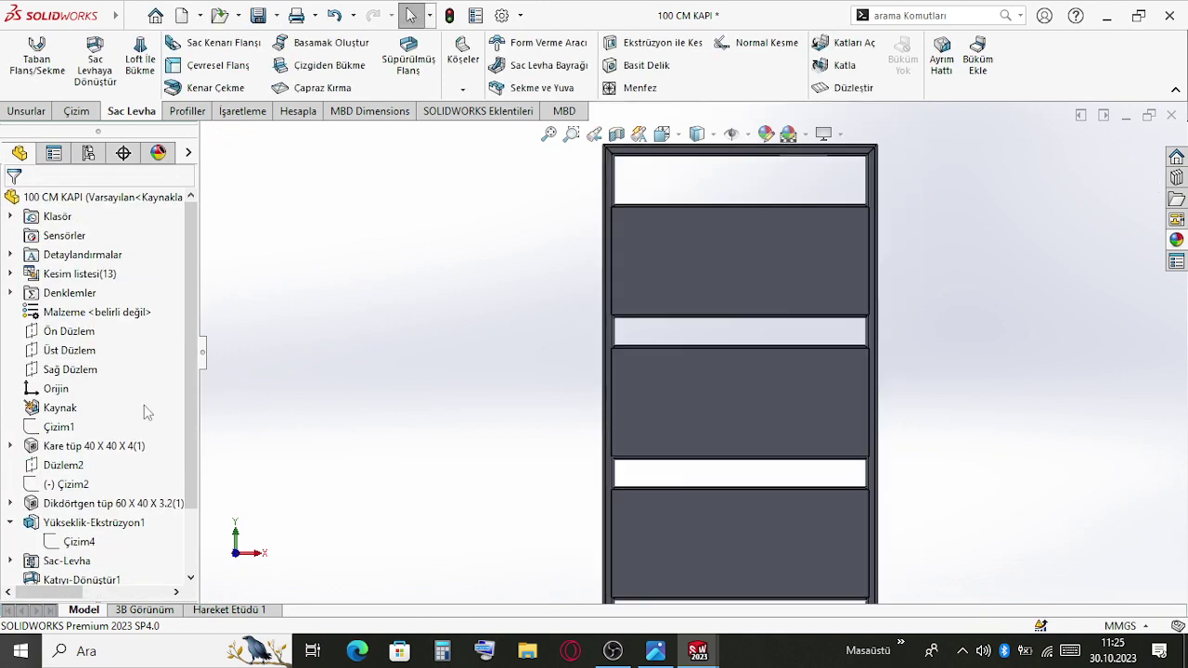
Examine the converted panels and how their edges and corners overlap the door's frame and rails
{"action": "scroll", "coordinate": [139, 418], "scroll_direction": "down", "scroll_amount": 2}
{"action": "left_click", "coordinate": [772, 491]}
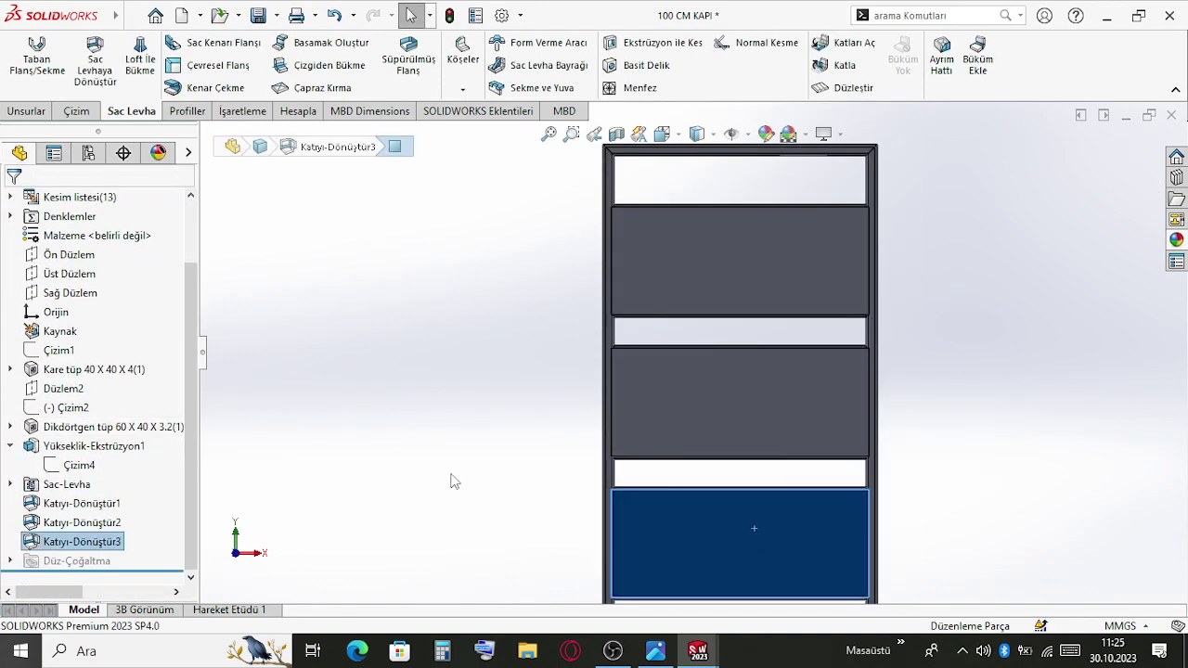
{"action": "middle_click_drag", "start_coordinate": [451, 482], "coordinate": [652, 479]}
{"action": "scroll", "coordinate": [662, 499], "scroll_direction": "down", "scroll_amount": 3}
{"action": "scroll", "coordinate": [497, 378], "scroll_direction": "down", "scroll_amount": 5}
{"action": "middle_click_drag", "start_coordinate": [497, 379], "coordinate": [387, 283]}
{"action": "scroll", "coordinate": [358, 239], "scroll_direction": "down", "scroll_amount": 2}
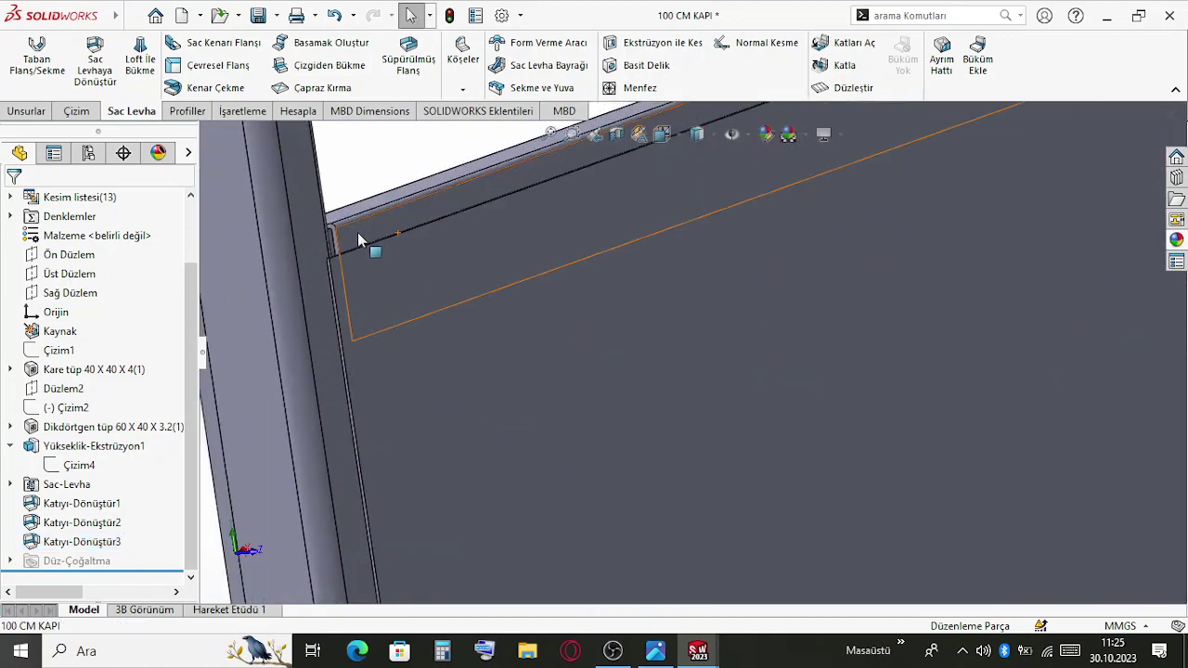
{"action": "scroll", "coordinate": [432, 331], "scroll_direction": "down", "scroll_amount": 3}
{"action": "scroll", "coordinate": [429, 323], "scroll_direction": "up", "scroll_amount": 4}
{"action": "middle_click_drag", "start_coordinate": [495, 314], "coordinate": [472, 347]}
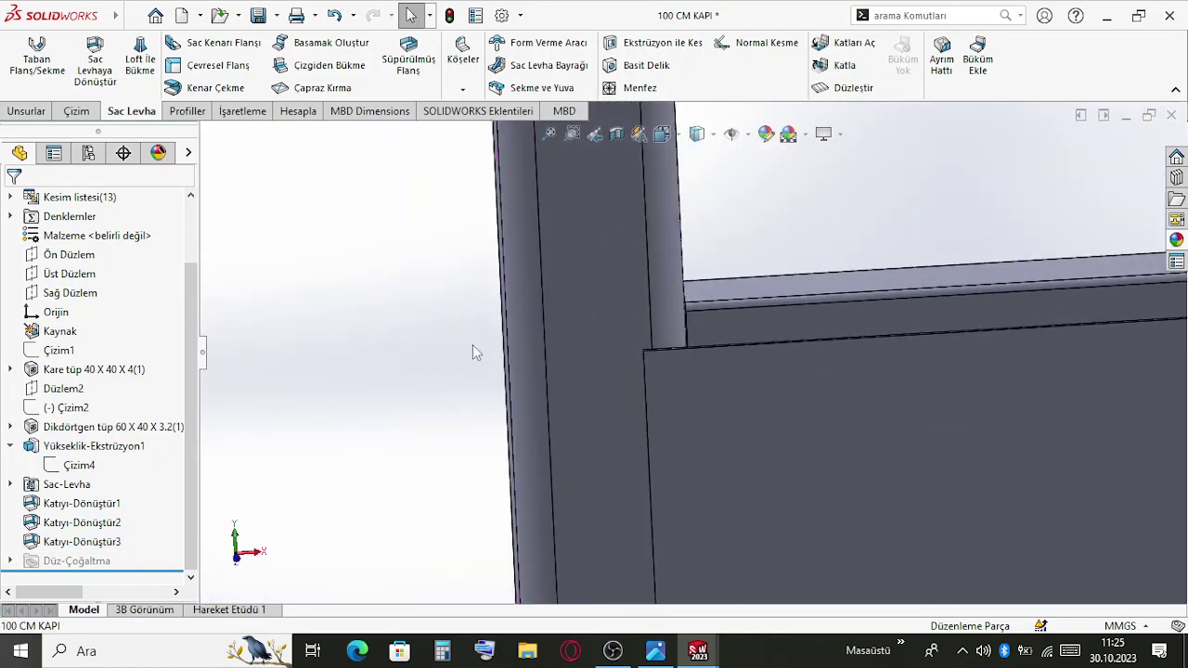
{"action": "scroll", "coordinate": [742, 371], "scroll_direction": "up", "scroll_amount": 5}
{"action": "scroll", "coordinate": [848, 345], "scroll_direction": "up", "scroll_amount": 3}
{"action": "middle_click_drag", "start_coordinate": [848, 345], "coordinate": [879, 400]}
Switch to the ana montaj assembly and view the updated door beside the sliding gate
{"action": "key", "text": "ctrl+Tab"}
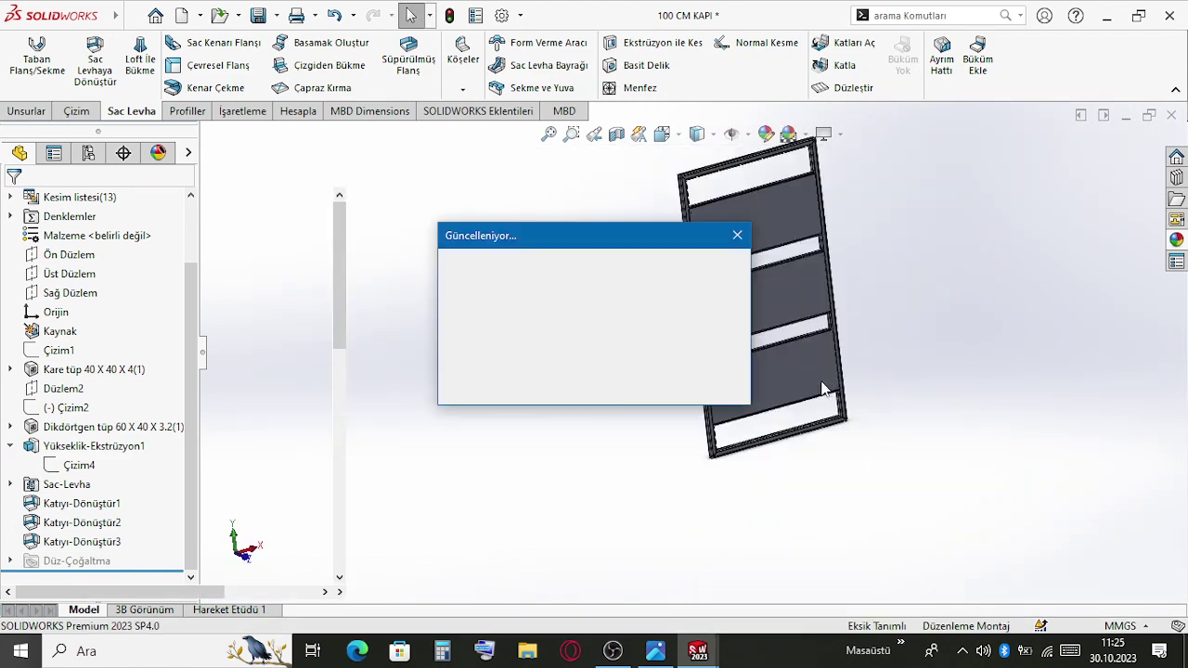
{"action": "scroll", "coordinate": [760, 394], "scroll_direction": "up", "scroll_amount": 3}
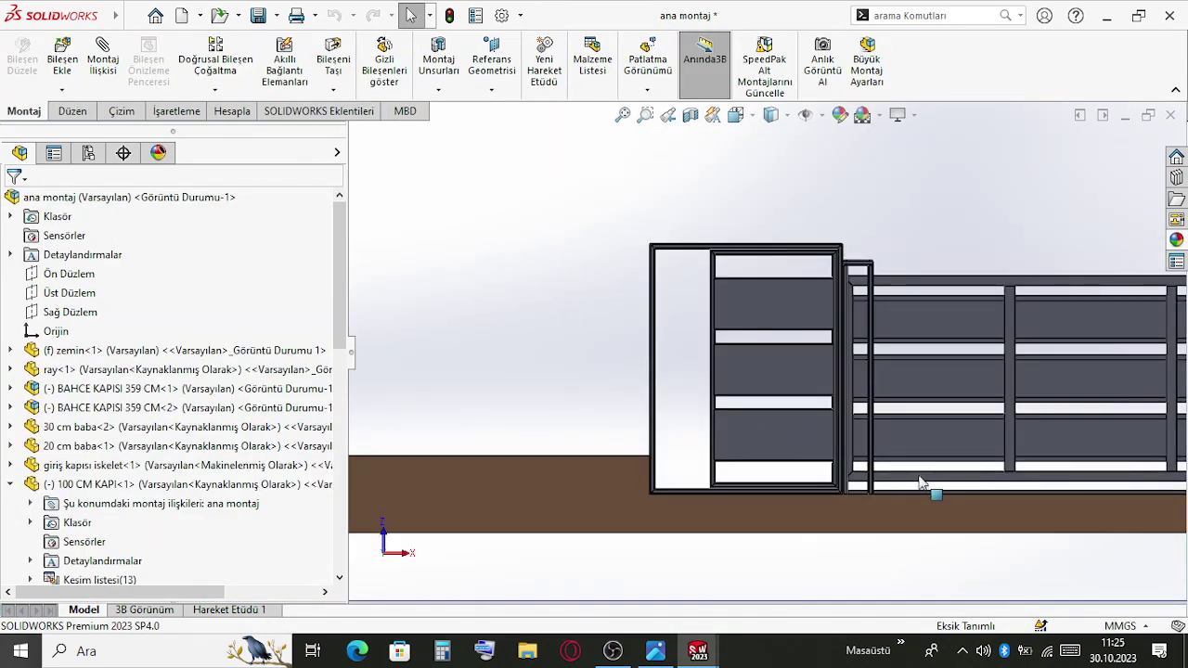
Examine how the 100 CM KAPI door's panels and rails line up with the entrance frame and the neighbouring sliding gate
{"action": "middle_click_drag", "start_coordinate": [928, 490], "coordinate": [915, 471]}
{"action": "scroll", "coordinate": [702, 457], "scroll_direction": "down", "scroll_amount": 2}
{"action": "scroll", "coordinate": [702, 457], "scroll_direction": "up", "scroll_amount": 2}
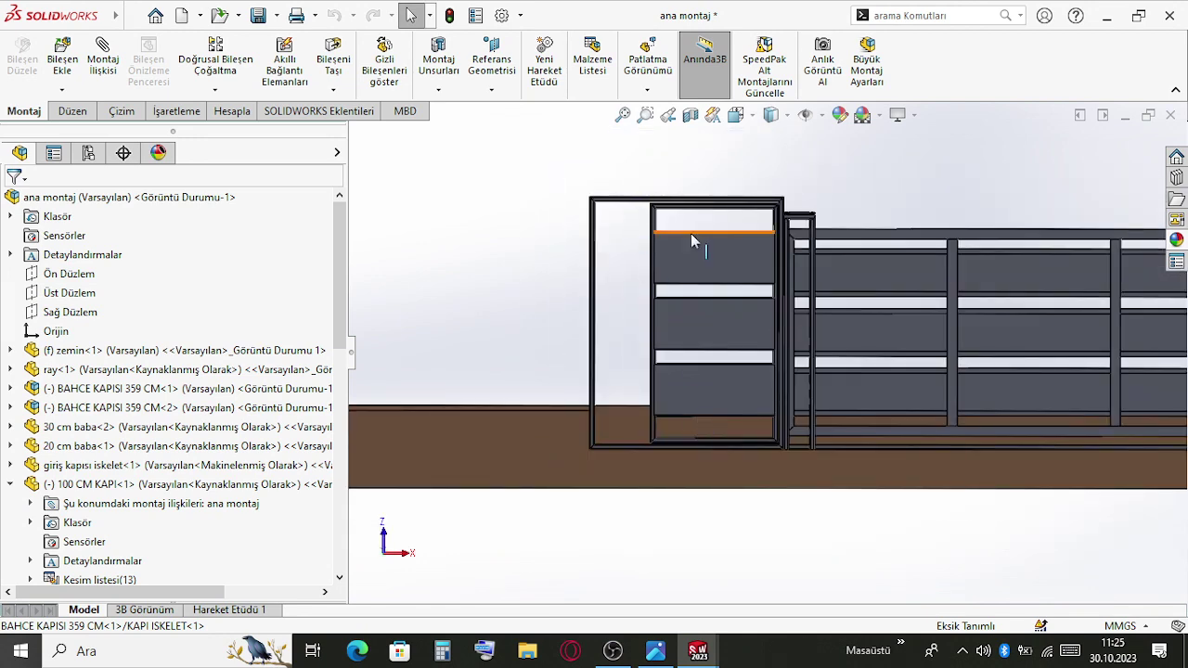
{"action": "scroll", "coordinate": [696, 243], "scroll_direction": "up", "scroll_amount": 3}
{"action": "scroll", "coordinate": [744, 283], "scroll_direction": "down", "scroll_amount": 3}
{"action": "scroll", "coordinate": [809, 436], "scroll_direction": "up", "scroll_amount": 3}
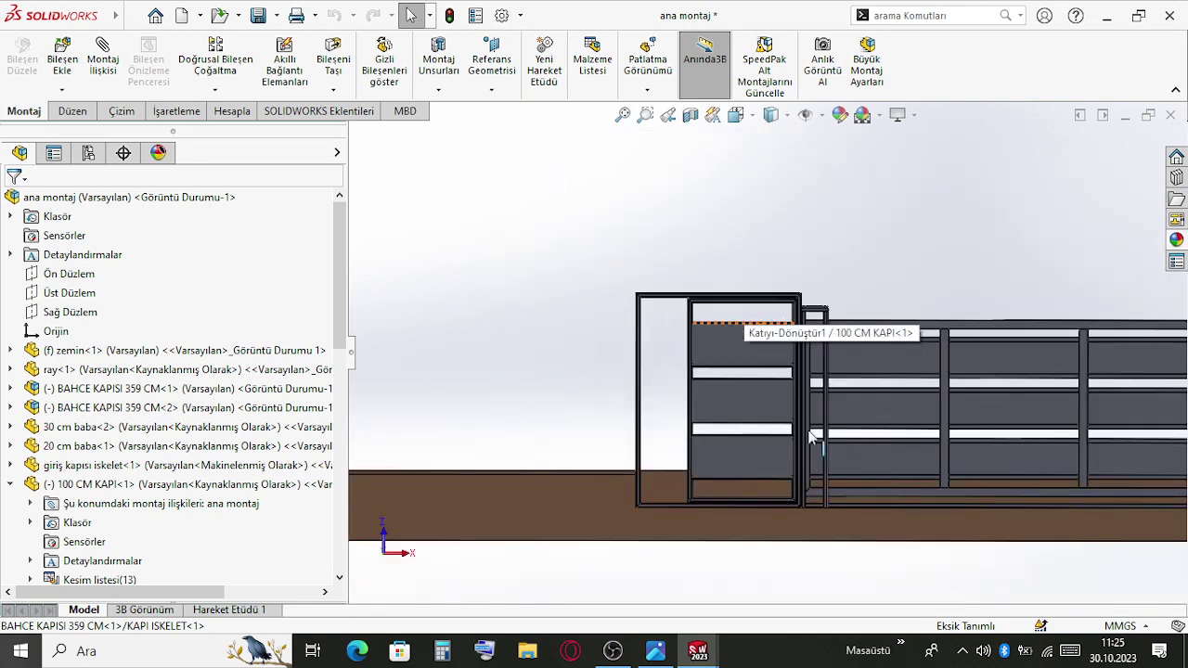
{"action": "scroll", "coordinate": [737, 468], "scroll_direction": "up", "scroll_amount": 2}
{"action": "scroll", "coordinate": [761, 417], "scroll_direction": "down", "scroll_amount": 1}
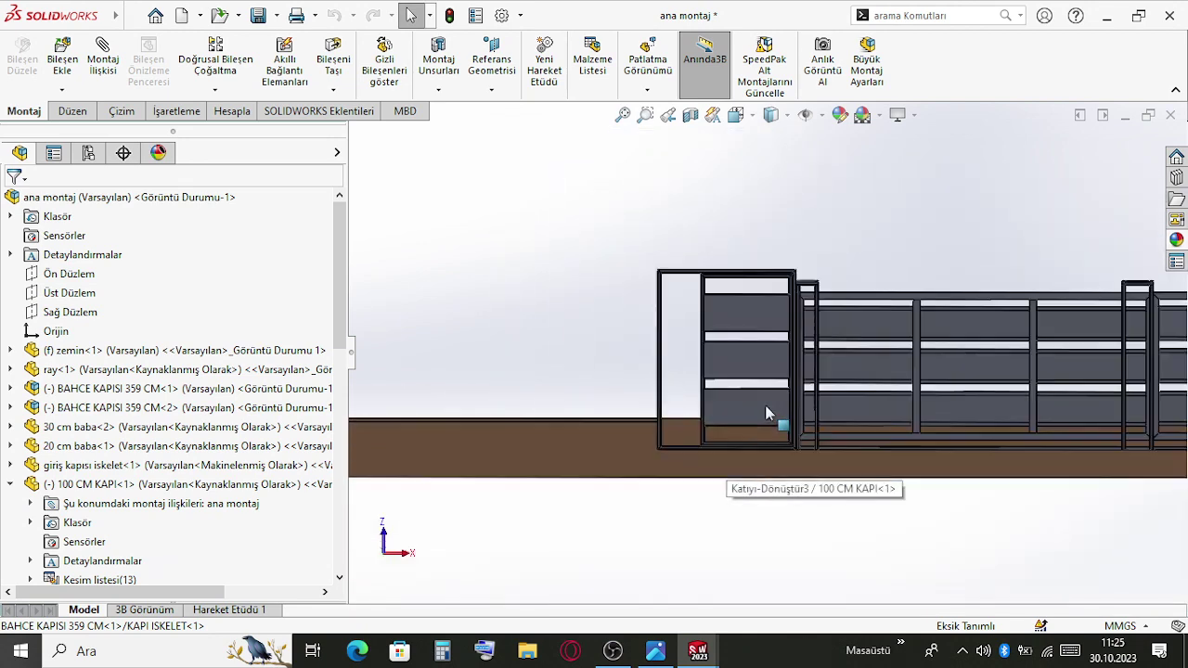
{"action": "scroll", "coordinate": [770, 408], "scroll_direction": "down", "scroll_amount": 1}
{"action": "scroll", "coordinate": [774, 413], "scroll_direction": "up", "scroll_amount": 3}
{"action": "mouse_move", "coordinate": [775, 408]}
{"action": "middle_mouse_down"}
{"action": "mouse_move", "coordinate": [768, 339]}
{"action": "mouse_move", "coordinate": [765, 392]}
{"action": "middle_mouse_up"}
{"action": "scroll", "coordinate": [825, 316], "scroll_direction": "down", "scroll_amount": 6}
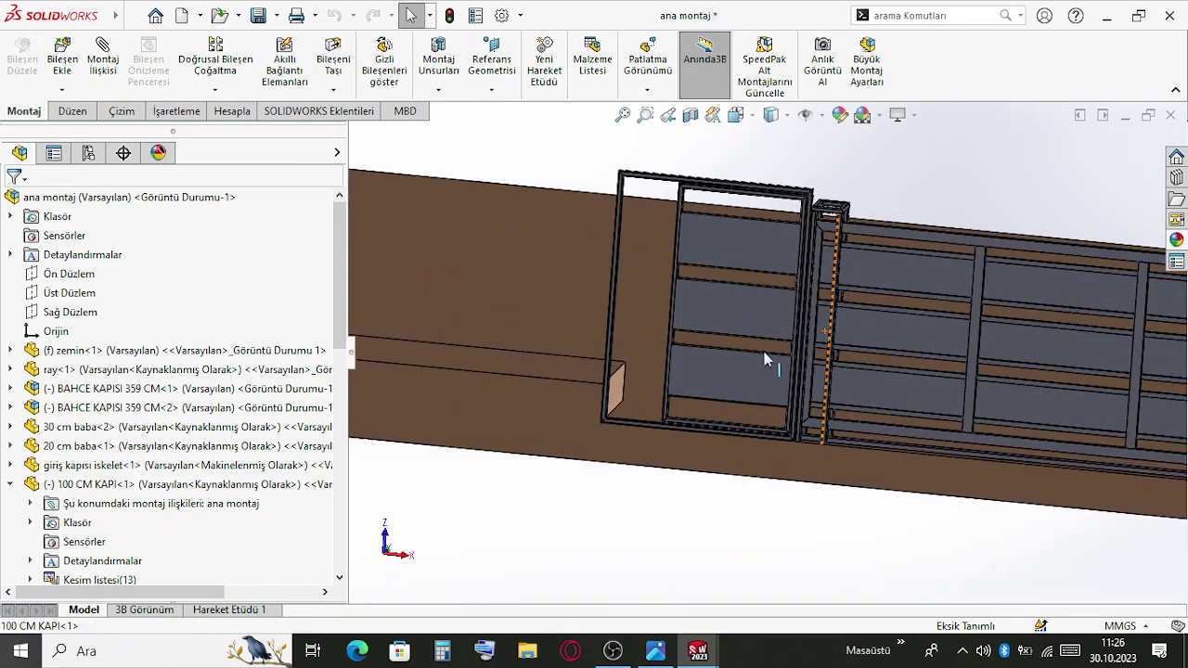
{"action": "middle_click_drag", "start_coordinate": [674, 366], "coordinate": [733, 310]}
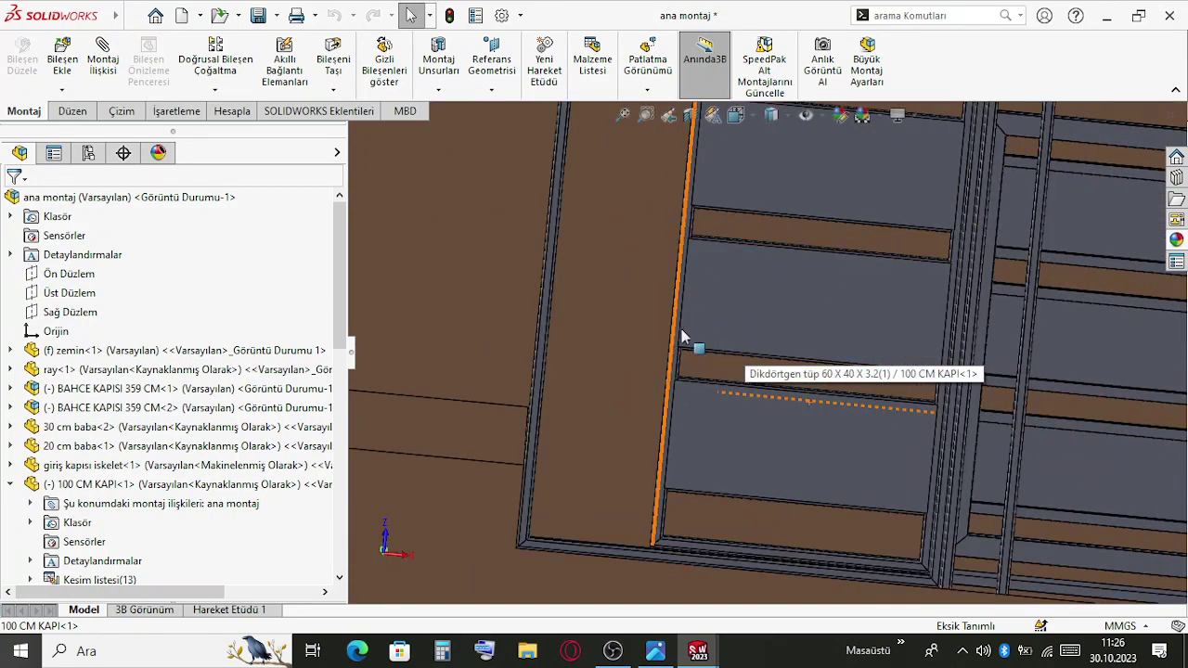
{"action": "scroll", "coordinate": [724, 338], "scroll_direction": "up", "scroll_amount": 5}
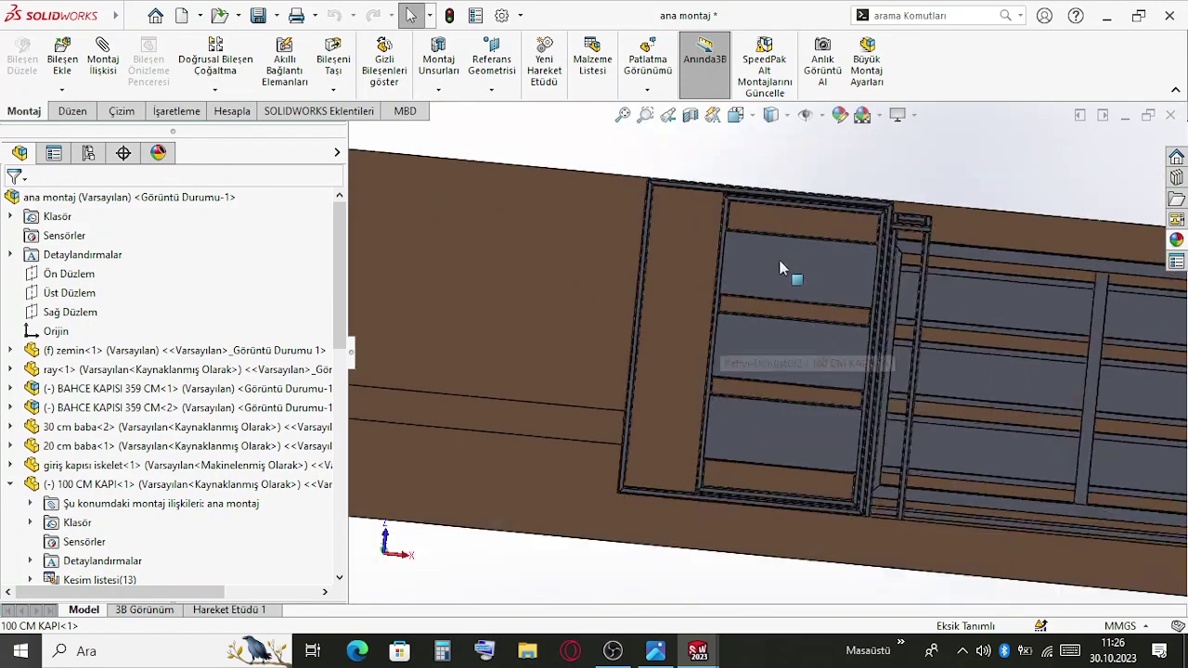
{"action": "scroll", "coordinate": [779, 268], "scroll_direction": "down", "scroll_amount": 5}
List the assembly's mates in Montaj İlişkileri to find those belonging to the 100 CM KAPI door
{"action": "left_click", "coordinate": [901, 208]}
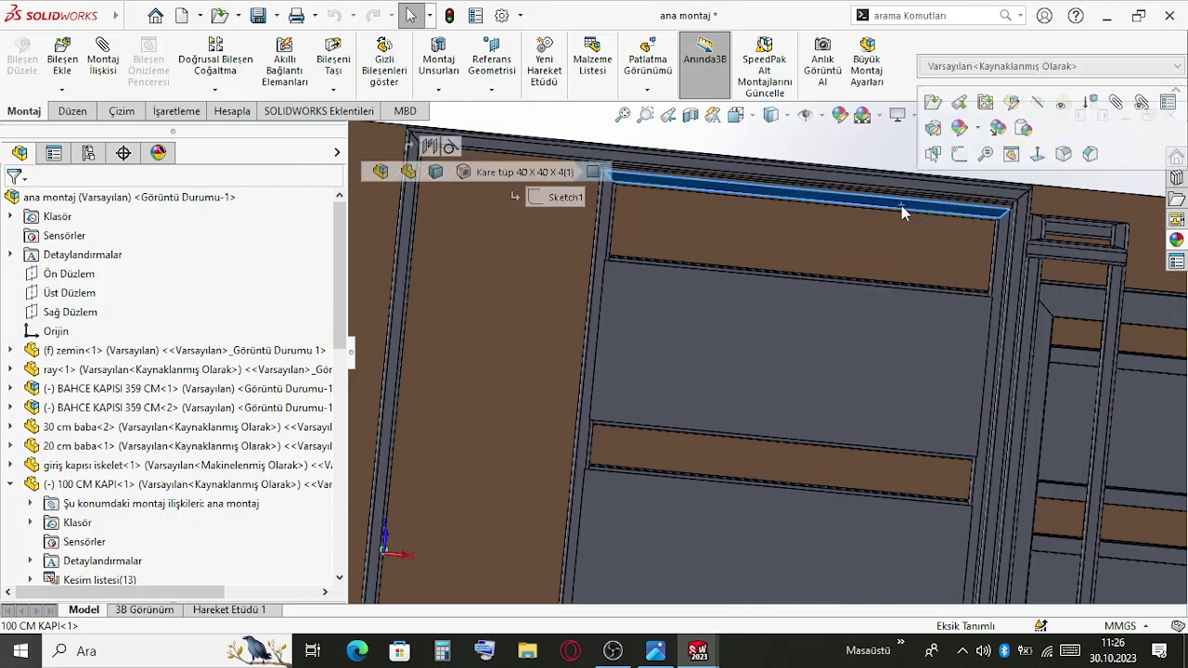
{"action": "left_click", "coordinate": [11, 484]}
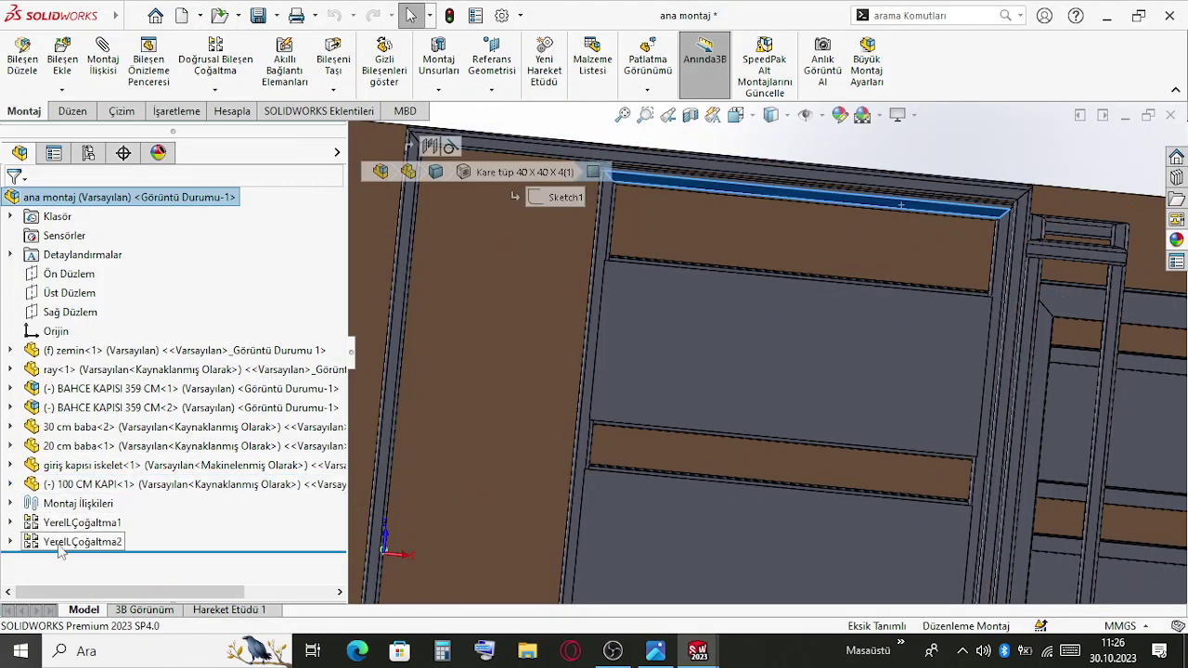
{"action": "mouse_move", "coordinate": [67, 527]}
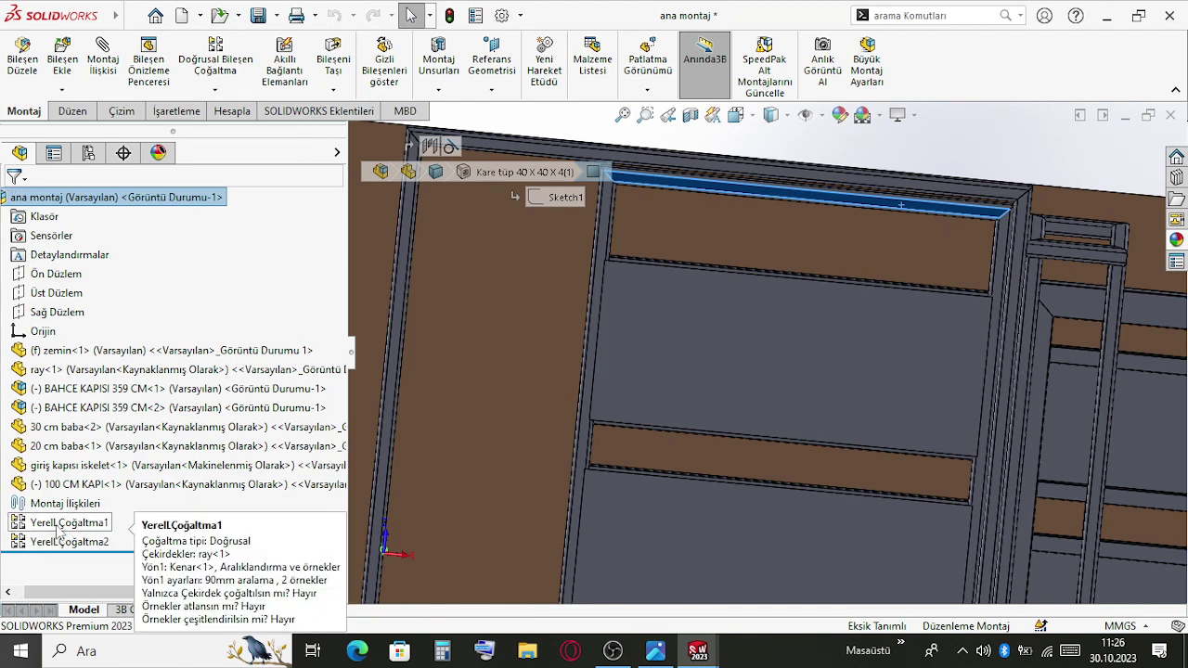
{"action": "left_click", "coordinate": [11, 503]}
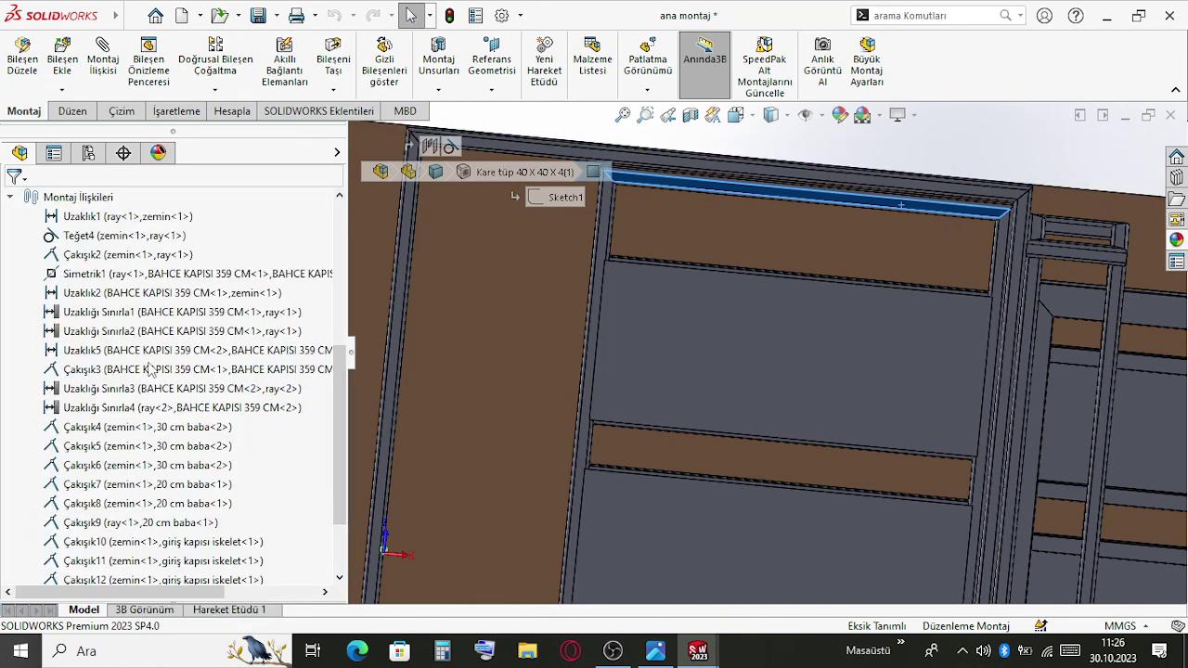
{"action": "scroll", "coordinate": [148, 369], "scroll_direction": "down", "scroll_amount": 1}
{"action": "left_click", "coordinate": [602, 657]}
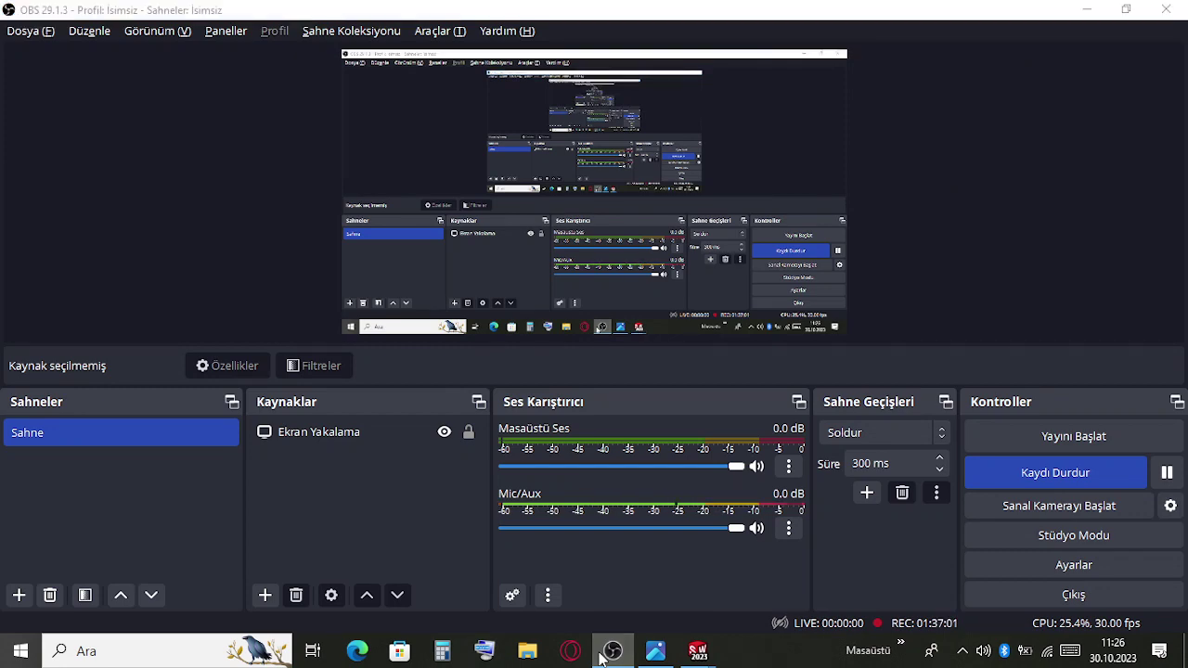
{"action": "left_click", "coordinate": [602, 656]}
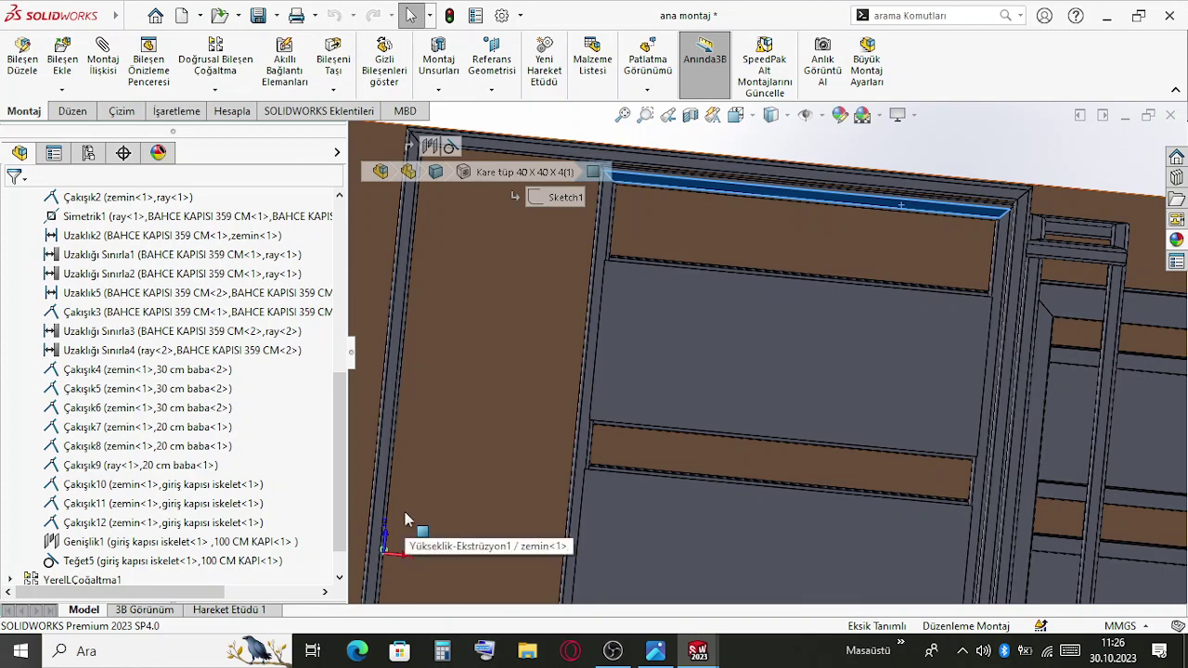
Delete the Teğet5 tangent mate between giriş kapısı iskelet and the 100 CM KAPI door
{"action": "scroll", "coordinate": [186, 496], "scroll_direction": "down", "scroll_amount": 1}
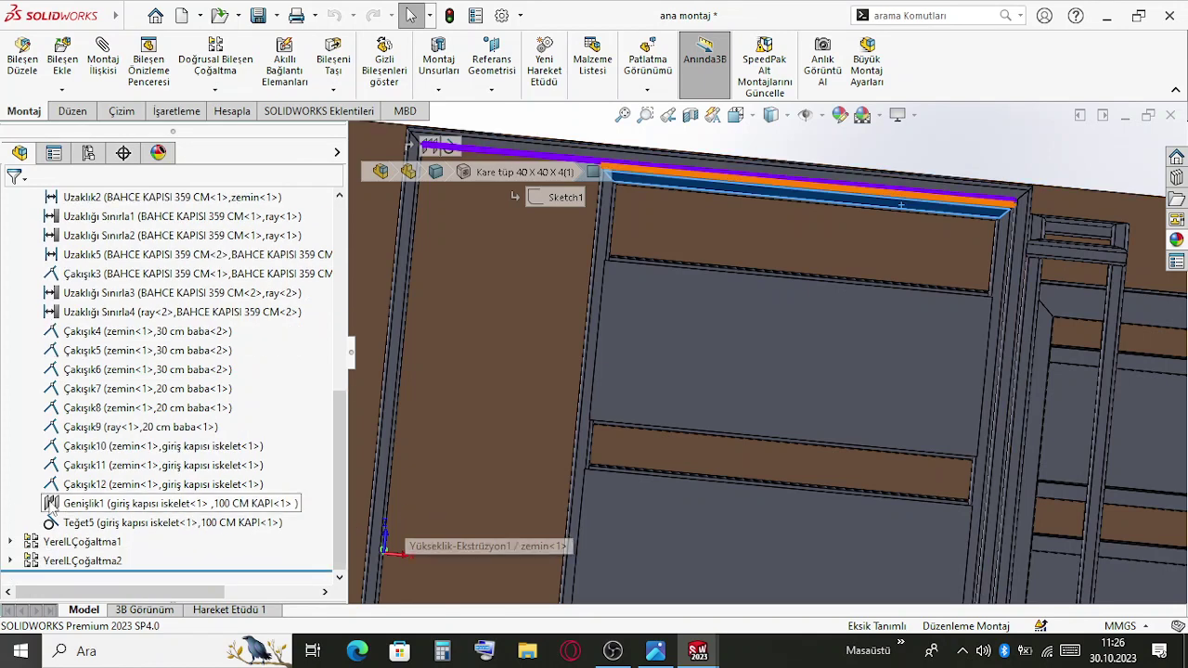
{"action": "scroll", "coordinate": [647, 438], "scroll_direction": "up", "scroll_amount": 2}
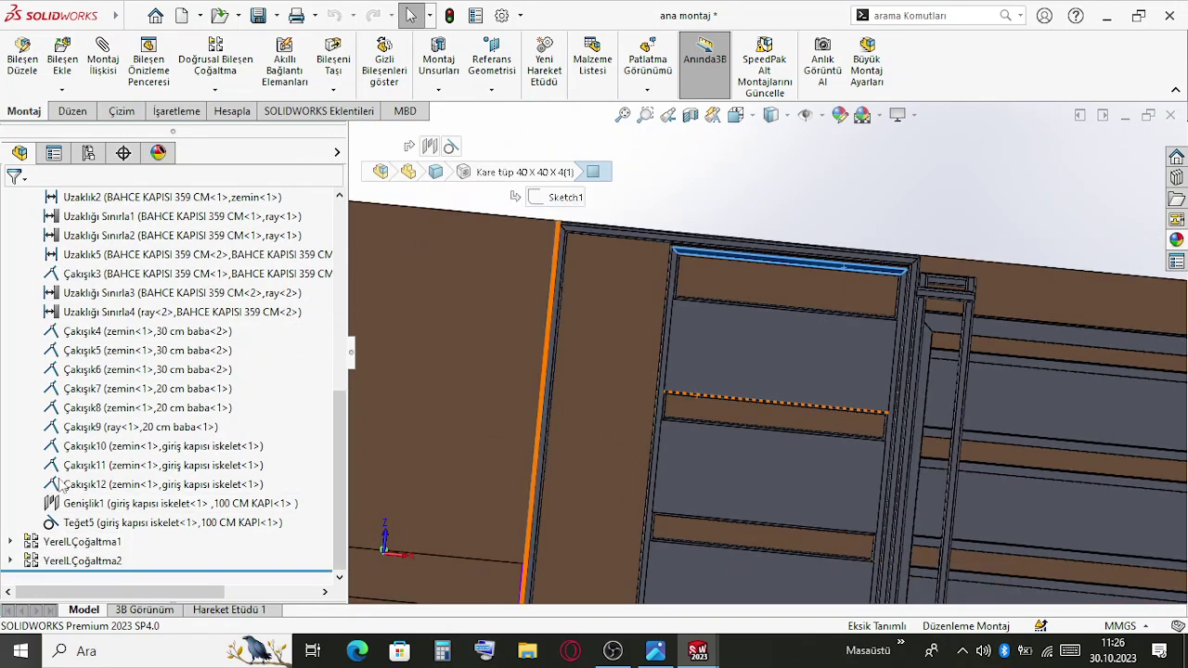
{"action": "scroll", "coordinate": [55, 556], "scroll_direction": "up", "scroll_amount": 3}
{"action": "scroll", "coordinate": [112, 575], "scroll_direction": "down", "scroll_amount": 2}
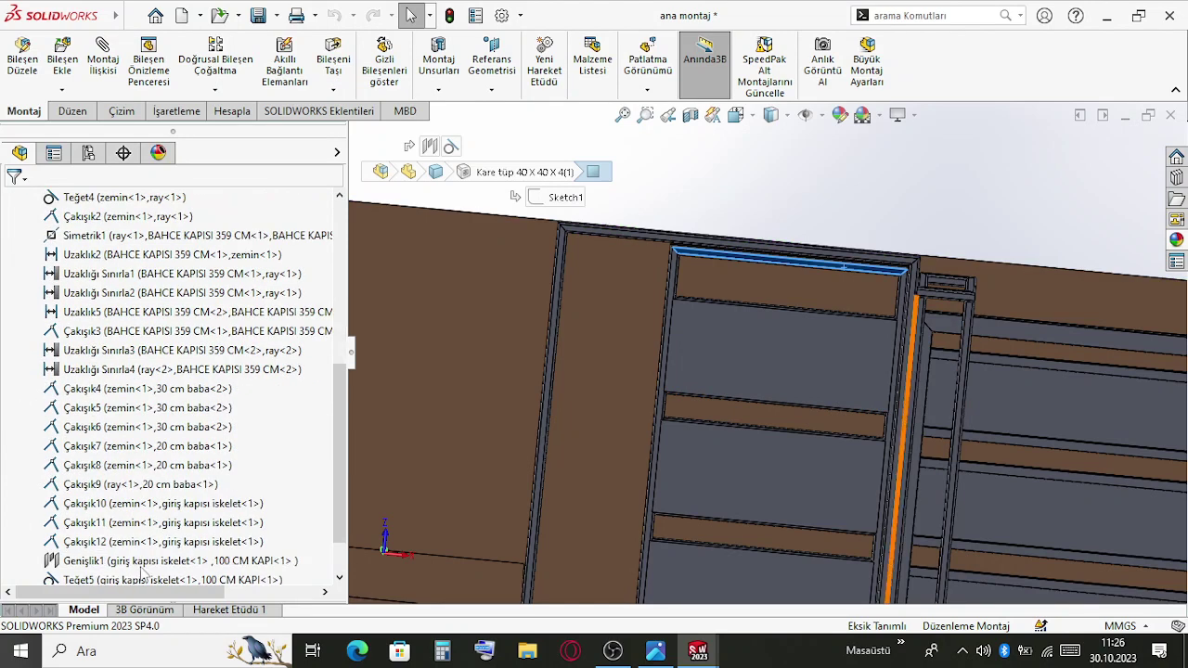
{"action": "left_click", "coordinate": [142, 583]}
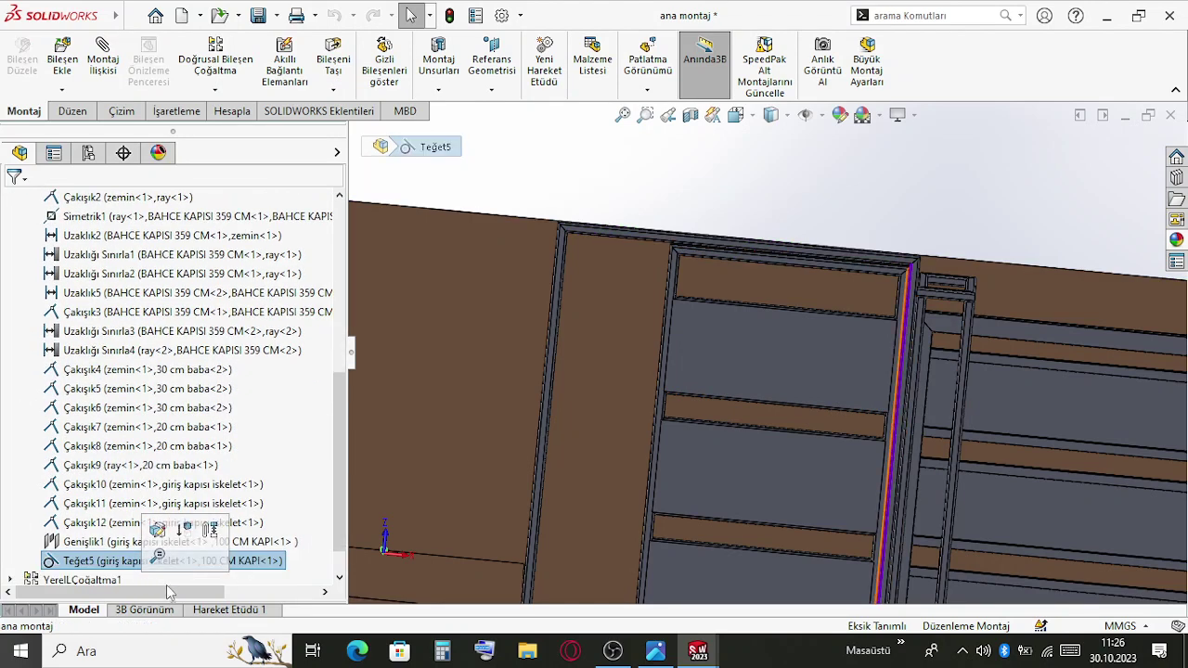
{"action": "key", "text": "Delete"}
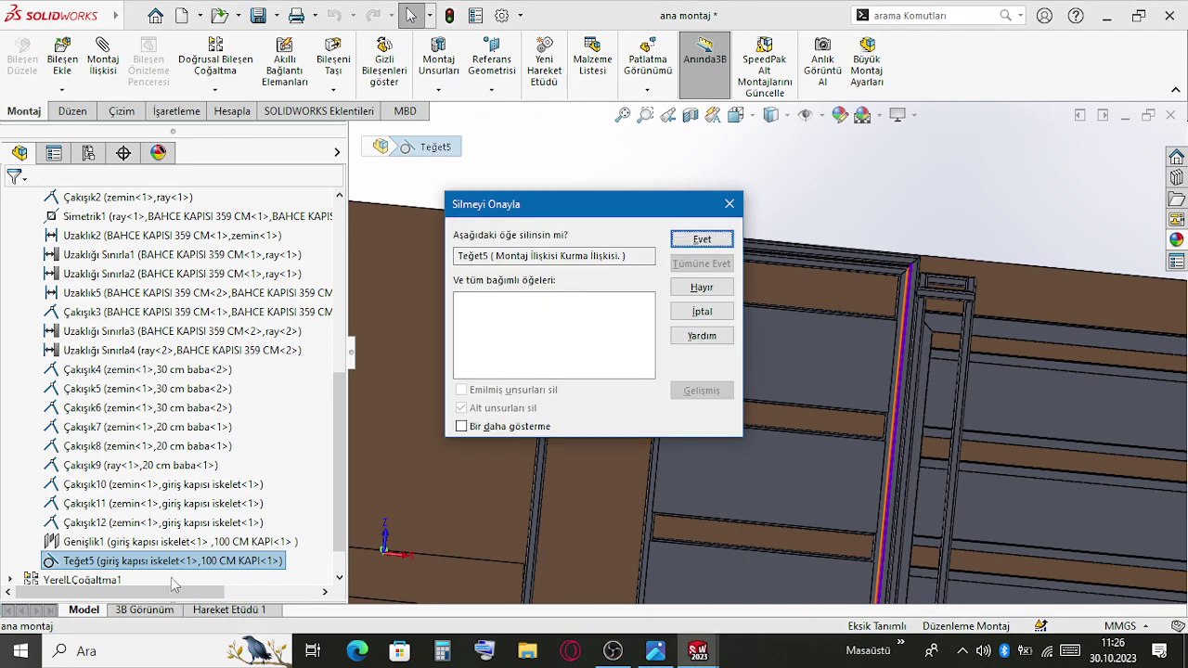
{"action": "key", "text": "Return"}
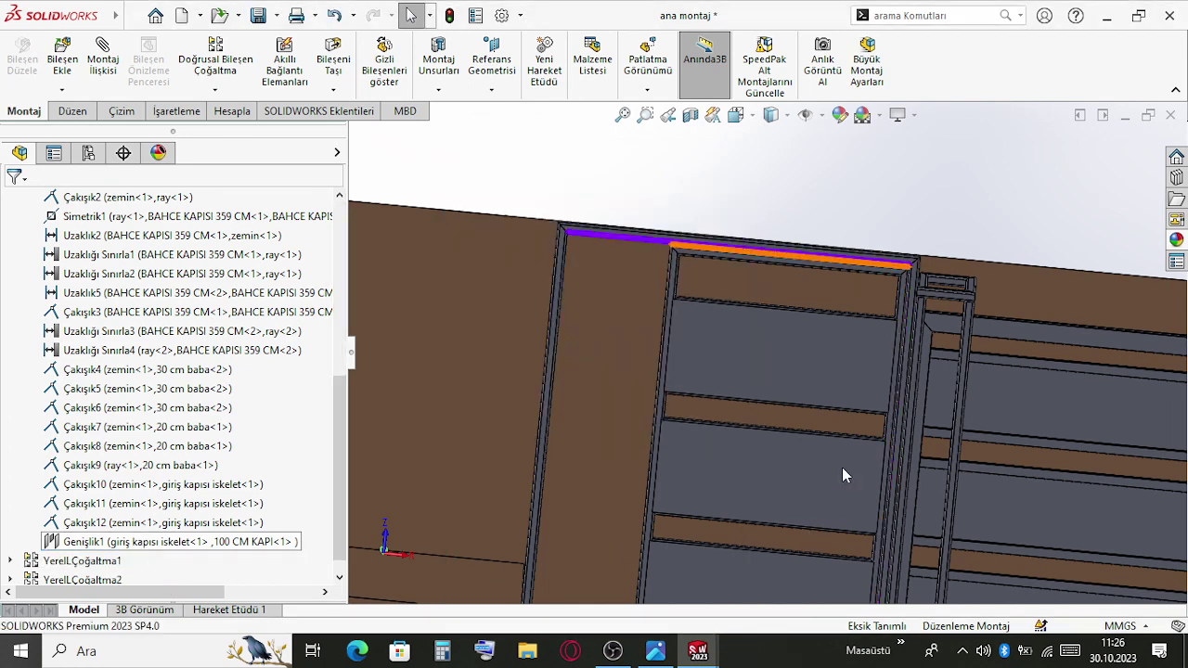
Move the 100 CM KAPI door slightly out of its closed position in the entrance frame, exposing its hinge-side edge
{"action": "scroll", "coordinate": [841, 475], "scroll_direction": "up", "scroll_amount": 3}
{"action": "left_click", "coordinate": [818, 368]}
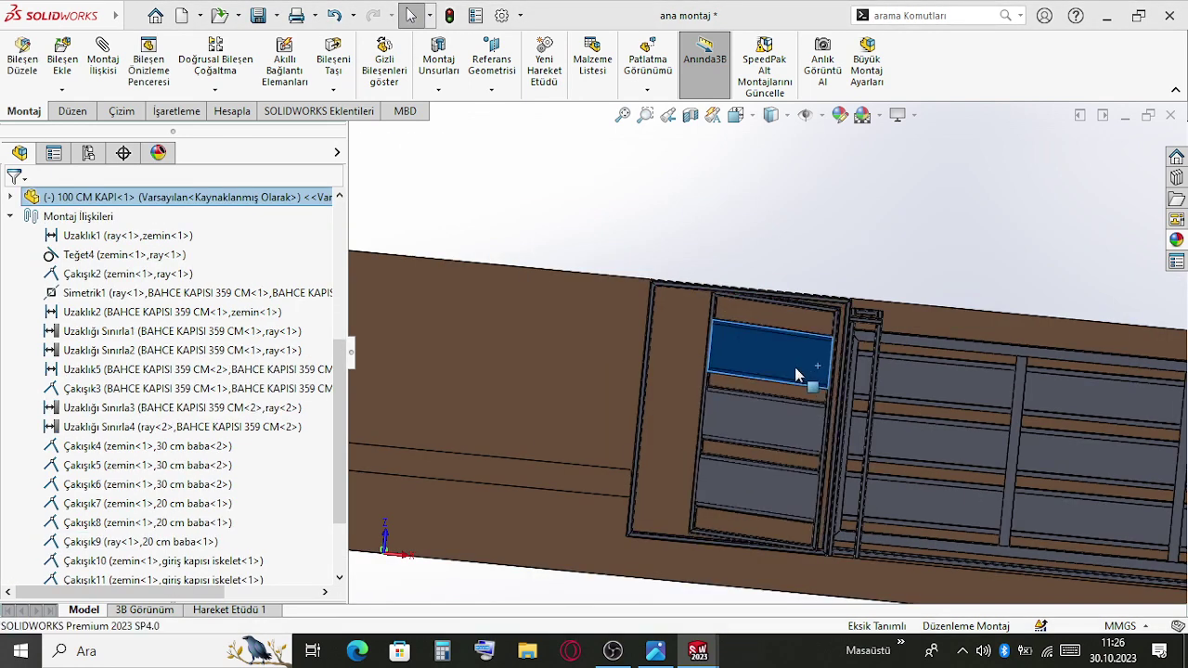
{"action": "left_click_drag", "start_coordinate": [795, 375], "coordinate": [756, 266]}
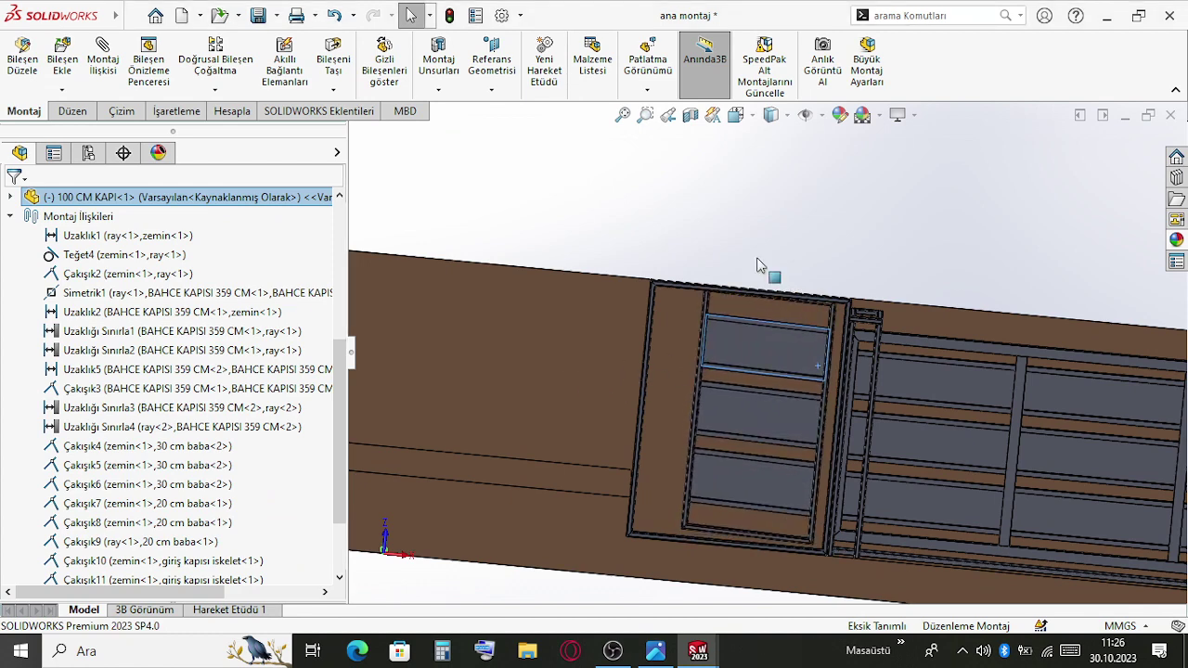
{"action": "scroll", "coordinate": [848, 374], "scroll_direction": "down", "scroll_amount": 4}
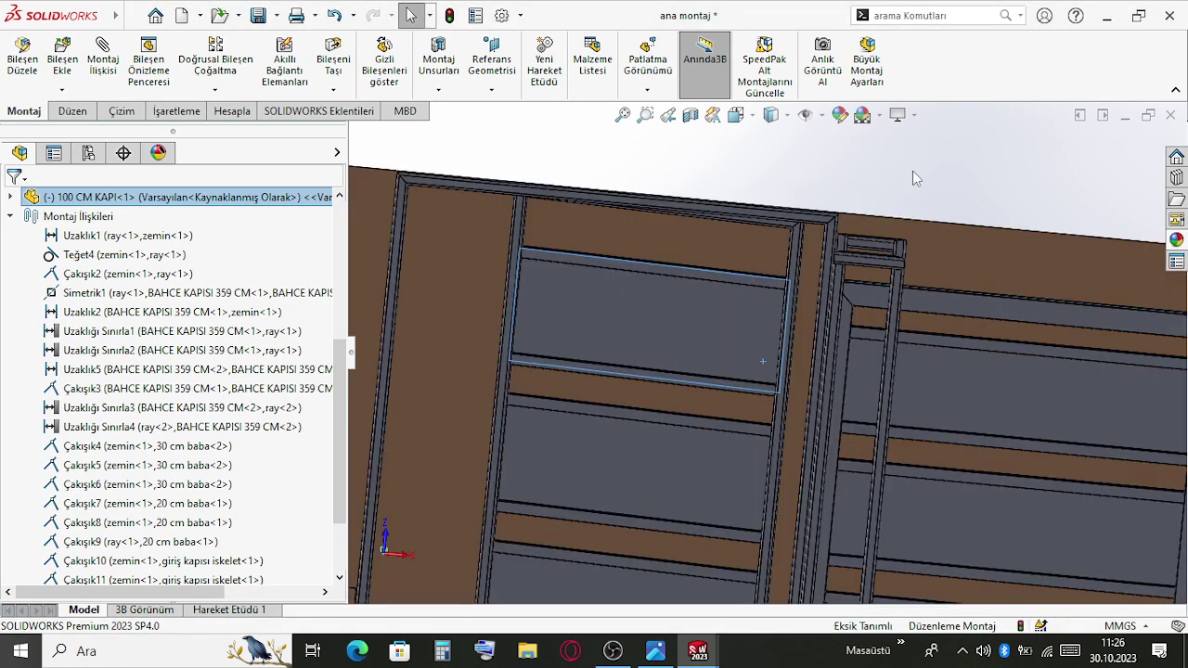
{"action": "left_click", "coordinate": [914, 178]}
{"action": "left_click_drag", "start_coordinate": [784, 356], "coordinate": [807, 390]}
Add a coincident mate between the door's vertical hinge-side edge and the adjacent vertical edge of the entrance frame
{"action": "scroll", "coordinate": [809, 401], "scroll_direction": "down", "scroll_amount": 5}
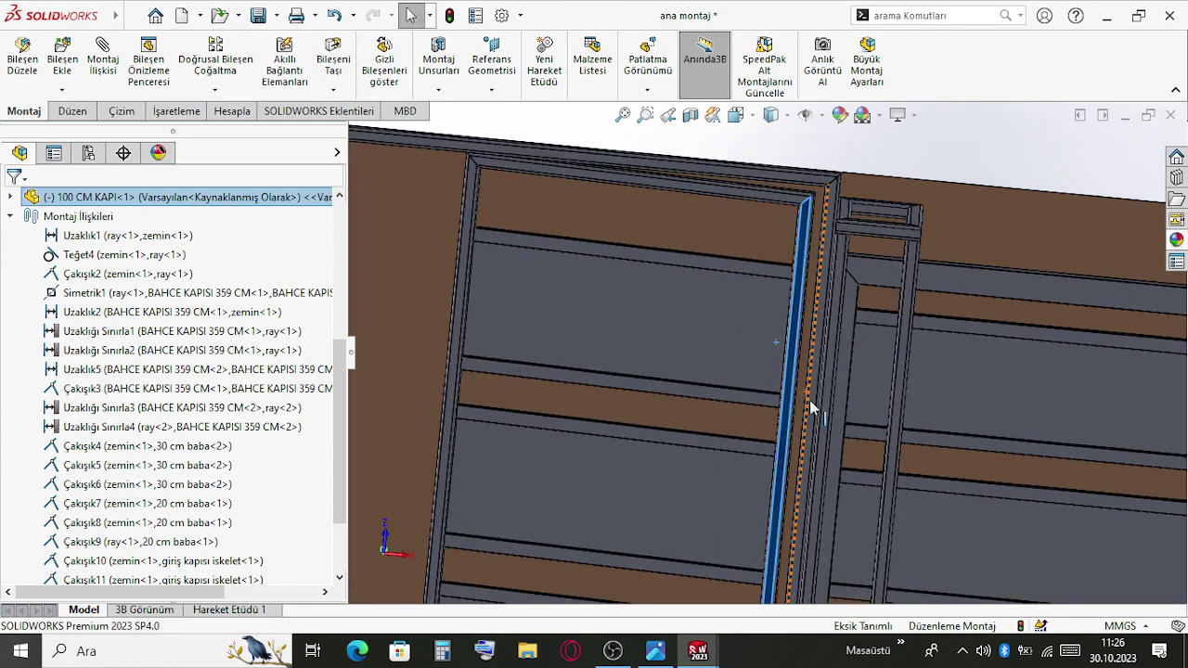
{"action": "mouse_move", "coordinate": [769, 393]}
{"action": "middle_mouse_down"}
{"action": "mouse_move", "coordinate": [711, 392]}
{"action": "mouse_move", "coordinate": [783, 424]}
{"action": "mouse_move", "coordinate": [784, 454]}
{"action": "mouse_move", "coordinate": [864, 413]}
{"action": "mouse_move", "coordinate": [924, 453]}
{"action": "mouse_move", "coordinate": [862, 400]}
{"action": "mouse_move", "coordinate": [910, 393]}
{"action": "middle_mouse_up"}
{"action": "left_click", "coordinate": [767, 426]}
{"action": "scroll", "coordinate": [857, 397], "scroll_direction": "down", "scroll_amount": 10}
{"action": "scroll", "coordinate": [909, 392], "scroll_direction": "up", "scroll_amount": 10}
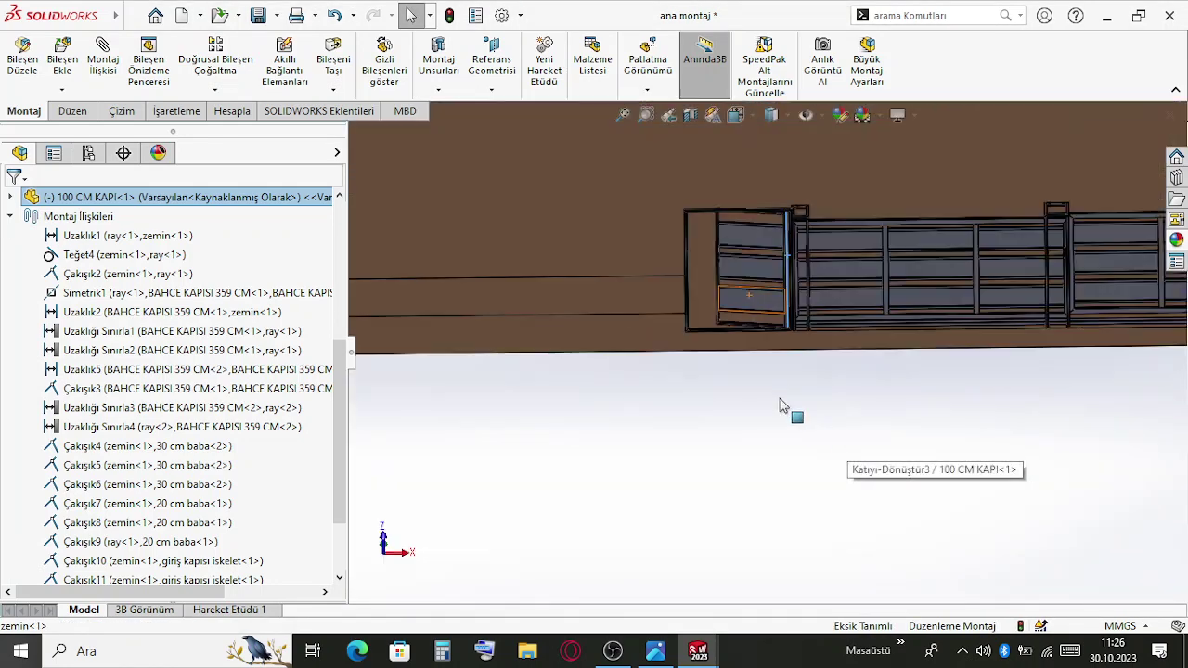
{"action": "scroll", "coordinate": [779, 405], "scroll_direction": "down", "scroll_amount": 10}
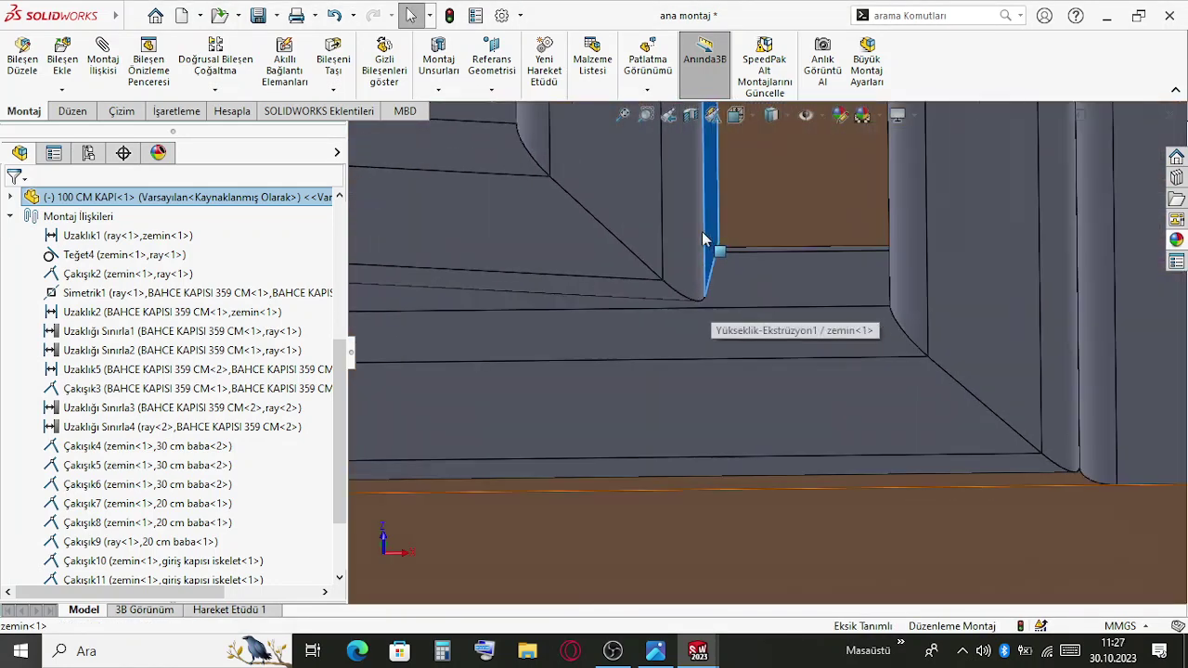
{"action": "scroll", "coordinate": [705, 246], "scroll_direction": "down", "scroll_amount": 3}
{"action": "key", "text": "Escape"}
{"action": "left_click", "coordinate": [713, 288]}
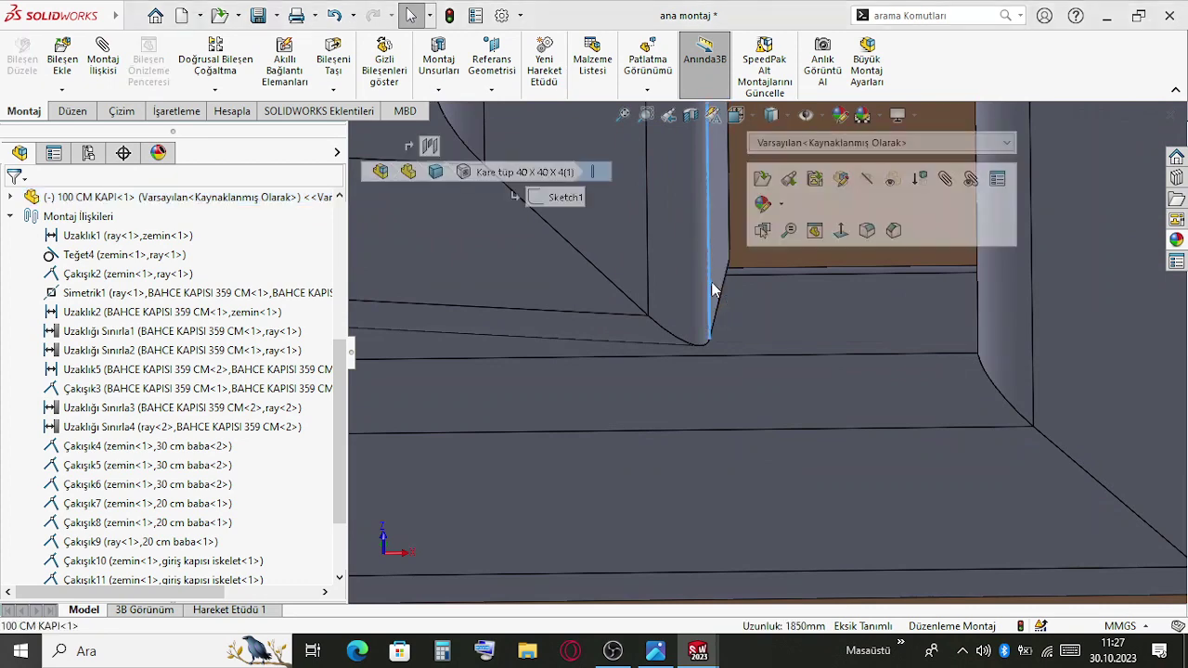
{"action": "scroll", "coordinate": [964, 320], "scroll_direction": "up", "scroll_amount": 2}
{"action": "middle_click_drag", "start_coordinate": [964, 312], "coordinate": [716, 316]}
{"action": "left_click", "coordinate": [899, 309], "text": "ctrl"}
{"action": "key", "text": "Escape"}
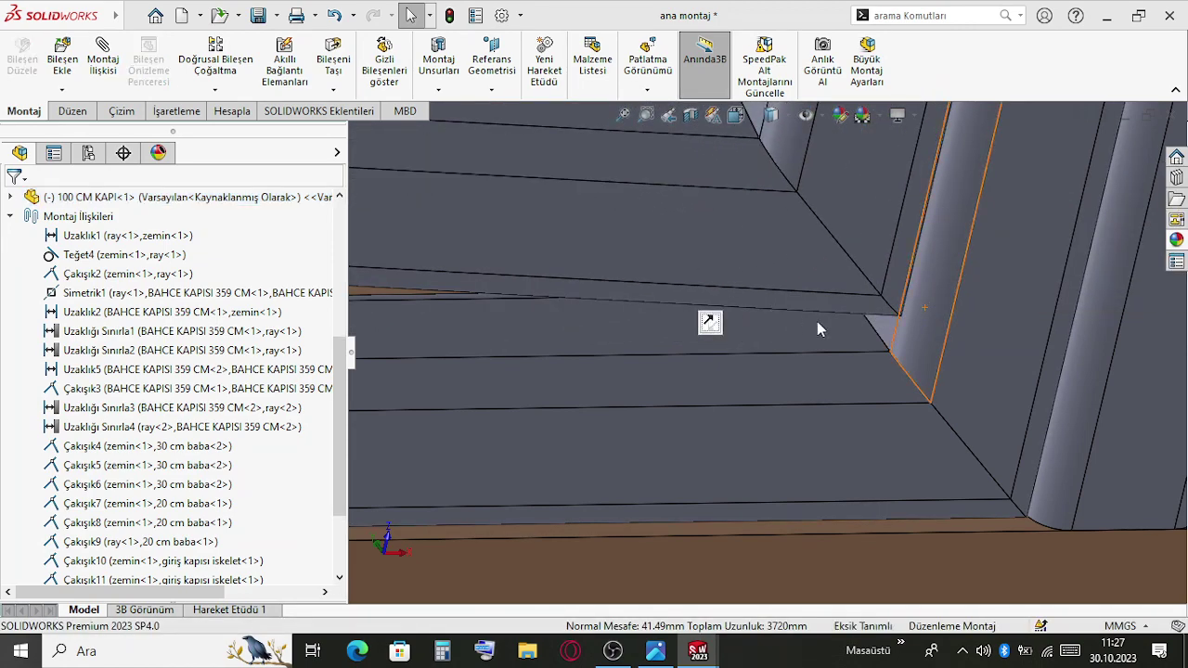
Swing the 100 CM KAPI door about its hinge edge back into the entrance frame and save the assembly
{"action": "middle_click_drag", "start_coordinate": [960, 320], "coordinate": [890, 278]}
{"action": "scroll", "coordinate": [893, 271], "scroll_direction": "up", "scroll_amount": 3}
{"action": "scroll", "coordinate": [892, 271], "scroll_direction": "up", "scroll_amount": 9}
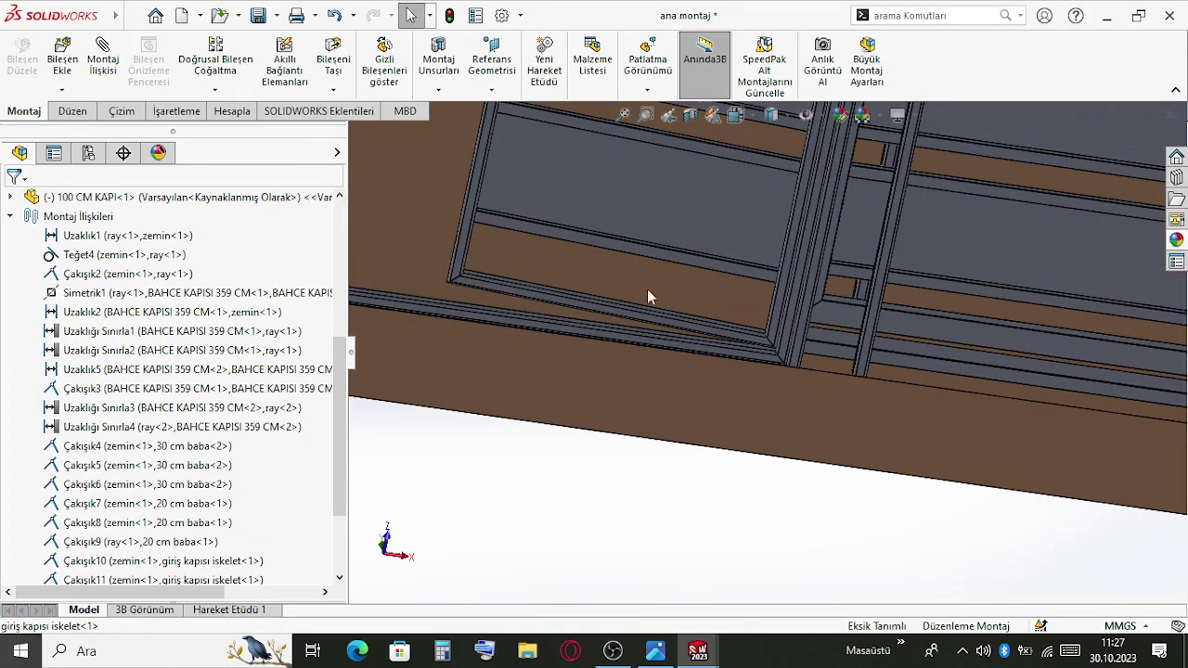
{"action": "left_click_drag", "start_coordinate": [660, 243], "coordinate": [601, 277]}
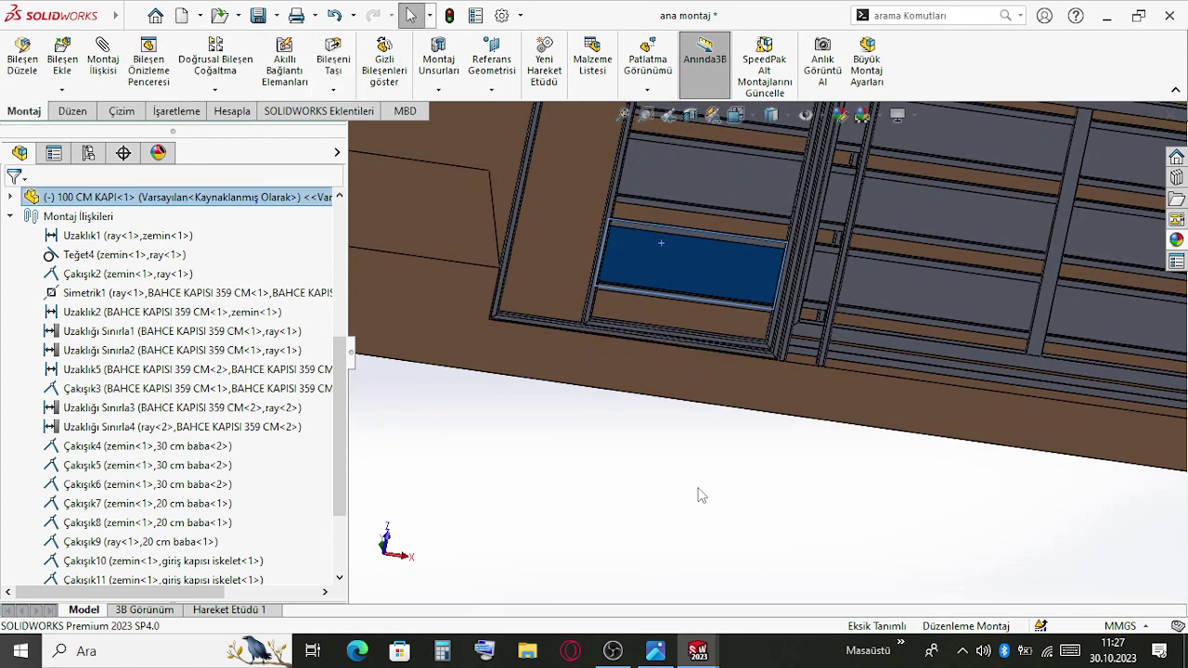
{"action": "scroll", "coordinate": [700, 454], "scroll_direction": "up", "scroll_amount": 5}
{"action": "key", "text": "ctrl+s"}
{"action": "left_click", "coordinate": [321, 270]}
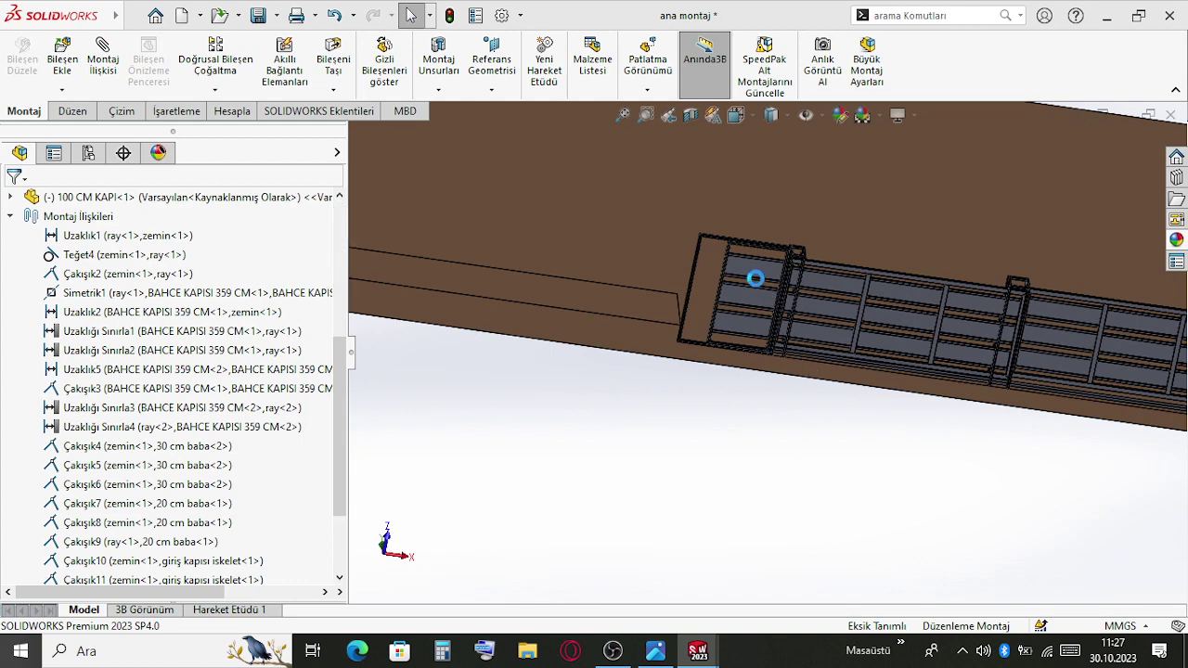
Copy the 100 CM KAPI component as a second instance in ana montaj, placed in open space clear of the gate and floor
{"action": "scroll", "coordinate": [689, 226], "scroll_direction": "down", "scroll_amount": 8}
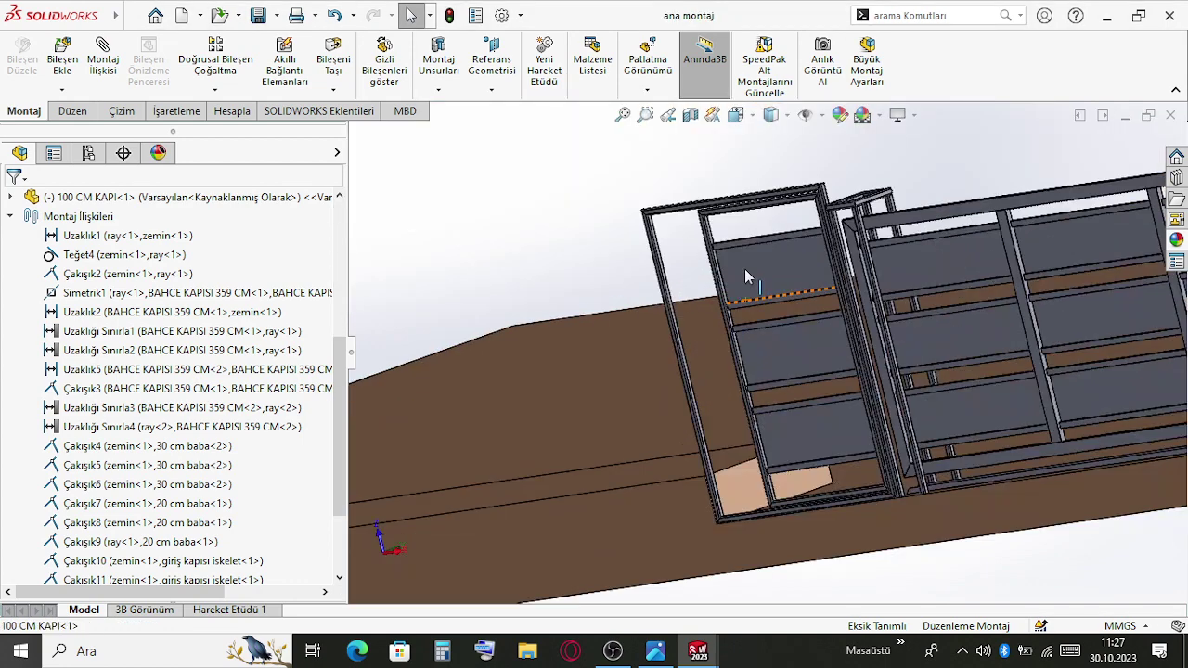
{"action": "left_click", "coordinate": [744, 268]}
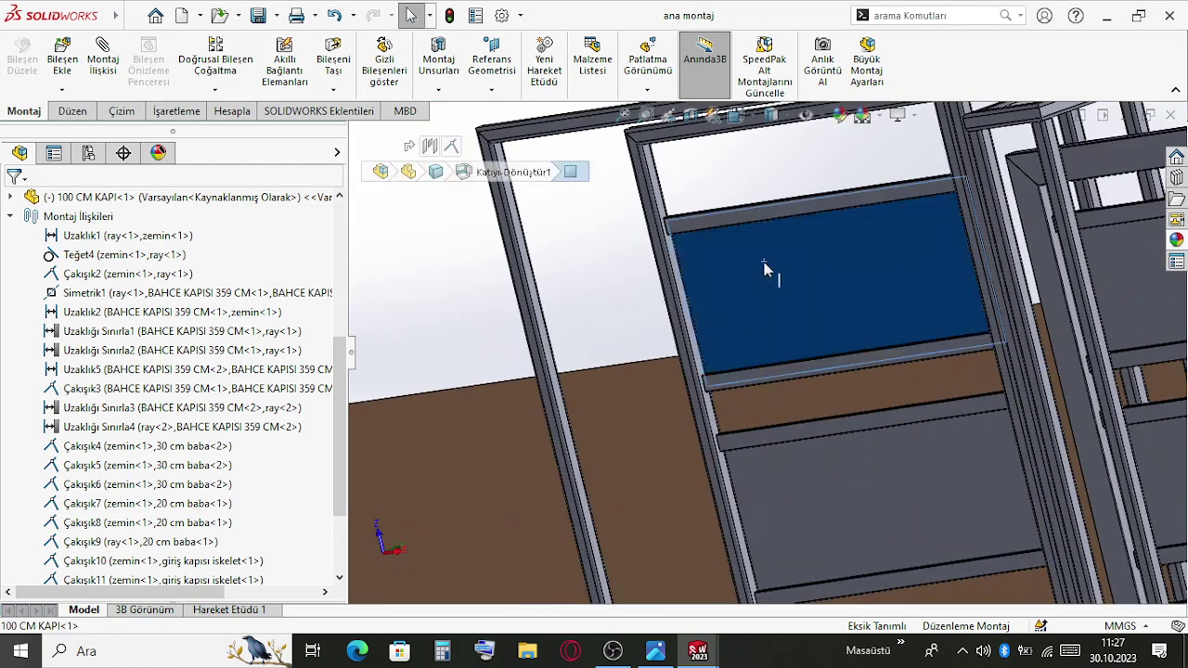
{"action": "left_click", "coordinate": [11, 216]}
{"action": "scroll", "coordinate": [570, 236], "scroll_direction": "up", "scroll_amount": 4}
{"action": "left_click", "coordinate": [570, 237]}
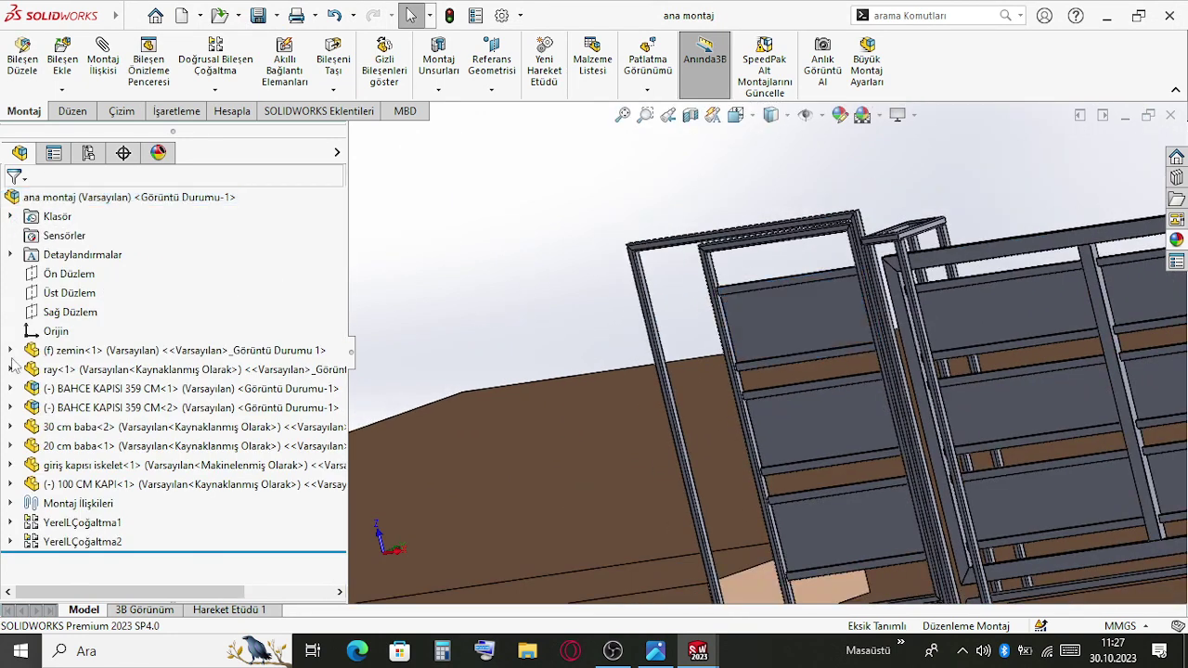
{"action": "left_click", "coordinate": [55, 485]}
{"action": "middle_click_drag", "start_coordinate": [519, 390], "coordinate": [443, 411]}
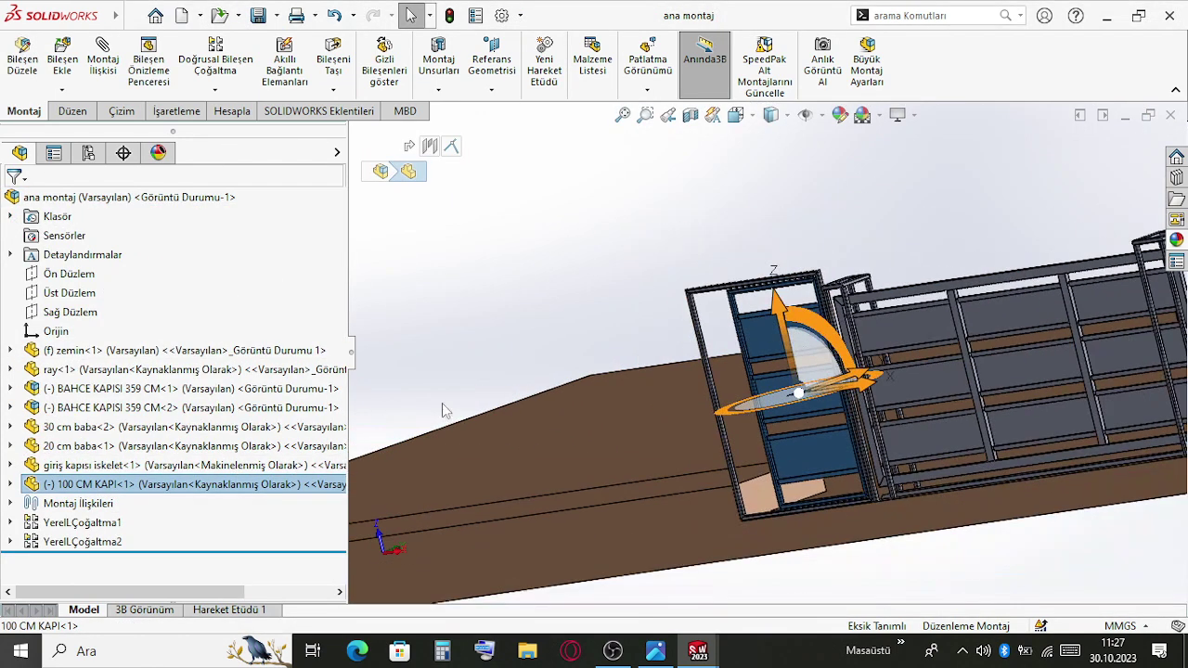
{"action": "left_click_drag", "start_coordinate": [183, 489], "coordinate": [536, 232]}
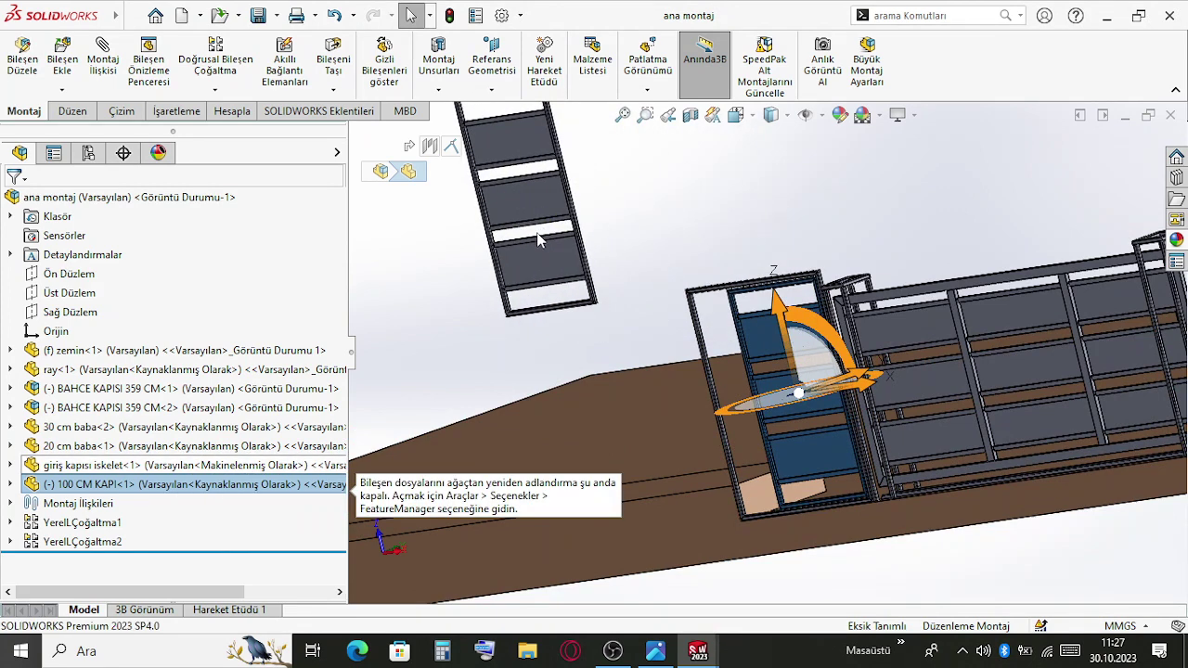
{"action": "left_click_drag", "start_coordinate": [645, 194], "coordinate": [650, 226]}
{"action": "middle_click_drag", "start_coordinate": [702, 252], "coordinate": [579, 351]}
{"action": "scroll", "coordinate": [663, 217], "scroll_direction": "up", "scroll_amount": 3}
{"action": "scroll", "coordinate": [645, 154], "scroll_direction": "up", "scroll_amount": 3}
{"action": "scroll", "coordinate": [620, 194], "scroll_direction": "down", "scroll_amount": 2}
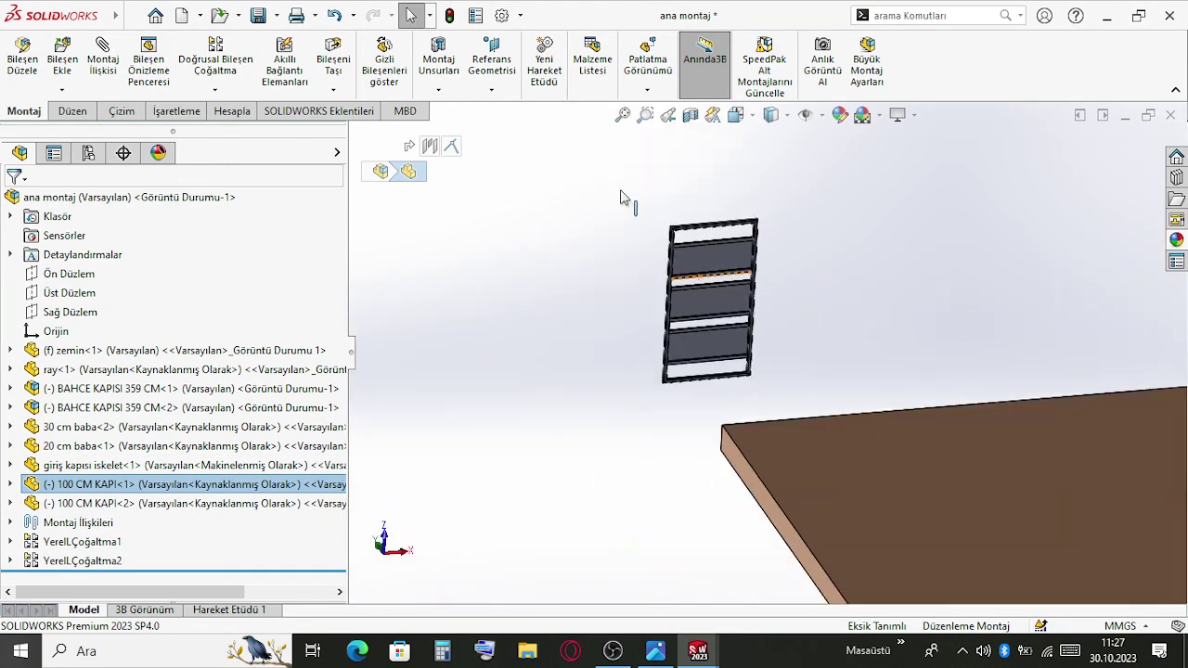
Make the second 100 CM KAPI instance independent, saving it as a new part named 50 CM KAPI in the BAHCE KAPISI folder
{"action": "middle_click_drag", "start_coordinate": [620, 194], "coordinate": [726, 257]}
{"action": "scroll", "coordinate": [727, 257], "scroll_direction": "down", "scroll_amount": 5}
{"action": "left_click", "coordinate": [760, 206]}
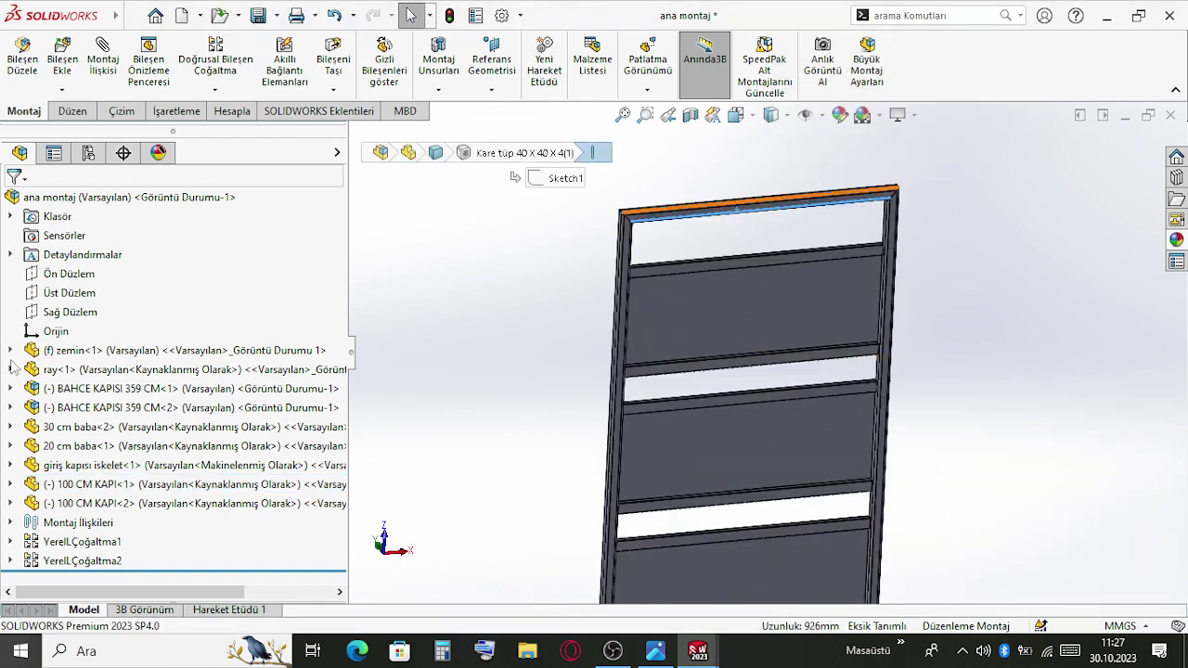
{"action": "left_click", "coordinate": [76, 502]}
{"action": "right_click", "coordinate": [113, 510]}
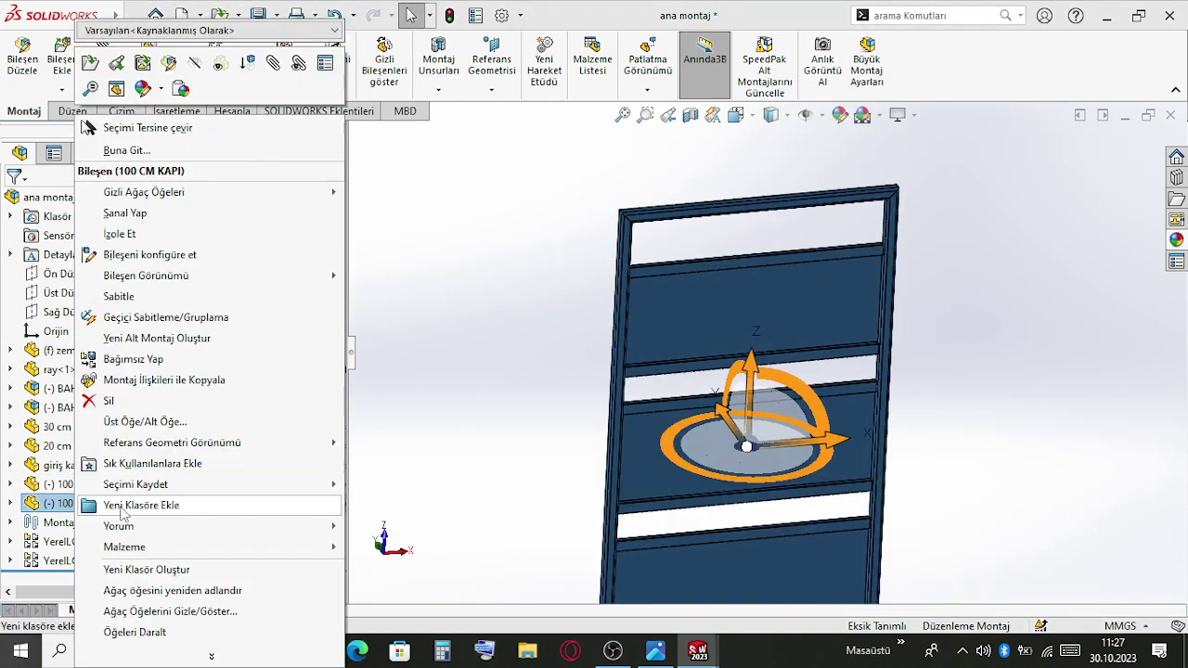
{"action": "left_click", "coordinate": [211, 656]}
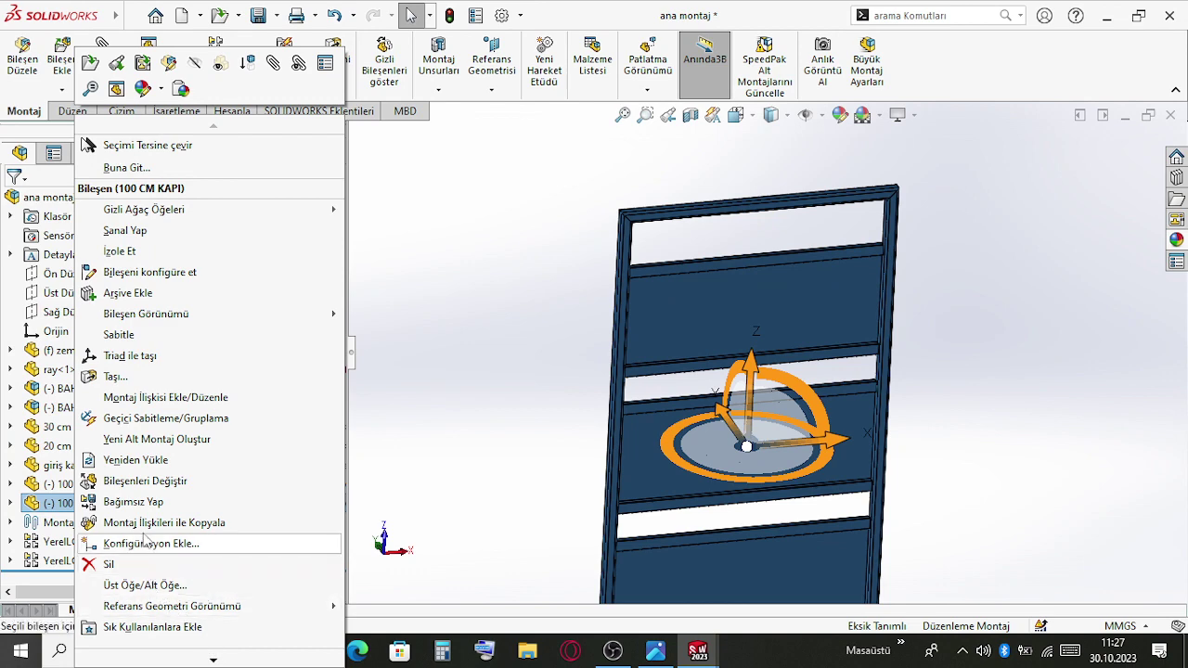
{"action": "left_click", "coordinate": [133, 501]}
{"action": "left_click", "coordinate": [637, 339]}
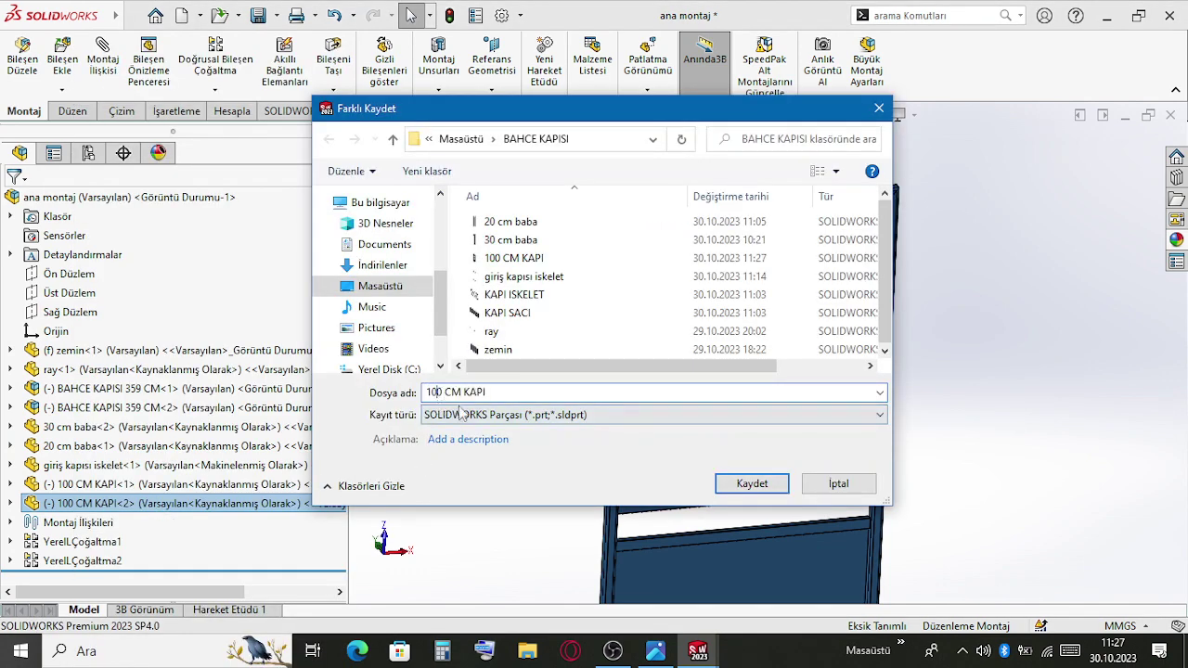
{"action": "key", "text": "Return"}
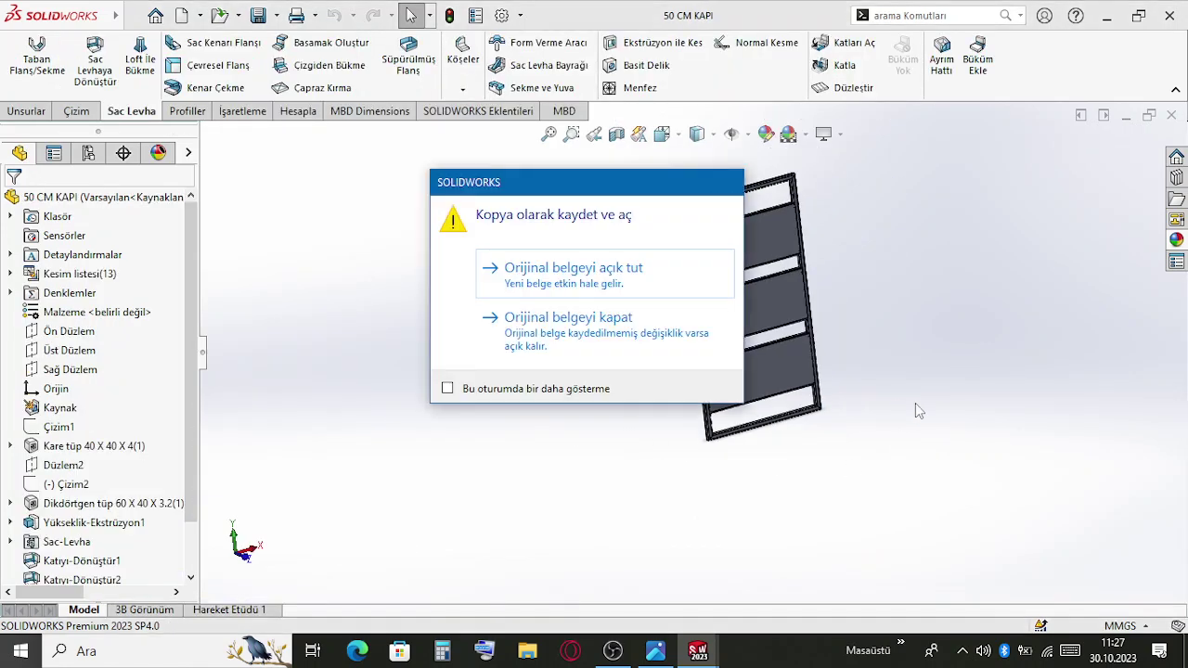
{"action": "left_click", "coordinate": [601, 317]}
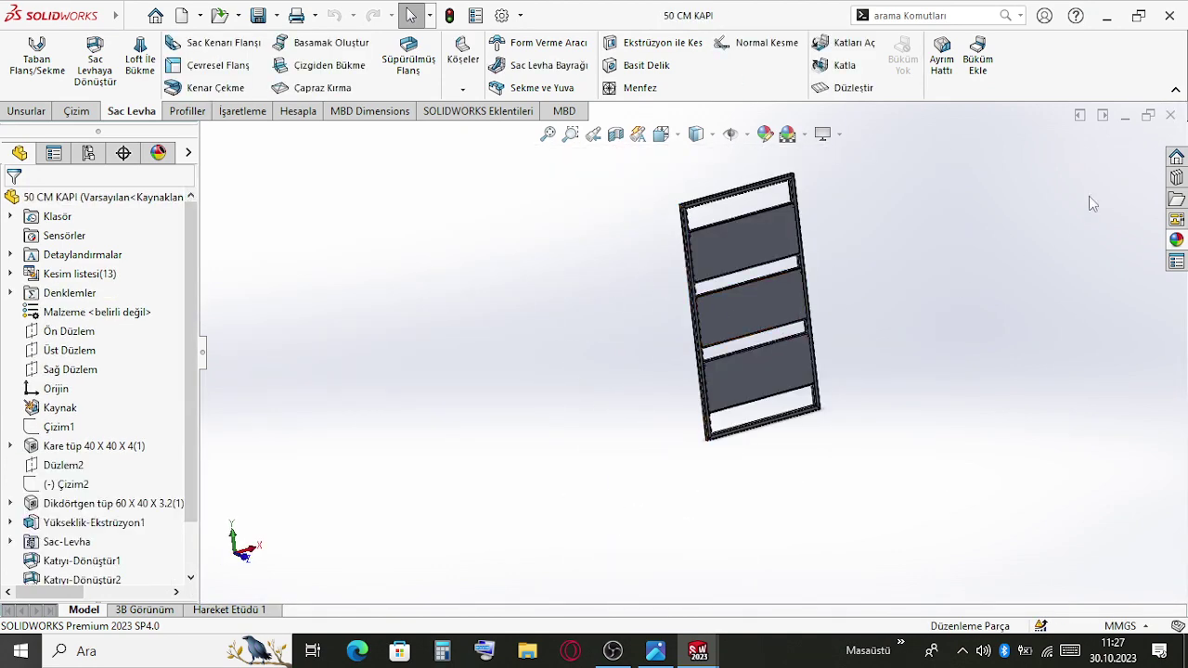
Return to ana montaj and measure the gap between the door's free vertical side and the facing entrance frame post
{"action": "key", "text": "ctrl+Tab"}
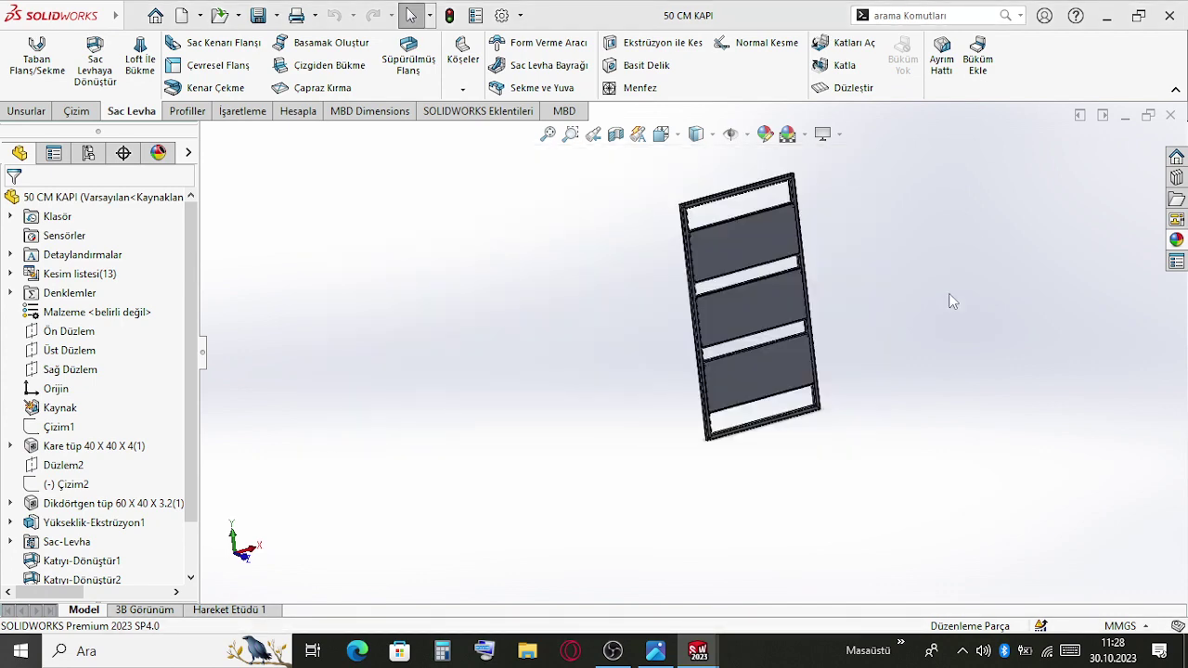
{"action": "middle_click_drag", "start_coordinate": [919, 514], "coordinate": [1033, 391]}
{"action": "scroll", "coordinate": [1033, 391], "scroll_direction": "down", "scroll_amount": 5}
{"action": "scroll", "coordinate": [849, 369], "scroll_direction": "down", "scroll_amount": 8}
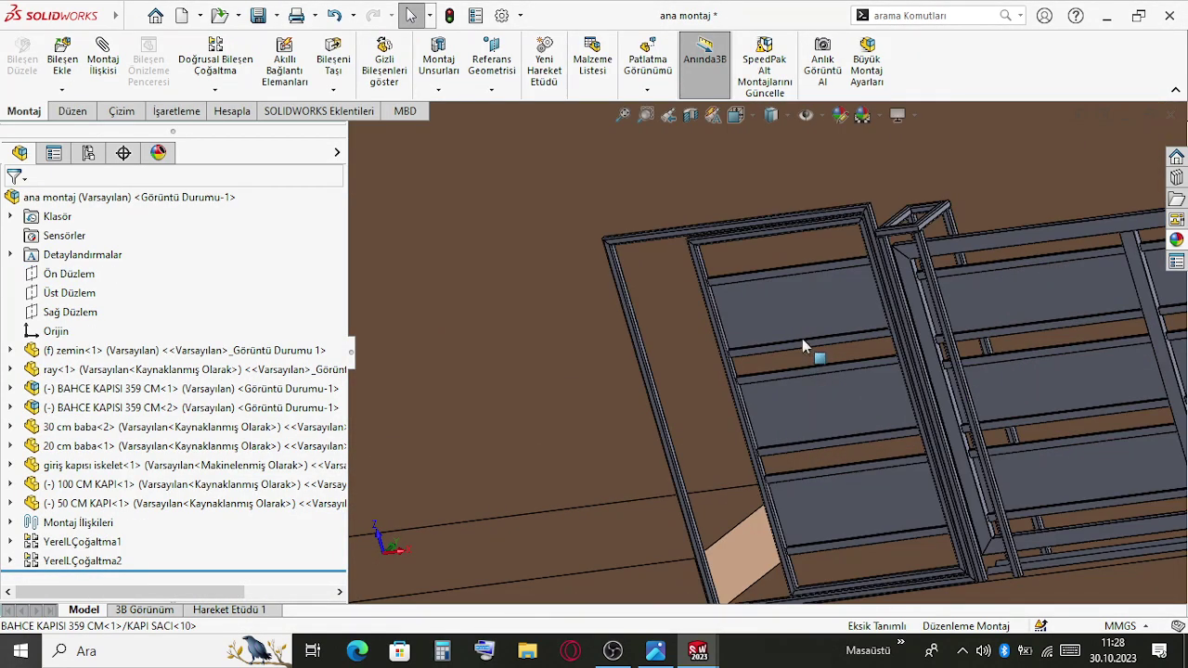
{"action": "scroll", "coordinate": [766, 401], "scroll_direction": "up", "scroll_amount": 3}
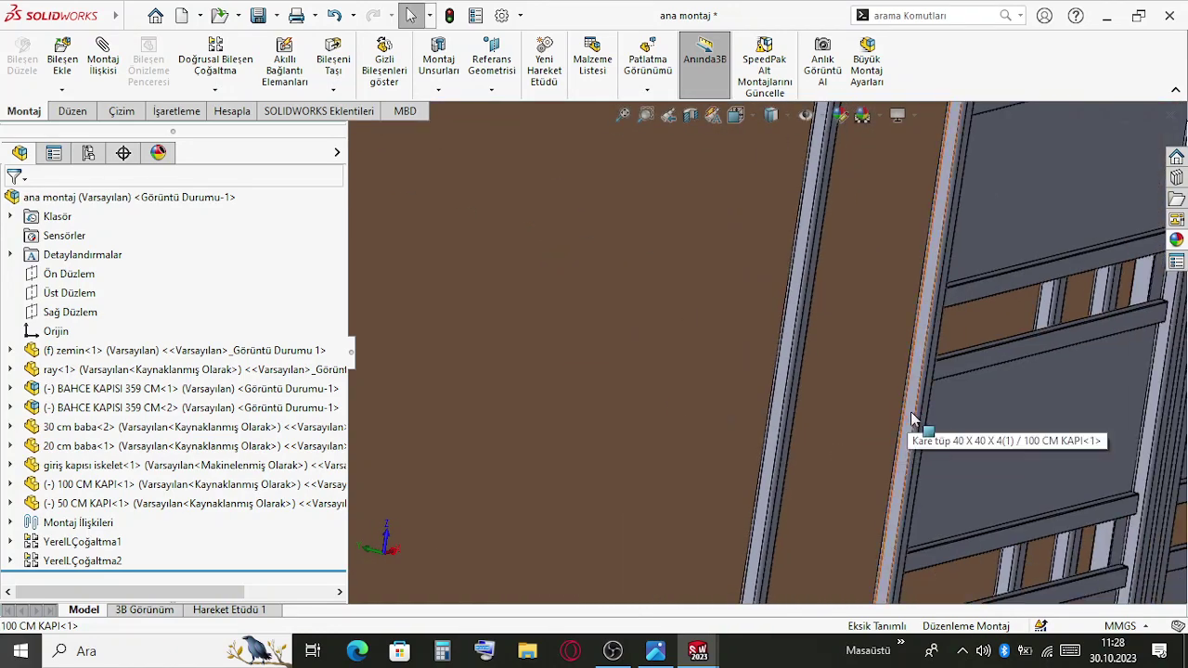
{"action": "left_click", "coordinate": [910, 411]}
{"action": "middle_click_drag", "start_coordinate": [906, 411], "coordinate": [816, 417]}
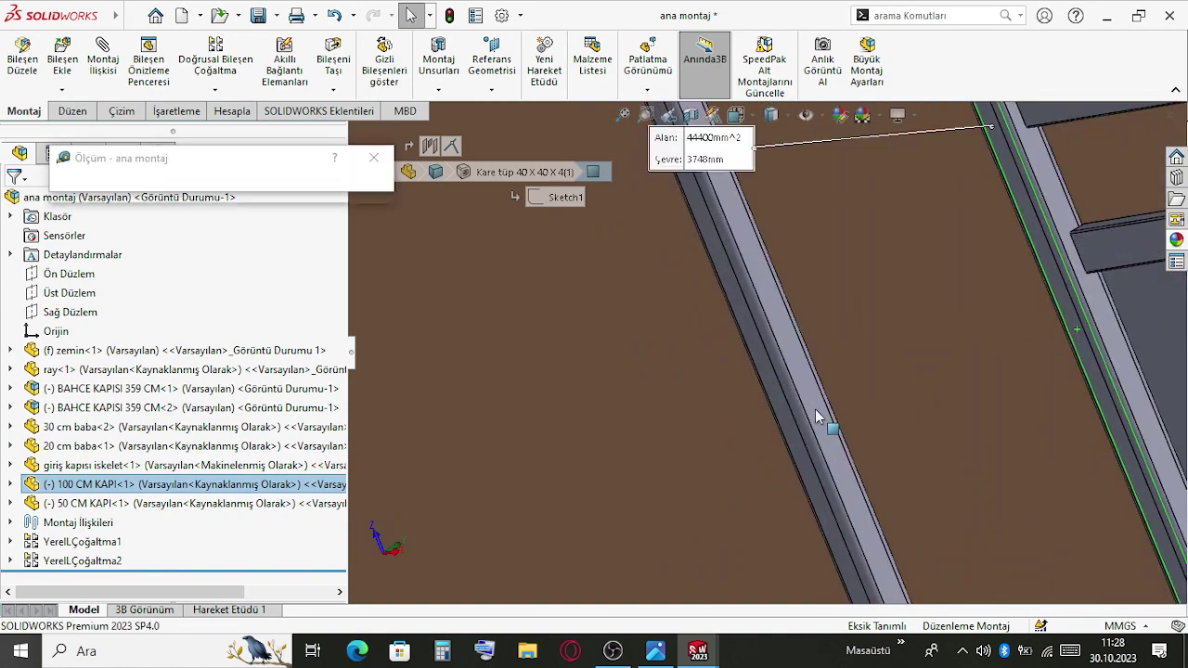
{"action": "left_click", "coordinate": [822, 419]}
{"action": "scroll", "coordinate": [976, 561], "scroll_direction": "up", "scroll_amount": 6}
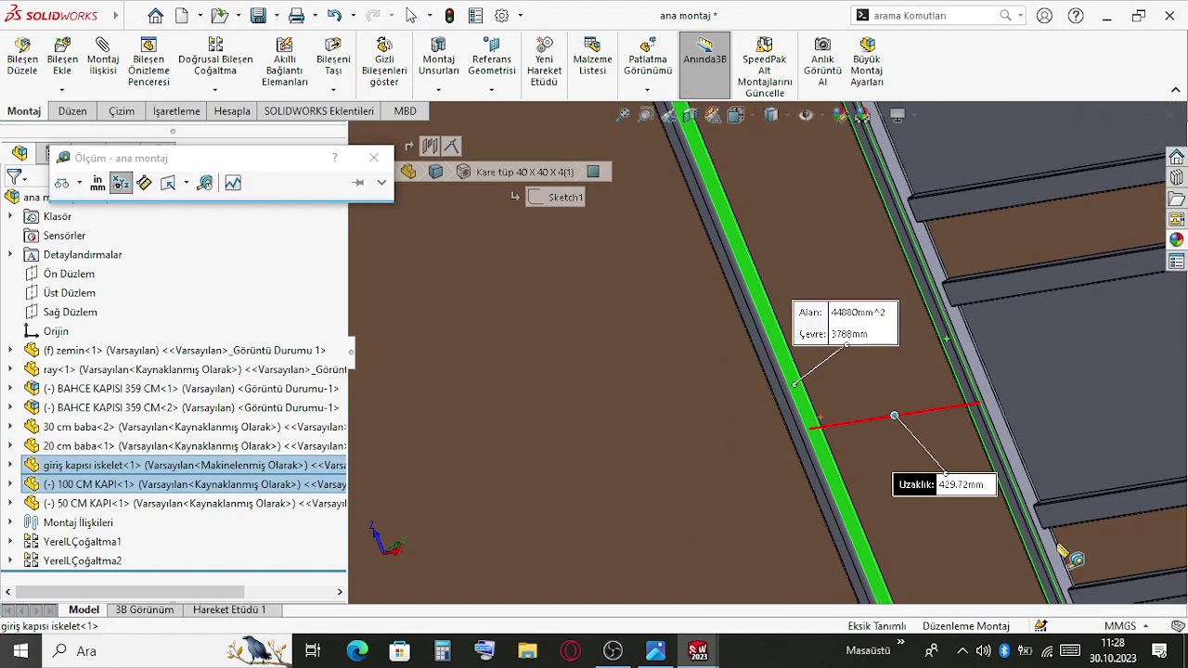
{"action": "middle_click_drag", "start_coordinate": [983, 295], "coordinate": [926, 212]}
{"action": "key", "text": "Escape"}
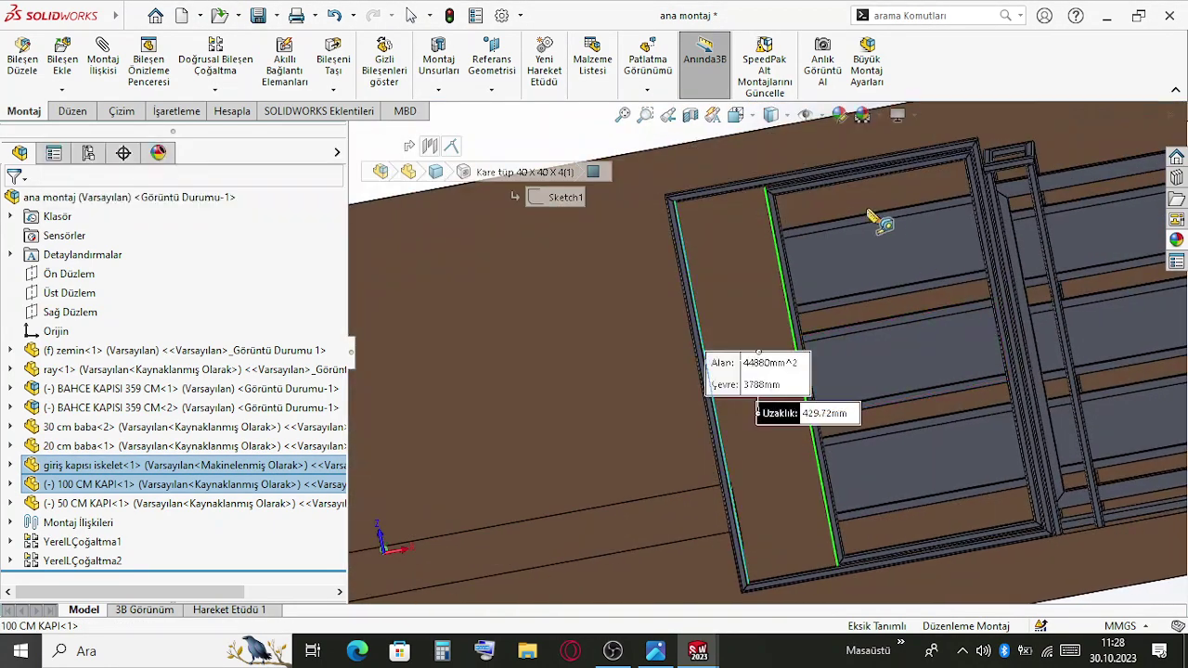
Measure the clear opening width between the two inner vertical faces of the entrance frame
{"action": "scroll", "coordinate": [926, 211], "scroll_direction": "down", "scroll_amount": 3}
{"action": "scroll", "coordinate": [588, 245], "scroll_direction": "up", "scroll_amount": 8}
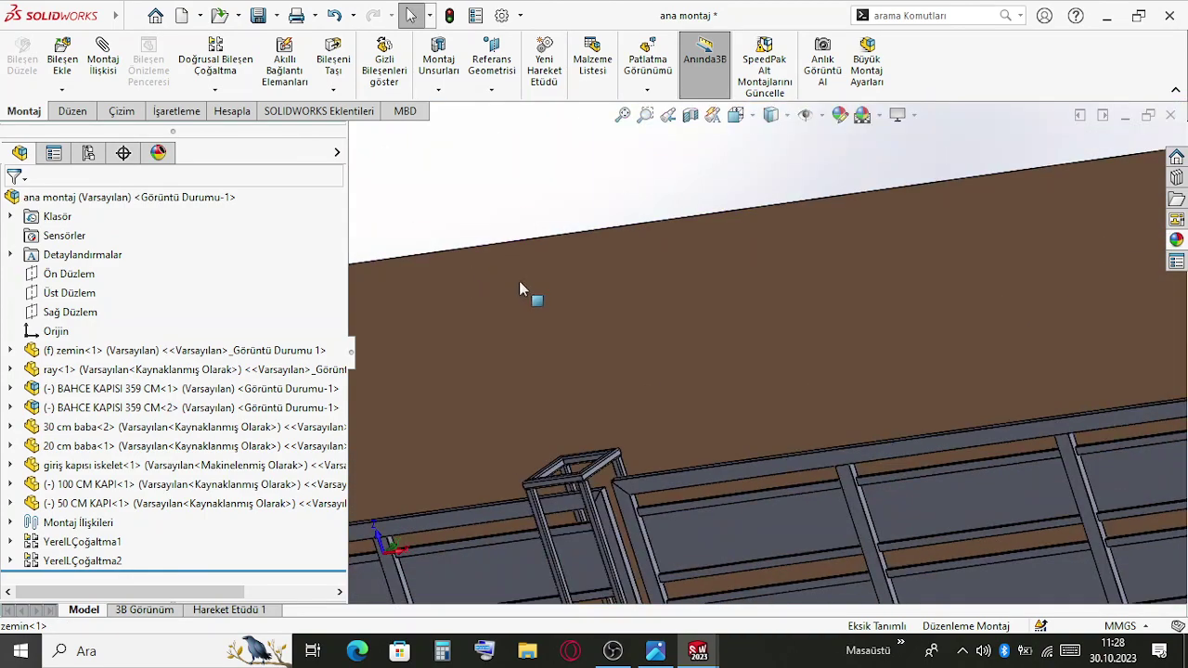
{"action": "scroll", "coordinate": [508, 433], "scroll_direction": "down", "scroll_amount": 8}
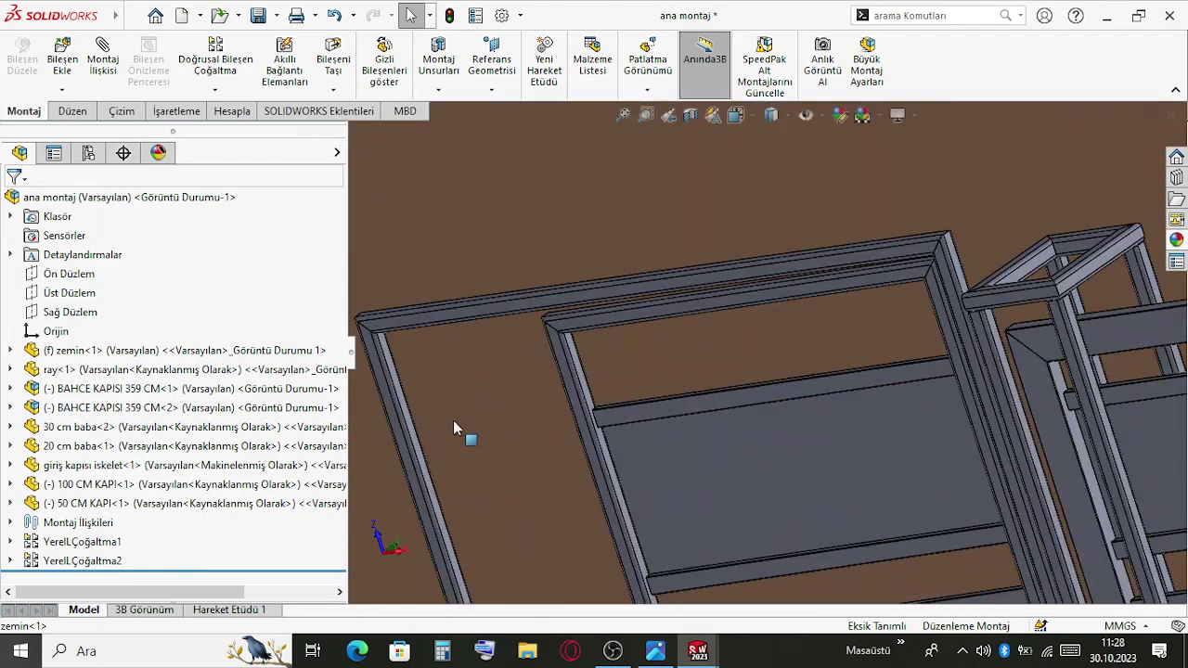
{"action": "left_click", "coordinate": [391, 378]}
{"action": "scroll", "coordinate": [635, 371], "scroll_direction": "up", "scroll_amount": 3}
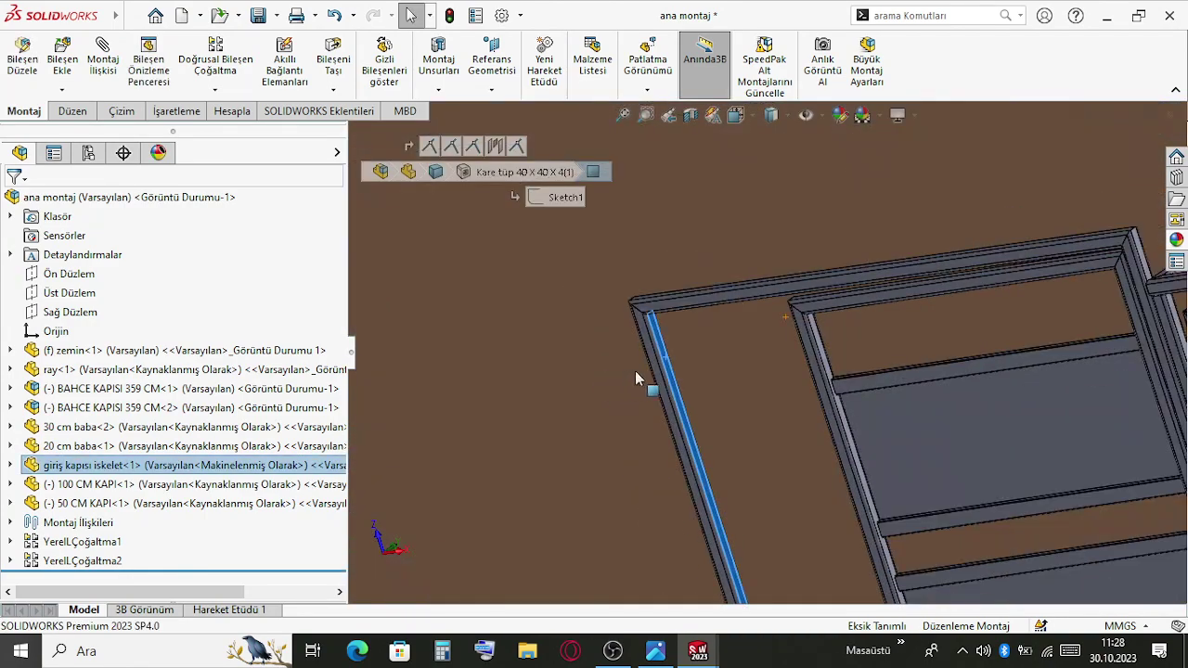
{"action": "scroll", "coordinate": [882, 352], "scroll_direction": "down", "scroll_amount": 8}
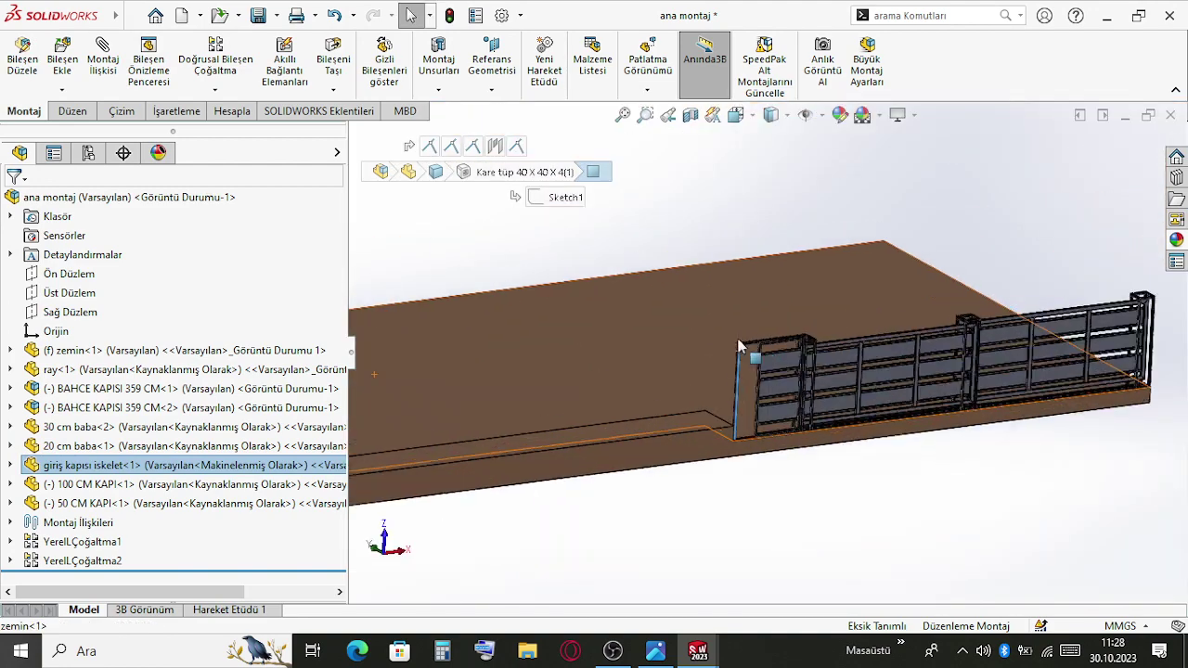
{"action": "scroll", "coordinate": [928, 266], "scroll_direction": "down", "scroll_amount": 6}
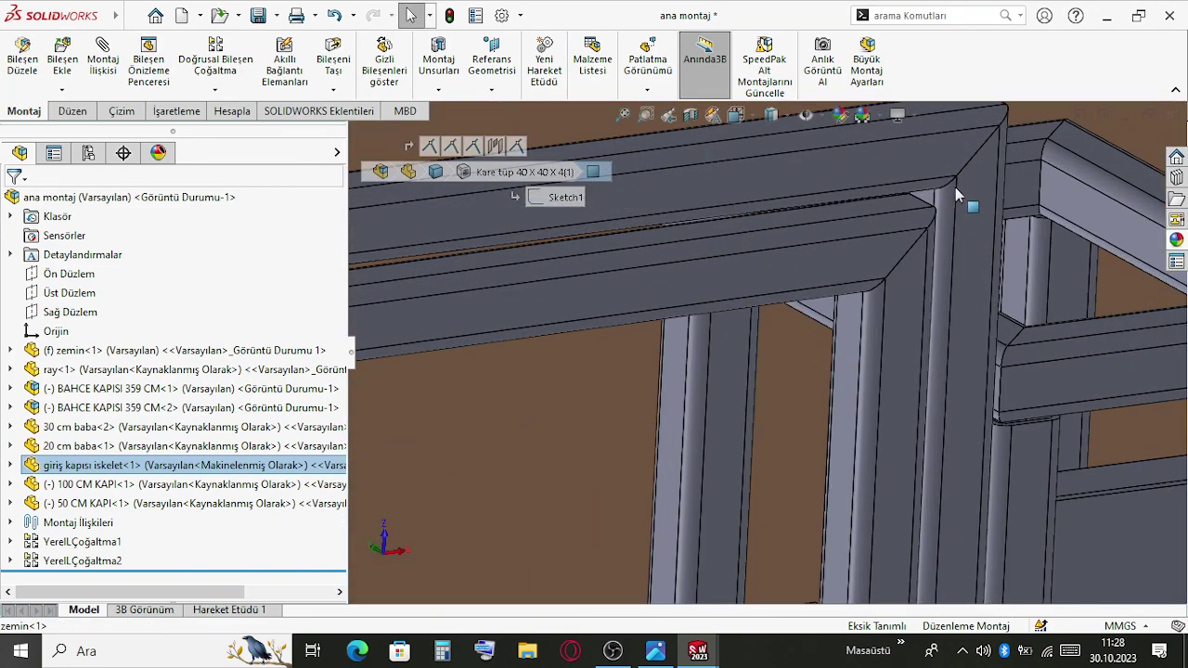
{"action": "key", "text": "m"}
{"action": "left_click", "coordinate": [914, 230]}
{"action": "scroll", "coordinate": [914, 230], "scroll_direction": "up", "scroll_amount": 8}
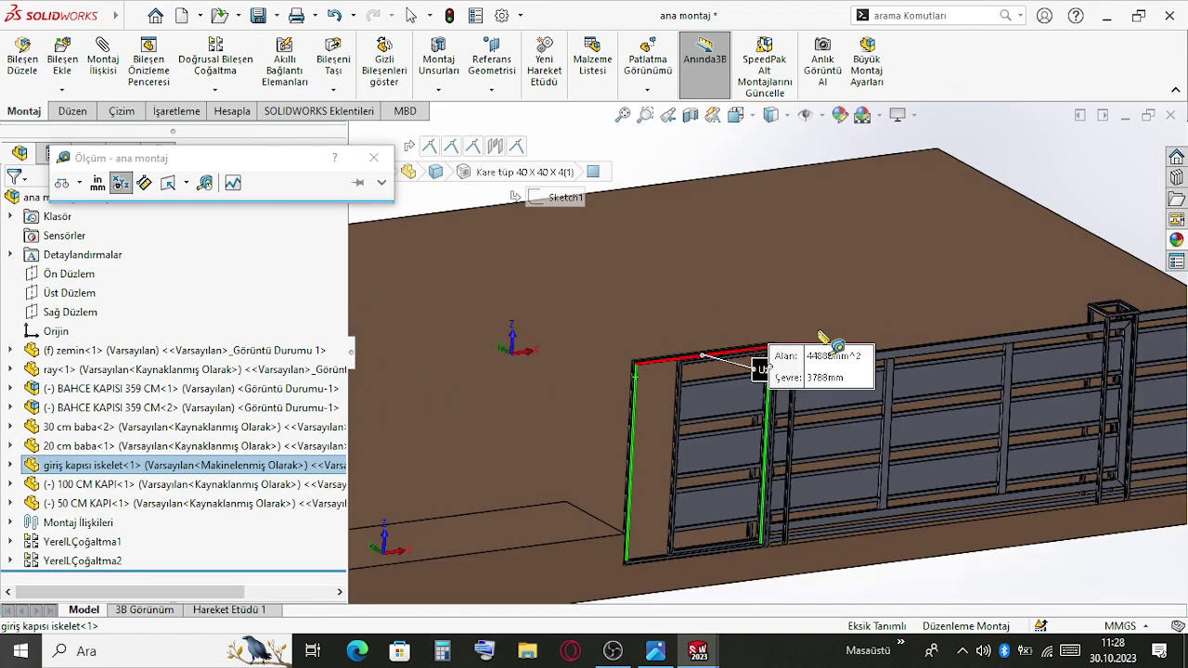
Examine how the 100 CM KAPI door and the gap beside it divide the entrance frame opening, and close the measurement
{"action": "scroll", "coordinate": [762, 371], "scroll_direction": "down", "scroll_amount": 4}
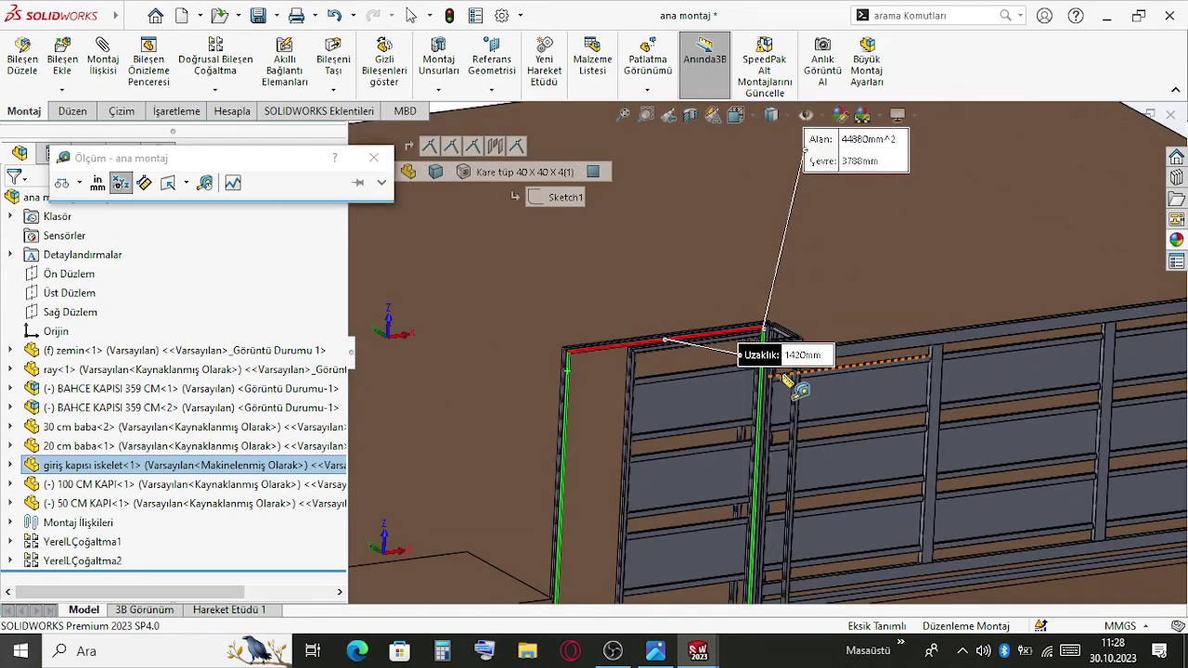
{"action": "scroll", "coordinate": [743, 391], "scroll_direction": "up", "scroll_amount": 3}
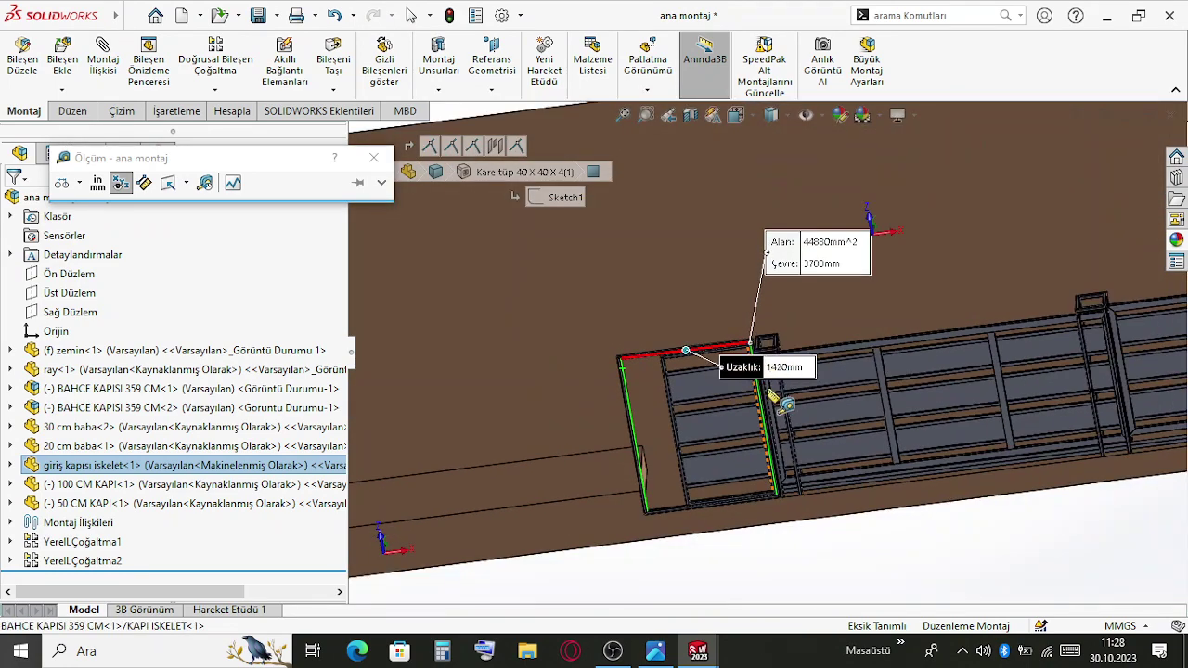
{"action": "scroll", "coordinate": [770, 394], "scroll_direction": "down", "scroll_amount": 2}
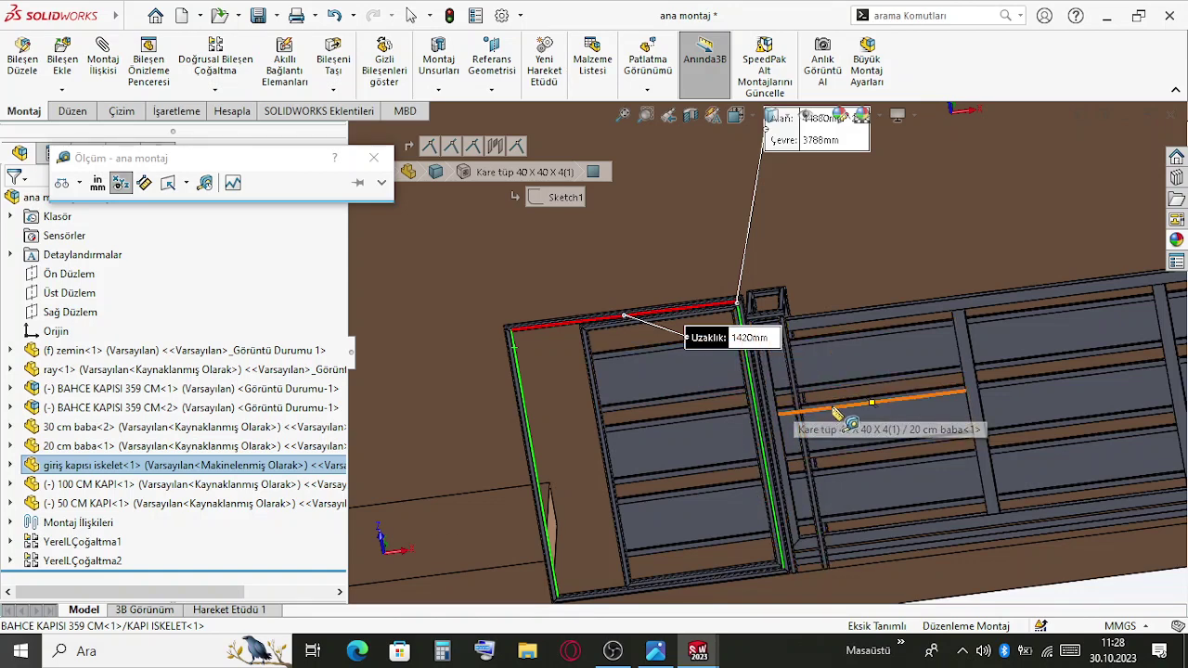
{"action": "scroll", "coordinate": [761, 334], "scroll_direction": "down", "scroll_amount": 5}
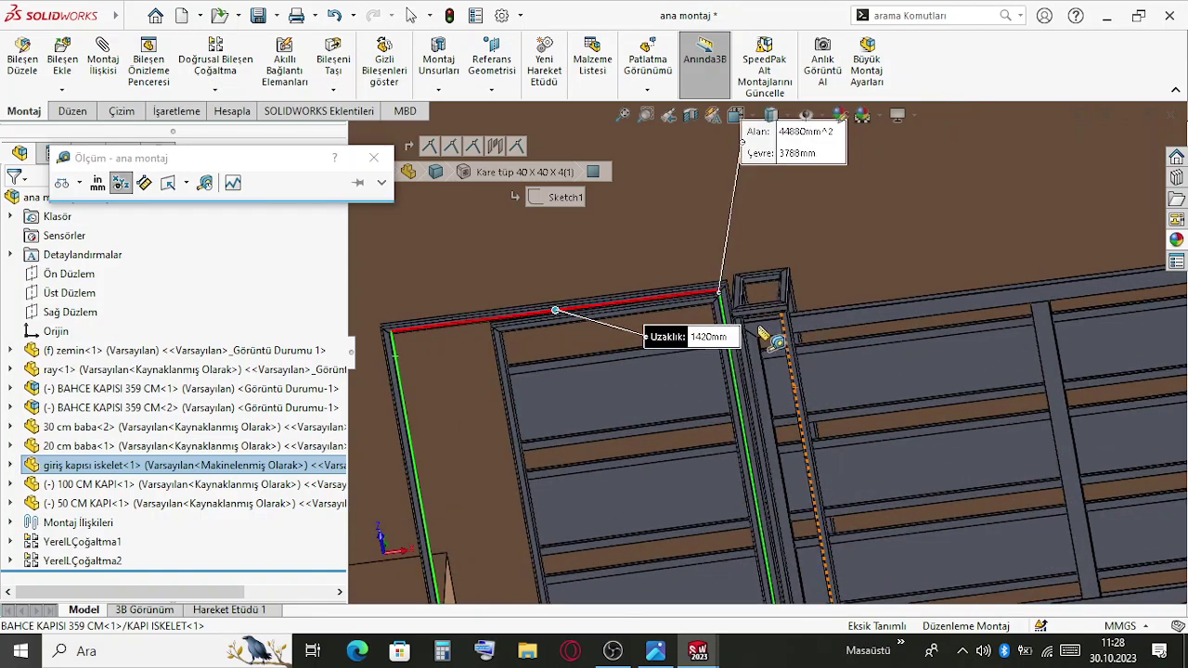
{"action": "scroll", "coordinate": [743, 336], "scroll_direction": "up", "scroll_amount": 5}
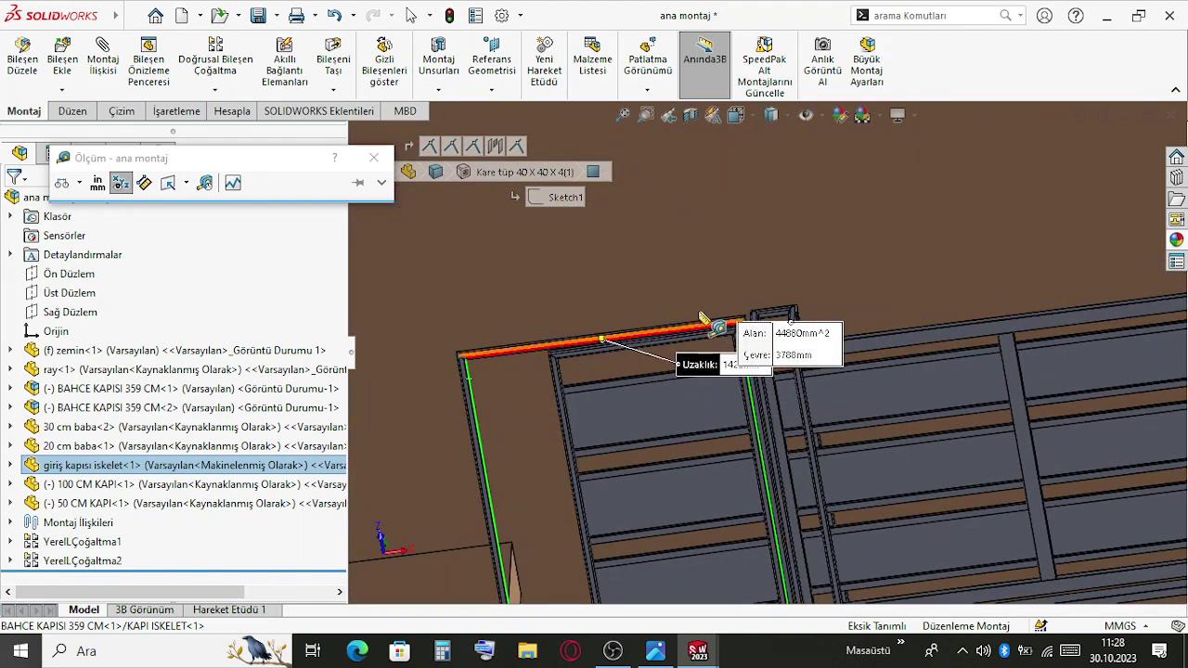
{"action": "scroll", "coordinate": [663, 257], "scroll_direction": "up", "scroll_amount": 2}
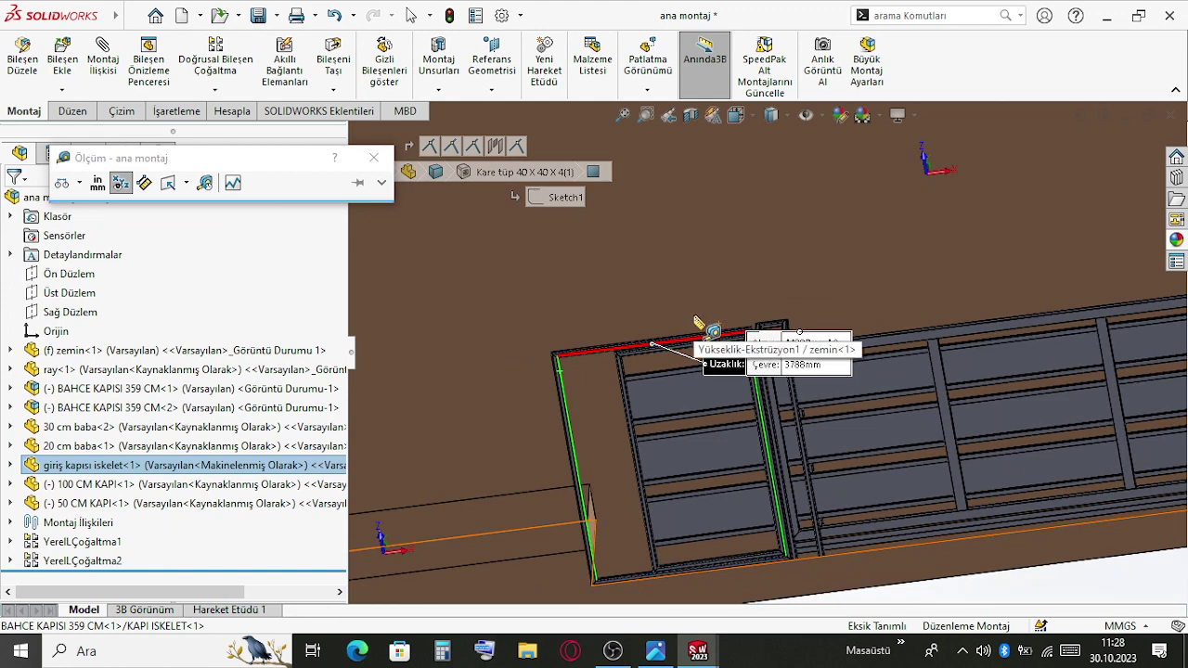
{"action": "left_click", "coordinate": [1039, 590]}
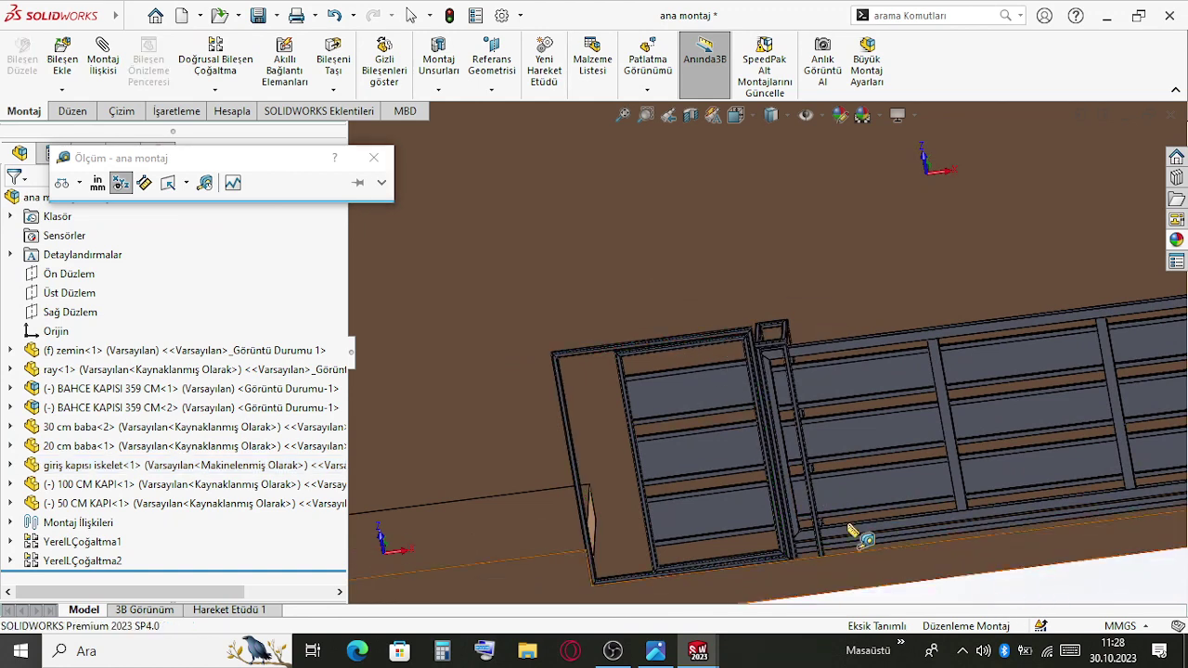
{"action": "scroll", "coordinate": [742, 398], "scroll_direction": "up", "scroll_amount": 2}
{"action": "key", "text": "Escape"}
Open the 100 CM KAPI part from the door hinged in the entrance frame
{"action": "scroll", "coordinate": [564, 320], "scroll_direction": "up", "scroll_amount": 5}
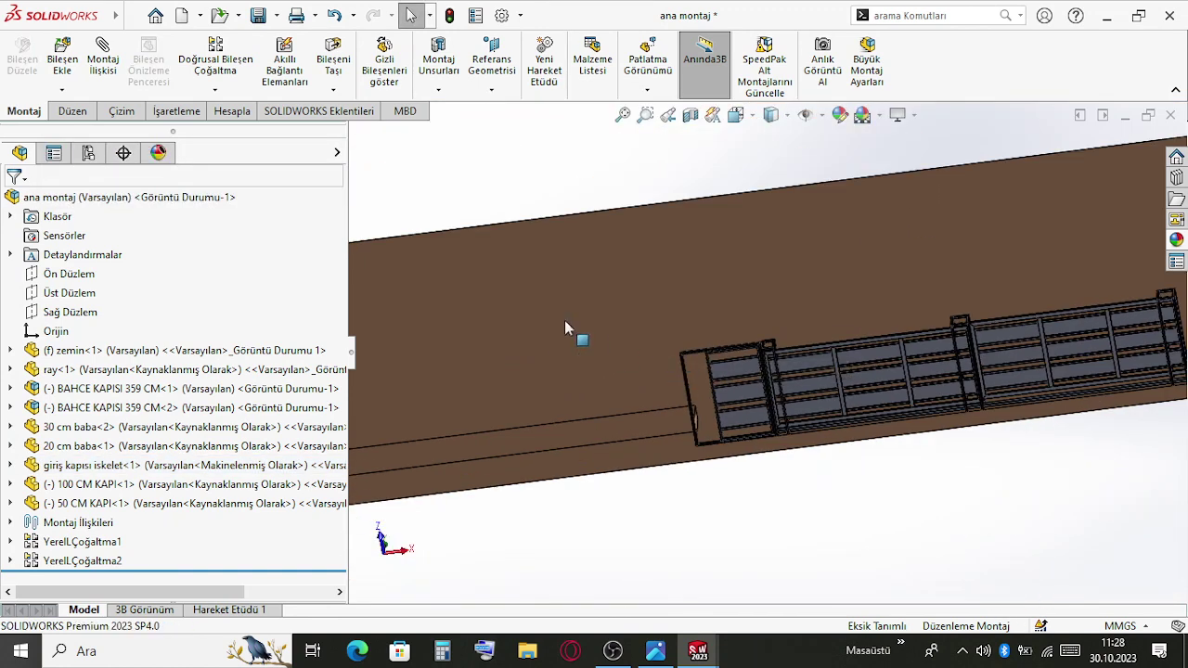
{"action": "scroll", "coordinate": [556, 297], "scroll_direction": "down", "scroll_amount": 6}
{"action": "scroll", "coordinate": [554, 295], "scroll_direction": "down", "scroll_amount": 3}
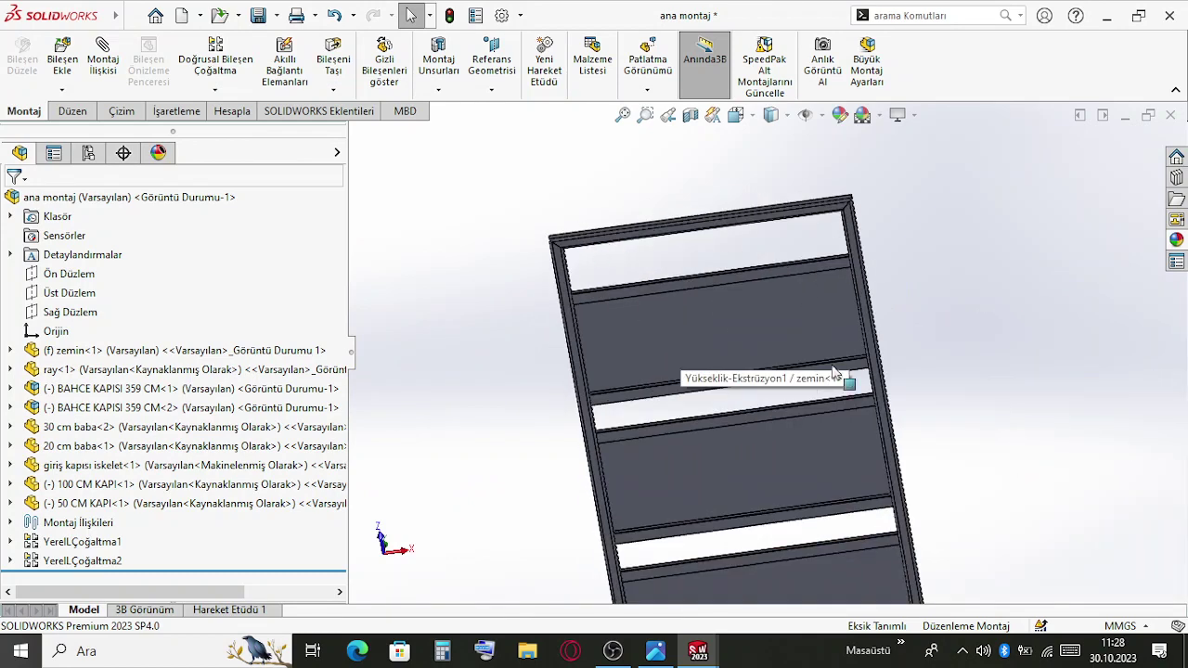
{"action": "scroll", "coordinate": [1024, 462], "scroll_direction": "up", "scroll_amount": 3}
{"action": "scroll", "coordinate": [1037, 475], "scroll_direction": "down", "scroll_amount": 4}
{"action": "scroll", "coordinate": [1048, 442], "scroll_direction": "down", "scroll_amount": 3}
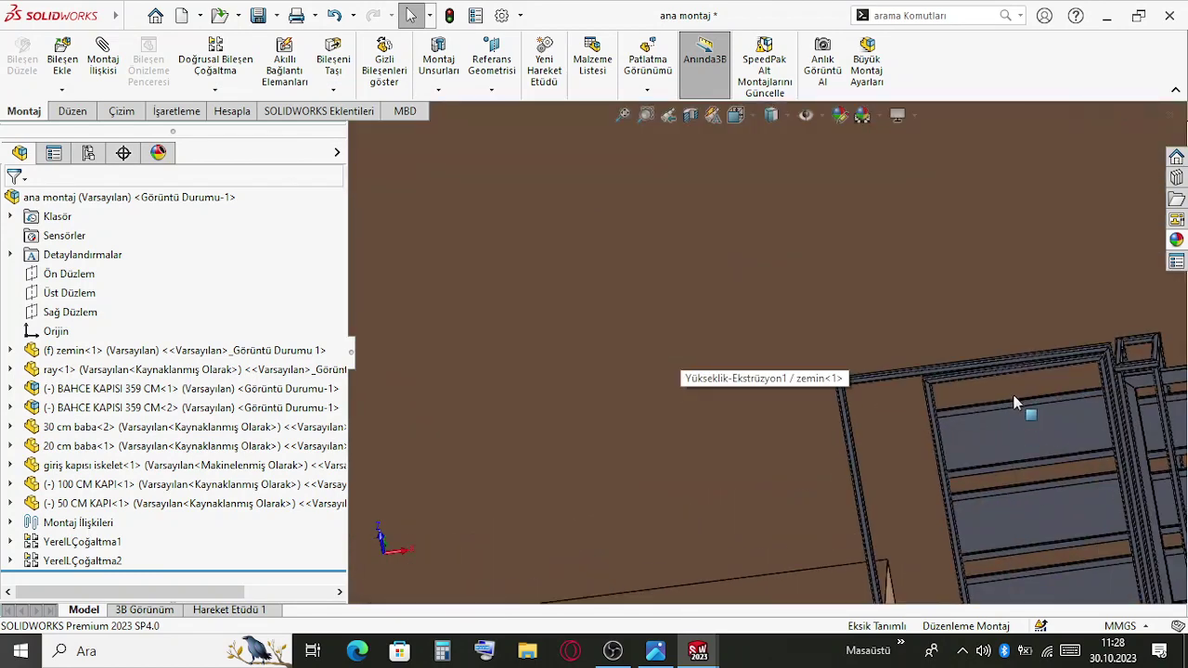
{"action": "left_click", "coordinate": [1027, 433]}
{"action": "scroll", "coordinate": [950, 383], "scroll_direction": "down", "scroll_amount": 3}
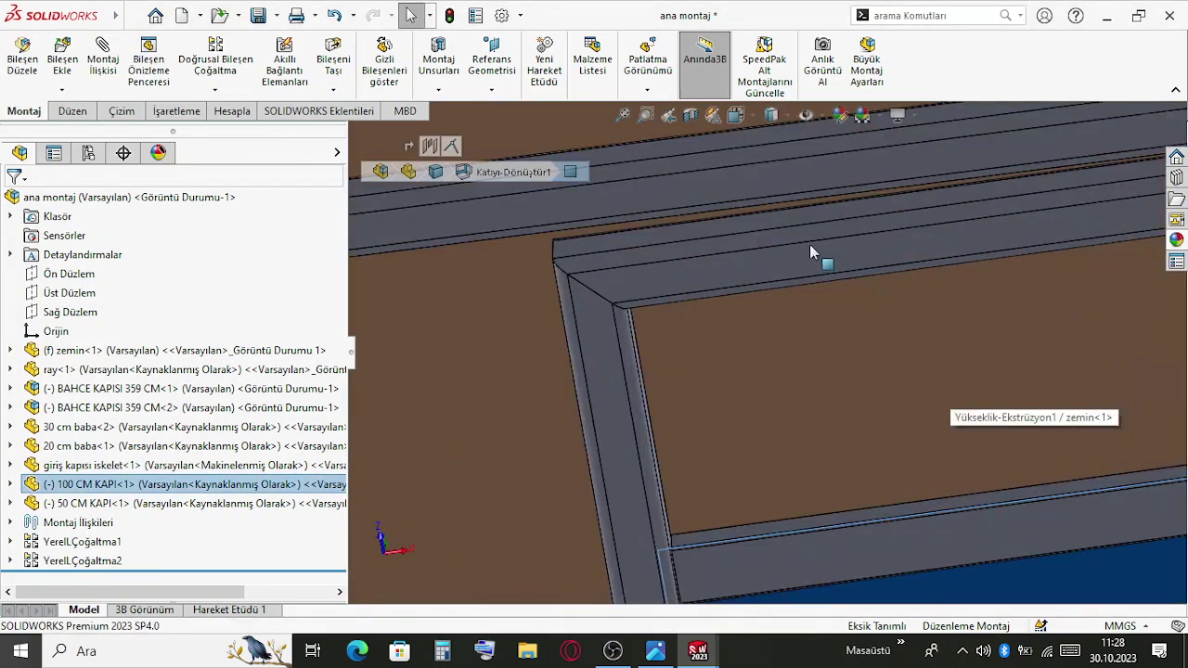
{"action": "left_click", "coordinate": [809, 244]}
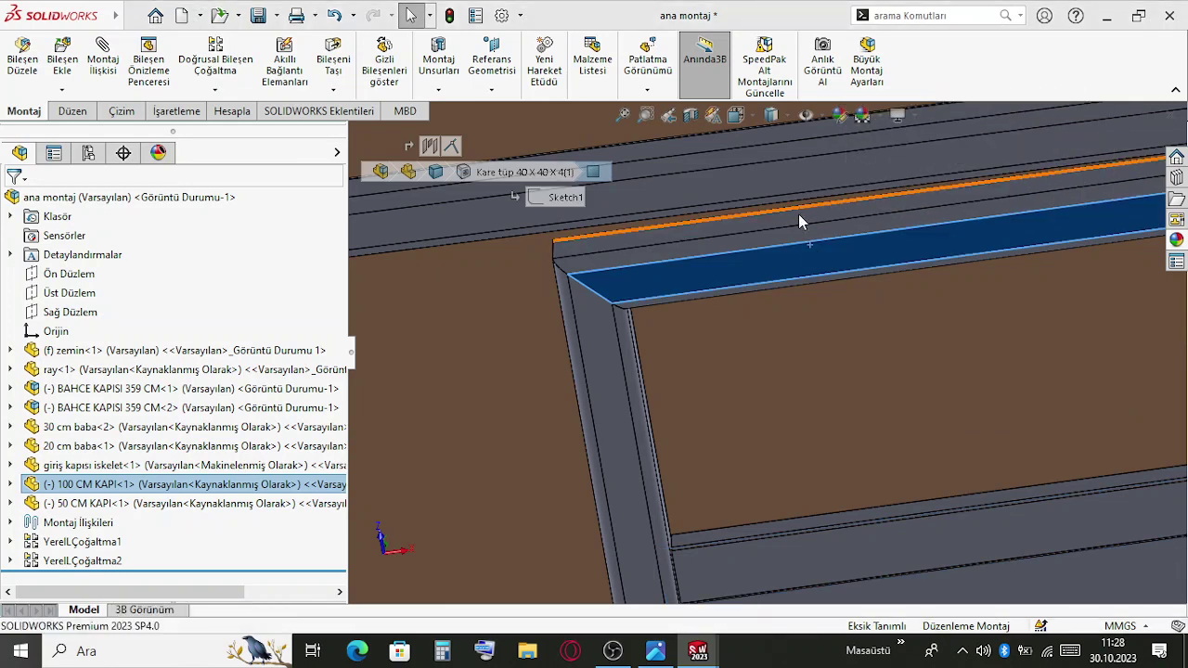
{"action": "key", "text": "ctrl+shift+o"}
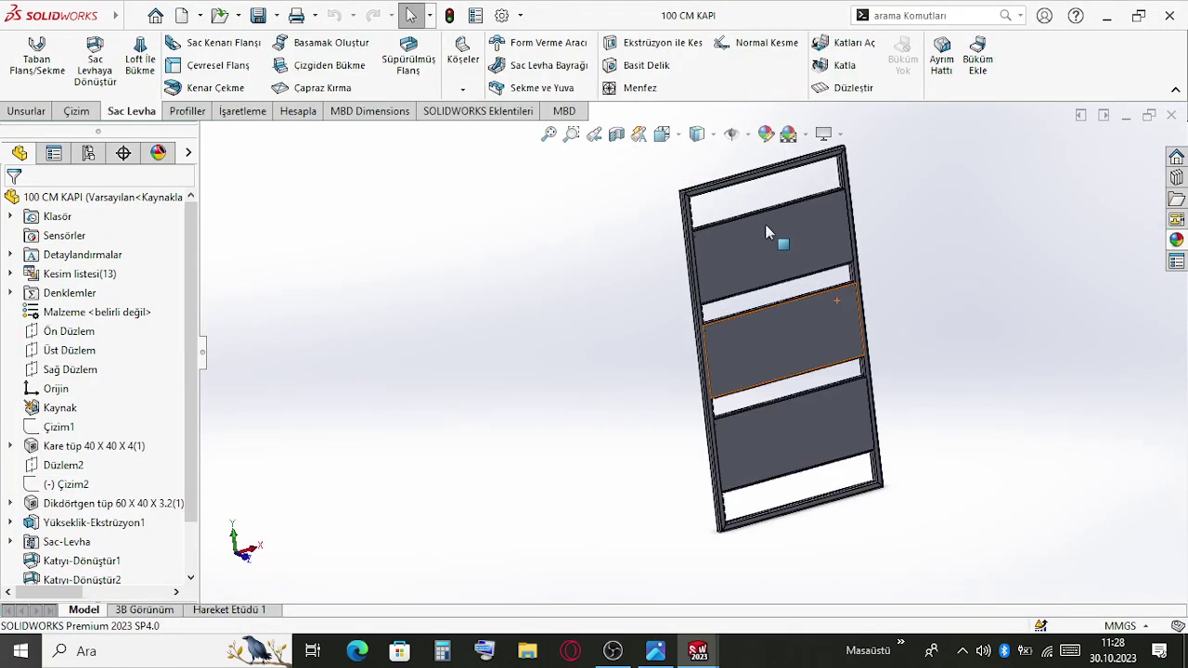
Open the door frame's outline sketch Çizim1 for editing in the 100 CM KAPI part
{"action": "scroll", "coordinate": [765, 227], "scroll_direction": "down", "scroll_amount": 5}
{"action": "left_click", "coordinate": [657, 172]}
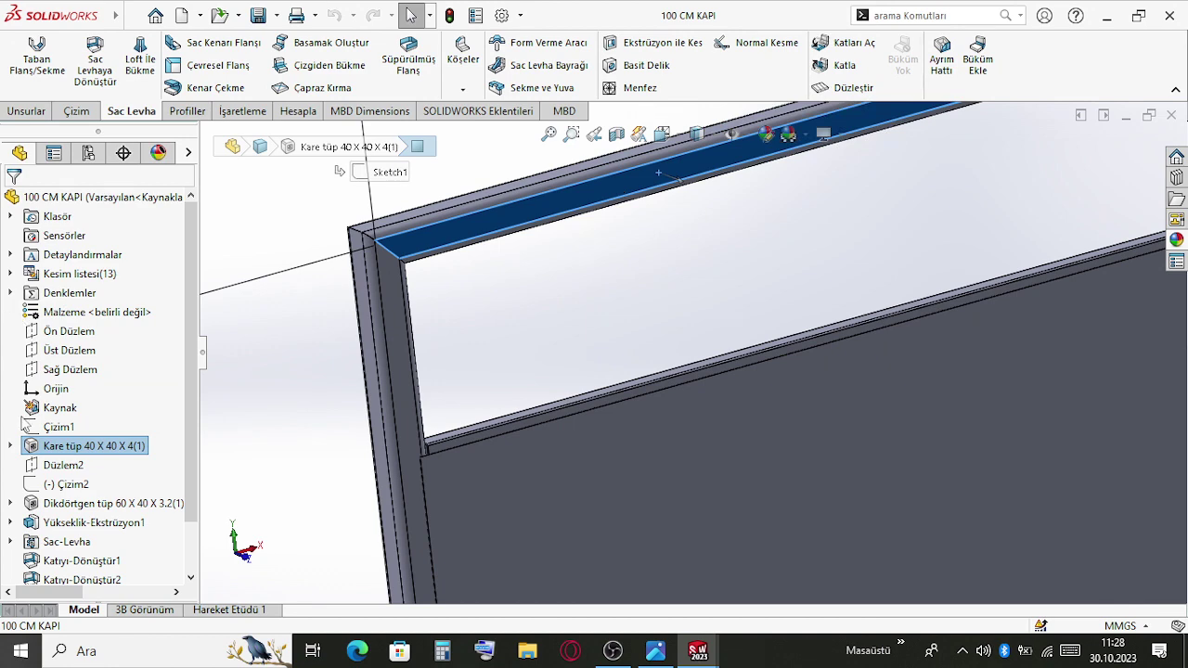
{"action": "left_click", "coordinate": [43, 427]}
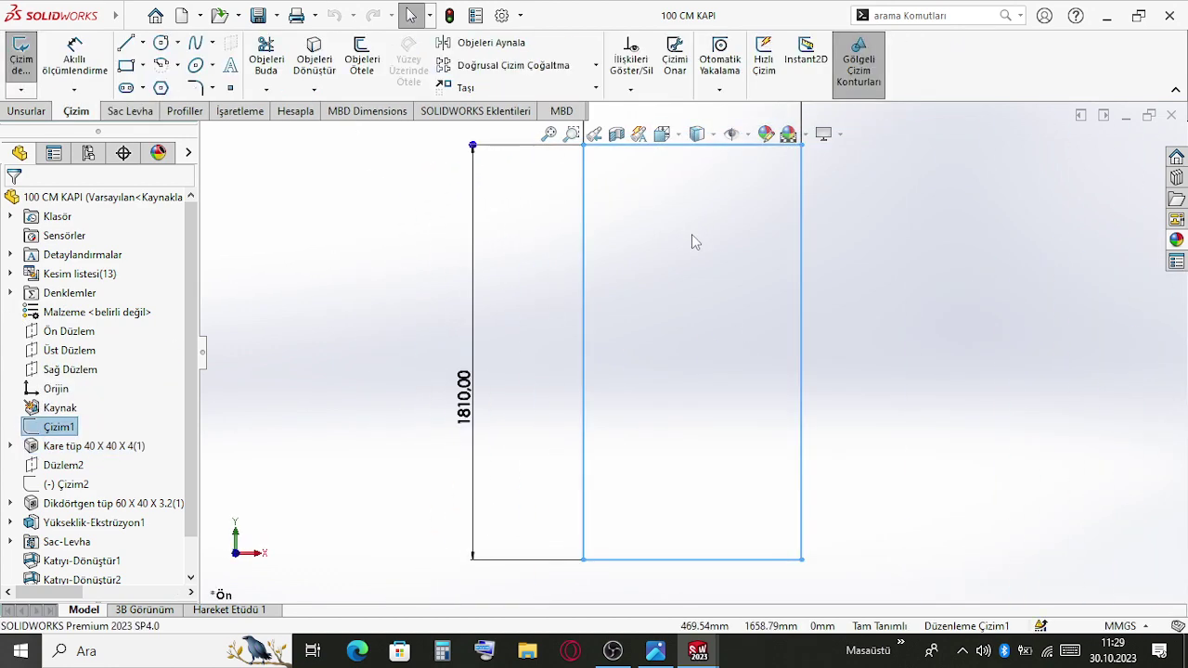
{"action": "double_click", "coordinate": [683, 237]}
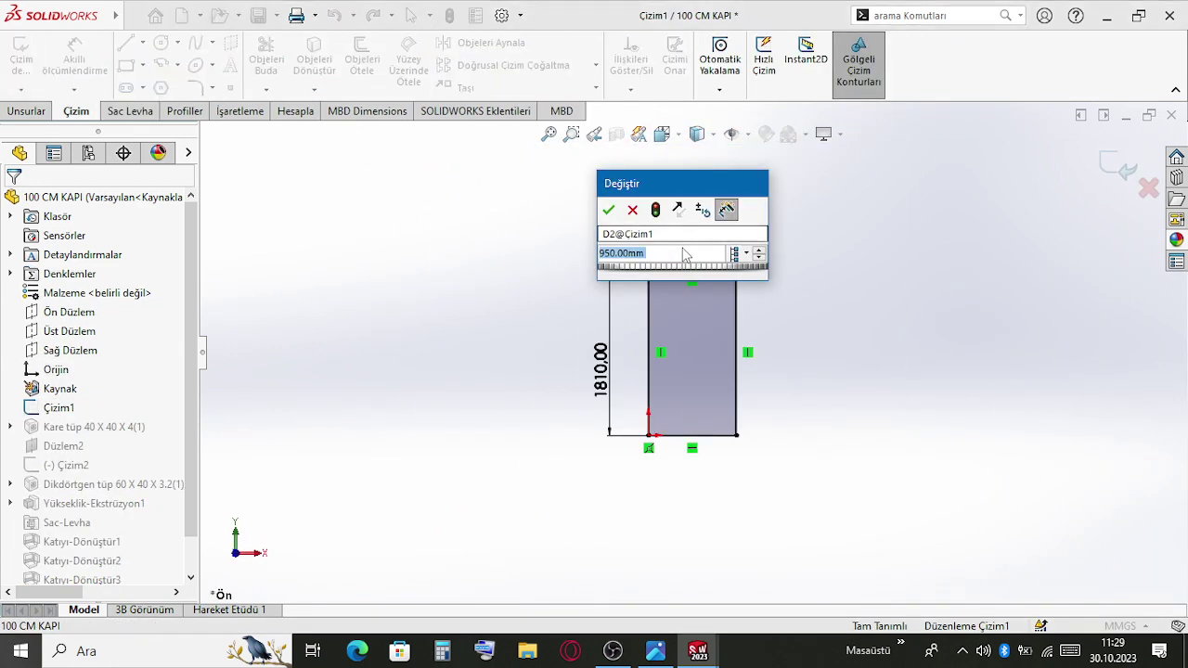
{"action": "type", "text": "92"}
{"action": "key", "text": "Escape"}
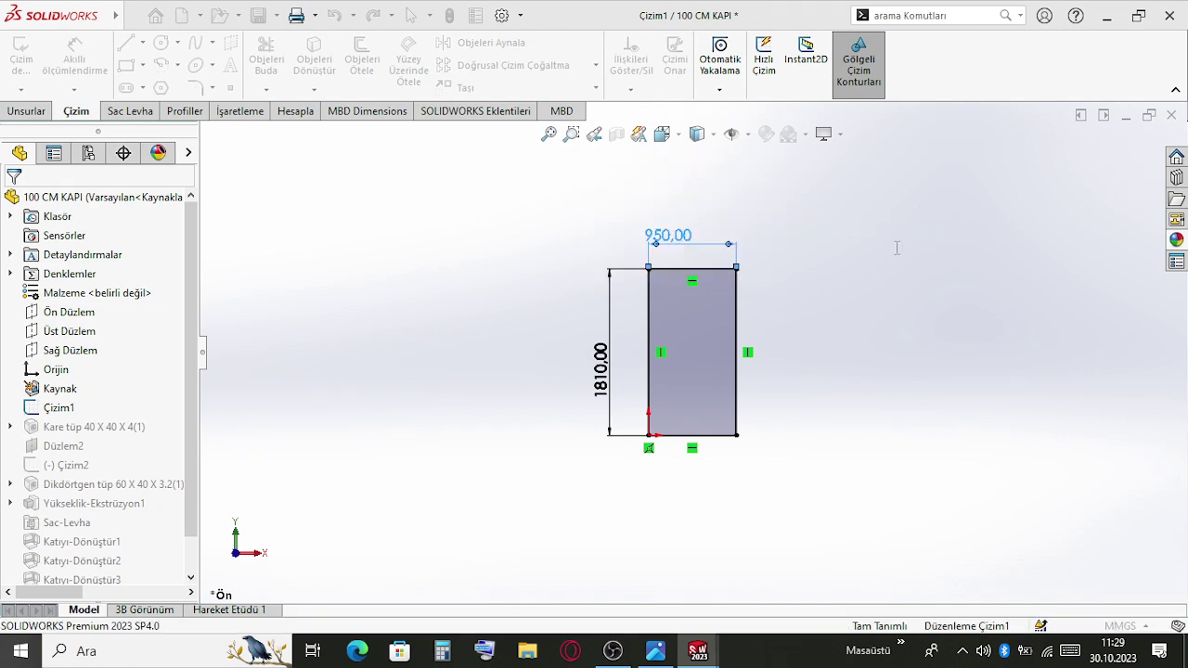
Set the width of the outline sketch Çizim1 to 920 mm, leave the sketch and save the 100 CM KAPI part
{"action": "key", "text": "Escape"}
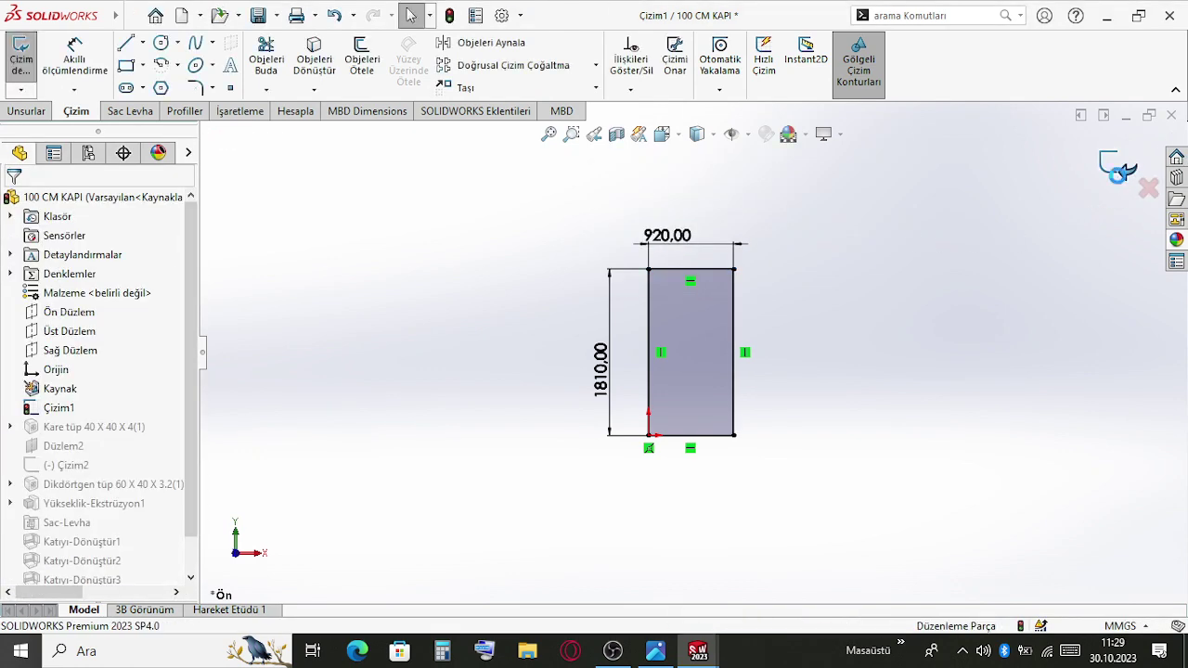
{"action": "key", "text": "ctrl+b"}
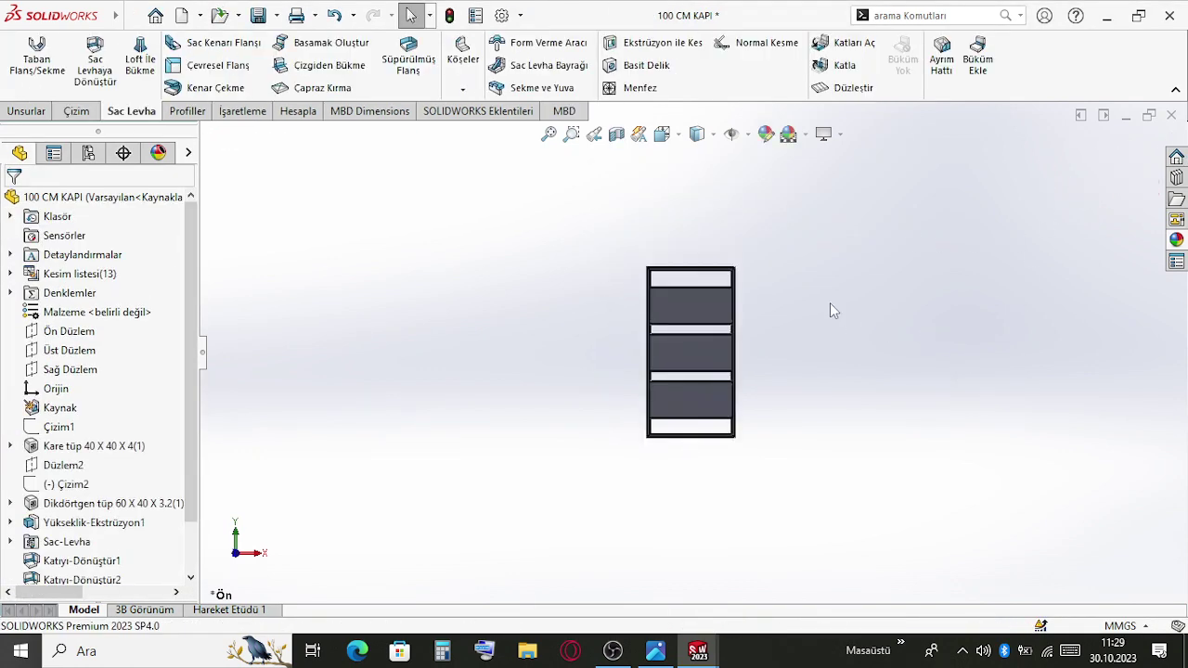
{"action": "key", "text": "ctrl+s"}
Return to the ana montaj assembly and open the 50 CM KAPI part from the independent leaf
{"action": "key", "text": "ctrl+Tab"}
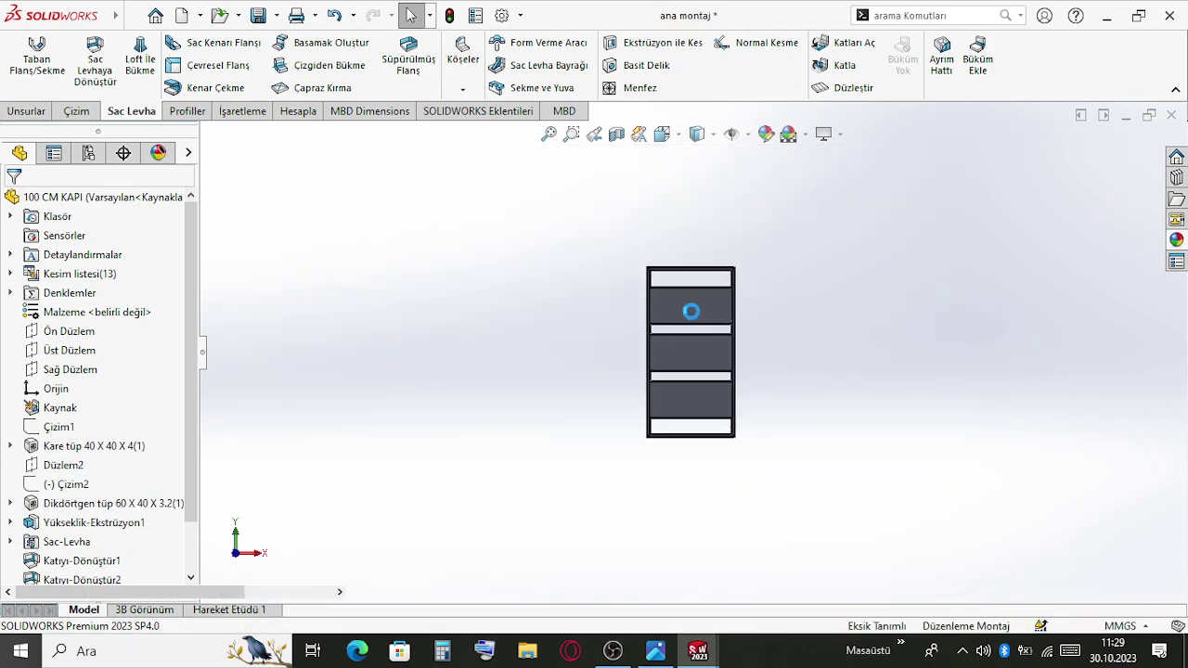
{"action": "scroll", "coordinate": [724, 393], "scroll_direction": "up", "scroll_amount": 5}
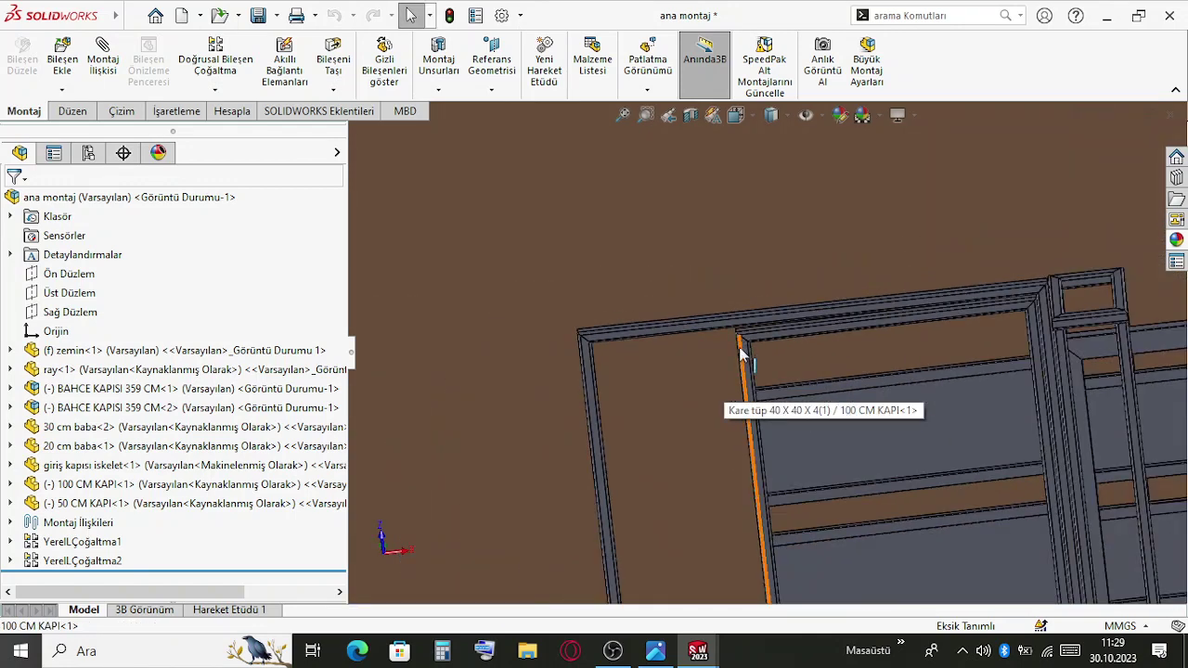
{"action": "scroll", "coordinate": [719, 371], "scroll_direction": "up", "scroll_amount": 2}
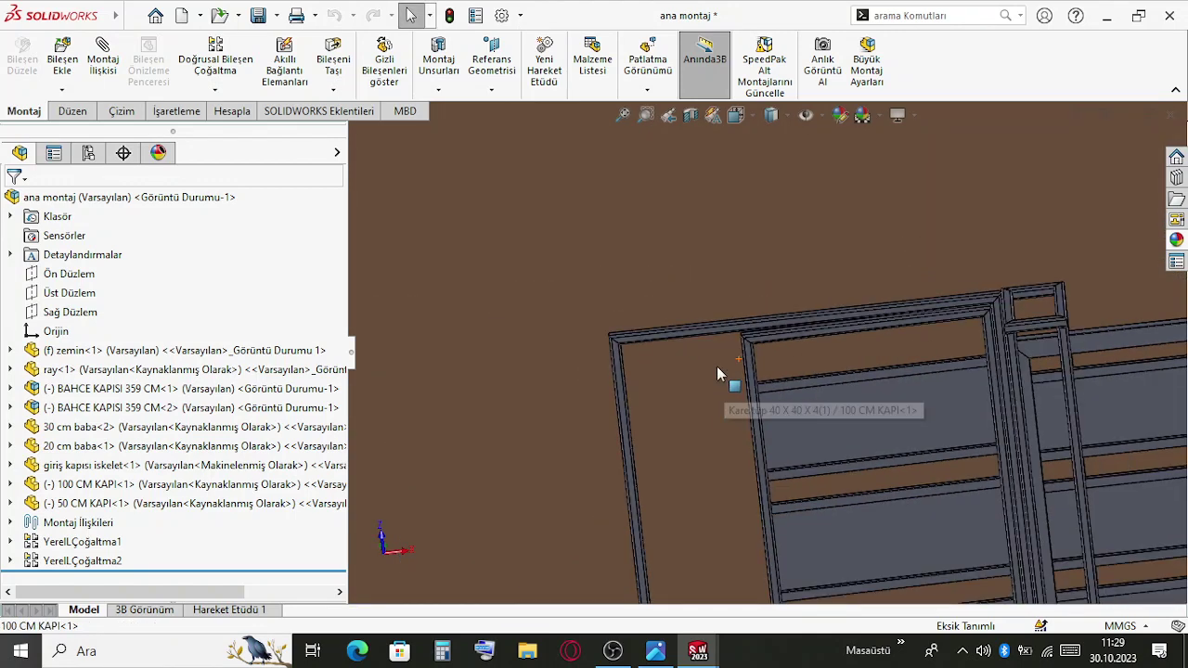
{"action": "middle_click_drag", "start_coordinate": [717, 366], "coordinate": [501, 336]}
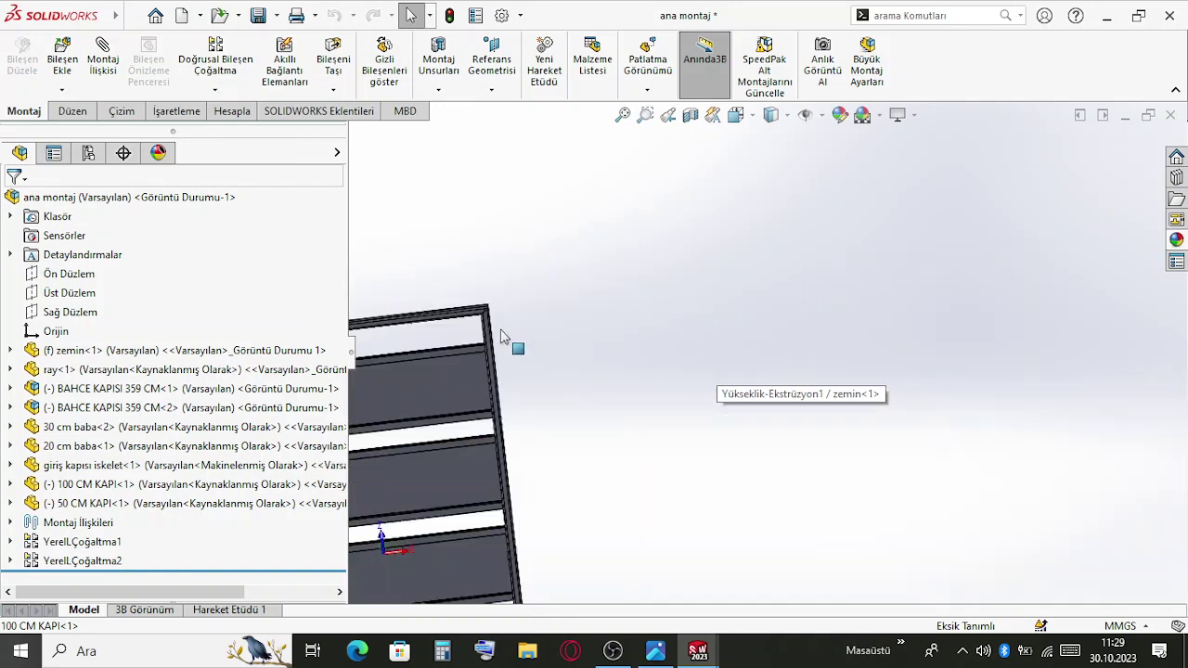
{"action": "left_click", "coordinate": [471, 322]}
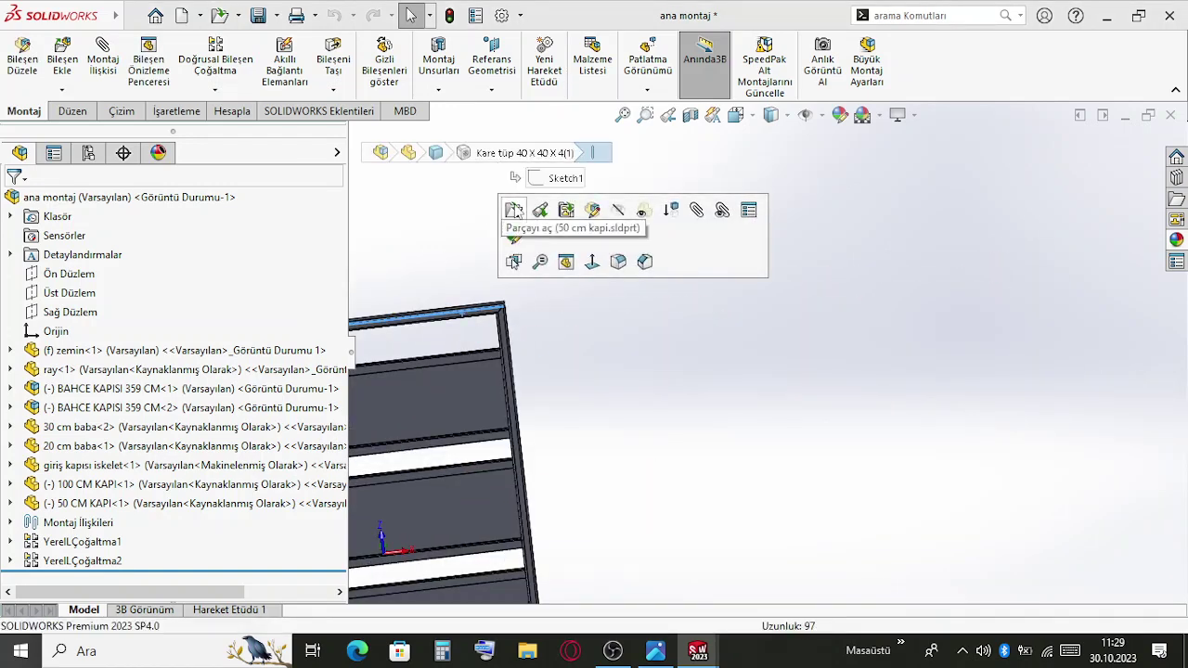
{"action": "left_click", "coordinate": [513, 211]}
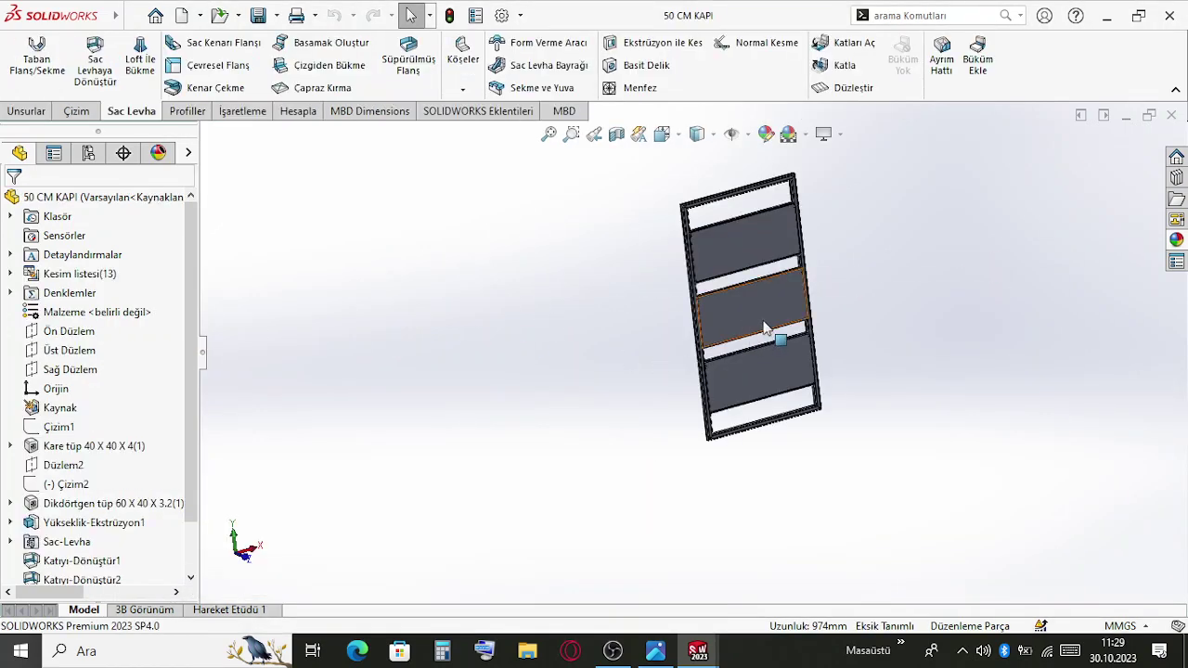
Set the width in the 50 CM KAPI outline sketch Çizim1 to 390 mm, rebuild the part and return to ana montaj
{"action": "middle_click_drag", "start_coordinate": [766, 328], "coordinate": [825, 371]}
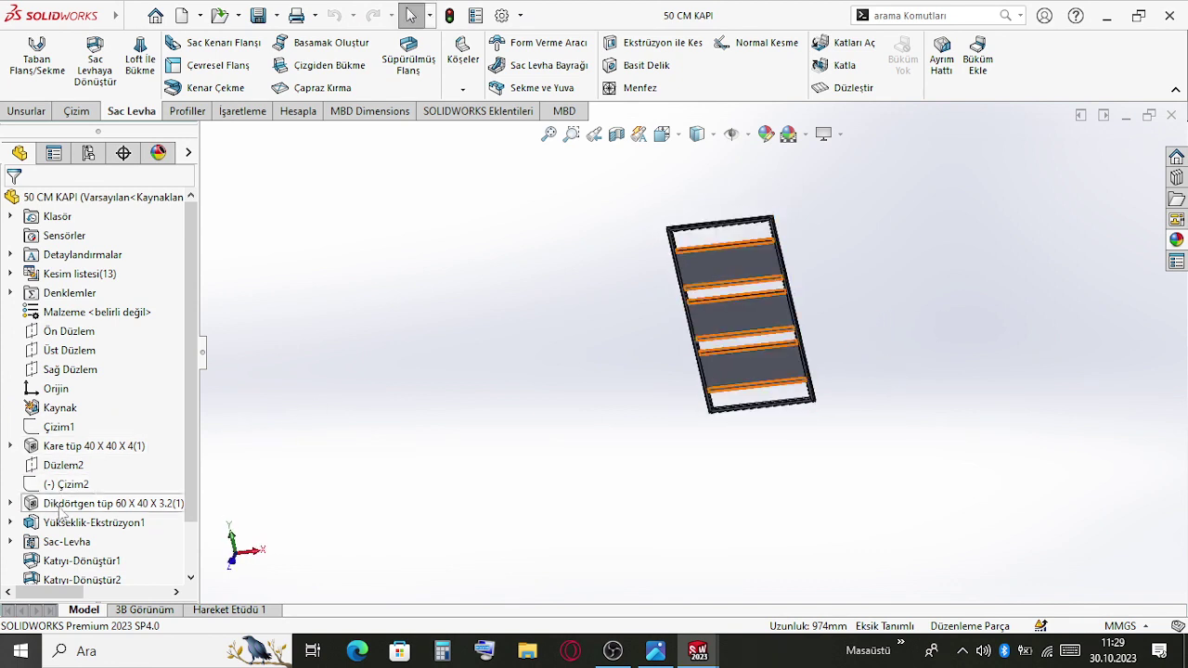
{"action": "scroll", "coordinate": [54, 436], "scroll_direction": "down", "scroll_amount": 3}
{"action": "left_click", "coordinate": [53, 427]}
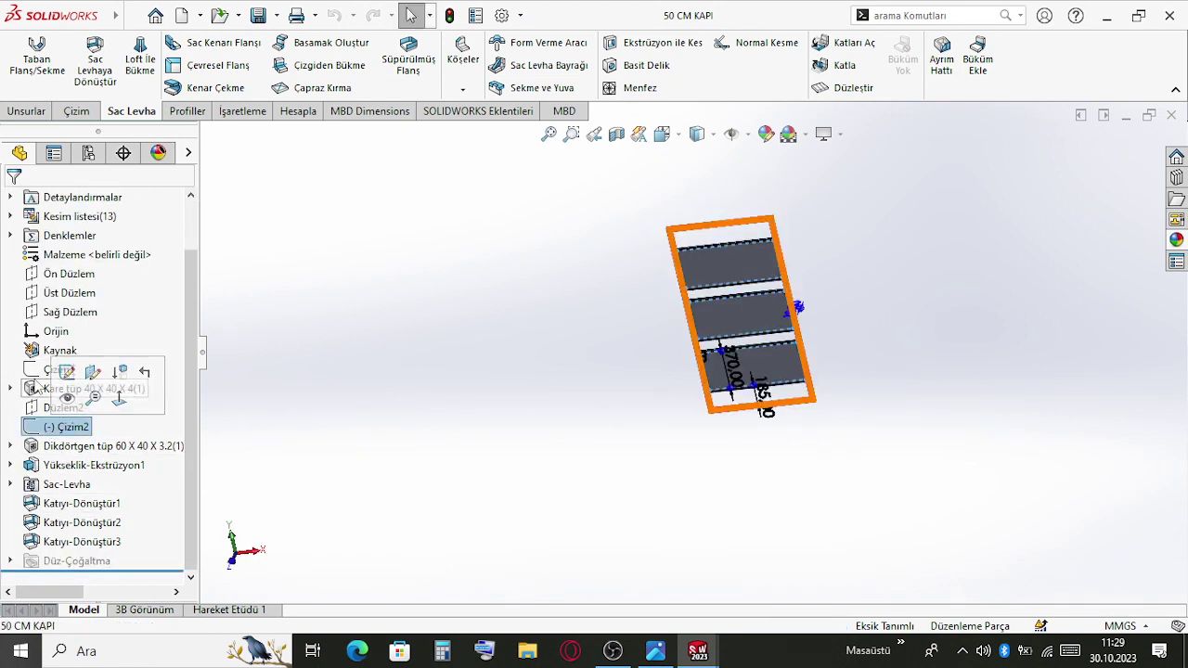
{"action": "left_click", "coordinate": [39, 372]}
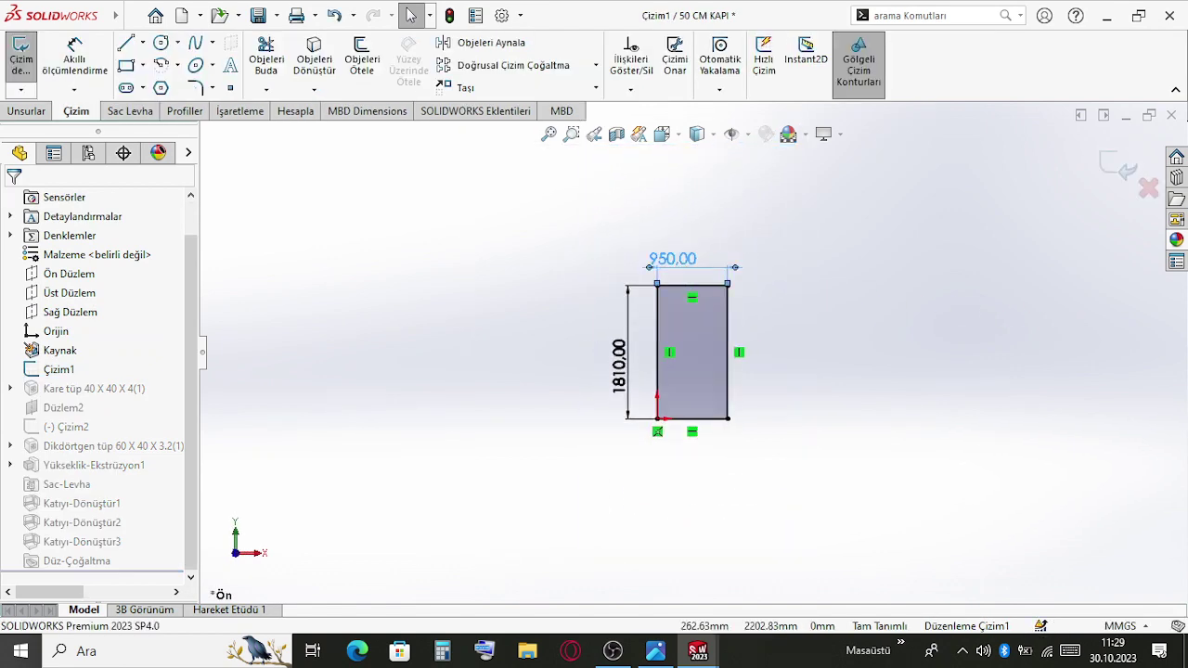
{"action": "double_click", "coordinate": [674, 259]}
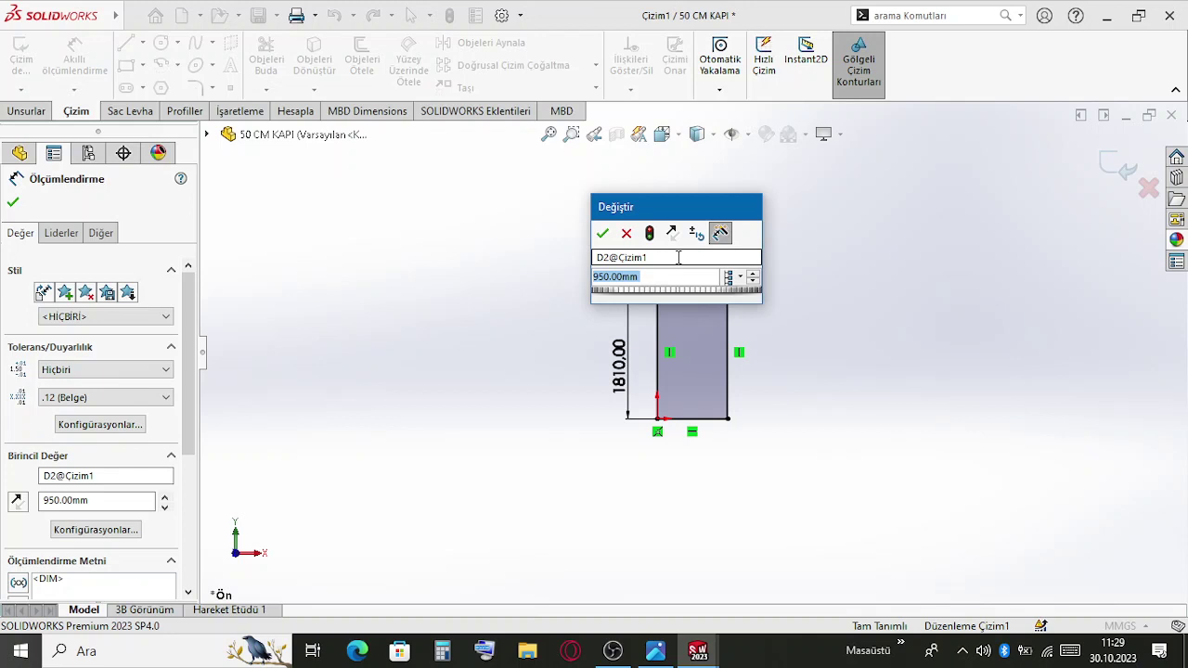
{"action": "type", "text": "4"}
{"action": "key", "text": "BackSpace"}
{"action": "type", "text": "390"}
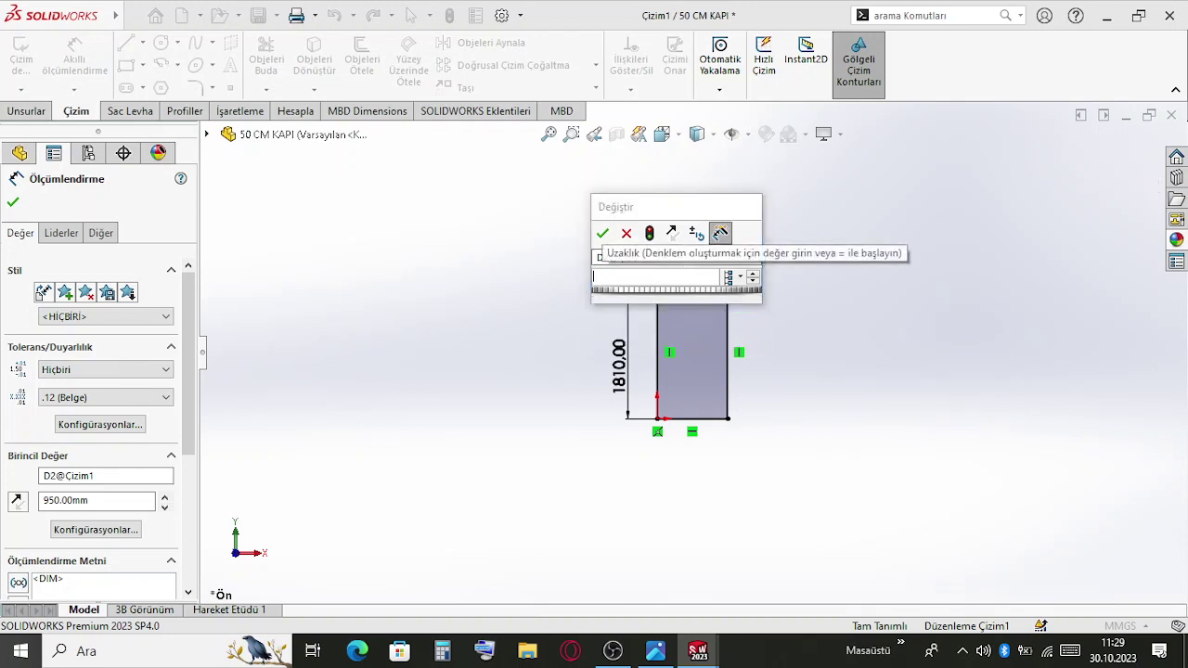
{"action": "key", "text": "Return"}
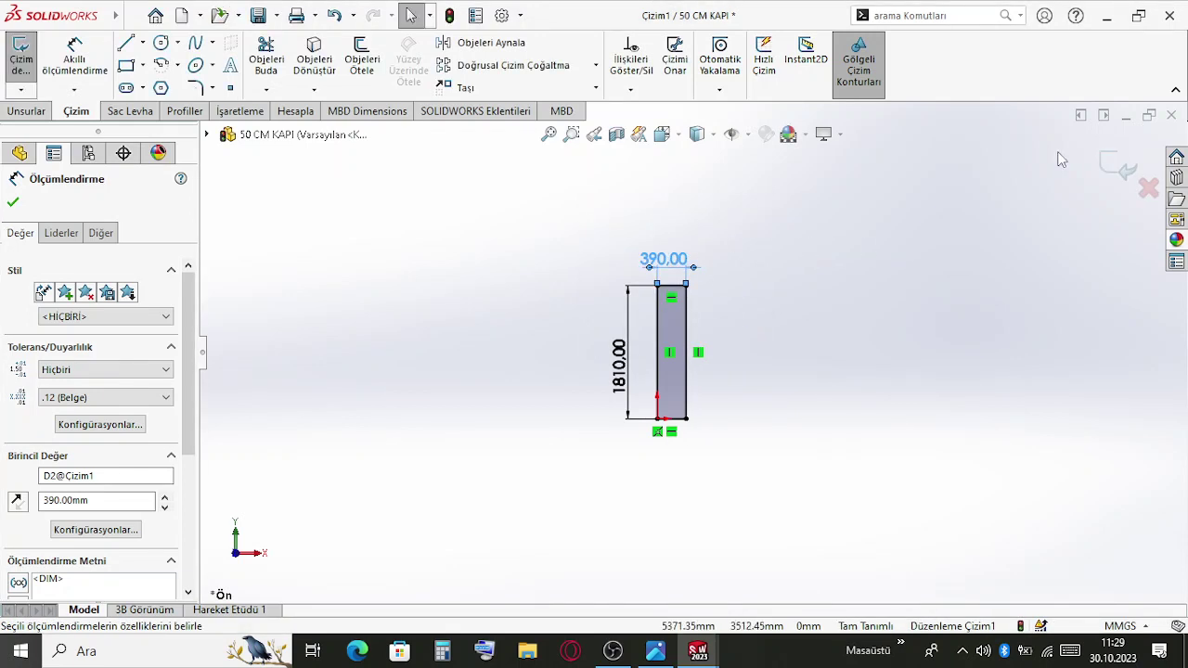
{"action": "left_click", "coordinate": [1102, 165]}
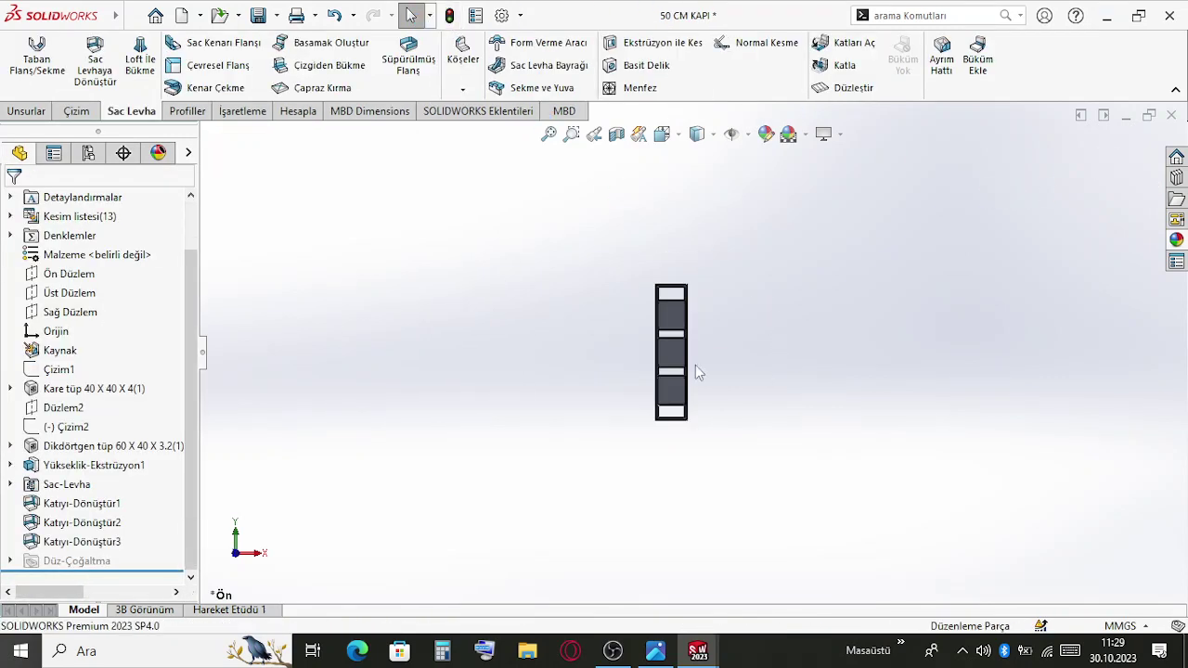
{"action": "scroll", "coordinate": [696, 372], "scroll_direction": "down", "scroll_amount": 3}
{"action": "key", "text": "ctrl+Tab"}
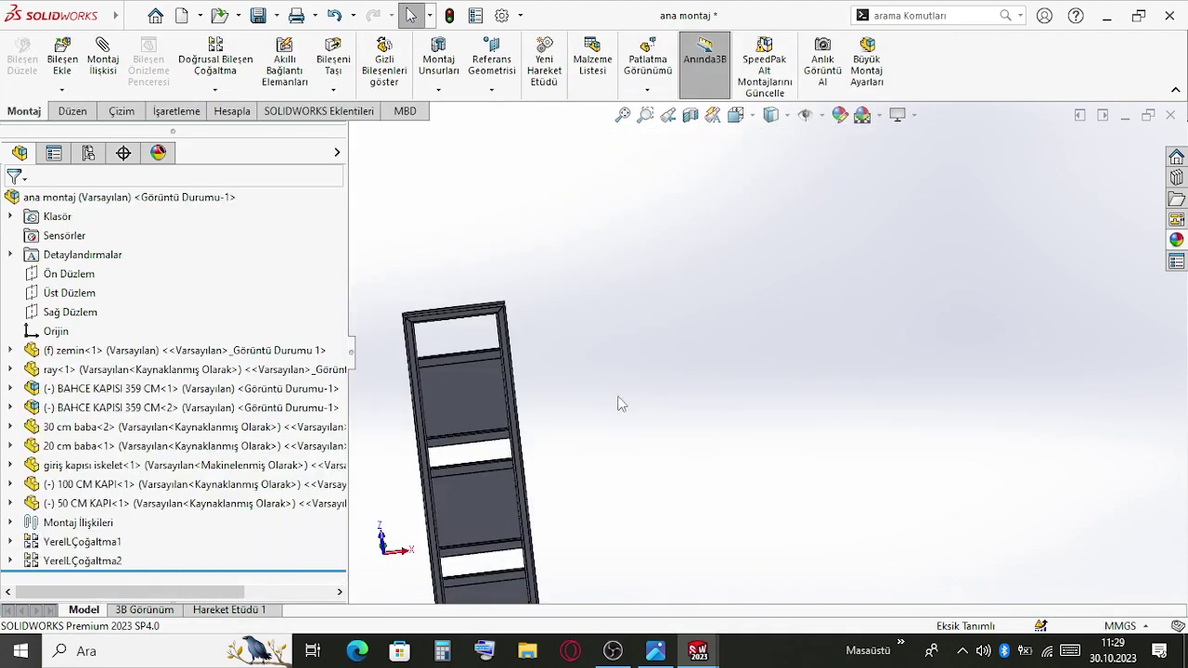
Mate the underside of the 50 CM KAPI leaf coincident with the underside of the 100 CM KAPI door
{"action": "scroll", "coordinate": [611, 402], "scroll_direction": "up", "scroll_amount": 4}
{"action": "scroll", "coordinate": [781, 442], "scroll_direction": "up", "scroll_amount": 2}
{"action": "scroll", "coordinate": [719, 418], "scroll_direction": "down", "scroll_amount": 10}
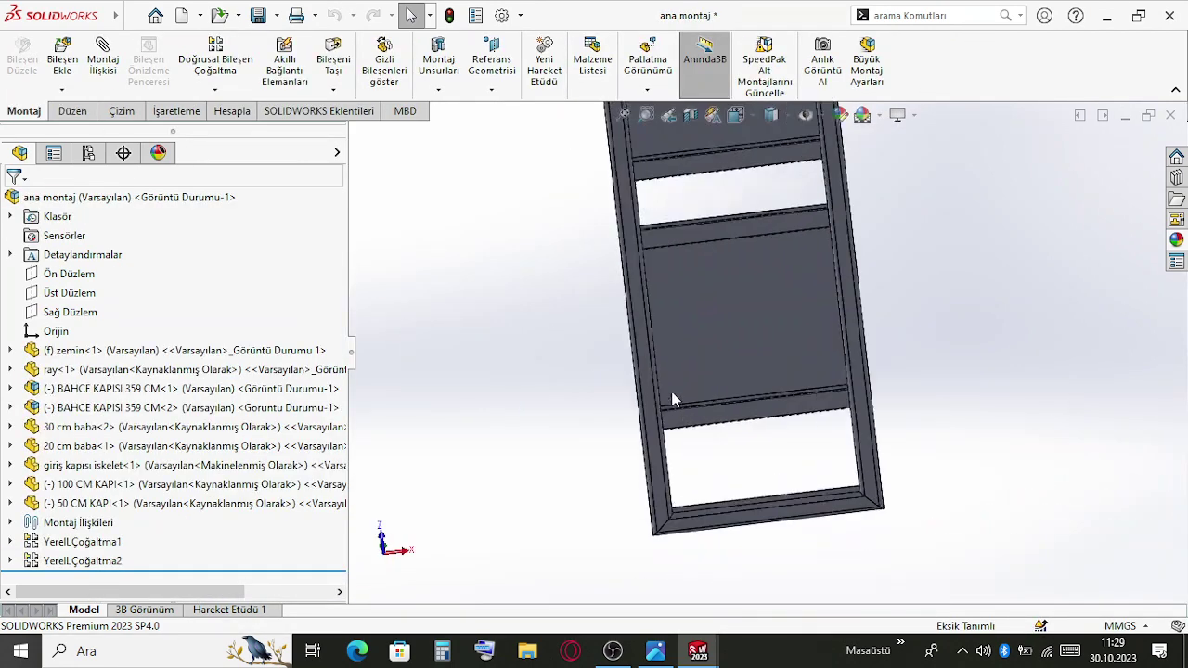
{"action": "left_click", "coordinate": [642, 389]}
{"action": "scroll", "coordinate": [827, 484], "scroll_direction": "up", "scroll_amount": 3}
{"action": "middle_click_drag", "start_coordinate": [827, 484], "coordinate": [814, 270]}
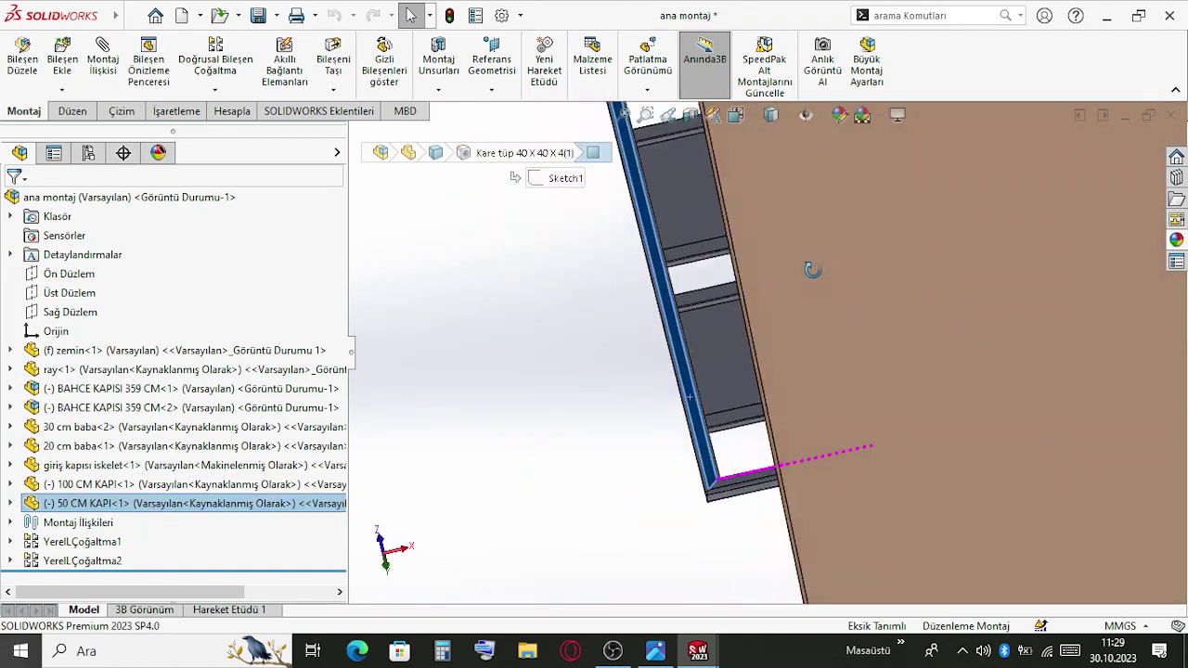
{"action": "left_click", "coordinate": [704, 582]}
{"action": "scroll", "coordinate": [704, 582], "scroll_direction": "down", "scroll_amount": 3}
{"action": "left_click", "coordinate": [750, 420]}
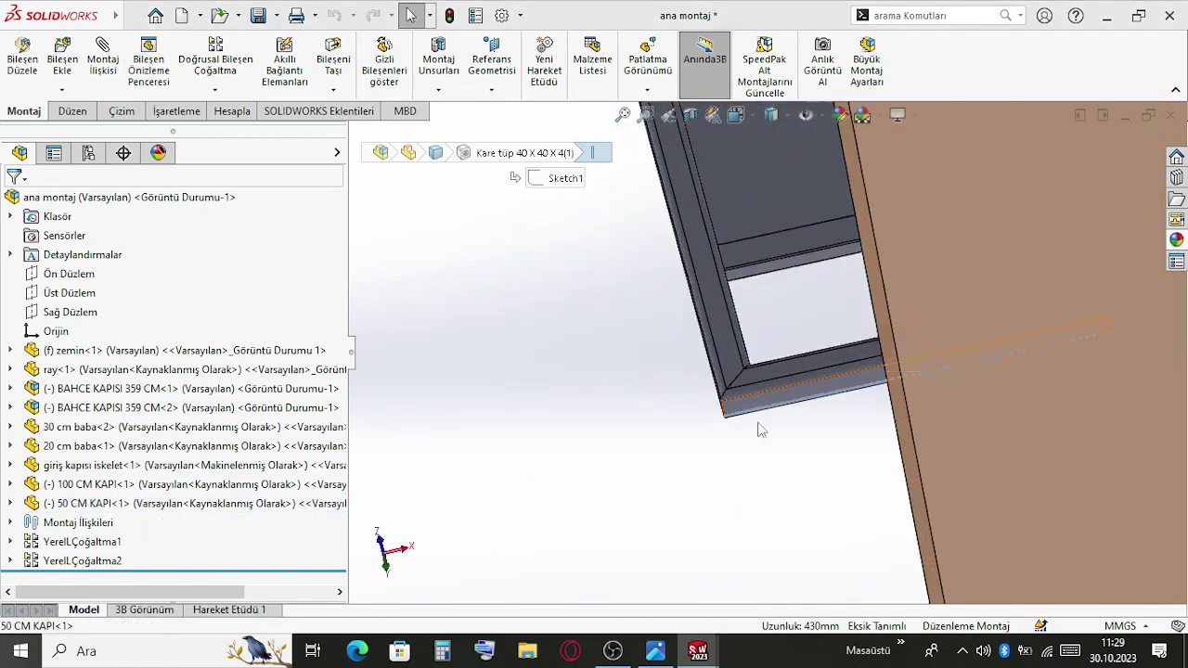
{"action": "scroll", "coordinate": [1089, 351], "scroll_direction": "up", "scroll_amount": 3}
{"action": "scroll", "coordinate": [1089, 351], "scroll_direction": "up", "scroll_amount": 1}
{"action": "middle_click_drag", "start_coordinate": [967, 238], "coordinate": [857, 310]}
{"action": "scroll", "coordinate": [855, 312], "scroll_direction": "down", "scroll_amount": 12}
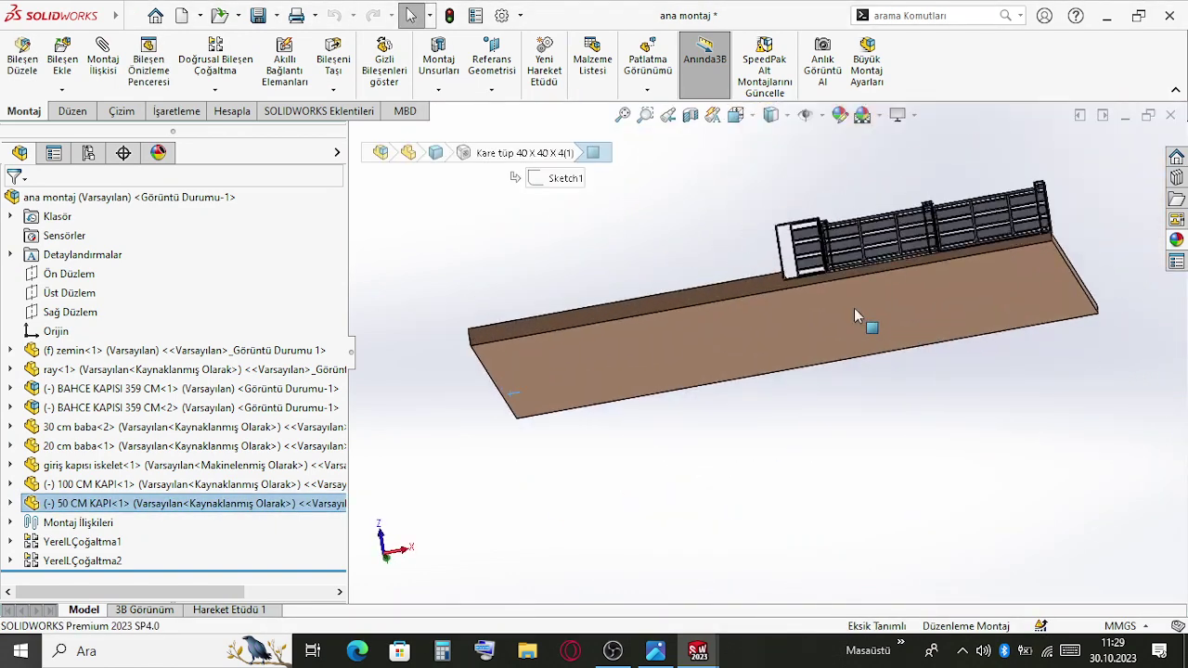
{"action": "scroll", "coordinate": [729, 291], "scroll_direction": "down", "scroll_amount": 3}
{"action": "scroll", "coordinate": [767, 532], "scroll_direction": "down", "scroll_amount": 4}
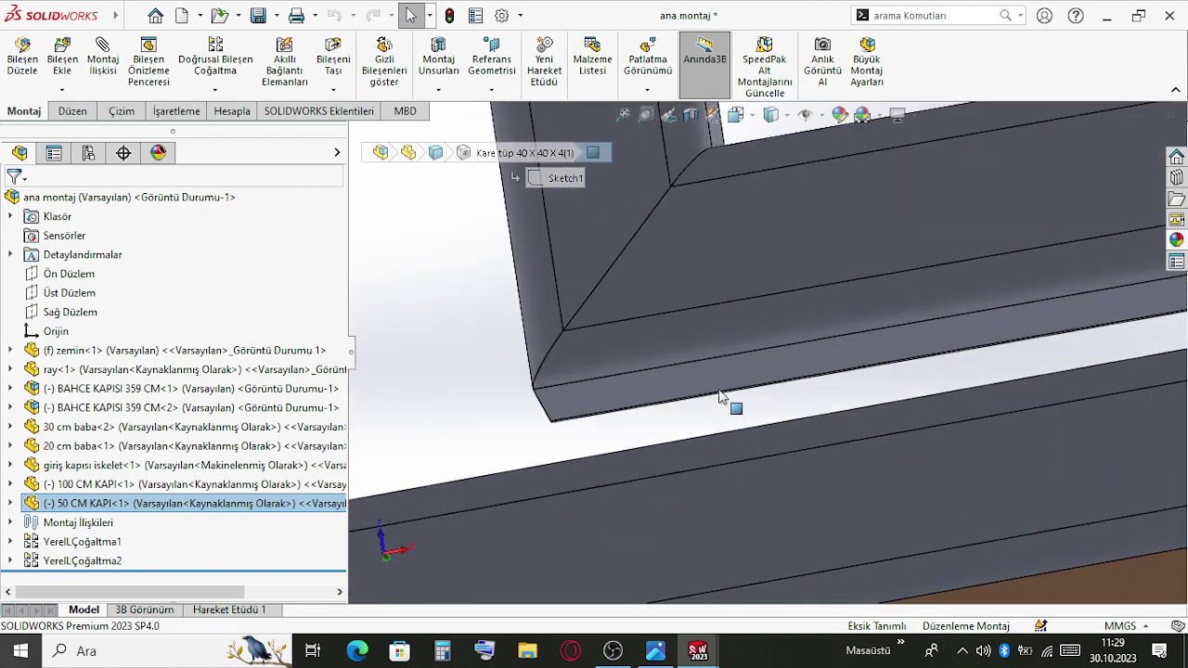
{"action": "left_click", "coordinate": [723, 371], "text": "ctrl"}
{"action": "left_click", "coordinate": [772, 357]}
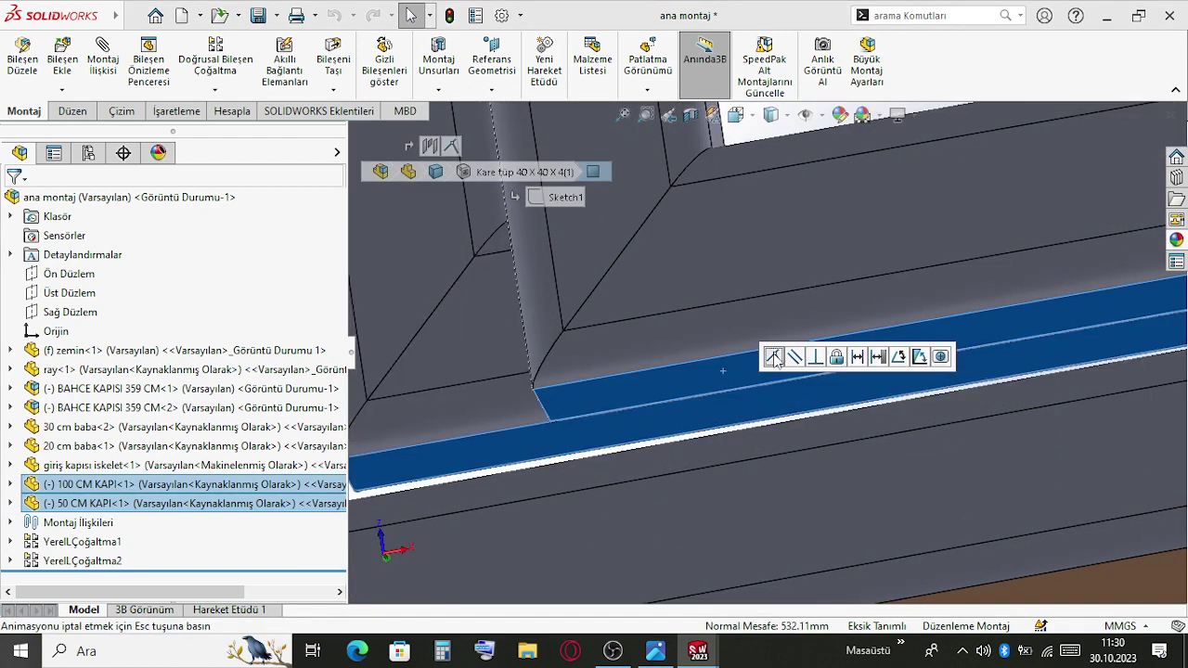
{"action": "scroll", "coordinate": [520, 259], "scroll_direction": "up", "scroll_amount": 3}
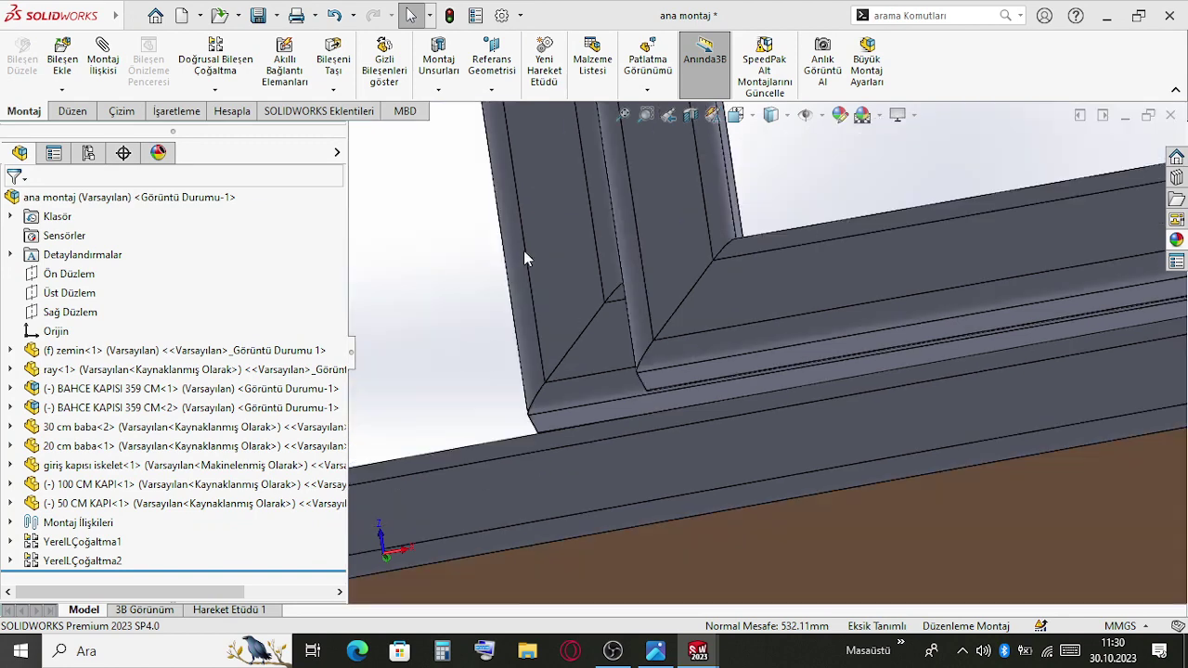
Try to mate the outer vertical edge of the 50 CM KAPI leaf to the upright of the entrance frame
{"action": "middle_click_drag", "start_coordinate": [592, 264], "coordinate": [657, 269]}
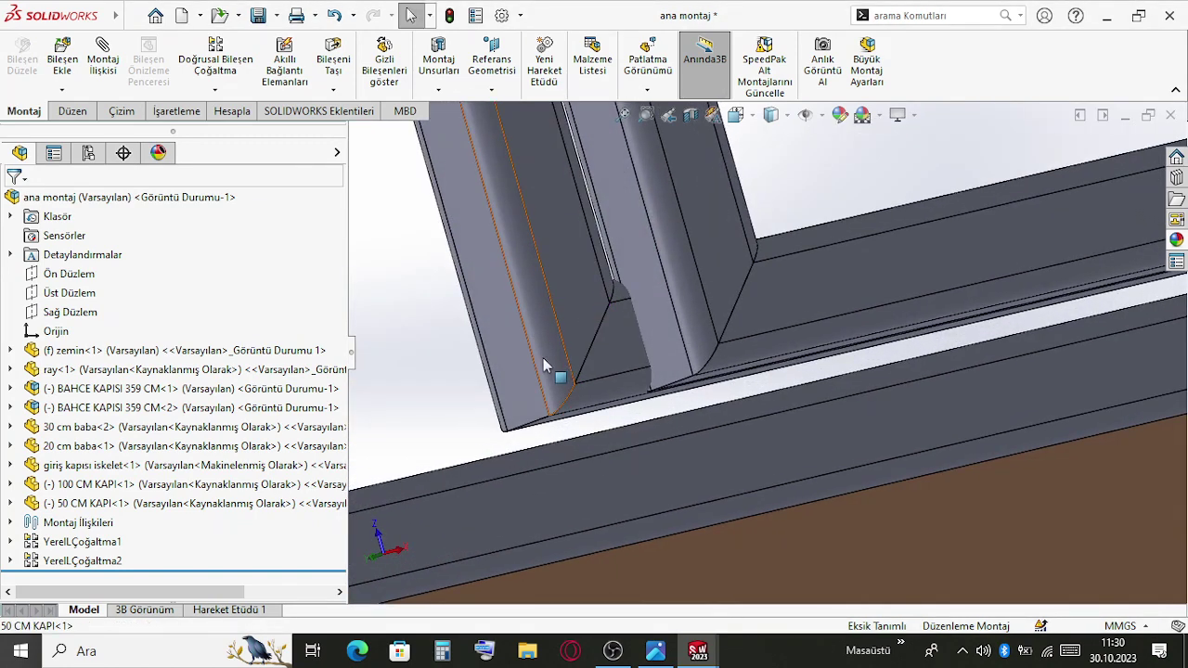
{"action": "left_click", "coordinate": [539, 375]}
{"action": "scroll", "coordinate": [520, 324], "scroll_direction": "up", "scroll_amount": 4}
{"action": "middle_click_drag", "start_coordinate": [497, 286], "coordinate": [411, 347]}
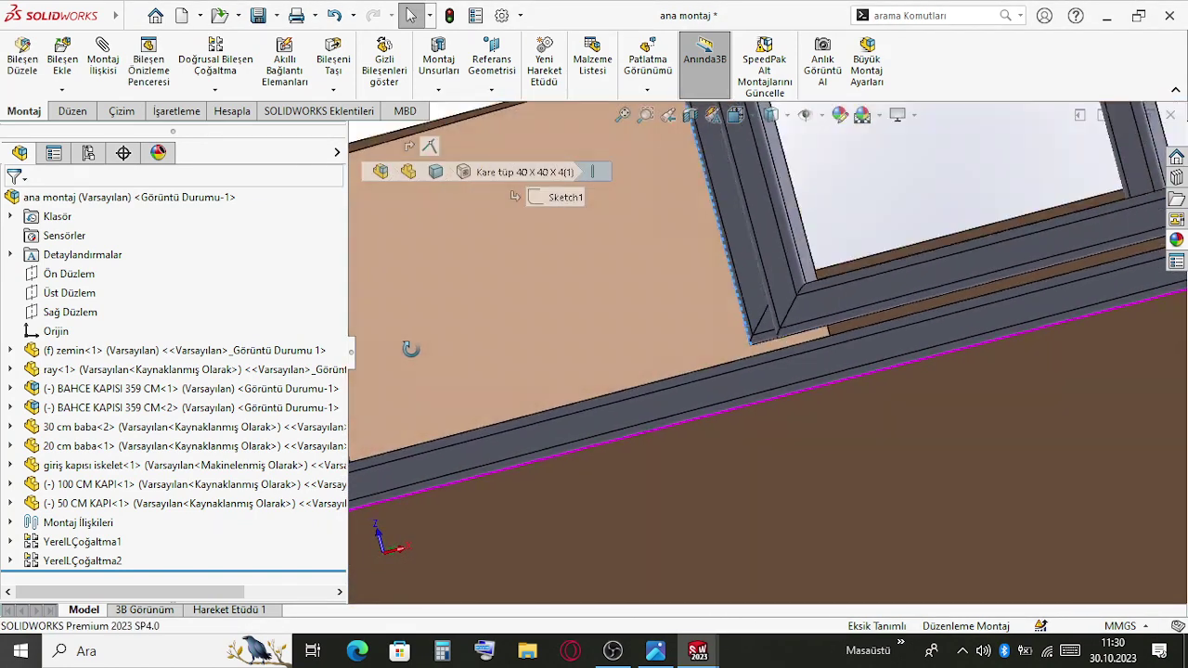
{"action": "scroll", "coordinate": [504, 318], "scroll_direction": "up", "scroll_amount": 5}
{"action": "scroll", "coordinate": [840, 384], "scroll_direction": "down", "scroll_amount": 6}
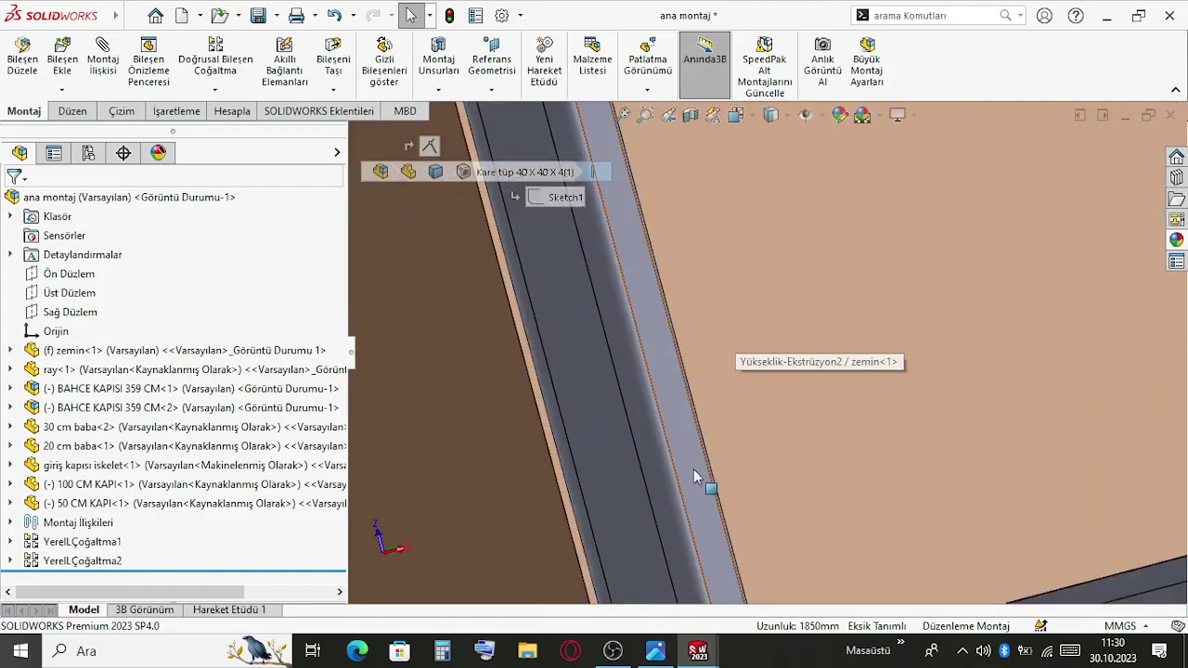
{"action": "left_click", "coordinate": [696, 475]}
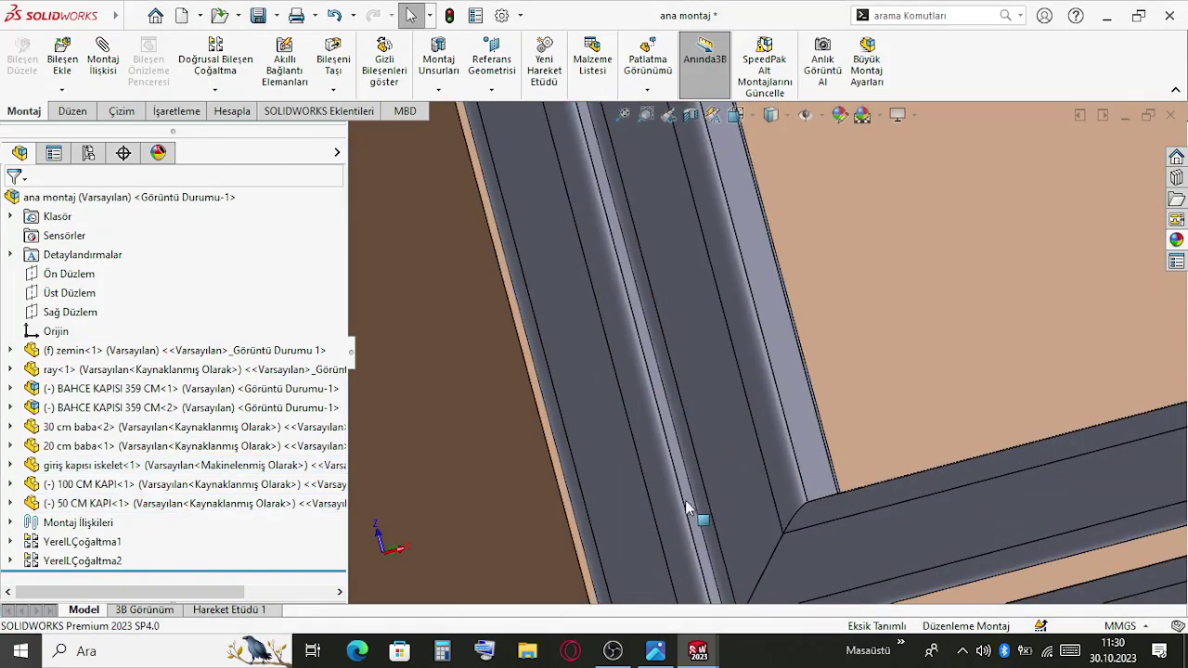
Mate the outer vertical edge of the 50 CM KAPI leaf coincident with the inner vertical edge of the entrance frame's upright
{"action": "left_click", "coordinate": [684, 502]}
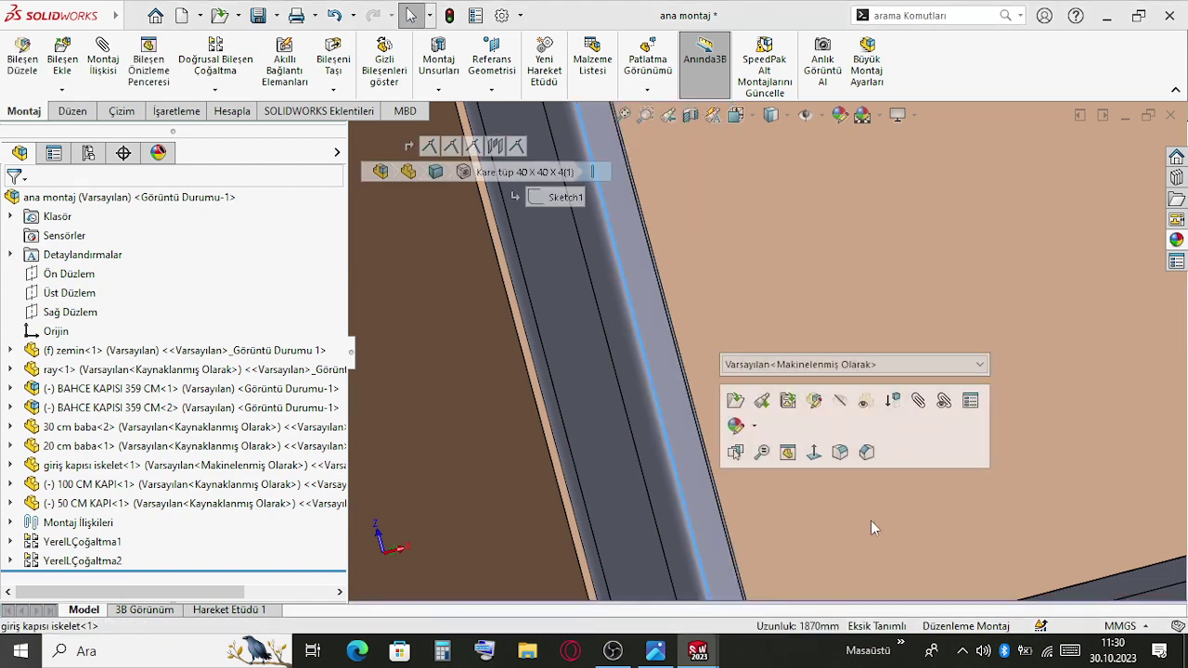
{"action": "scroll", "coordinate": [872, 525], "scroll_direction": "up", "scroll_amount": 6}
{"action": "middle_click_drag", "start_coordinate": [925, 261], "coordinate": [1031, 254]}
{"action": "scroll", "coordinate": [845, 318], "scroll_direction": "down", "scroll_amount": 5}
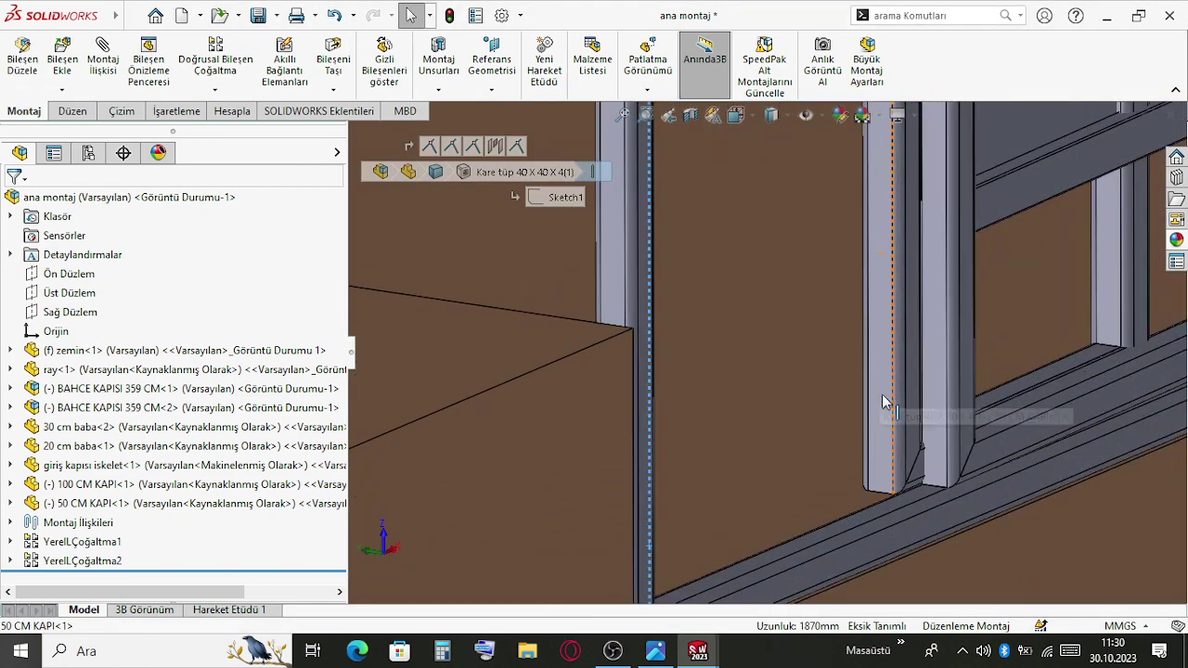
{"action": "scroll", "coordinate": [885, 413], "scroll_direction": "down", "scroll_amount": 2}
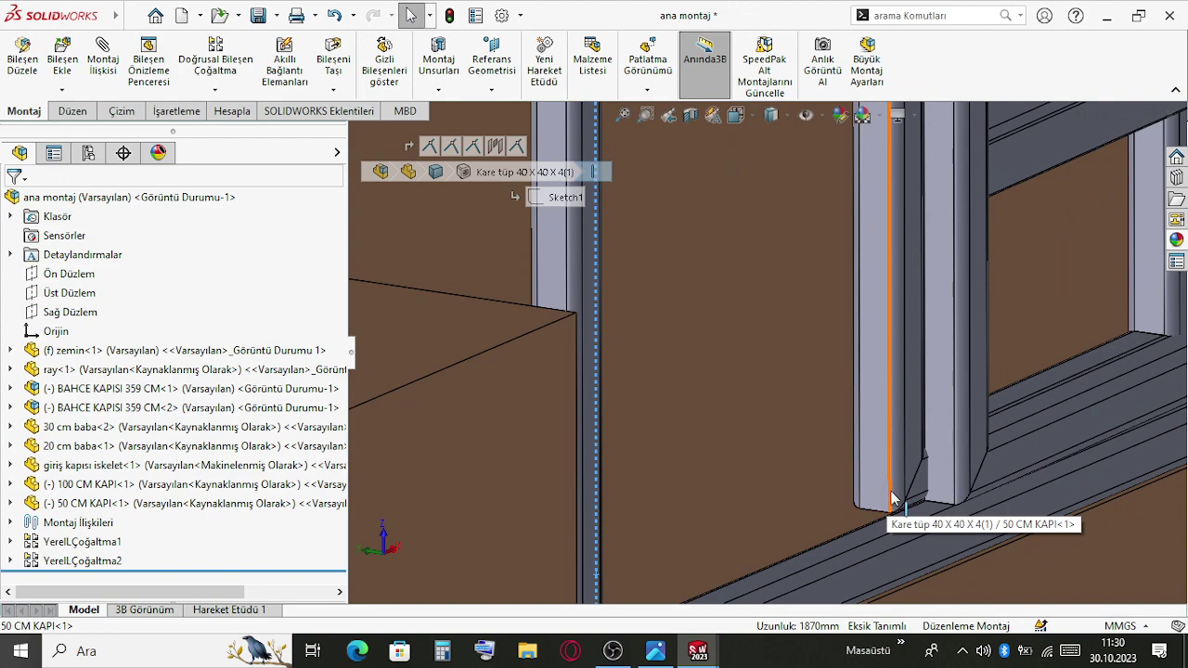
{"action": "scroll", "coordinate": [909, 323], "scroll_direction": "up", "scroll_amount": 5}
{"action": "scroll", "coordinate": [787, 287], "scroll_direction": "down", "scroll_amount": 4}
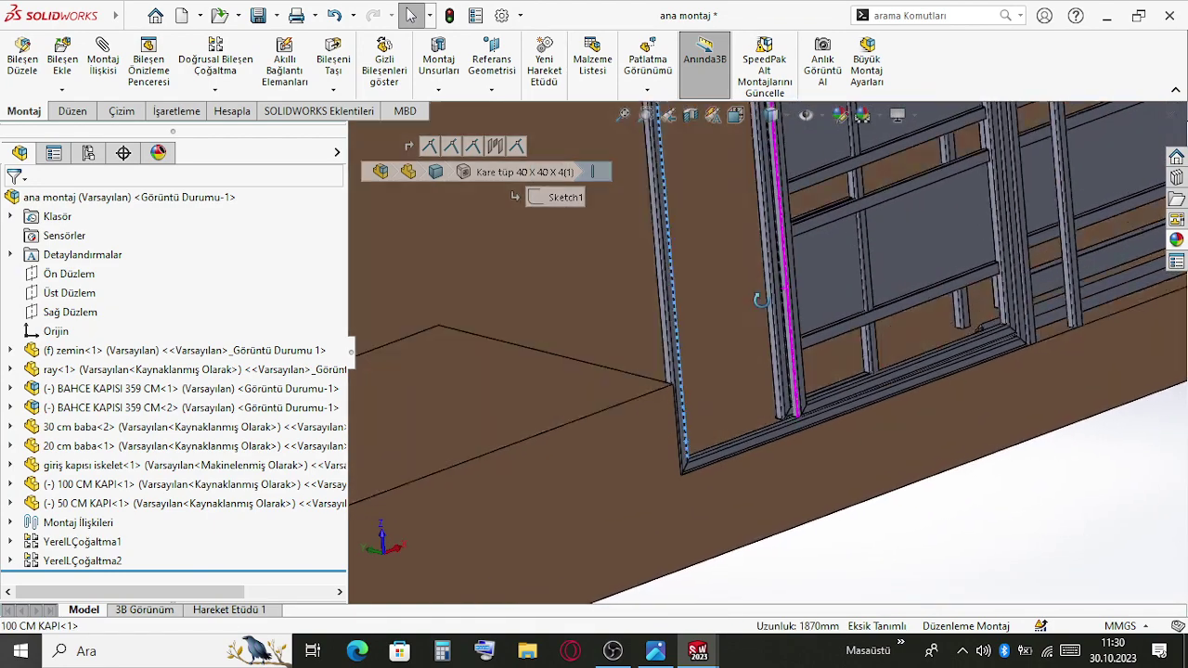
{"action": "scroll", "coordinate": [784, 321], "scroll_direction": "down", "scroll_amount": 2}
{"action": "scroll", "coordinate": [777, 343], "scroll_direction": "down", "scroll_amount": 3}
{"action": "scroll", "coordinate": [782, 344], "scroll_direction": "up", "scroll_amount": 3}
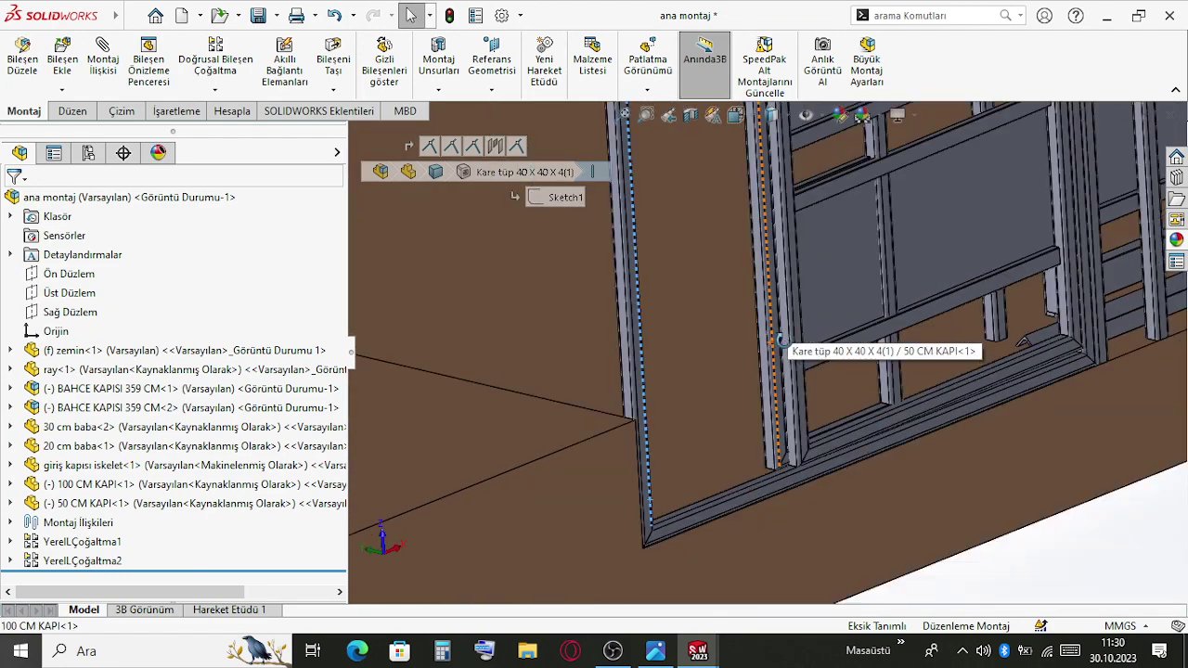
{"action": "middle_click_drag", "start_coordinate": [784, 340], "coordinate": [782, 363]}
{"action": "scroll", "coordinate": [772, 320], "scroll_direction": "down", "scroll_amount": 2}
{"action": "scroll", "coordinate": [770, 373], "scroll_direction": "down", "scroll_amount": 3}
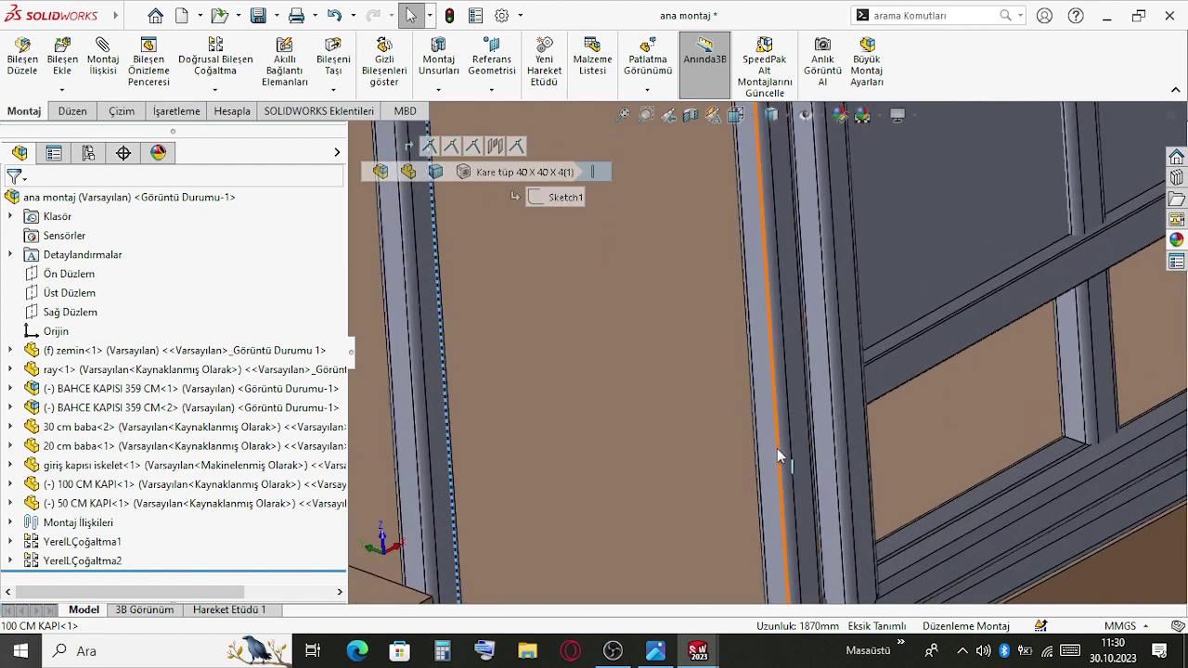
{"action": "left_click", "coordinate": [776, 448]}
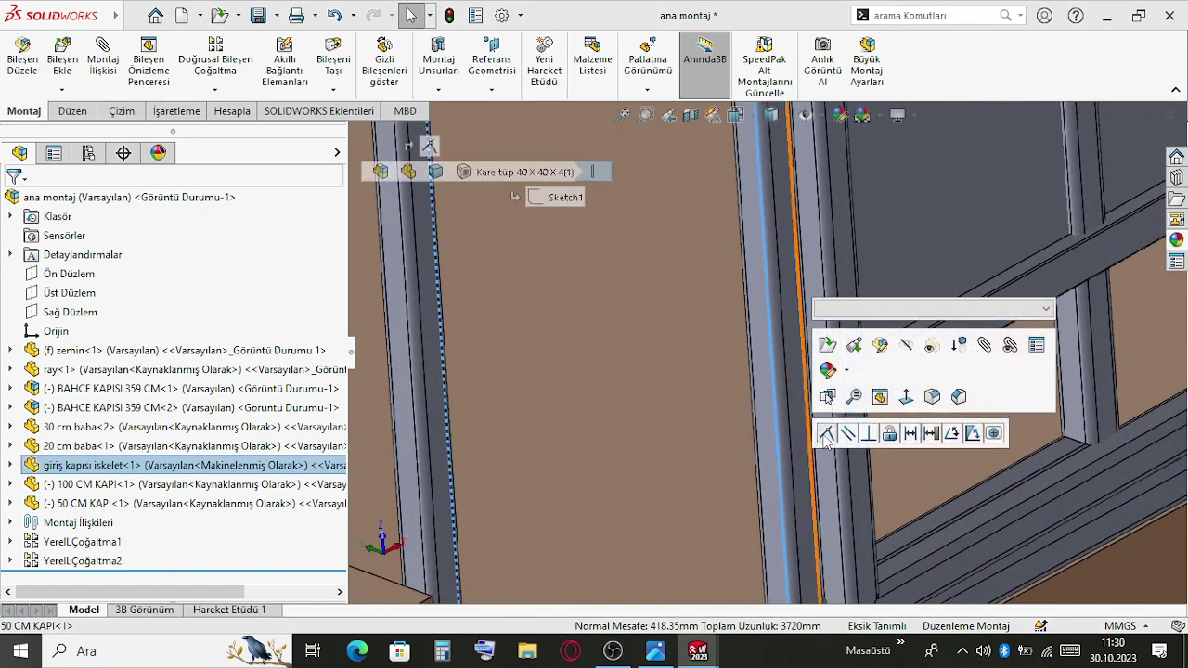
{"action": "left_click", "coordinate": [824, 436]}
{"action": "scroll", "coordinate": [782, 326], "scroll_direction": "up", "scroll_amount": 3}
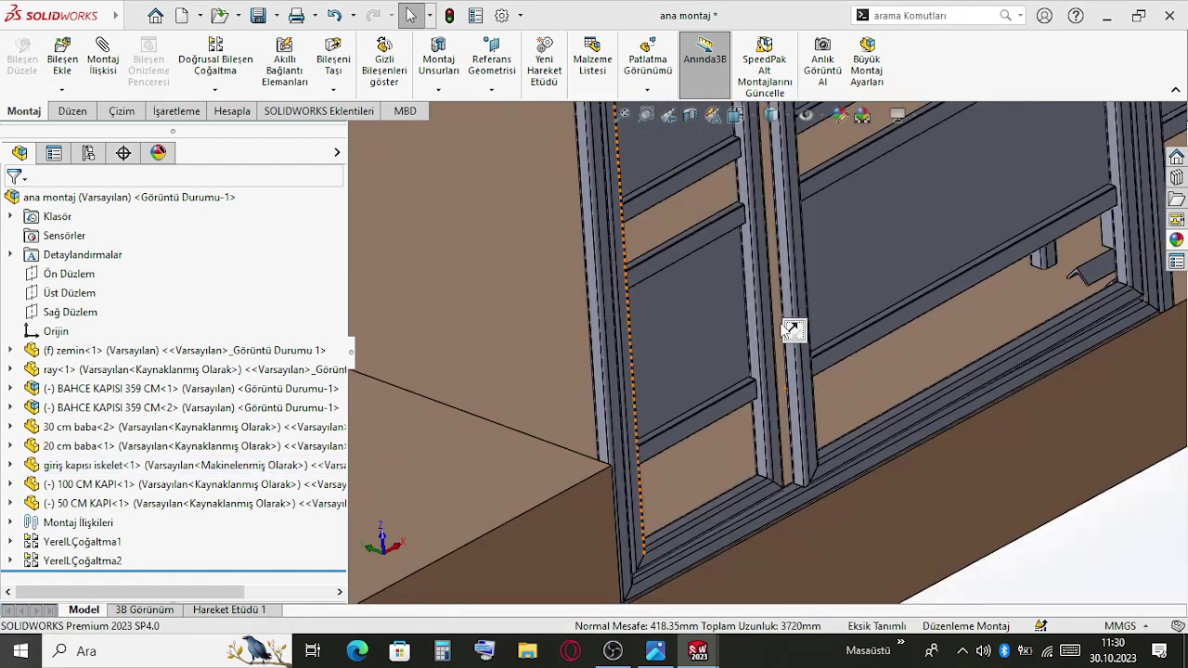
Test whether the 100 CM KAPI door and the 50 CM KAPI leaf can still move within the entrance frame
{"action": "scroll", "coordinate": [795, 348], "scroll_direction": "up", "scroll_amount": 2}
{"action": "middle_click_drag", "start_coordinate": [799, 350], "coordinate": [787, 389]}
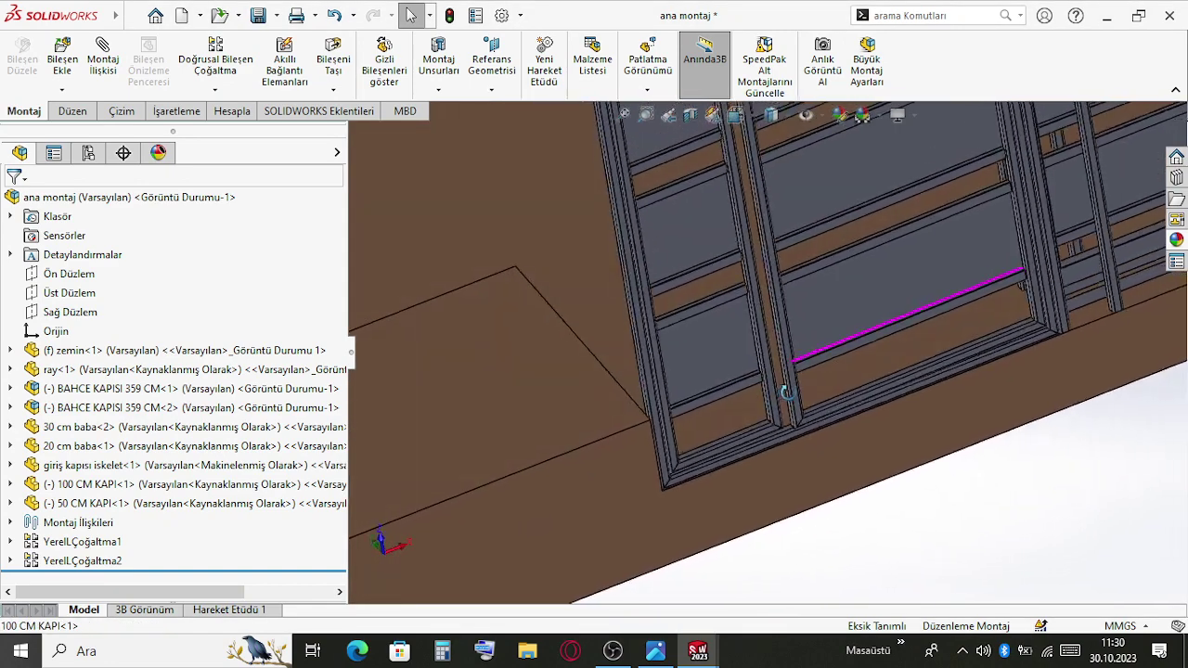
{"action": "left_click", "coordinate": [793, 336]}
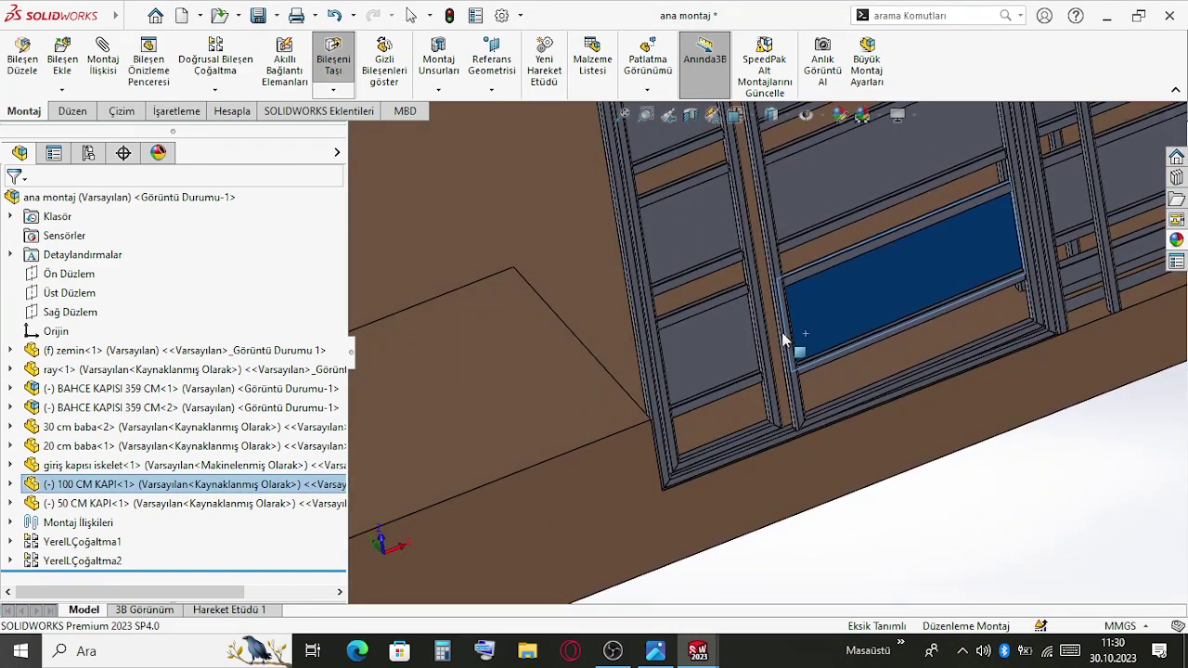
{"action": "left_click", "coordinate": [753, 348]}
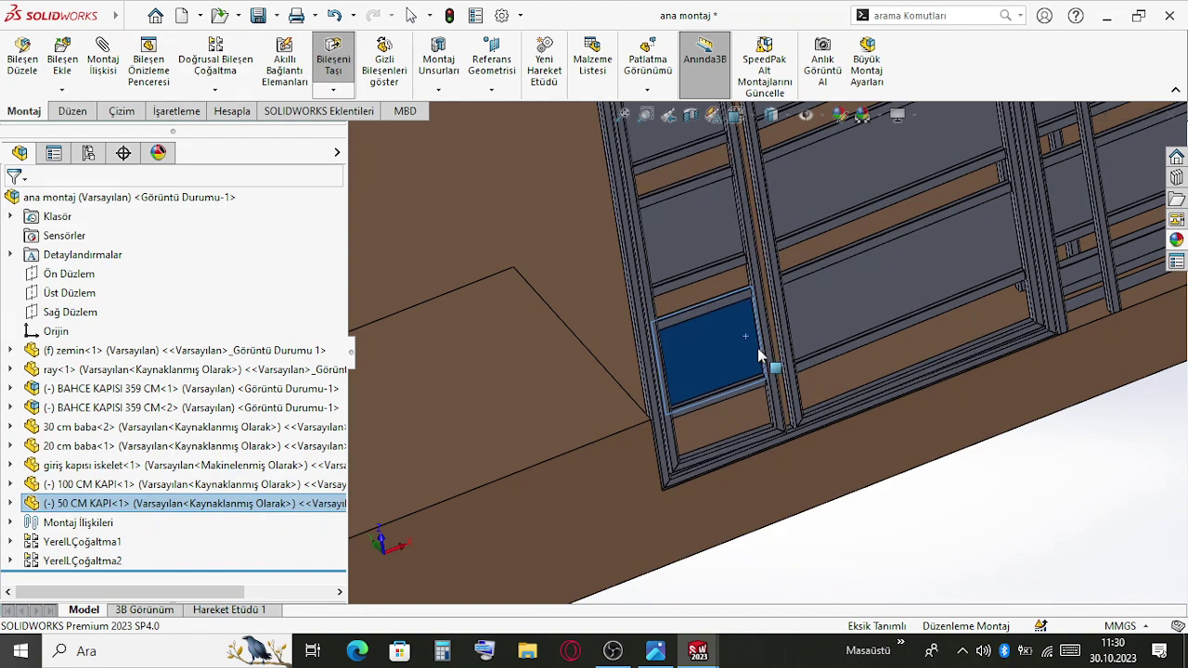
{"action": "mouse_move", "coordinate": [759, 355]}
{"action": "middle_mouse_down"}
{"action": "mouse_move", "coordinate": [795, 238]}
{"action": "mouse_move", "coordinate": [745, 369]}
{"action": "middle_mouse_up"}
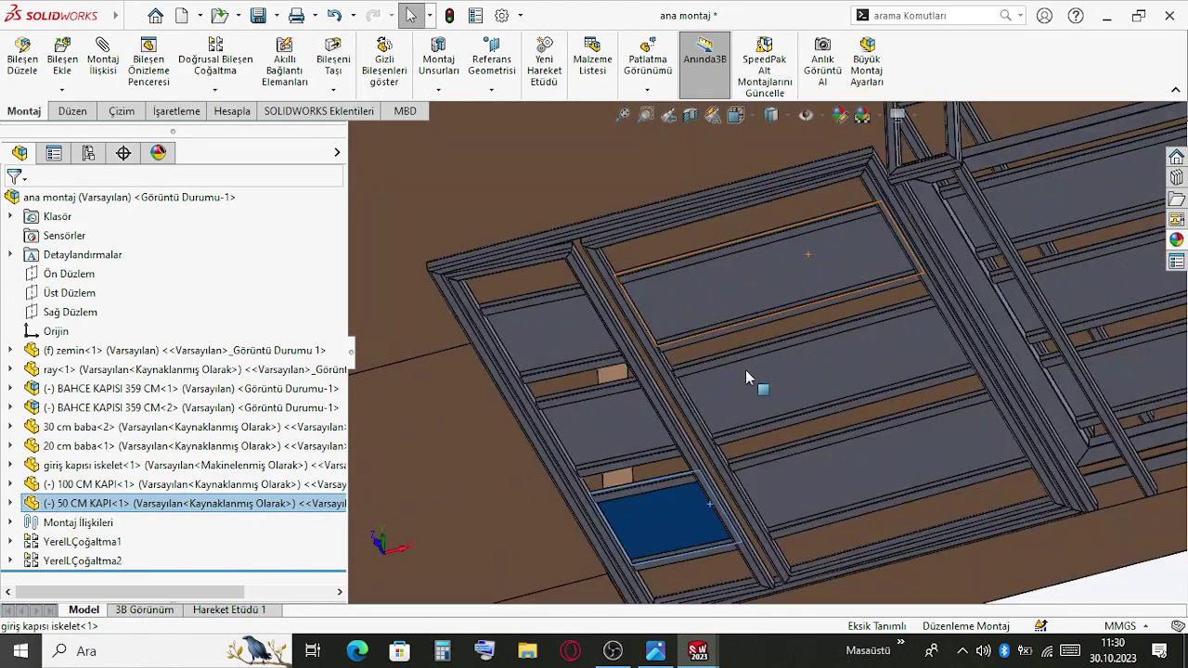
{"action": "scroll", "coordinate": [745, 369], "scroll_direction": "down", "scroll_amount": 5}
{"action": "key", "text": "Escape"}
Measure the gap between the facing uprights of the 50 CM KAPI leaf and the 100 CM KAPI door
{"action": "middle_click_drag", "start_coordinate": [526, 480], "coordinate": [922, 416]}
{"action": "left_click", "coordinate": [494, 524]}
{"action": "scroll", "coordinate": [799, 429], "scroll_direction": "down", "scroll_amount": 3}
{"action": "left_click", "coordinate": [800, 430]}
{"action": "scroll", "coordinate": [817, 437], "scroll_direction": "down", "scroll_amount": 3}
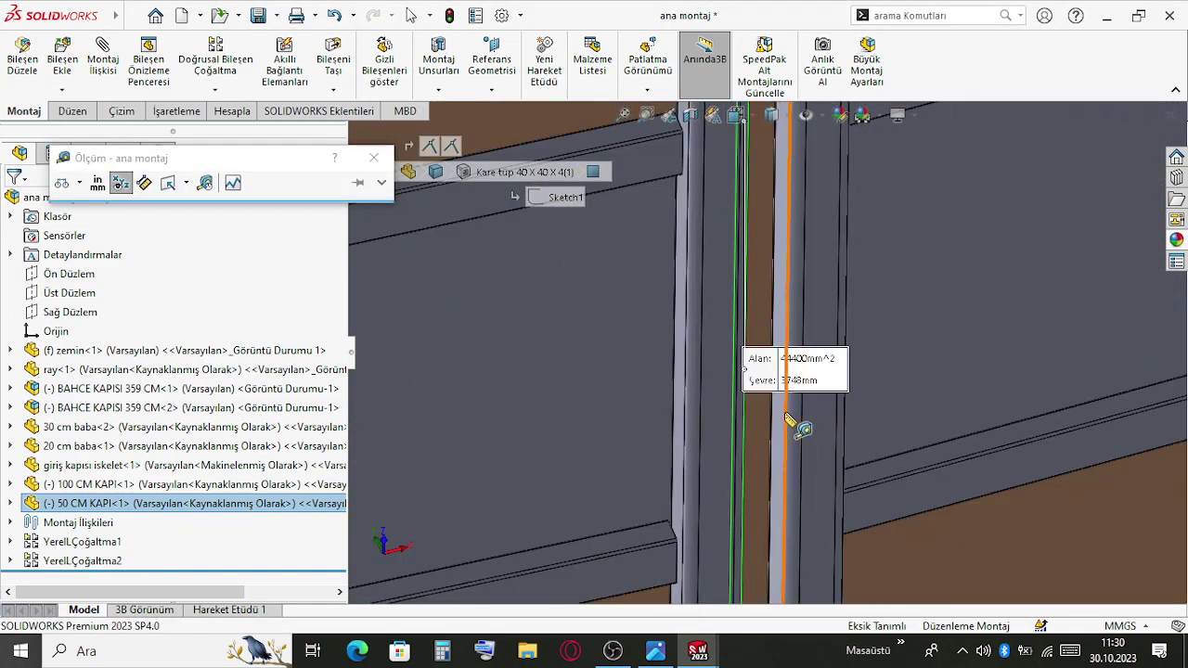
{"action": "scroll", "coordinate": [783, 419], "scroll_direction": "up", "scroll_amount": 3}
{"action": "scroll", "coordinate": [761, 320], "scroll_direction": "down", "scroll_amount": 4}
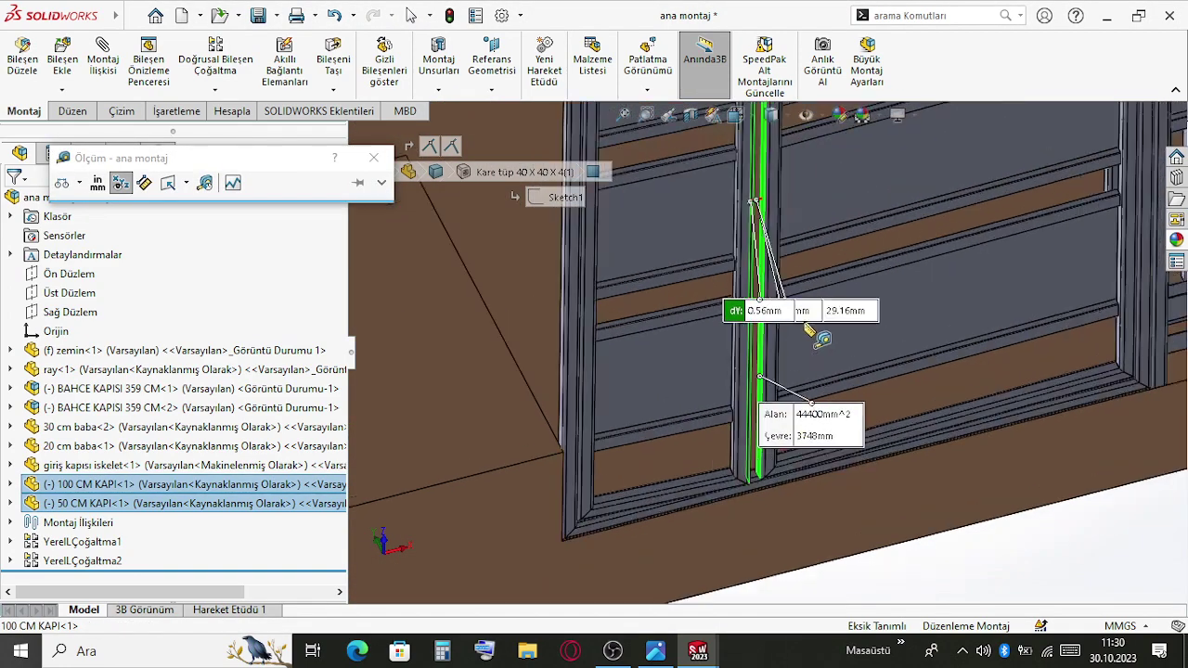
{"action": "middle_click_drag", "start_coordinate": [634, 306], "coordinate": [694, 356]}
{"action": "key", "text": "Escape"}
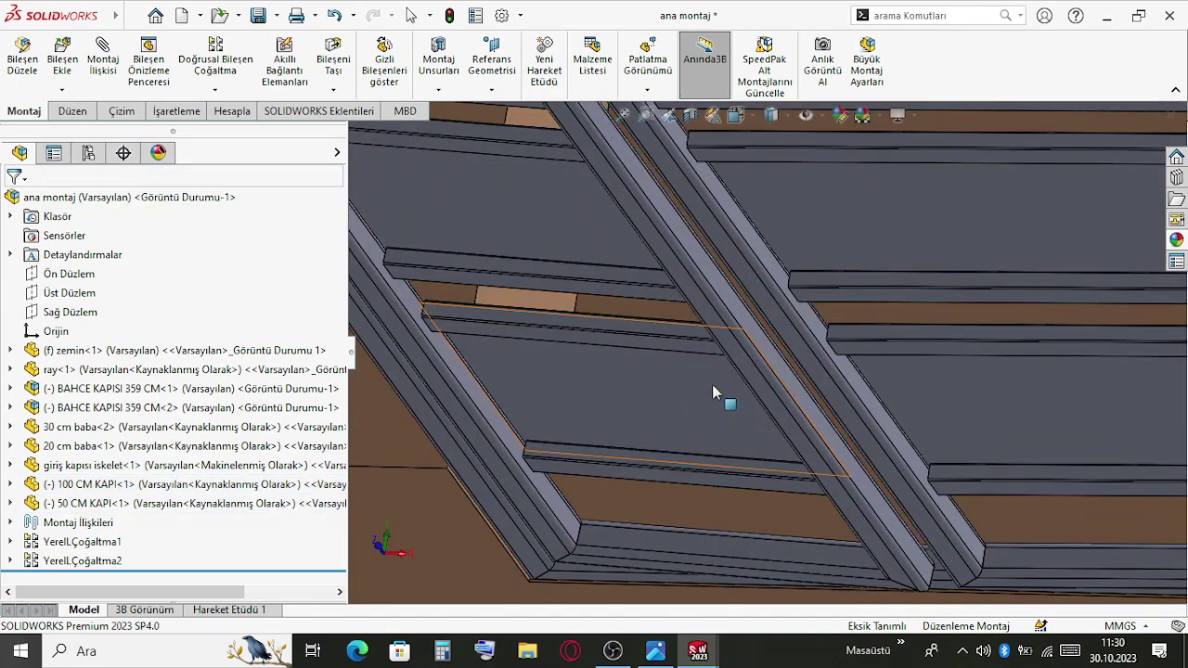
Examine the meeting uprights of the 50 CM KAPI leaf and the 100 CM KAPI door and their fit in the frame
{"action": "scroll", "coordinate": [729, 352], "scroll_direction": "up", "scroll_amount": 5}
{"action": "scroll", "coordinate": [739, 264], "scroll_direction": "down", "scroll_amount": 5}
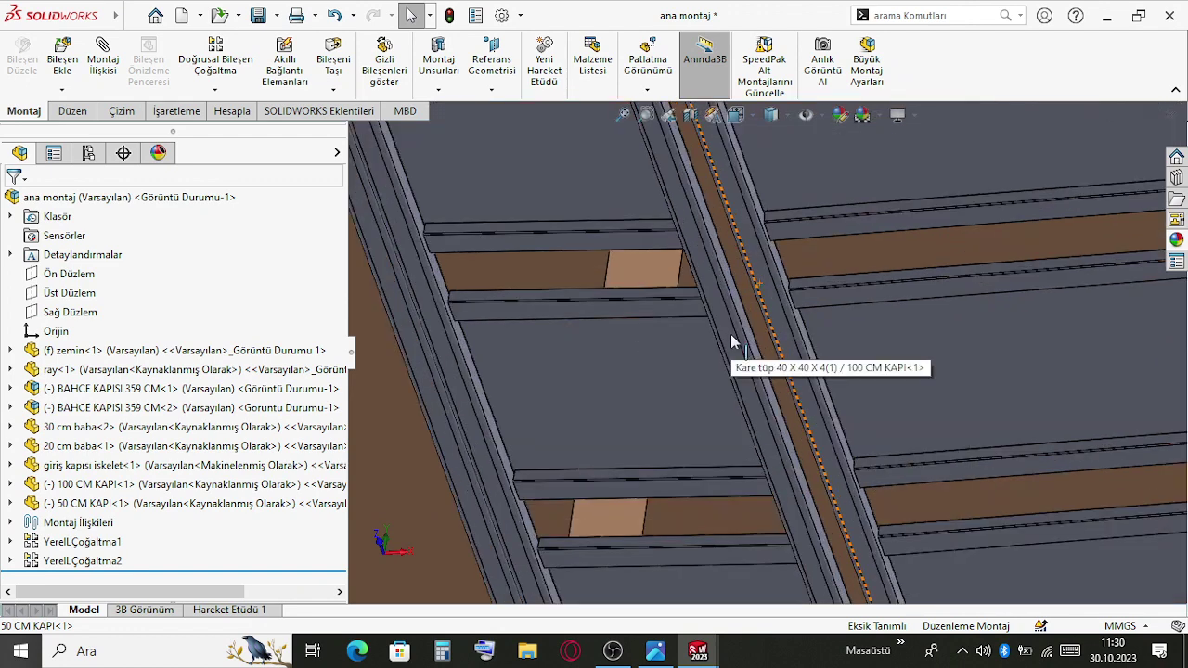
{"action": "left_click", "coordinate": [731, 340]}
{"action": "scroll", "coordinate": [757, 299], "scroll_direction": "down", "scroll_amount": 1}
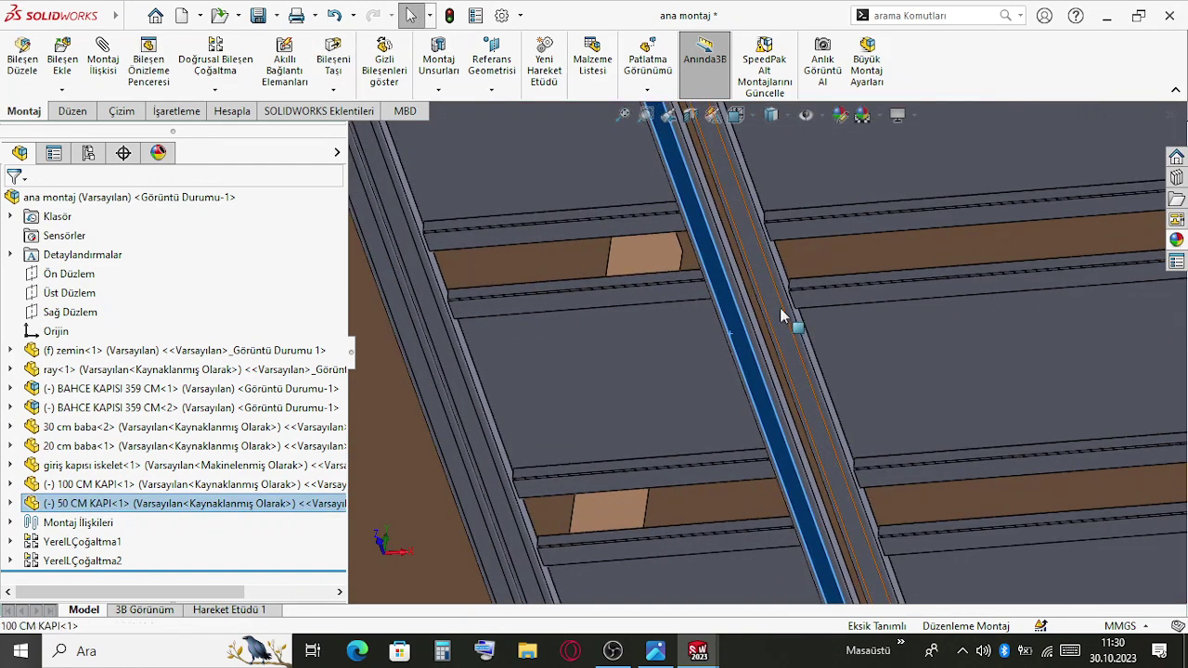
{"action": "left_click", "coordinate": [780, 309]}
{"action": "scroll", "coordinate": [748, 297], "scroll_direction": "up", "scroll_amount": 2}
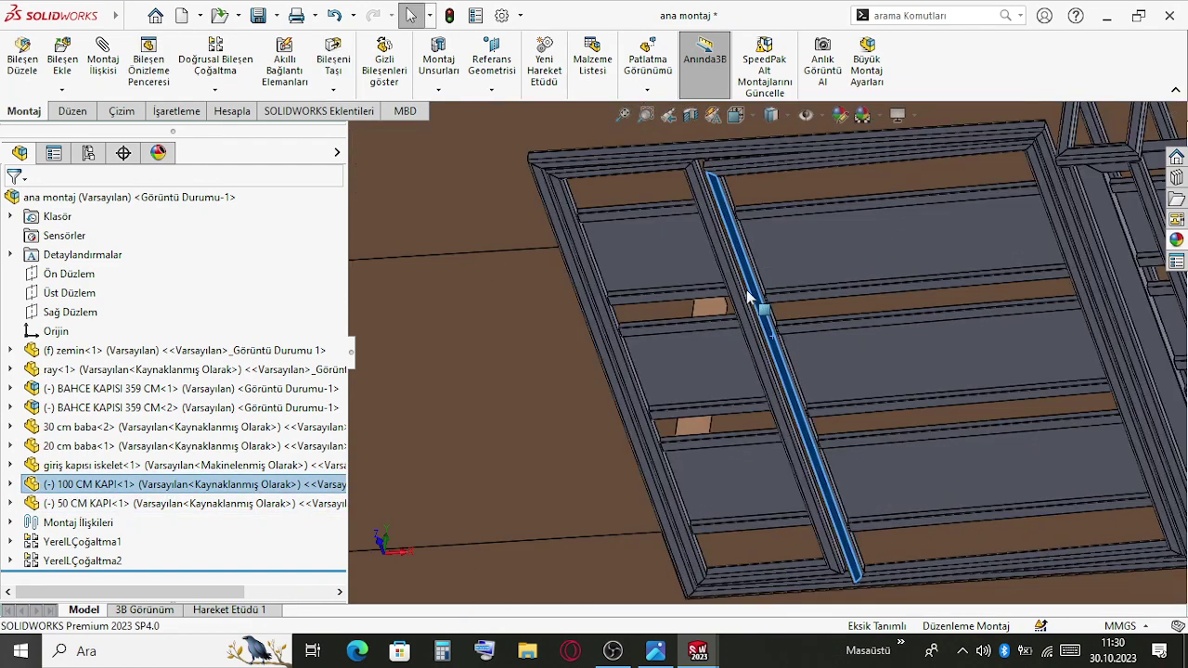
{"action": "middle_click_drag", "start_coordinate": [1008, 284], "coordinate": [1042, 251]}
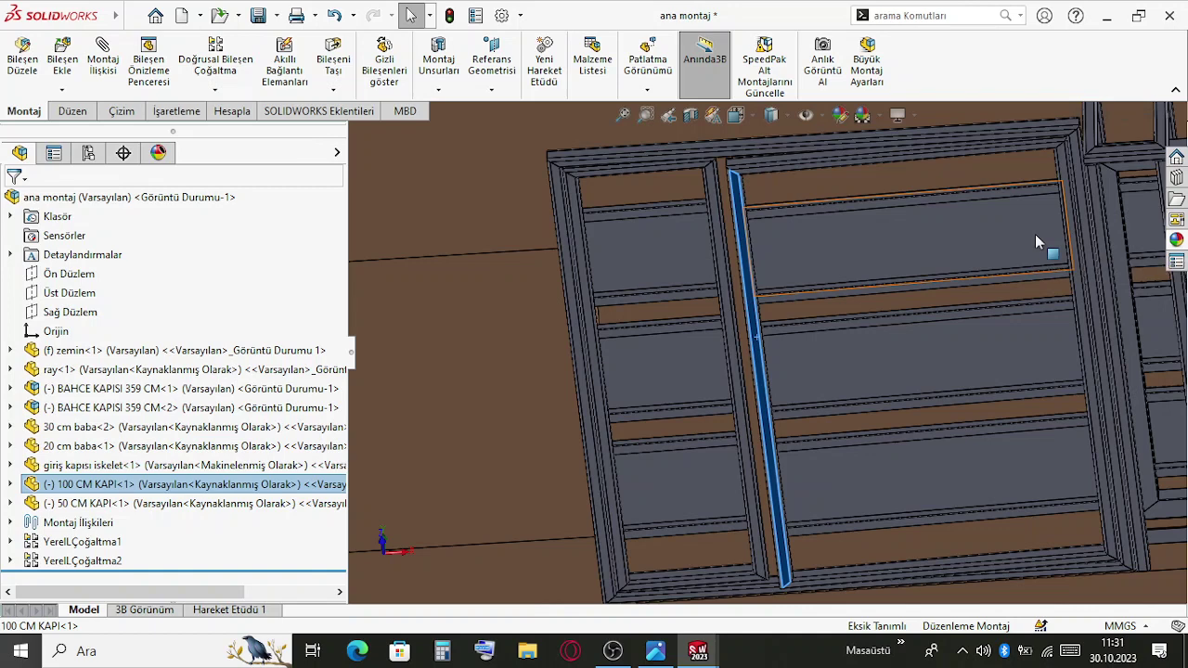
Examine how the 100 CM KAPI and 50 CM KAPI leaves sit inside the entrance frame beside the garden gate
{"action": "scroll", "coordinate": [687, 354], "scroll_direction": "up", "scroll_amount": 3}
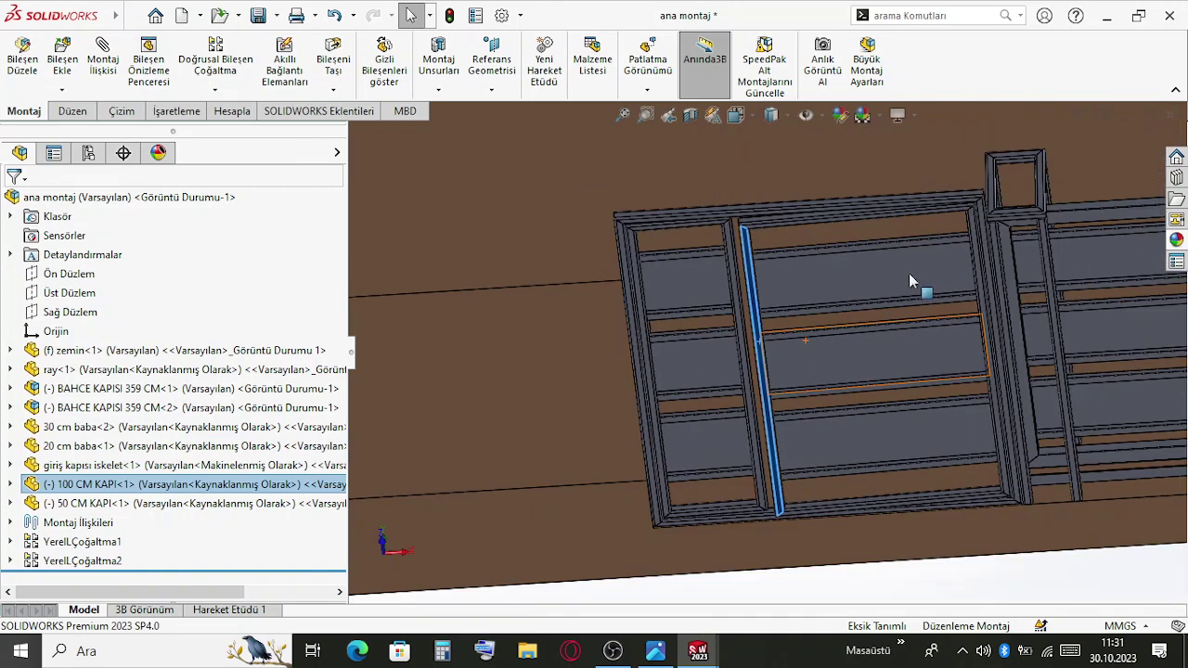
{"action": "left_click", "coordinate": [832, 283]}
{"action": "left_click", "coordinate": [712, 296]}
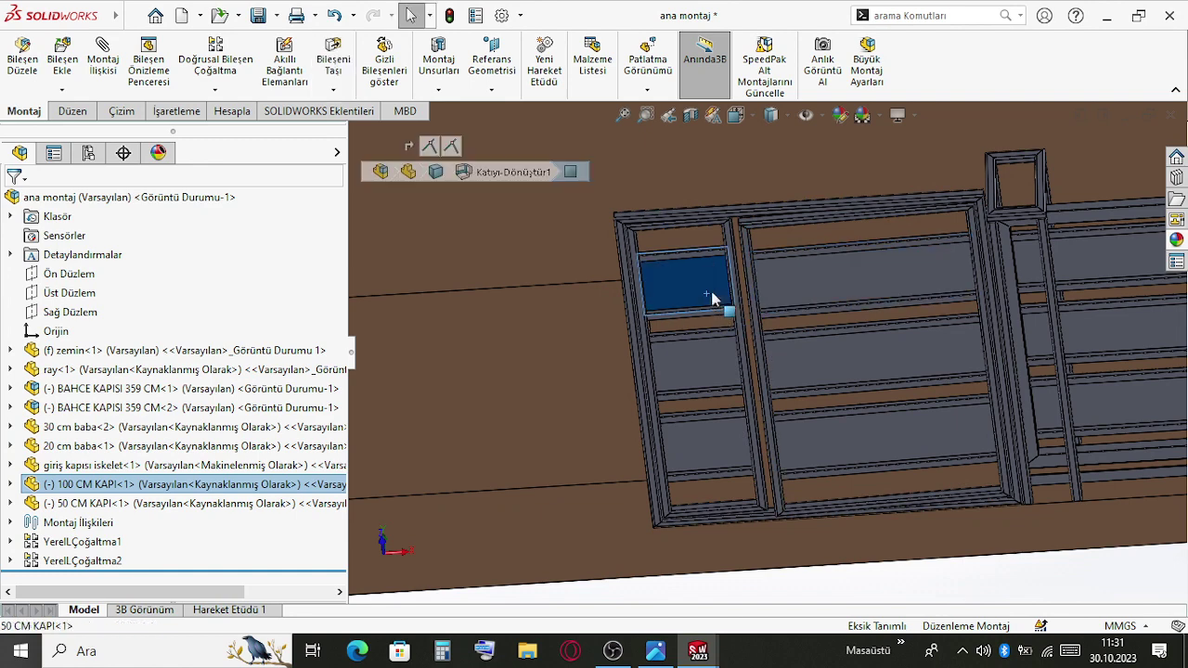
{"action": "left_click", "coordinate": [798, 280]}
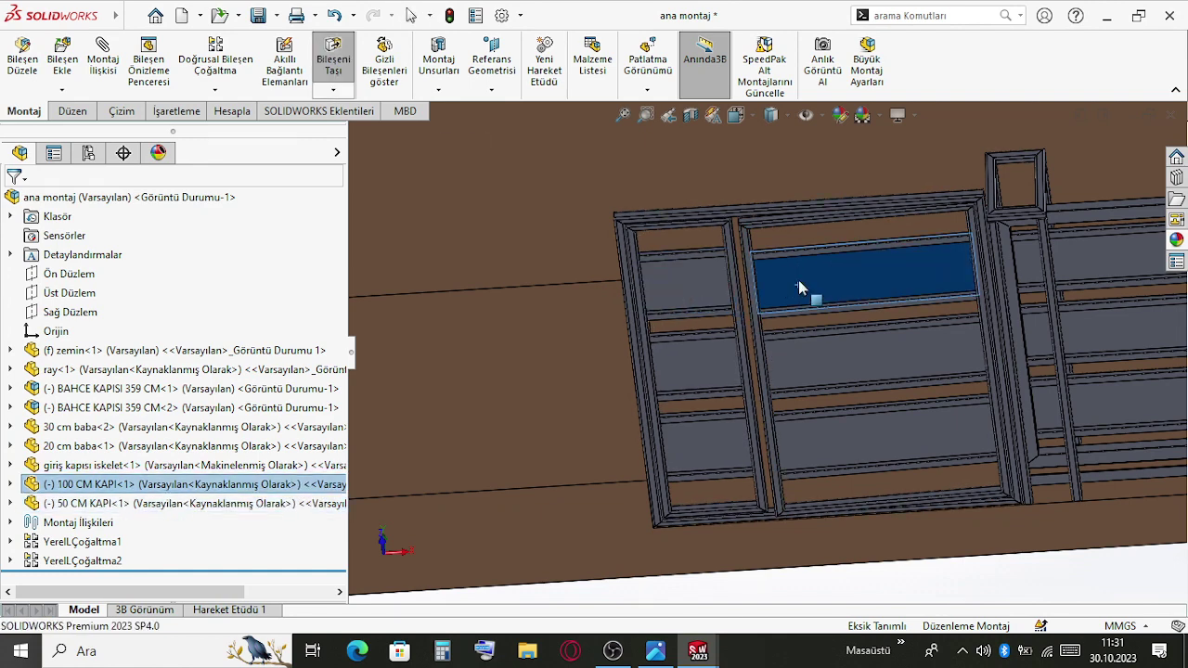
{"action": "scroll", "coordinate": [805, 289], "scroll_direction": "up", "scroll_amount": 3}
{"action": "scroll", "coordinate": [810, 295], "scroll_direction": "down", "scroll_amount": 3}
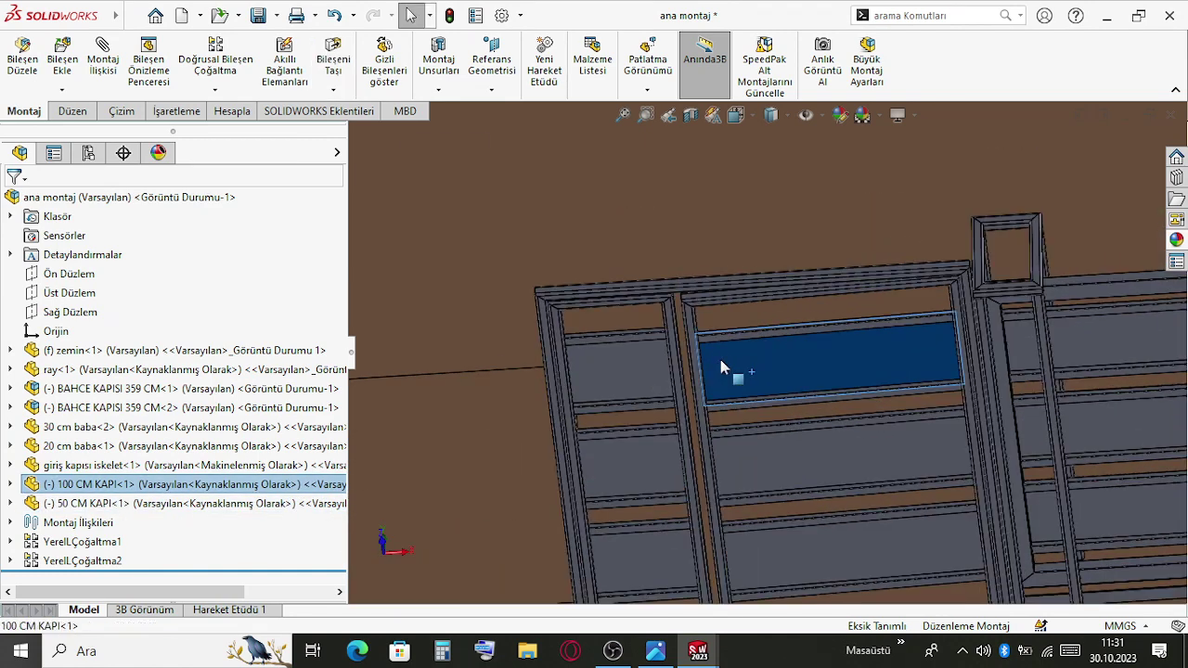
{"action": "left_click_drag", "start_coordinate": [720, 360], "coordinate": [754, 360]}
{"action": "key", "text": "Escape"}
{"action": "key", "text": "ctrl+1"}
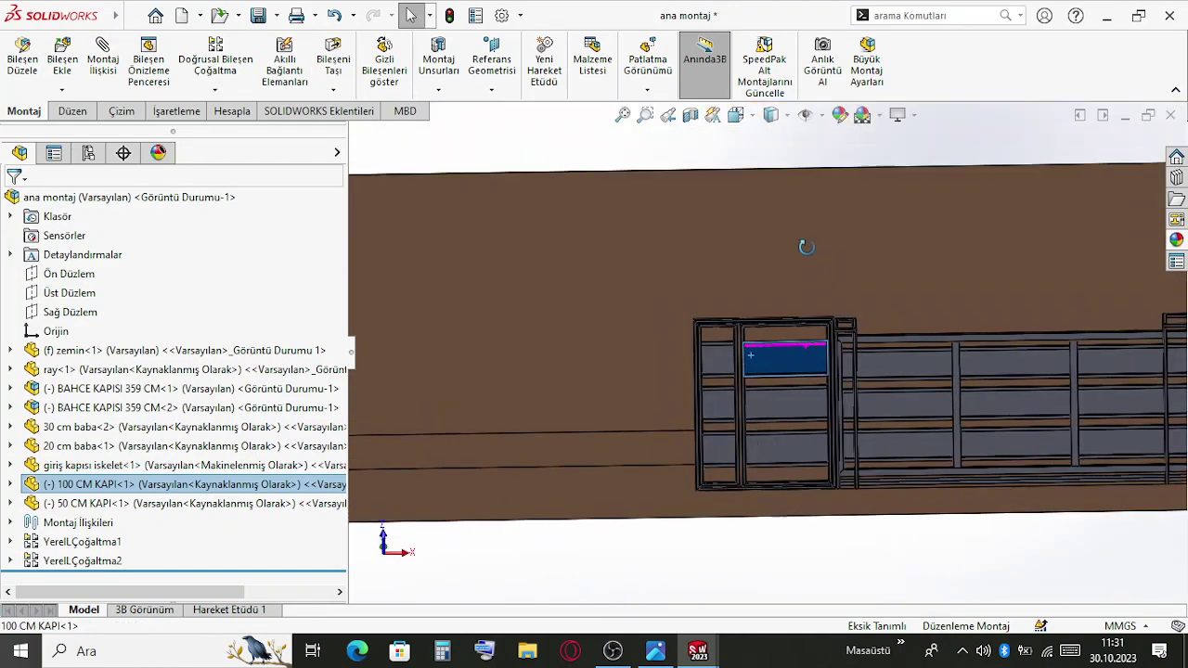
{"action": "left_click", "coordinate": [884, 163]}
{"action": "scroll", "coordinate": [847, 335], "scroll_direction": "up", "scroll_amount": 2}
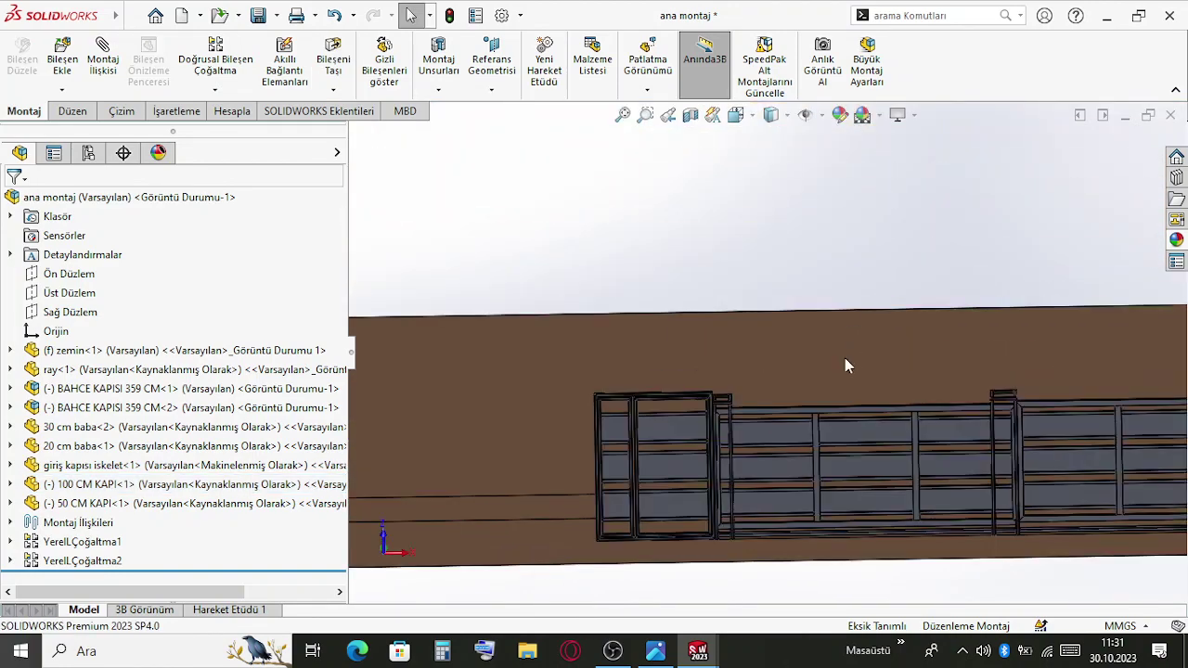
{"action": "scroll", "coordinate": [852, 408], "scroll_direction": "up", "scroll_amount": 2}
{"action": "scroll", "coordinate": [776, 442], "scroll_direction": "down", "scroll_amount": 5}
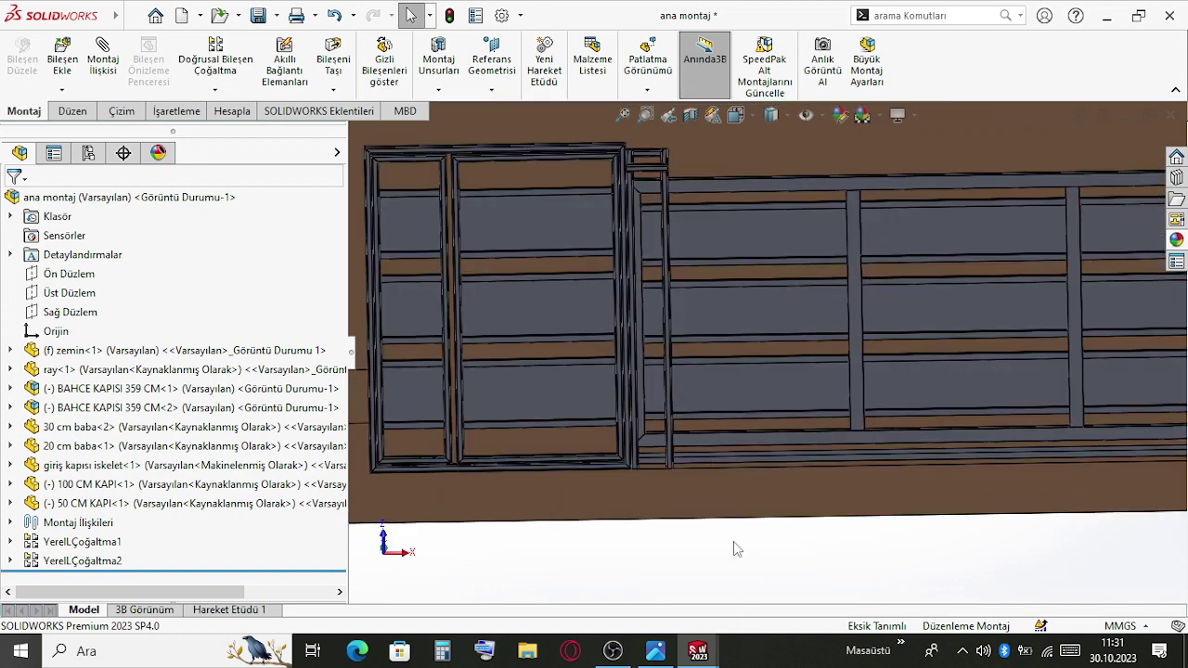
{"action": "scroll", "coordinate": [732, 548], "scroll_direction": "up", "scroll_amount": 1}
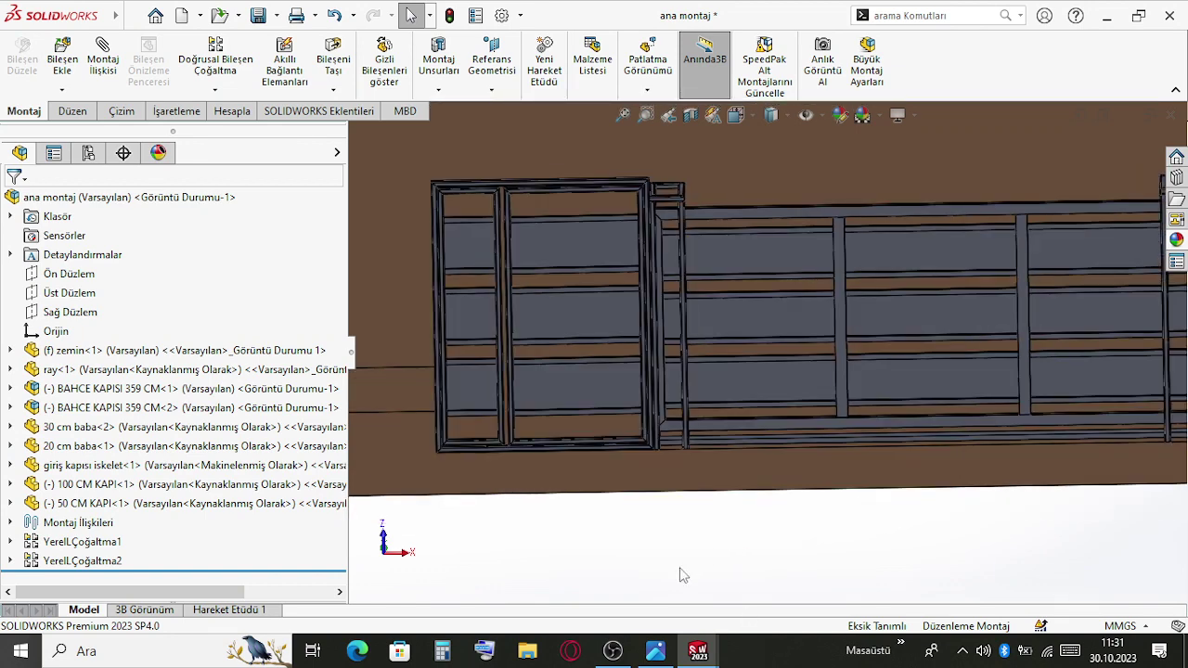
{"action": "left_click", "coordinate": [612, 651]}
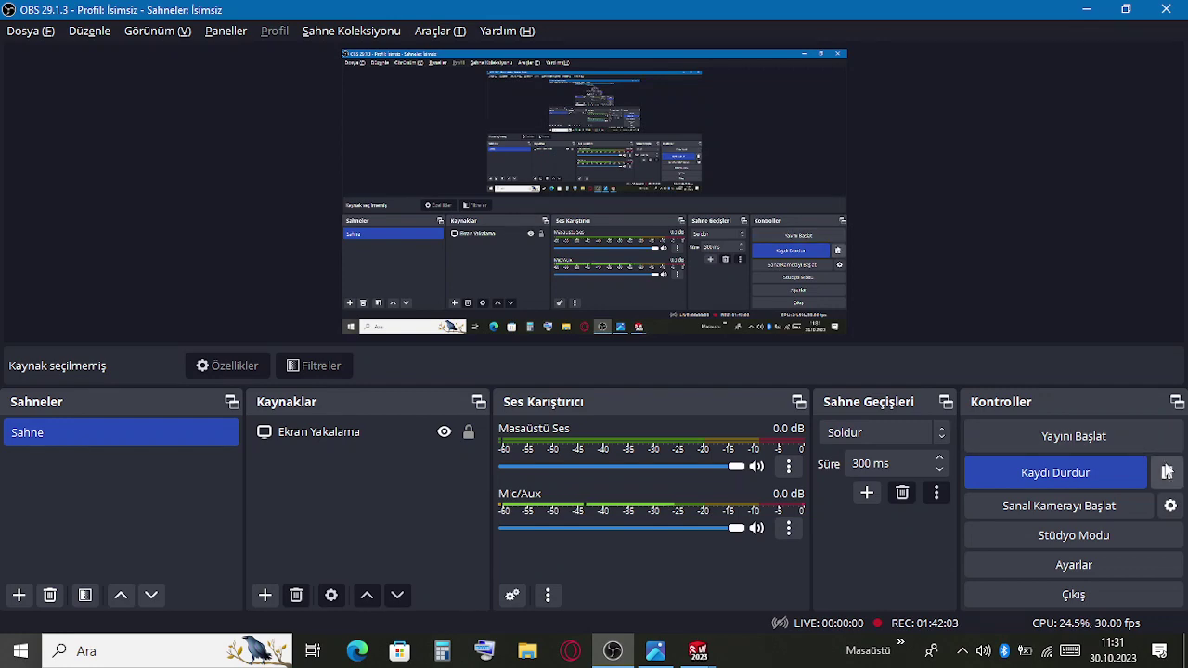
{"action": "left_click", "coordinate": [607, 652]}
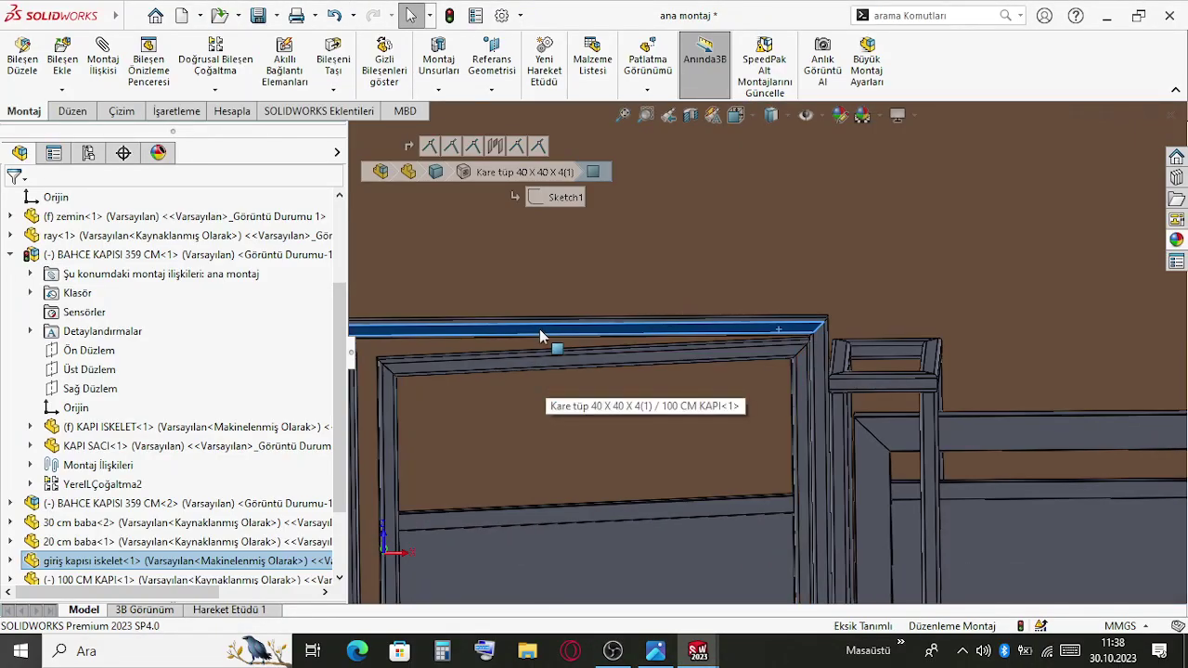
Open the giriş kapısı iskelet part and remove the upper horizontal segment from its 40 x 40 x 4 square tube structural member
{"action": "left_click", "coordinate": [543, 329]}
{"action": "left_click", "coordinate": [595, 223]}
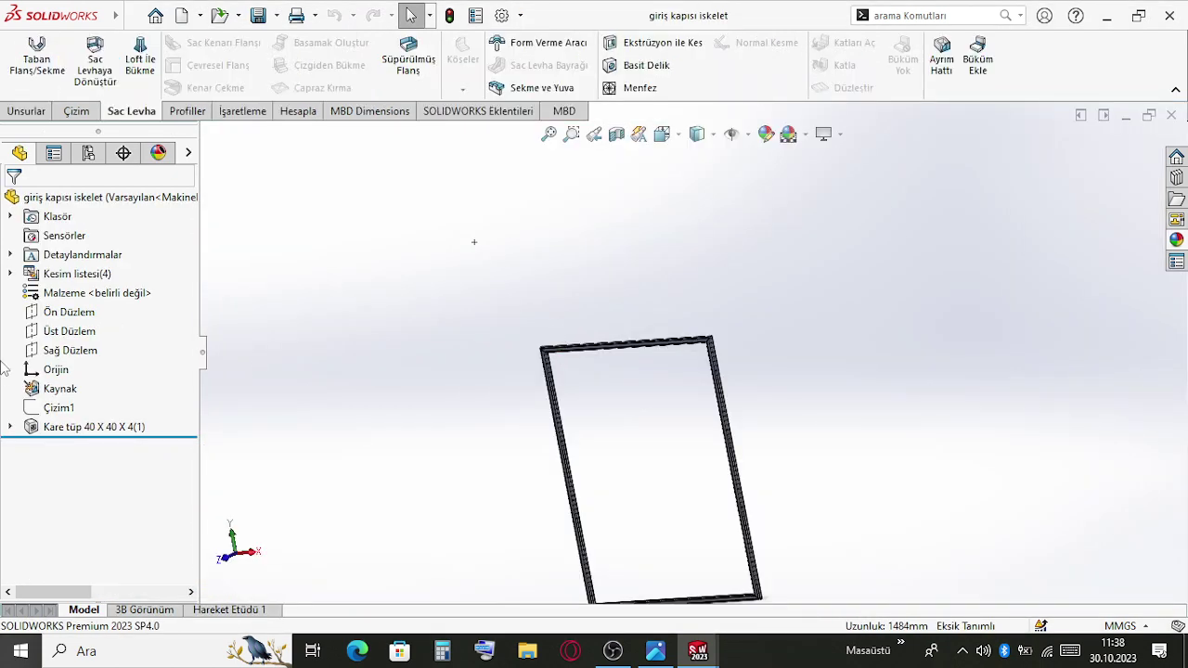
{"action": "left_click", "coordinate": [10, 427]}
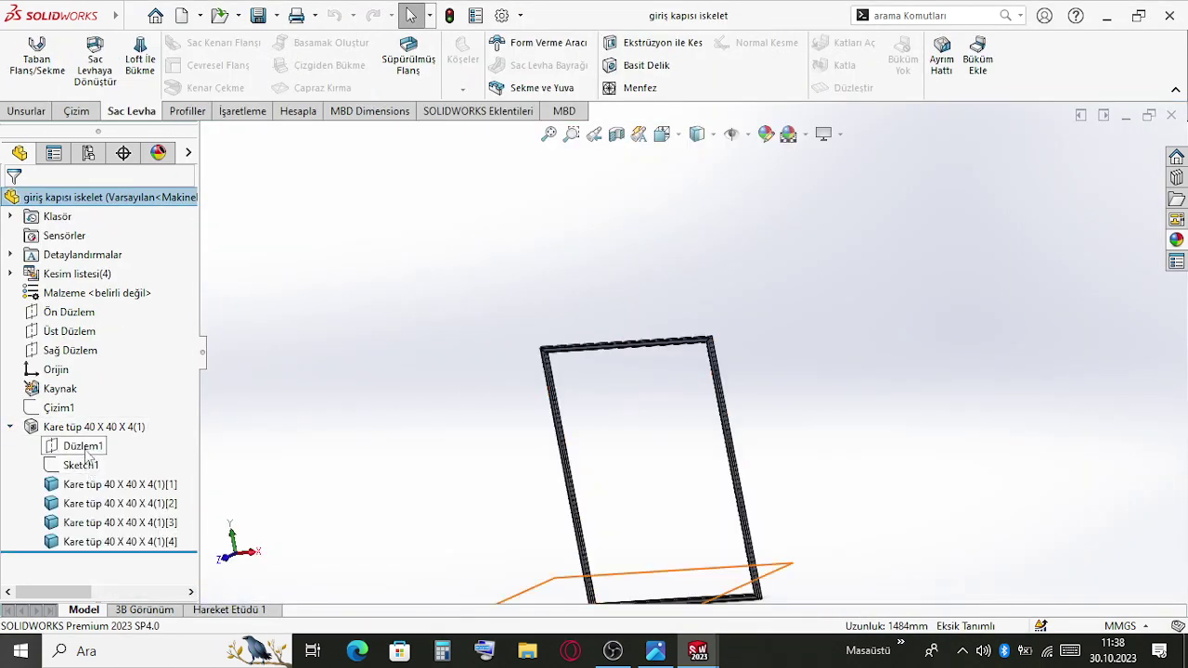
{"action": "left_click", "coordinate": [59, 408]}
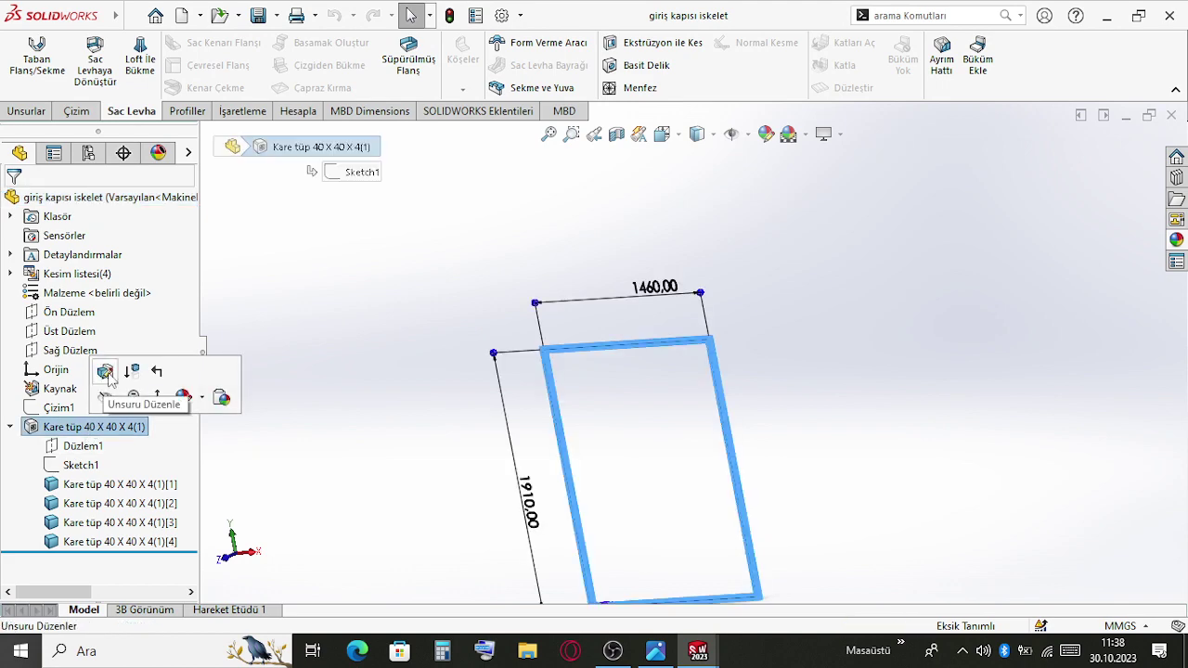
{"action": "double_click", "coordinate": [669, 345]}
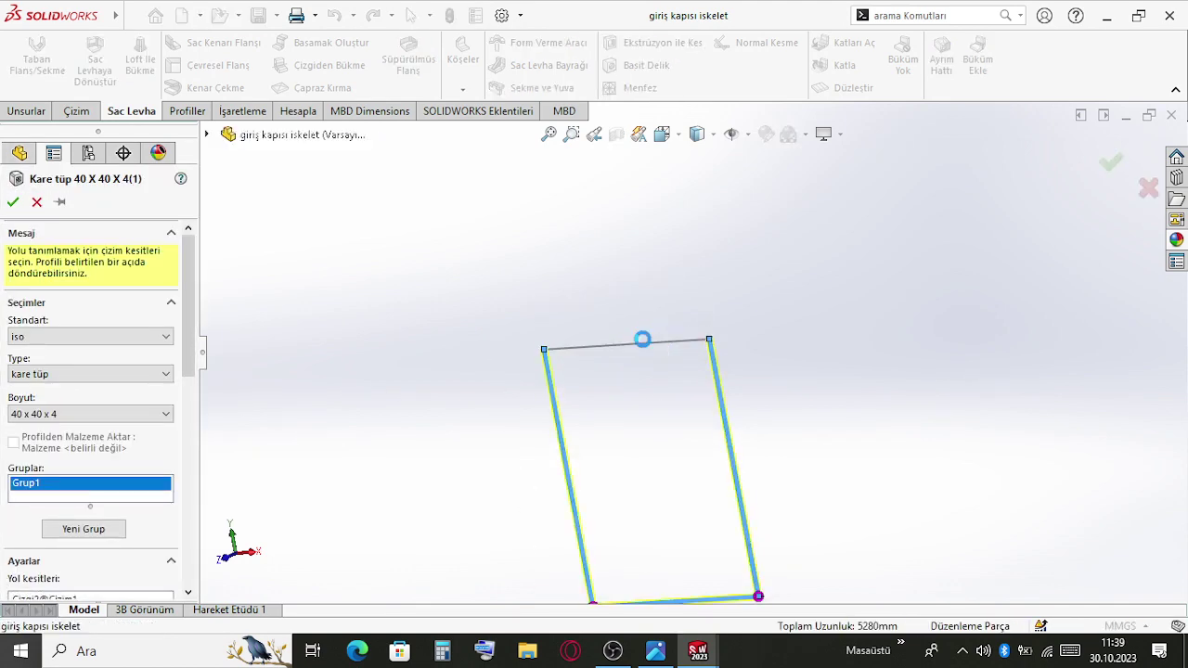
{"action": "right_click", "coordinate": [980, 262]}
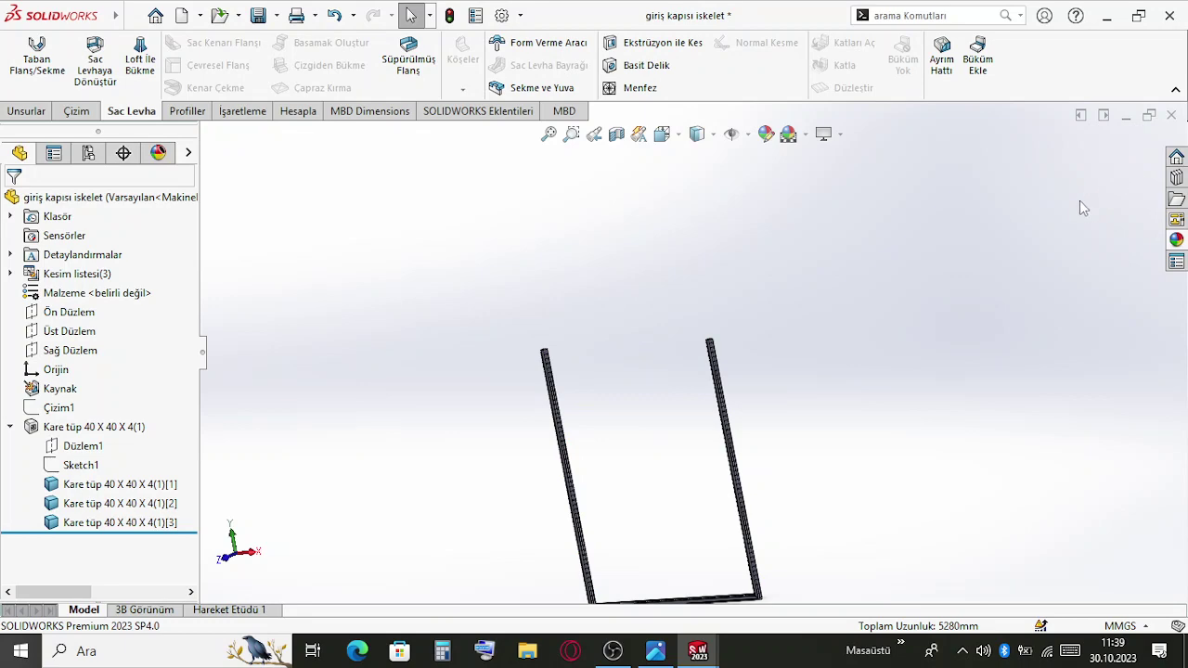
{"action": "key", "text": "ctrl+s"}
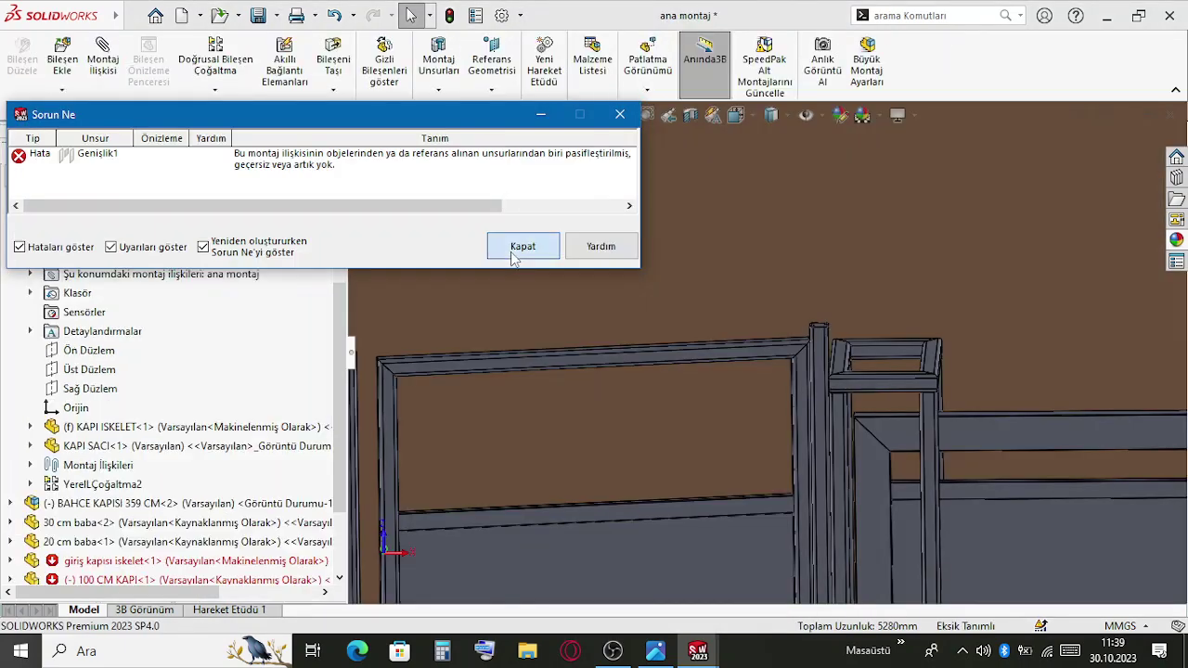
Dismiss the rebuild errors in the assembly and delete the broken Genişlik1 mate between giriş kapısı iskelet and 100 CM KAPI
{"action": "left_click", "coordinate": [516, 248]}
{"action": "scroll", "coordinate": [733, 413], "scroll_direction": "up", "scroll_amount": 5}
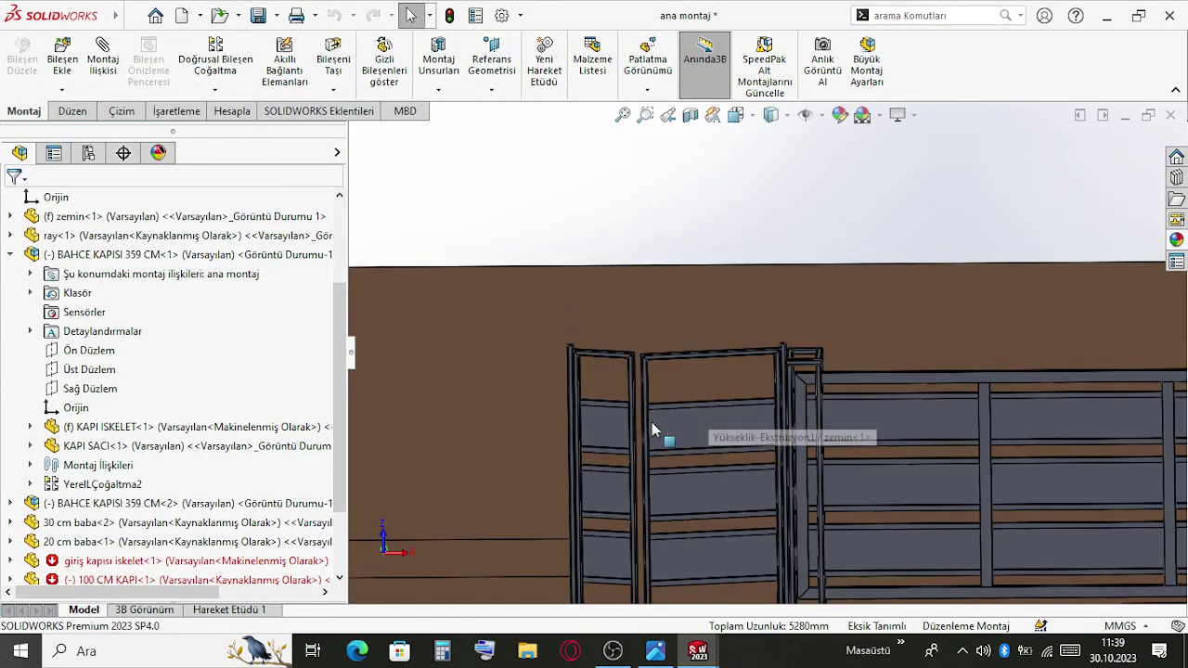
{"action": "scroll", "coordinate": [39, 505], "scroll_direction": "down", "scroll_amount": 2}
{"action": "double_click", "coordinate": [42, 522]}
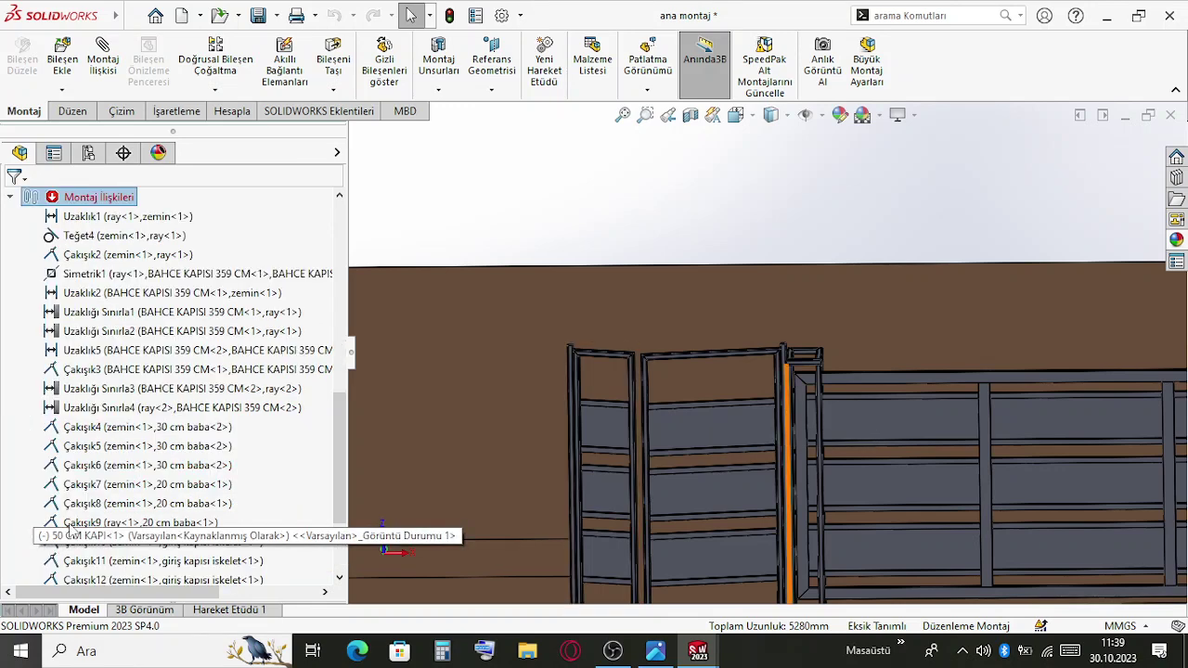
{"action": "scroll", "coordinate": [74, 528], "scroll_direction": "down", "scroll_amount": 4}
{"action": "left_click", "coordinate": [119, 469]}
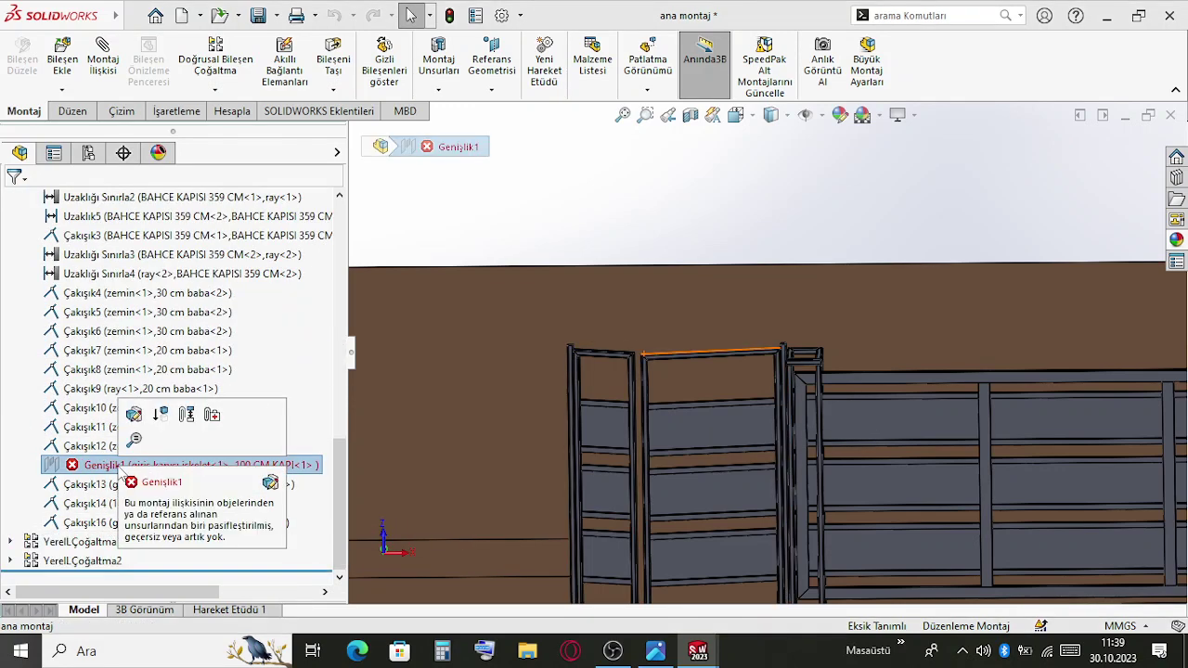
{"action": "key", "text": "Delete"}
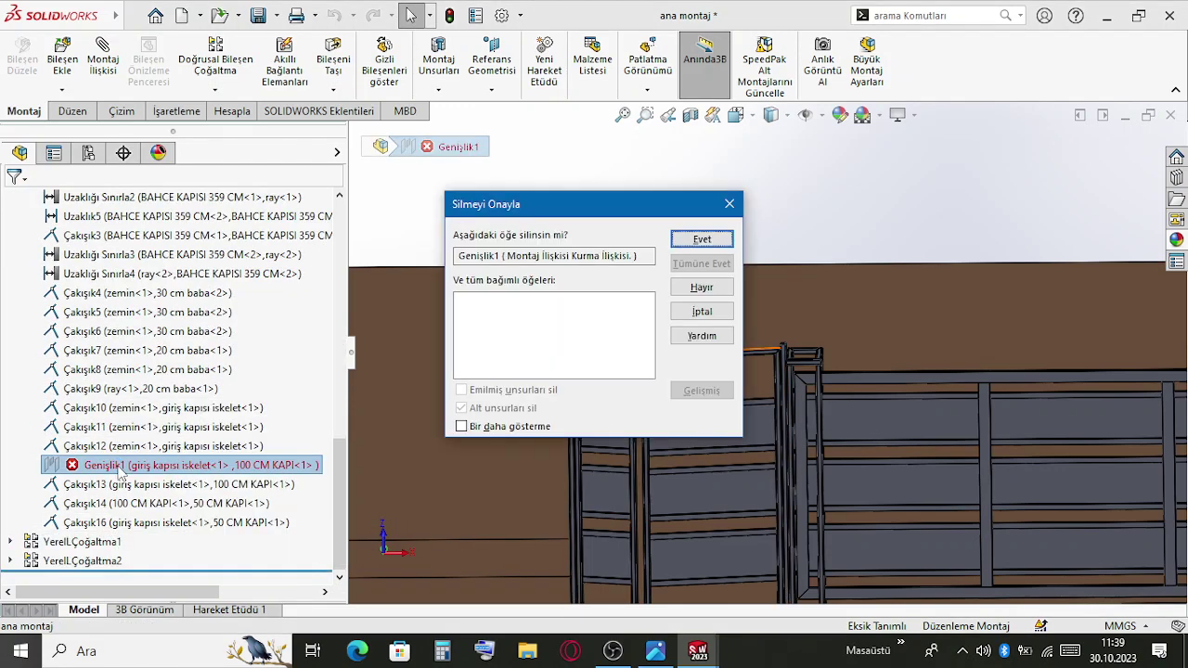
{"action": "key", "text": "Return"}
Measure the height difference between the top face of the 20 cm baba and the open end of the adjacent entrance frame post
{"action": "scroll", "coordinate": [751, 375], "scroll_direction": "down", "scroll_amount": 6}
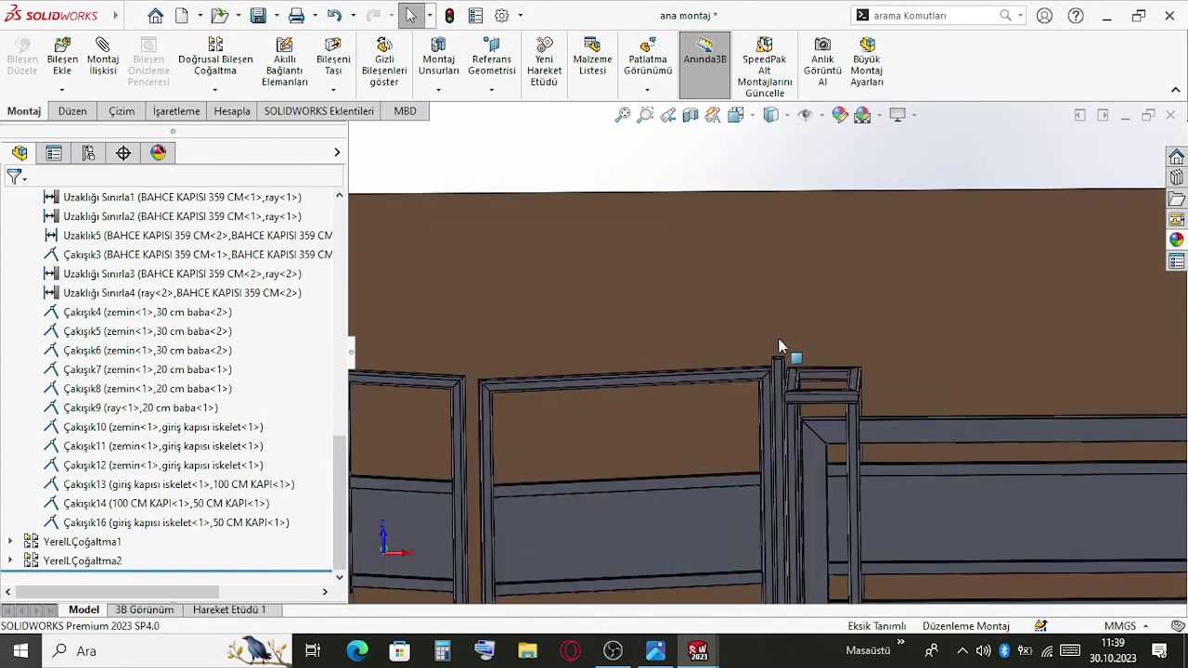
{"action": "middle_click_drag", "start_coordinate": [747, 280], "coordinate": [761, 315]}
{"action": "scroll", "coordinate": [783, 366], "scroll_direction": "down", "scroll_amount": 3}
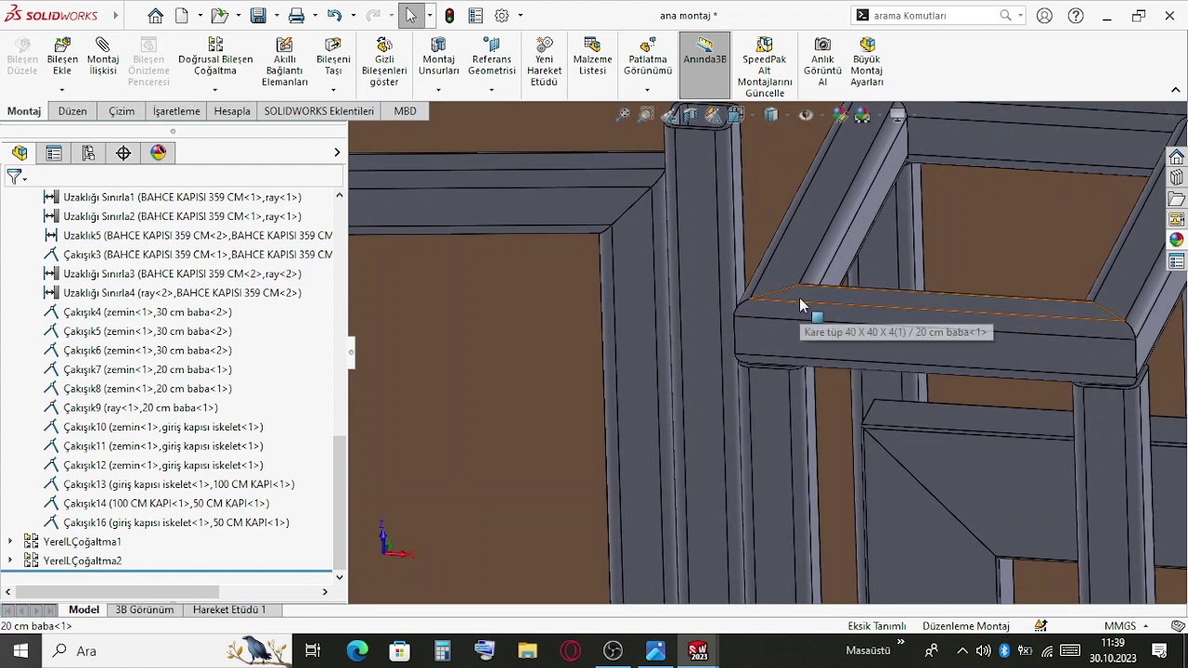
{"action": "left_click", "coordinate": [799, 297]}
{"action": "scroll", "coordinate": [766, 250], "scroll_direction": "up", "scroll_amount": 2}
{"action": "scroll", "coordinate": [759, 247], "scroll_direction": "down", "scroll_amount": 5}
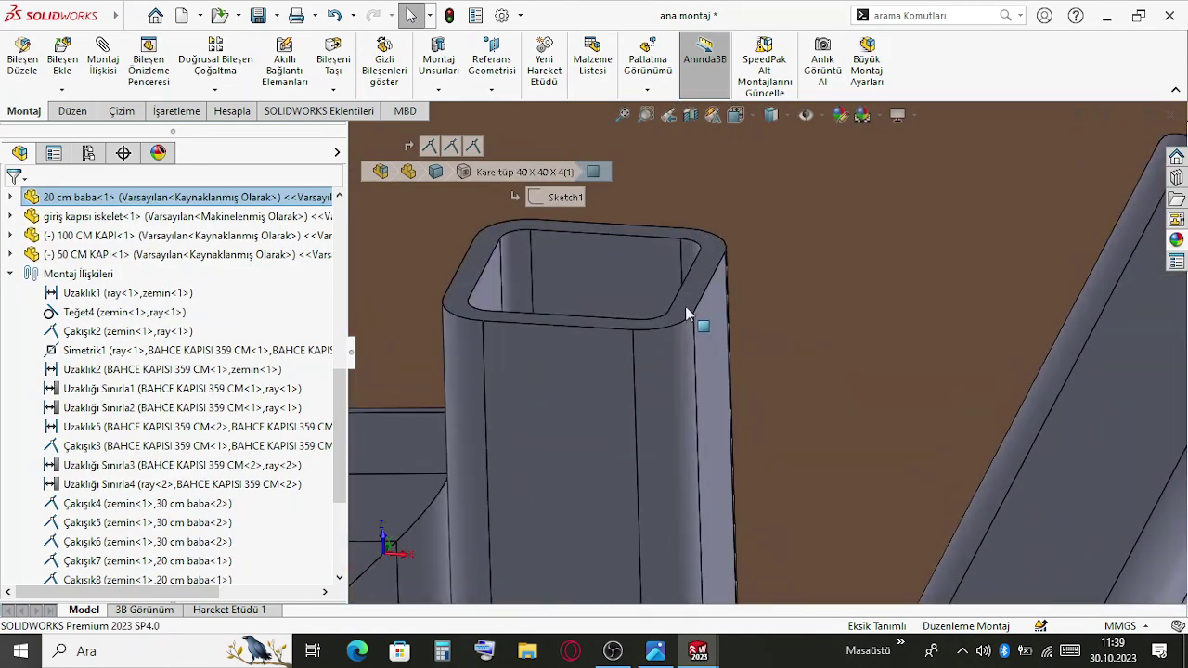
{"action": "left_click", "coordinate": [687, 313], "text": "ctrl"}
{"action": "scroll", "coordinate": [816, 399], "scroll_direction": "up", "scroll_amount": 3}
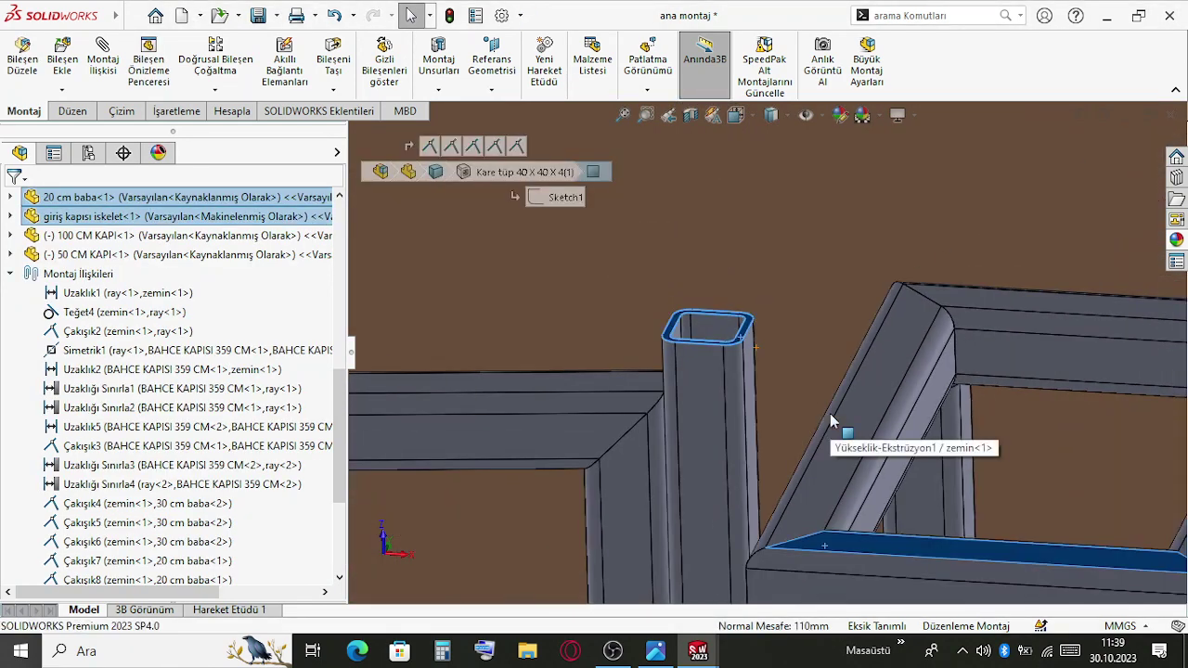
{"action": "scroll", "coordinate": [726, 441], "scroll_direction": "up", "scroll_amount": 3}
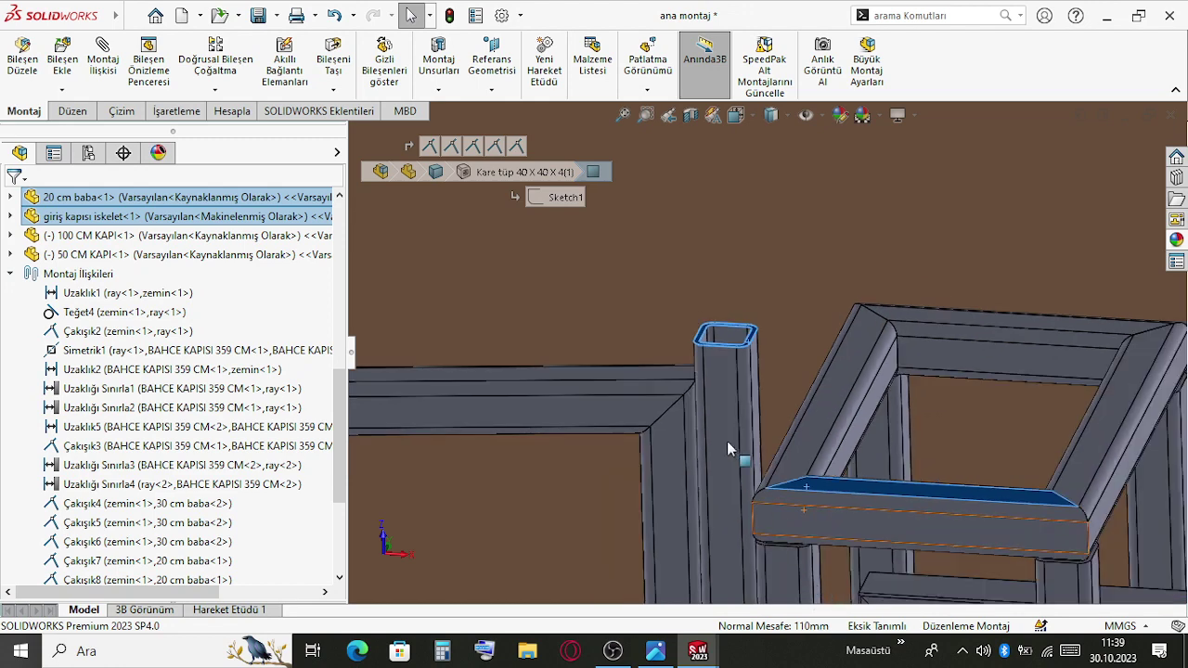
{"action": "key", "text": "Escape"}
Reopen the giriş kapısı iskelet part, set the frame height dimension in Çizim1 to 1800 mm and rebuild
{"action": "left_click", "coordinate": [753, 423]}
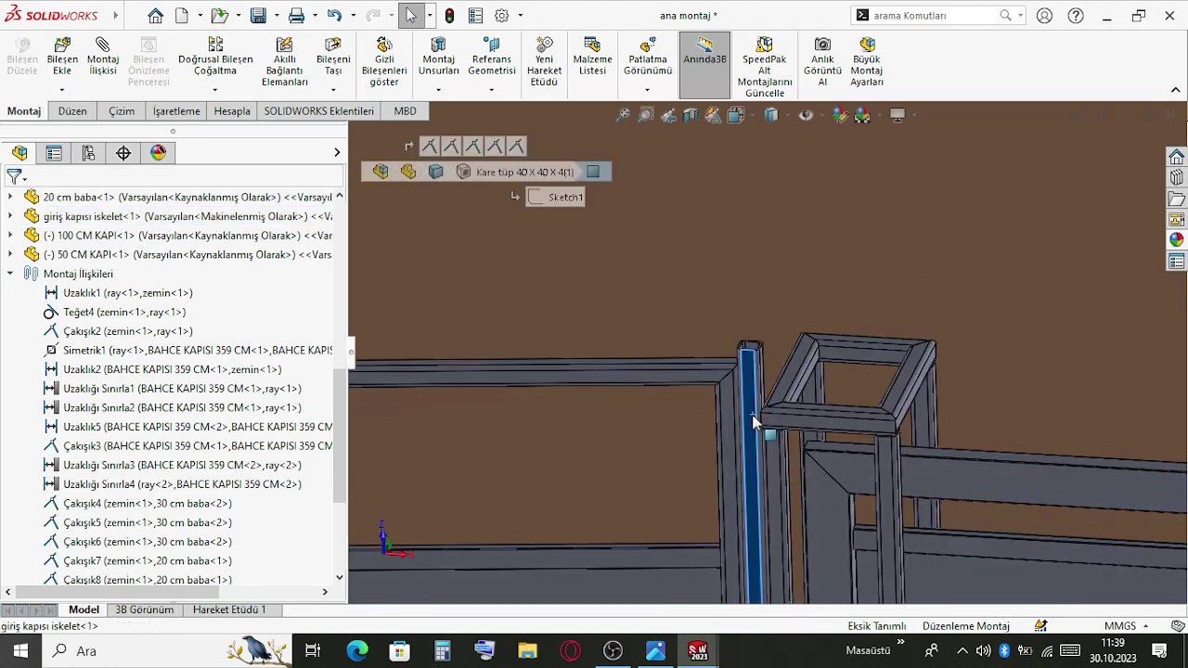
{"action": "scroll", "coordinate": [752, 399], "scroll_direction": "up", "scroll_amount": 2}
{"action": "scroll", "coordinate": [756, 394], "scroll_direction": "down", "scroll_amount": 2}
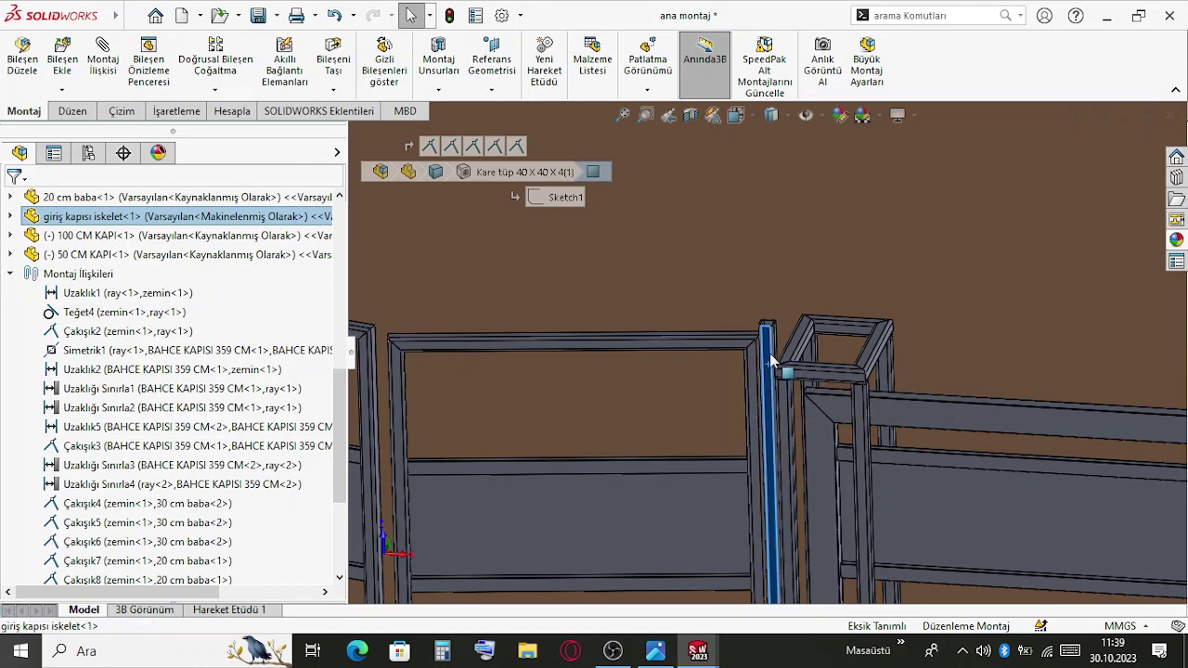
{"action": "left_click", "coordinate": [815, 258]}
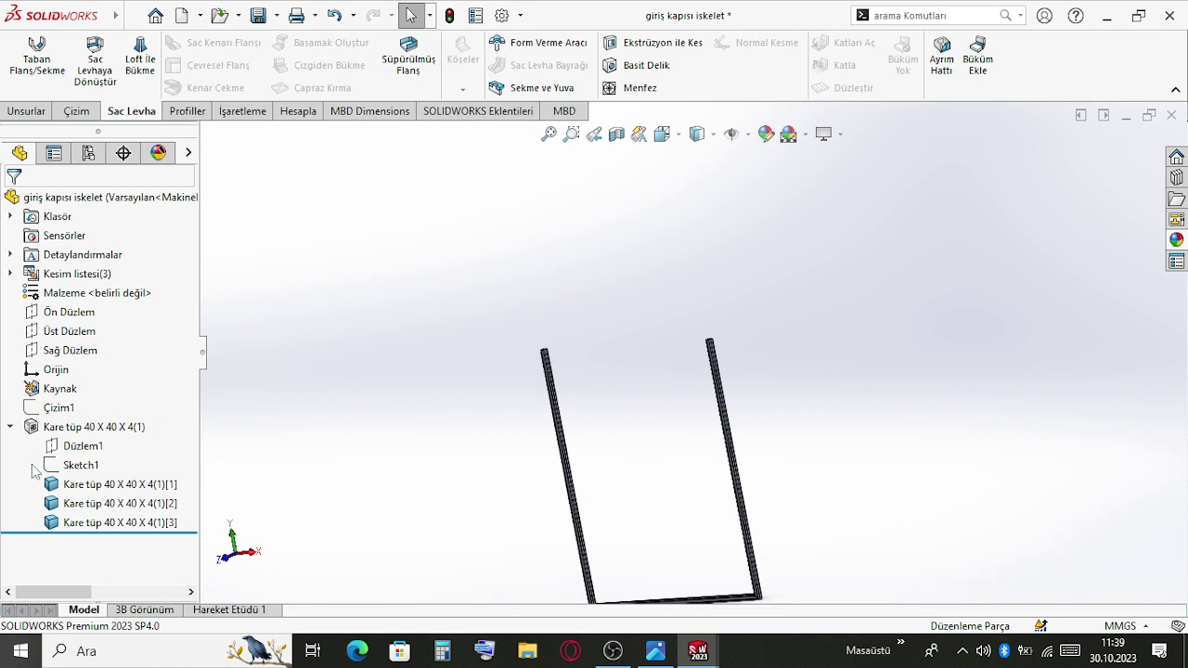
{"action": "left_click", "coordinate": [58, 407]}
{"action": "left_click", "coordinate": [79, 358]}
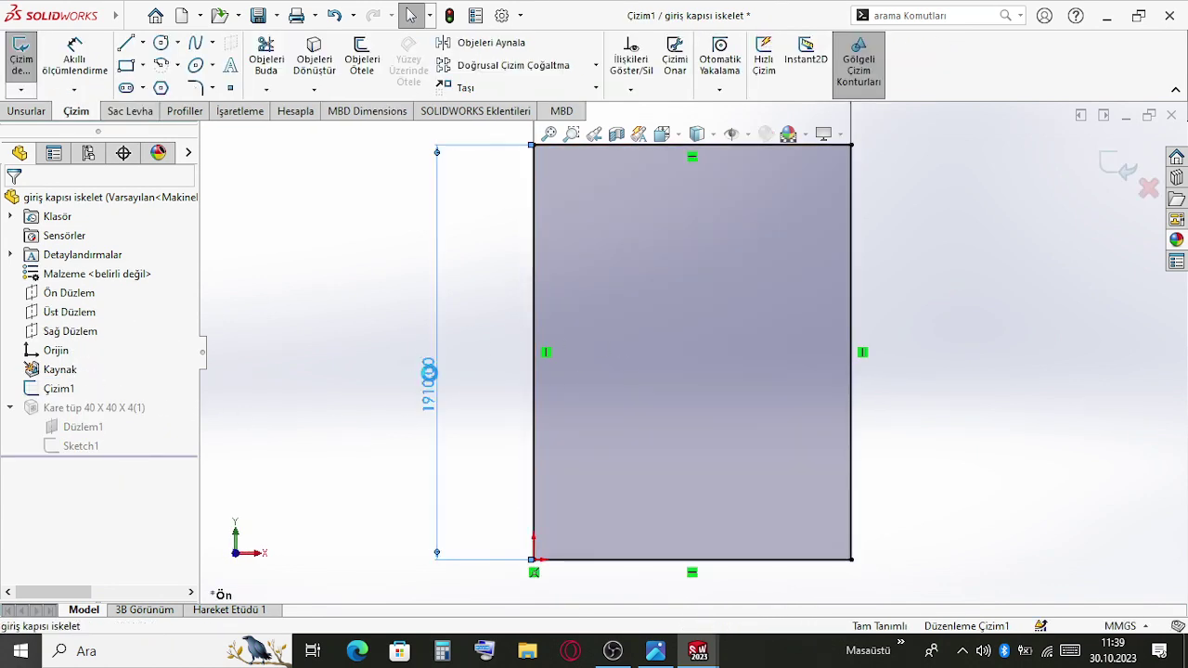
{"action": "double_click", "coordinate": [428, 372]}
{"action": "type", "text": "1910"}
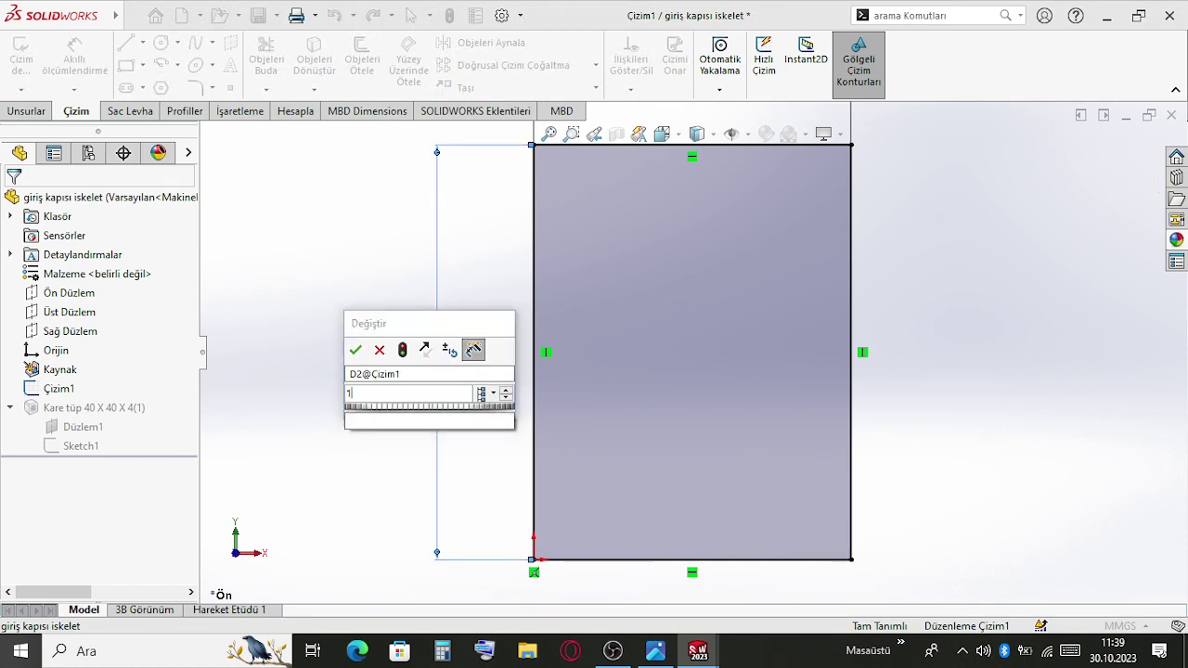
{"action": "key", "text": "Return"}
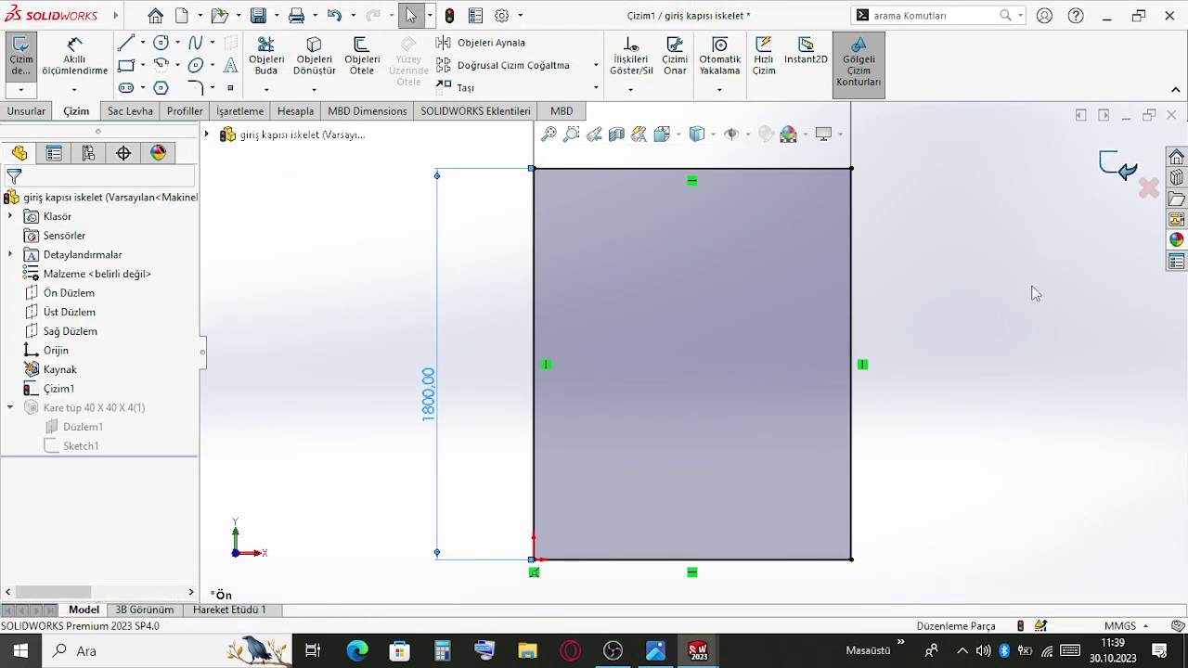
{"action": "key", "text": "ctrl+b"}
Return to the ana montaj assembly and check the entrance frame post's upper end against the adjacent 20 cm baba
{"action": "key", "text": "ctrl+Tab"}
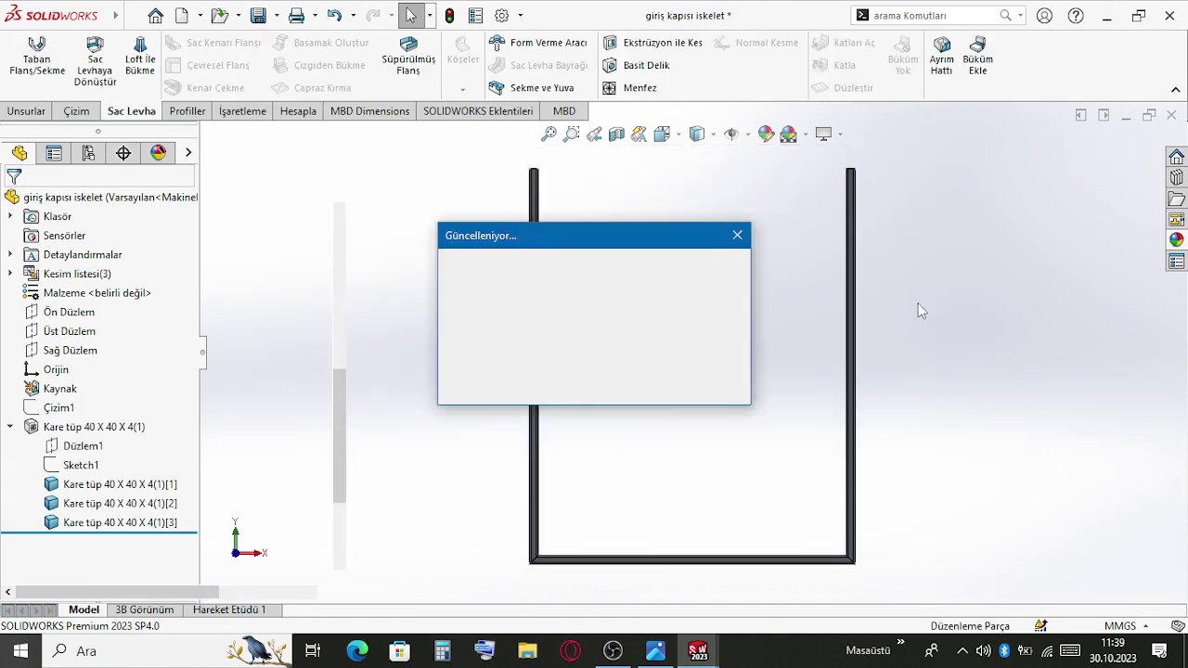
{"action": "scroll", "coordinate": [788, 427], "scroll_direction": "down", "scroll_amount": 5}
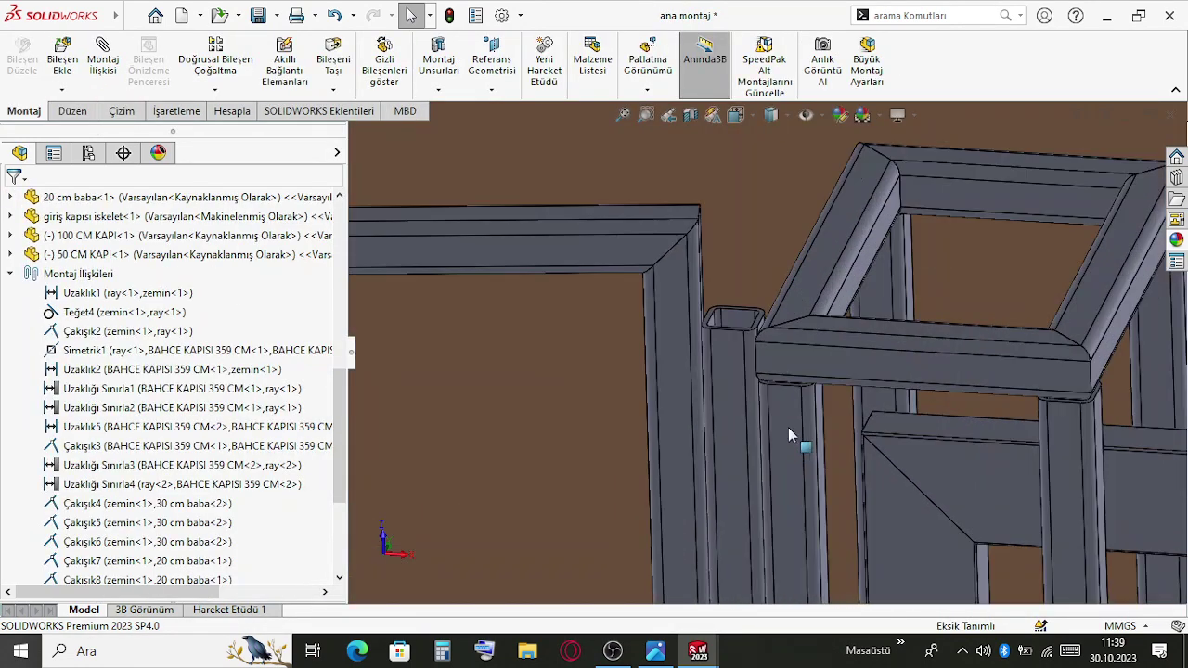
{"action": "scroll", "coordinate": [788, 377], "scroll_direction": "up", "scroll_amount": 6}
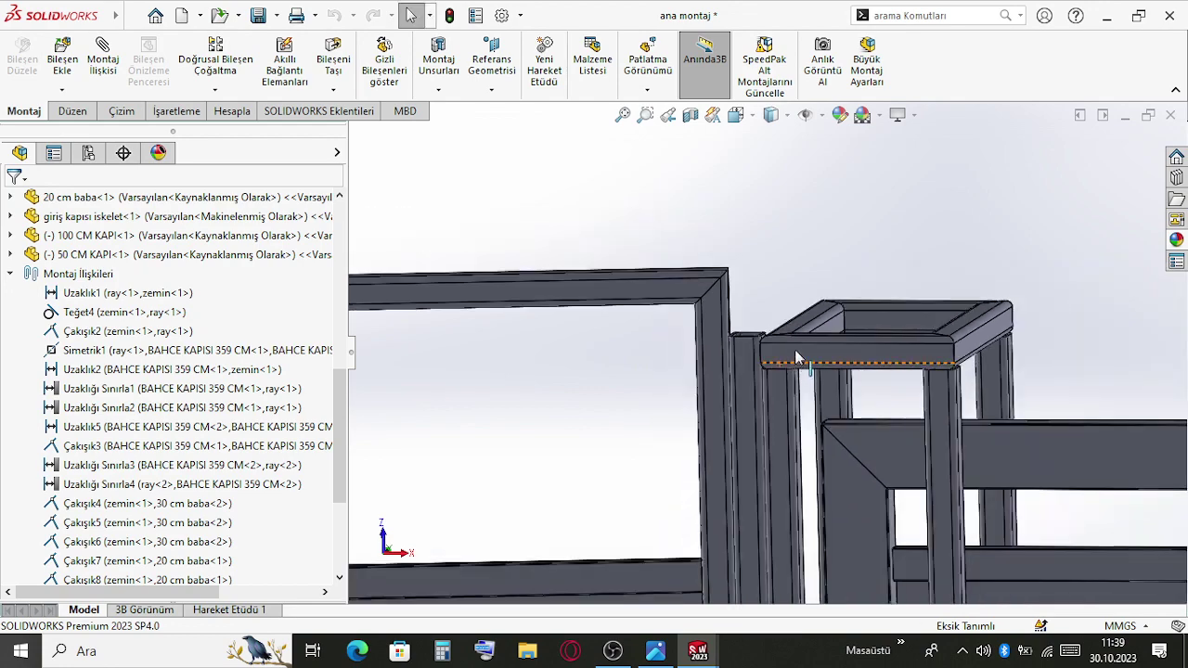
{"action": "scroll", "coordinate": [786, 381], "scroll_direction": "down", "scroll_amount": 8}
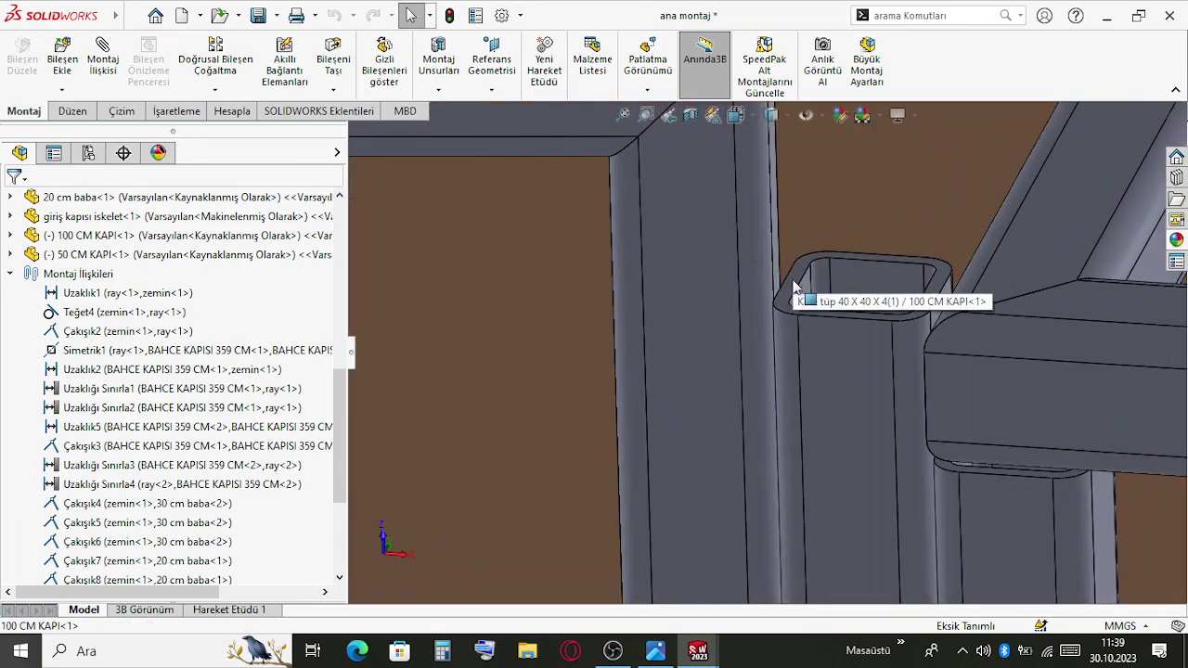
Measure the normal distance between the top faces of the 100 CM KAPI frame and the neighbouring KAPI ISKELET
{"action": "left_click", "coordinate": [793, 286]}
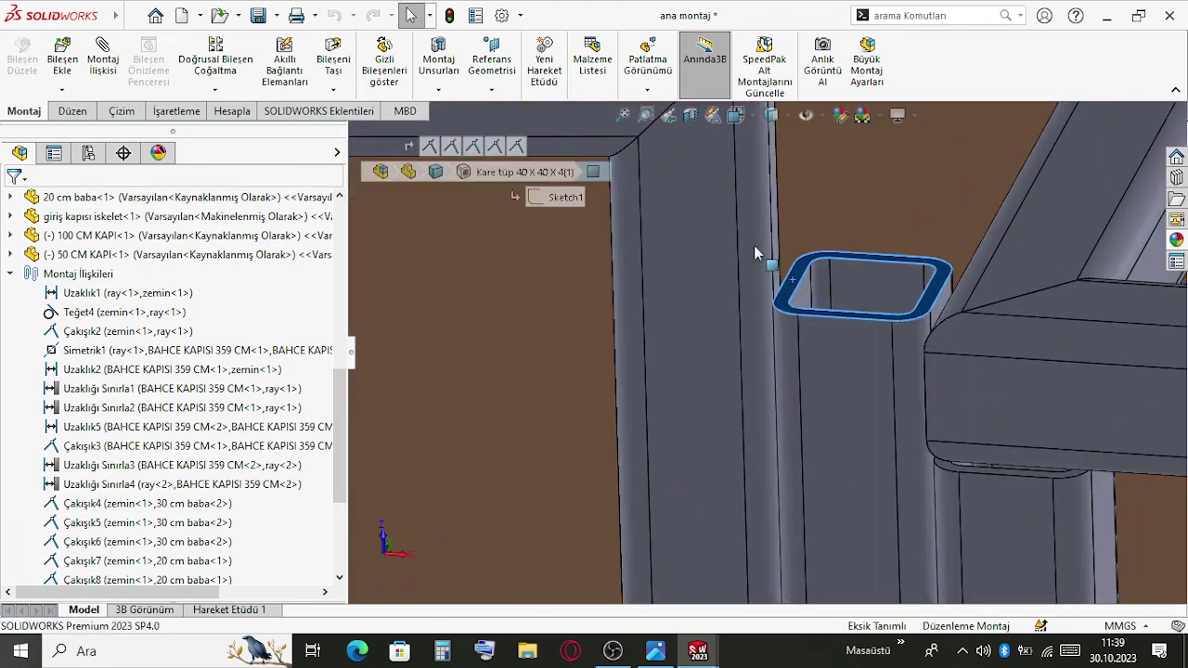
{"action": "scroll", "coordinate": [747, 242], "scroll_direction": "up", "scroll_amount": 5}
{"action": "scroll", "coordinate": [749, 393], "scroll_direction": "up", "scroll_amount": 5}
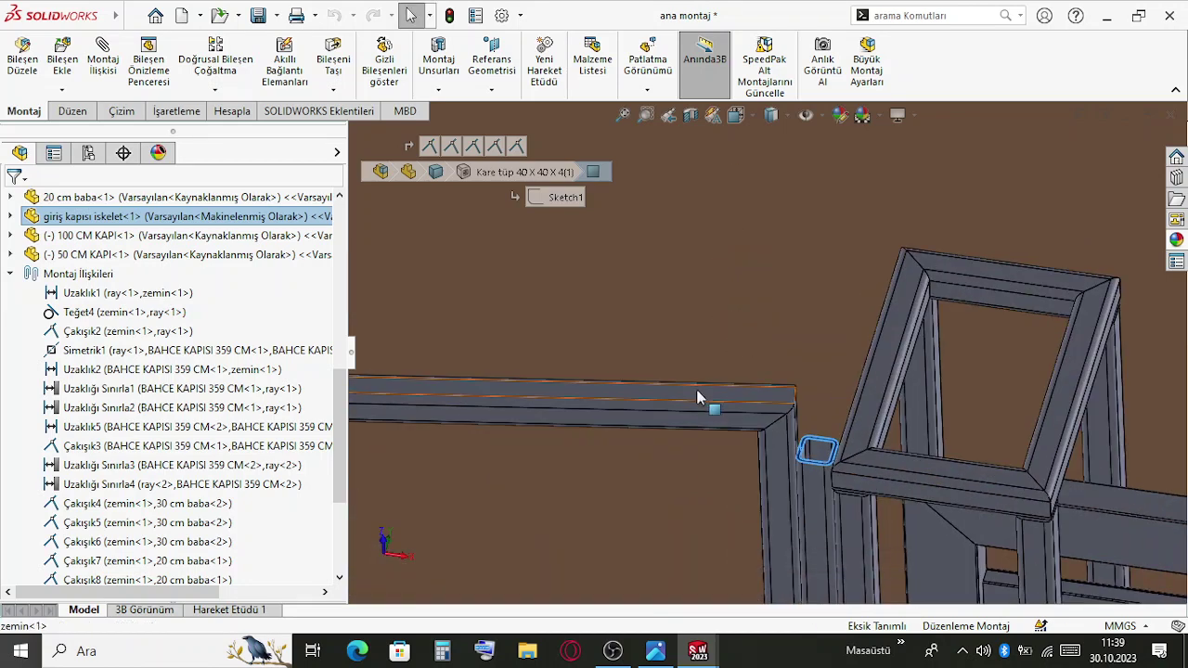
{"action": "left_click", "coordinate": [697, 397]}
{"action": "key", "text": "Escape"}
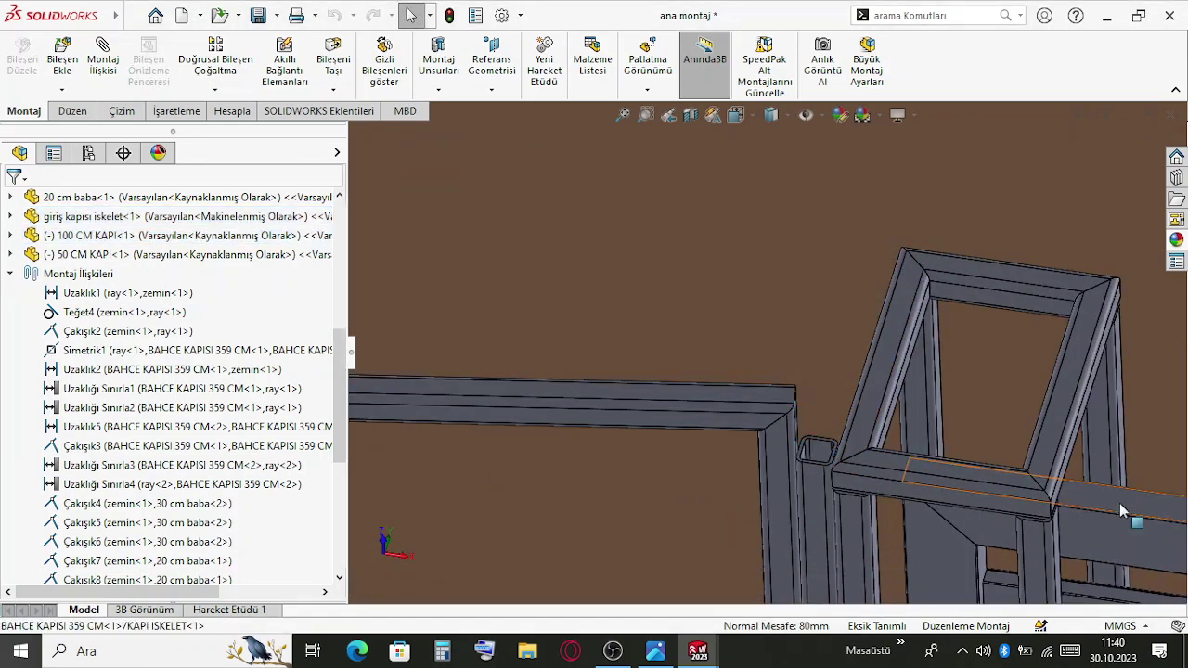
{"action": "left_click", "coordinate": [1119, 503]}
{"action": "left_click", "coordinate": [735, 396], "text": "ctrl"}
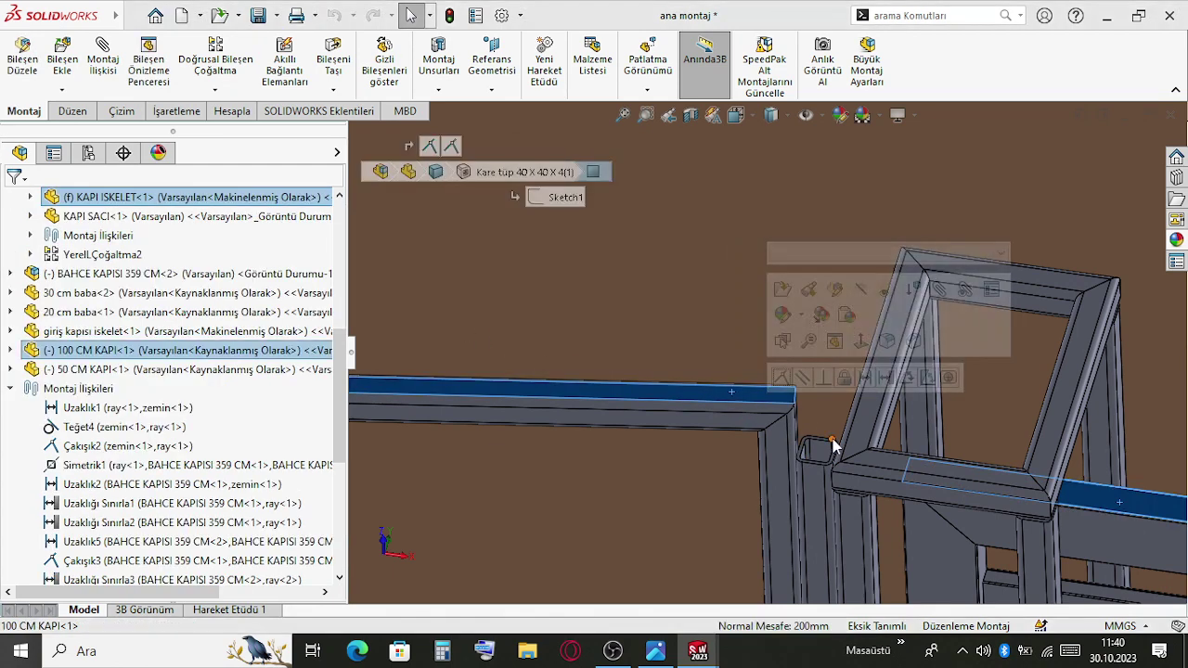
{"action": "key", "text": "Escape"}
{"action": "middle_click_drag", "start_coordinate": [786, 498], "coordinate": [781, 455]}
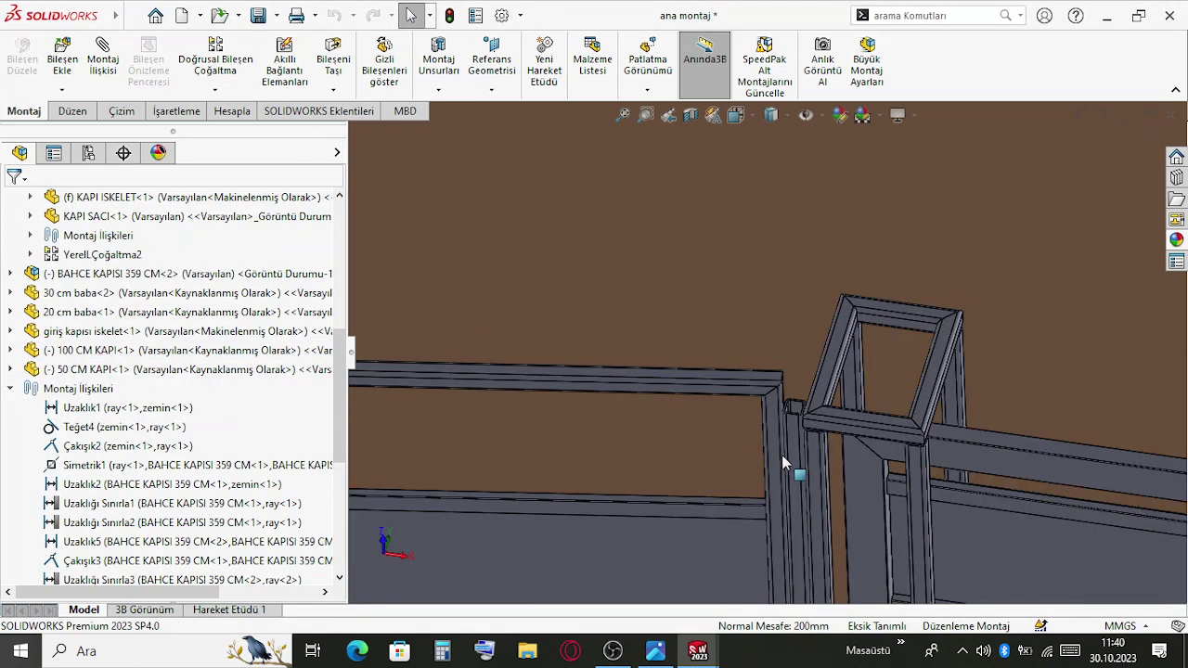
Open the 100 CM KAPI part, set the frame height dimension in Çizim1 to 1610 mm and rebuild
{"action": "left_click", "coordinate": [776, 458]}
{"action": "left_click", "coordinate": [820, 351]}
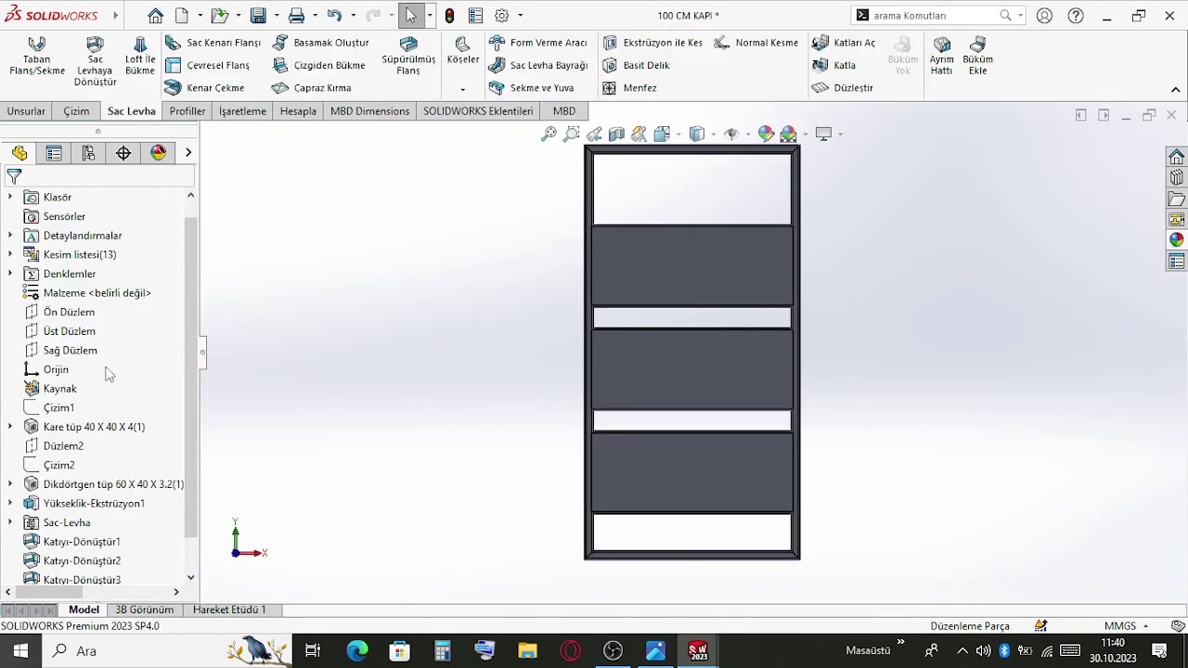
{"action": "left_click", "coordinate": [59, 409]}
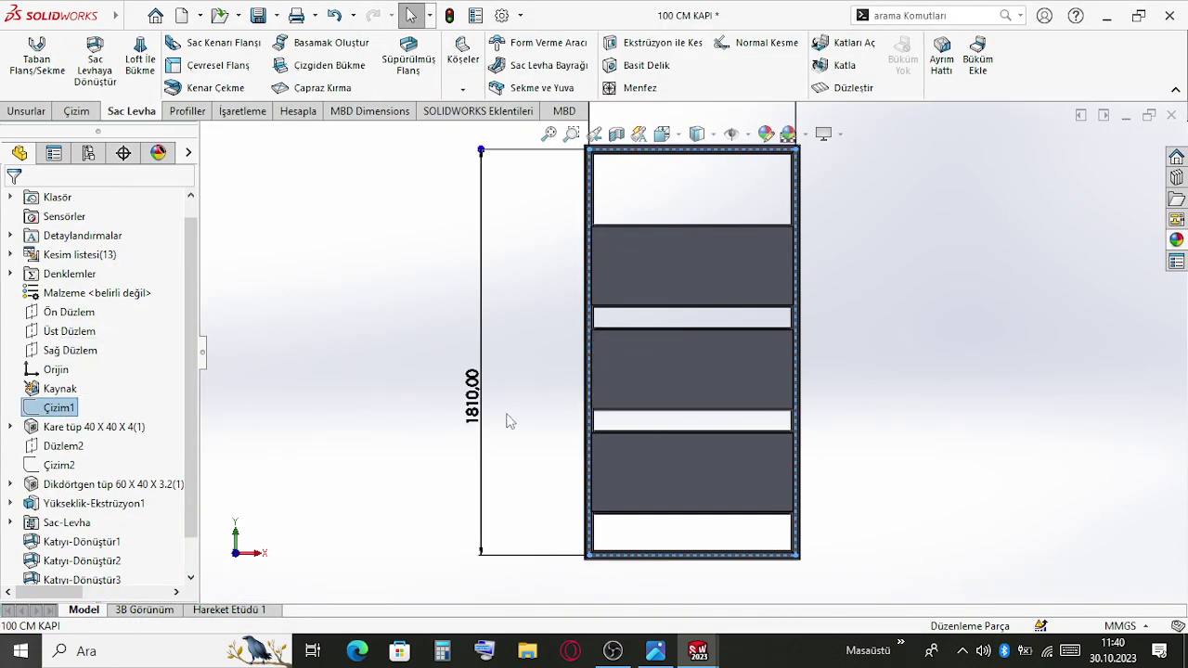
{"action": "double_click", "coordinate": [470, 405]}
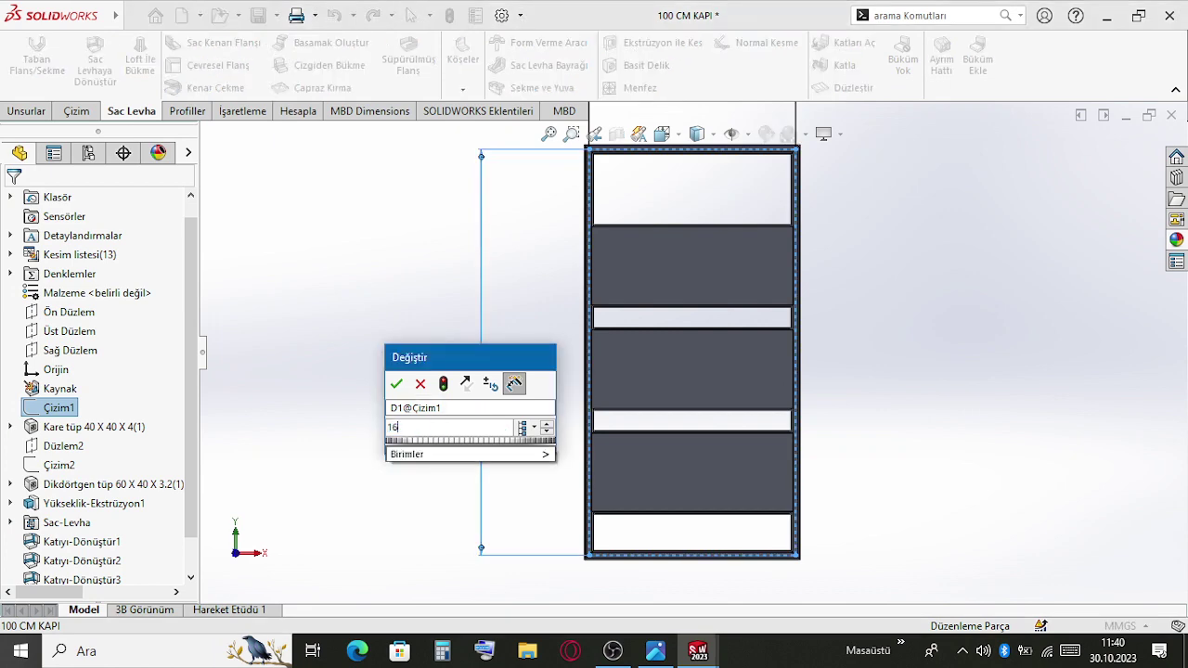
{"action": "type", "text": "1610"}
{"action": "key", "text": "Escape"}
{"action": "right_click_drag", "start_coordinate": [688, 439], "coordinate": [1009, 272]}
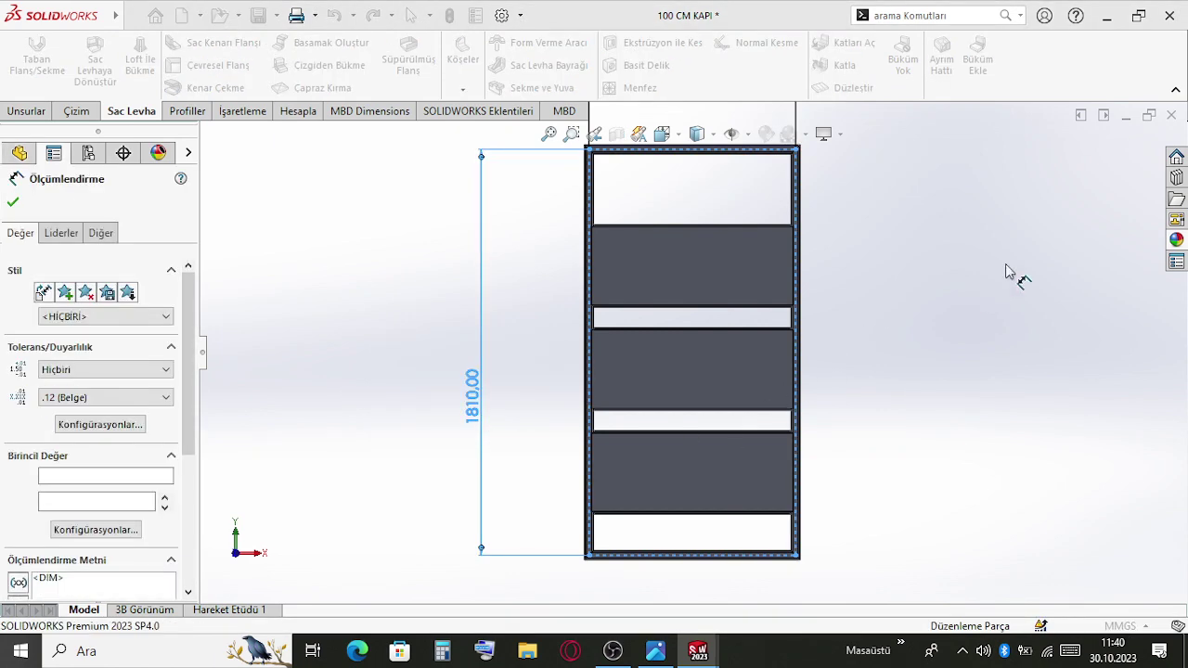
{"action": "key", "text": "Escape"}
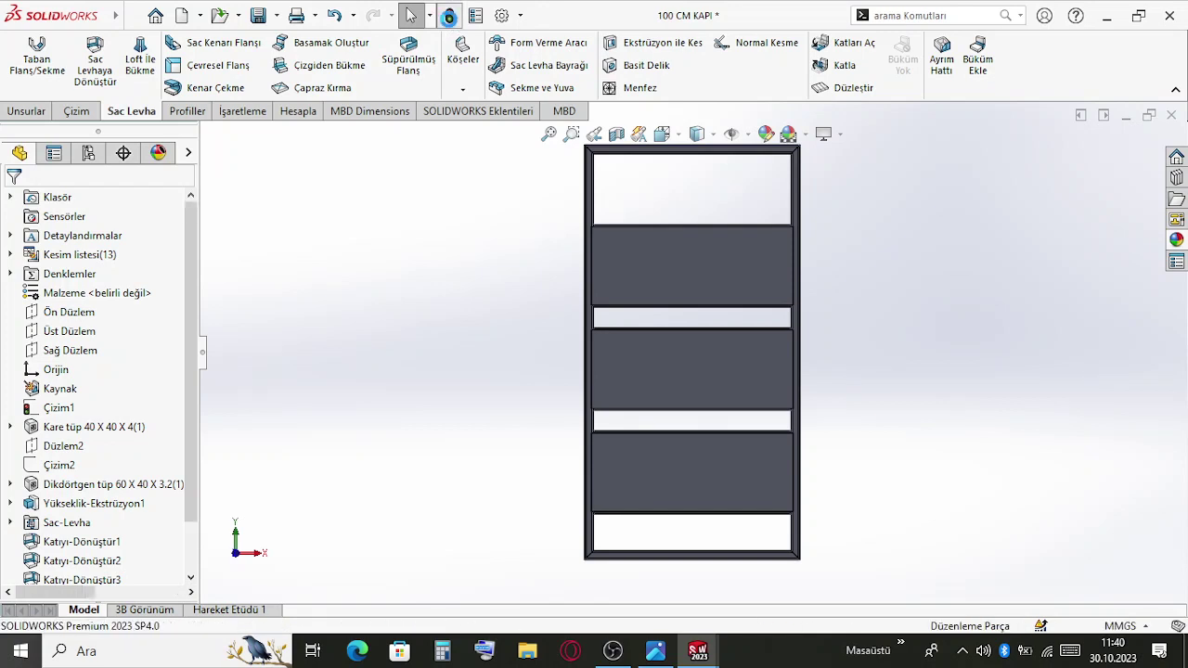
{"action": "left_click", "coordinate": [448, 15]}
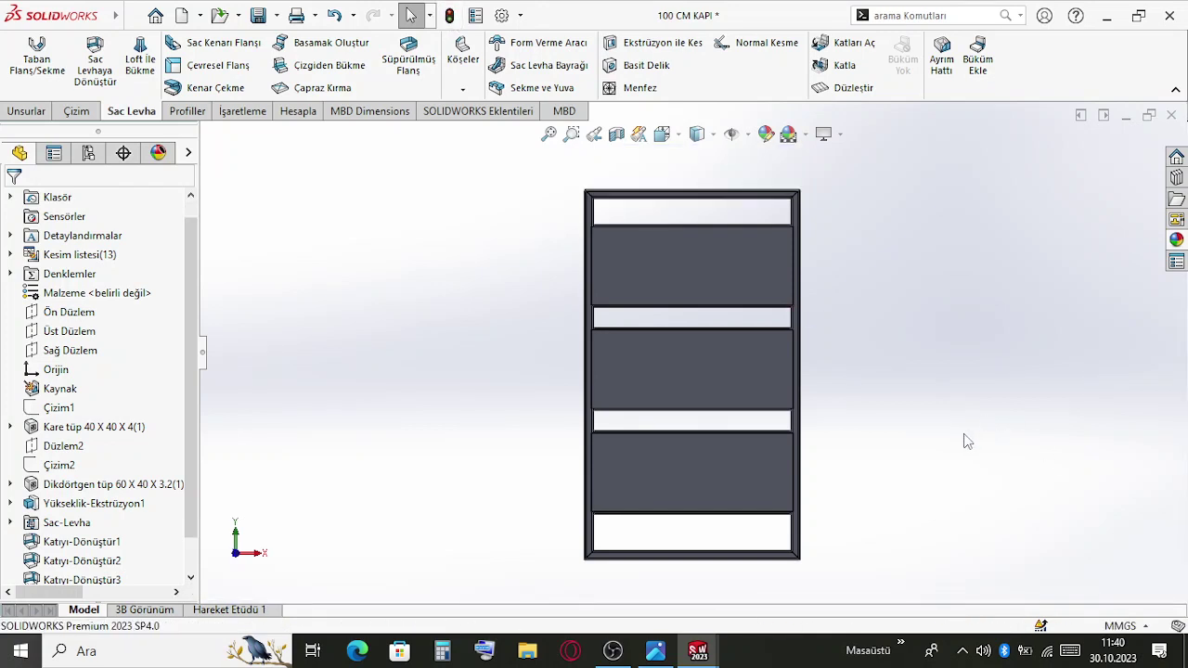
Return to the ana montaj assembly, open the 50 CM KAPI part, match its Çizim1 height to the 100 CM KAPI and rebuild
{"action": "key", "text": "ctrl+Tab"}
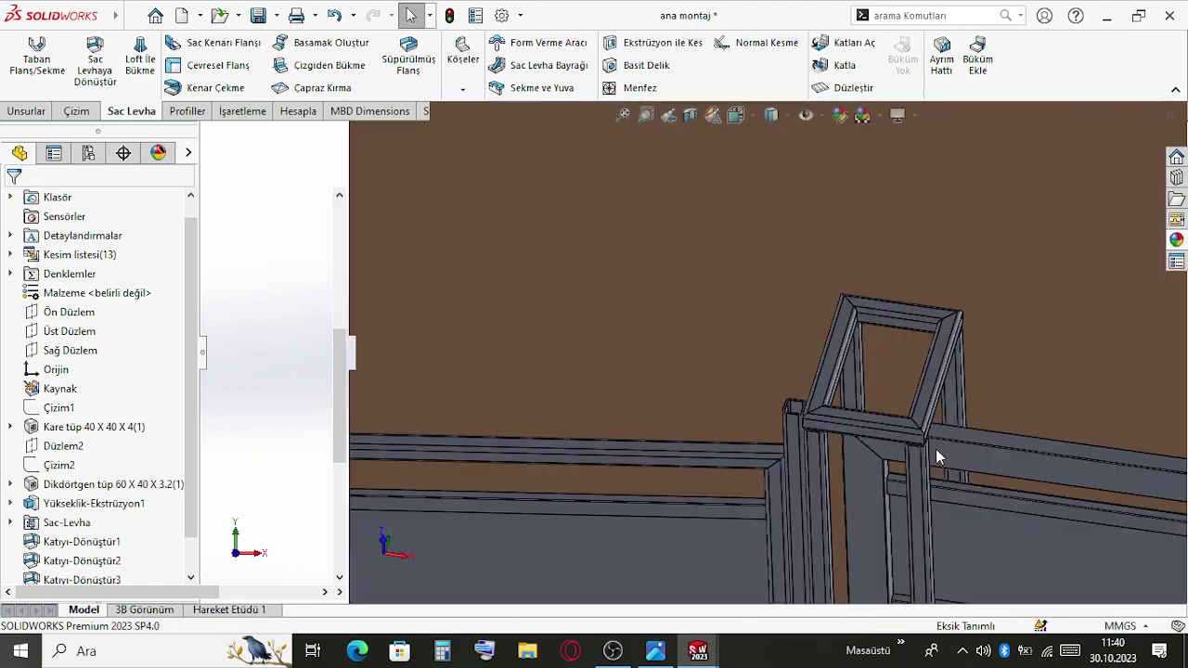
{"action": "scroll", "coordinate": [935, 448], "scroll_direction": "up", "scroll_amount": 7}
{"action": "middle_click_drag", "start_coordinate": [697, 396], "coordinate": [636, 344]}
{"action": "scroll", "coordinate": [637, 344], "scroll_direction": "down", "scroll_amount": 3}
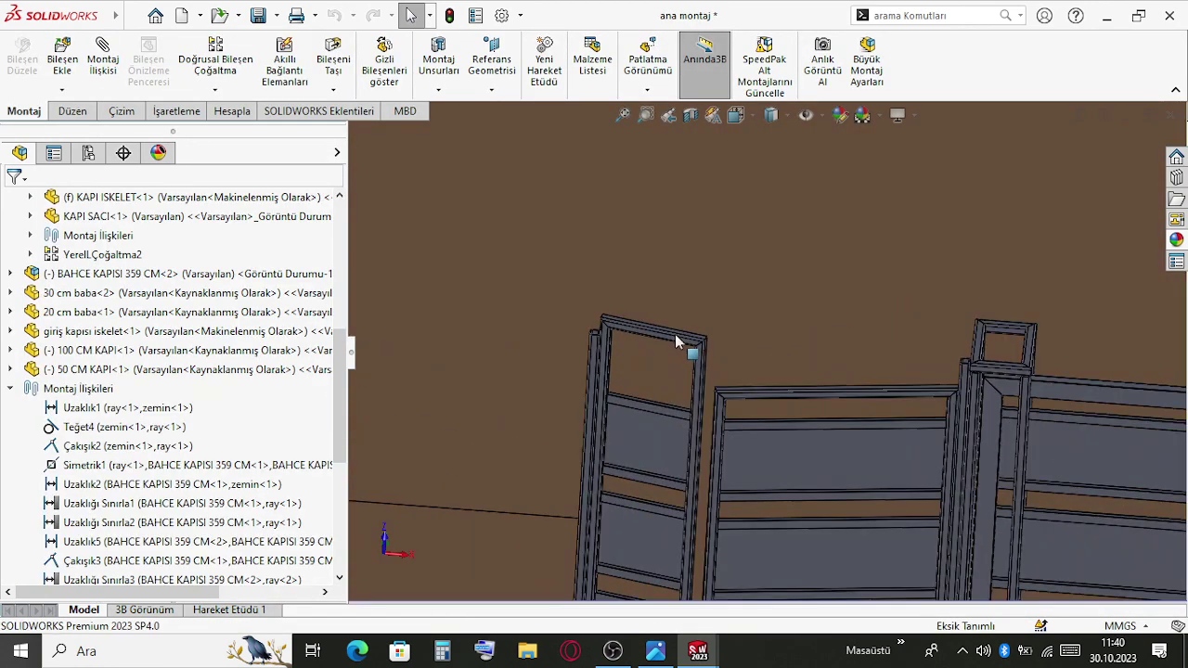
{"action": "left_click", "coordinate": [676, 338]}
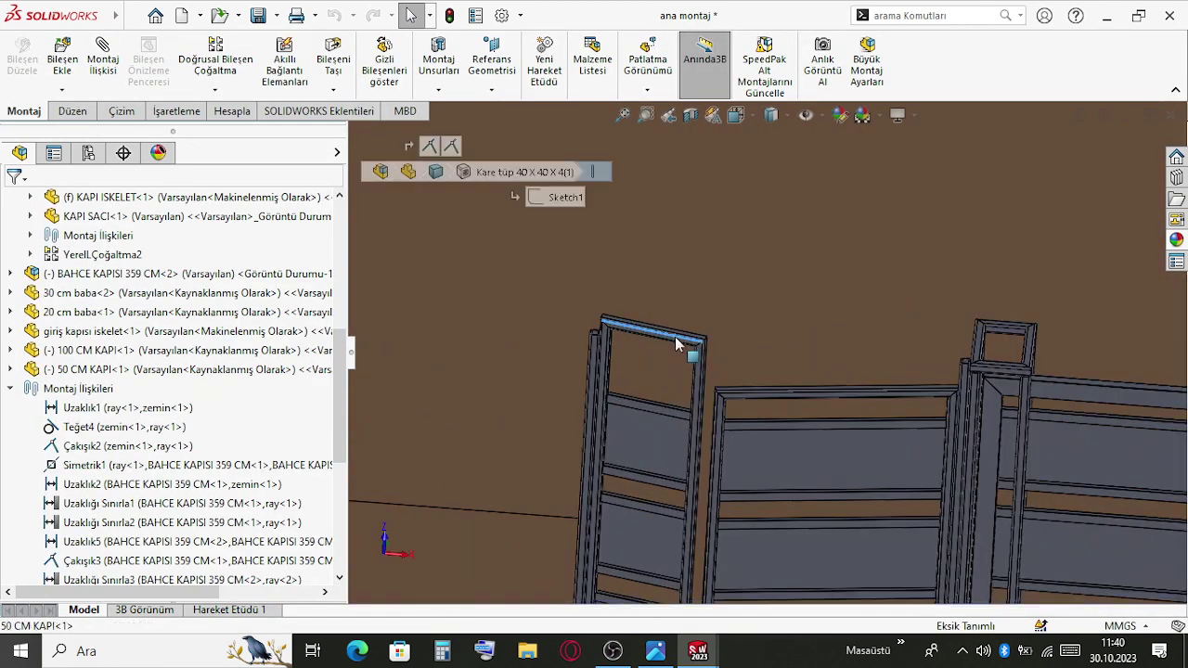
{"action": "left_click", "coordinate": [683, 263]}
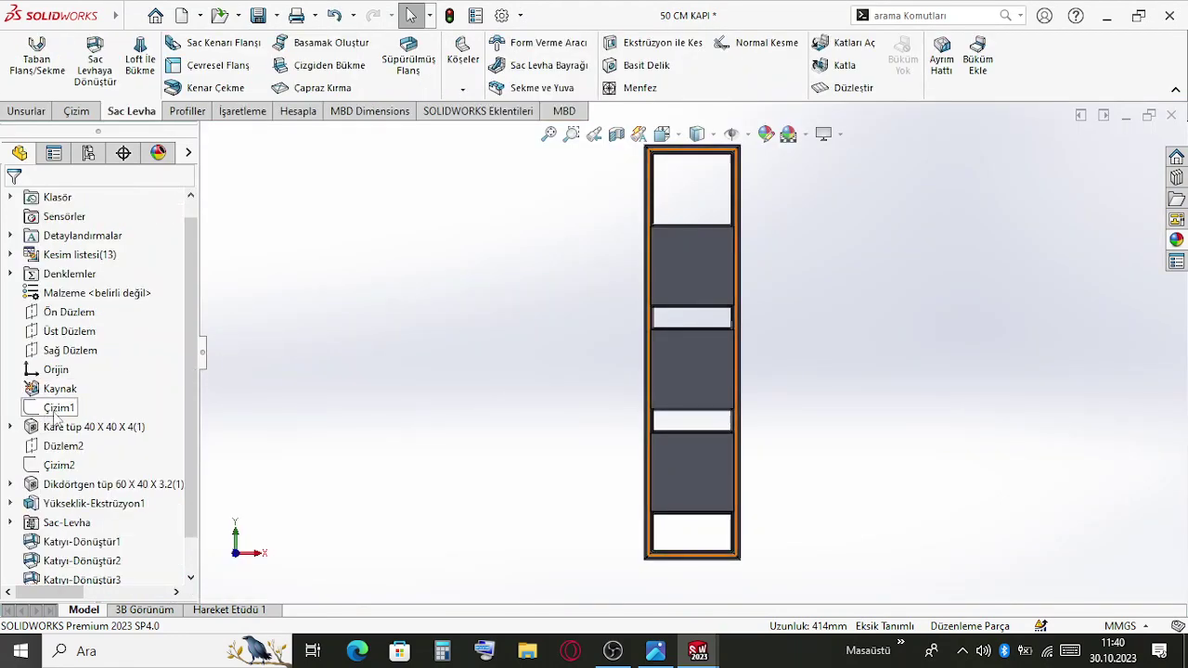
{"action": "scroll", "coordinate": [619, 350], "scroll_direction": "up", "scroll_amount": 3}
{"action": "double_click", "coordinate": [598, 401]}
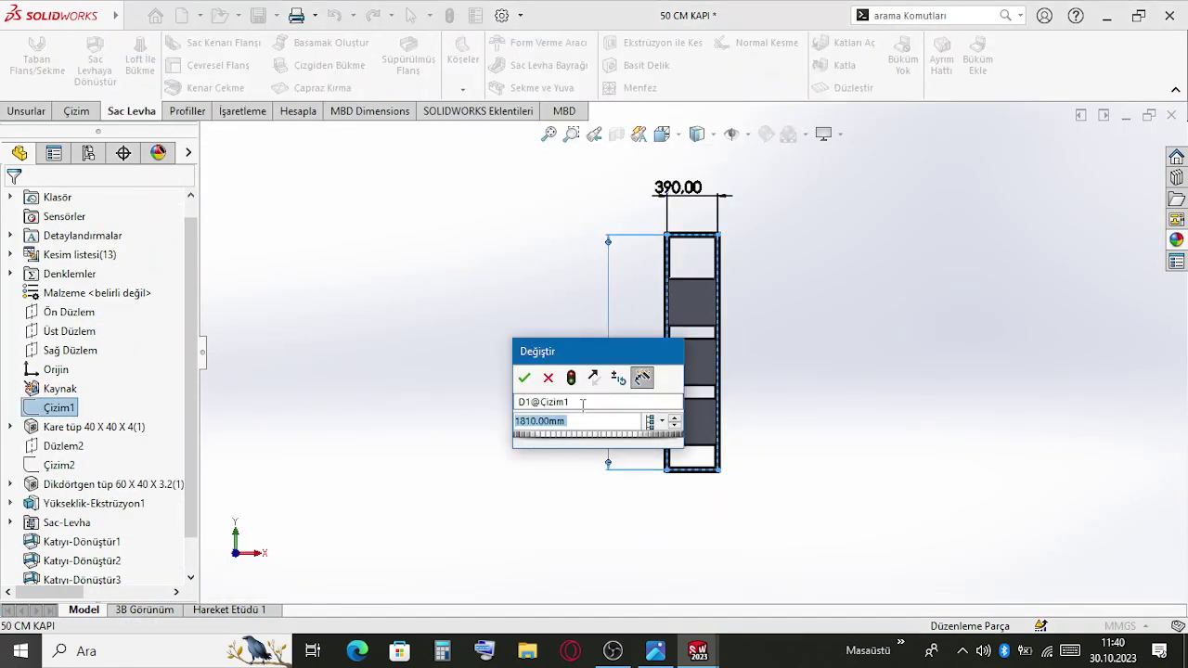
{"action": "type", "text": "98"}
{"action": "key", "text": "Return"}
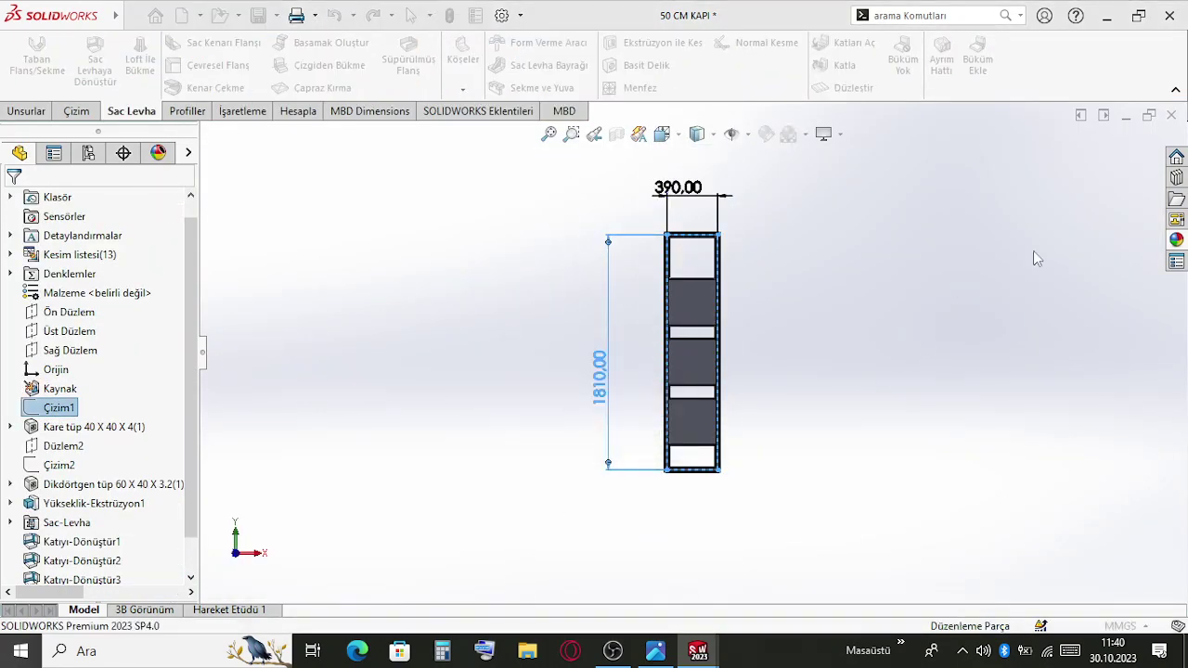
{"action": "left_click", "coordinate": [446, 15]}
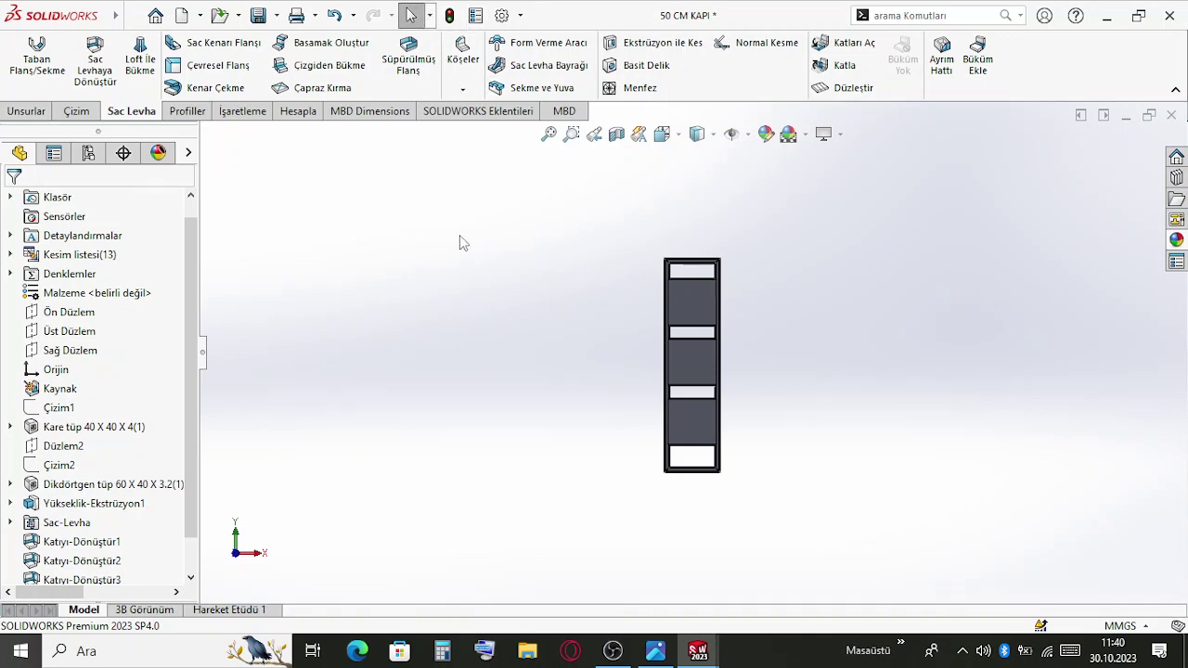
Return to the ana montaj assembly and check both shortened door leaves against each other and the entrance frame
{"action": "key", "text": "ctrl+Tab"}
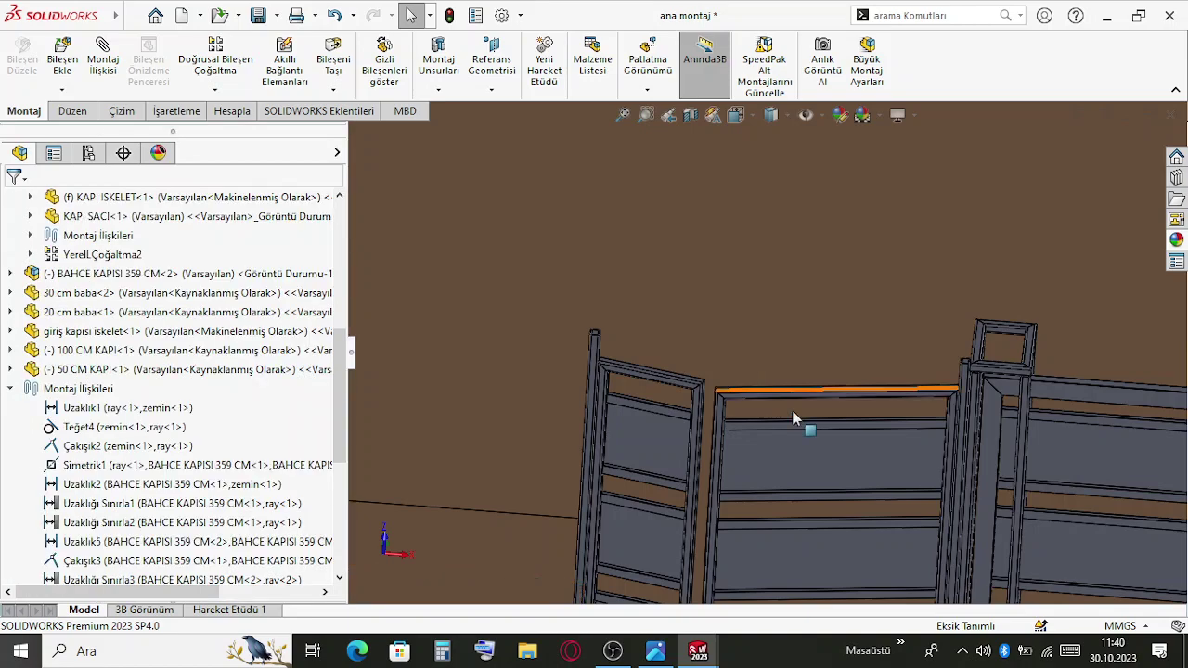
{"action": "scroll", "coordinate": [779, 401], "scroll_direction": "up", "scroll_amount": 3}
{"action": "middle_click_drag", "start_coordinate": [769, 390], "coordinate": [778, 272]}
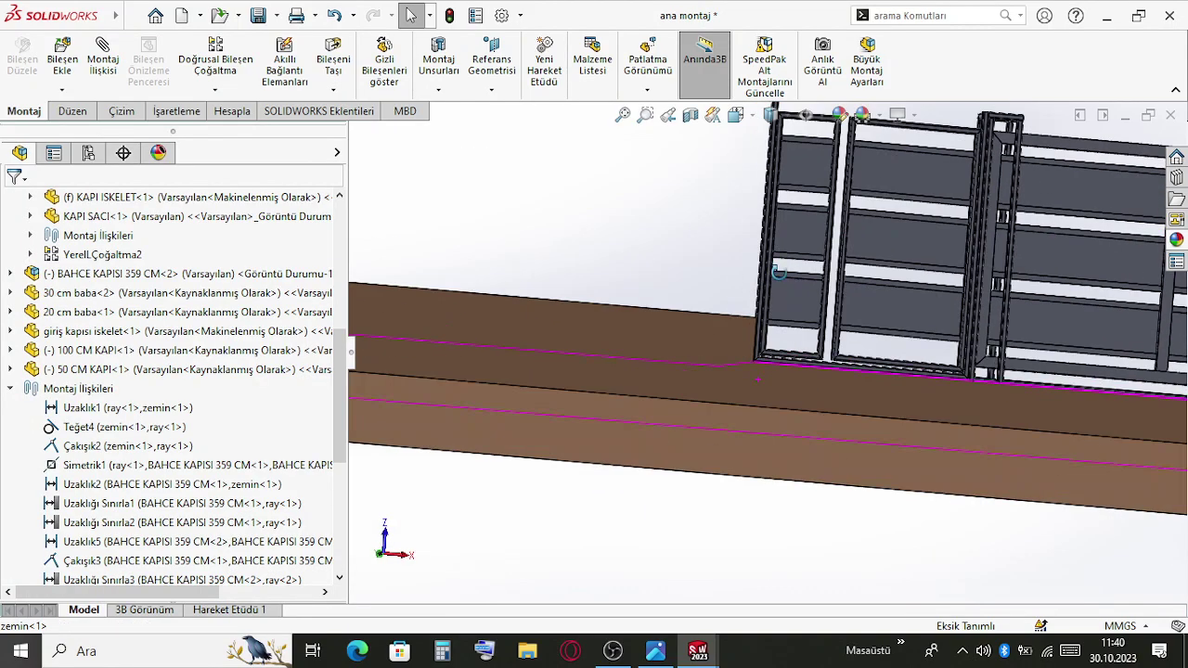
{"action": "scroll", "coordinate": [828, 181], "scroll_direction": "up", "scroll_amount": 5}
{"action": "middle_click_drag", "start_coordinate": [828, 186], "coordinate": [761, 291]}
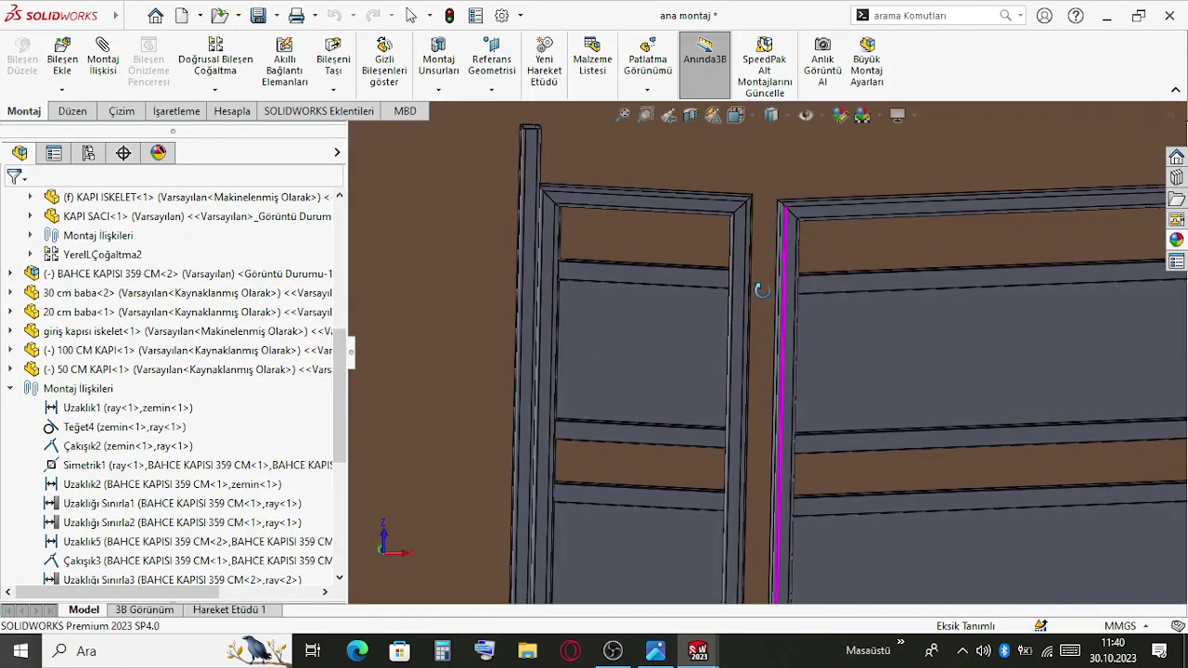
{"action": "left_click_drag", "start_coordinate": [795, 276], "coordinate": [753, 229]}
{"action": "scroll", "coordinate": [830, 432], "scroll_direction": "up", "scroll_amount": 4}
{"action": "scroll", "coordinate": [828, 525], "scroll_direction": "down", "scroll_amount": 6}
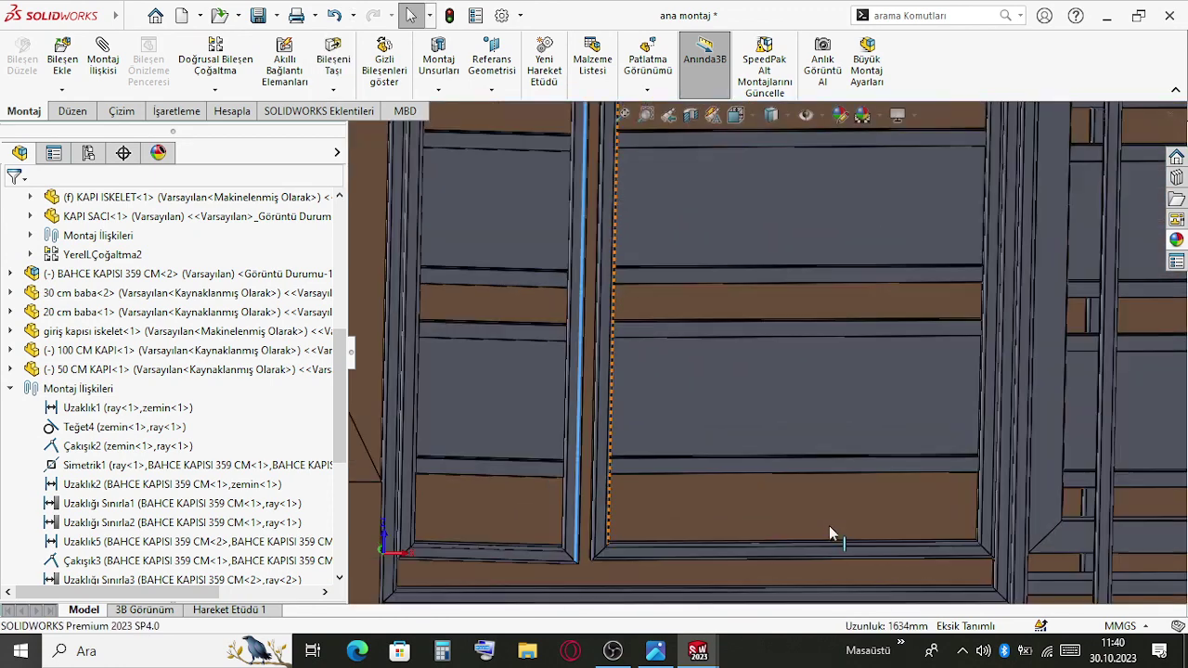
Add a 15 mm distance mate between the entrance frame's bottom tube and the underside of the 100 CM KAPI
{"action": "scroll", "coordinate": [832, 570], "scroll_direction": "down", "scroll_amount": 5}
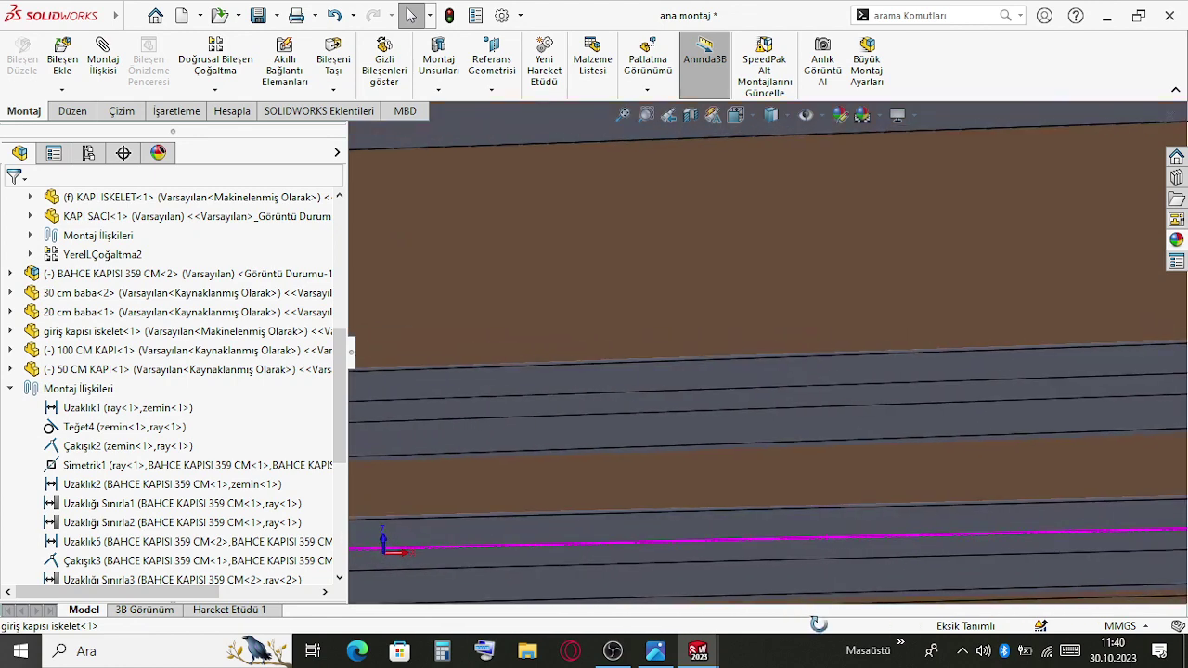
{"action": "left_click", "coordinate": [833, 533]}
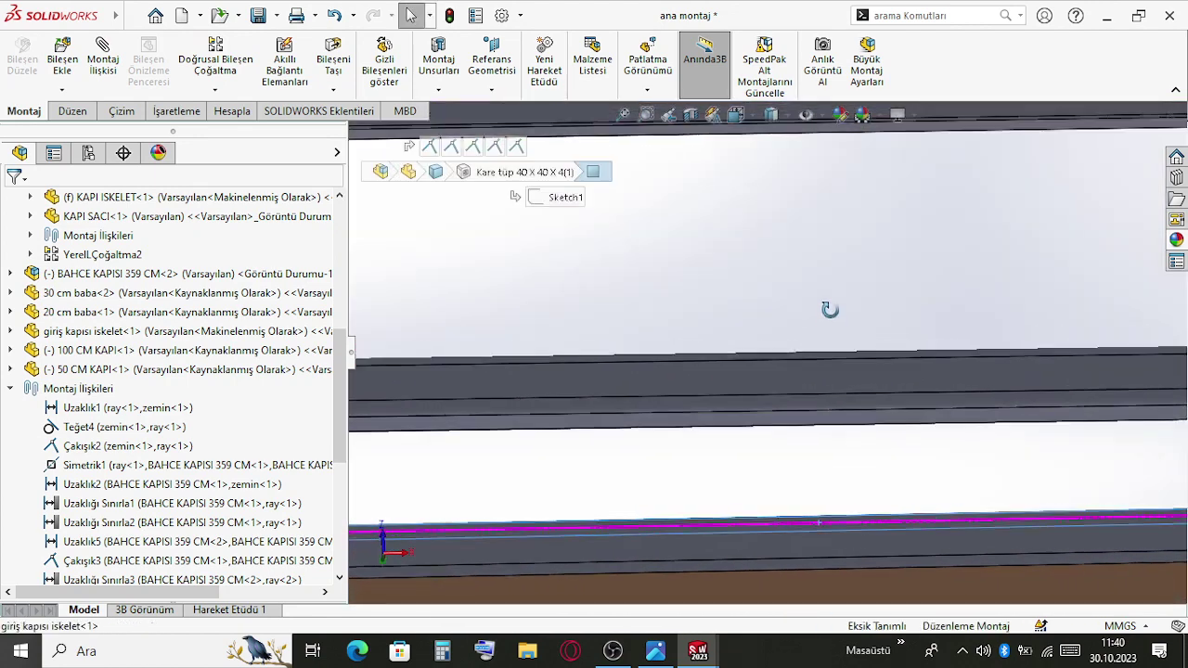
{"action": "scroll", "coordinate": [845, 488], "scroll_direction": "down", "scroll_amount": 3}
{"action": "left_click", "coordinate": [854, 376], "text": "ctrl"}
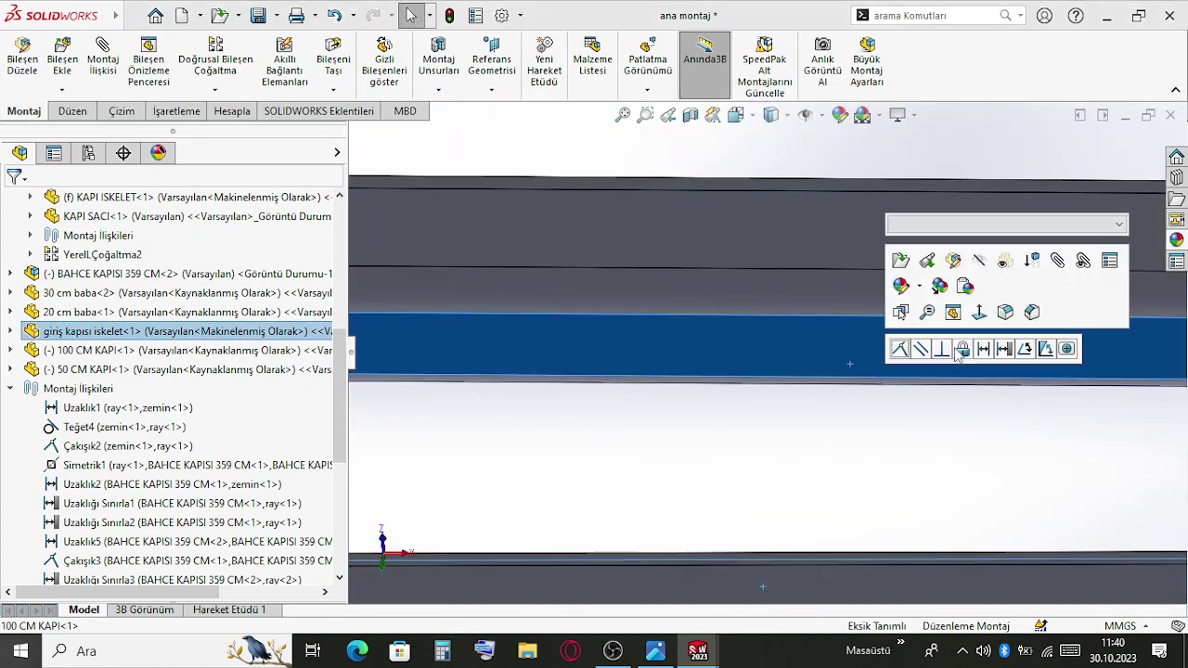
{"action": "left_click", "coordinate": [983, 349]}
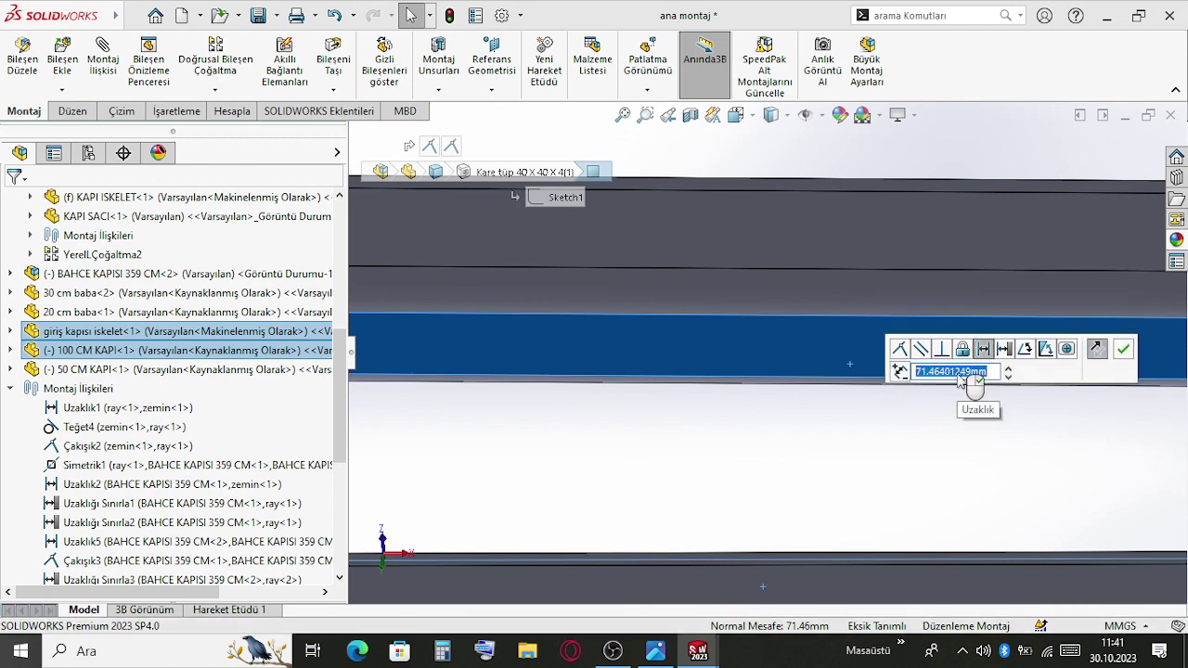
{"action": "type", "text": "10"}
{"action": "key", "text": "Return"}
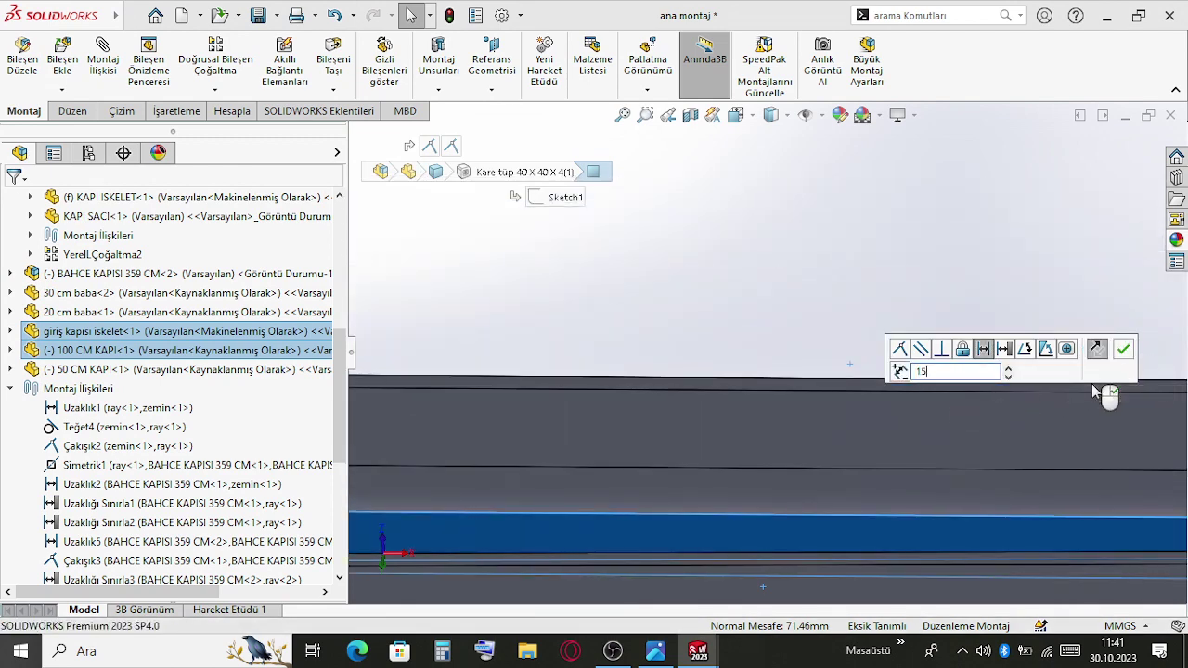
{"action": "key", "text": "Return"}
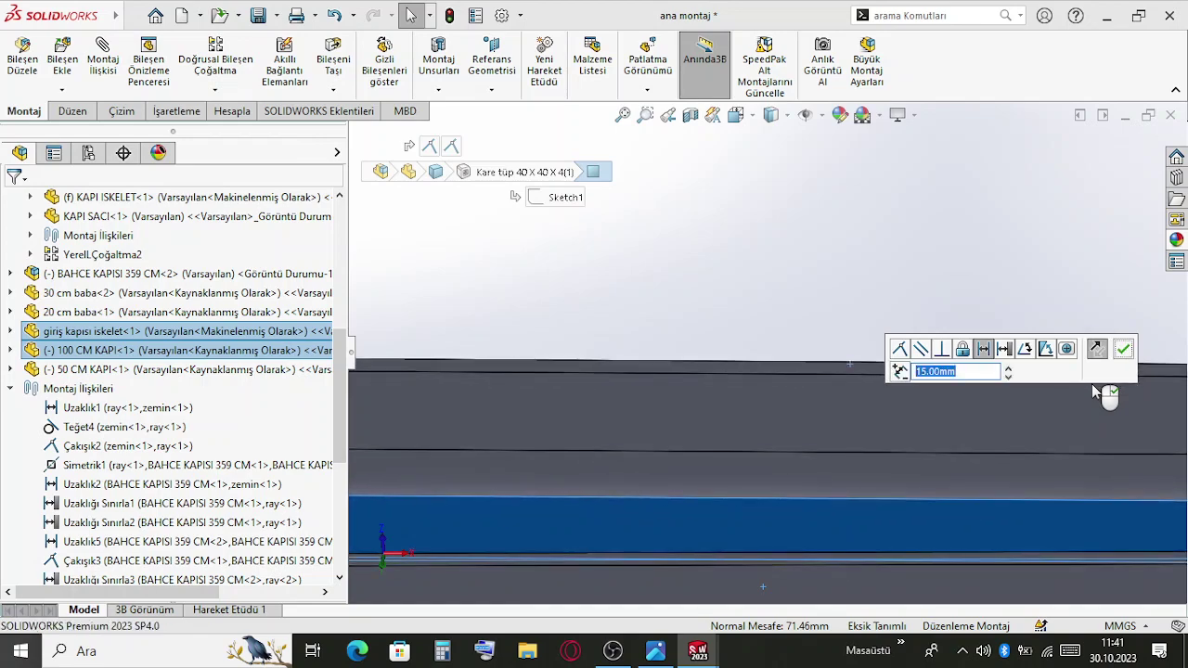
{"action": "right_click", "coordinate": [1095, 392]}
Examine how the 100 CM KAPI and 50 CM KAPI leaves sit within the entrance frame, including the 50 CM leaf's upper corner
{"action": "middle_click_drag", "start_coordinate": [800, 464], "coordinate": [758, 549]}
{"action": "scroll", "coordinate": [814, 417], "scroll_direction": "up", "scroll_amount": 6}
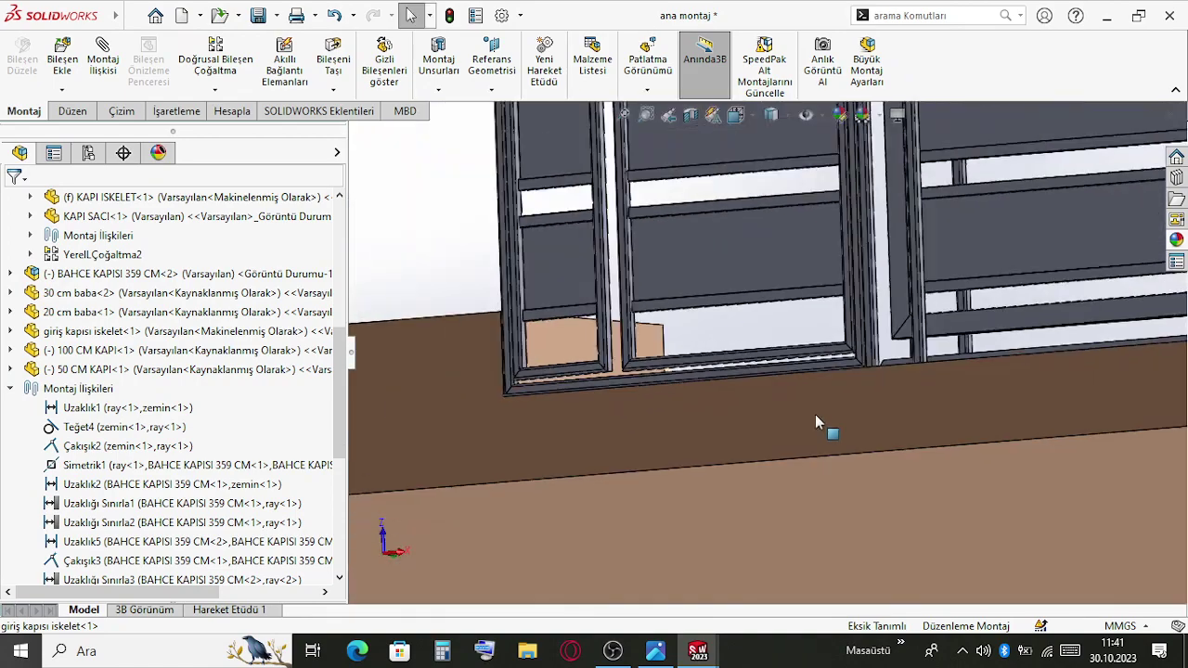
{"action": "middle_click_drag", "start_coordinate": [815, 414], "coordinate": [893, 449]}
{"action": "scroll", "coordinate": [872, 278], "scroll_direction": "down", "scroll_amount": 4}
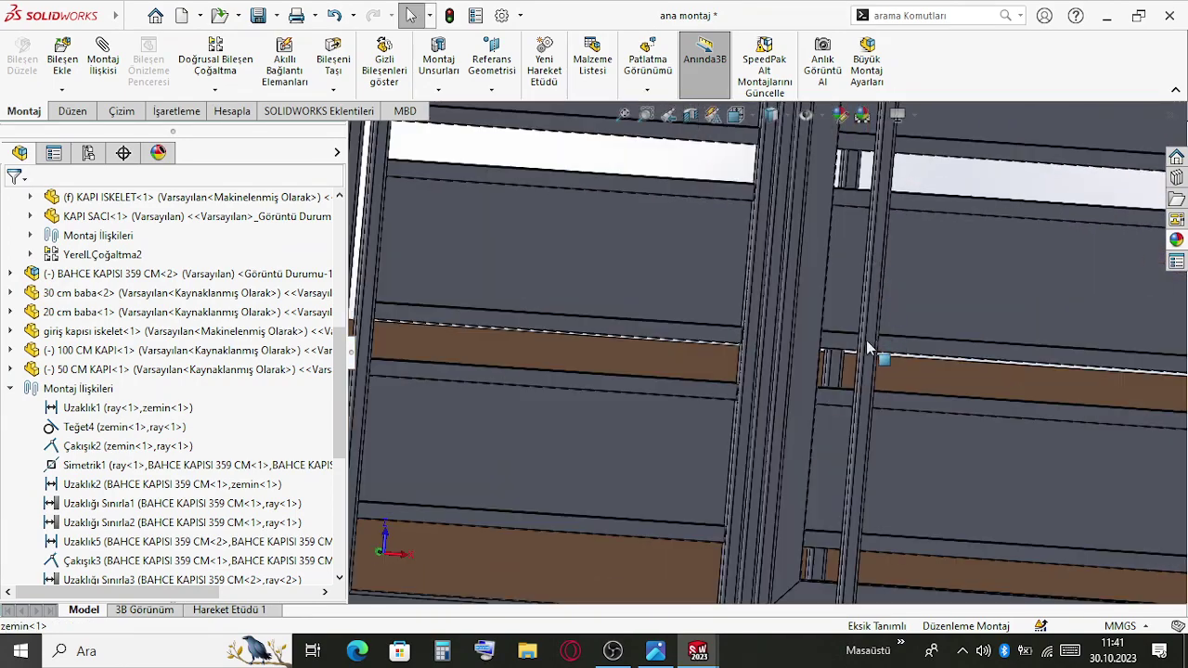
{"action": "middle_click_drag", "start_coordinate": [868, 346], "coordinate": [748, 358]}
{"action": "scroll", "coordinate": [808, 321], "scroll_direction": "up", "scroll_amount": 4}
{"action": "left_click", "coordinate": [563, 215]}
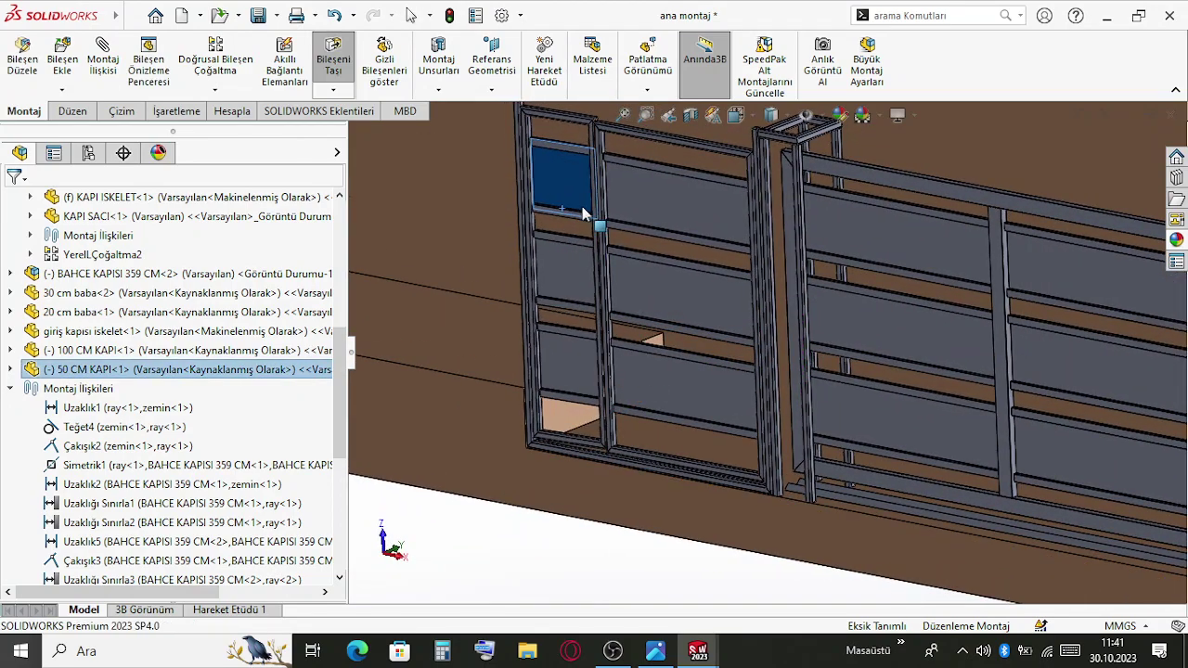
{"action": "scroll", "coordinate": [650, 390], "scroll_direction": "up", "scroll_amount": 3}
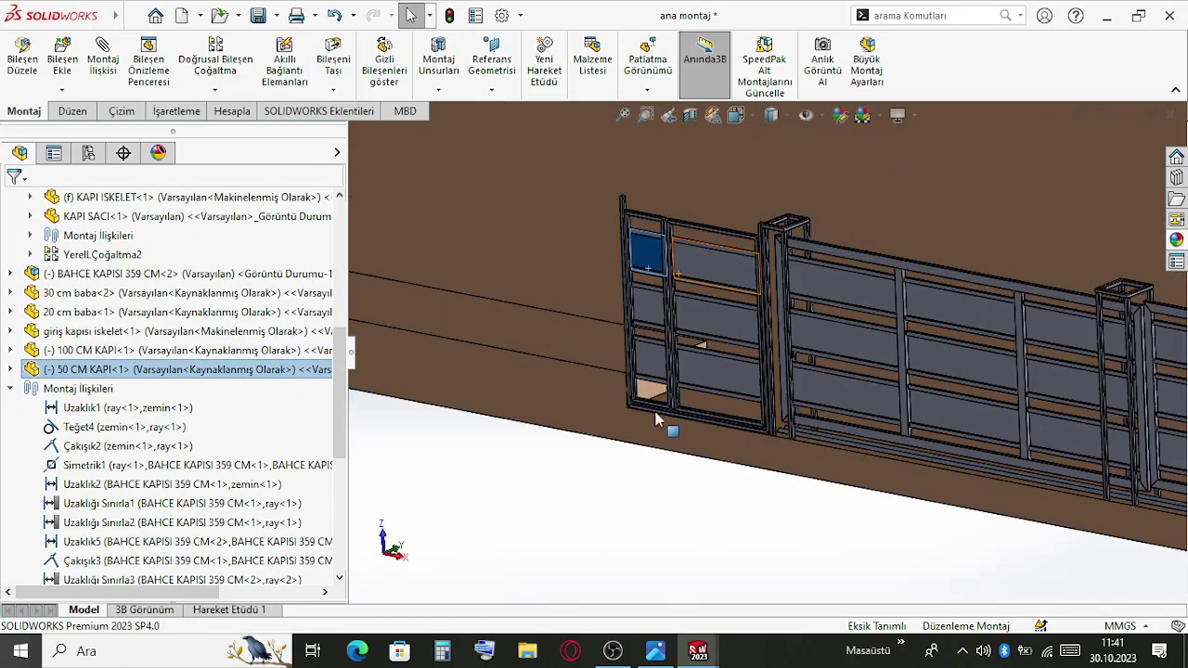
{"action": "left_click", "coordinate": [637, 487]}
{"action": "middle_click_drag", "start_coordinate": [658, 491], "coordinate": [713, 492]}
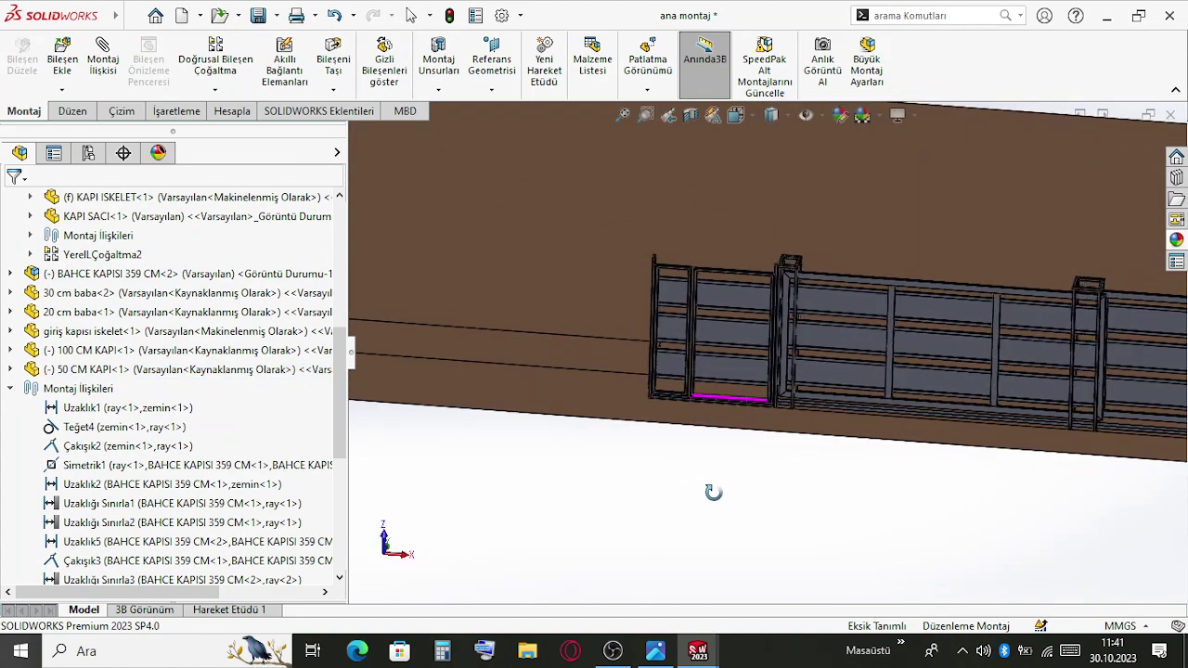
{"action": "scroll", "coordinate": [606, 311], "scroll_direction": "down", "scroll_amount": 6}
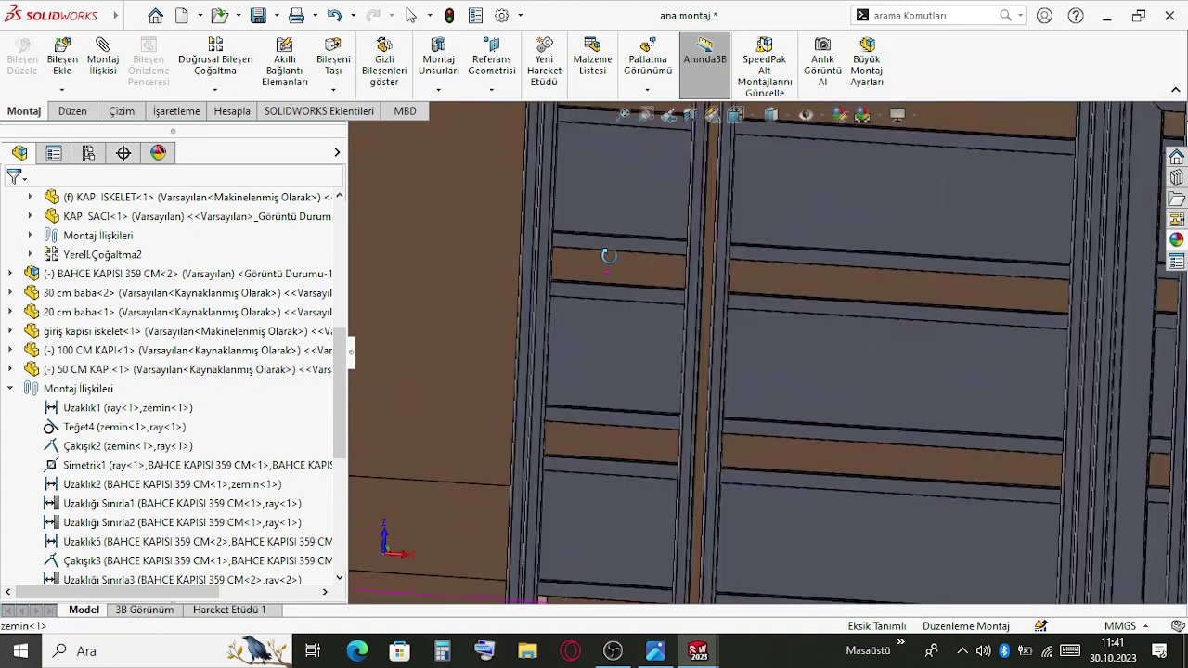
{"action": "middle_click_drag", "start_coordinate": [608, 256], "coordinate": [700, 242]}
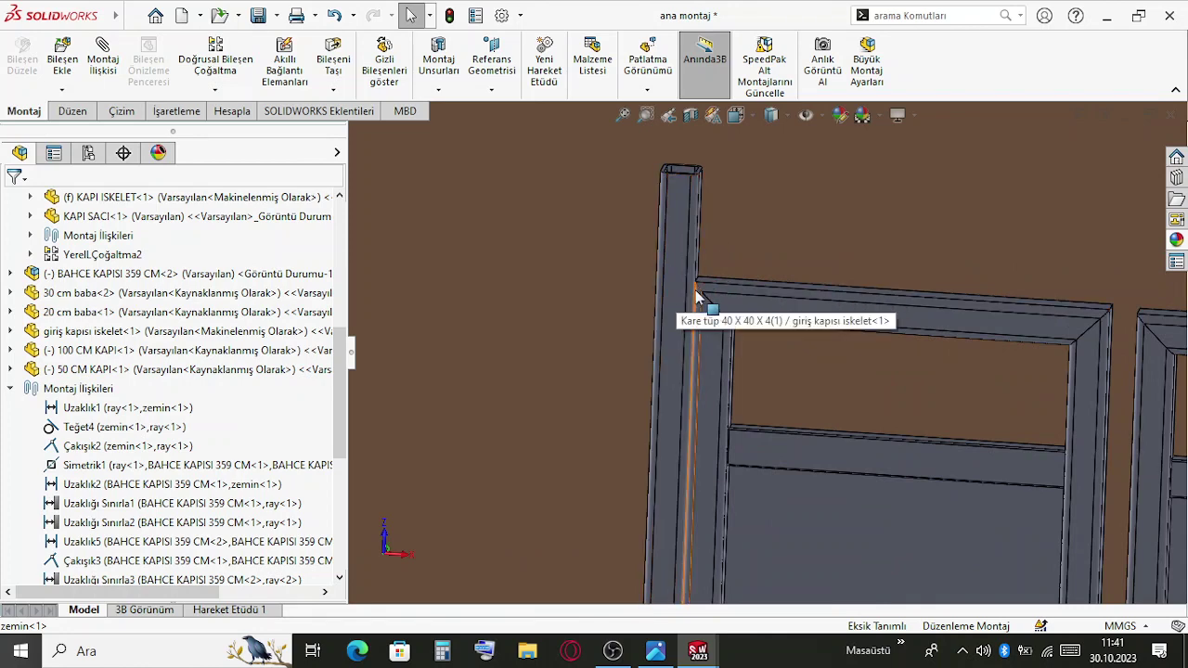
Examine how the entrance frame and its two door leaves line up with the neighbouring sliding gate and posts
{"action": "scroll", "coordinate": [695, 290], "scroll_direction": "down", "scroll_amount": 2}
{"action": "middle_click_drag", "start_coordinate": [692, 293], "coordinate": [733, 357]}
{"action": "scroll", "coordinate": [719, 307], "scroll_direction": "up", "scroll_amount": 5}
{"action": "scroll", "coordinate": [742, 353], "scroll_direction": "down", "scroll_amount": 6}
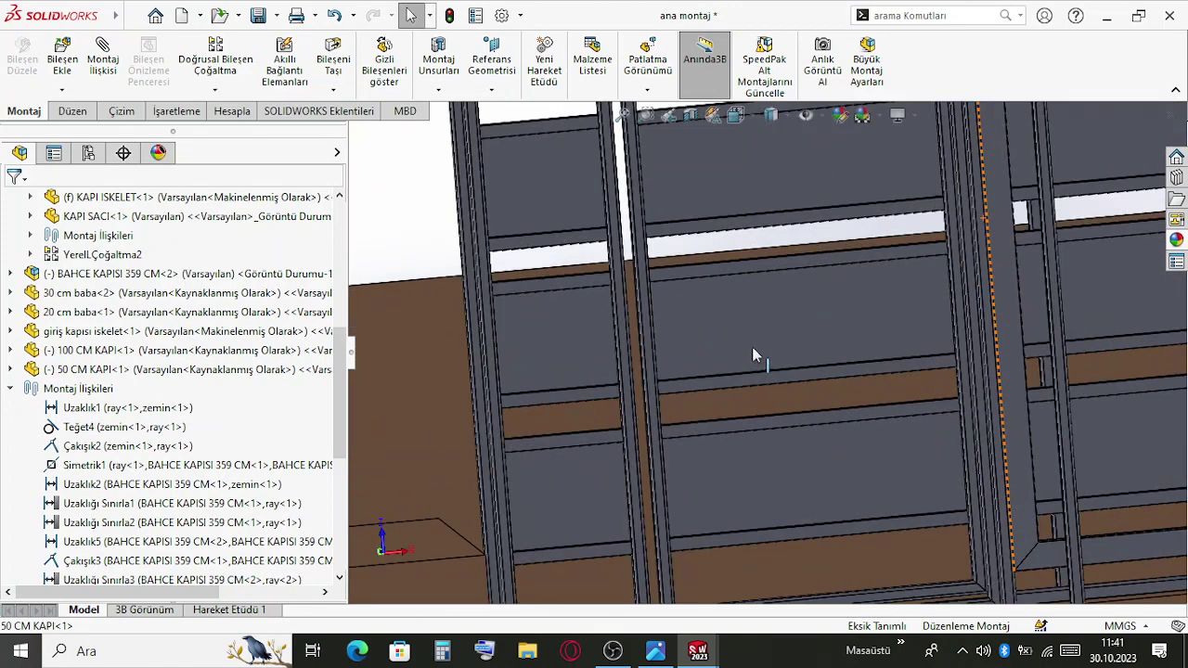
{"action": "scroll", "coordinate": [756, 339], "scroll_direction": "up", "scroll_amount": 3}
{"action": "scroll", "coordinate": [770, 336], "scroll_direction": "down", "scroll_amount": 2}
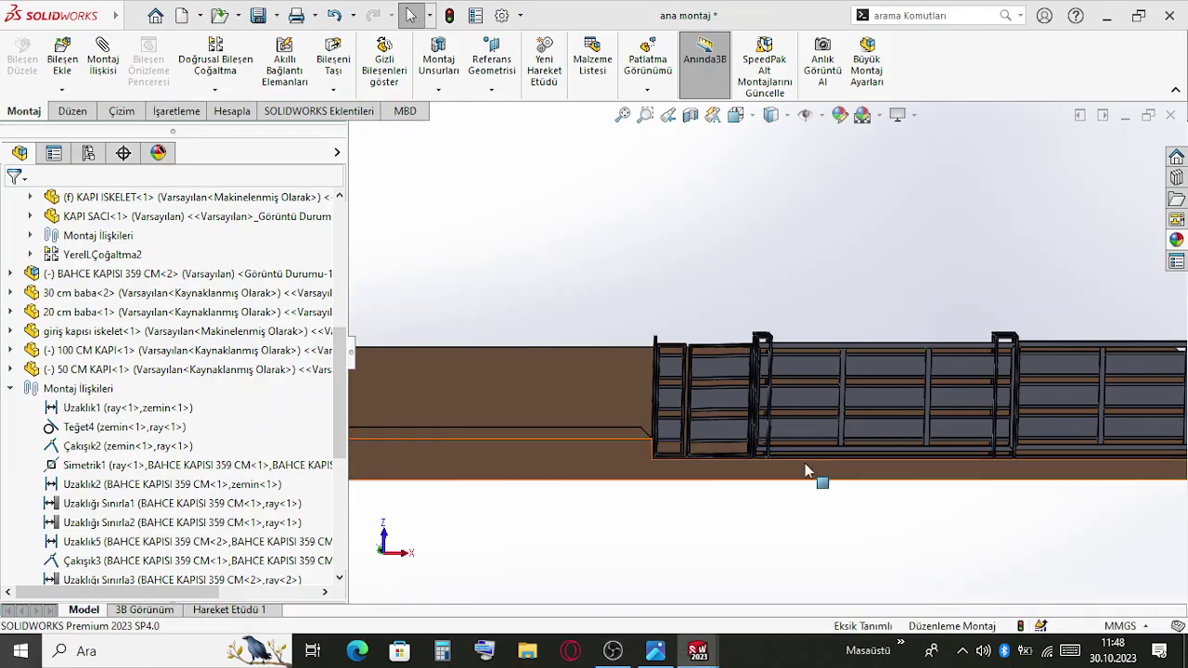
{"action": "scroll", "coordinate": [856, 300], "scroll_direction": "up", "scroll_amount": 2}
{"action": "scroll", "coordinate": [742, 335], "scroll_direction": "down", "scroll_amount": 2}
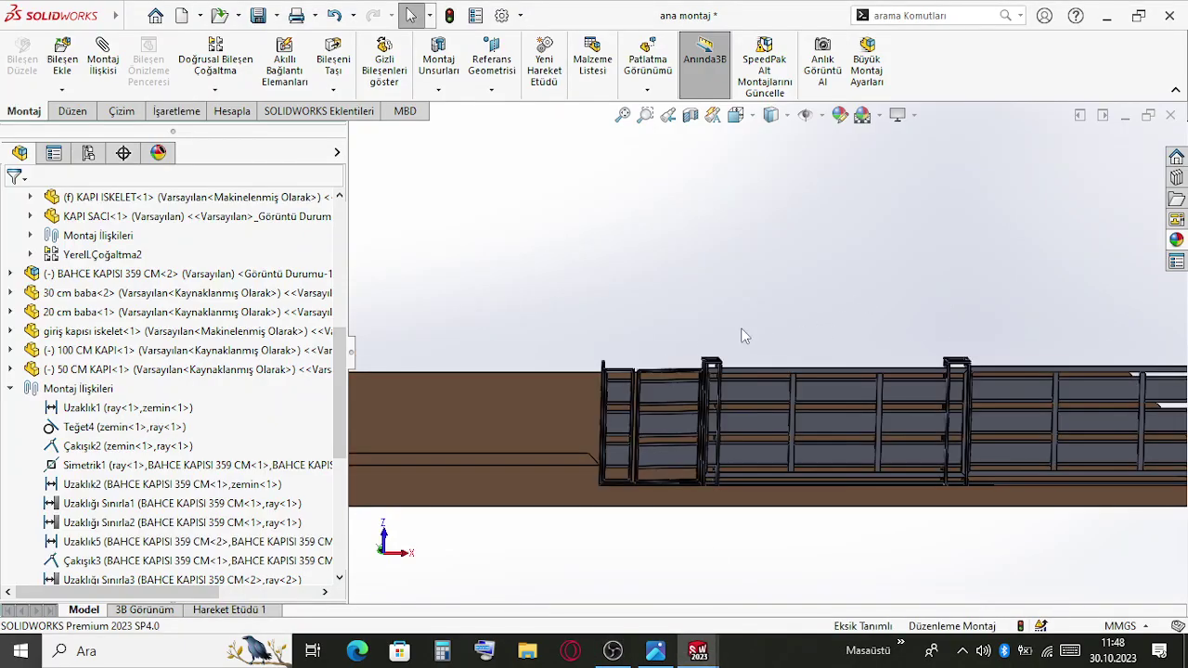
{"action": "scroll", "coordinate": [688, 341], "scroll_direction": "down", "scroll_amount": 3}
{"action": "middle_click_drag", "start_coordinate": [662, 346], "coordinate": [652, 339]}
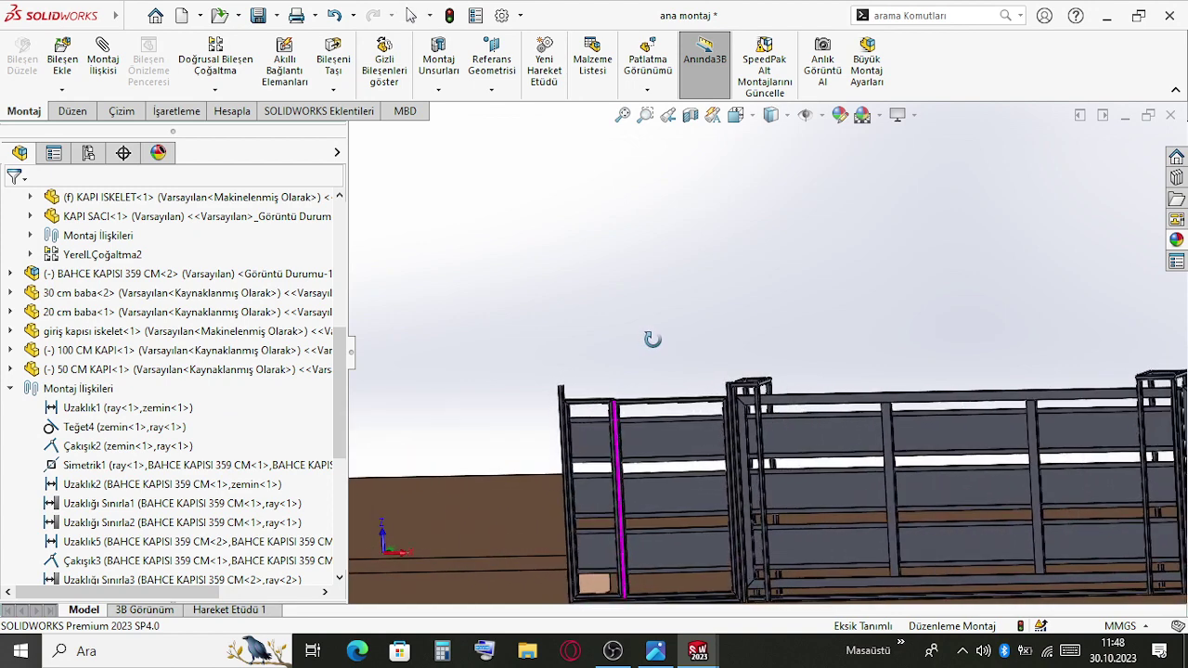
{"action": "middle_click_drag", "start_coordinate": [684, 435], "coordinate": [677, 394]}
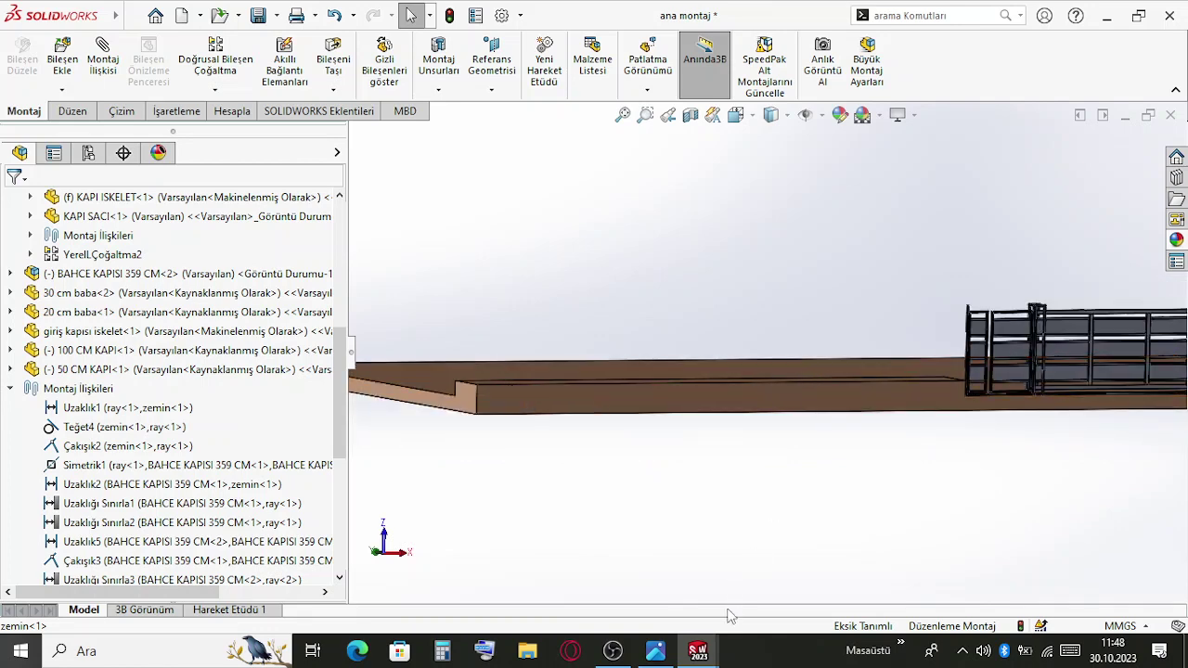
Examine the open stretch of ground and its raised ledge beside the entrance gate
{"action": "mouse_move", "coordinate": [714, 644]}
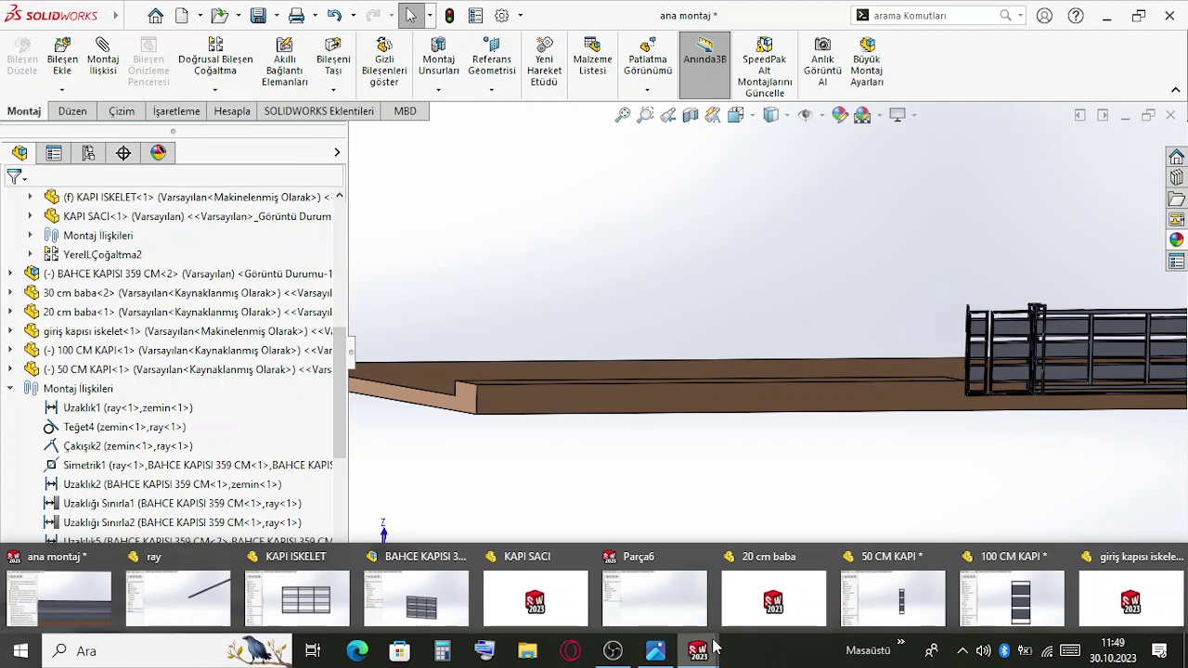
{"action": "scroll", "coordinate": [812, 330], "scroll_direction": "down", "scroll_amount": 3}
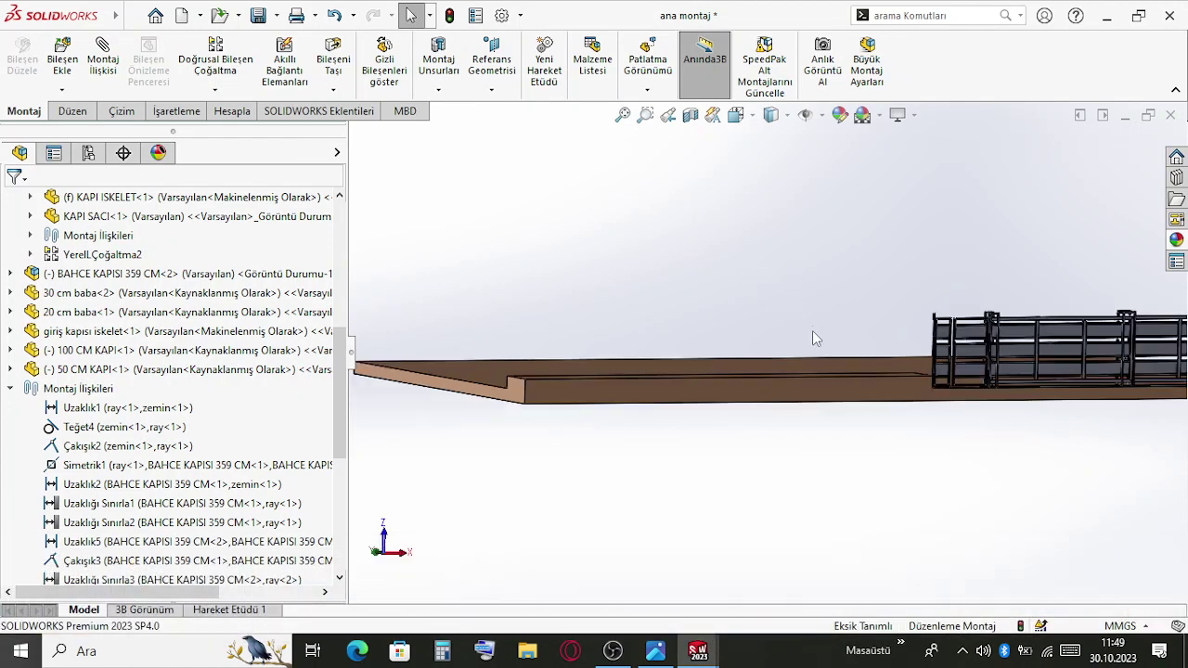
{"action": "scroll", "coordinate": [901, 380], "scroll_direction": "down", "scroll_amount": 1}
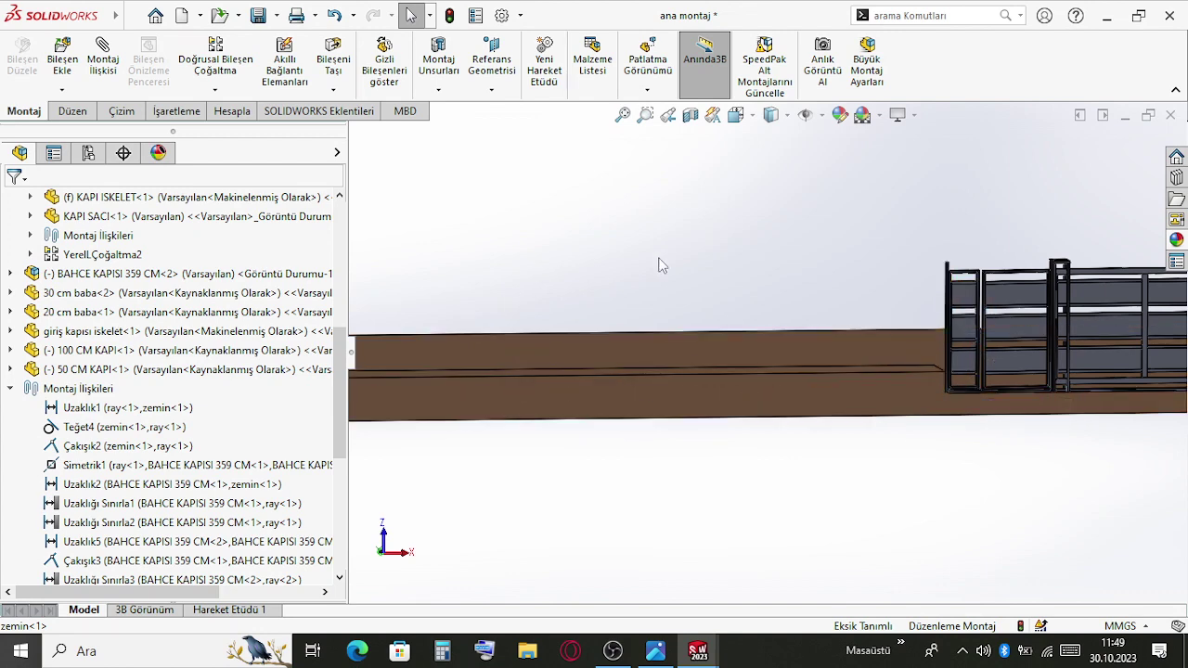
{"action": "scroll", "coordinate": [1055, 319], "scroll_direction": "up", "scroll_amount": 3}
{"action": "scroll", "coordinate": [1034, 322], "scroll_direction": "down", "scroll_amount": 2}
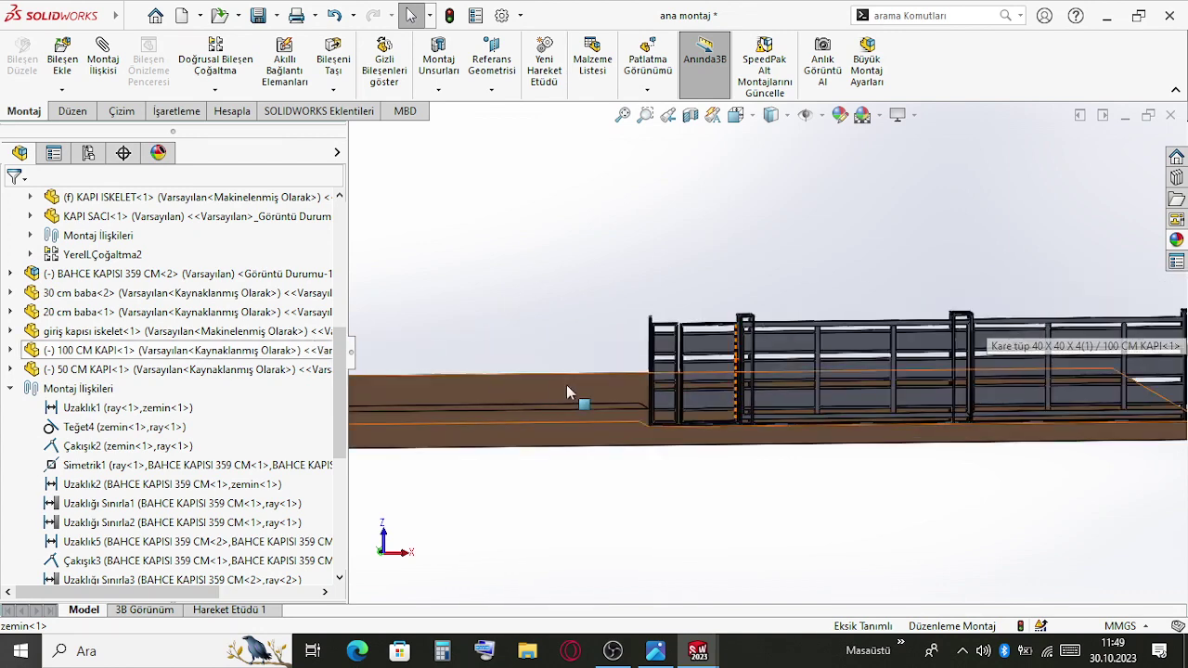
{"action": "scroll", "coordinate": [585, 387], "scroll_direction": "up", "scroll_amount": 3}
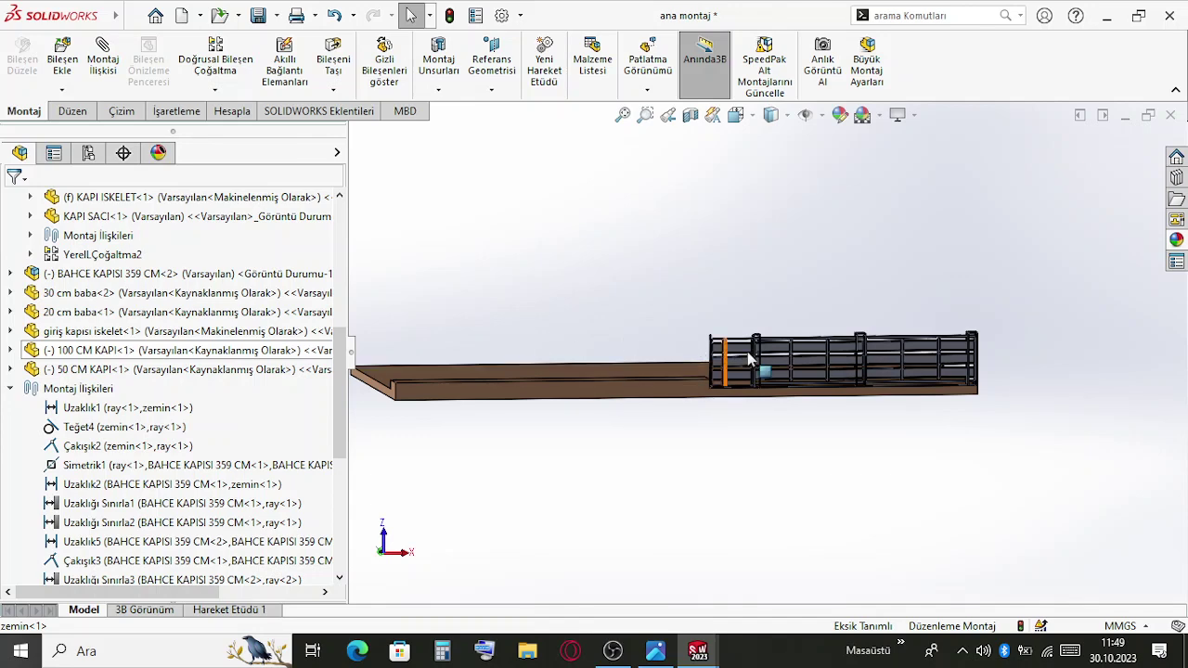
{"action": "scroll", "coordinate": [628, 371], "scroll_direction": "down", "scroll_amount": 4}
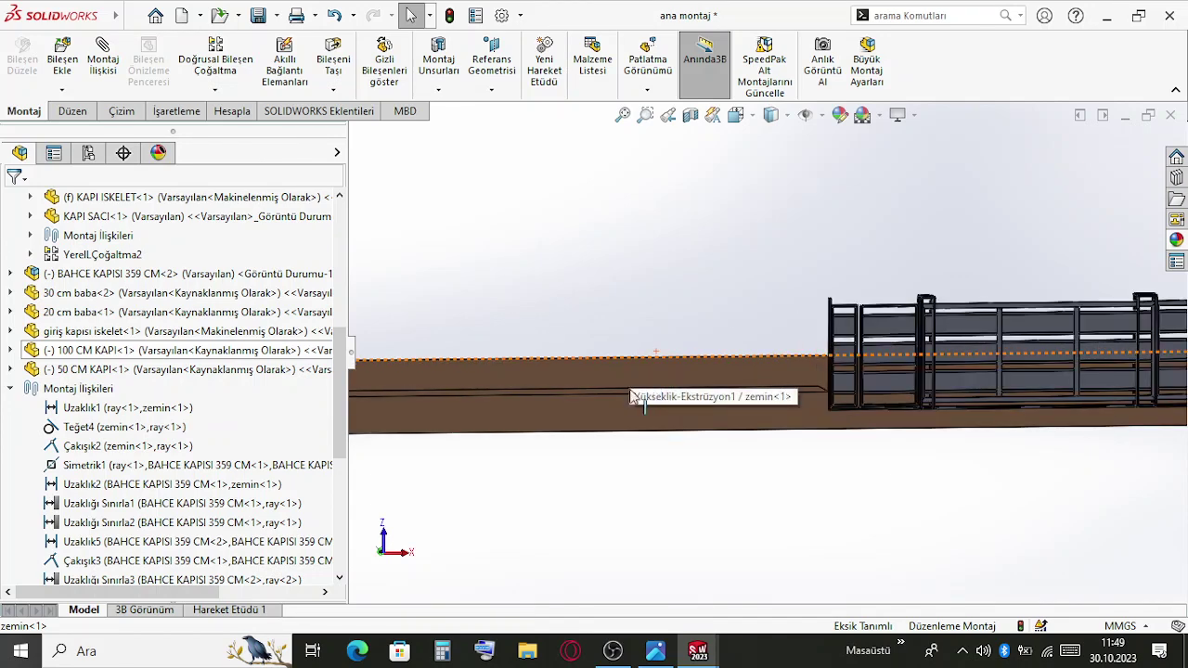
{"action": "scroll", "coordinate": [620, 402], "scroll_direction": "up", "scroll_amount": 2}
{"action": "scroll", "coordinate": [652, 406], "scroll_direction": "down", "scroll_amount": 4}
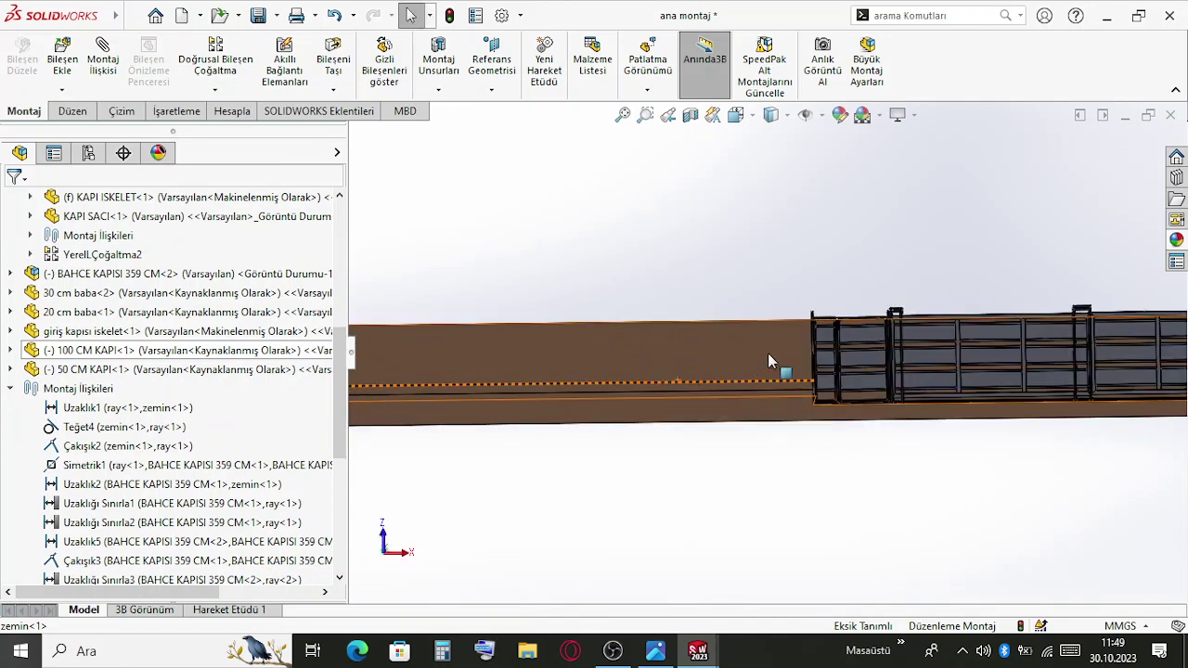
{"action": "scroll", "coordinate": [770, 371], "scroll_direction": "down", "scroll_amount": 1}
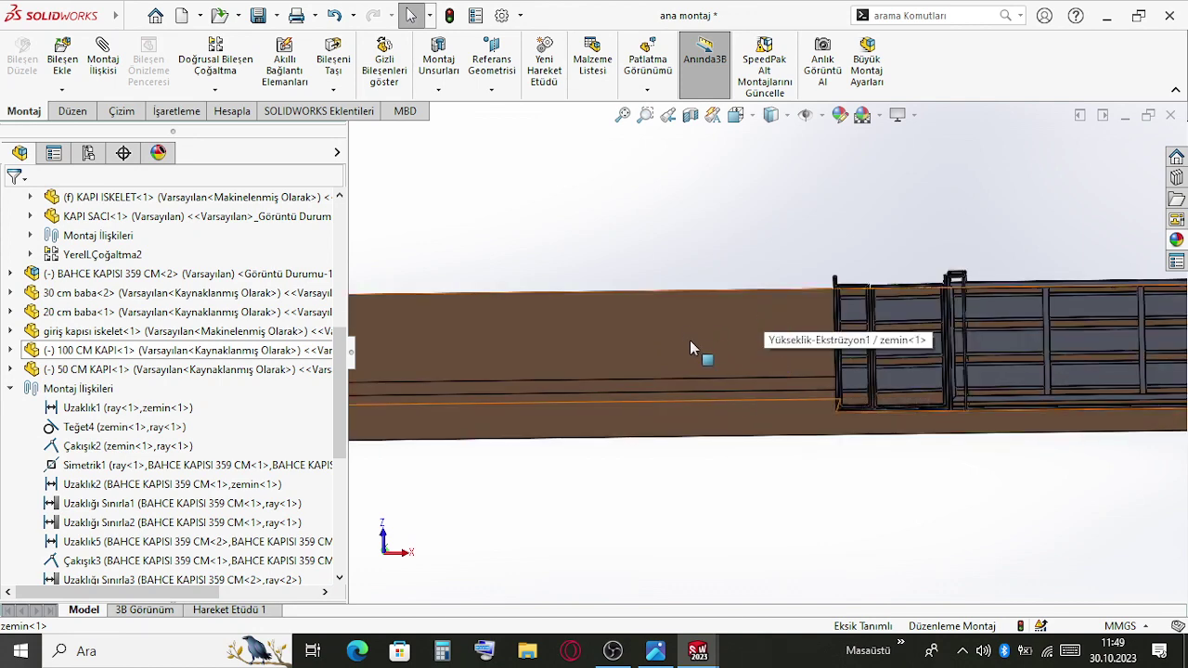
{"action": "scroll", "coordinate": [835, 464], "scroll_direction": "up", "scroll_amount": 2}
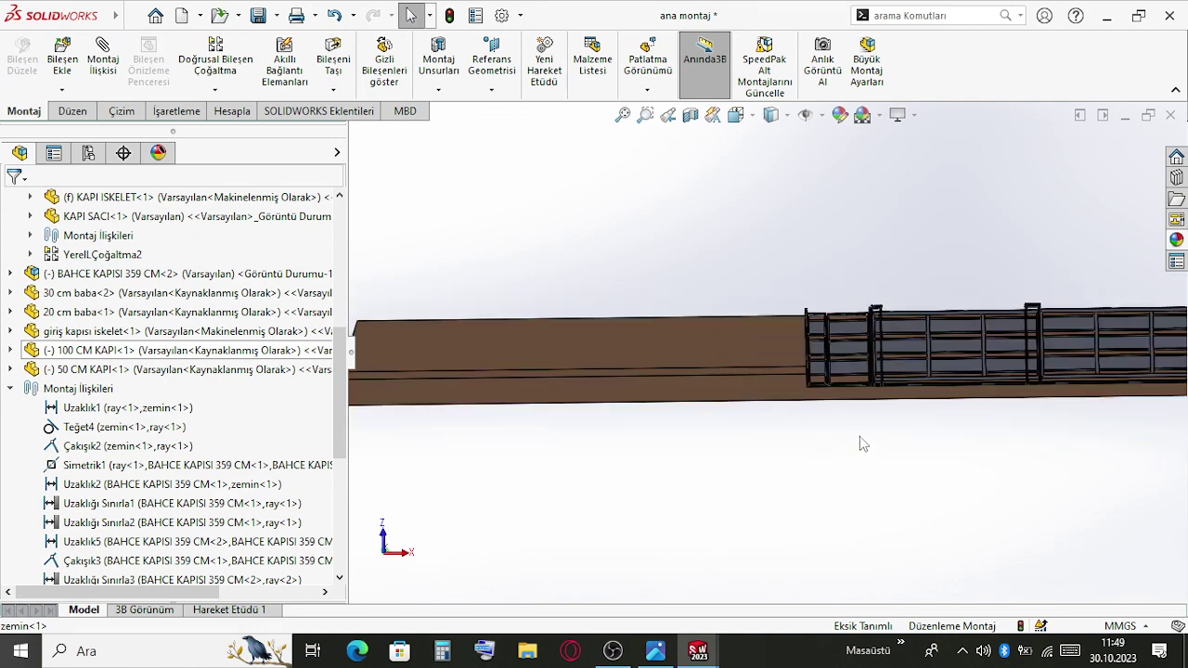
{"action": "middle_click_drag", "start_coordinate": [859, 444], "coordinate": [881, 429]}
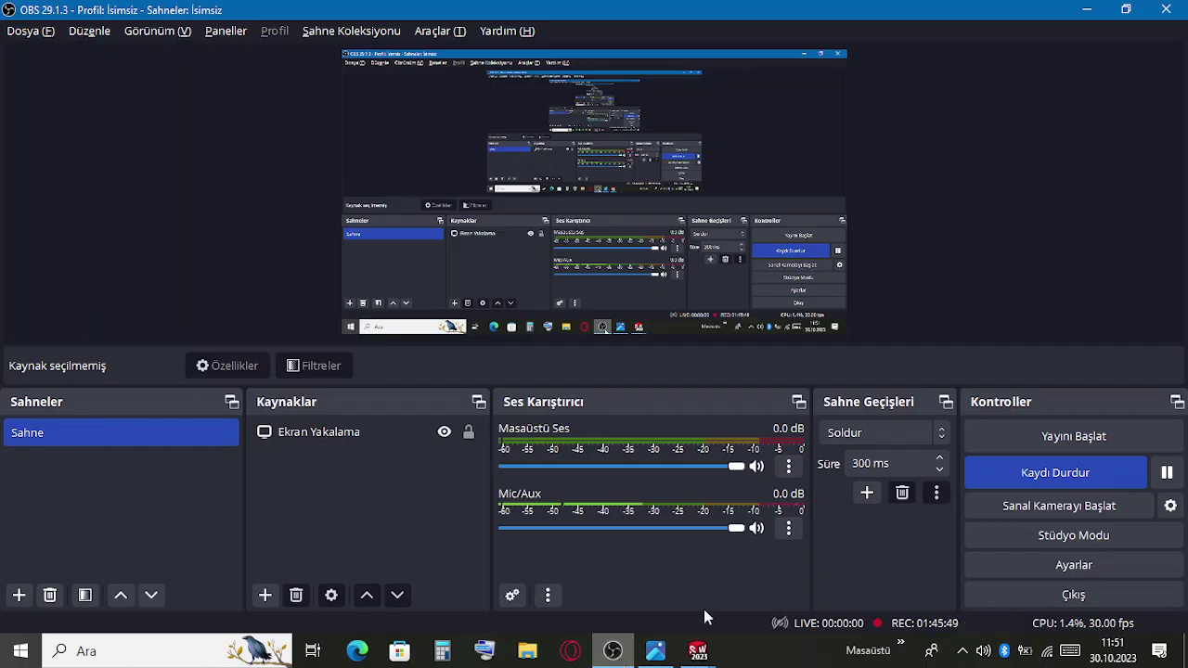
Switch back to the ana montaj assembly in SOLIDWORKS and examine the complete row of gates along the ground part
{"action": "left_click", "coordinate": [1085, 9]}
{"action": "scroll", "coordinate": [745, 403], "scroll_direction": "up", "scroll_amount": 3}
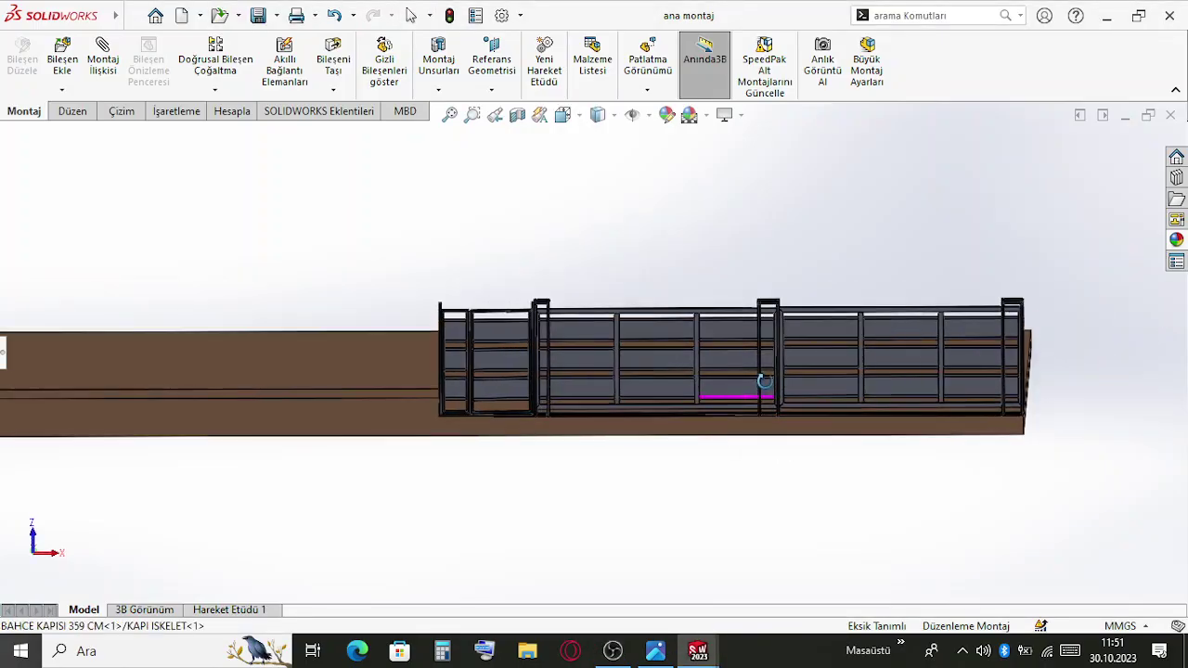
{"action": "scroll", "coordinate": [555, 302], "scroll_direction": "up", "scroll_amount": 2}
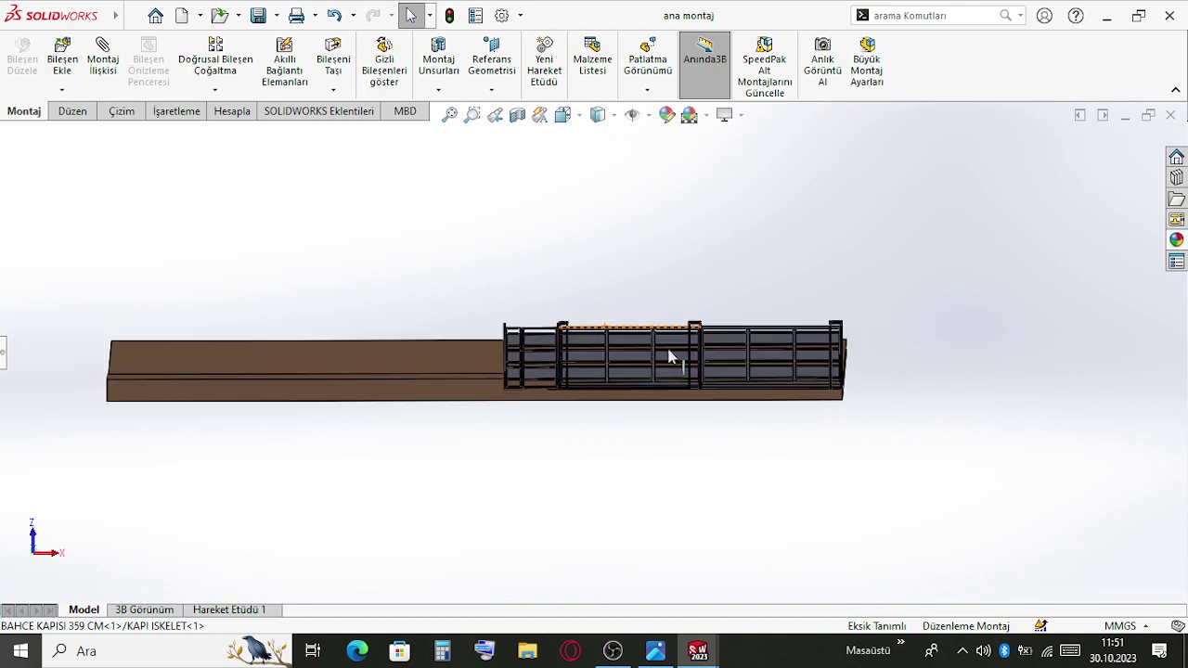
{"action": "scroll", "coordinate": [659, 357], "scroll_direction": "down", "scroll_amount": 2}
{"action": "scroll", "coordinate": [559, 342], "scroll_direction": "up", "scroll_amount": 2}
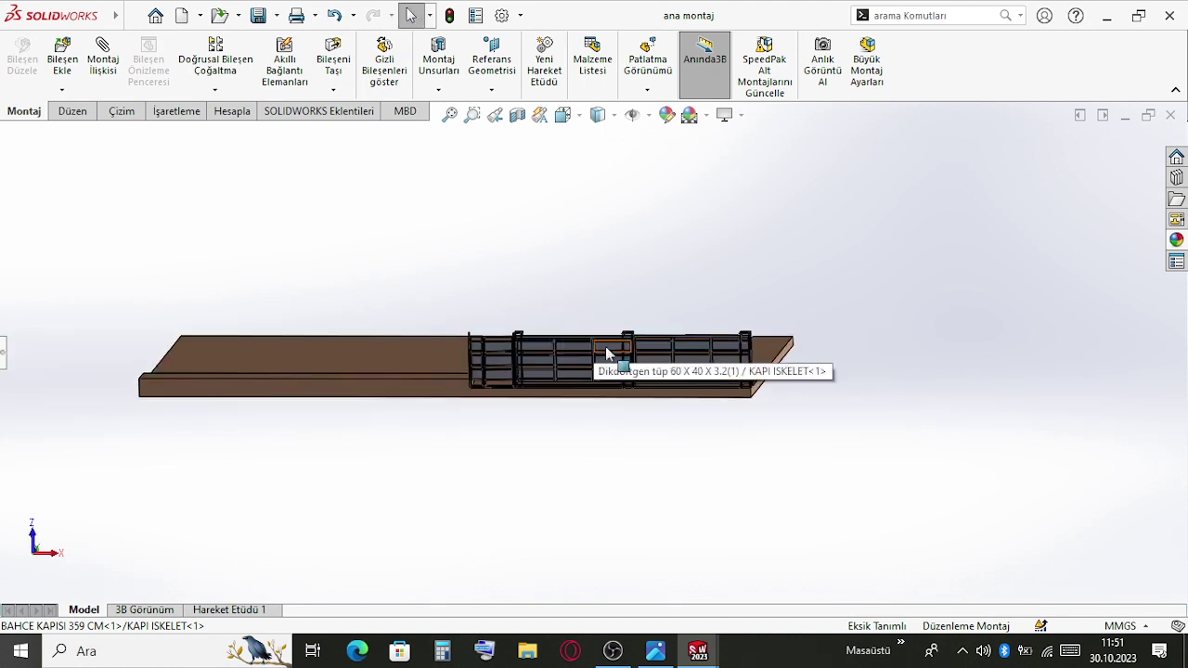
{"action": "scroll", "coordinate": [558, 364], "scroll_direction": "down", "scroll_amount": 2}
{"action": "scroll", "coordinate": [561, 371], "scroll_direction": "down", "scroll_amount": 3}
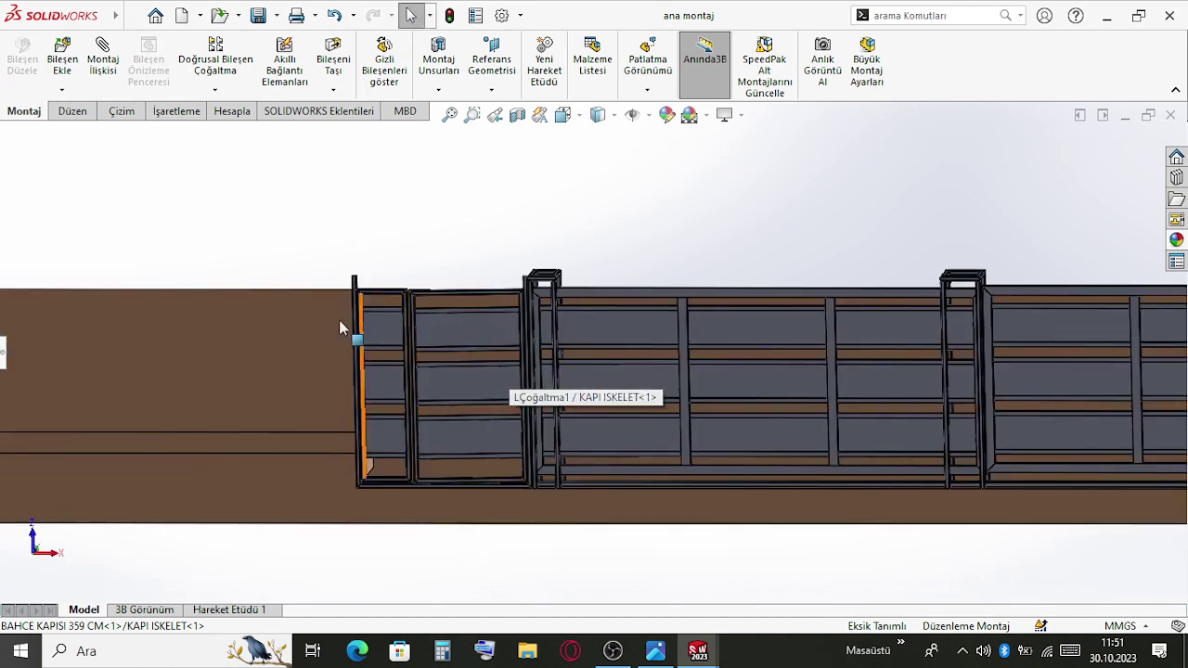
{"action": "scroll", "coordinate": [733, 315], "scroll_direction": "up", "scroll_amount": 2}
{"action": "scroll", "coordinate": [782, 362], "scroll_direction": "down", "scroll_amount": 2}
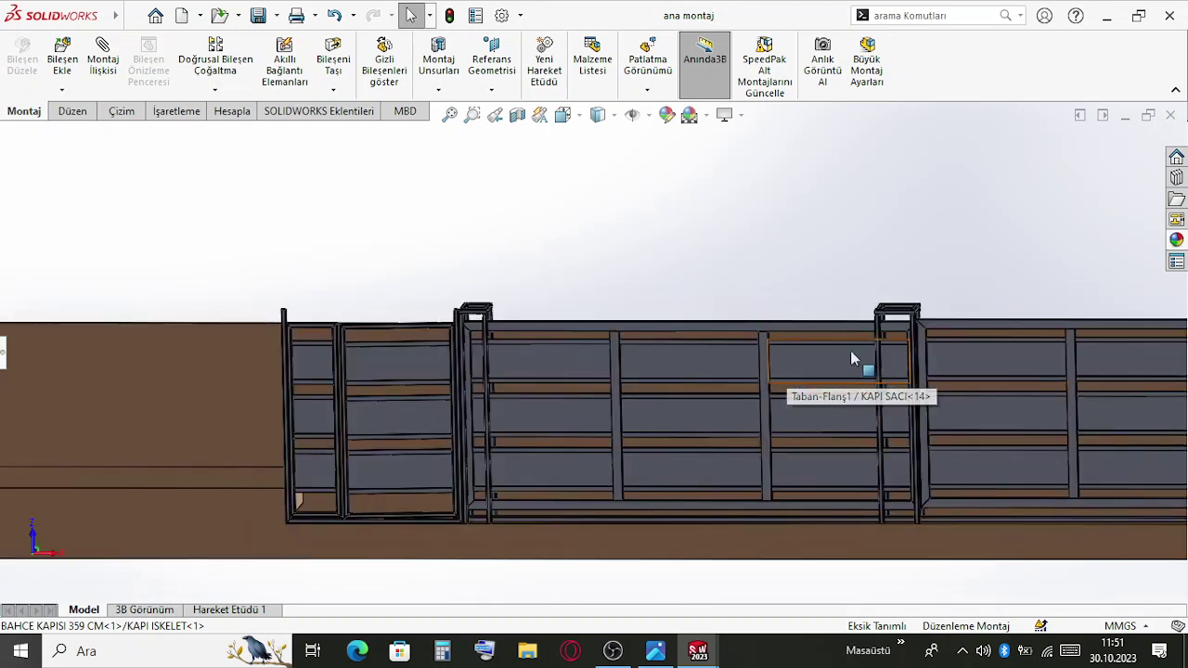
Try to place a copy of the KAPI ISKELET gate frame in the free space behind the gate row
{"action": "left_click", "coordinate": [795, 327]}
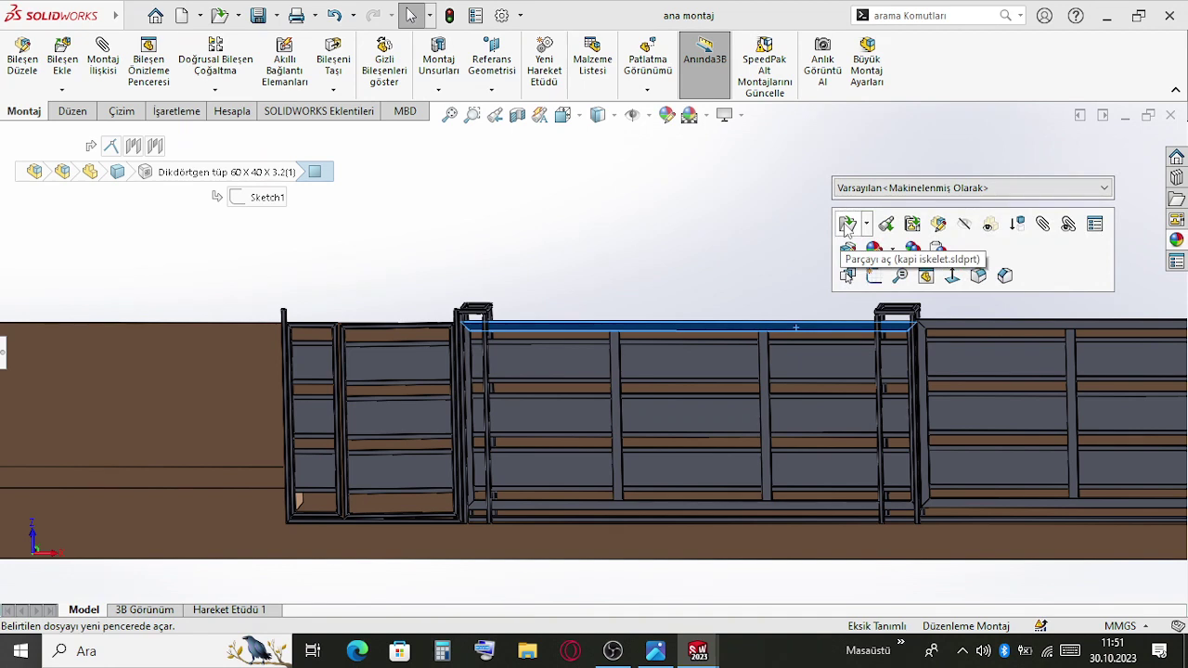
{"action": "left_click", "coordinate": [695, 225]}
{"action": "scroll", "coordinate": [654, 308], "scroll_direction": "up", "scroll_amount": 1}
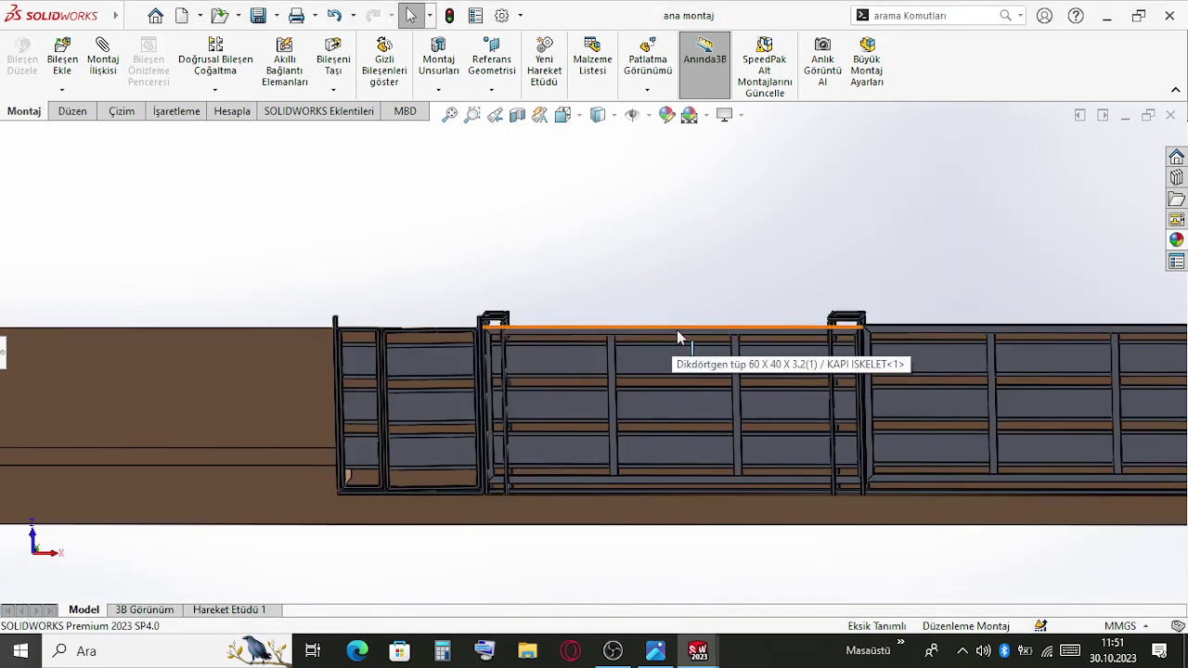
{"action": "left_click_drag", "start_coordinate": [677, 339], "coordinate": [251, 192], "text": "ctrl"}
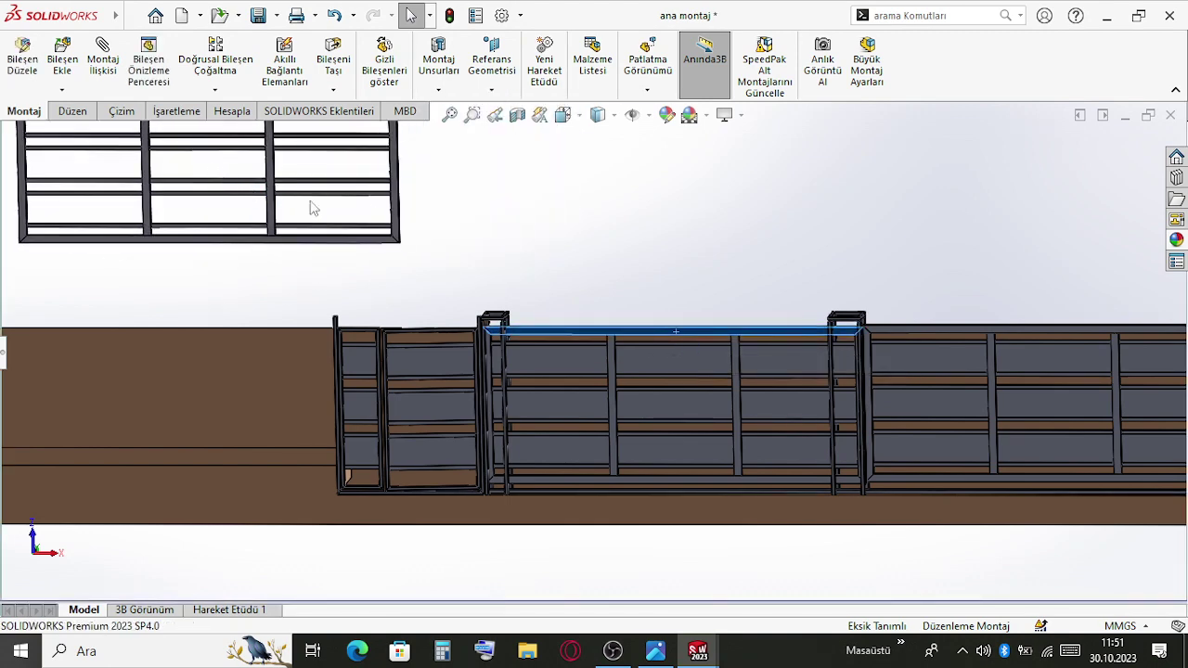
{"action": "left_click", "coordinate": [679, 260]}
{"action": "scroll", "coordinate": [659, 260], "scroll_direction": "up", "scroll_amount": 2}
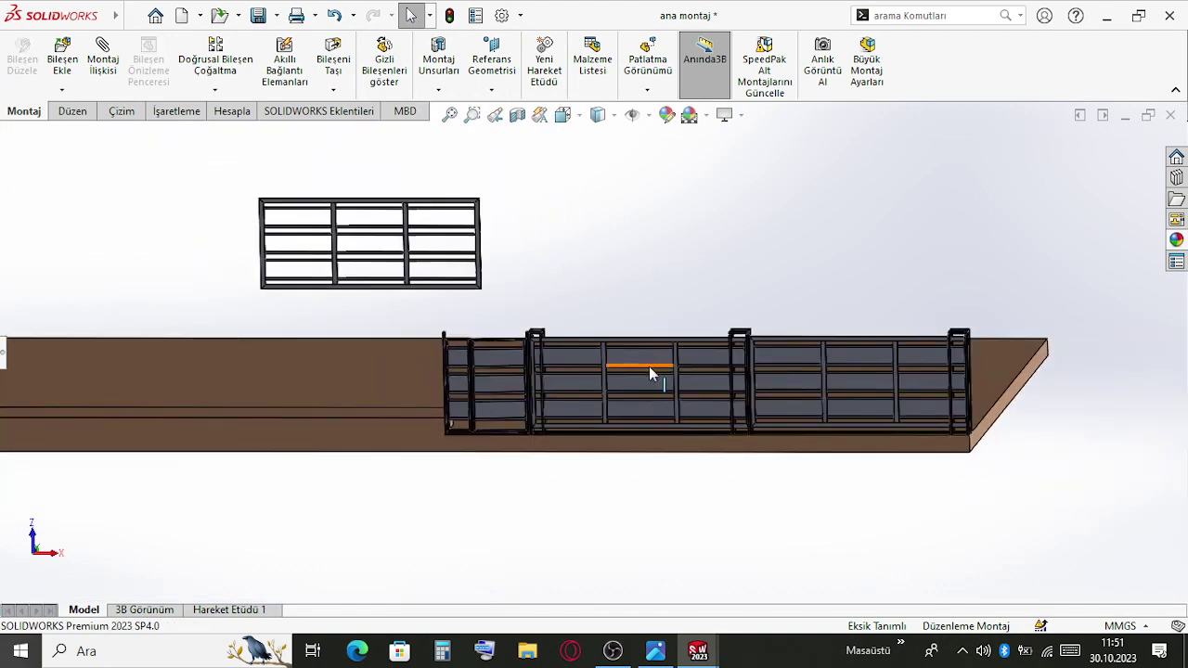
{"action": "scroll", "coordinate": [650, 371], "scroll_direction": "down", "scroll_amount": 2}
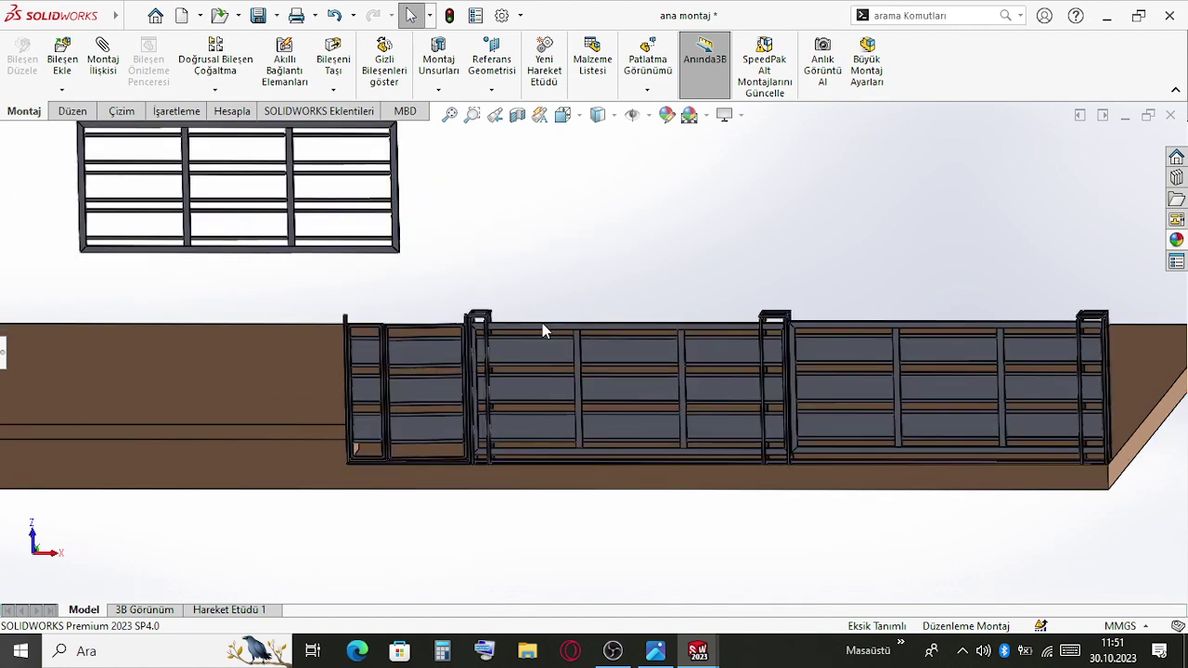
{"action": "scroll", "coordinate": [127, 257], "scroll_direction": "down", "scroll_amount": 2}
Locate giriş kapısı iskelet among the assembly components and inspect the entrance gate, the adjacent post and the sliding gate's top rail
{"action": "left_click", "coordinate": [5, 362]}
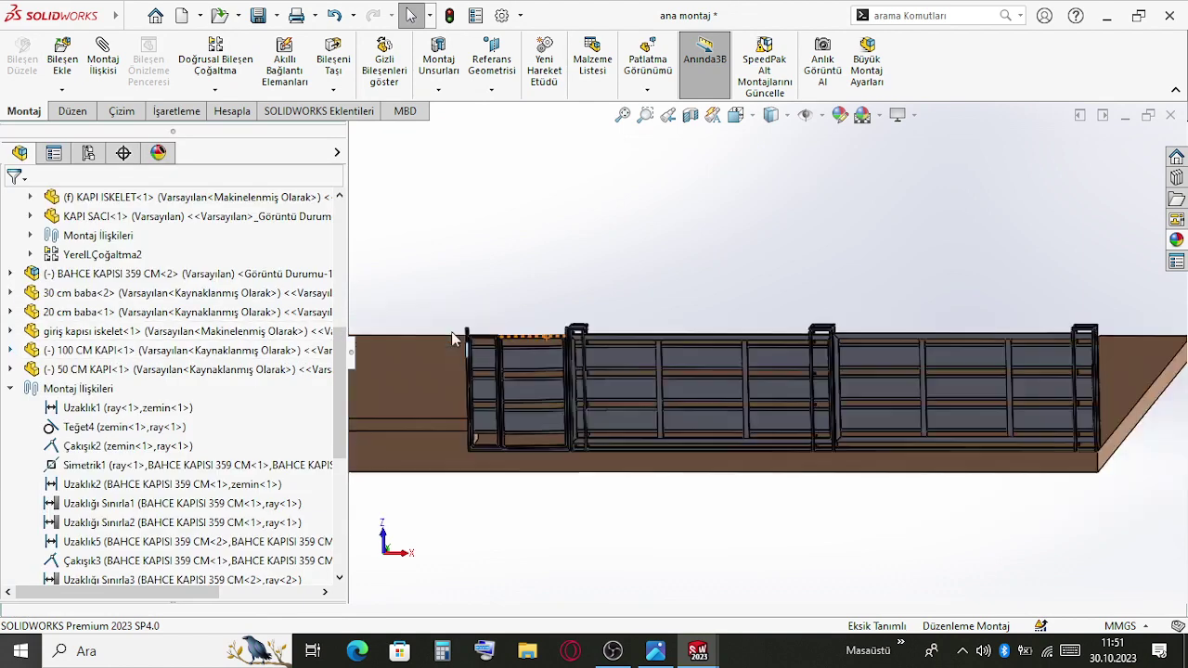
{"action": "scroll", "coordinate": [455, 337], "scroll_direction": "up", "scroll_amount": 3}
{"action": "left_click", "coordinate": [231, 332]}
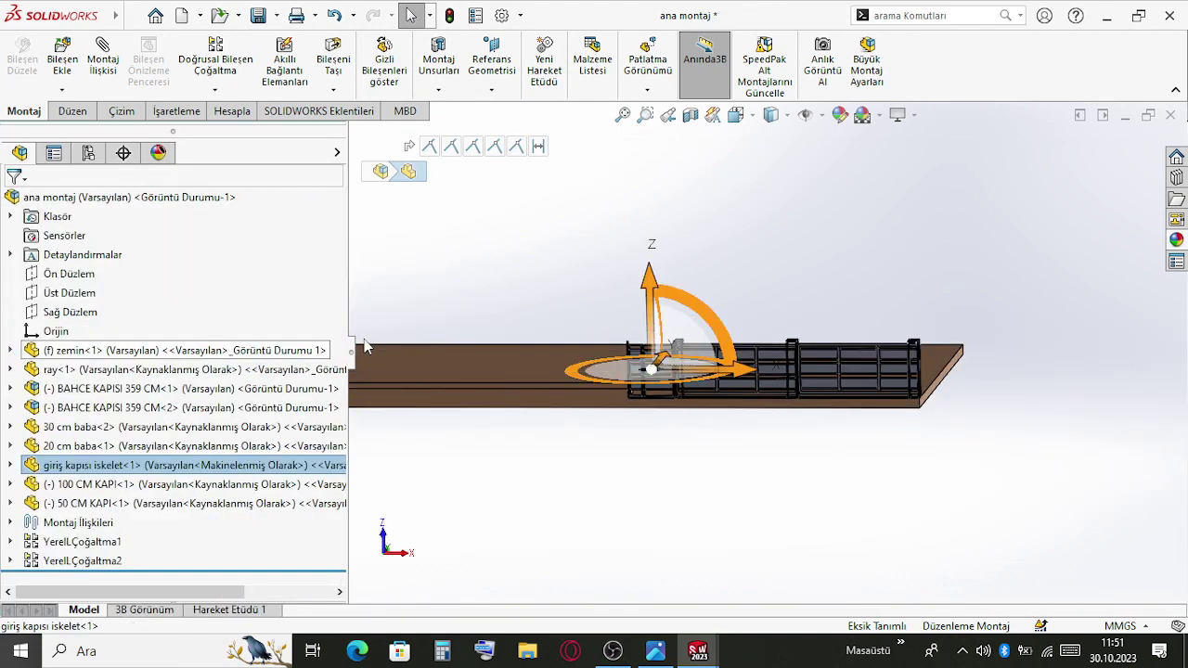
{"action": "left_click", "coordinate": [544, 232]}
{"action": "scroll", "coordinate": [723, 334], "scroll_direction": "down", "scroll_amount": 6}
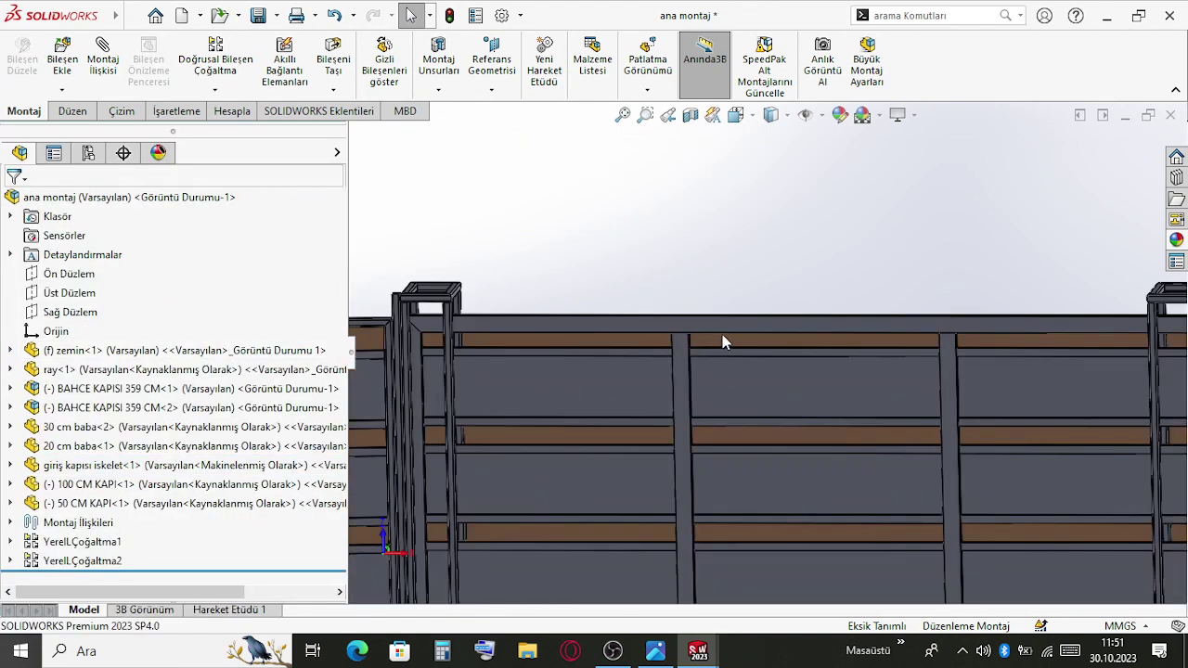
{"action": "scroll", "coordinate": [743, 339], "scroll_direction": "up", "scroll_amount": 4}
{"action": "scroll", "coordinate": [751, 349], "scroll_direction": "up", "scroll_amount": 3}
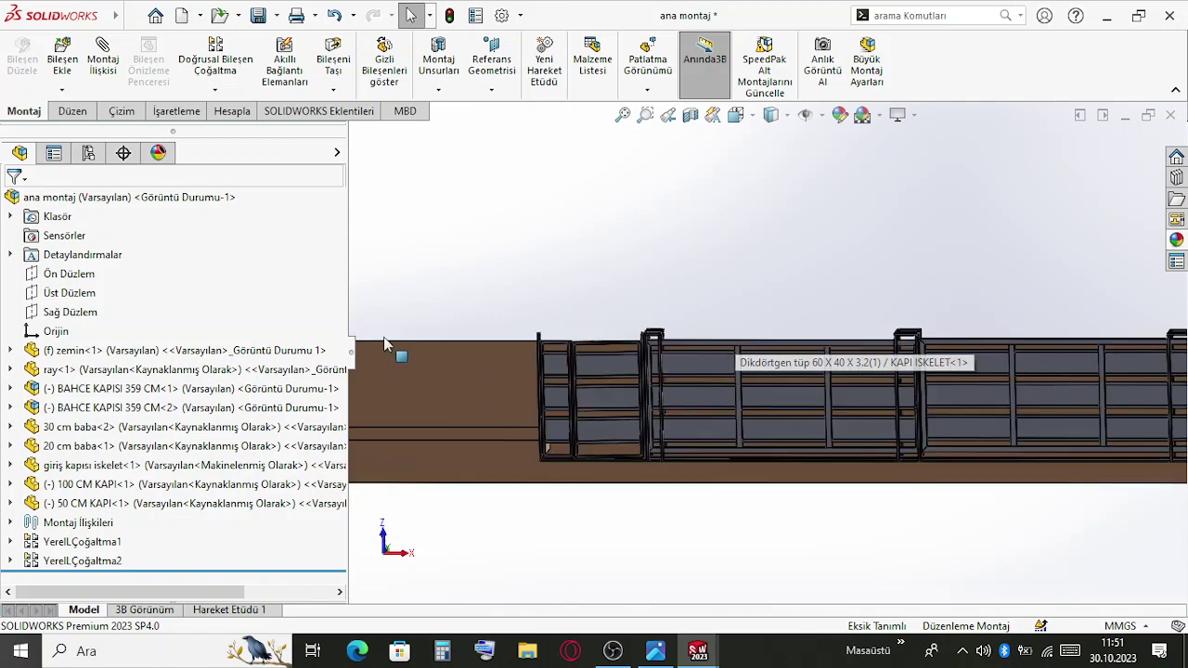
{"action": "scroll", "coordinate": [676, 402], "scroll_direction": "down", "scroll_amount": 6}
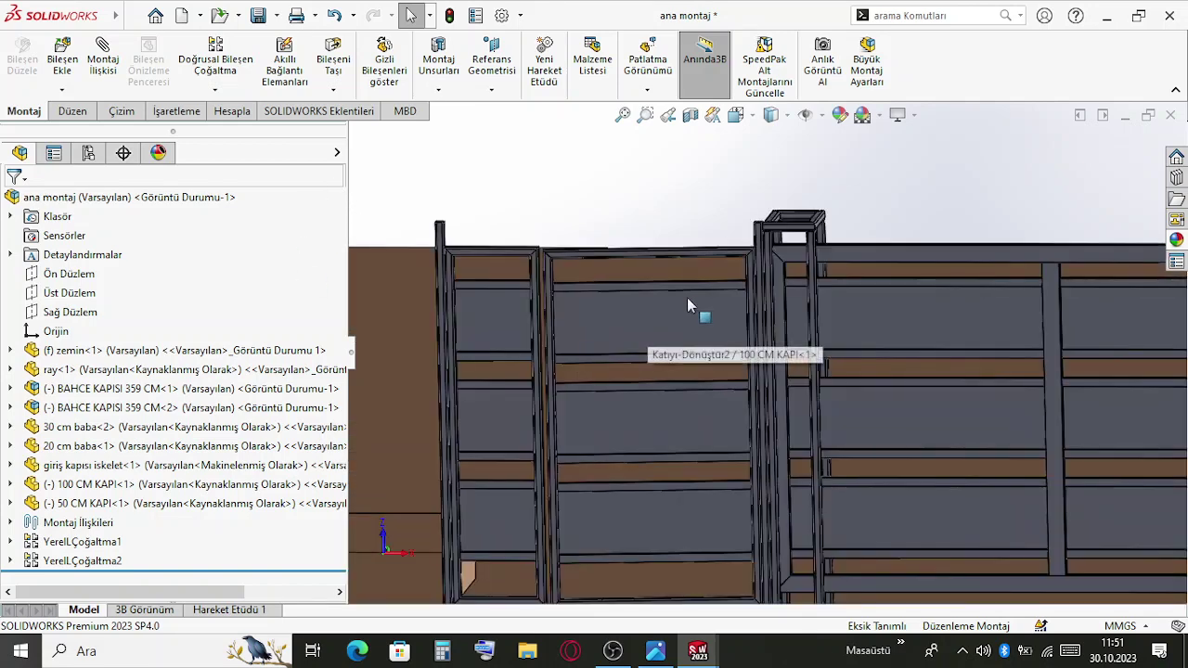
{"action": "scroll", "coordinate": [527, 484], "scroll_direction": "up", "scroll_amount": 2}
{"action": "scroll", "coordinate": [533, 487], "scroll_direction": "down", "scroll_amount": 2}
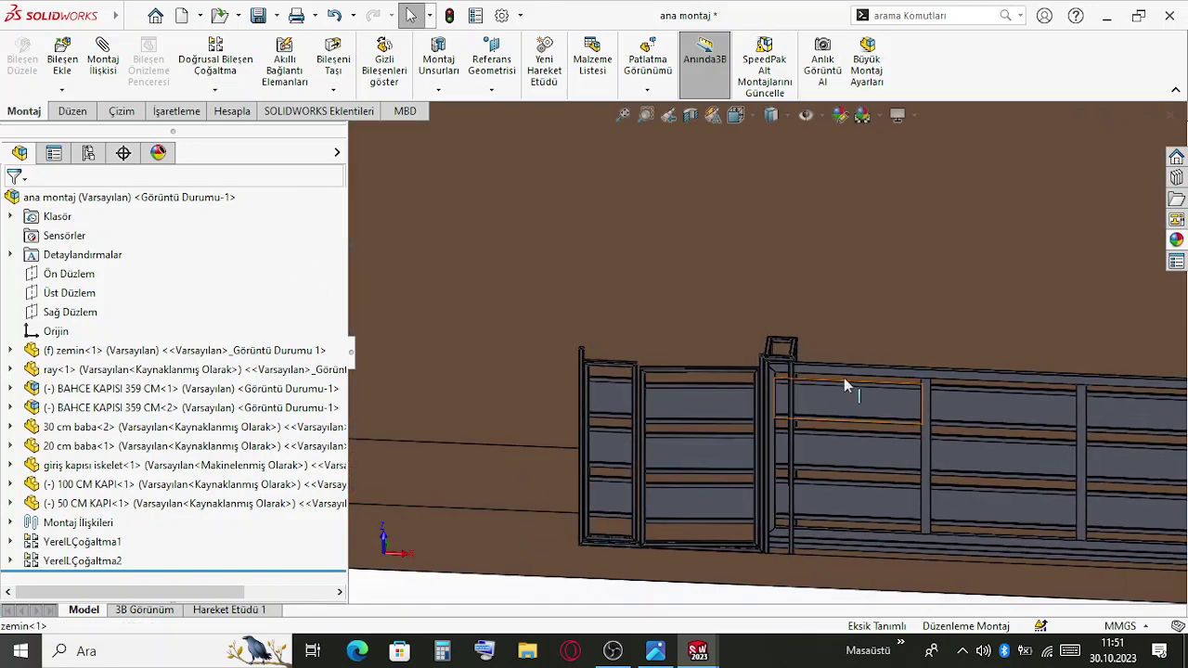
{"action": "scroll", "coordinate": [801, 380], "scroll_direction": "down", "scroll_amount": 4}
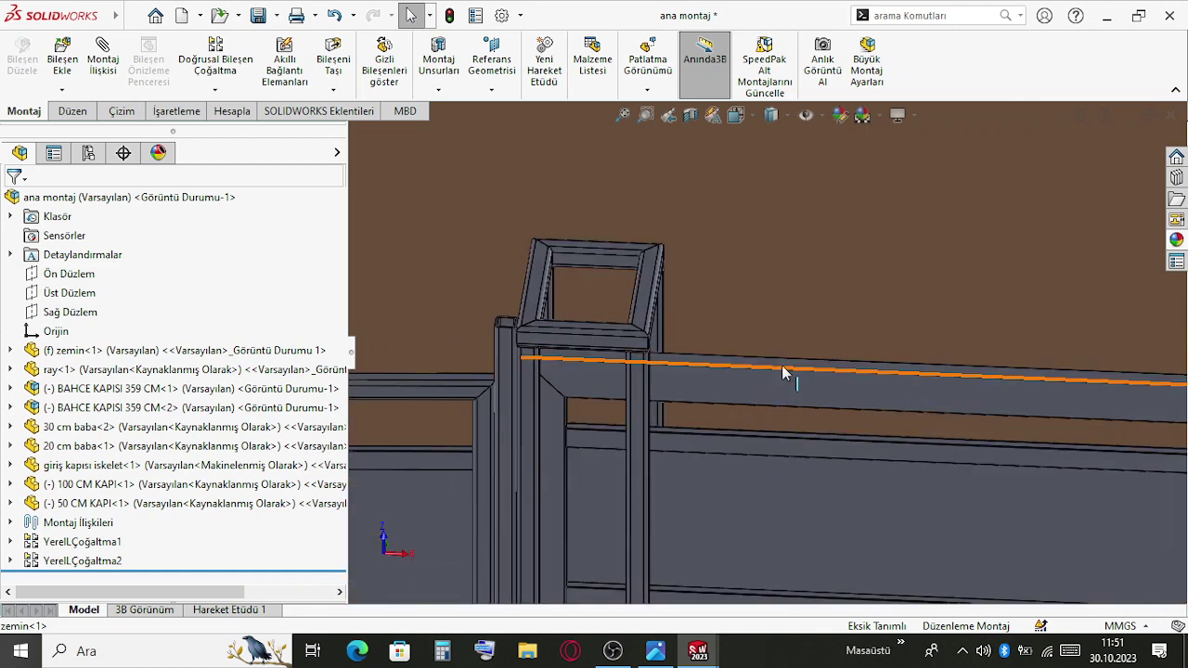
Measure the normal distance between the KAPI ISKELET top rail and the raised ledge face of the zemin part
{"action": "left_click", "coordinate": [789, 371]}
{"action": "scroll", "coordinate": [571, 430], "scroll_direction": "down", "scroll_amount": 5}
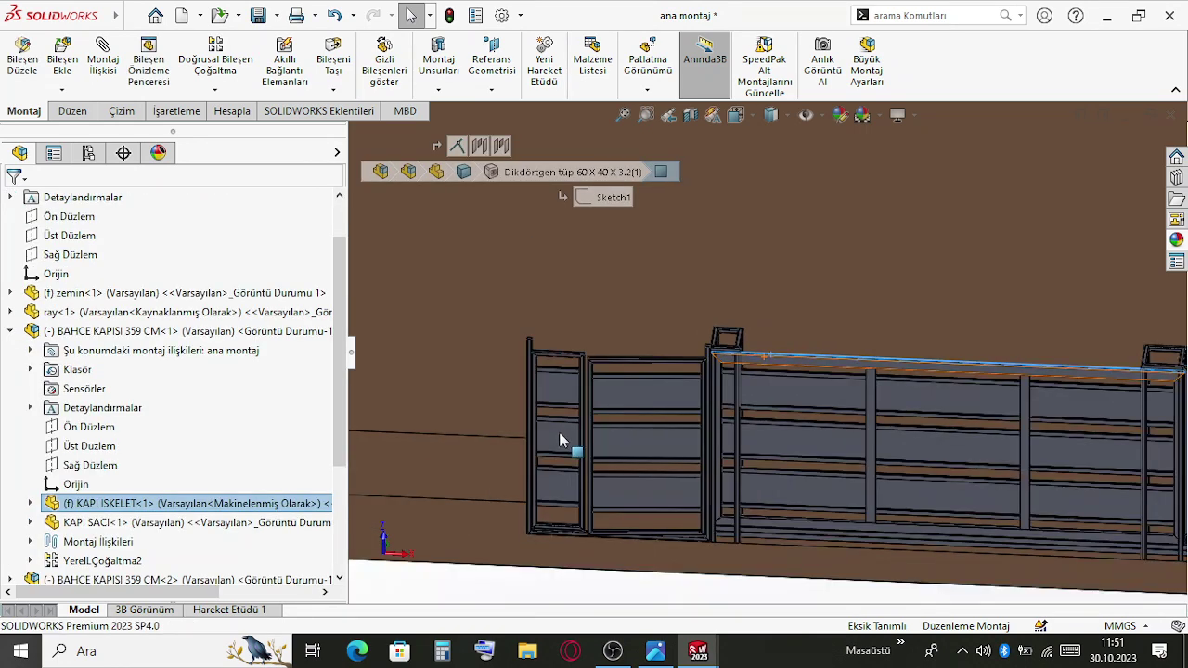
{"action": "scroll", "coordinate": [596, 522], "scroll_direction": "up", "scroll_amount": 8}
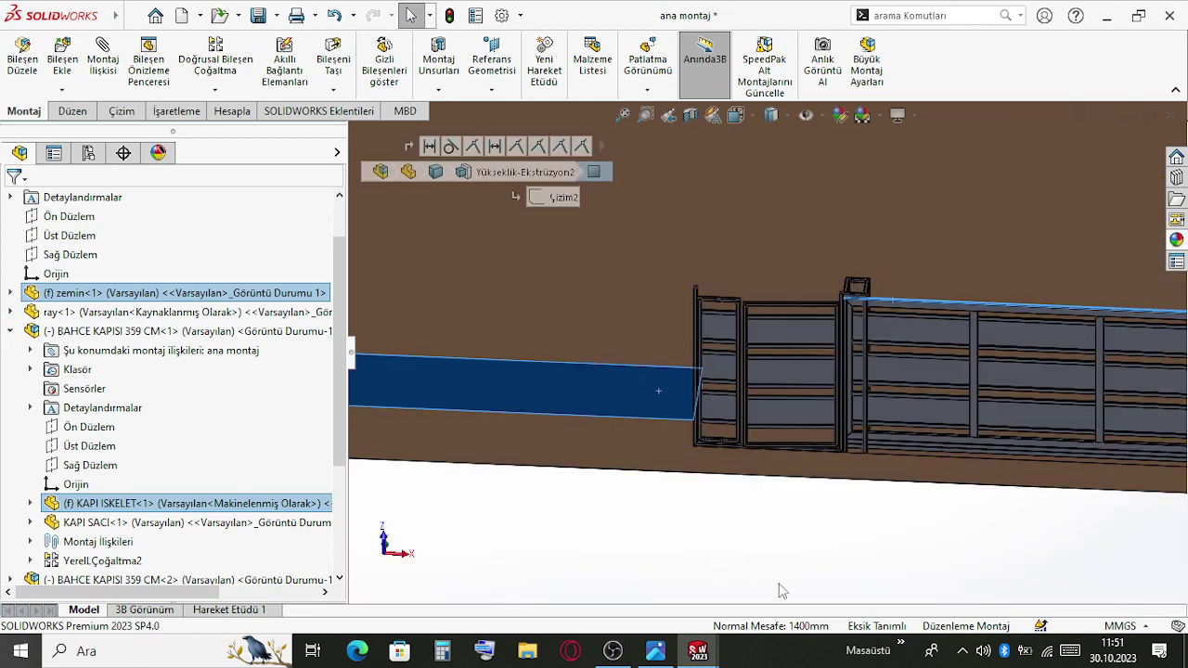
{"action": "scroll", "coordinate": [854, 435], "scroll_direction": "down", "scroll_amount": 2}
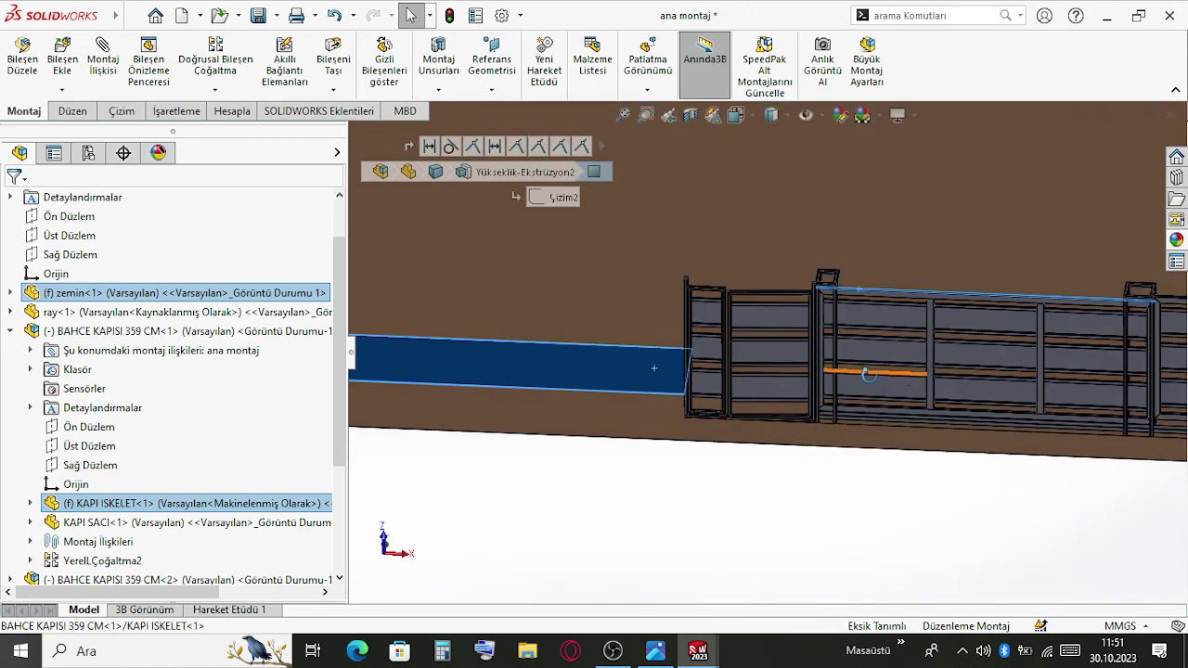
Start a new part and sketch a corner rectangle about 80 mm high from the origin on the Front plane (Ön Düzlem)
{"action": "middle_click_drag", "start_coordinate": [868, 374], "coordinate": [876, 309]}
{"action": "left_click", "coordinate": [137, 16]}
{"action": "left_click", "coordinate": [159, 46]}
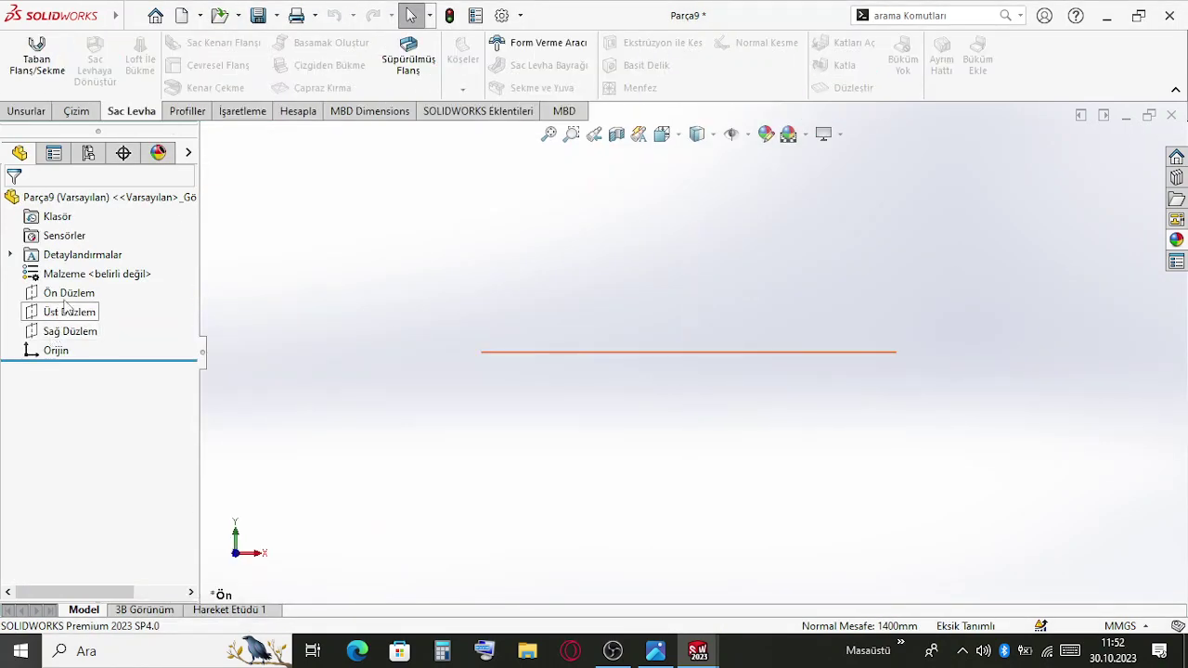
{"action": "left_click", "coordinate": [74, 295]}
{"action": "left_click", "coordinate": [97, 262]}
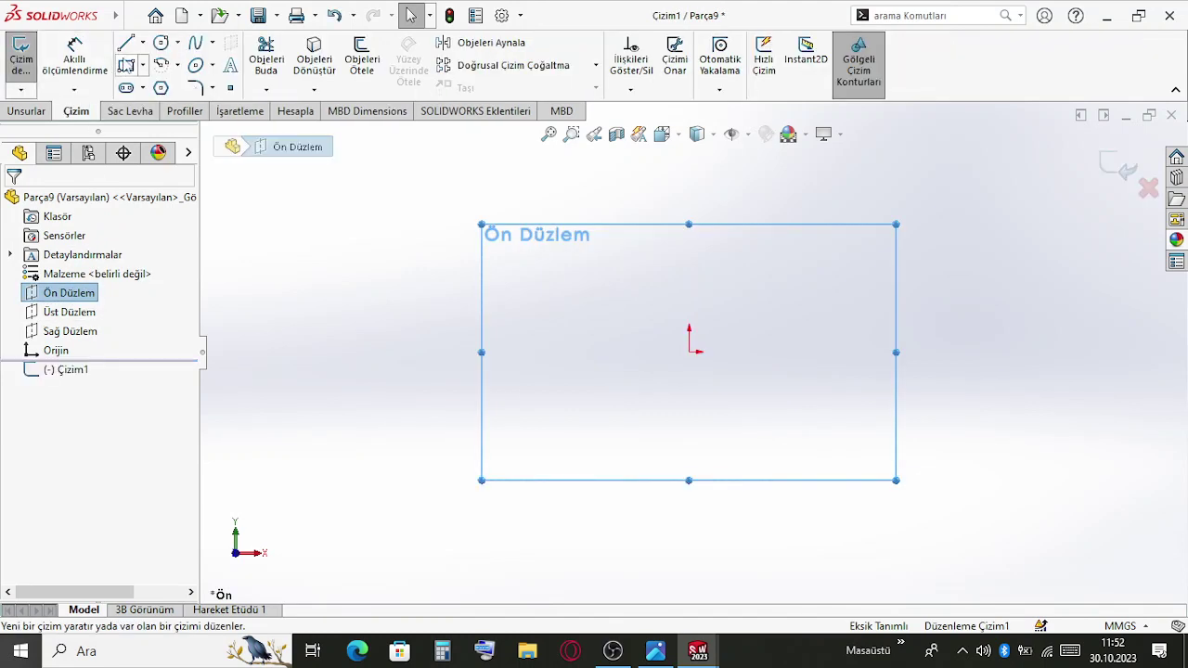
{"action": "left_click", "coordinate": [688, 351]}
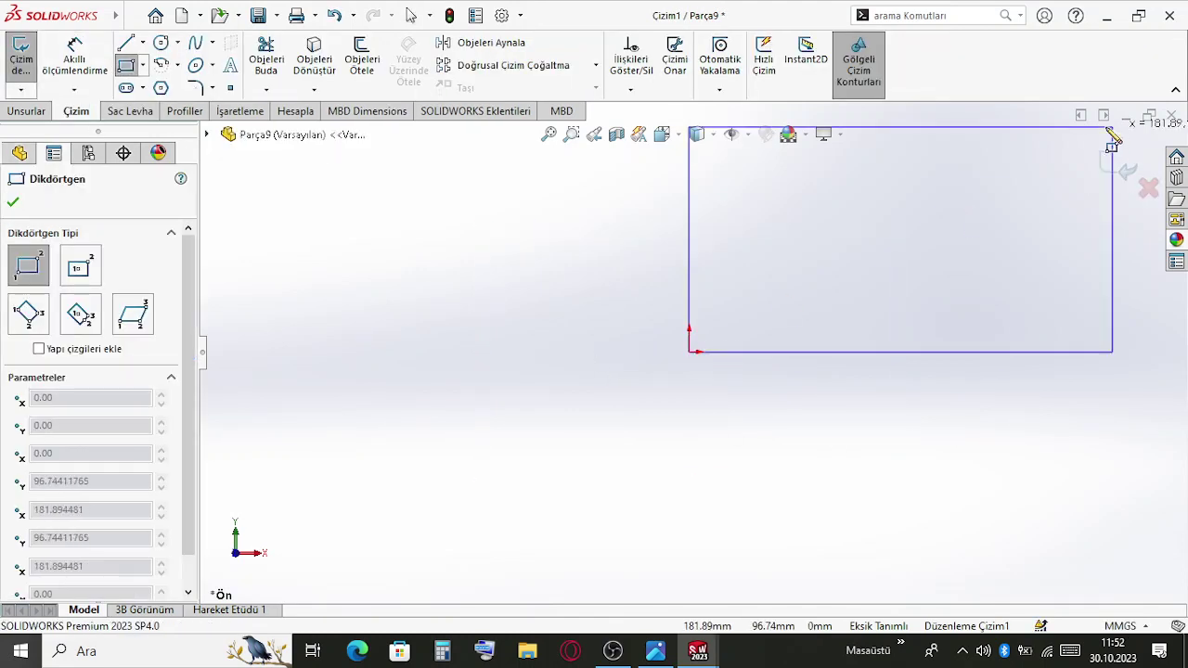
{"action": "left_click", "coordinate": [1017, 166]}
{"action": "key", "text": "Escape"}
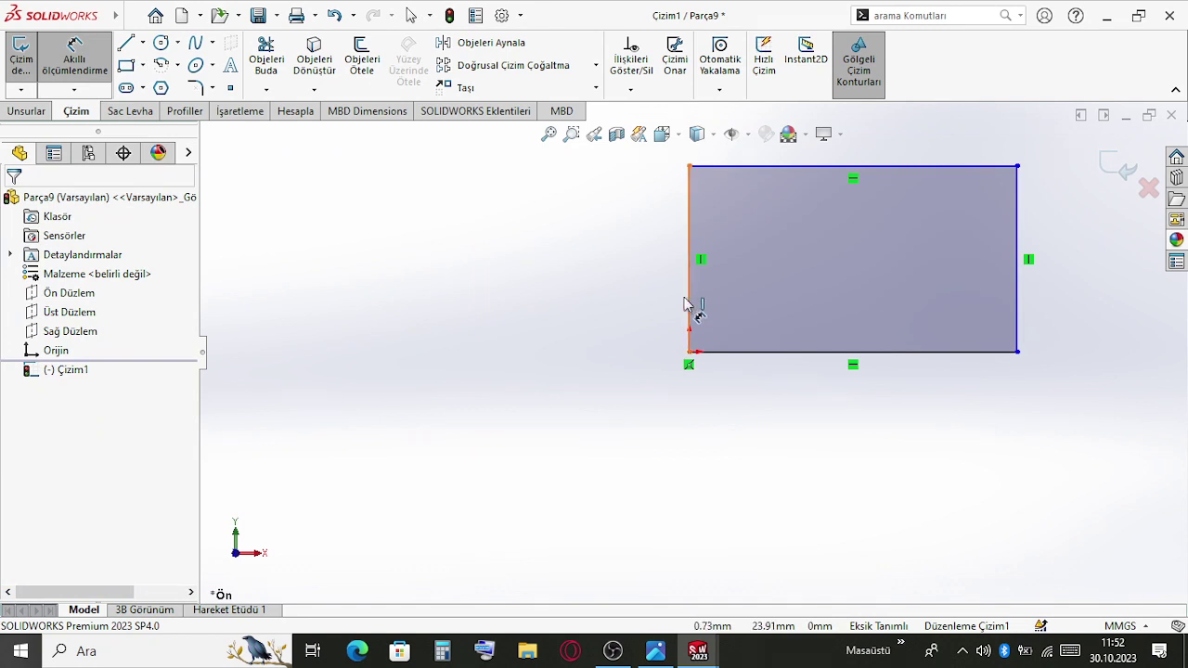
Dimension the rectangle's height as 1400-80 mm
{"action": "left_click", "coordinate": [689, 310]}
{"action": "left_click", "coordinate": [570, 313]}
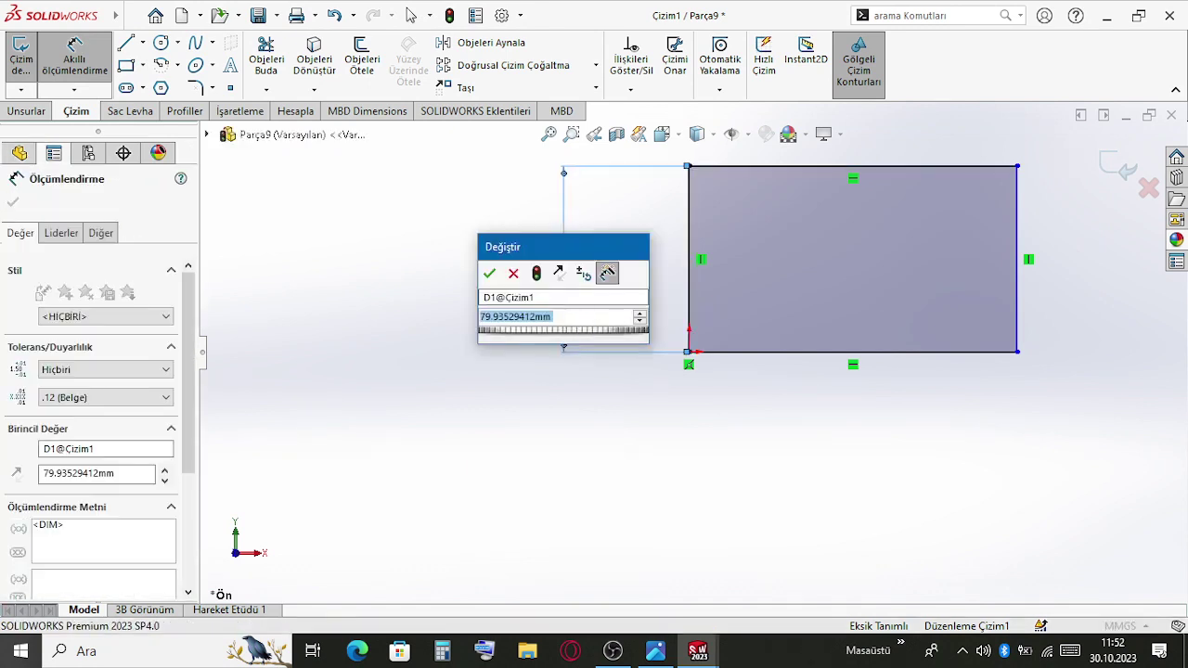
{"action": "type", "text": "1400-"}
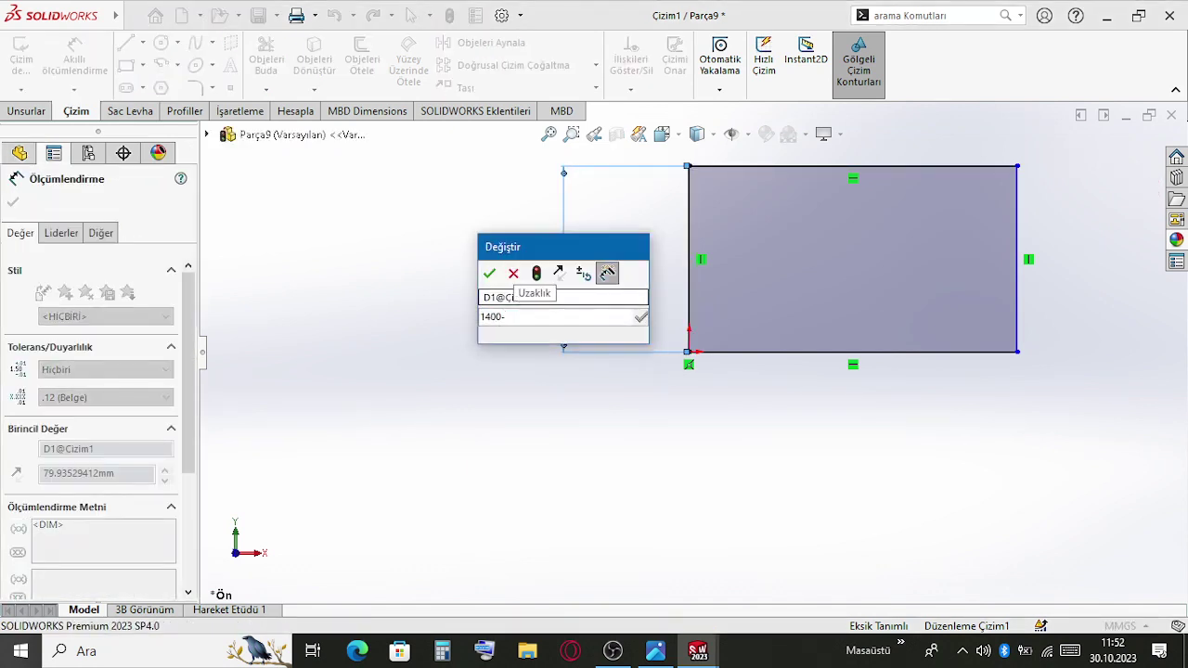
{"action": "type", "text": "80"}
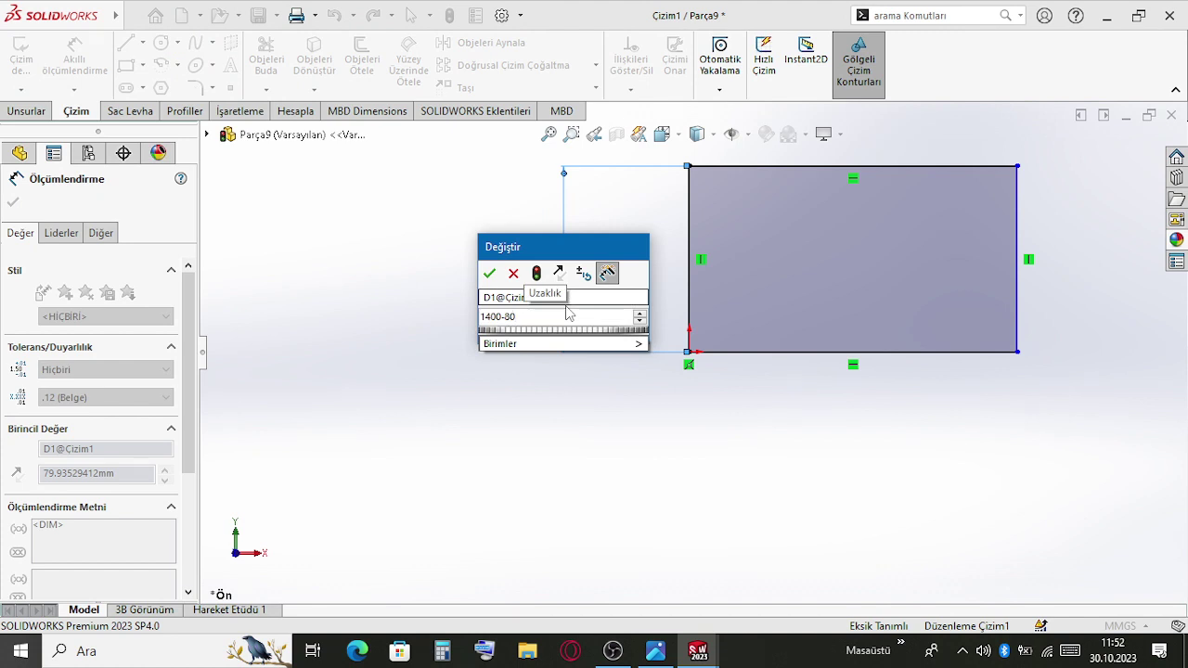
{"action": "key", "text": "Return"}
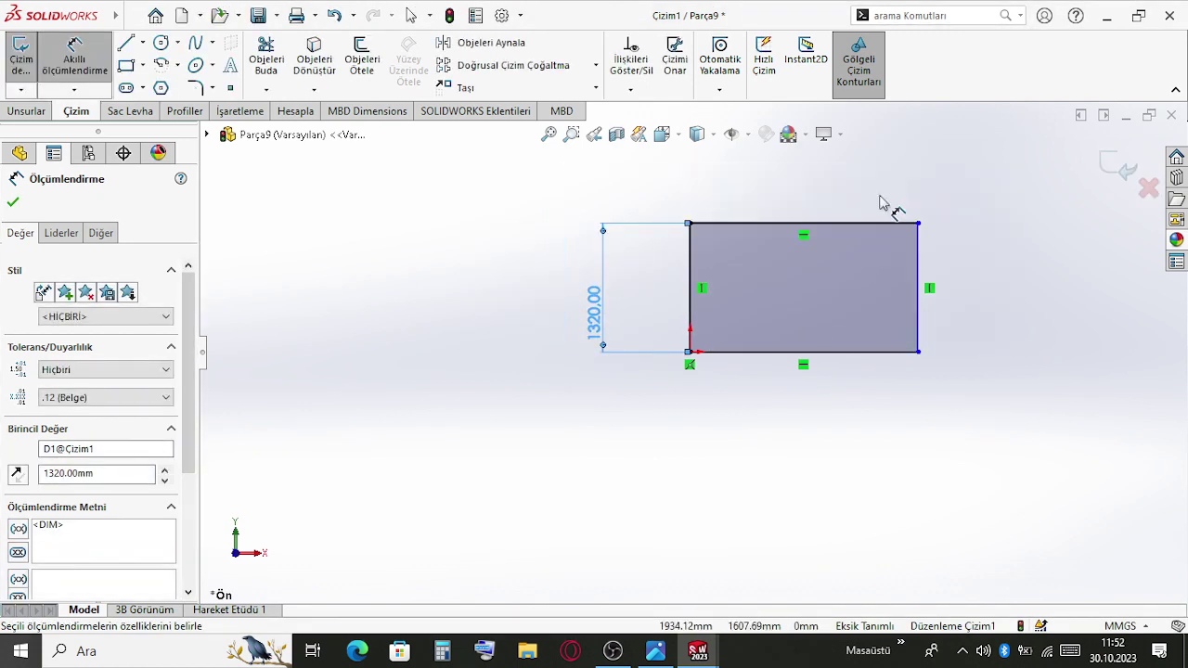
Dimension the rectangle's width as 8000 mm
{"action": "left_click", "coordinate": [835, 224]}
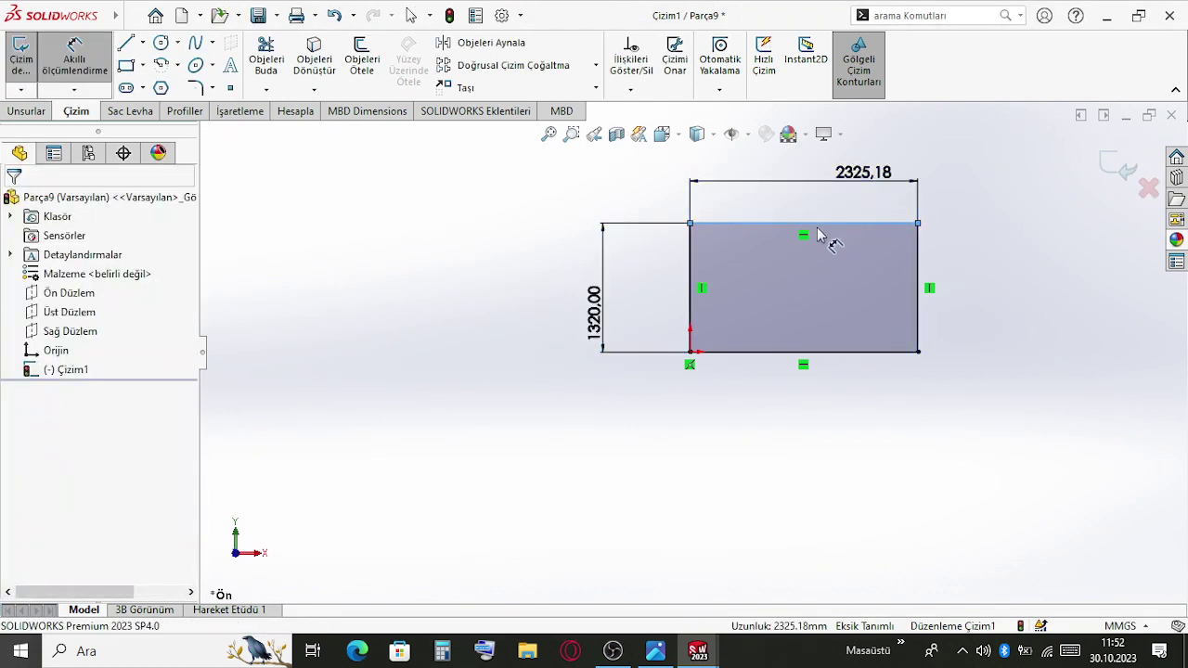
{"action": "left_click", "coordinate": [817, 233]}
{"action": "type", "text": "8000"}
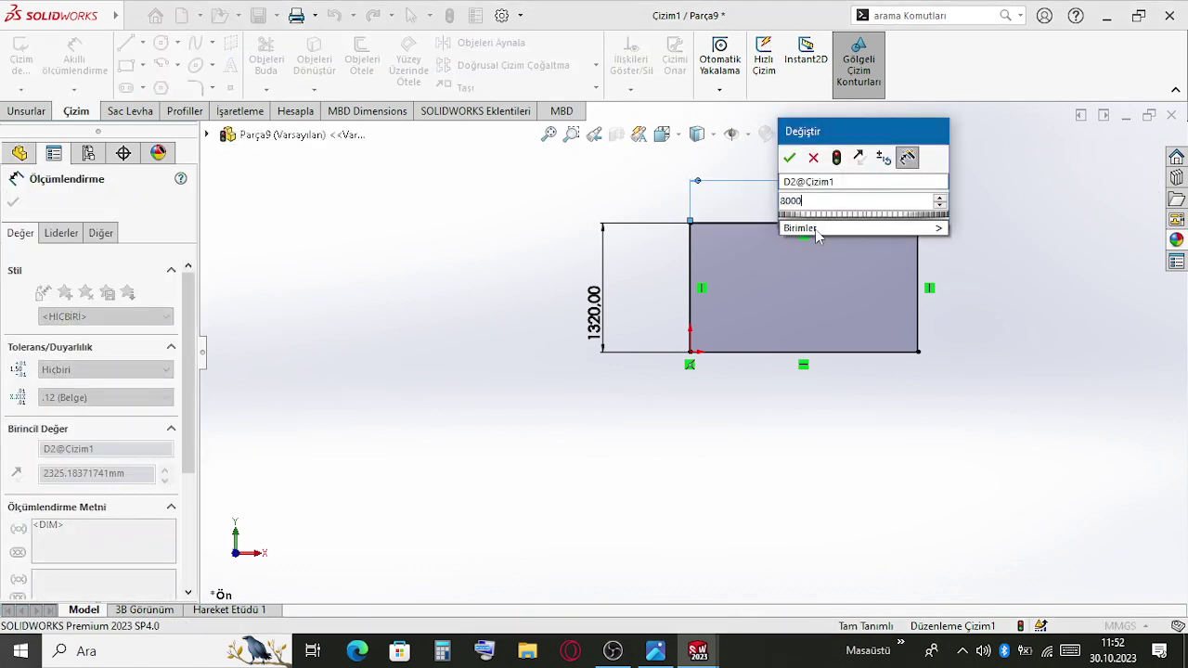
{"action": "key", "text": "Return"}
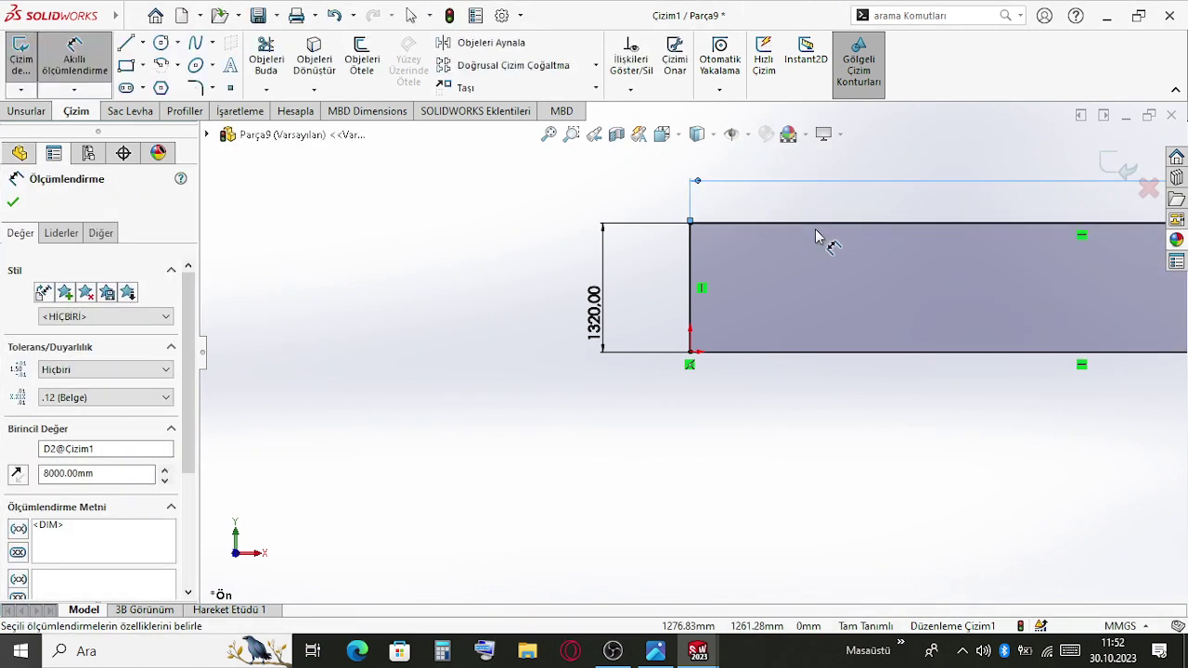
{"action": "scroll", "coordinate": [878, 265], "scroll_direction": "up", "scroll_amount": 4}
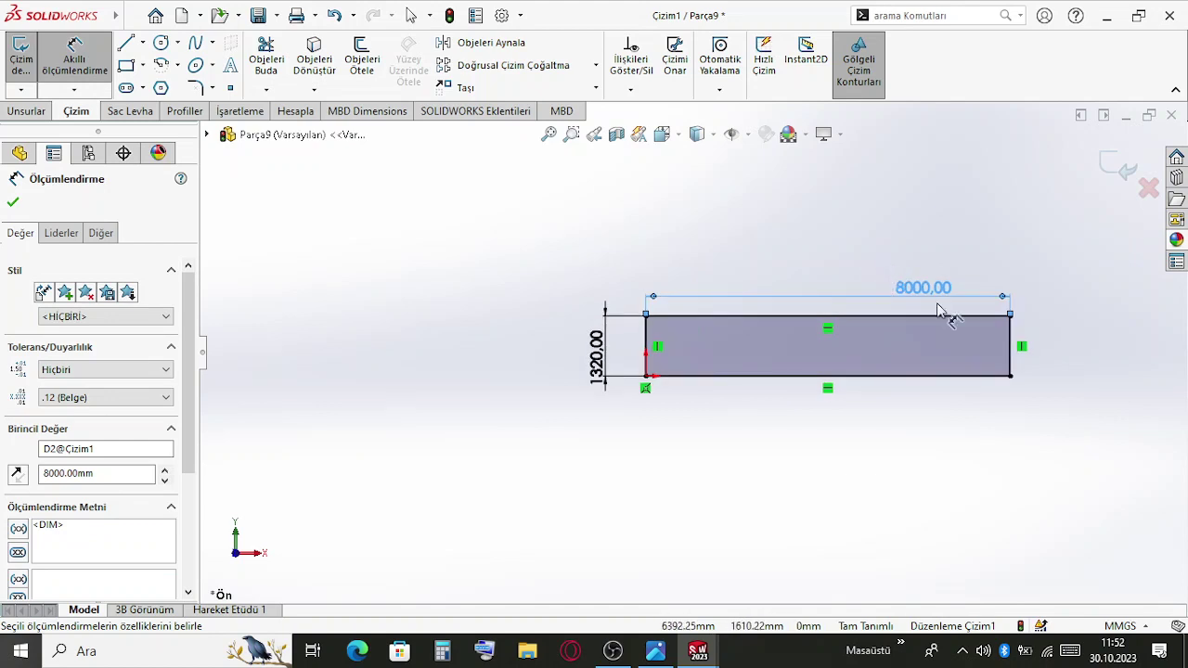
{"action": "scroll", "coordinate": [937, 309], "scroll_direction": "down", "scroll_amount": 2}
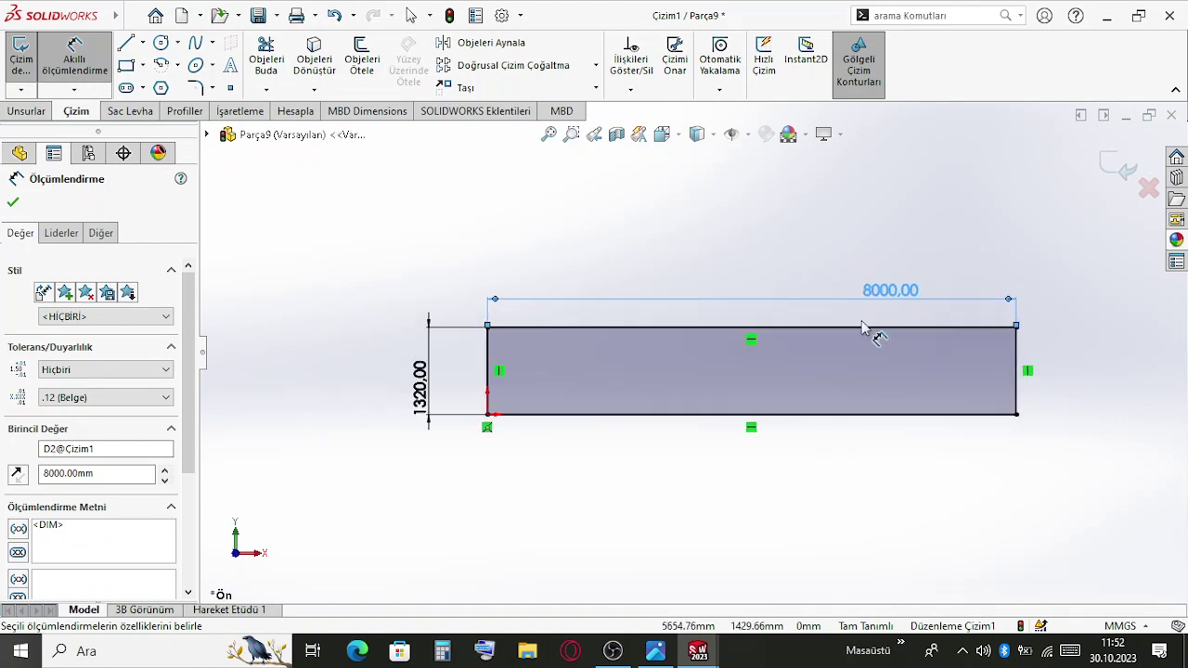
{"action": "scroll", "coordinate": [853, 325], "scroll_direction": "up", "scroll_amount": 2}
{"action": "scroll", "coordinate": [851, 320], "scroll_direction": "down", "scroll_amount": 2}
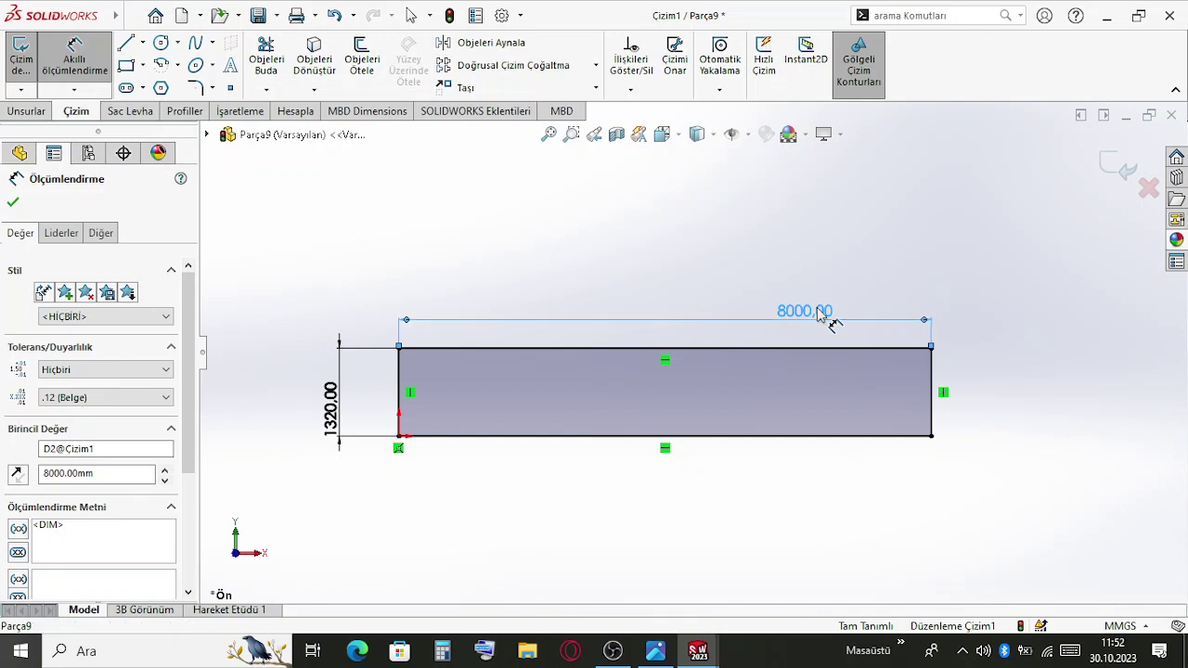
Change the rectangle's width to 4000 mm
{"action": "double_click", "coordinate": [818, 313]}
{"action": "type", "text": "4000"}
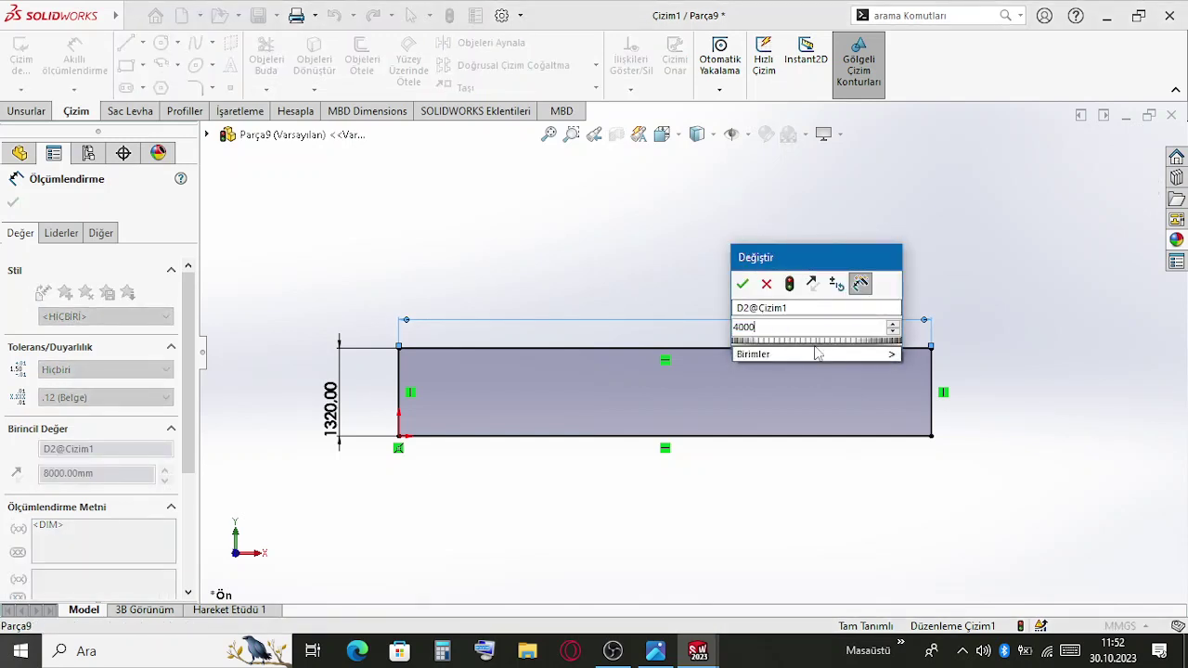
{"action": "key", "text": "Return"}
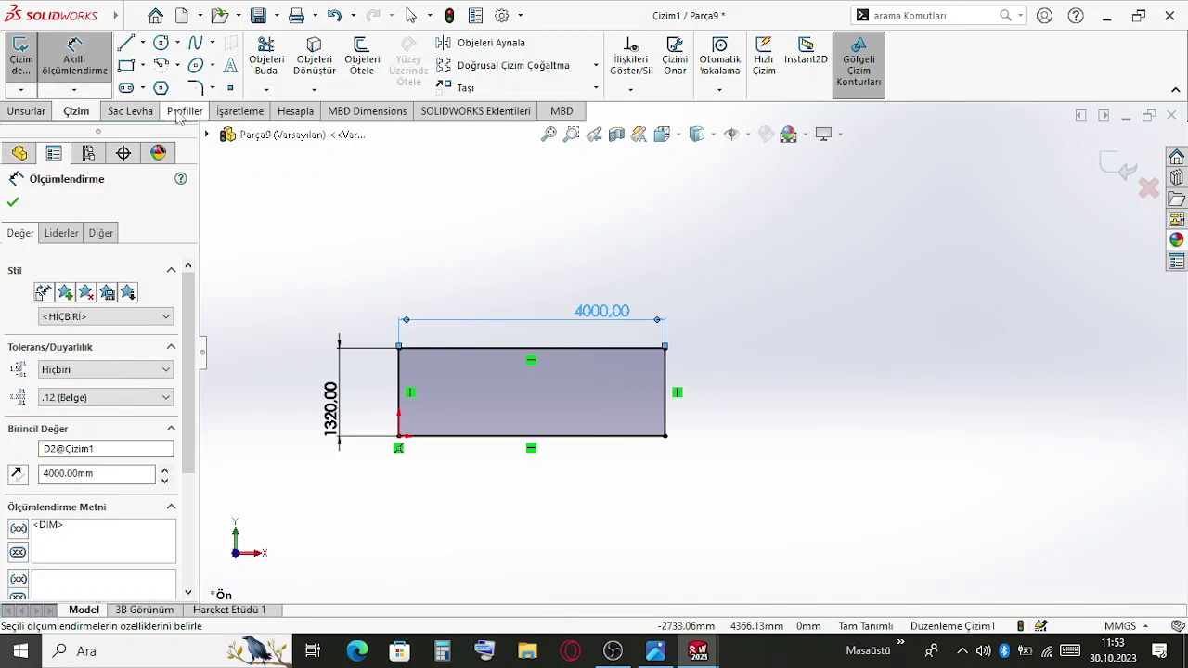
Discard the rectangle sketch and close the new part without saving it
{"action": "left_click", "coordinate": [1148, 188]}
{"action": "left_click", "coordinate": [674, 332]}
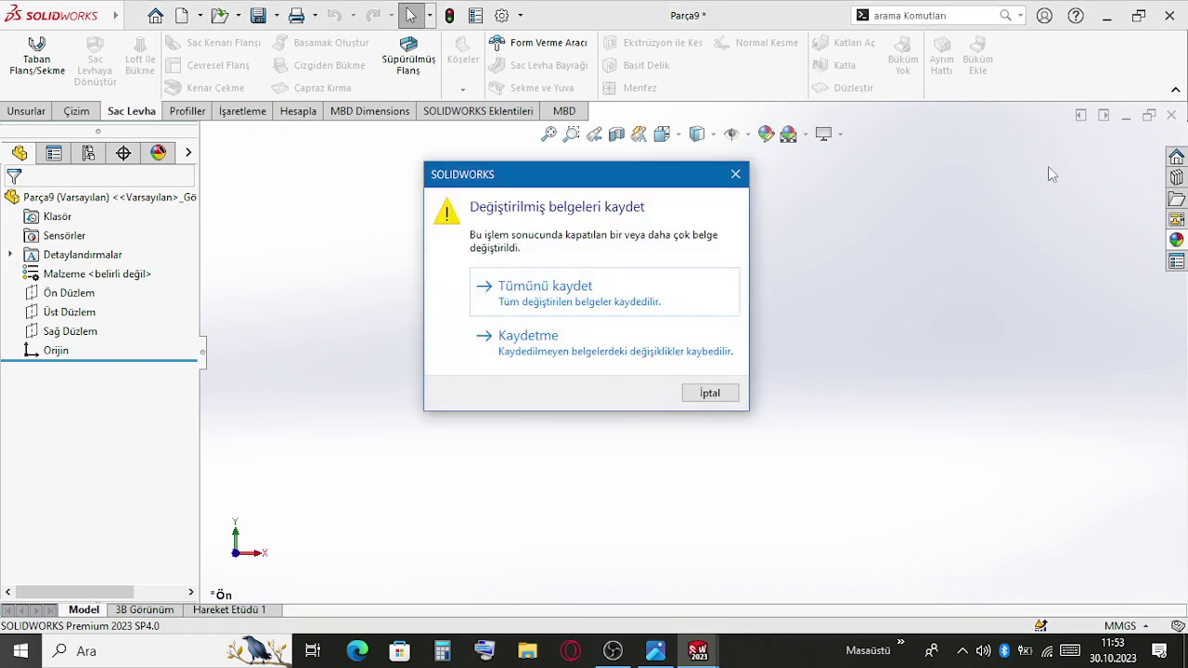
{"action": "left_click", "coordinate": [612, 347]}
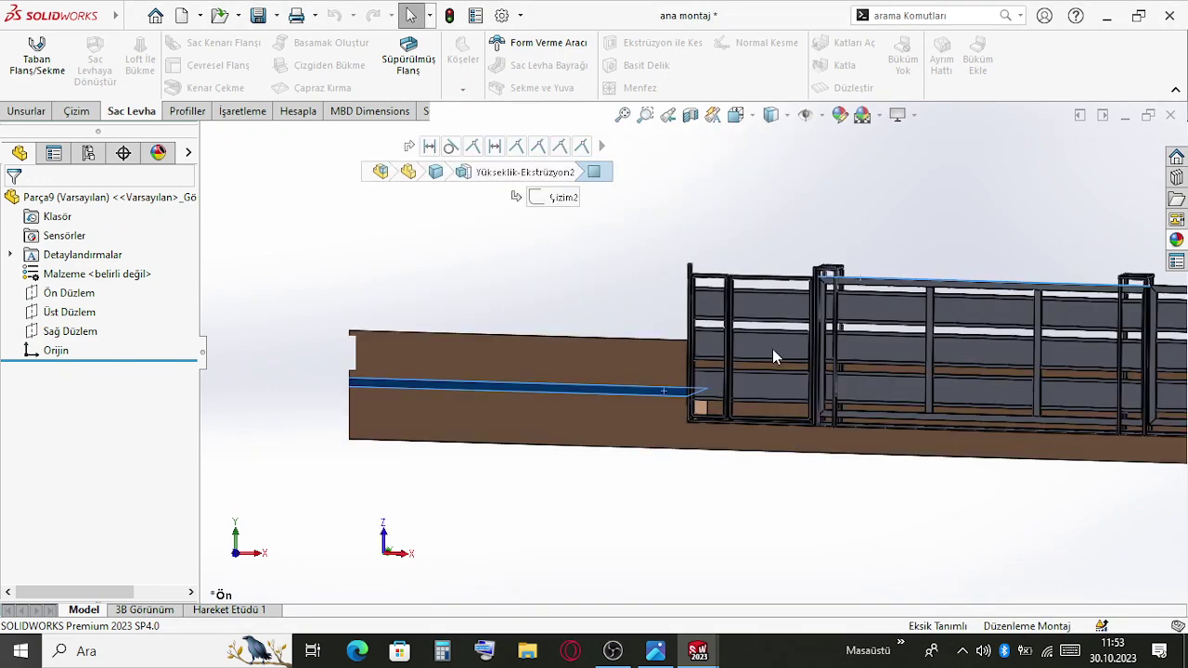
Place a copy of the KAPI ISKELET gate frame in the free space above the gate row in the ana montaj assembly
{"action": "scroll", "coordinate": [880, 310], "scroll_direction": "down", "scroll_amount": 5}
{"action": "key", "text": "Escape"}
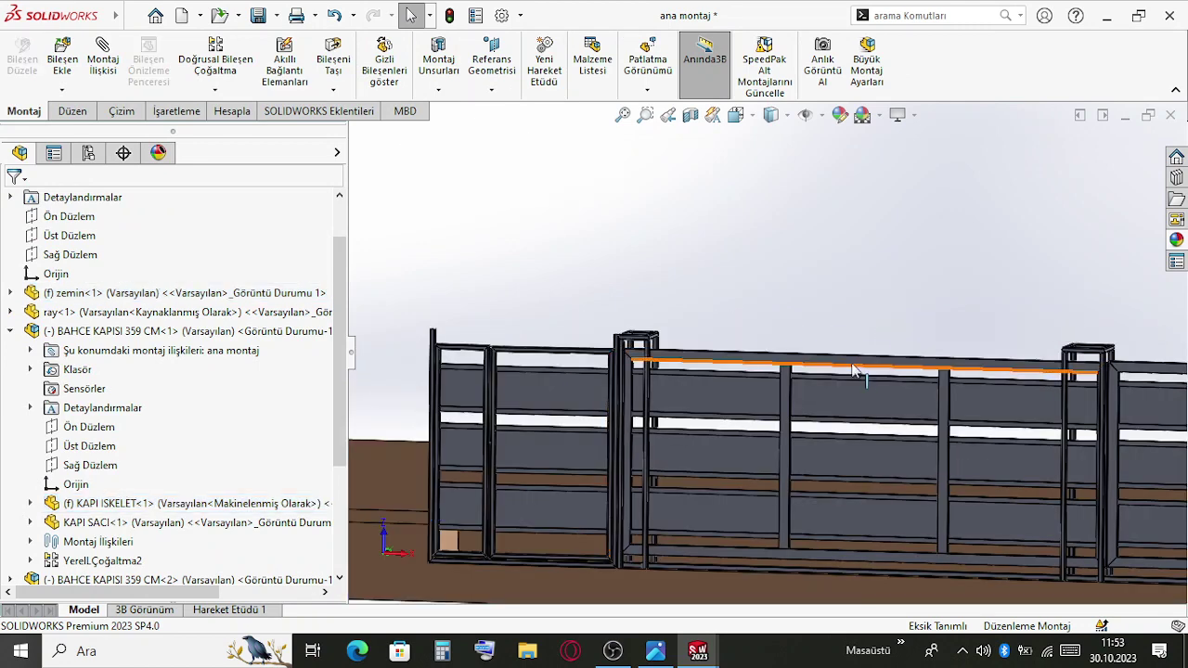
{"action": "left_click", "coordinate": [853, 367]}
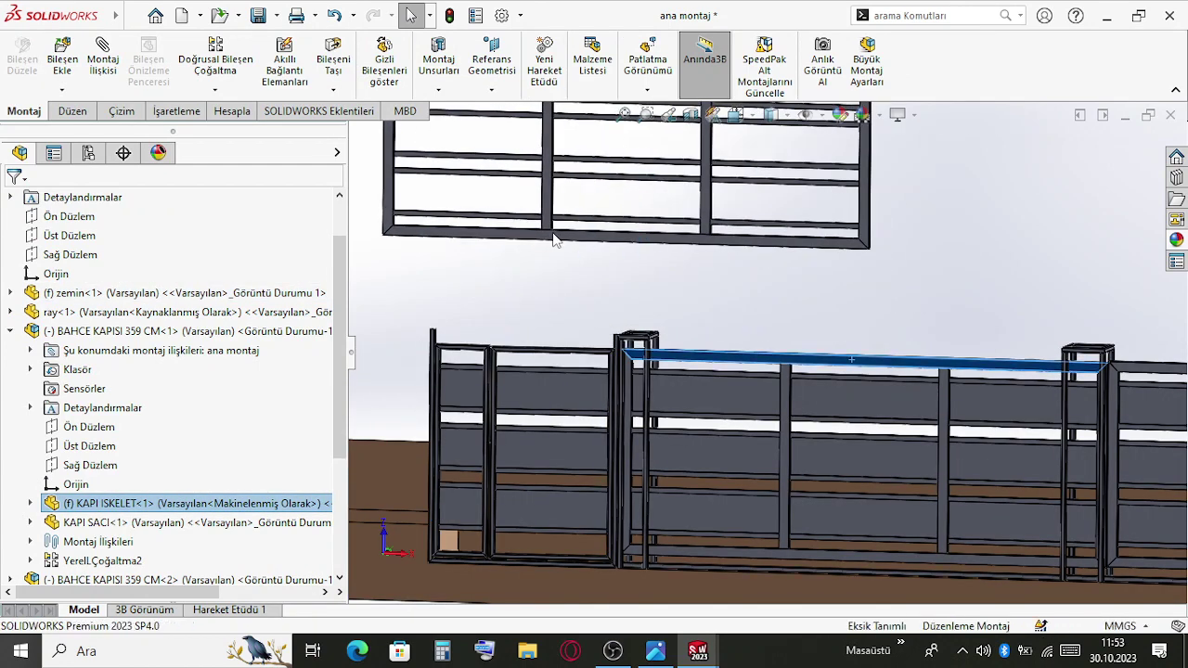
Save the copied KAPI ISKELET frame as an independent part named Cit duvar and open it, closing the original document
{"action": "left_click", "coordinate": [547, 185]}
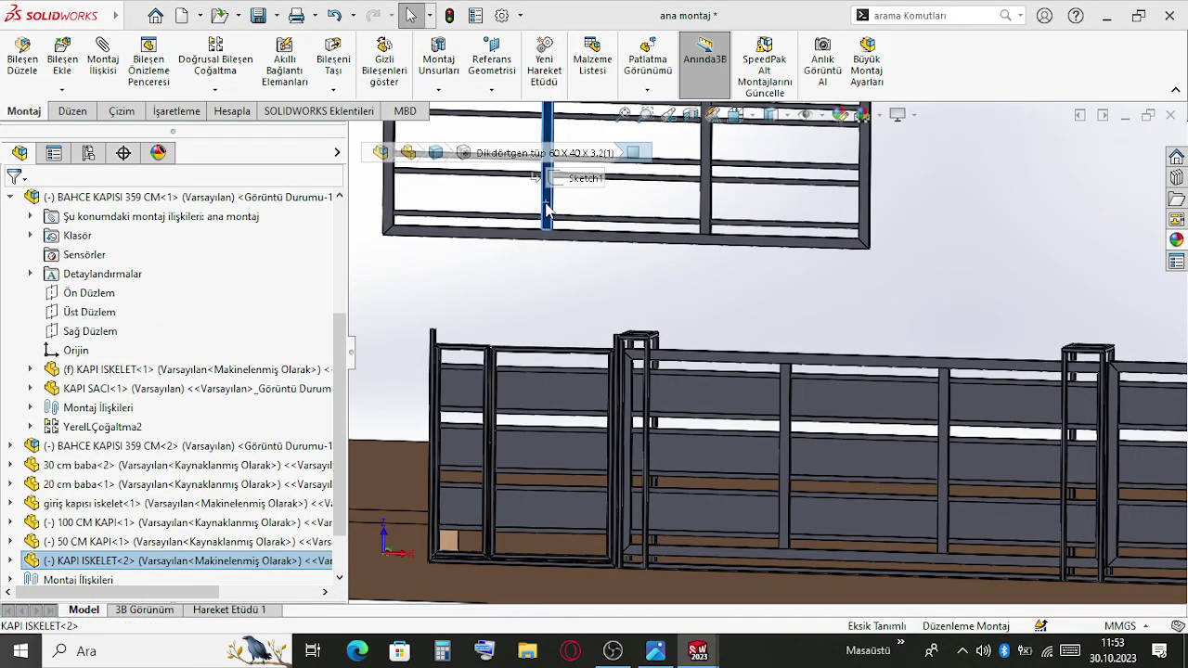
{"action": "right_click", "coordinate": [548, 185]}
{"action": "left_click", "coordinate": [599, 434]}
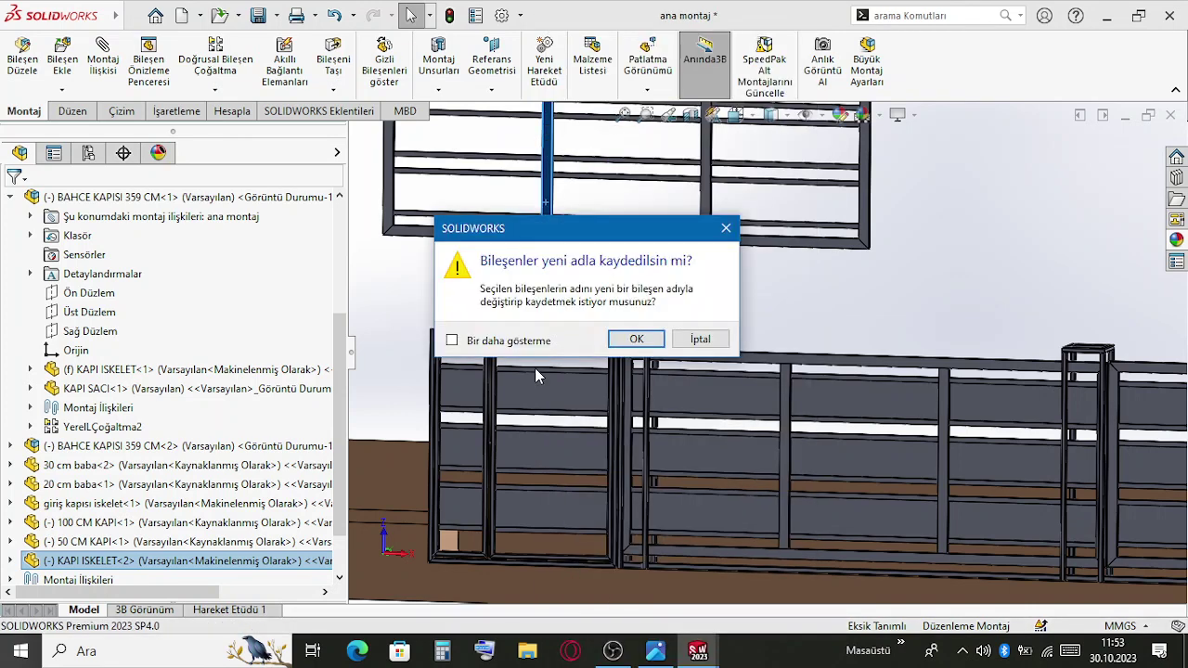
{"action": "left_click", "coordinate": [635, 339]}
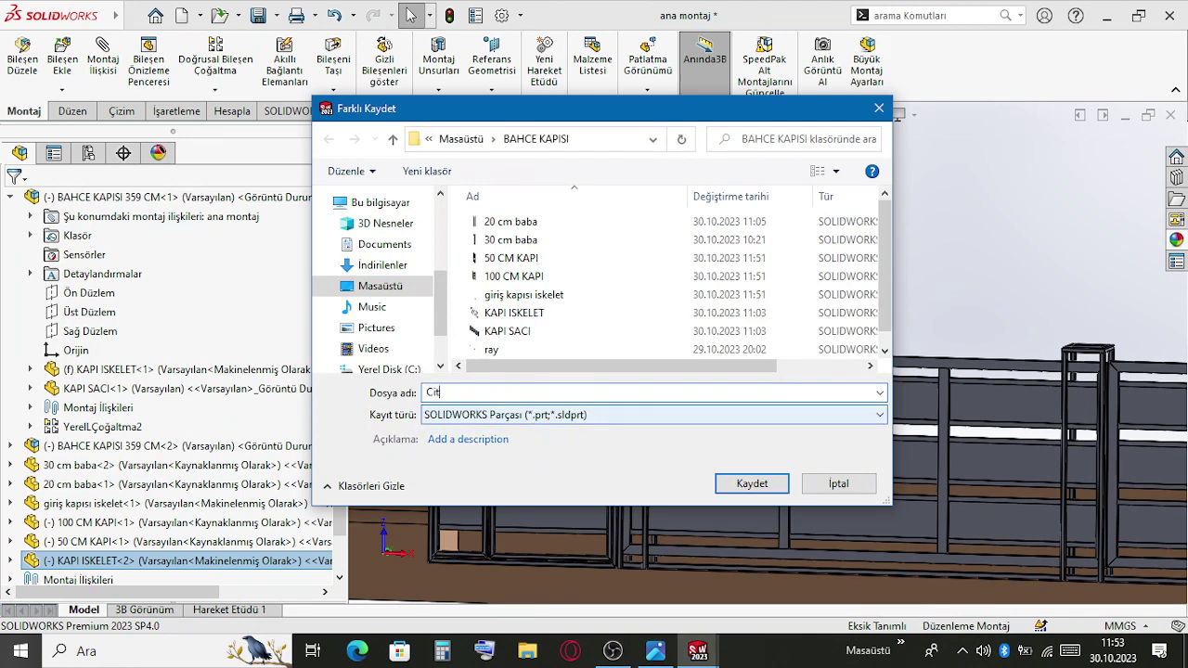
{"action": "type", "text": "Cit duva"}
{"action": "key", "text": "Return"}
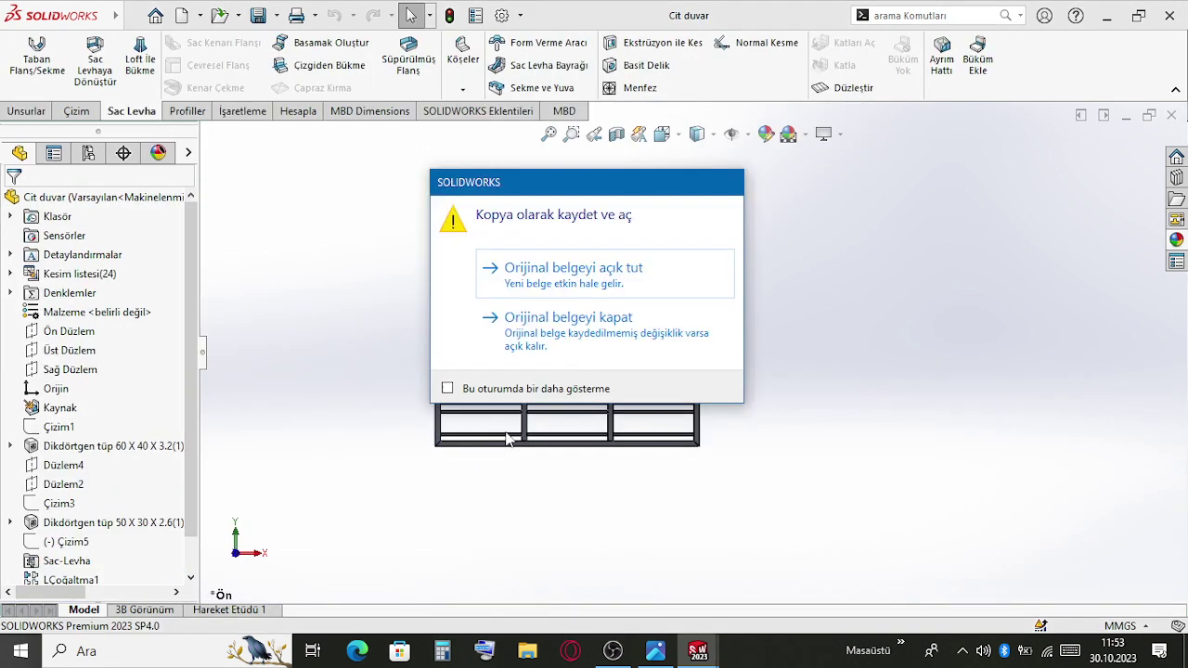
{"action": "left_click", "coordinate": [551, 336]}
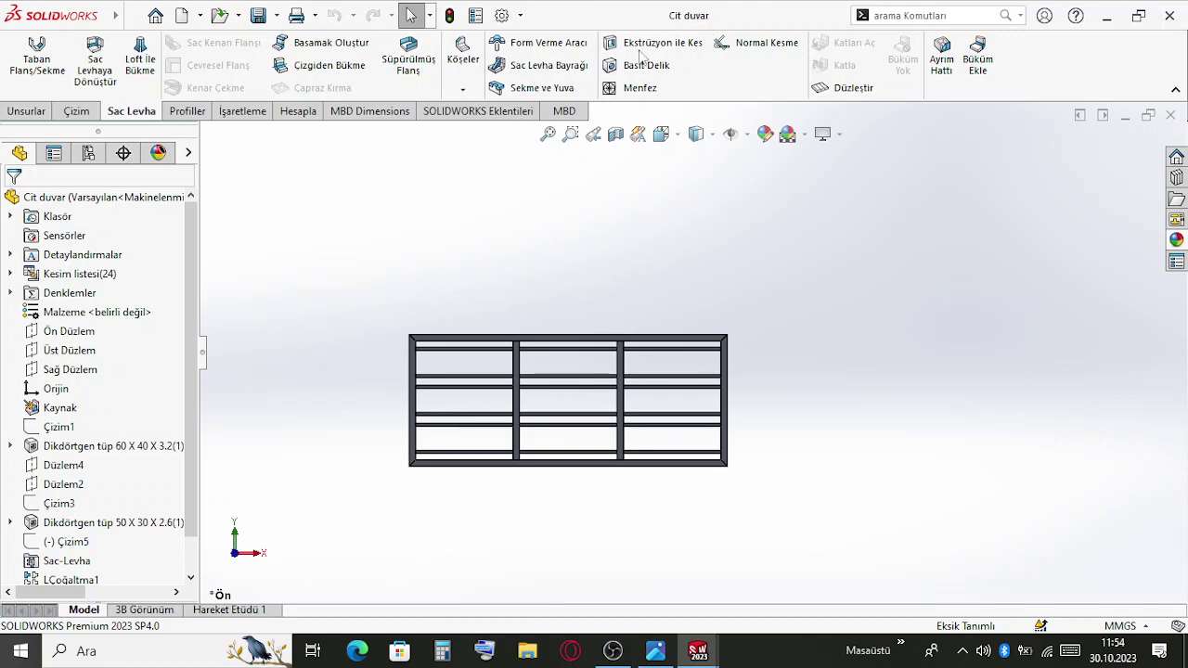
Set the overall width of the 60 x 40 tube frame in Cit duvar to 4000 mm
{"action": "scroll", "coordinate": [604, 477], "scroll_direction": "down", "scroll_amount": 5}
{"action": "scroll", "coordinate": [675, 456], "scroll_direction": "up", "scroll_amount": 3}
{"action": "scroll", "coordinate": [831, 324], "scroll_direction": "down", "scroll_amount": 3}
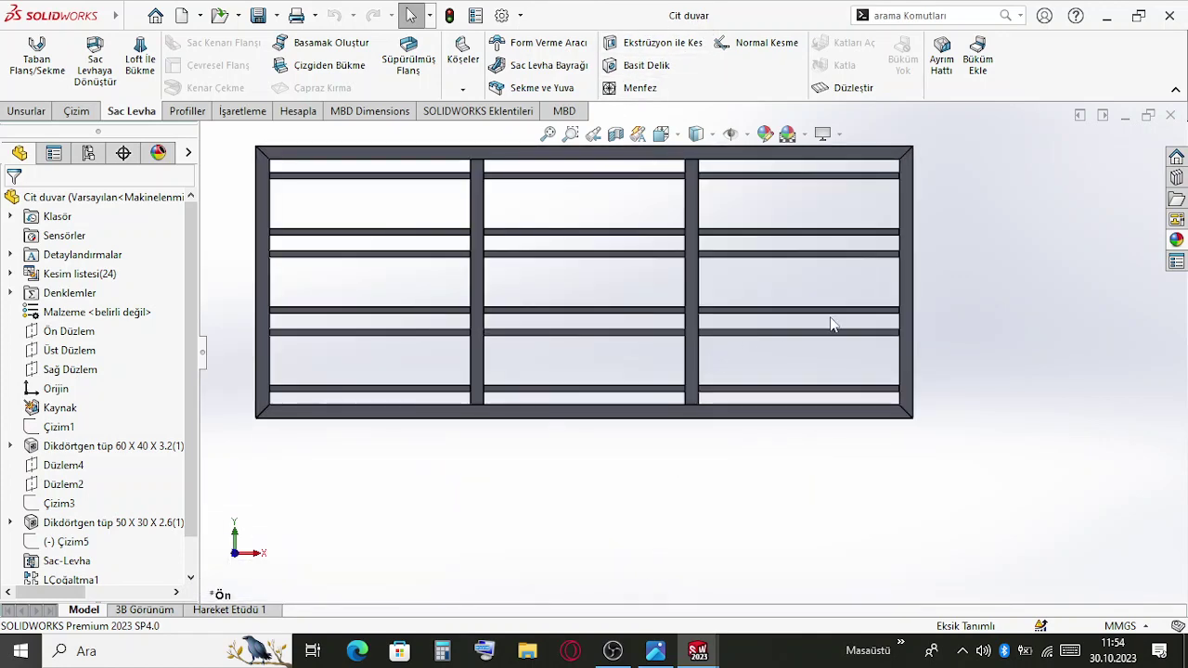
{"action": "middle_click_drag", "start_coordinate": [830, 324], "coordinate": [819, 350]}
{"action": "scroll", "coordinate": [819, 350], "scroll_direction": "up", "scroll_amount": 2}
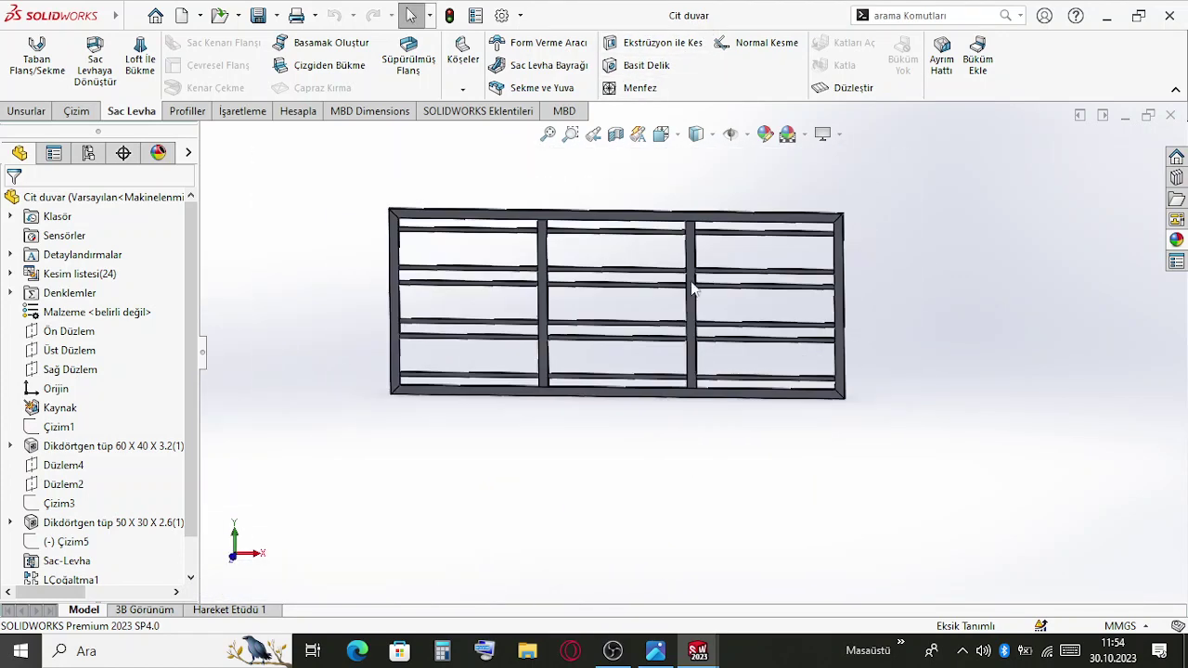
{"action": "left_click", "coordinate": [130, 447]}
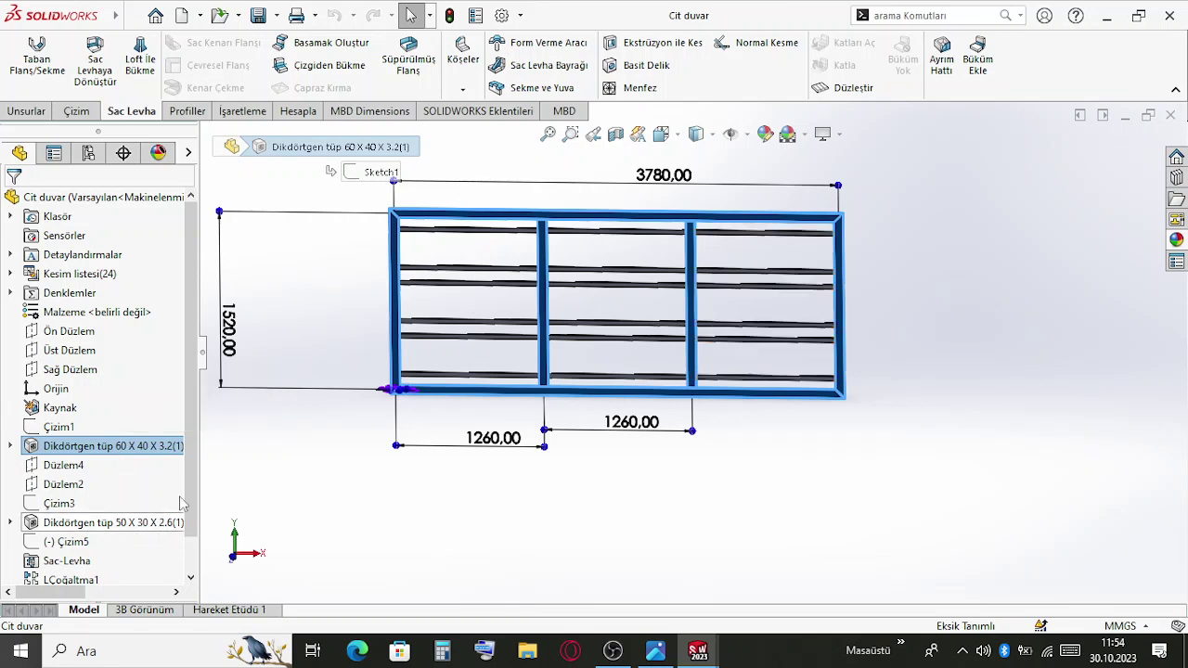
{"action": "double_click", "coordinate": [682, 185]}
{"action": "type", "text": "4"}
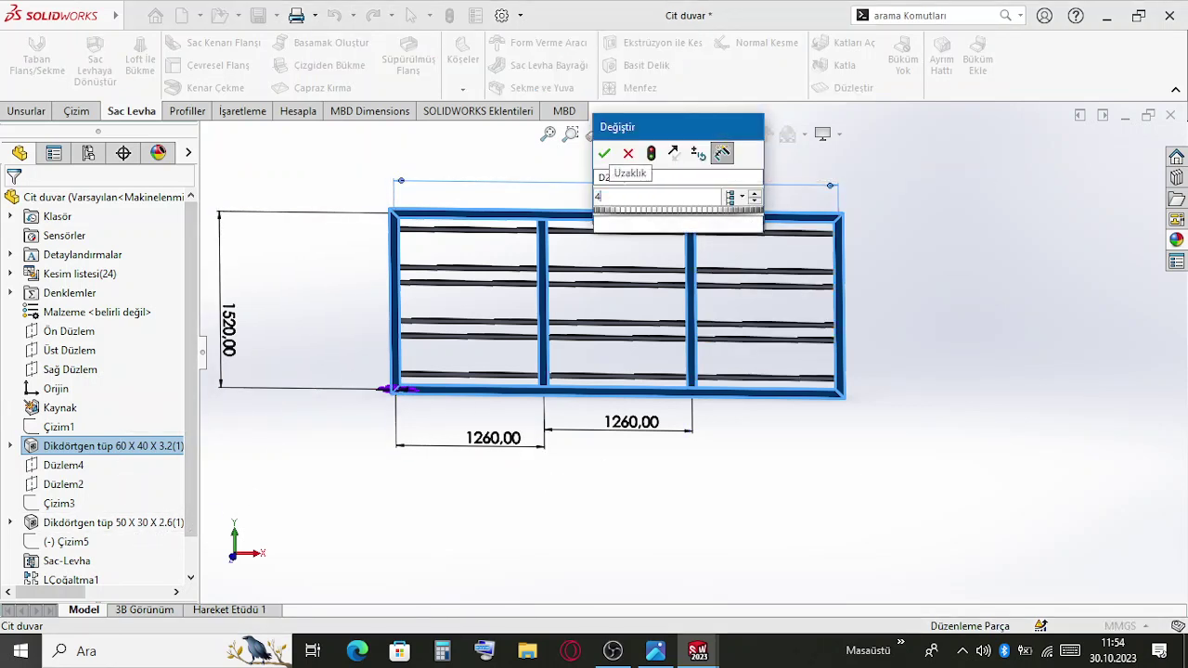
{"action": "type", "text": "000"}
{"action": "key", "text": "Escape"}
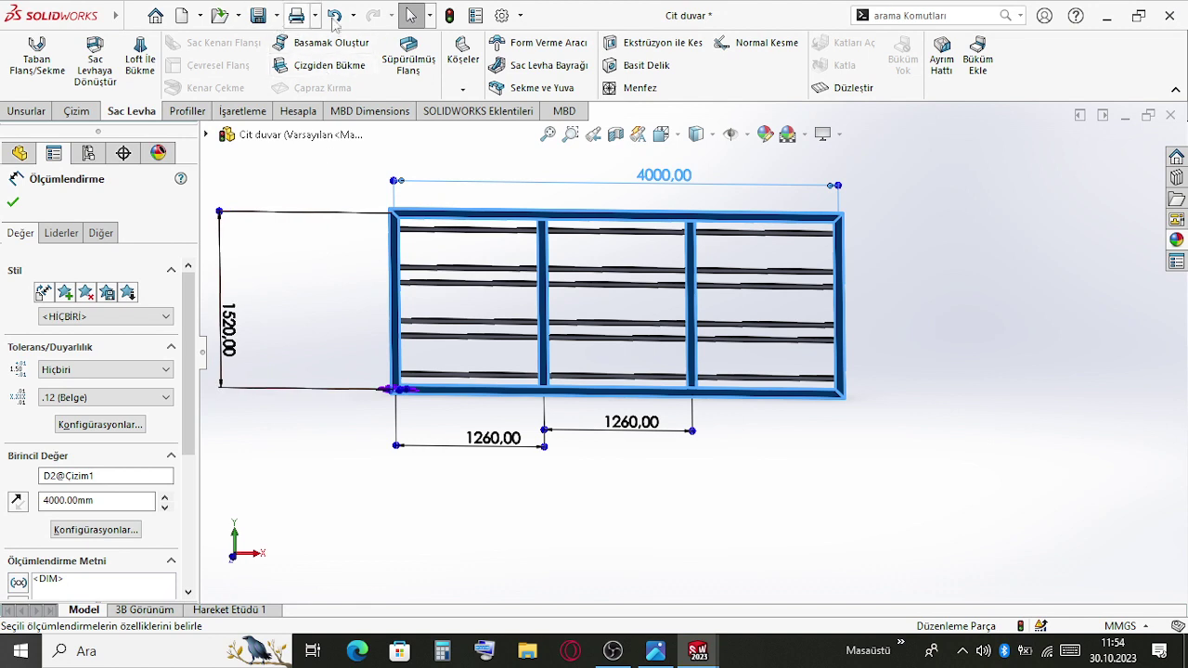
Set the overall height of the 60 x 40 tube frame to 1320 mm and rebuild the part
{"action": "double_click", "coordinate": [244, 327]}
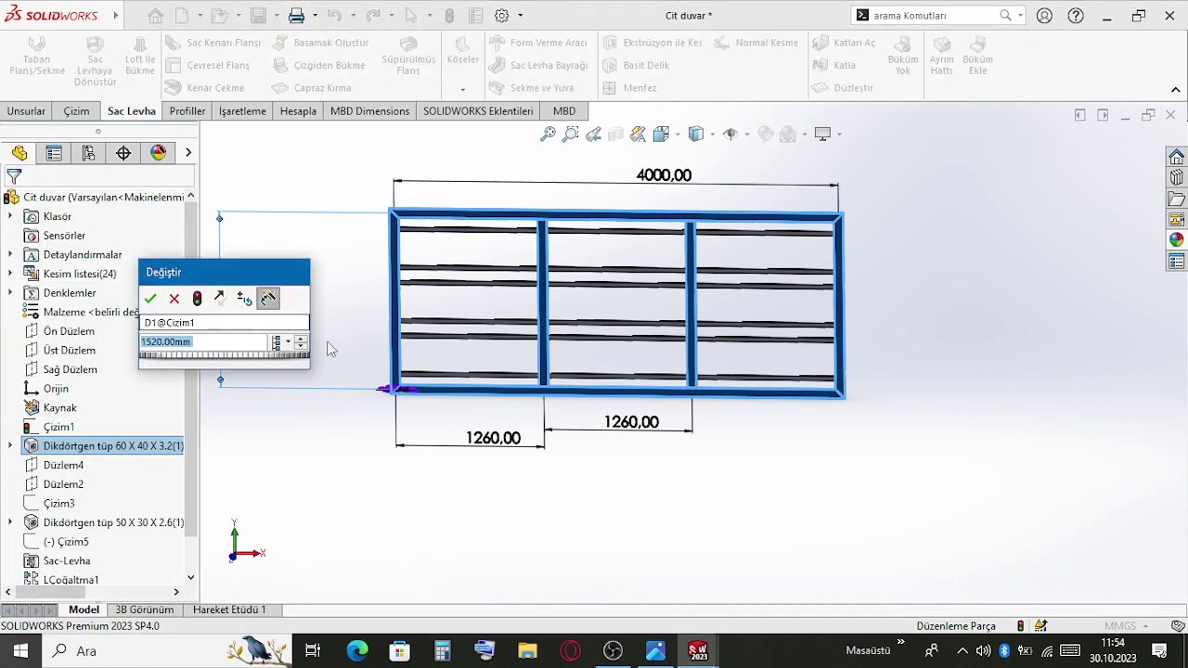
{"action": "type", "text": "1520"}
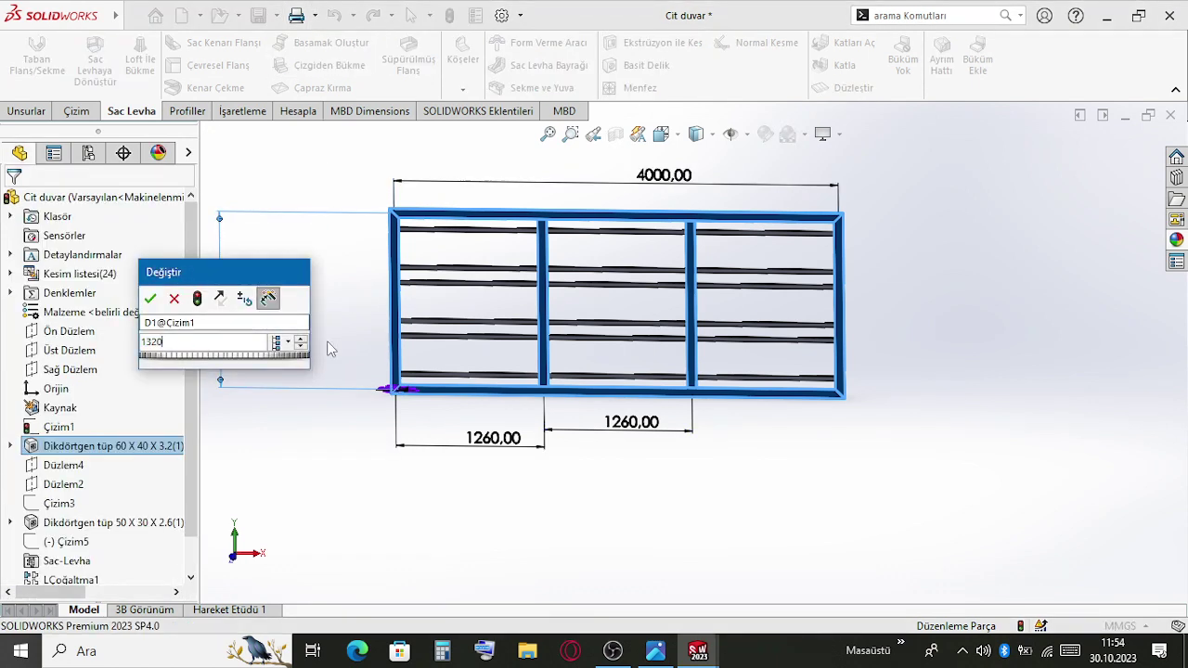
{"action": "key", "text": "Return"}
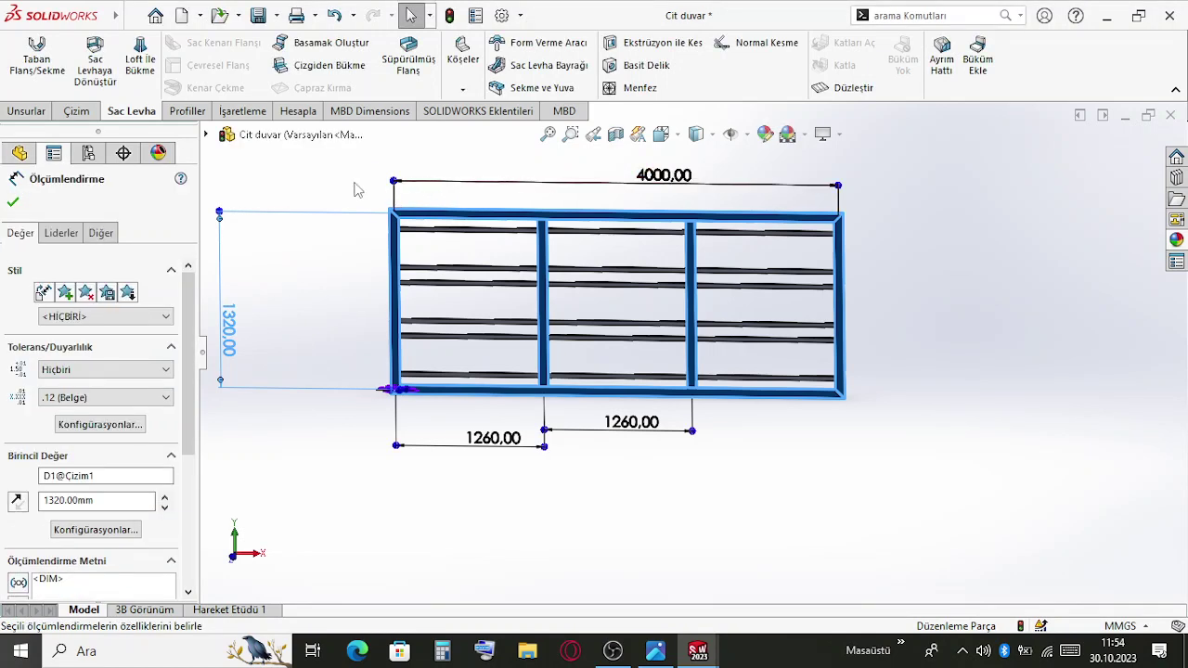
{"action": "left_click", "coordinate": [449, 17]}
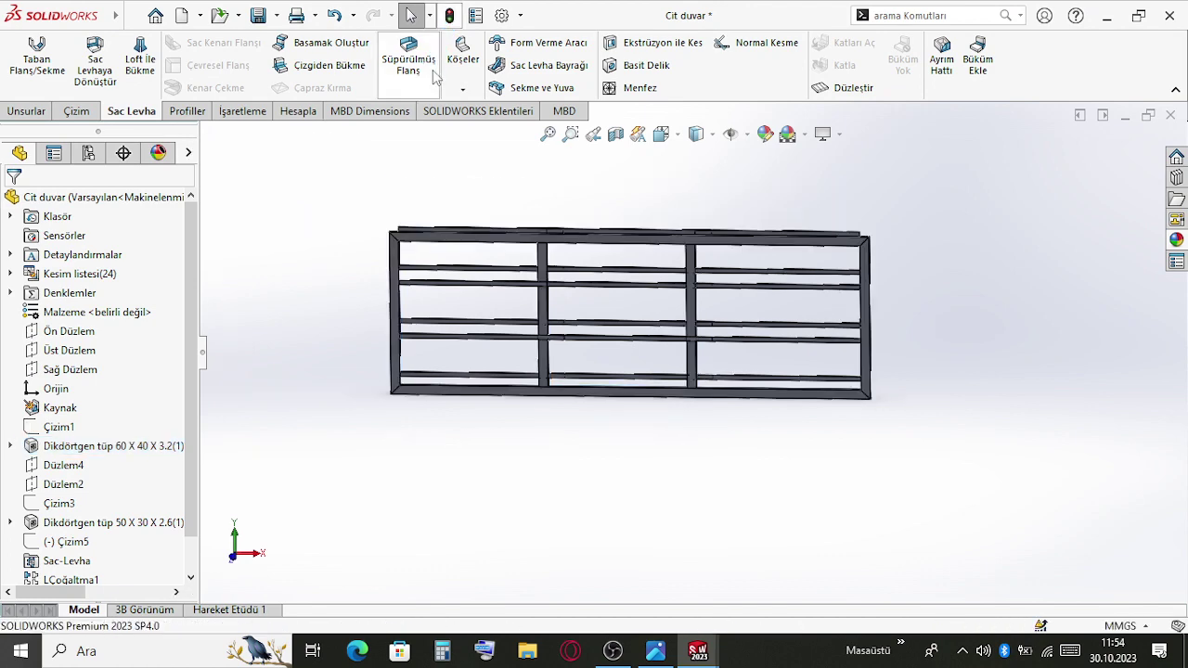
{"action": "scroll", "coordinate": [496, 260], "scroll_direction": "down", "scroll_amount": 5}
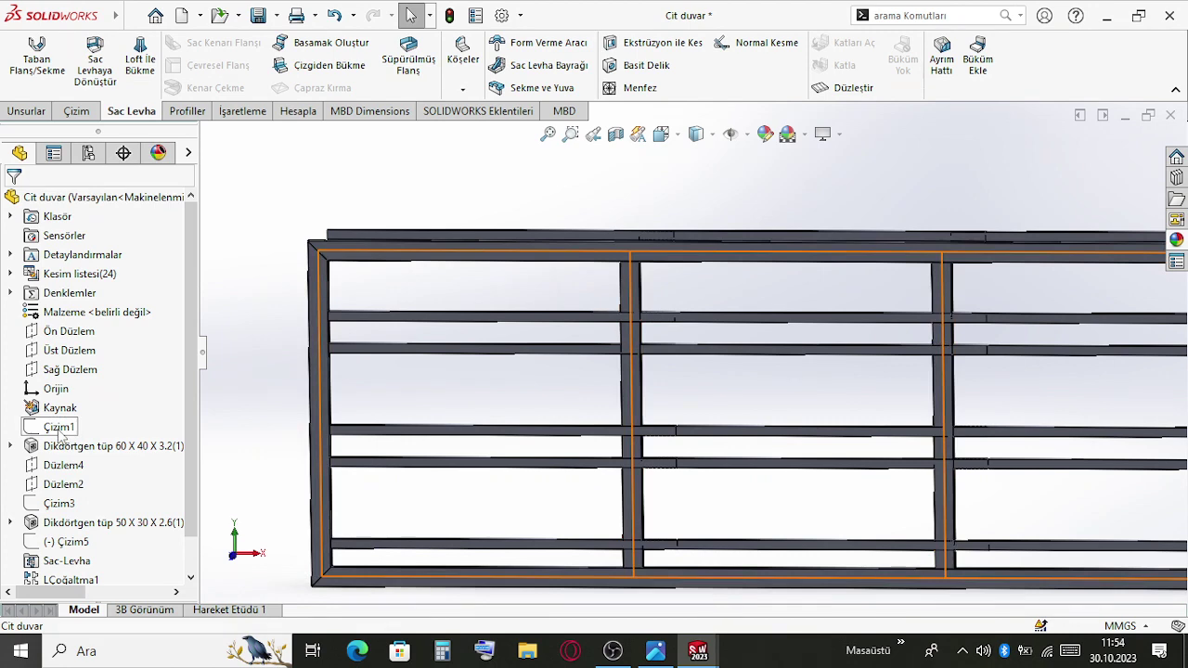
Edit the Çizim3 sketch of the horizontal rails and reduce its line pattern to 2 instances
{"action": "left_click", "coordinate": [59, 429]}
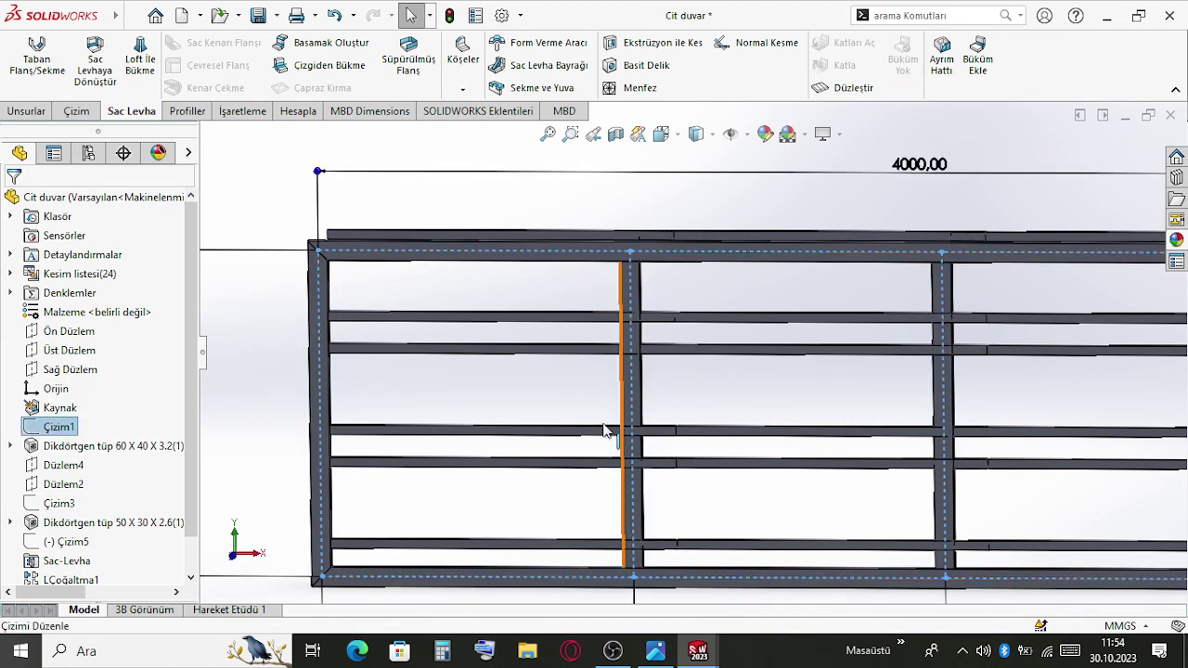
{"action": "scroll", "coordinate": [607, 432], "scroll_direction": "up", "scroll_amount": 5}
{"action": "left_click", "coordinate": [74, 466]}
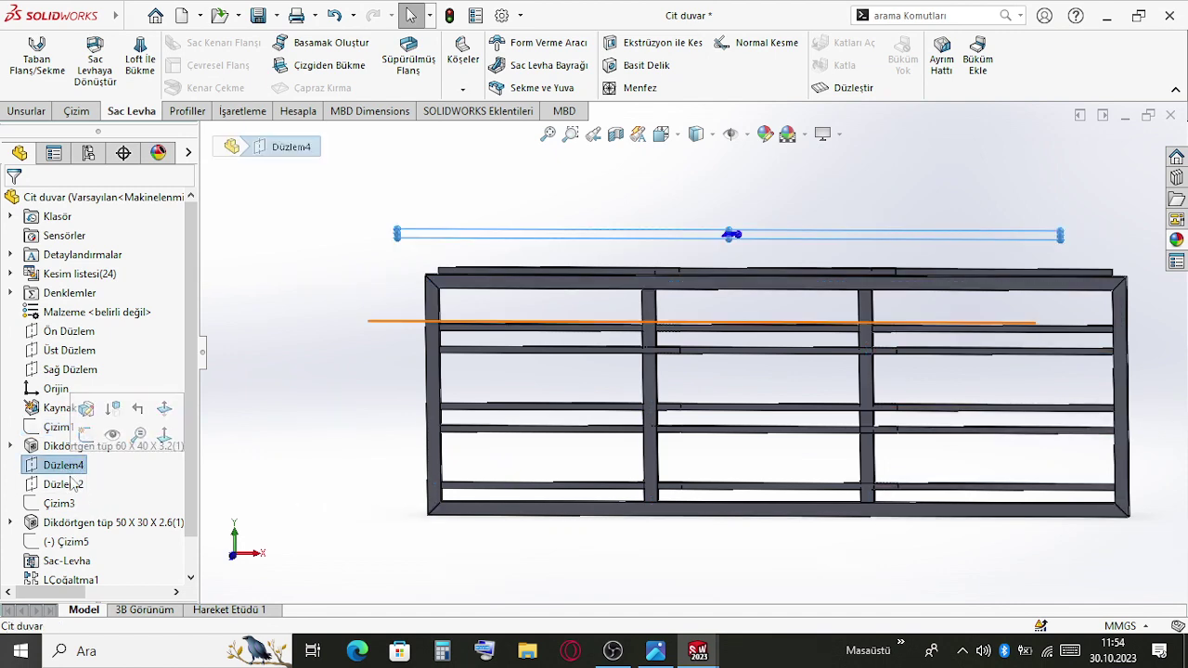
{"action": "left_click", "coordinate": [69, 484]}
{"action": "left_click", "coordinate": [68, 504]}
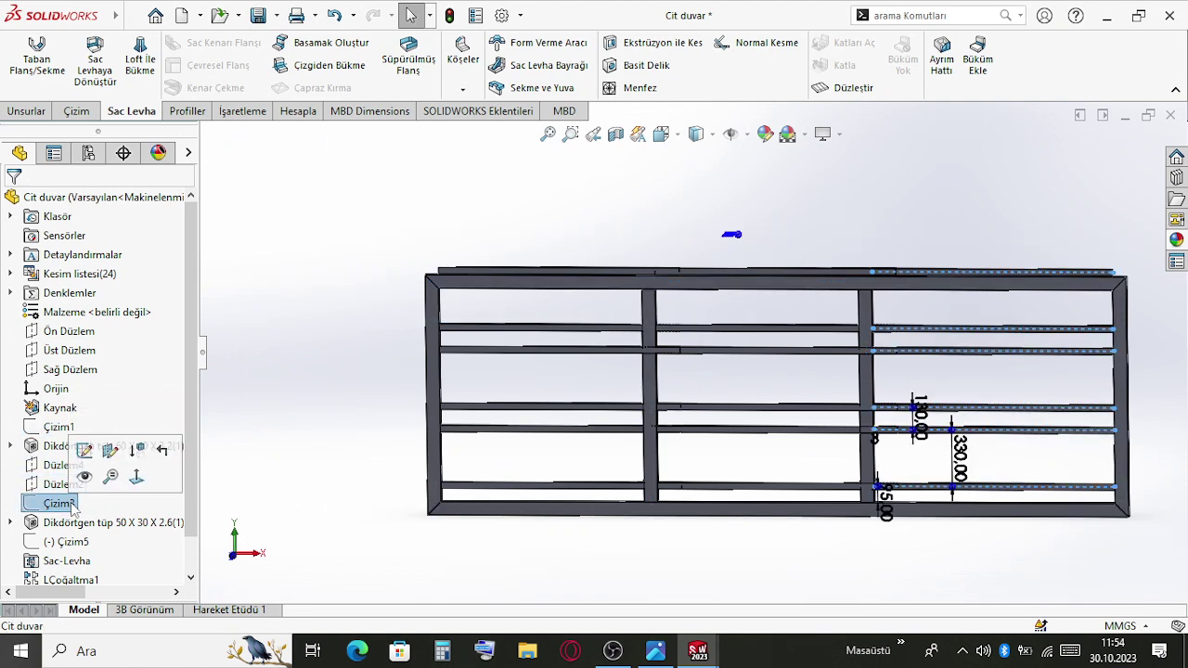
{"action": "left_click", "coordinate": [85, 450]}
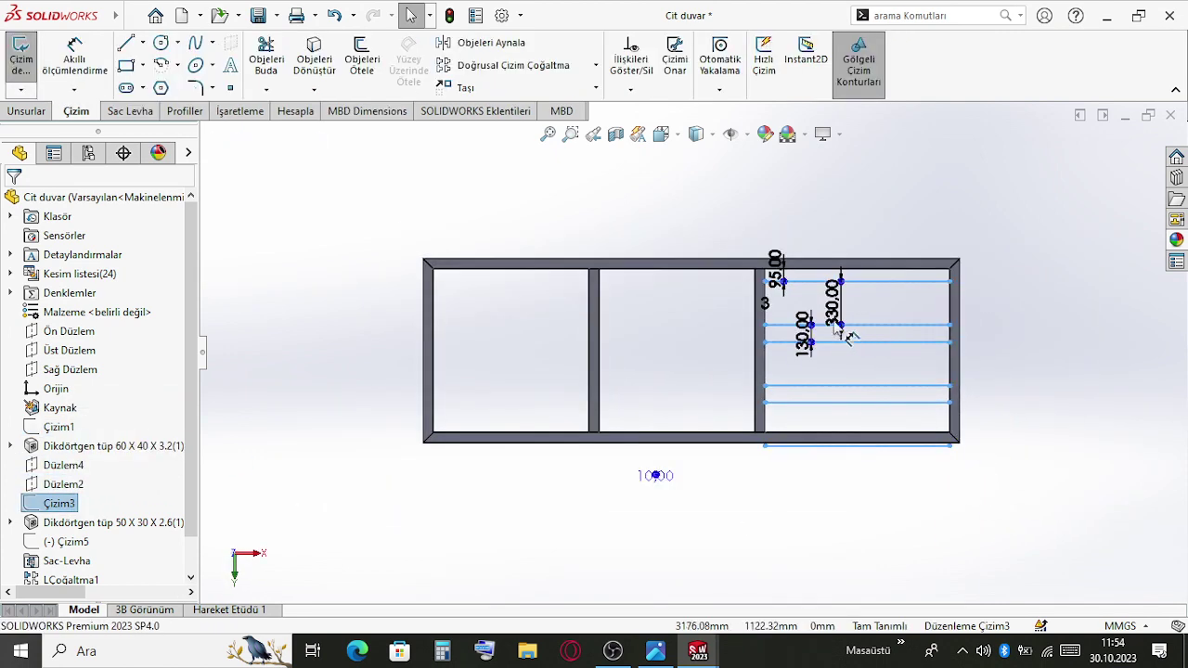
{"action": "double_click", "coordinate": [764, 303]}
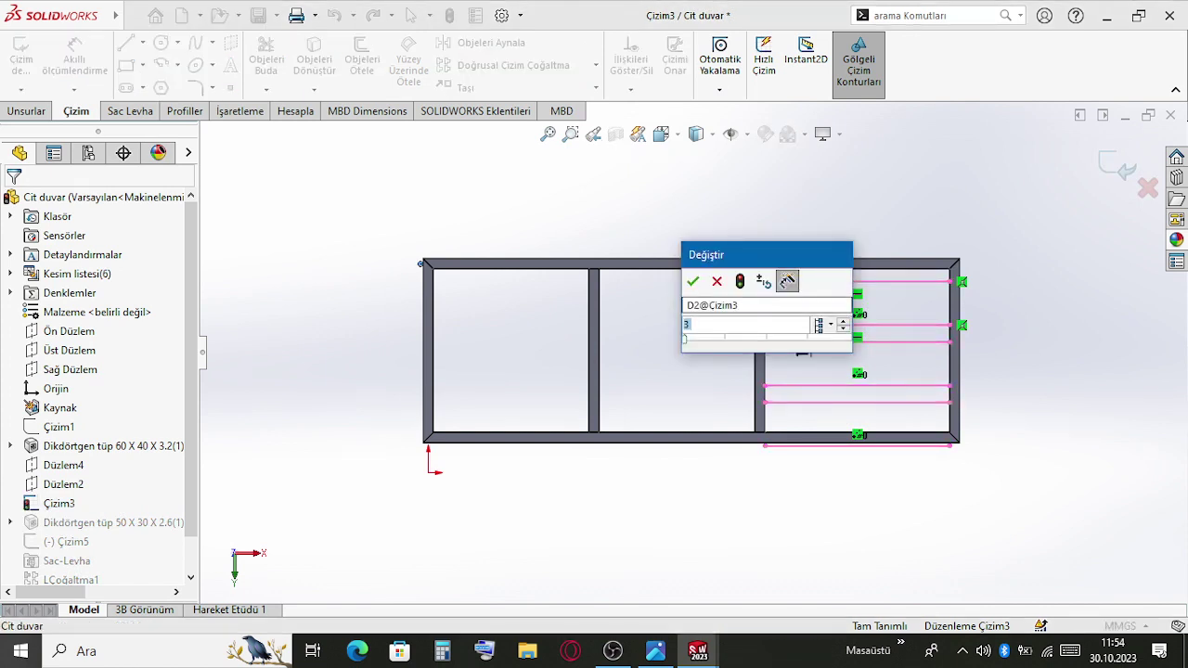
{"action": "type", "text": "2"}
{"action": "key", "text": "Return"}
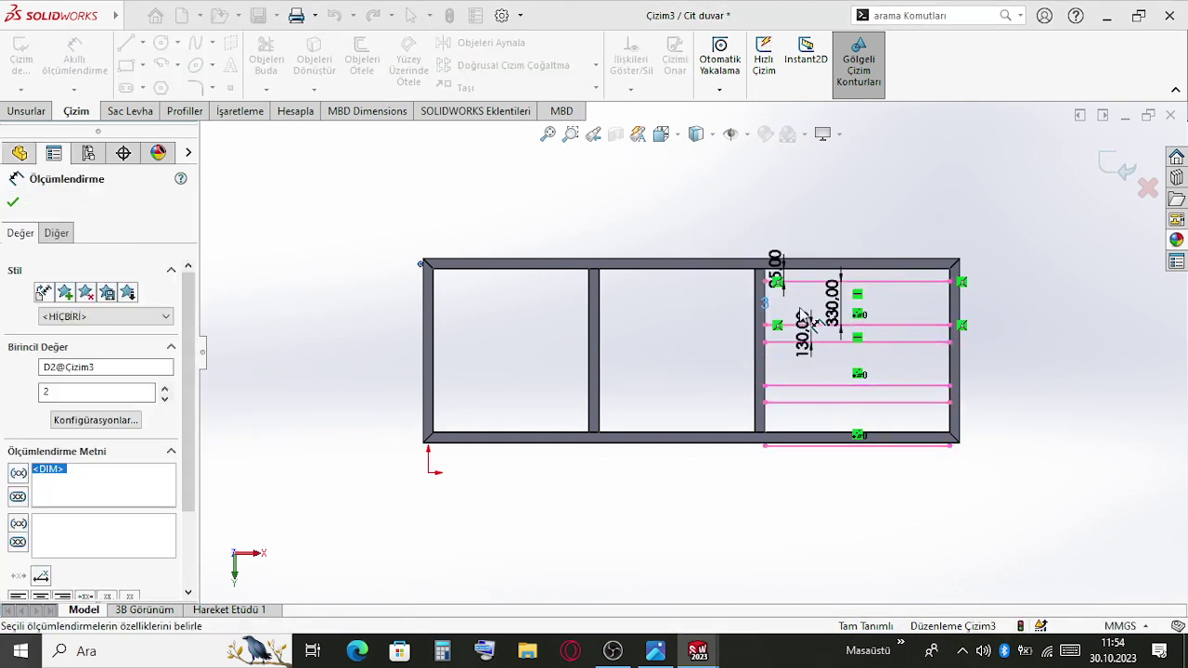
Set the spacing between the two lines of a rail pair to 380 mm and the first rail's offset from the frame to 125 mm
{"action": "scroll", "coordinate": [798, 325], "scroll_direction": "down", "scroll_amount": 2}
{"action": "scroll", "coordinate": [770, 277], "scroll_direction": "down", "scroll_amount": 2}
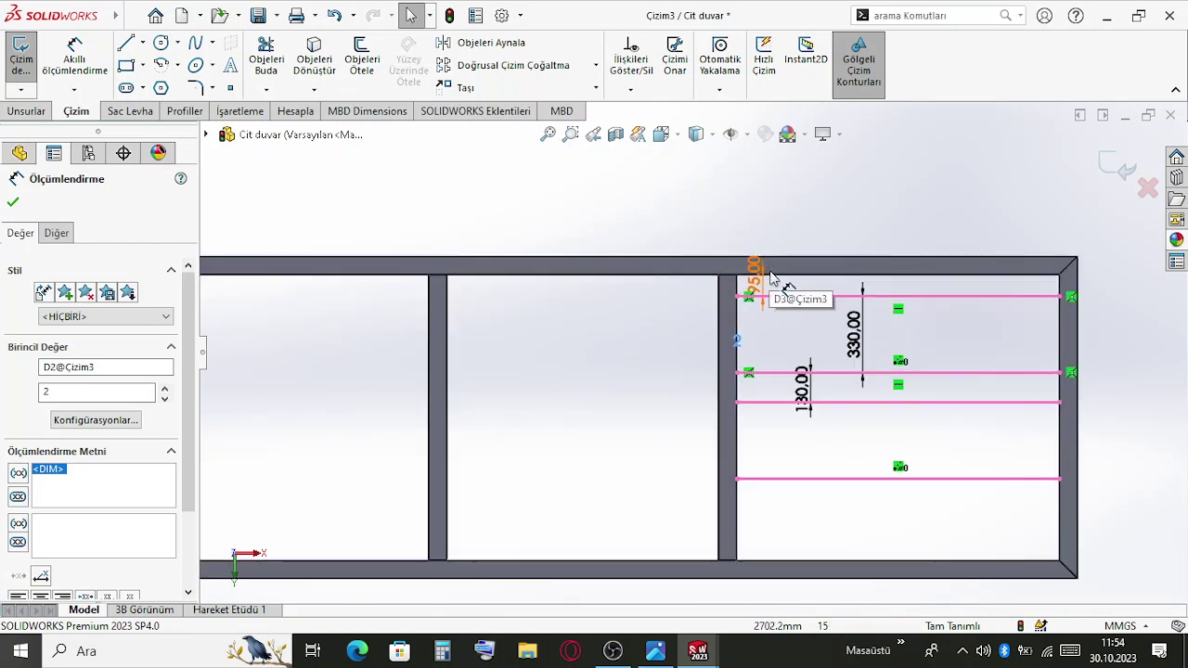
{"action": "left_click", "coordinate": [865, 351]}
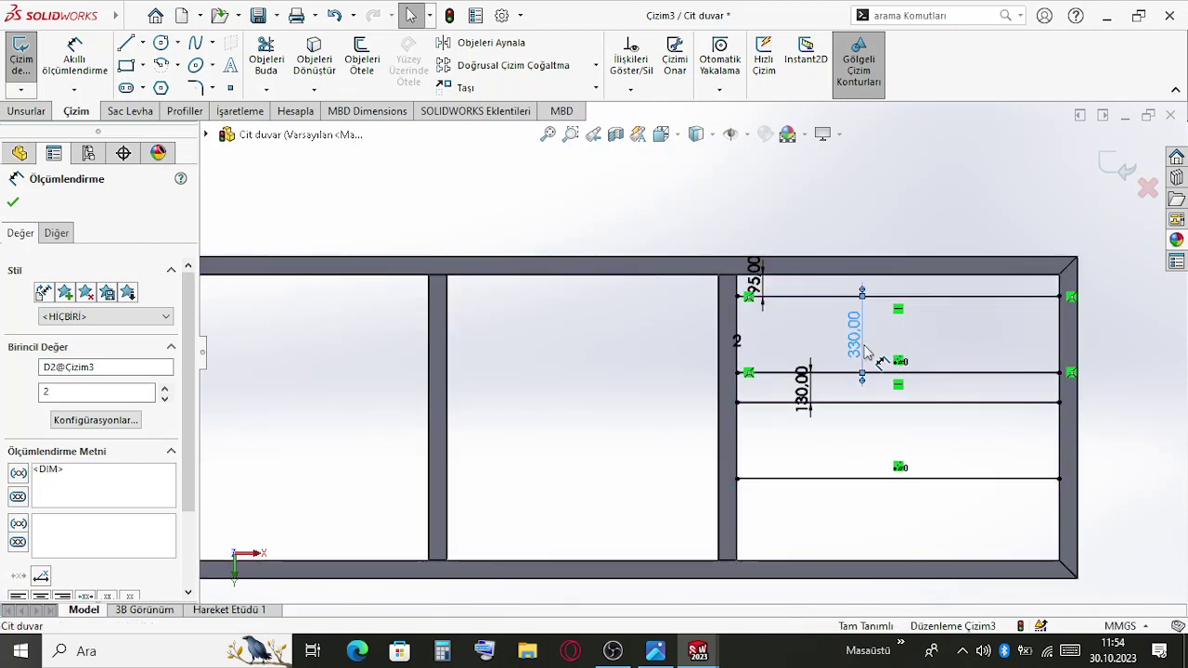
{"action": "double_click", "coordinate": [864, 351]}
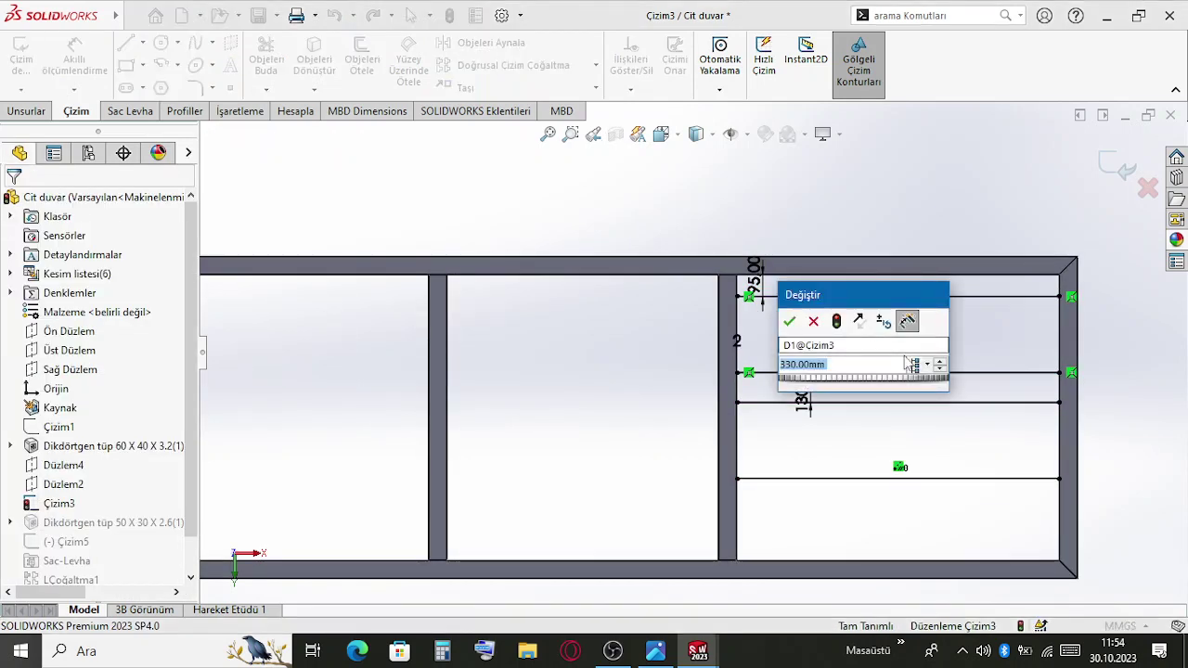
{"action": "type", "text": "330"}
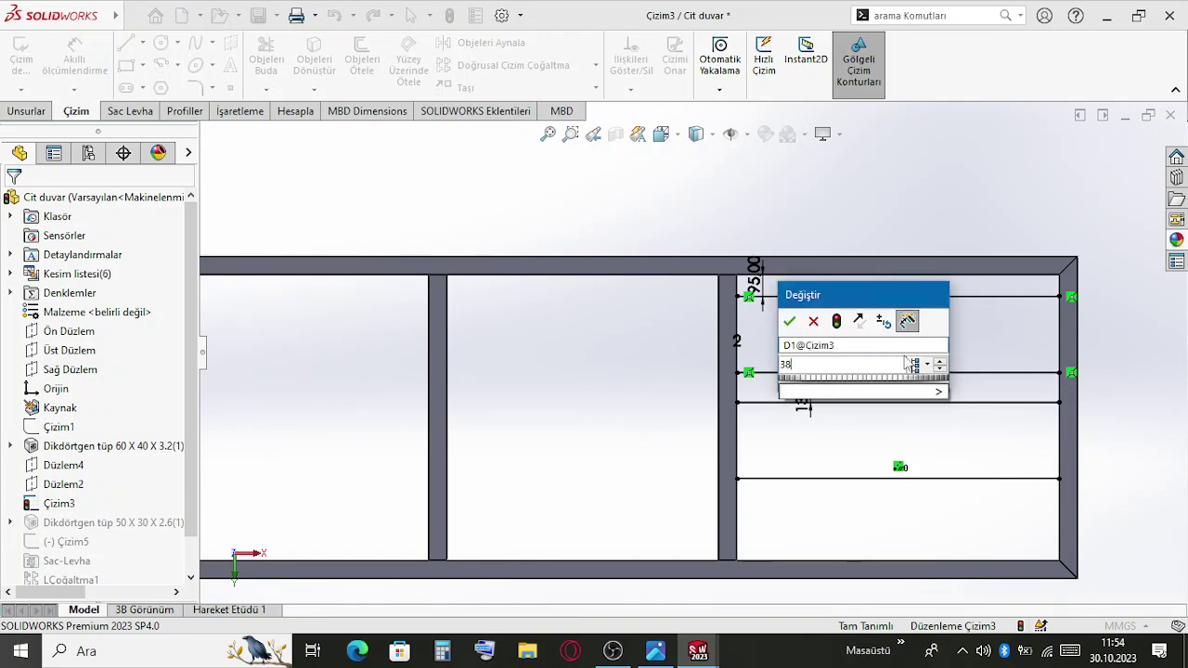
{"action": "key", "text": "Return"}
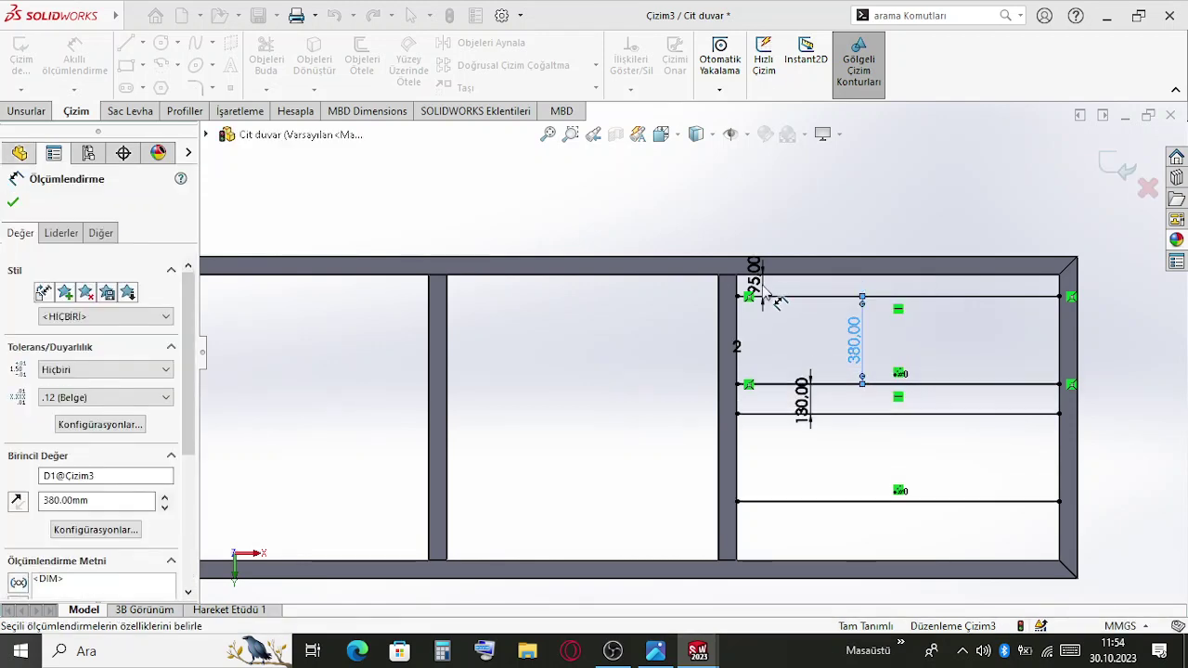
{"action": "double_click", "coordinate": [776, 299]}
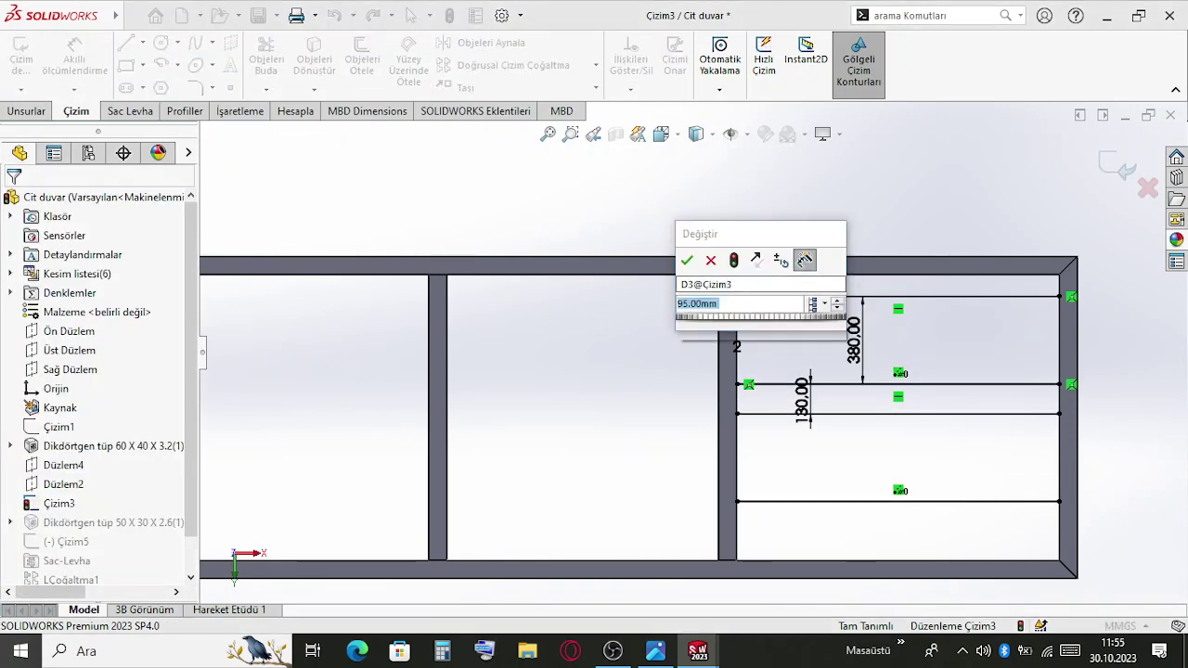
{"action": "type", "text": "25"}
{"action": "key", "text": "Return"}
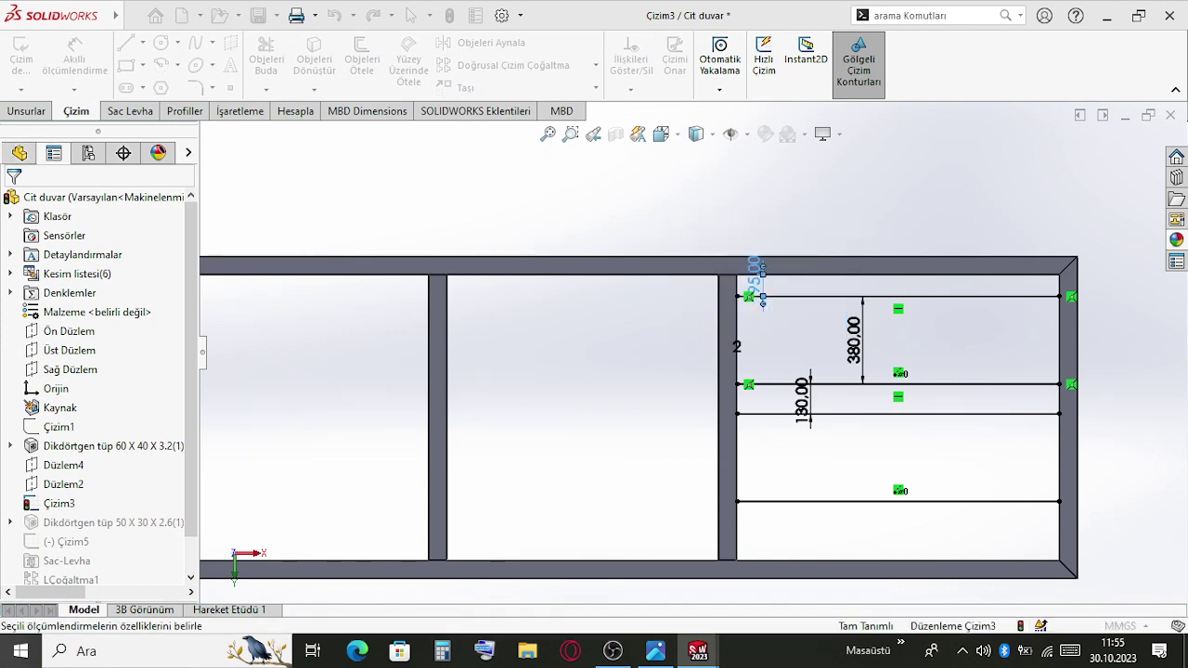
Delete the 130 mm dimension between the two middle rail lines in Çizim3
{"action": "double_click", "coordinate": [803, 407]}
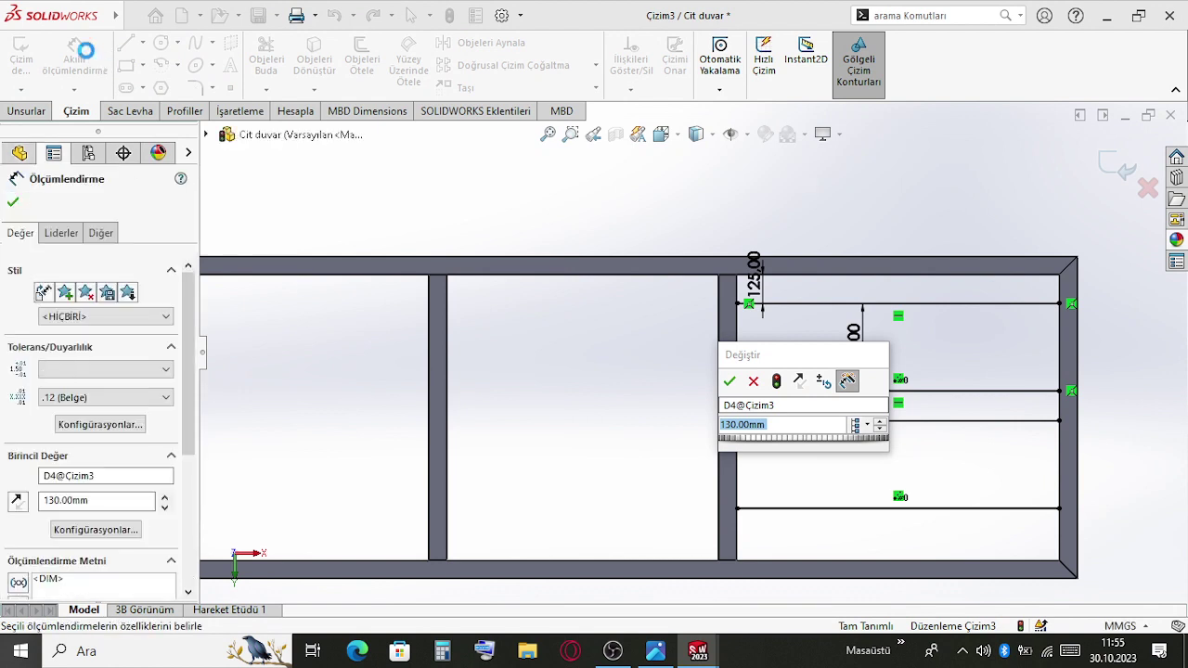
{"action": "key", "text": "Return"}
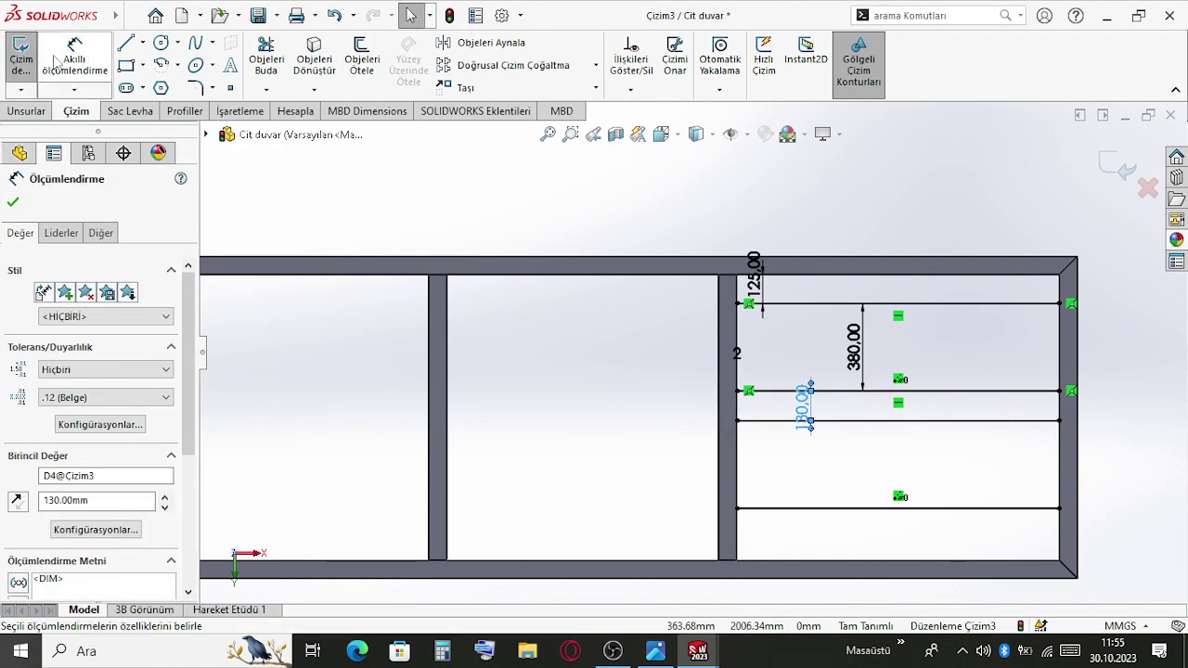
{"action": "key", "text": "Escape"}
{"action": "left_click", "coordinate": [803, 409]}
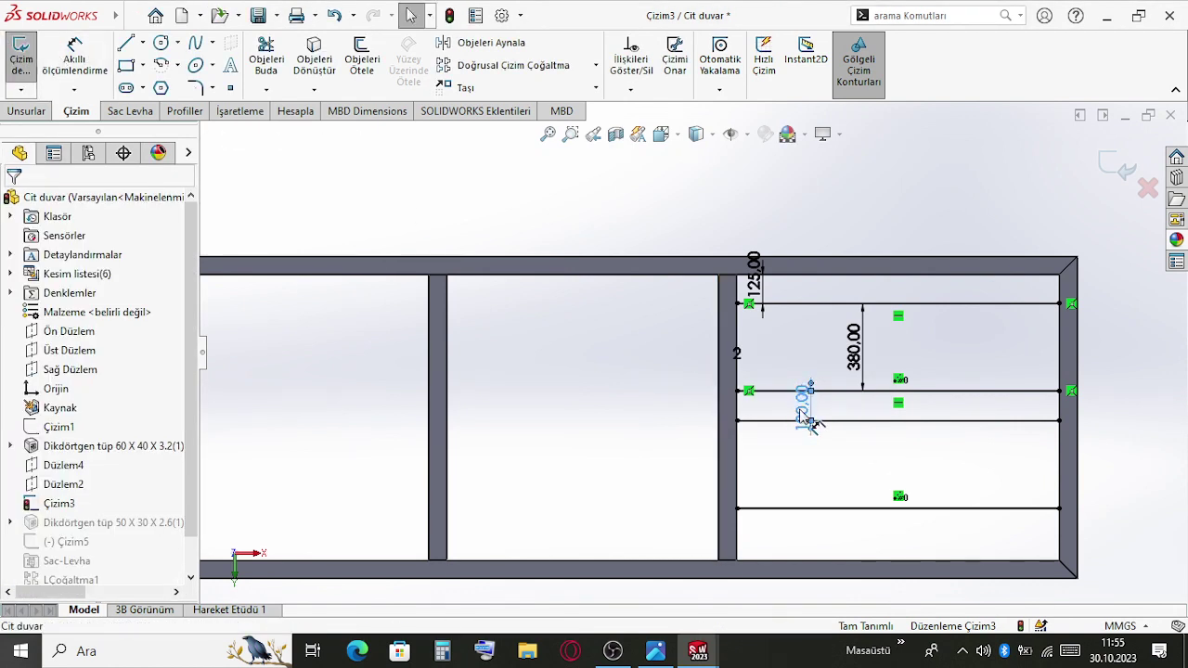
{"action": "key", "text": "Delete"}
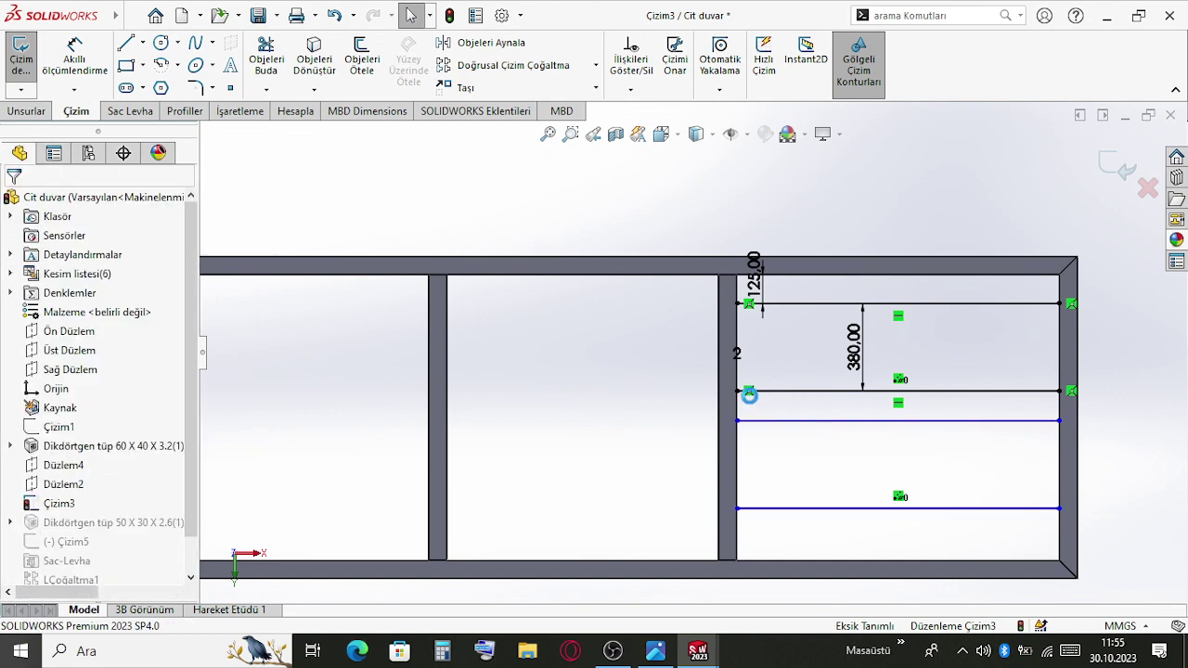
Dimension the last rail line from the inner edge of the nearest long frame tube at 125 mm
{"action": "left_click", "coordinate": [74, 56]}
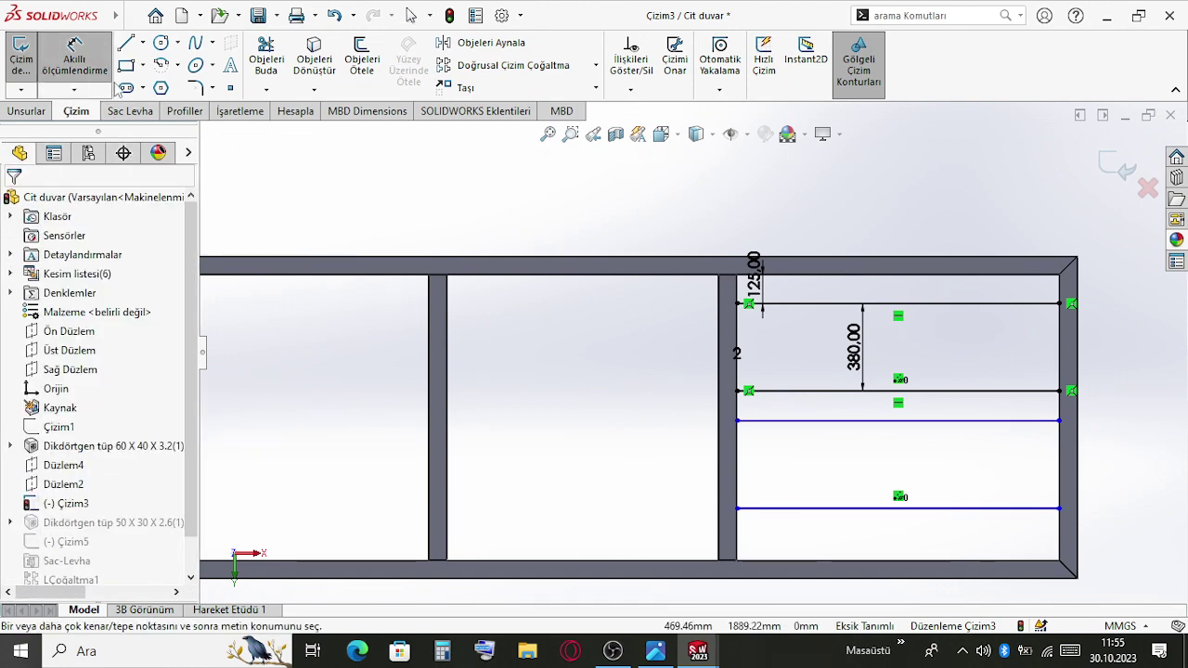
{"action": "left_click", "coordinate": [919, 509]}
{"action": "scroll", "coordinate": [882, 554], "scroll_direction": "down", "scroll_amount": 4}
{"action": "scroll", "coordinate": [876, 552], "scroll_direction": "down", "scroll_amount": 5}
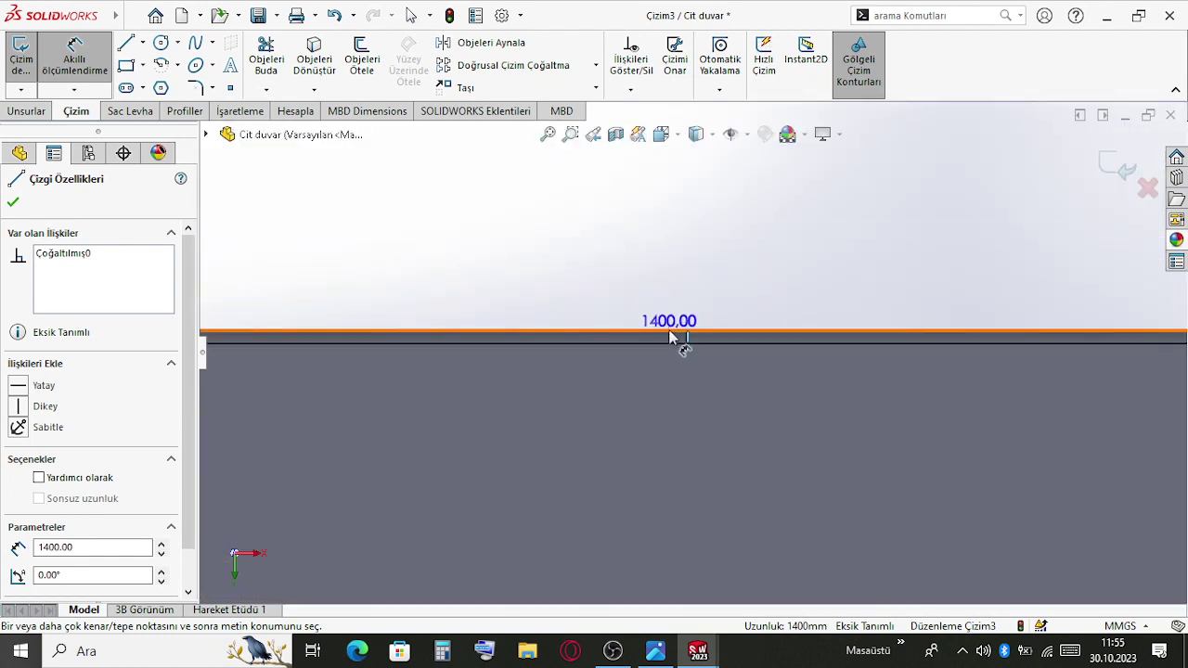
{"action": "left_click", "coordinate": [676, 335]}
{"action": "left_click", "coordinate": [694, 241]}
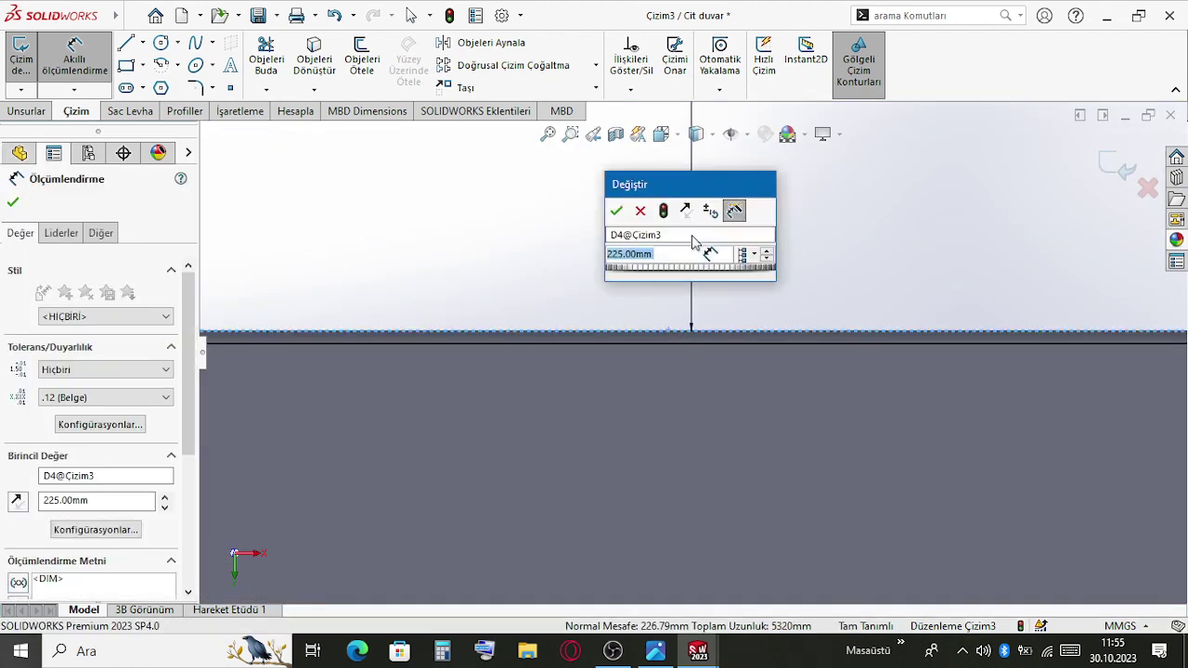
{"action": "key", "text": "Return"}
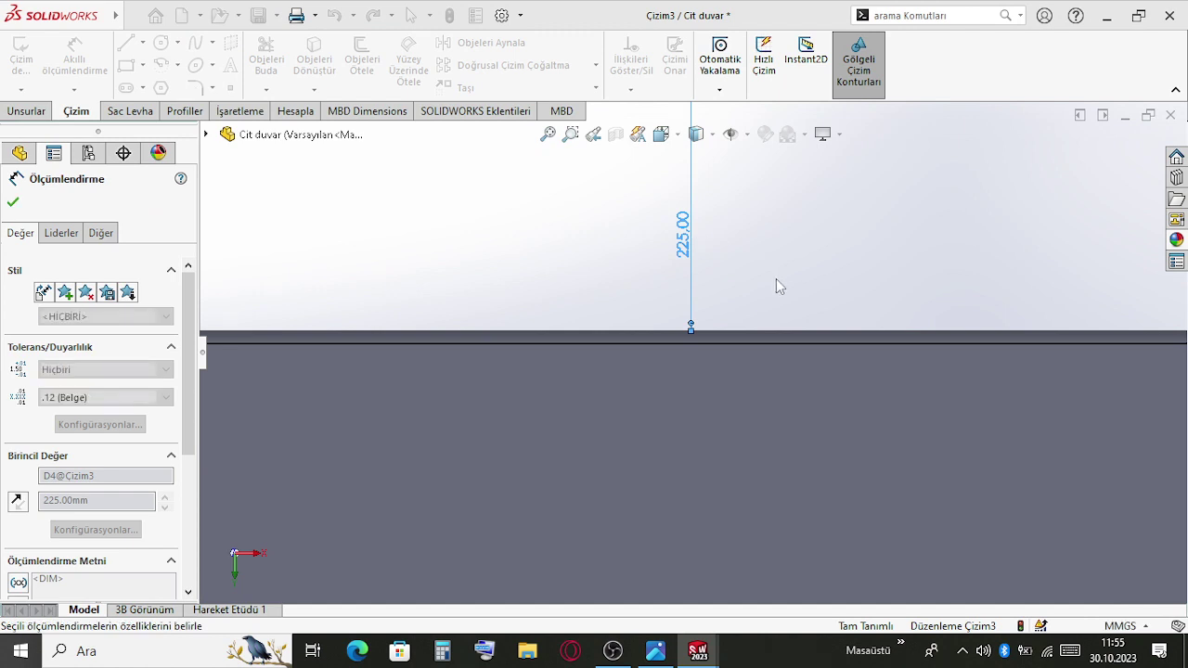
{"action": "scroll", "coordinate": [746, 266], "scroll_direction": "up", "scroll_amount": 5}
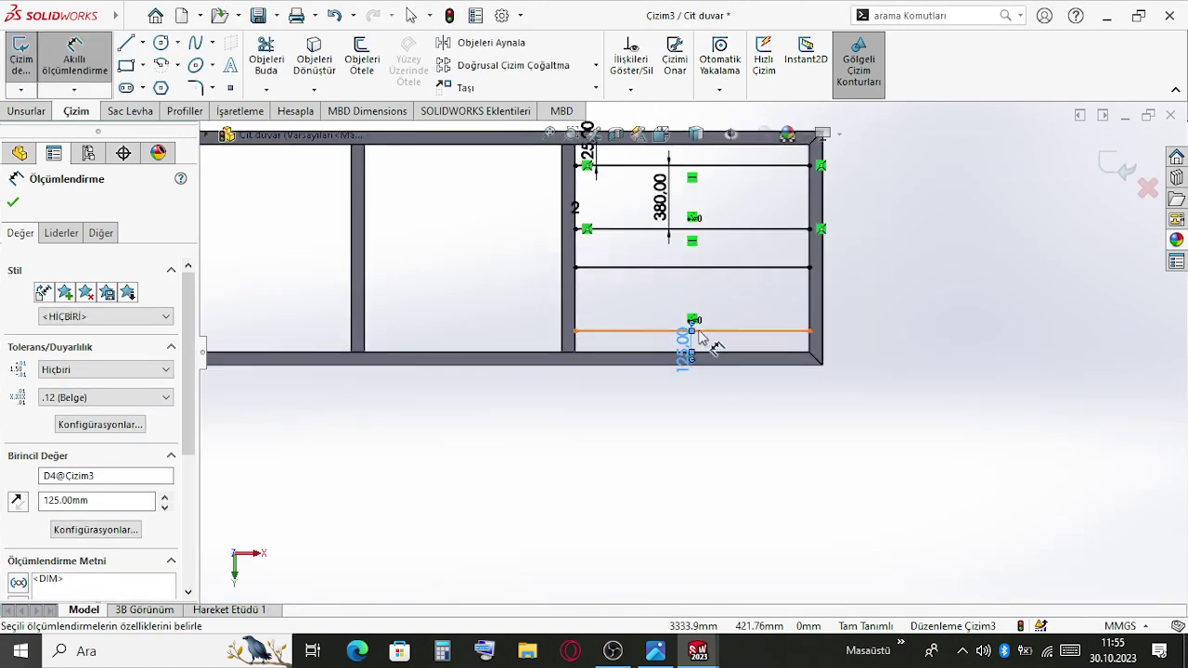
{"action": "key", "text": "Escape"}
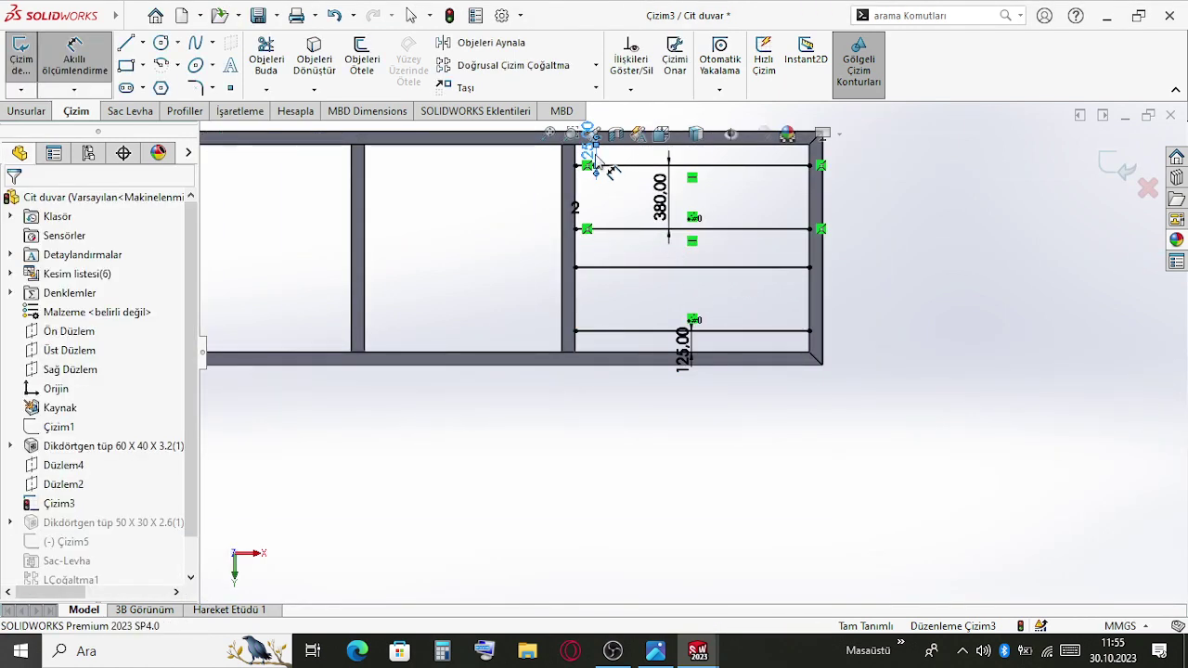
Set the first rail line's offset from the frame tube to 140 mm
{"action": "double_click", "coordinate": [588, 151]}
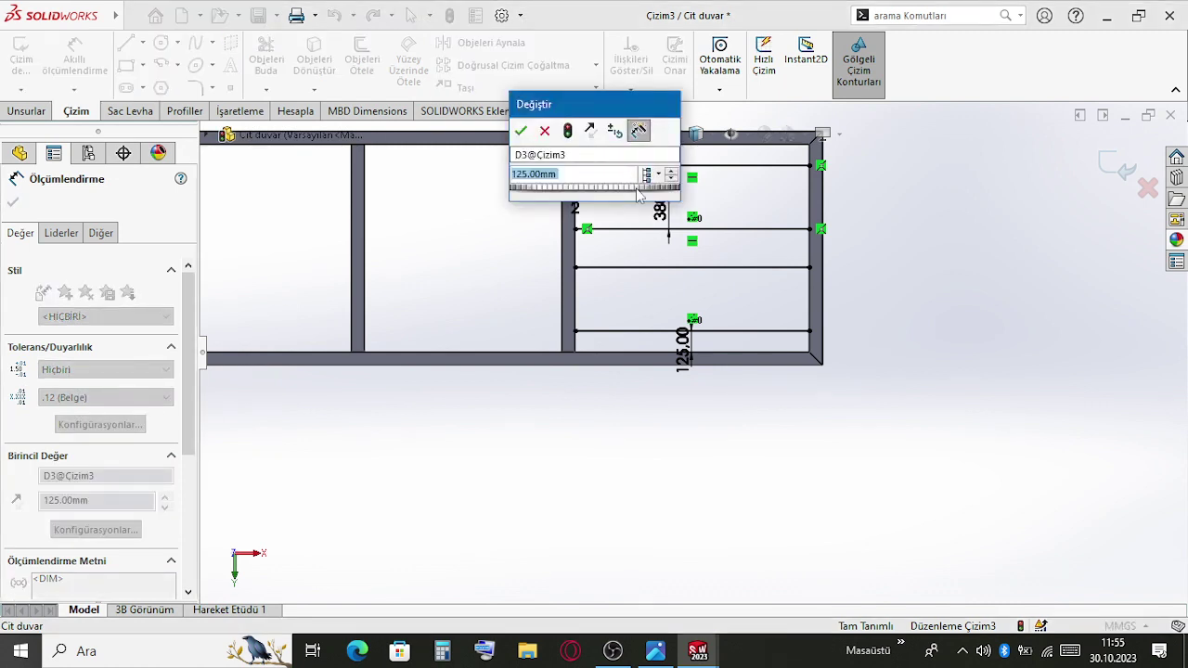
{"action": "type", "text": "14"}
{"action": "key", "text": "BackSpace"}
{"action": "type", "text": "40"}
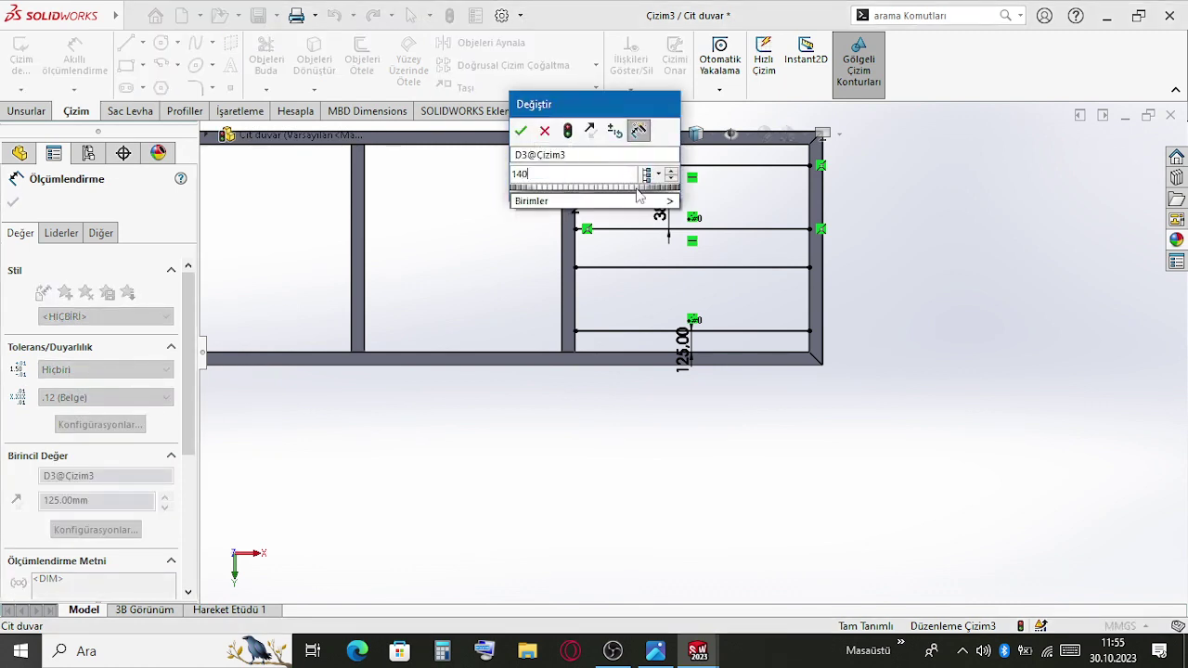
{"action": "key", "text": "Return"}
{"action": "key", "text": "Escape"}
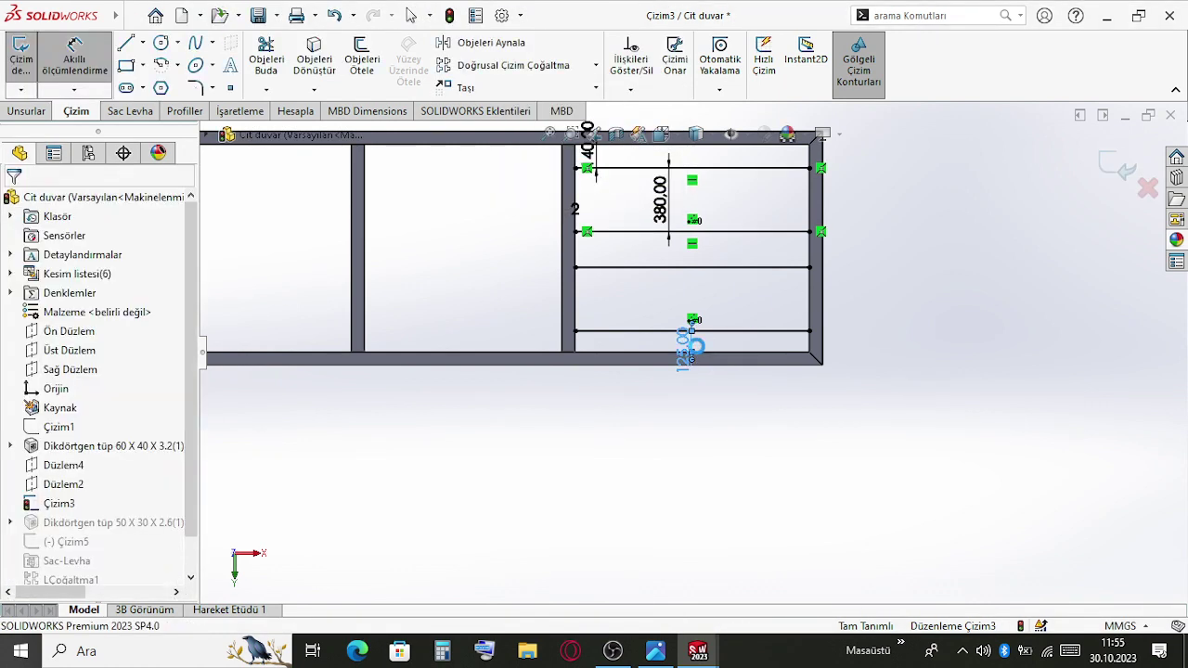
Set the last rail line's offset from the frame tube to 140 mm as well and exit the sketch to rebuild the rails
{"action": "double_click", "coordinate": [684, 343]}
{"action": "type", "text": "125"}
{"action": "key", "text": "Return"}
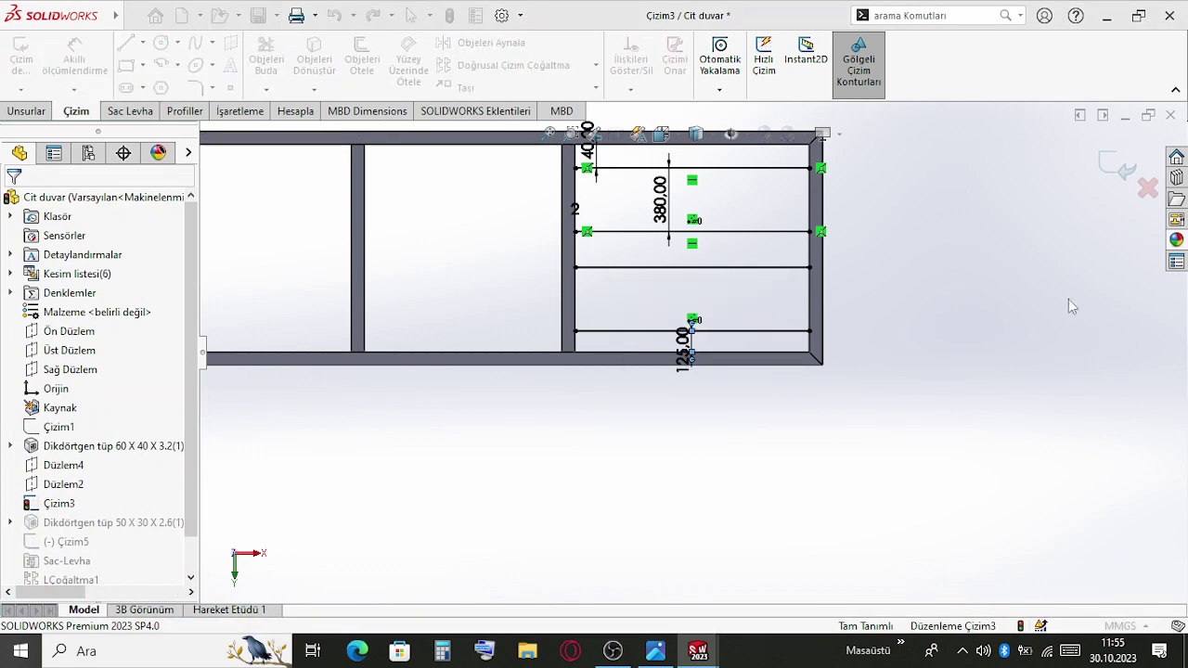
{"action": "key", "text": "ctrl+z"}
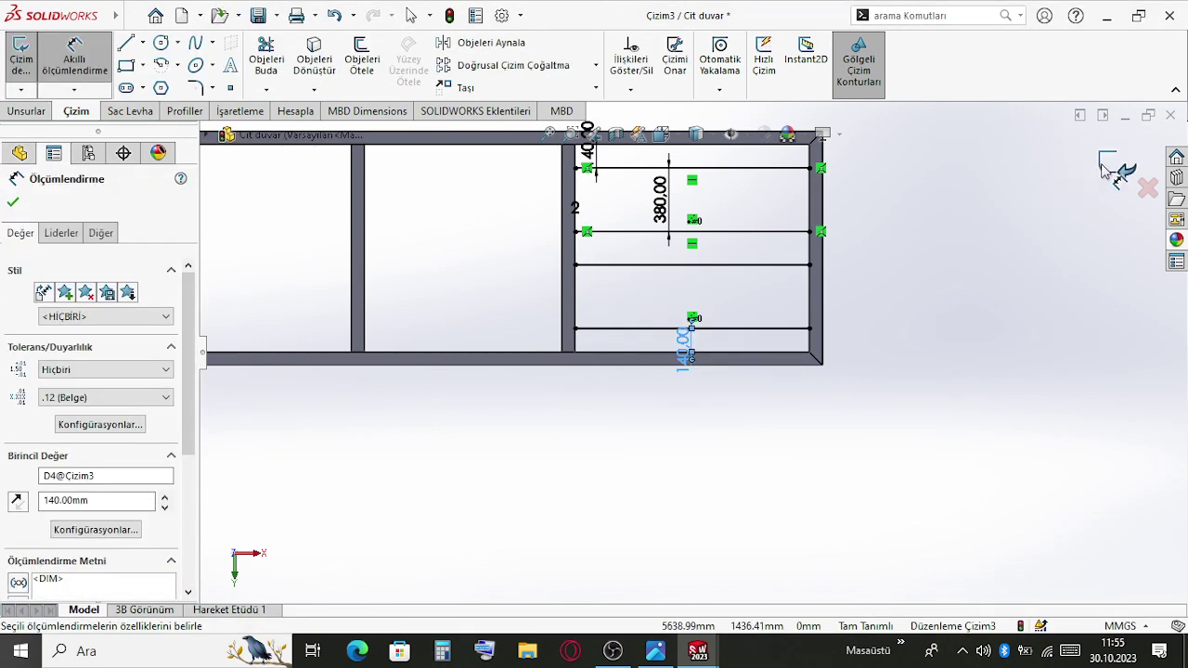
{"action": "left_click", "coordinate": [1106, 169]}
{"action": "left_click", "coordinate": [575, 329]}
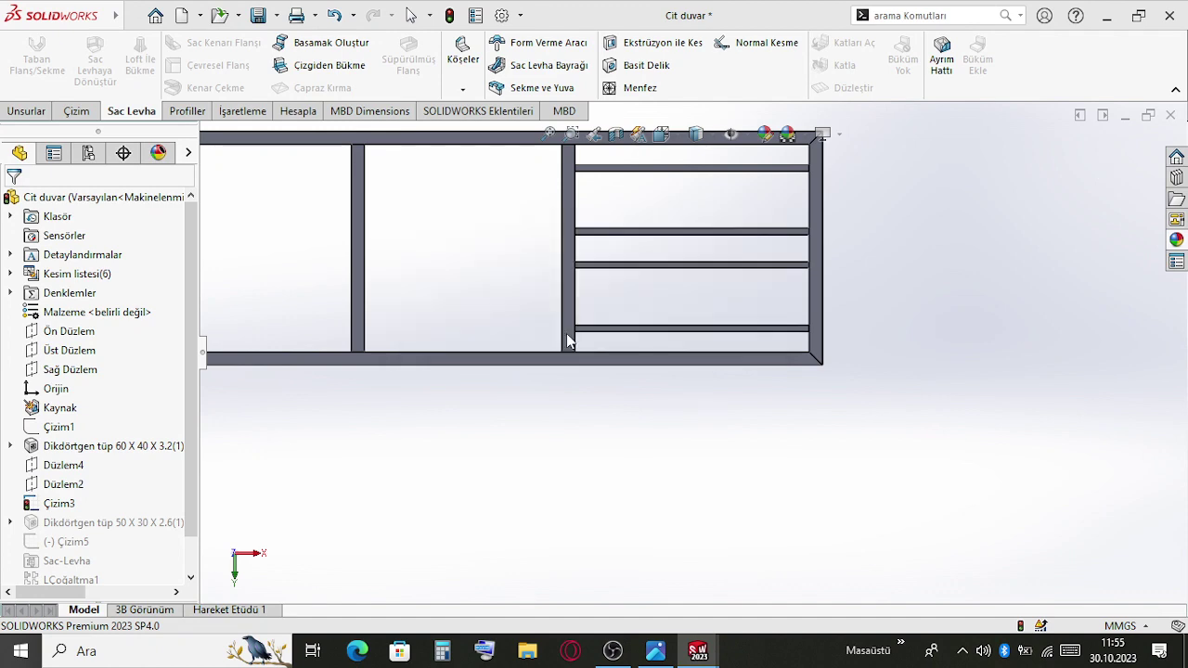
{"action": "left_click", "coordinate": [523, 289]}
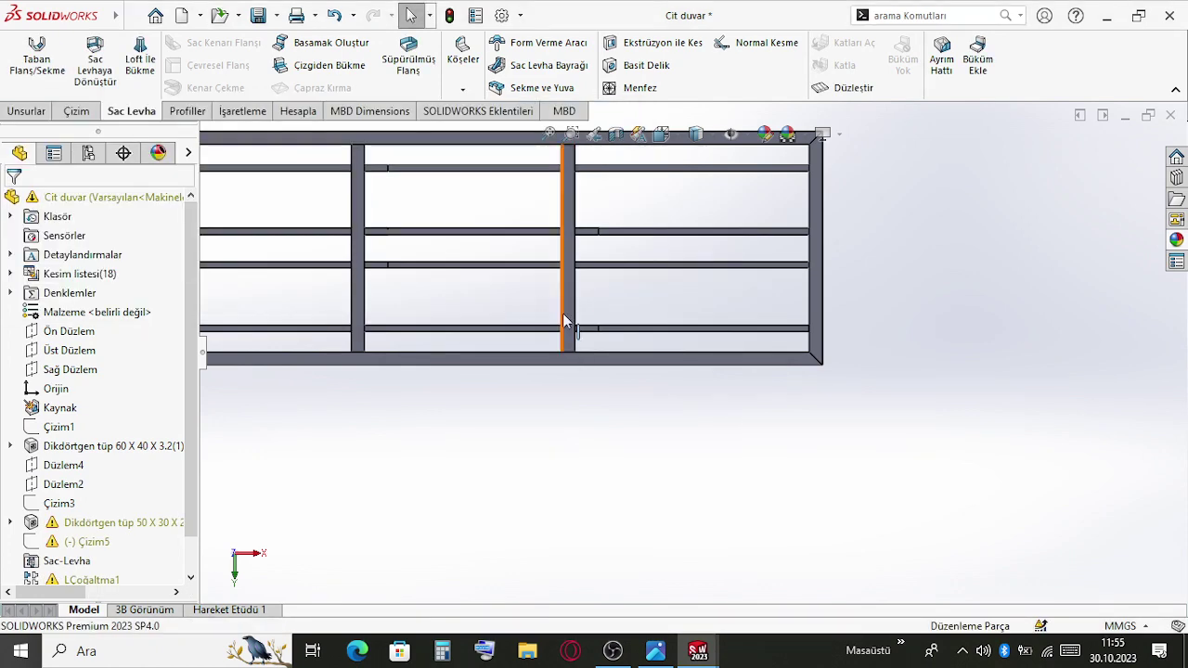
{"action": "scroll", "coordinate": [631, 269], "scroll_direction": "down", "scroll_amount": 3}
{"action": "scroll", "coordinate": [672, 305], "scroll_direction": "up", "scroll_amount": 3}
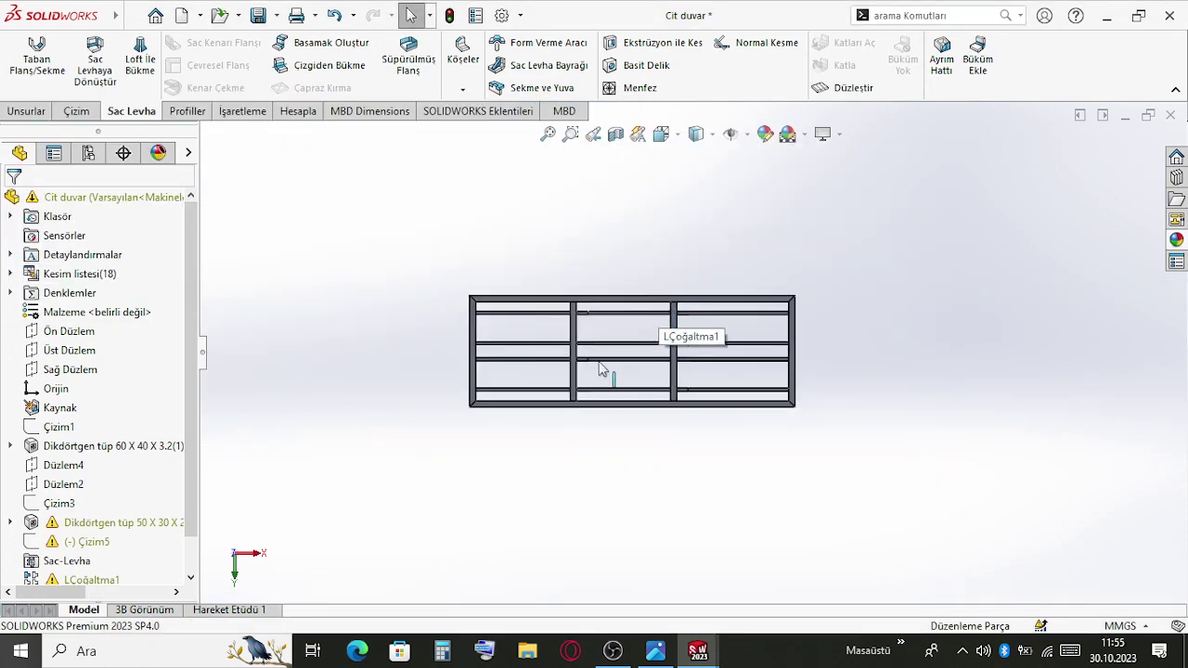
In the frame sketch Çizim1, set the first and middle bay widths to 4000/3 mm each
{"action": "left_click", "coordinate": [59, 427]}
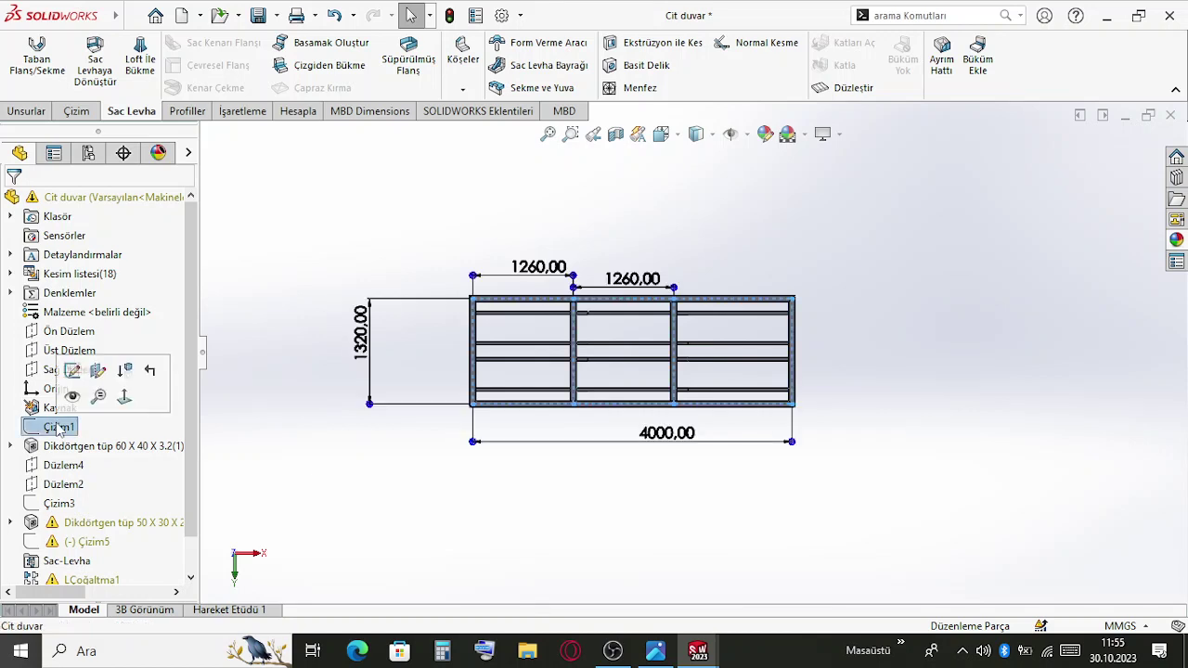
{"action": "left_click", "coordinate": [72, 370]}
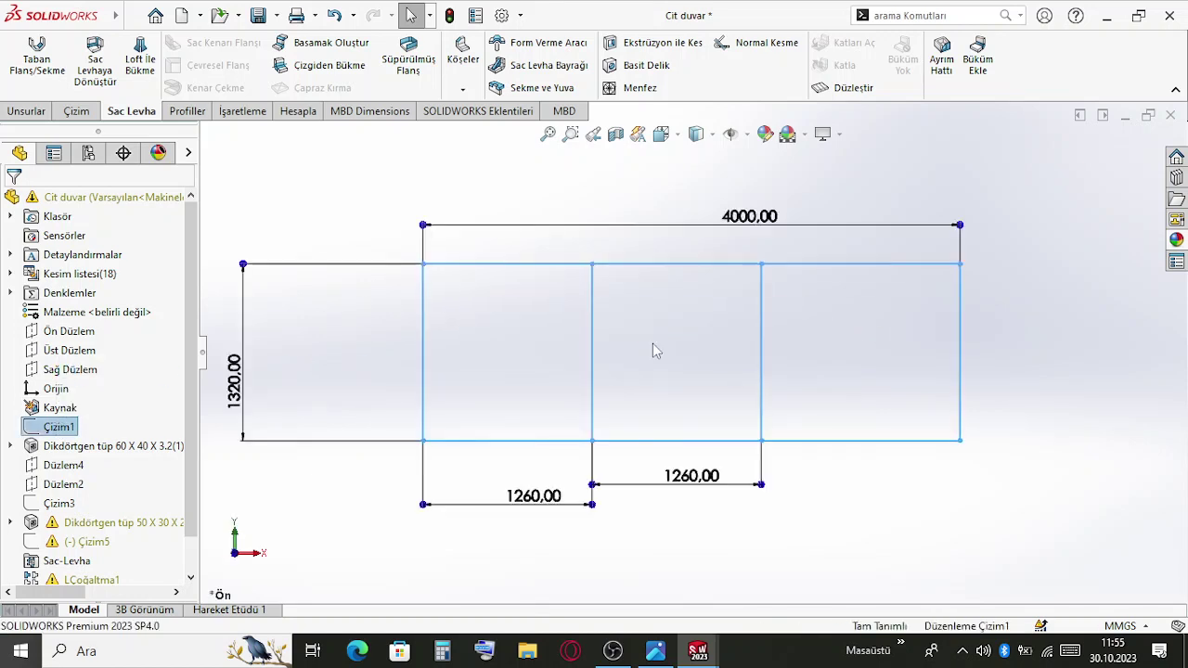
{"action": "double_click", "coordinate": [533, 495]}
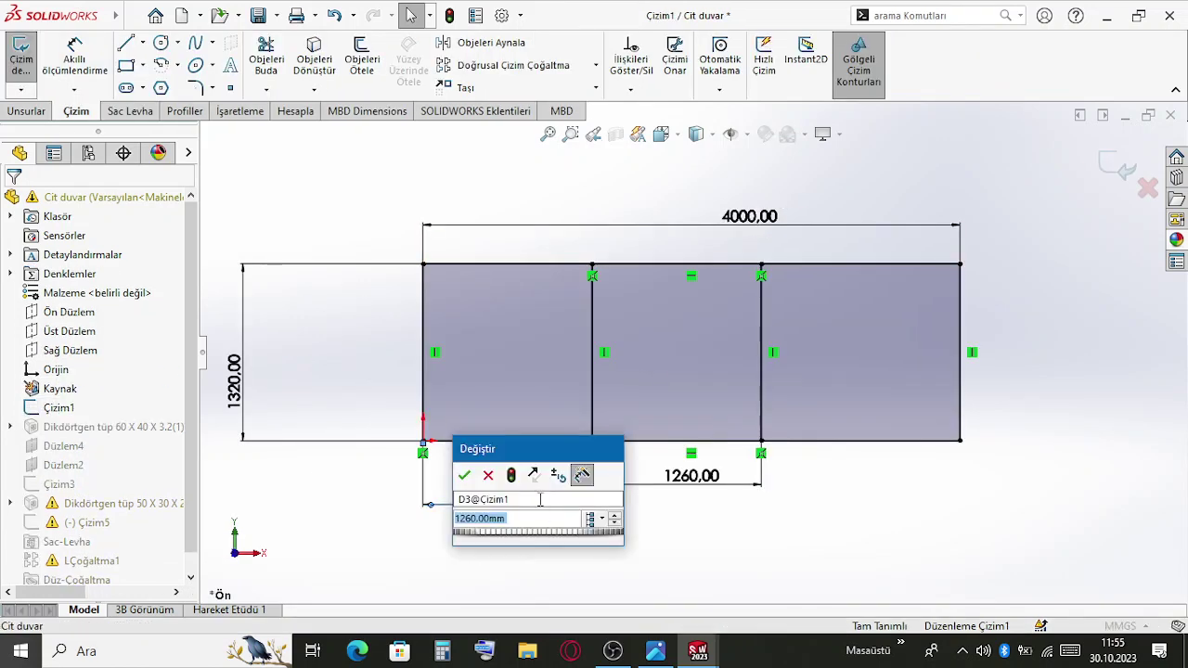
{"action": "type", "text": "4000/3"}
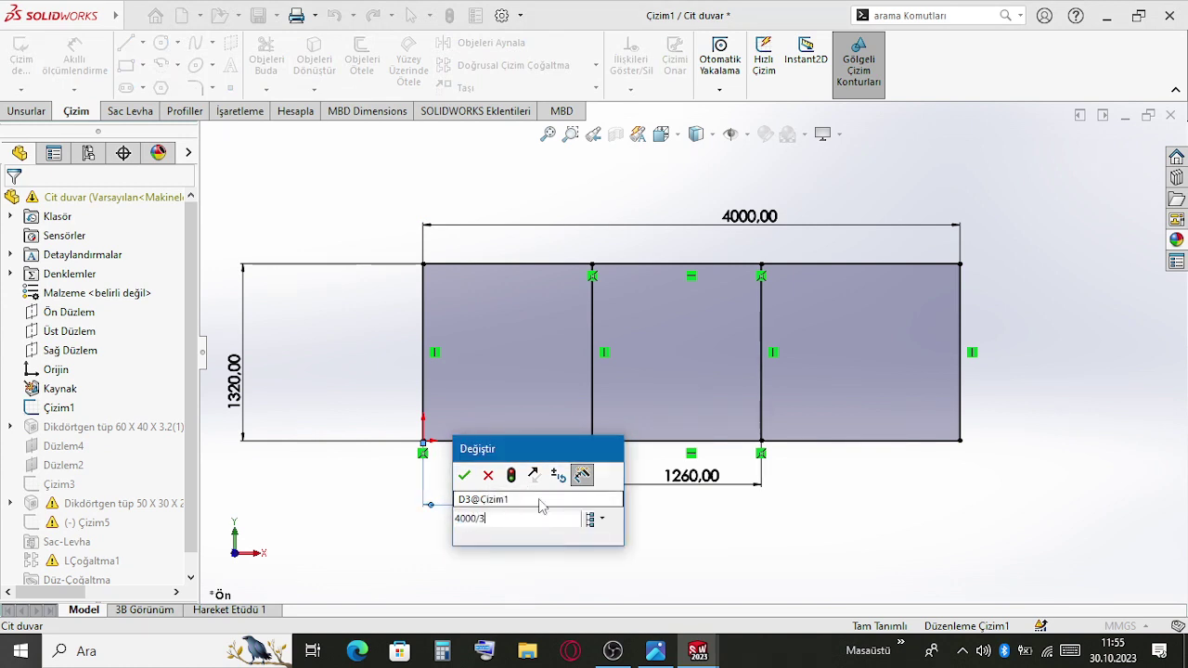
{"action": "key", "text": "Return"}
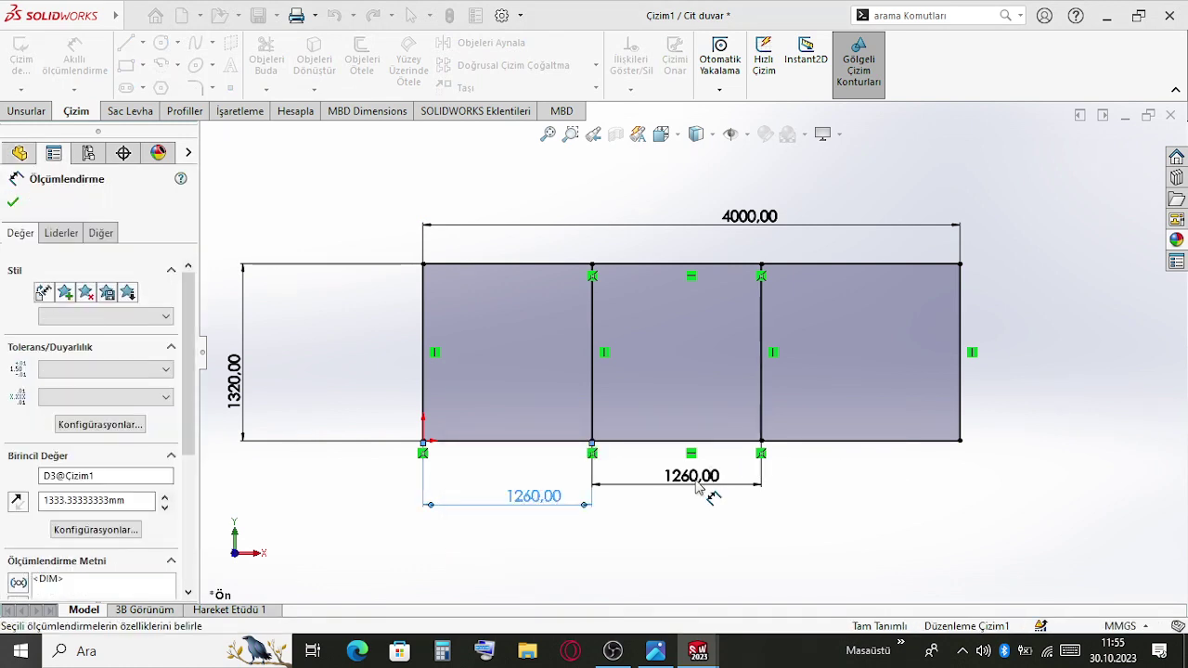
{"action": "double_click", "coordinate": [697, 477]}
{"action": "type", "text": "4000/3"}
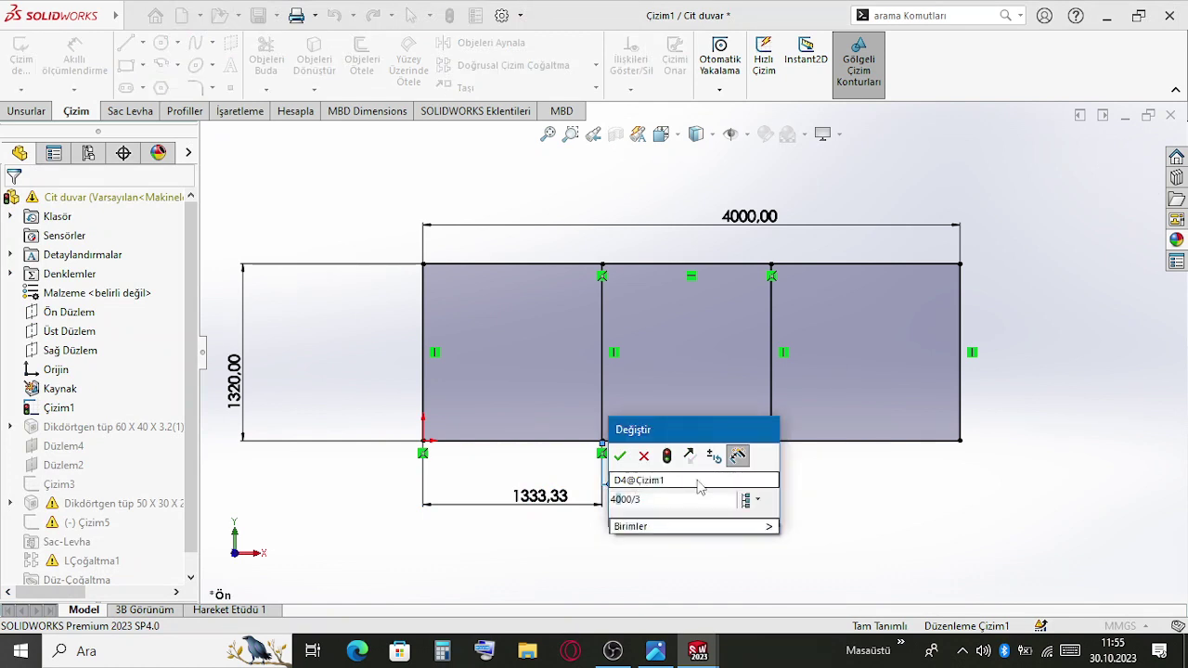
{"action": "key", "text": "Return"}
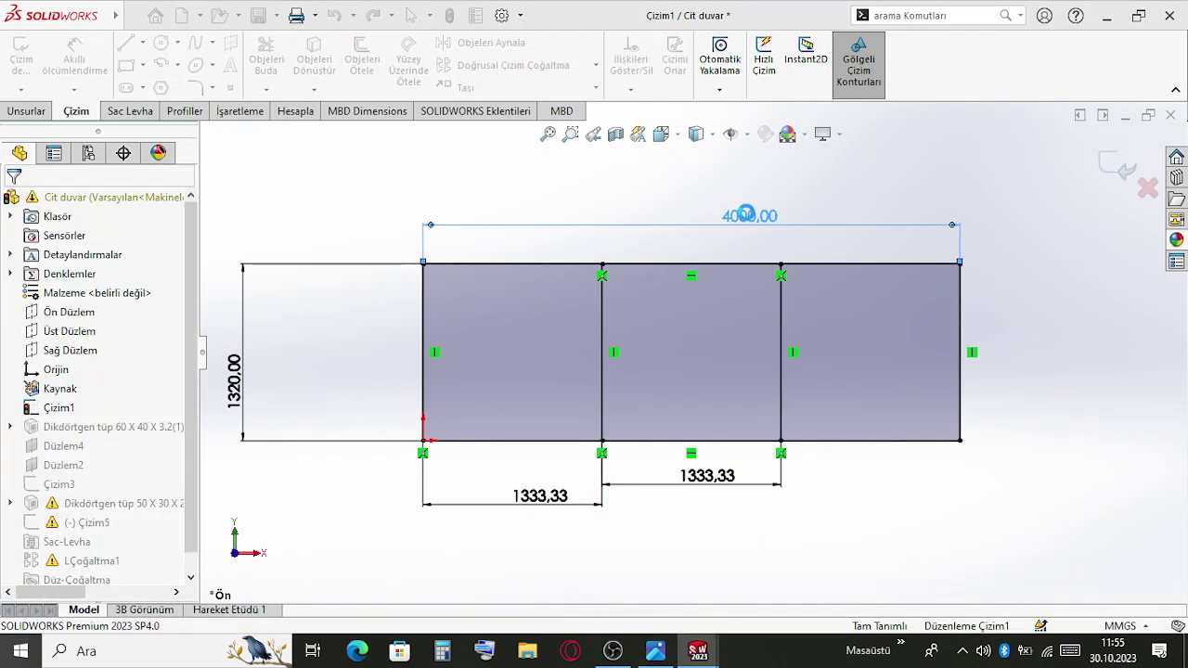
Set the frame's overall length to 3920 mm and the first bay width to 3920/3 mm
{"action": "double_click", "coordinate": [749, 216]}
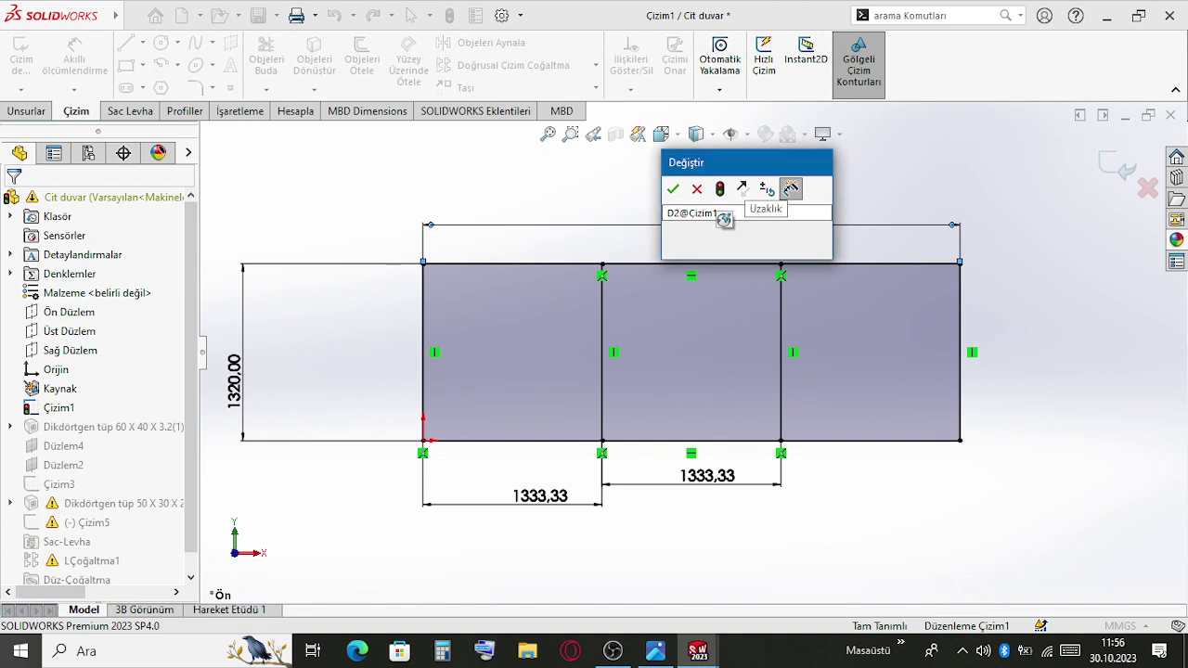
{"action": "key", "text": "Return"}
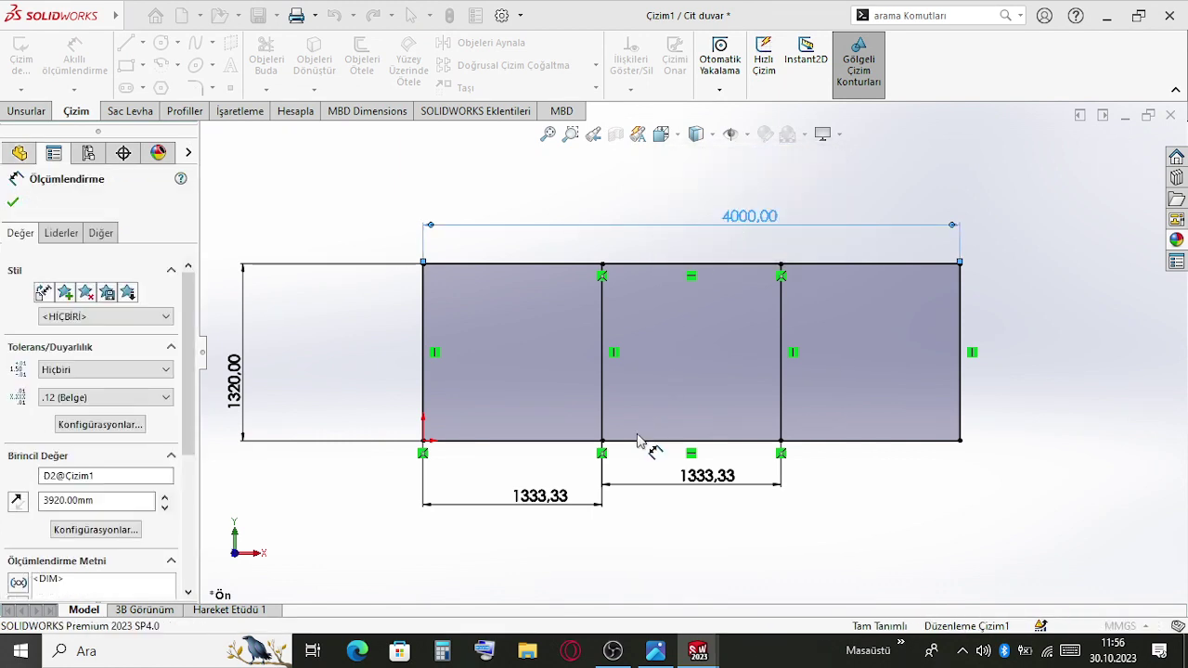
{"action": "double_click", "coordinate": [538, 496]}
{"action": "type", "text": "39"}
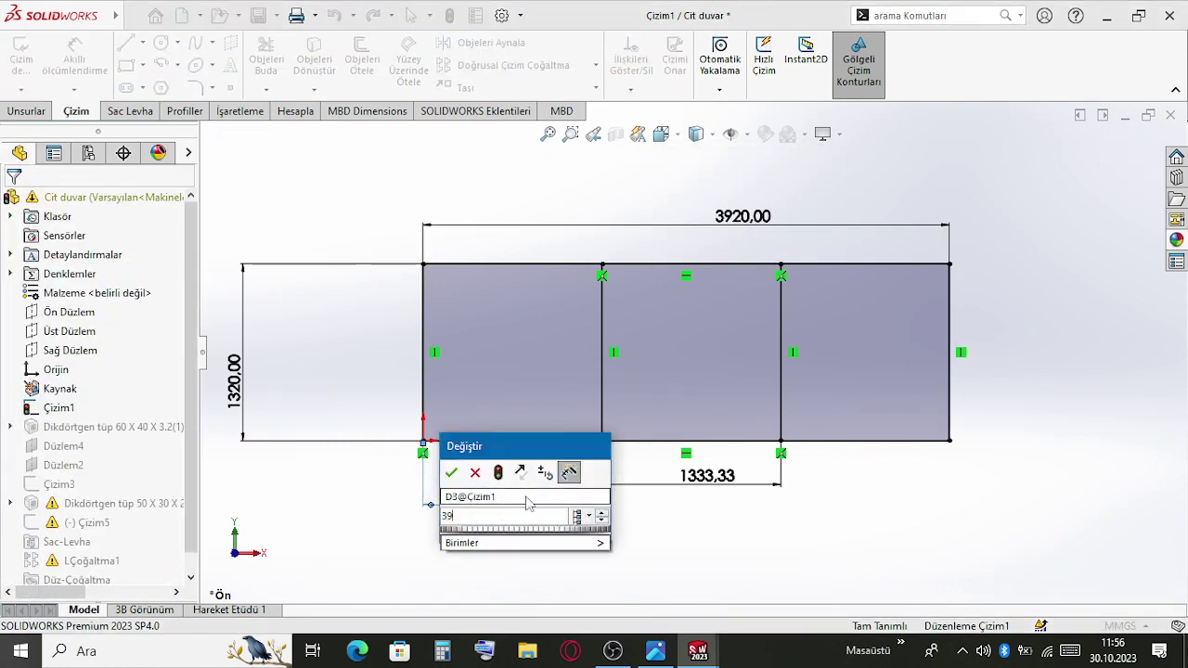
{"action": "type", "text": "20/3"}
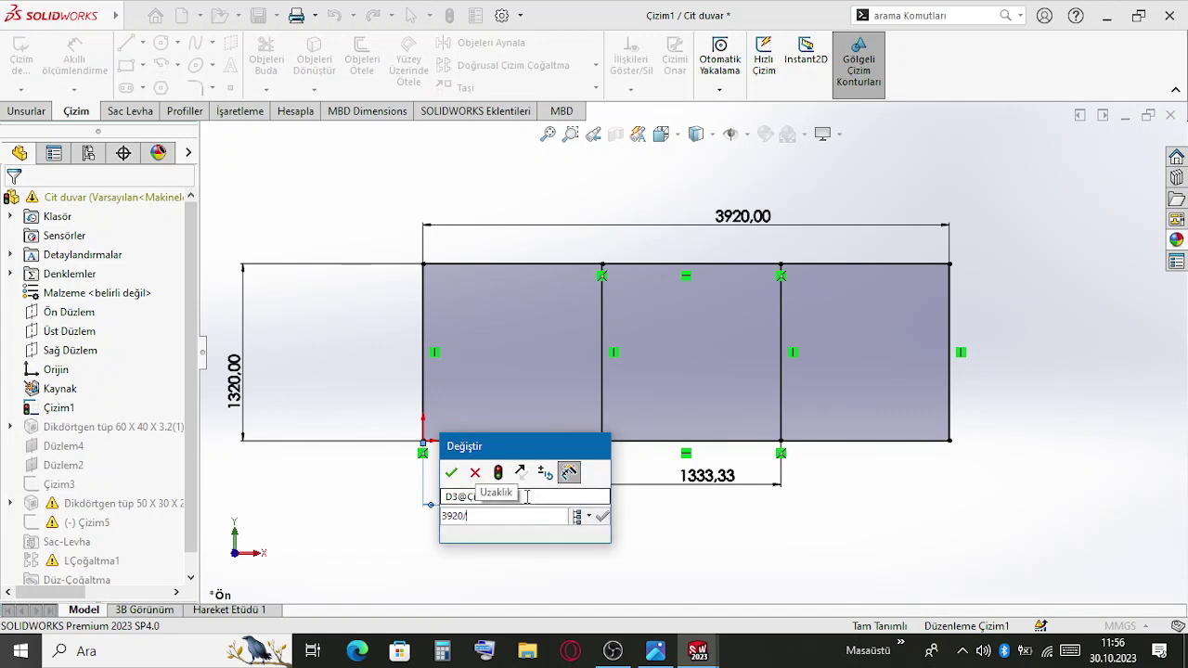
{"action": "key", "text": "Return"}
{"action": "key", "text": "Return"}
Set the middle bay width to 3920/3 mm as well and exit the sketch to rebuild the frame
{"action": "left_click", "coordinate": [728, 487]}
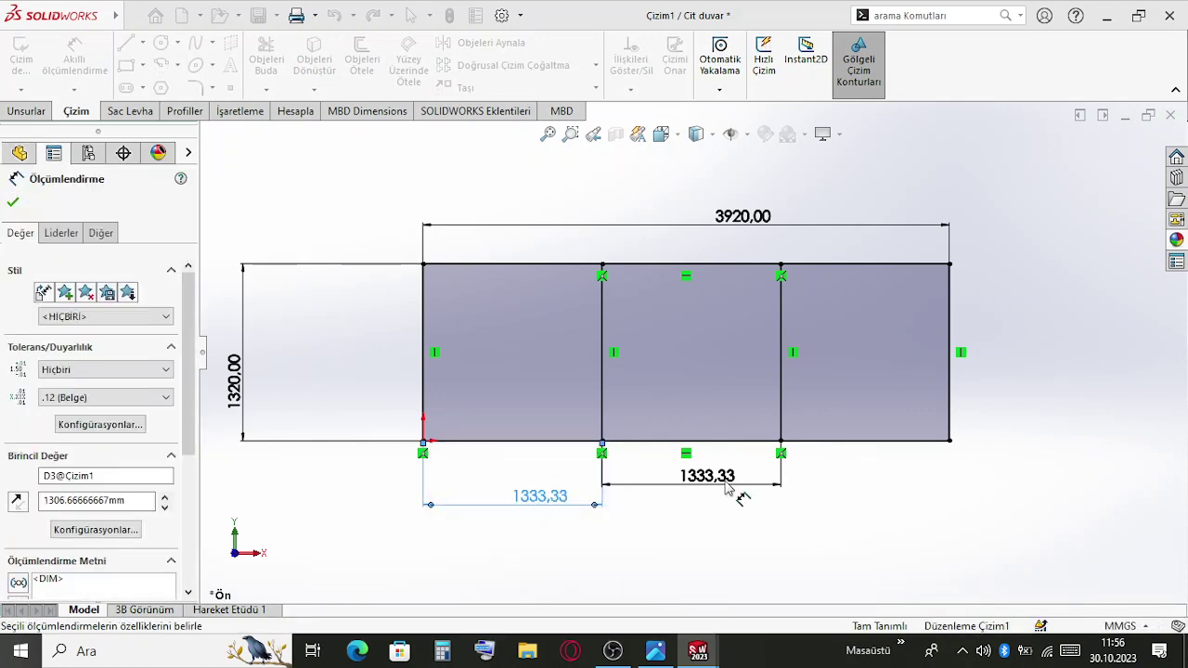
{"action": "double_click", "coordinate": [724, 478]}
{"action": "type", "text": "39"}
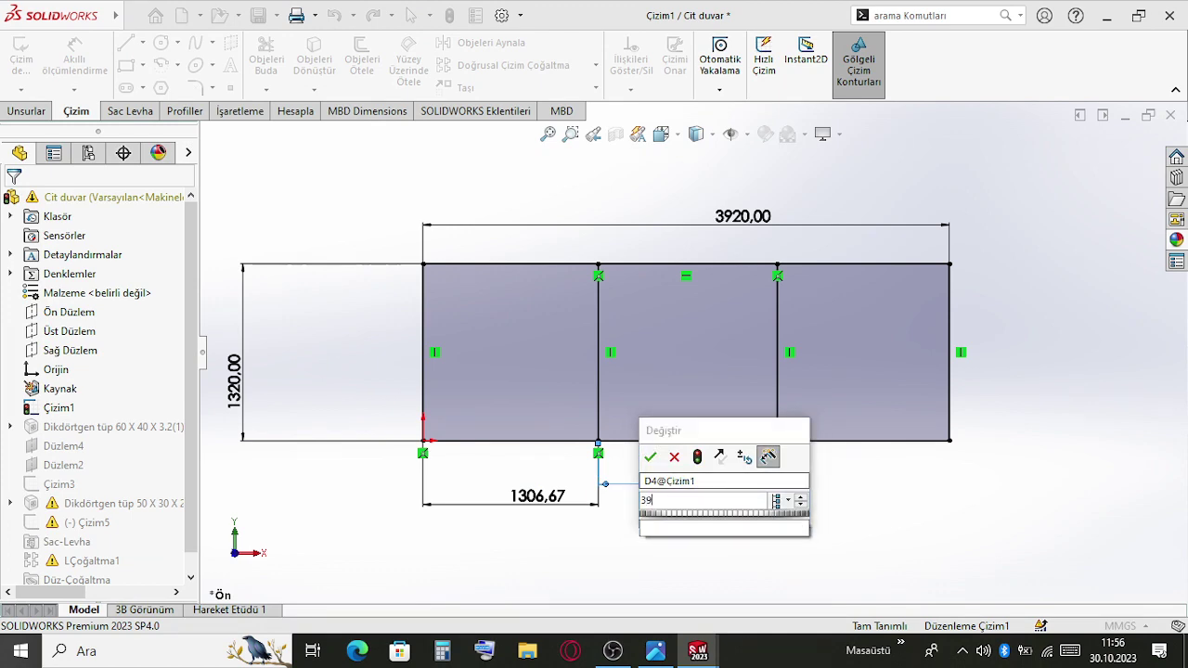
{"action": "type", "text": "20/3"}
{"action": "key", "text": "Return"}
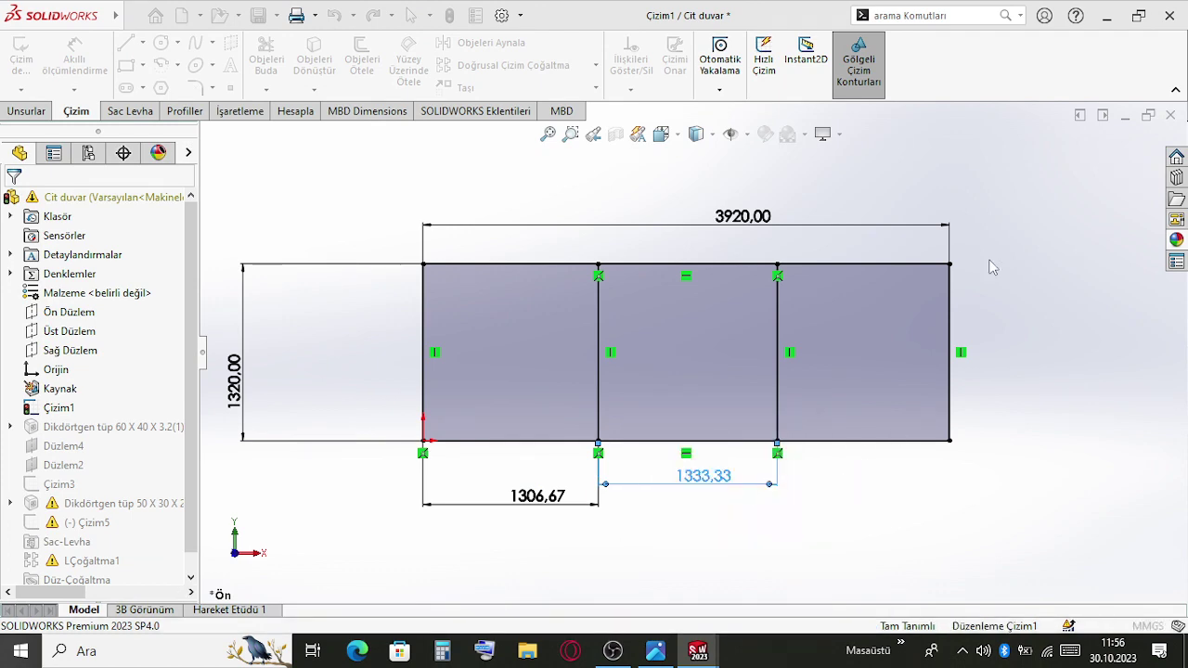
{"action": "left_click", "coordinate": [1120, 164]}
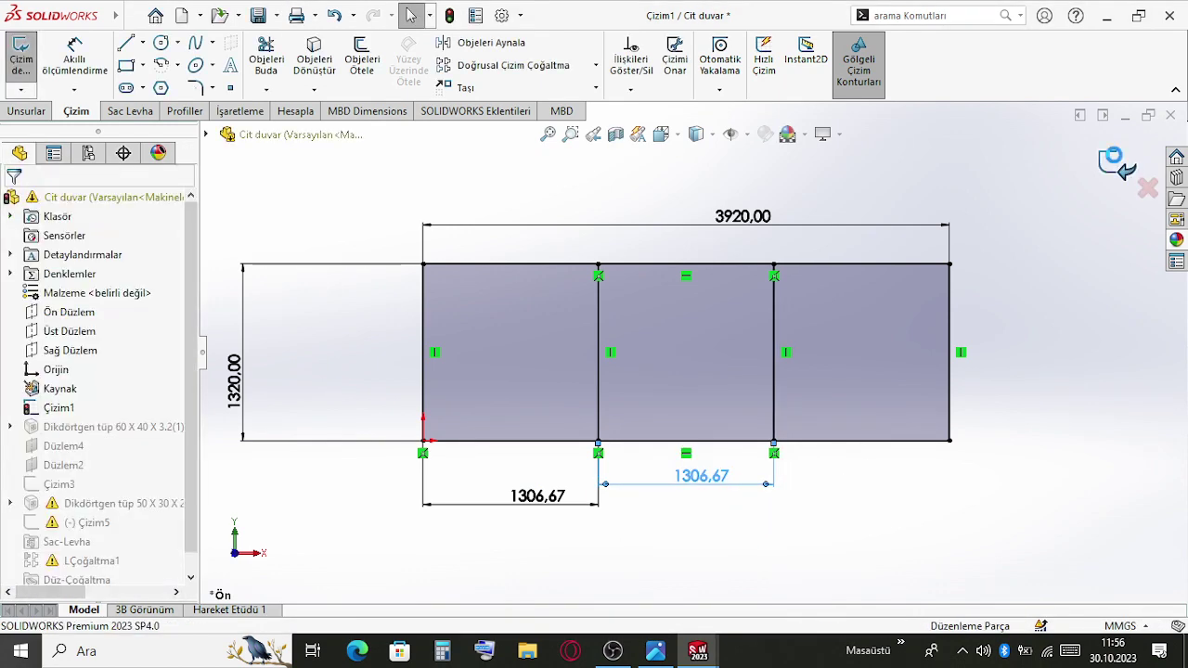
{"action": "left_click", "coordinate": [612, 334]}
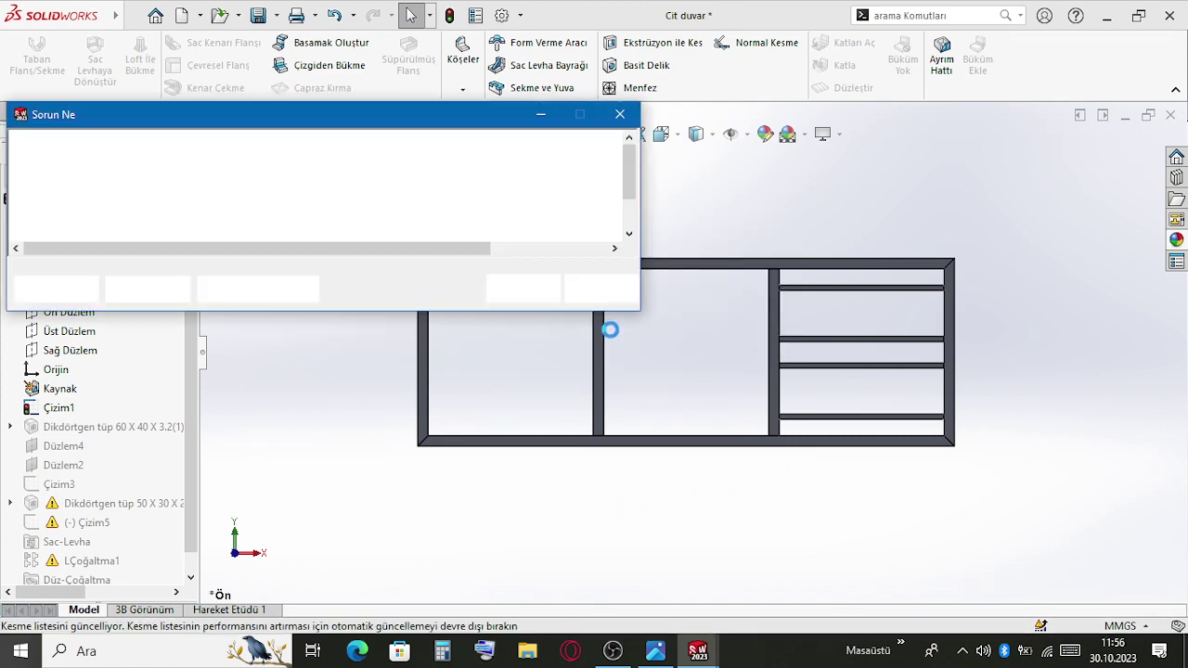
{"action": "left_click", "coordinate": [522, 284]}
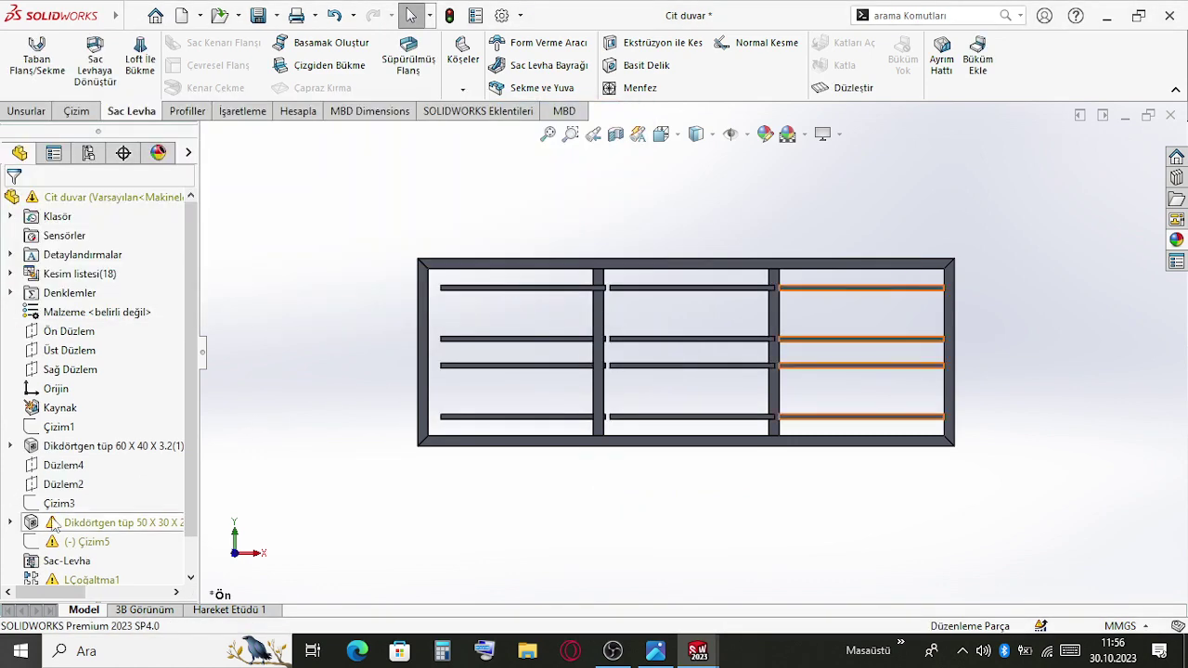
Edit the rail pattern LÇoğaltma1 so that its spacing is 3920/3 mm
{"action": "mouse_move", "coordinate": [67, 547]}
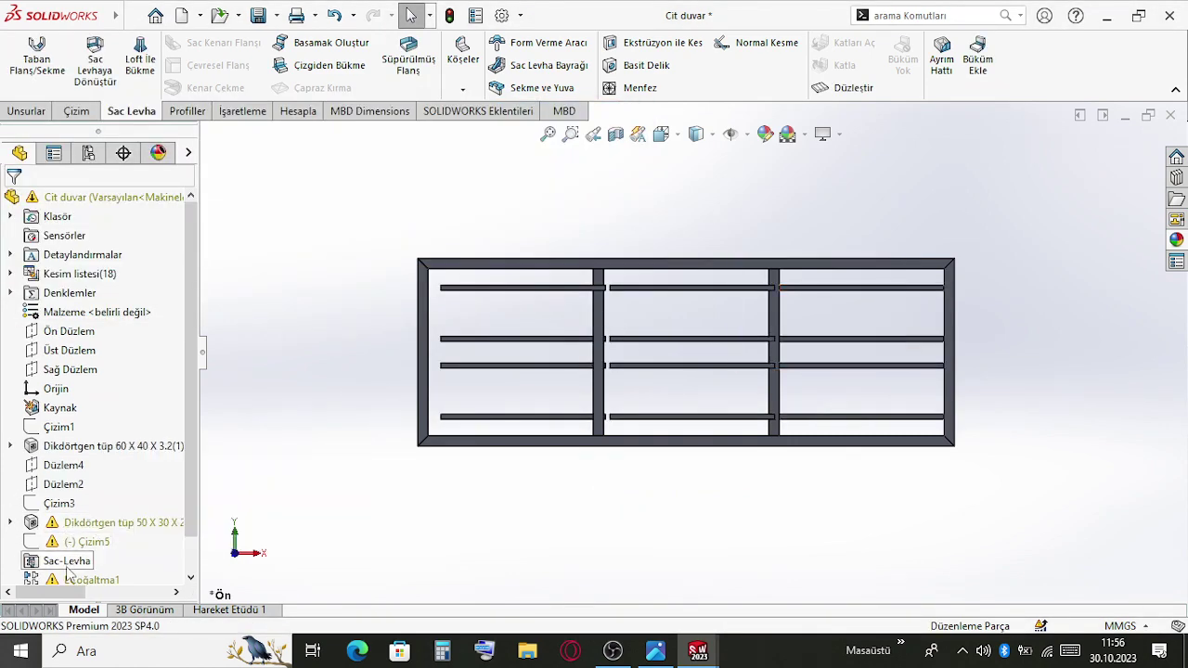
{"action": "scroll", "coordinate": [69, 557], "scroll_direction": "down", "scroll_amount": 1}
{"action": "left_click", "coordinate": [78, 541]}
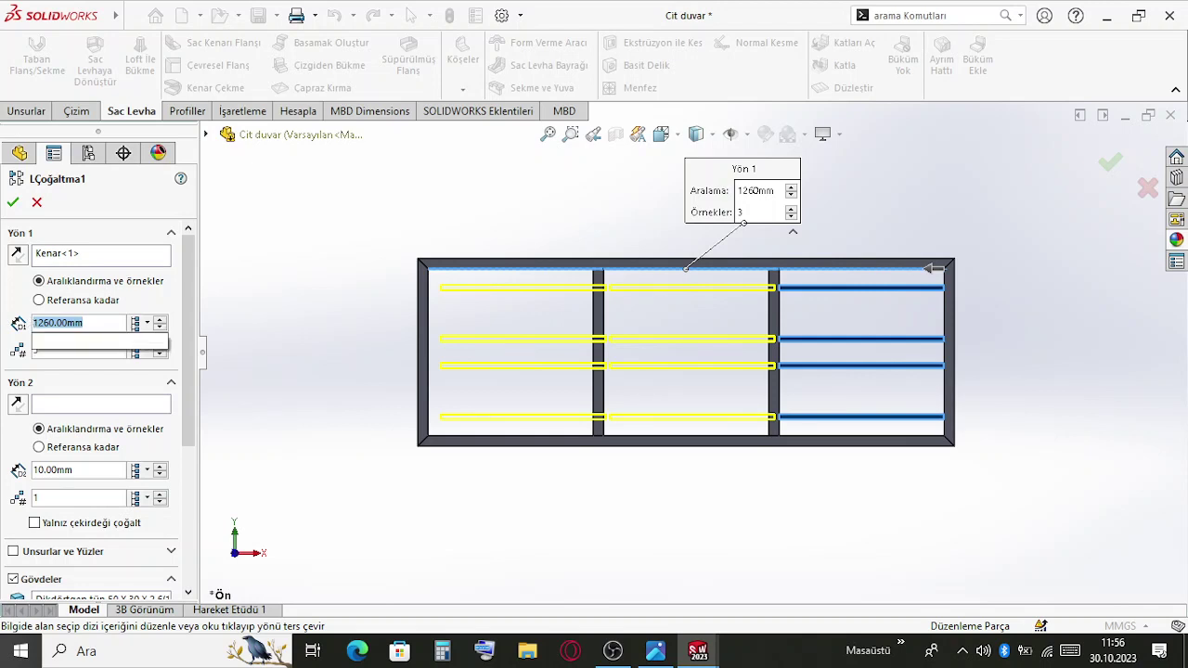
{"action": "type", "text": "3920/3"}
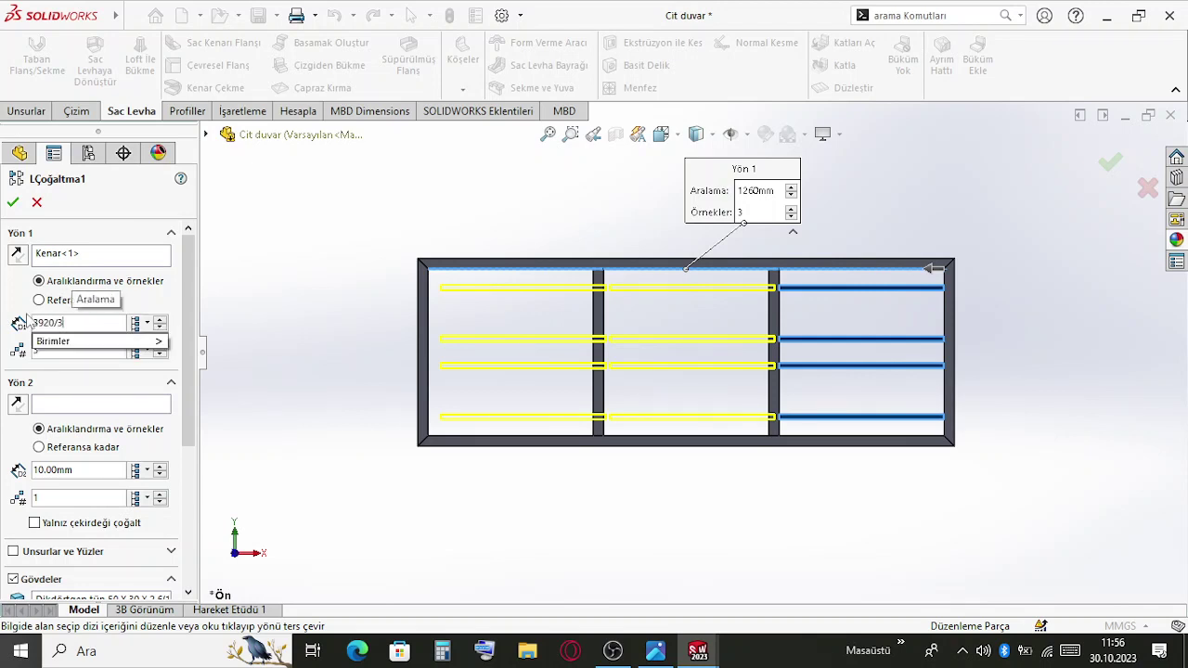
{"action": "key", "text": "Return"}
{"action": "left_click", "coordinate": [13, 205]}
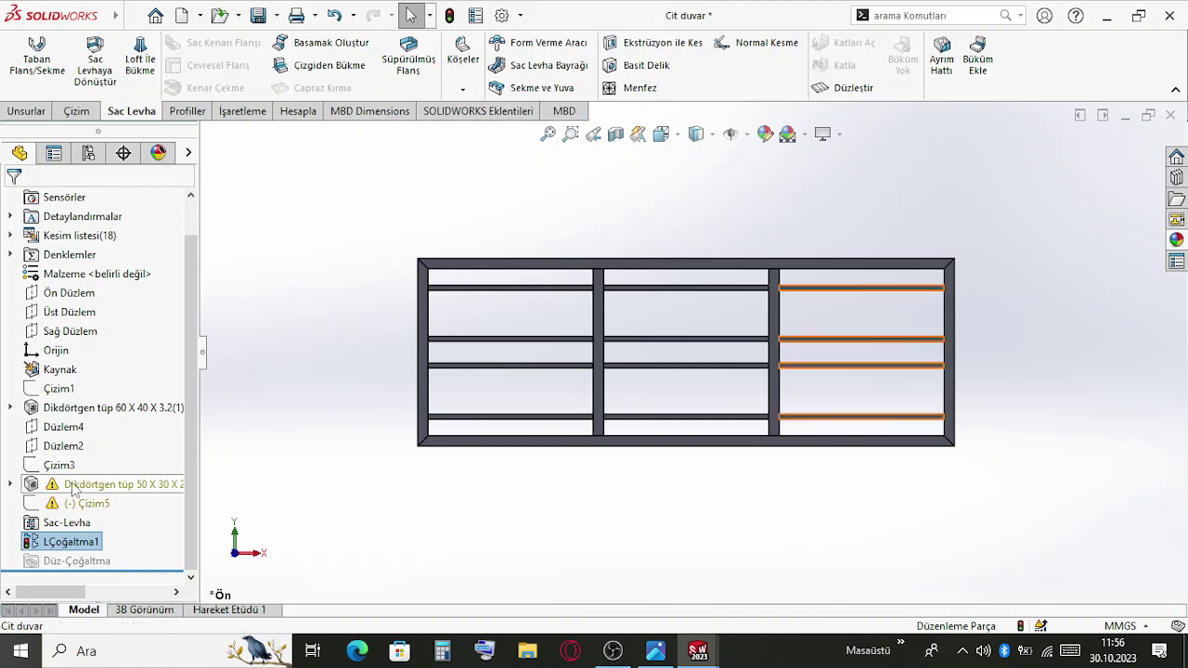
Reopen the definition of the 50 x 30 x 2.6 rectangular tube rails and accept it with its existing settings
{"action": "left_click", "coordinate": [56, 484]}
{"action": "left_click", "coordinate": [11, 484]}
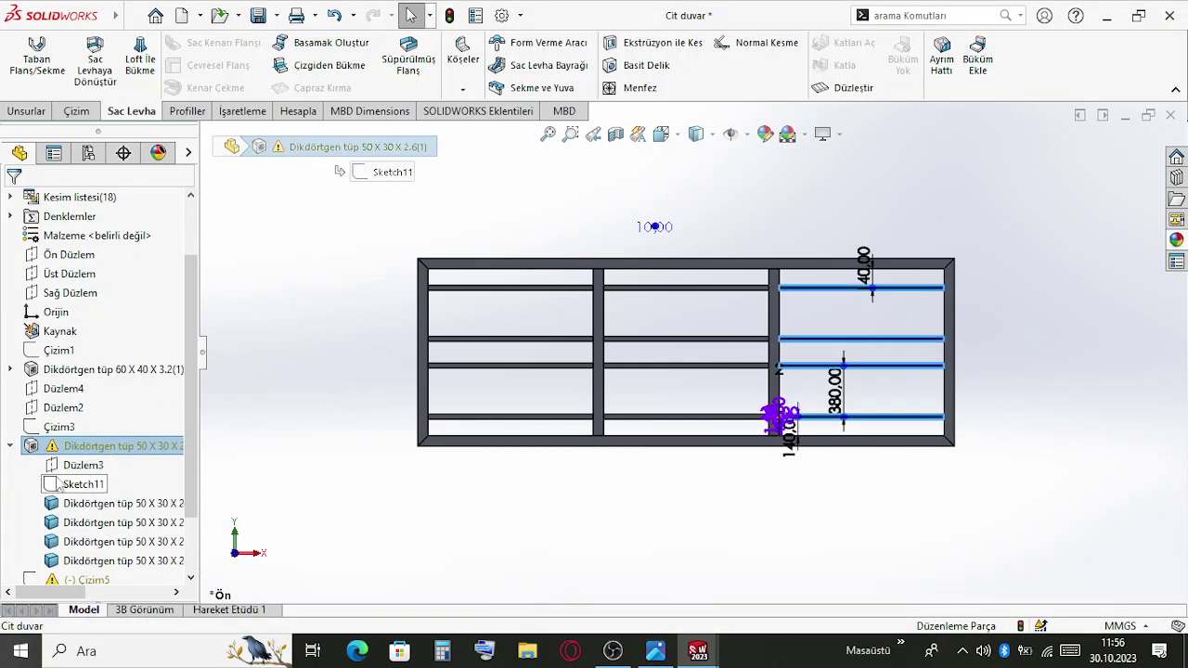
{"action": "scroll", "coordinate": [88, 510], "scroll_direction": "down", "scroll_amount": 2}
{"action": "left_click", "coordinate": [89, 508]}
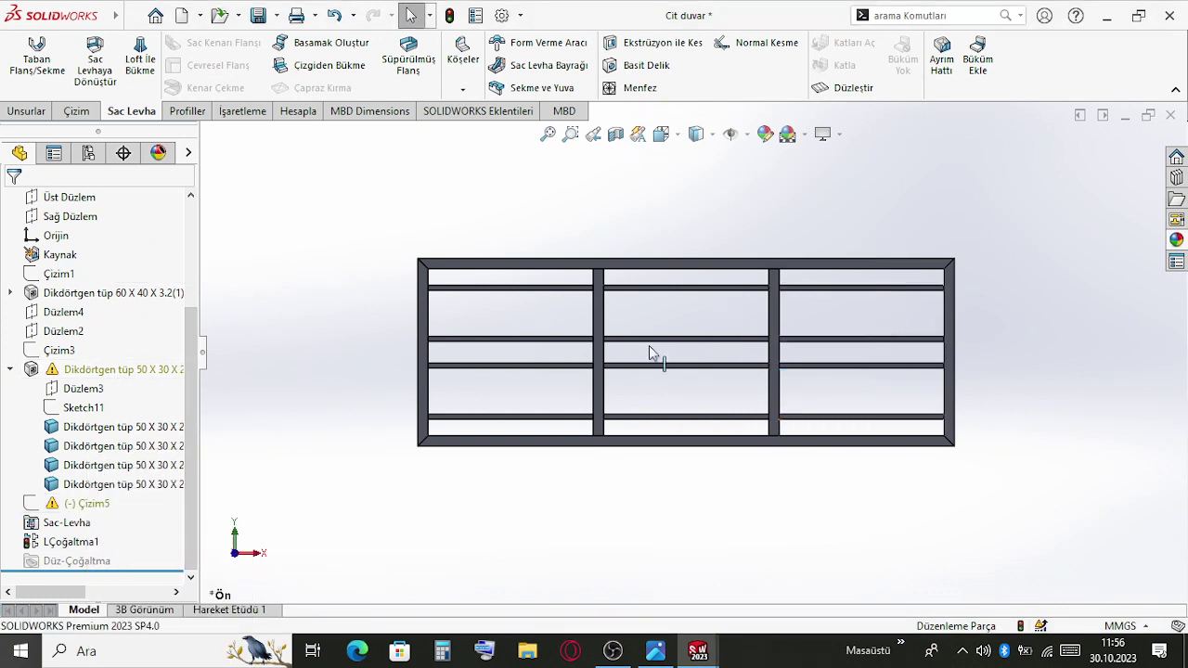
{"action": "left_click", "coordinate": [89, 503]}
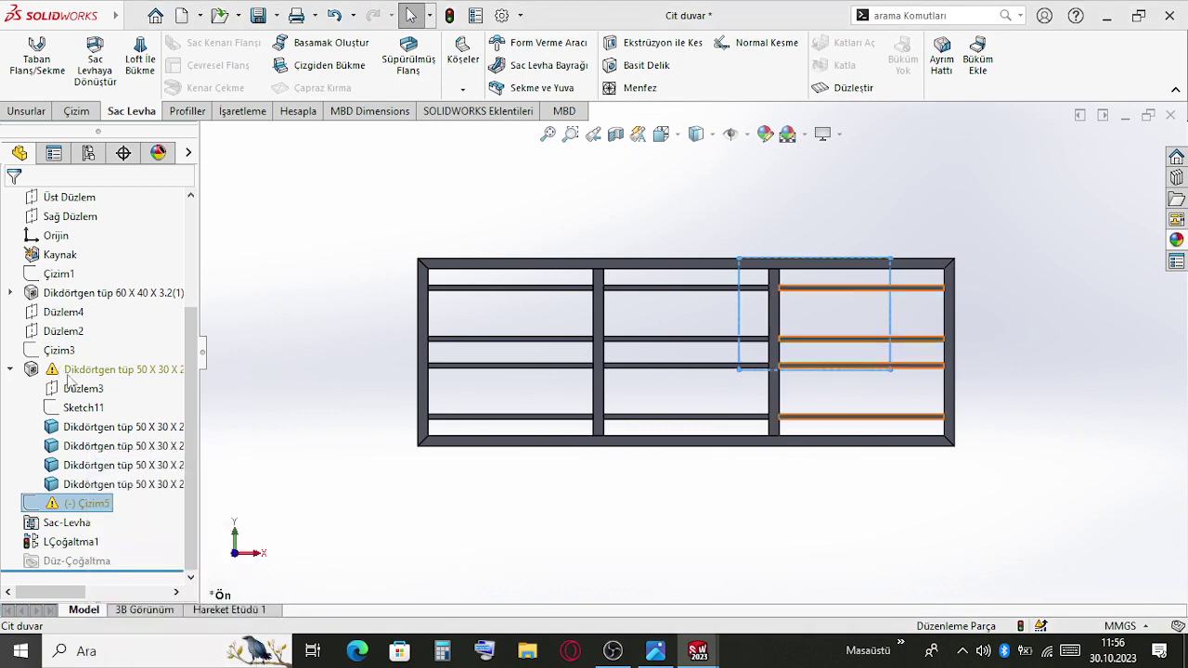
{"action": "left_click", "coordinate": [106, 369]}
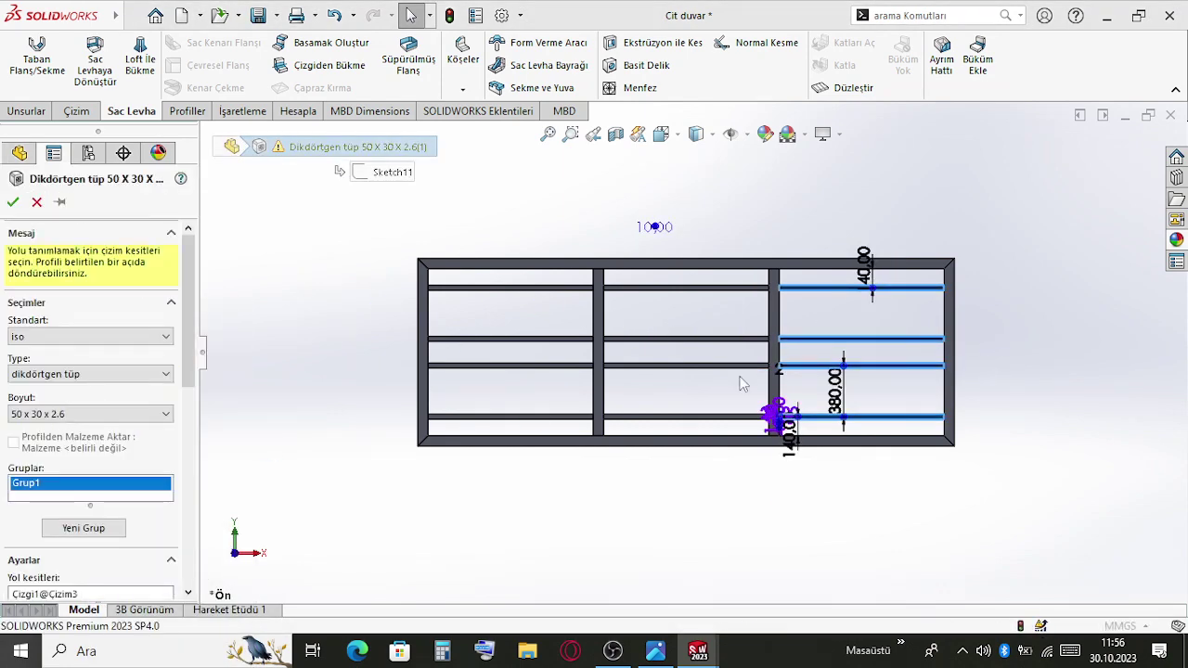
{"action": "left_click", "coordinate": [13, 203]}
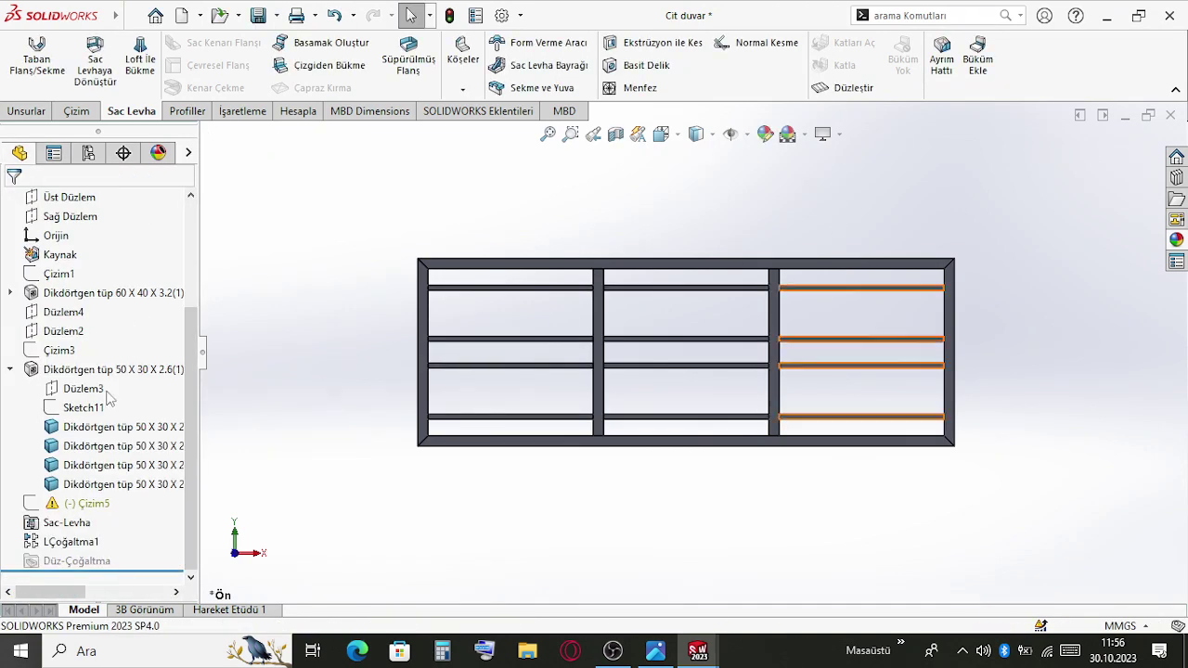
Open Çizim5 to inspect its rectangle against the frame's upper tube, then exit and continue despite the error
{"action": "left_click", "coordinate": [63, 503]}
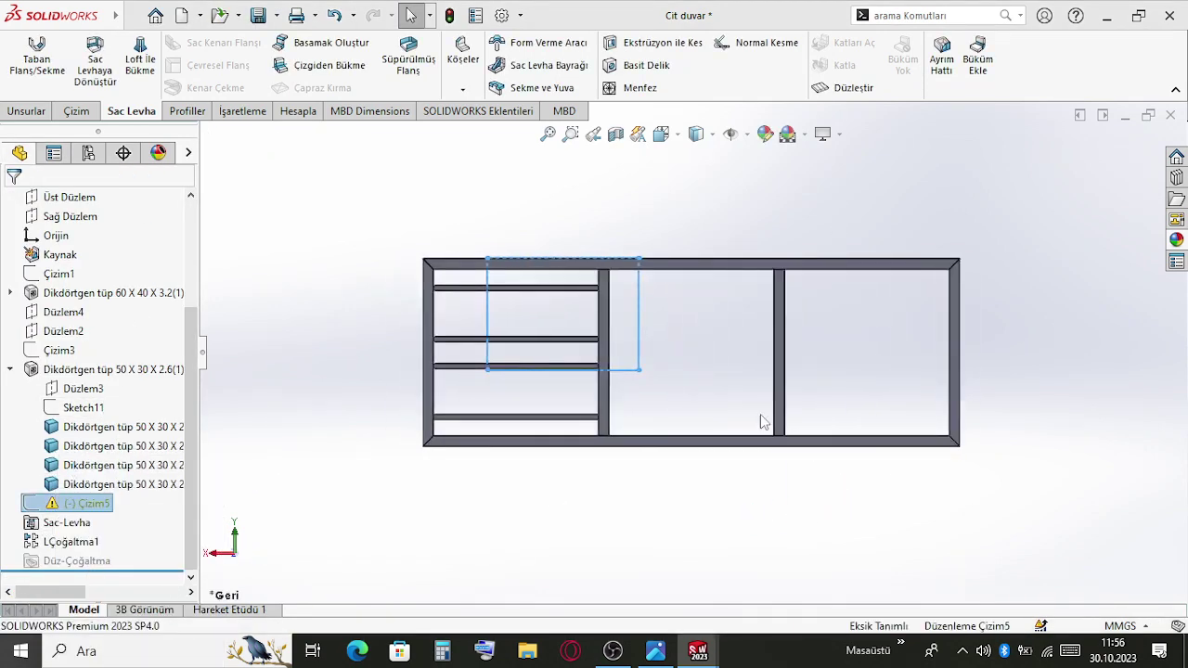
{"action": "scroll", "coordinate": [502, 300], "scroll_direction": "down", "scroll_amount": 5}
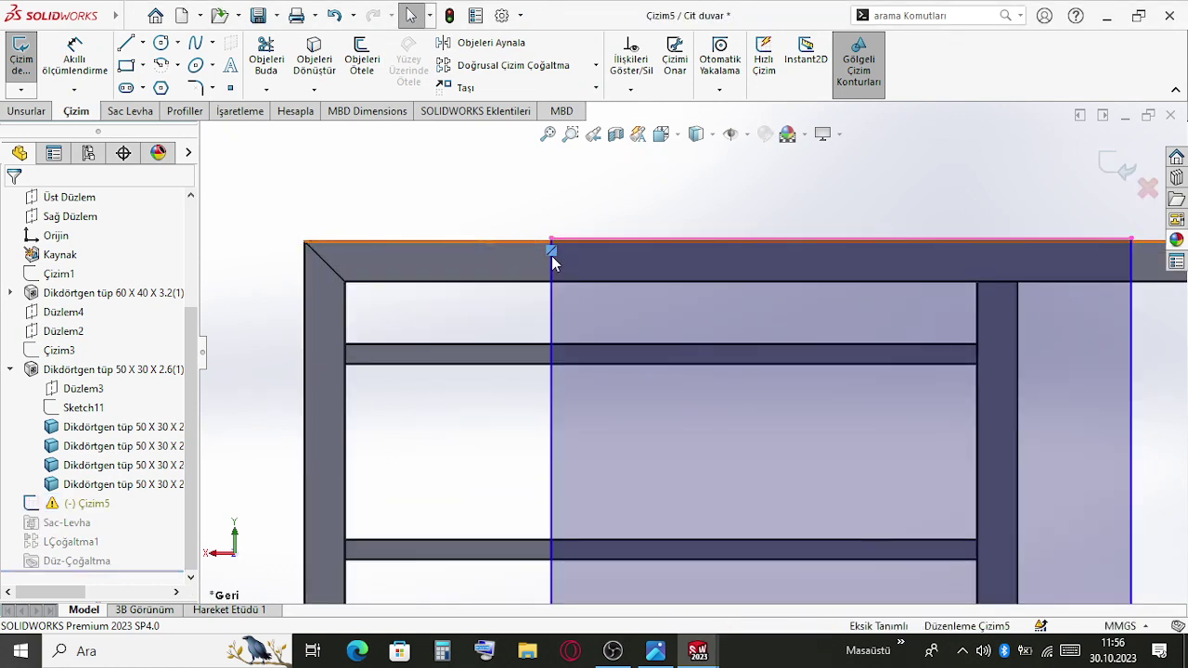
{"action": "left_click", "coordinate": [1120, 161]}
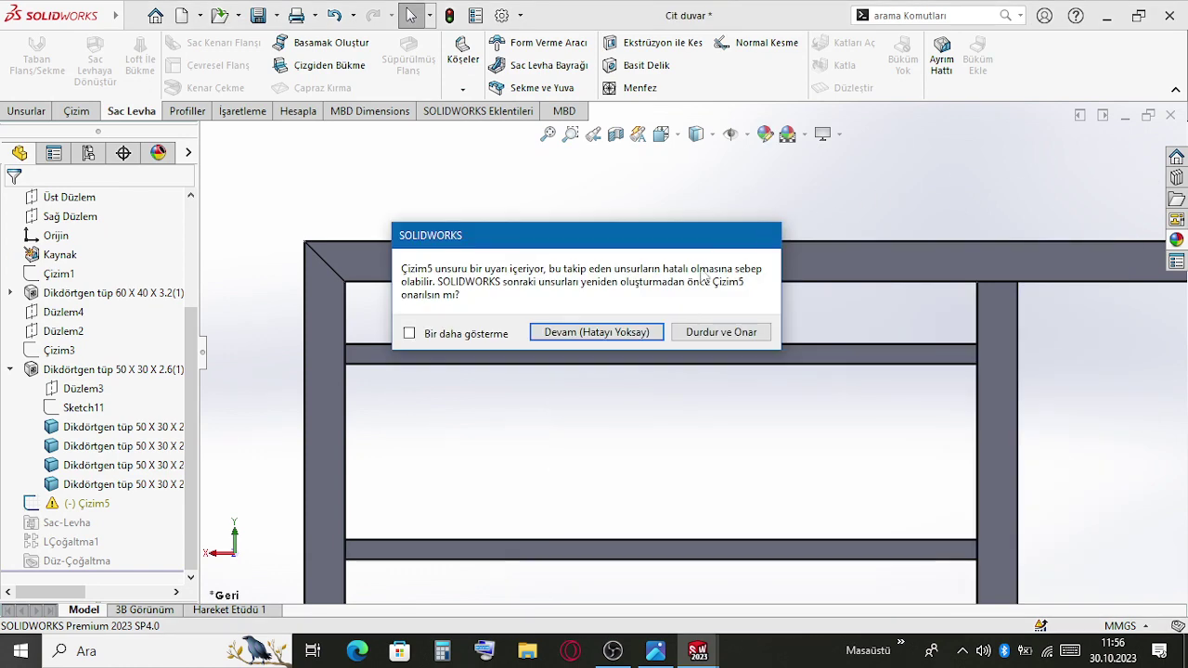
{"action": "left_click", "coordinate": [588, 332]}
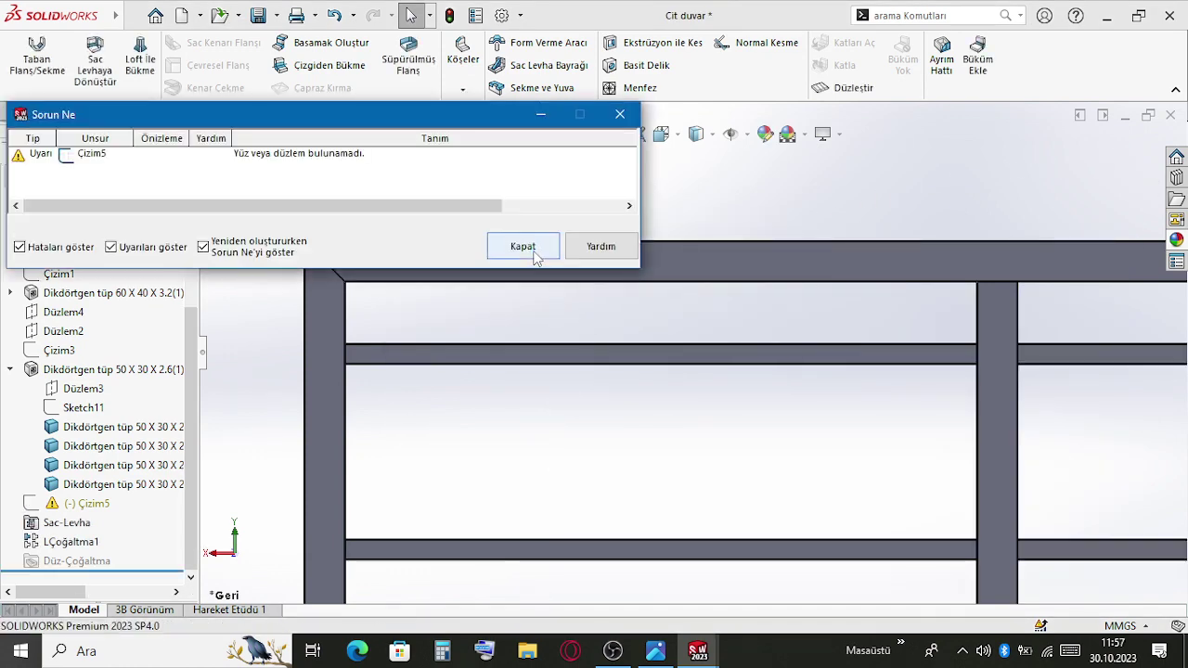
{"action": "left_click", "coordinate": [515, 244]}
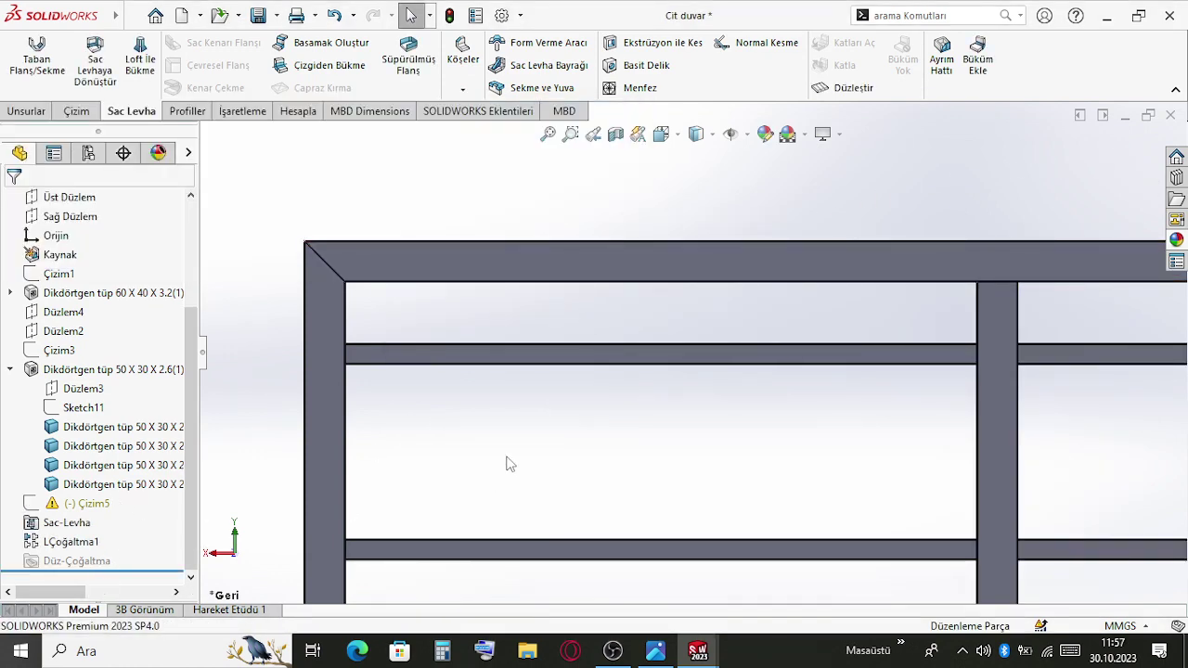
{"action": "scroll", "coordinate": [508, 463], "scroll_direction": "up", "scroll_amount": 6}
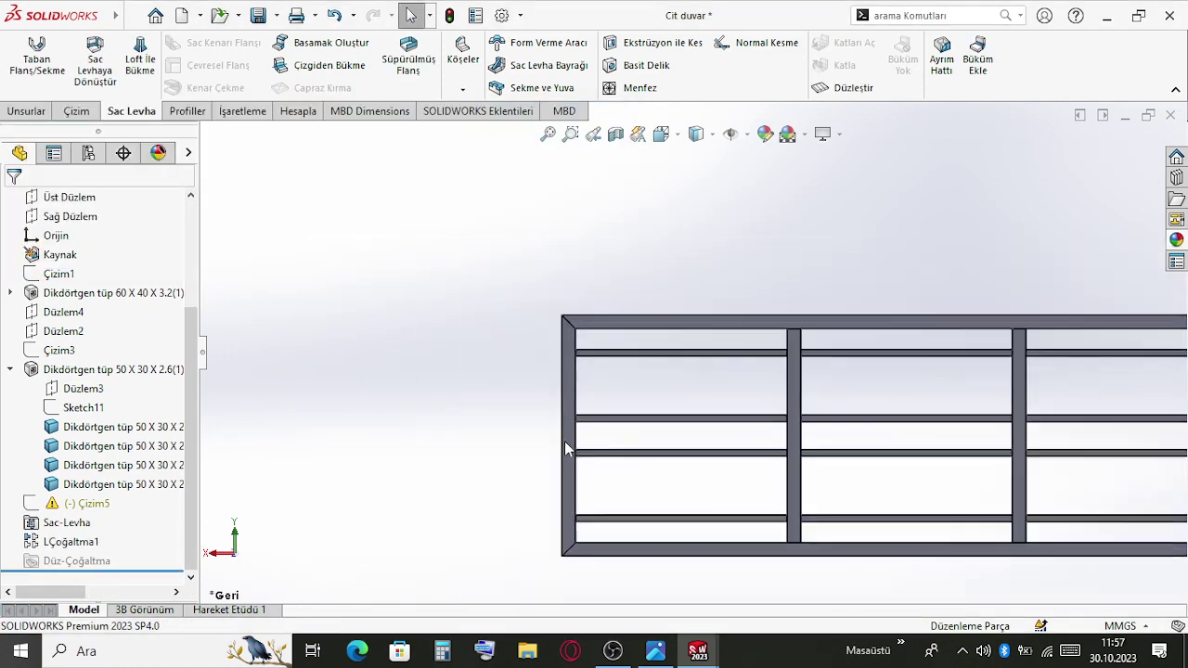
Delete the leftover sketch Çizim5 from the part and check the fence frame from an angle
{"action": "left_click", "coordinate": [58, 503]}
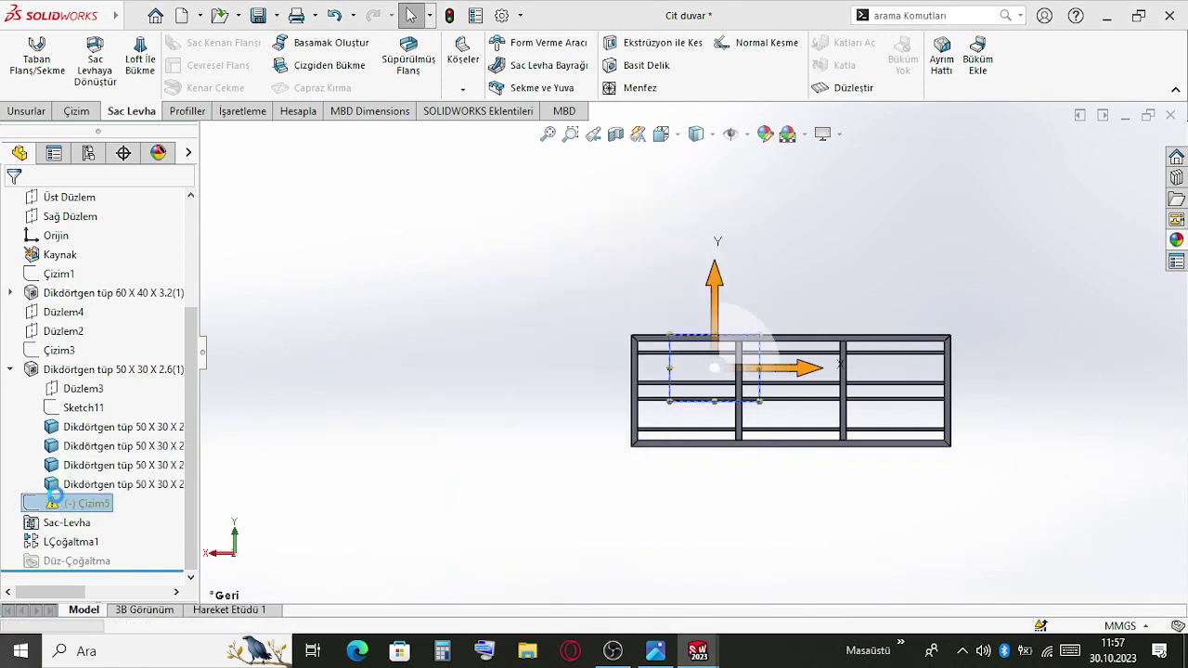
{"action": "key", "text": "Delete"}
{"action": "scroll", "coordinate": [888, 437], "scroll_direction": "down", "scroll_amount": 5}
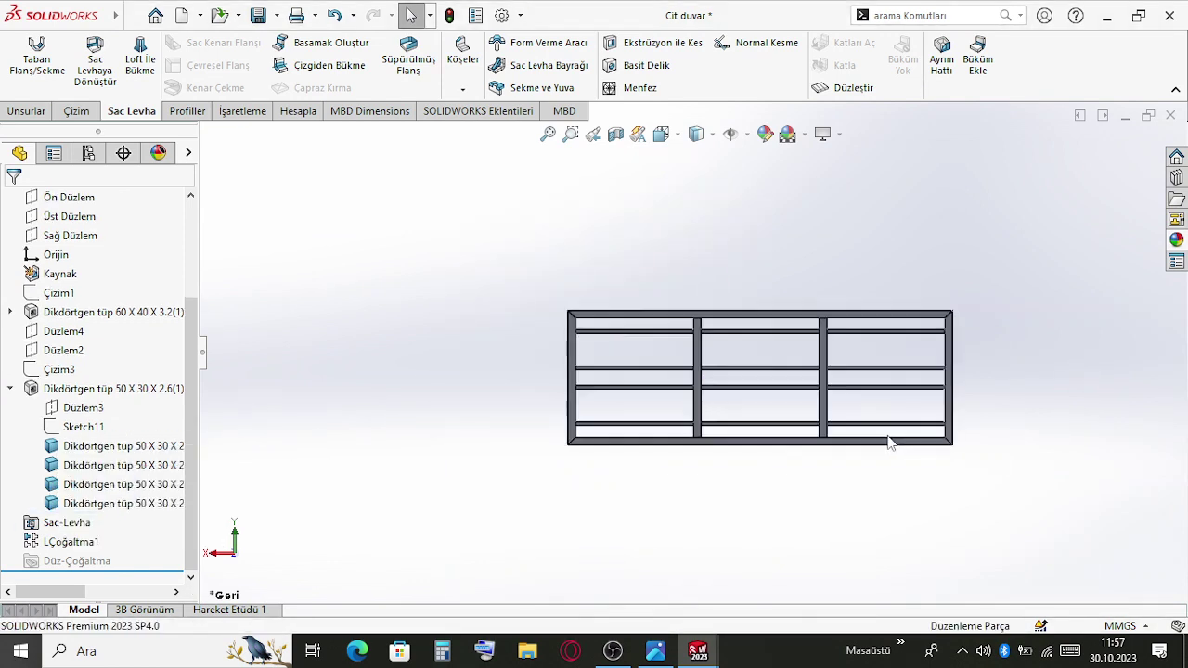
{"action": "middle_click_drag", "start_coordinate": [770, 328], "coordinate": [785, 347]}
{"action": "scroll", "coordinate": [785, 347], "scroll_direction": "down", "scroll_amount": 6}
{"action": "middle_click_drag", "start_coordinate": [687, 371], "coordinate": [661, 418]}
{"action": "scroll", "coordinate": [888, 399], "scroll_direction": "up", "scroll_amount": 8}
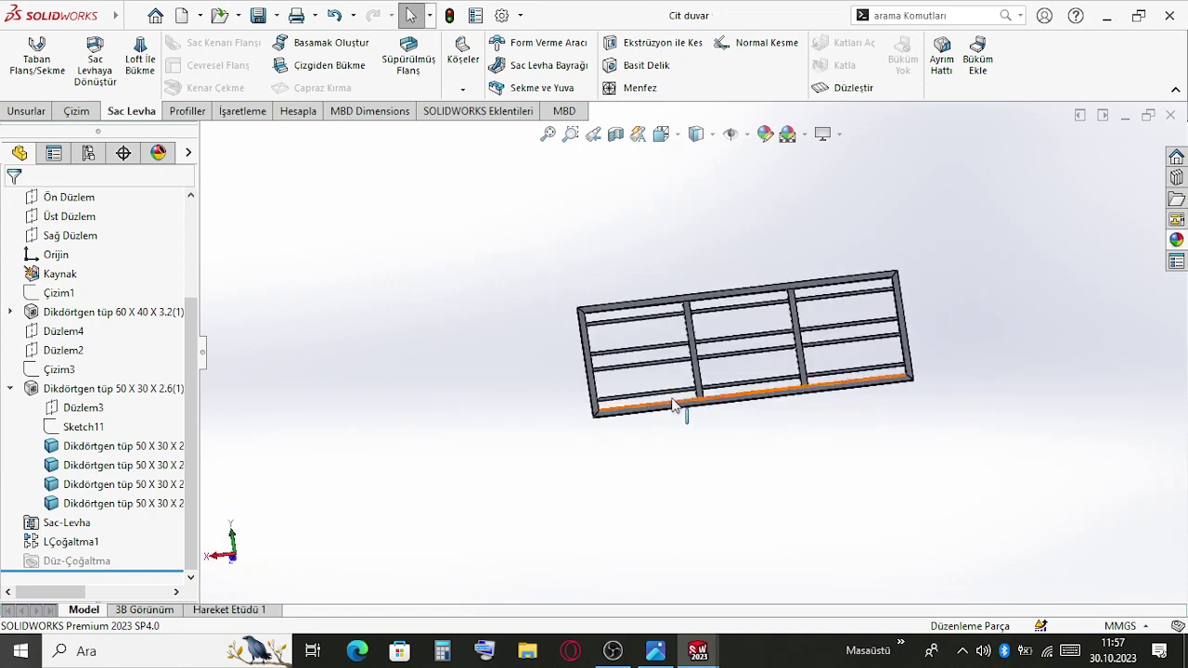
Start a new sketch on the front face of the uppermost intermediate rail in the fence's right-hand bay
{"action": "middle_click_drag", "start_coordinate": [794, 216], "coordinate": [822, 358]}
{"action": "scroll", "coordinate": [788, 353], "scroll_direction": "down", "scroll_amount": 6}
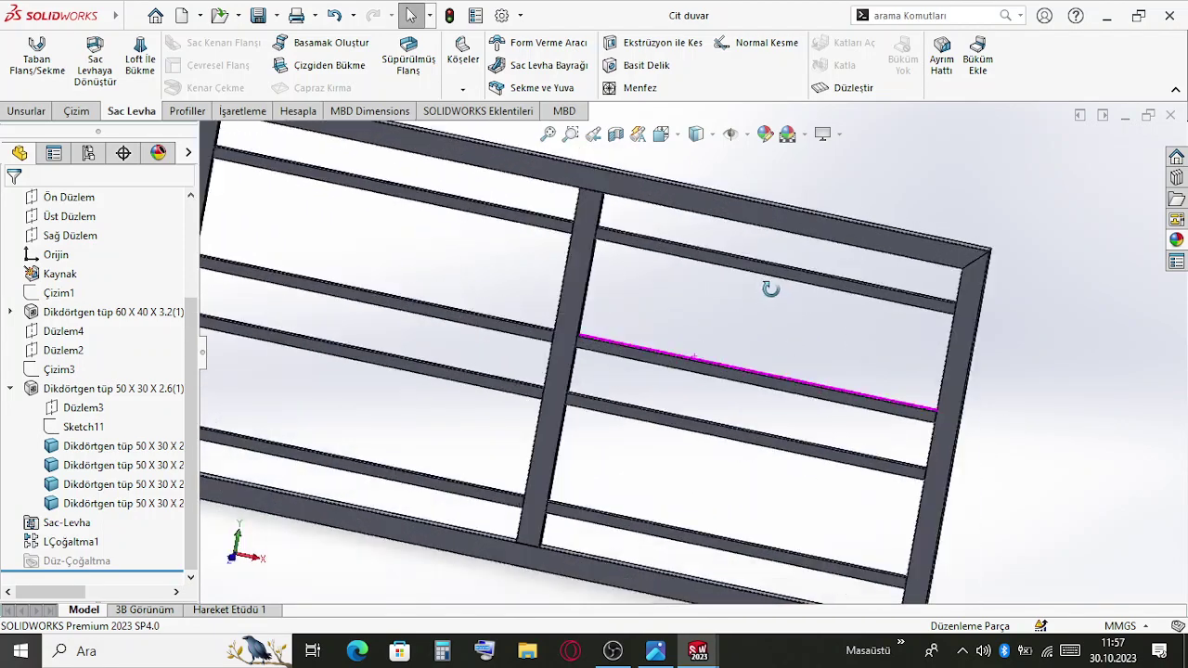
{"action": "middle_click_drag", "start_coordinate": [753, 341], "coordinate": [612, 291]}
{"action": "scroll", "coordinate": [612, 291], "scroll_direction": "down", "scroll_amount": 4}
{"action": "right_click", "coordinate": [570, 283]}
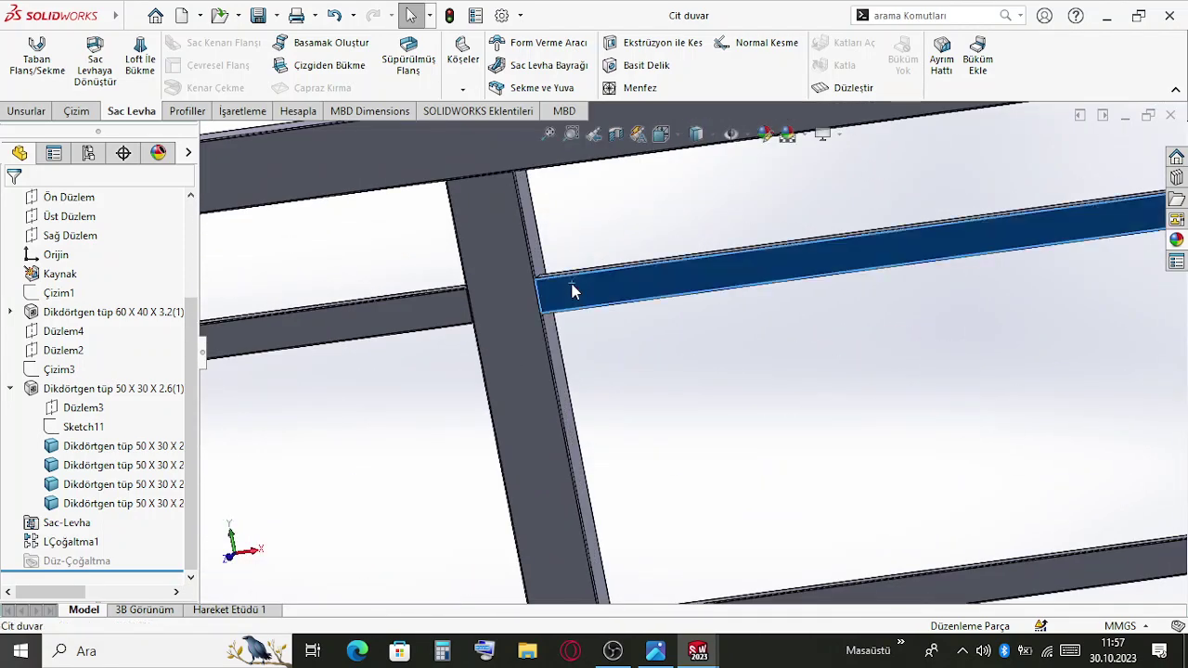
{"action": "left_click", "coordinate": [613, 189]}
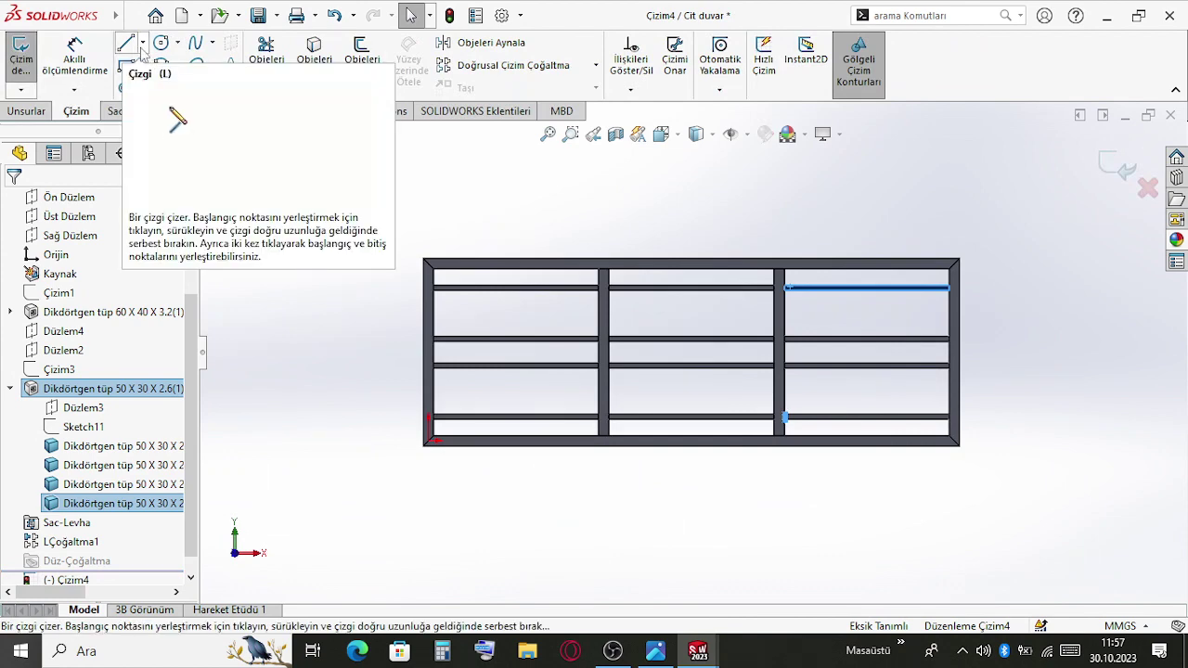
{"action": "left_click", "coordinate": [128, 44]}
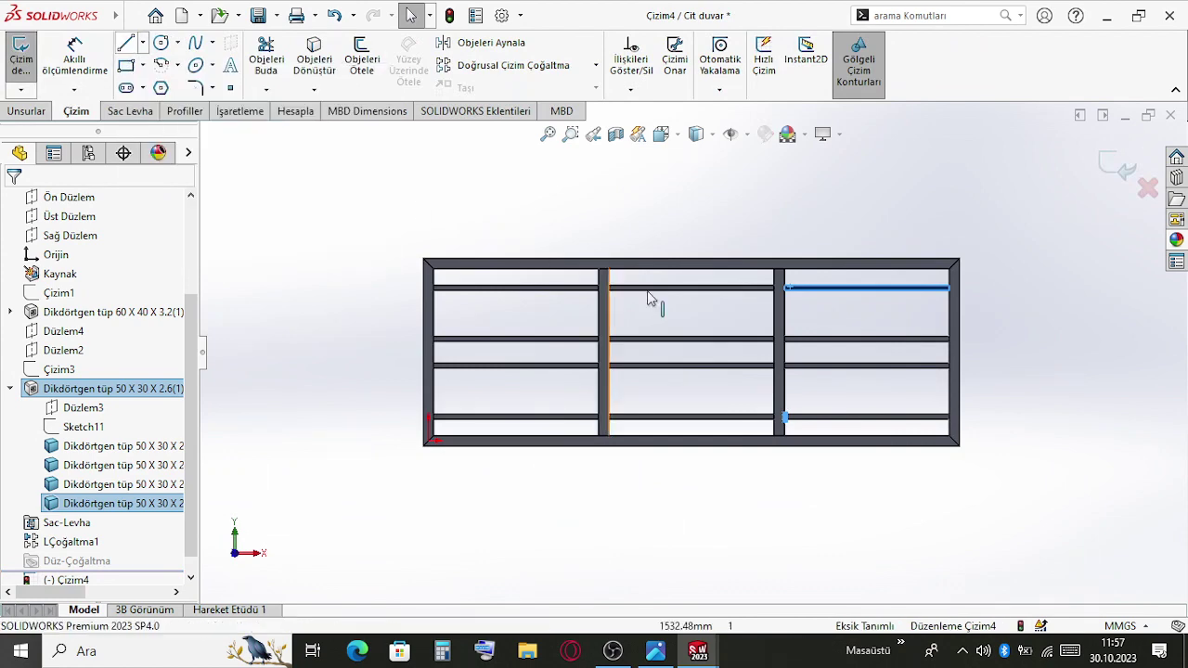
{"action": "scroll", "coordinate": [888, 403], "scroll_direction": "down", "scroll_amount": 10}
{"action": "key", "text": "Escape"}
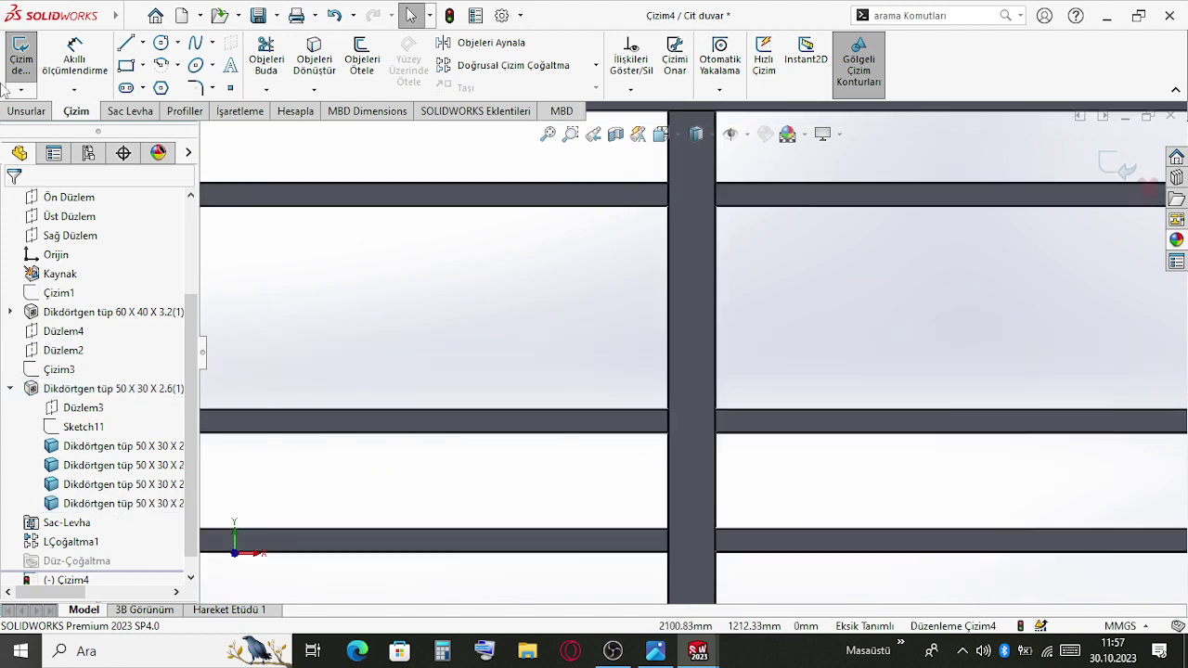
{"action": "key", "text": "l"}
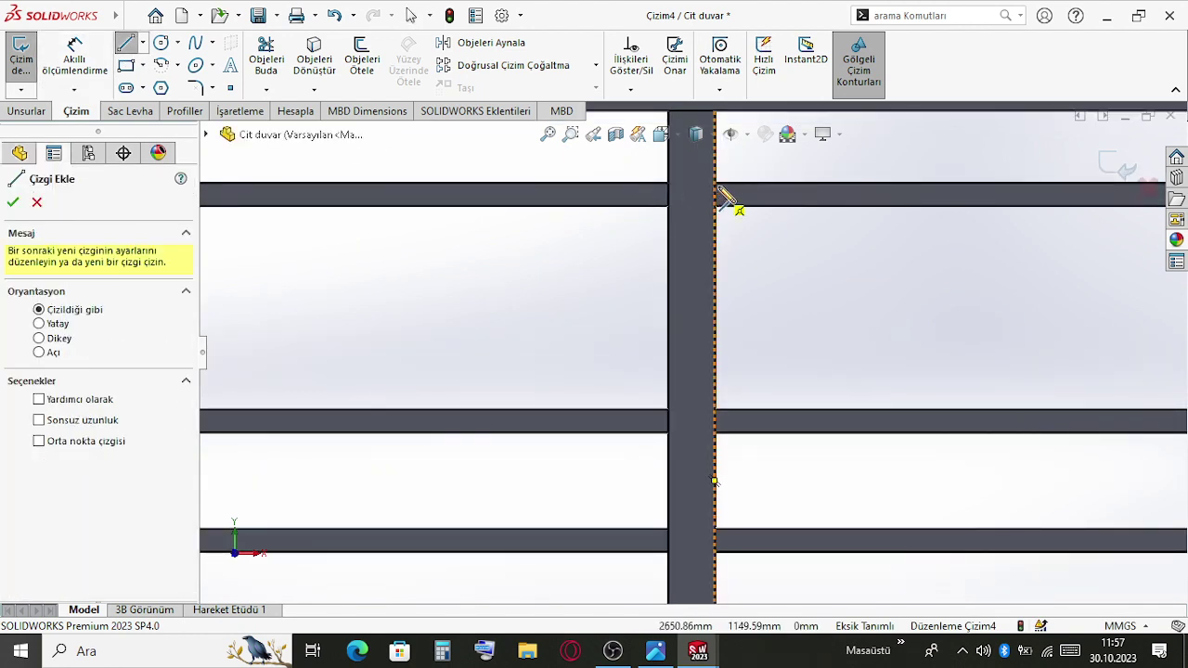
{"action": "scroll", "coordinate": [727, 195], "scroll_direction": "down", "scroll_amount": 5}
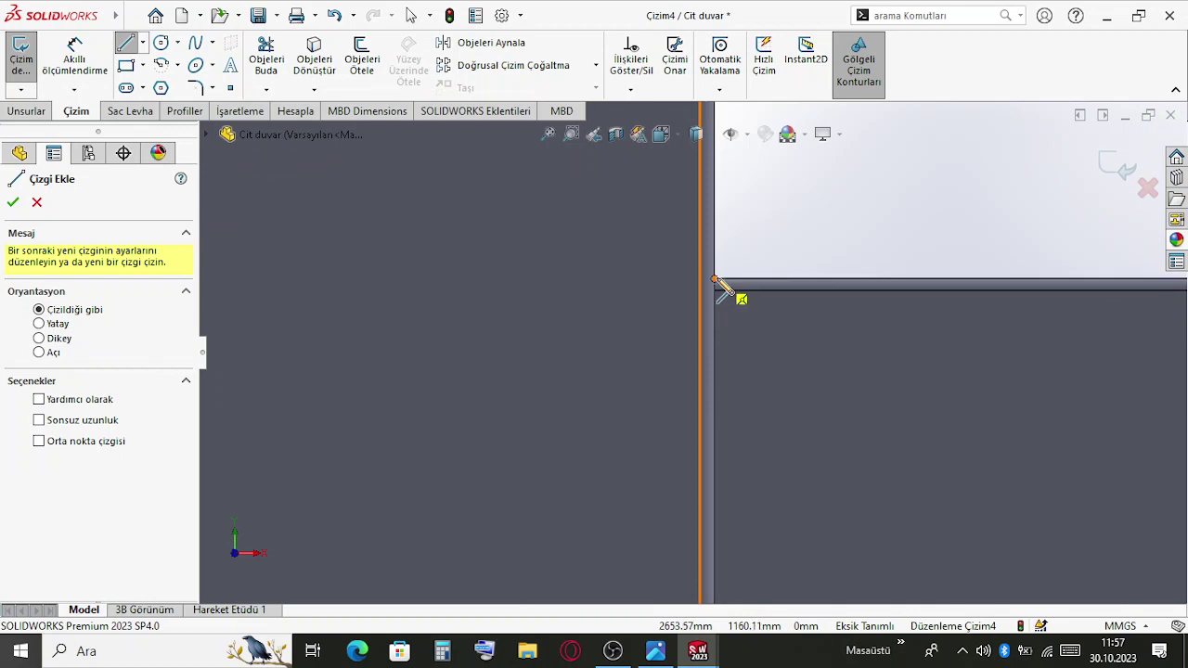
{"action": "key", "text": "Escape"}
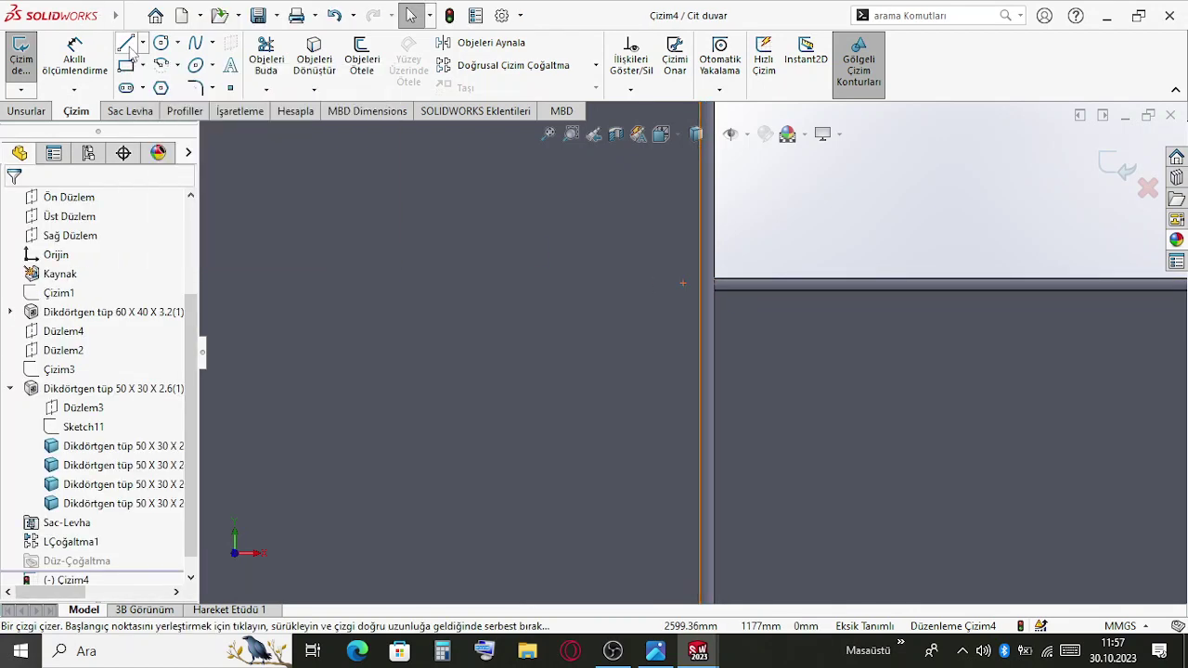
{"action": "scroll", "coordinate": [740, 329], "scroll_direction": "up", "scroll_amount": 3}
{"action": "scroll", "coordinate": [741, 353], "scroll_direction": "up", "scroll_amount": 1}
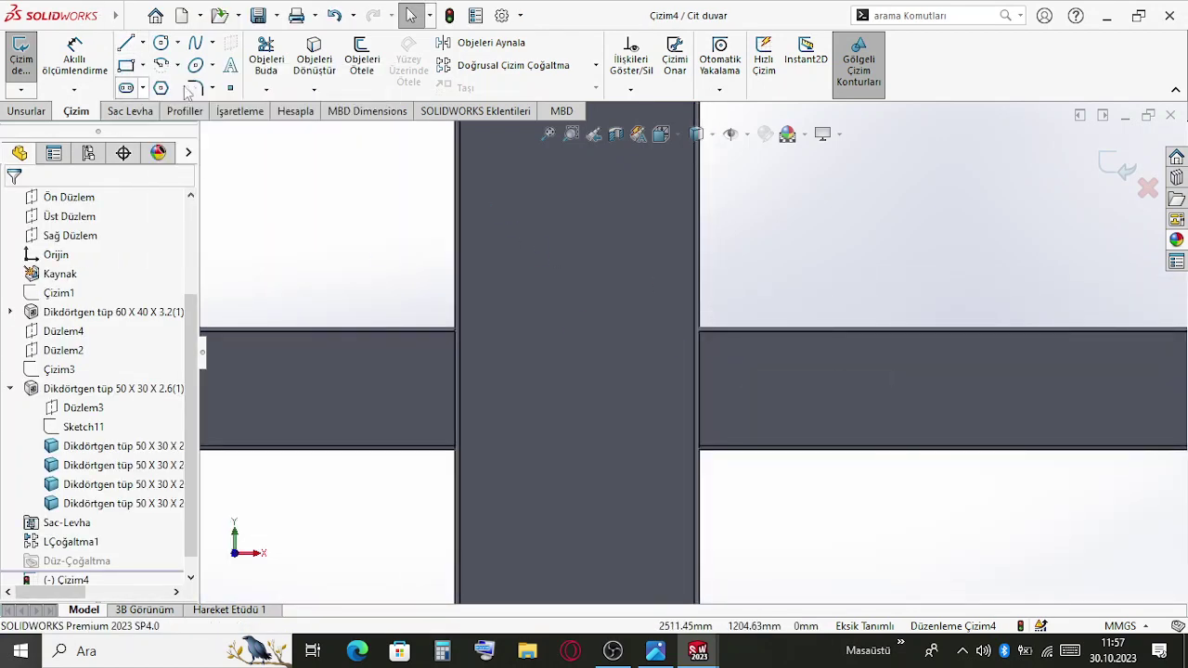
Draw the left and lower sides of the right bay's upper opening, about 340 mm down the post and along the rail below
{"action": "left_click", "coordinate": [125, 46]}
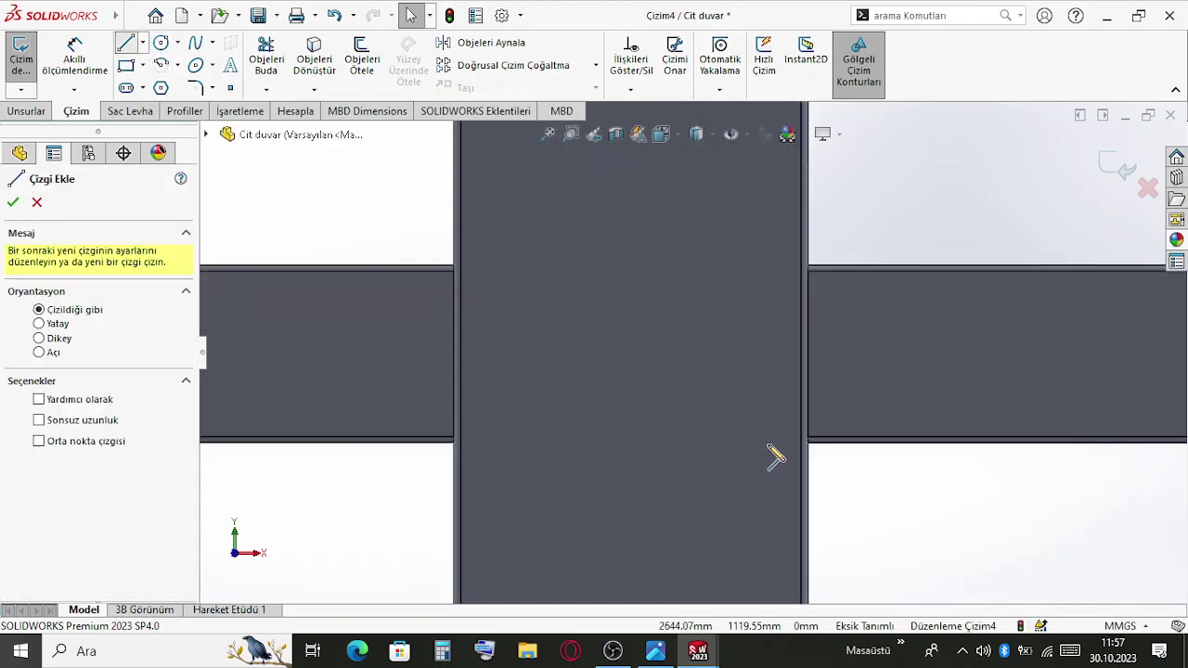
{"action": "scroll", "coordinate": [816, 436], "scroll_direction": "down", "scroll_amount": 3}
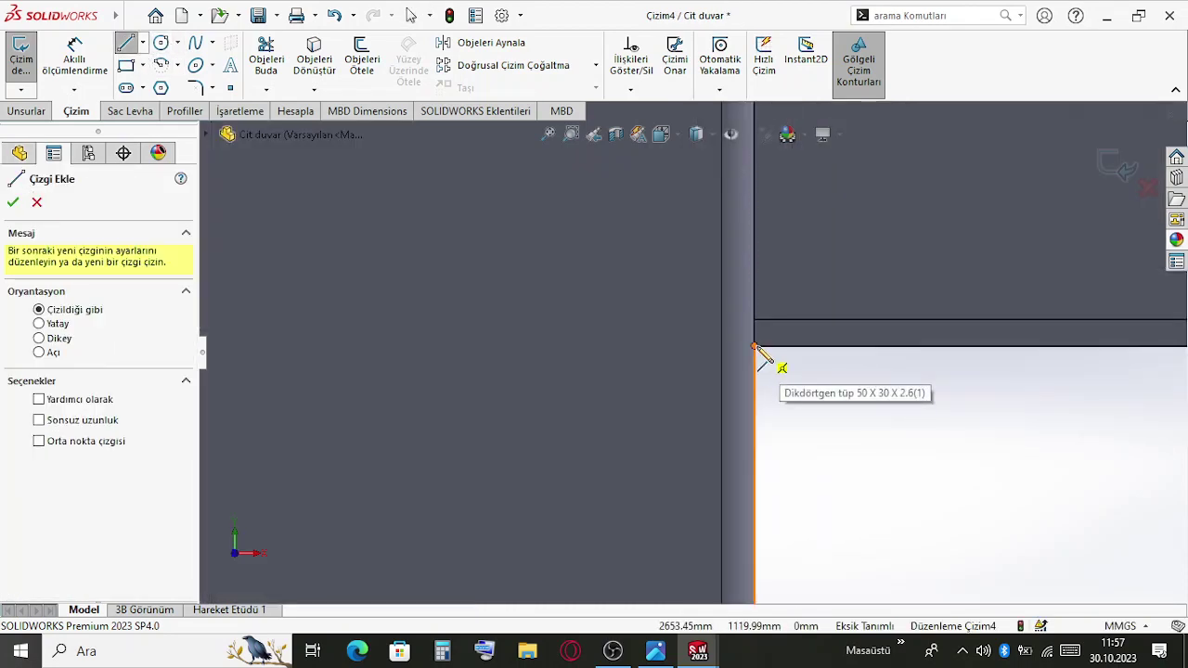
{"action": "left_click", "coordinate": [755, 346]}
{"action": "scroll", "coordinate": [771, 469], "scroll_direction": "up", "scroll_amount": 9}
{"action": "scroll", "coordinate": [728, 487], "scroll_direction": "down", "scroll_amount": 4}
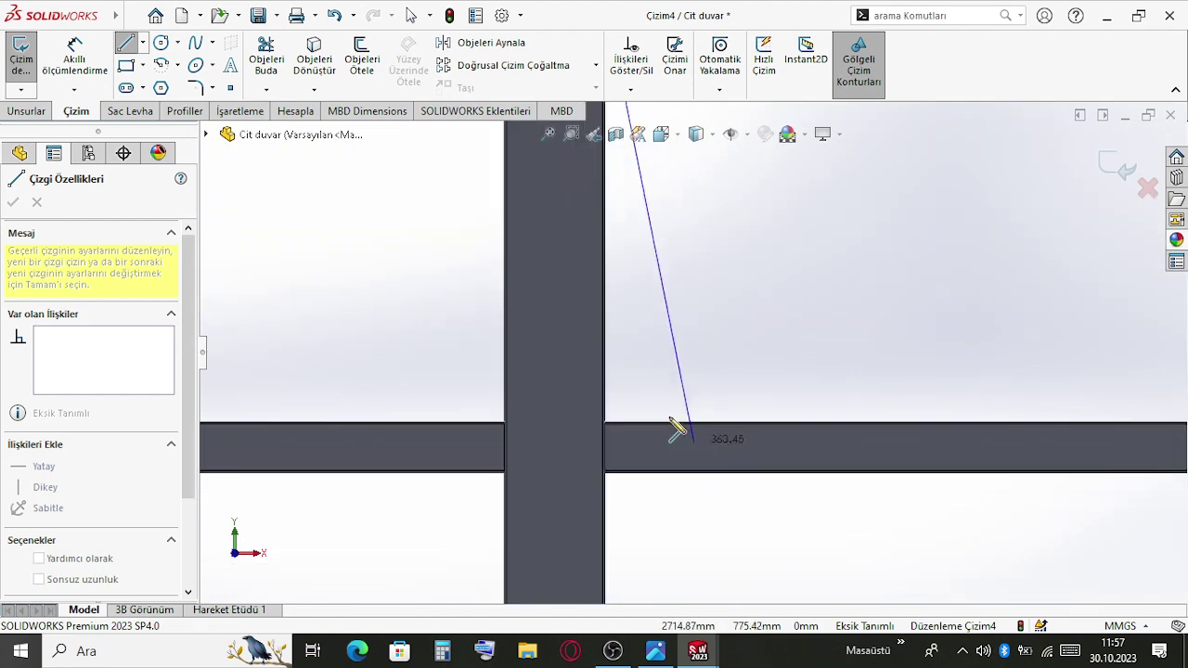
{"action": "scroll", "coordinate": [677, 430], "scroll_direction": "down", "scroll_amount": 3}
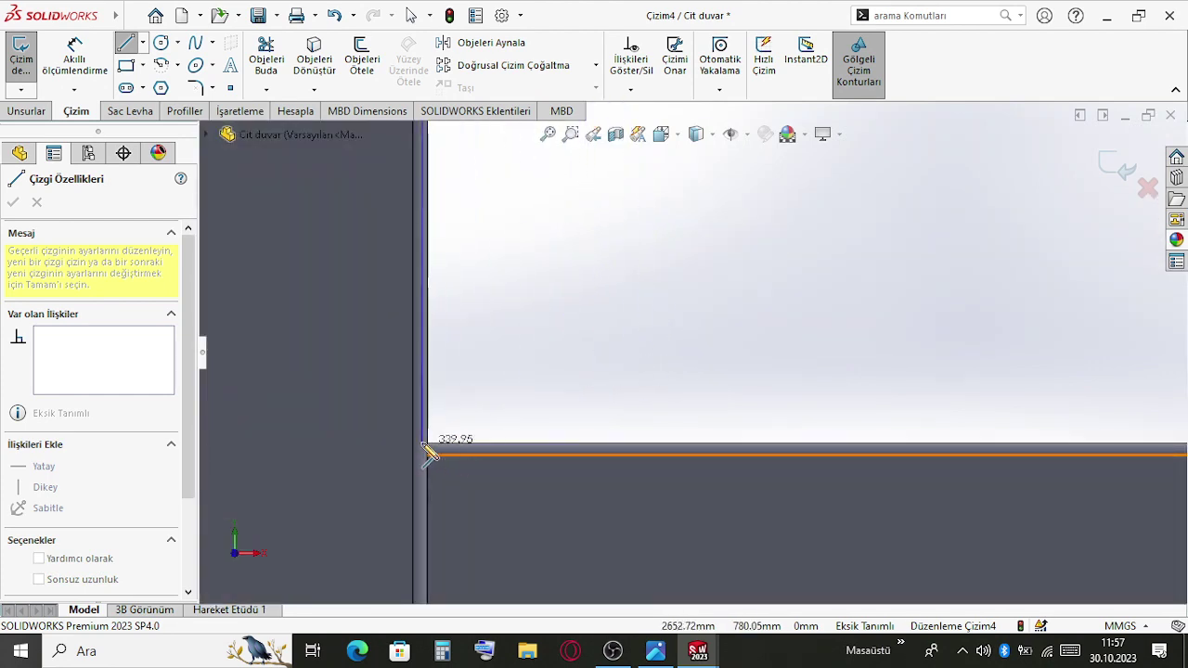
{"action": "left_click", "coordinate": [426, 444]}
{"action": "scroll", "coordinate": [434, 447], "scroll_direction": "up", "scroll_amount": 10}
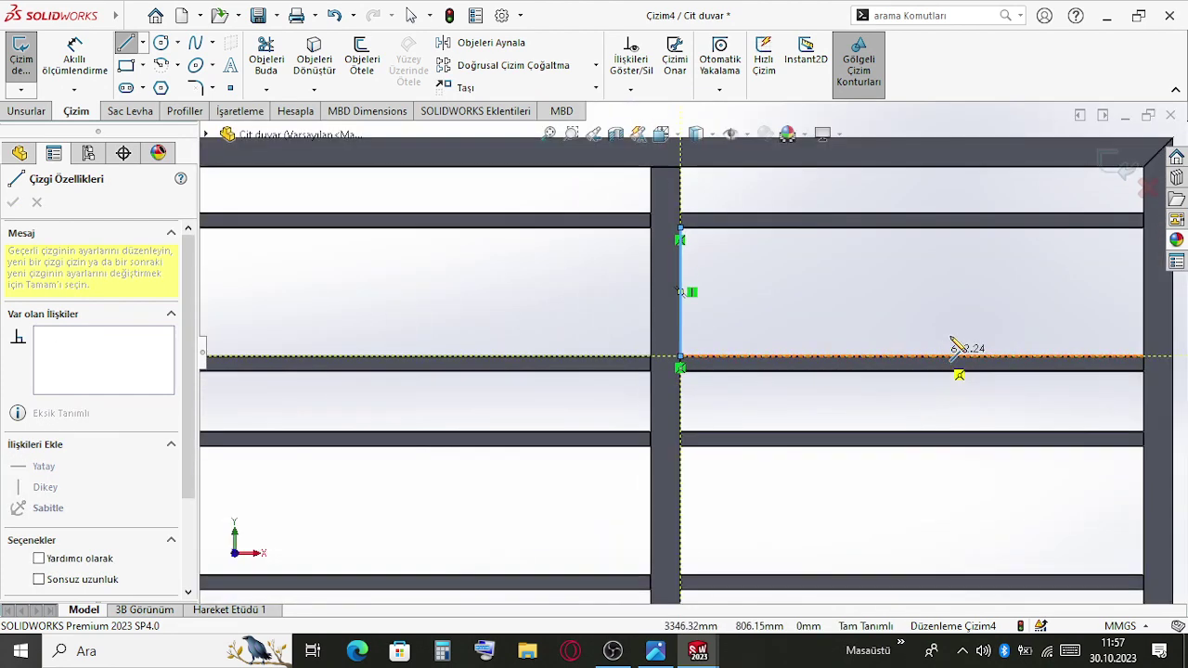
{"action": "scroll", "coordinate": [1011, 343], "scroll_direction": "down", "scroll_amount": 5}
{"action": "scroll", "coordinate": [1051, 369], "scroll_direction": "down", "scroll_amount": 4}
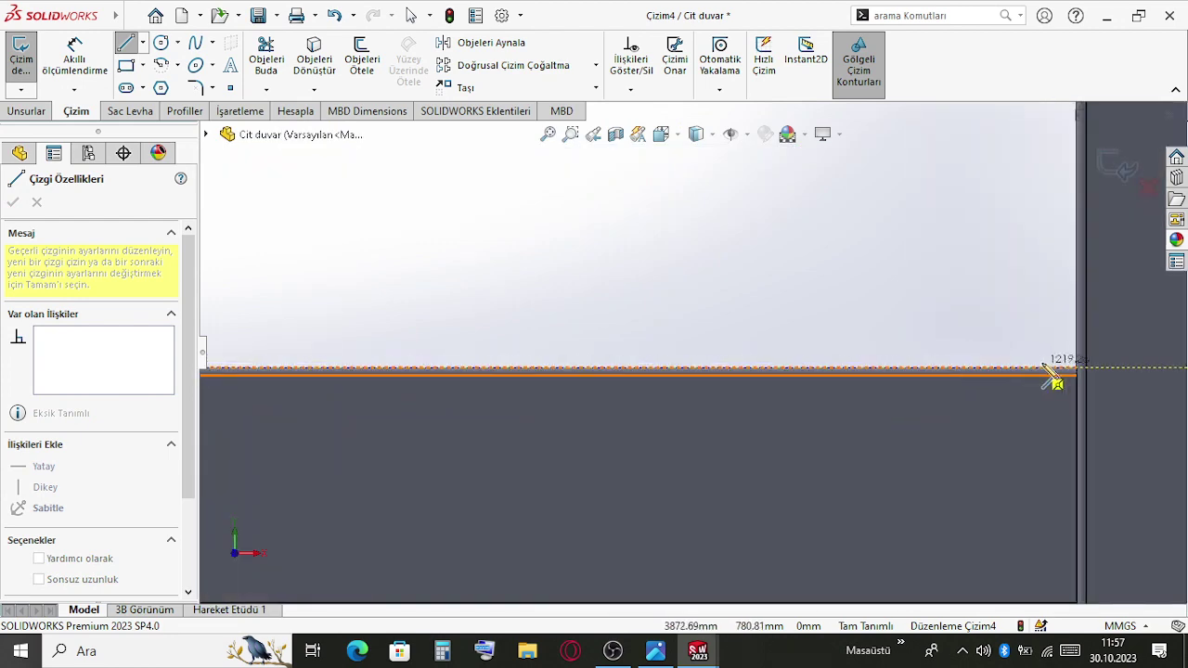
{"action": "left_click", "coordinate": [1079, 373]}
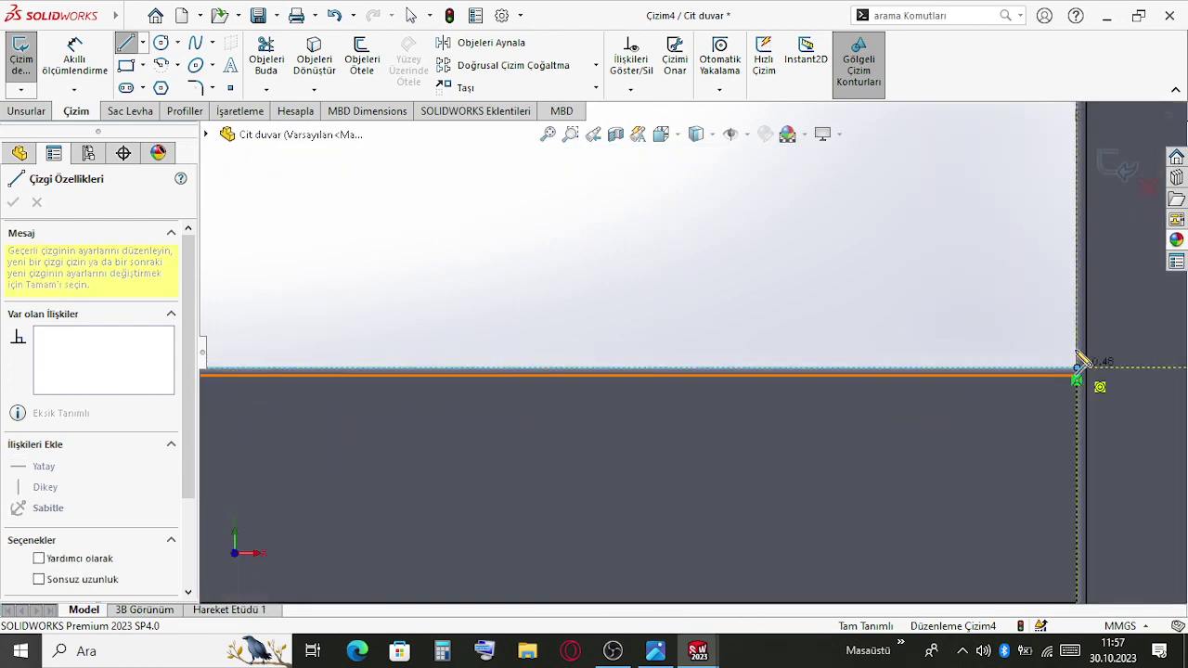
Close the rectangle with lines up the right-hand frame post and back along the underside of the upper rail
{"action": "scroll", "coordinate": [790, 226], "scroll_direction": "up", "scroll_amount": 4}
{"action": "scroll", "coordinate": [698, 241], "scroll_direction": "down", "scroll_amount": 3}
{"action": "scroll", "coordinate": [732, 279], "scroll_direction": "down", "scroll_amount": 4}
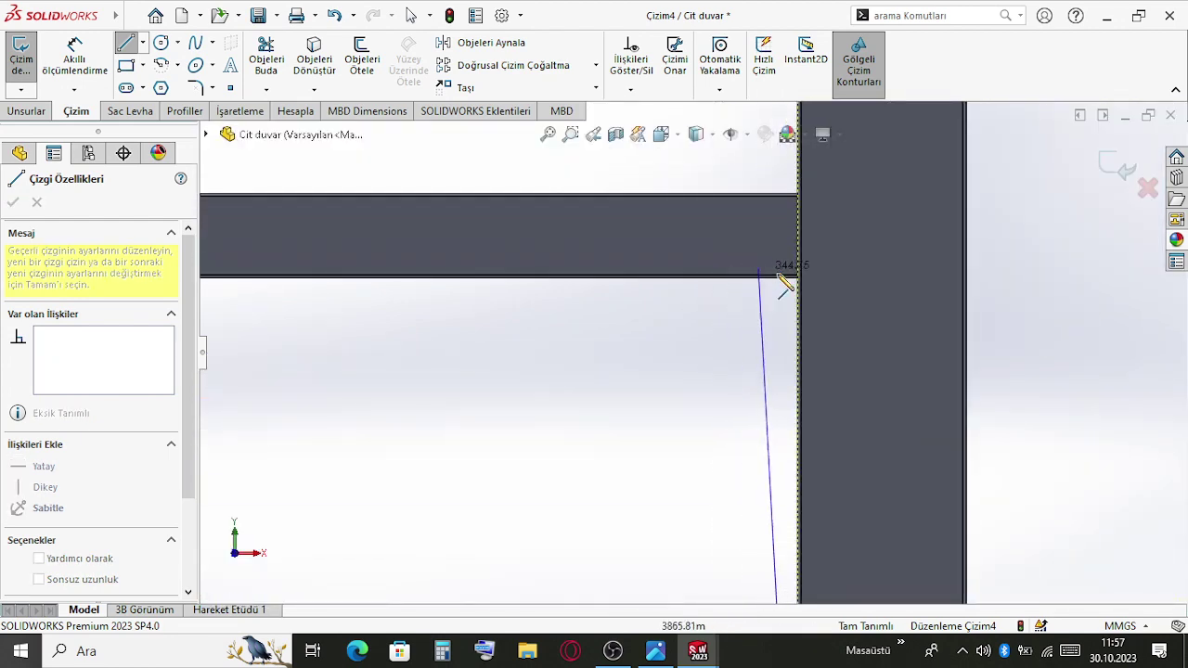
{"action": "left_click", "coordinate": [754, 299]}
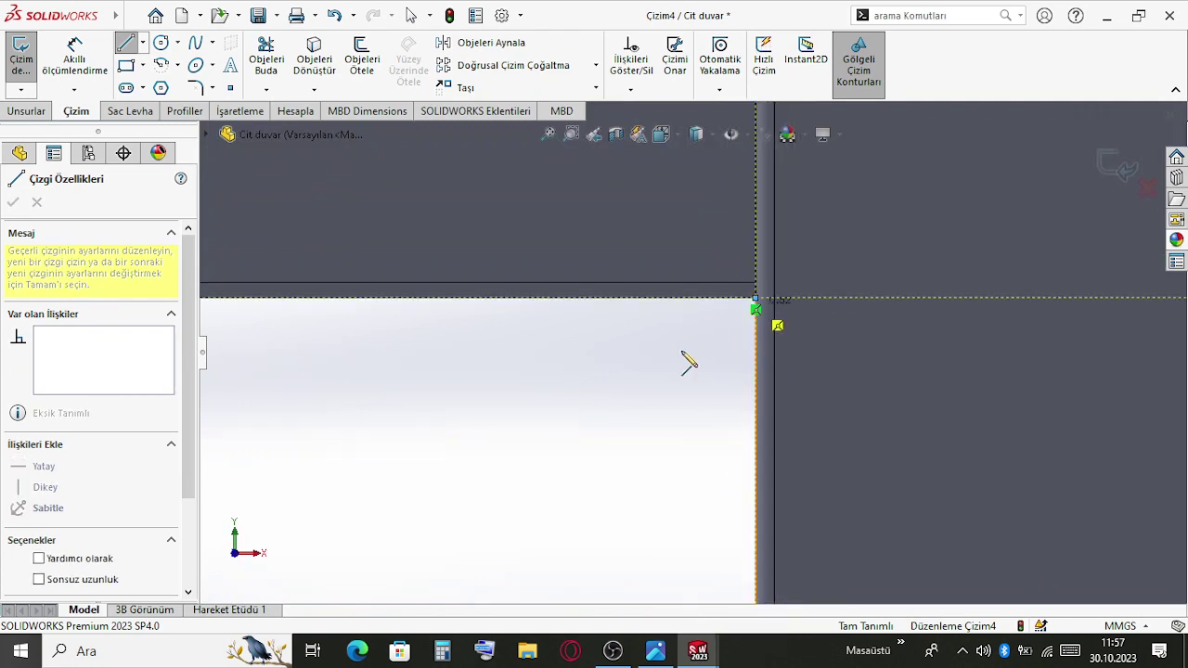
{"action": "scroll", "coordinate": [399, 376], "scroll_direction": "up", "scroll_amount": 4}
{"action": "scroll", "coordinate": [283, 334], "scroll_direction": "down", "scroll_amount": 5}
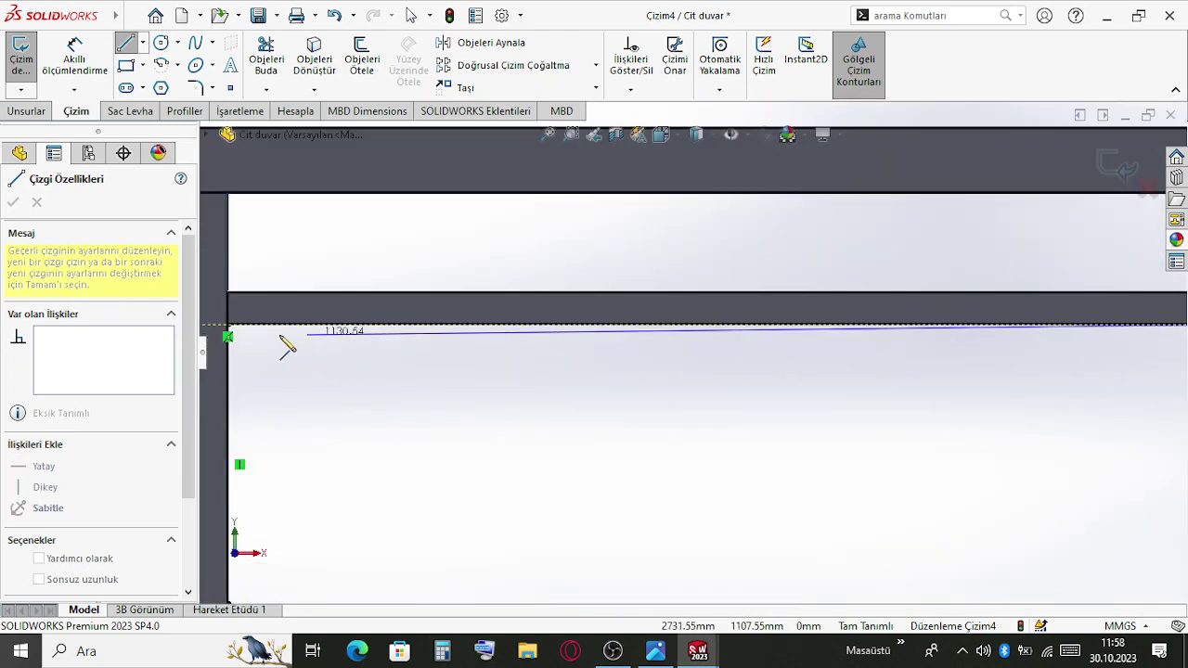
{"action": "left_click", "coordinate": [278, 313]}
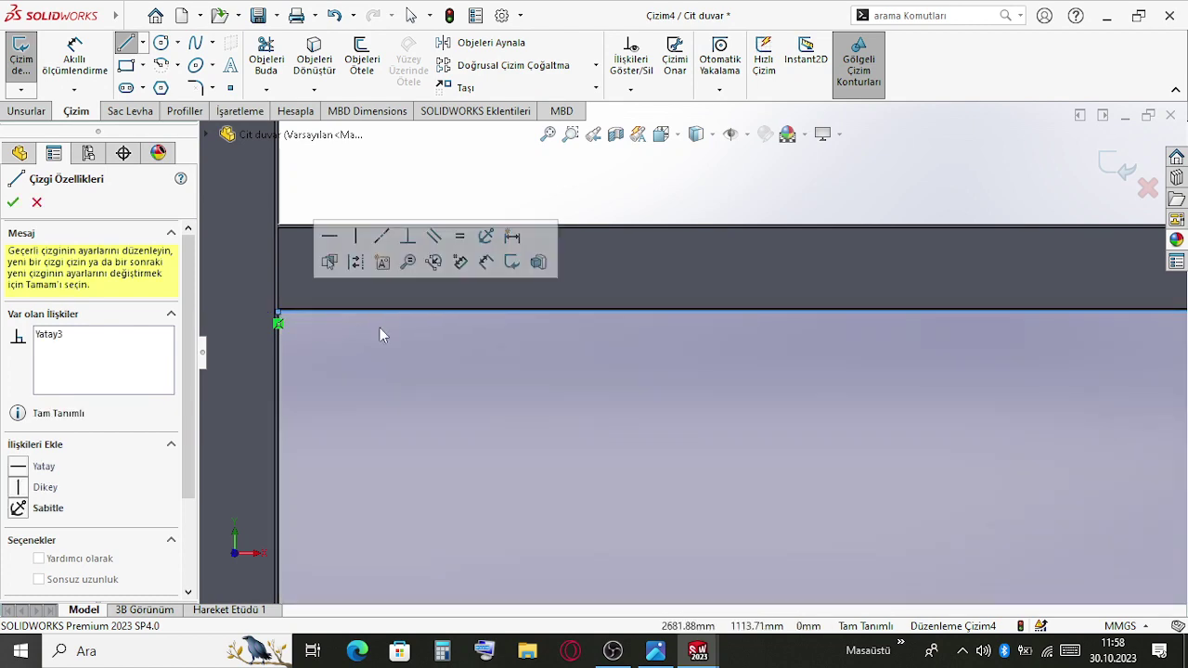
{"action": "scroll", "coordinate": [609, 411], "scroll_direction": "up", "scroll_amount": 5}
{"action": "key", "text": "Escape"}
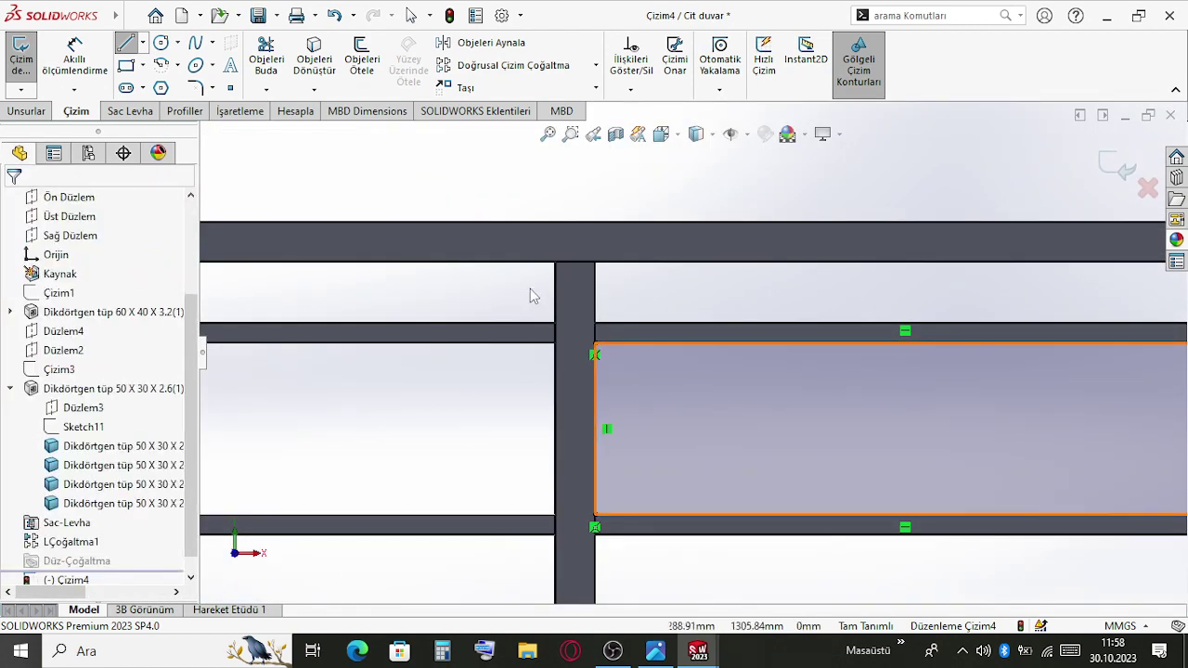
Offset the closed rectangle outward by 15 mm, converting the original lines to construction geometry
{"action": "scroll", "coordinate": [691, 351], "scroll_direction": "up", "scroll_amount": 3}
{"action": "left_click", "coordinate": [362, 58]}
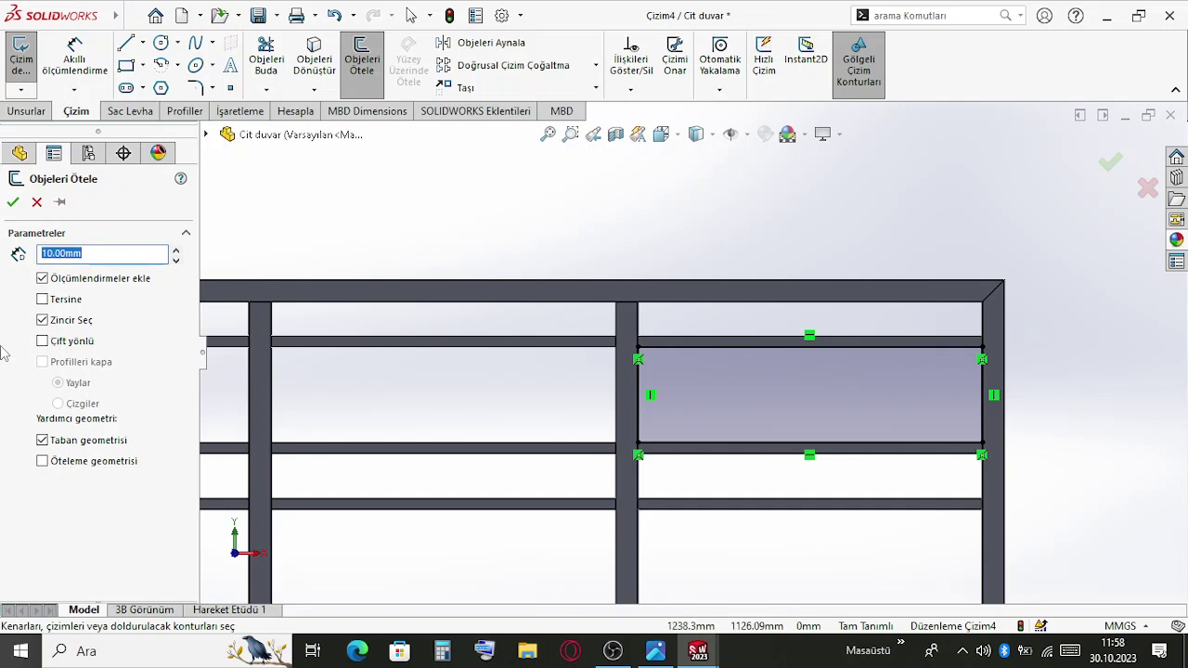
{"action": "left_click", "coordinate": [638, 386]}
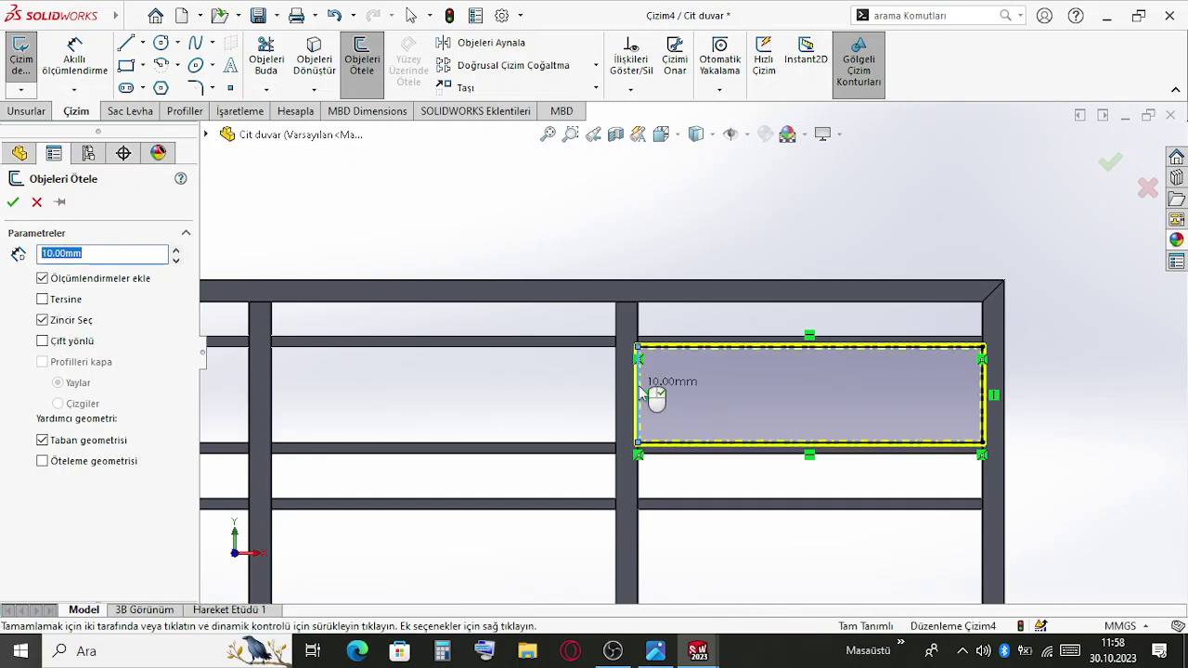
{"action": "scroll", "coordinate": [763, 431], "scroll_direction": "down", "scroll_amount": 3}
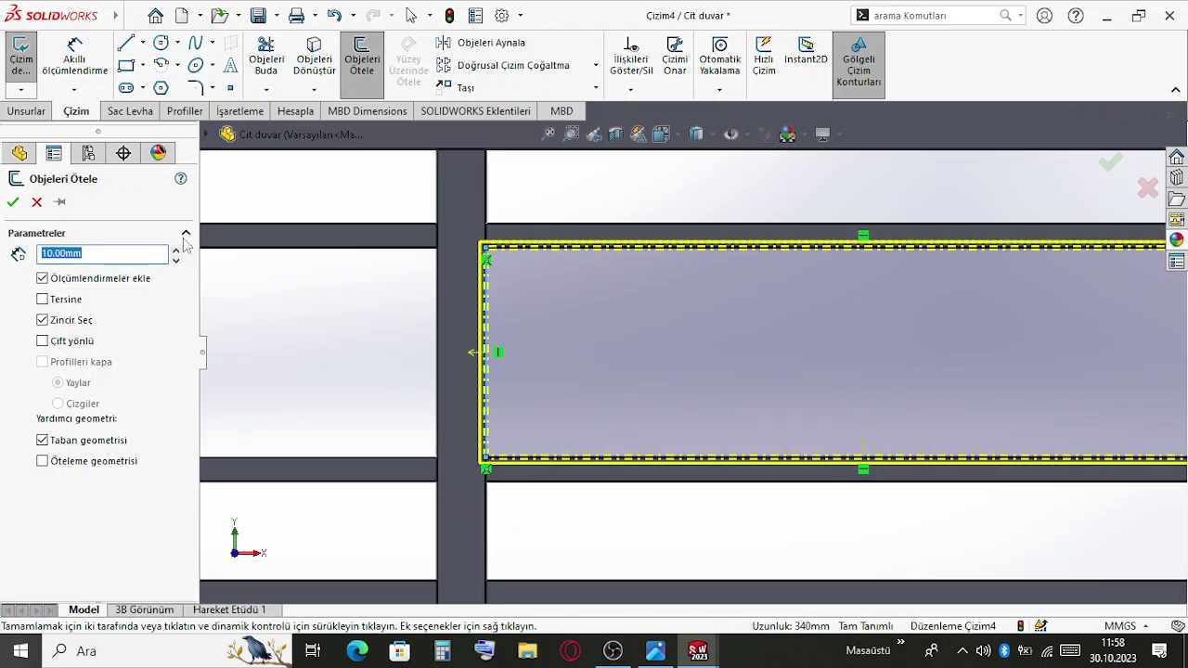
{"action": "type", "text": "2"}
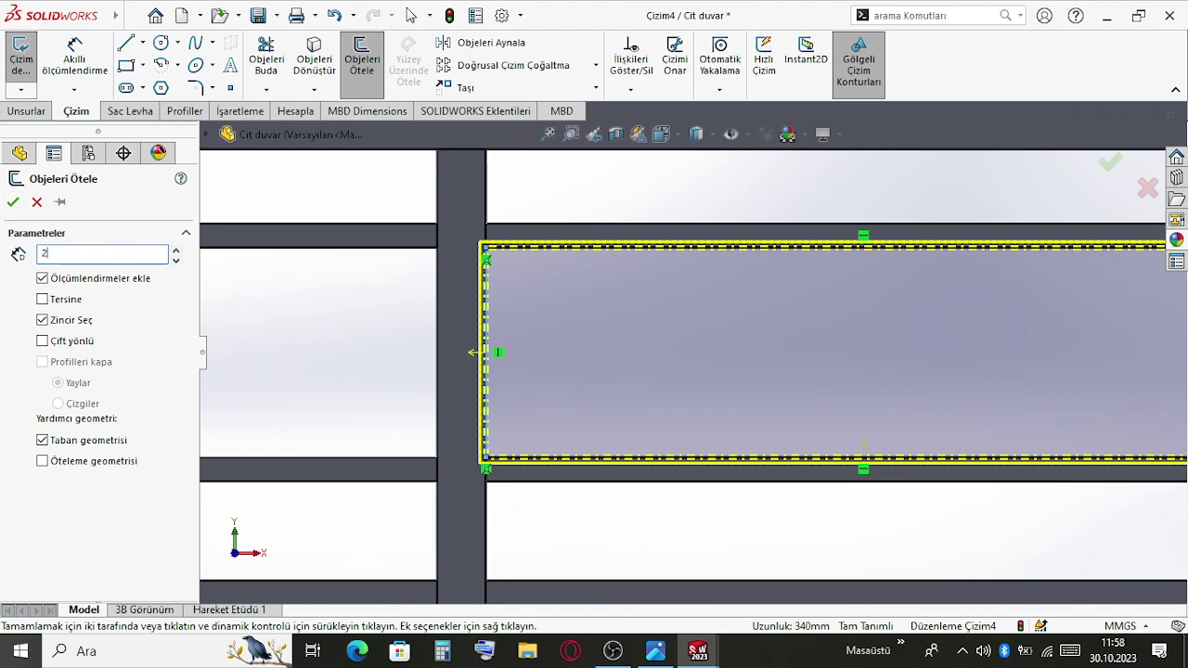
{"action": "type", "text": "0"}
{"action": "key", "text": "Return"}
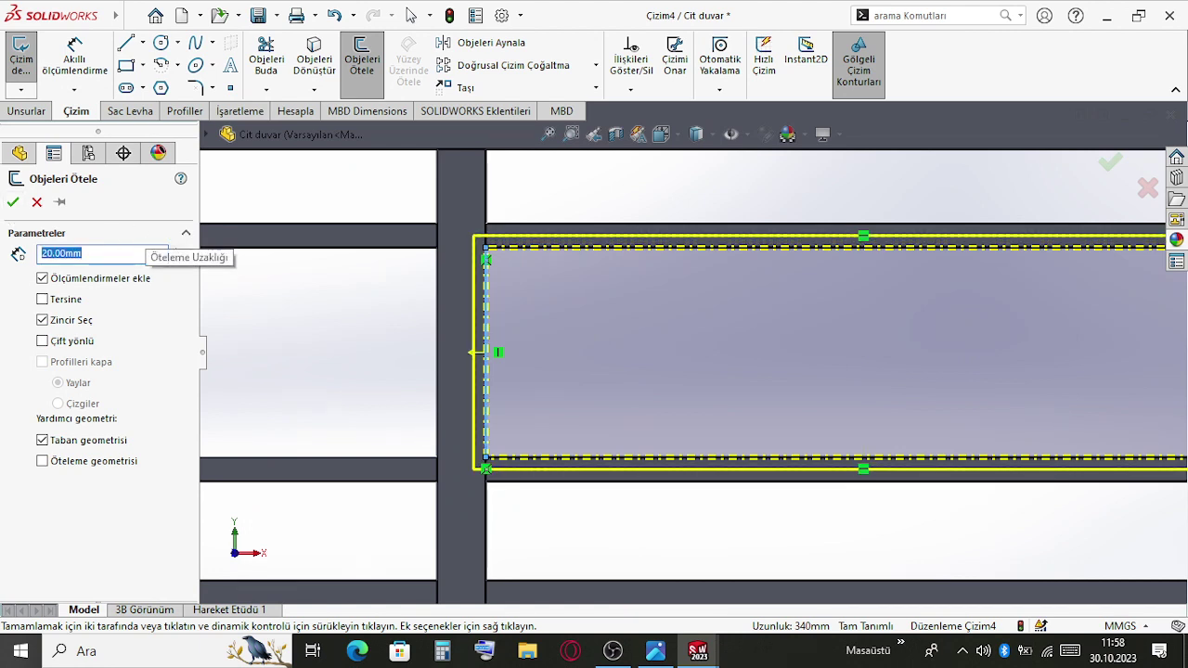
{"action": "type", "text": "15"}
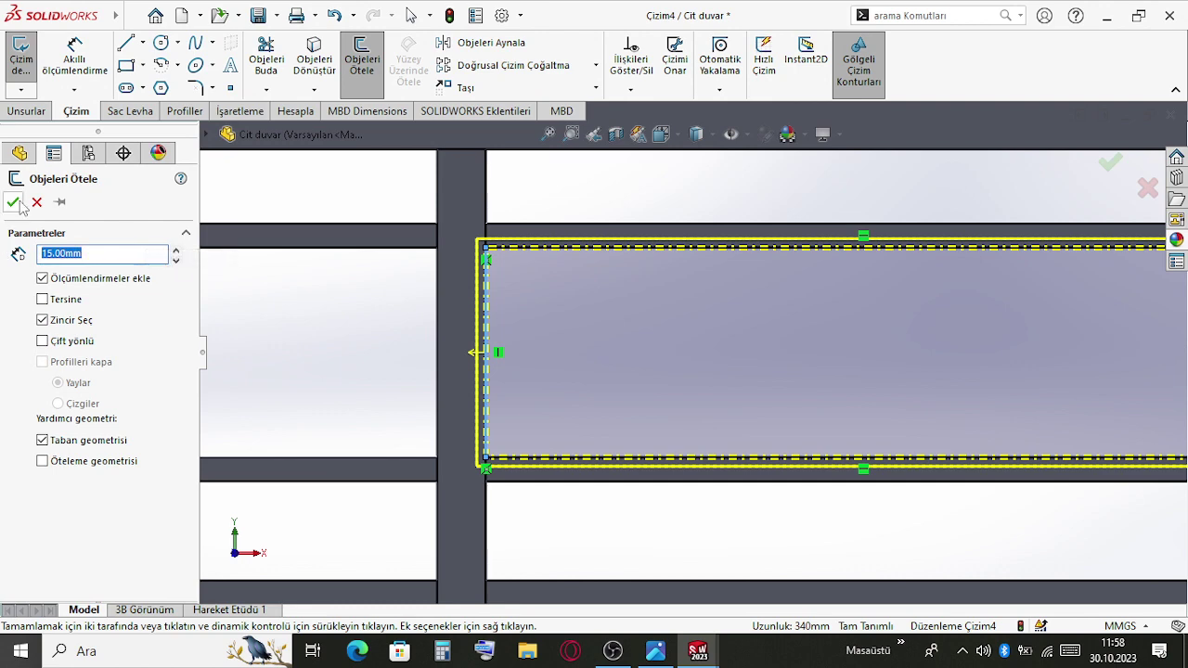
{"action": "left_click", "coordinate": [14, 202]}
{"action": "scroll", "coordinate": [503, 233], "scroll_direction": "up", "scroll_amount": 3}
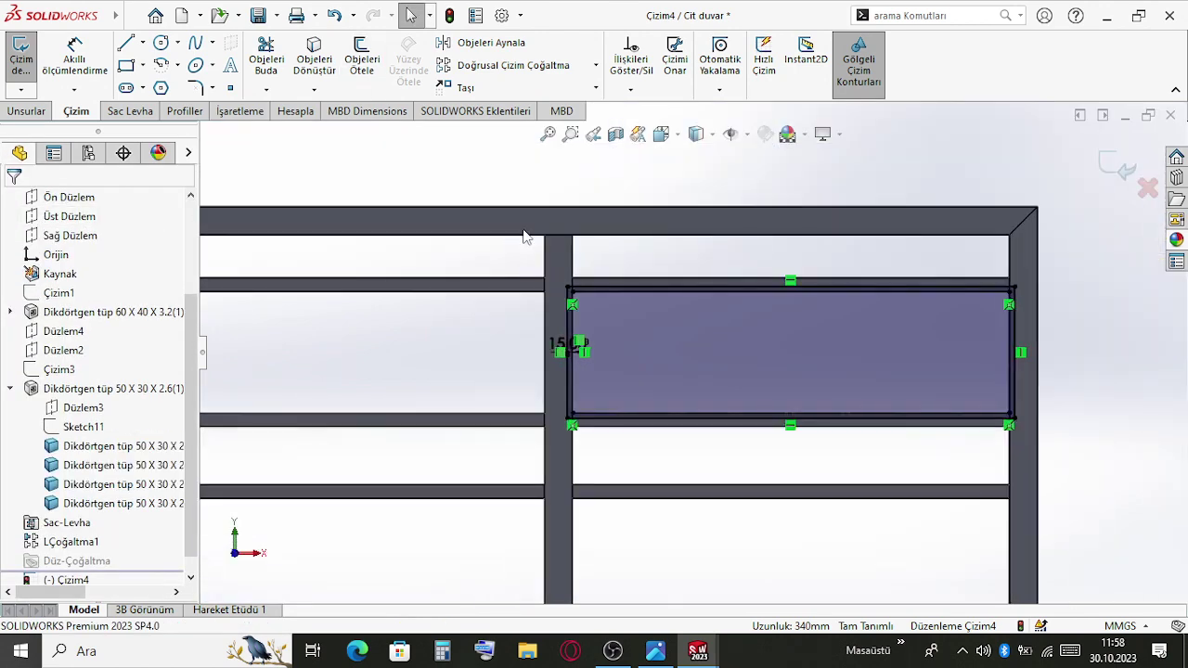
Start a linear sketch pattern and select the four lines of the inner construction rectangle in the right bay's upper opening
{"action": "key", "text": "z"}
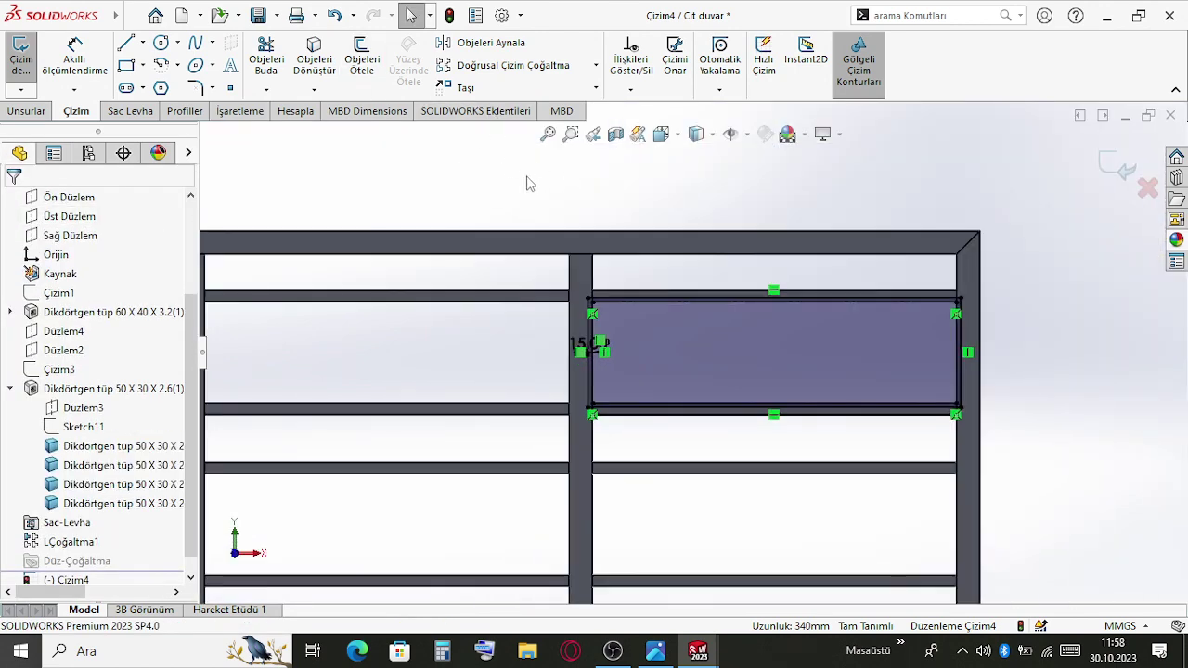
{"action": "left_click", "coordinate": [517, 66]}
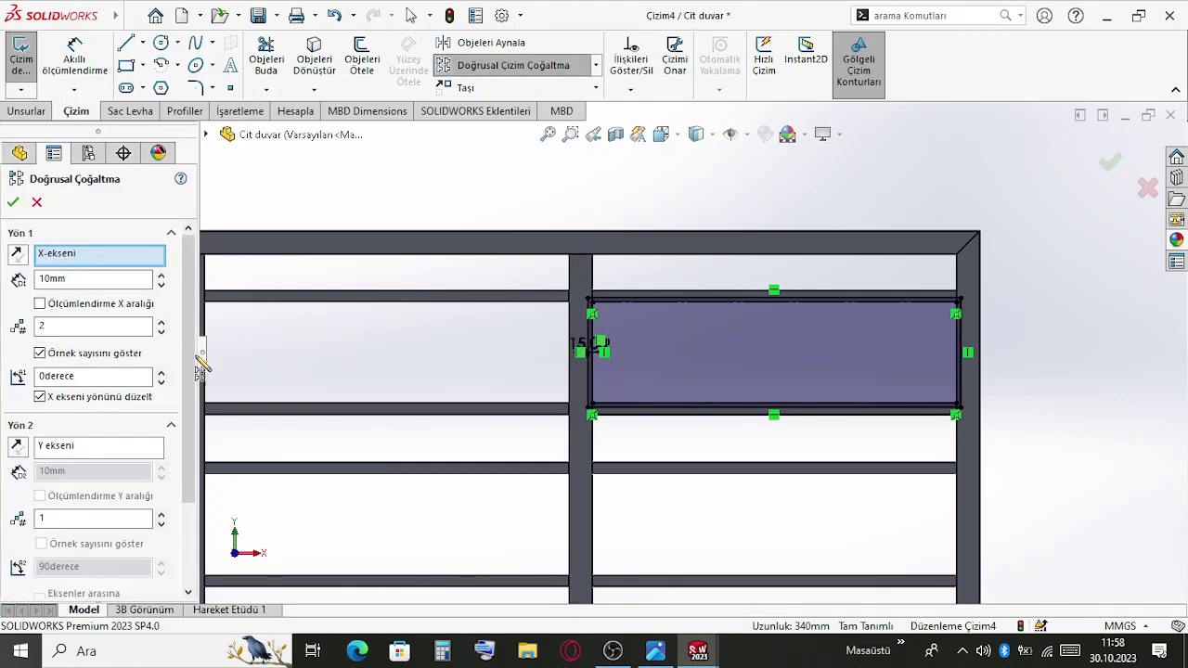
{"action": "key", "text": "z"}
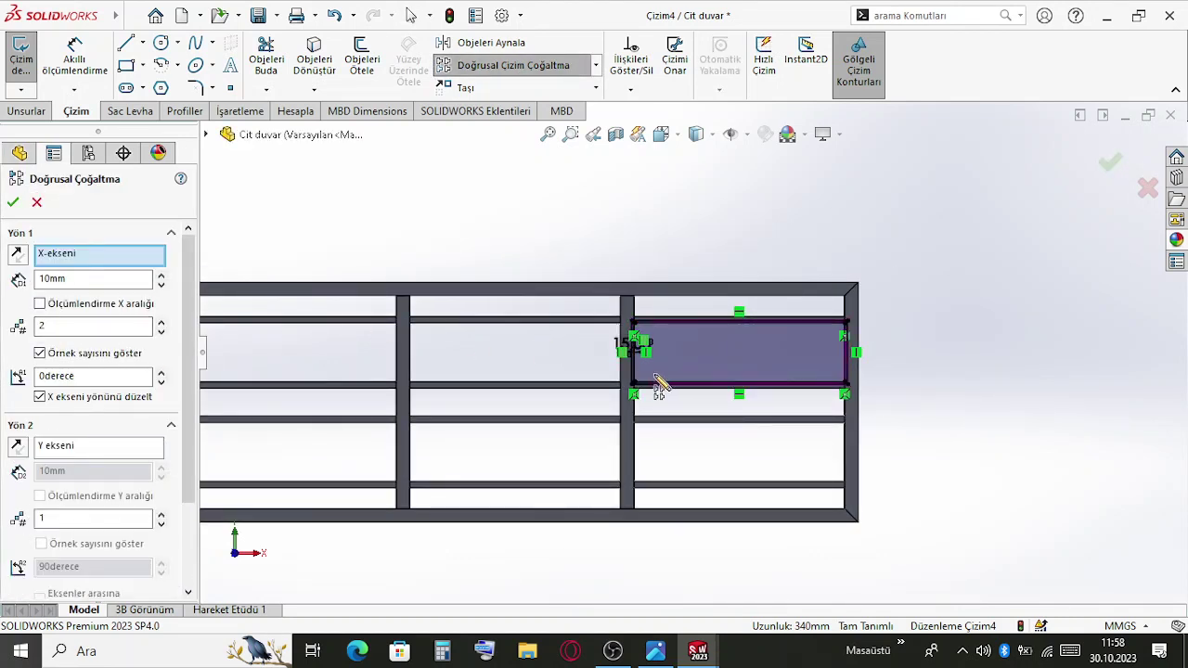
{"action": "scroll", "coordinate": [109, 516], "scroll_direction": "down", "scroll_amount": 3}
{"action": "left_click", "coordinate": [102, 544]}
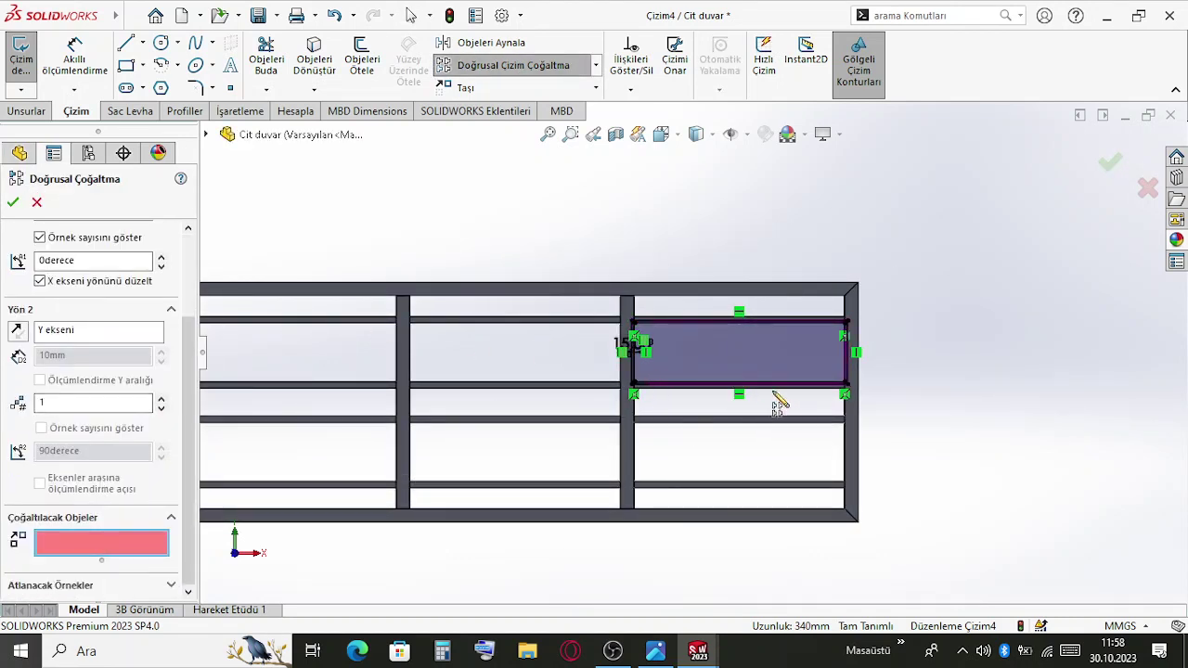
{"action": "left_click", "coordinate": [742, 355]}
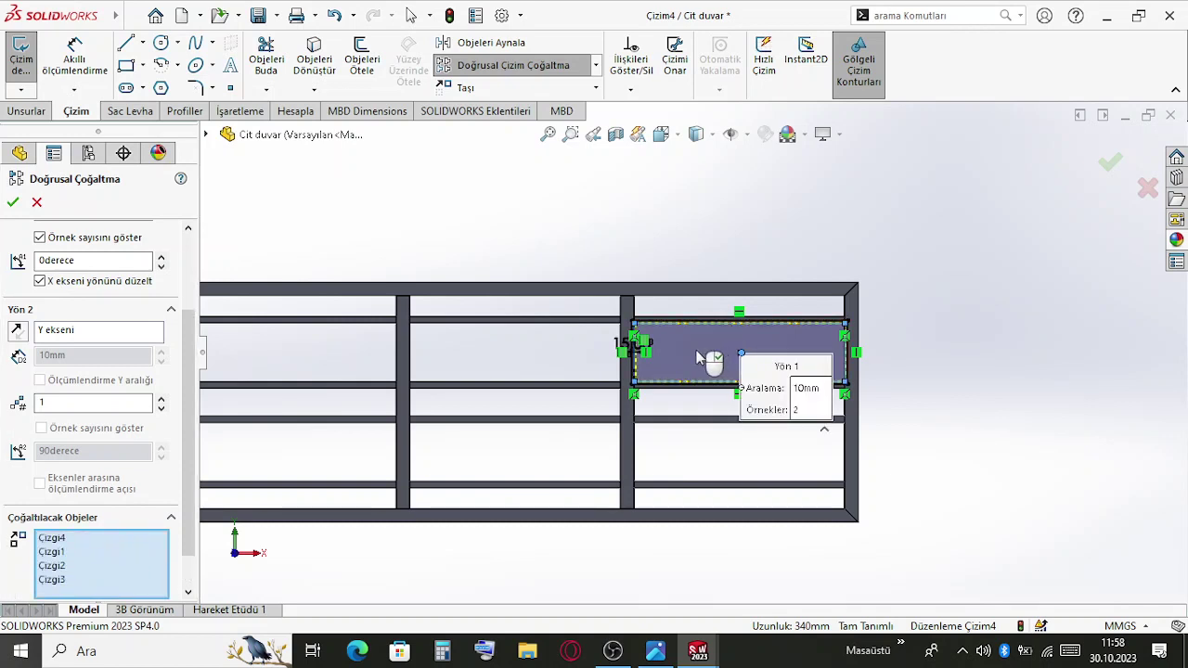
Set the first pattern direction to 3 instances spaced 3920/3 mm along the X axis, reversed toward the left-hand bays
{"action": "scroll", "coordinate": [88, 256], "scroll_direction": "up", "scroll_amount": 3}
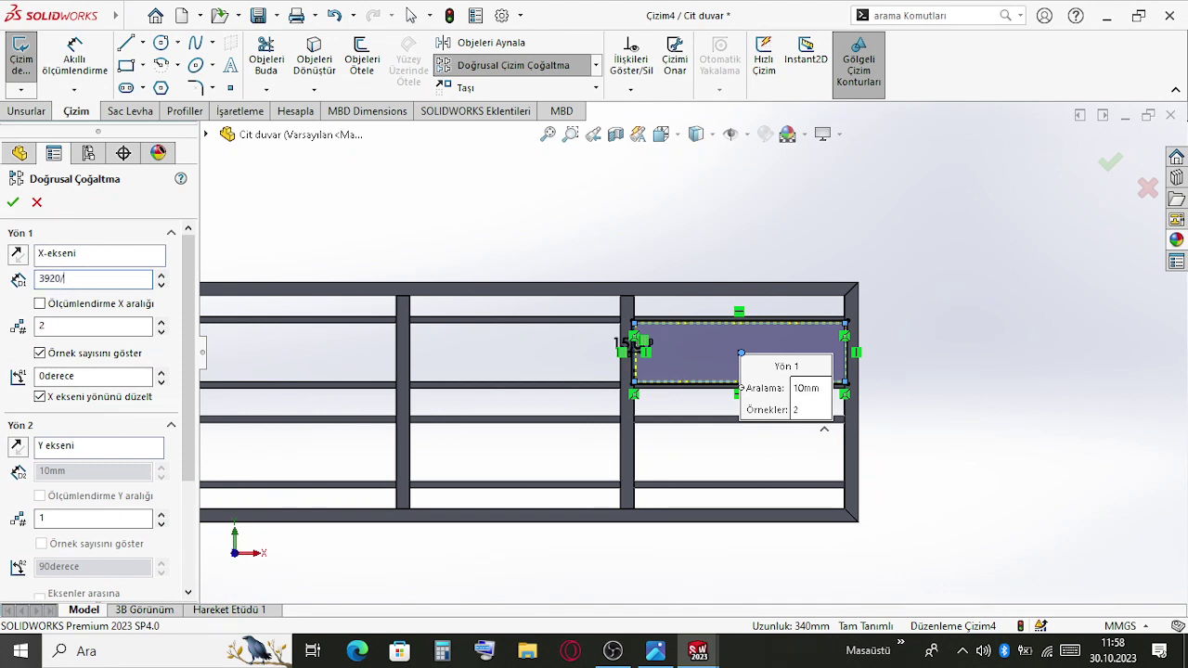
{"action": "key", "text": "Return"}
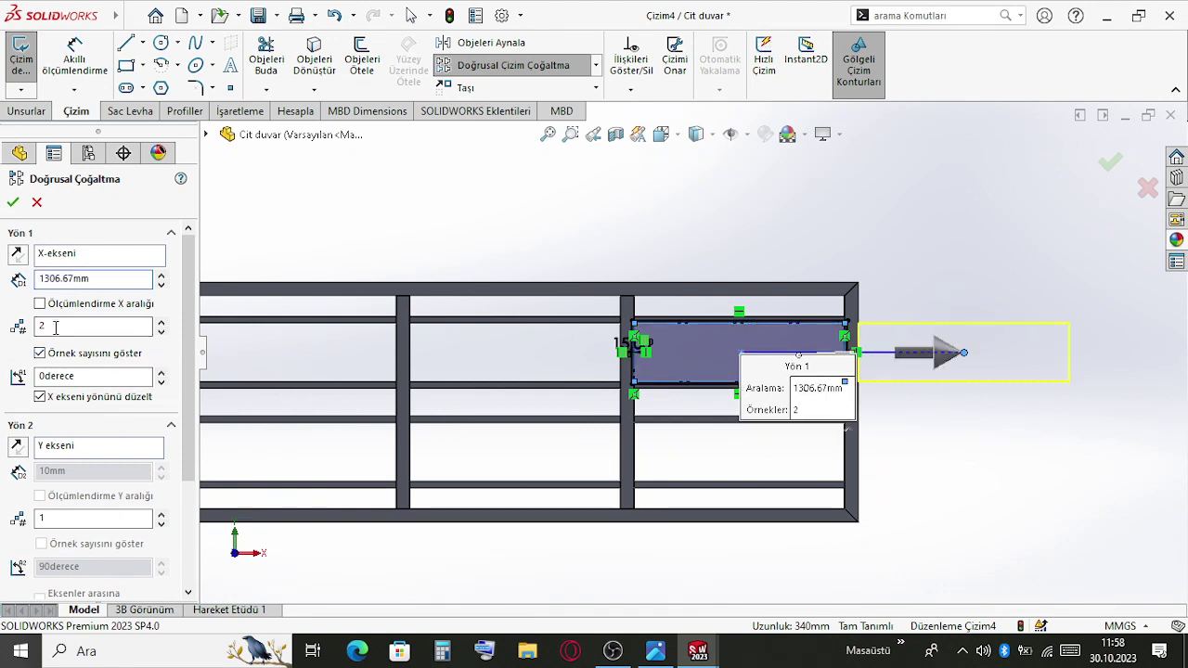
{"action": "left_click", "coordinate": [18, 255]}
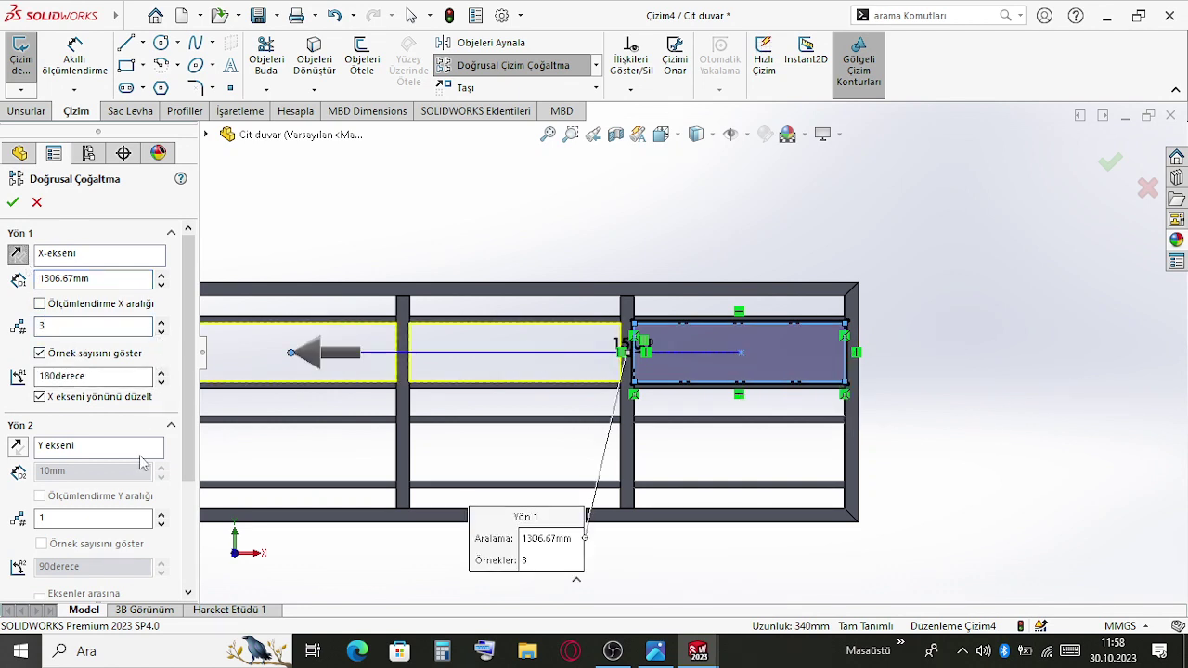
Set the second pattern direction to 2 instances spaced 600 mm along the Y axis, reversed to run downward
{"action": "scroll", "coordinate": [156, 553], "scroll_direction": "down", "scroll_amount": 1}
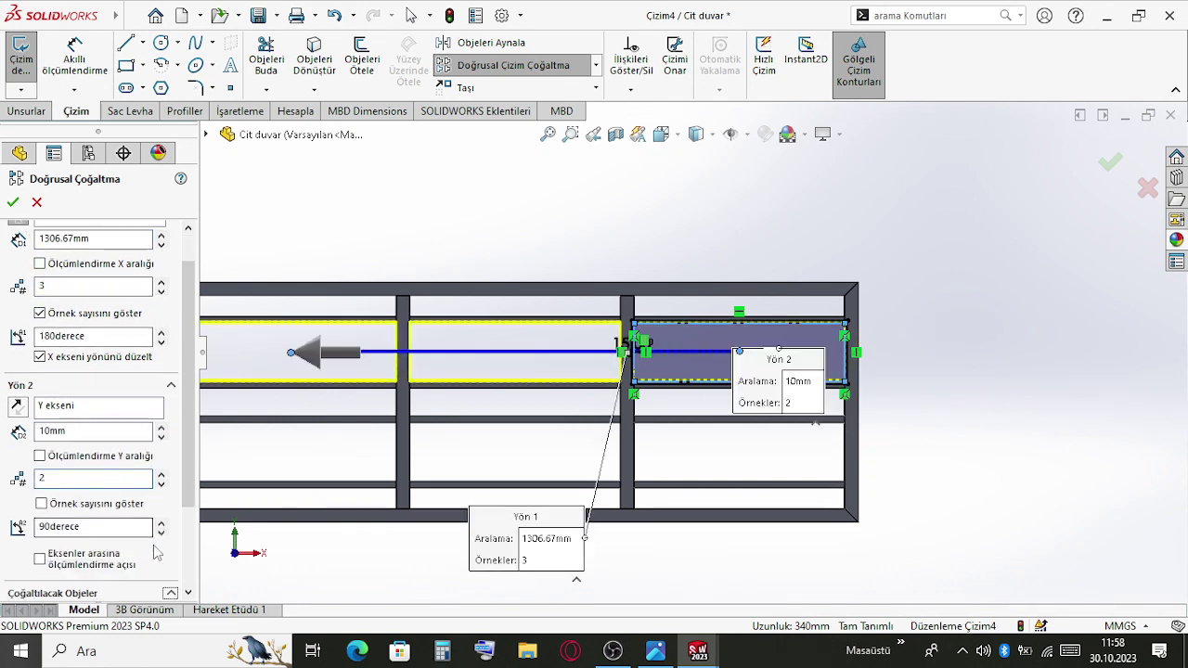
{"action": "scroll", "coordinate": [685, 436], "scroll_direction": "up", "scroll_amount": 1}
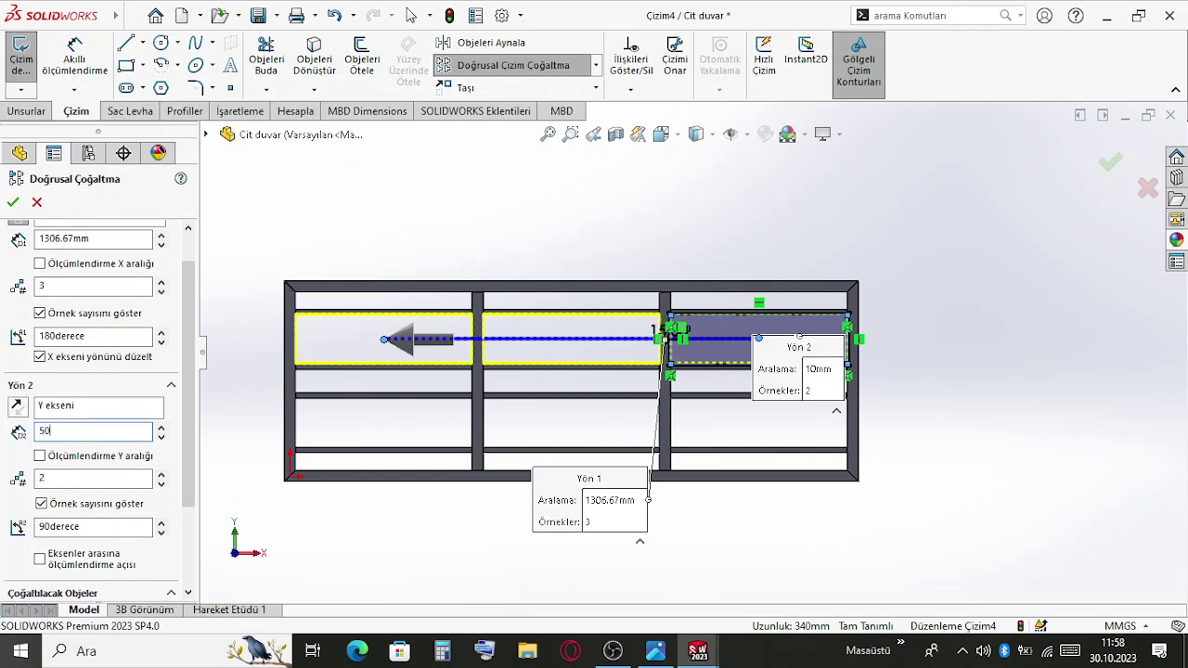
{"action": "key", "text": "Return"}
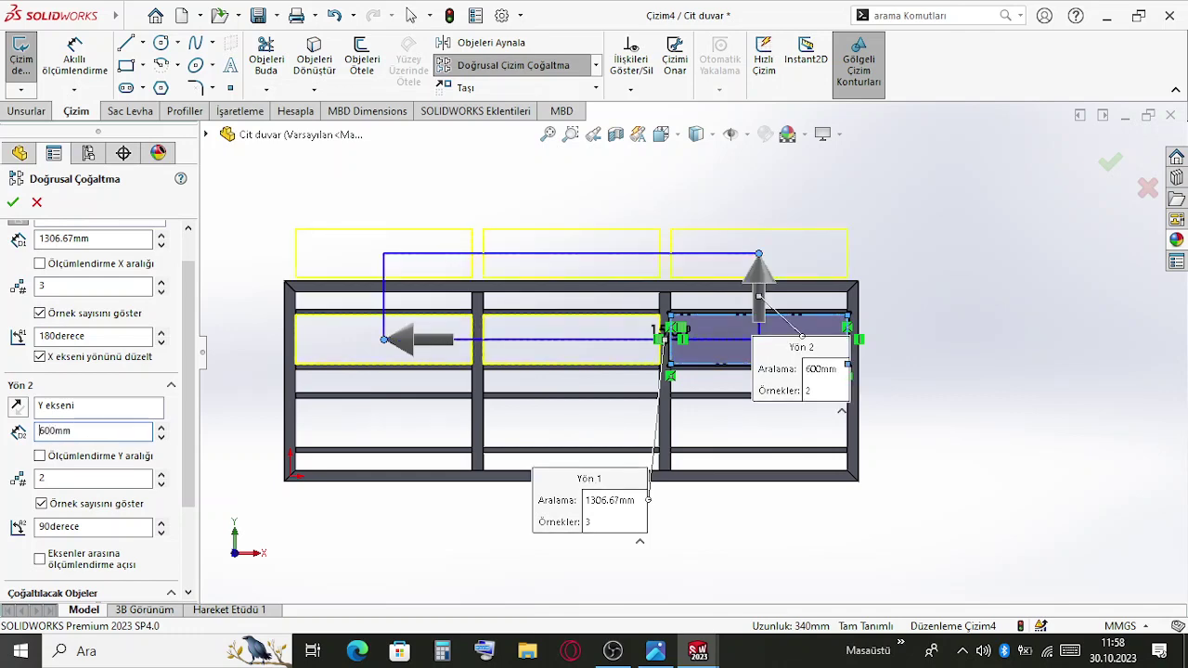
{"action": "left_click", "coordinate": [17, 406]}
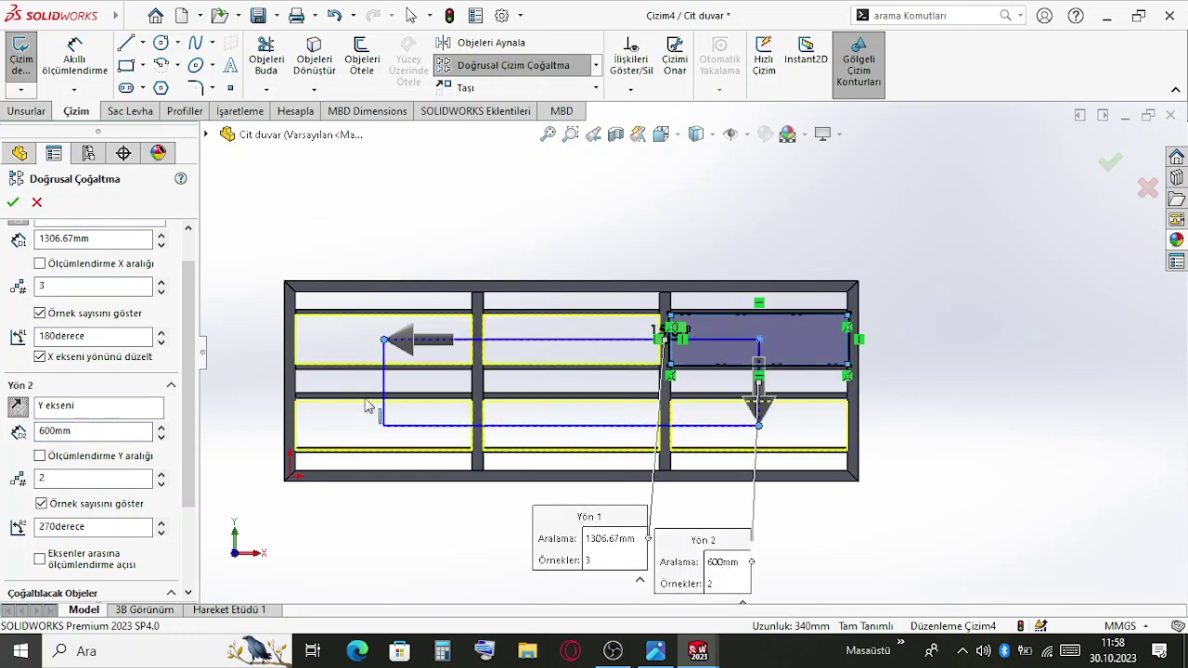
Set the vertical pattern spacing to 580 mm to fit the copies under the lower opening's rail, and accept the pattern
{"action": "scroll", "coordinate": [312, 411], "scroll_direction": "down", "scroll_amount": 3}
{"action": "scroll", "coordinate": [424, 415], "scroll_direction": "down", "scroll_amount": 3}
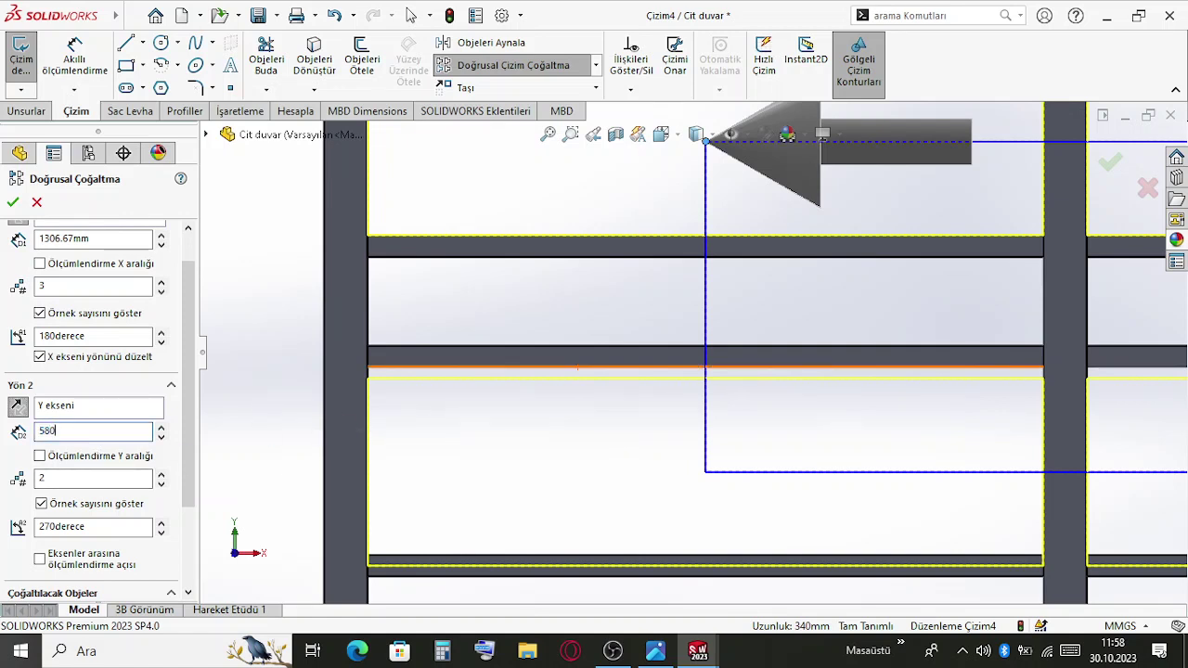
{"action": "key", "text": "Return"}
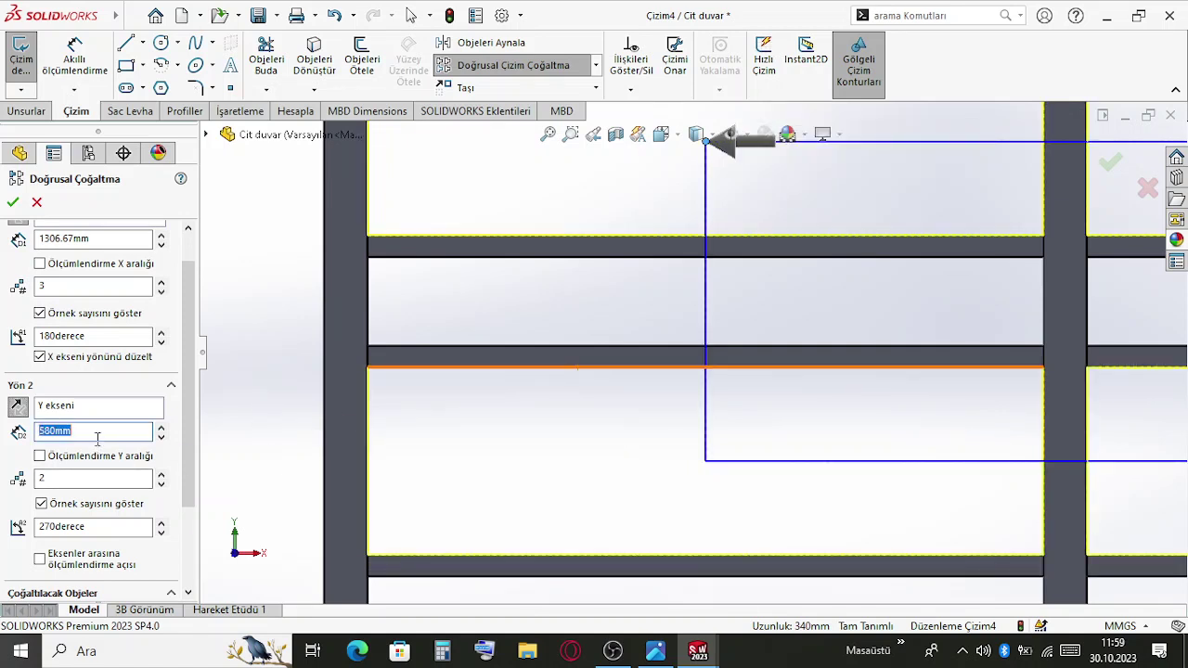
{"action": "scroll", "coordinate": [528, 411], "scroll_direction": "up", "scroll_amount": 4}
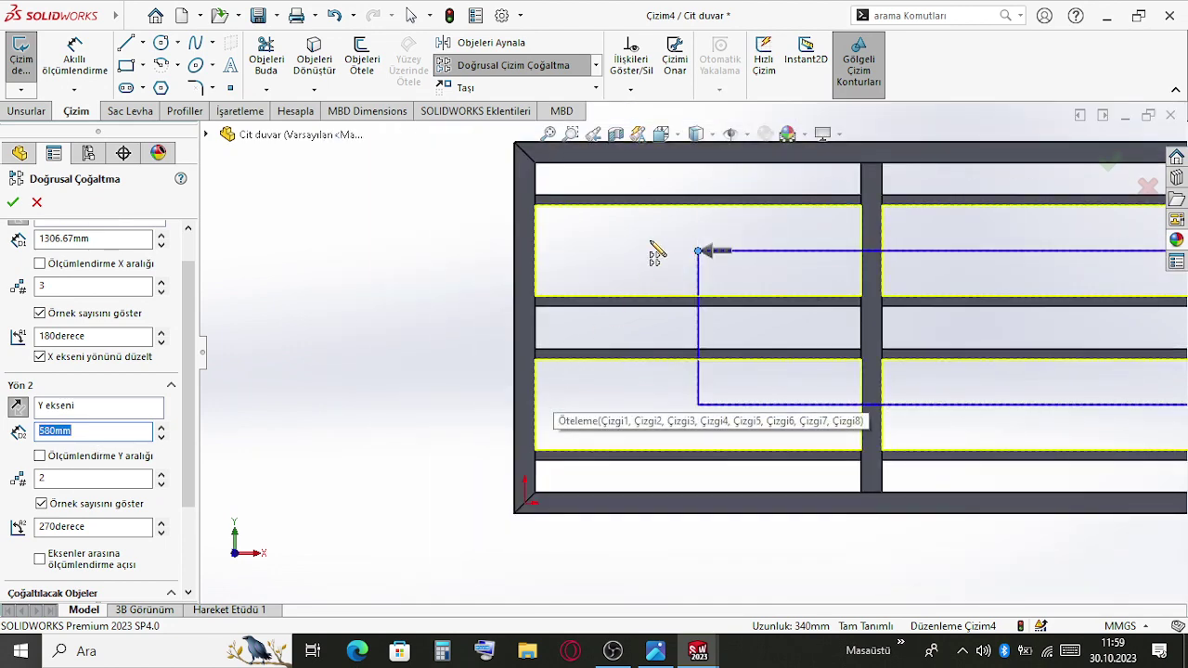
{"action": "scroll", "coordinate": [804, 374], "scroll_direction": "down", "scroll_amount": 5}
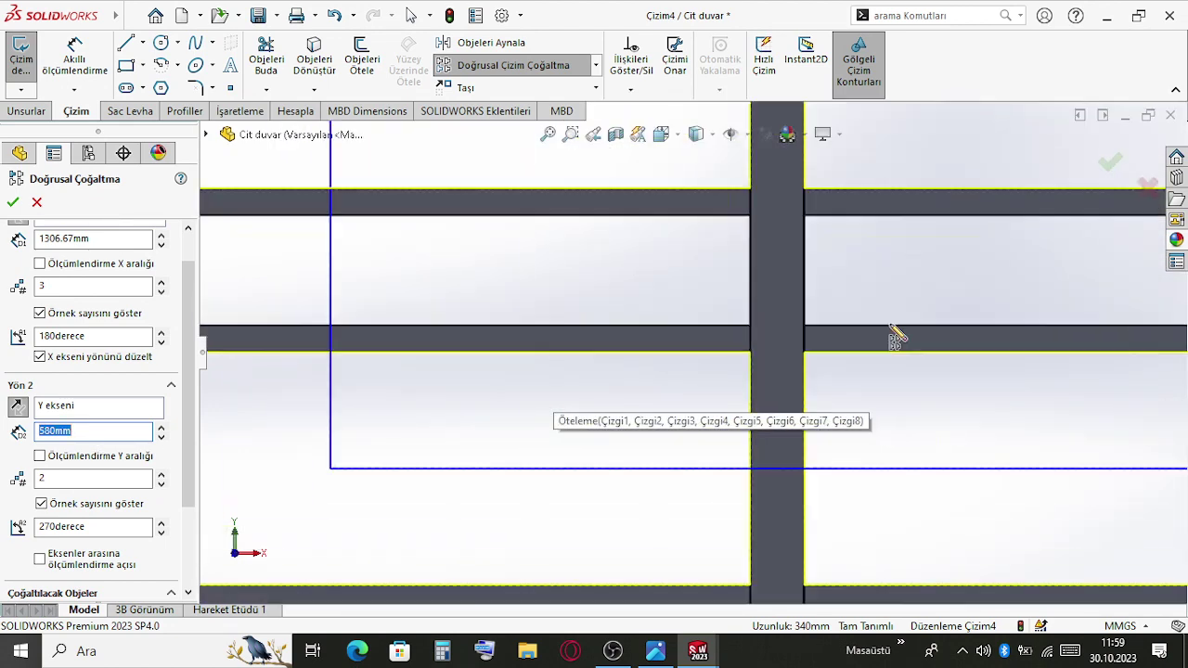
{"action": "scroll", "coordinate": [895, 337], "scroll_direction": "up", "scroll_amount": 5}
{"action": "scroll", "coordinate": [909, 325], "scroll_direction": "down", "scroll_amount": 3}
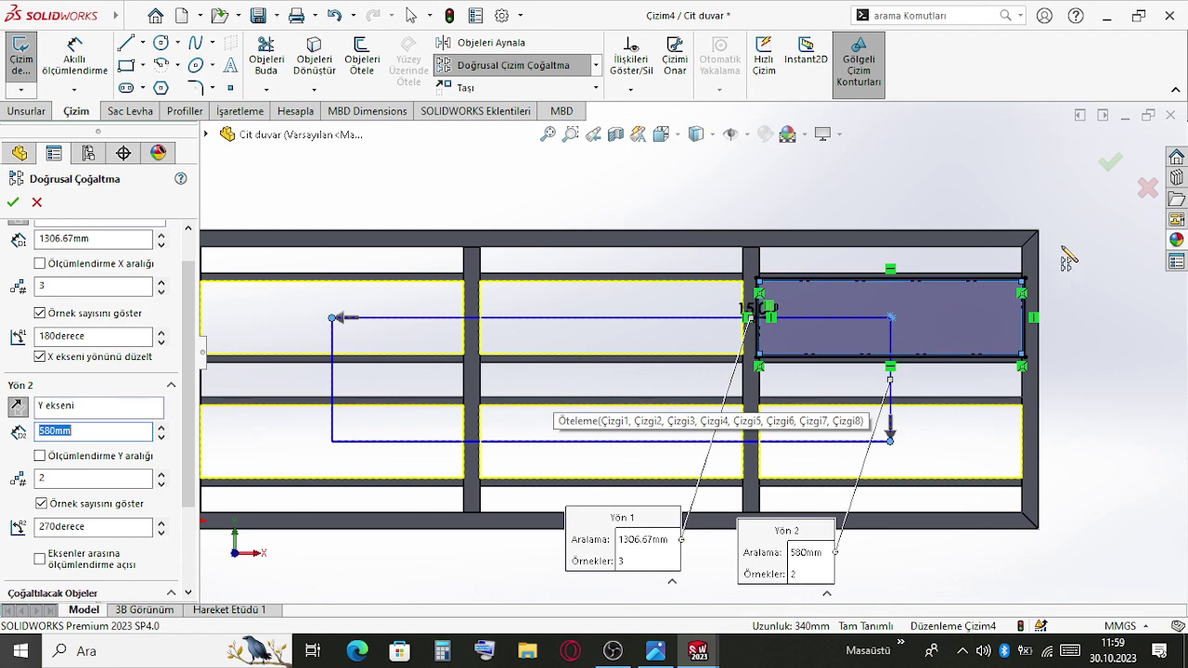
{"action": "left_click", "coordinate": [1112, 165]}
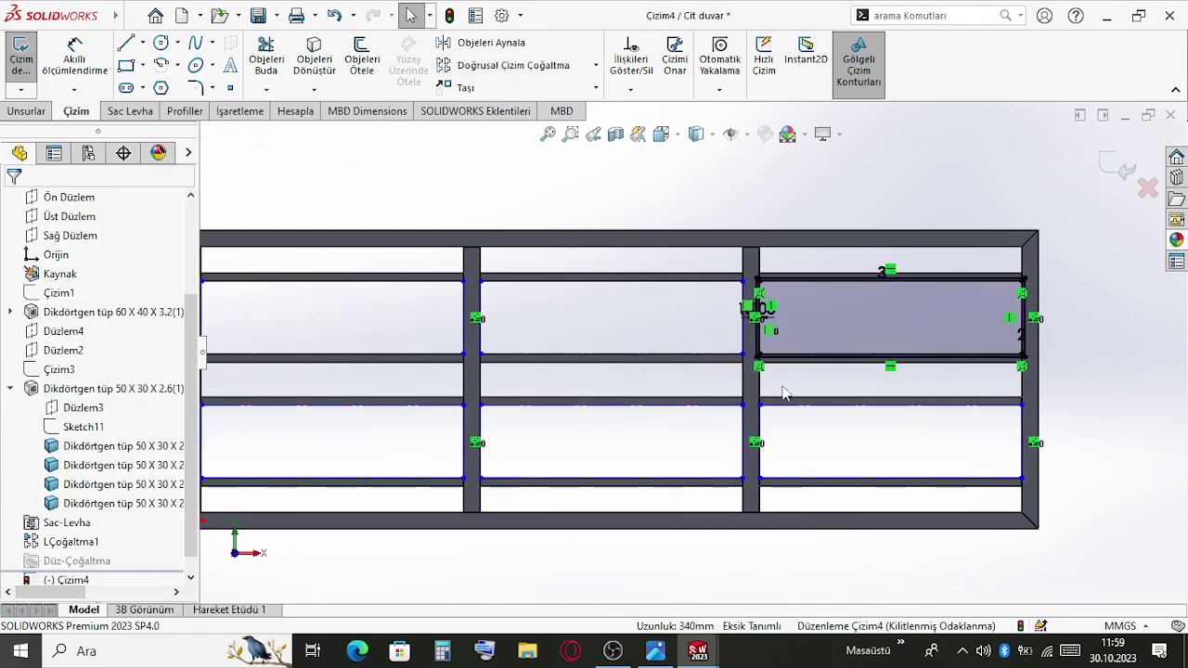
{"action": "left_click", "coordinate": [26, 112]}
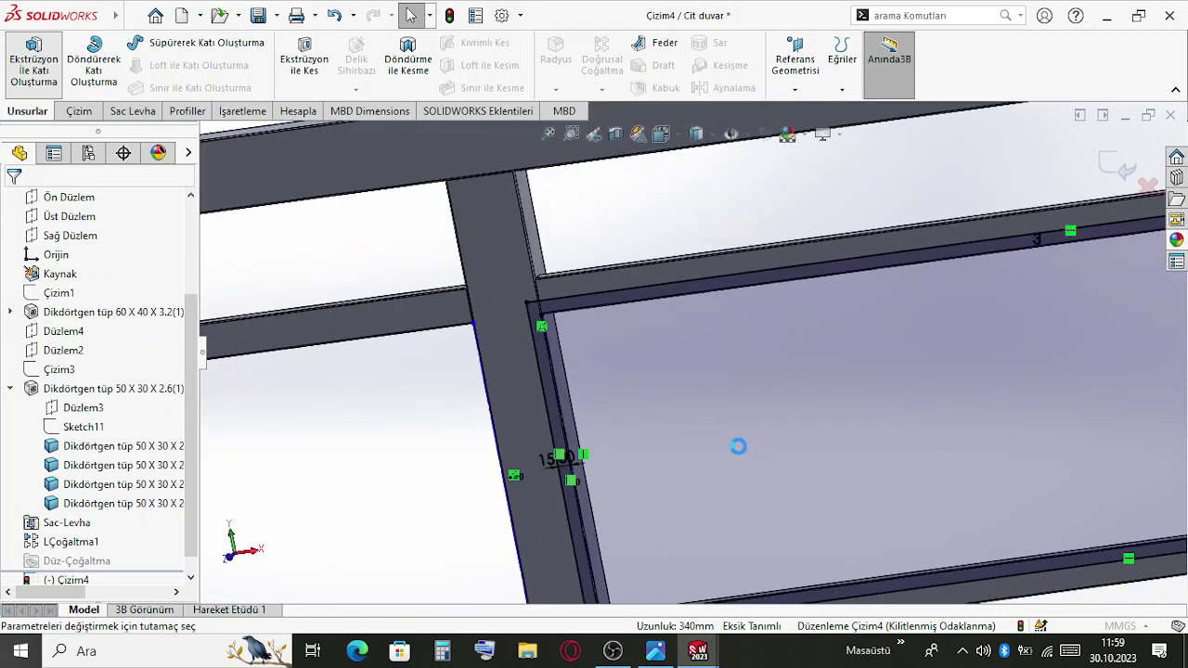
{"action": "scroll", "coordinate": [802, 402], "scroll_direction": "up", "scroll_amount": 6}
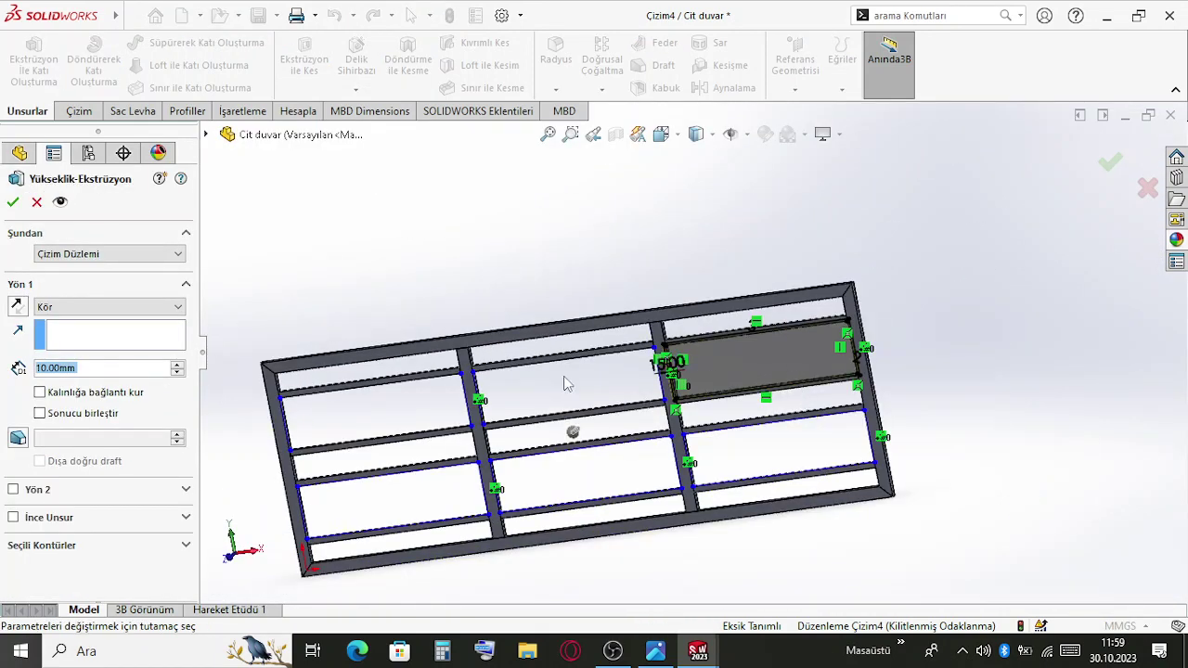
{"action": "left_click", "coordinate": [130, 342]}
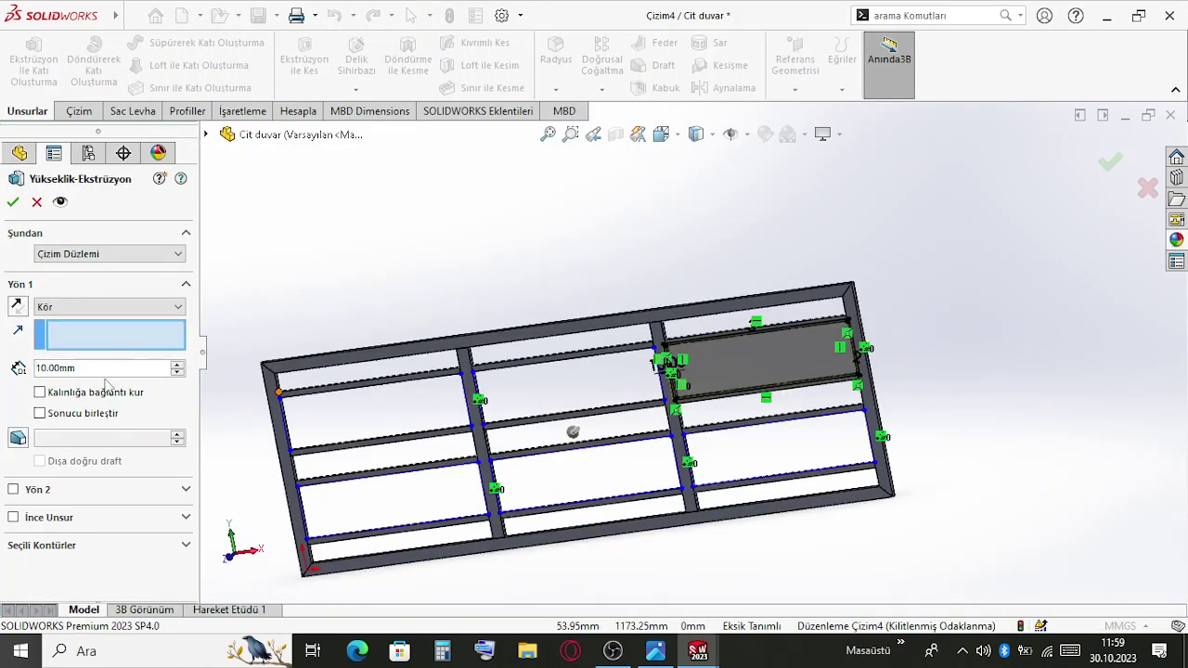
{"action": "type", "text": "1"}
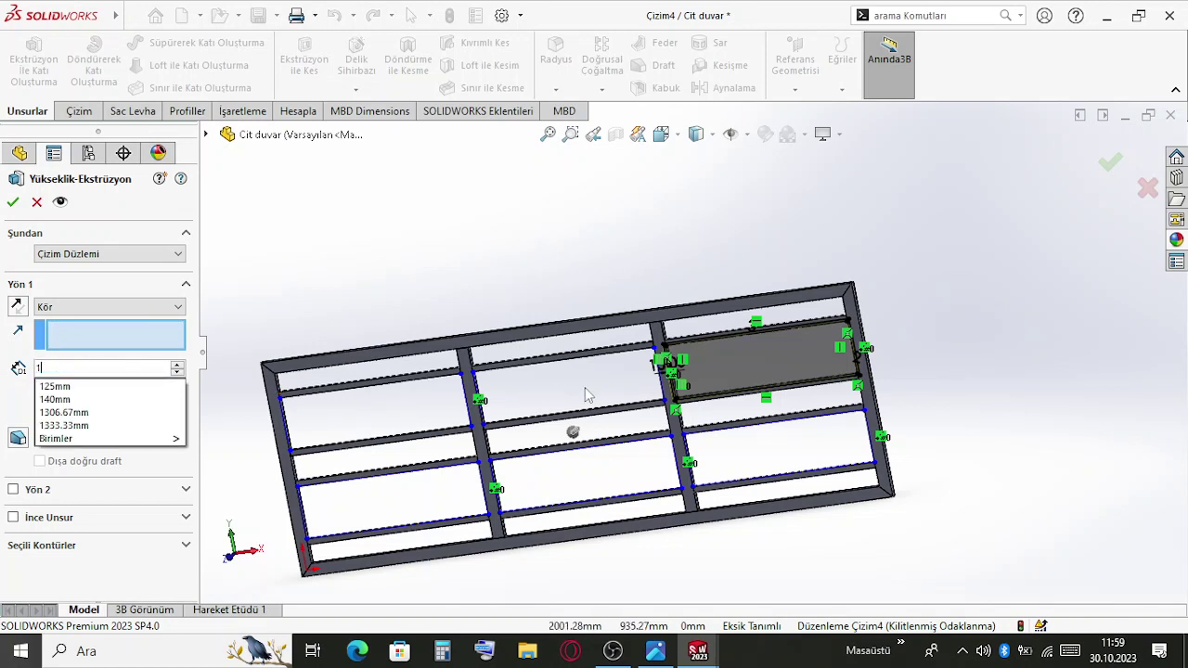
{"action": "key", "text": "Return"}
{"action": "left_click", "coordinate": [57, 545]}
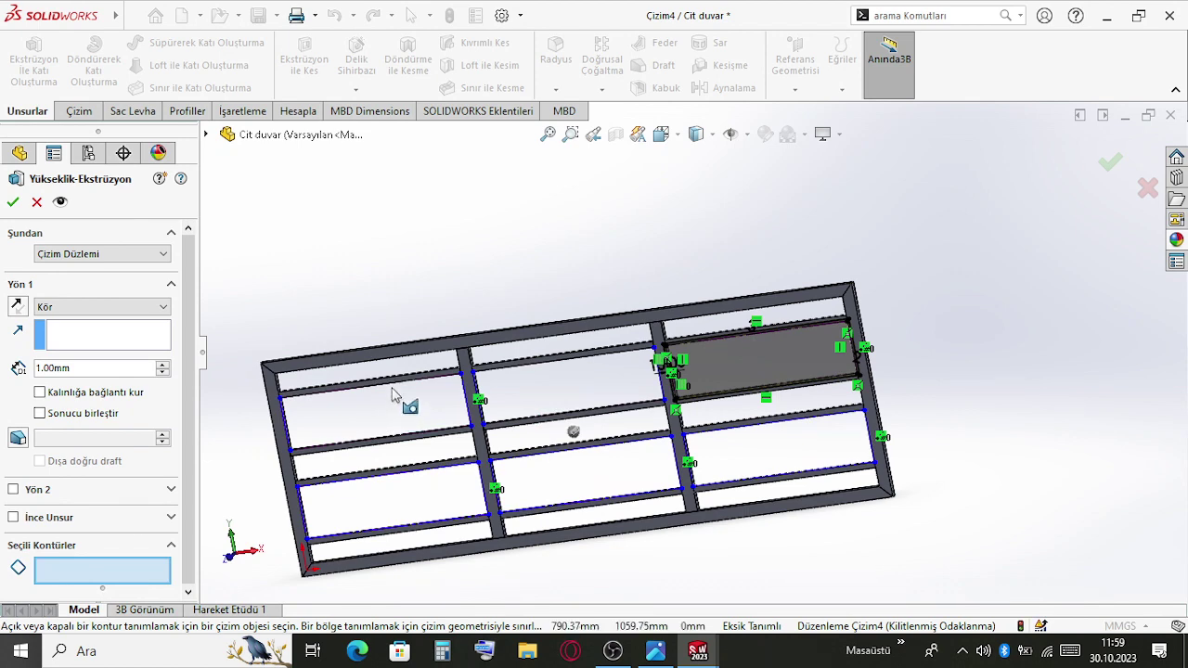
{"action": "middle_click_drag", "start_coordinate": [390, 385], "coordinate": [495, 383]}
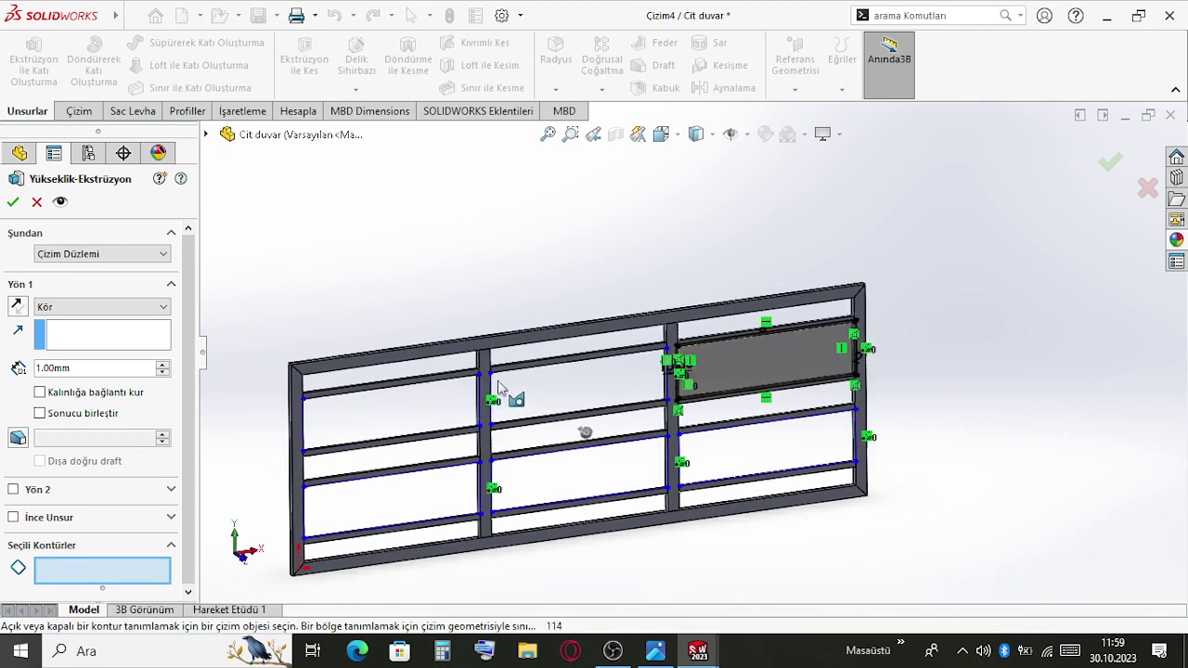
{"action": "scroll", "coordinate": [496, 382], "scroll_direction": "down", "scroll_amount": 5}
{"action": "key", "text": "Escape"}
{"action": "scroll", "coordinate": [788, 417], "scroll_direction": "up", "scroll_amount": 6}
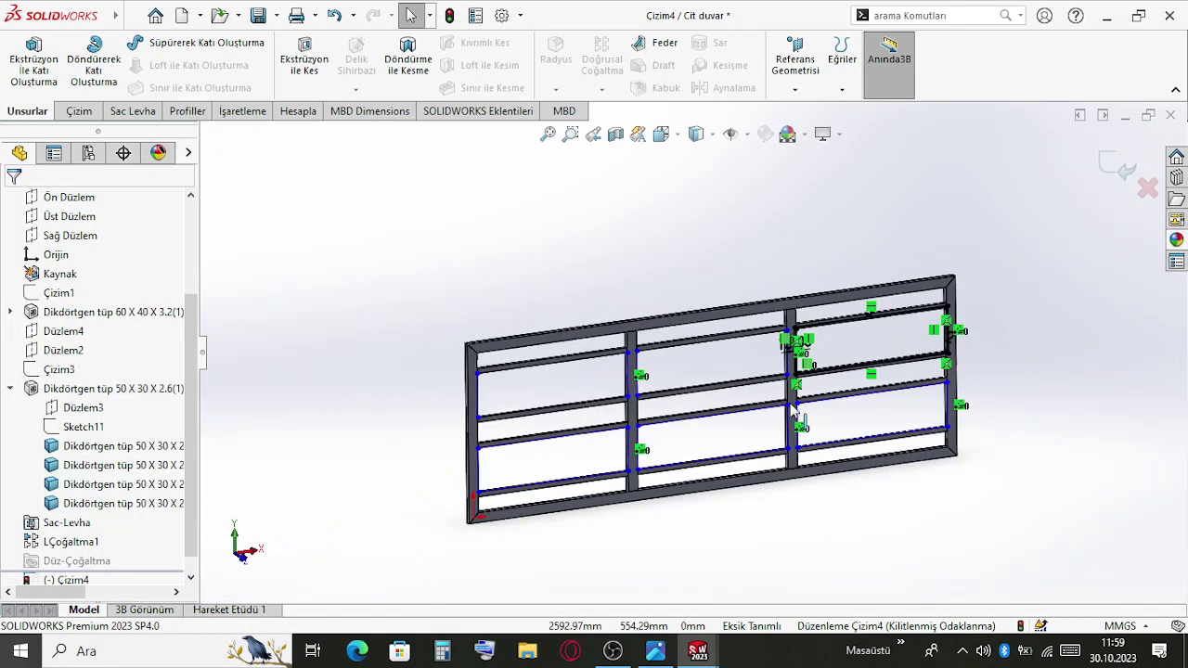
Undo the linear sketch pattern of the inner construction rectangle
{"action": "key", "text": "ctrl+z"}
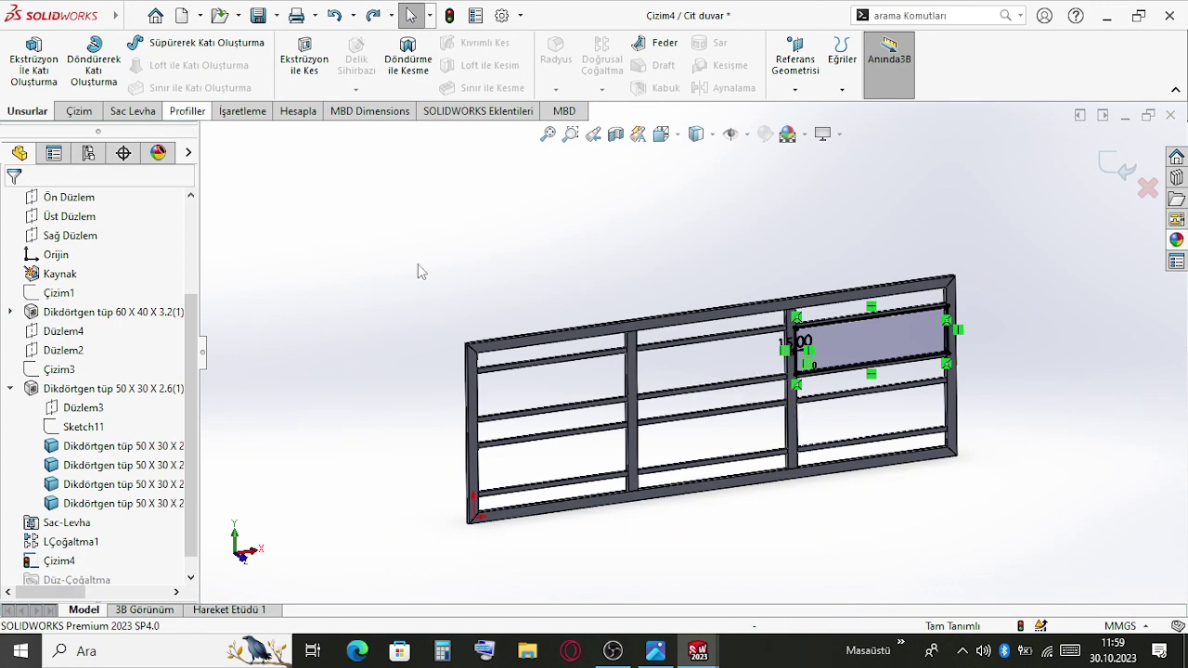
{"action": "left_click", "coordinate": [82, 111]}
{"action": "left_click", "coordinate": [364, 63]}
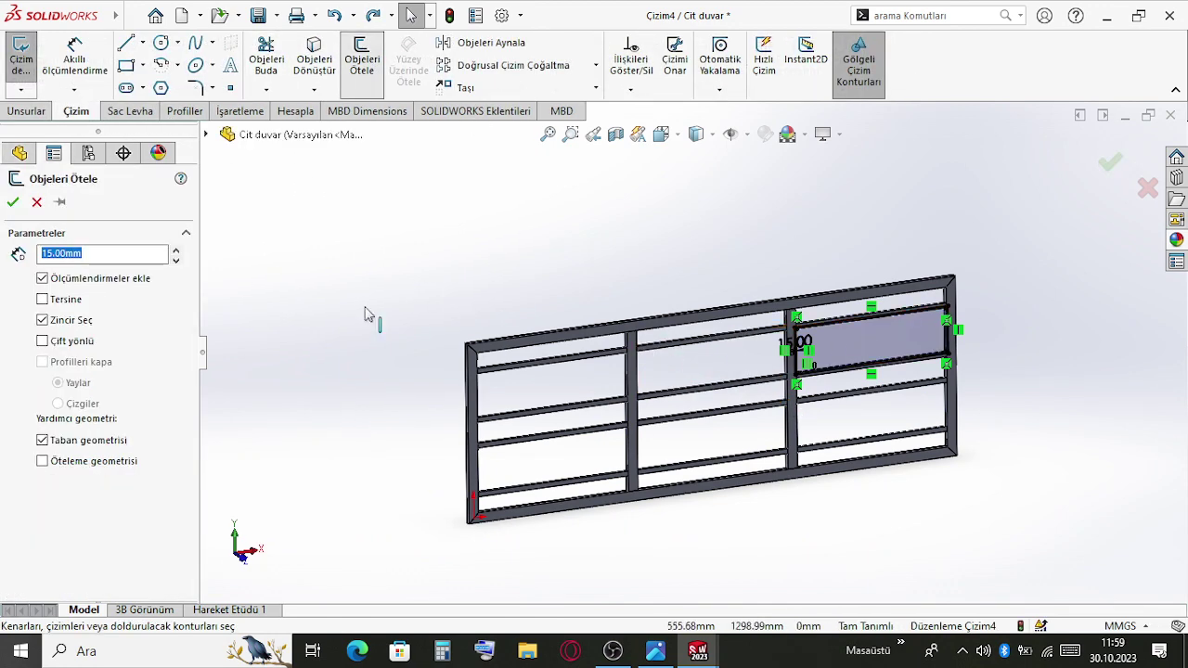
Start a linear sketch pattern and select the upper line of the outer offset rectangle in the right bay
{"action": "left_click", "coordinate": [510, 65]}
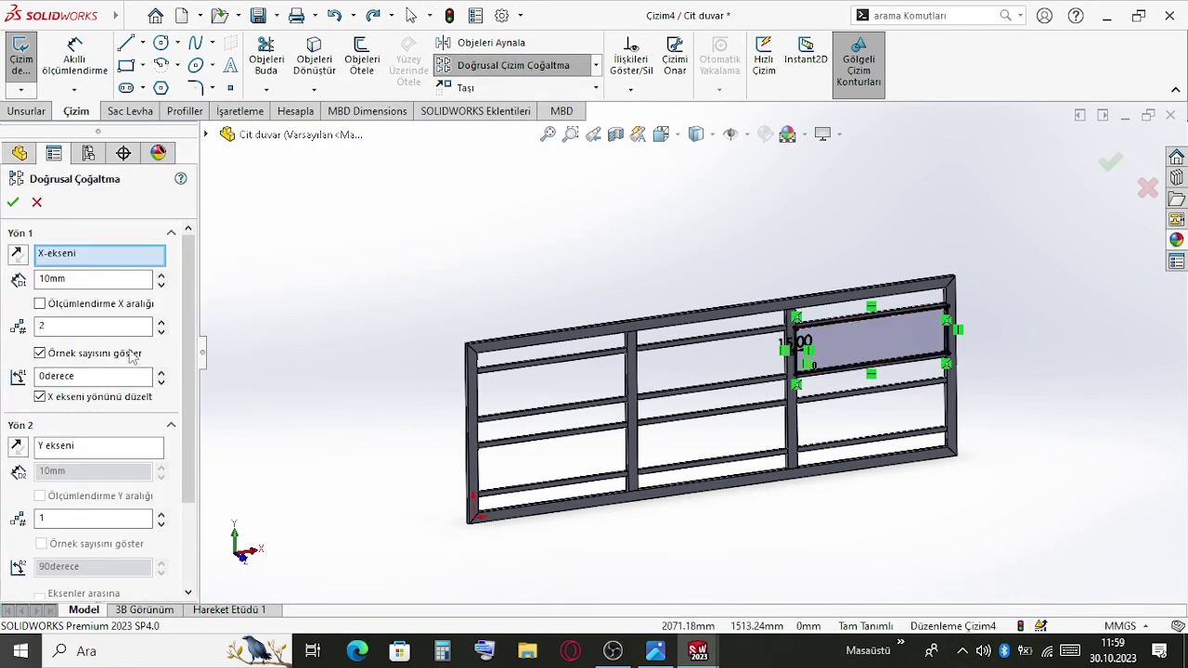
{"action": "scroll", "coordinate": [909, 324], "scroll_direction": "down", "scroll_amount": 6}
{"action": "scroll", "coordinate": [424, 311], "scroll_direction": "down", "scroll_amount": 7}
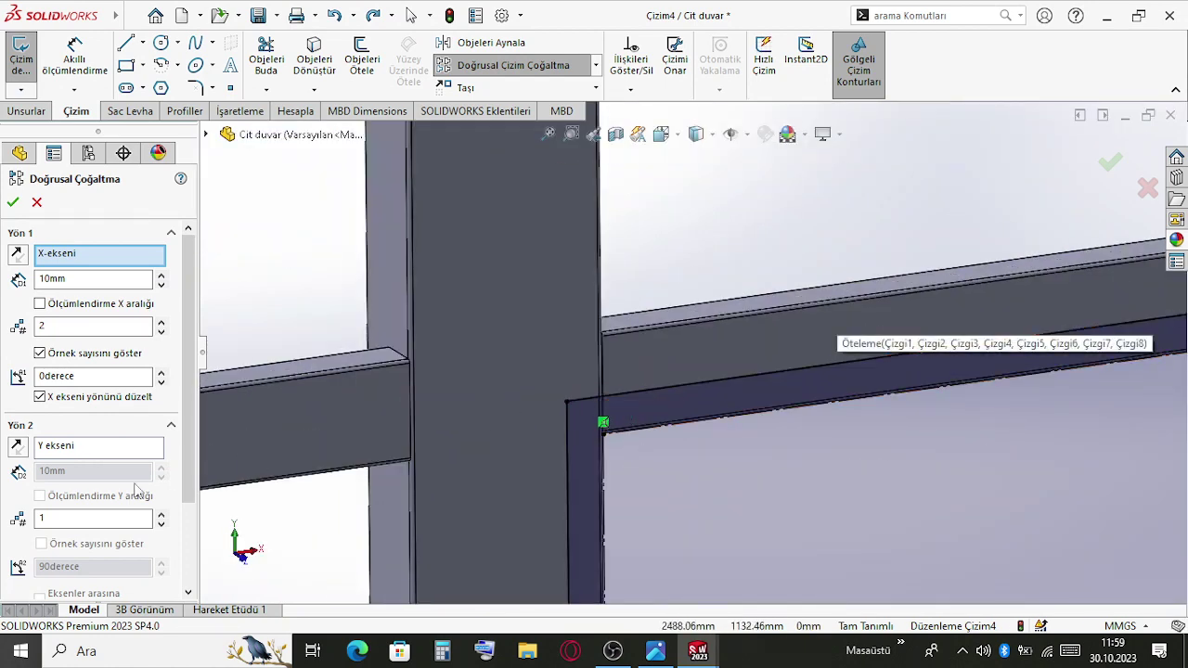
{"action": "scroll", "coordinate": [135, 489], "scroll_direction": "down", "scroll_amount": 3}
{"action": "left_click", "coordinate": [92, 543]}
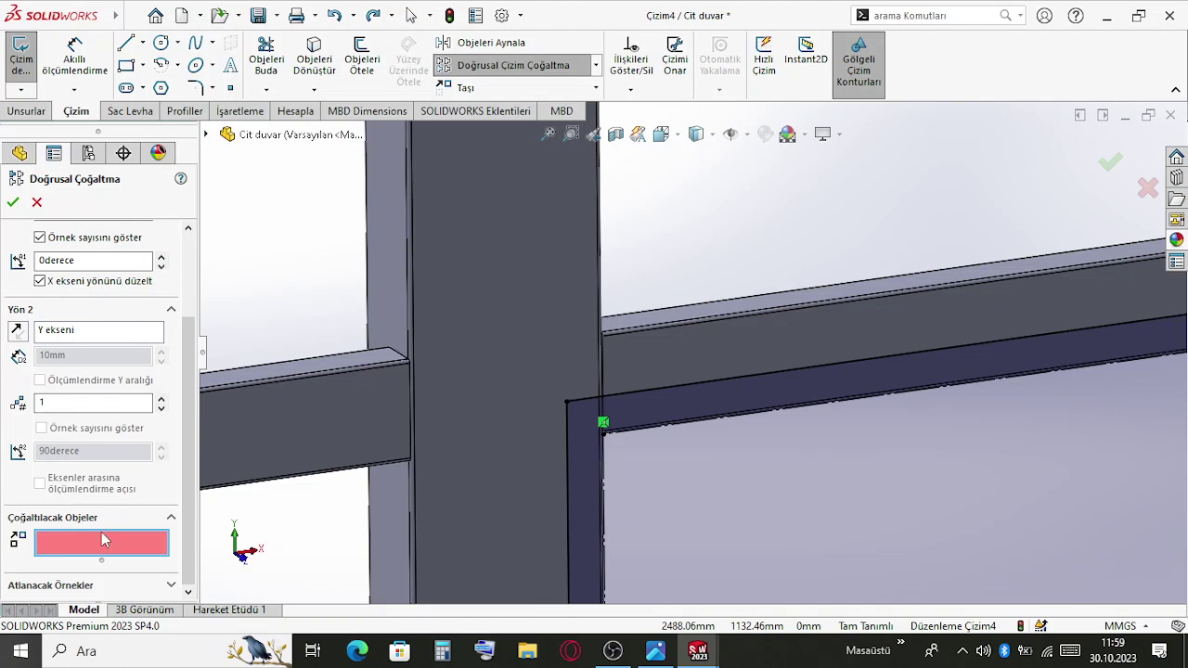
{"action": "left_click", "coordinate": [759, 387]}
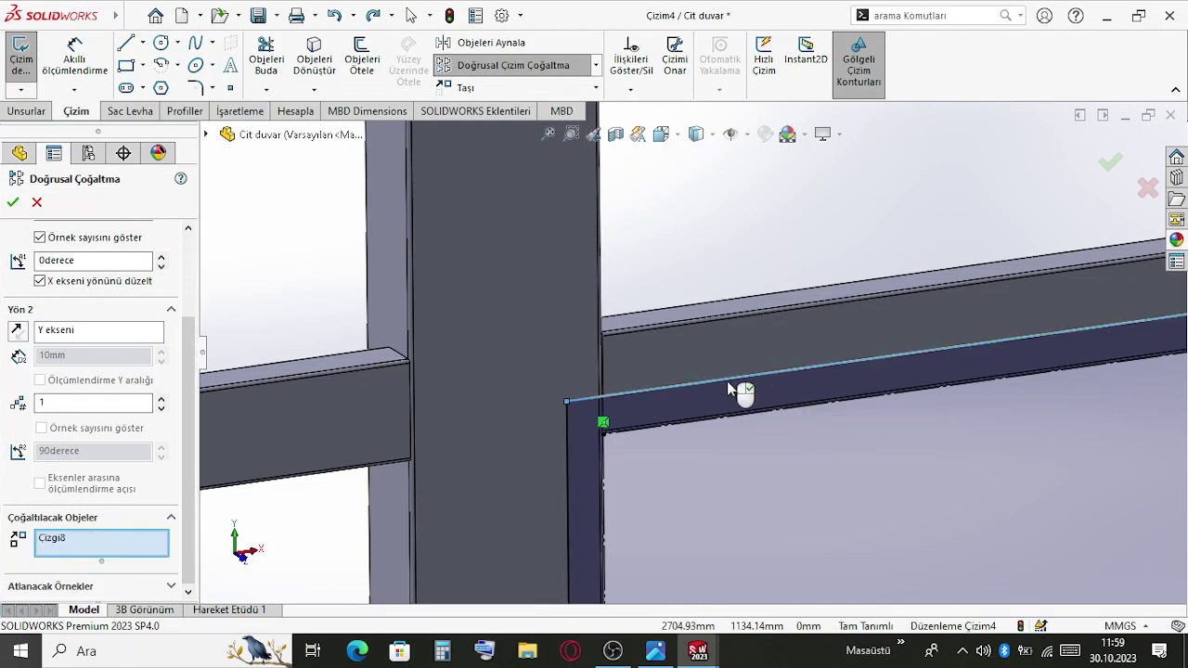
Add the remaining three lines of the right bay's outer offset rectangle to the entities of the linear sketch pattern
{"action": "scroll", "coordinate": [685, 408], "scroll_direction": "up", "scroll_amount": 3}
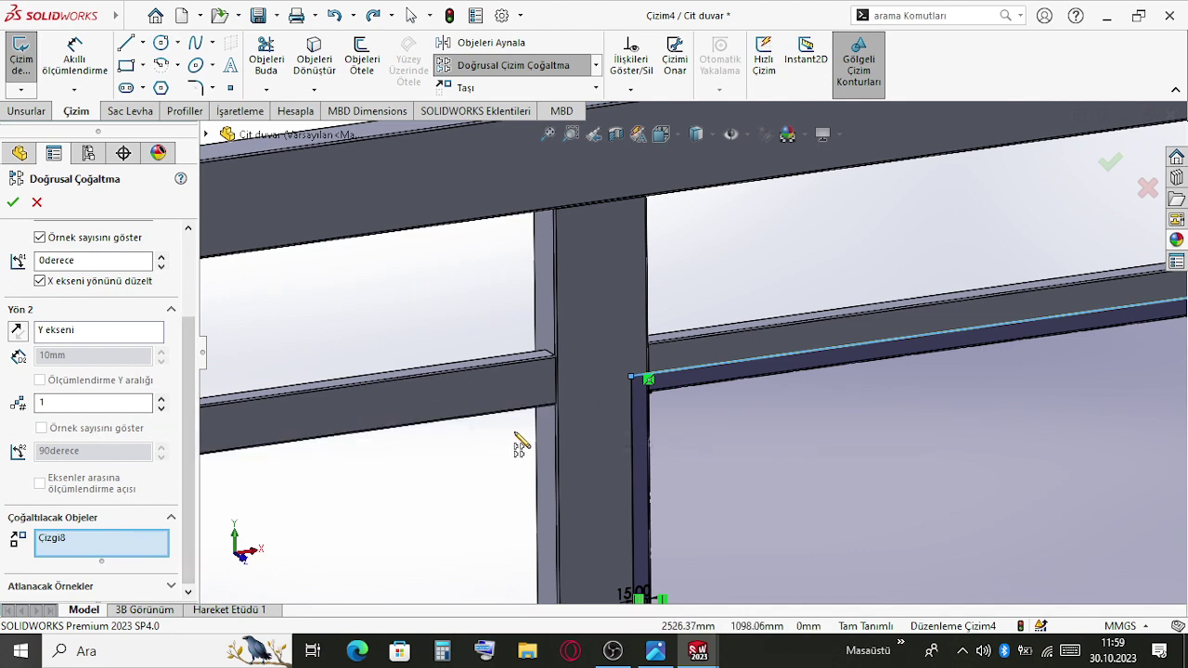
{"action": "left_click", "coordinate": [634, 432]}
{"action": "scroll", "coordinate": [634, 432], "scroll_direction": "up", "scroll_amount": 4}
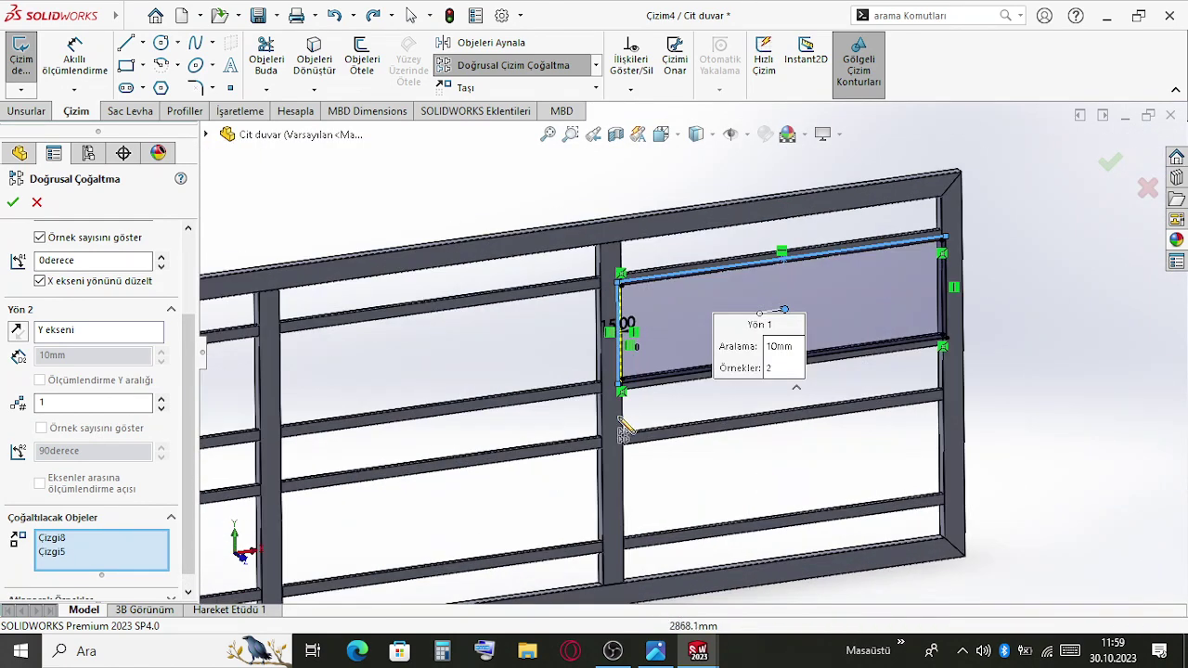
{"action": "scroll", "coordinate": [583, 315], "scroll_direction": "down", "scroll_amount": 5}
{"action": "left_click", "coordinate": [452, 156]}
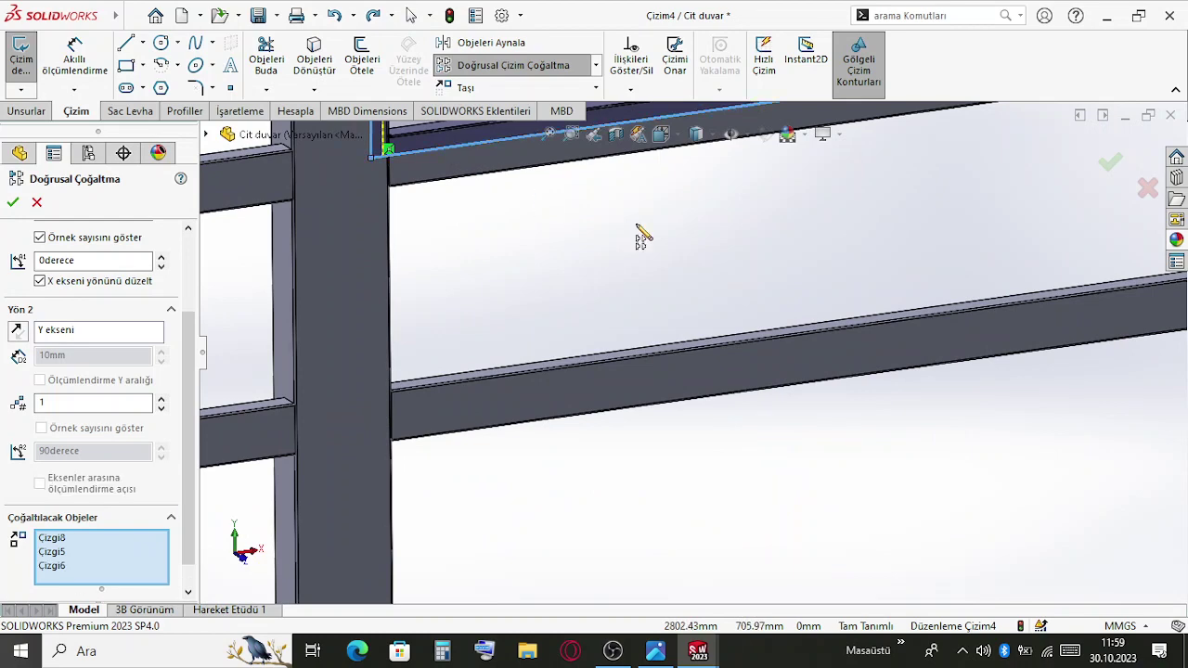
{"action": "scroll", "coordinate": [862, 267], "scroll_direction": "up", "scroll_amount": 4}
{"action": "scroll", "coordinate": [862, 268], "scroll_direction": "down", "scroll_amount": 6}
{"action": "scroll", "coordinate": [840, 347], "scroll_direction": "down", "scroll_amount": 2}
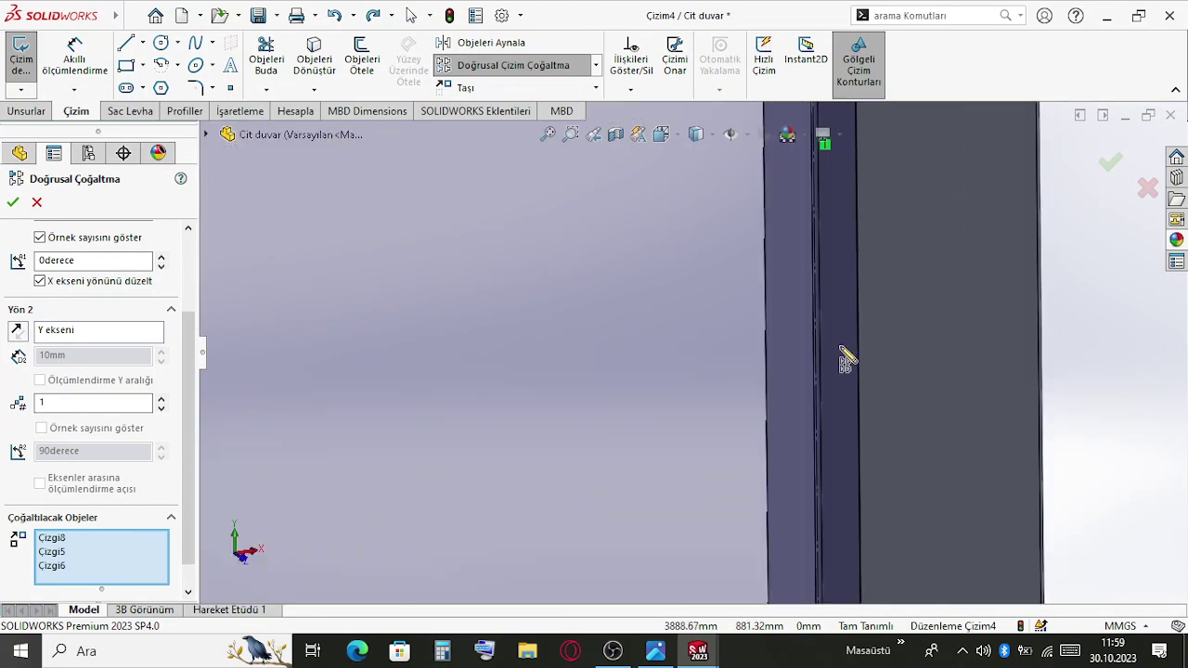
{"action": "left_click", "coordinate": [858, 357]}
{"action": "scroll", "coordinate": [491, 339], "scroll_direction": "up", "scroll_amount": 5}
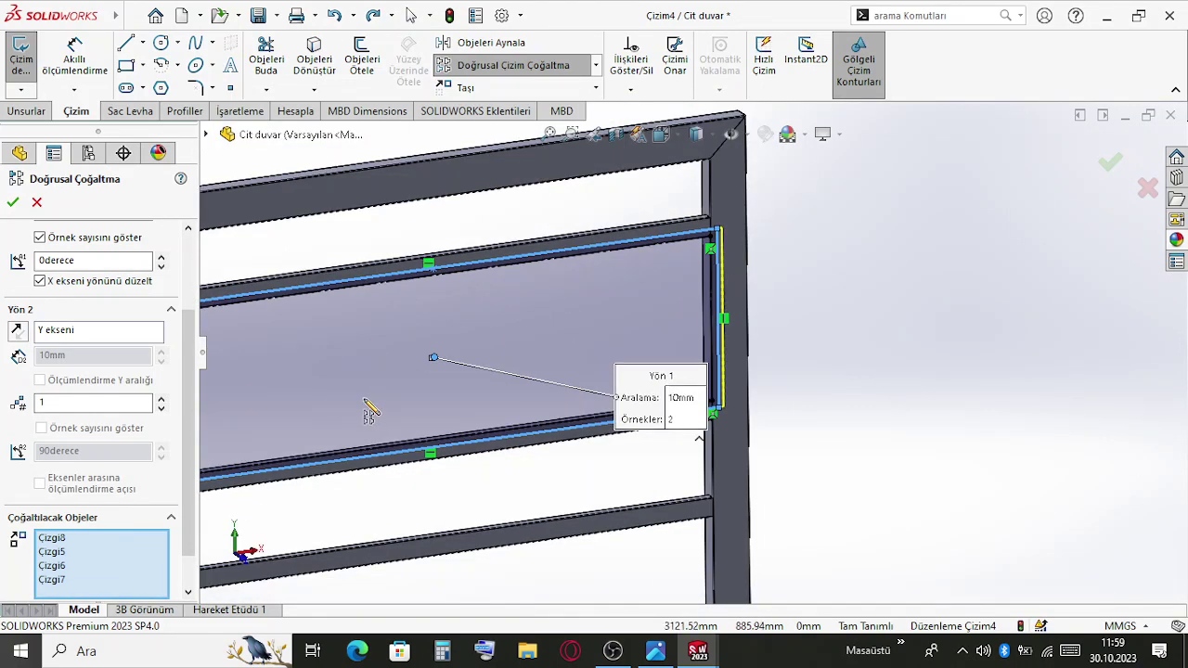
{"action": "scroll", "coordinate": [181, 329], "scroll_direction": "up", "scroll_amount": 3}
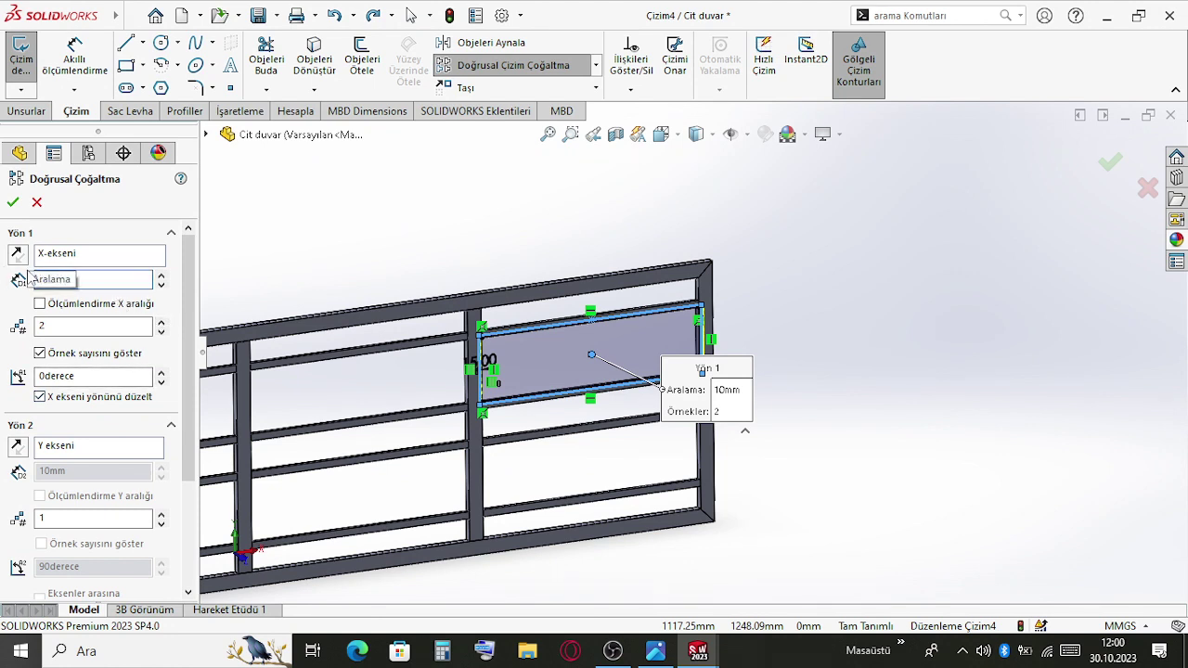
Set the first pattern direction to 3 instances spaced 1306.67 mm along the X axis, reversed toward the other bays
{"action": "left_click_drag", "start_coordinate": [669, 415], "coordinate": [718, 353]}
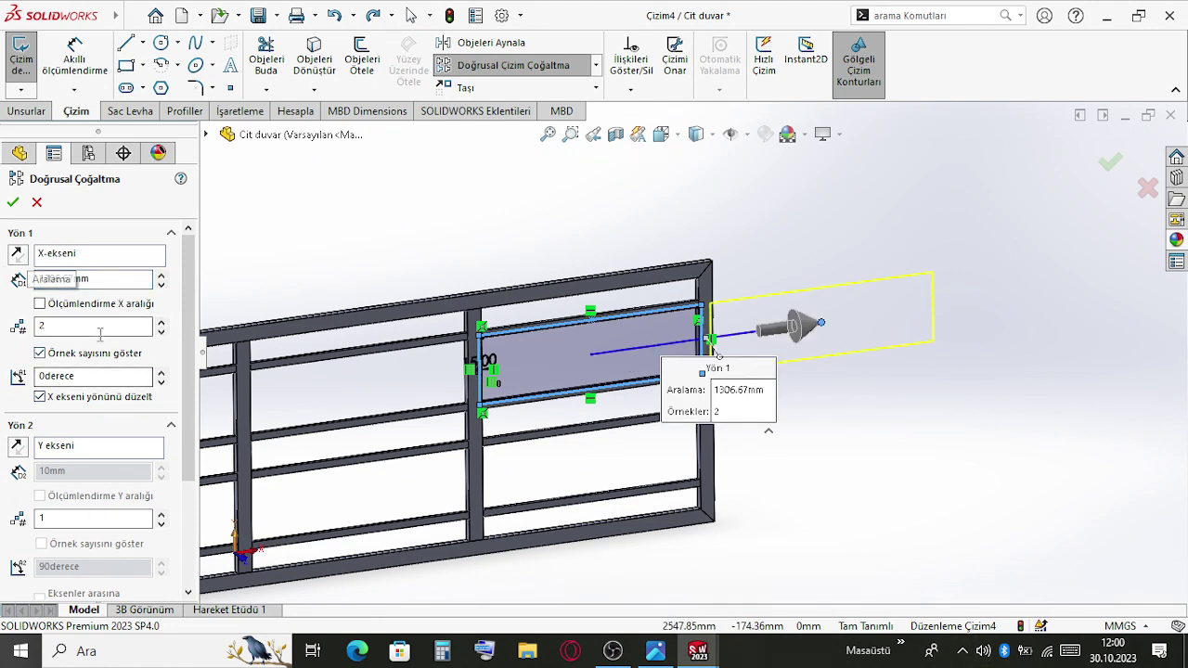
{"action": "type", "text": "3"}
{"action": "left_click", "coordinate": [16, 253]}
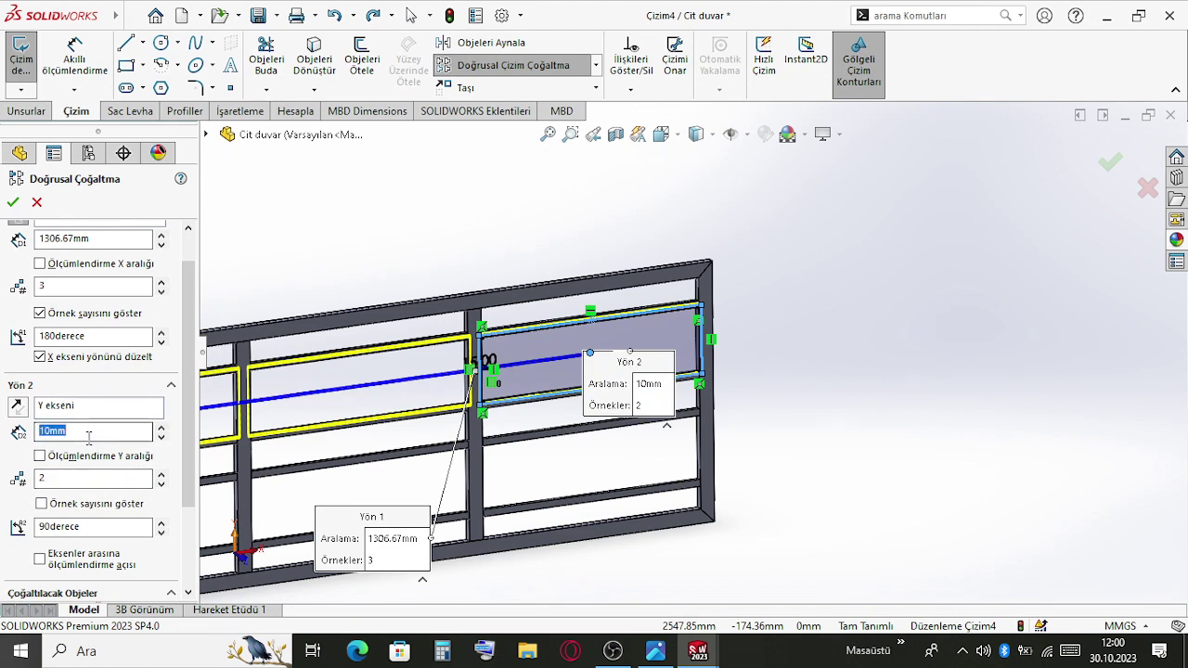
Set the second pattern direction to 2 instances spaced 580 mm along Y, reversed downward with the instance count shown, and accept the pattern
{"action": "left_click", "coordinate": [41, 502]}
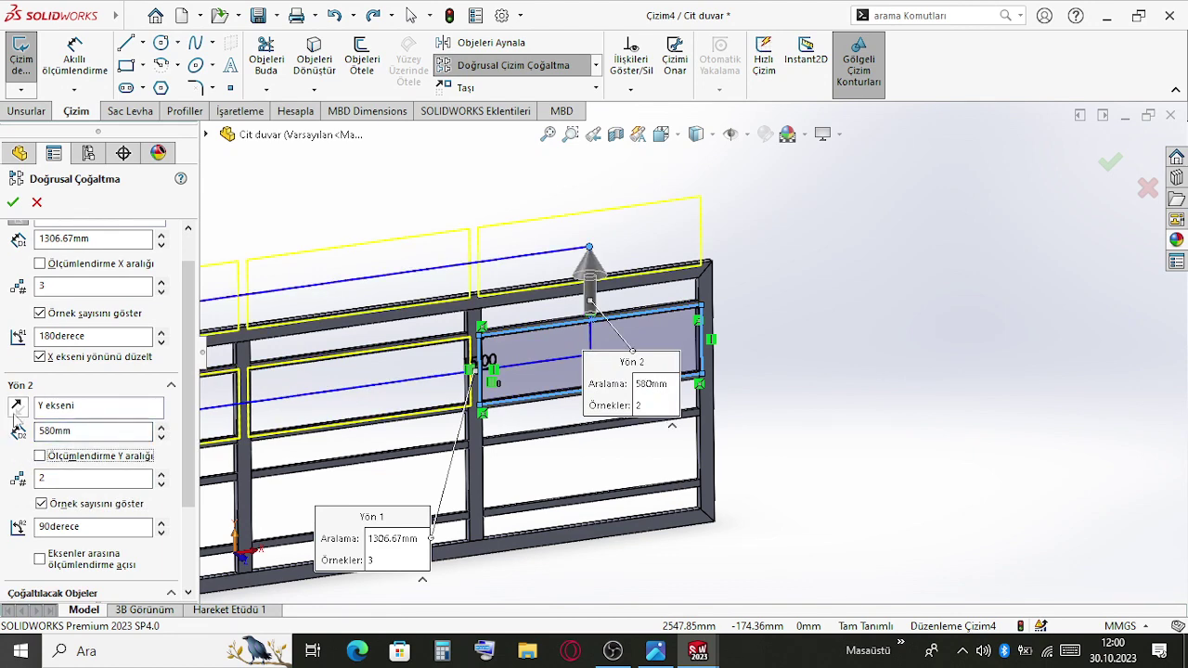
{"action": "left_click", "coordinate": [17, 406]}
{"action": "scroll", "coordinate": [478, 390], "scroll_direction": "up", "scroll_amount": 3}
{"action": "scroll", "coordinate": [468, 375], "scroll_direction": "down", "scroll_amount": 10}
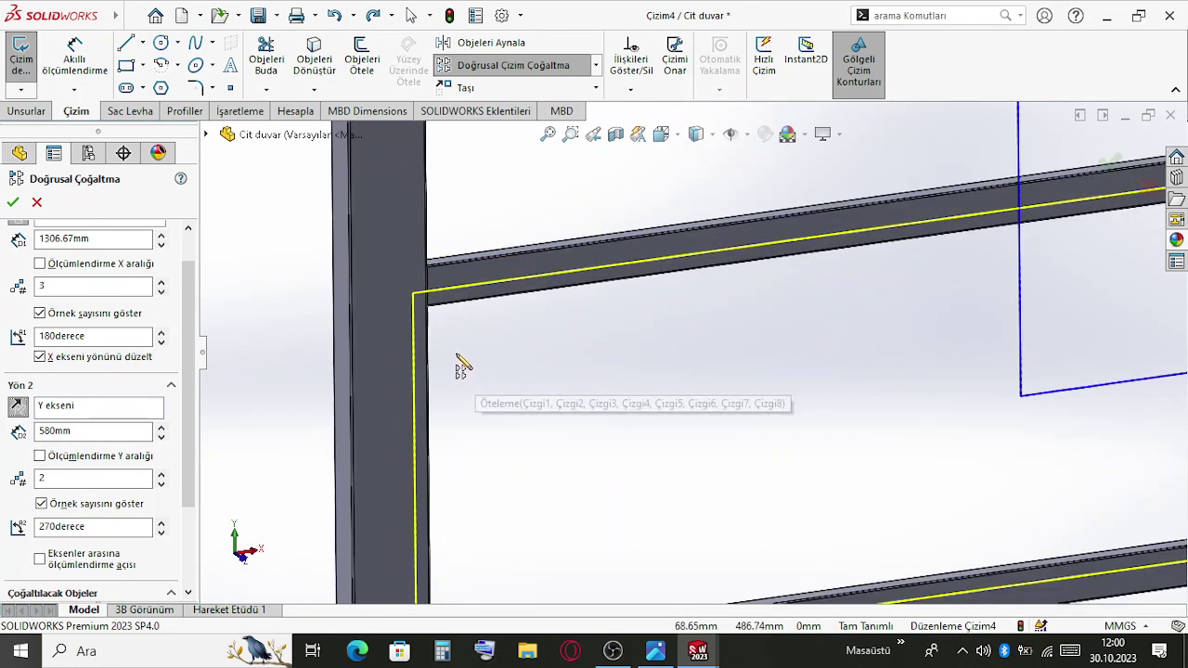
{"action": "scroll", "coordinate": [974, 176], "scroll_direction": "up", "scroll_amount": 2}
{"action": "left_click", "coordinate": [1125, 165]}
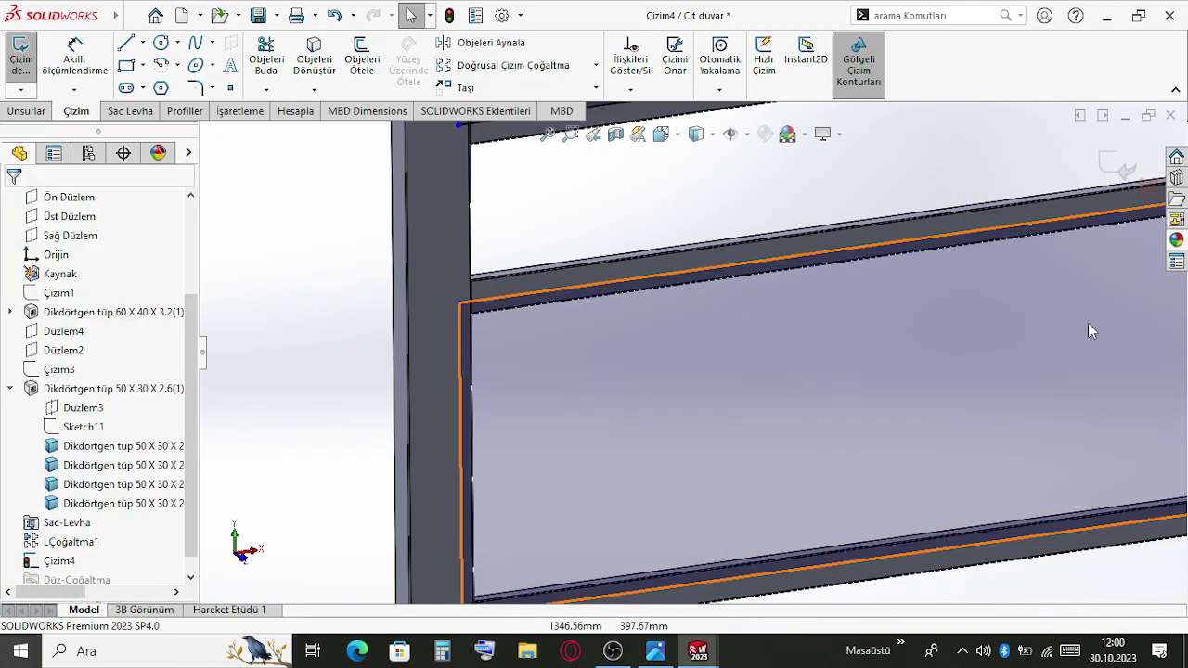
Start a boss extrusion of the patterned panel outlines with a blind depth of 1 mm
{"action": "scroll", "coordinate": [1089, 328], "scroll_direction": "up", "scroll_amount": 5}
{"action": "left_click", "coordinate": [28, 113]}
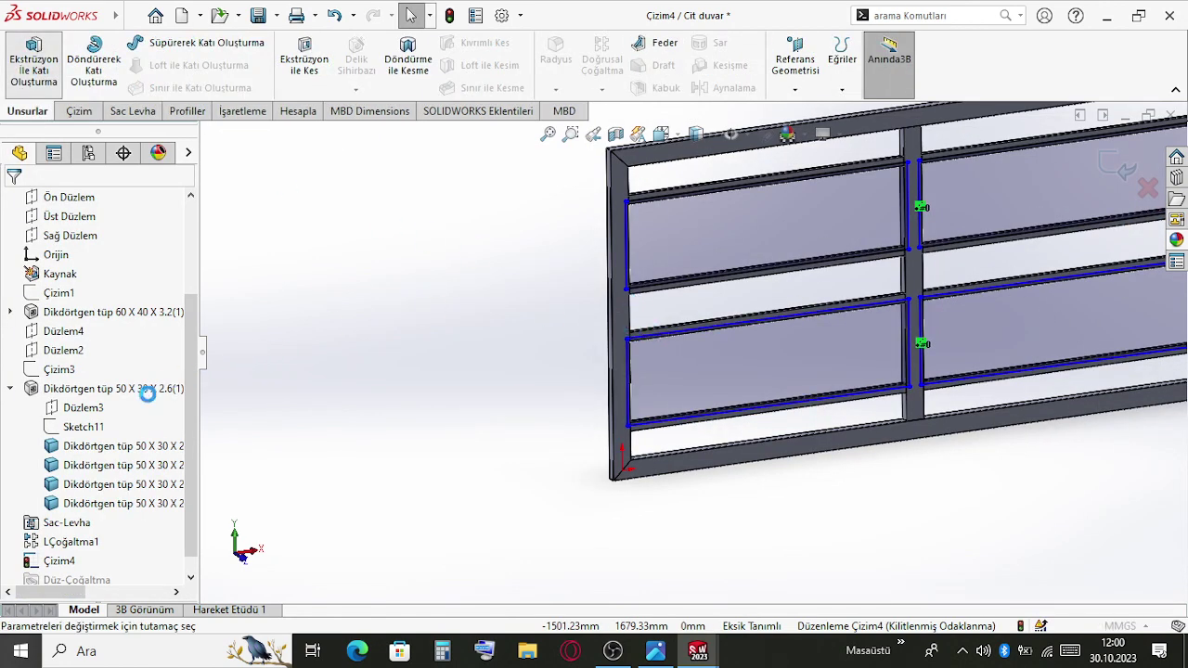
{"action": "type", "text": "1"}
{"action": "key", "text": "Return"}
{"action": "scroll", "coordinate": [570, 293], "scroll_direction": "down", "scroll_amount": 5}
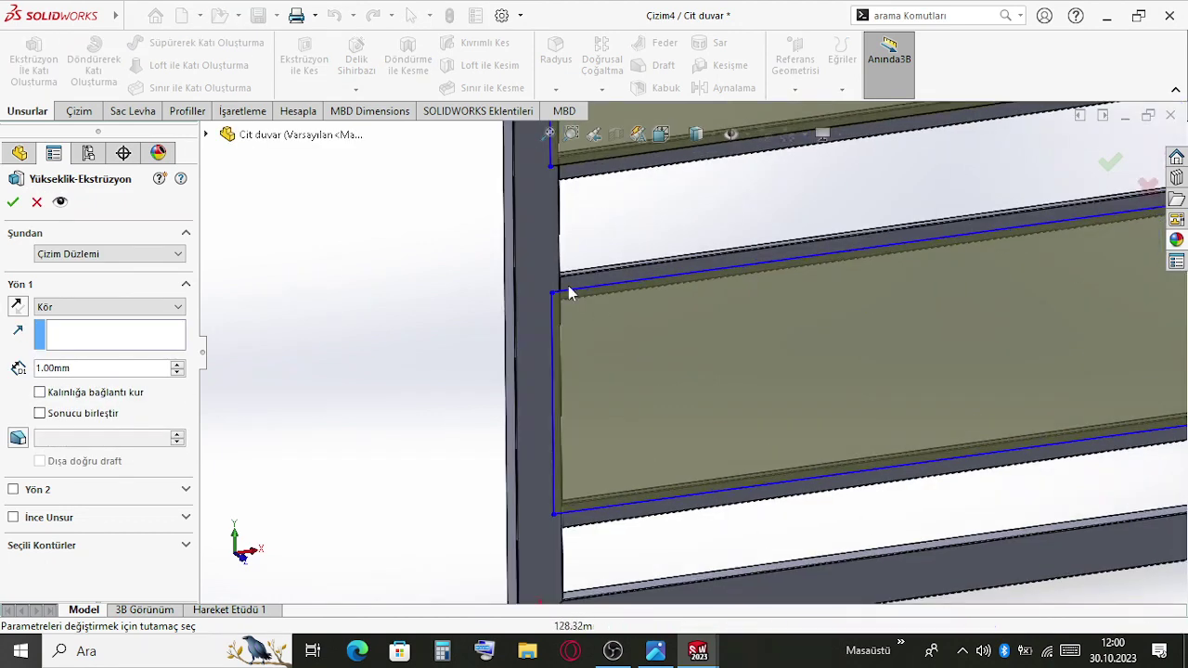
{"action": "scroll", "coordinate": [596, 297], "scroll_direction": "down", "scroll_amount": 10}
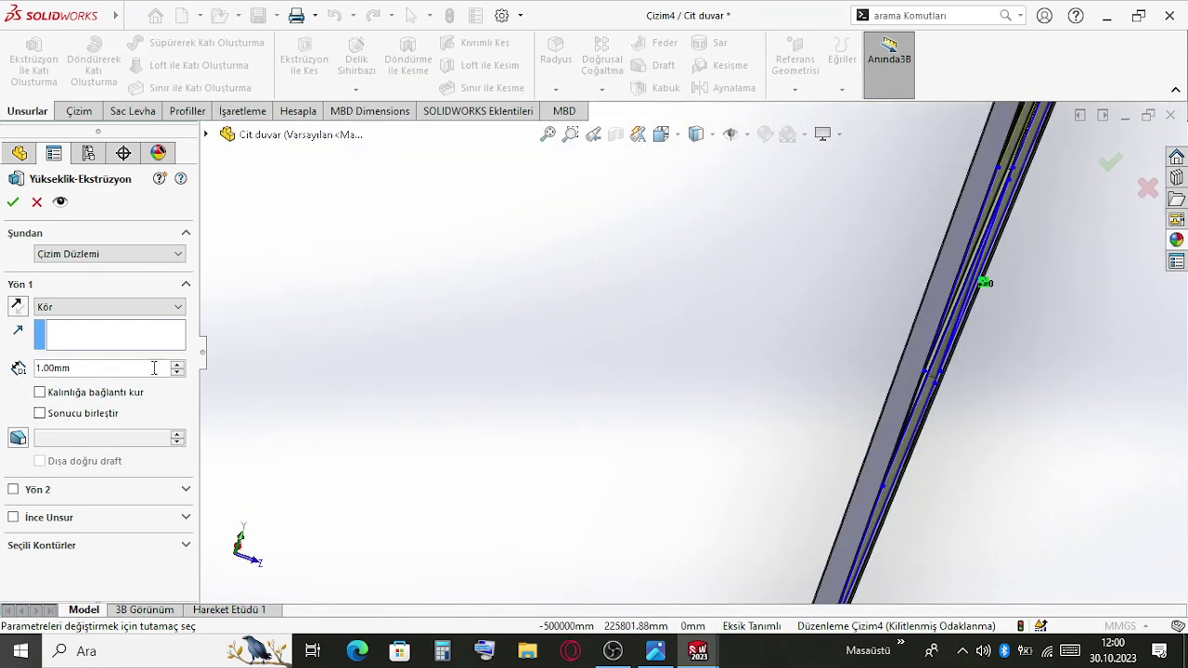
Try a depth of 15 mm for the panel extrusion
{"action": "type", "text": "15"}
{"action": "key", "text": "Return"}
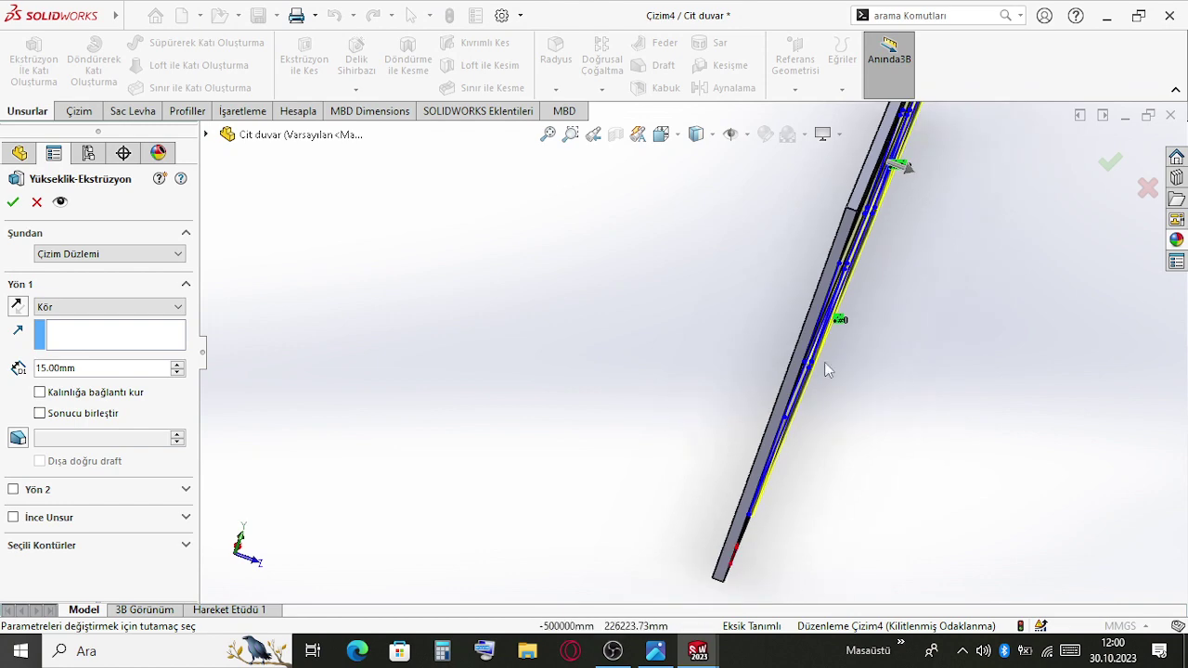
{"action": "scroll", "coordinate": [824, 362], "scroll_direction": "down", "scroll_amount": 5}
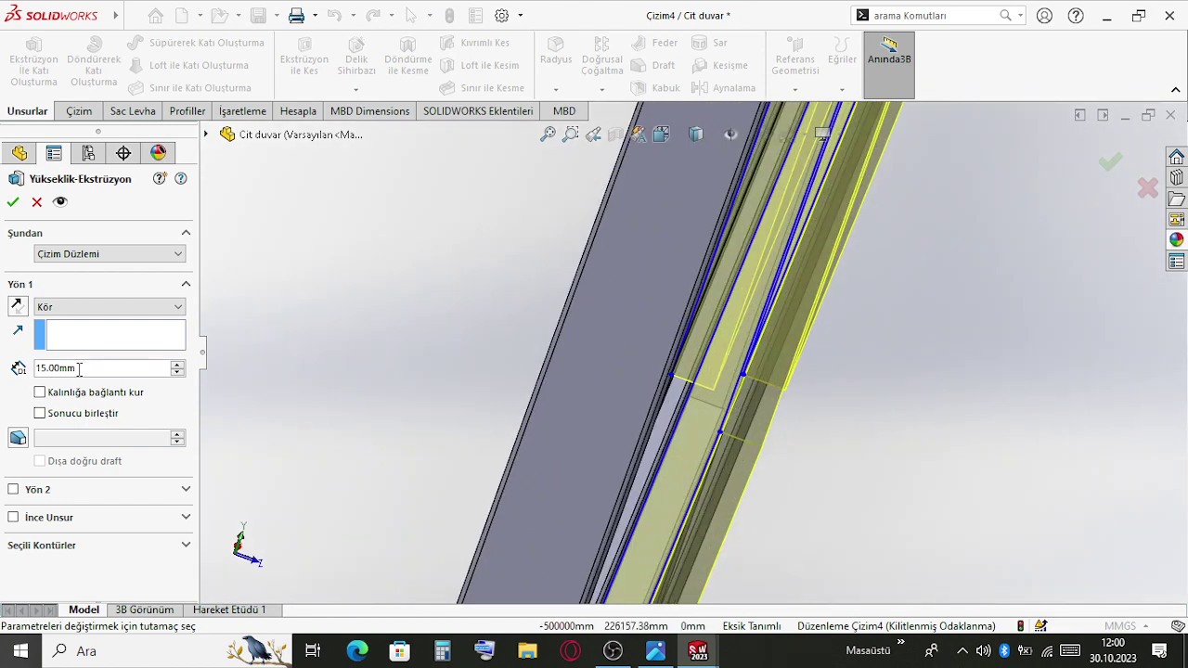
Set the panel extrusion depth back to 1 mm and accept the feature
{"action": "type", "text": "1"}
{"action": "key", "text": "Return"}
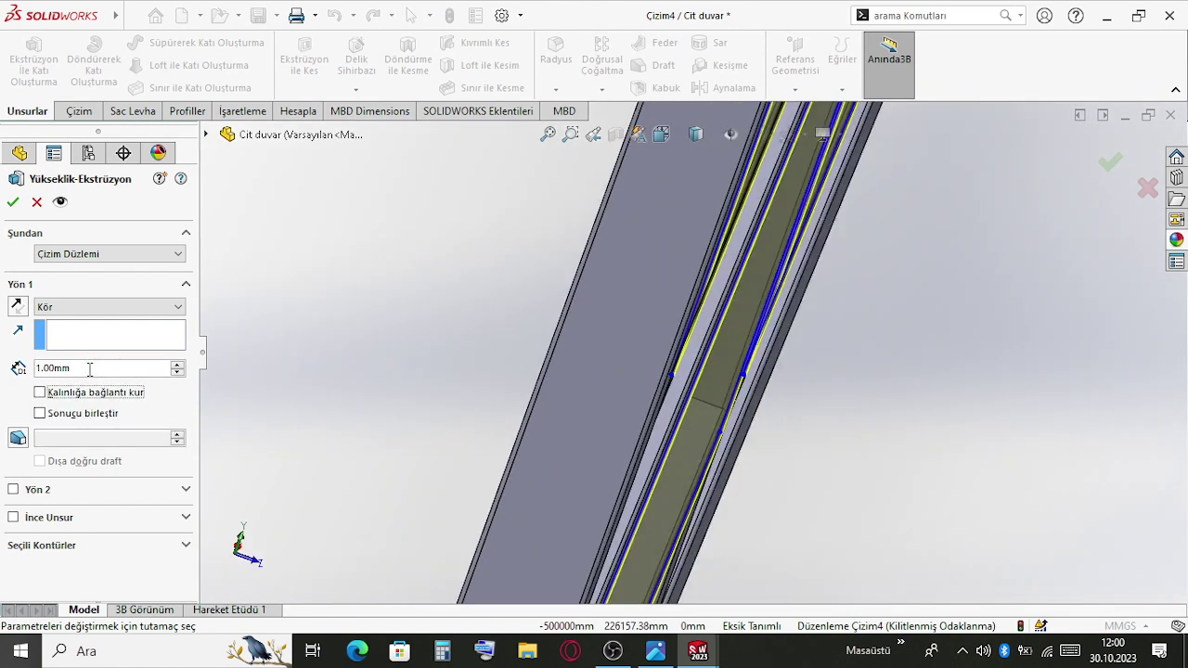
{"action": "left_click", "coordinate": [13, 206]}
Clear the selection of the extruded panels and switch to the ana montaj assembly document
{"action": "scroll", "coordinate": [631, 356], "scroll_direction": "up", "scroll_amount": 3}
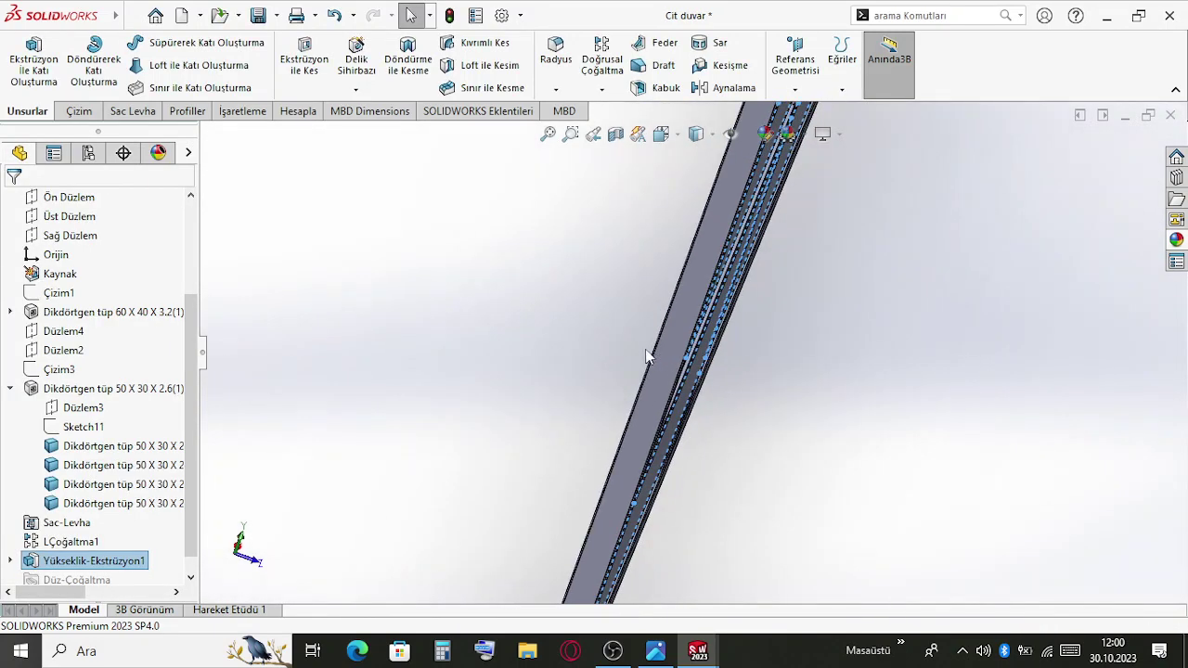
{"action": "middle_click_drag", "start_coordinate": [648, 356], "coordinate": [536, 274]}
{"action": "left_click", "coordinate": [537, 275]}
{"action": "scroll", "coordinate": [722, 330], "scroll_direction": "up", "scroll_amount": 5}
{"action": "middle_click_drag", "start_coordinate": [894, 341], "coordinate": [880, 408]}
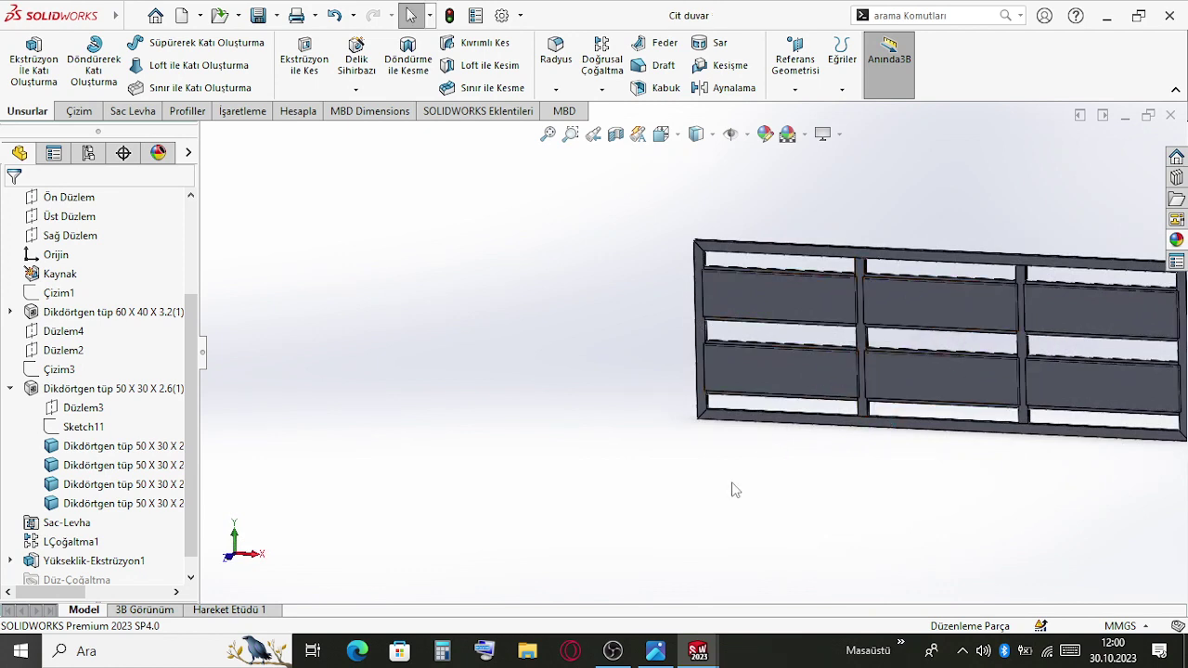
{"action": "key", "text": "ctrl+Tab"}
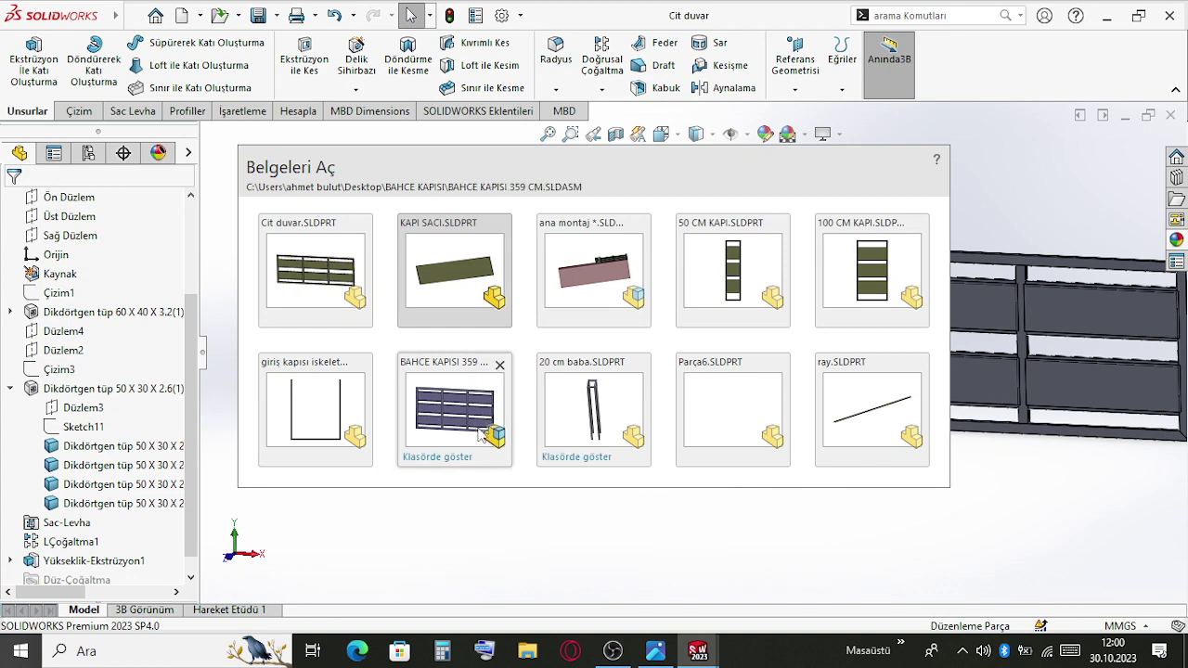
{"action": "left_click", "coordinate": [568, 299]}
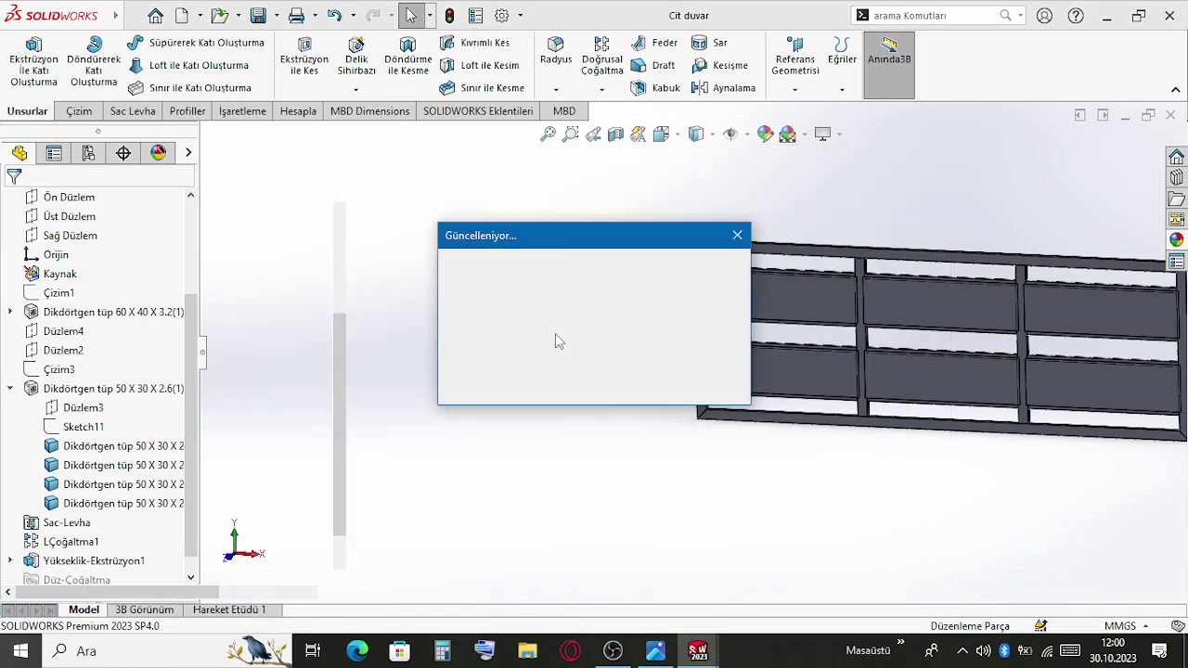
Mate the front face of the Cit duvar fence's bottom tube coincident with the front face of the zemin ground
{"action": "scroll", "coordinate": [719, 320], "scroll_direction": "up", "scroll_amount": 5}
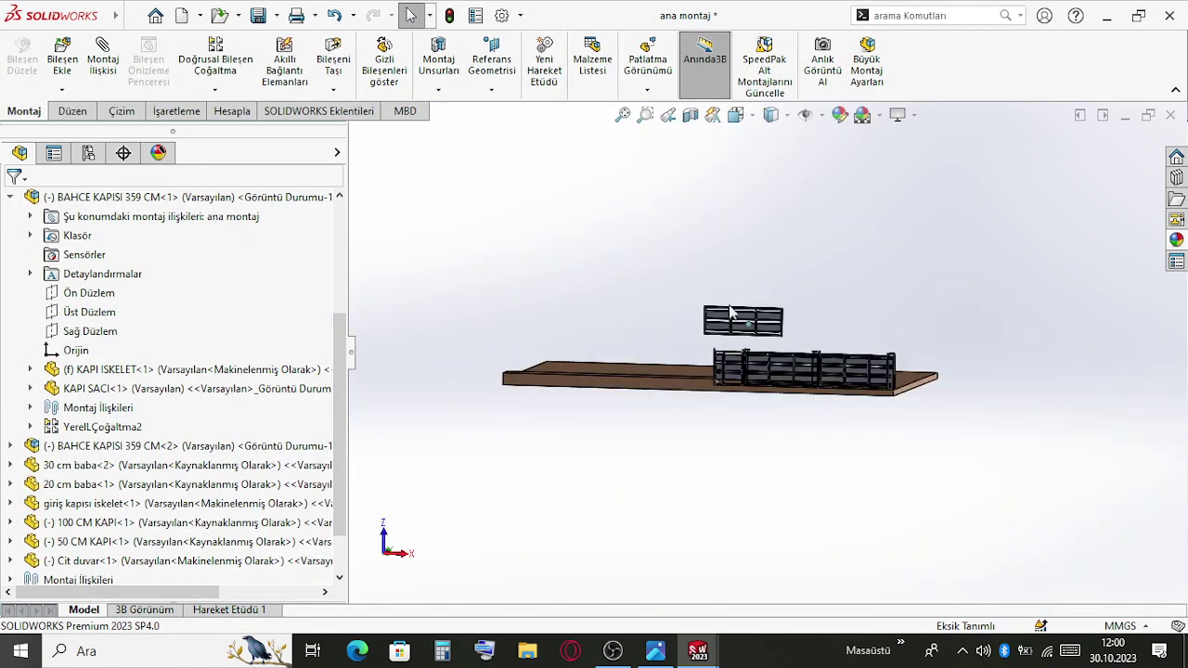
{"action": "scroll", "coordinate": [737, 326], "scroll_direction": "down", "scroll_amount": 3}
{"action": "scroll", "coordinate": [832, 473], "scroll_direction": "down", "scroll_amount": 8}
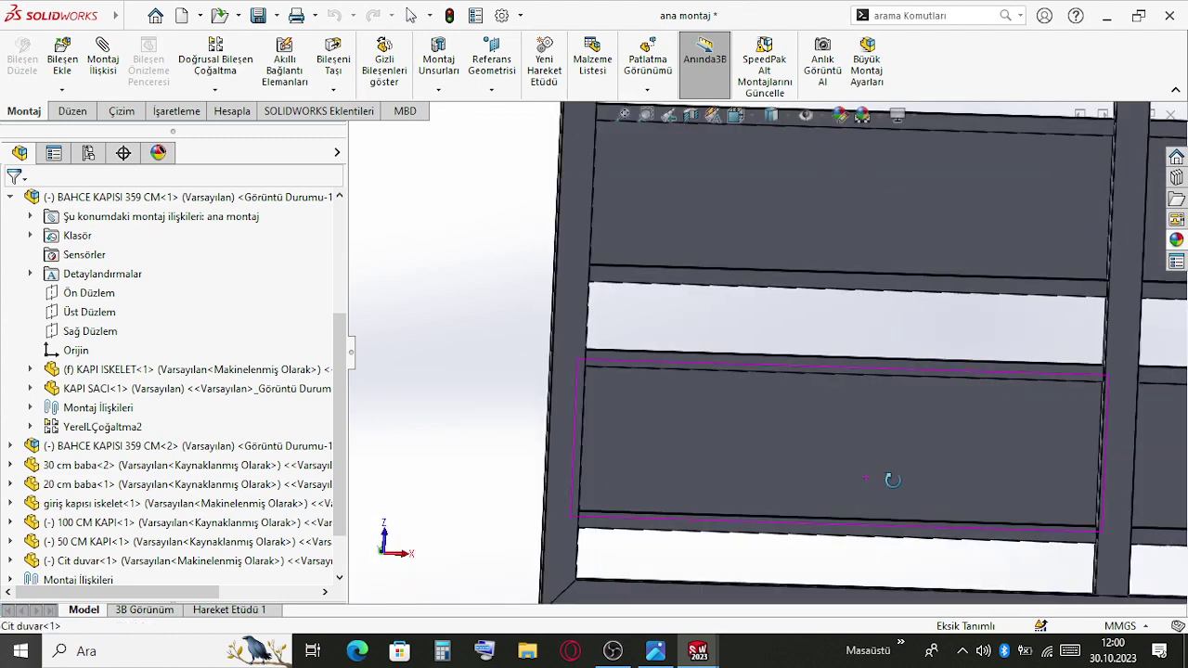
{"action": "left_click", "coordinate": [643, 585]}
{"action": "scroll", "coordinate": [662, 588], "scroll_direction": "up", "scroll_amount": 3}
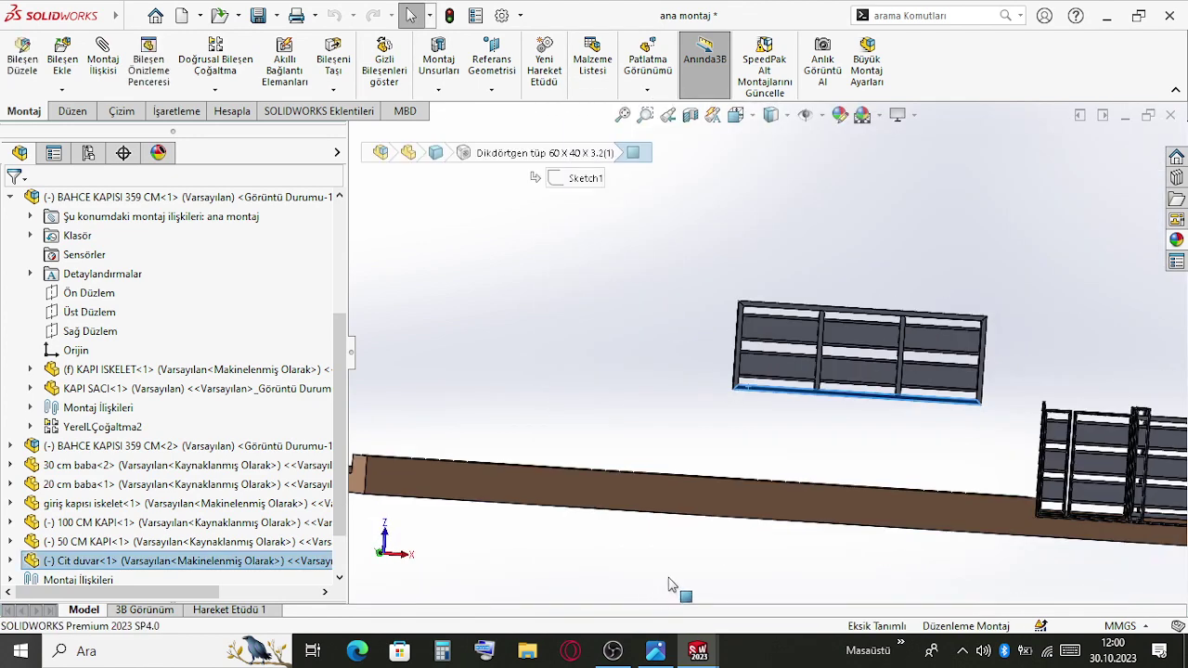
{"action": "scroll", "coordinate": [933, 516], "scroll_direction": "down", "scroll_amount": 4}
{"action": "left_click", "coordinate": [979, 448]}
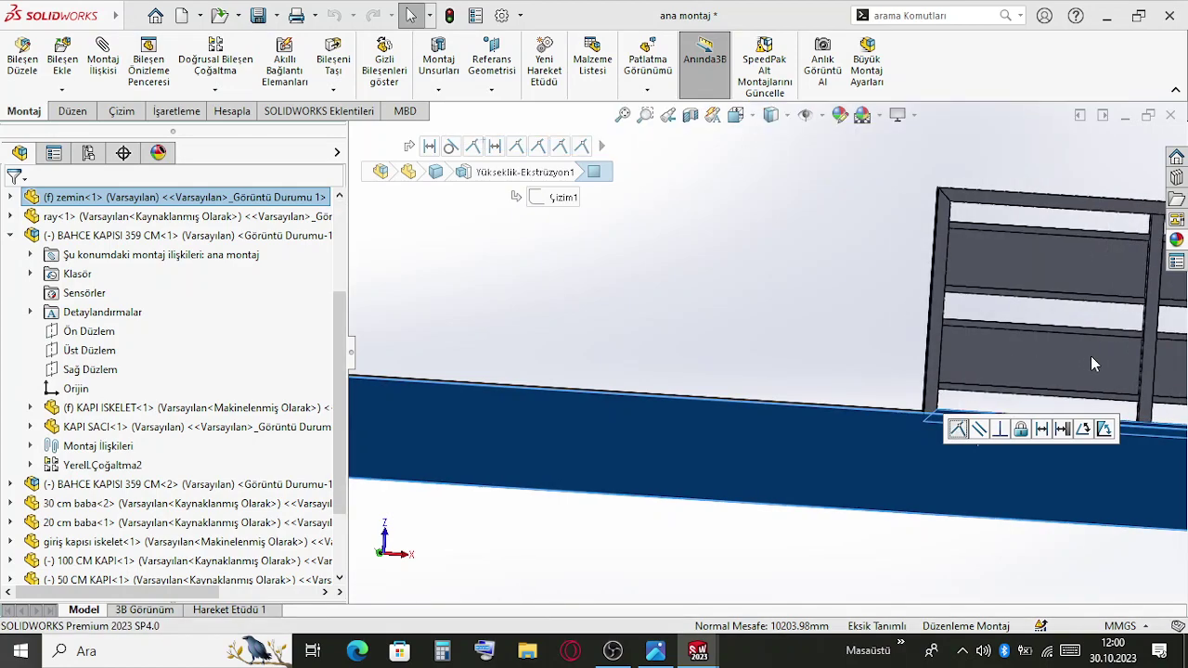
{"action": "left_click", "coordinate": [1063, 358]}
Mate the underside of the Cit duvar fence's bottom tube coincident with the ledge surface of the zemin ground
{"action": "mouse_move", "coordinate": [981, 279]}
{"action": "middle_mouse_down"}
{"action": "mouse_move", "coordinate": [977, 312]}
{"action": "mouse_move", "coordinate": [856, 384]}
{"action": "middle_mouse_up"}
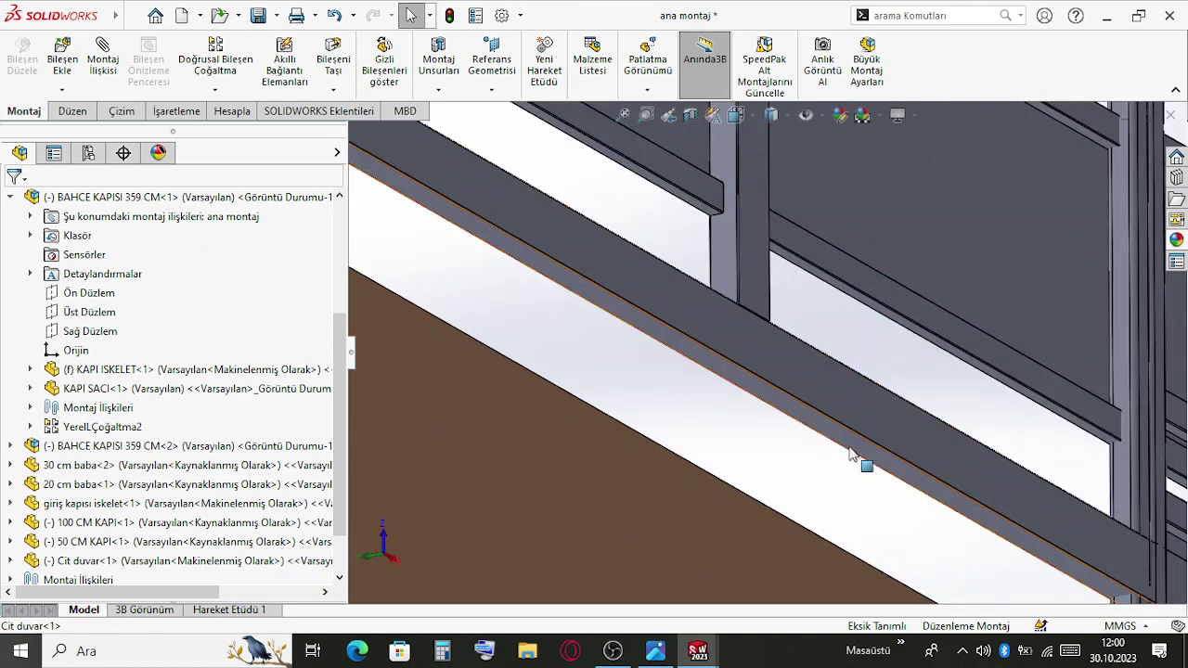
{"action": "left_click", "coordinate": [856, 175]}
{"action": "mouse_move", "coordinate": [848, 456]}
{"action": "middle_mouse_down"}
{"action": "mouse_move", "coordinate": [811, 527]}
{"action": "mouse_move", "coordinate": [802, 454]}
{"action": "middle_mouse_up"}
{"action": "left_click", "coordinate": [803, 456]}
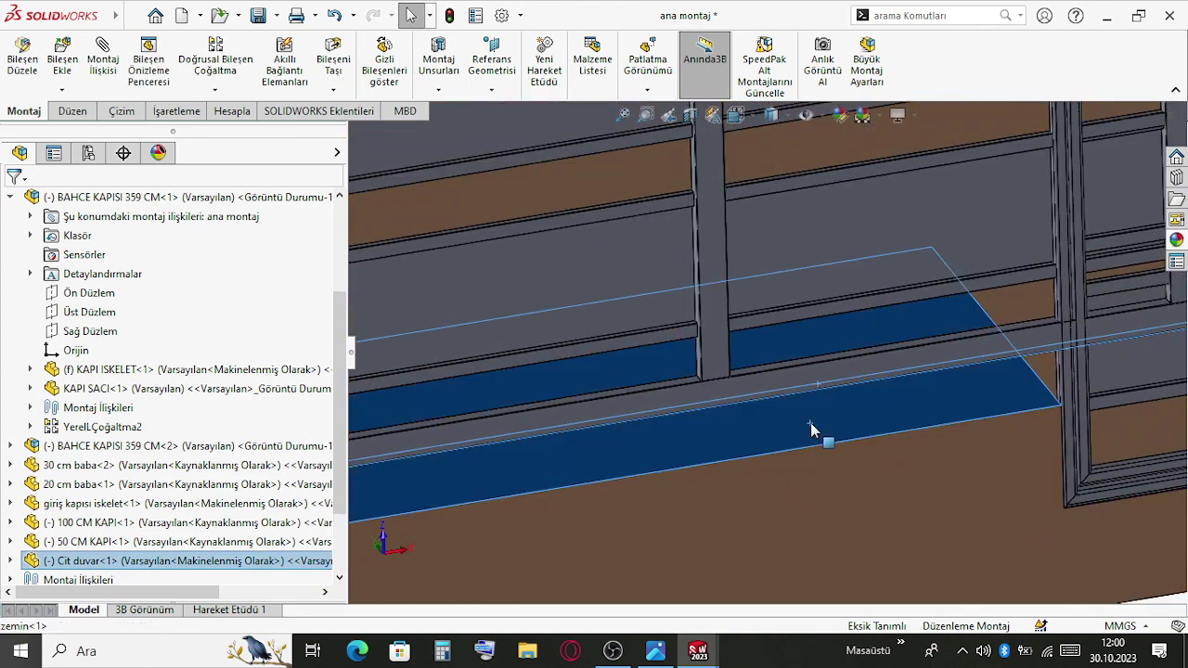
{"action": "left_click_drag", "start_coordinate": [849, 429], "coordinate": [800, 401]}
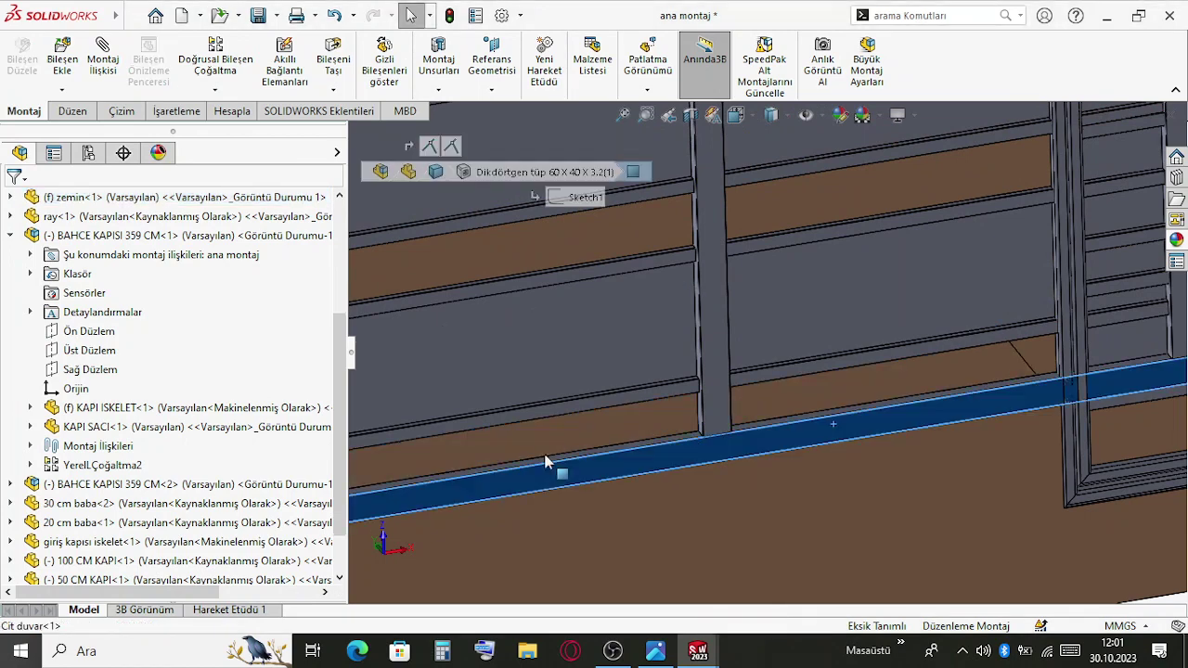
Slide the fence along the ledge and mate its end face coincident with the side face of the giriş kapısı iskelet frame
{"action": "left_click_drag", "start_coordinate": [551, 466], "coordinate": [837, 340]}
{"action": "middle_click_drag", "start_coordinate": [837, 340], "coordinate": [841, 394]}
{"action": "left_click", "coordinate": [775, 380]}
{"action": "scroll", "coordinate": [832, 384], "scroll_direction": "down", "scroll_amount": 3}
{"action": "left_click", "coordinate": [841, 394], "text": "ctrl"}
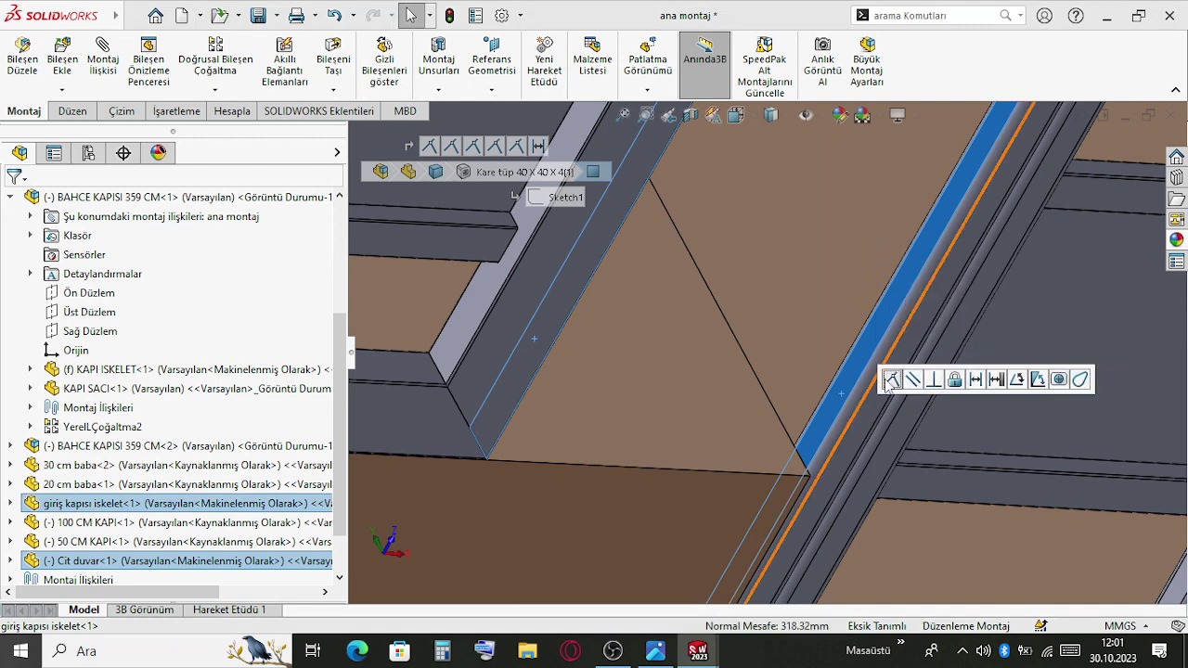
{"action": "key", "text": "Escape"}
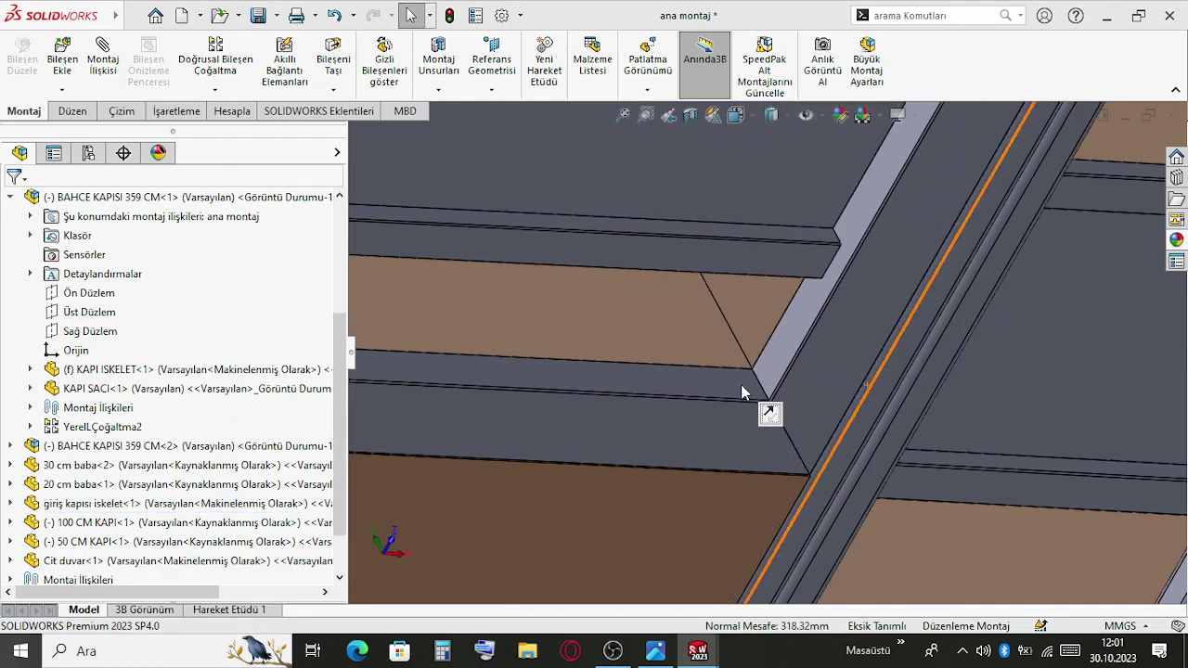
Create a second copy of the Cit duvar fence and place it above the free end of the zemin ground
{"action": "scroll", "coordinate": [739, 384], "scroll_direction": "up", "scroll_amount": 5}
{"action": "middle_click_drag", "start_coordinate": [700, 369], "coordinate": [668, 283]}
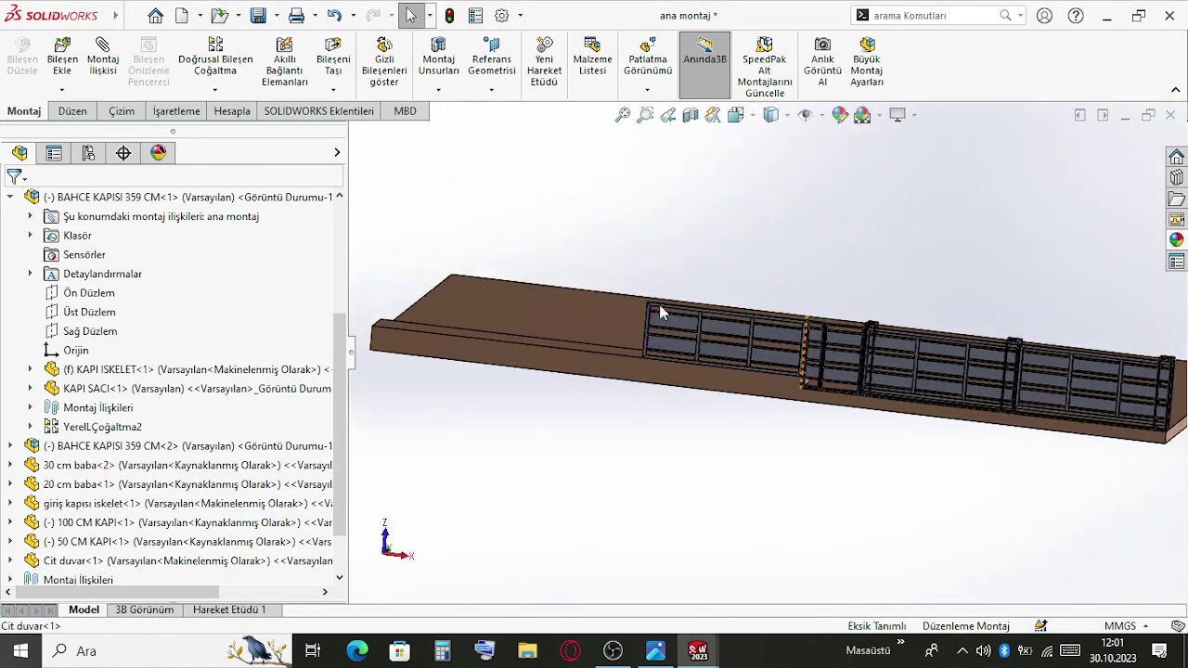
{"action": "scroll", "coordinate": [703, 297], "scroll_direction": "down", "scroll_amount": 4}
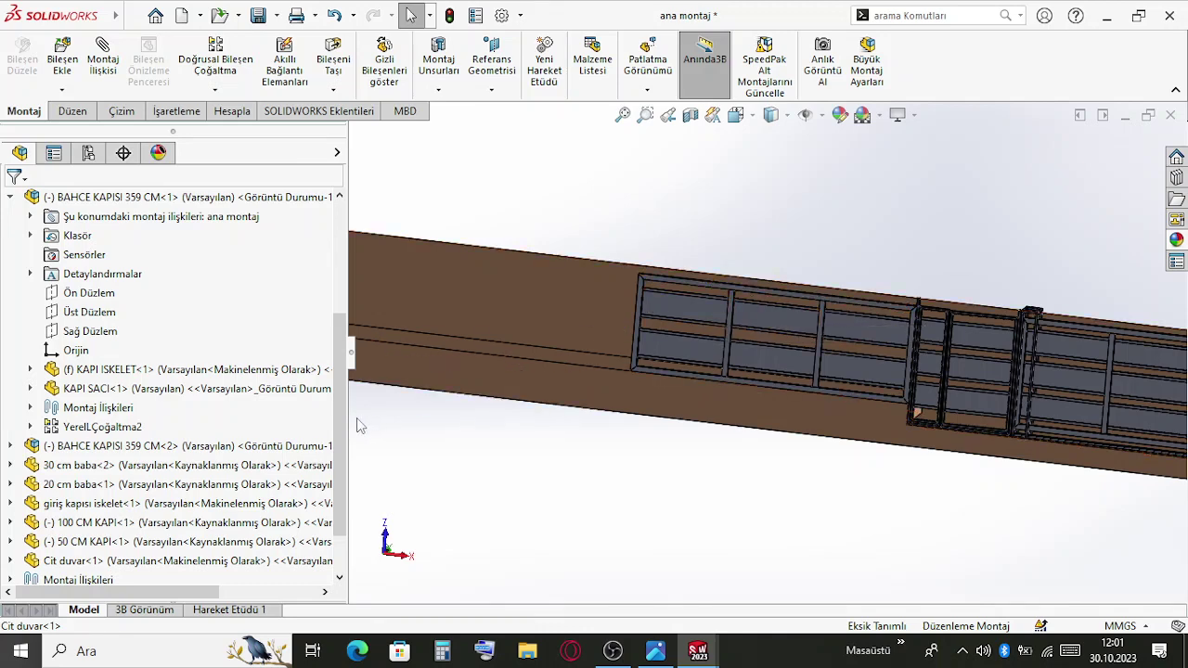
{"action": "left_click", "coordinate": [279, 394]}
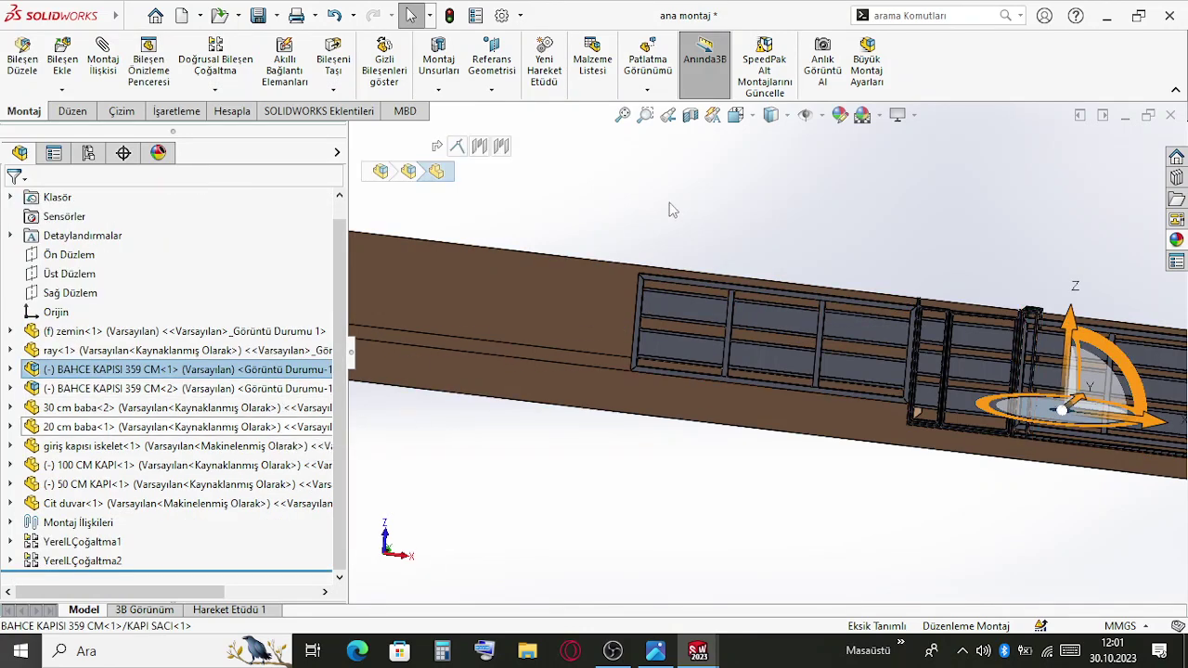
{"action": "key", "text": "Escape"}
{"action": "scroll", "coordinate": [686, 284], "scroll_direction": "down", "scroll_amount": 3}
{"action": "left_click", "coordinate": [766, 352]}
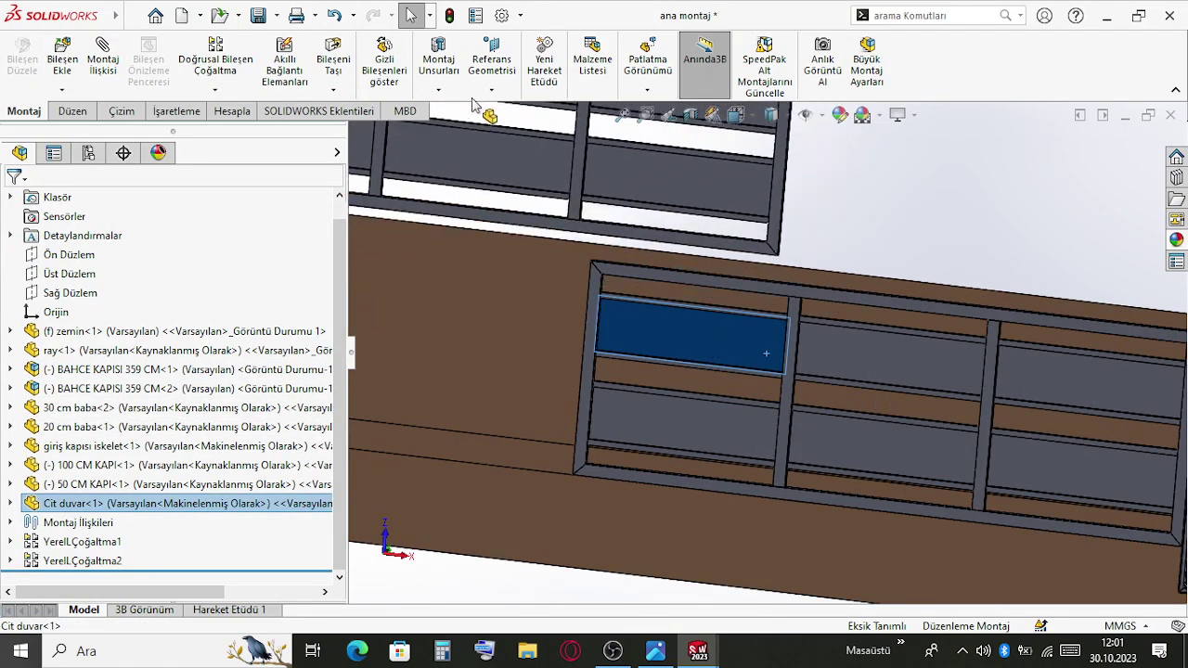
{"action": "scroll", "coordinate": [691, 253], "scroll_direction": "up", "scroll_amount": 4}
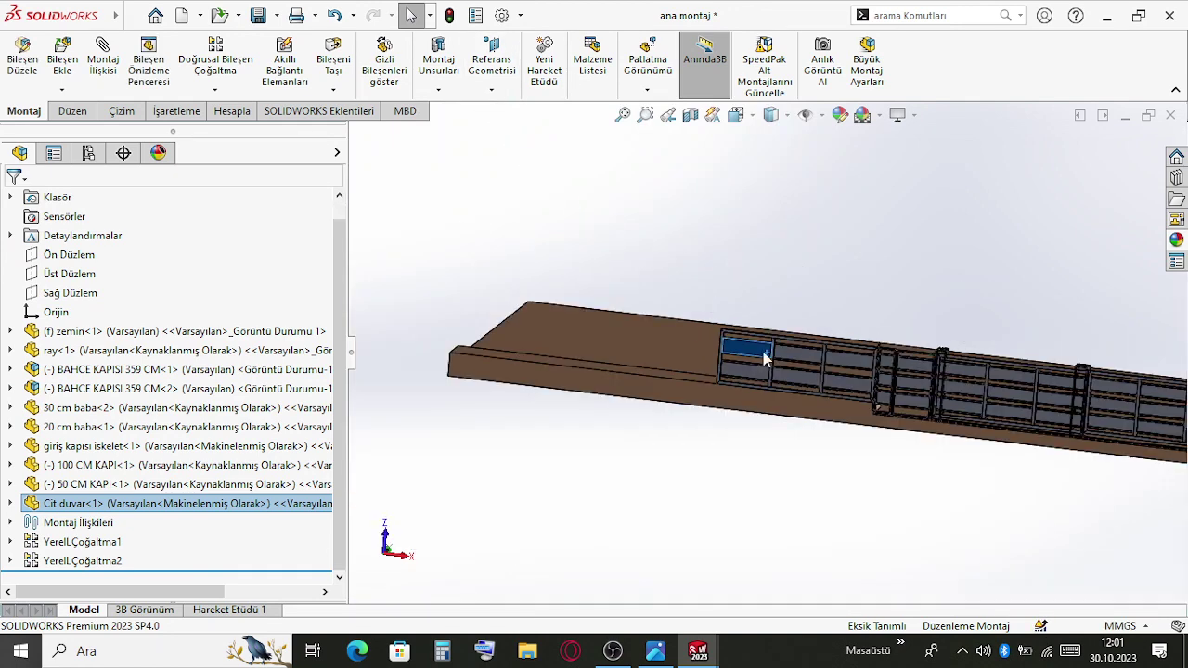
{"action": "left_click_drag", "start_coordinate": [754, 360], "coordinate": [604, 202], "text": "ctrl"}
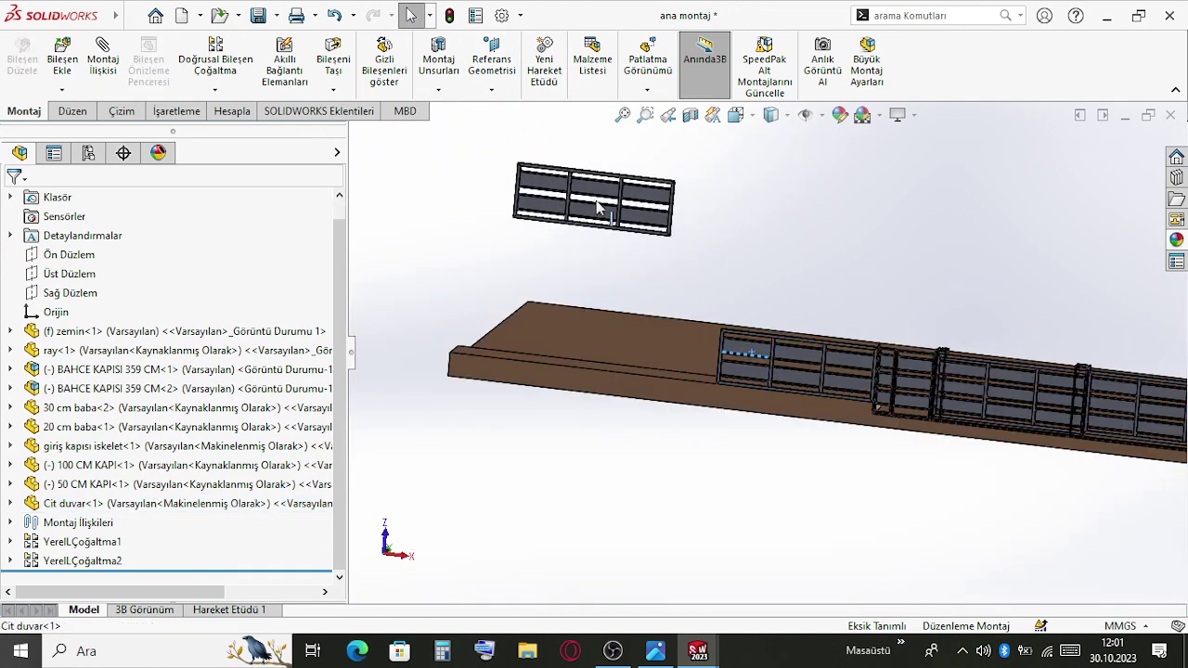
Mate the front face of the copied fence's bottom tube coincident with the front face of the zemin ground
{"action": "scroll", "coordinate": [675, 271], "scroll_direction": "down", "scroll_amount": 5}
{"action": "left_click", "coordinate": [676, 278]}
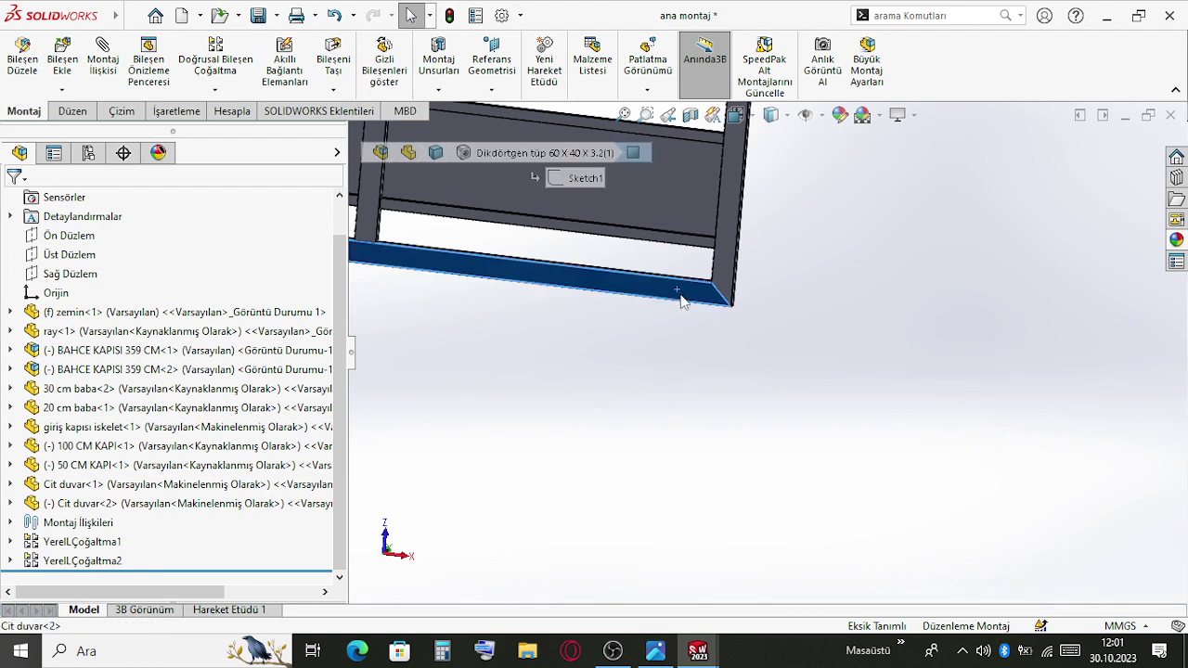
{"action": "scroll", "coordinate": [724, 390], "scroll_direction": "up", "scroll_amount": 5}
{"action": "scroll", "coordinate": [820, 509], "scroll_direction": "down", "scroll_amount": 3}
{"action": "left_click", "coordinate": [706, 345], "text": "ctrl"}
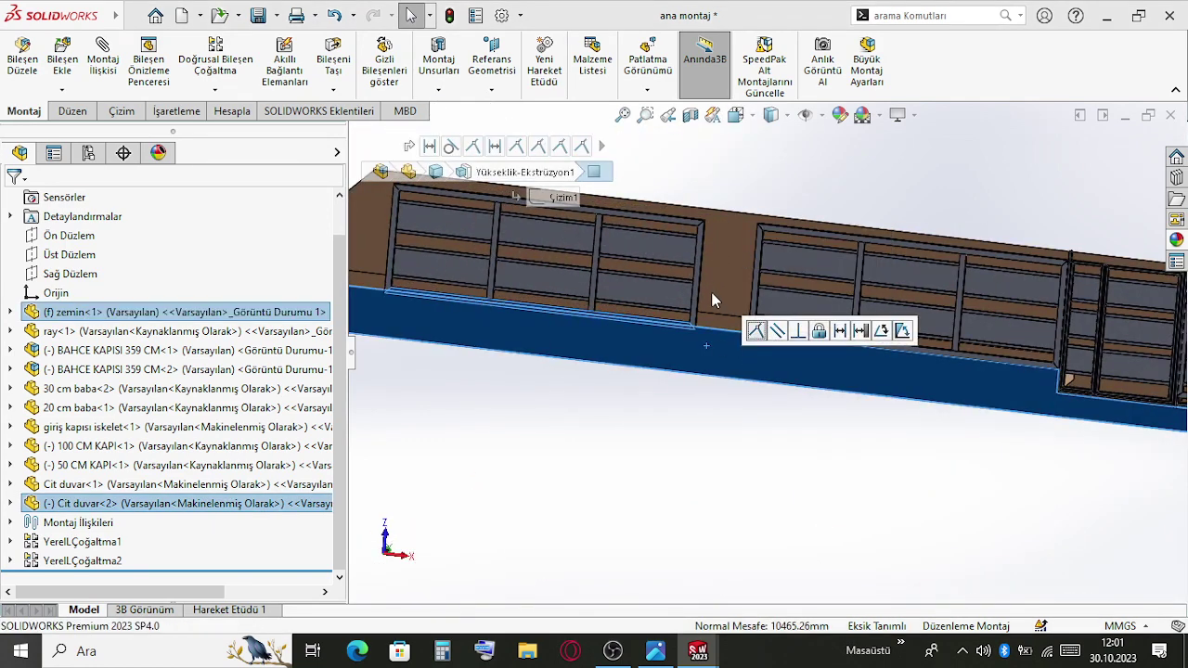
{"action": "key", "text": "Escape"}
Mate the copied fence's end face coincident with the adjoining end face of the first Cit duvar fence
{"action": "scroll", "coordinate": [696, 326], "scroll_direction": "down", "scroll_amount": 5}
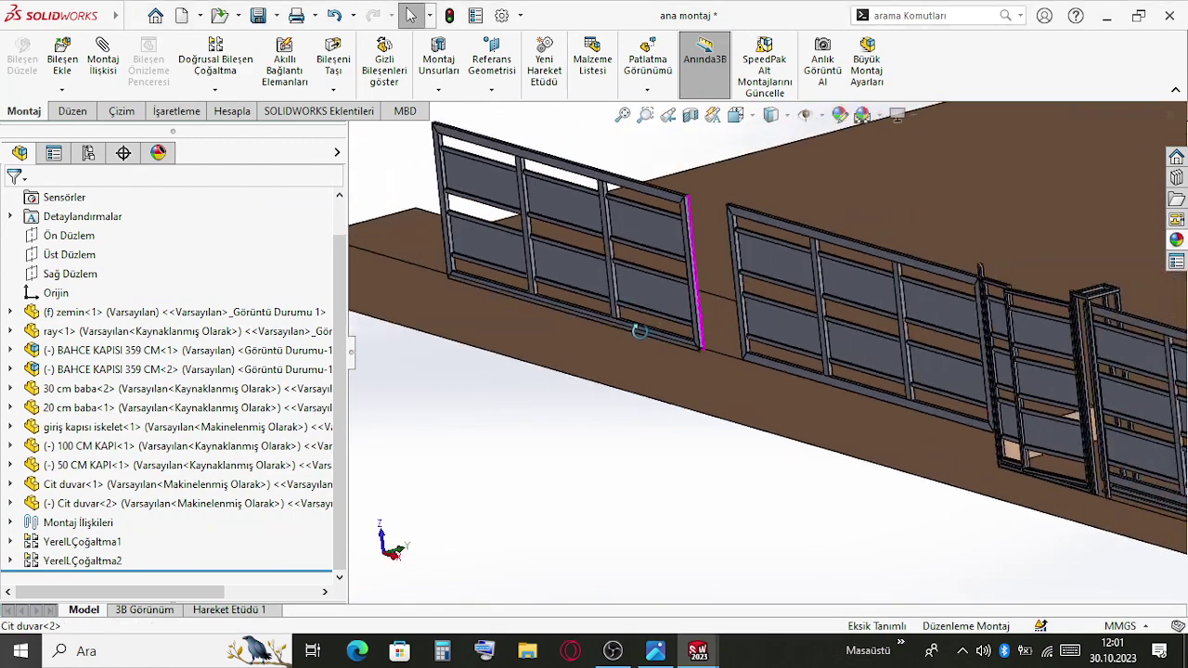
{"action": "left_click", "coordinate": [692, 336]}
{"action": "middle_click_drag", "start_coordinate": [733, 346], "coordinate": [782, 364]}
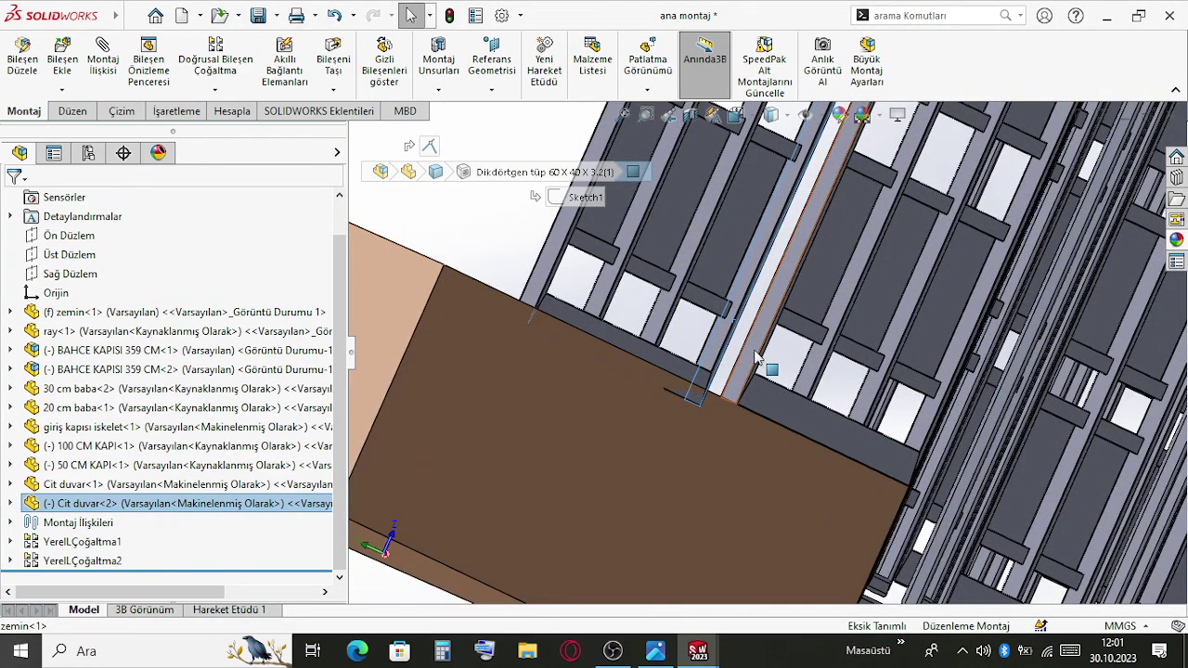
{"action": "left_click", "coordinate": [751, 360], "text": "ctrl"}
{"action": "left_click", "coordinate": [802, 338]}
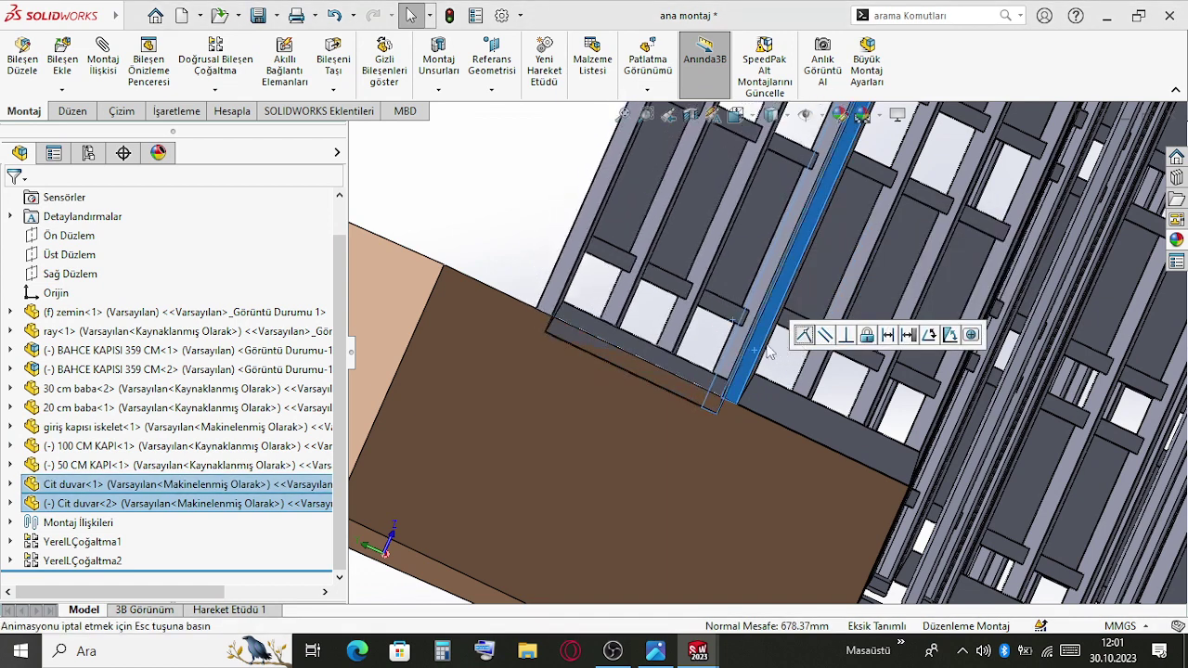
{"action": "left_click", "coordinate": [684, 248]}
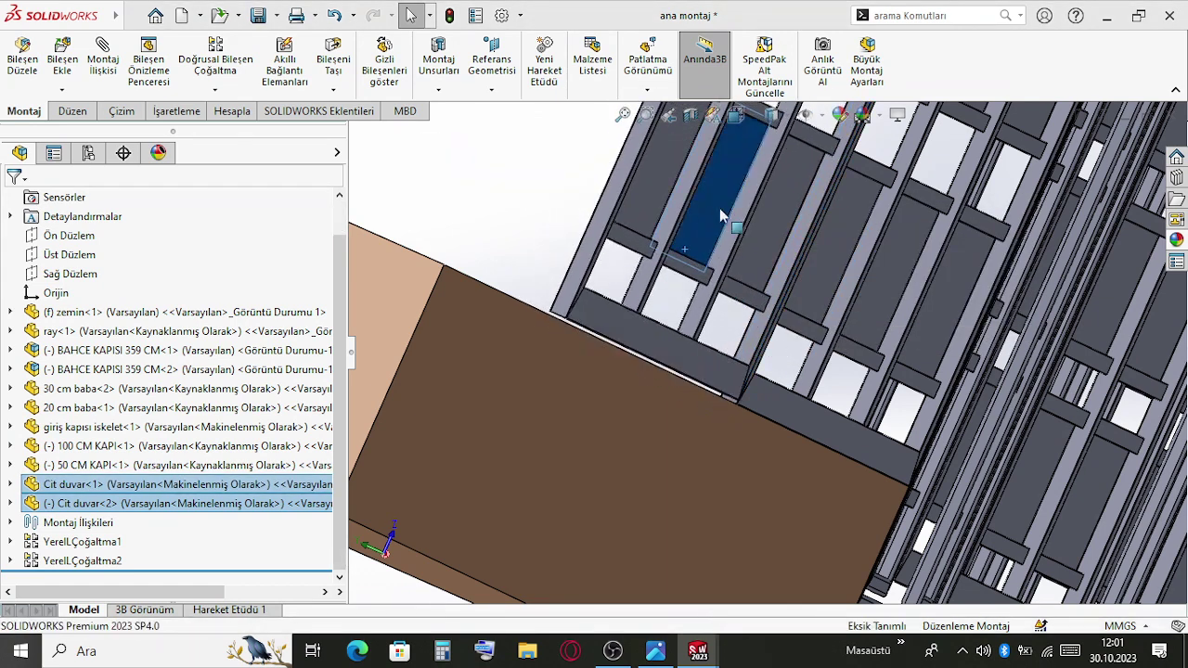
{"action": "right_click_drag", "start_coordinate": [719, 207], "coordinate": [723, 284]}
Mate the underside of the copied fence's bottom tube coincident with the ledge surface of the zemin ground
{"action": "scroll", "coordinate": [630, 359], "scroll_direction": "up", "scroll_amount": 8}
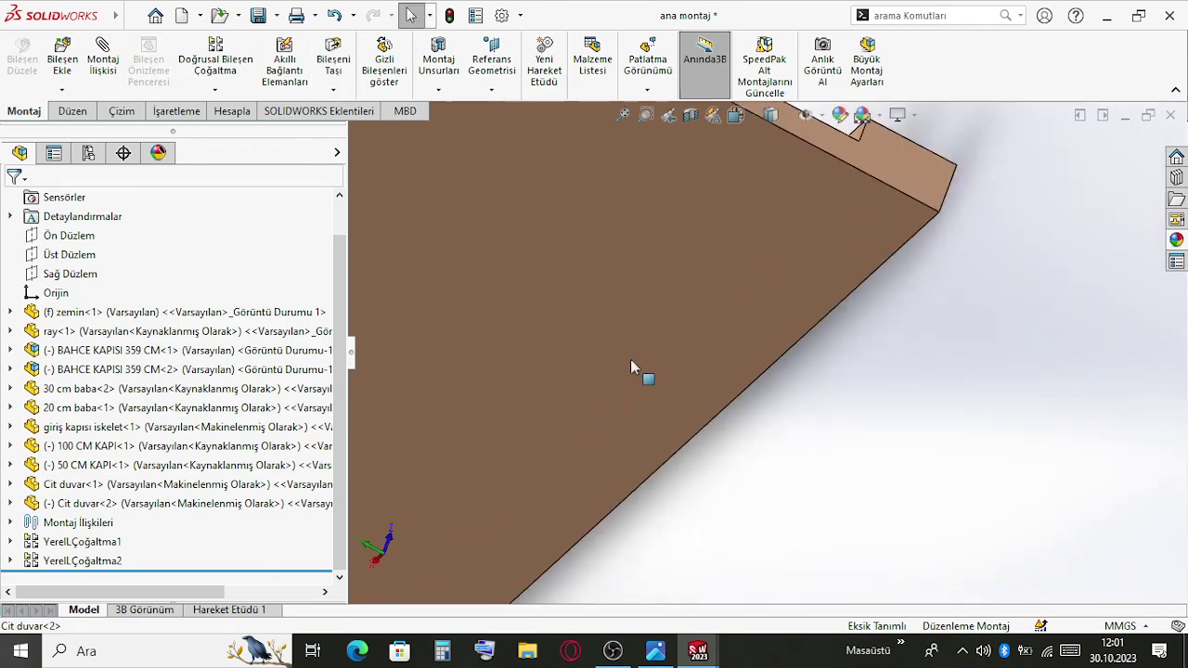
{"action": "middle_click_drag", "start_coordinate": [630, 360], "coordinate": [649, 325]}
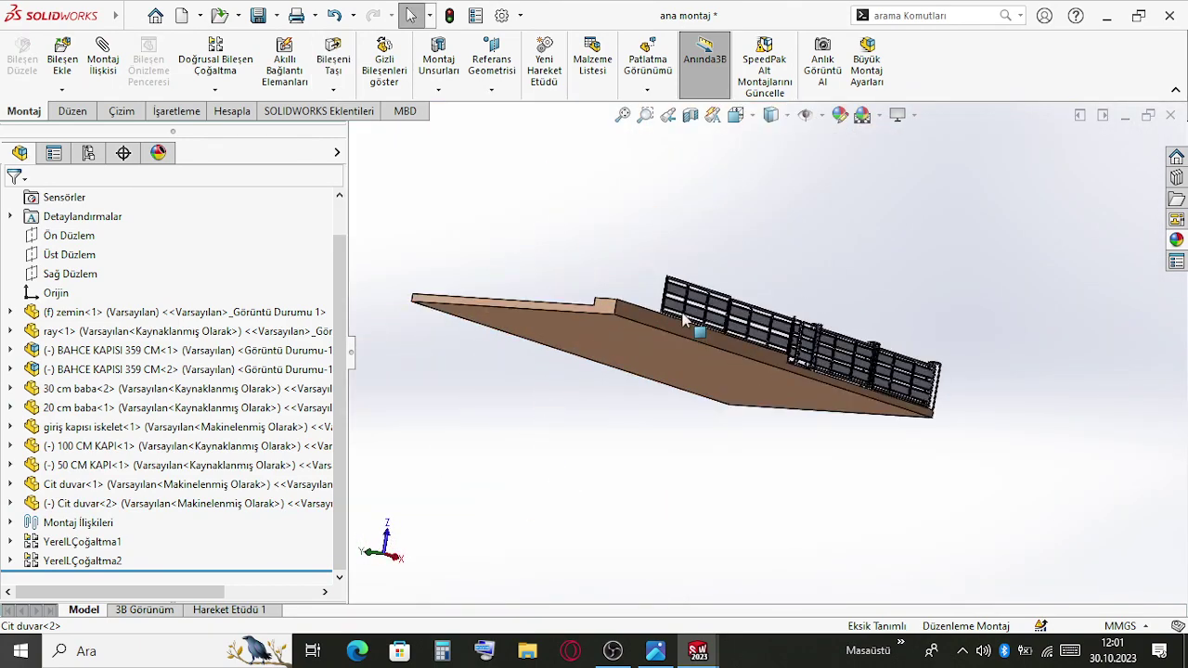
{"action": "scroll", "coordinate": [685, 307], "scroll_direction": "down", "scroll_amount": 5}
{"action": "left_click", "coordinate": [708, 264]}
{"action": "middle_click_drag", "start_coordinate": [708, 265], "coordinate": [588, 306]}
{"action": "left_click", "coordinate": [586, 307]}
{"action": "scroll", "coordinate": [587, 307], "scroll_direction": "up", "scroll_amount": 5}
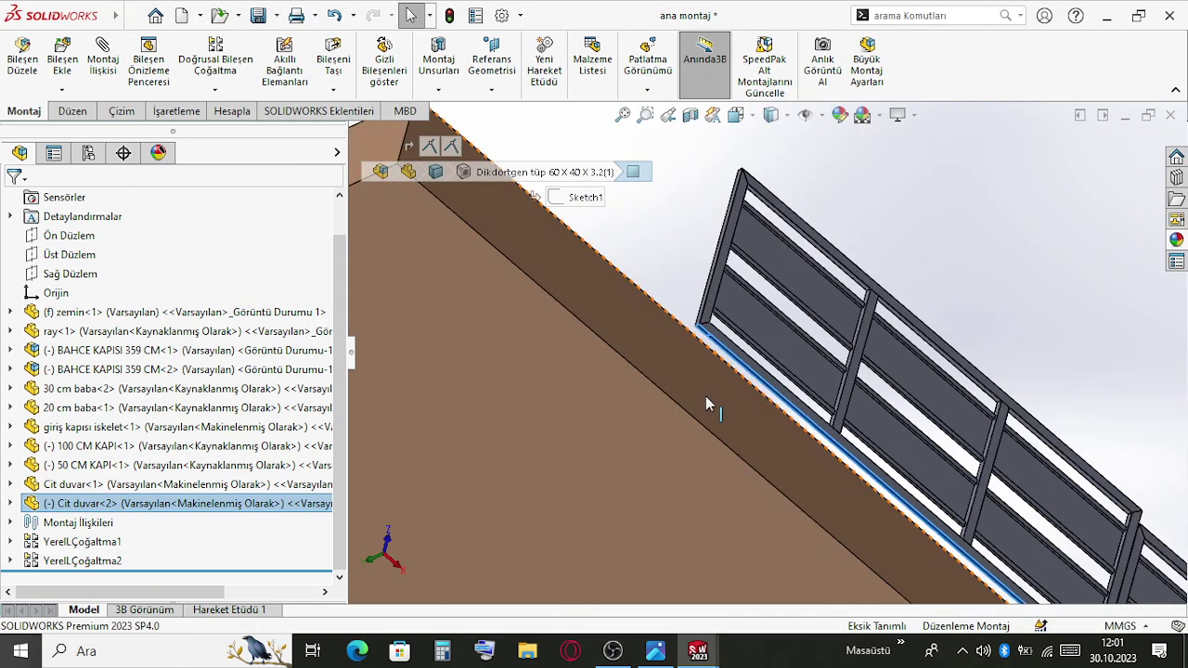
{"action": "middle_click_drag", "start_coordinate": [705, 395], "coordinate": [649, 373]}
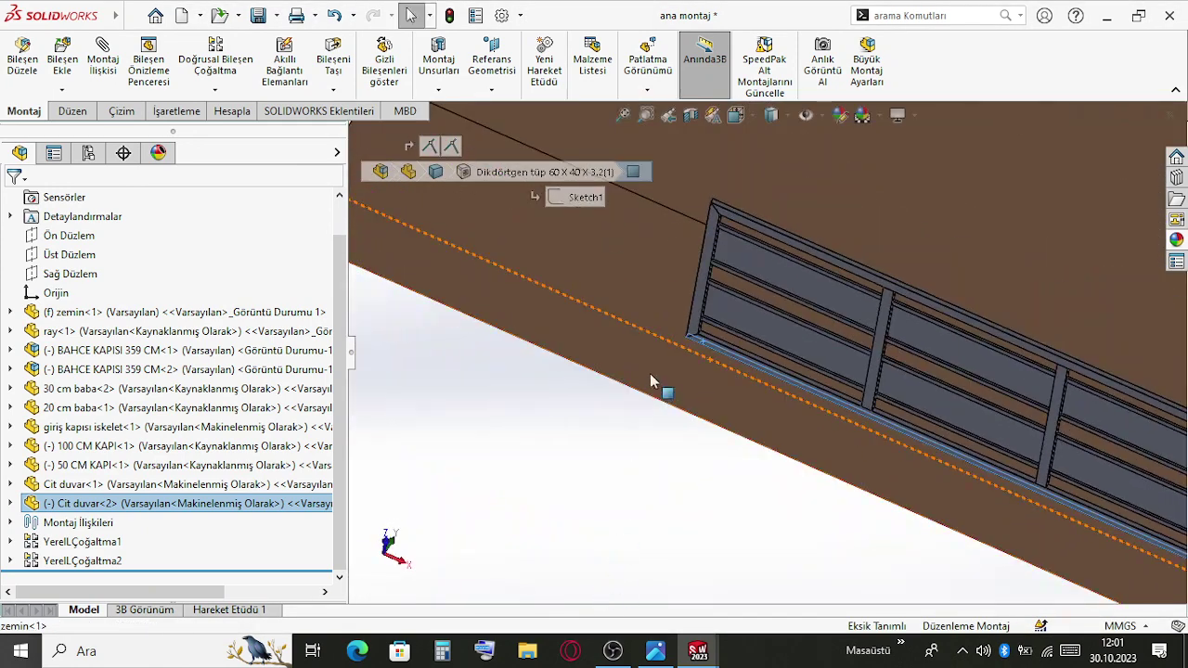
{"action": "left_click", "coordinate": [649, 313]}
{"action": "left_click", "coordinate": [700, 295]}
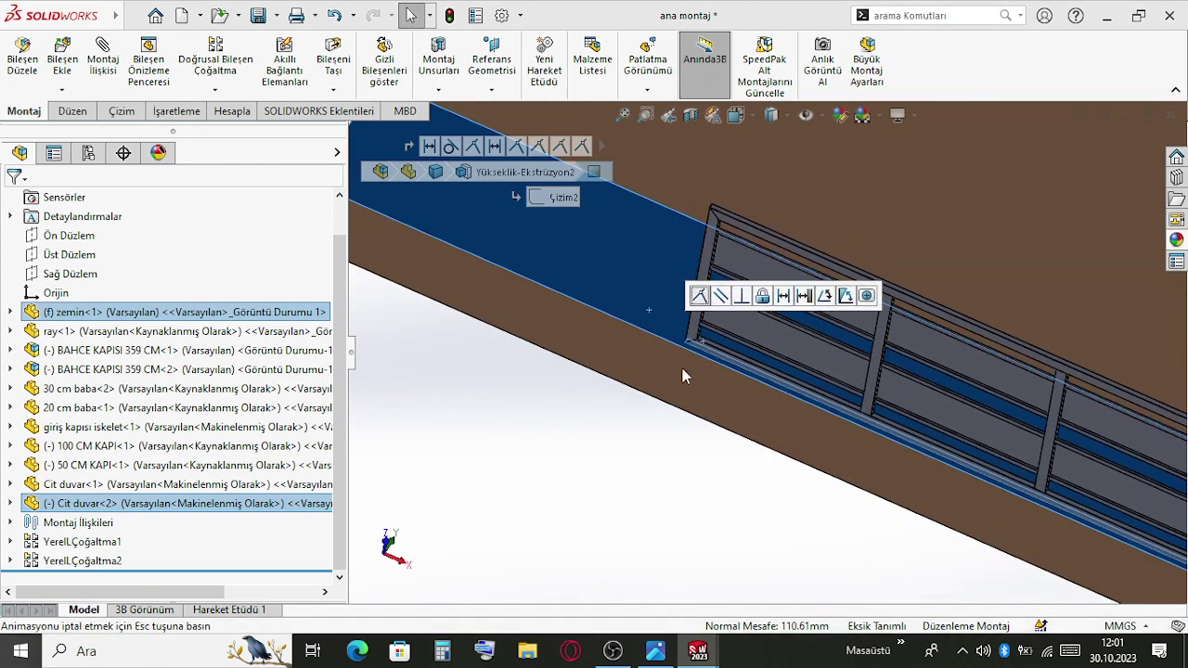
{"action": "left_click", "coordinate": [686, 506]}
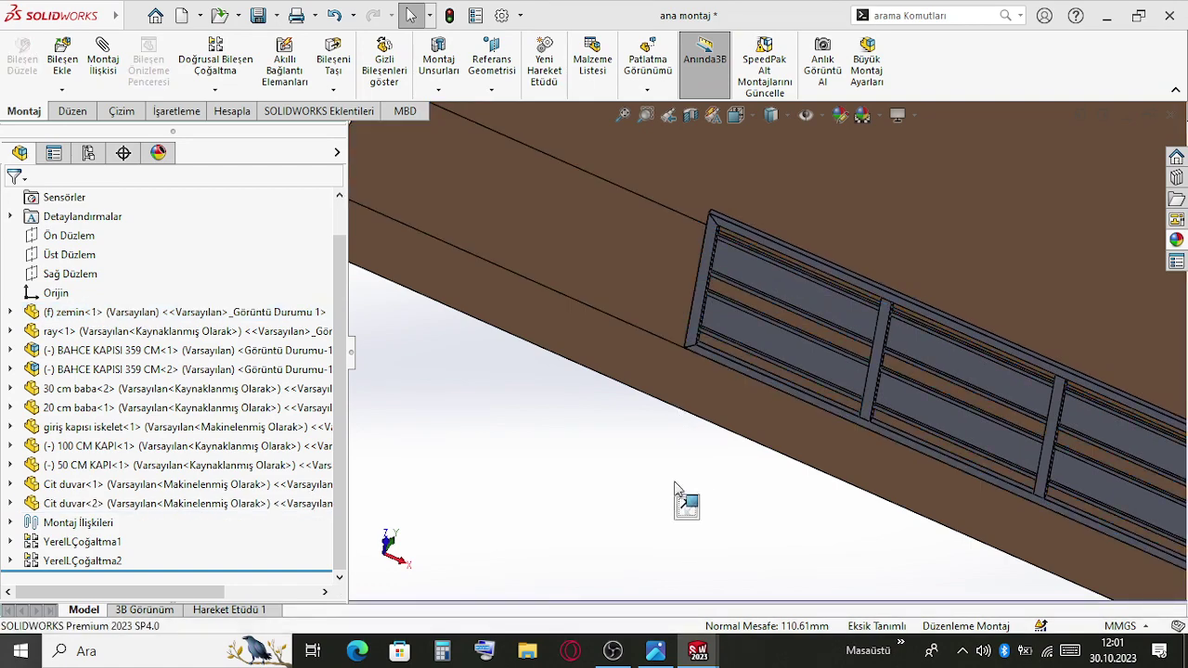
Hide the second Cit duvar fence temporarily and show it again
{"action": "middle_click_drag", "start_coordinate": [684, 496], "coordinate": [749, 336]}
{"action": "scroll", "coordinate": [785, 318], "scroll_direction": "down", "scroll_amount": 5}
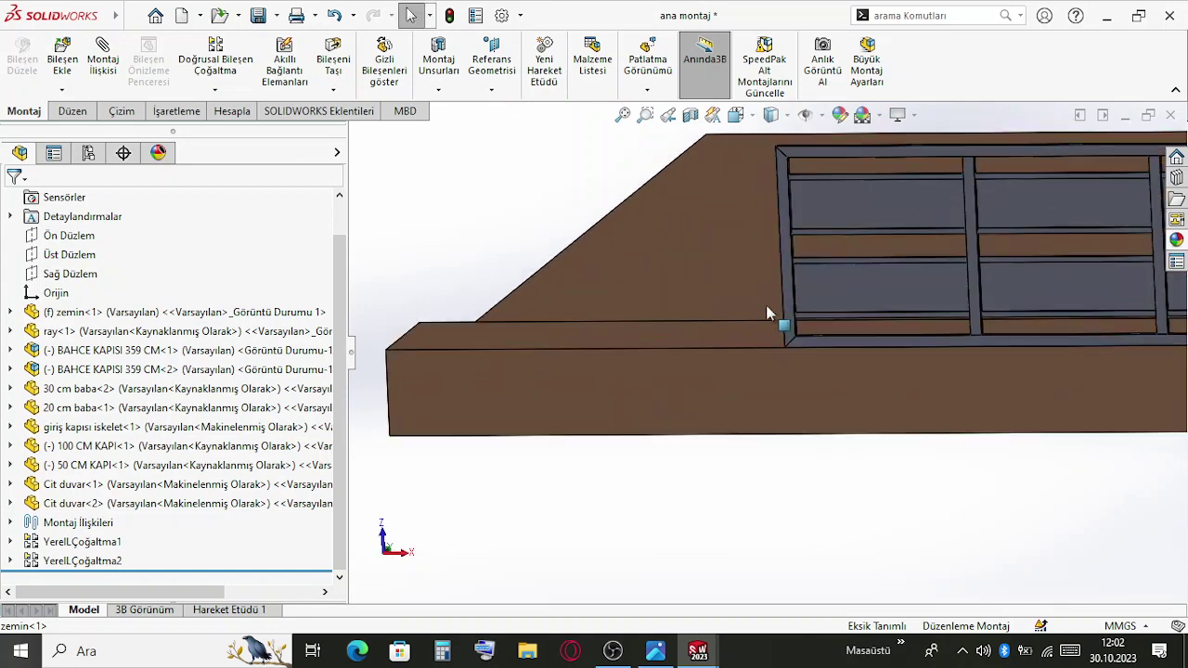
{"action": "left_click", "coordinate": [786, 271]}
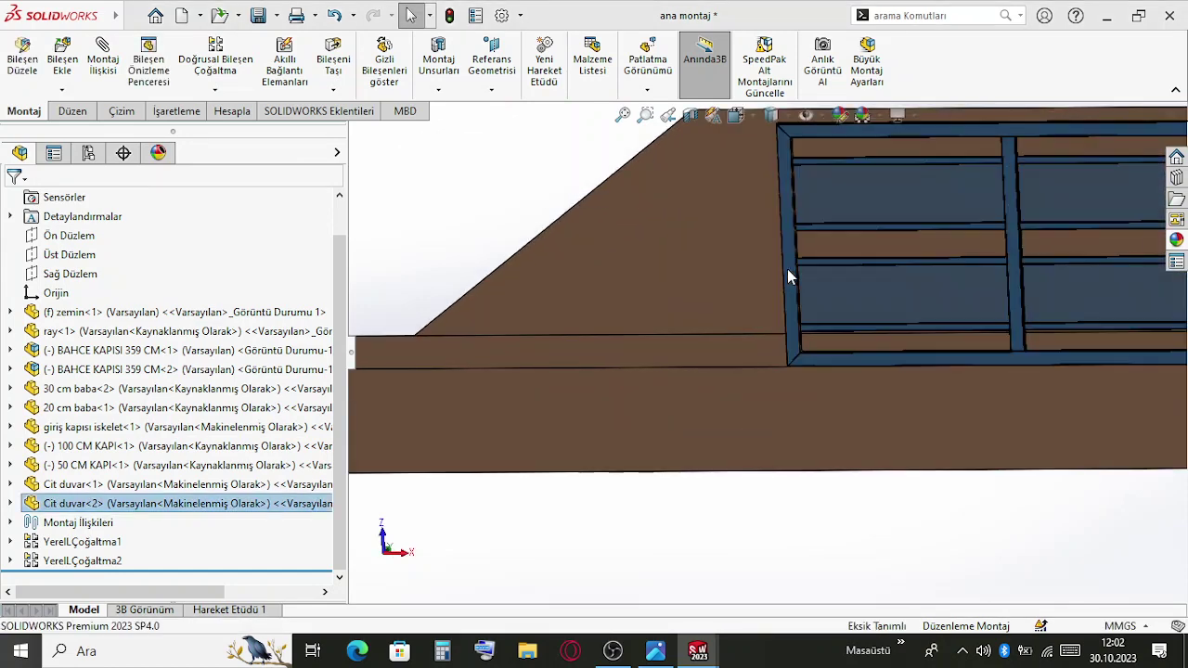
{"action": "key", "text": "Tab"}
{"action": "key", "text": "shift+Tab"}
{"action": "left_click", "coordinate": [828, 305]}
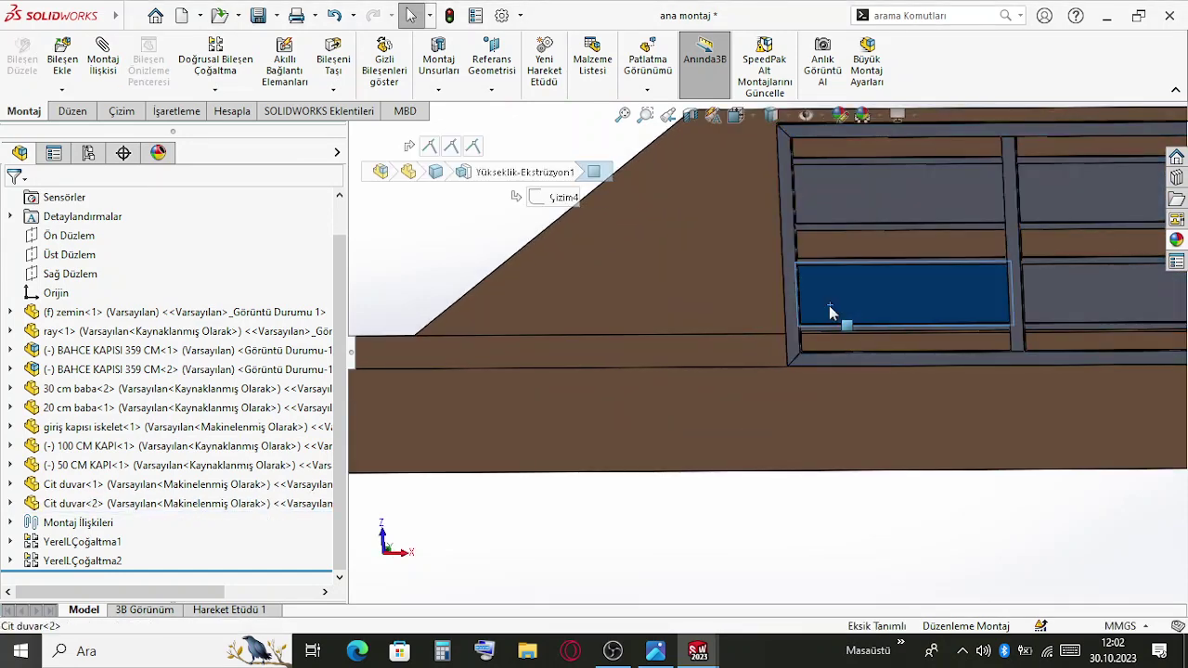
{"action": "scroll", "coordinate": [898, 294], "scroll_direction": "up", "scroll_amount": 3}
{"action": "left_click", "coordinate": [898, 295]}
{"action": "scroll", "coordinate": [649, 334], "scroll_direction": "down", "scroll_amount": 5}
{"action": "scroll", "coordinate": [471, 329], "scroll_direction": "down", "scroll_amount": 3}
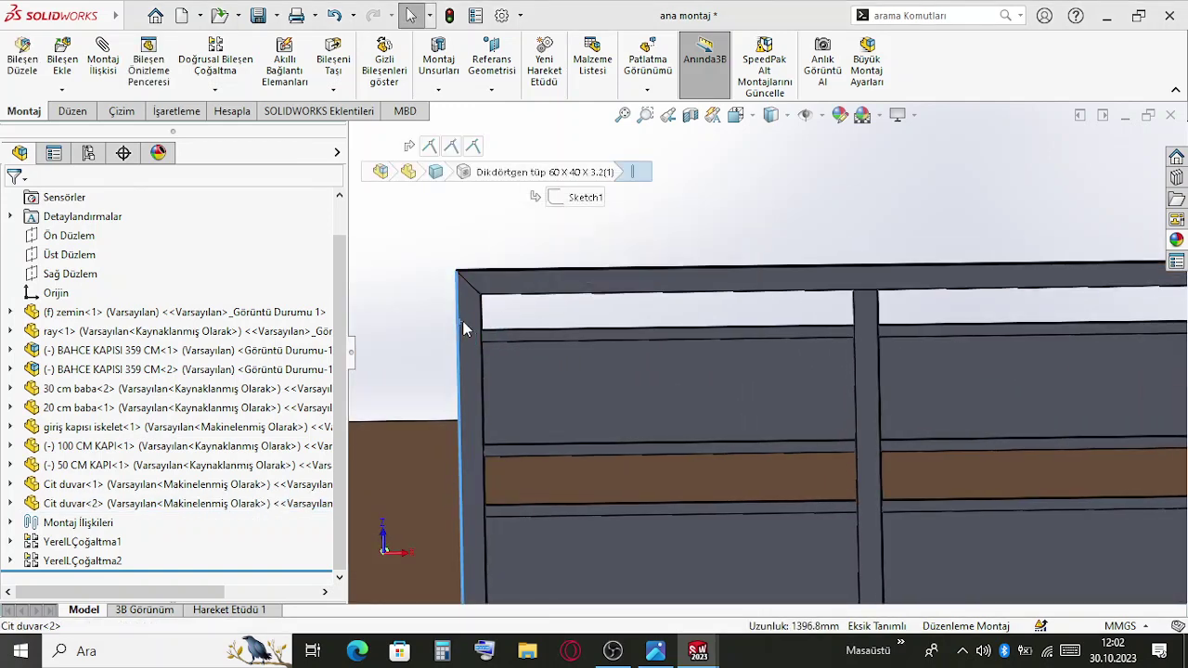
{"action": "left_click", "coordinate": [462, 321]}
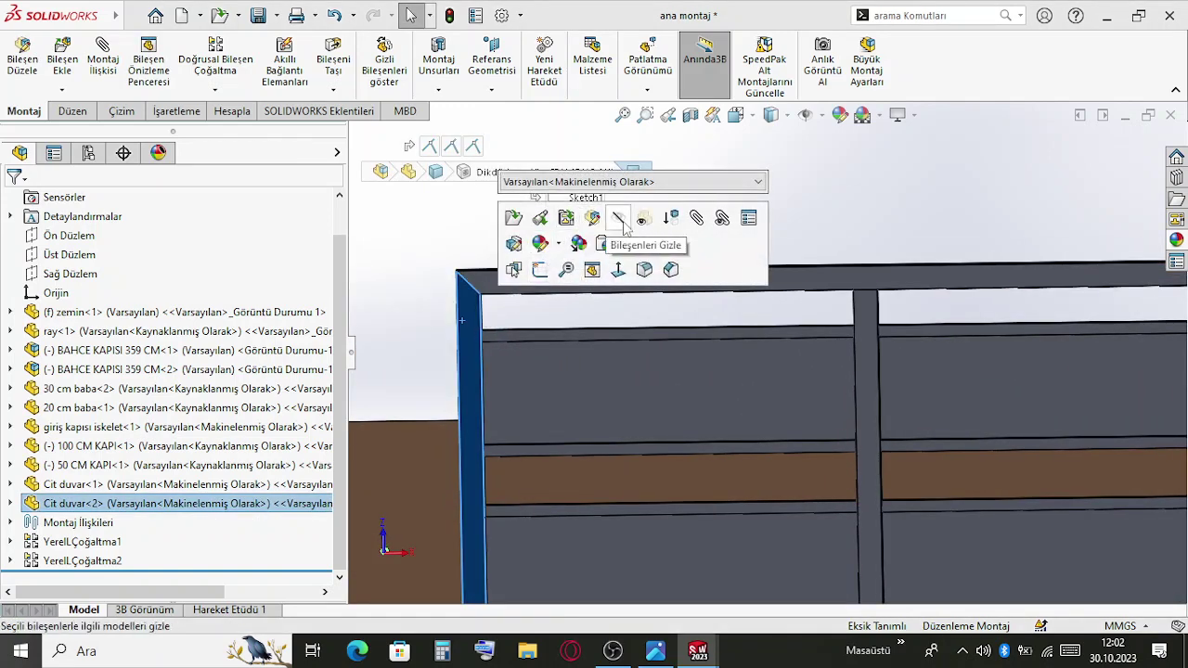
{"action": "left_click", "coordinate": [619, 219]}
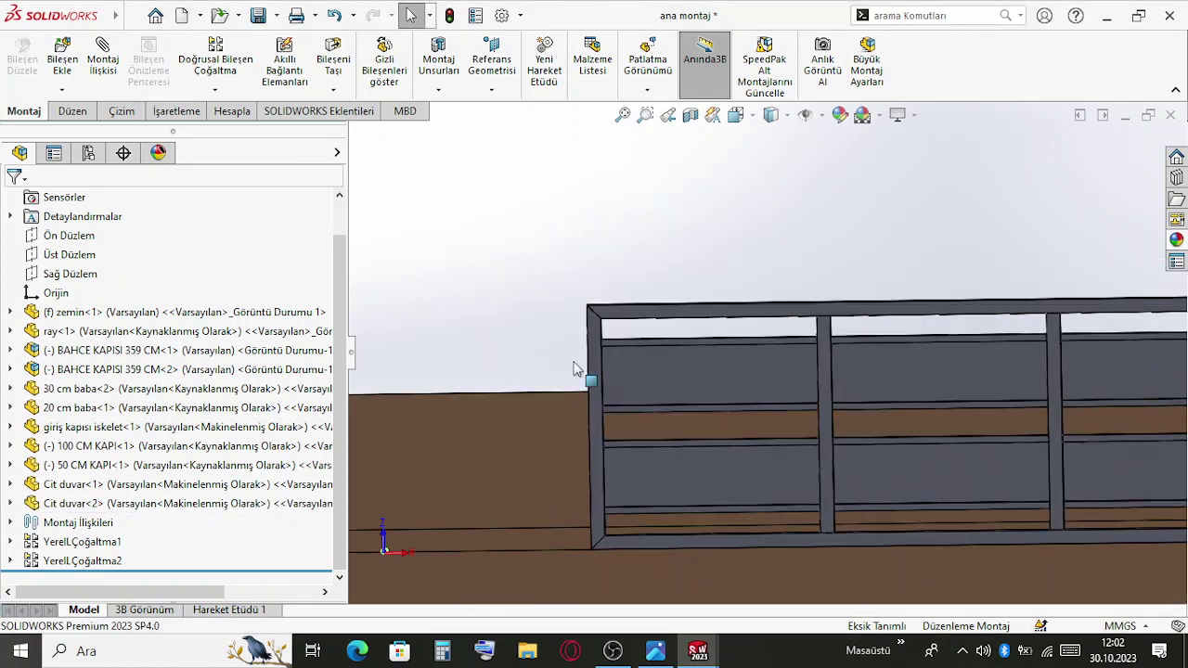
Start an assembly sketch on the front face of the zemin ground
{"action": "scroll", "coordinate": [702, 244], "scroll_direction": "up", "scroll_amount": 5}
{"action": "middle_click_drag", "start_coordinate": [702, 244], "coordinate": [415, 219]}
{"action": "scroll", "coordinate": [698, 315], "scroll_direction": "down", "scroll_amount": 3}
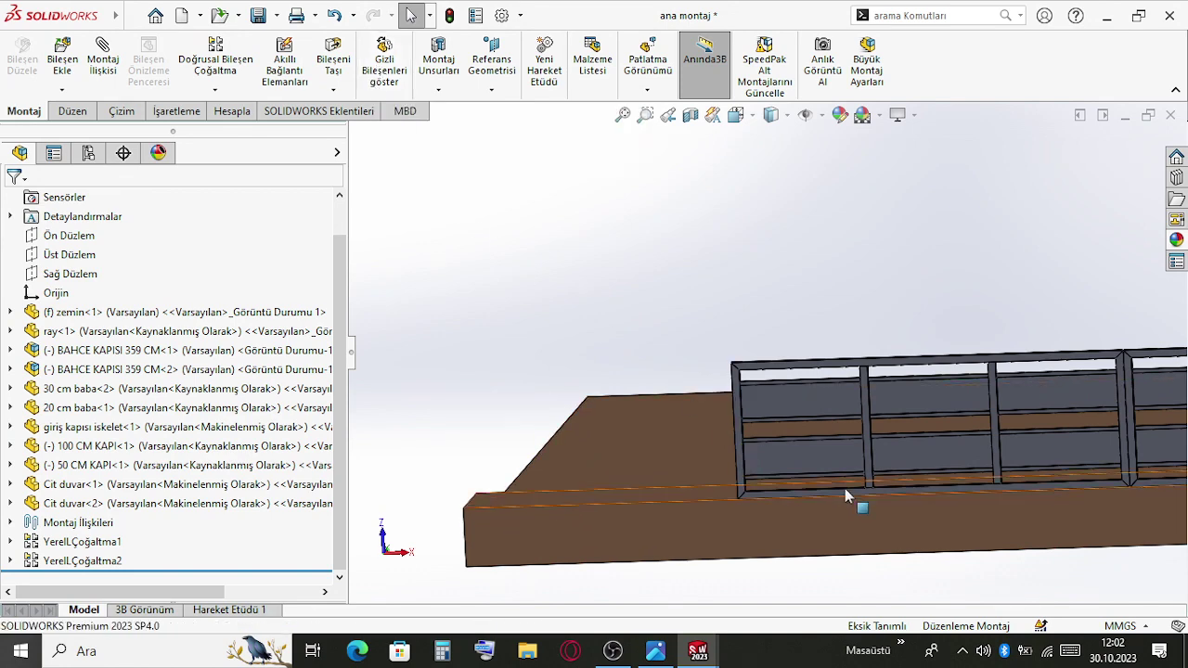
{"action": "middle_click_drag", "start_coordinate": [844, 497], "coordinate": [720, 422]}
{"action": "left_click", "coordinate": [716, 430]}
{"action": "right_click", "coordinate": [715, 431]}
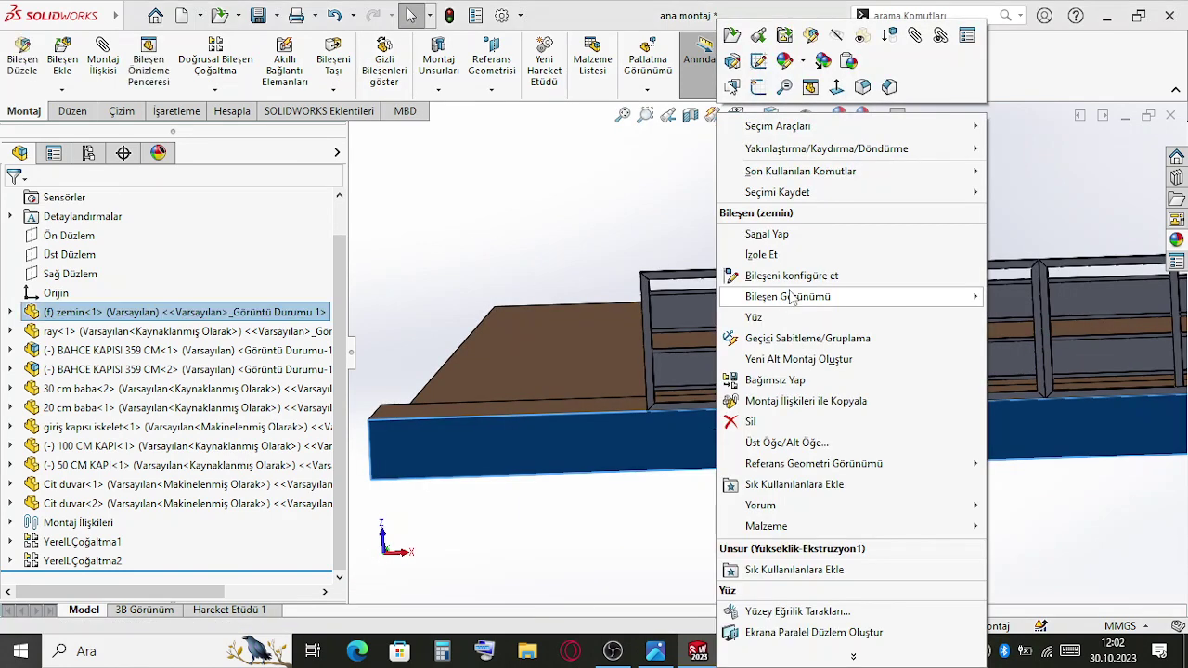
{"action": "left_click", "coordinate": [757, 87]}
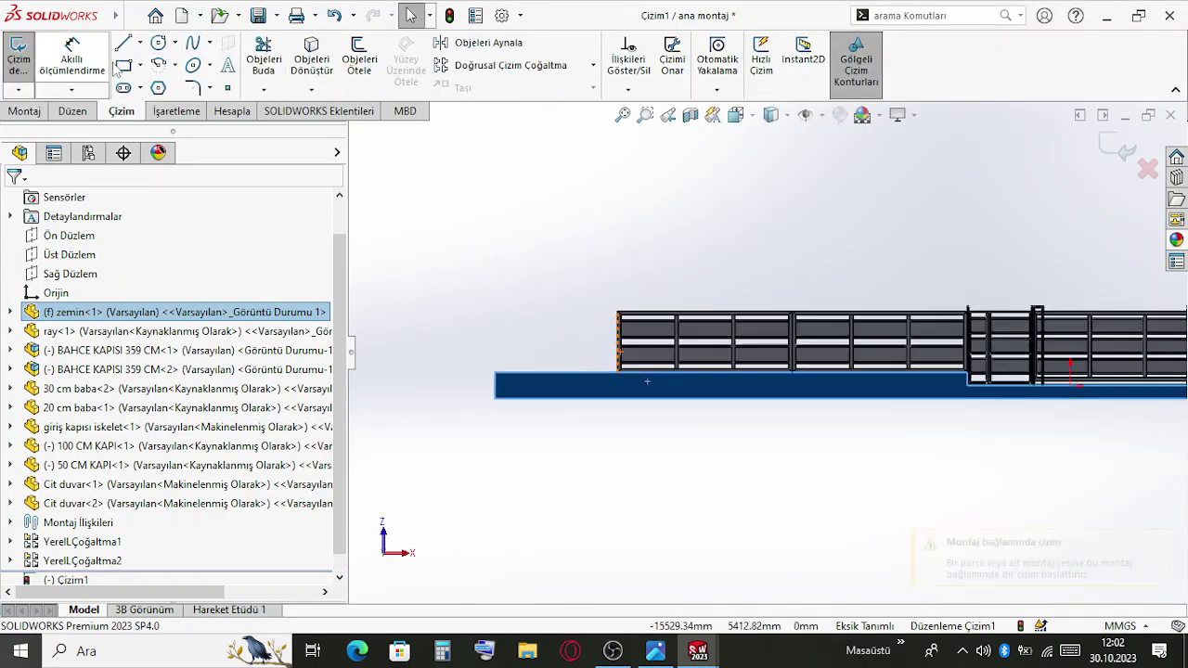
Sketch a corner rectangle from the second fence's upper outer corner, enclosing the part of the ground that projects beyond the fence
{"action": "scroll", "coordinate": [607, 307], "scroll_direction": "down", "scroll_amount": 3}
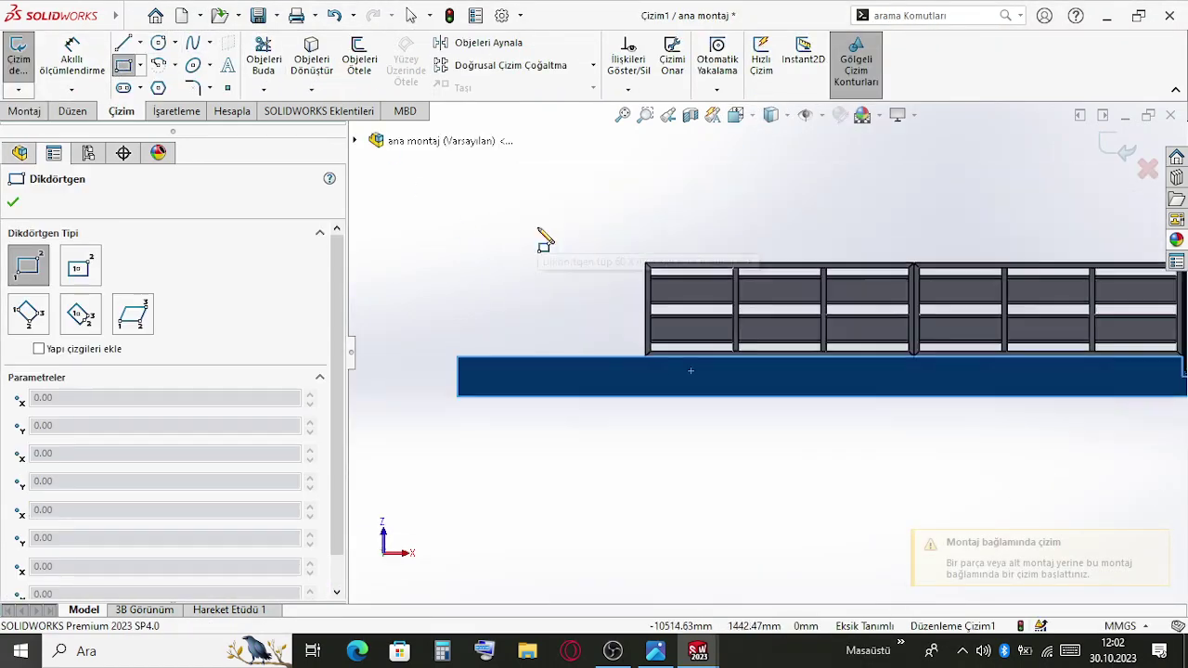
{"action": "scroll", "coordinate": [830, 380], "scroll_direction": "down", "scroll_amount": 6}
{"action": "scroll", "coordinate": [785, 299], "scroll_direction": "down", "scroll_amount": 3}
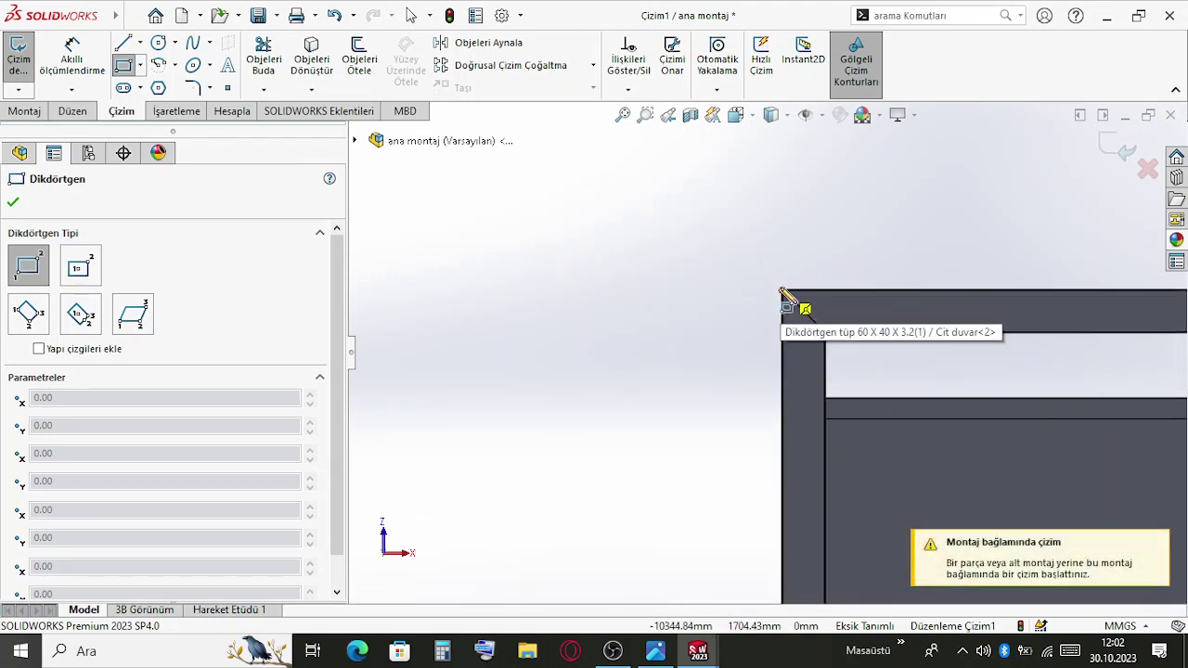
{"action": "left_click", "coordinate": [779, 290]}
{"action": "scroll", "coordinate": [770, 408], "scroll_direction": "up", "scroll_amount": 5}
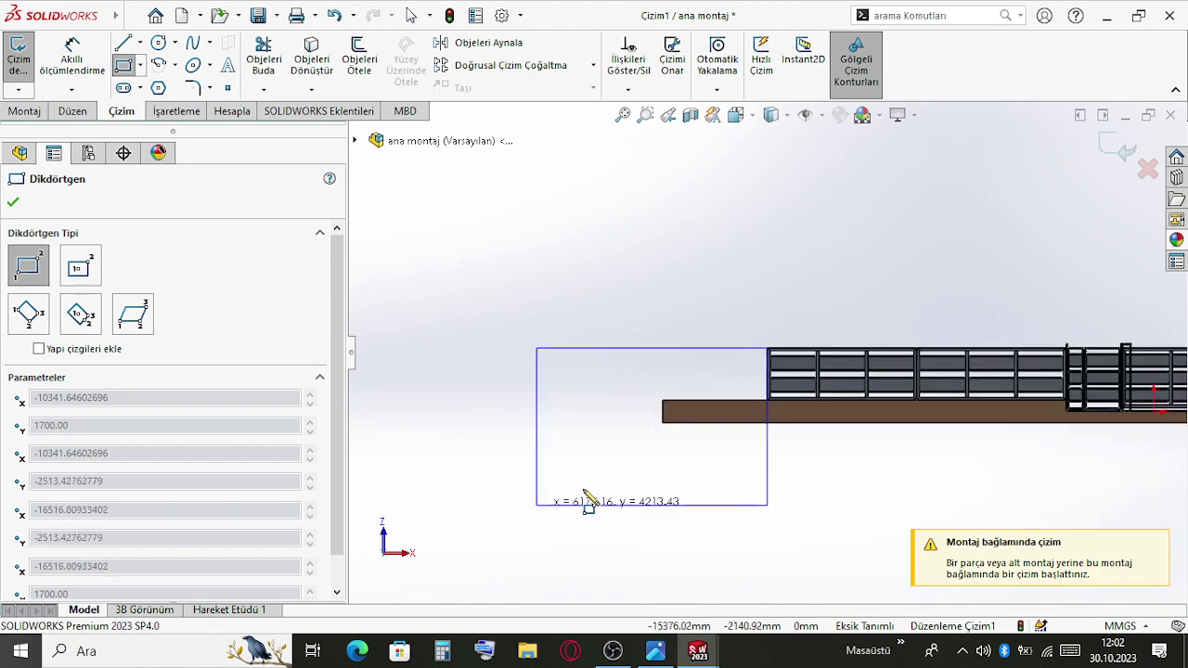
{"action": "left_click", "coordinate": [583, 488]}
{"action": "key", "text": "Escape"}
Extrude-cut the rectangle 12200 mm through the ground to trim its projecting end, and save the assembly
{"action": "left_click", "coordinate": [24, 111]}
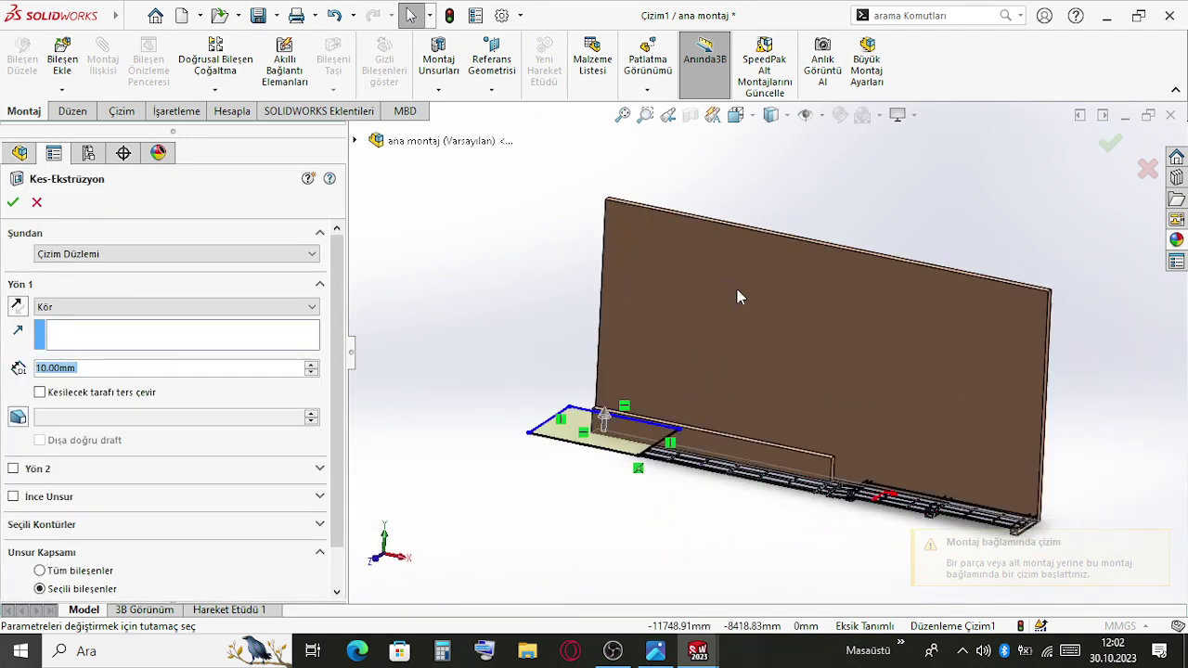
{"action": "type", "text": "12200"}
{"action": "key", "text": "Return"}
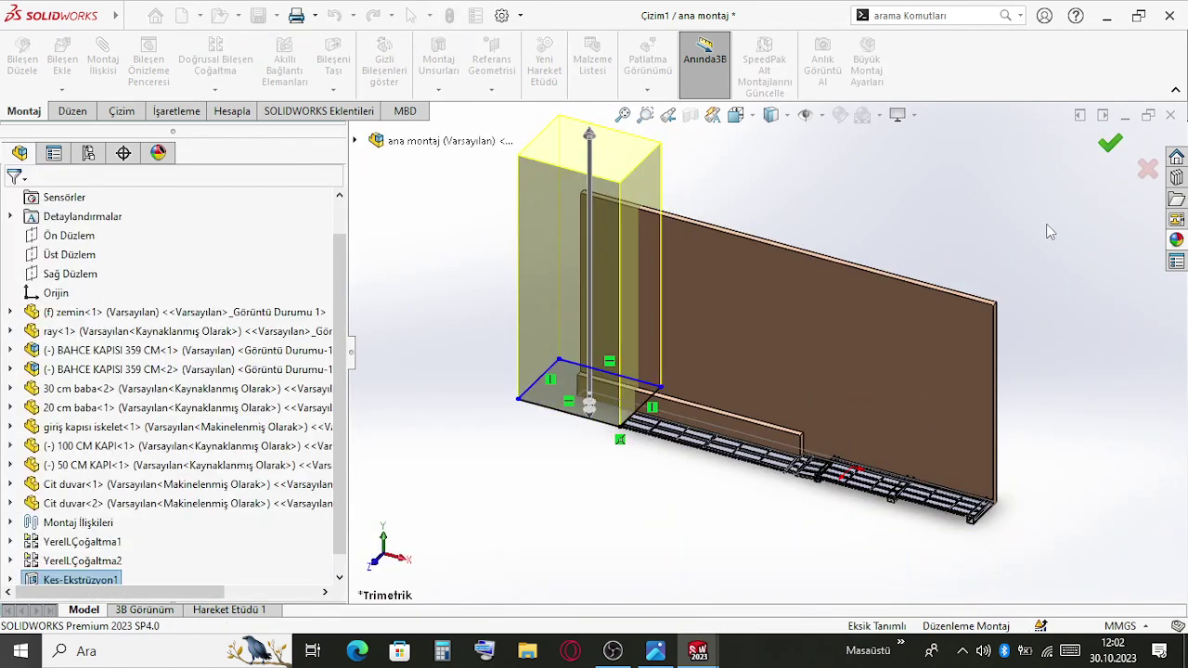
{"action": "middle_click_drag", "start_coordinate": [1009, 339], "coordinate": [937, 325]}
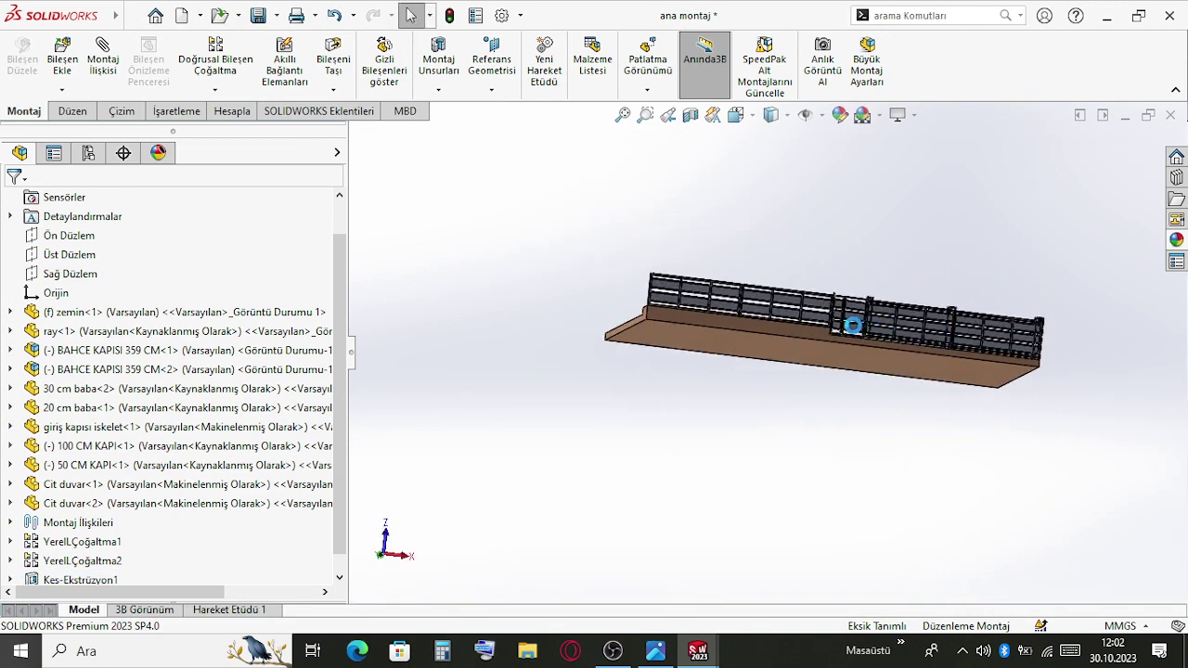
{"action": "scroll", "coordinate": [948, 317], "scroll_direction": "down", "scroll_amount": 2}
{"action": "scroll", "coordinate": [859, 360], "scroll_direction": "up", "scroll_amount": 2}
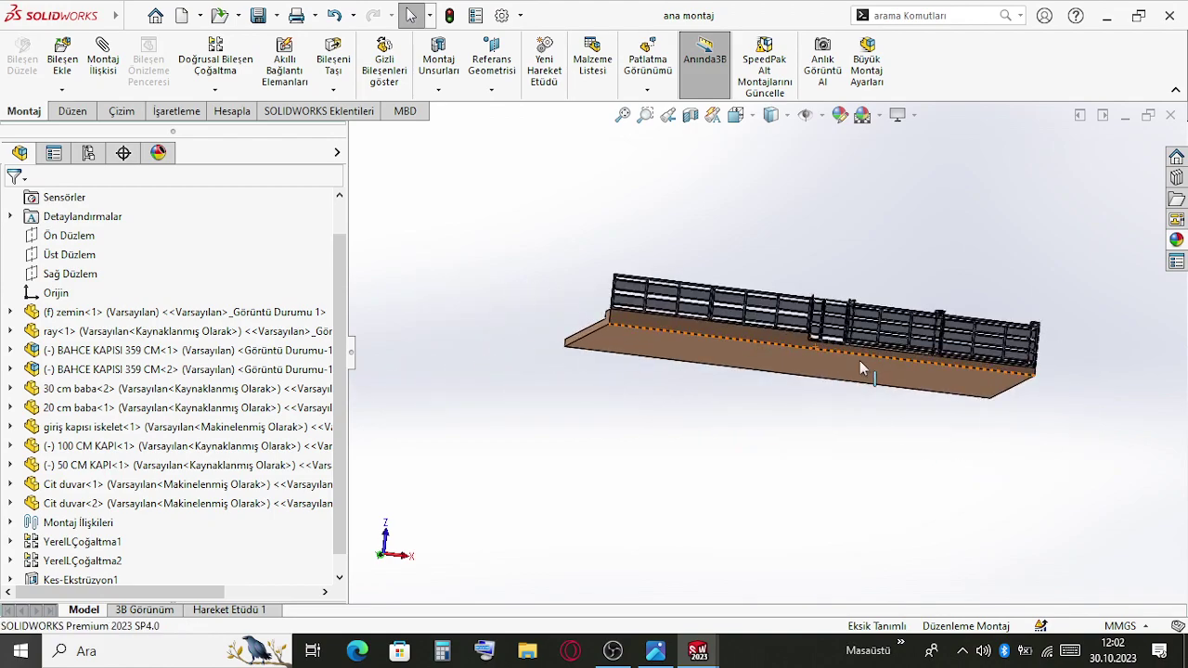
{"action": "scroll", "coordinate": [859, 360], "scroll_direction": "down", "scroll_amount": 6}
{"action": "middle_click_drag", "start_coordinate": [855, 351], "coordinate": [770, 340]}
{"action": "scroll", "coordinate": [766, 340], "scroll_direction": "down", "scroll_amount": 6}
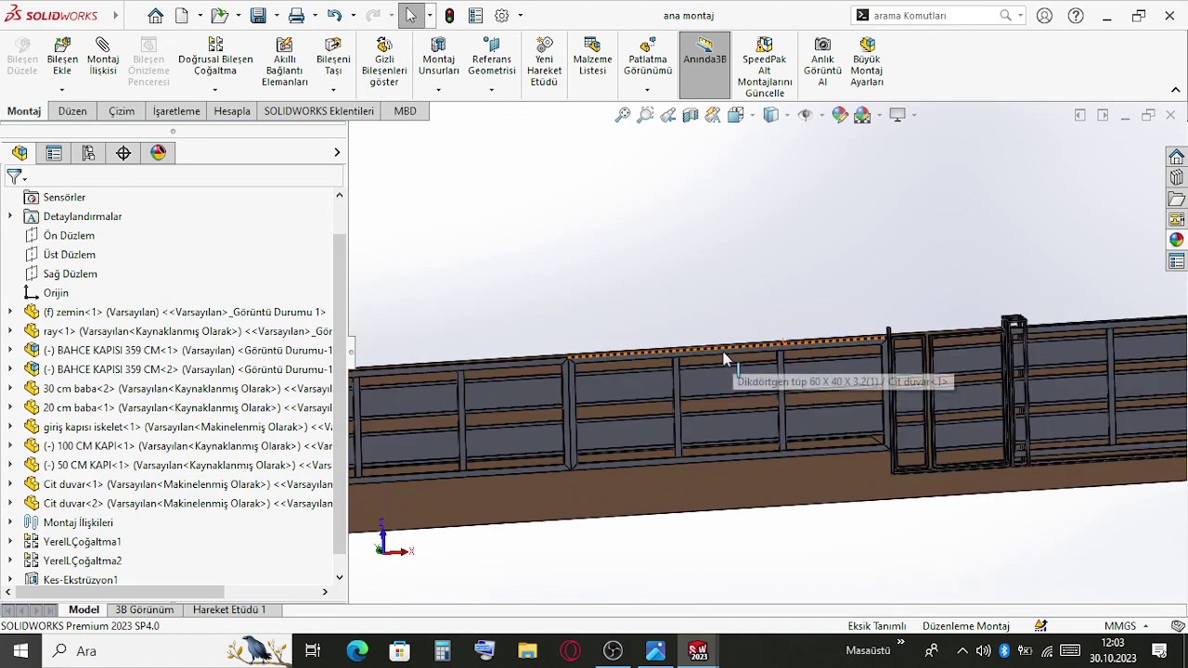
Examine the fence line around the entrance gate, including where the Cit duvar panel meets the gate frame's upper post
{"action": "middle_click_drag", "start_coordinate": [793, 342], "coordinate": [683, 304]}
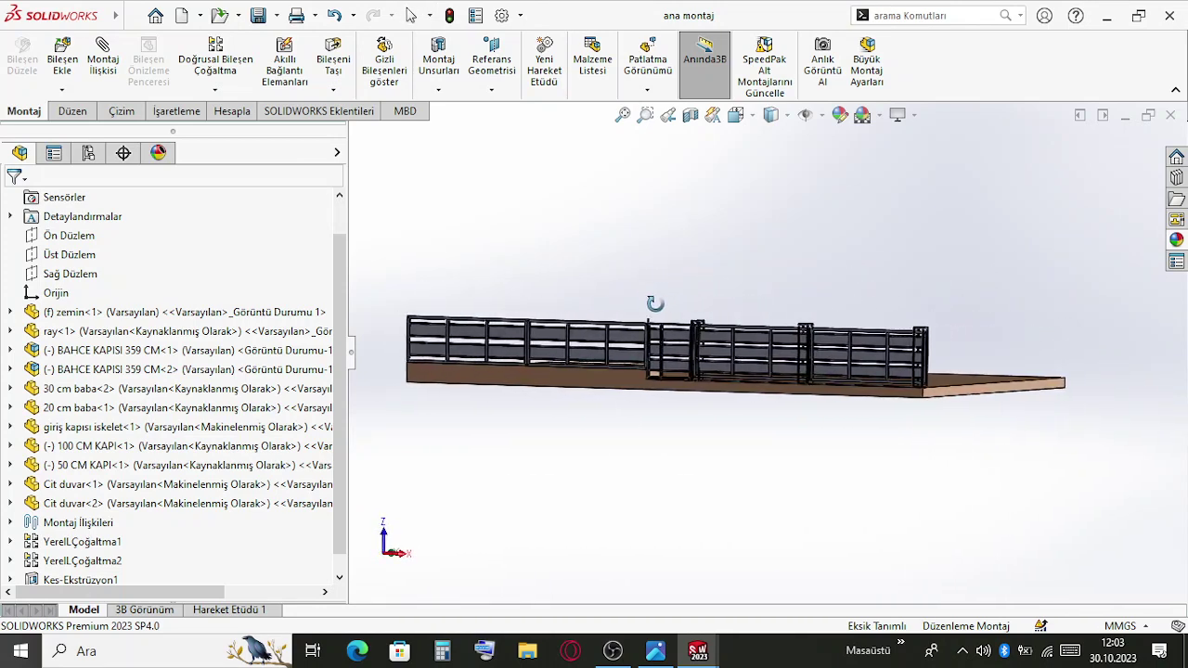
{"action": "scroll", "coordinate": [742, 325], "scroll_direction": "down", "scroll_amount": 5}
{"action": "scroll", "coordinate": [759, 395], "scroll_direction": "up", "scroll_amount": 2}
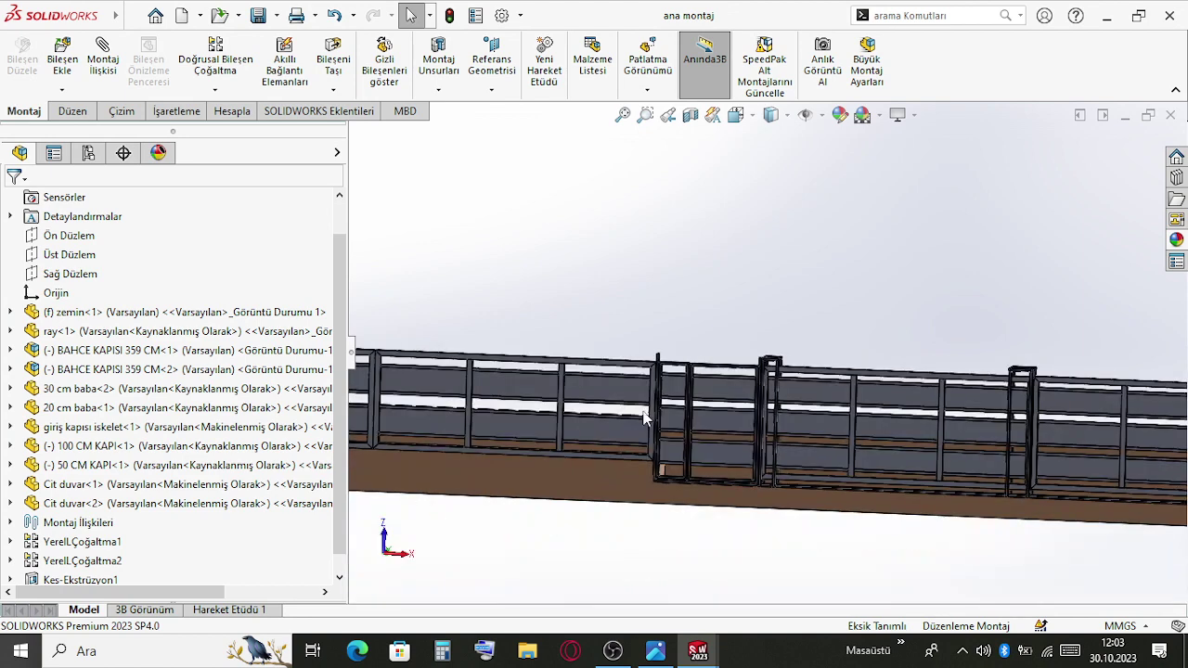
{"action": "scroll", "coordinate": [759, 395], "scroll_direction": "down", "scroll_amount": 3}
{"action": "scroll", "coordinate": [816, 404], "scroll_direction": "up", "scroll_amount": 6}
{"action": "middle_click_drag", "start_coordinate": [843, 371], "coordinate": [808, 368]}
{"action": "scroll", "coordinate": [767, 347], "scroll_direction": "down", "scroll_amount": 4}
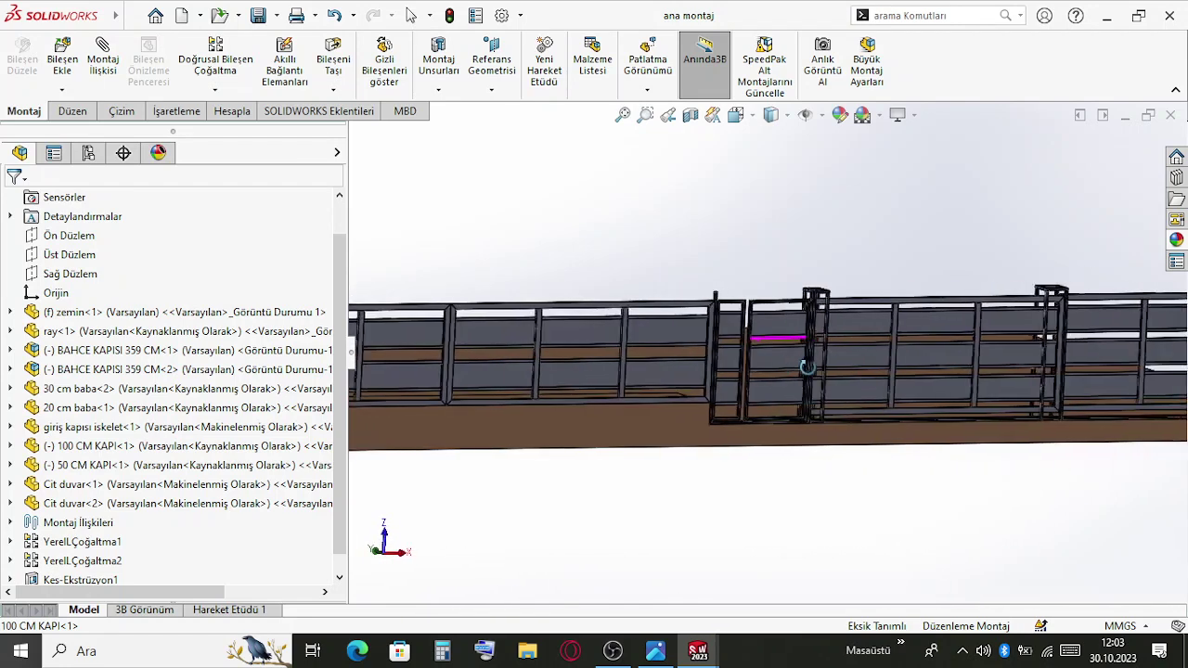
{"action": "scroll", "coordinate": [770, 369], "scroll_direction": "up", "scroll_amount": 5}
{"action": "scroll", "coordinate": [797, 366], "scroll_direction": "down", "scroll_amount": 3}
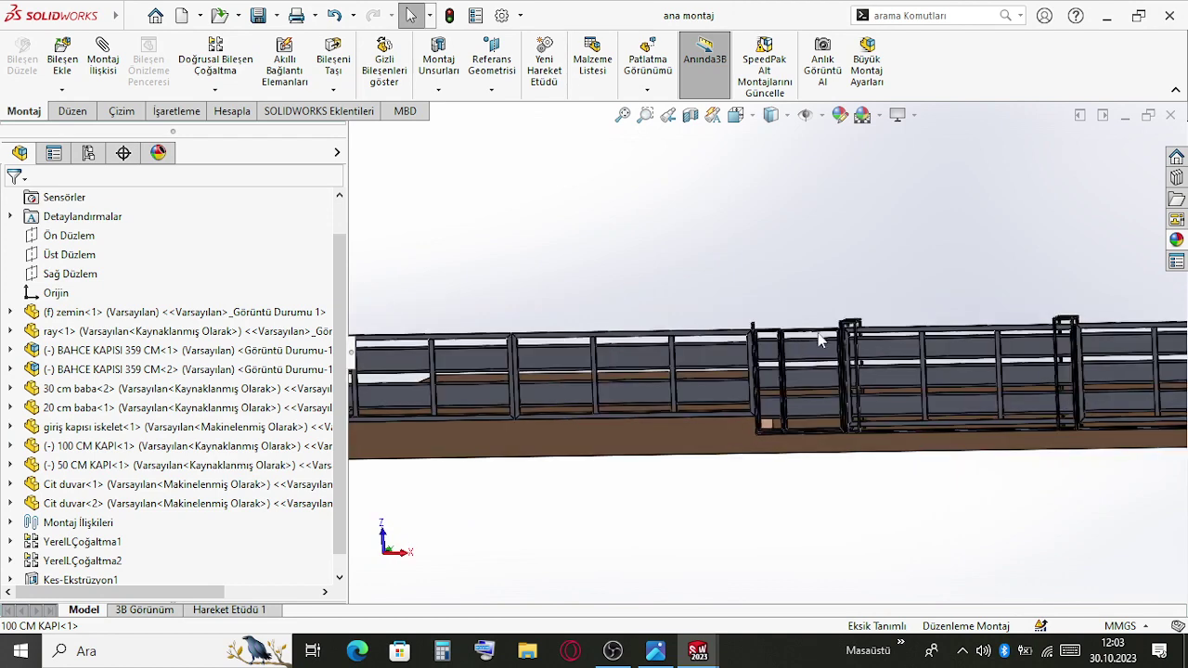
{"action": "scroll", "coordinate": [835, 362], "scroll_direction": "up", "scroll_amount": 3}
{"action": "scroll", "coordinate": [835, 362], "scroll_direction": "down", "scroll_amount": 10}
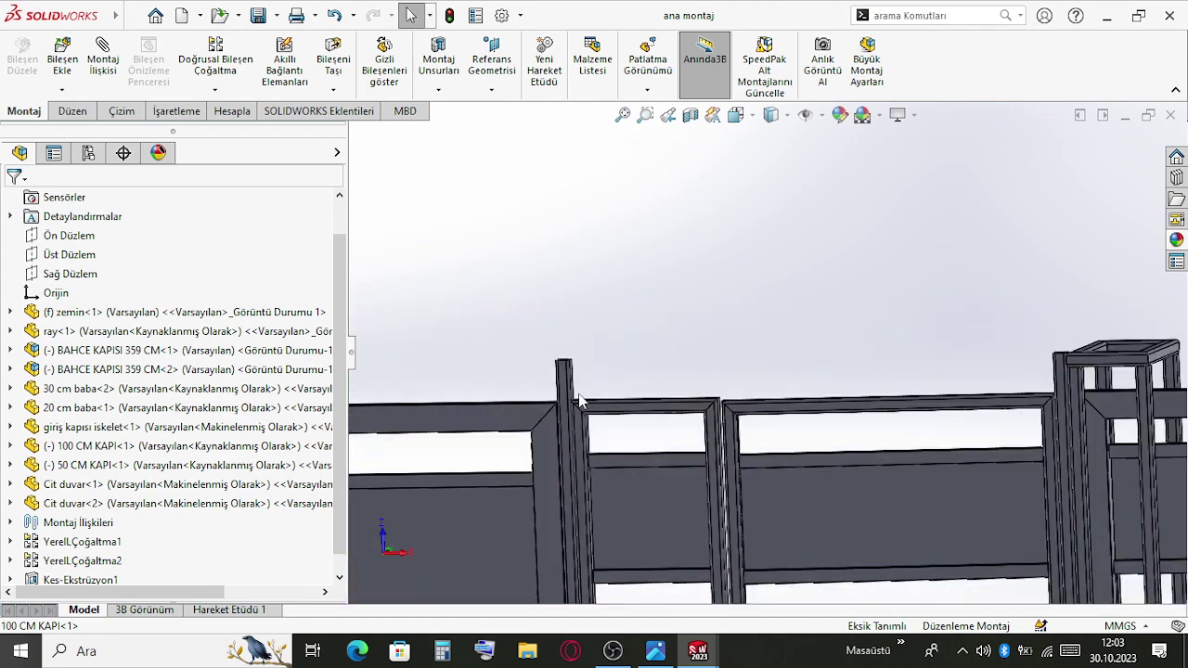
{"action": "scroll", "coordinate": [709, 360], "scroll_direction": "up", "scroll_amount": 5}
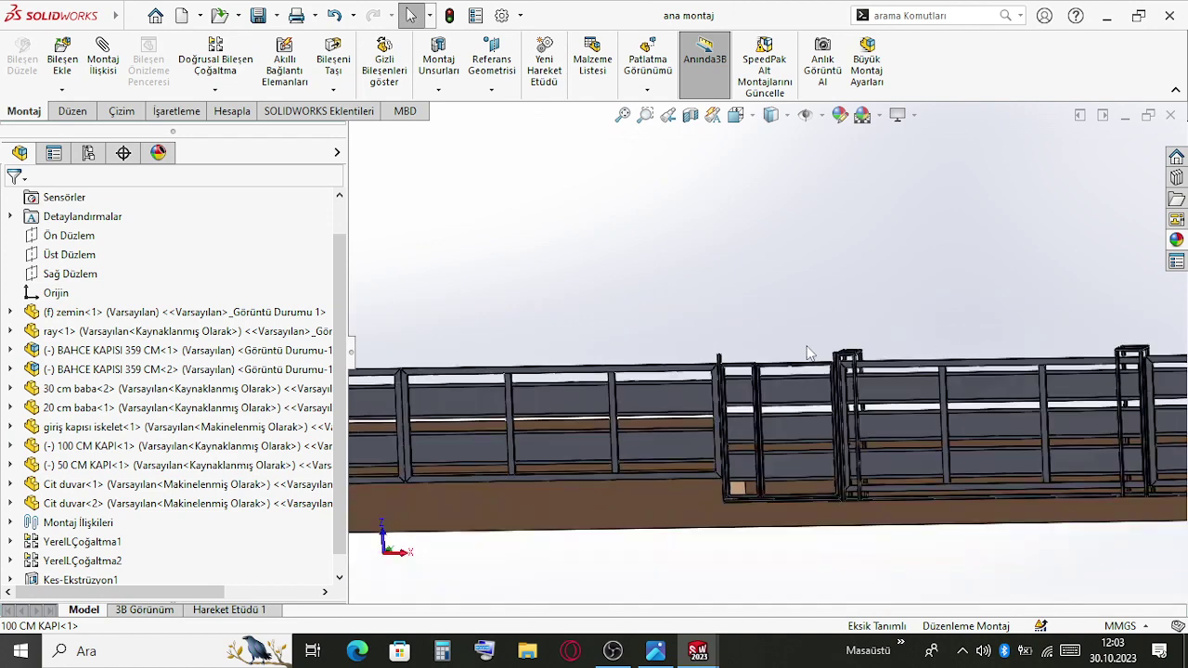
Inspect the overall run of fences and gates along the trimmed zemin ground from both oblique sides
{"action": "middle_click_drag", "start_coordinate": [818, 338], "coordinate": [854, 344]}
{"action": "scroll", "coordinate": [842, 334], "scroll_direction": "up", "scroll_amount": 3}
{"action": "scroll", "coordinate": [863, 339], "scroll_direction": "down", "scroll_amount": 3}
{"action": "scroll", "coordinate": [853, 344], "scroll_direction": "up", "scroll_amount": 3}
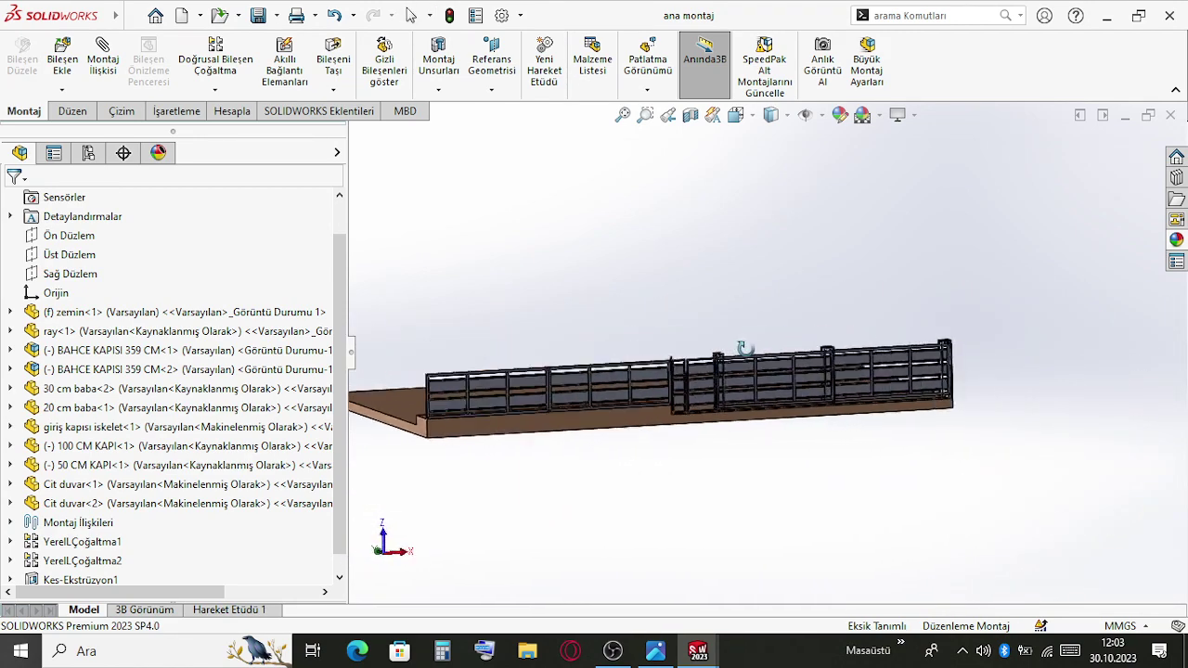
{"action": "middle_click_drag", "start_coordinate": [743, 347], "coordinate": [695, 324]}
{"action": "scroll", "coordinate": [706, 357], "scroll_direction": "down", "scroll_amount": 3}
{"action": "scroll", "coordinate": [684, 334], "scroll_direction": "up", "scroll_amount": 3}
{"action": "scroll", "coordinate": [761, 375], "scroll_direction": "down", "scroll_amount": 4}
{"action": "scroll", "coordinate": [819, 398], "scroll_direction": "down", "scroll_amount": 5}
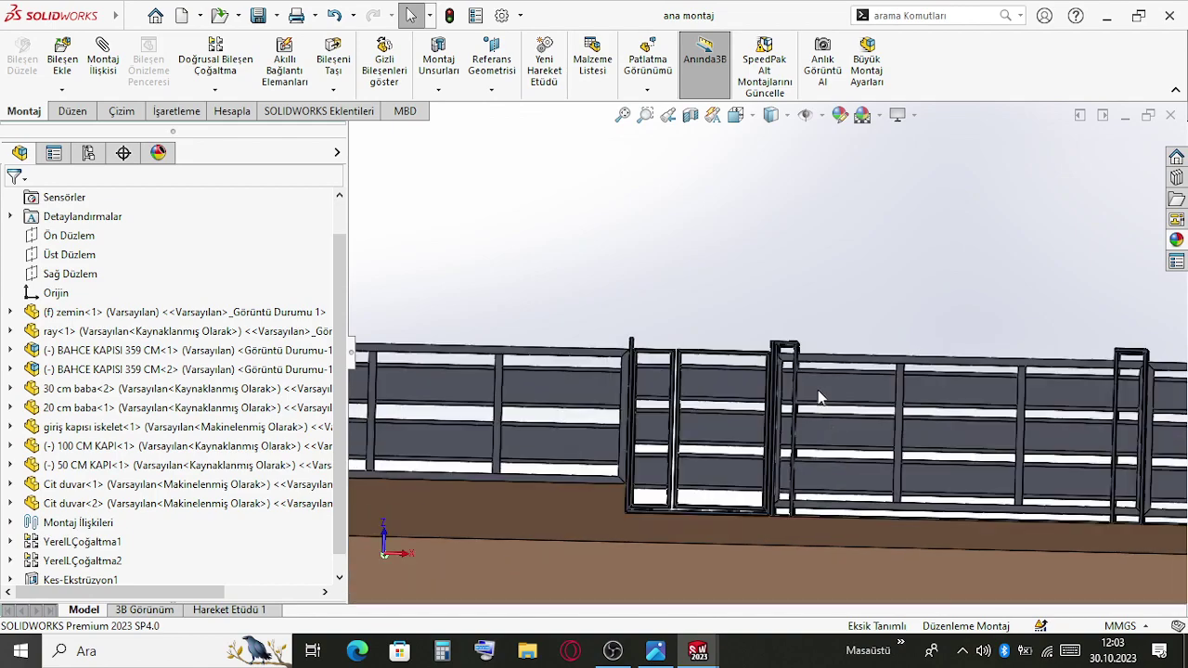
Check the sliding garden gates, their posts and the gap between their lower frames and the ground
{"action": "mouse_move", "coordinate": [848, 491]}
{"action": "middle_mouse_down"}
{"action": "mouse_move", "coordinate": [802, 565]}
{"action": "mouse_move", "coordinate": [855, 509]}
{"action": "middle_mouse_up"}
{"action": "scroll", "coordinate": [891, 518], "scroll_direction": "up", "scroll_amount": 4}
{"action": "scroll", "coordinate": [934, 441], "scroll_direction": "down", "scroll_amount": 1}
{"action": "scroll", "coordinate": [934, 439], "scroll_direction": "down", "scroll_amount": 3}
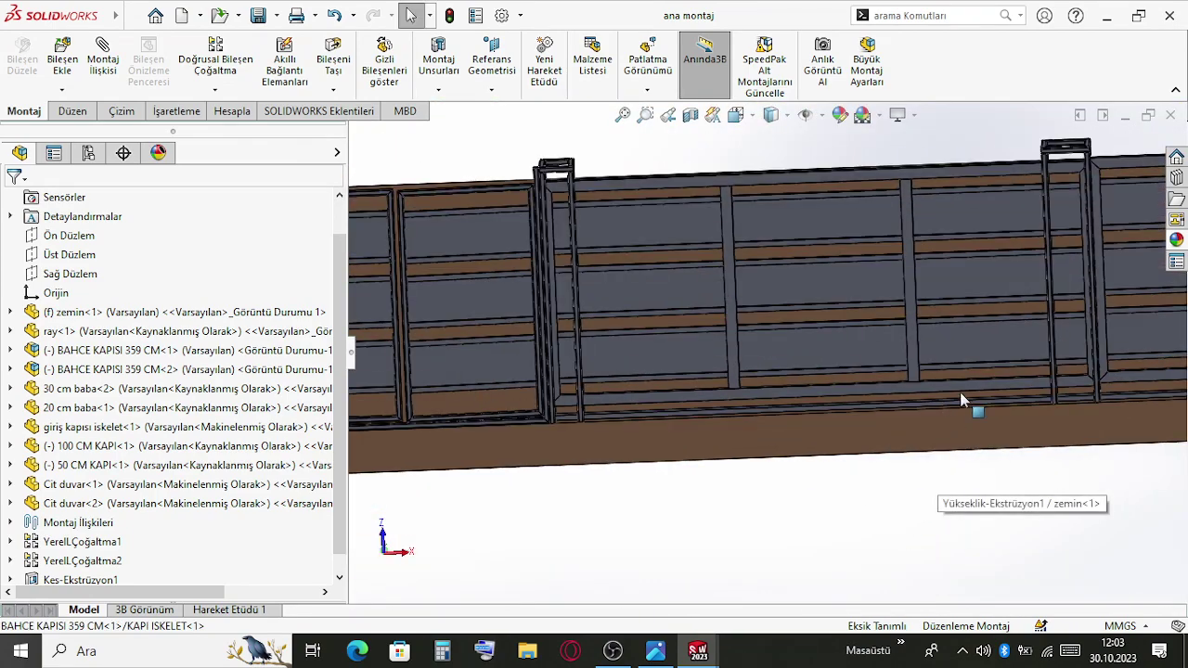
{"action": "scroll", "coordinate": [1002, 324], "scroll_direction": "down", "scroll_amount": 2}
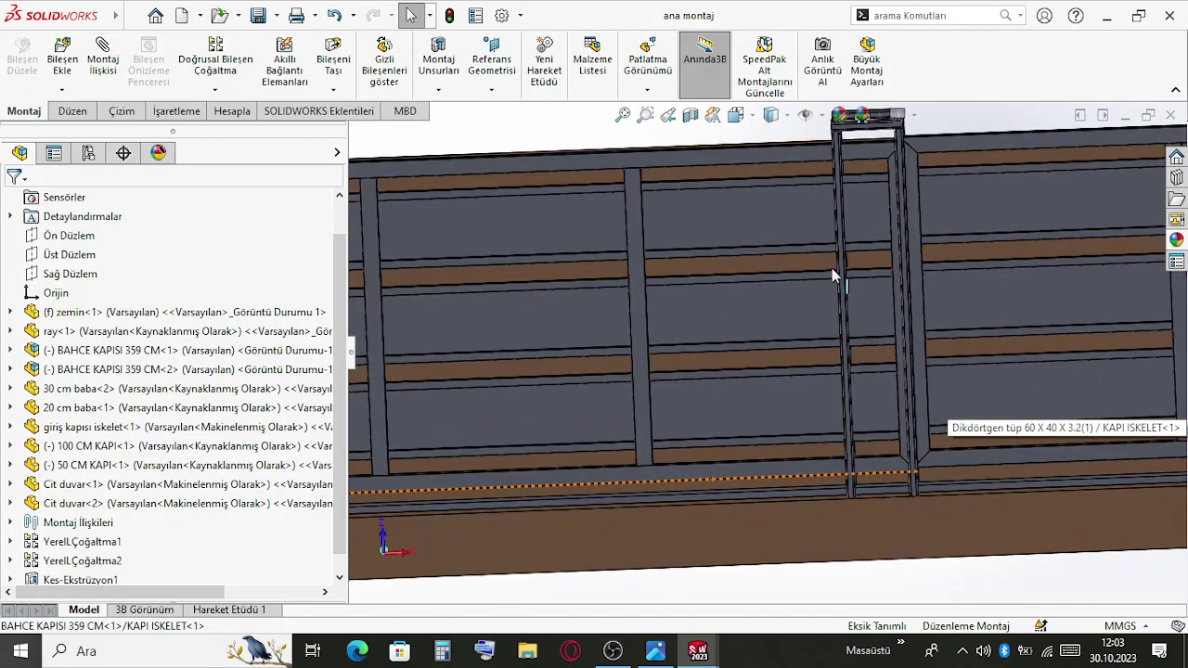
{"action": "scroll", "coordinate": [702, 265], "scroll_direction": "up", "scroll_amount": 5}
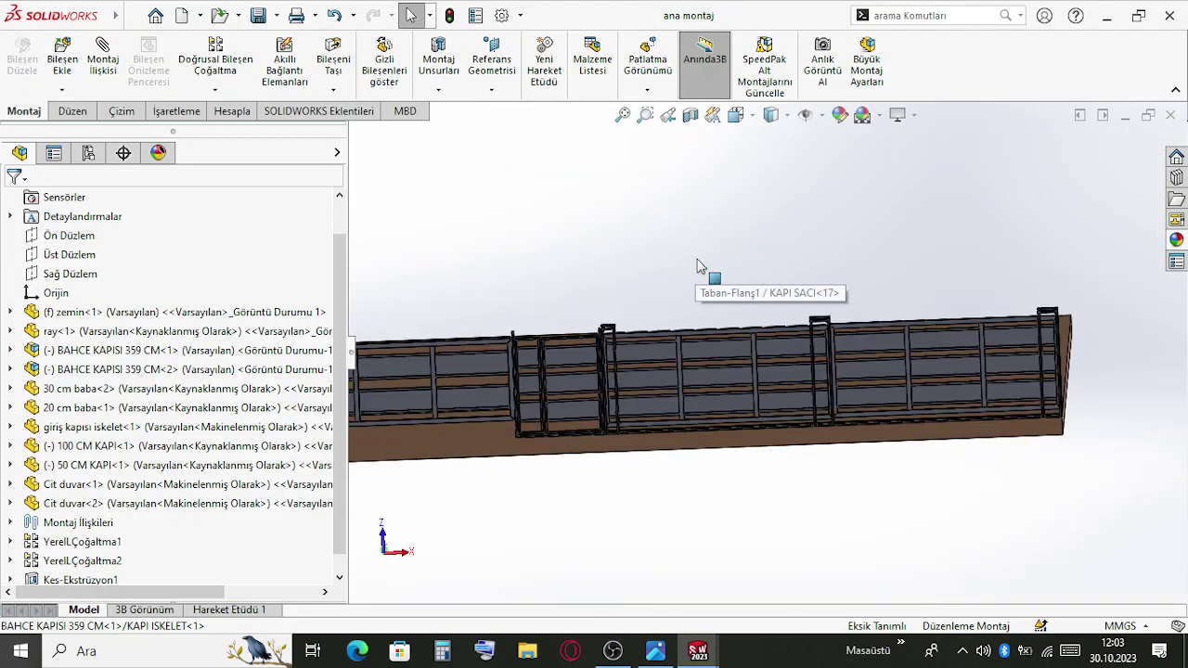
{"action": "scroll", "coordinate": [701, 266], "scroll_direction": "down", "scroll_amount": 4}
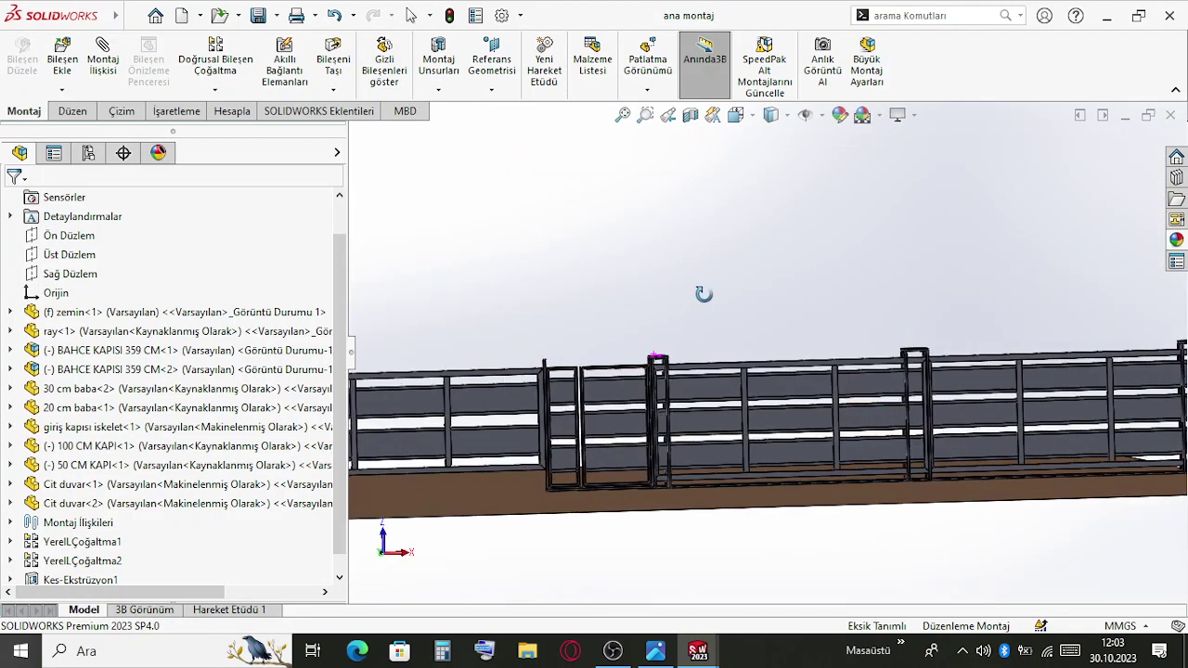
{"action": "middle_click_drag", "start_coordinate": [703, 293], "coordinate": [665, 313]}
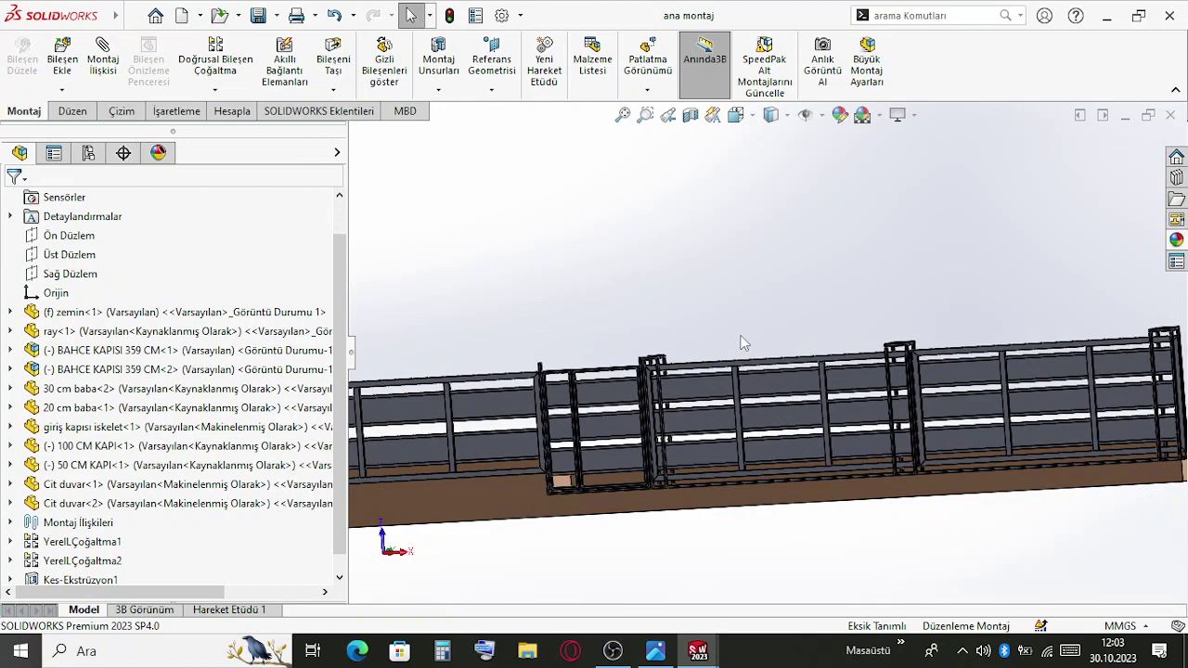
Review the alignment of the fence panels, entrance gate and sliding gates along the ground's front edge
{"action": "middle_click_drag", "start_coordinate": [742, 340], "coordinate": [729, 406]}
{"action": "scroll", "coordinate": [774, 425], "scroll_direction": "down", "scroll_amount": 5}
{"action": "scroll", "coordinate": [742, 419], "scroll_direction": "up", "scroll_amount": 5}
{"action": "scroll", "coordinate": [729, 409], "scroll_direction": "down", "scroll_amount": 5}
{"action": "middle_click_drag", "start_coordinate": [662, 284], "coordinate": [711, 257]}
{"action": "scroll", "coordinate": [637, 226], "scroll_direction": "up", "scroll_amount": 5}
{"action": "scroll", "coordinate": [655, 283], "scroll_direction": "down", "scroll_amount": 5}
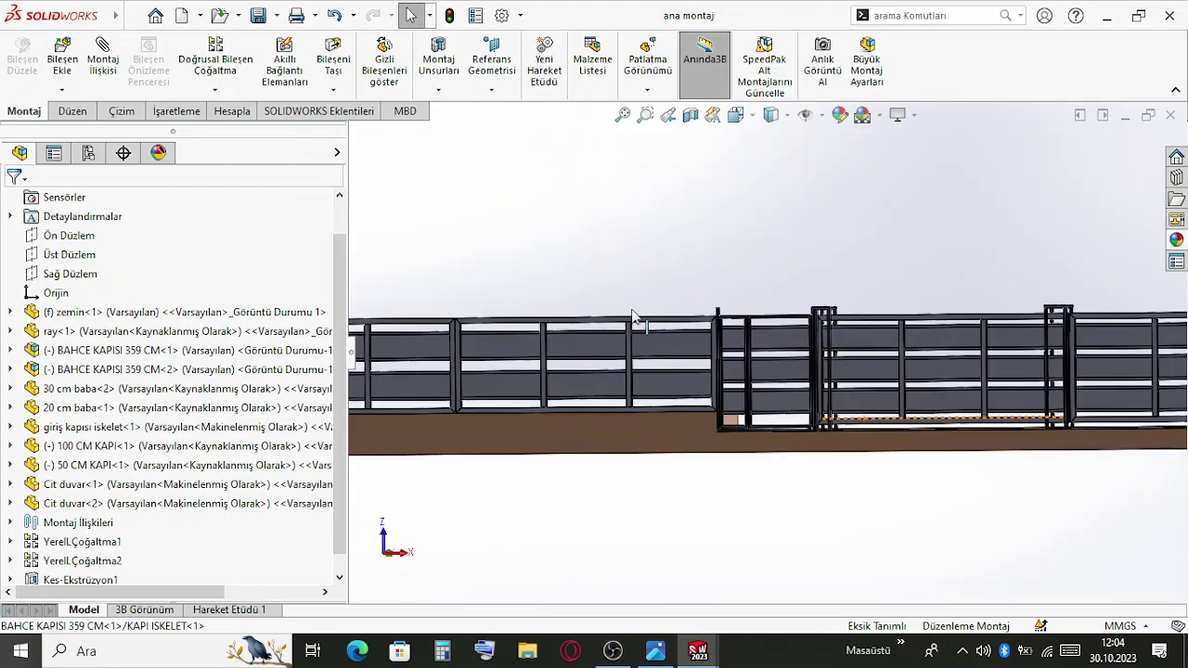
{"action": "middle_click_drag", "start_coordinate": [728, 317], "coordinate": [668, 355]}
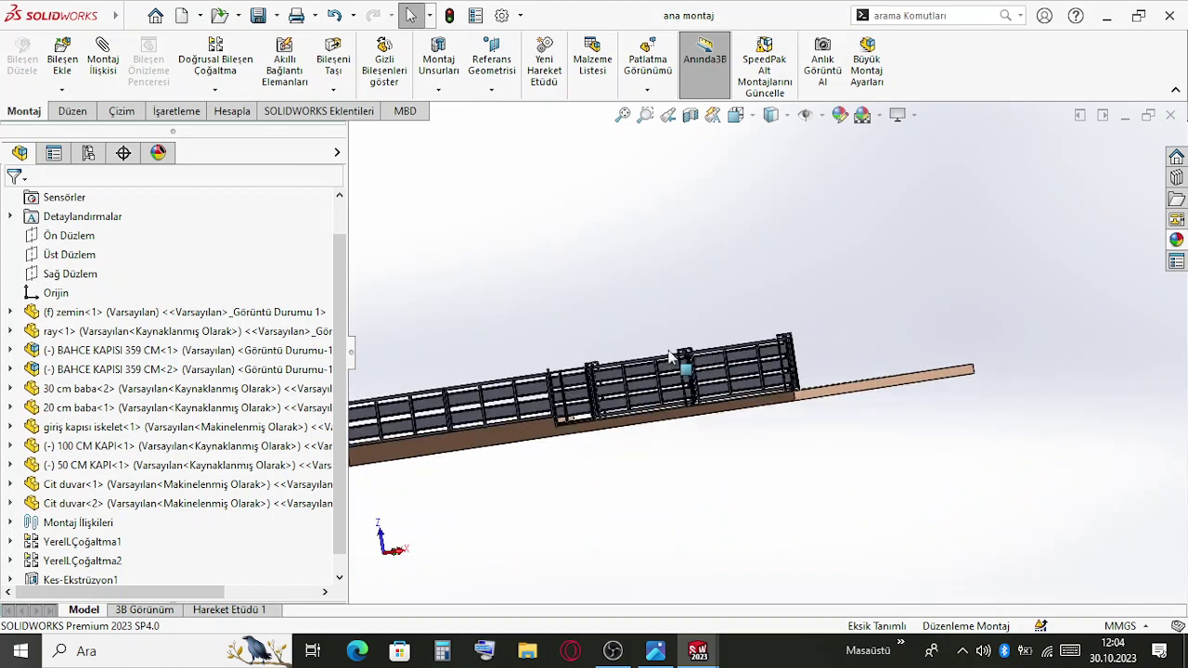
Collapse the design tree and inspect the complete fence and gate assembly across its full length
{"action": "left_click", "coordinate": [353, 358]}
{"action": "scroll", "coordinate": [742, 470], "scroll_direction": "down", "scroll_amount": 5}
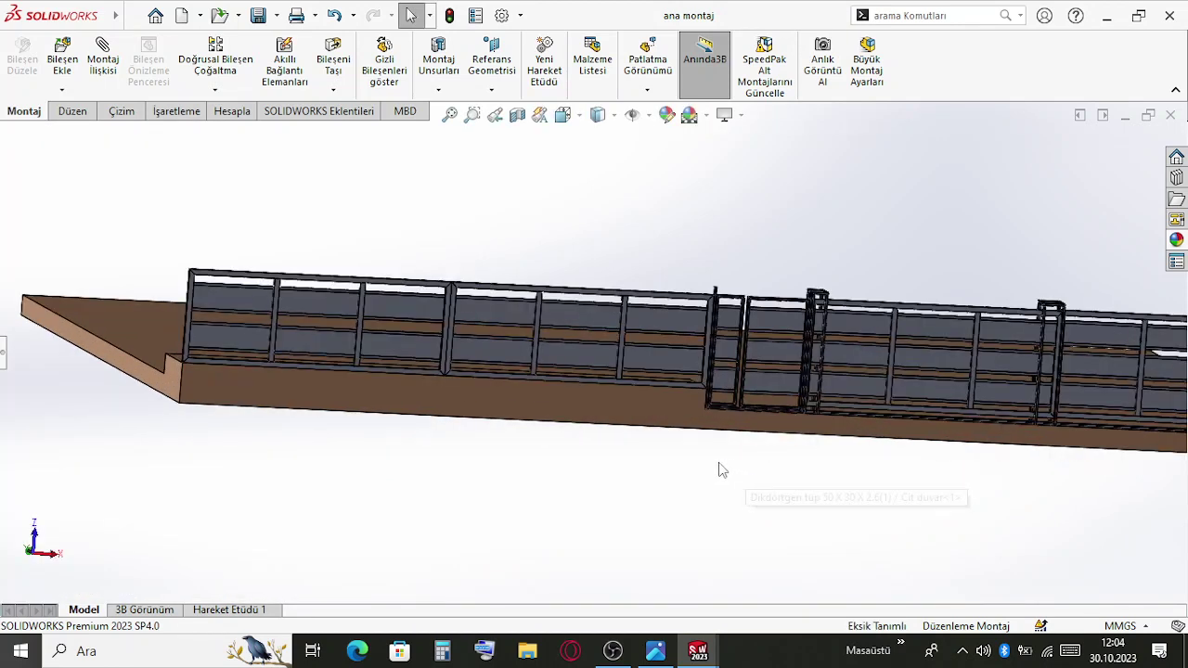
{"action": "middle_click_drag", "start_coordinate": [718, 467], "coordinate": [700, 448]}
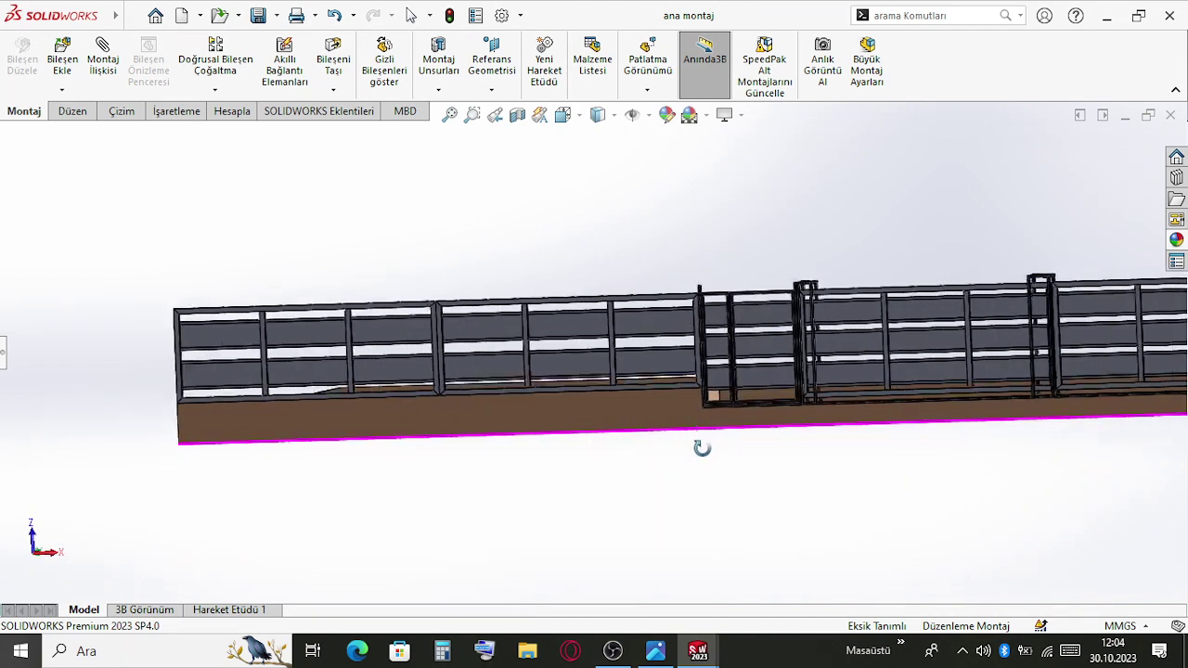
{"action": "scroll", "coordinate": [716, 439], "scroll_direction": "up", "scroll_amount": 3}
{"action": "scroll", "coordinate": [716, 409], "scroll_direction": "down", "scroll_amount": 3}
{"action": "scroll", "coordinate": [733, 244], "scroll_direction": "down", "scroll_amount": 2}
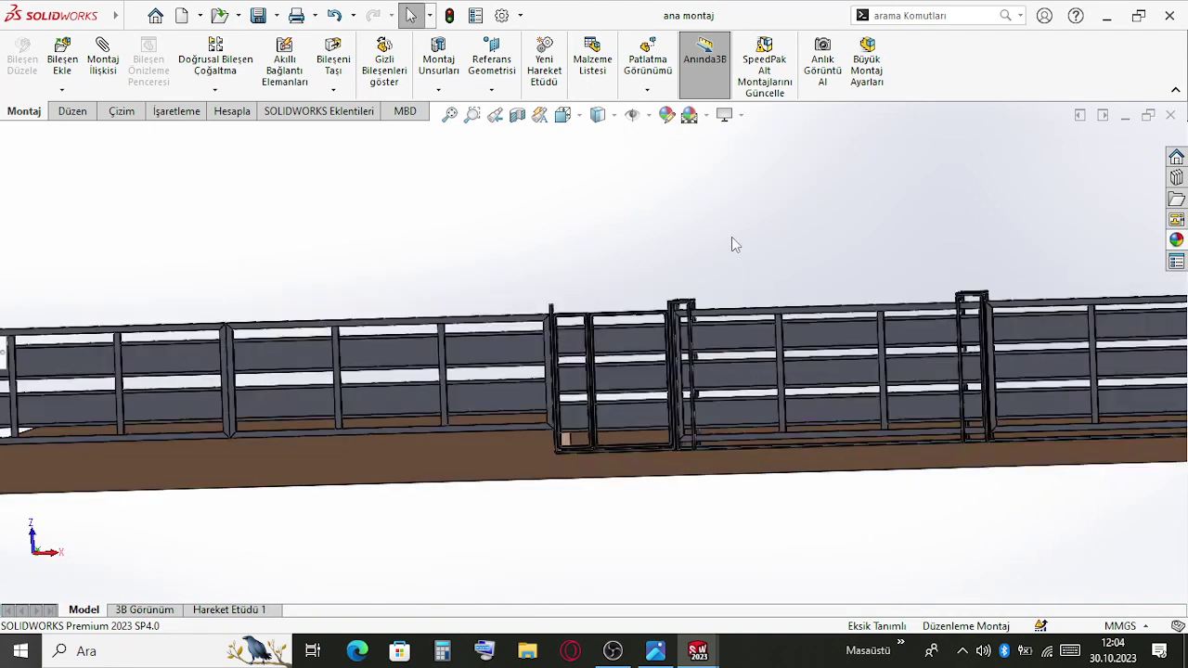
{"action": "scroll", "coordinate": [743, 252], "scroll_direction": "up", "scroll_amount": 2}
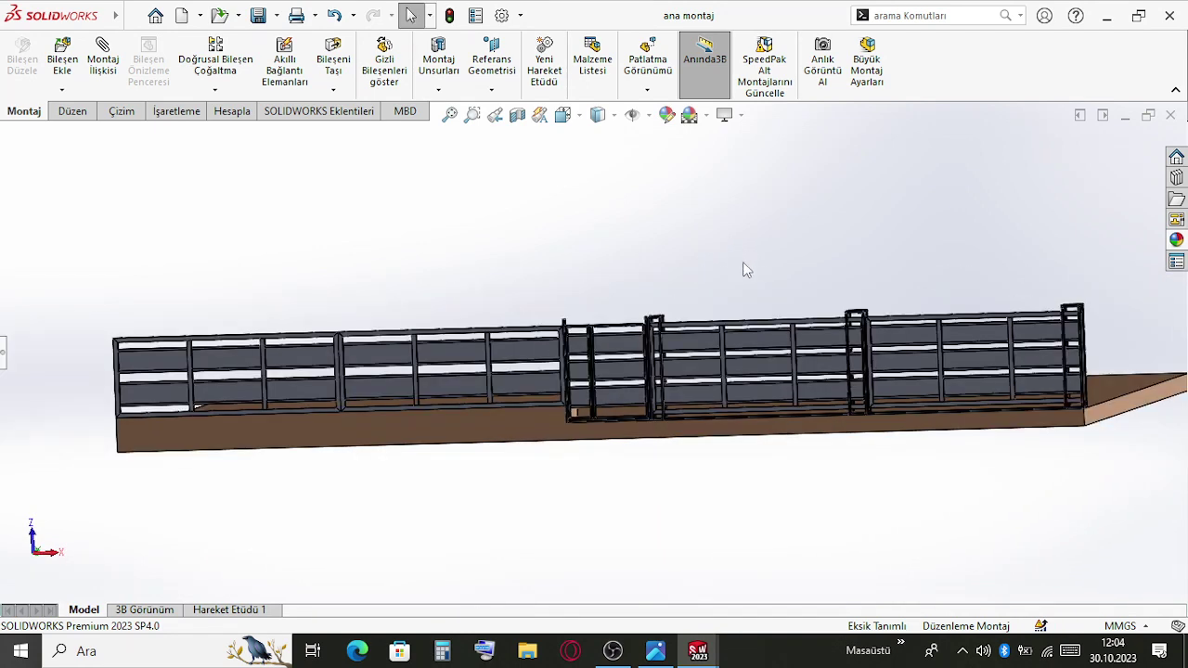
{"action": "middle_click_drag", "start_coordinate": [745, 264], "coordinate": [766, 246]}
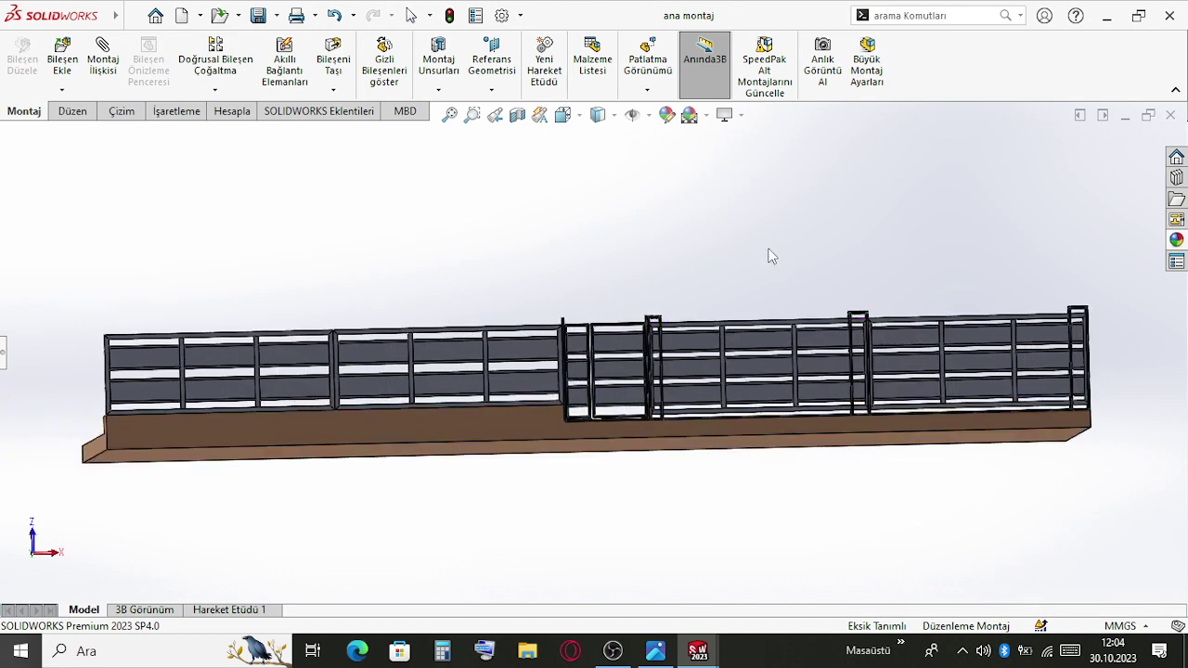
{"action": "scroll", "coordinate": [753, 269], "scroll_direction": "down", "scroll_amount": 2}
{"action": "scroll", "coordinate": [720, 295], "scroll_direction": "up", "scroll_amount": 3}
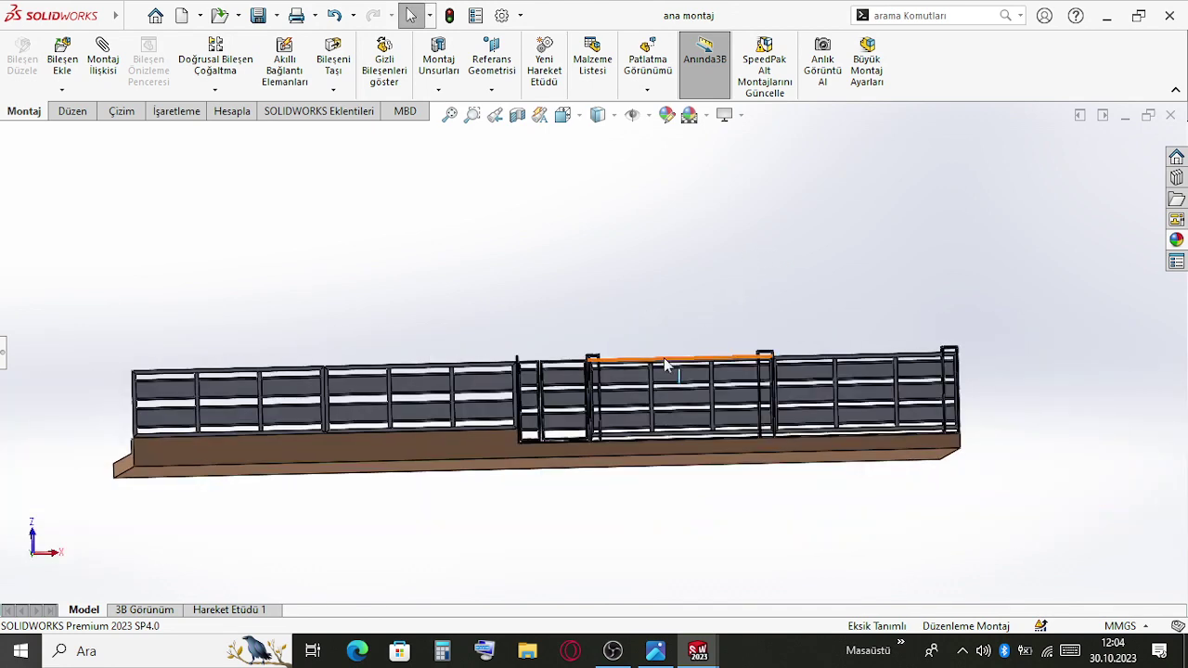